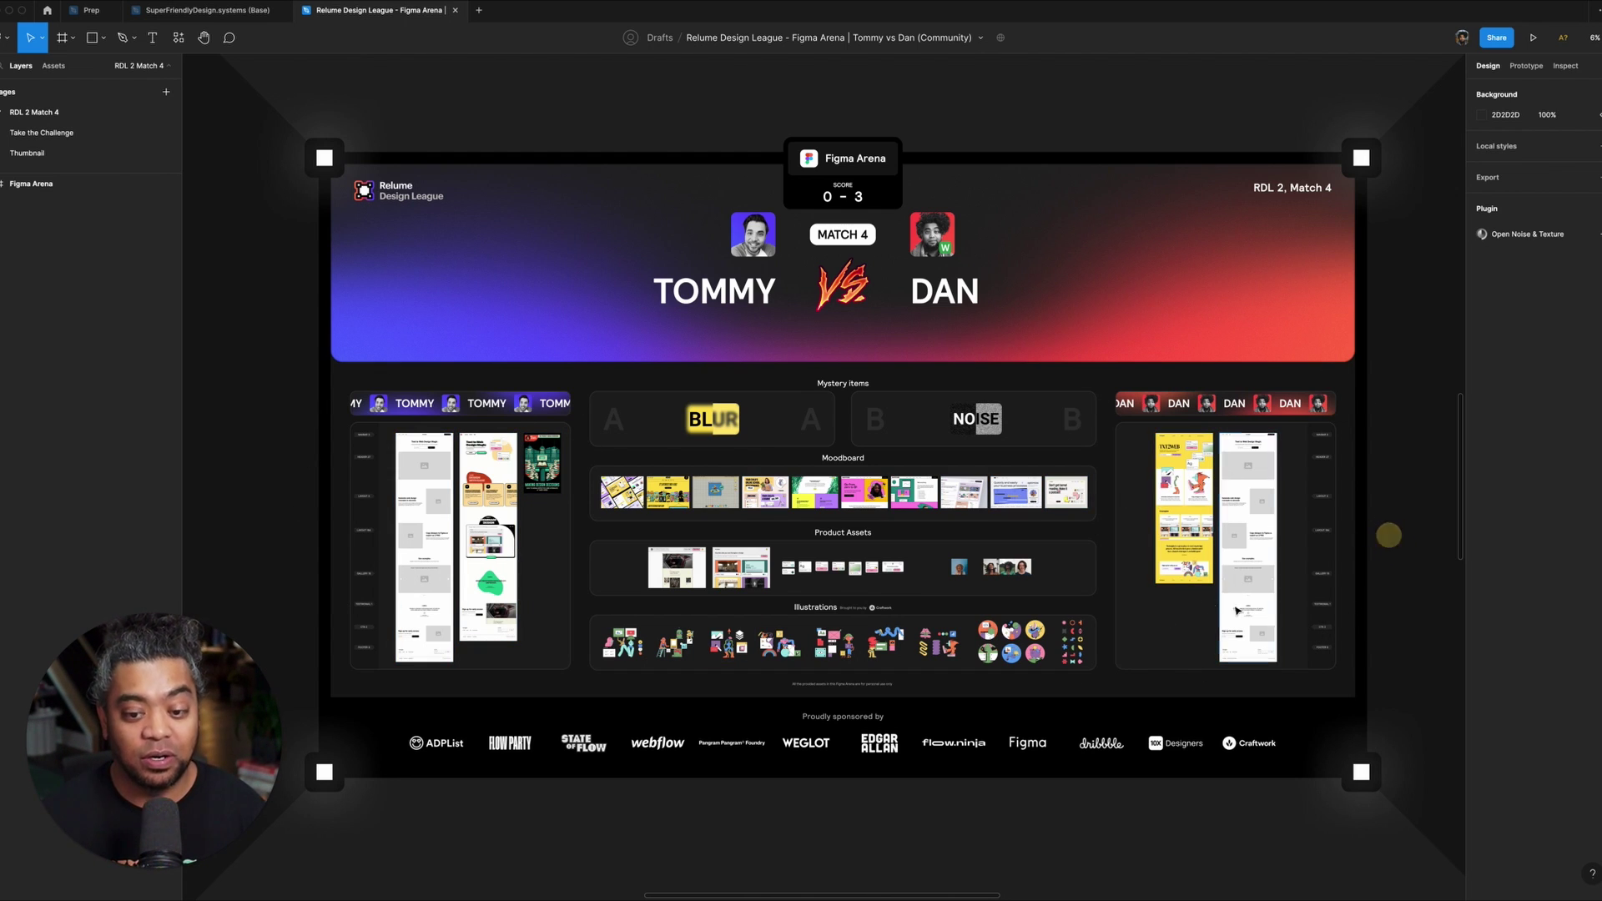
- Examine the hero section of the yellow TXT2WEB landing page beside its grey wireframe in the match arena
scroll(1390, 541, up, 5)
scroll(1006, 517, up, 5)
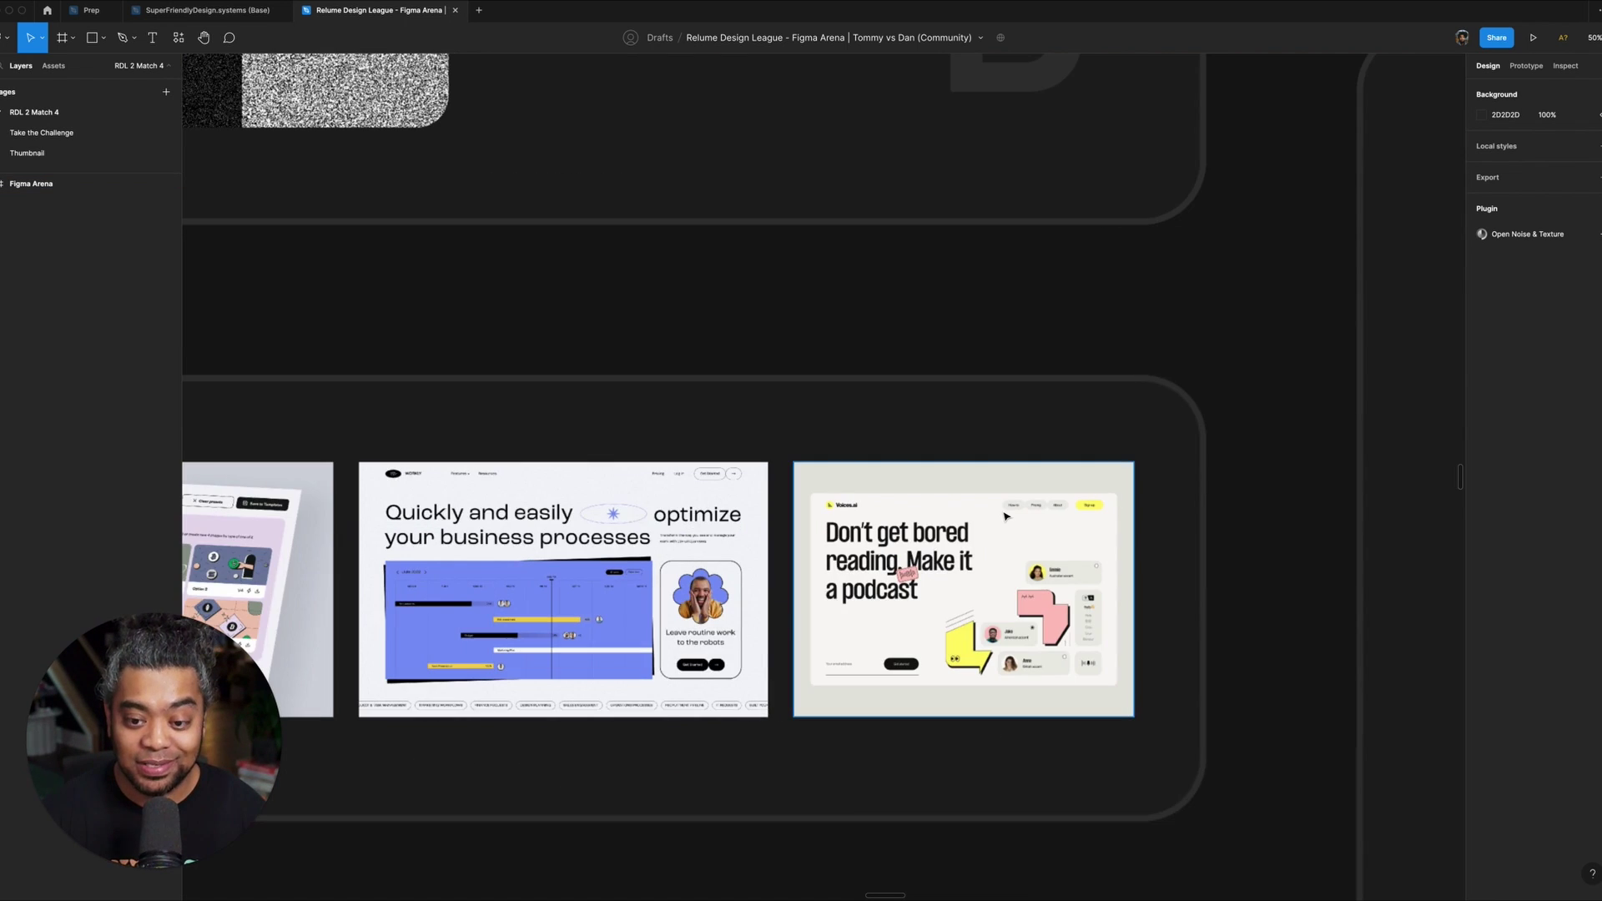
scroll(404, 464, right, 10)
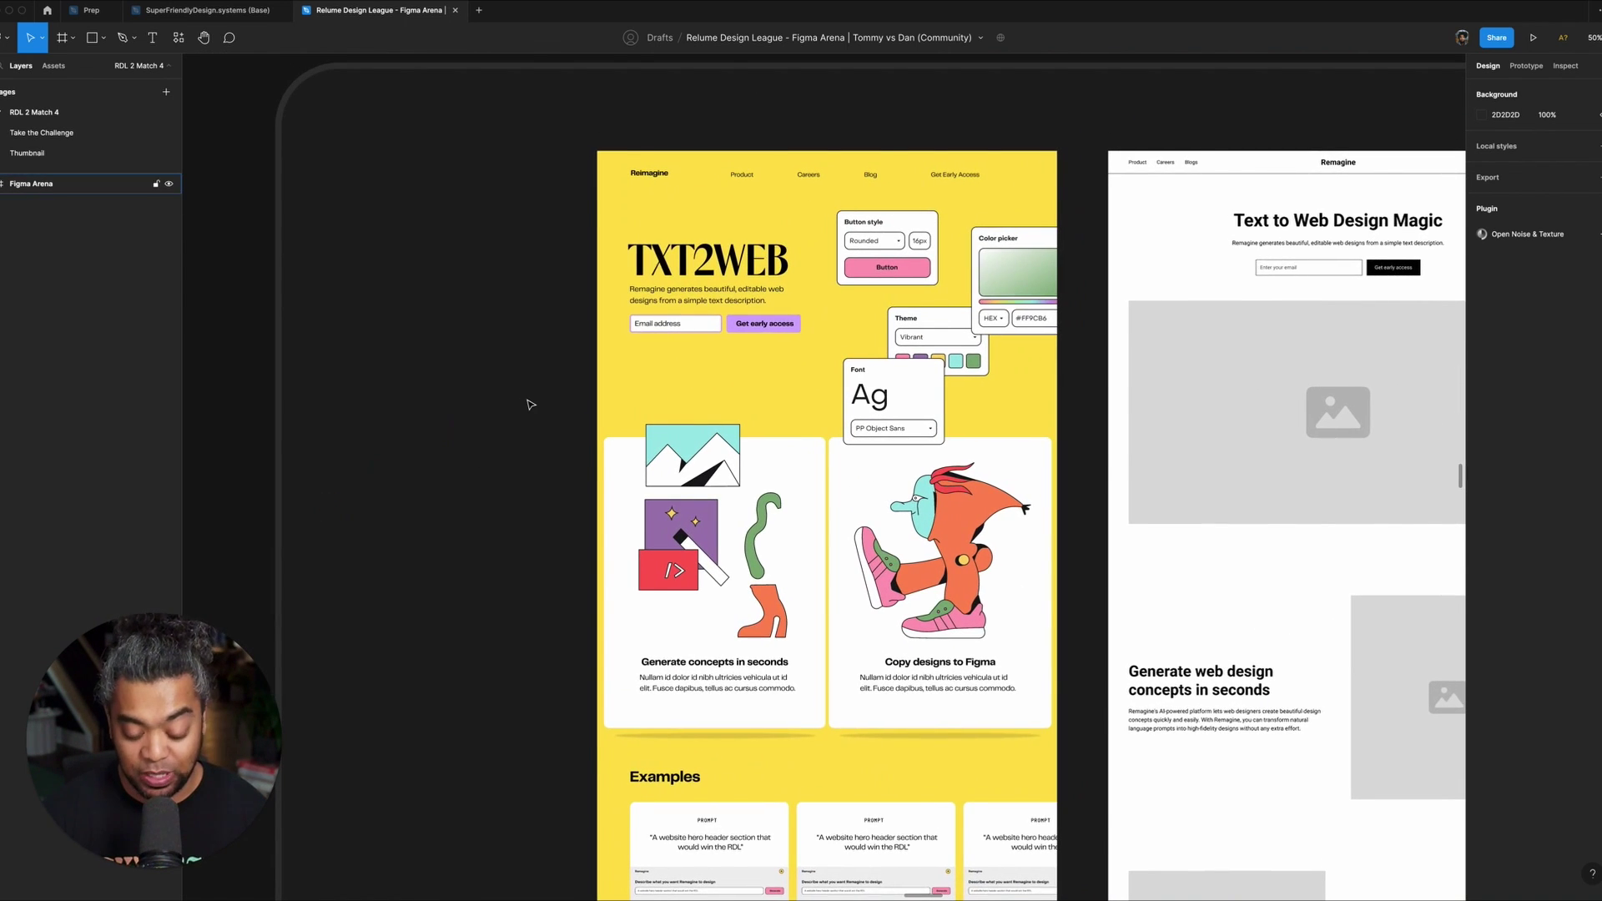
key(shift+0)
drag(543, 336, 619, 624)
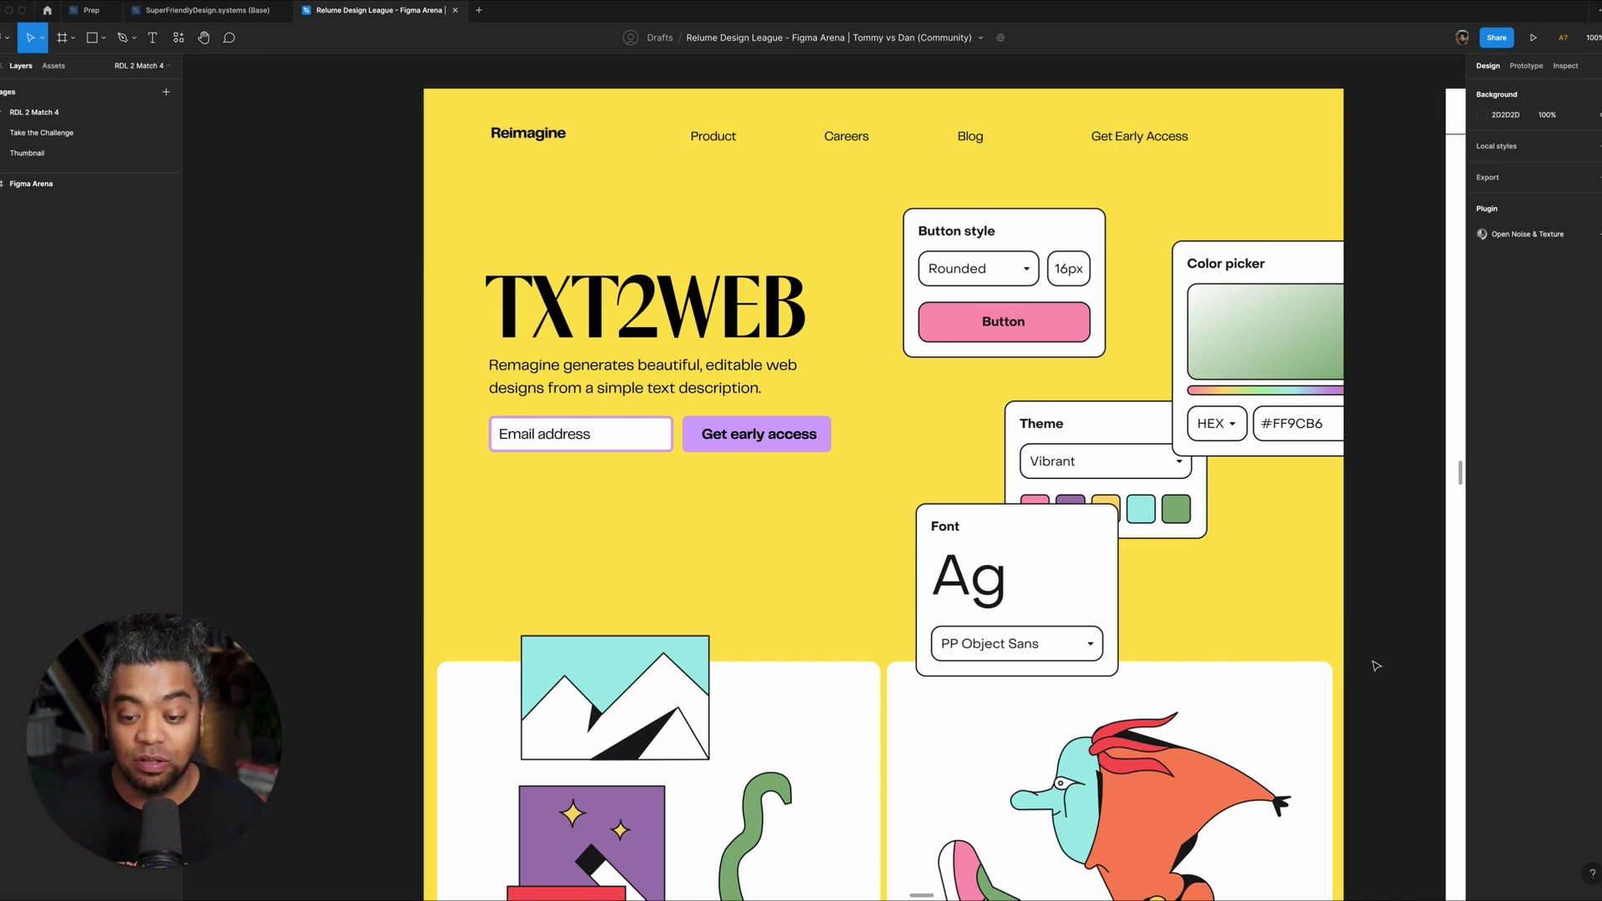
key(minus)
scroll(1363, 328, right, 5)
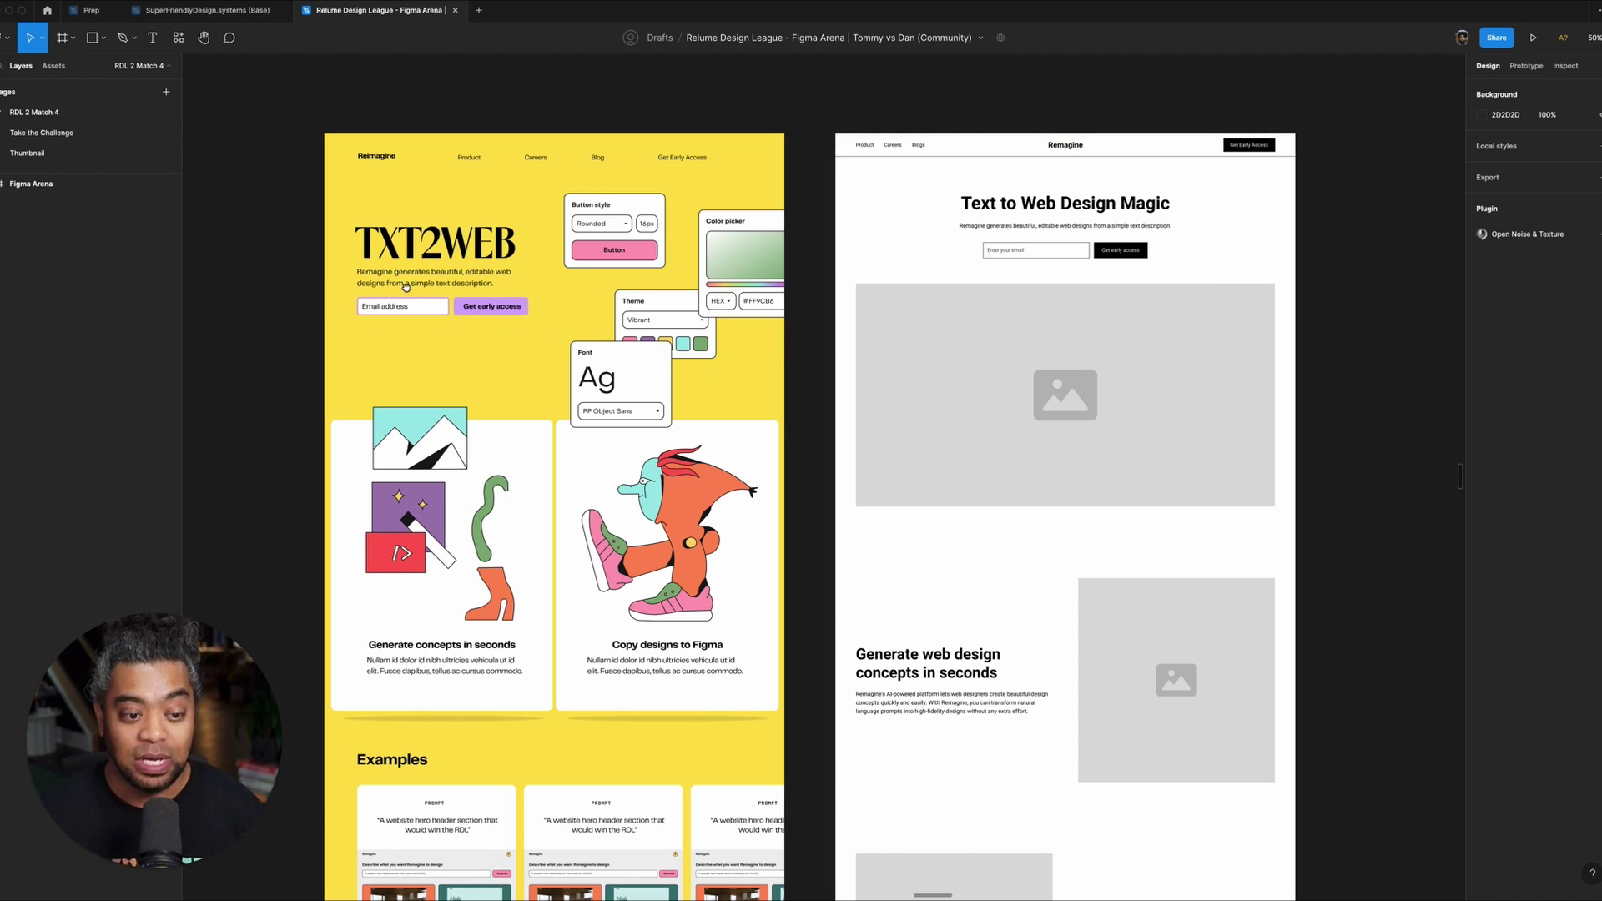
- Review the reference website designs in the Moodboard row of the arena
scroll(405, 286, left, 15)
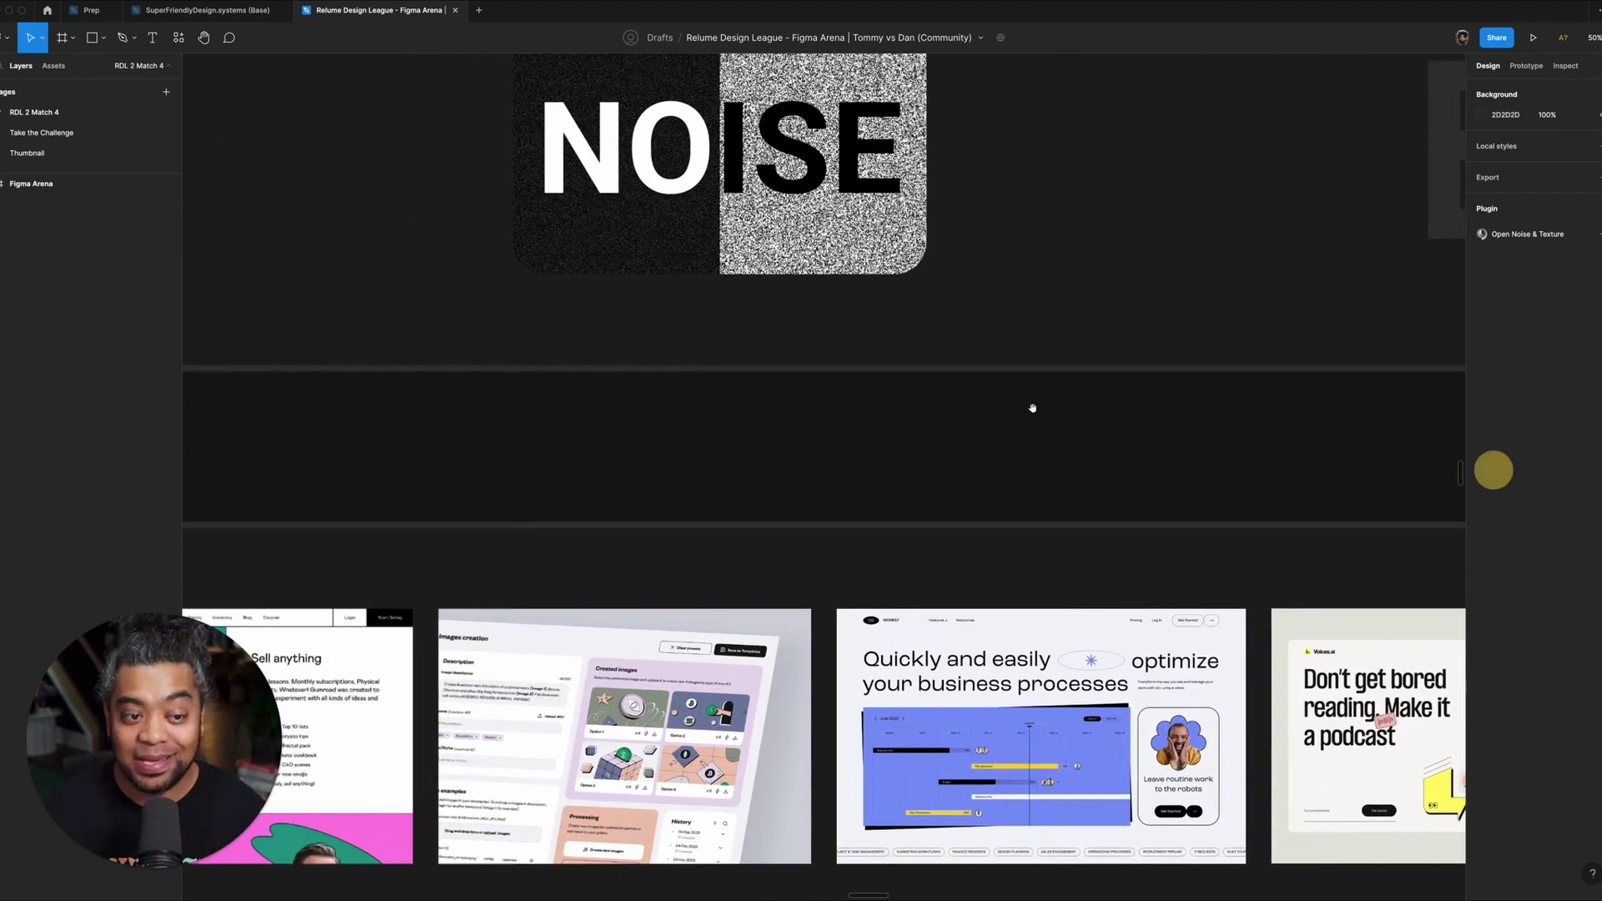
scroll(1123, 400, down, 5)
scroll(743, 284, left, 10)
scroll(742, 284, down, 4)
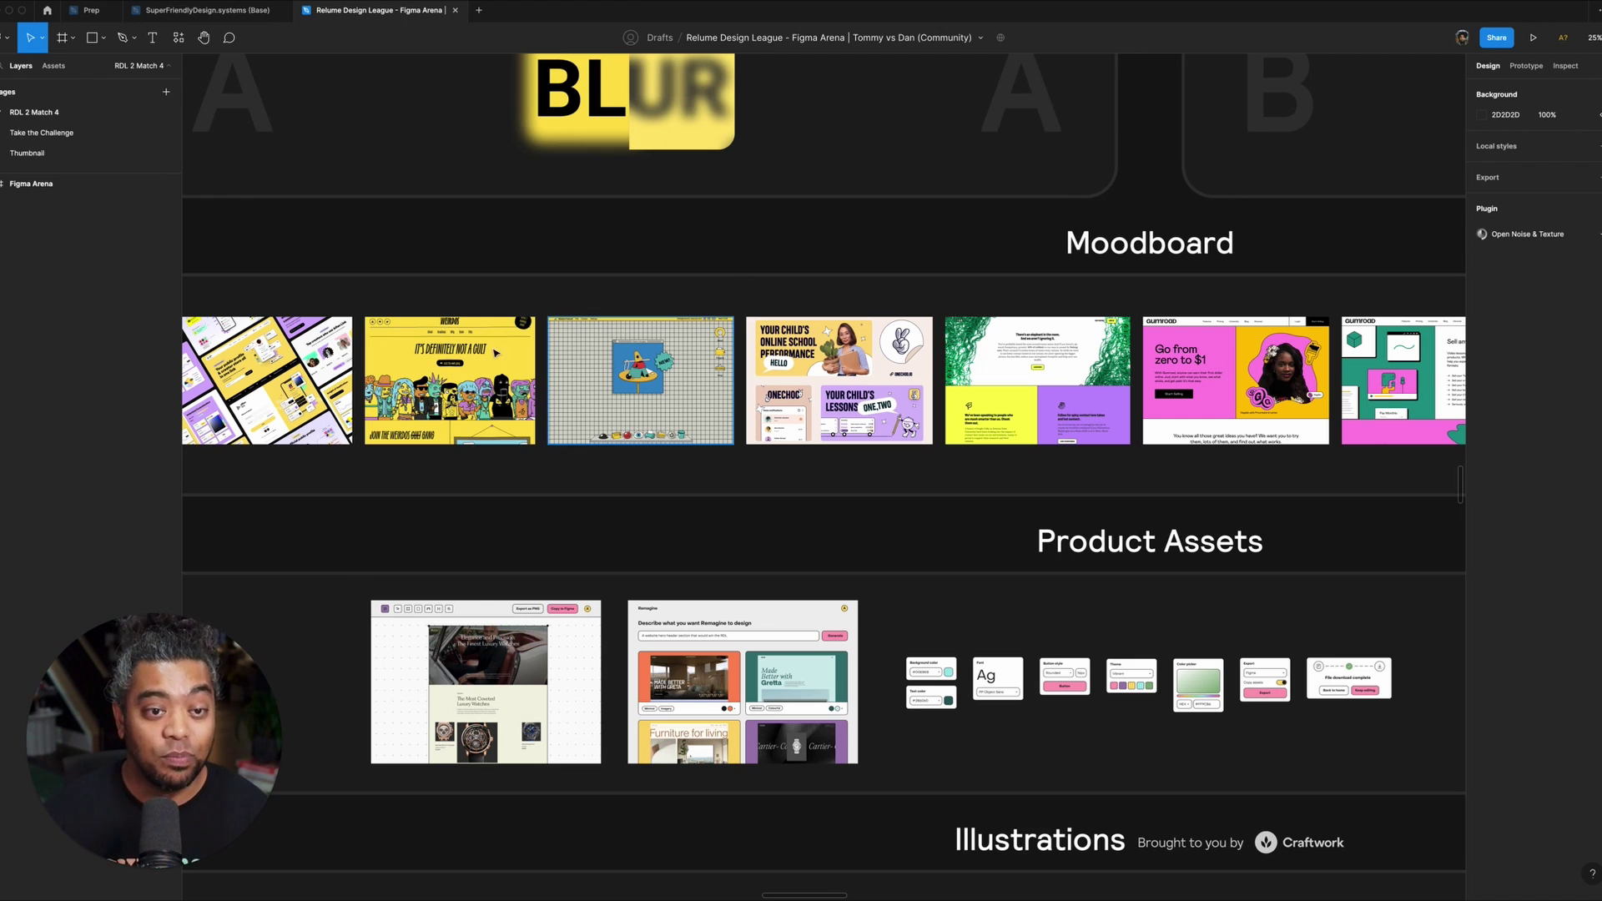
scroll(377, 281, left, 3)
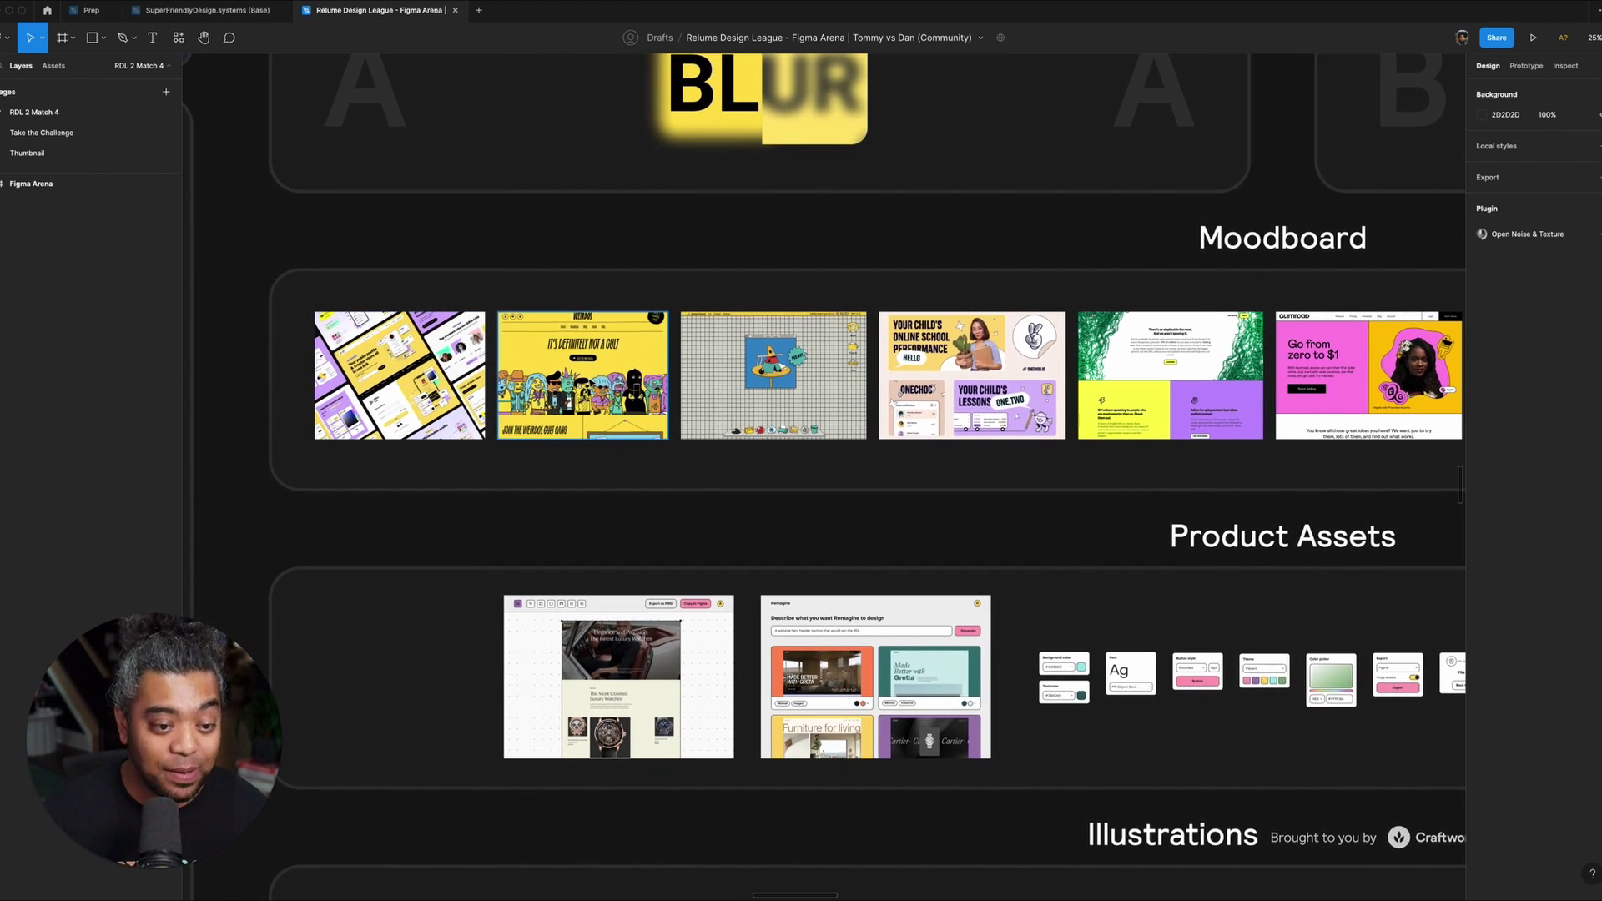
scroll(876, 317, right, 5)
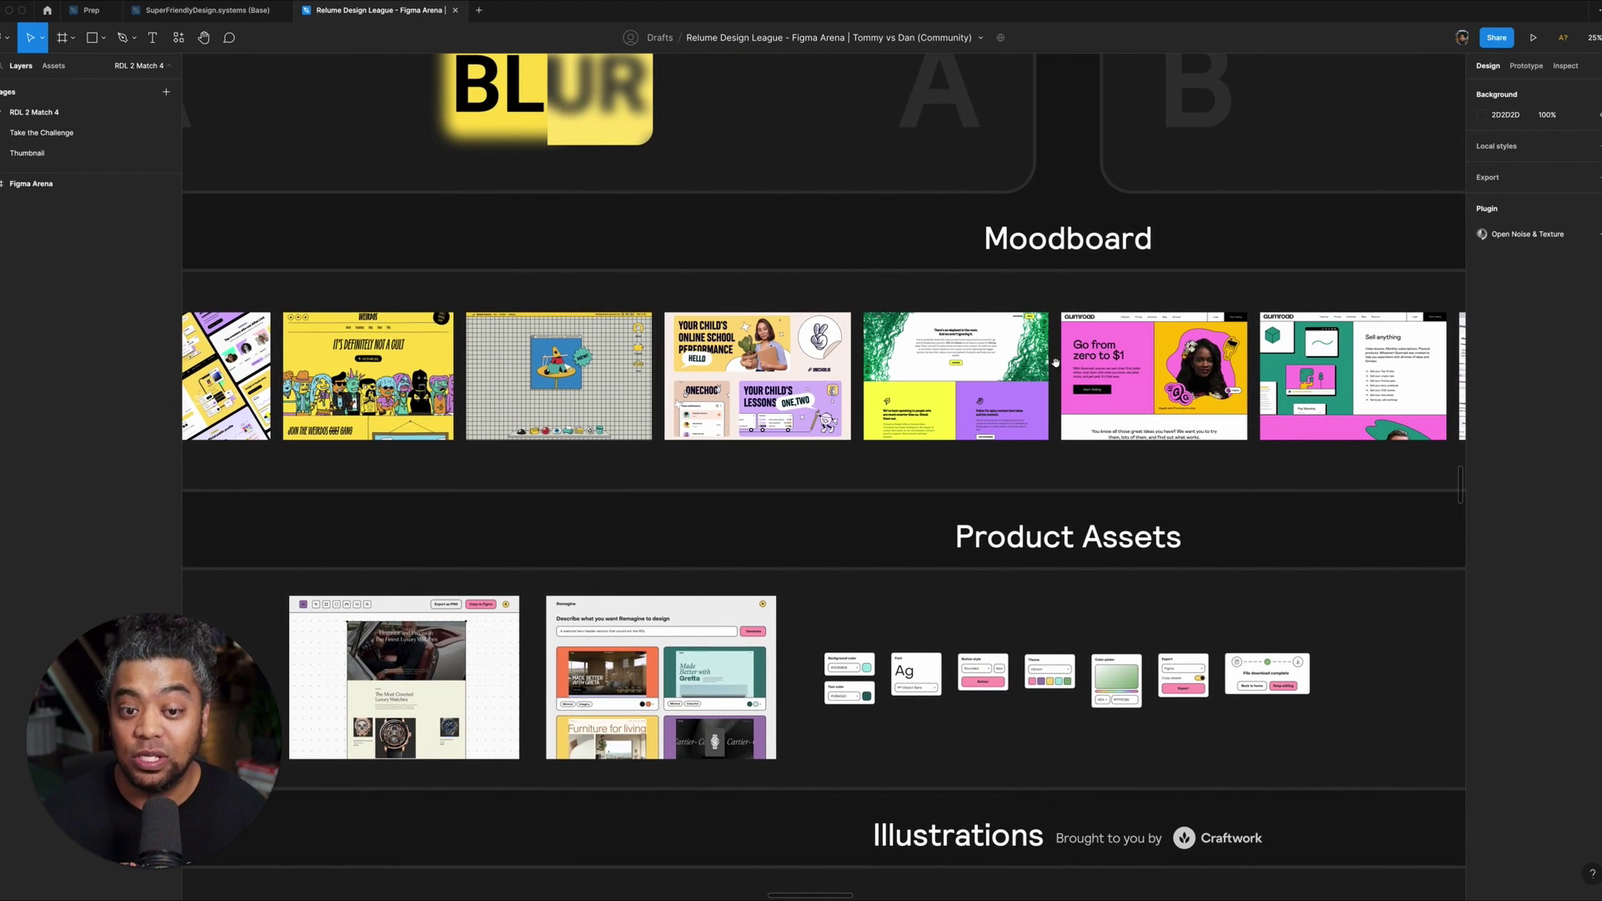
scroll(1001, 350, right, 4)
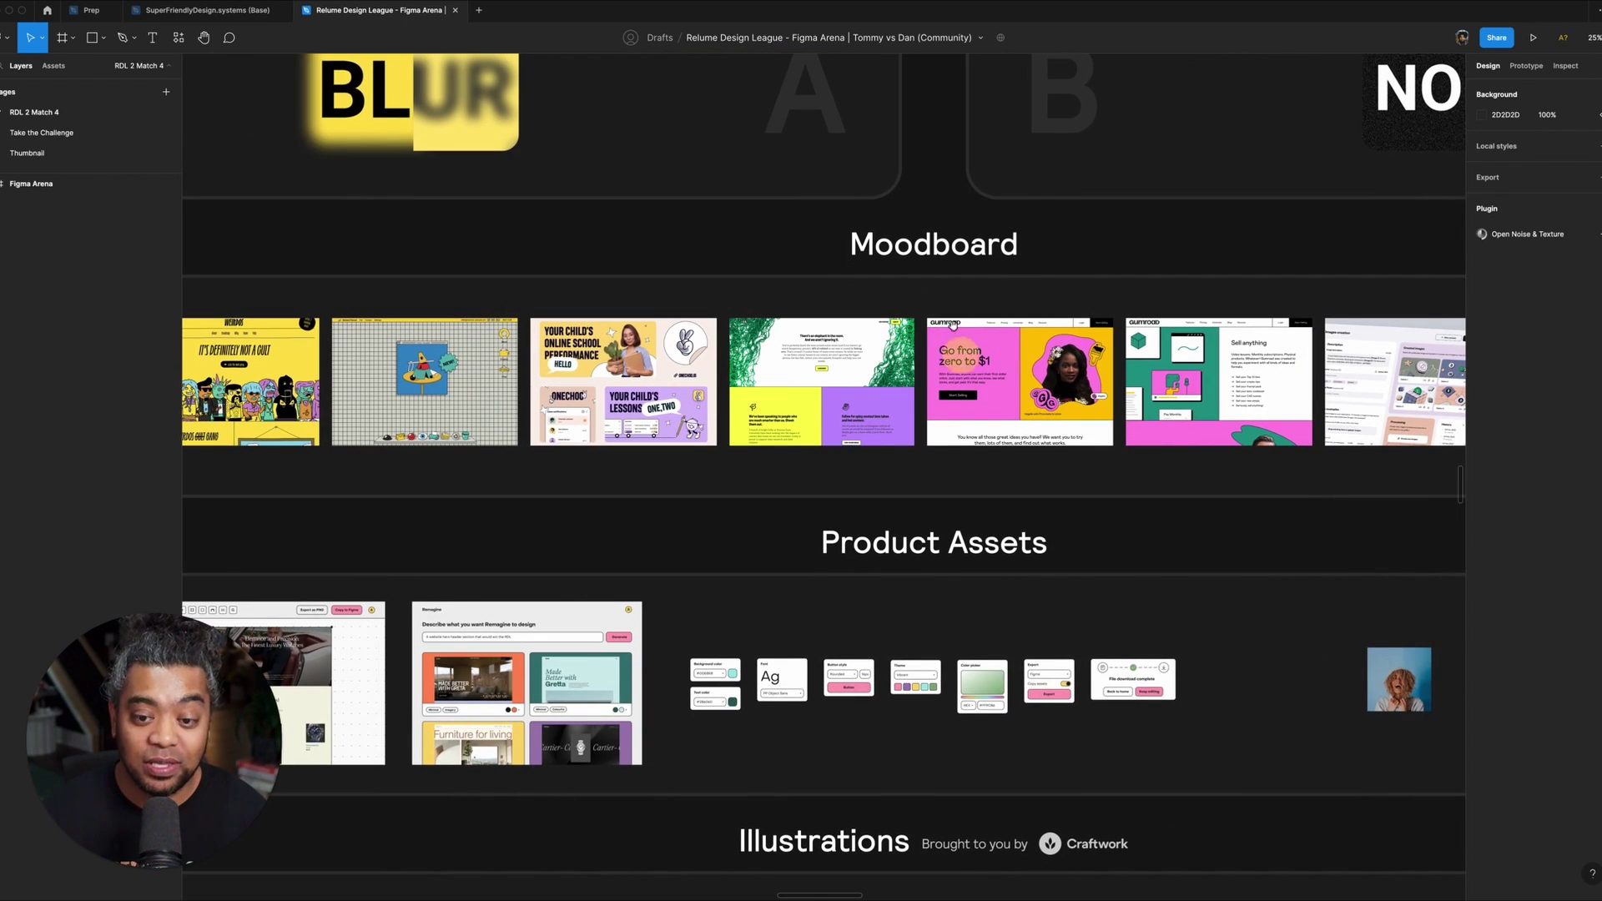
- Review the Product Assets row, covering the app screens, the interface cards and the portrait photos
scroll(918, 333, down, 3)
scroll(917, 334, left, 4)
scroll(847, 274, down, 4)
scroll(848, 273, left, 2)
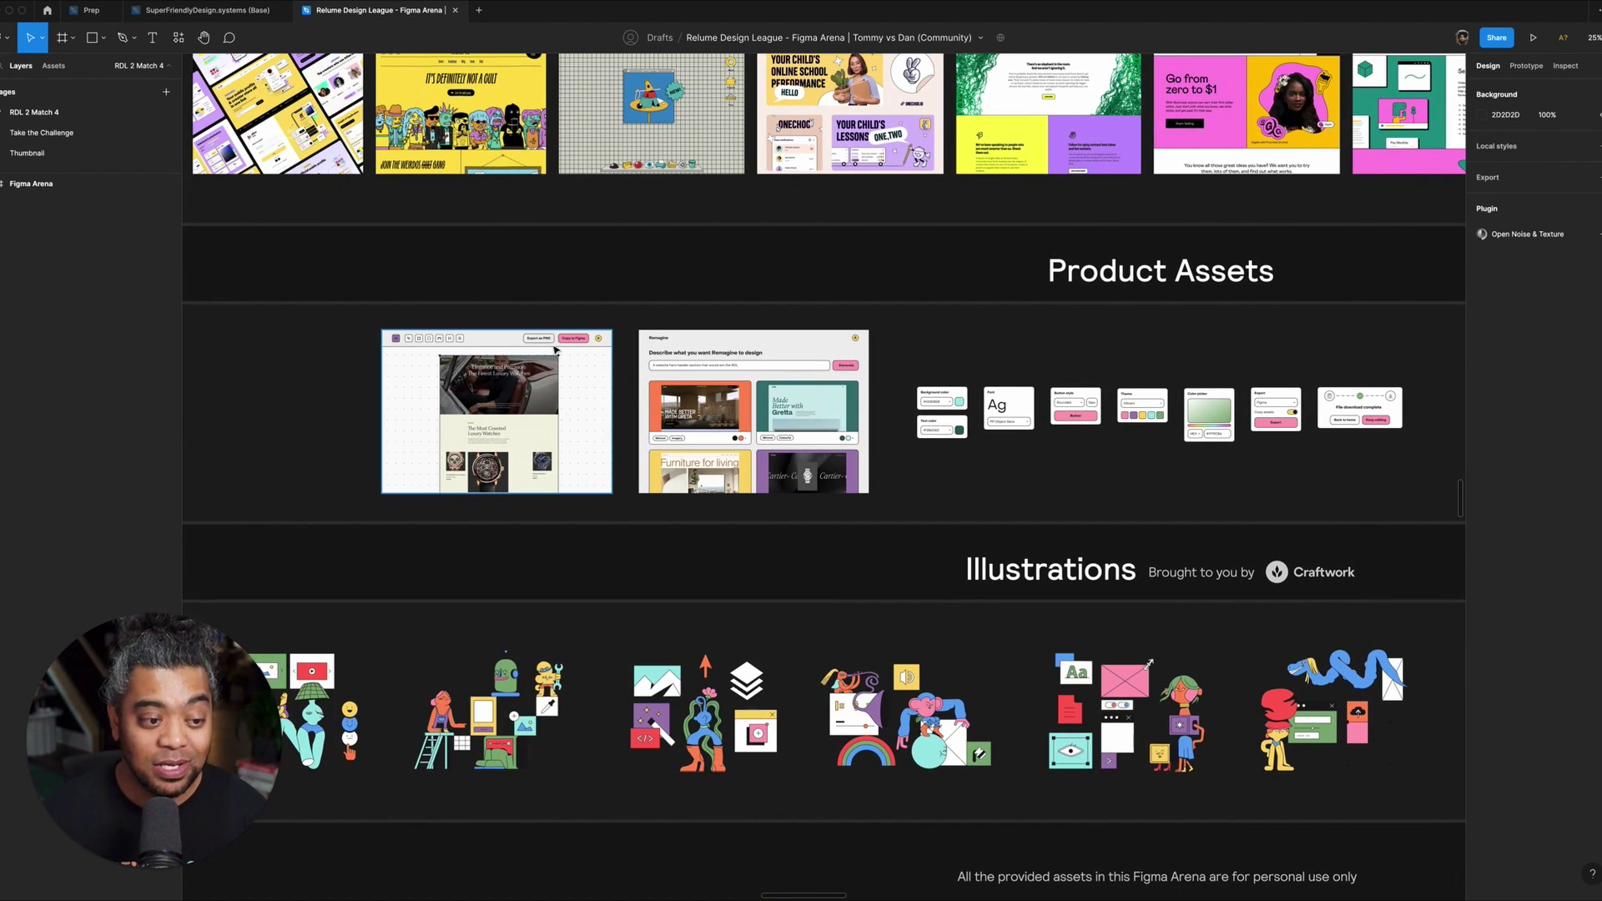
scroll(643, 392, up, 5)
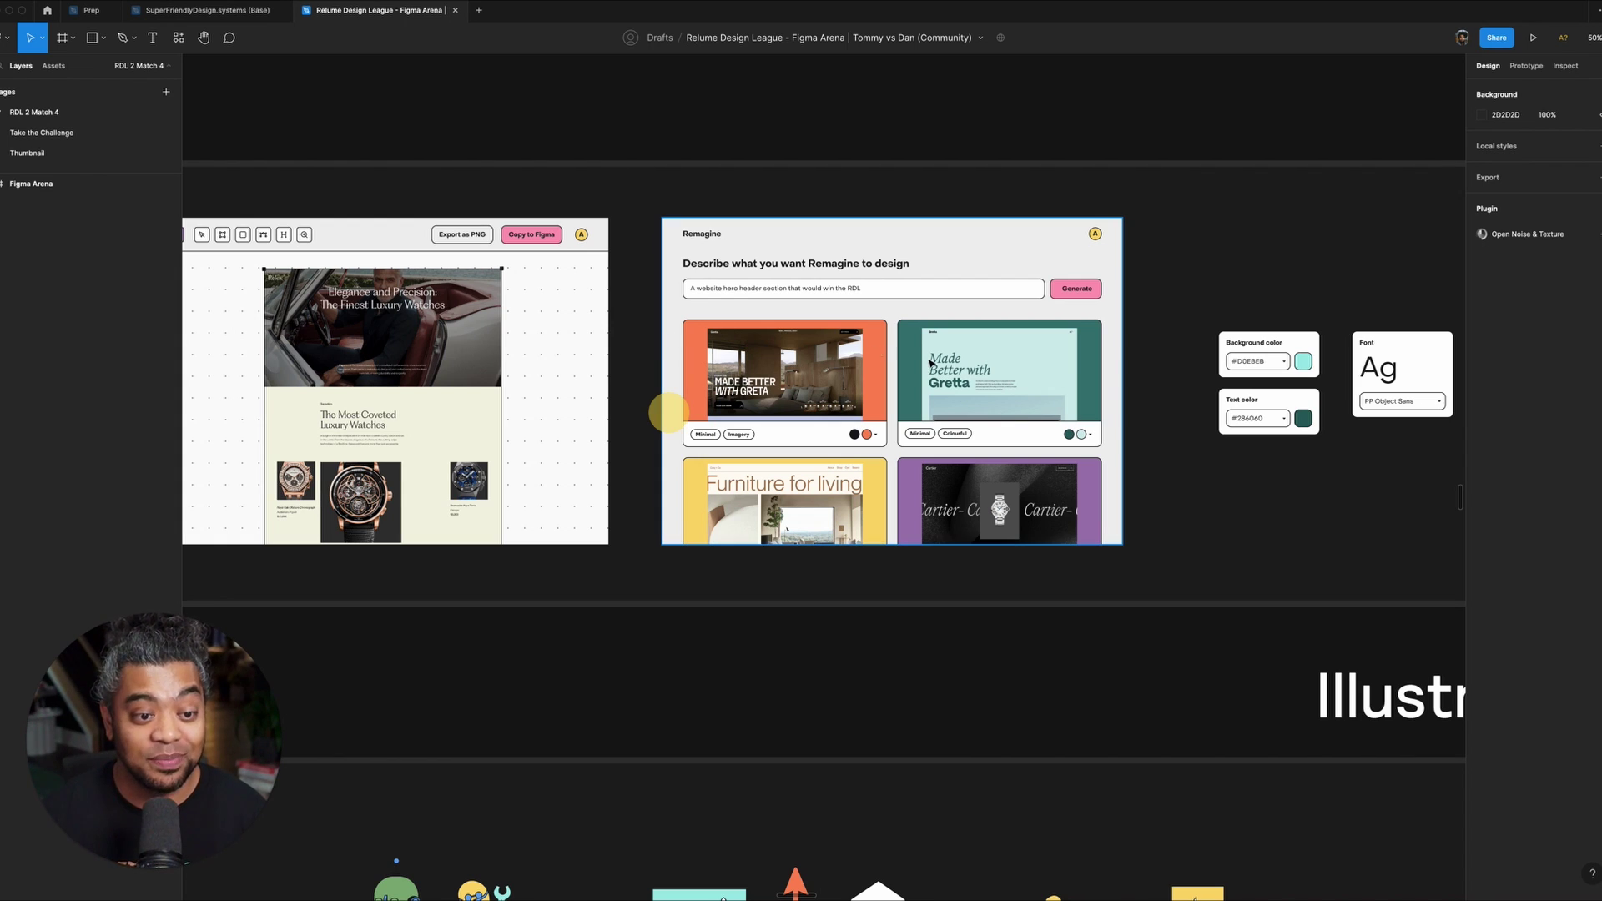
drag(1162, 347, 706, 372)
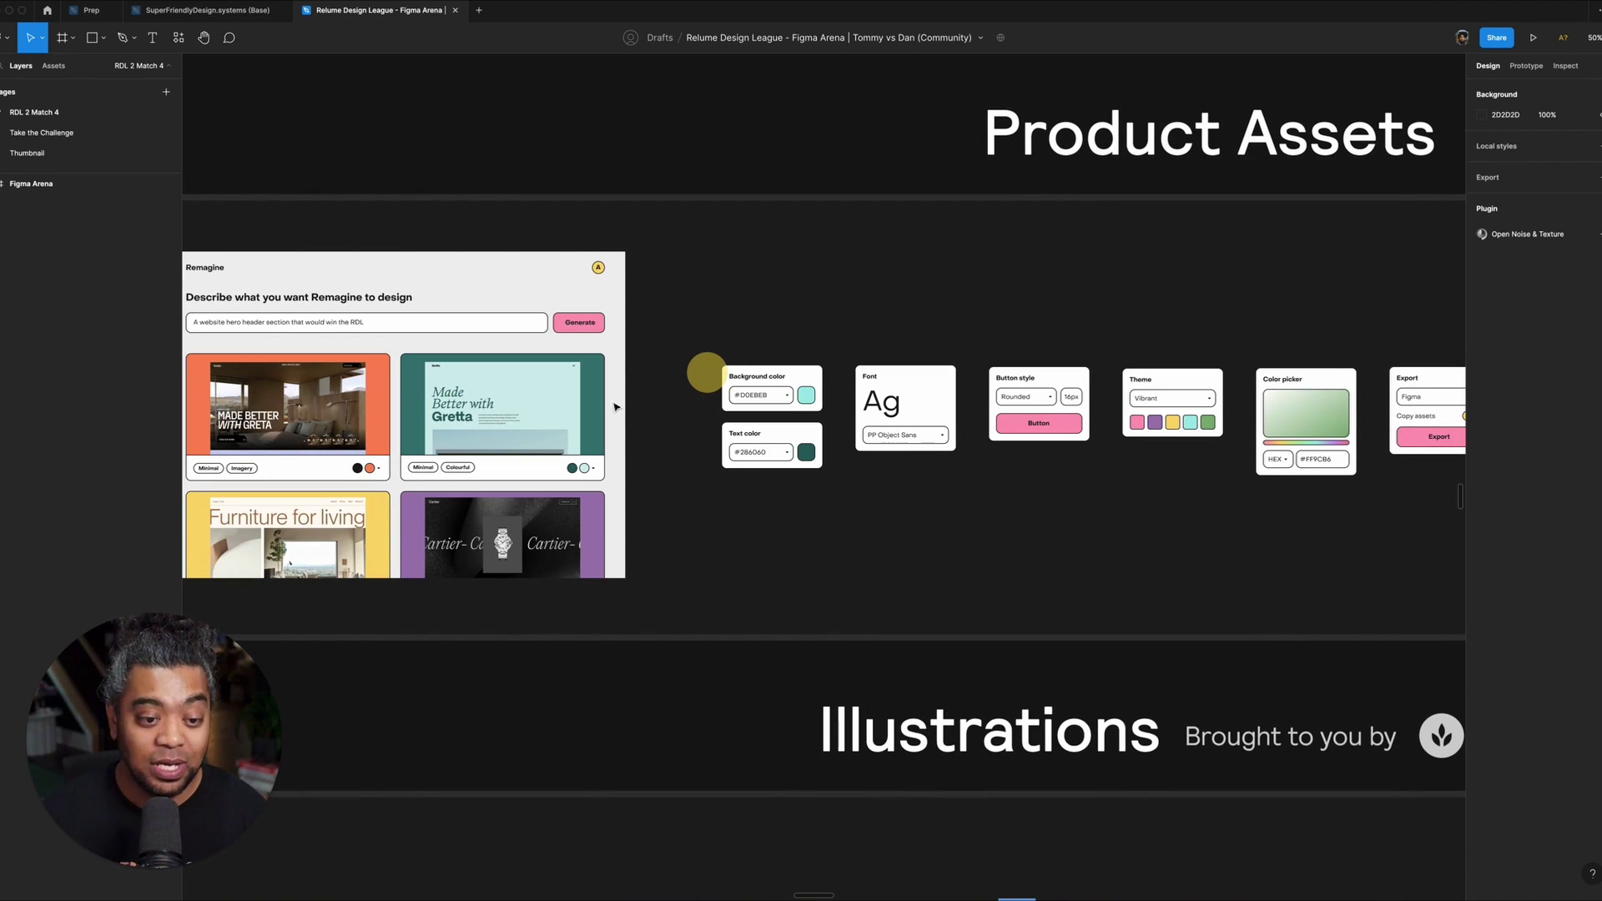
drag(1187, 308, 493, 279)
drag(1450, 321, 668, 325)
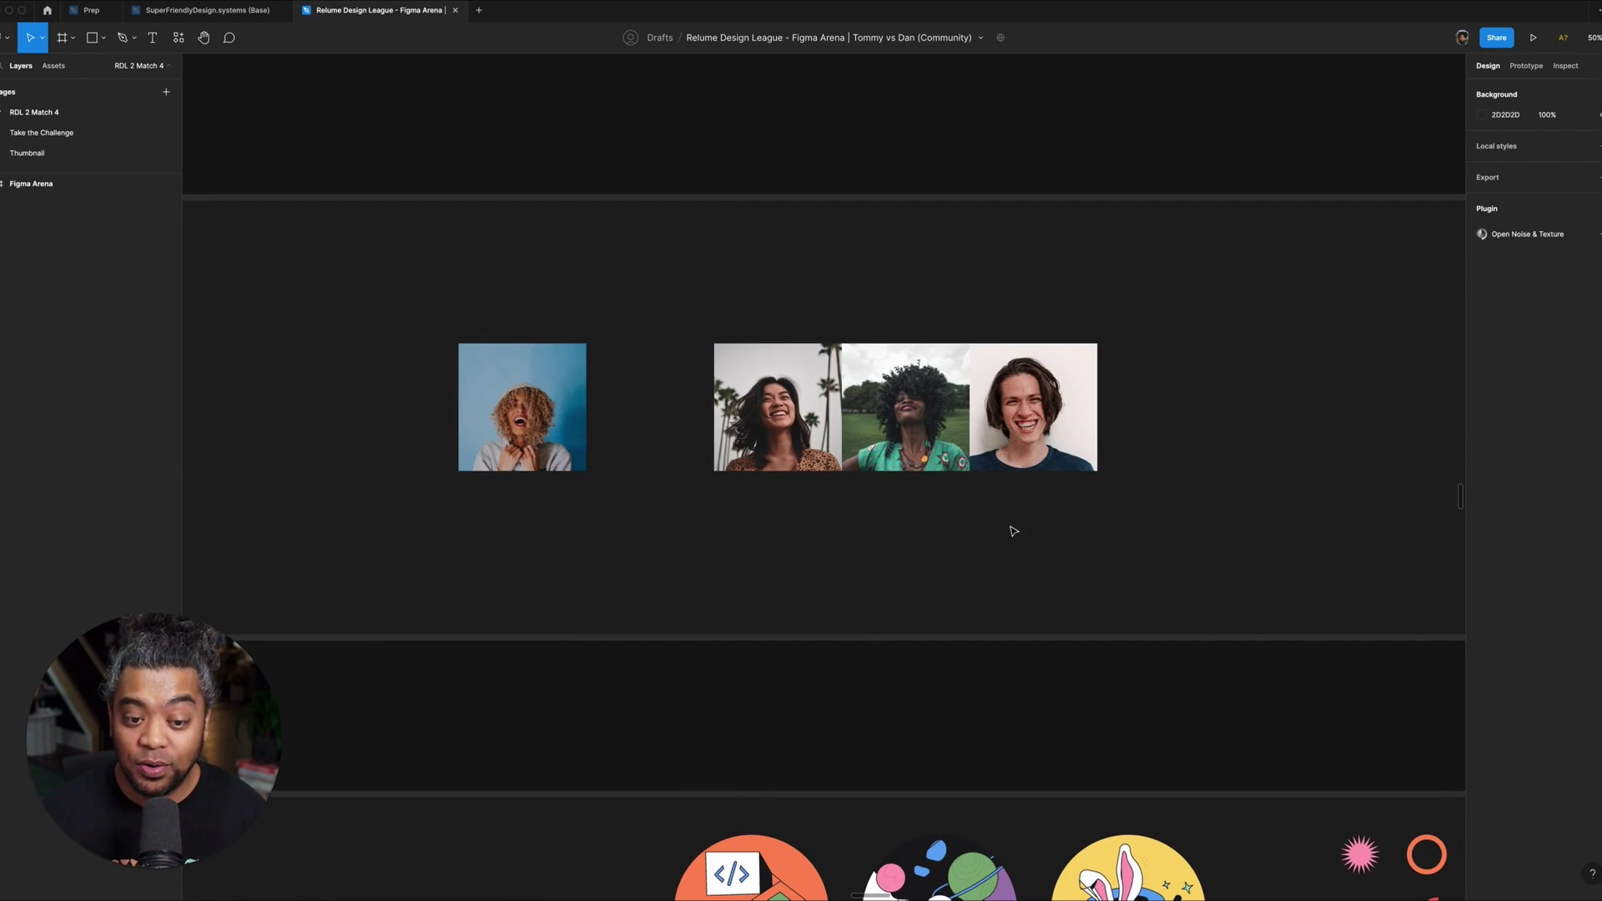
drag(1180, 297, 578, 298)
scroll(1126, 258, left, 5)
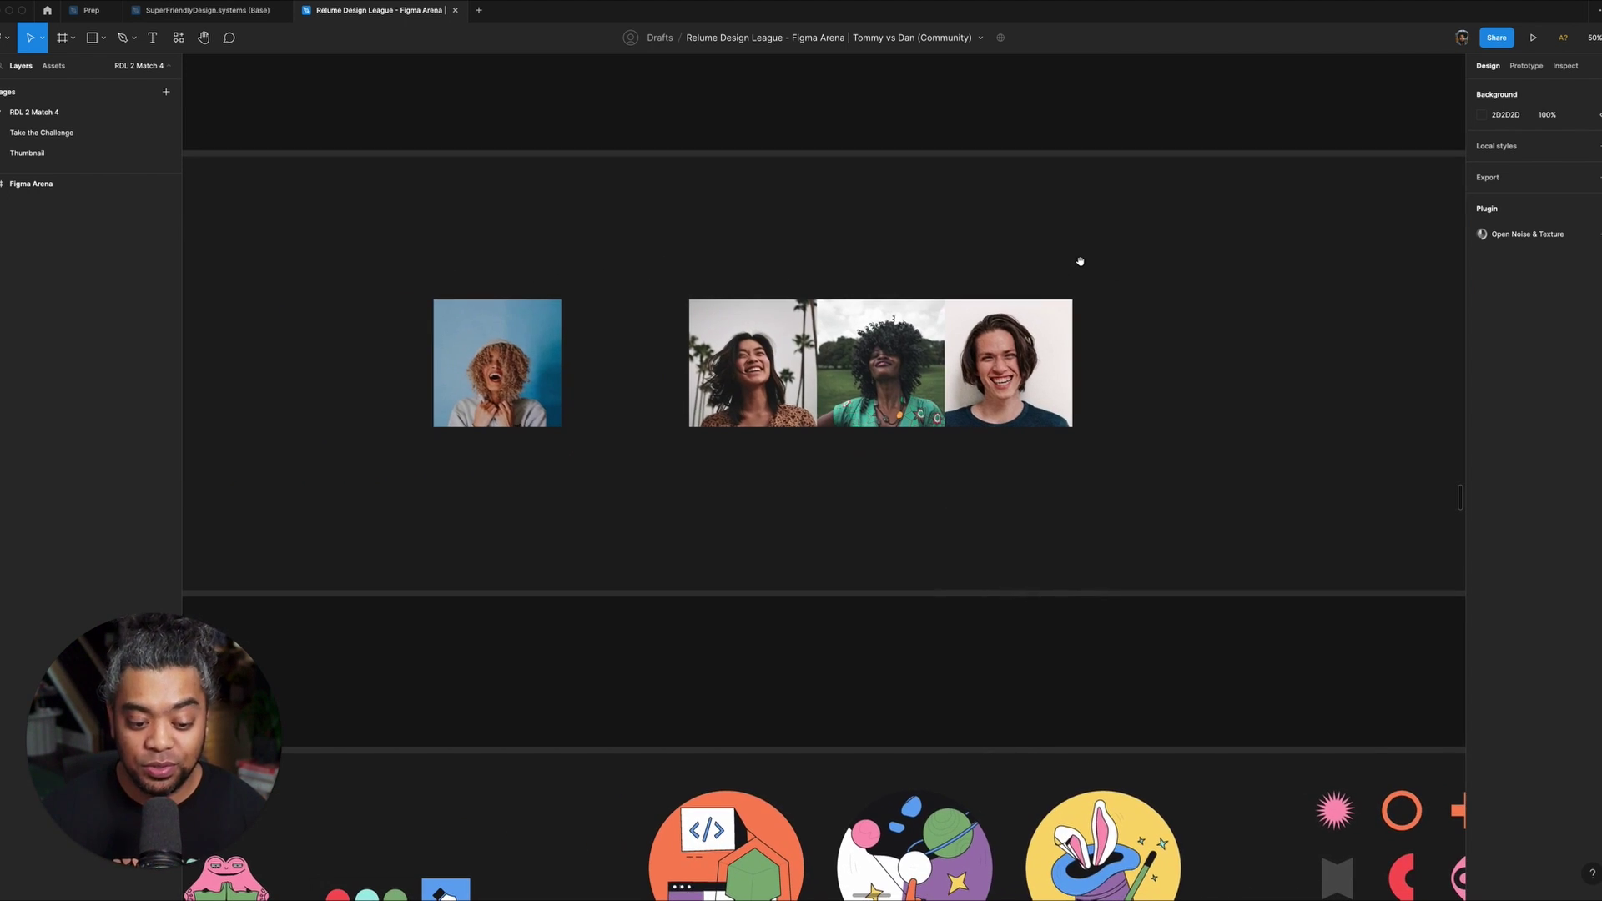
- Inspect the Illustrations row up close, selecting the green letter A vector and the illustration frame that contains it
key(minus)
scroll(686, 612, down, 4)
scroll(1016, 358, left, 10)
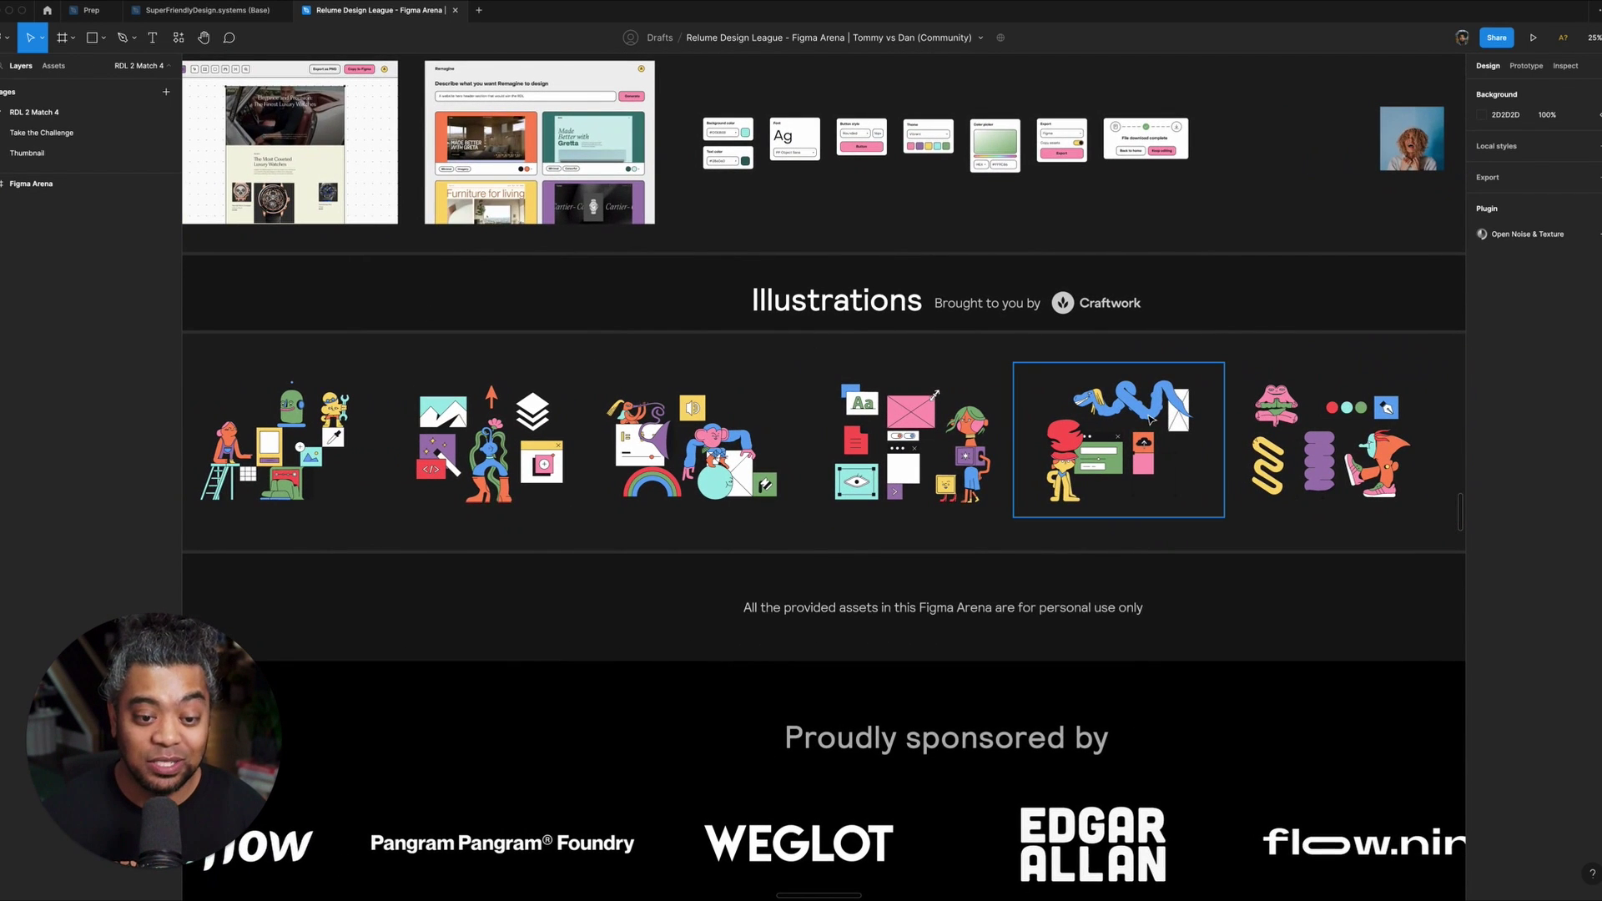
key(plus)
key(plus)
scroll(918, 292, up, 2)
scroll(918, 292, right, 2)
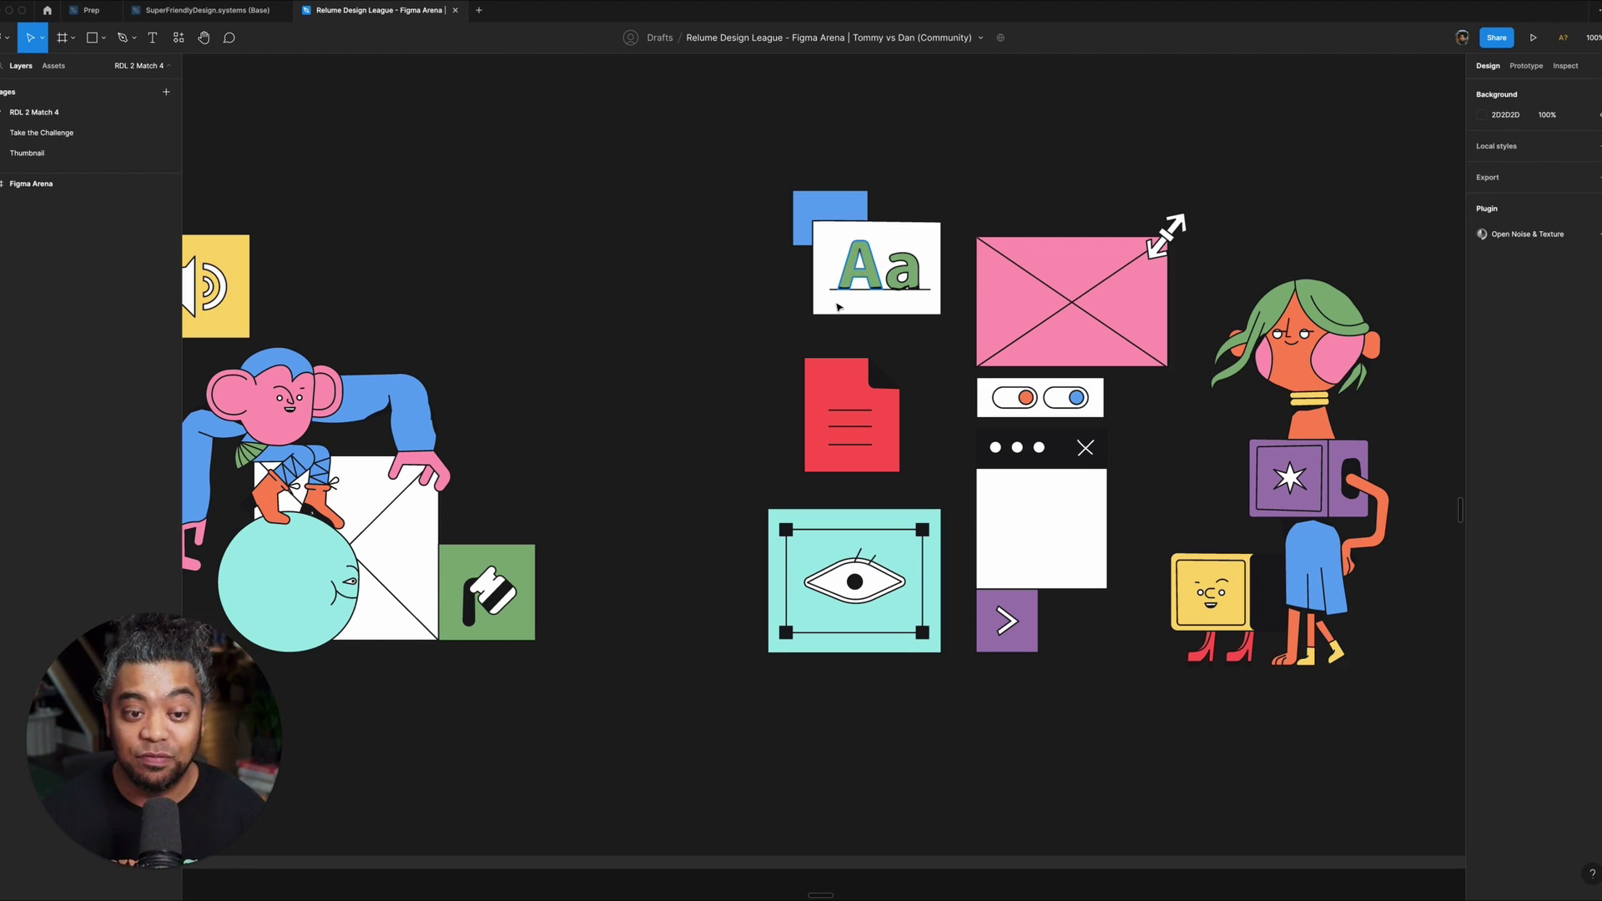
double_click(865, 268)
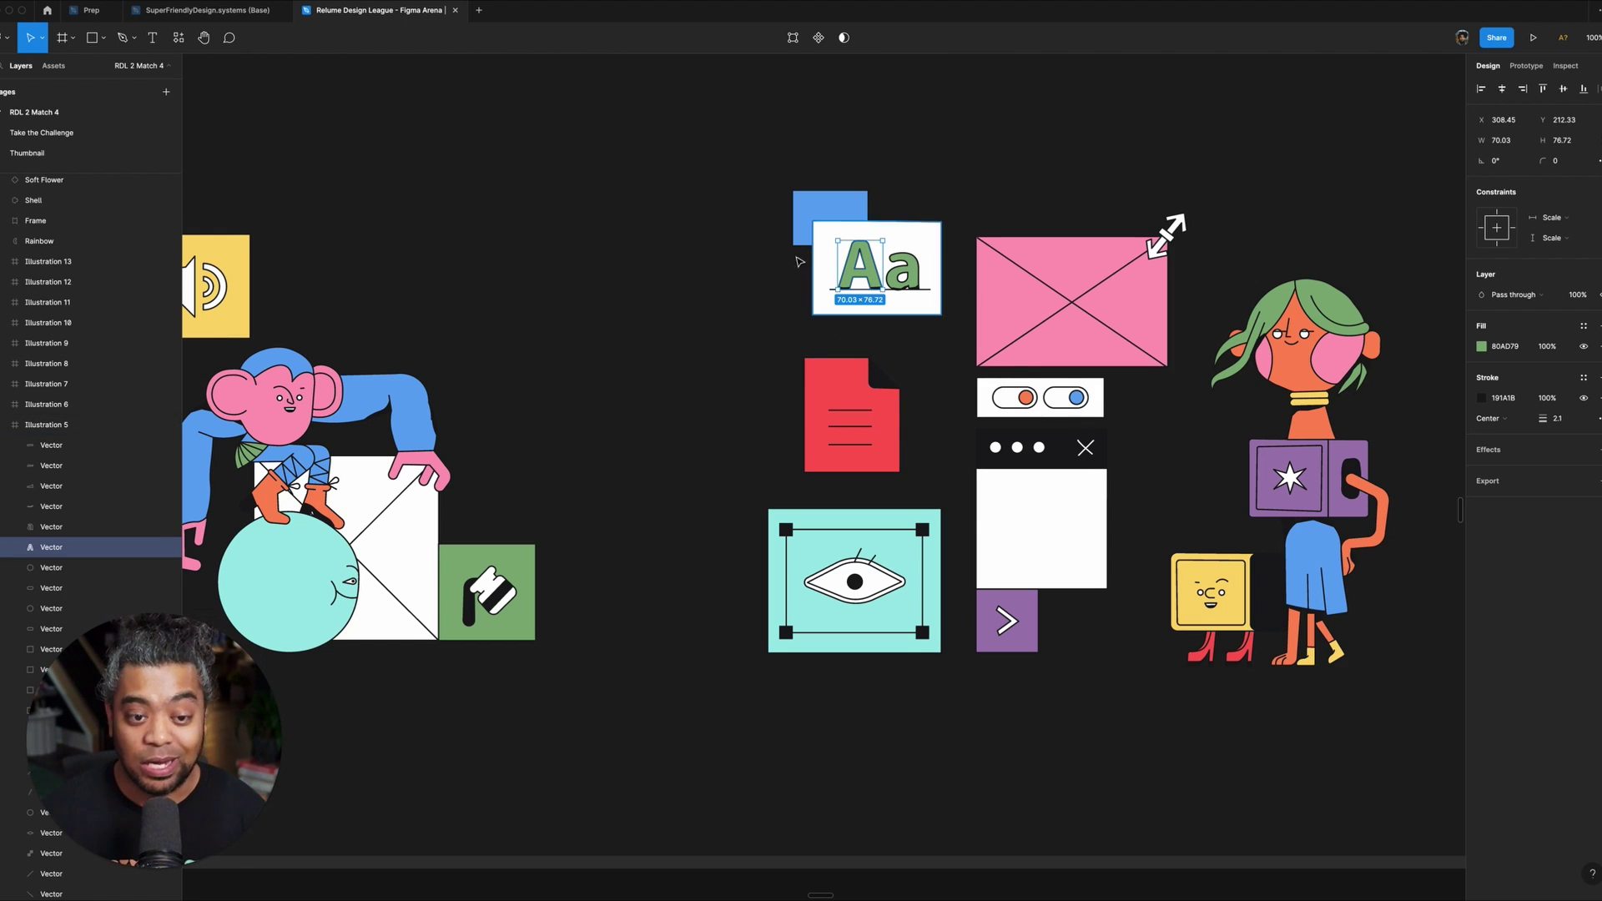
key(shift+Return)
key(minus)
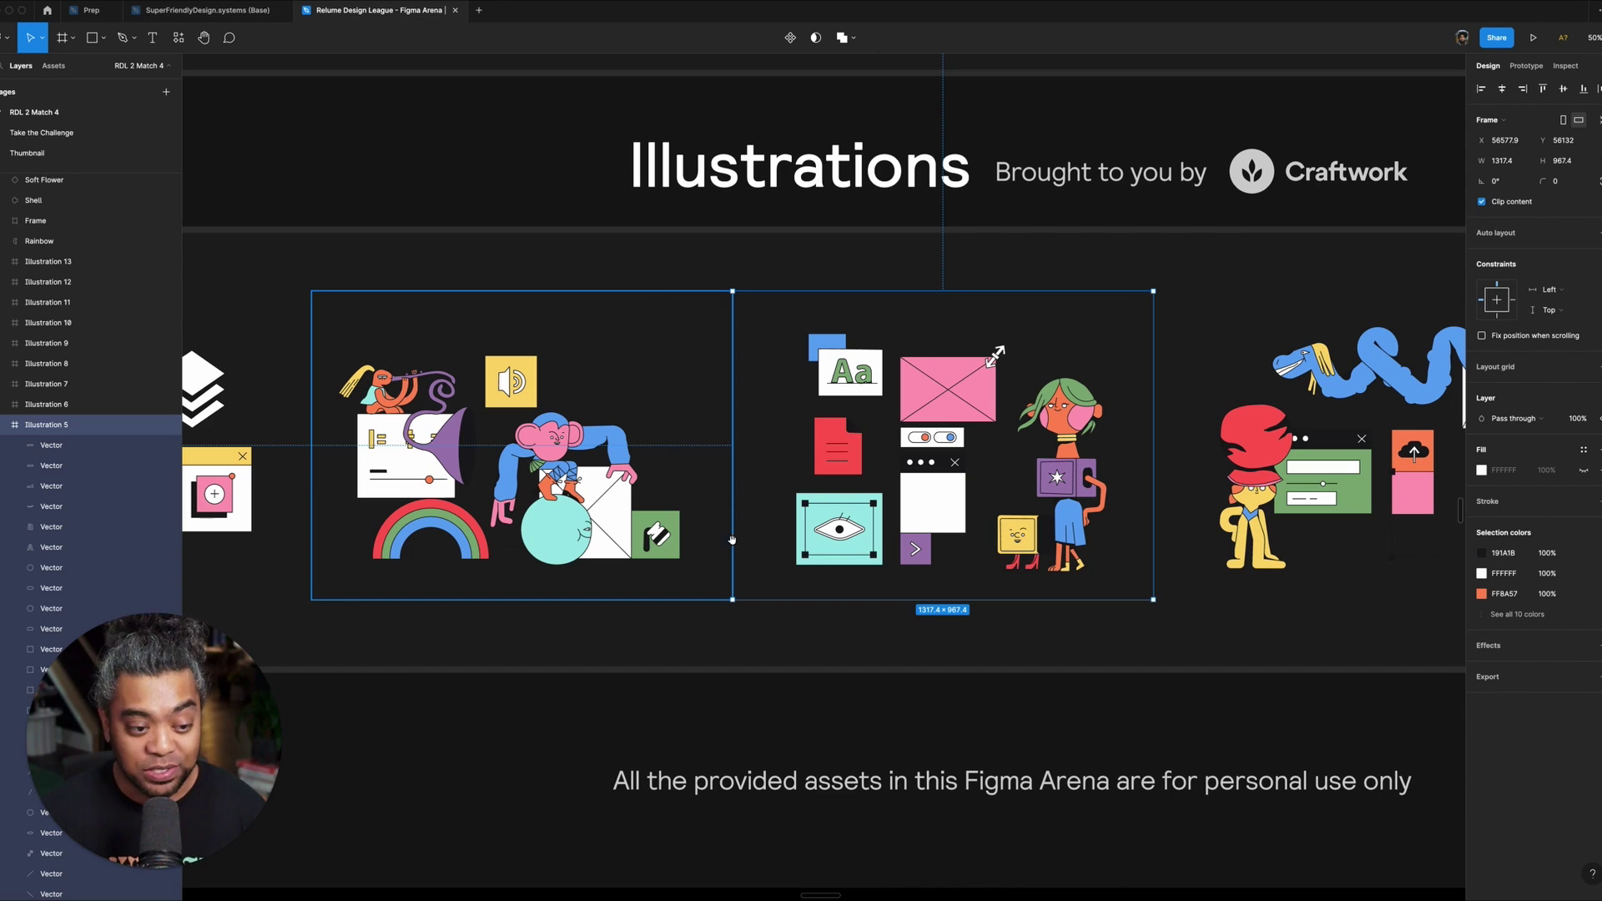
scroll(754, 516, left, 3)
key(minus)
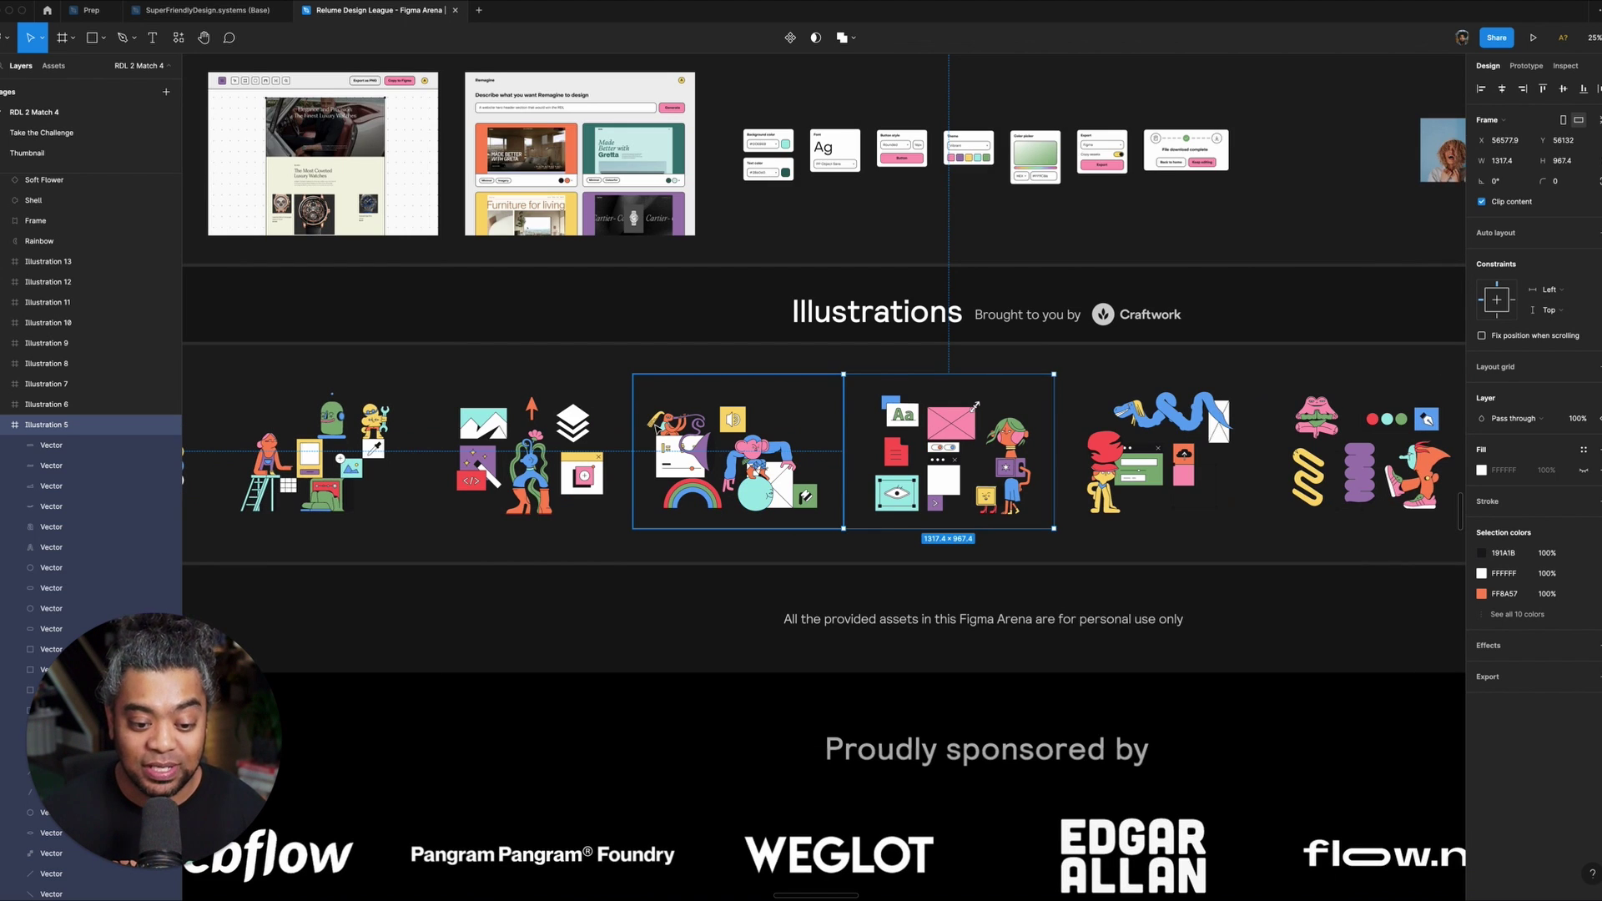
- Examine the yellow TXT2WEB page from its hero through the feature cards, examples and testimonial to the sign-up section and footer
scroll(861, 486, up, 10)
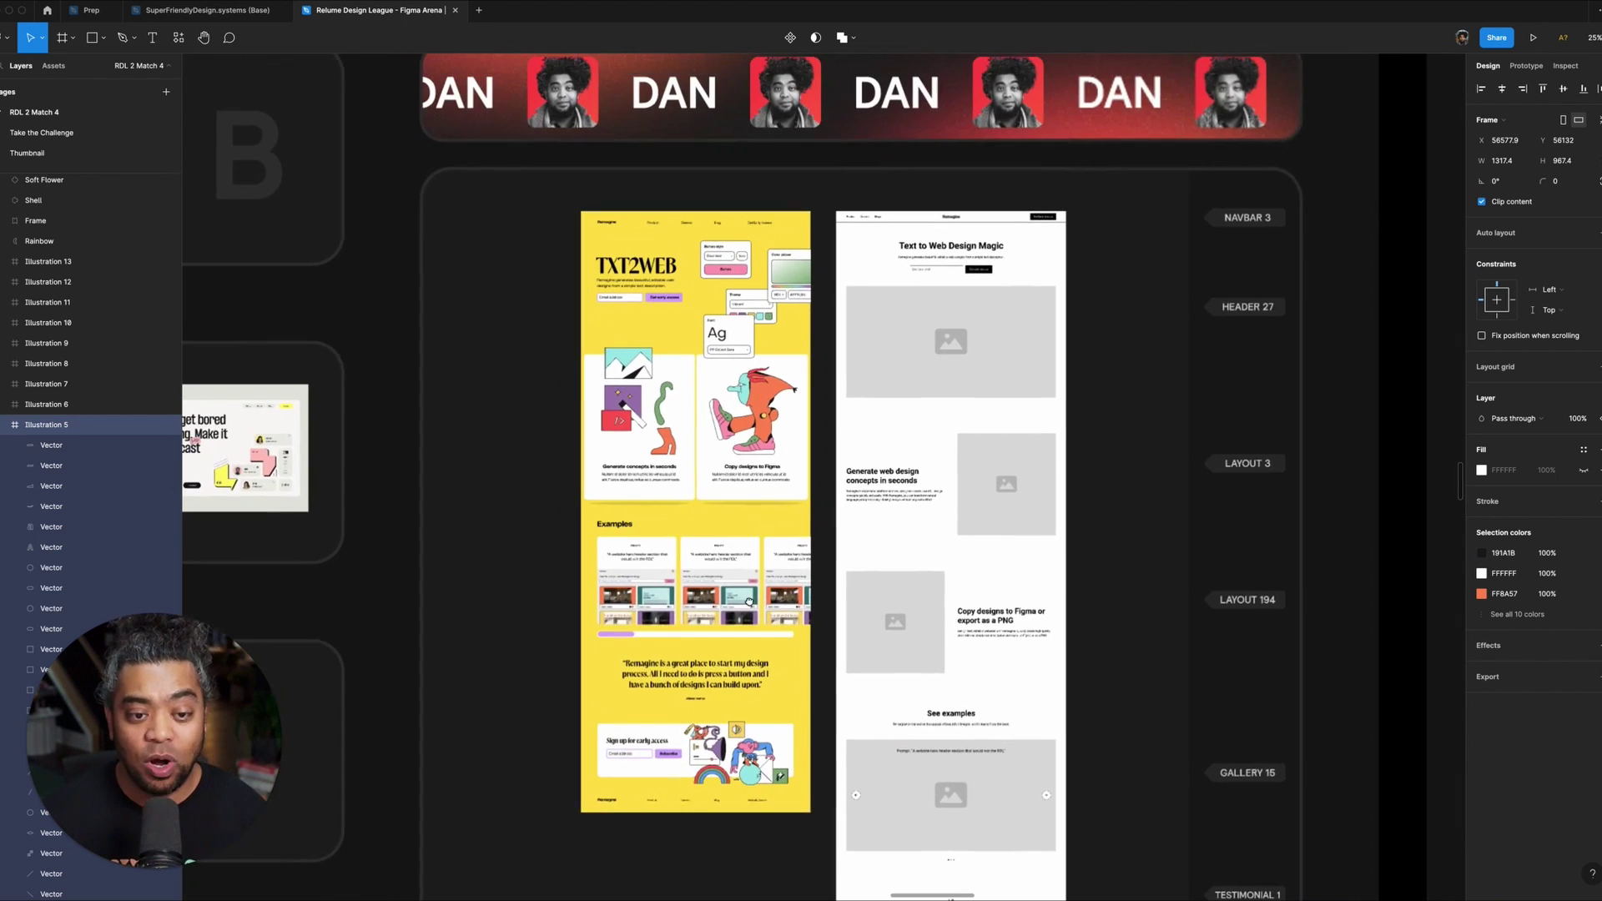
key(plus)
scroll(1043, 525, up, 3)
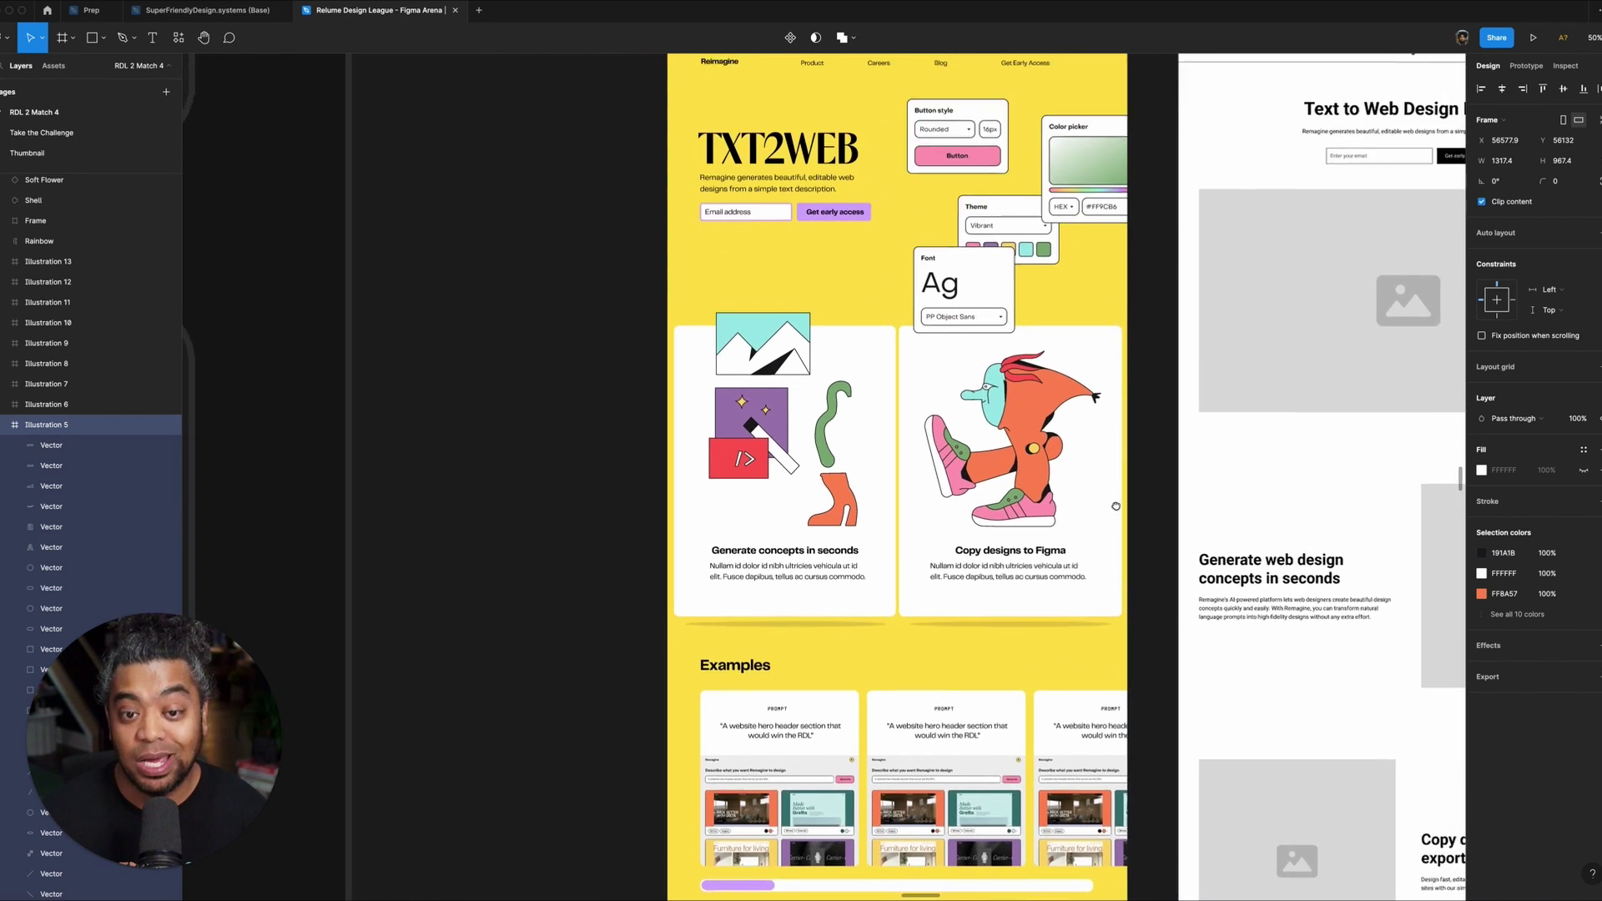
key(plus)
scroll(1147, 254, up, 5)
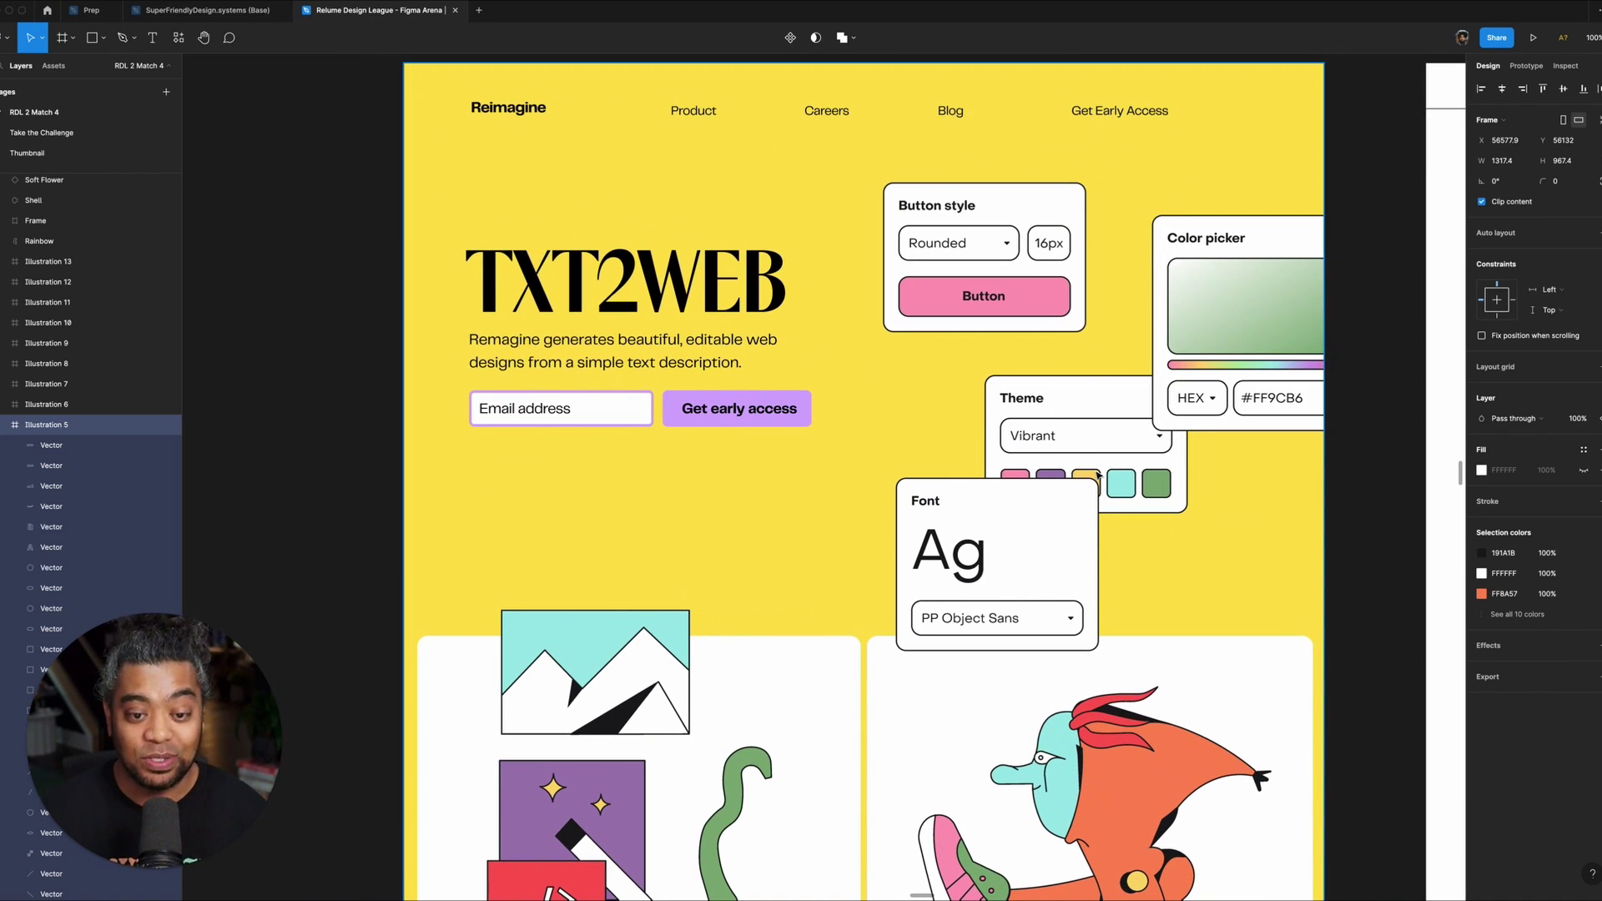
scroll(1253, 578, down, 6)
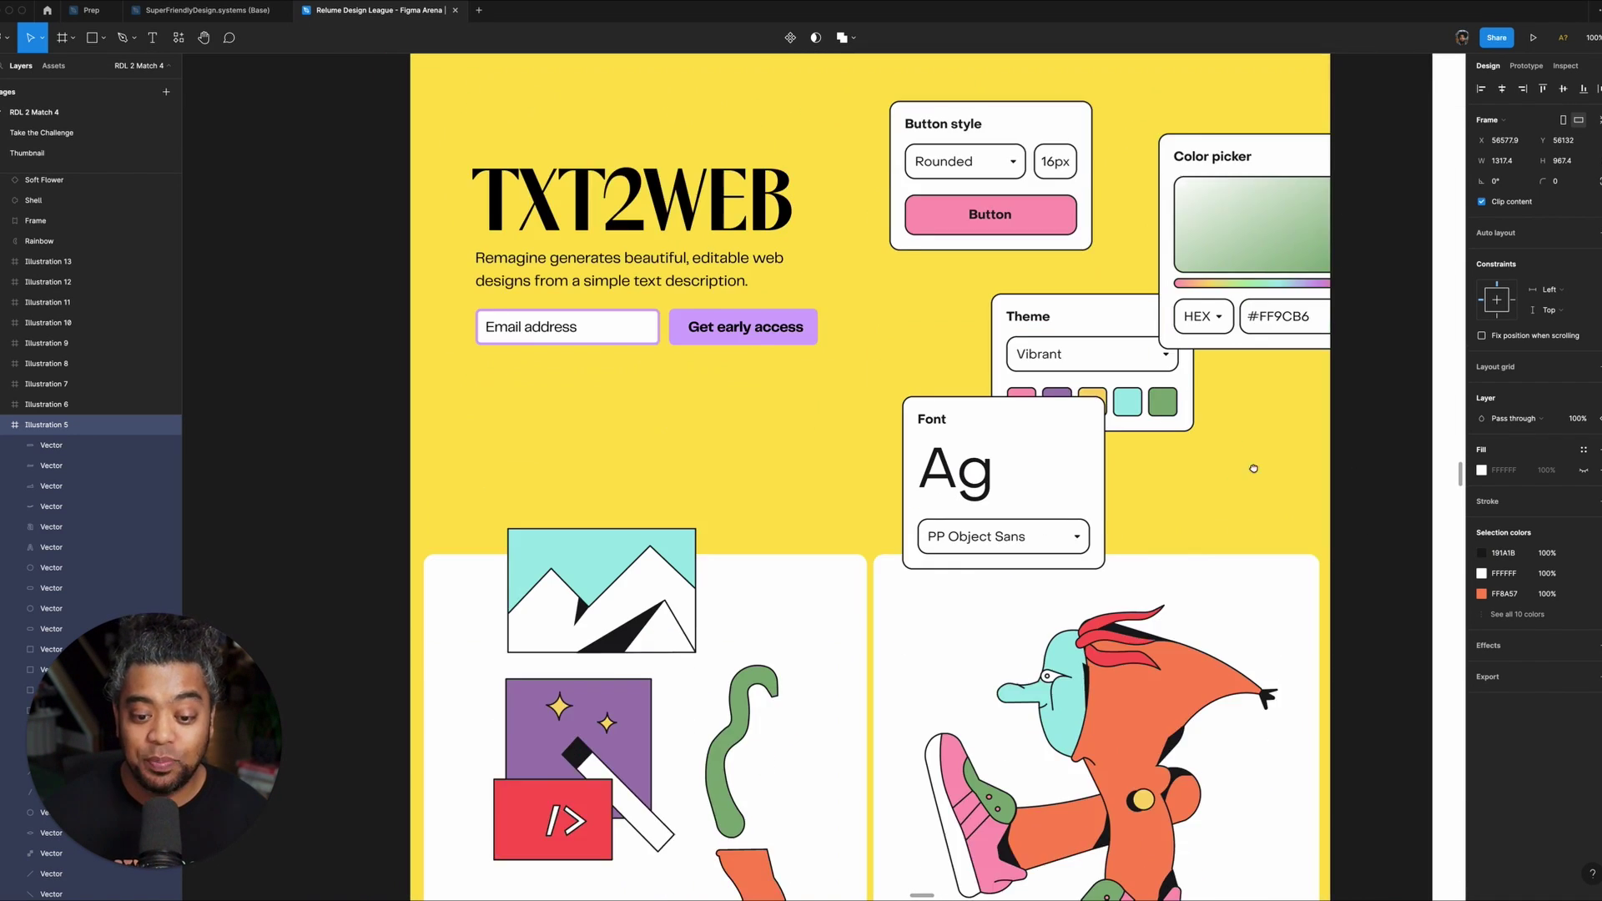
scroll(1104, 578, down, 4)
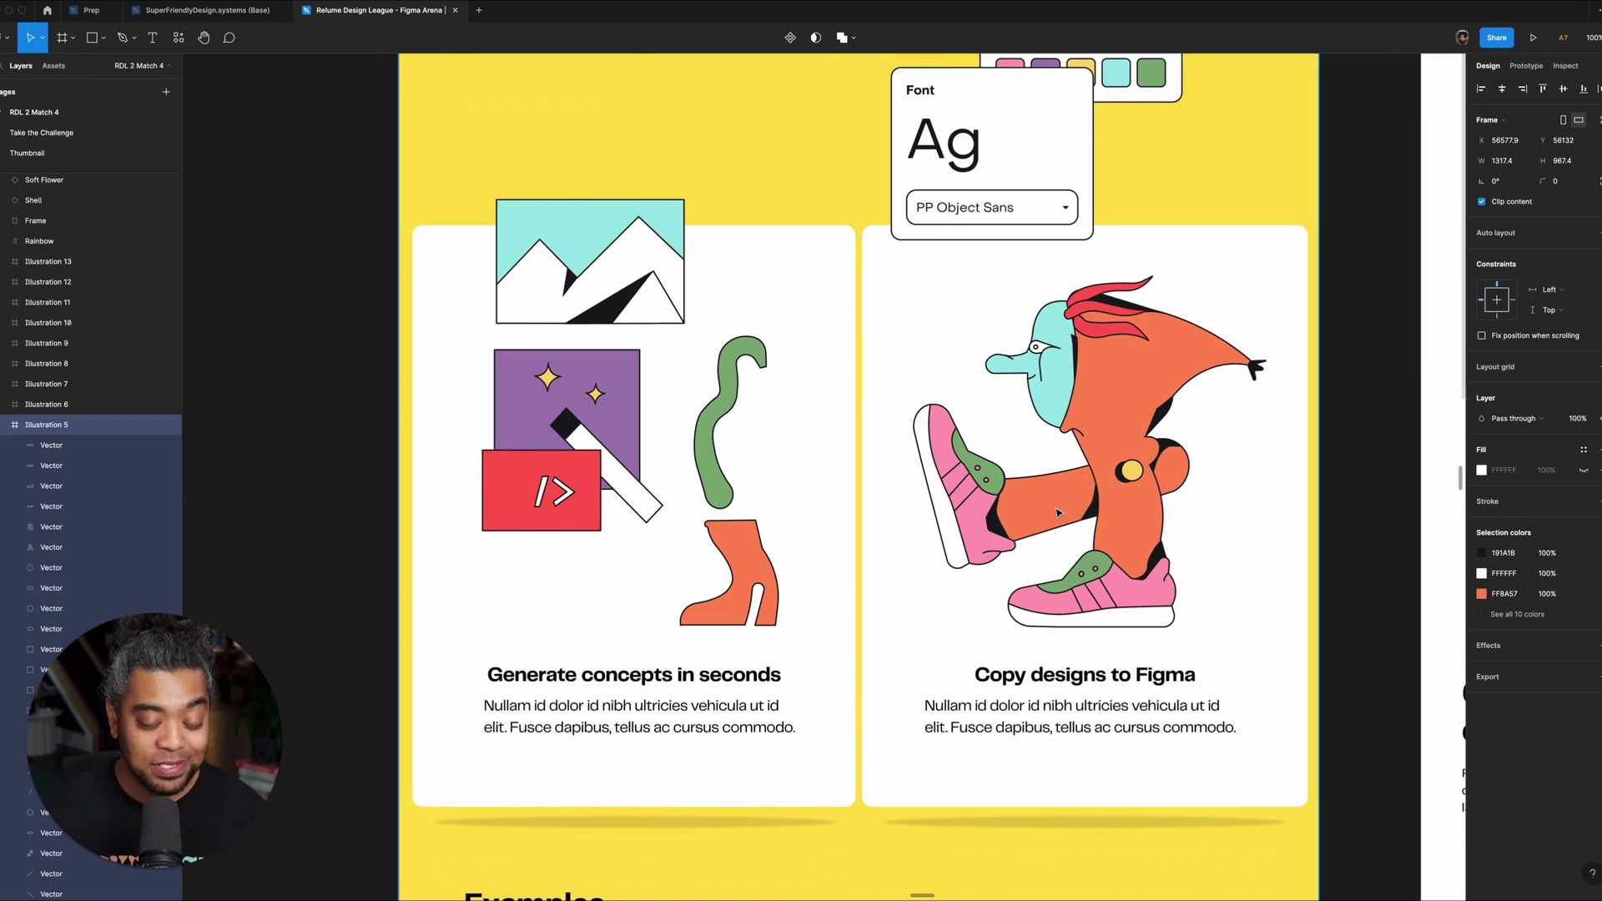
scroll(1017, 682, down, 5)
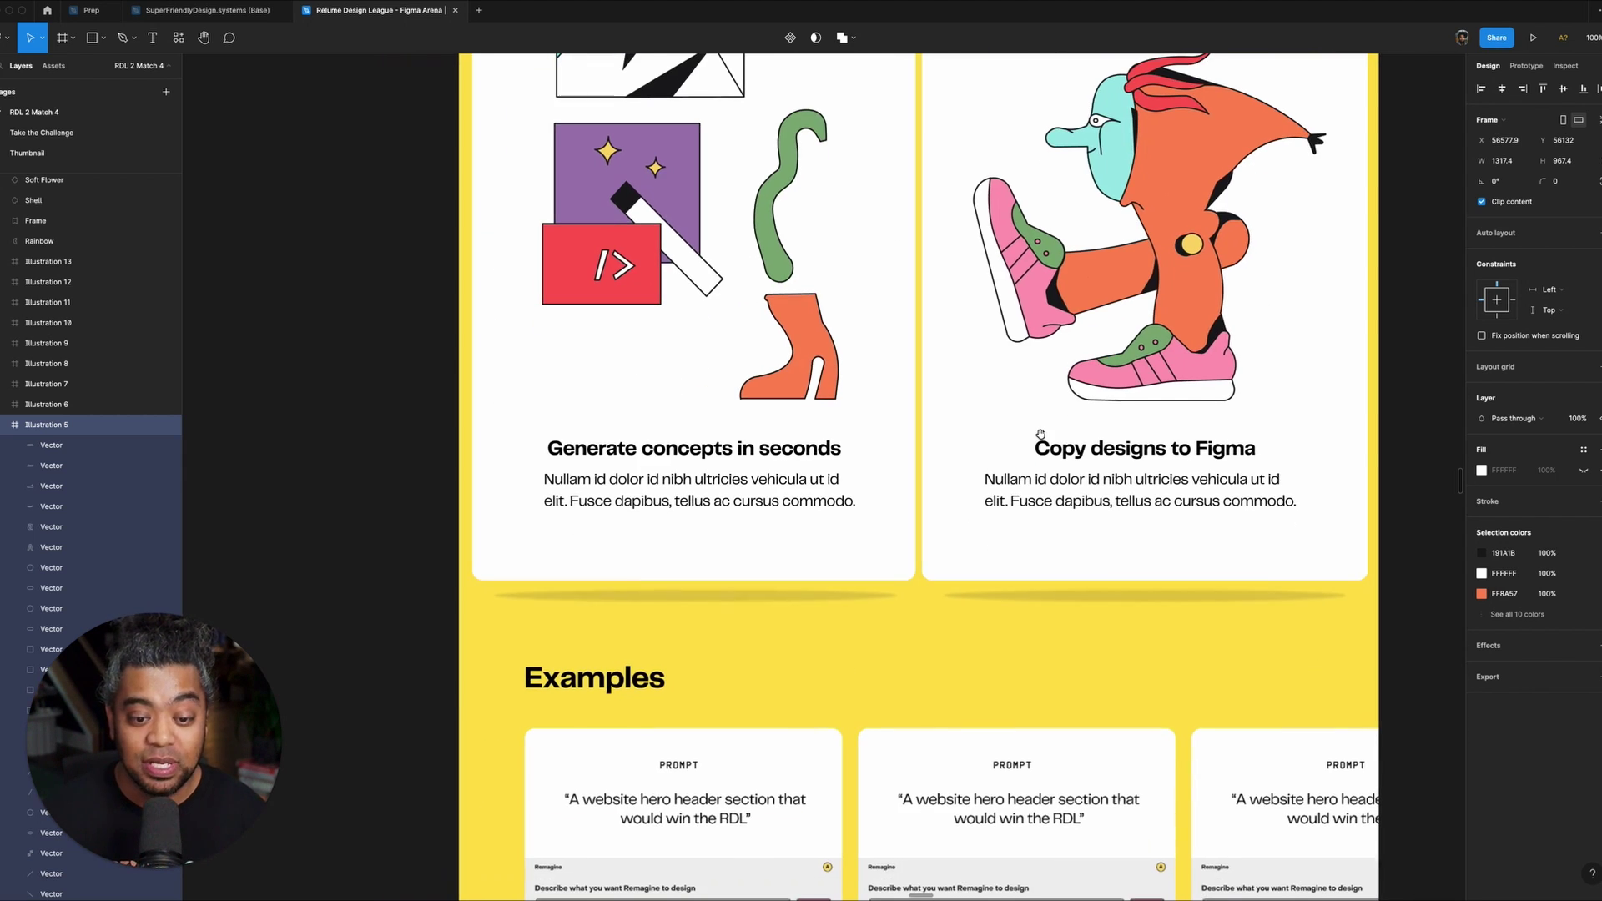
scroll(922, 559, down, 3)
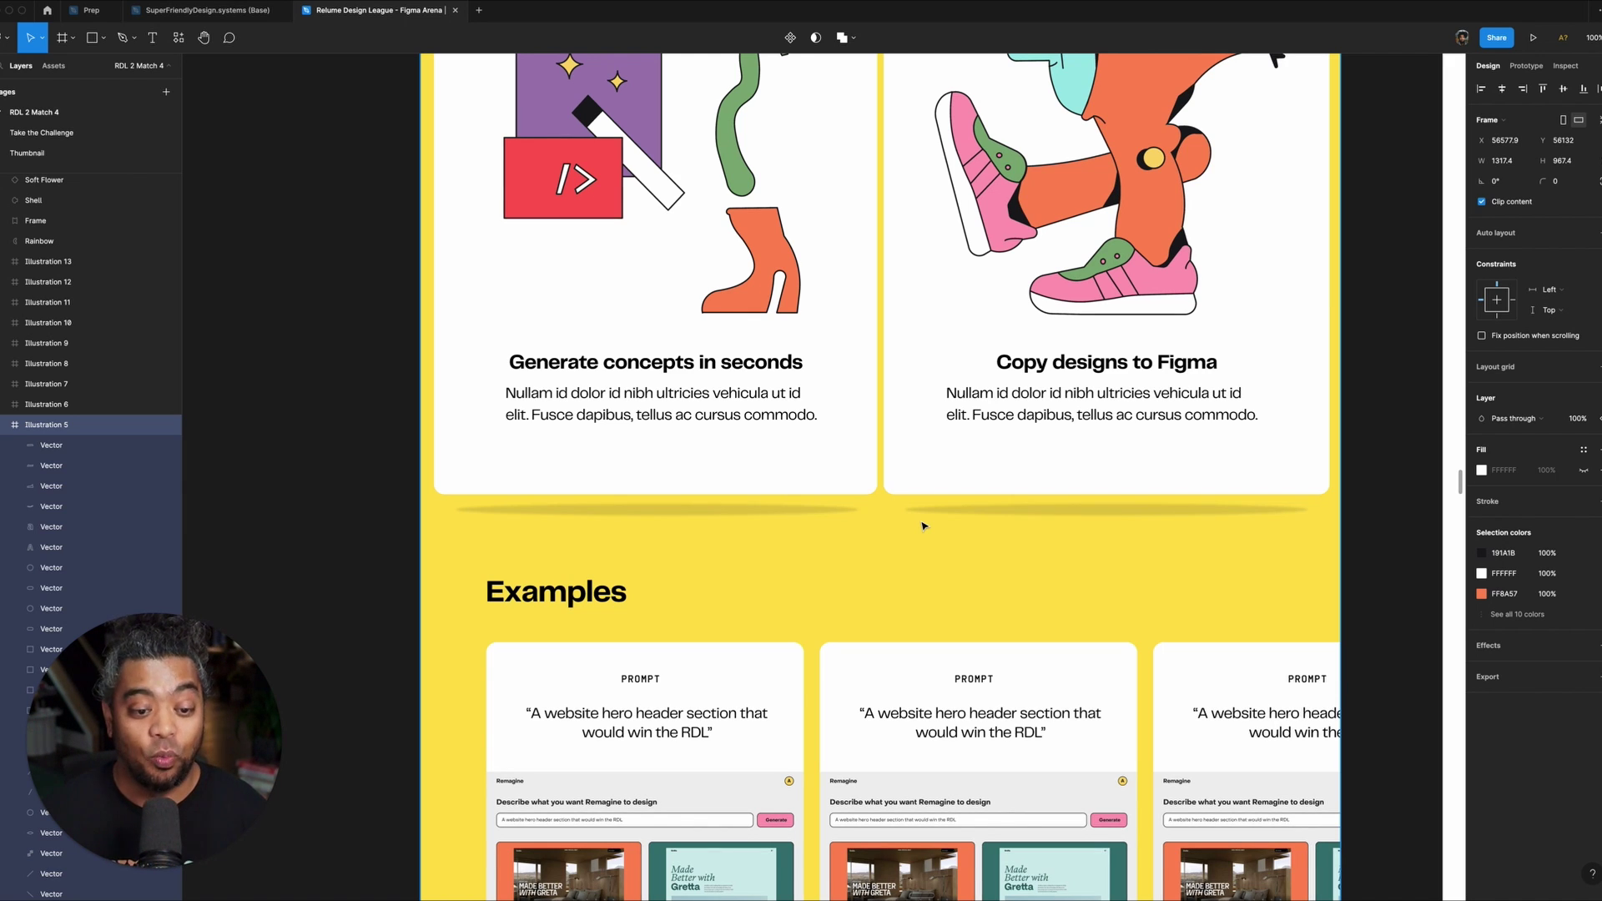
scroll(1349, 439, down, 3)
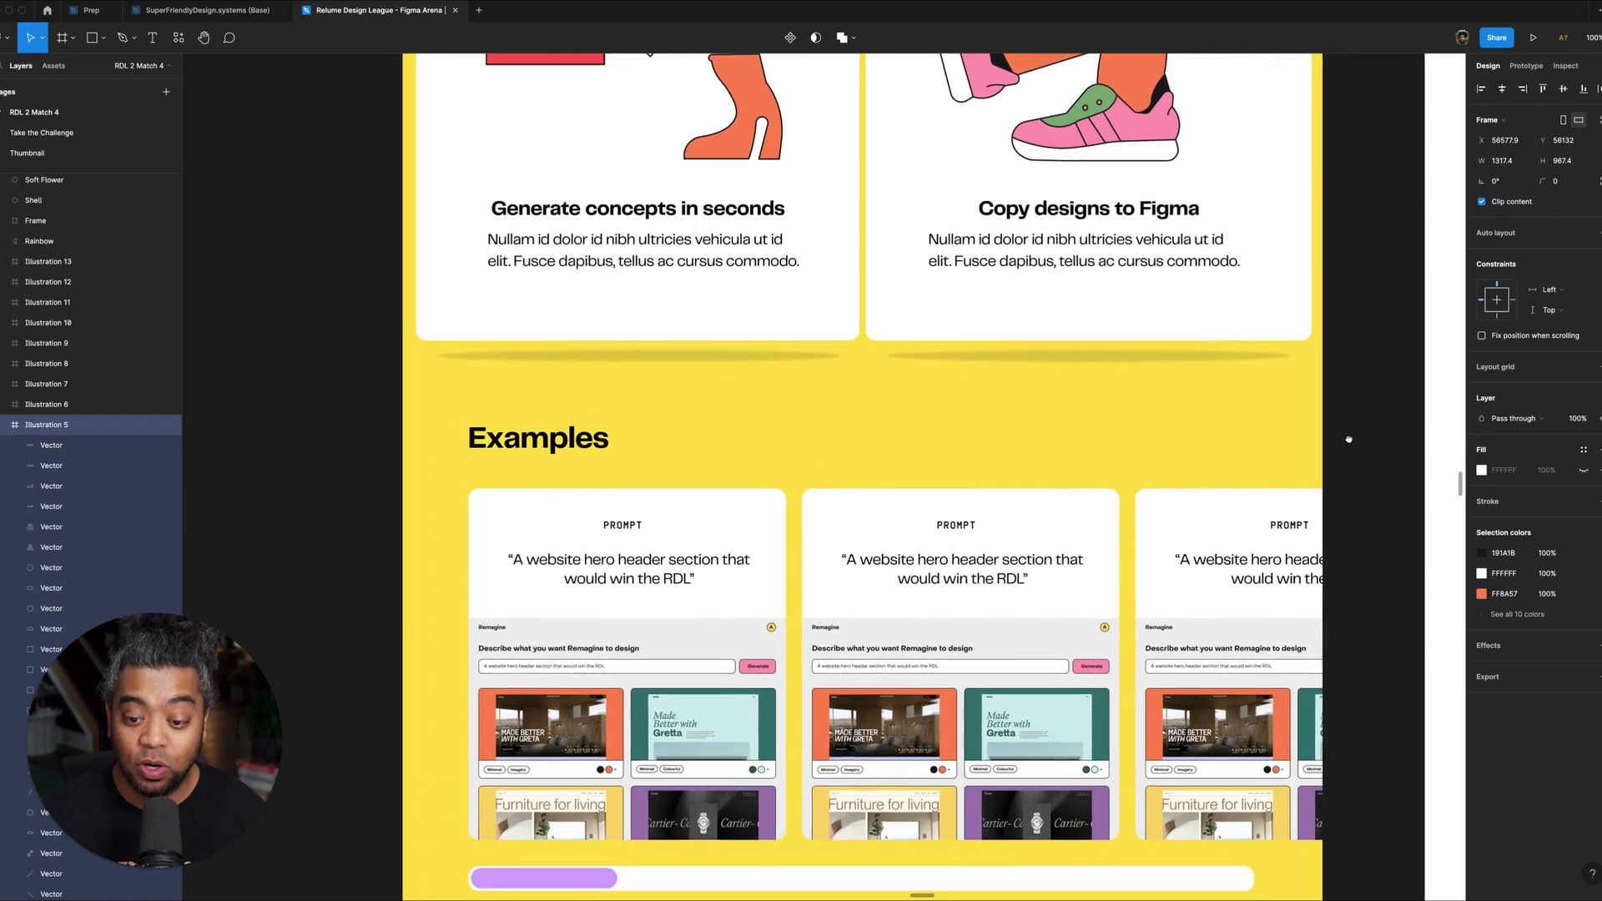
scroll(1349, 440, down, 1)
scroll(1260, 275, down, 5)
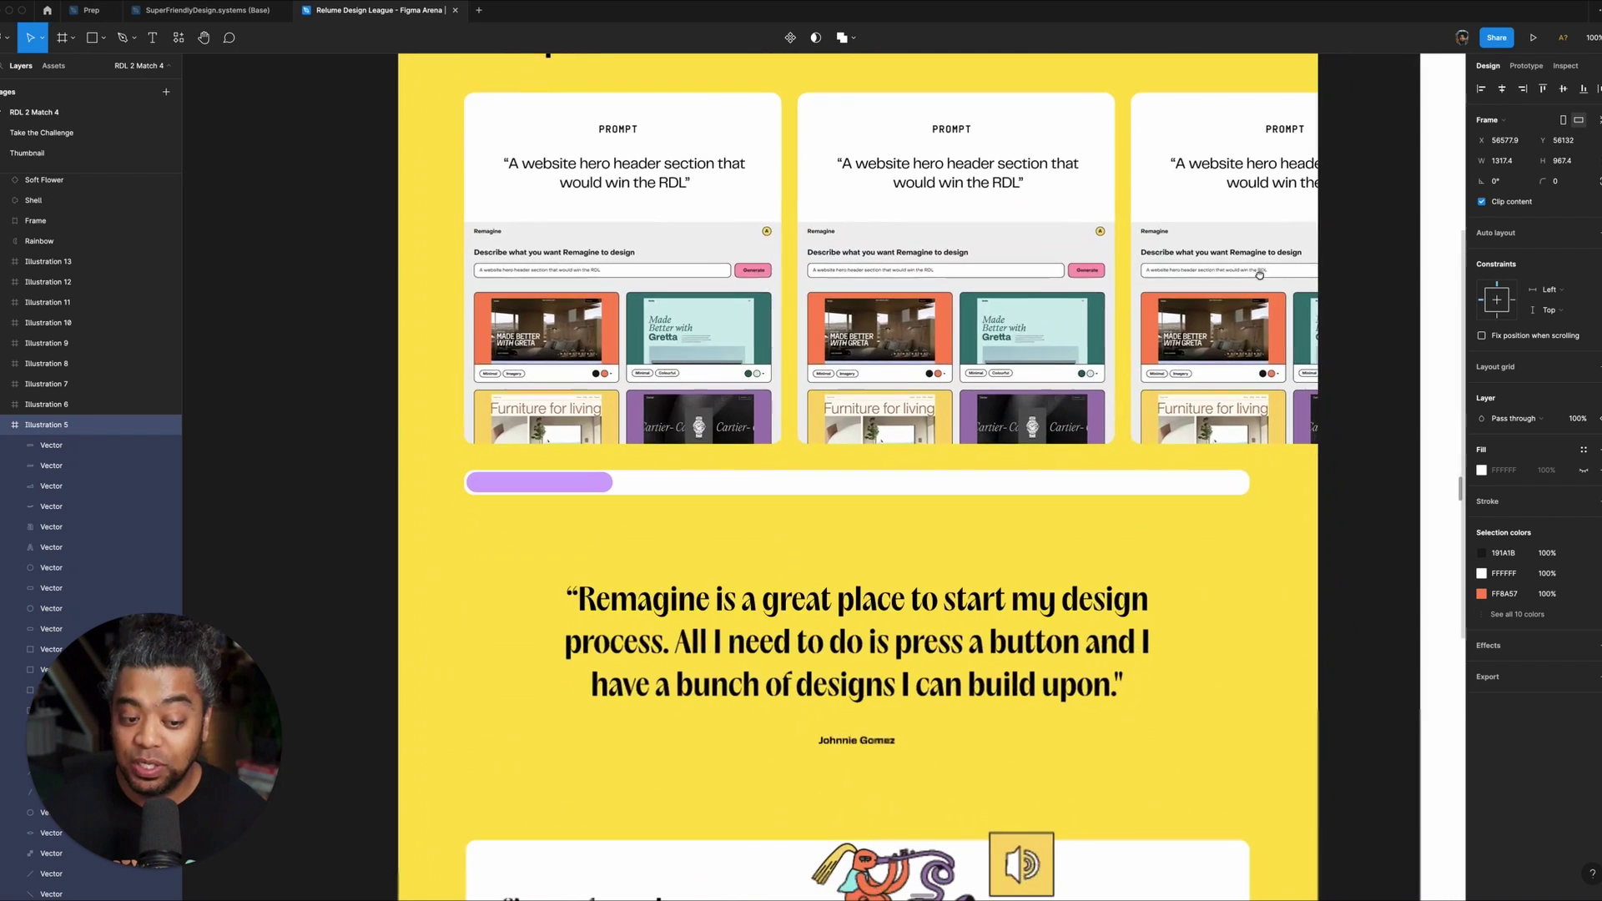
scroll(1260, 274, down, 10)
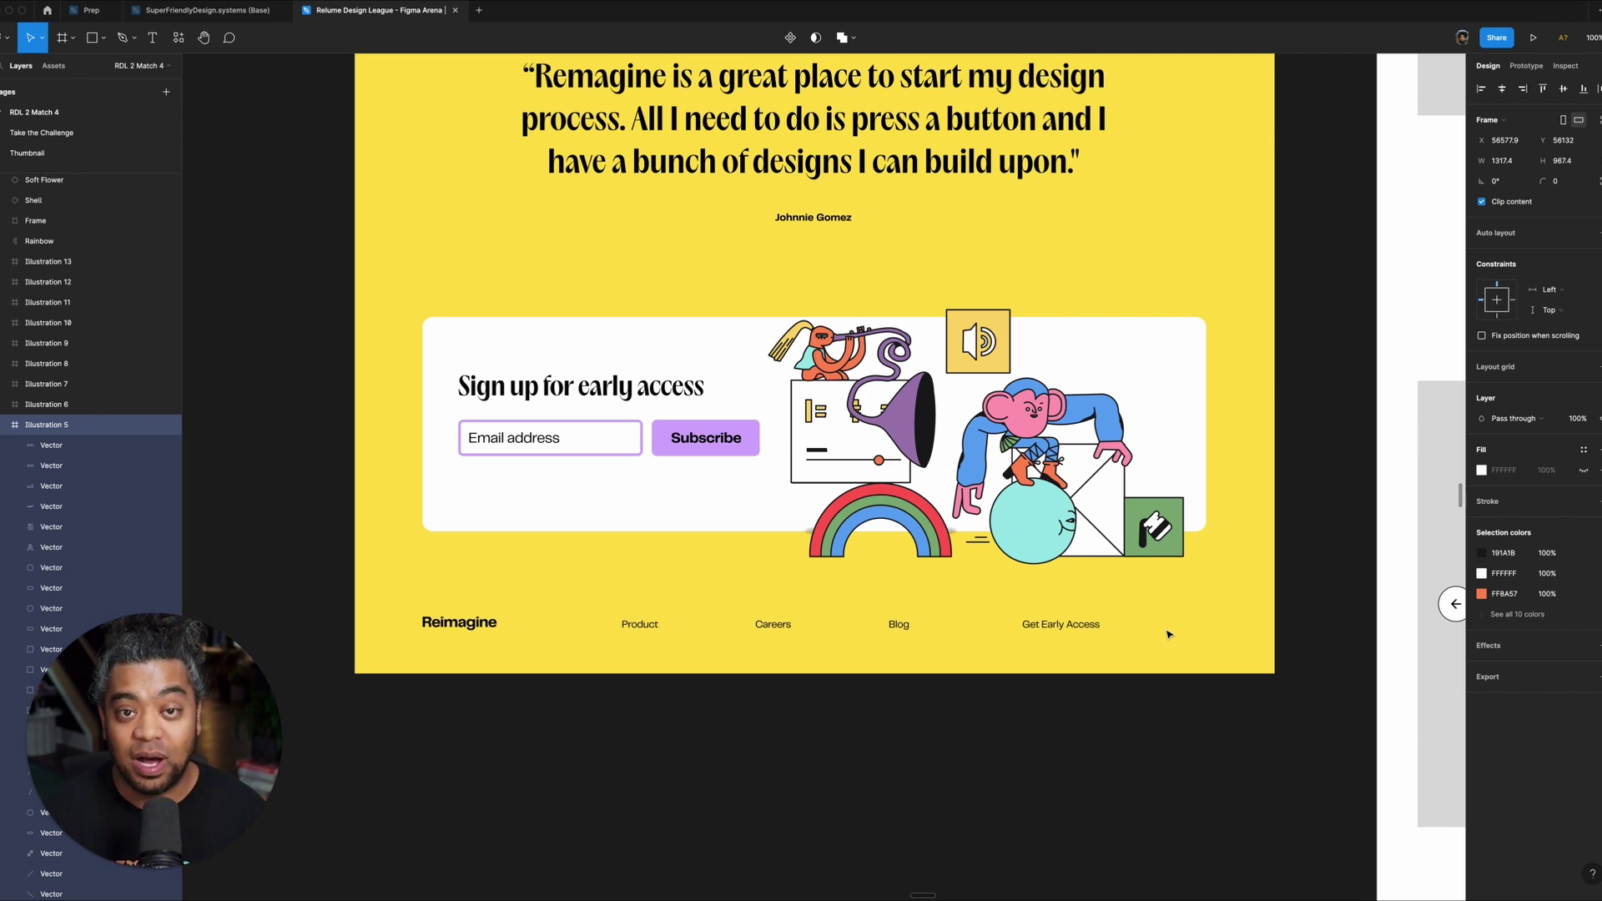
key(minus)
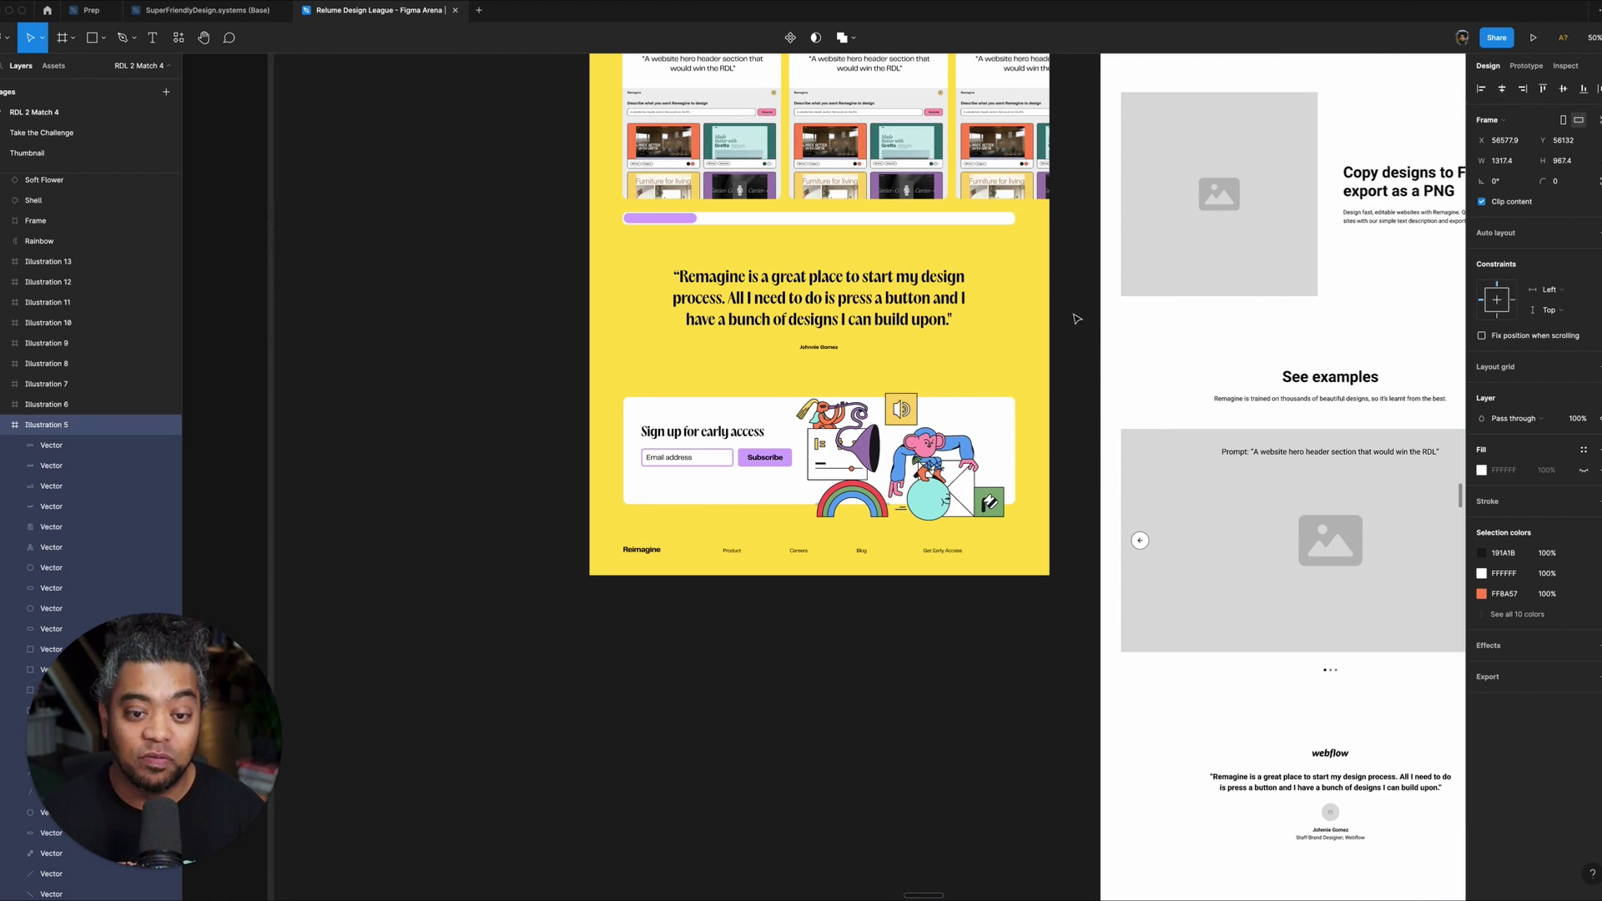
scroll(1075, 401, up, 5)
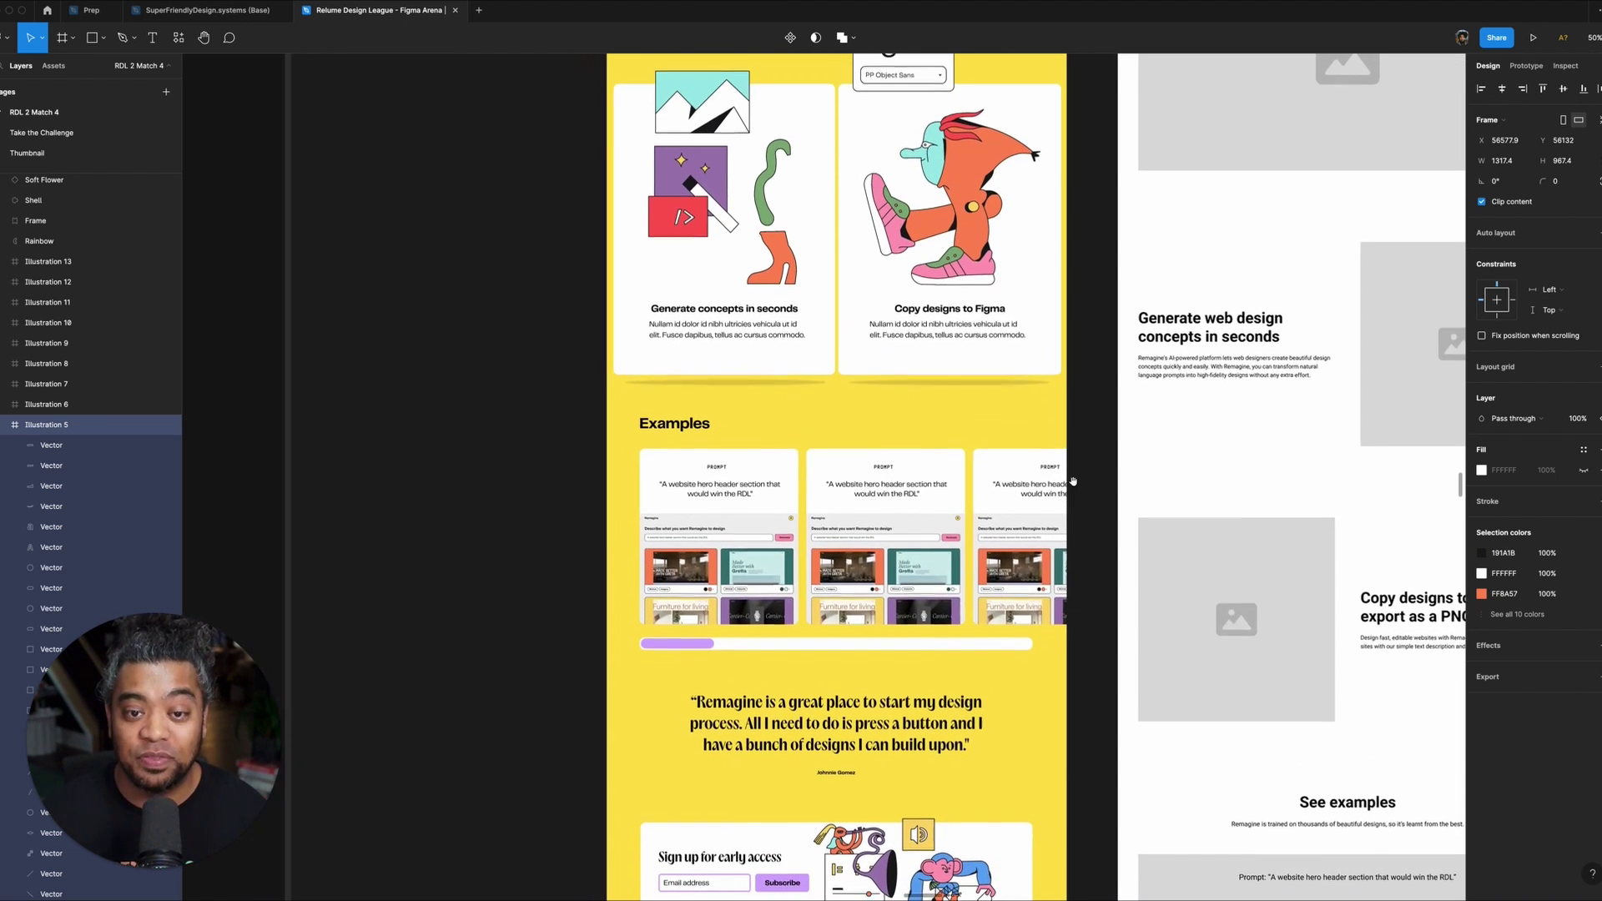
- Examine the Text to Web Design Magic page with the green SIGN UP button, from its hero through the feature cards to the examples heading
scroll(1075, 501, left, 20)
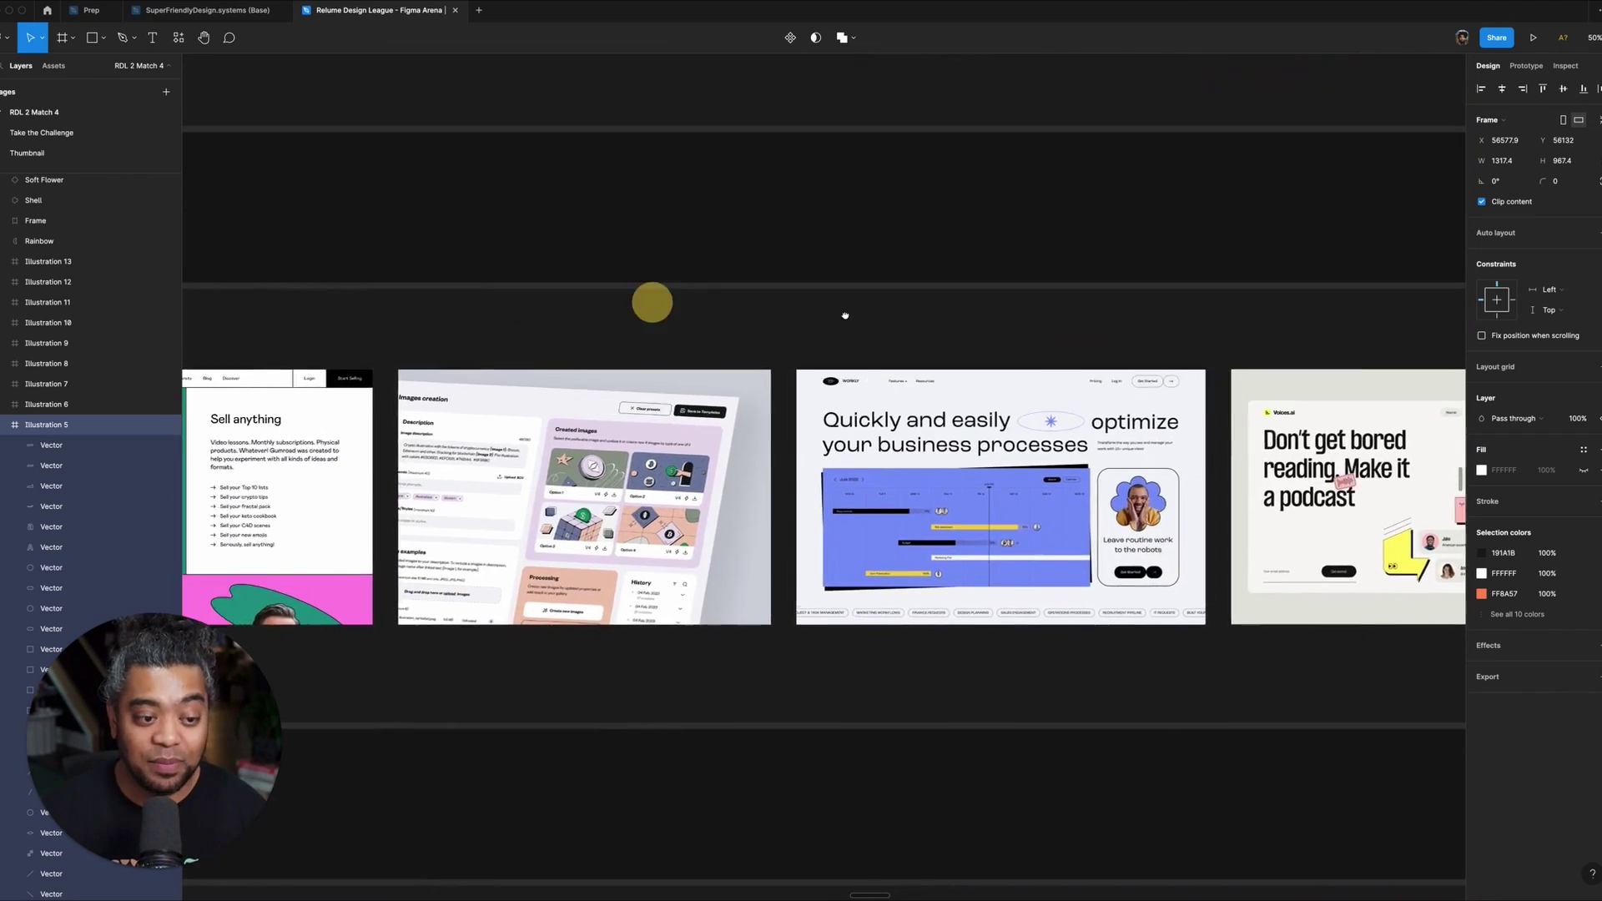
scroll(845, 316, left, 20)
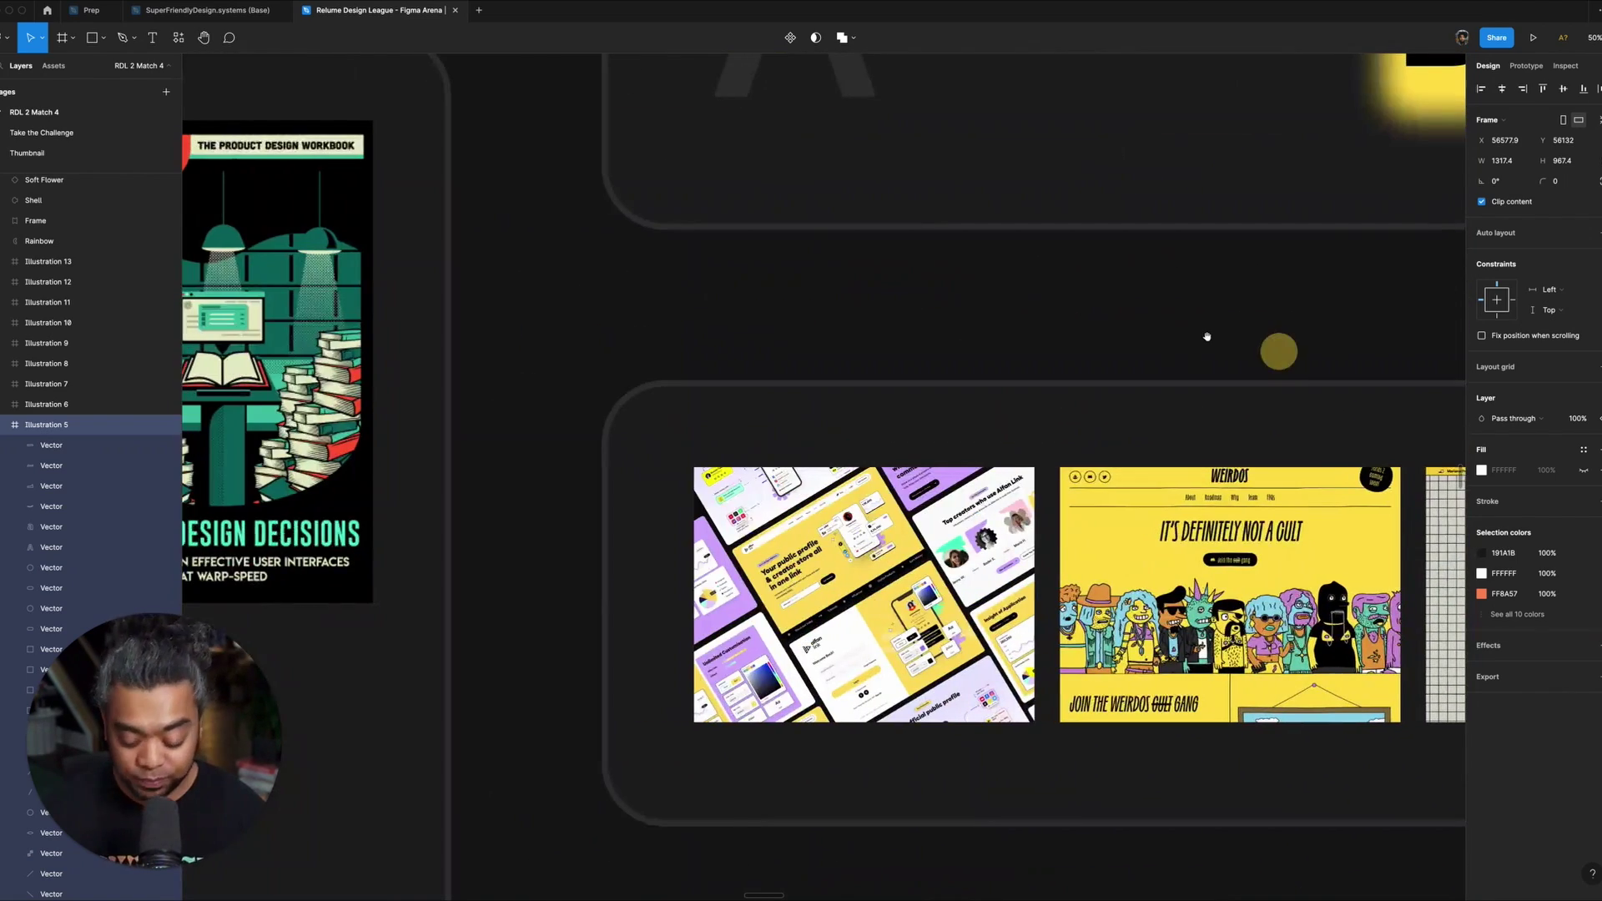
scroll(1206, 338, down, 3)
scroll(1121, 358, left, 10)
scroll(1096, 354, up, 5)
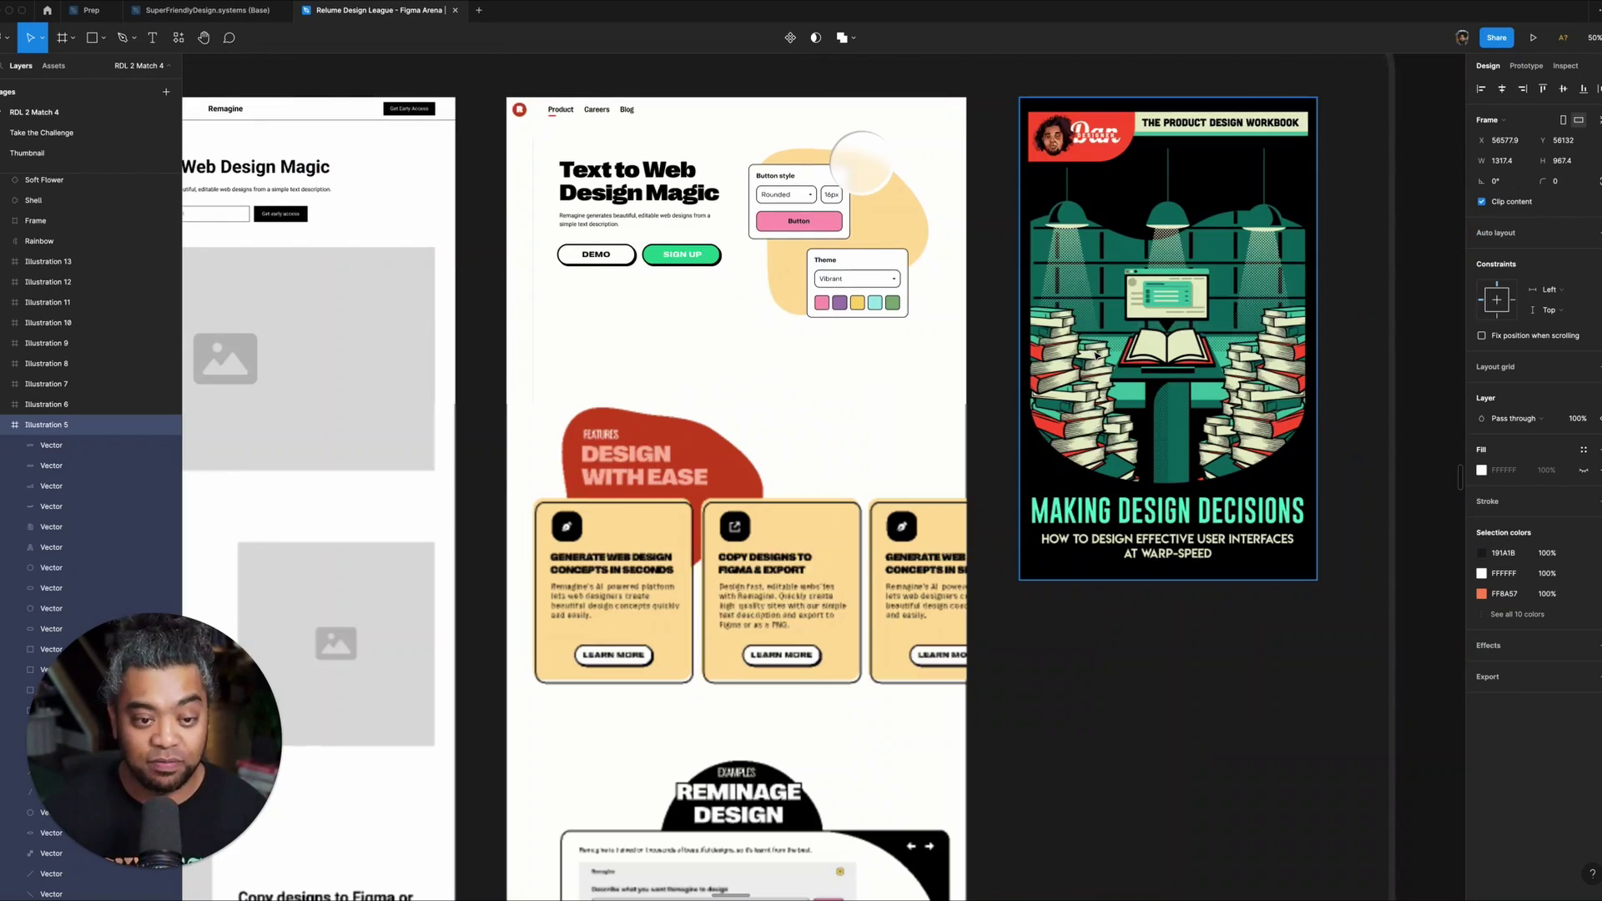
scroll(1234, 505, up, 5)
scroll(680, 573, right, 5)
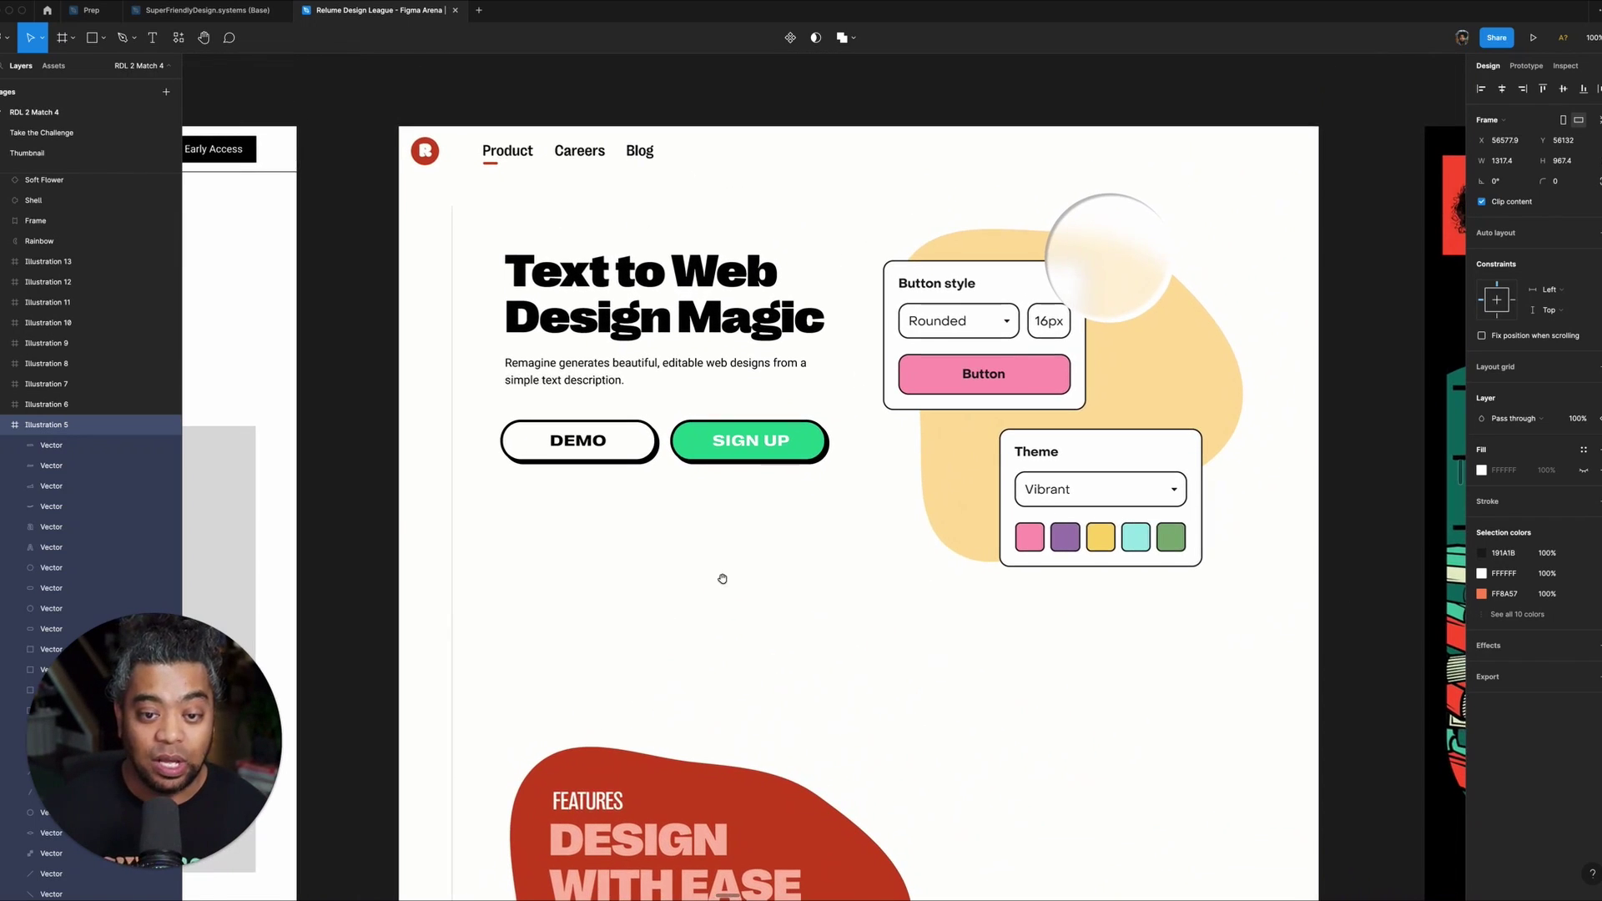
scroll(723, 579, down, 1)
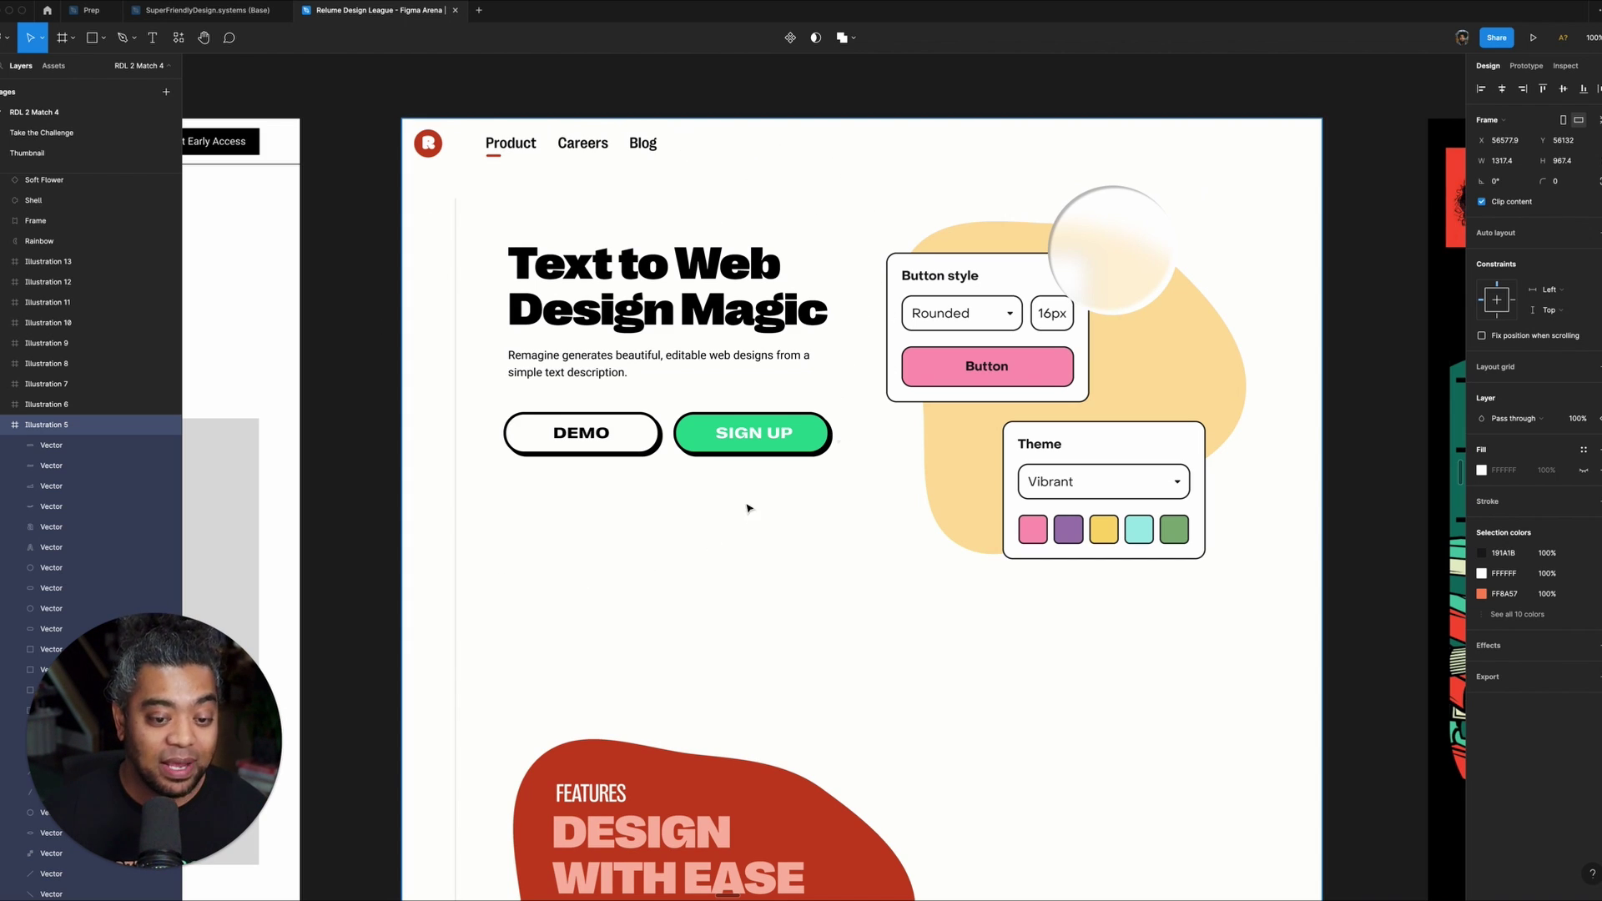
scroll(747, 508, down, 5)
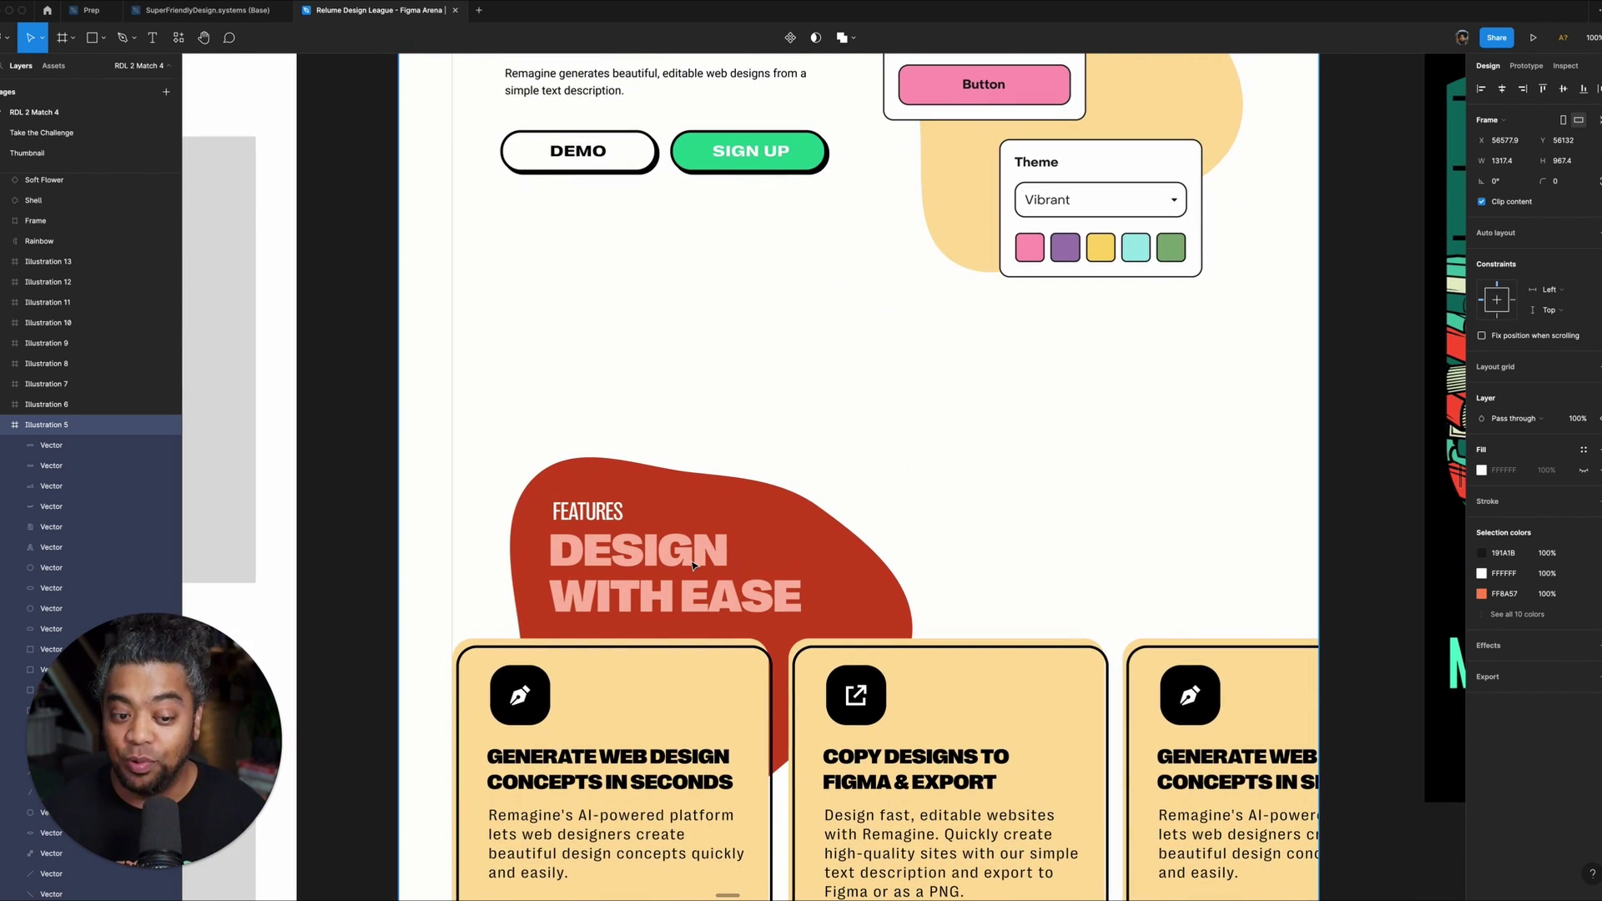
scroll(938, 615, down, 6)
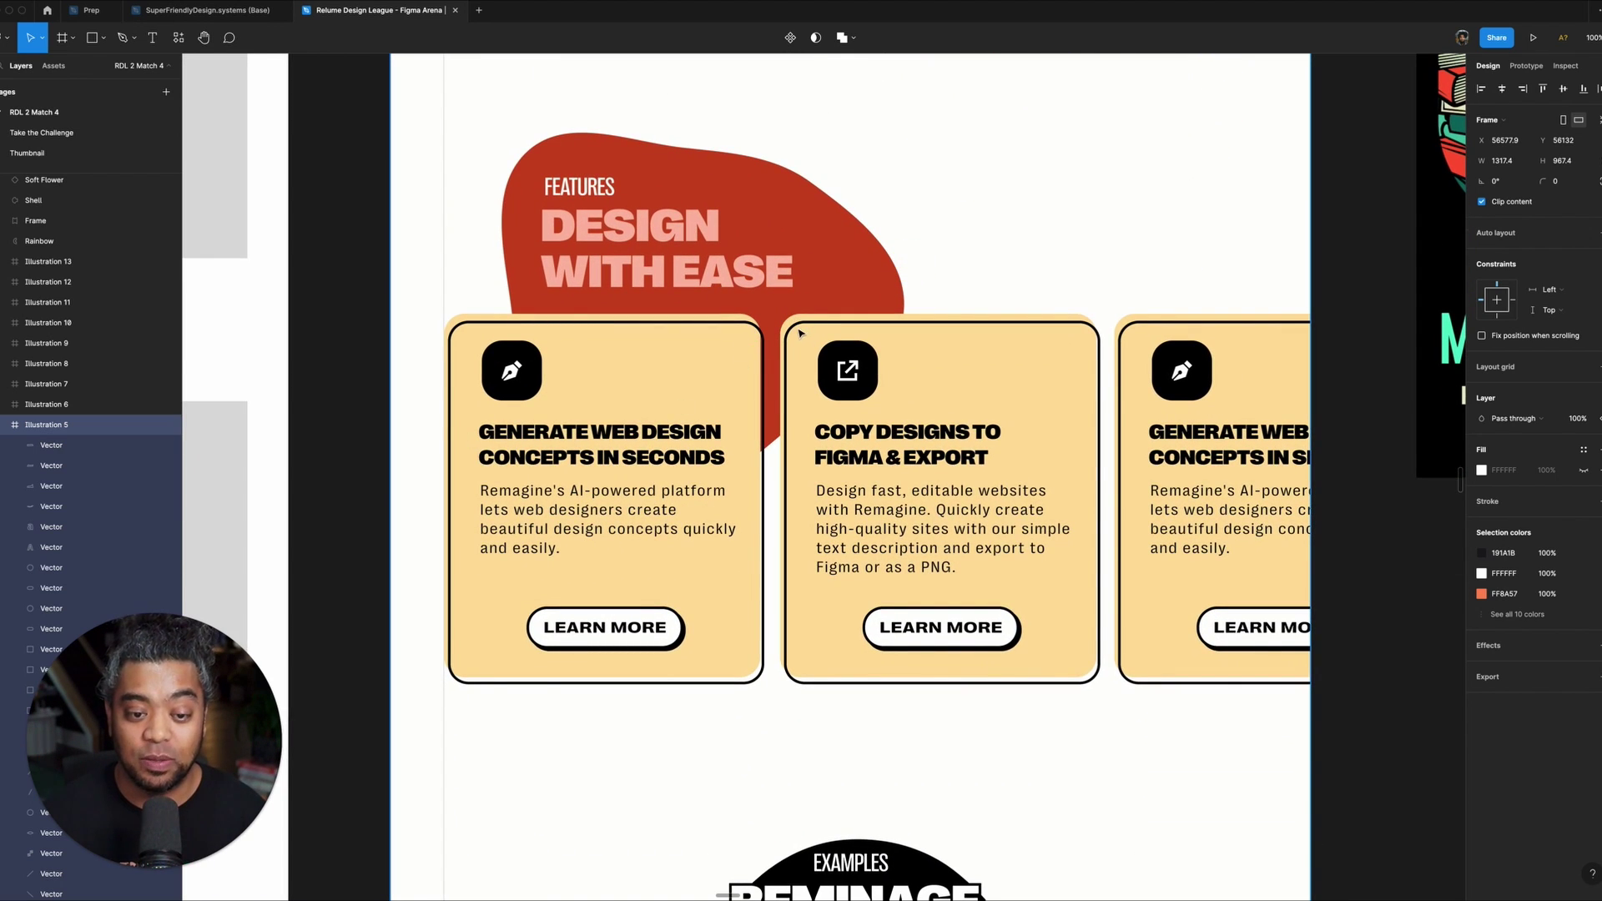
scroll(800, 333, down, 3)
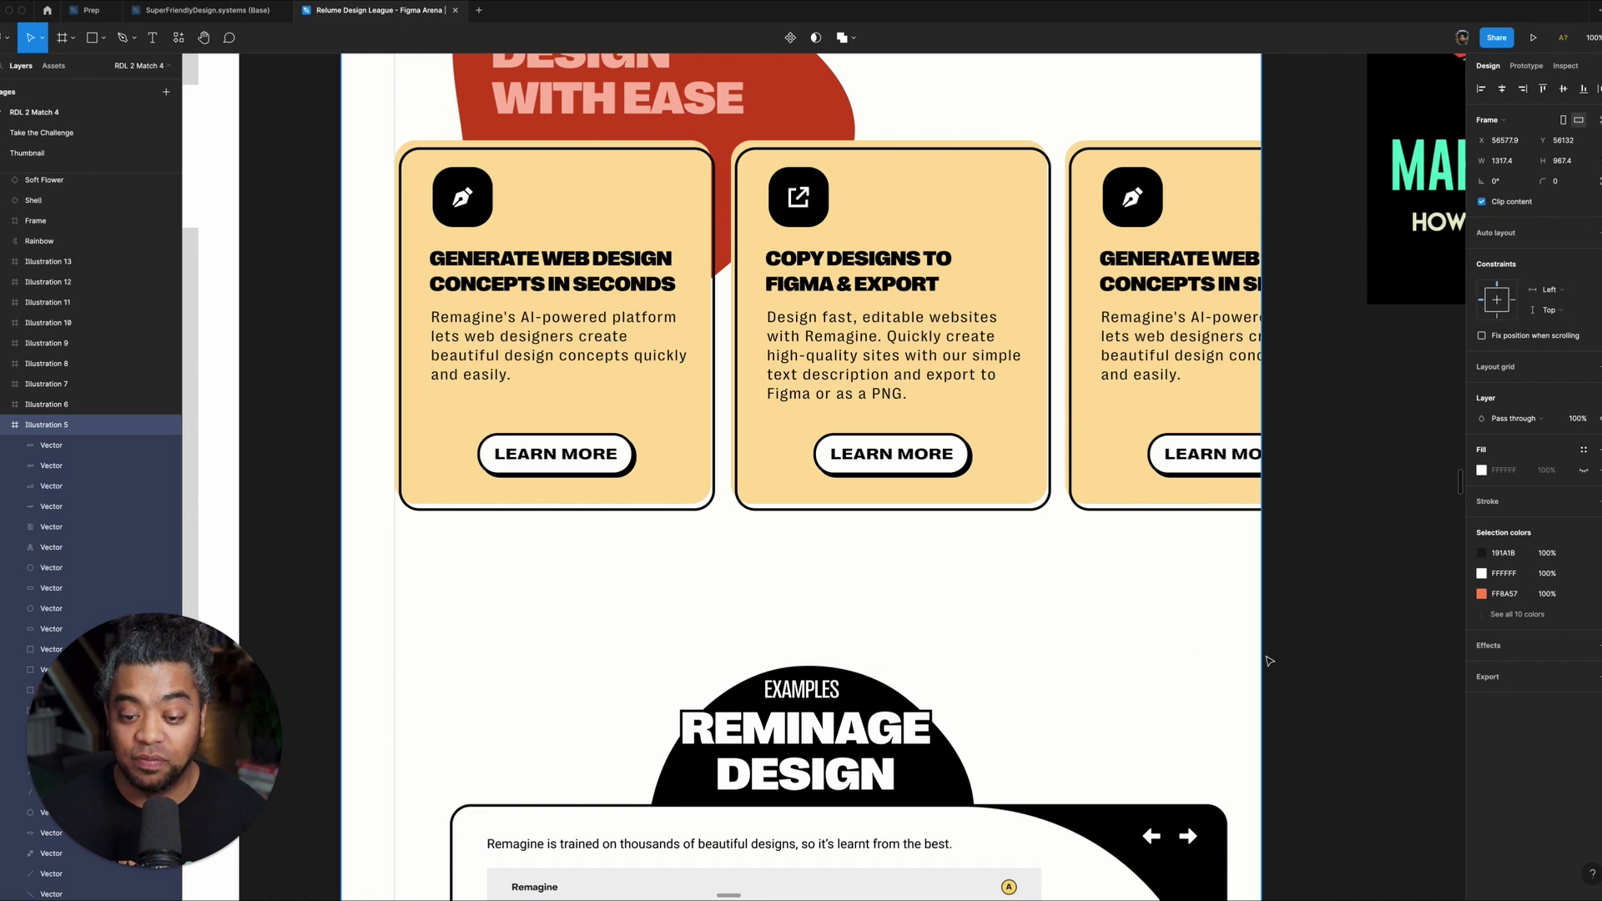
- Examine the navigation bar and hero section of the grey Remagine wireframe next to the yellow TXT2WEB page
click(1315, 672)
key(minus)
scroll(1315, 672, down, 5)
scroll(1002, 542, right, 10)
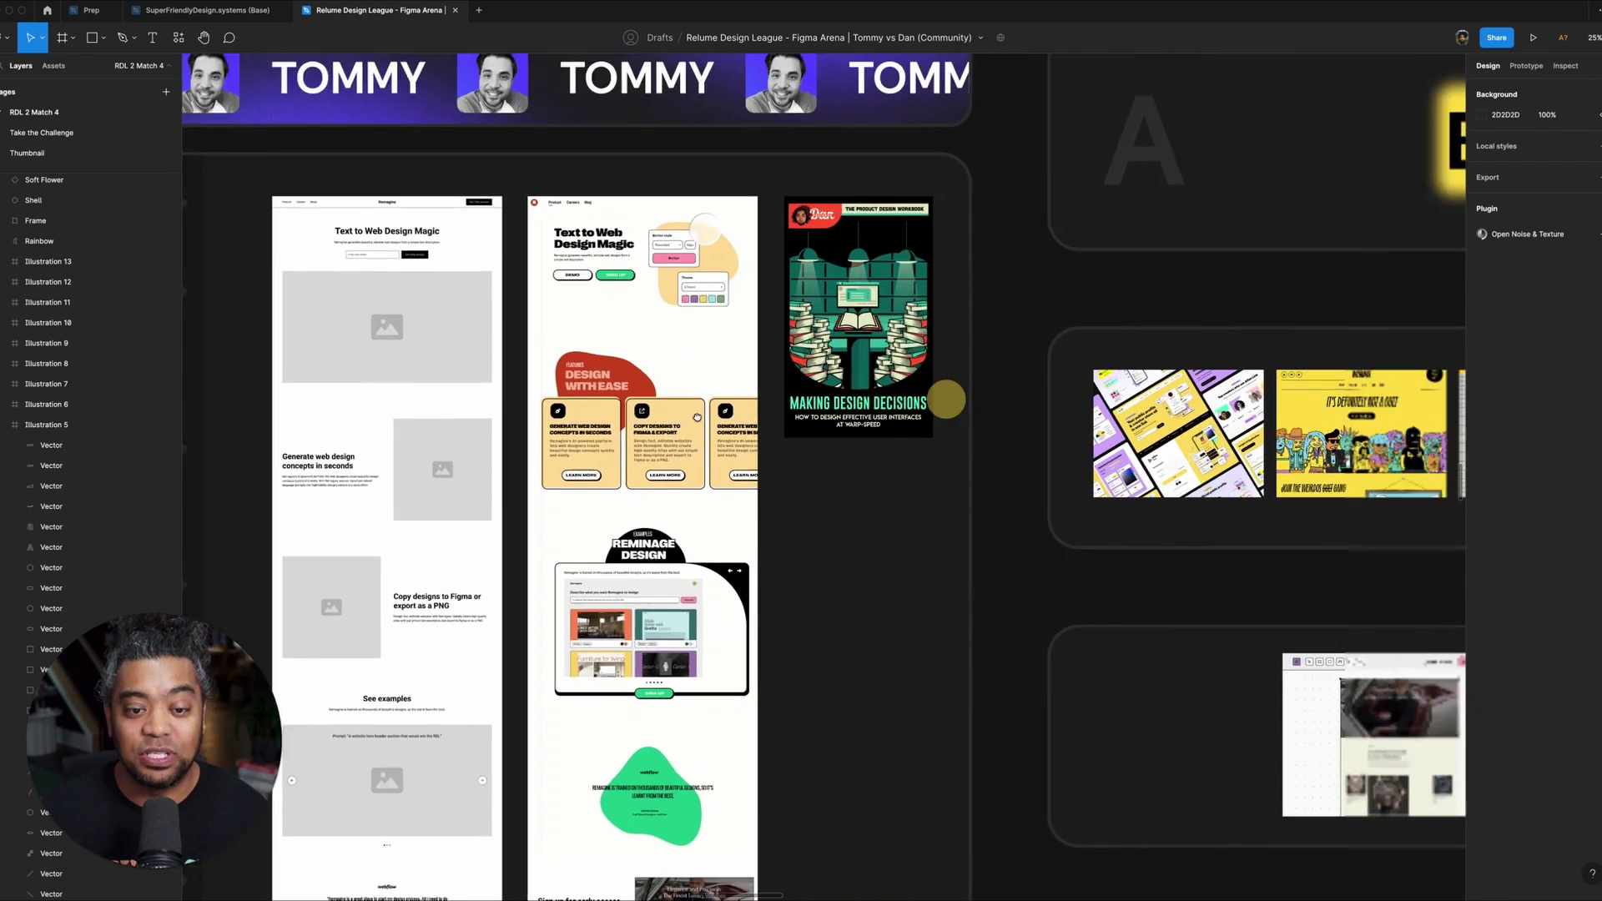
scroll(698, 395, up, 5)
scroll(698, 395, right, 10)
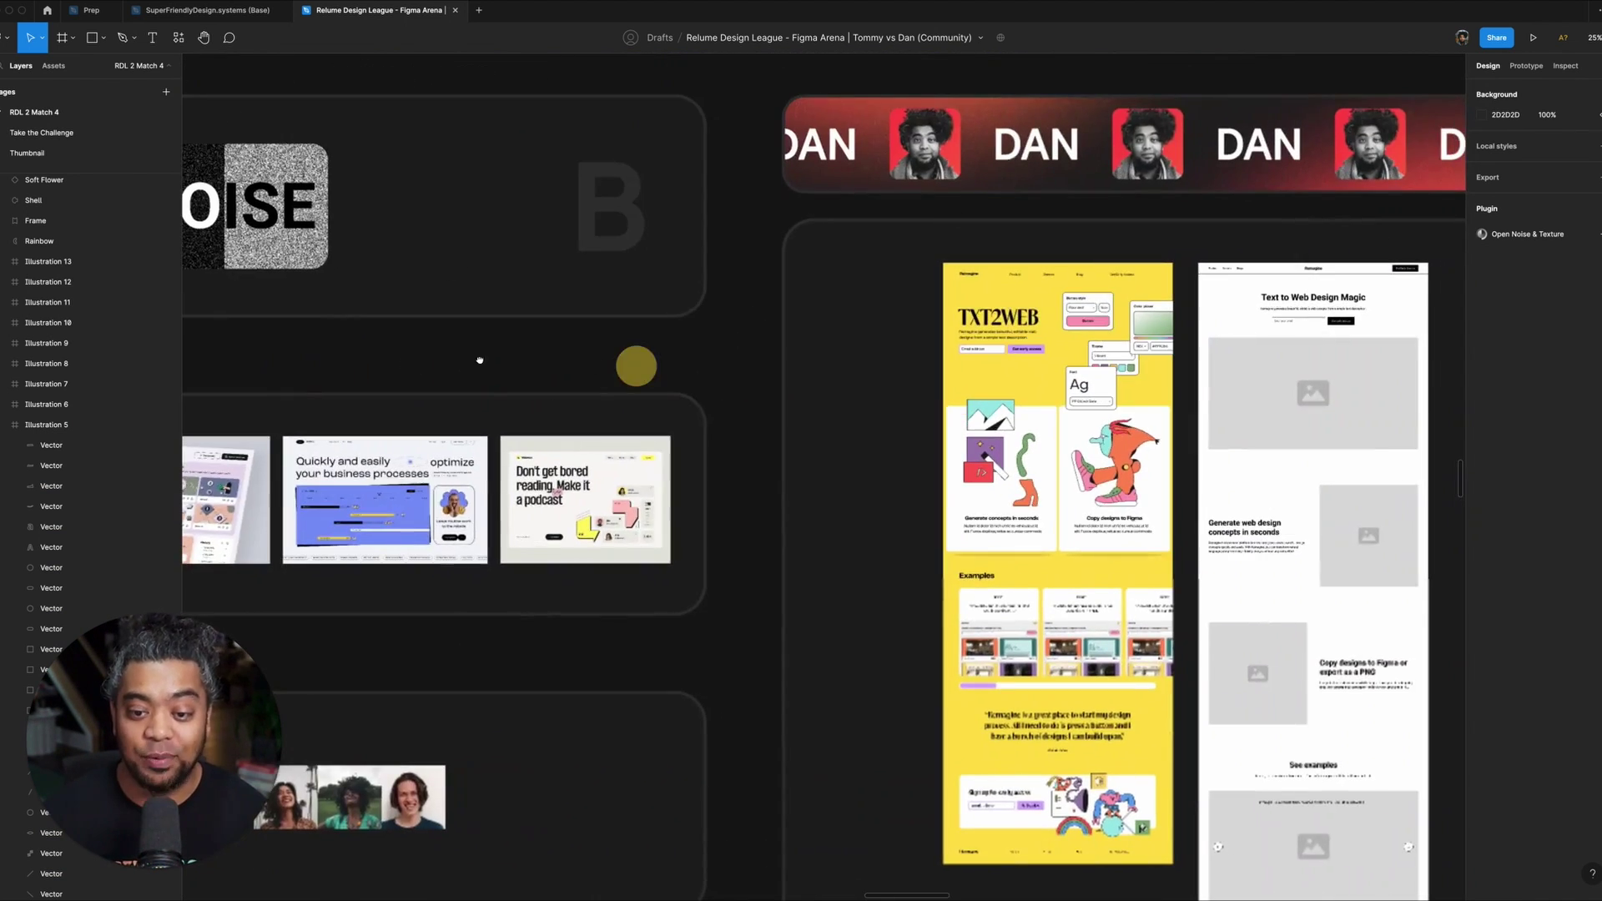
scroll(359, 352, up, 5)
scroll(991, 458, up, 5)
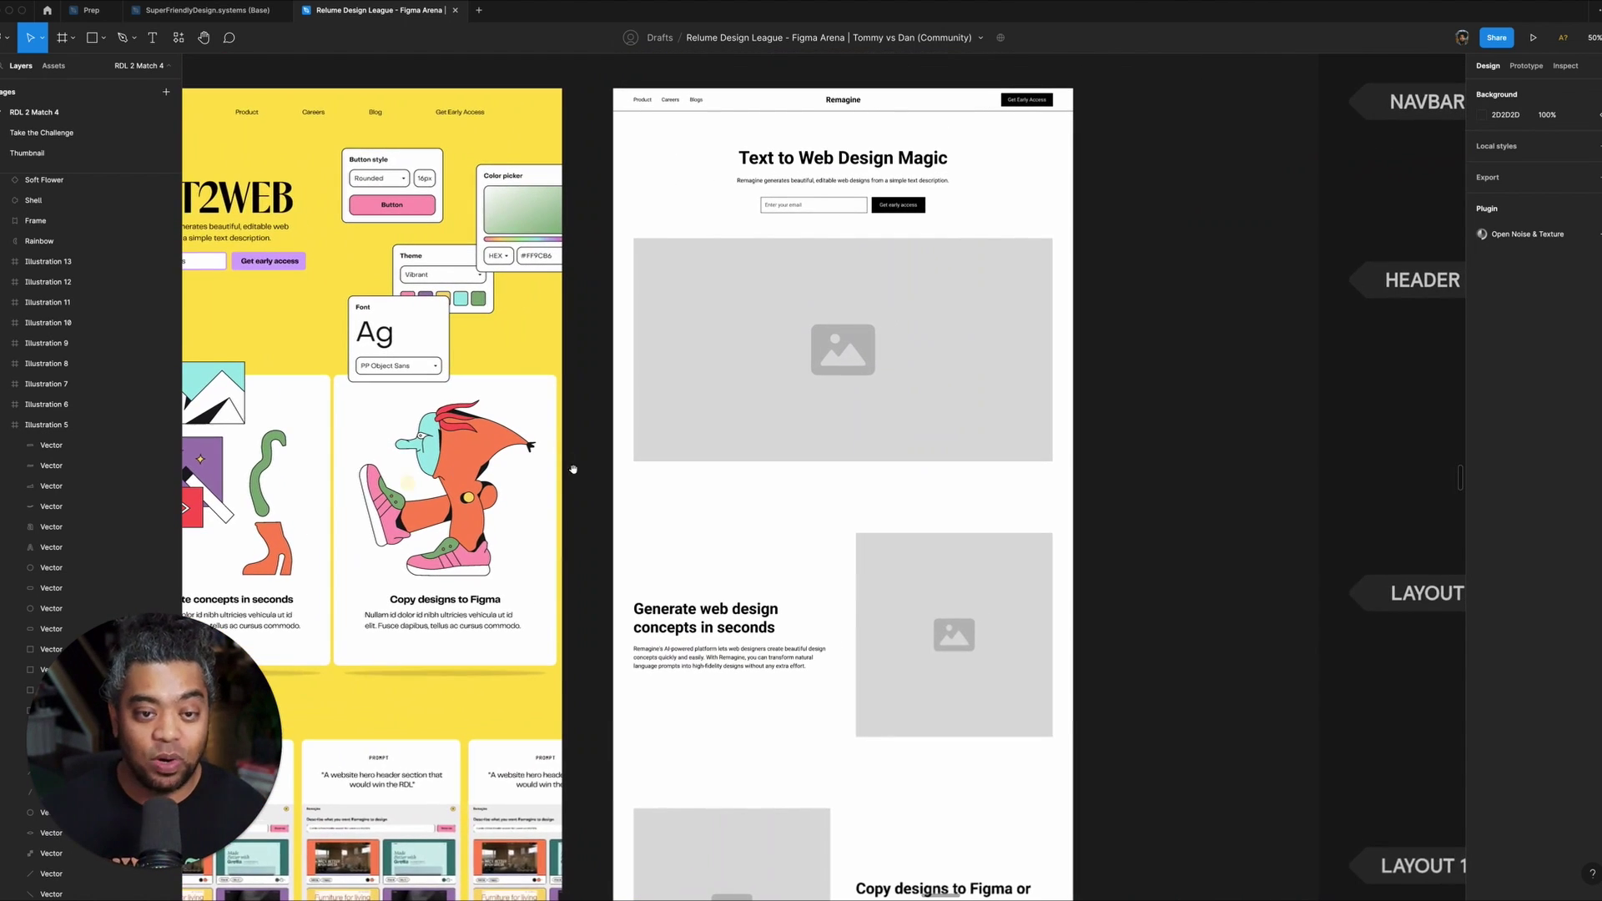
scroll(1107, 671, up, 2)
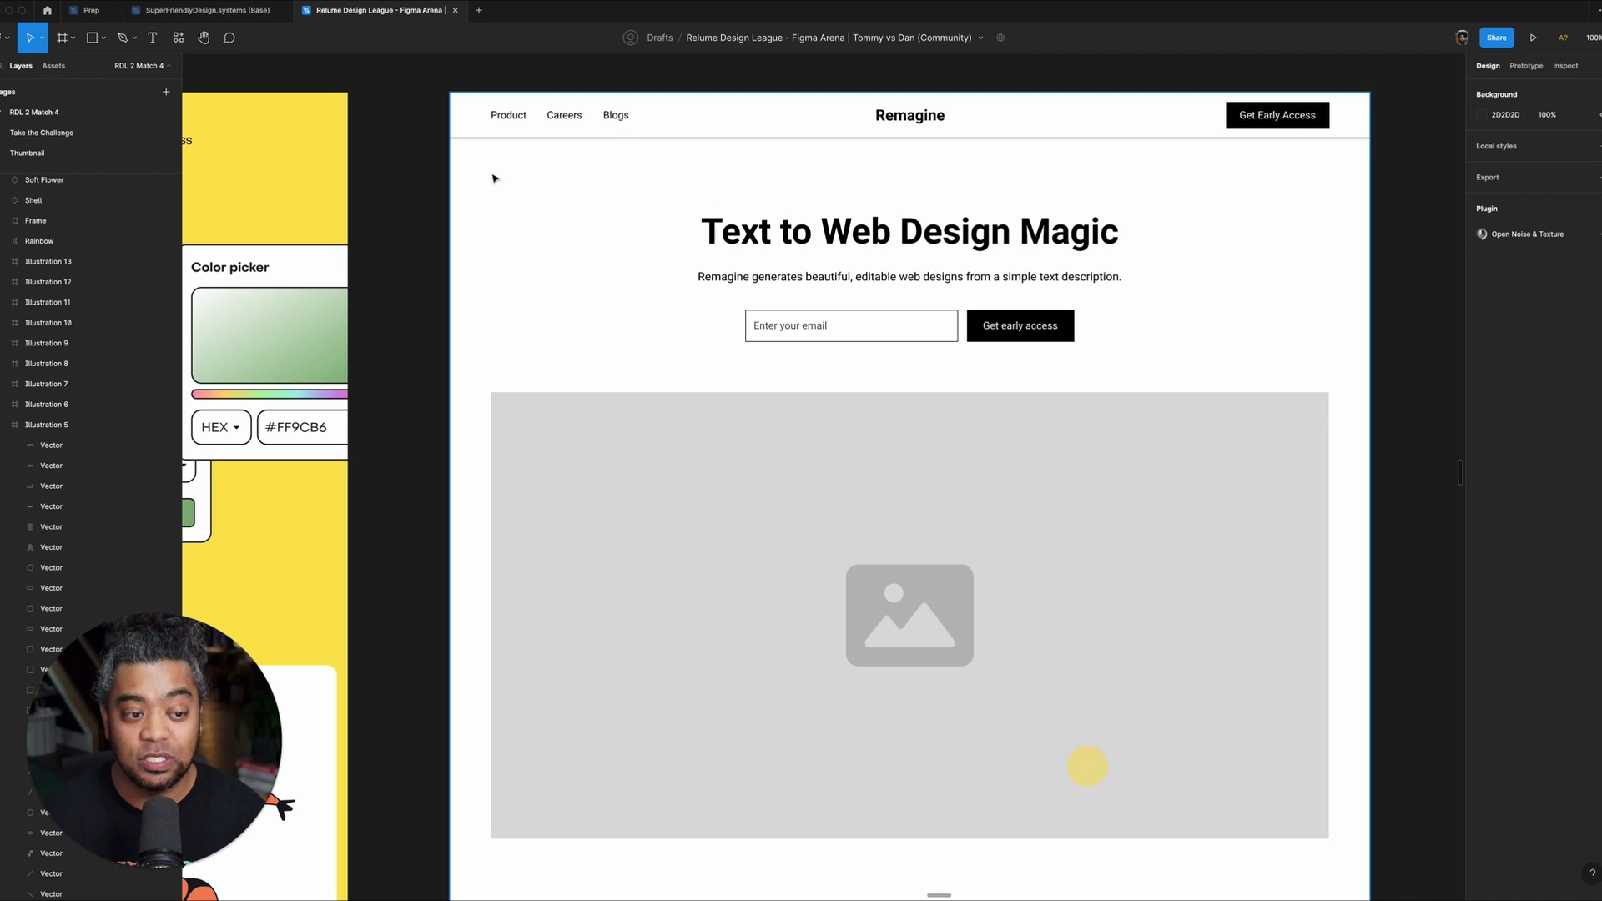
click(733, 404)
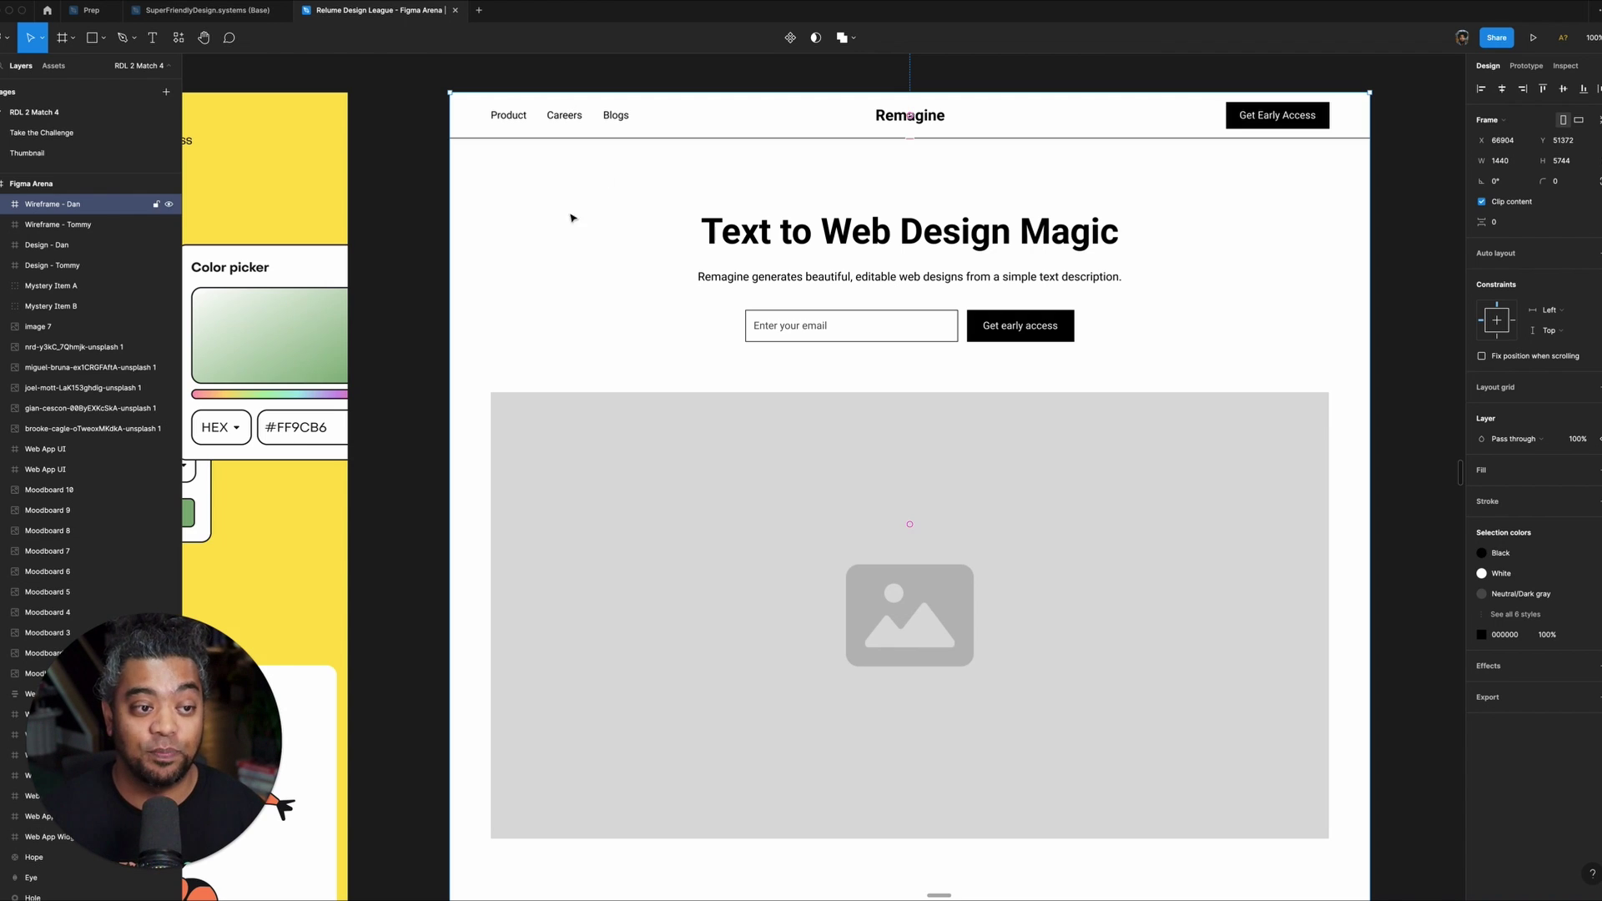
click(440, 210)
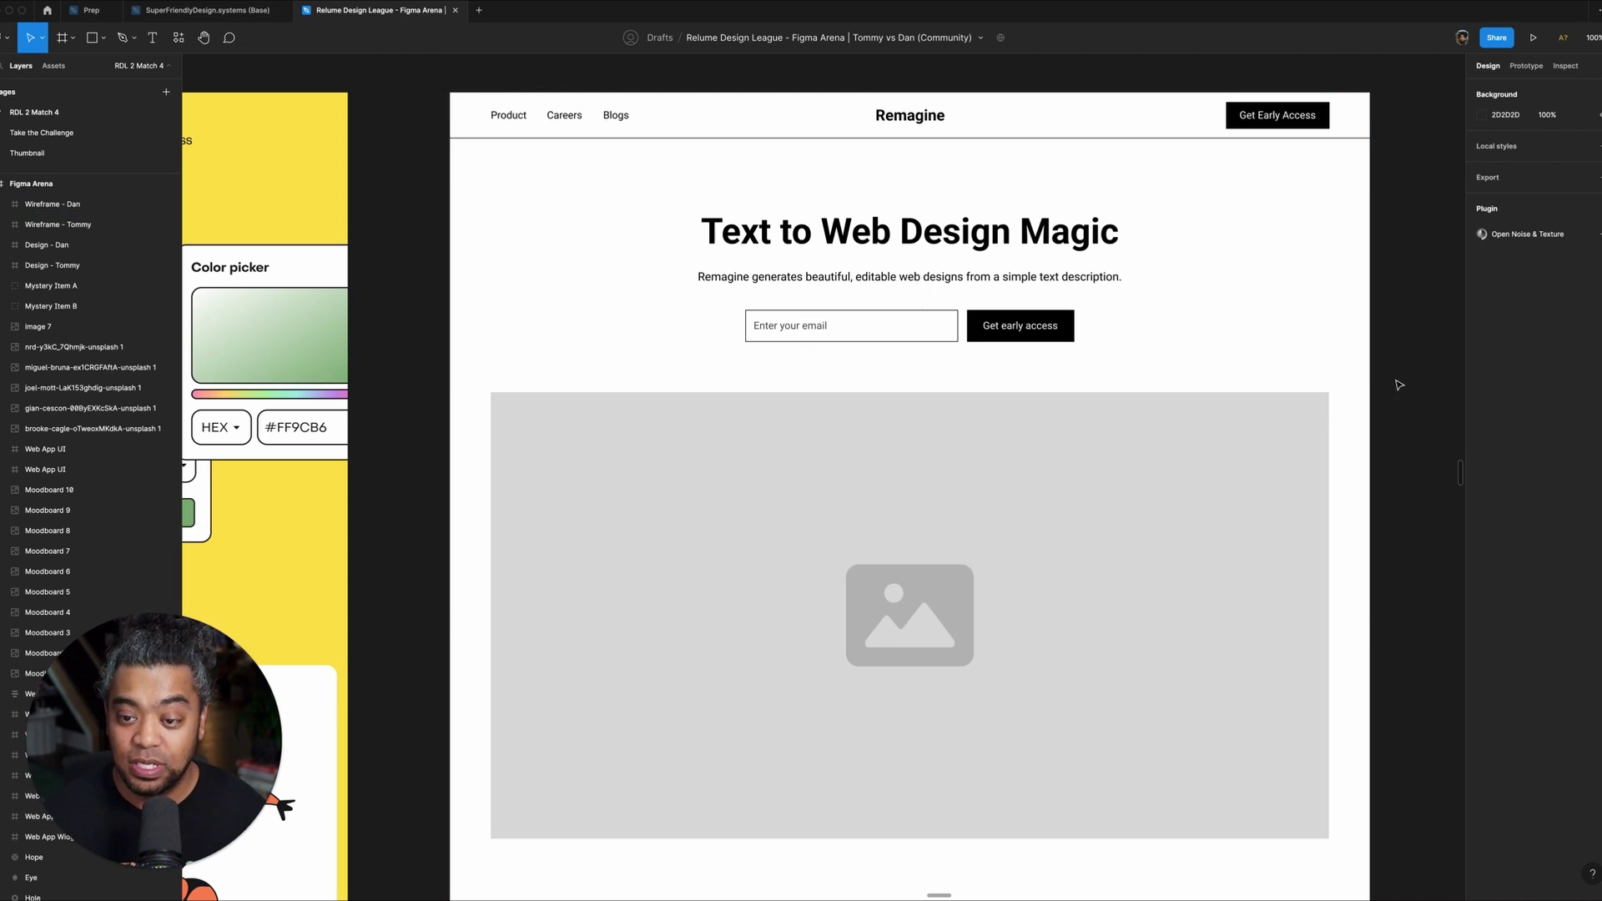
- Go through the wireframe's two feature sections, the examples gallery, the Webflow testimonial and the early-access sign-up section
drag(1355, 705, 1363, 451)
drag(1321, 638, 1335, 285)
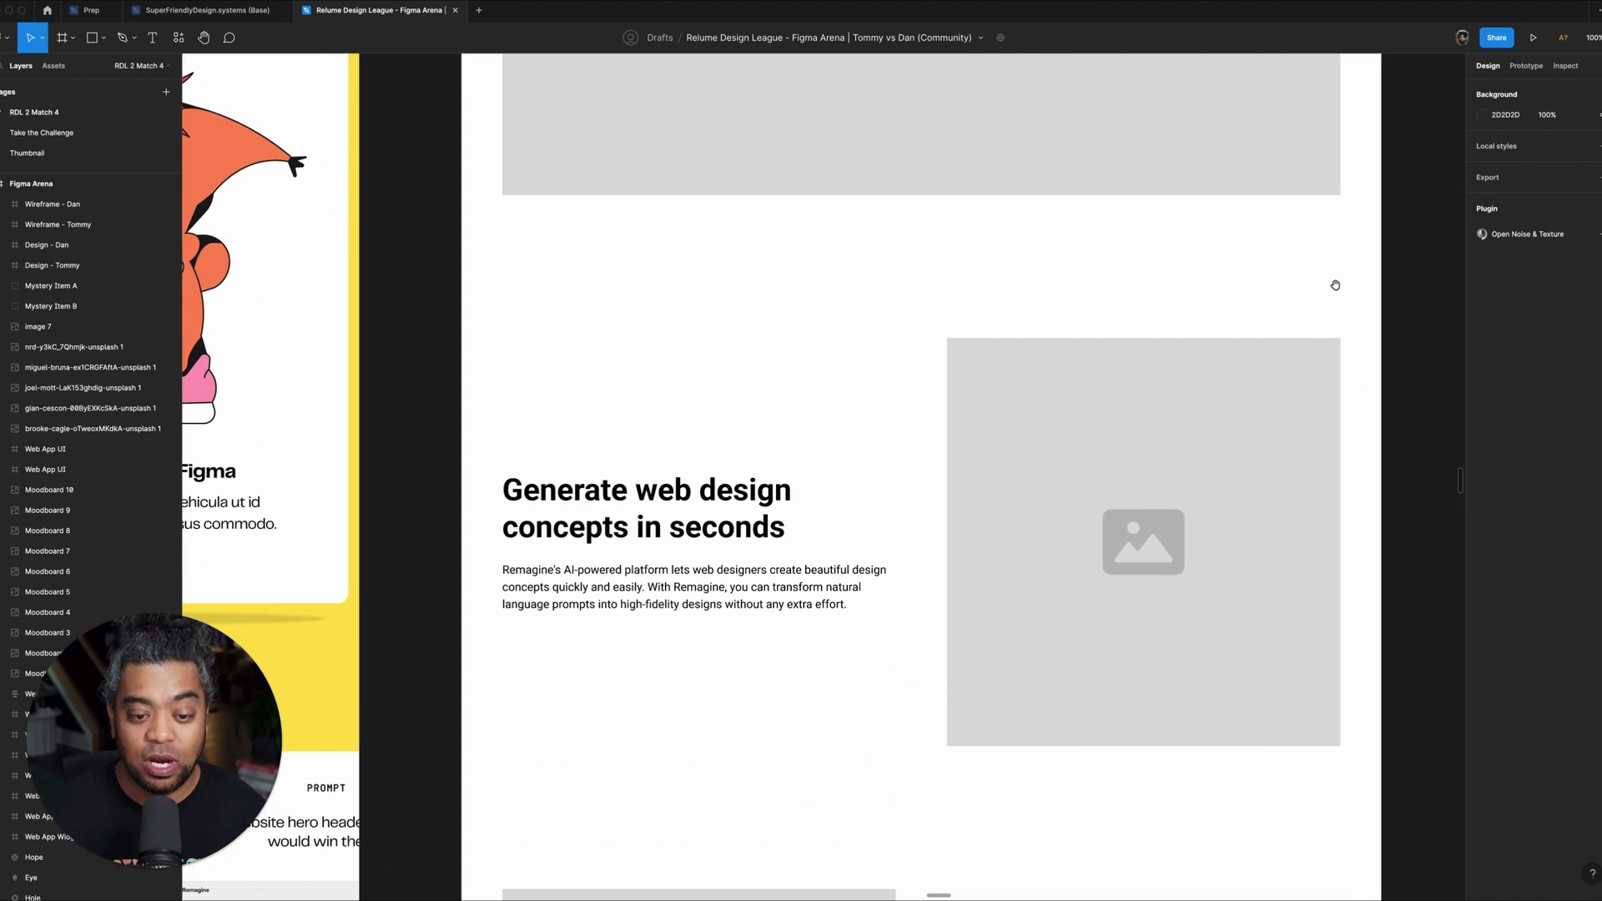
drag(1280, 555, 1234, 292)
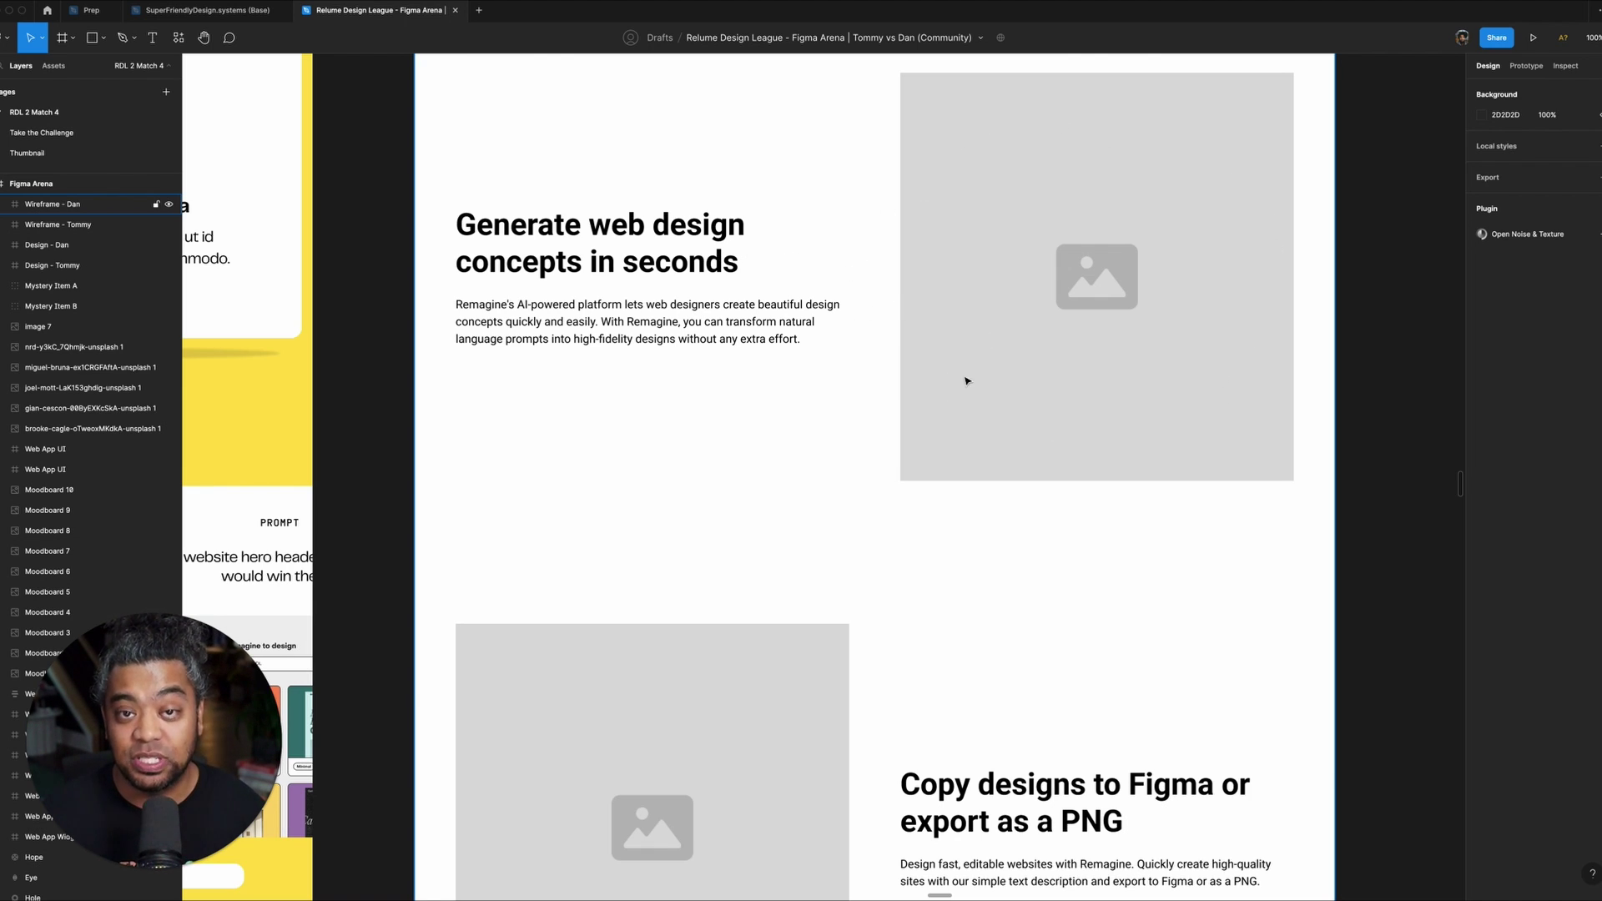
click(937, 597)
scroll(1001, 500, down, 5)
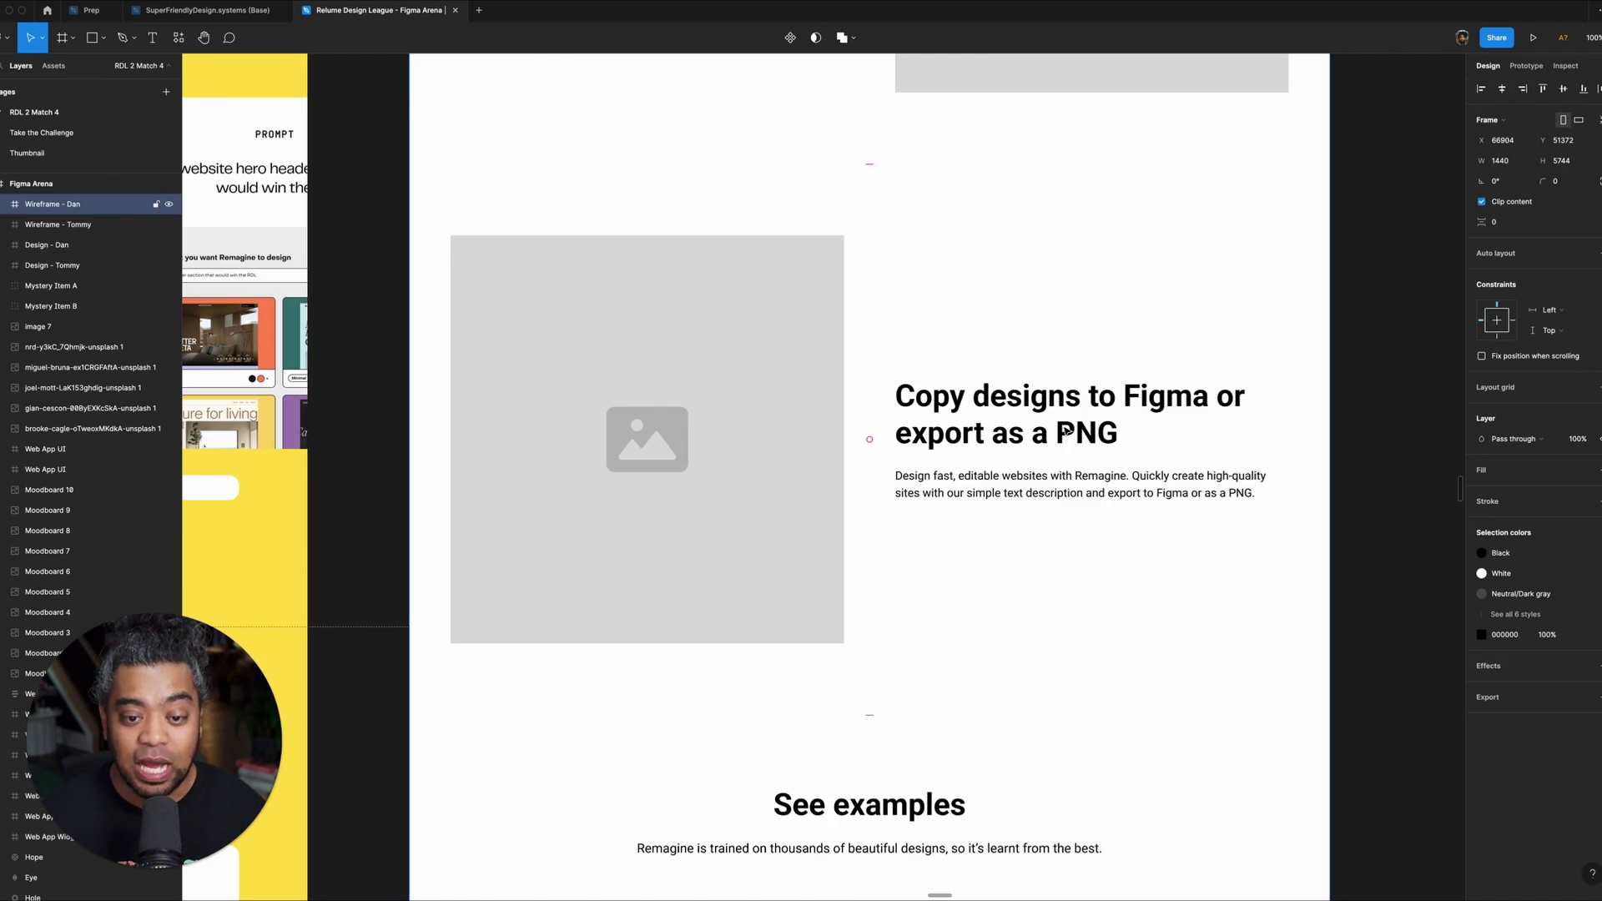
click(1359, 394)
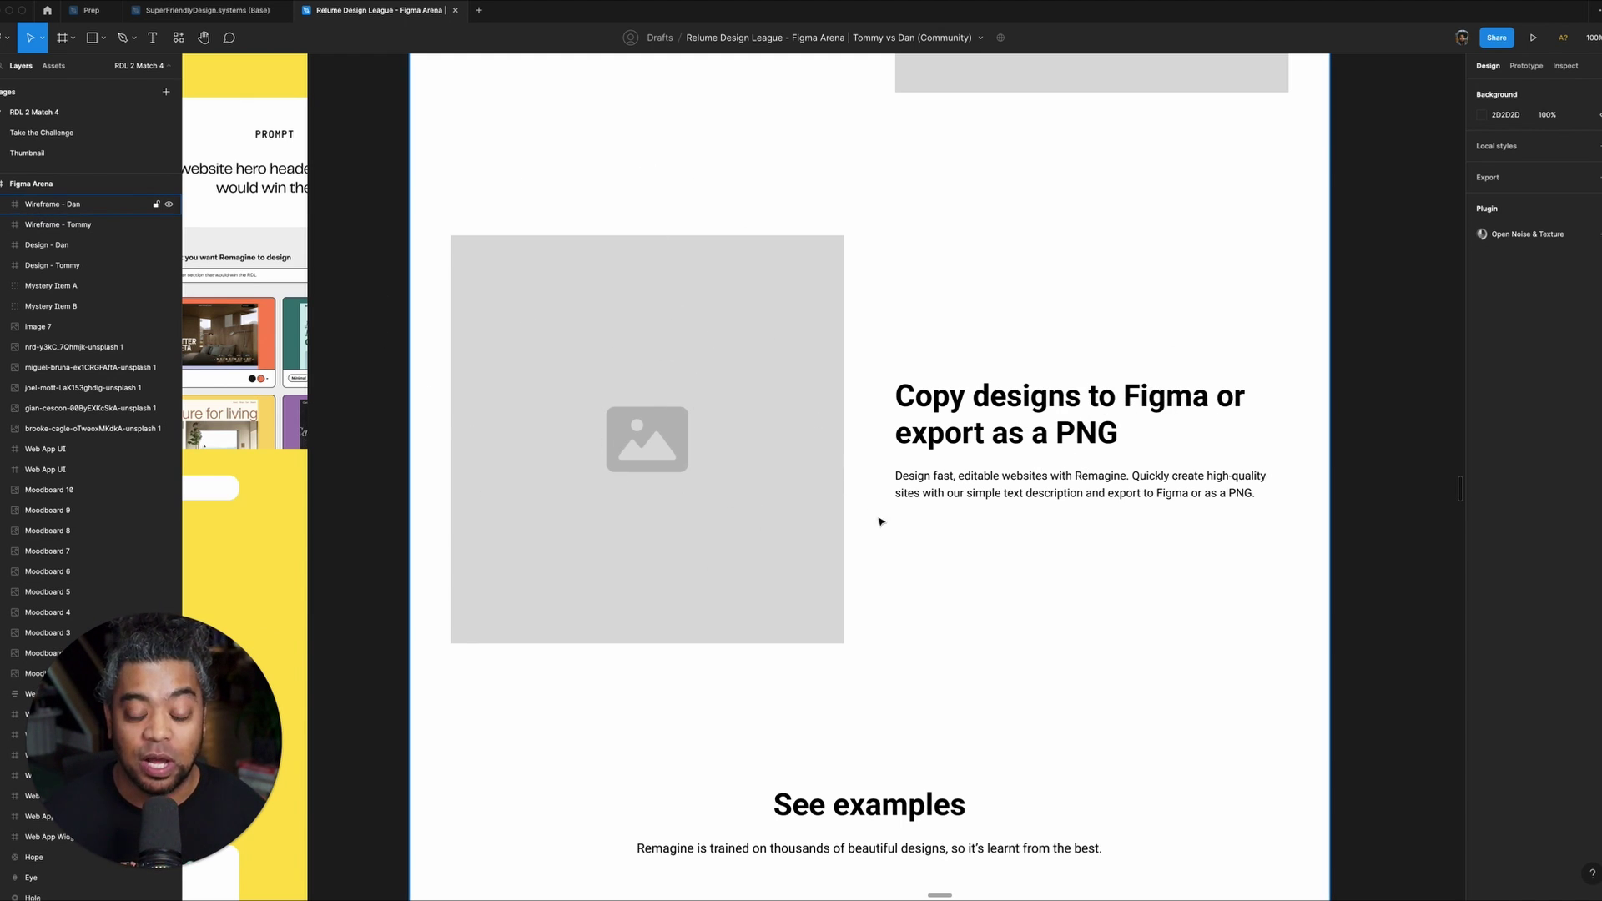
scroll(879, 521, down, 10)
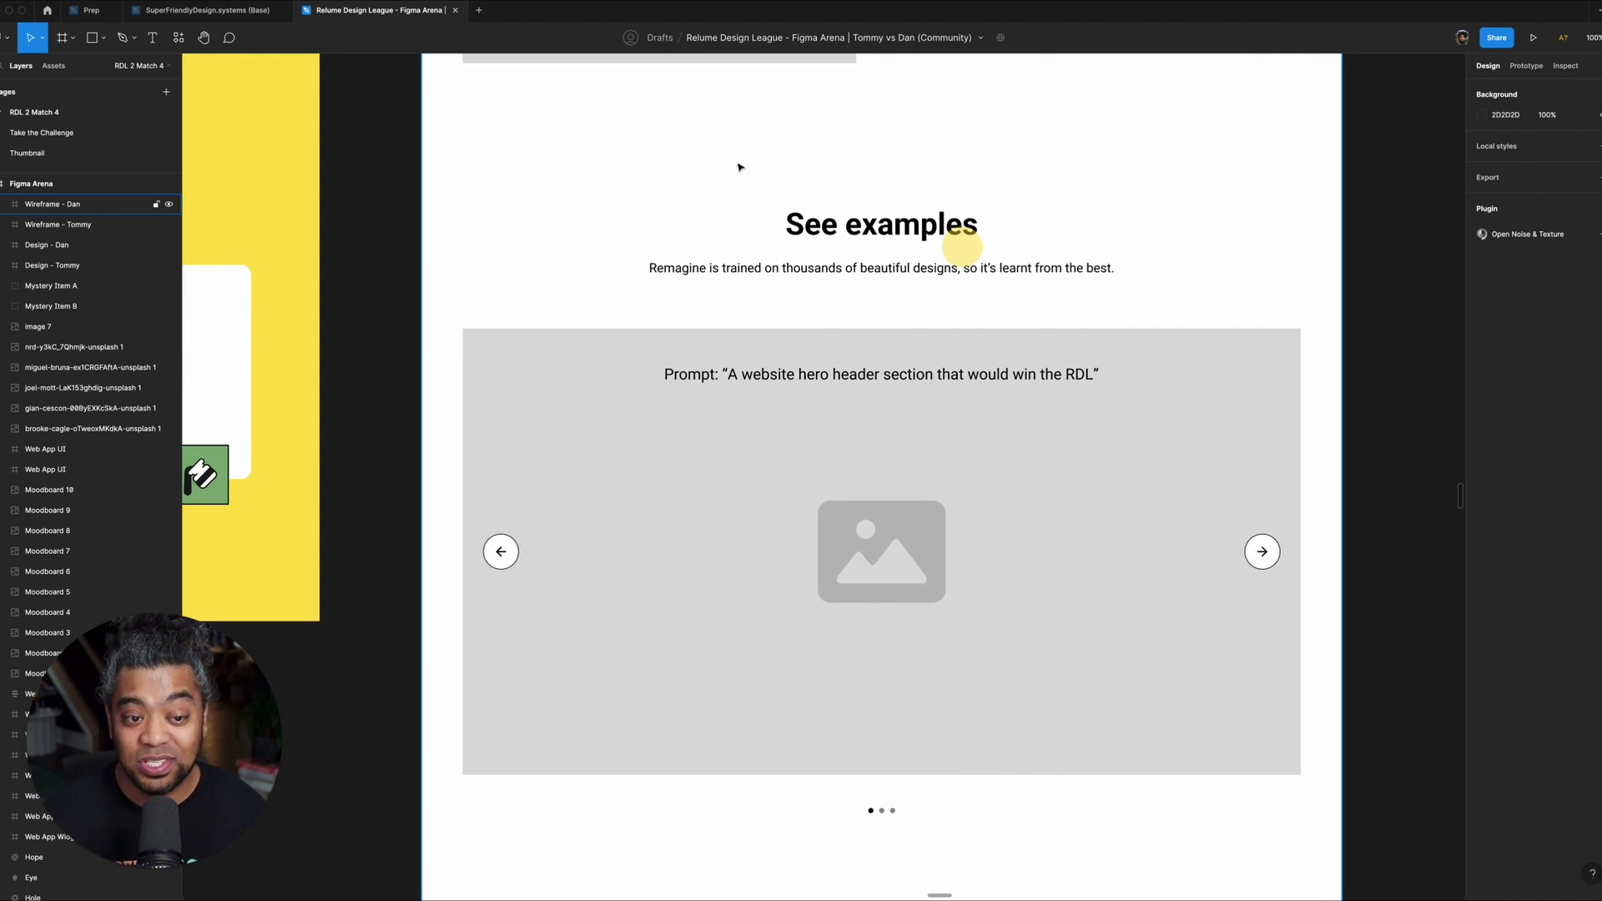
click(1262, 208)
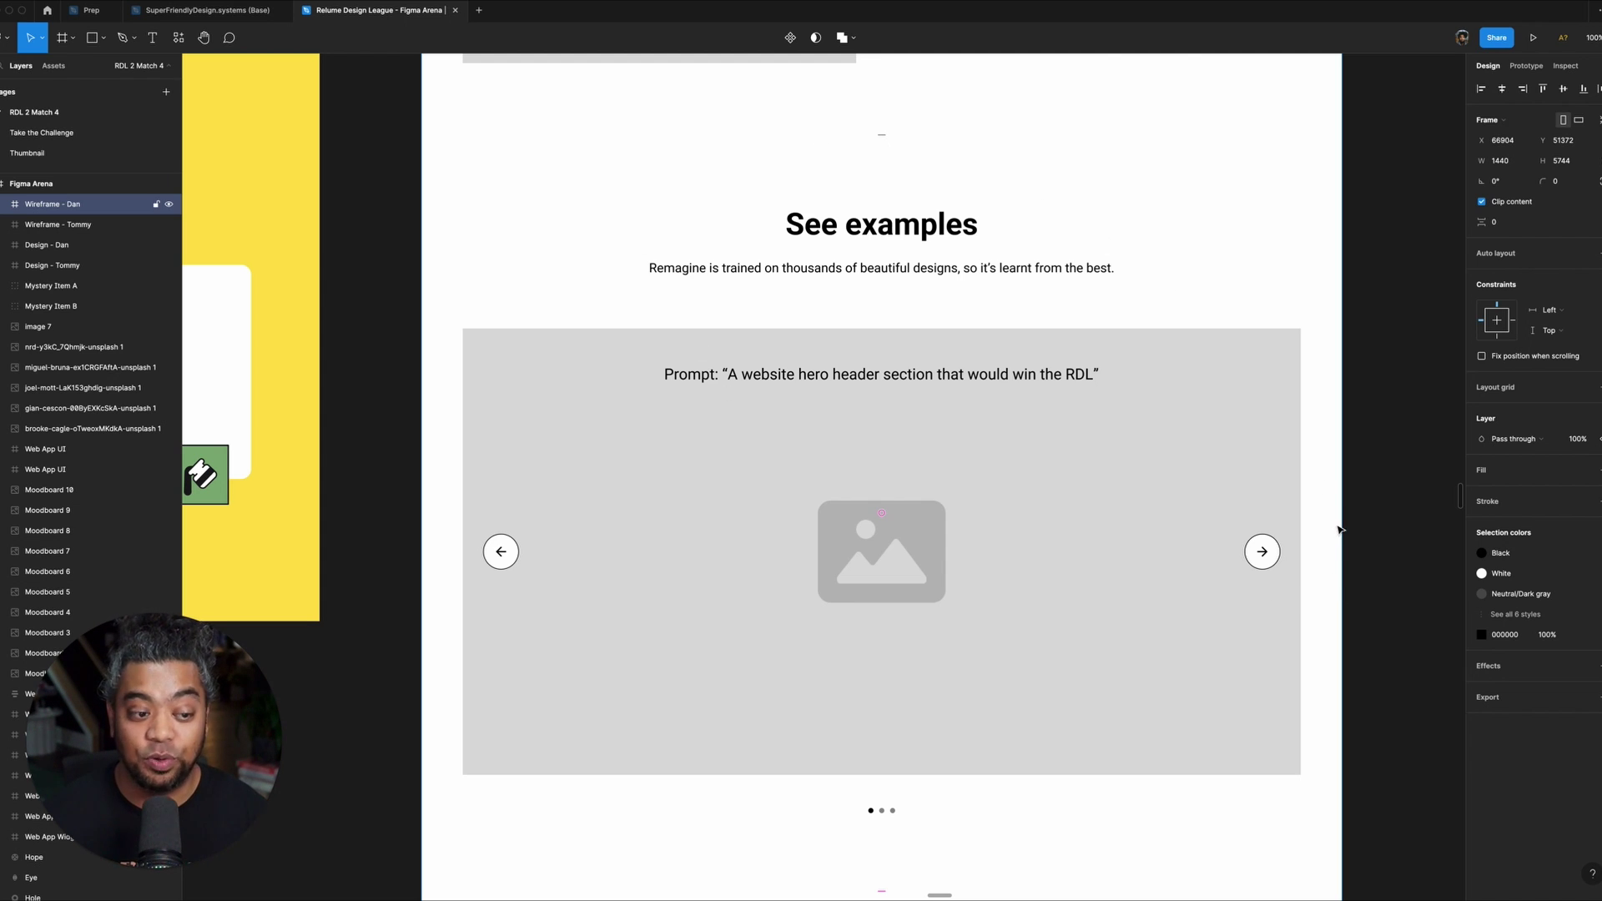
drag(1346, 527, 1351, 528)
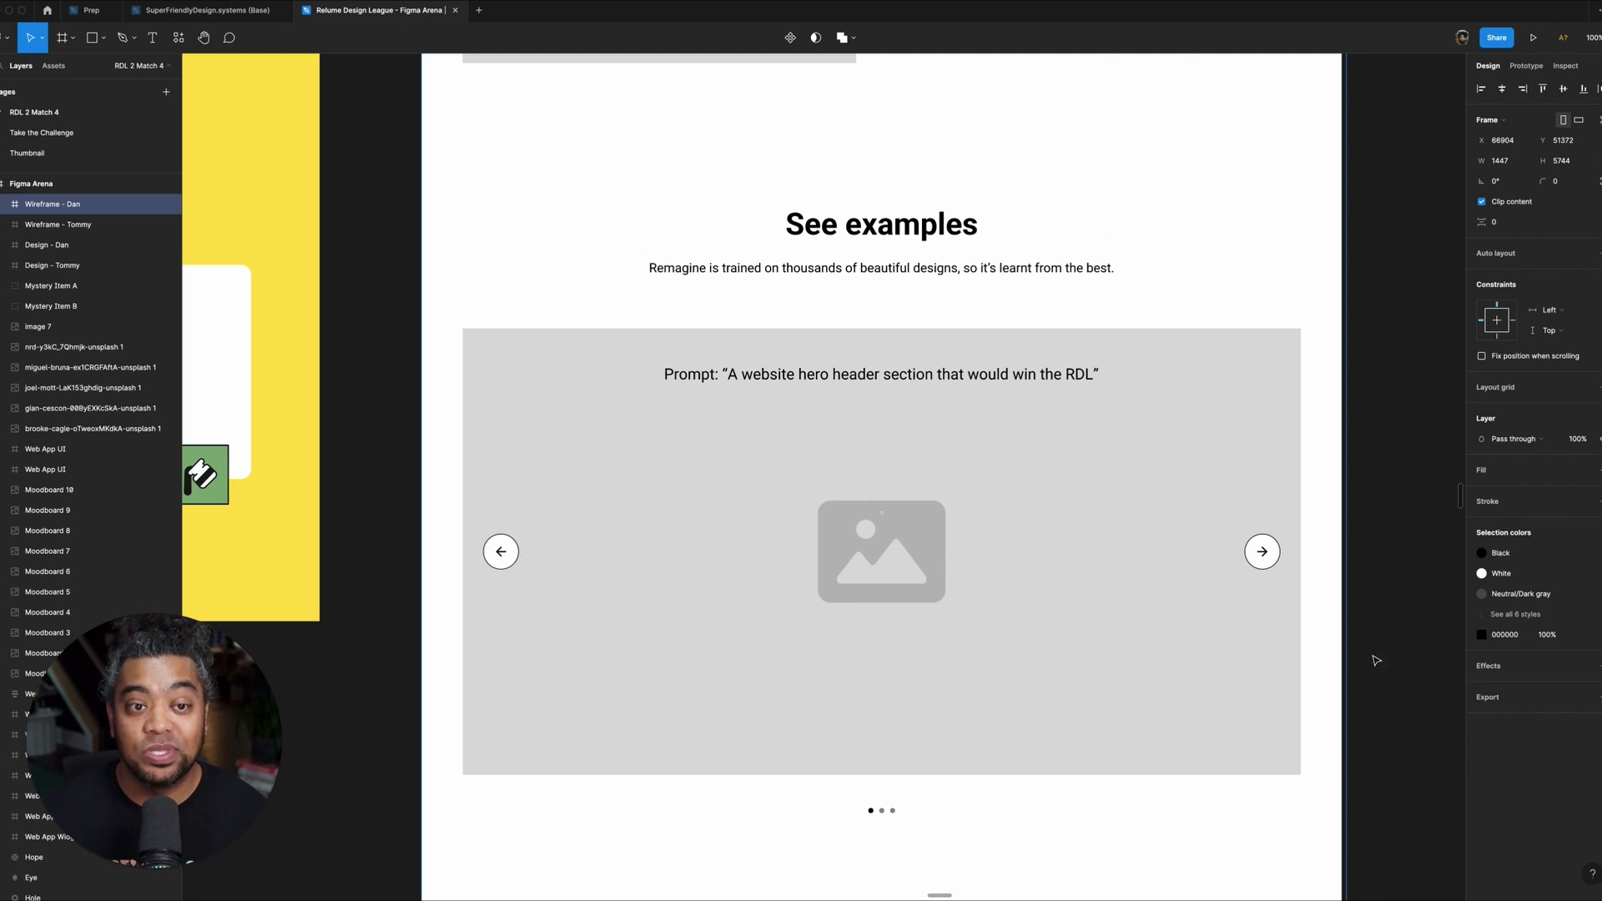
scroll(1313, 698, down, 8)
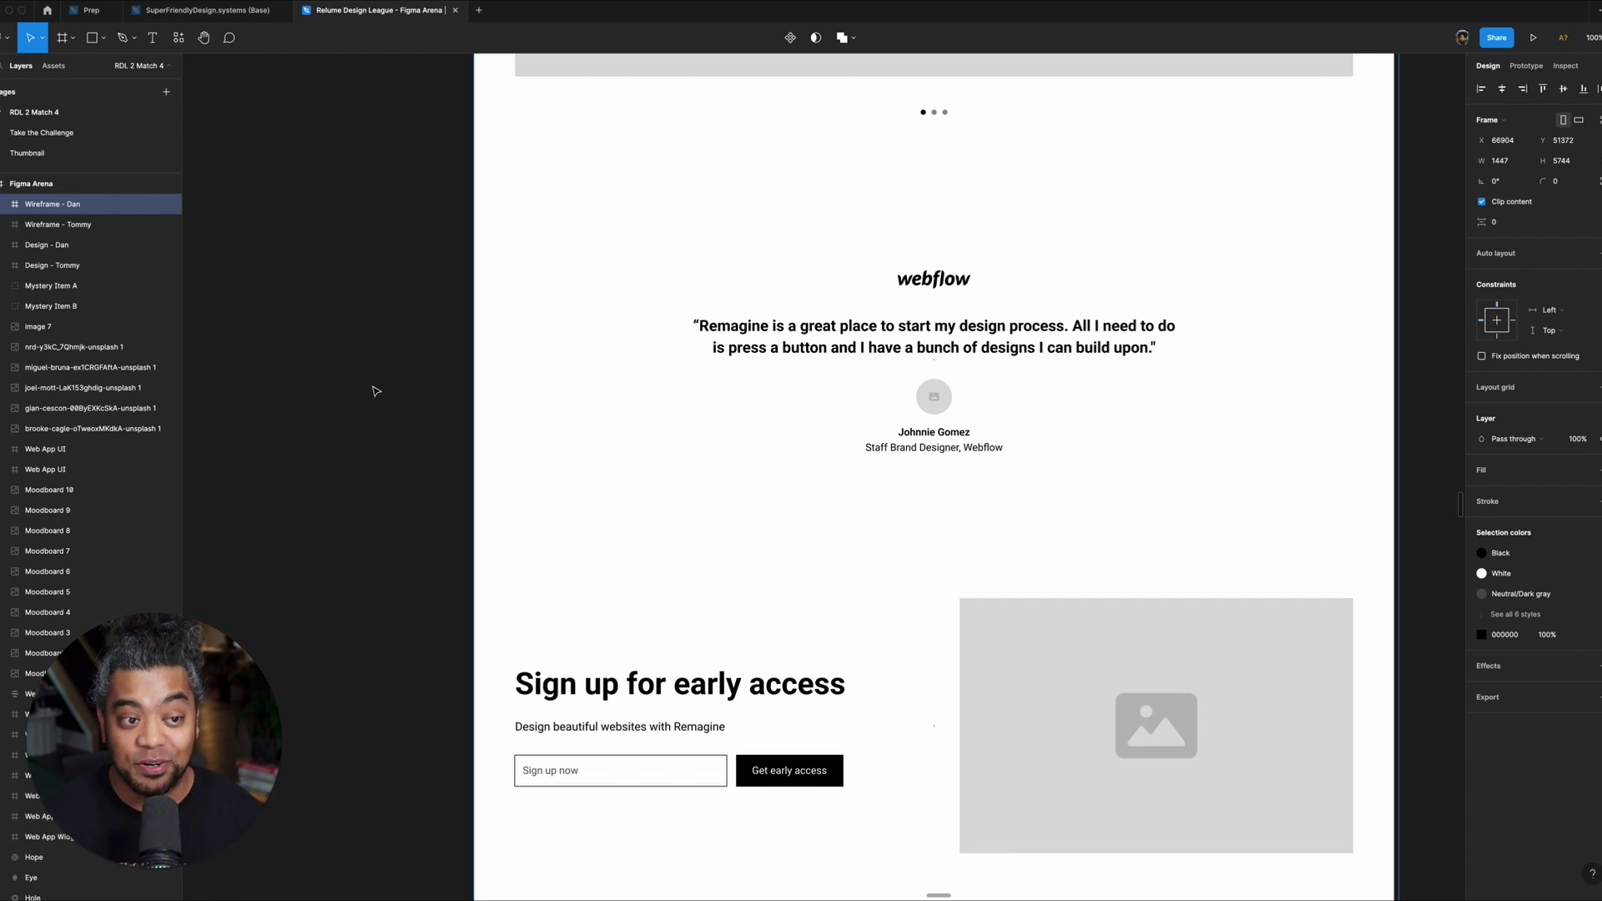
- Review the middle of the arena as a whole, covering the Mystery items, Moodboard, Product Assets and Illustrations rows
click(352, 370)
key(shift+1)
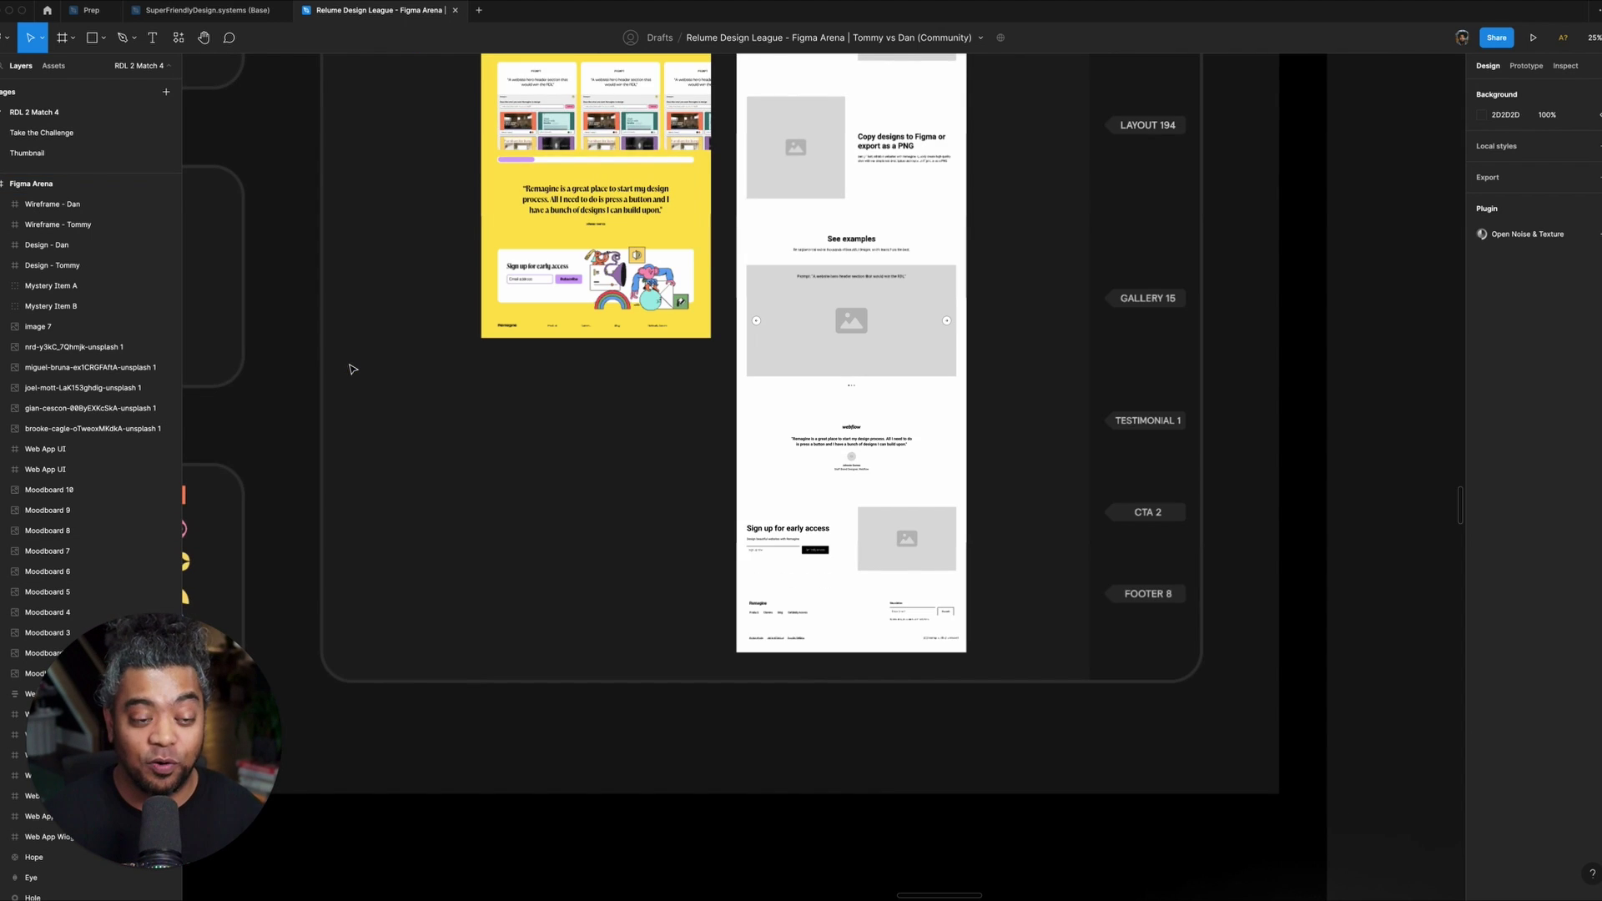
scroll(352, 370, left, 15)
scroll(352, 369, up, 10)
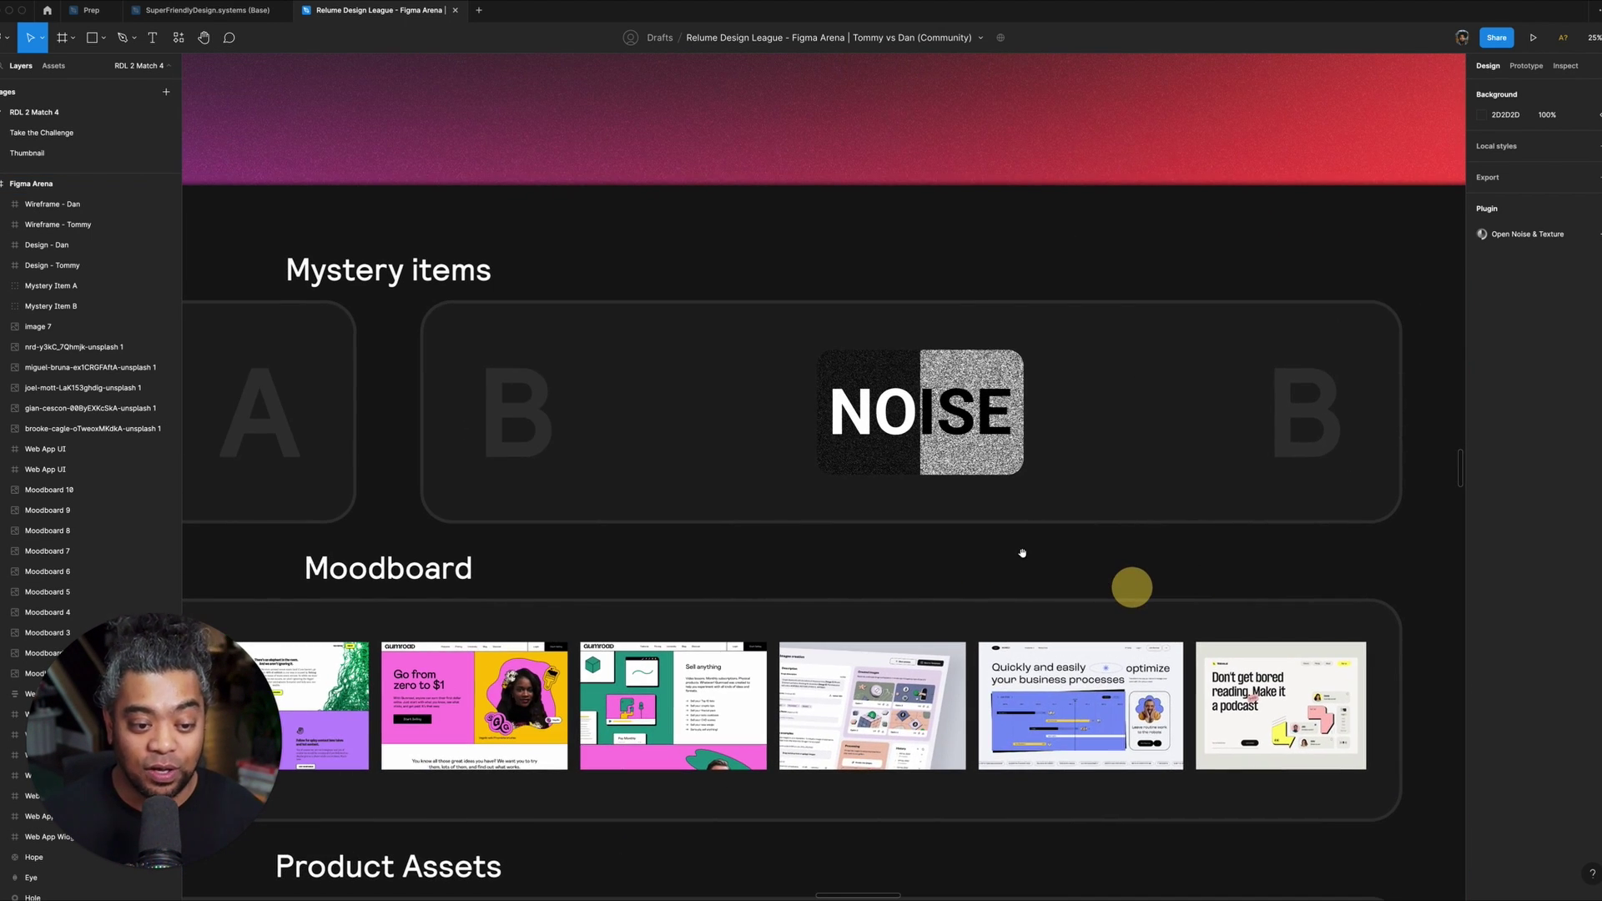
scroll(1022, 553, down, 5)
scroll(883, 328, left, 3)
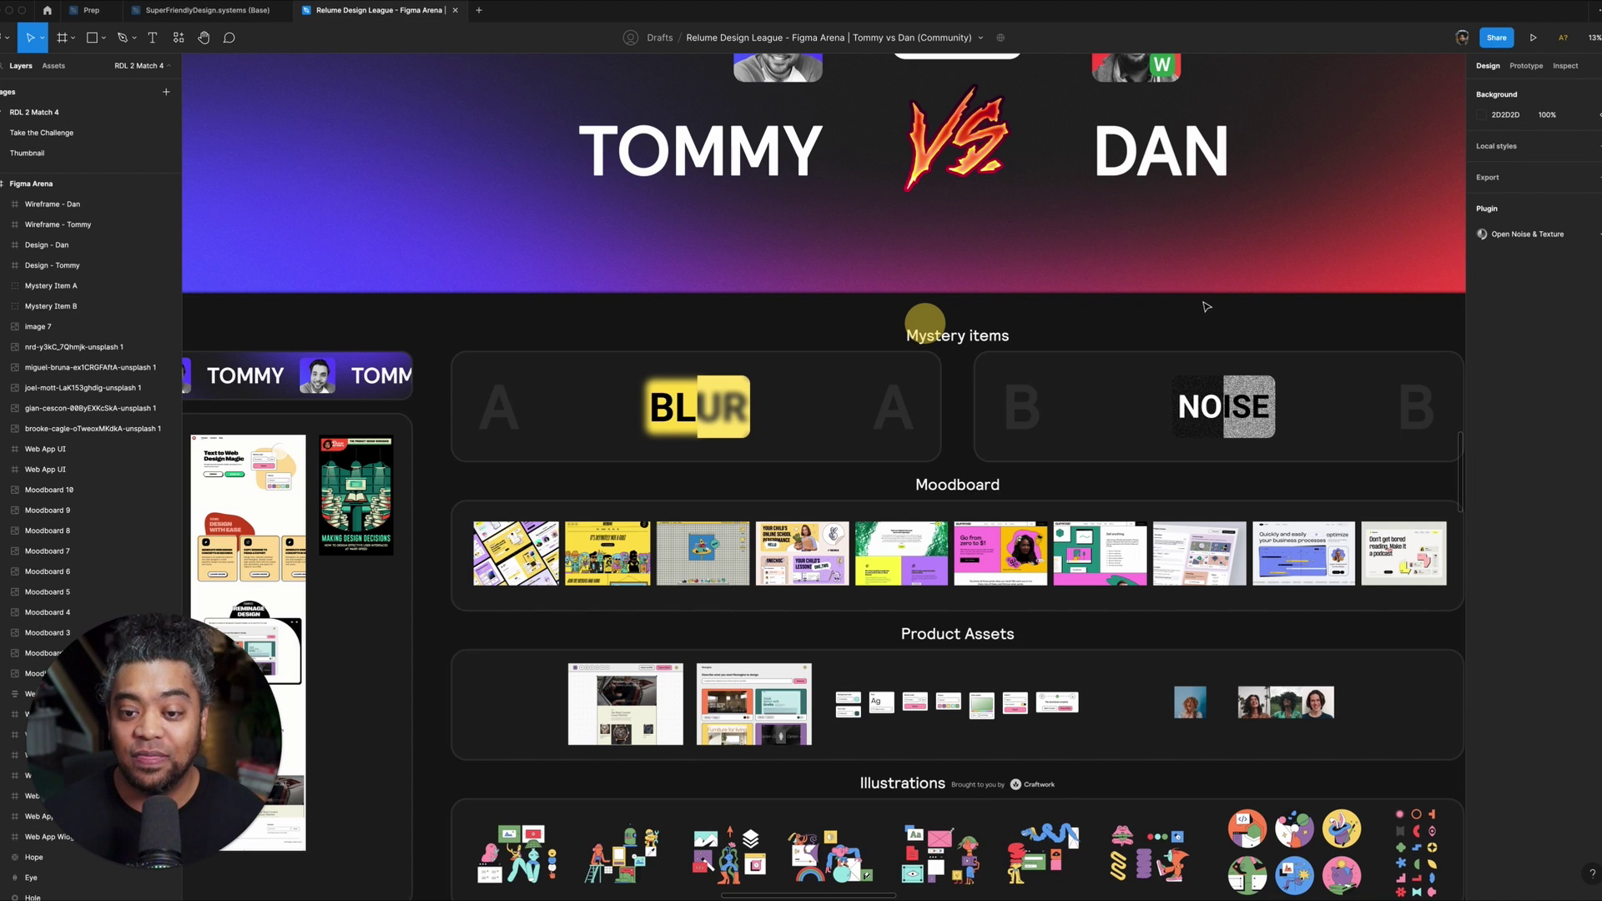
- Compare the hero and feature cards of the yellow TXT2WEB page with the wireframe beside it
drag(1323, 324, 787, 298)
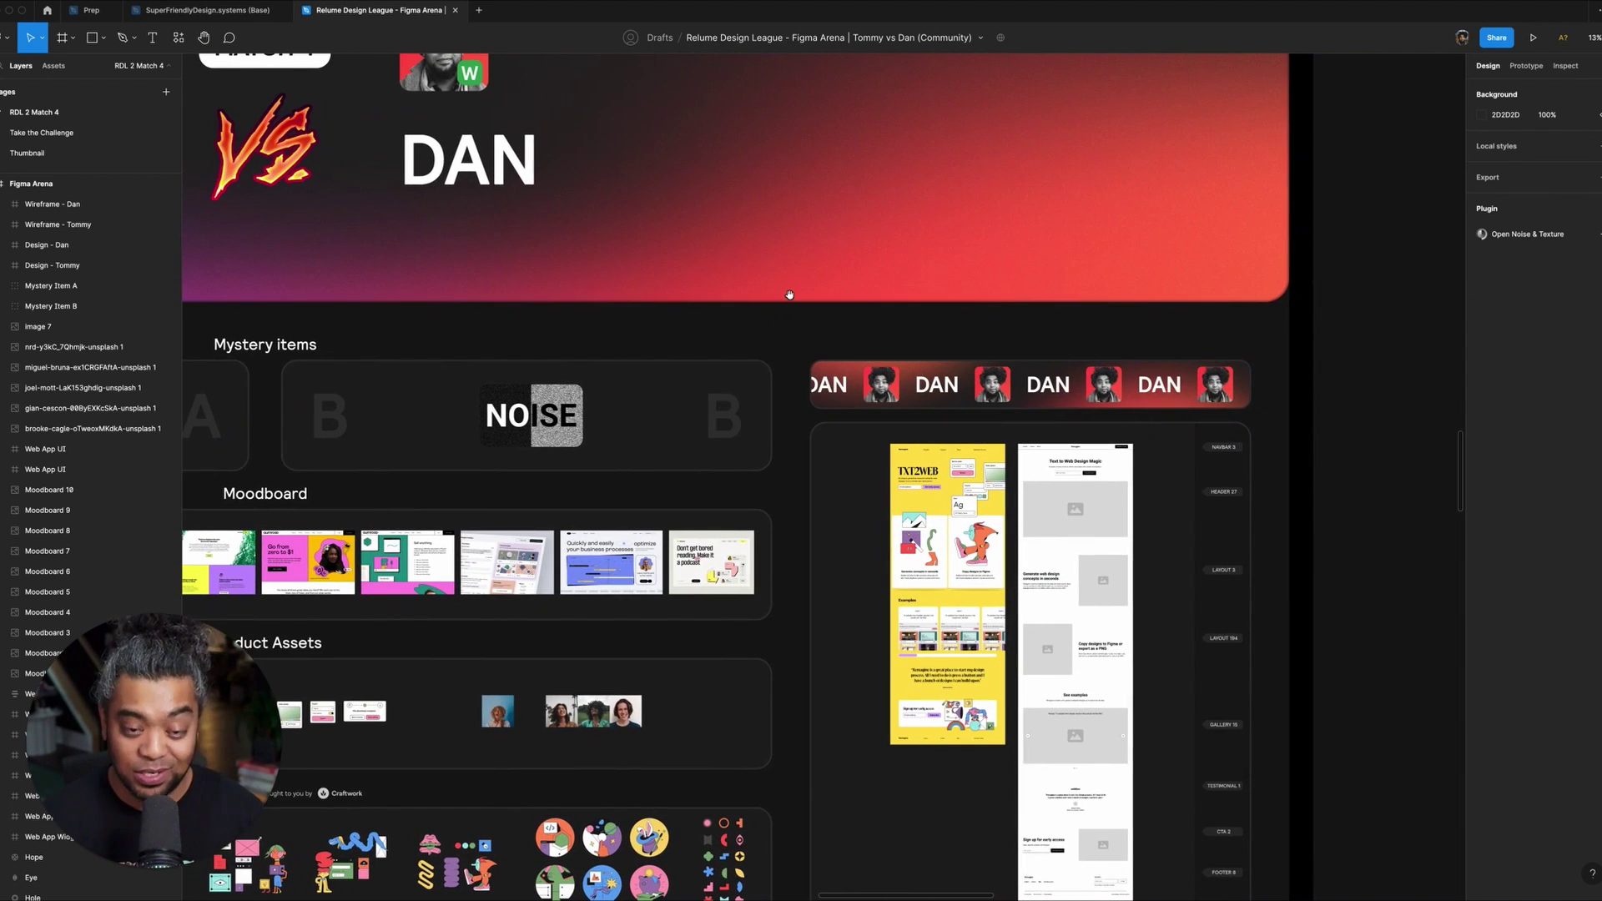
scroll(789, 295, down, 3)
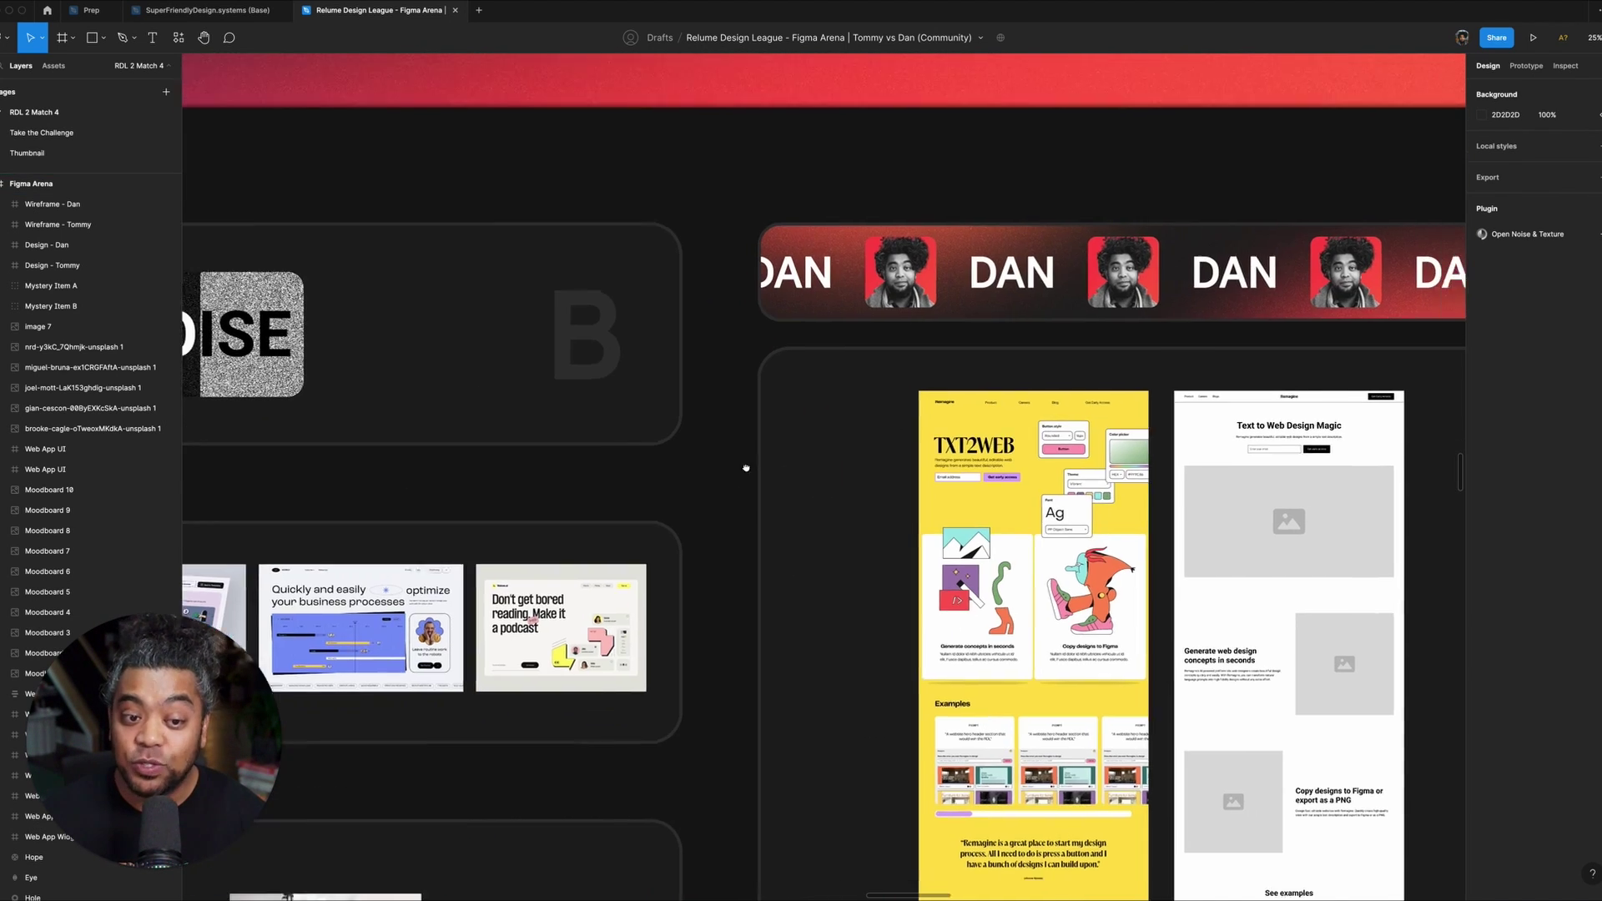
scroll(443, 393, right, 6)
scroll(450, 392, up, 5)
key(Escape)
scroll(1394, 454, right, 2)
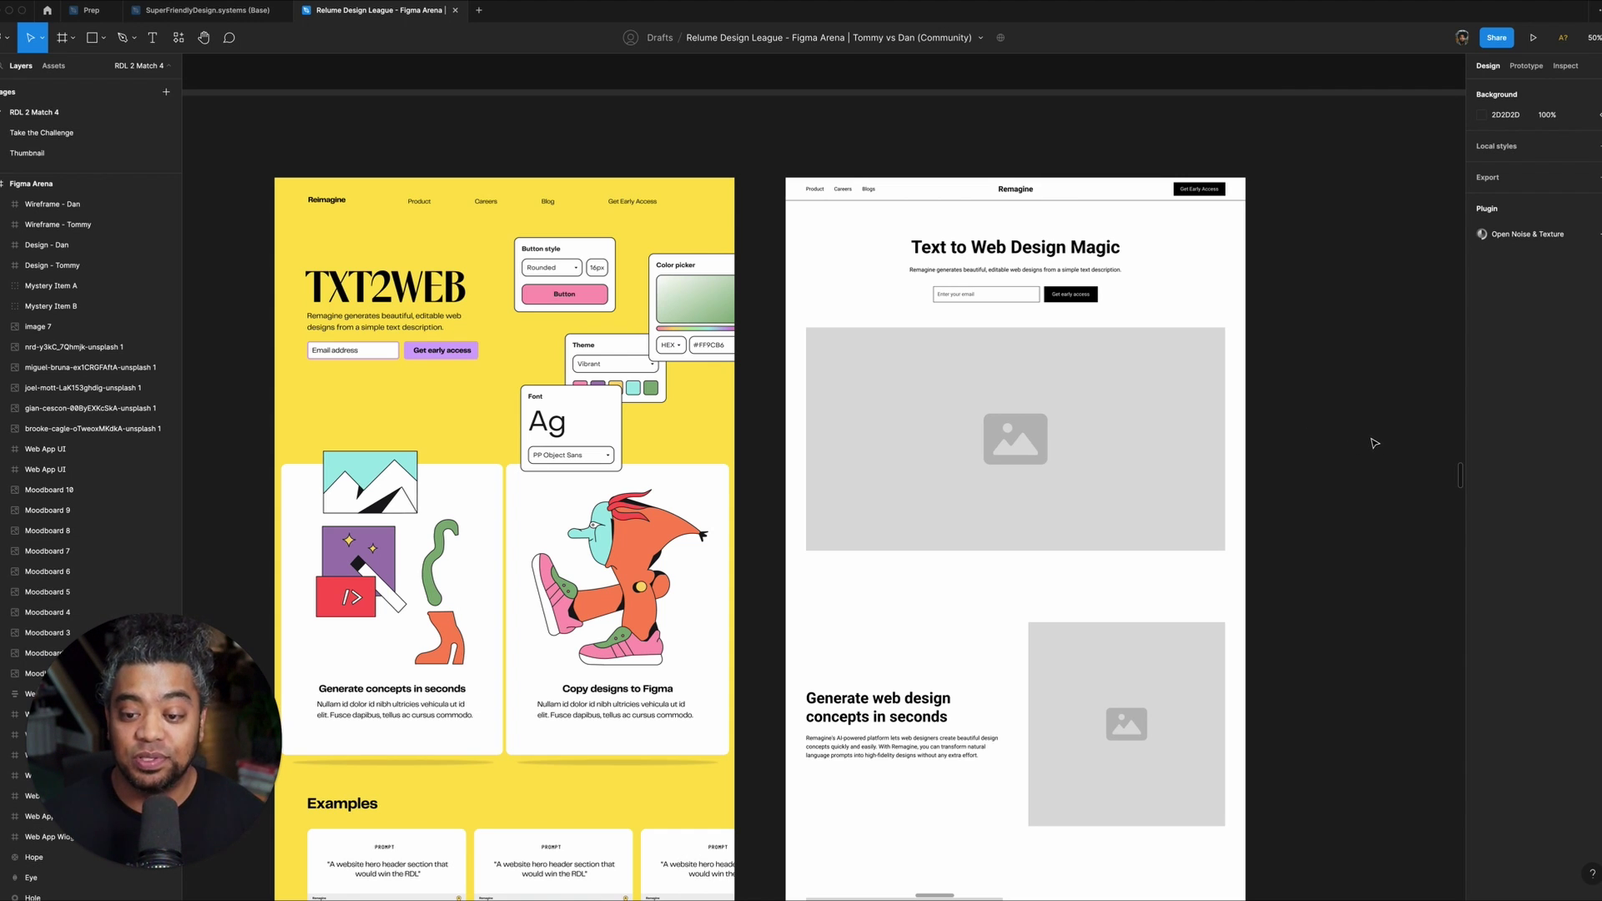
- Examine the wireframe again from its hero image placeholder through the feature and testimonial sections to the newsletter footer
scroll(1373, 443, up, 3)
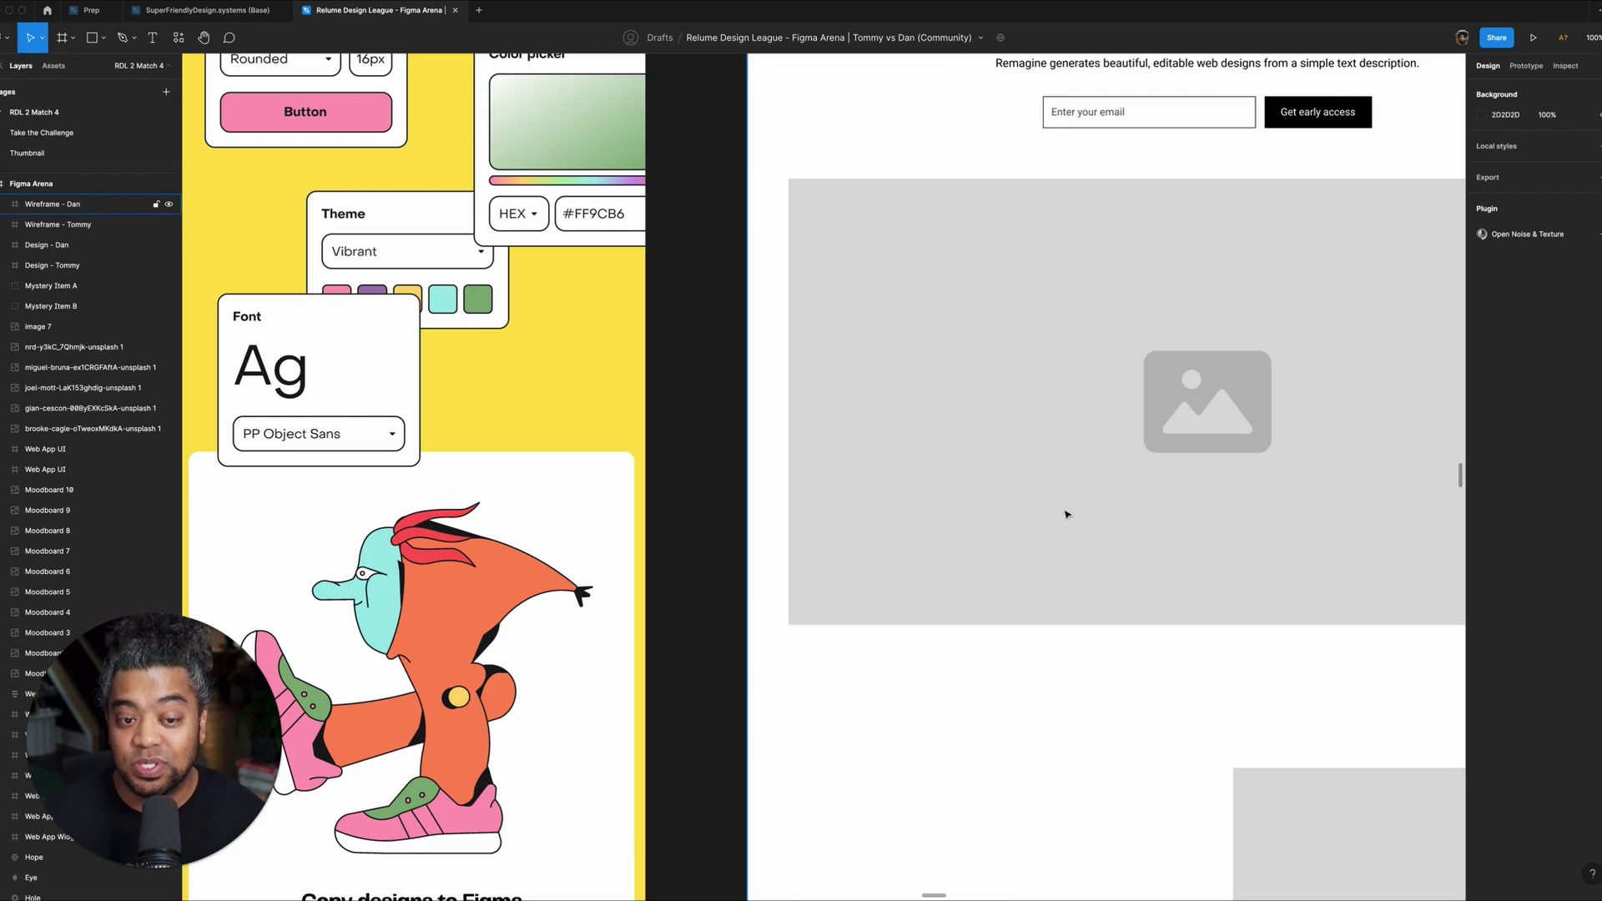
scroll(1063, 512, up, 3)
scroll(746, 404, down, 1)
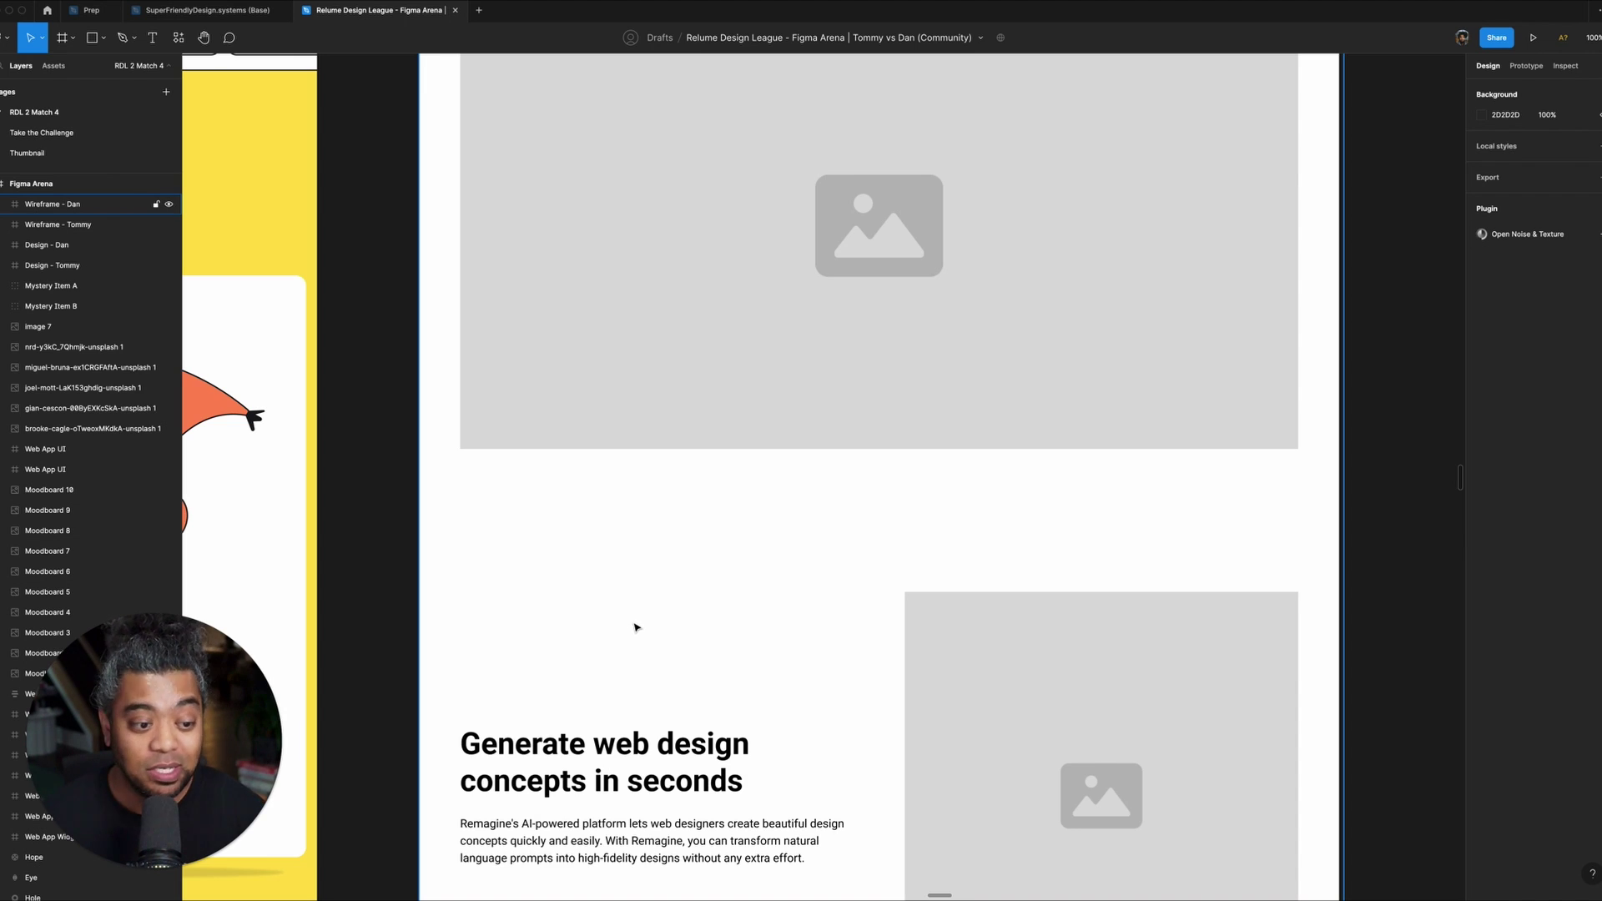
drag(722, 648, 680, 340)
drag(762, 665, 856, 483)
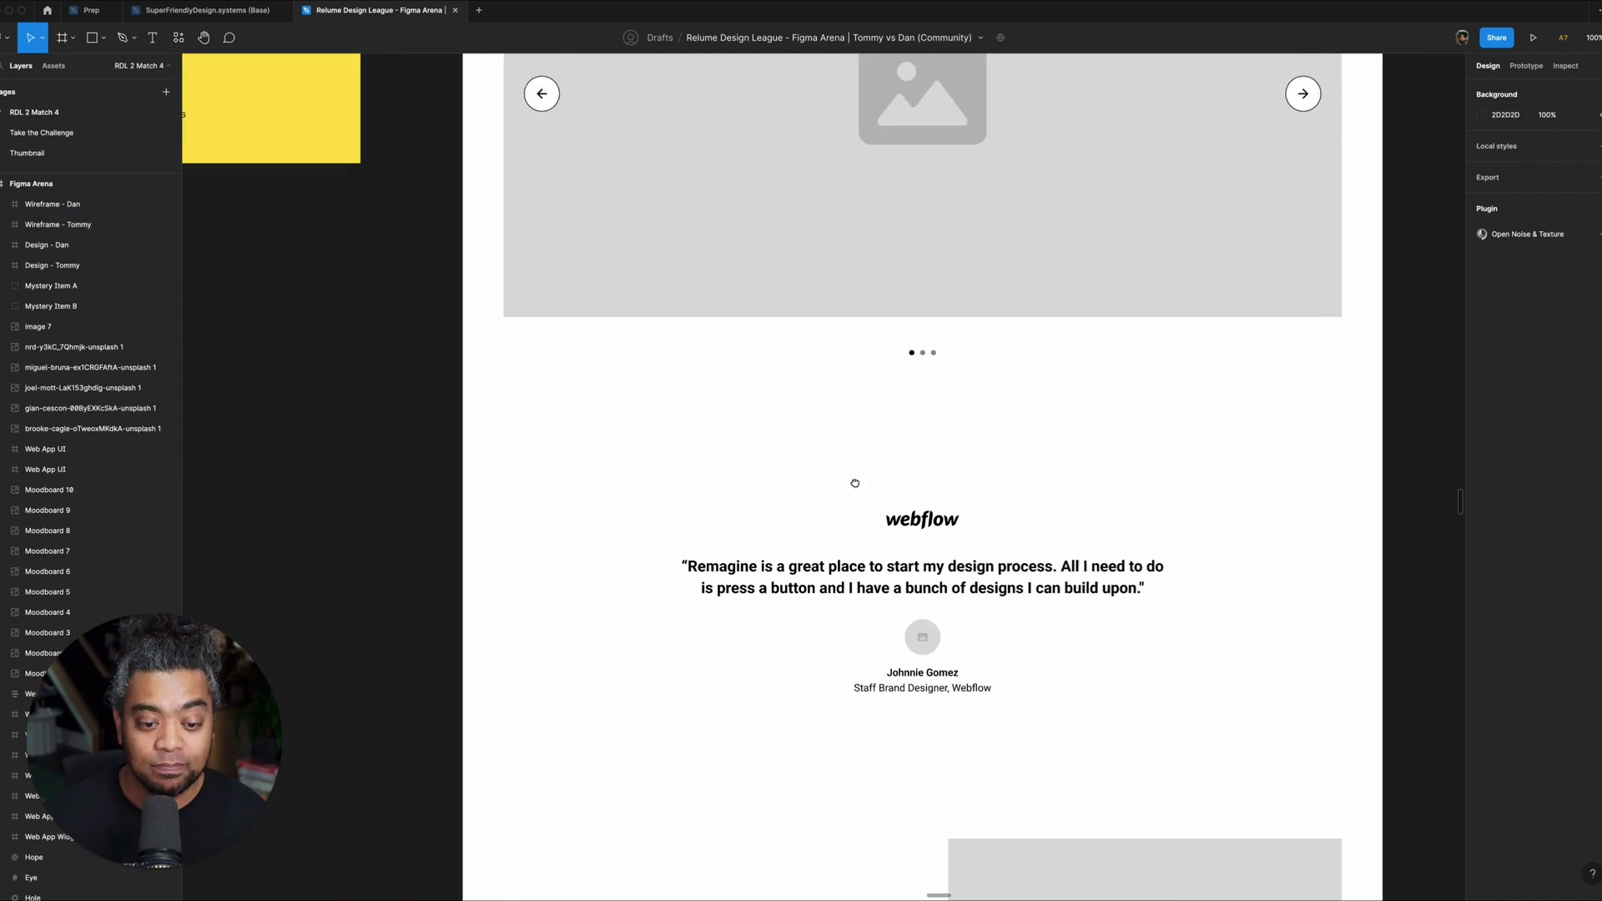
scroll(855, 484, down, 5)
scroll(784, 529, down, 3)
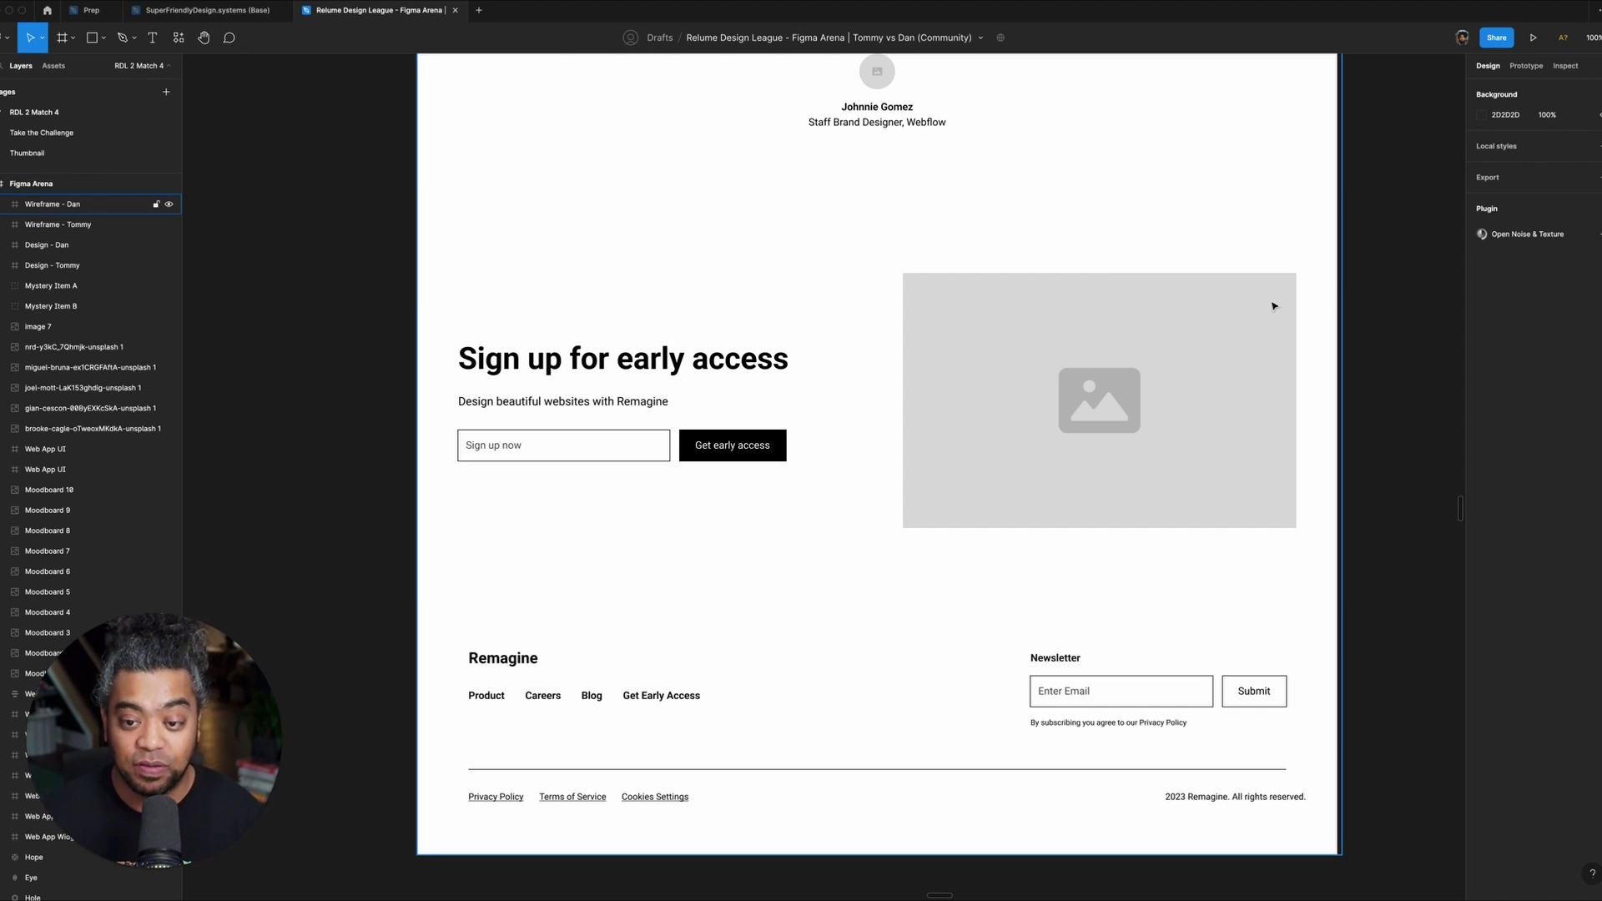
- Return past the wireframe's examples gallery to its navigation bar and Text to Web Design Magic hero at full size
key(minus)
scroll(1041, 423, up, 1)
scroll(1040, 423, up, 15)
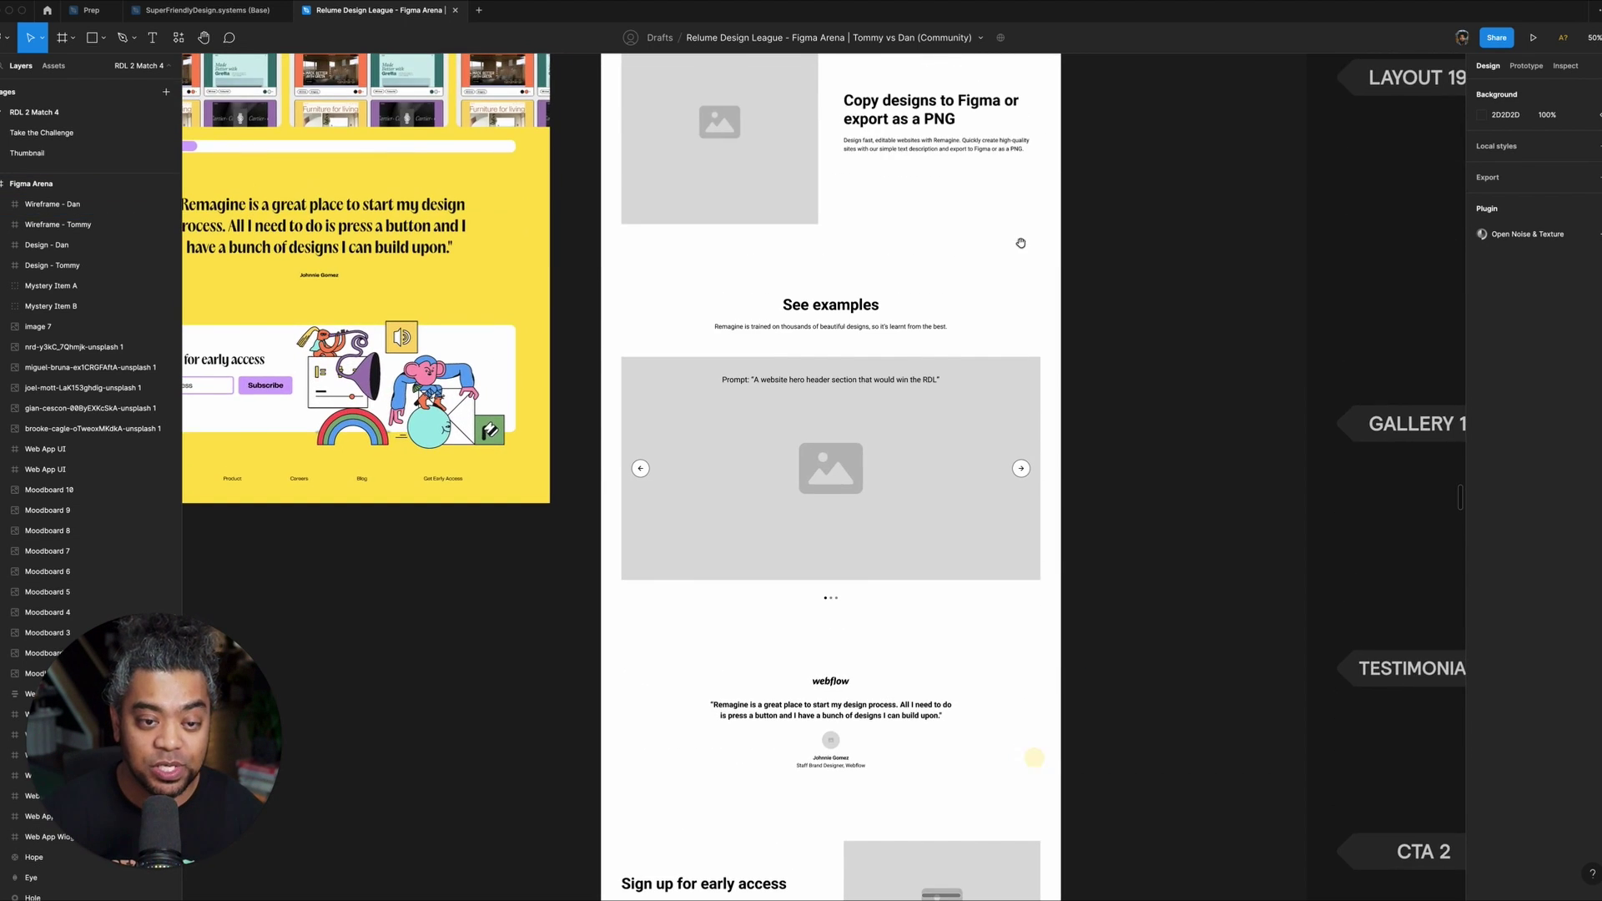
key(shift+0)
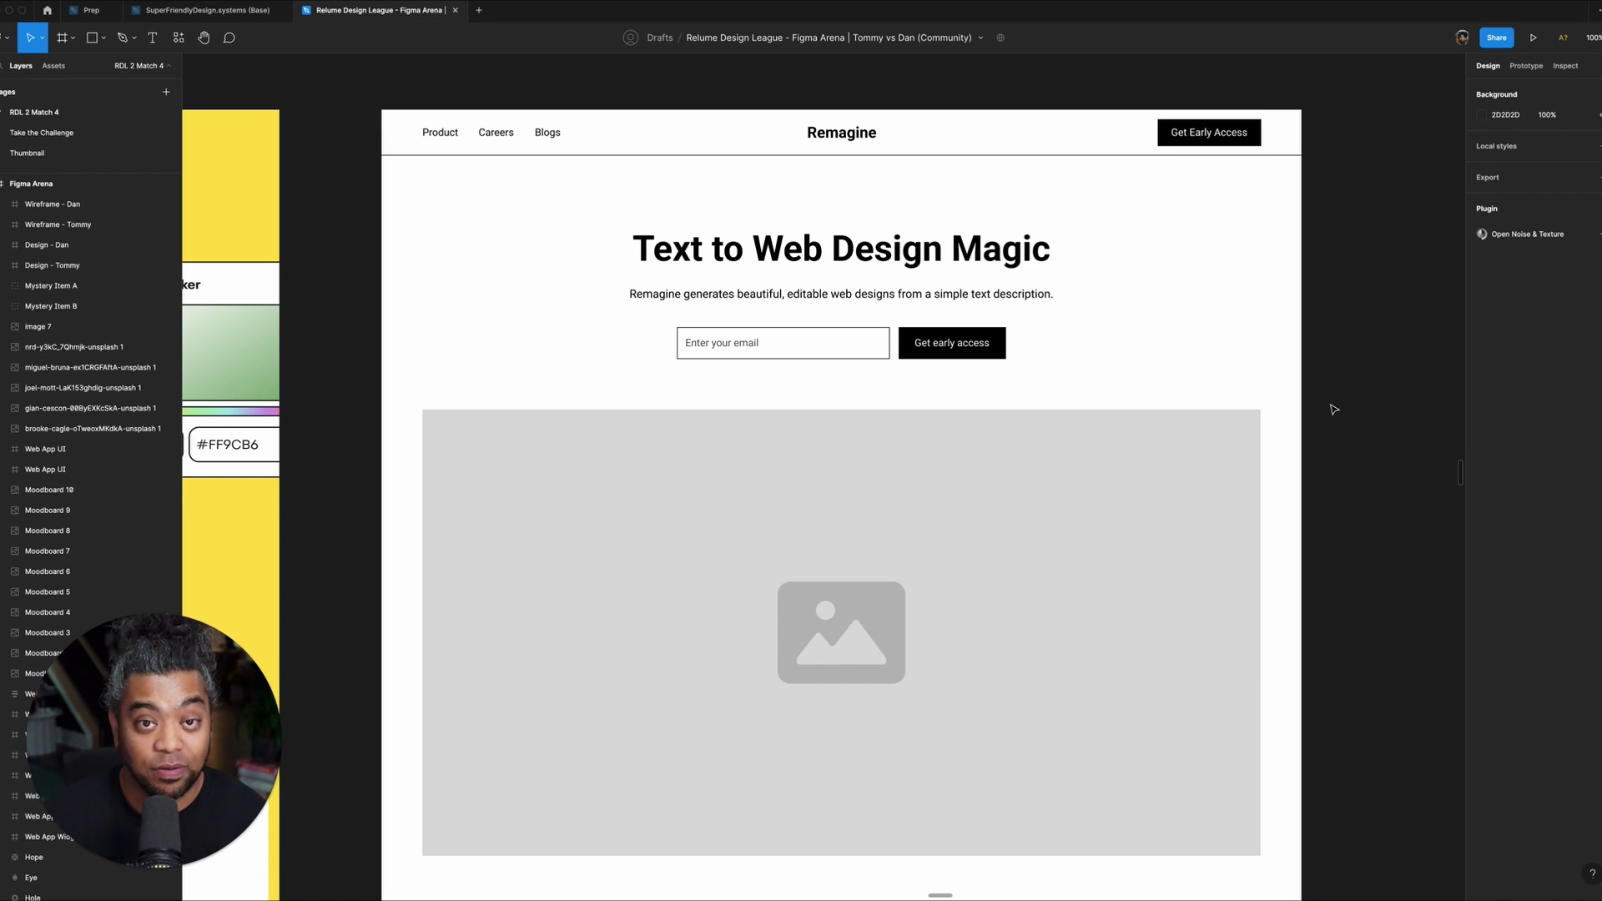
key(super+Tab)
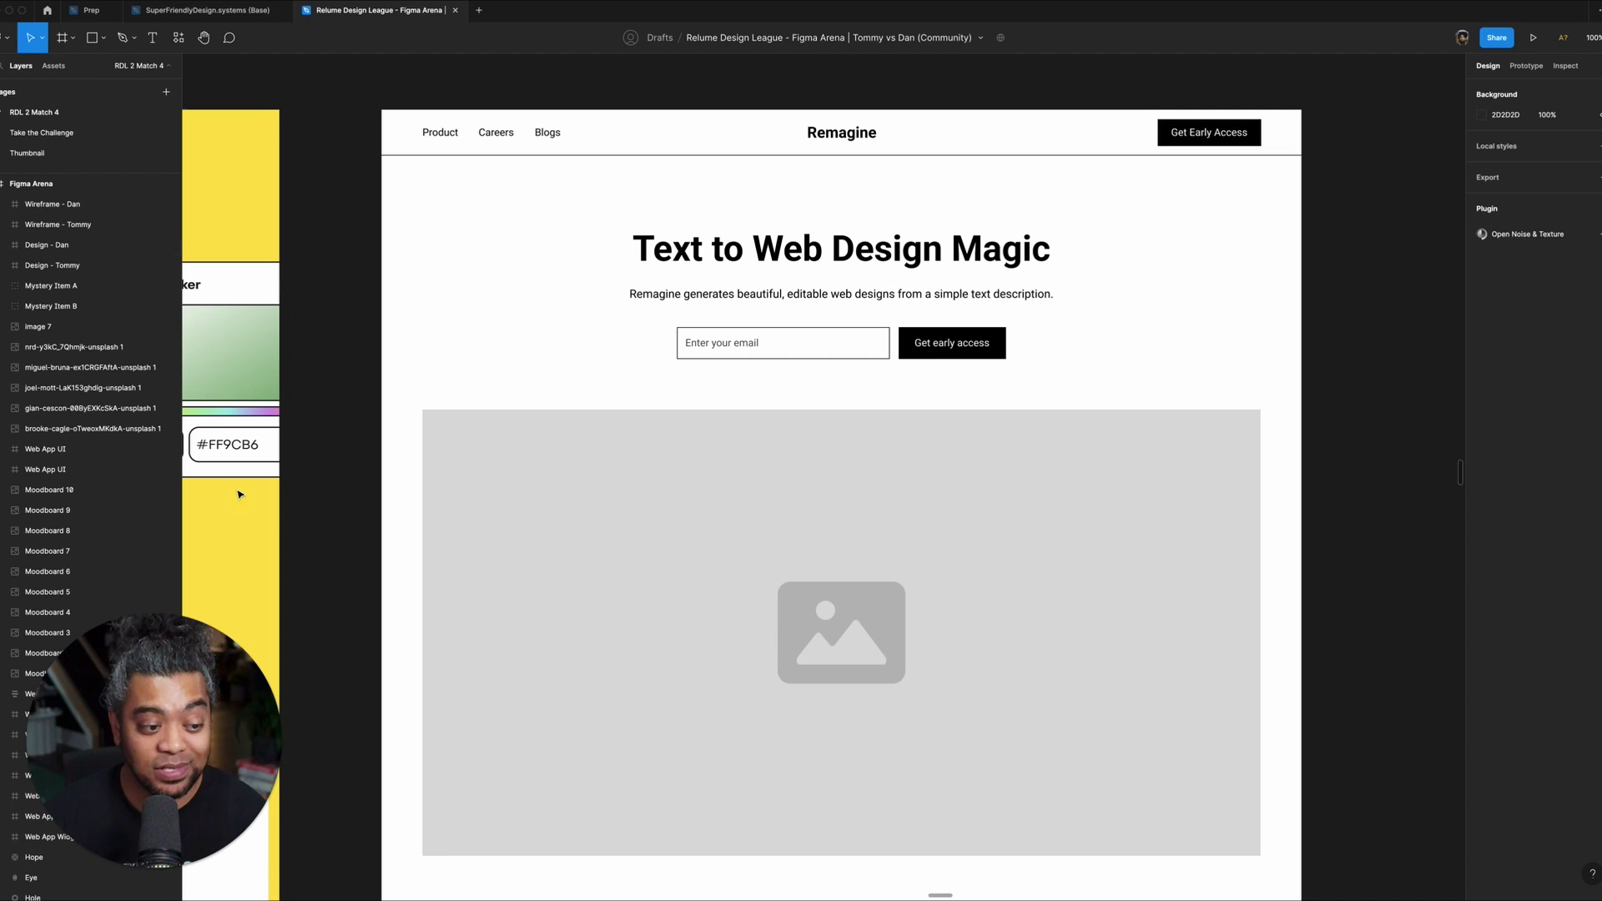
- Examine the Moodboard row in the arena, from the yellow Weirdos reference to the two Gumroad page designs
scroll(236, 493, down, 5)
scroll(900, 382, left, 3)
scroll(901, 382, left, 10)
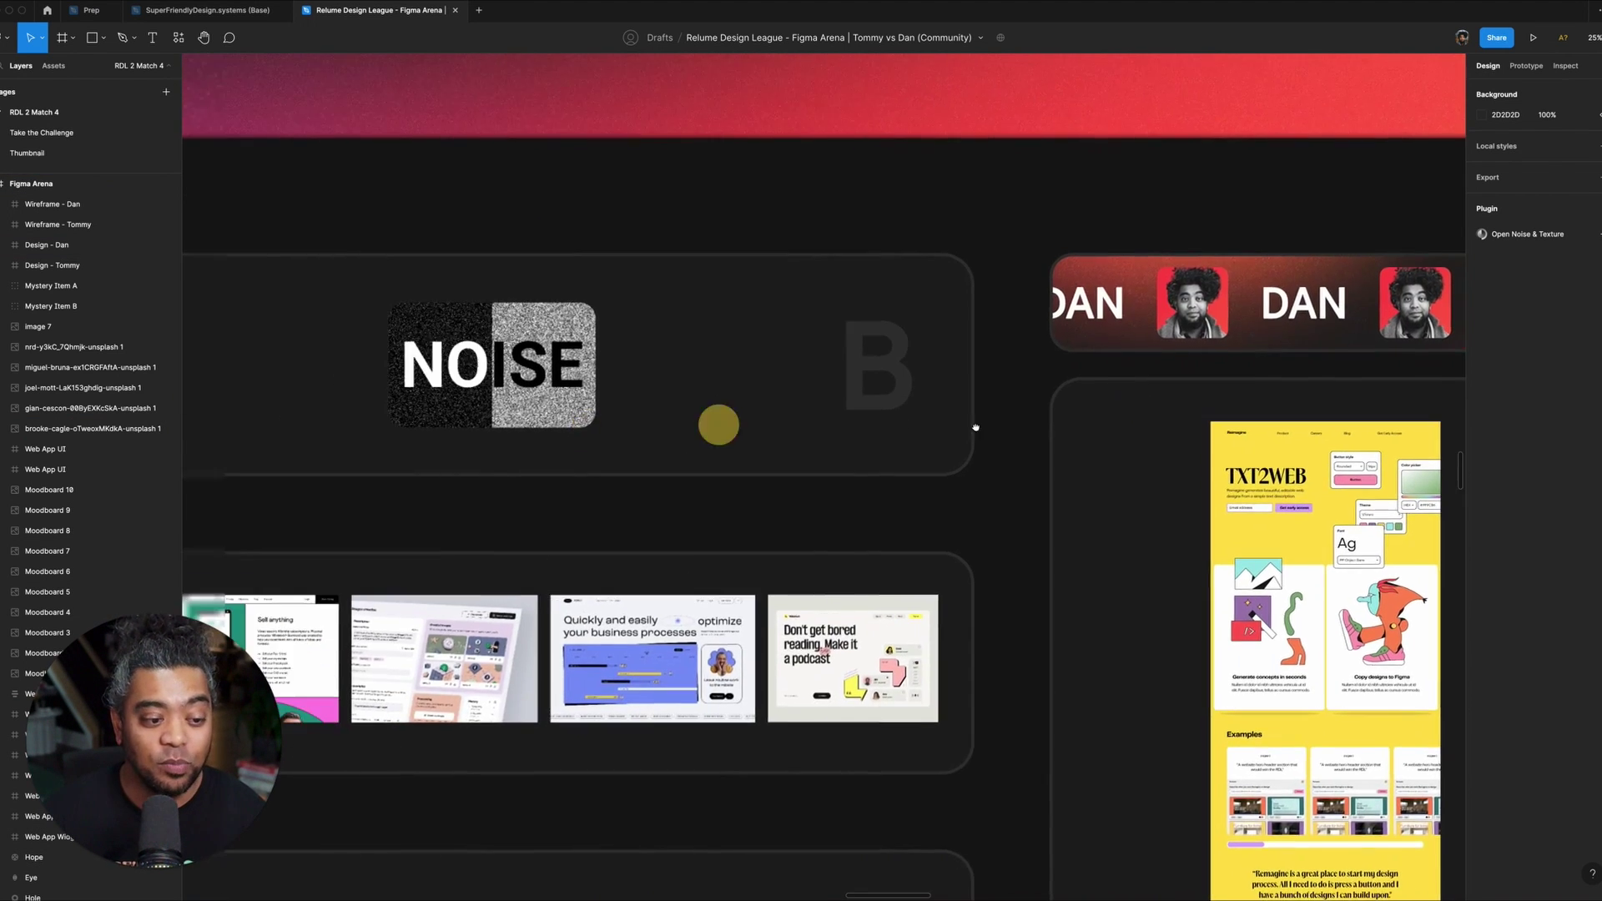
scroll(948, 254, down, 3)
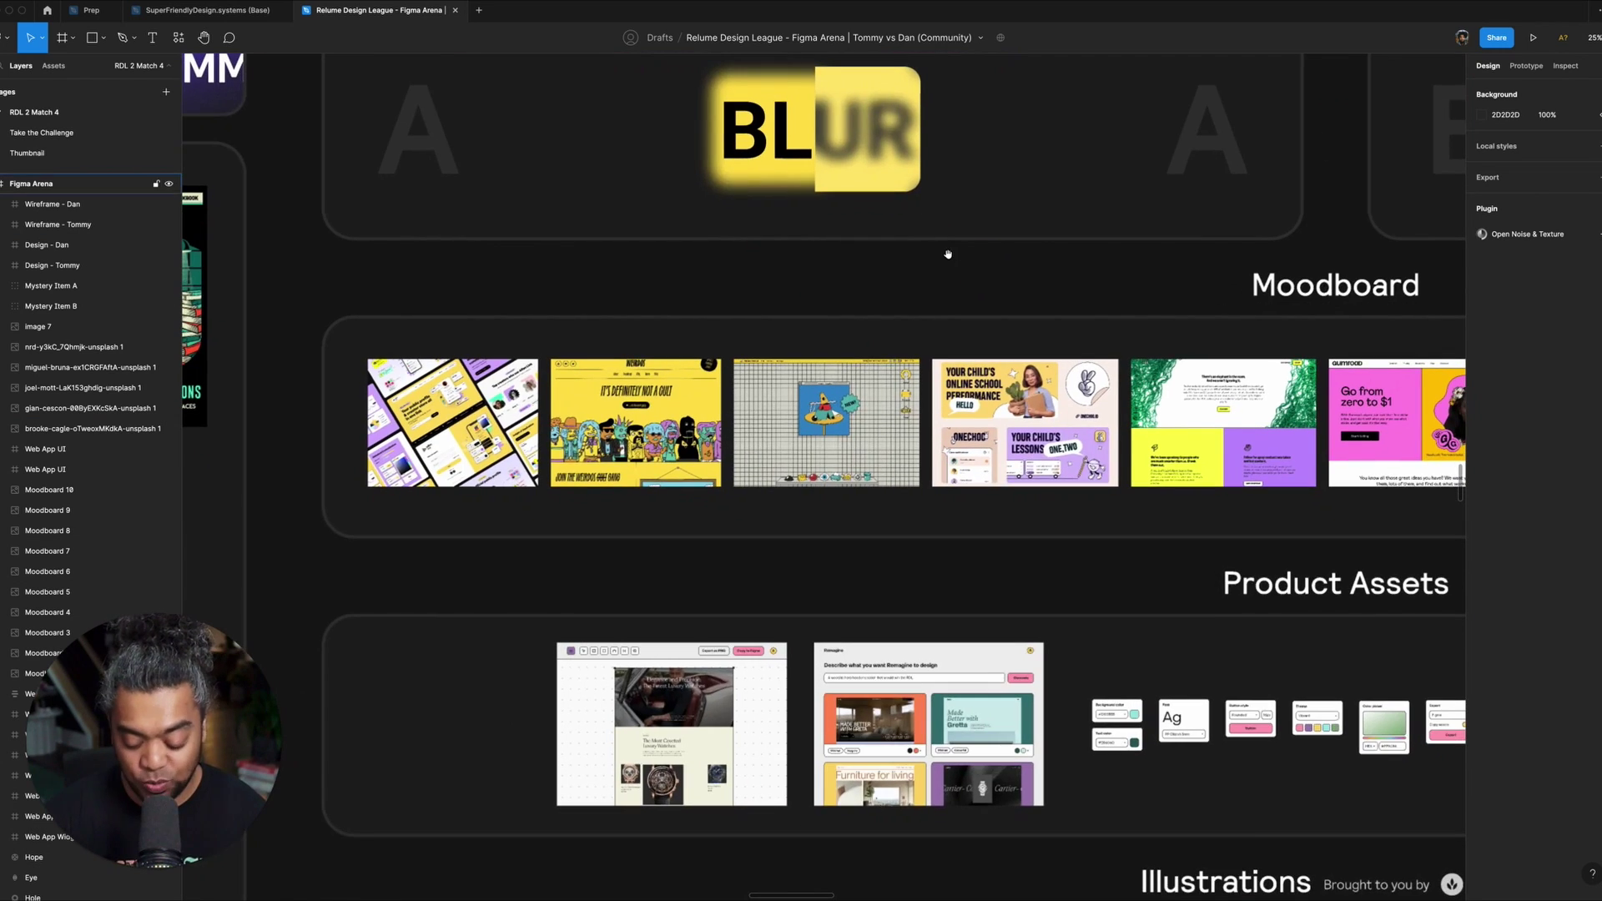
key(plus)
scroll(733, 207, left, 3)
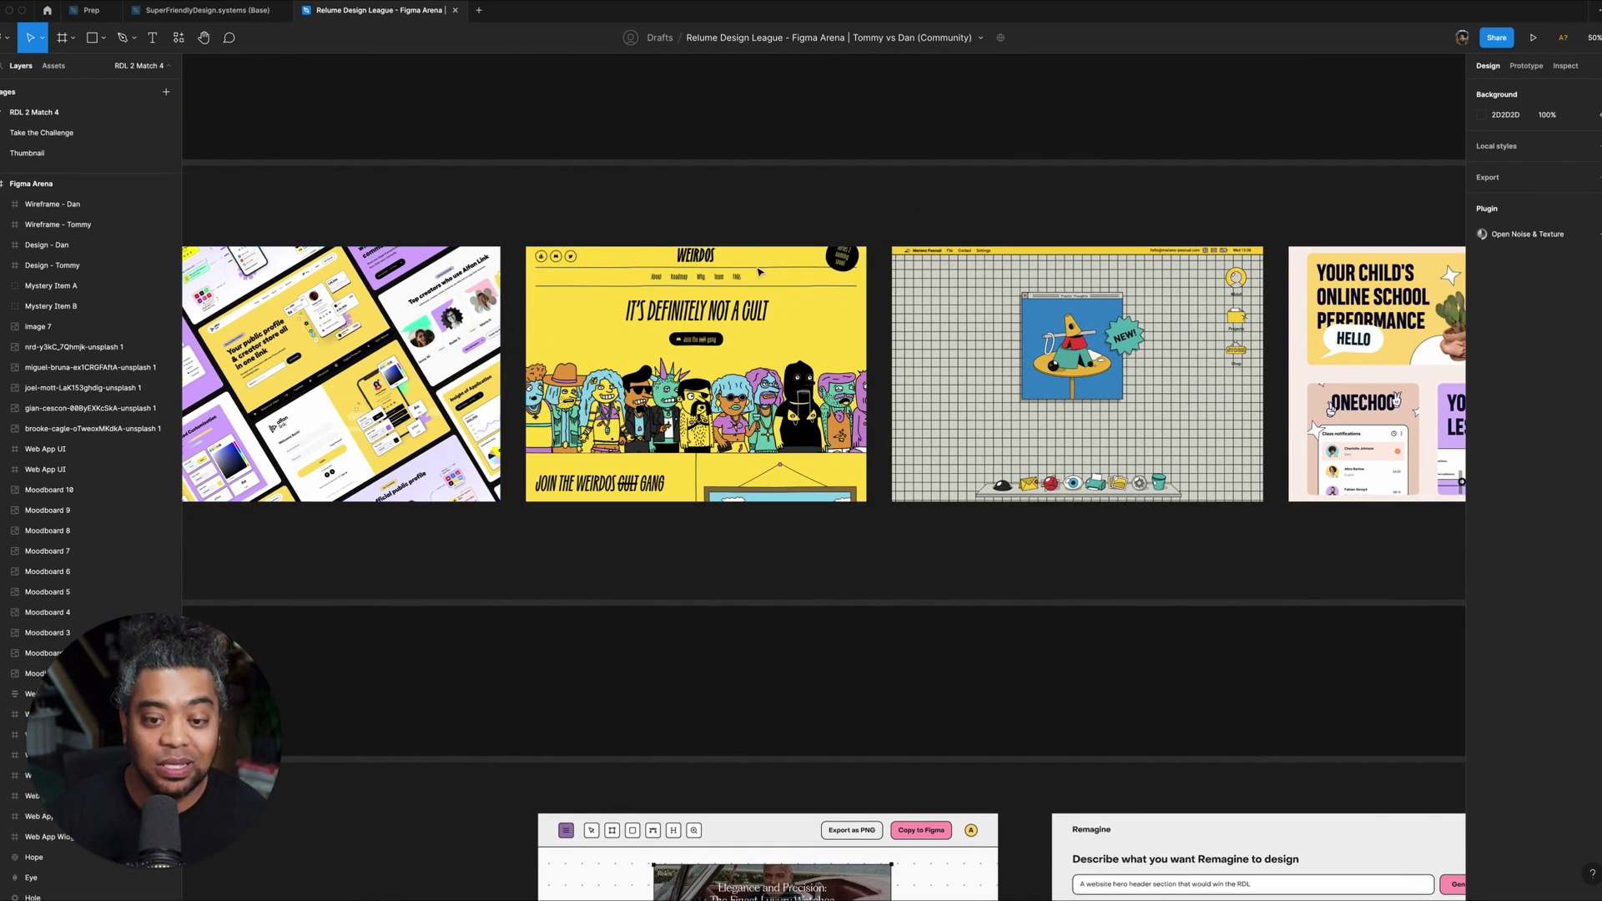
scroll(837, 214, right, 10)
scroll(567, 255, up, 1)
scroll(567, 256, right, 10)
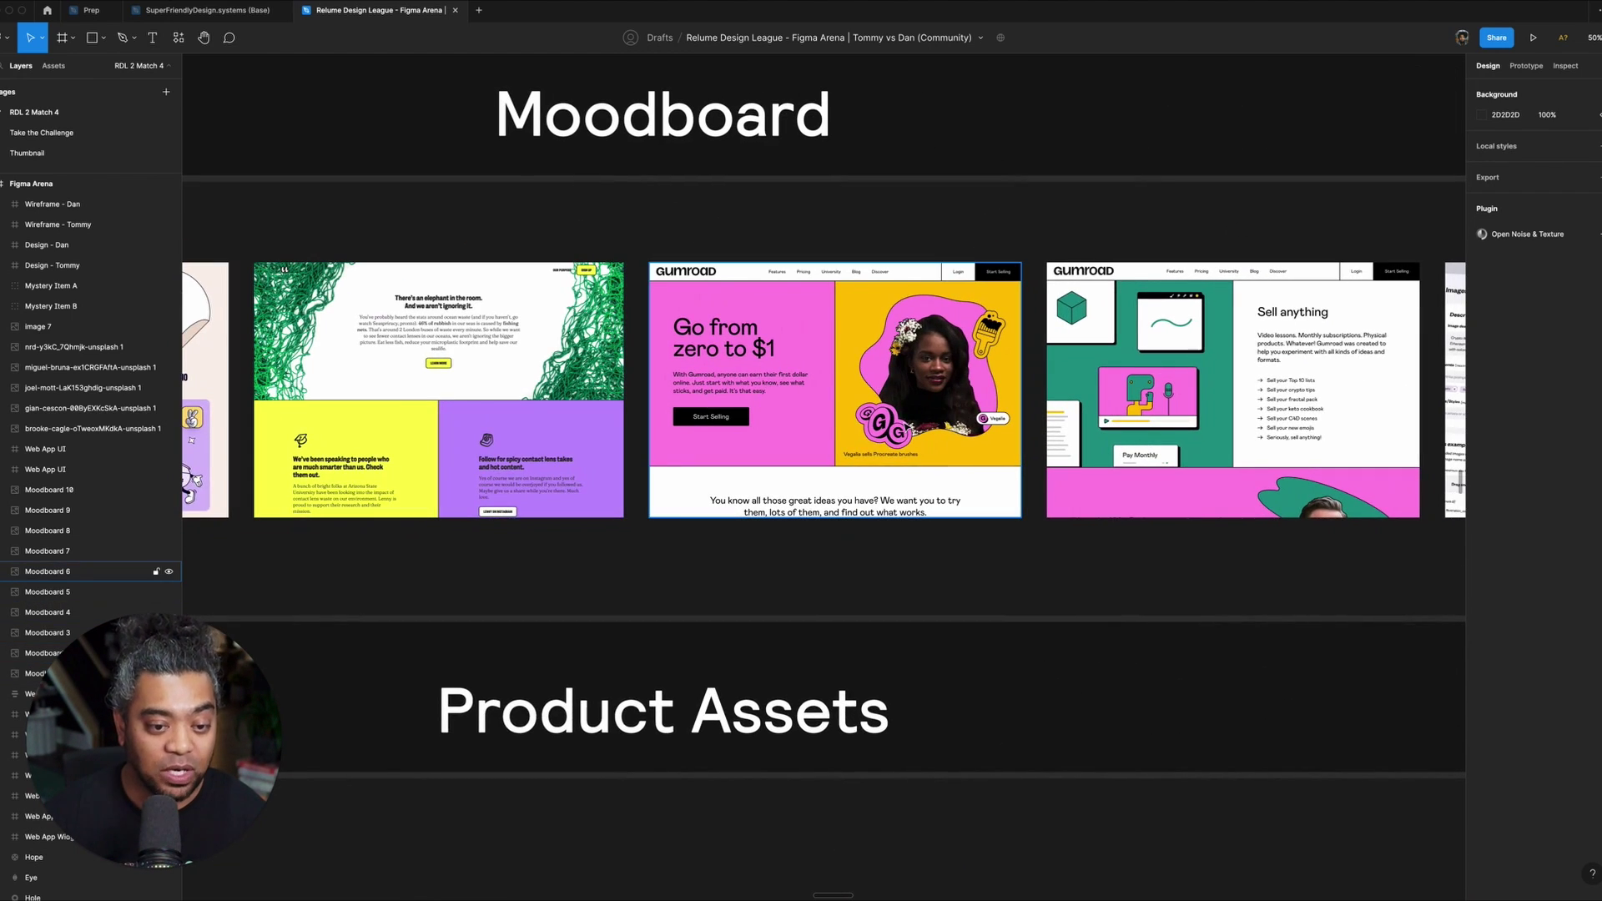
scroll(680, 435, right, 5)
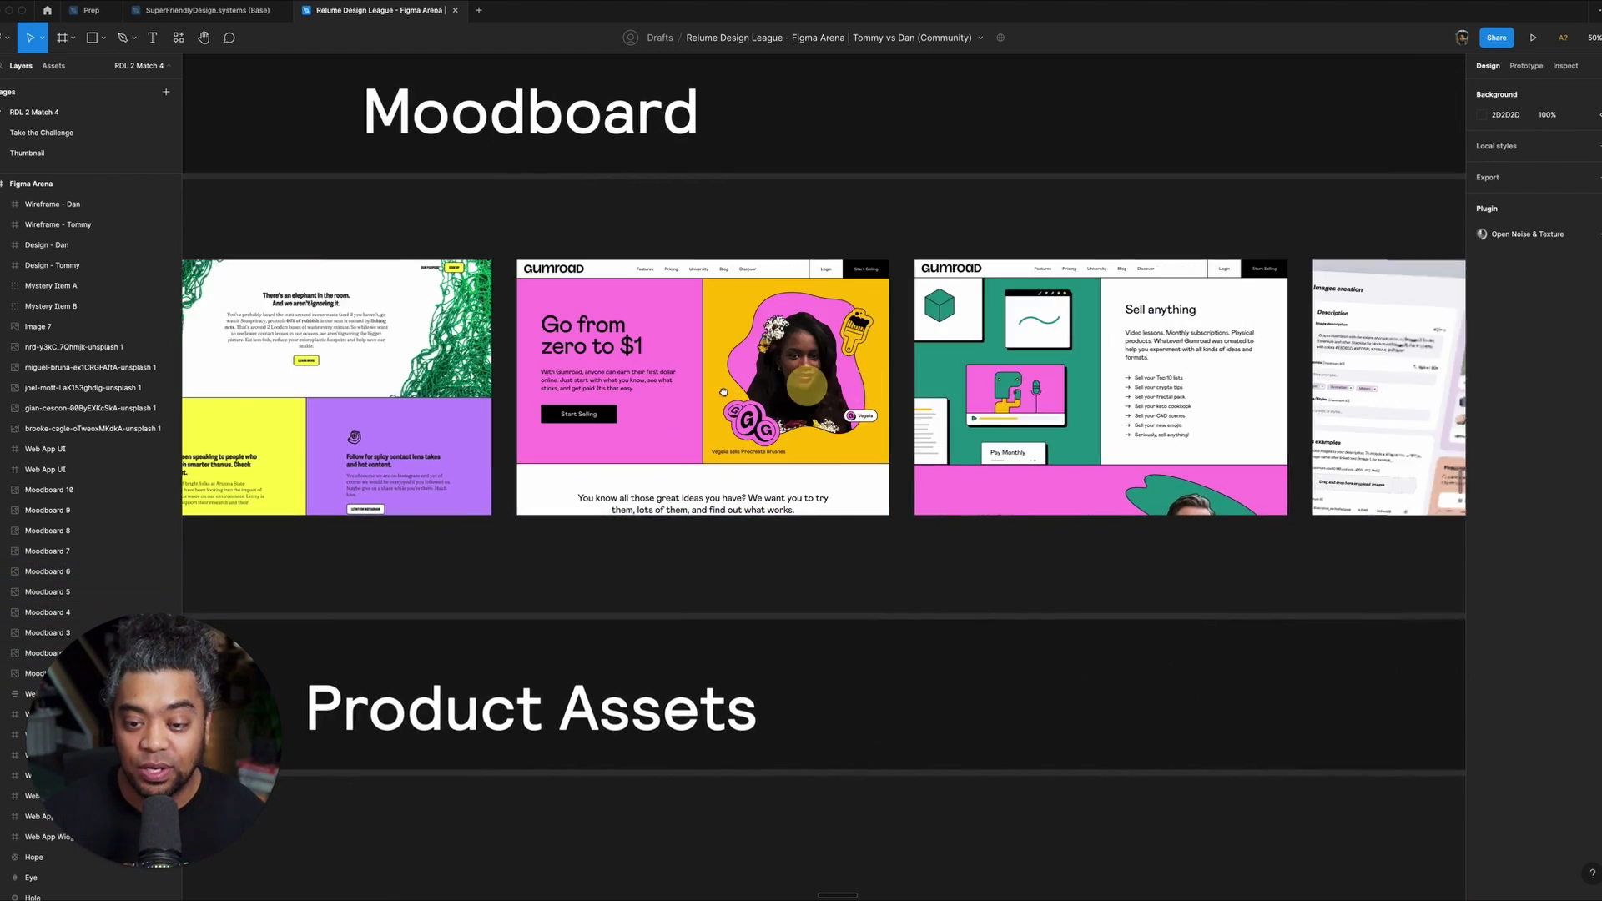
key(super+Tab)
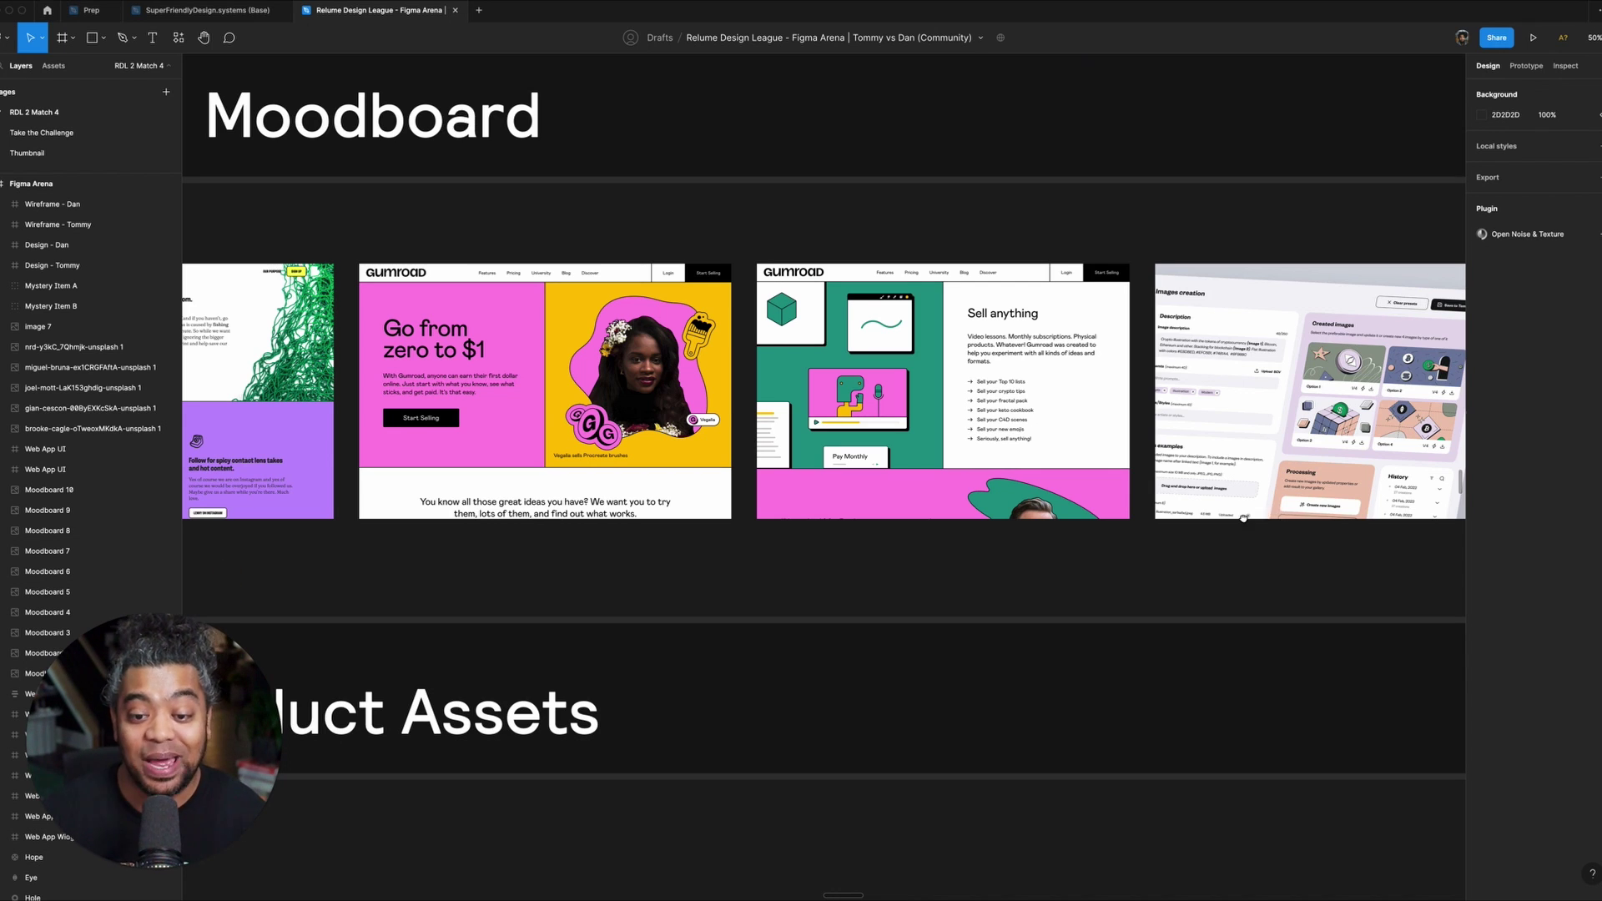
- Compare the hero of the yellow TXT2WEB page with the wireframe's Text to Web Design Magic hero at full size
scroll(1243, 518, down, 10)
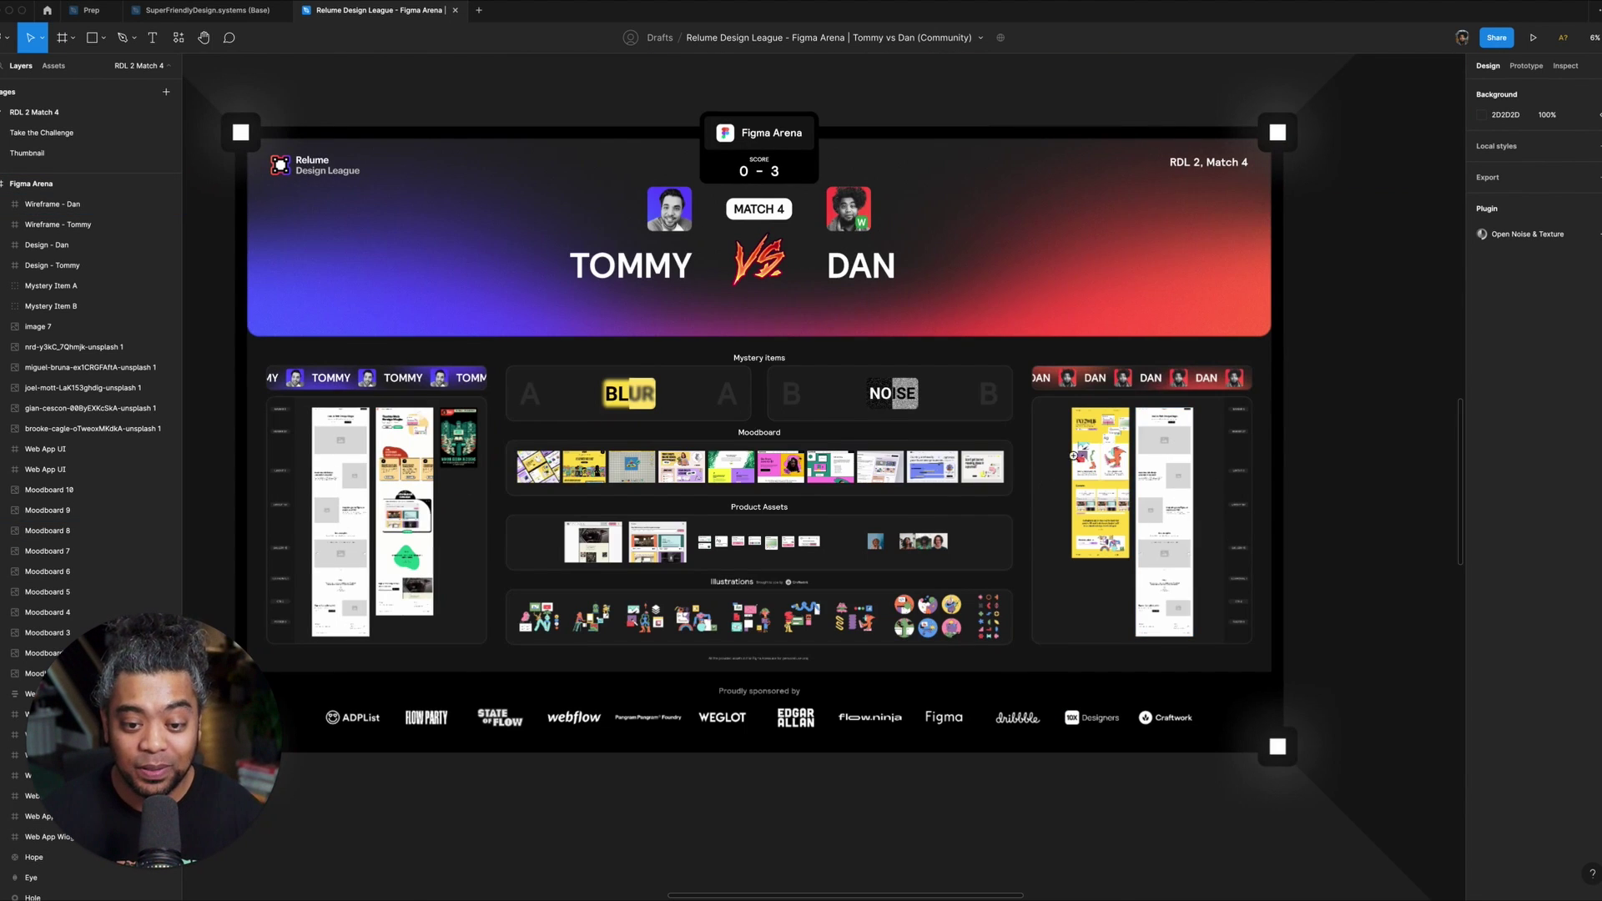
scroll(1073, 456, up, 10)
key(shift+0)
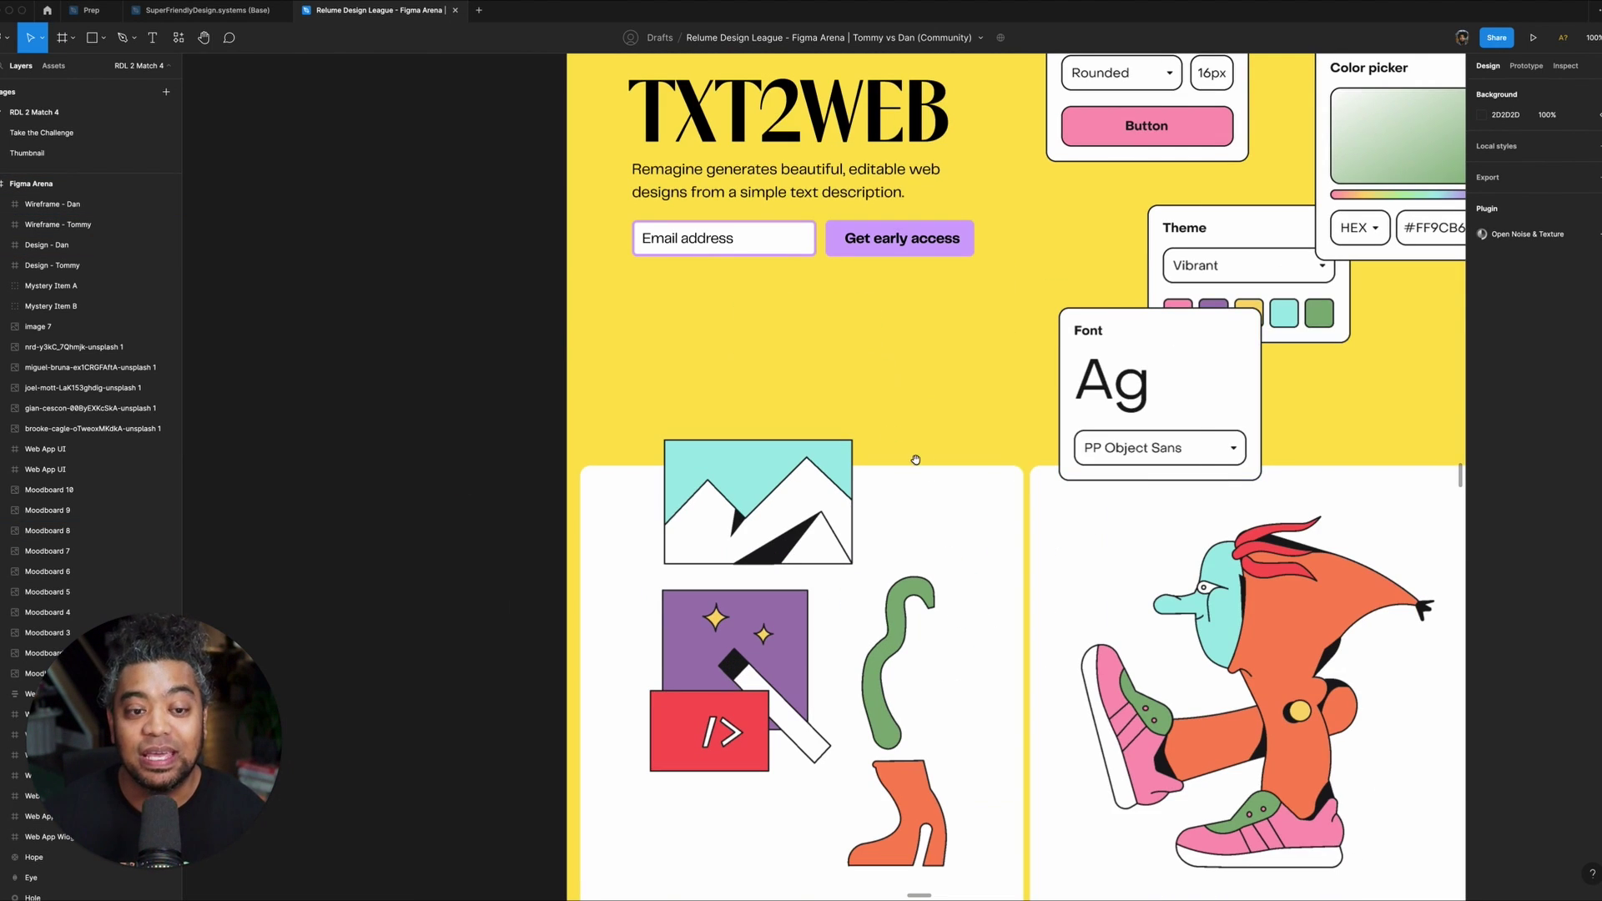
scroll(916, 460, up, 5)
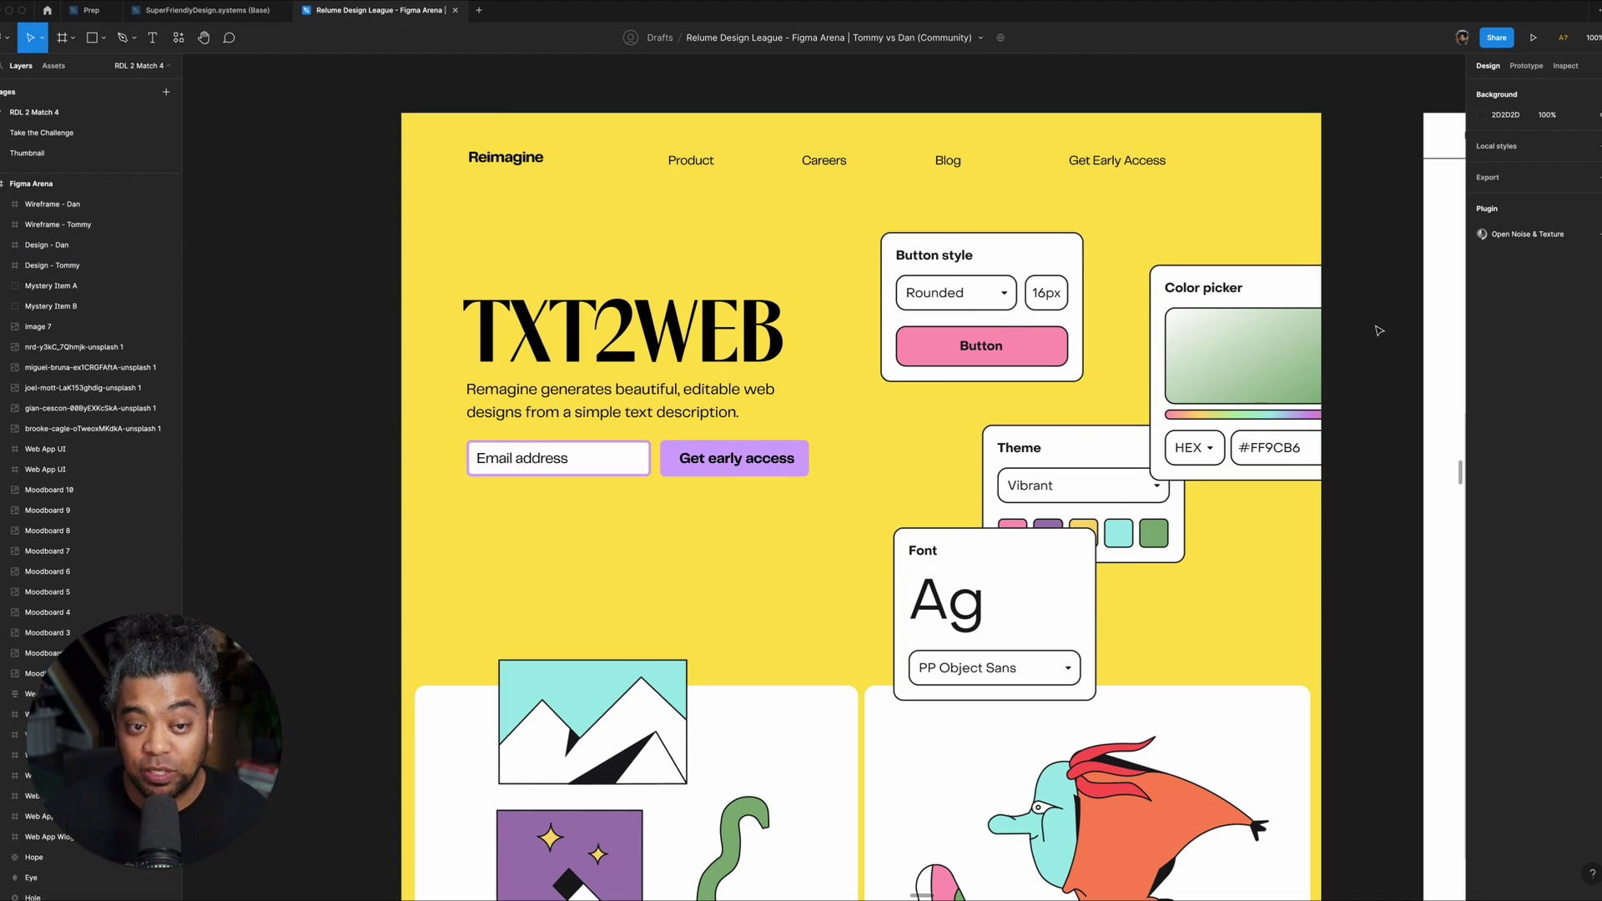
scroll(1379, 332, right, 10)
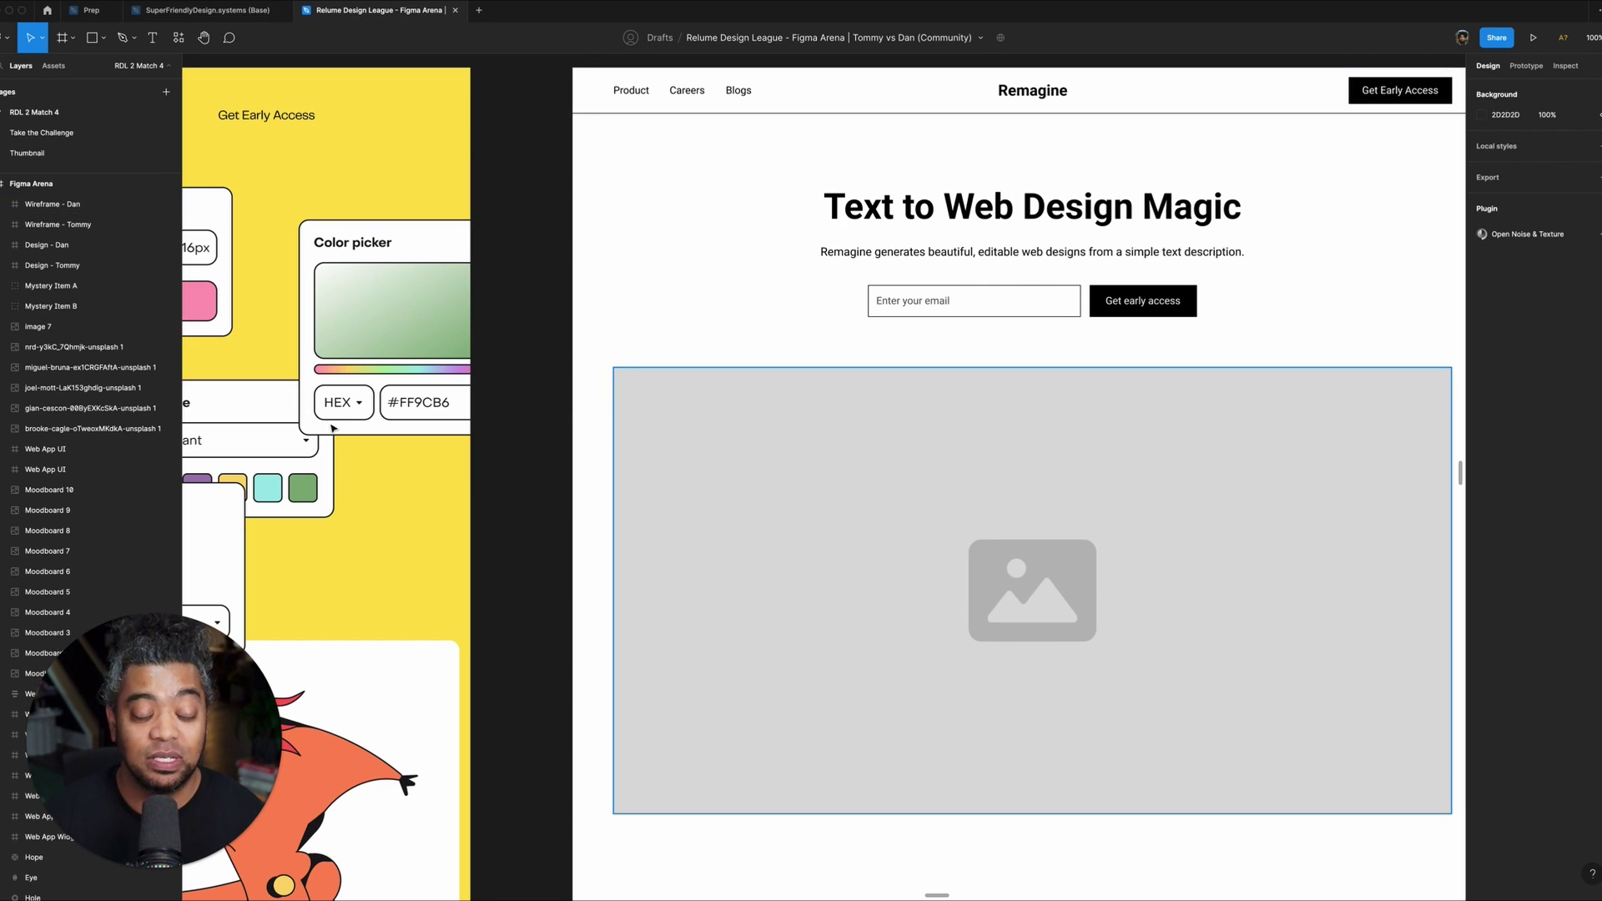
- Switch to Chrome and examine the Linear homepage from its hero past the customer logos to the "Unlike any tool you've used before" section
key(super+Tab)
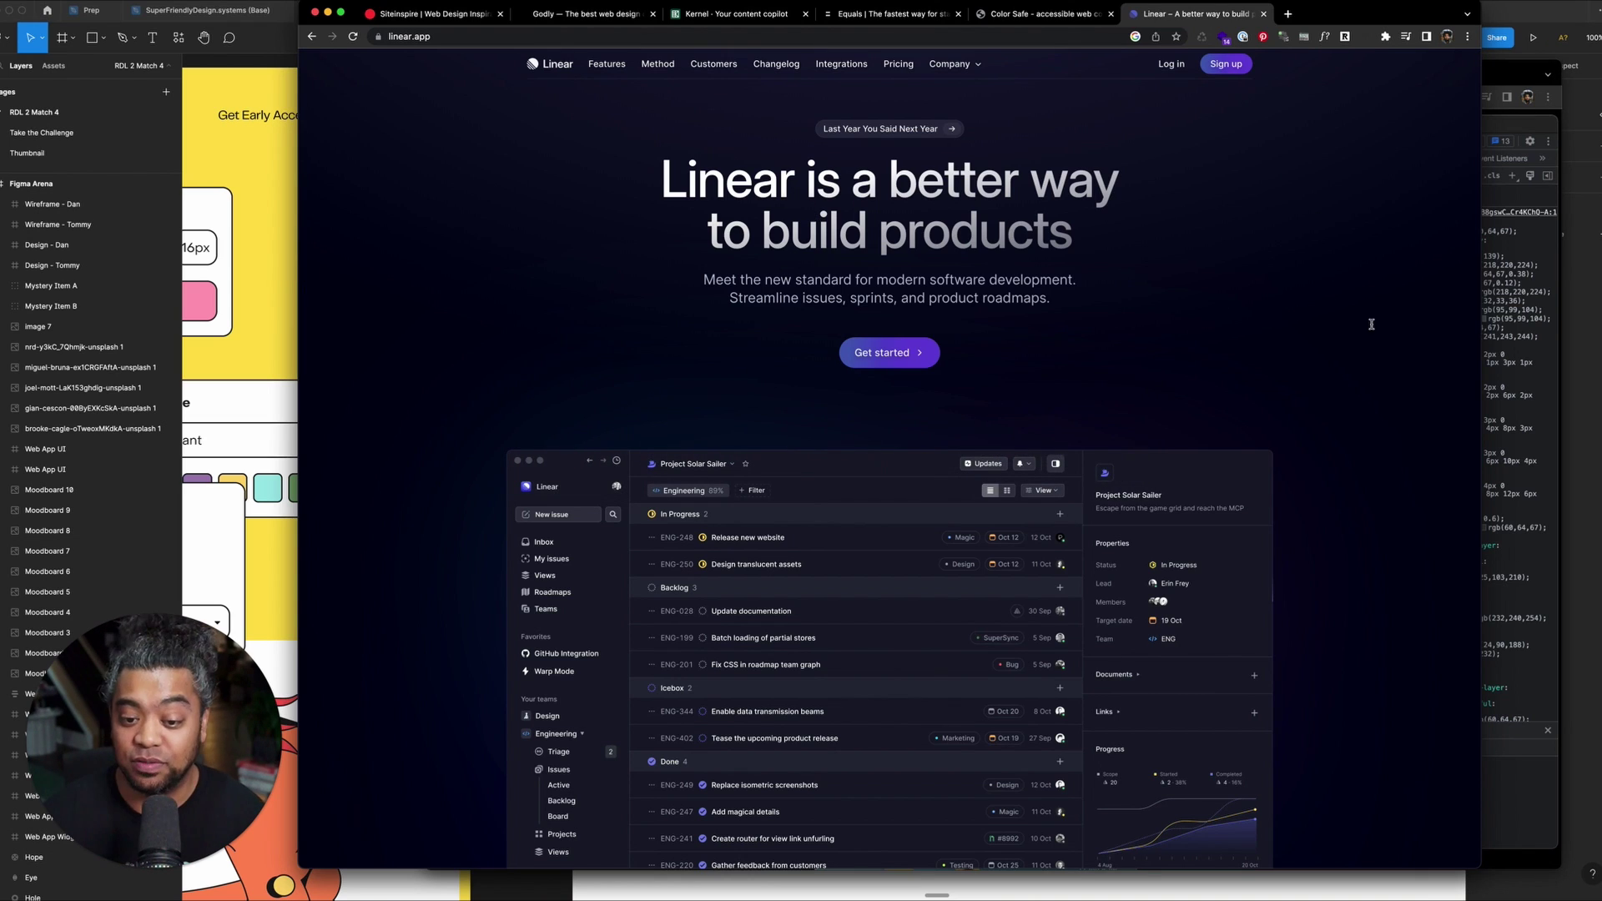
scroll(1354, 348, down, 6)
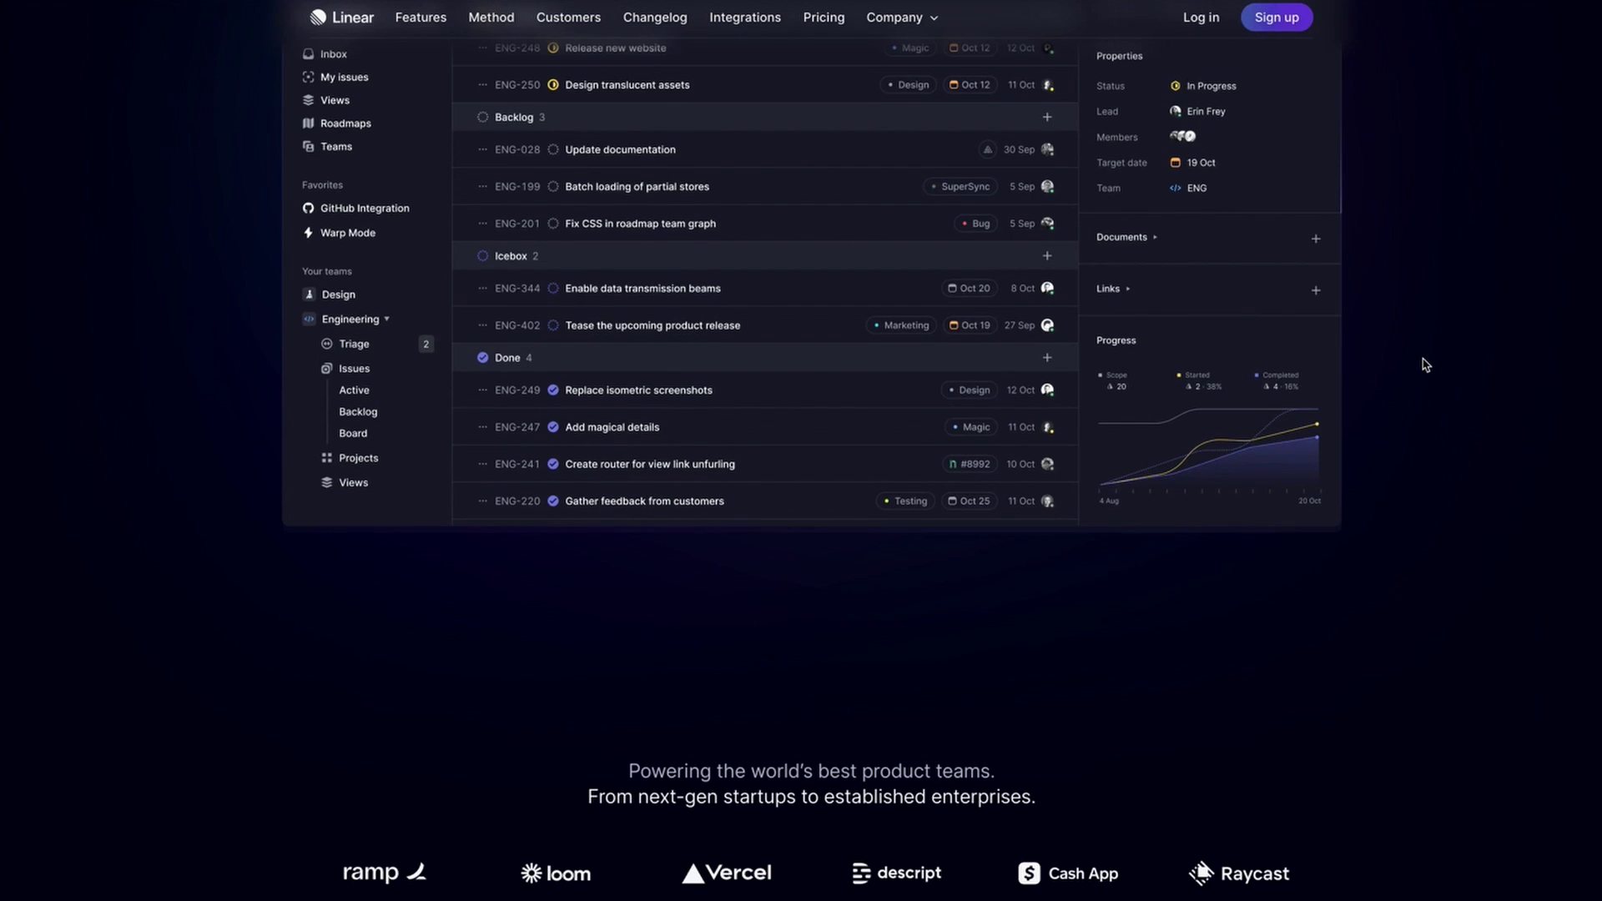
scroll(1423, 365, down, 3)
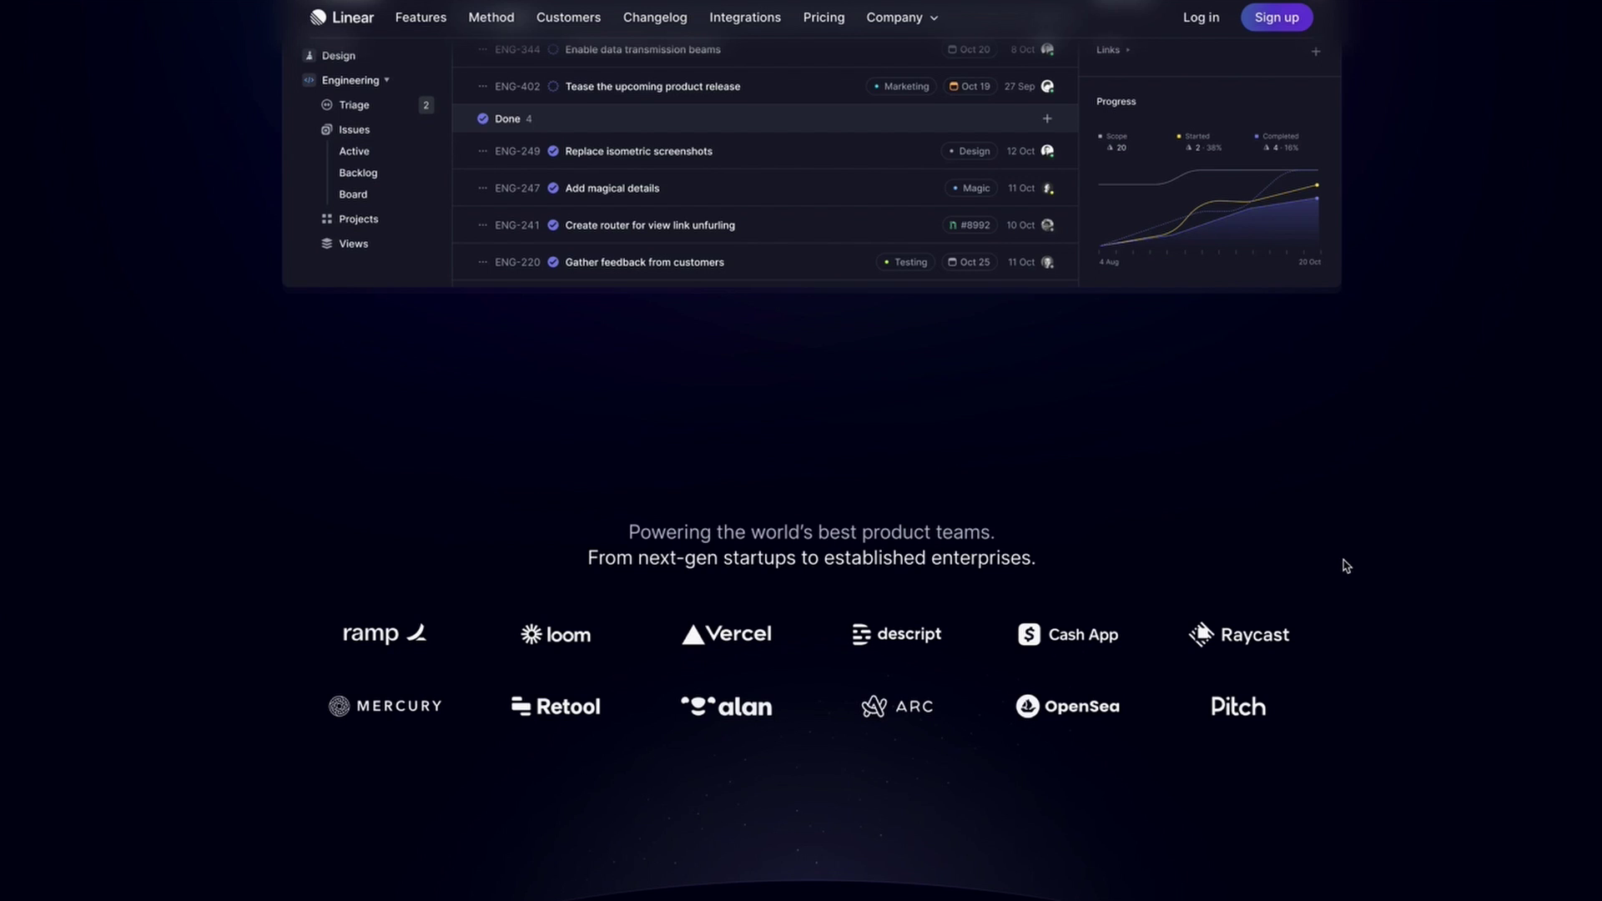
scroll(1345, 563, down, 2)
scroll(1345, 563, down, 8)
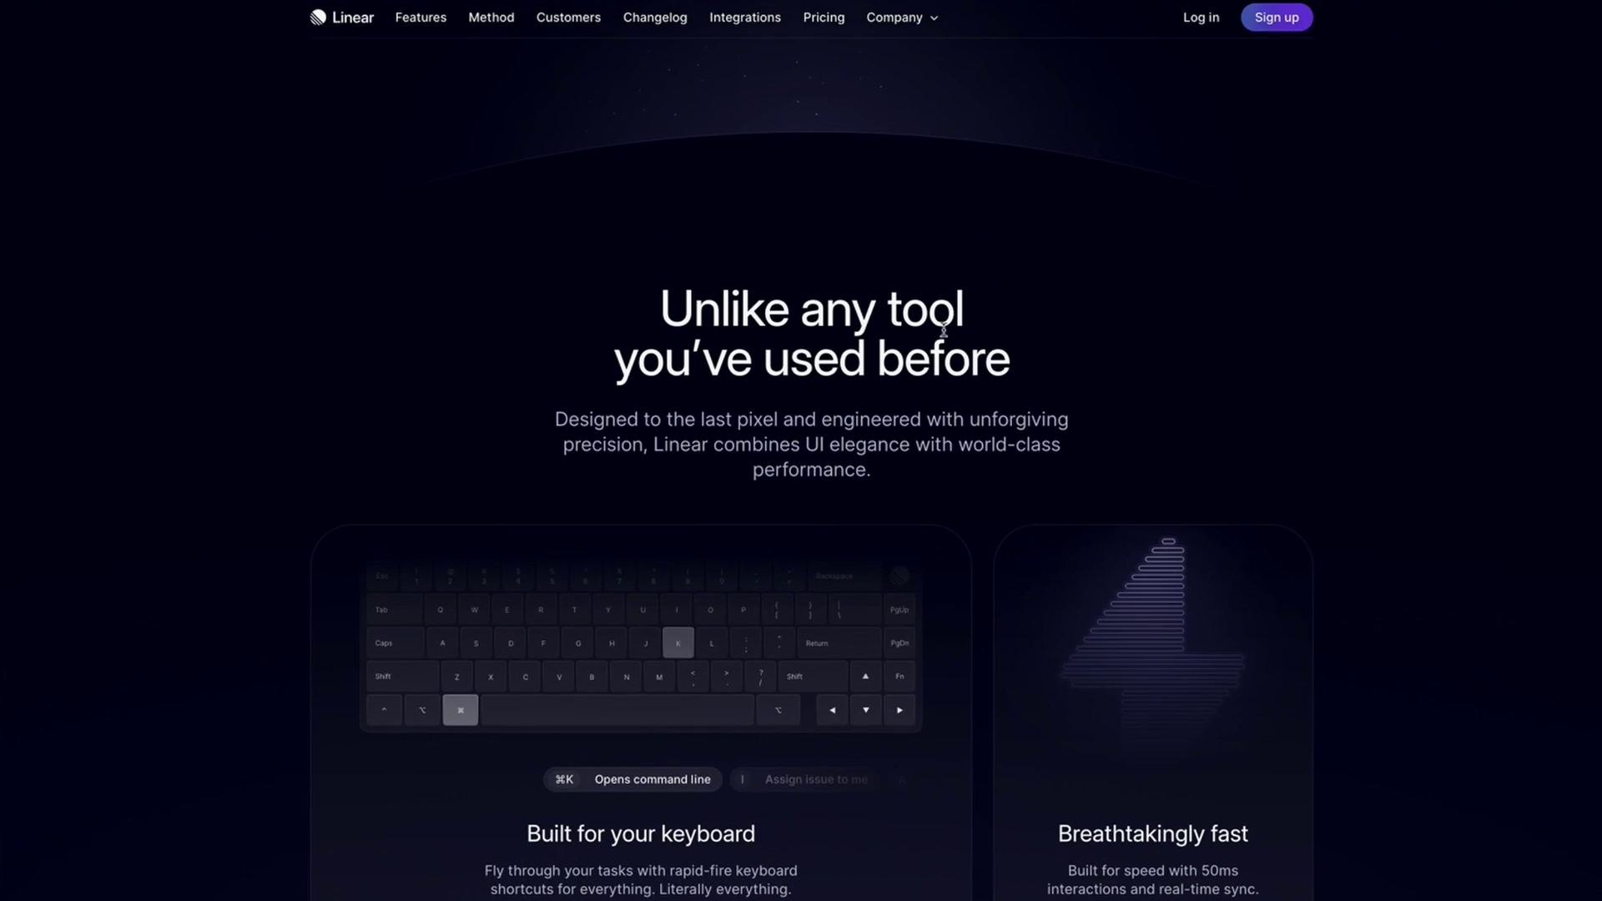
scroll(1010, 245, down, 2)
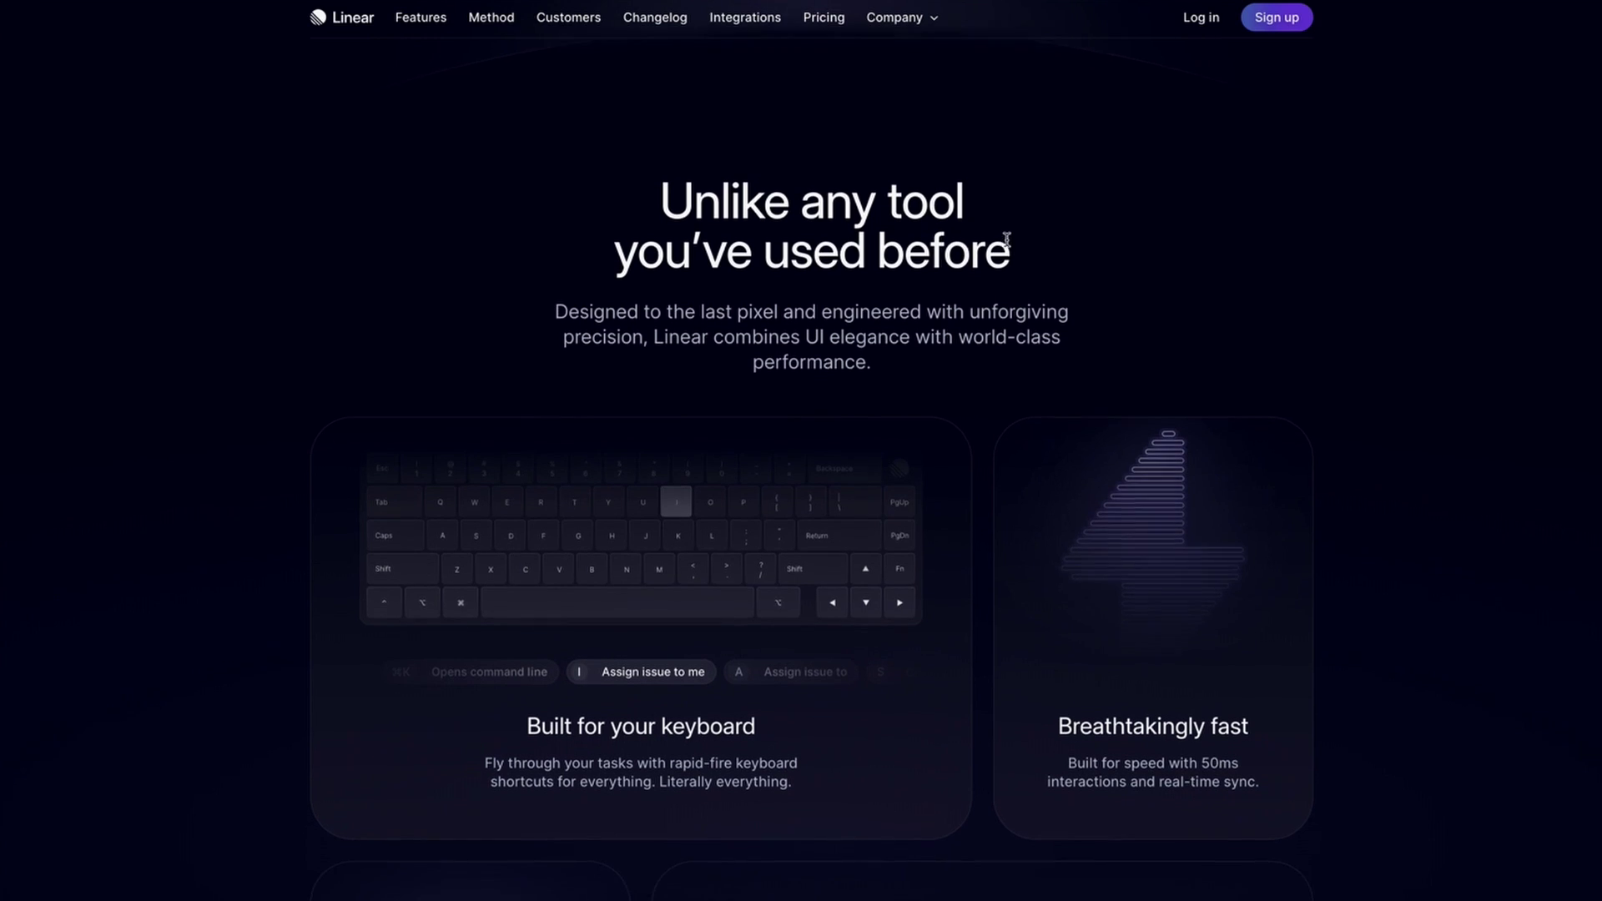
- Examine the Linear feature cards, highlighting the "Built for your keyboard" heading and comparing it with the neighbouring cards
scroll(1377, 747, down, 1)
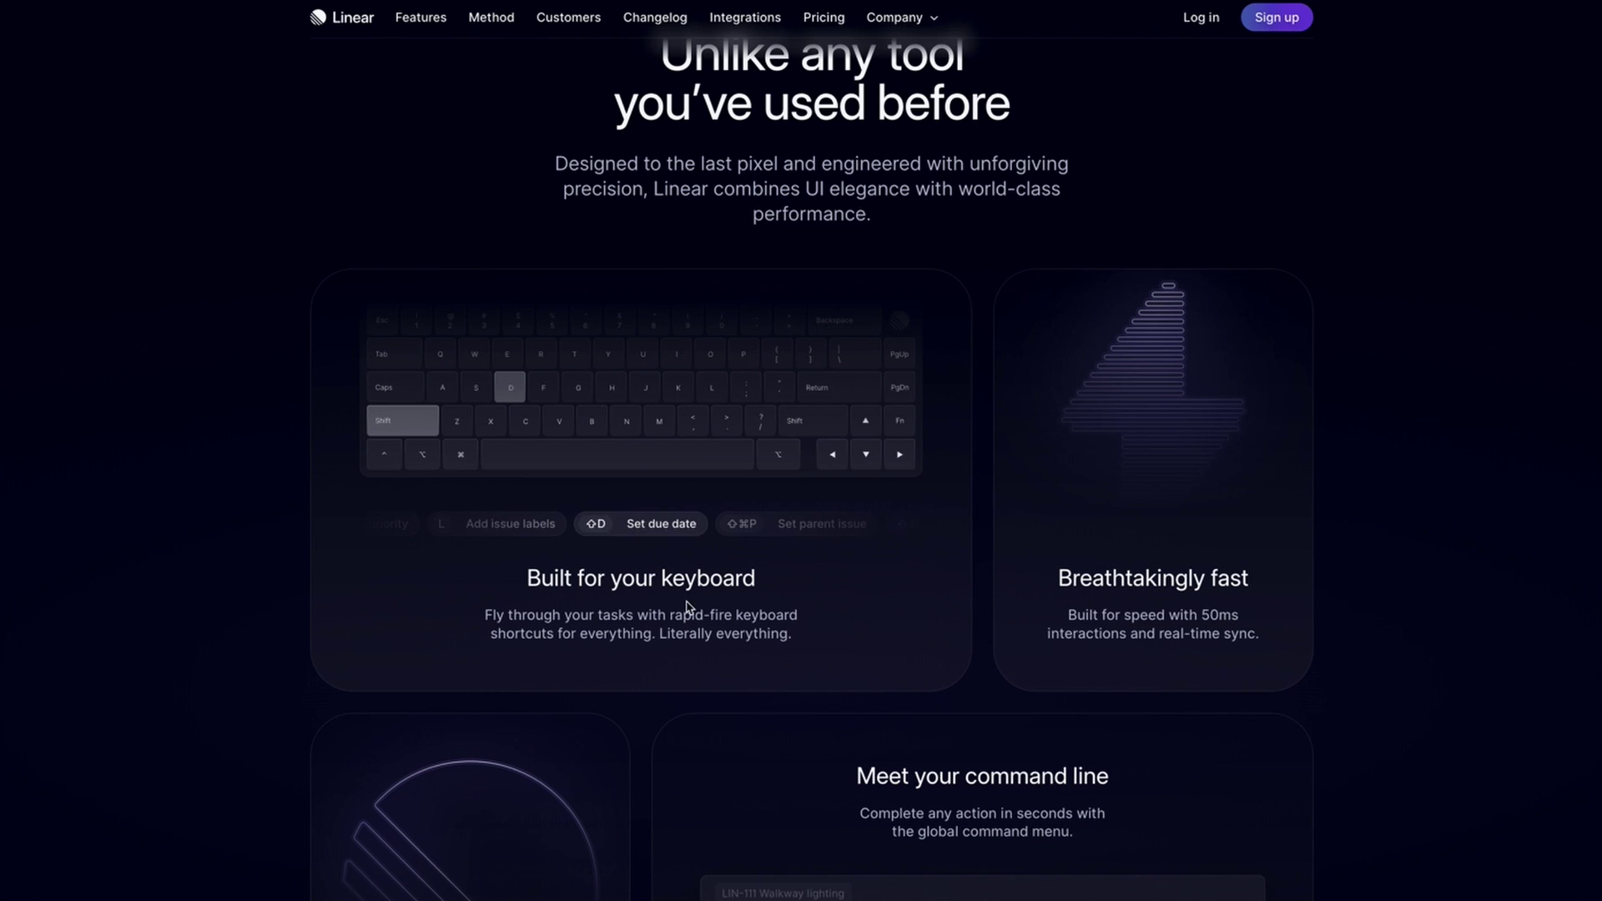
drag(527, 579, 756, 578)
click(660, 577)
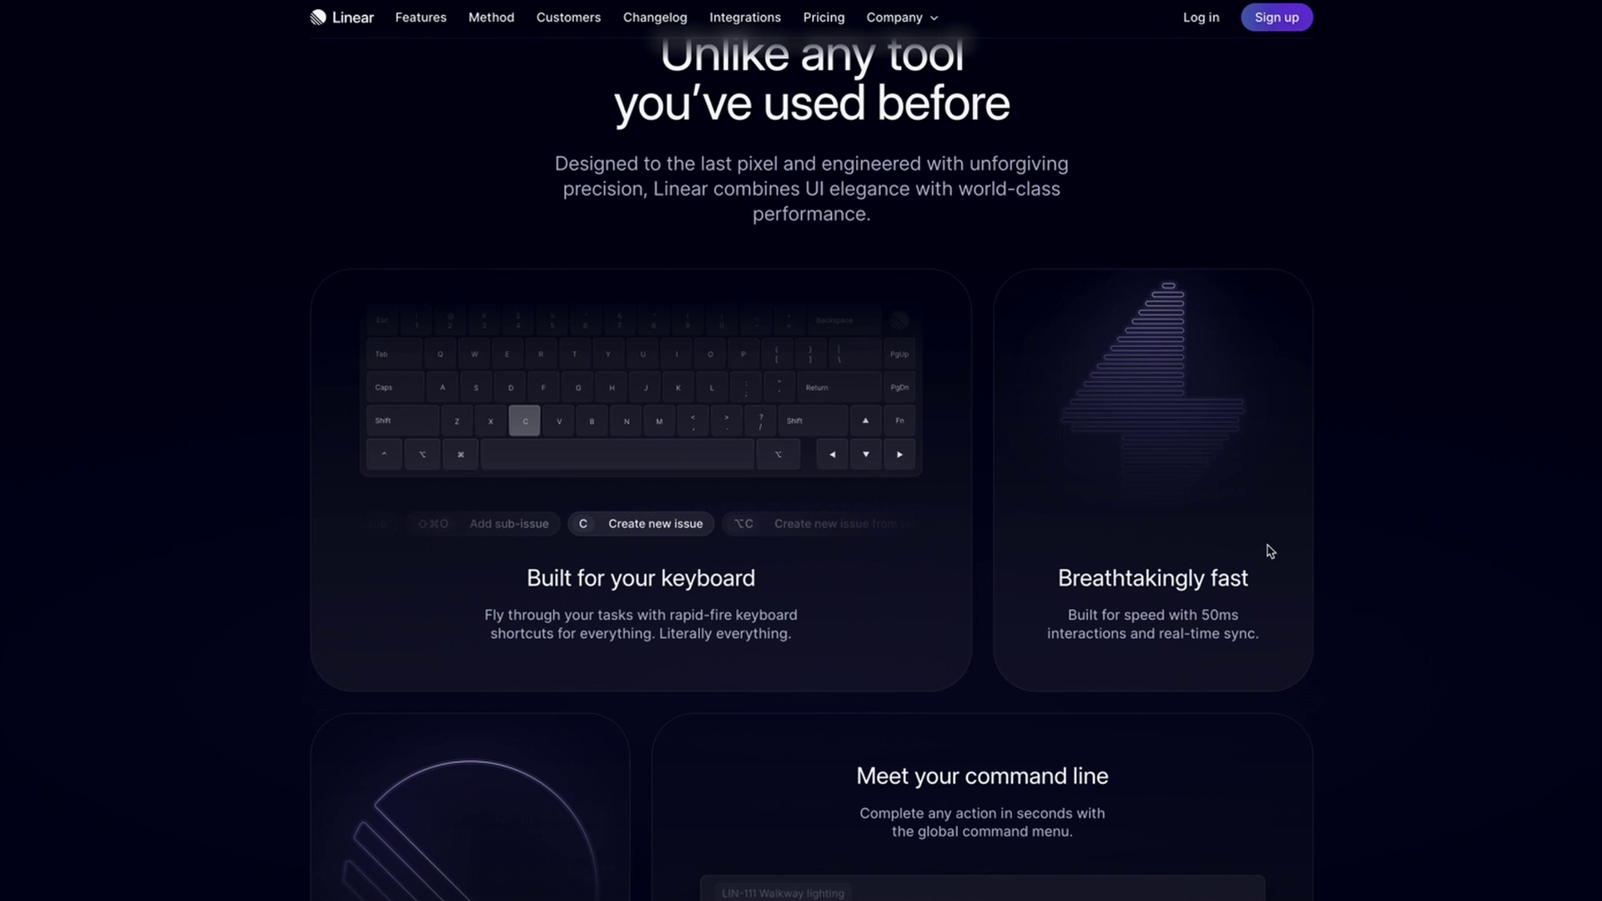
scroll(843, 396, down, 2)
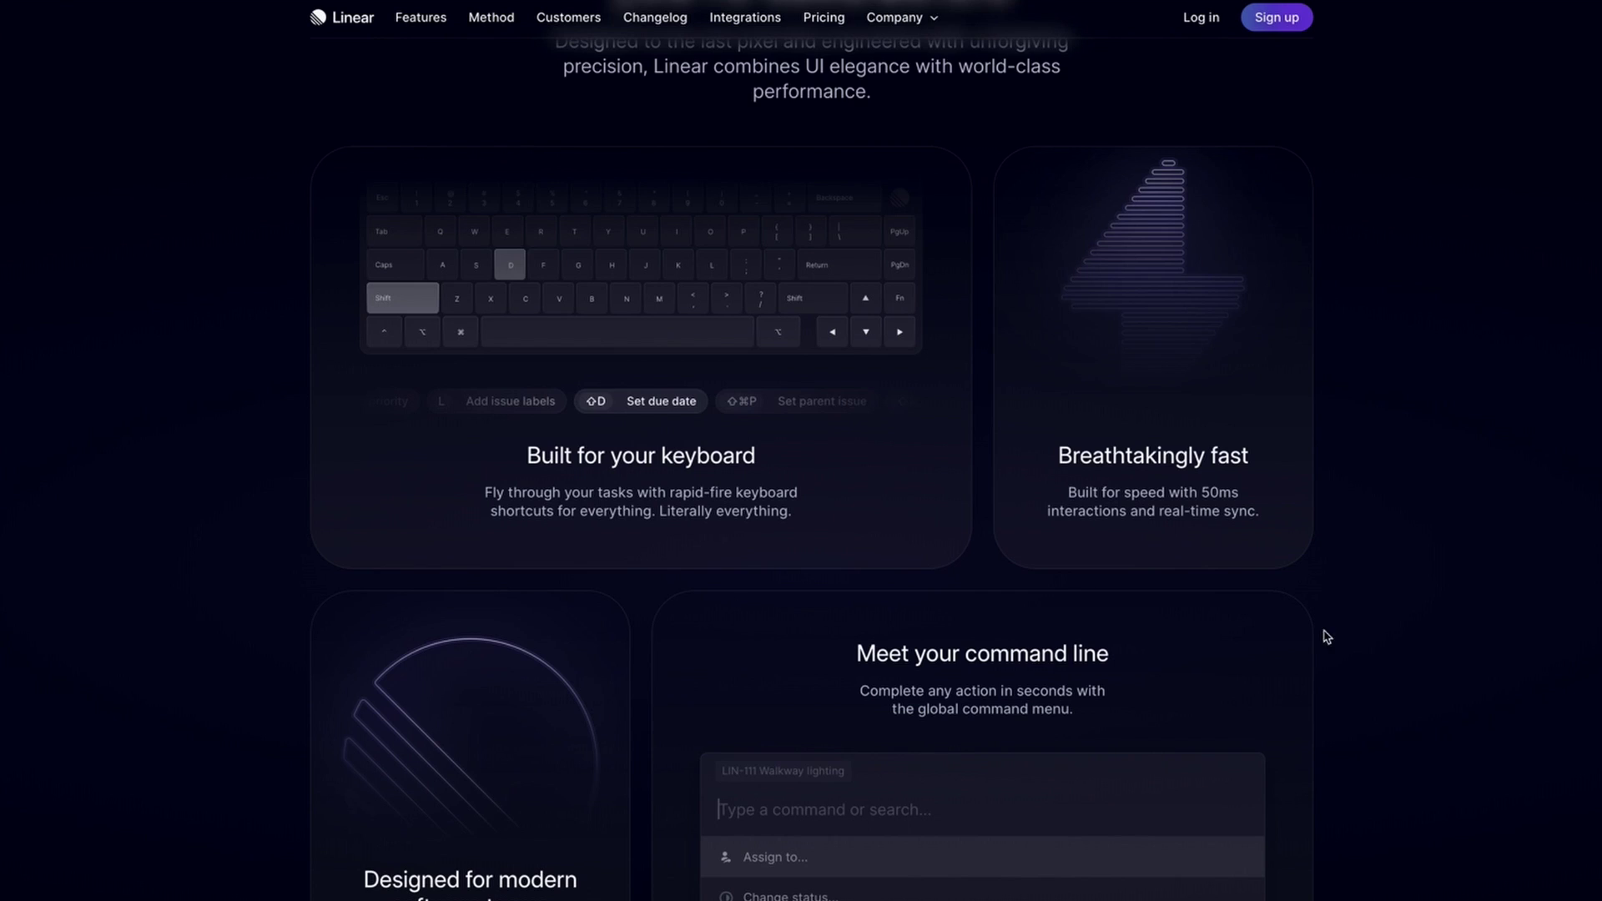
- View Linear's "Issue tracking you'll enjoy using" section and check it against the wireframe hero in Figma
scroll(1399, 655, down, 15)
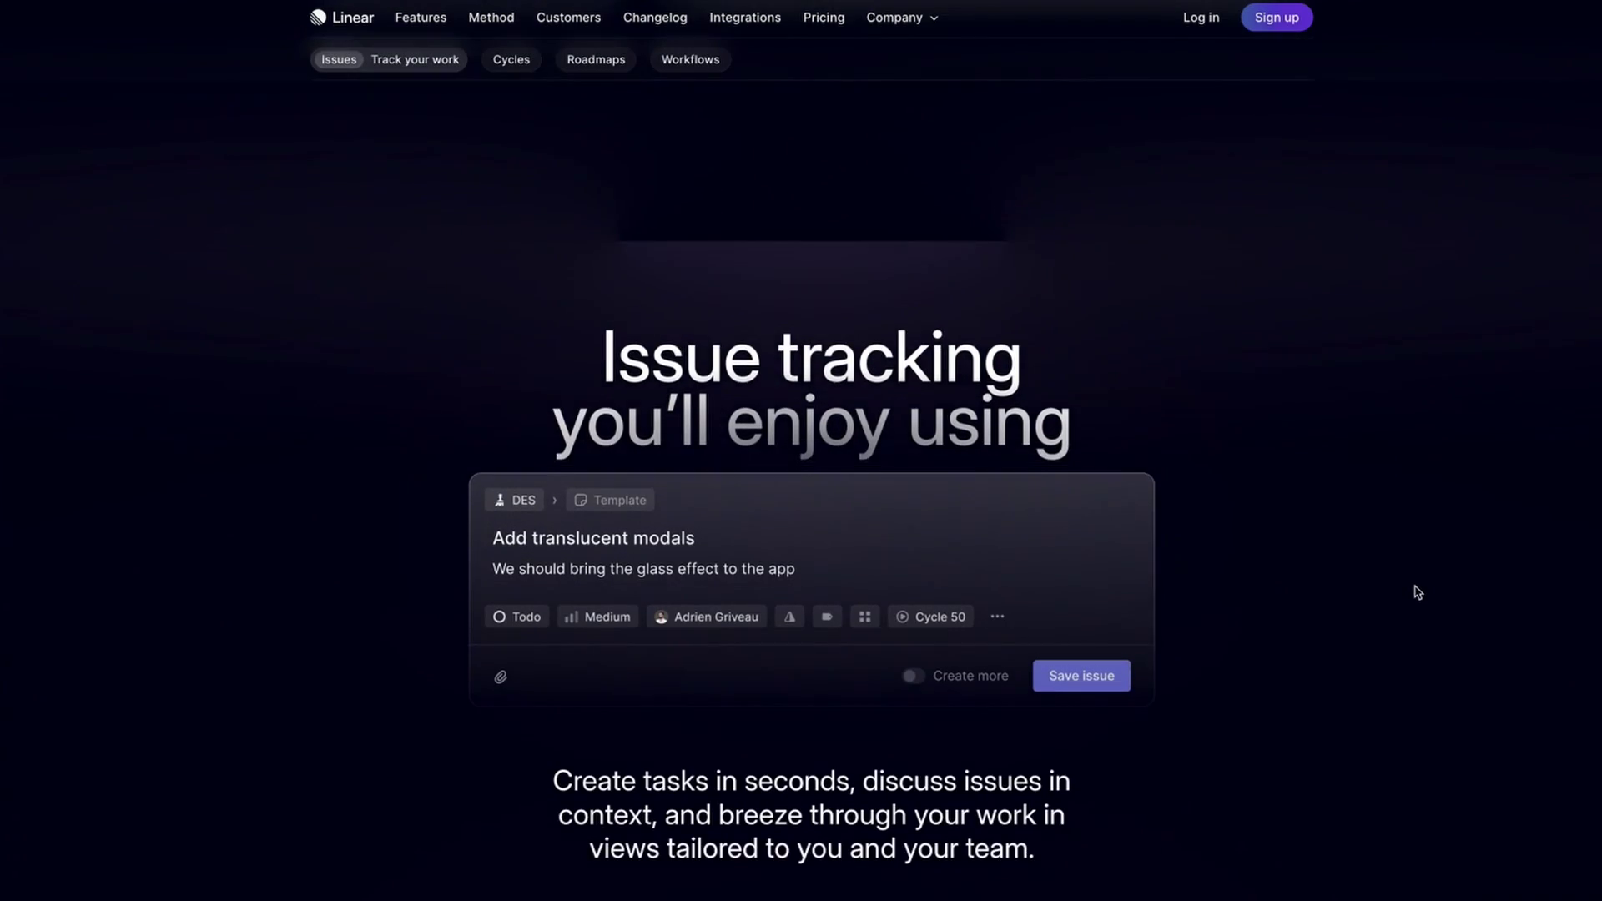
scroll(1418, 592, down, 1)
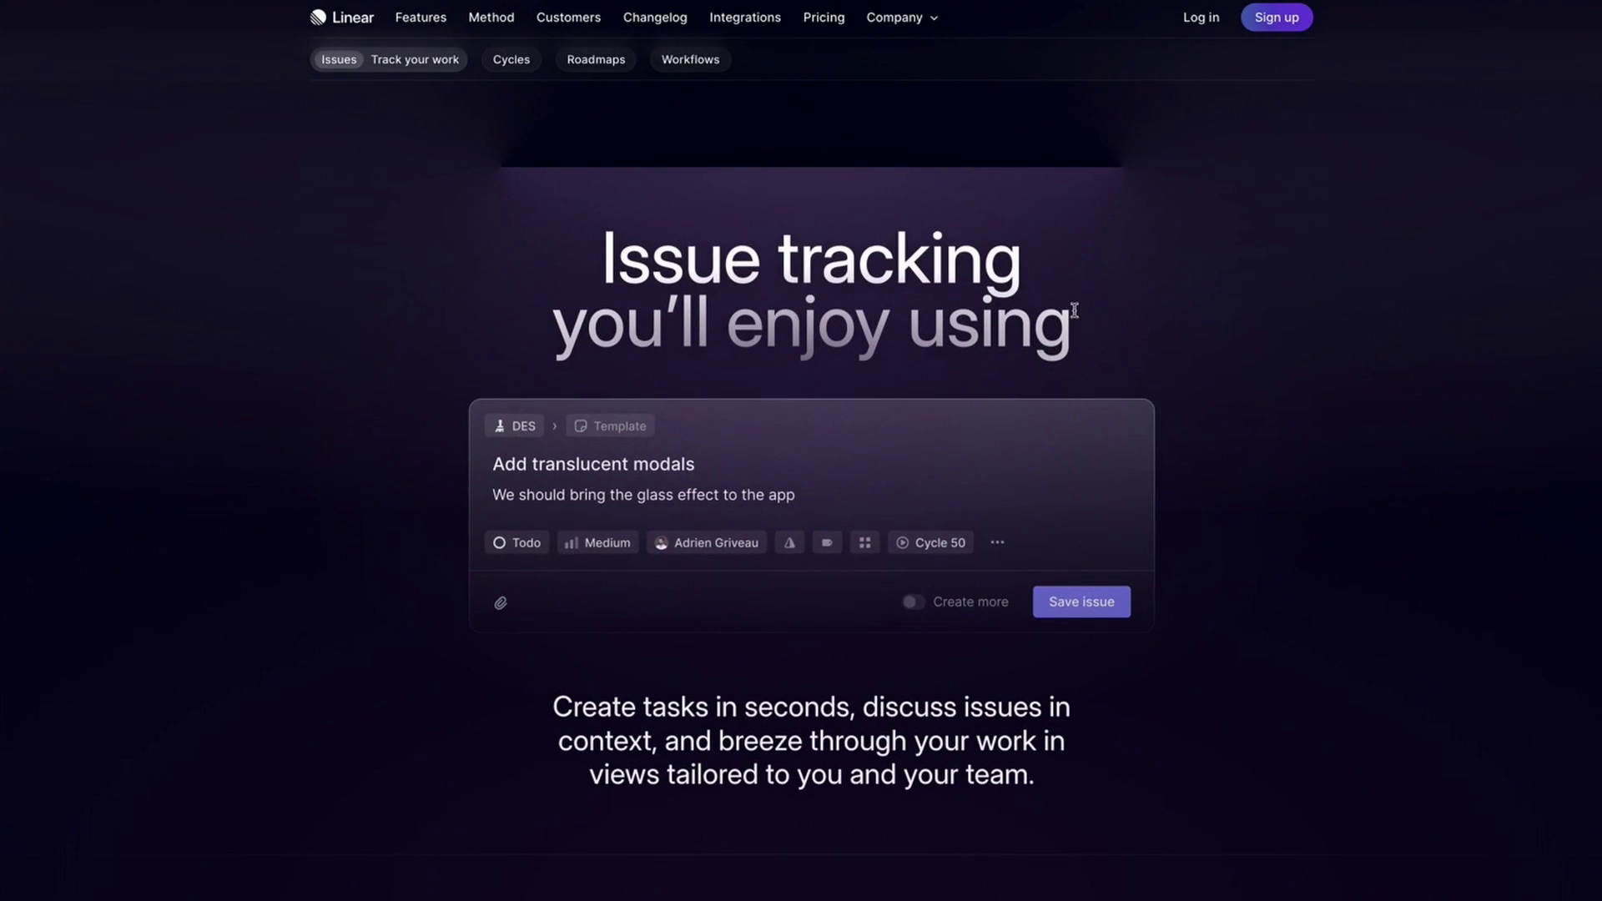
scroll(764, 576, down, 1)
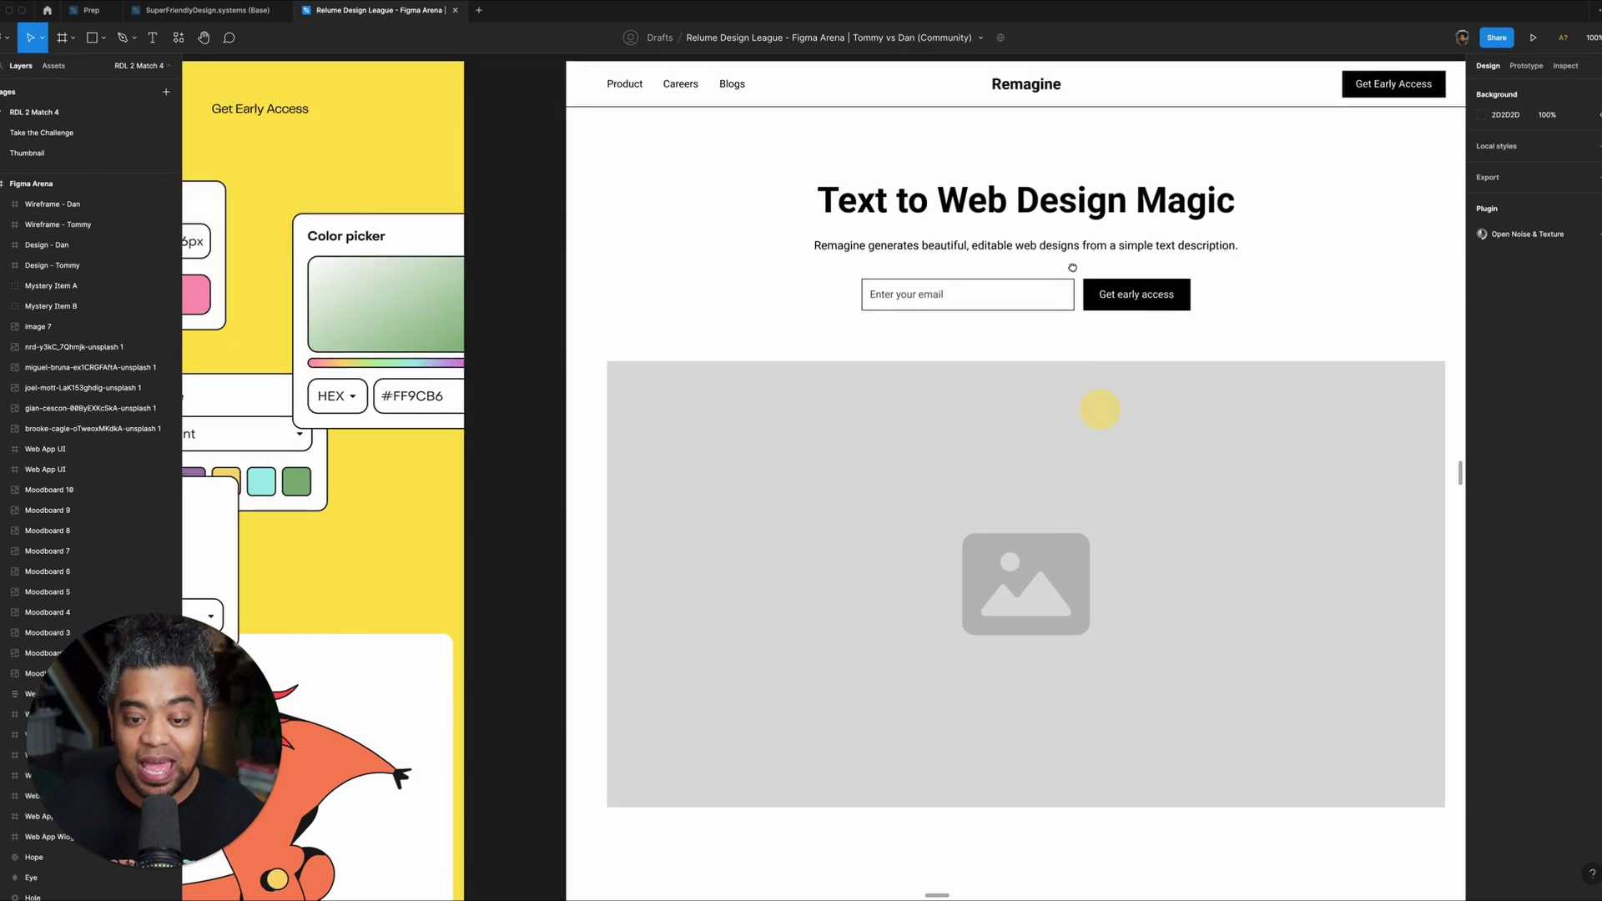
scroll(1099, 405, down, 10)
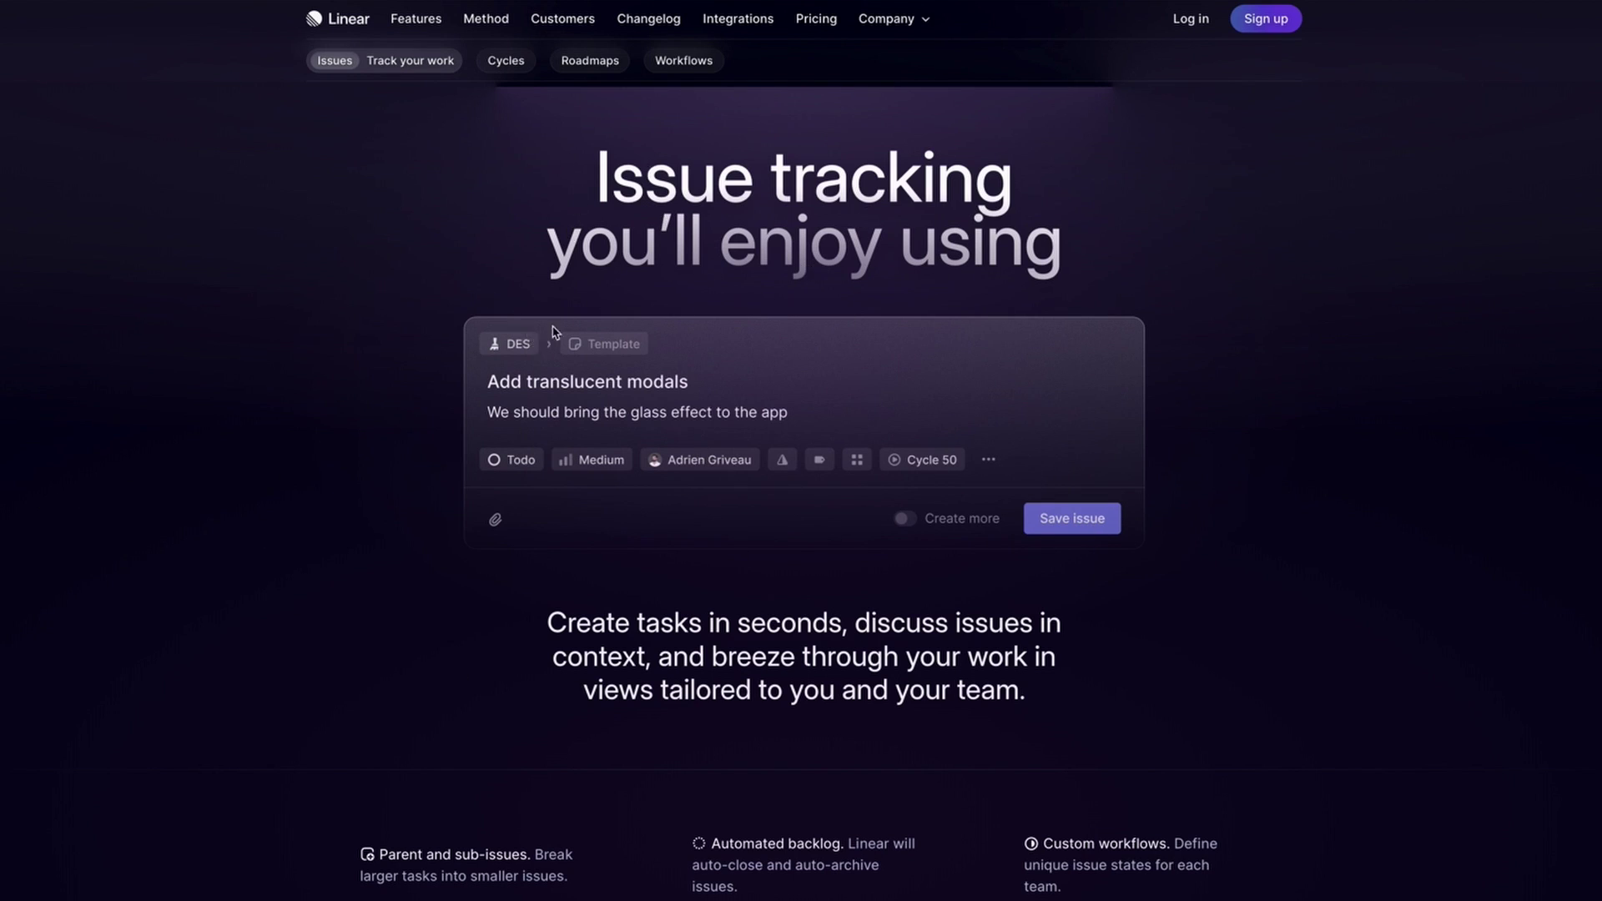
- Study how Linear's issue tracking section arranges its headline, product card, intro text and six-item feature grid
scroll(1227, 426, down, 2)
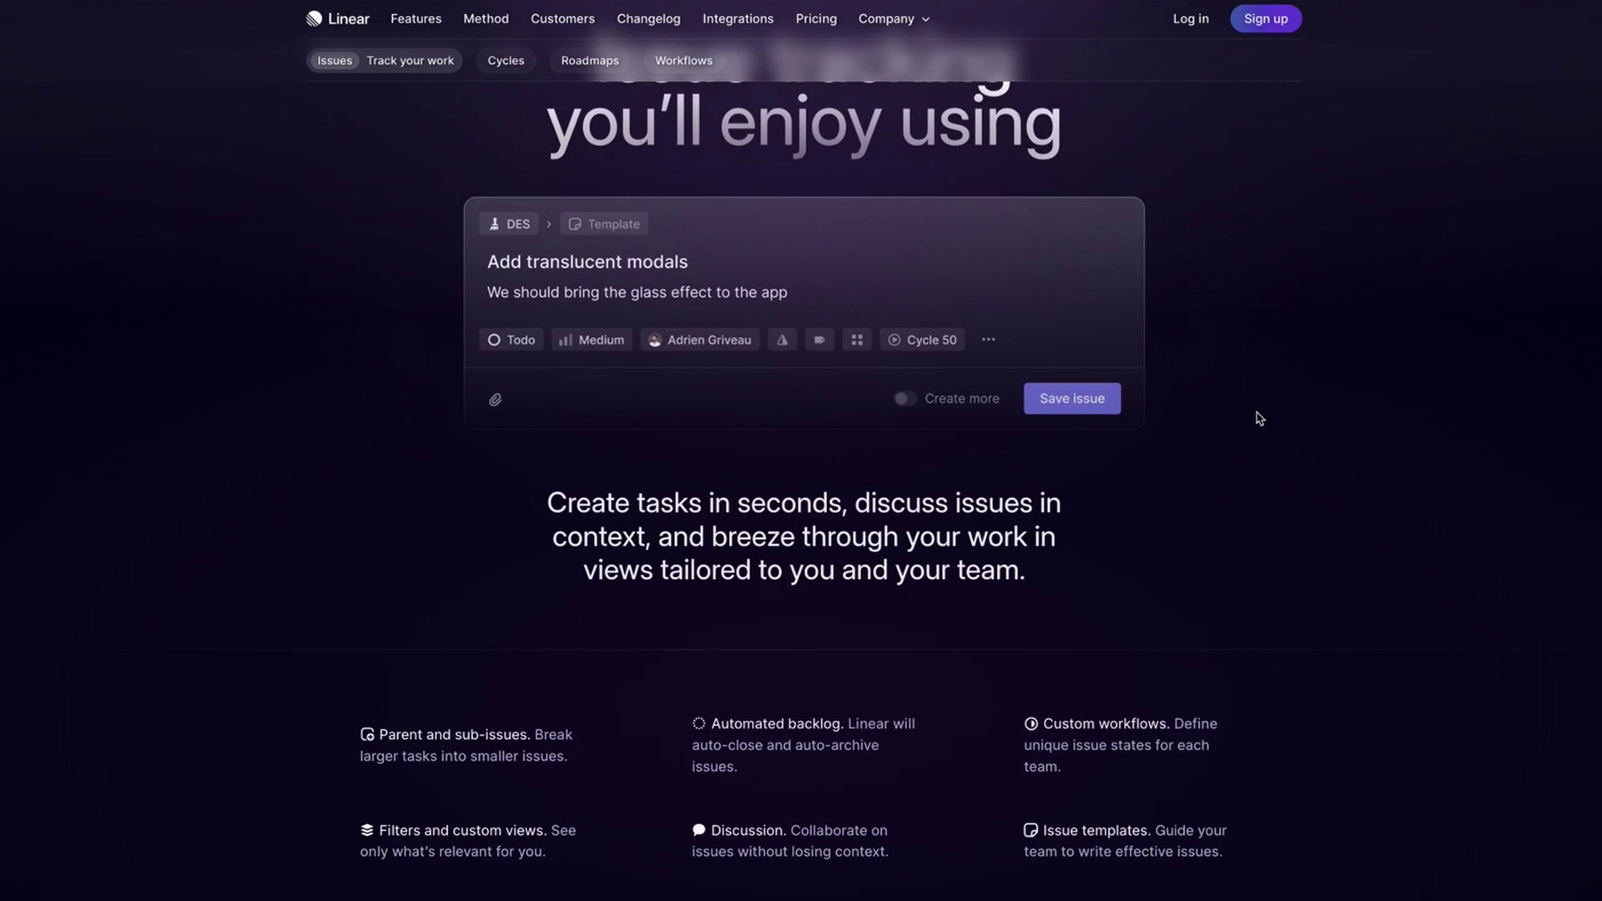
scroll(1228, 368, down, 5)
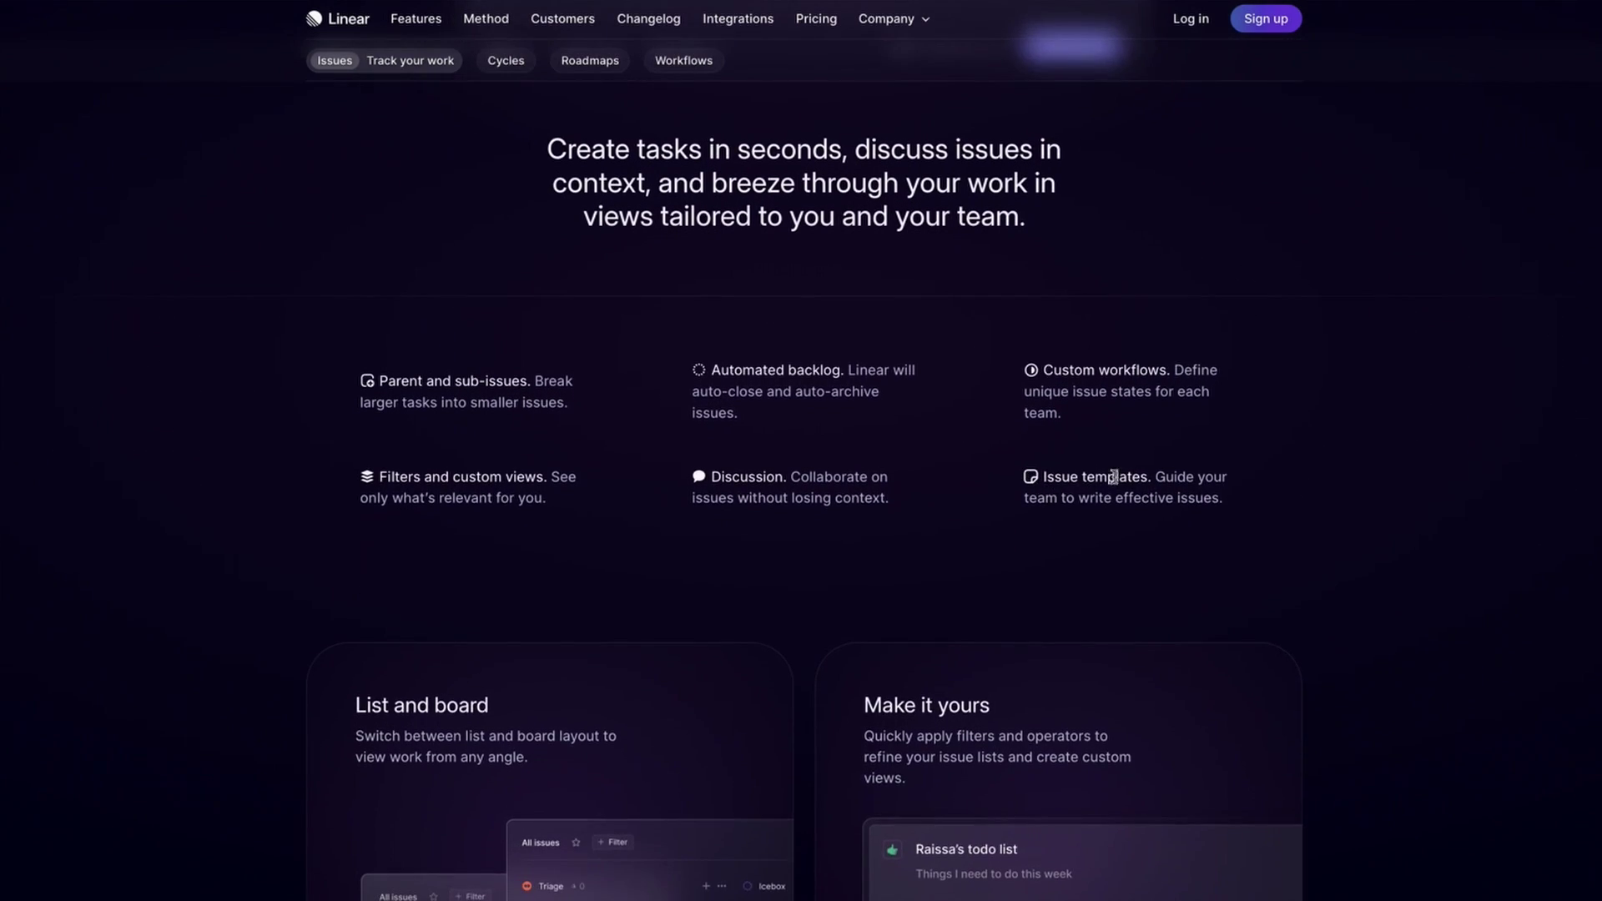
scroll(1244, 691, up, 5)
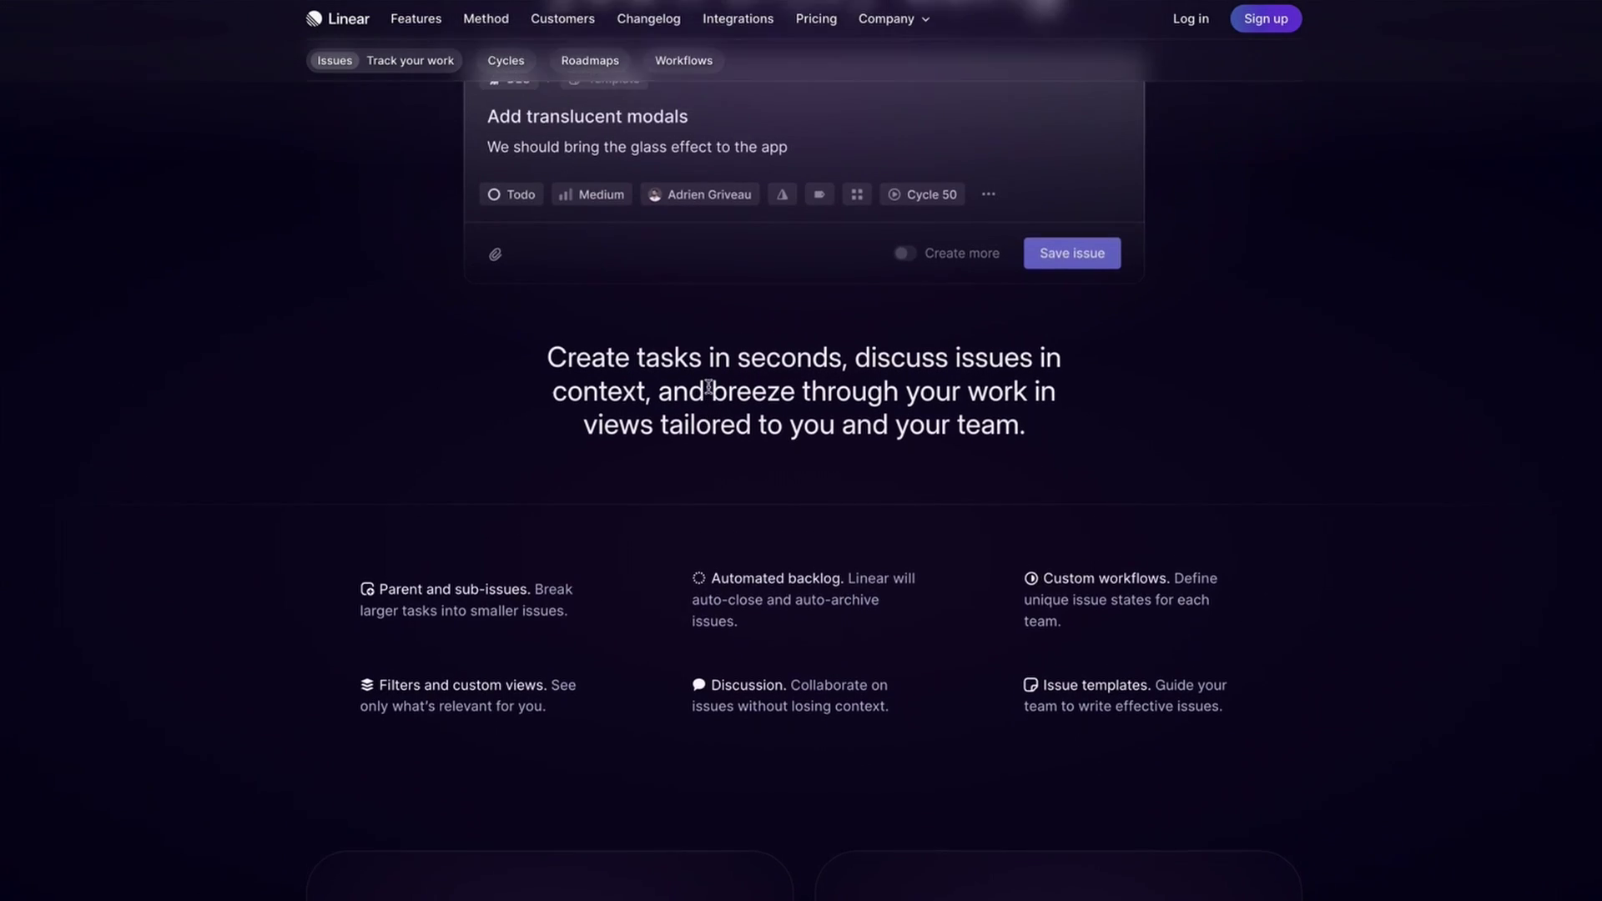
scroll(1363, 472, up, 2)
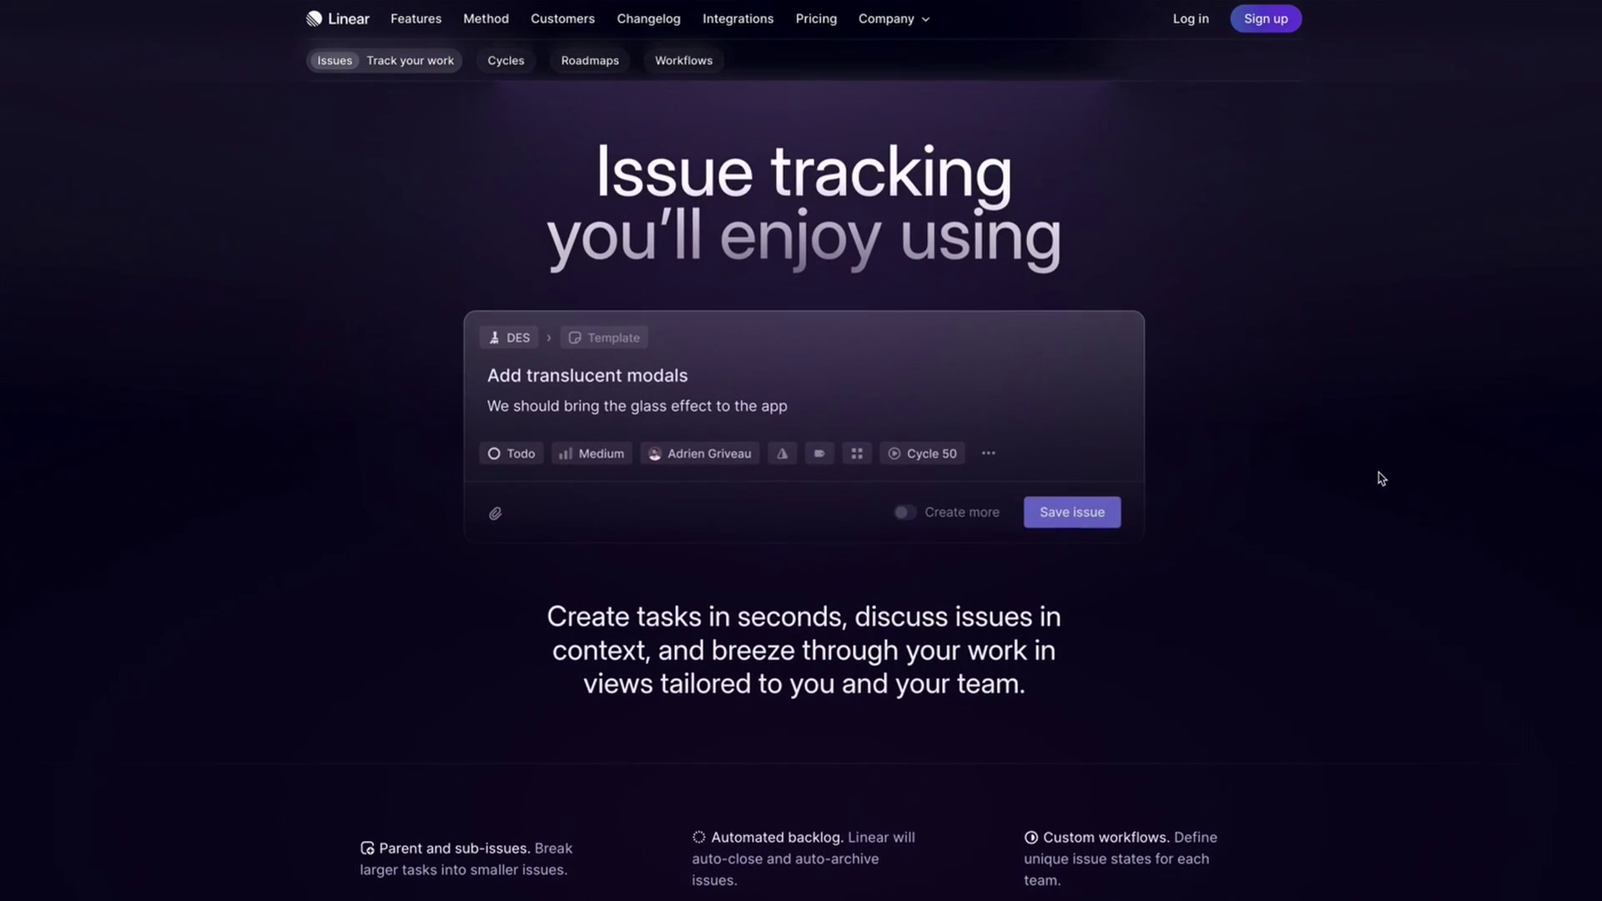
scroll(993, 345, up, 1)
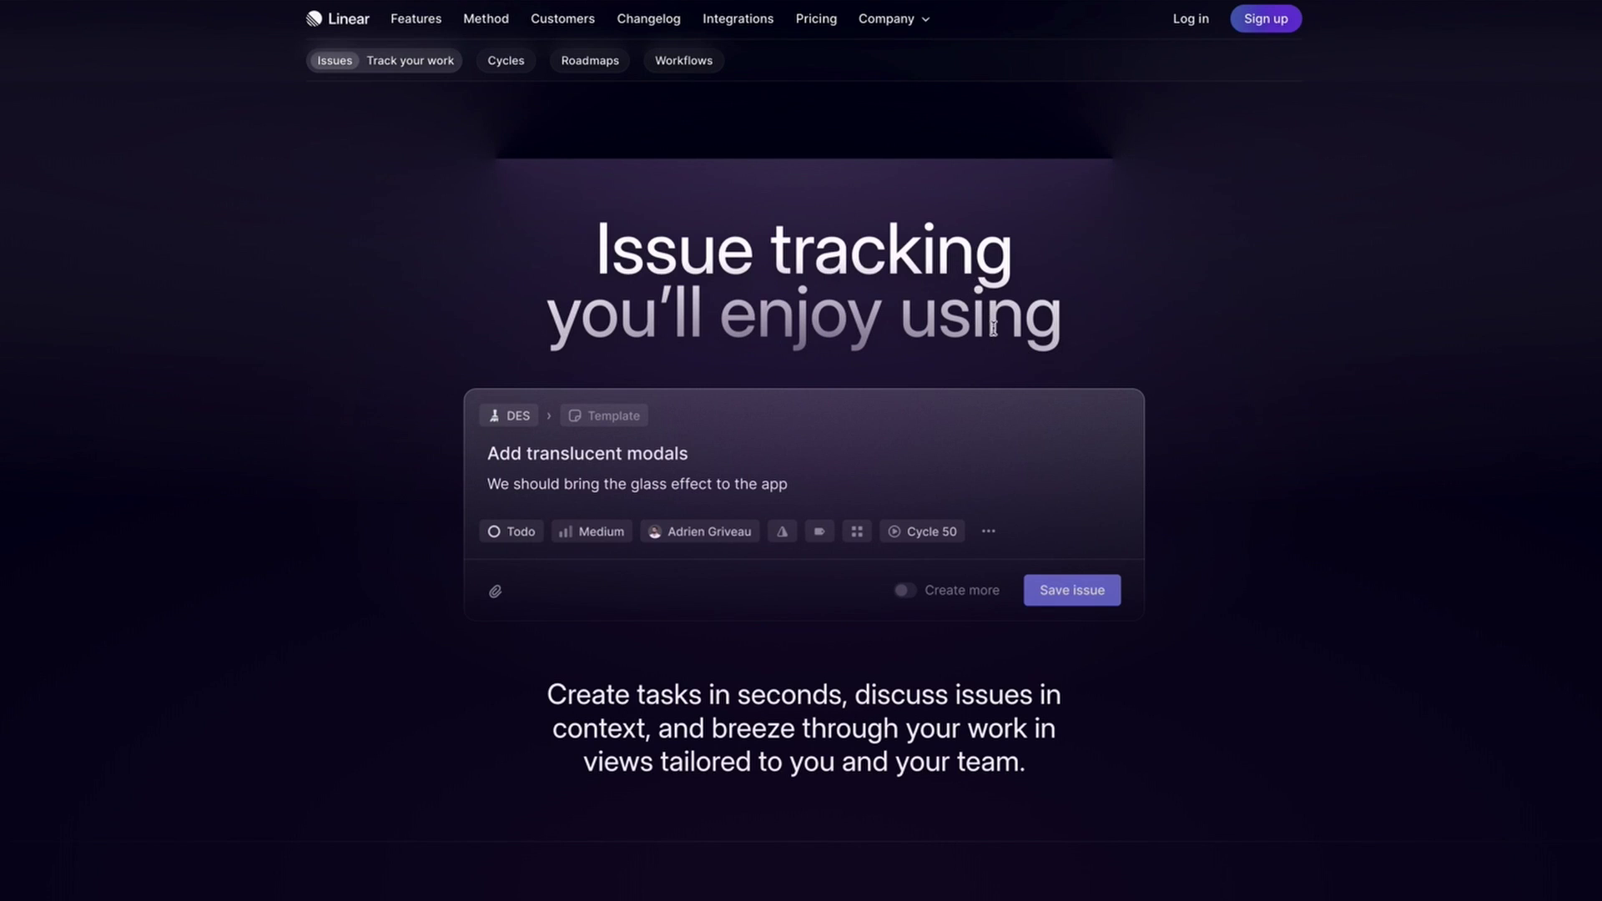
scroll(1029, 307, down, 2)
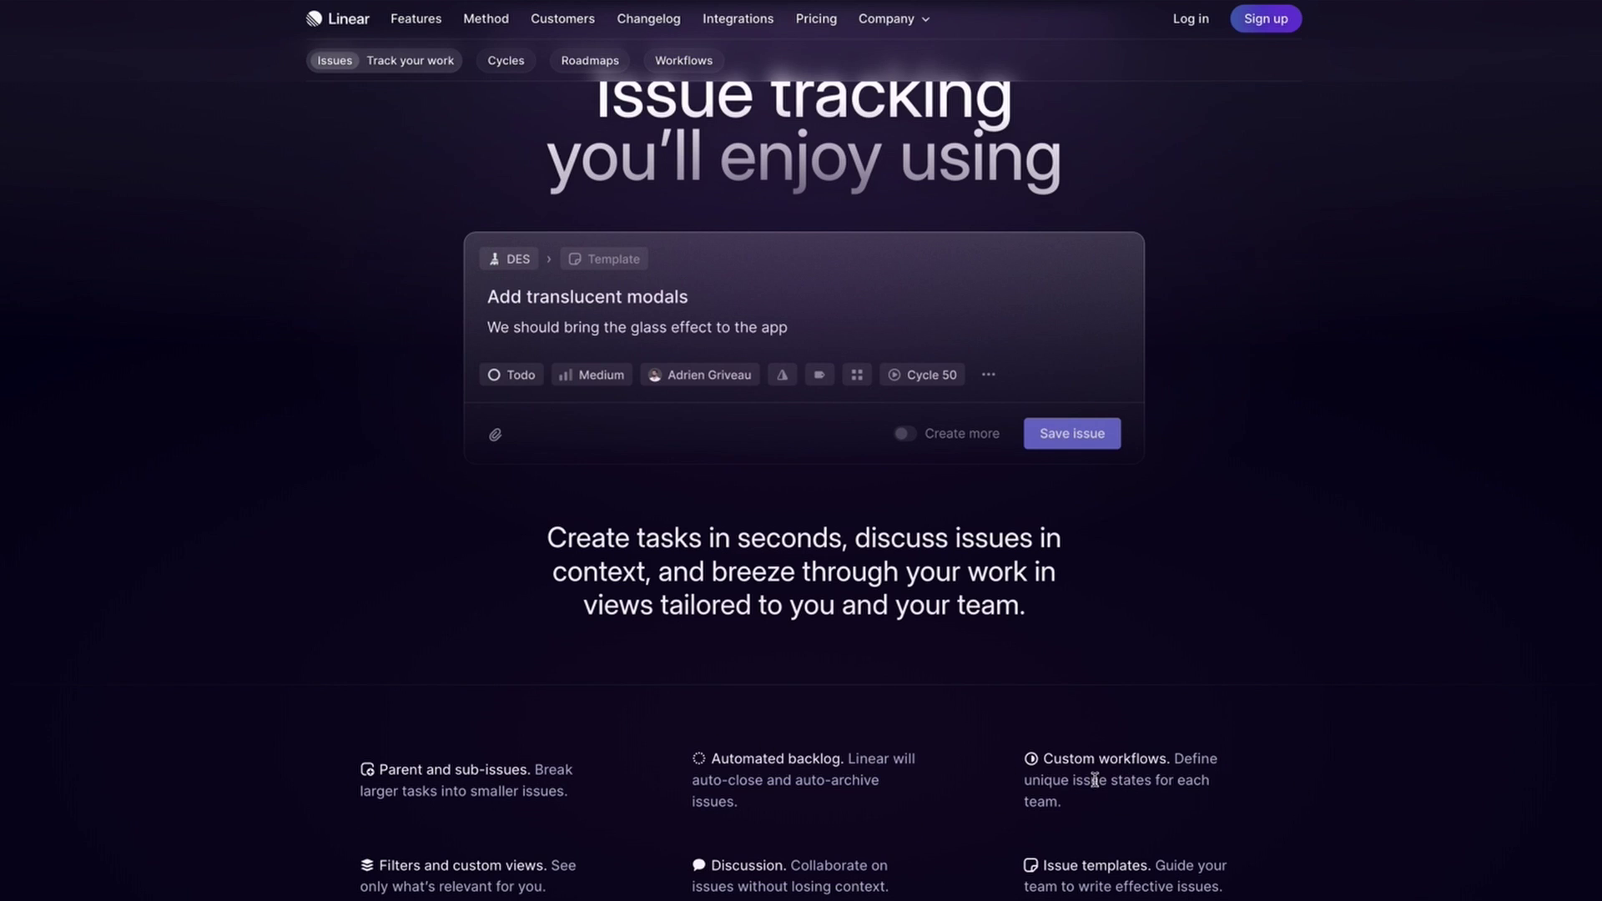
scroll(1094, 780, down, 2)
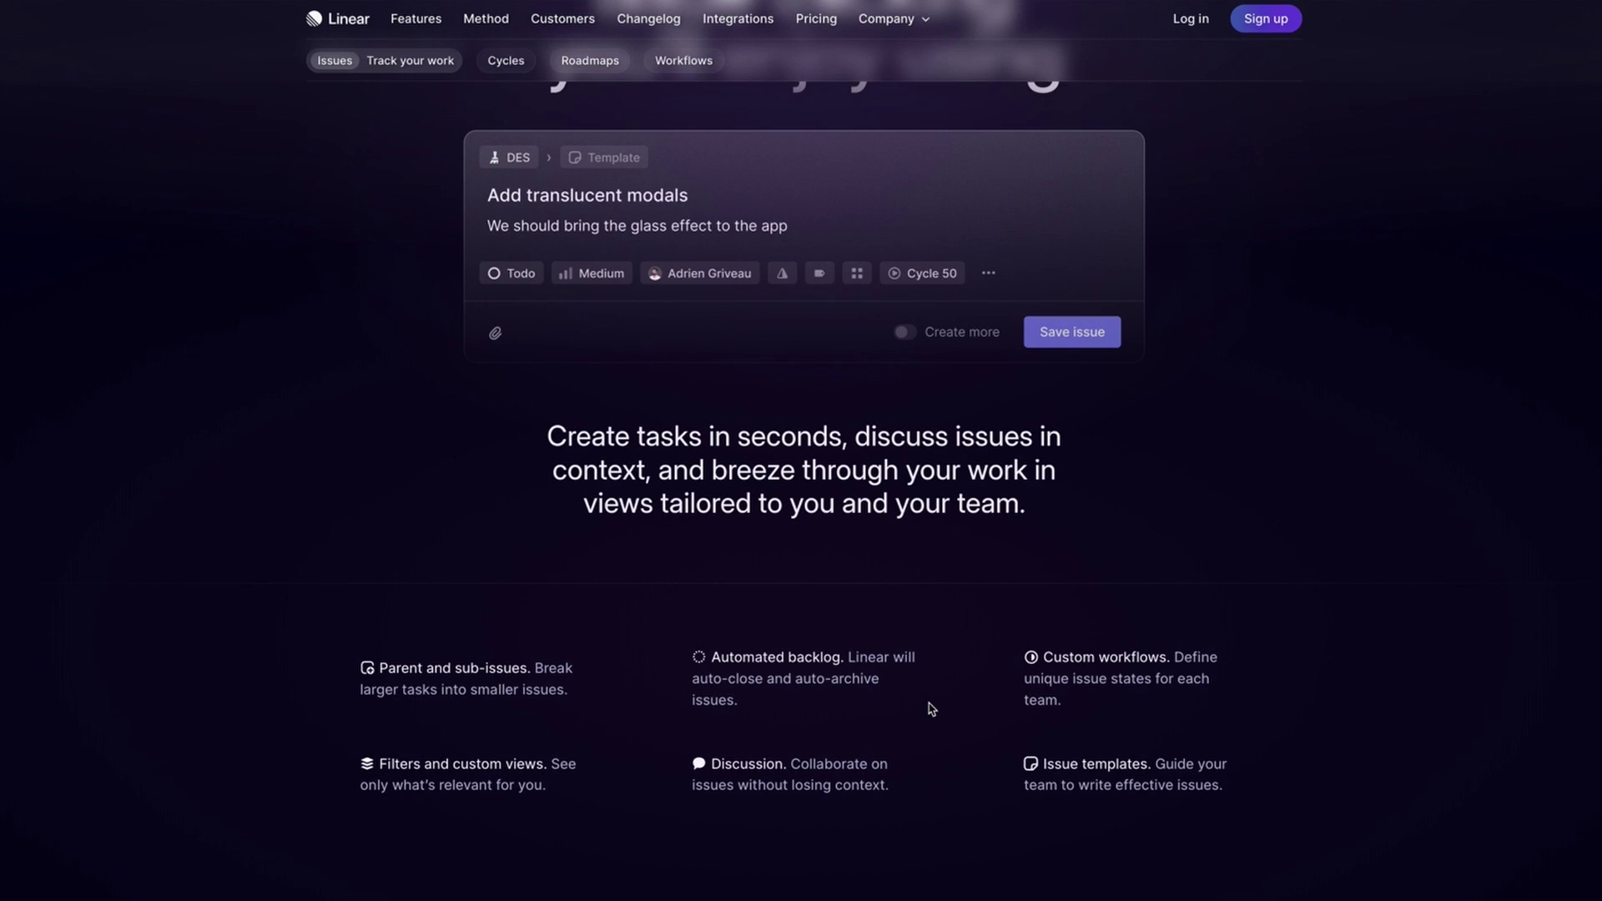
scroll(1335, 617, down, 5)
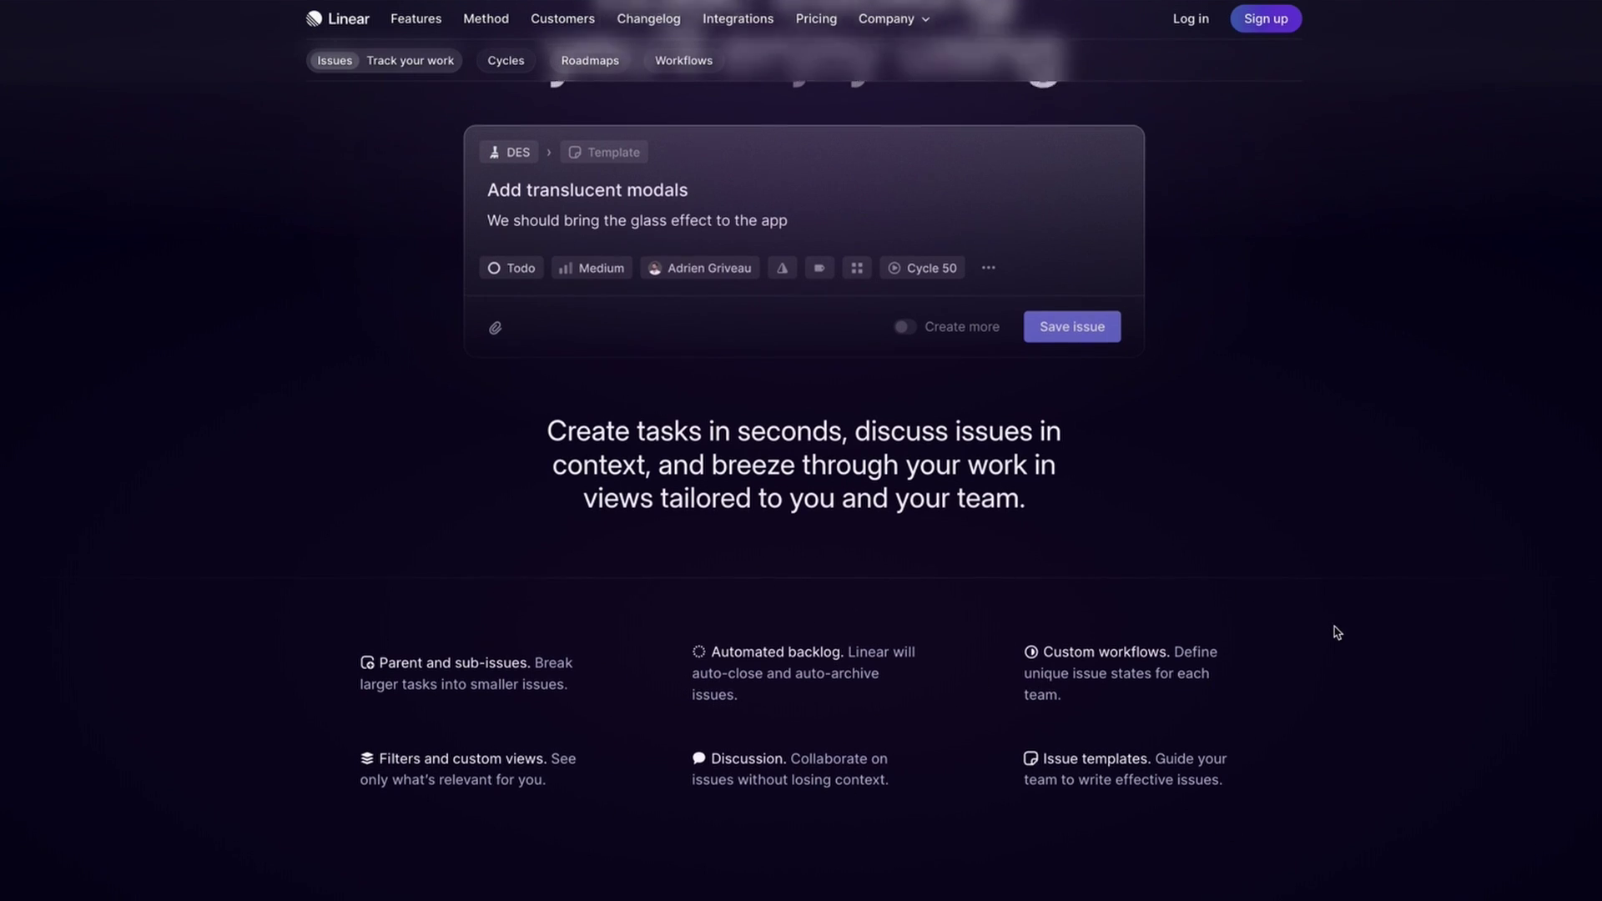
- Examine Linear's Cycles, Roadmaps and Workflows sections down to the integrations grid and the closing logo
scroll(1379, 601, down, 10)
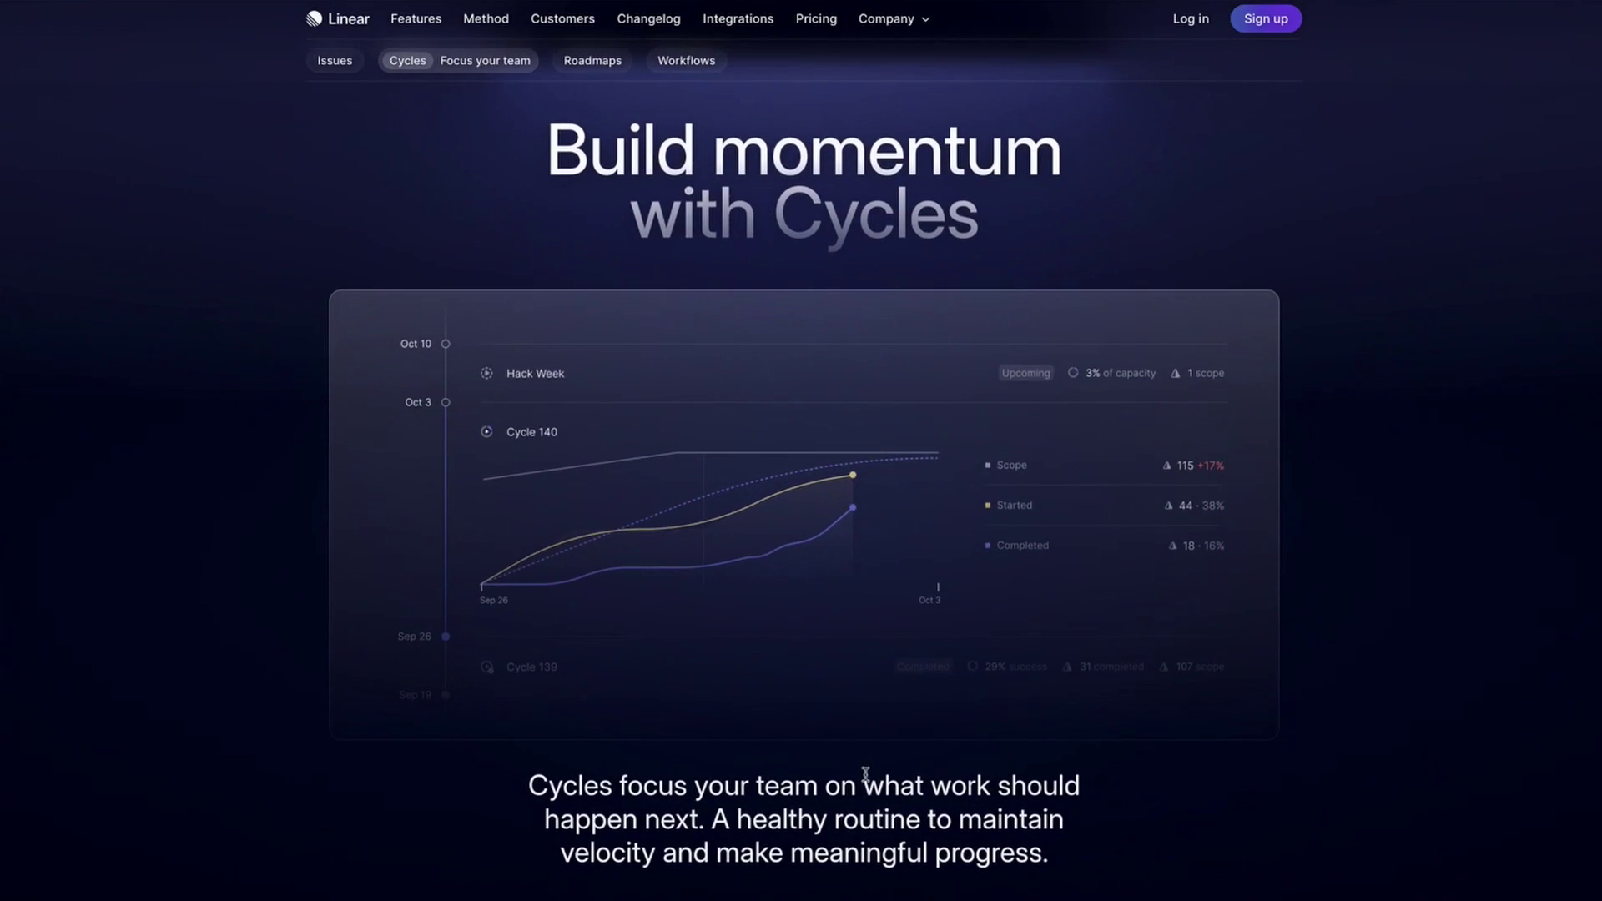
scroll(768, 244, down, 8)
scroll(1225, 713, down, 6)
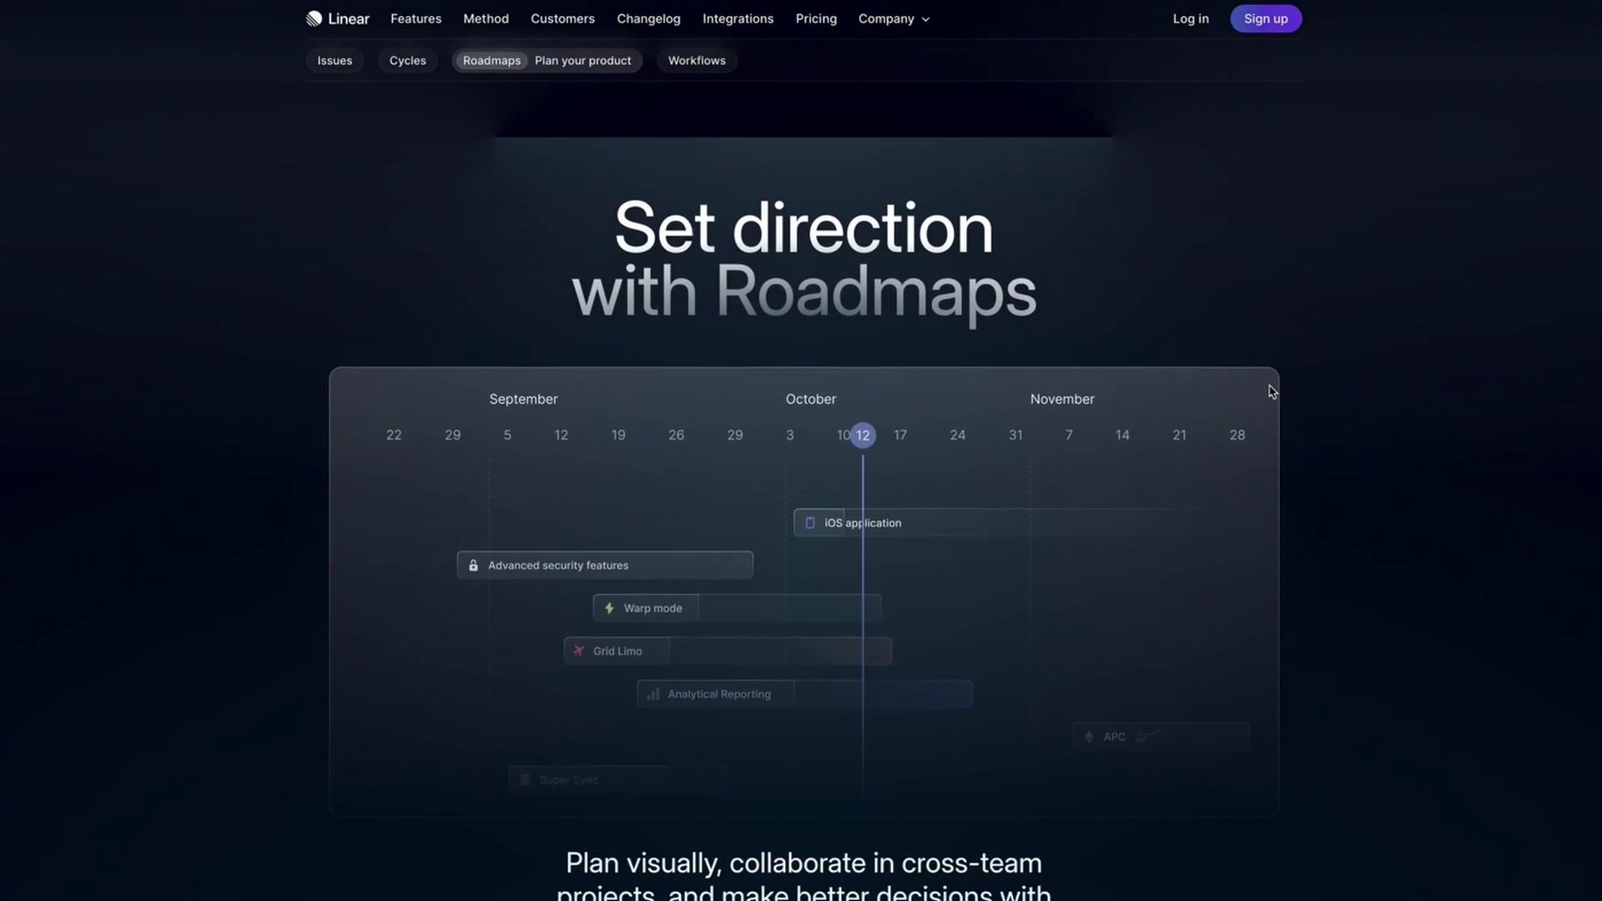
scroll(1269, 393, down, 7)
scroll(1269, 399, down, 12)
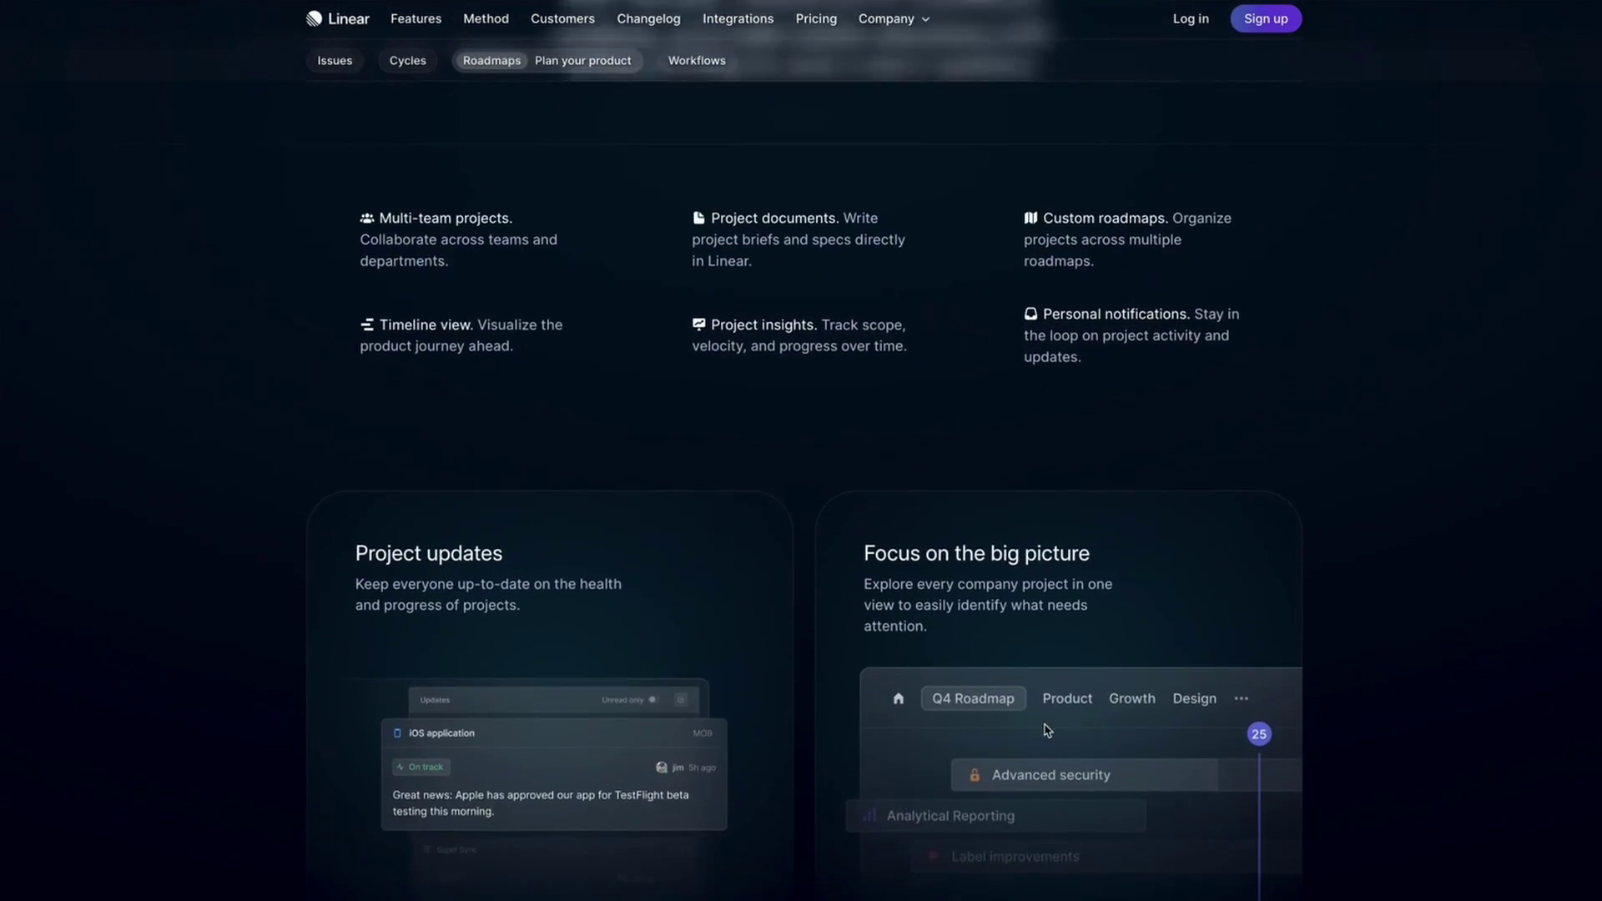
scroll(996, 701, down, 5)
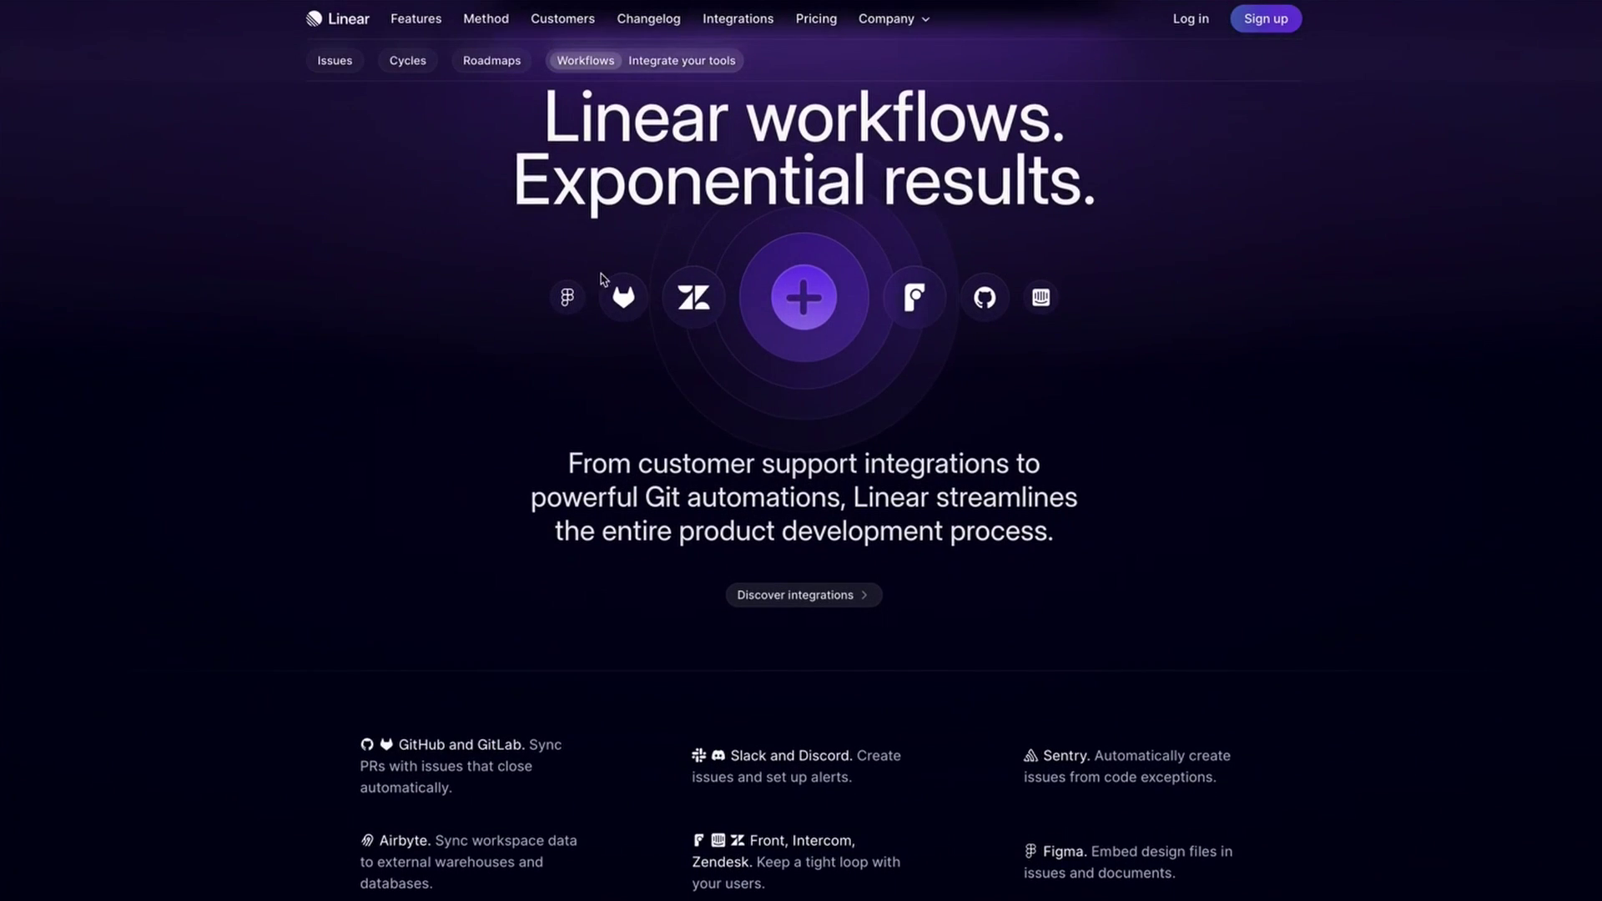
scroll(1234, 411, down, 8)
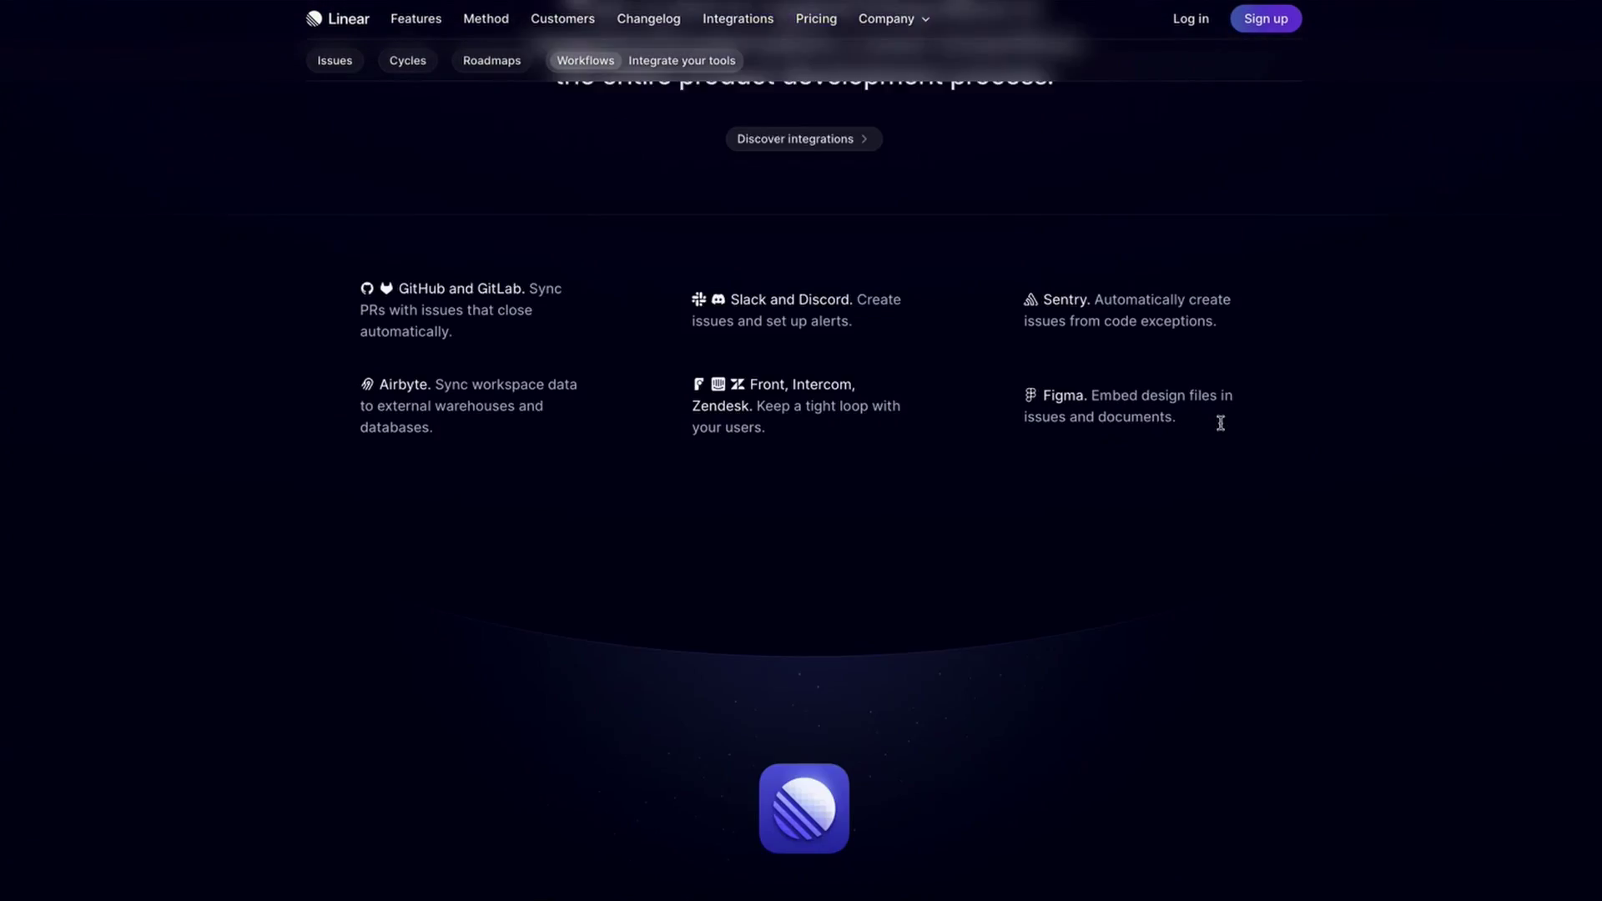
- Examine Linear's closing "Built for the future. Available today." call to action and workflows section, and browse the web design inspiration gallery
scroll(1225, 428, down, 3)
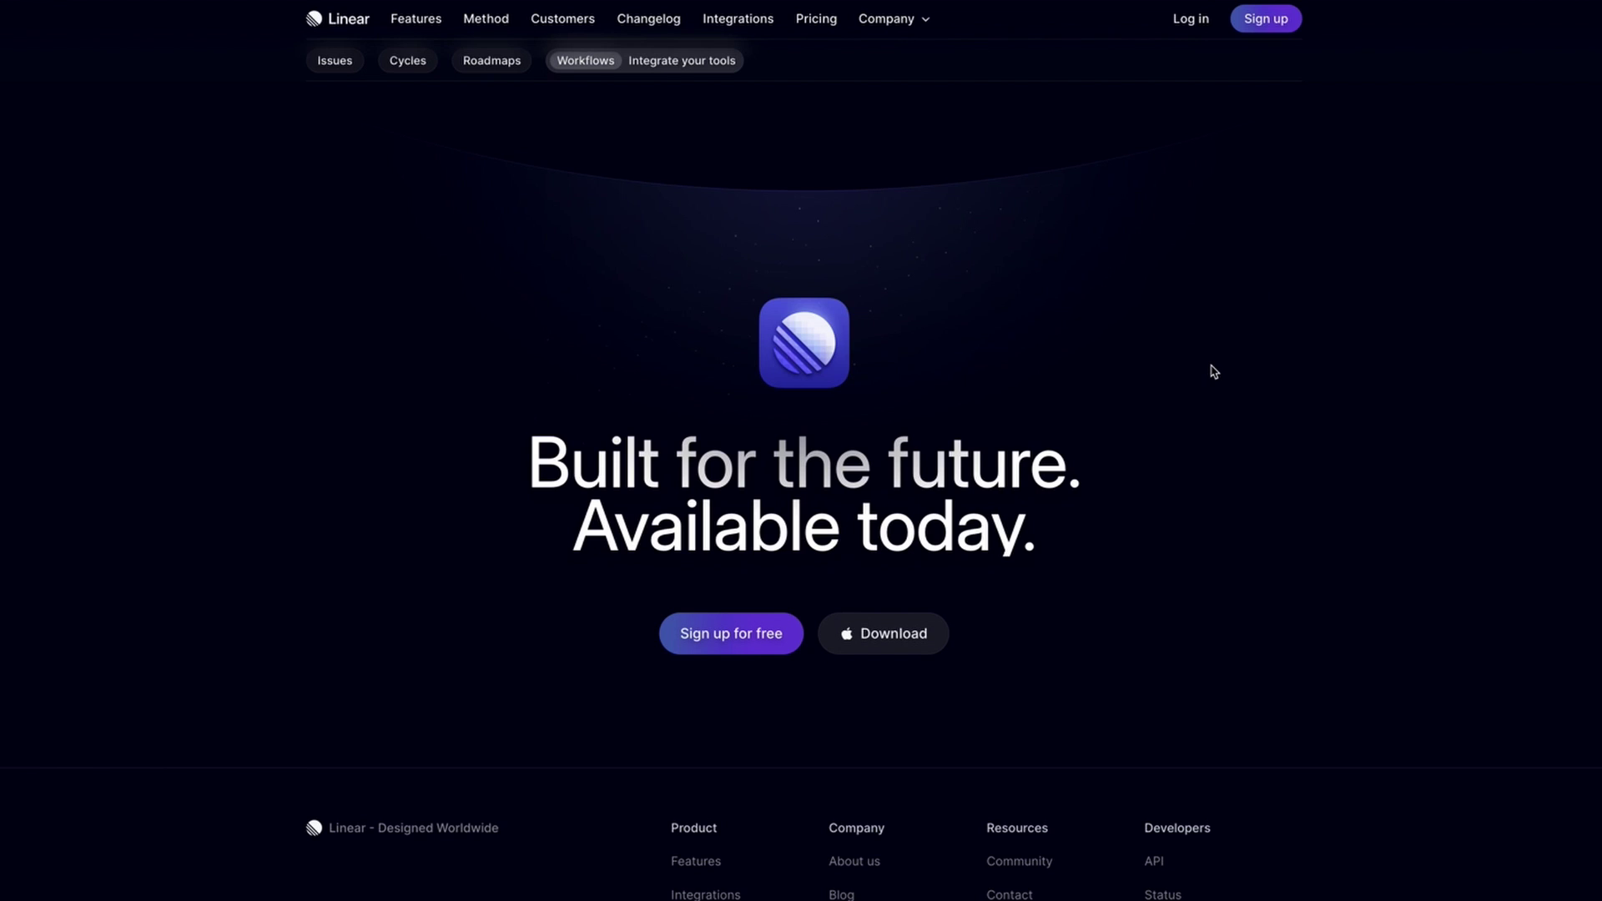
scroll(1214, 371, up, 9)
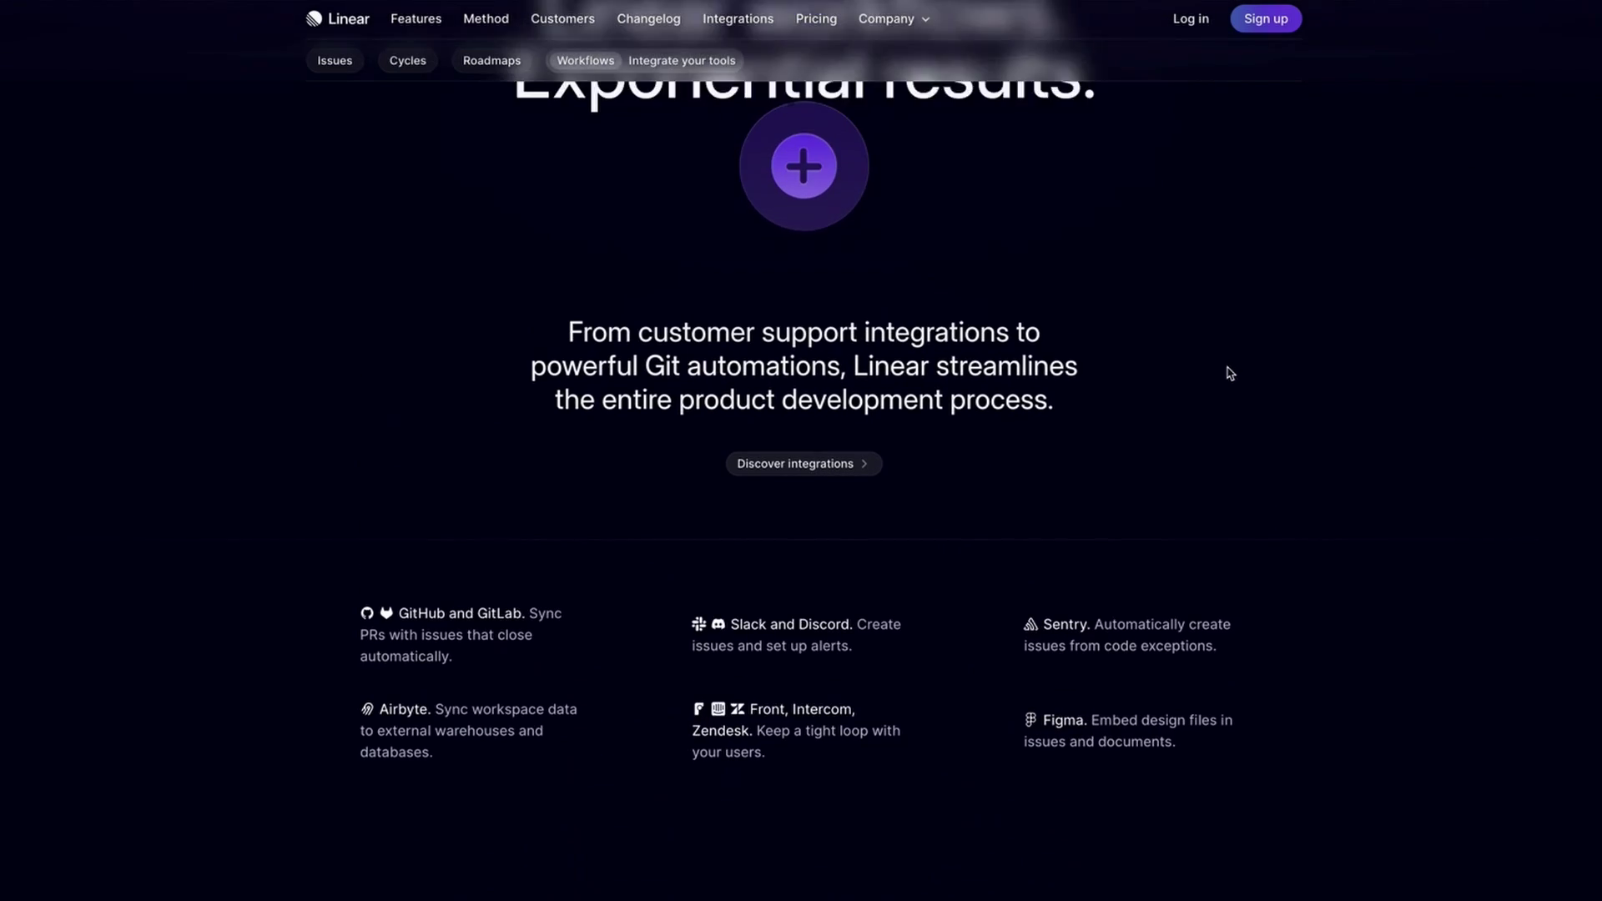
scroll(1214, 371, up, 4)
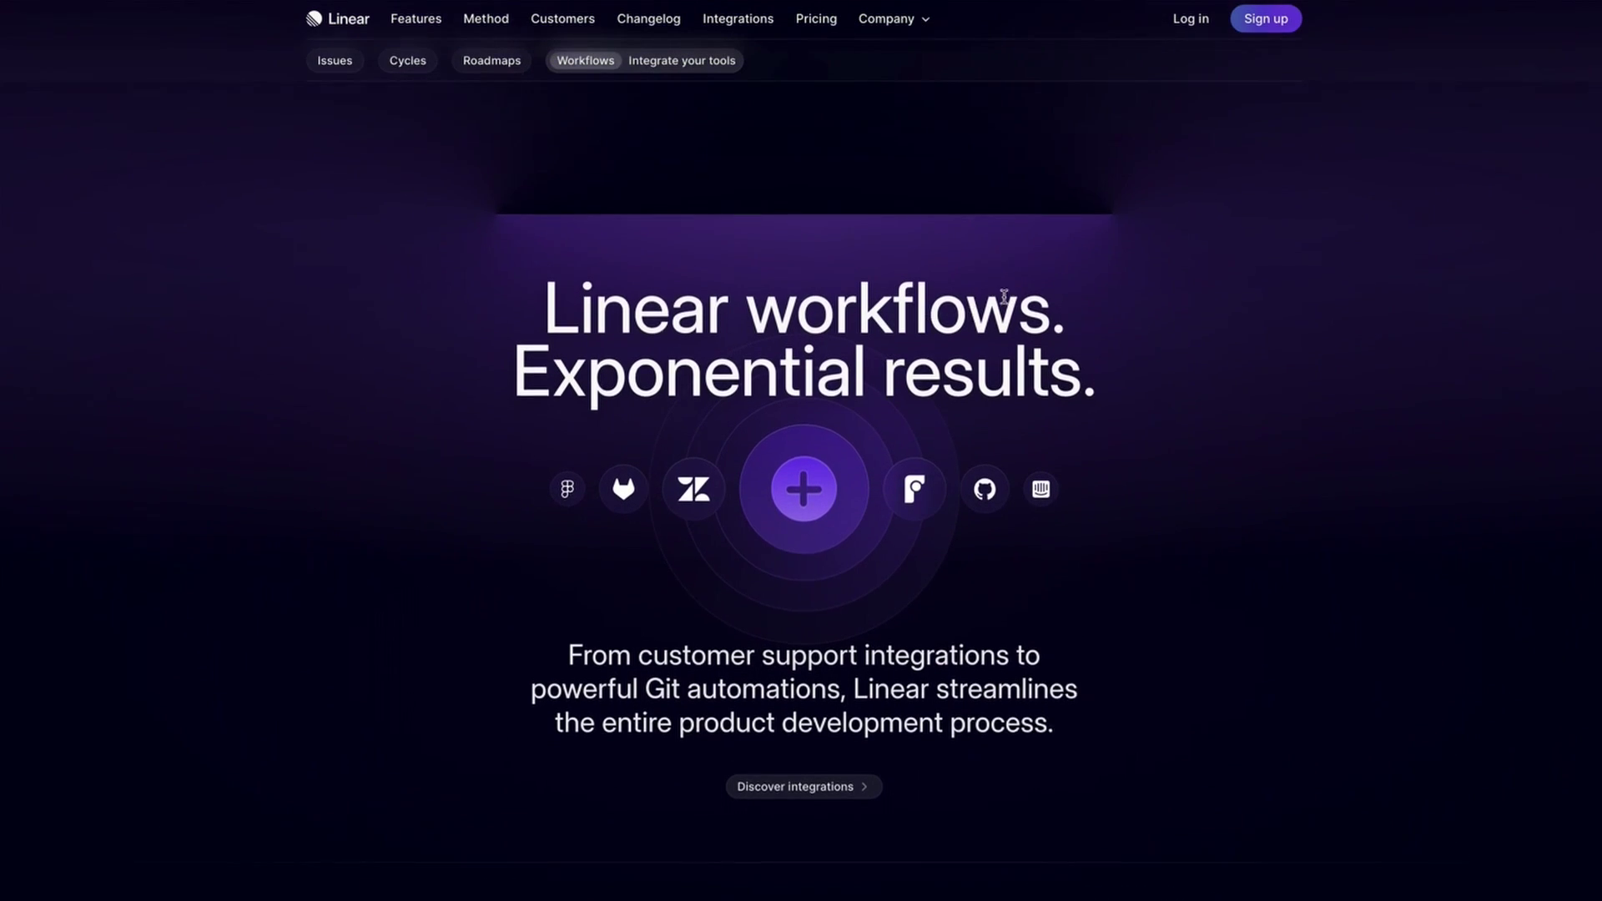
scroll(1003, 296, up, 1)
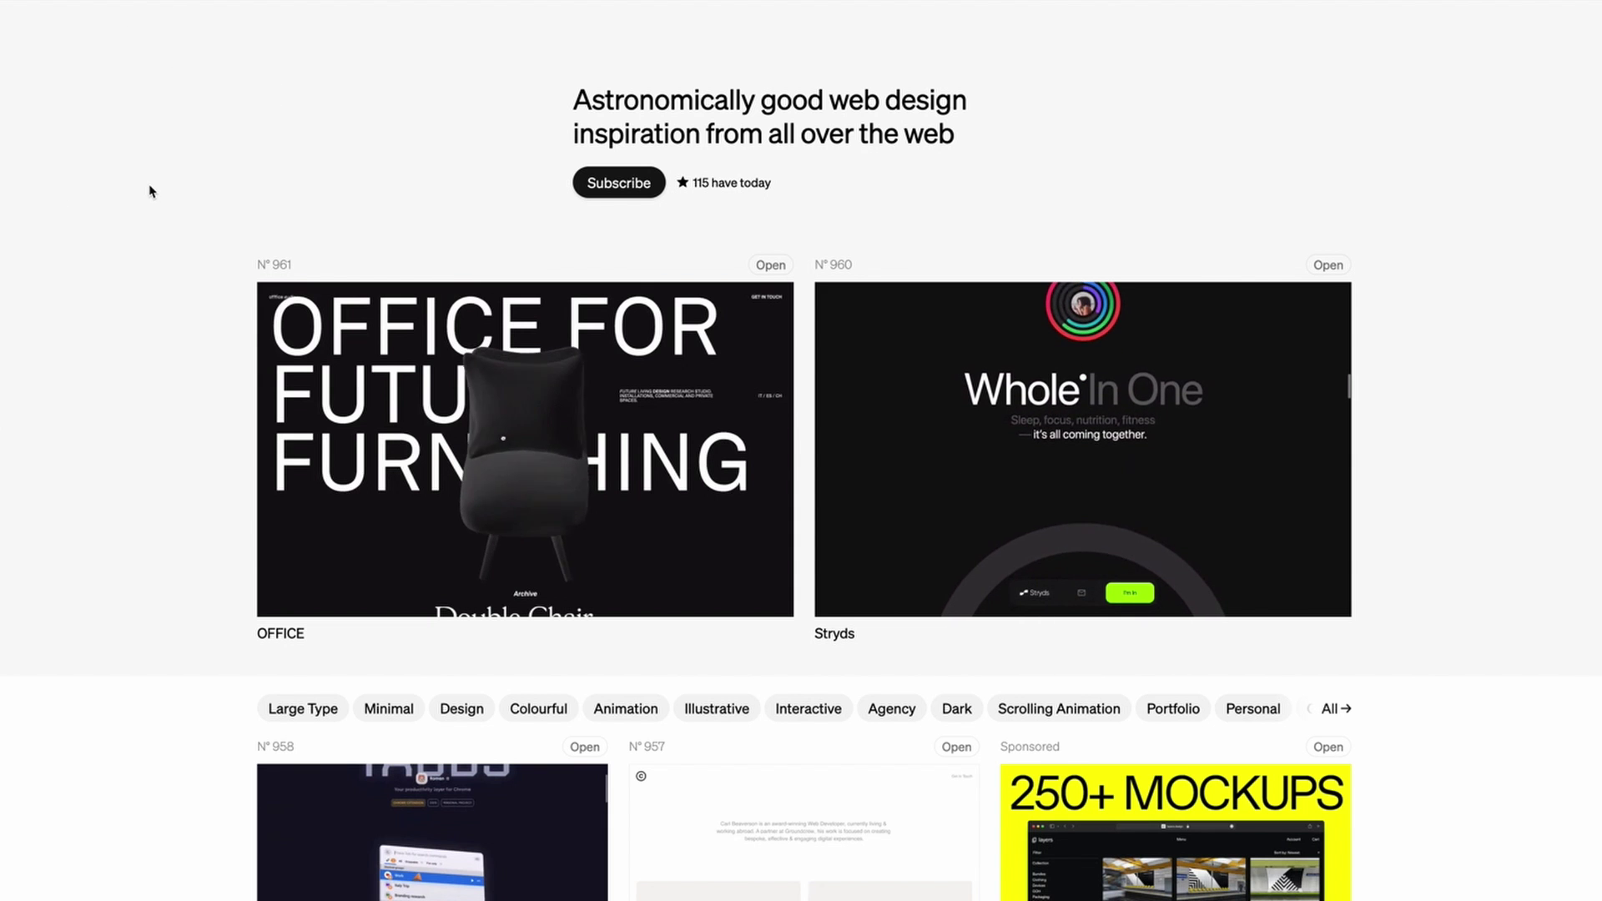
scroll(235, 421, down, 1)
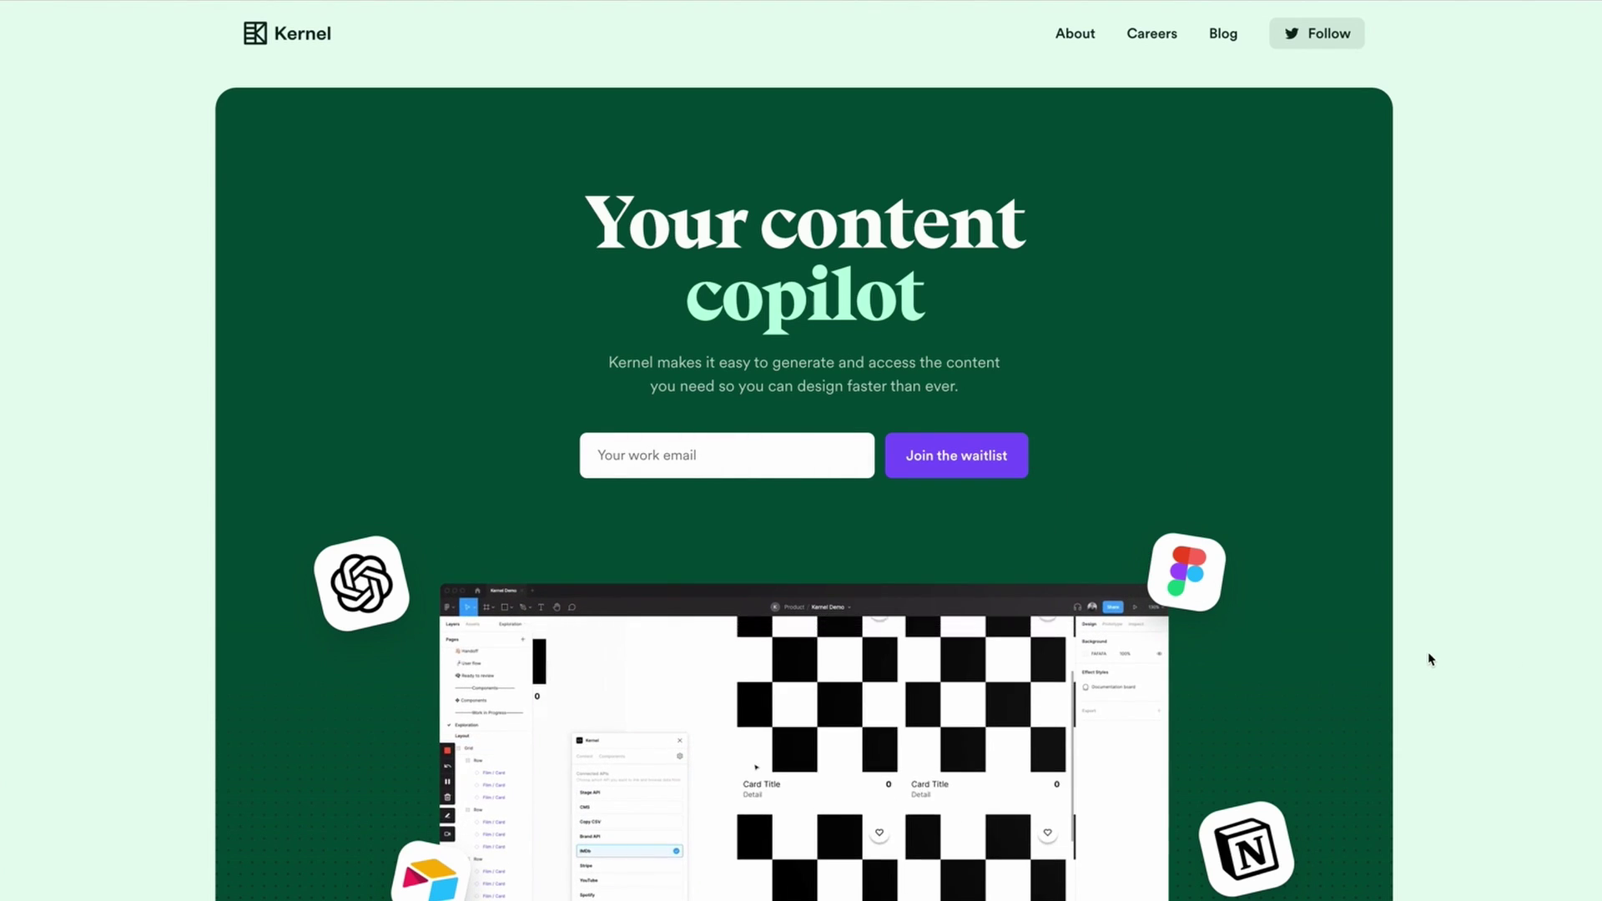
- View Kernel's homepage hero and customer logo strip, and check the wireframe's "Generate web design concepts in seconds" section in Figma
scroll(1433, 658, down, 1)
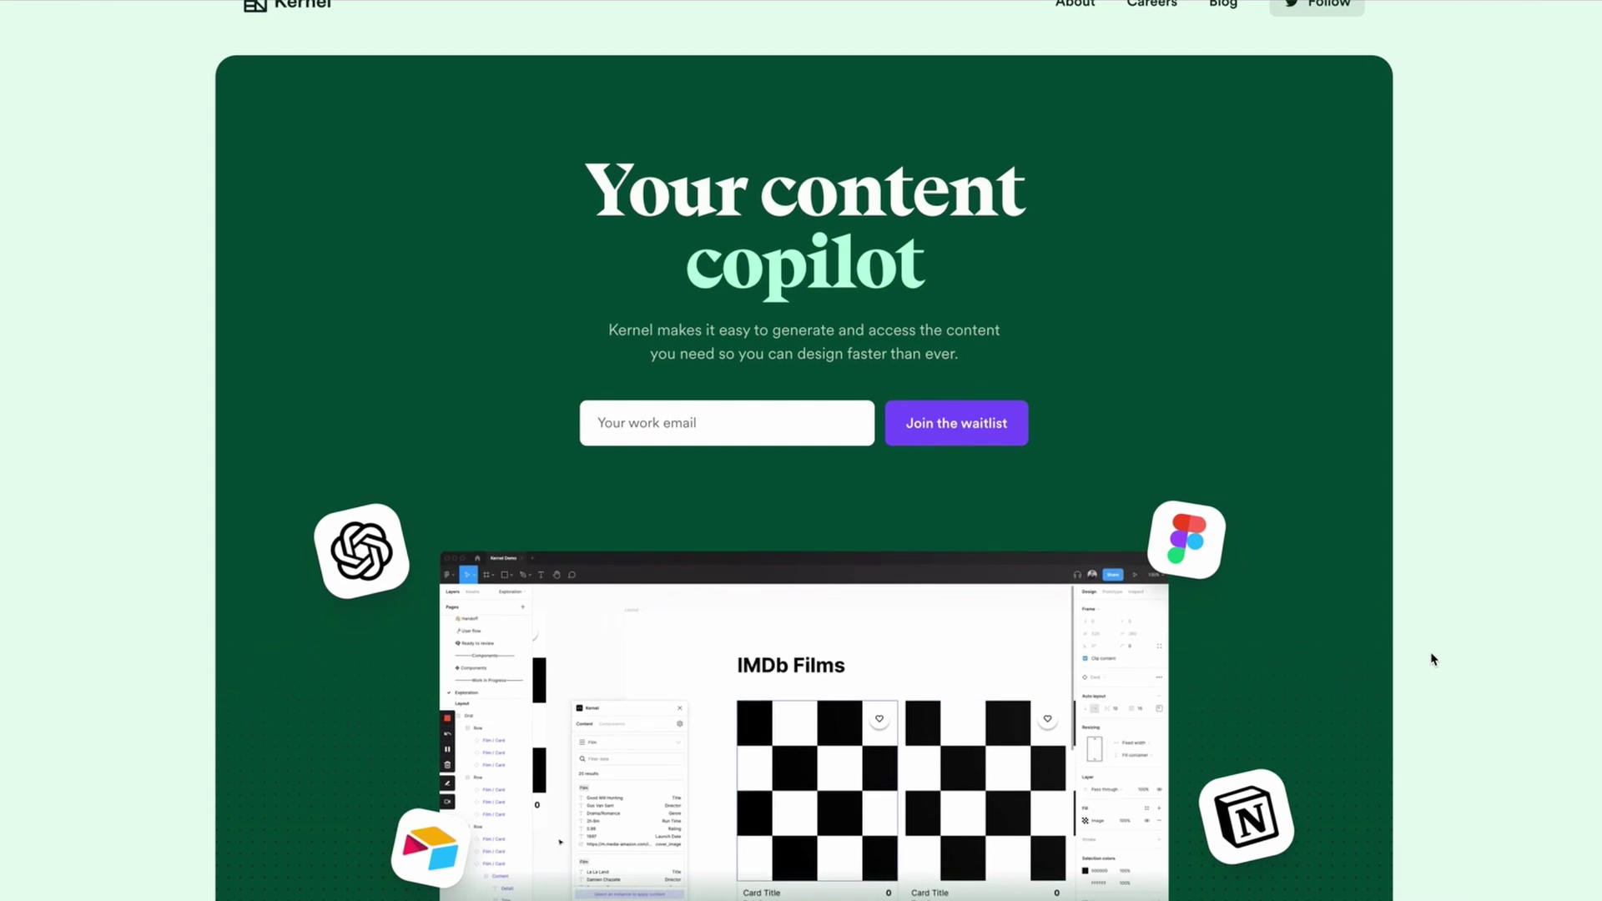
scroll(1432, 658, down, 10)
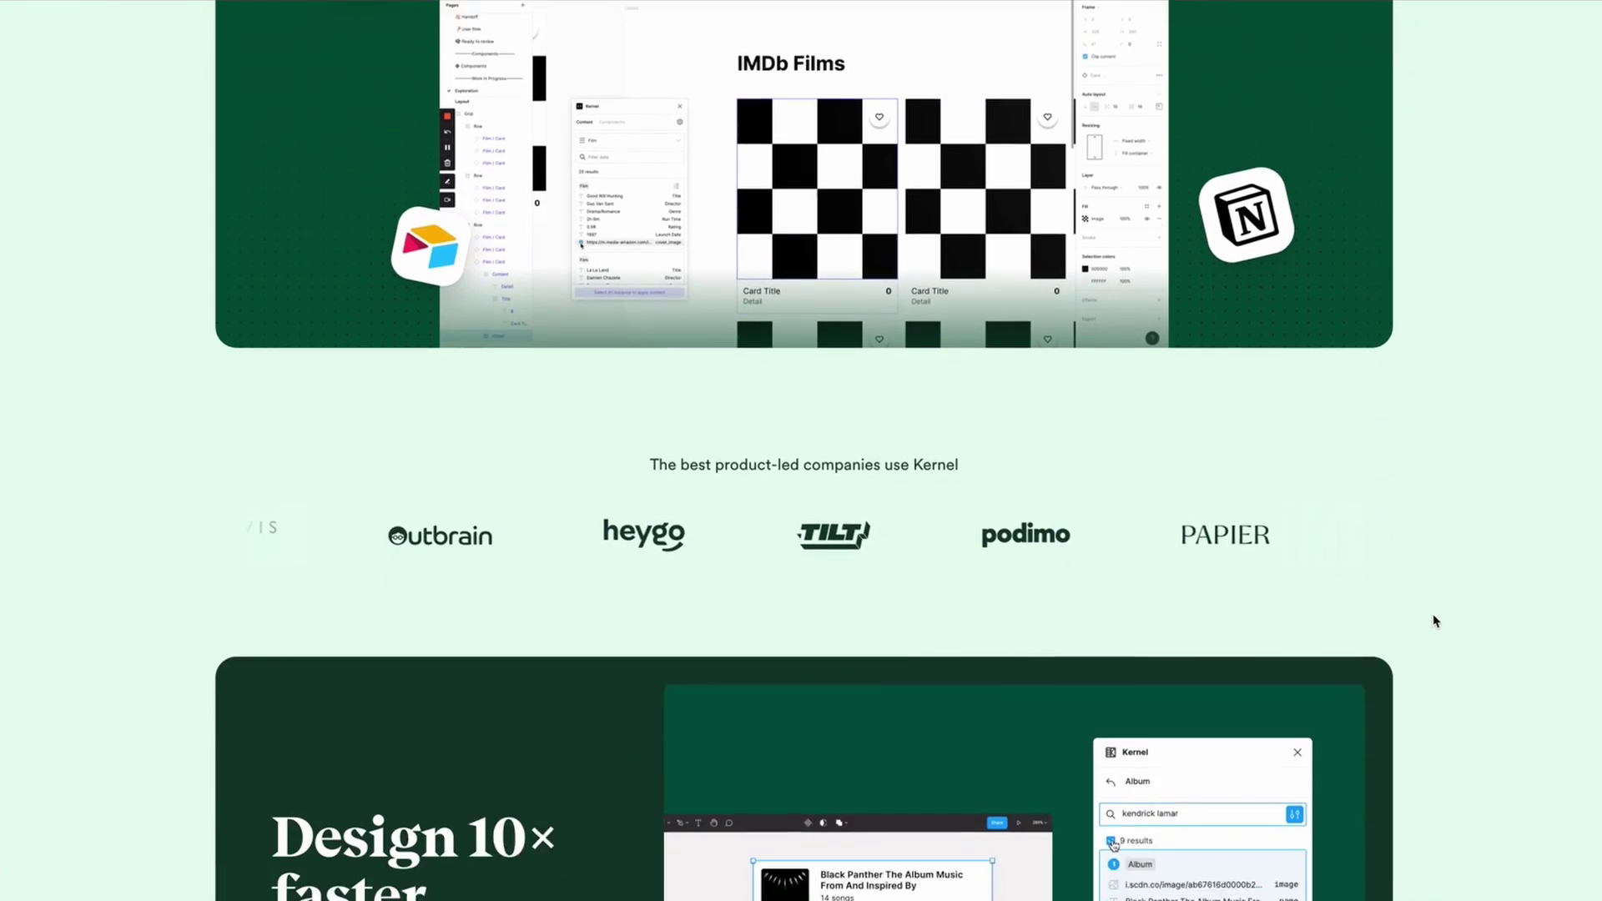
scroll(1441, 650, down, 1)
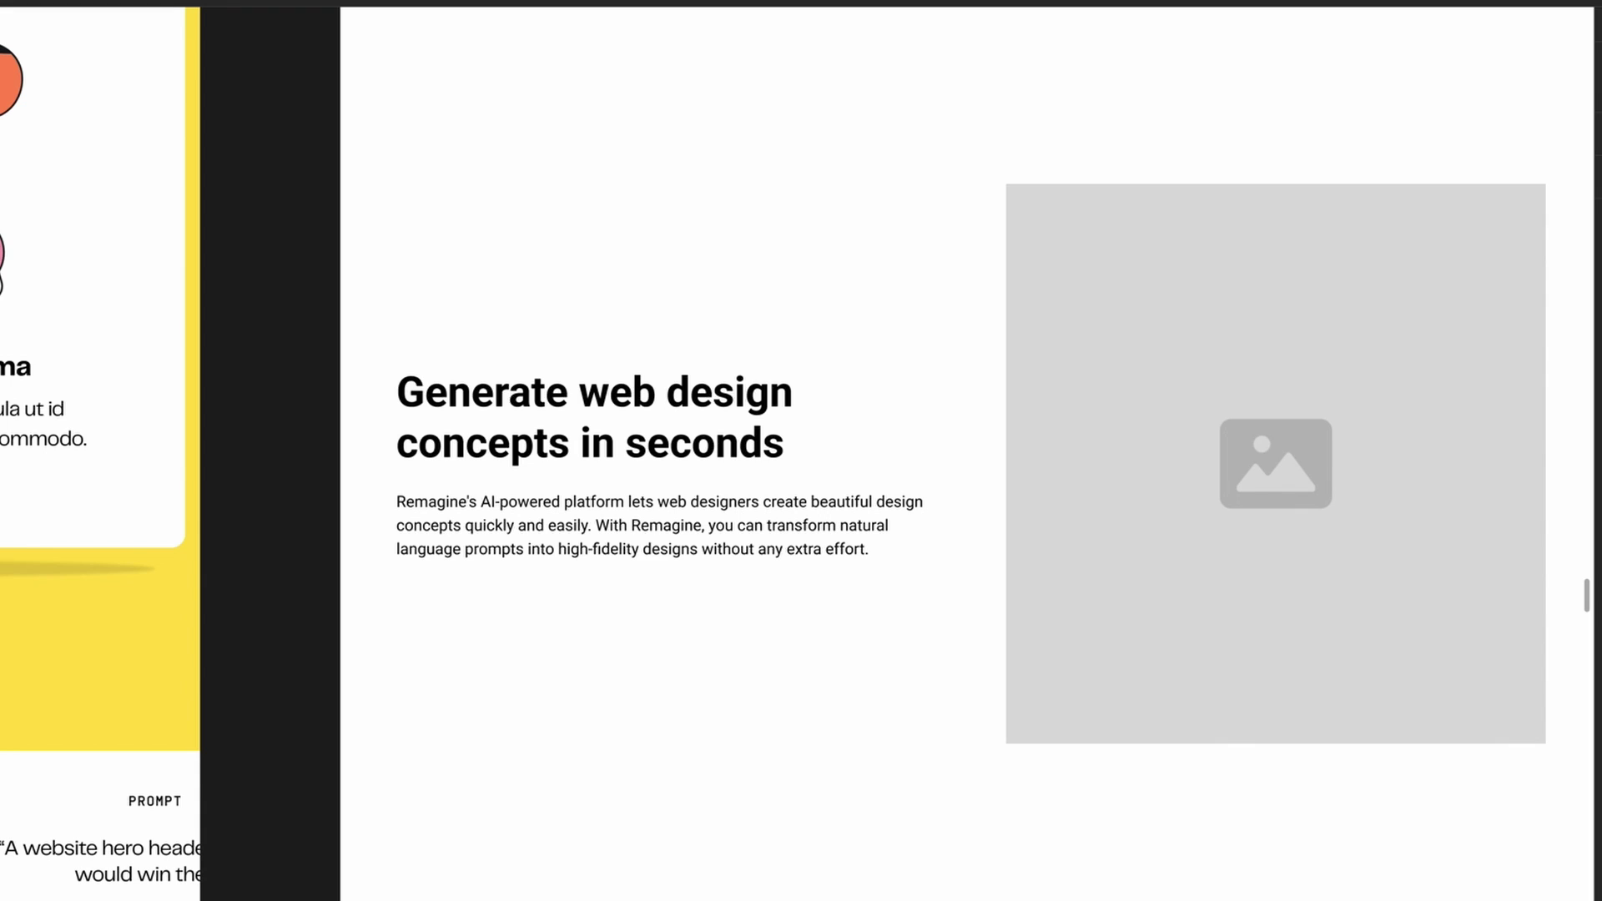
click(626, 618)
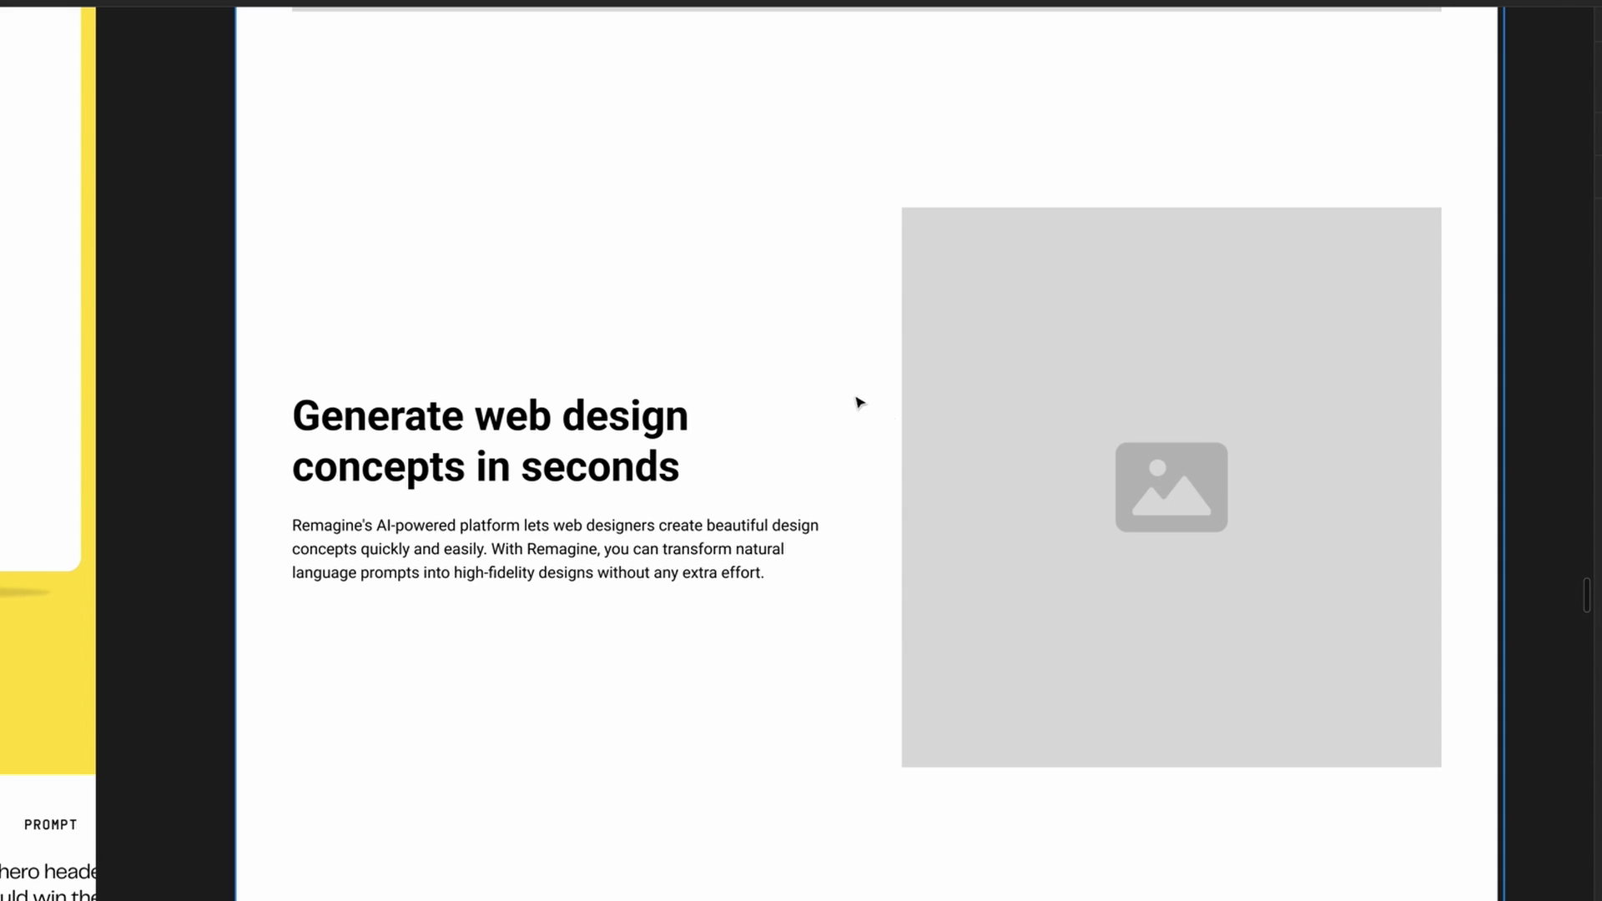
key(super+Tab)
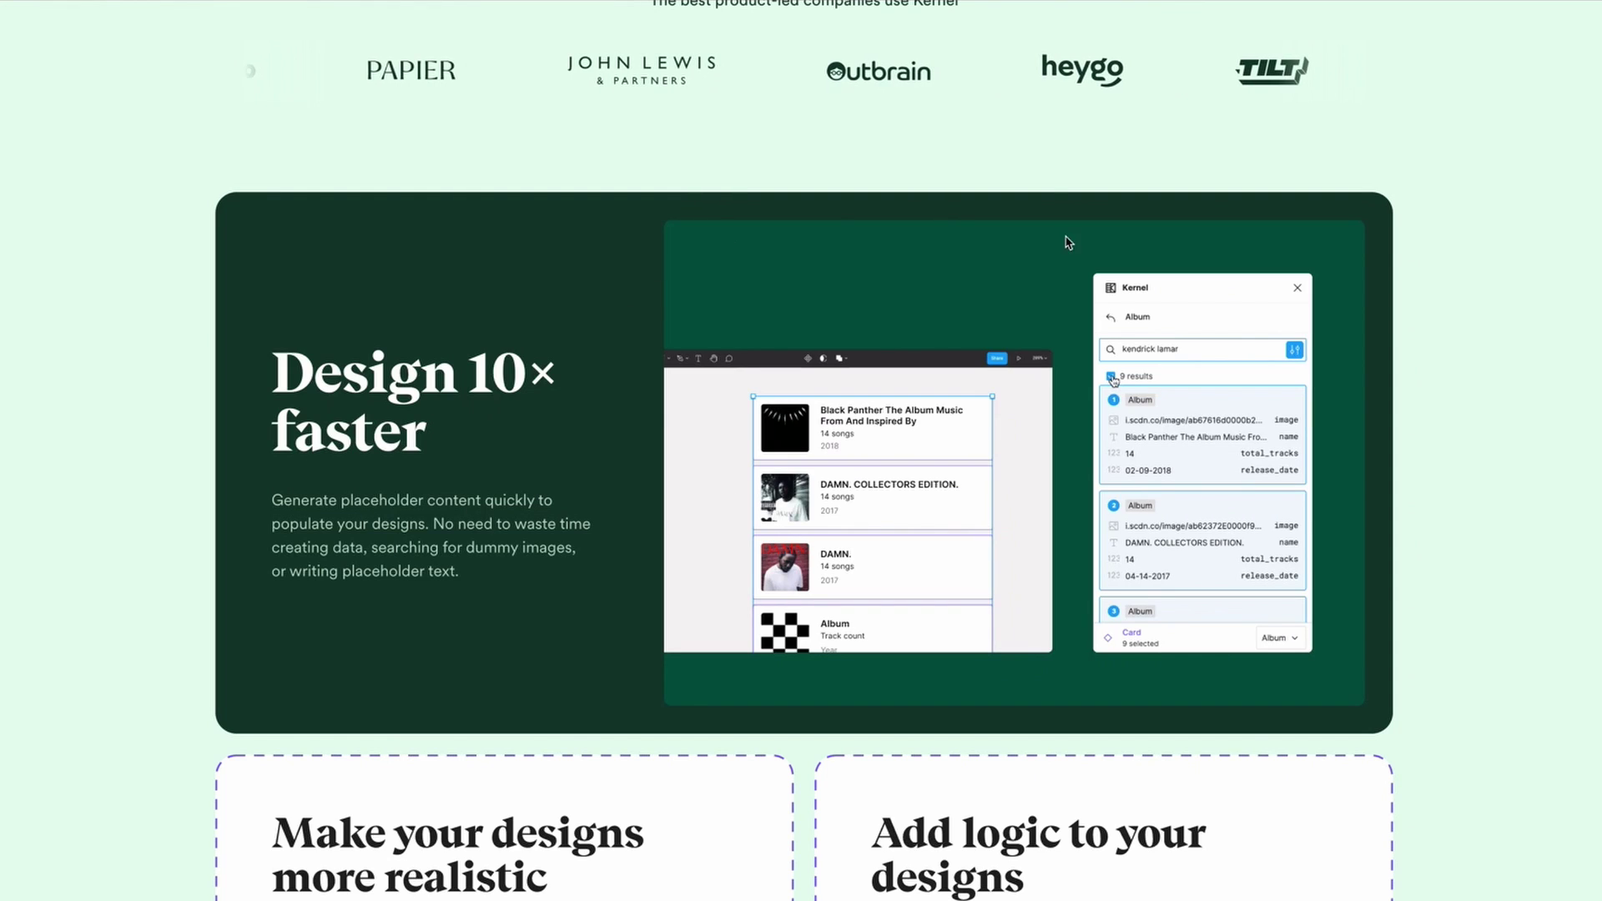
- Study Kernel's feature cards and "Connect Figma to your own content" diagram, comparing the card layout with the Figma file
scroll(1369, 633, down, 6)
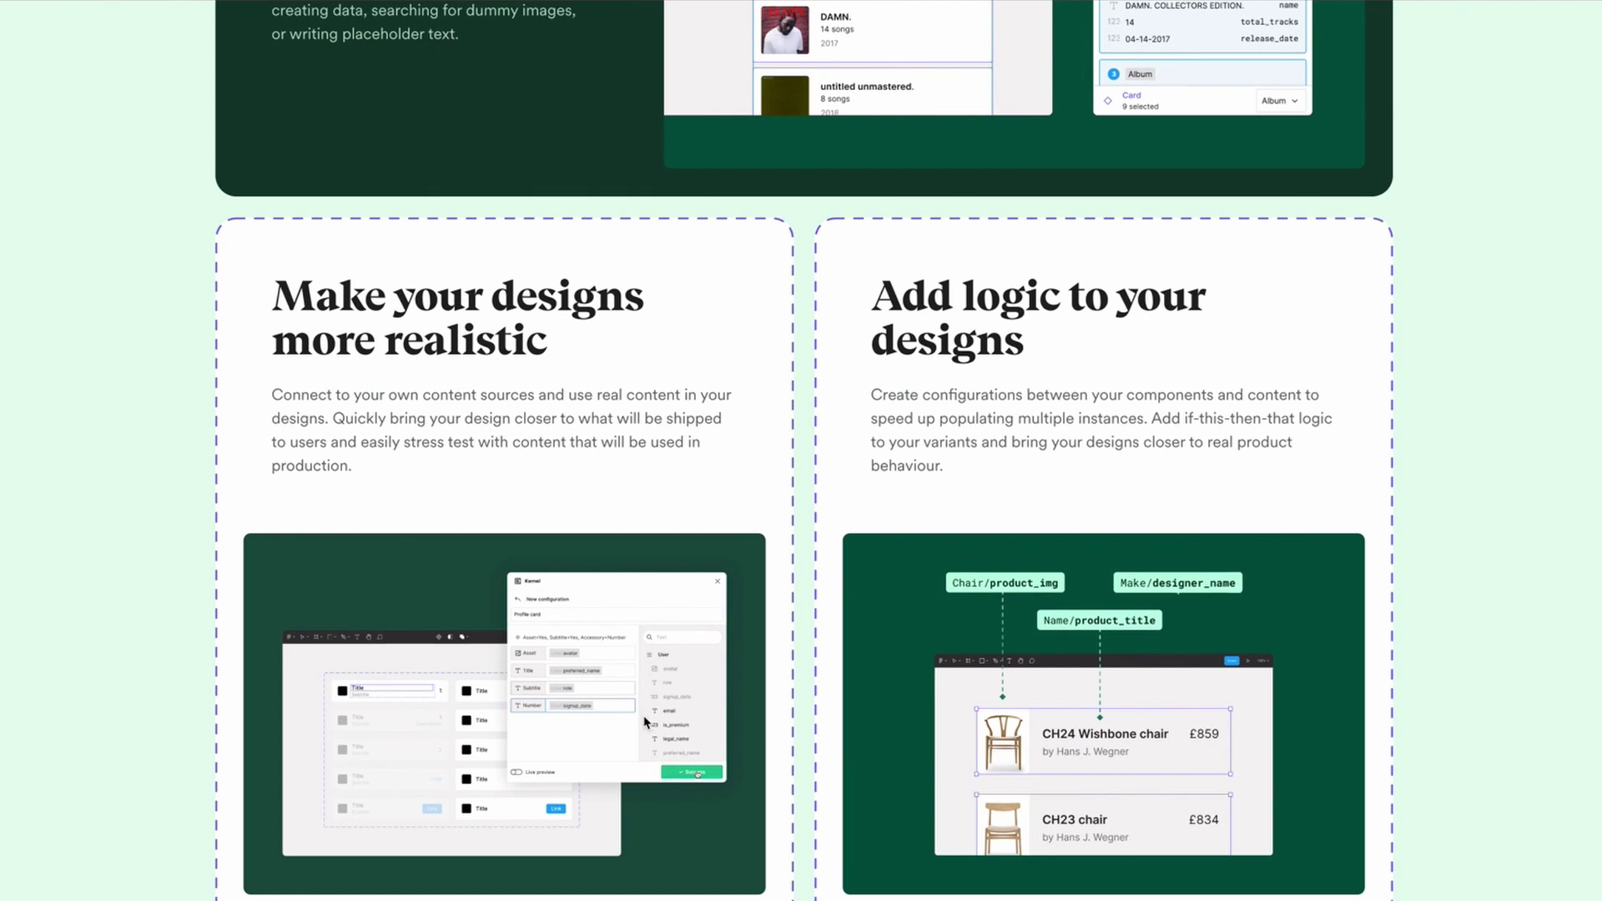
key(super+Tab)
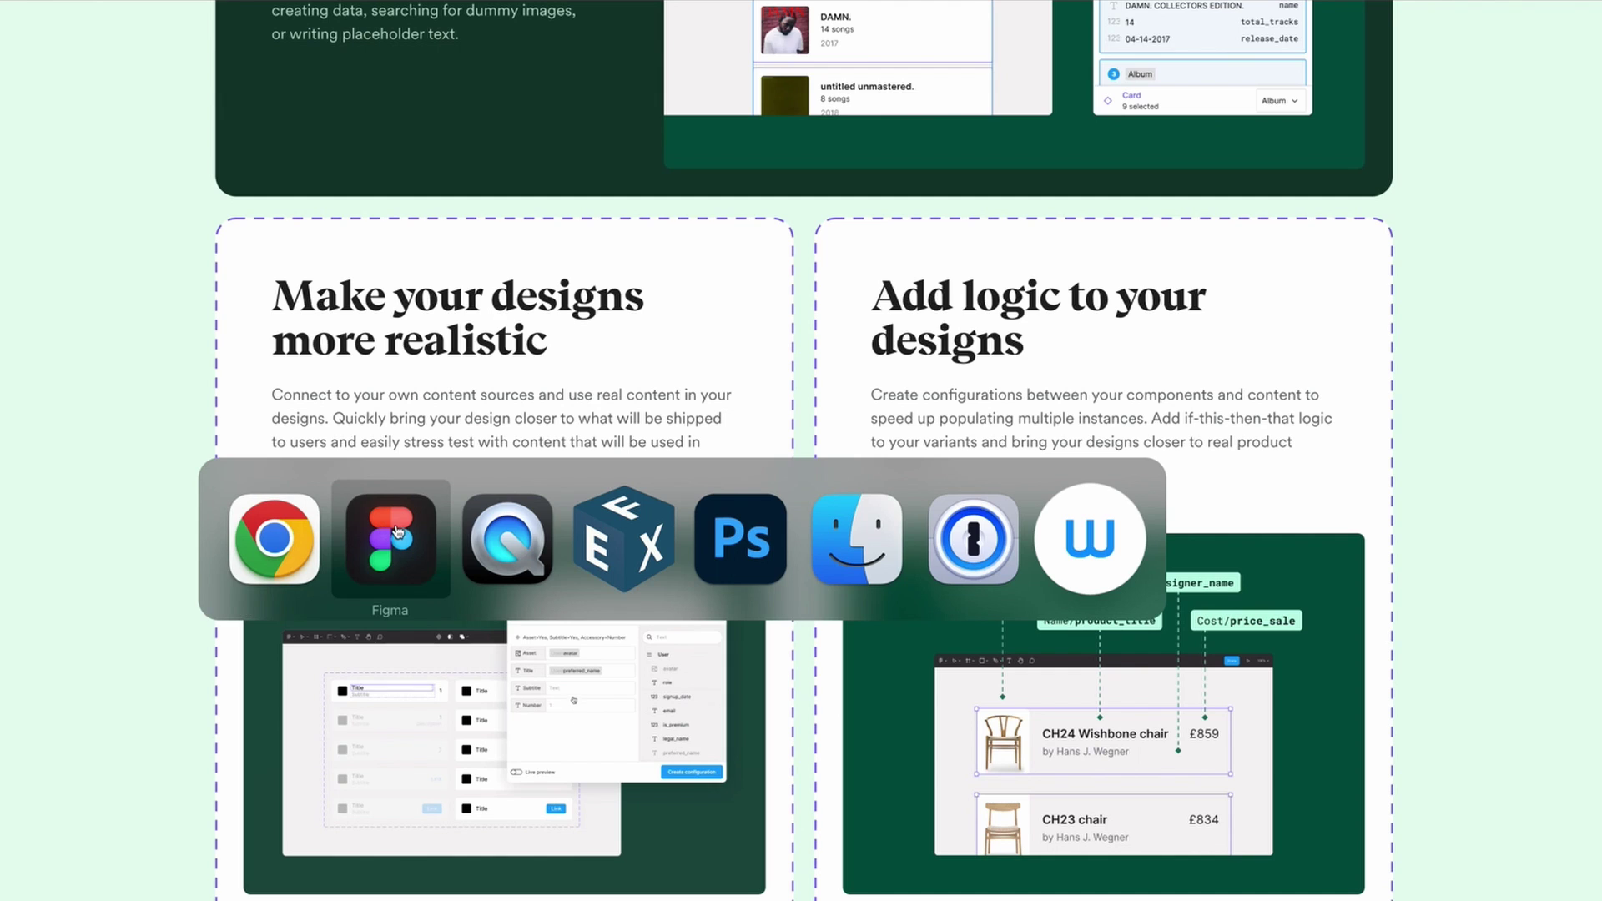
scroll(1173, 701, left, 10)
ctrl+scroll(1191, 758, up, 3)
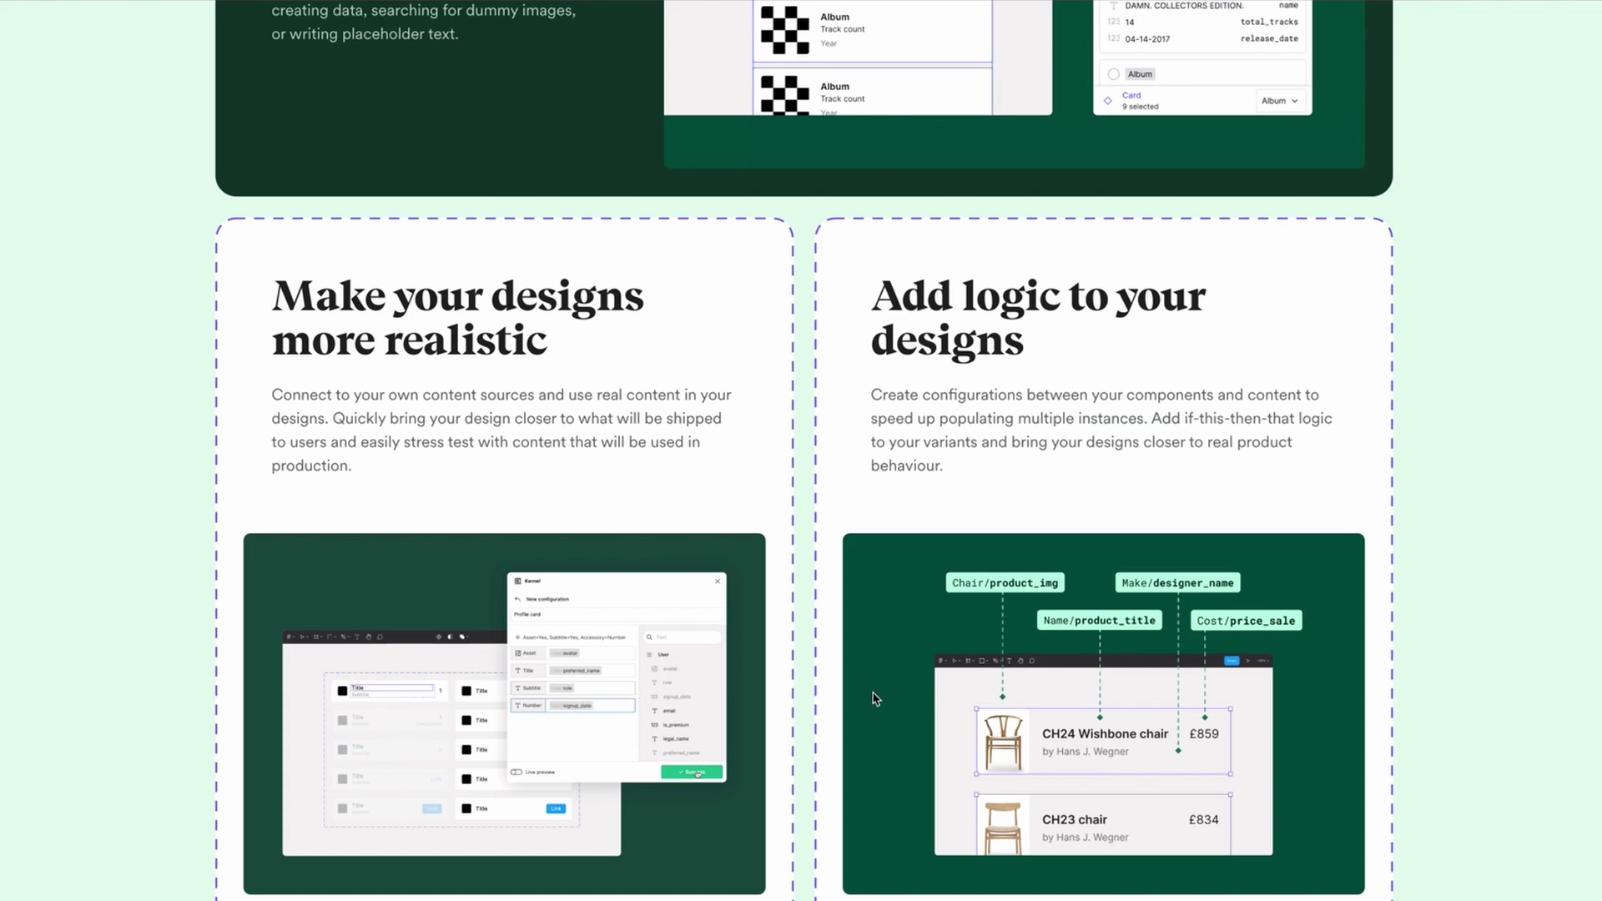
scroll(875, 699, down, 10)
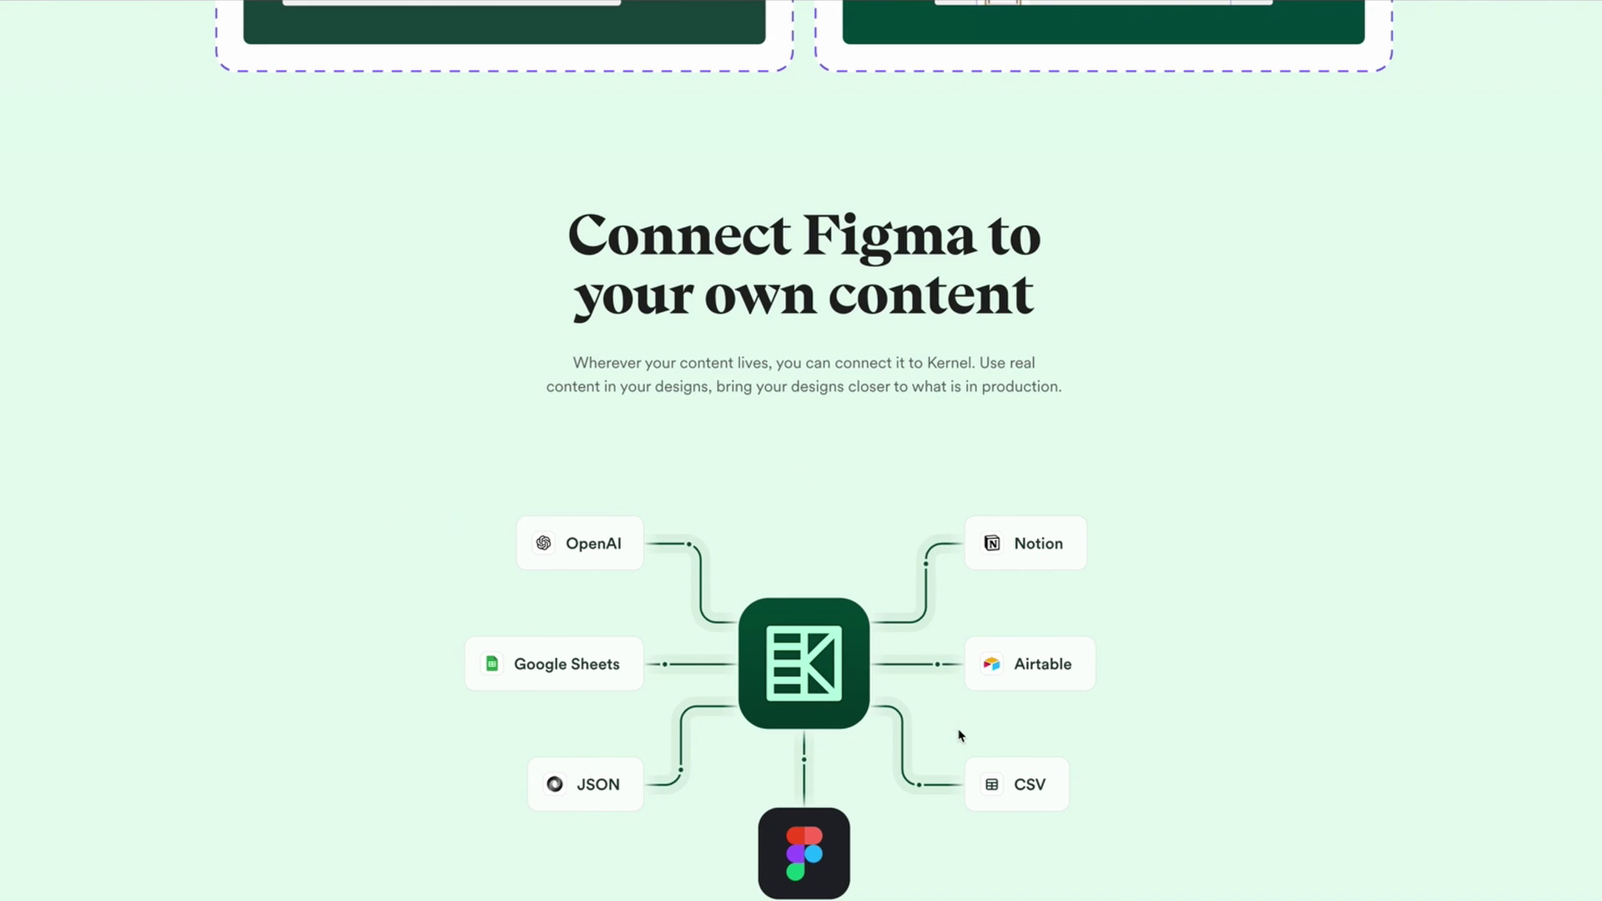
scroll(959, 736, down, 8)
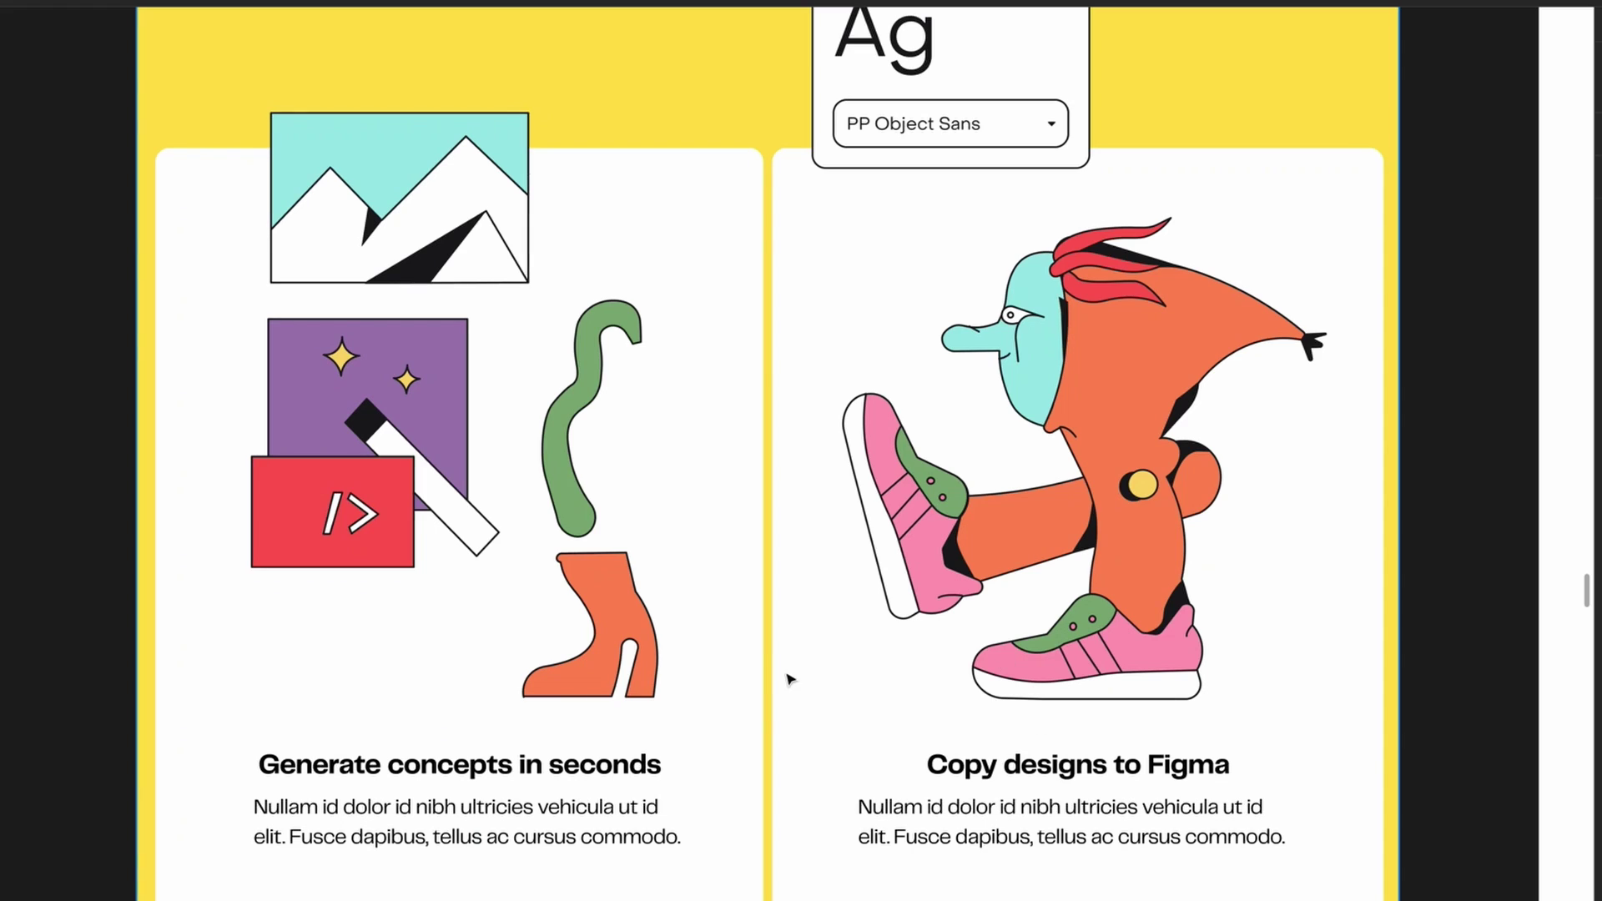
- Review the yellow Remagine design from its feature cards to the testimonial, and the wireframe's prompt image carousel in Figma
scroll(784, 668, down, 12)
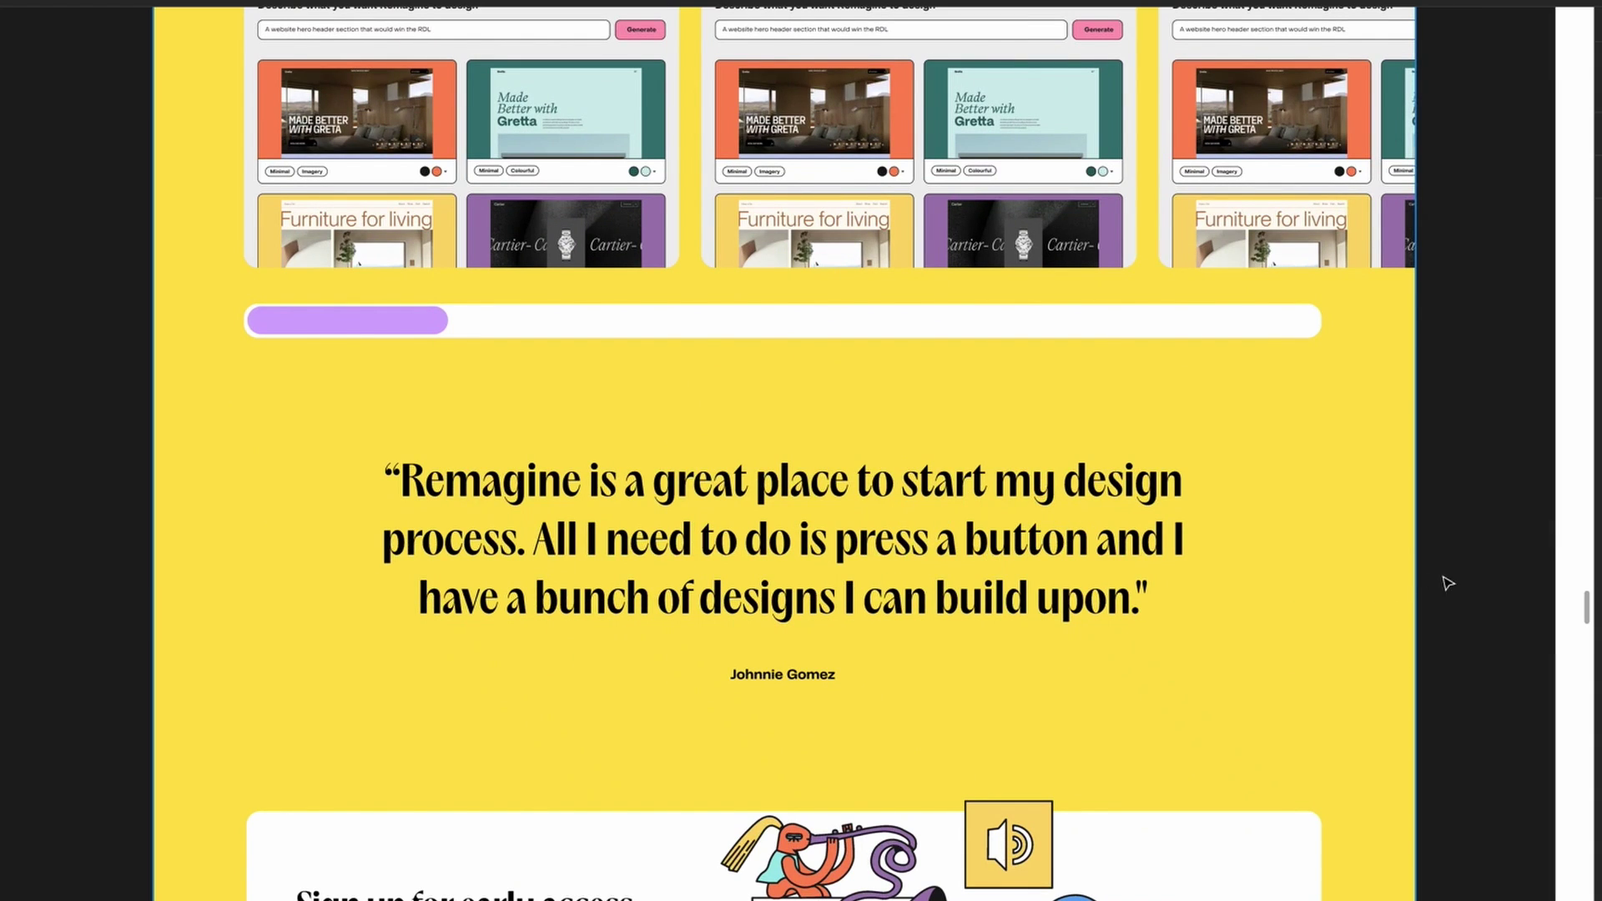
drag(1326, 574, 175, 558)
drag(584, 486, 712, 163)
drag(867, 751, 801, 237)
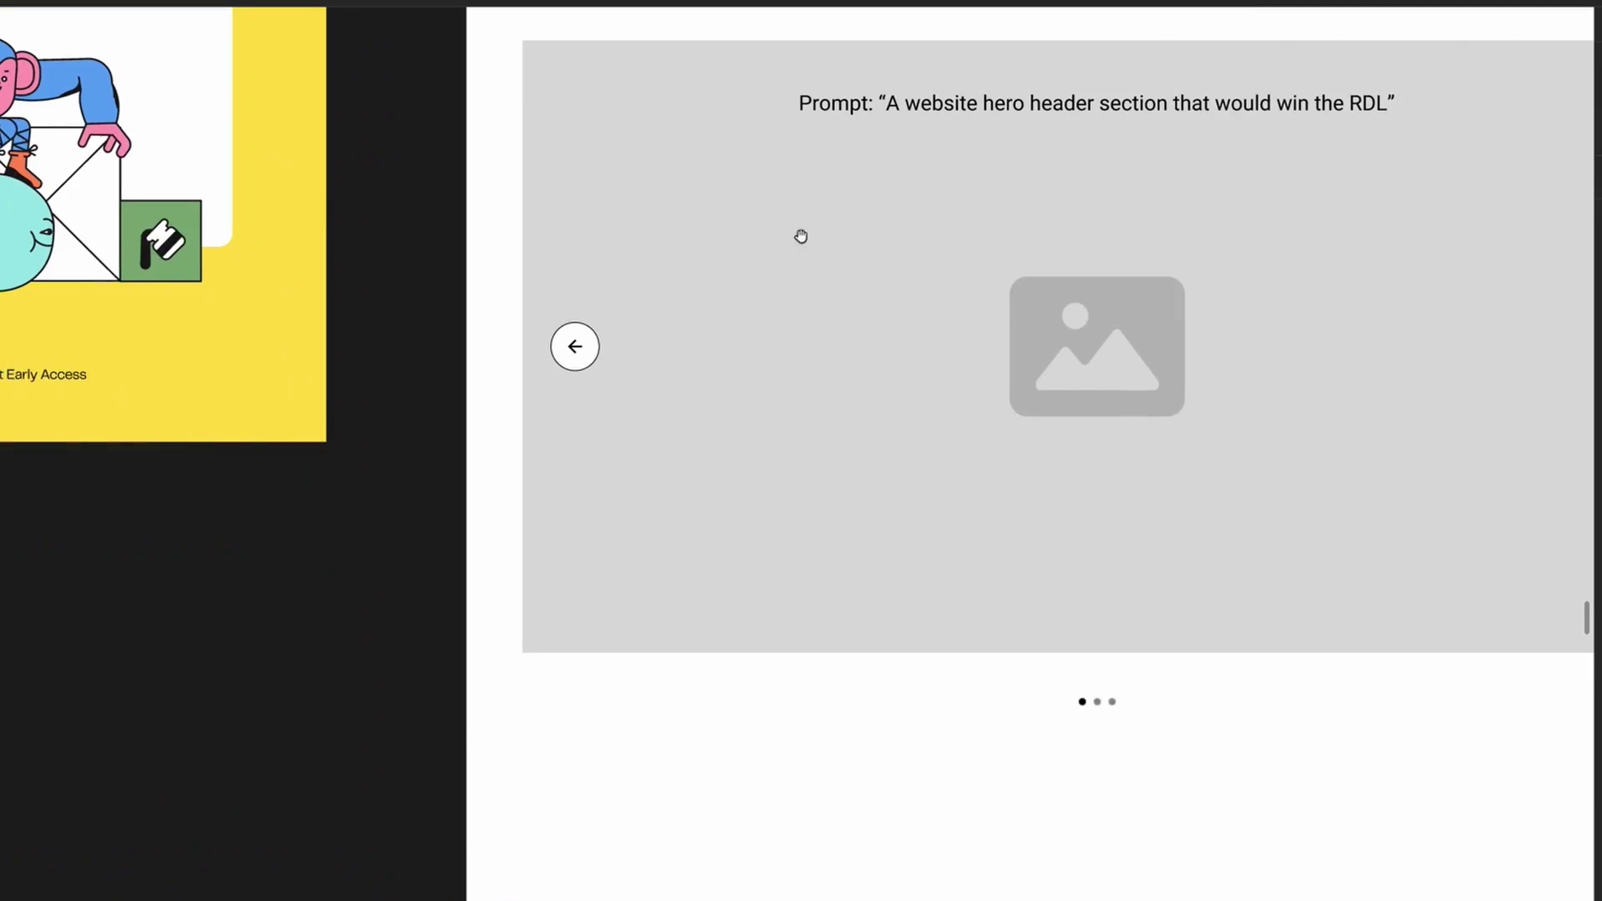
scroll(776, 422, down, 5)
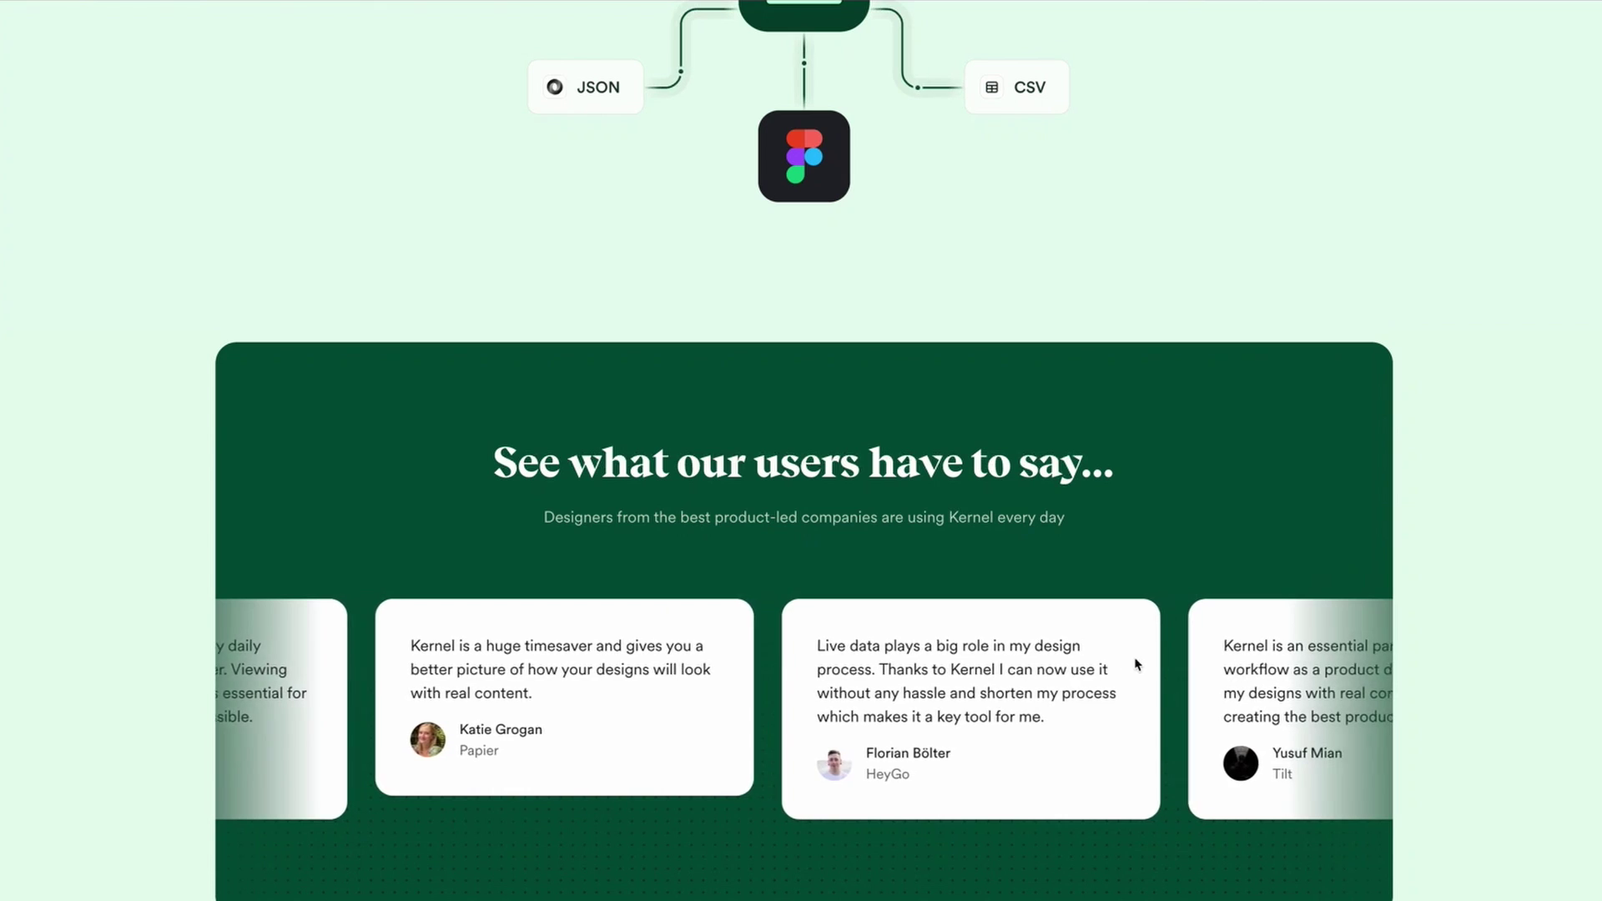
- Examine Kernel's user testimonials, "What's new in Kernel?" timeline, "Advancing tools for designers" waitlist section and footer
scroll(1406, 665, down, 8)
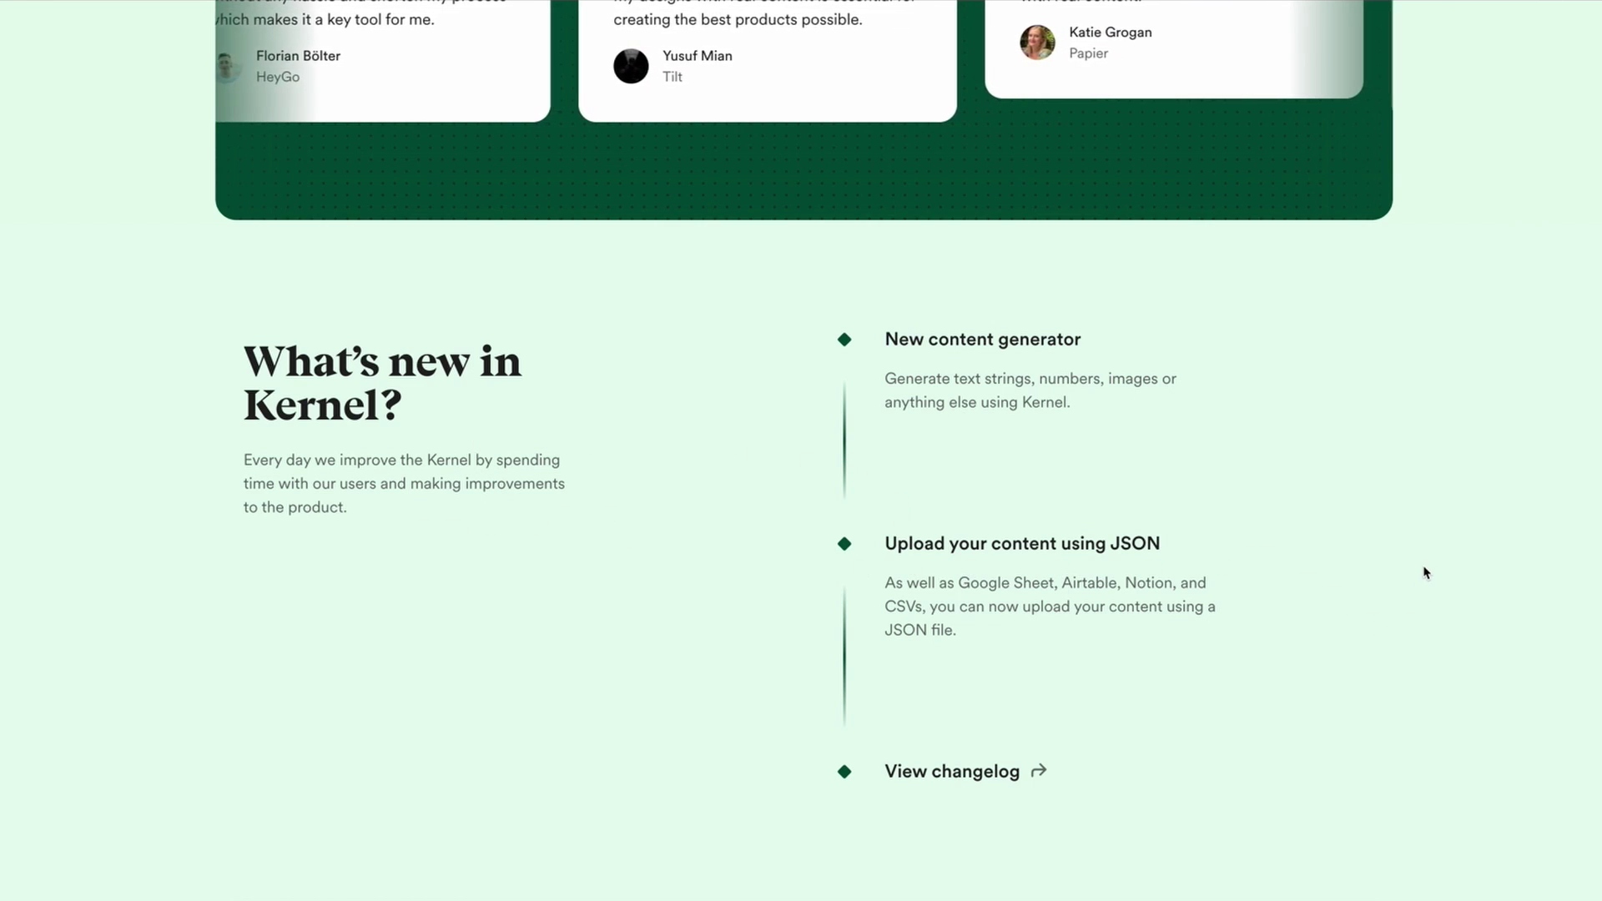
scroll(1400, 621, down, 4)
scroll(1402, 612, down, 6)
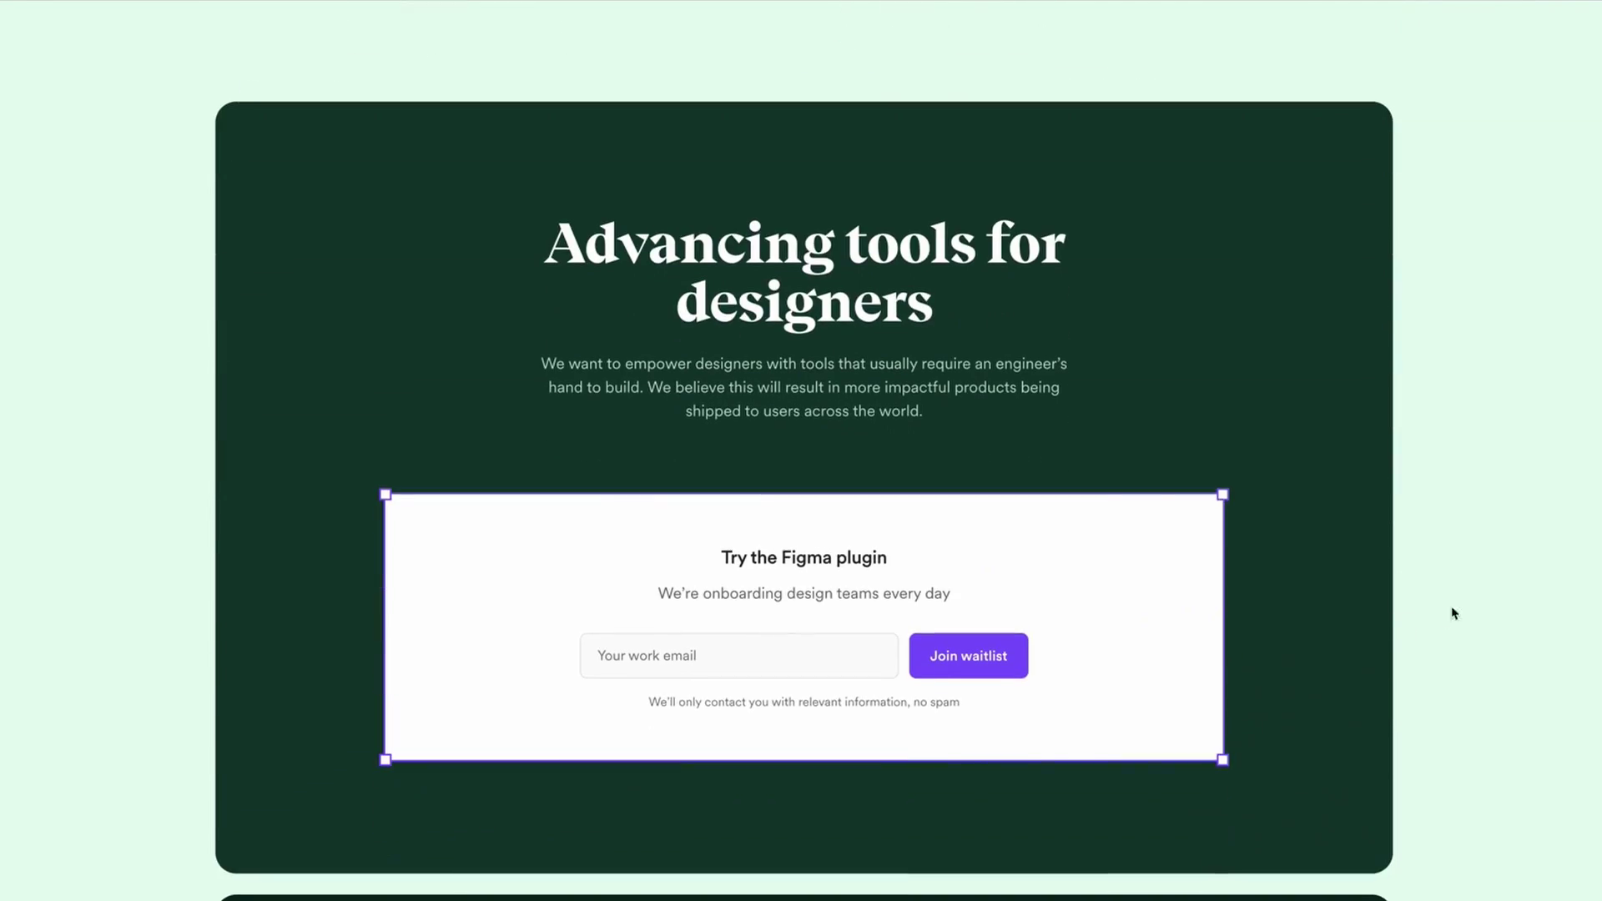
scroll(1169, 668, down, 1)
scroll(1064, 317, up, 1)
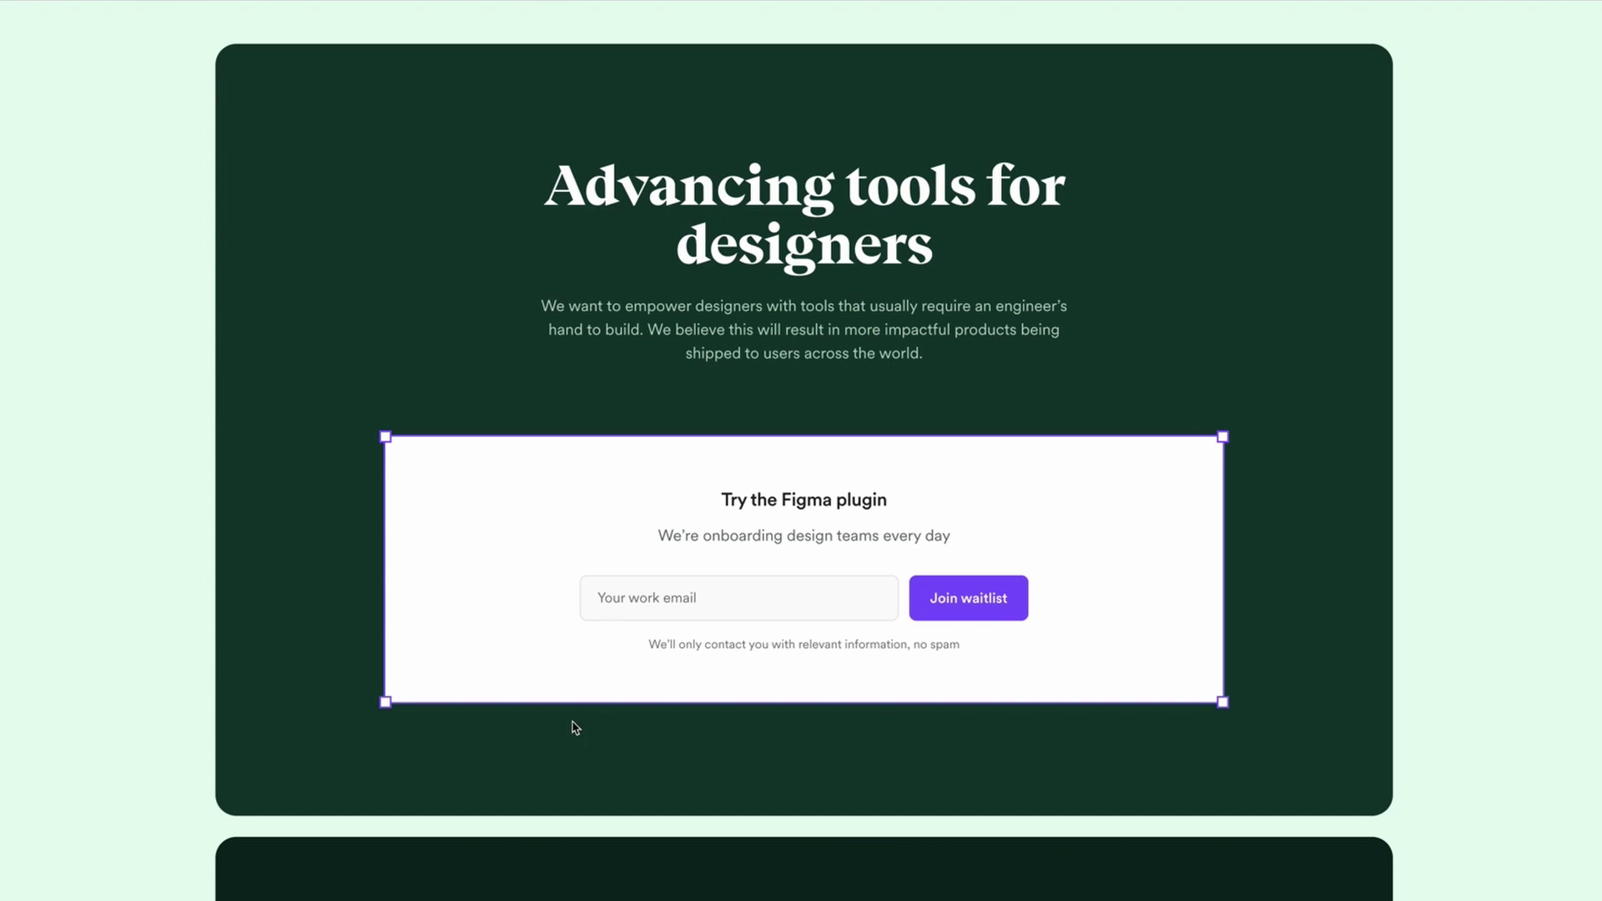
scroll(617, 715, down, 2)
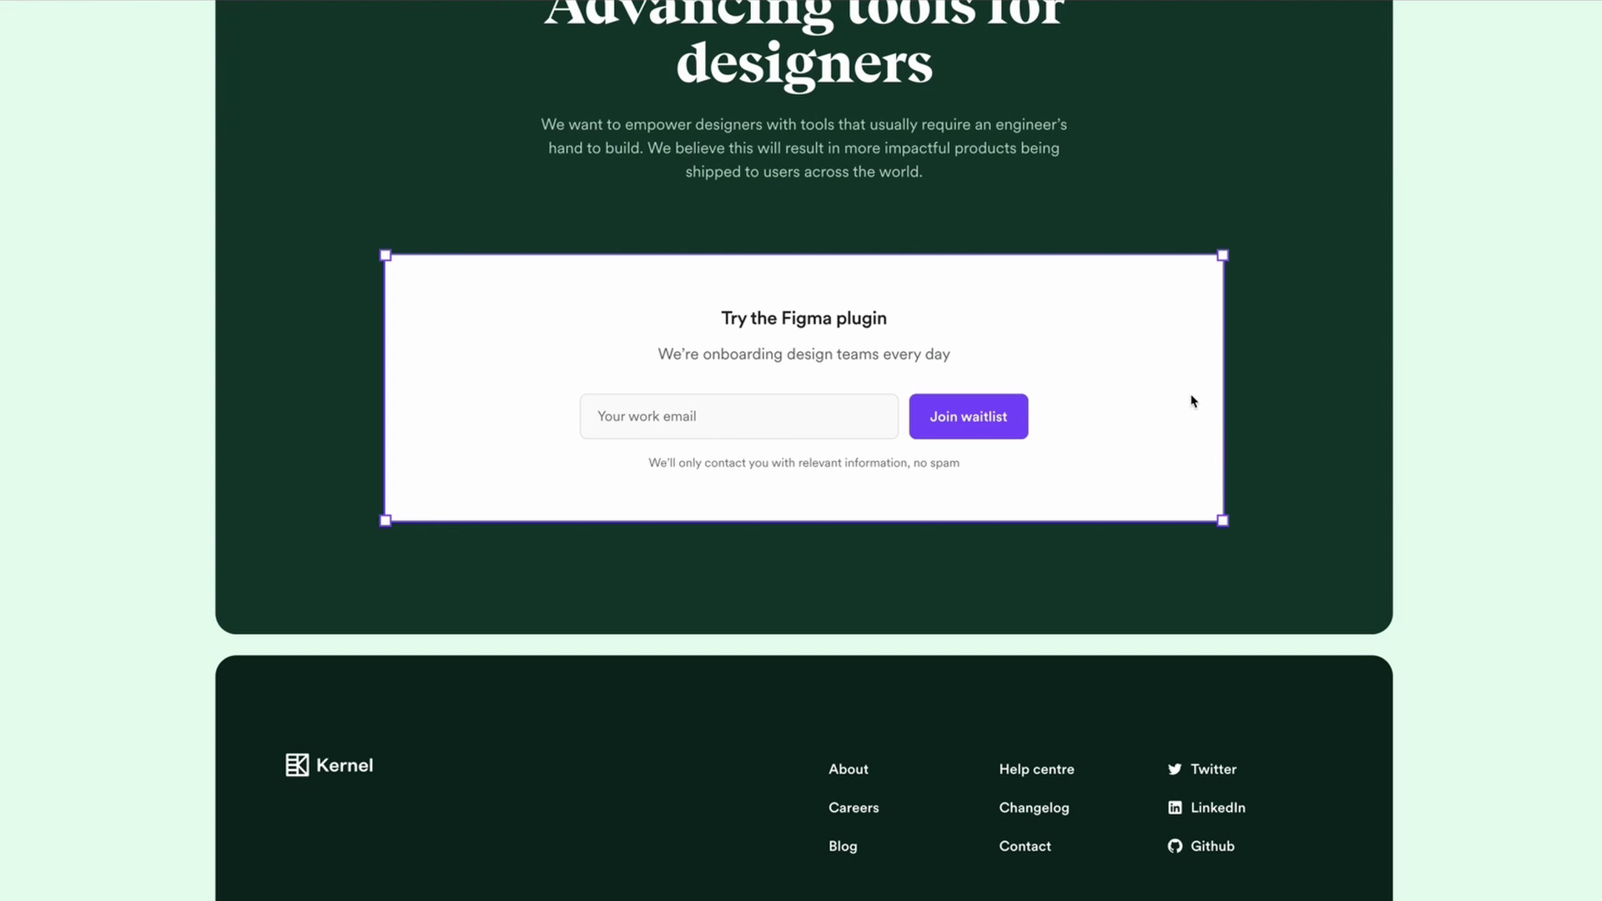
scroll(1001, 621, up, 1)
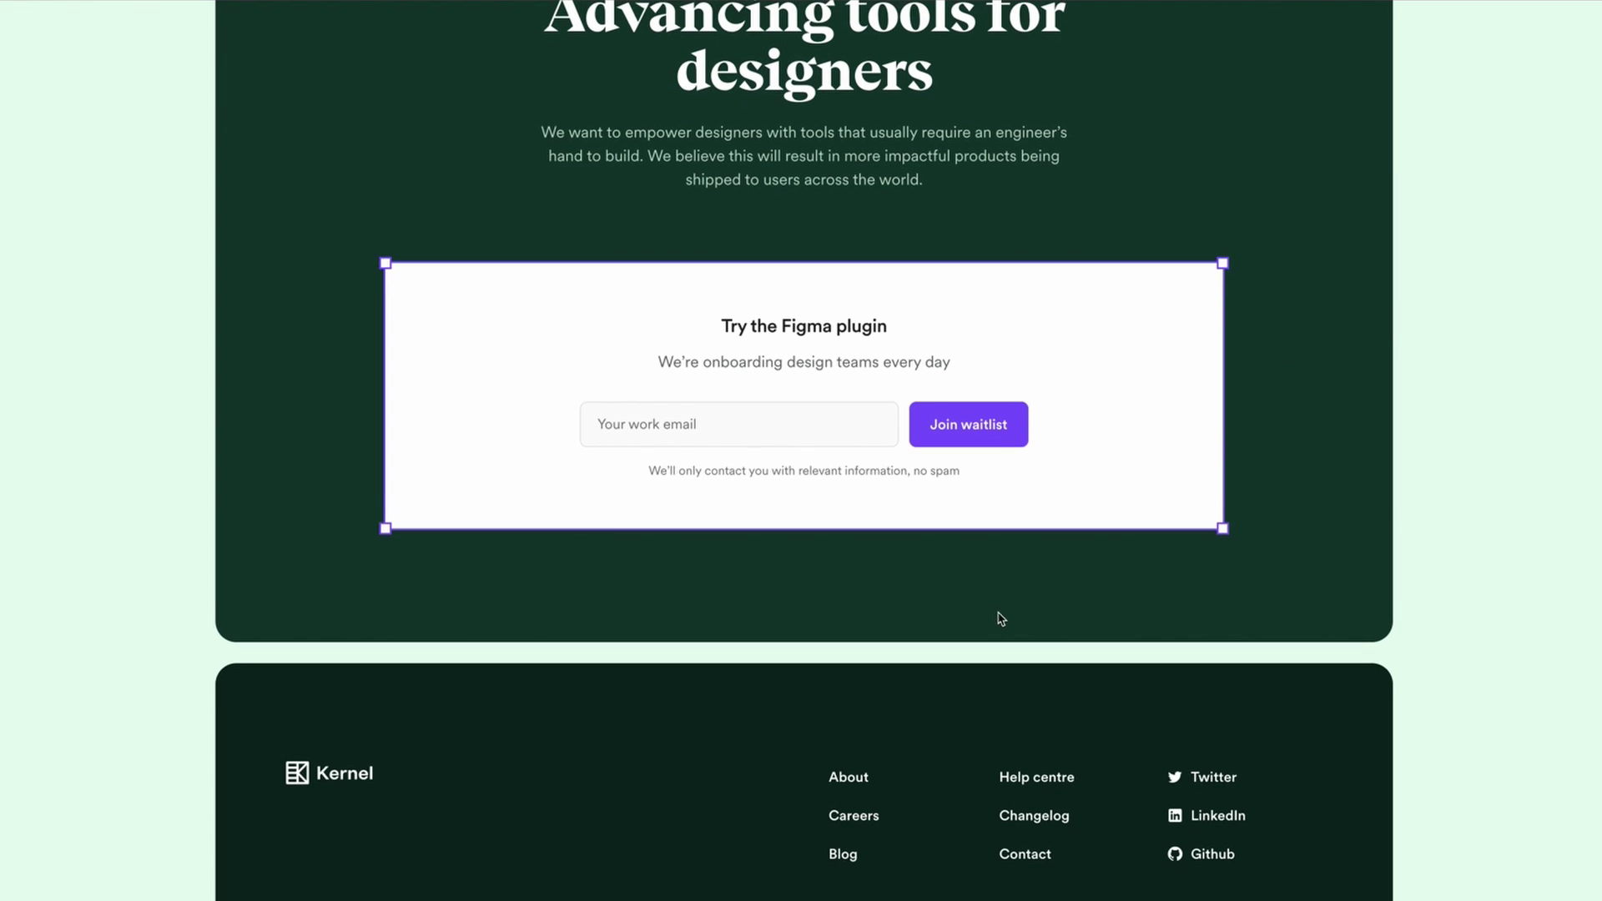
- Revisit the yellow Remagine design in Figma, from the illustrated feature cards down to the testimonial and early access sign-up
click(1437, 597)
scroll(1005, 500, up, 15)
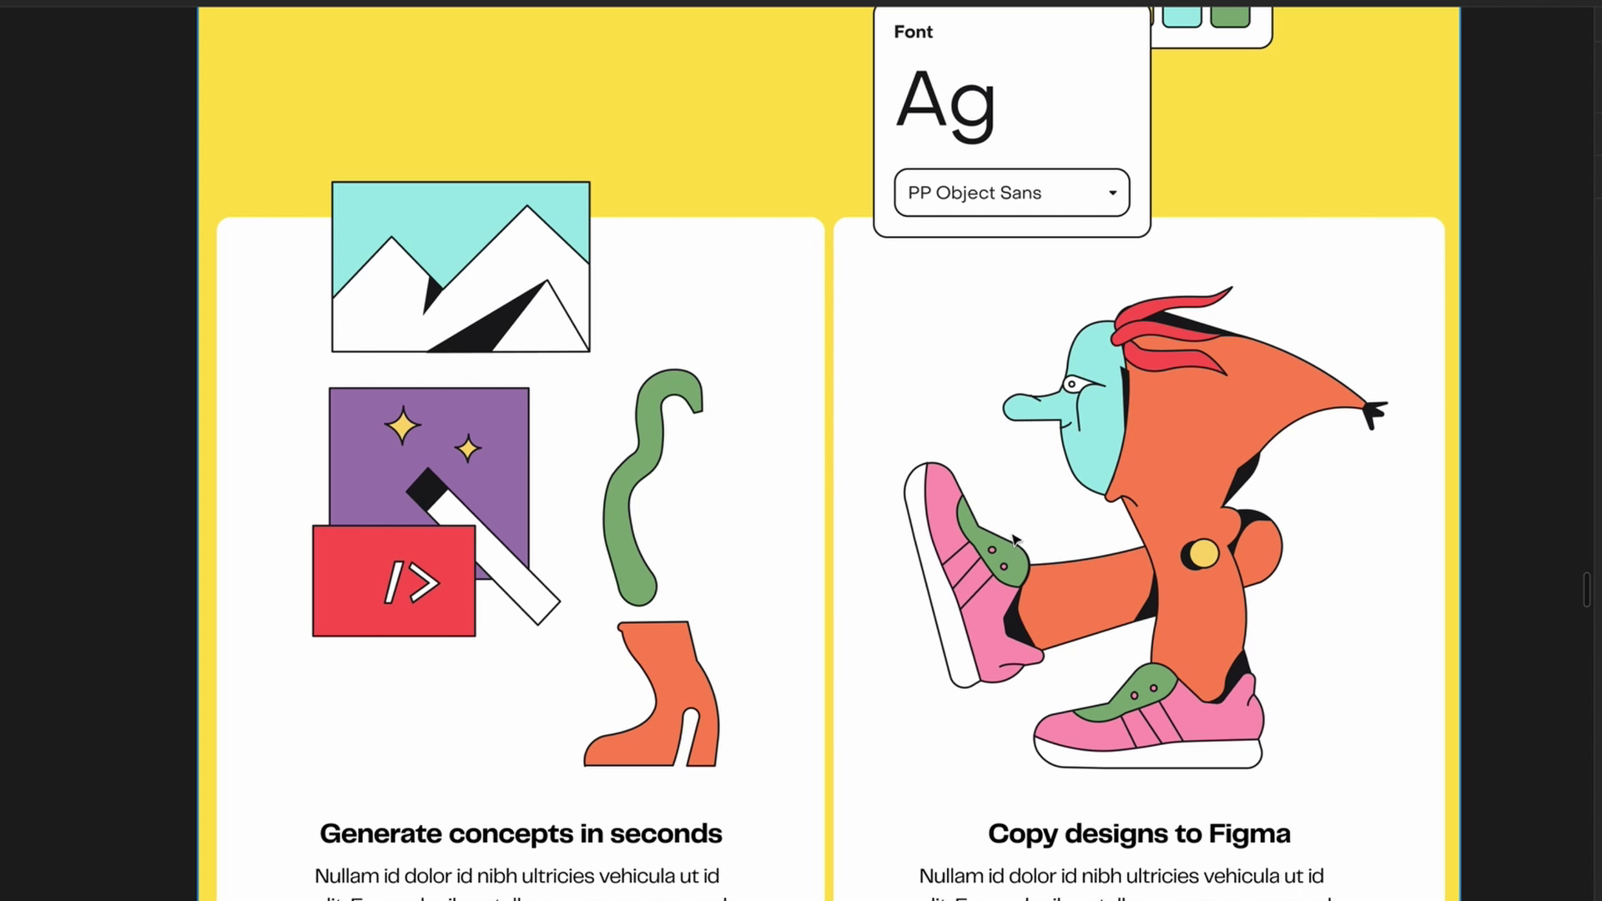
scroll(955, 837, down, 15)
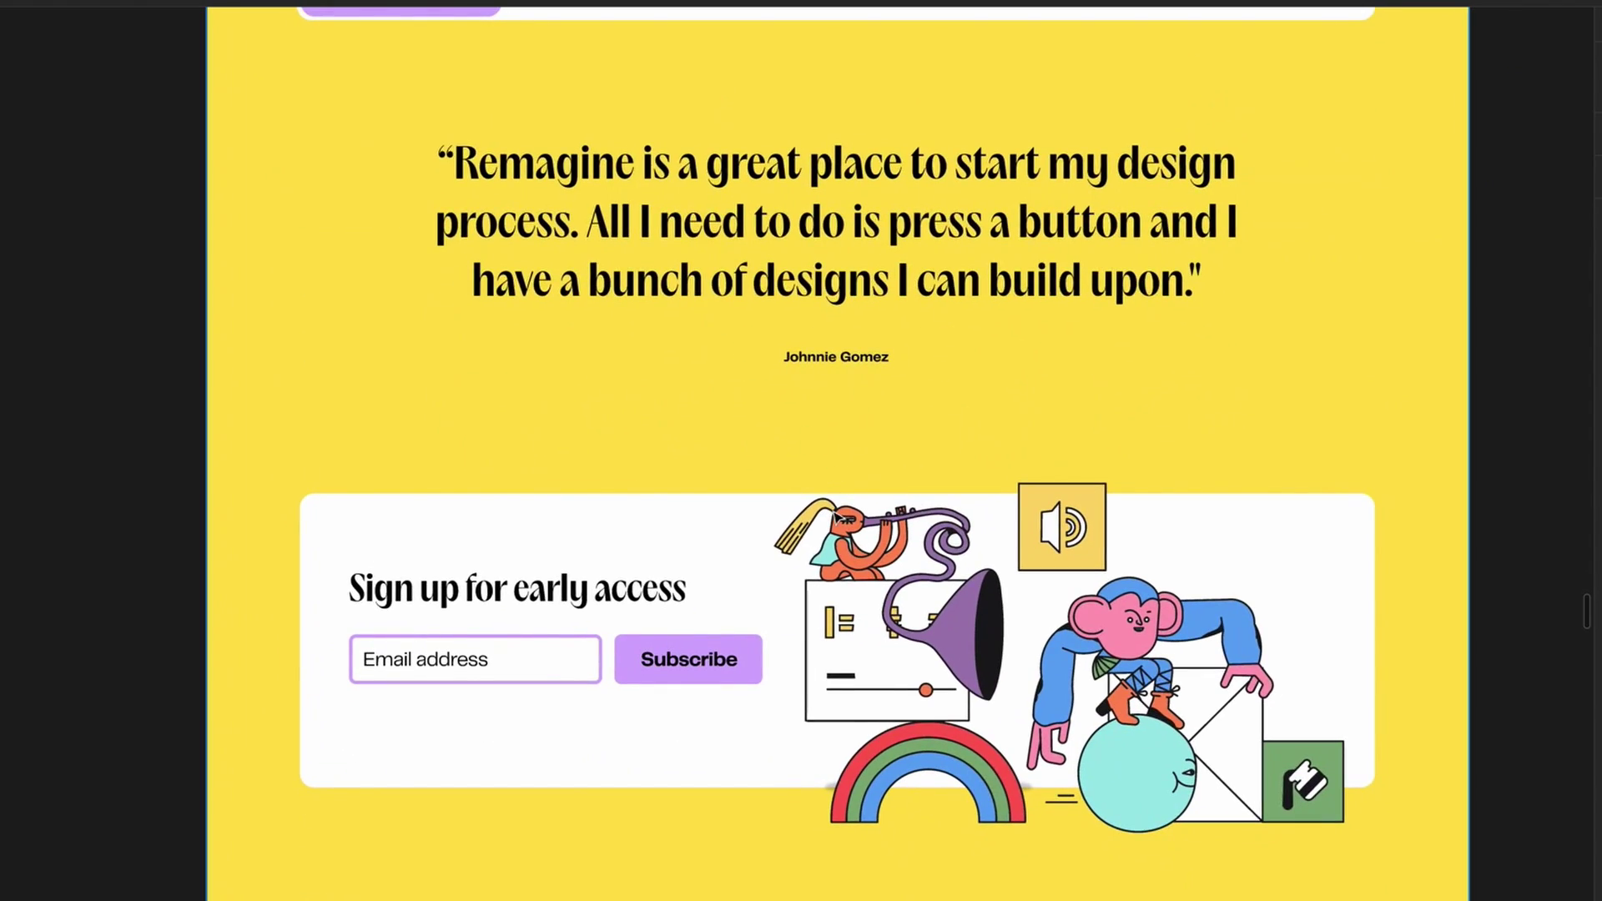
scroll(1393, 626, right, 1)
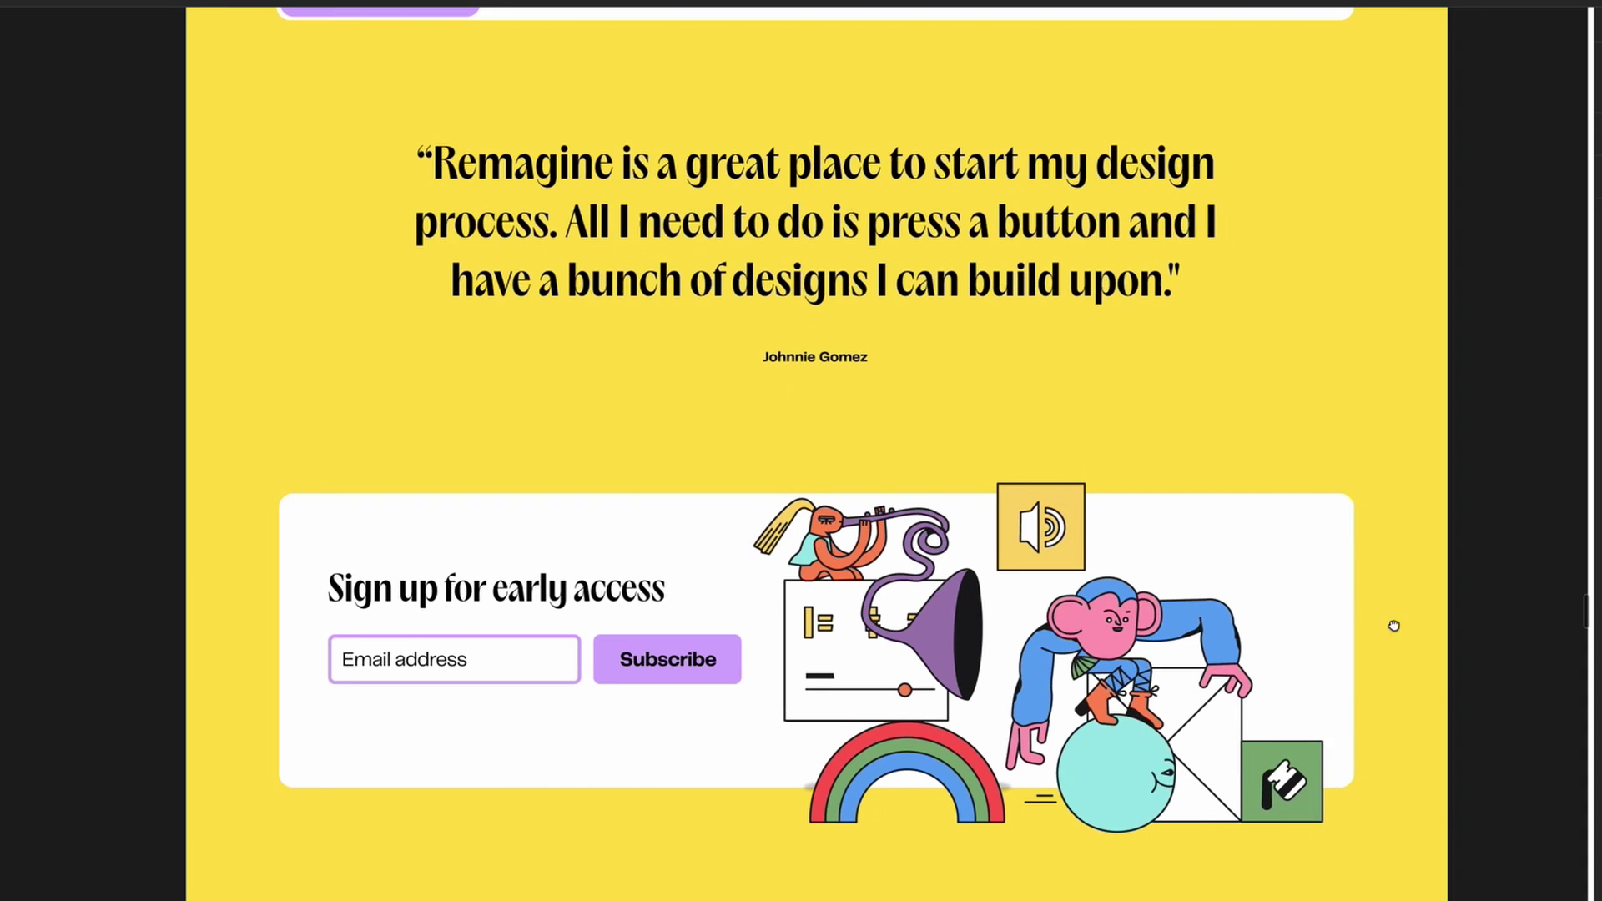
scroll(1393, 626, right, 2)
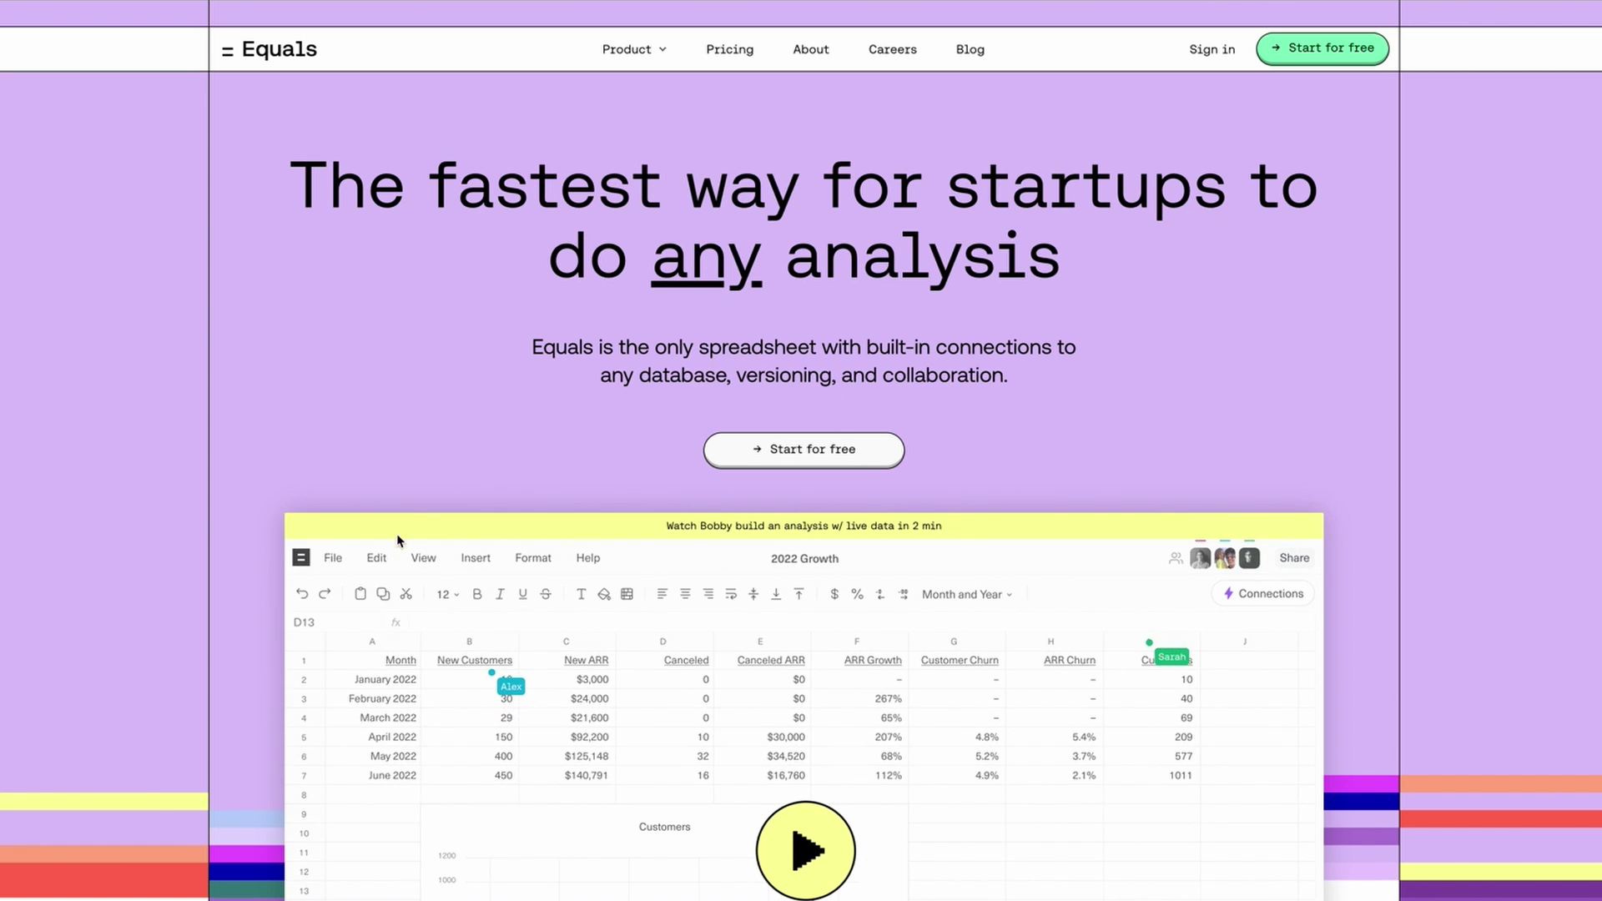
- Study the Equals homepage from its hero and customer logos to the "Meet Equals" section with its Query Builder and SQL Editor toggle
scroll(397, 539, down, 10)
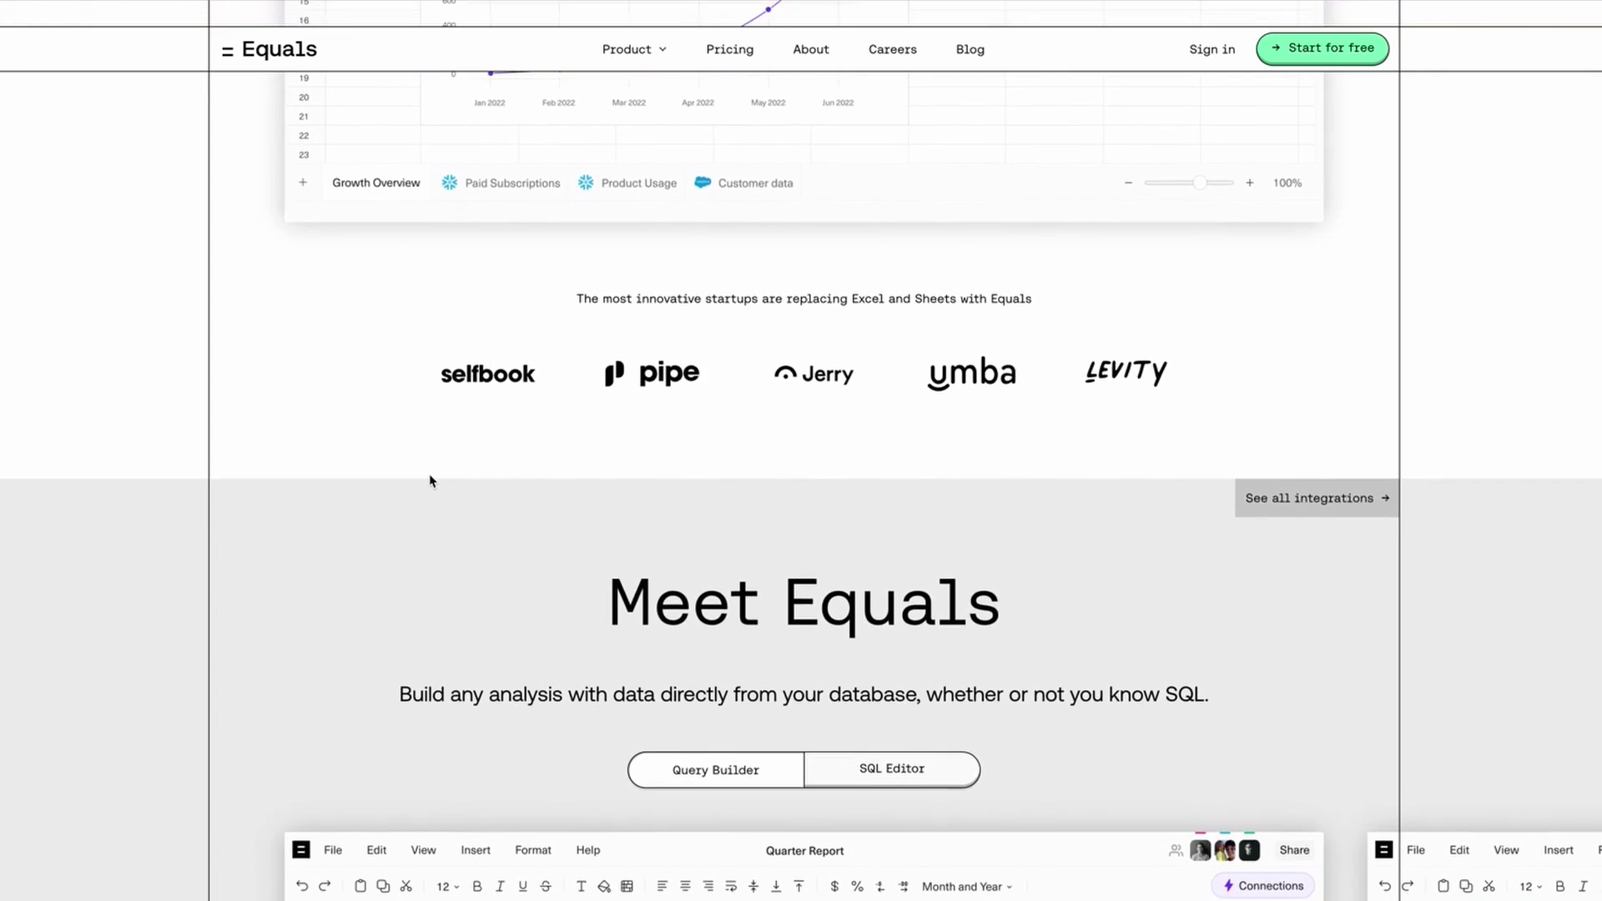
scroll(427, 484, down, 4)
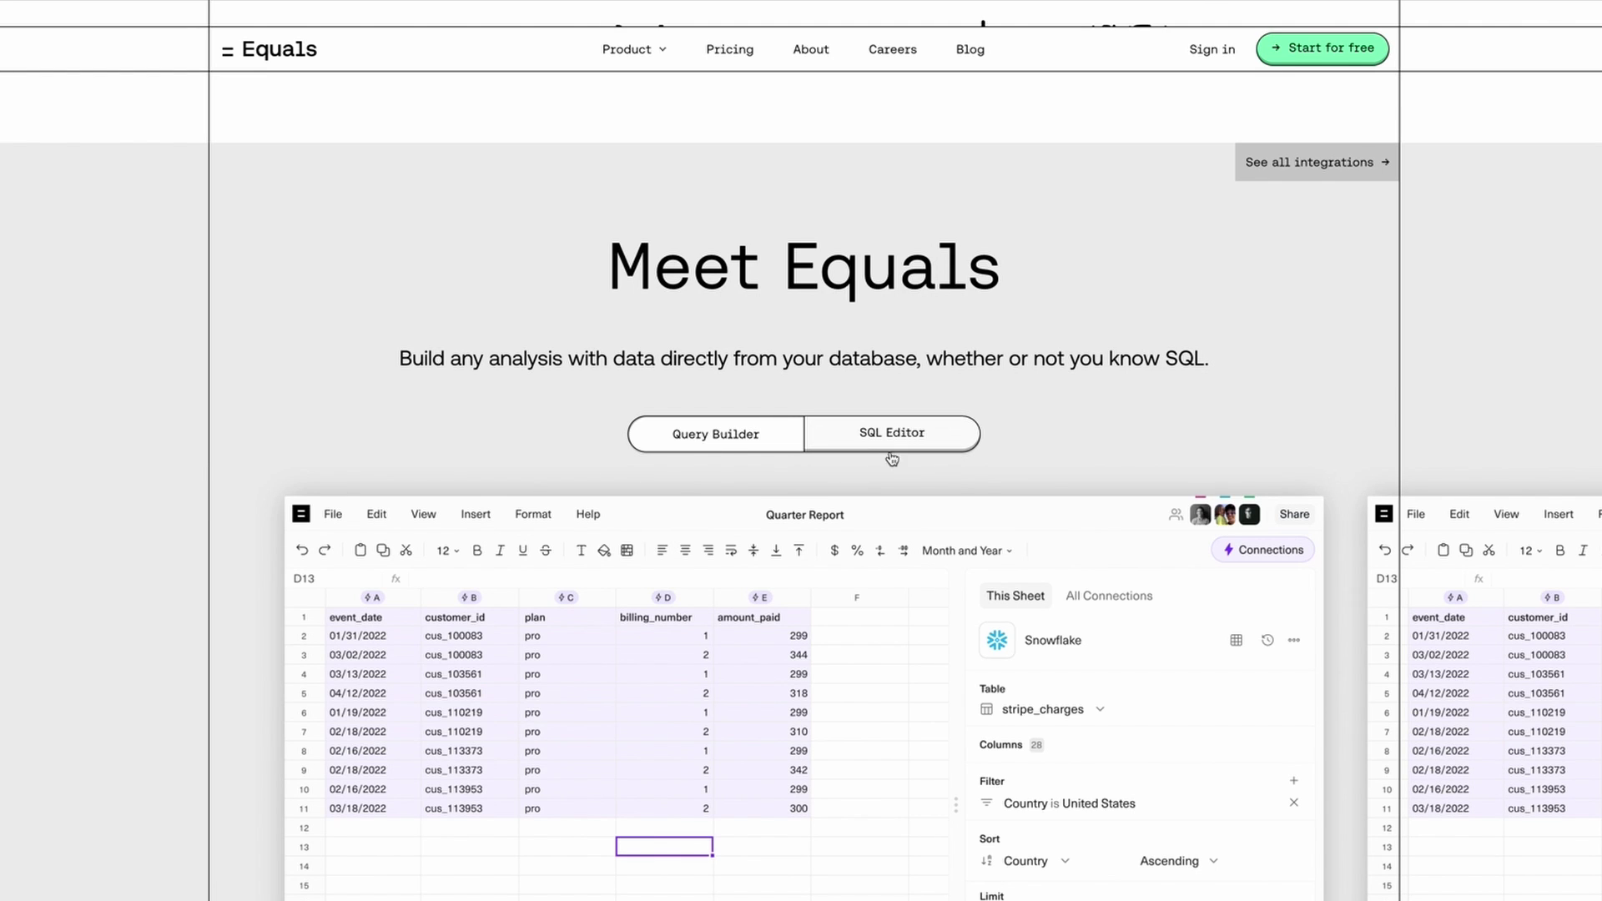
scroll(1063, 421, down, 1)
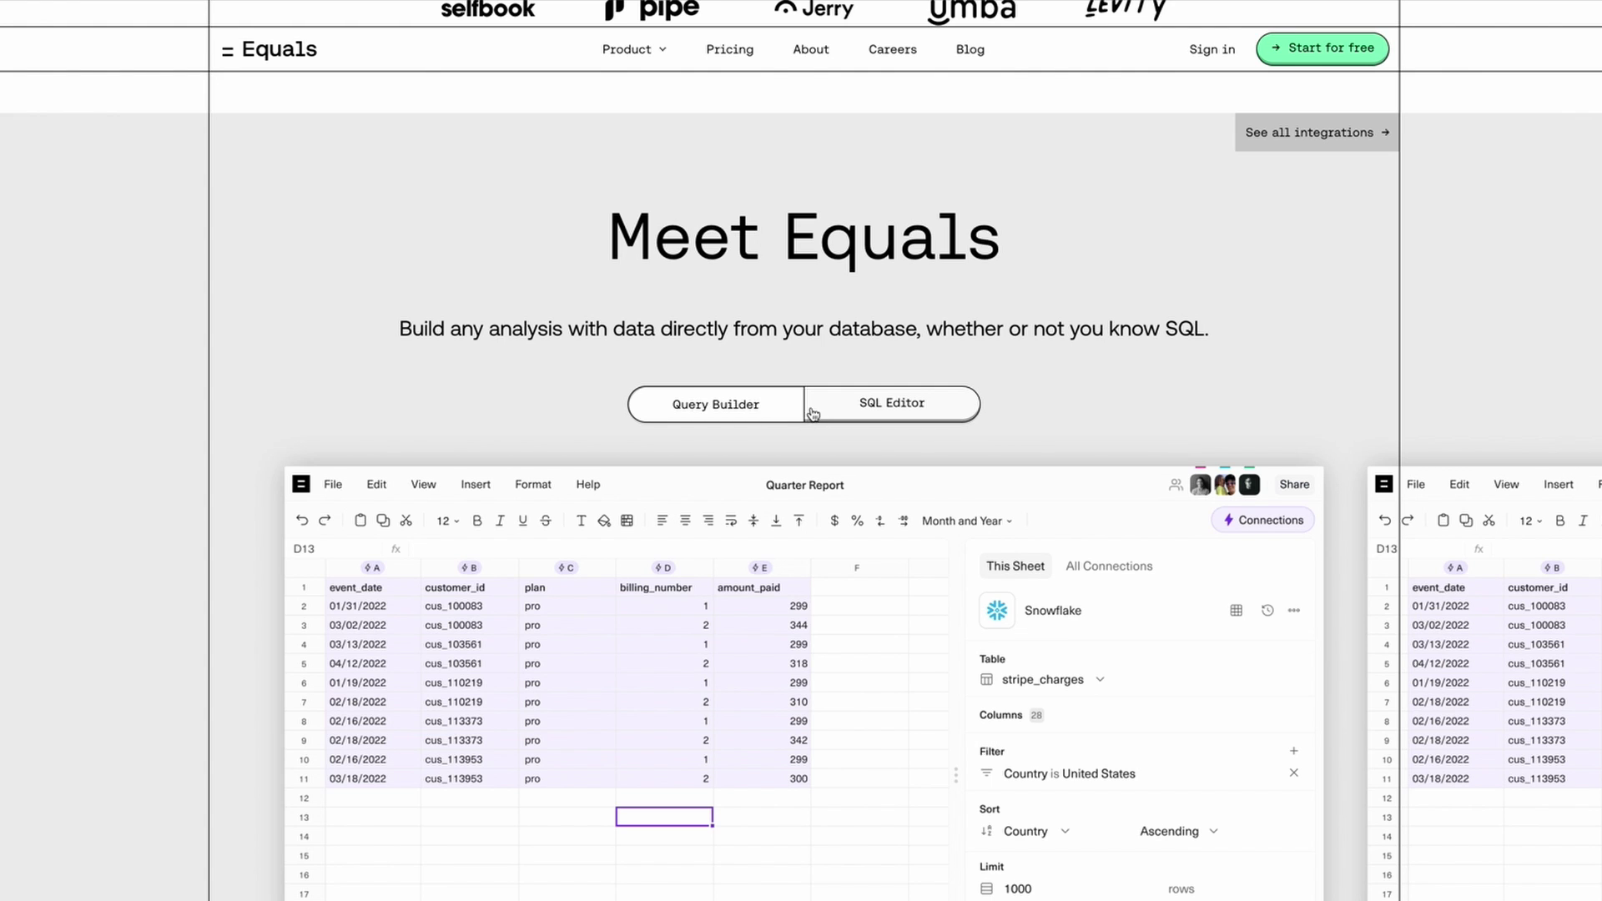
scroll(905, 386, down, 3)
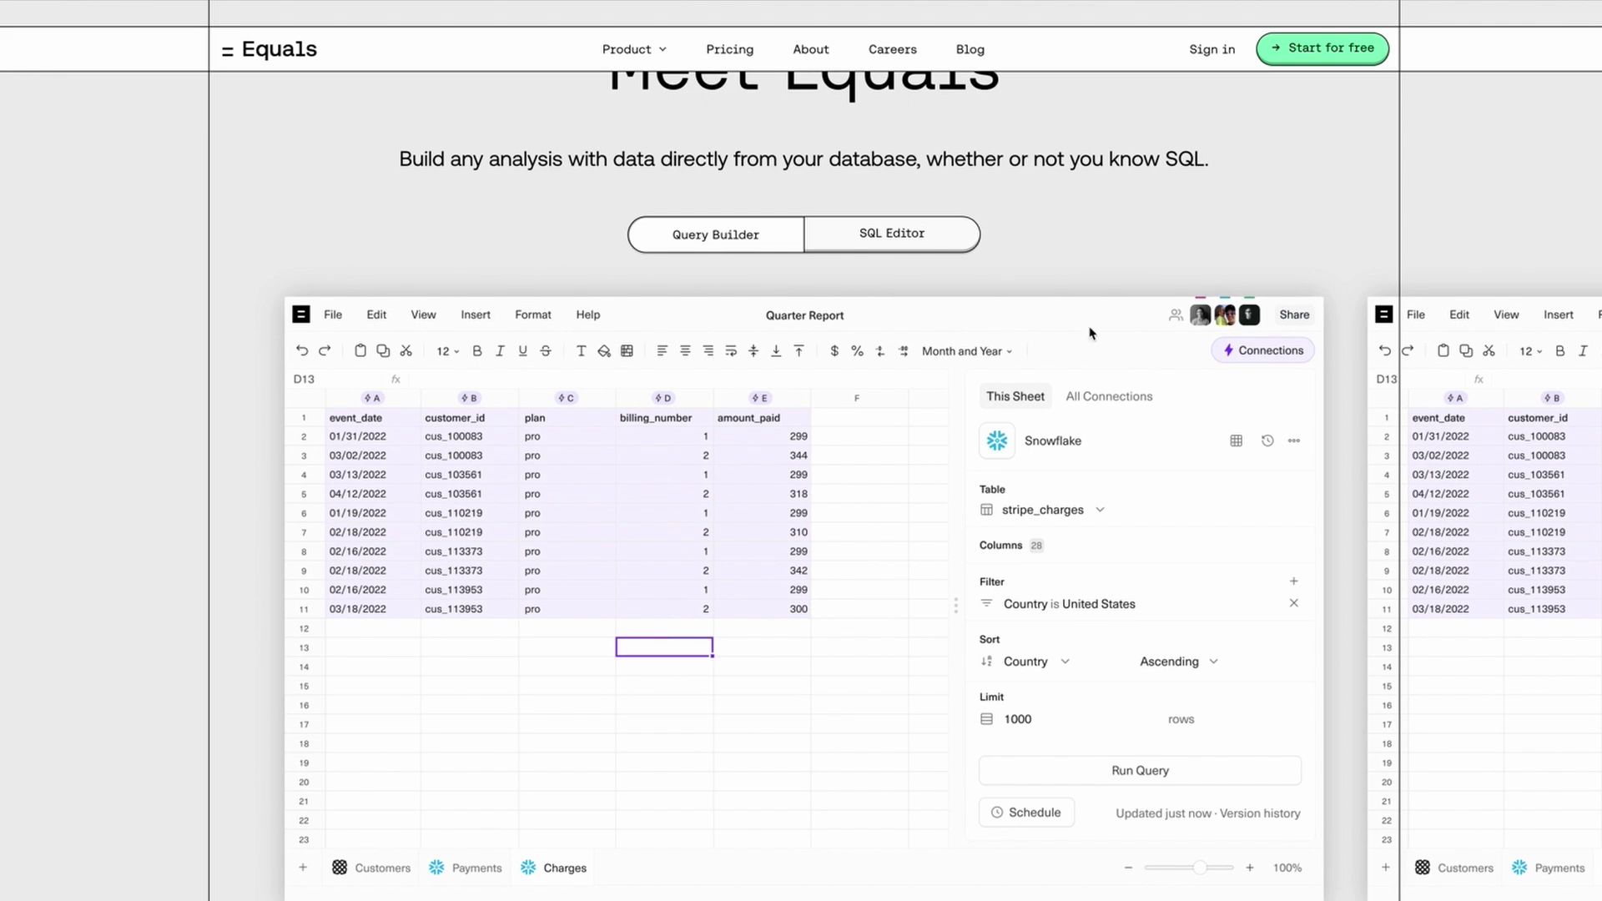
- Examine the layout of Equals' numbered "Directly connected" and "Zero learning curve" feature sections
scroll(794, 584, down, 10)
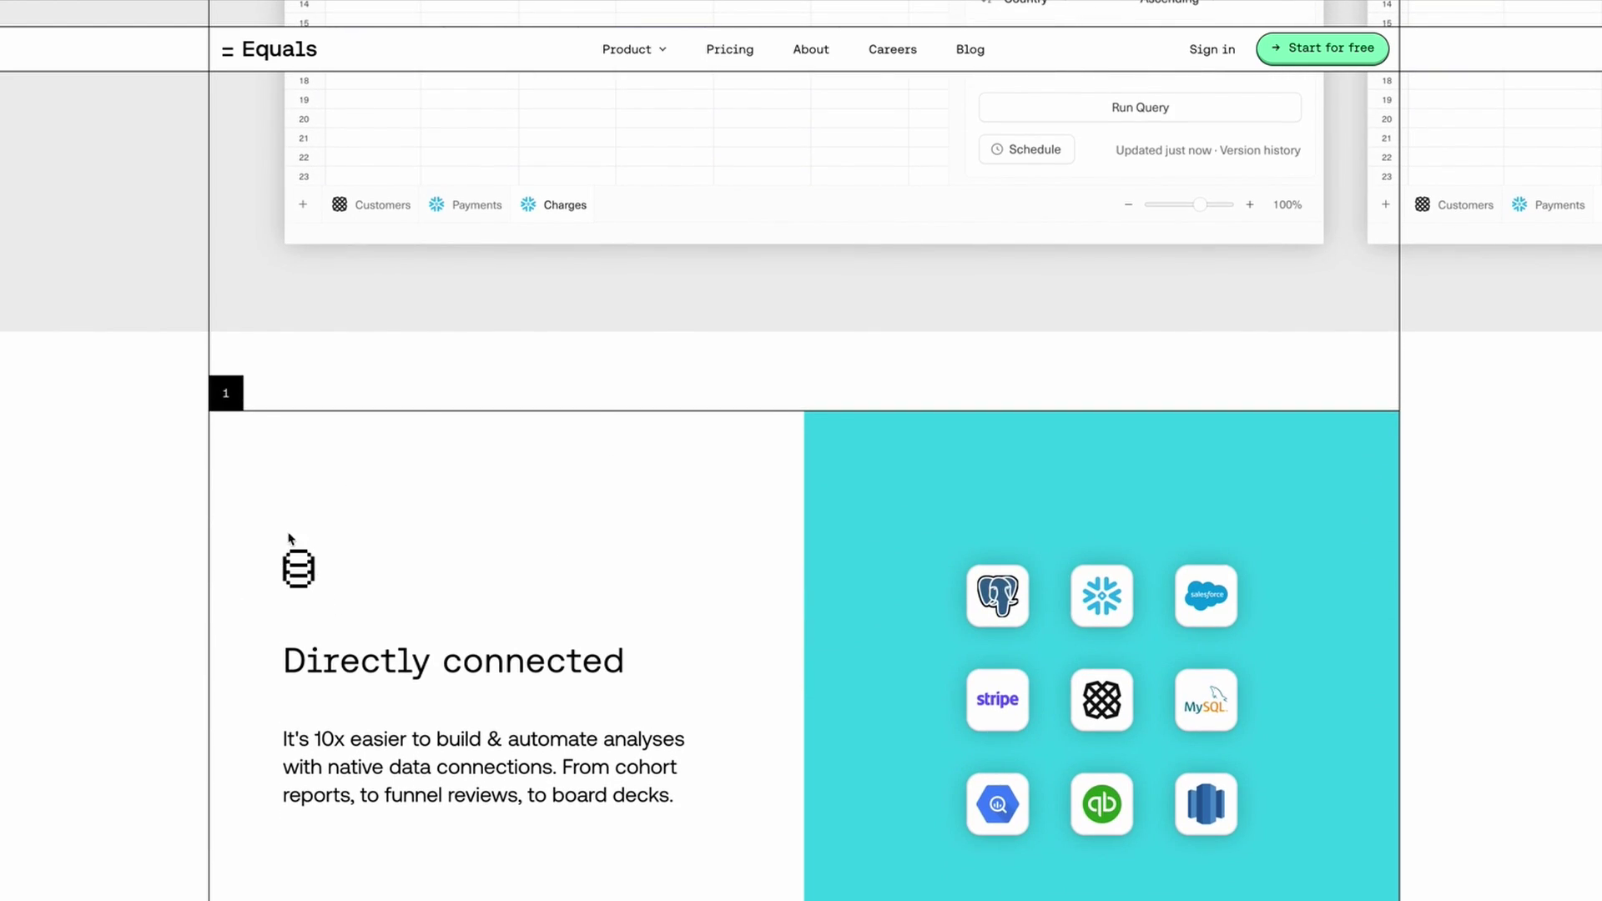
scroll(315, 558, down, 7)
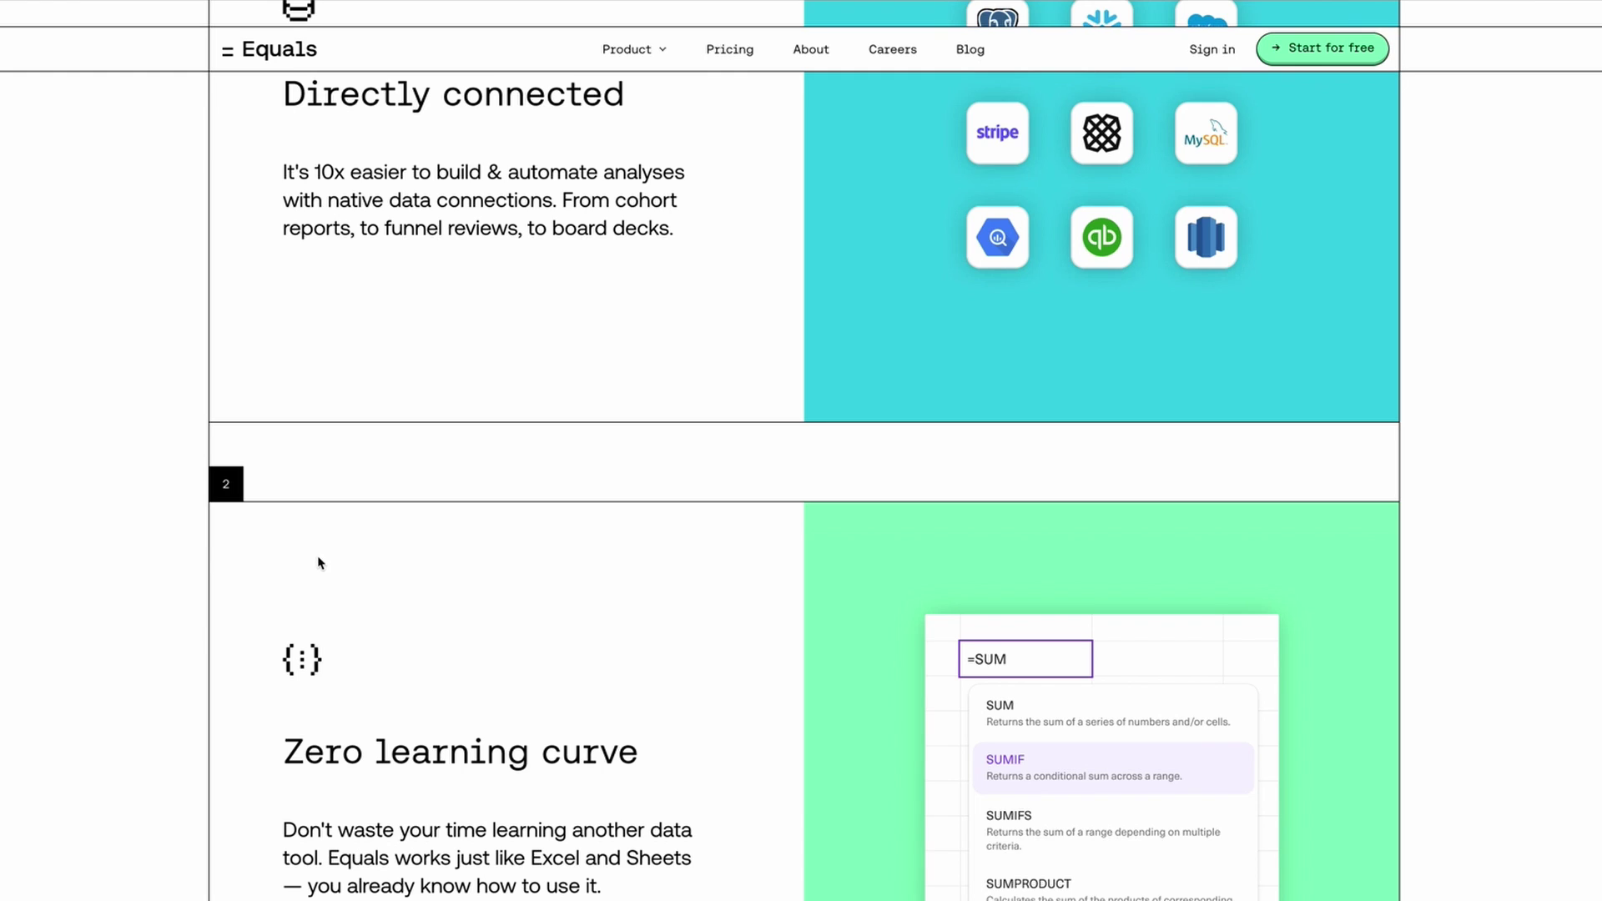
scroll(318, 563, down, 1)
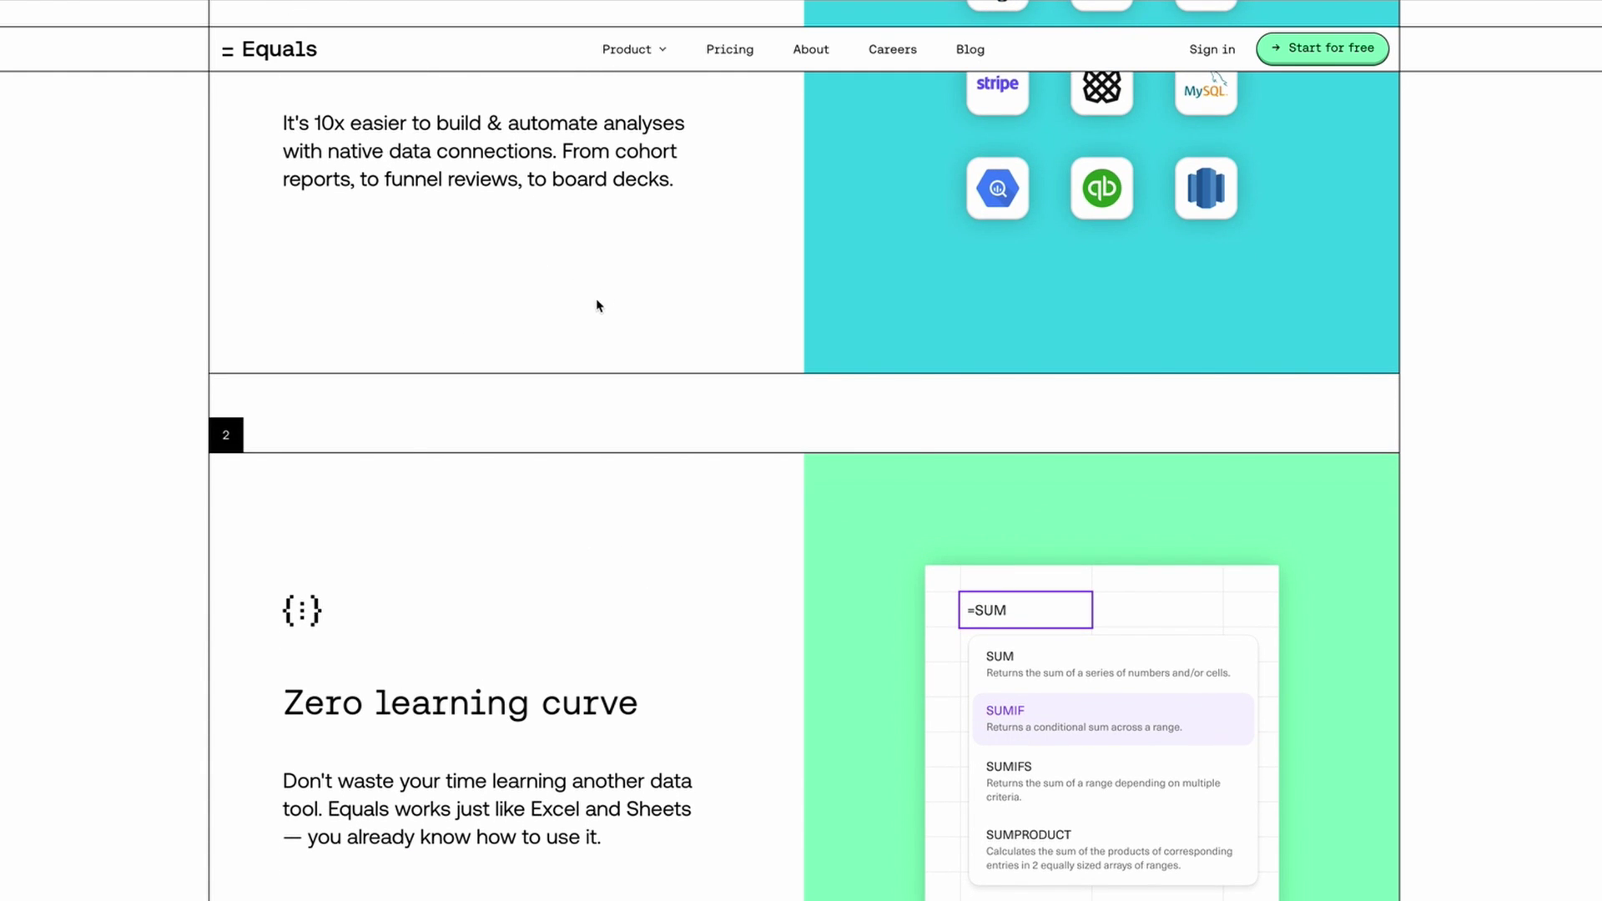
scroll(597, 306, up, 4)
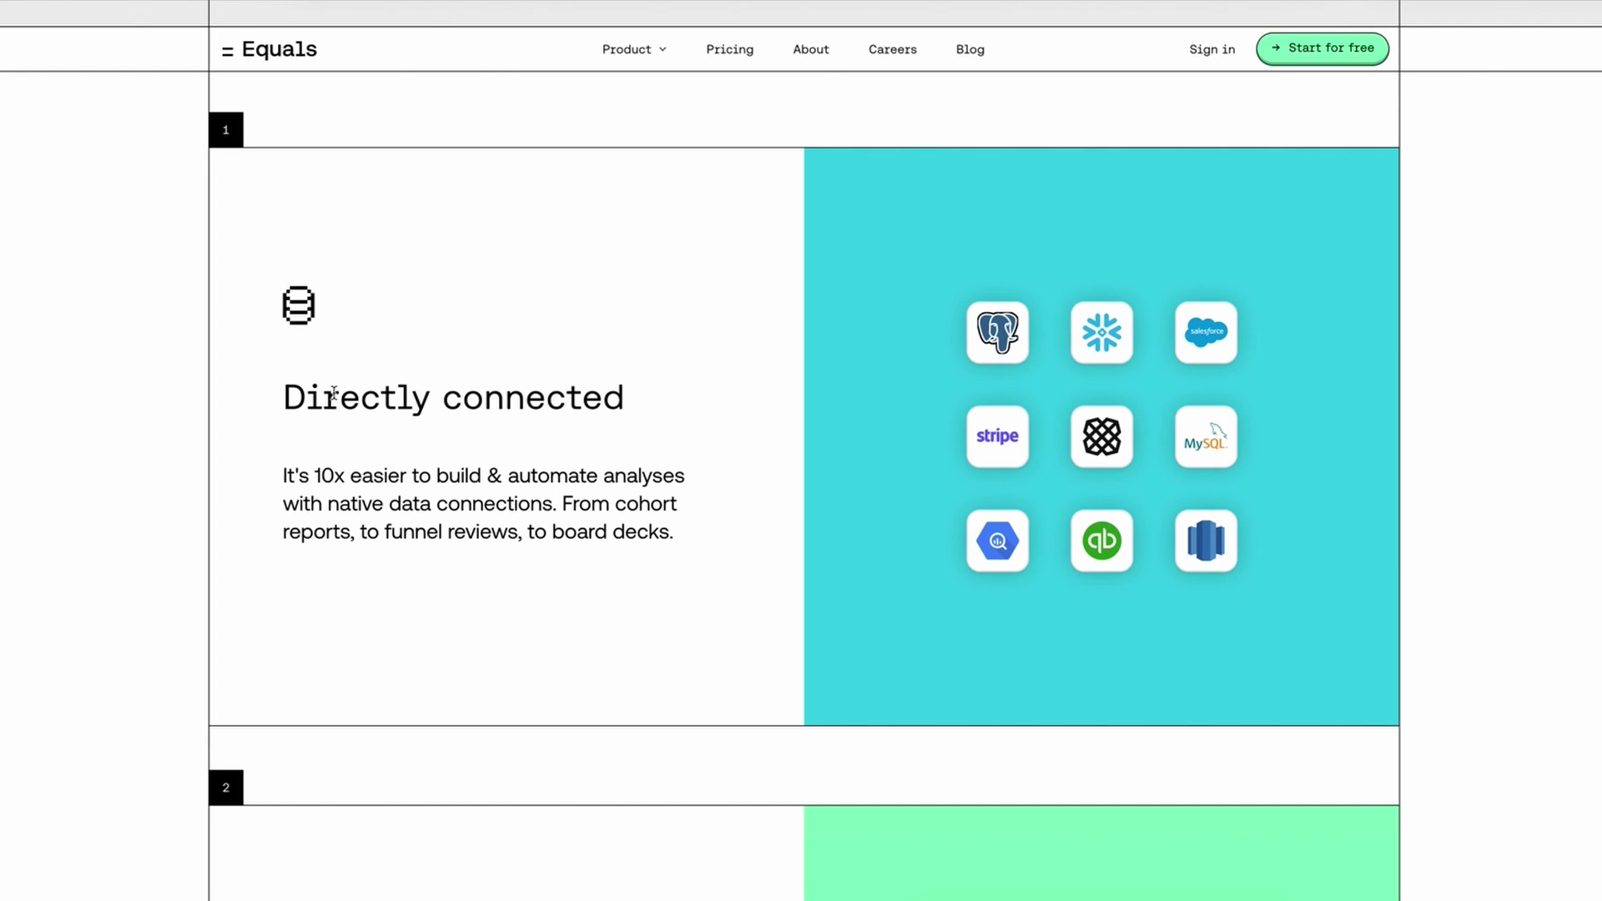
- Read the heading and copy of Equals' "Directly connected" section and the heading of the "Zero learning curve" section below it
drag(283, 398, 534, 397)
drag(313, 475, 501, 532)
click(501, 531)
scroll(924, 427, down, 3)
drag(340, 828, 568, 829)
click(567, 828)
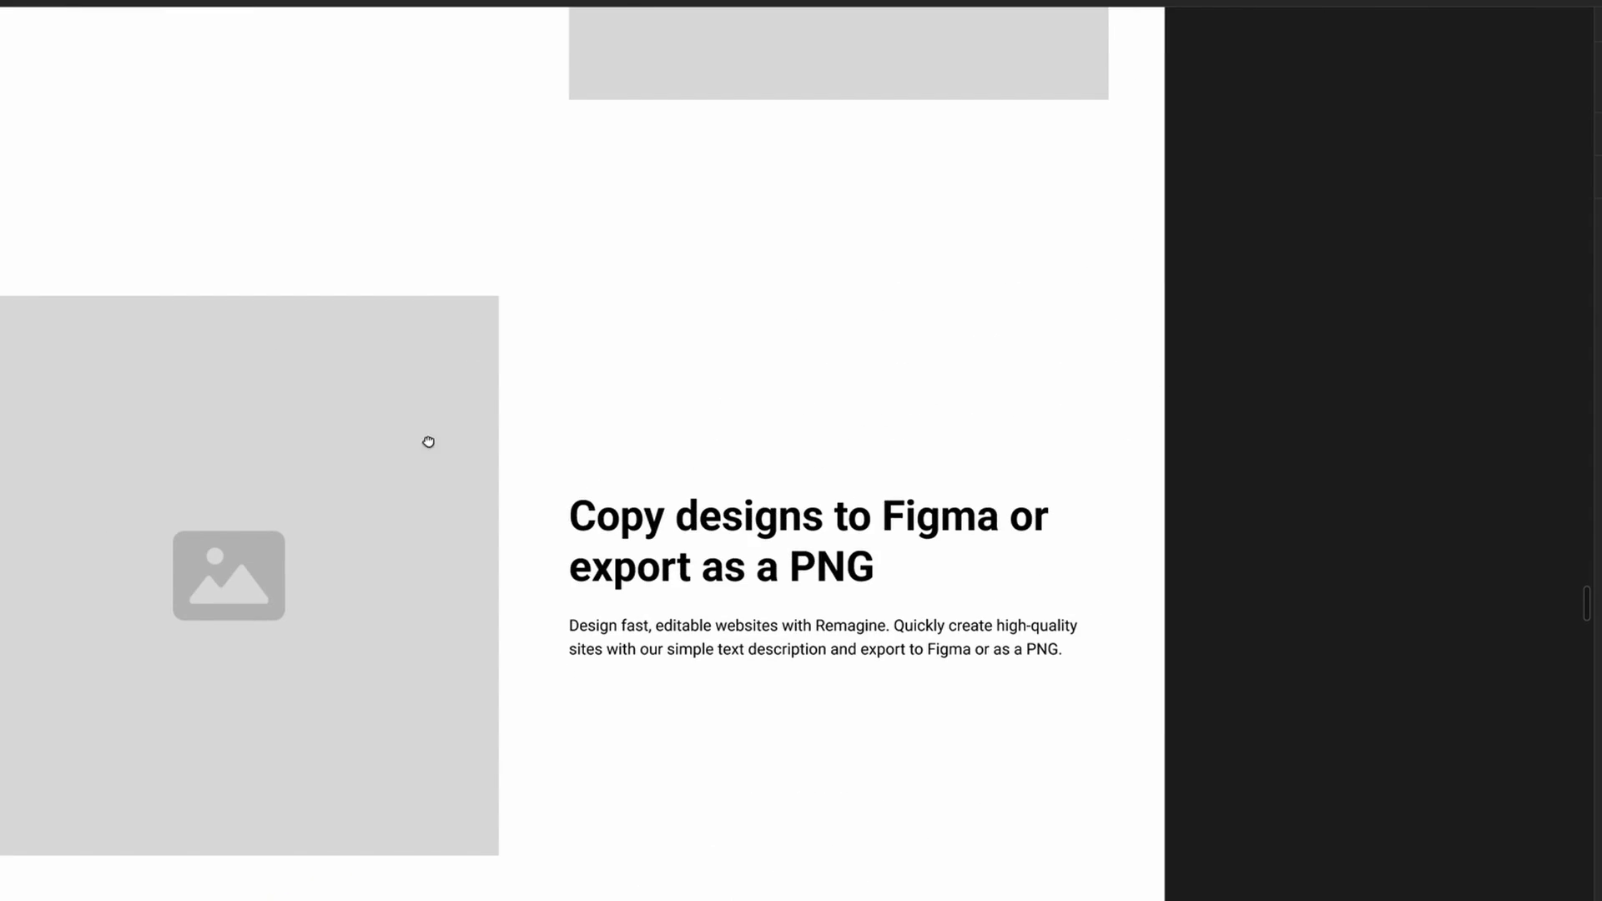
- Switch to Figma and check the Remagine wireframe's "Generate web design concepts in seconds" and "Copy designs to Figma or export as a PNG" sections
scroll(428, 441, up, 7)
scroll(547, 600, left, 2)
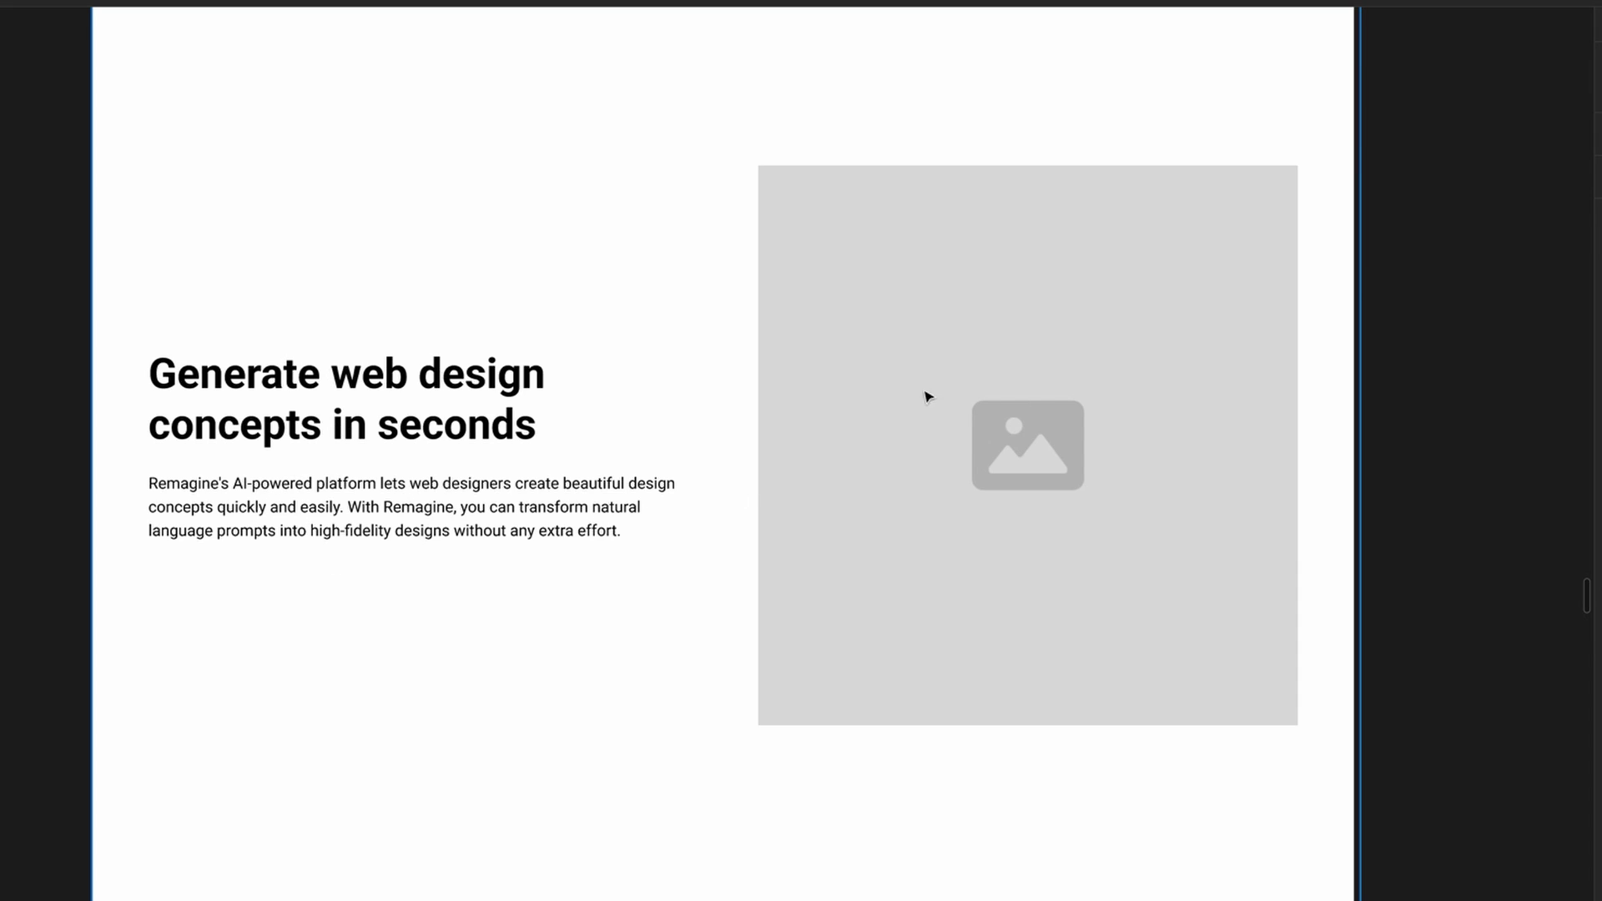
scroll(686, 708, down, 7)
scroll(686, 708, left, 1)
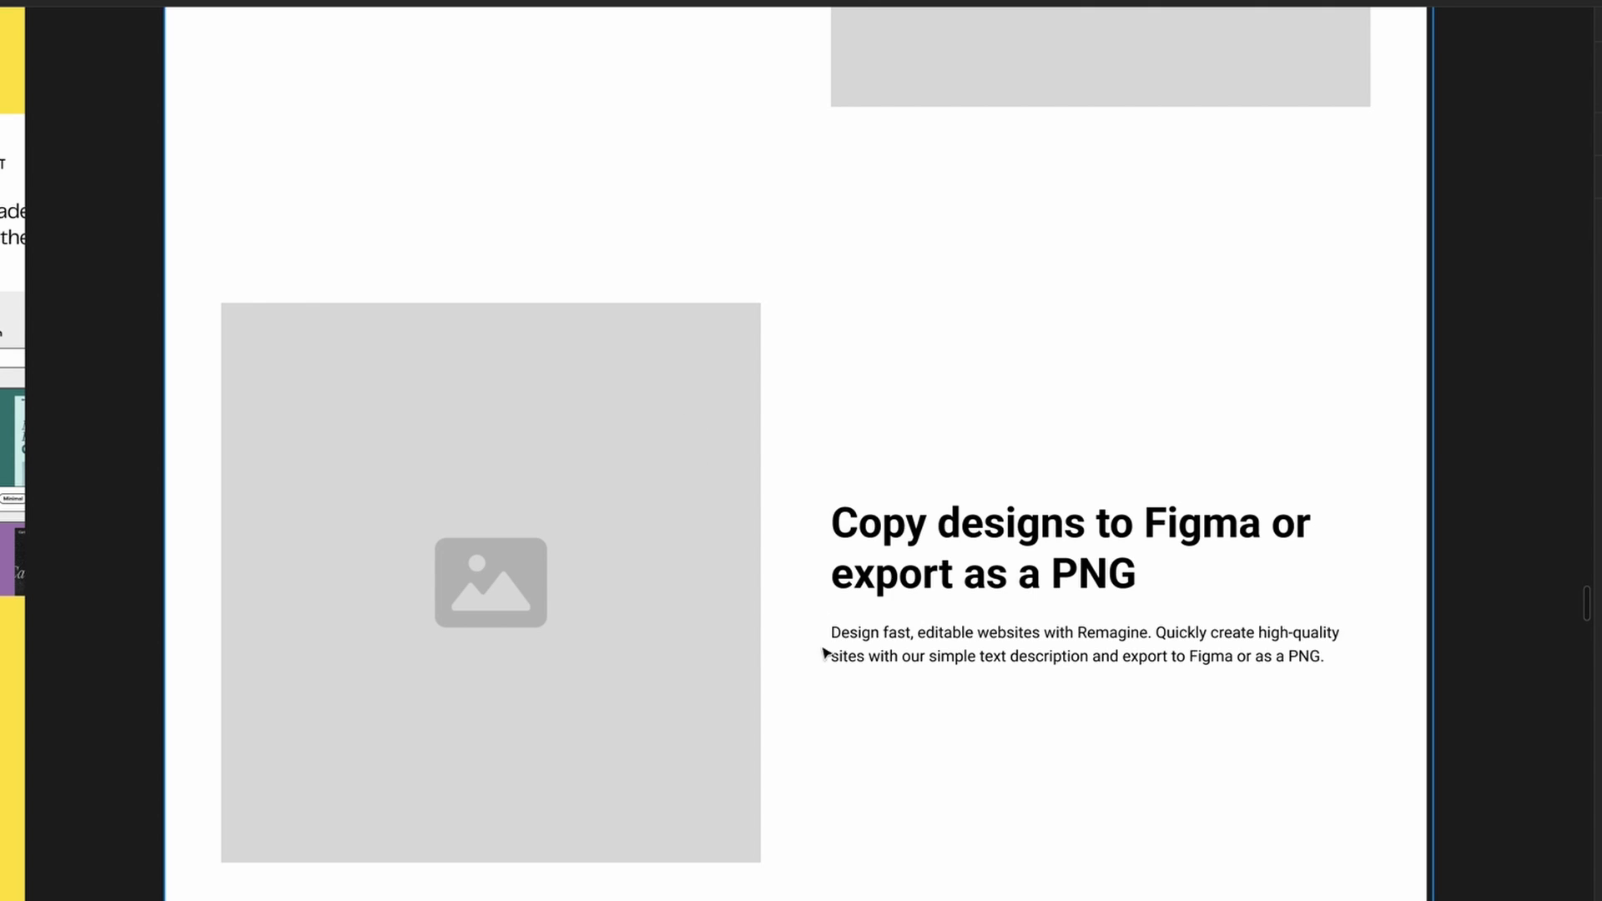
scroll(823, 653, down, 4)
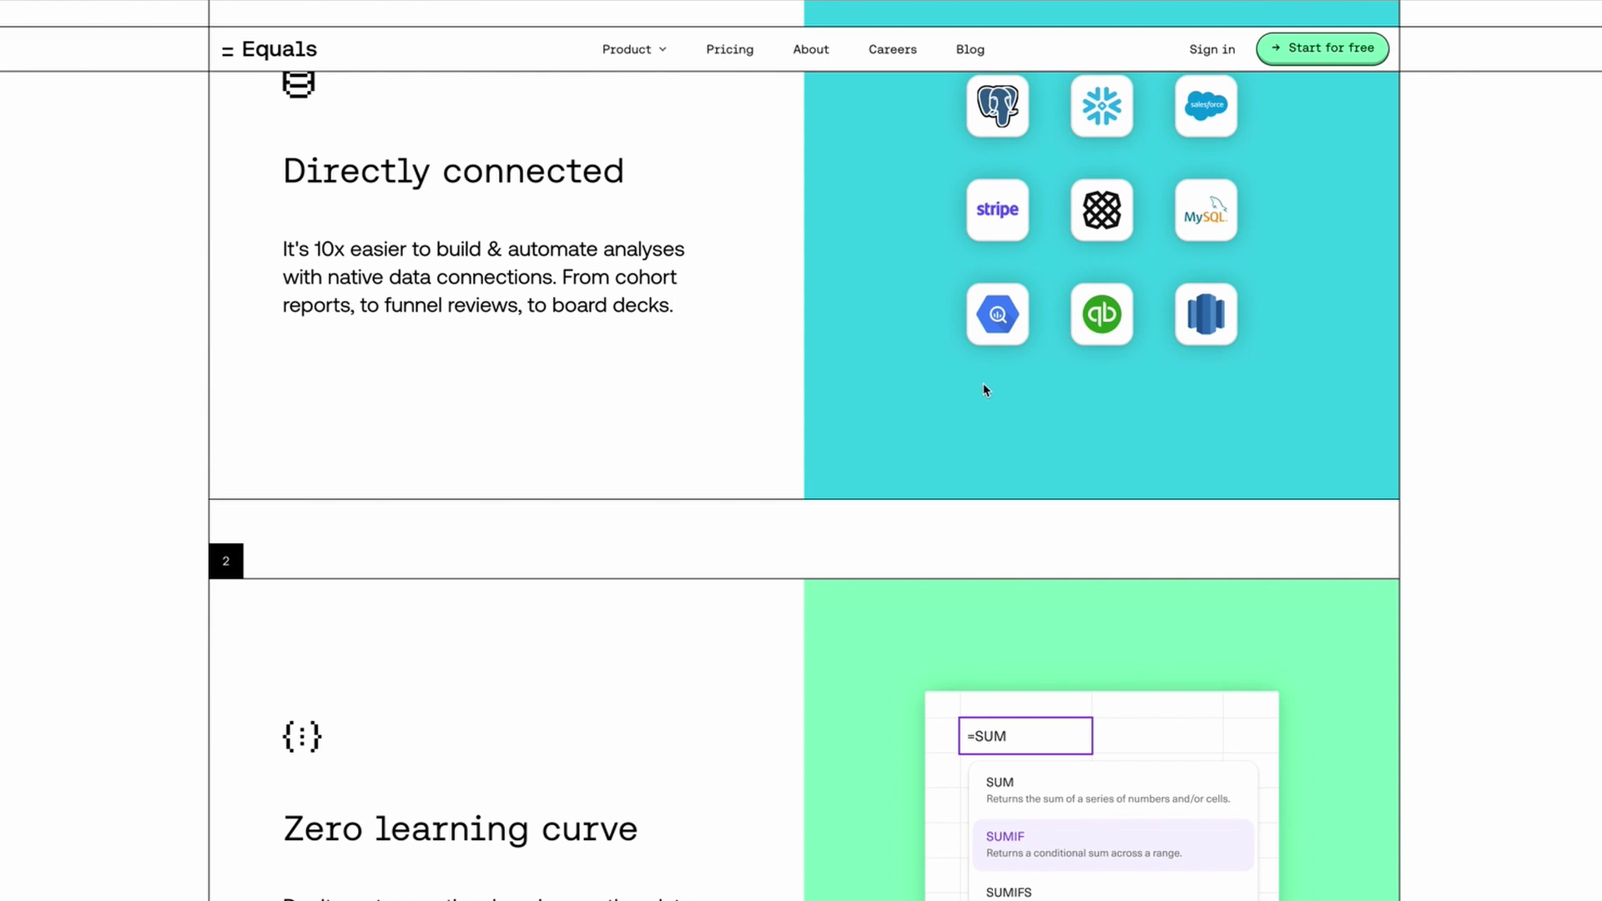
- Return to the Equals homepage and study the "What people are saying" wall of coloured testimonial cards below the feature sections
scroll(322, 373, down, 8)
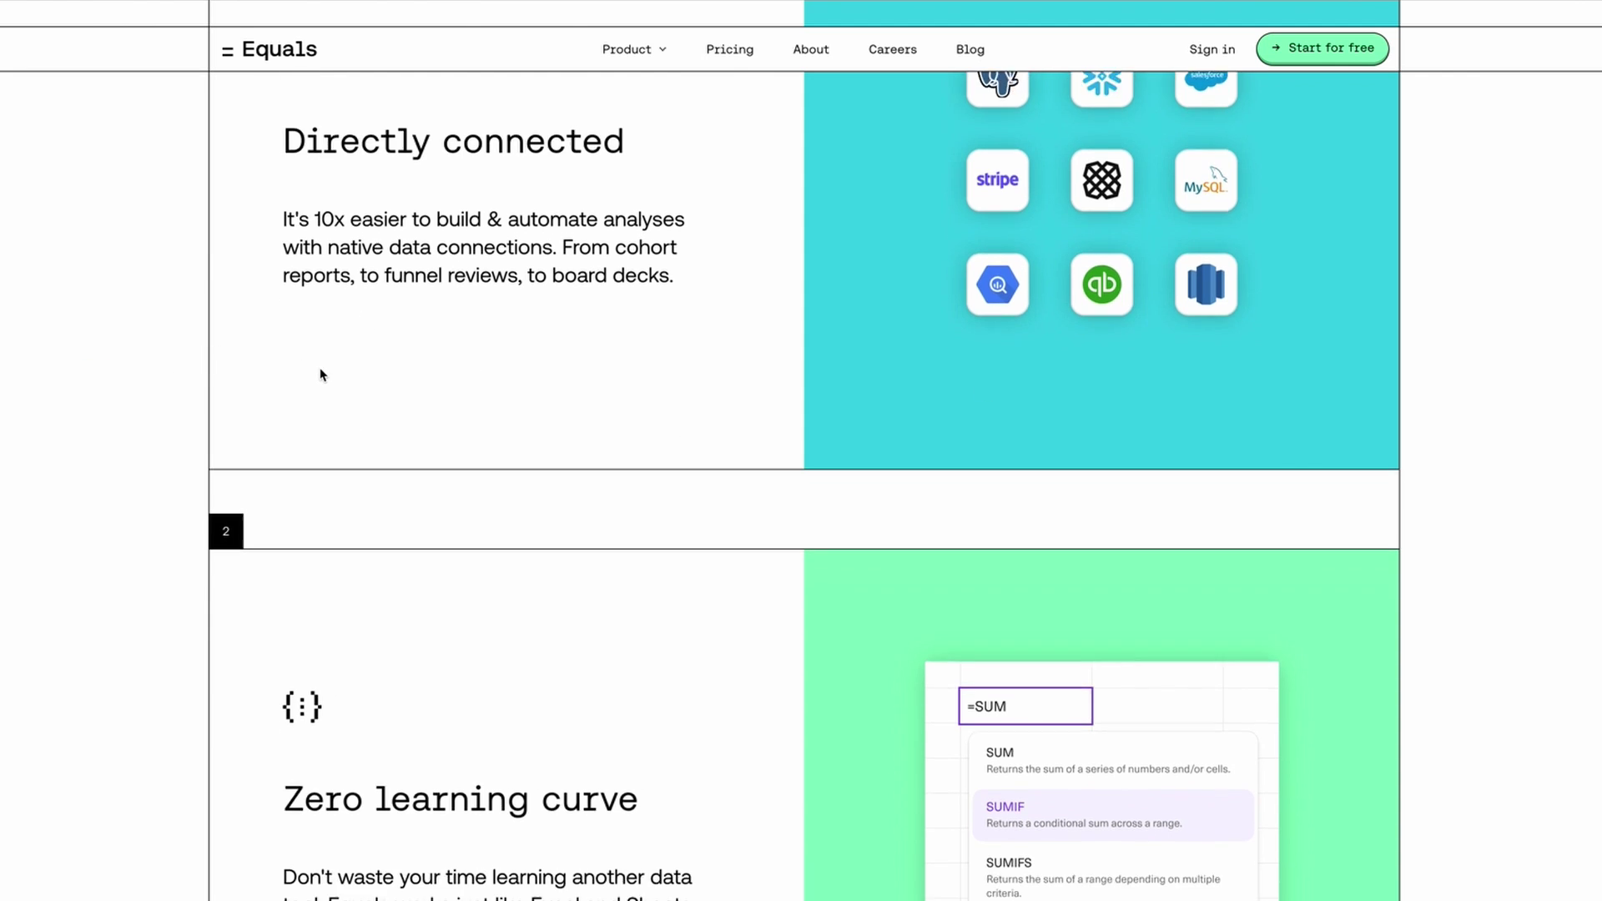
scroll(343, 372, down, 15)
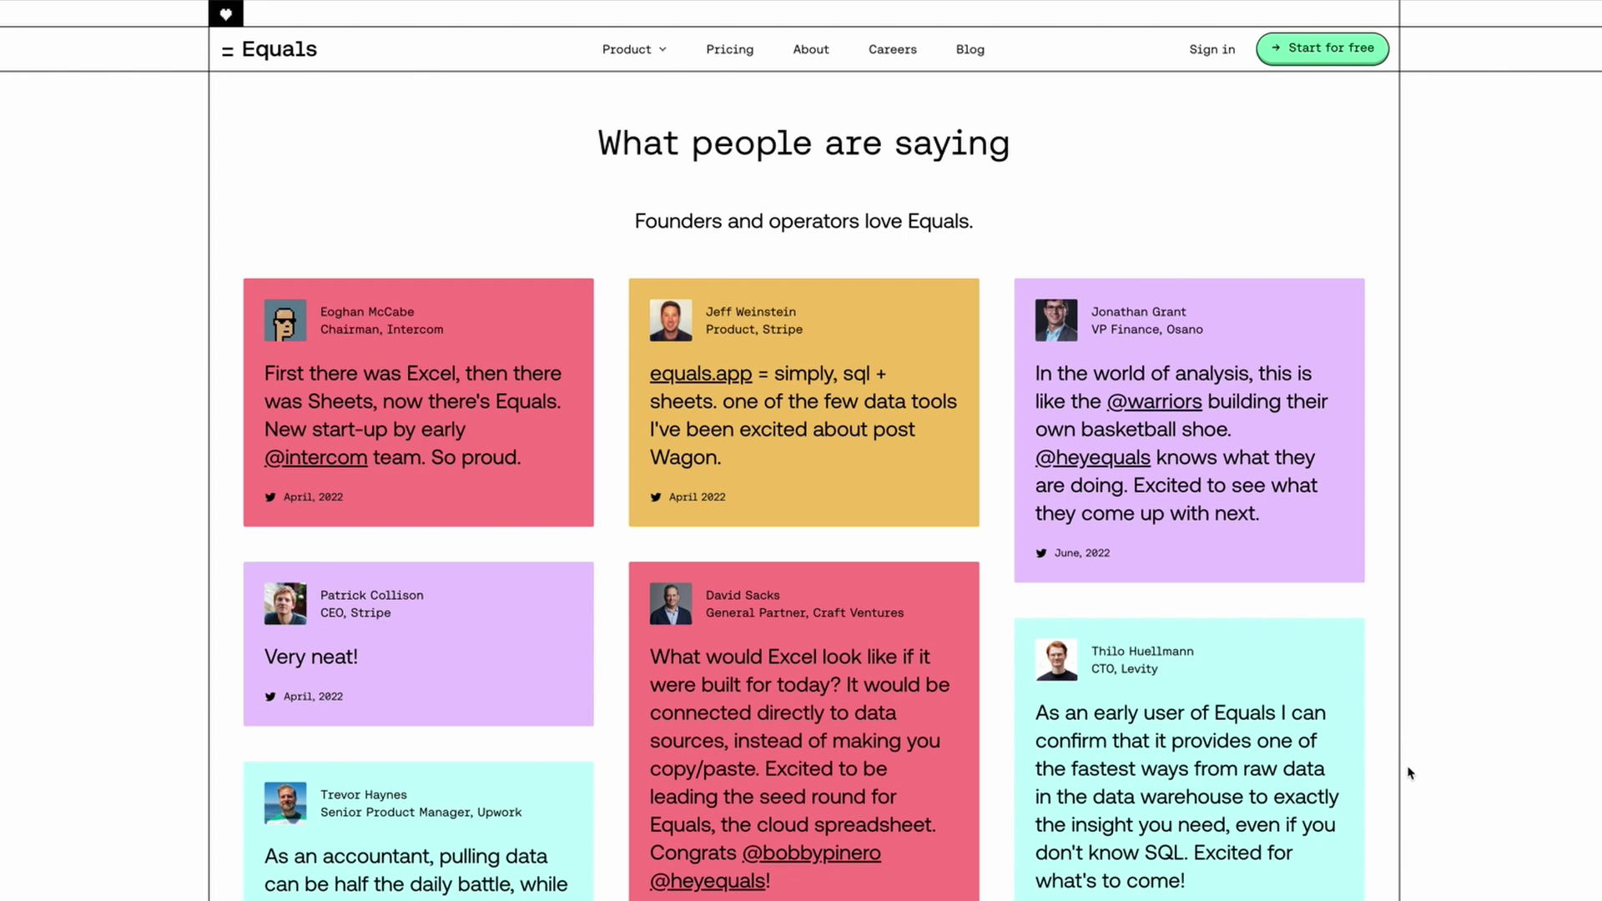
scroll(620, 378, down, 10)
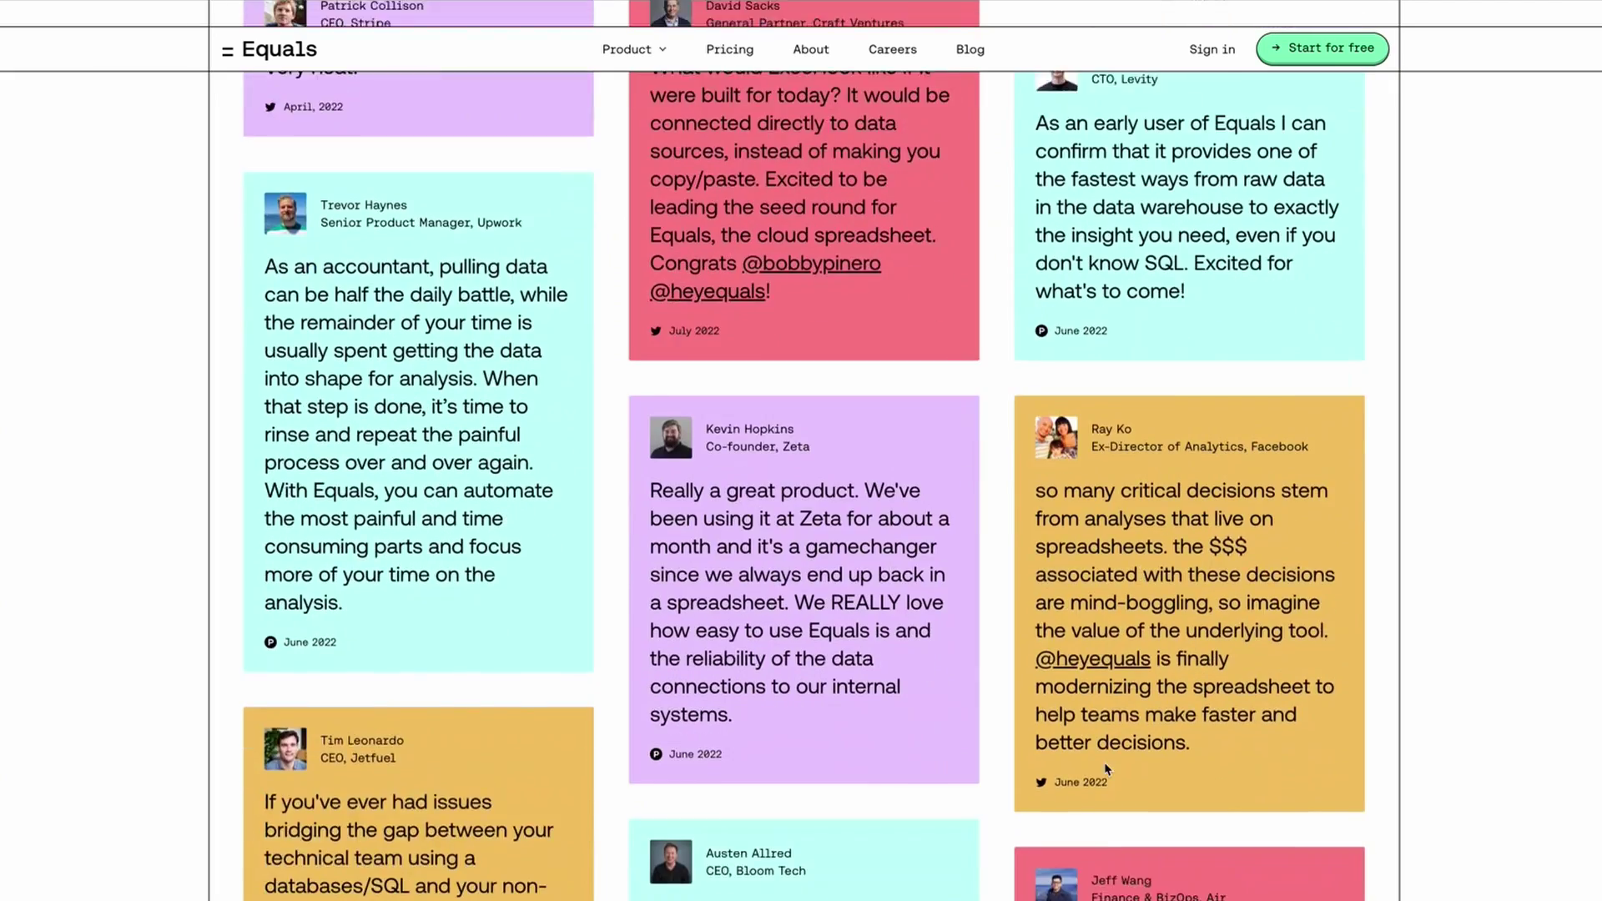
scroll(801, 719, down, 10)
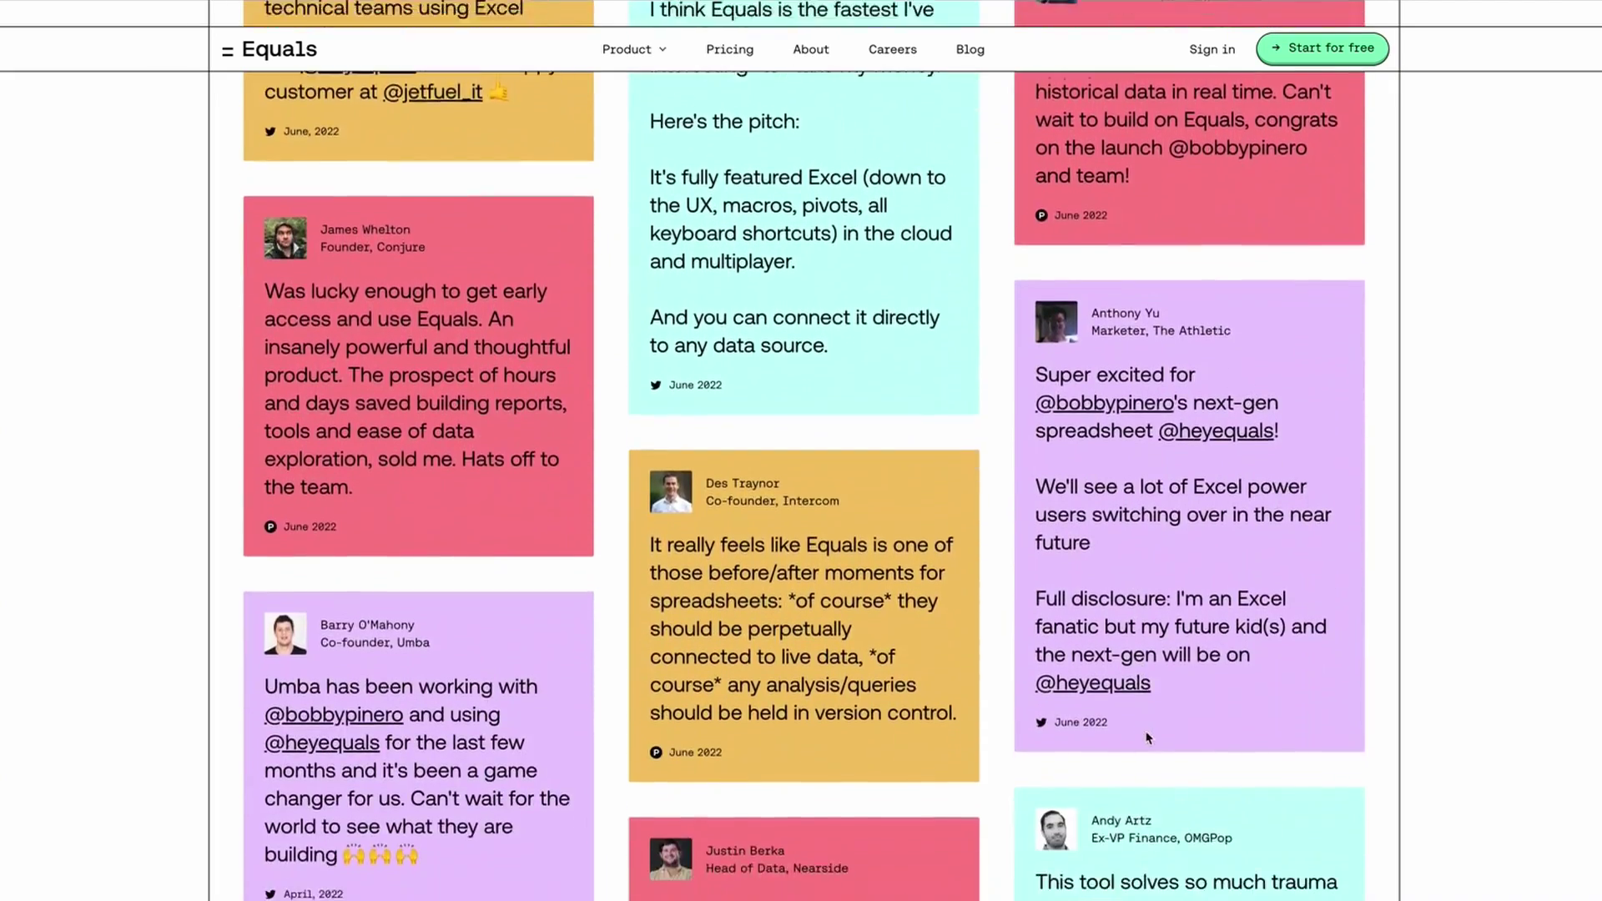
scroll(992, 357, down, 2)
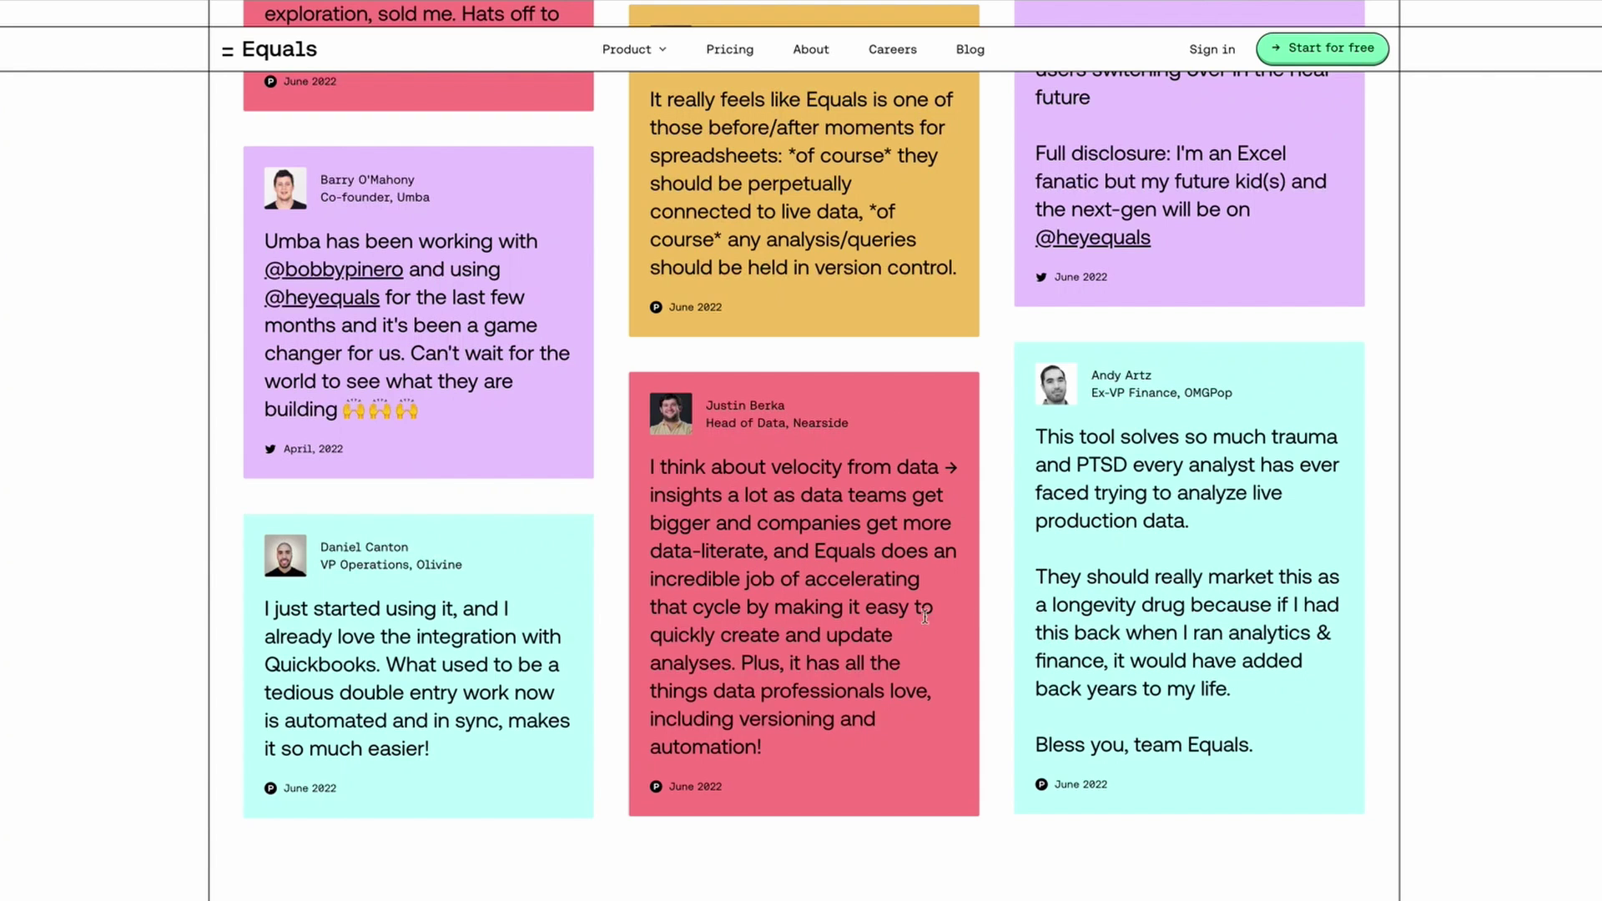
scroll(924, 616, up, 1)
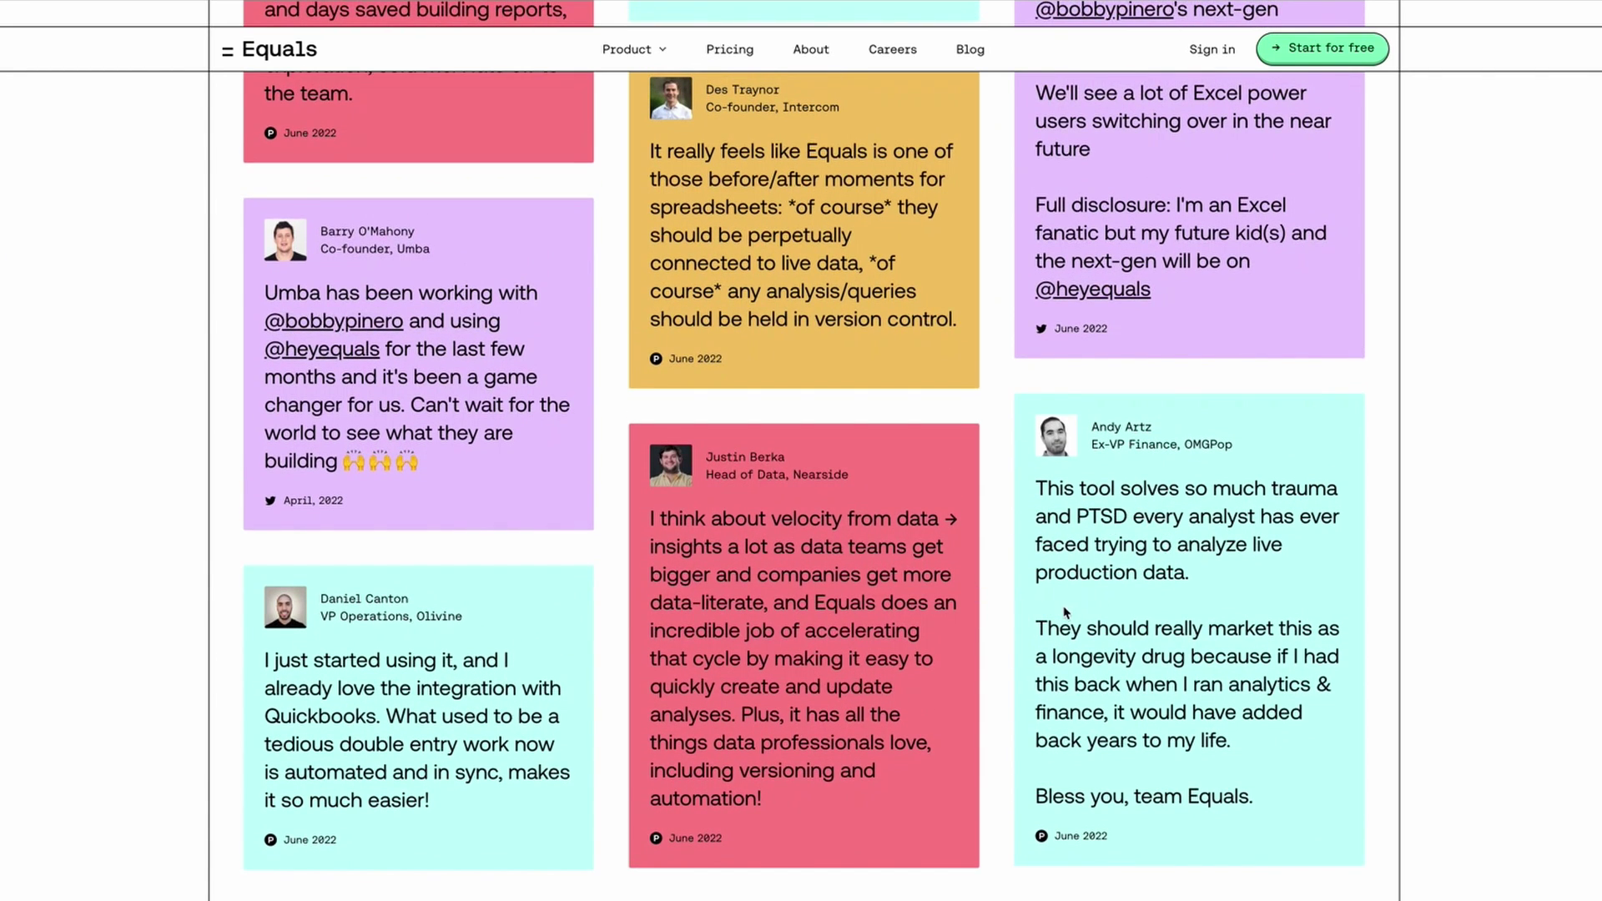
scroll(1065, 613, up, 6)
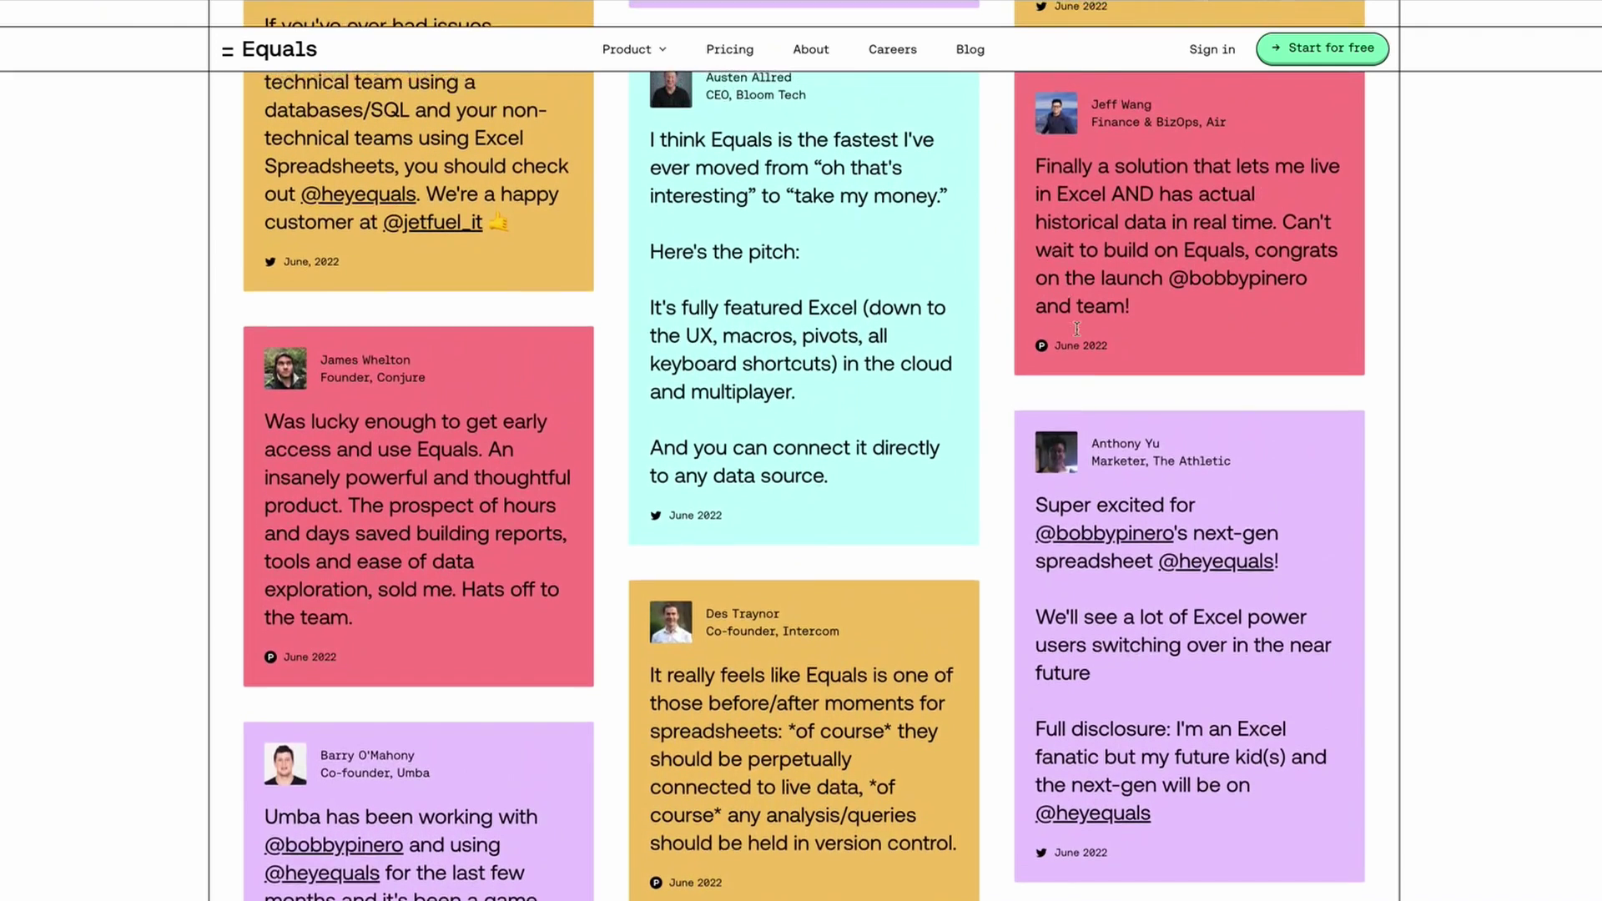
scroll(1076, 329, up, 1)
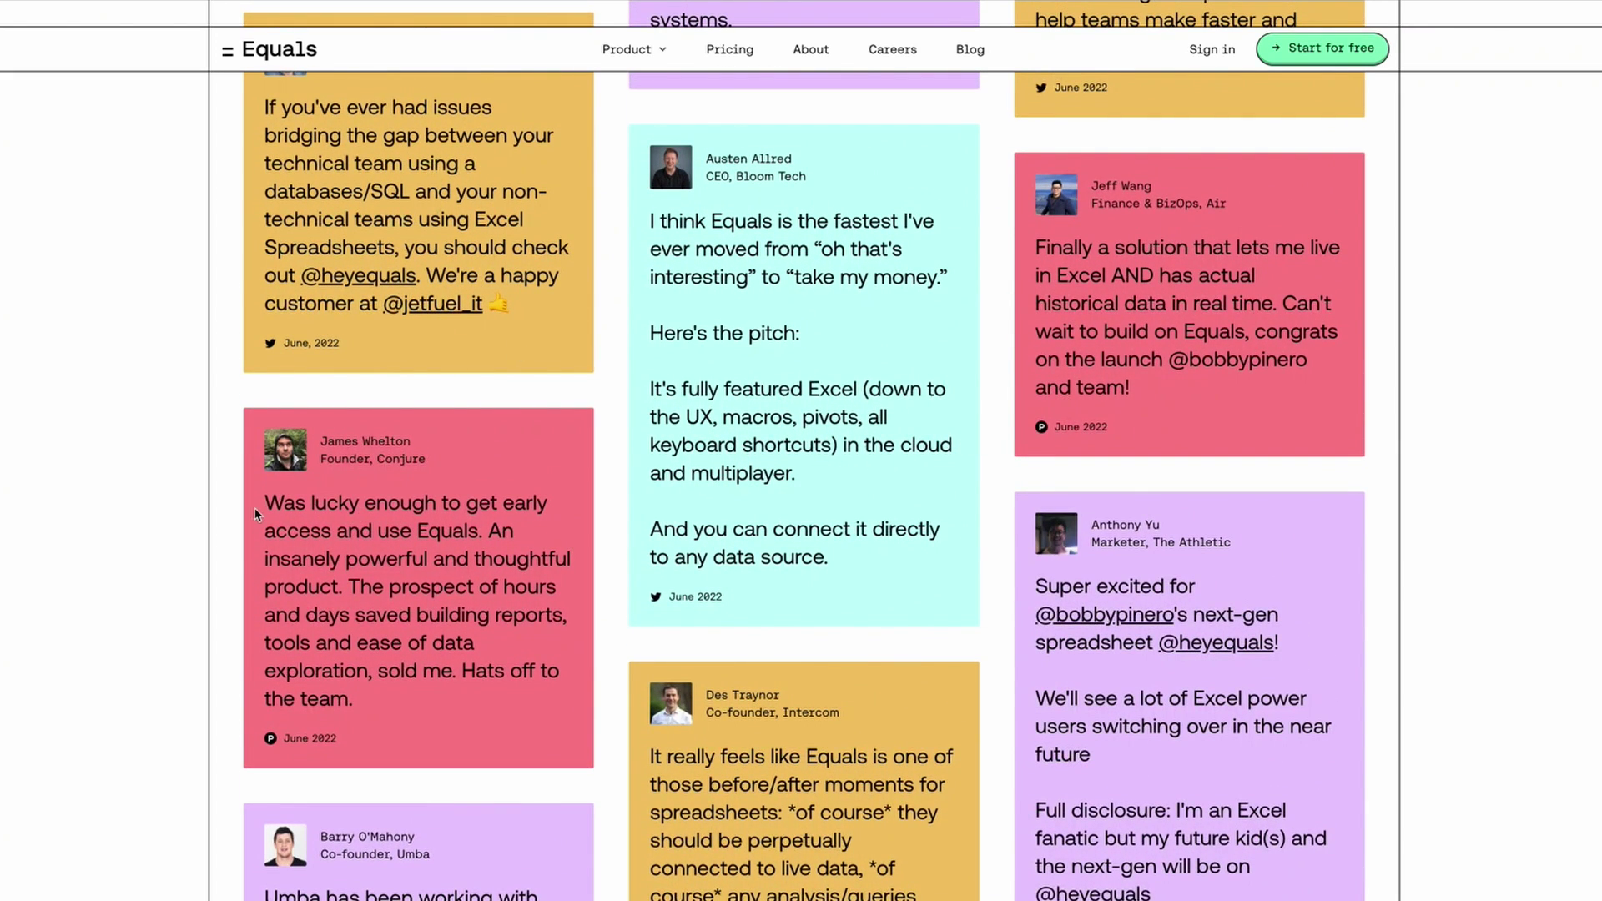
scroll(744, 593, up, 4)
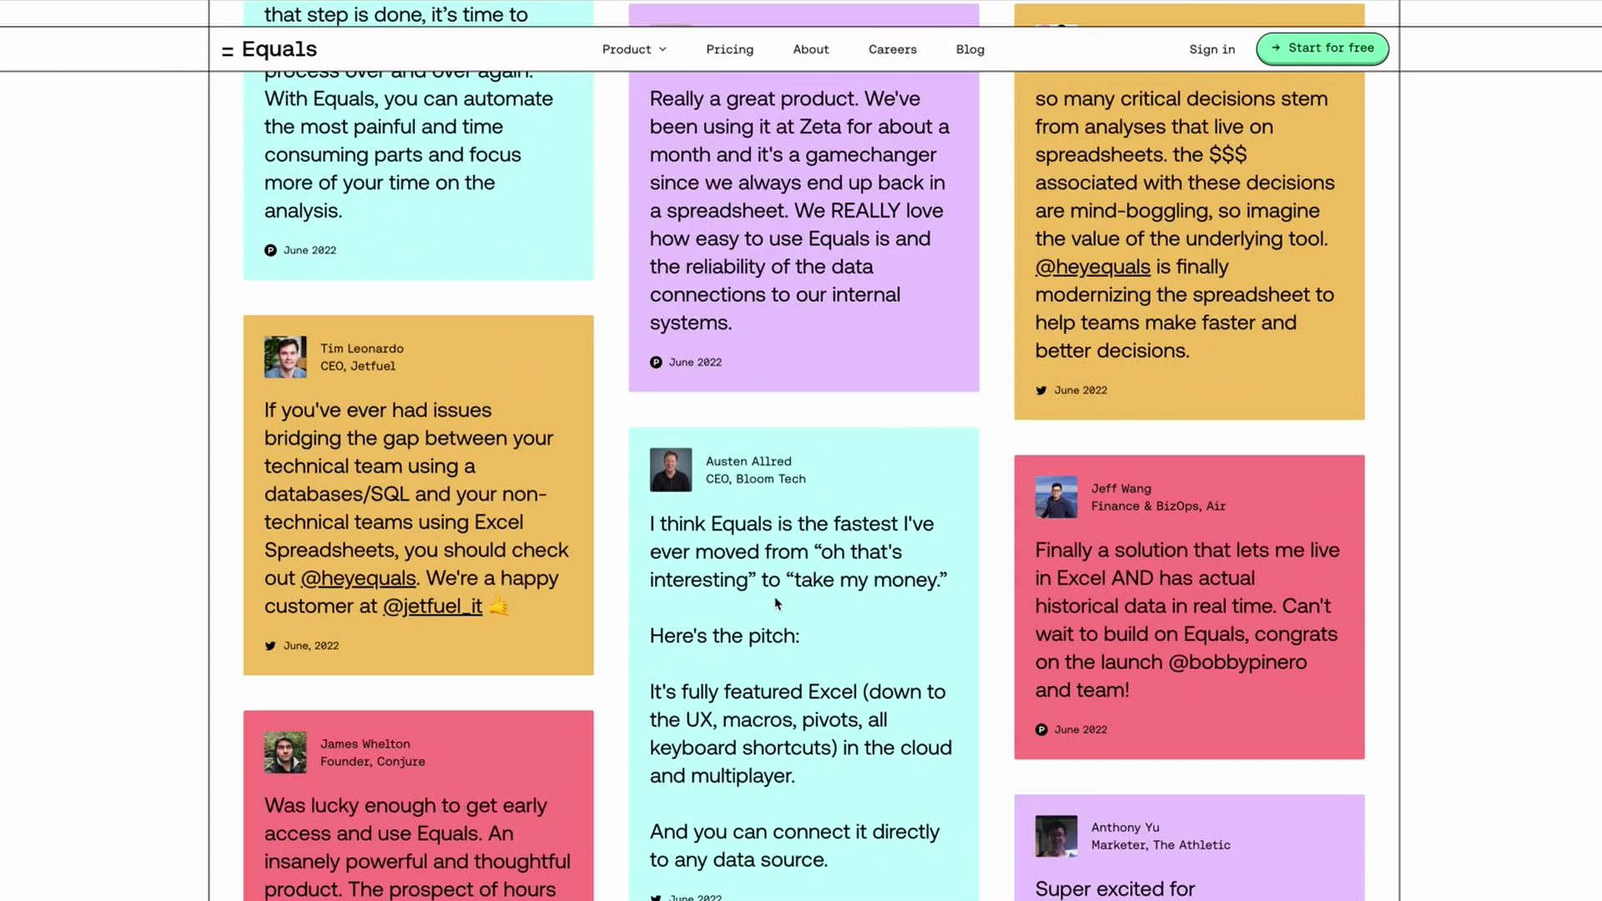
scroll(564, 384, up, 1)
scroll(339, 258, down, 12)
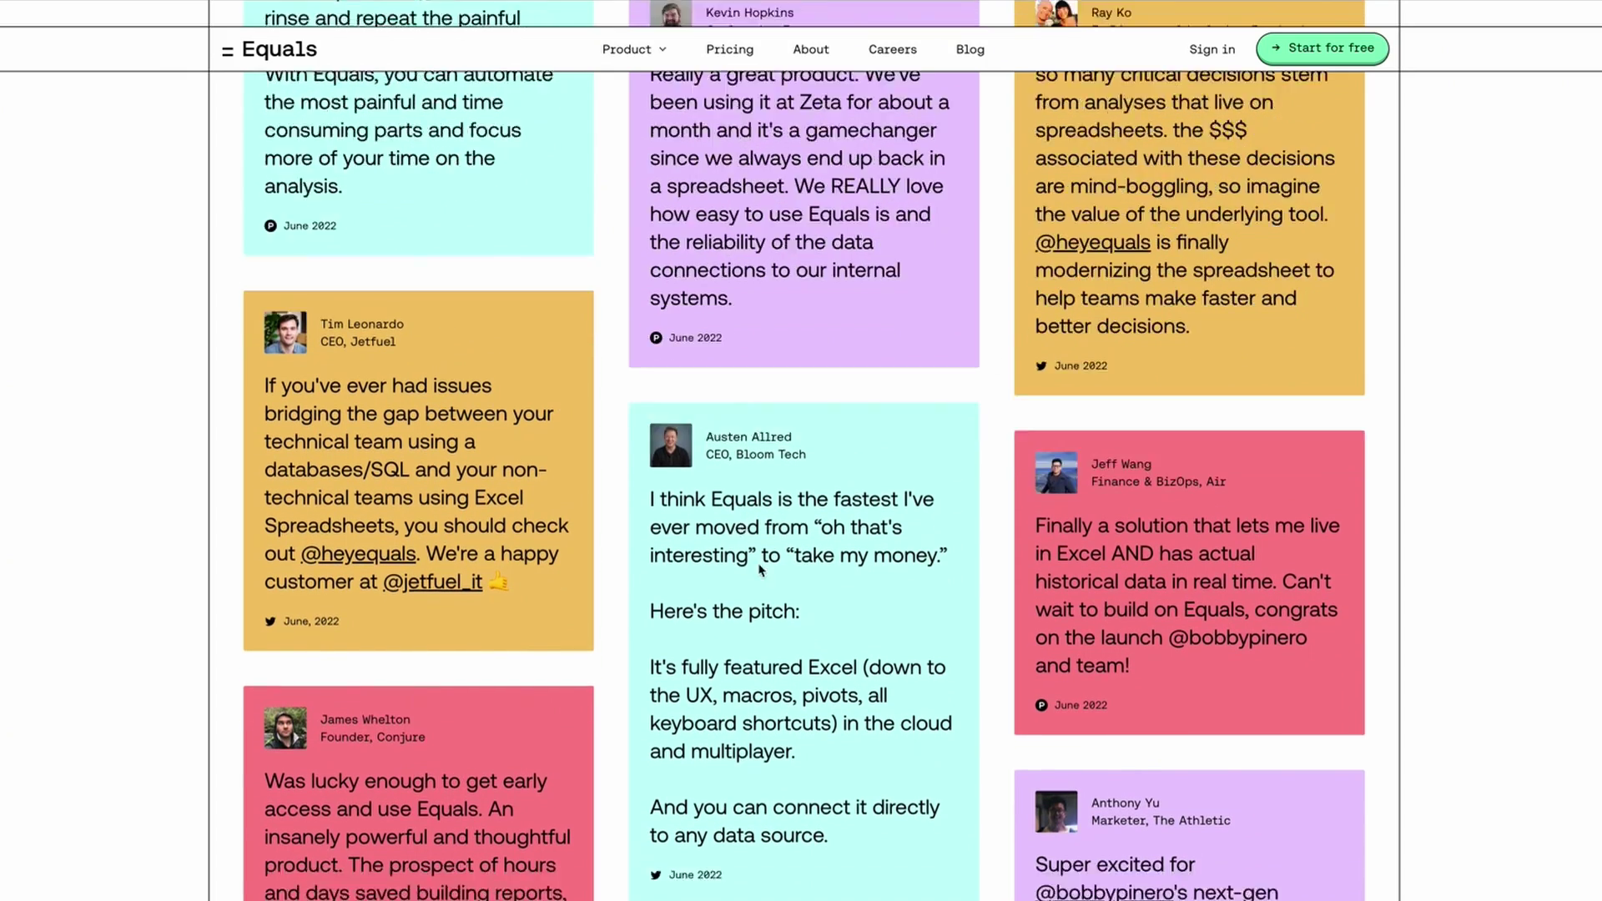
- Compare Equals' large customer quote and coloured-block transition into the closing call to action with the yellow Remagine design's lower sections in Figma
scroll(938, 731, down, 10)
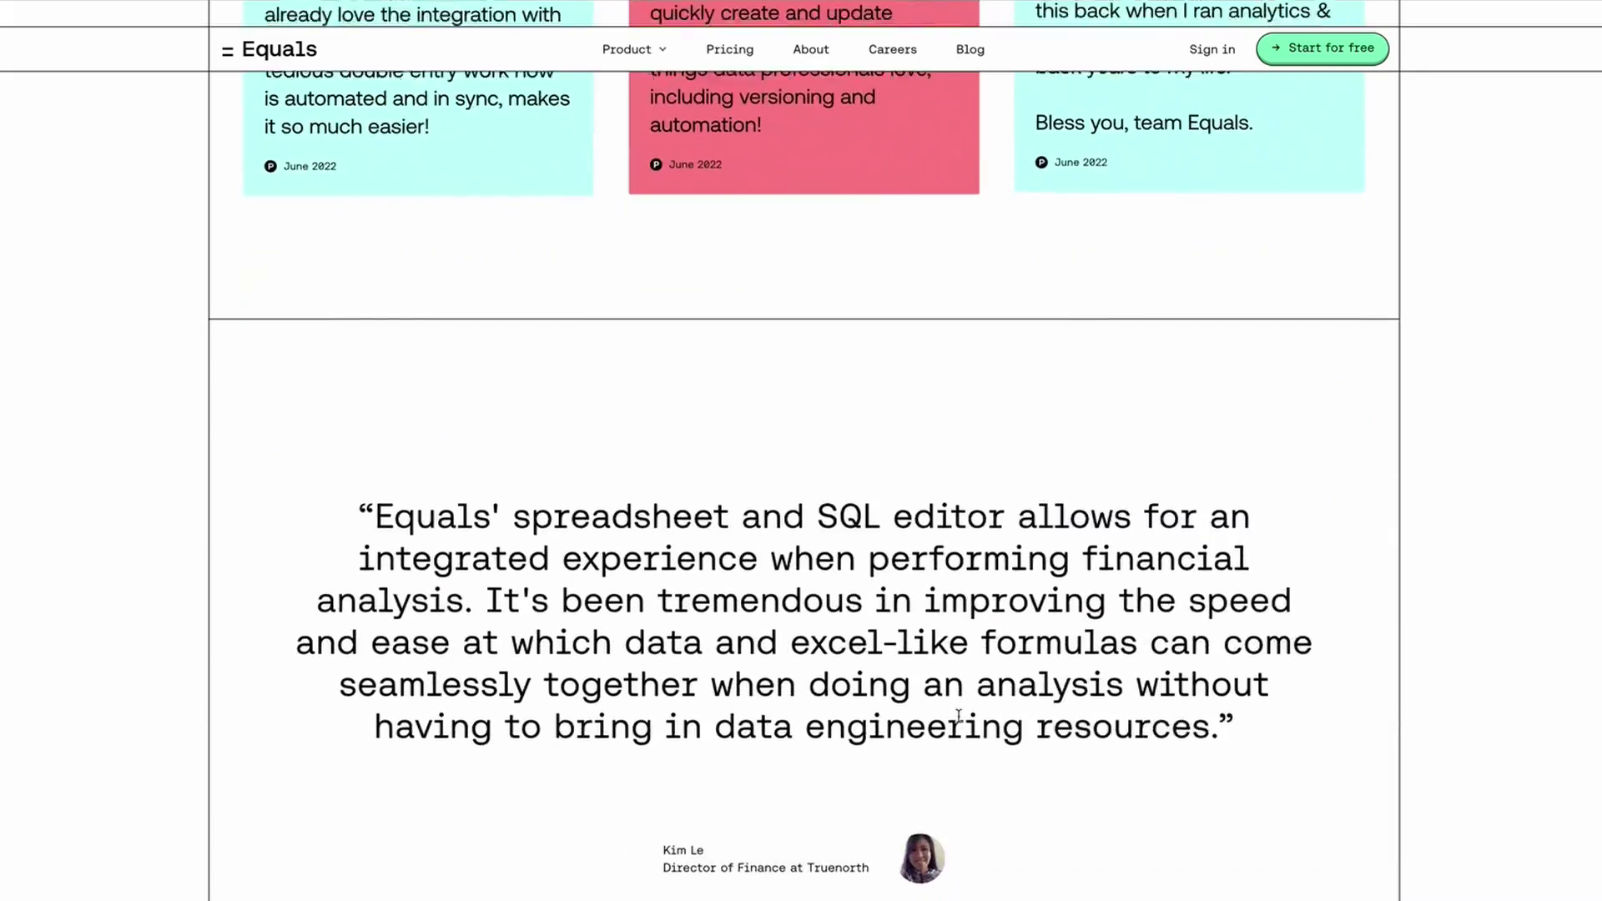
scroll(782, 804, down, 2)
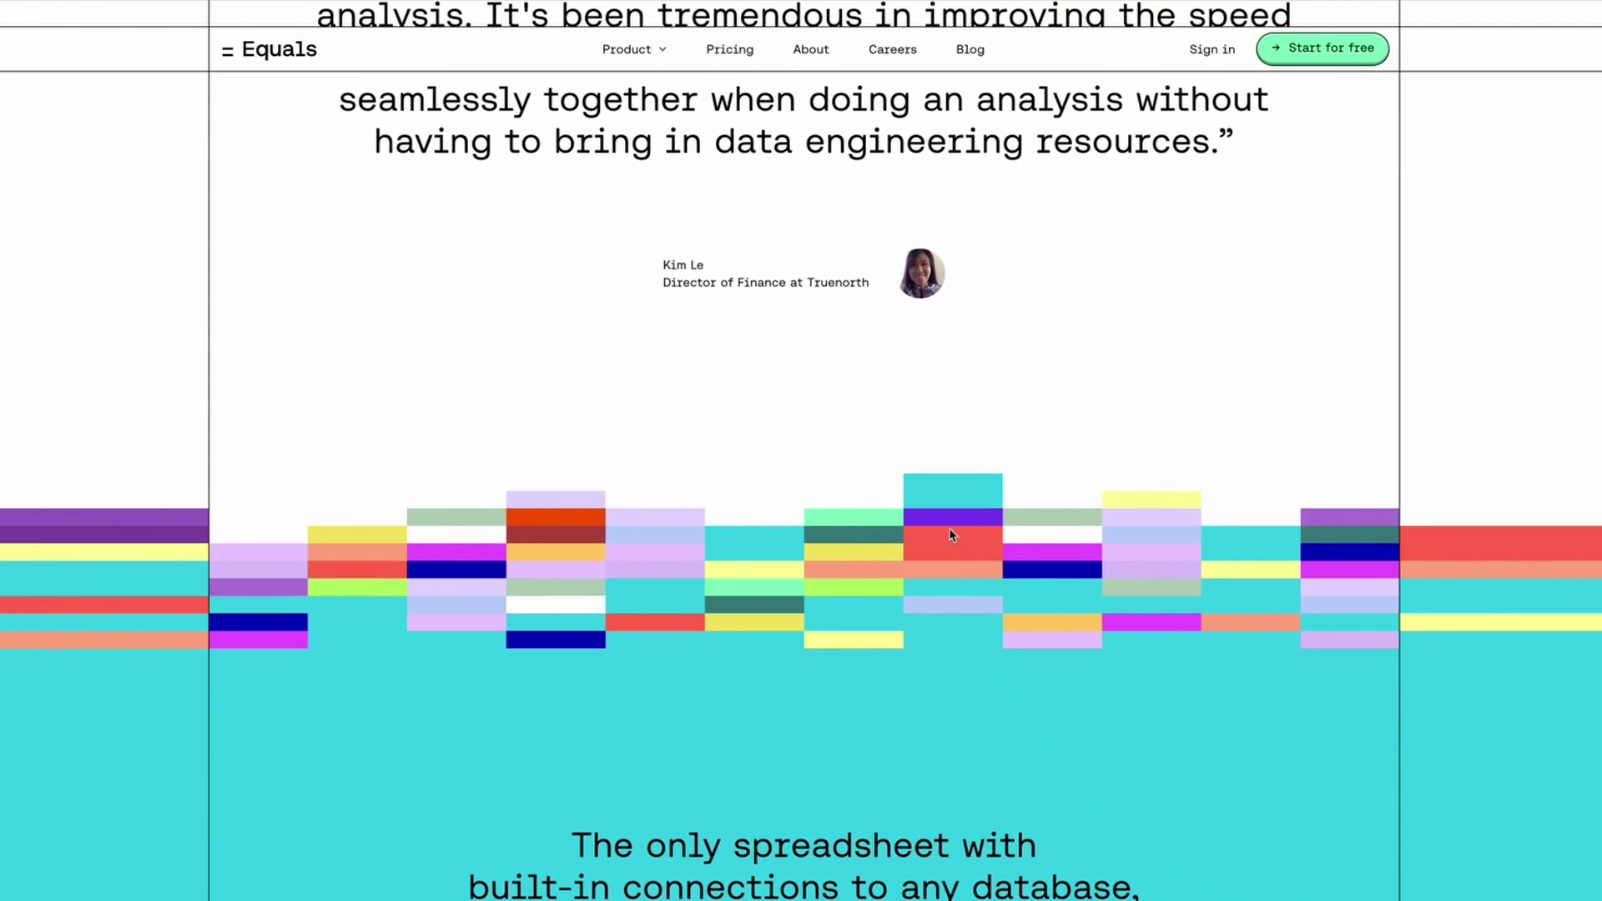
scroll(805, 492, down, 1)
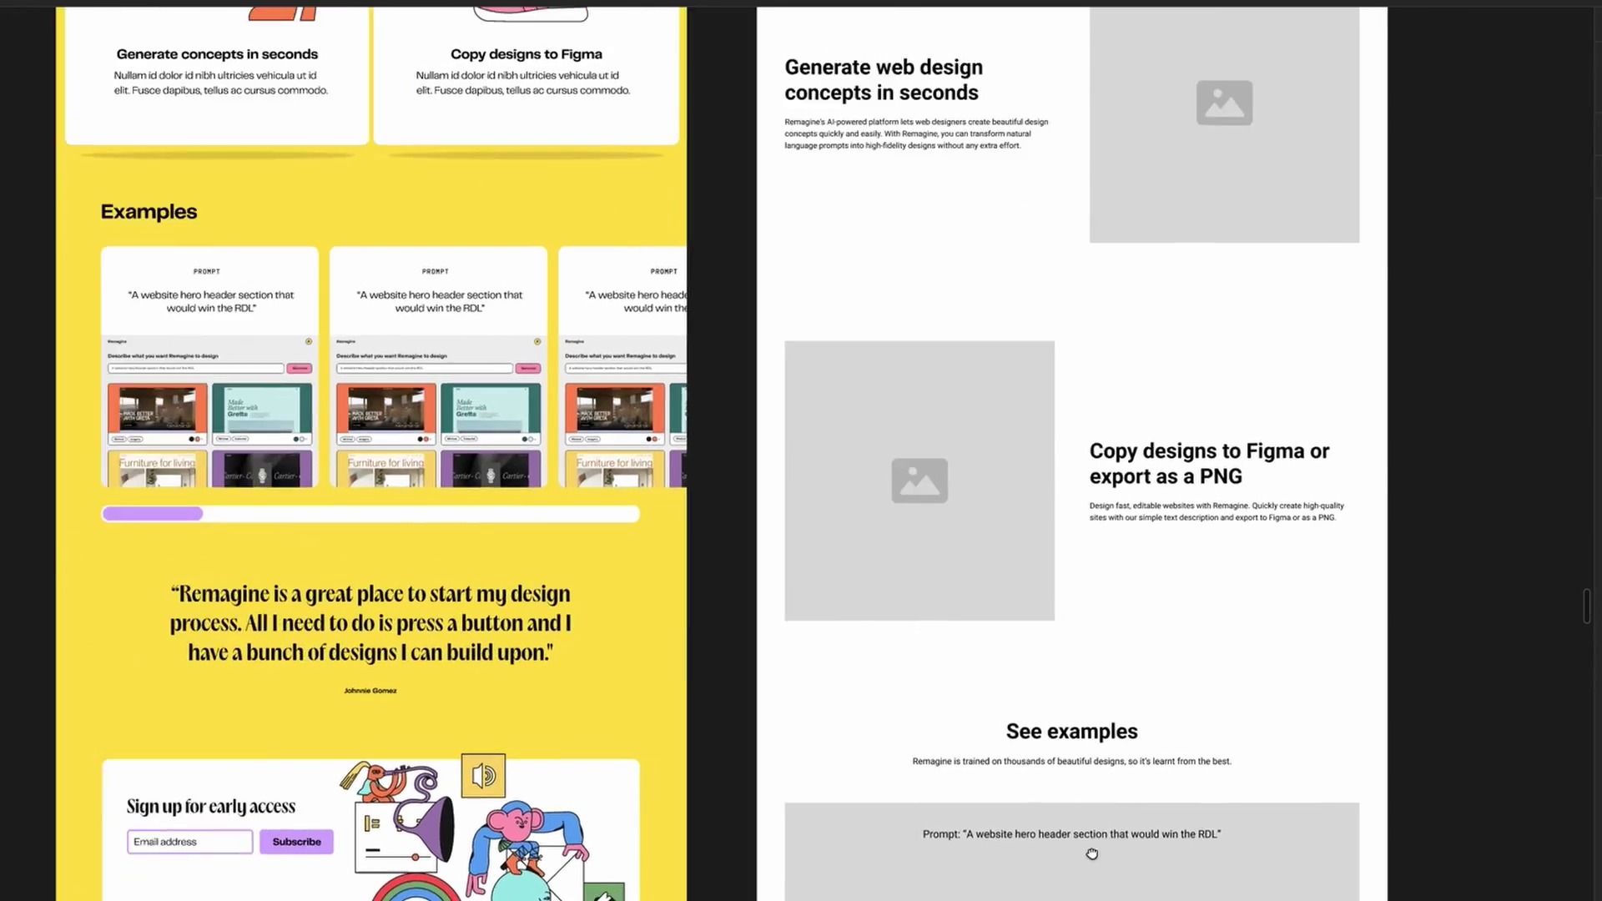
scroll(1091, 852, up, 5)
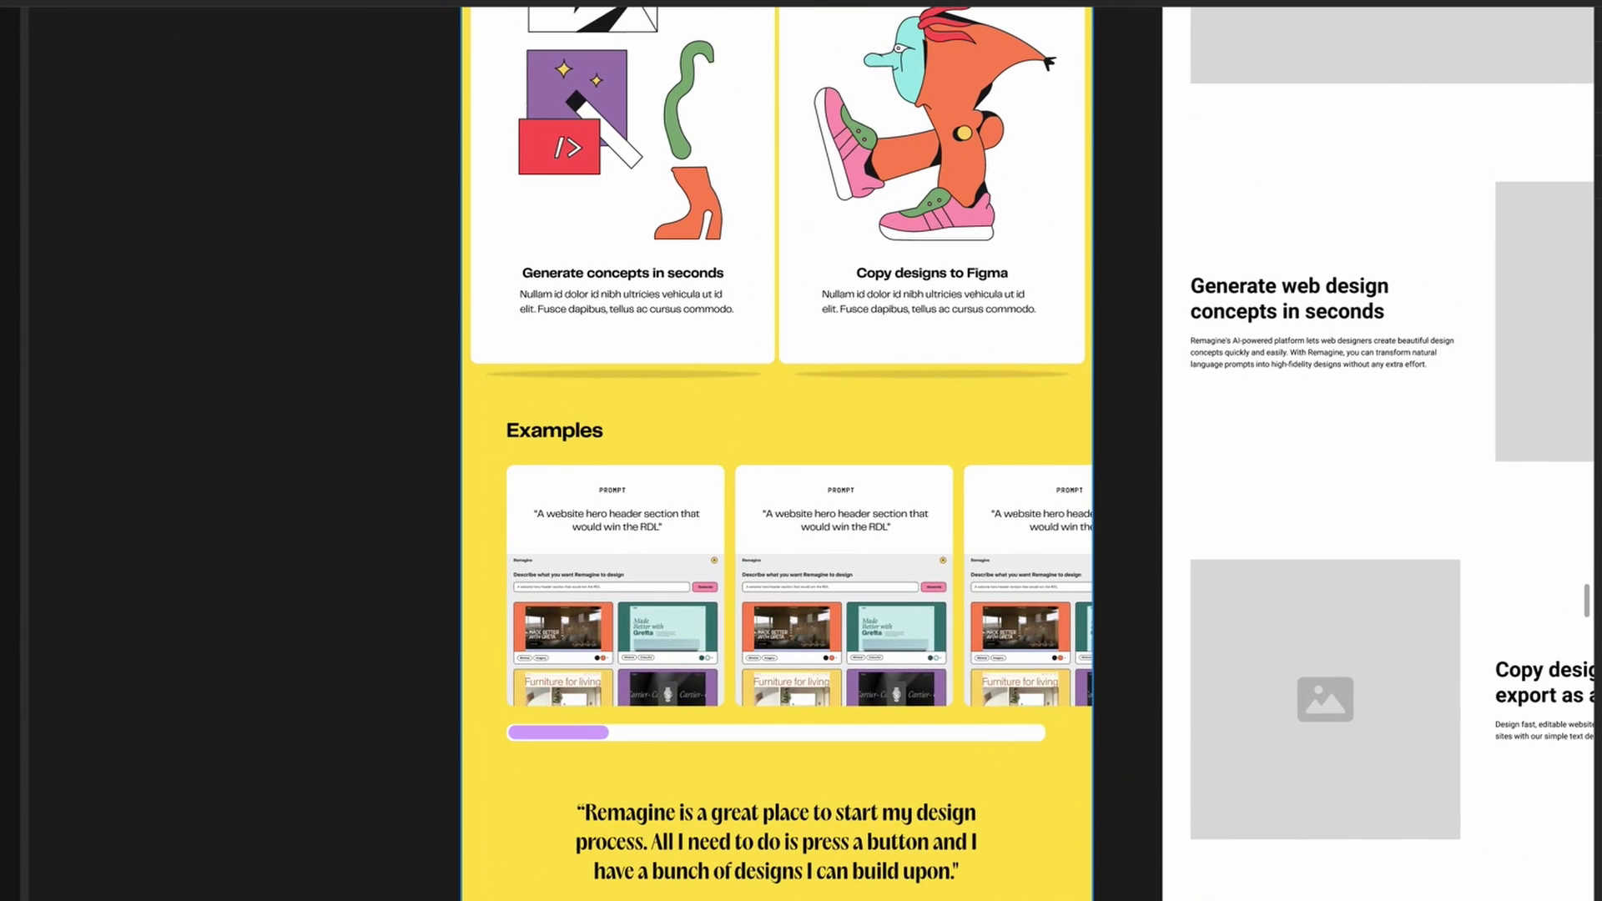
drag(1112, 347, 1048, 631)
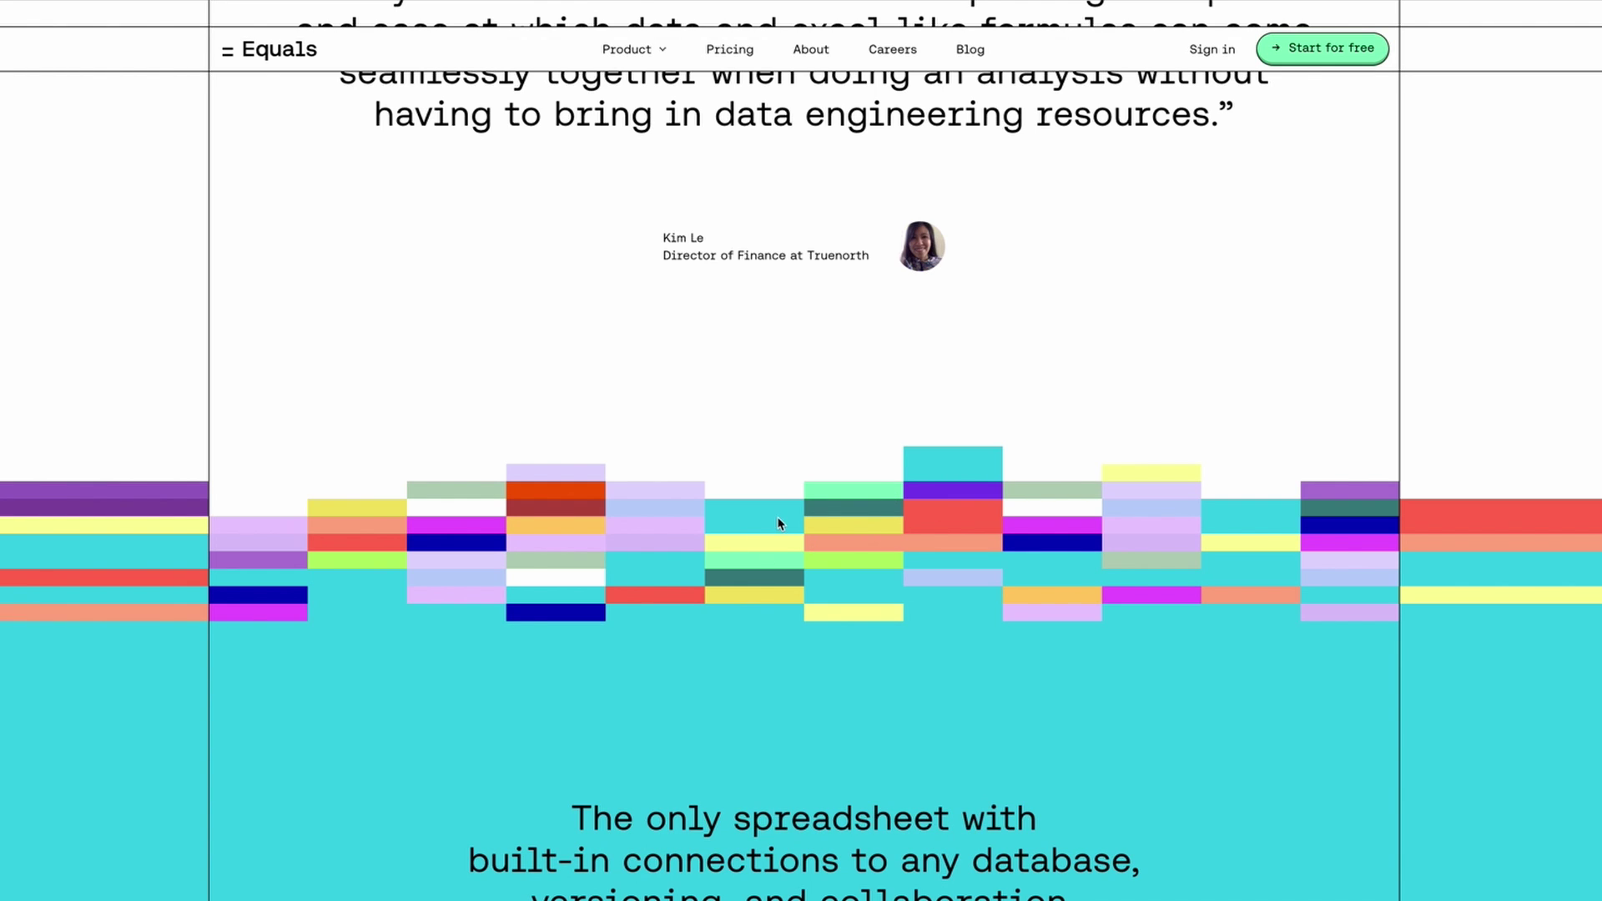
scroll(854, 541, down, 1)
scroll(855, 540, down, 2)
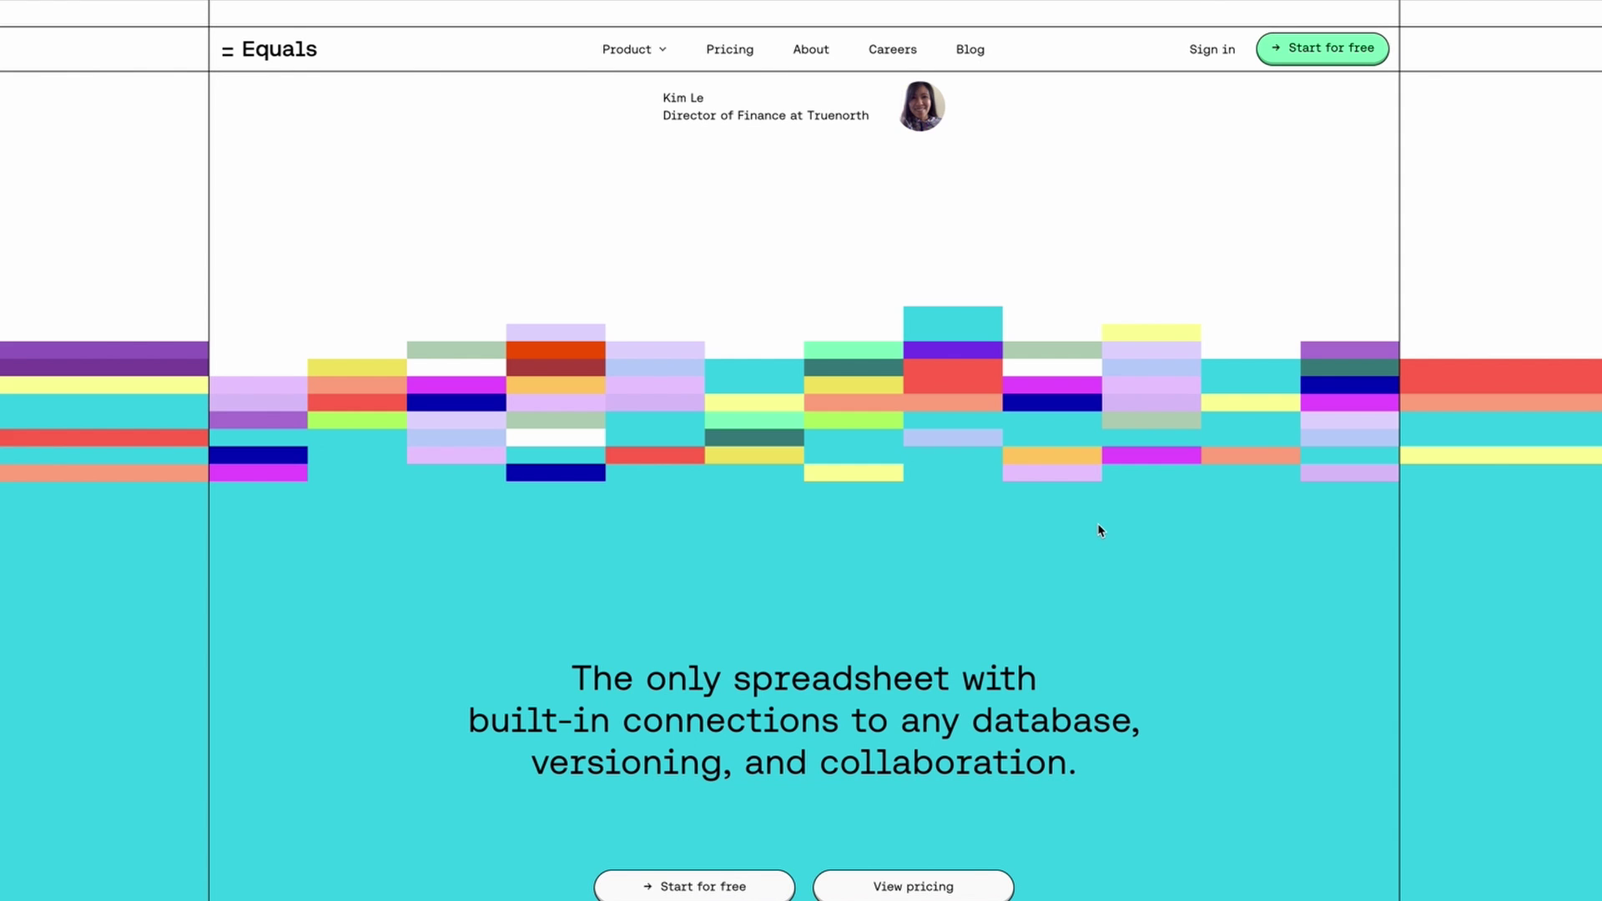
scroll(912, 394, up, 5)
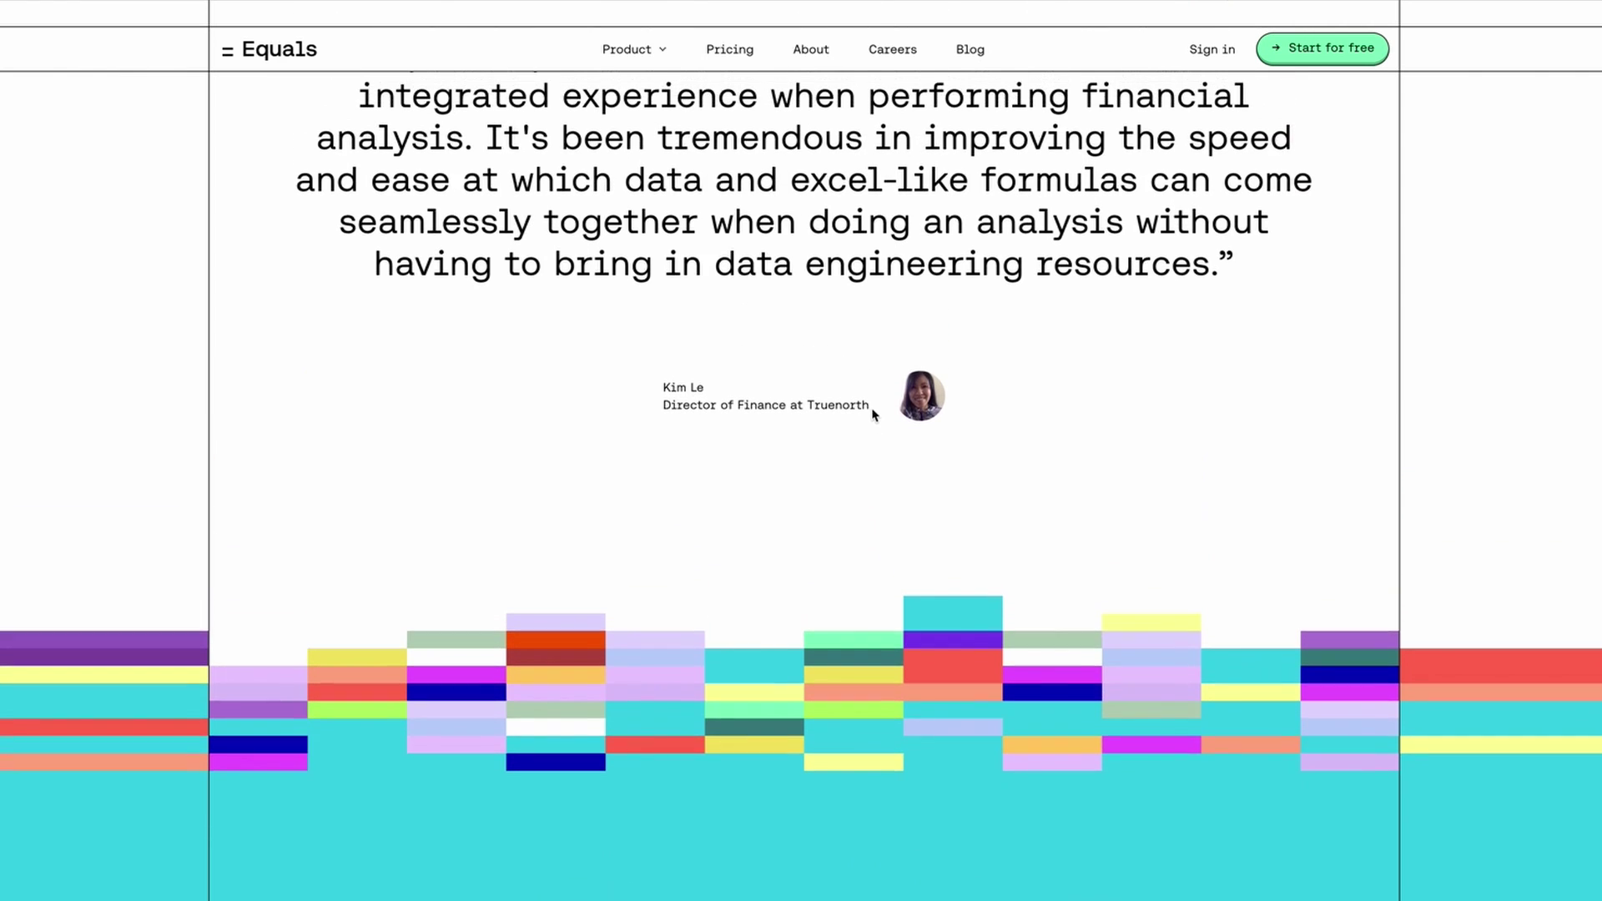
scroll(877, 413, up, 2)
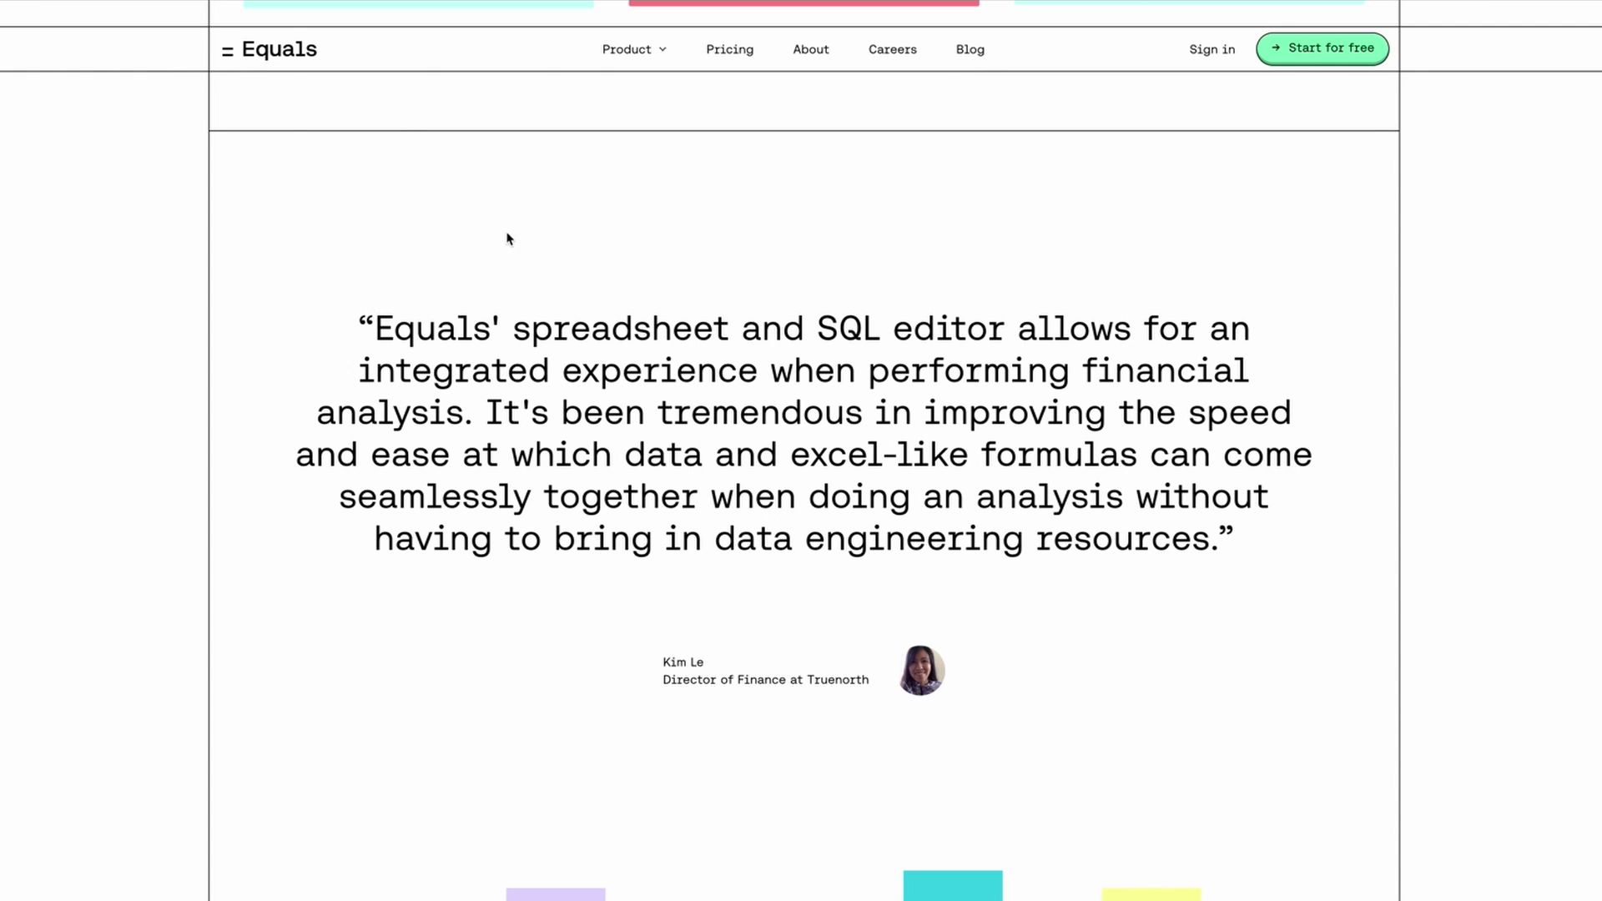
- Look back over the three-column layout of Equals' customer testimonial cards
scroll(600, 413, down, 15)
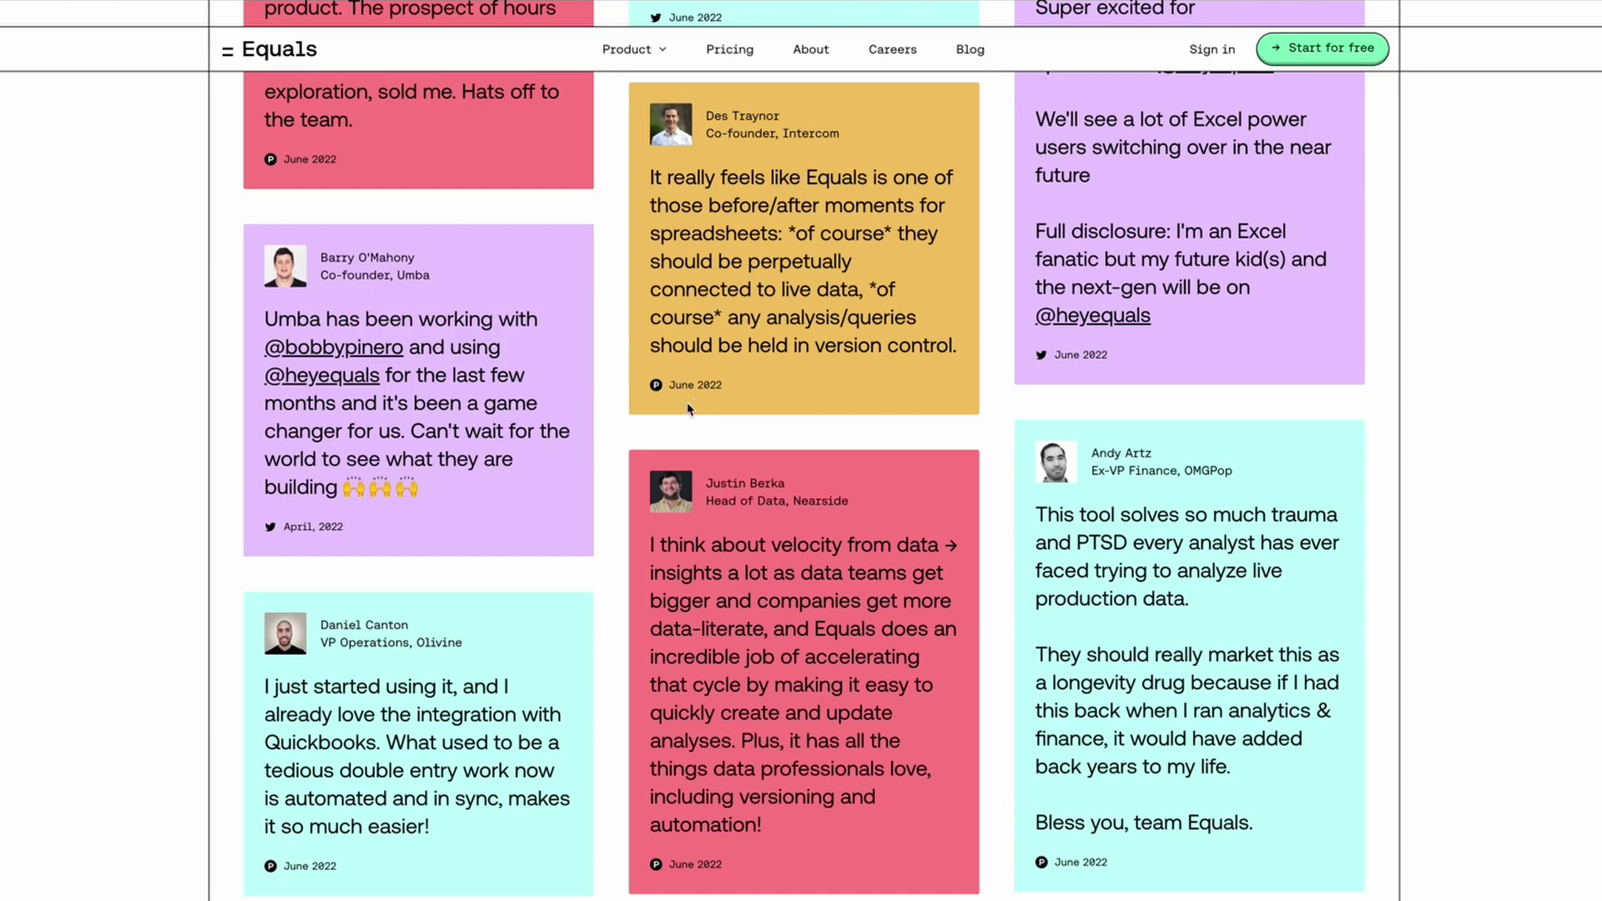
scroll(696, 396, up, 8)
scroll(701, 395, up, 20)
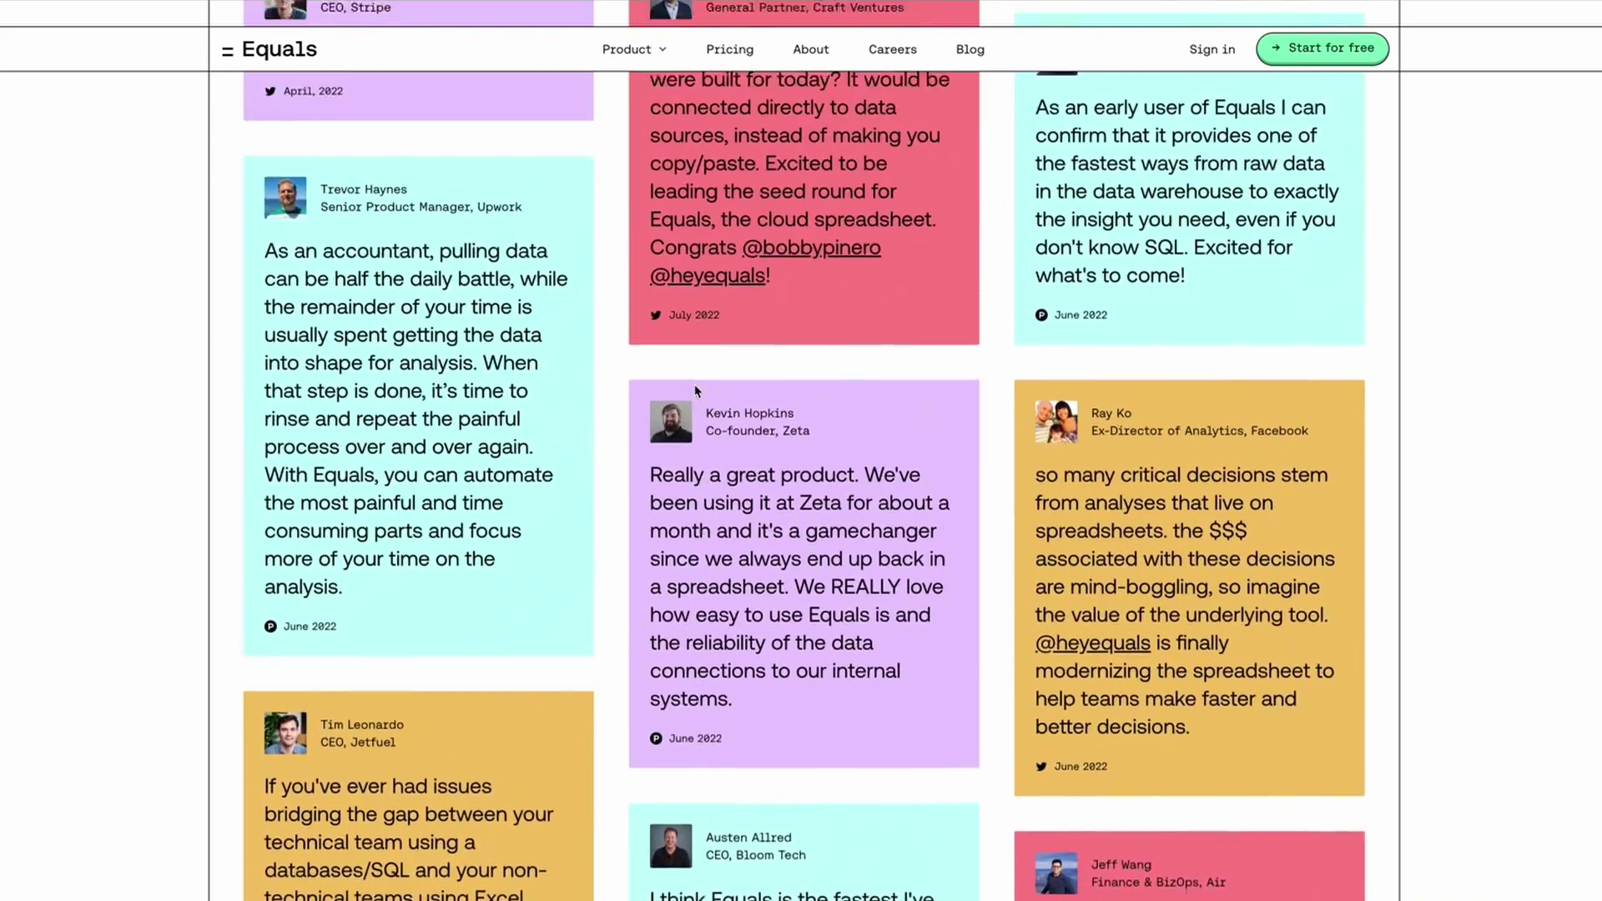
scroll(710, 393, up, 2)
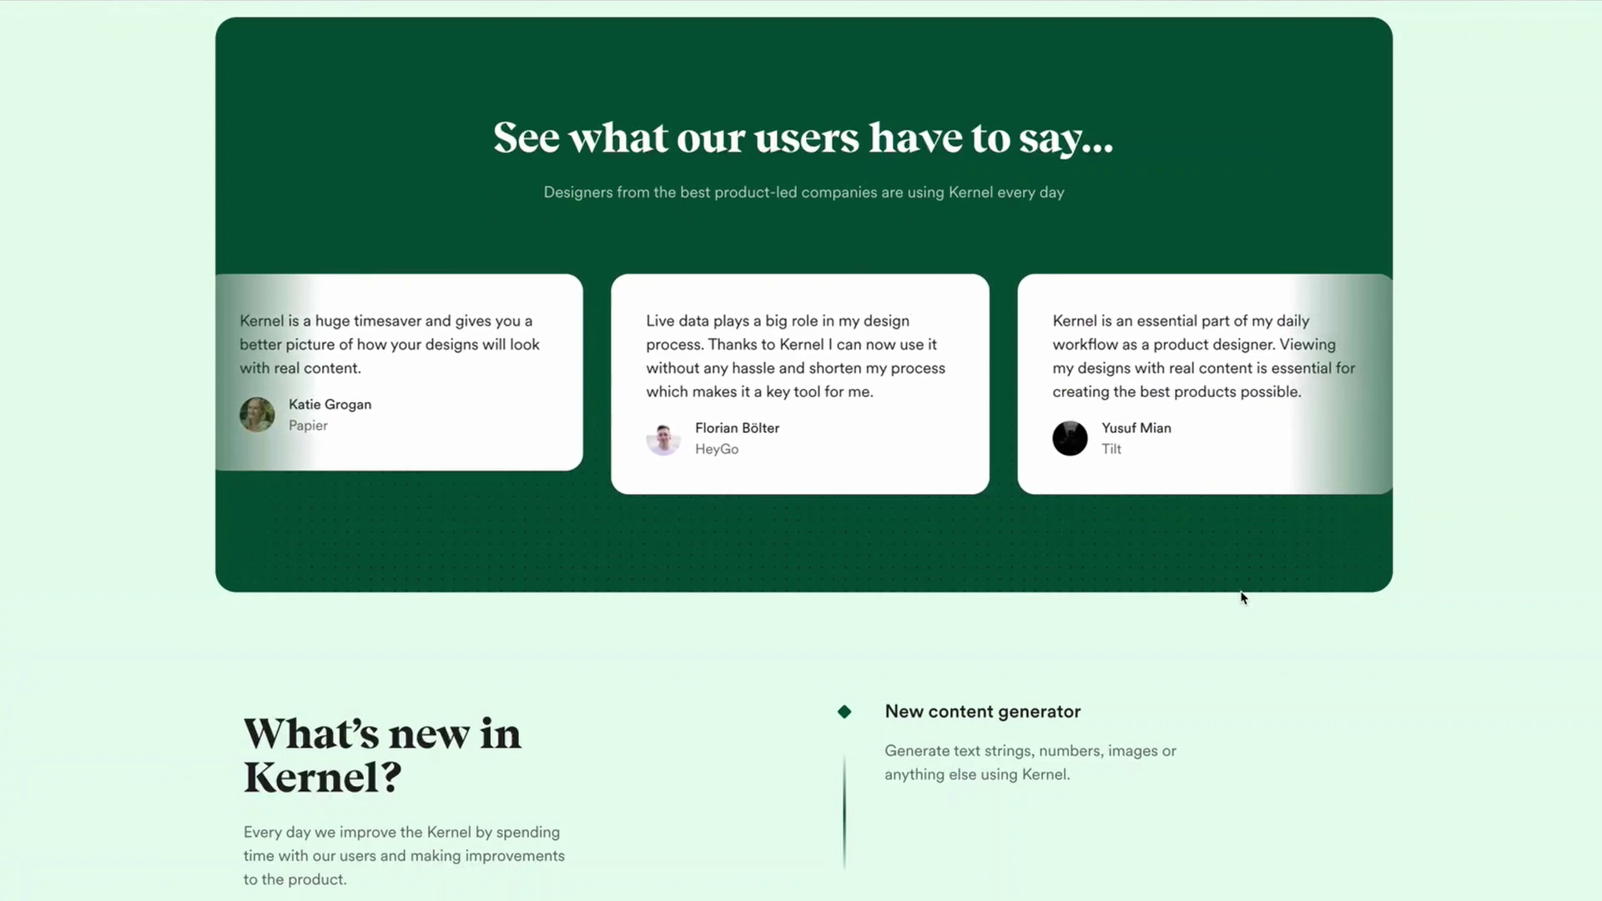
- Revisit the Kernel homepage, from its user testimonials back up through the integrations diagram to the "Design 10× faster" feature cards
scroll(1200, 603, up, 2)
scroll(1200, 603, up, 15)
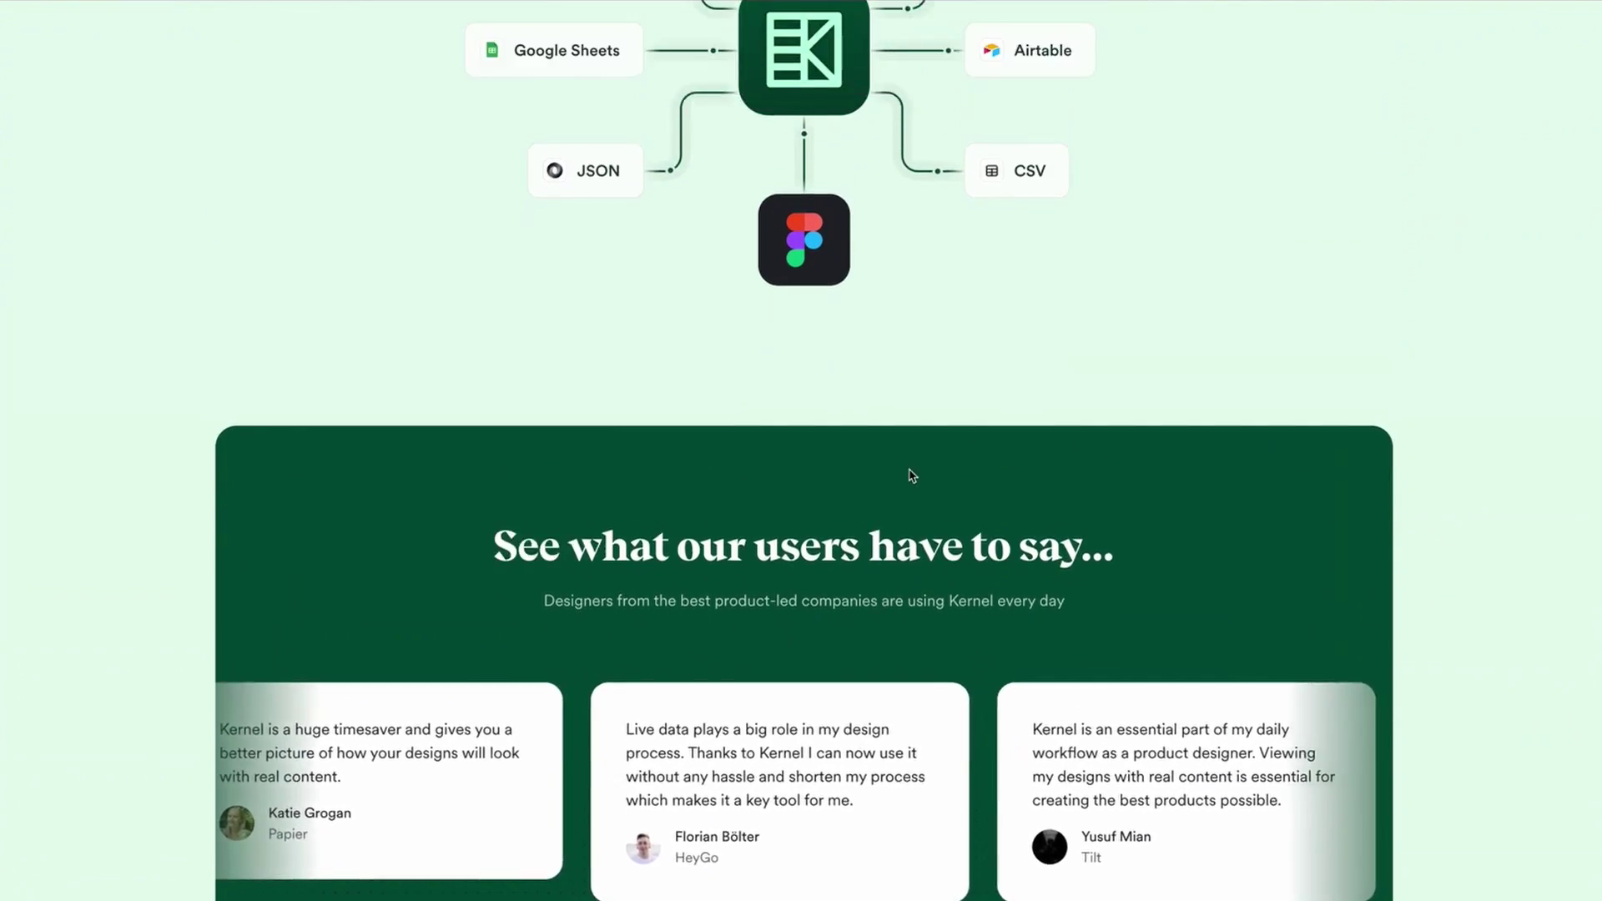
scroll(589, 244, up, 5)
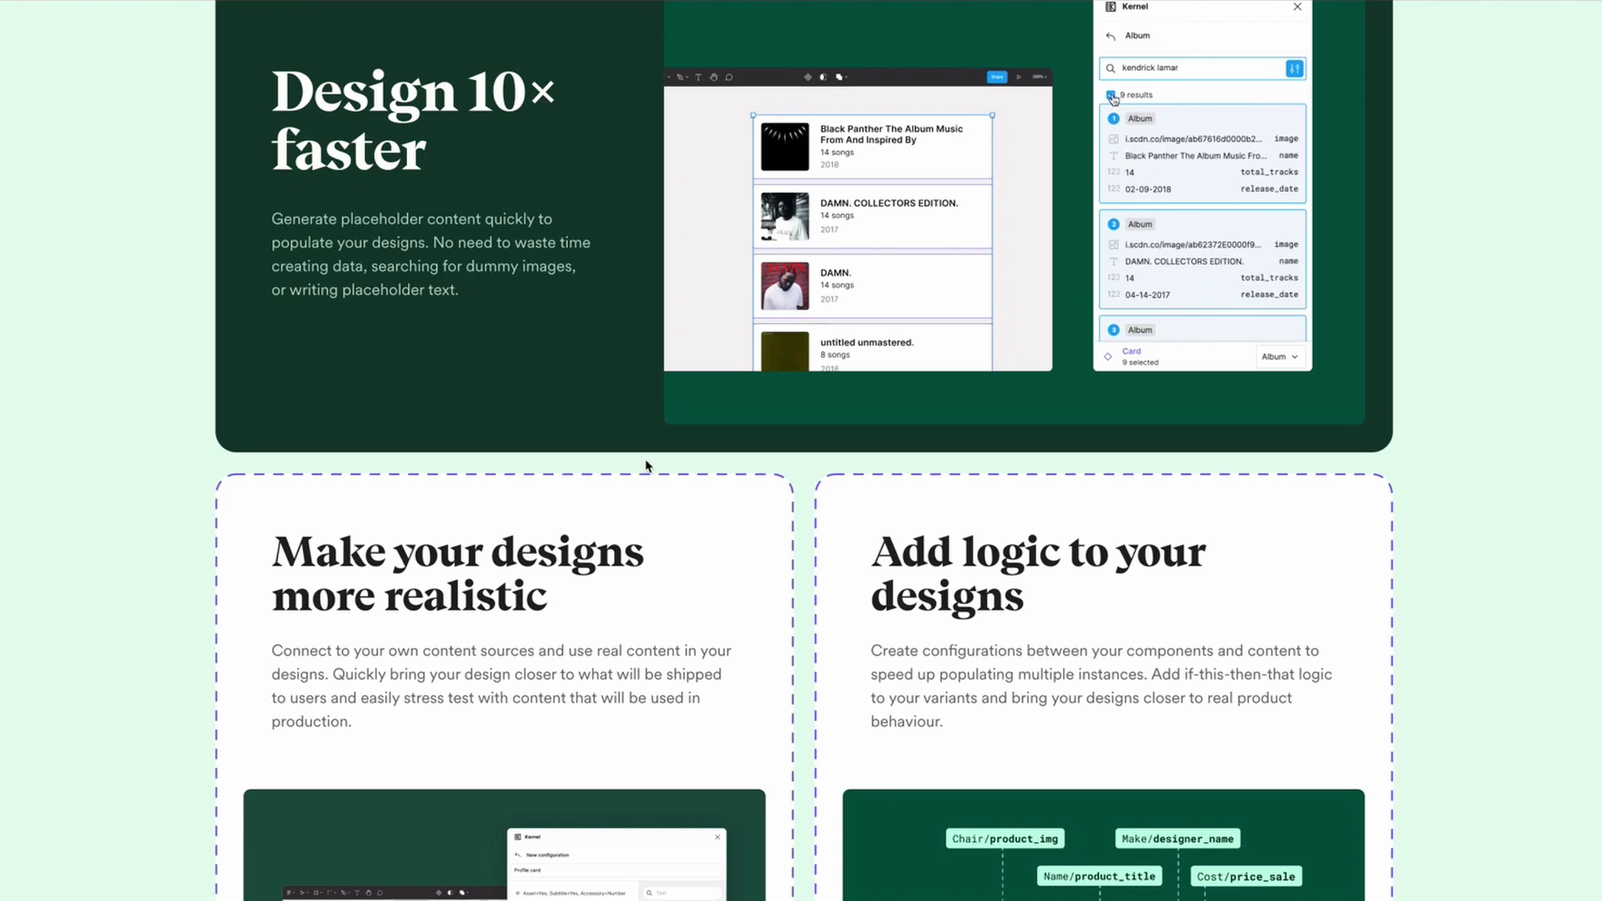
scroll(511, 397, up, 2)
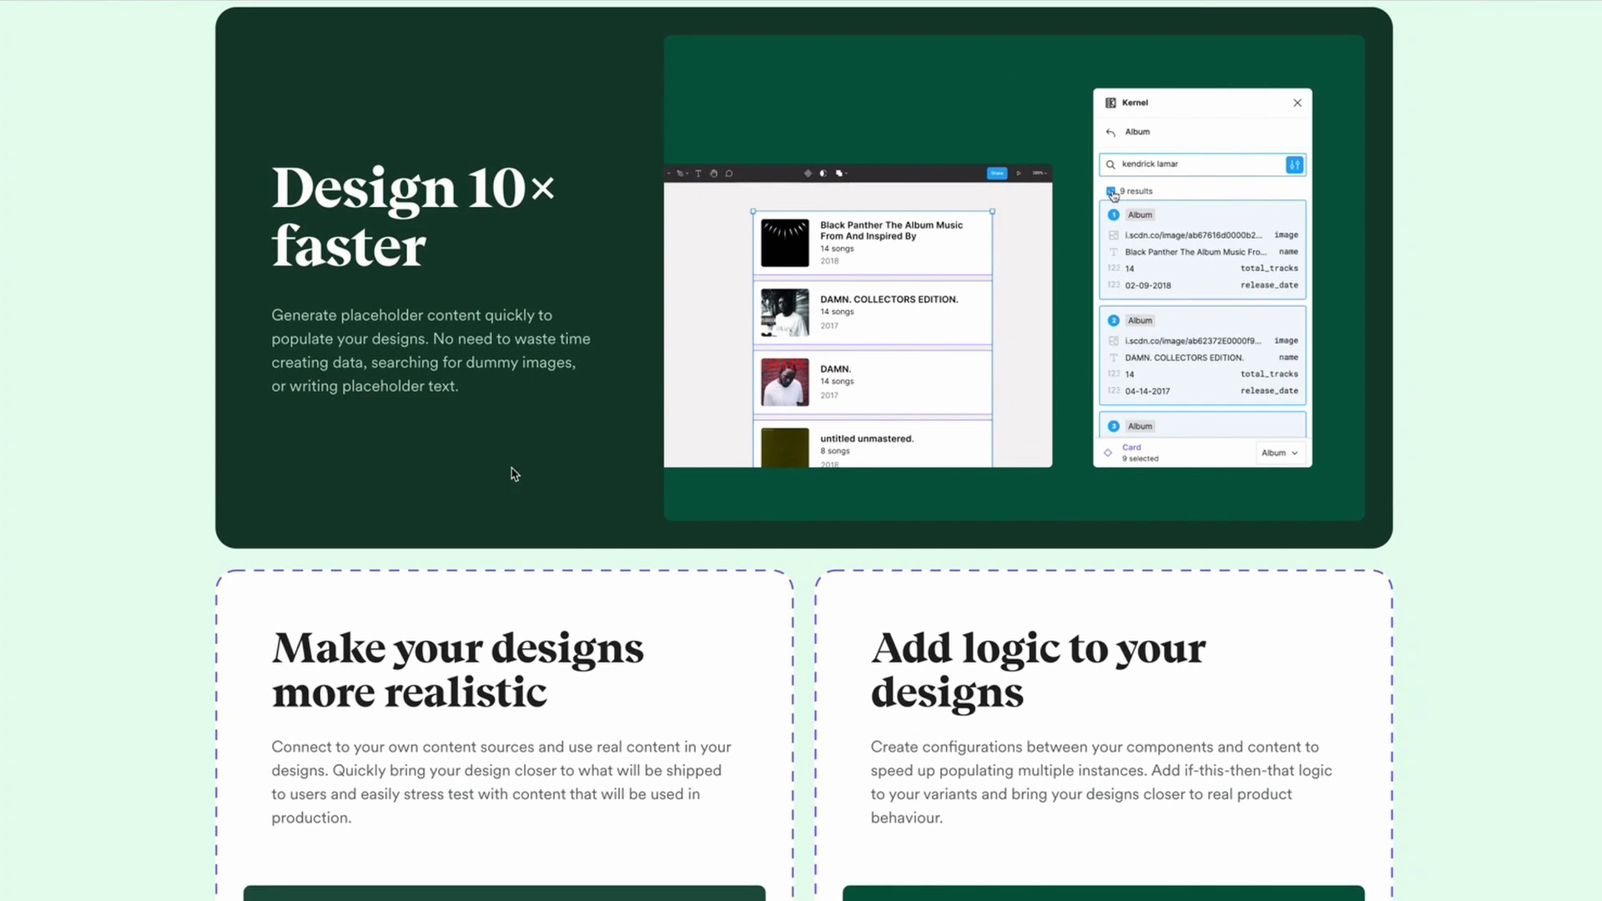
scroll(512, 501, up, 5)
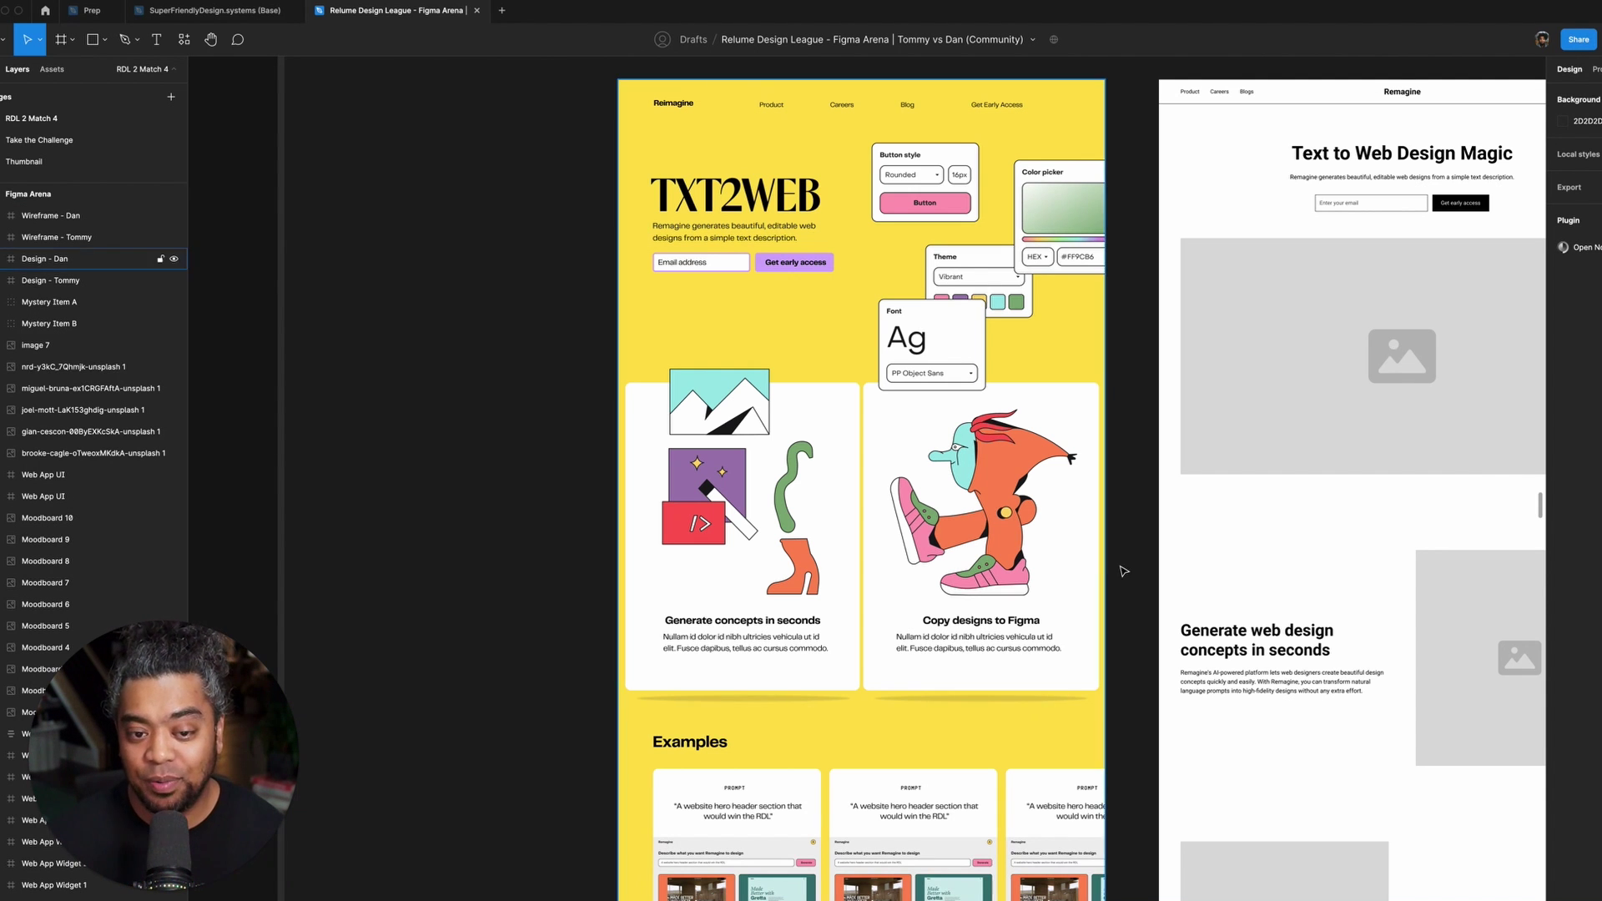
- In Figma, move the yellow Remagine design frame out of its board onto the empty canvas outside the arena
click(1124, 572)
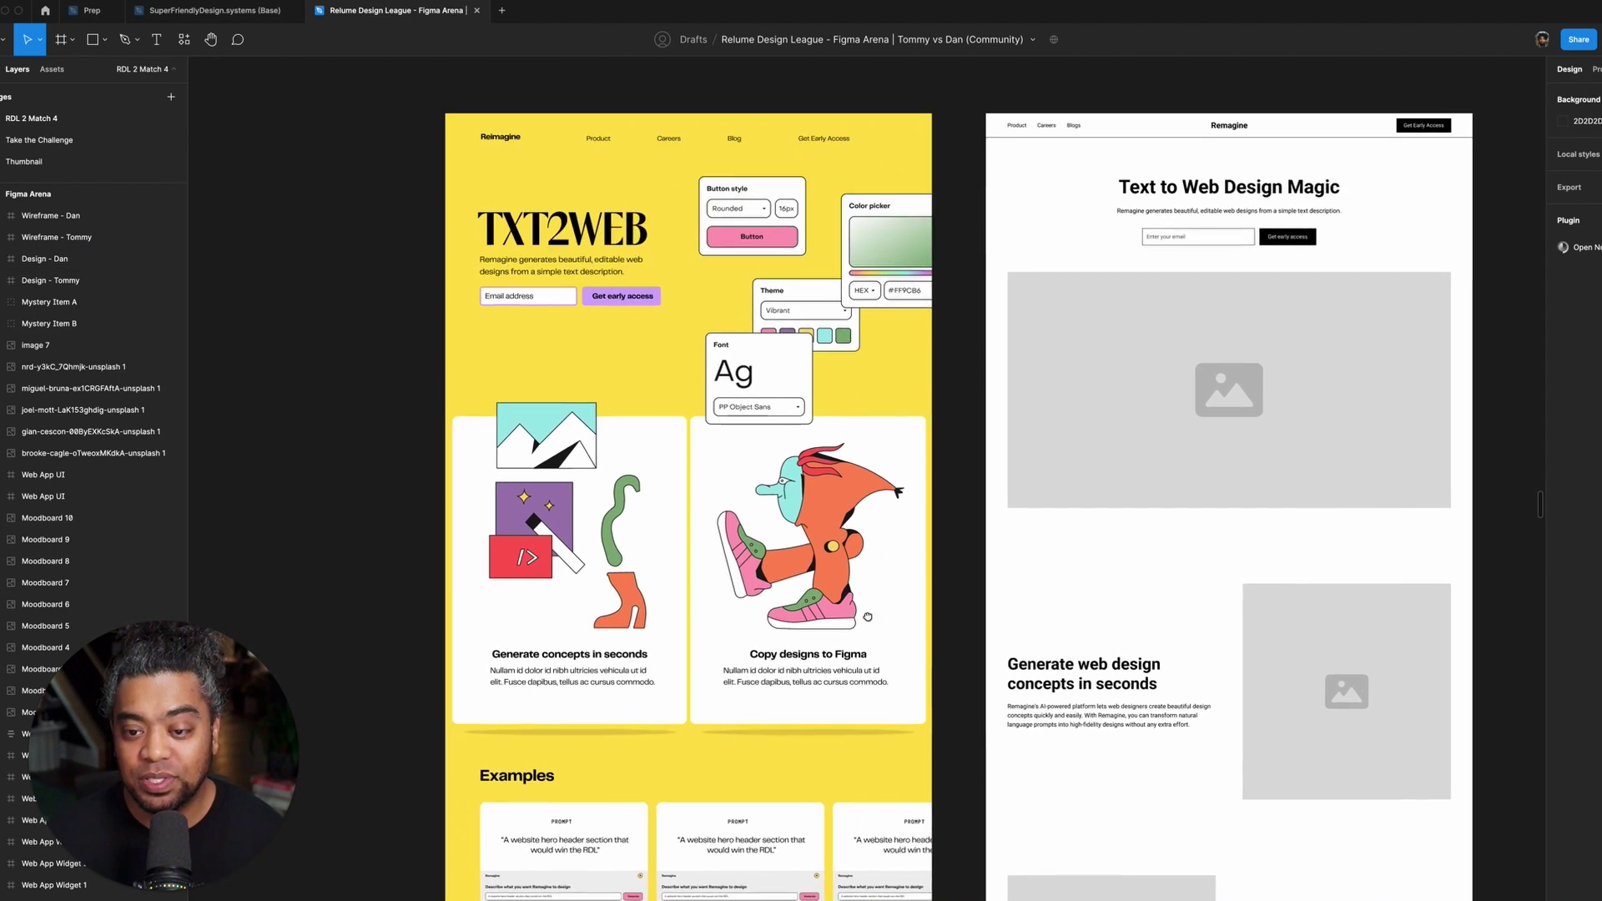
scroll(1001, 584, right, 5)
scroll(847, 594, up, 2)
scroll(847, 594, down, 5)
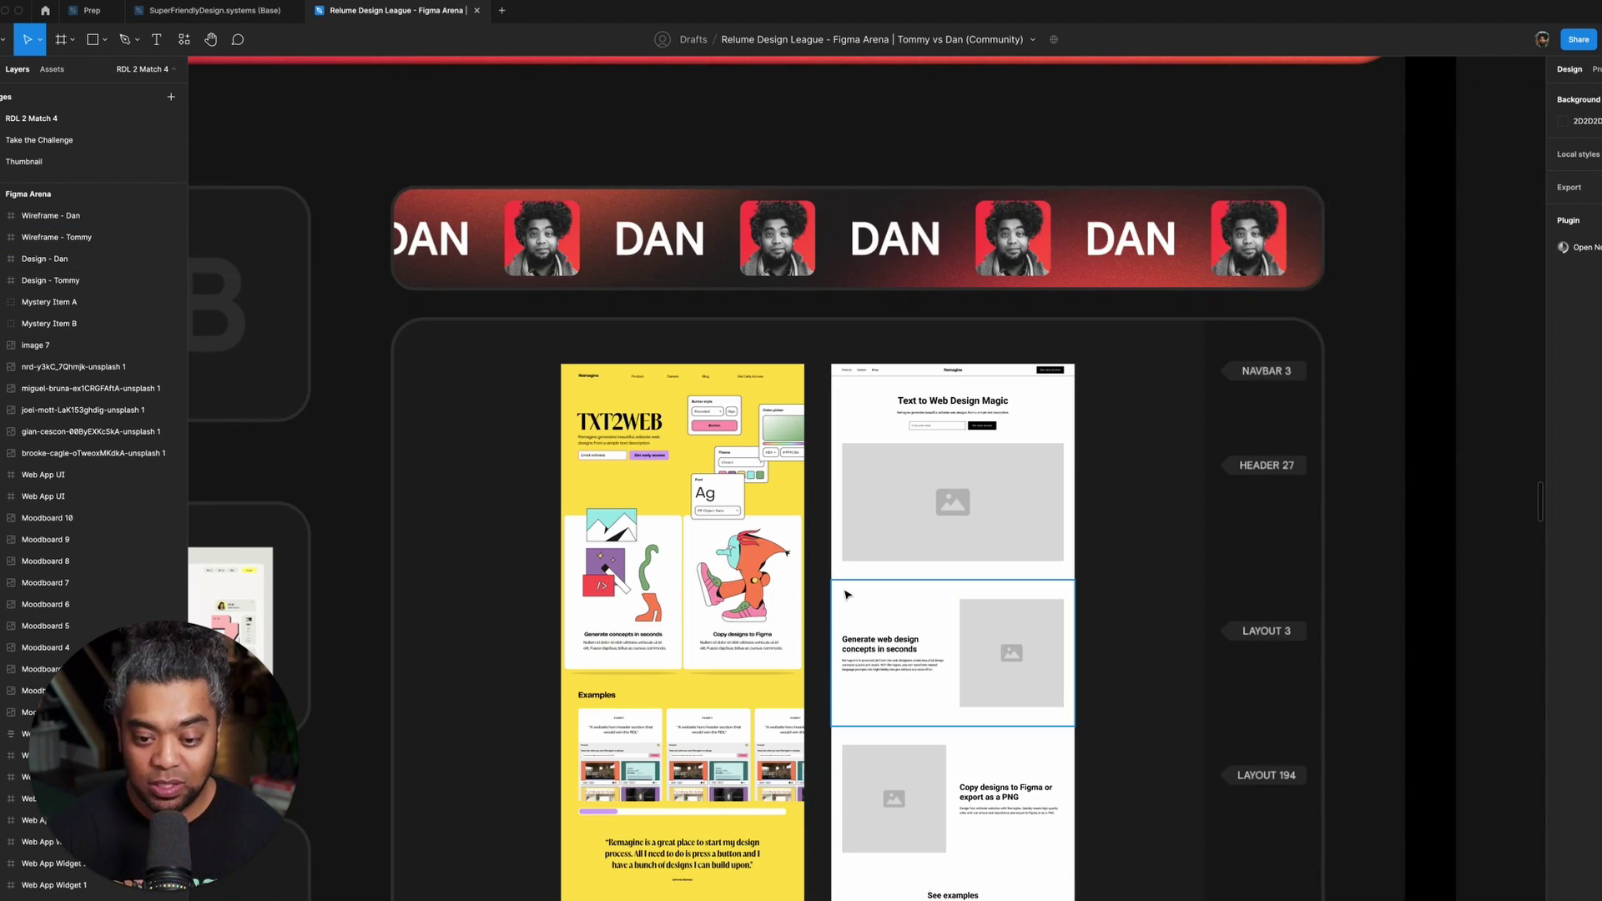
scroll(630, 323, up, 3)
scroll(630, 324, down, 3)
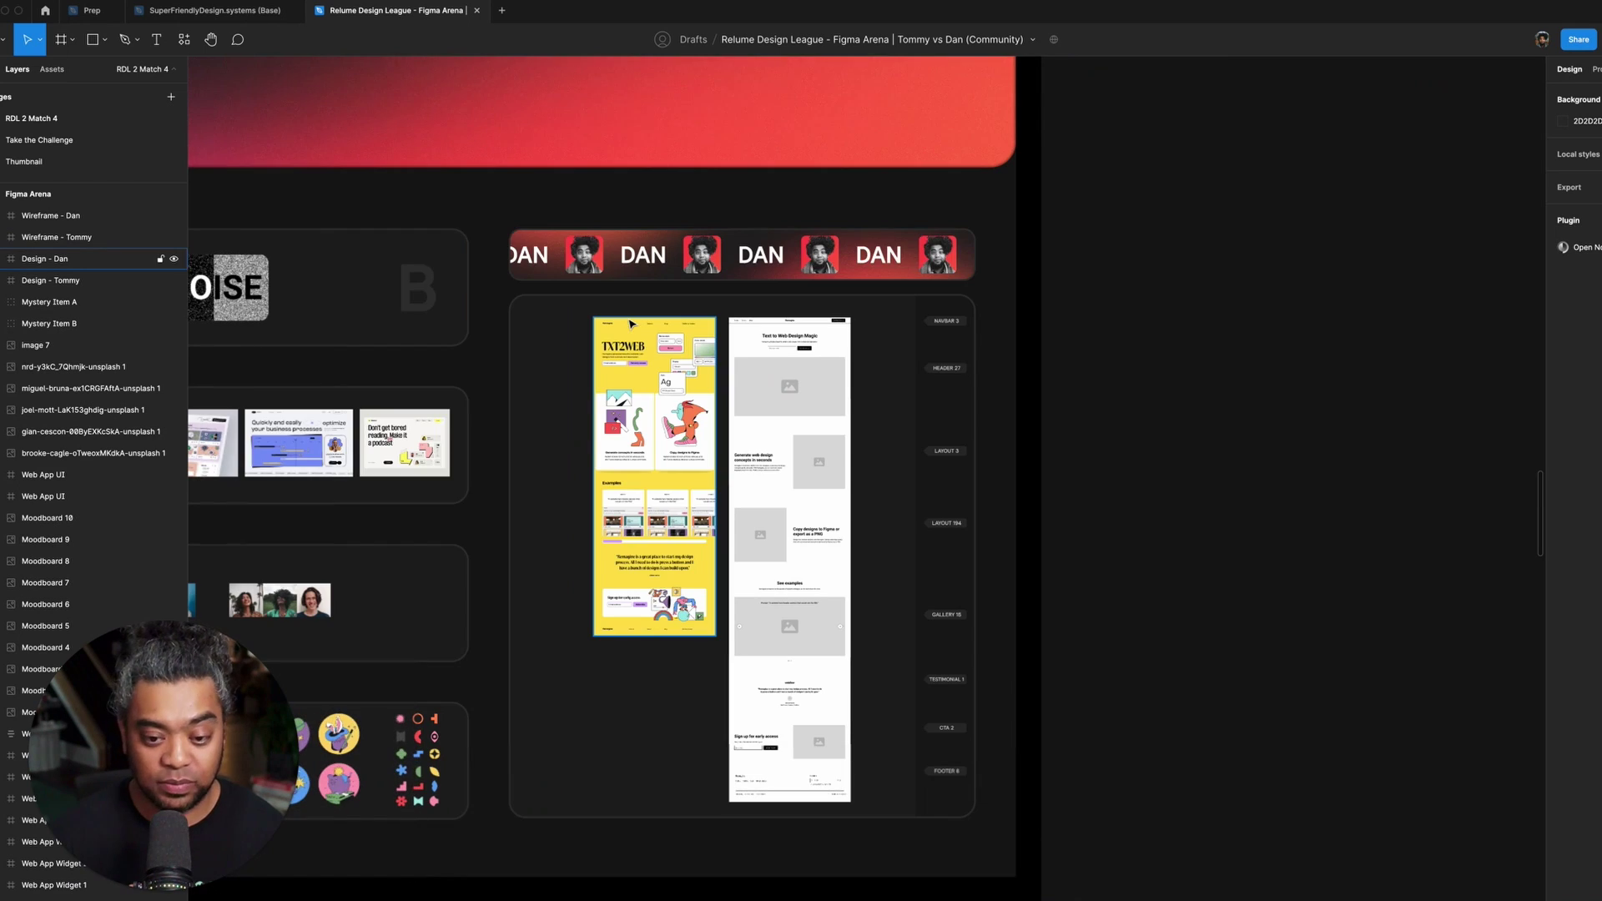
drag(632, 336, 1347, 400)
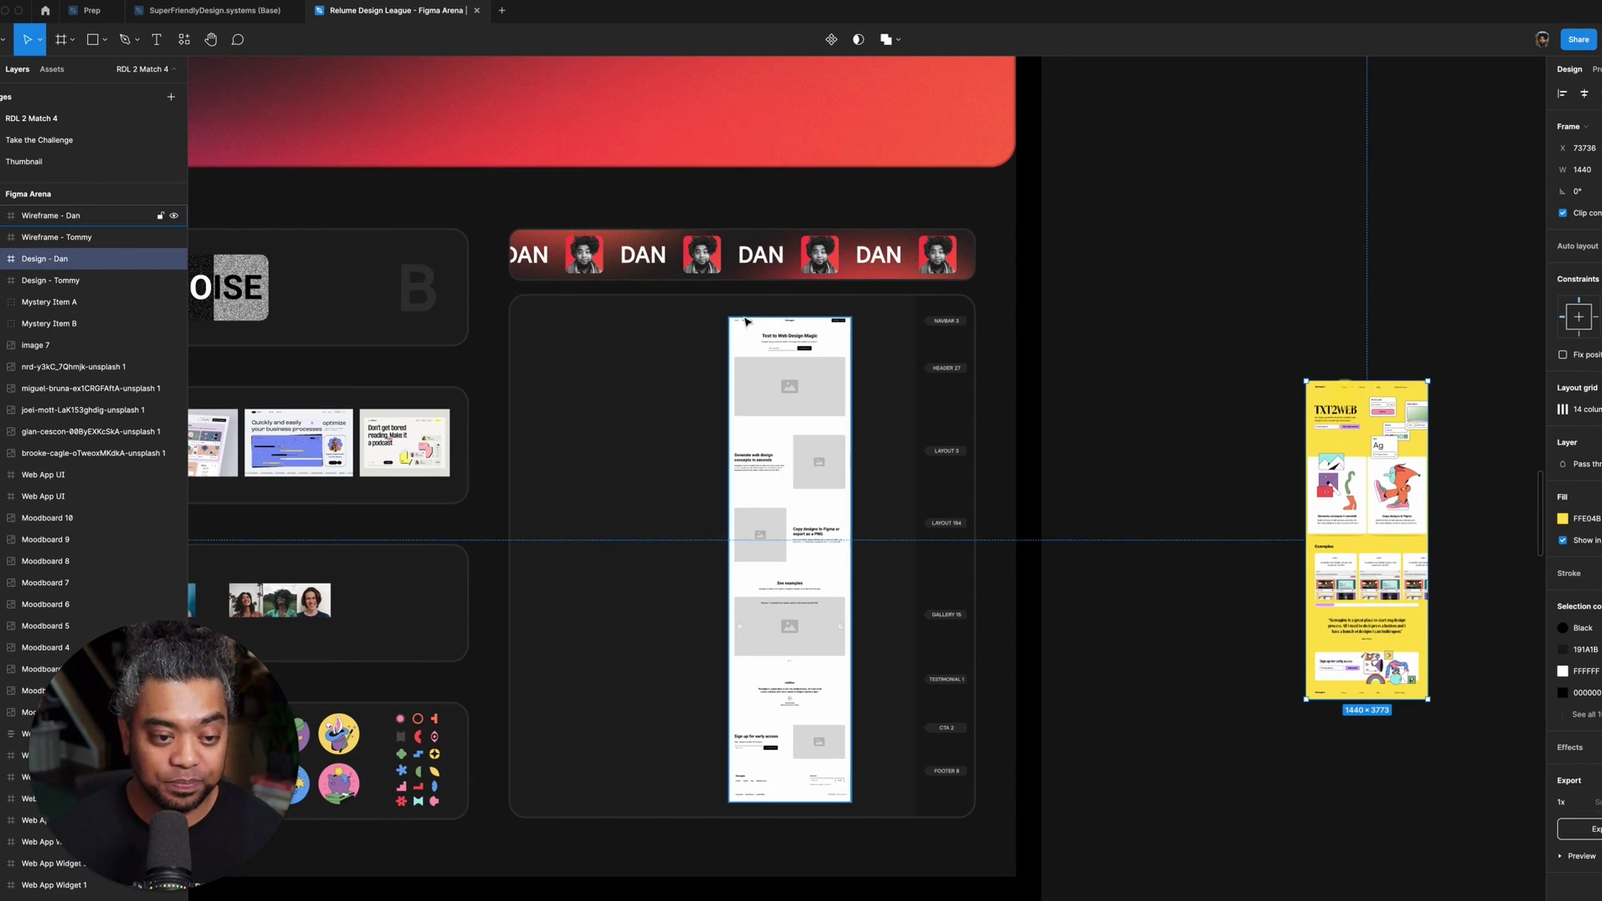
- Duplicate the Remagine wireframe frame and place the copy immediately left of the original, inside the same board
scroll(714, 282, up, 3)
scroll(1261, 547, left, 5)
scroll(1261, 548, up, 2)
click(1261, 547)
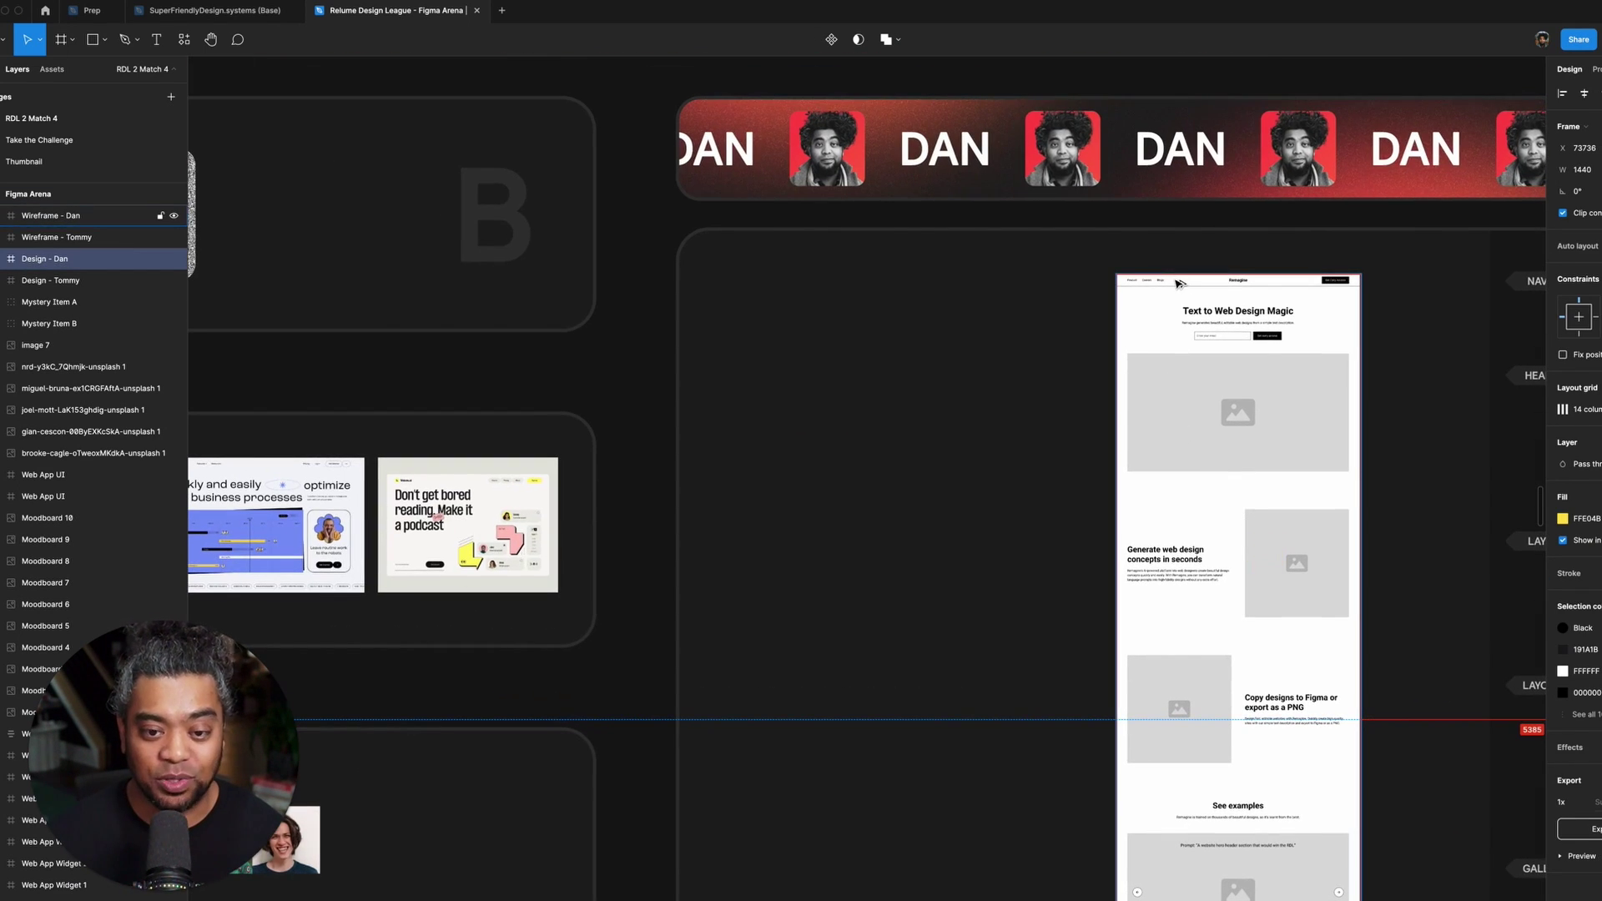
drag(1176, 283, 873, 275)
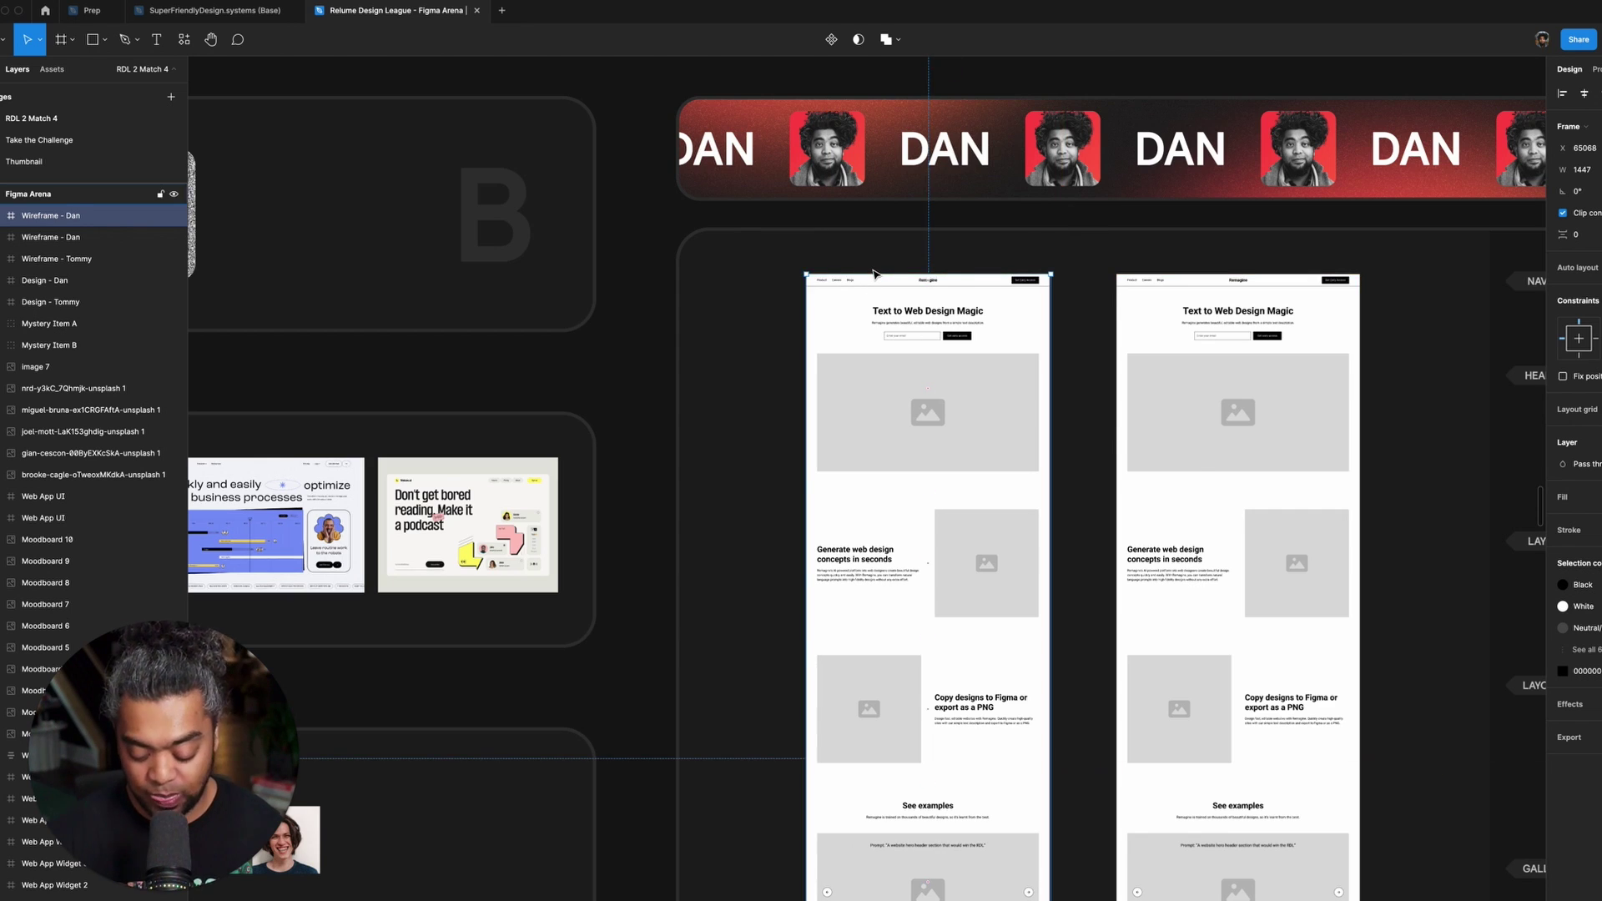
- Read through the copied Remagine wireframe from its header to the "See examples" gallery and back to the hero
key(shift+2)
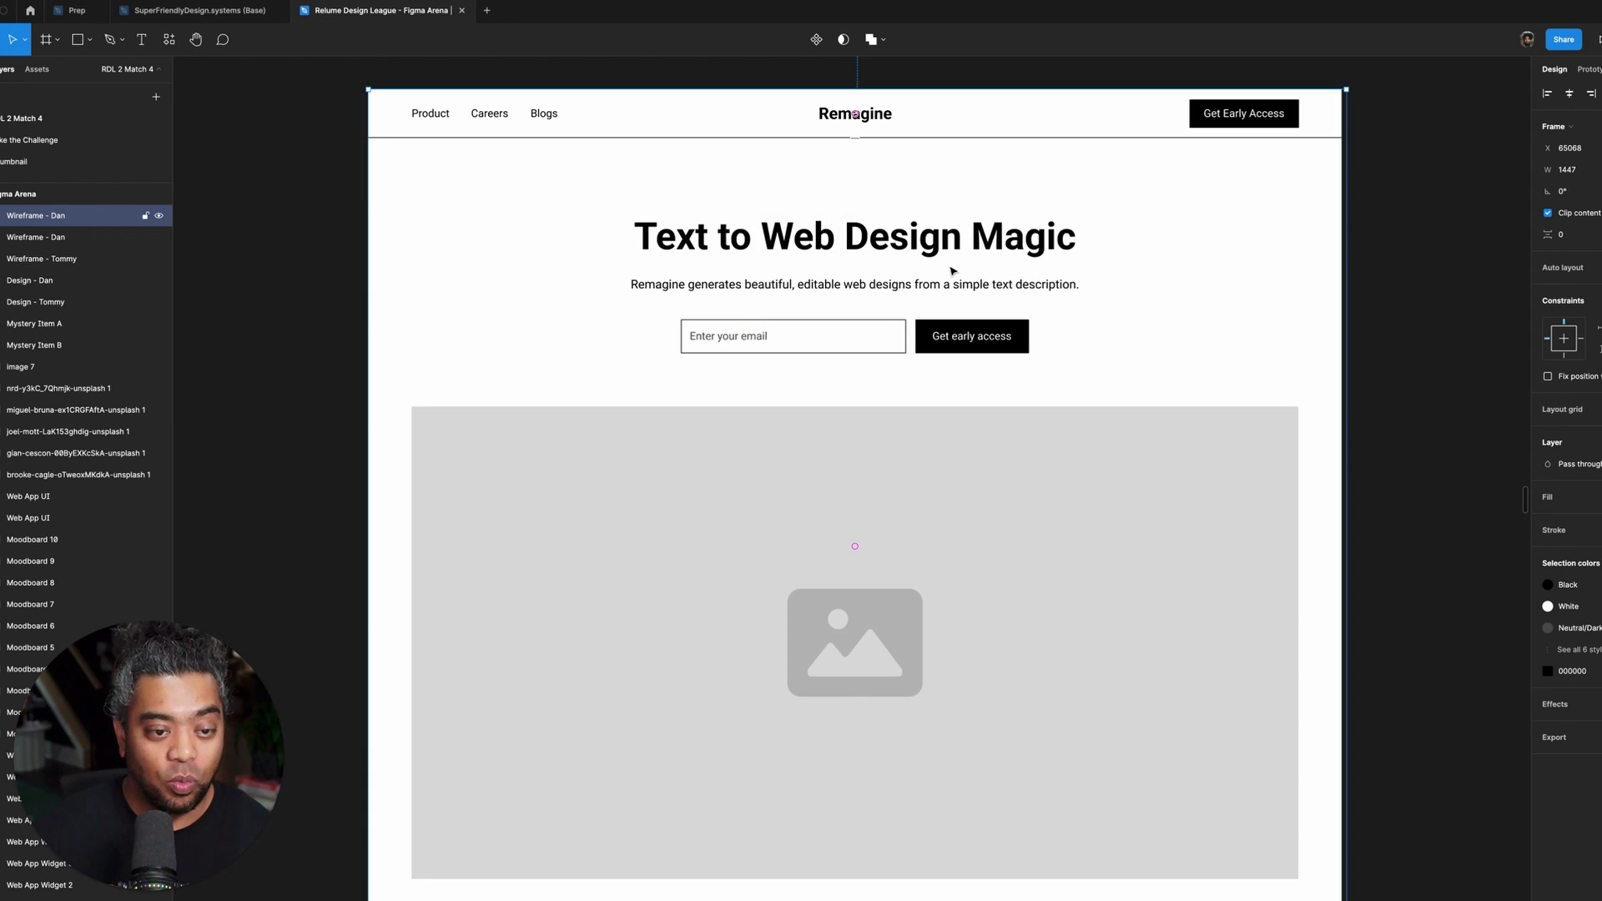
click(1362, 355)
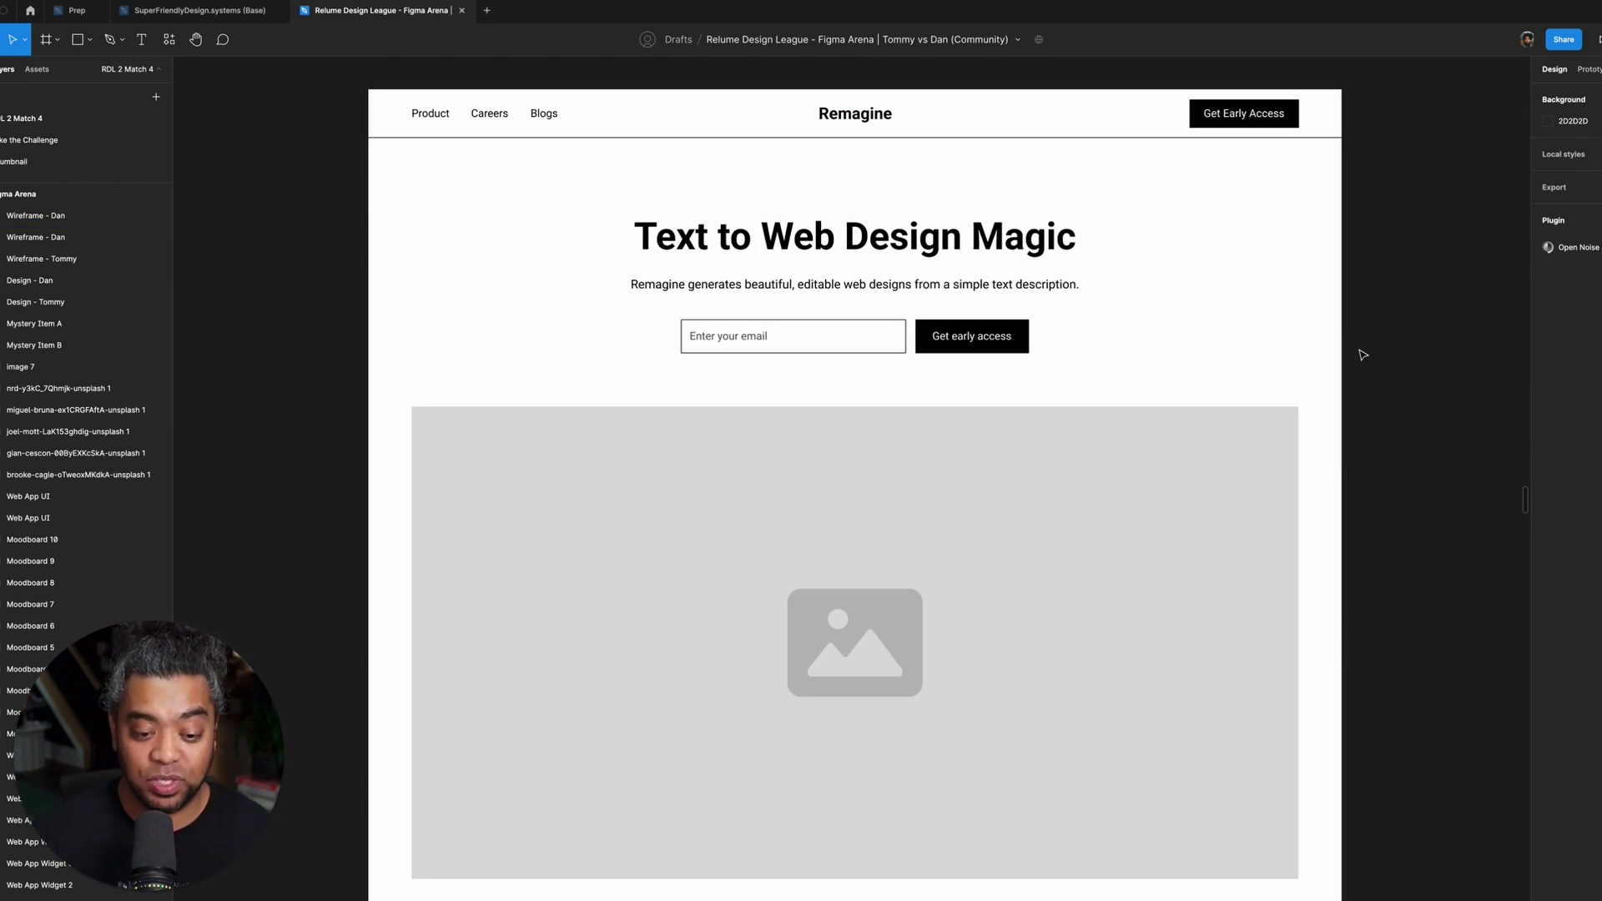
drag(1005, 697, 1094, 543)
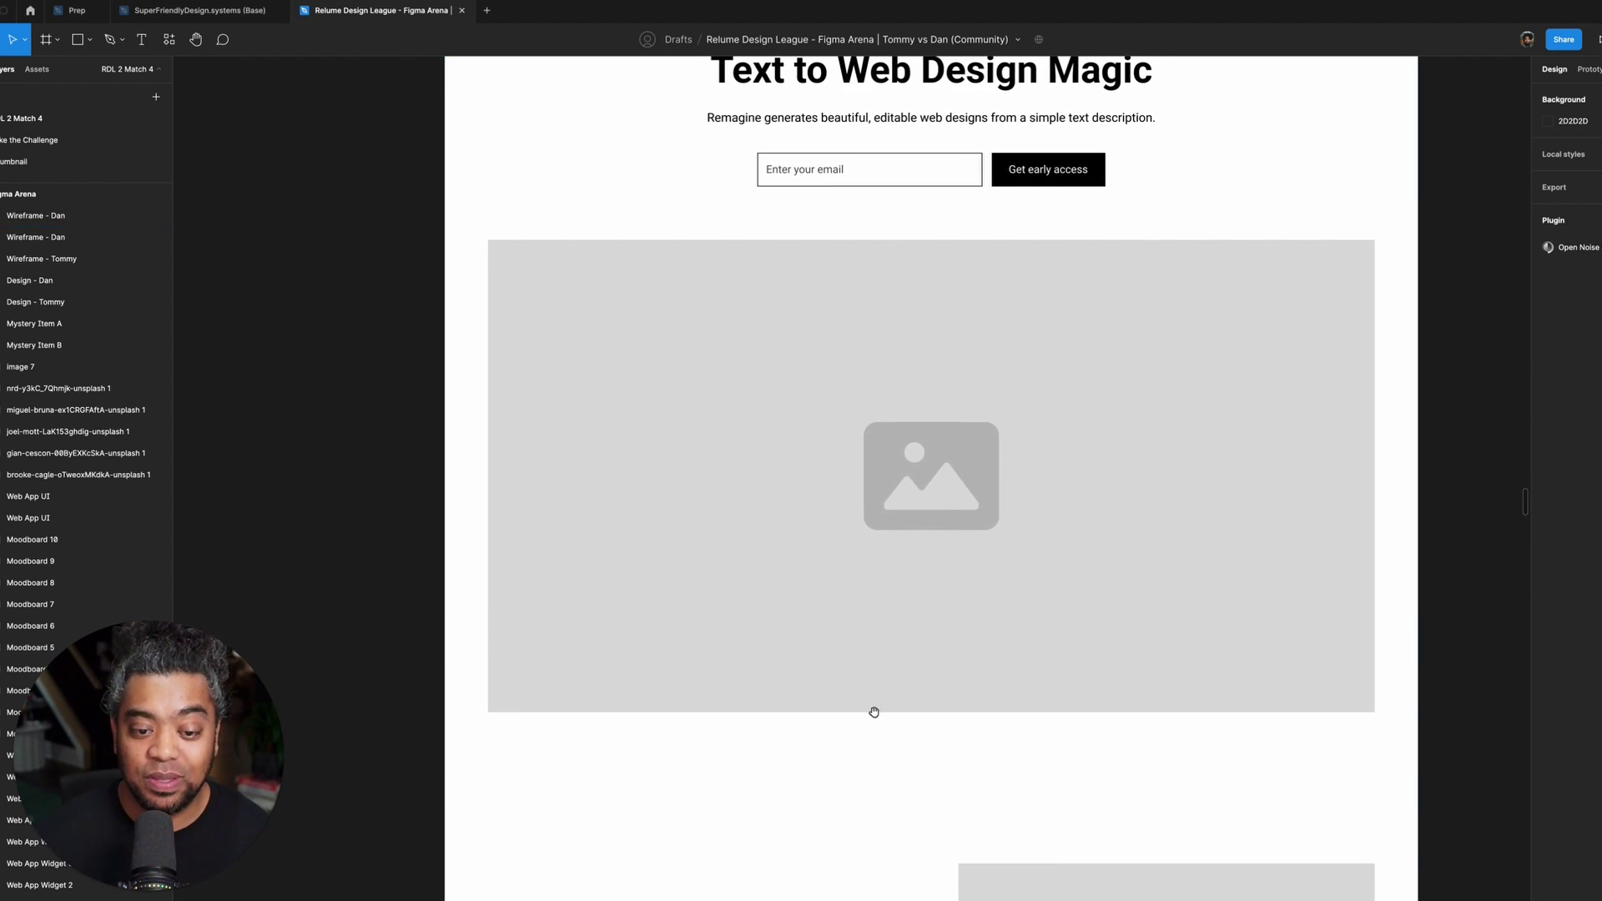
scroll(874, 712, down, 10)
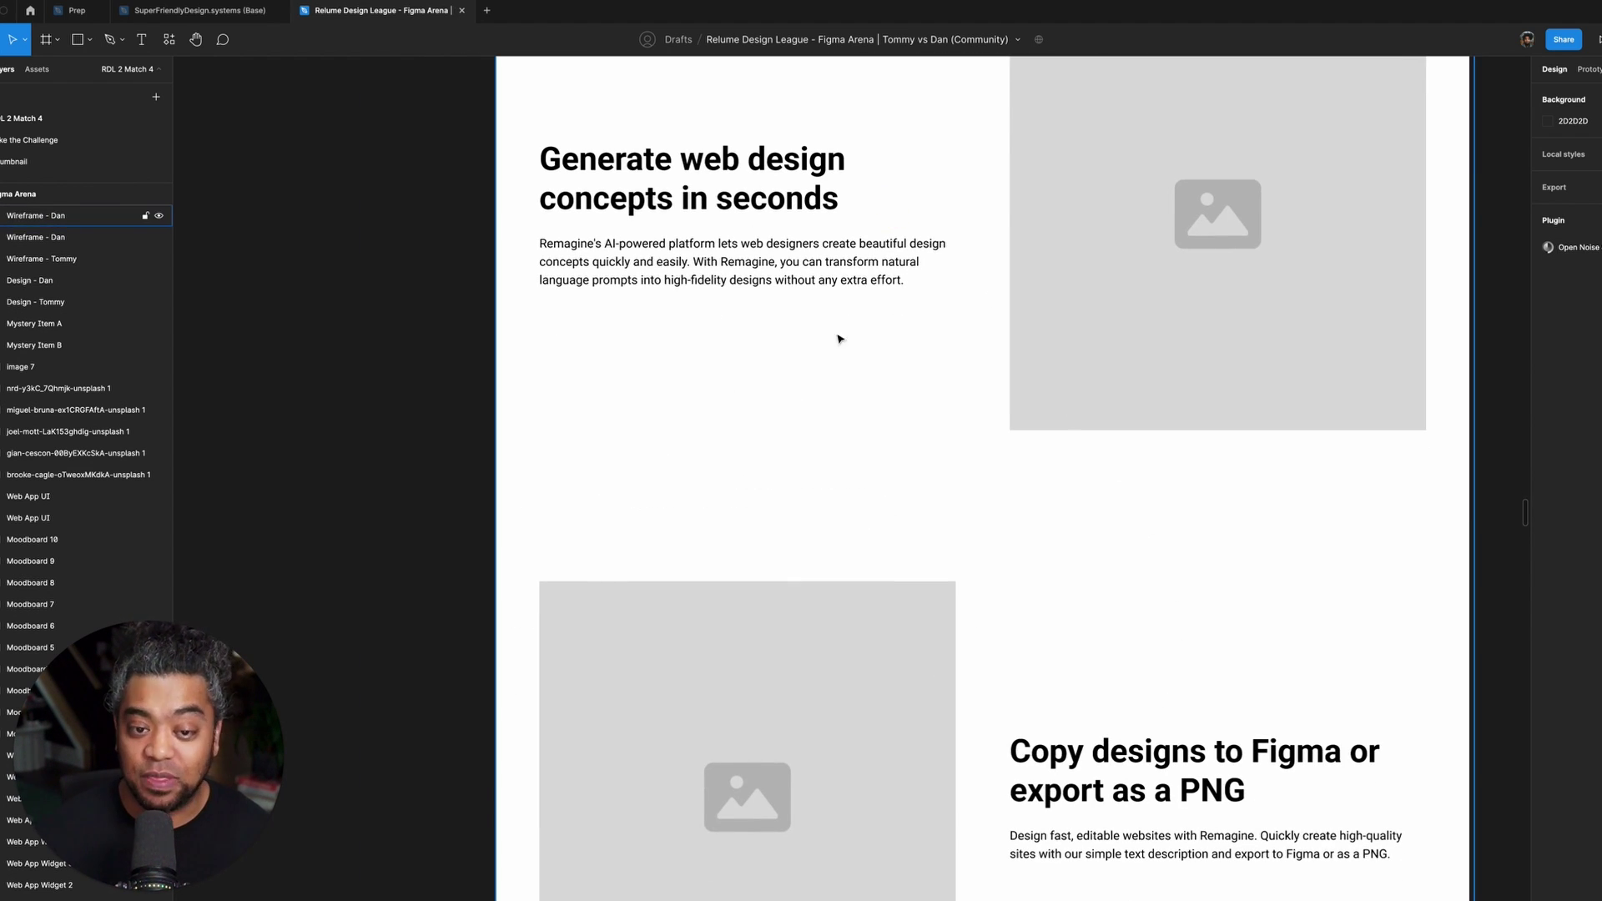
scroll(799, 385, down, 9)
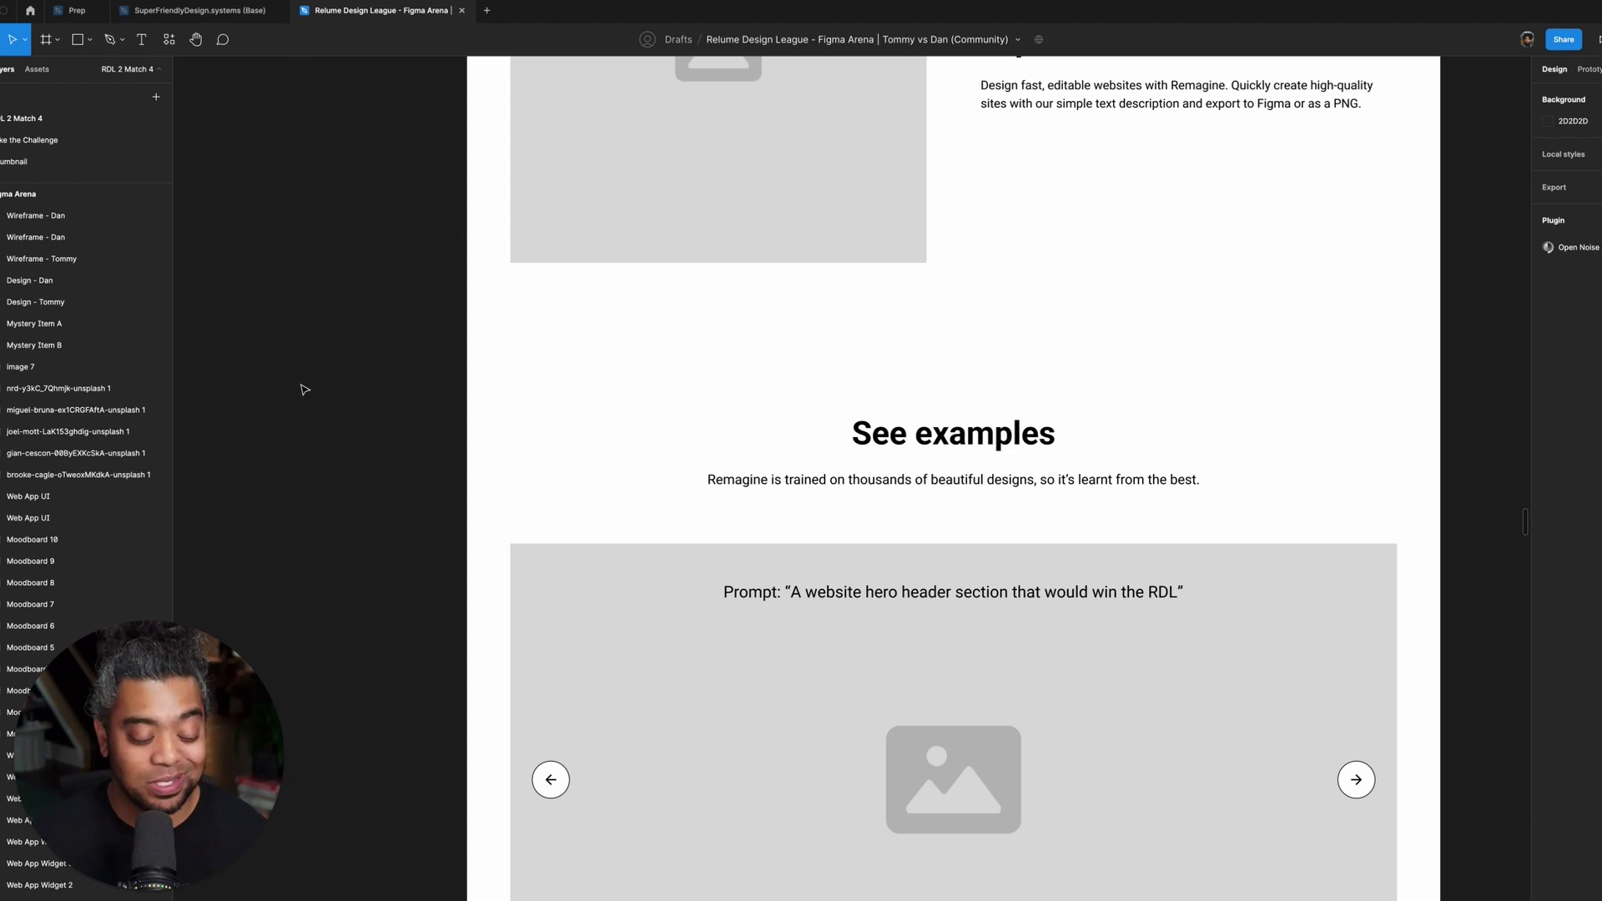
scroll(411, 275, up, 15)
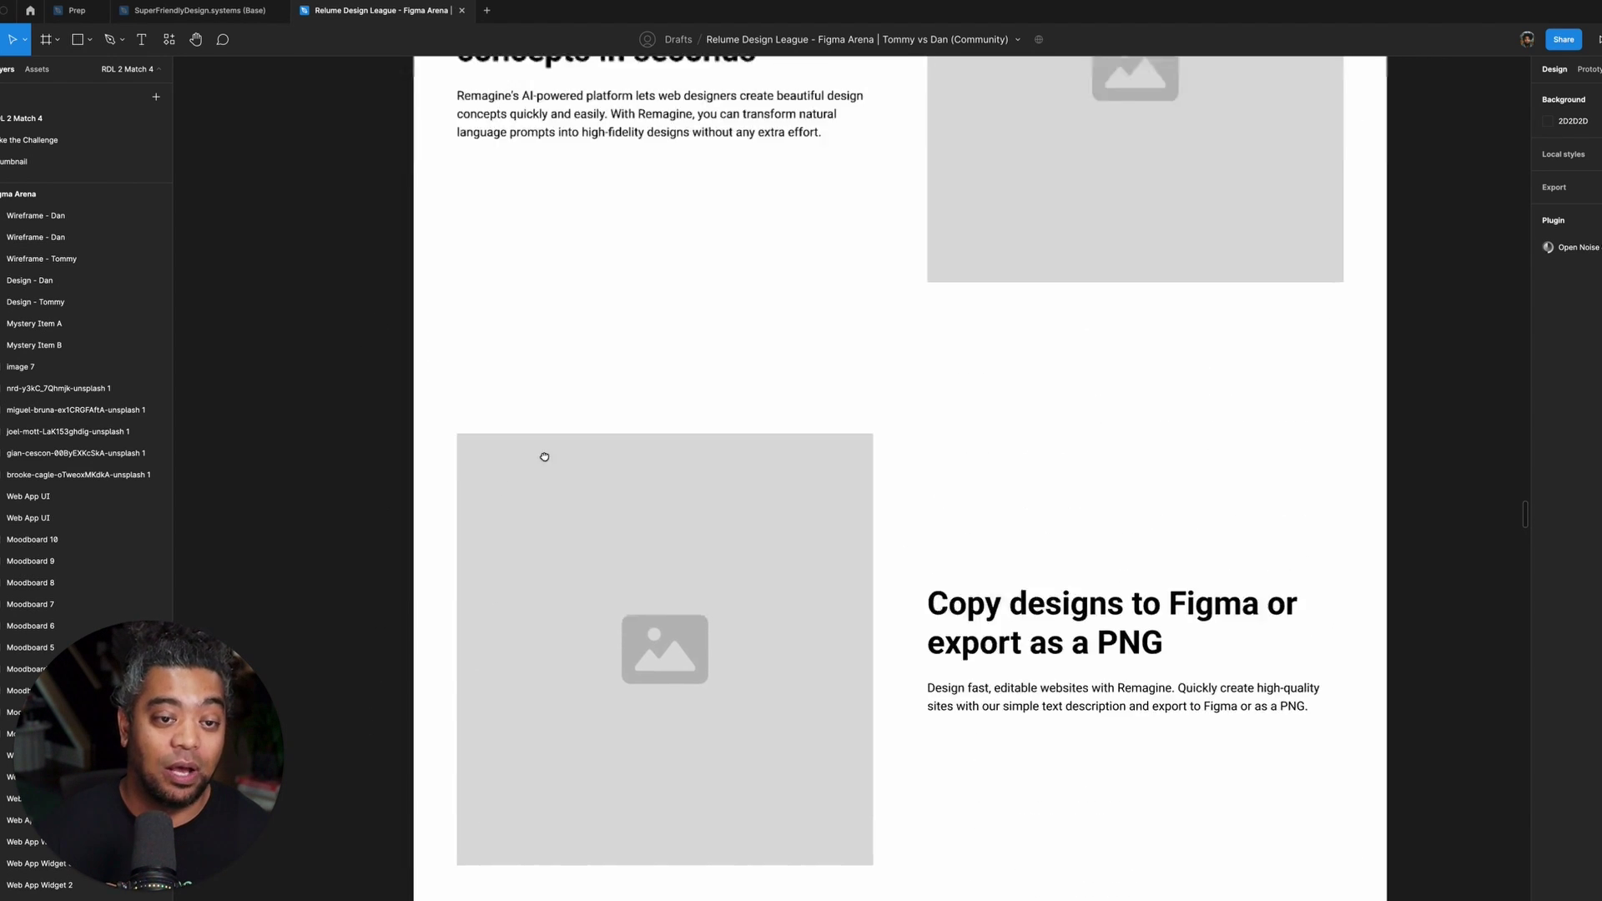
scroll(782, 811, up, 6)
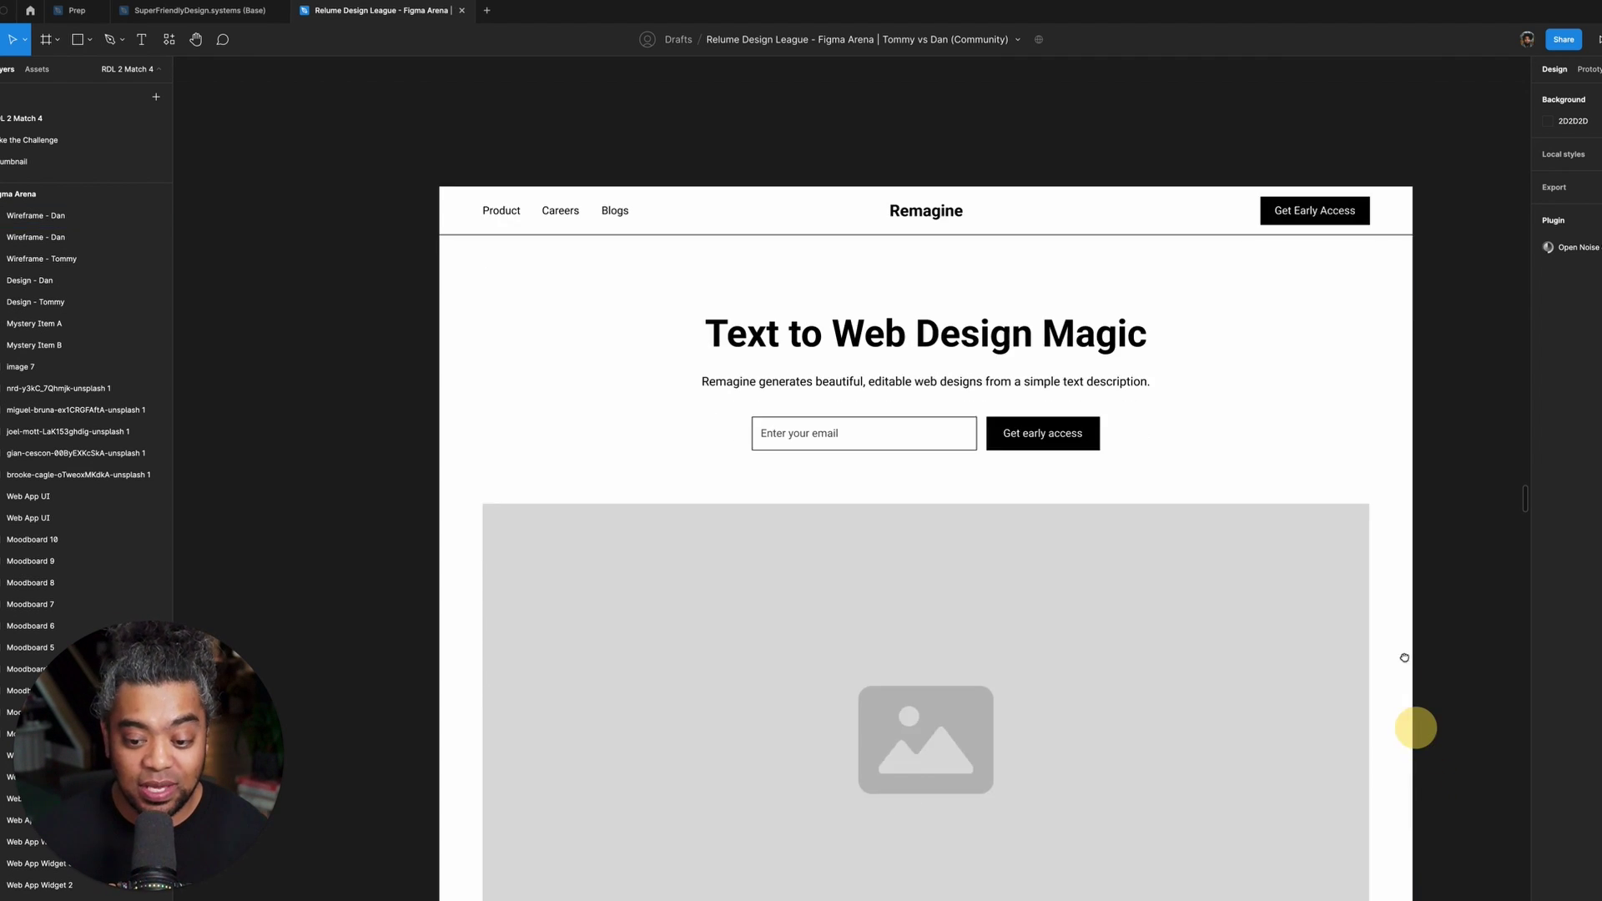
- Review the copied wireframe's hero, two image-and-text feature sections and examples carousel once more to judge their structure
drag(1416, 726, 1405, 574)
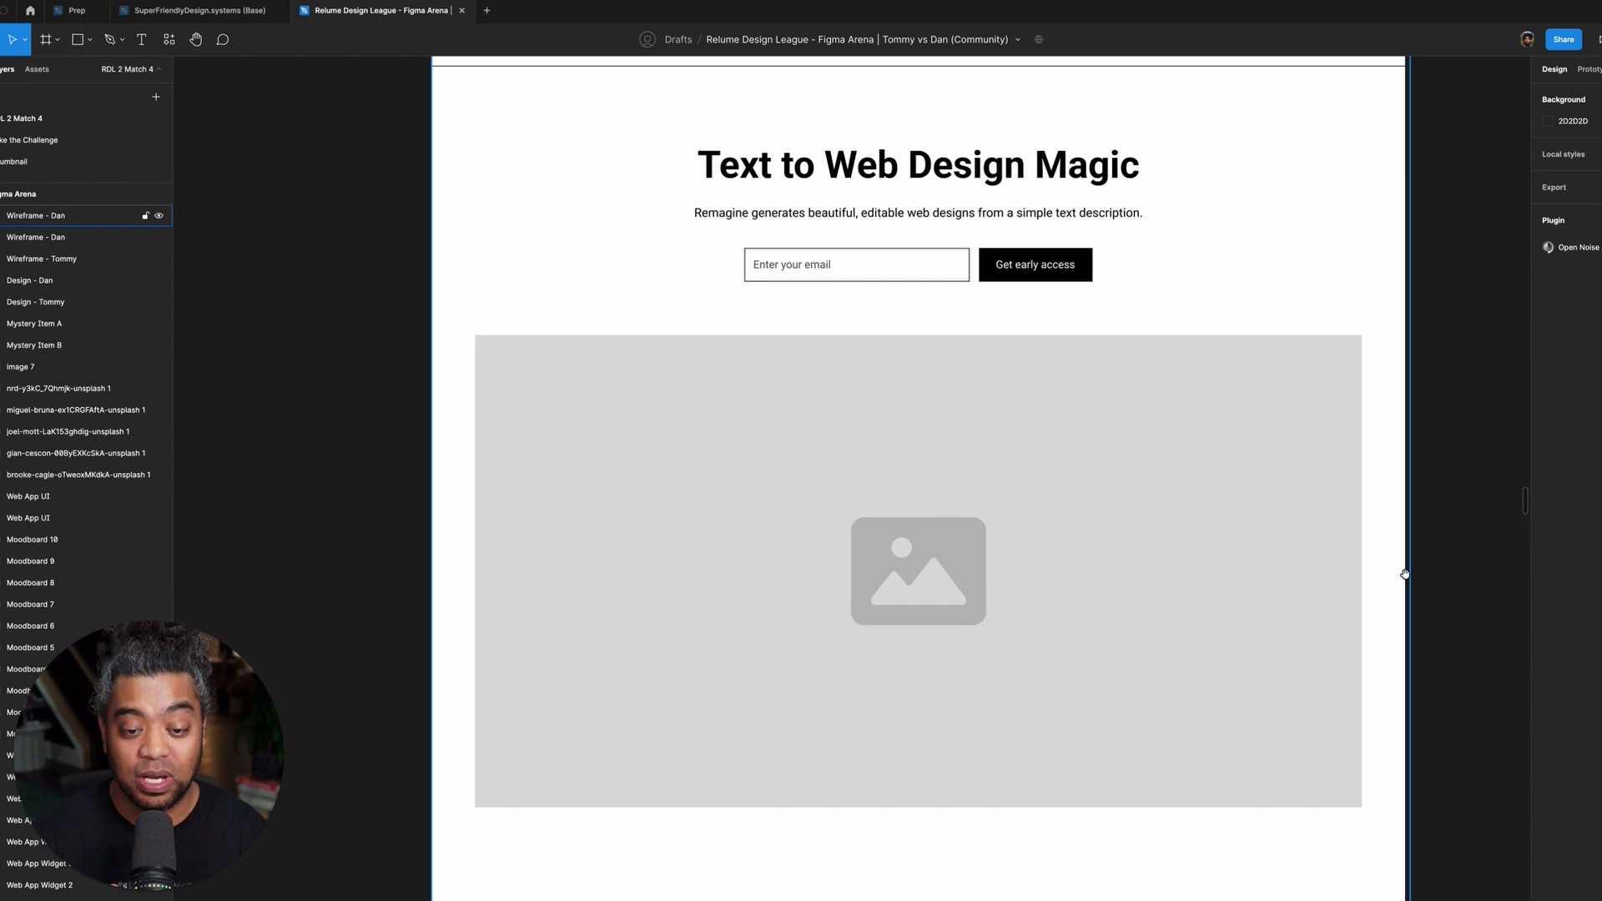
drag(1402, 768, 1419, 511)
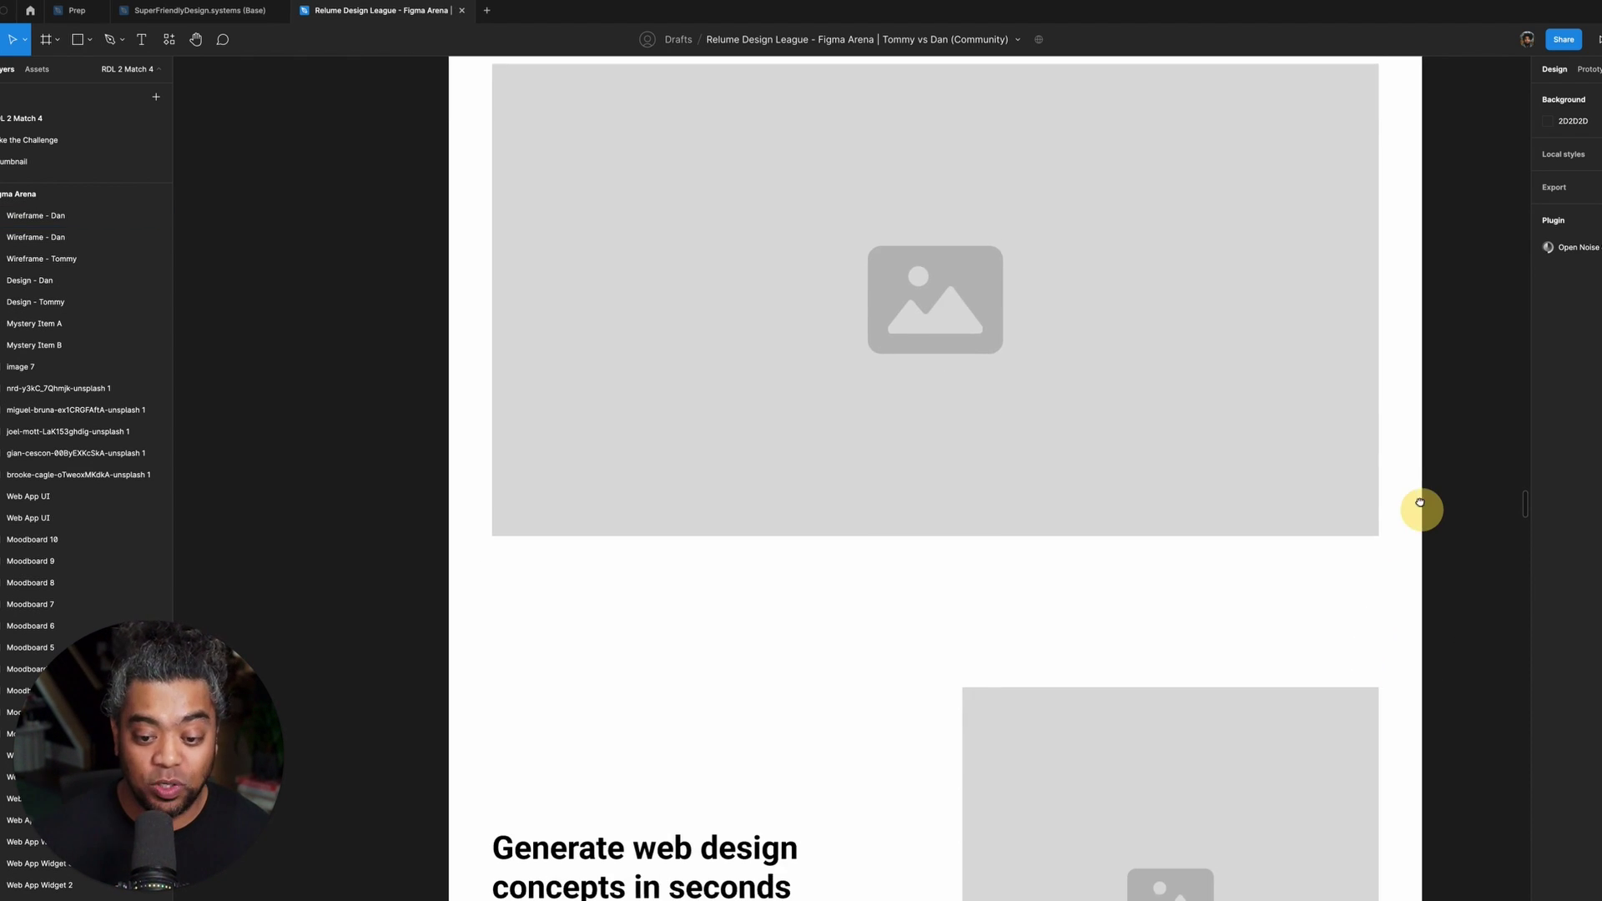
scroll(1306, 639, down, 5)
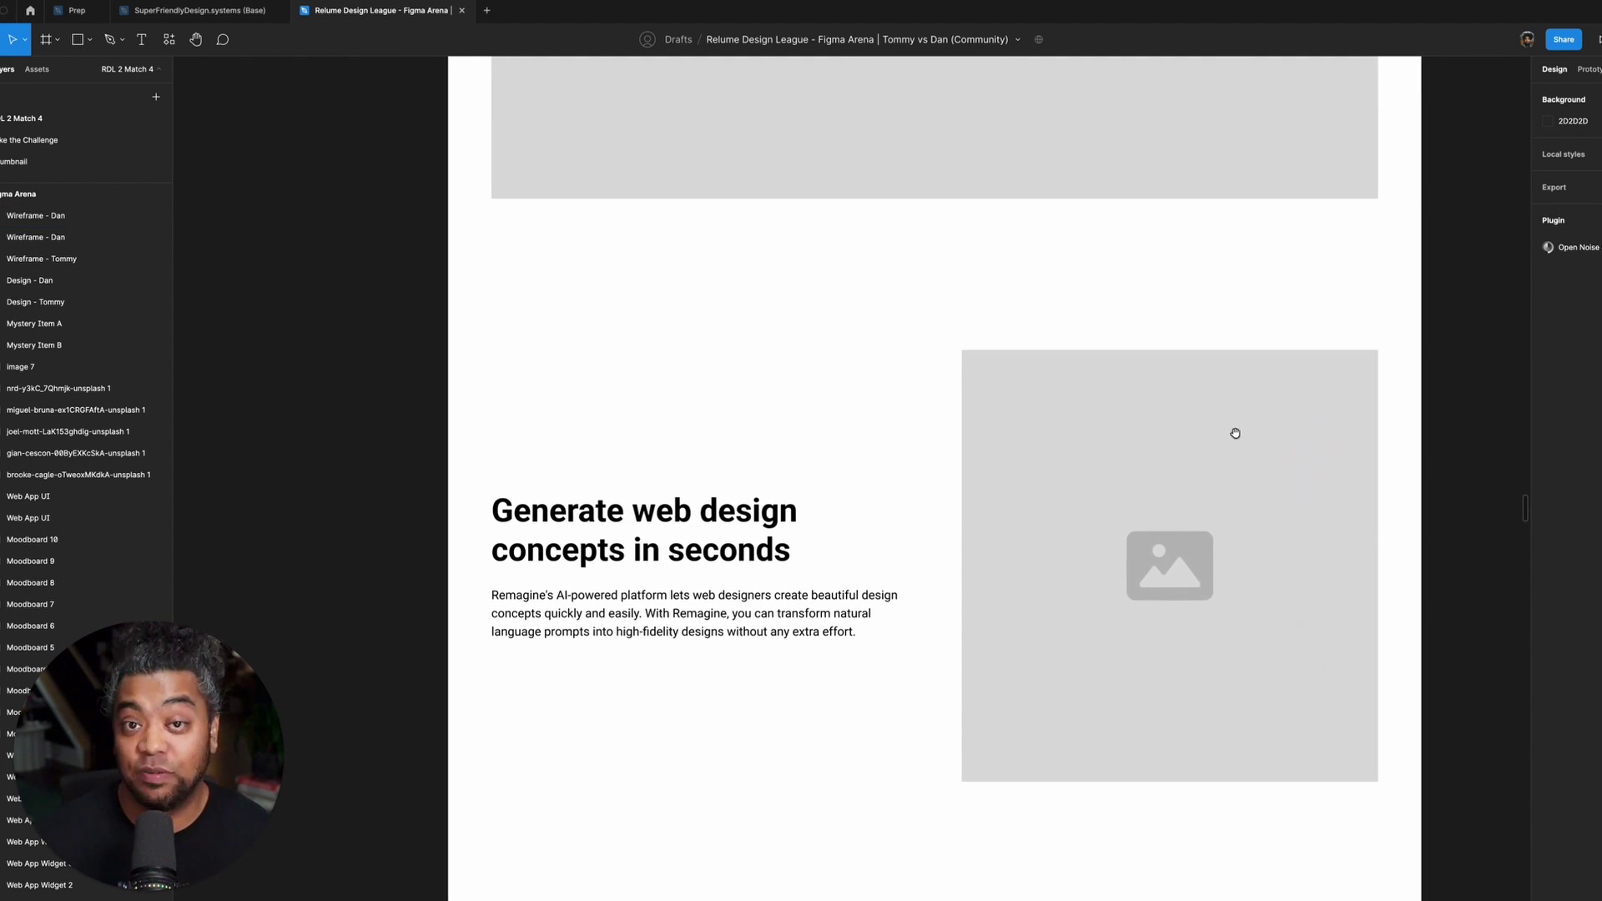
drag(1171, 630, 1192, 430)
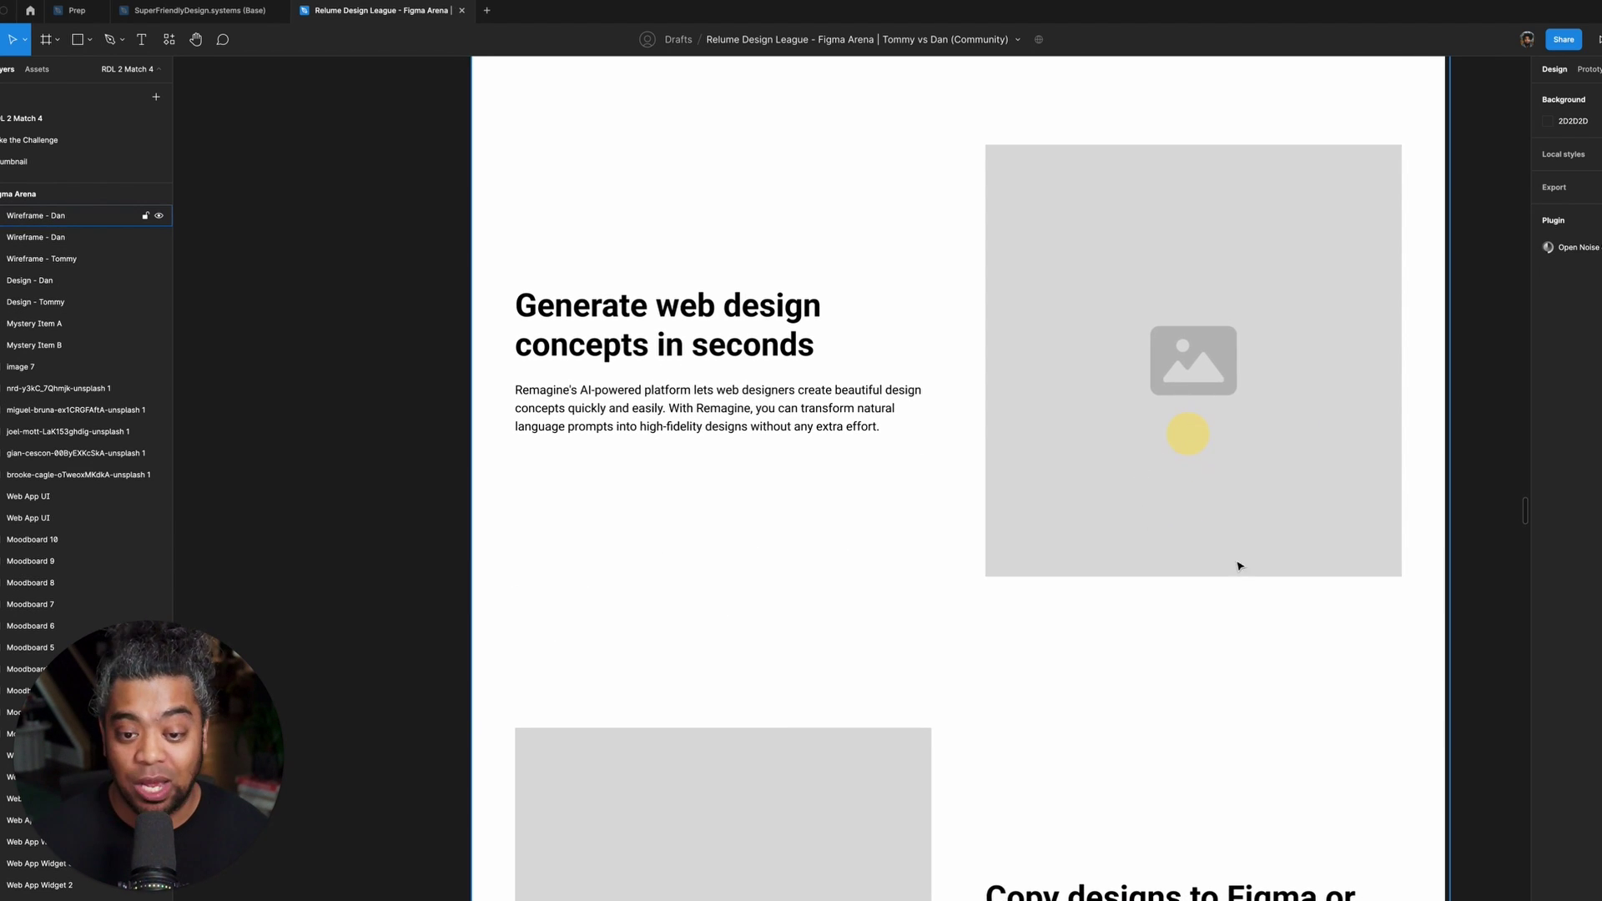
scroll(1187, 434, down, 8)
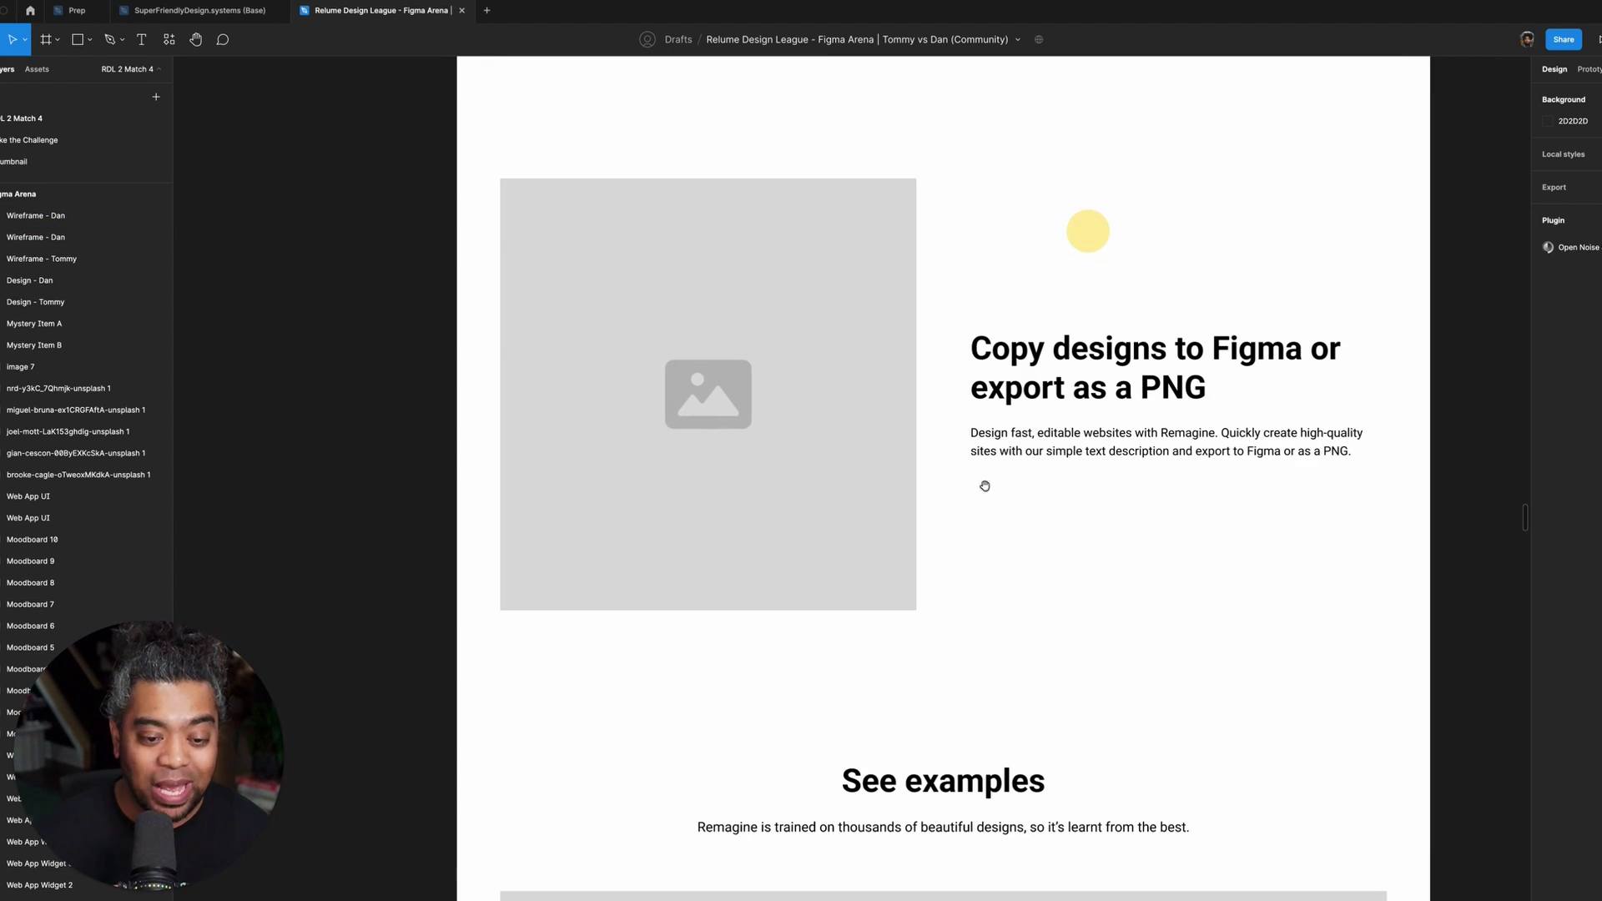
scroll(972, 601, down, 5)
scroll(1156, 555, down, 3)
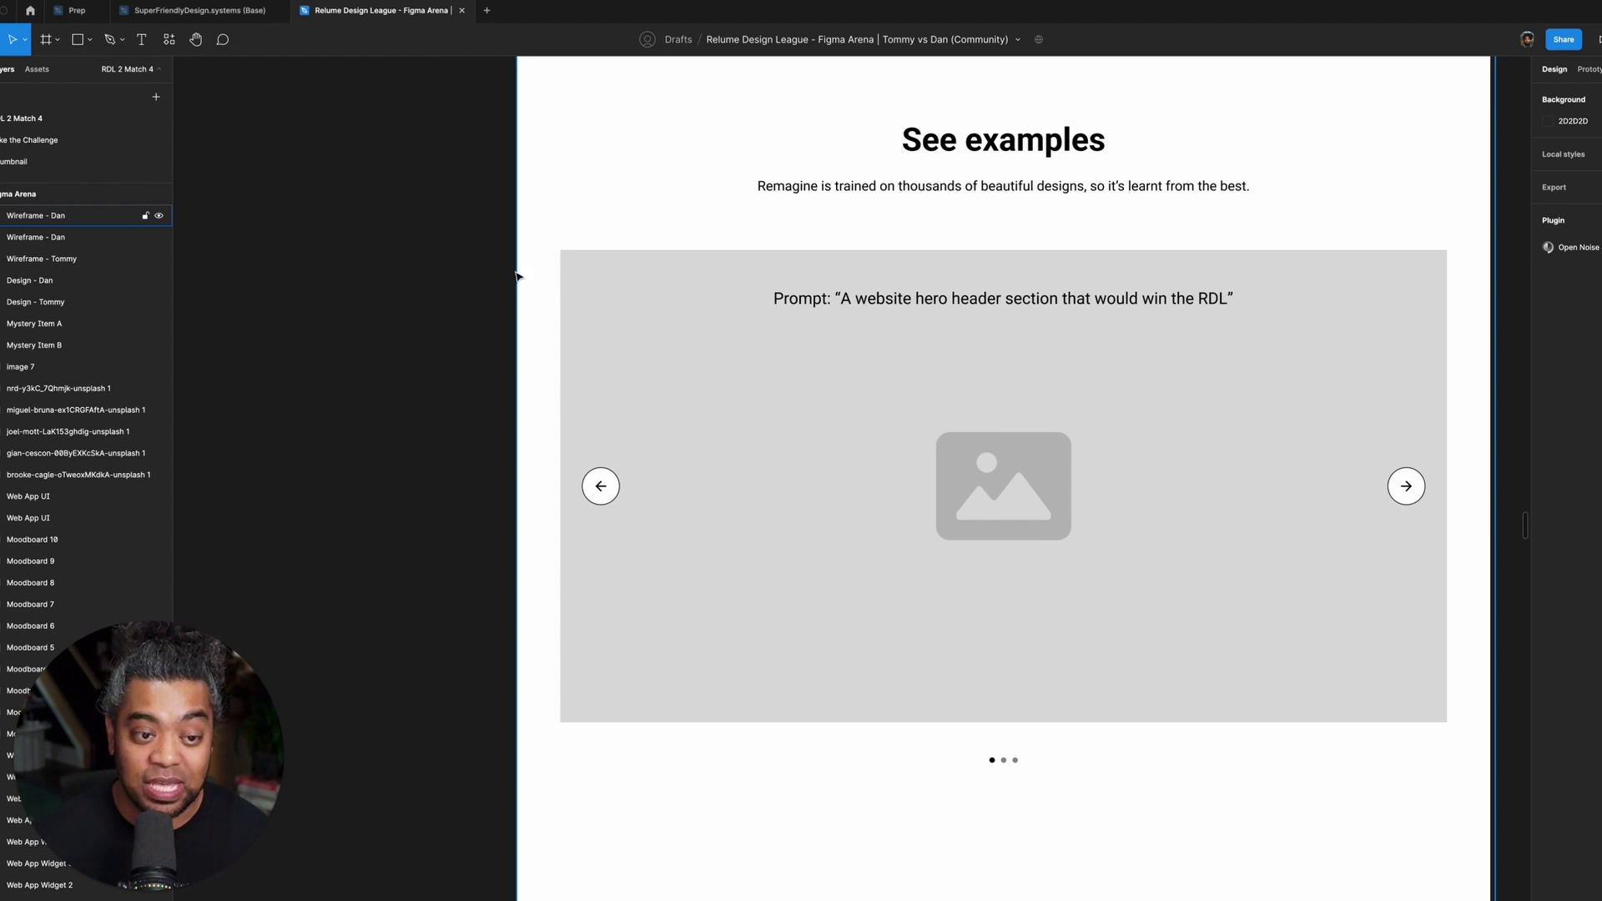
scroll(587, 376, up, 10)
scroll(738, 215, up, 20)
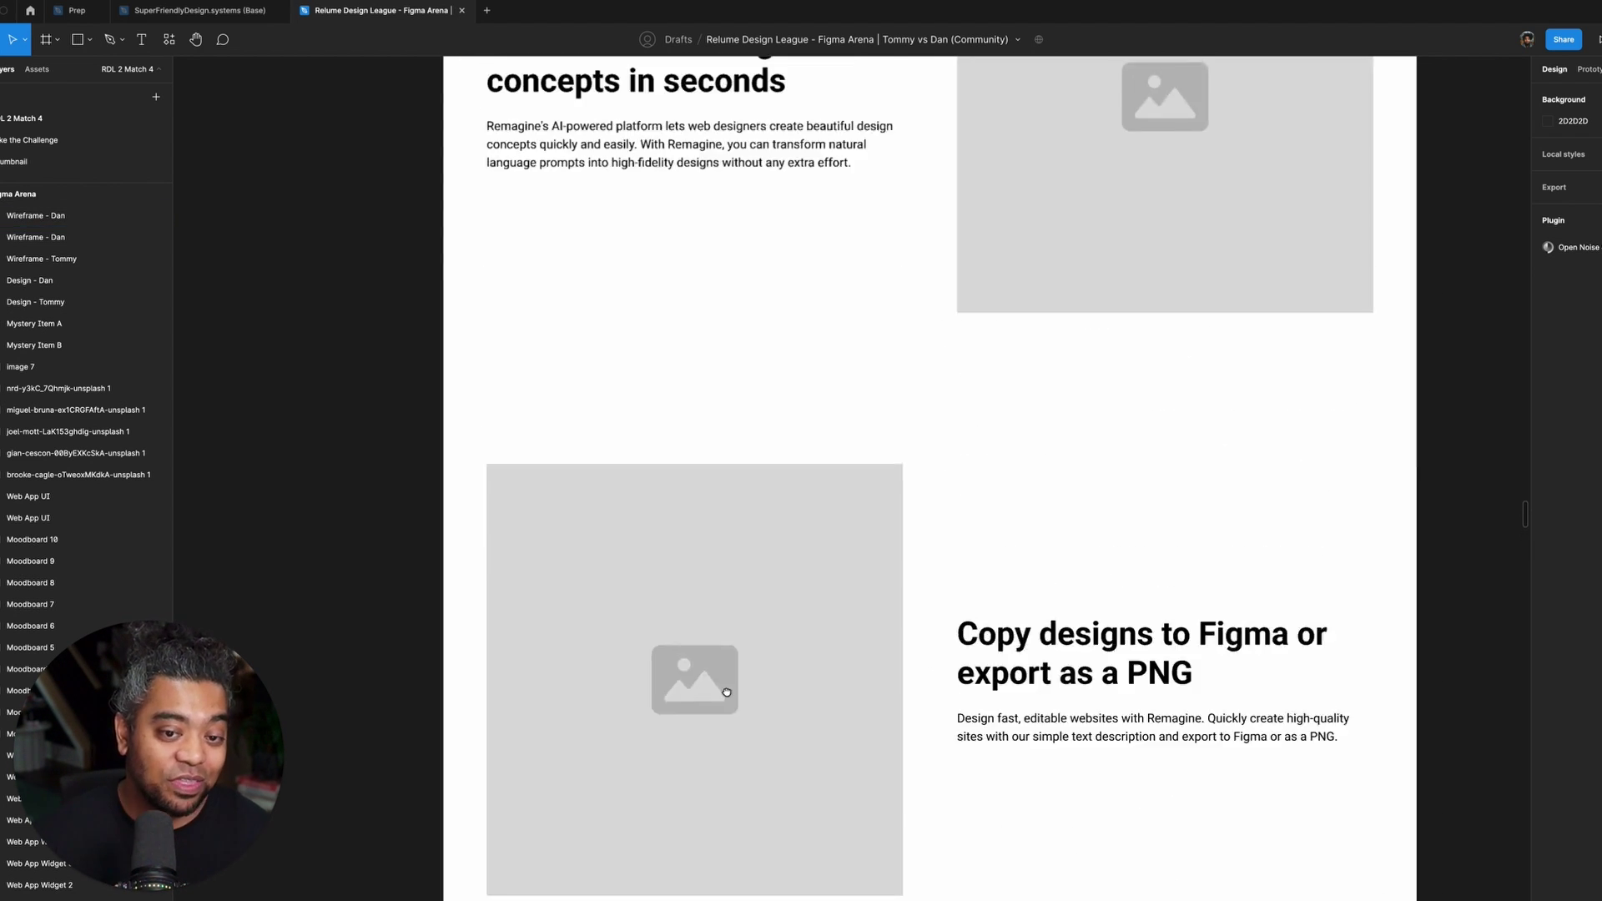
scroll(844, 648, up, 15)
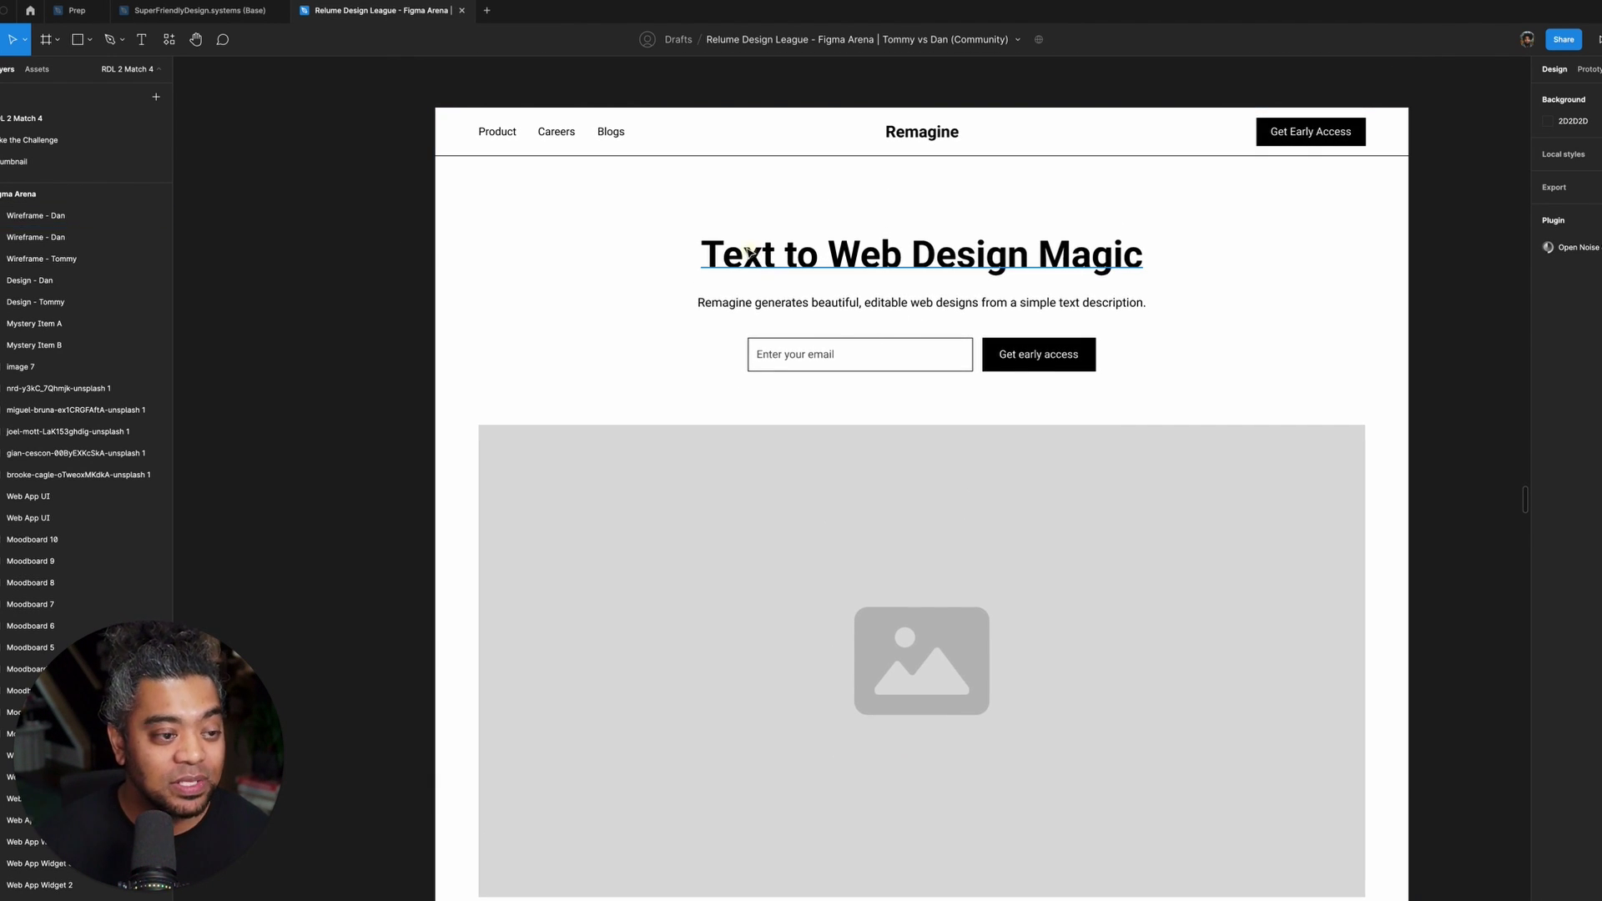
- Hide the header section's placeholder image, form, description and "Text to Web Design Magic" heading in the copied wireframe
click(659, 252)
scroll(69, 380, down, 1)
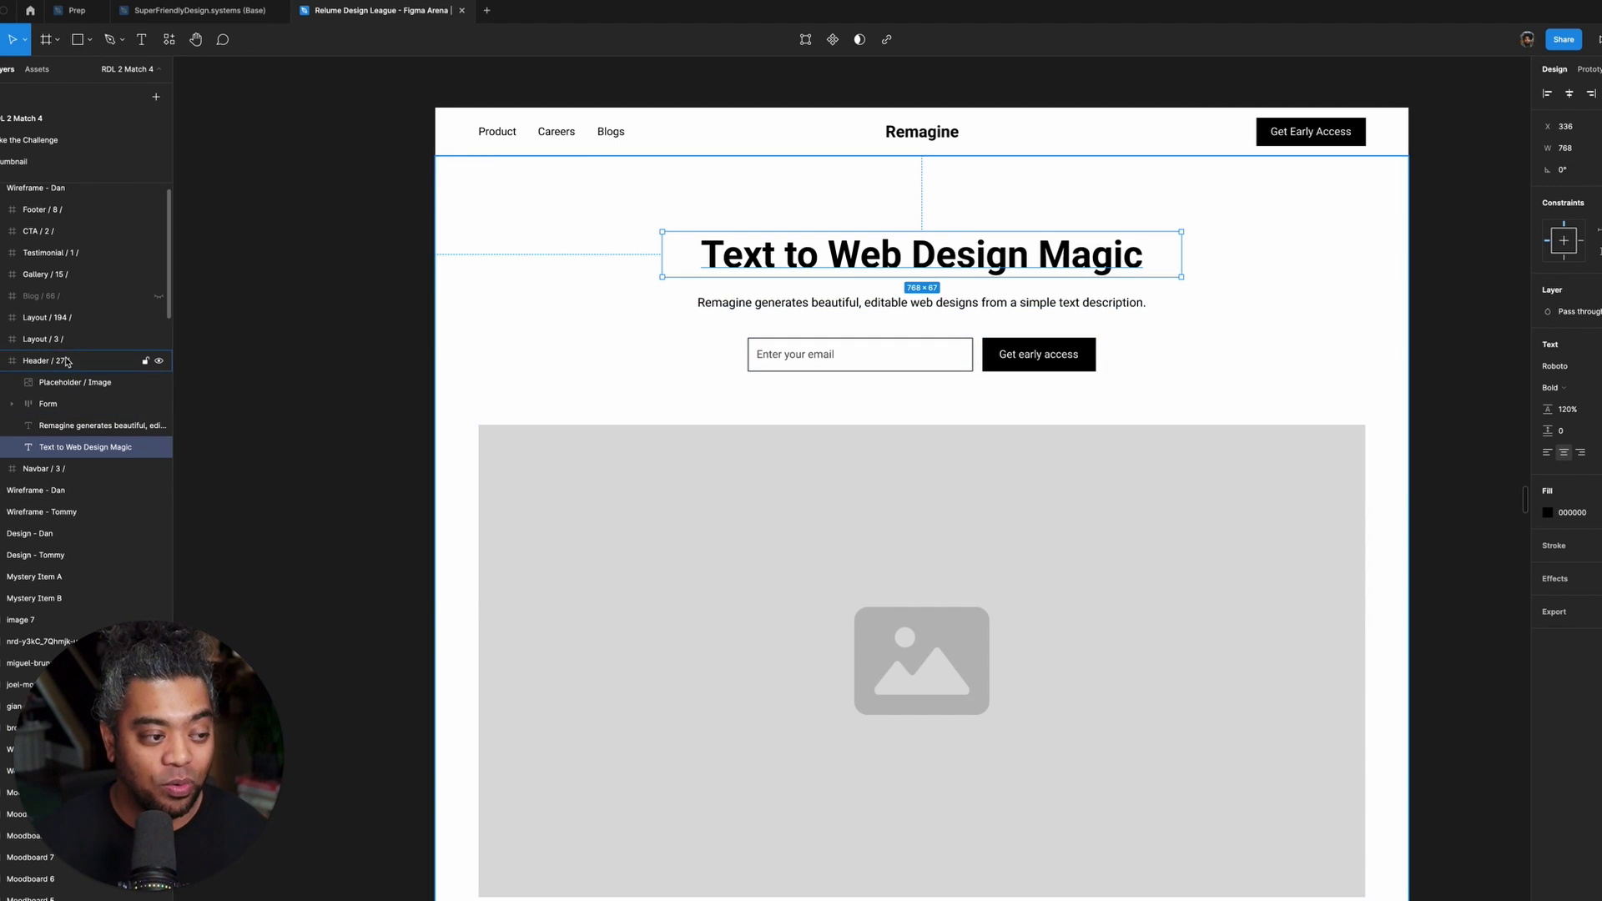
click(158, 384)
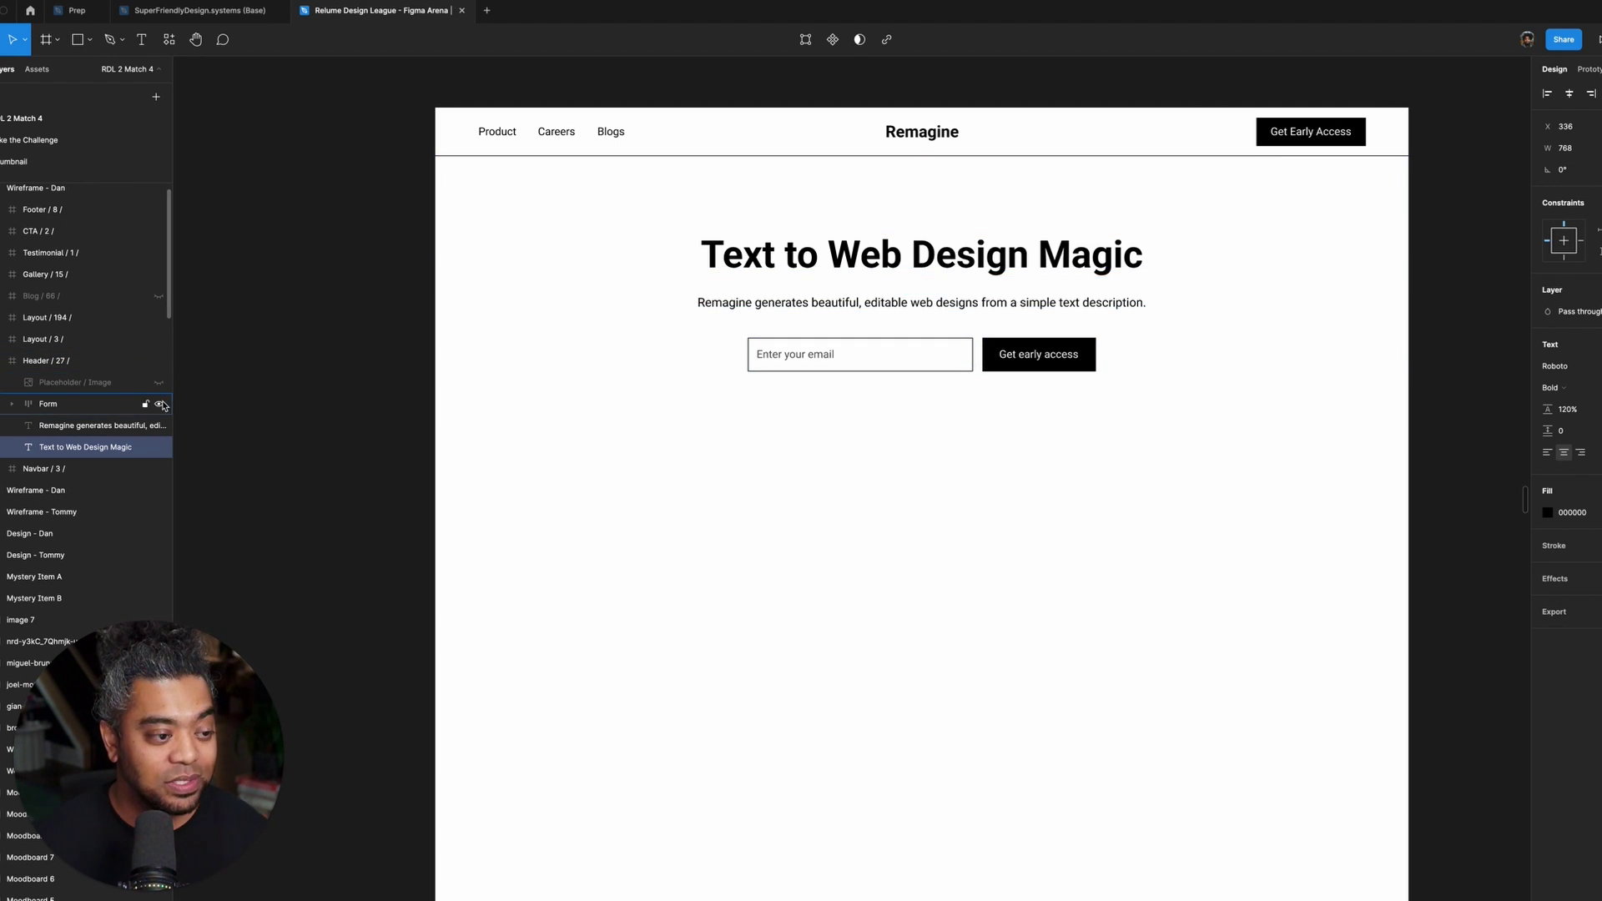
click(159, 405)
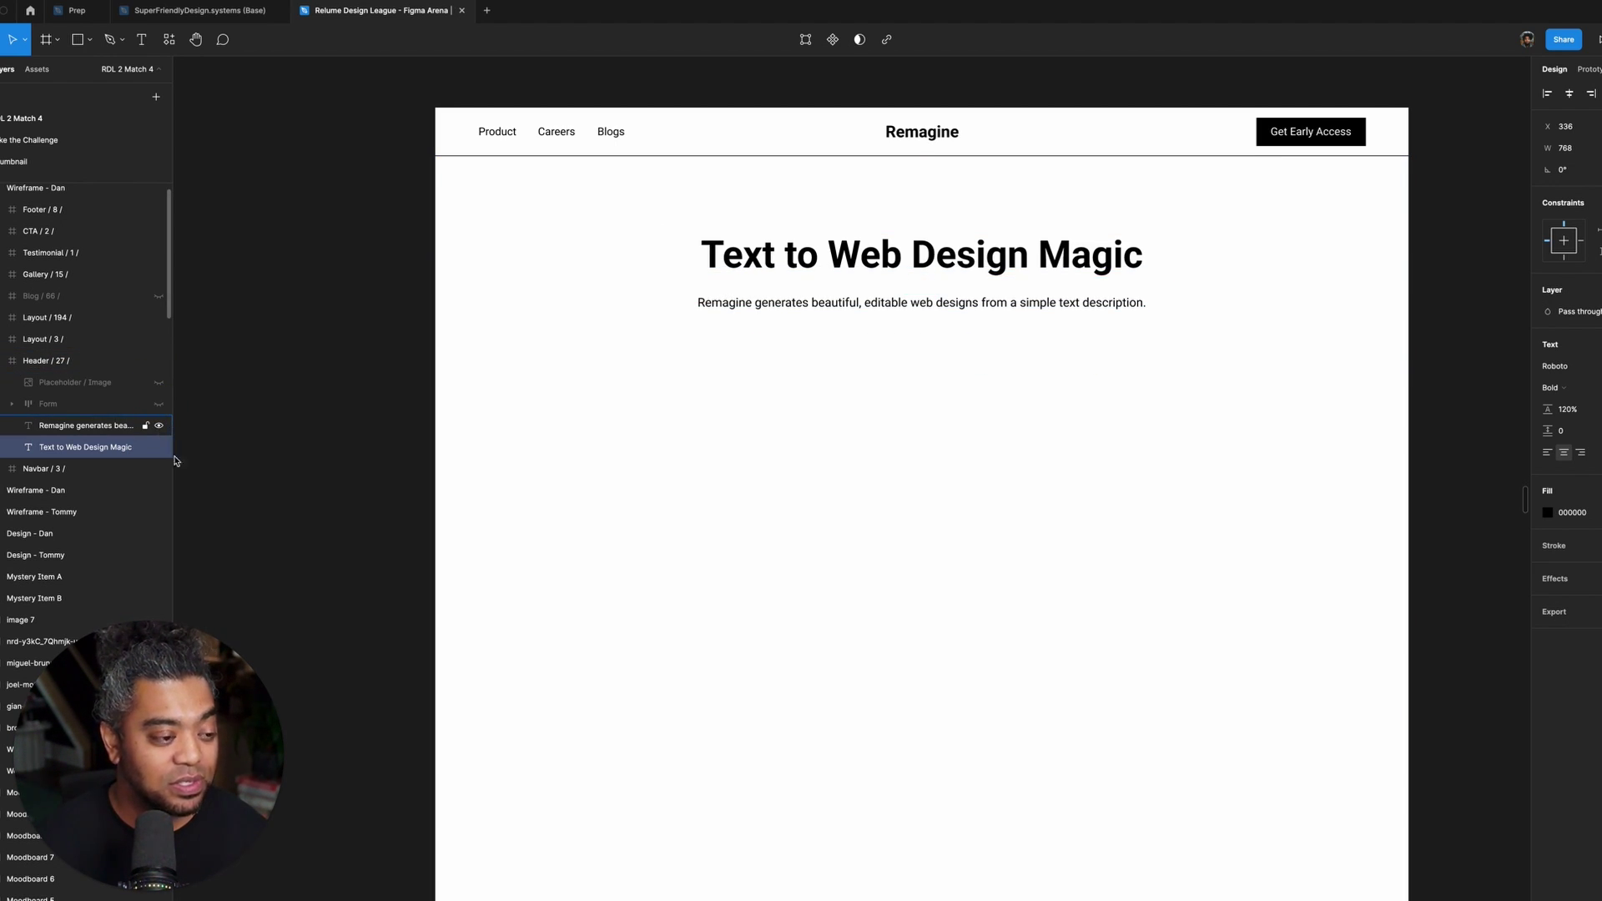
click(160, 426)
click(159, 449)
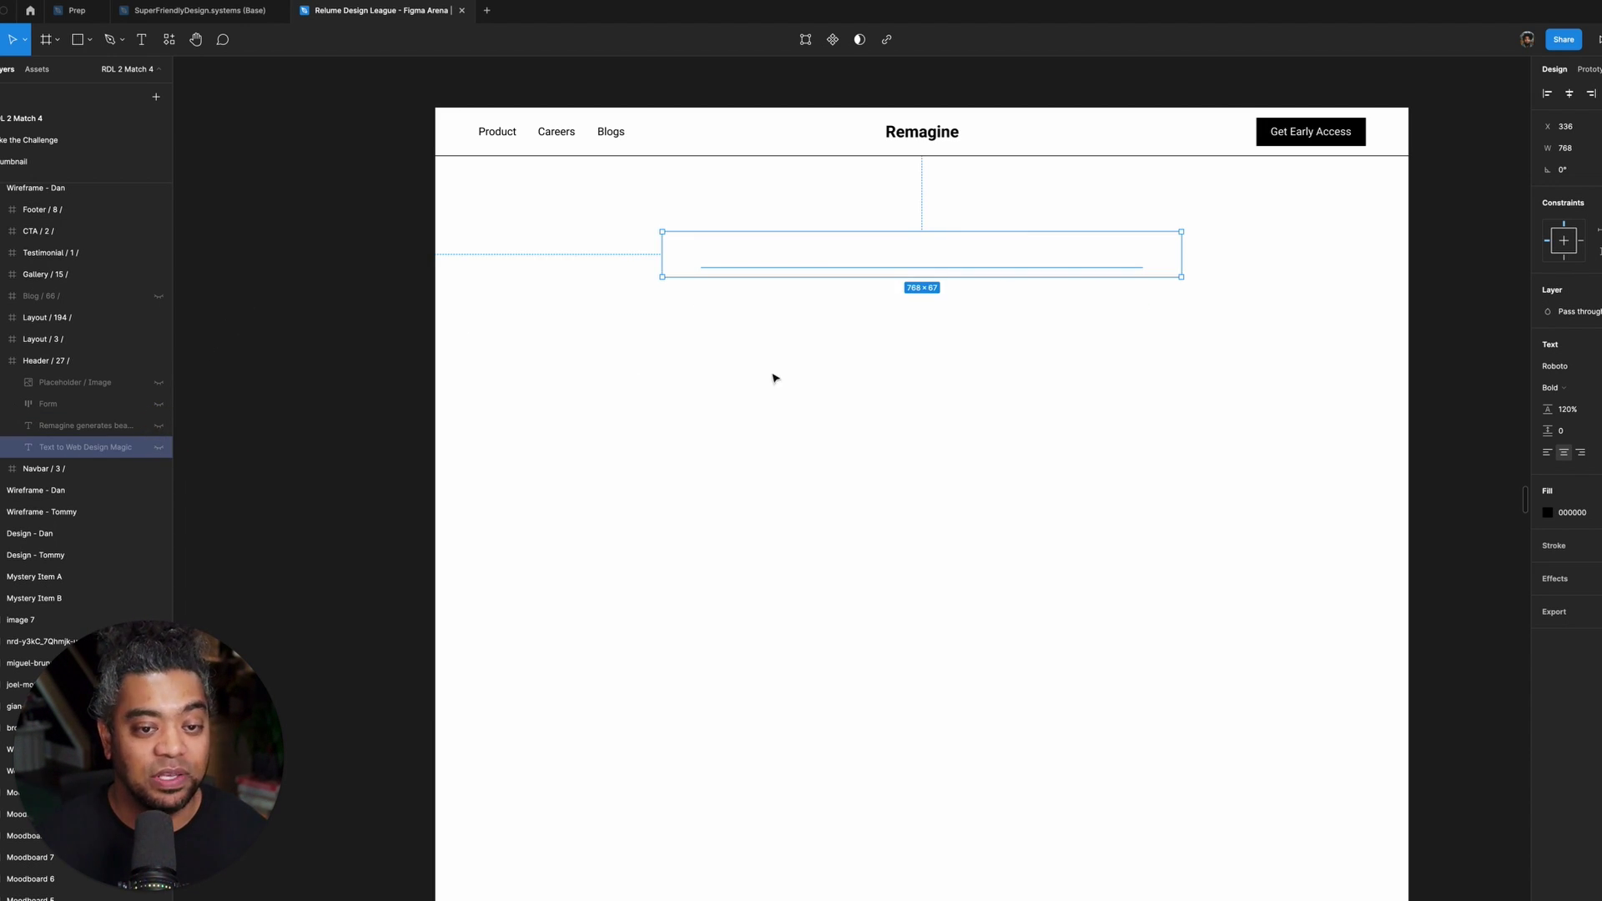
click(1426, 451)
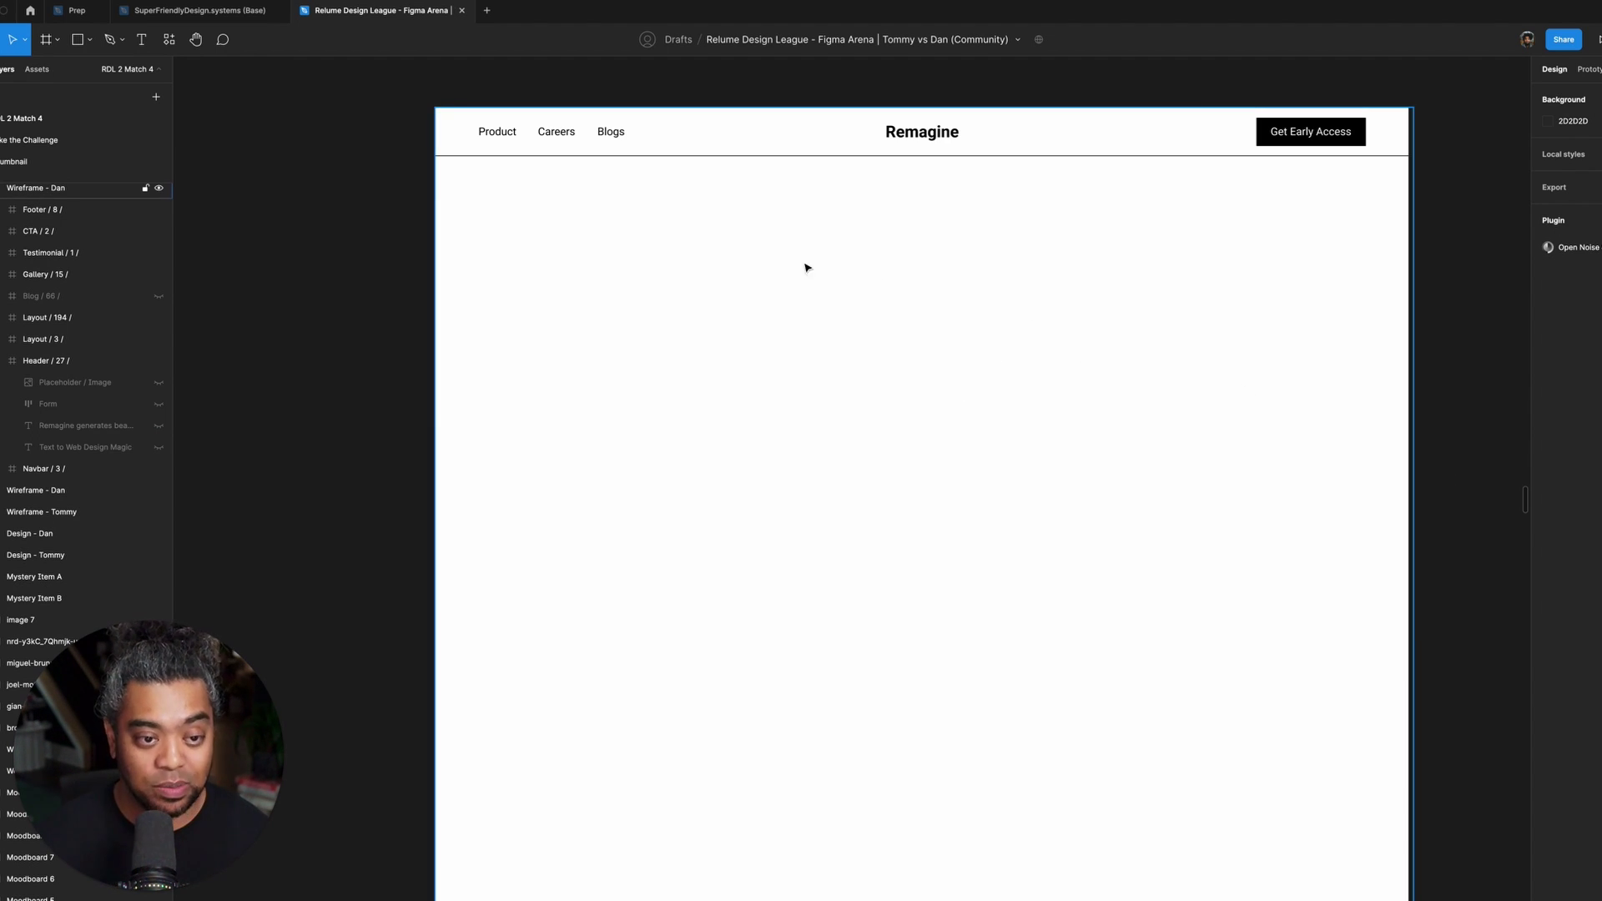
- Draw a rectangle of about 661 × 58 in the emptied header section below the navbar and centre it horizontally
key(r)
drag(692, 257, 1140, 296)
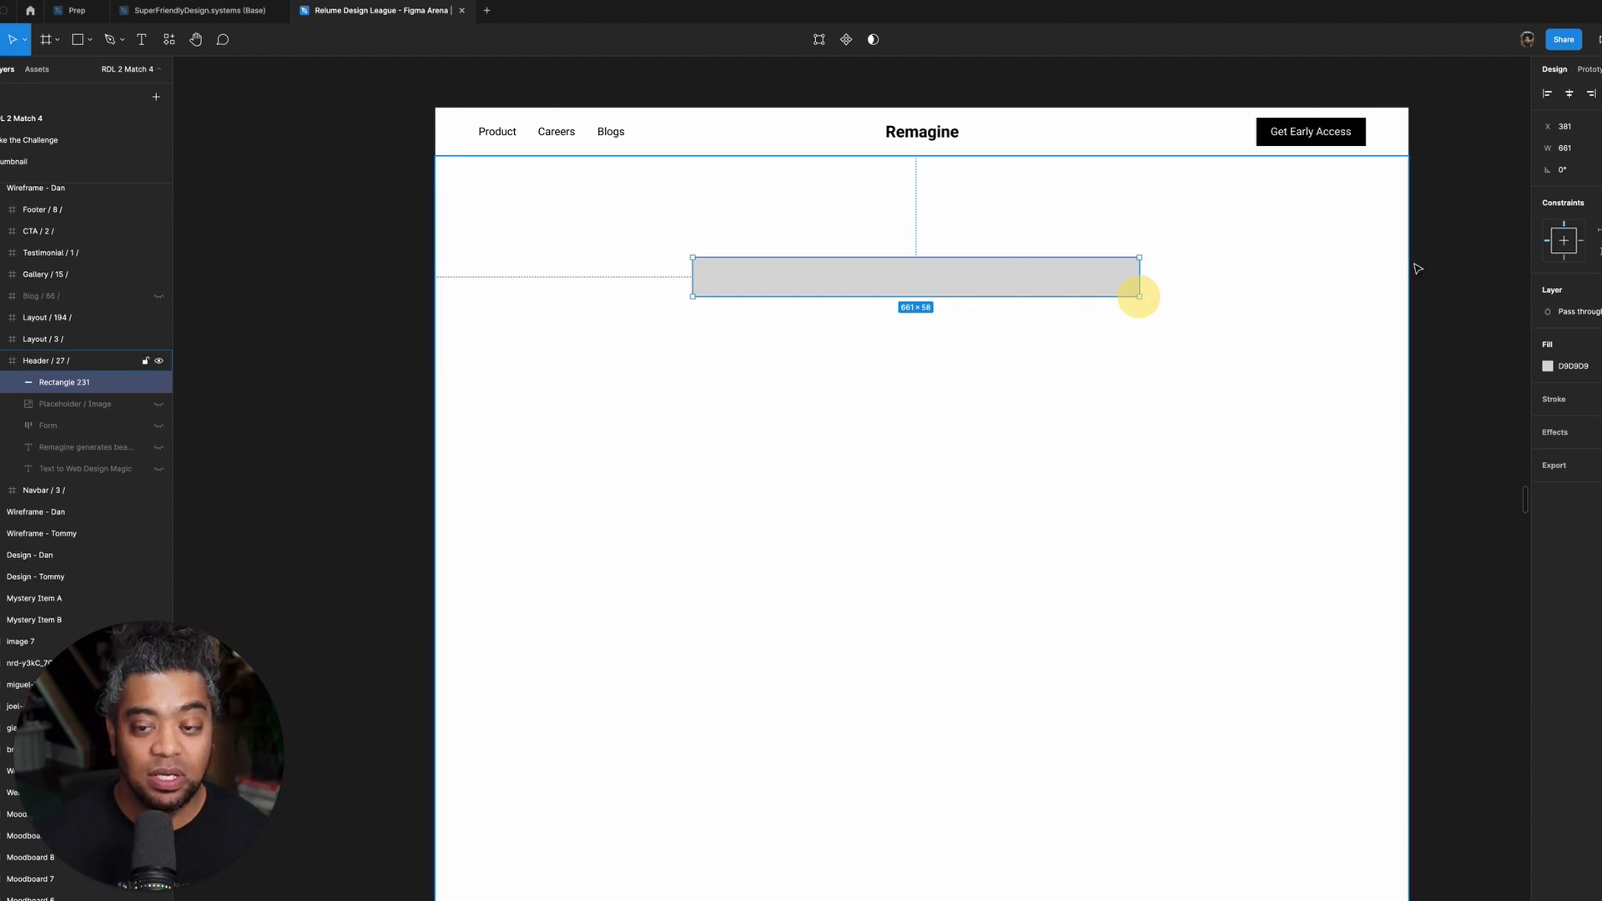
click(1569, 92)
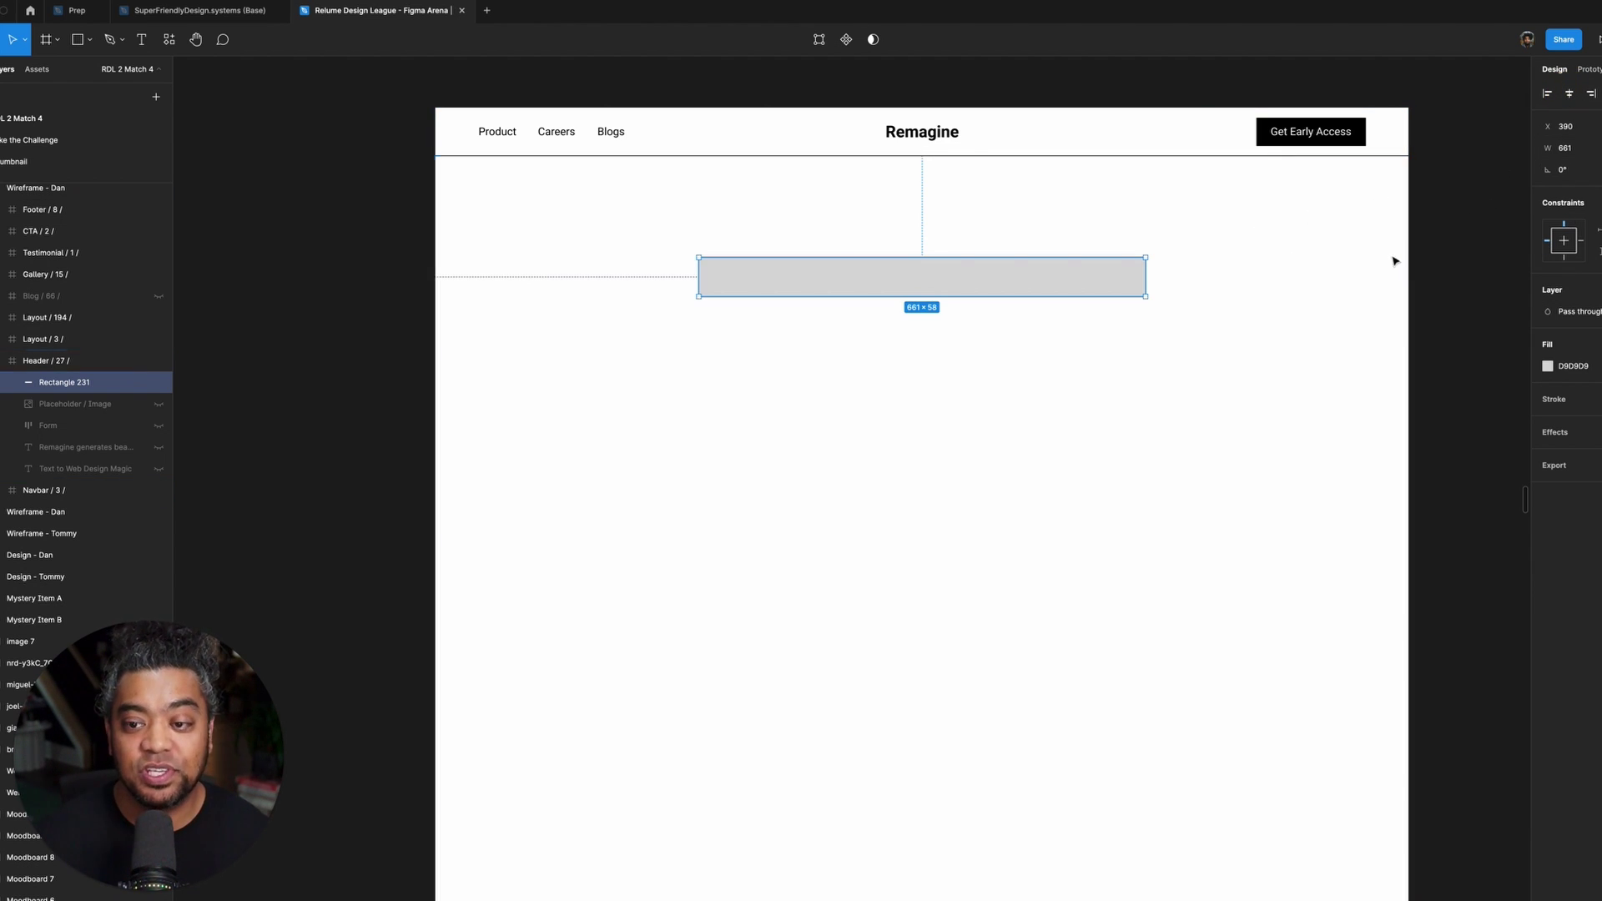
- Lighten the header rectangle's grey fill and extend its bottom edge slightly to make it taller
click(1548, 366)
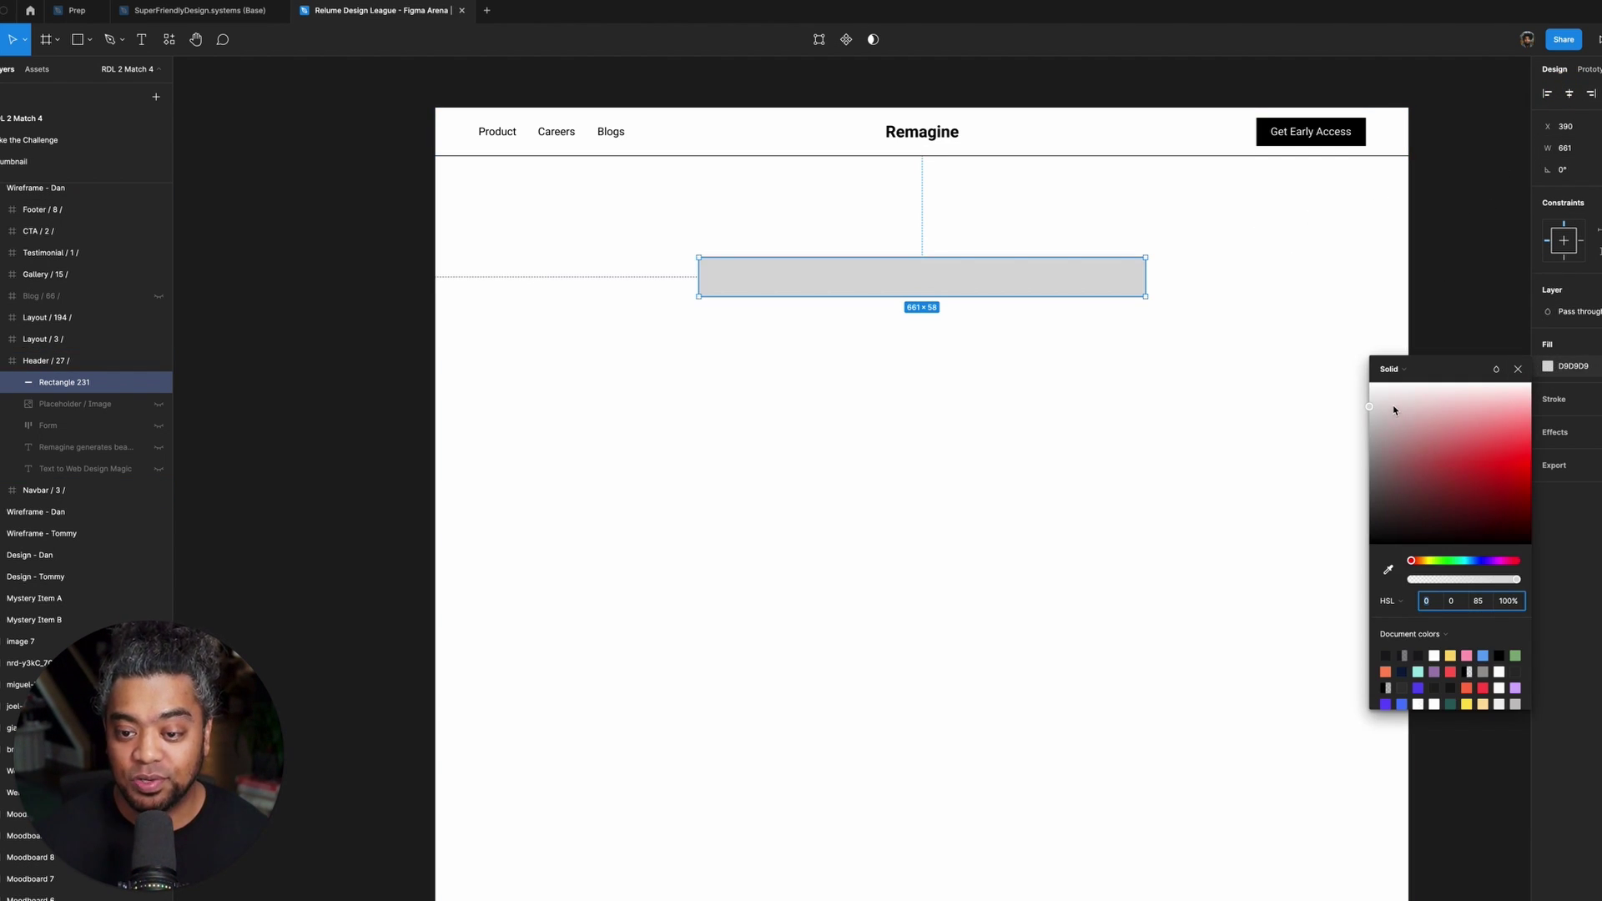
click(1365, 404)
click(1467, 246)
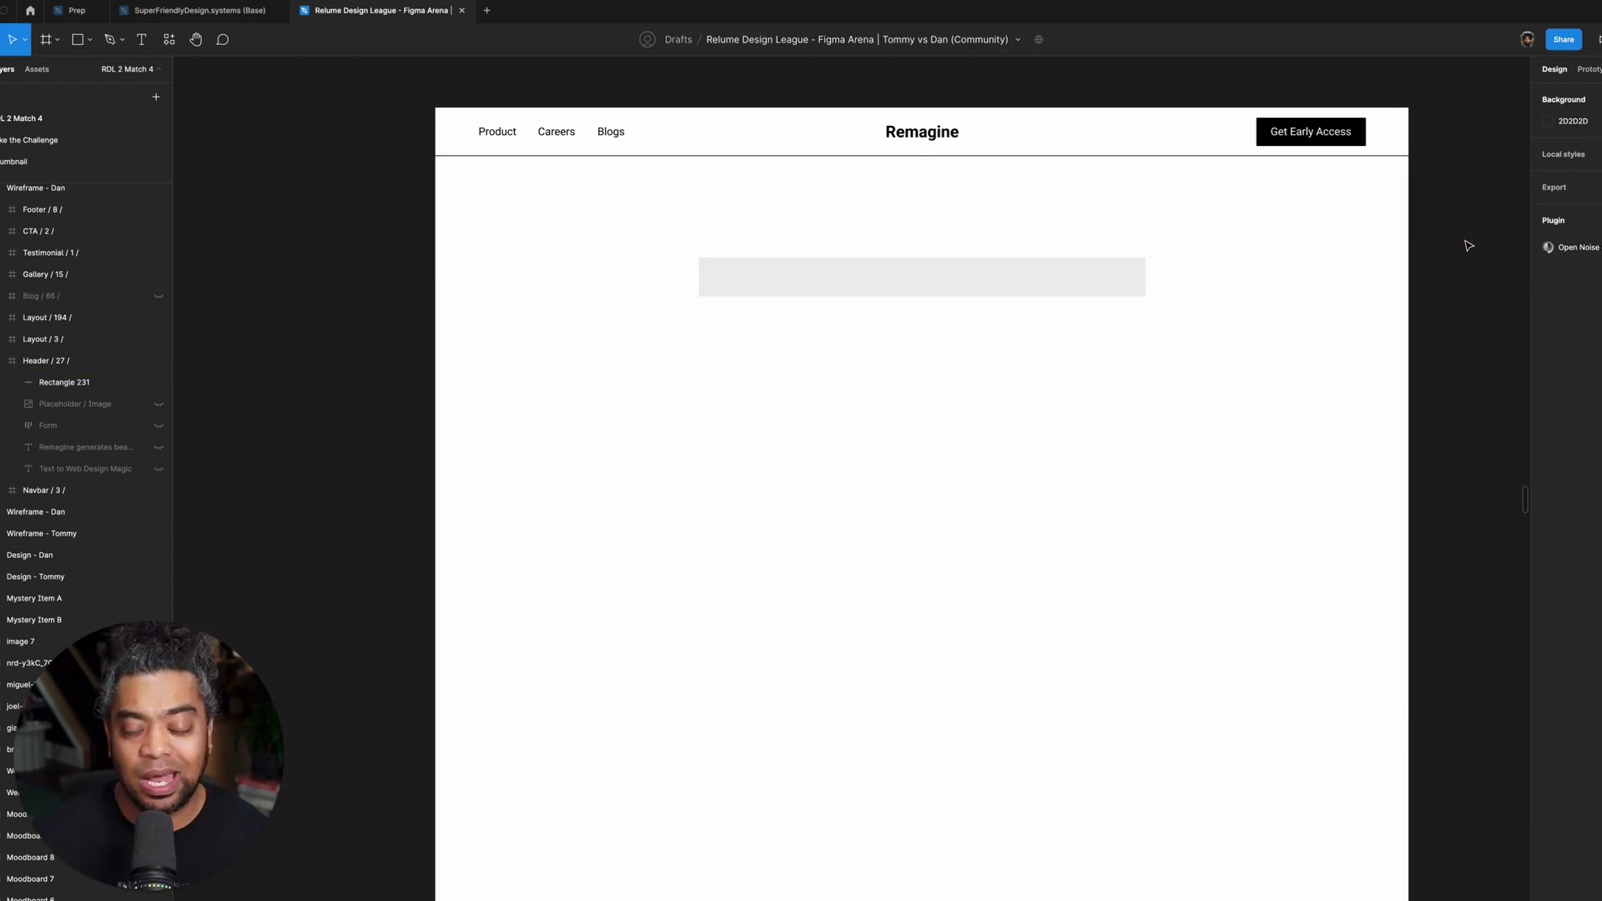
click(905, 289)
drag(909, 297, 908, 303)
click(1351, 314)
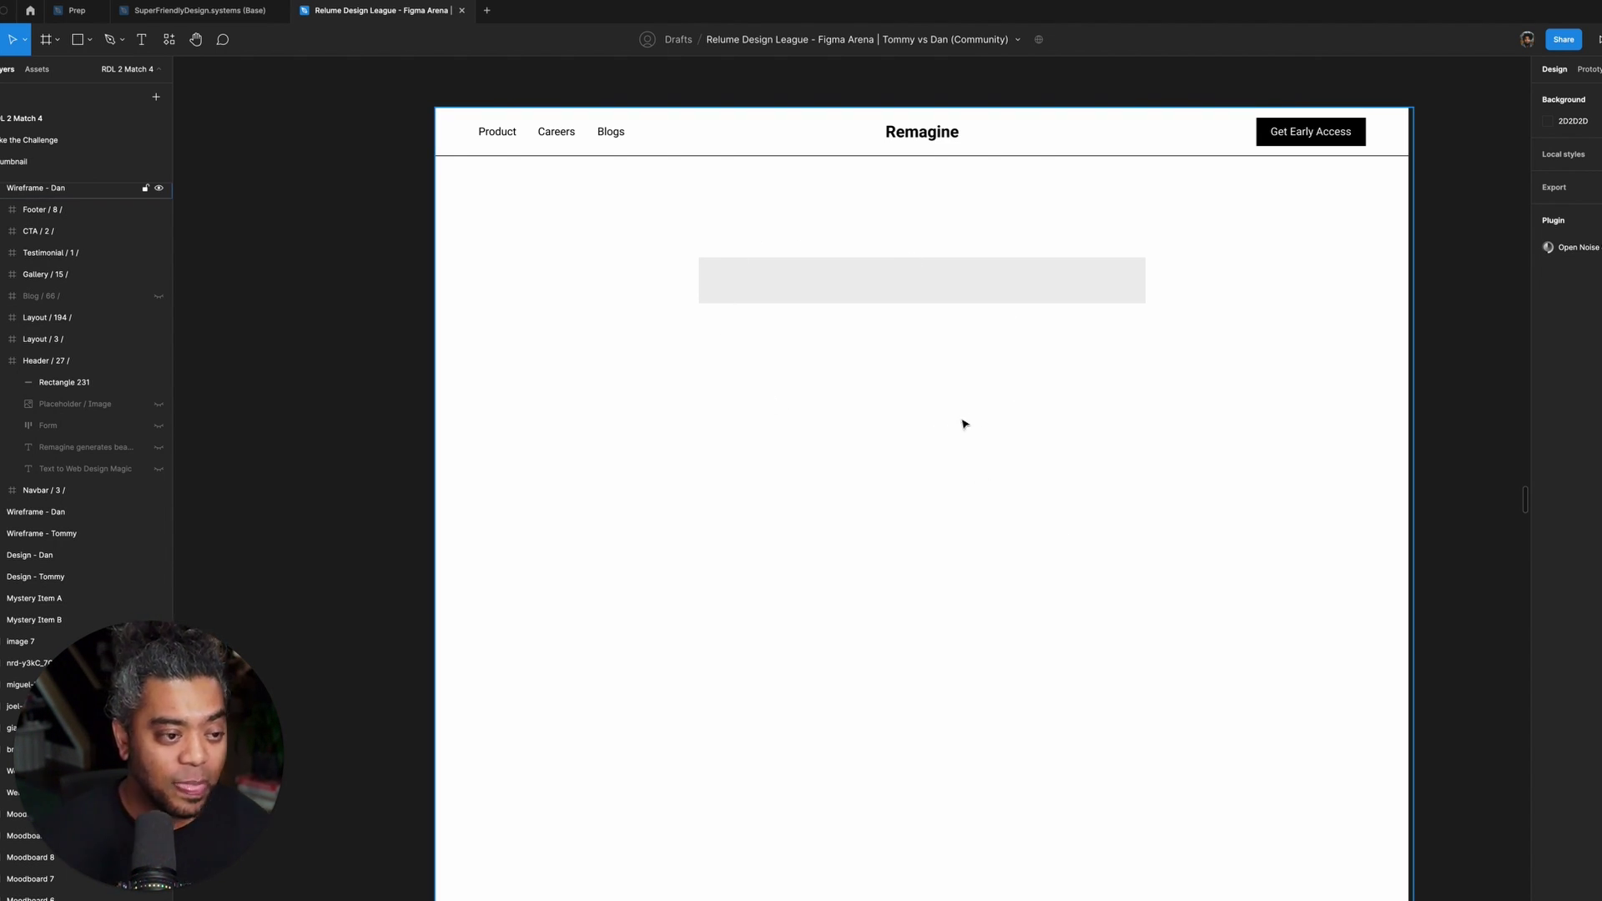
- Look over the moodboard and the product assets, comparing the two large app screens with the small interface widgets
scroll(979, 415, down, 5)
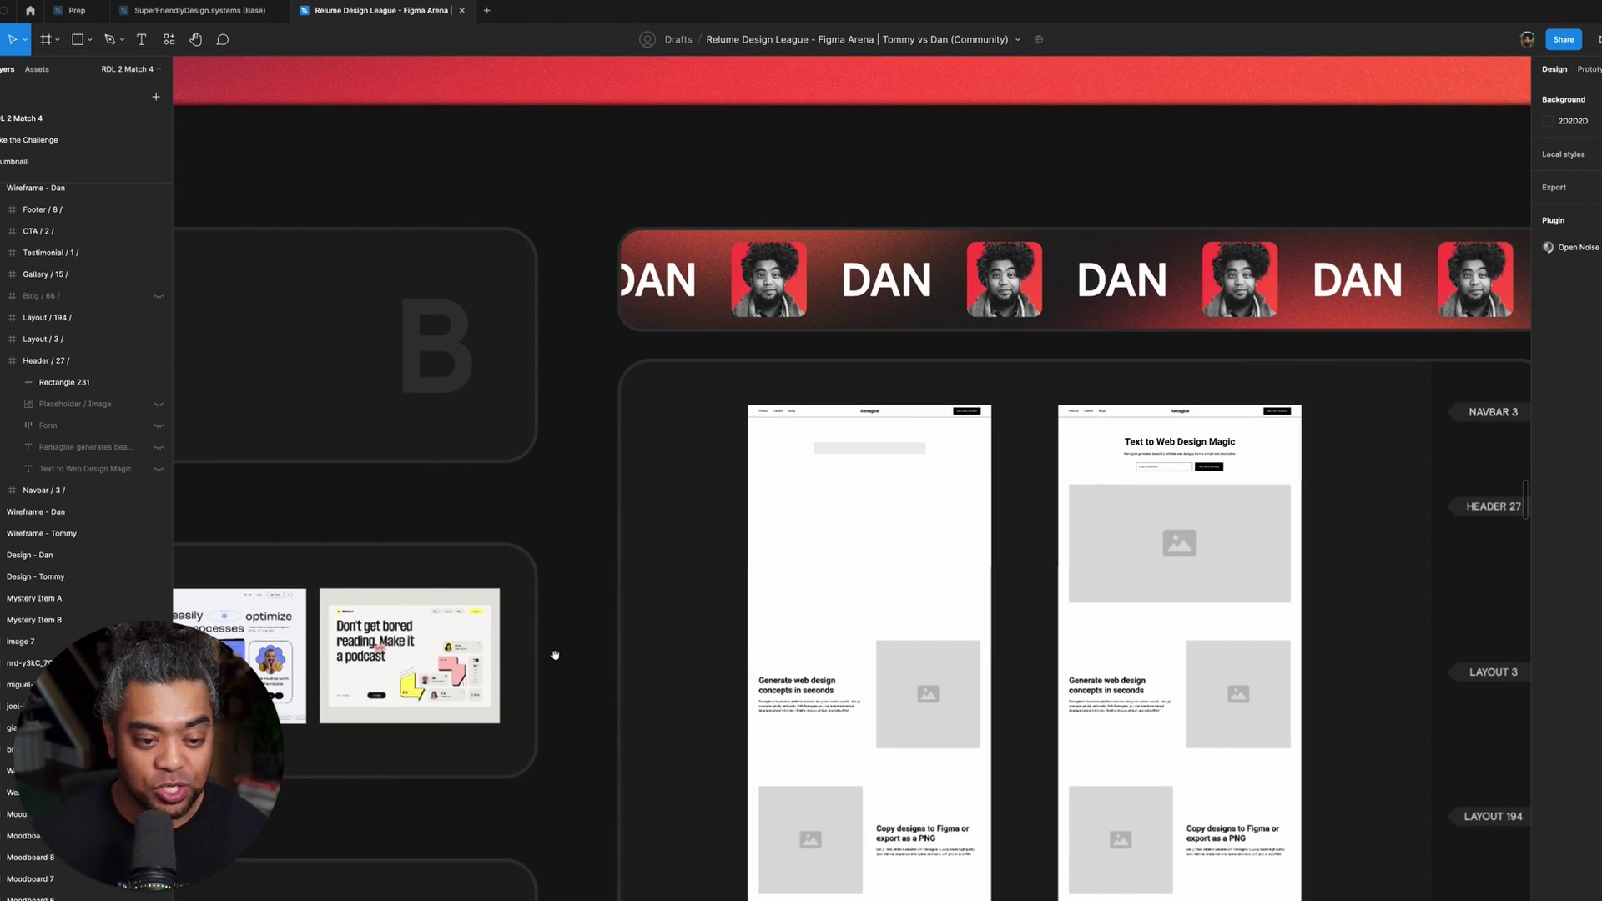
scroll(554, 654, down, 3)
scroll(1333, 509, up, 3)
scroll(1334, 509, left, 4)
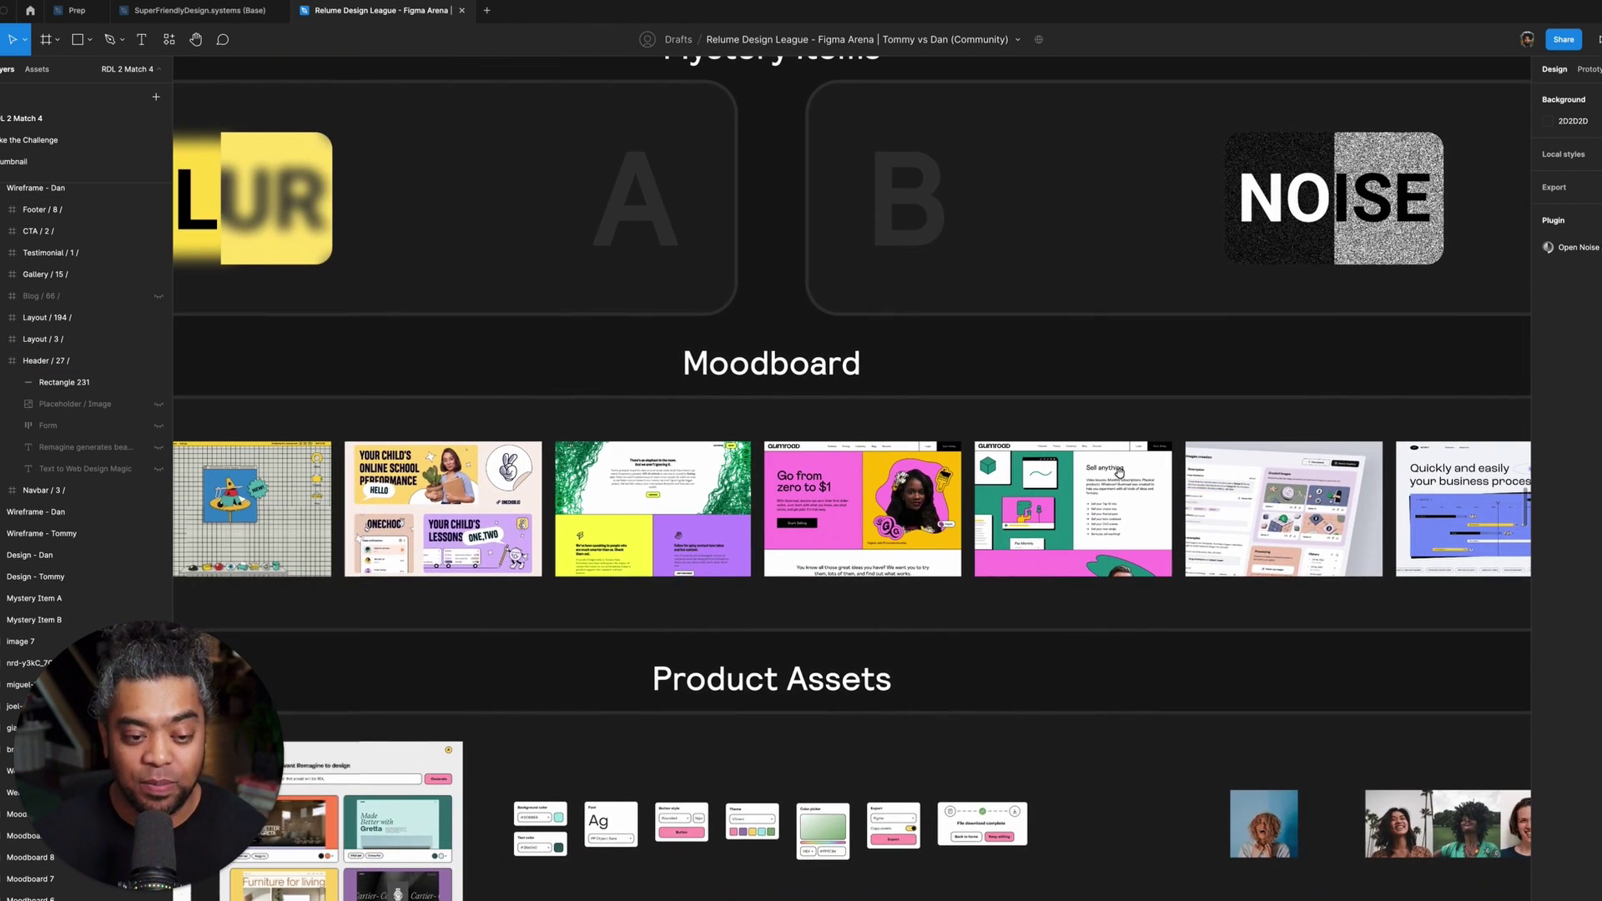
scroll(755, 565, left, 8)
scroll(949, 423, down, 3)
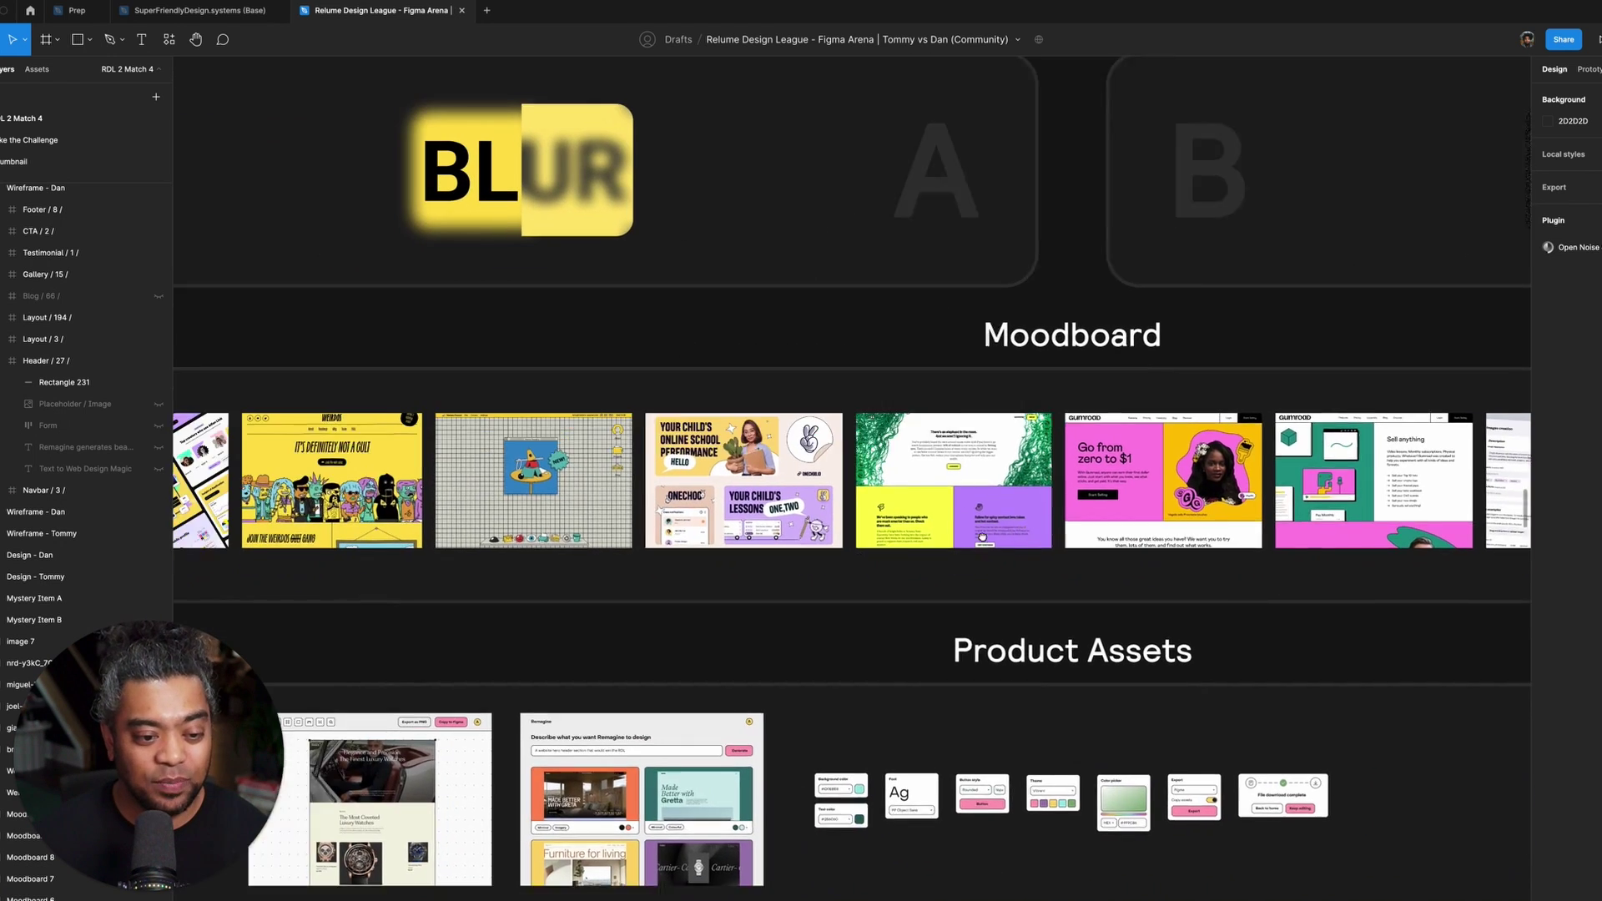
scroll(941, 388, up, 5)
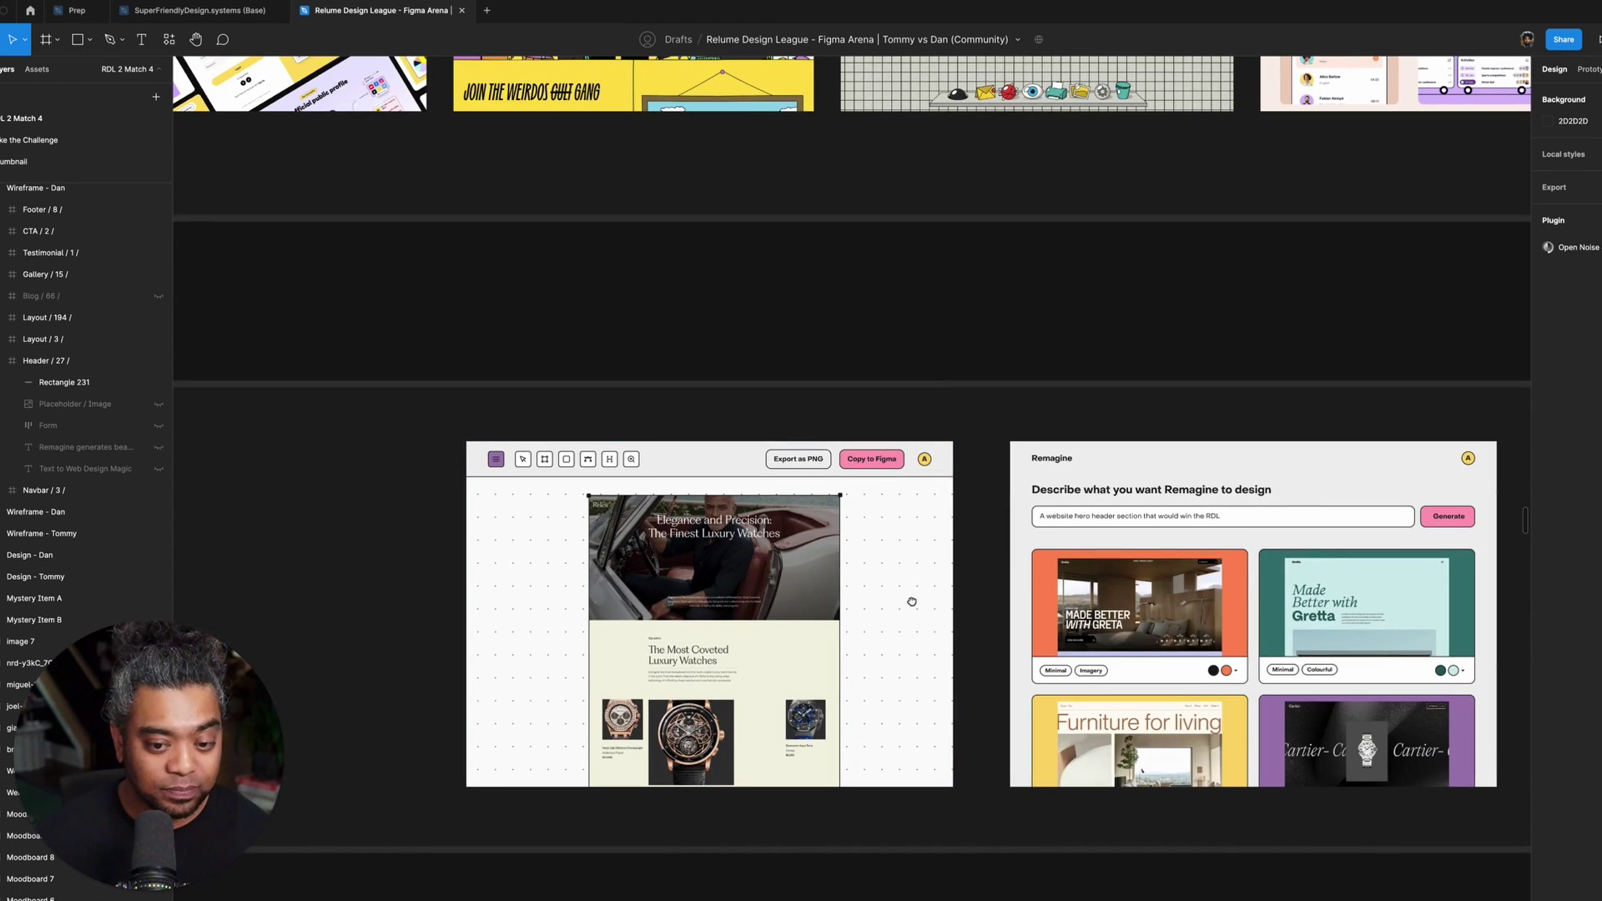
scroll(912, 601, right, 5)
scroll(912, 600, down, 2)
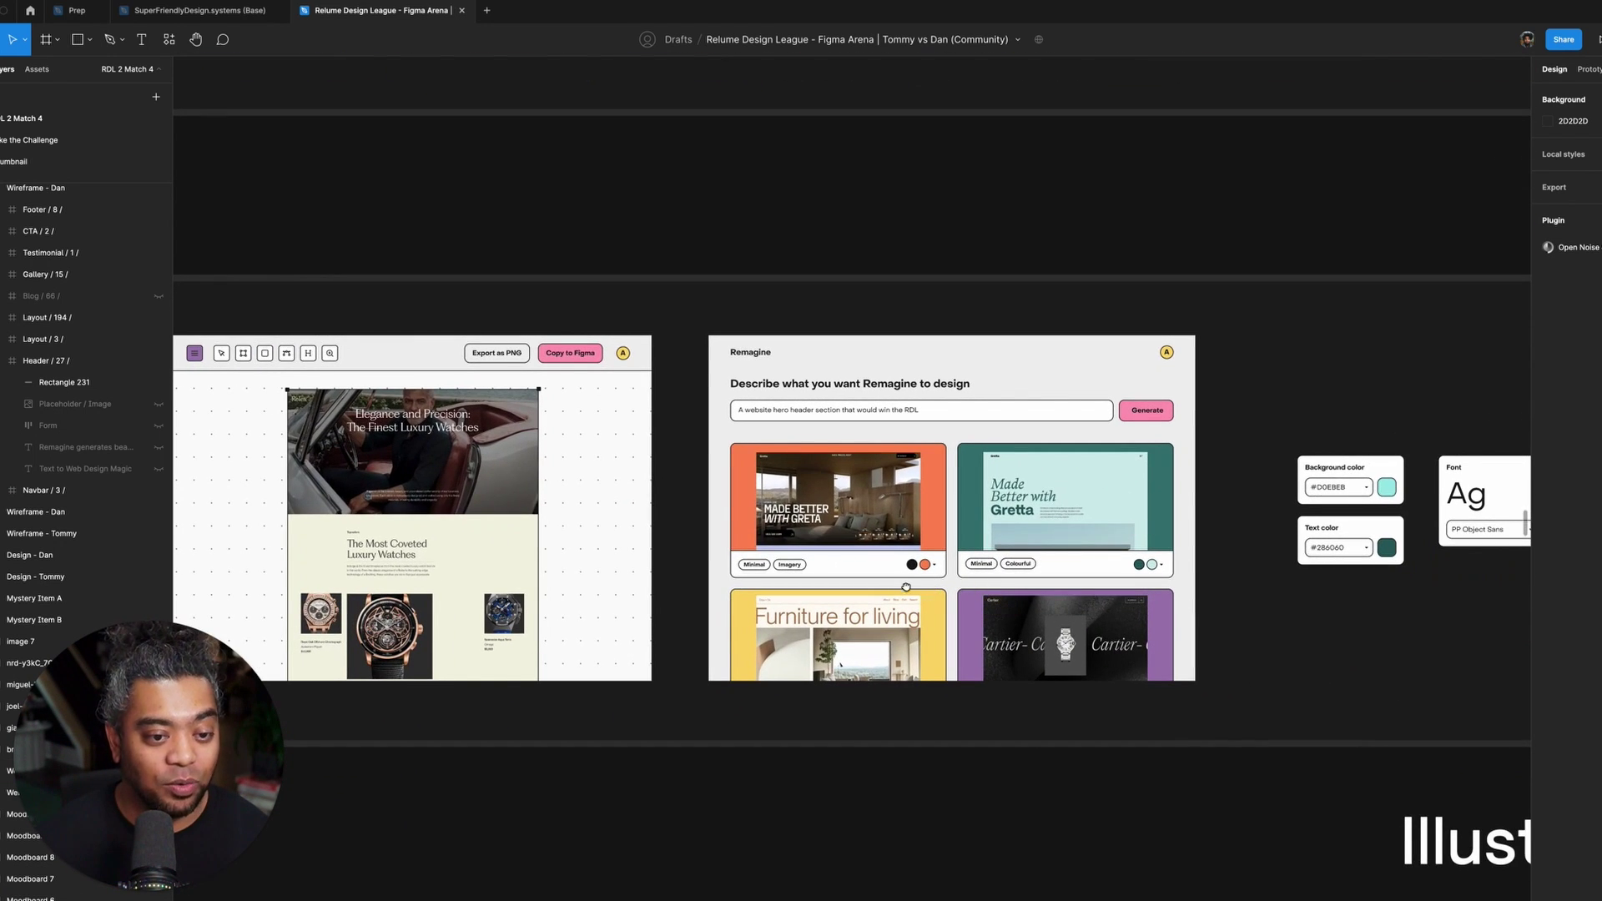
scroll(906, 586, right, 10)
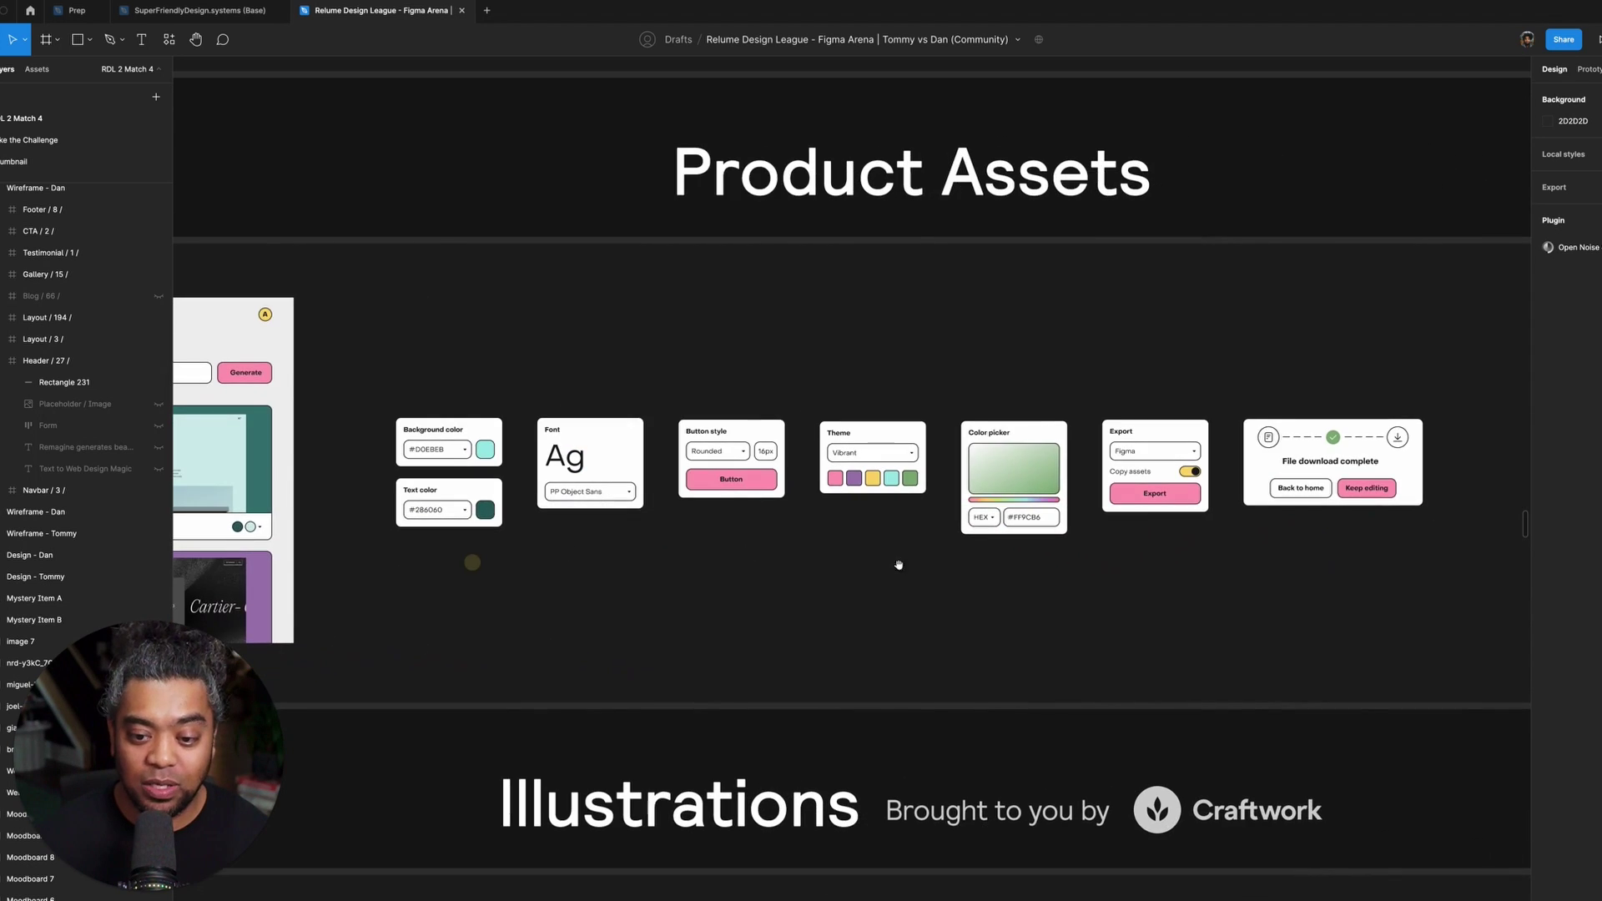
scroll(899, 565, right, 10)
scroll(576, 547, left, 10)
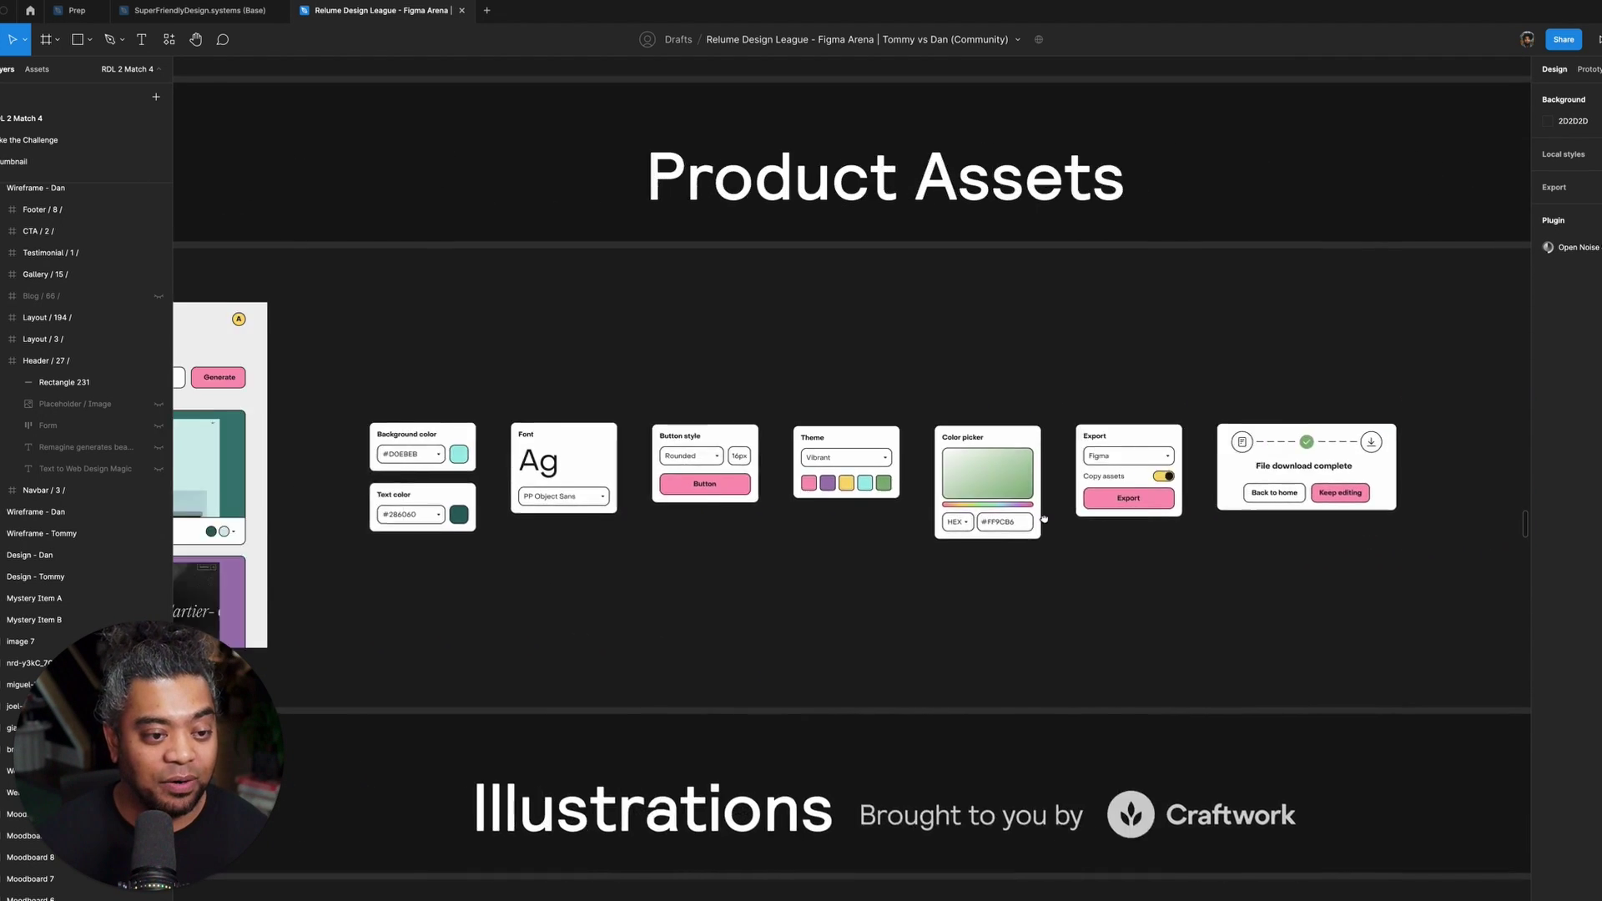
scroll(1044, 519, left, 10)
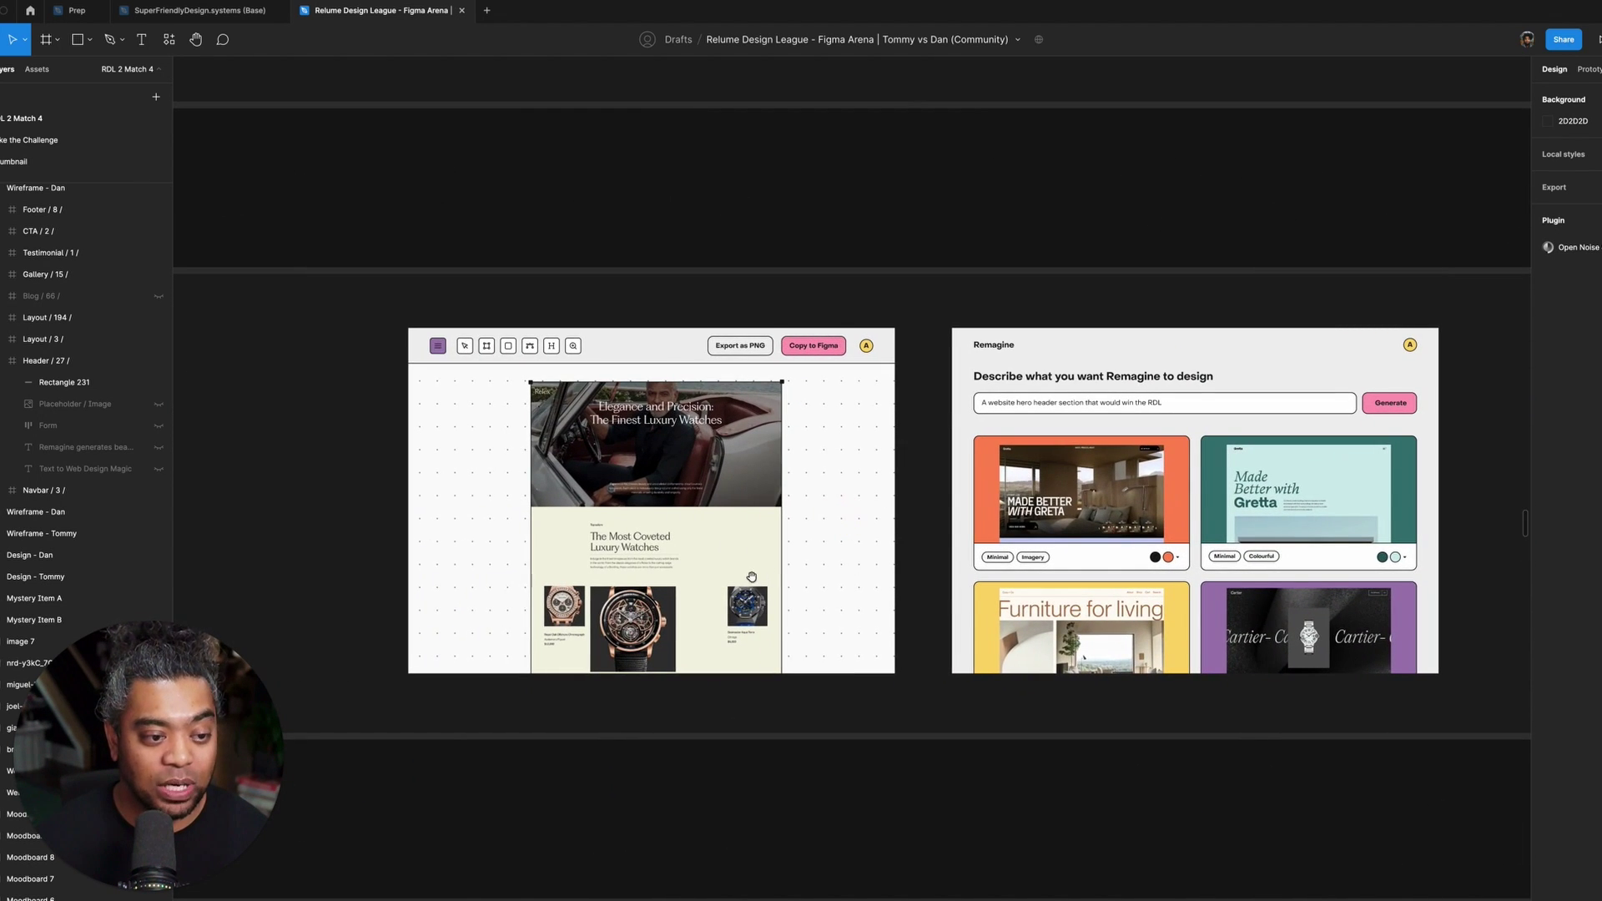
scroll(955, 500, left, 2)
- Copy the product assets' app screen showing the luxury watch page and paste it over the copied wireframe's header
click(937, 494)
scroll(552, 592, right, 8)
scroll(552, 592, up, 2)
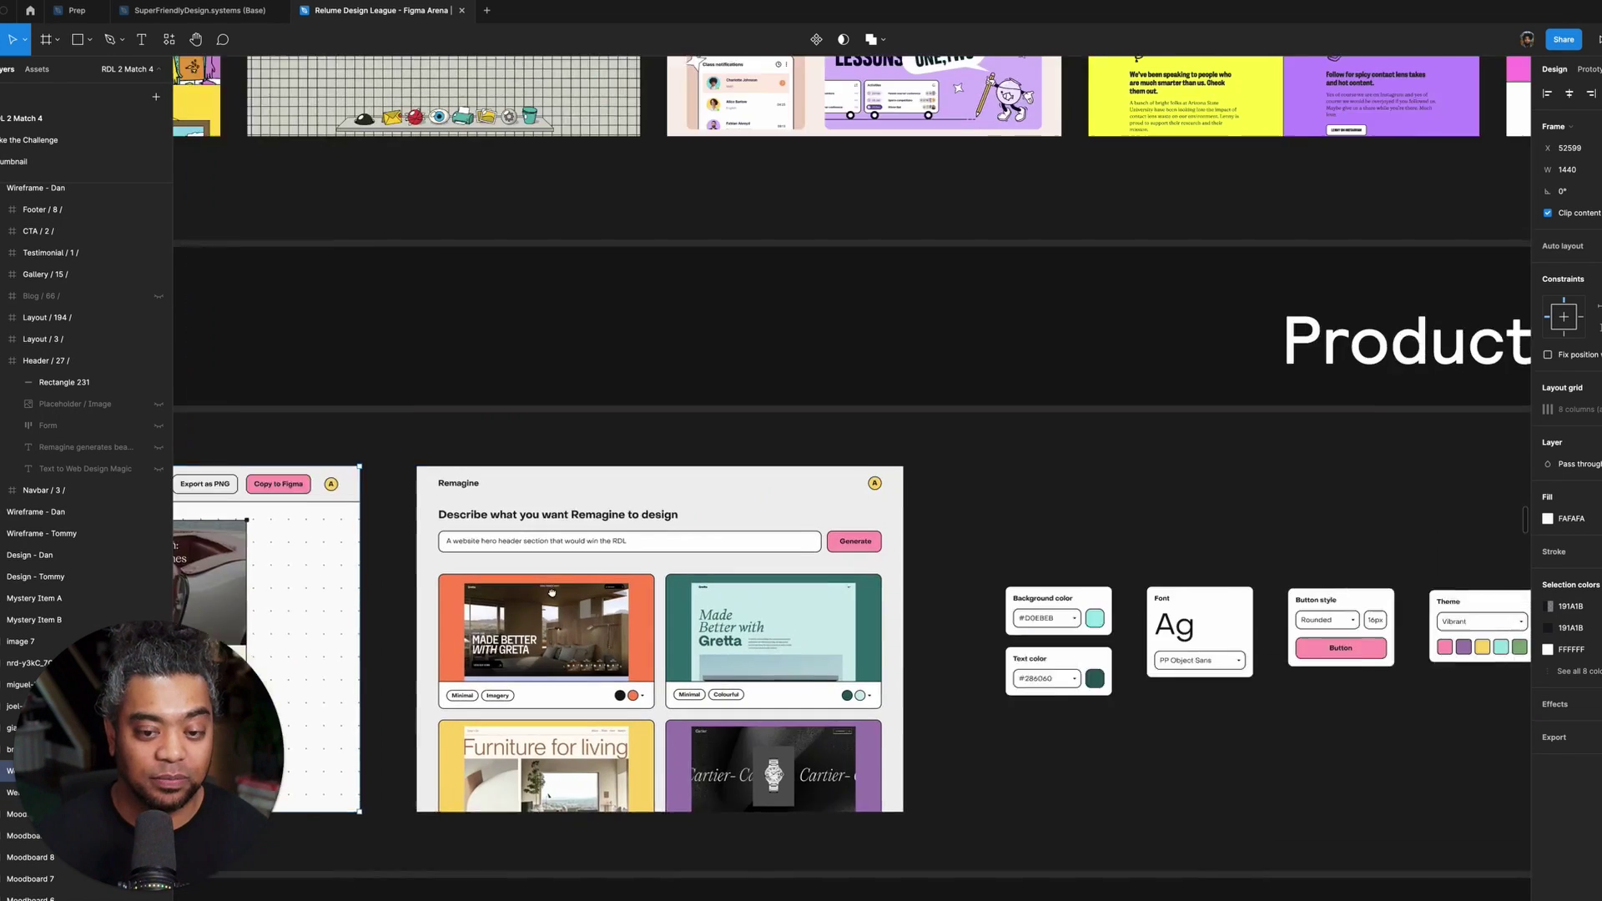
scroll(551, 593, right, 10)
scroll(552, 592, up, 5)
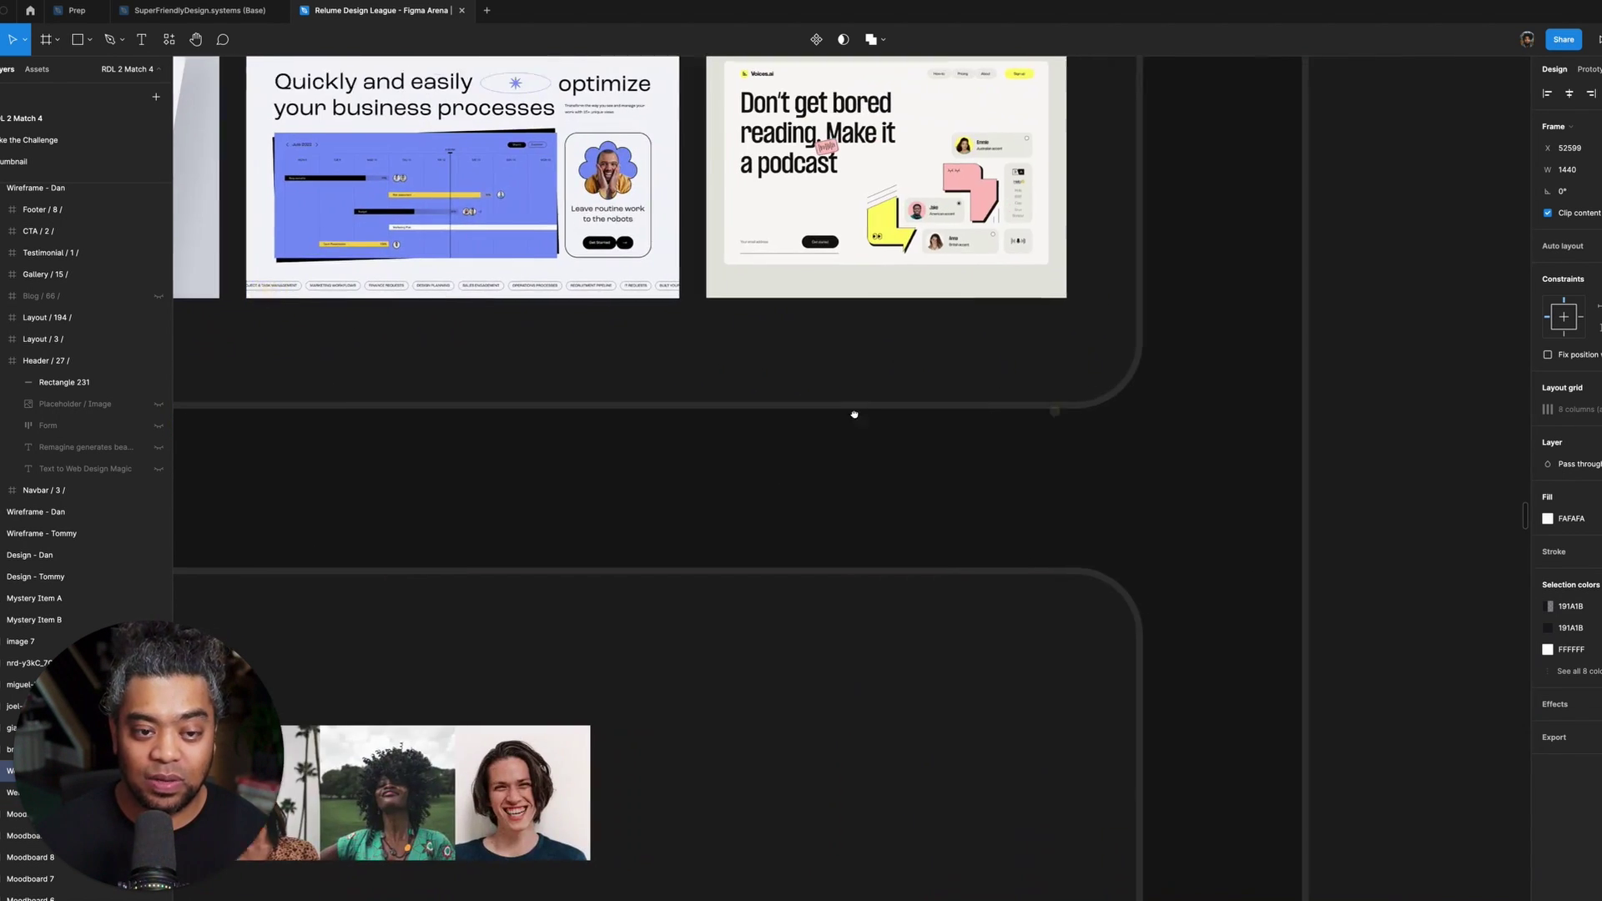
scroll(854, 414, right, 8)
drag(1062, 443, 904, 779)
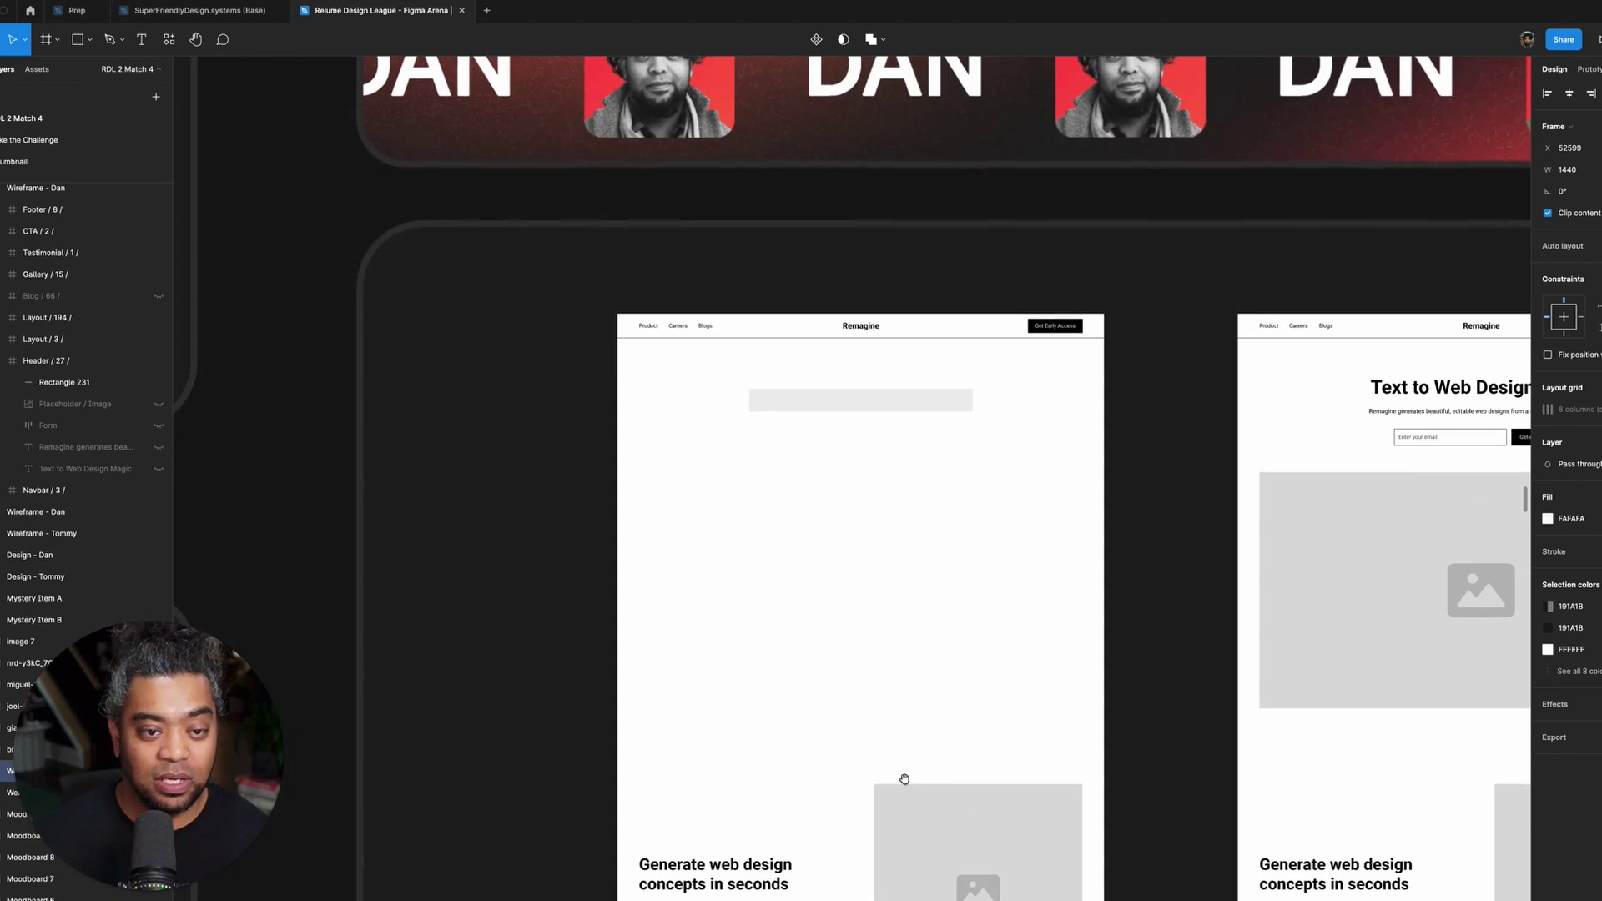
key(shift+2)
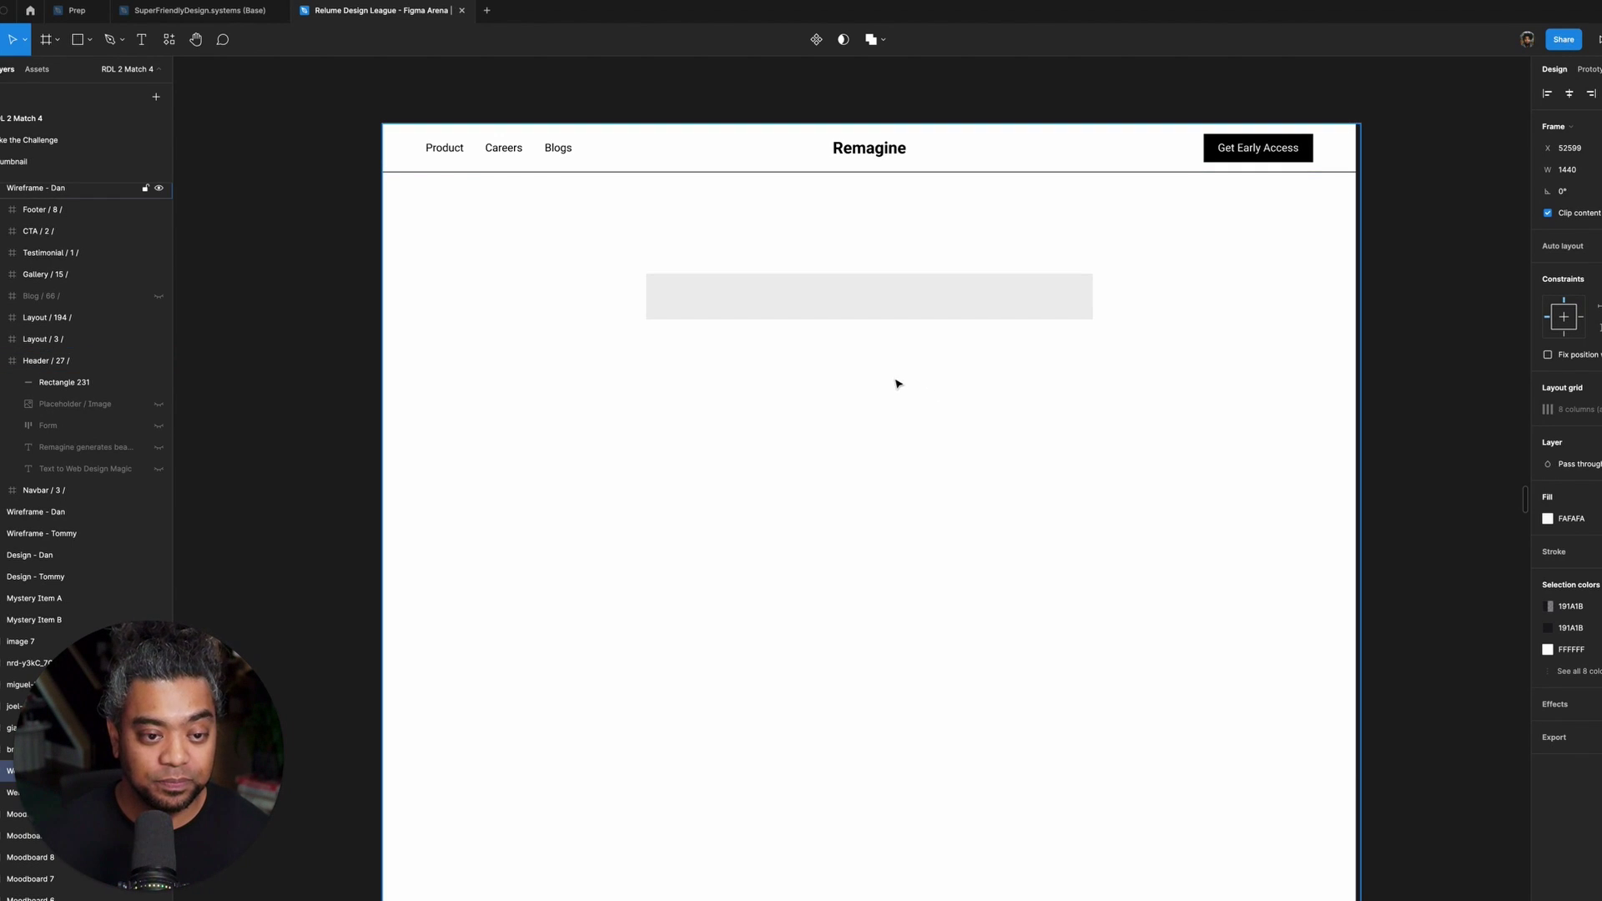
key(ctrl+v)
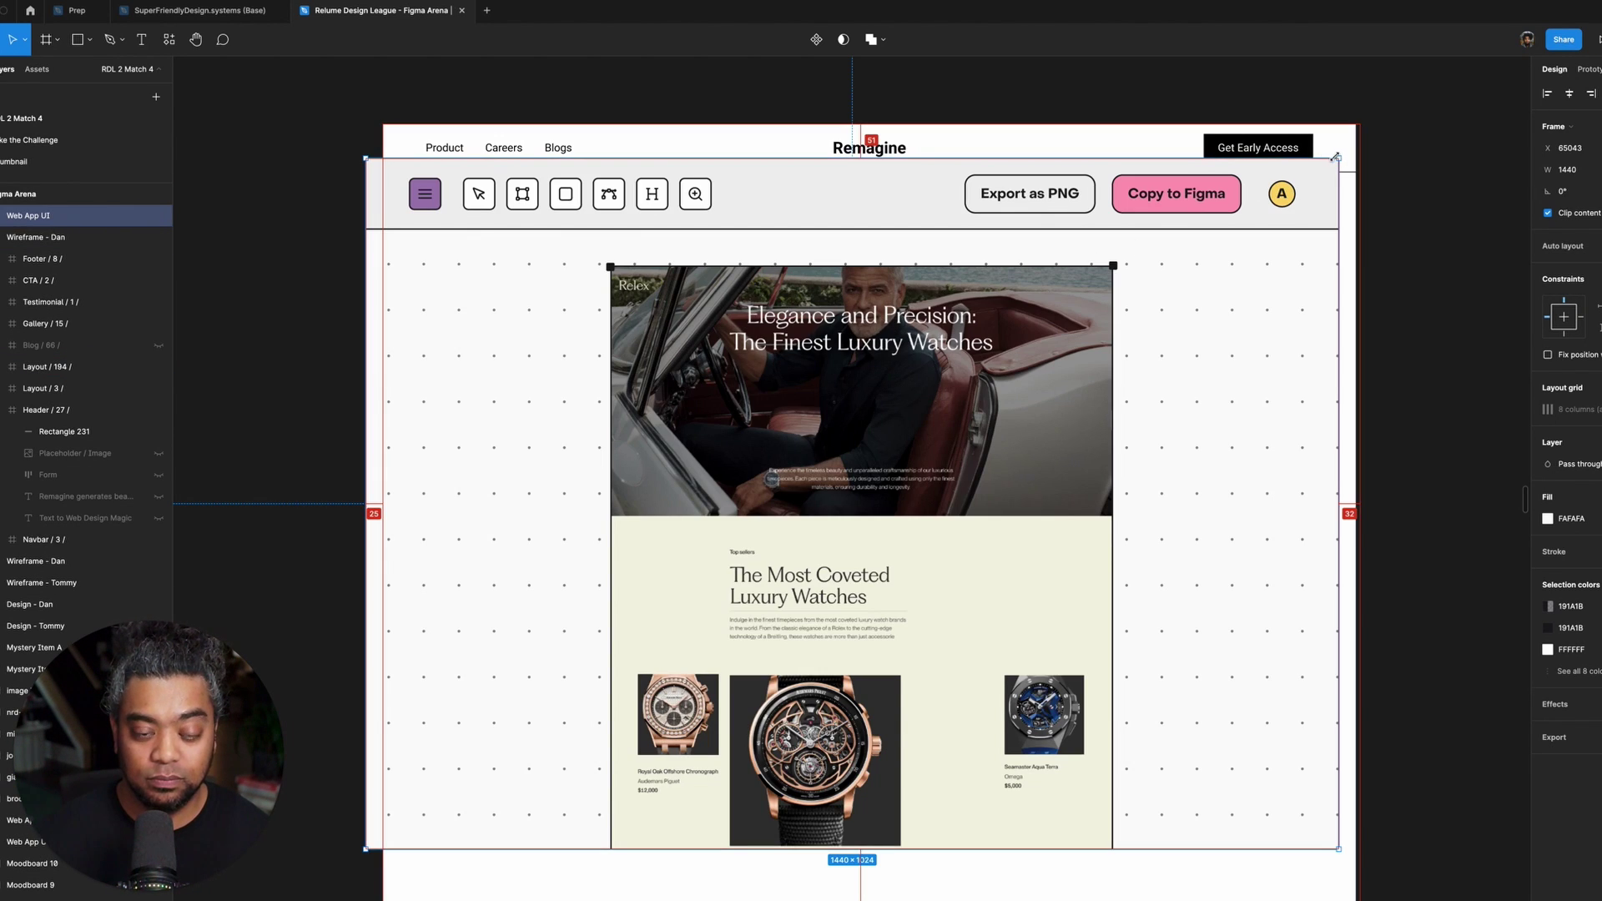
- Try to shrink the pasted app screen frame around its centre so it fits below the navbar
drag(1338, 157, 1278, 193)
key(ctrl+z)
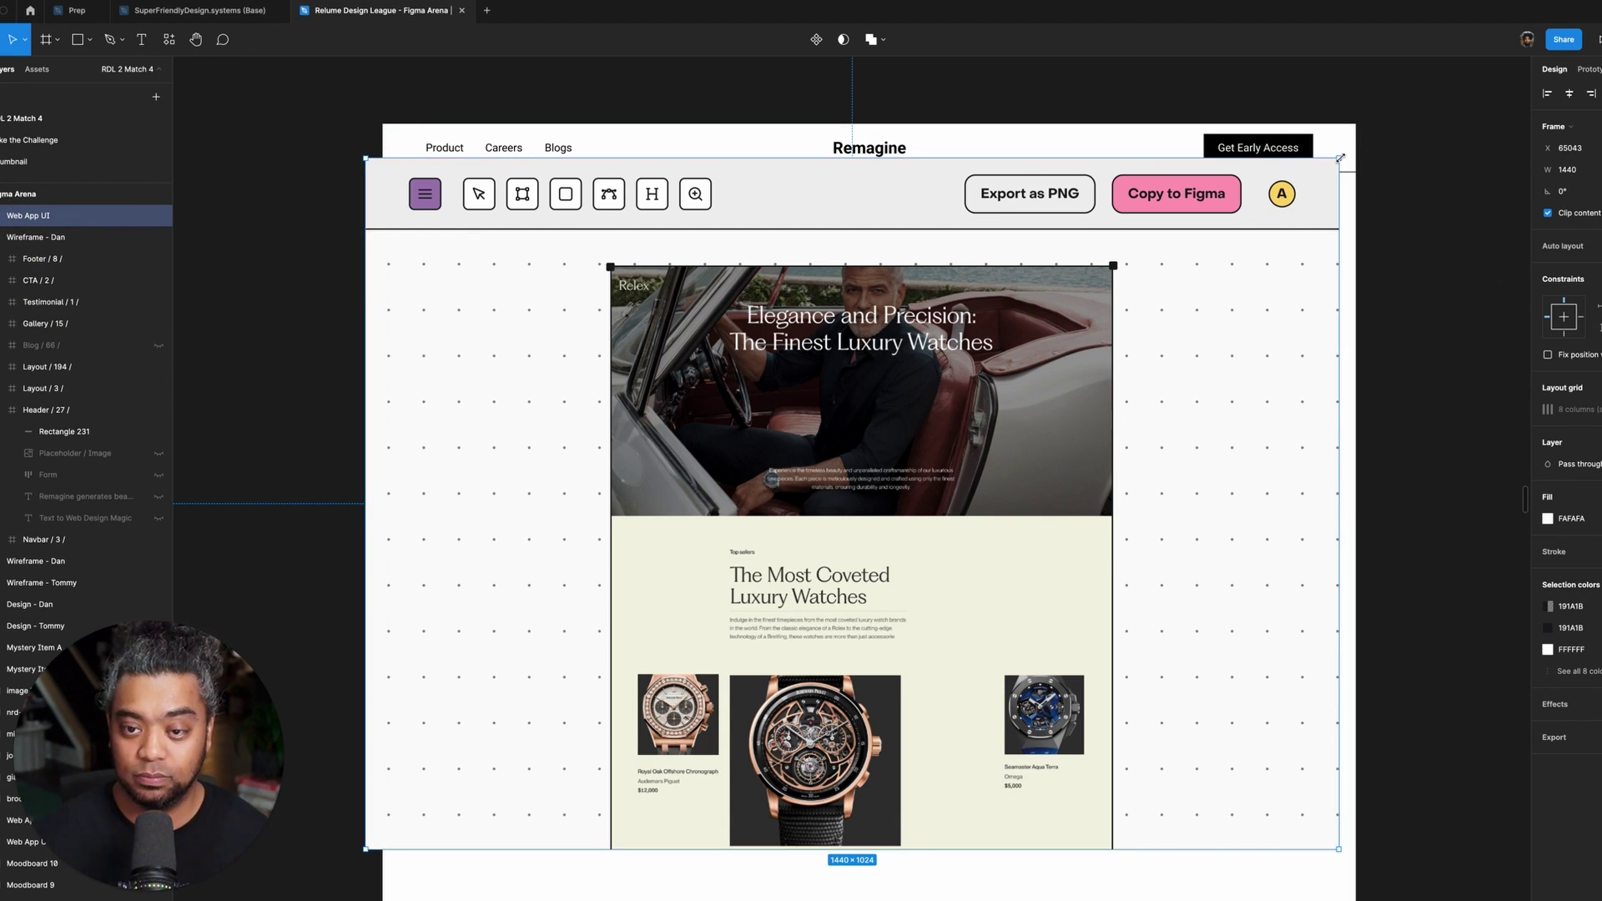
drag(1326, 163, 1241, 203)
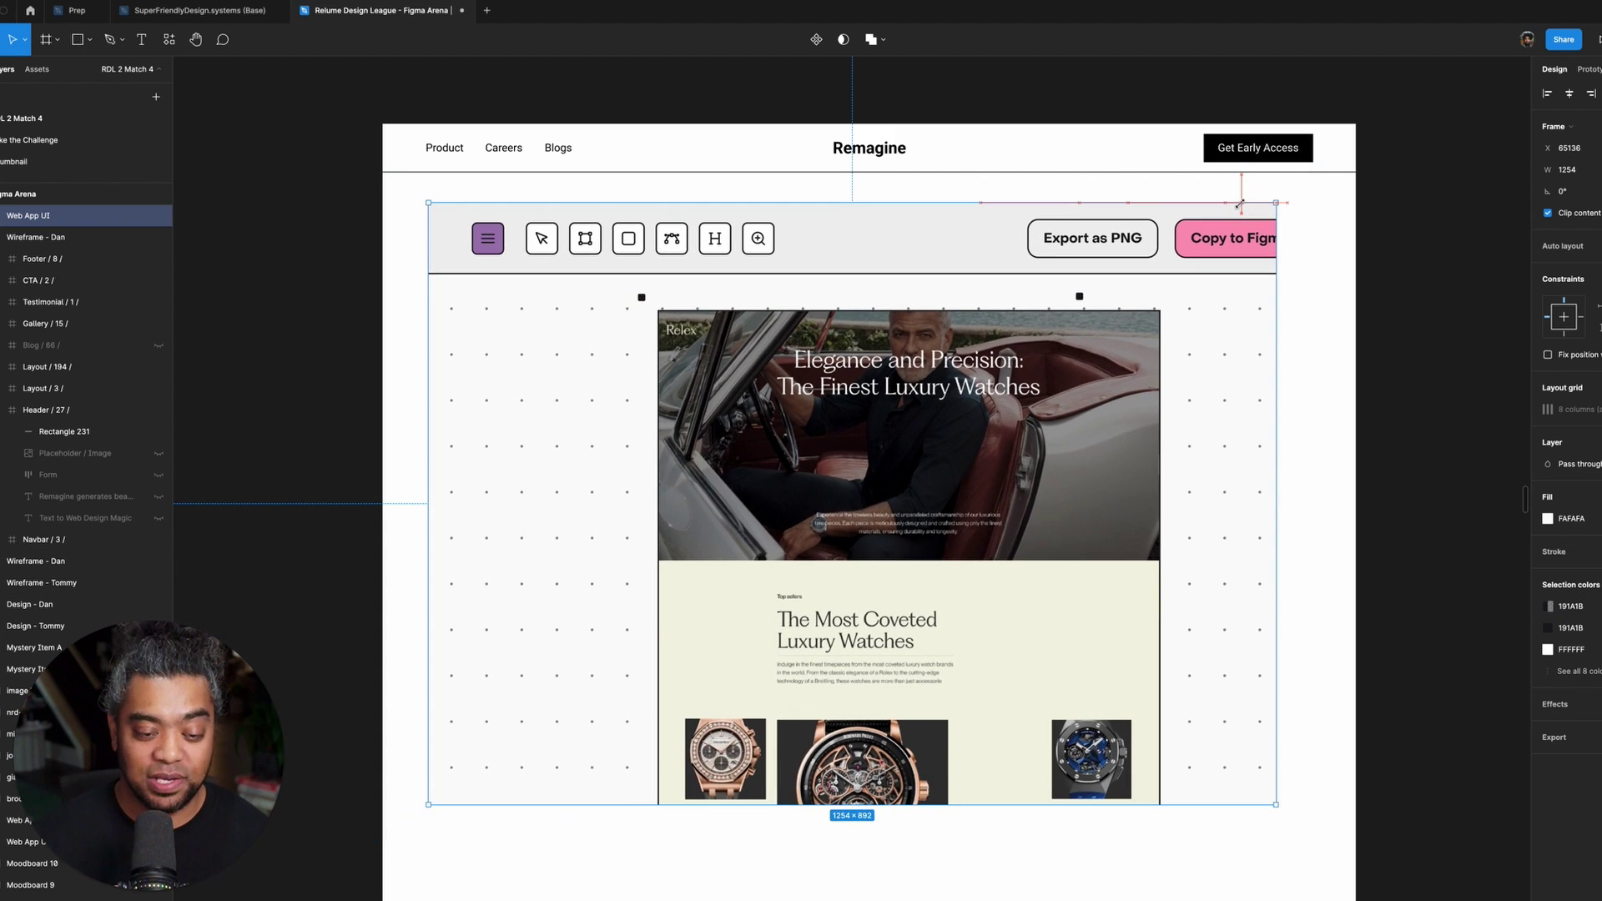
key(ctrl+z)
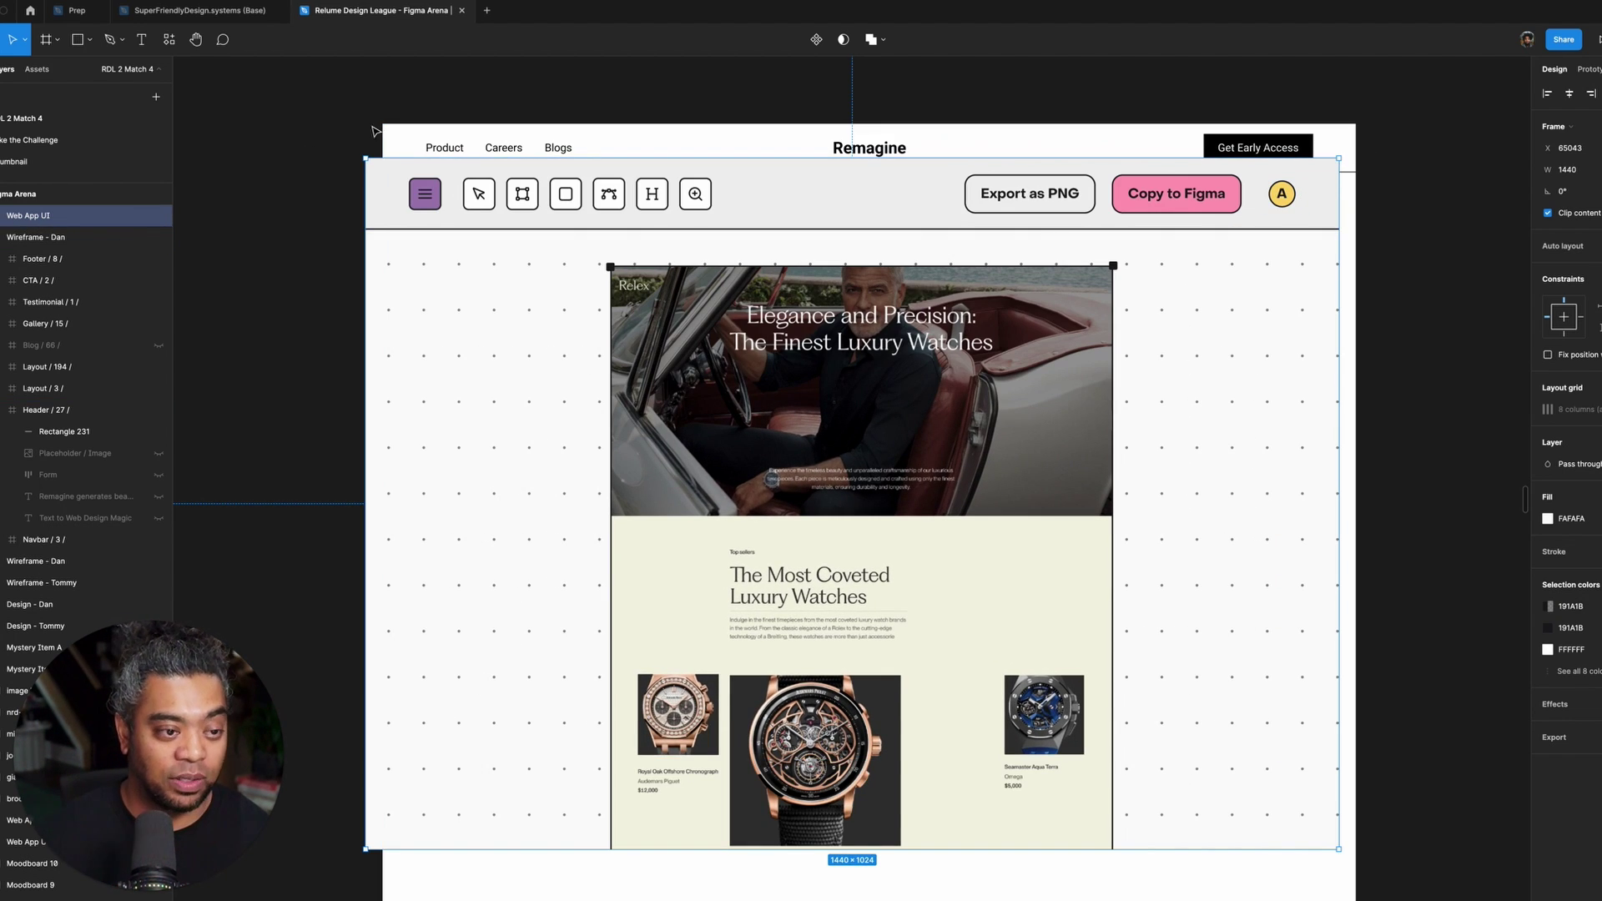
- Place an image copy of the app screen inside the Header / 27 section and hide the Web App UI frame
click(145, 216)
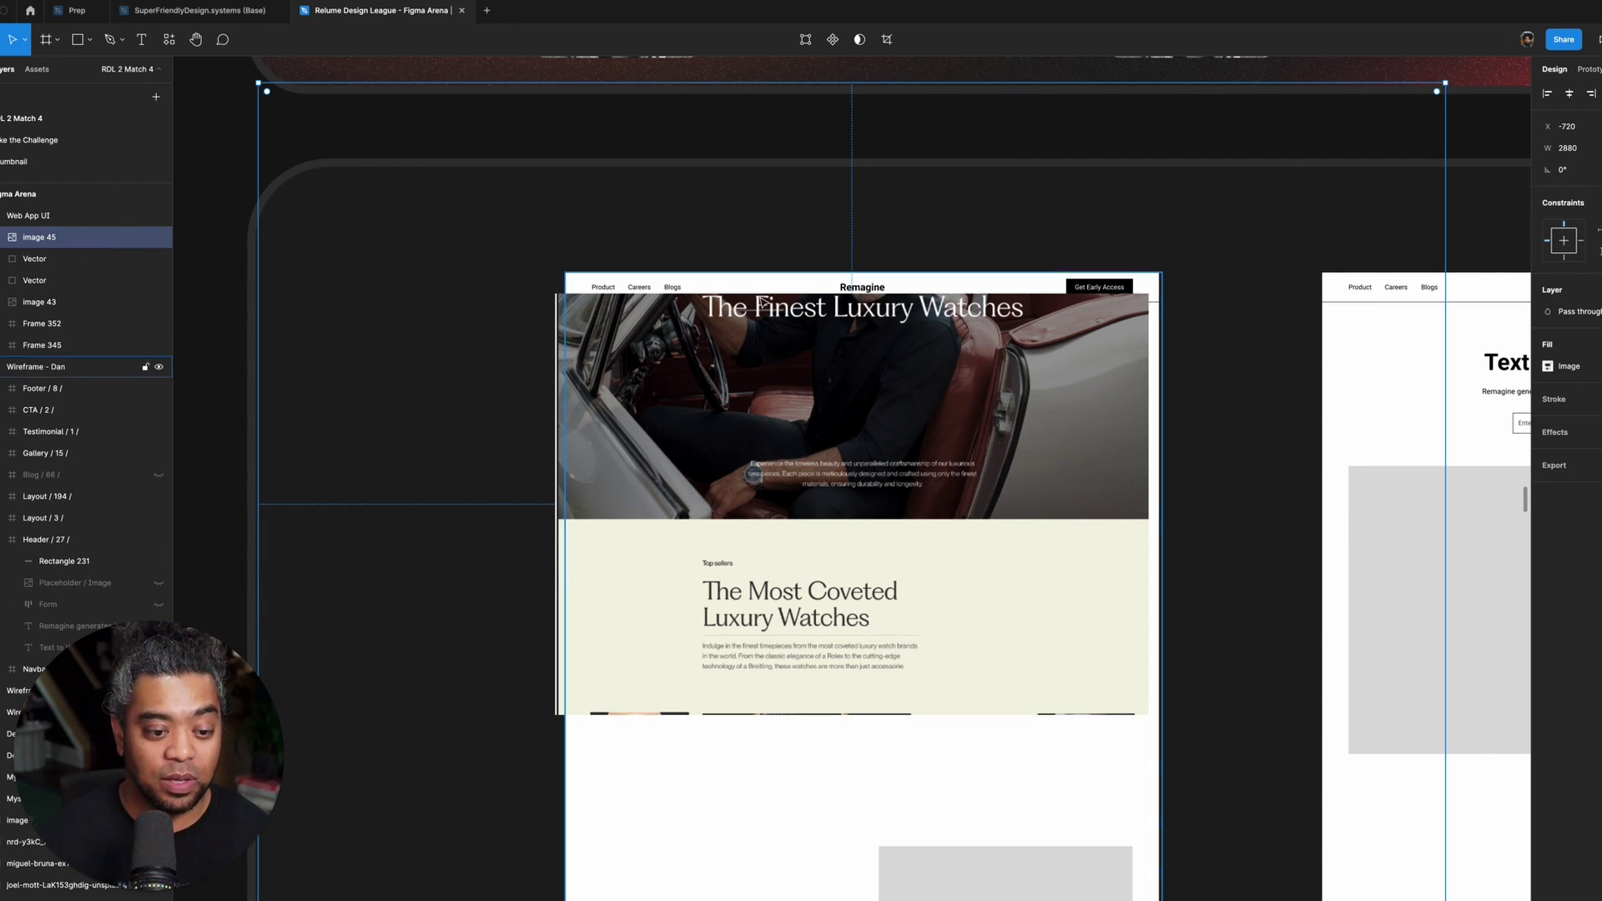
drag(37, 243, 58, 538)
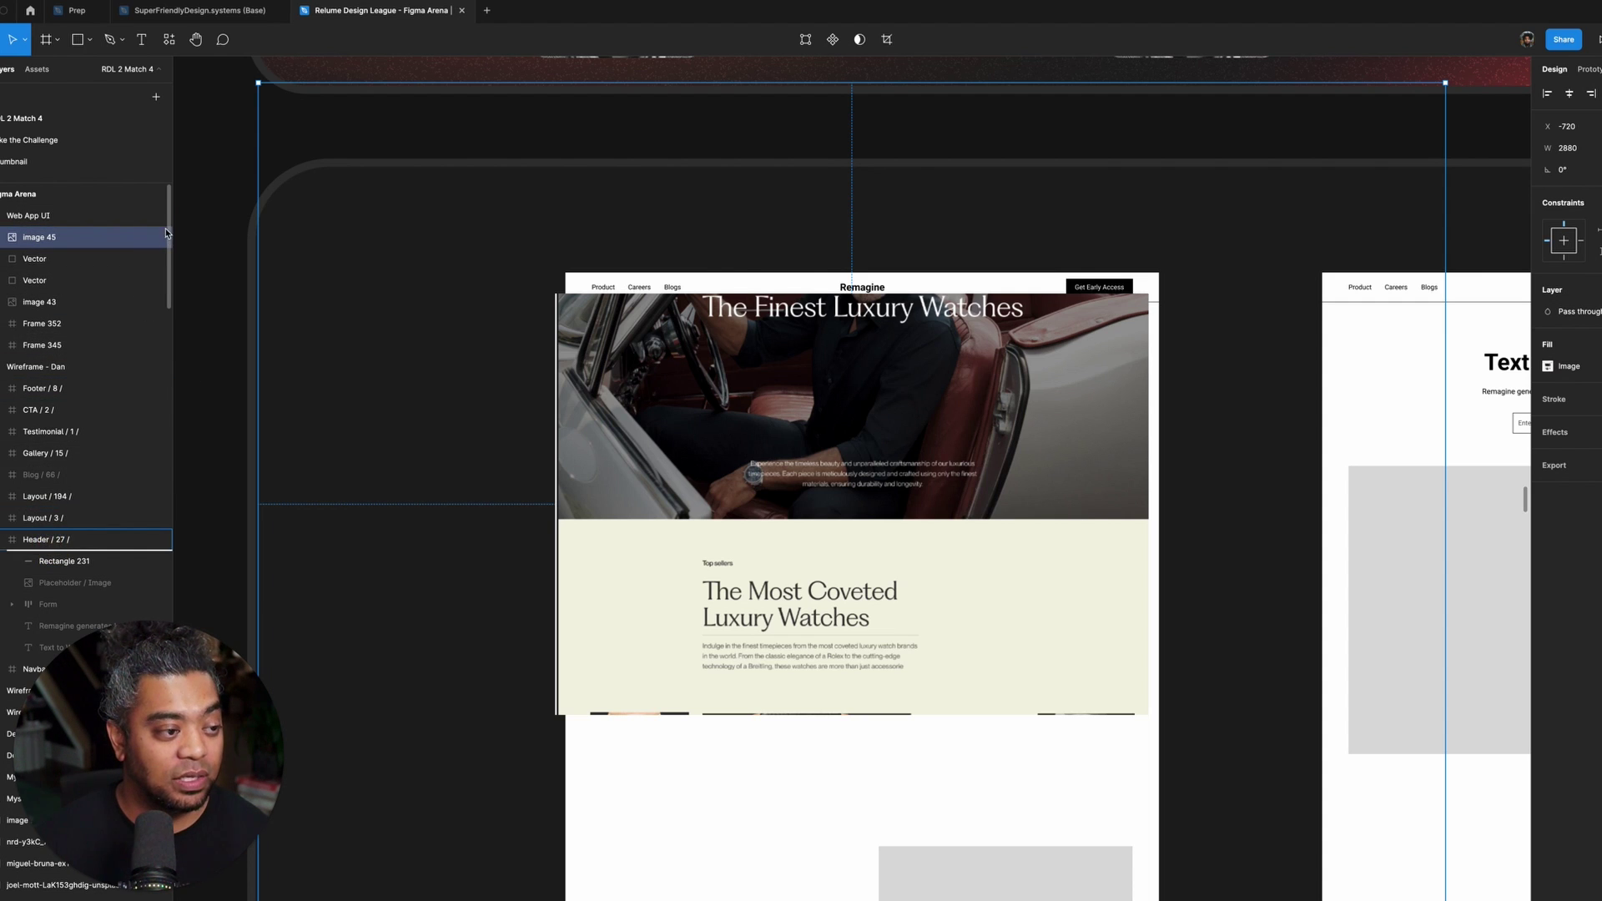
drag(165, 232, 164, 233)
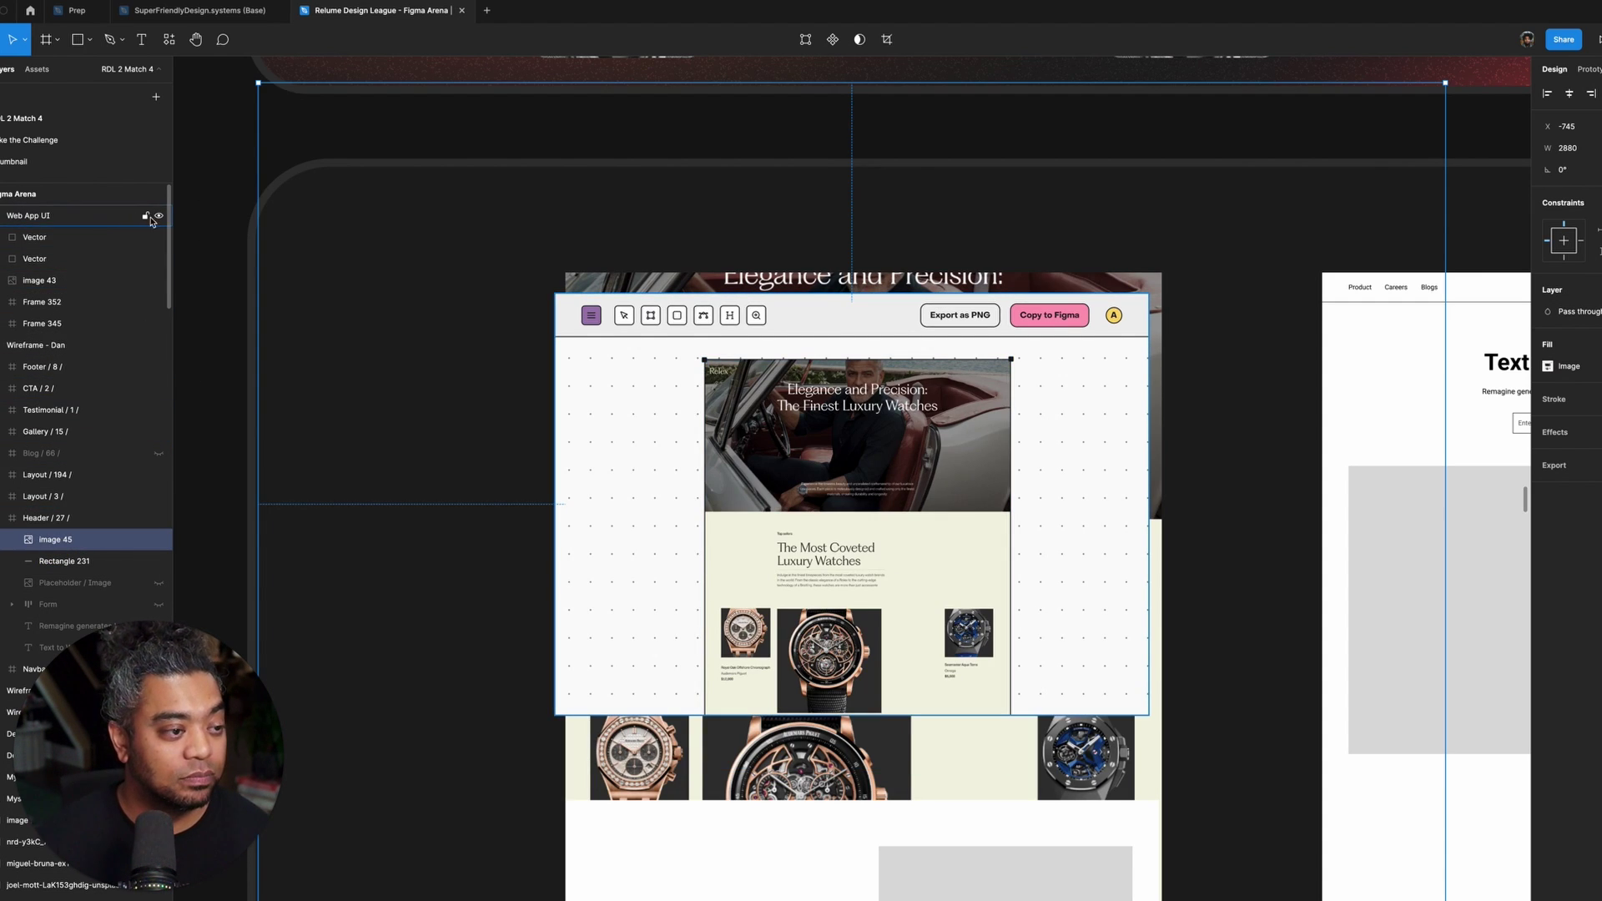
click(158, 216)
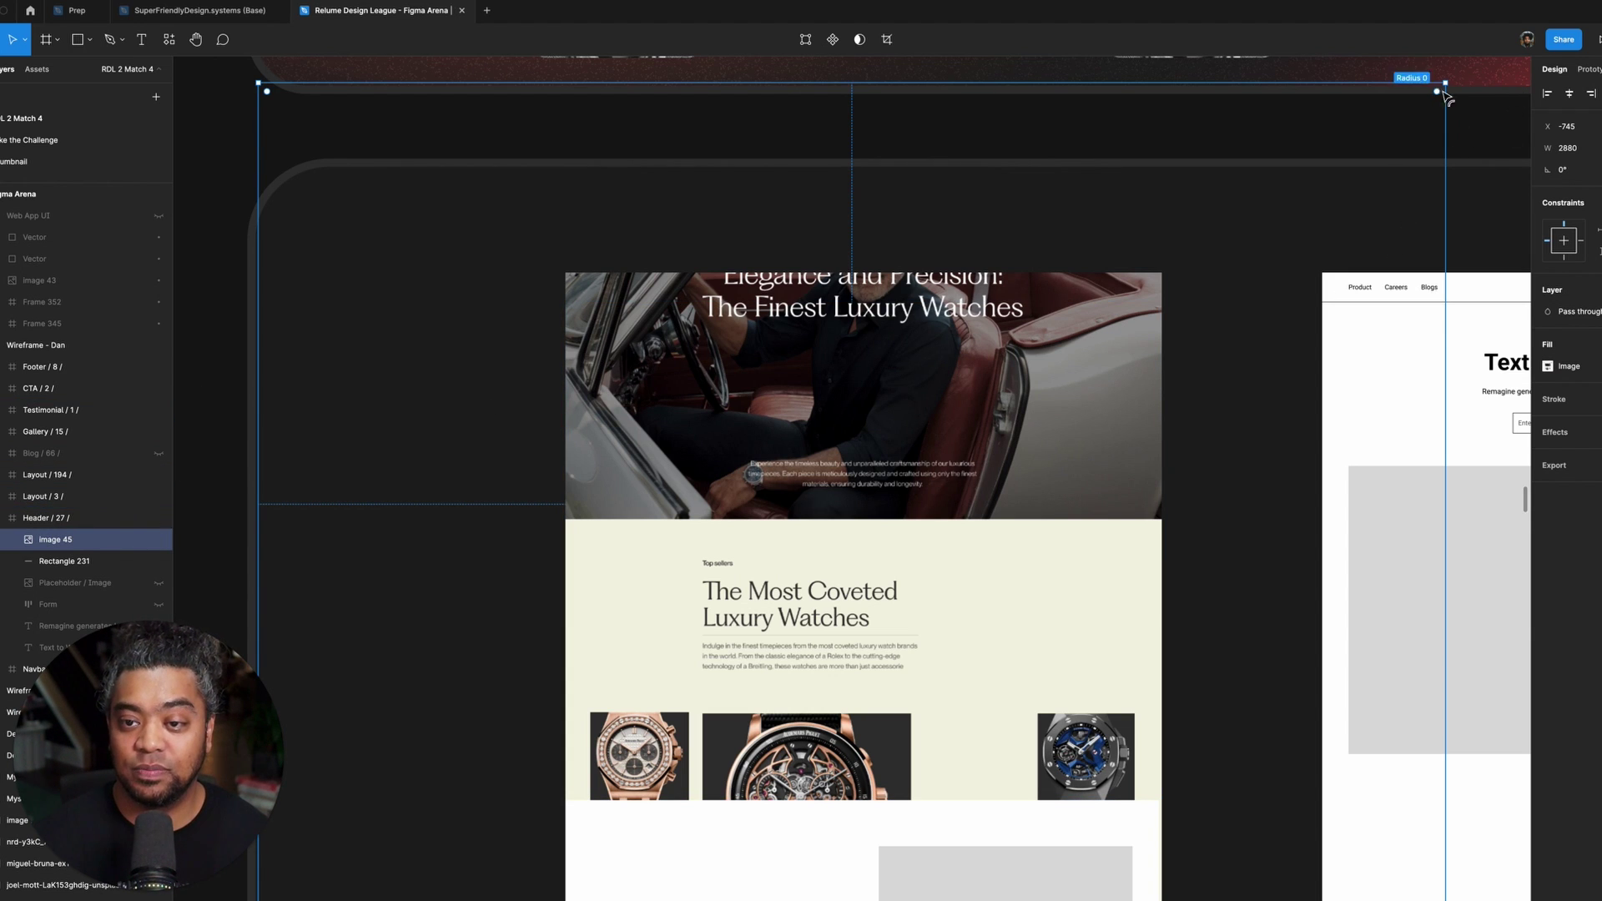
- Scale the app screen image down to about 1114 × 792 and position it just below the header's grey rectangle
key(alt)
drag(1416, 98, 1063, 348)
scroll(951, 359, up, 5)
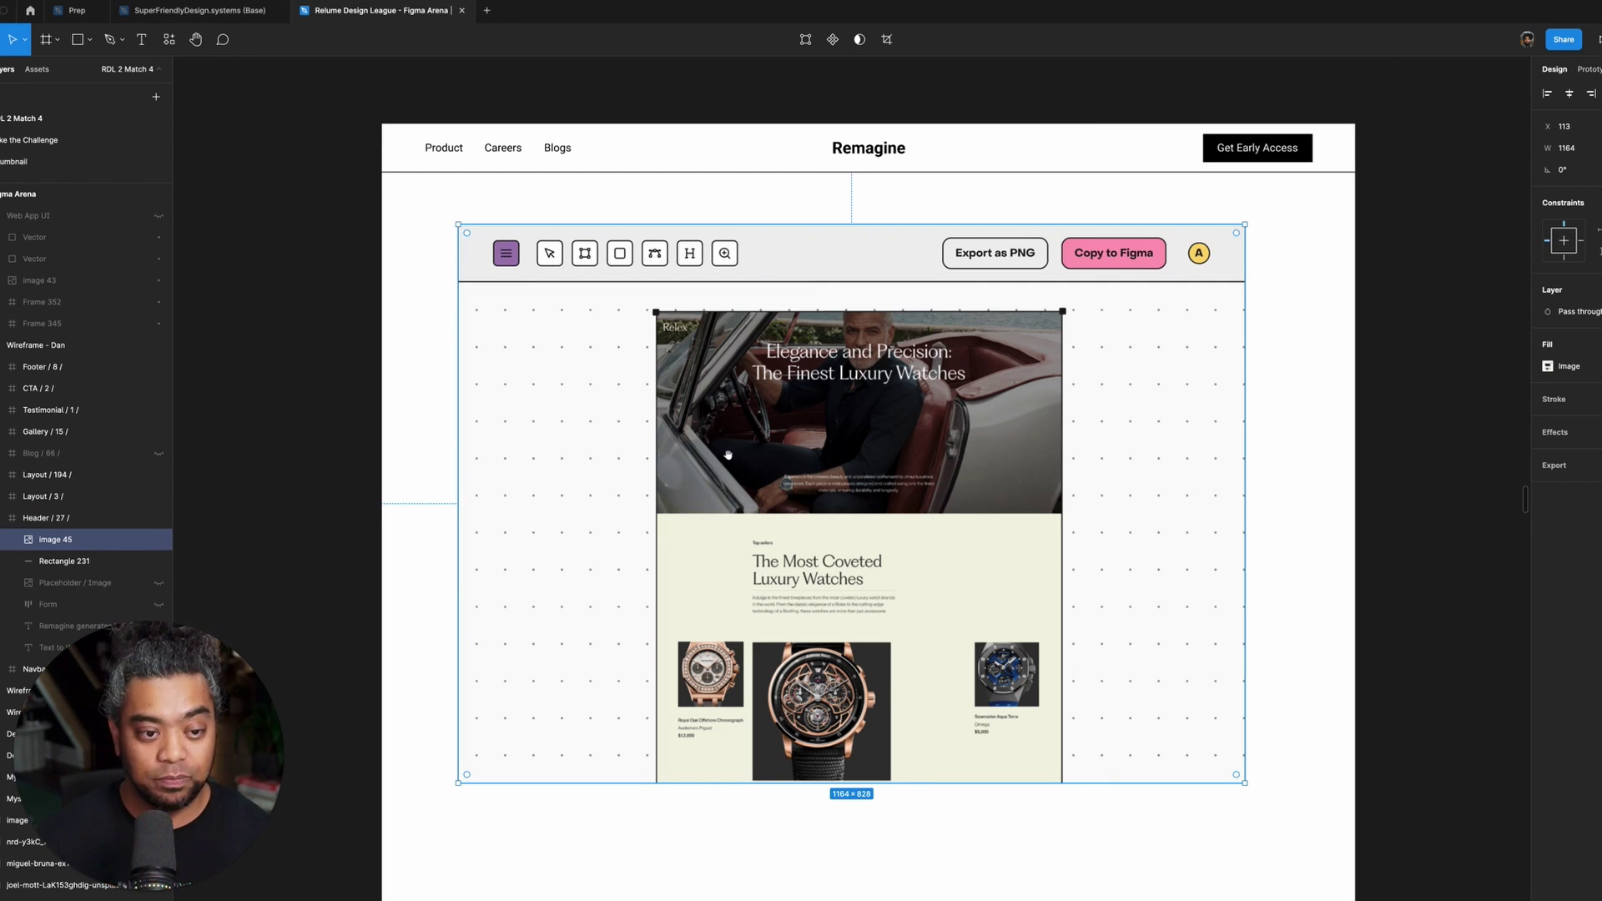
drag(930, 404, 930, 499)
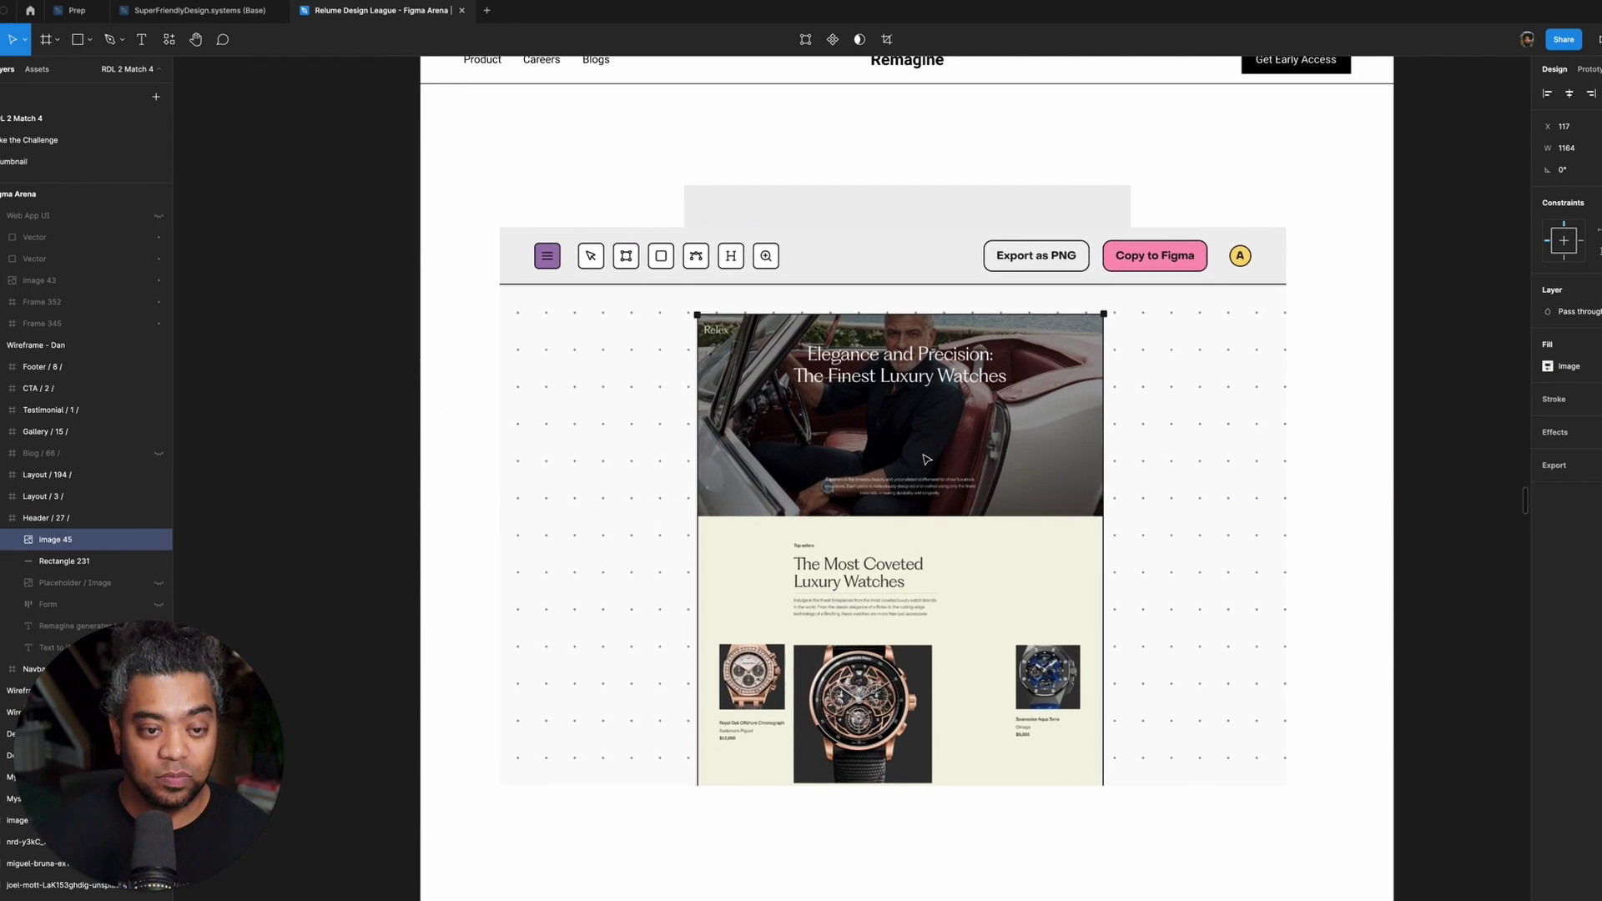
drag(1285, 227, 1370, 186)
click(1032, 409)
drag(1032, 409, 1049, 448)
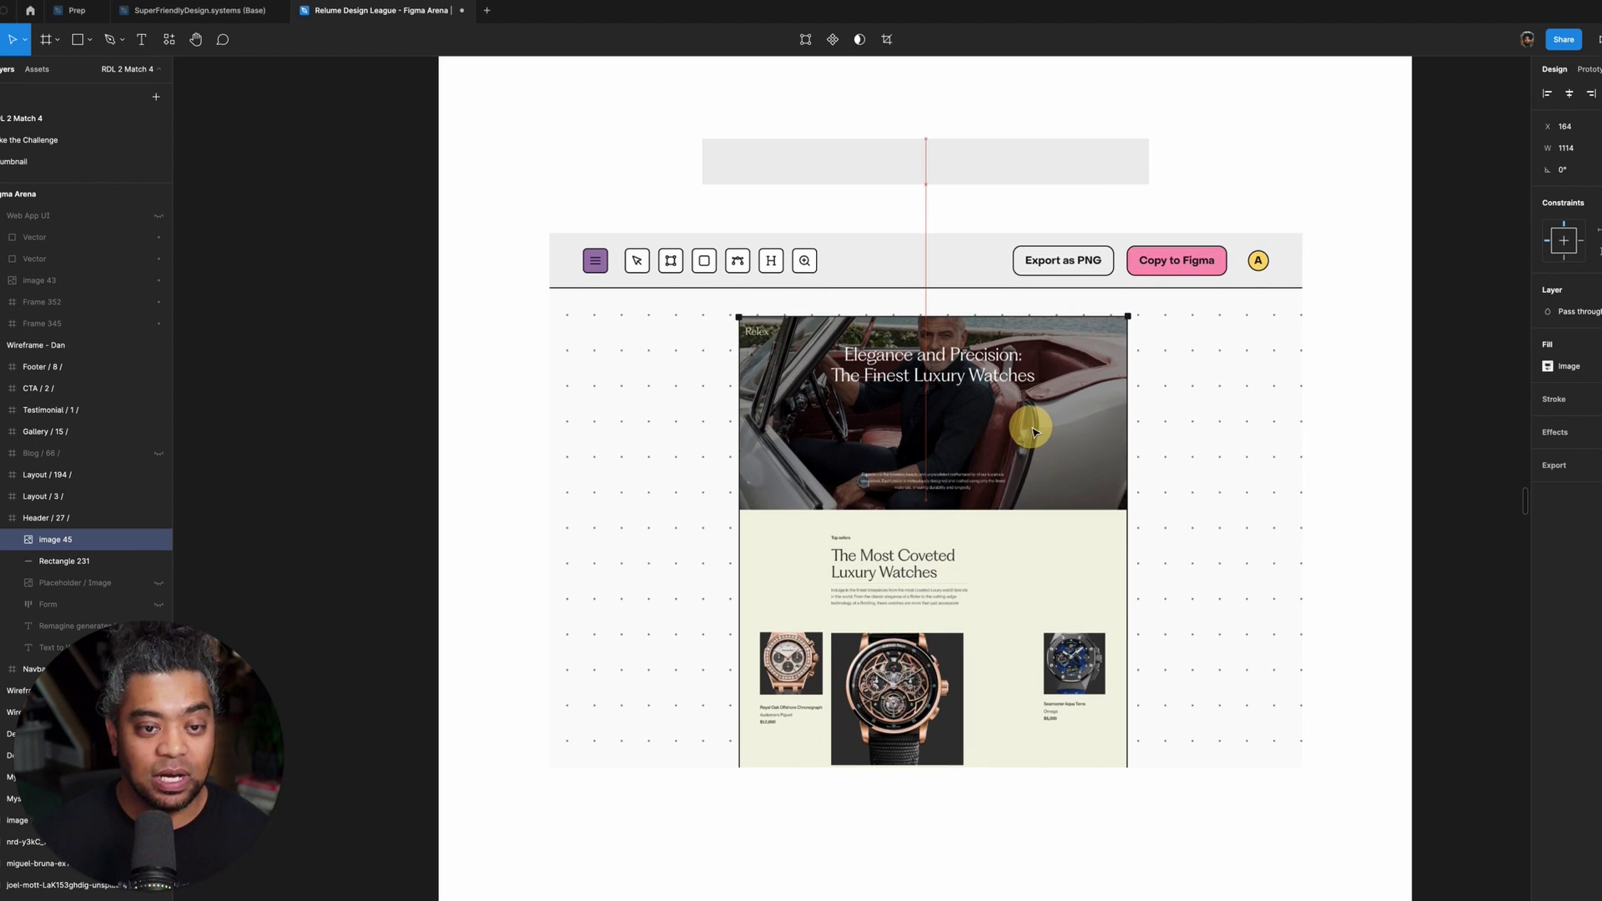
drag(1391, 251, 1362, 354)
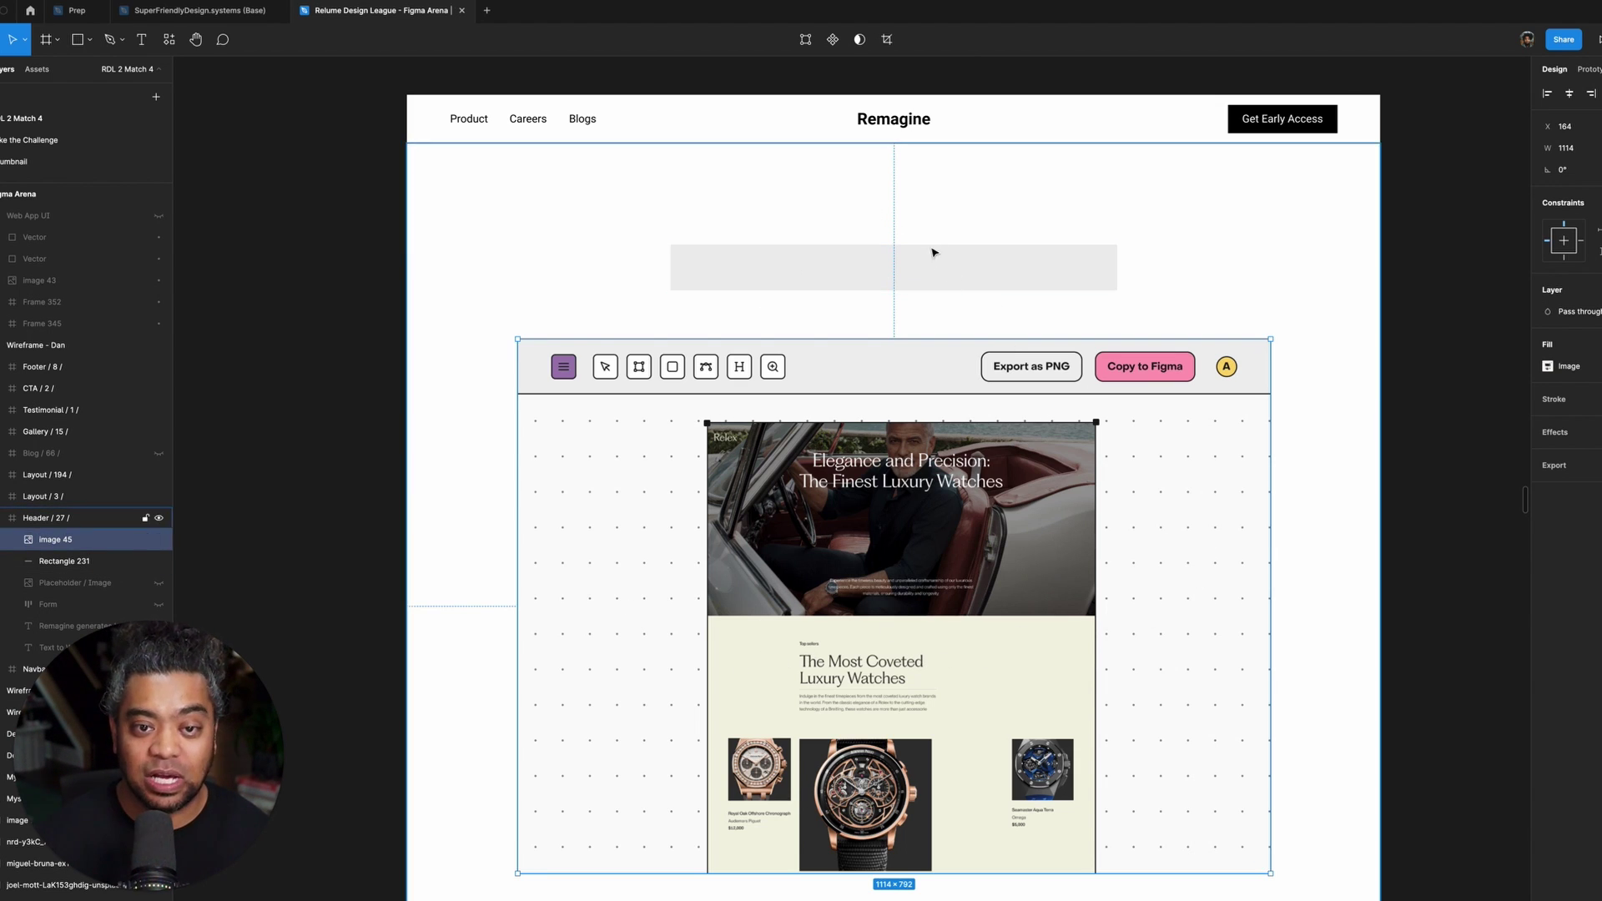
click(1400, 514)
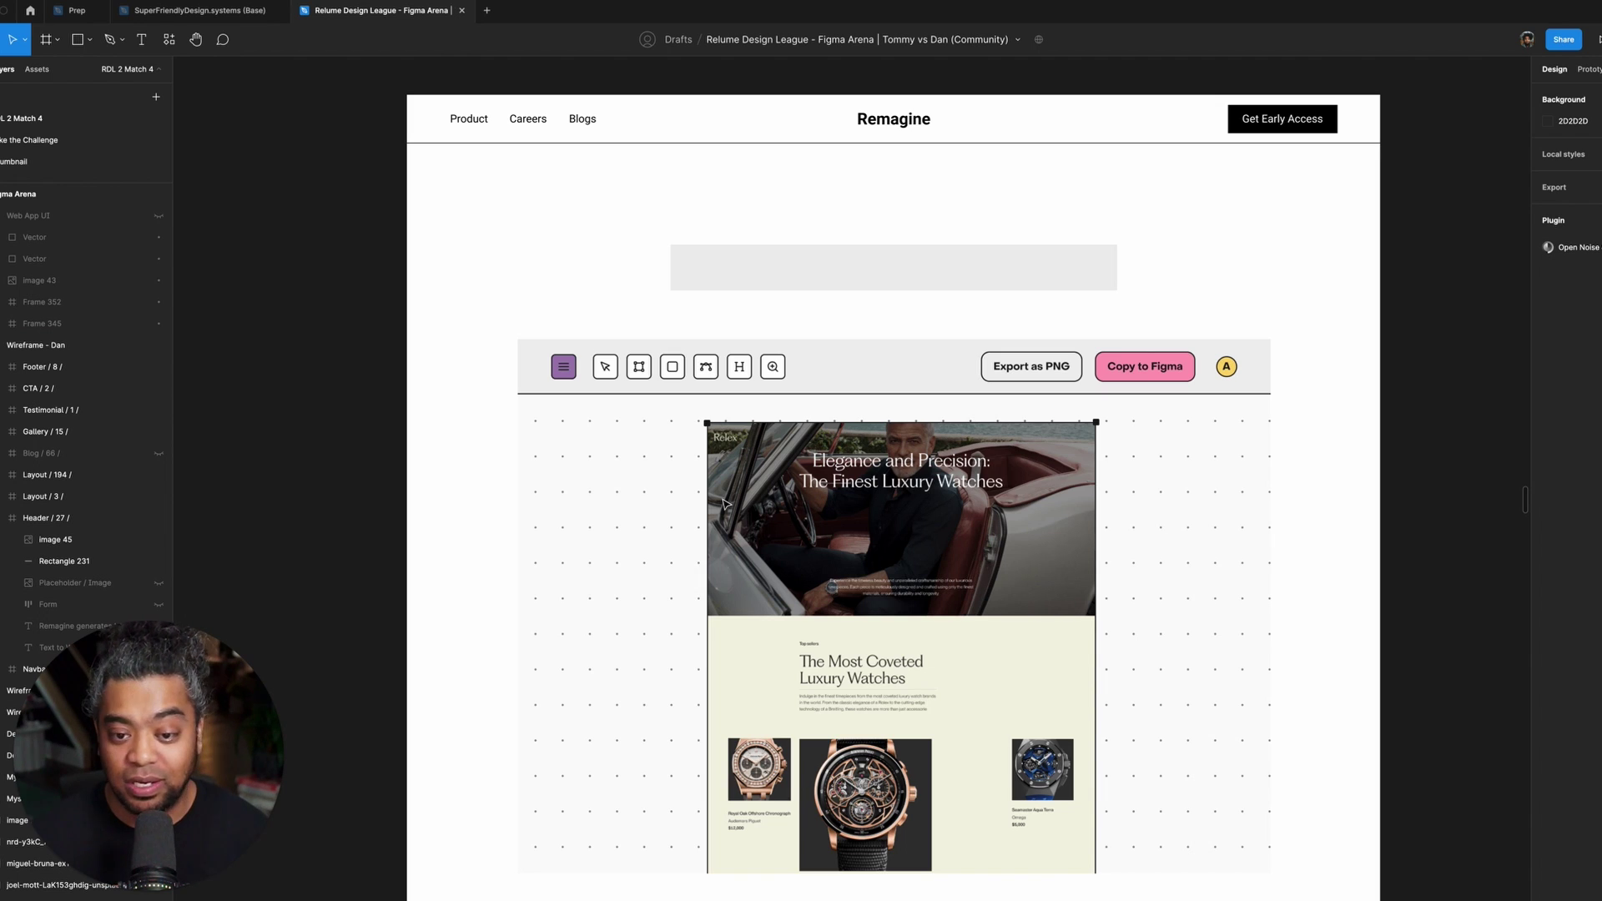
- Centre the app screen image horizontally within the header section
click(987, 511)
click(1413, 448)
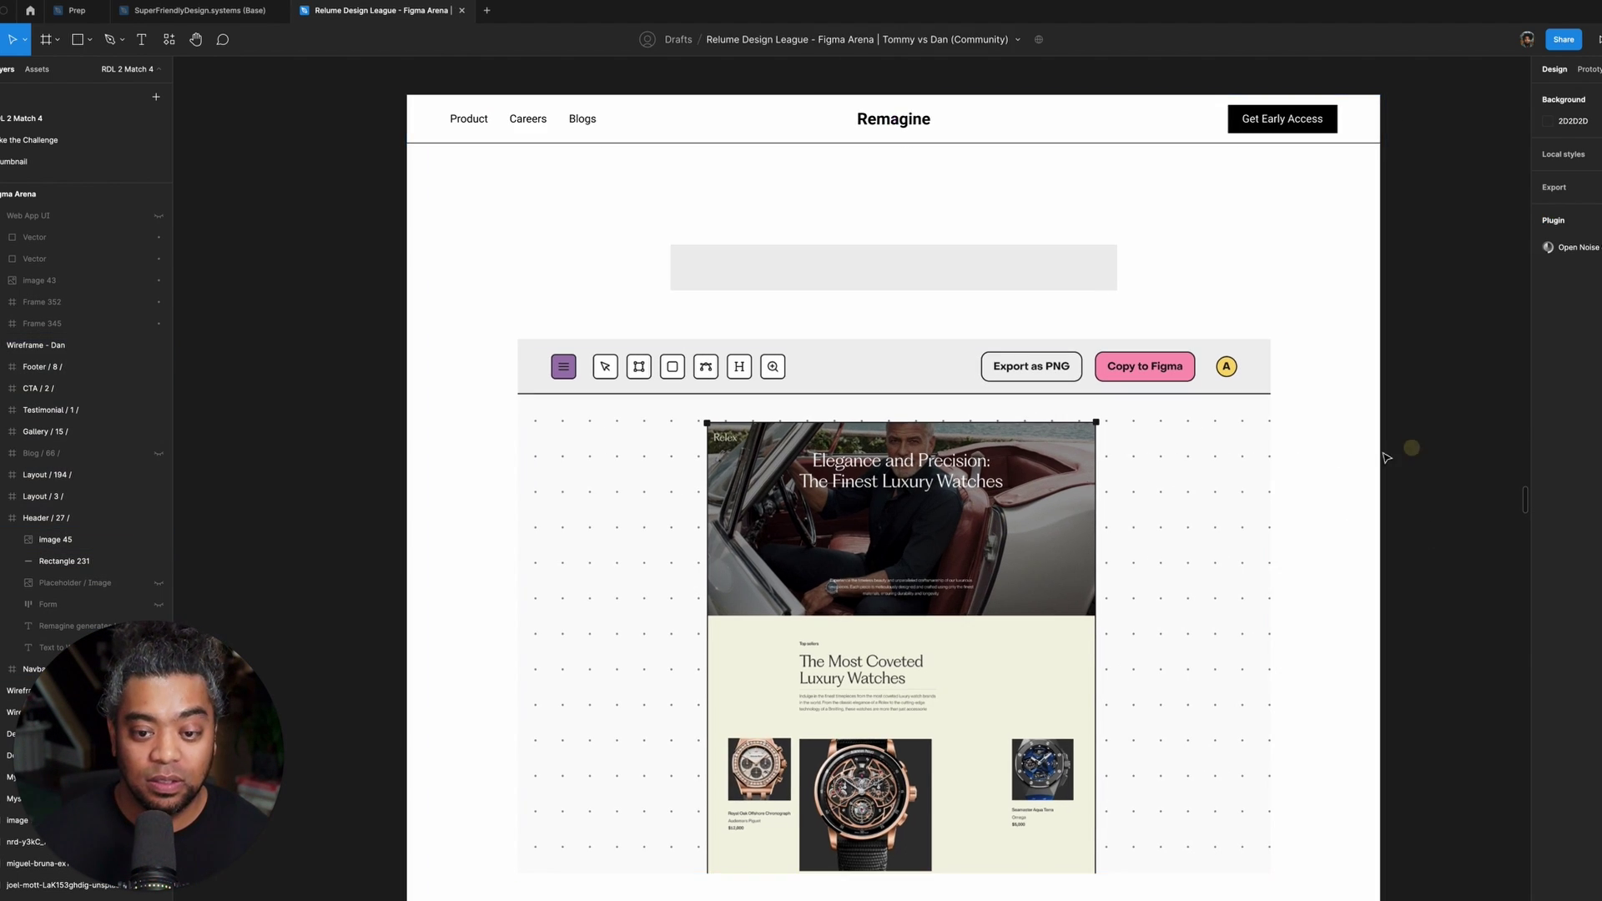
click(1127, 464)
click(1562, 89)
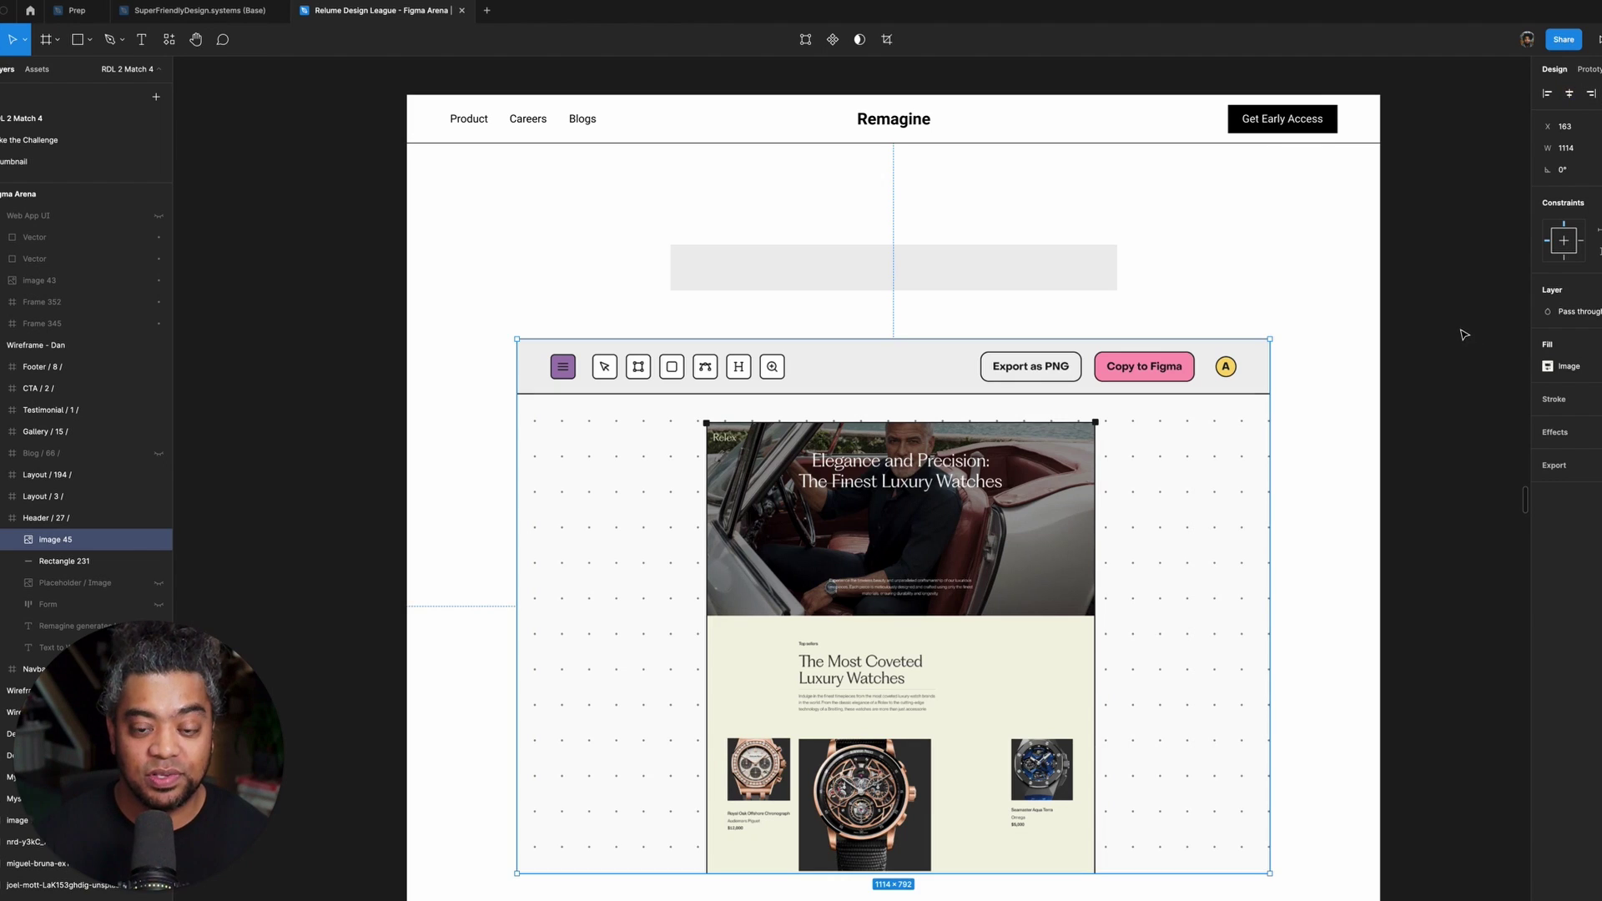
click(1360, 517)
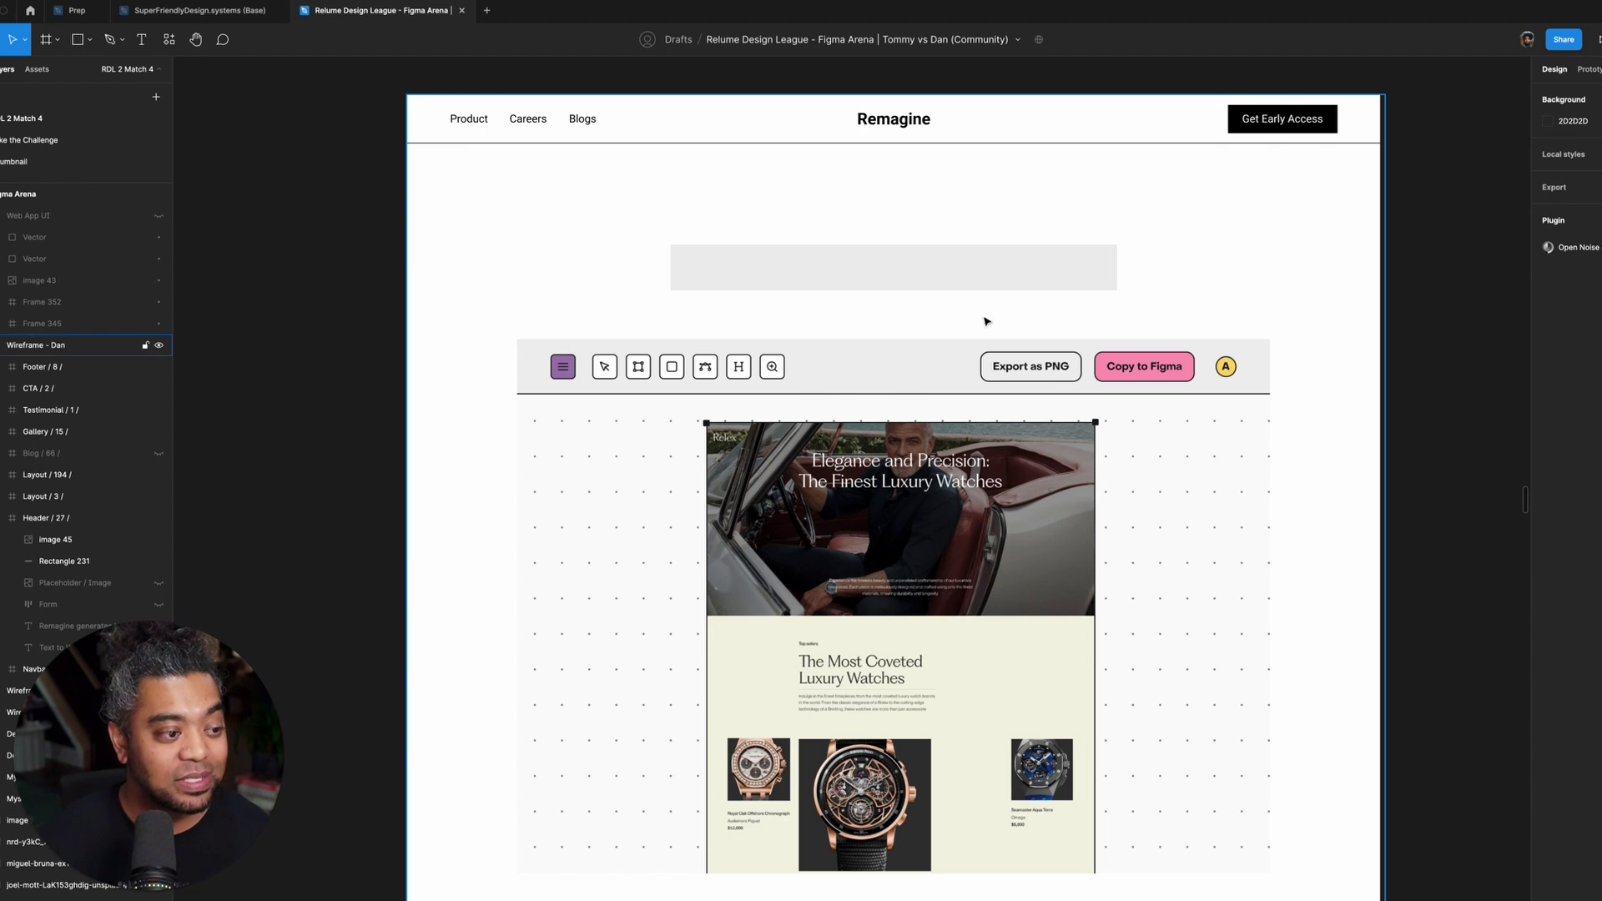
- Compare the new header layout with the original wireframe, the moodboard and the yellow TXT2WEB design
drag(1173, 367, 1270, 330)
scroll(1270, 330, down, 3)
scroll(1270, 331, down, 5)
scroll(1270, 330, right, 15)
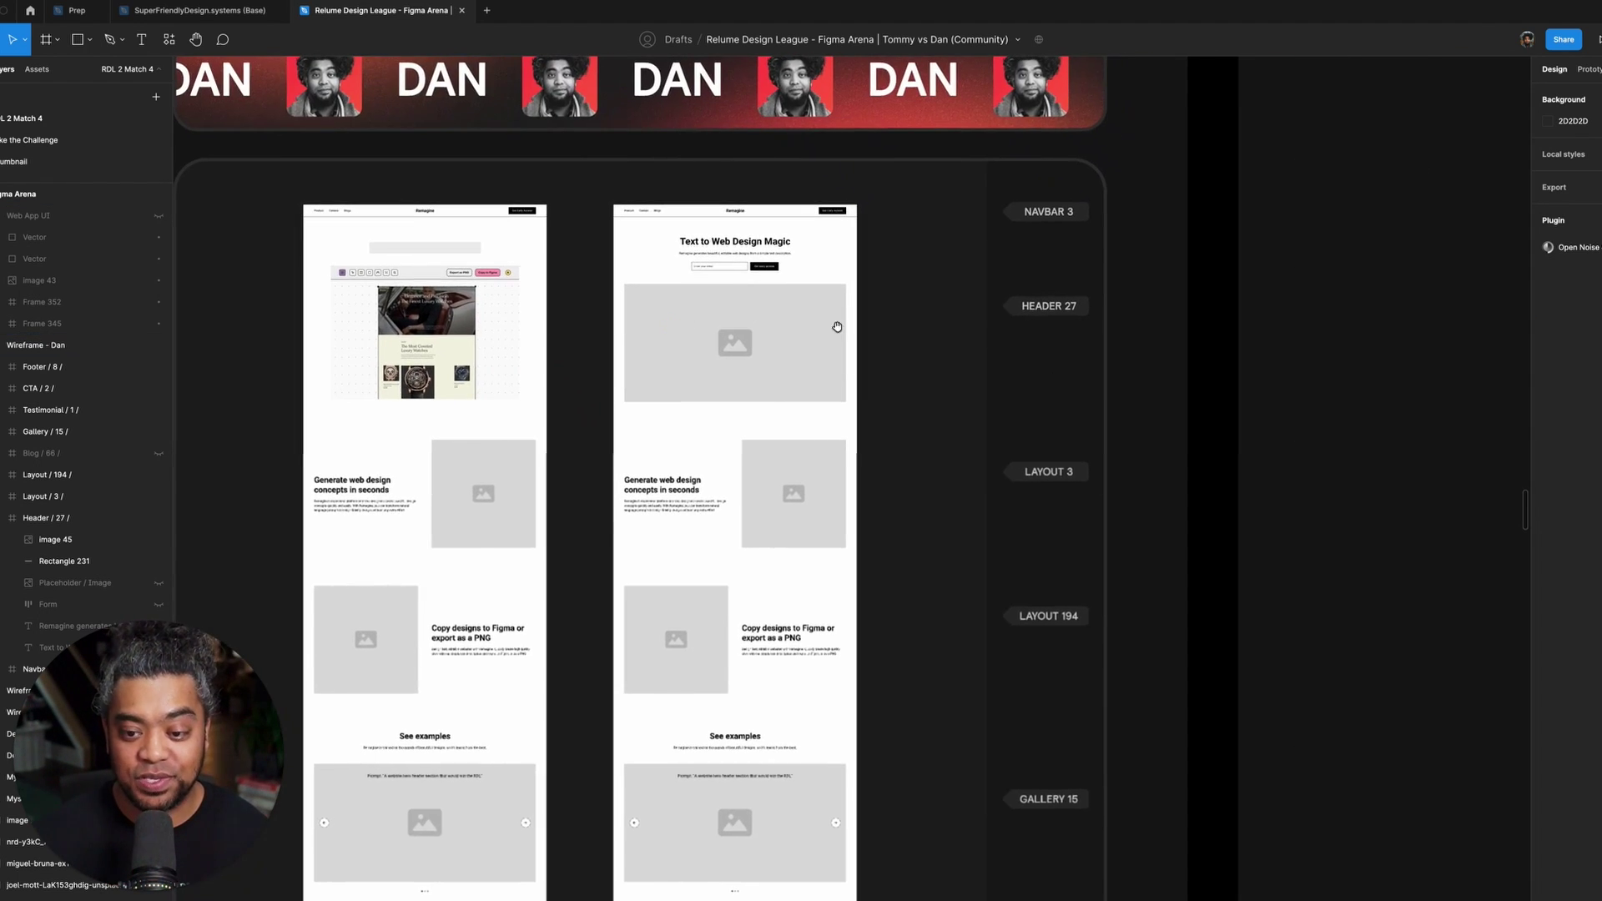
scroll(1264, 328, right, 10)
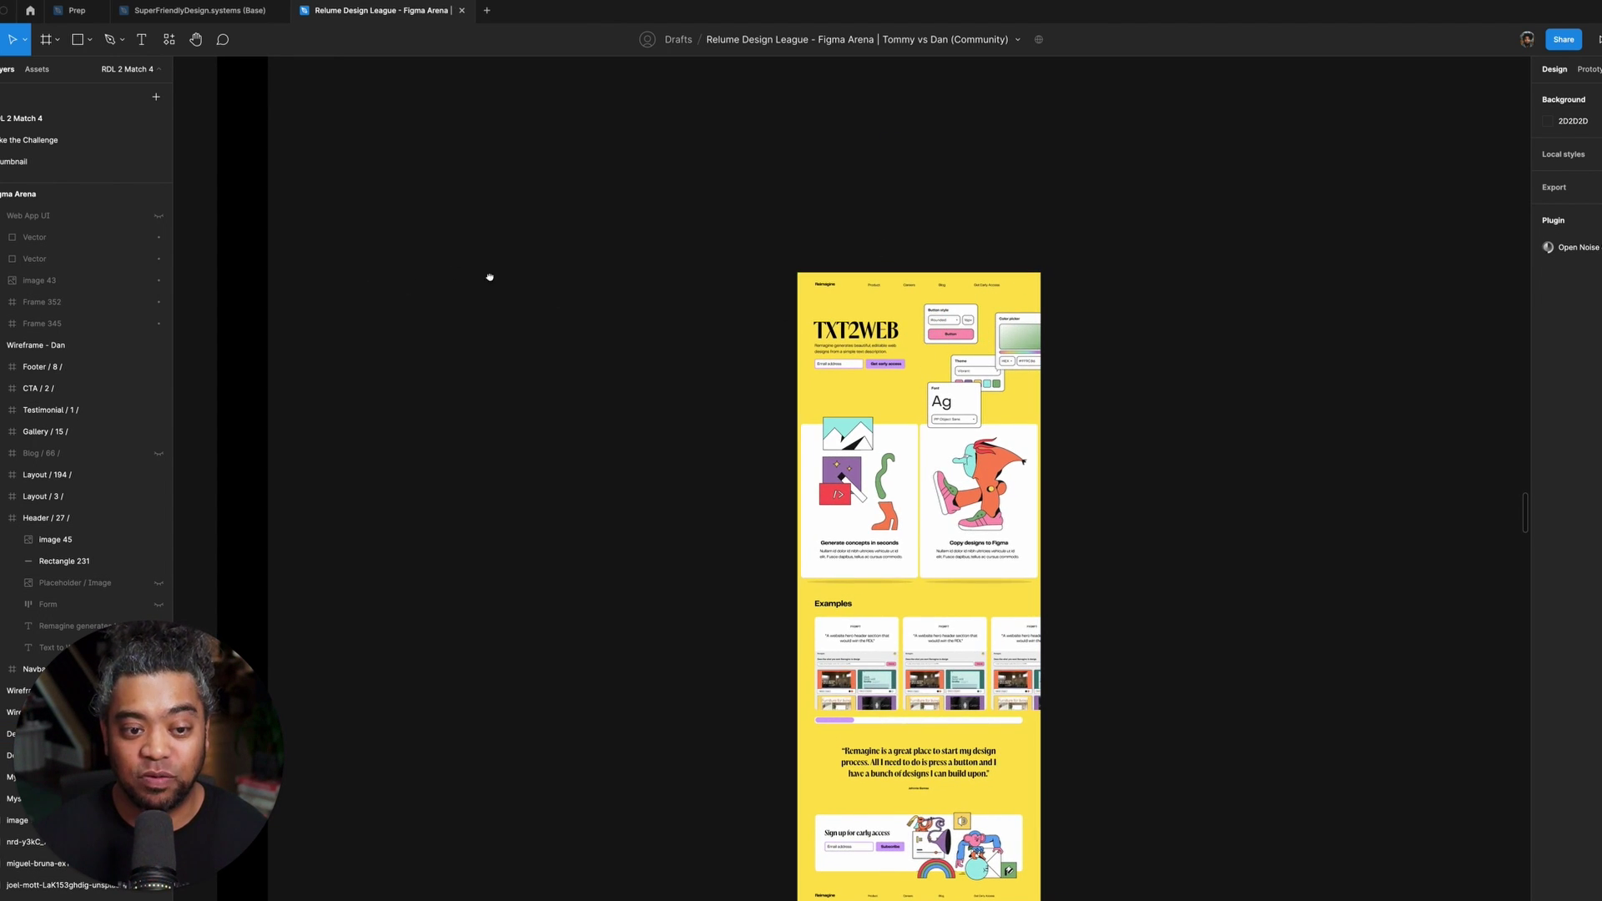
scroll(517, 309, left, 15)
scroll(549, 343, left, 20)
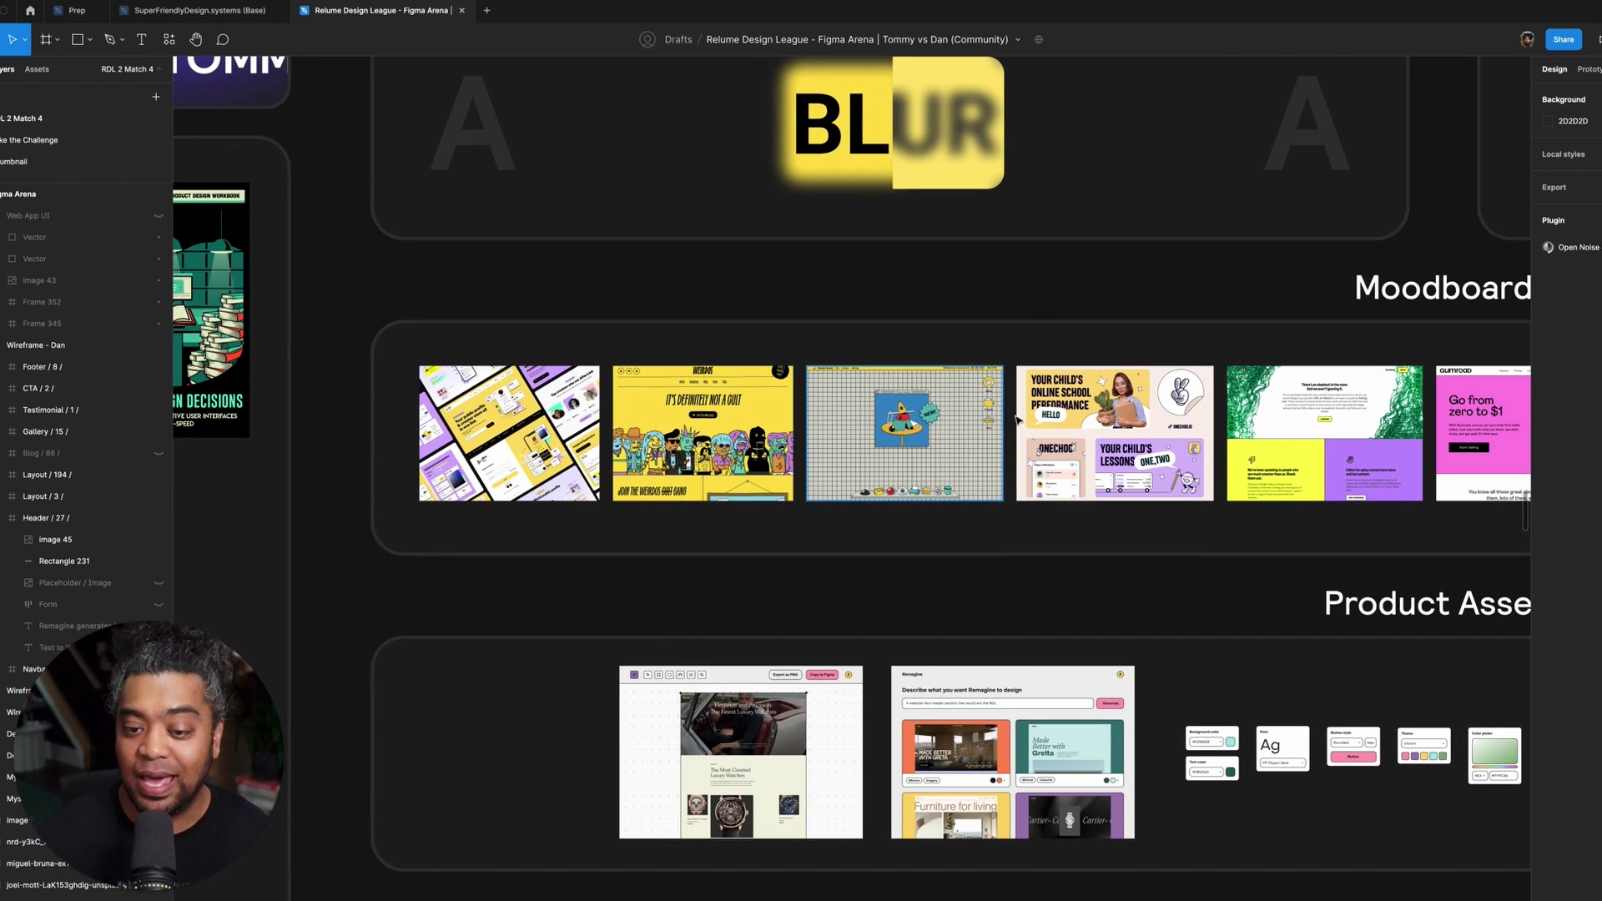
scroll(1131, 451, right, 20)
scroll(1124, 443, right, 15)
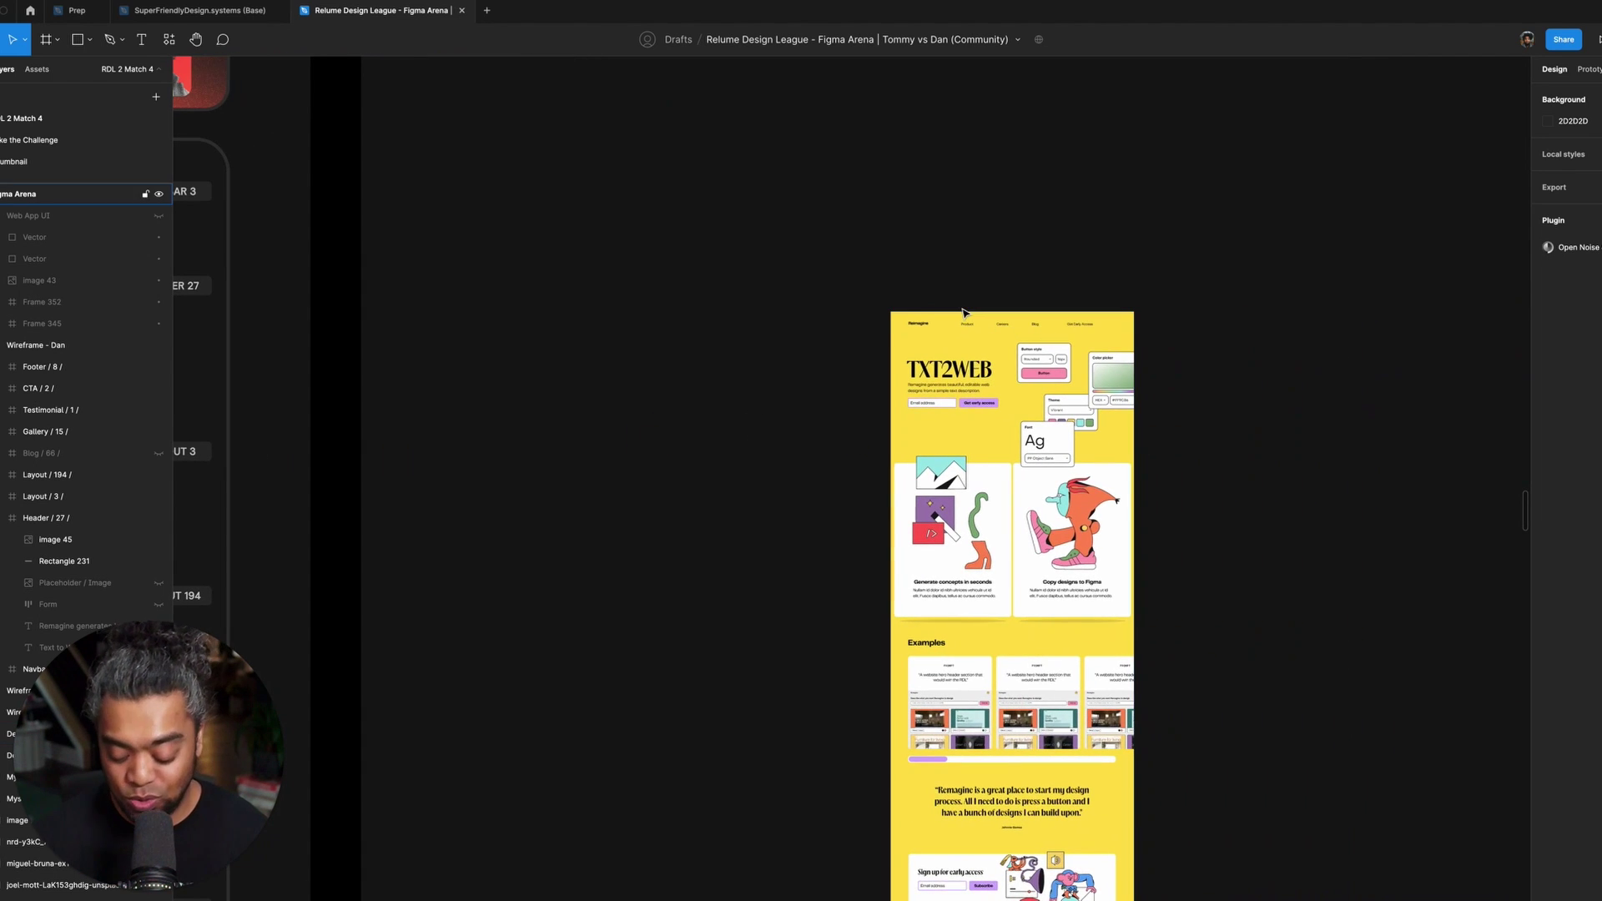
scroll(949, 325, up, 5)
scroll(736, 353, right, 5)
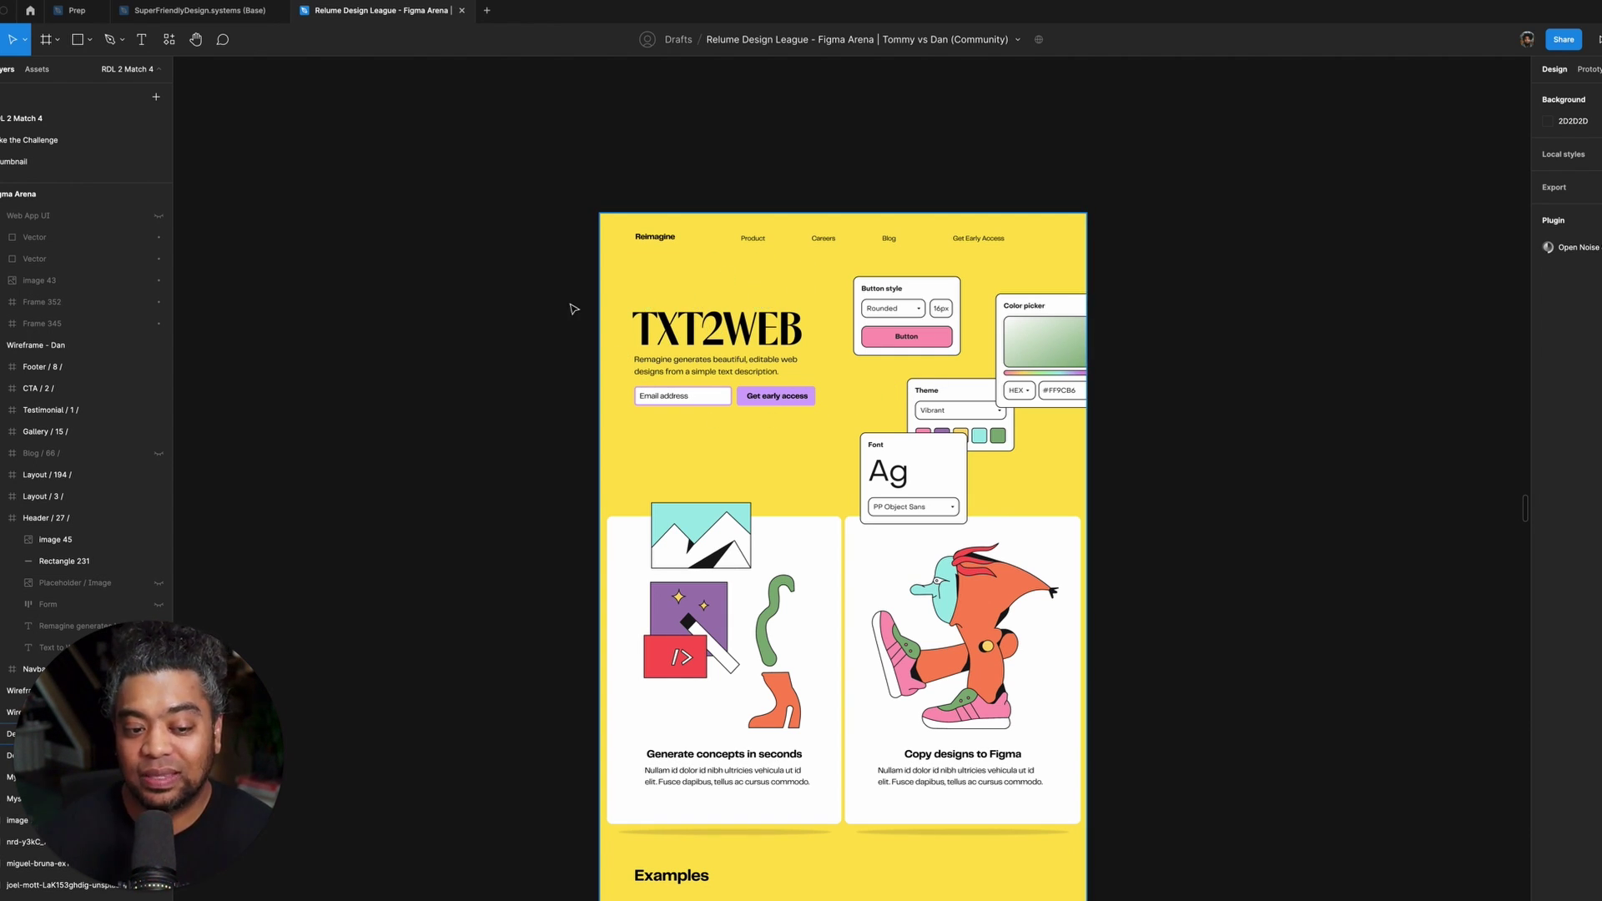
- Add a fill to the copied wireframe's frame and sample yellow FCD76C from the app screen's avatar circle
scroll(415, 241, left, 15)
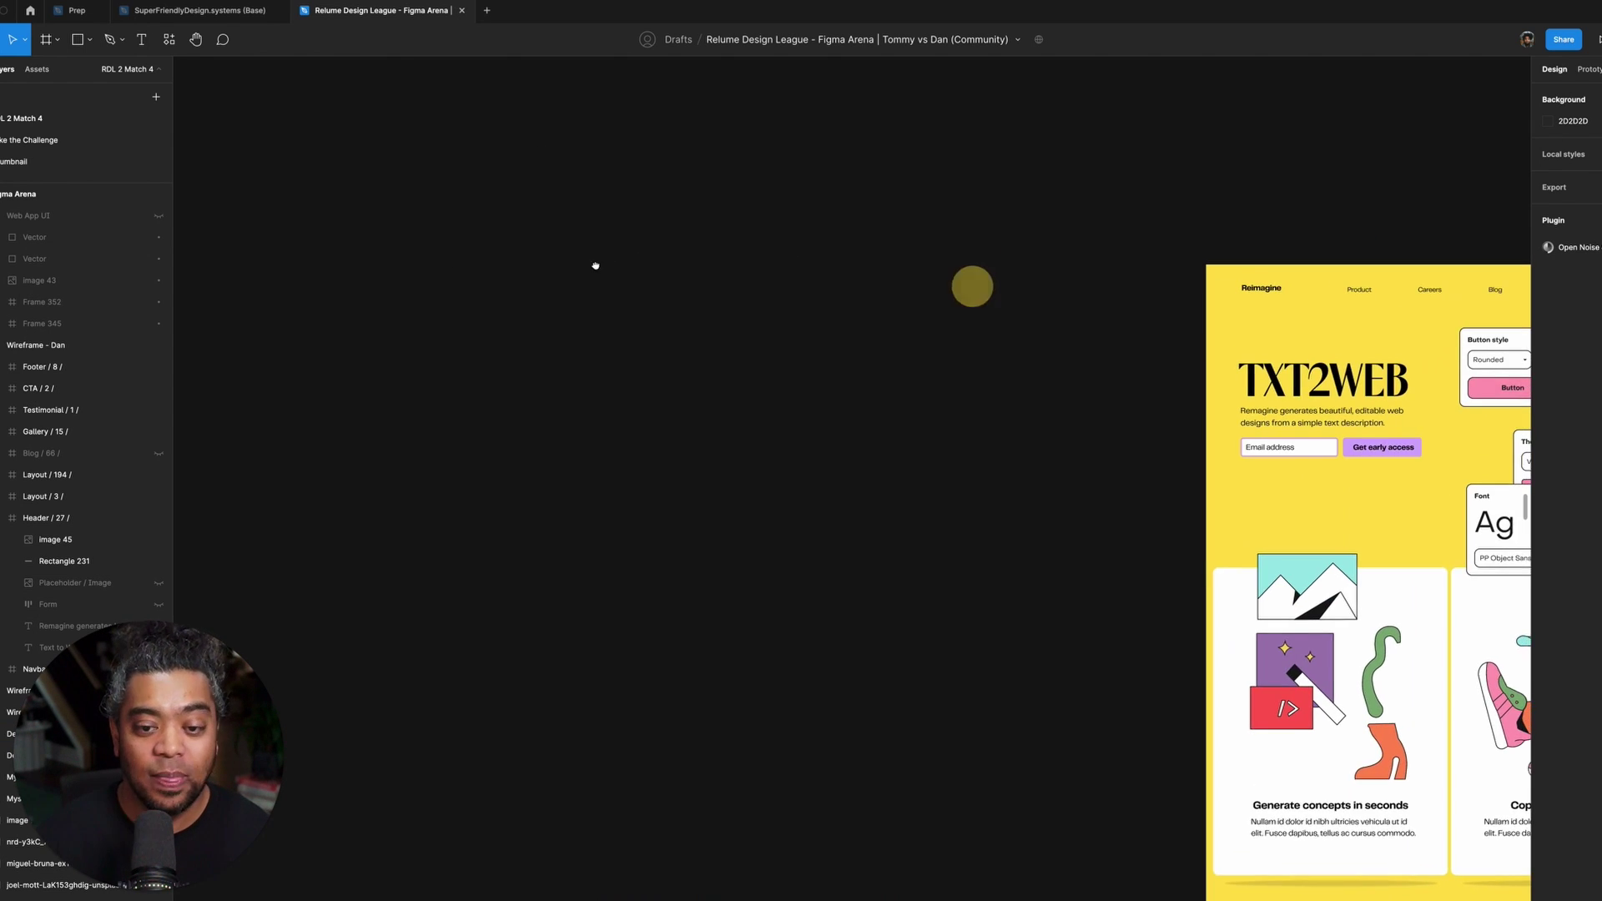
scroll(668, 292, down, 5)
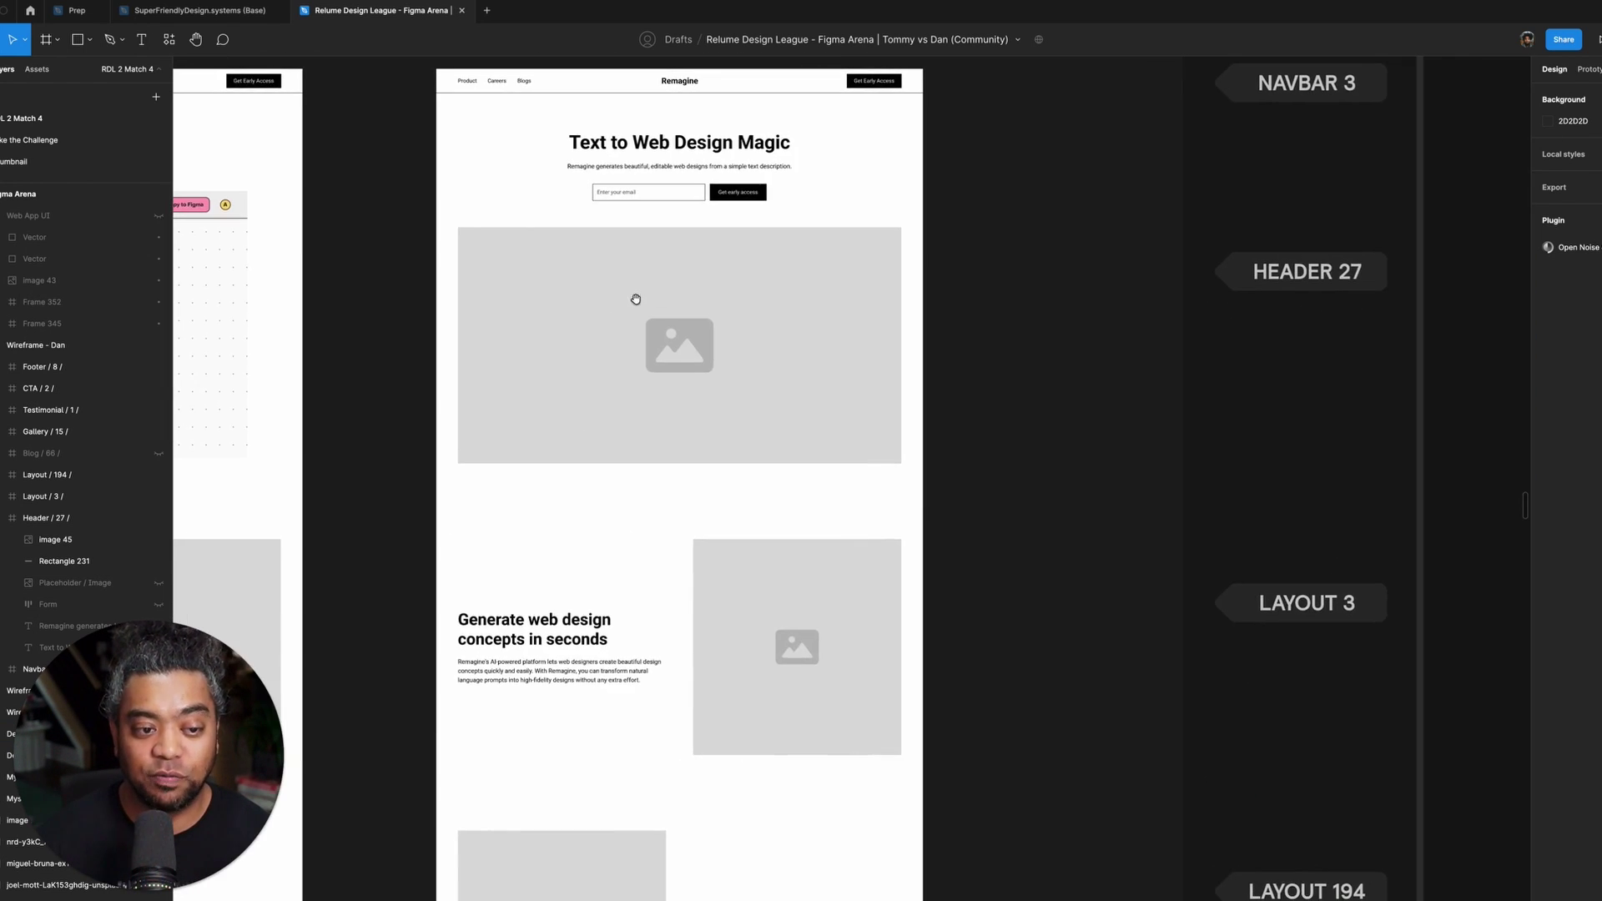
scroll(929, 311, left, 8)
scroll(1198, 329, up, 5)
scroll(1198, 332, up, 5)
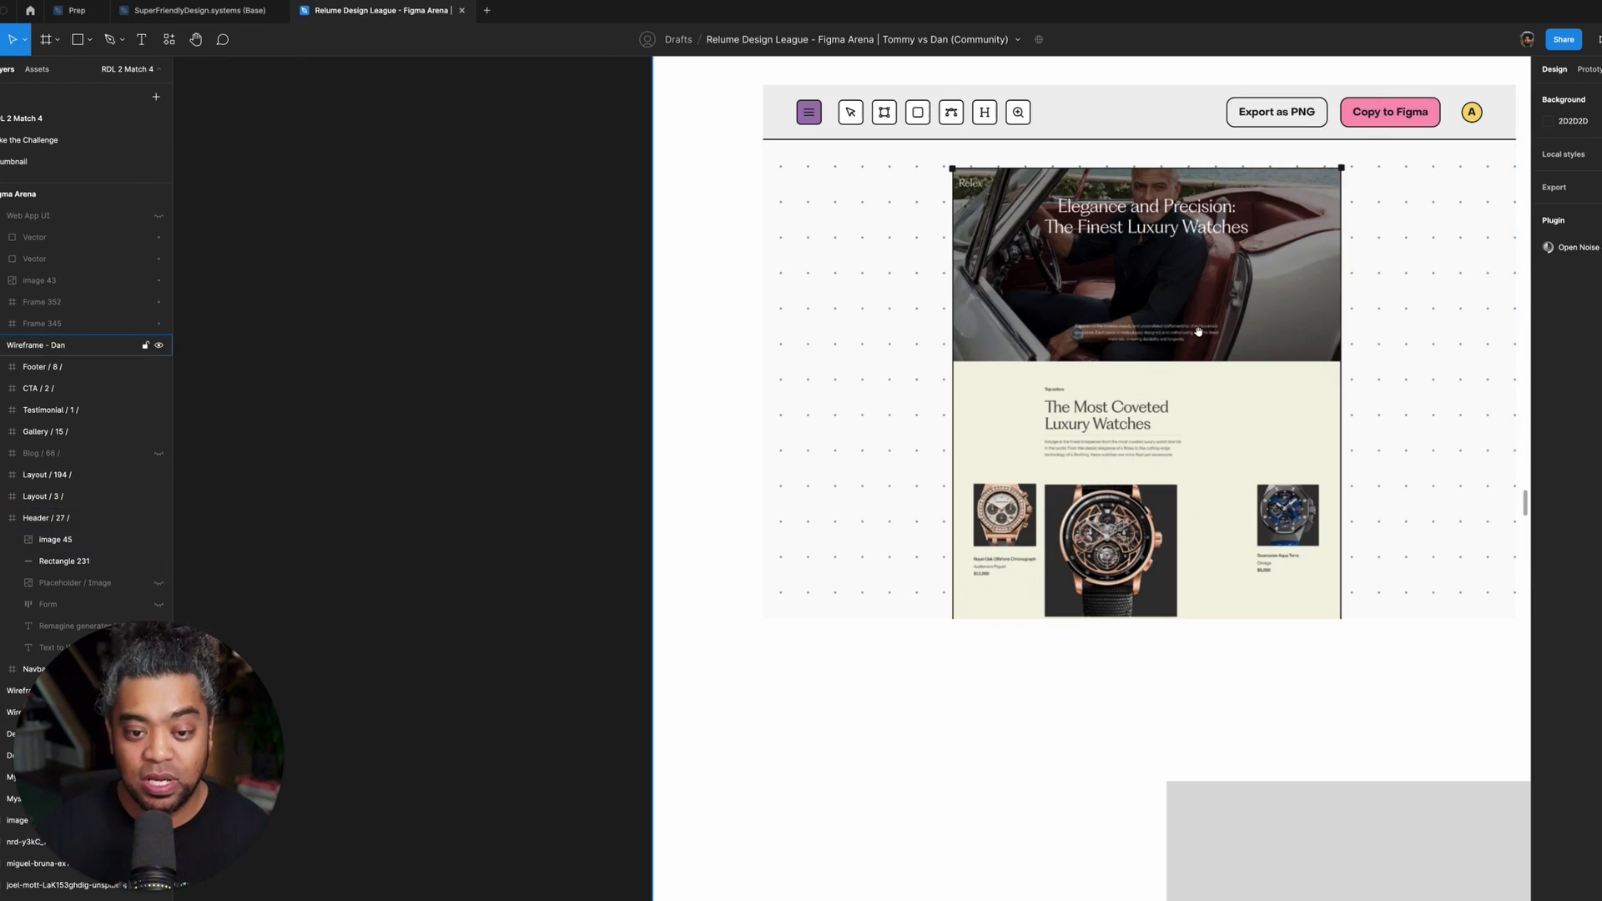
scroll(1168, 376, up, 6)
scroll(1168, 375, right, 3)
scroll(1101, 615, up, 1)
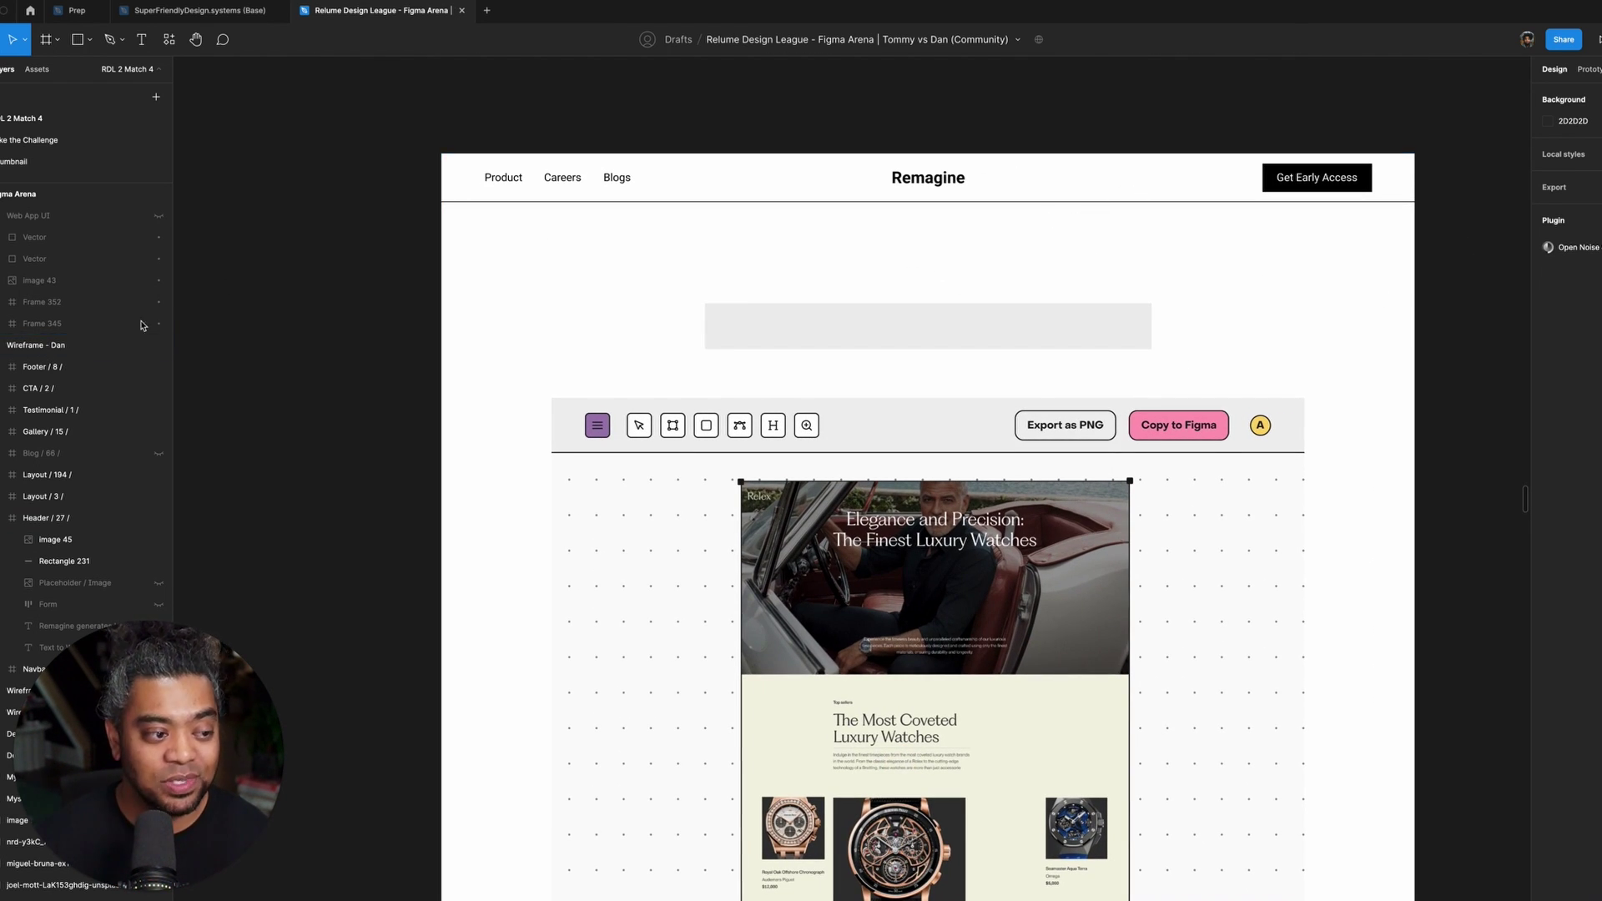
click(1416, 497)
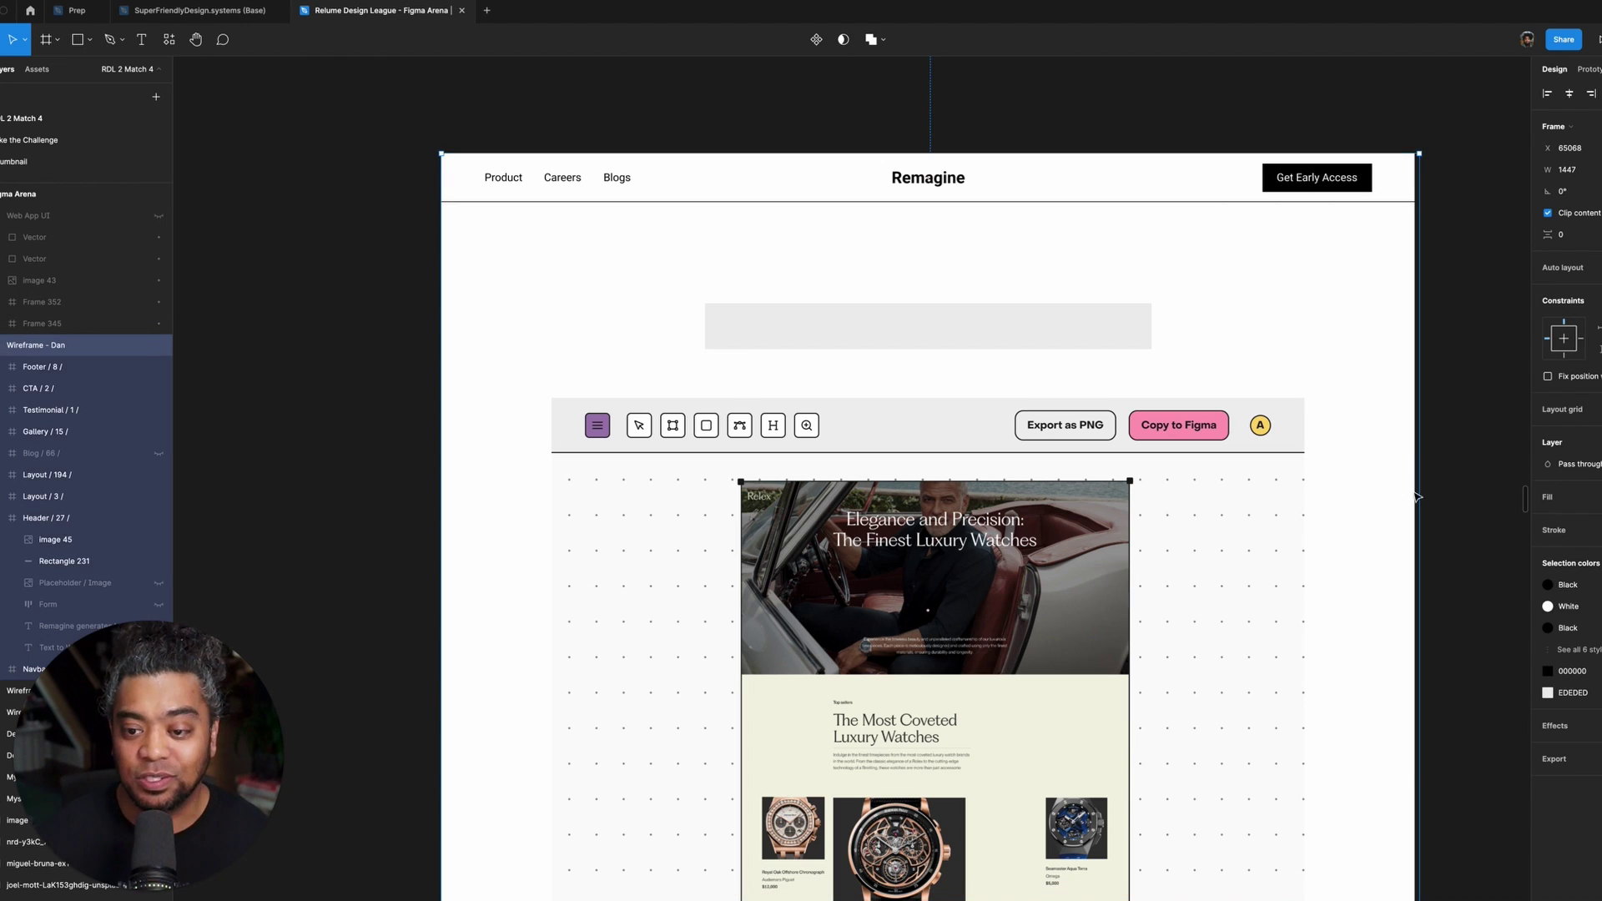
click(1549, 498)
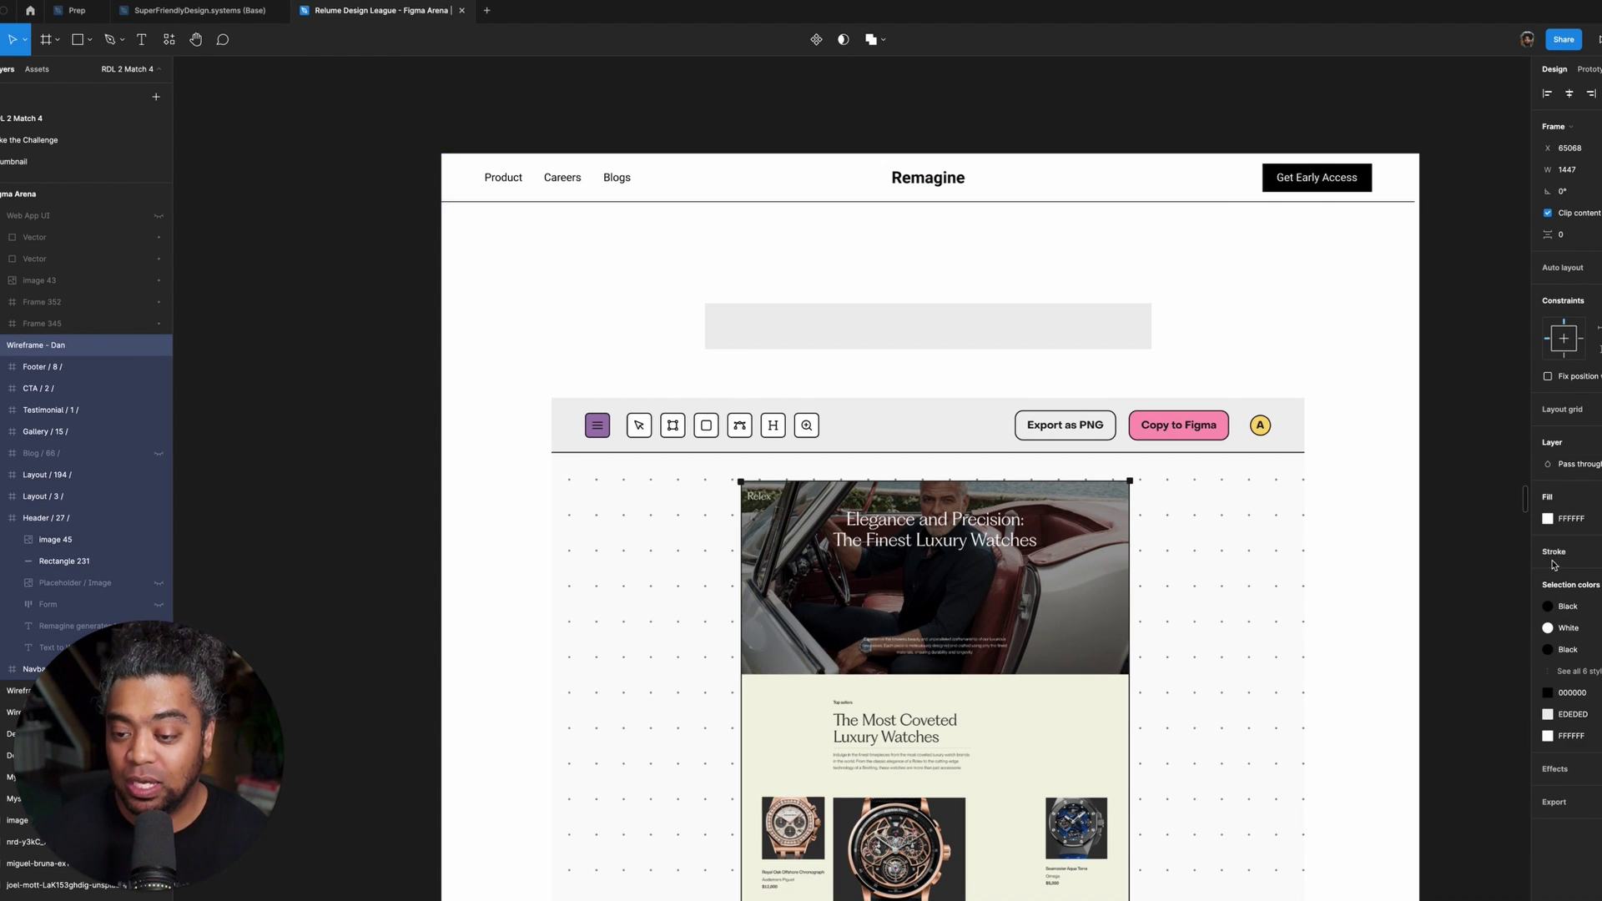
click(1548, 518)
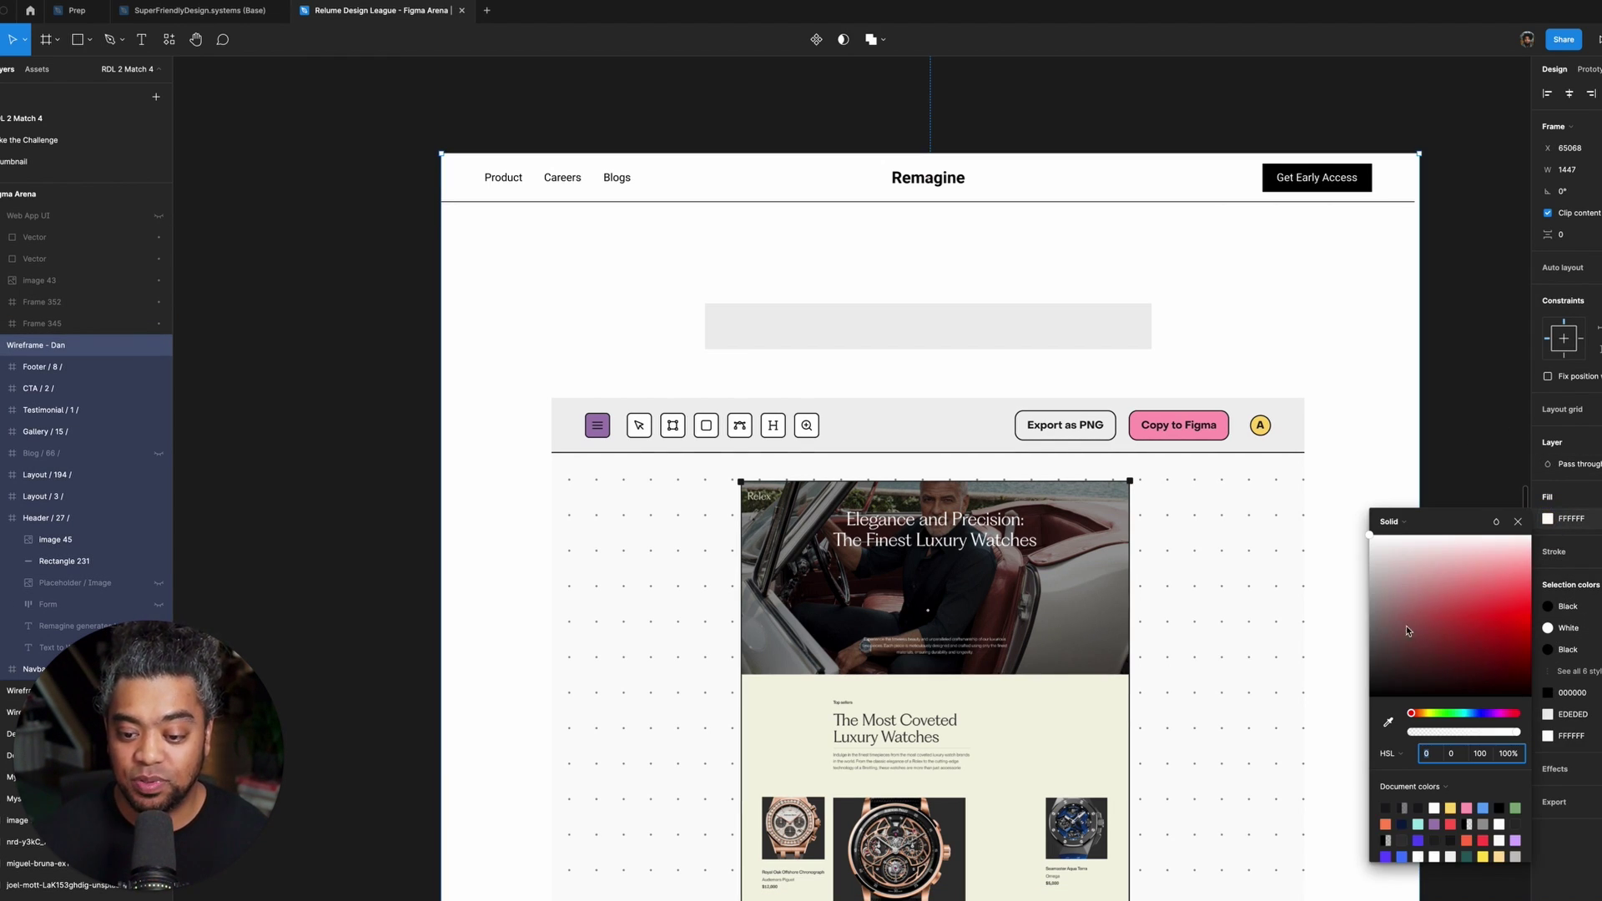
click(1388, 723)
click(1261, 423)
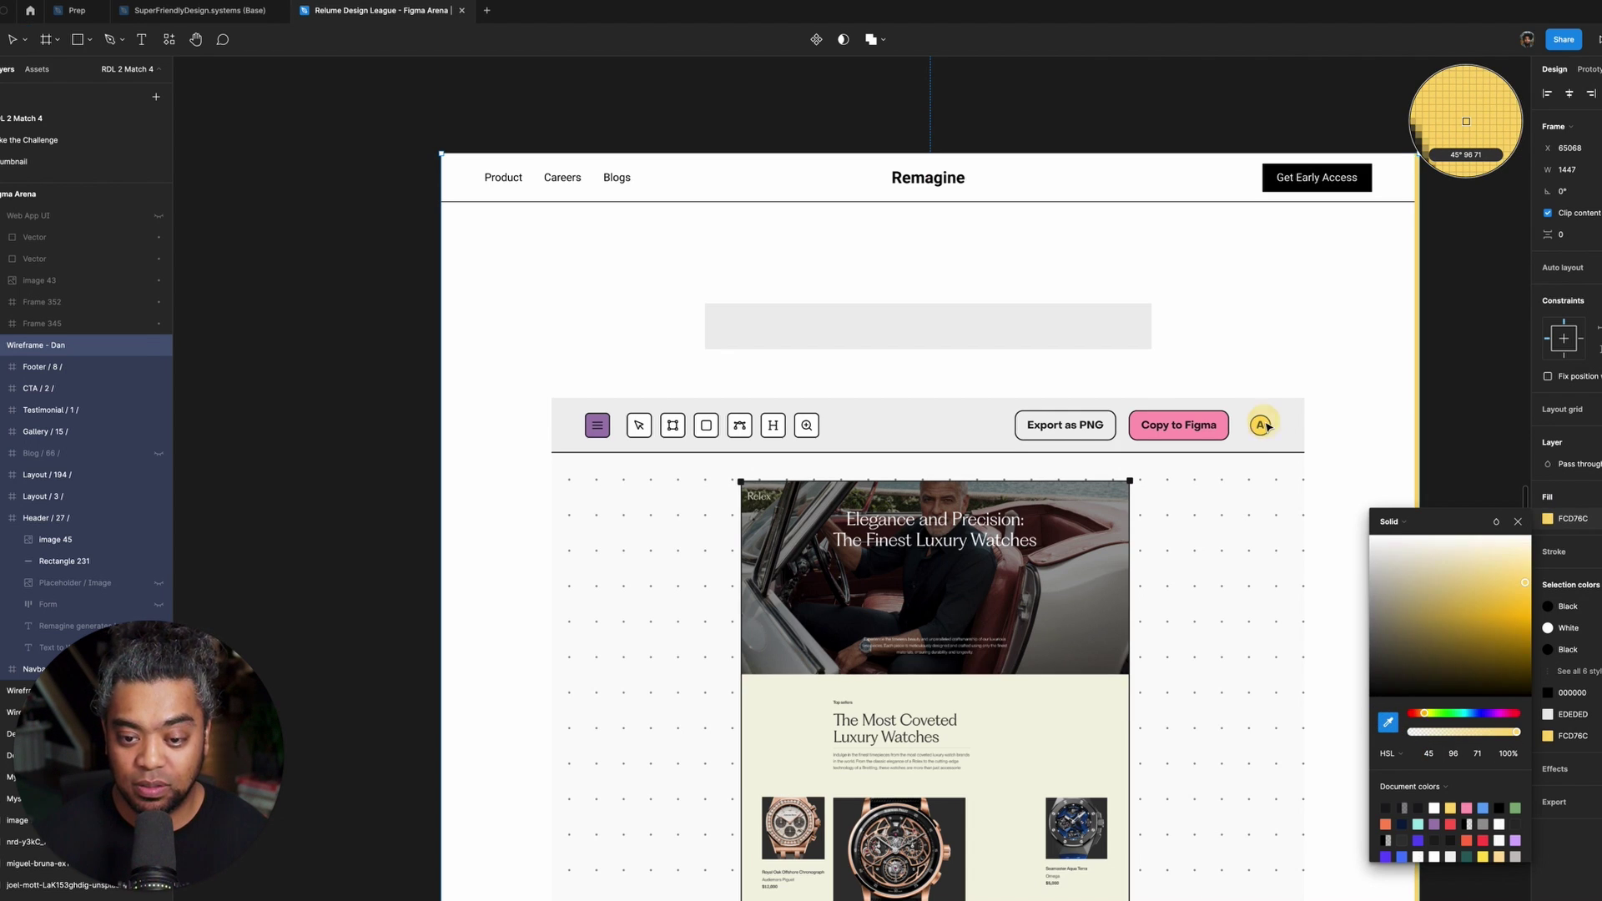
click(1309, 397)
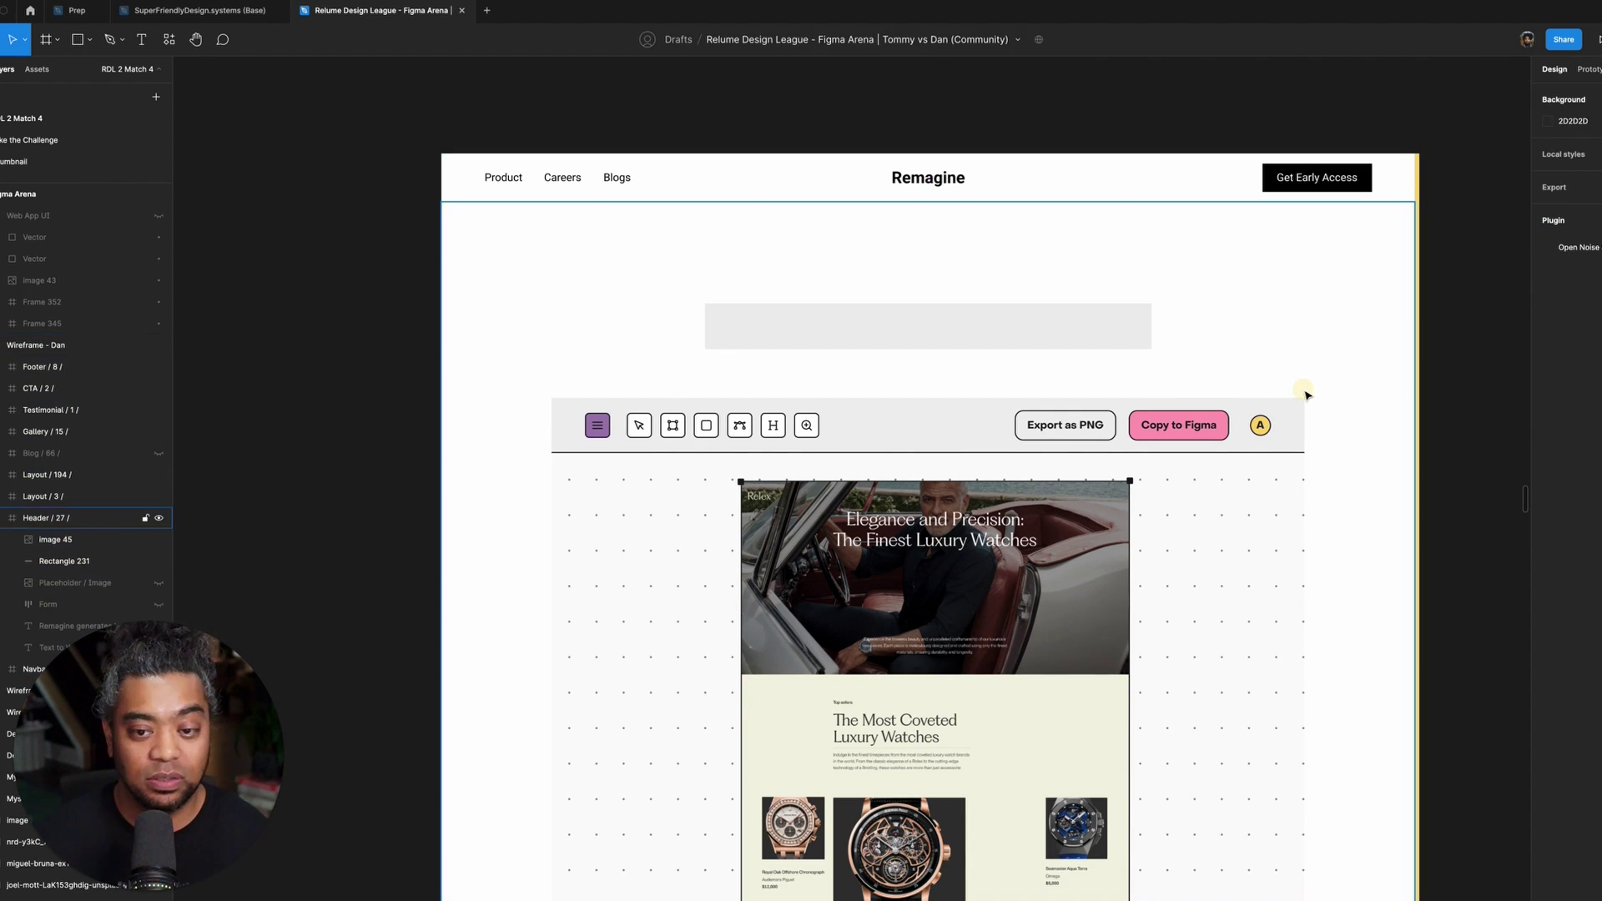
- Hide the white fills of the header section and the navbar so the frame's yellow background shows behind both
click(1361, 388)
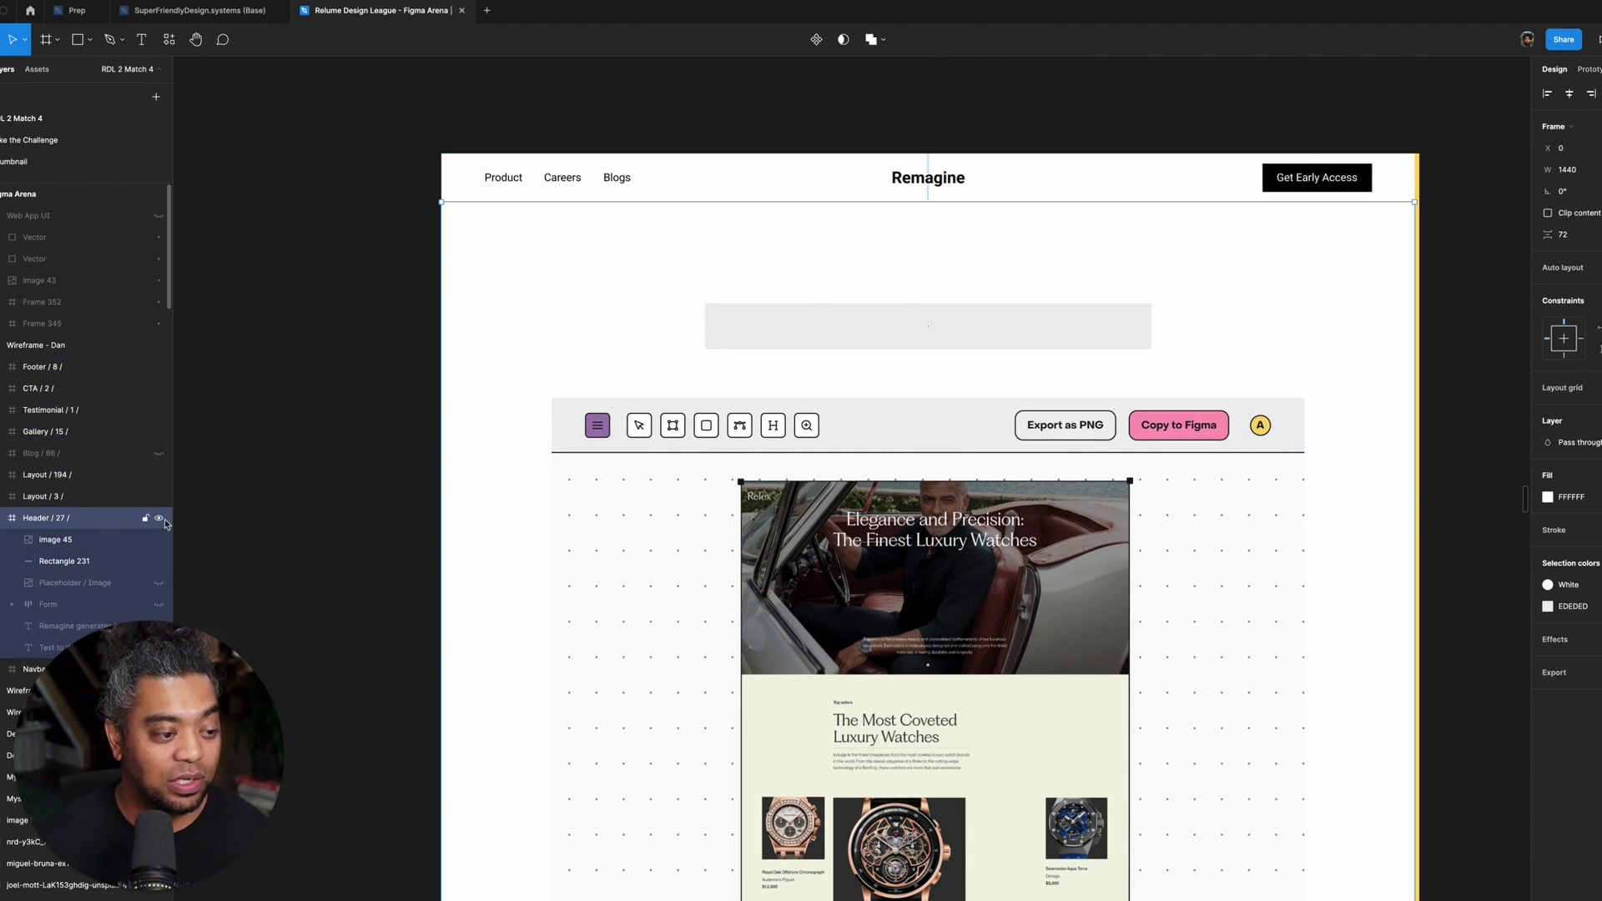
key(super+alt+v)
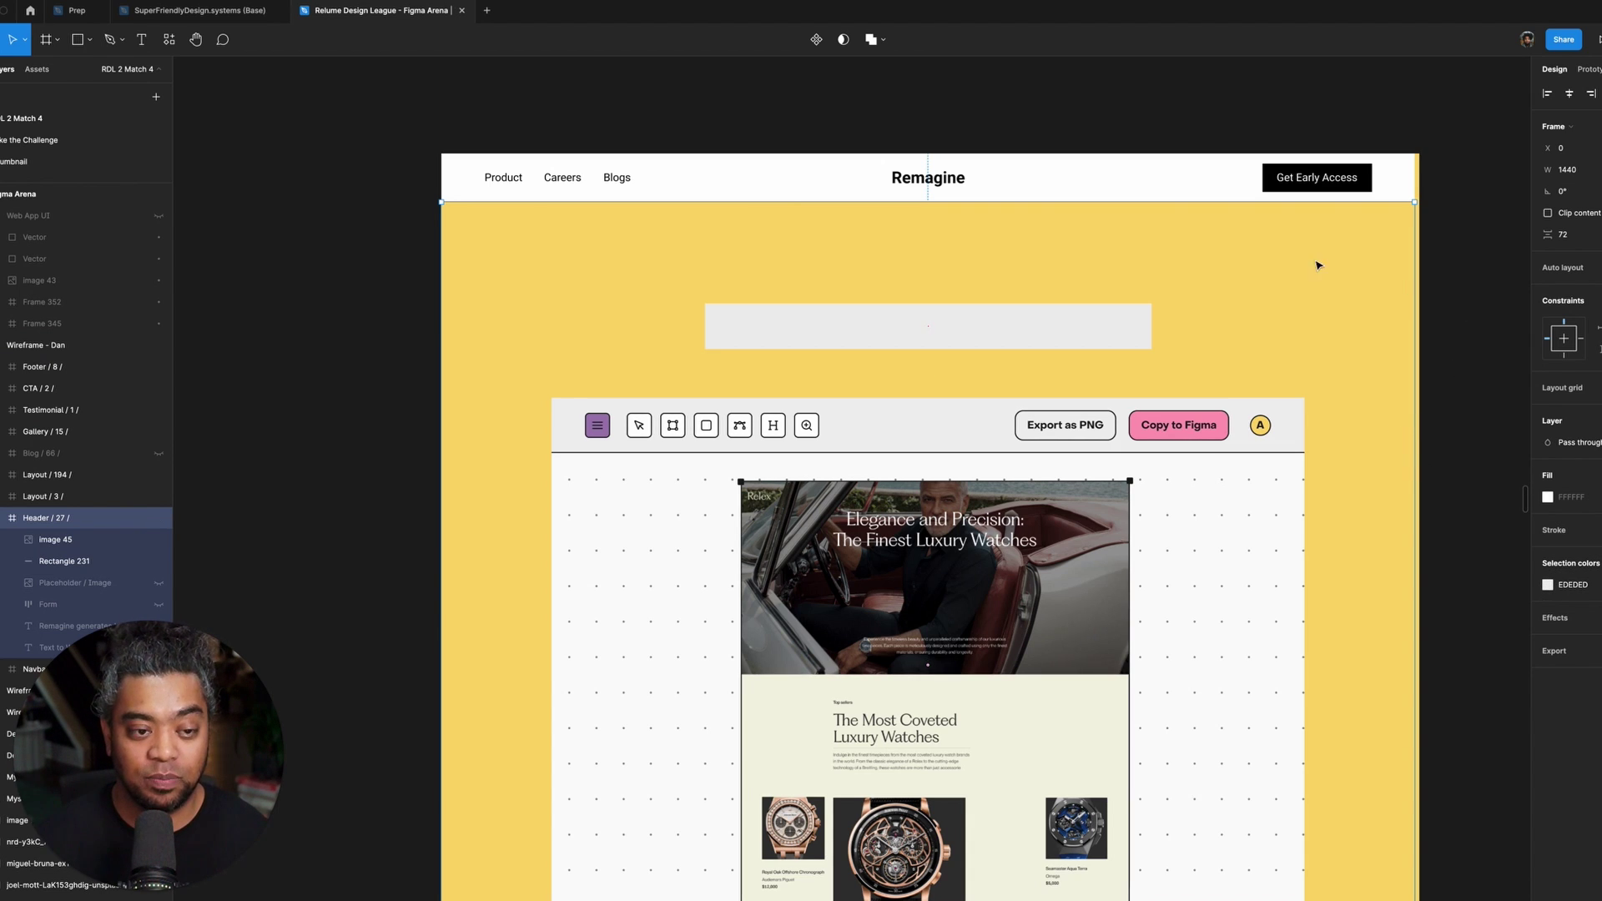
click(745, 179)
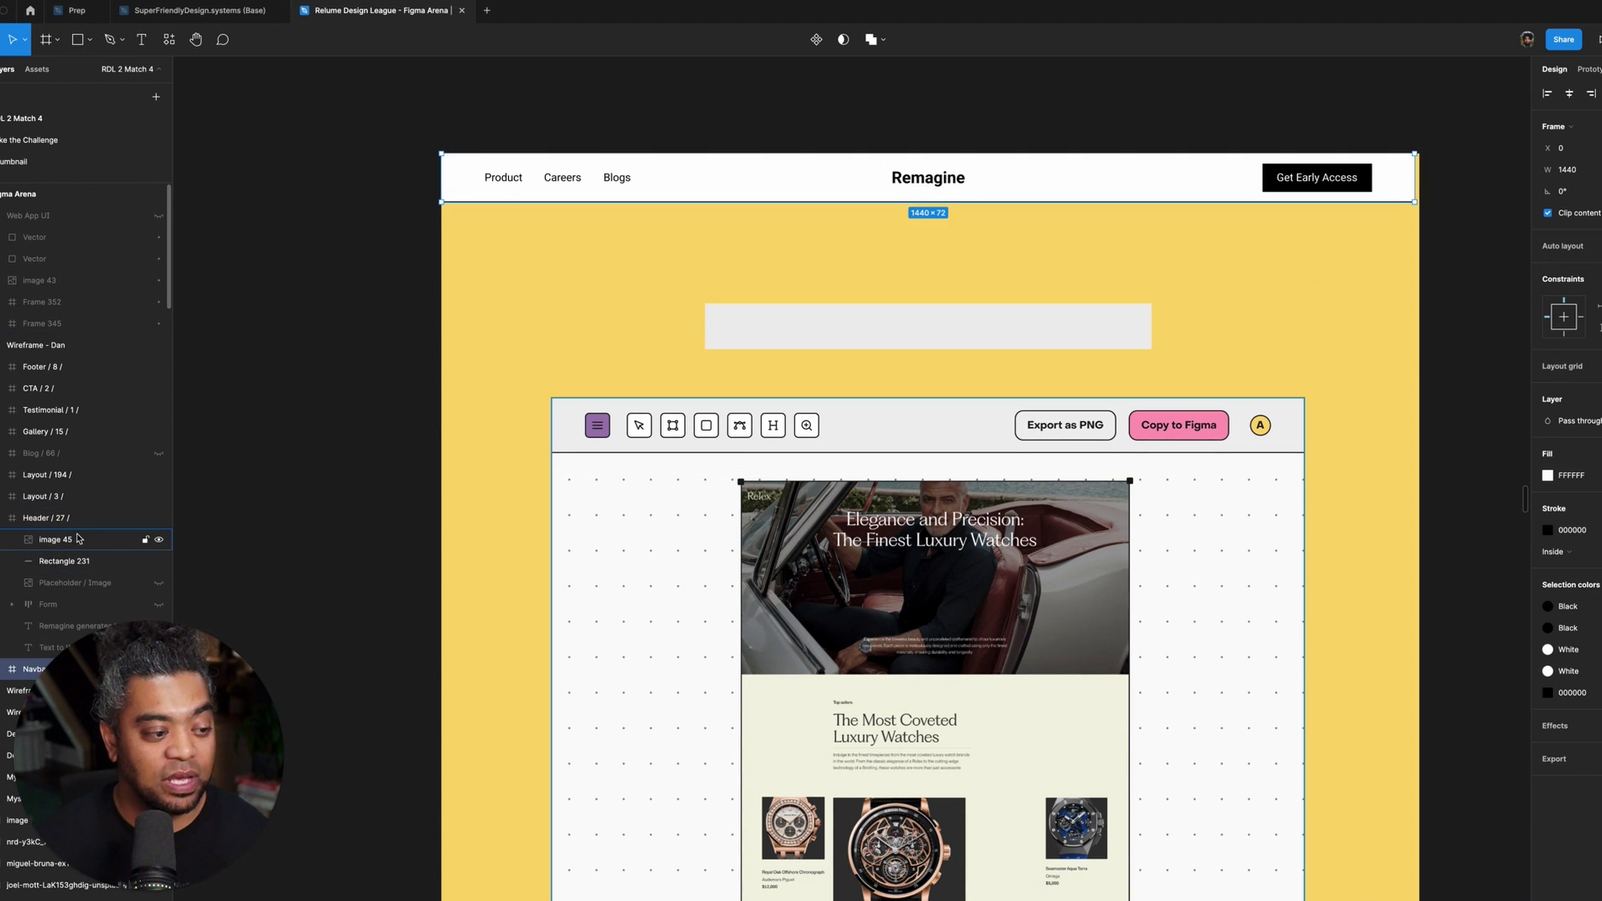
scroll(77, 538, down, 3)
key(super+alt+v)
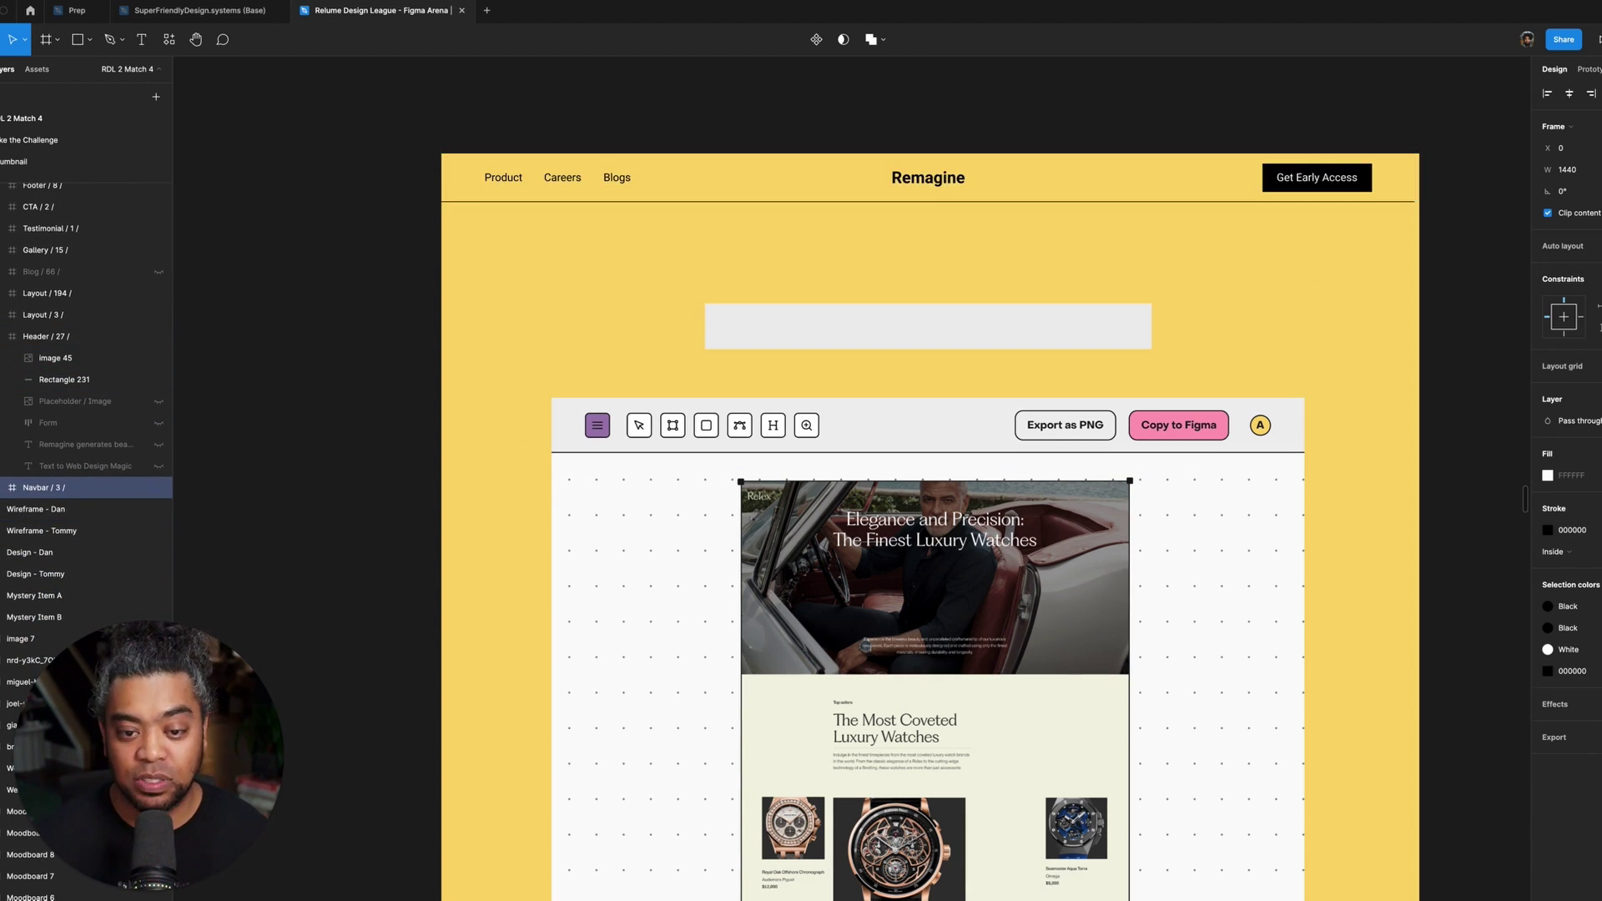
click(1455, 283)
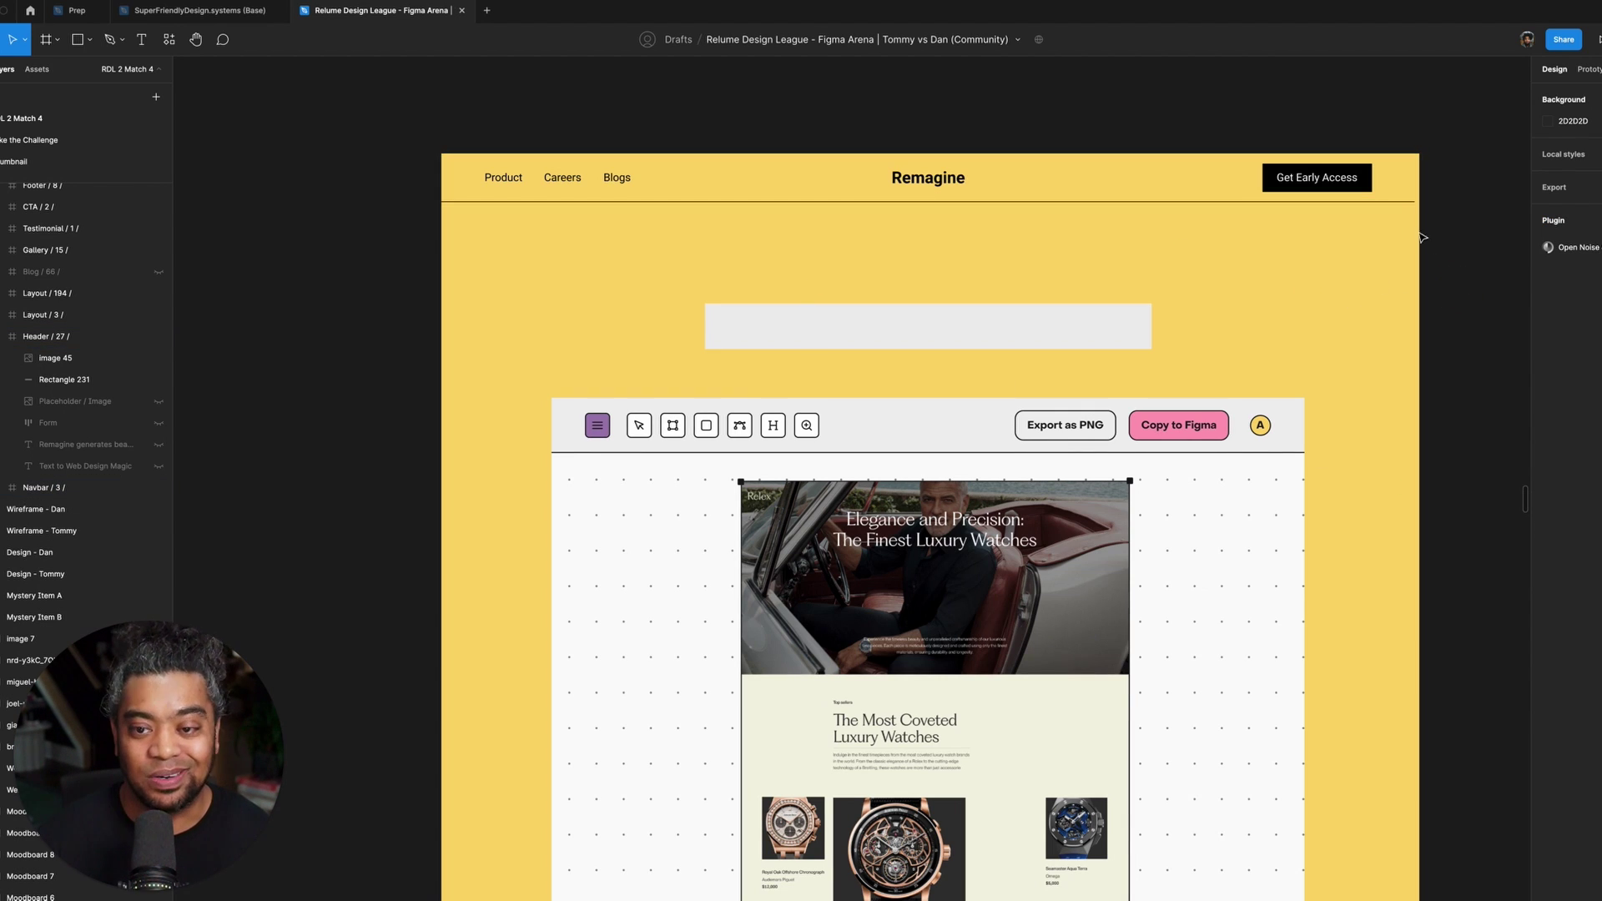
- Review the yellow header, and switch to the browser to study the hero sections of the Equals and Kernel websites for reference
click(1410, 234)
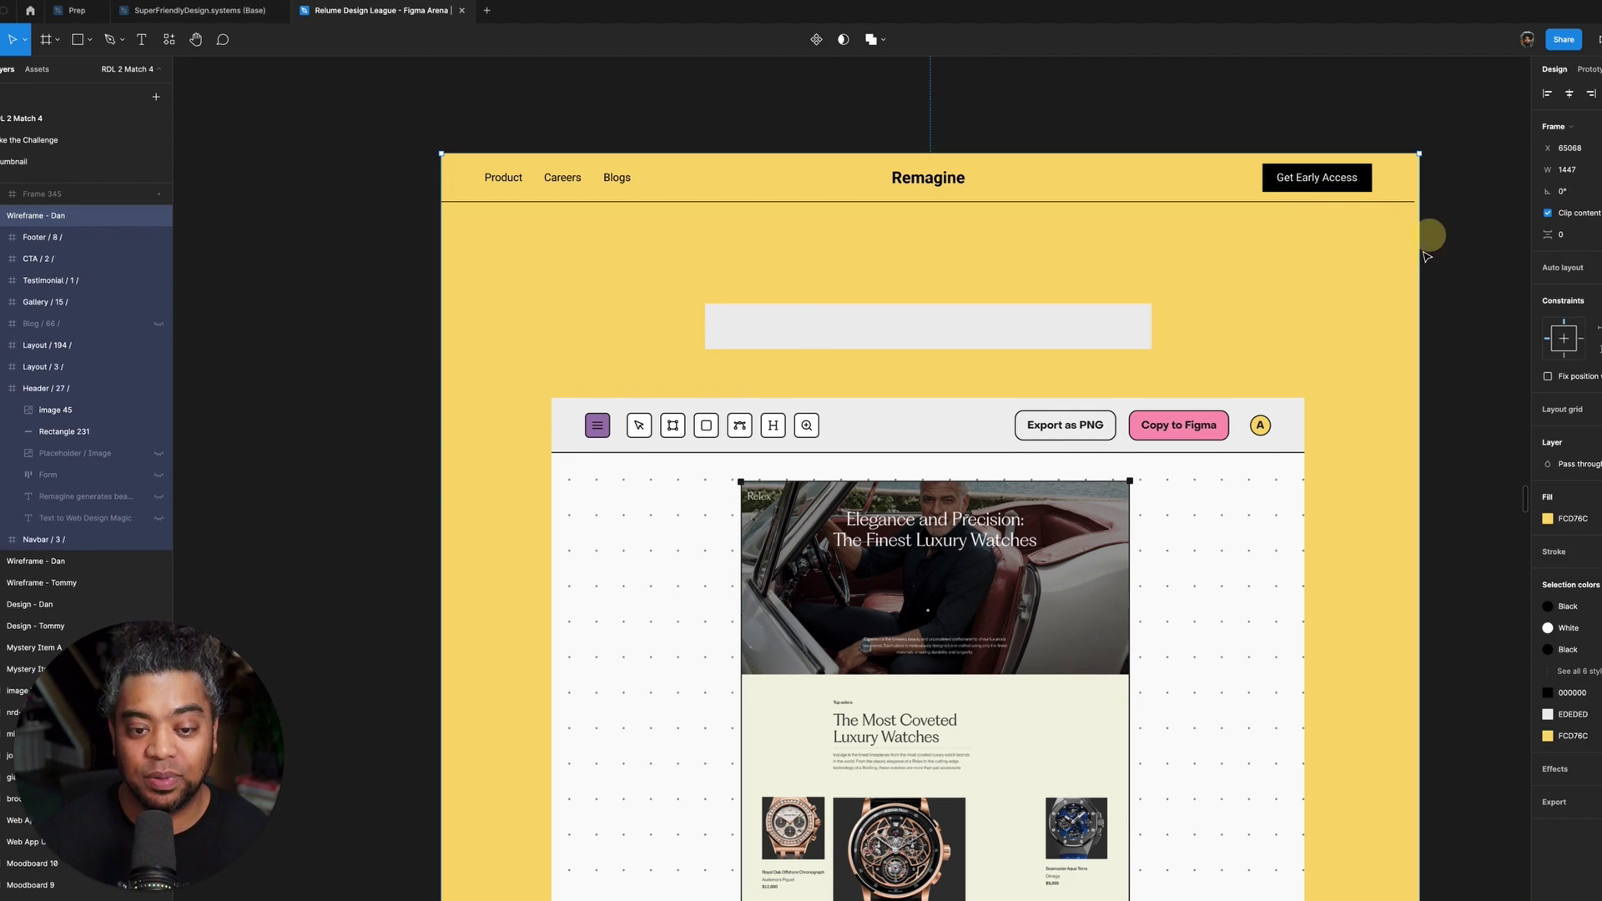
click(1427, 236)
scroll(1418, 417, down, 2)
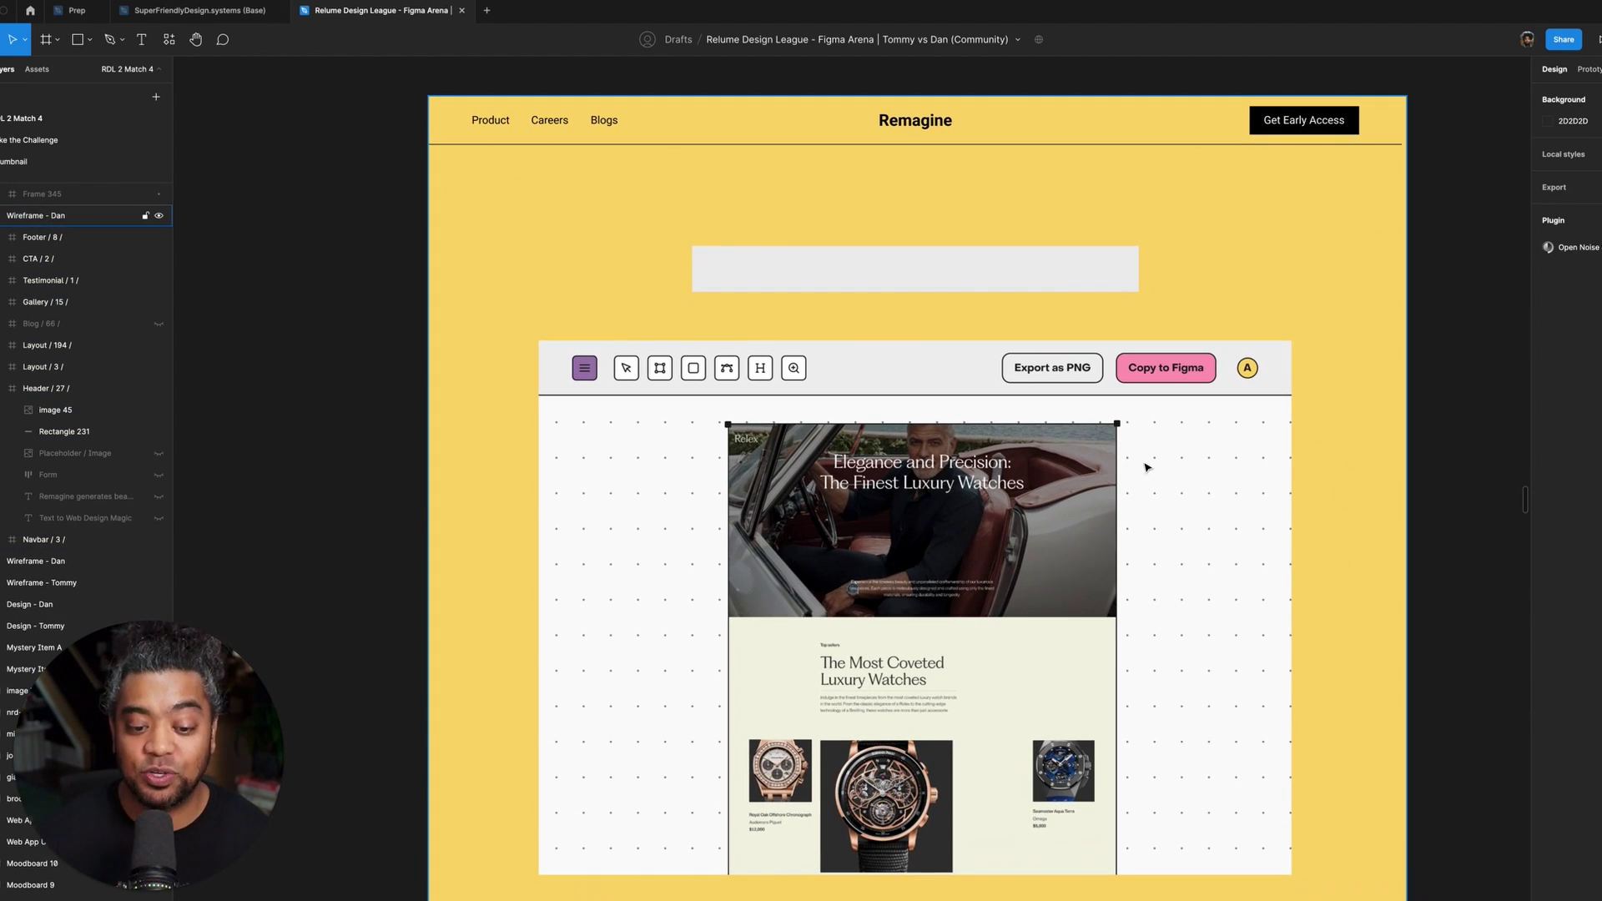
scroll(1147, 468, down, 5)
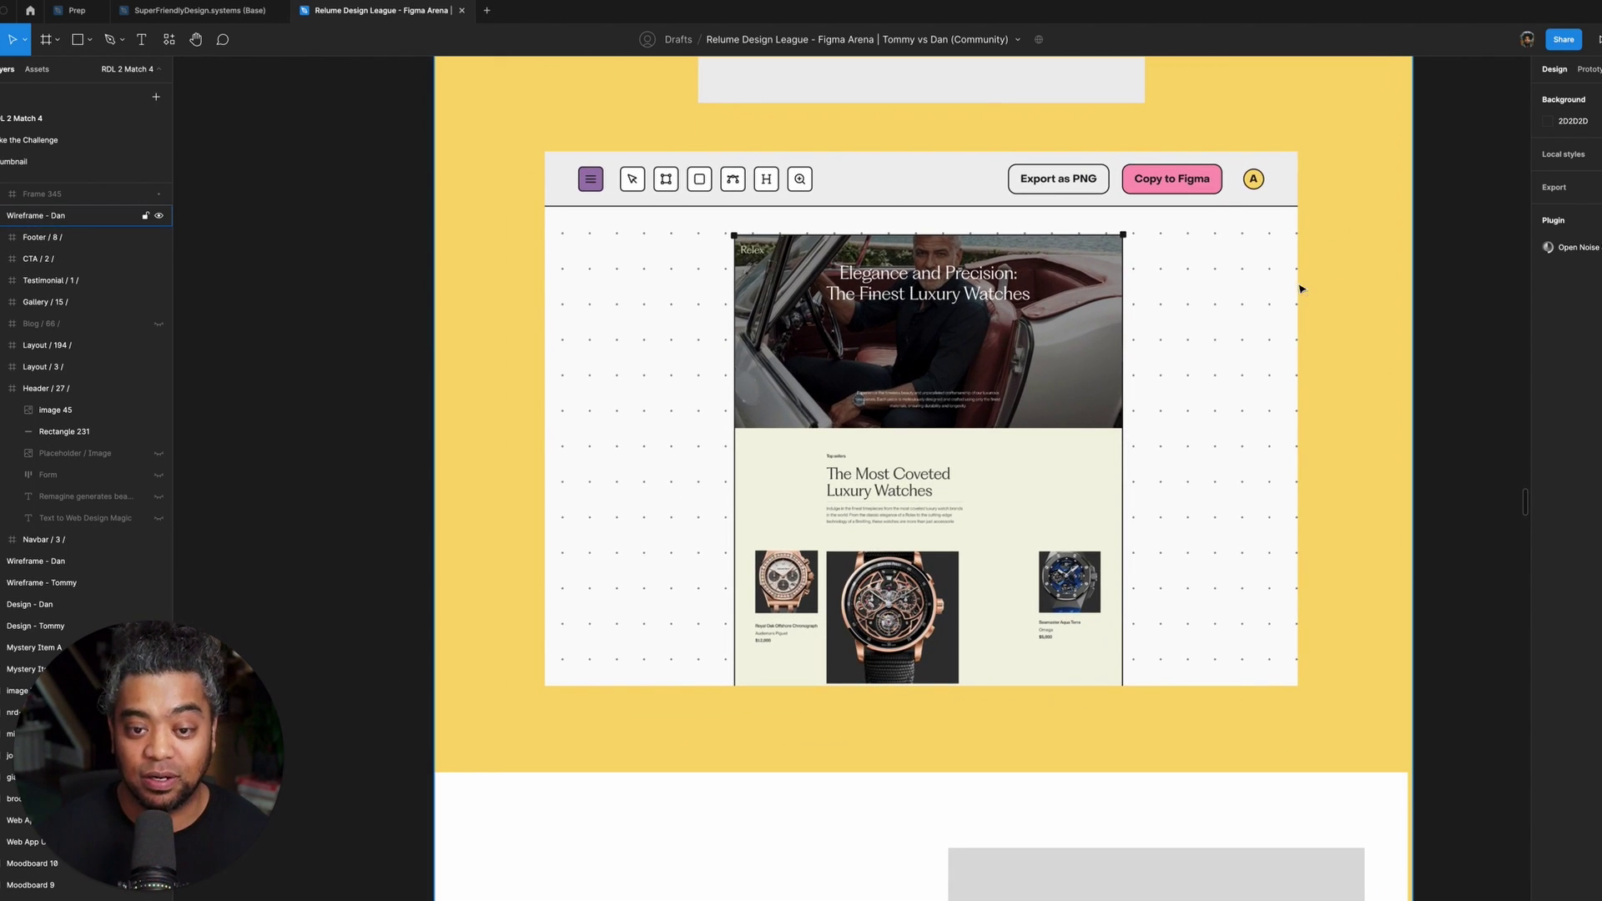
scroll(1301, 292, up, 4)
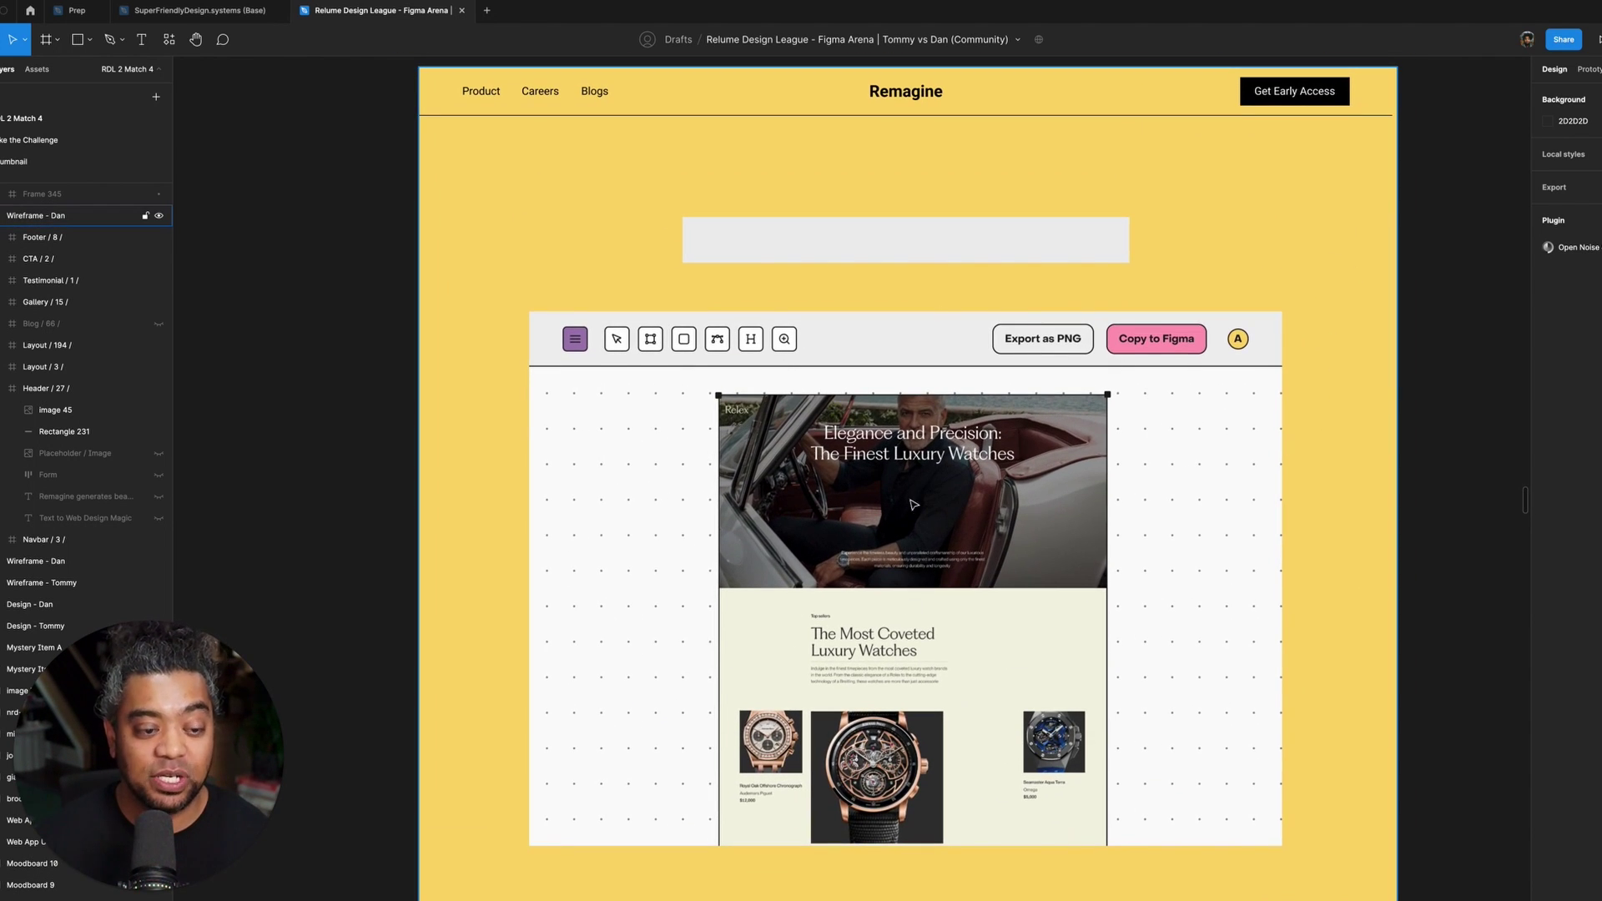
key(super+Tab)
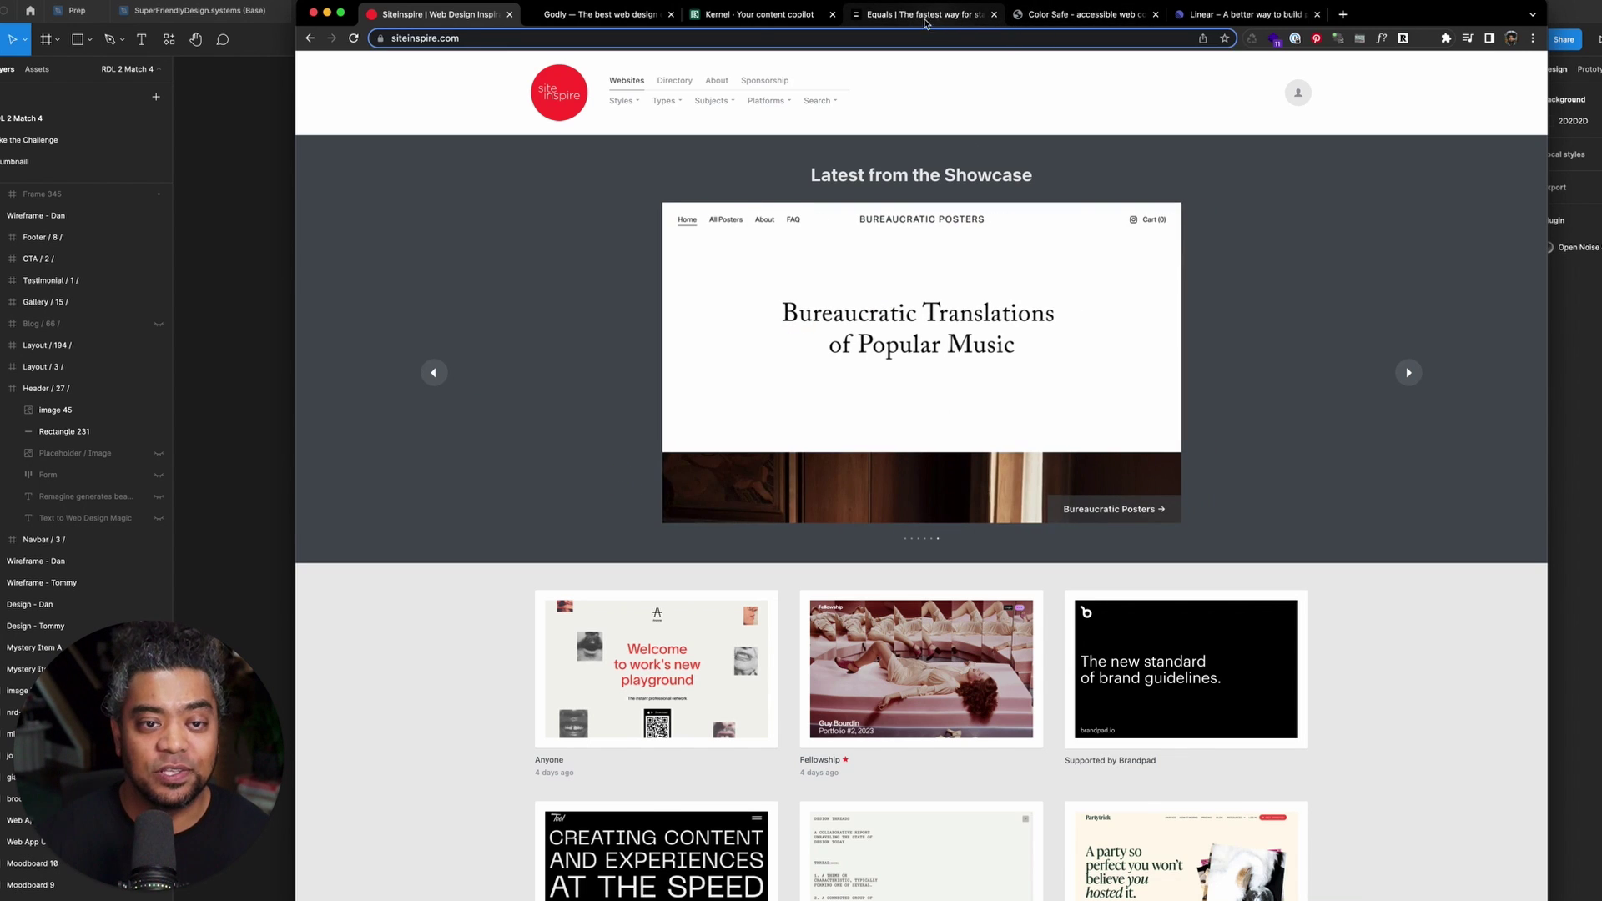
click(918, 14)
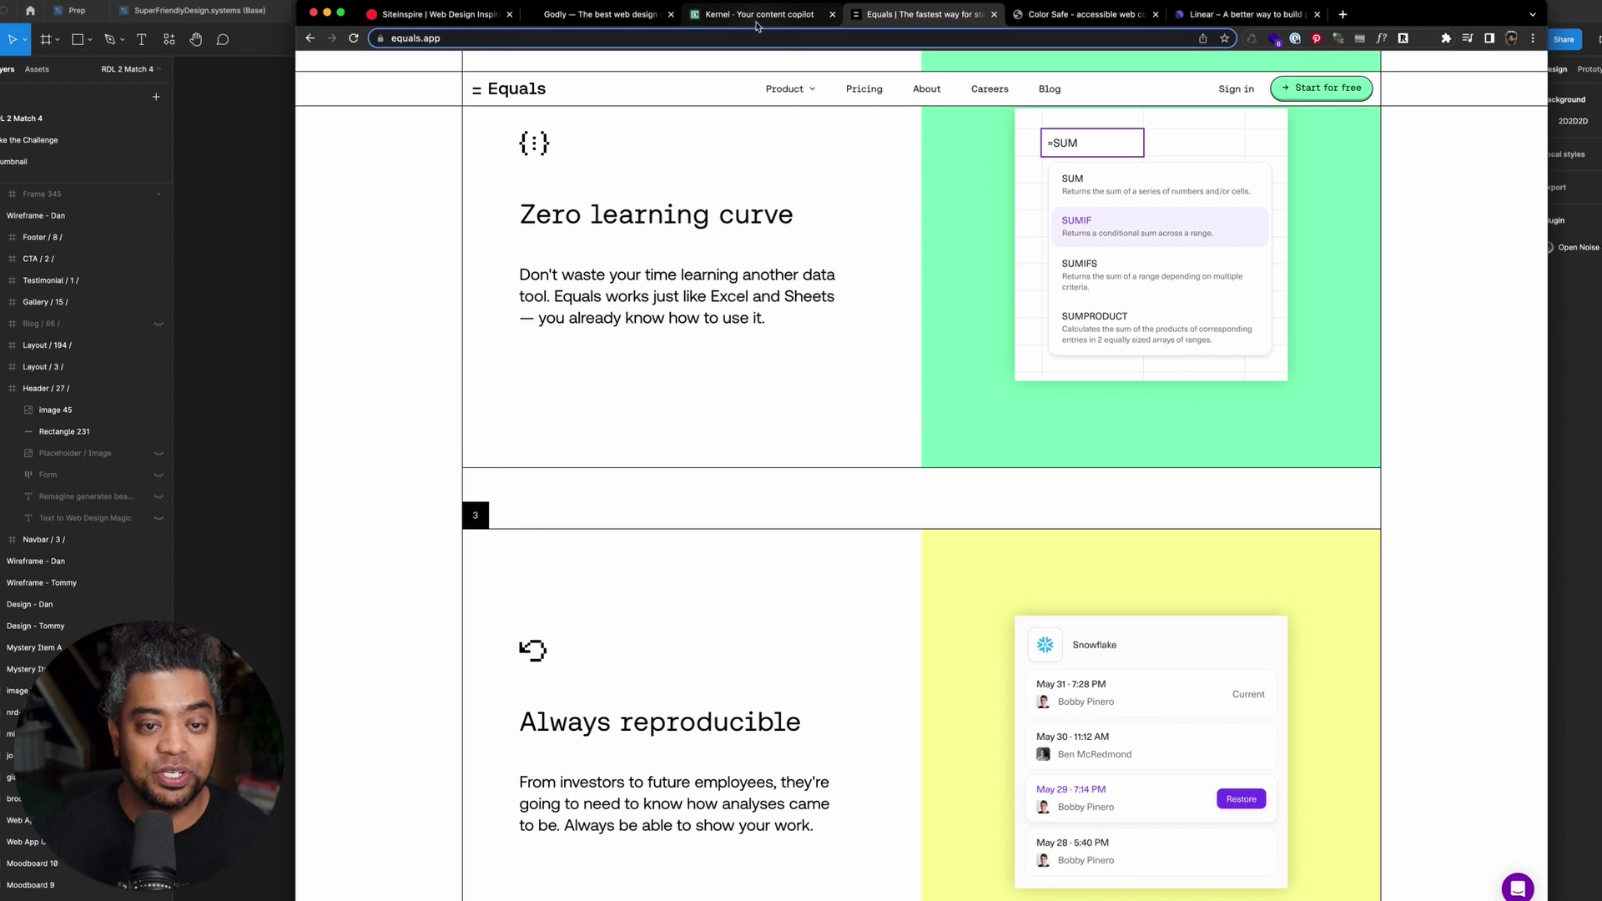
scroll(738, 167, up, 15)
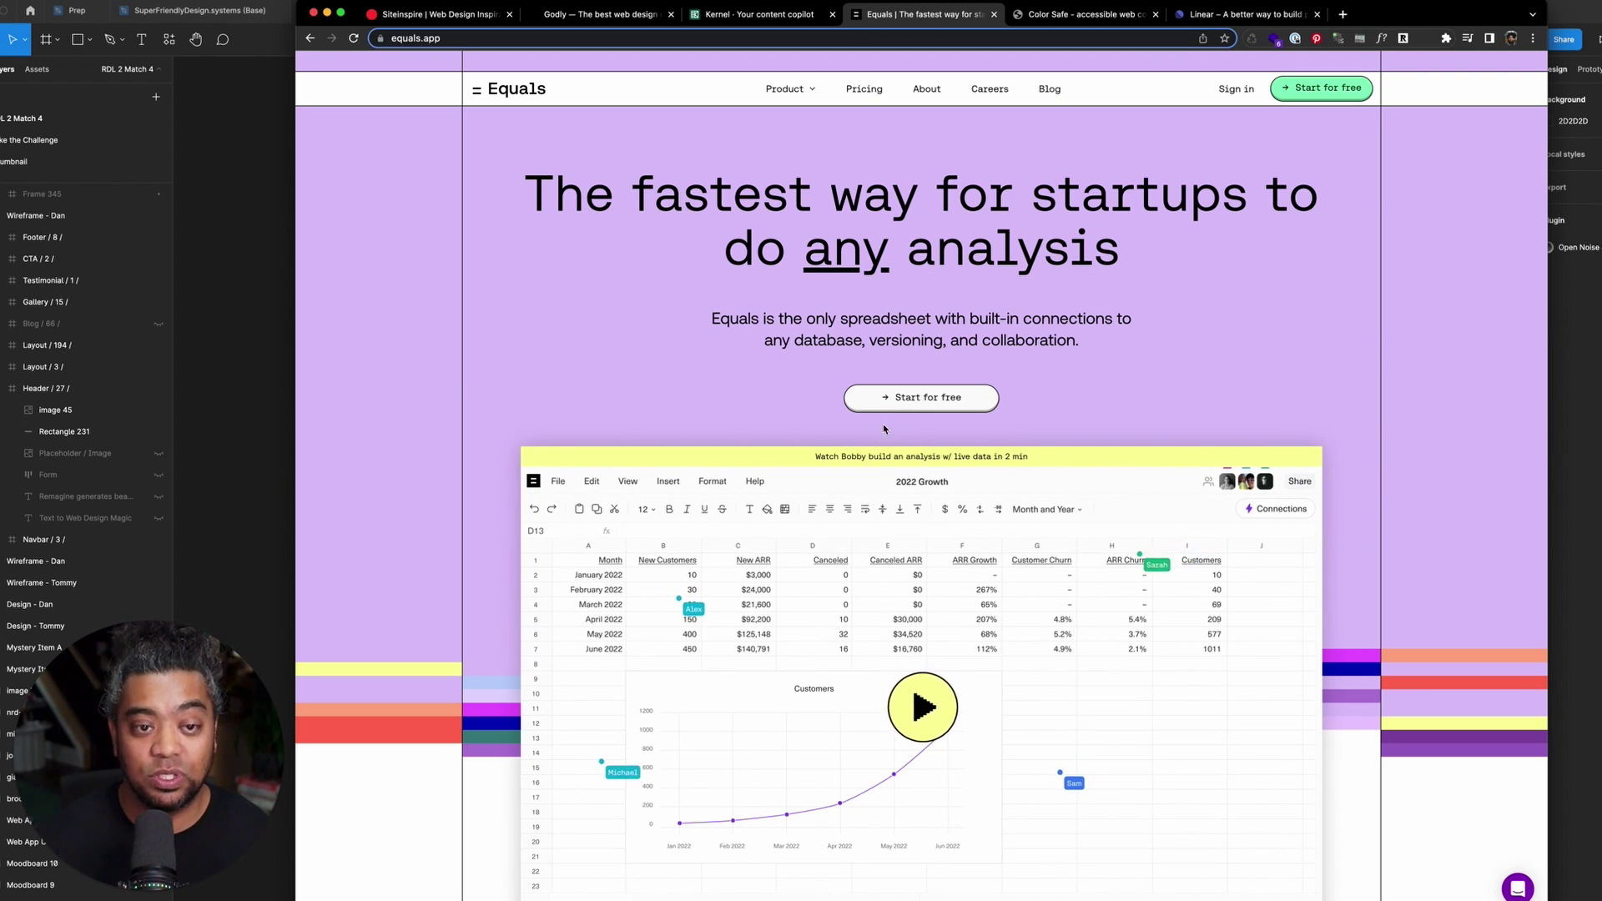
click(755, 15)
scroll(947, 401, up, 10)
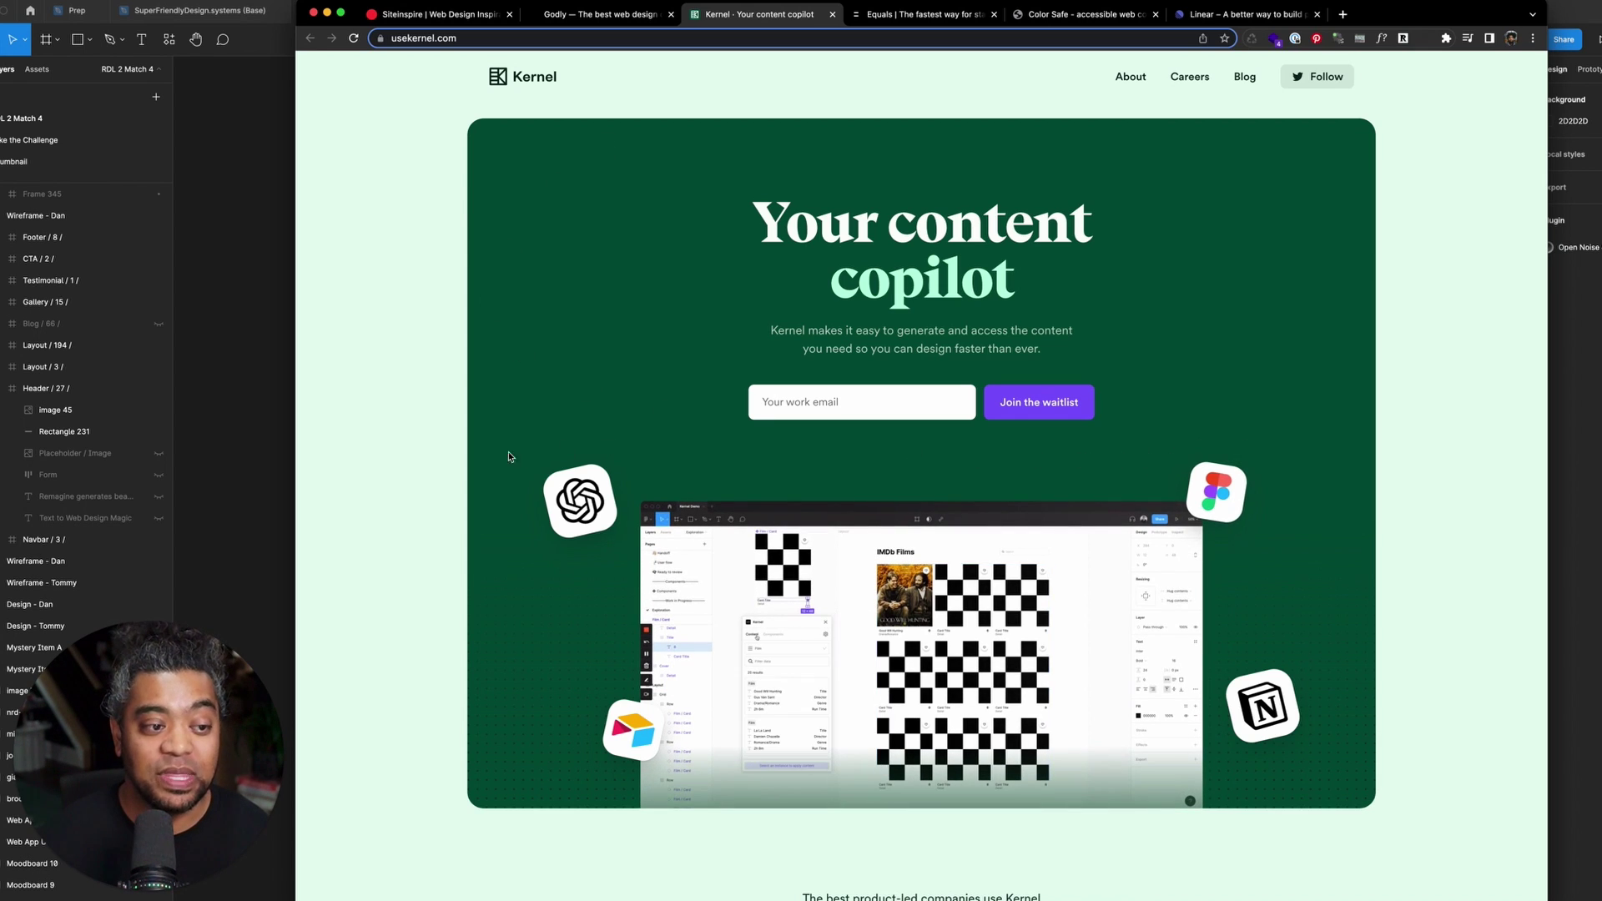
click(223, 427)
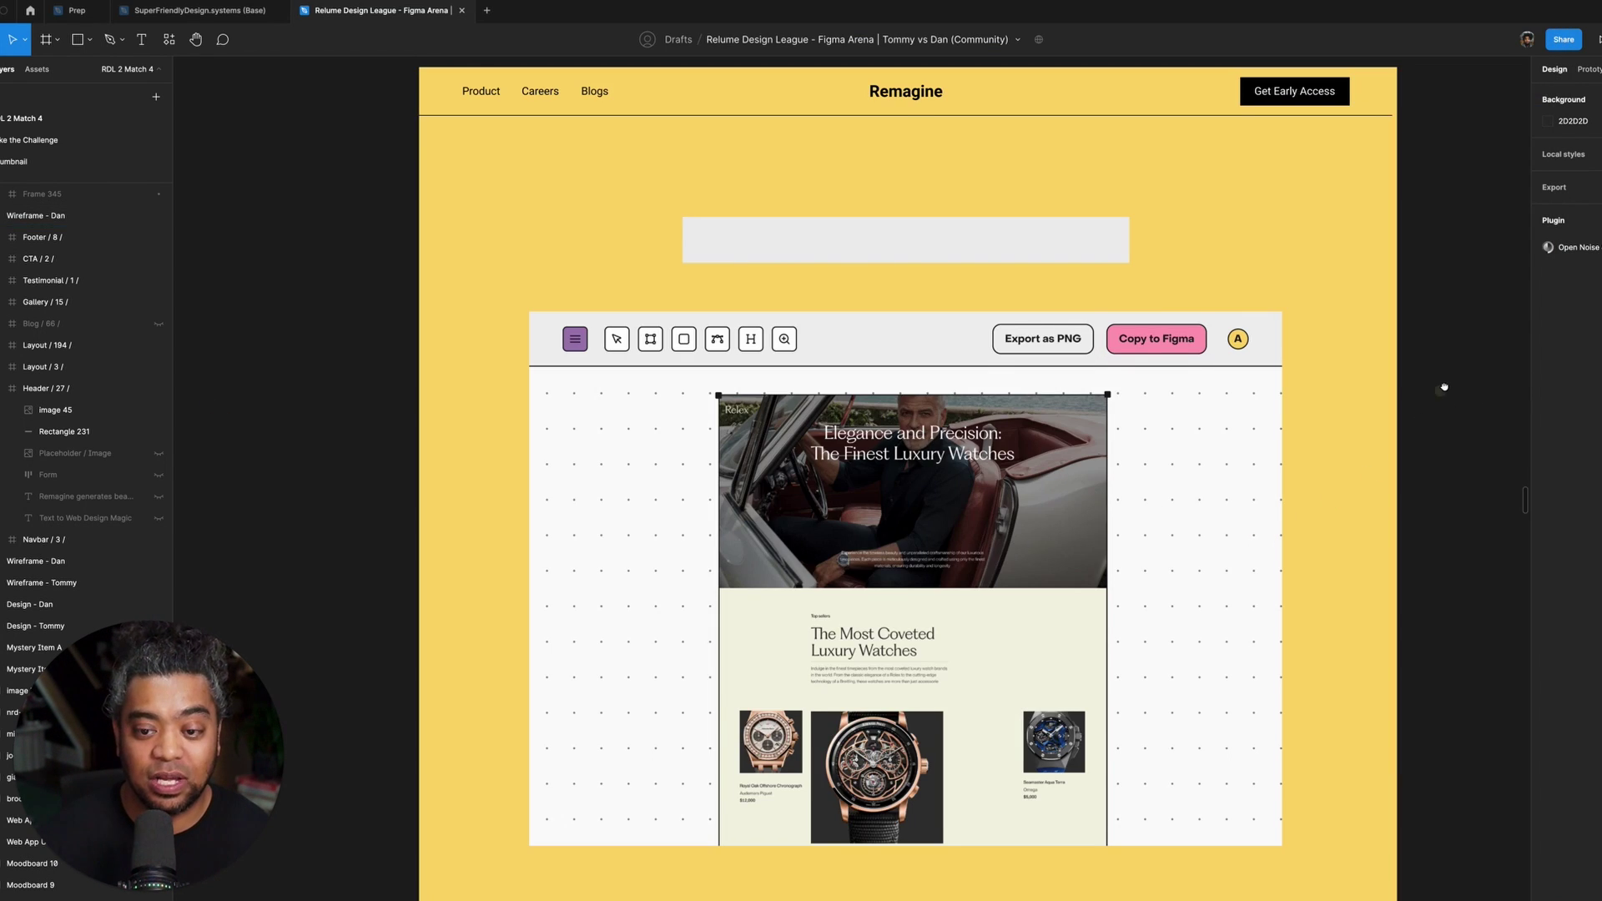
- Compare the yellow header layout with the original wireframe beside it
drag(1445, 387, 1421, 381)
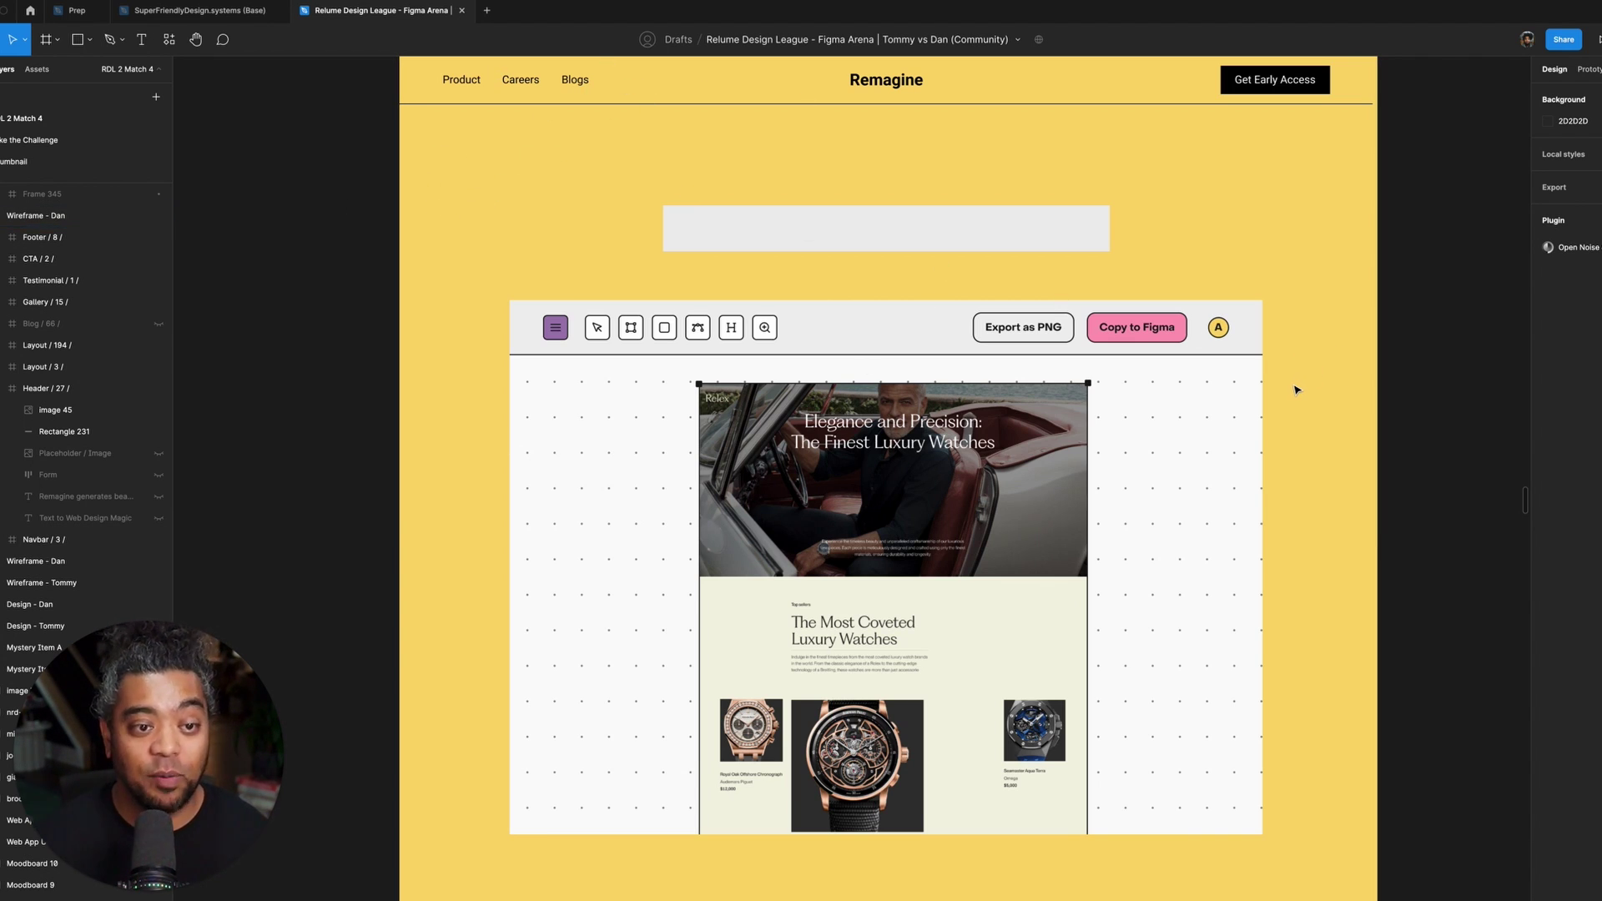
scroll(1296, 390, down, 5)
scroll(1058, 512, right, 3)
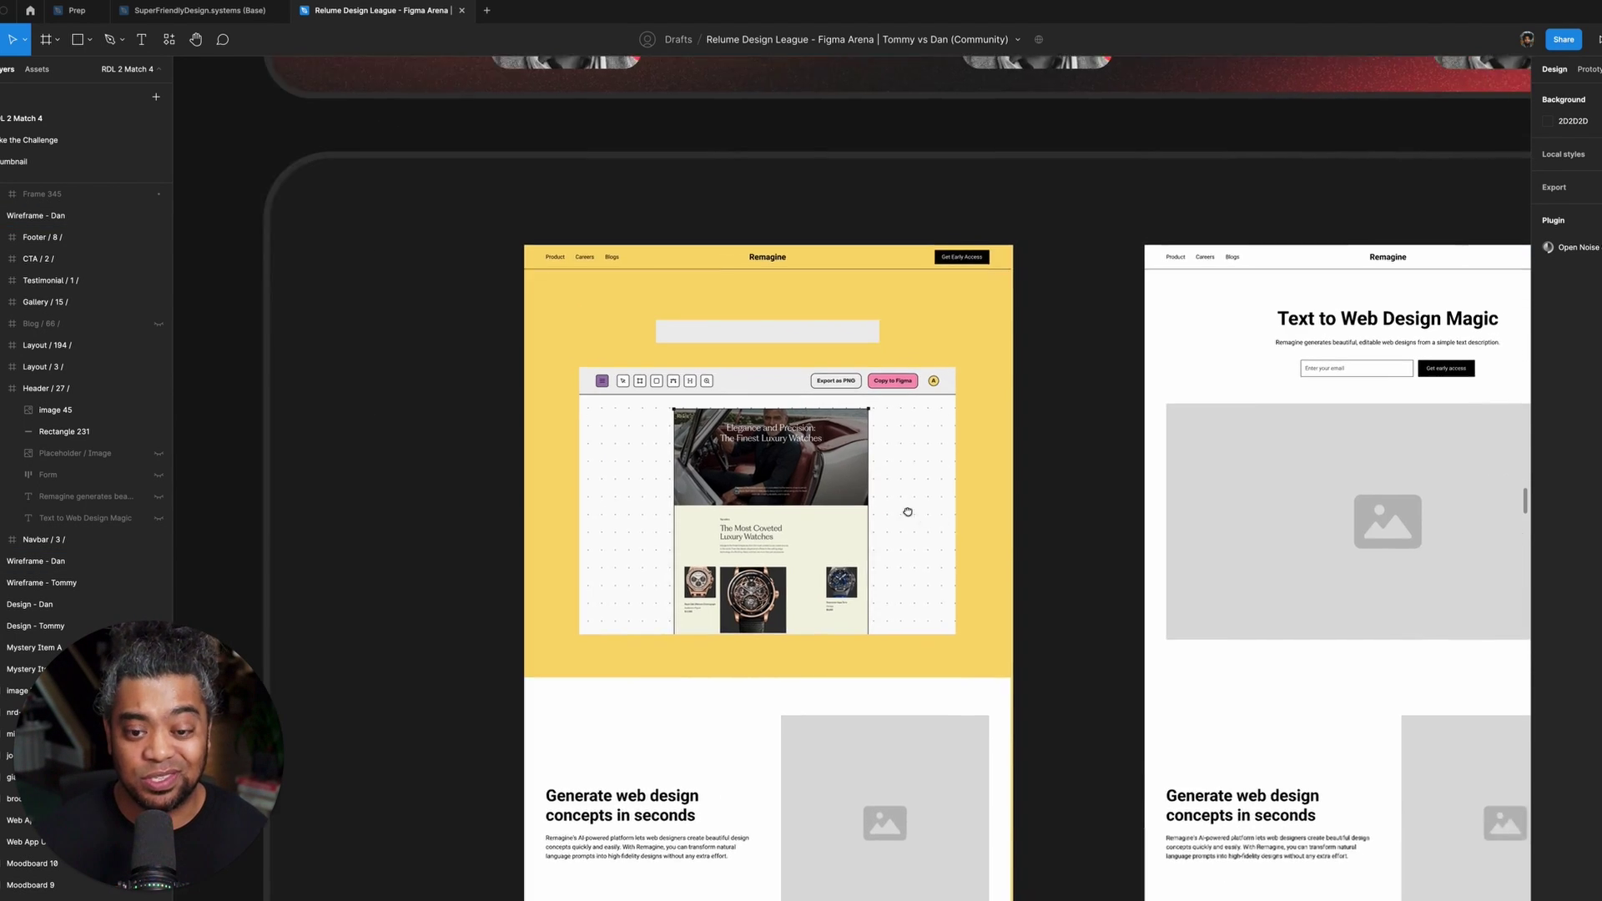
scroll(1057, 511, left, 3)
scroll(1062, 501, up, 5)
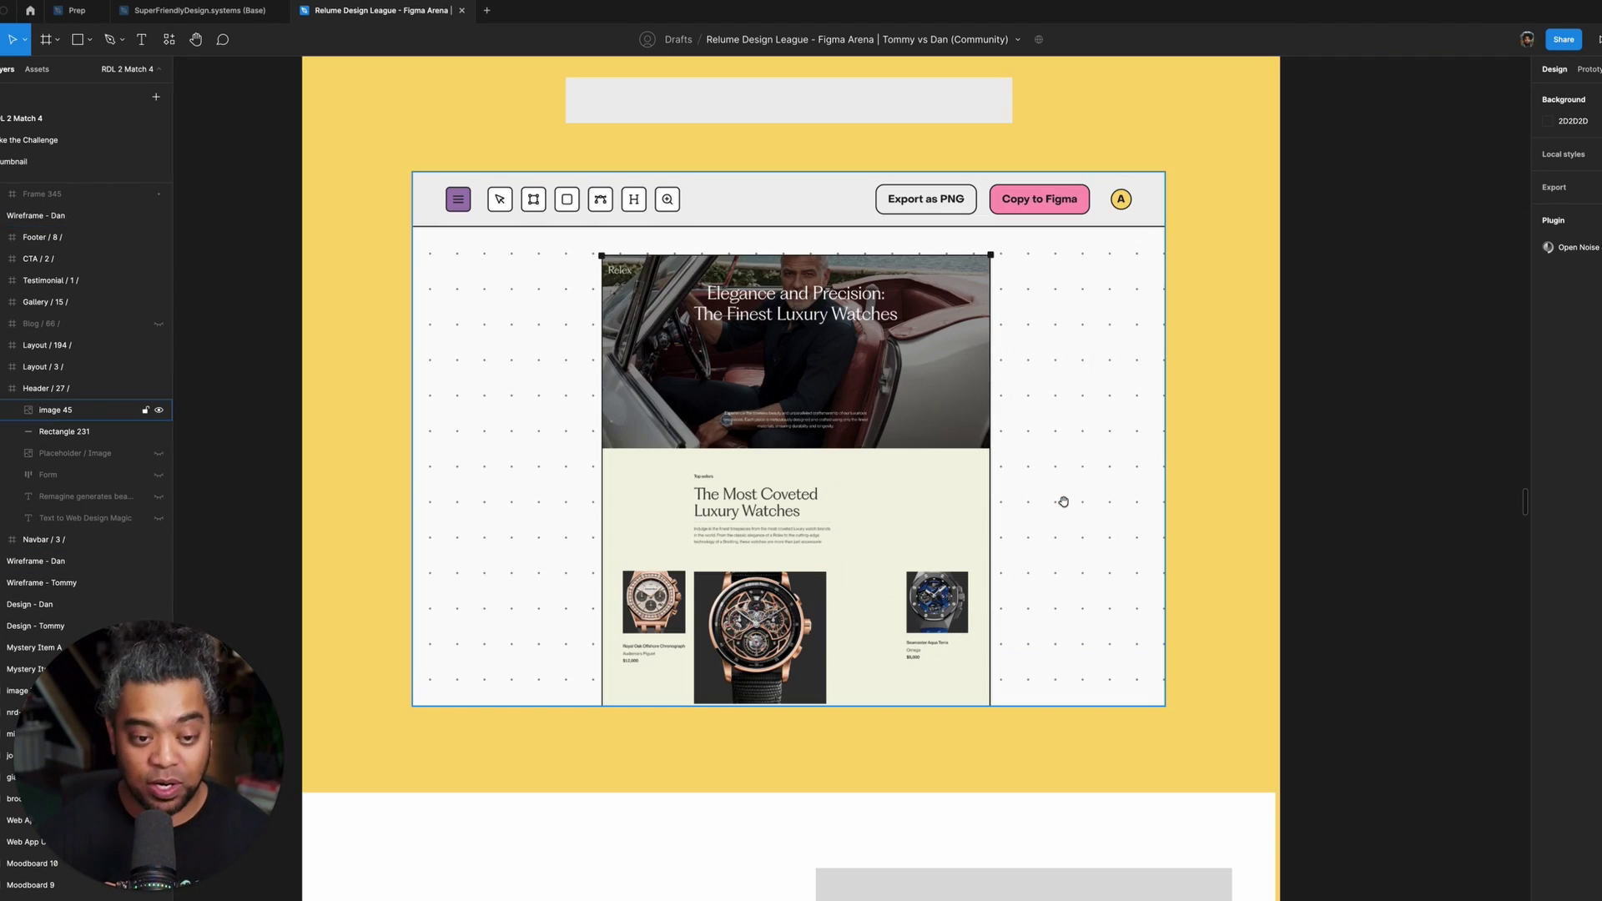
scroll(992, 599, left, 3)
scroll(991, 599, up, 1)
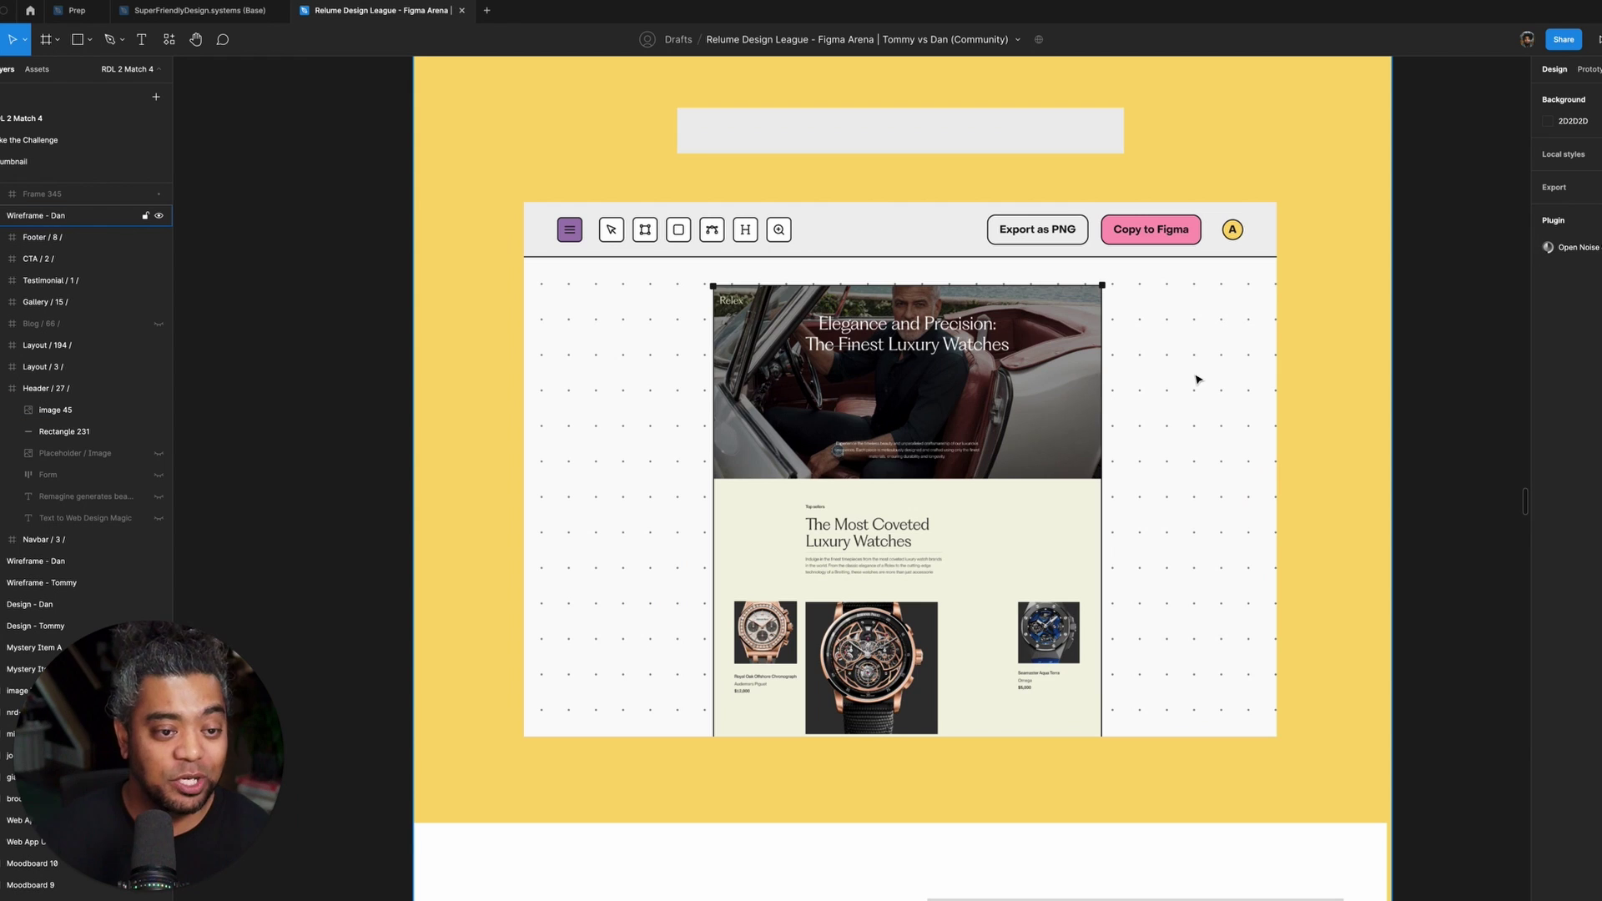
- Draw a rectangle about 1299 × 1014 over the header section's content and place it directly behind the app screen image
drag(1210, 374, 1194, 468)
click(1212, 422)
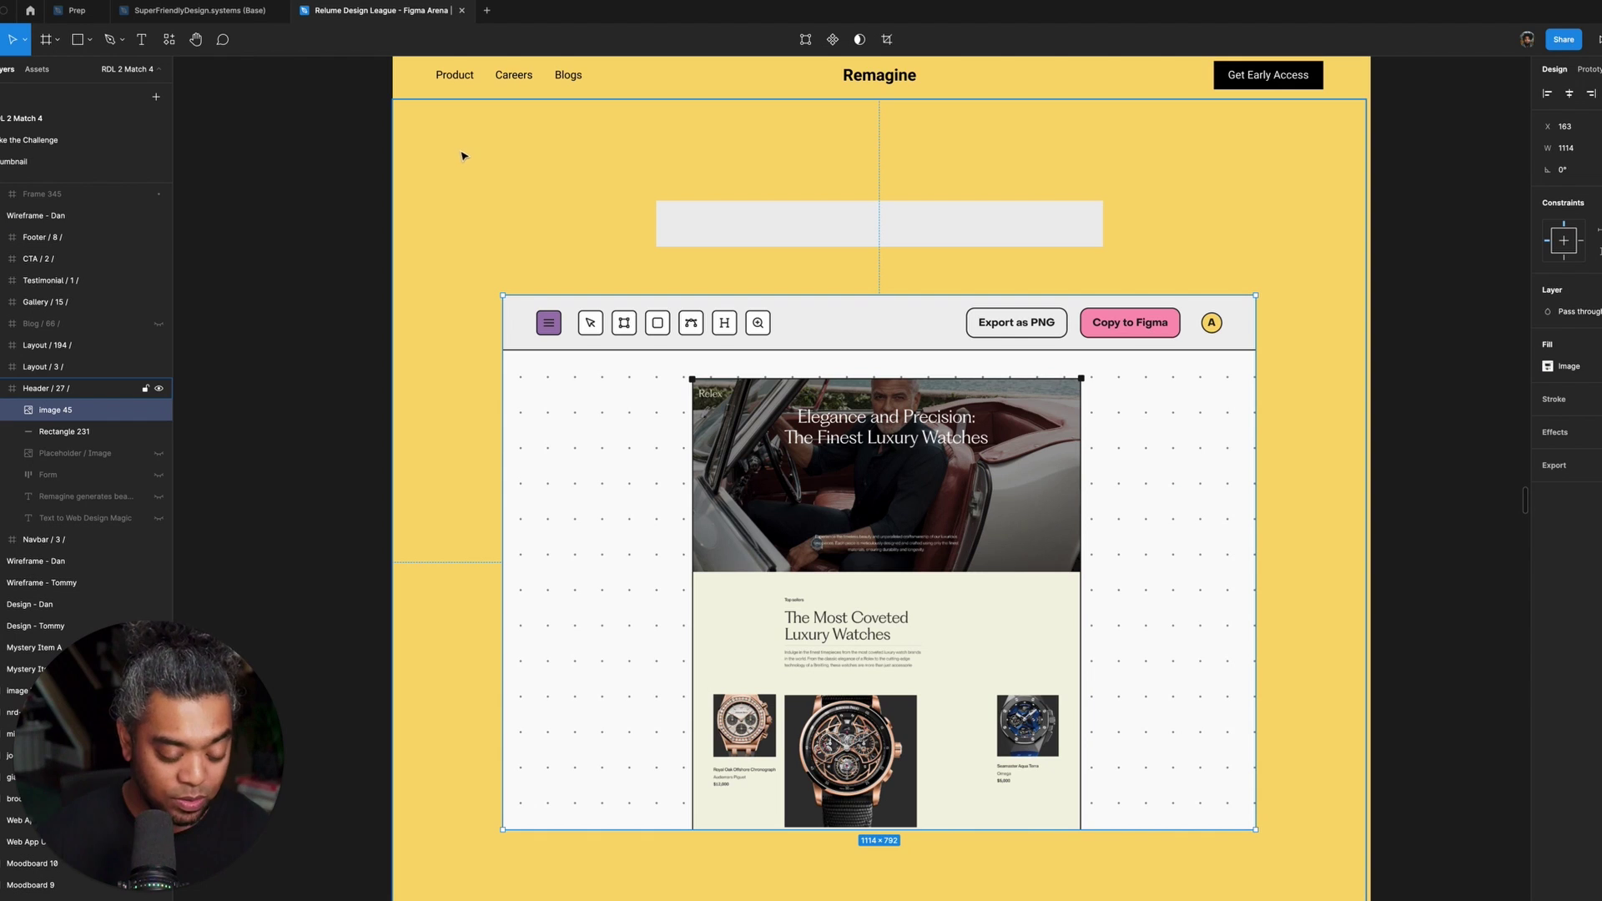
key(r)
drag(437, 145, 1316, 831)
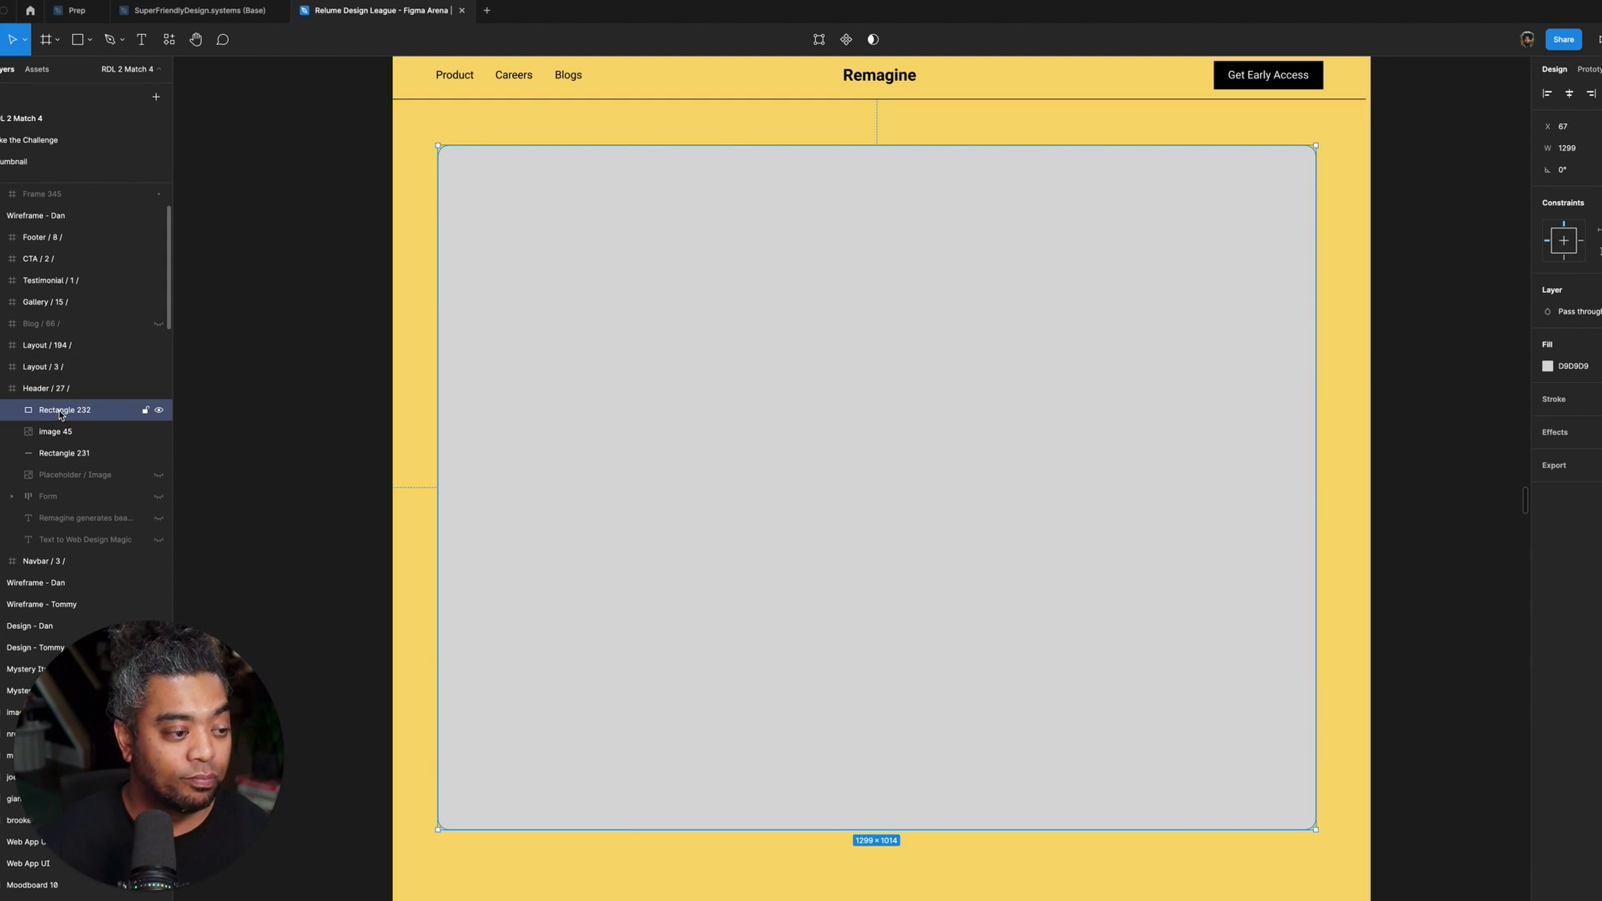
drag(73, 411, 72, 433)
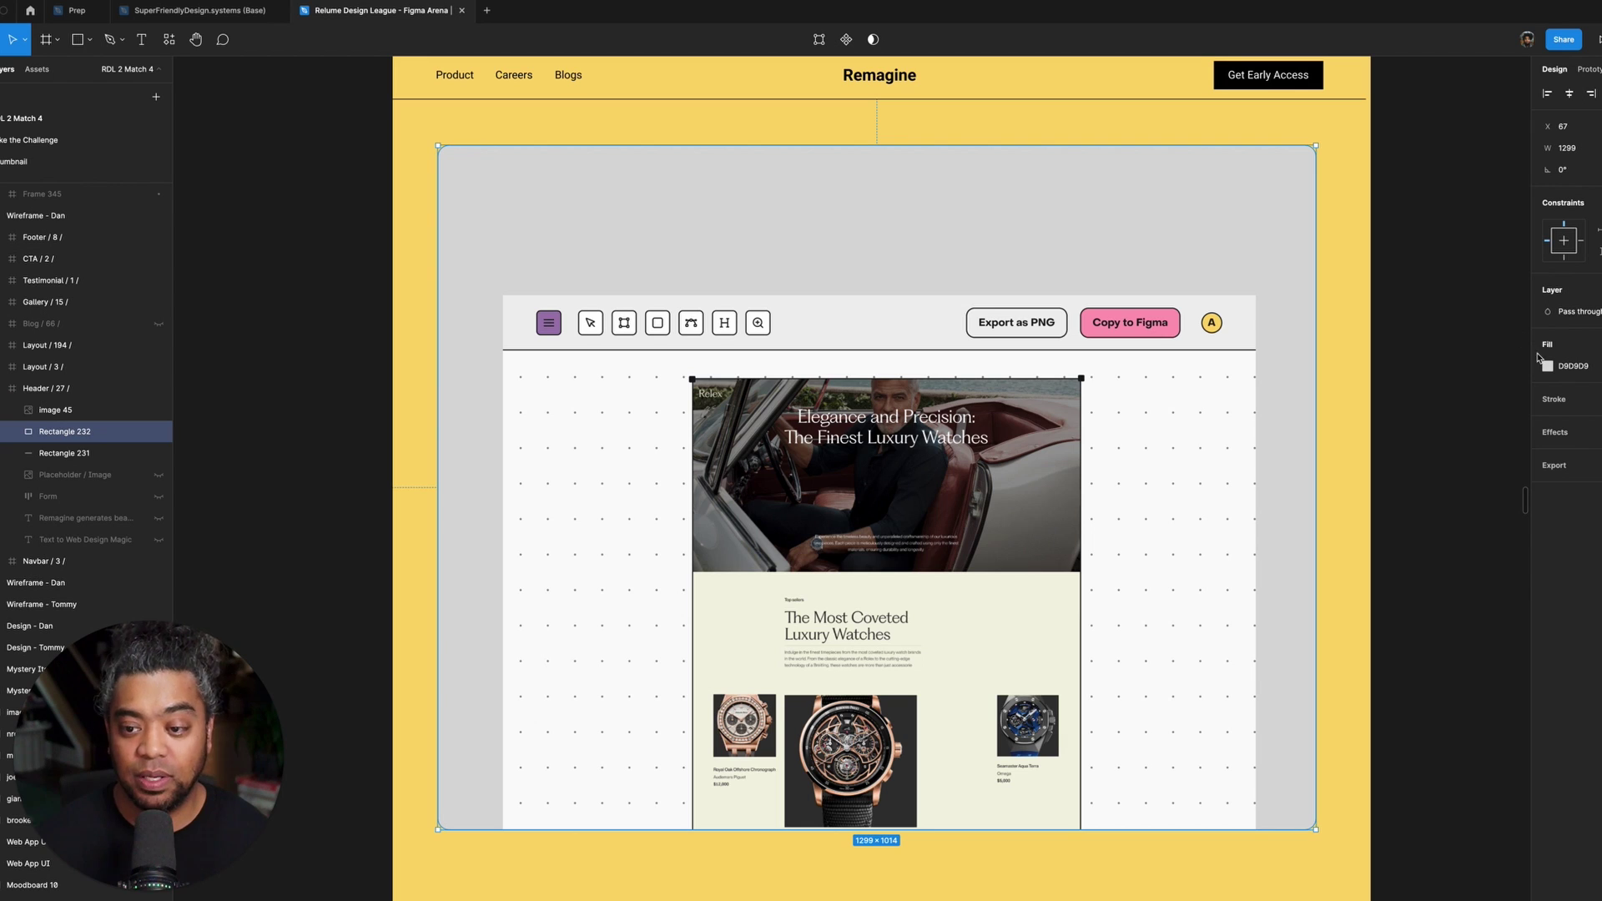
- Try filling the new rectangle with pink FF9CB6 sampled from the app screen's Copy to Figma button
click(1572, 365)
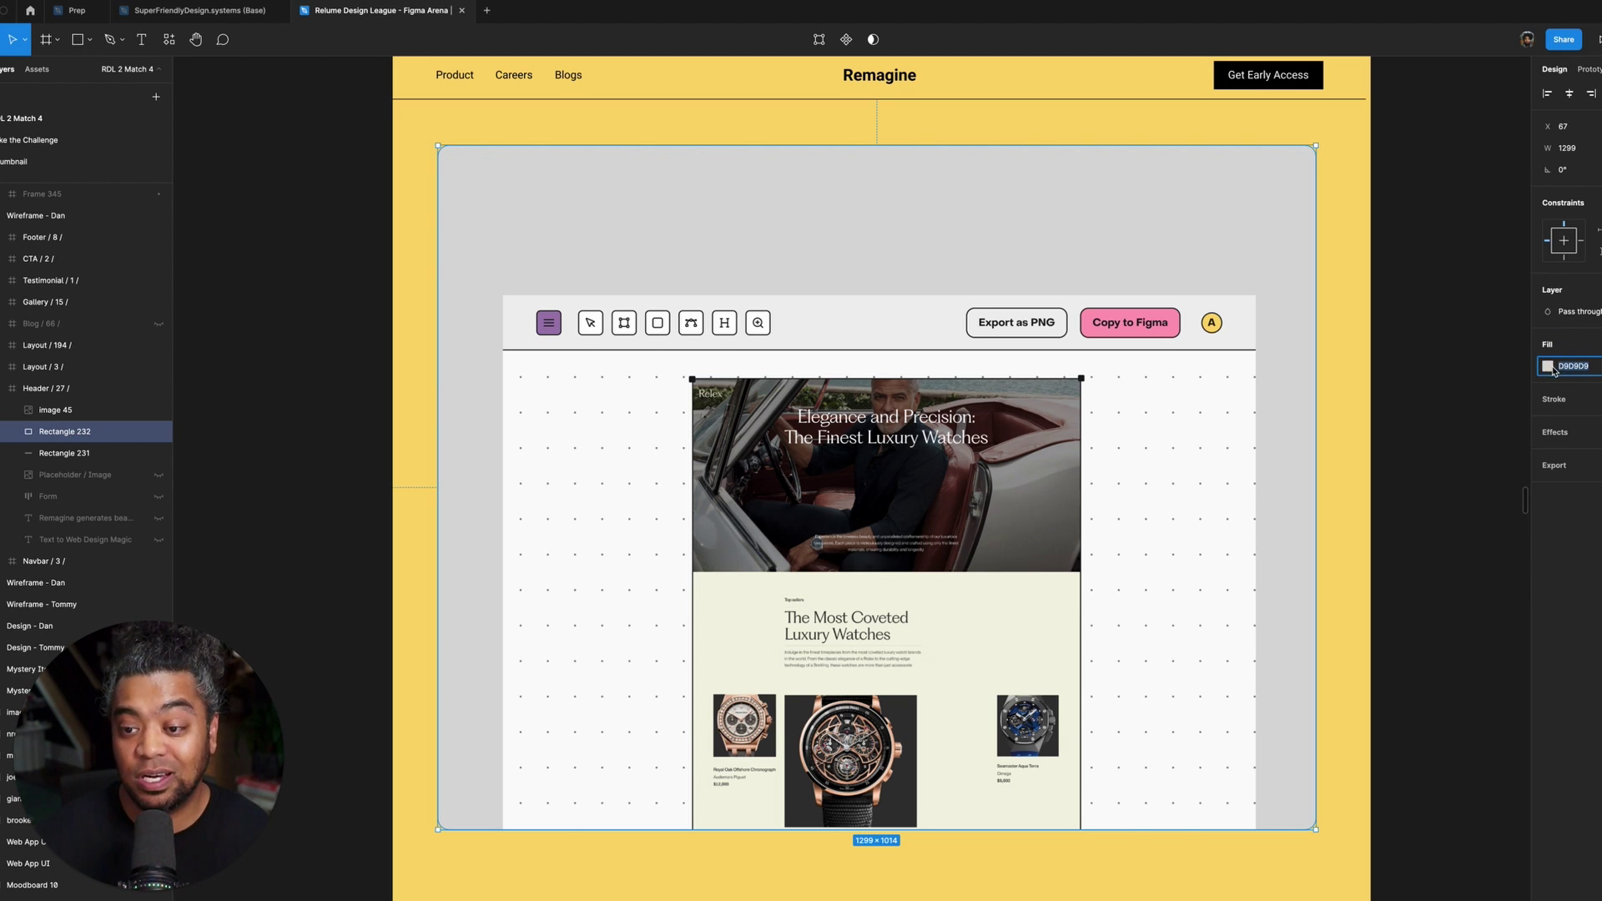
click(1550, 367)
drag(1521, 516, 1559, 457)
click(1388, 570)
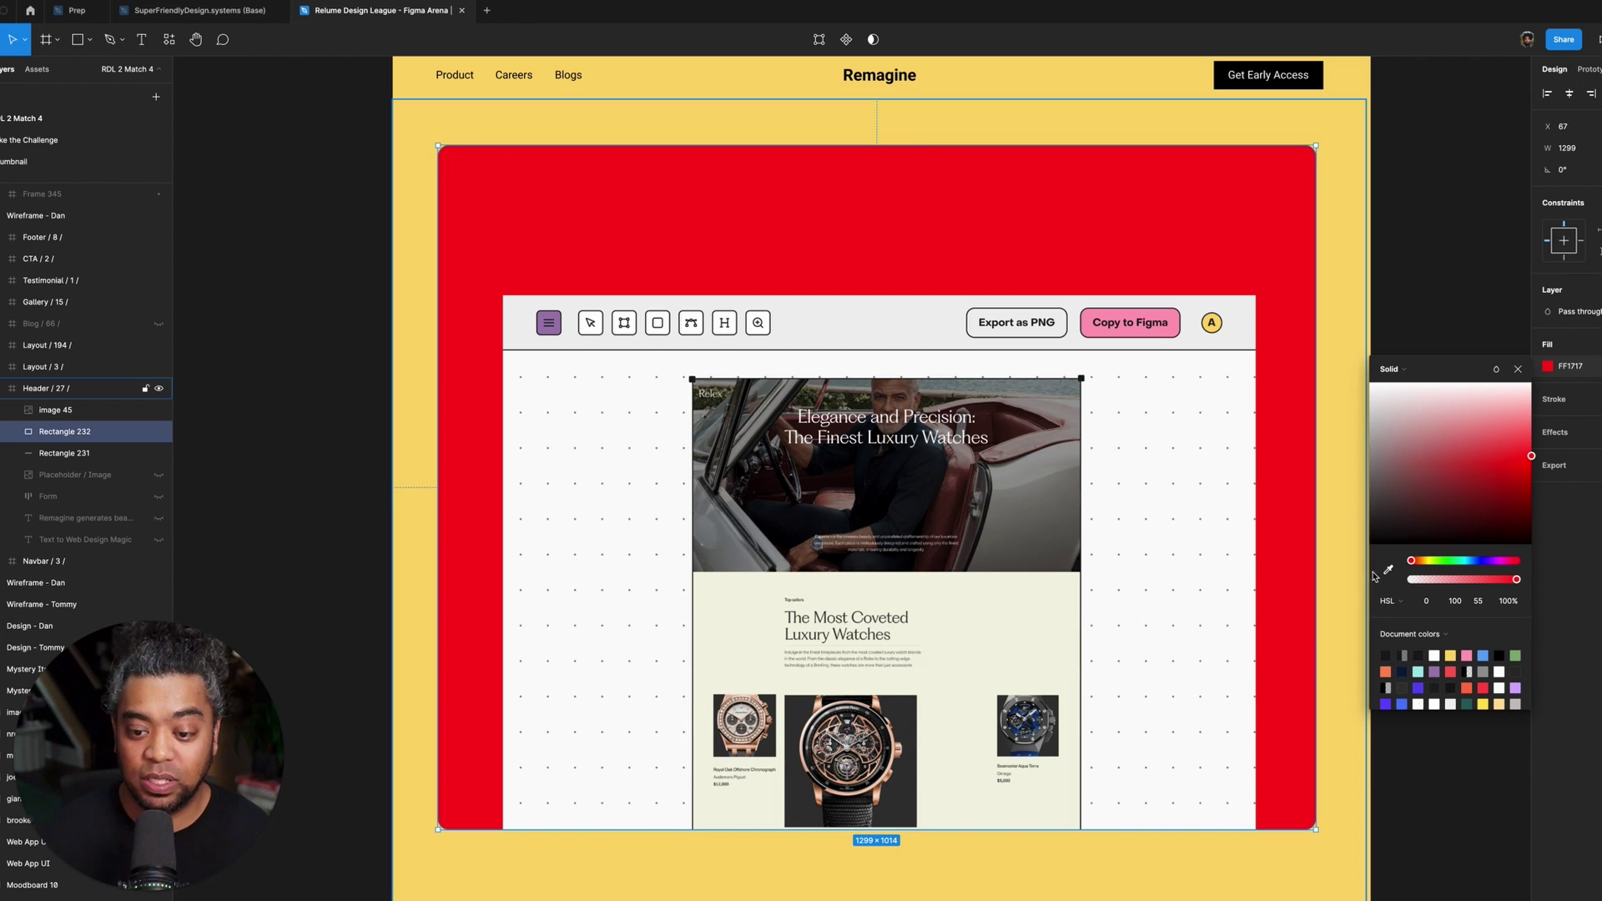
click(1110, 314)
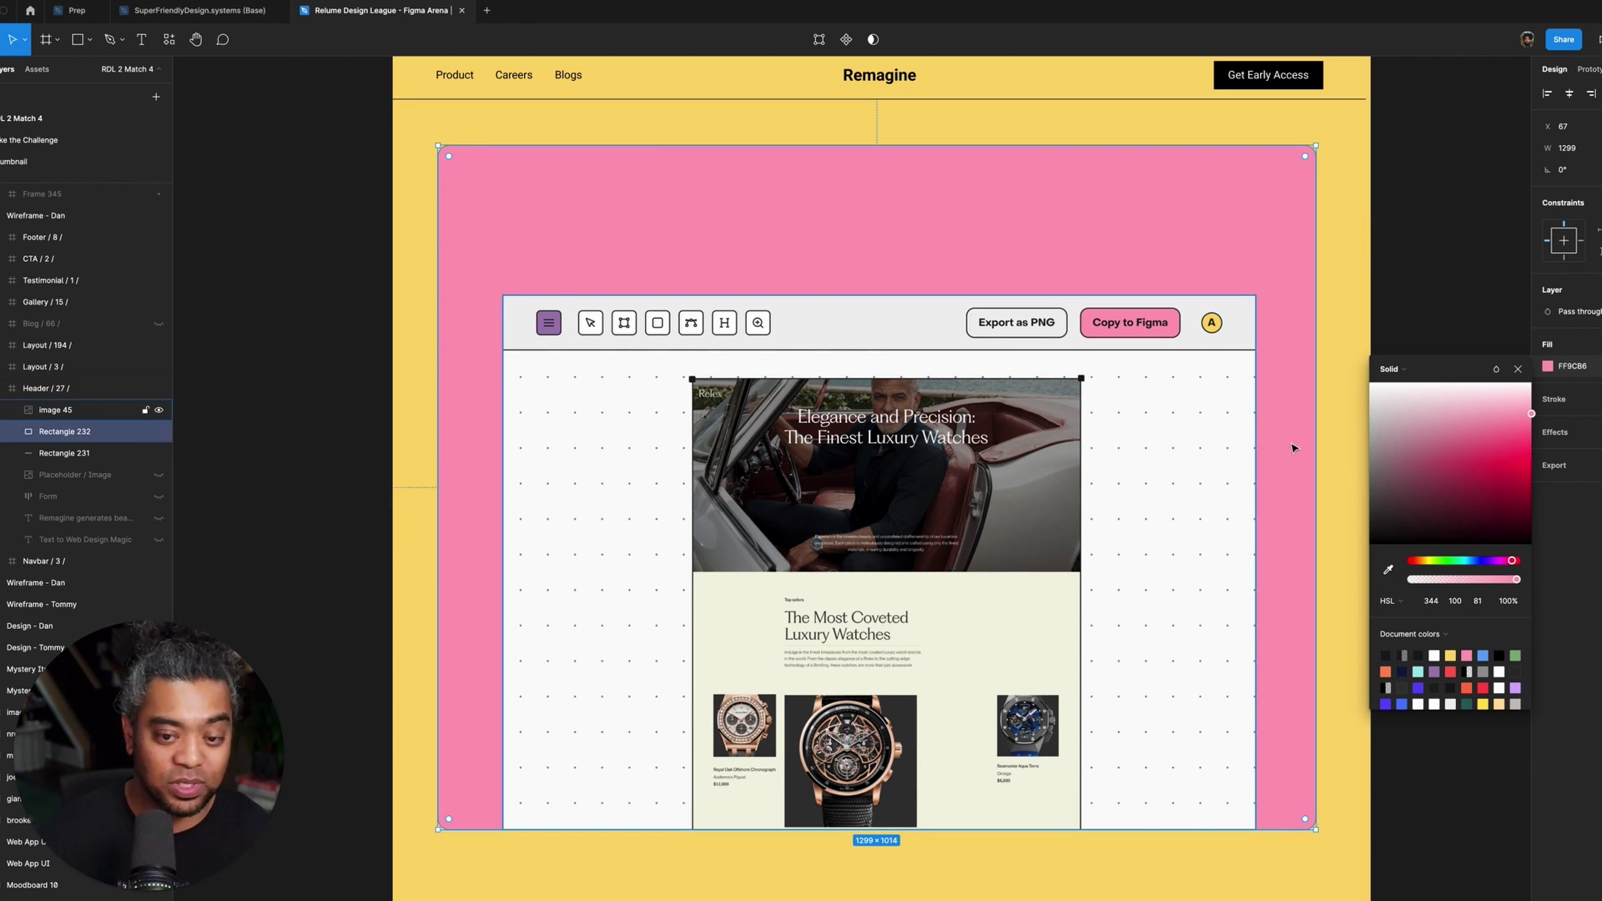
- Fill the new rectangle with purple A07DB2 sampled from the app screen's menu icon
click(1388, 569)
click(551, 312)
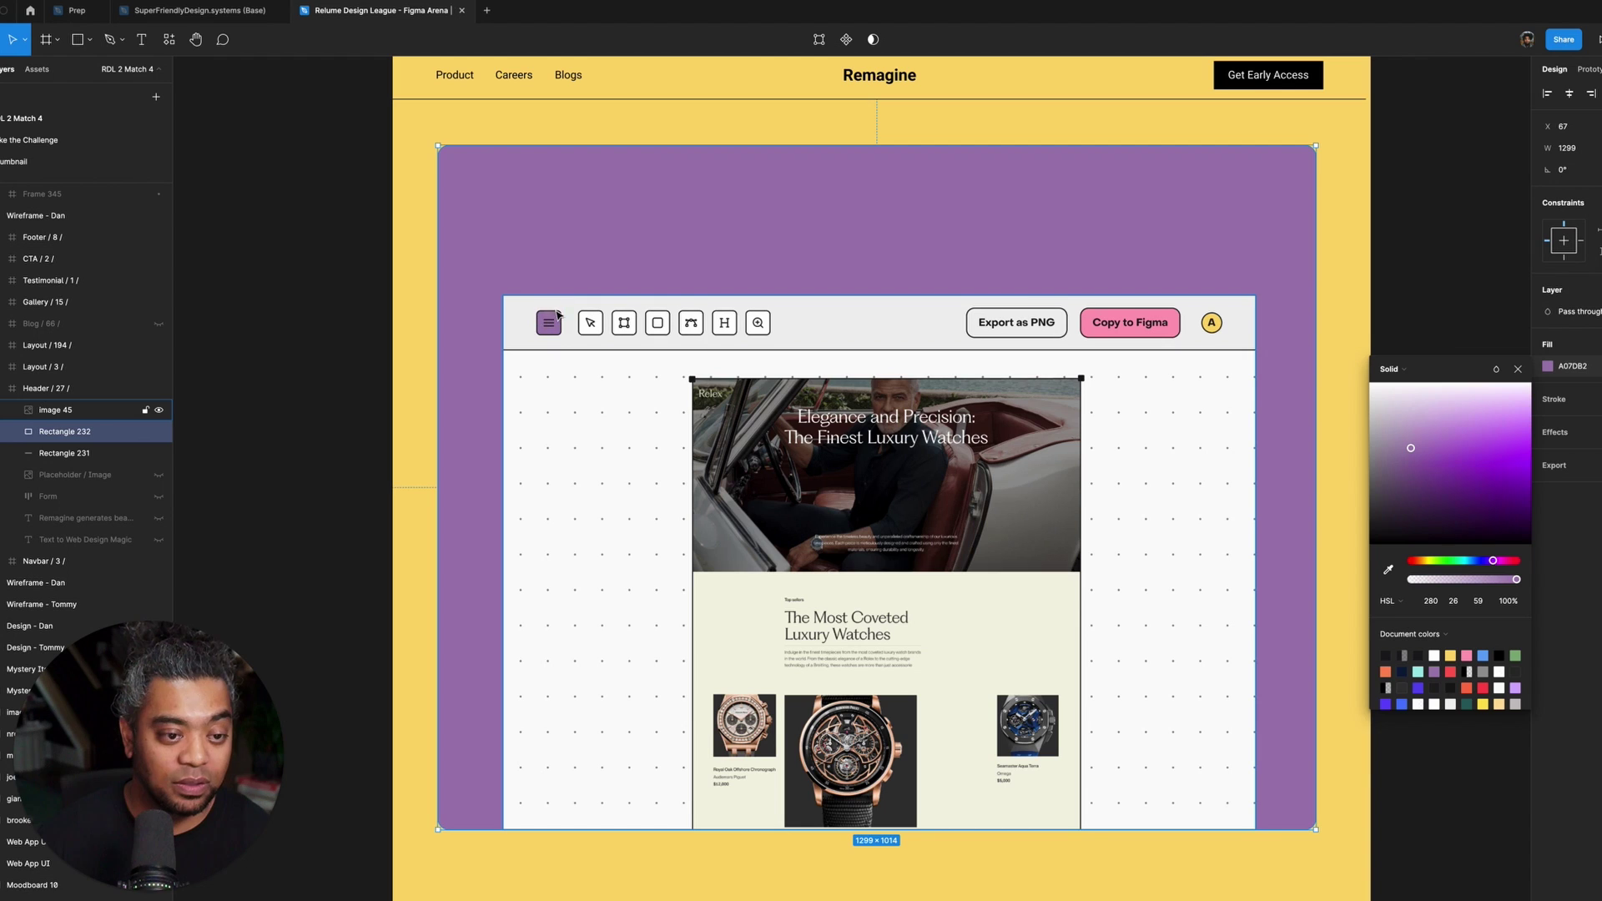
click(1416, 311)
drag(1416, 311, 1406, 303)
scroll(1405, 304, up, 2)
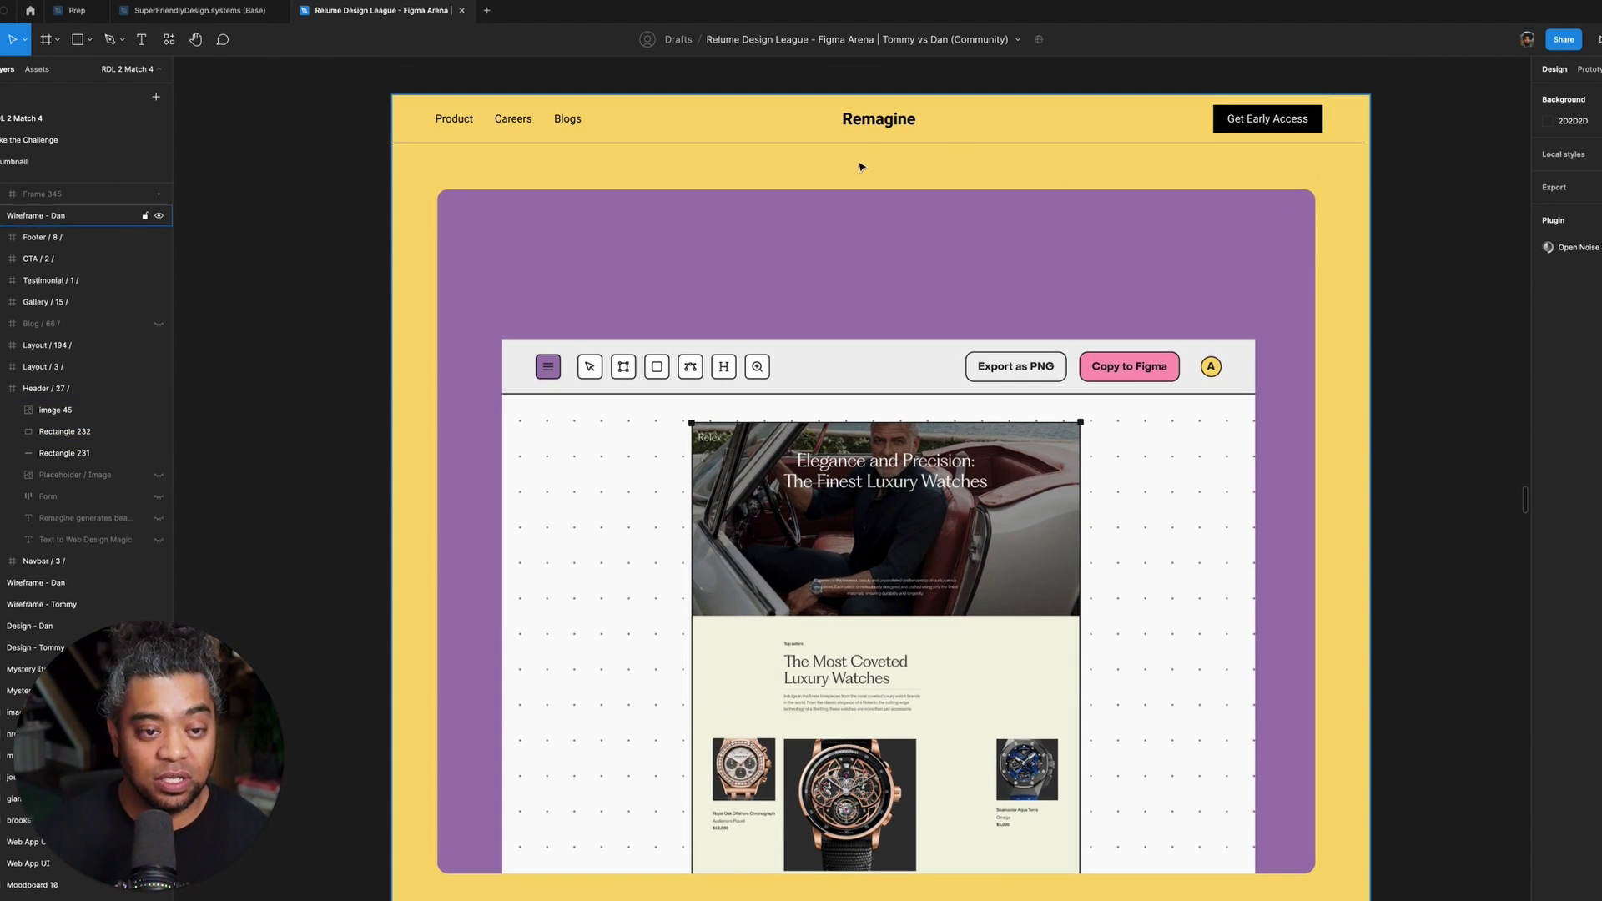
click(1412, 288)
scroll(1412, 288, up, 1)
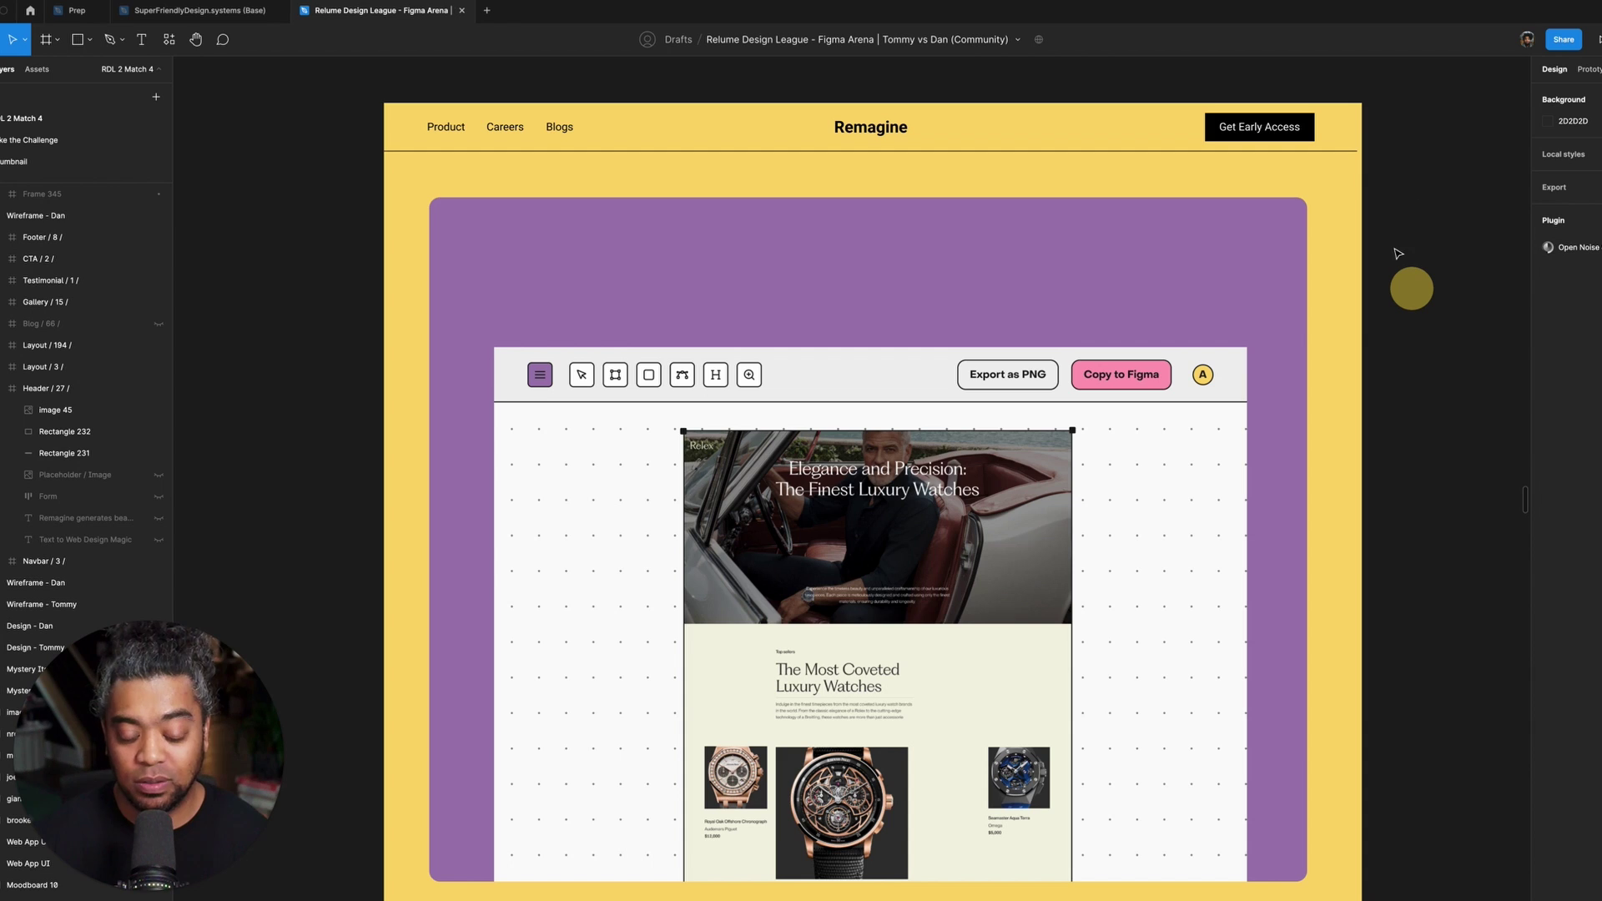
- Switch to the Kernel website to study the rounded colour panel behind its hero, and return to the Figma file
key(super+Tab)
click(593, 464)
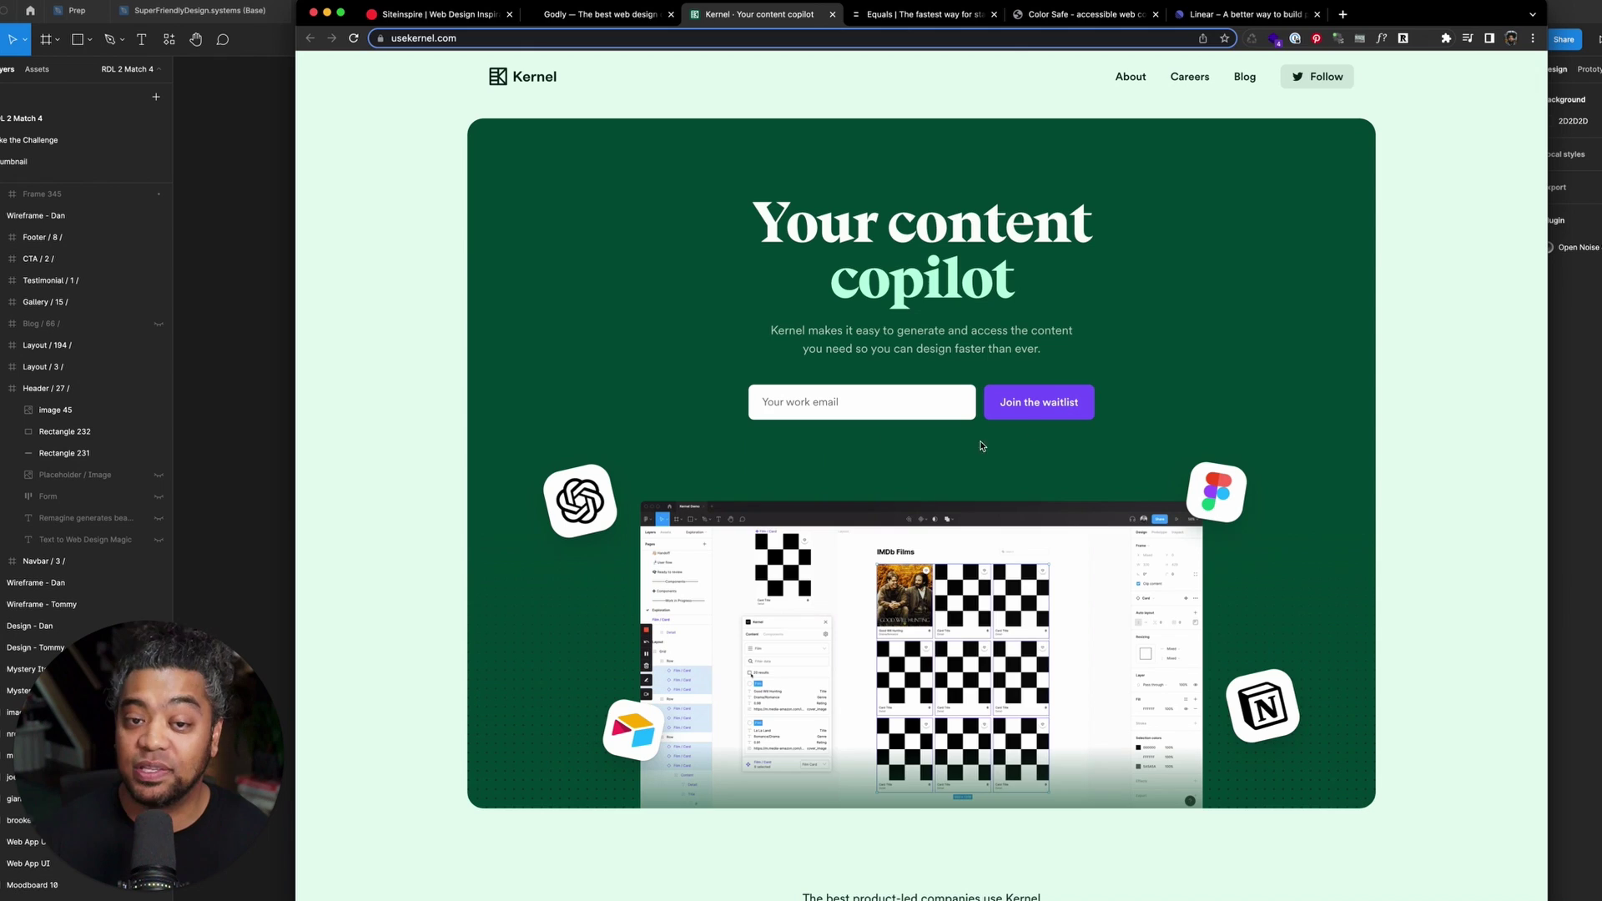
click(253, 328)
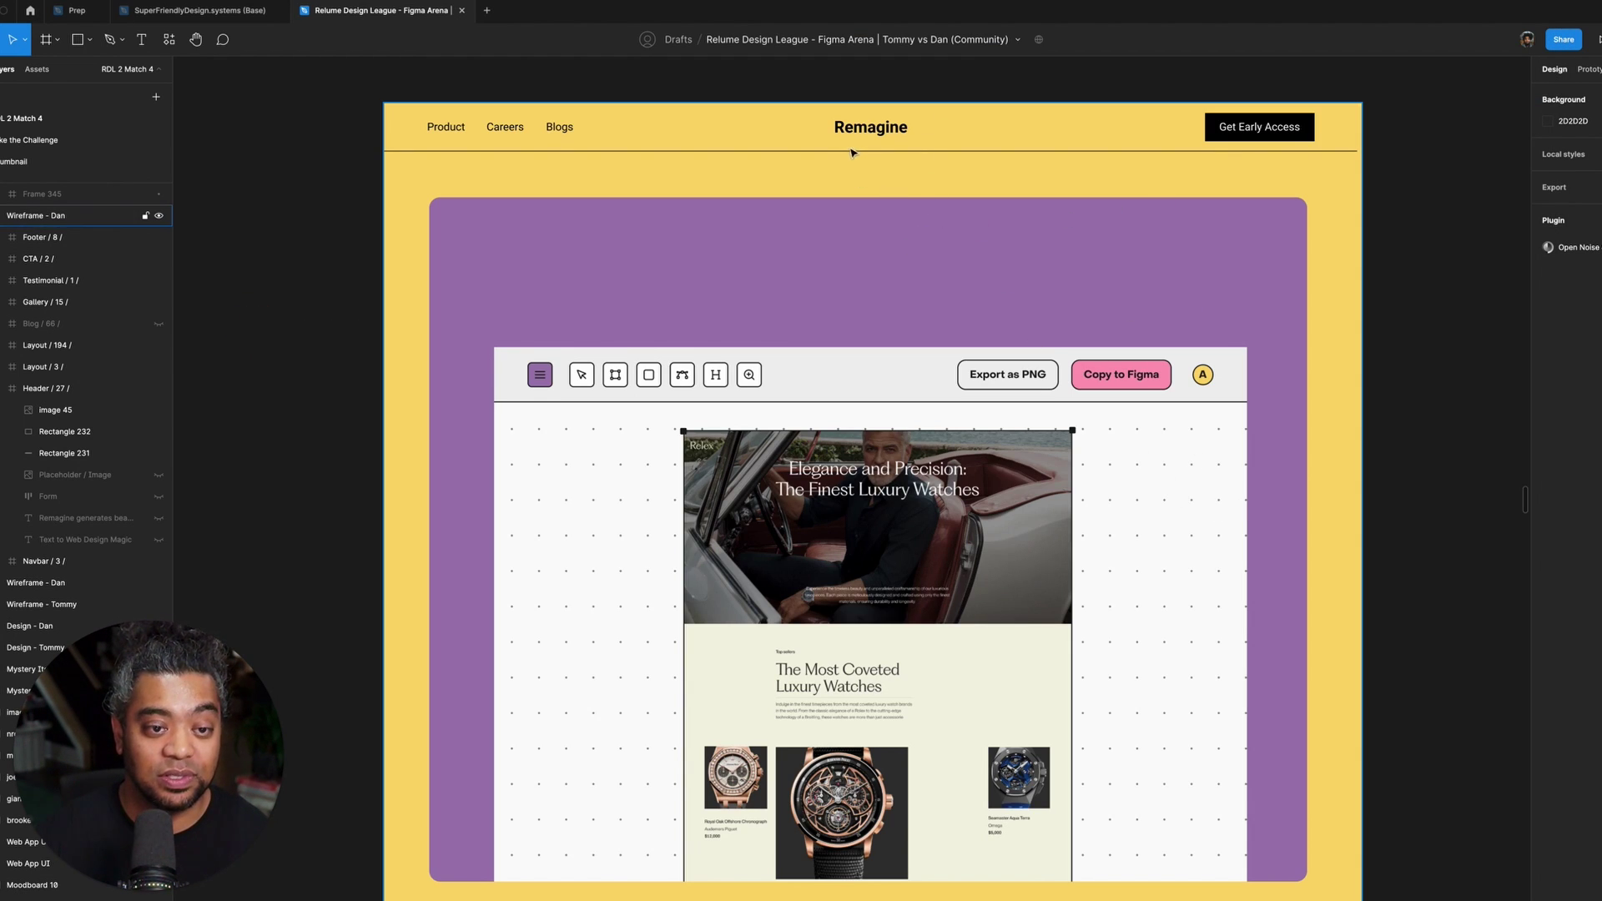
- Toggle the header section's visibility off and on to check whether the line below the navbar belongs to it
click(988, 128)
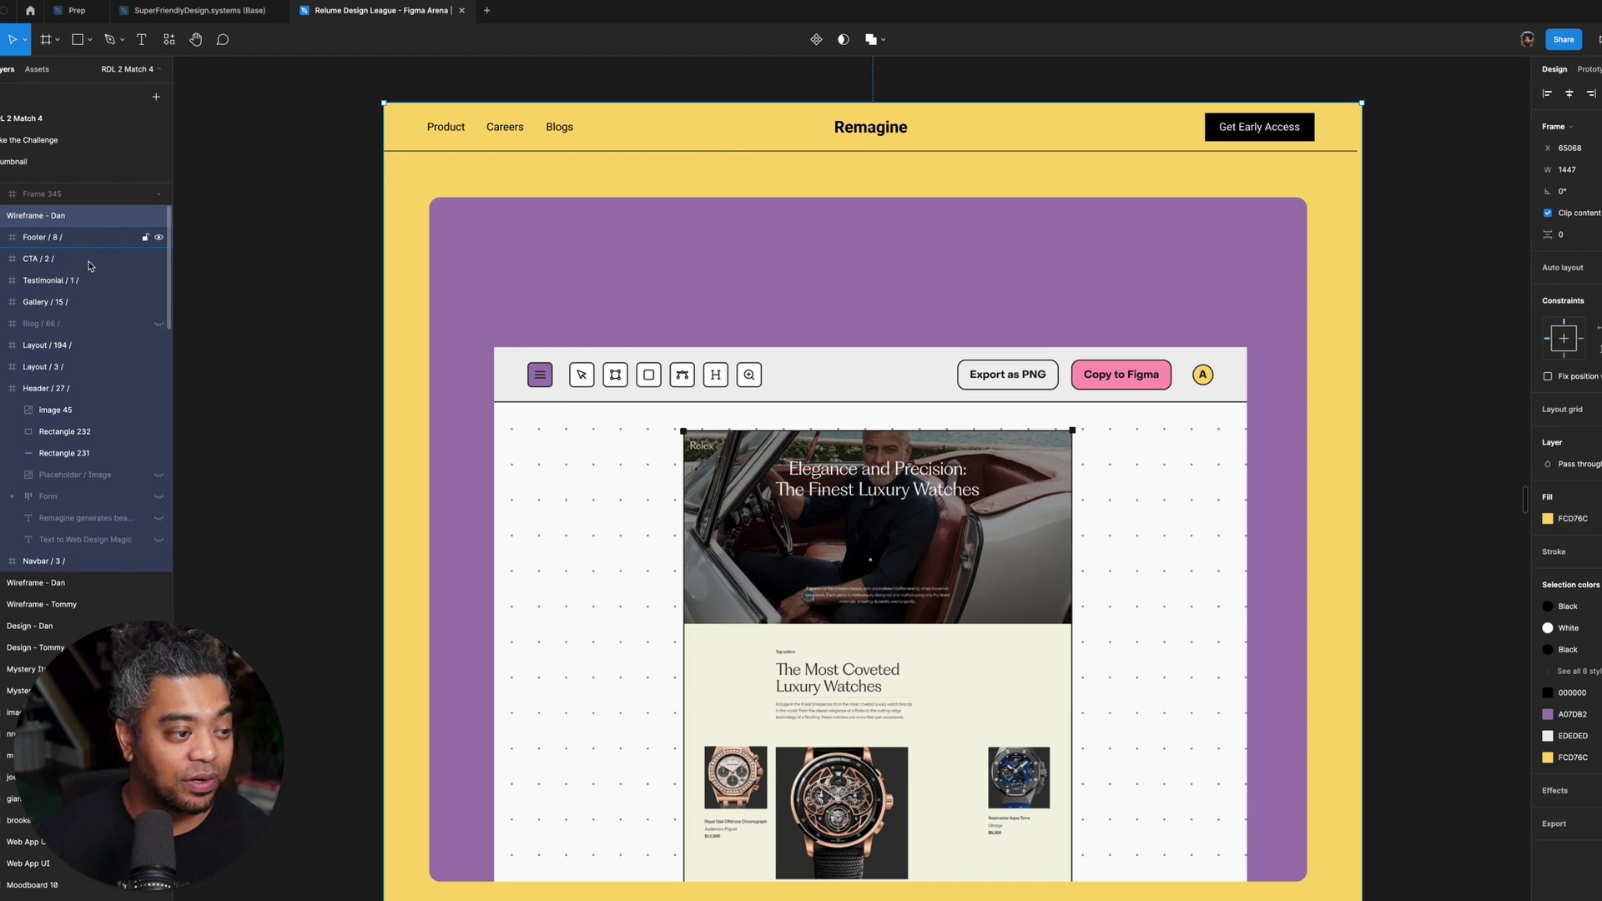
click(154, 390)
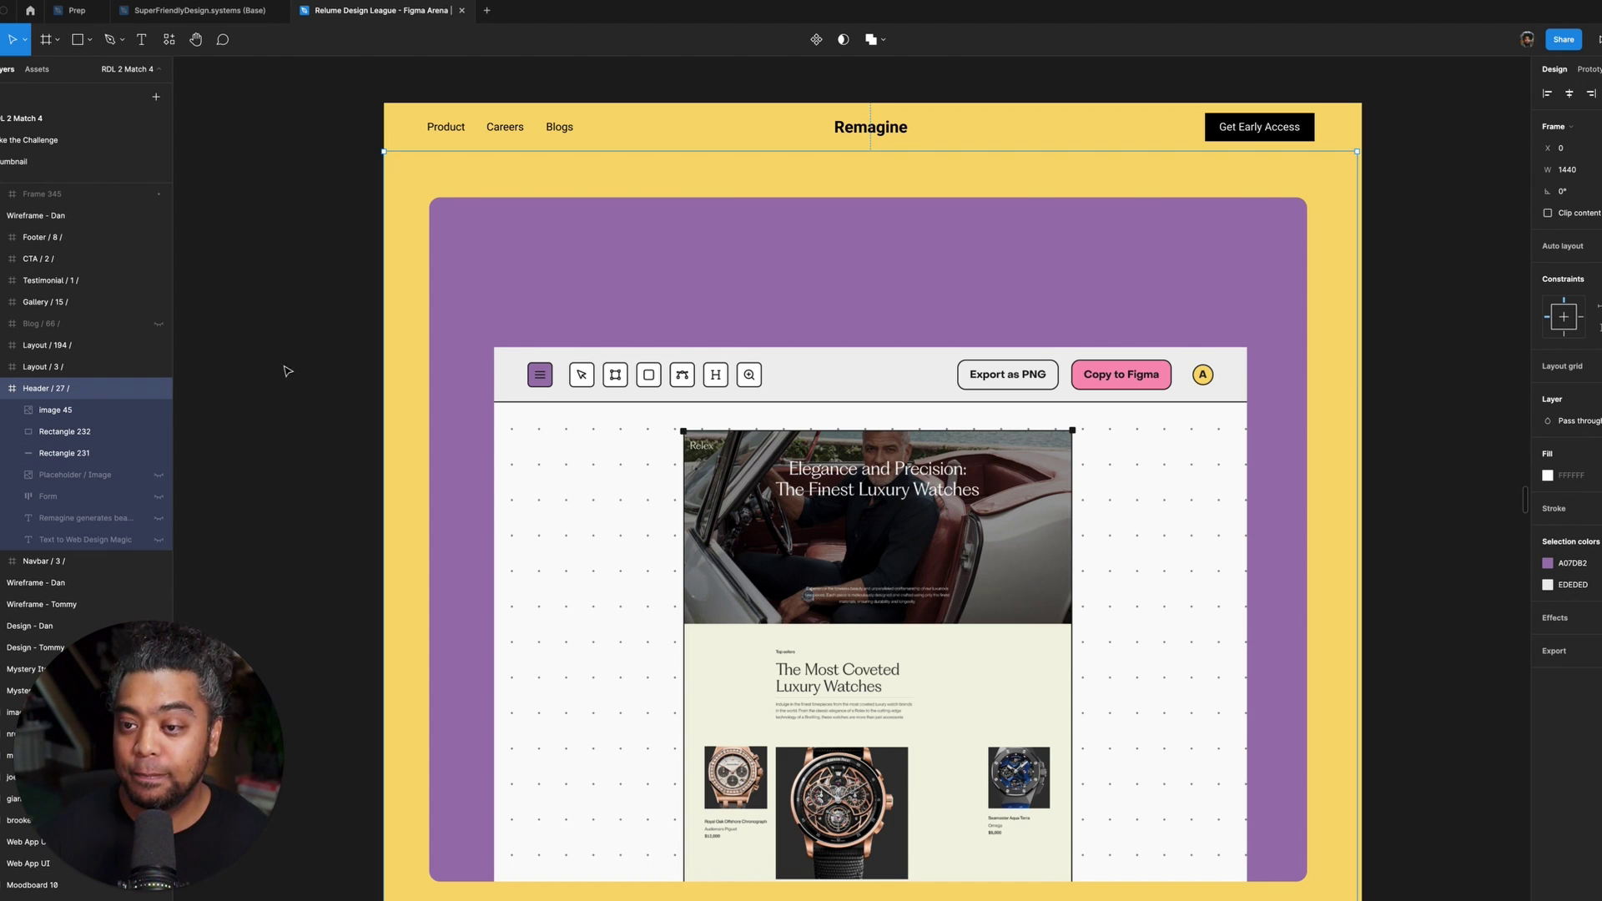
click(159, 389)
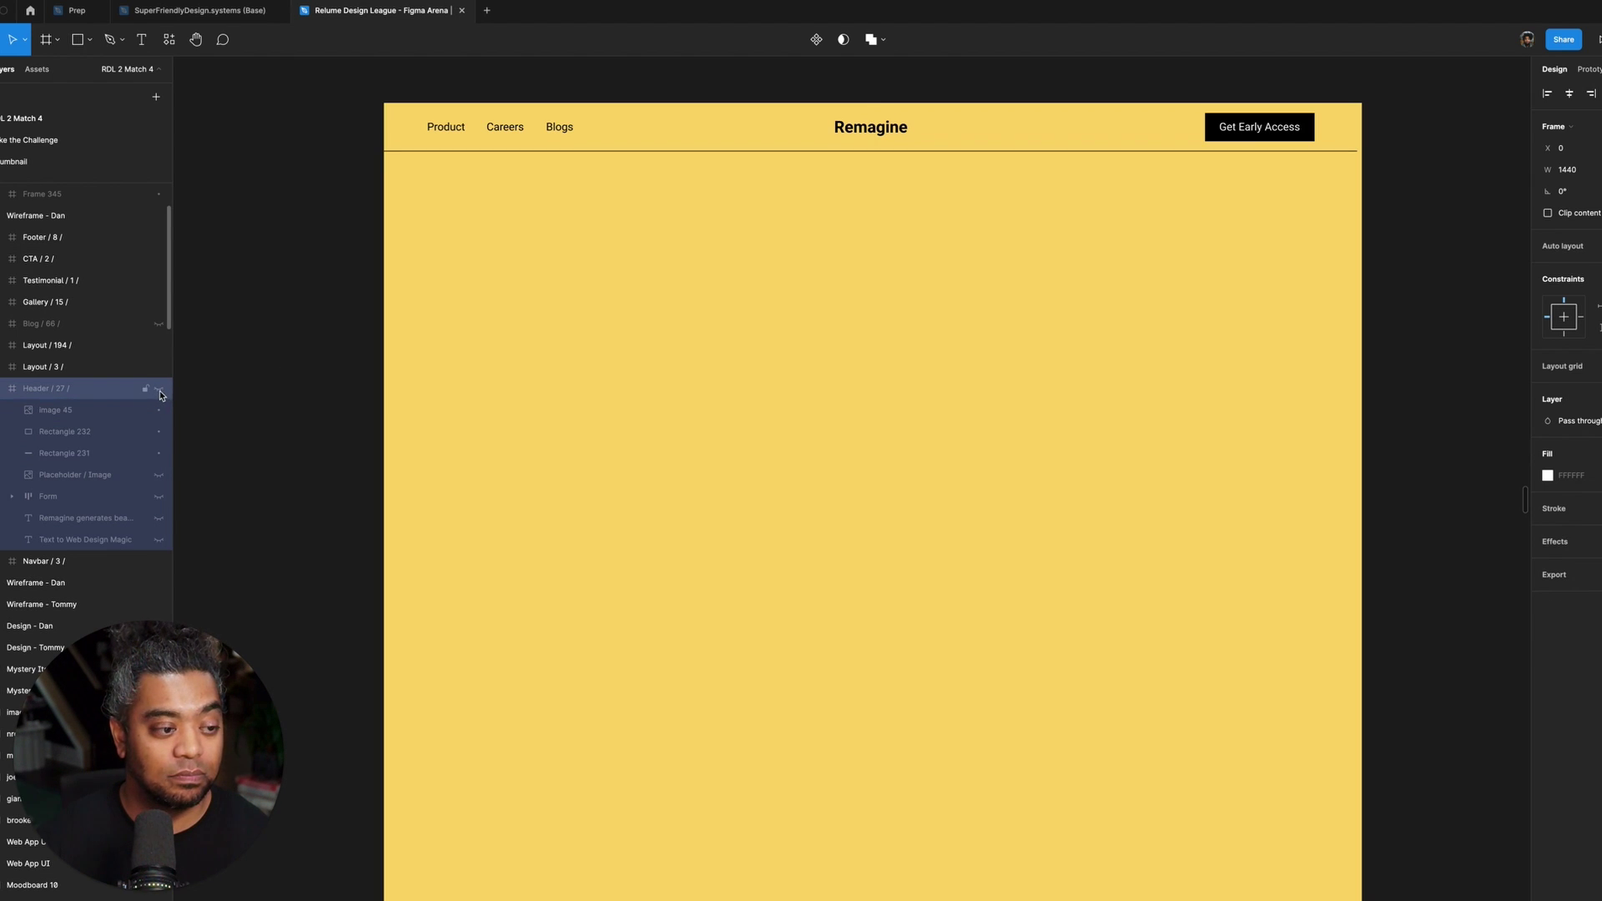
click(158, 390)
- Hide the black stroke along the navbar's lower edge
scroll(162, 467, down, 1)
key(Tab)
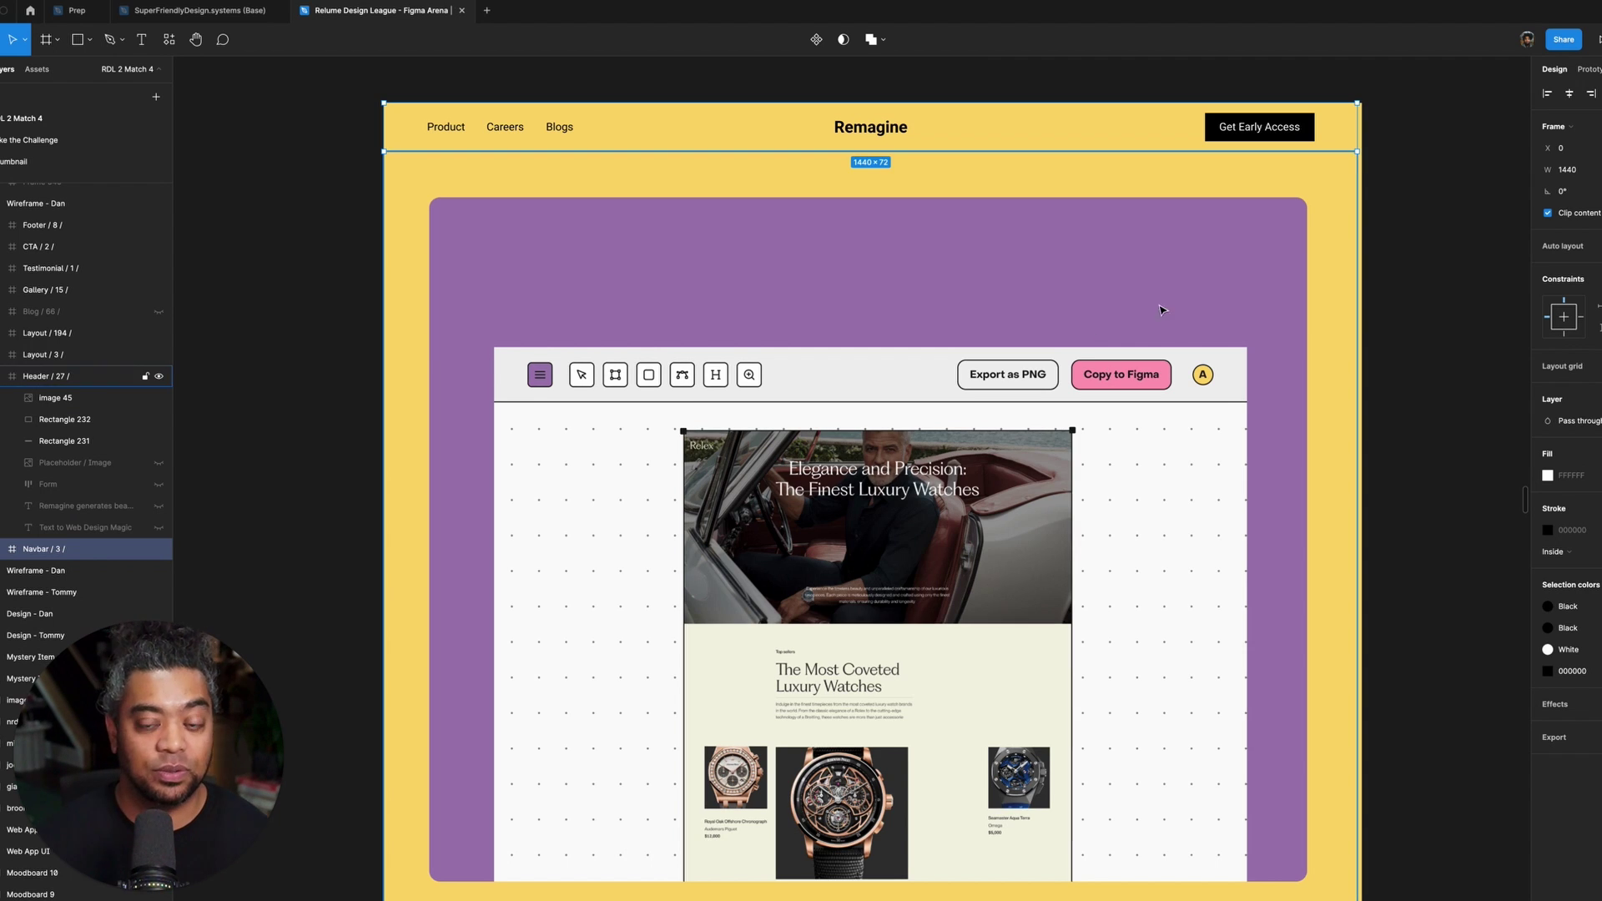
click(1368, 219)
scroll(1360, 226, down, 2)
scroll(1366, 238, up, 1)
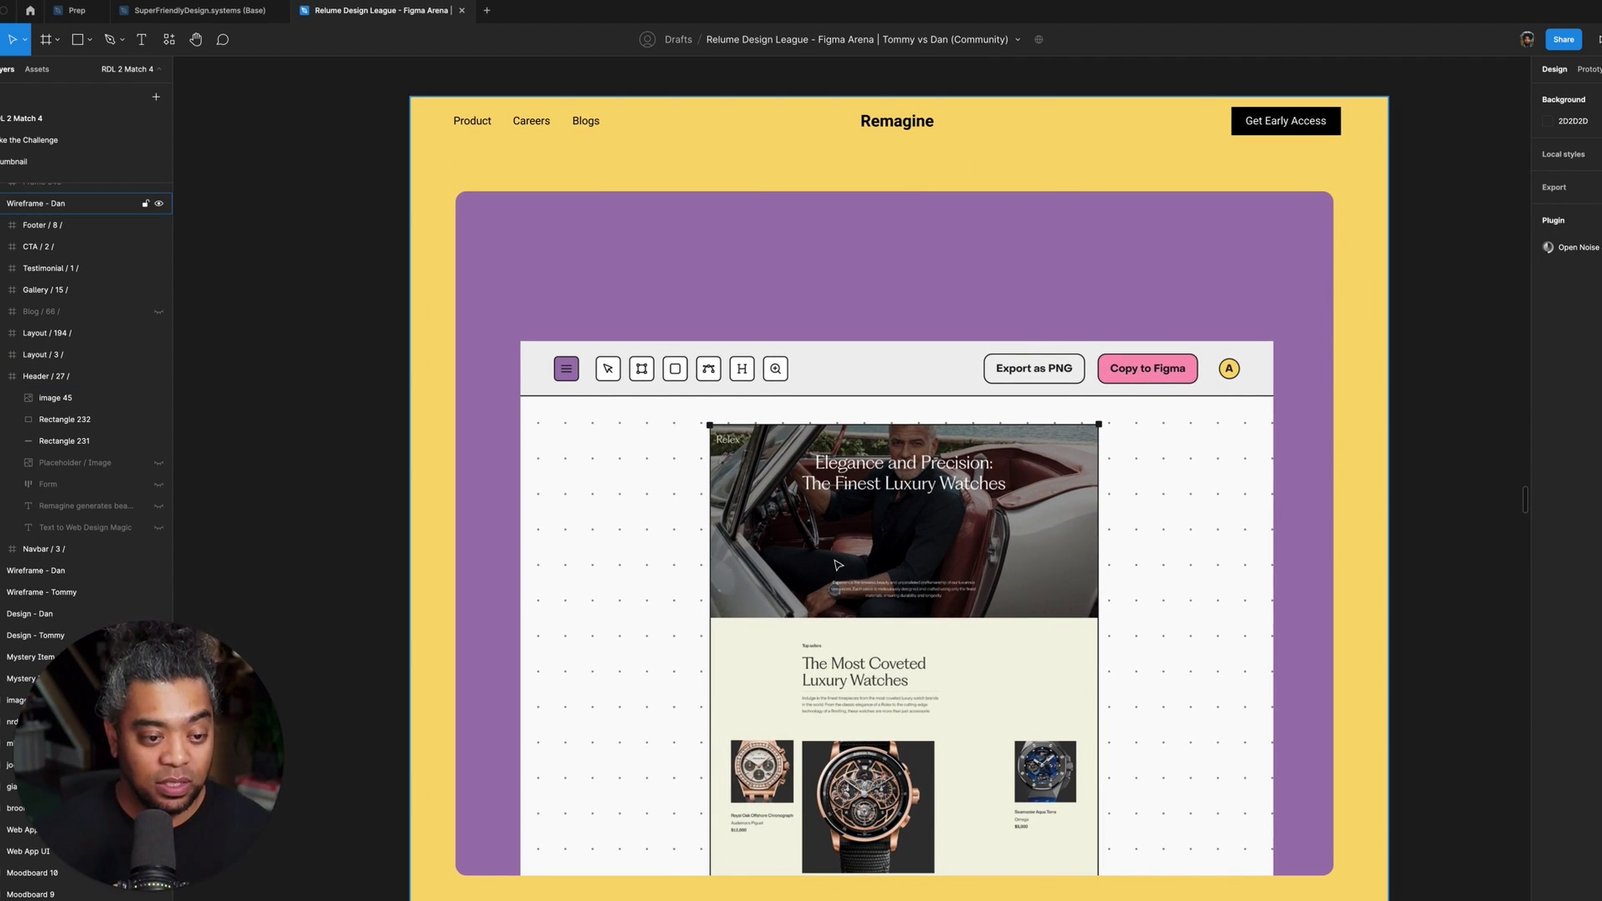
- Try to mask the app screen image with the purple rectangle, and undo the mask
click(825, 438)
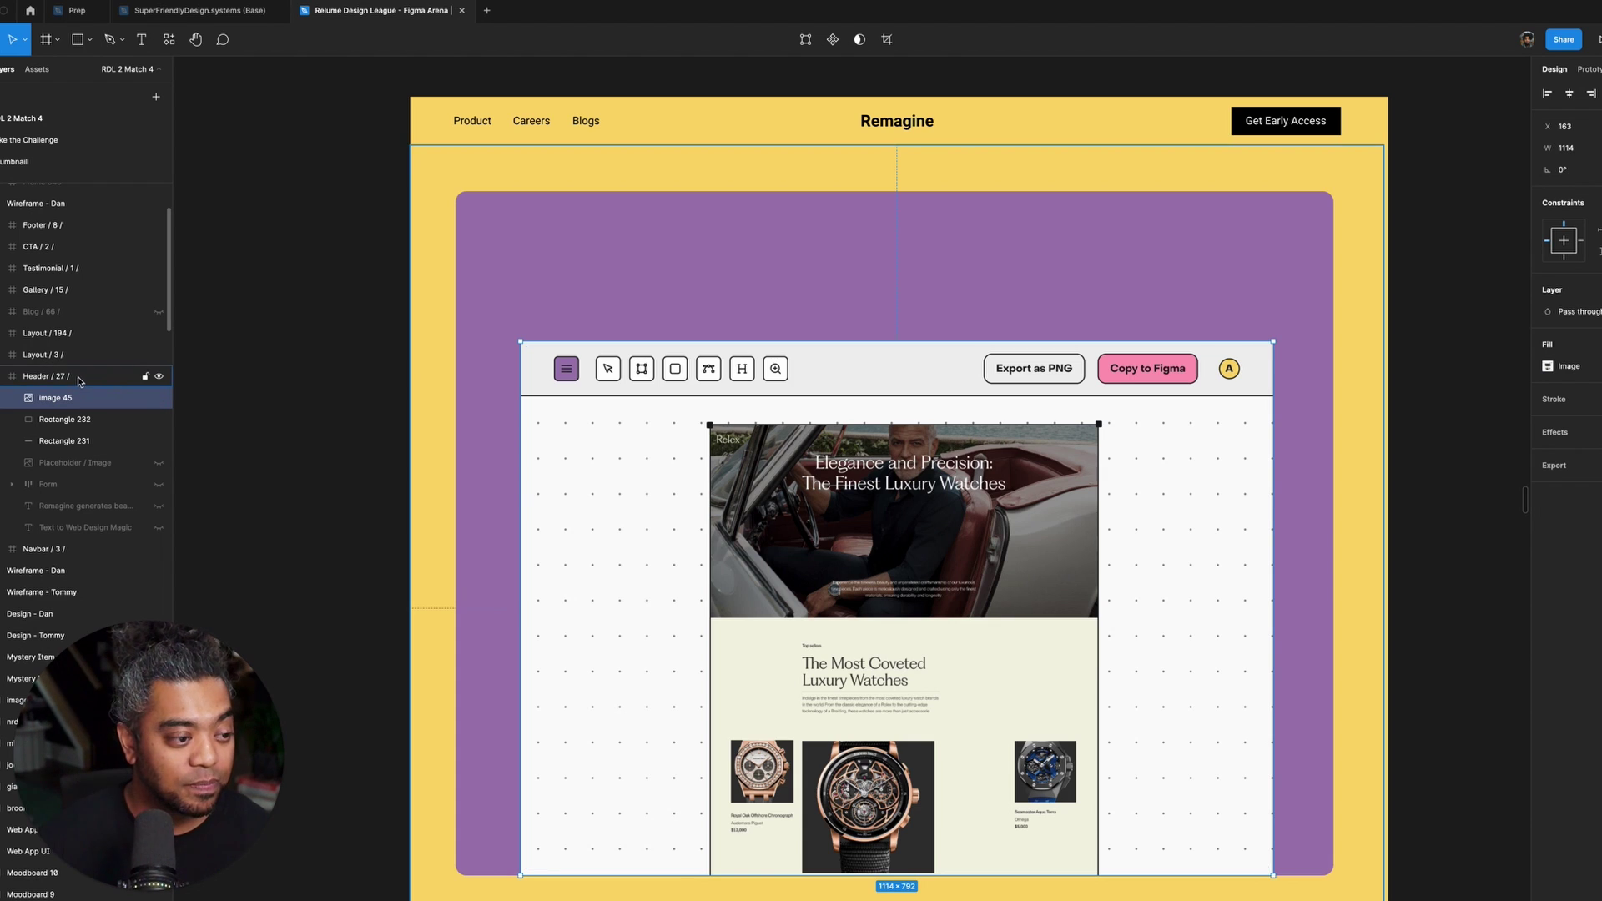
click(63, 420)
shift+click(72, 404)
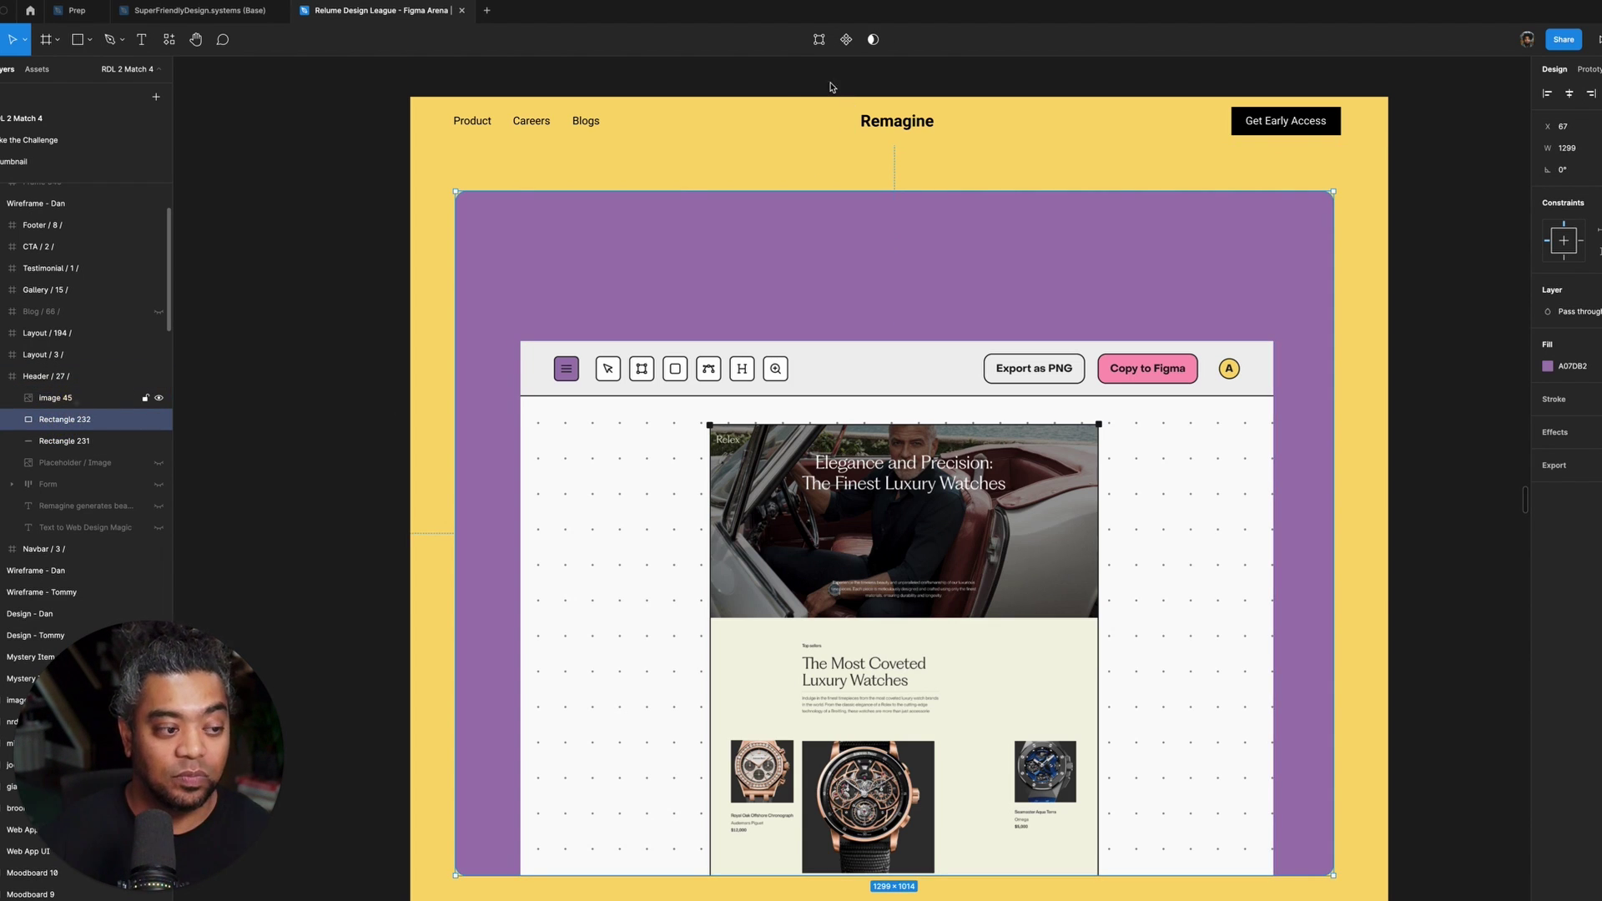
click(848, 39)
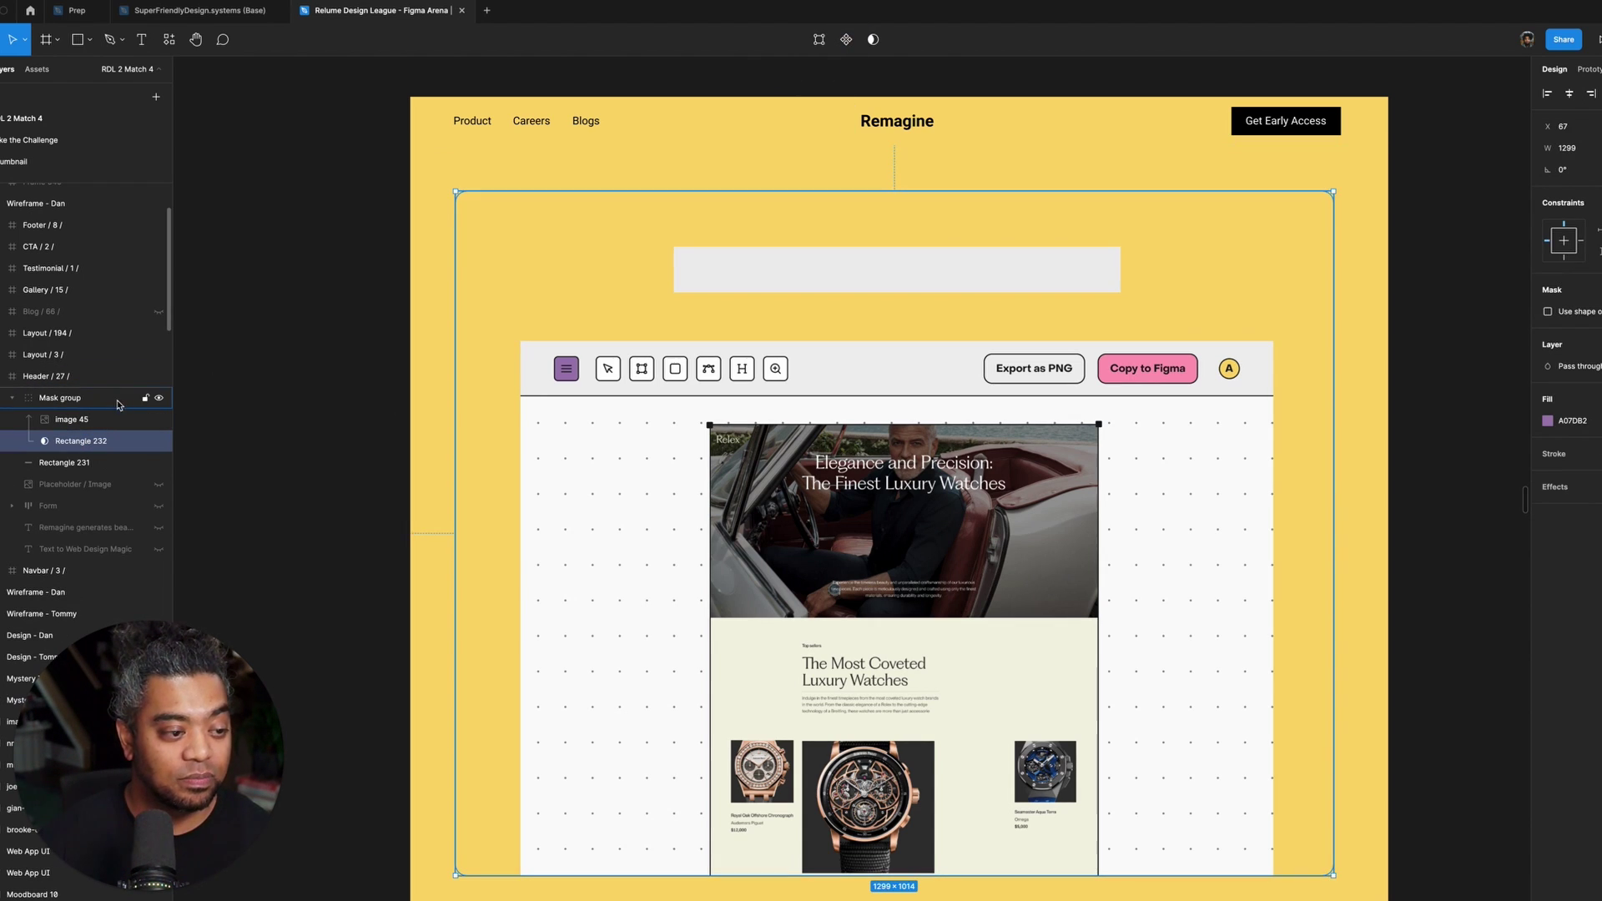
key(ctrl+z)
click(78, 397)
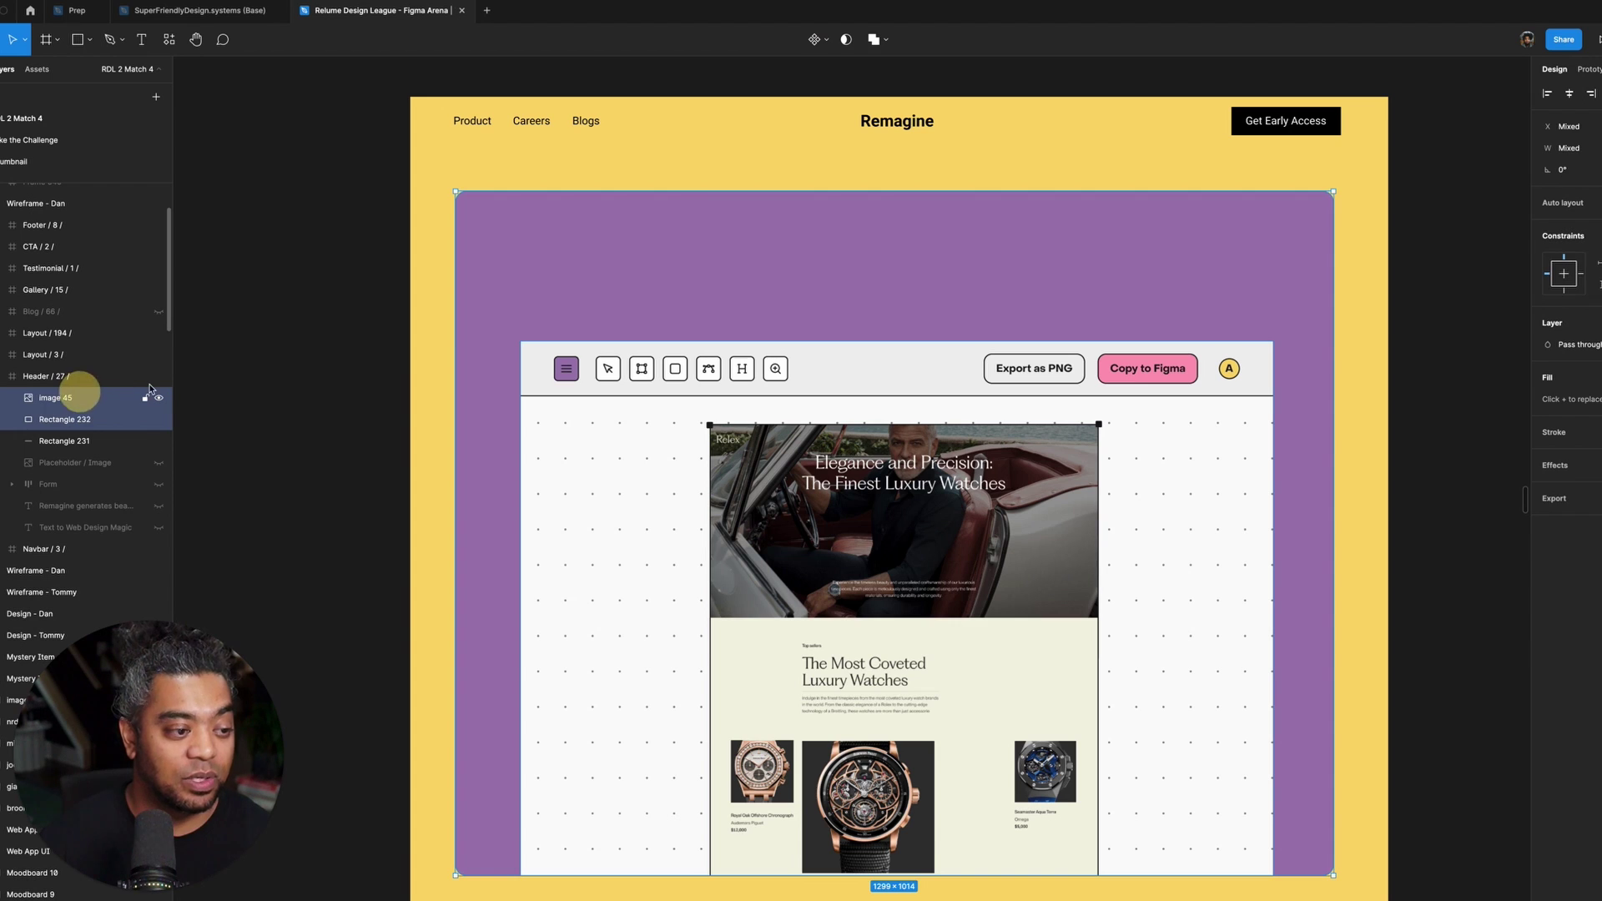
click(1409, 317)
- Extend the purple panel downward to about 1299 × 1151 and hide the Layout / 3 and Layout / 194 sections beneath the header
scroll(1408, 317, down, 5)
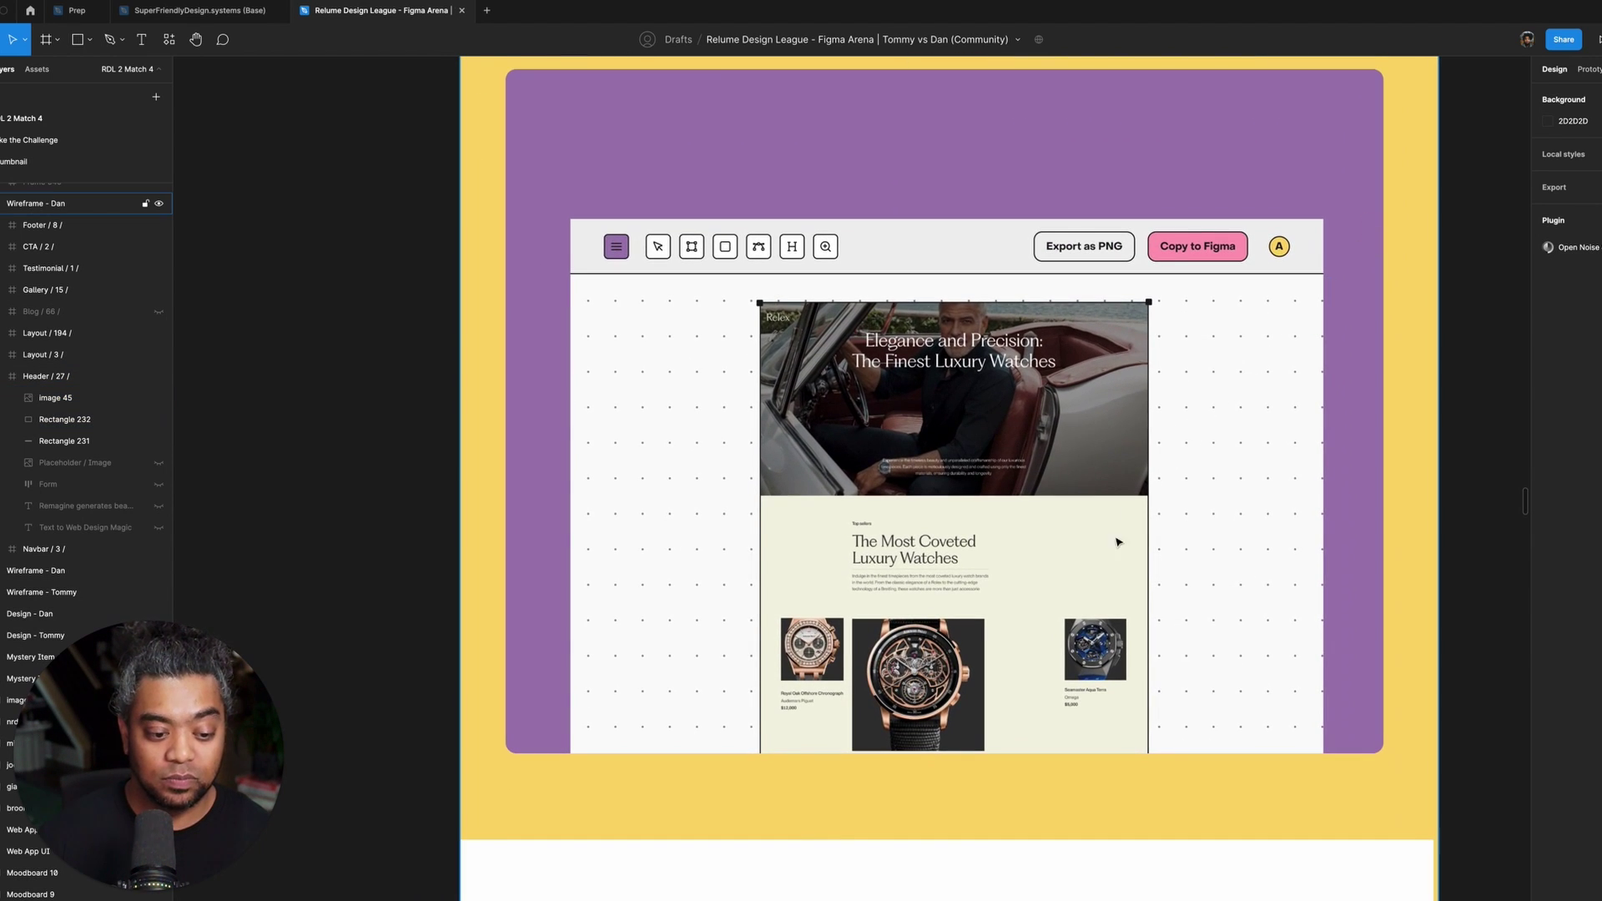
scroll(1265, 451, down, 4)
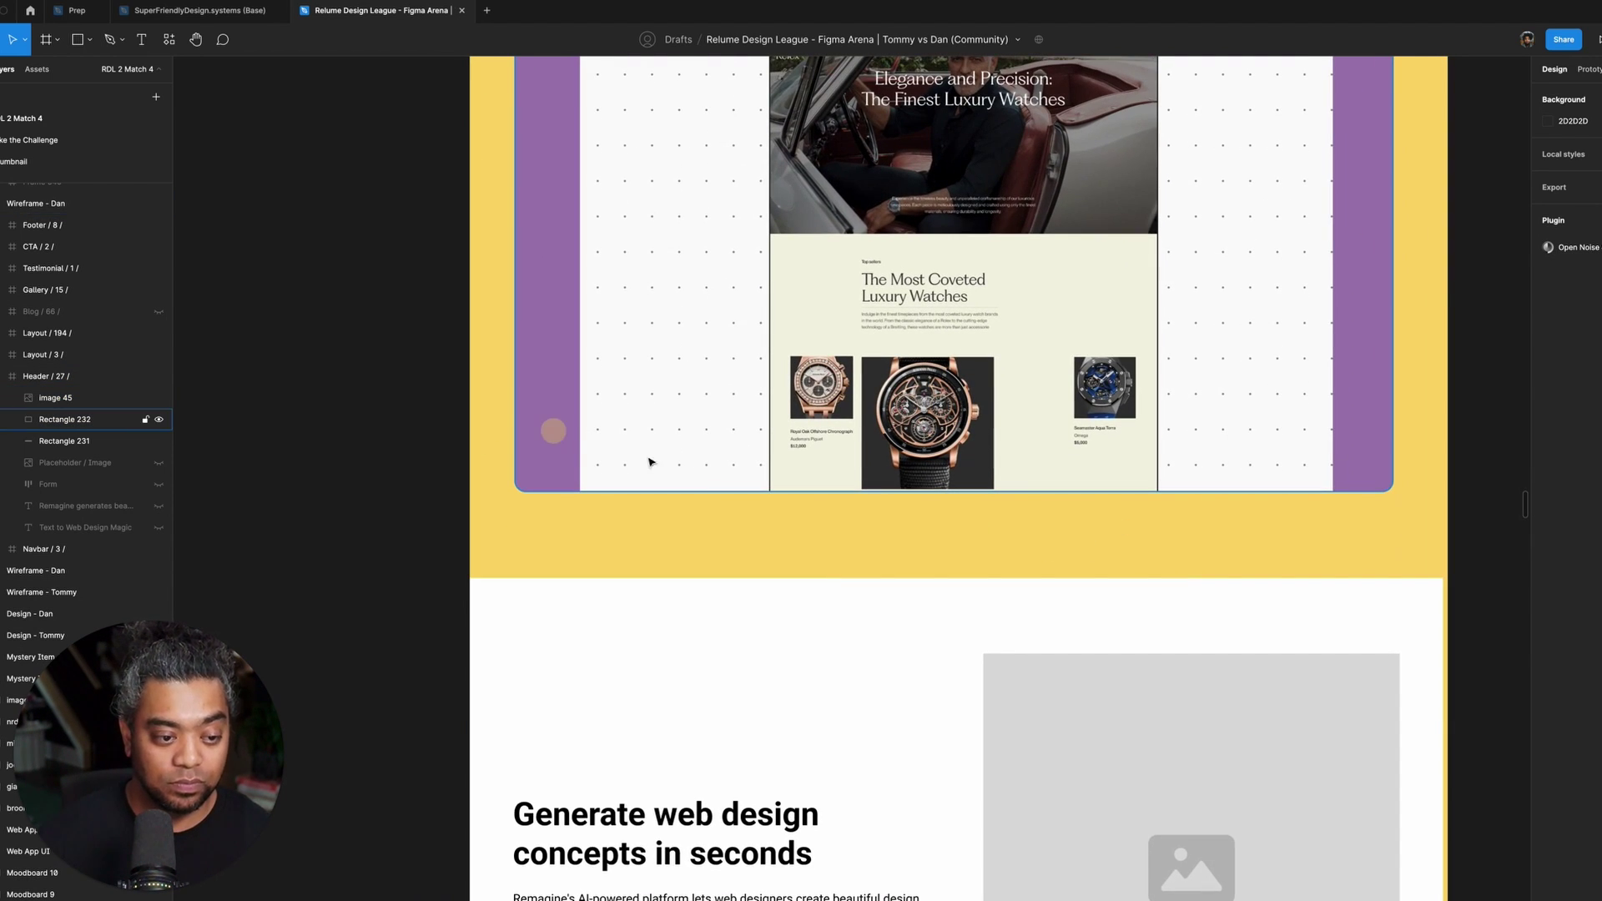
click(761, 491)
drag(754, 543, 747, 585)
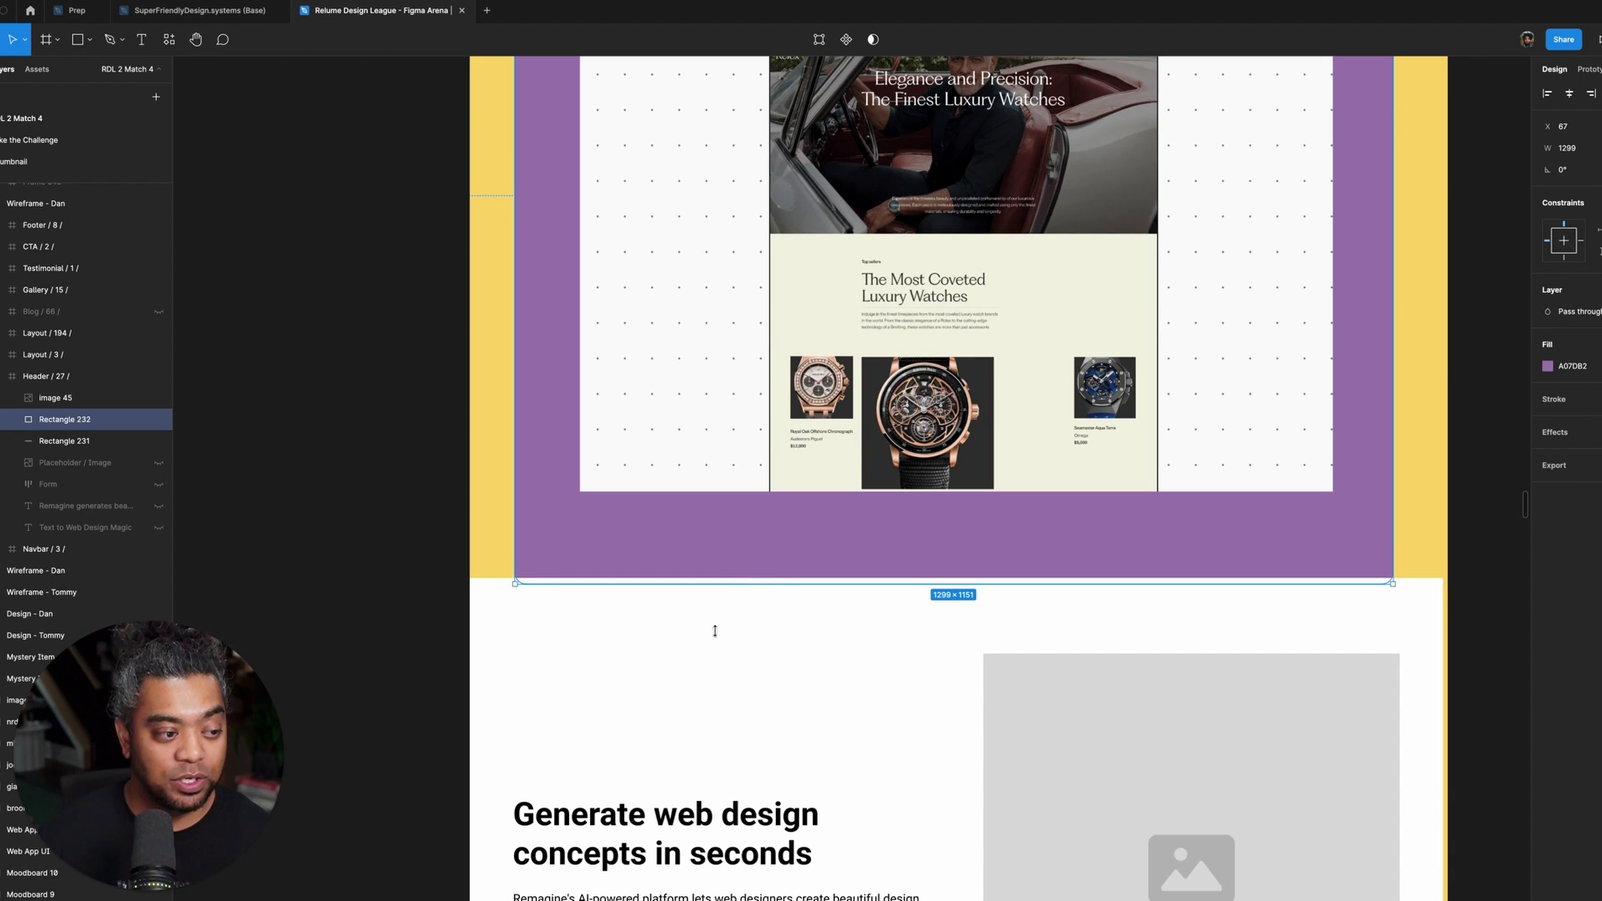
click(708, 659)
click(158, 355)
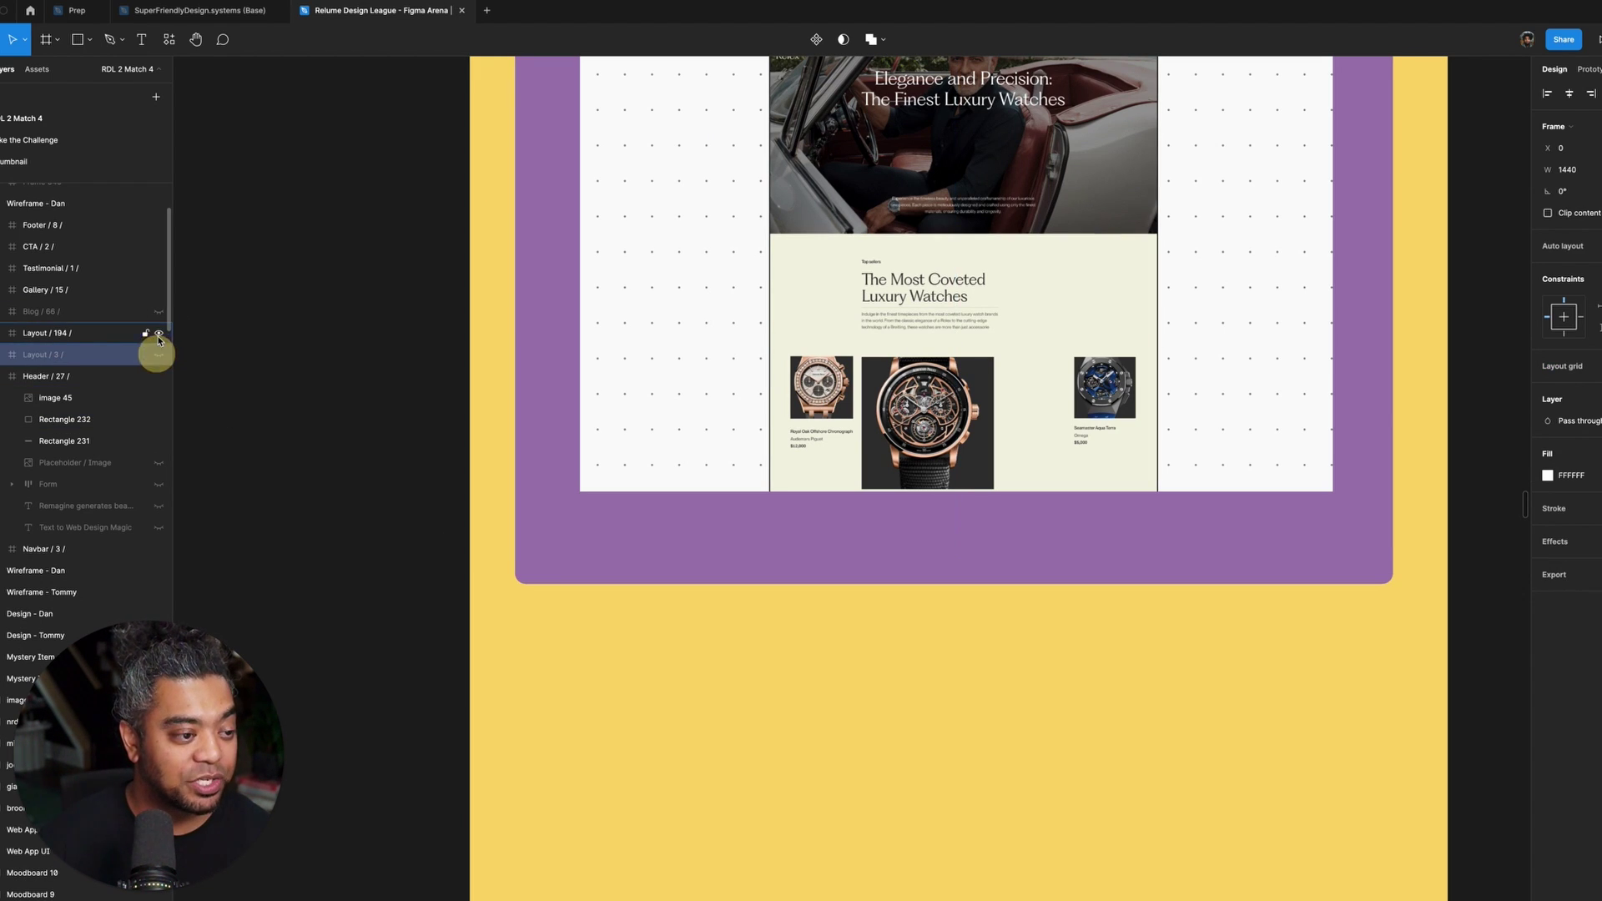
- Lengthen the purple panel further and move the app screen image down to align with the panel's lower edge
click(931, 555)
mouse_move(963, 664)
mouse_down()
mouse_move(963, 730)
mouse_move(962, 691)
mouse_up()
click(672, 321)
drag(672, 321, 644, 521)
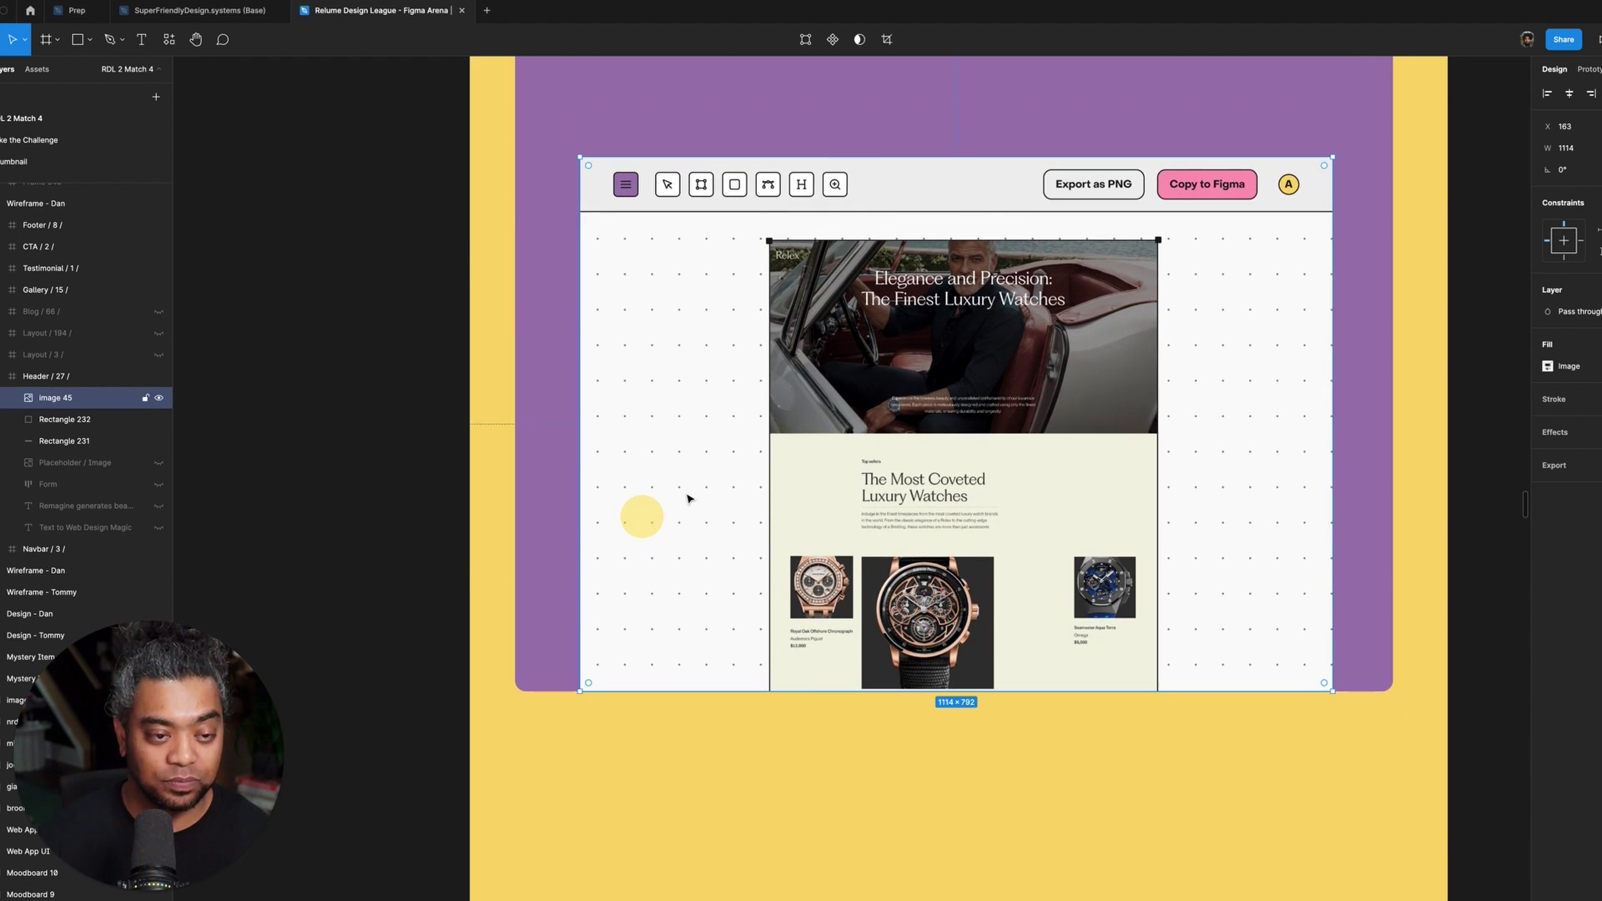
drag(981, 154, 926, 480)
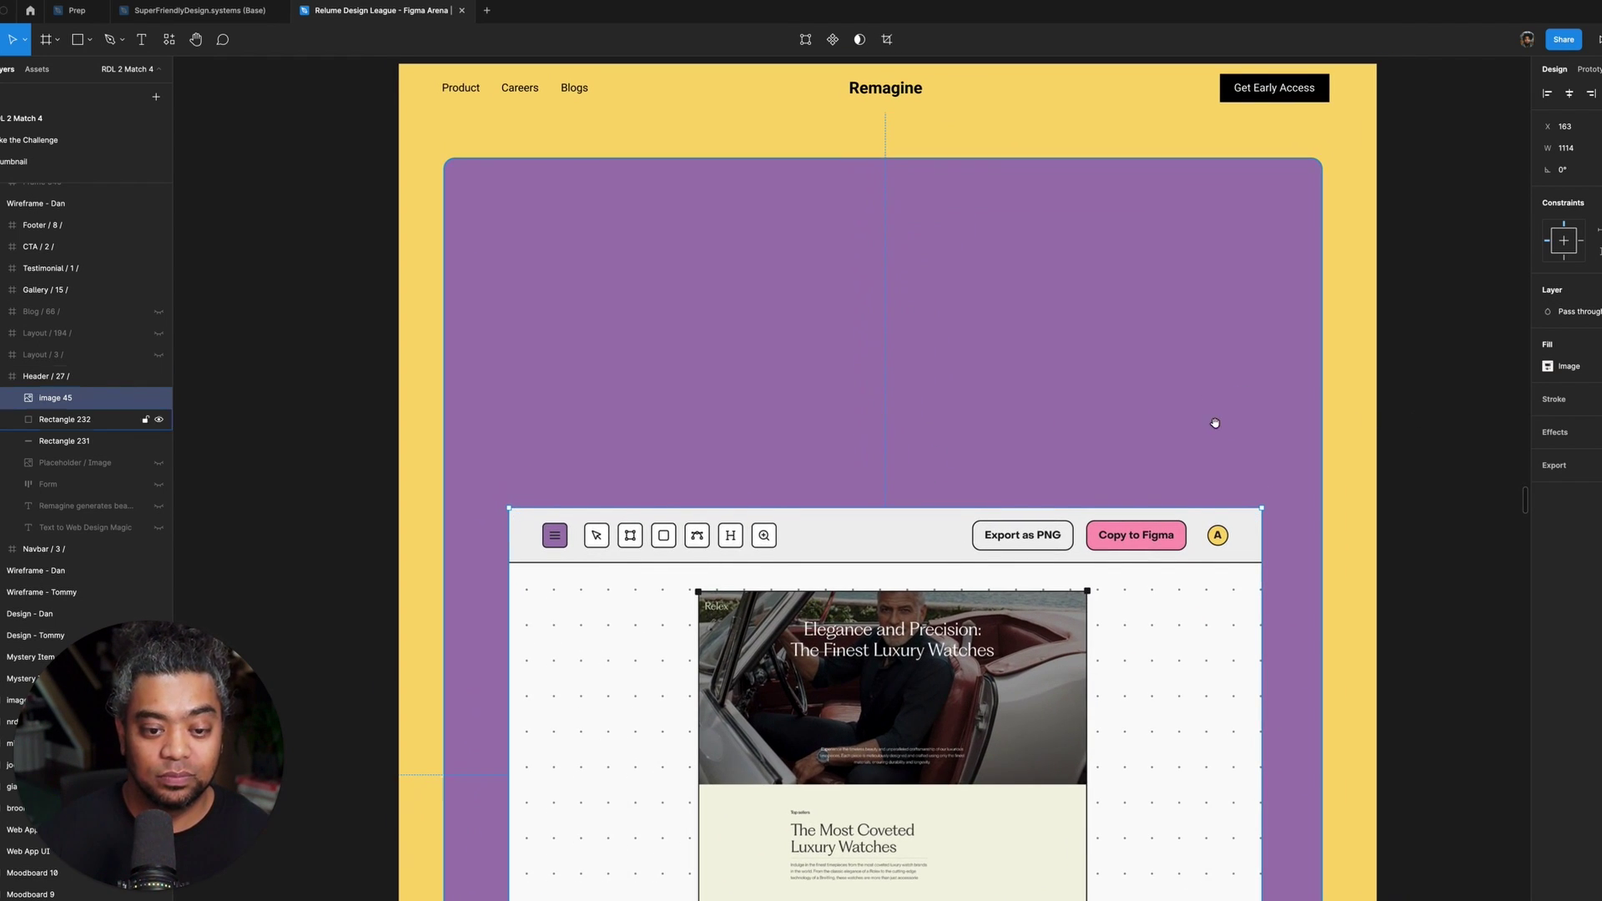
drag(1216, 422, 1233, 401)
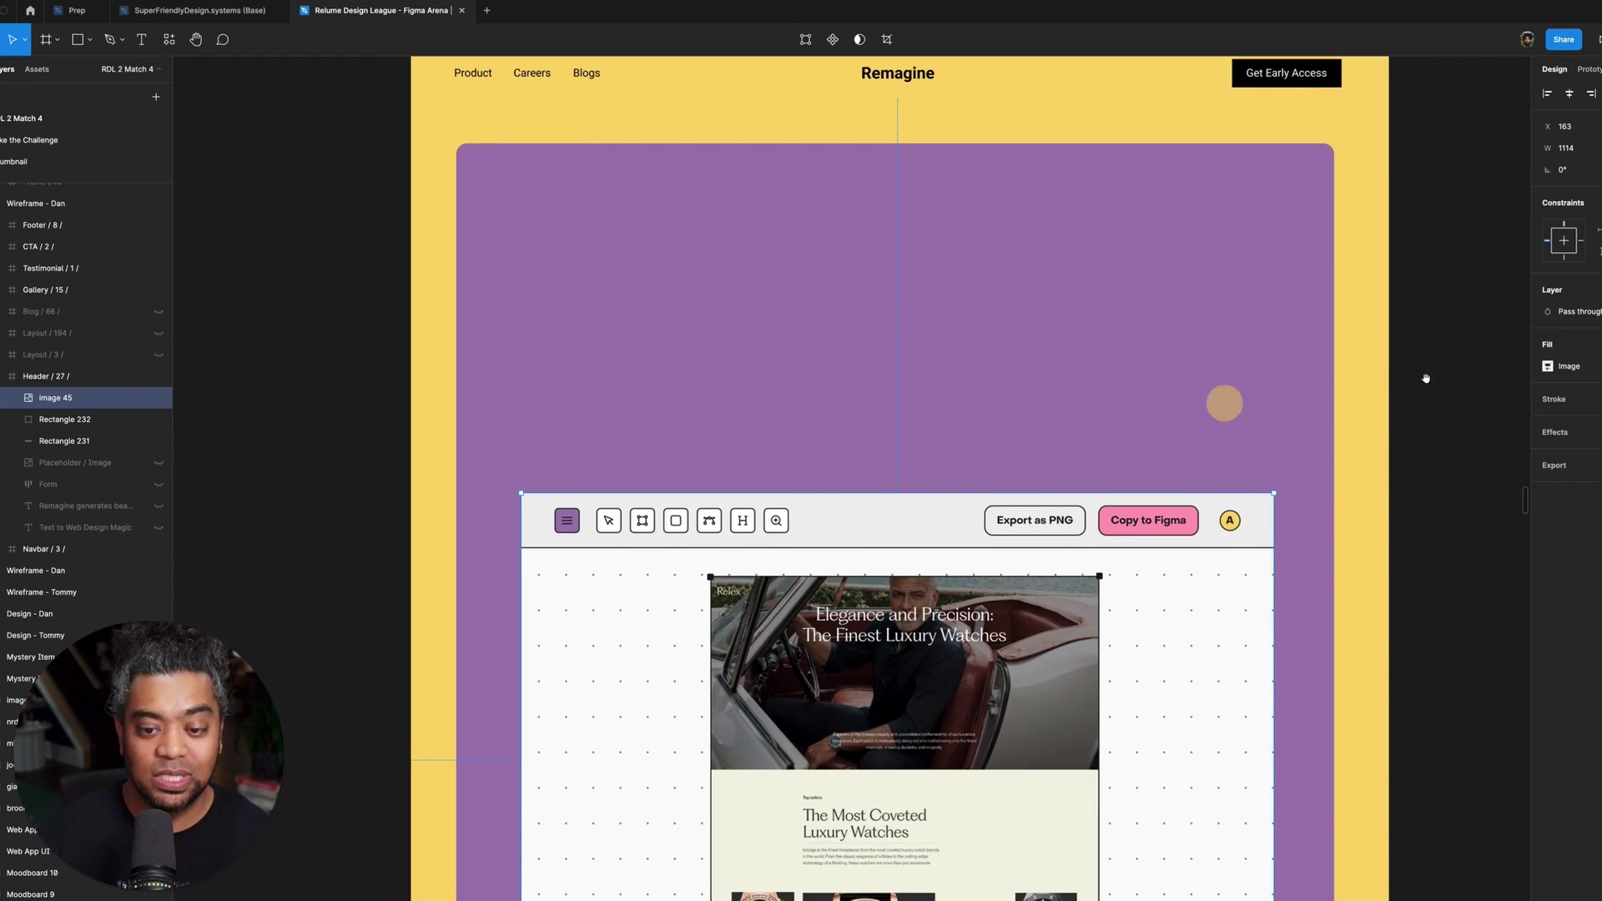
click(1415, 234)
scroll(1390, 188, up, 2)
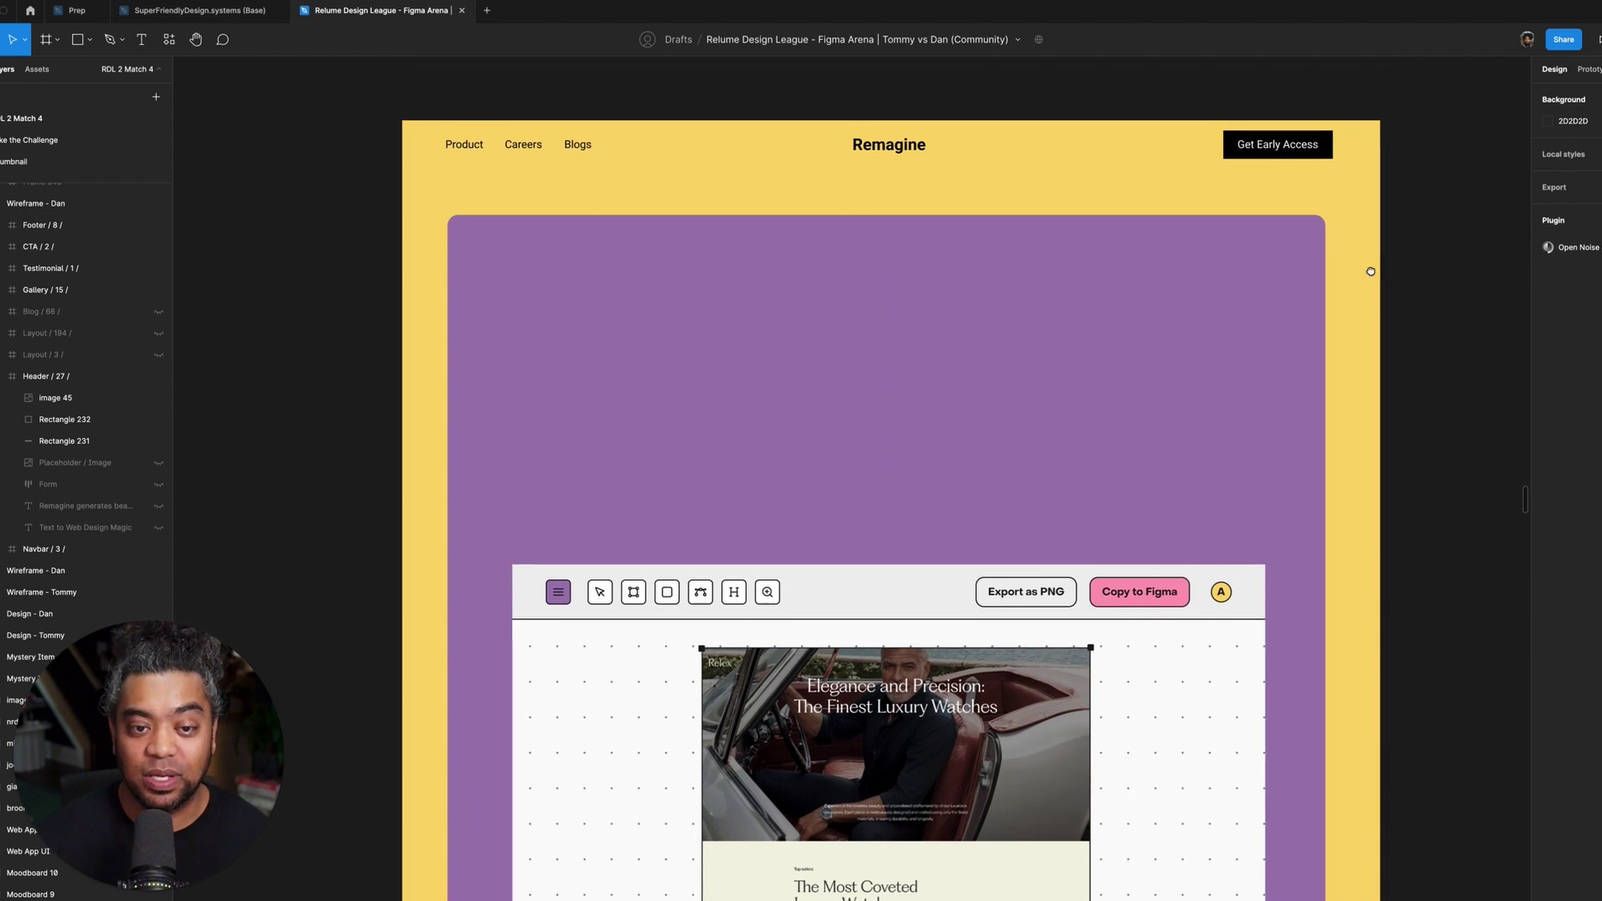
- Try a white FFFFFF fill on the wireframe frame and look over the header against it
click(569, 127)
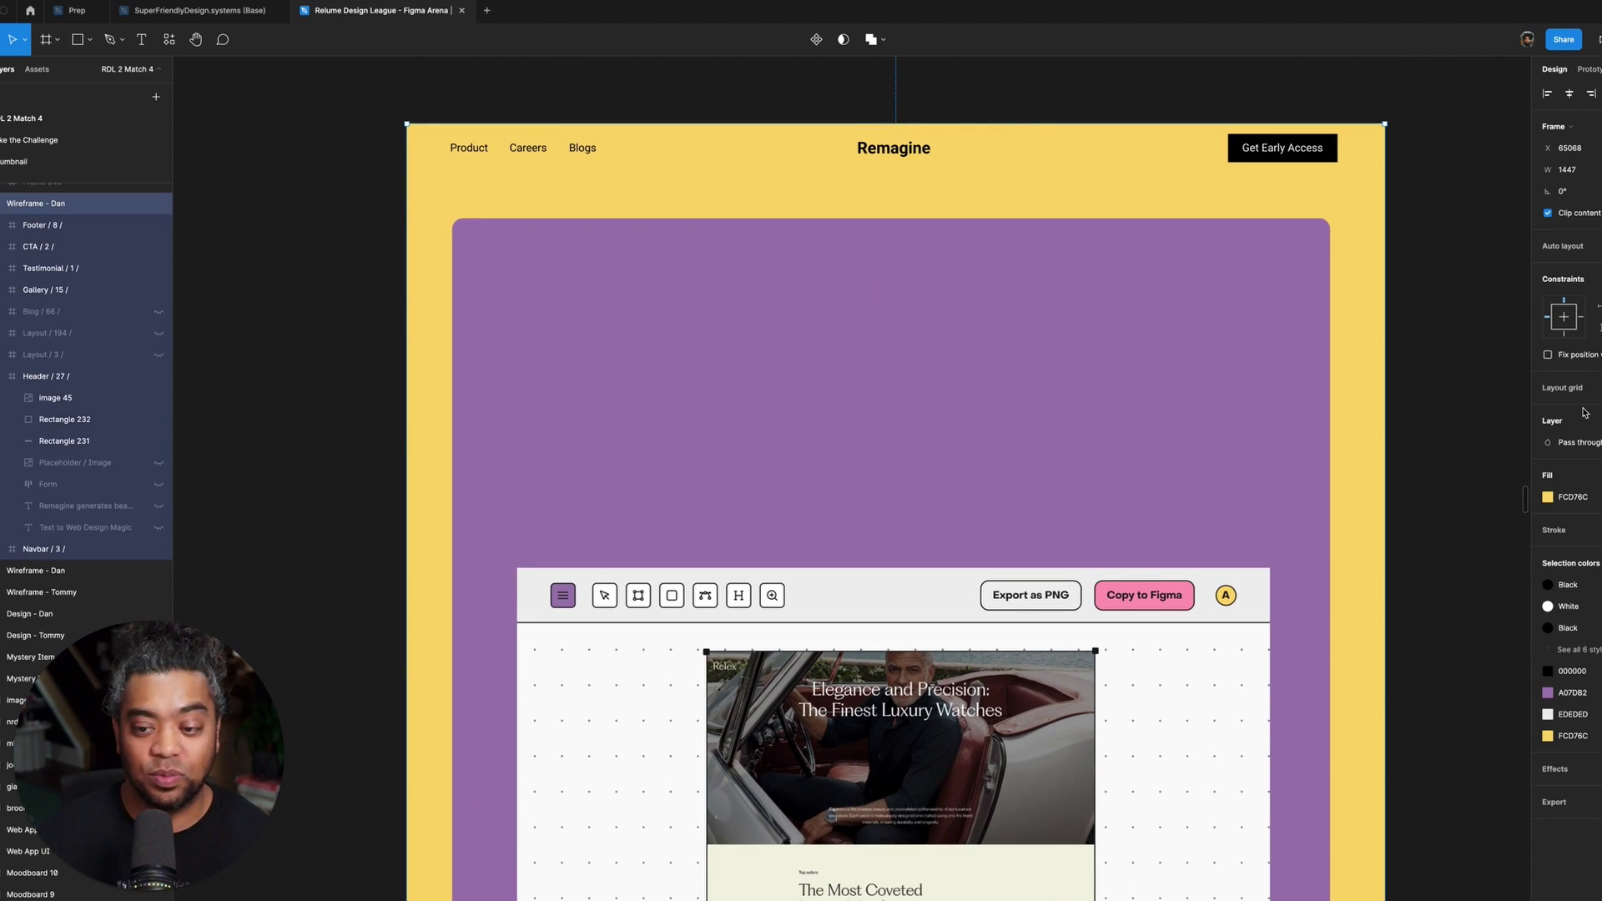
click(1549, 498)
mouse_move(1375, 518)
mouse_down()
mouse_move(1309, 489)
mouse_move(1352, 517)
mouse_up()
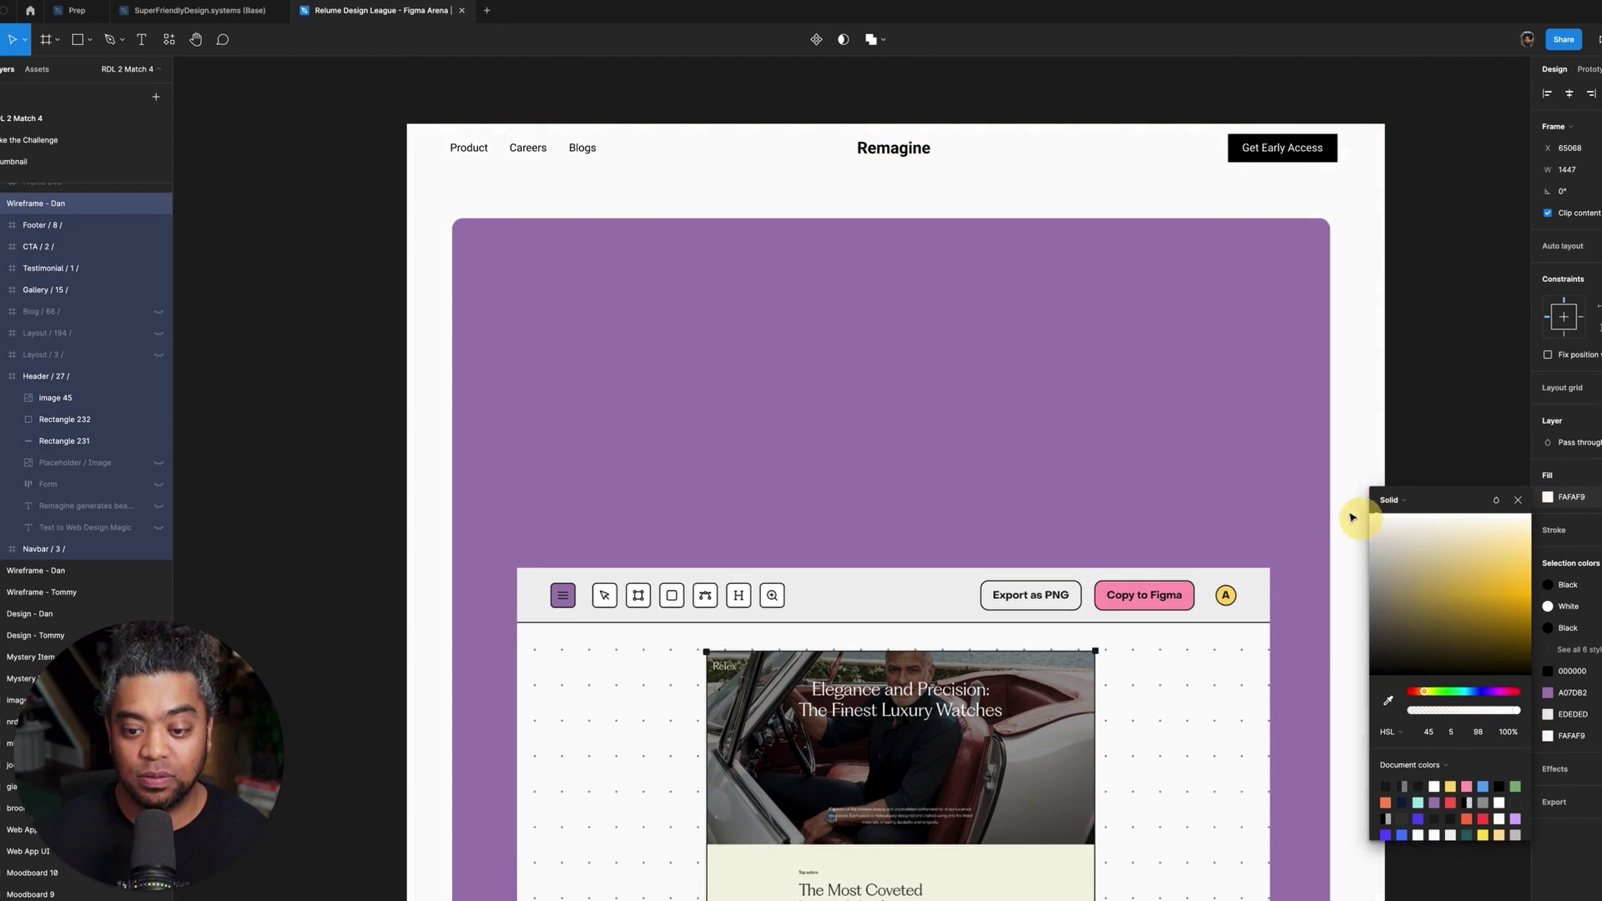
click(1454, 344)
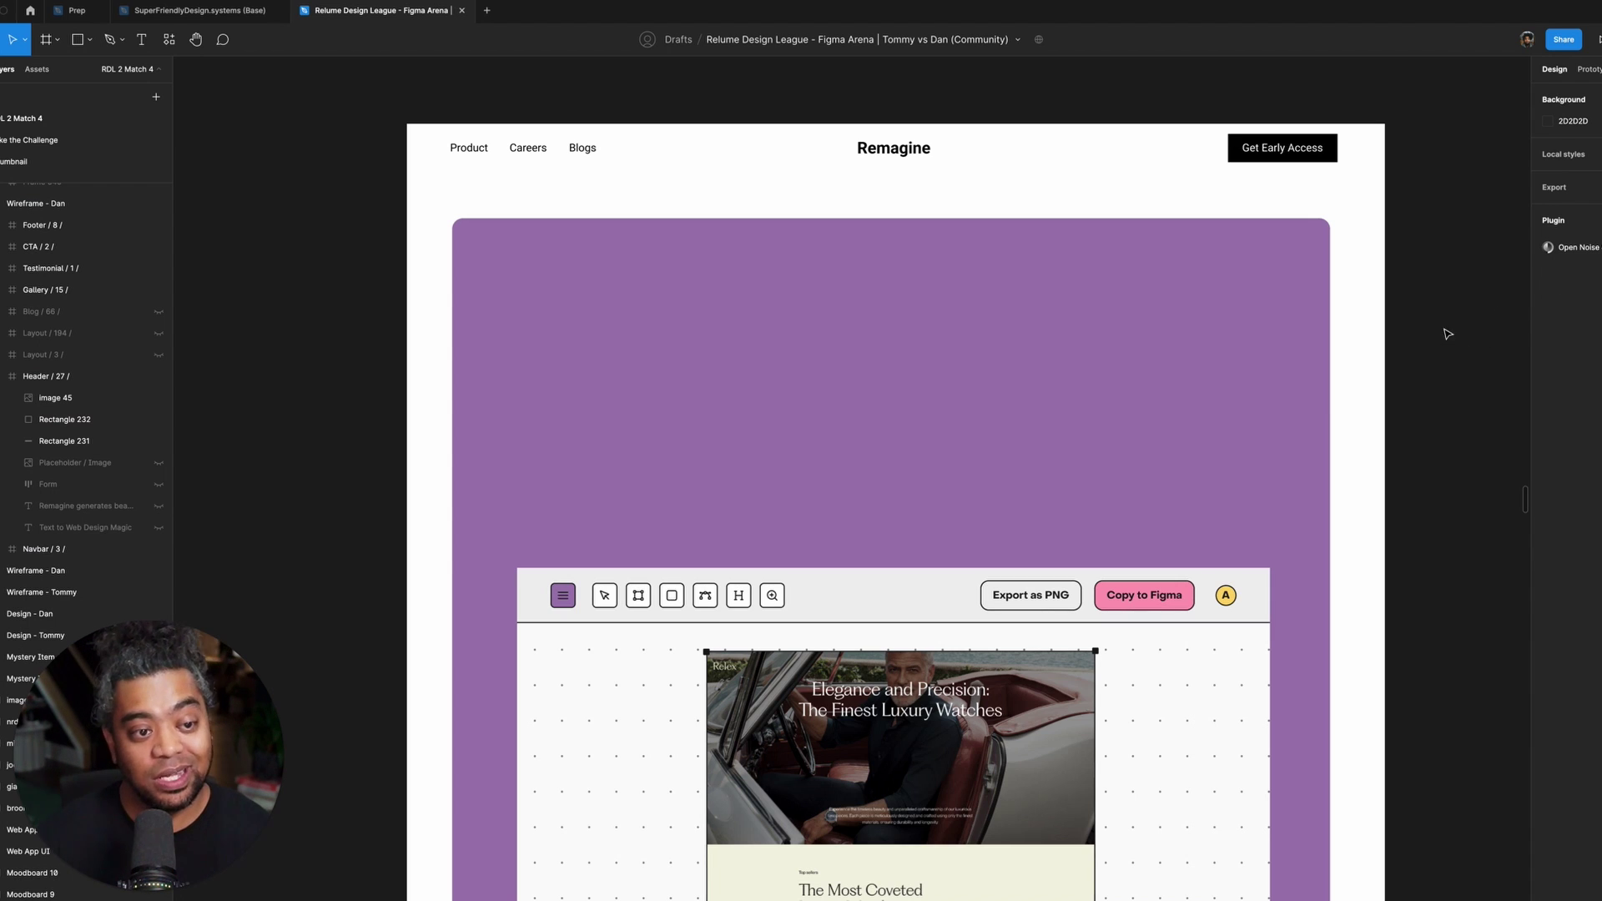
scroll(1434, 308, down, 4)
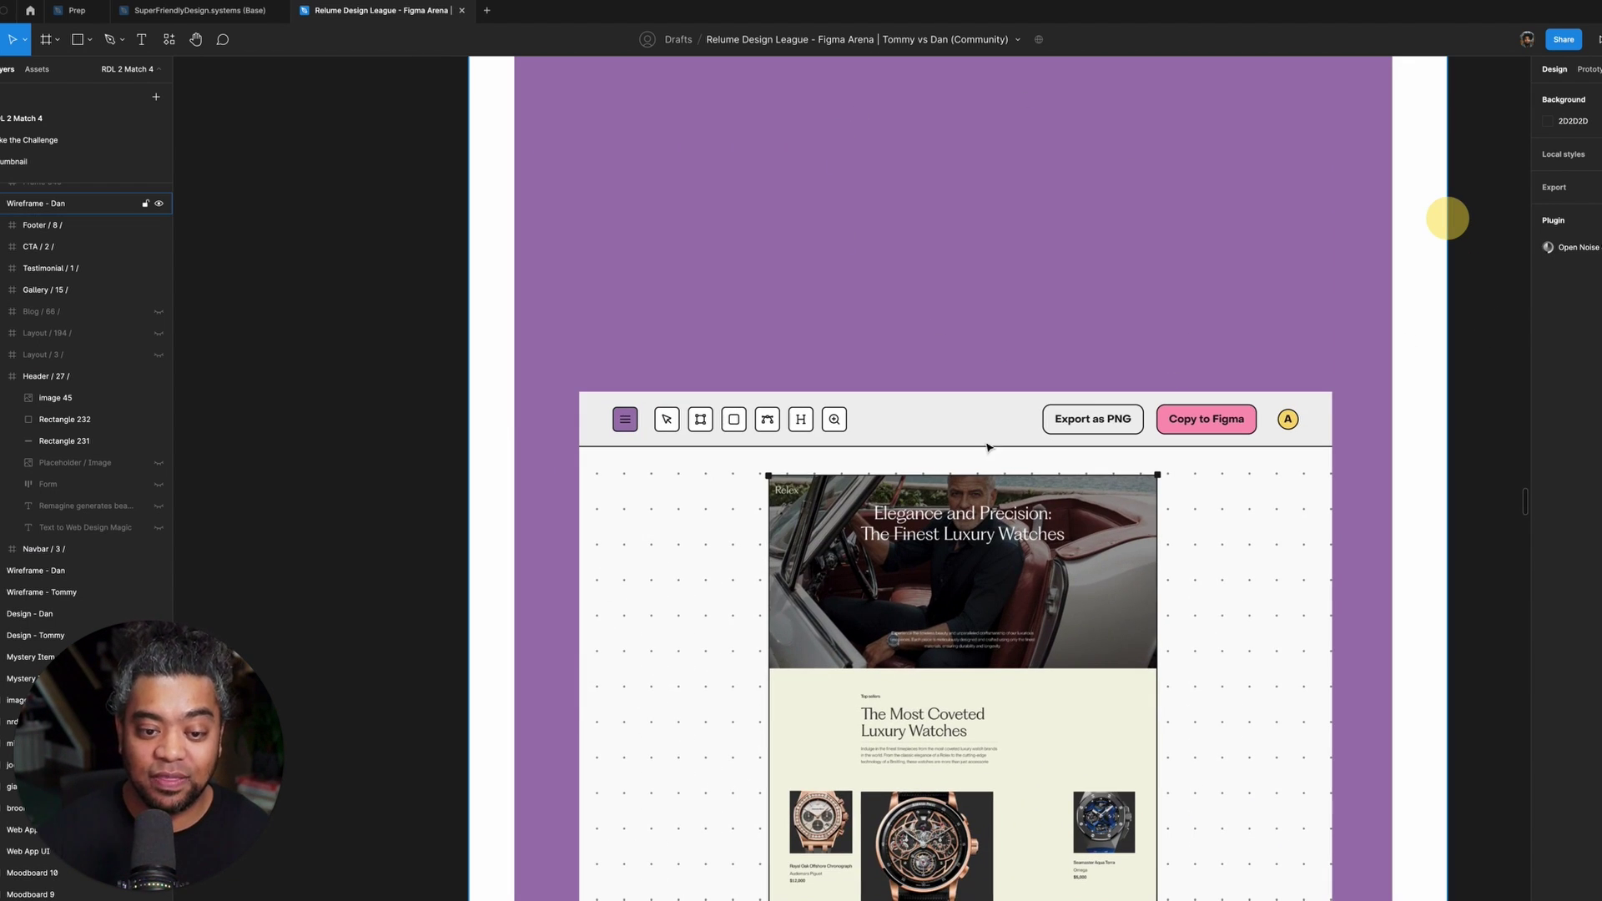
scroll(999, 252, down, 4)
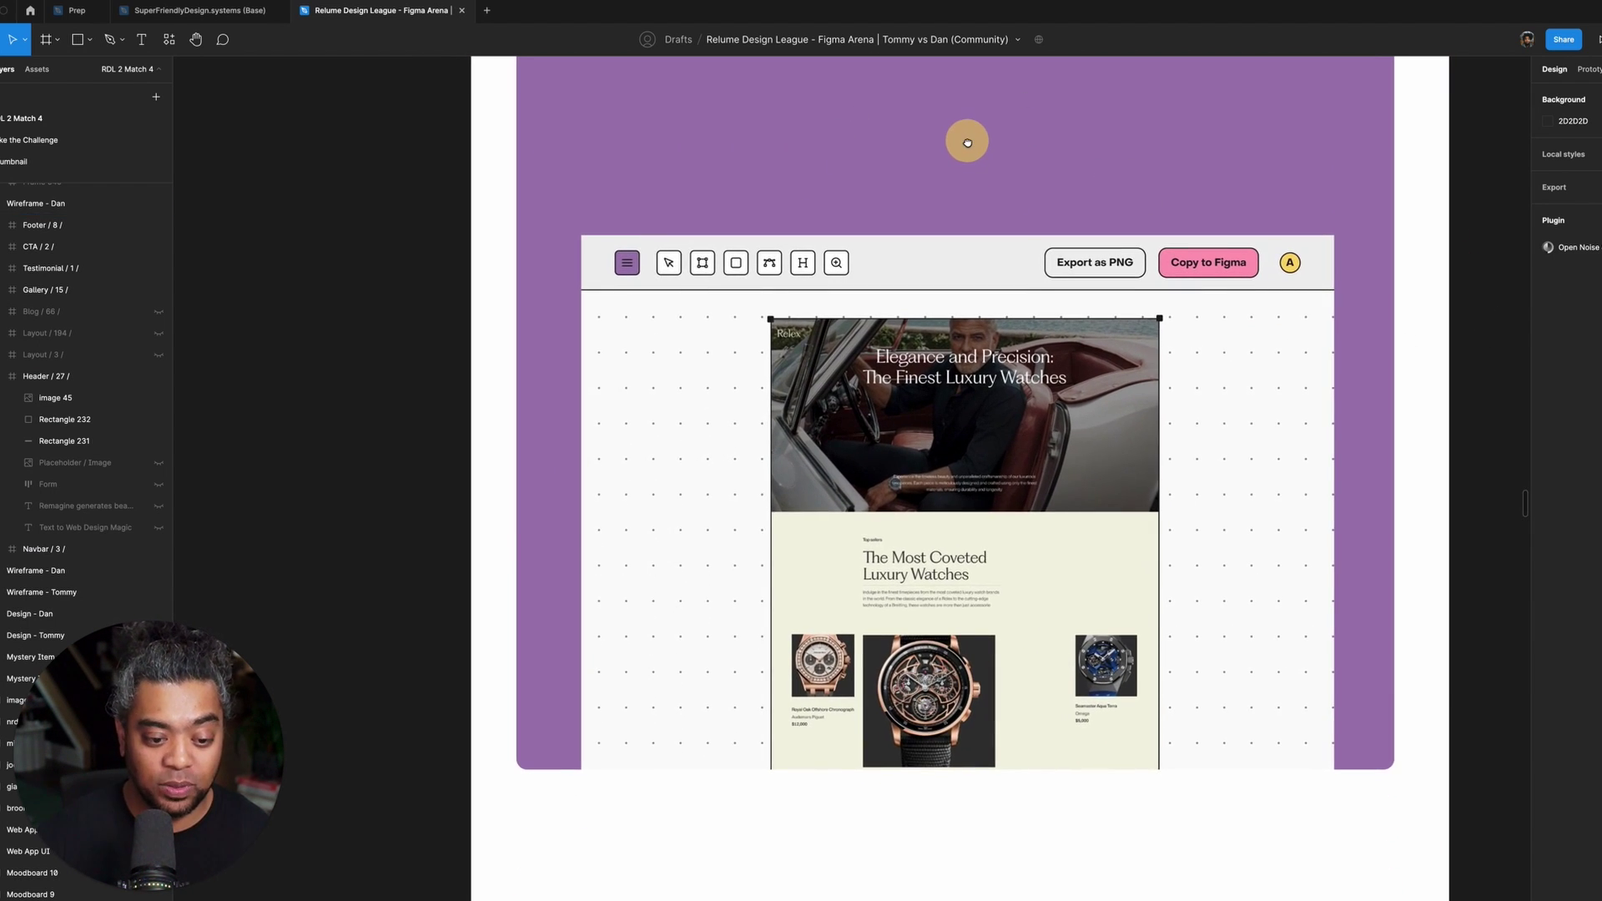
scroll(960, 154, up, 9)
scroll(953, 379, down, 2)
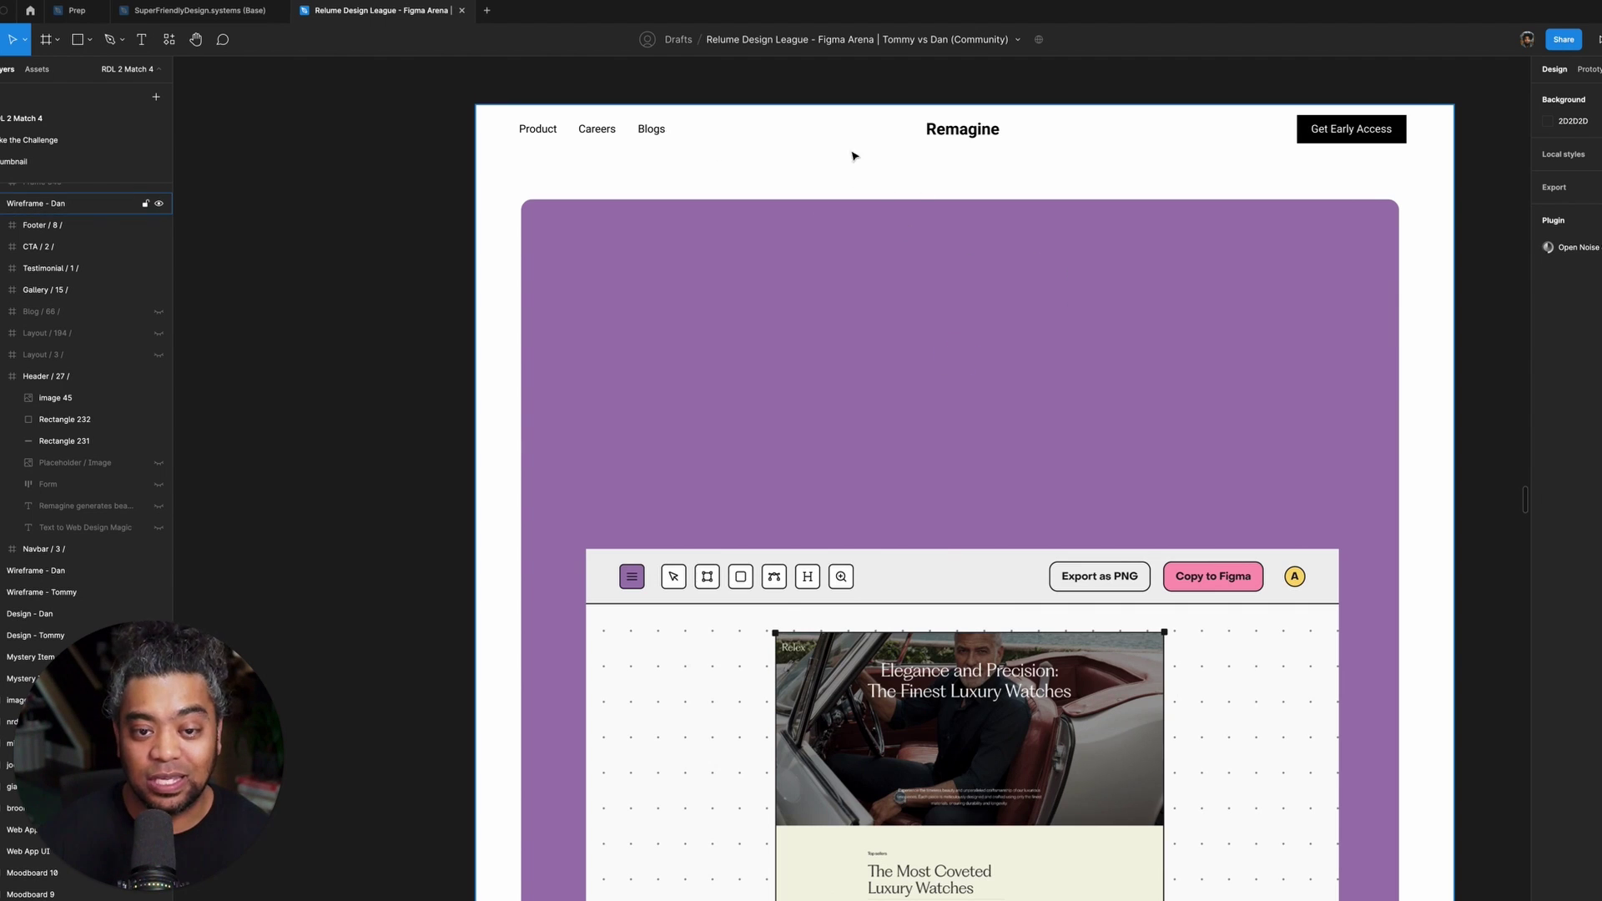
- Set the wireframe frame's fill to dark grey 262626
click(115, 207)
click(1548, 497)
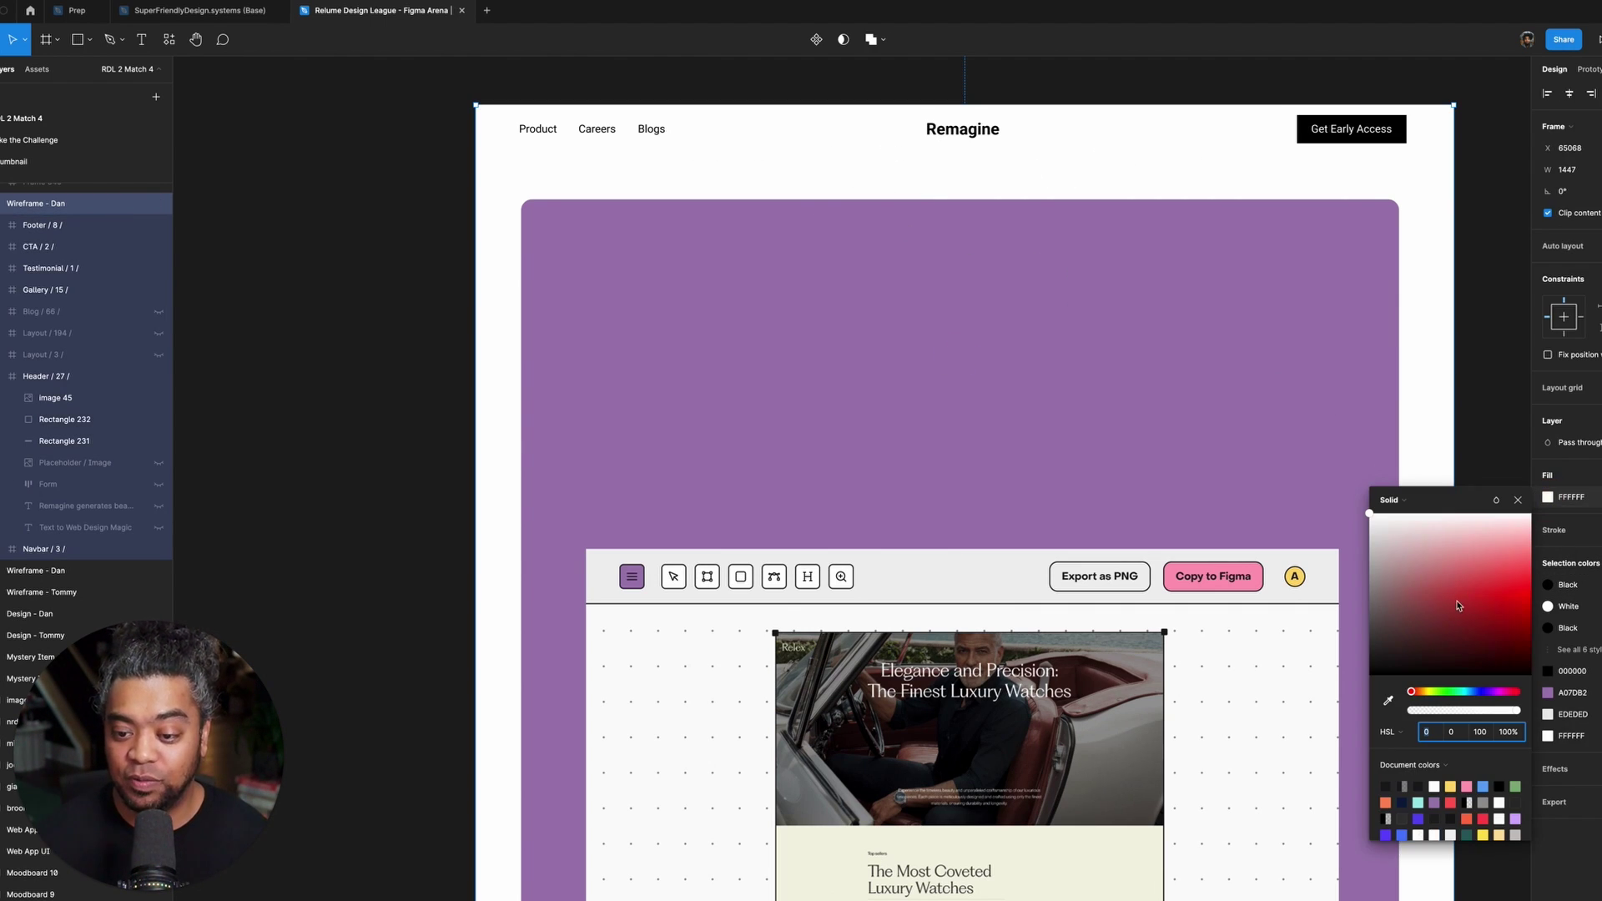
drag(1347, 649, 1315, 659)
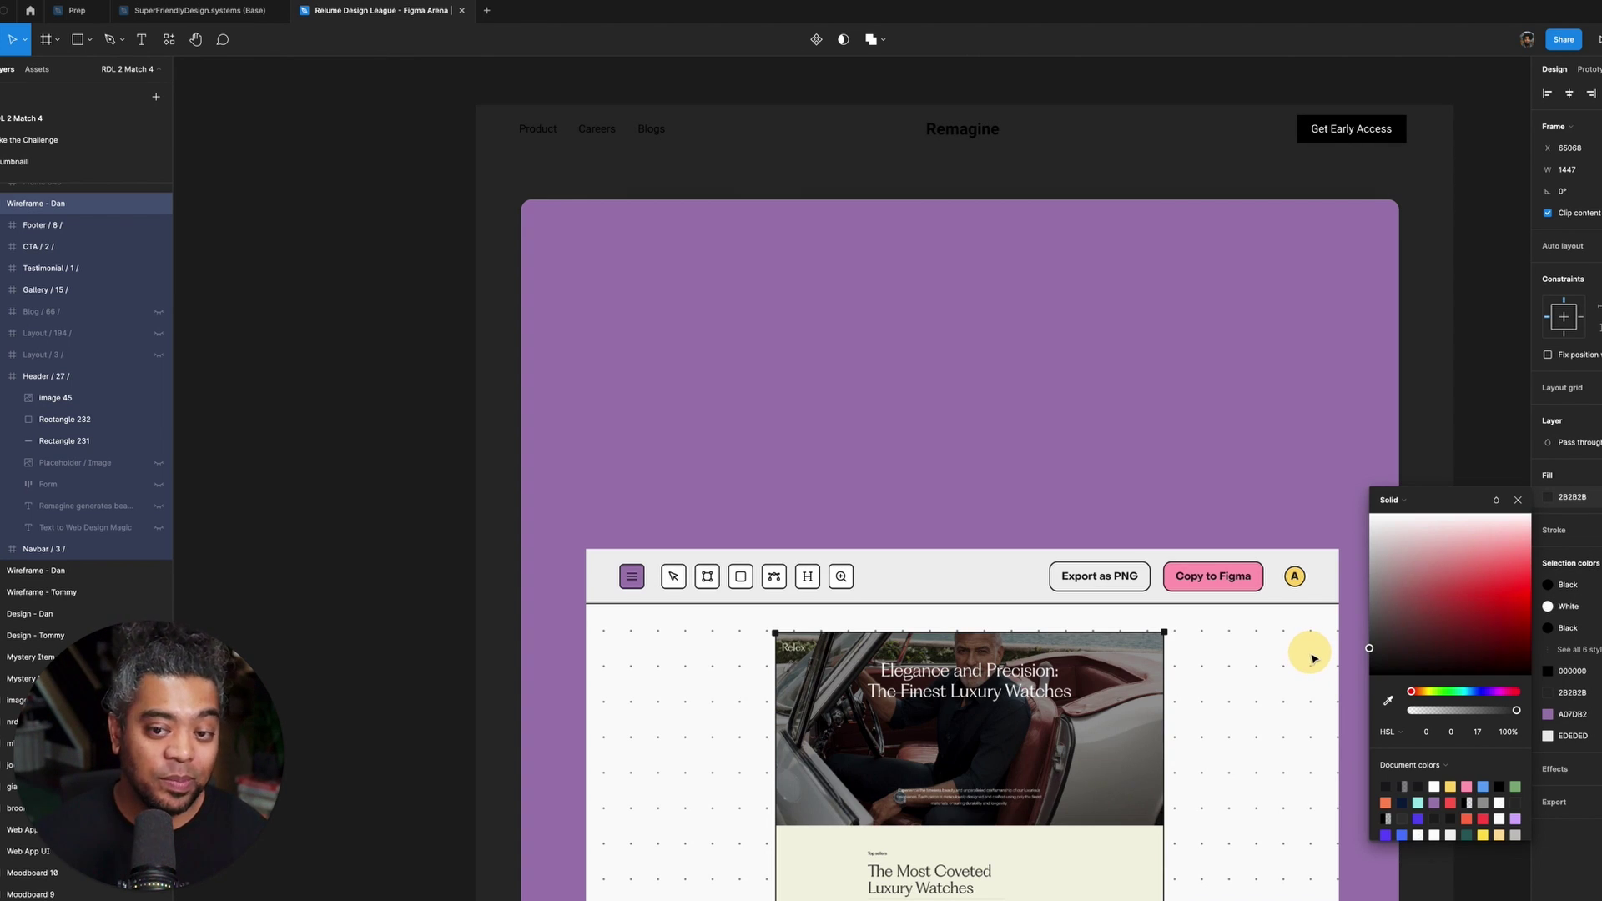
drag(1315, 659, 1314, 663)
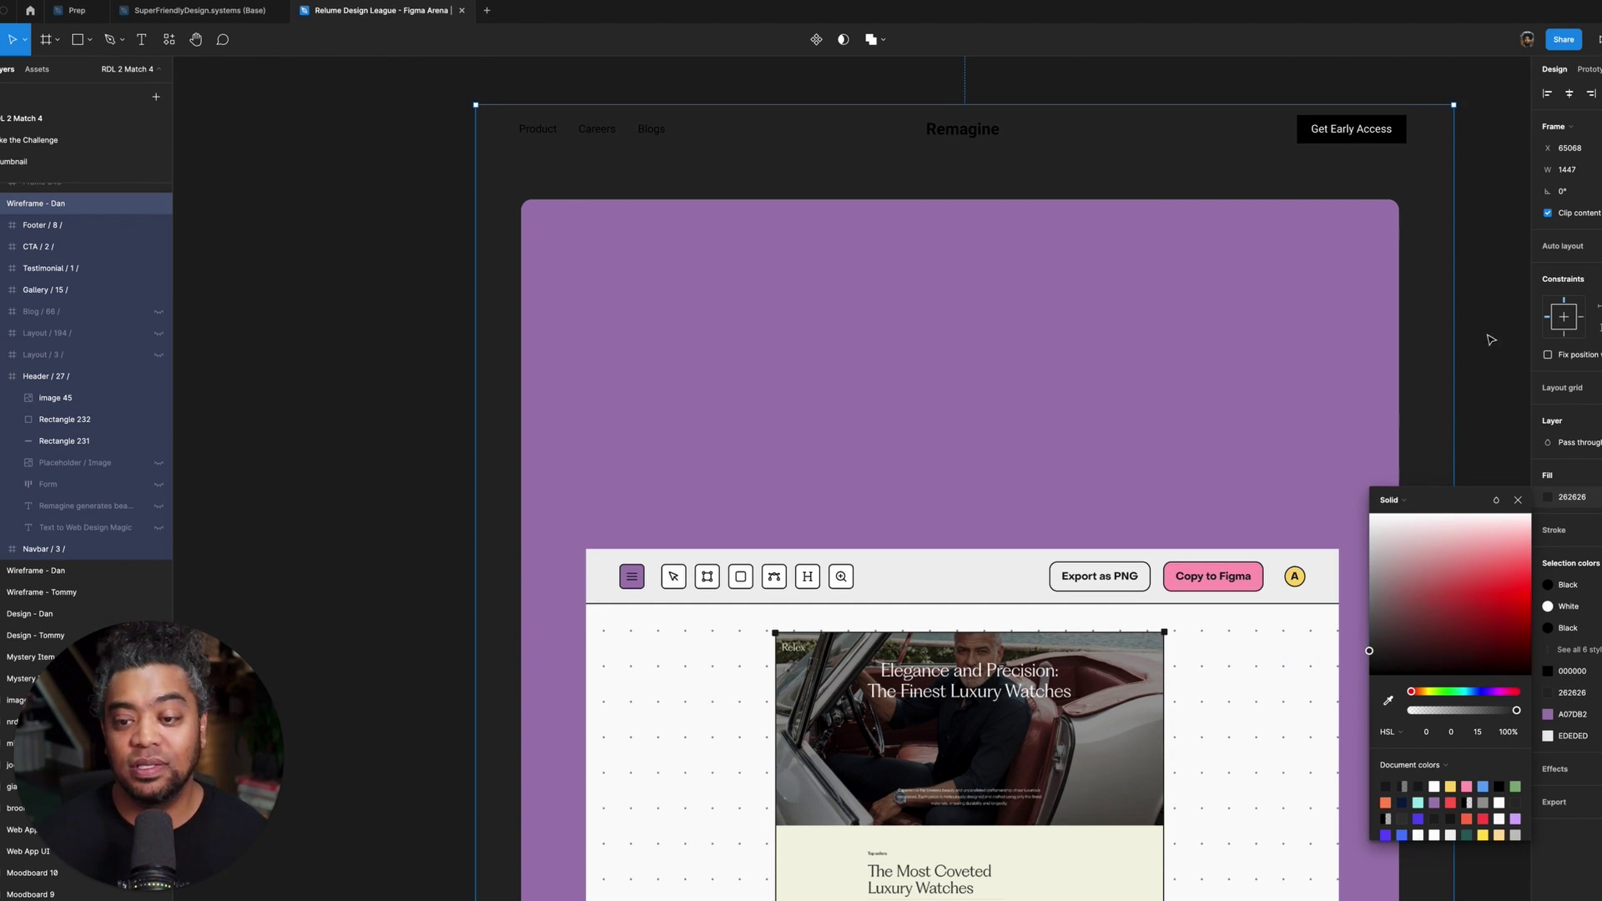
click(1515, 306)
drag(1441, 193, 1411, 196)
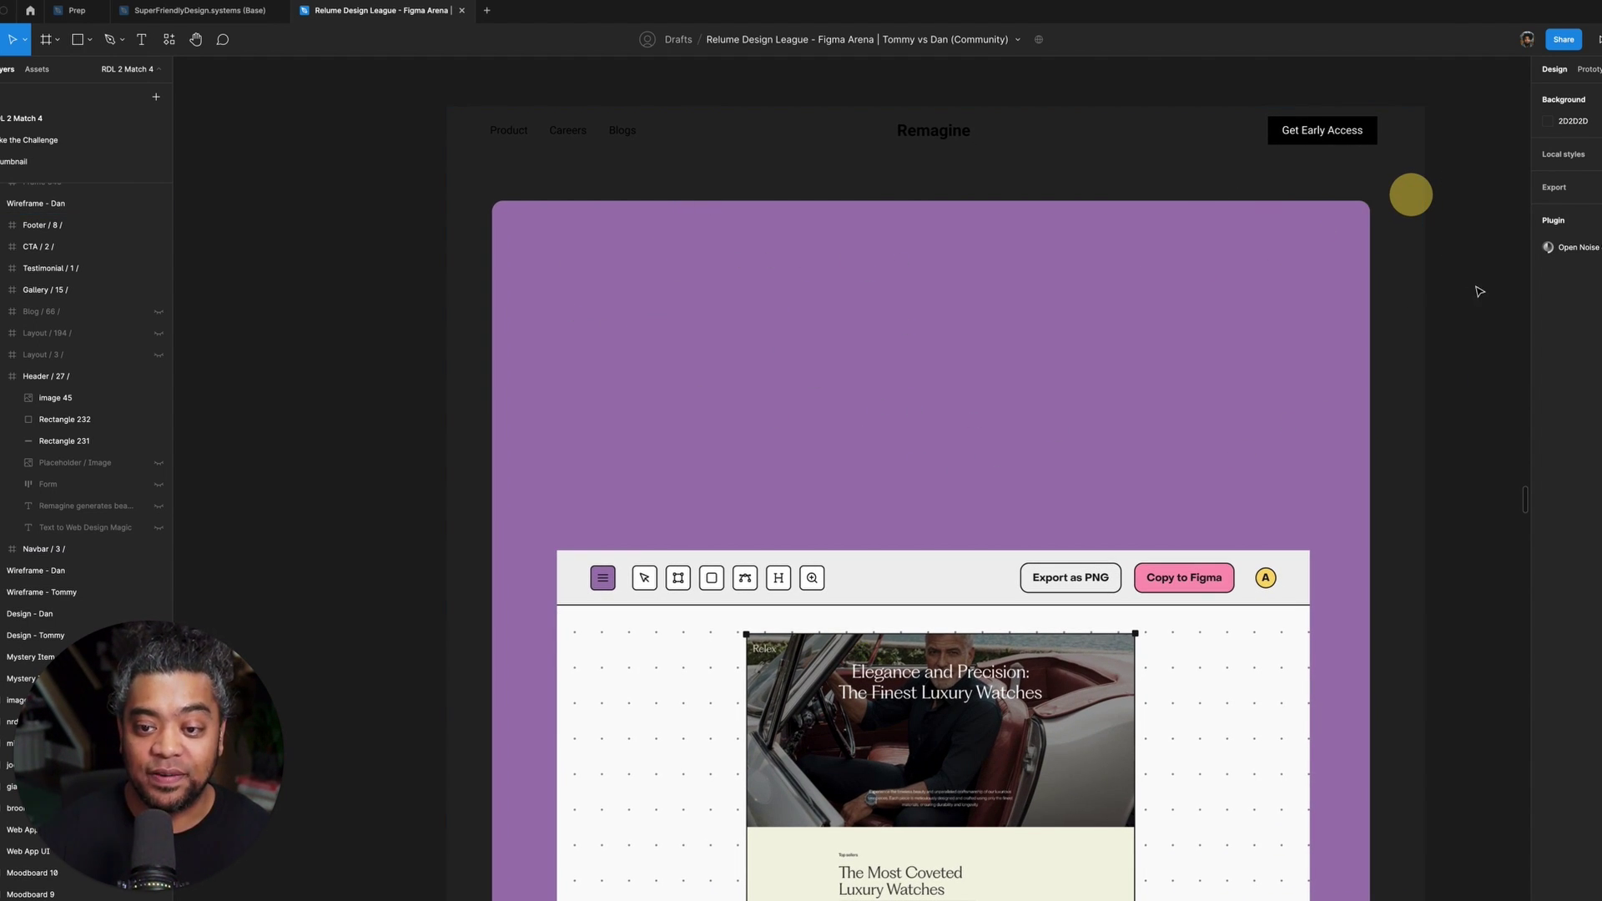
scroll(1472, 284, down, 1)
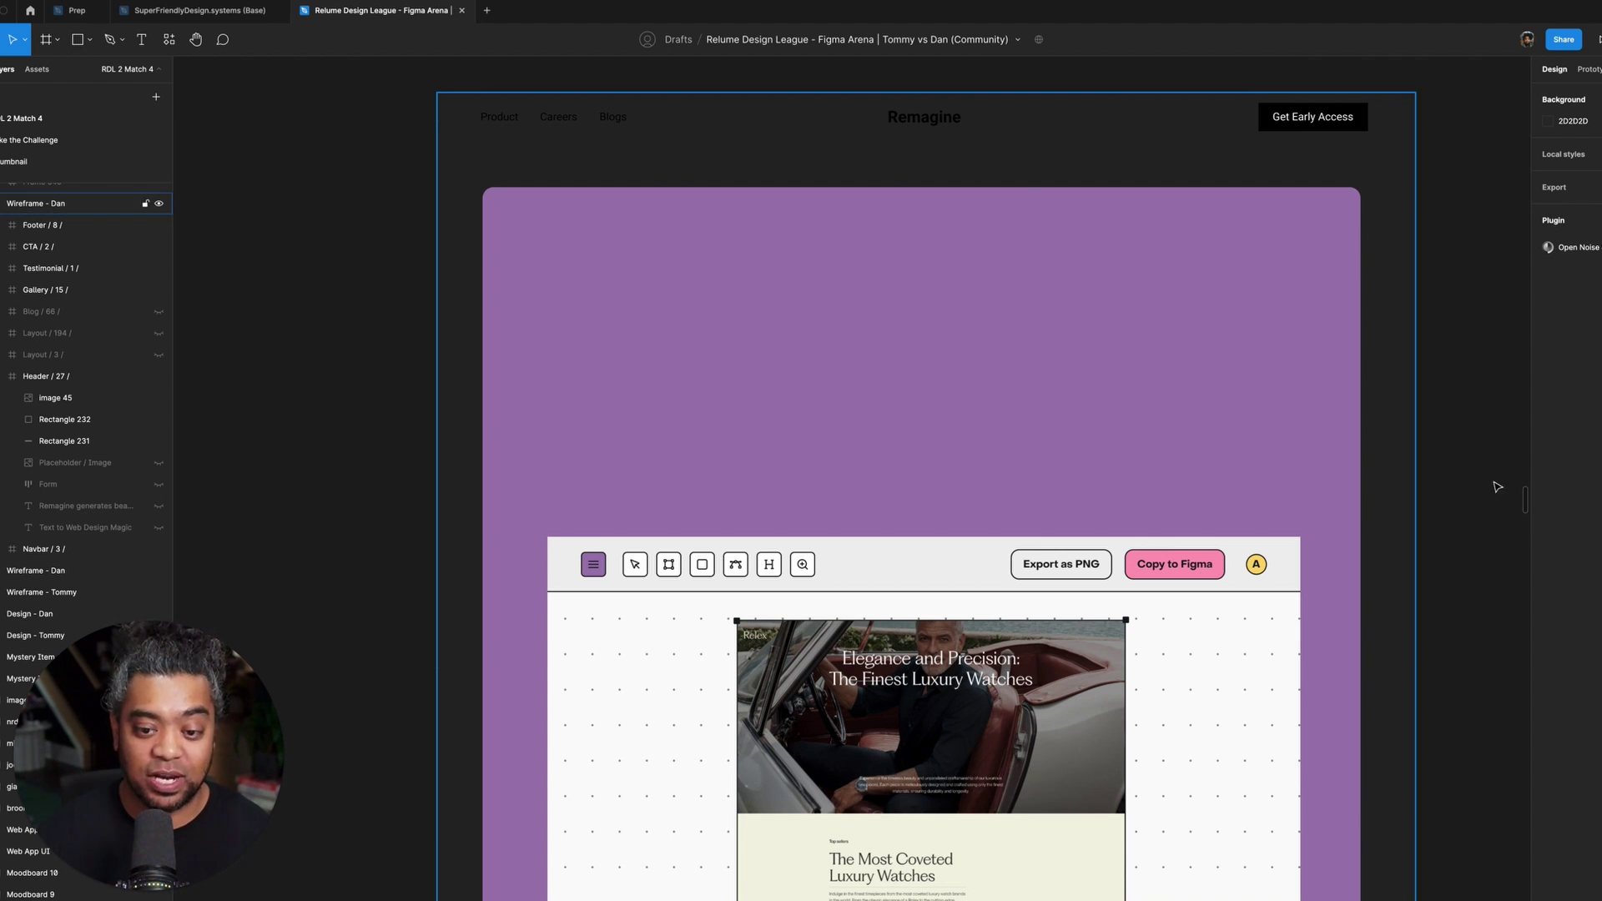
drag(1423, 551, 1384, 493)
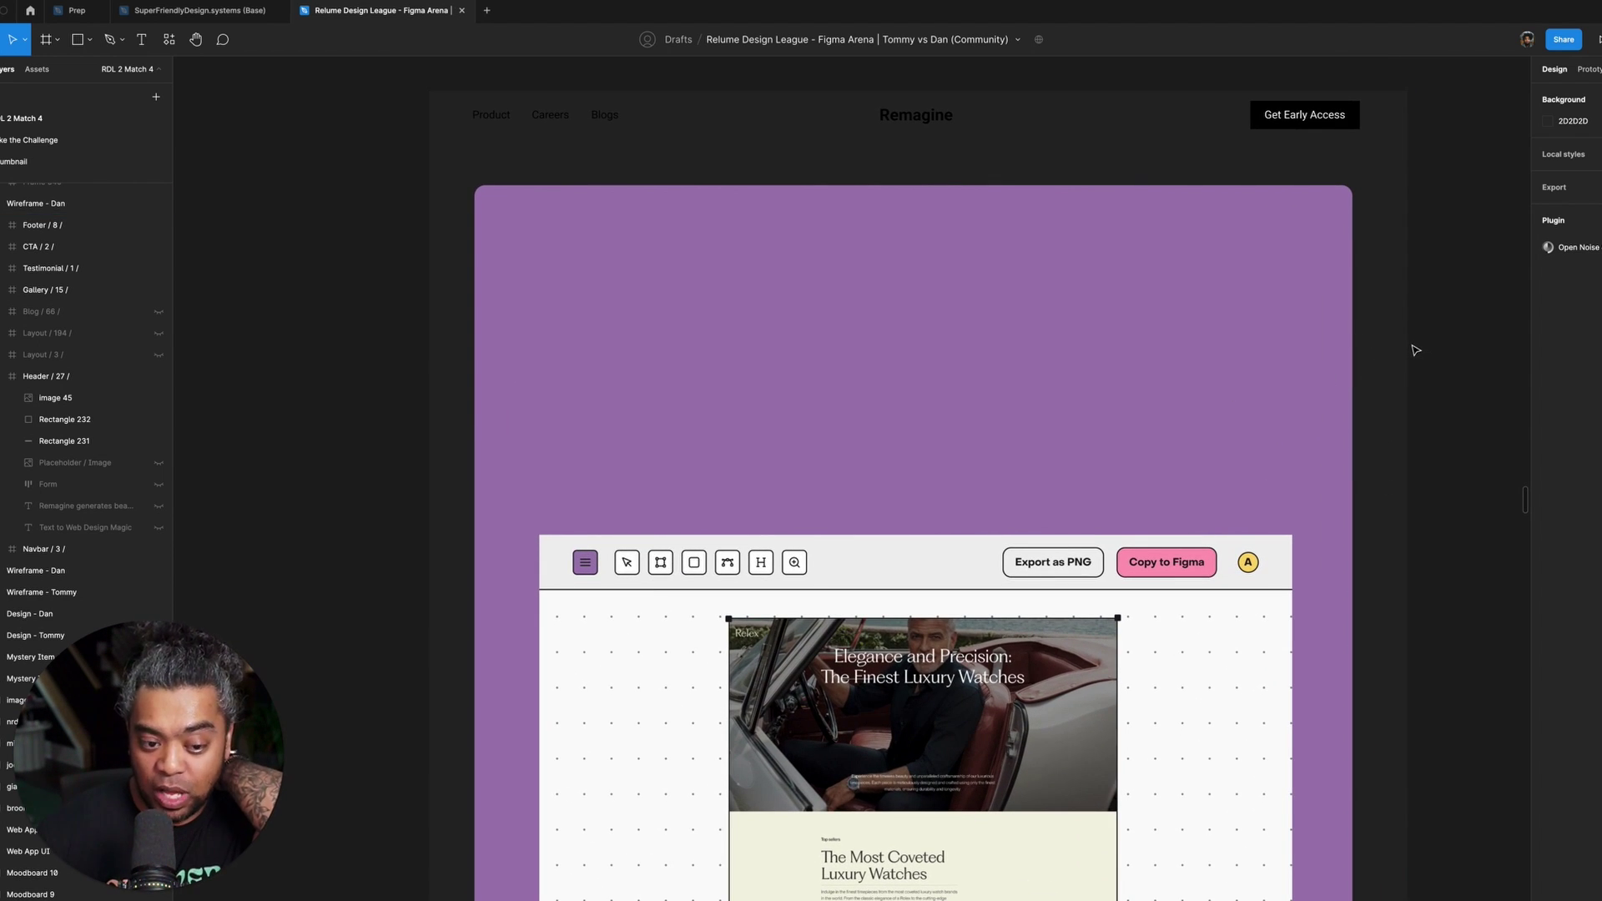
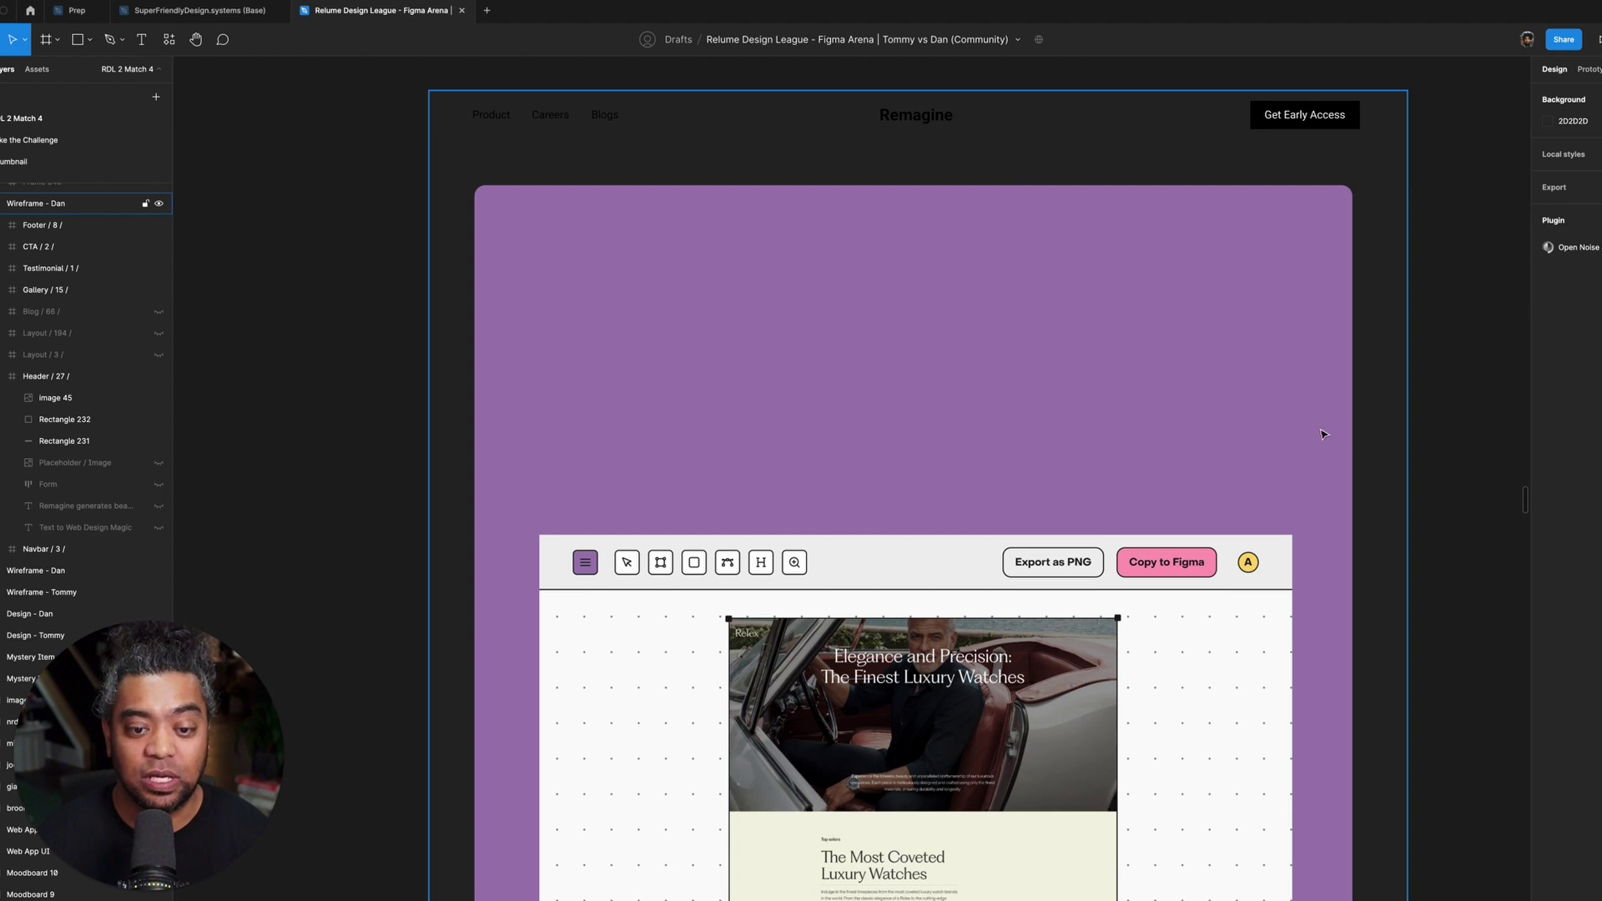
- Bring the prompt bar rectangle above the purple panel in the layer order and fill it with white FFFFFF
click(60, 442)
drag(60, 445, 61, 422)
click(1548, 366)
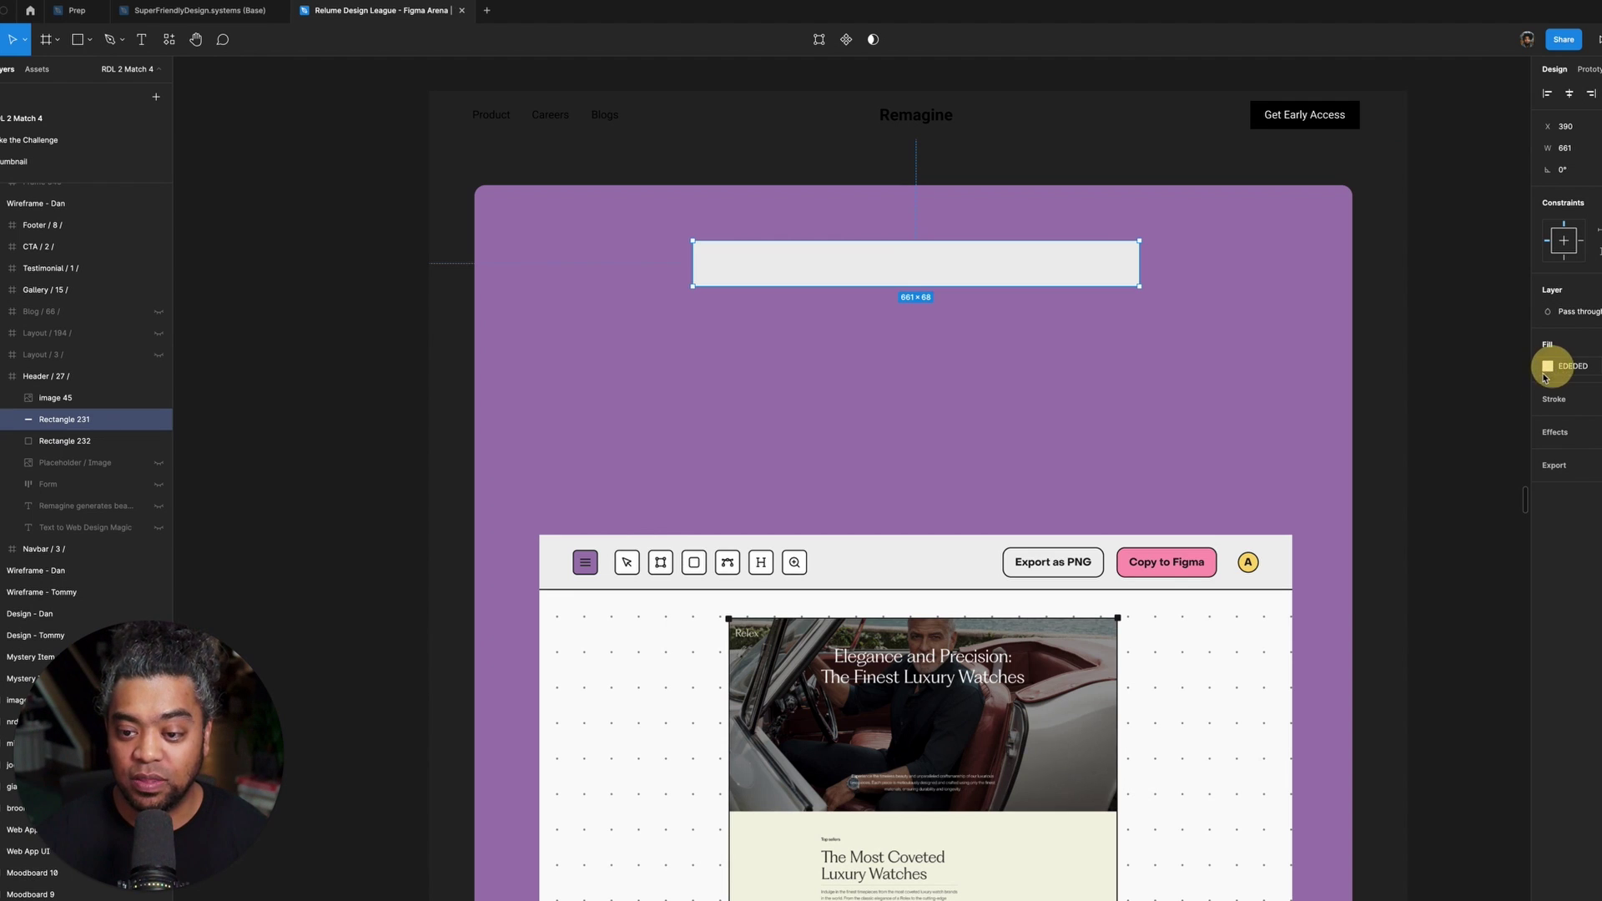
drag(1370, 377, 1308, 362)
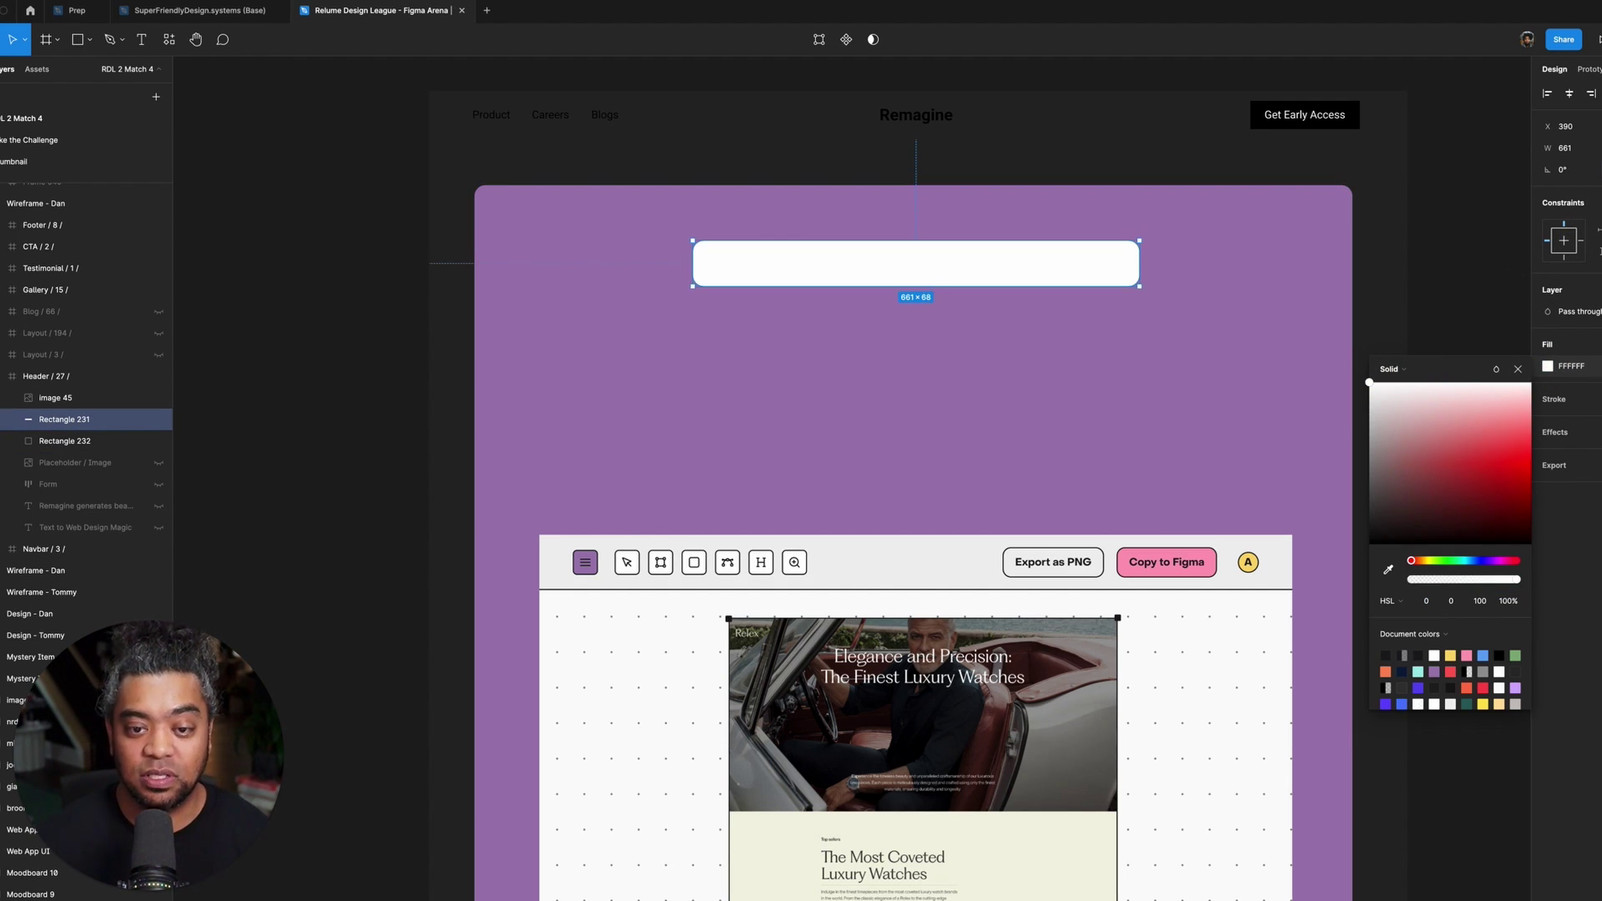
click(1474, 226)
- Move the white prompt bar down to about midway between the purple panel's upper edge and the app screen image
click(920, 264)
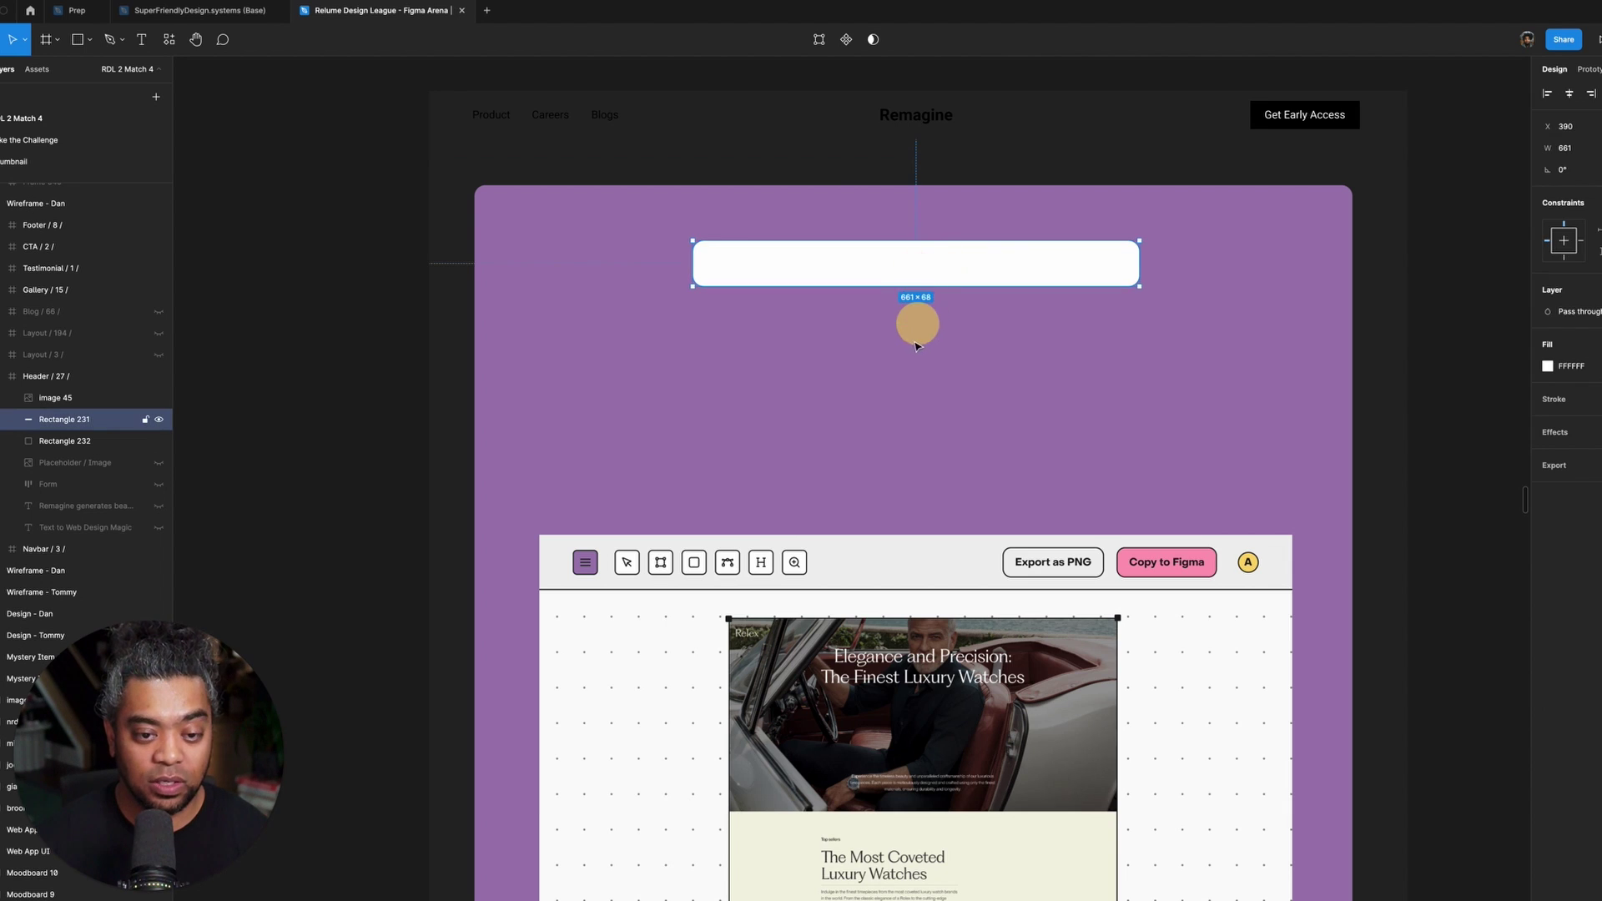
drag(916, 345, 911, 361)
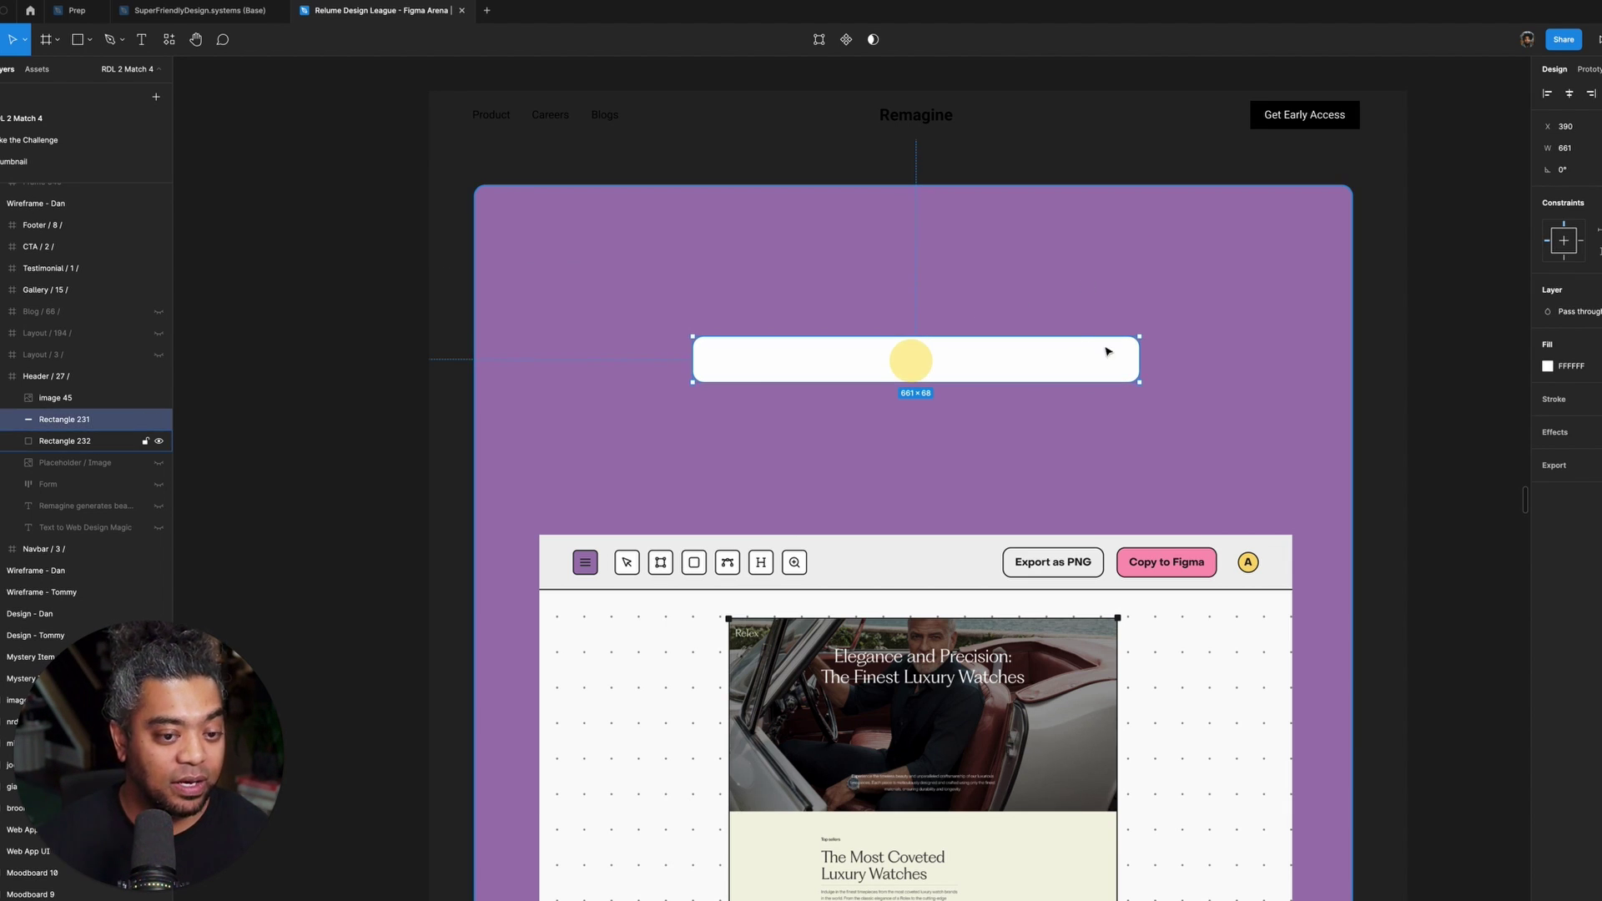
click(1450, 323)
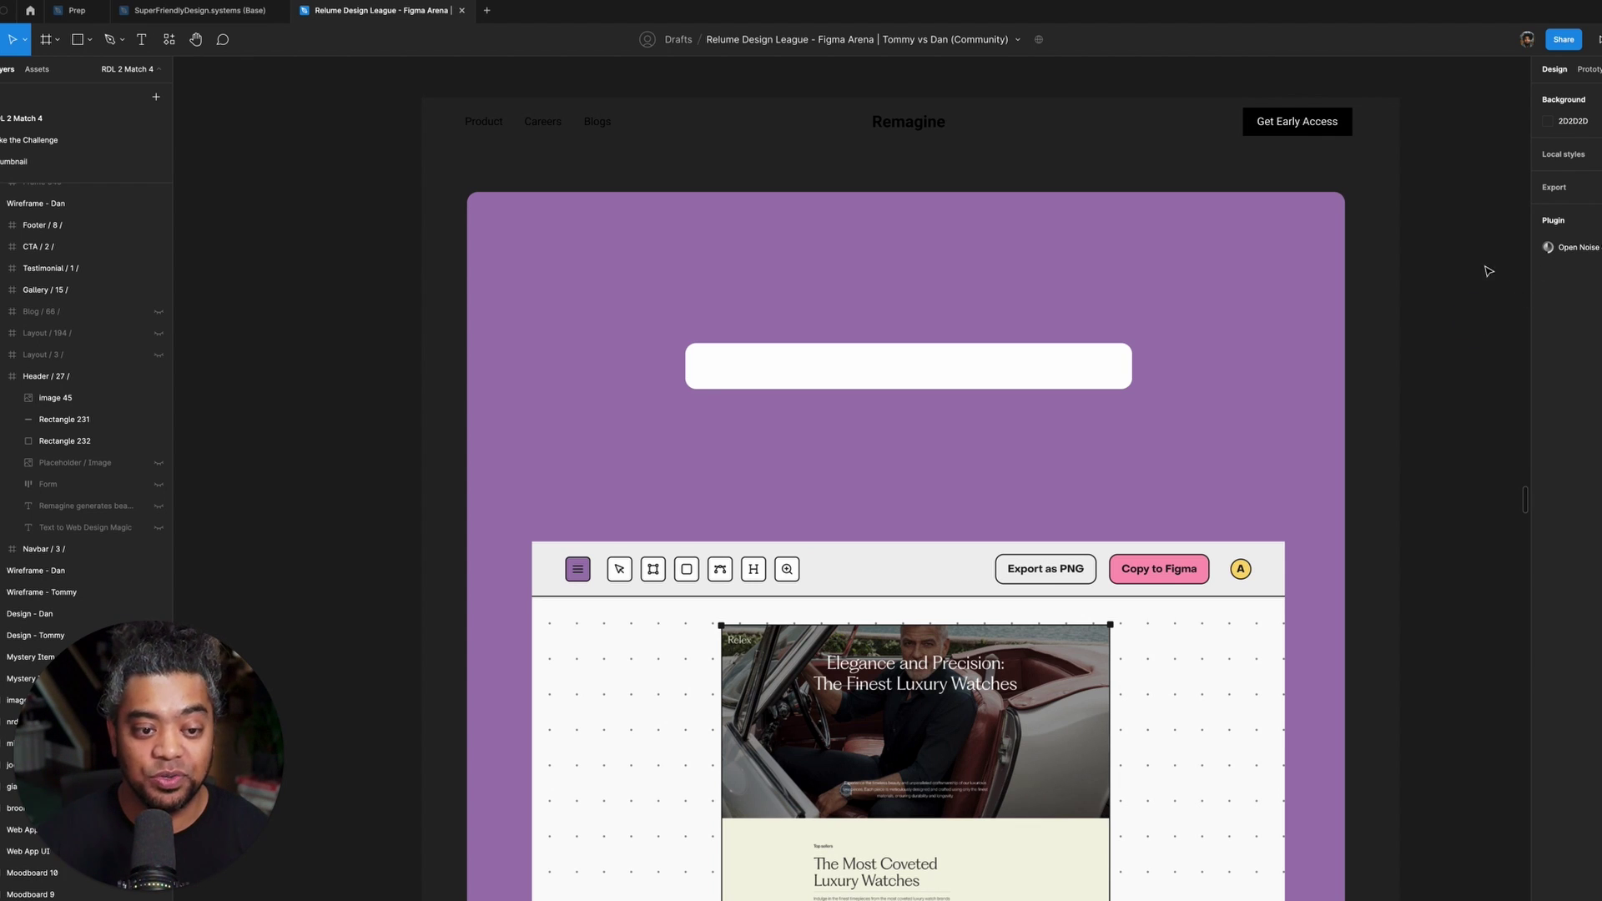
- Add the heading text "Prompt me to design anything" above the white prompt bar
key(t)
click(796, 266)
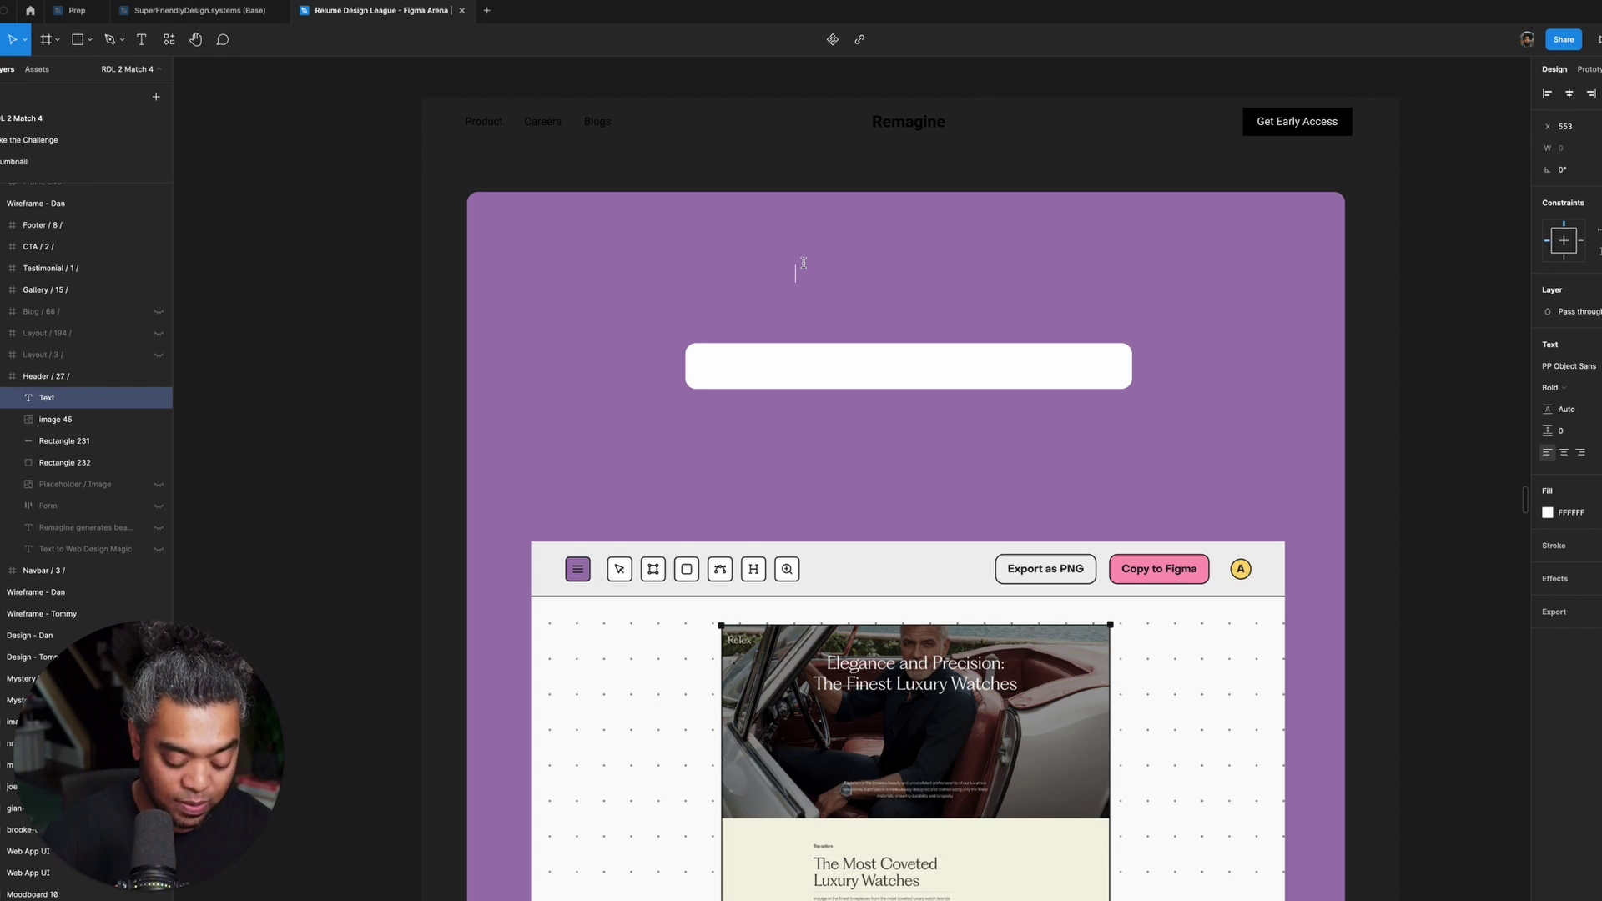
text(romo)
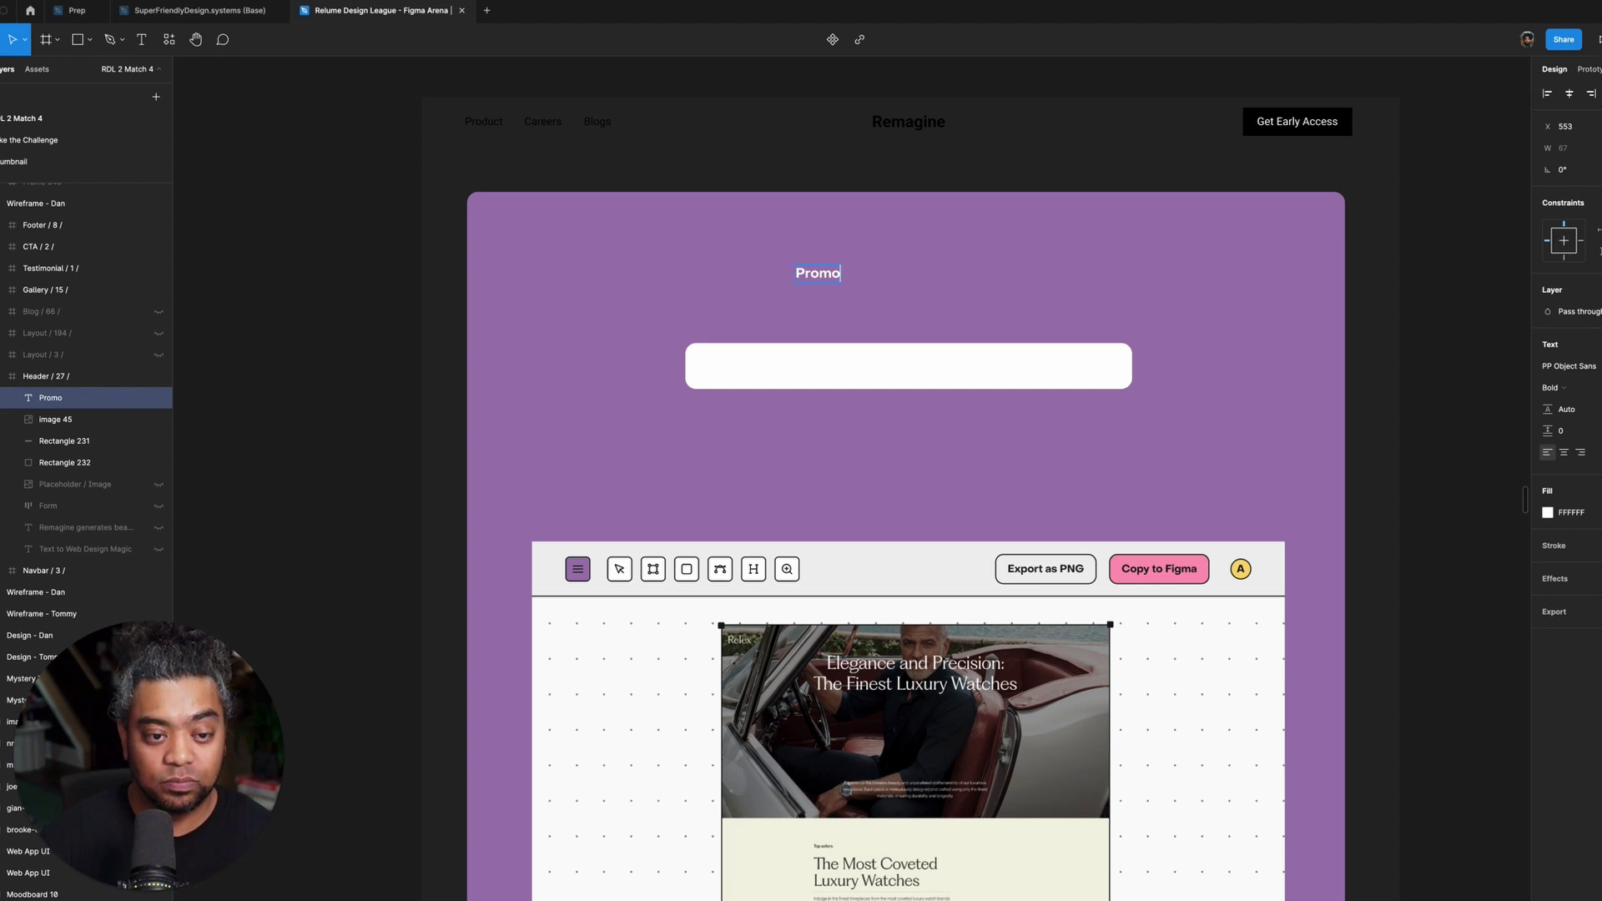
key(BackSpace)
key(BackSpace)
text(mpt )
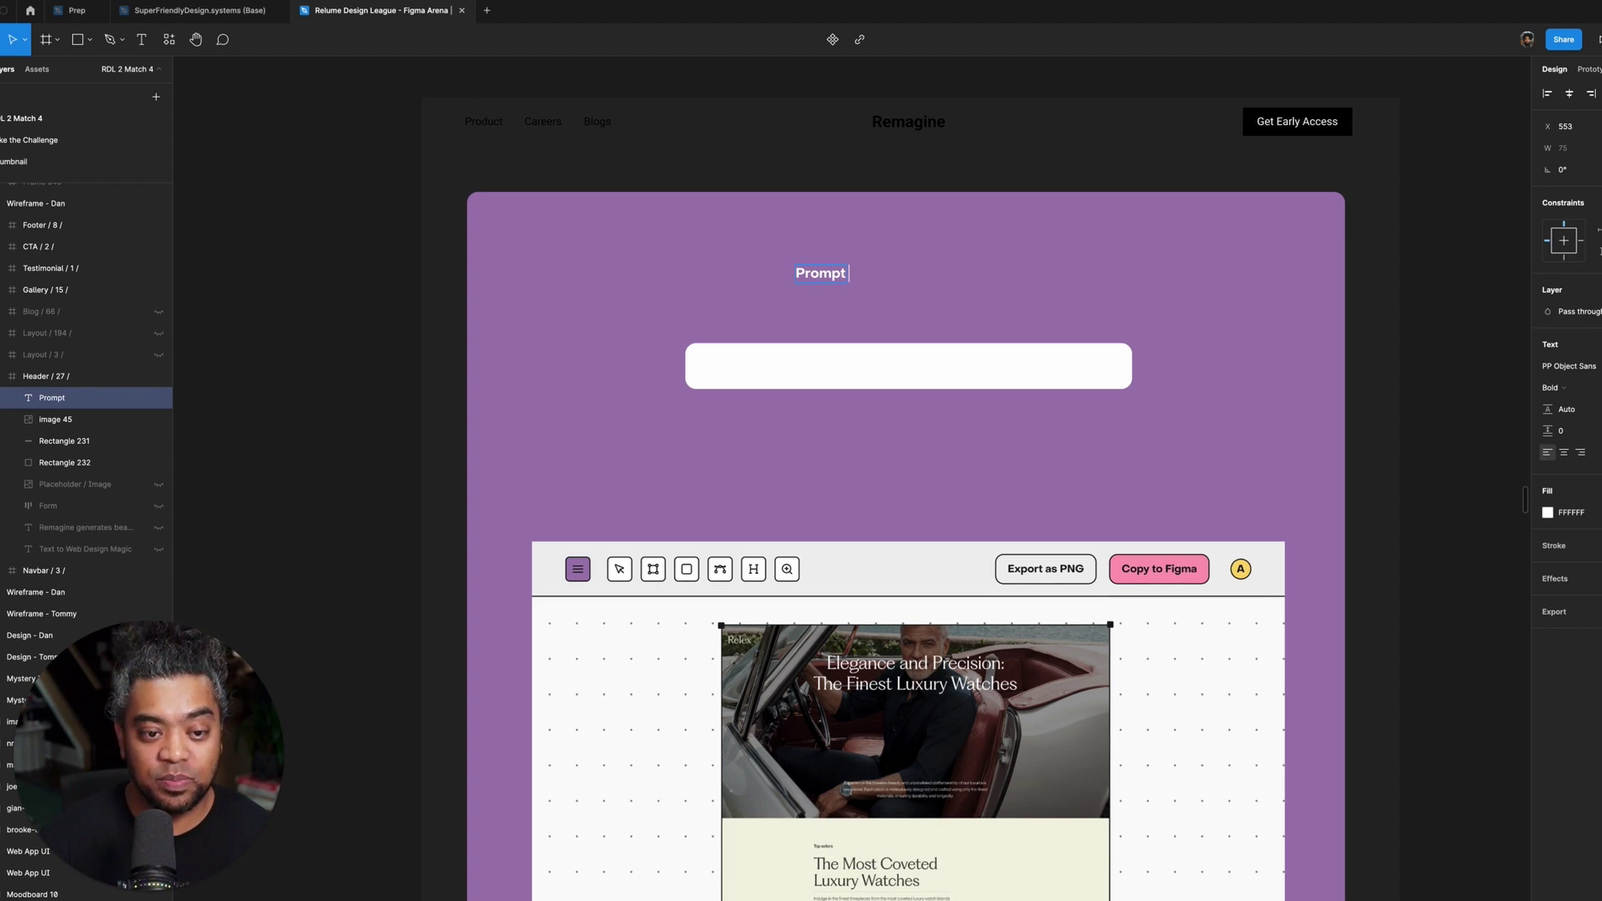
text(me to design anyt)
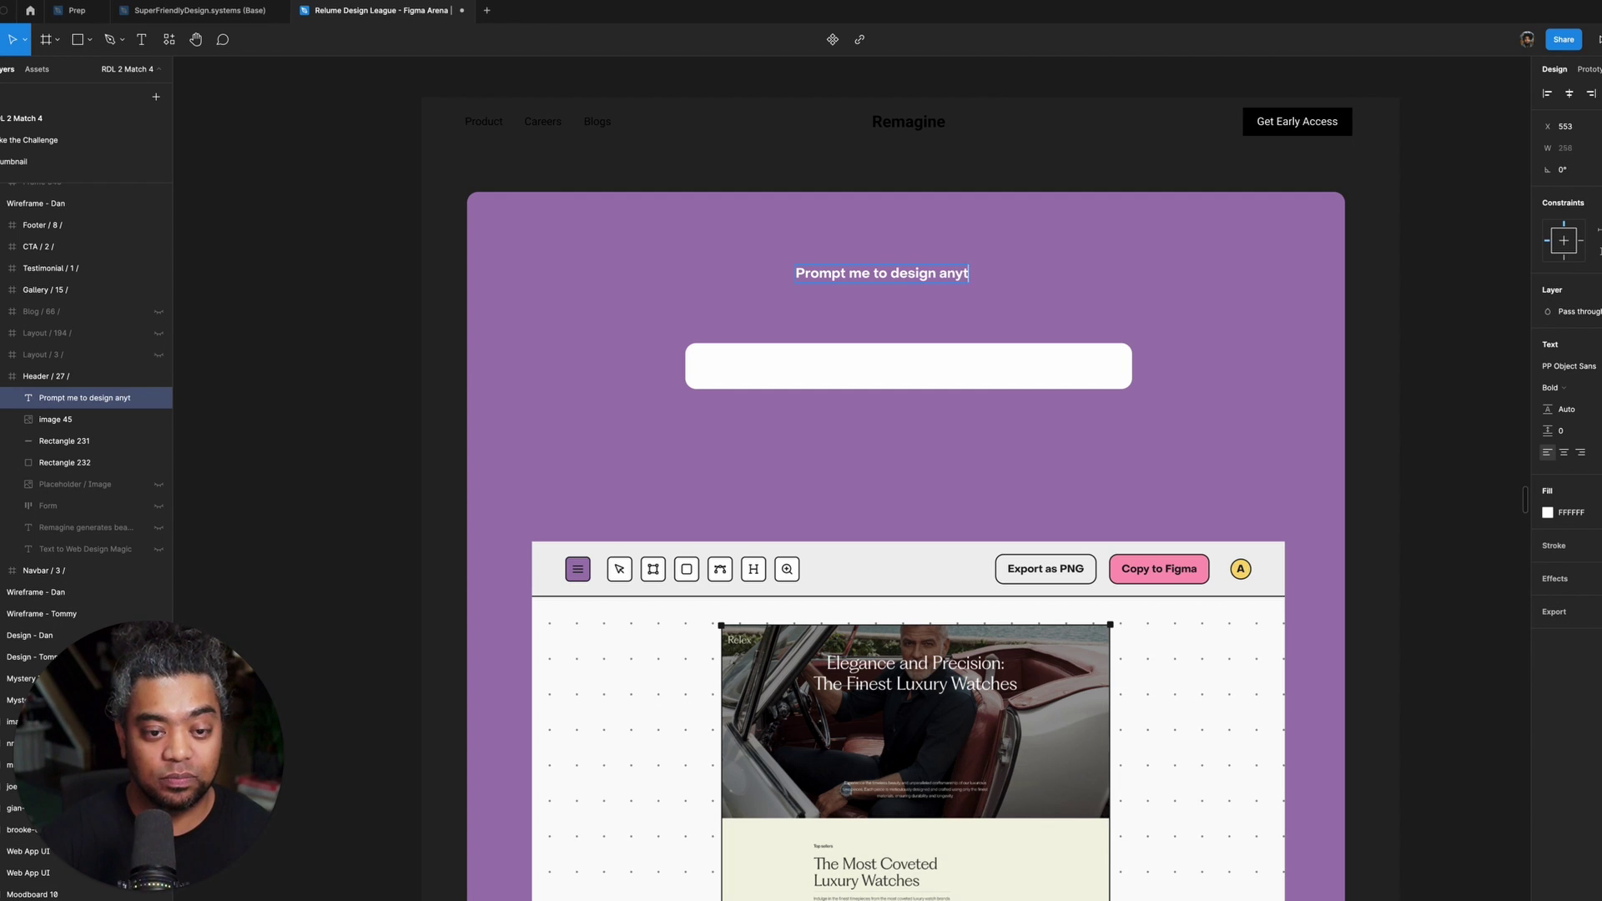
text(hing)
key(Escape)
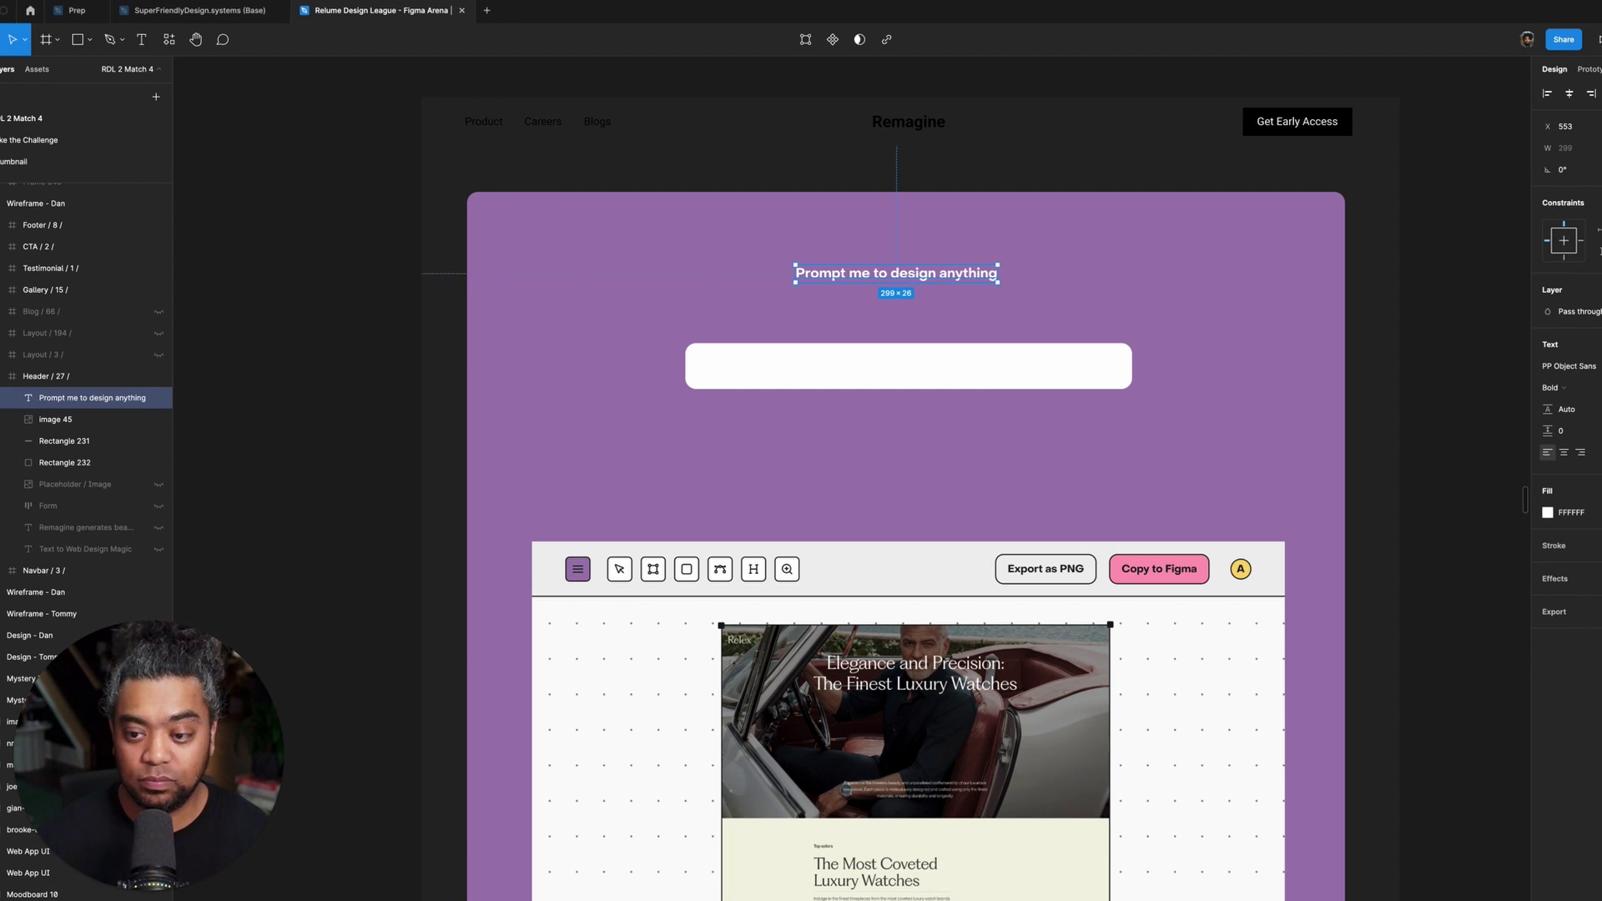
- Centre-align the heading's text and centre the heading horizontally in the header frame
click(1569, 93)
click(1562, 452)
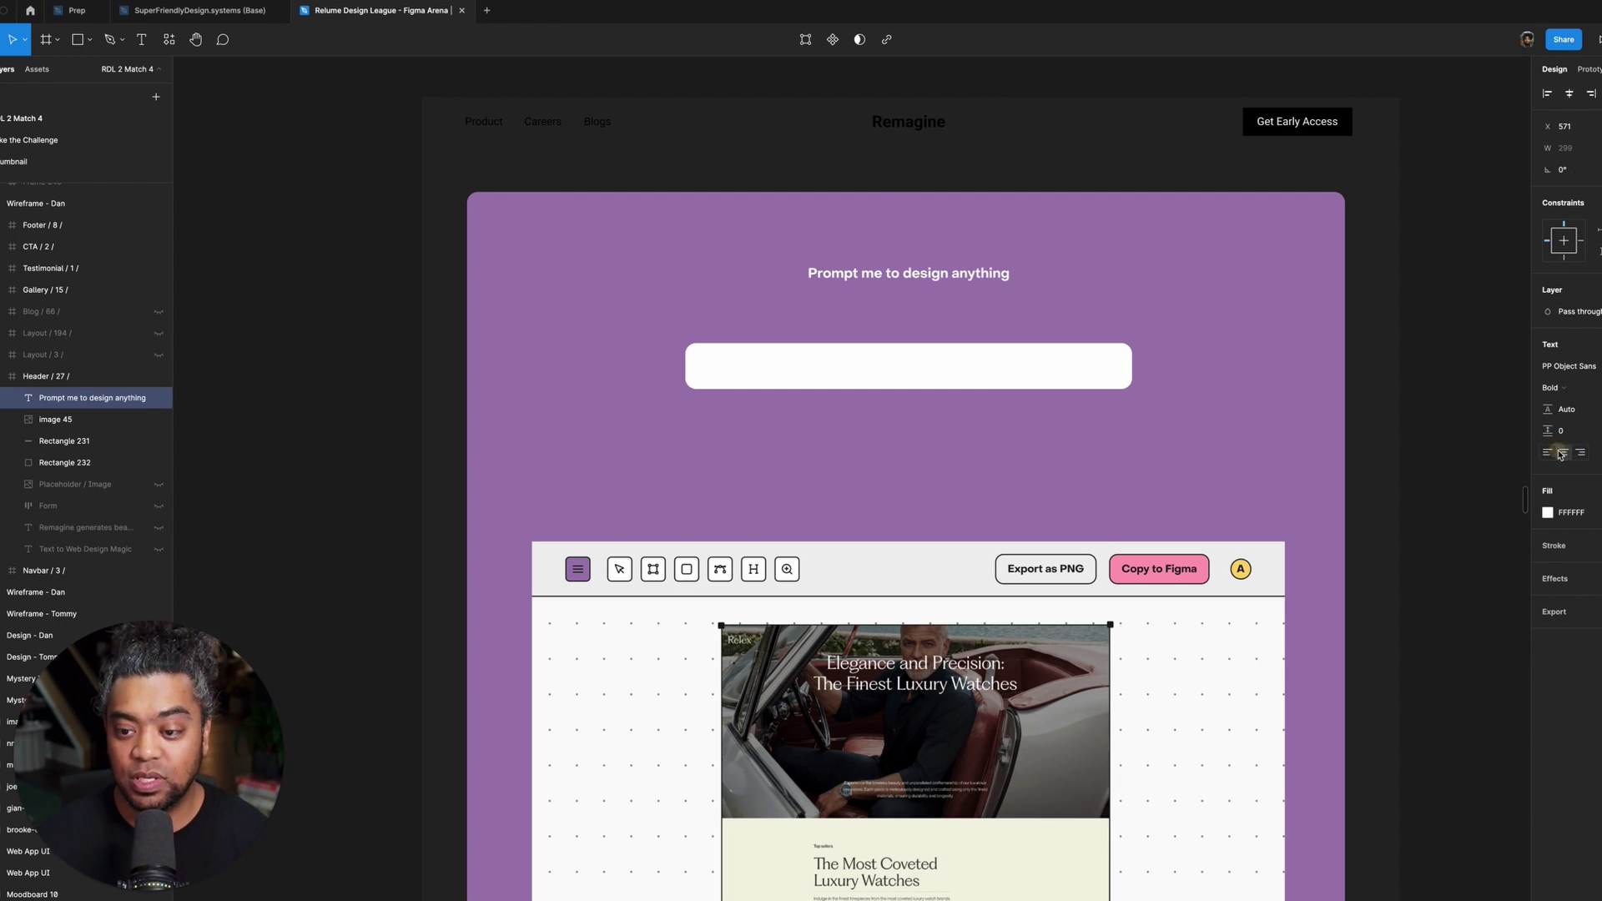
click(1569, 93)
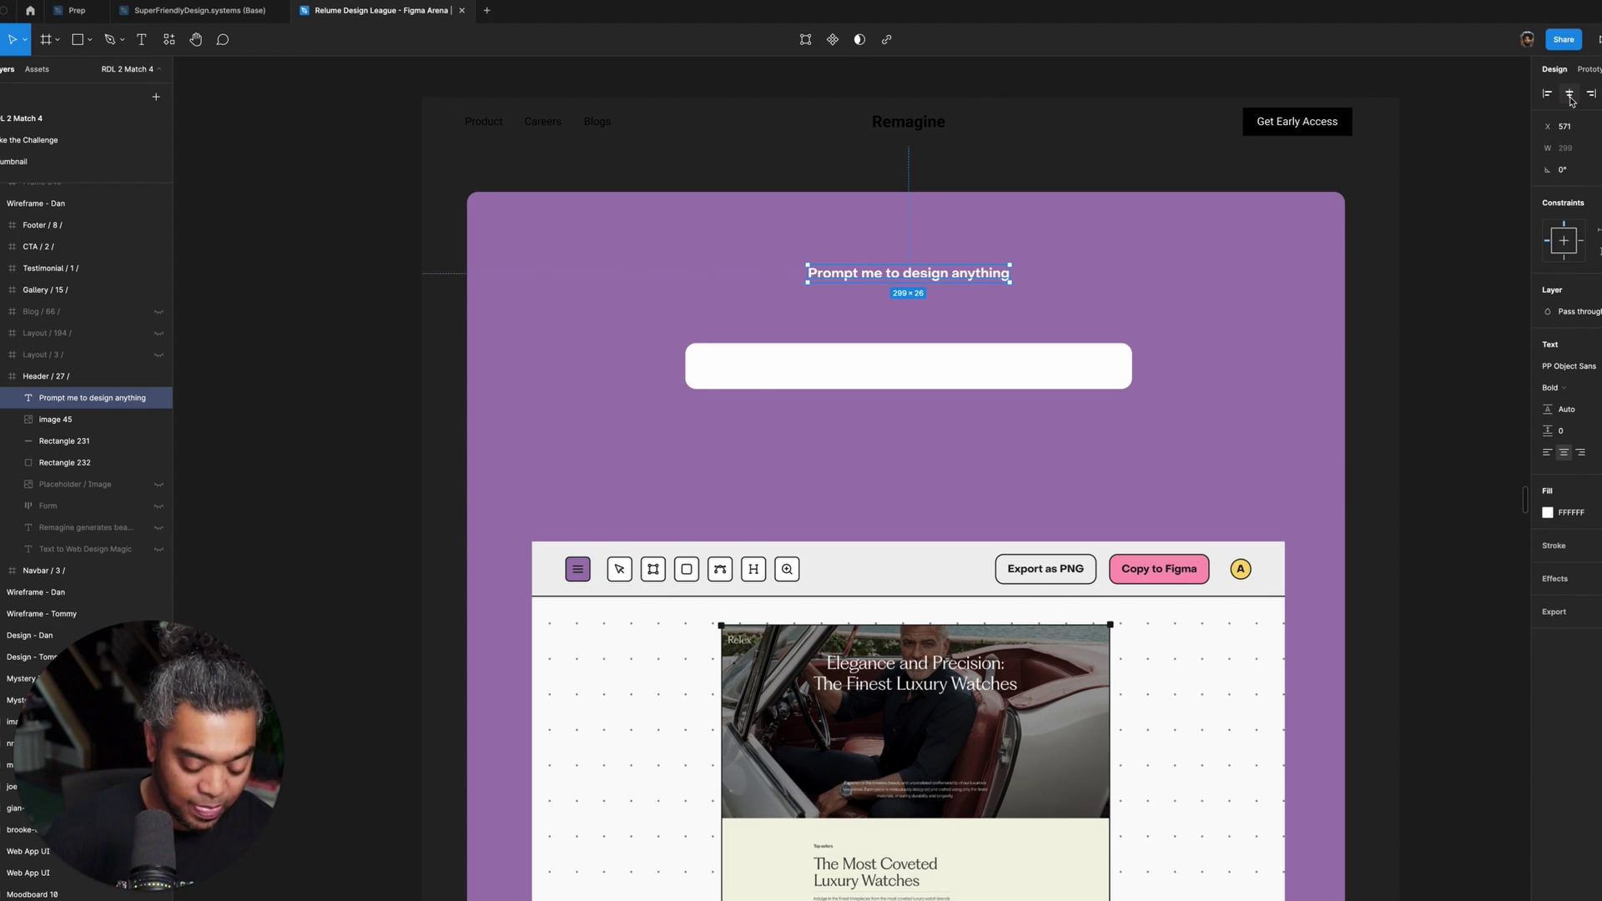
- Enlarge the heading "Prompt me to design anything" to about 553 px wide
key(super+shift+period)
key(super+shift+period)
key(super+shift+period)
key(super+shift+period)
key(super+shift+period)
key(super+shift+period)
key(super+shift+period)
key(super+shift+period)
key(super+shift+period)
key(super+shift+period)
key(super+shift+period)
key(super+shift+period)
key(super+shift+period)
key(super+shift+period)
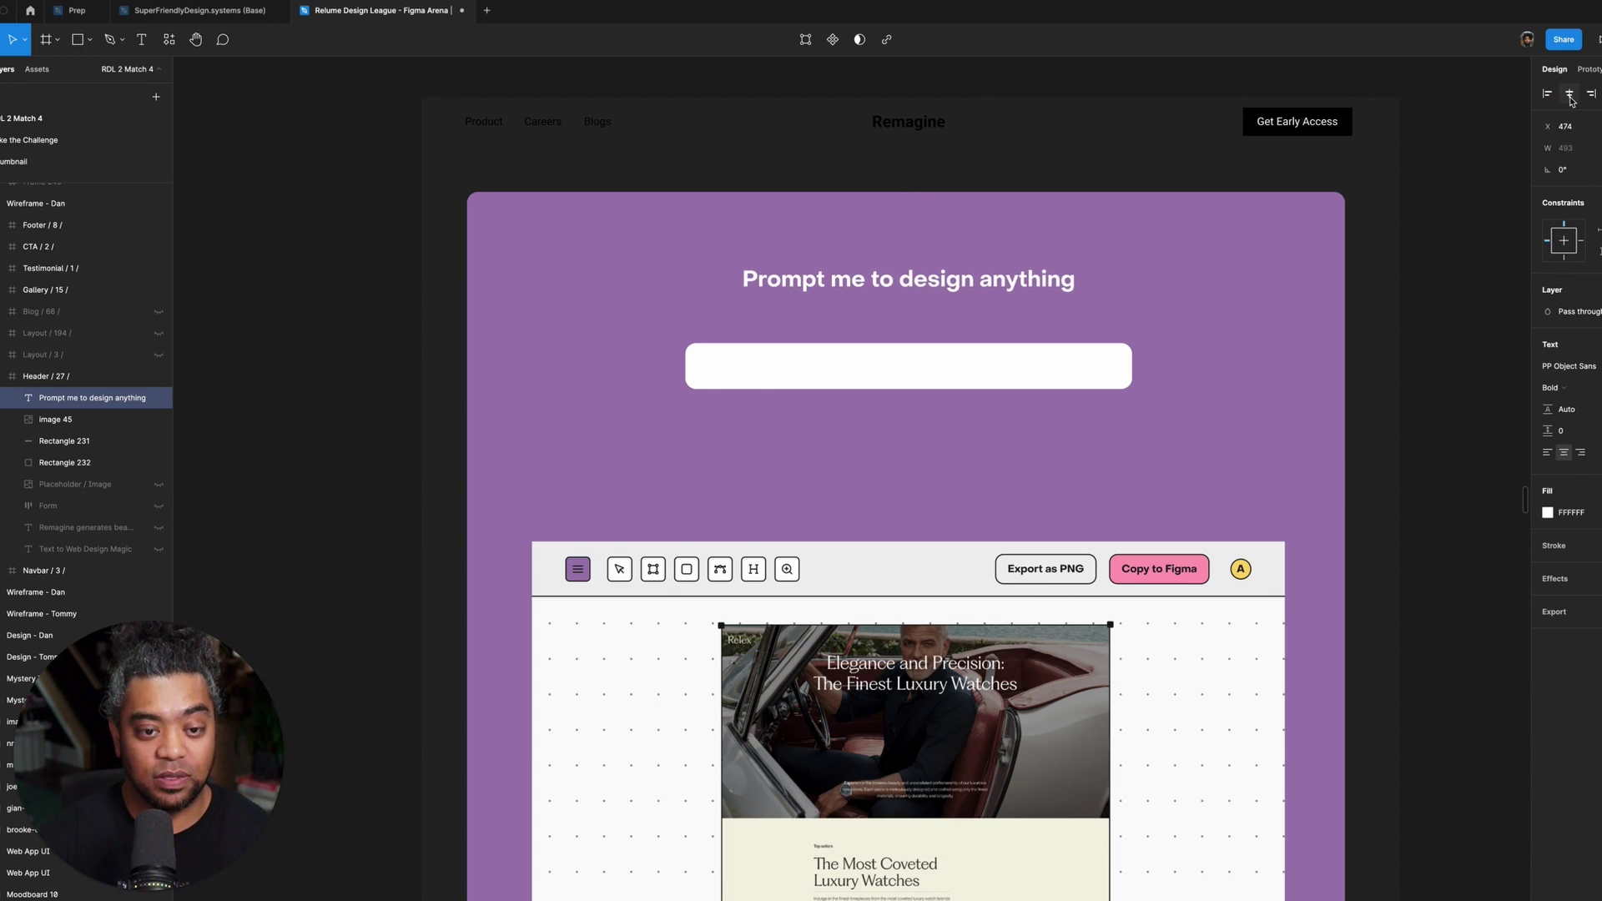
key(super+shift+period)
key(super+shift+period)
key(super+shift+period)
key(super+shift+period)
- Switch to f.lux and disable its screen colour adjustment
click(1342, 8)
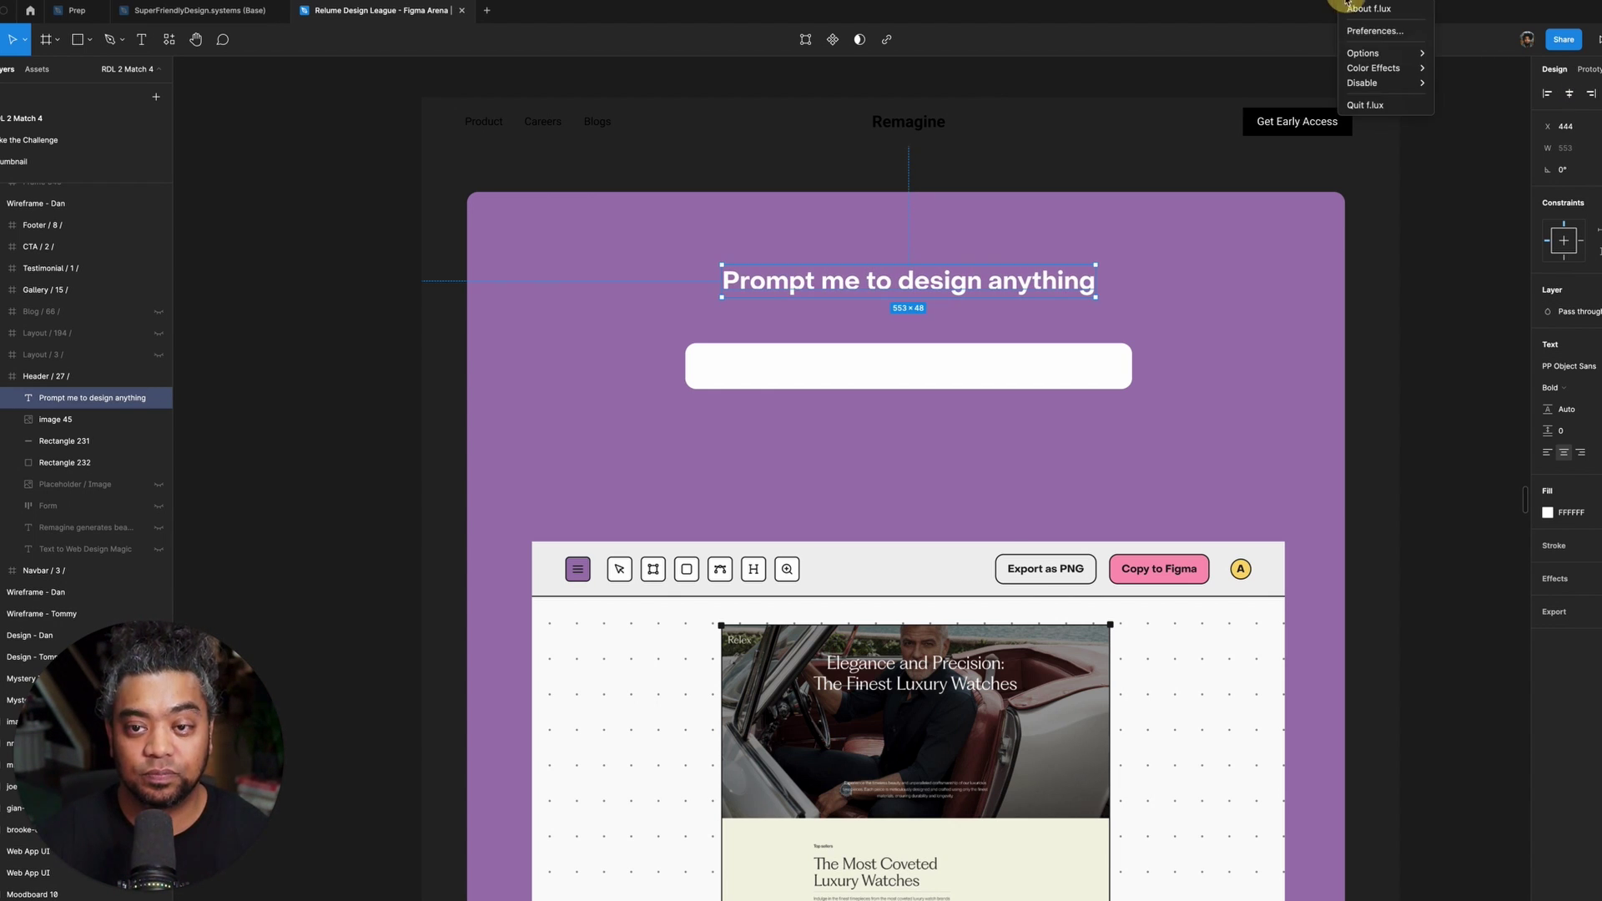
mouse_move(1385, 83)
click(1416, 131)
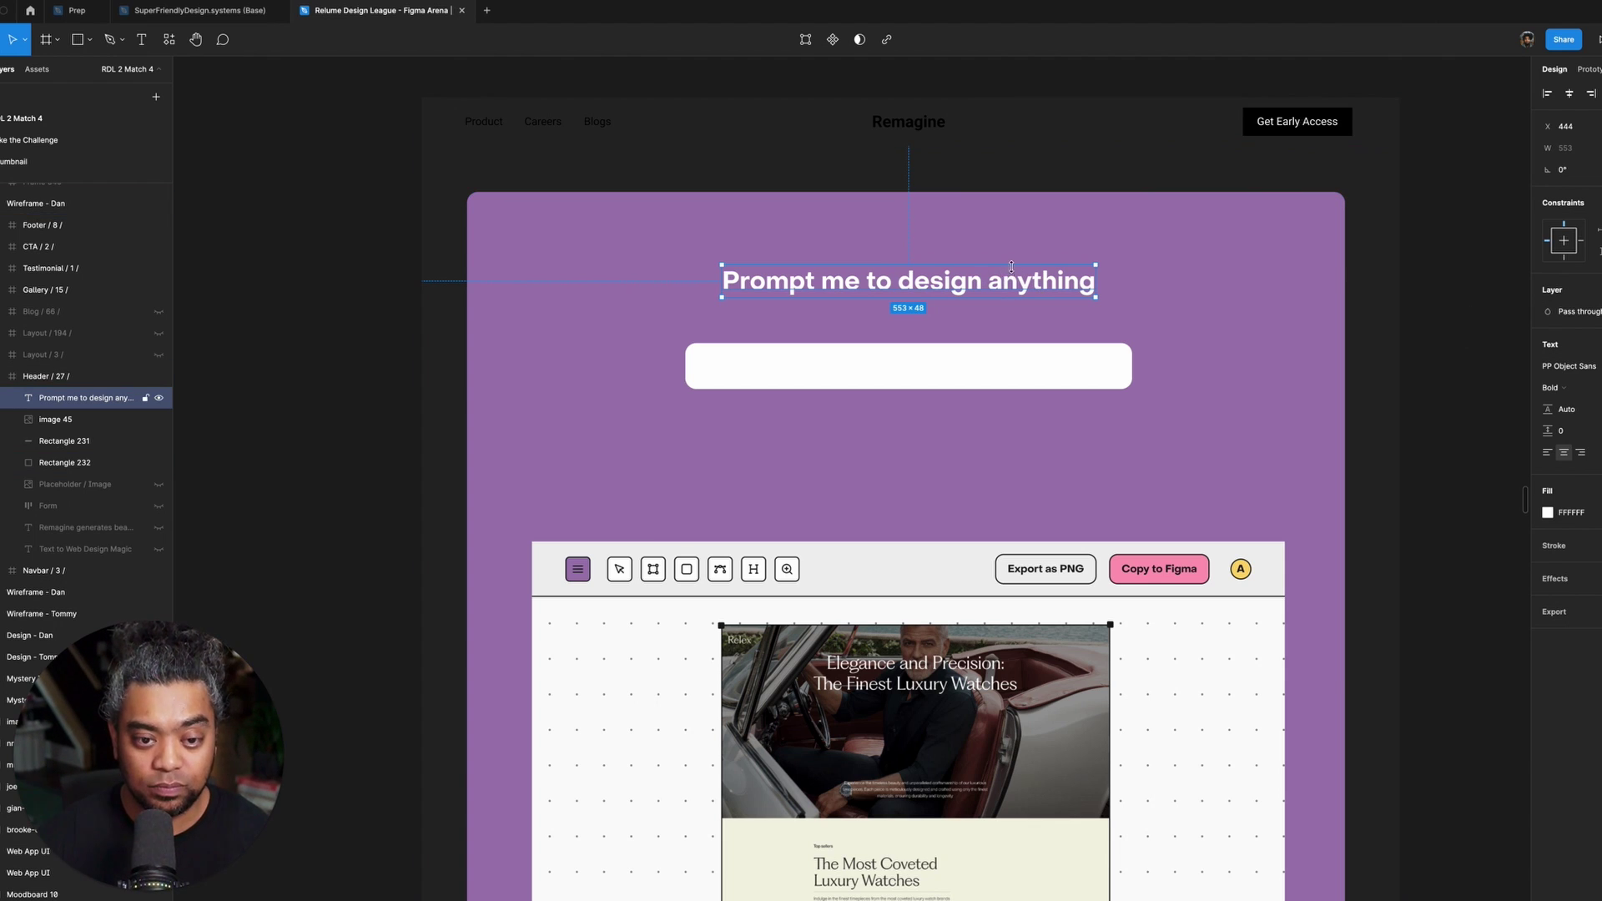
- Enlarge the heading further to about 597 px wide
key(super+shift+period)
key(super+shift+period)
key(super+shift+period)
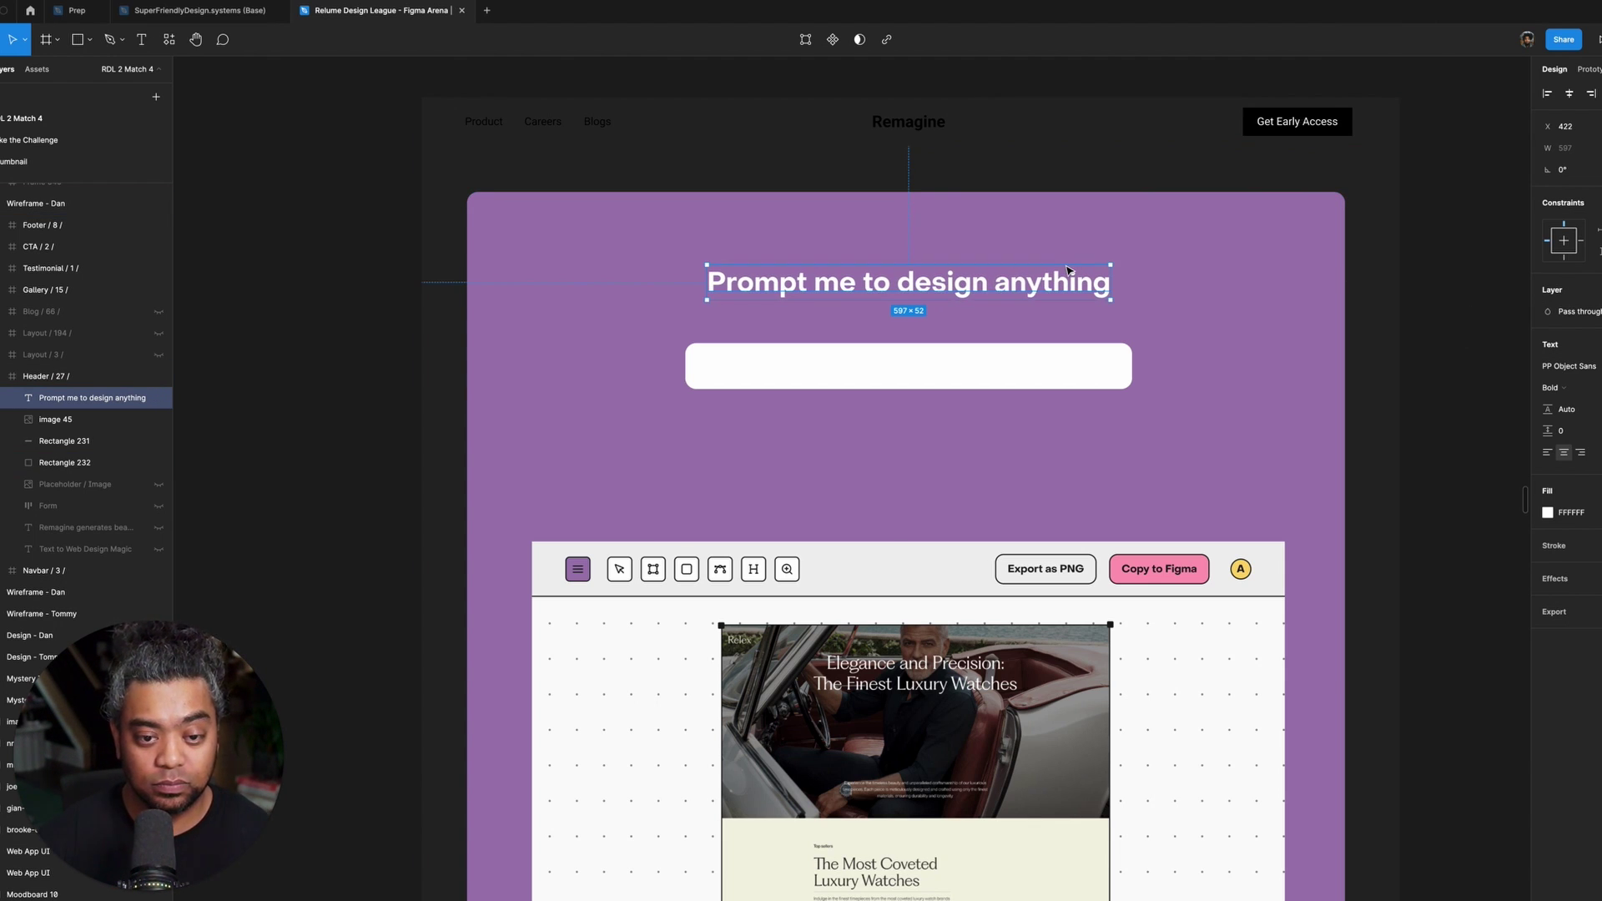
- Add a colon at the end of the heading so it reads "Prompt me to design anything:"
double_click(1066, 279)
key(Right)
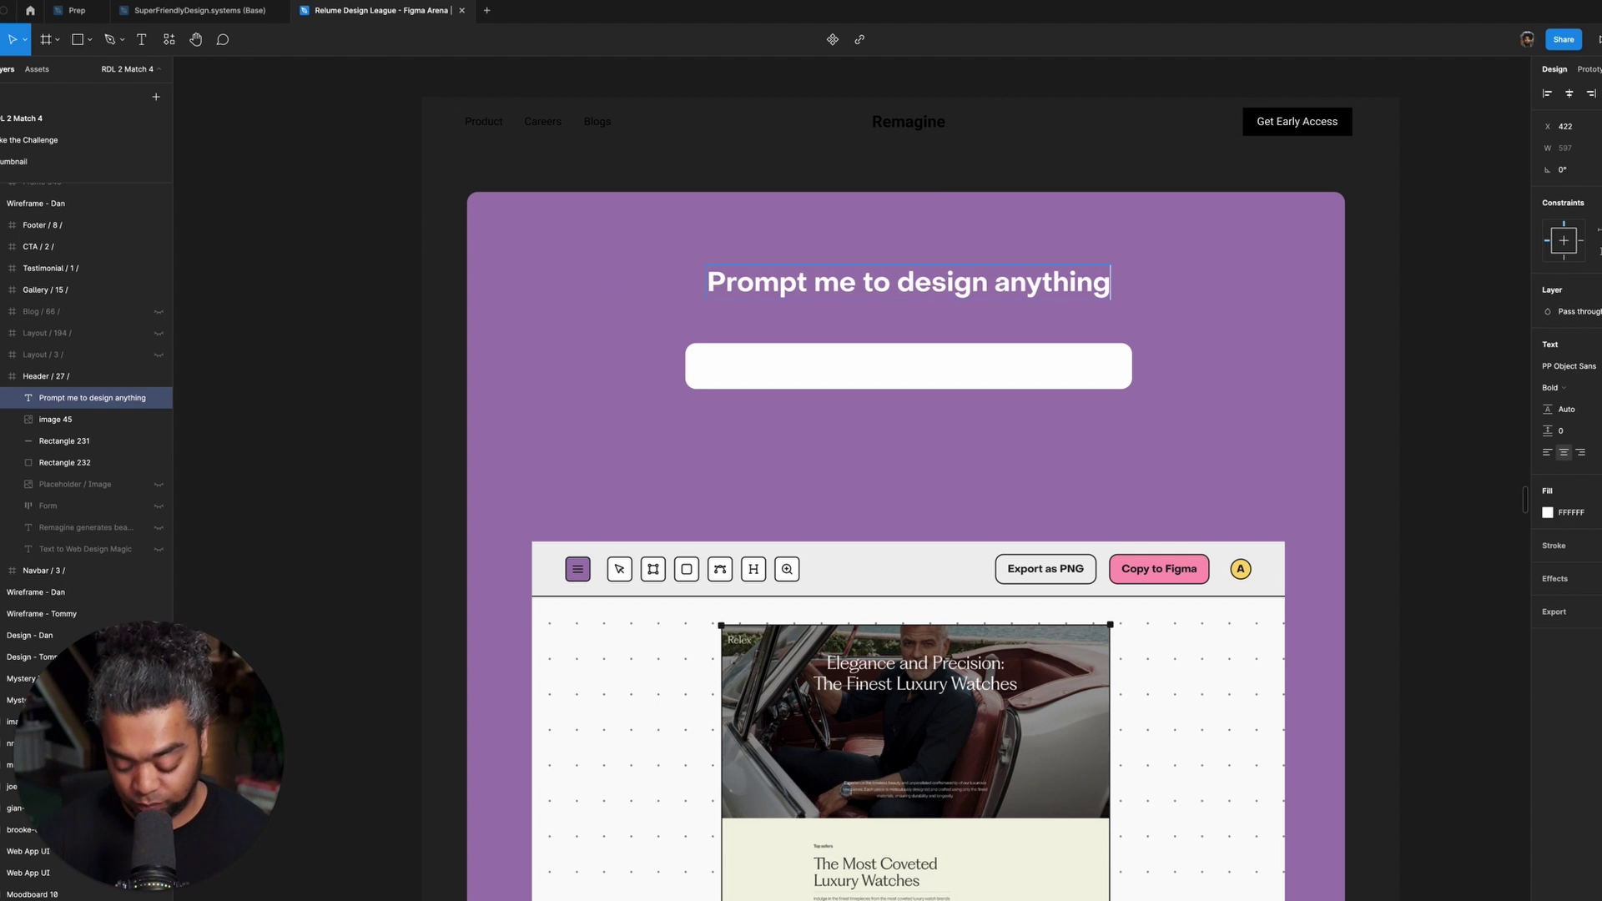
text(:)
key(Escape)
key(Escape)
scroll(1425, 430, up, 1)
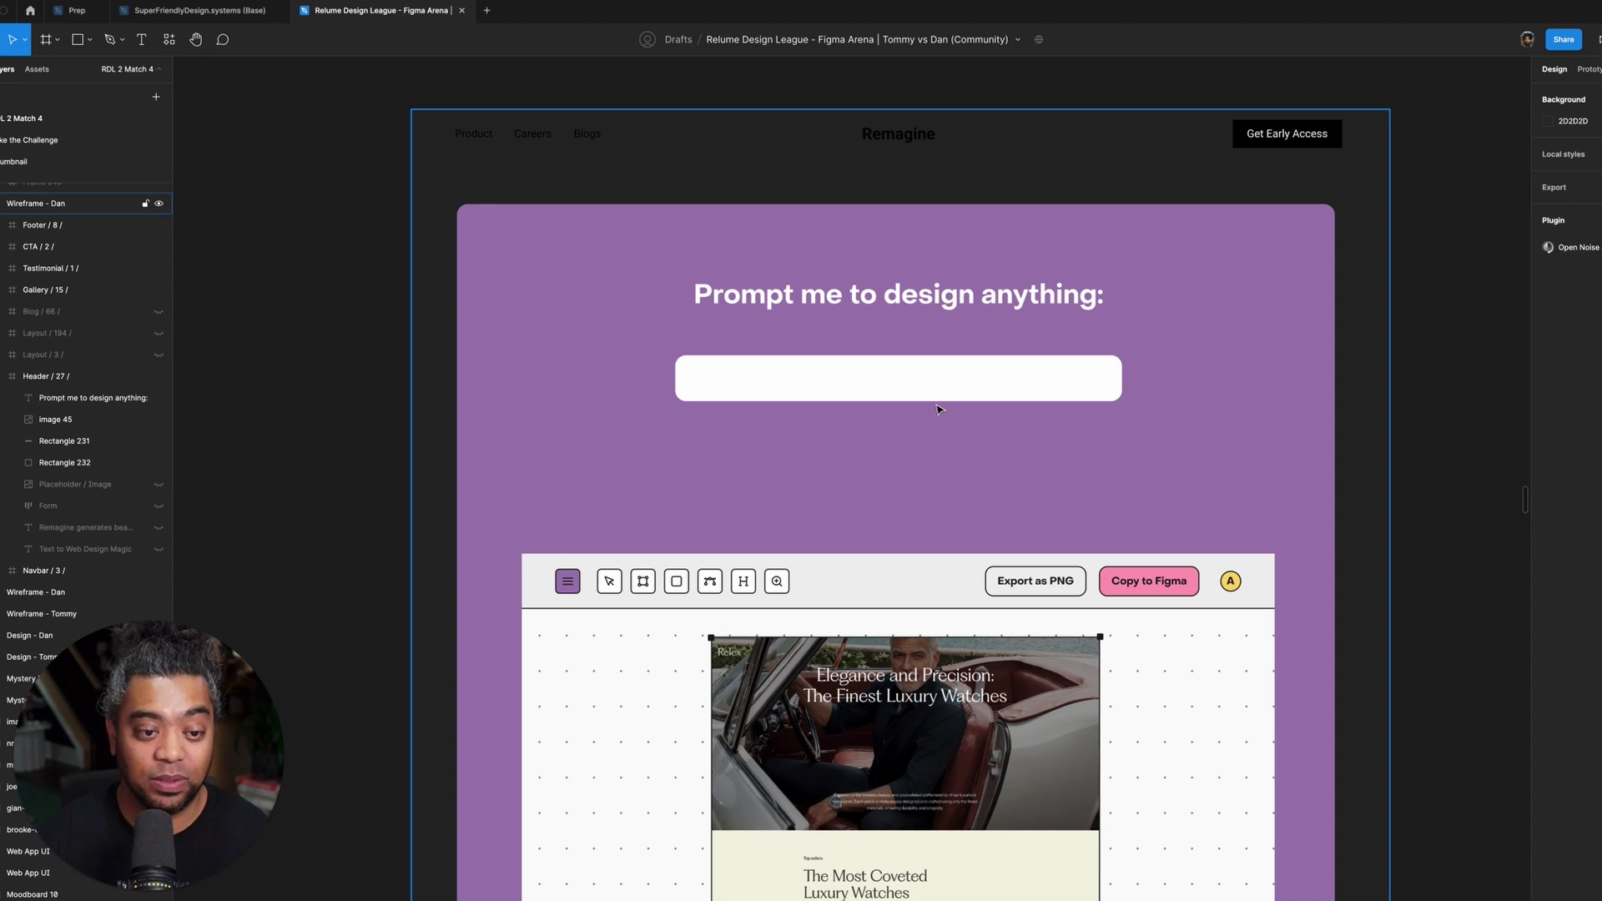
- Duplicate the heading onto the white prompt bar and restyle the copy in black 000000 with Regular weight
drag(915, 292, 901, 378)
click(1547, 512)
drag(1418, 588, 1304, 689)
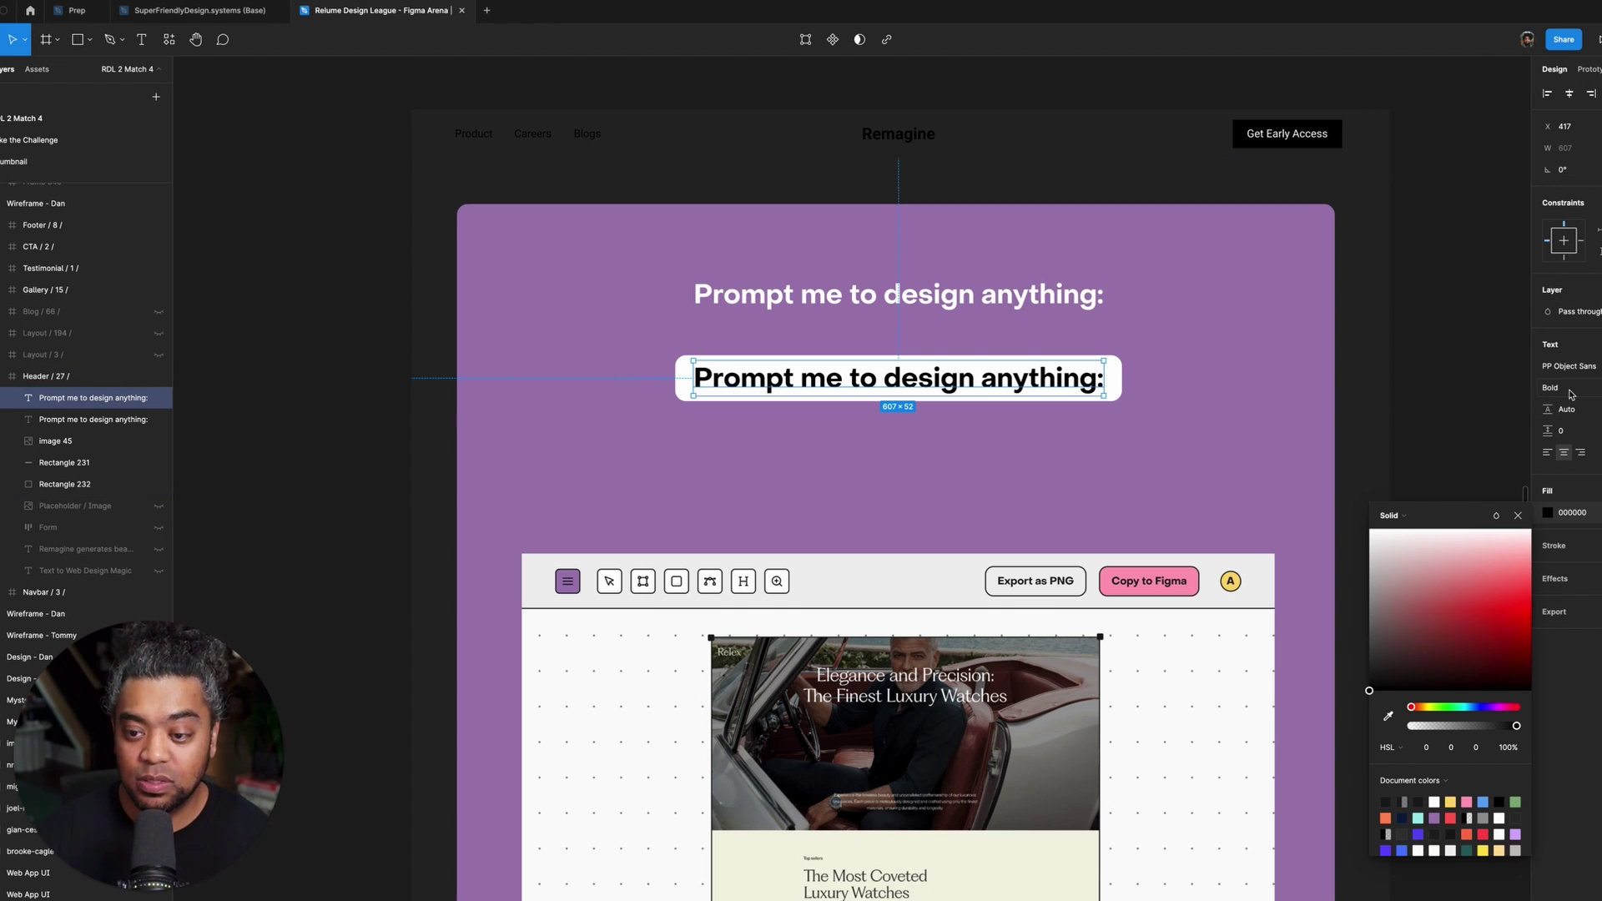
click(1595, 388)
click(1589, 339)
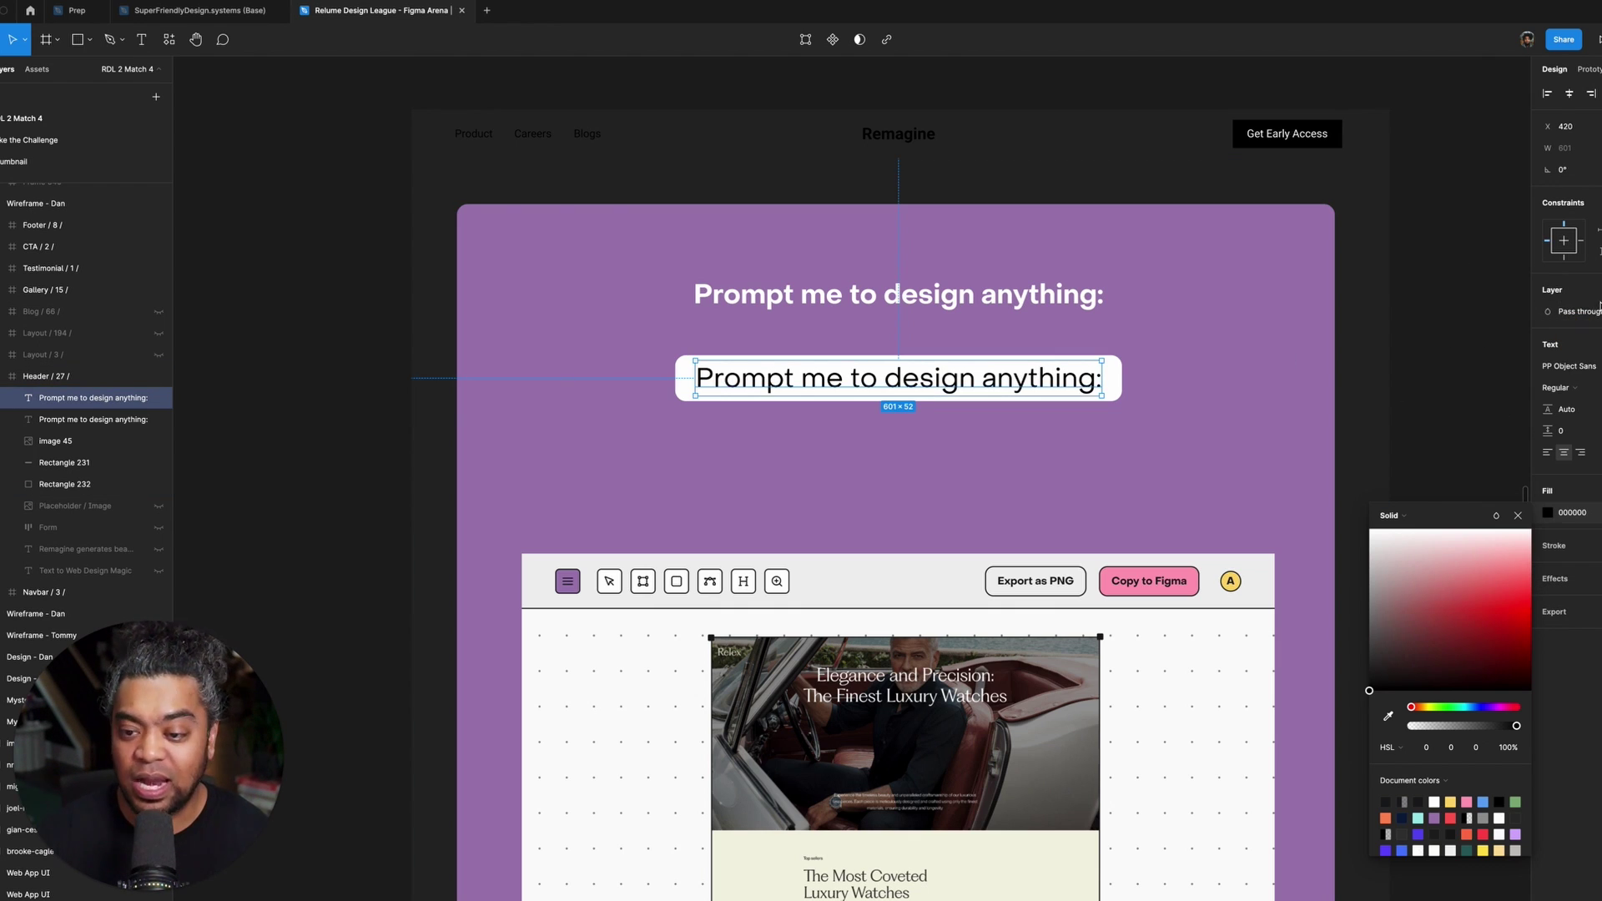
- Reduce the black text's font size until the text is about 431 px wide inside the prompt bar
key(super+shift+comma)
key(super+shift+comma)
key(super+shift+comma)
key(super+shift+comma)
key(super+shift+comma)
key(super+shift+comma)
key(super+shift+comma)
key(super+shift+comma)
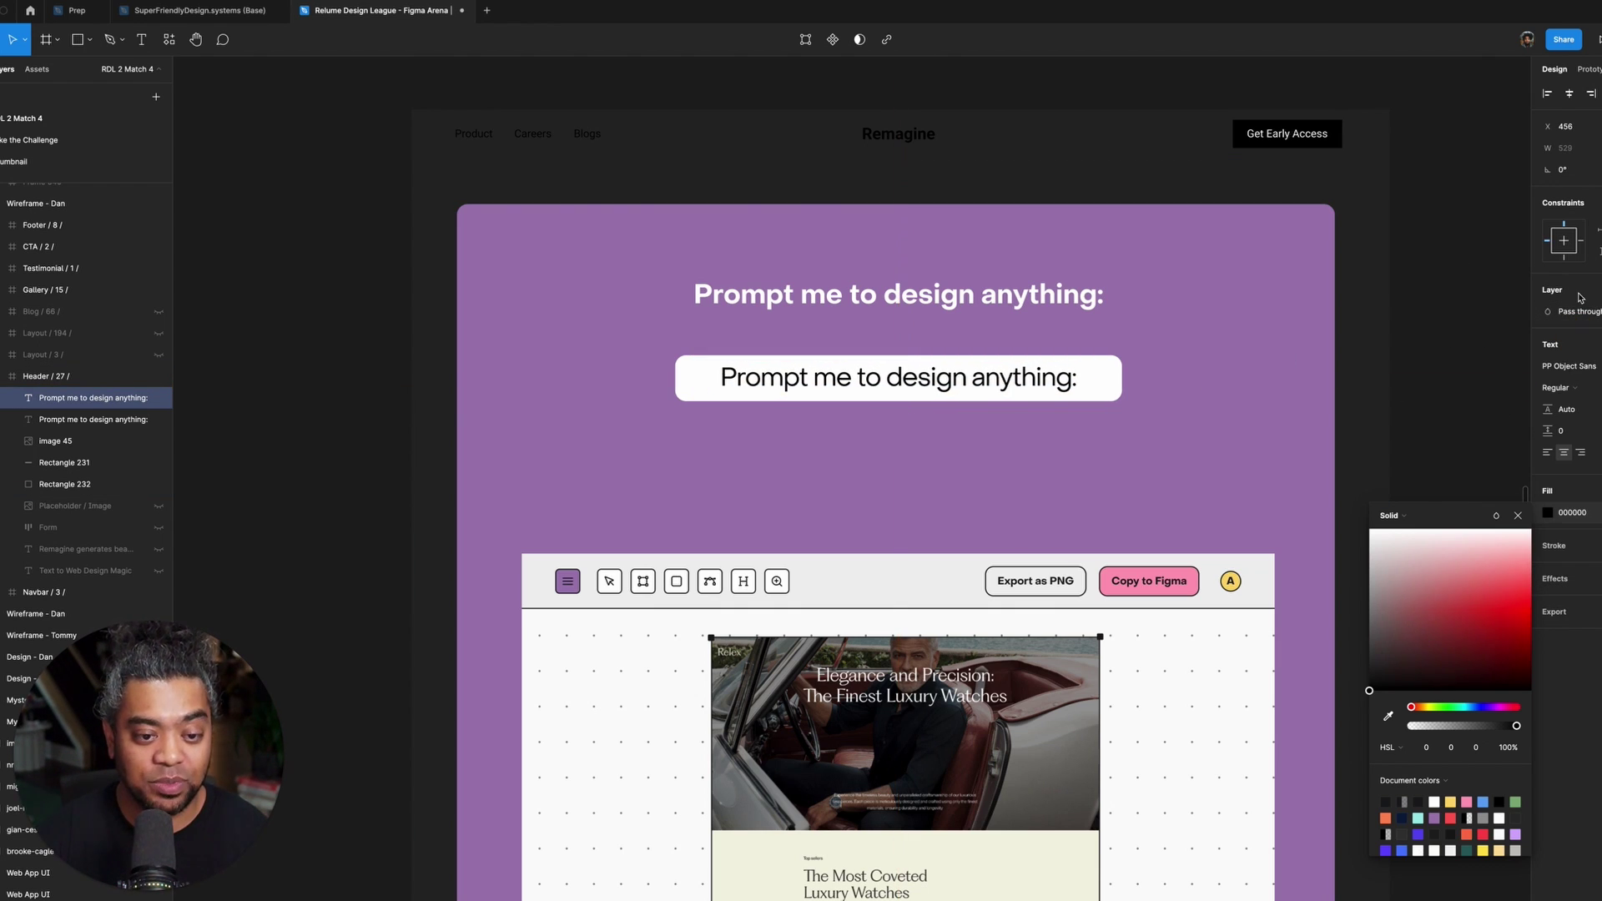
key(super+shift+comma)
key(super+shift+comma)
key(super+shift+comma)
key(super+shift+comma)
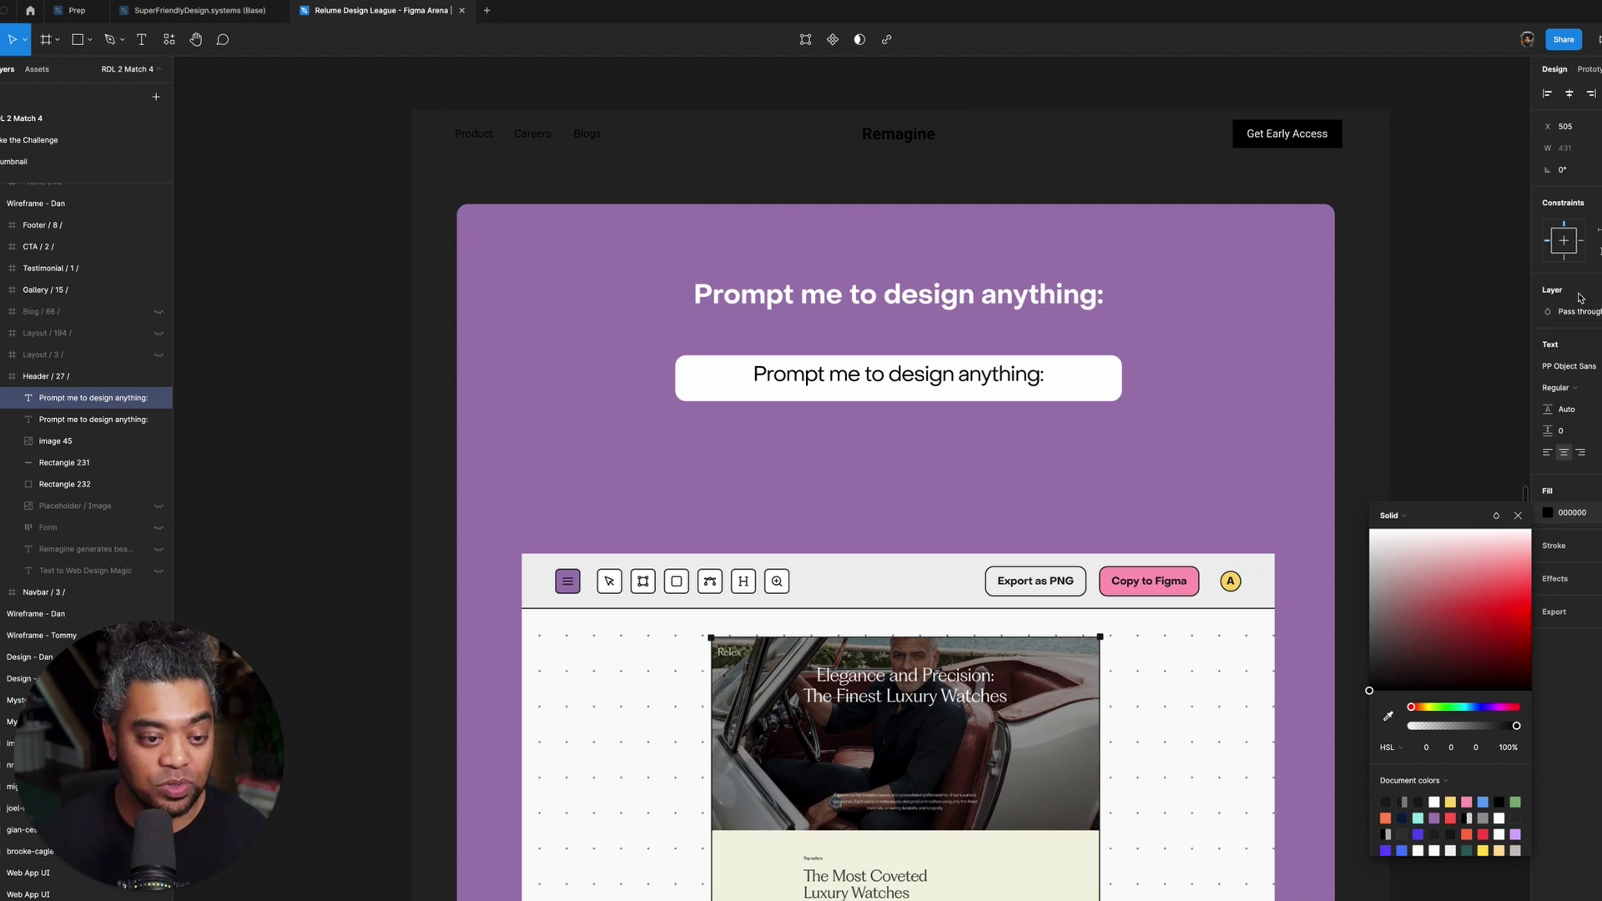
- Shift the black text to X 415 near the prompt bar's left end and nudge it down to centre it vertically
key(shift+Left)
key(shift+Left)
key(shift+Left)
key(shift+Left)
key(shift+Left)
key(shift+Left)
key(shift+Left)
key(shift+Left)
key(shift+Left)
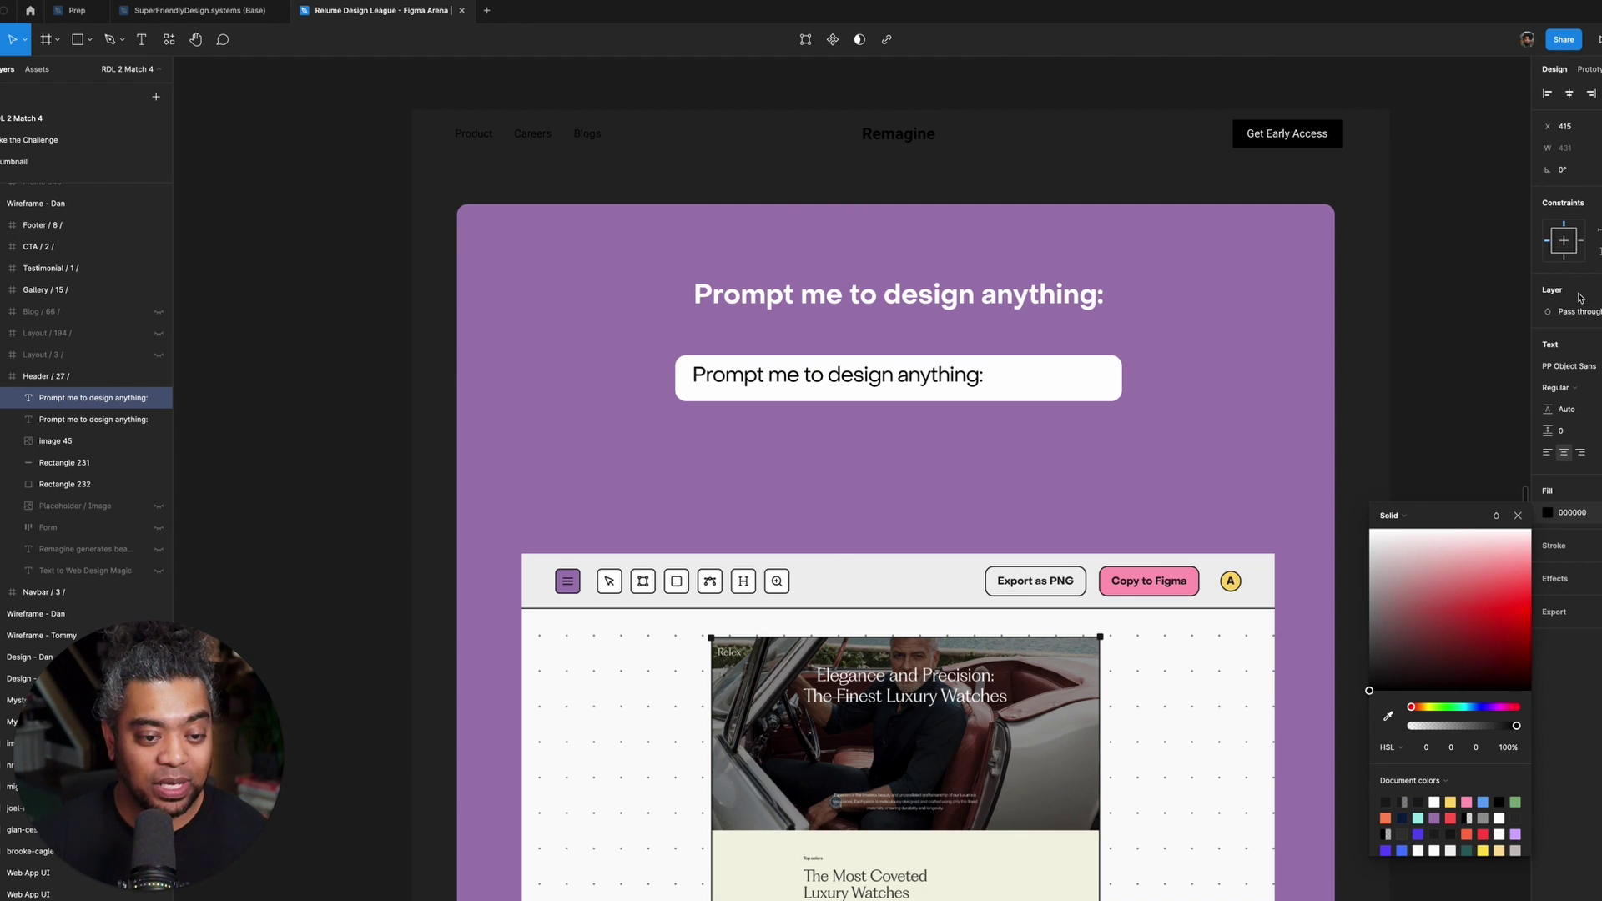
key(Down)
key(Down)
key(Down)
key(Down)
key(Down)
key(Down)
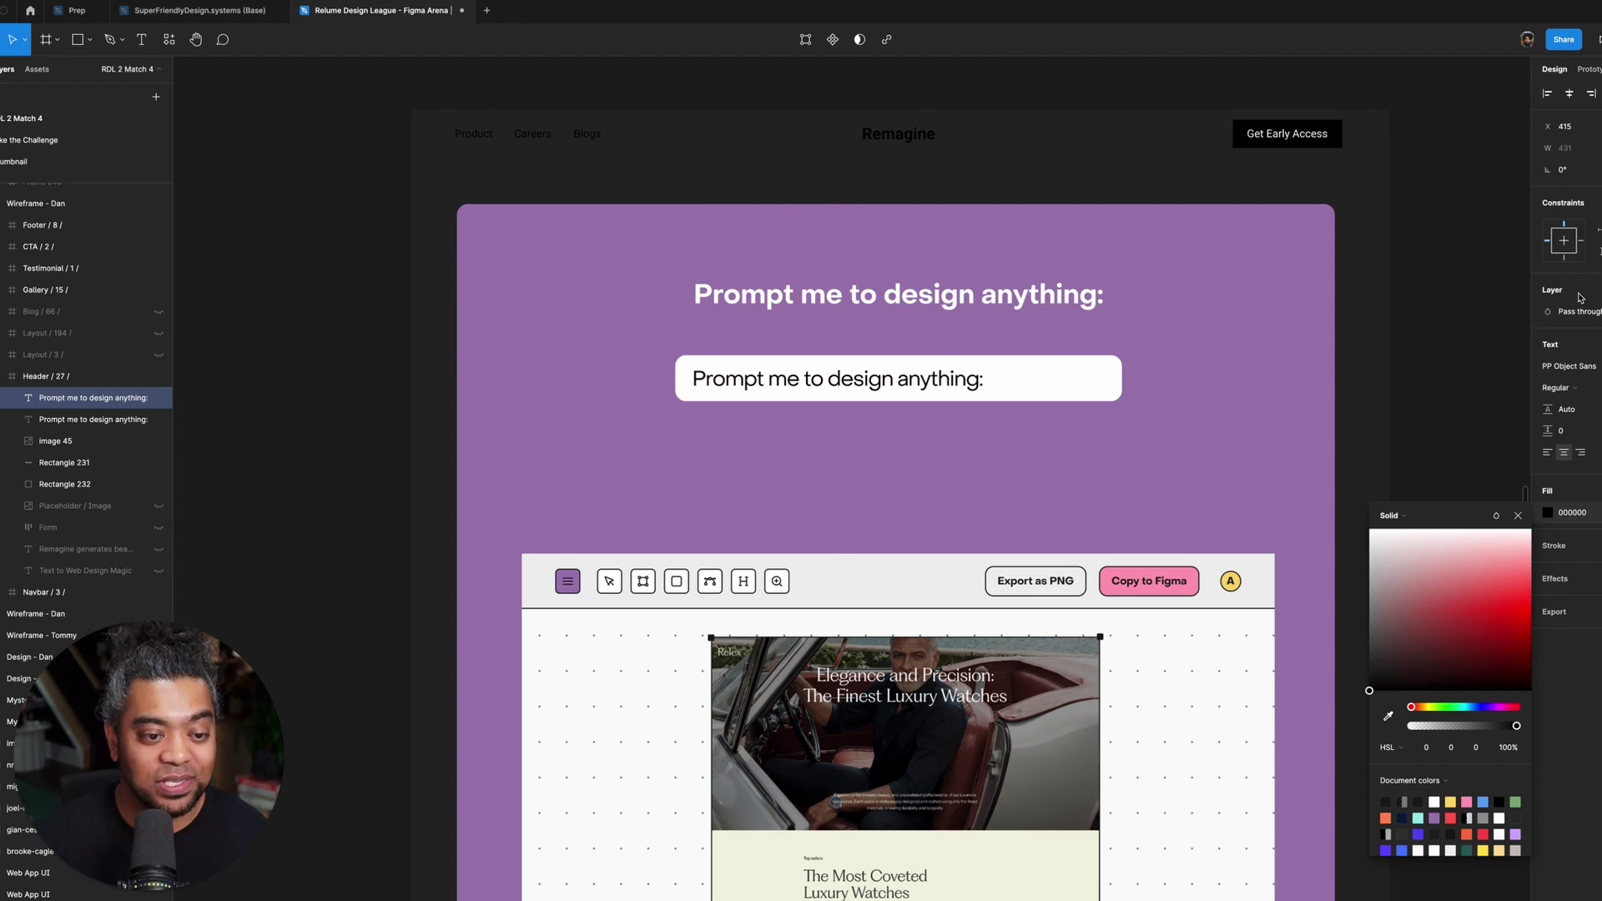
click(1414, 337)
drag(1413, 338, 1421, 301)
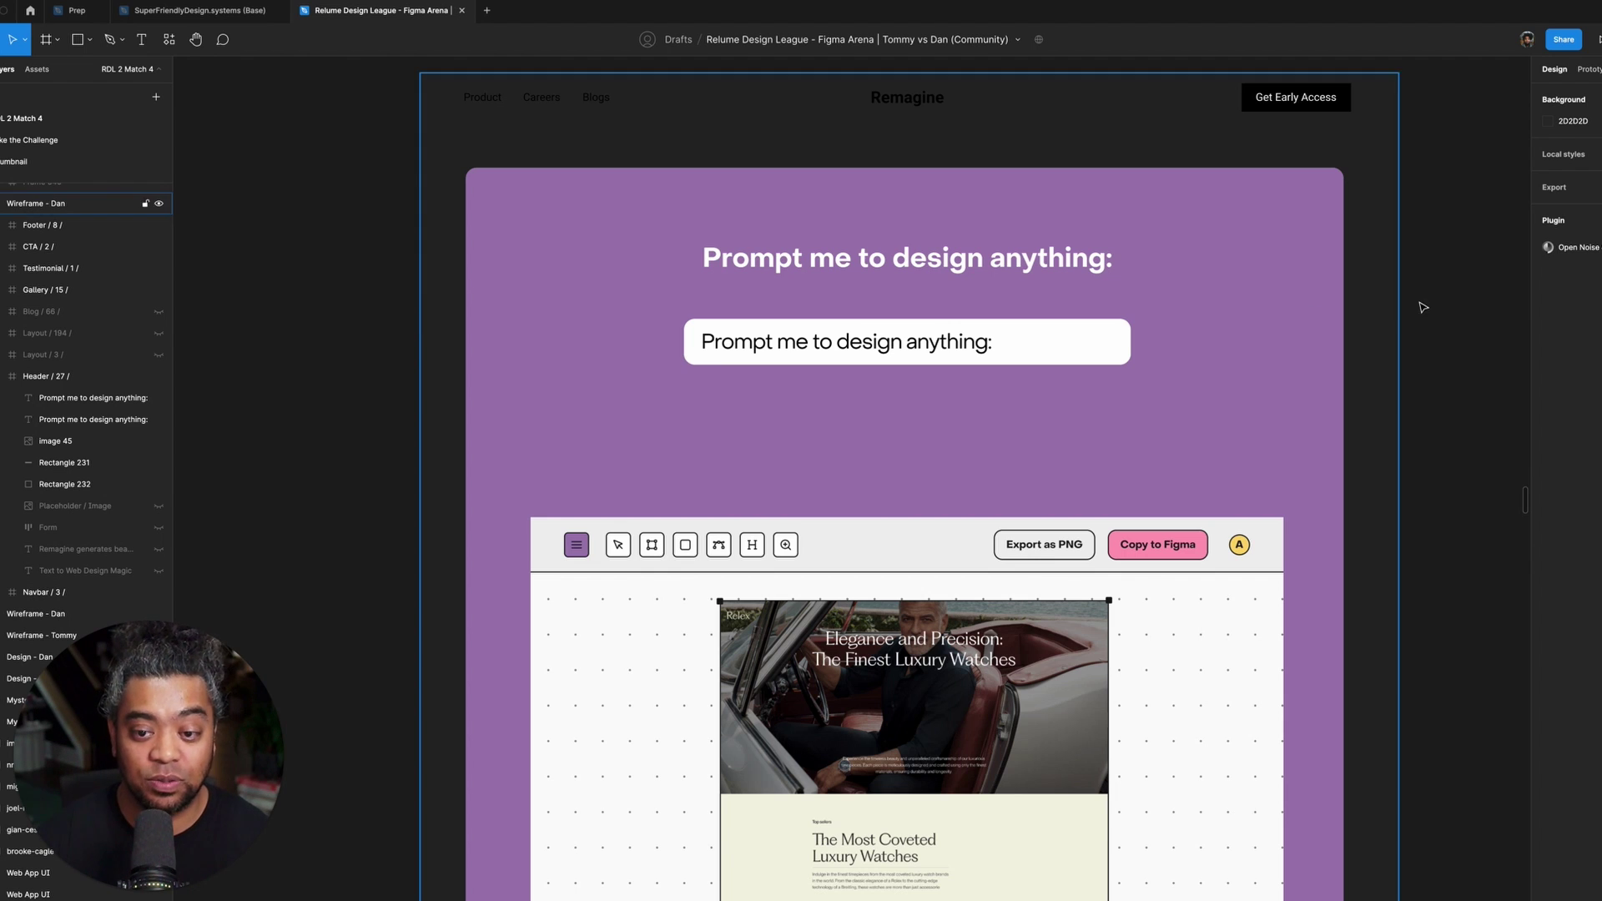
drag(1431, 326, 1410, 366)
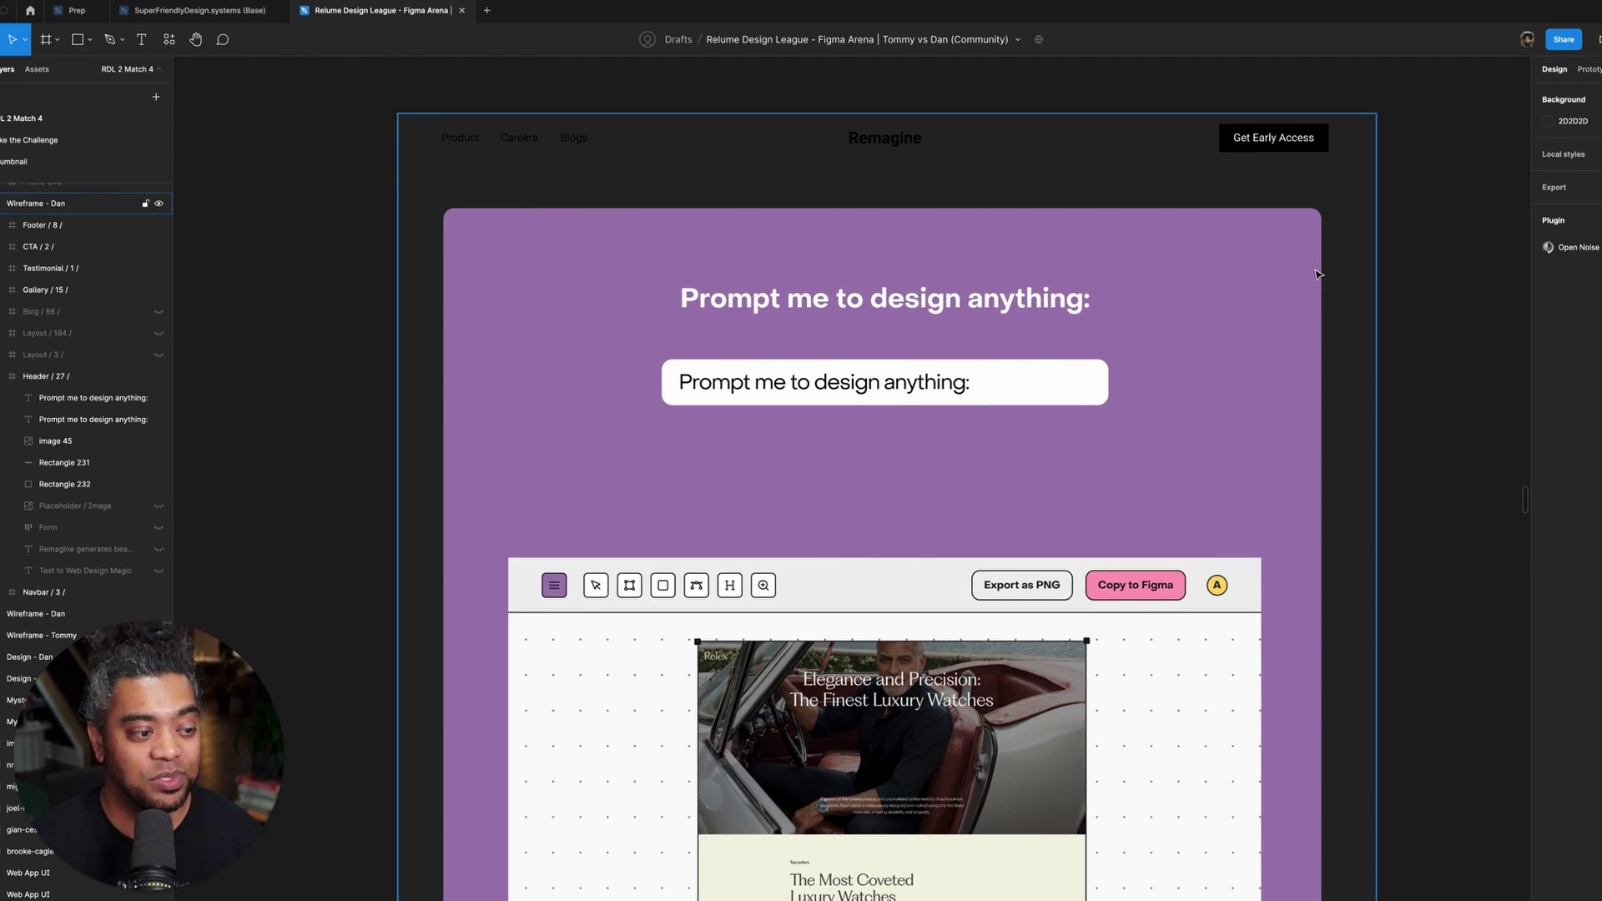
scroll(1417, 321, up, 1)
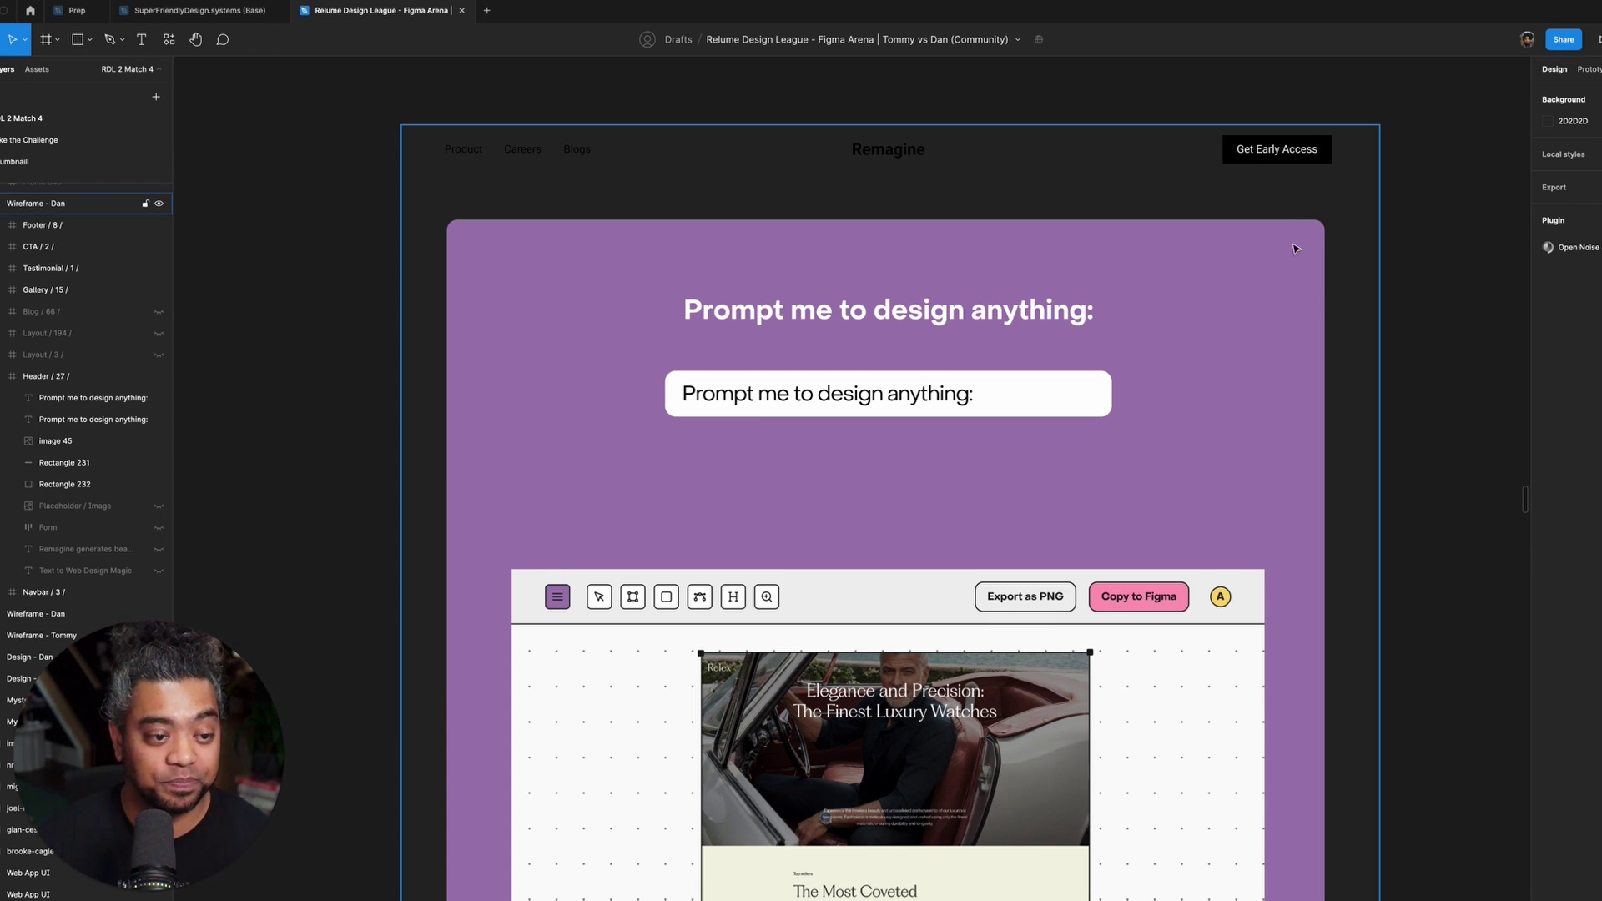
super+click(1007, 317)
click(344, 414)
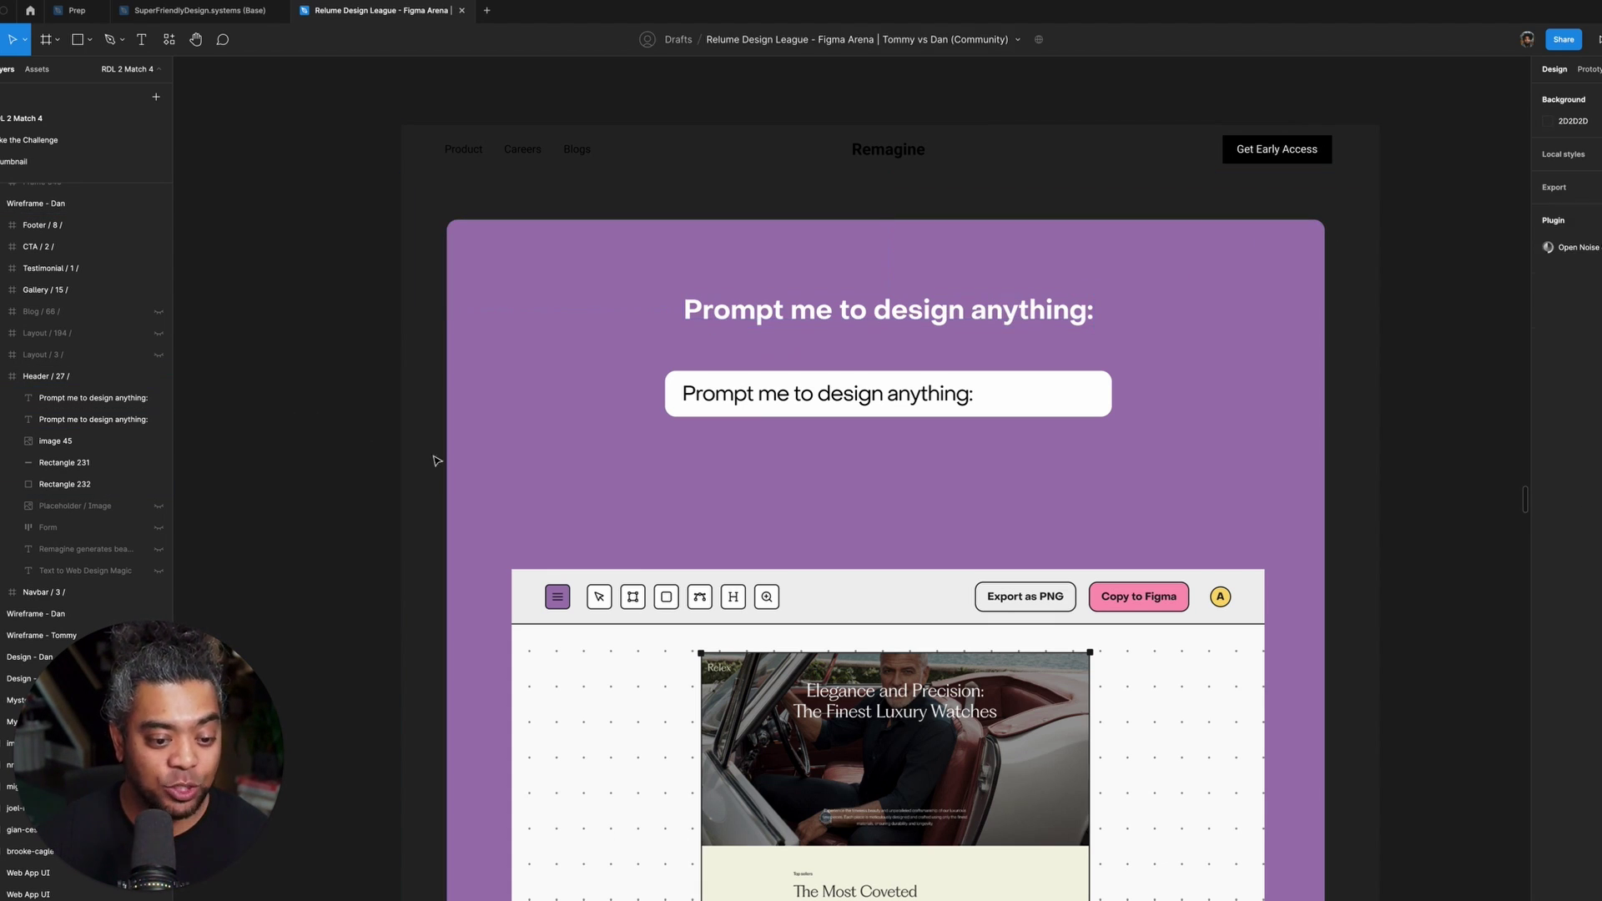
- Copy the sample prompt "A website hero header section that would win the RDL" from the original wireframe's See examples section
drag(690, 695, 717, 623)
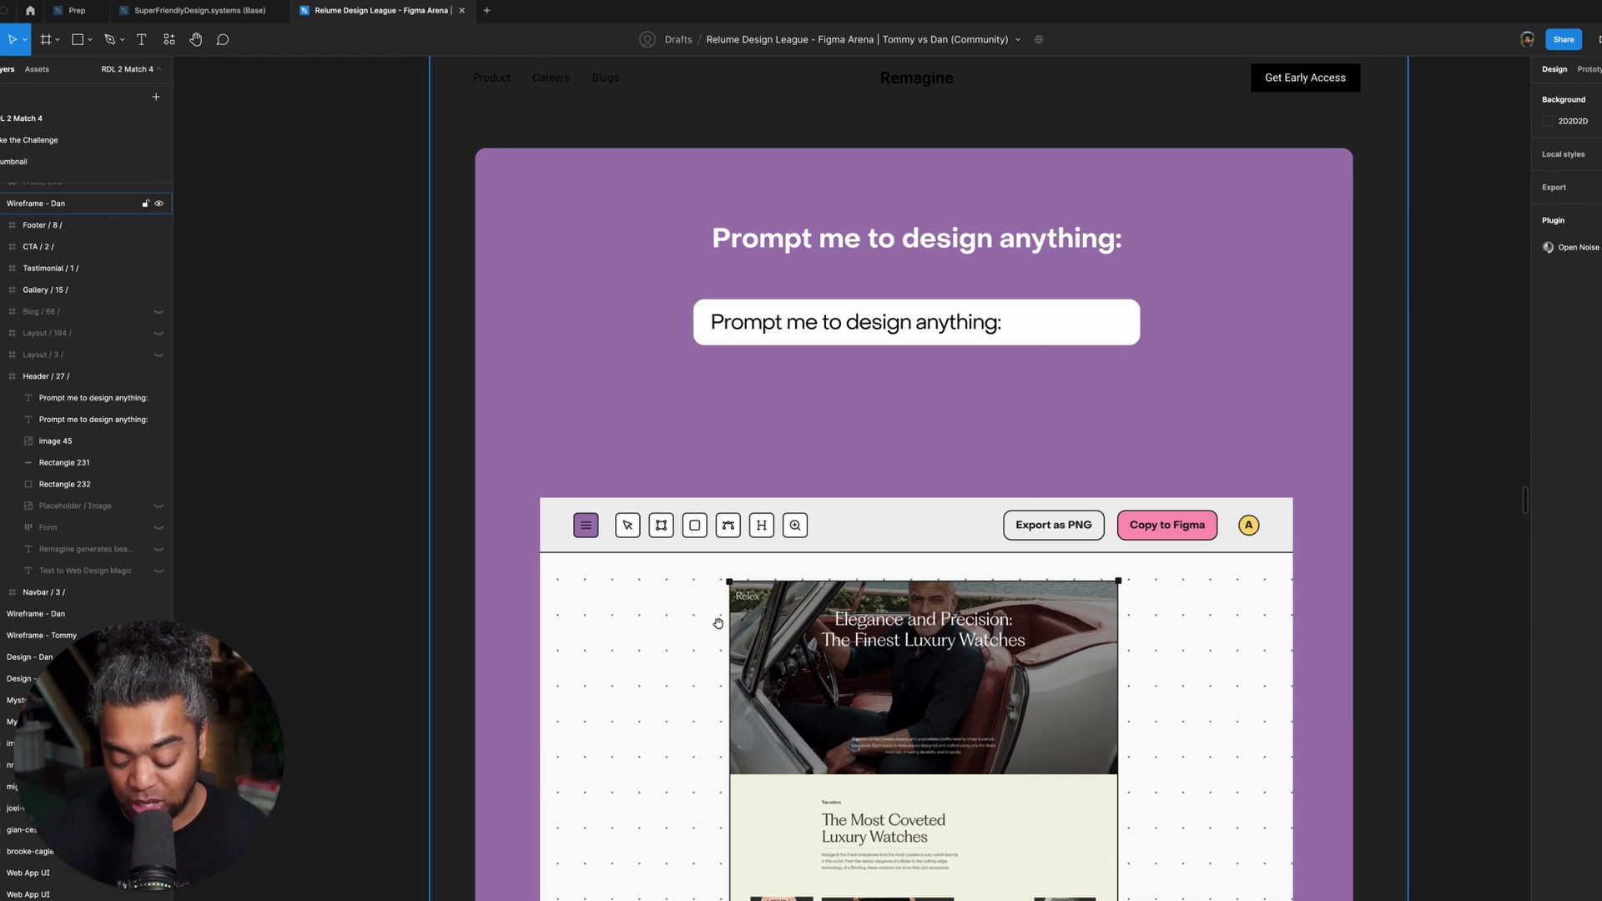
scroll(718, 623, down, 5)
drag(1048, 762, 809, 477)
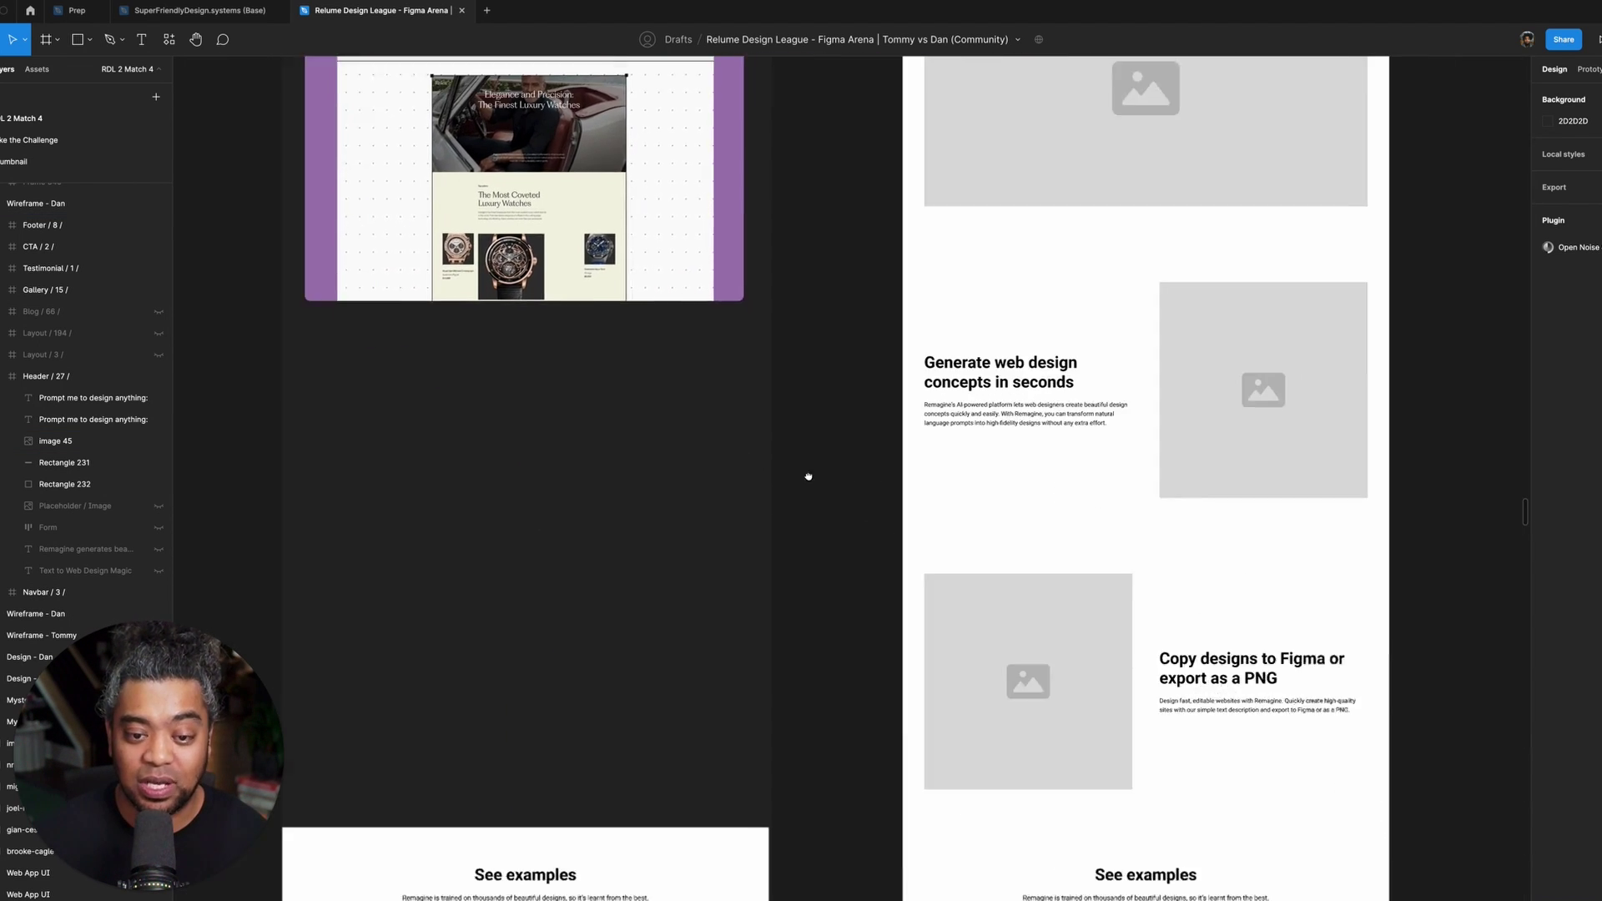
scroll(809, 476, down, 10)
scroll(701, 333, up, 5)
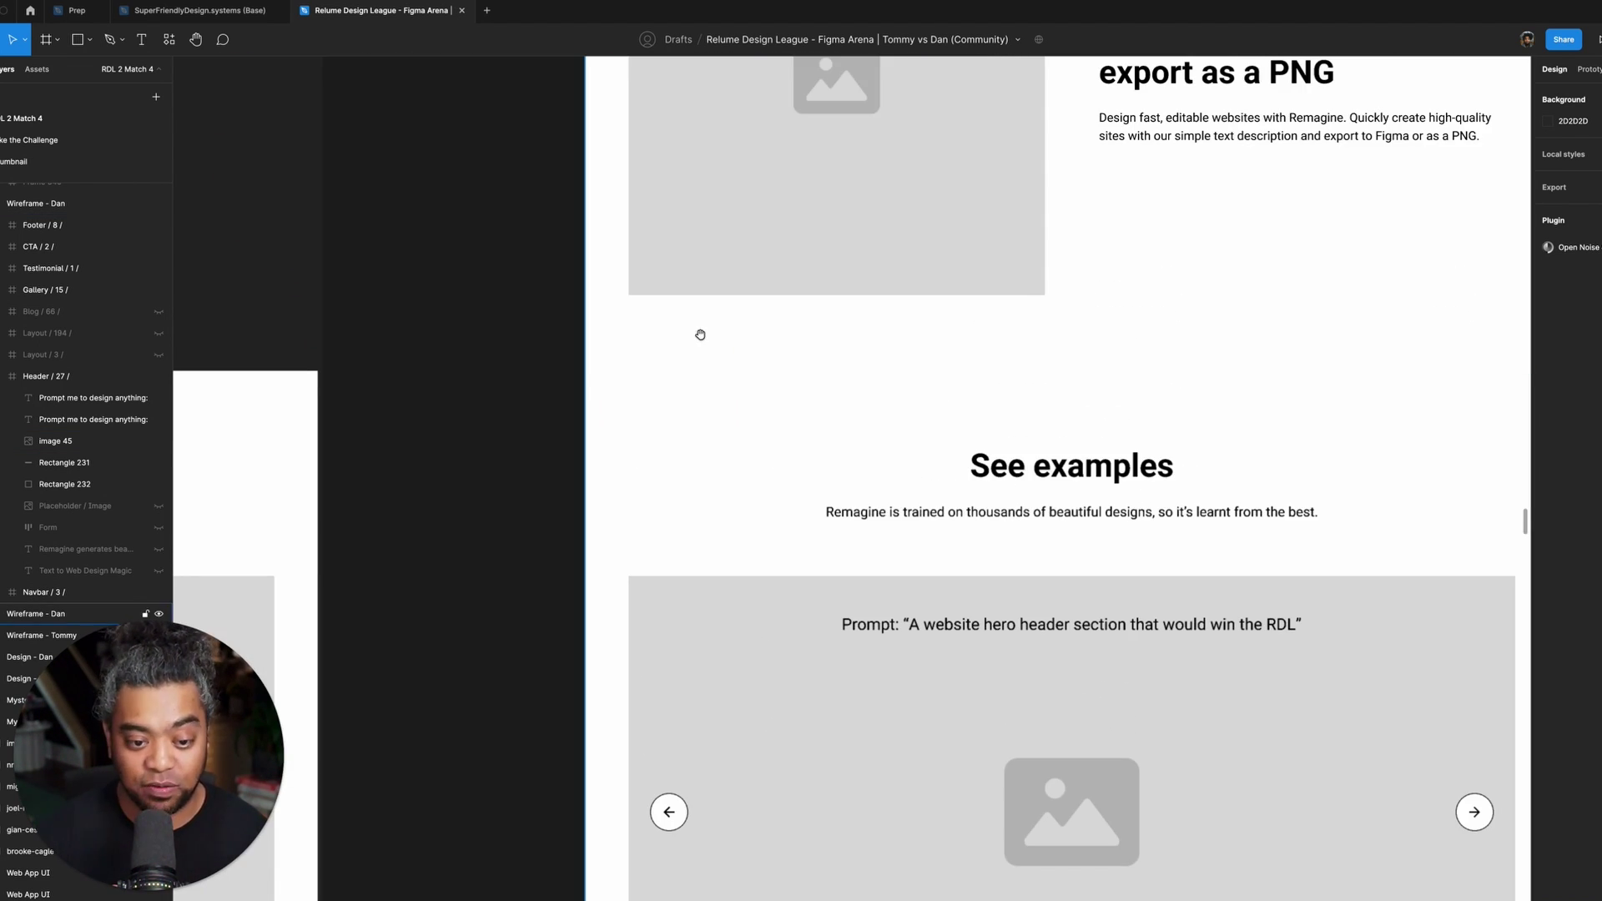
scroll(700, 334, right, 3)
scroll(700, 334, down, 1)
key(t)
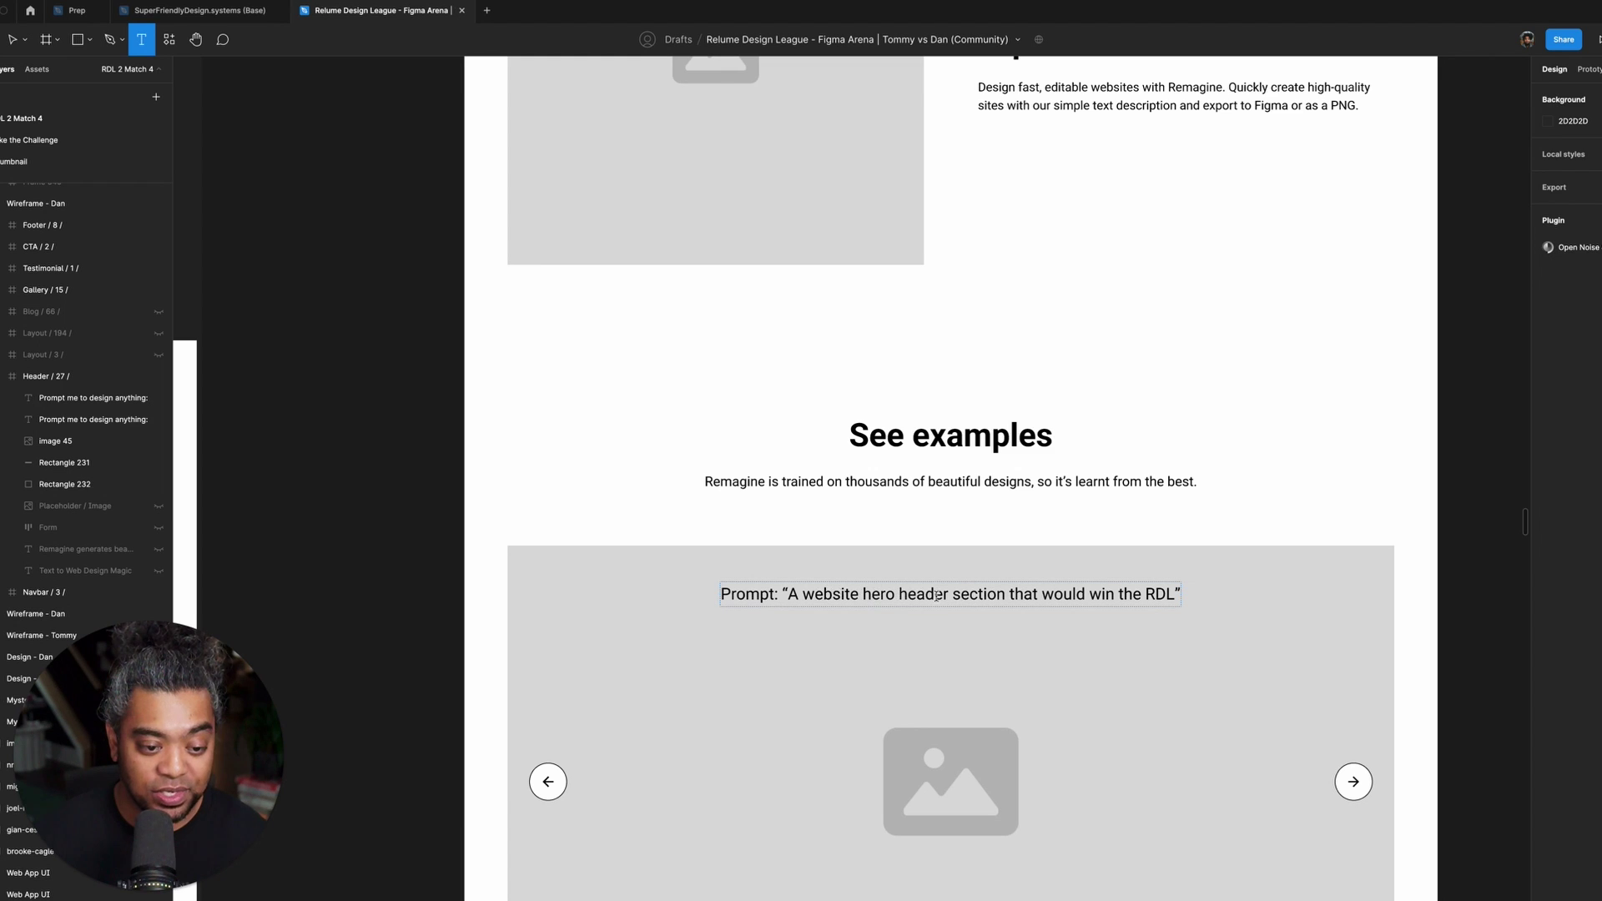
drag(787, 594, 1176, 594)
key(ctrl+c)
key(Escape)
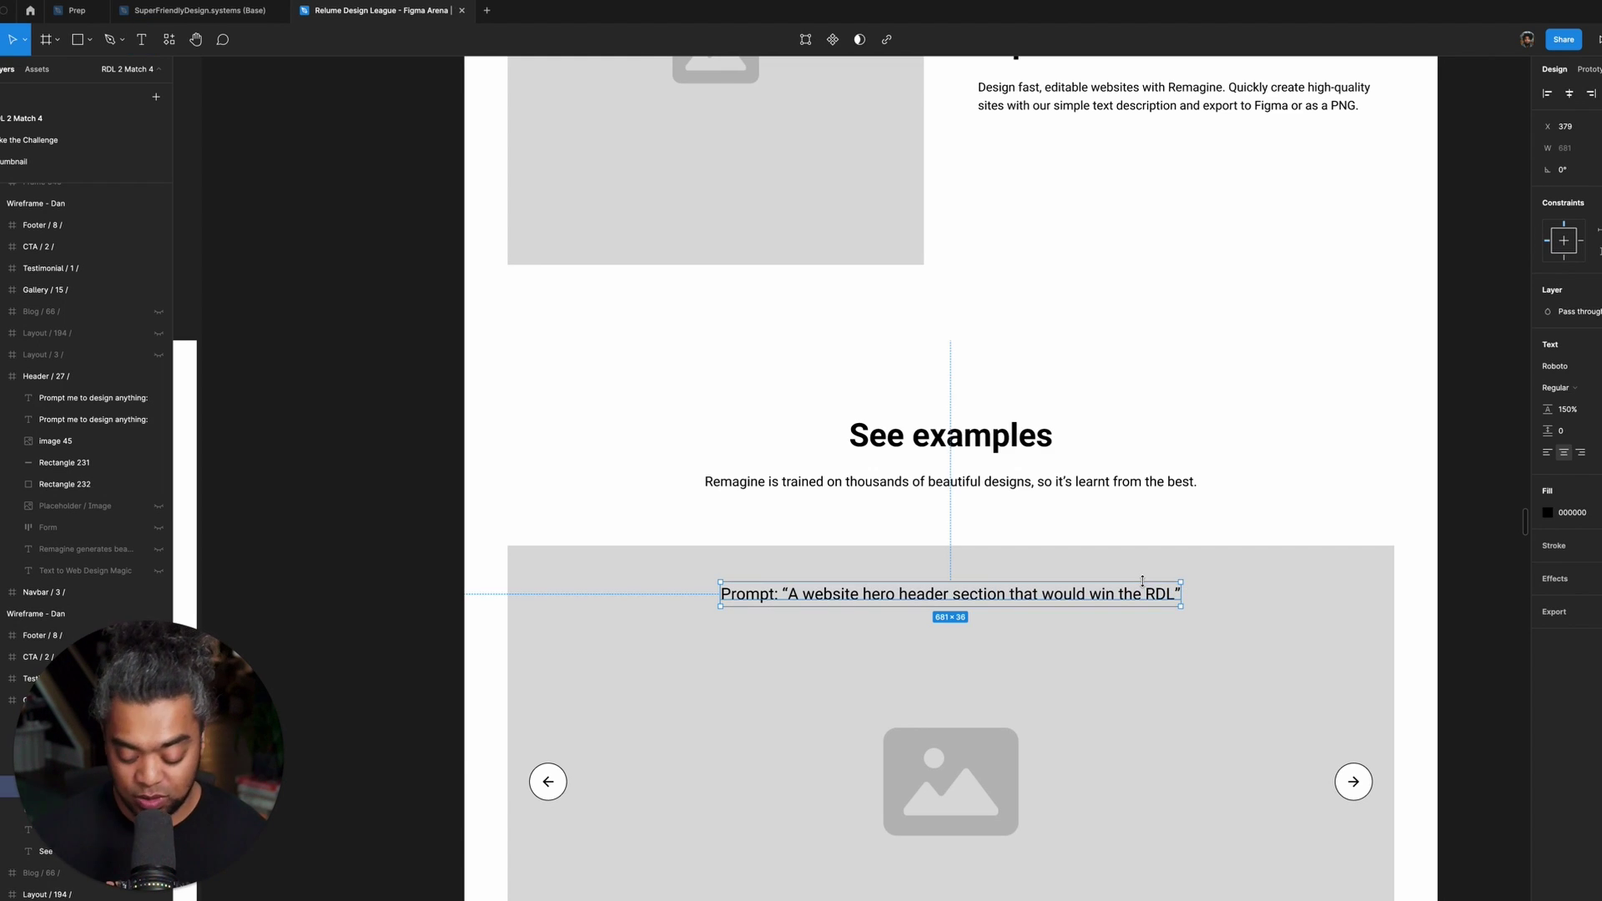
- Replace the prompt bar's text with the copied "A website hero header section that would win the RDL" and shift it to X 430 inside the bar
scroll(907, 608, down, 10)
scroll(916, 627, up, 5)
scroll(915, 627, left, 3)
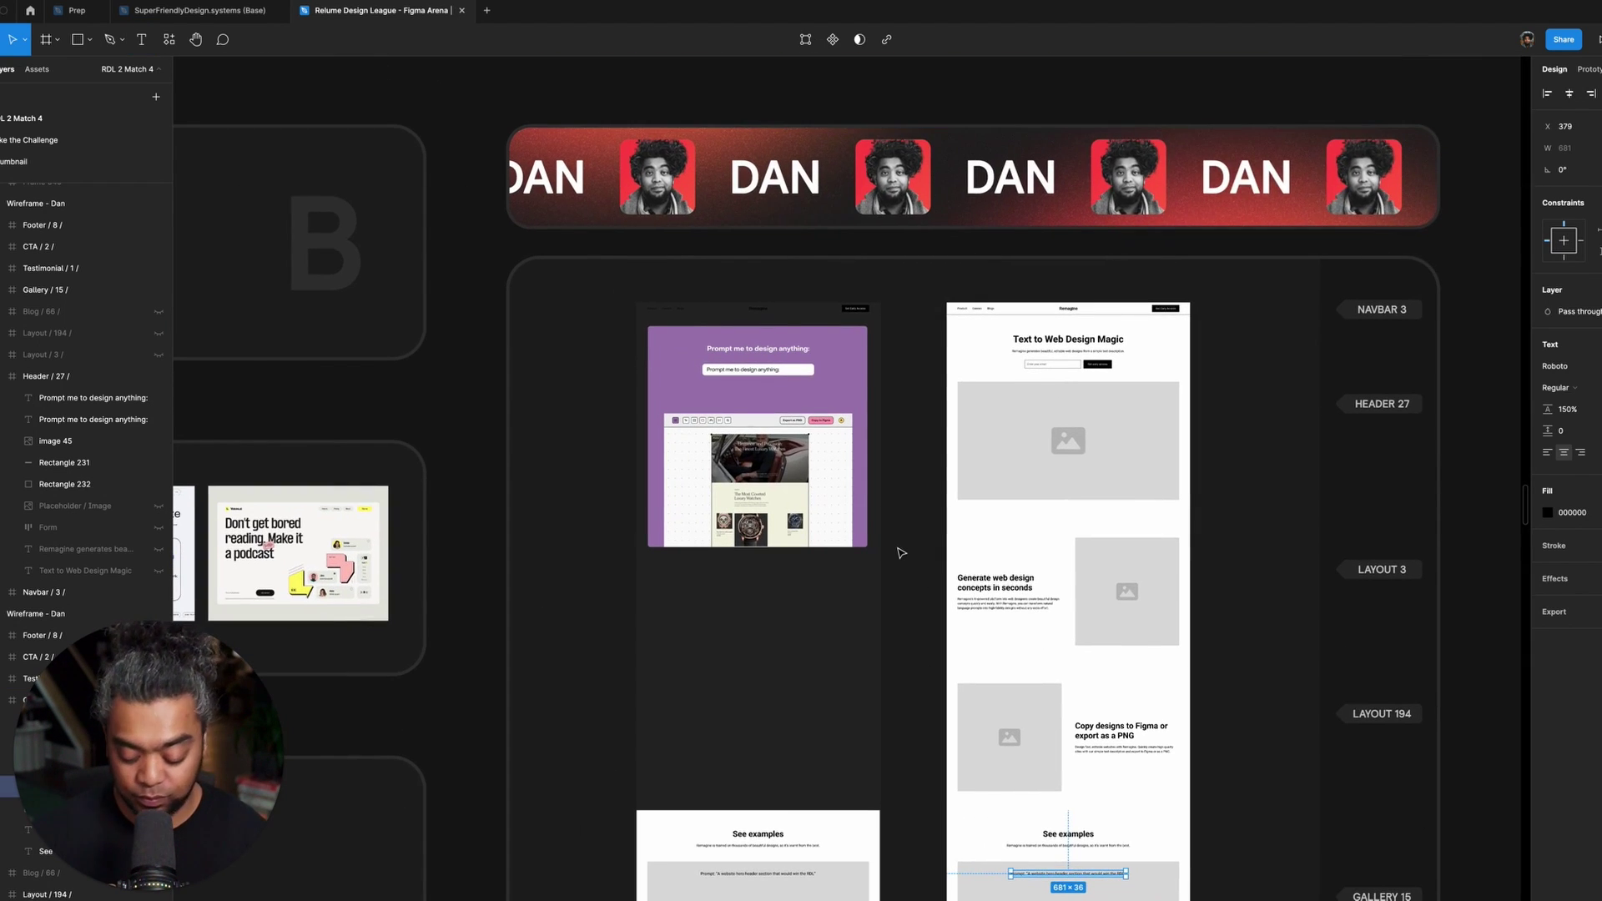
scroll(916, 628, up, 5)
scroll(975, 504, up, 5)
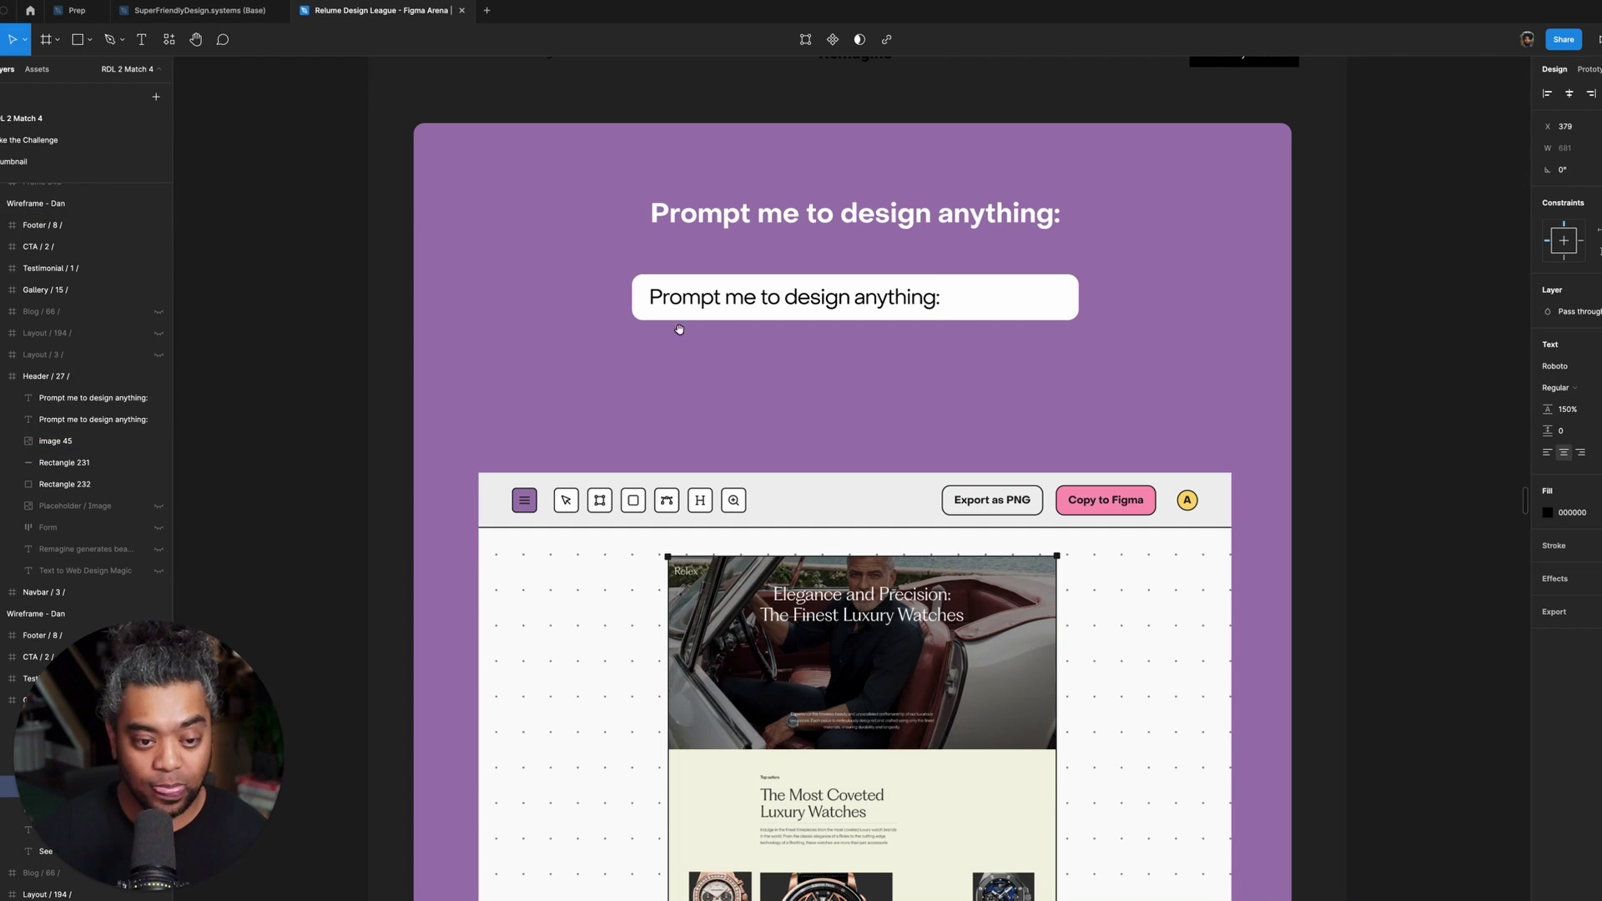
double_click(762, 326)
key(ctrl+a)
key(ctrl+v)
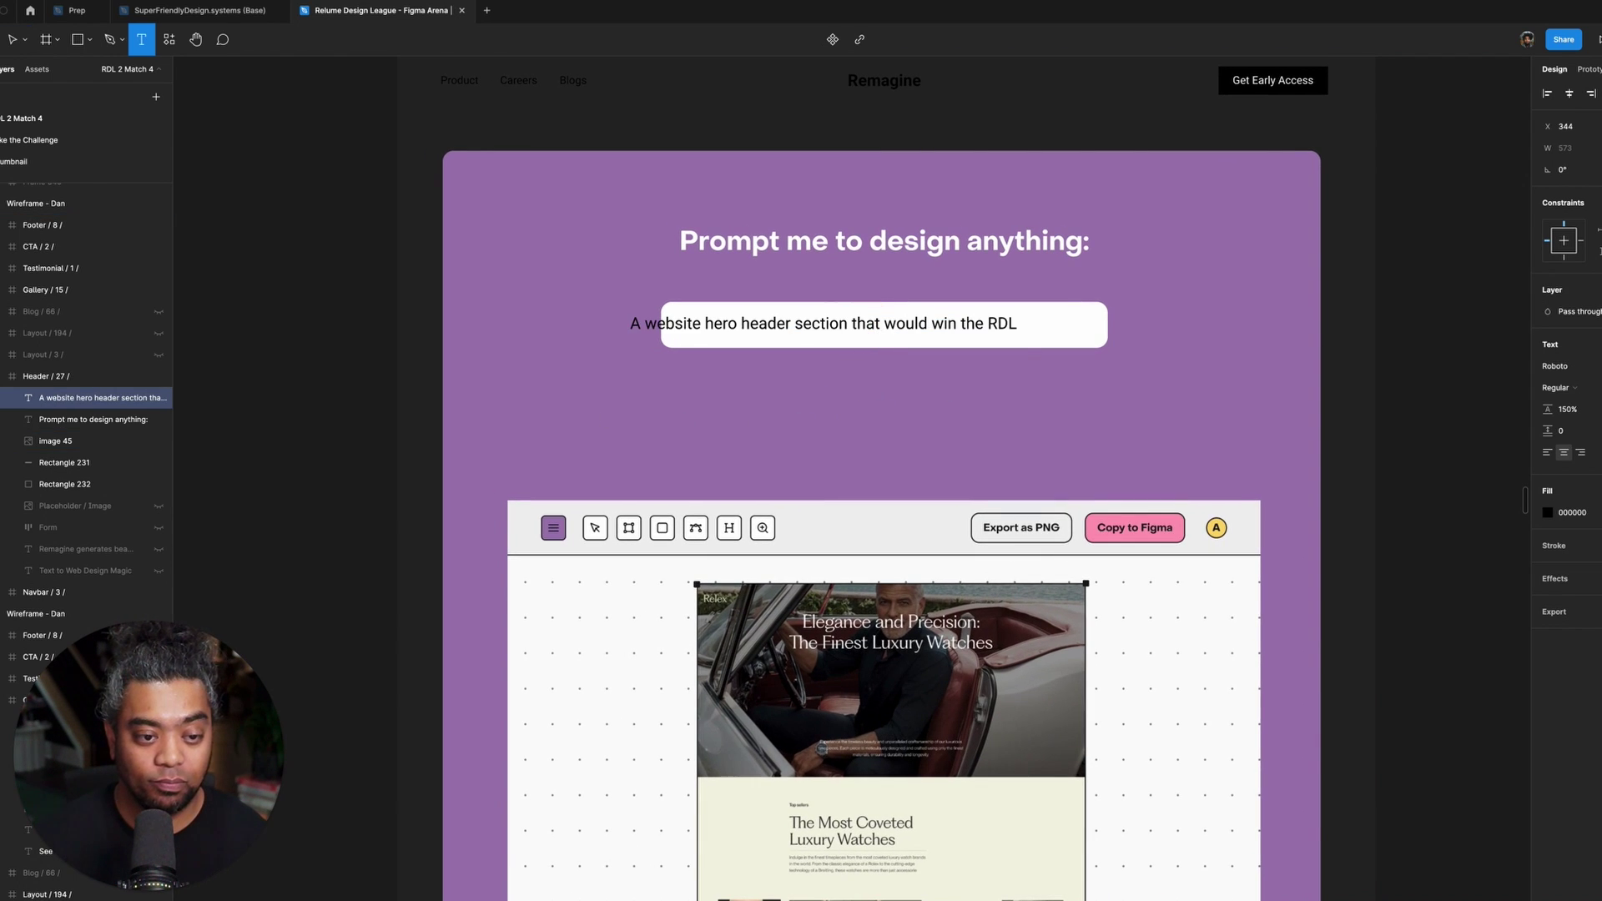
key(Escape)
drag(875, 327, 933, 327)
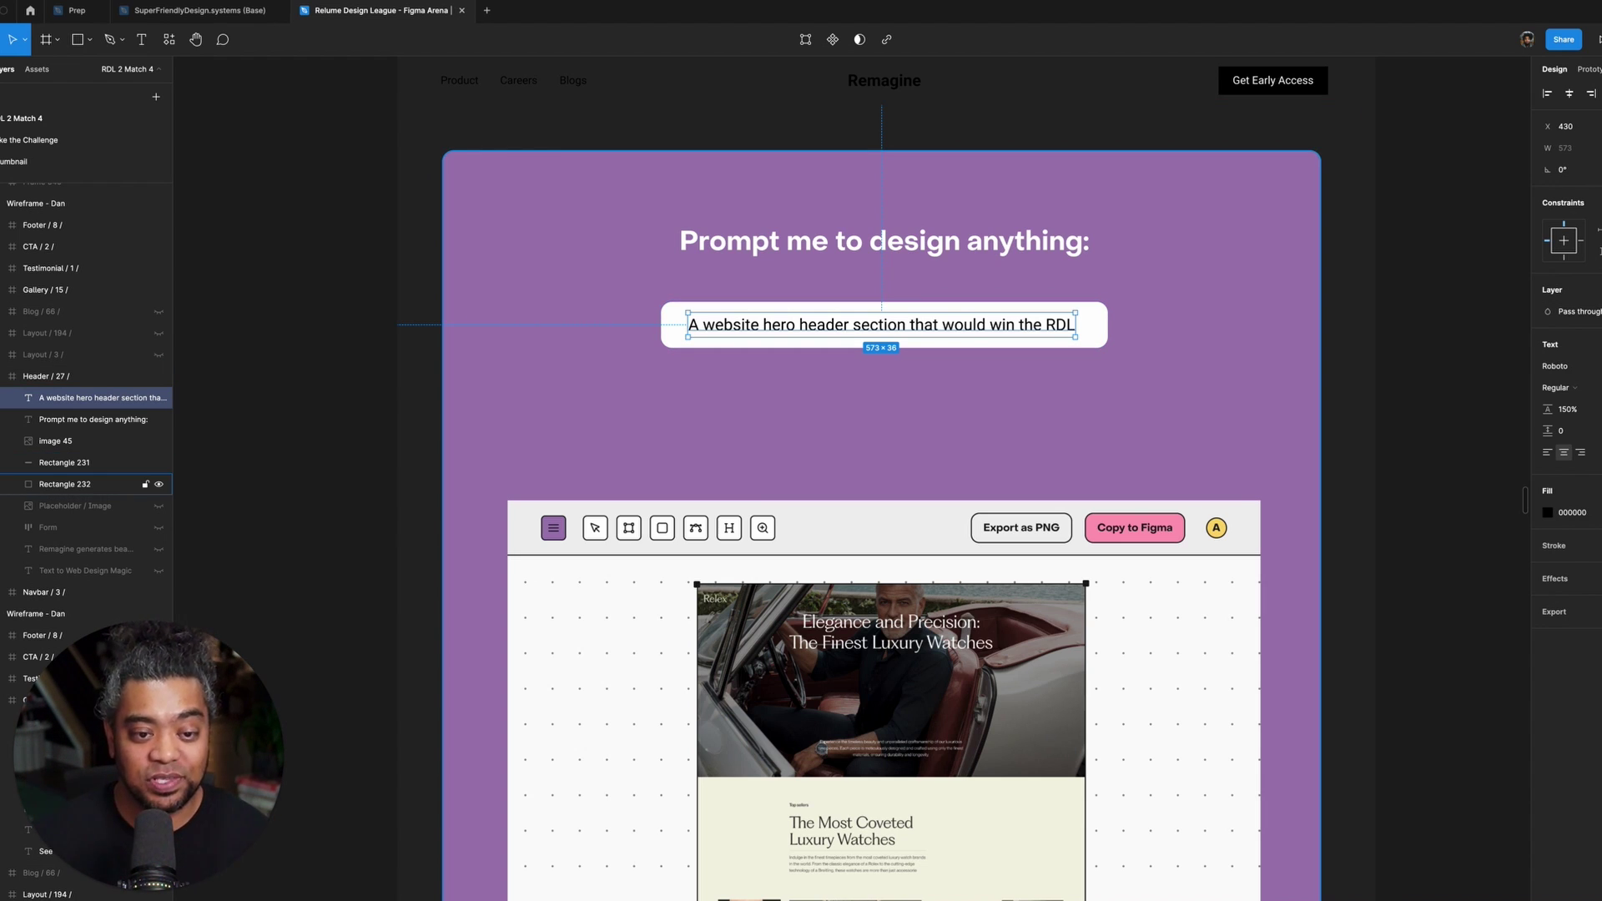
click(92, 418)
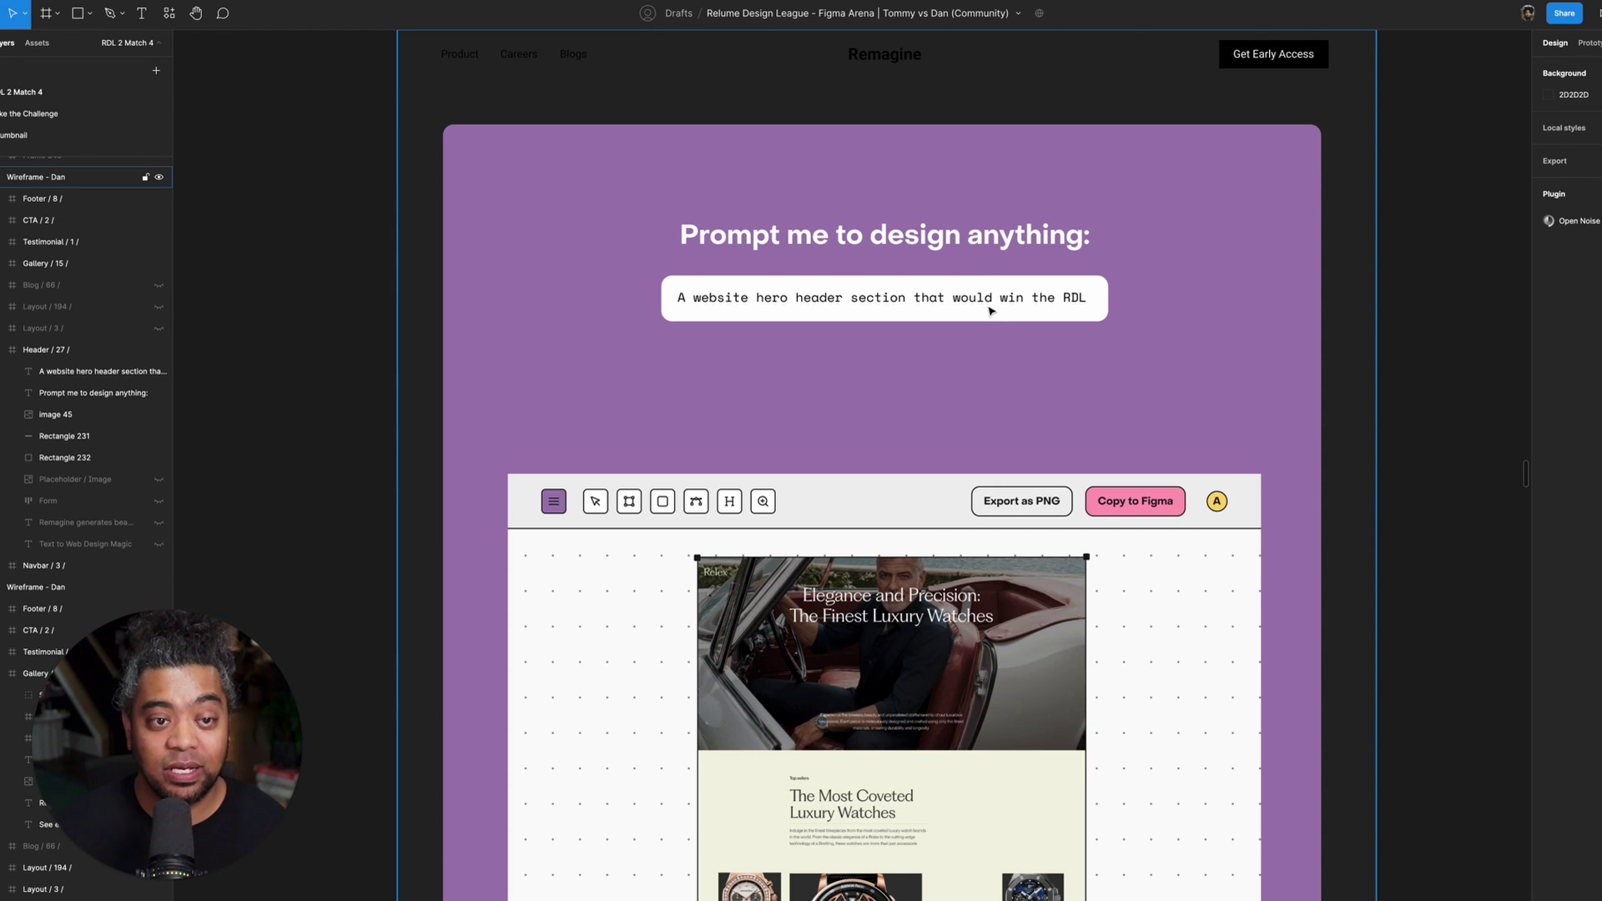
- Draw a white curved arrow about 88 × 175 px with the Pencil tool, from below the prompt bar towards the app screen
click(122, 14)
click(119, 62)
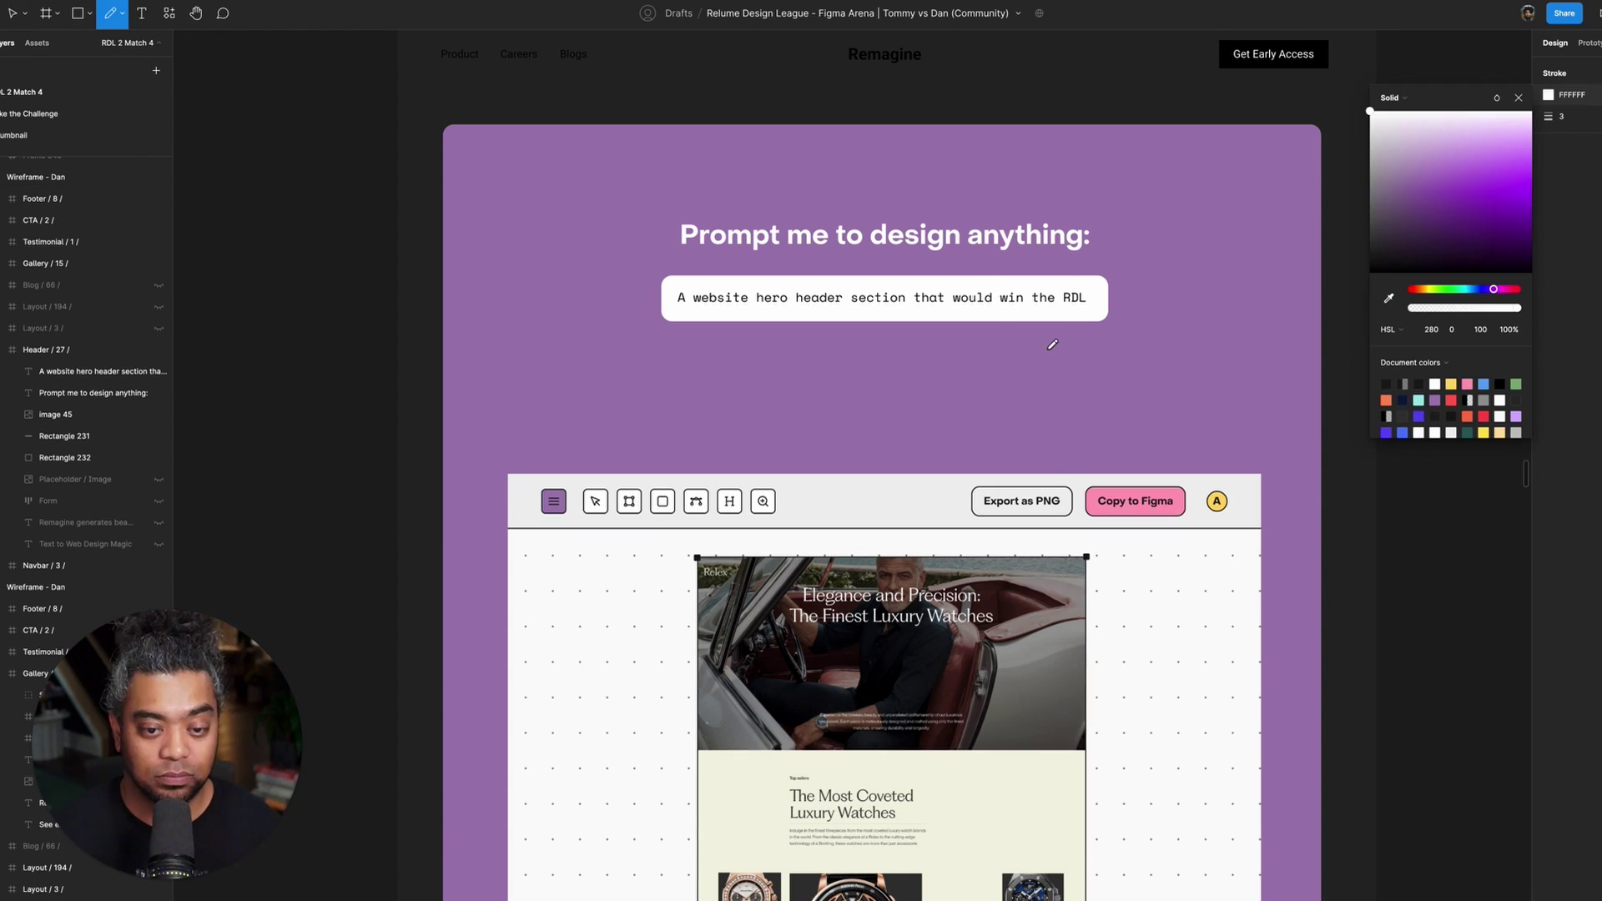
mouse_move(1048, 335)
mouse_down()
mouse_move(1041, 404)
mouse_move(992, 456)
mouse_move(1009, 451)
mouse_up()
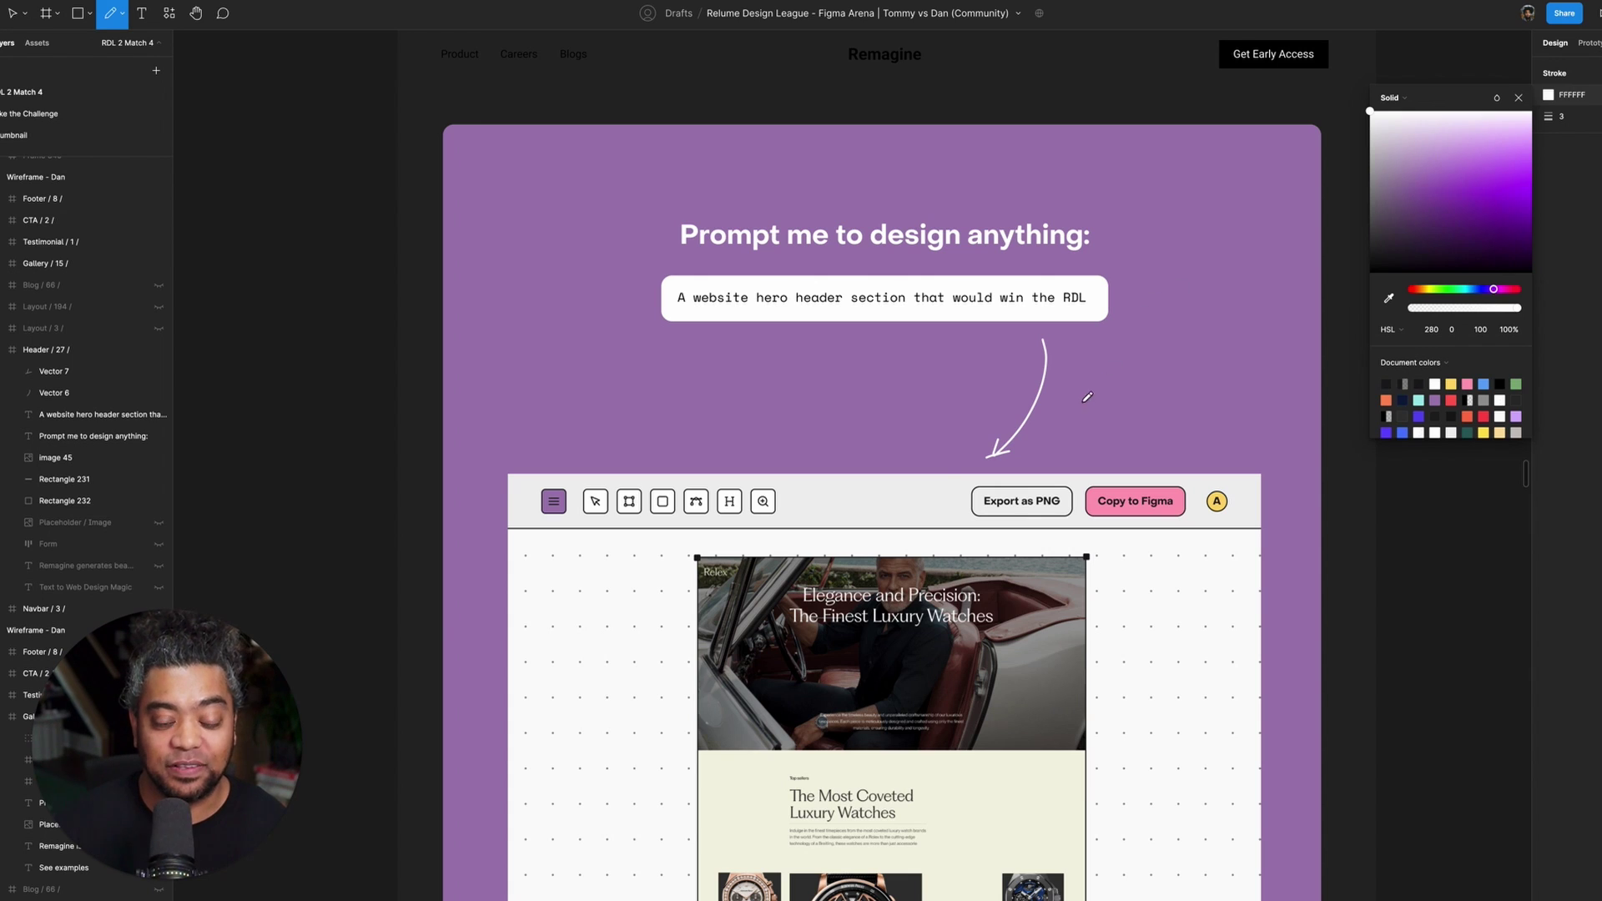
- Wrap the curved stroke and the arrowhead vector together in a frame
click(73, 371)
shift+click(78, 395)
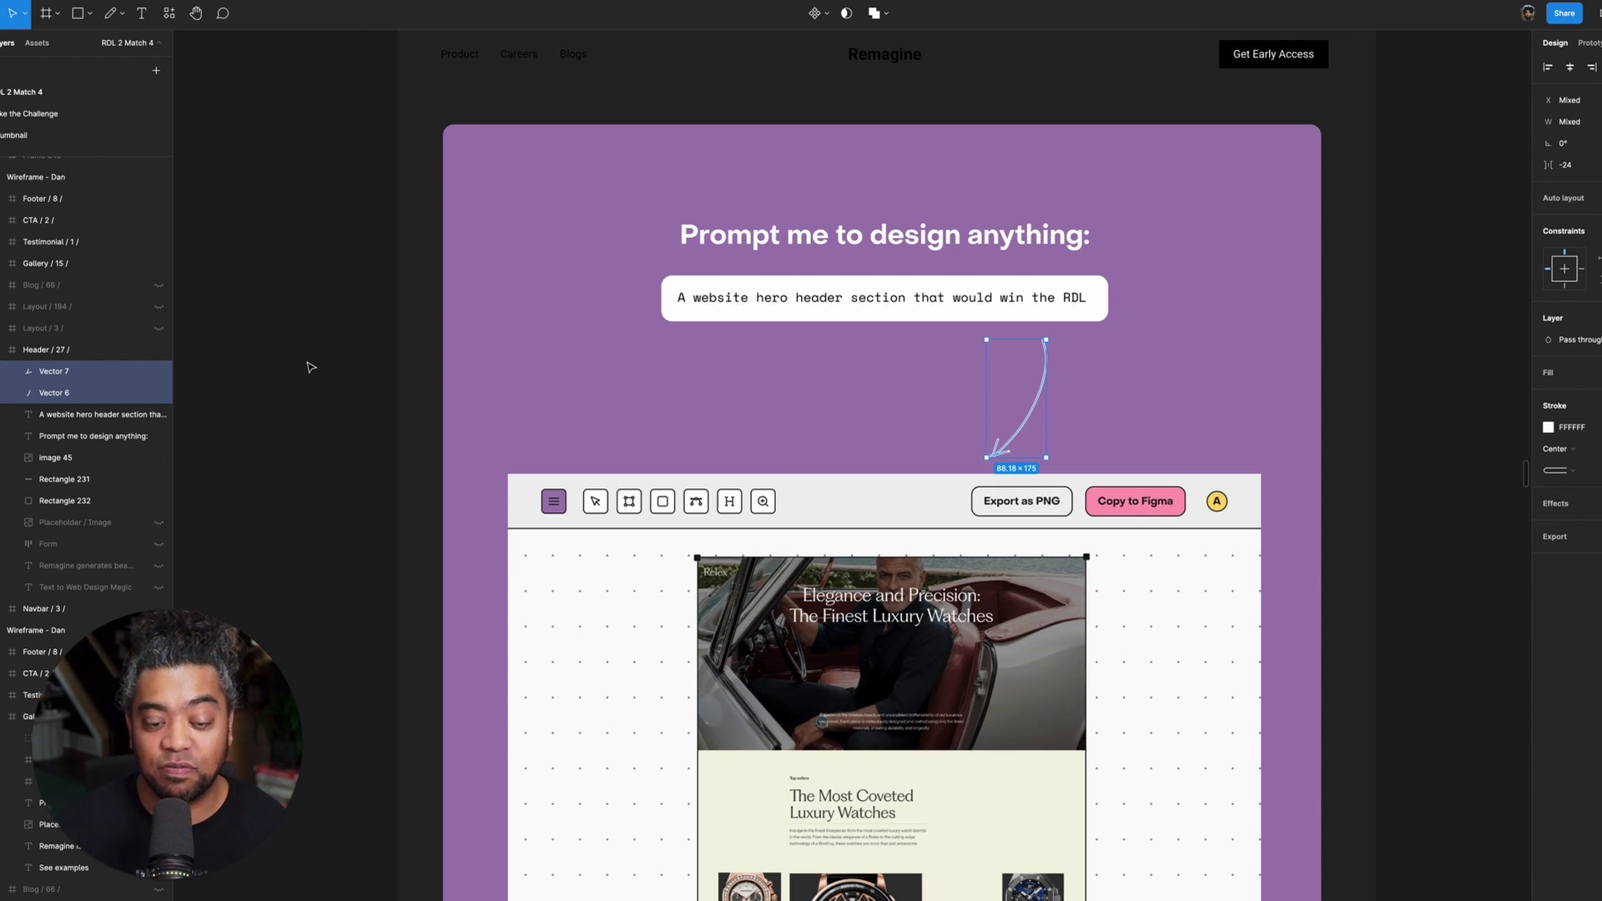
key(ctrl+alt+g)
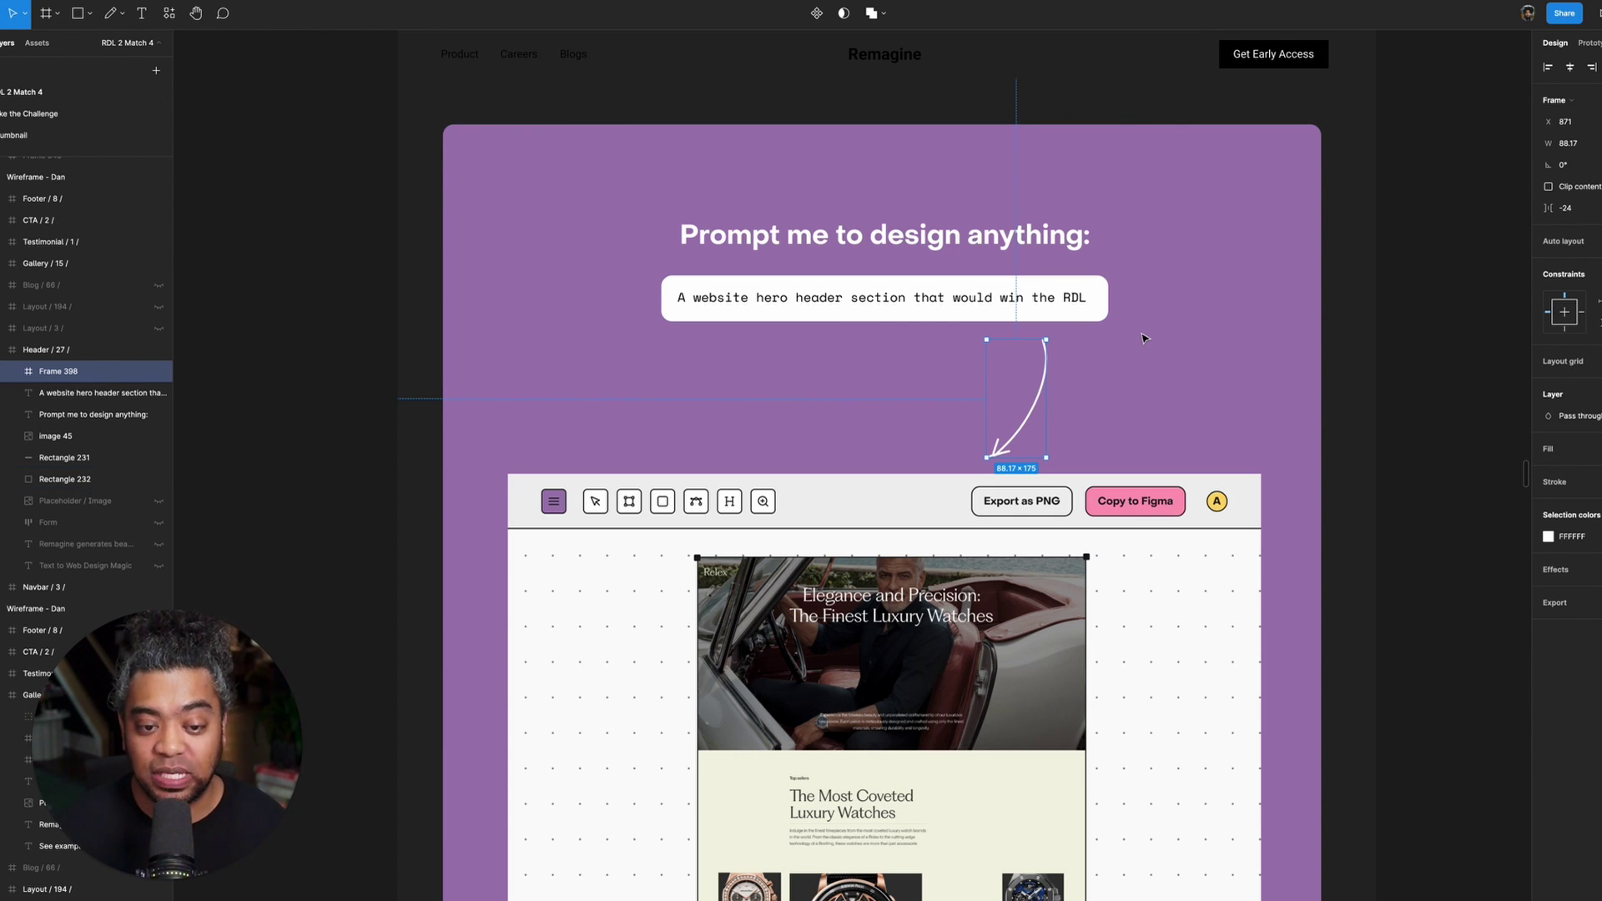
- Rename the frame around the strokes to "arrow" and hide it
key(super+r)
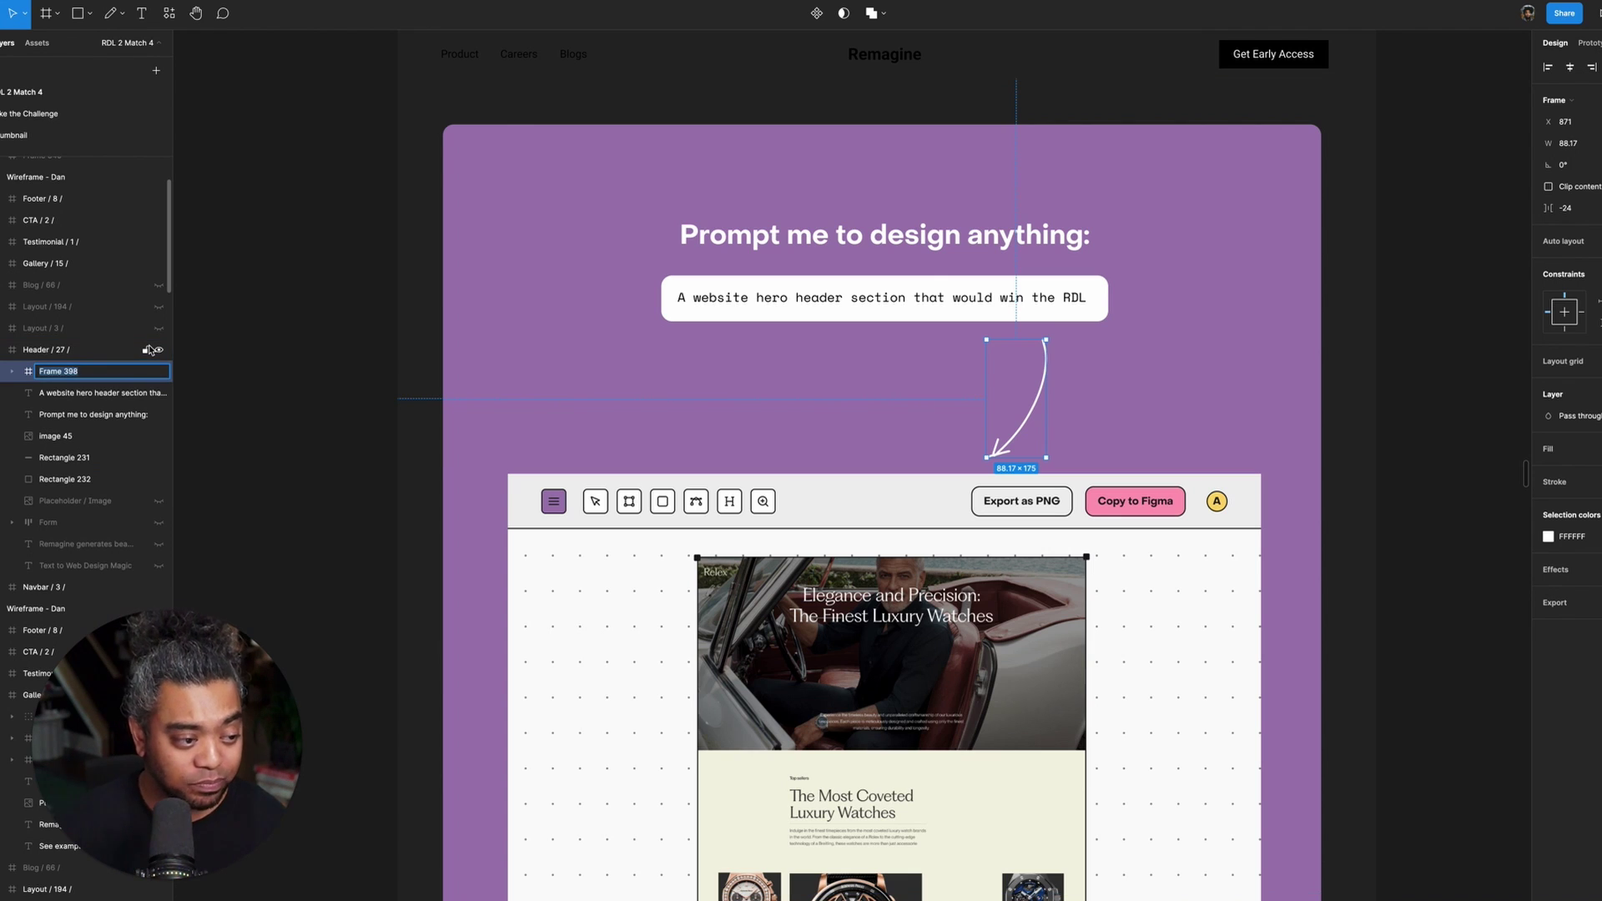
text(arrow)
key(Return)
click(157, 371)
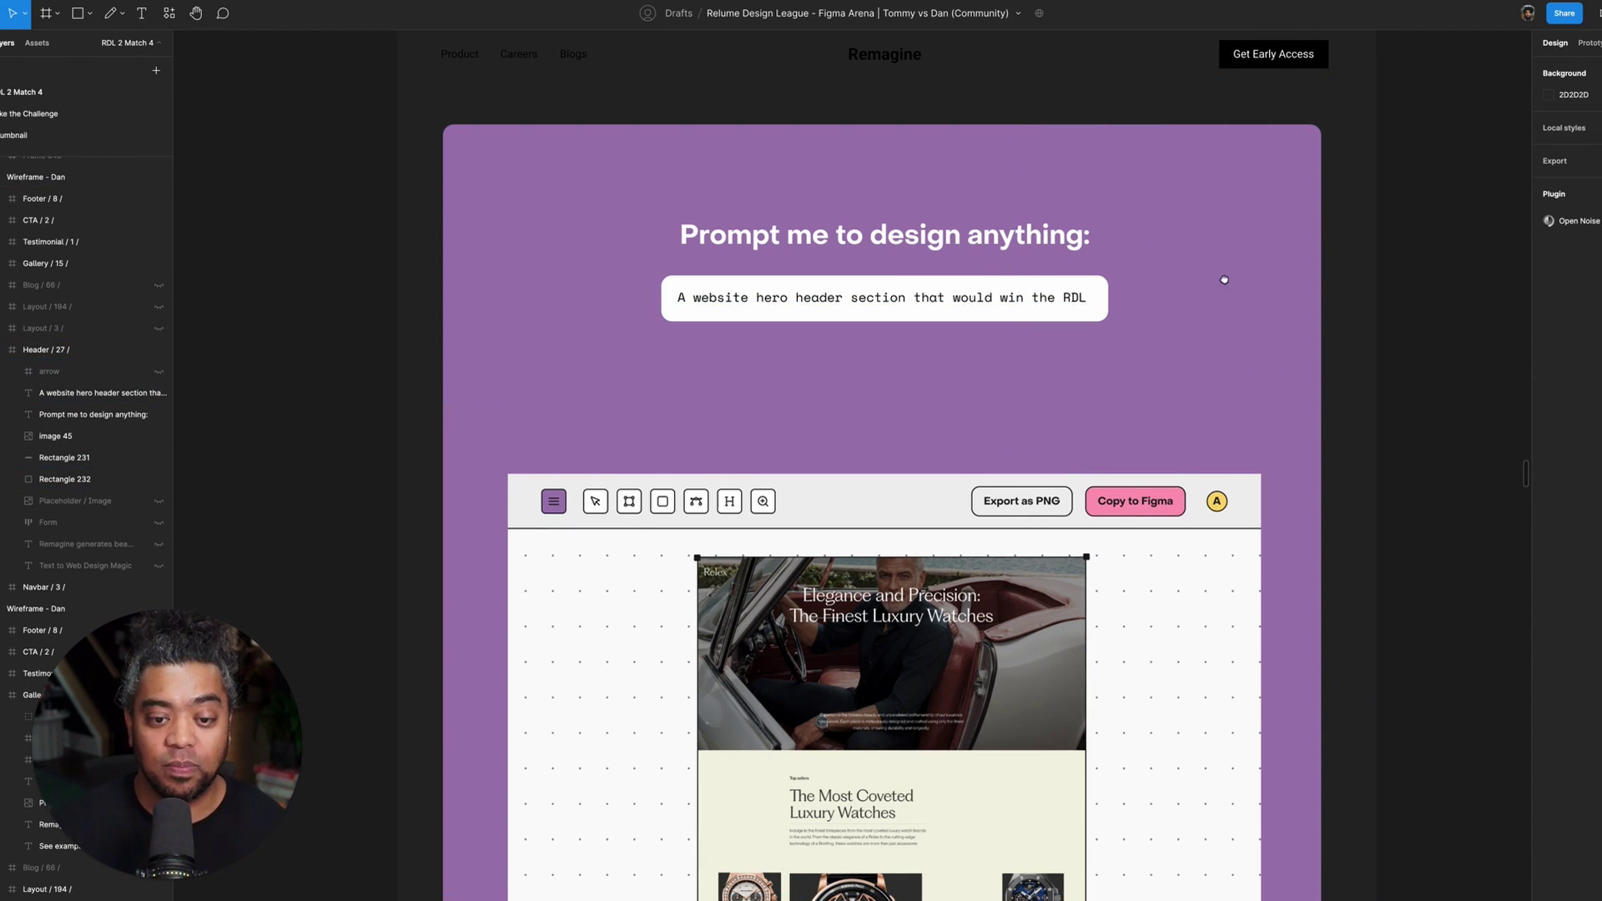
scroll(1214, 300, up, 1)
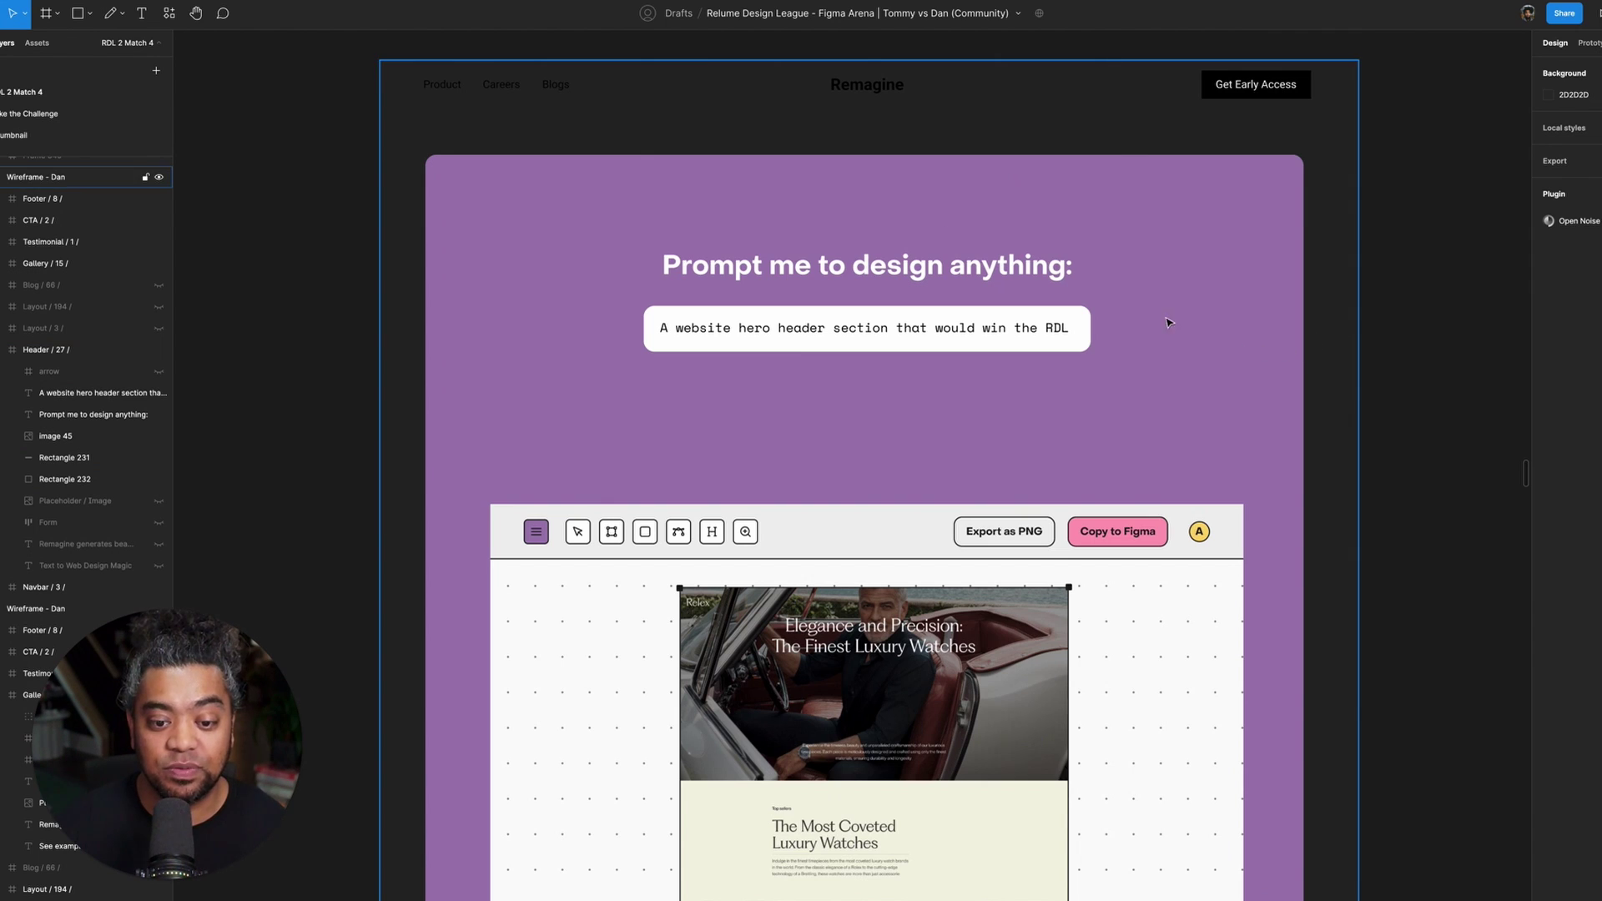
- Switch to the browser to examine the Linear and Kernel homepage hero sections as references, and return to Figma
drag(1097, 540, 1103, 434)
key(super+Tab)
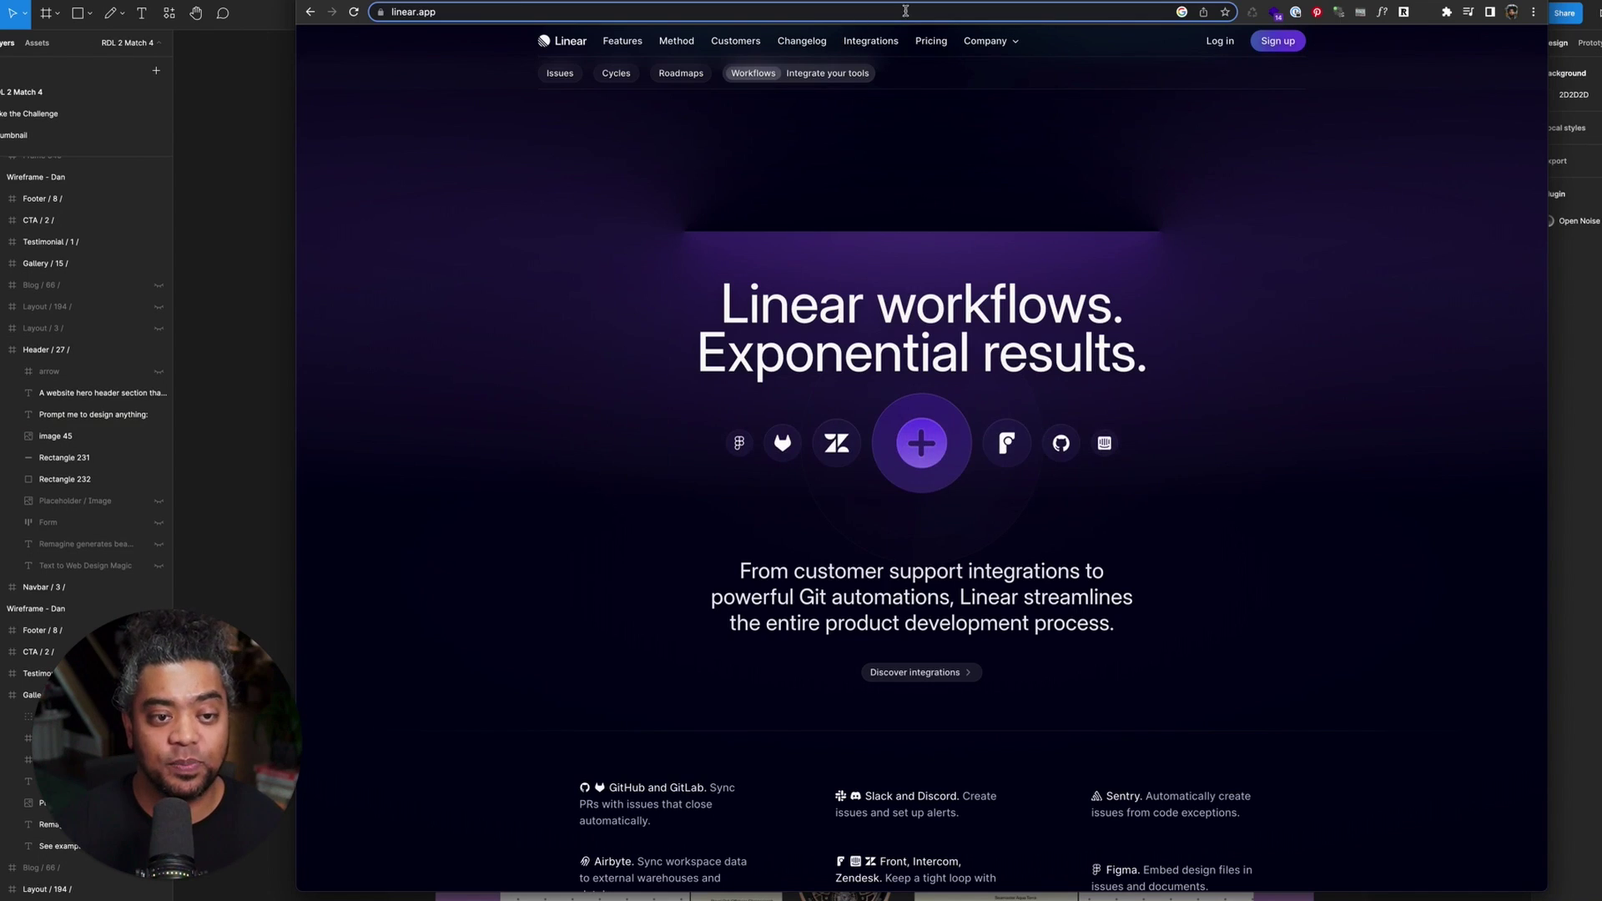
key(ctrl+Tab)
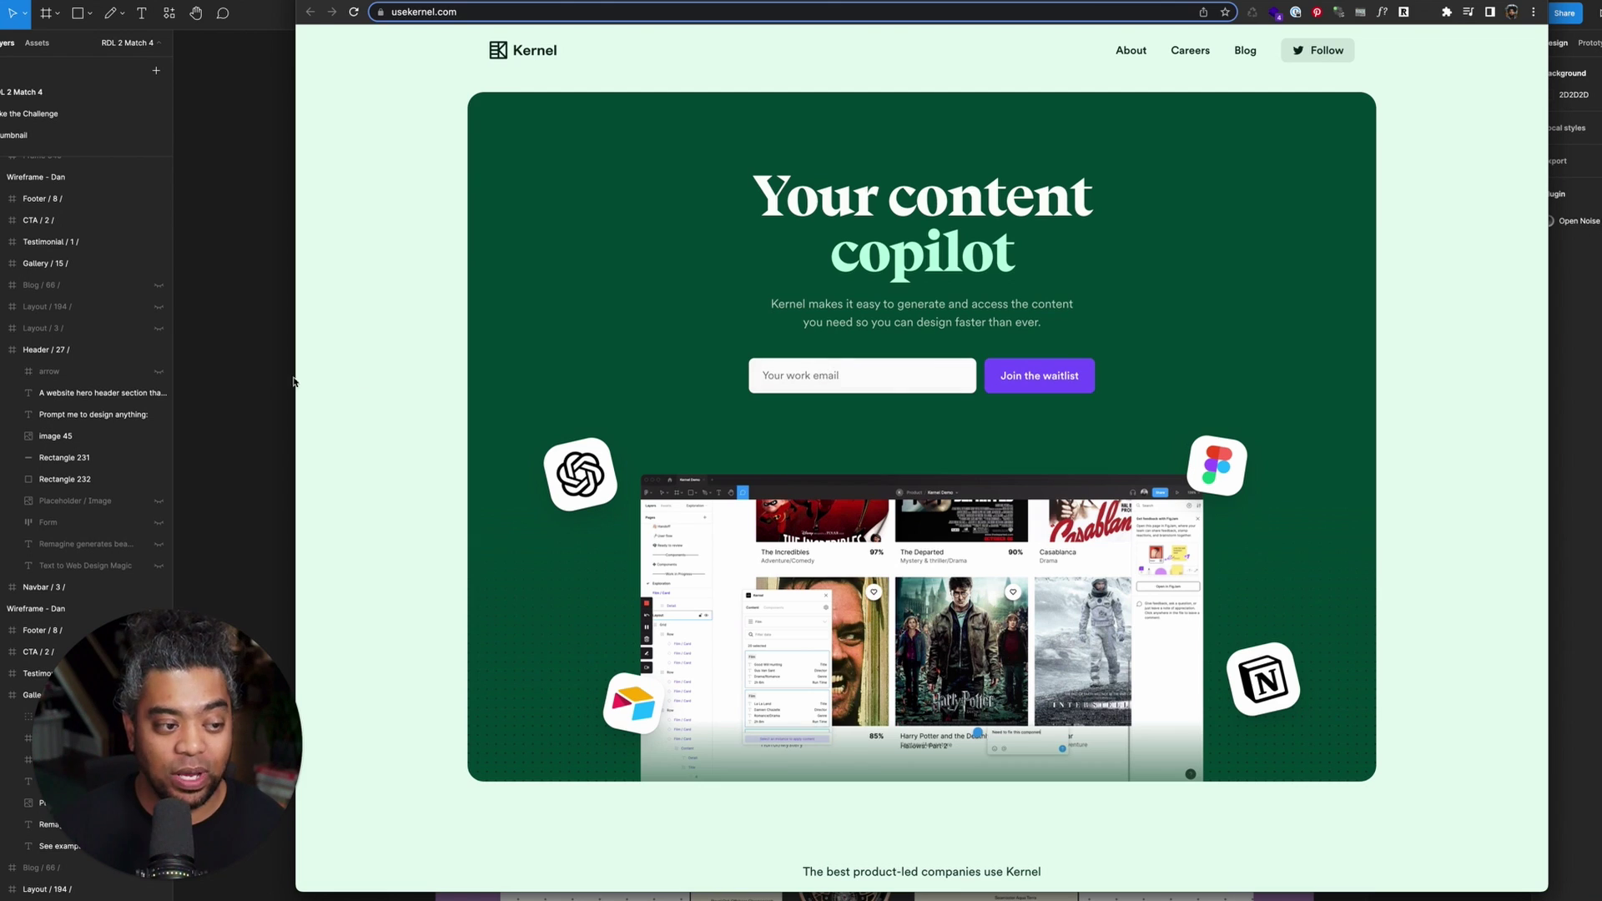
click(237, 377)
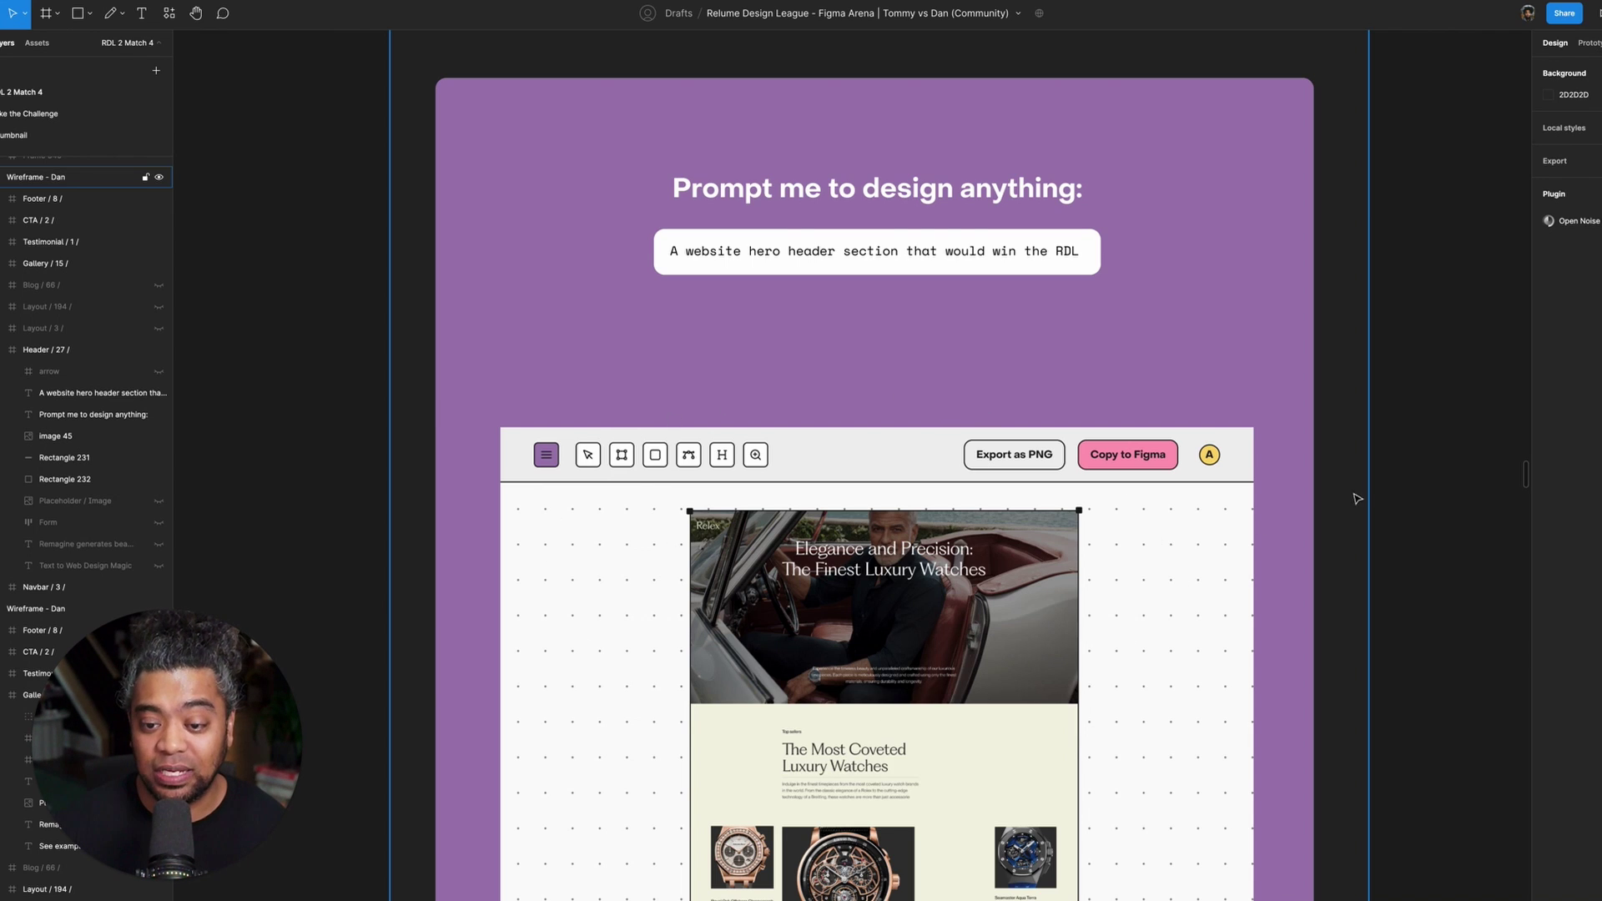
- Wrap the prompt text and its white rounded bar together in a frame named "input"
click(1406, 475)
drag(1006, 377, 1005, 518)
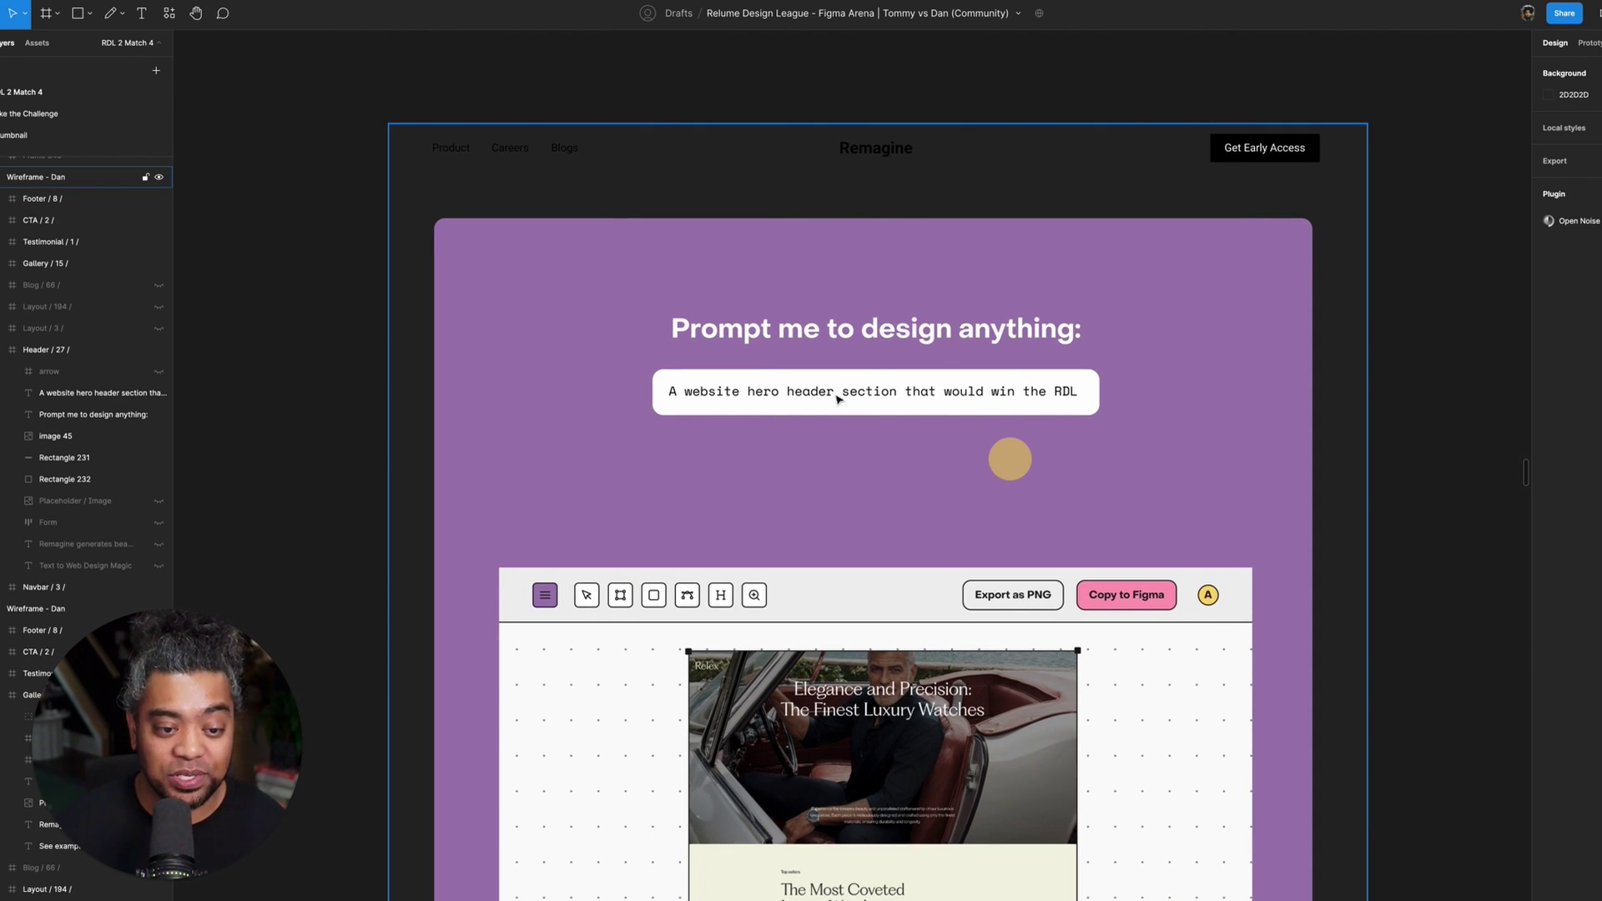
double_click(1032, 394)
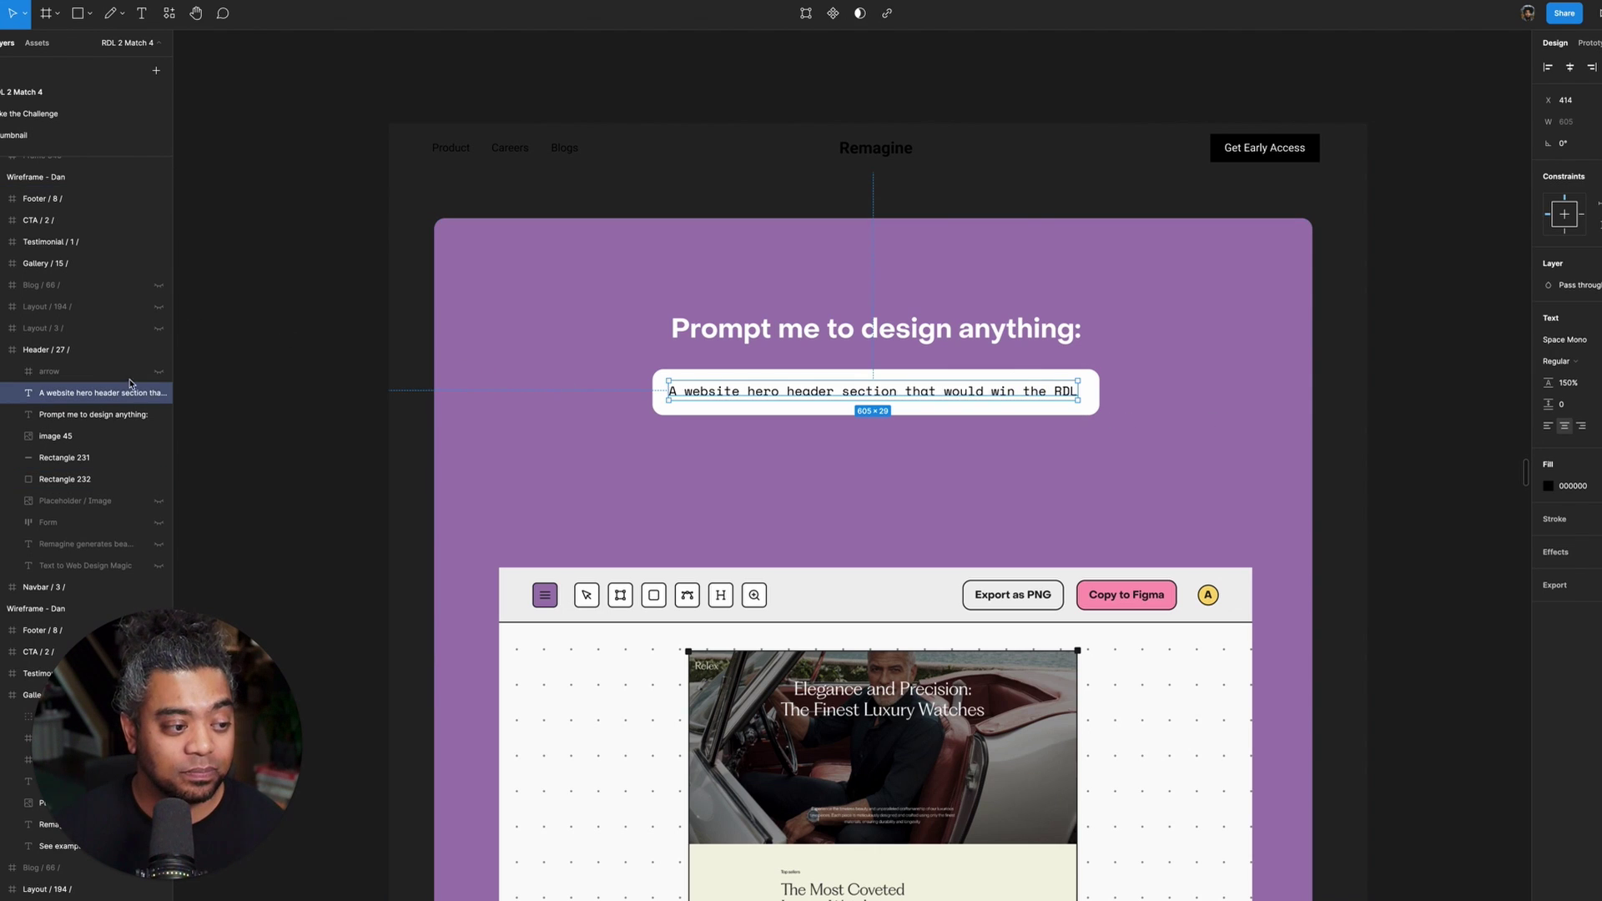
click(75, 415)
click(84, 393)
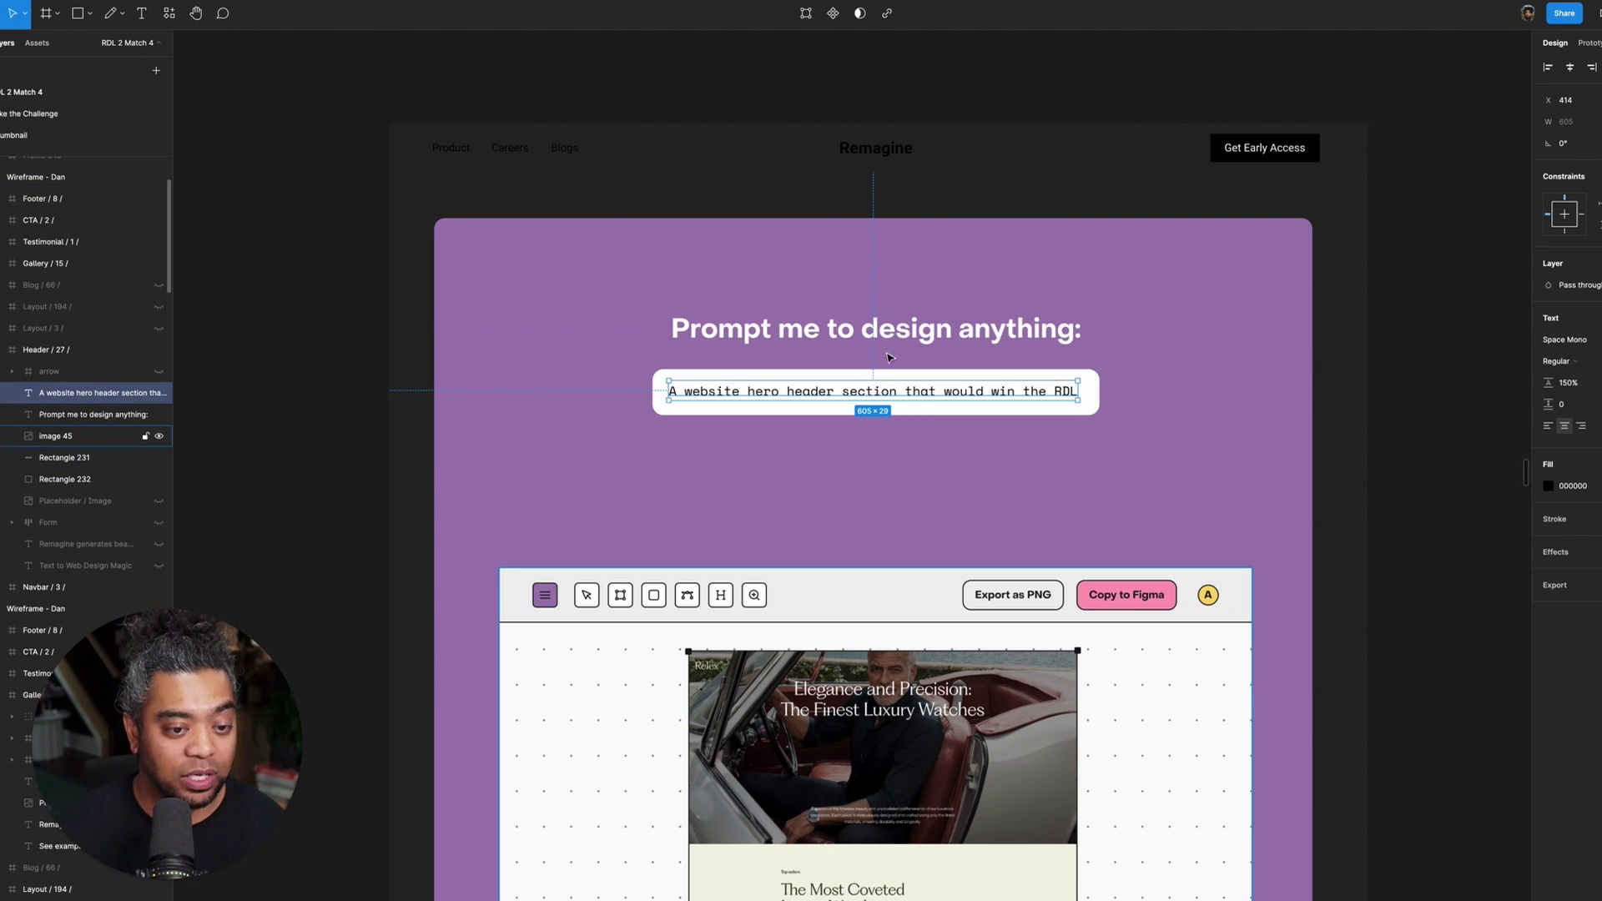
shift+click(759, 415)
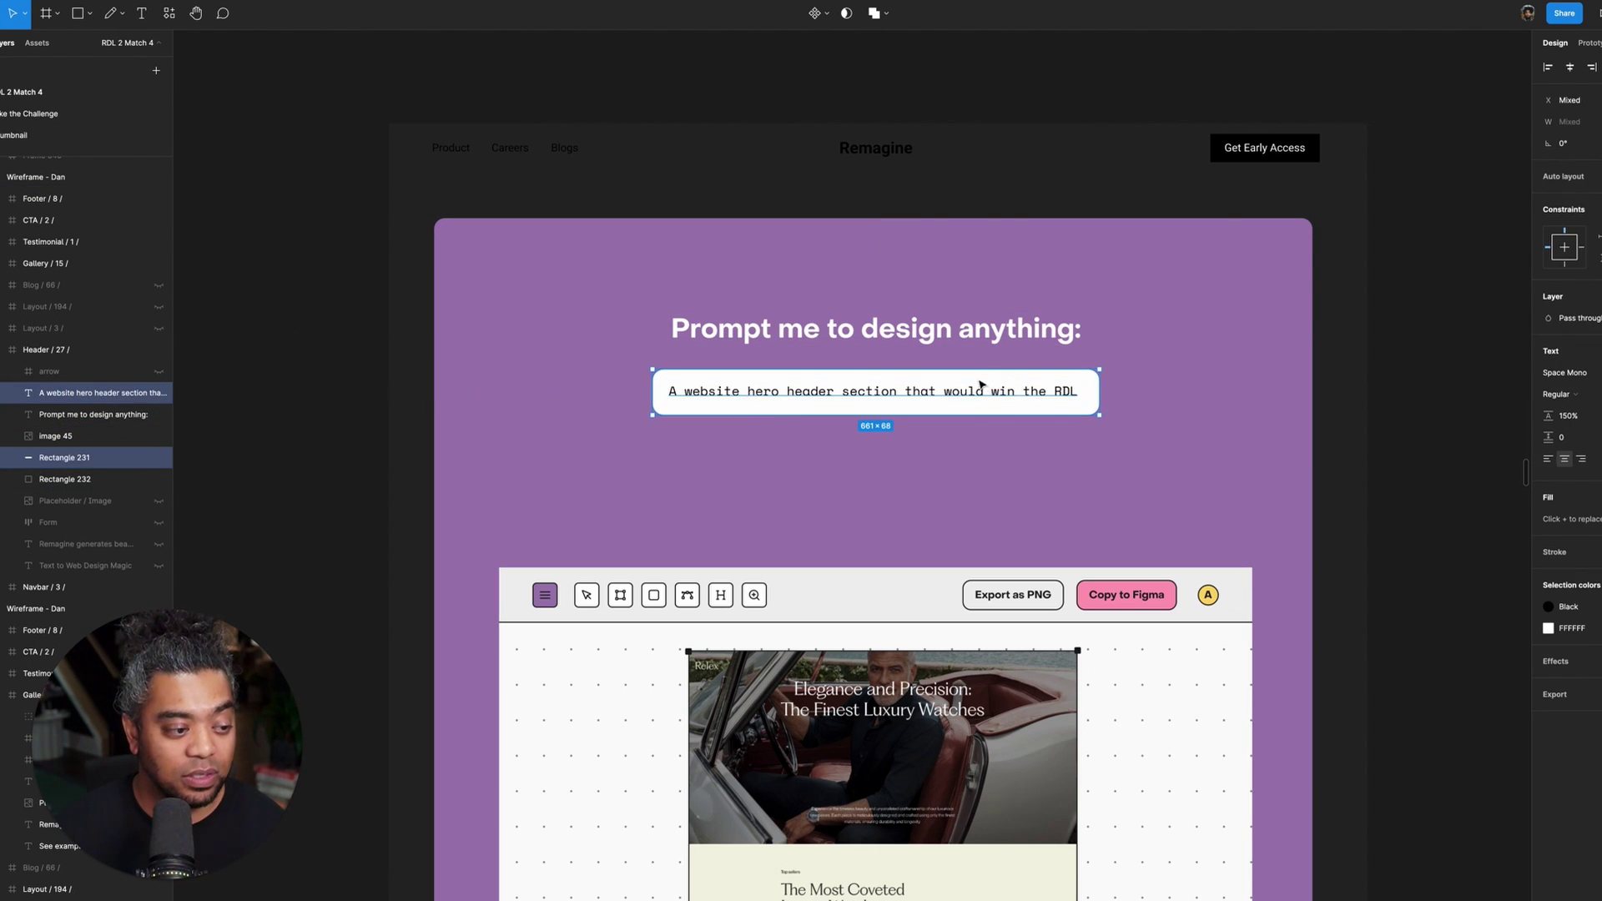
key(ctrl+alt+g)
key(ctrl+r)
text(in)
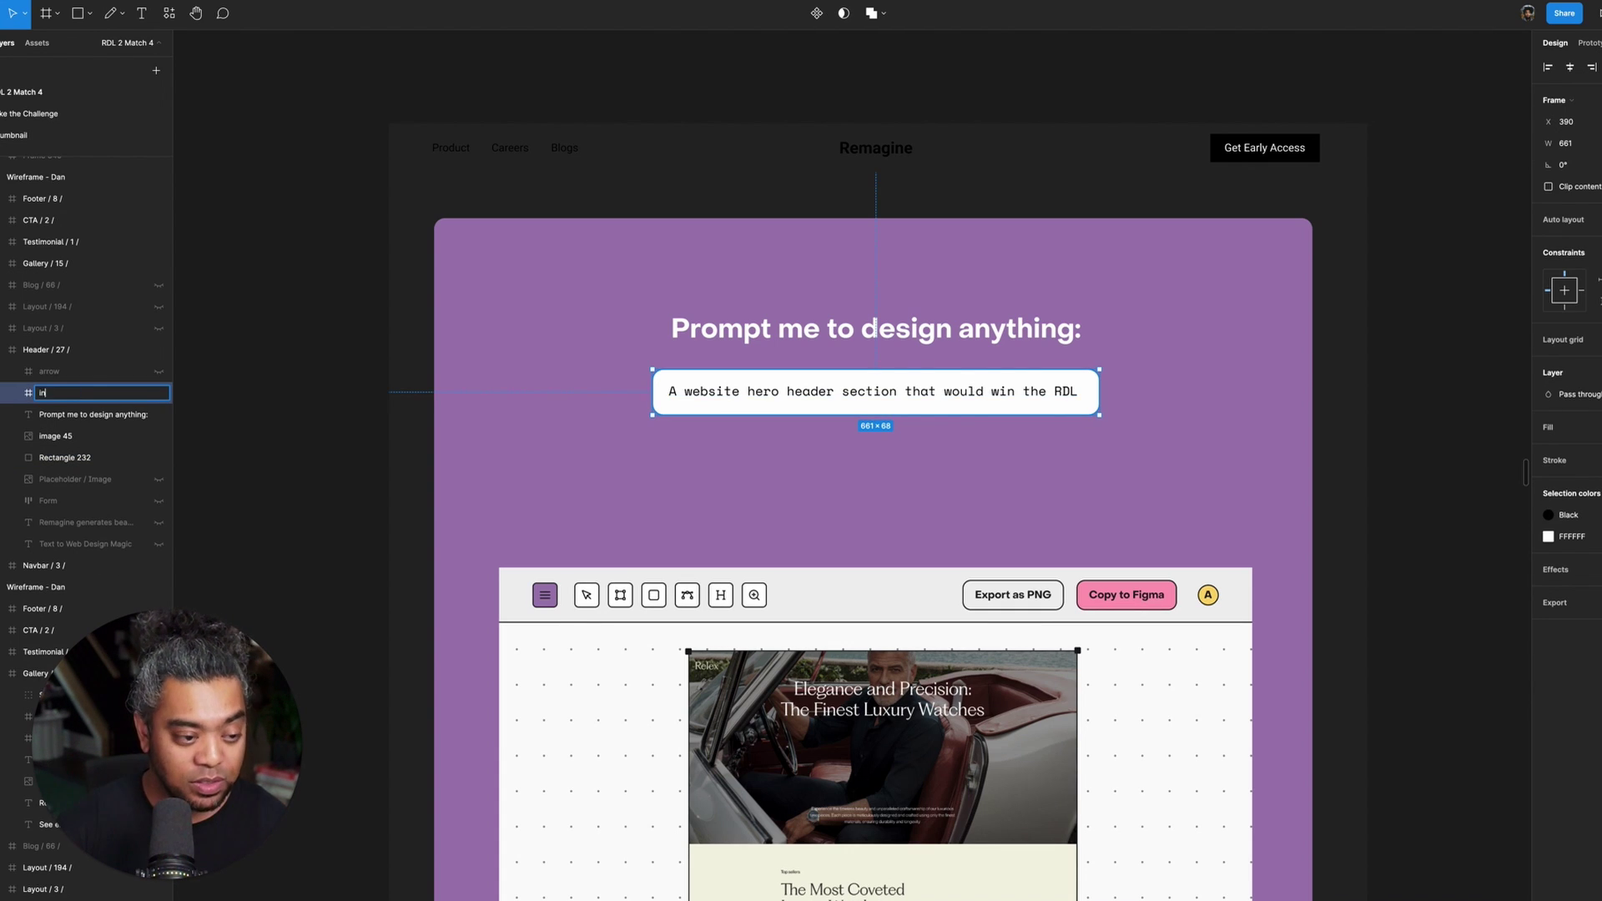
key(Return)
- Move the "input" frame straight down the purple panel so it sits a short gap above the app screen
key(shift+Down)
key(shift+Down)
key(shift+Down)
key(shift+Down)
key(shift+Down)
key(shift+Down)
key(shift+Down)
key(shift+Down)
key(shift+Down)
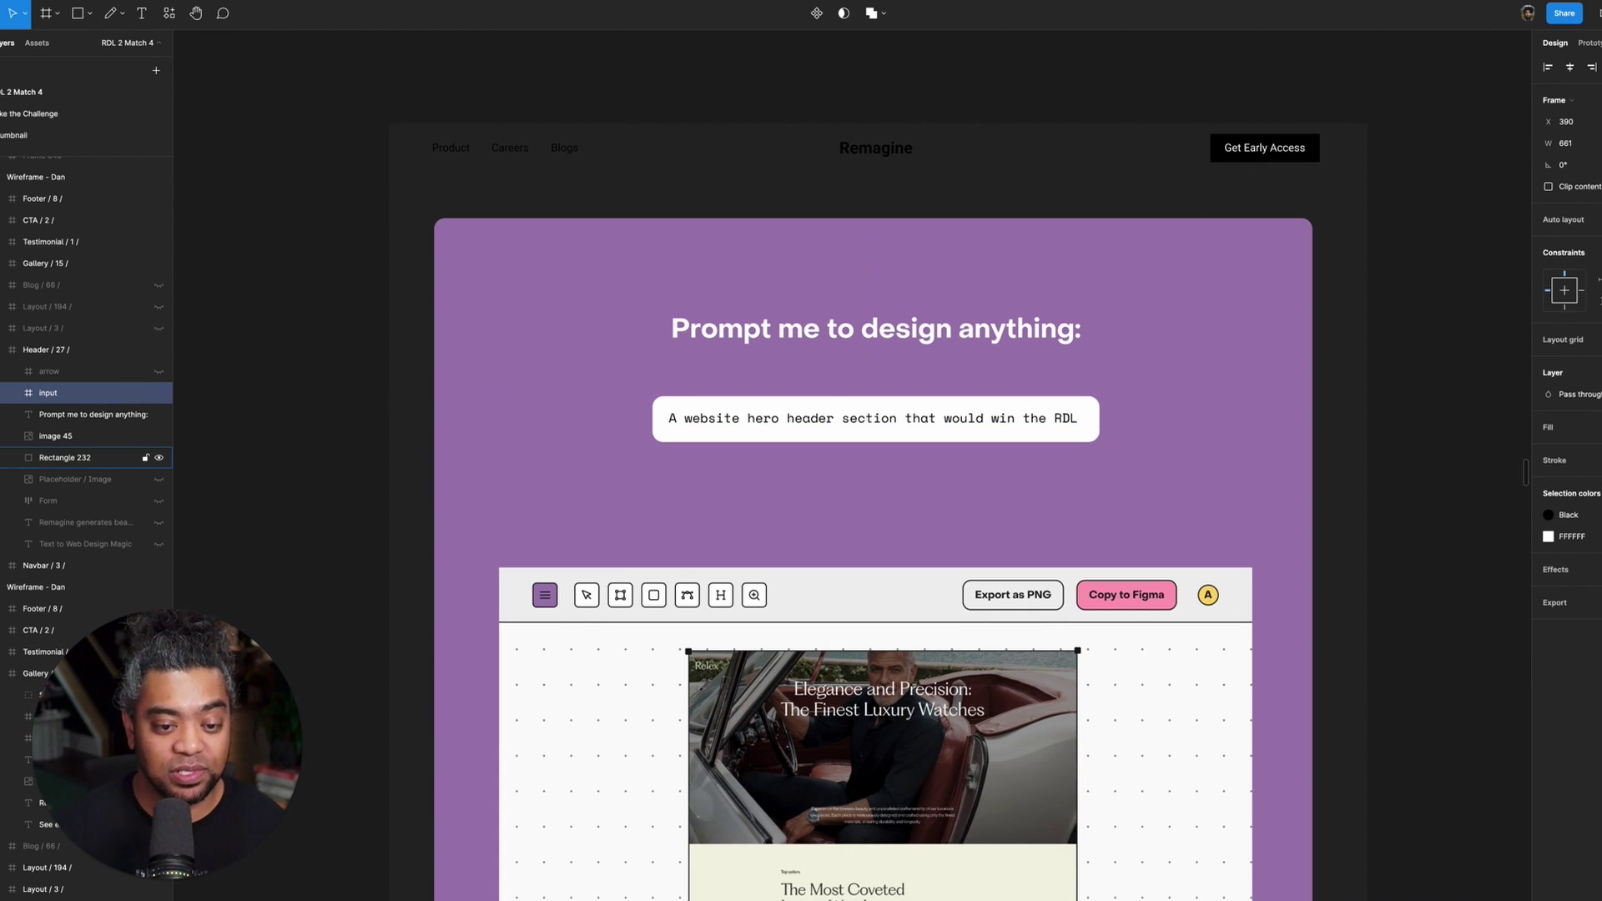
key(shift+Down)
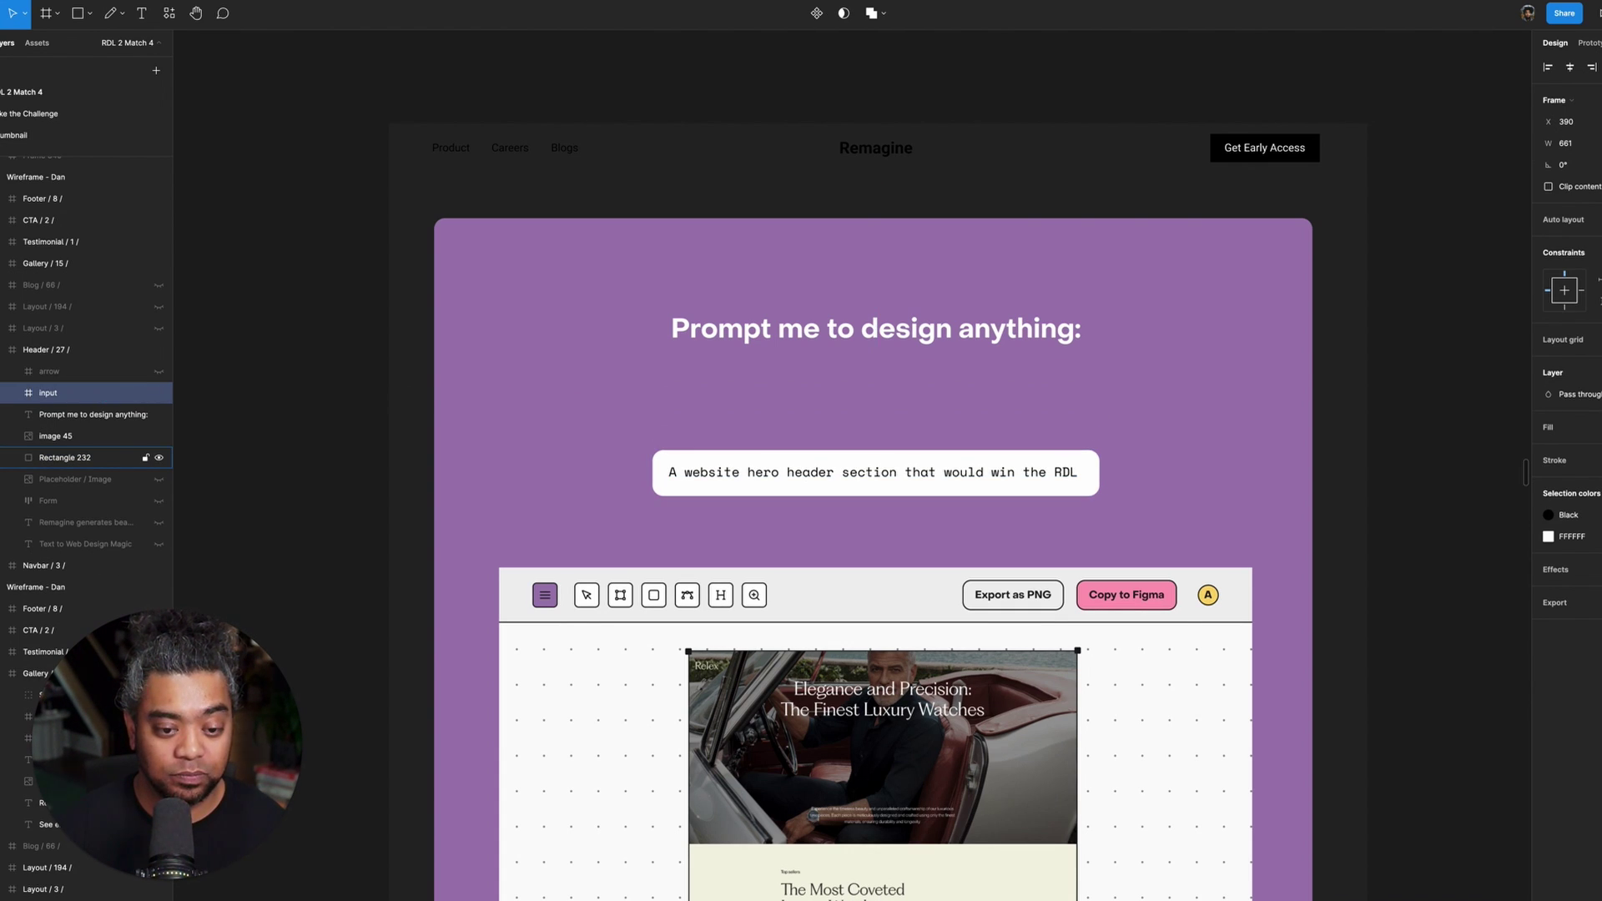
key(shift+Up)
key(shift+Down)
key(shift+Up)
key(shift+Up)
key(shift+Up)
key(shift+Up)
key(shift+Up)
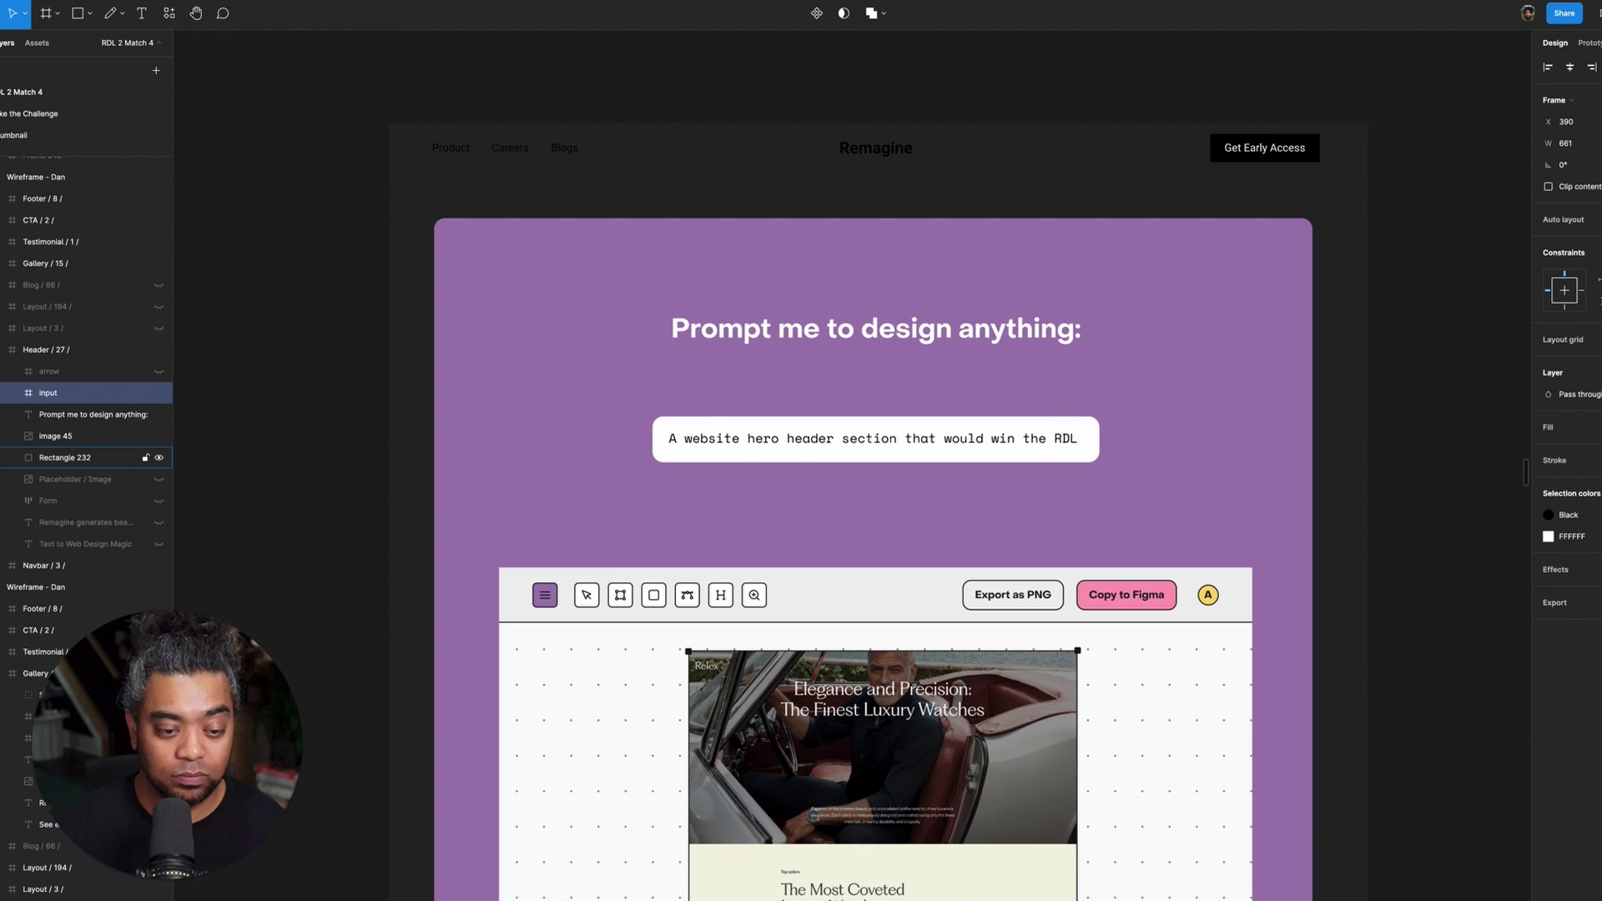
key(shift+Down)
key(shift+Down)
key(shift+Down)
key(shift+Down)
key(shift+Down)
key(shift+Down)
key(shift+Down)
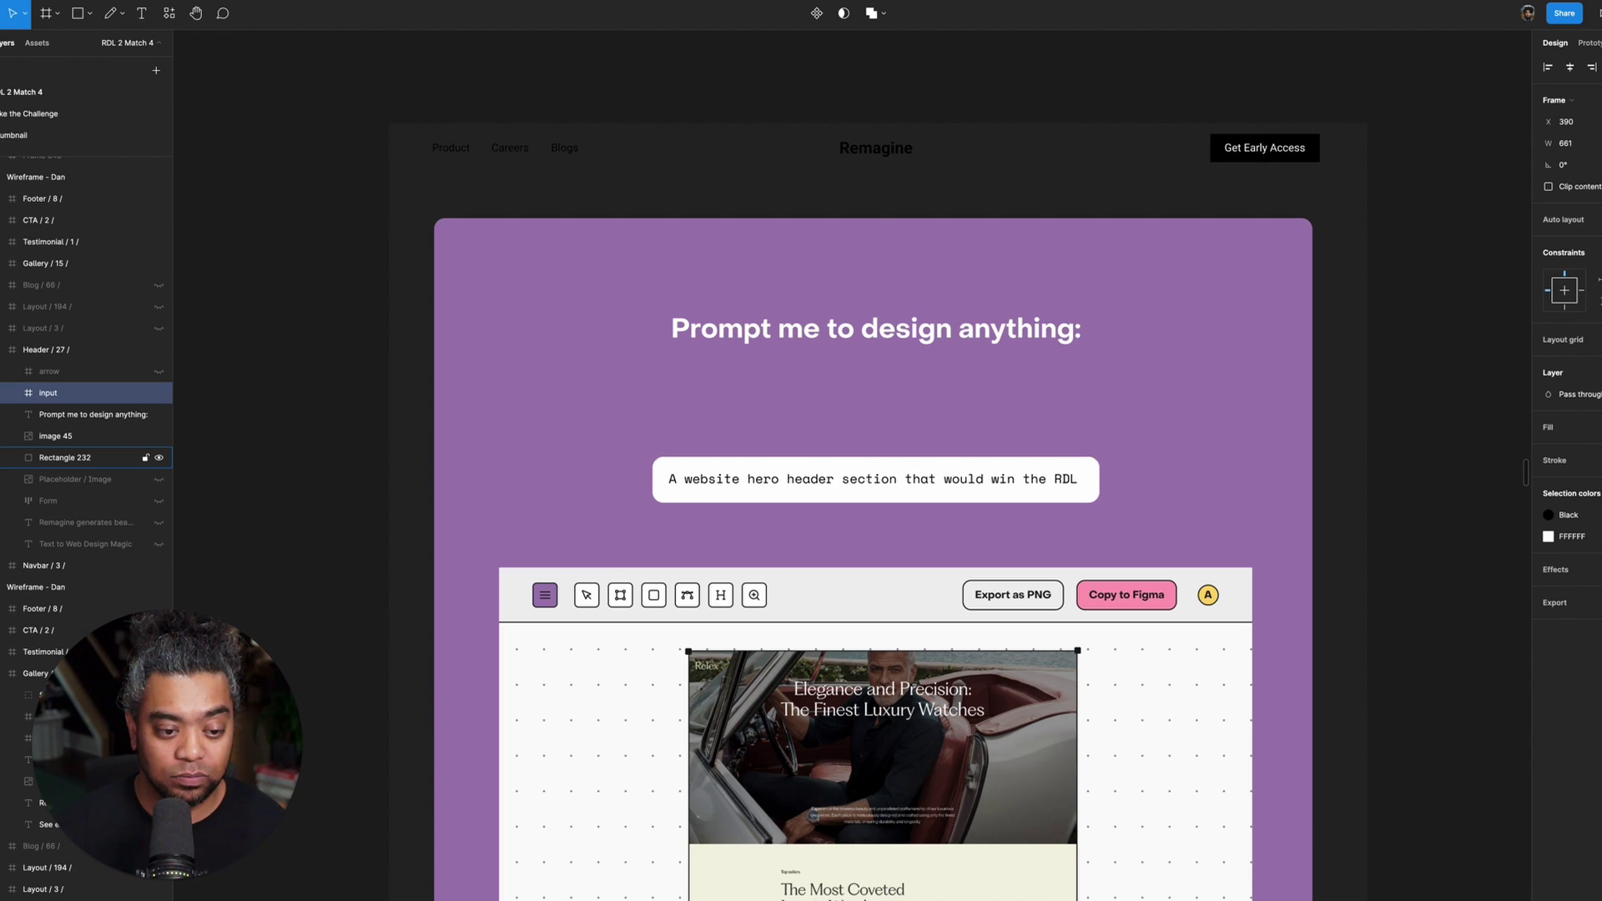
- Shorten the white heading in the purple panel to "Design anything", without the colon
click(889, 333)
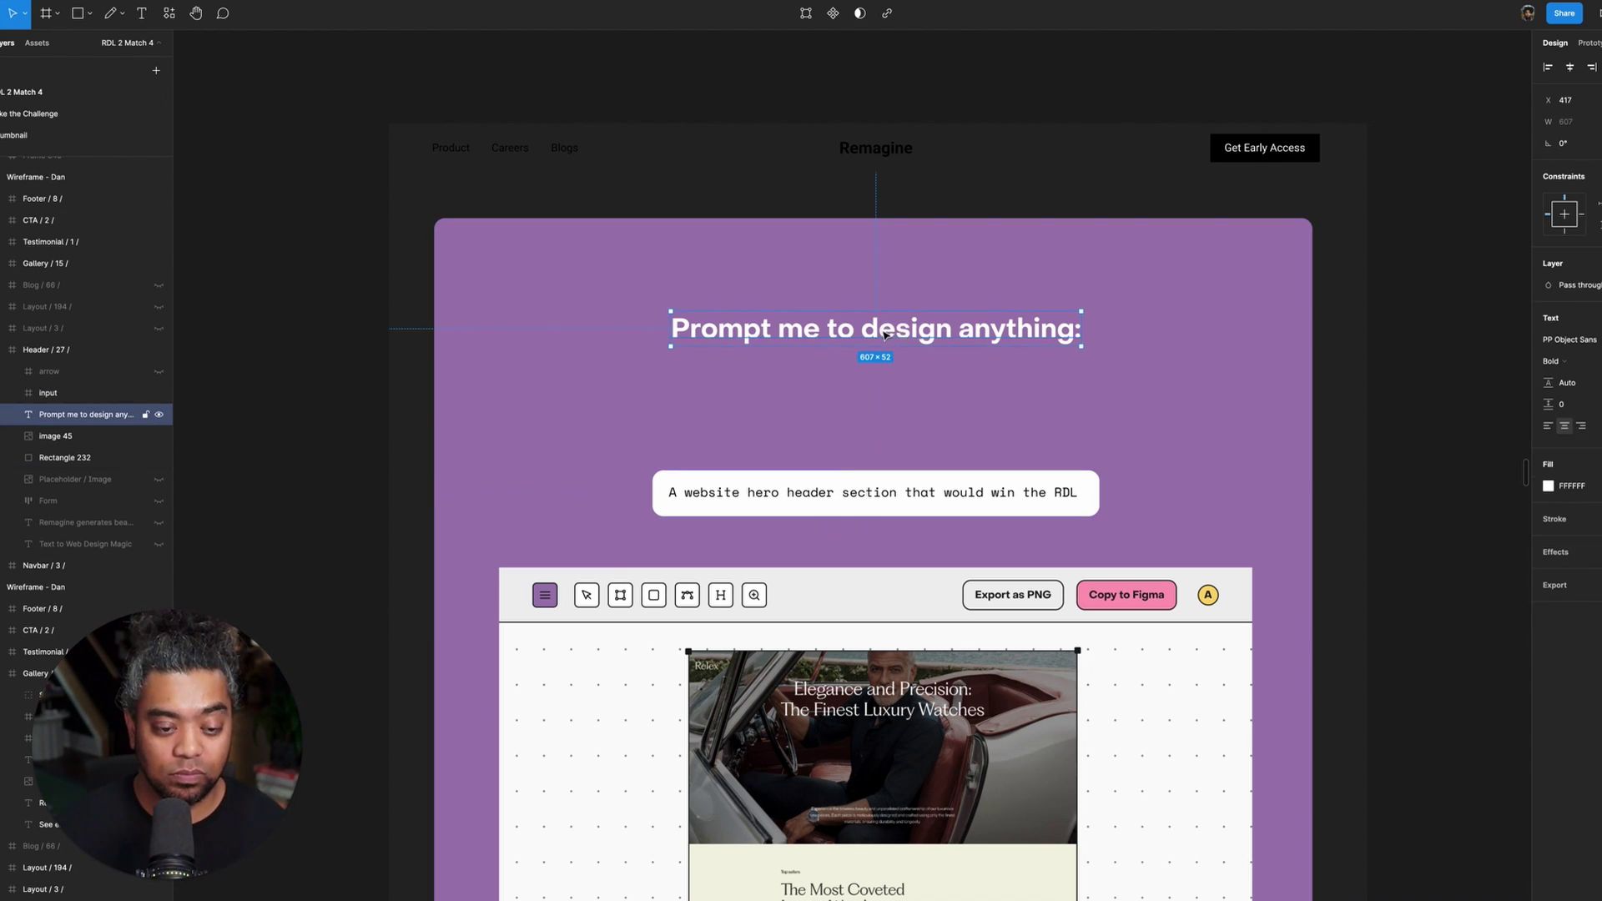
double_click(875, 325)
drag(874, 325, 648, 300)
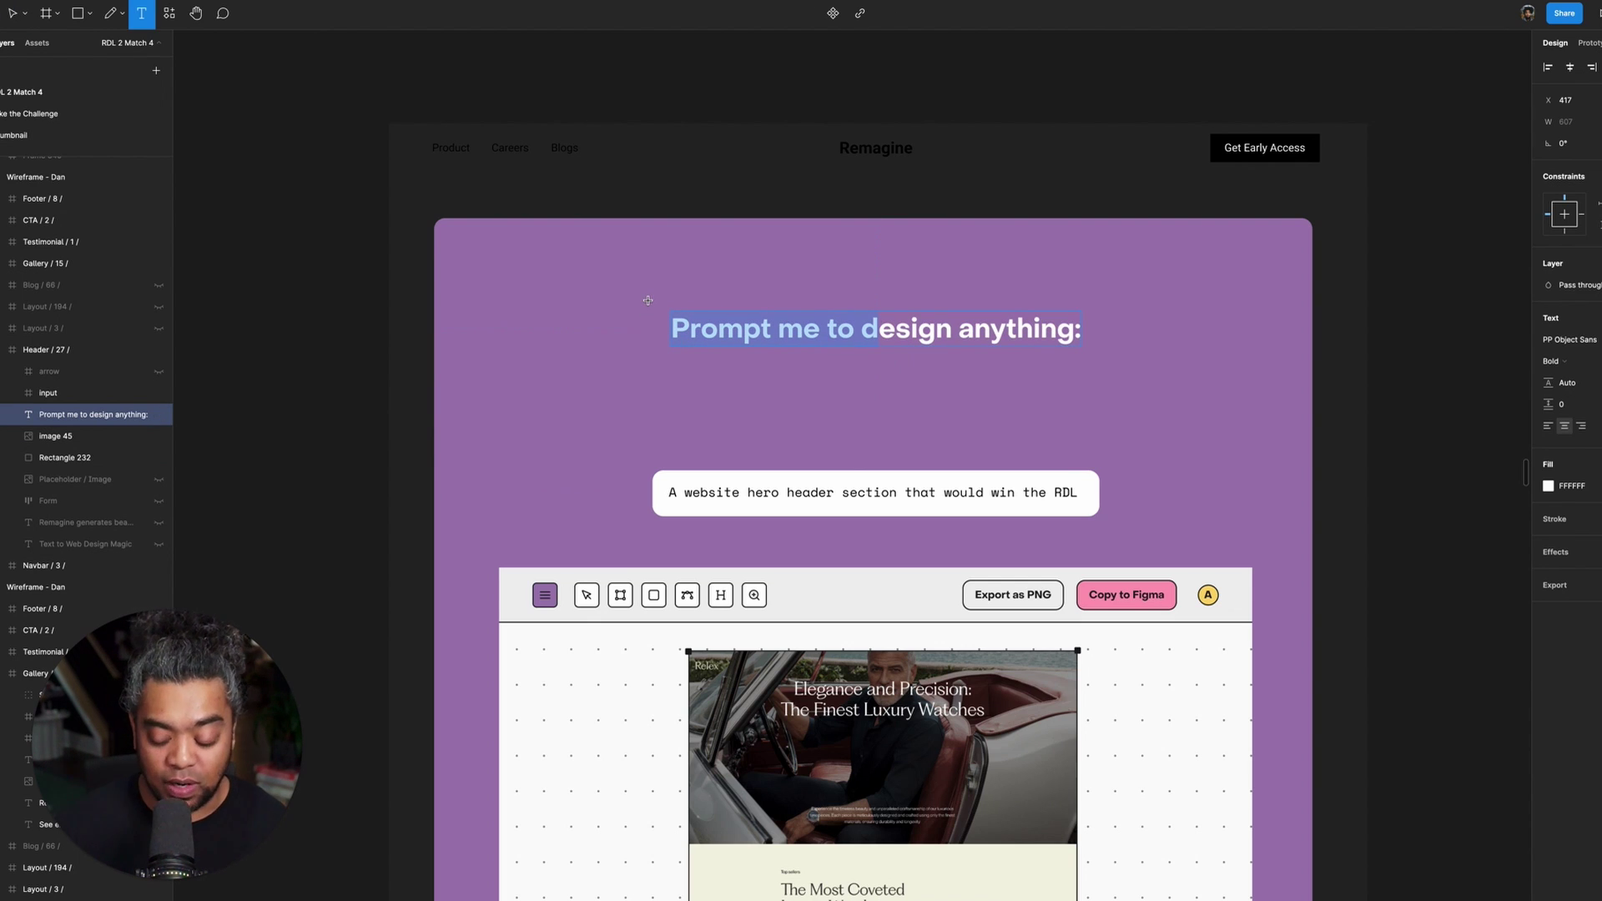
text(D)
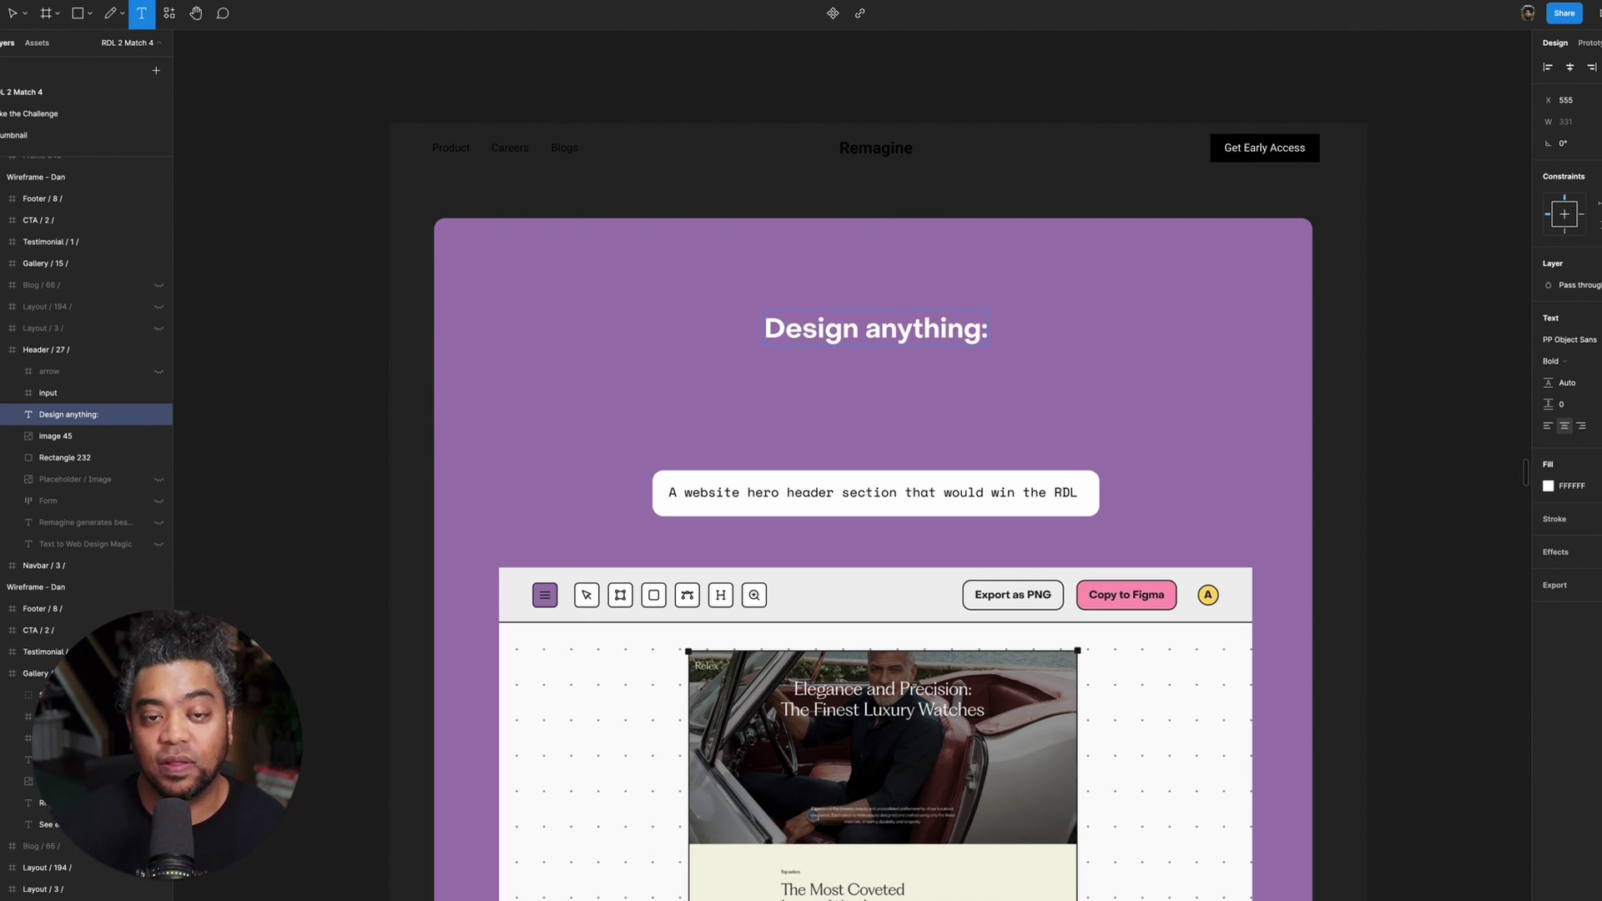
key(BackSpace)
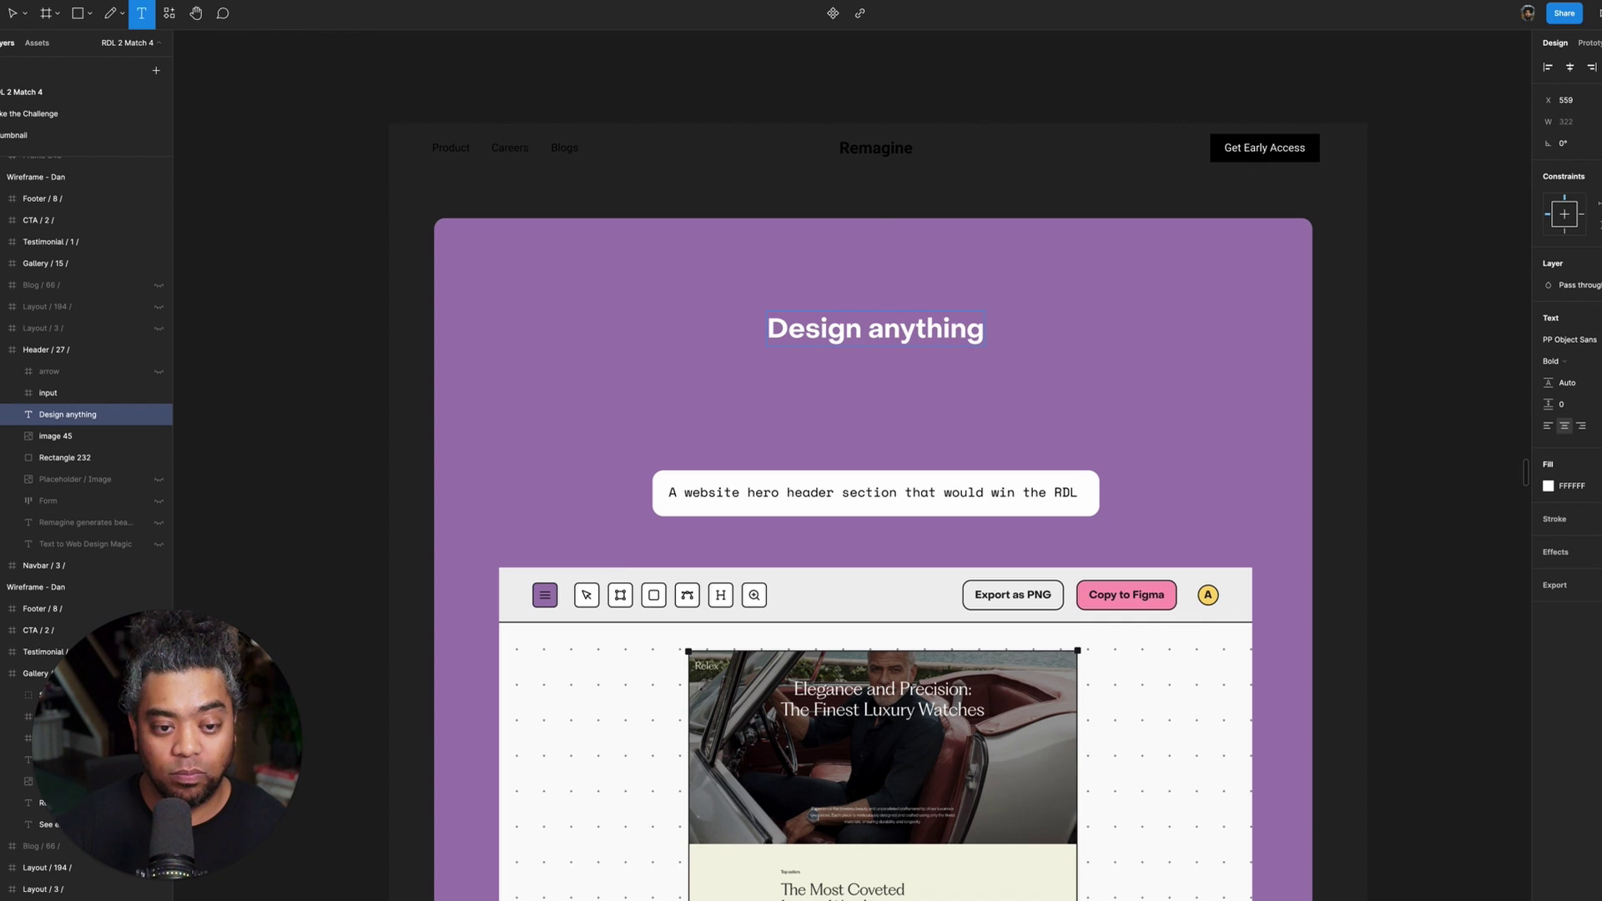
- Extend the white hero heading to read "Design anything with your words"
text(with)
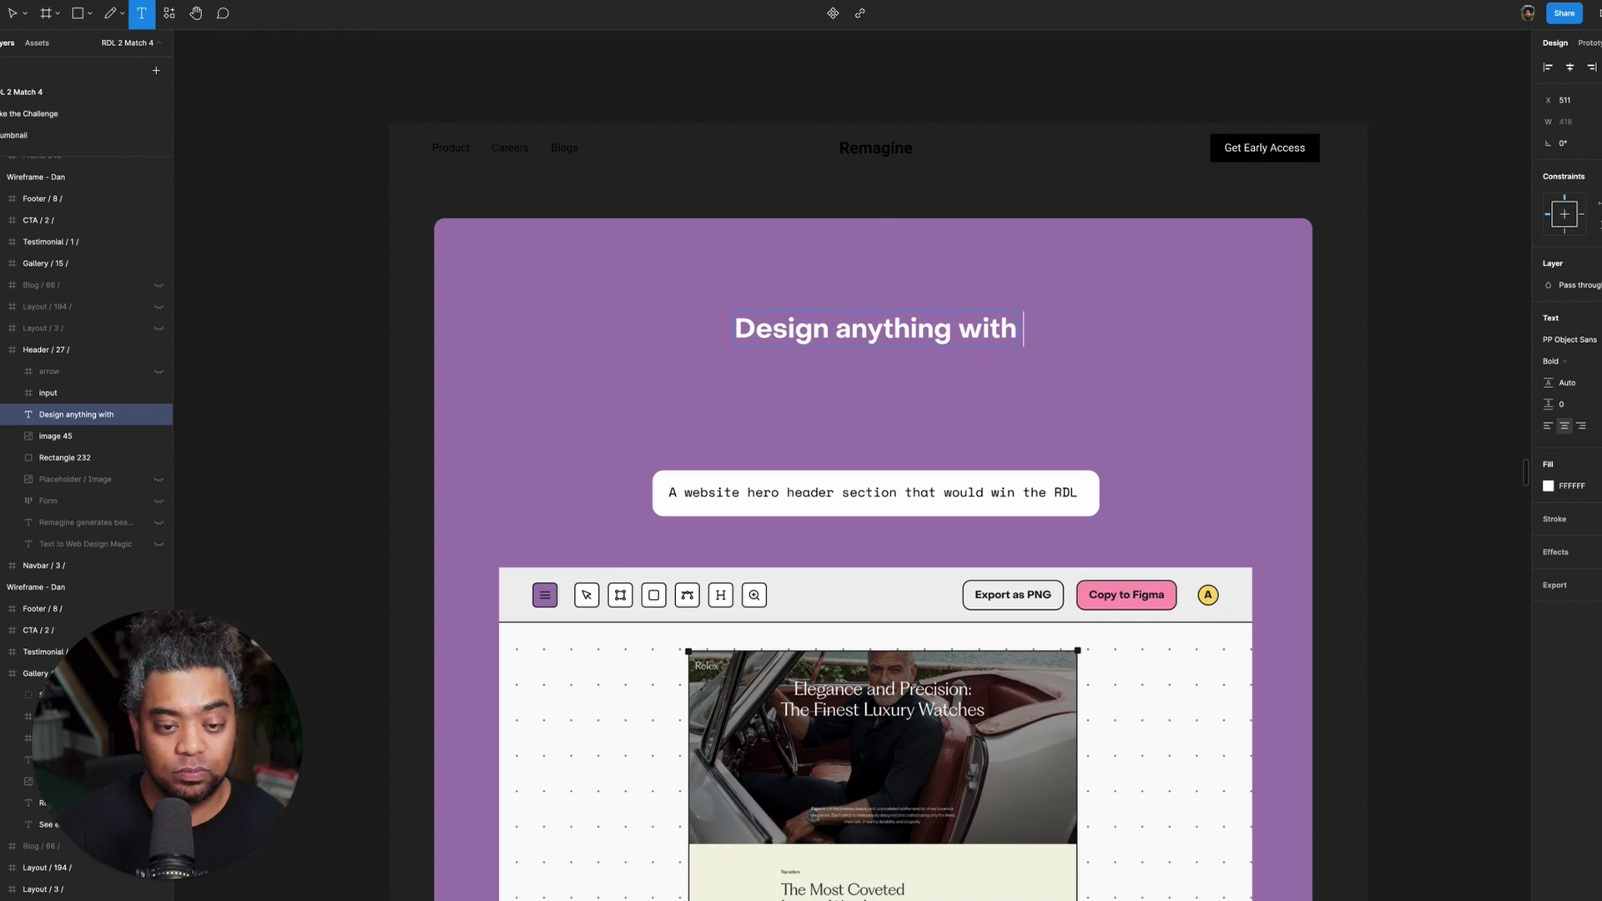
text( your wods)
key(BackSpace)
key(BackSpace)
text(r)
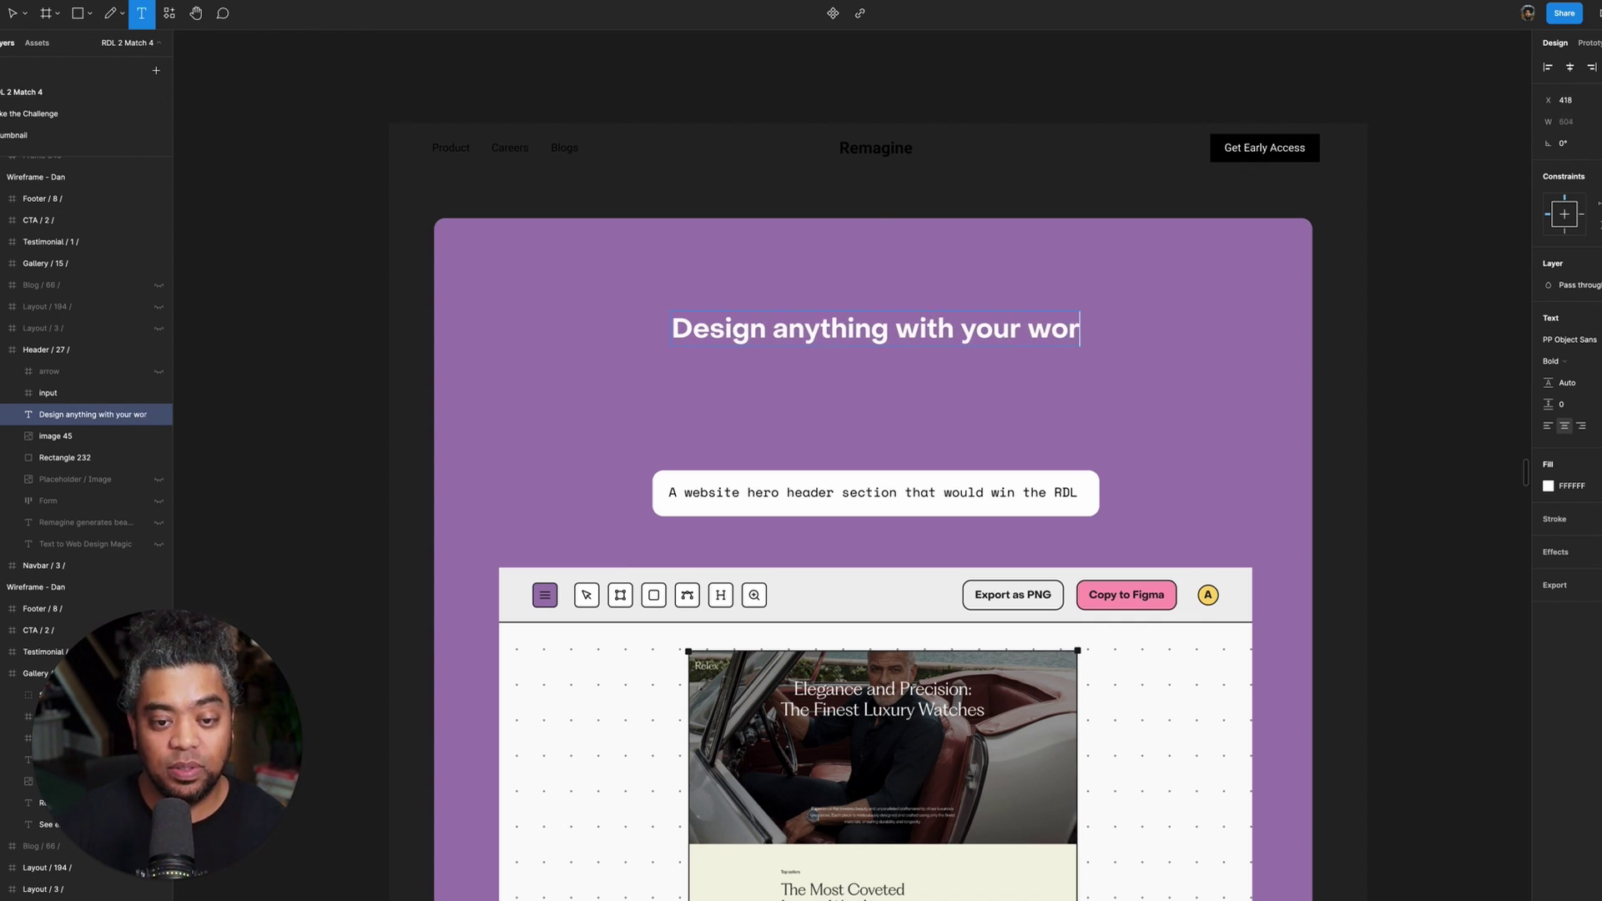
text(ds)
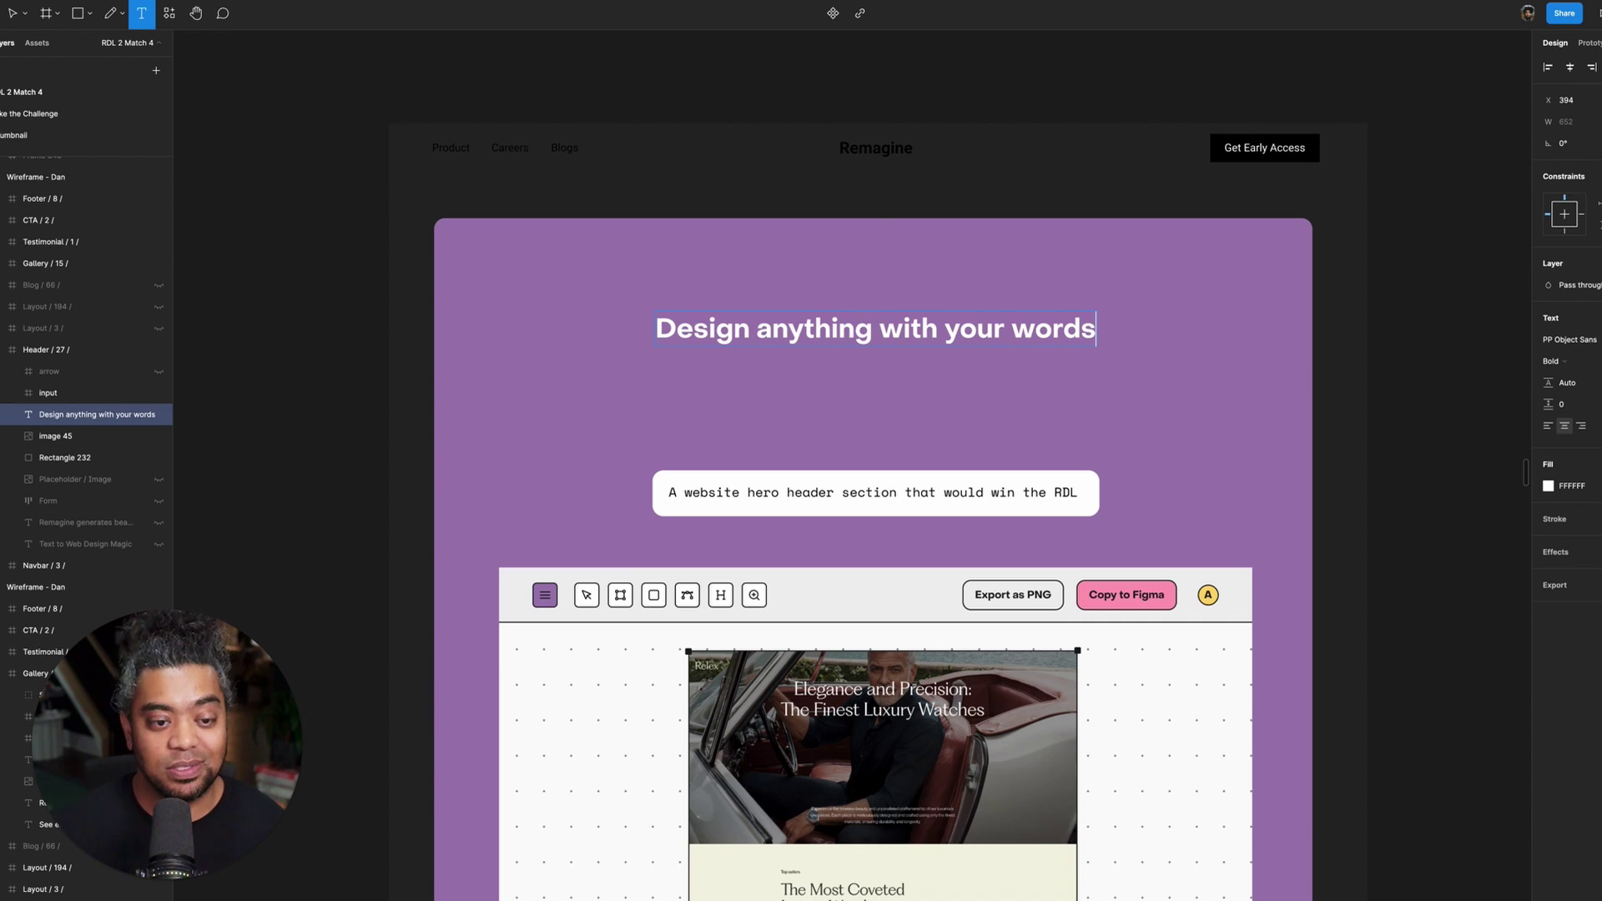
- Shorten the hero heading to "Design with your words"
click(995, 326)
key(BackSpace)
key(BackSpace)
key(BackSpace)
key(BackSpace)
key(BackSpace)
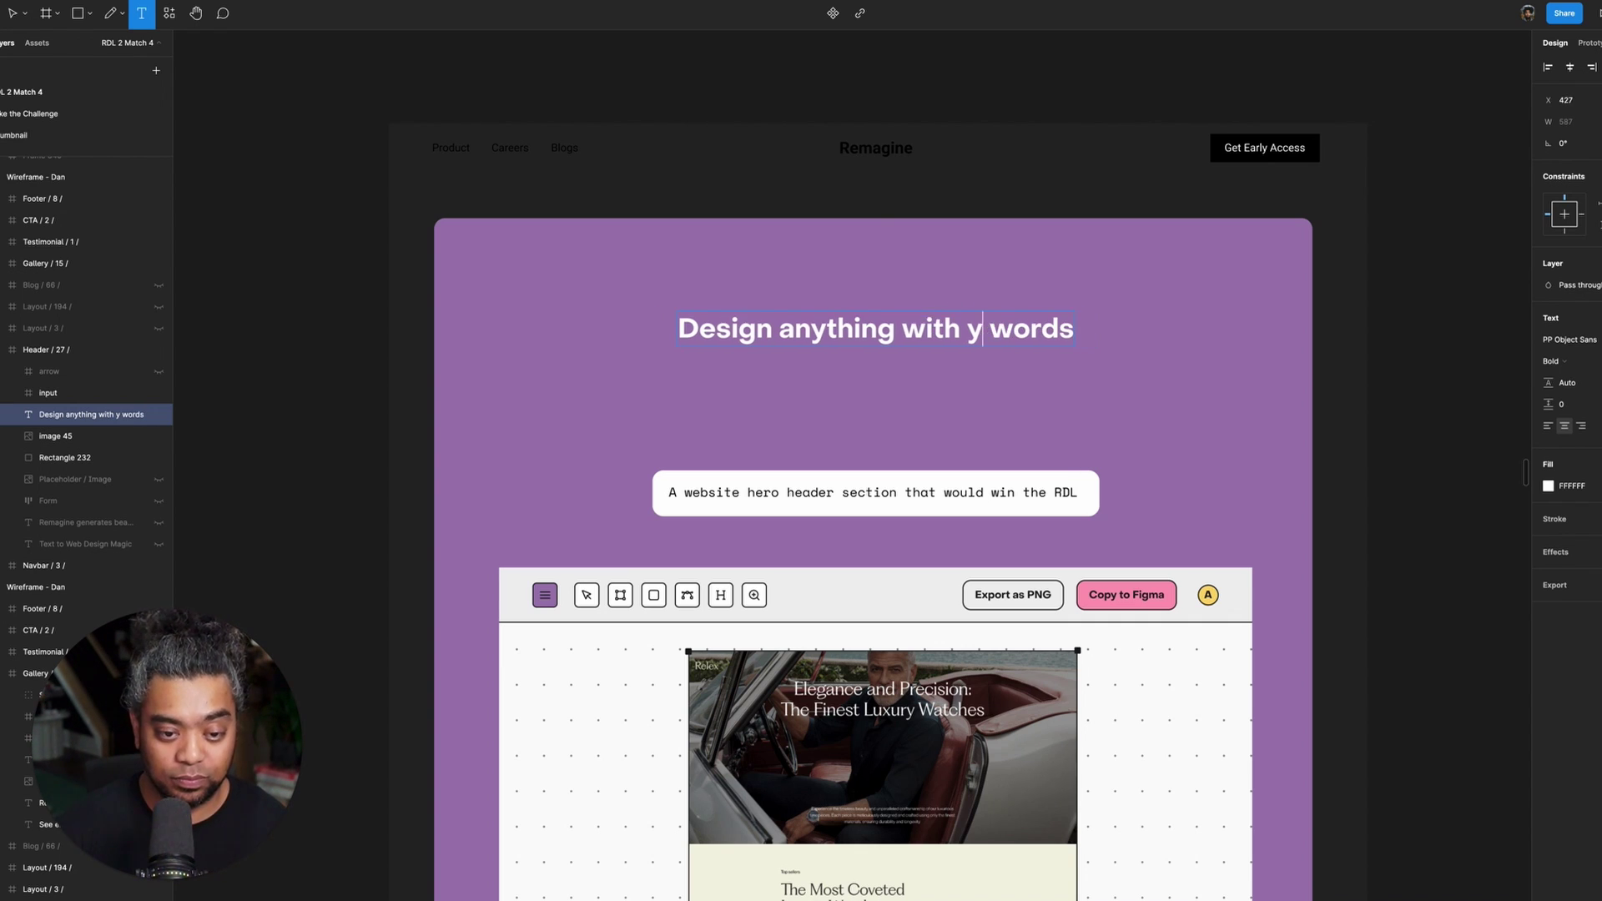
click(913, 328)
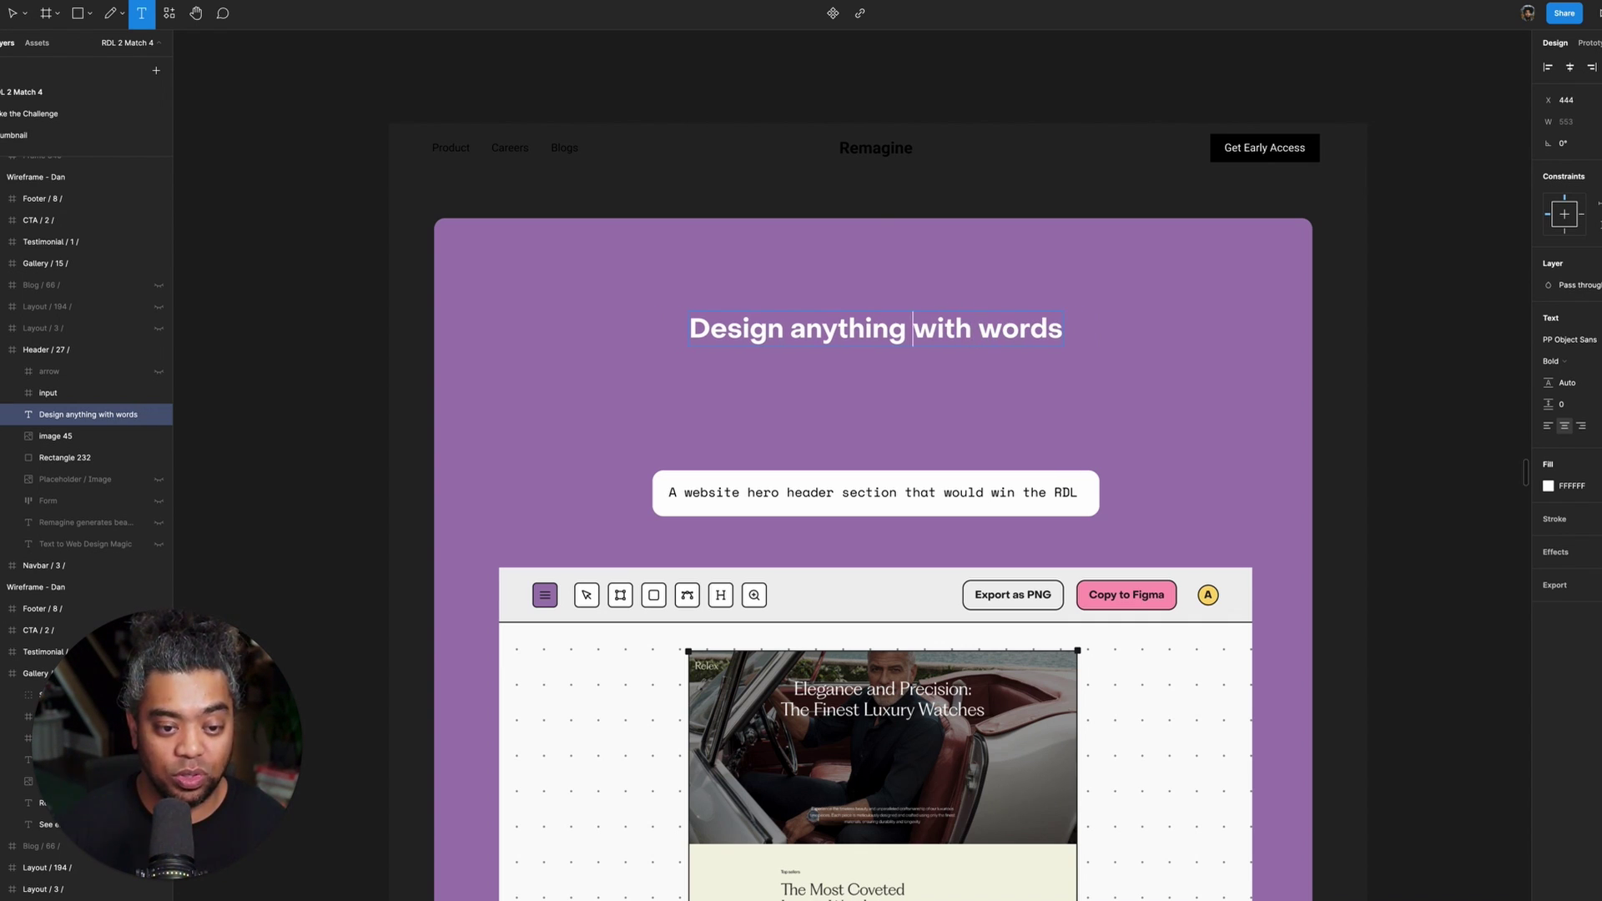
key(alt+BackSpace)
text(your)
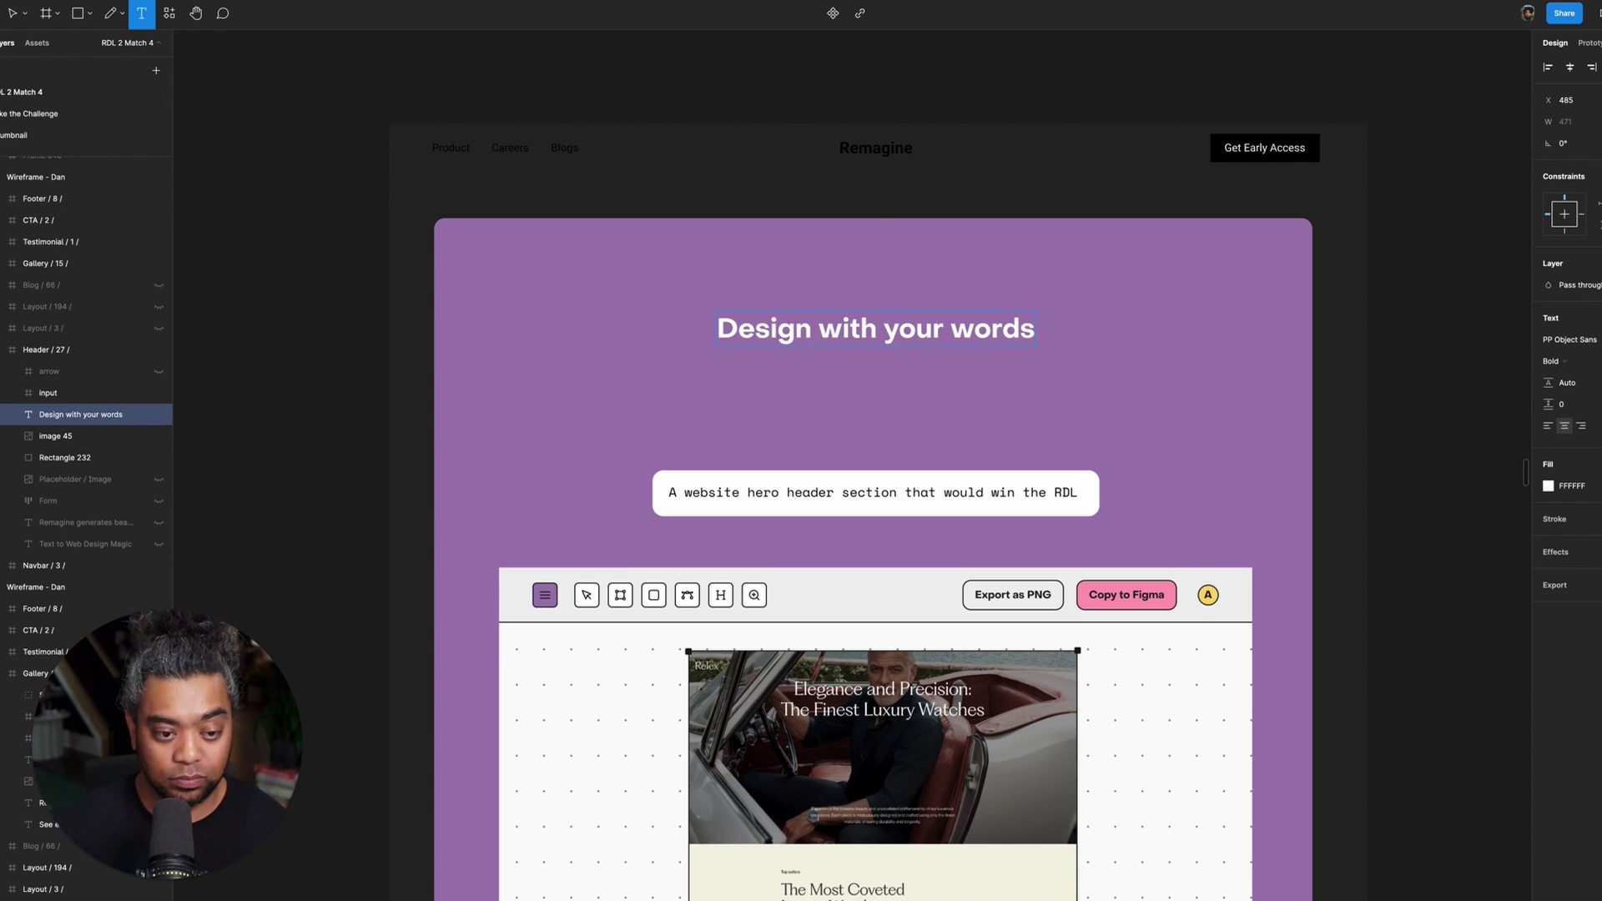
key(Escape)
- Move the whole prompt input group up so it sits just below the hero heading
click(968, 494)
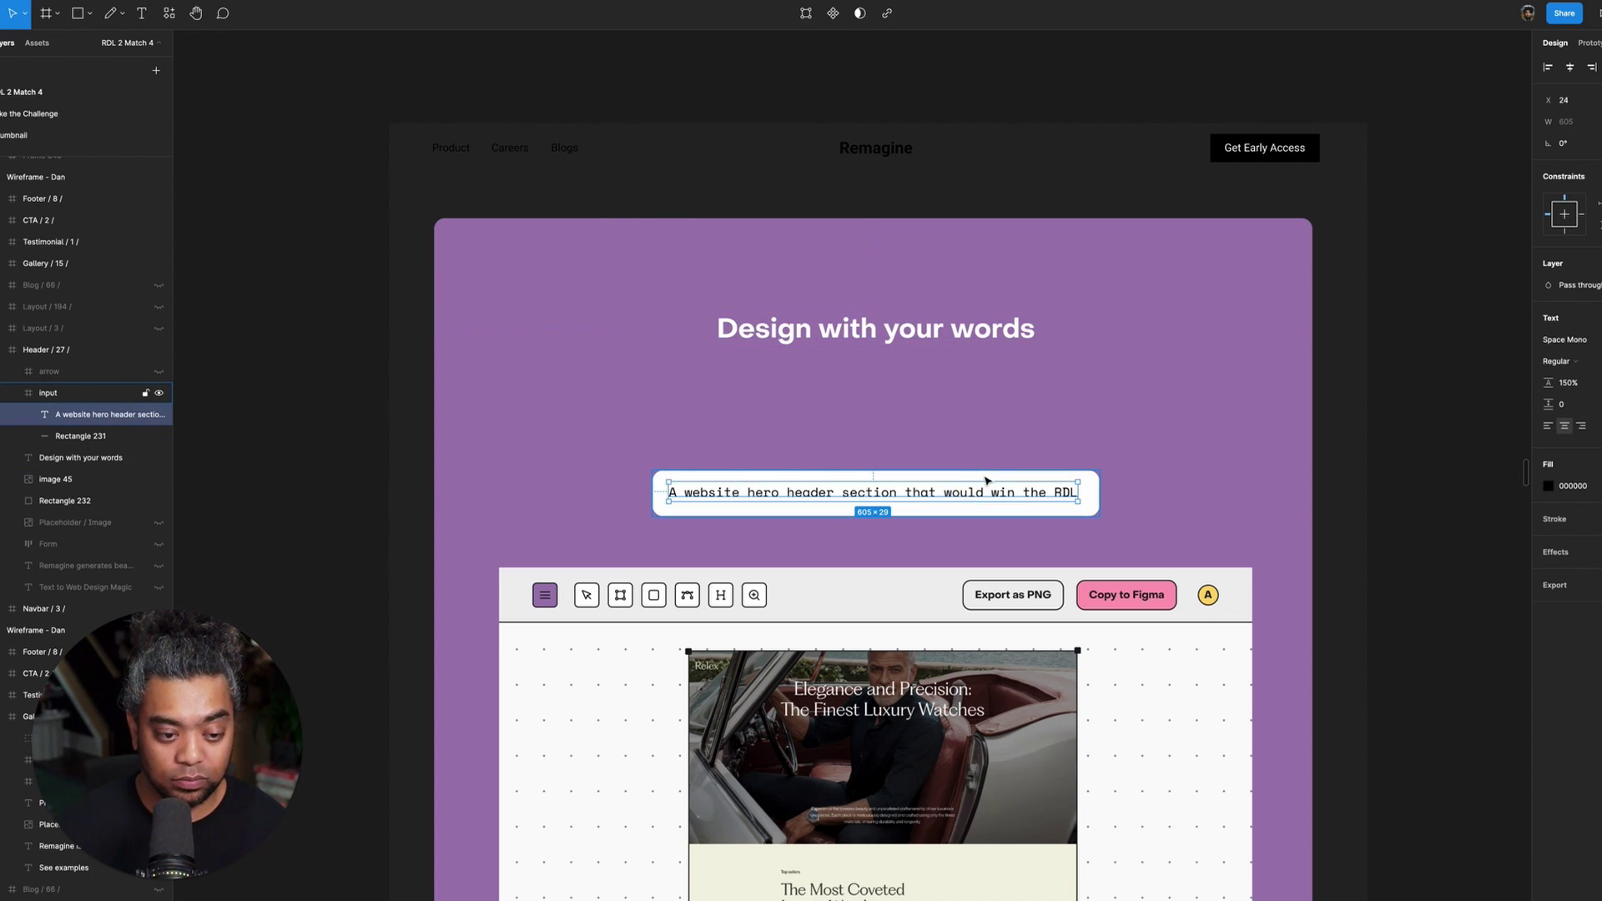
key(Escape)
key(shift+Up)
key(shift+Up)
key(shift+Up)
key(shift+Up)
key(shift+Up)
key(shift+Up)
key(shift+Up)
key(shift+Up)
key(shift+Up)
key(shift+Up)
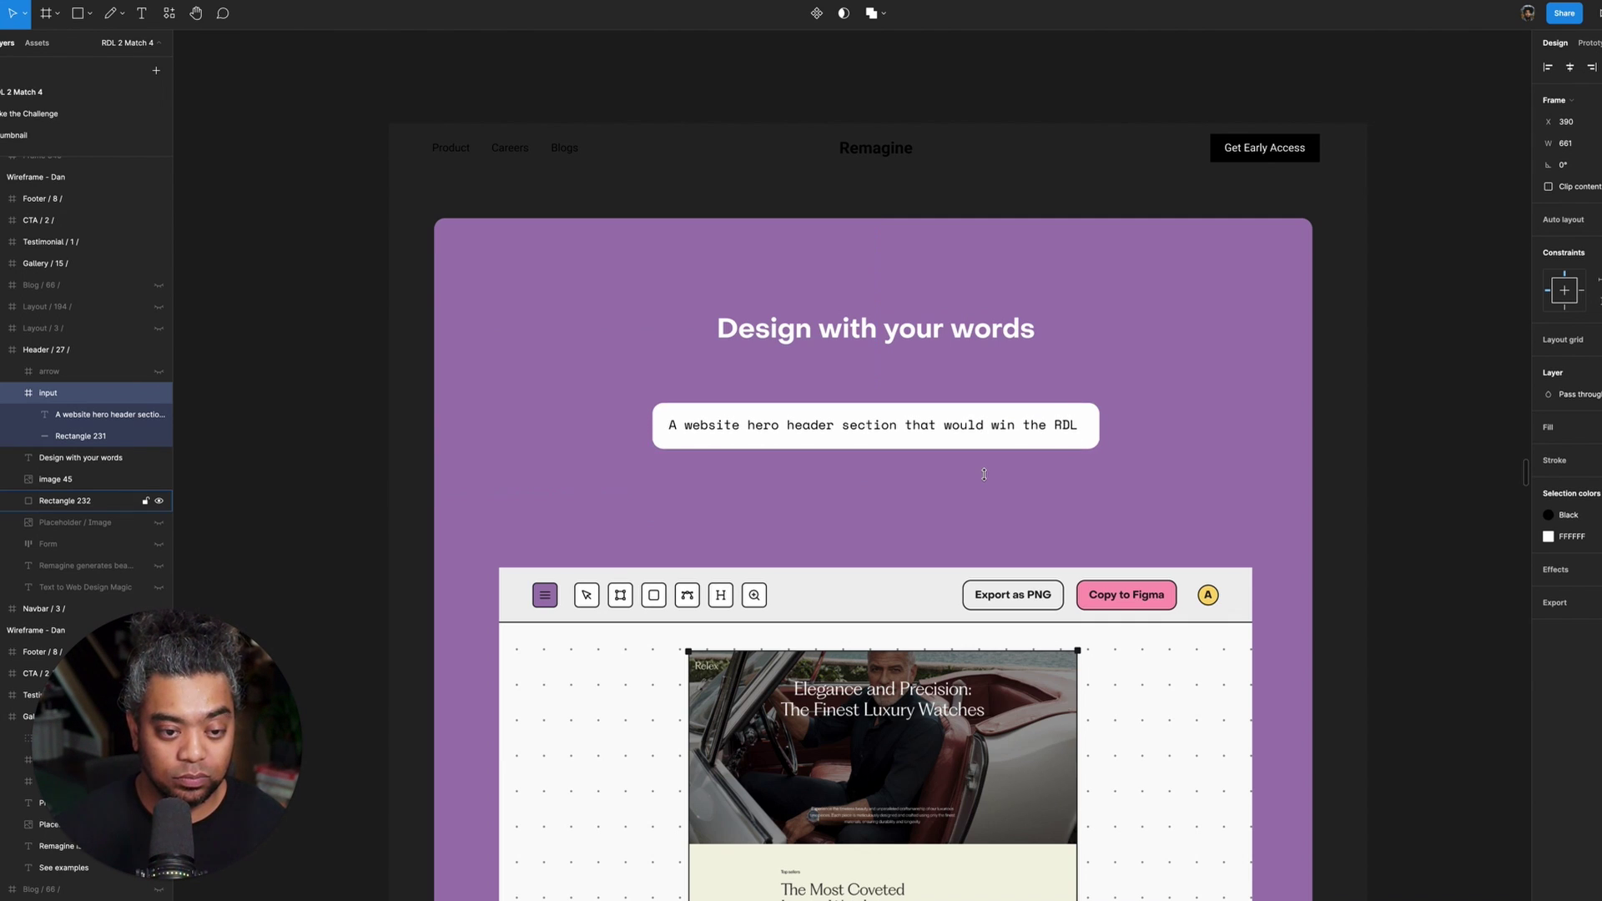
key(shift+Up)
key(shift+Up)
key(shift+Up)
key(shift+Up)
key(shift+Up)
key(shift+Up)
key(shift+Down)
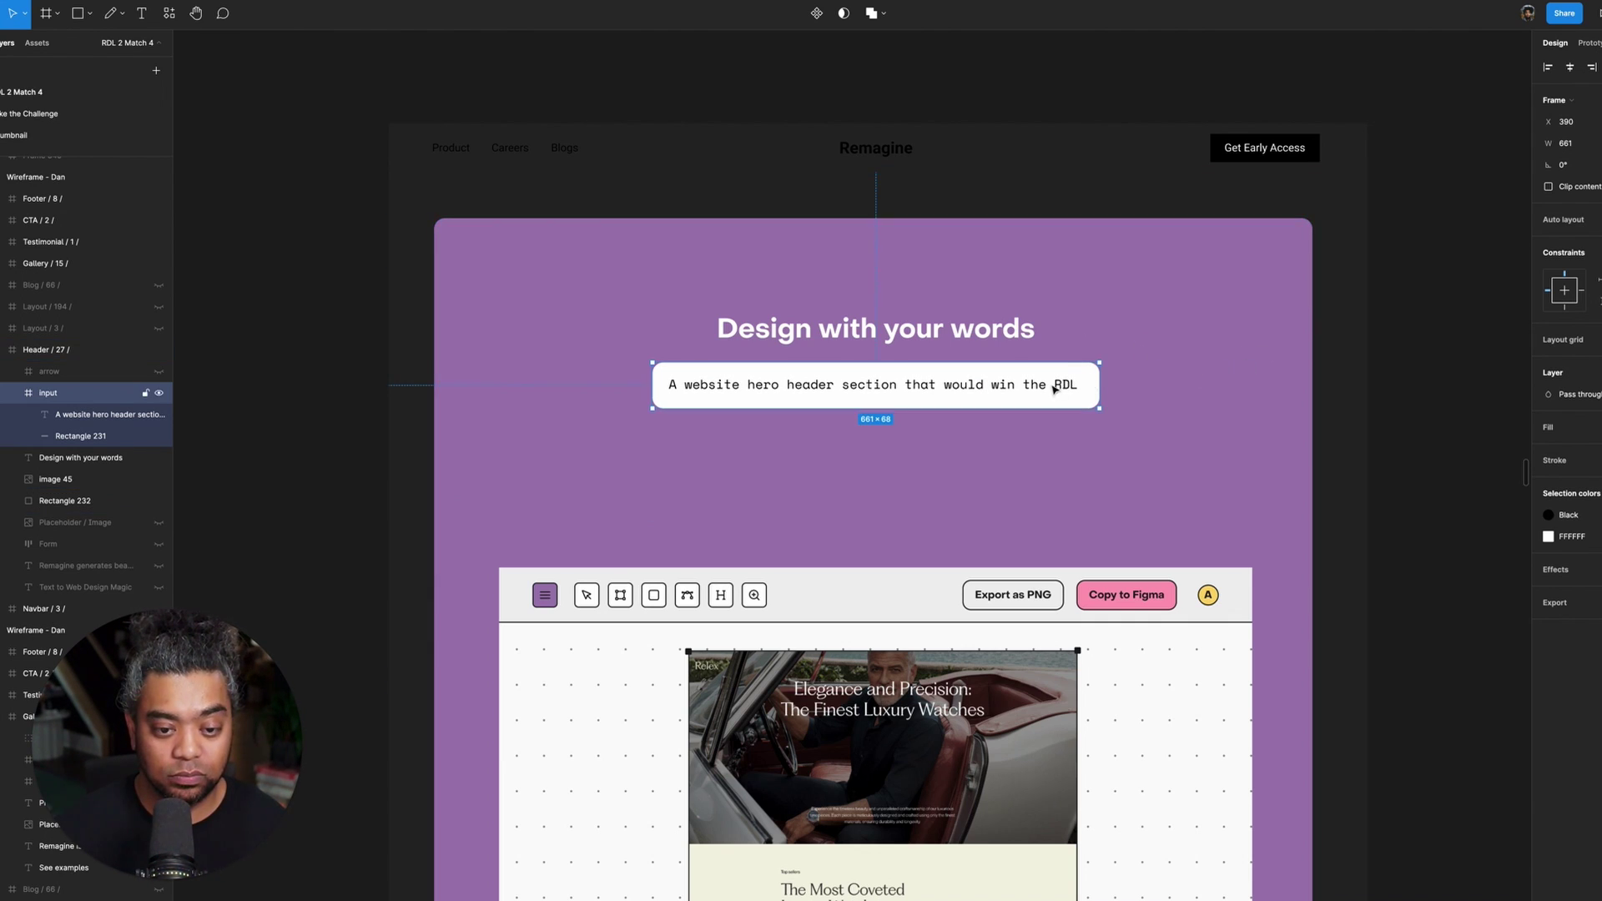
click(1389, 368)
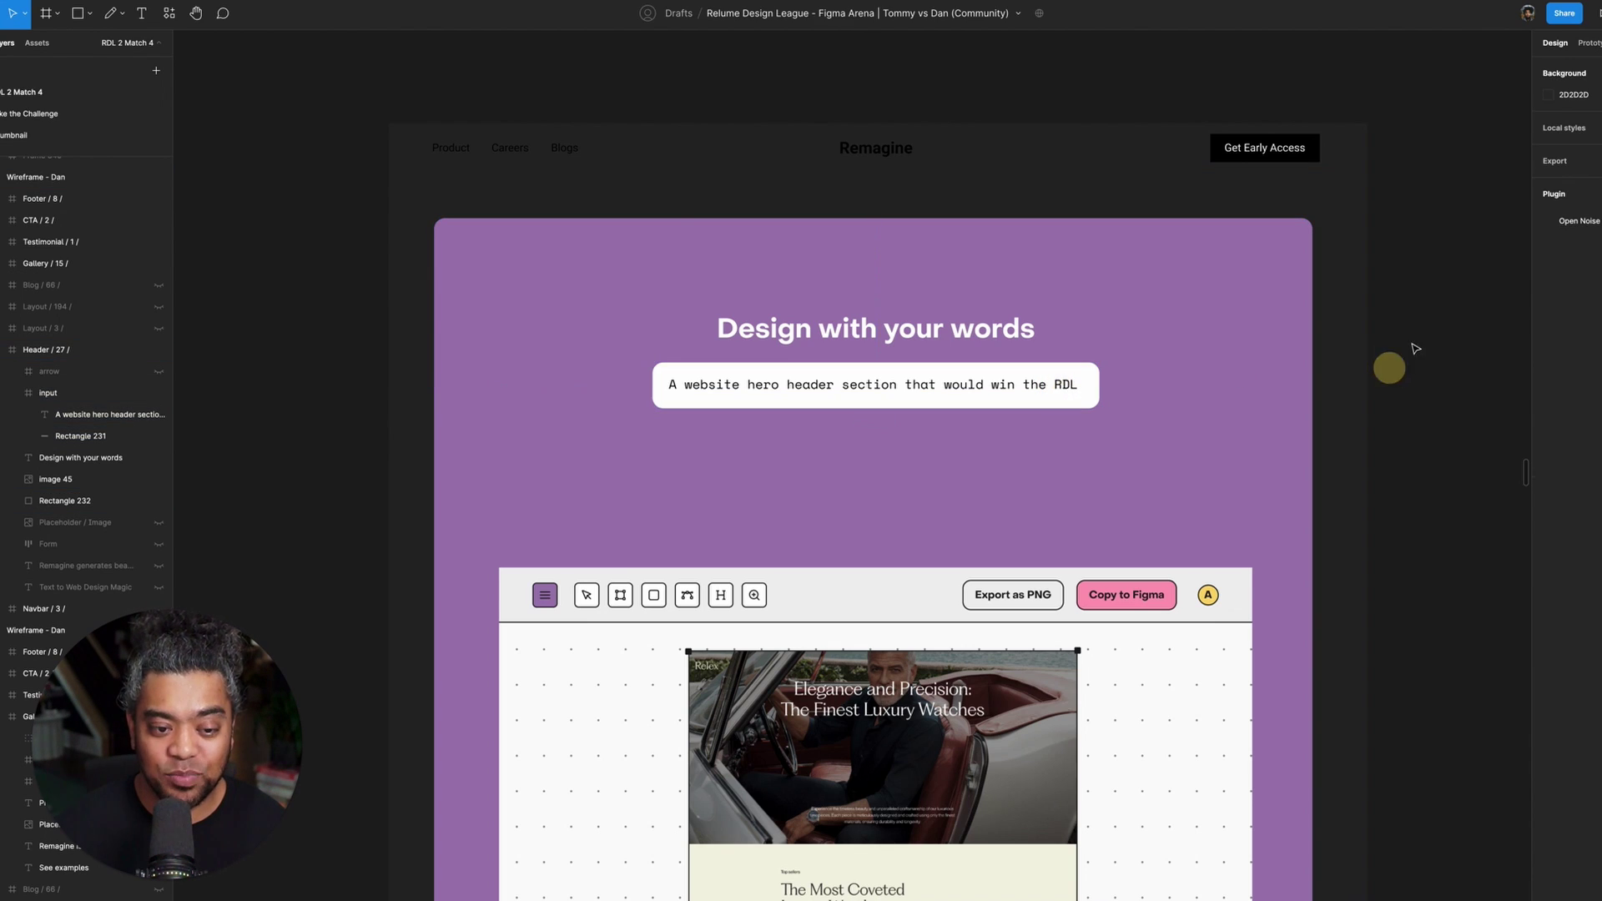
- Reduce the corner radius of the white rectangle in the prompt input and nudge the prompt text down slightly
click(1072, 388)
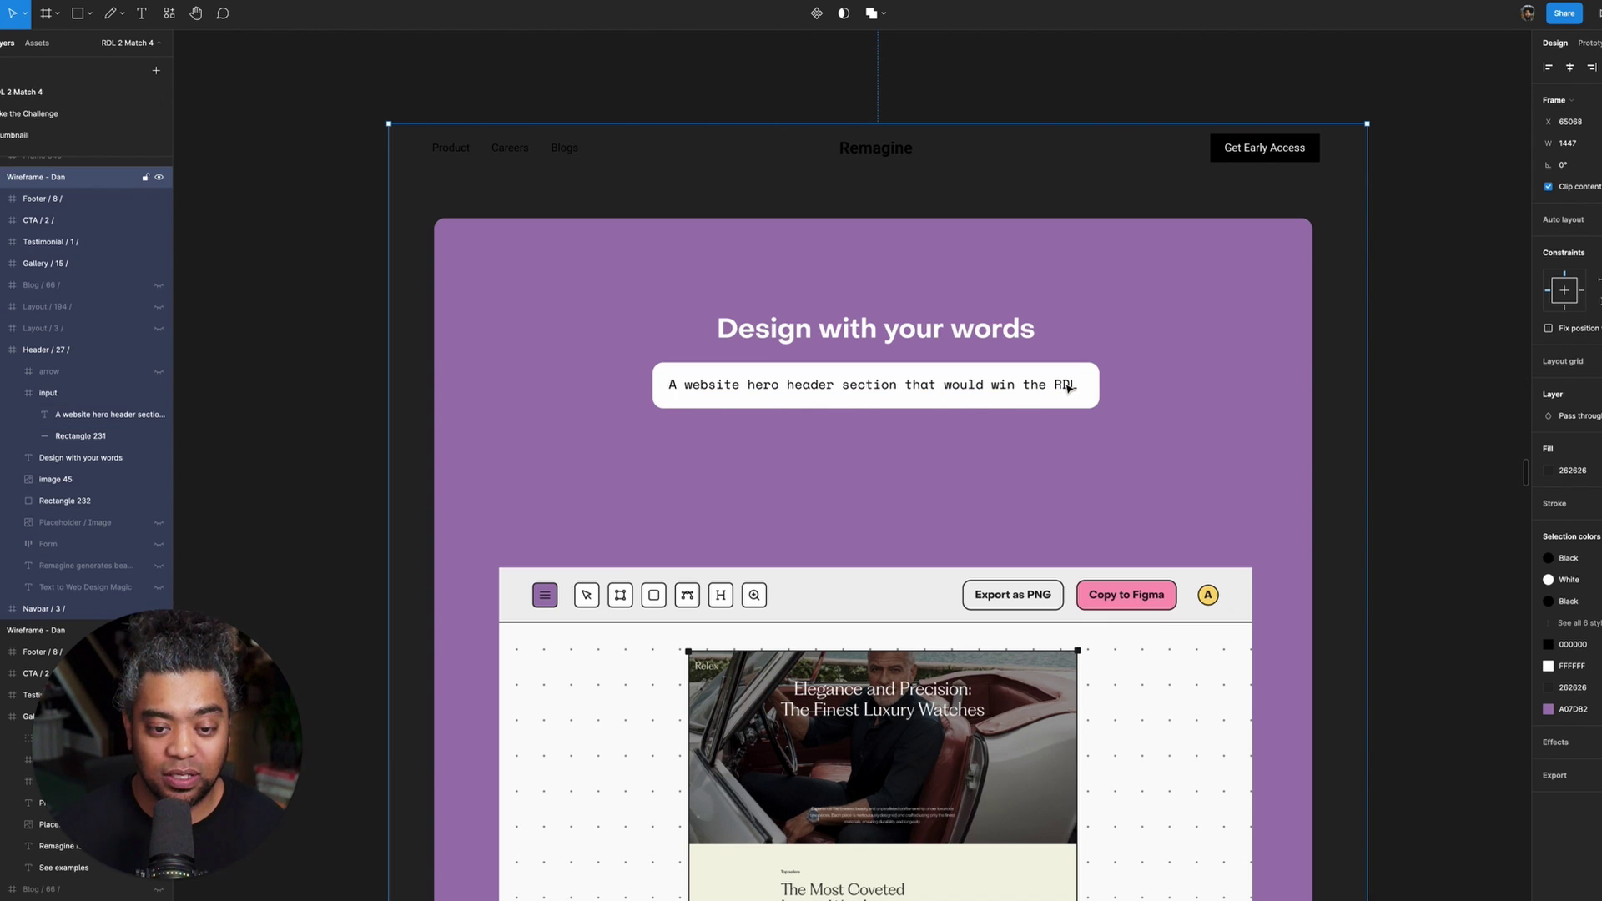
click(1068, 388)
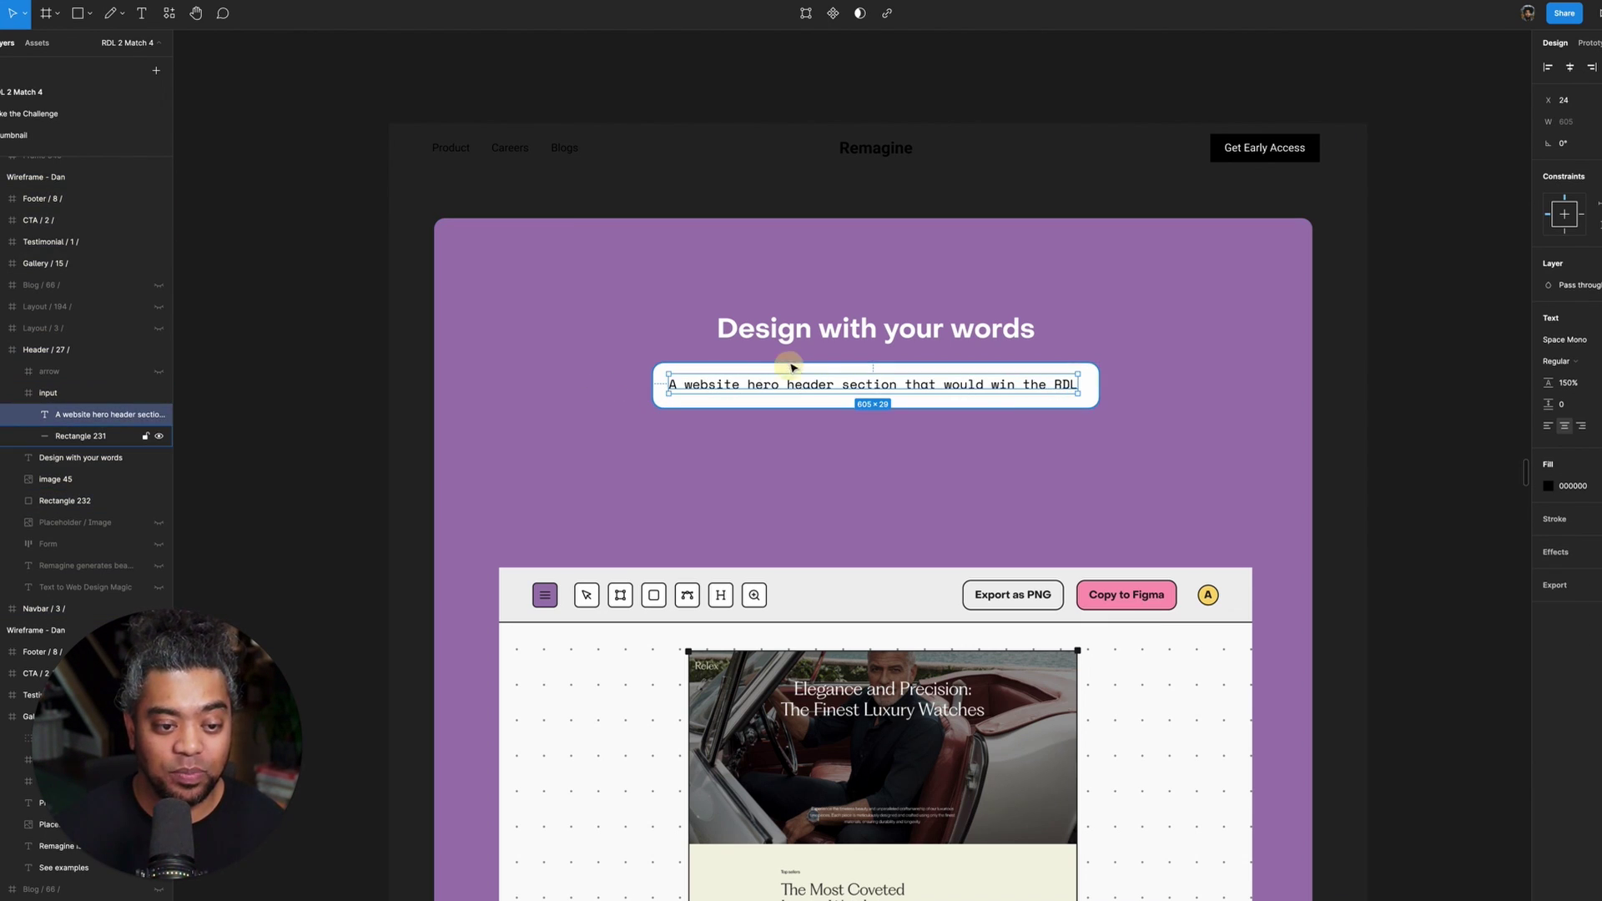
key(Tab)
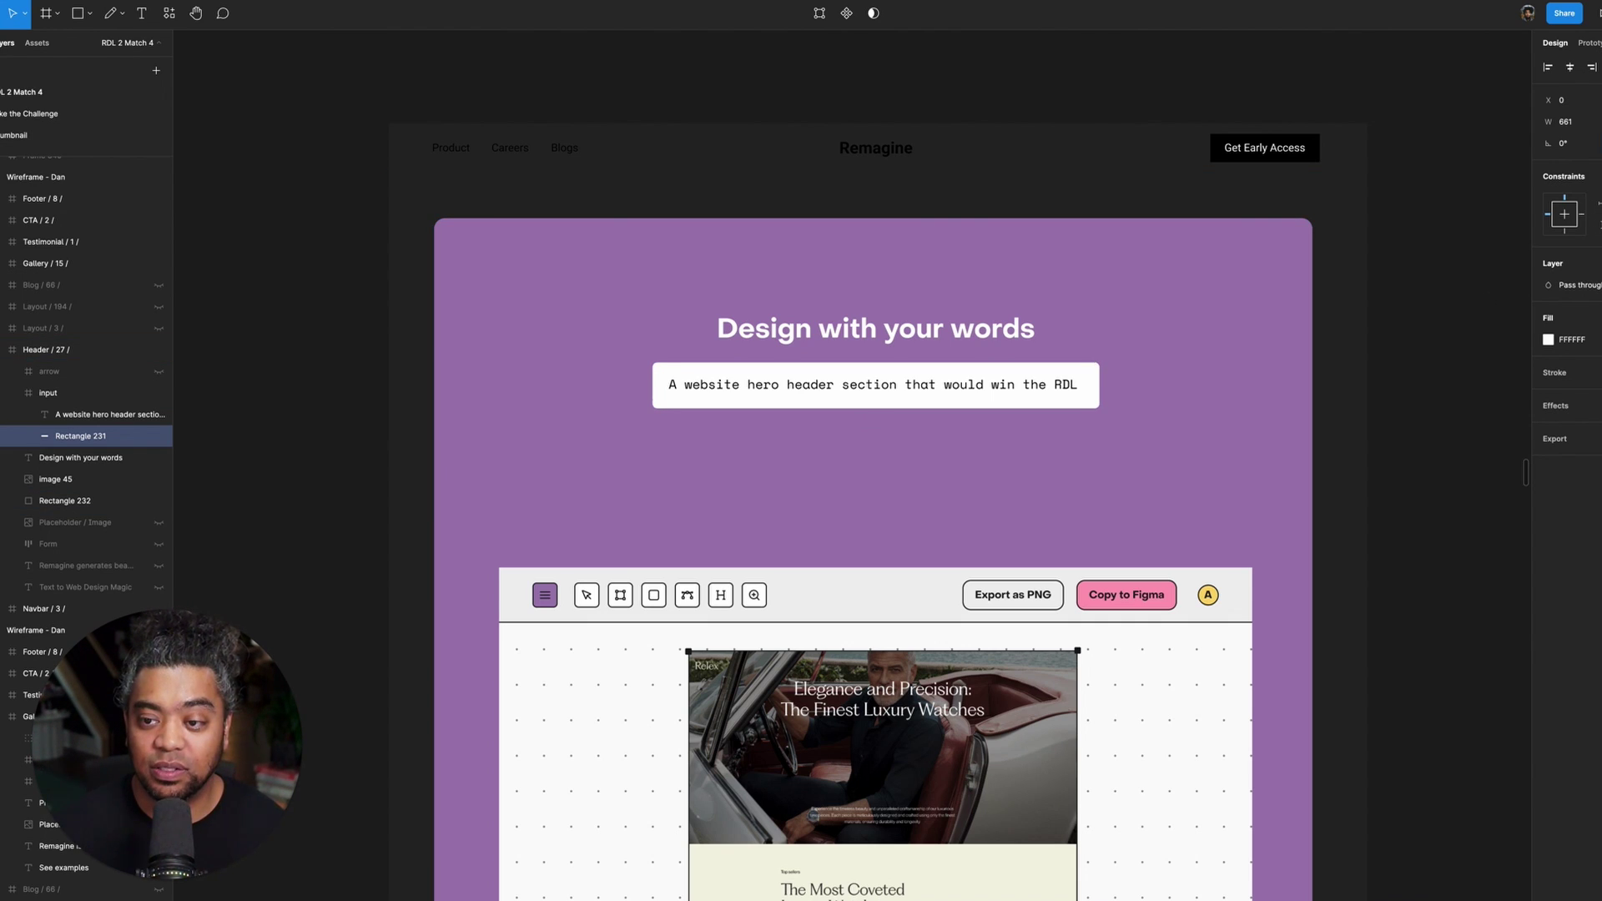
click(1462, 465)
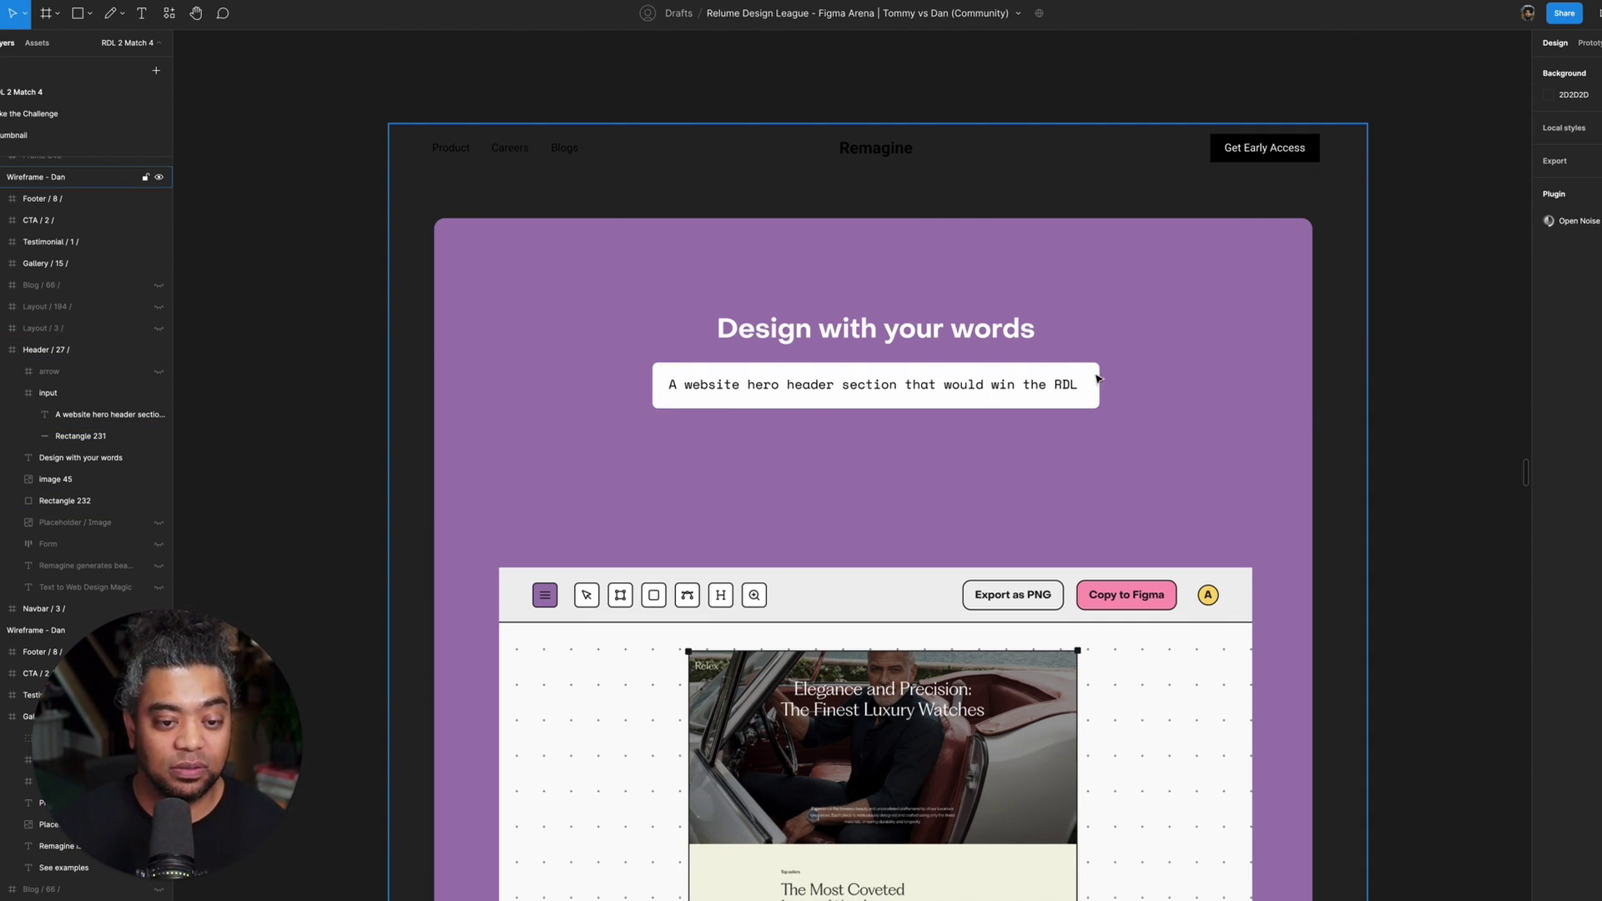
click(1072, 383)
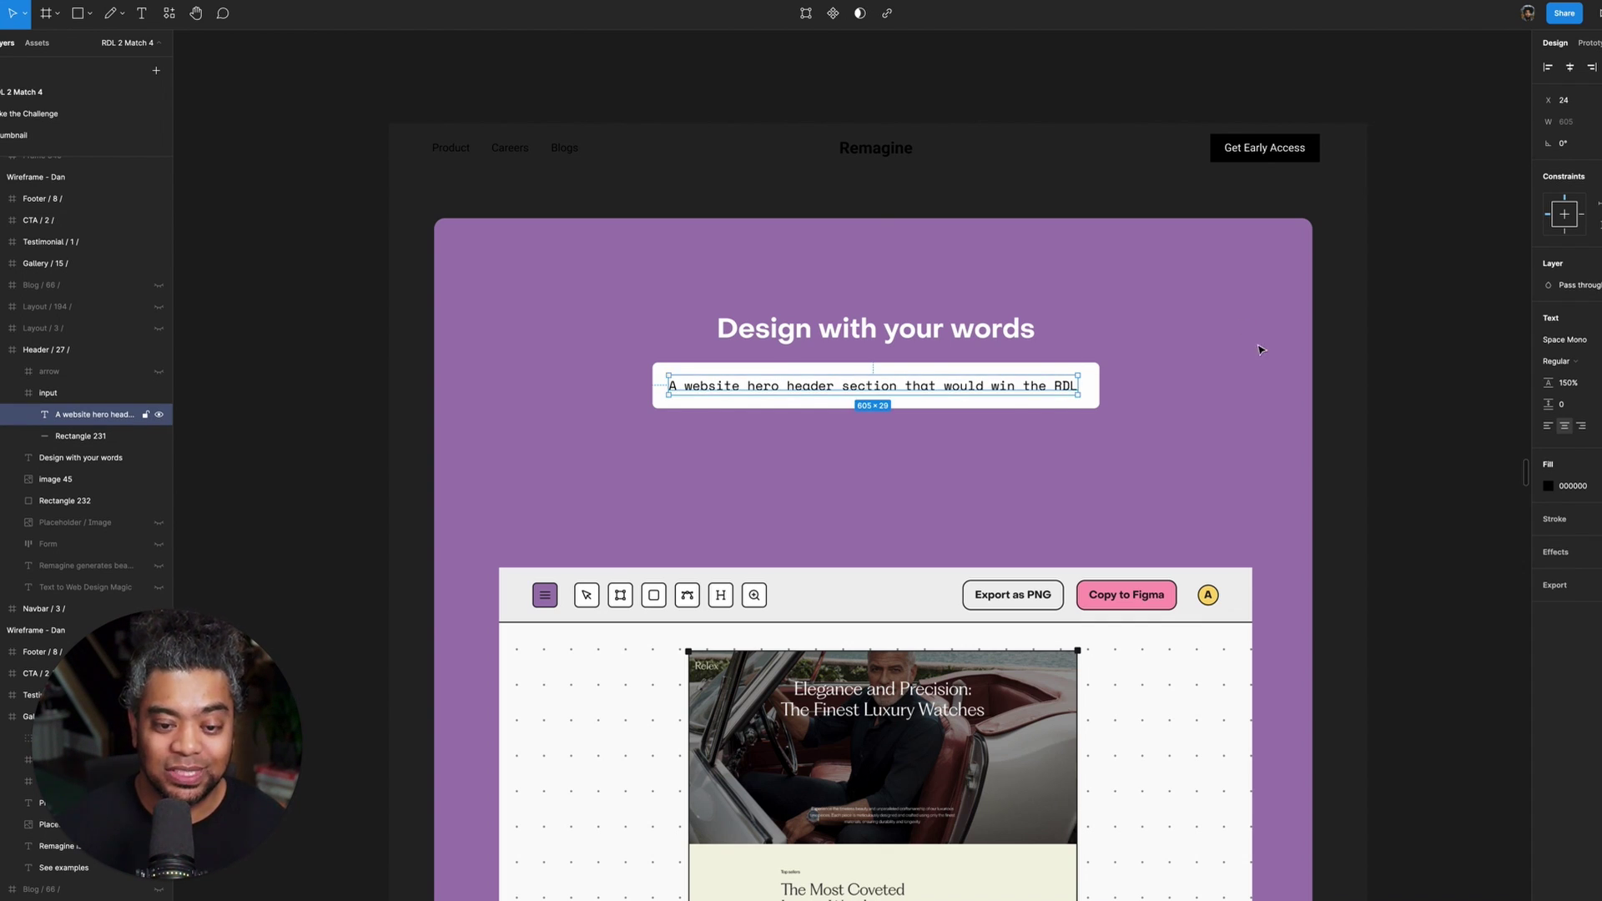
click(1454, 346)
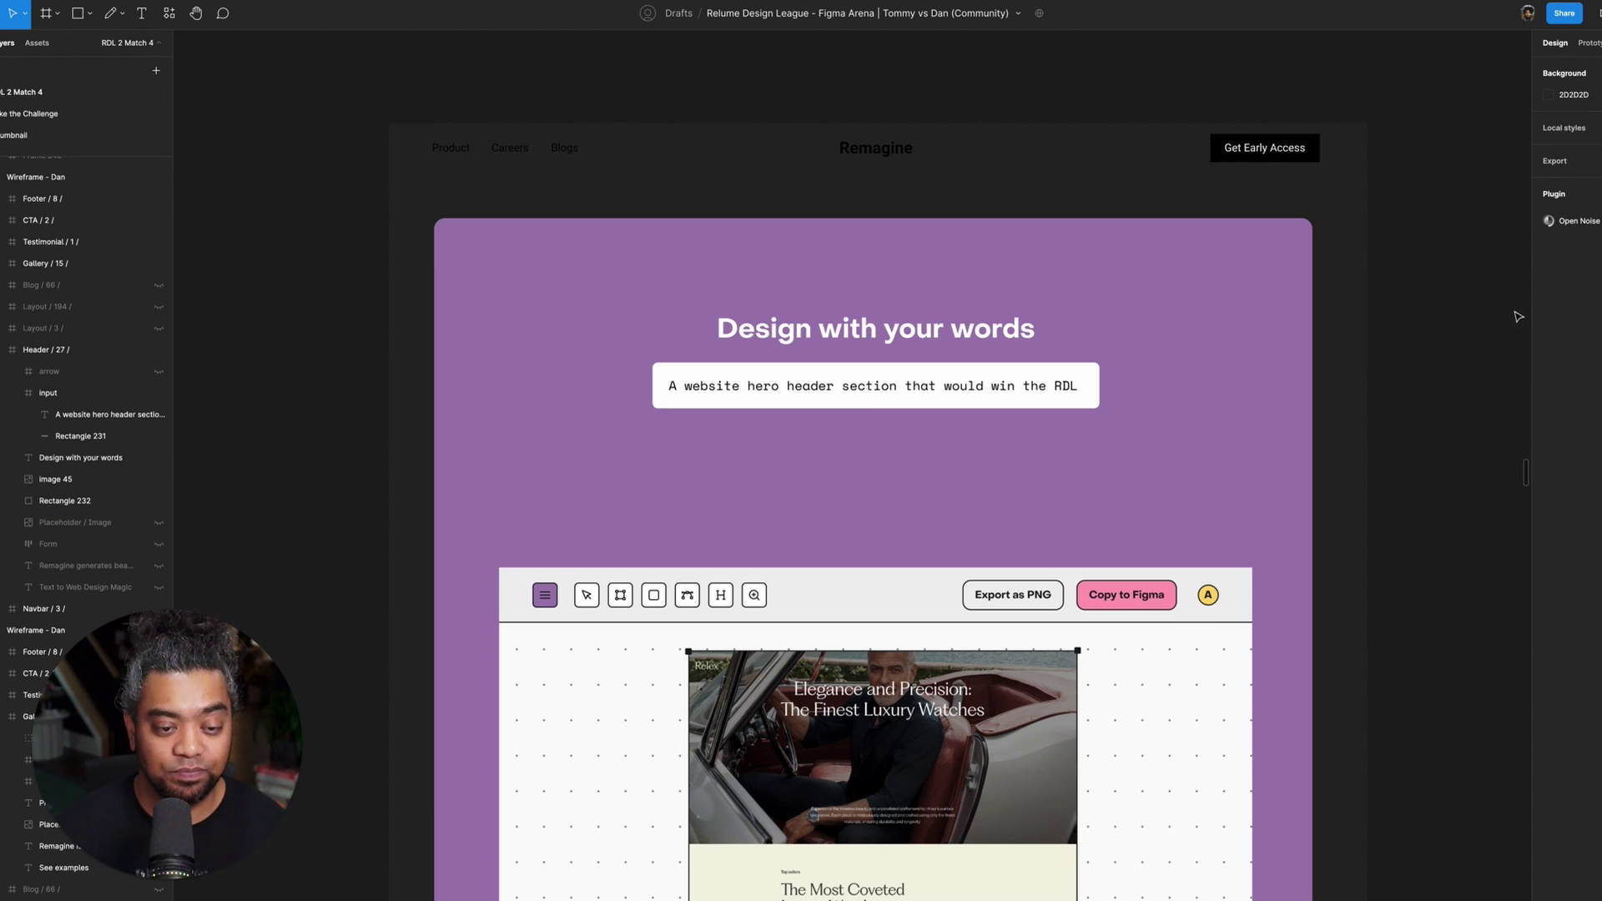
- Check the Equals homepage in Chrome for reference and review the purple hero section's layout in Figma
key(super+Tab)
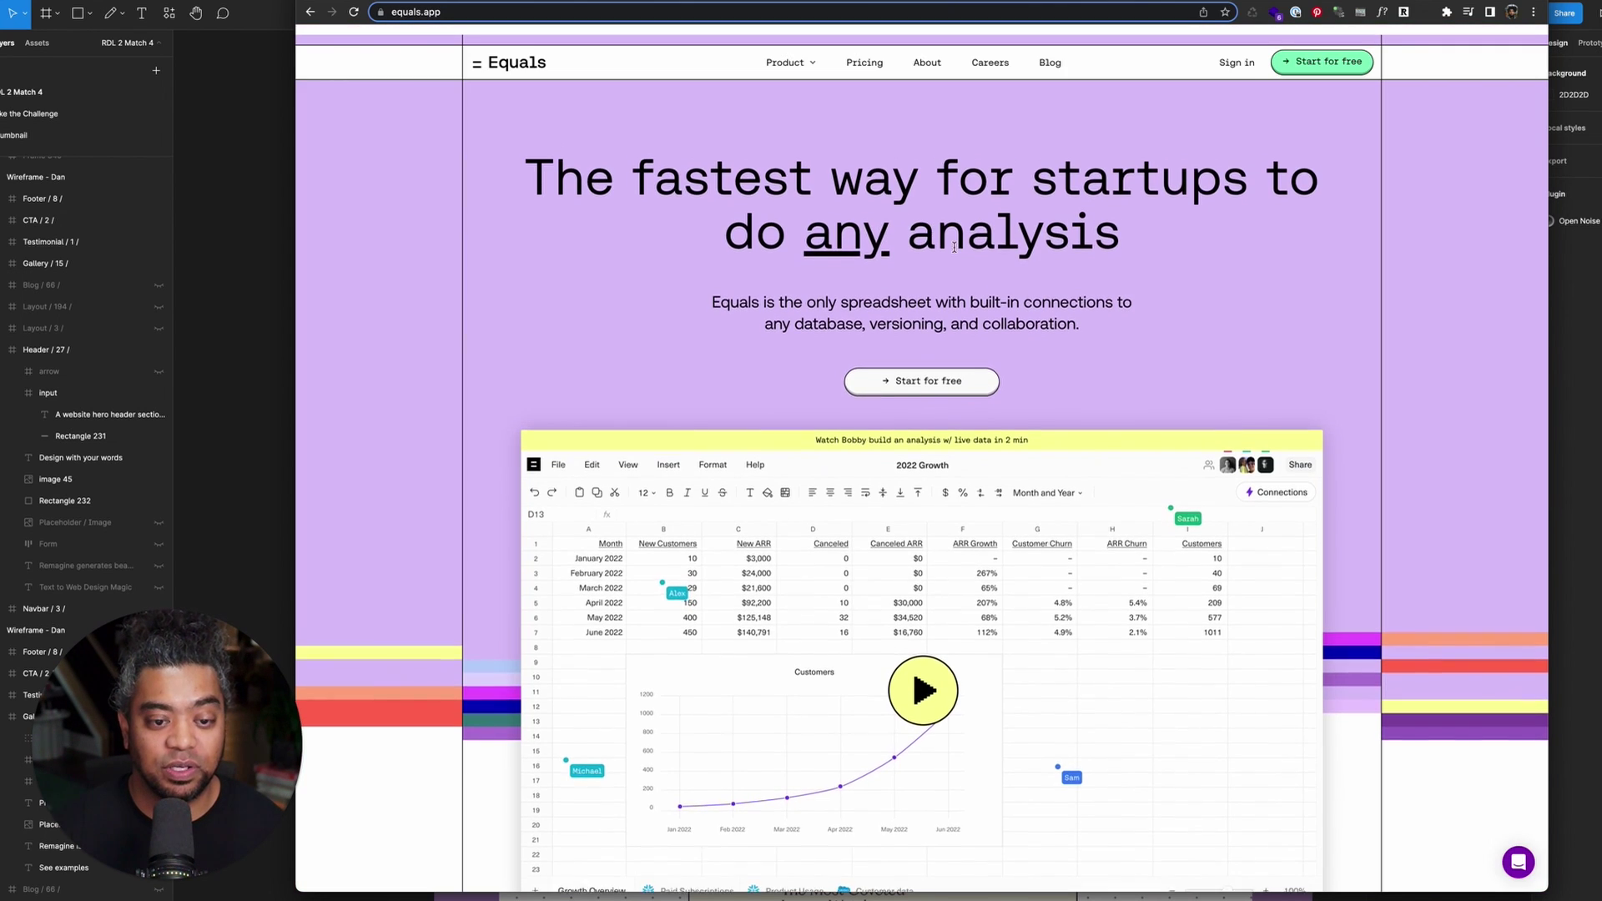
key(super+Tab)
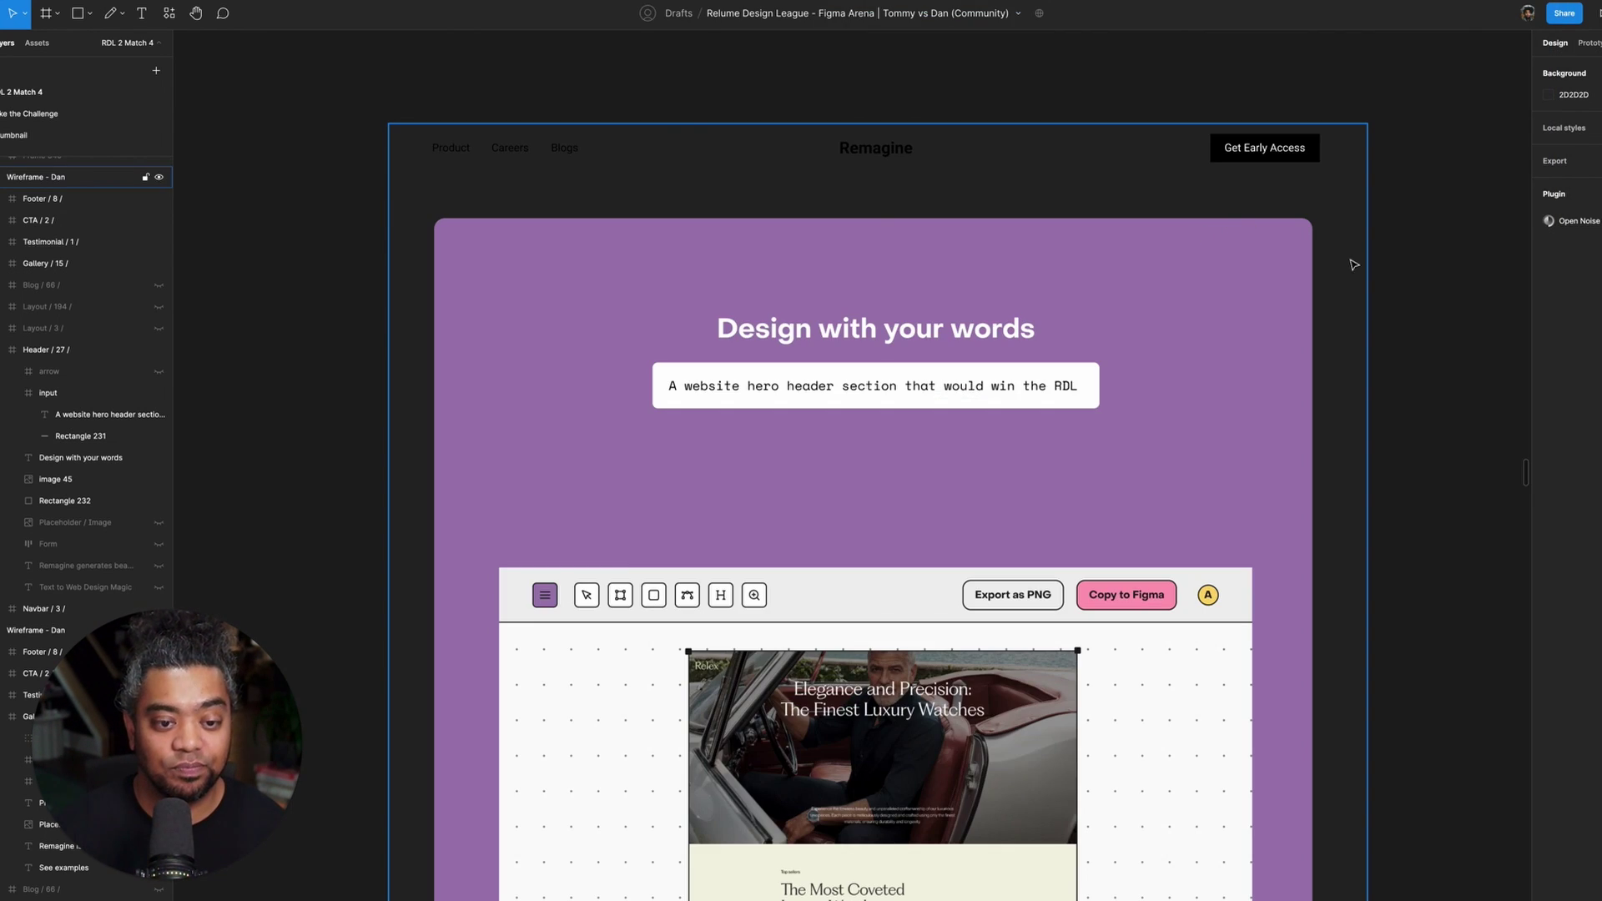
scroll(1404, 340, down, 1)
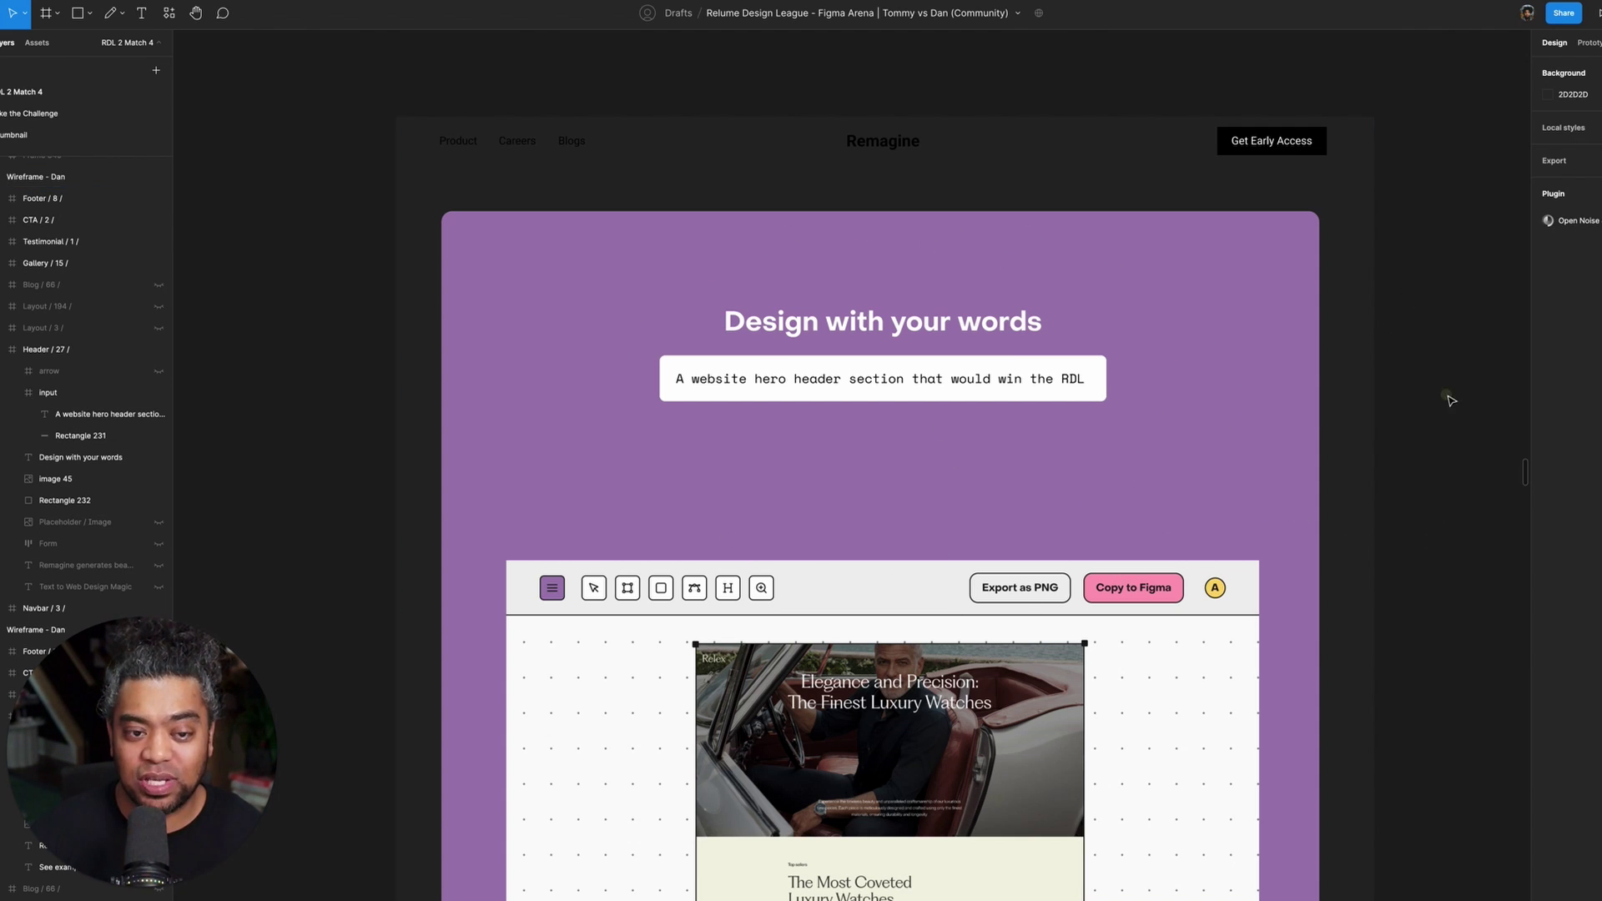
drag(1319, 400, 1323, 331)
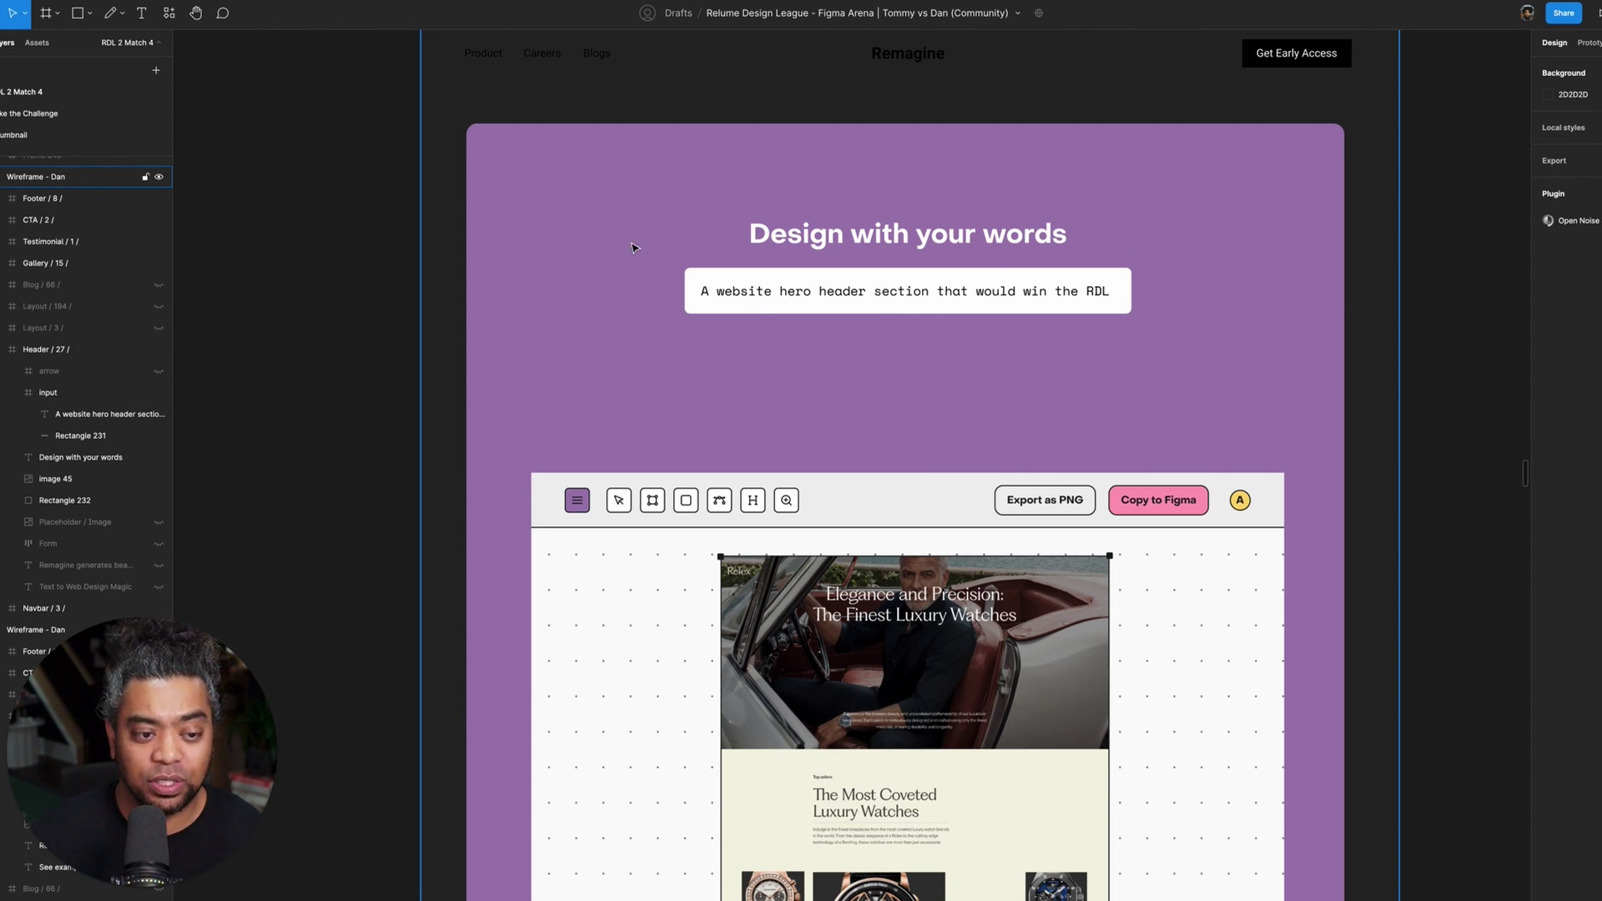
scroll(631, 250, down, 5)
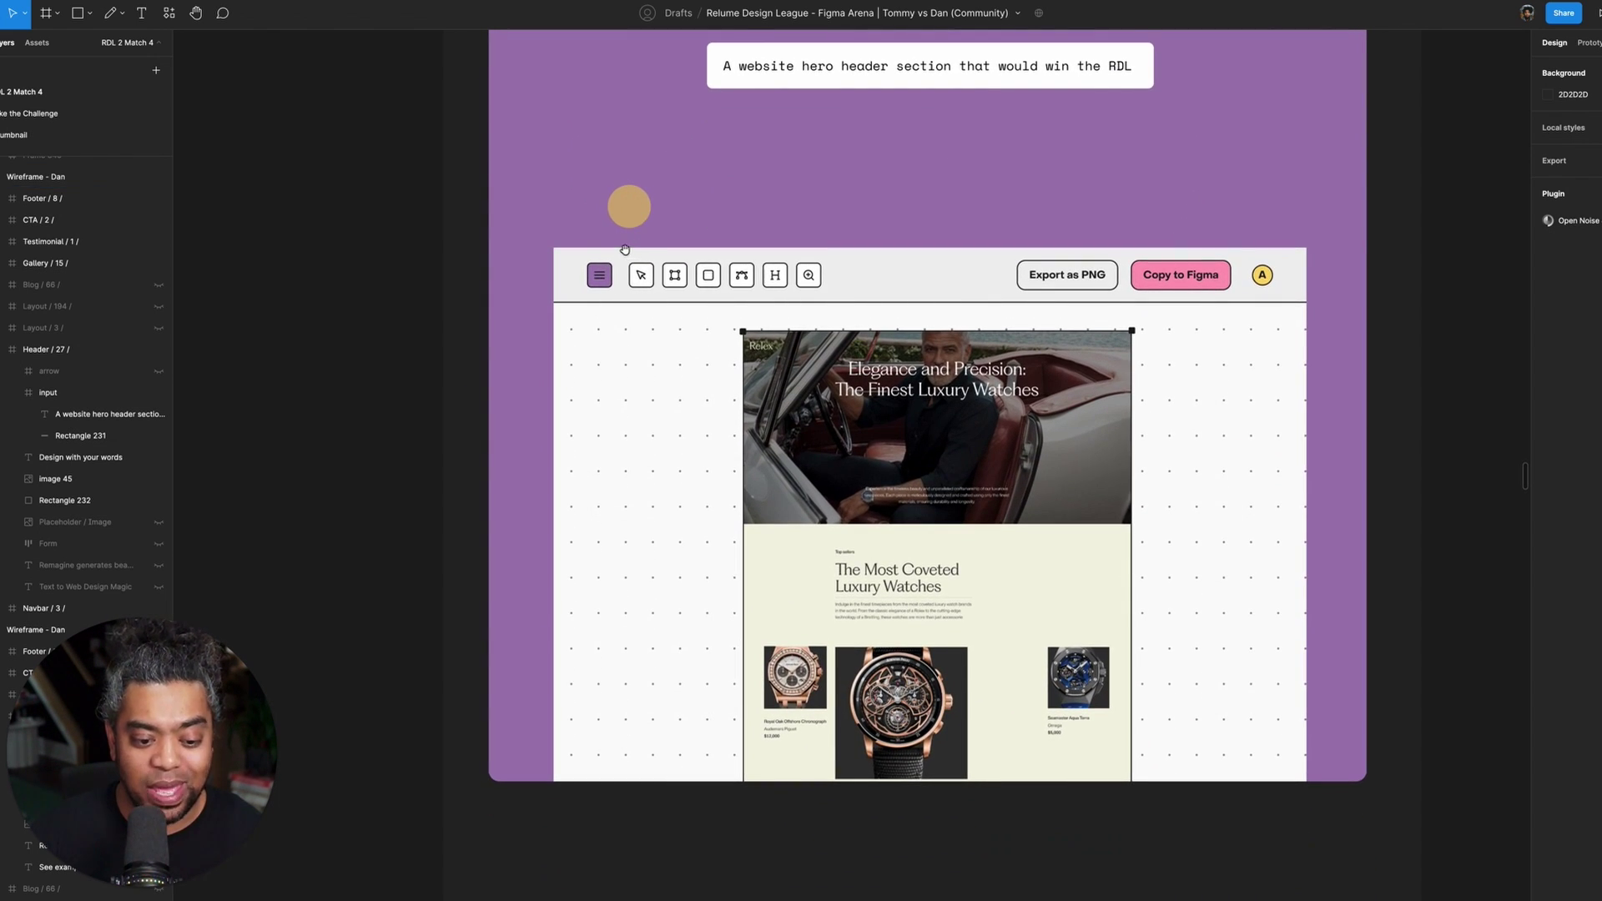
scroll(626, 303, up, 7)
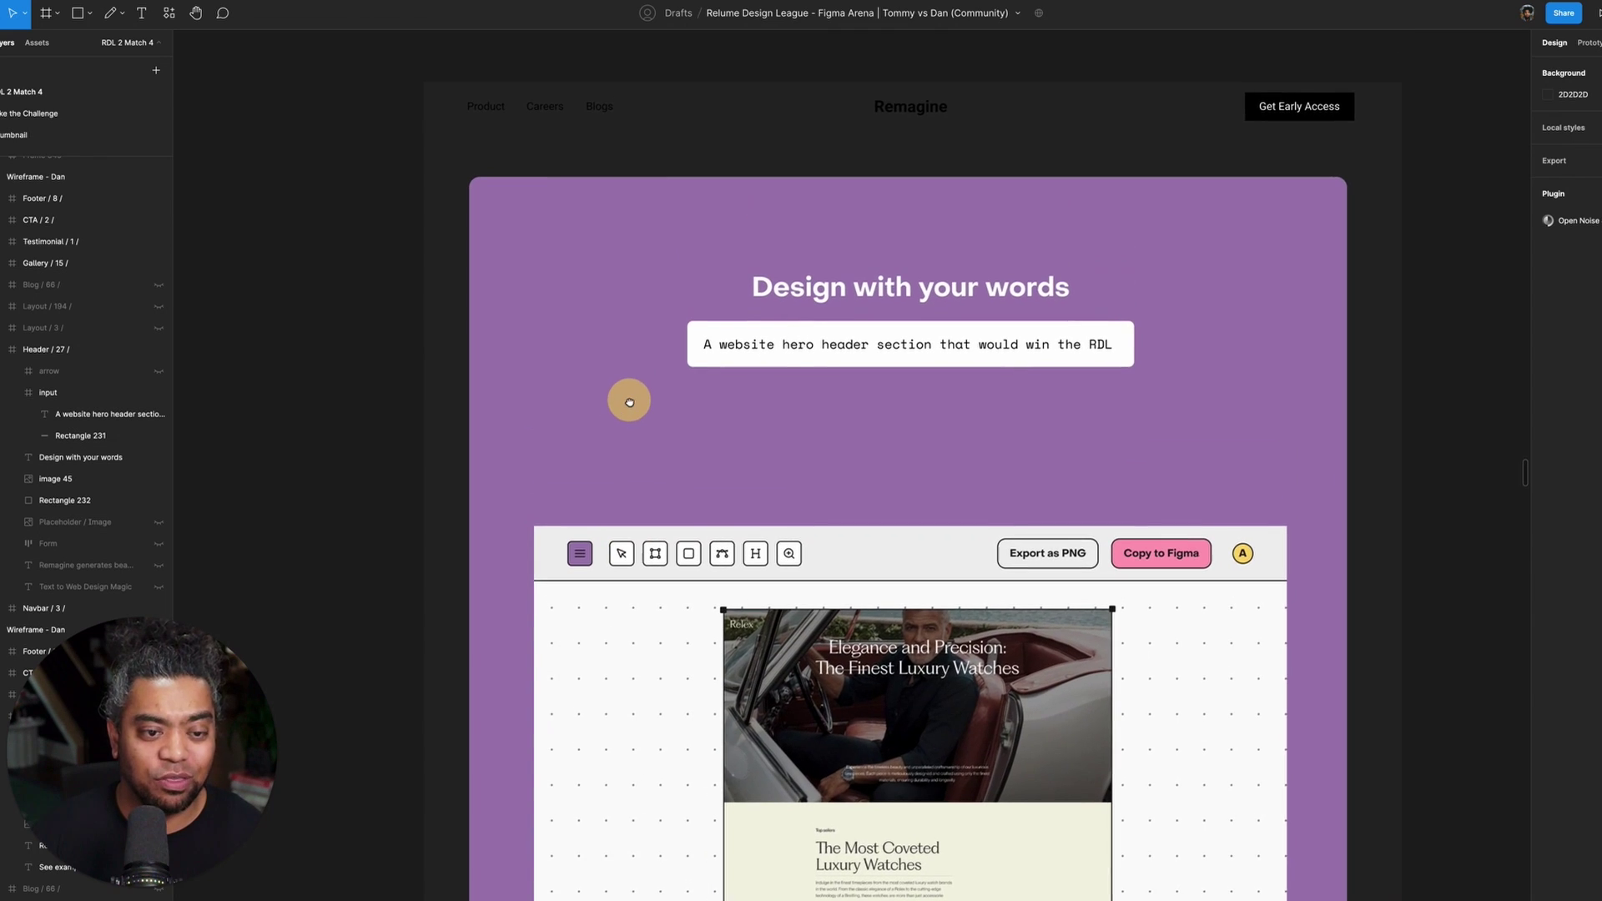
drag(629, 402, 626, 396)
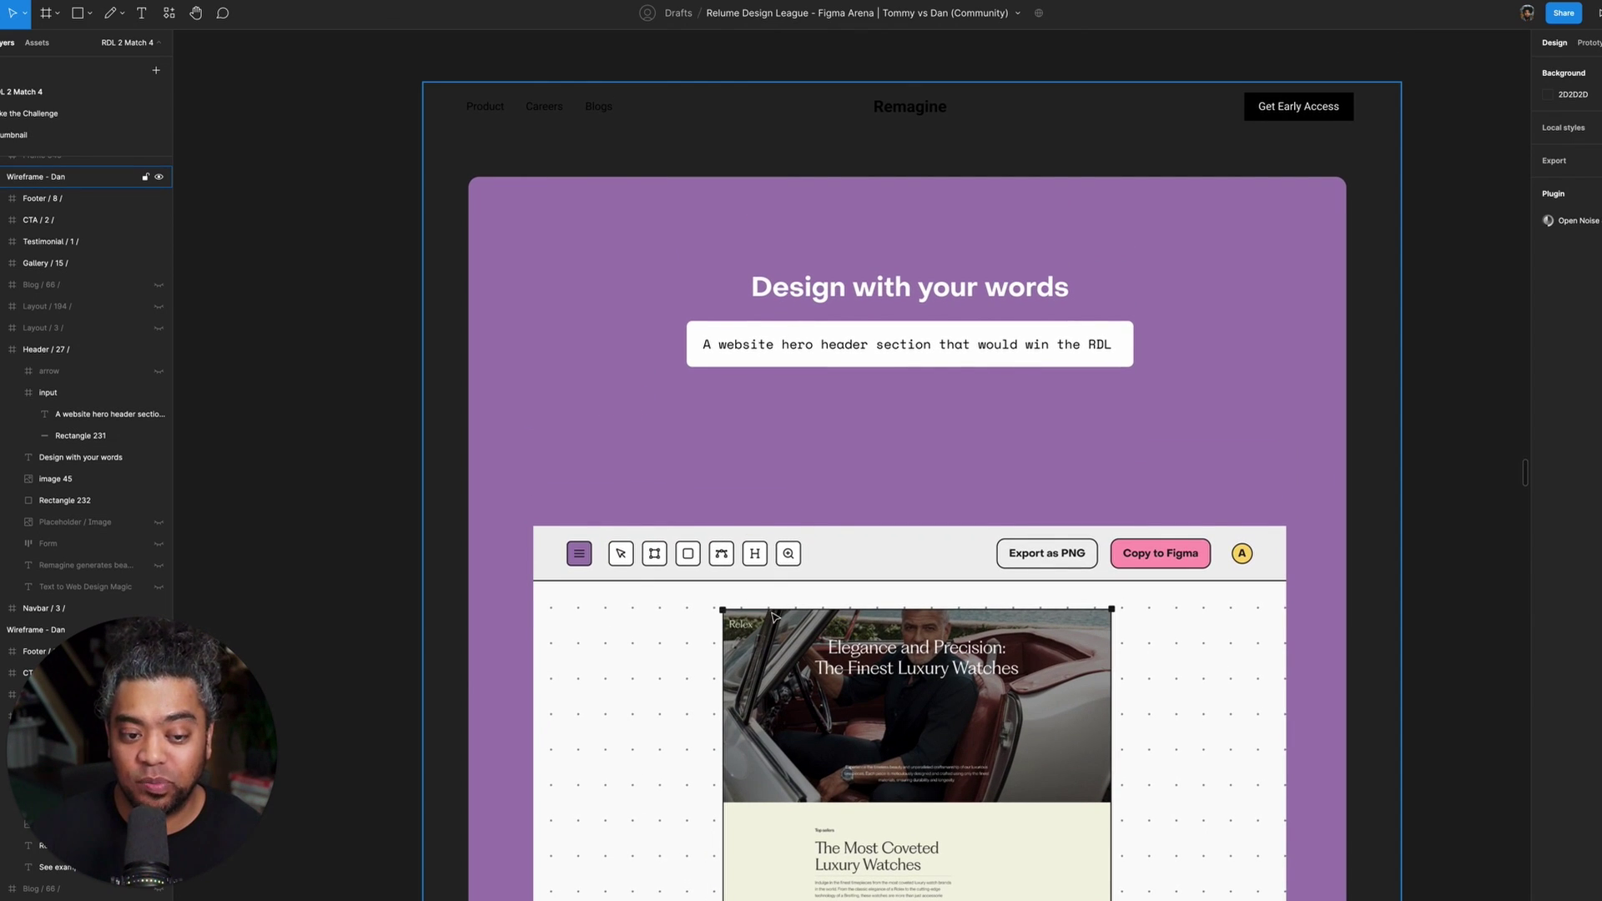
scroll(776, 619, down, 5)
scroll(768, 442, up, 4)
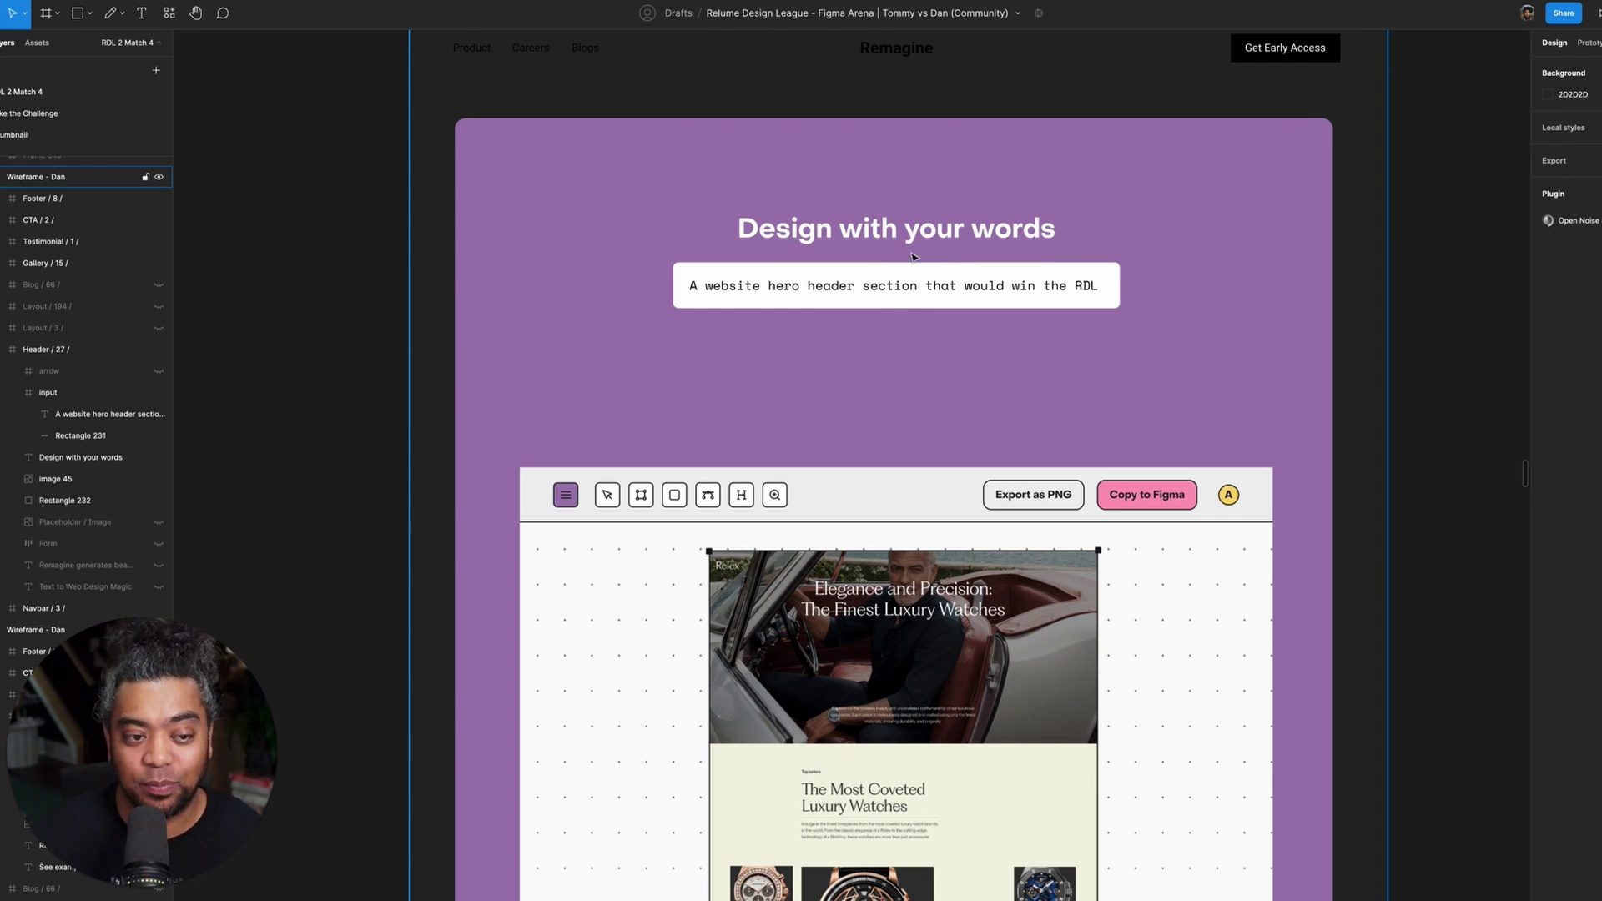
scroll(758, 386, down, 7)
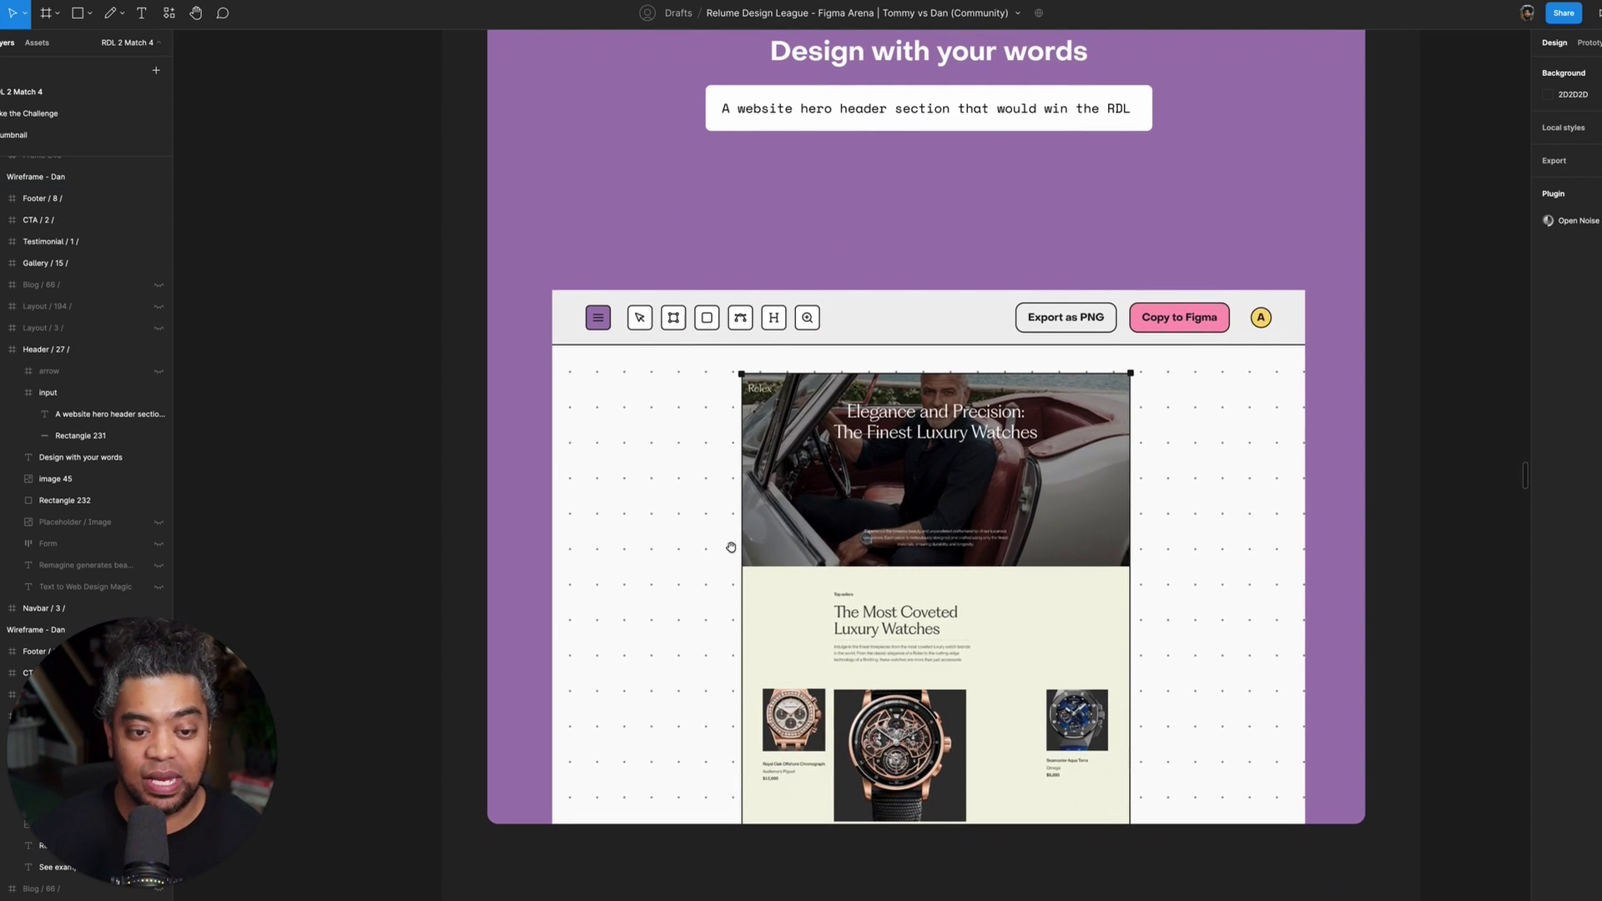
scroll(806, 420, down, 10)
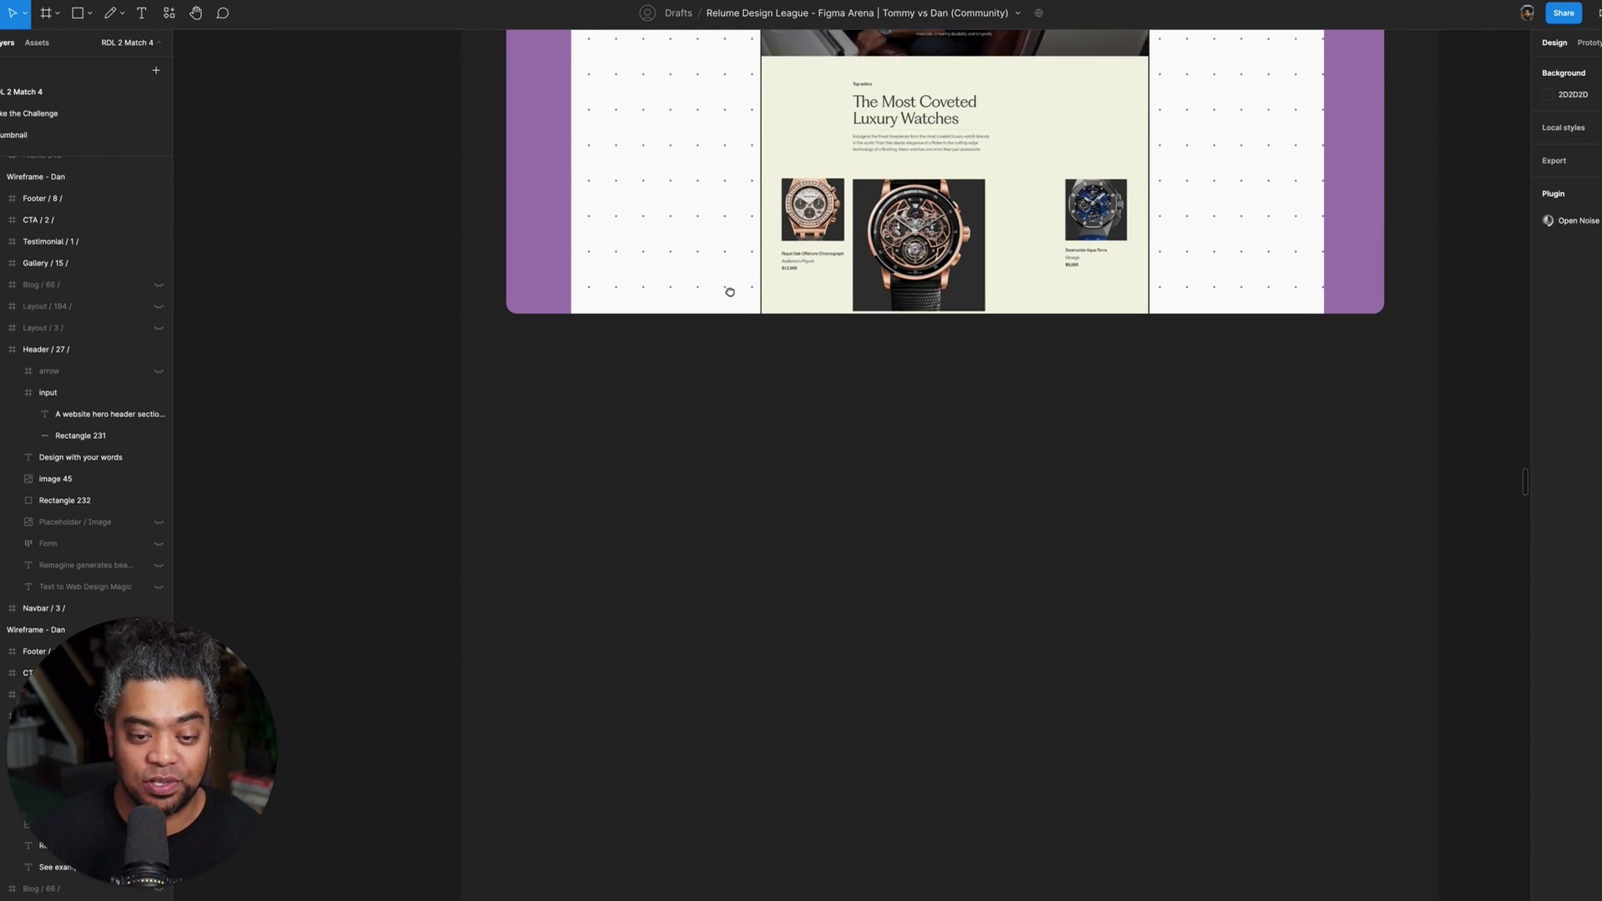
- Examine the original wireframe's two feature sections, from "Generate web design concepts in seconds" to "Copy designs to Figma or export as a PNG"
key(minus)
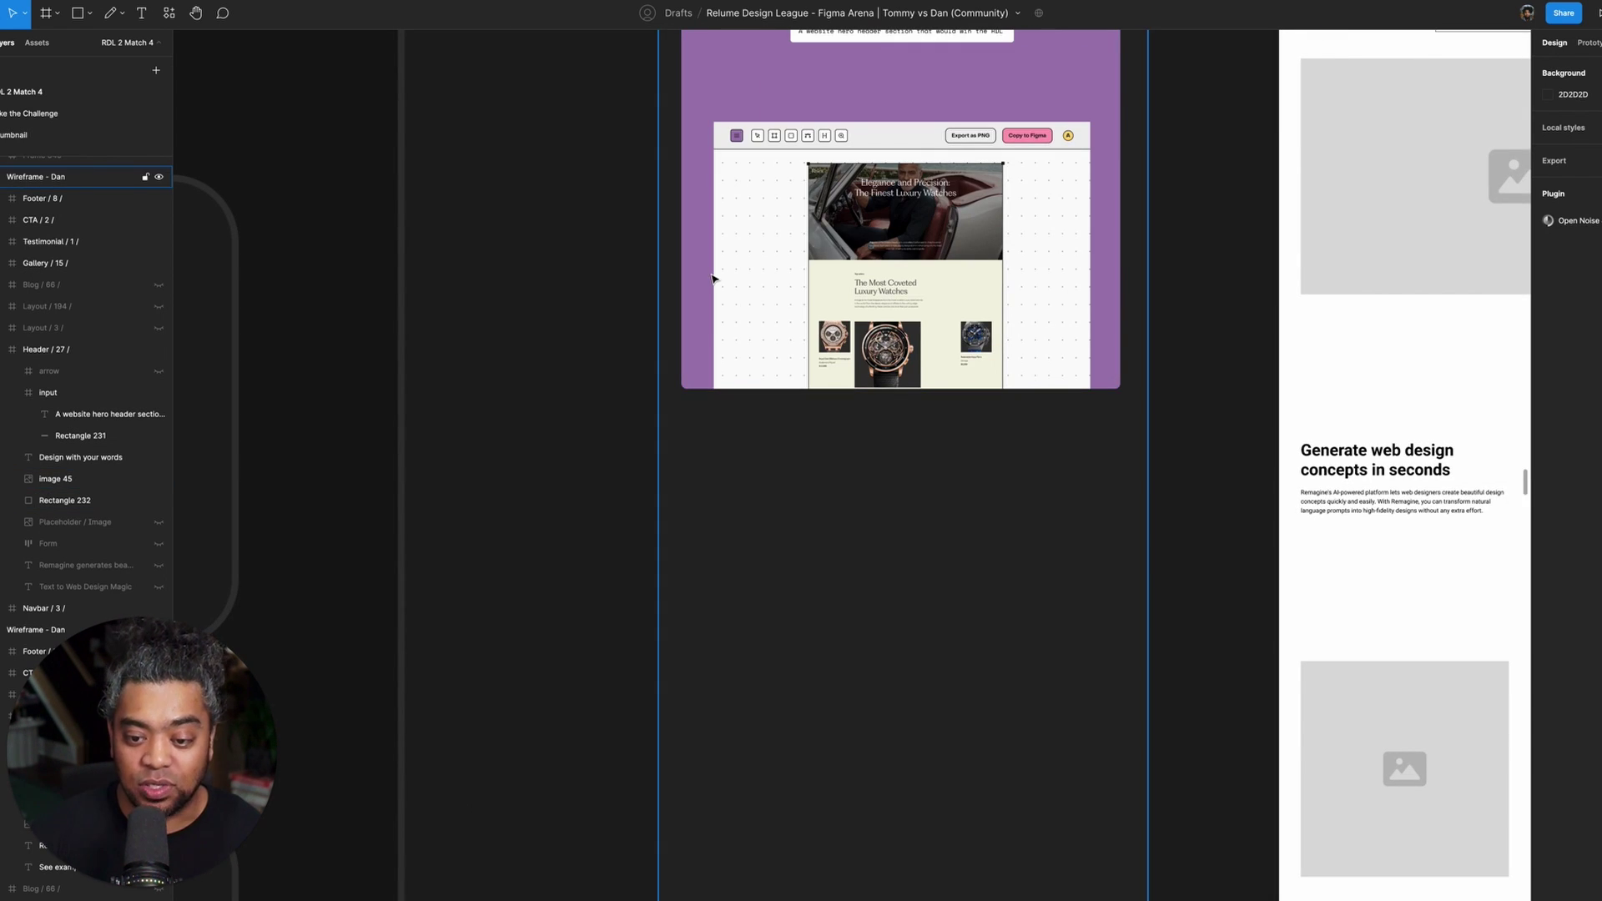
scroll(733, 529, right, 5)
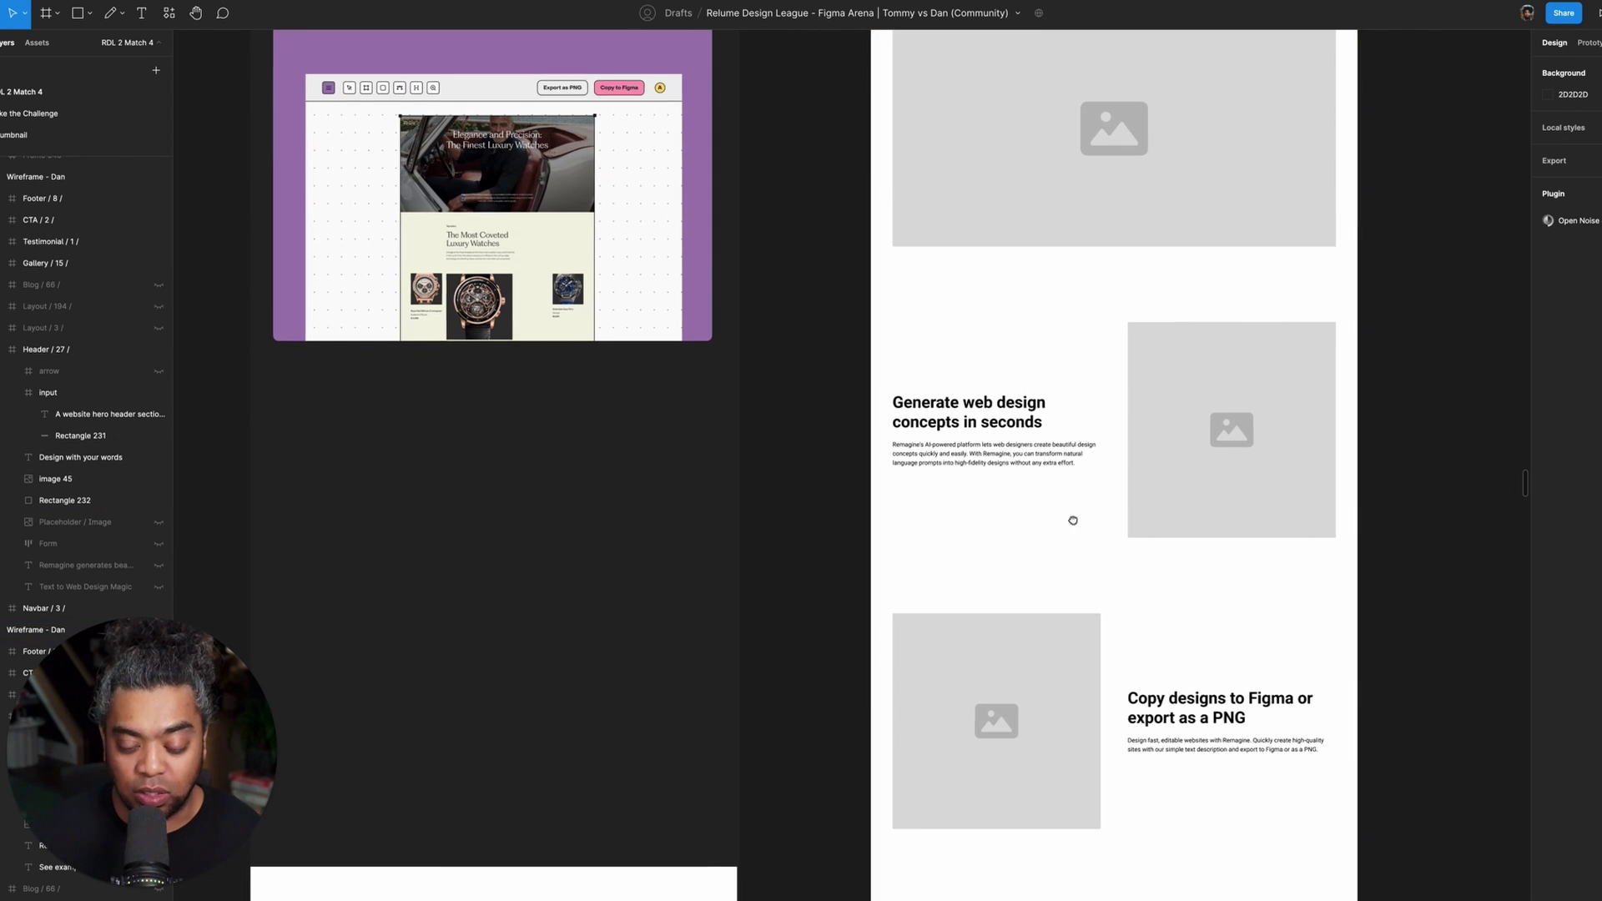
scroll(1070, 518, down, 5)
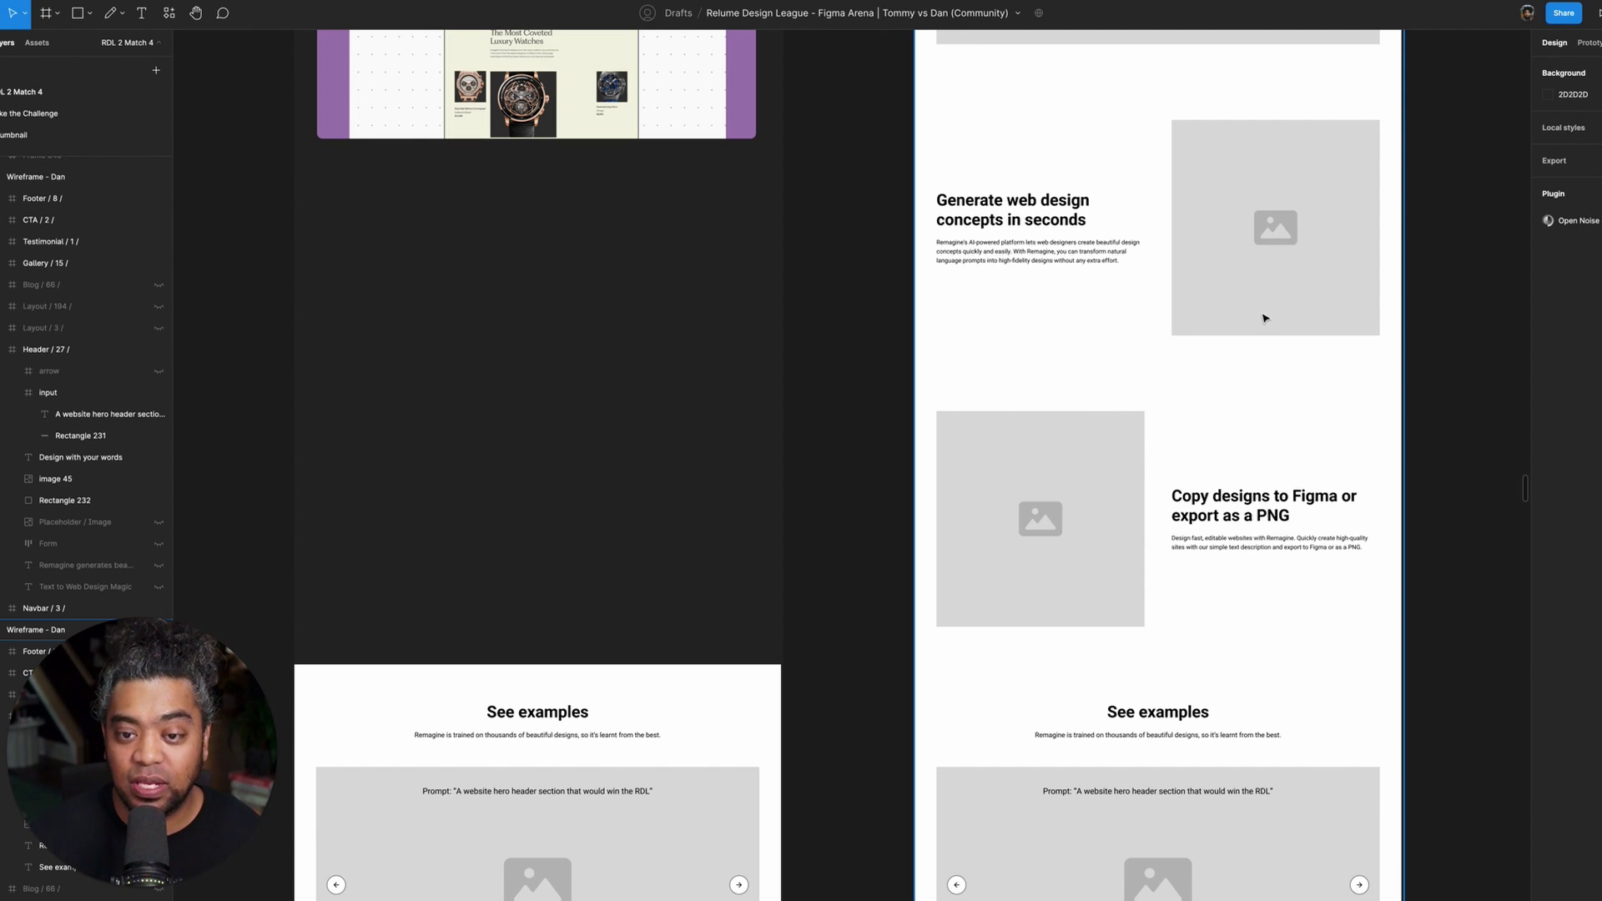
click(755, 250)
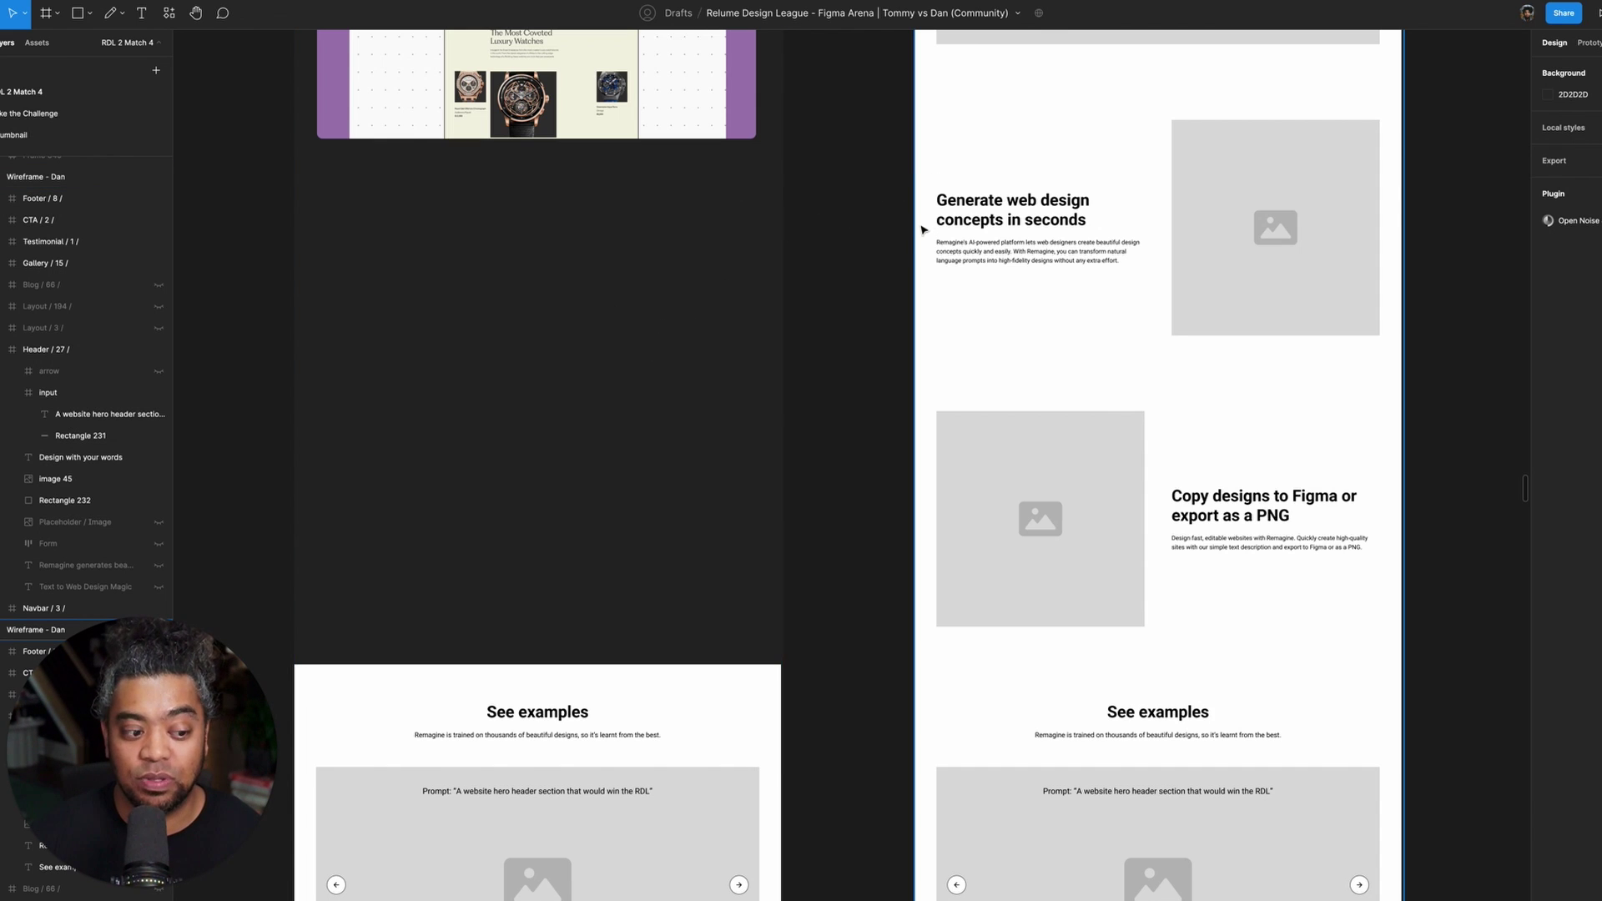
- Switch to Chrome and examine the layout of the numbered feature sections on the Equals homepage, starting with "Directly connected"
key(super+Tab)
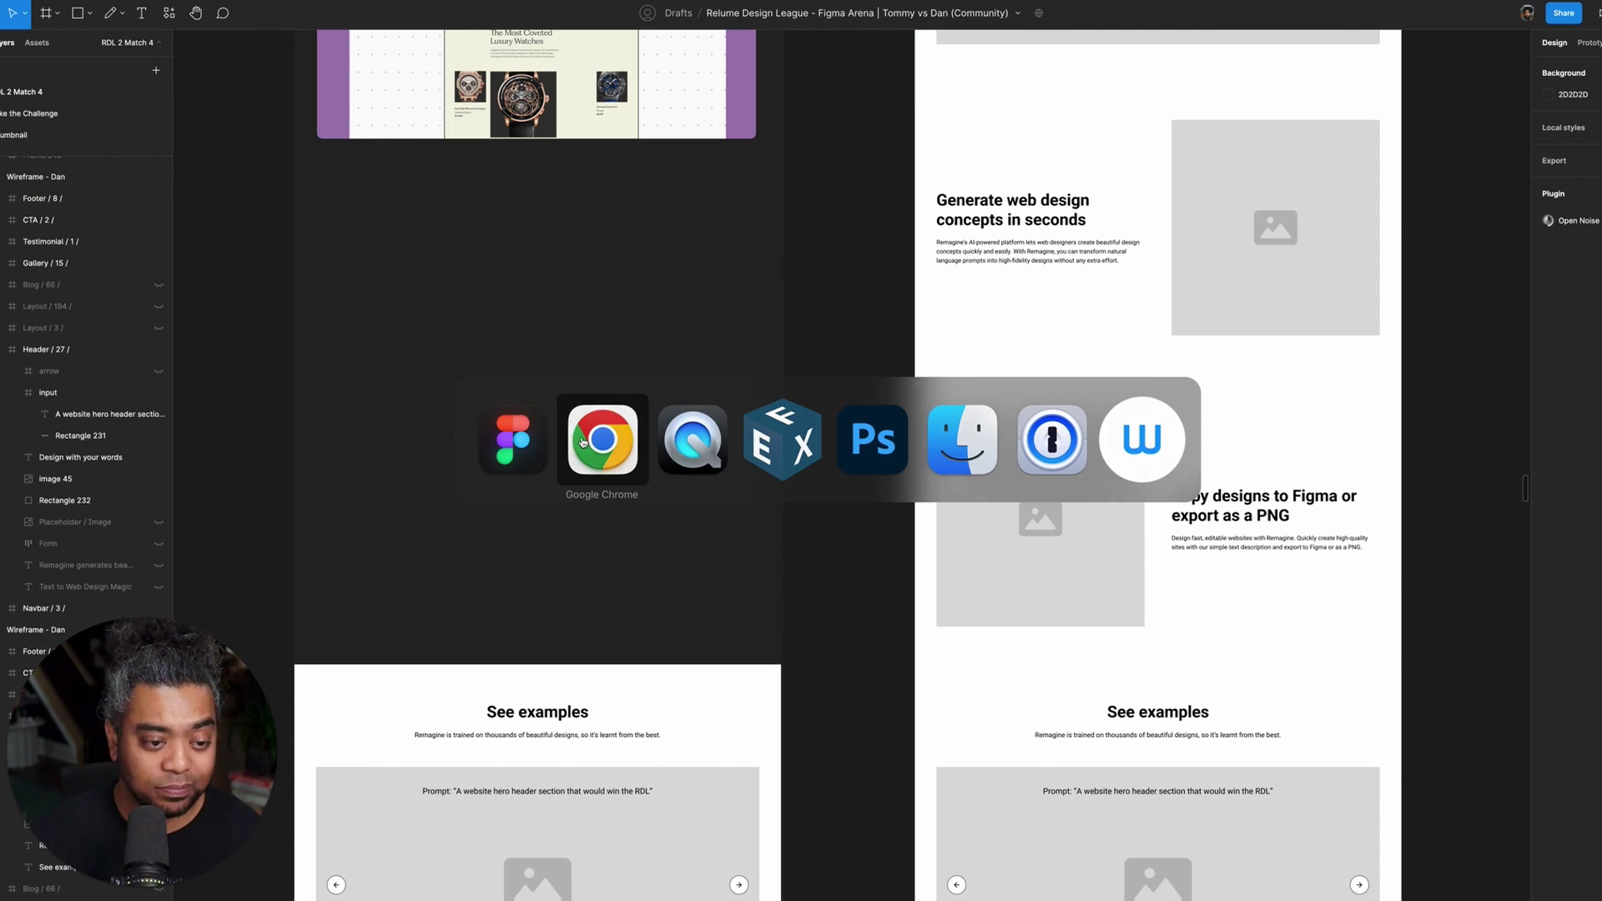
scroll(458, 238, down, 10)
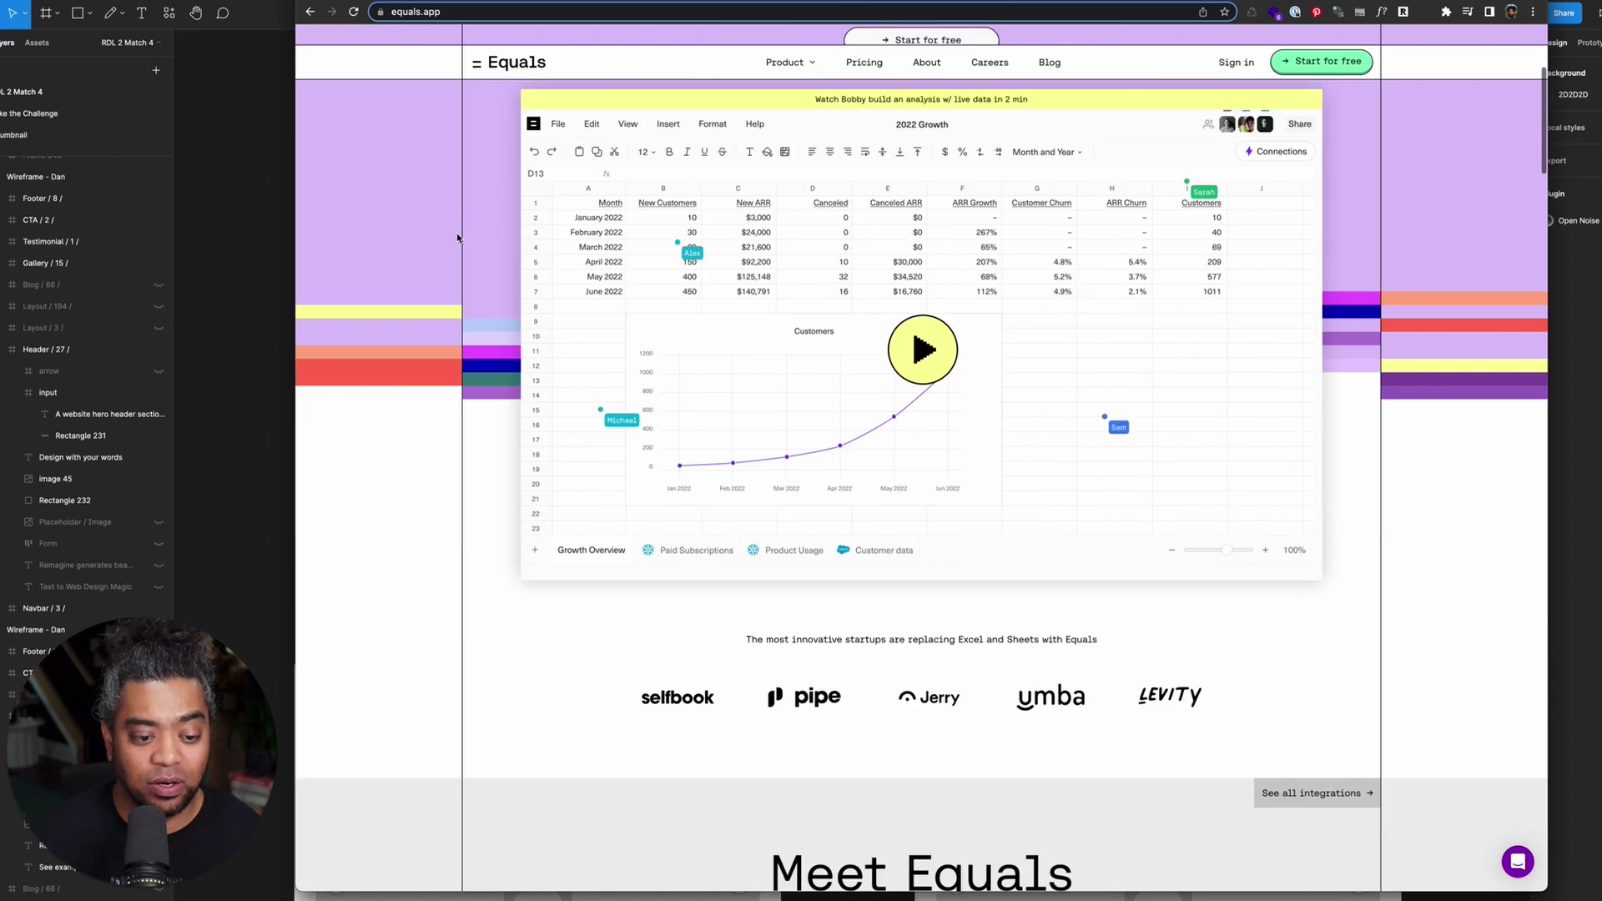
scroll(458, 238, down, 12)
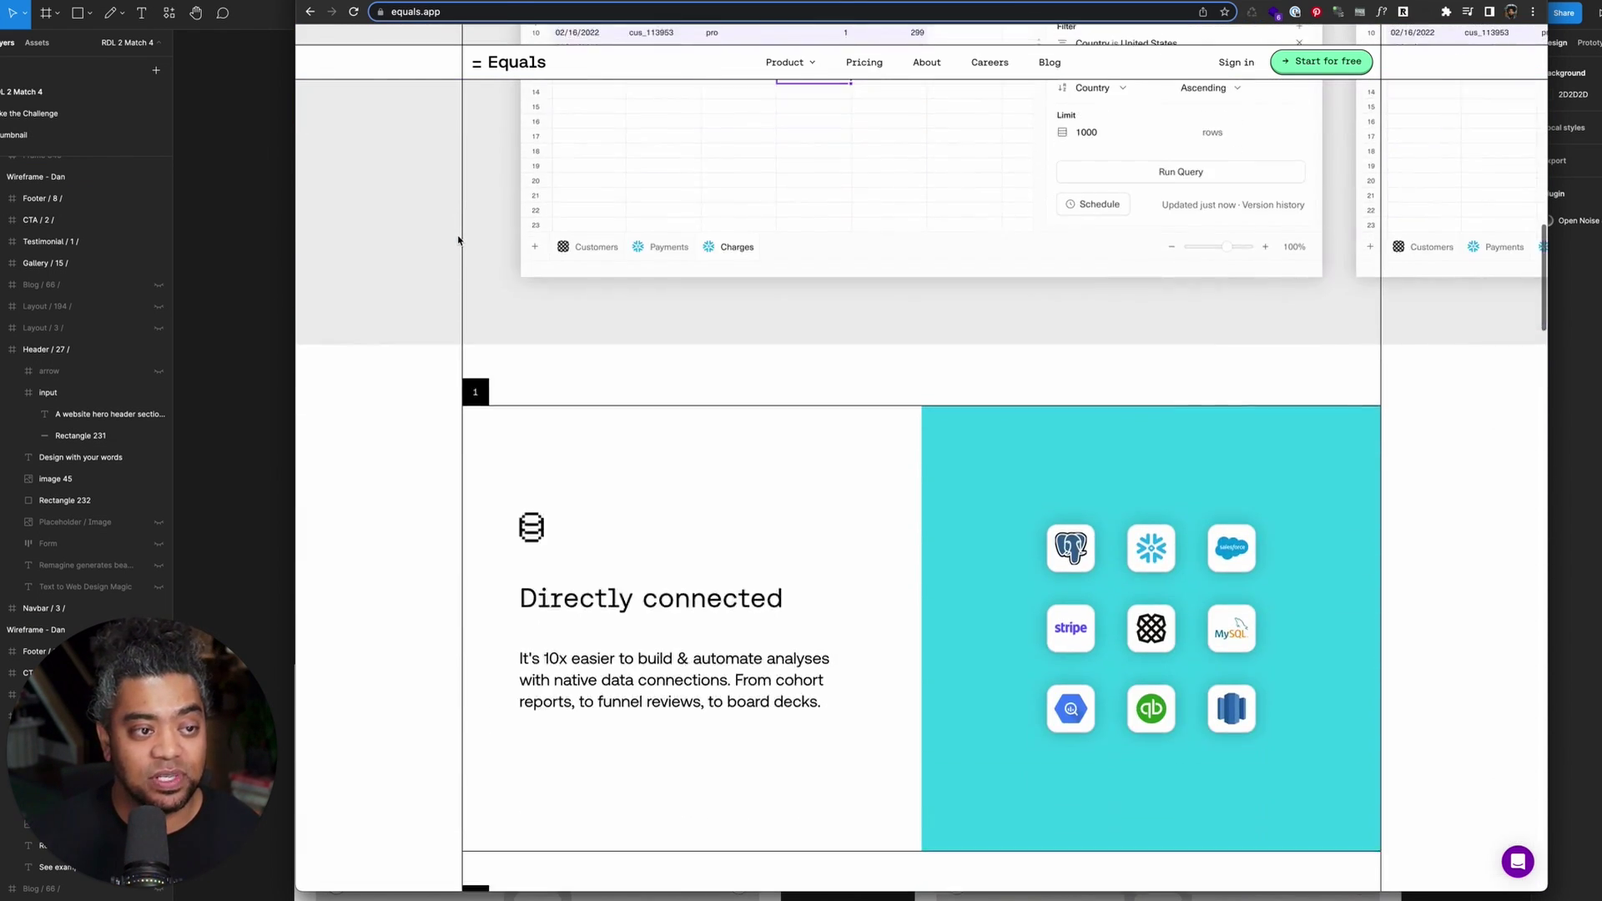
scroll(1273, 321, down, 1)
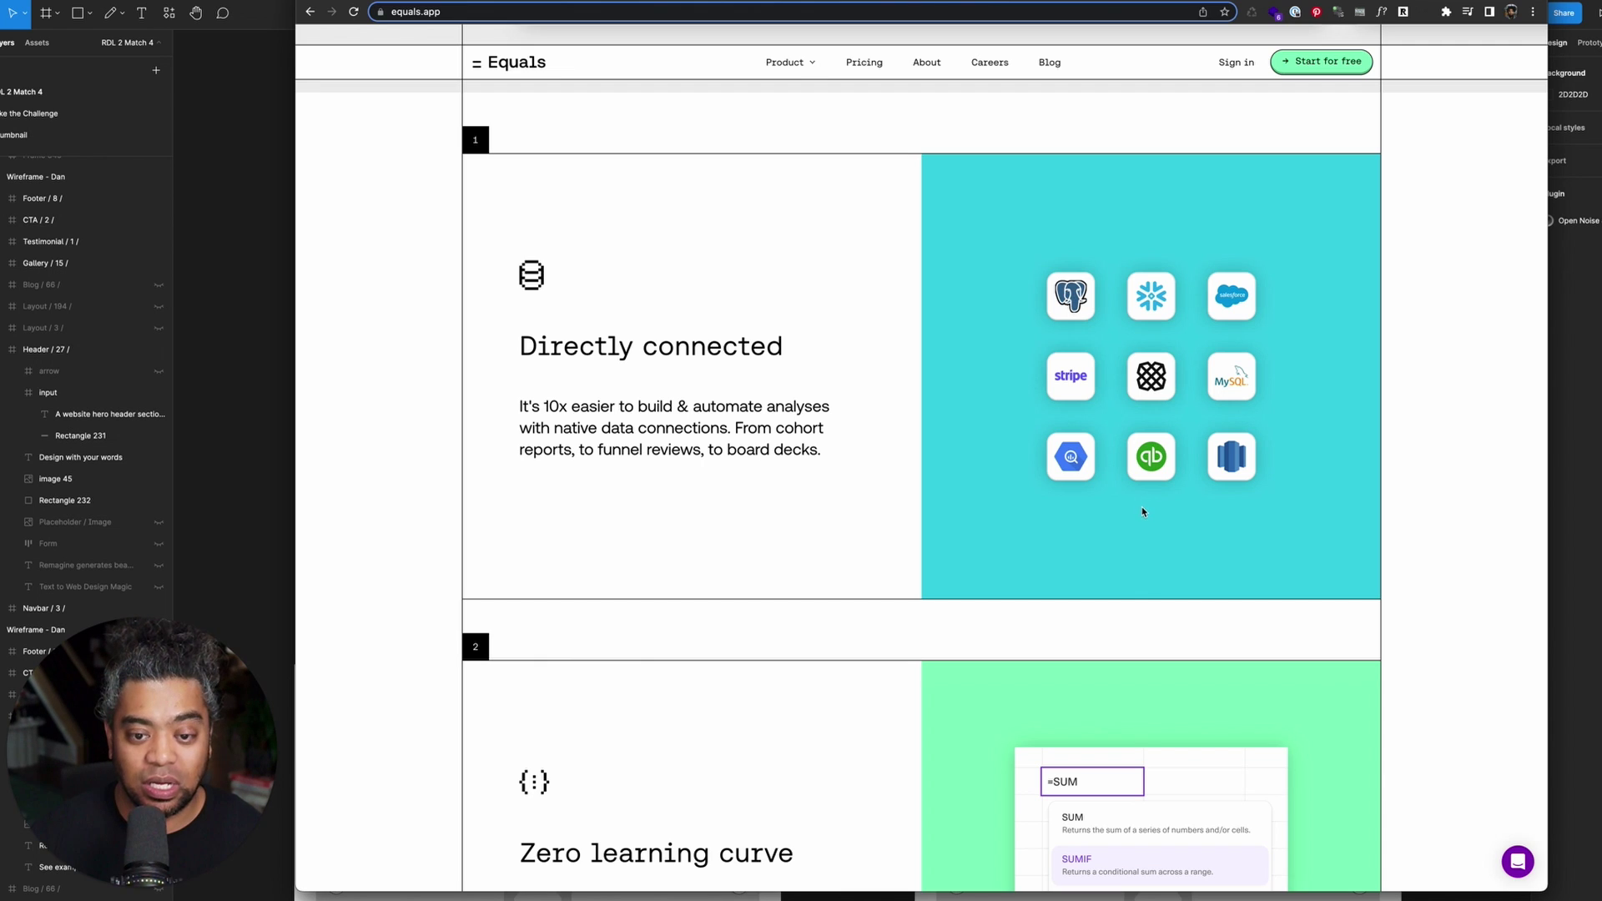
drag(531, 344, 742, 343)
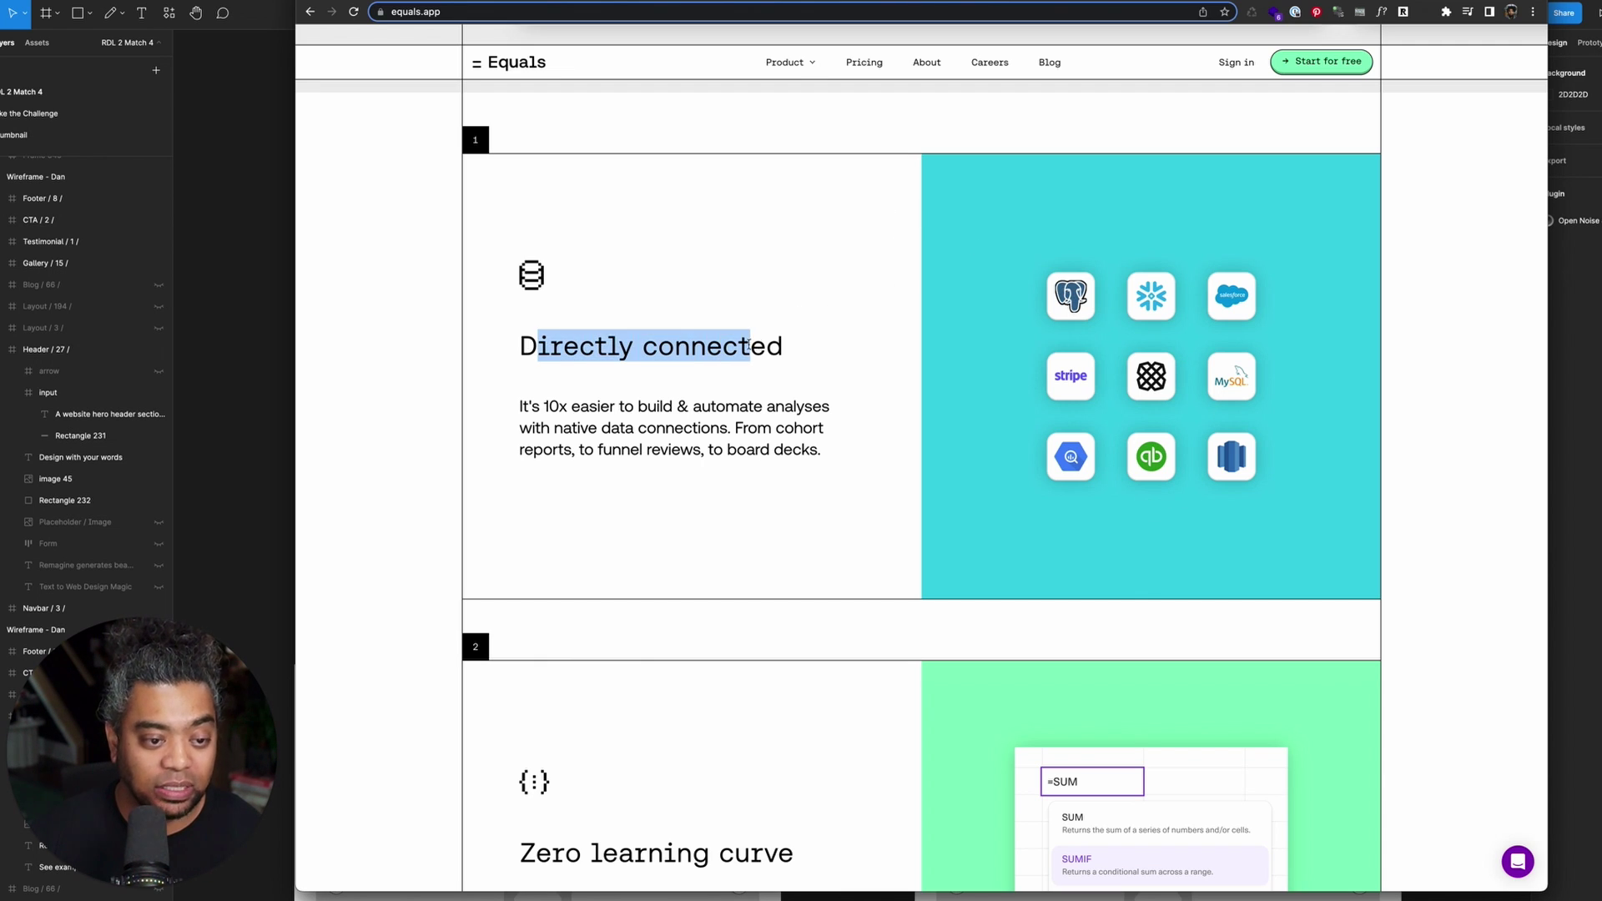
- Study the "Directly connected" heading and paragraph on the Equals homepage, and return to the Figma wireframe
click(749, 345)
drag(571, 409, 647, 451)
click(652, 436)
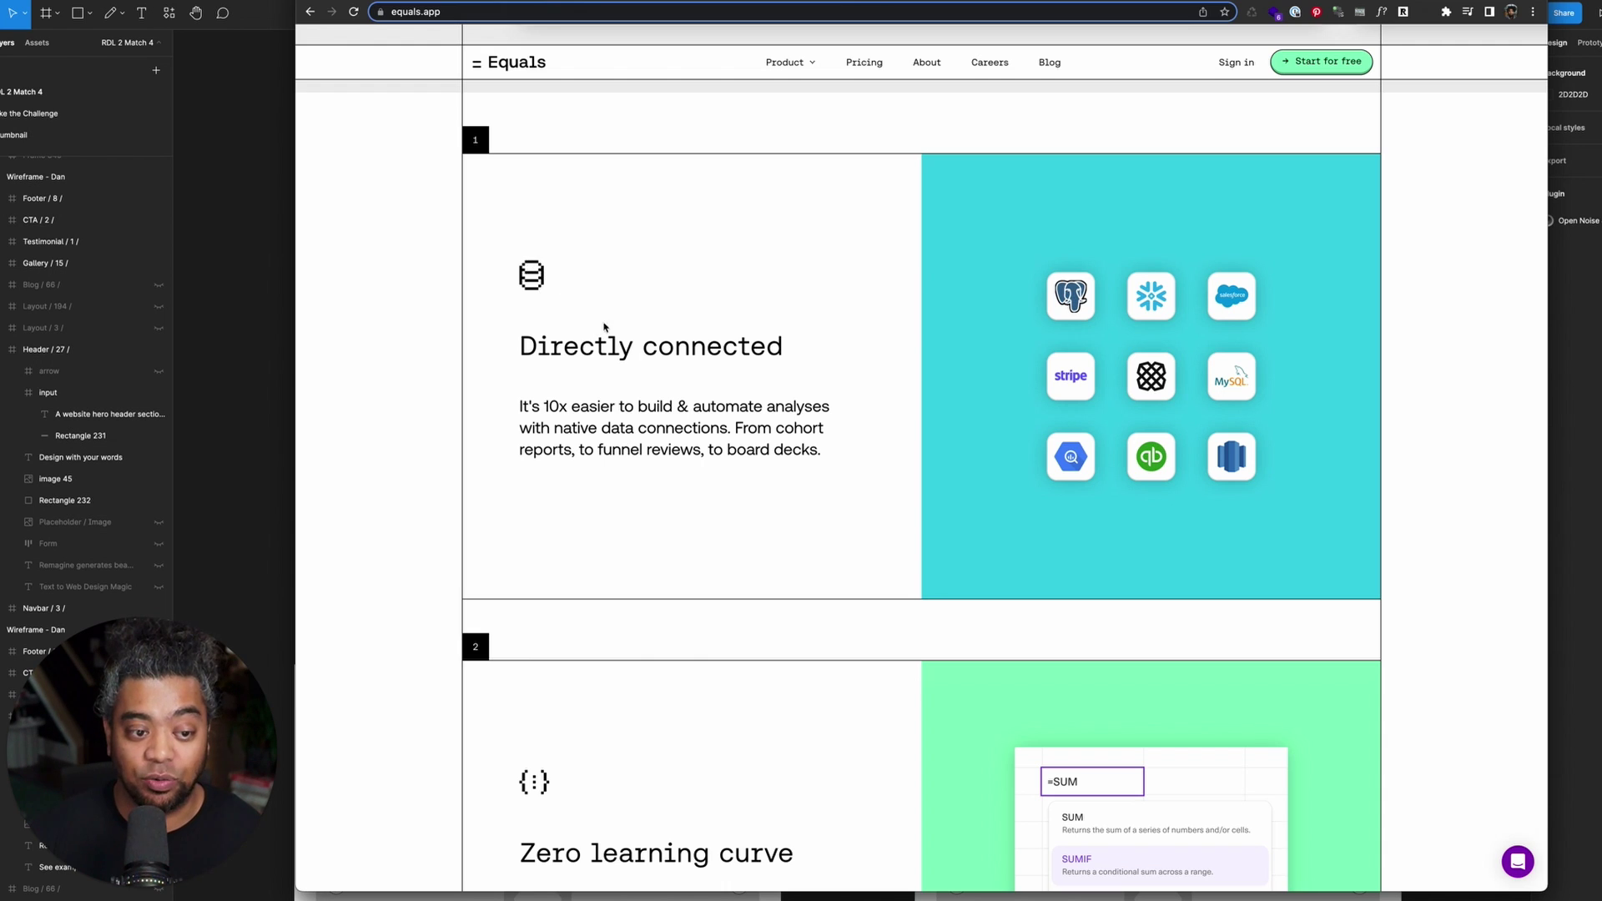
click(251, 347)
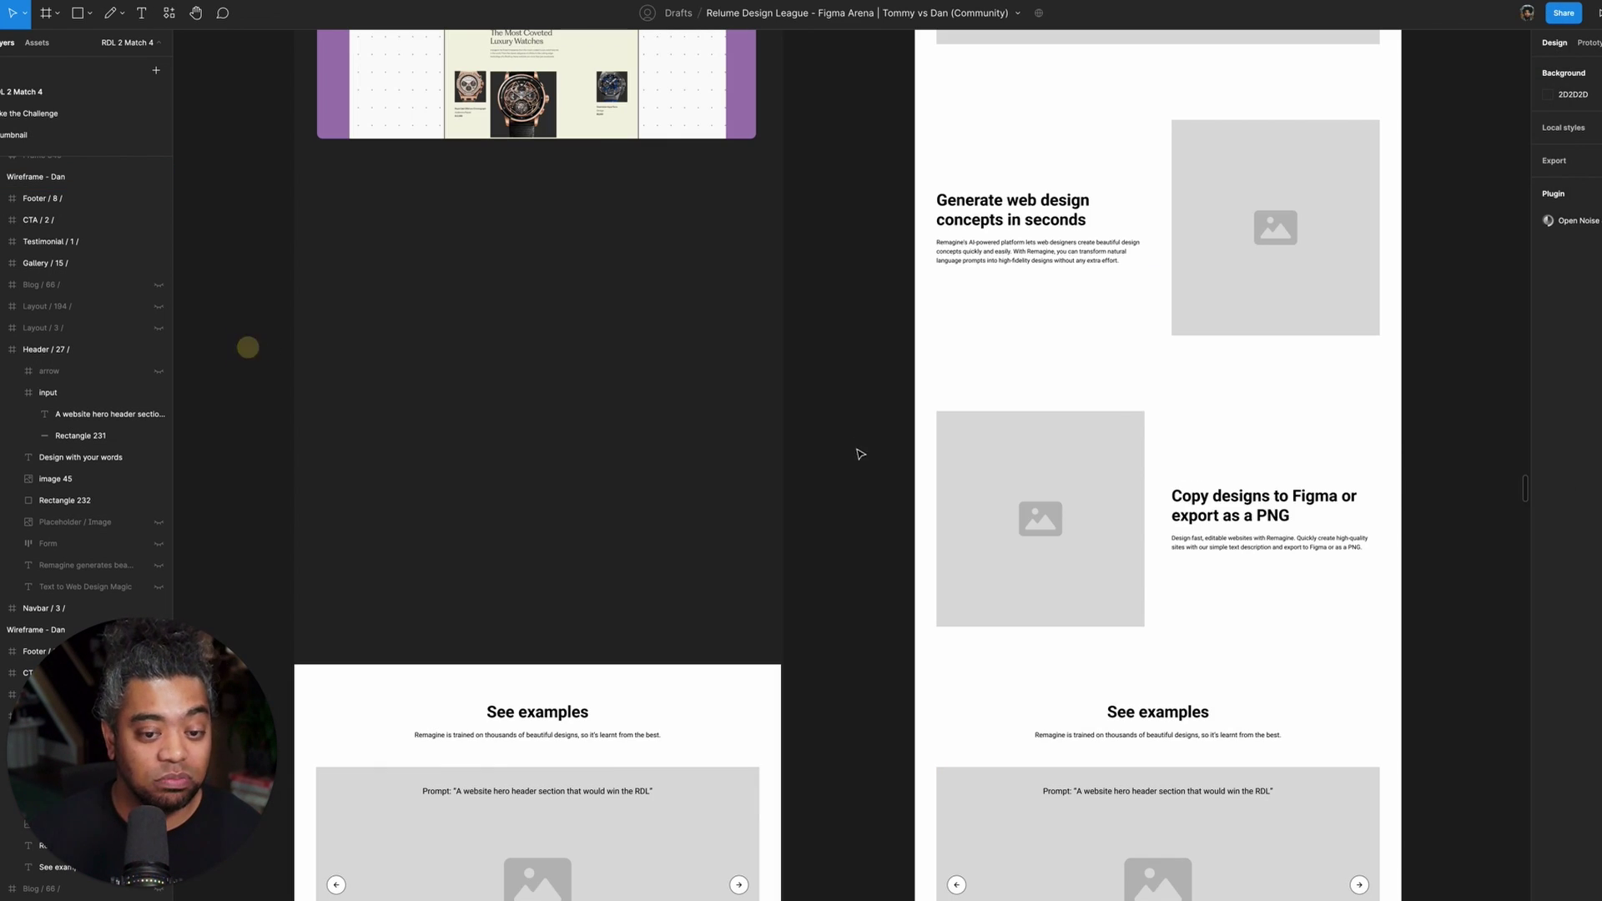
- Unhide the Layout / 3 section "Generate web design concepts in seconds", hide its white fill and place it directly below the purple hero
scroll(826, 384, up, 5)
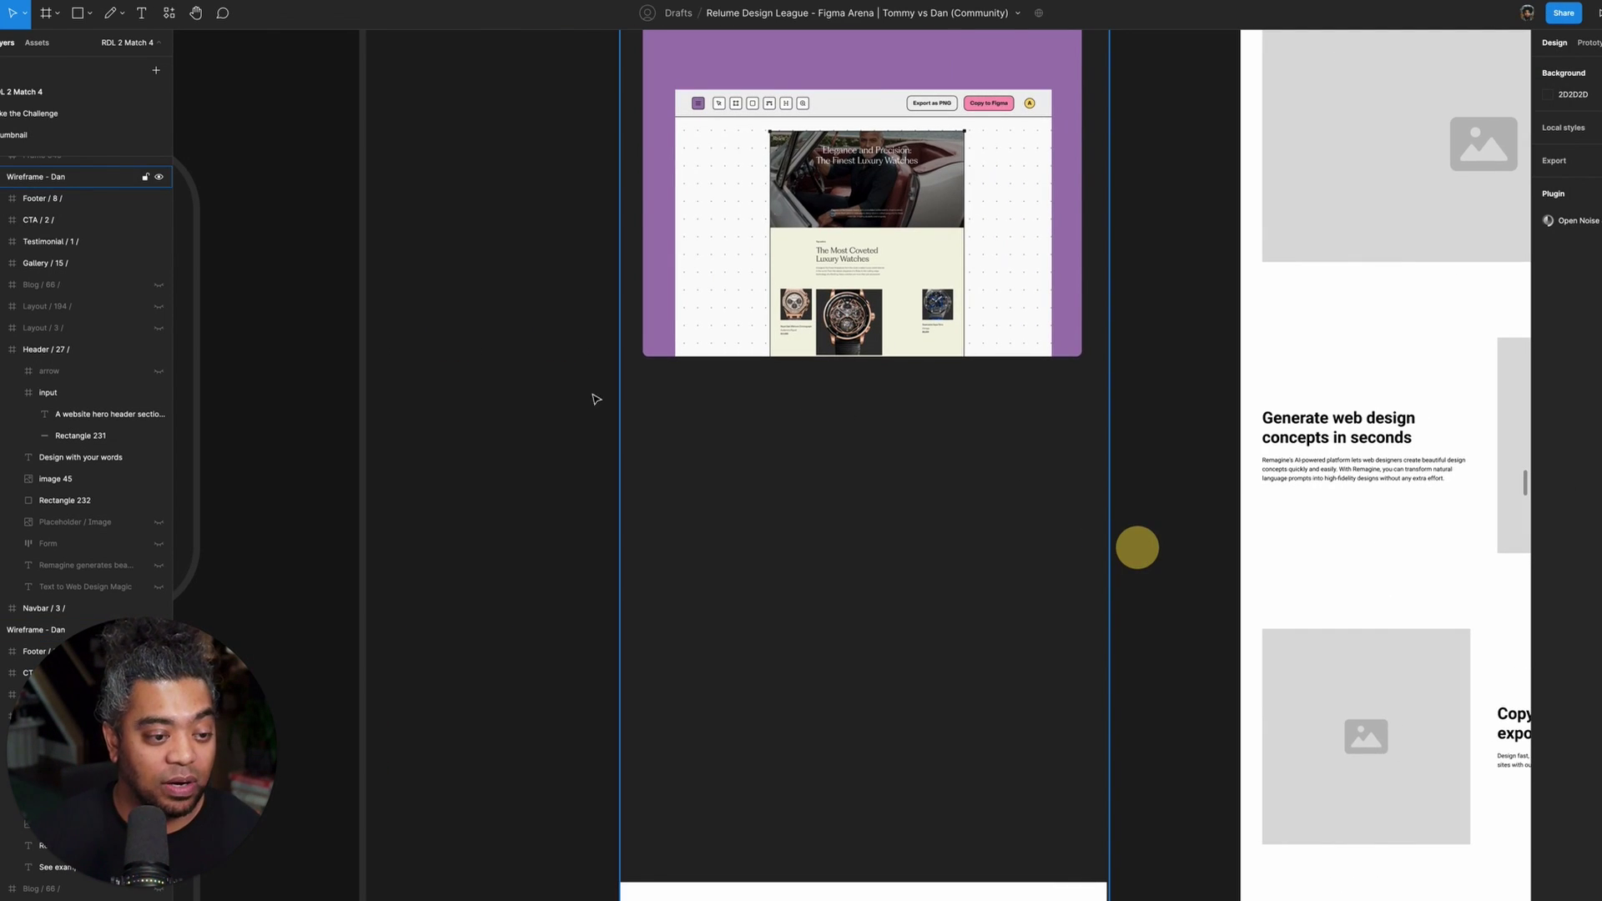
click(159, 329)
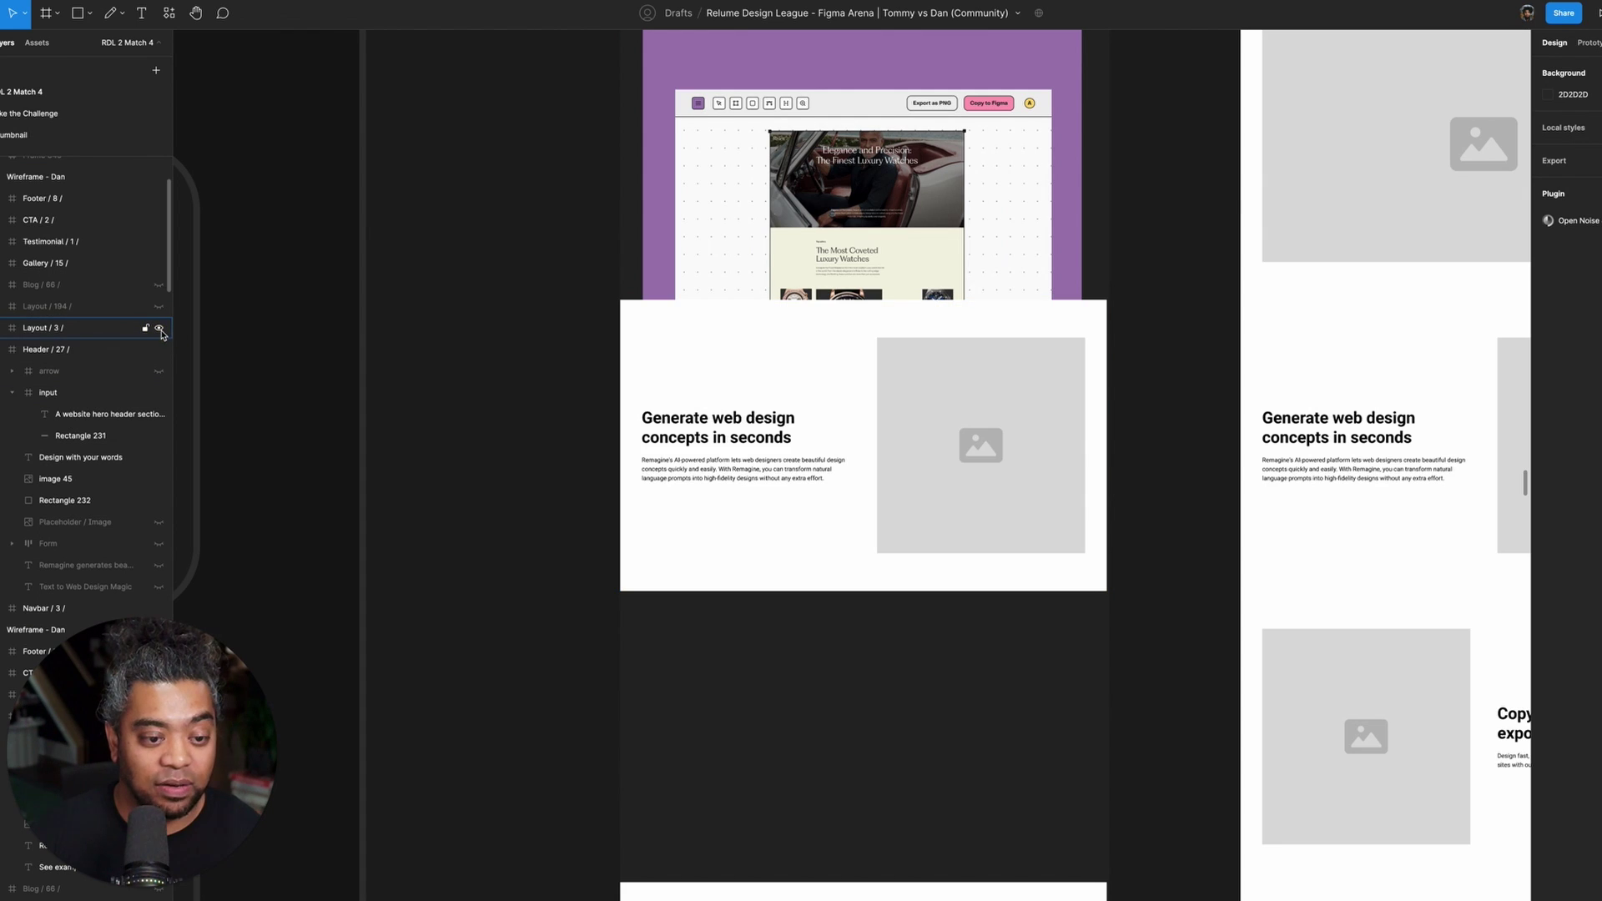
click(93, 333)
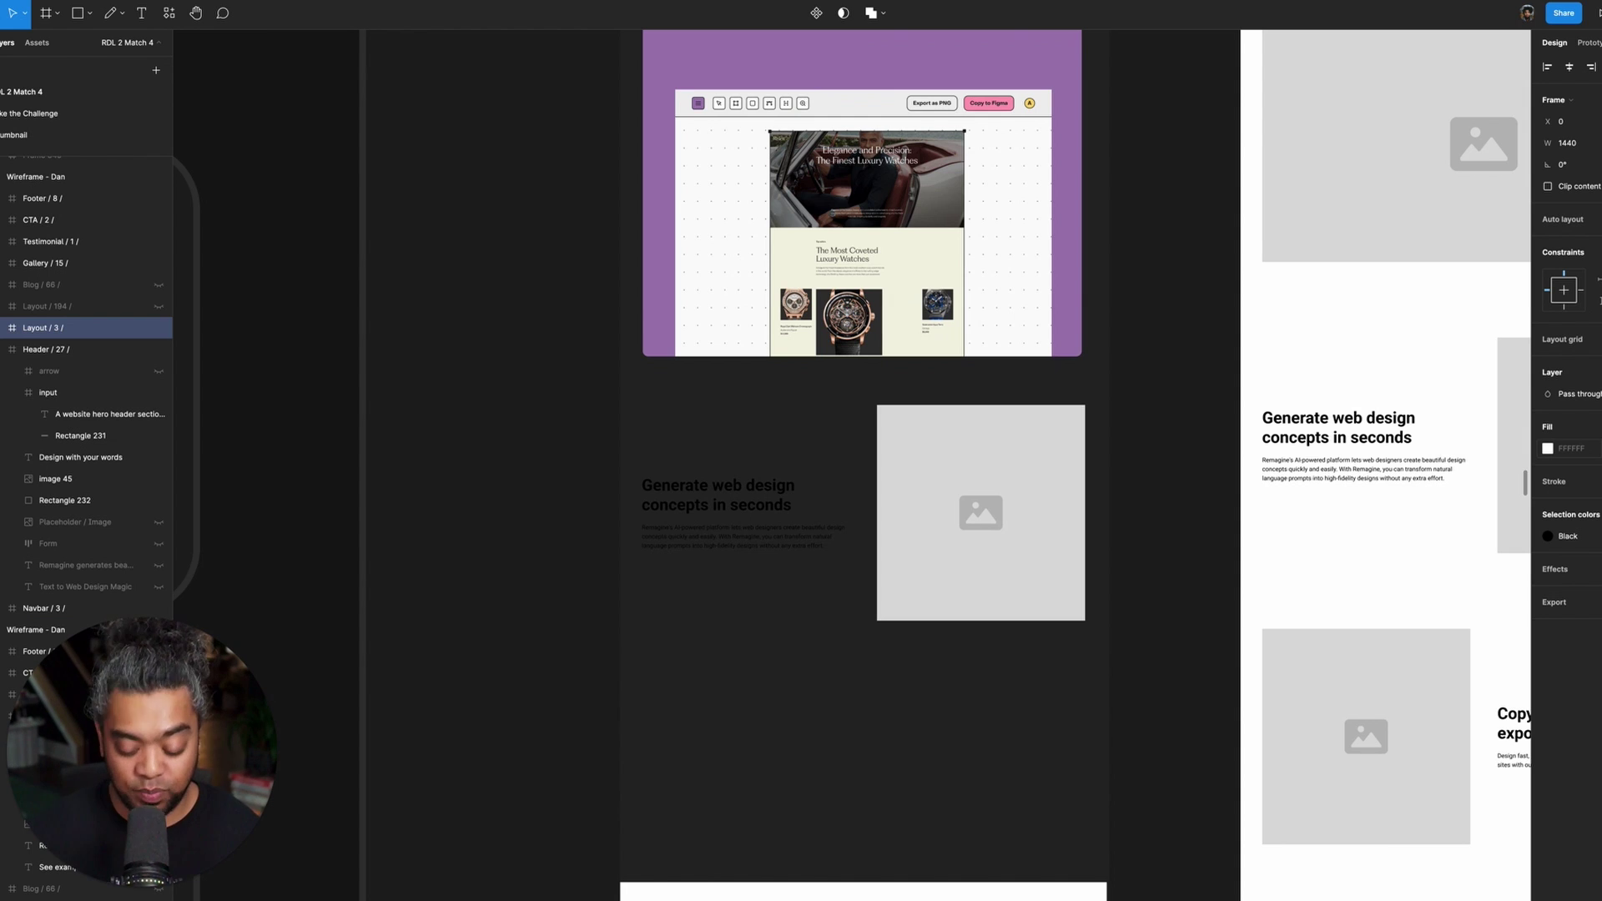
key(shift+2)
scroll(899, 537, down, 2)
scroll(899, 536, up, 1)
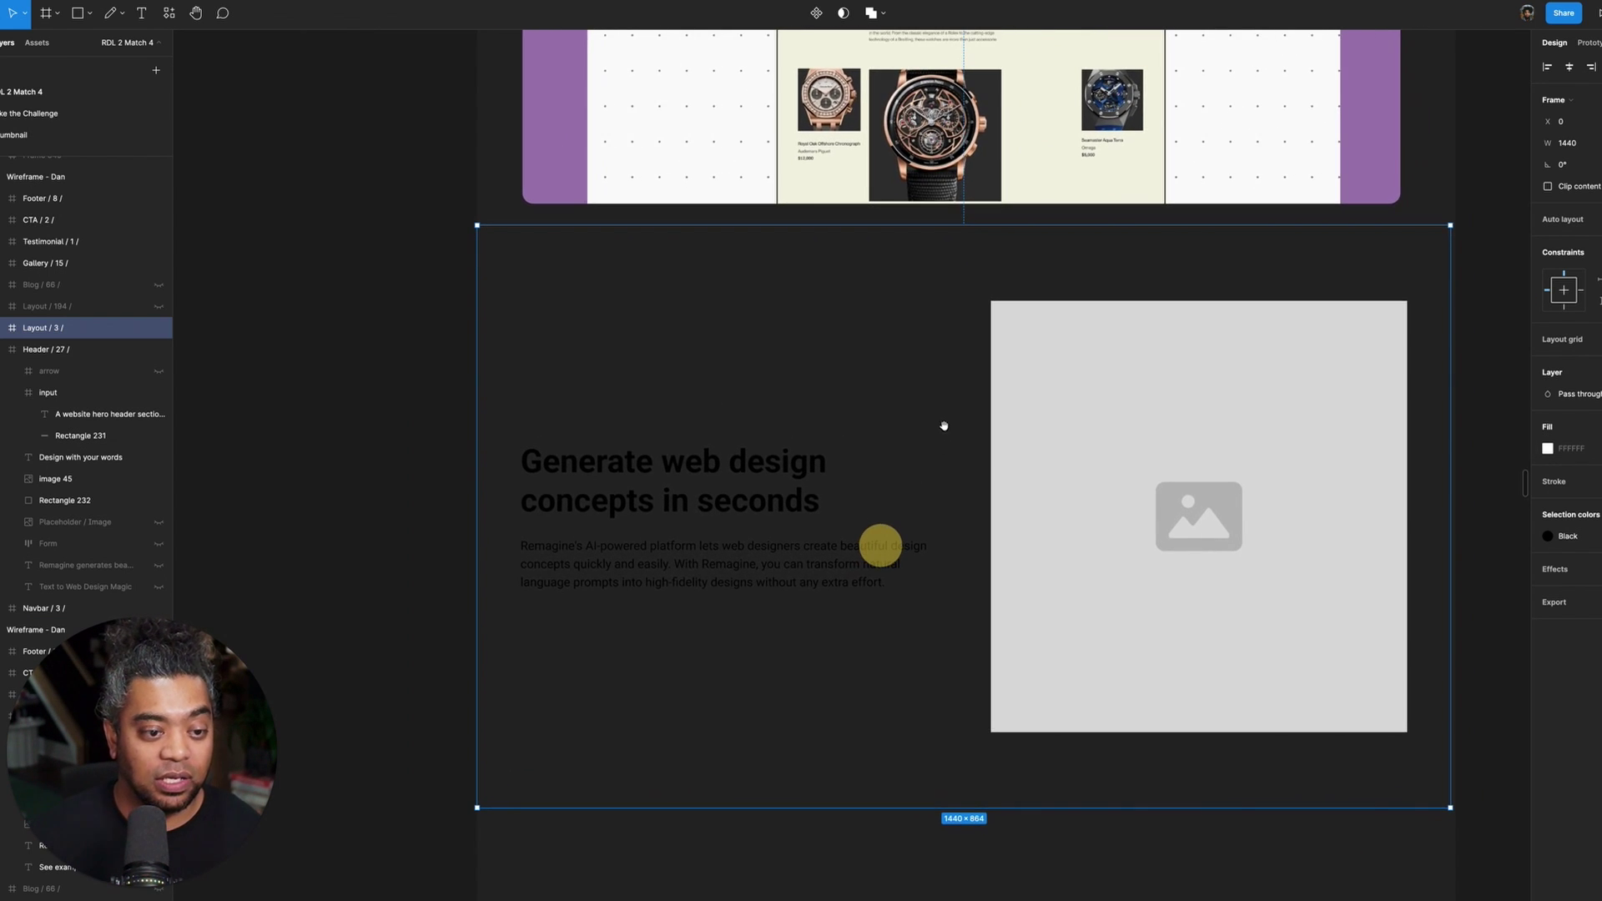
- Set the fill of the "Generate web design concepts in seconds" heading and its paragraph to white, FFFFFF
click(706, 456)
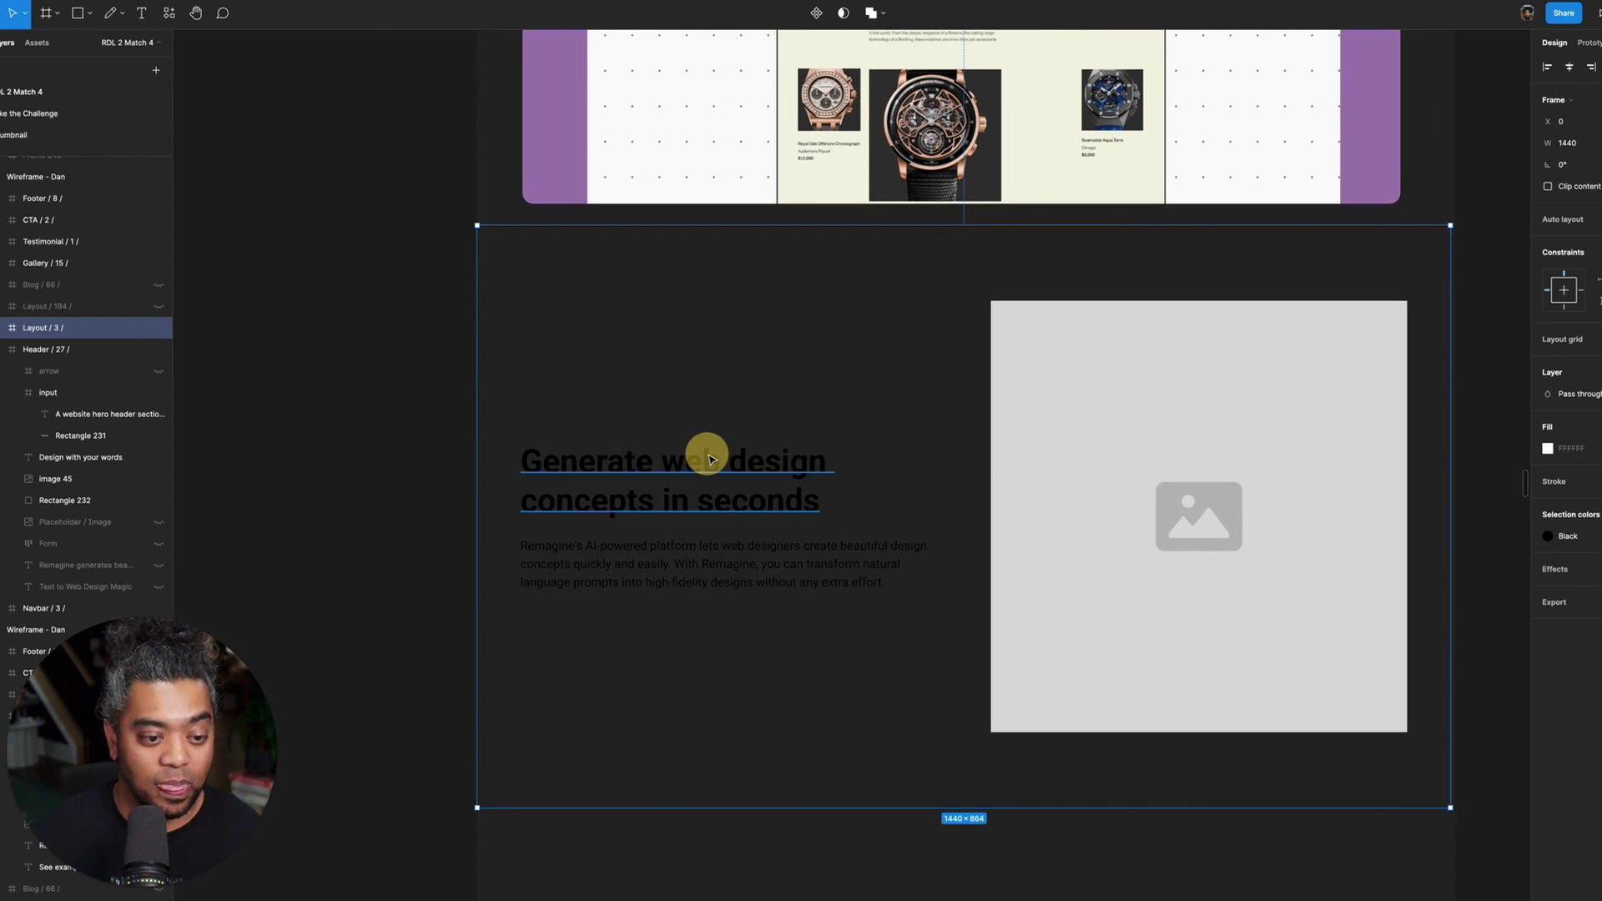
shift+click(740, 549)
click(410, 499)
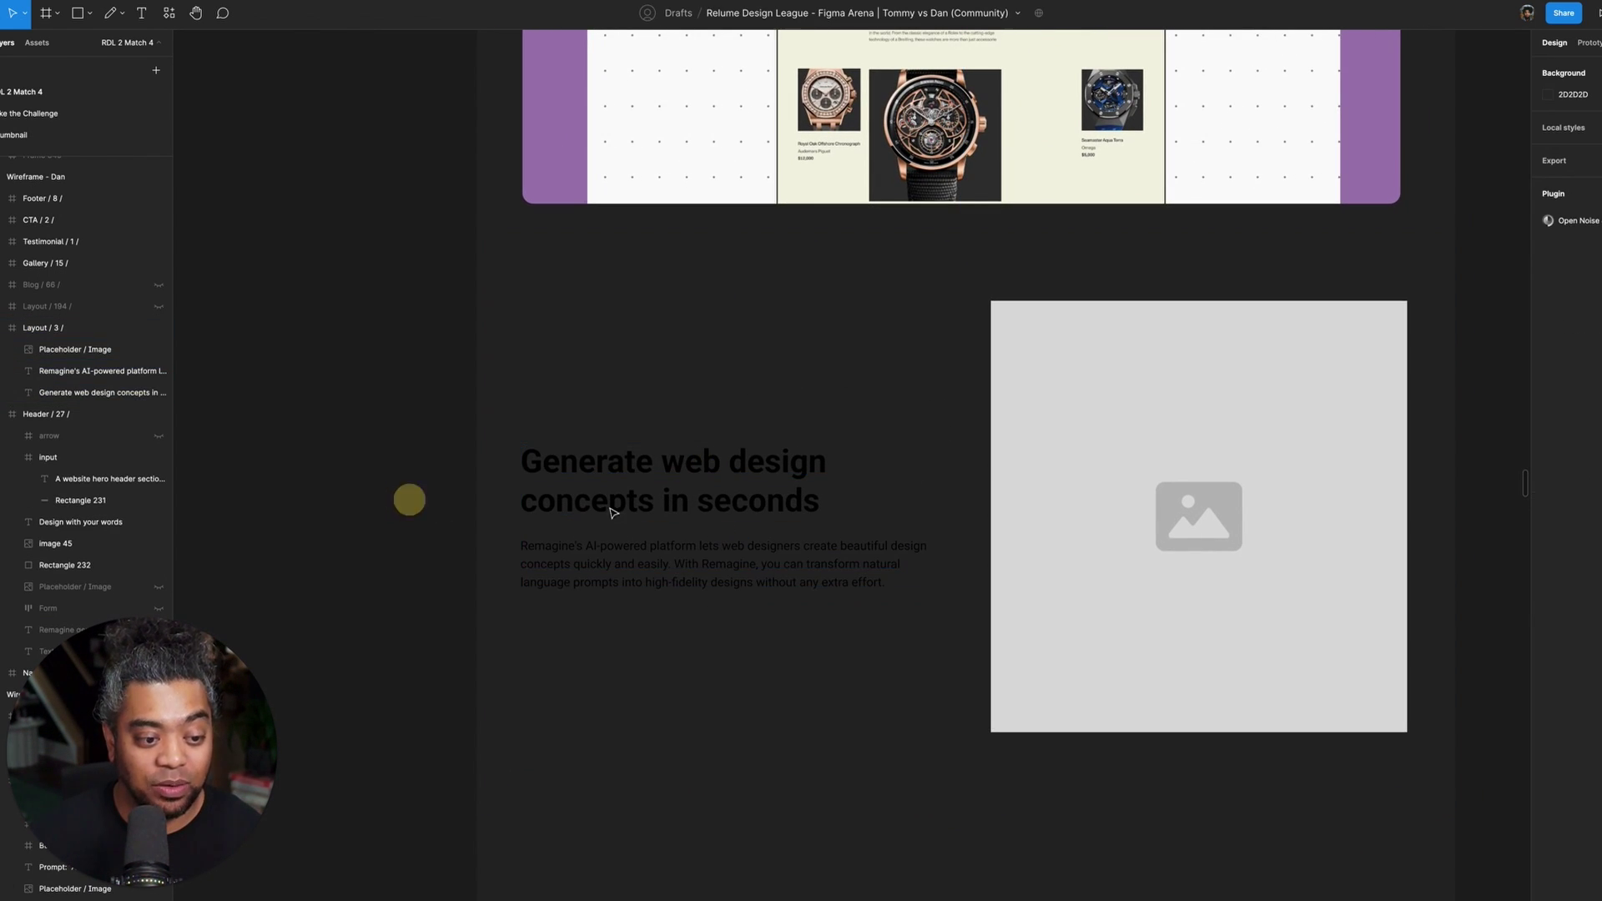
click(625, 464)
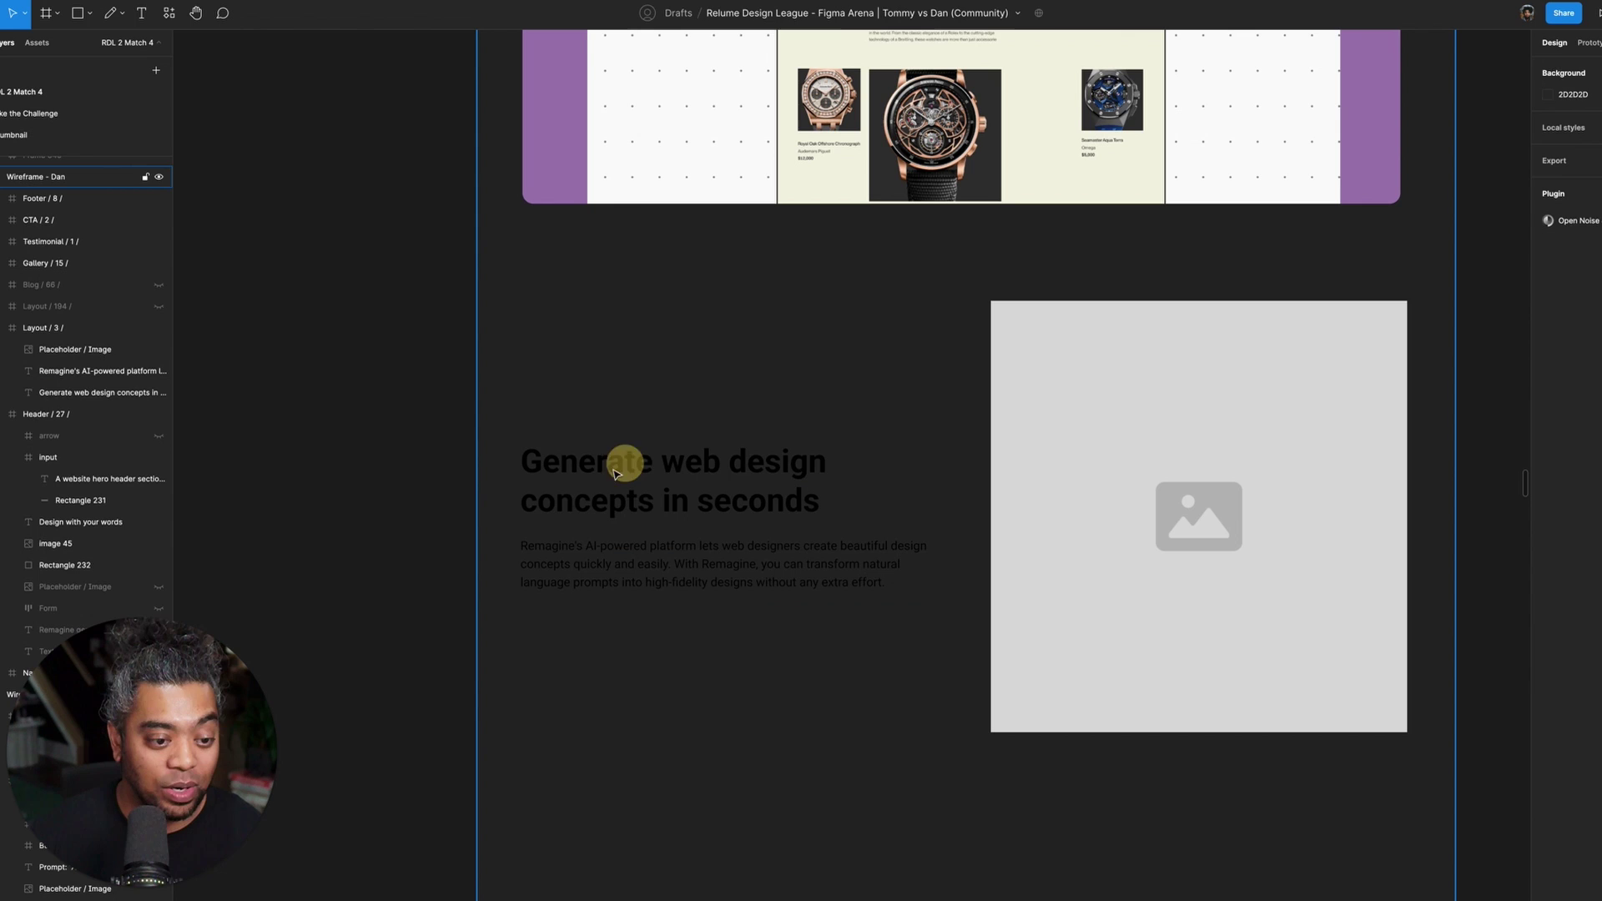
shift+click(702, 552)
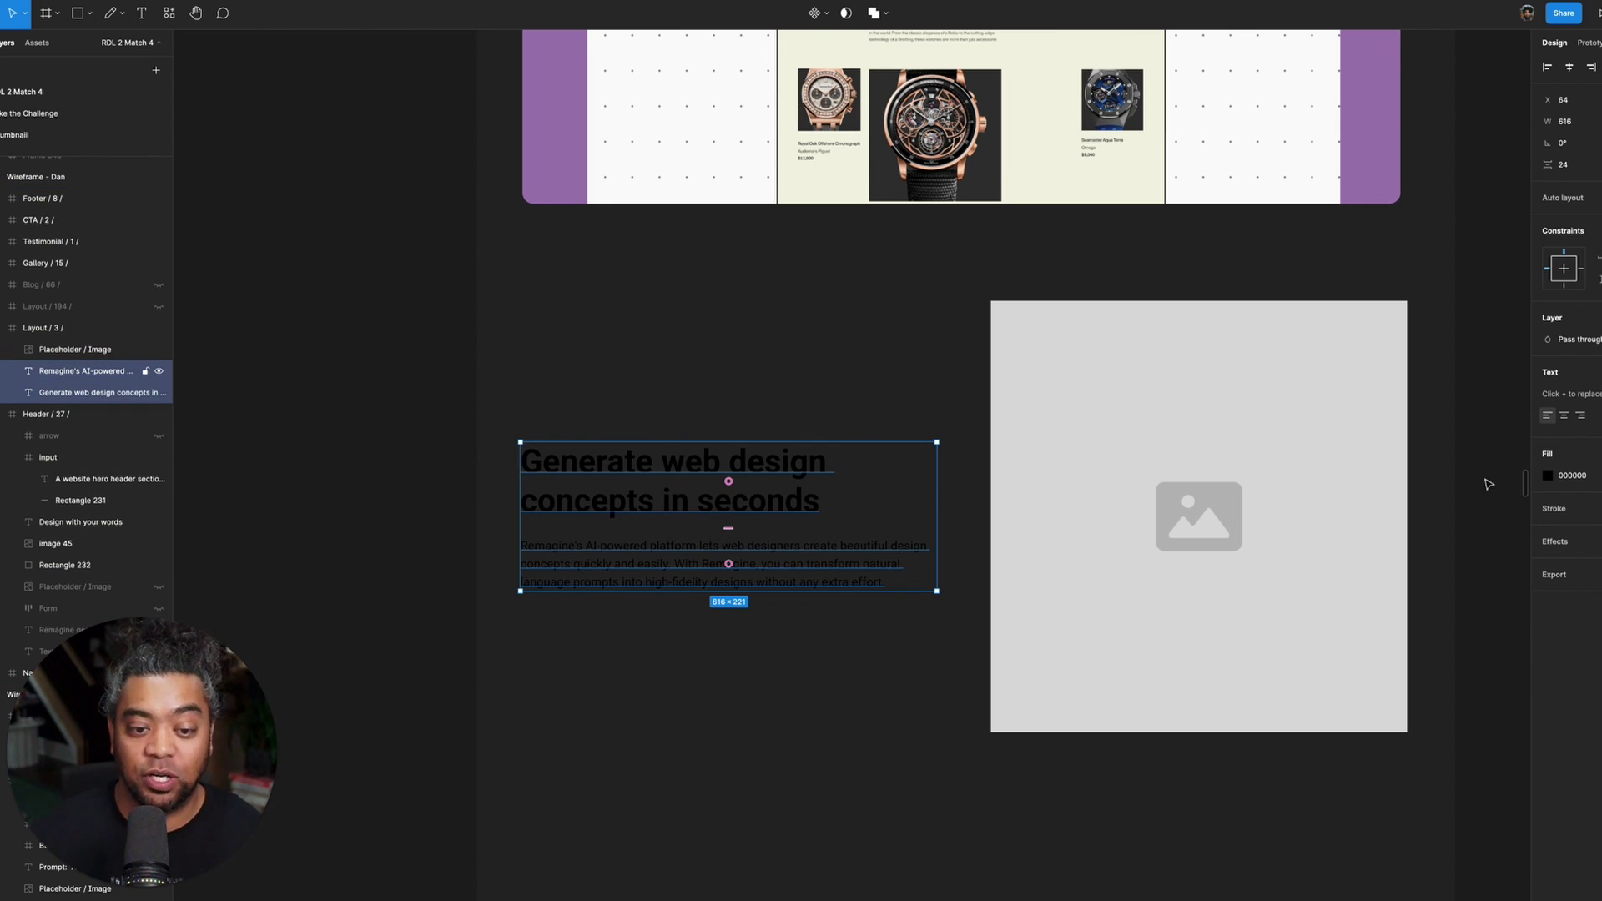
click(1549, 475)
drag(1404, 541, 1313, 443)
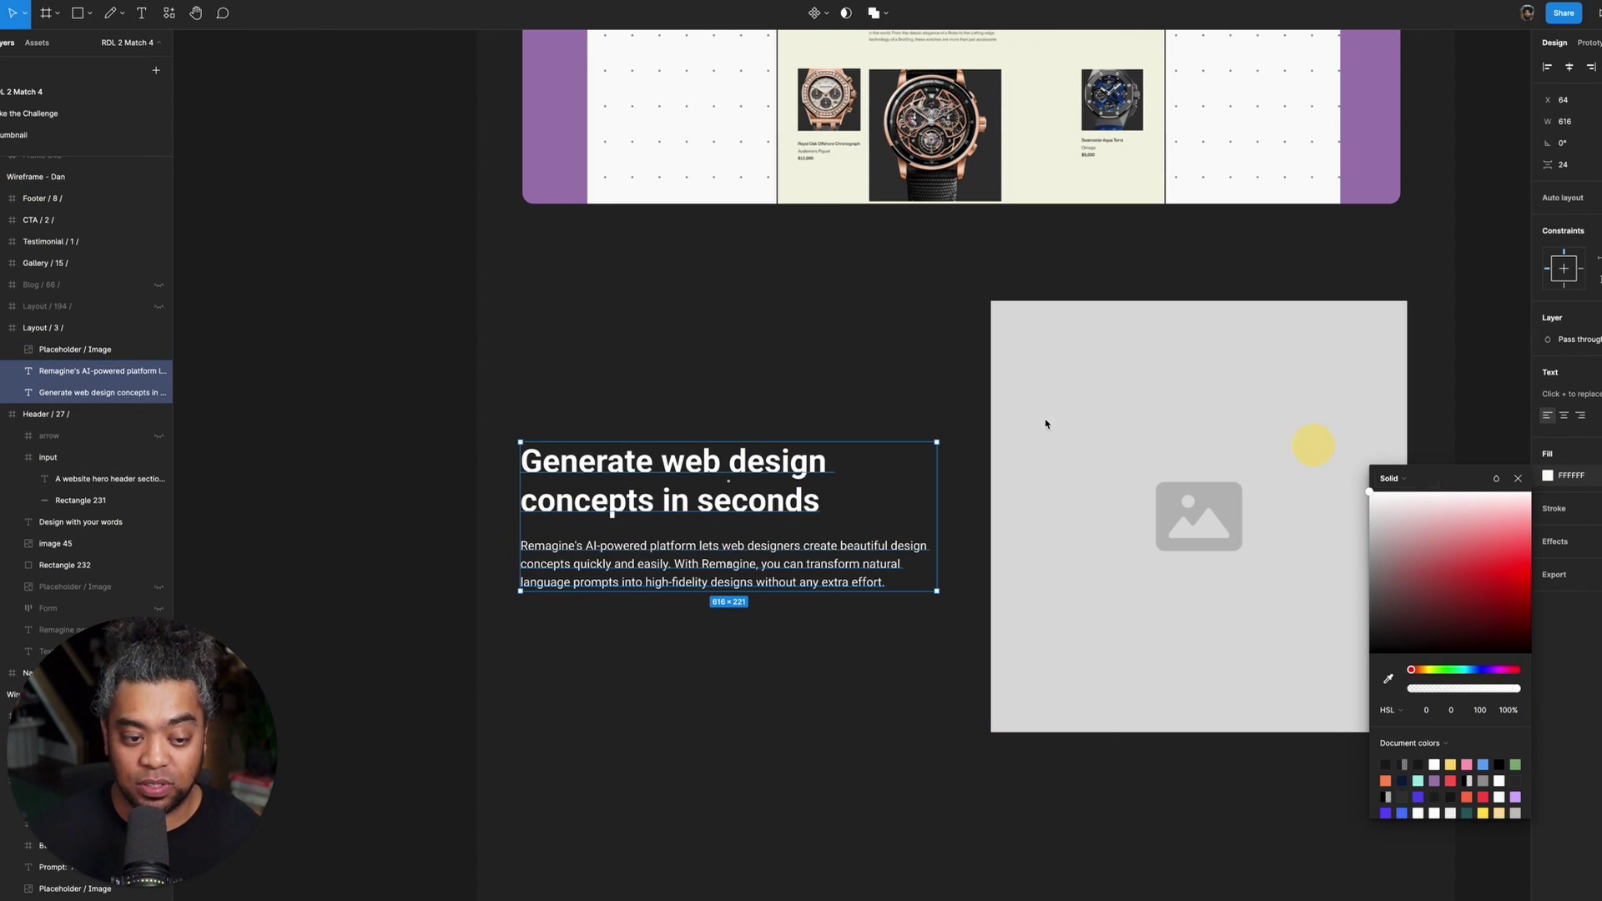
click(410, 350)
- Examine the Kernel homepage in Chrome, from its hero and feature cards to "Advancing tools for designers", and return to Figma
drag(883, 347, 833, 361)
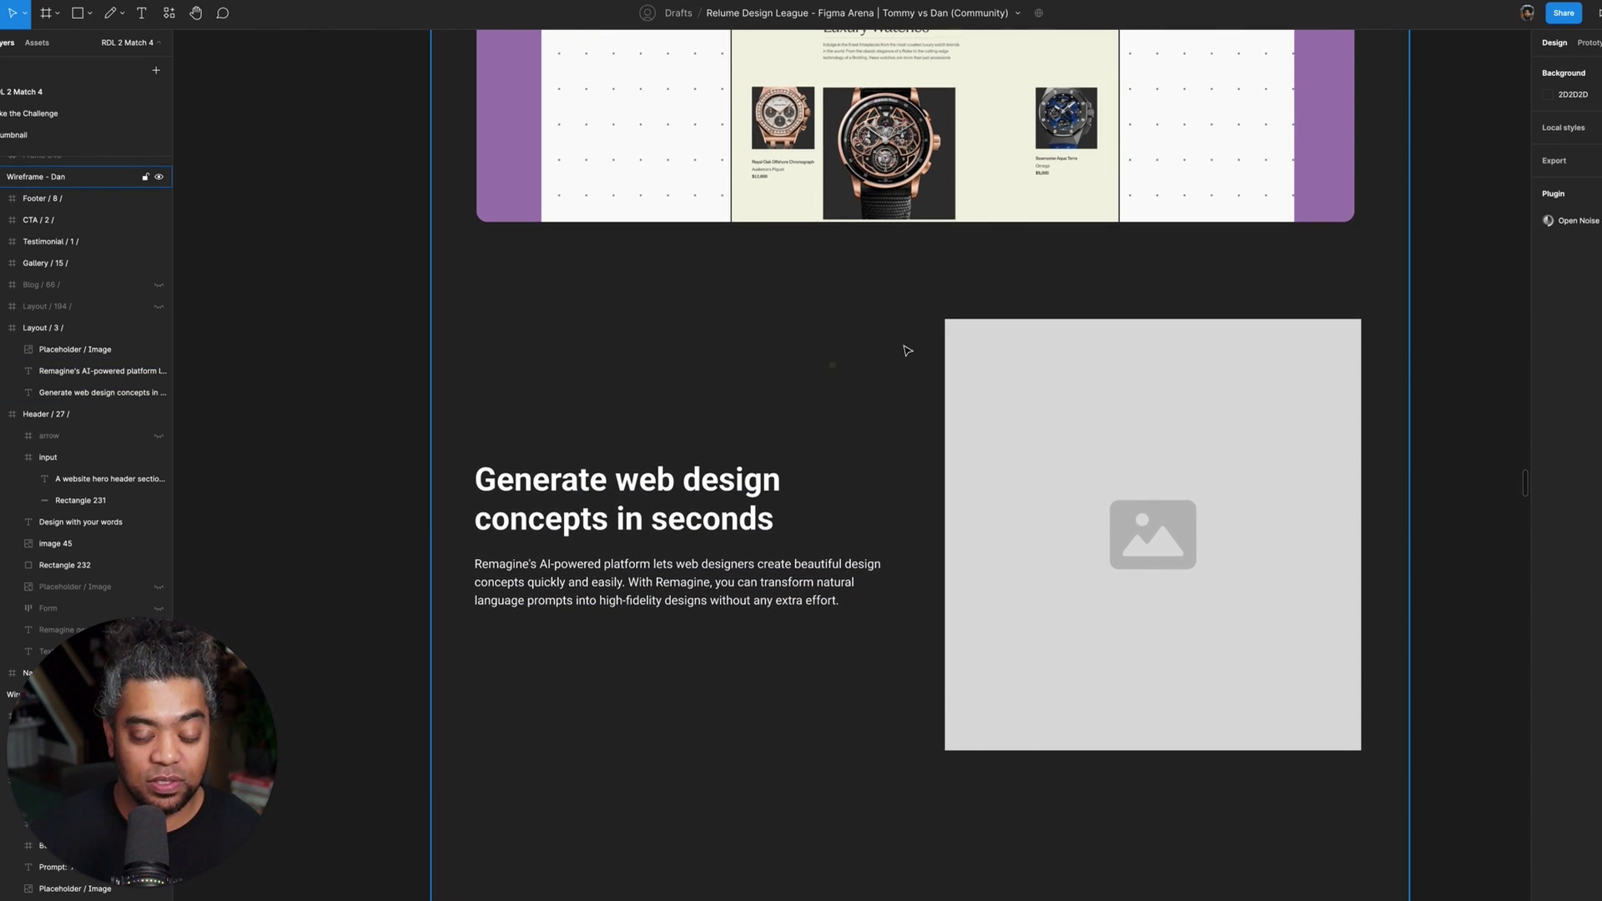
scroll(801, 343, right, 2)
scroll(801, 343, up, 1)
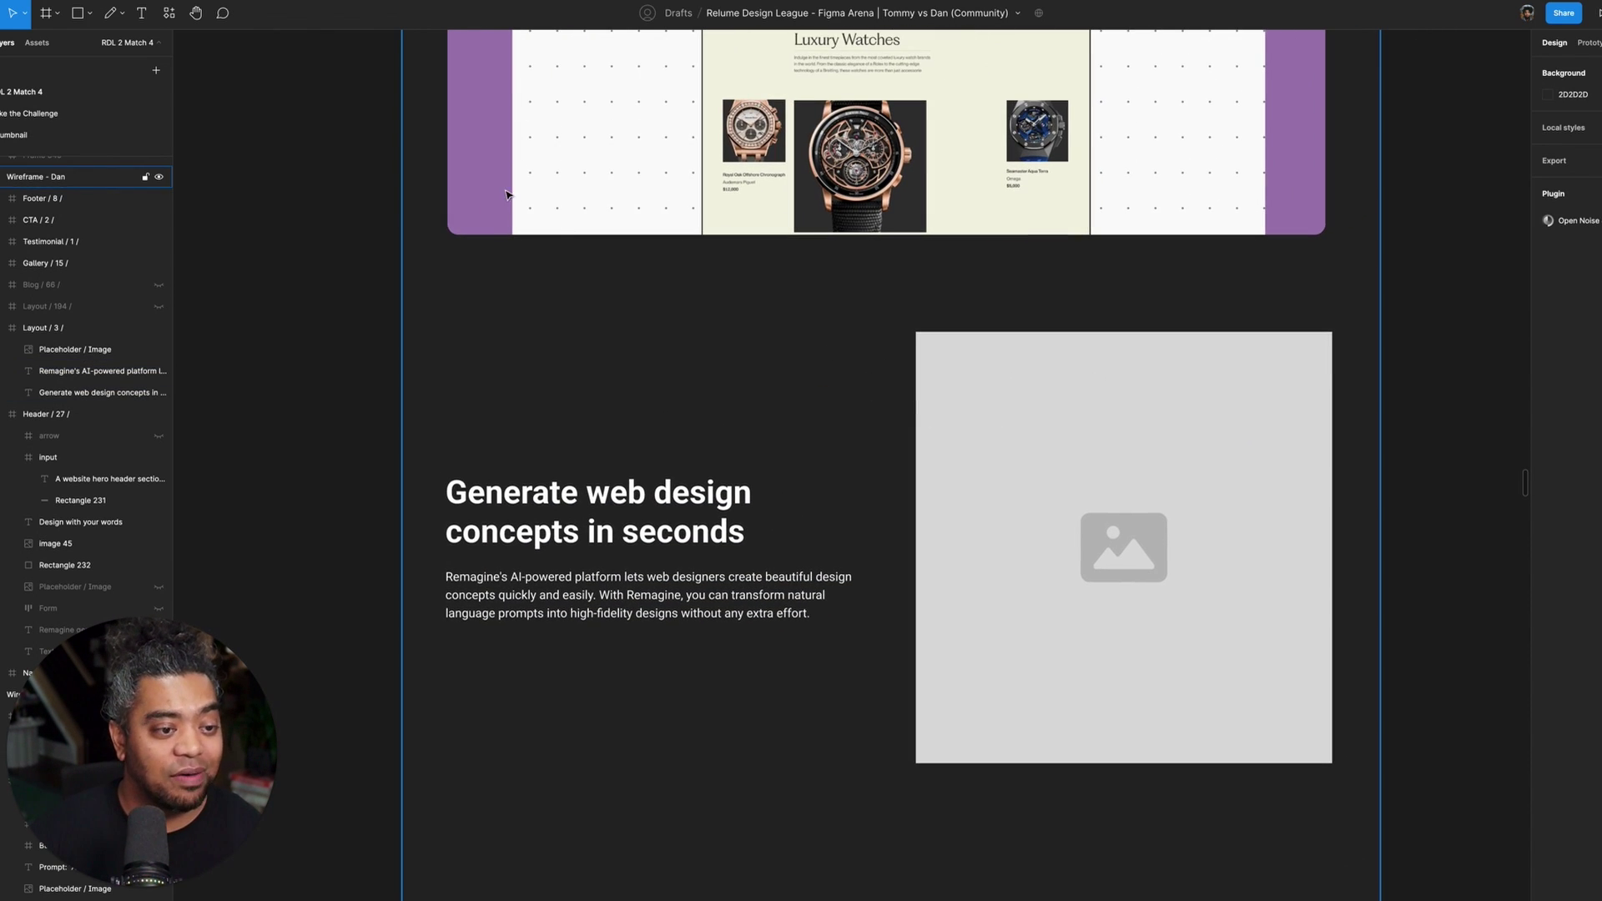
key(super+Tab)
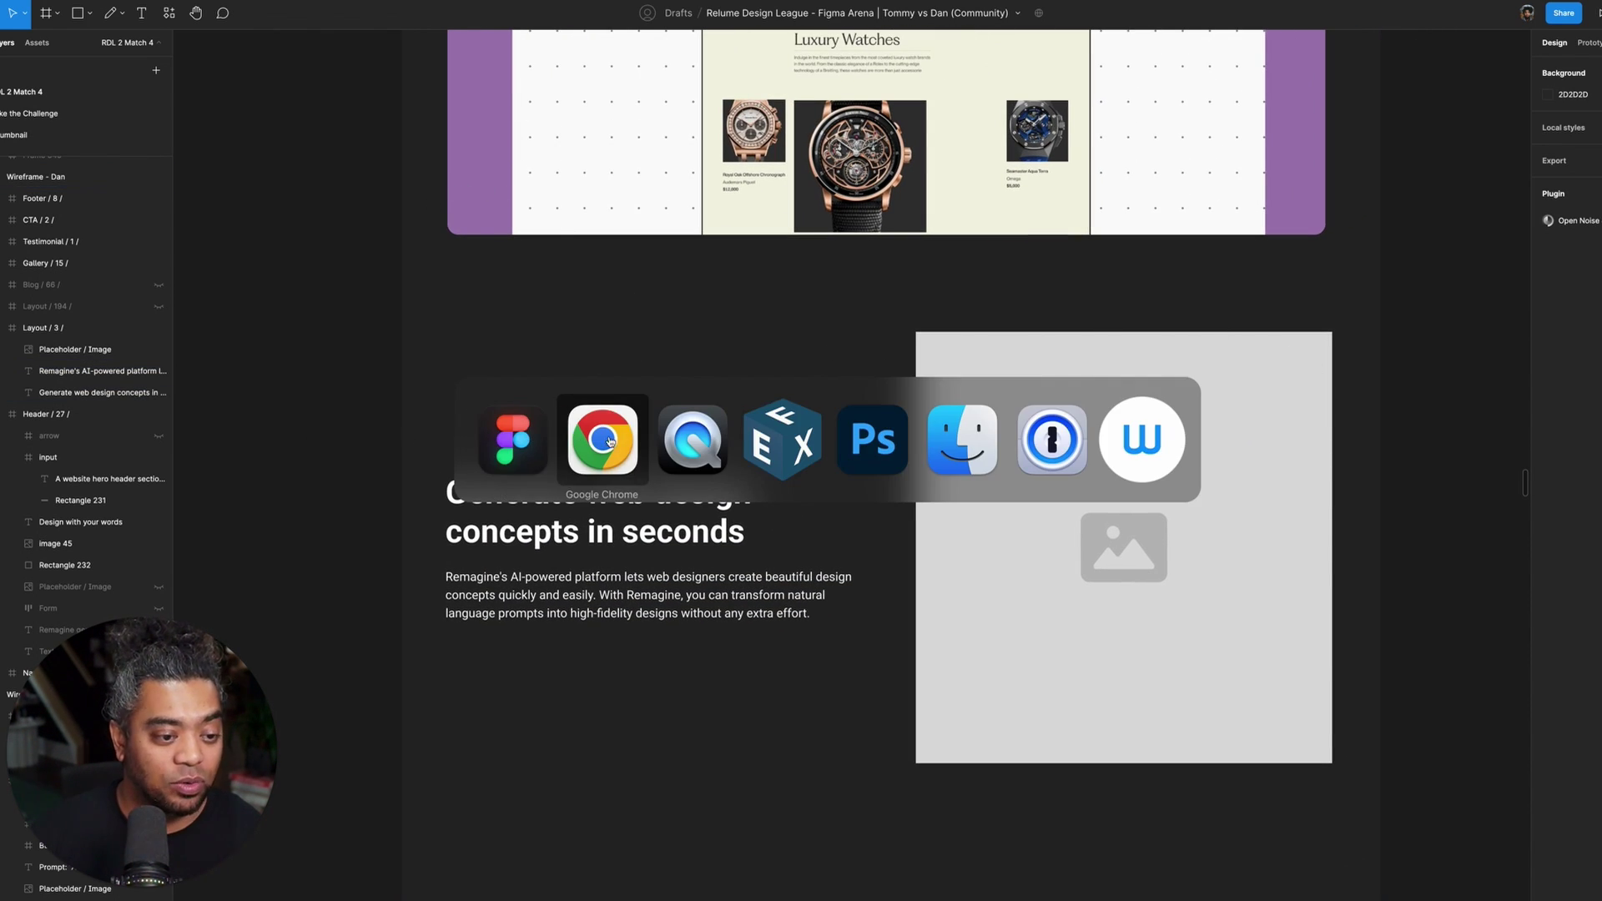
key(ctrl+Tab)
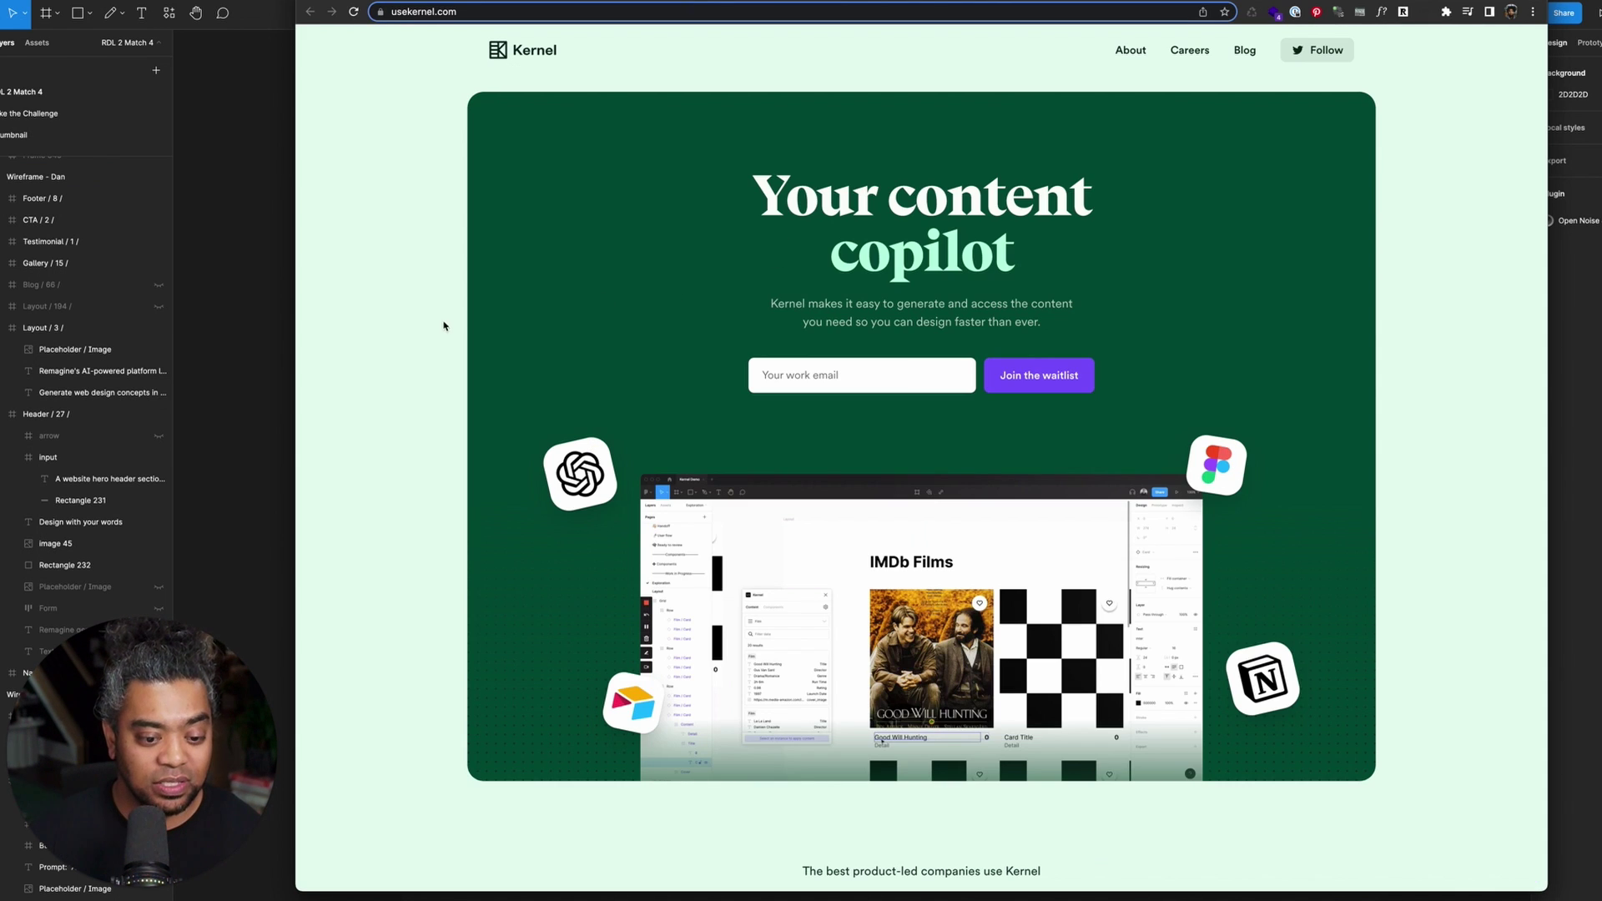
scroll(442, 325, down, 10)
scroll(438, 326, down, 15)
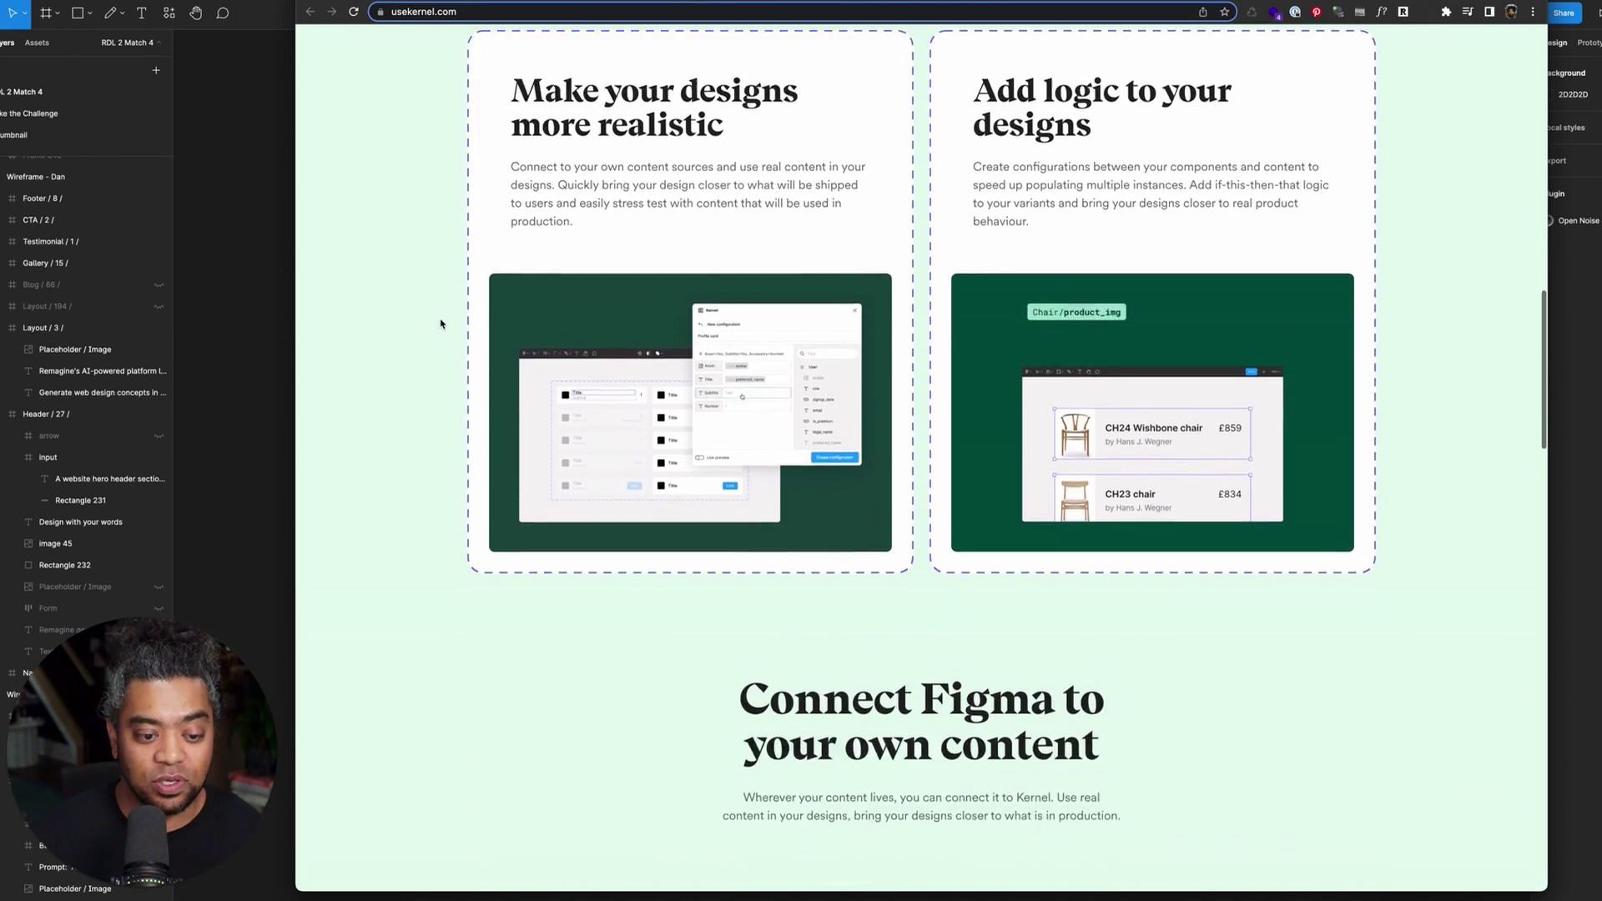
scroll(440, 323, down, 10)
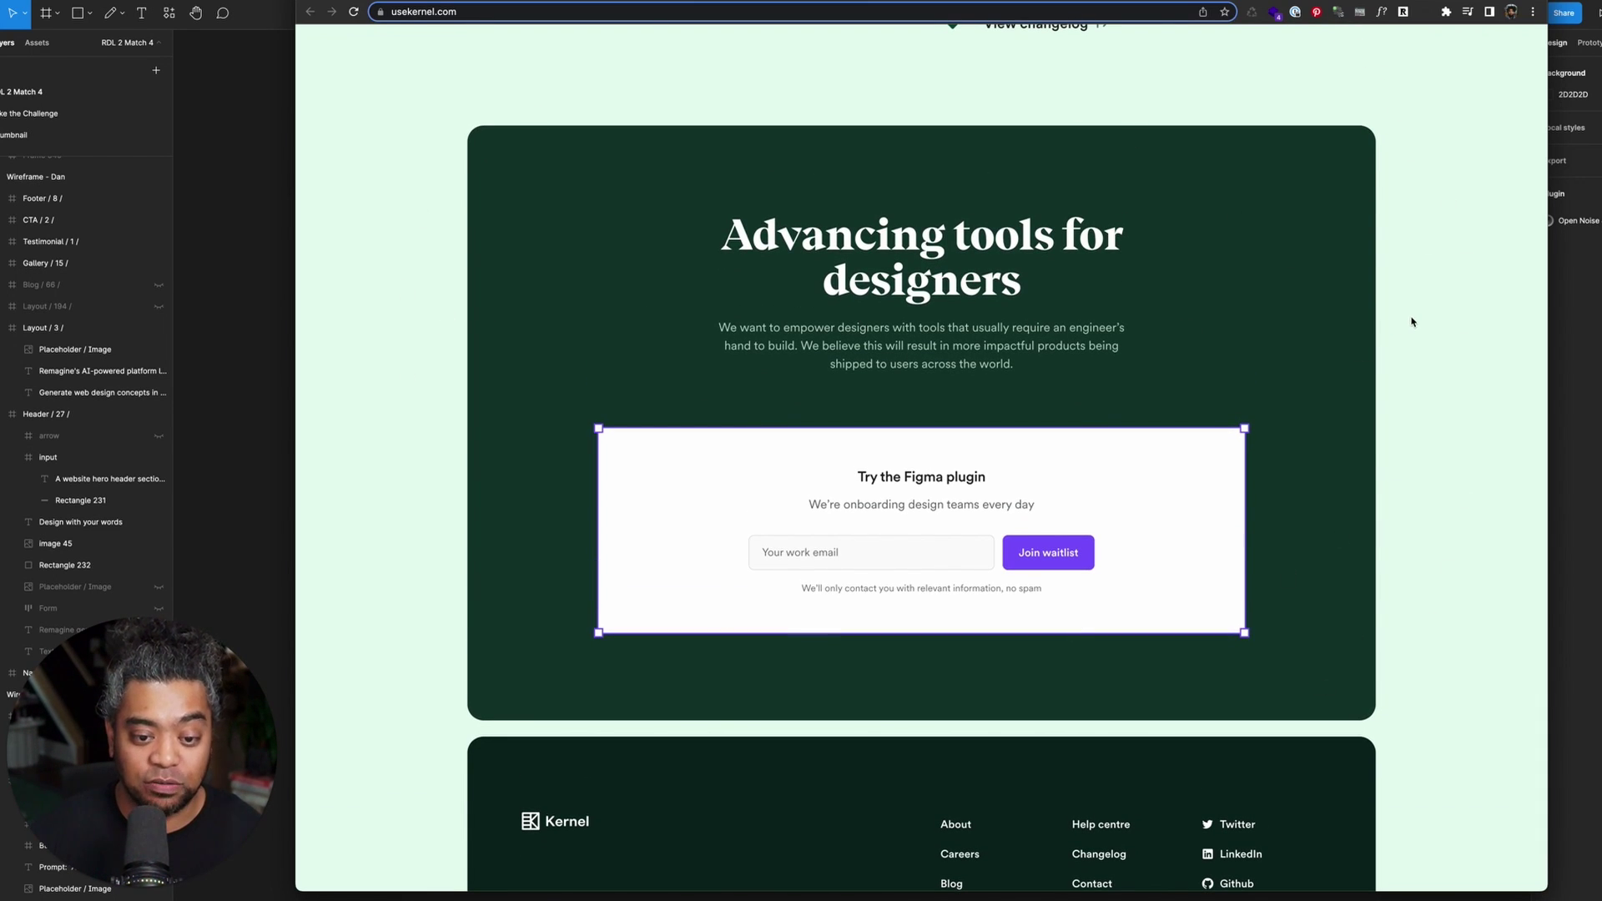
key(super+Tab)
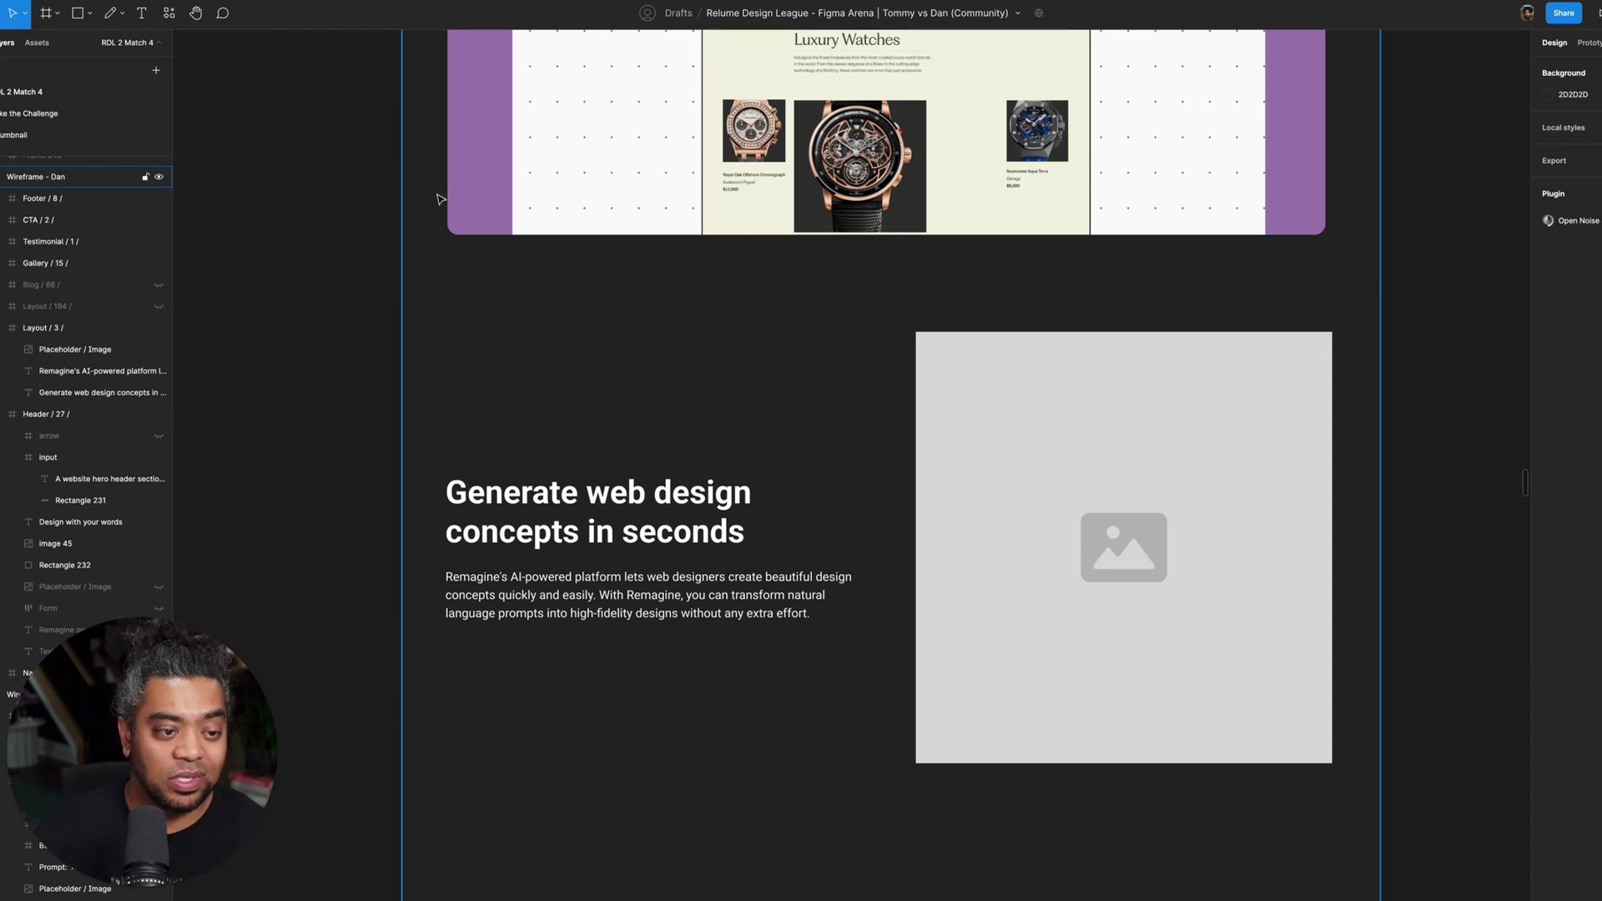
- Duplicate the hero's purple rectangle into the Layout / 3 section and place it behind the text and image placeholder
click(478, 176)
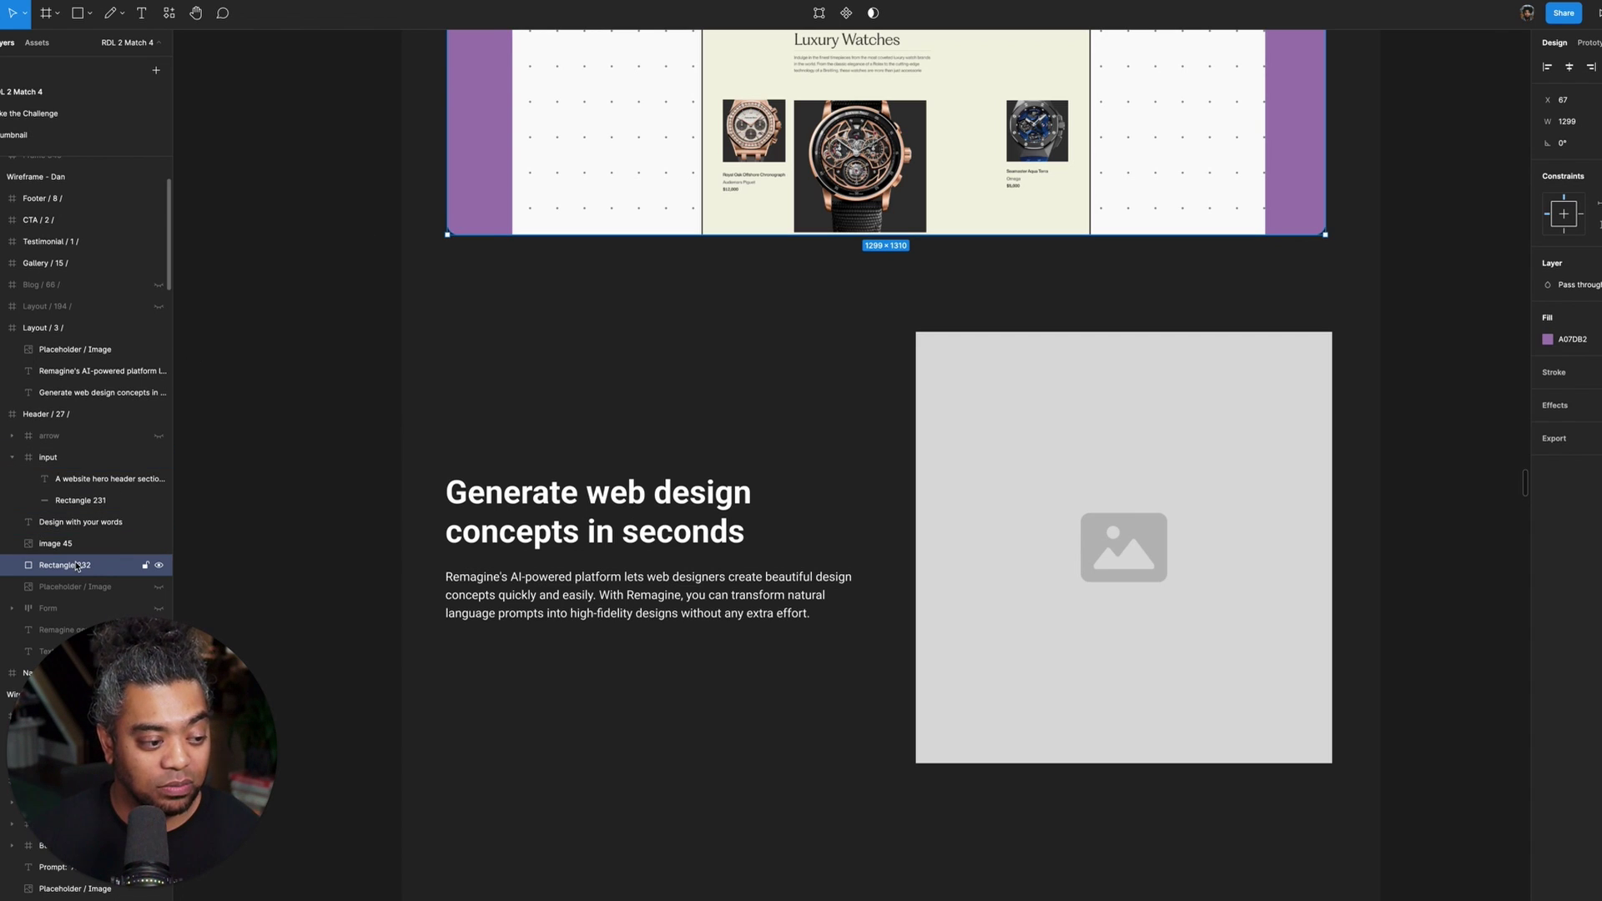
key(ctrl+d)
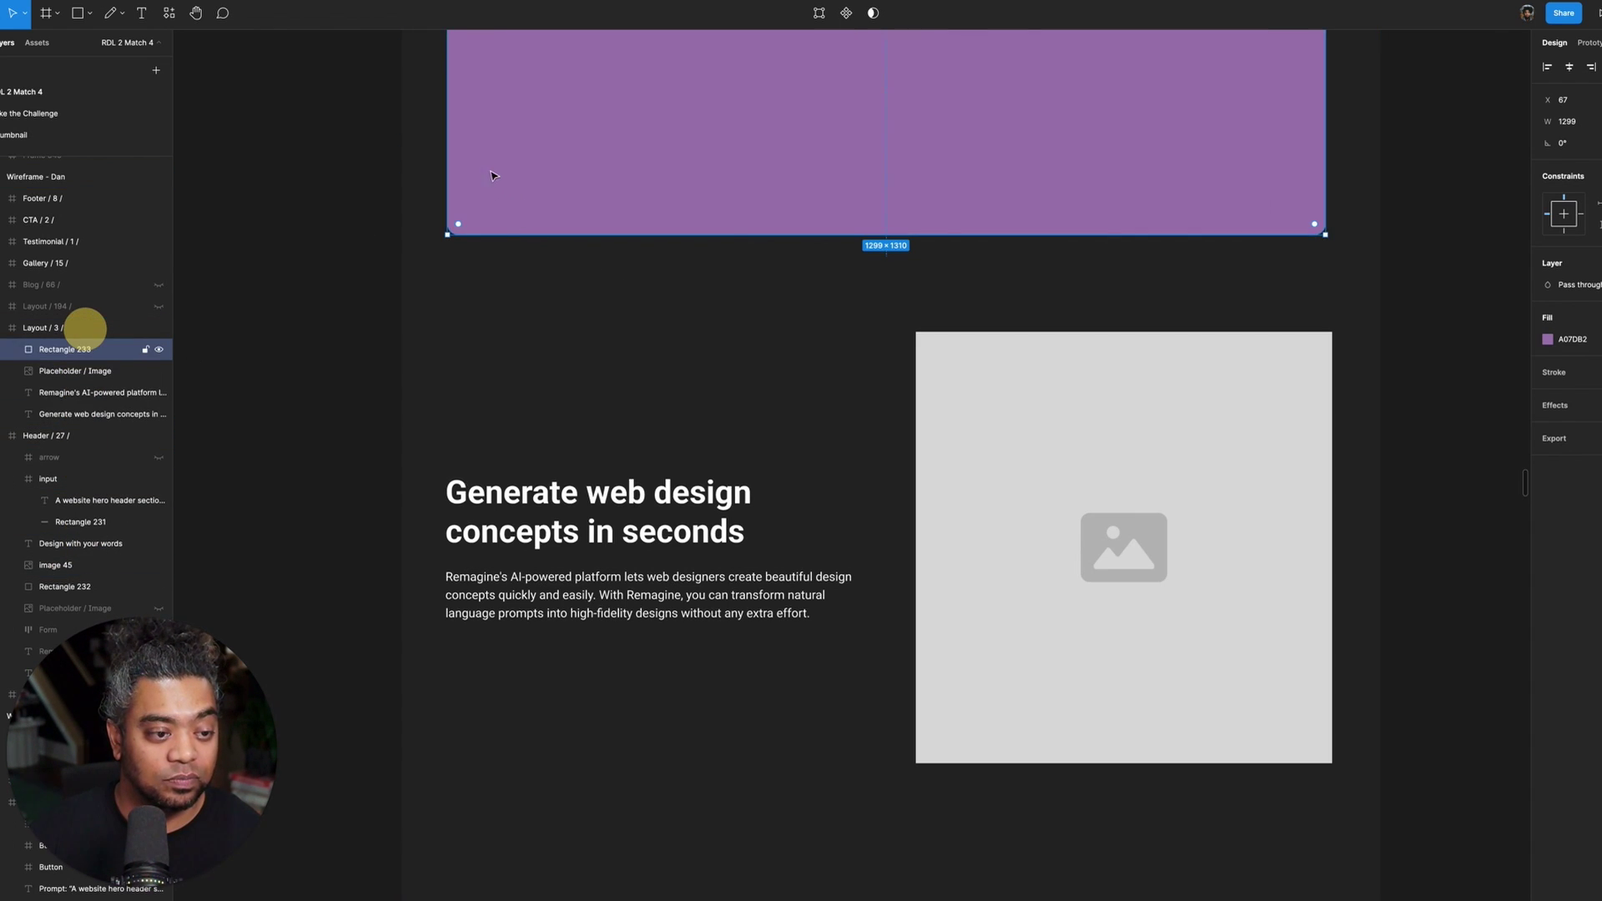
drag(491, 176, 438, 761)
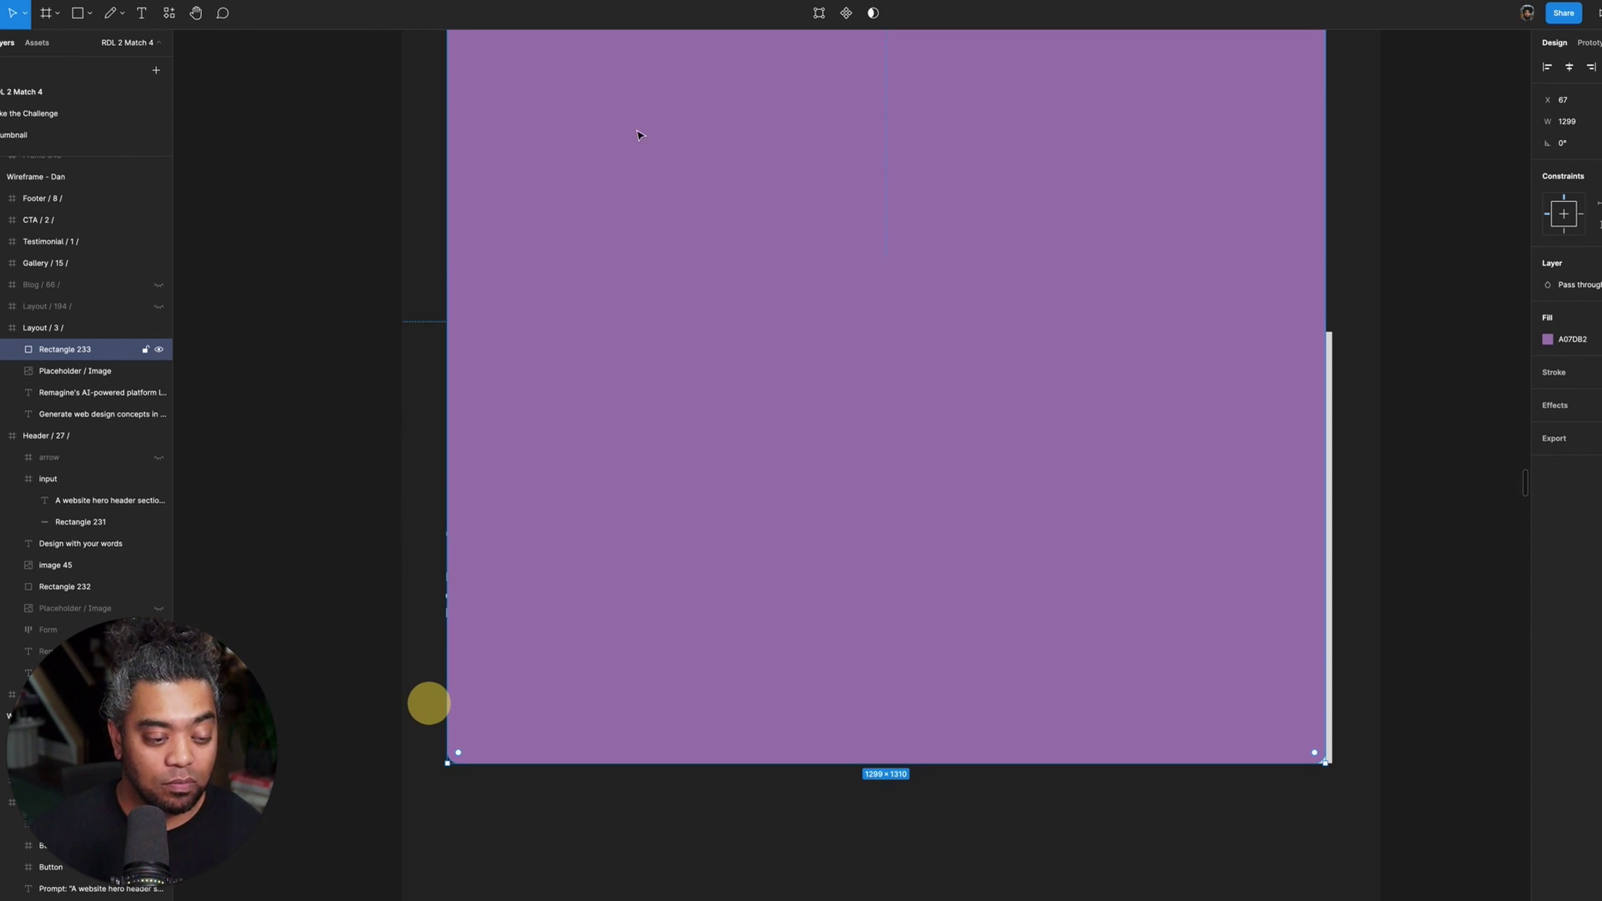
drag(625, 180, 626, 503)
drag(1051, 537, 1080, 315)
drag(88, 349, 78, 422)
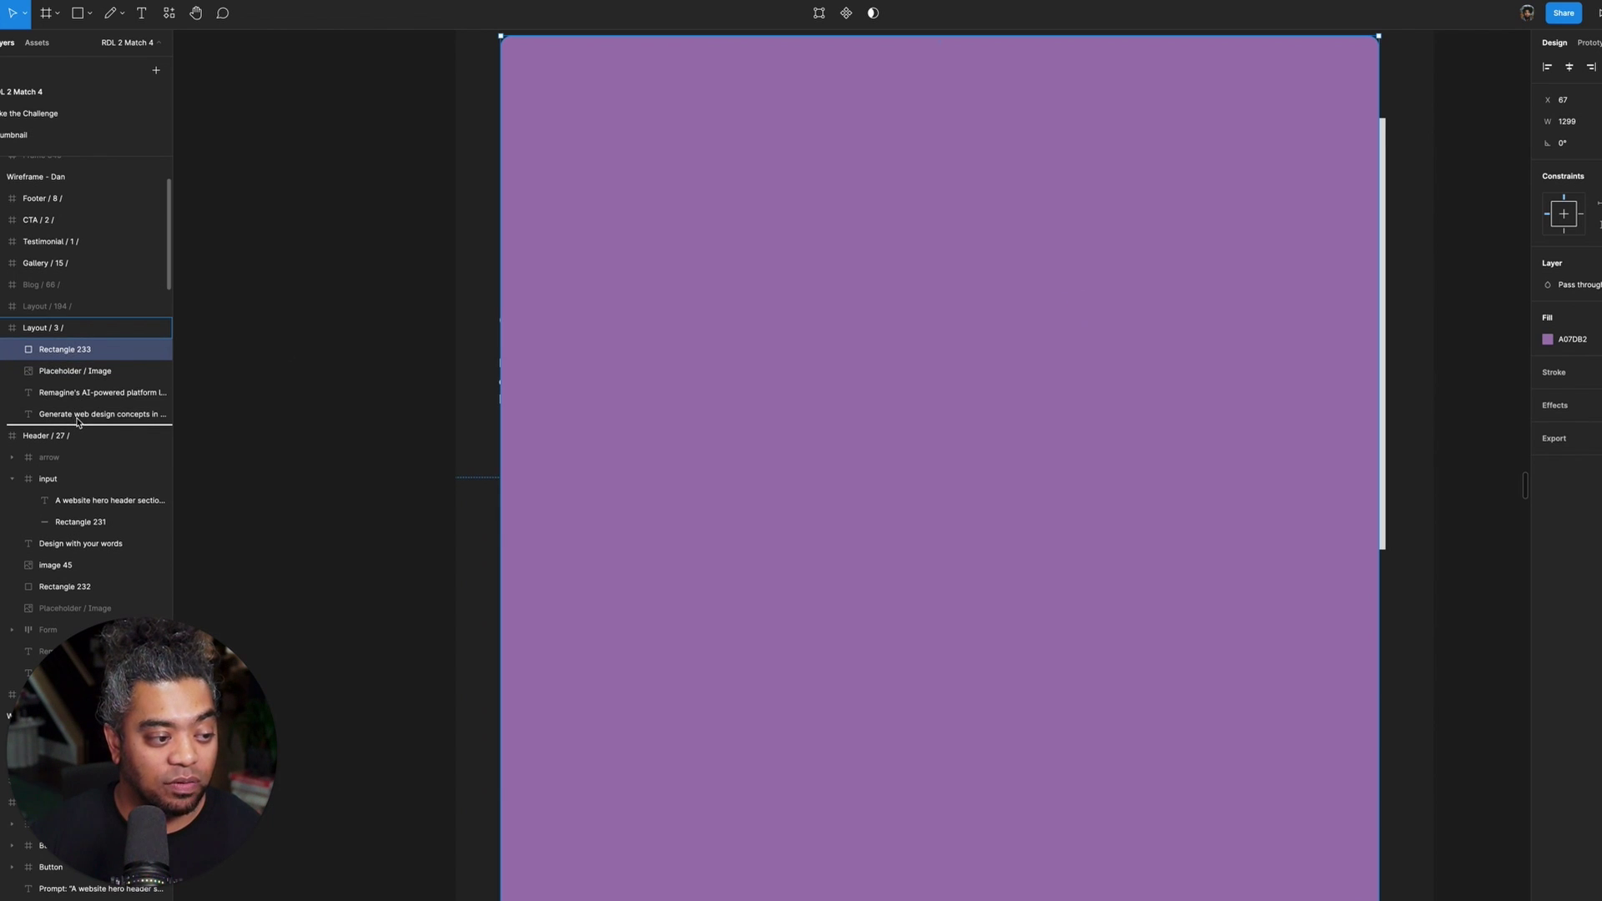
- Shorten the duplicated purple rectangle to about 1299 × 724, leaving a small gap between it and the hero above
drag(918, 638, 998, 647)
scroll(955, 476, down, 3)
click(954, 465)
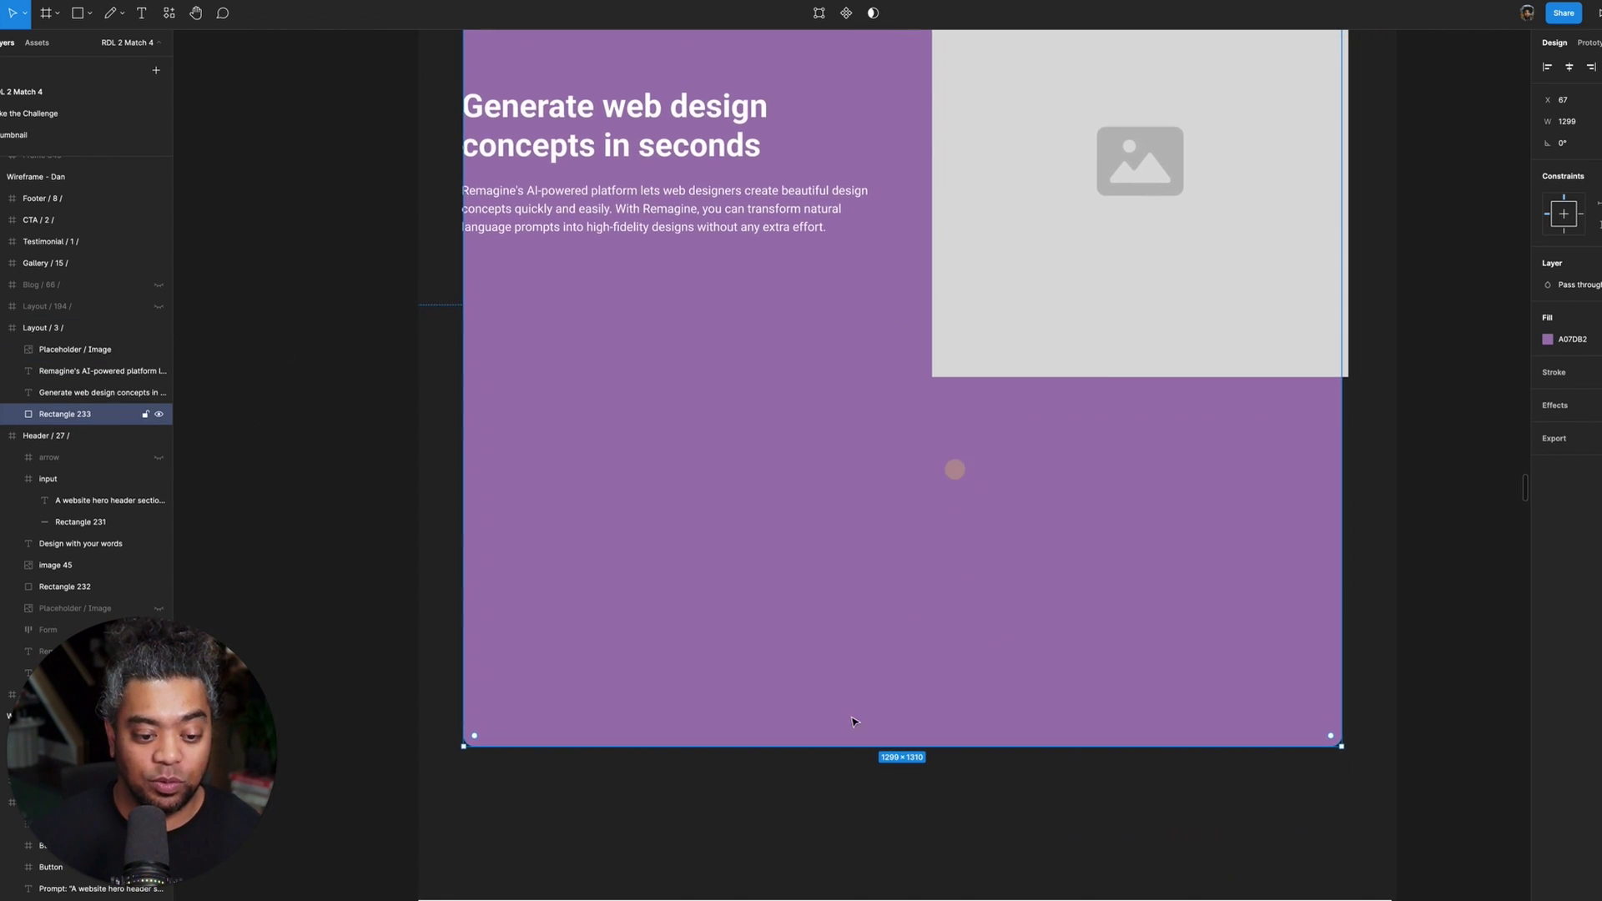
drag(878, 417, 887, 354)
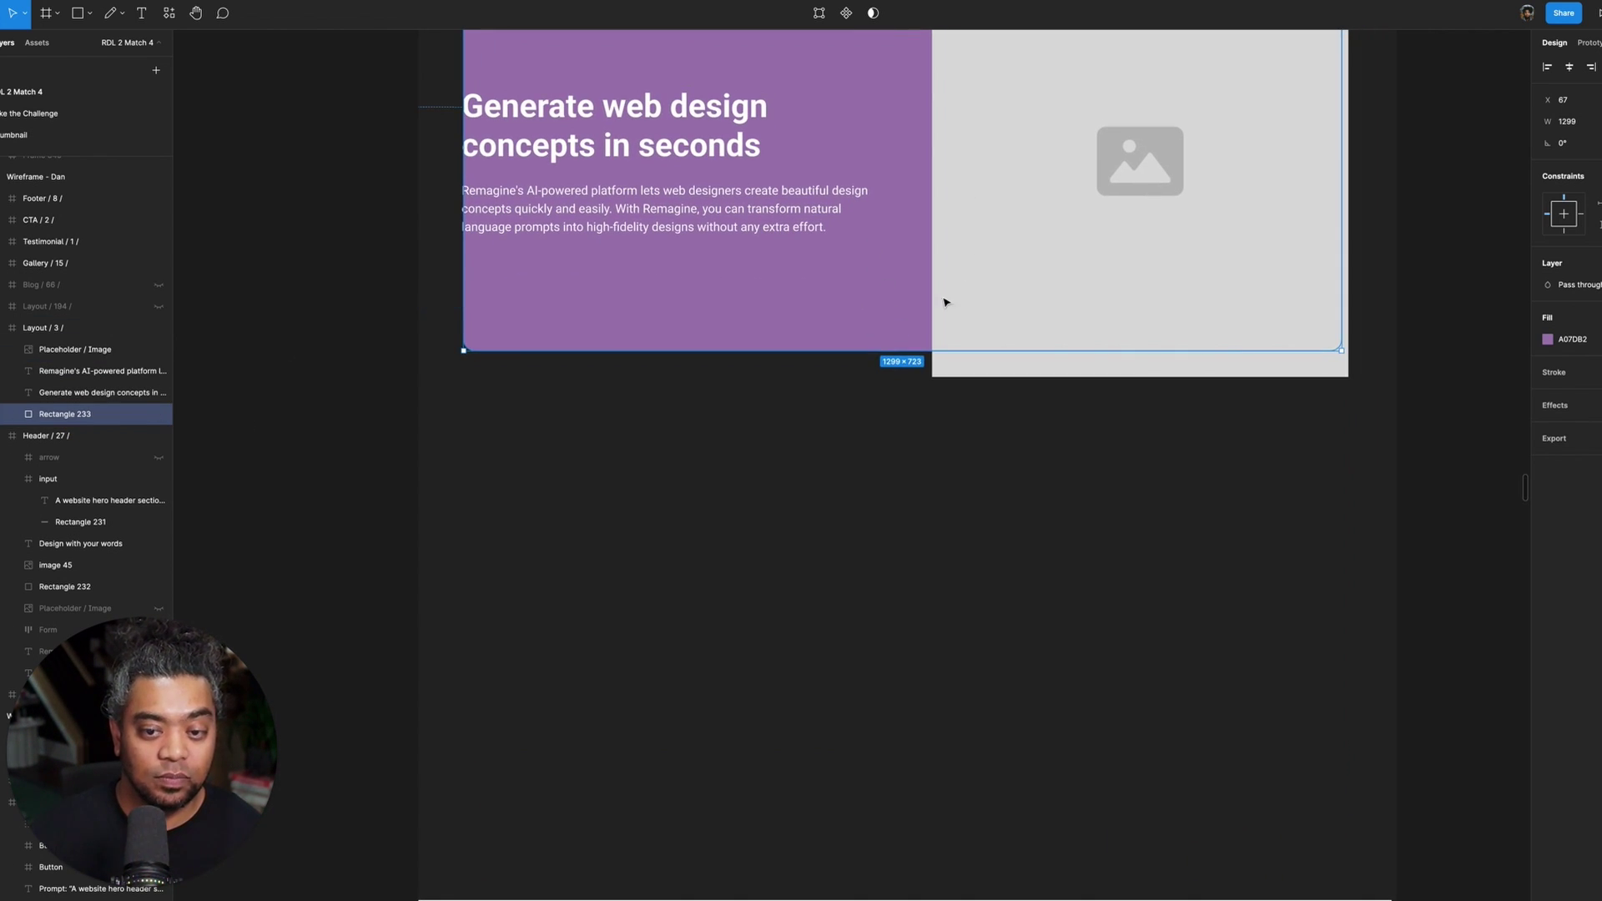
drag(944, 301, 980, 565)
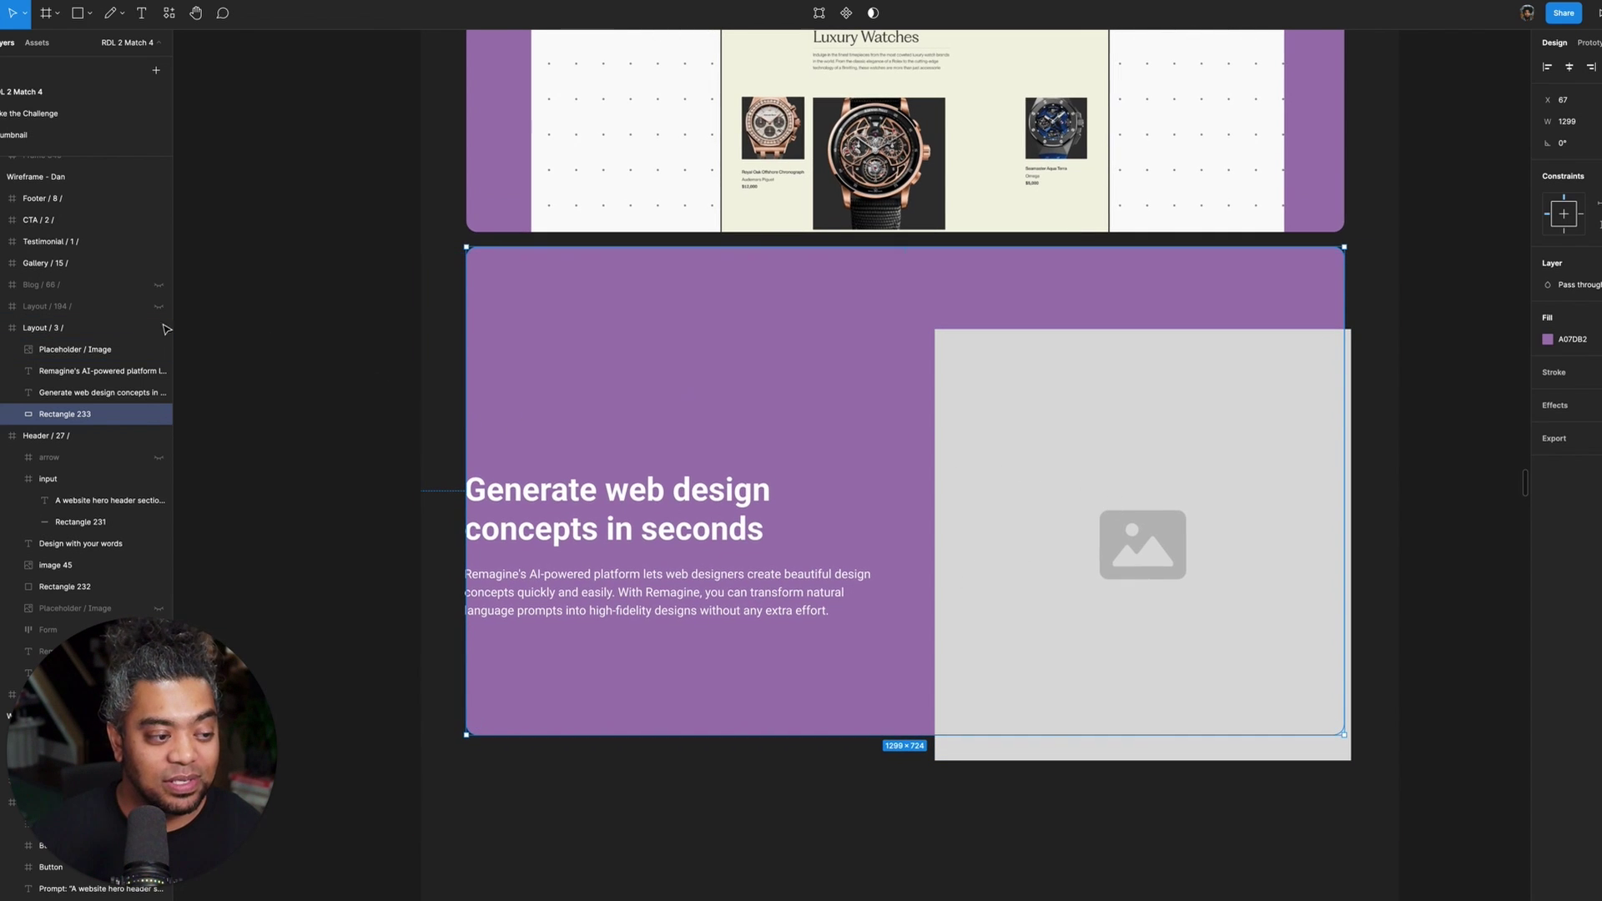
- Nudge the feature heading and paragraph together to X 124 in the upper-left area of the purple card
click(83, 395)
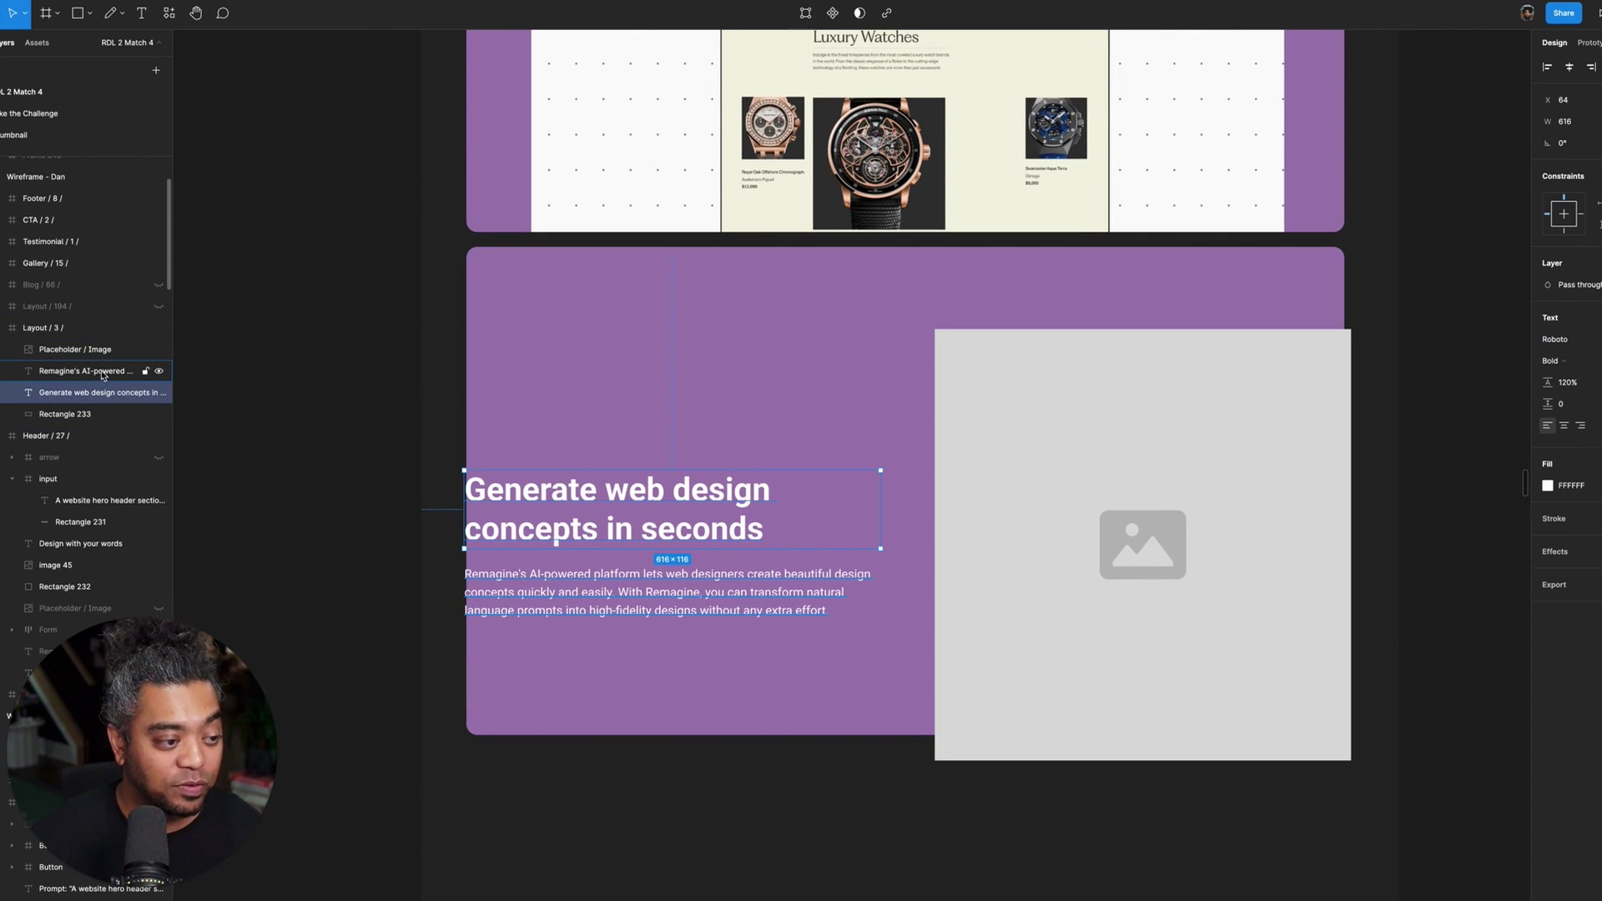
shift+click(90, 369)
key(shift+Right)
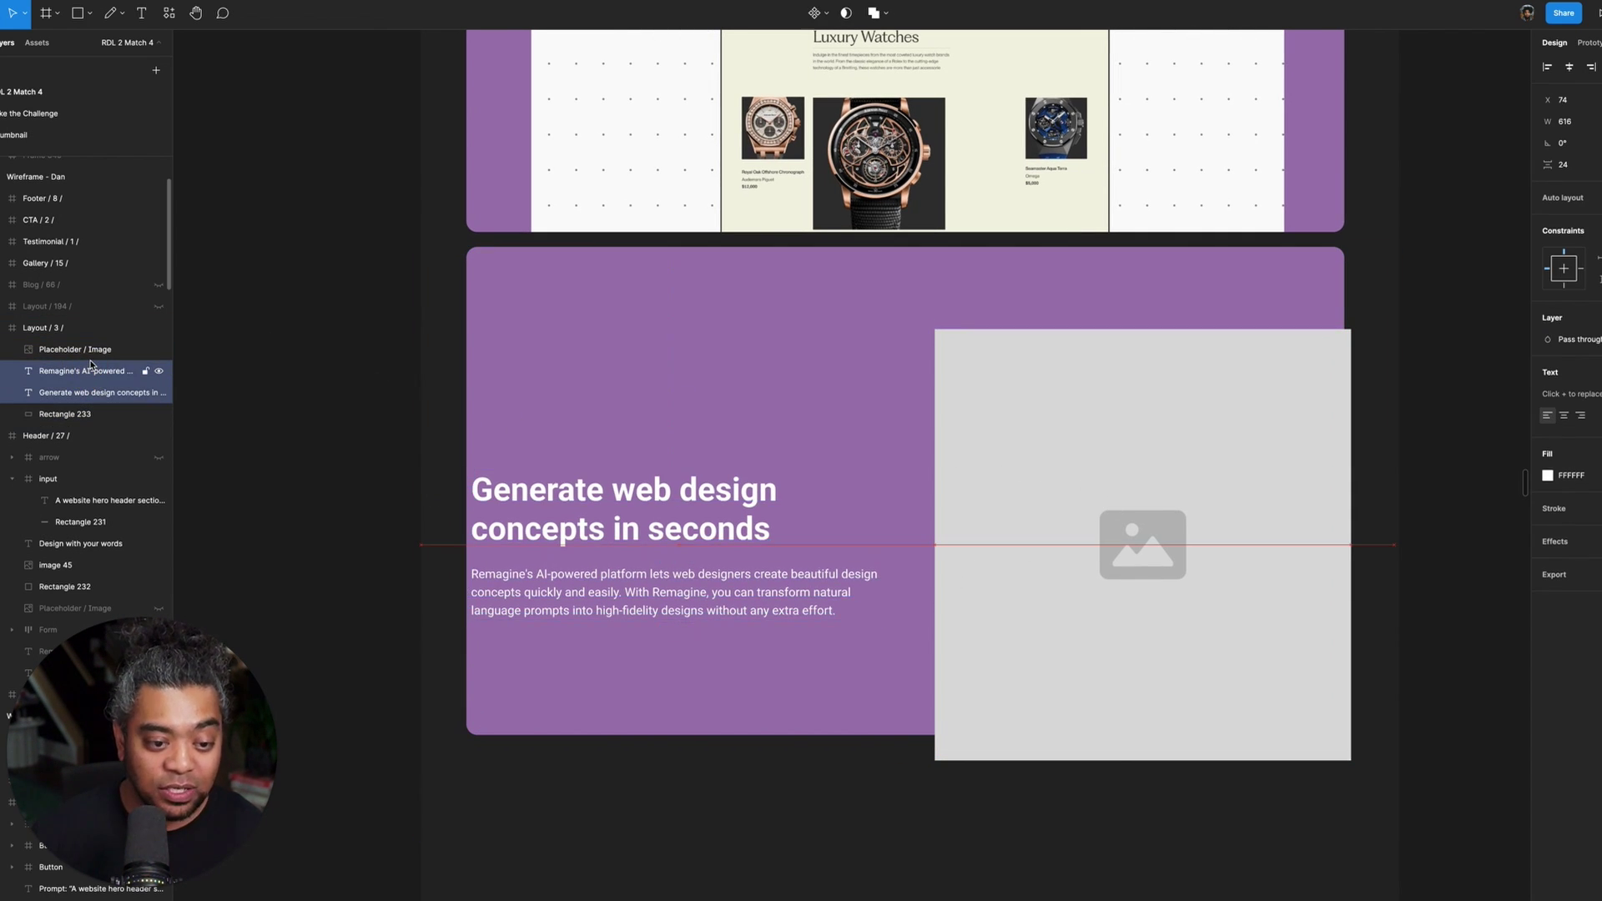
key(shift+Right)
key(shift+Right)
key(shift+Right)
key(shift+Up)
key(shift+Up)
key(shift+Up)
key(shift+Up)
key(shift+Up)
key(shift+Up)
key(shift+Up)
key(shift+Up)
key(shift+Up)
key(shift+Up)
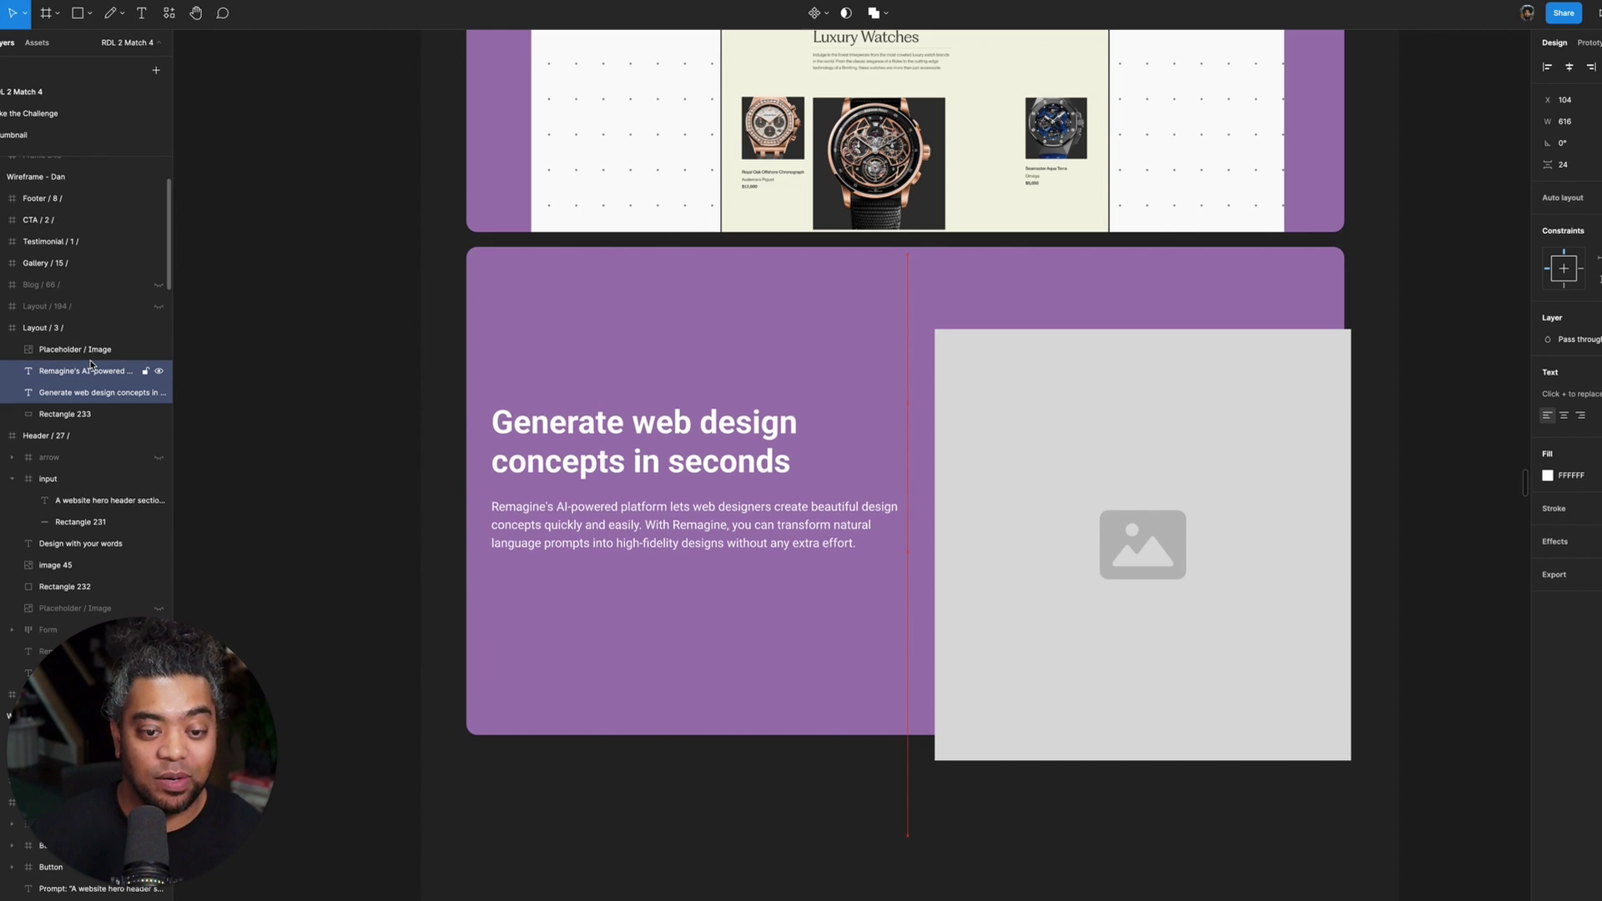
key(shift+Right)
key(shift+Right)
key(shift+Up)
key(shift+Up)
key(shift+Up)
key(shift+Up)
key(shift+Up)
key(shift+Up)
key(shift+Up)
key(shift+Up)
key(shift+Up)
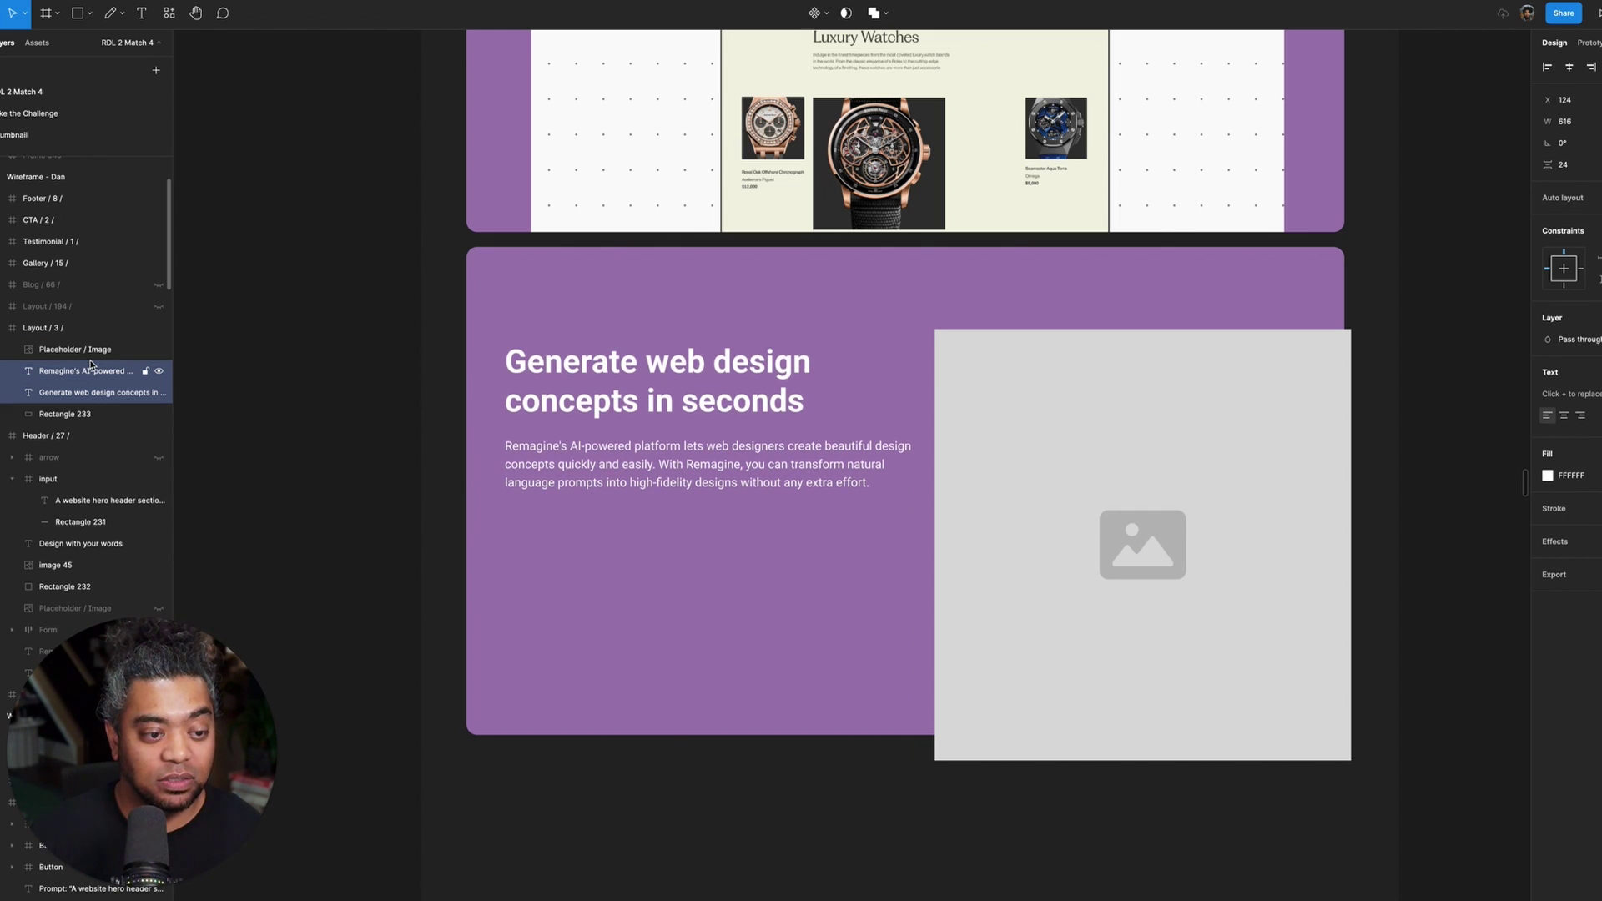
key(shift+Up)
key(shift+Up)
key(shift+Up)
key(shift+Down)
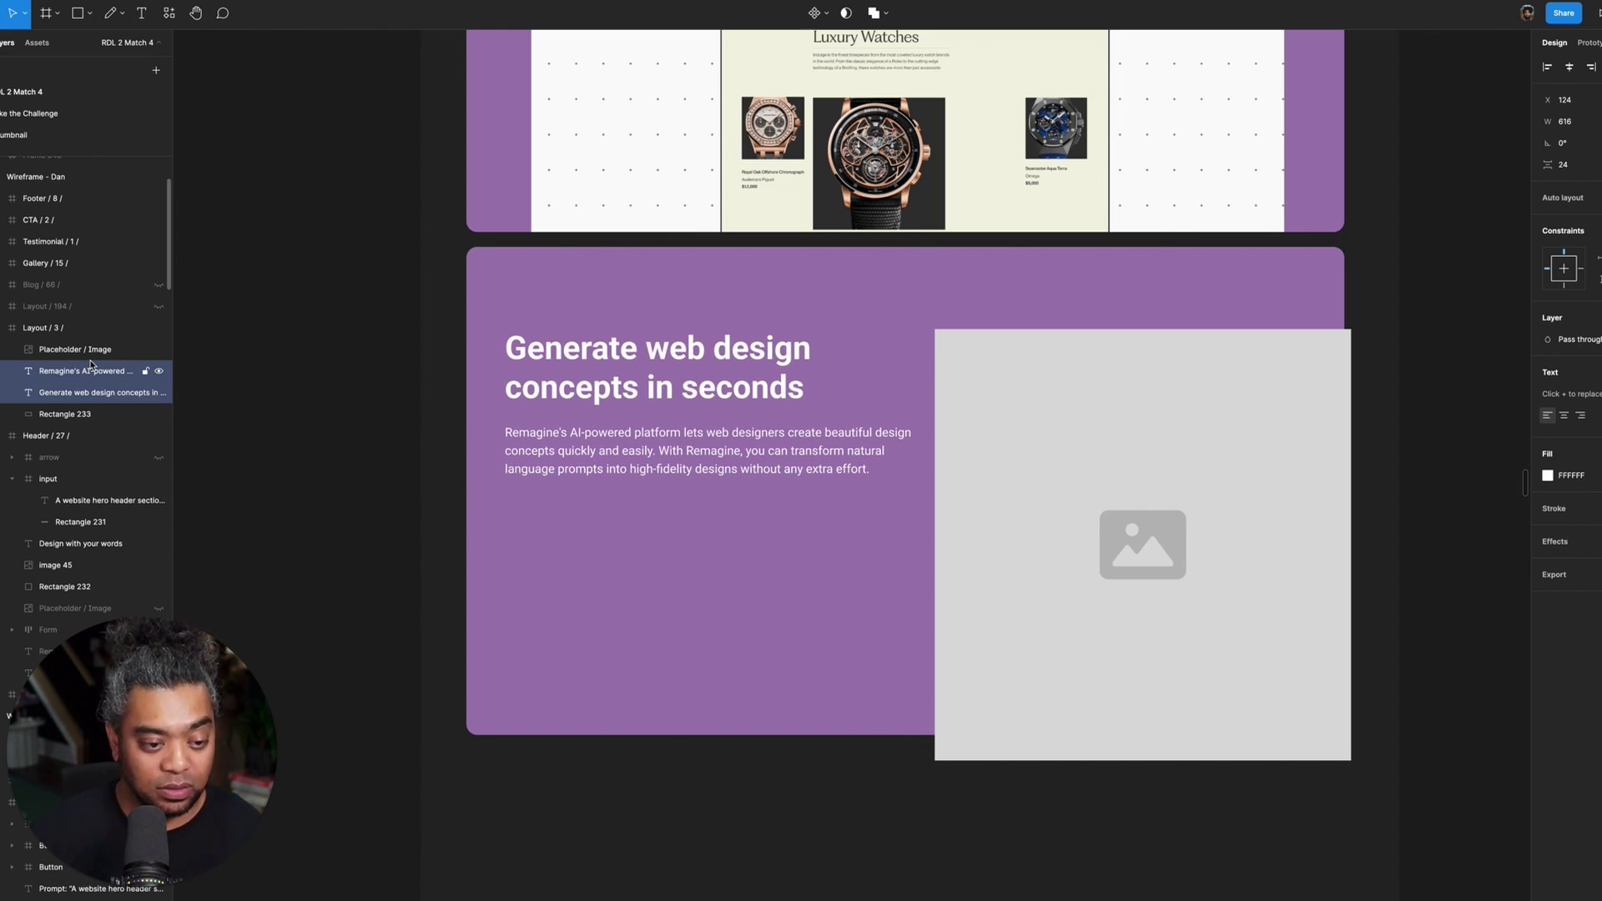
- Move the feature heading and paragraph to X 104 in the purple card's lower-left area and narrow the paragraph to 517 wide
drag(635, 439, 623, 627)
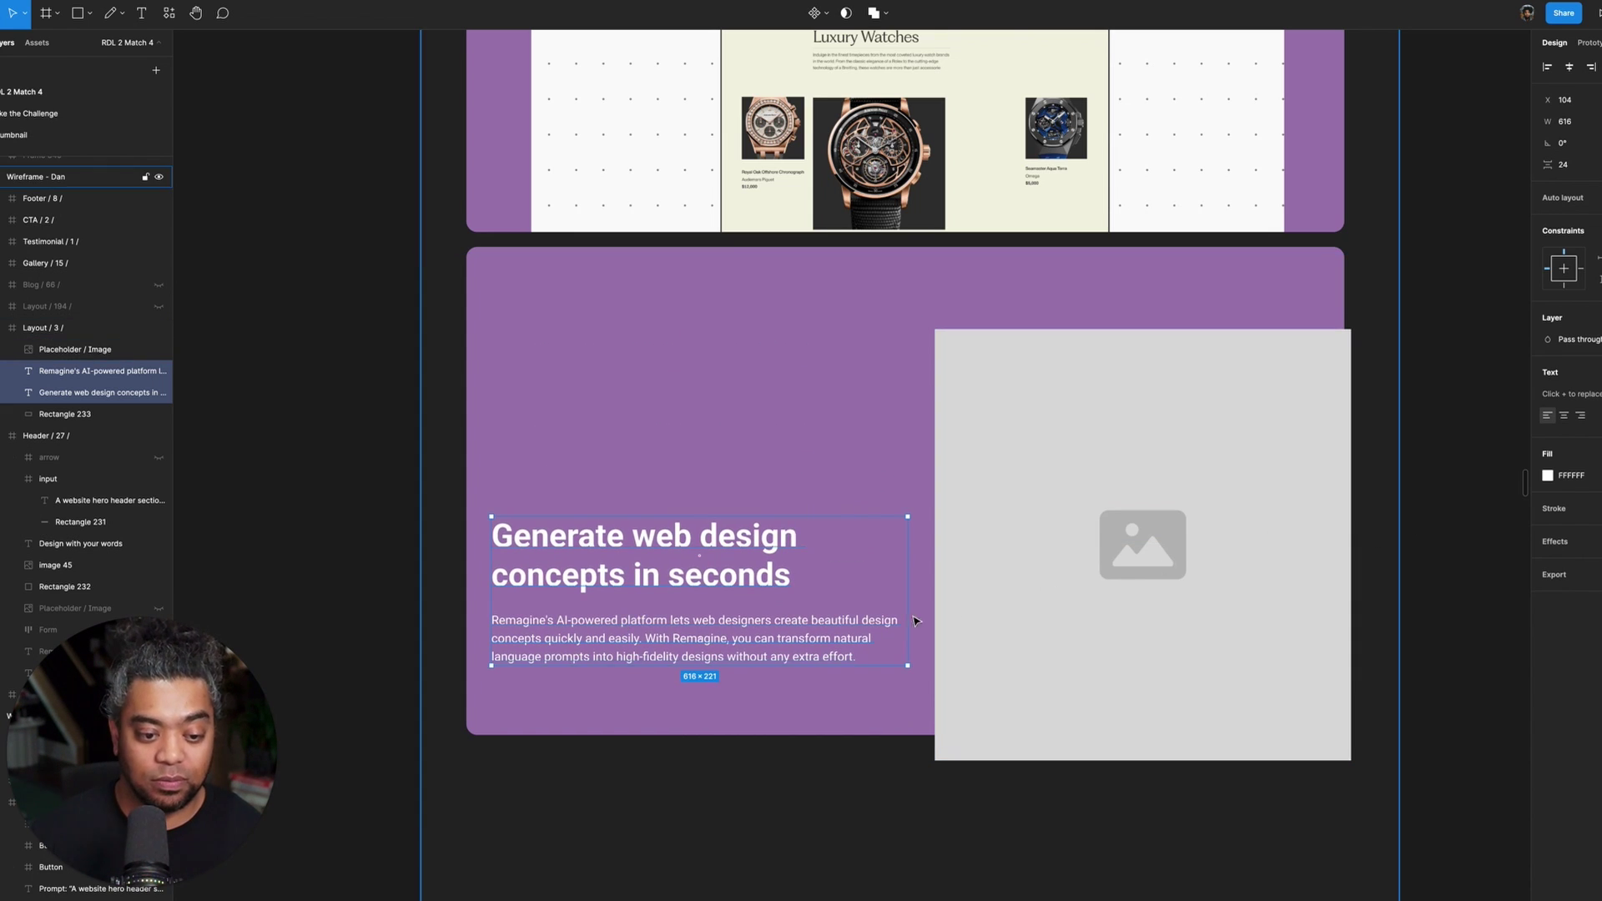
click(832, 628)
click(832, 628)
drag(899, 627, 841, 627)
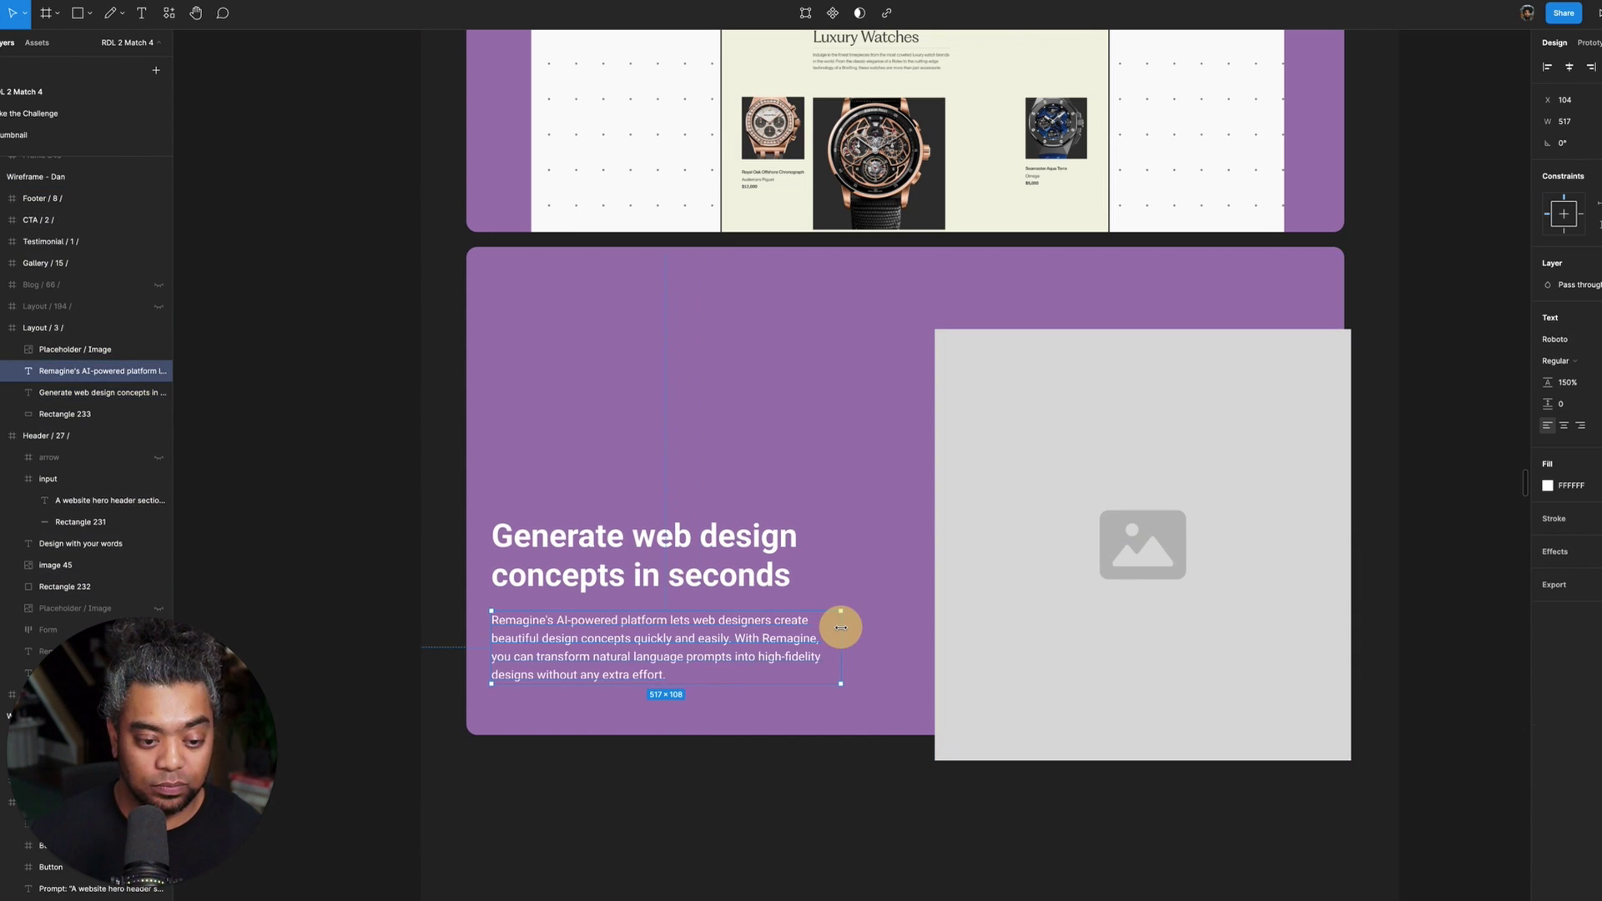
- Hide the grey image placeholder in the "Generate web design concepts in seconds" section
click(1113, 529)
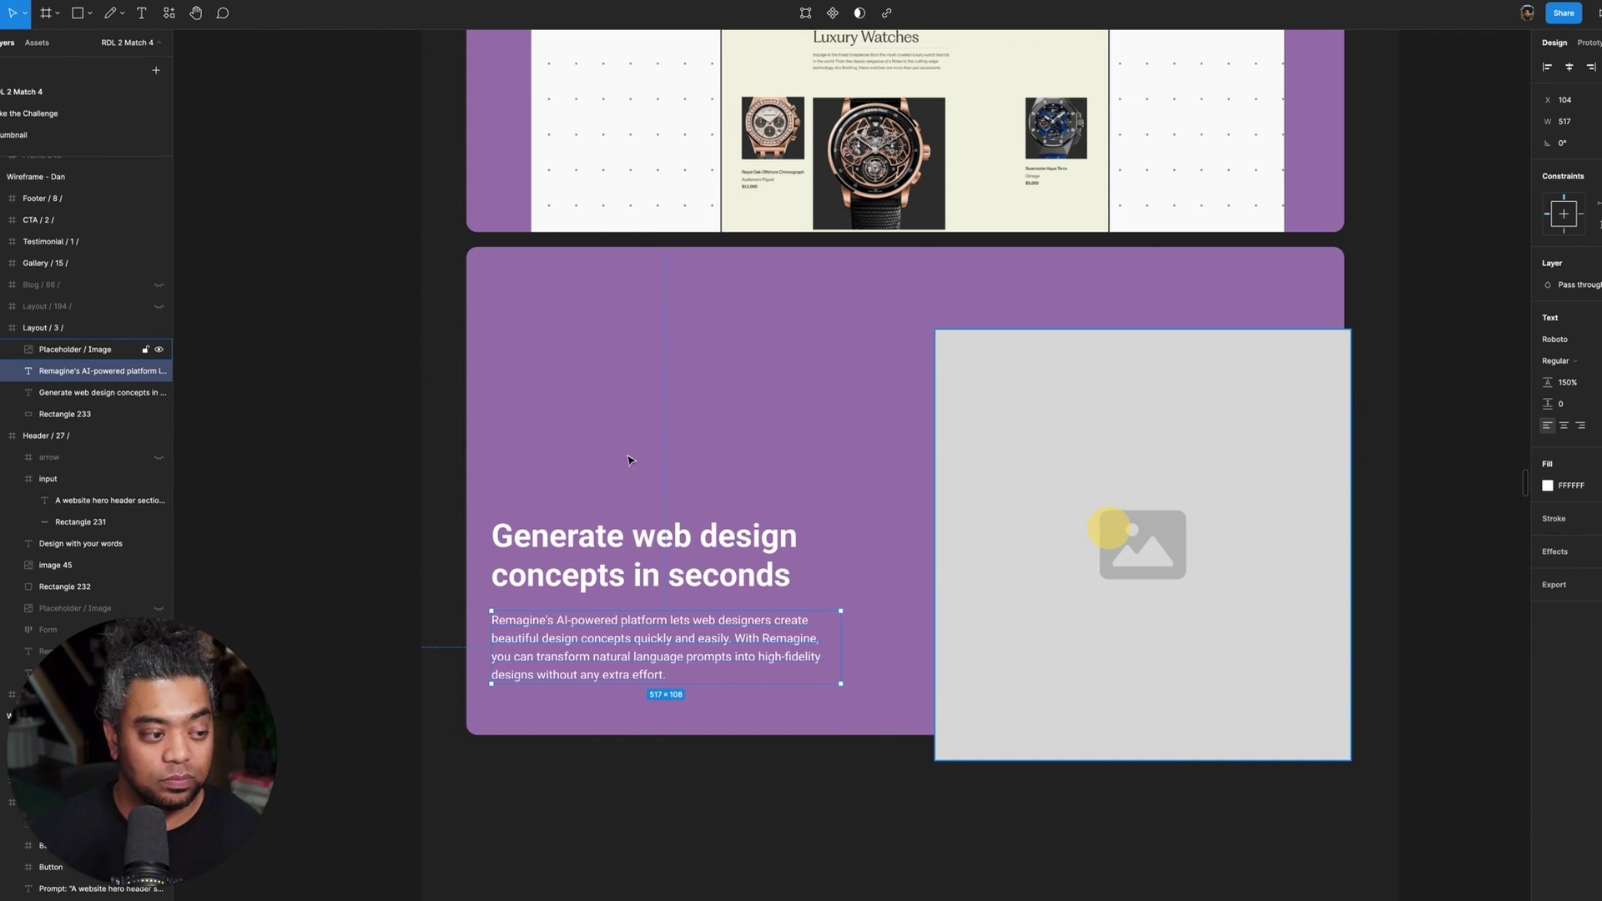
click(160, 350)
click(626, 544)
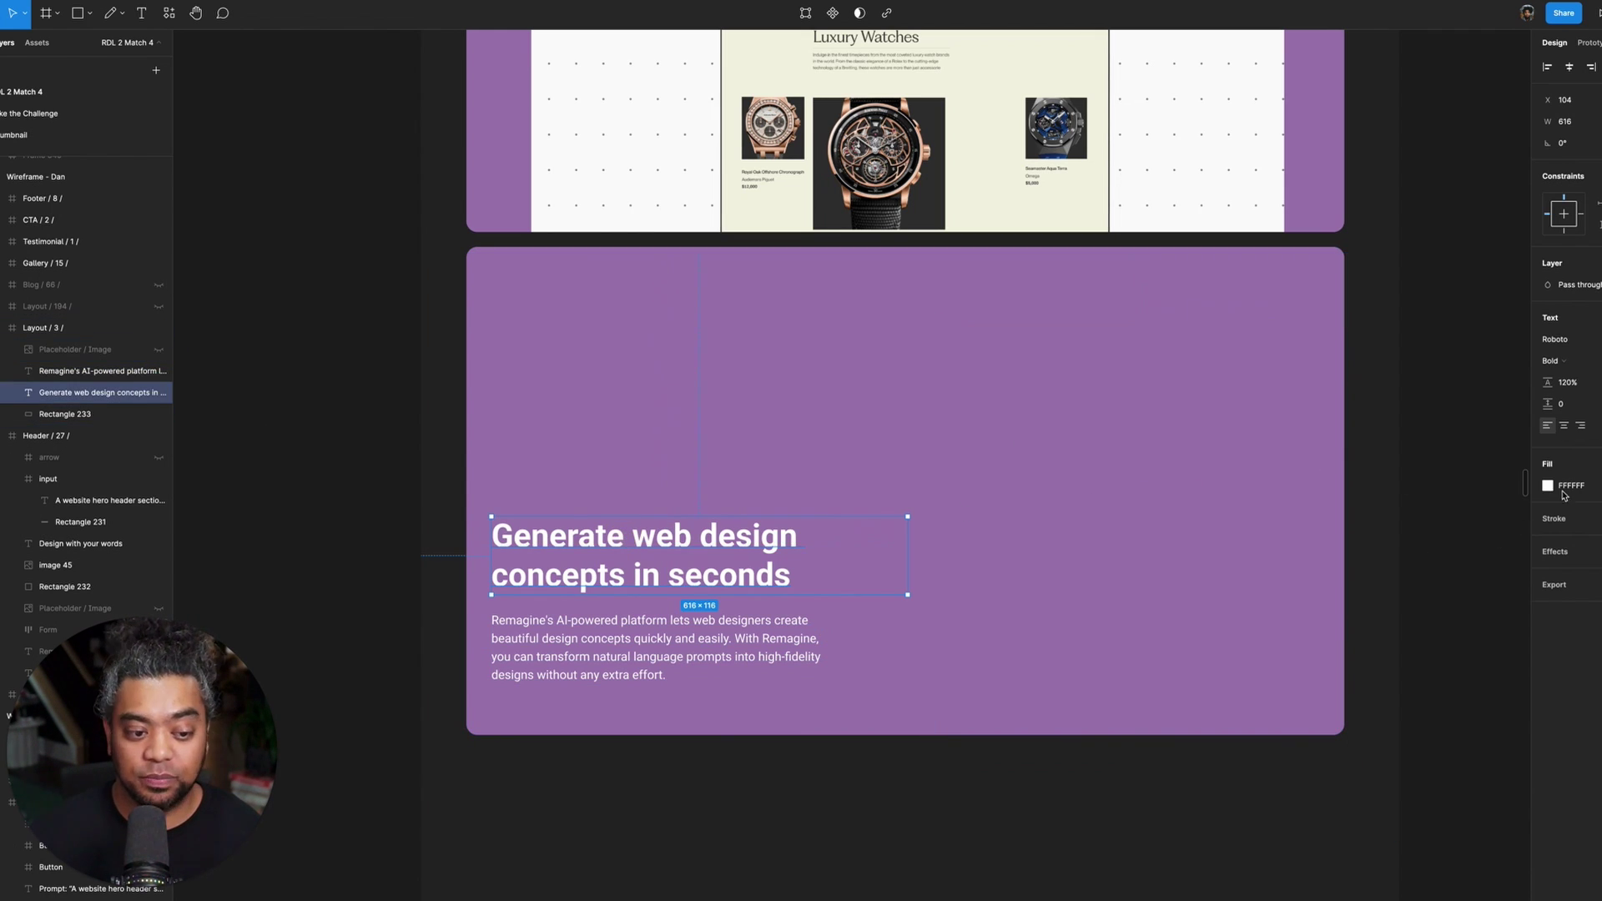
- Switch to the Prep file's Fonts page and review the typeface overview and the larger PP specimens
click(248, 124)
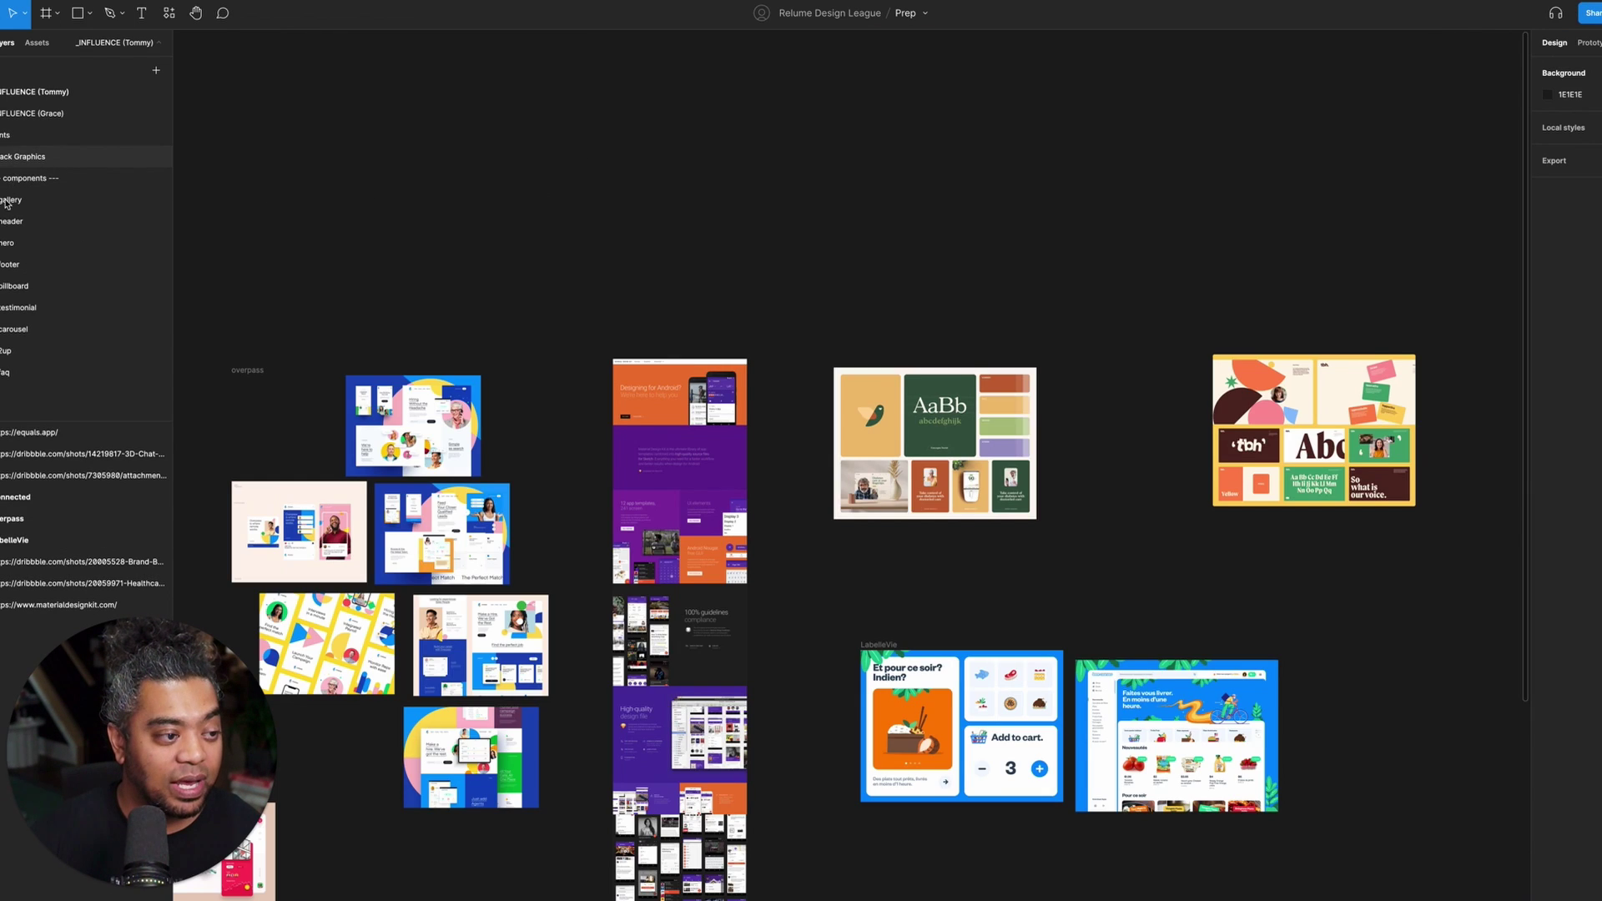
click(25, 134)
scroll(1141, 404, down, 5)
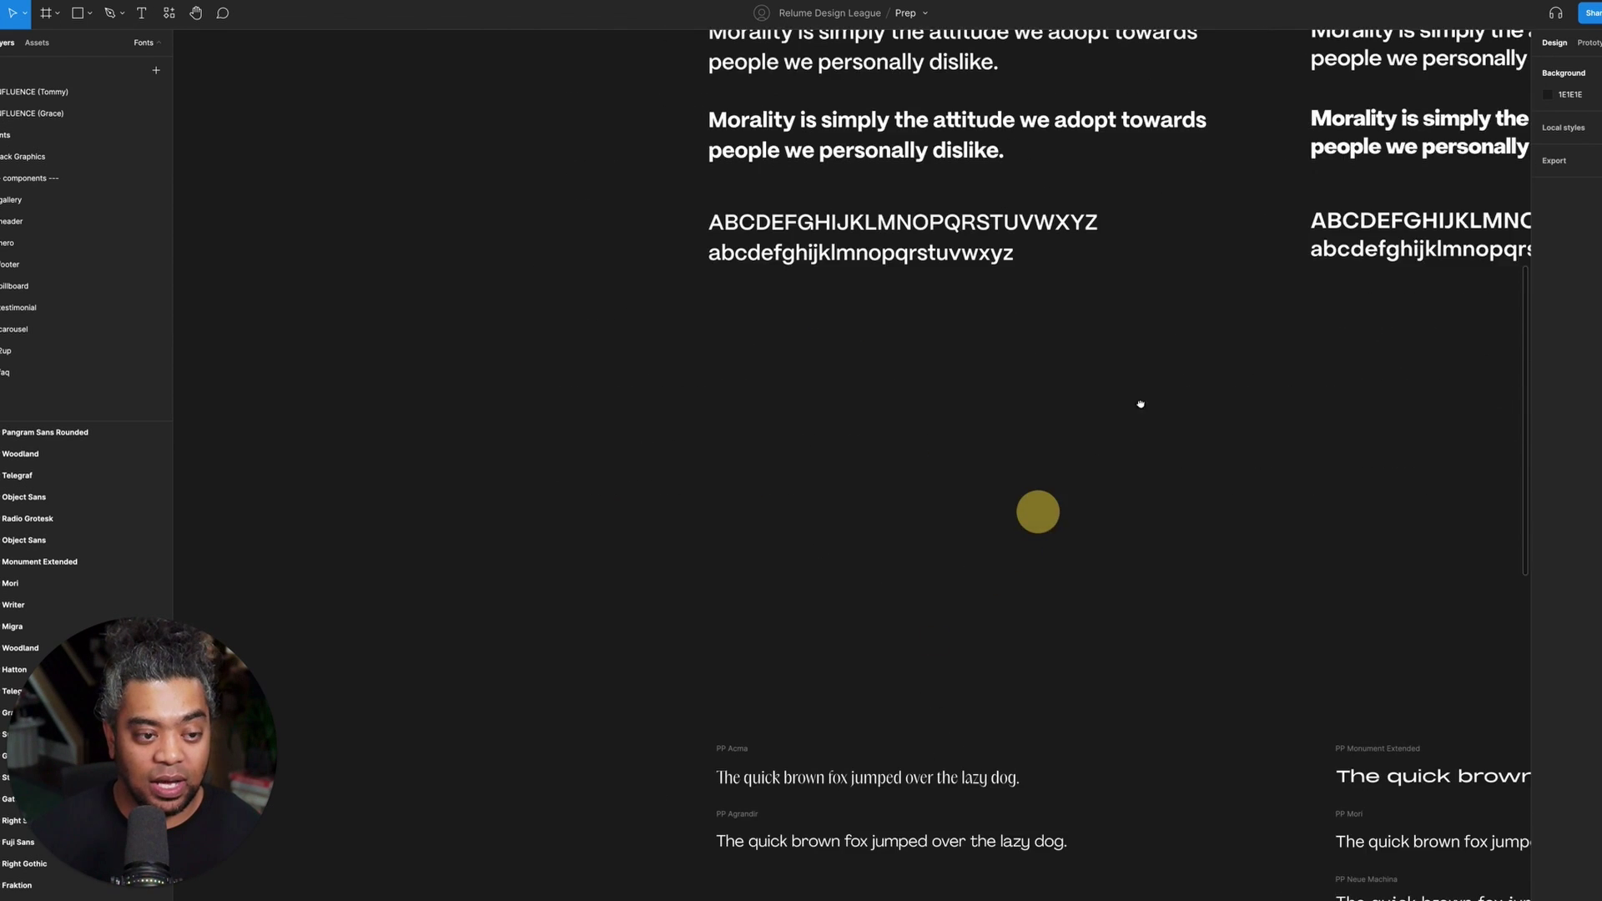
scroll(1094, 372, down, 3)
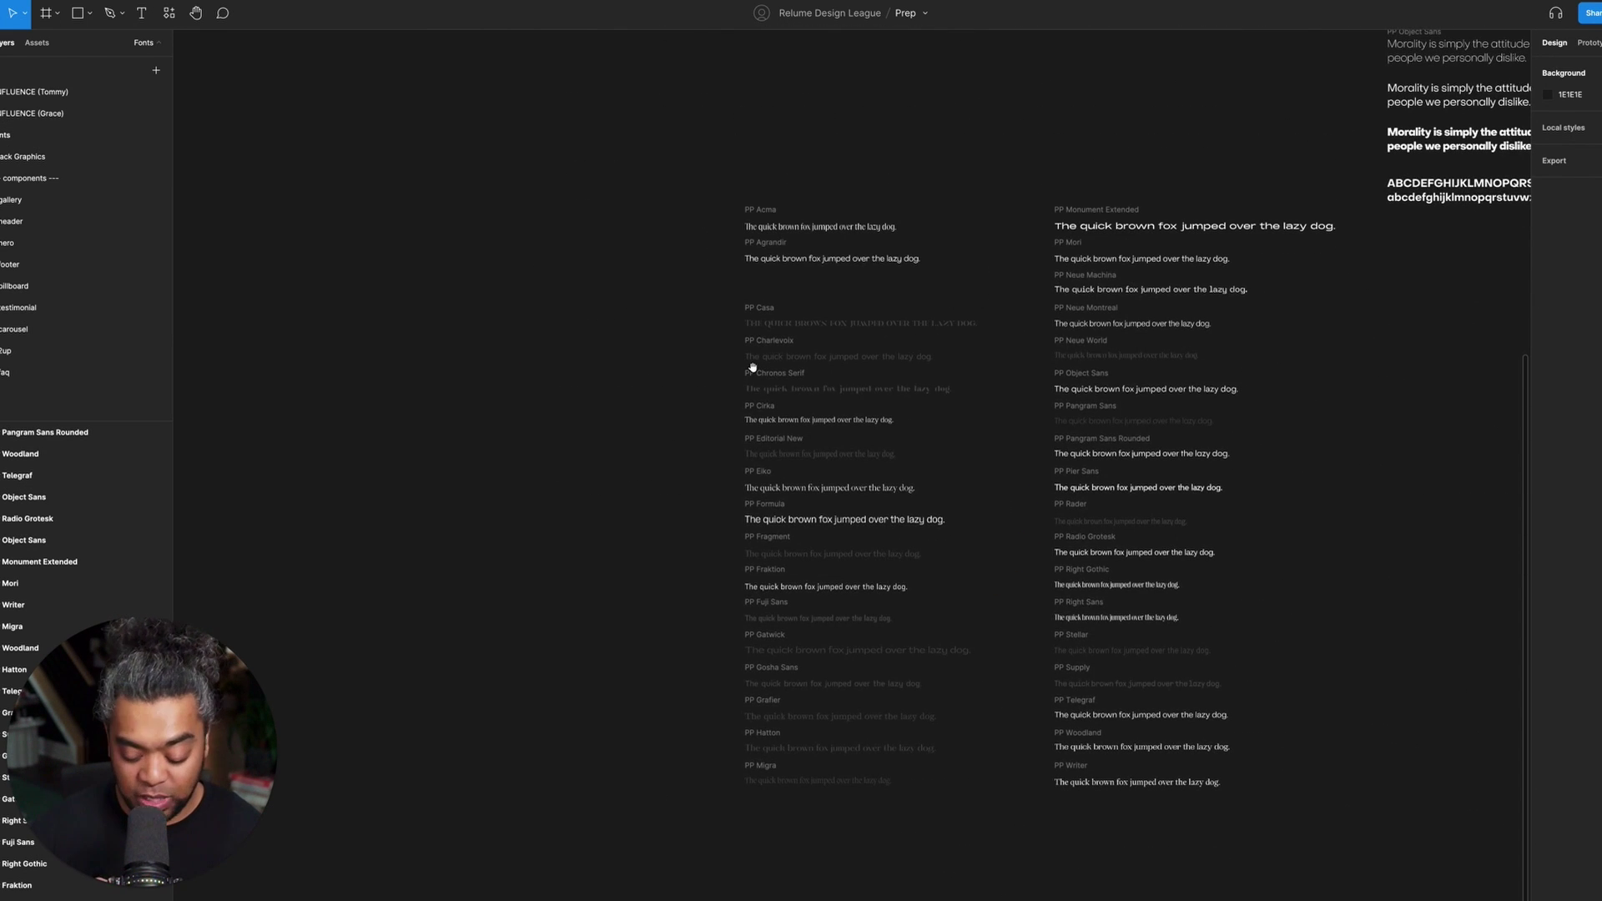
scroll(755, 392, up, 5)
scroll(691, 618, down, 1)
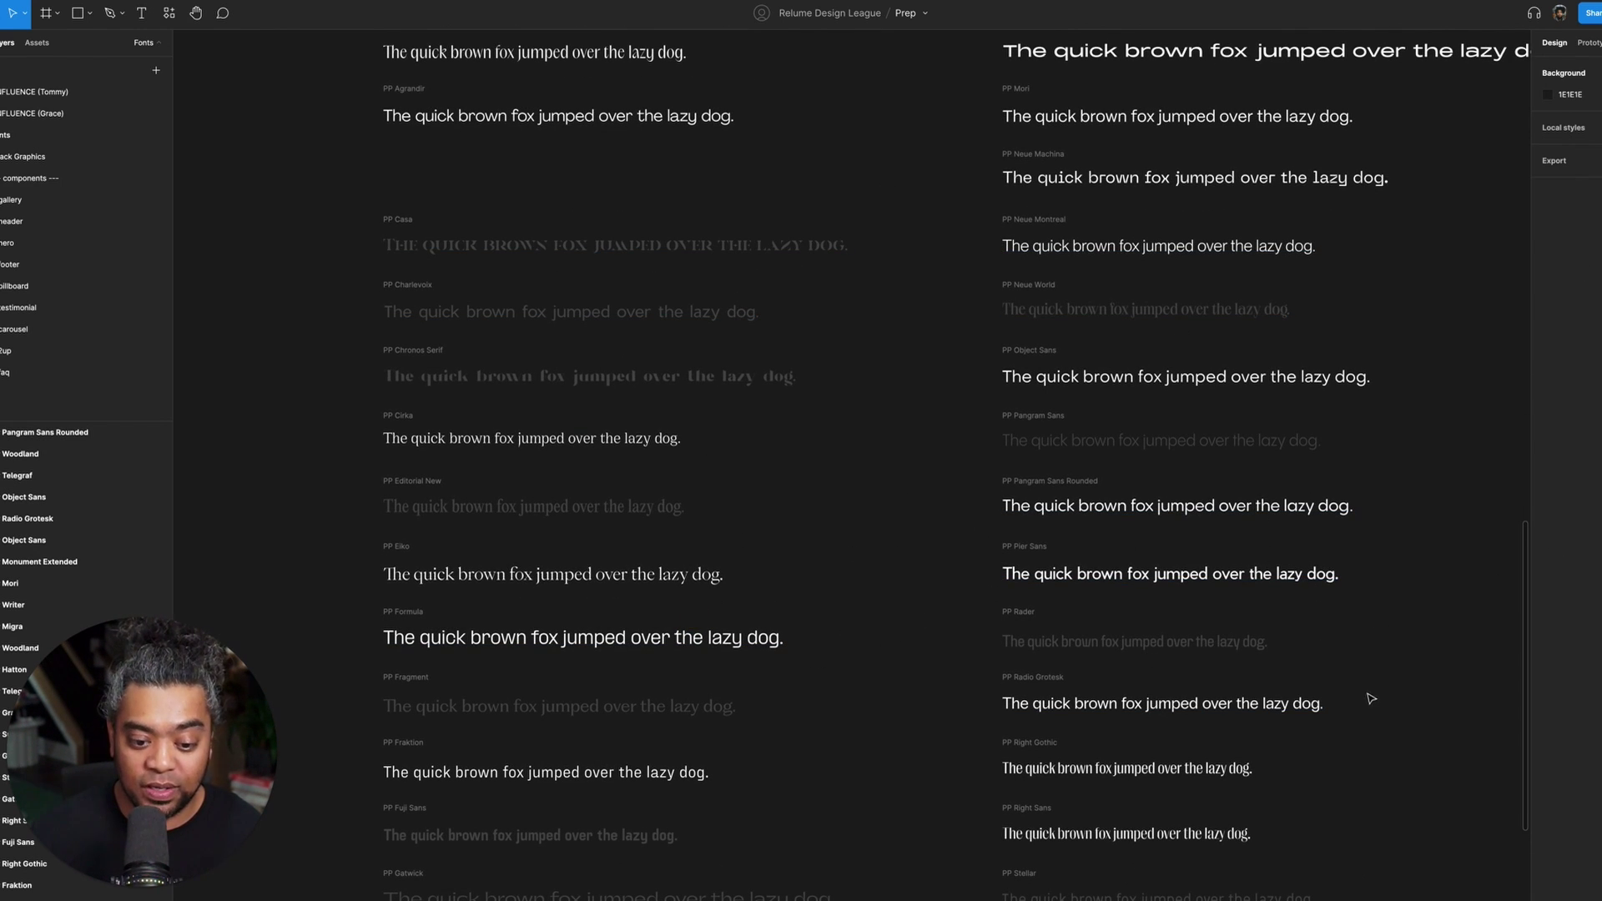
scroll(1377, 428, up, 10)
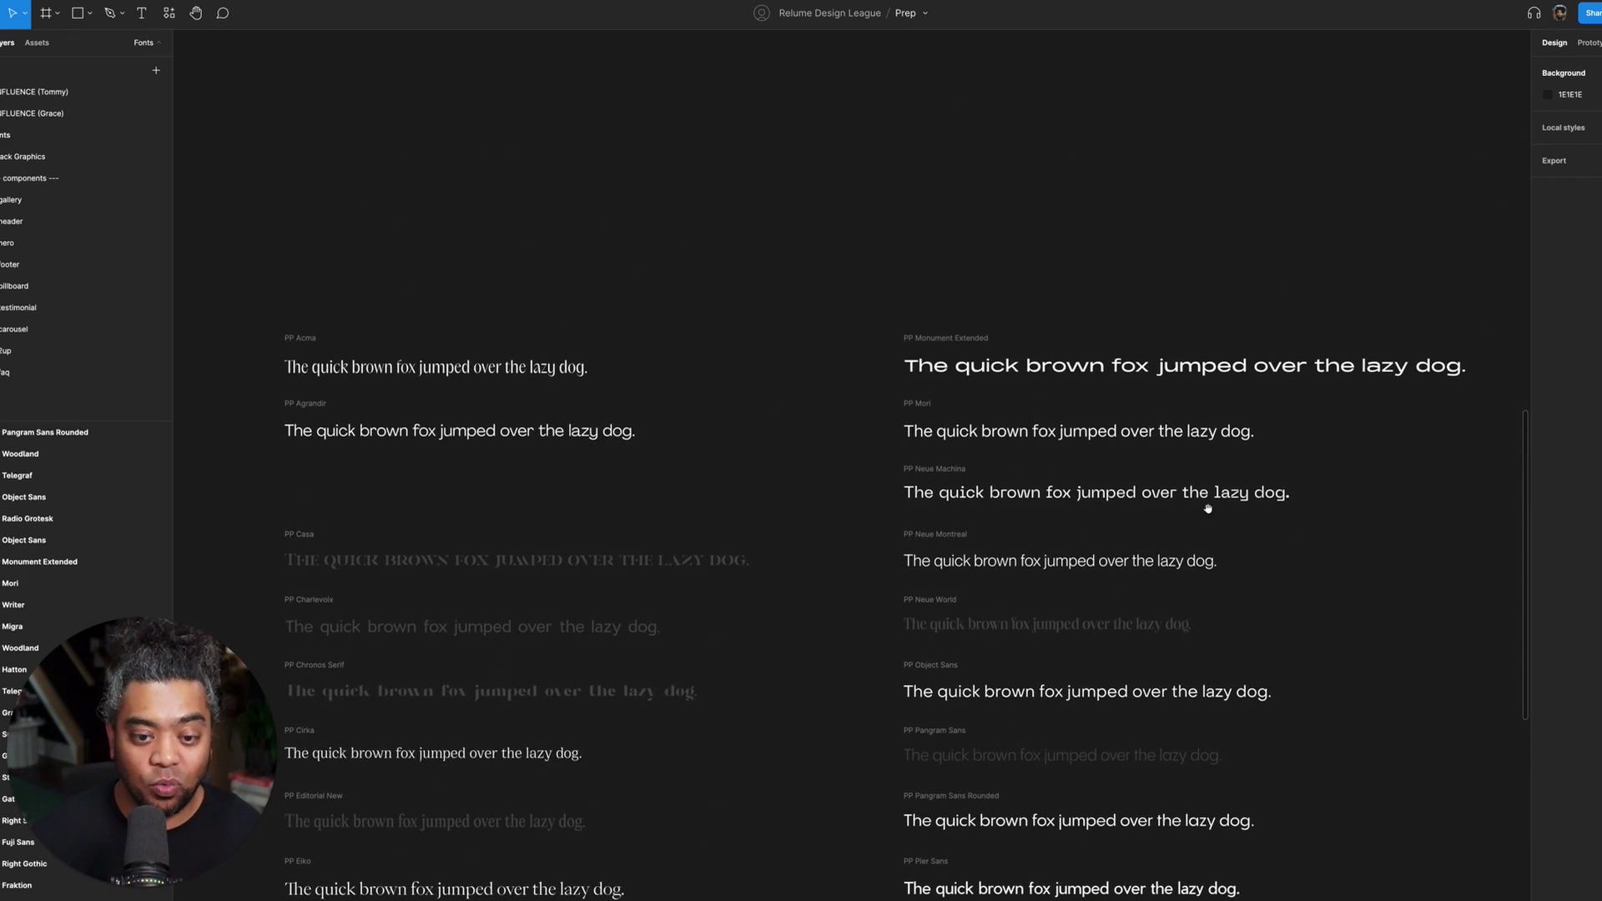
scroll(1043, 559, up, 8)
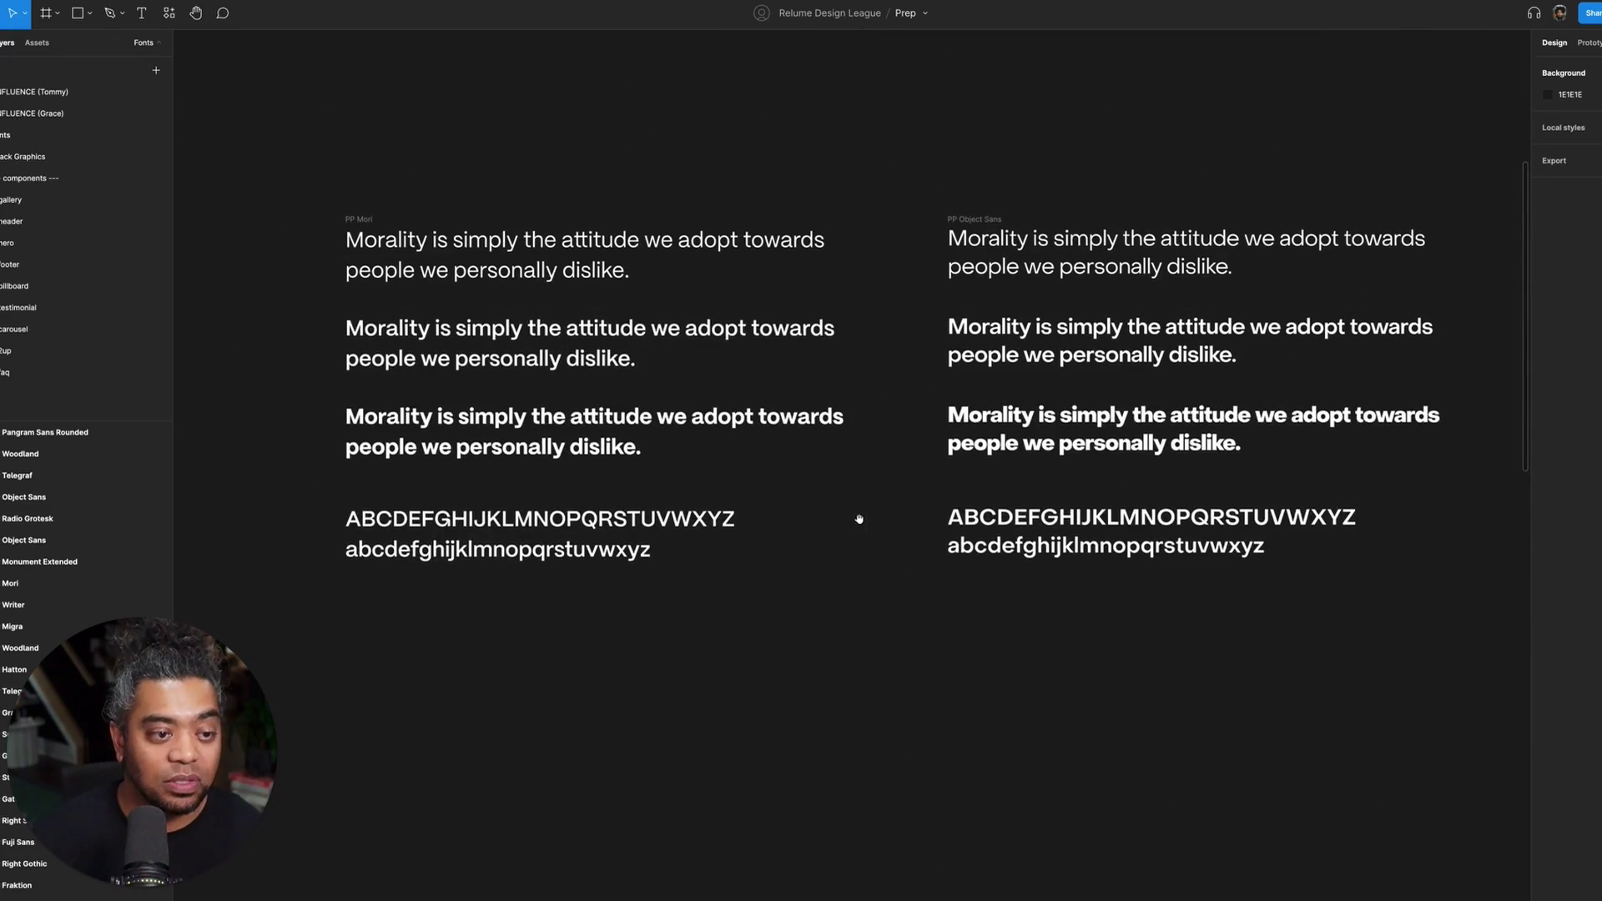
scroll(597, 358, up, 6)
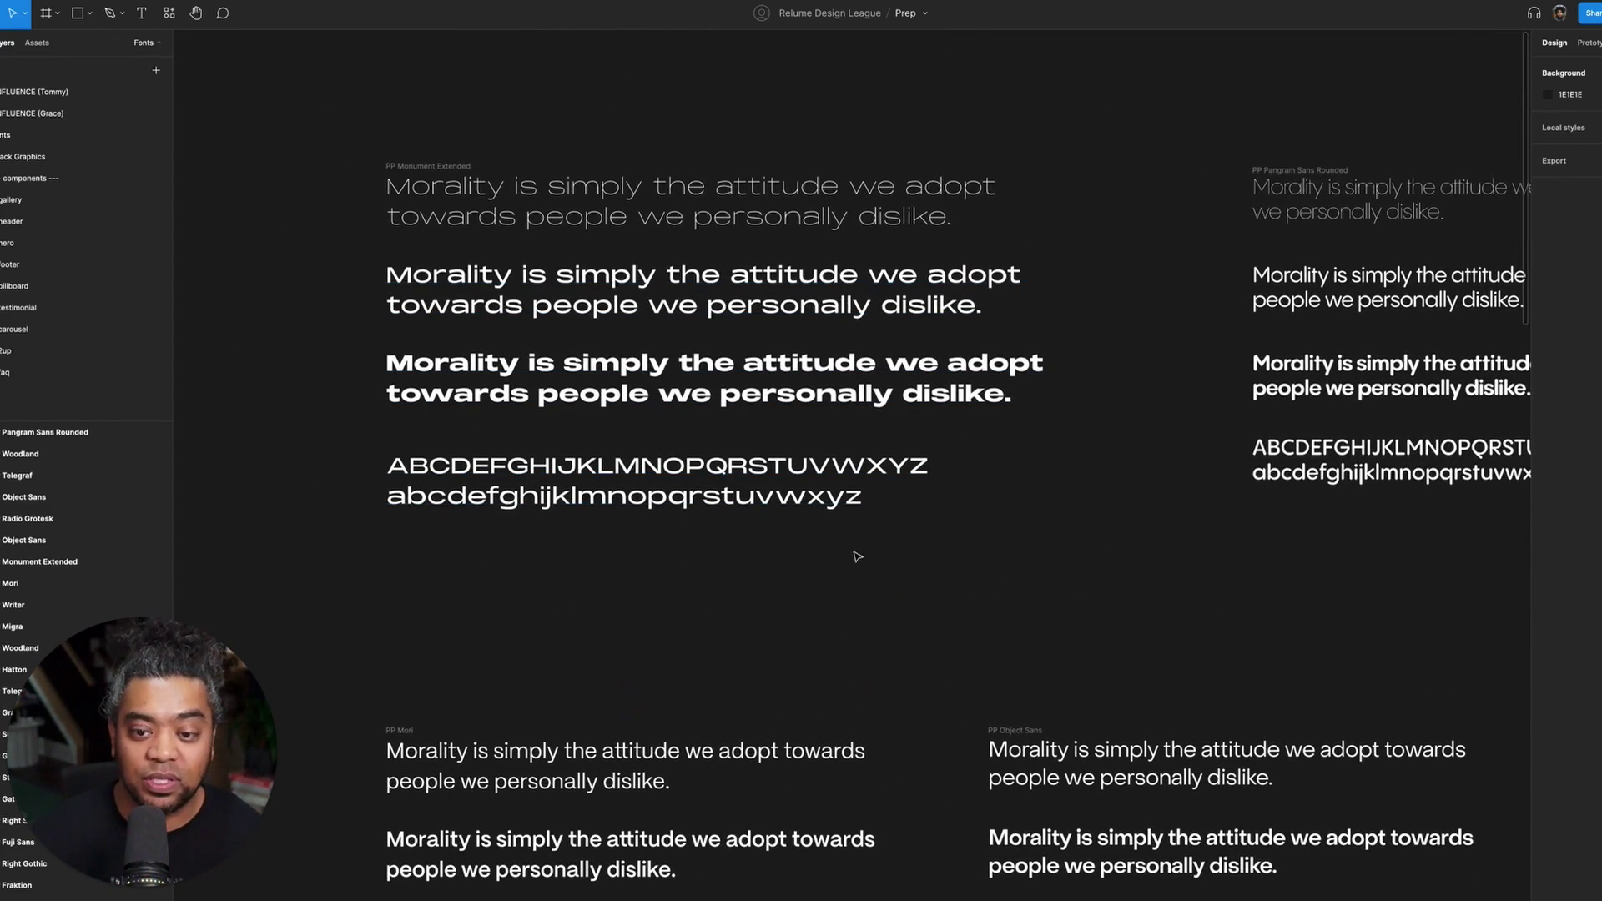
scroll(791, 526, down, 2)
- Compare the samples in the PP font list from PP Acma down to PP Formula at close range
scroll(791, 525, down, 15)
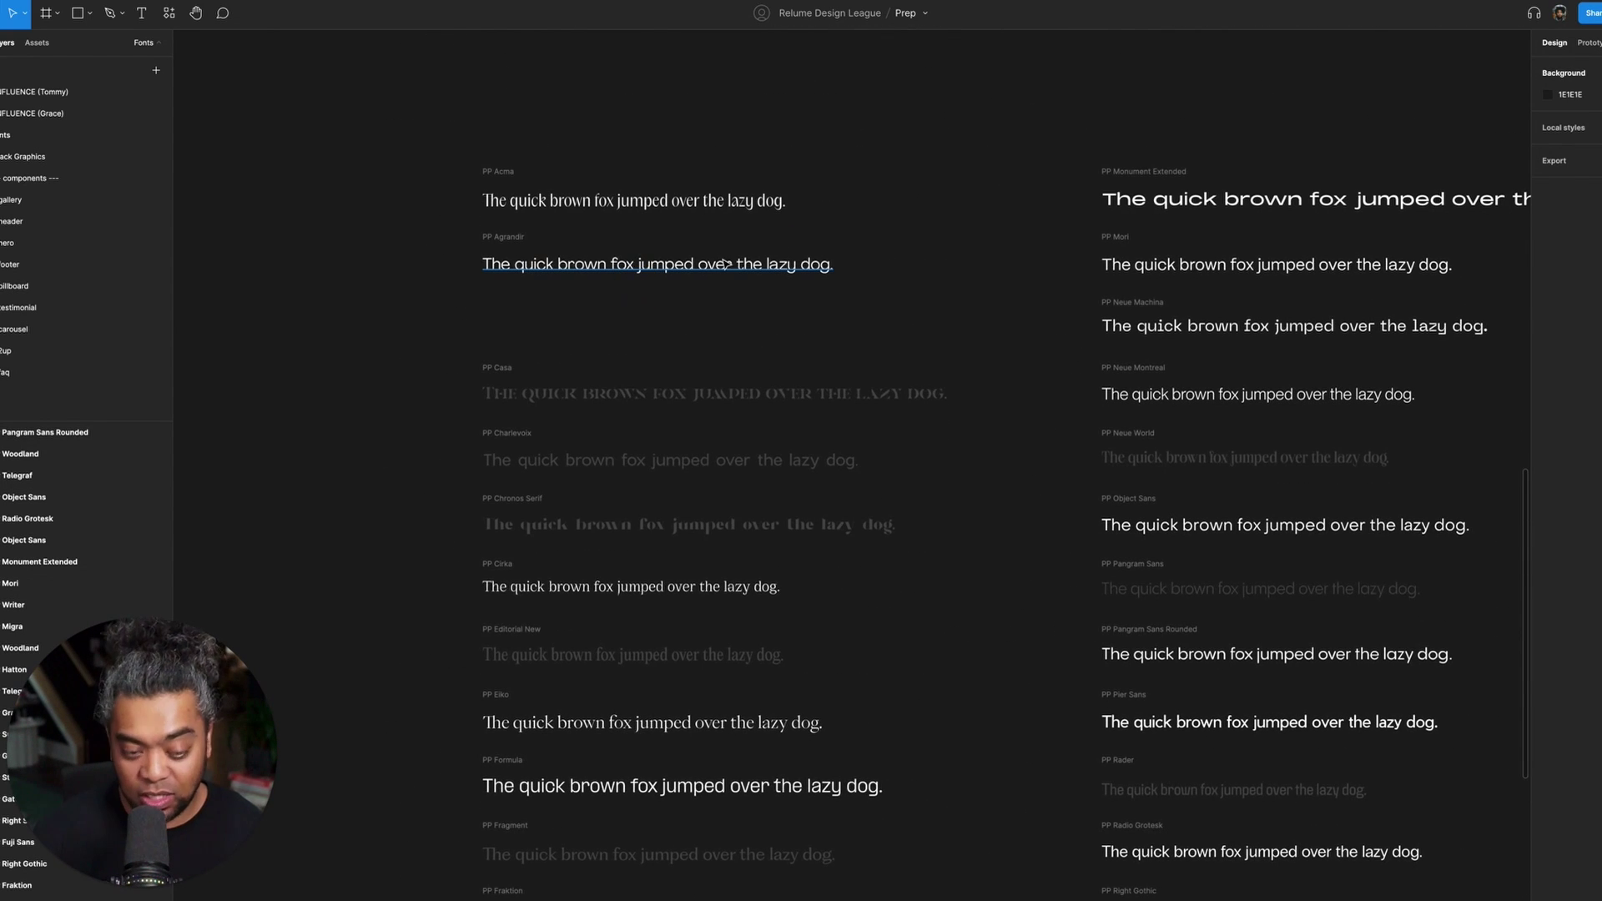
scroll(723, 263, up, 5)
drag(633, 529, 899, 261)
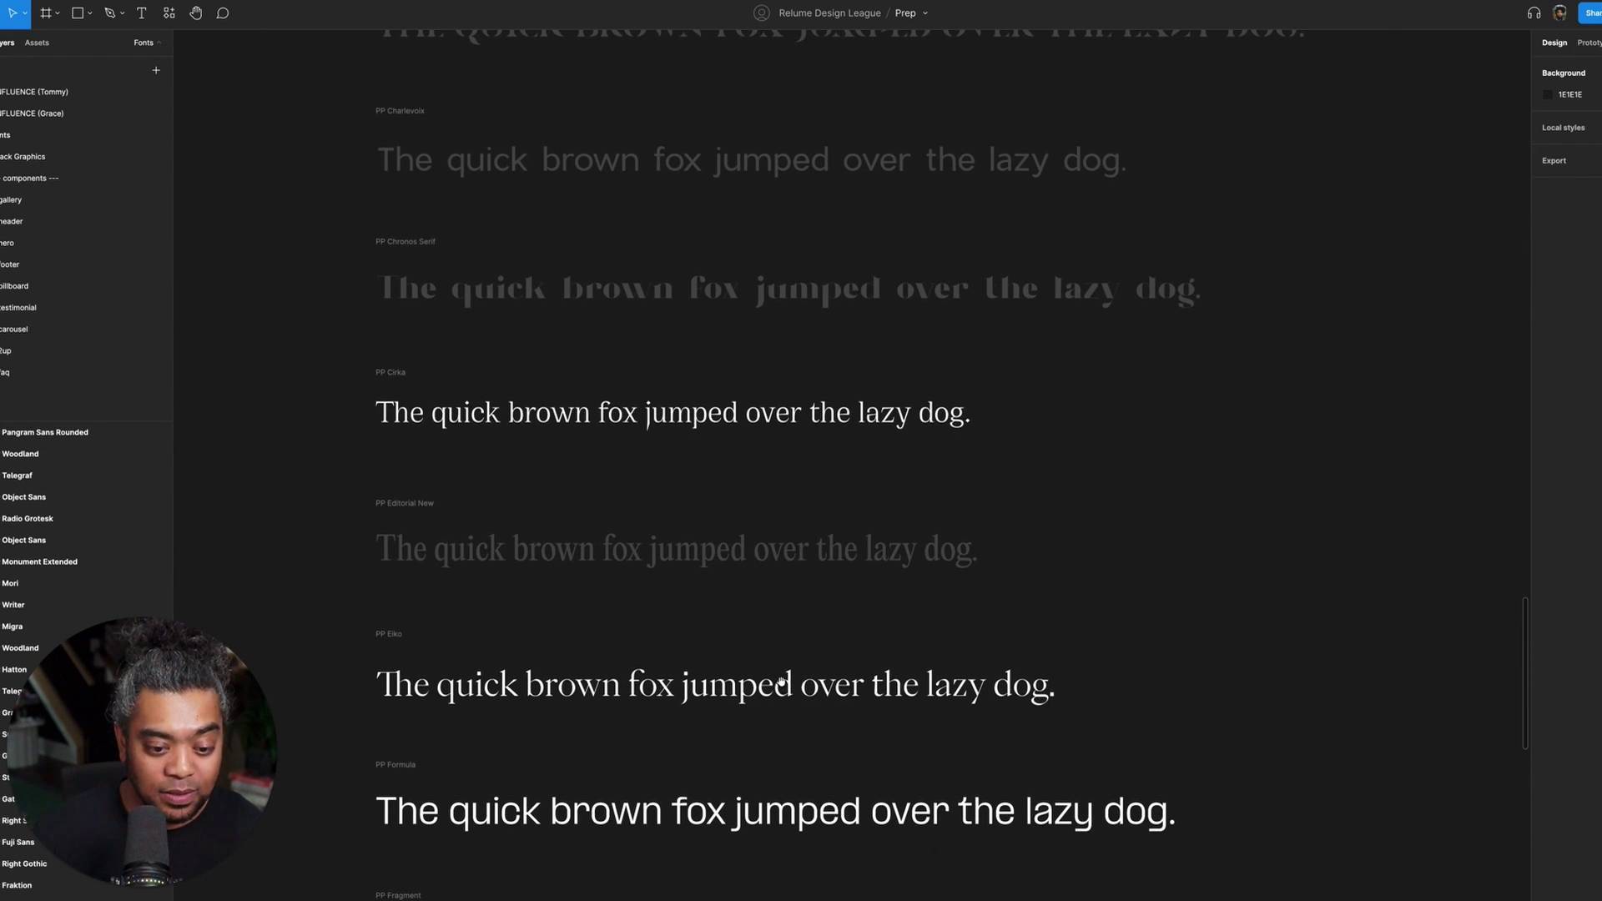
drag(781, 680, 796, 411)
scroll(745, 544, up, 10)
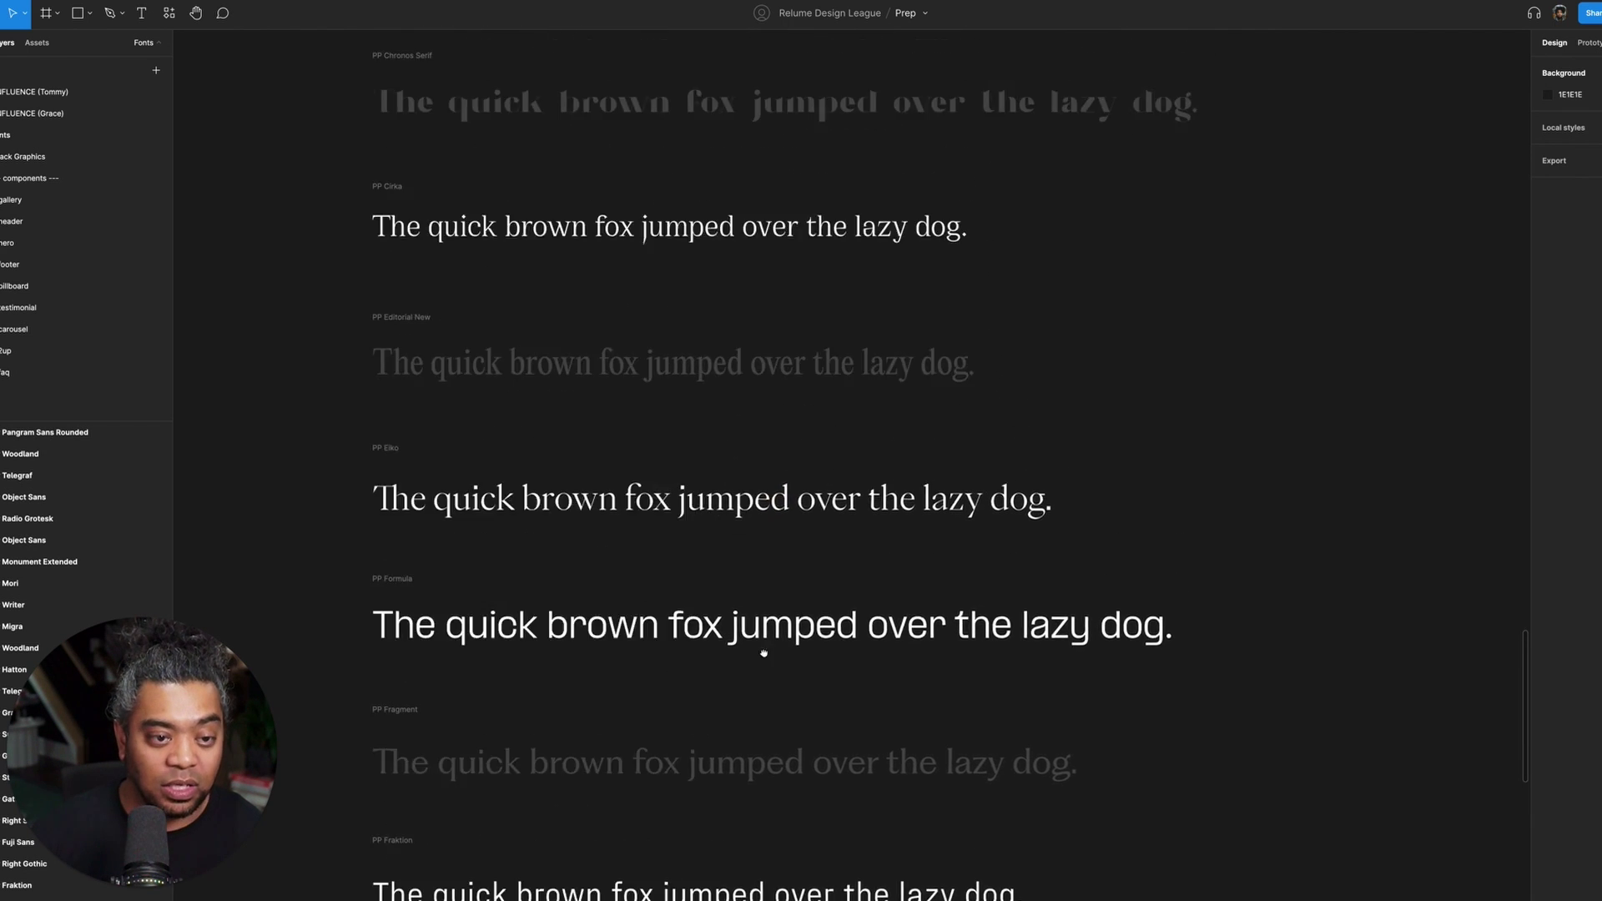
scroll(631, 541, up, 2)
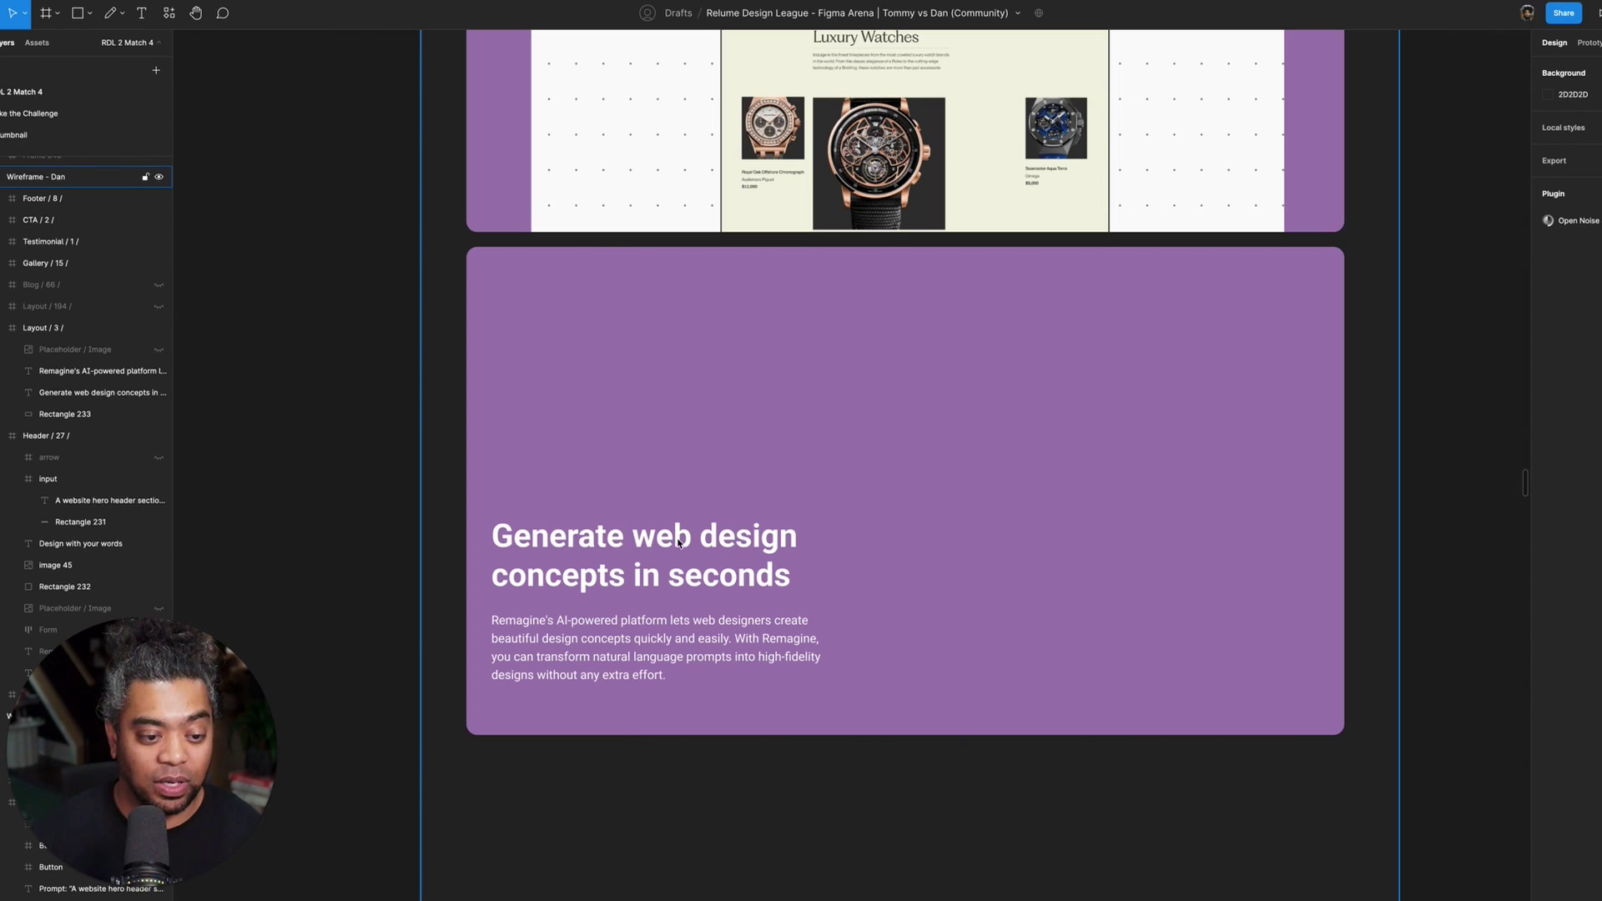
- Back in the Figma Arena file, set the "Generate web design concepts in seconds" heading's font to PP Acma
click(678, 542)
click(1584, 338)
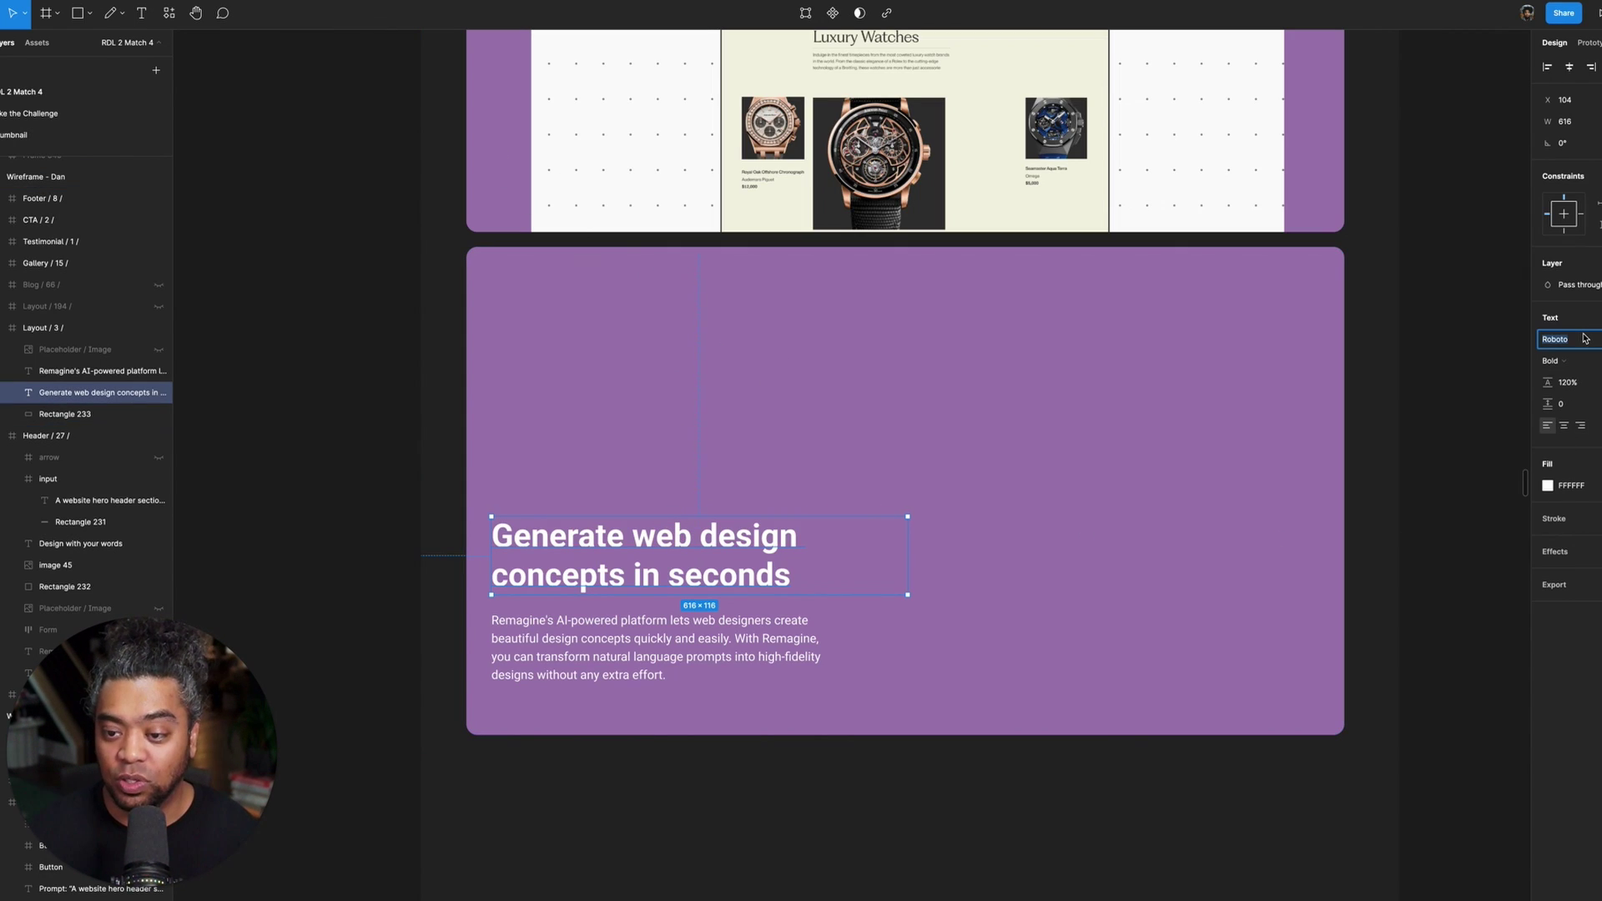
key(Return)
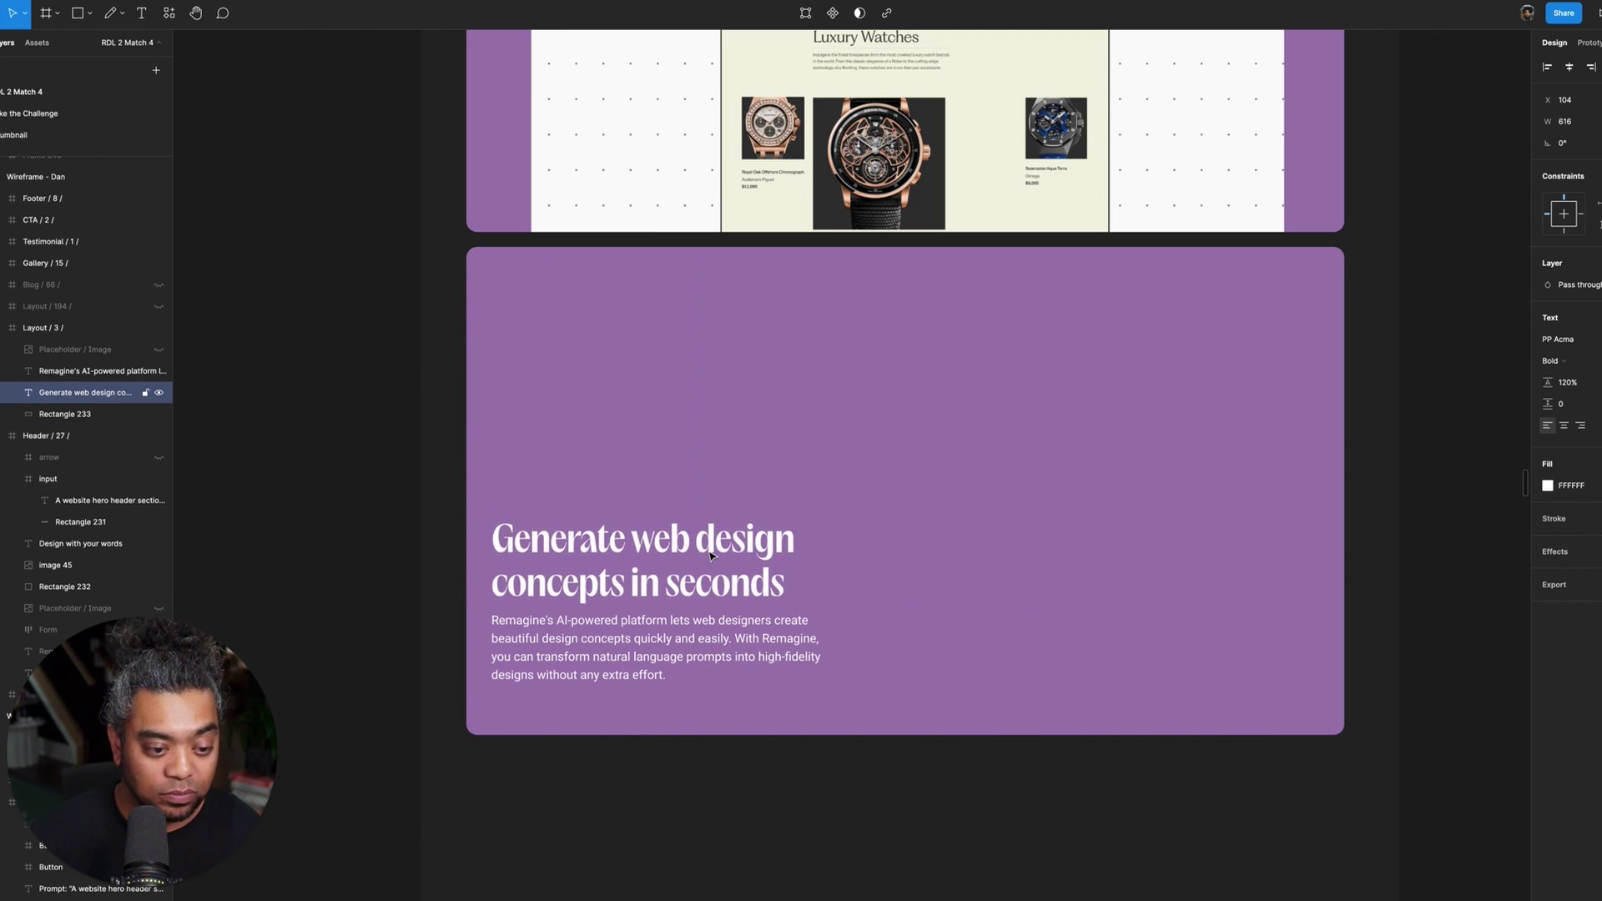
- Slightly enlarge the "Generate web design concepts in seconds" heading and tighten its line height to 105%
key(shift+Down)
key(Down)
key(Down)
key(Down)
key(Down)
key(Down)
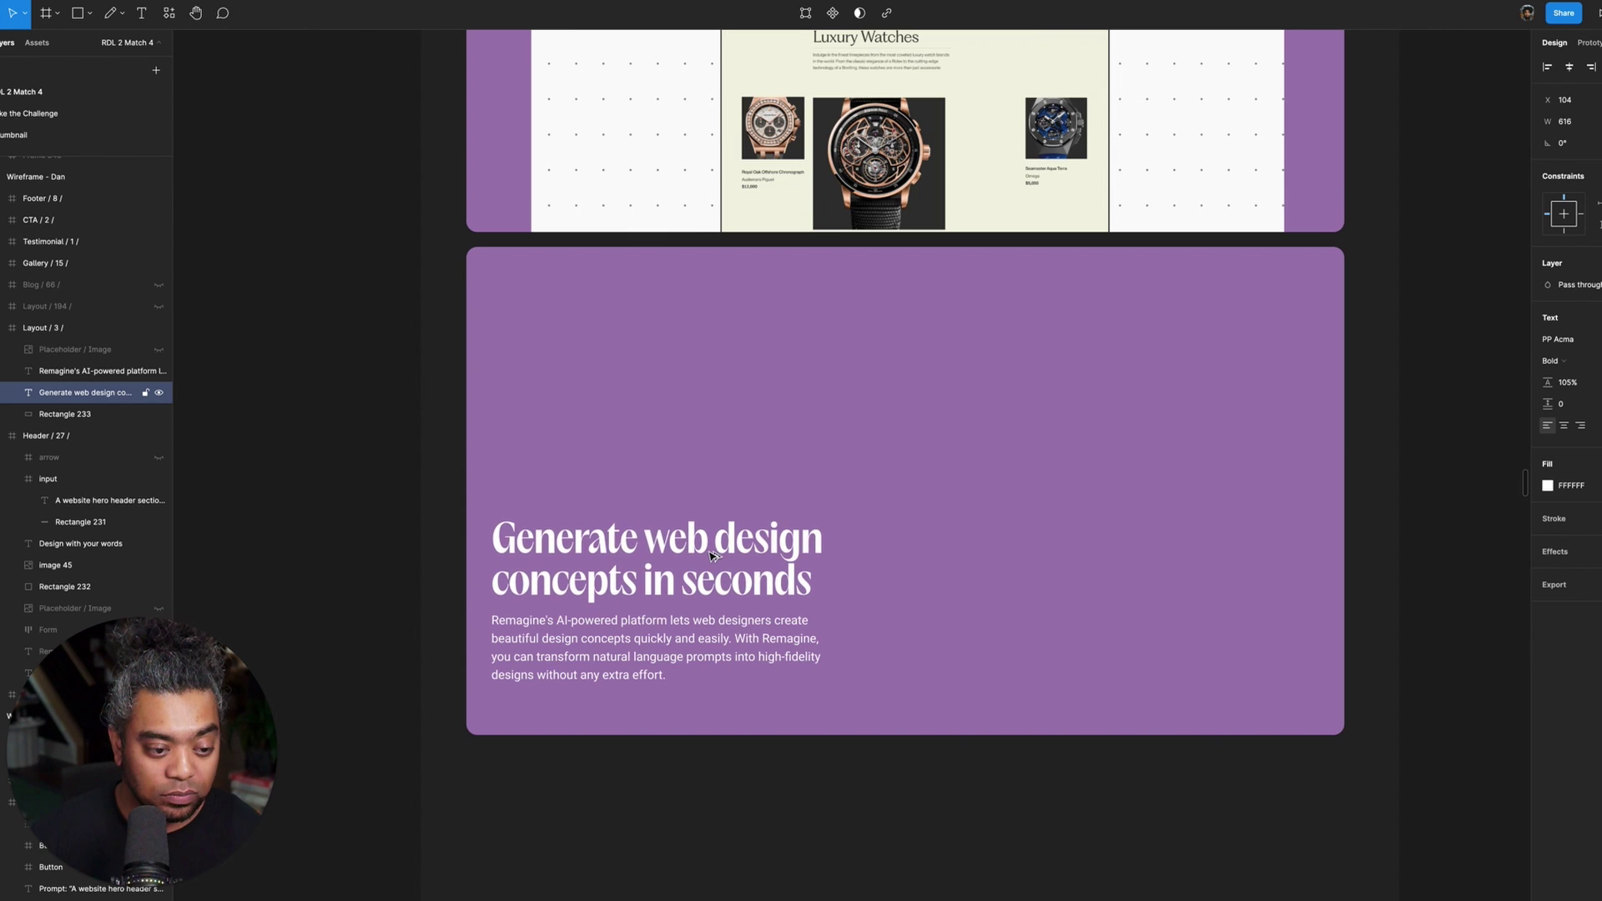
click(418, 576)
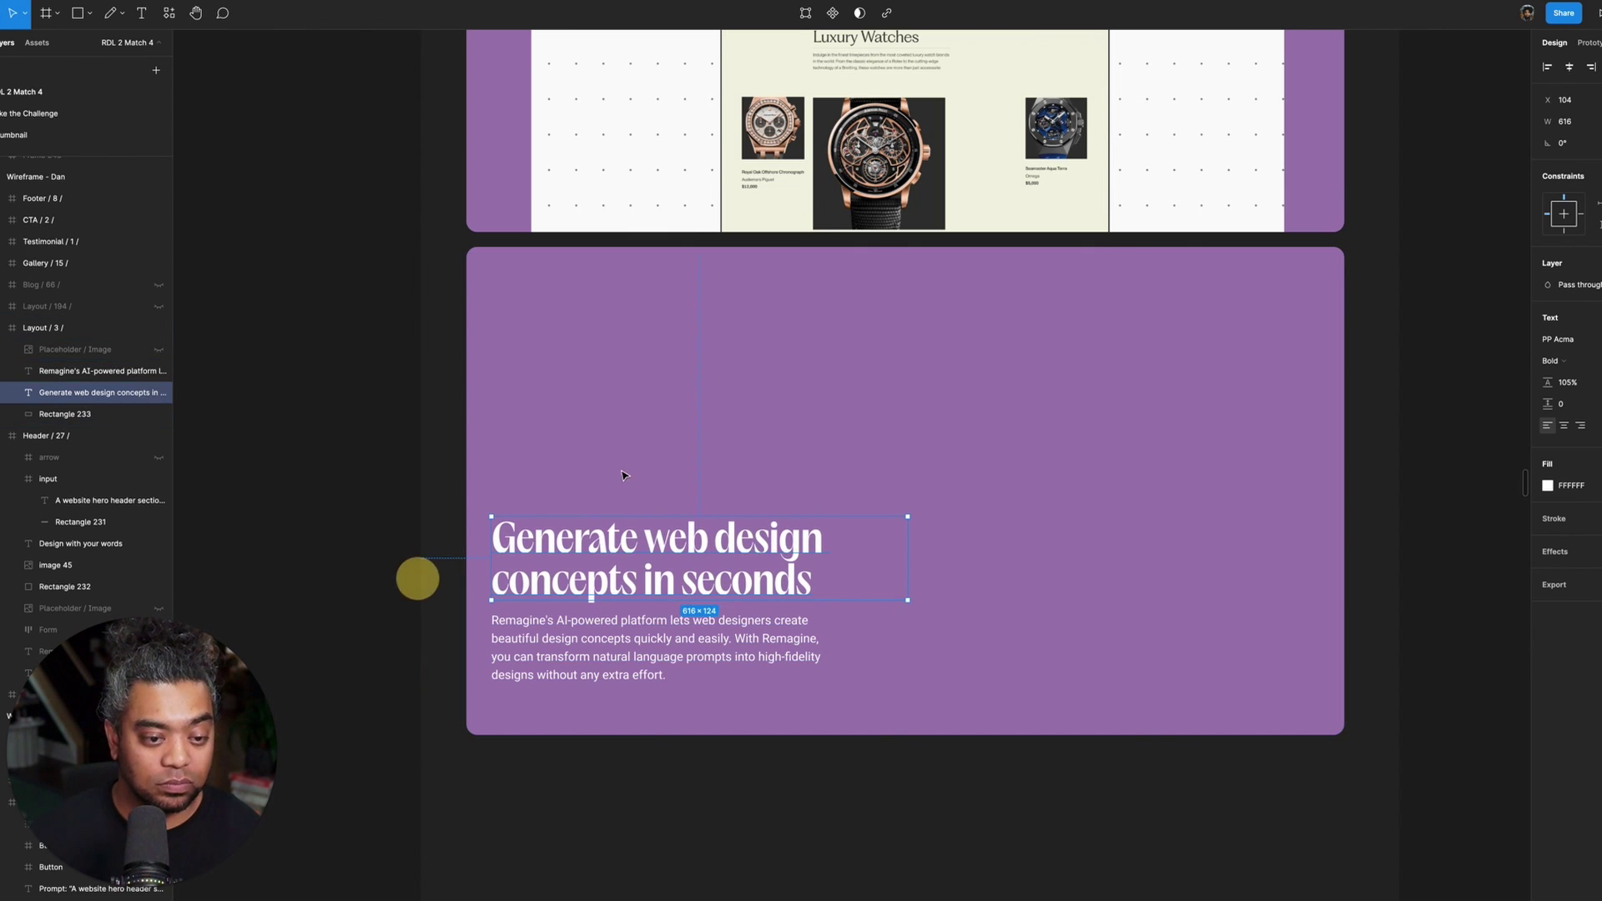
- Set the hero heading "Design with your words" to the PP Acma font
scroll(680, 522, up, 3)
scroll(680, 523, up, 7)
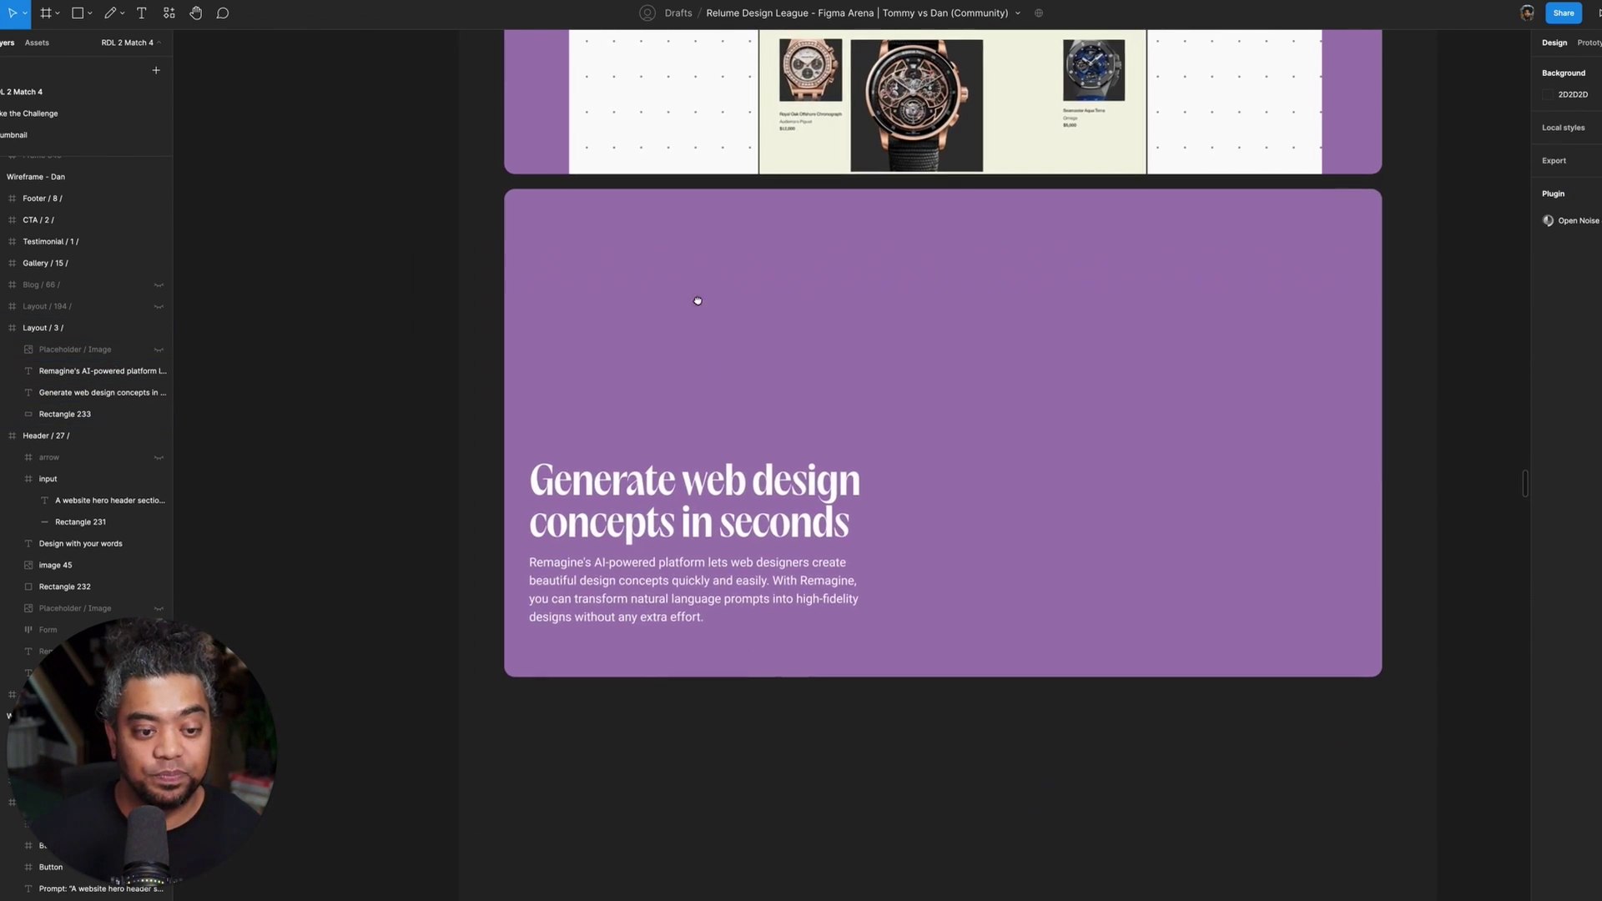
scroll(766, 489, up, 14)
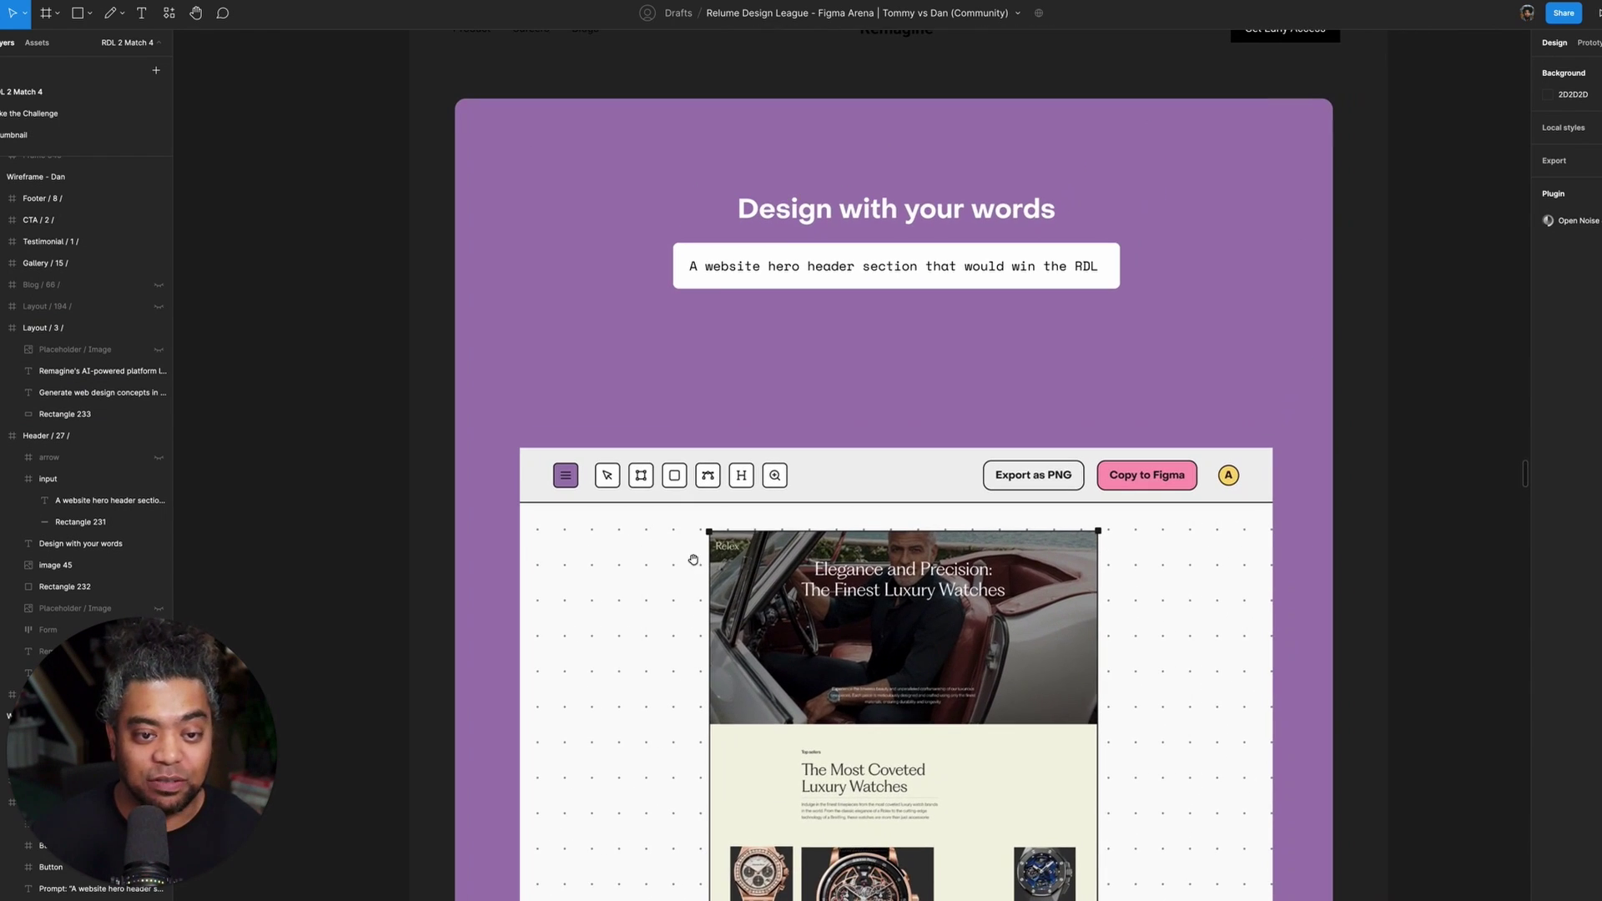
scroll(724, 704, up, 2)
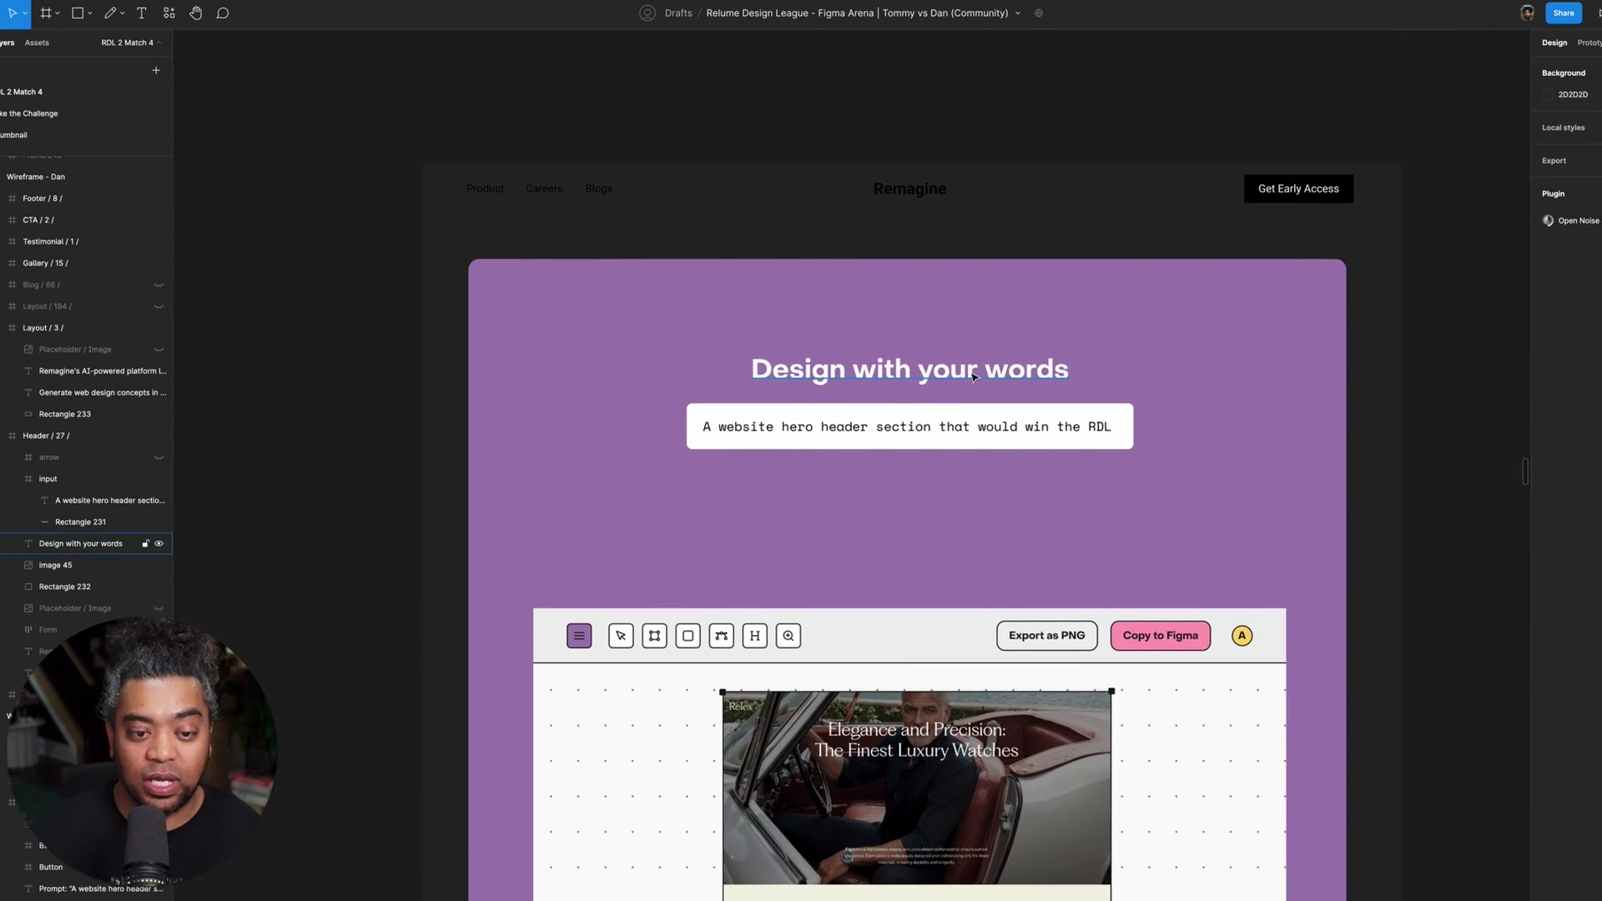
click(946, 375)
click(1590, 337)
text(PP a)
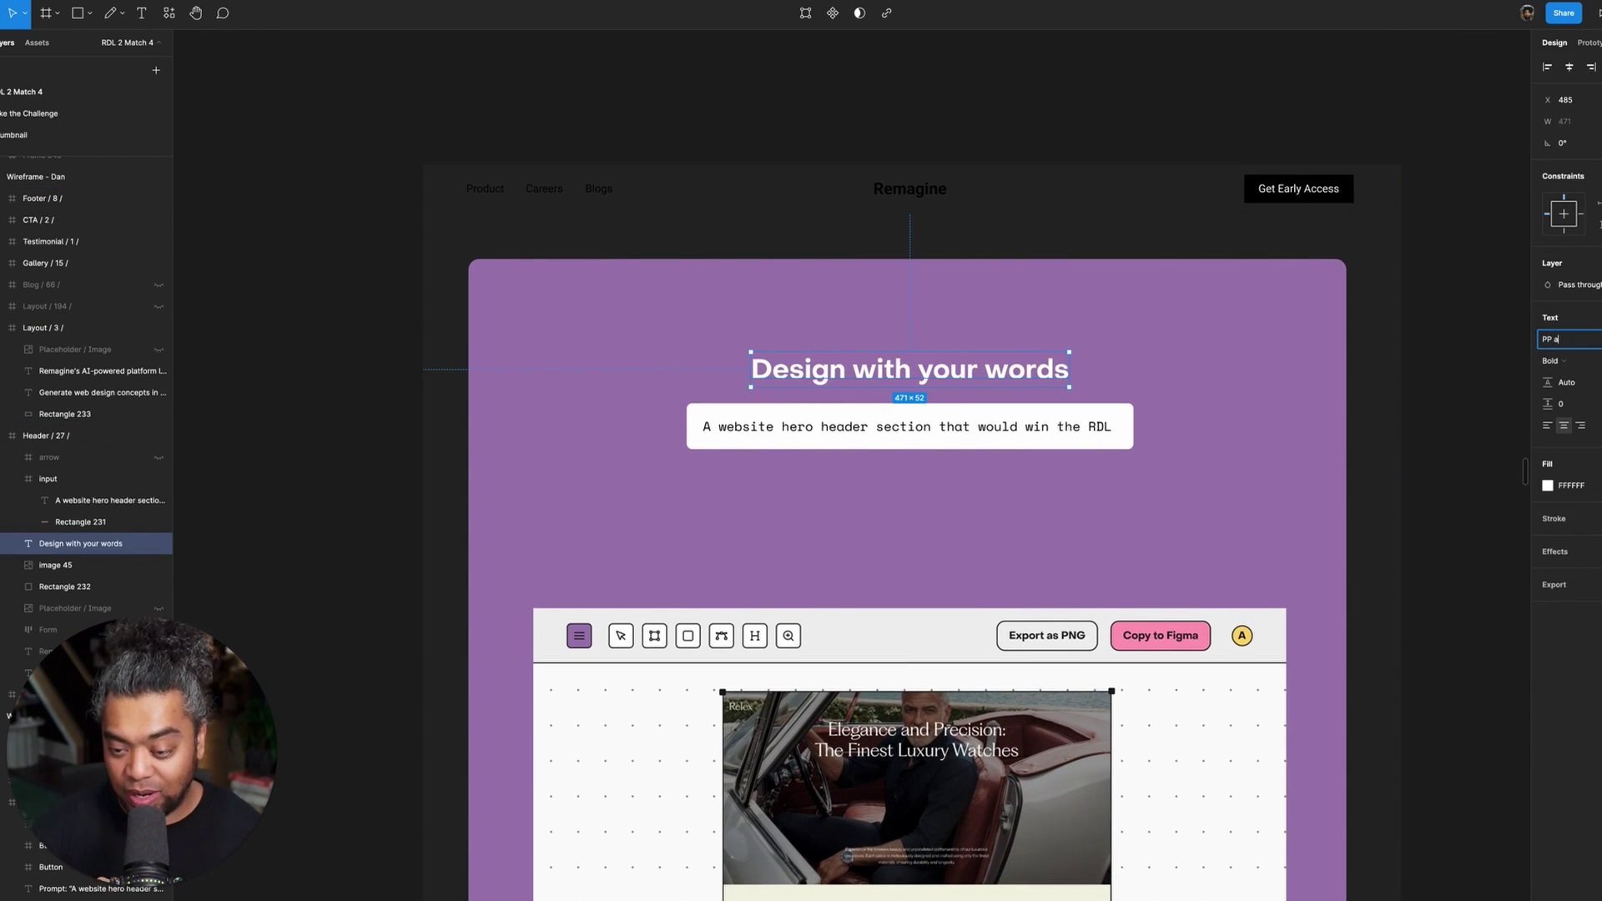
key(Return)
- Enlarge the "Design with your words" heading to about 517 × 81 and move it up, clear of the prompt field
key(super+shift+period)
key(super+shift+period)
key(super+shift+period)
key(super+shift+period)
key(super+shift+period)
key(super+shift+period)
key(super+shift+period)
key(super+shift+period)
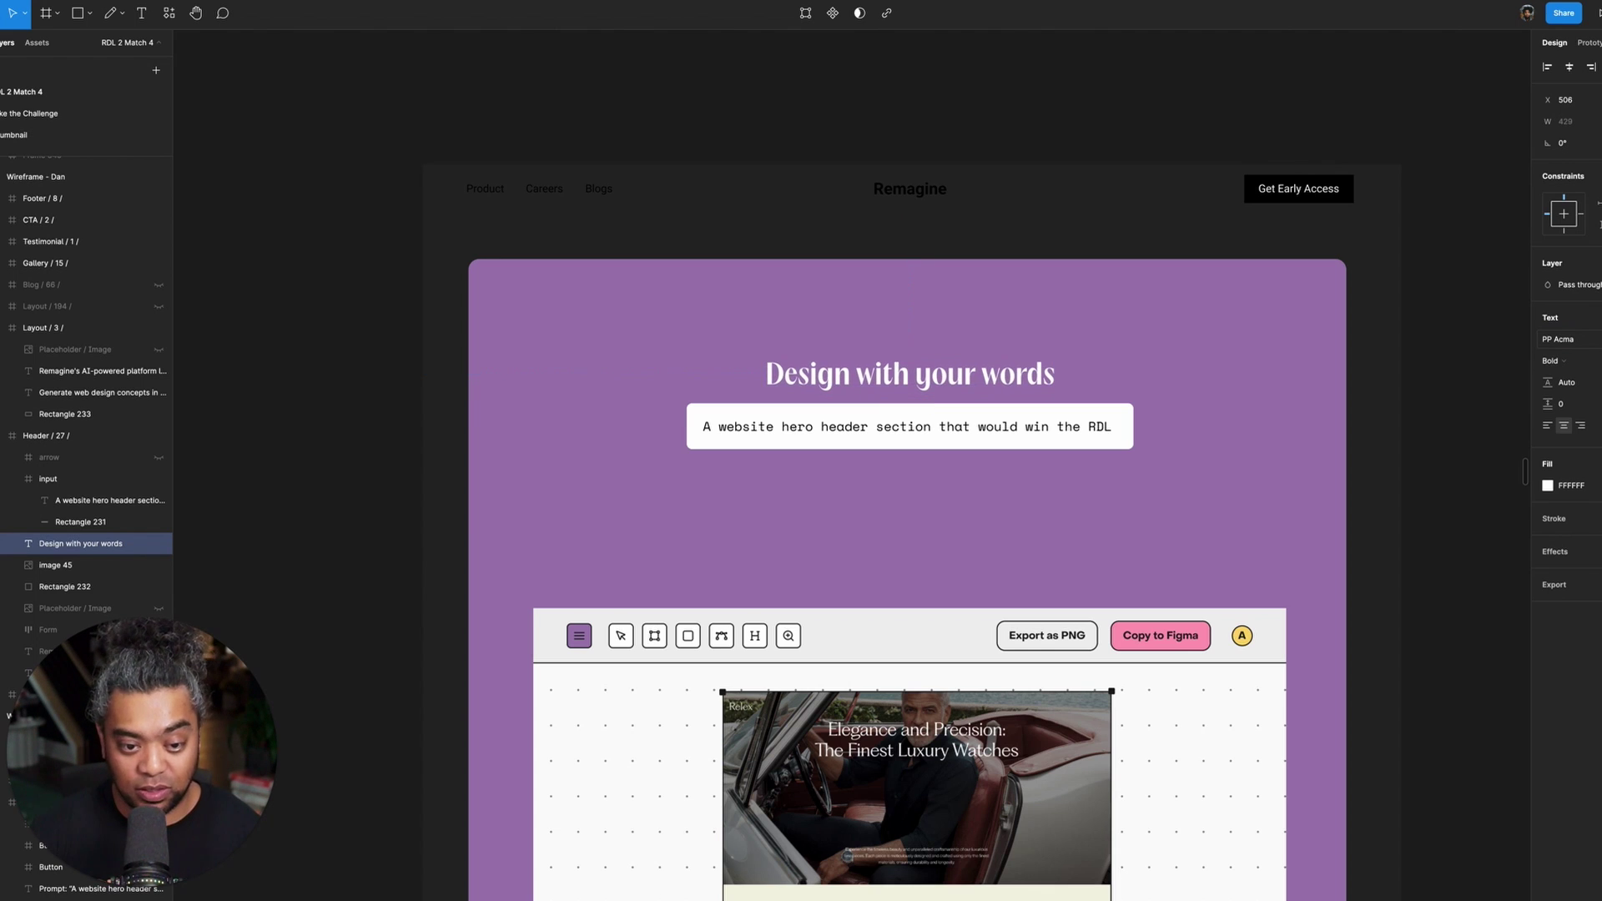
key(super+shift+comma)
key(super+shift+comma)
key(super+shift+comma)
key(super+shift+comma)
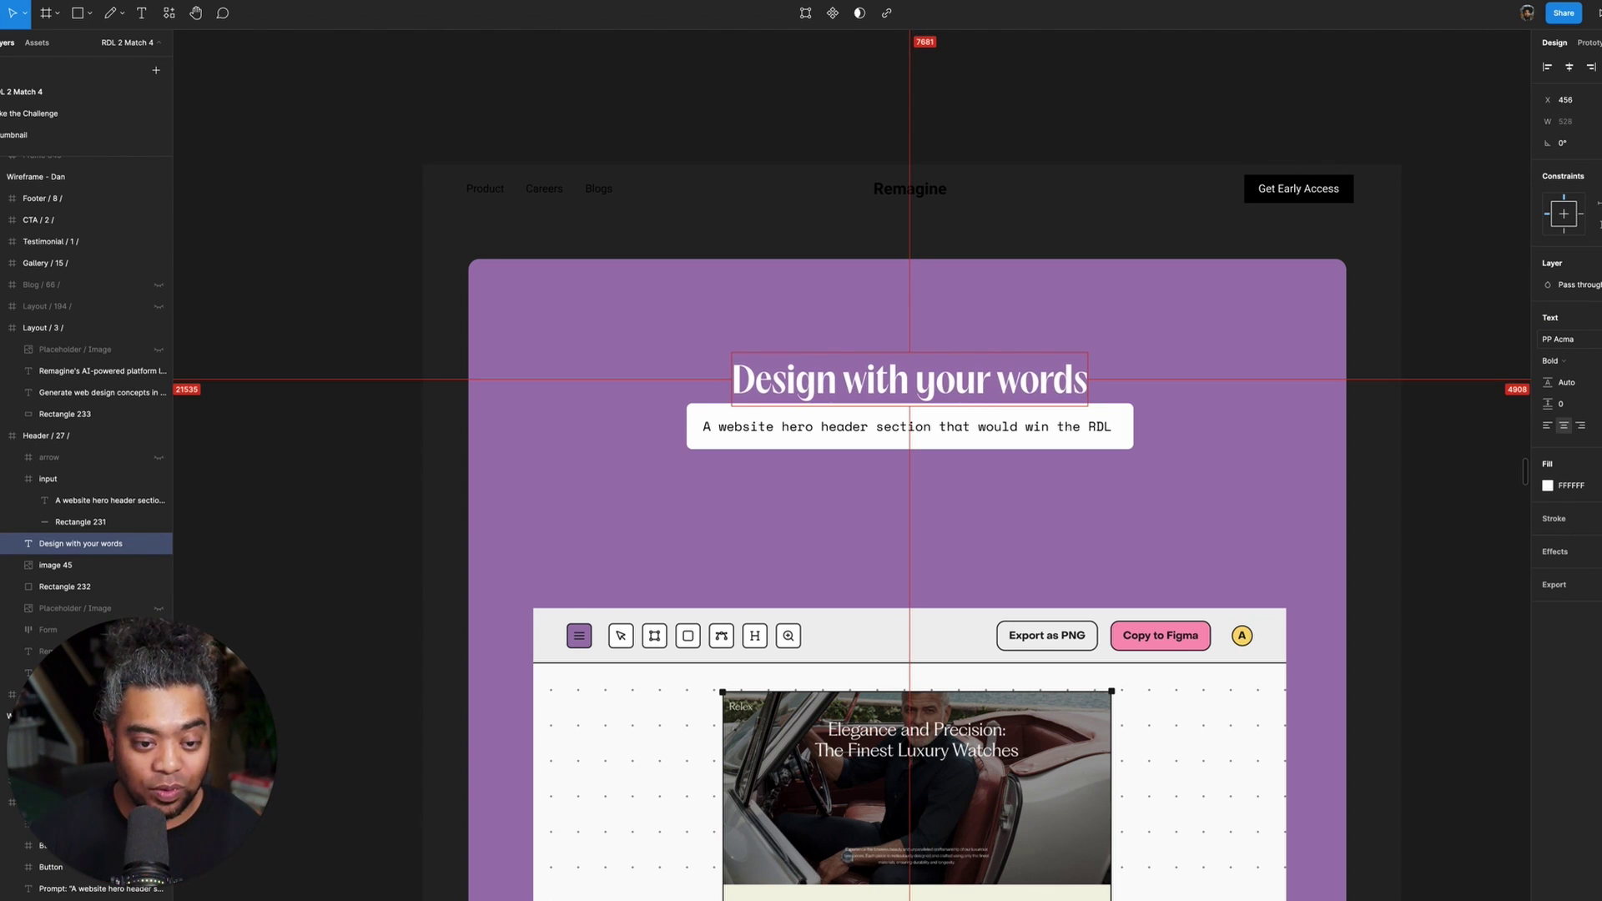
key(super+shift+period)
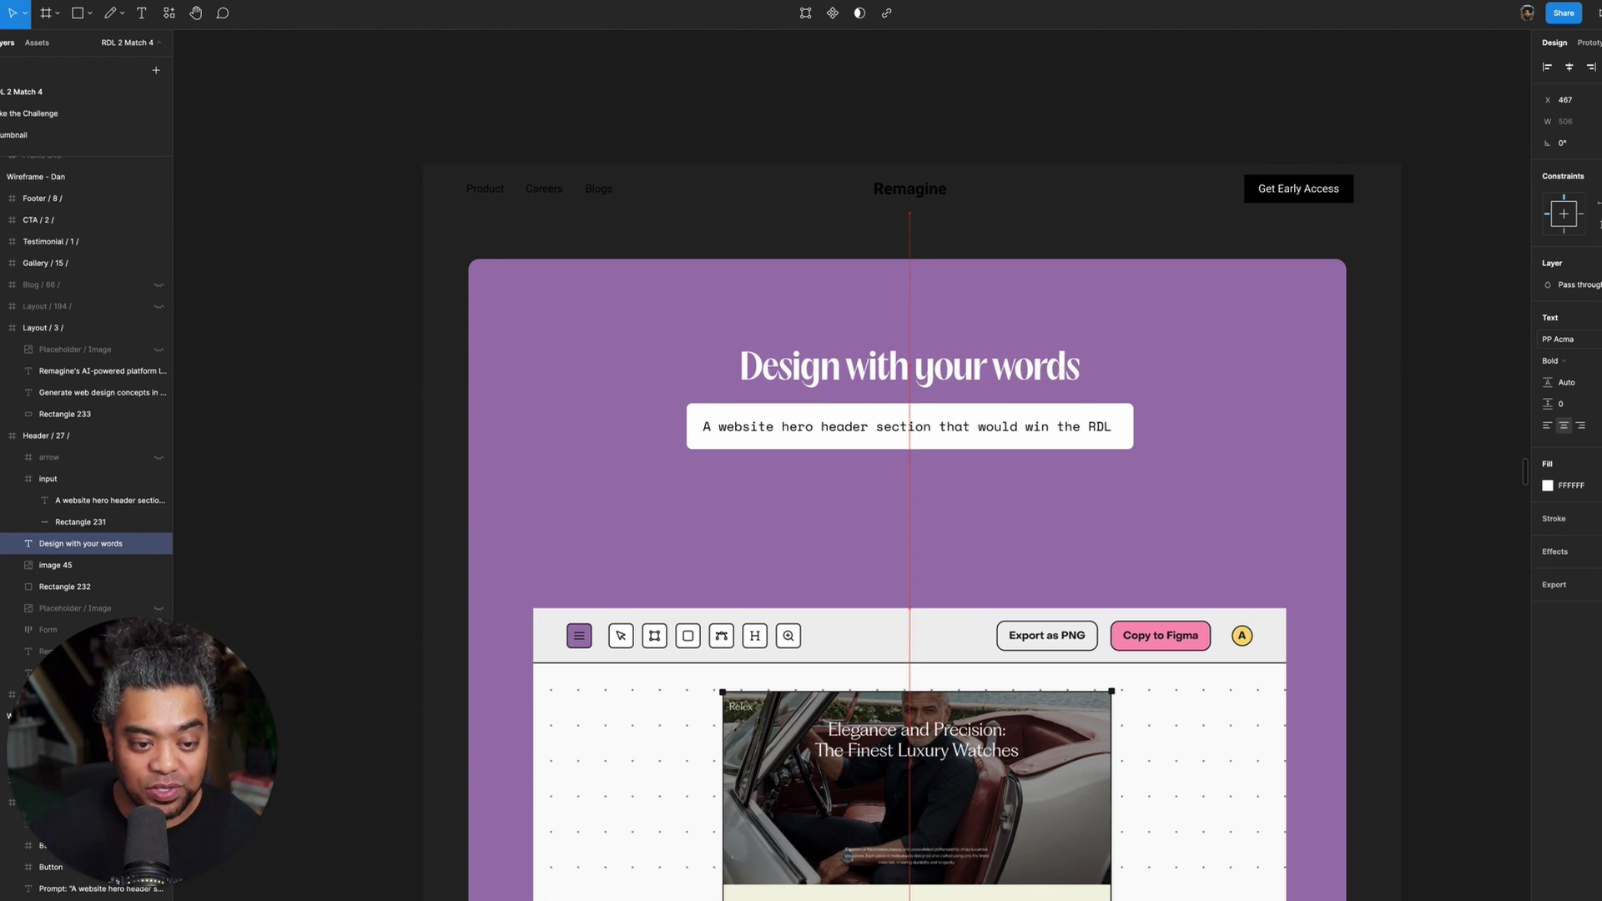
key(shift+Up)
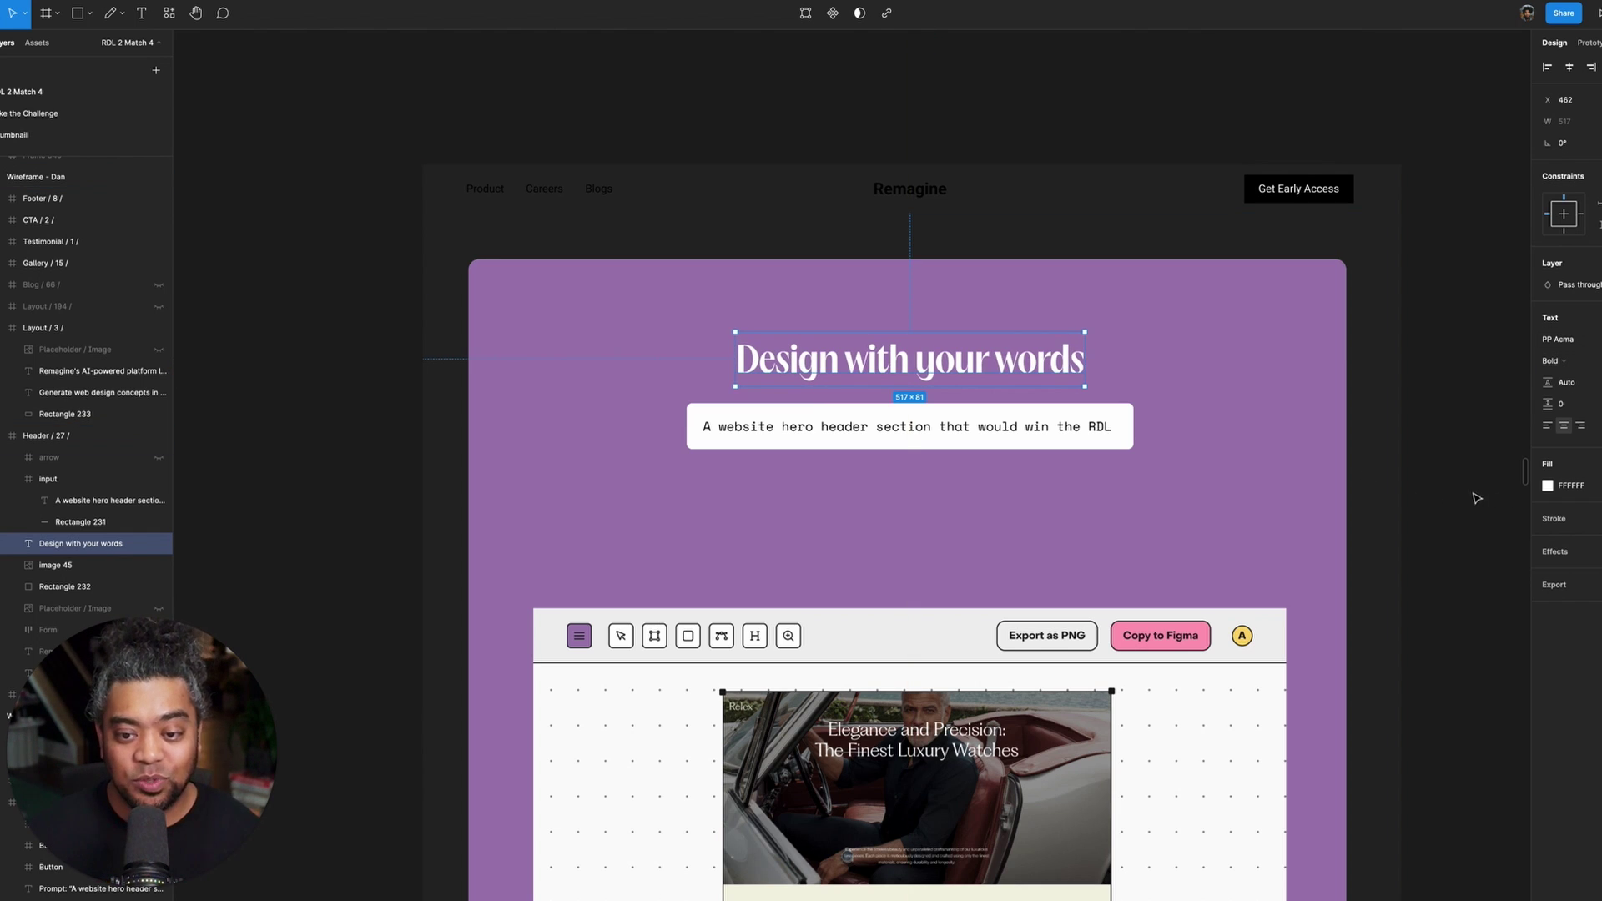
click(1461, 504)
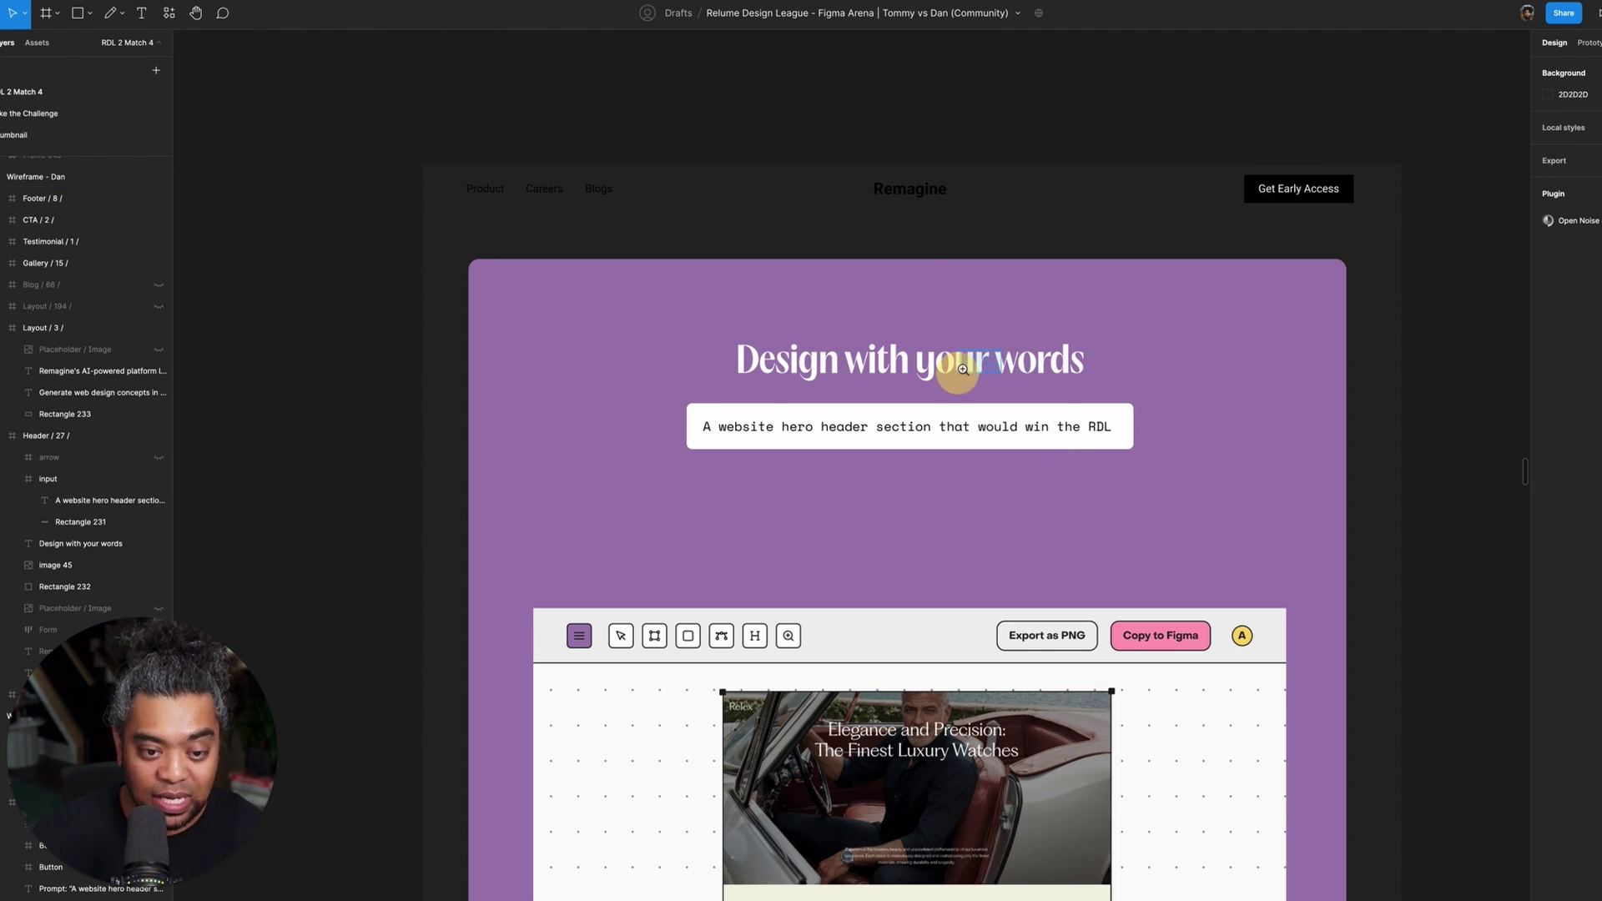
- Examine the letterforms of the "Design with your words" heading up close and within the whole hero section
scroll(958, 368, up, 10)
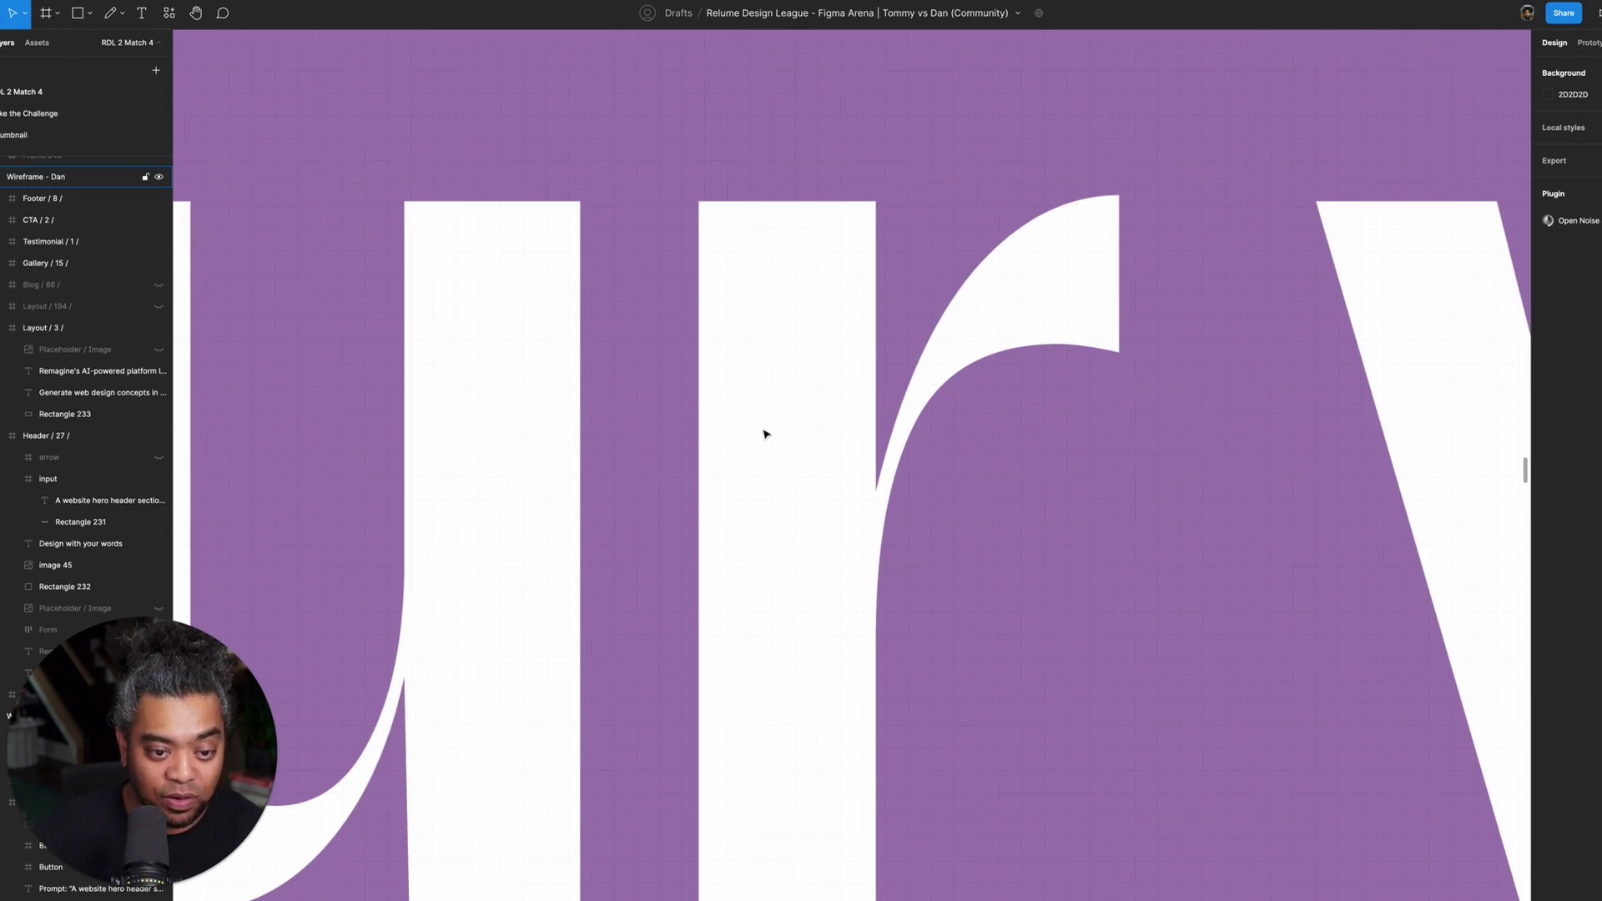
scroll(924, 467, down, 8)
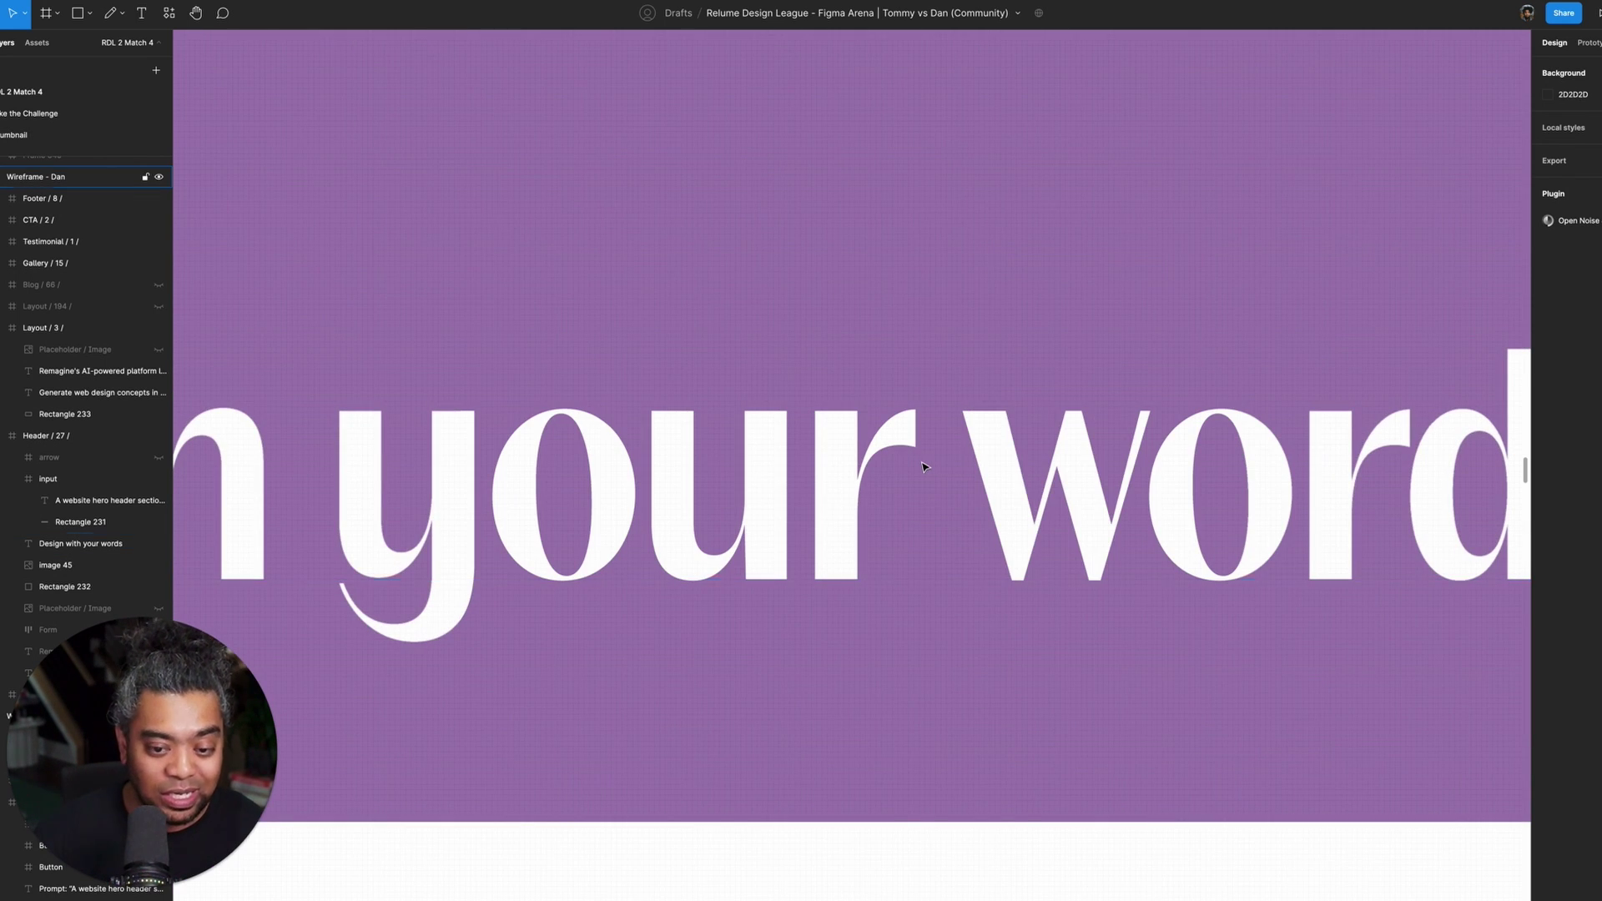
scroll(773, 648, down, 3)
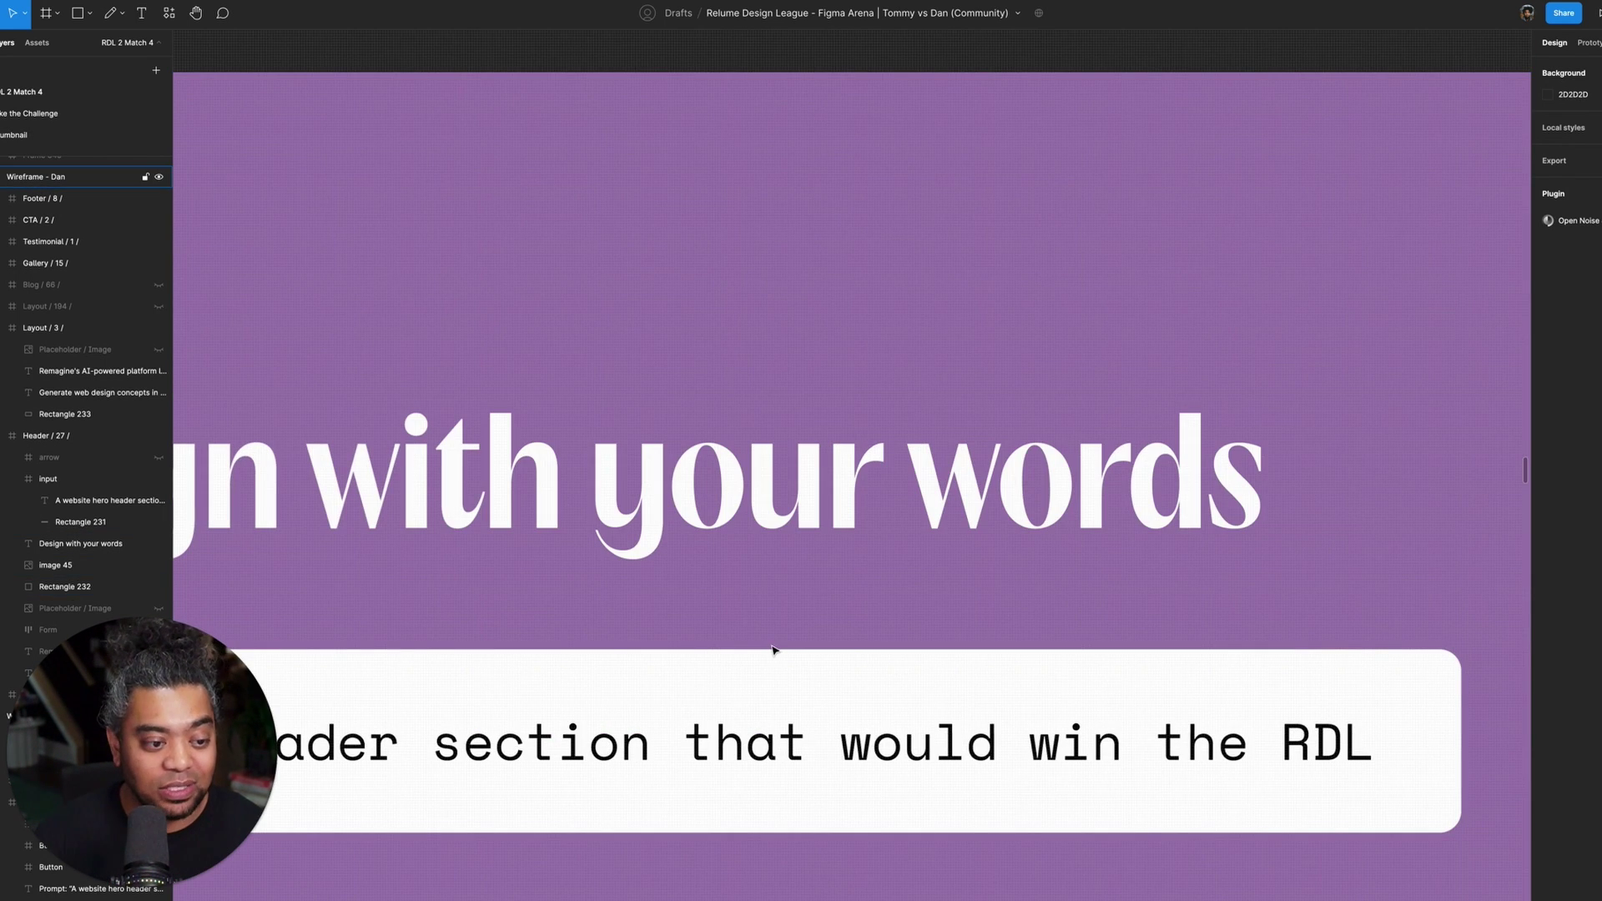
scroll(772, 650, down, 3)
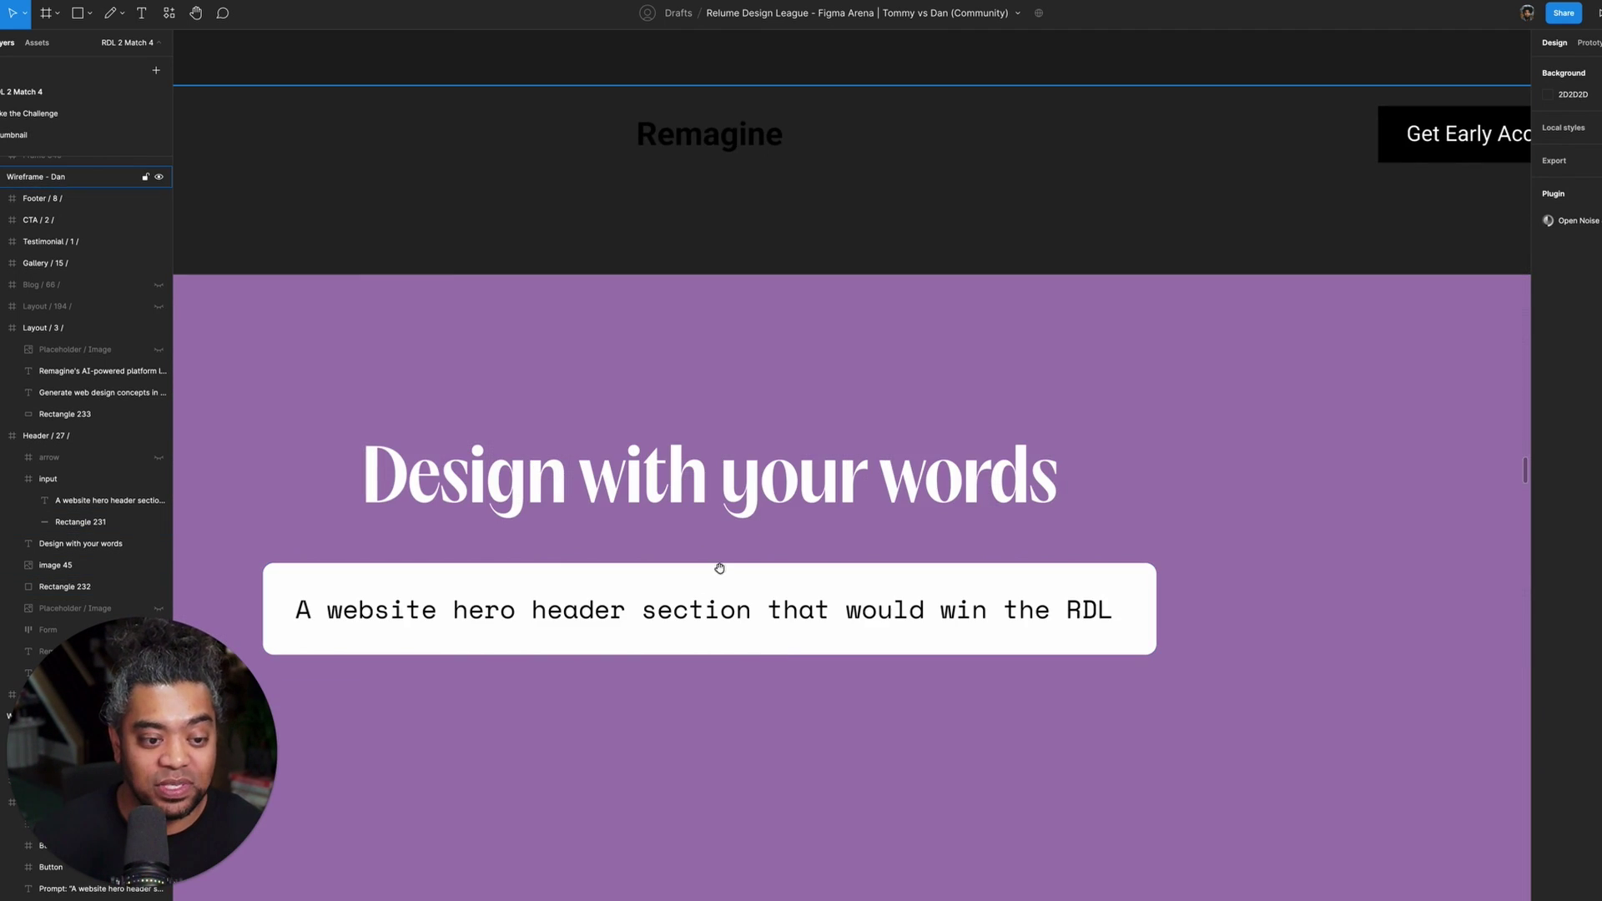
scroll(720, 568, down, 2)
scroll(893, 480, down, 5)
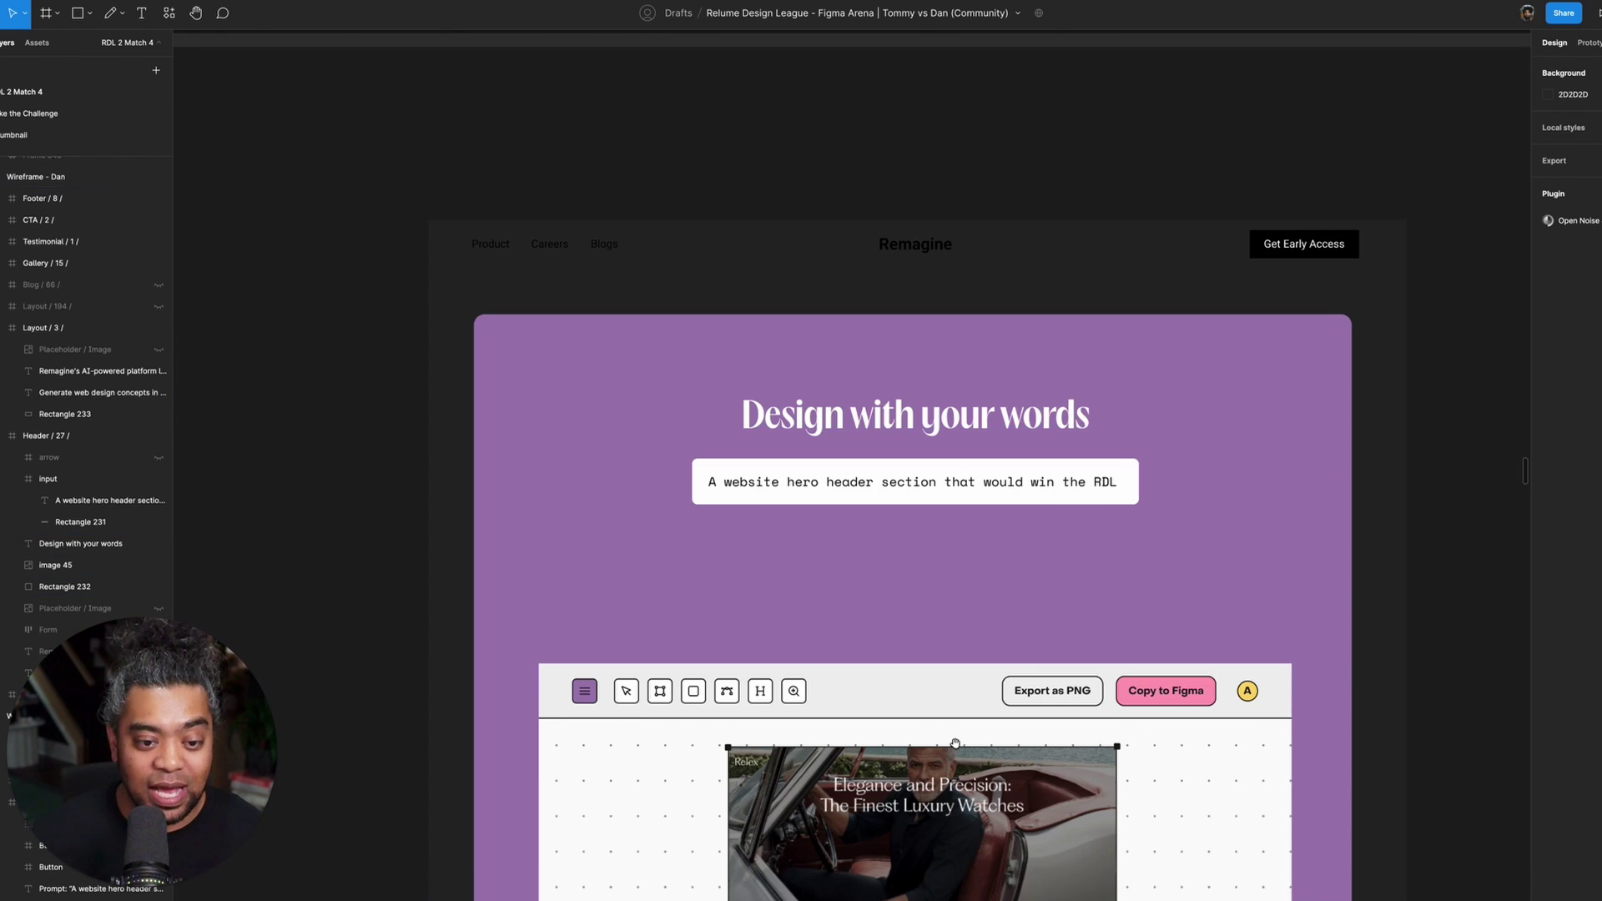
scroll(955, 742, down, 3)
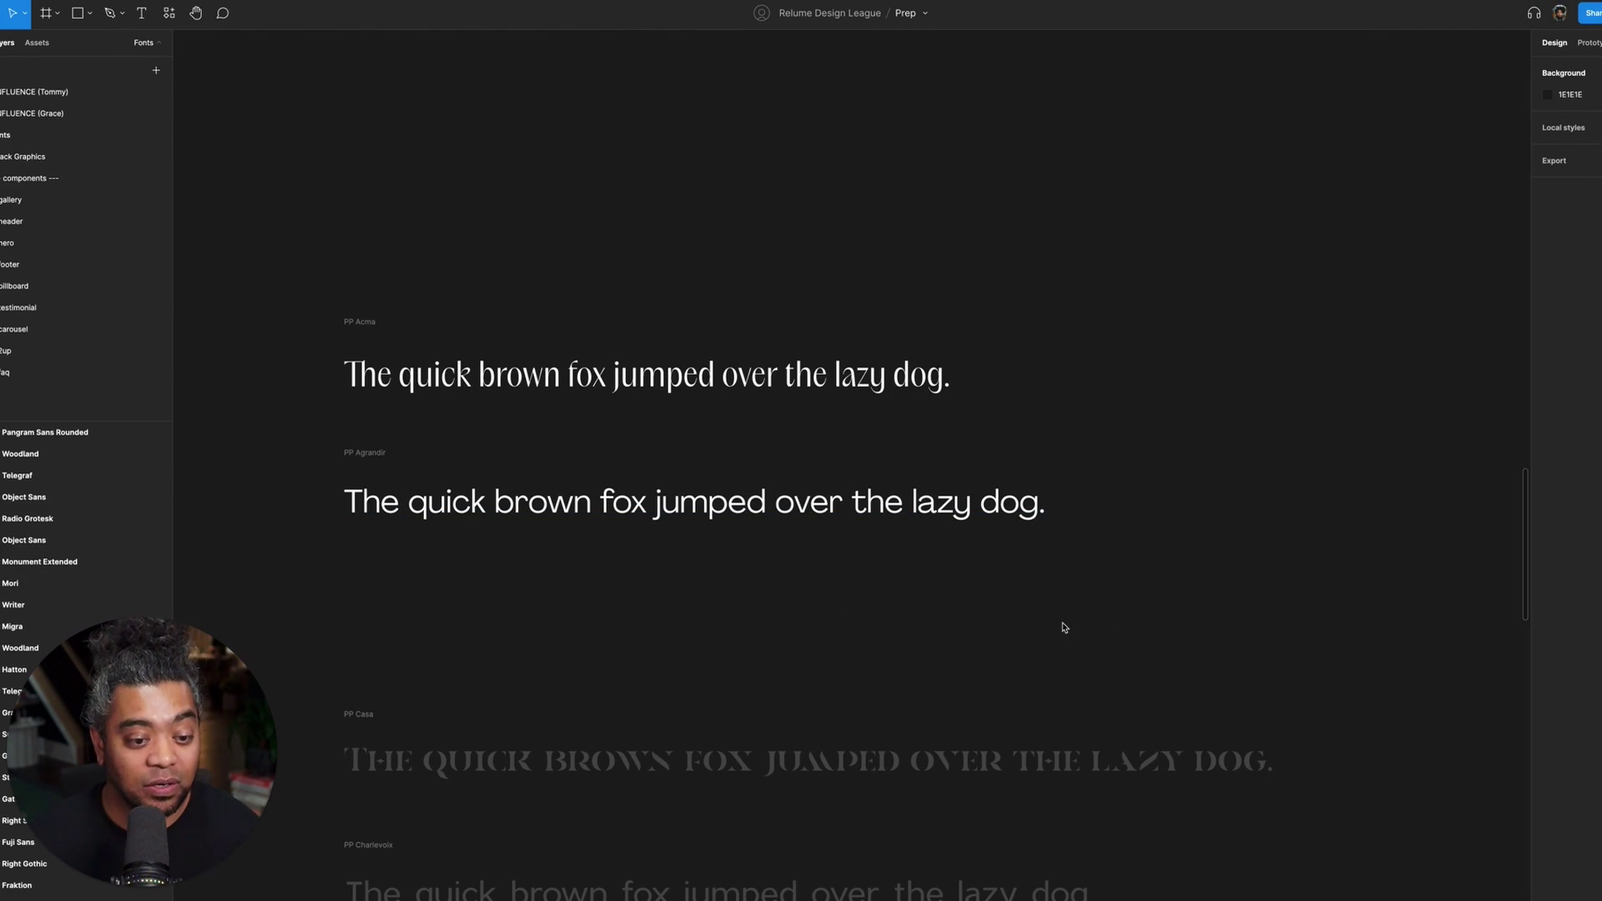
- Return to the Prep file's Fonts page and review the PP samples for an alternative heading typeface
drag(1064, 628, 1109, 258)
drag(876, 829, 813, 365)
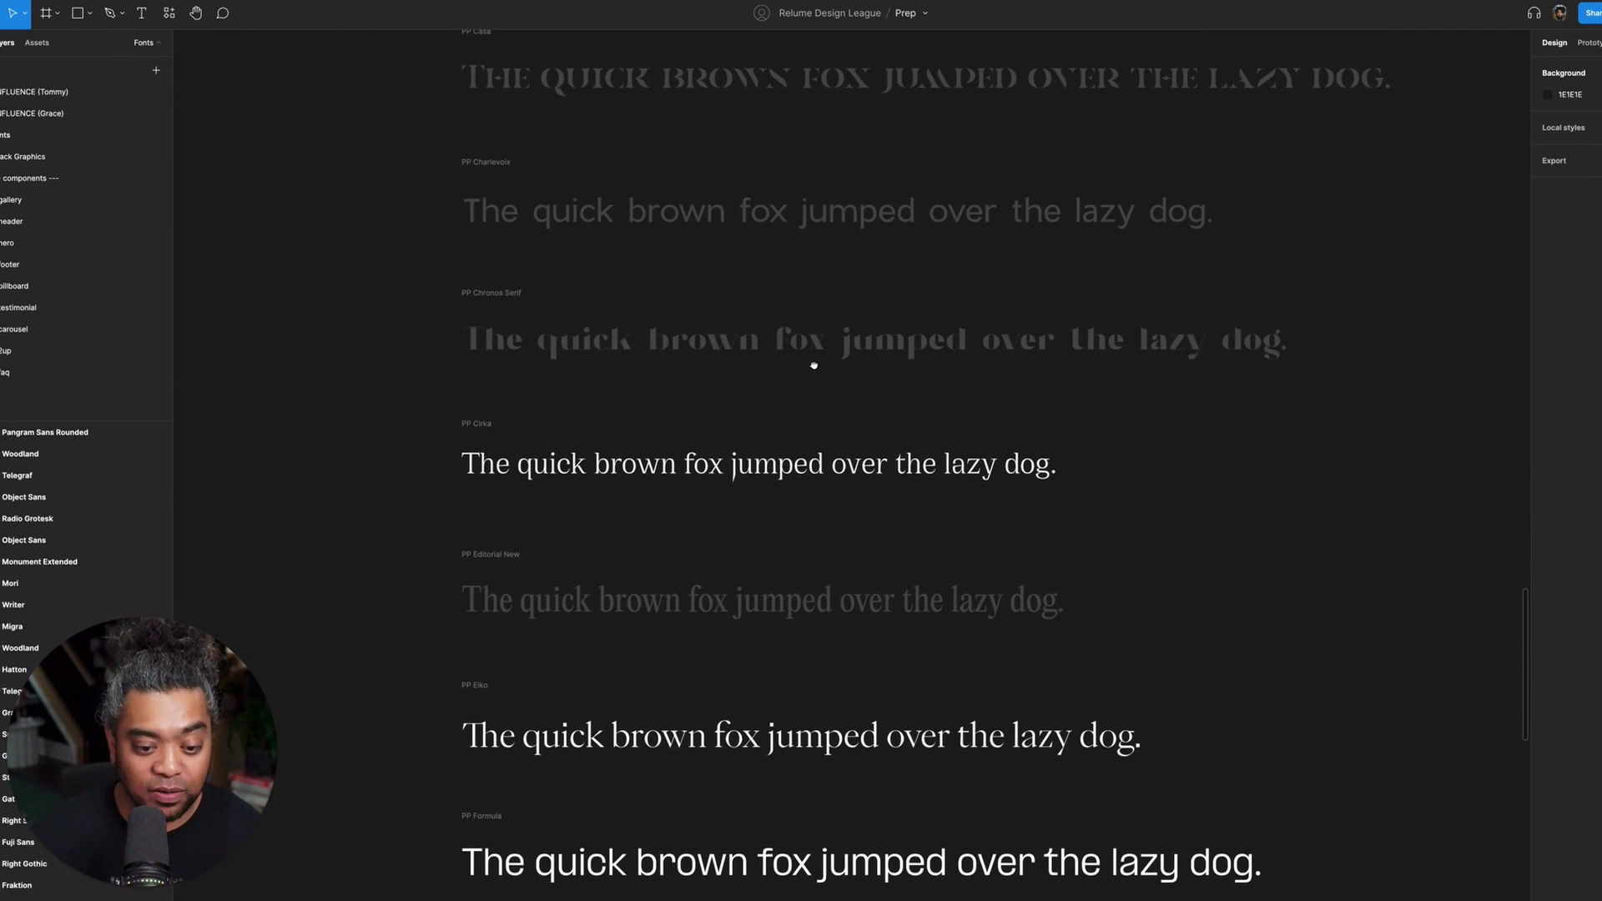
drag(726, 643, 665, 490)
drag(651, 603, 630, 401)
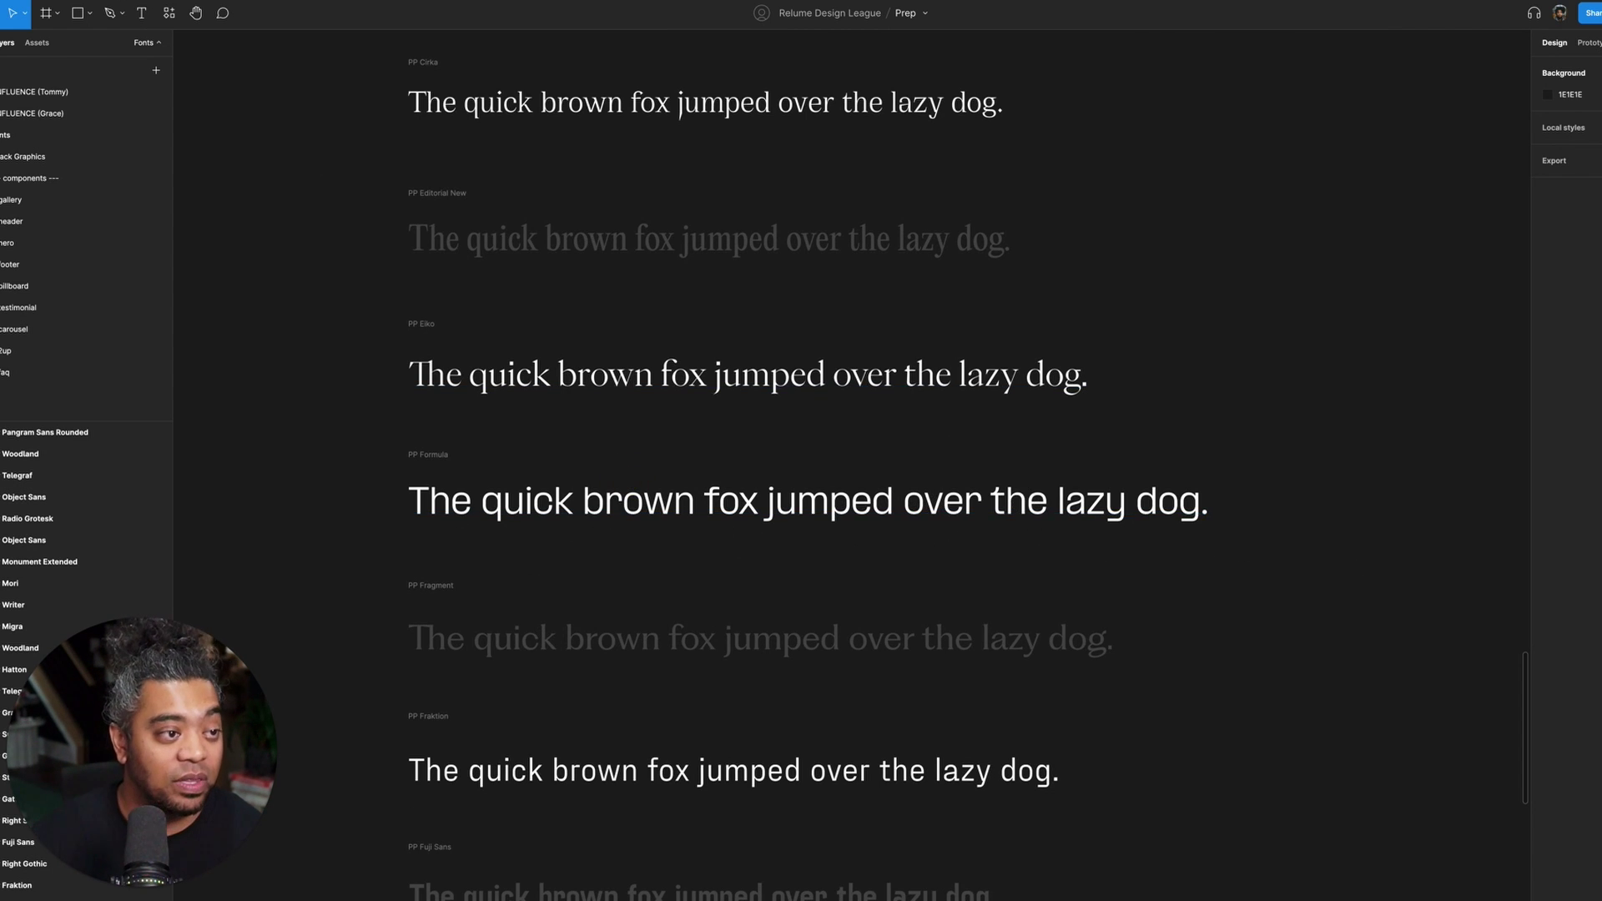
- In the Figma Arena file, change the "Design with your words" heading's font to PP Formula
click(893, 237)
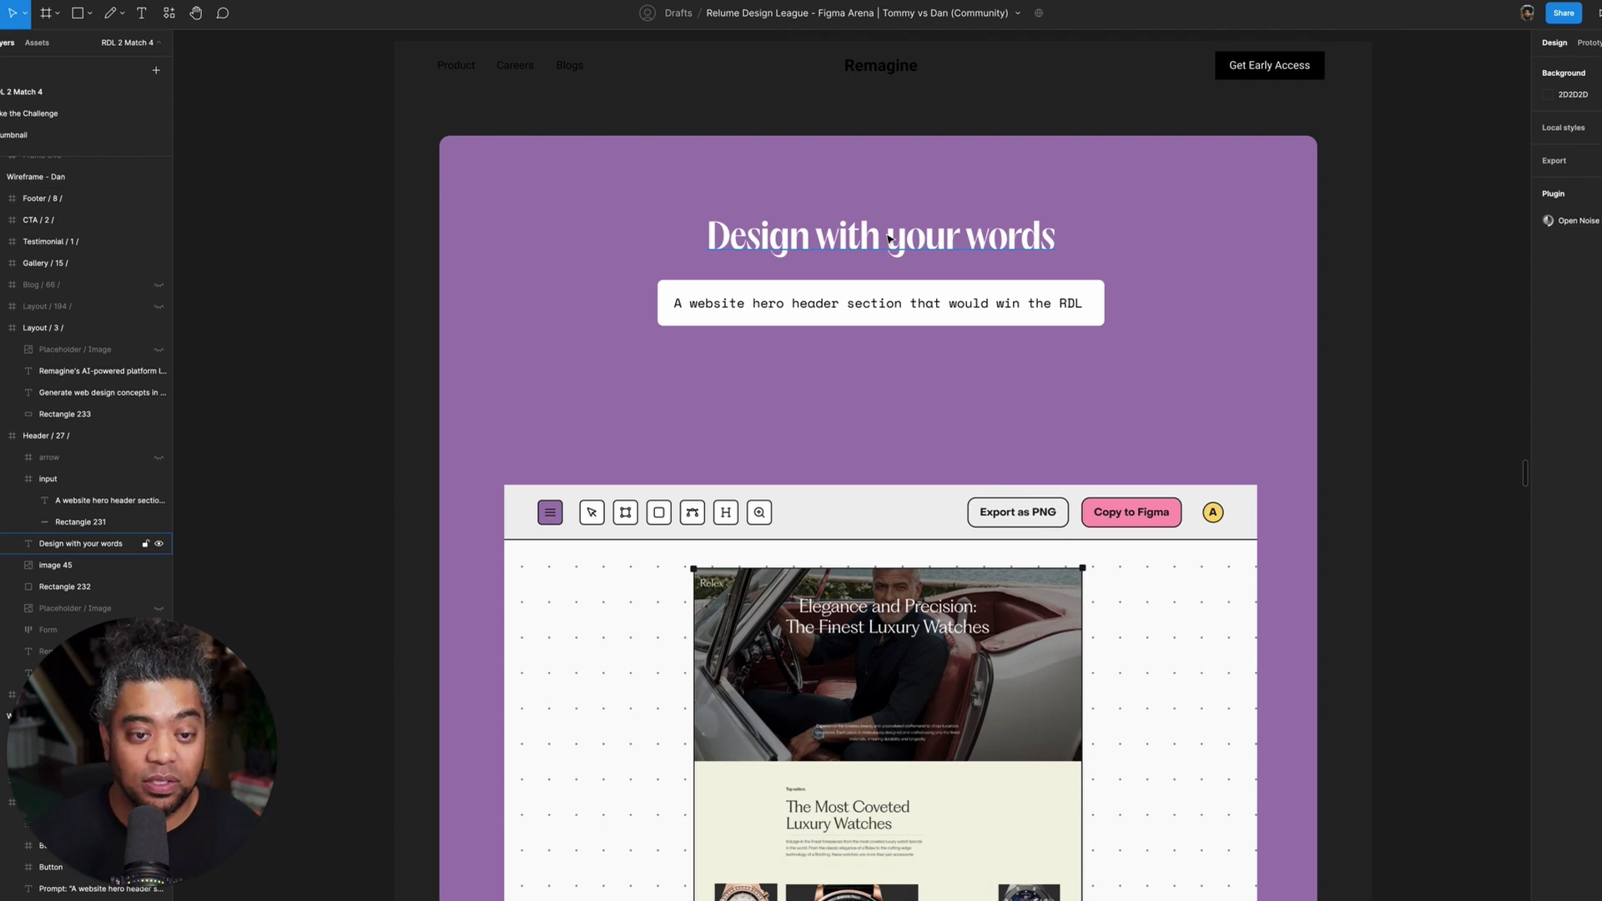
click(1599, 341)
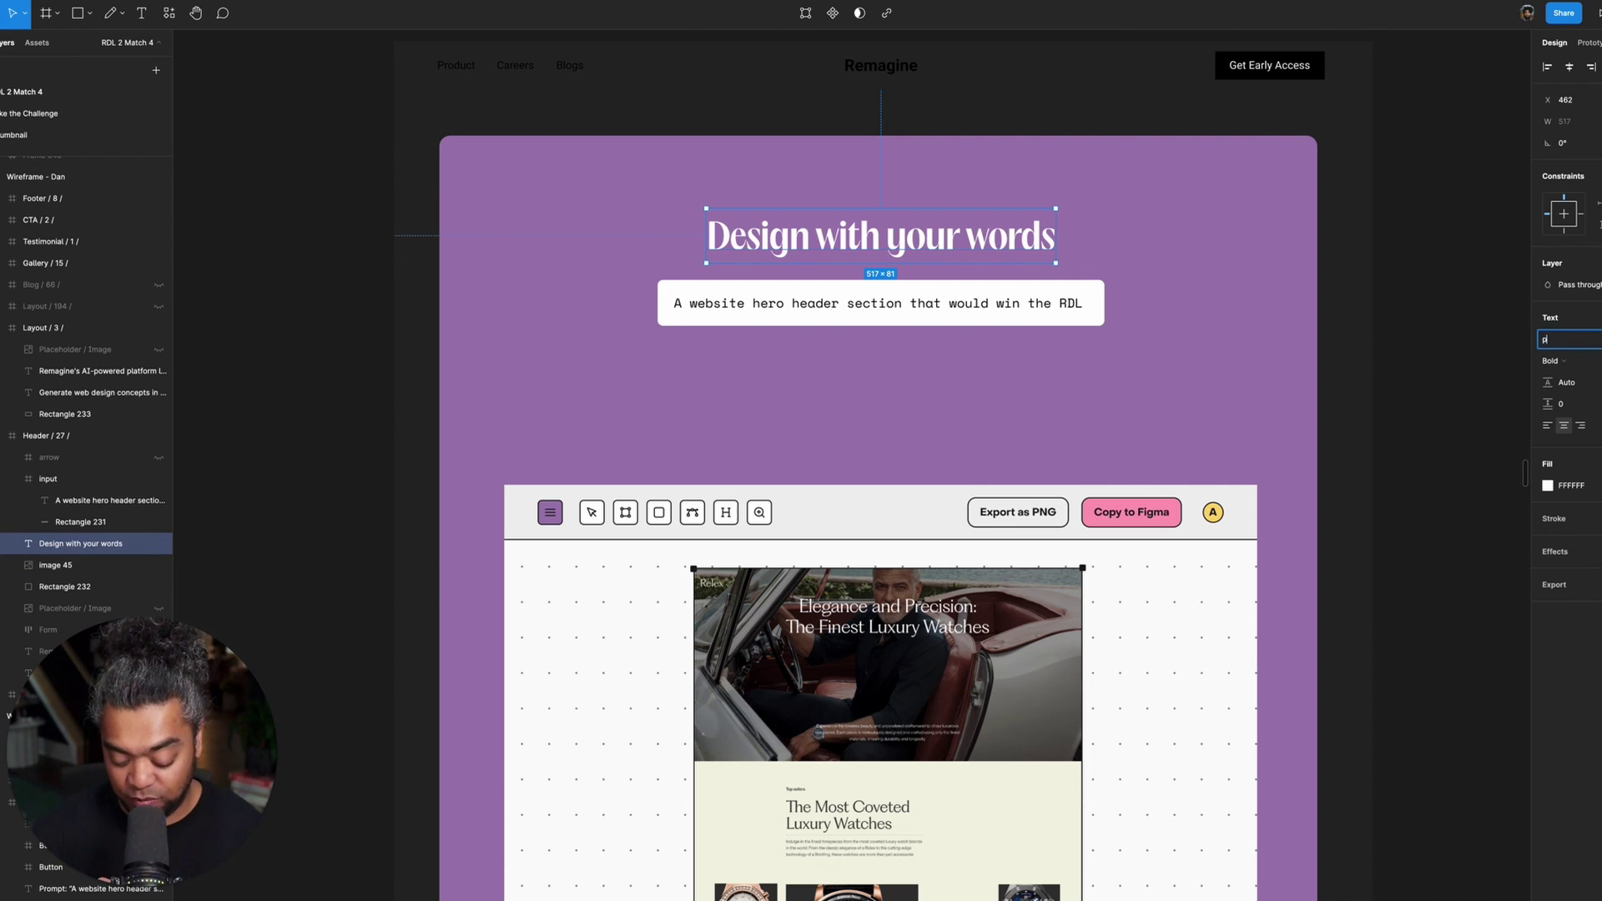
text(PP Formula)
key(Return)
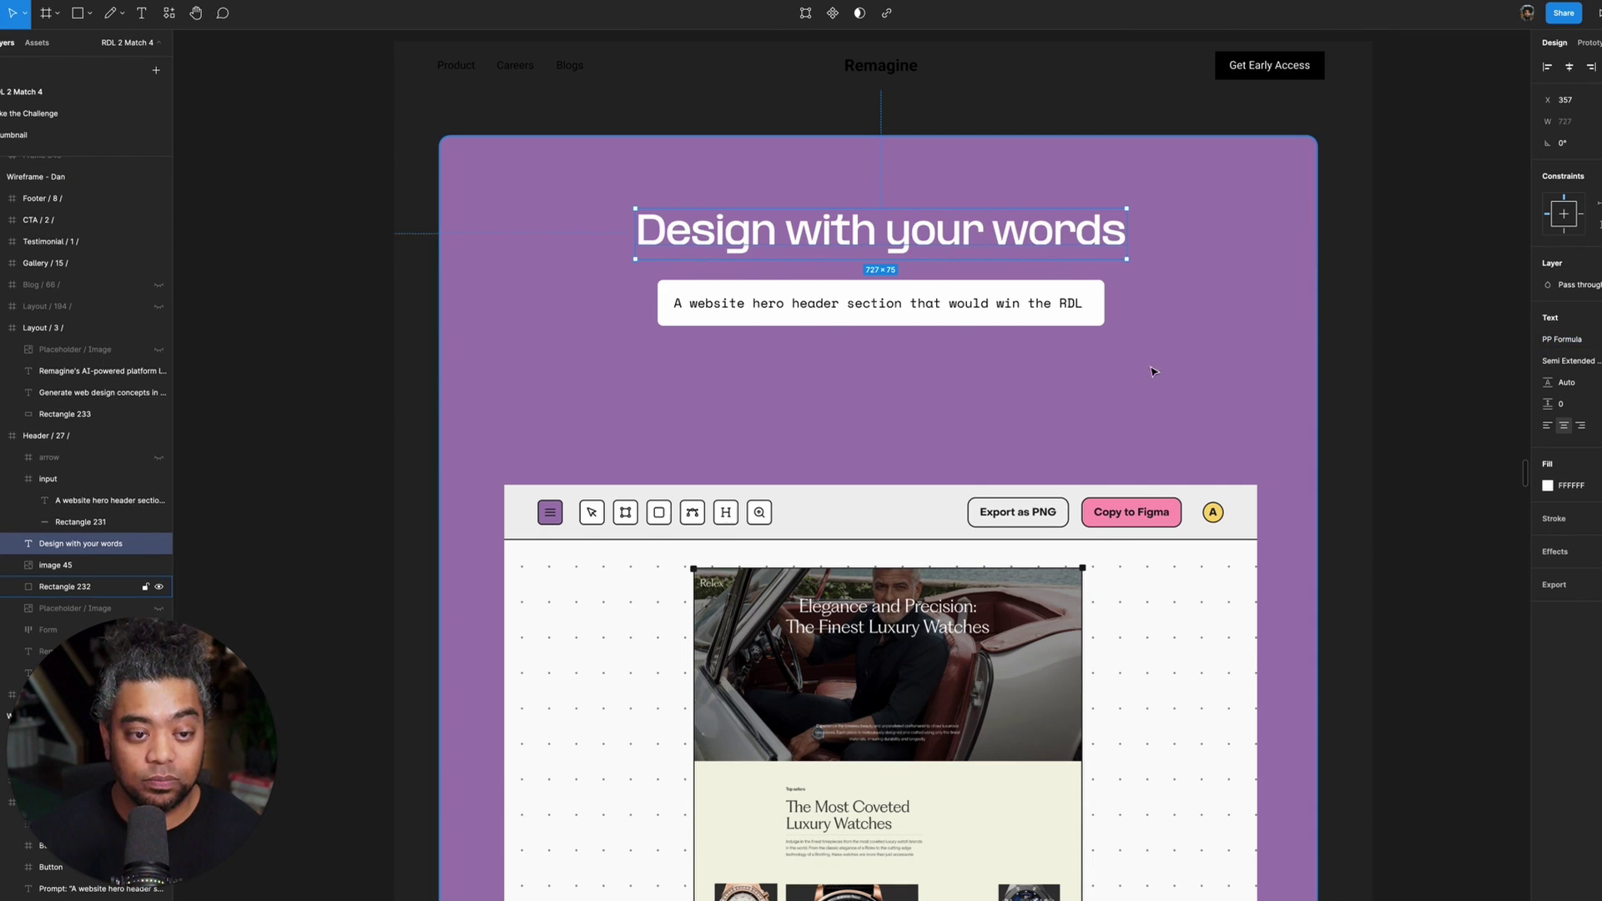
- Compare the PP samples on the Prep file's Fonts page and examine PP Neue Machina's letterforms up close
click(1365, 310)
drag(1407, 280, 1398, 329)
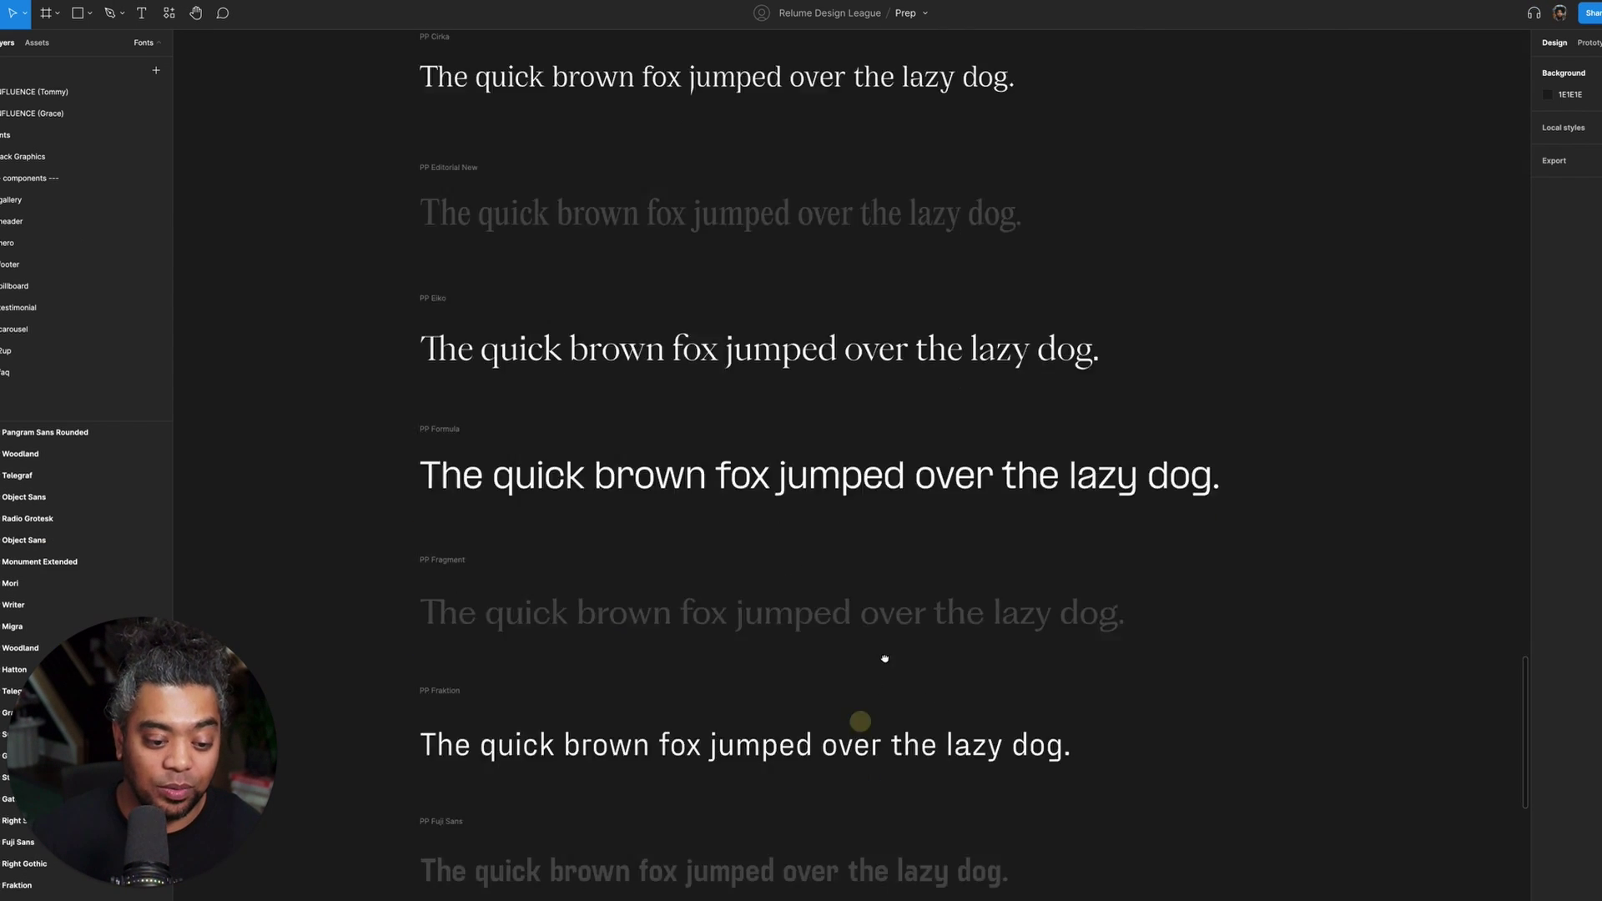
scroll(885, 659, down, 6)
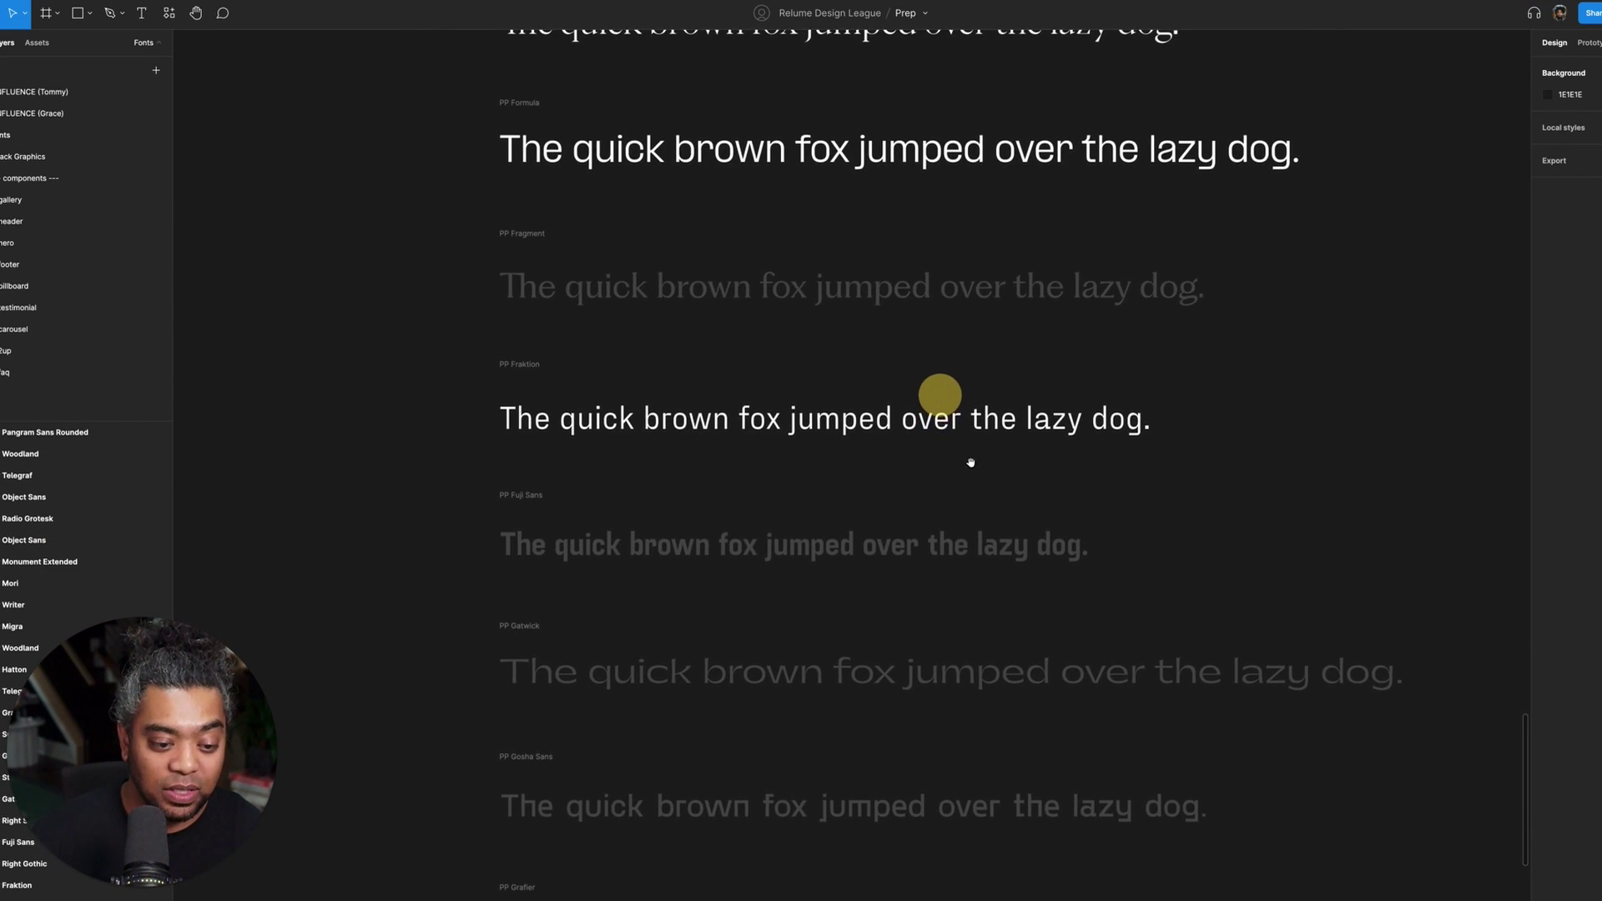
key(shift+0)
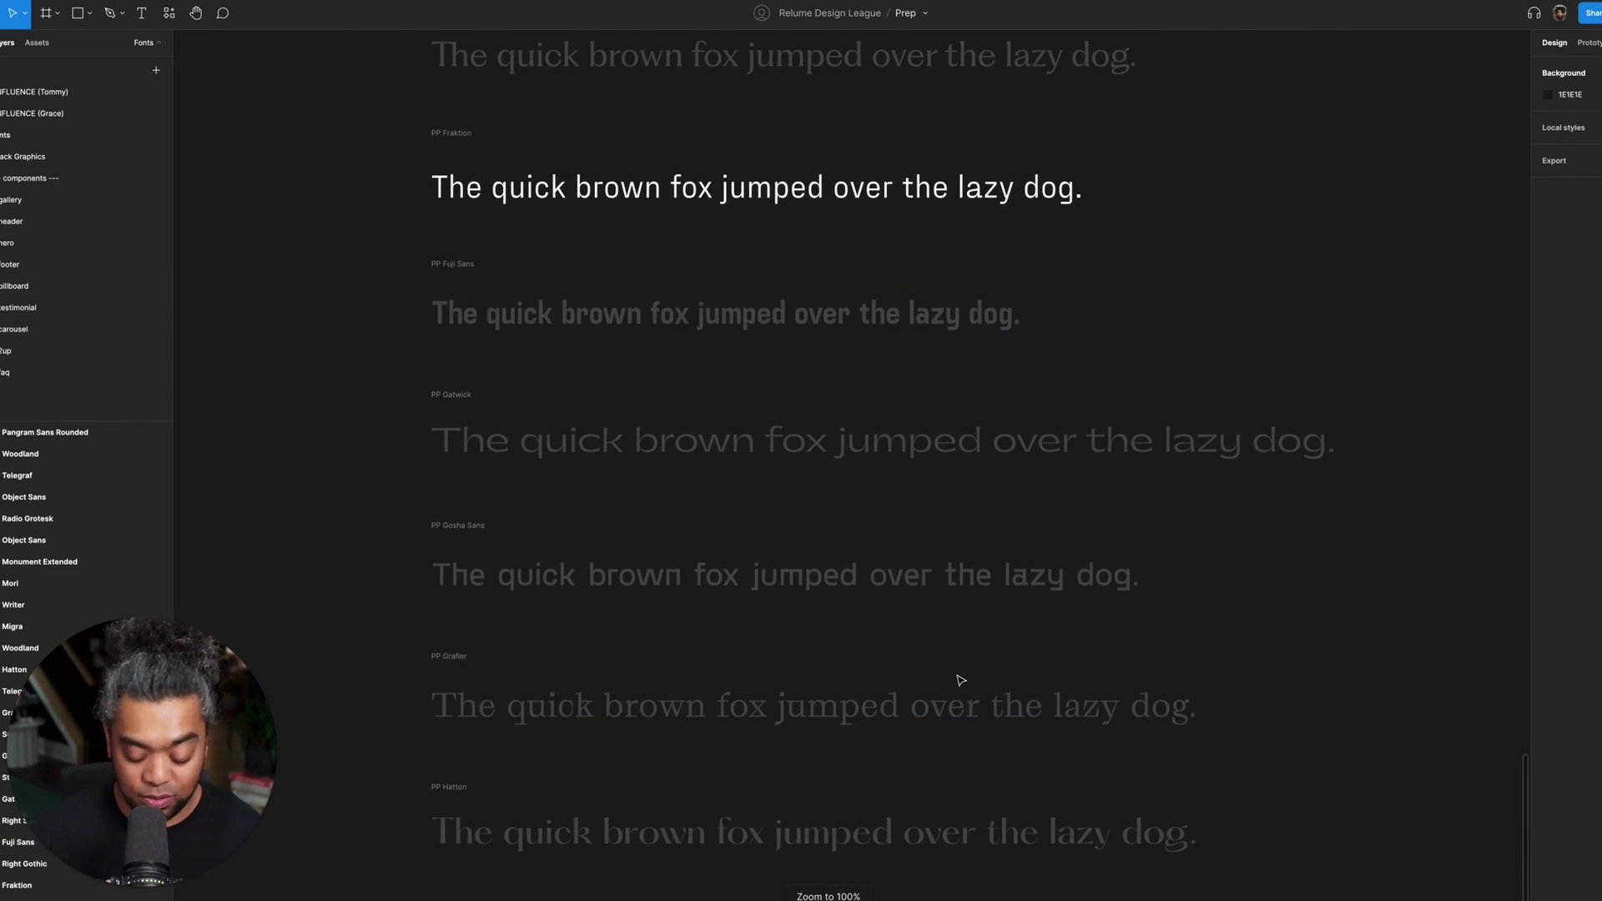
scroll(959, 672, down, 5)
scroll(1163, 673, right, 5)
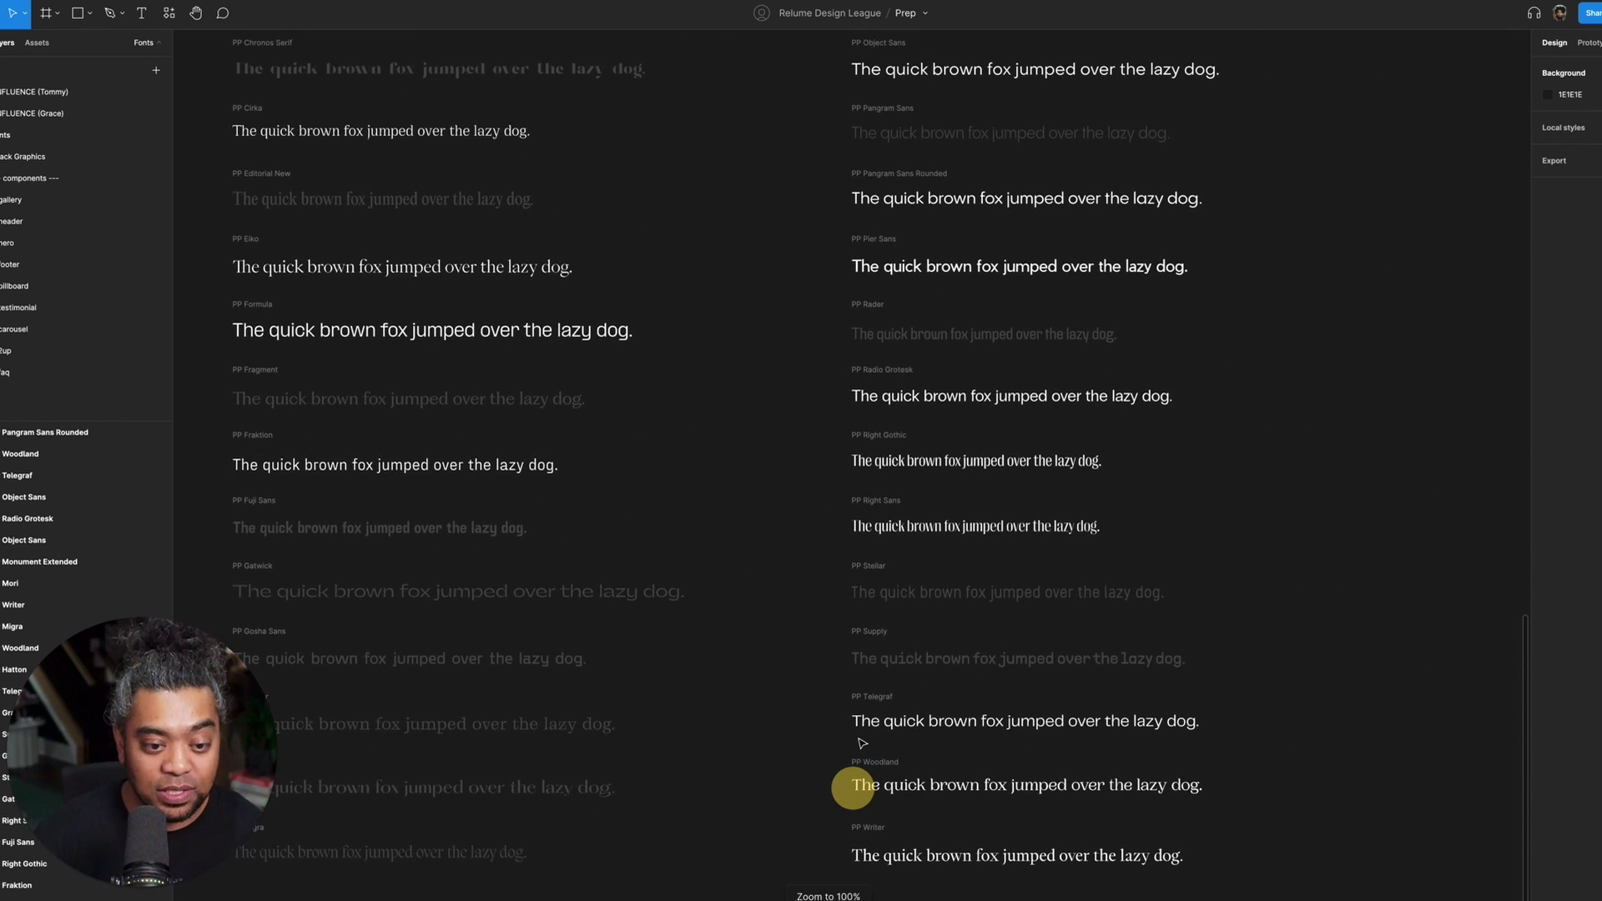
key(ctrl+equal)
scroll(862, 742, up, 9)
scroll(862, 743, right, 3)
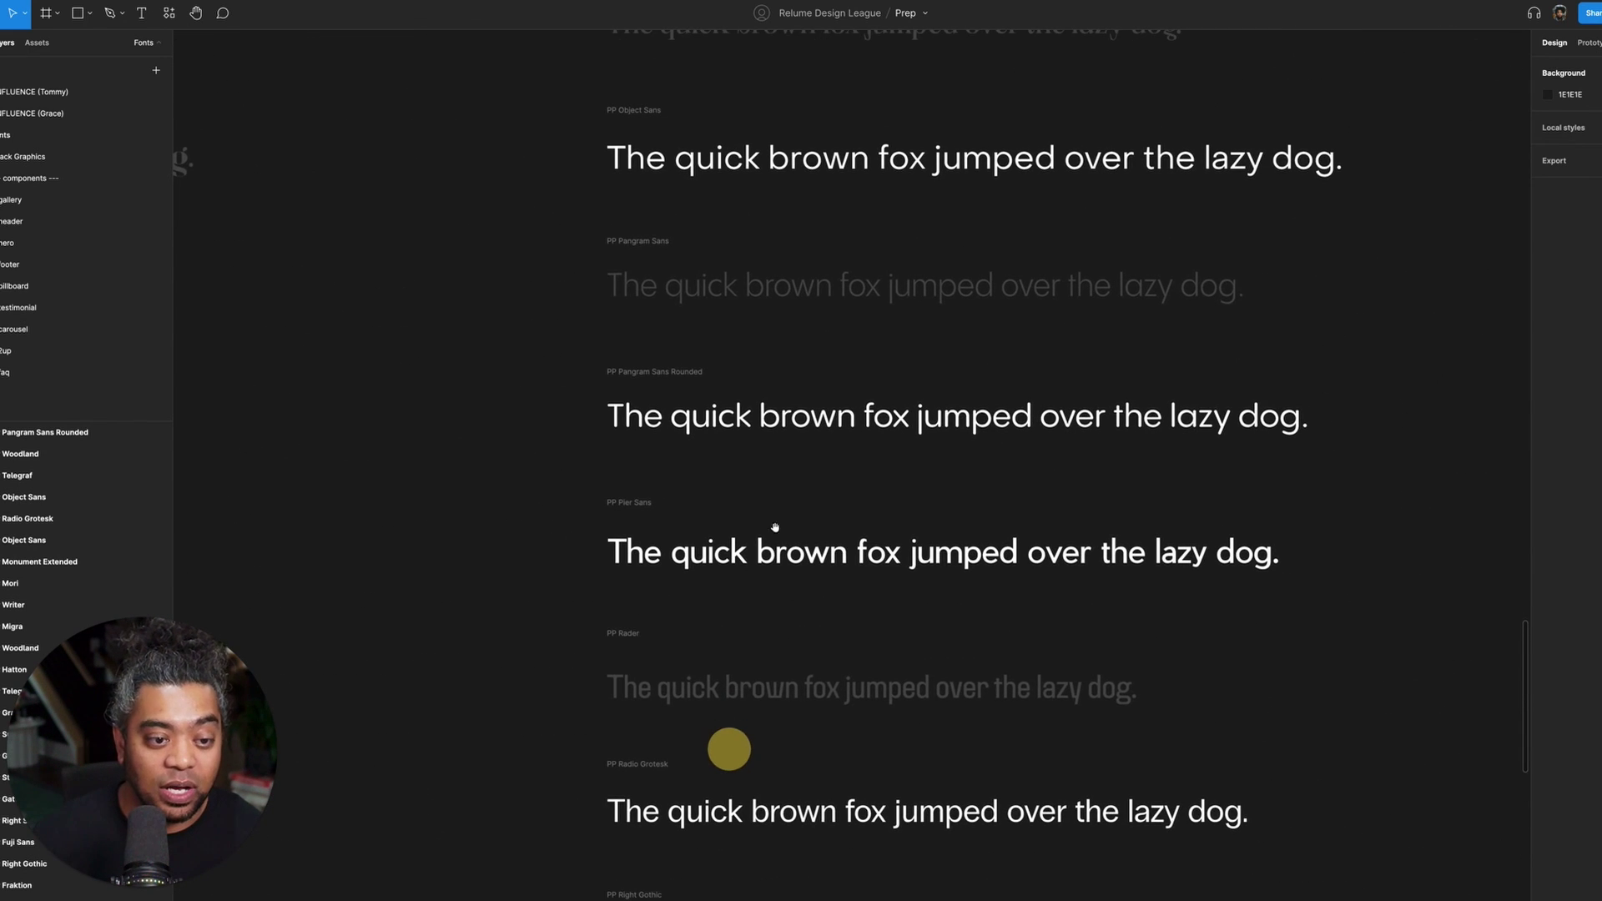
drag(687, 442, 697, 679)
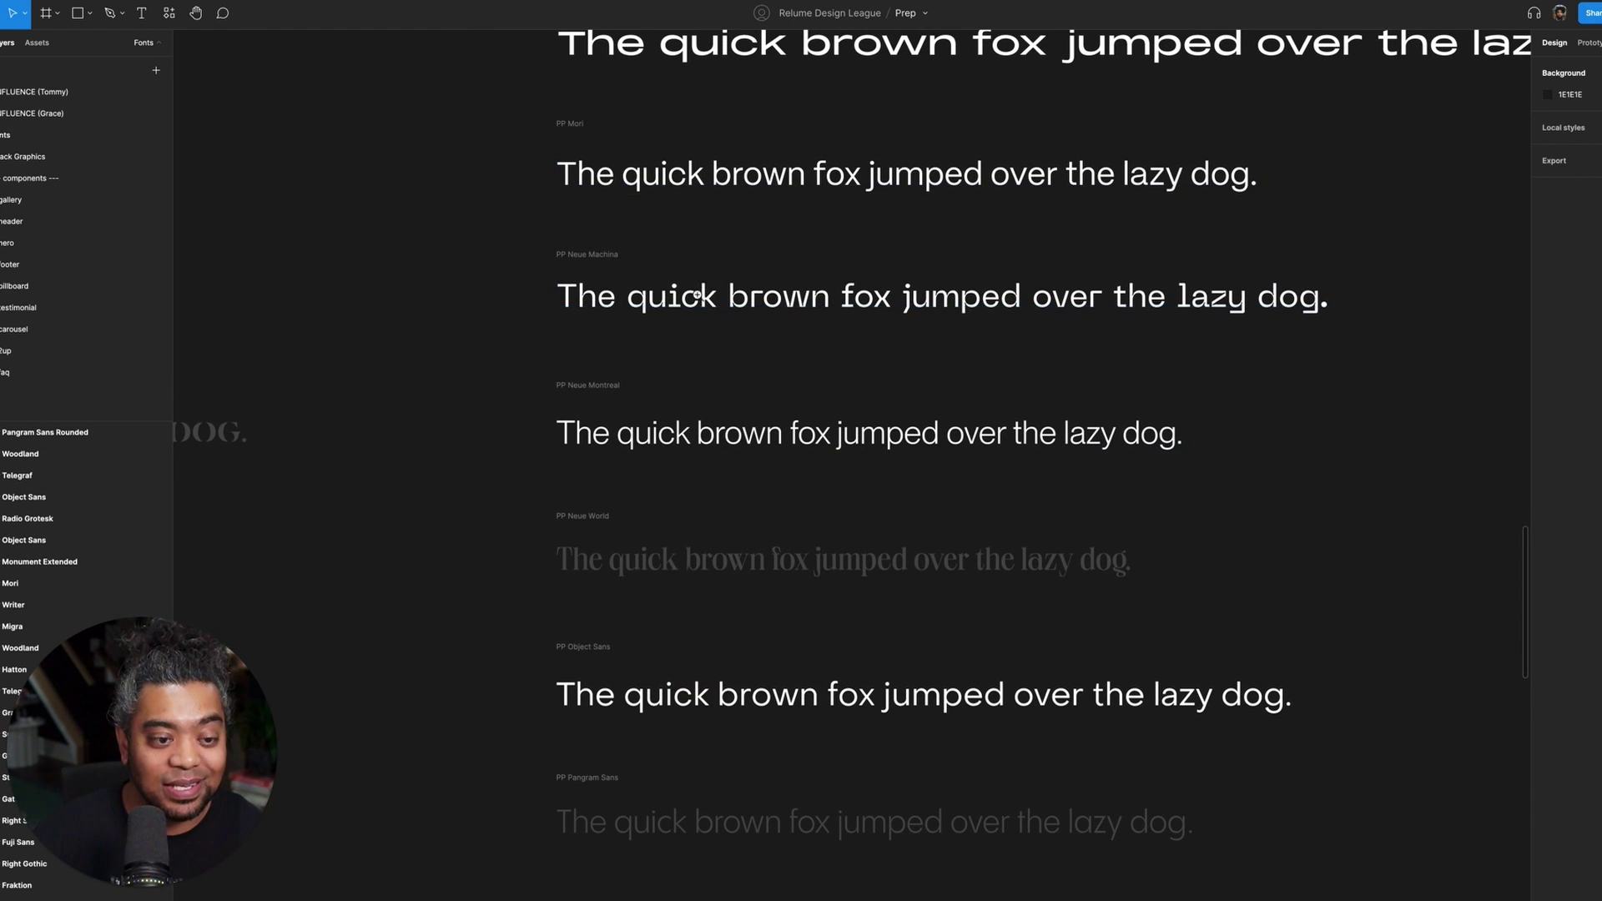
scroll(676, 300, up, 10)
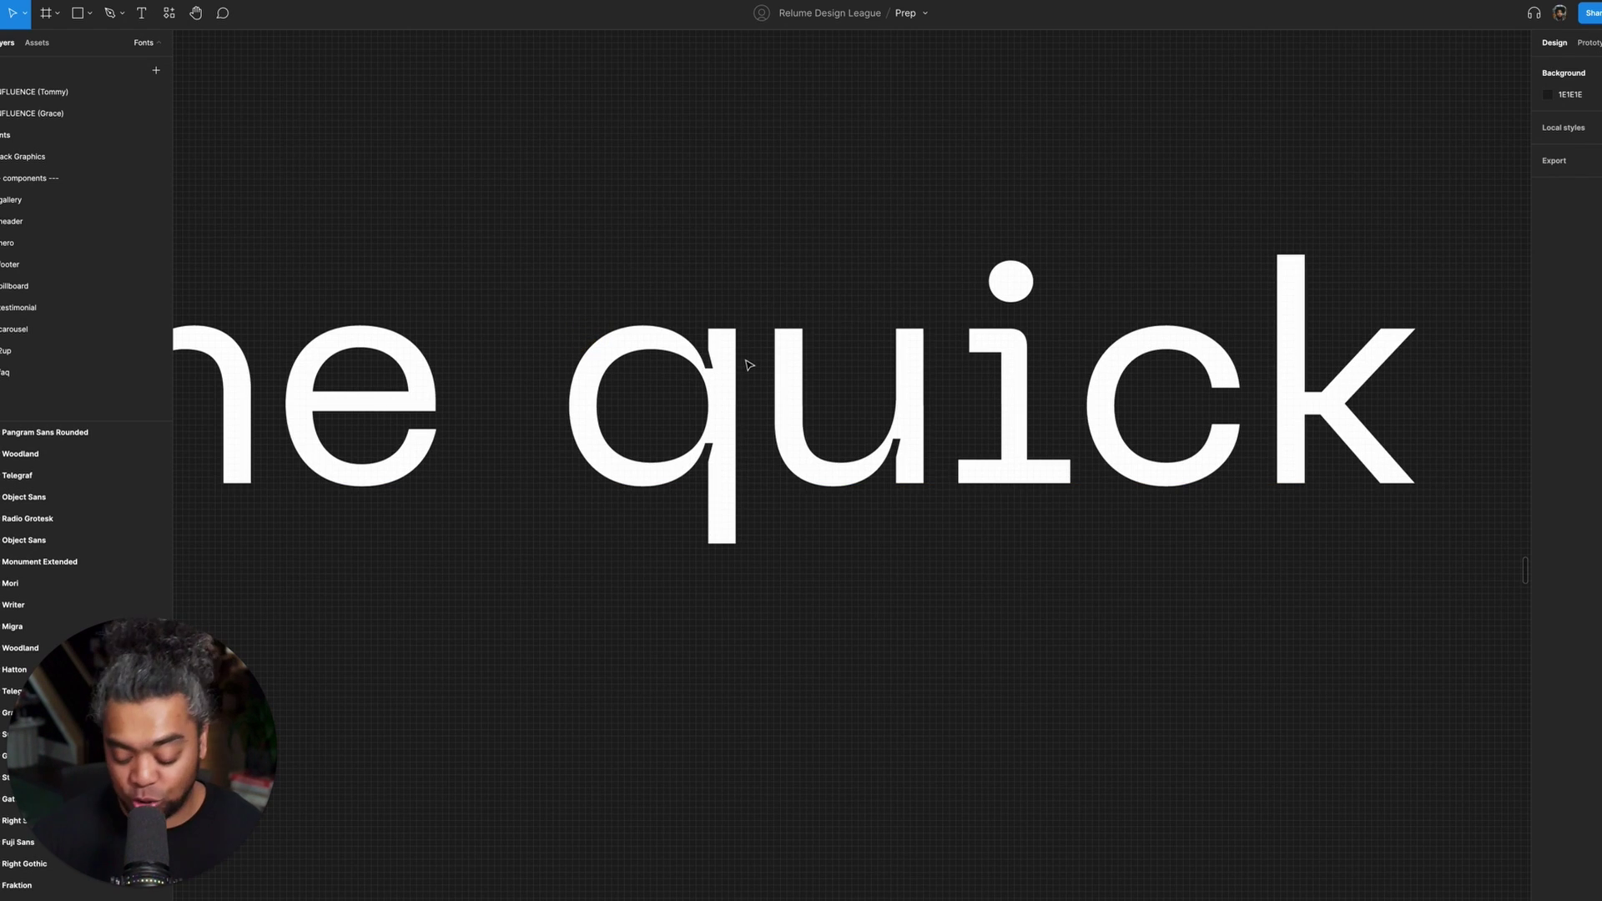
scroll(748, 365, down, 8)
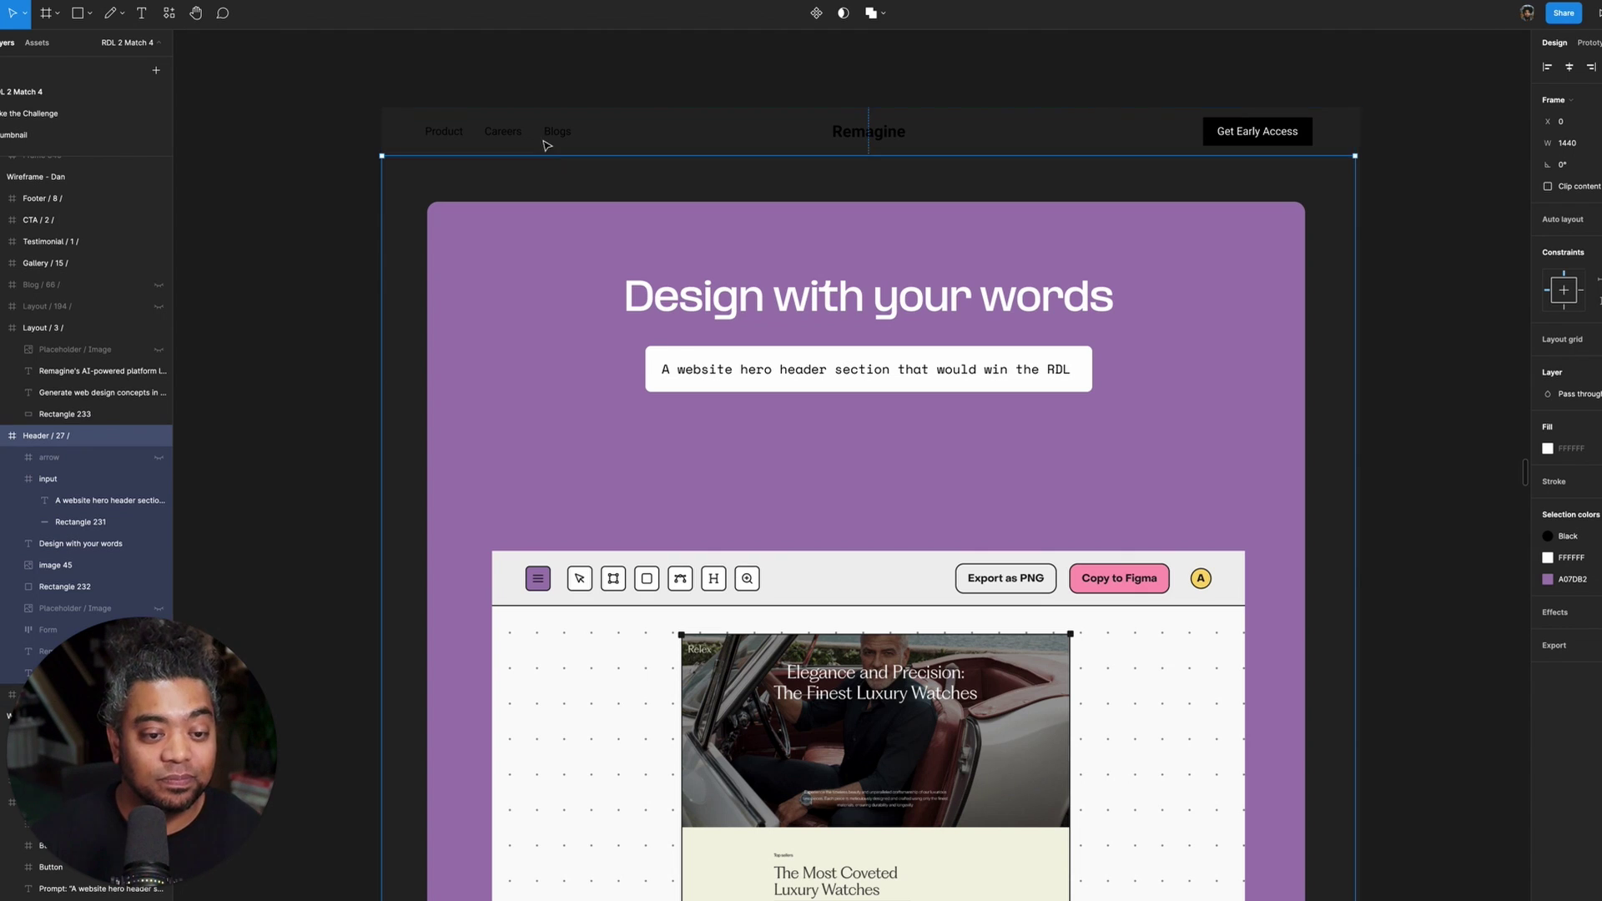
- In the Figma Arena file, change the "Design with your words" heading's font to PP Neue Machina
click(999, 310)
click(1598, 340)
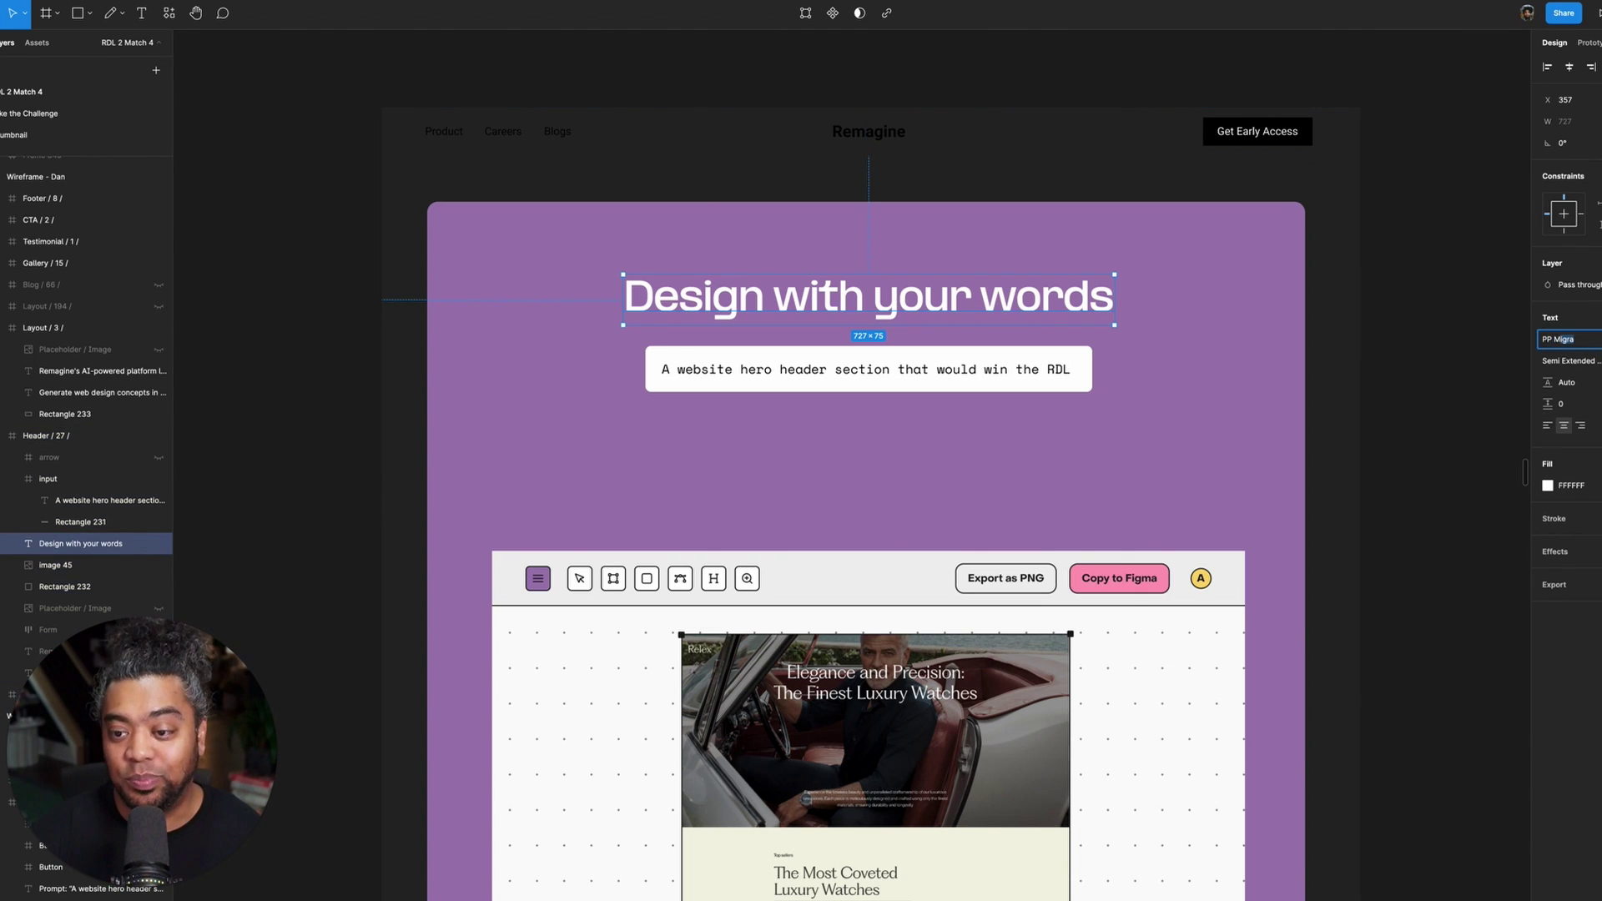
key(Return)
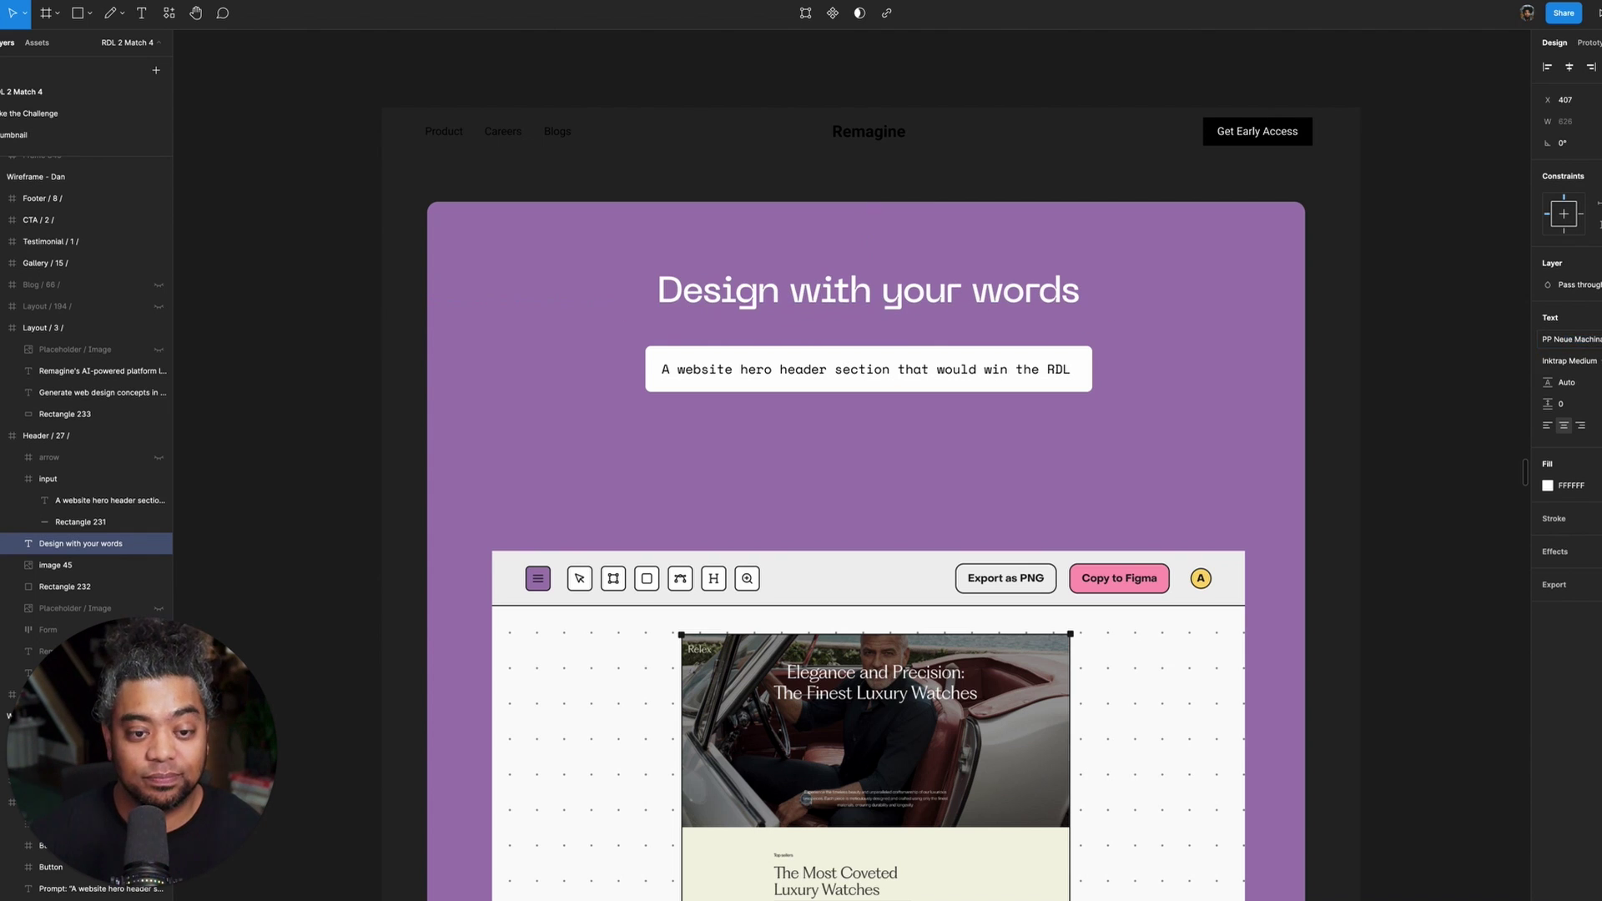
click(1438, 311)
click(1054, 294)
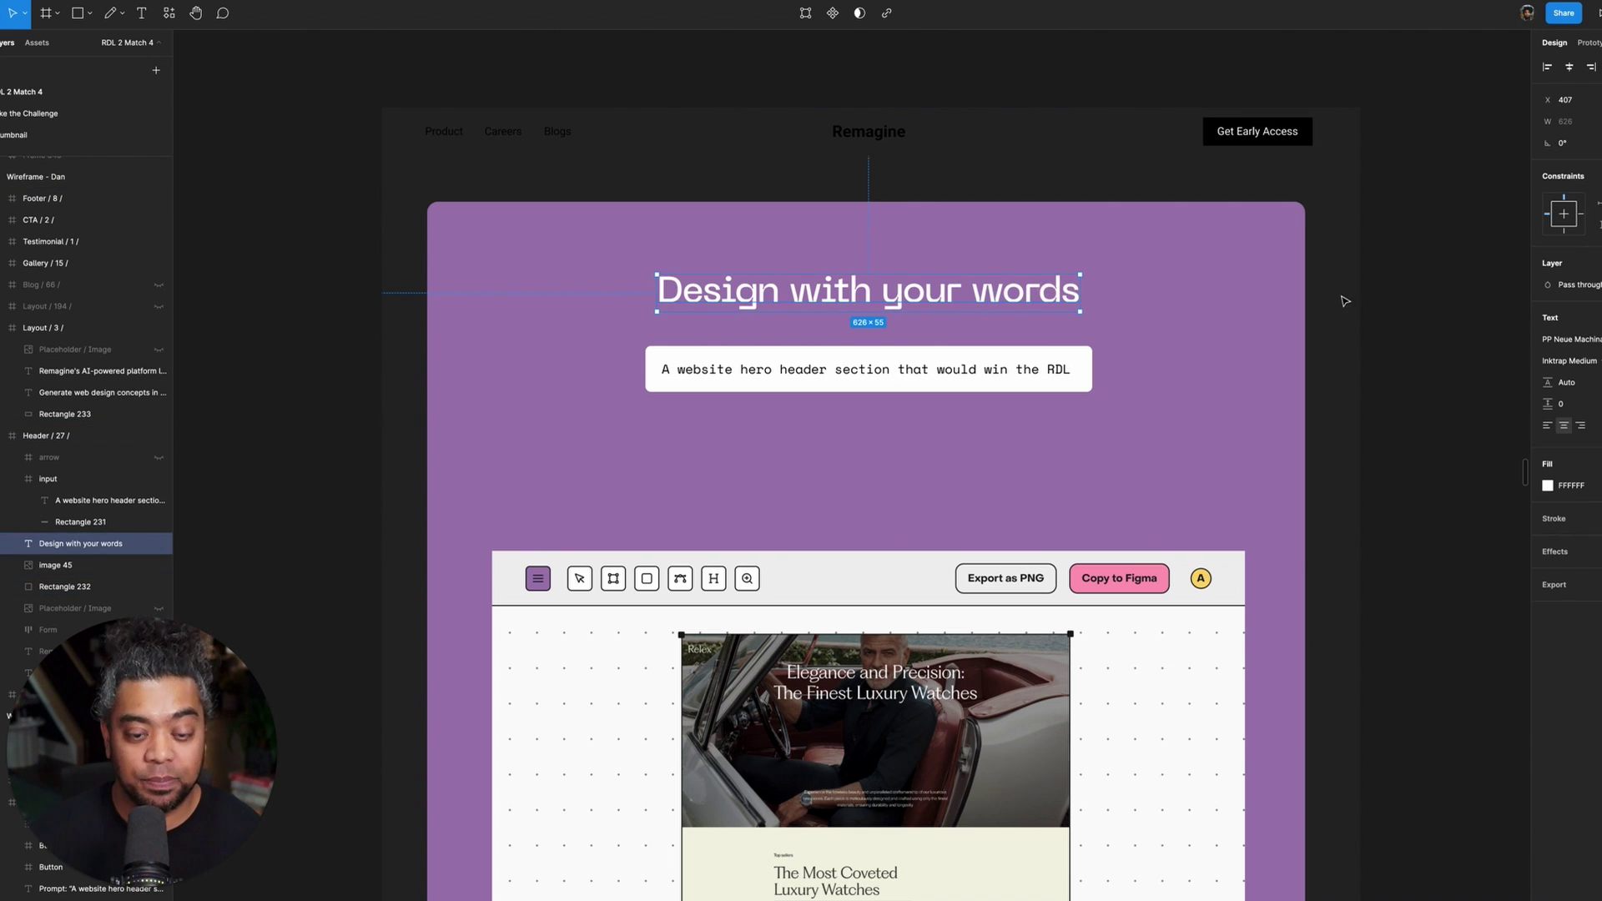
- Increase the "Design with your words" heading's font size until the text measures about 846 × 75
key(ctrl+z)
key(ctrl+shift+period)
key(ctrl+shift+period)
key(ctrl+shift+period)
key(ctrl+shift+period)
key(ctrl+shift+period)
key(ctrl+shift+period)
key(ctrl+shift+period)
key(ctrl+shift+period)
key(ctrl+shift+period)
key(ctrl+shift+period)
key(ctrl+shift+period)
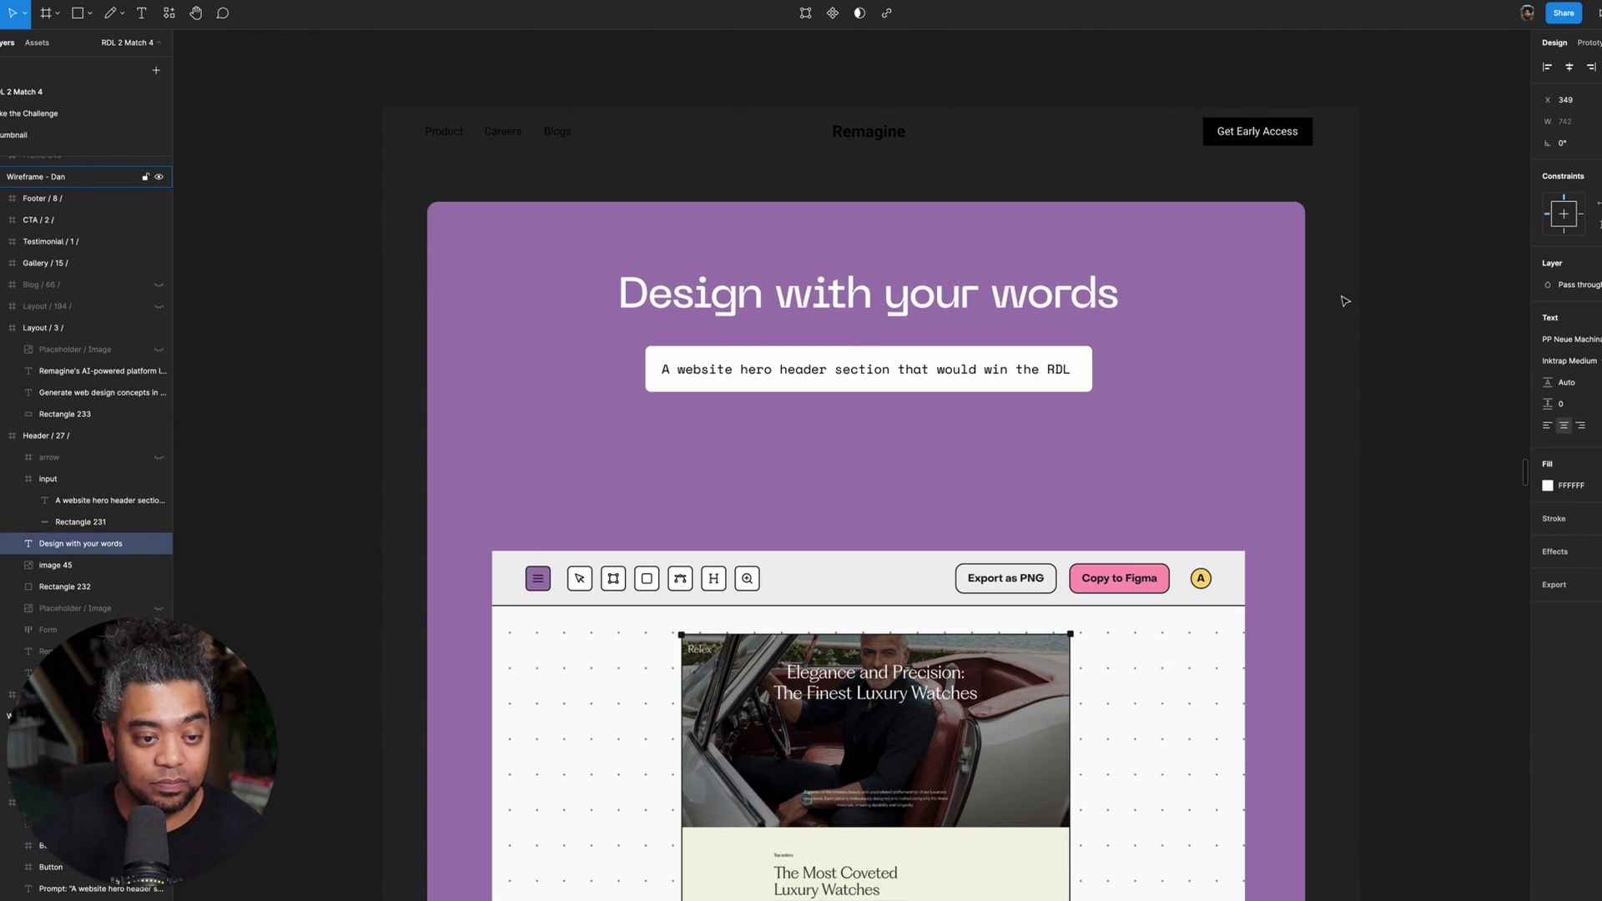
key(ctrl+shift+period)
key(ctrl+shift+period)
key(ctrl+shift+period)
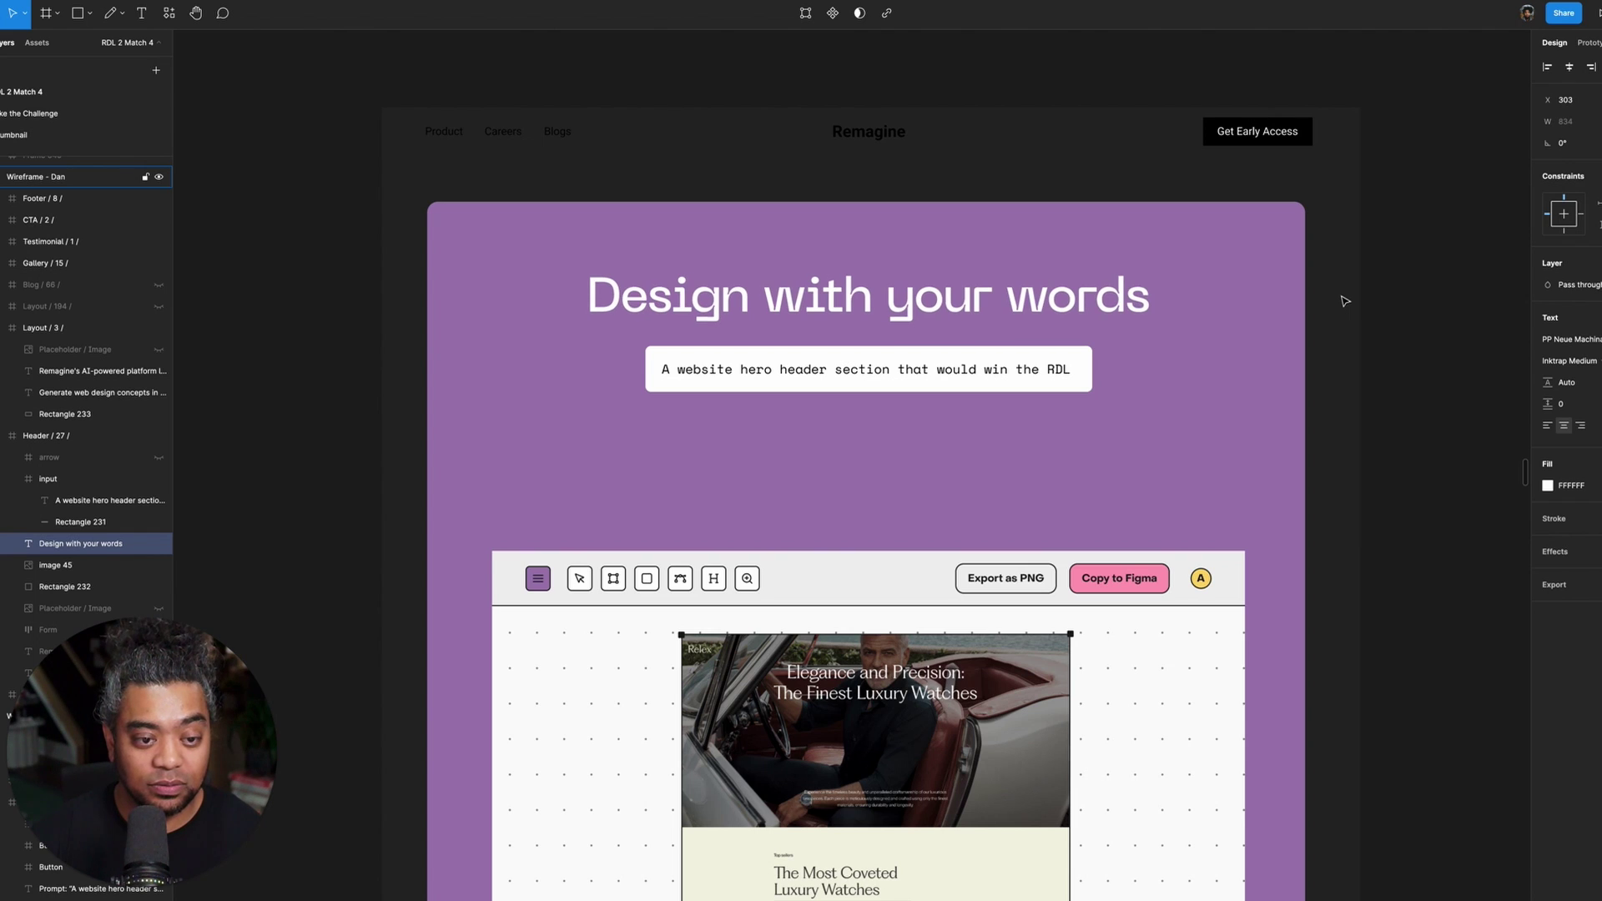
- Set the "Design with your words" heading's letter case to uppercase
click(1595, 424)
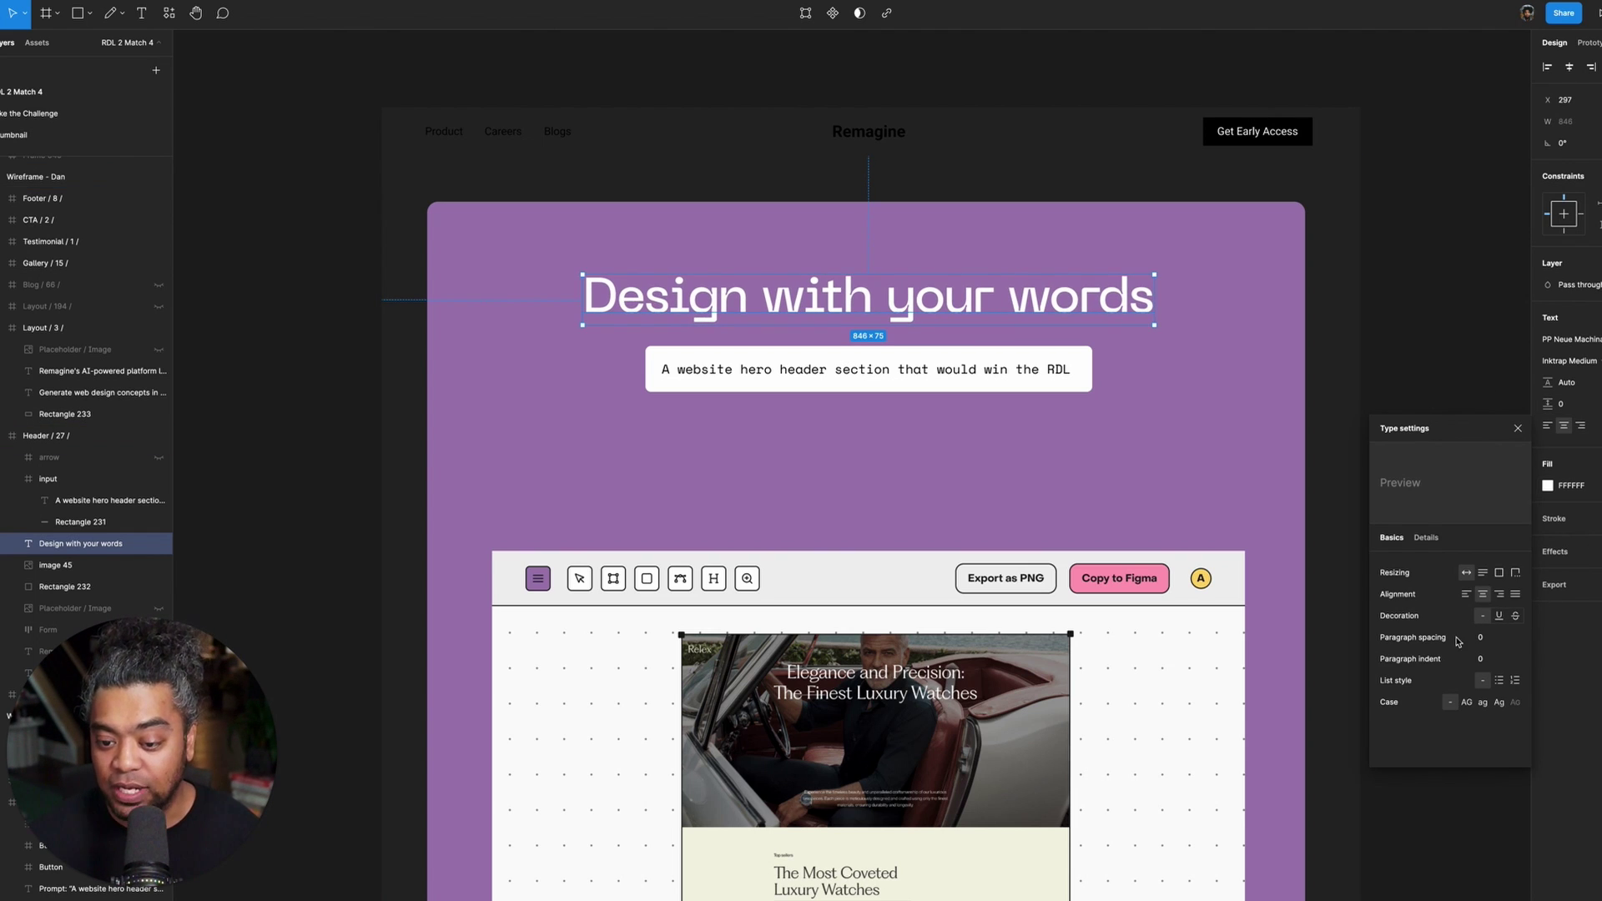
click(1466, 702)
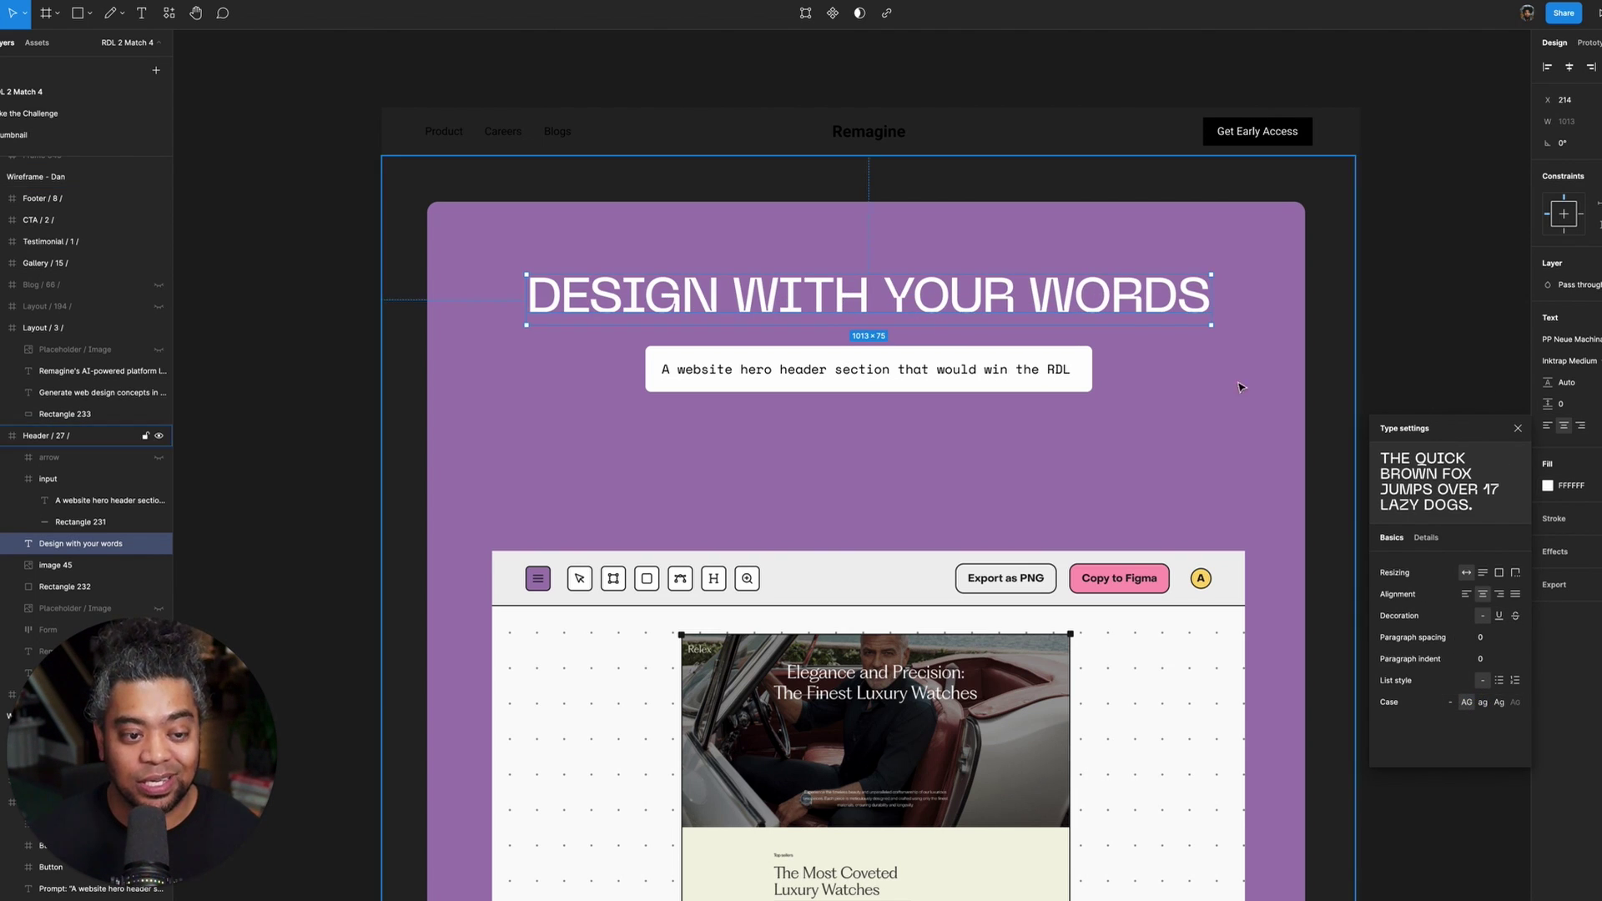
click(1403, 267)
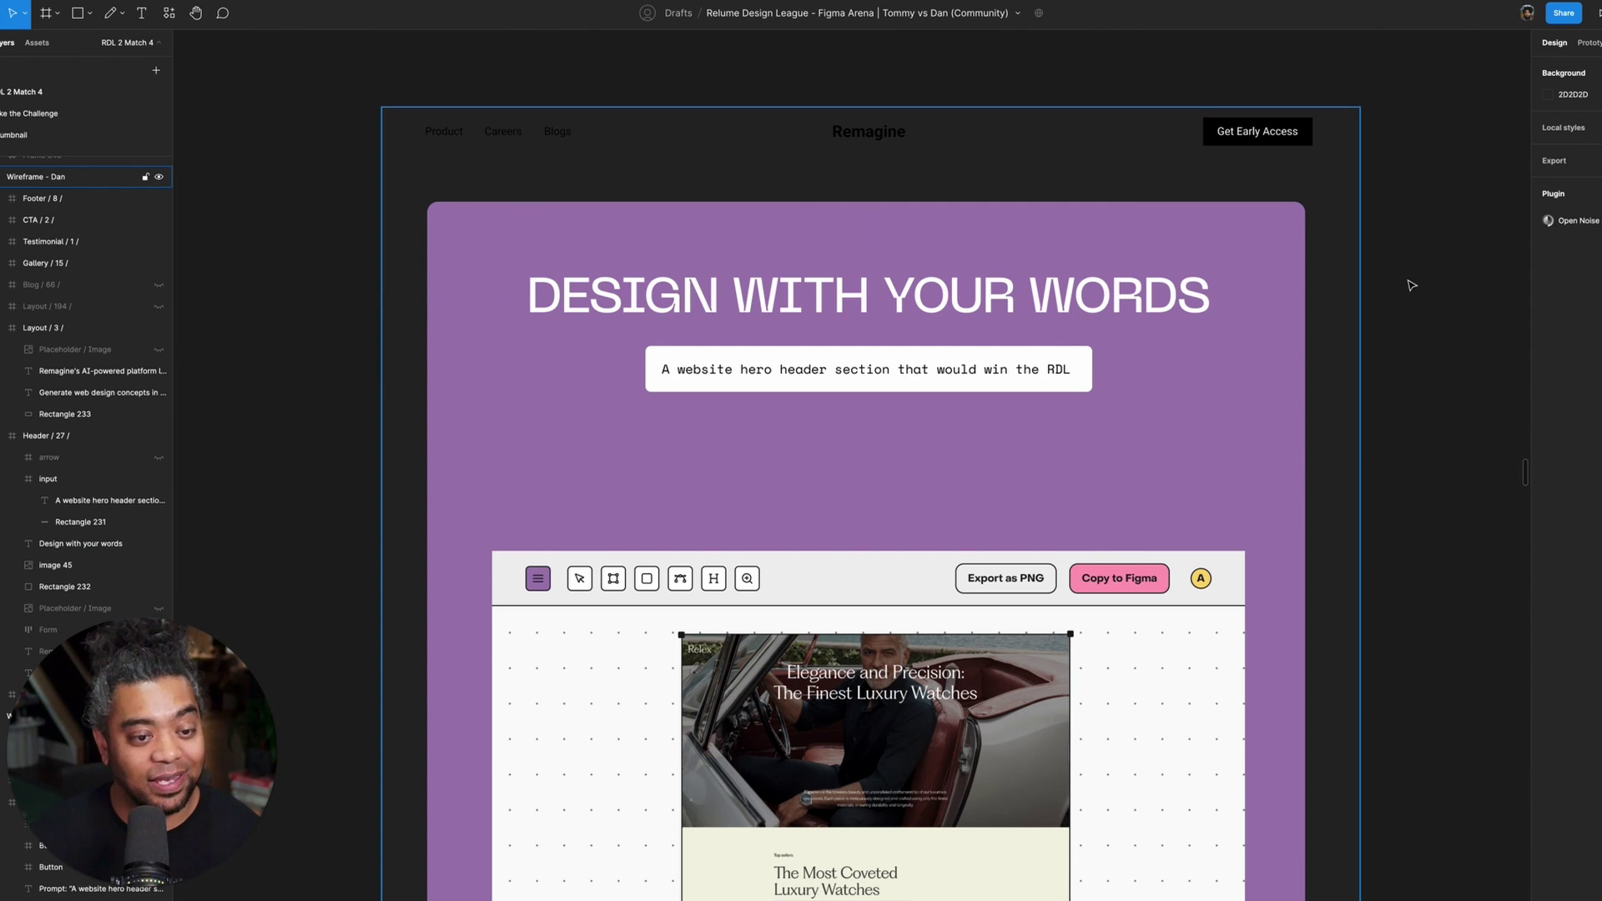
drag(1430, 289, 1410, 248)
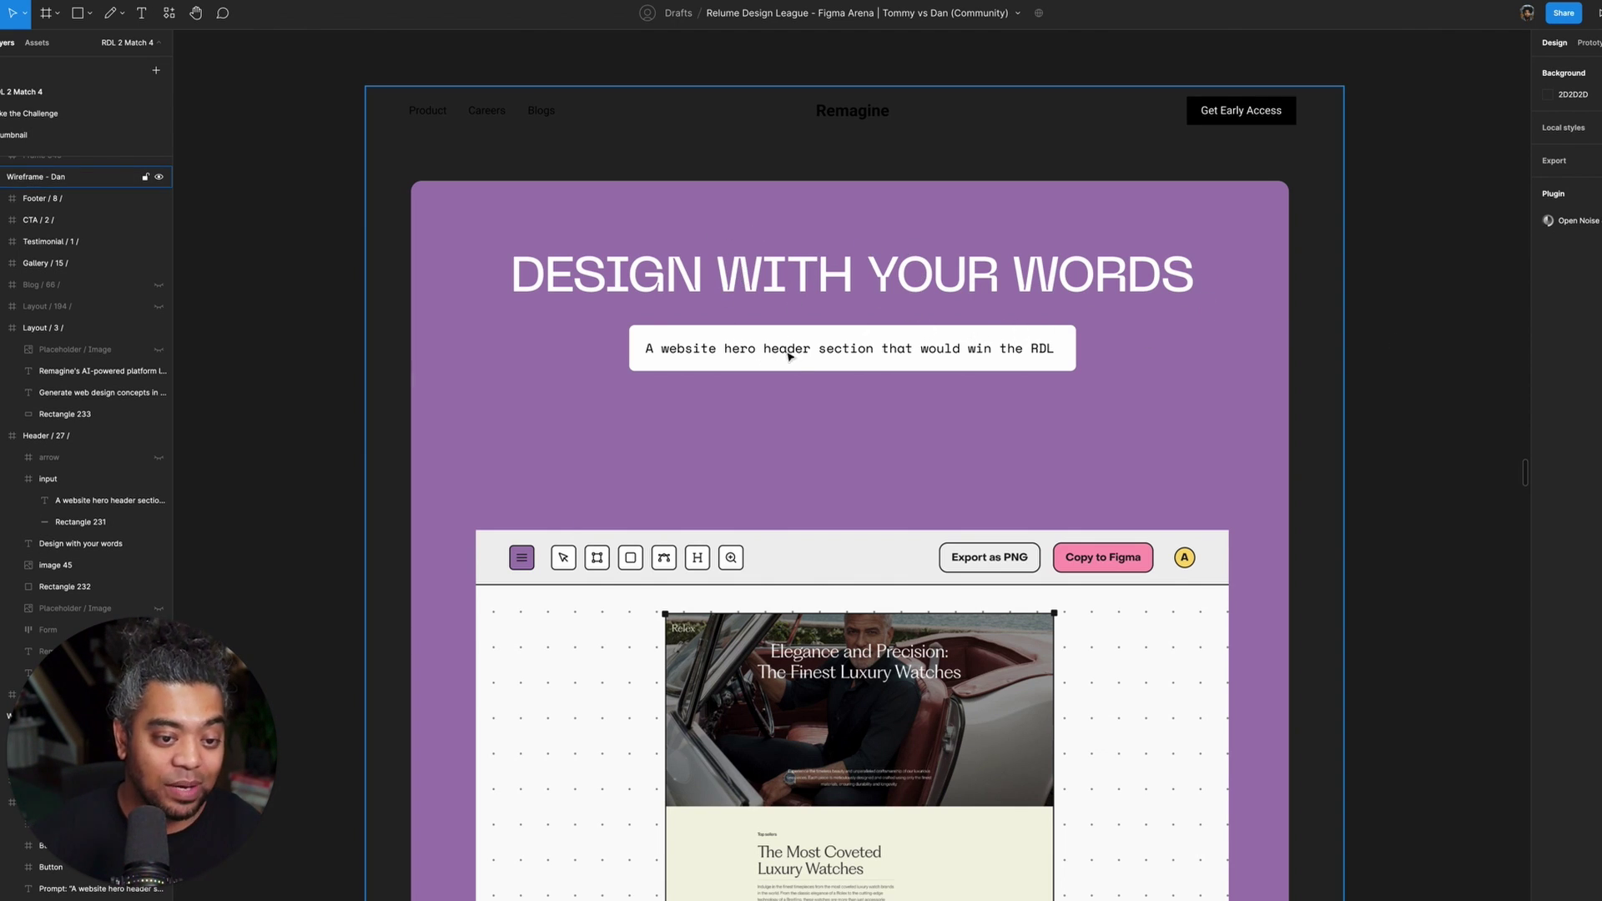
- Select the hero prompt text and review the PP samples on the Prep file's Fonts page for a matching typeface
click(788, 356)
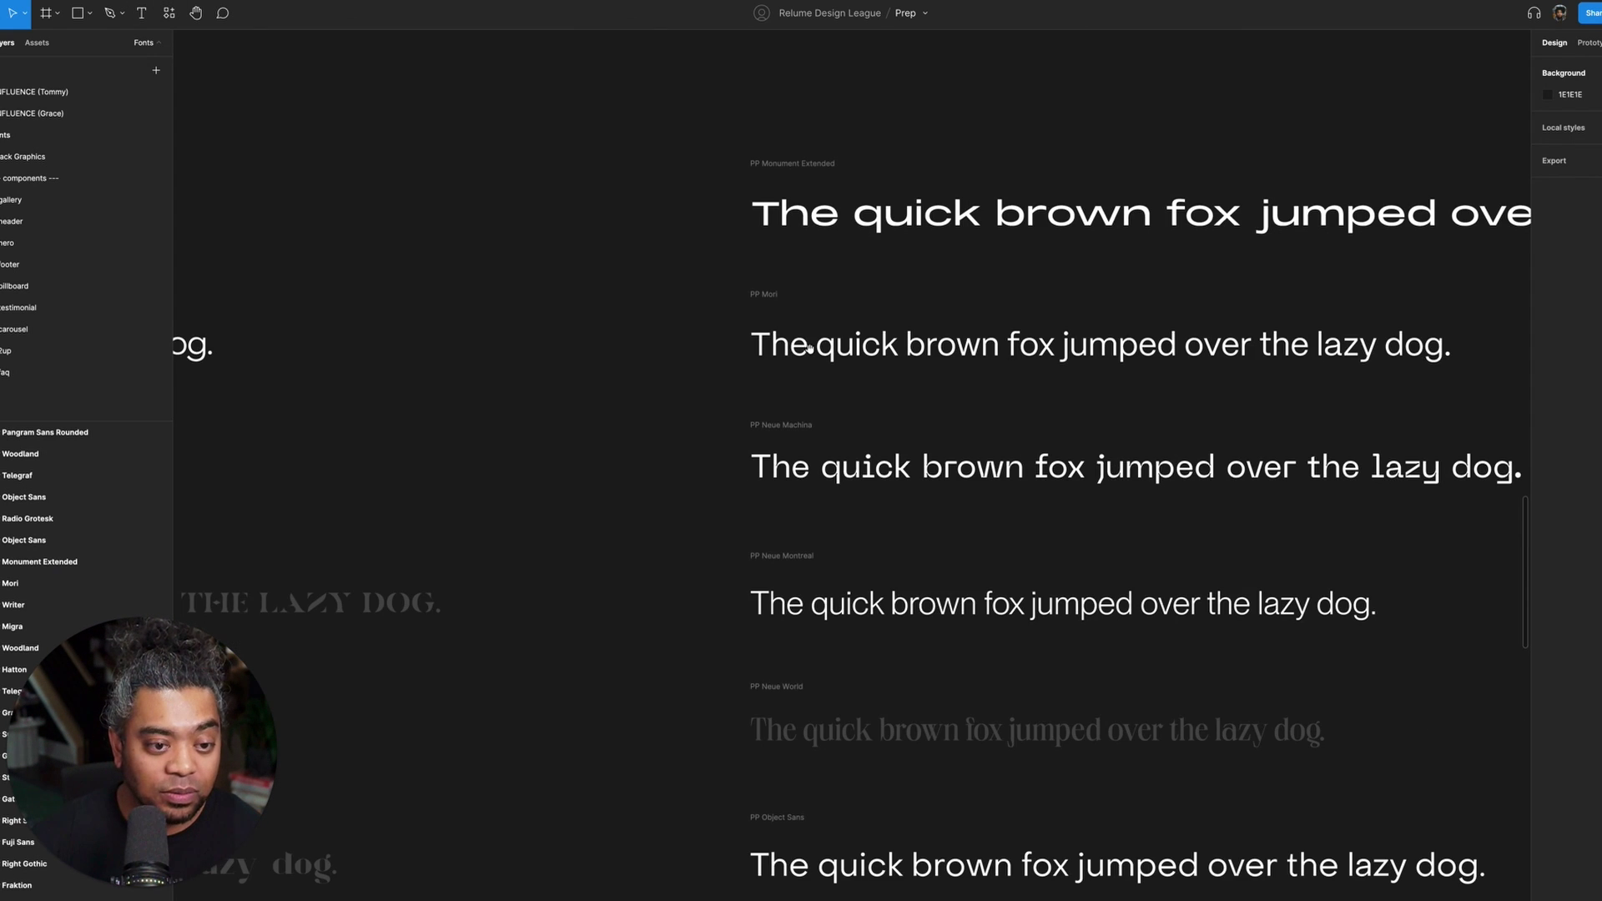
scroll(755, 350, down, 1)
scroll(755, 342, down, 5)
click(796, 317)
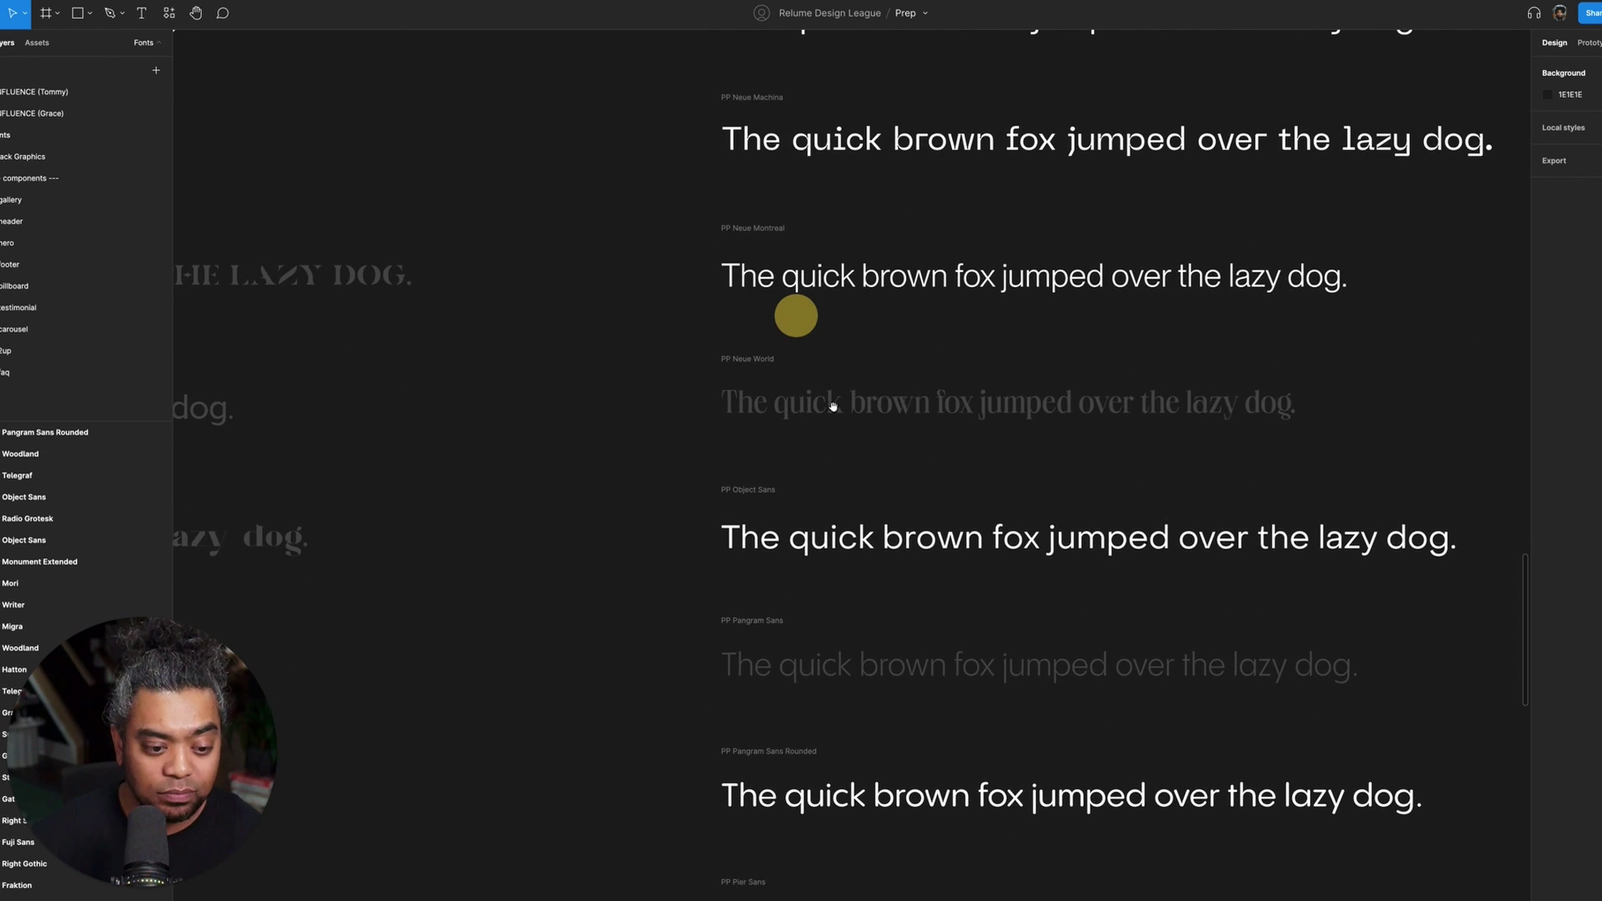
scroll(832, 406, down, 5)
scroll(758, 570, down, 3)
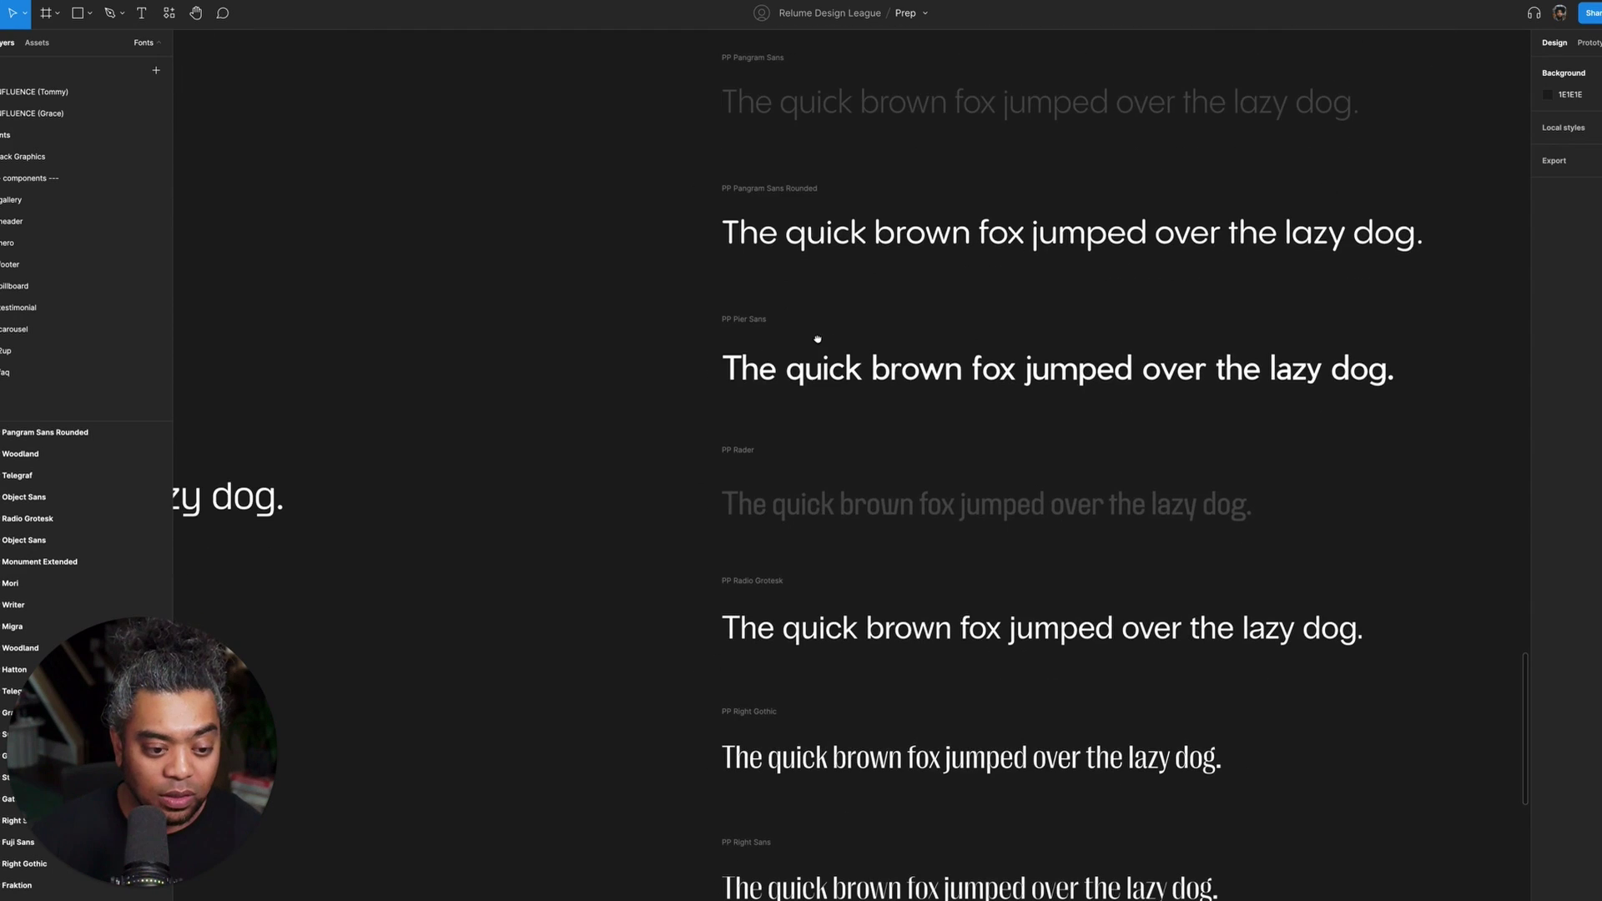
click(813, 333)
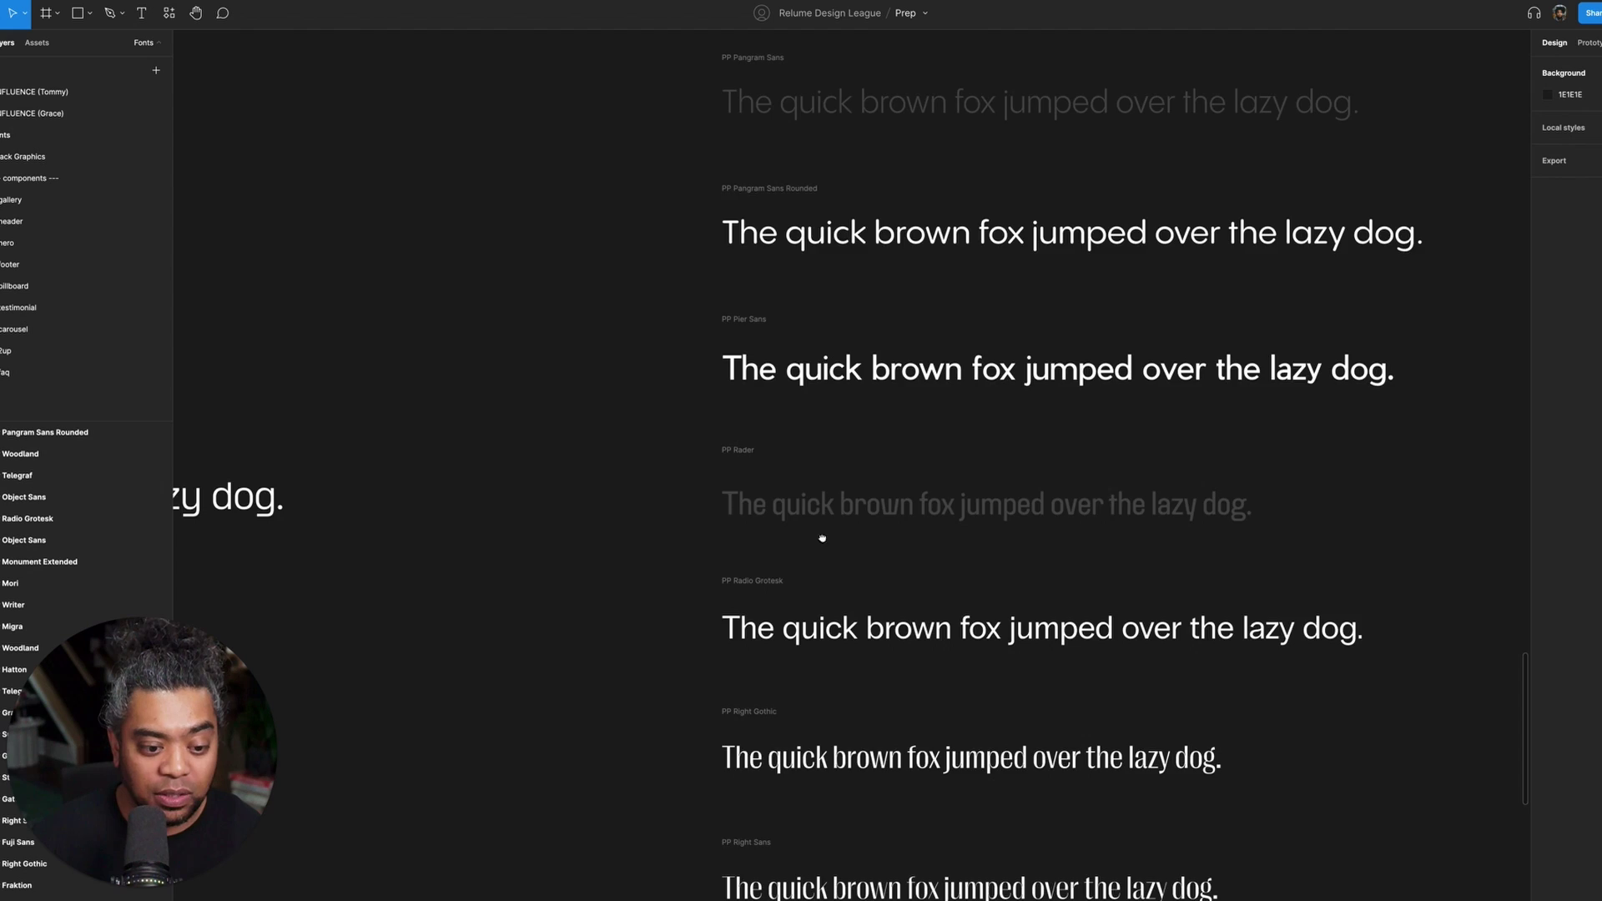
drag(822, 538, 810, 314)
scroll(818, 506, down, 5)
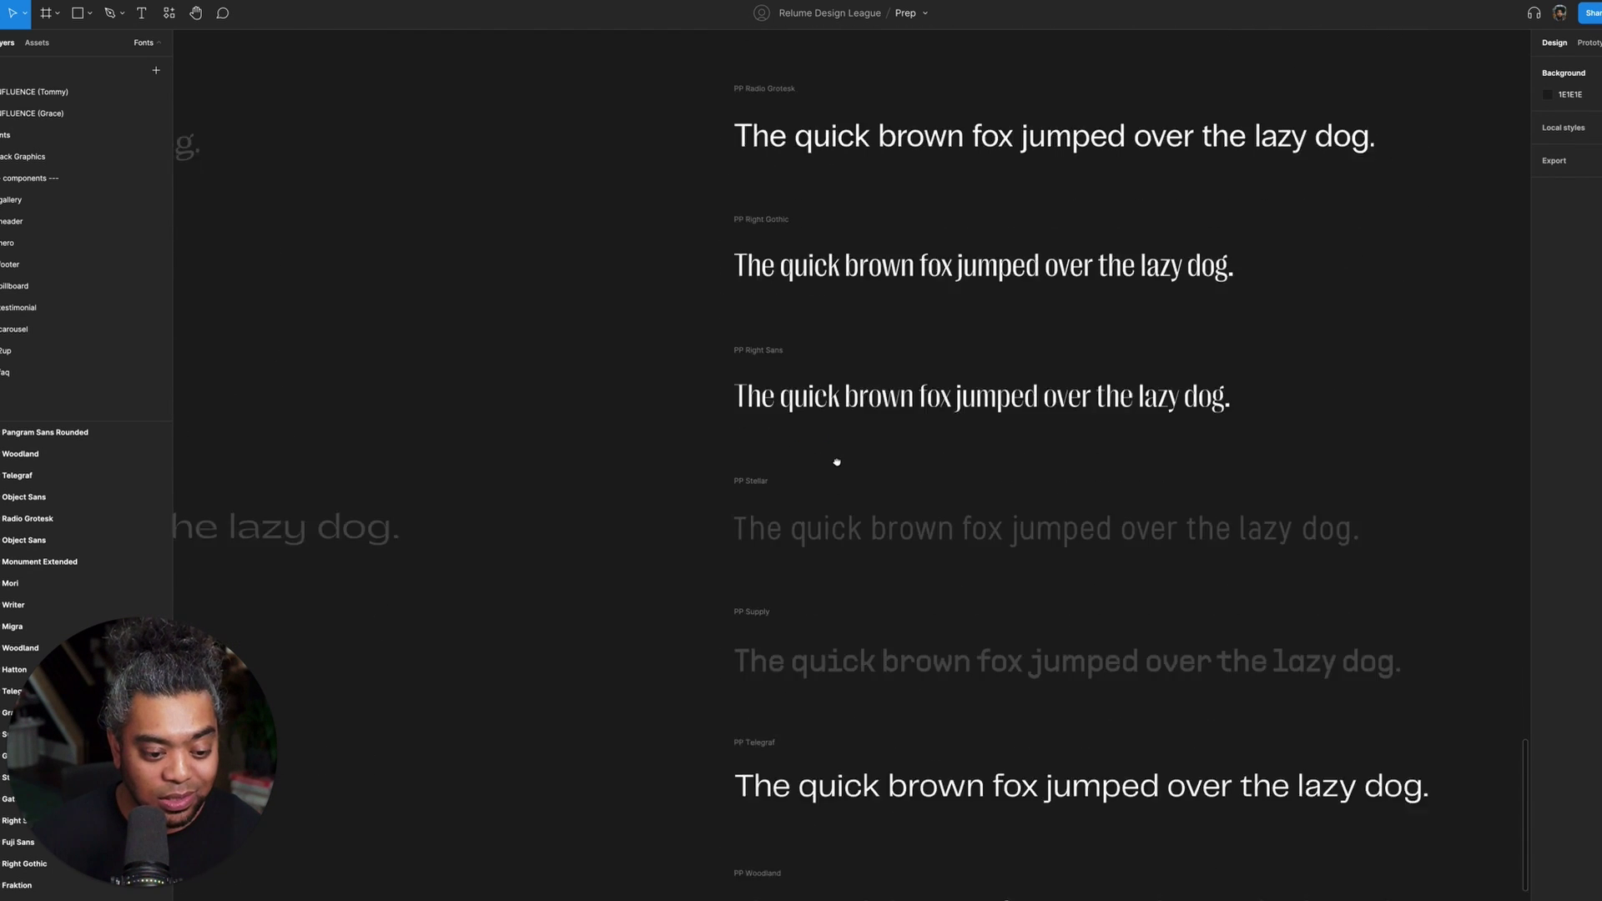
drag(776, 523, 973, 537)
drag(669, 236, 868, 586)
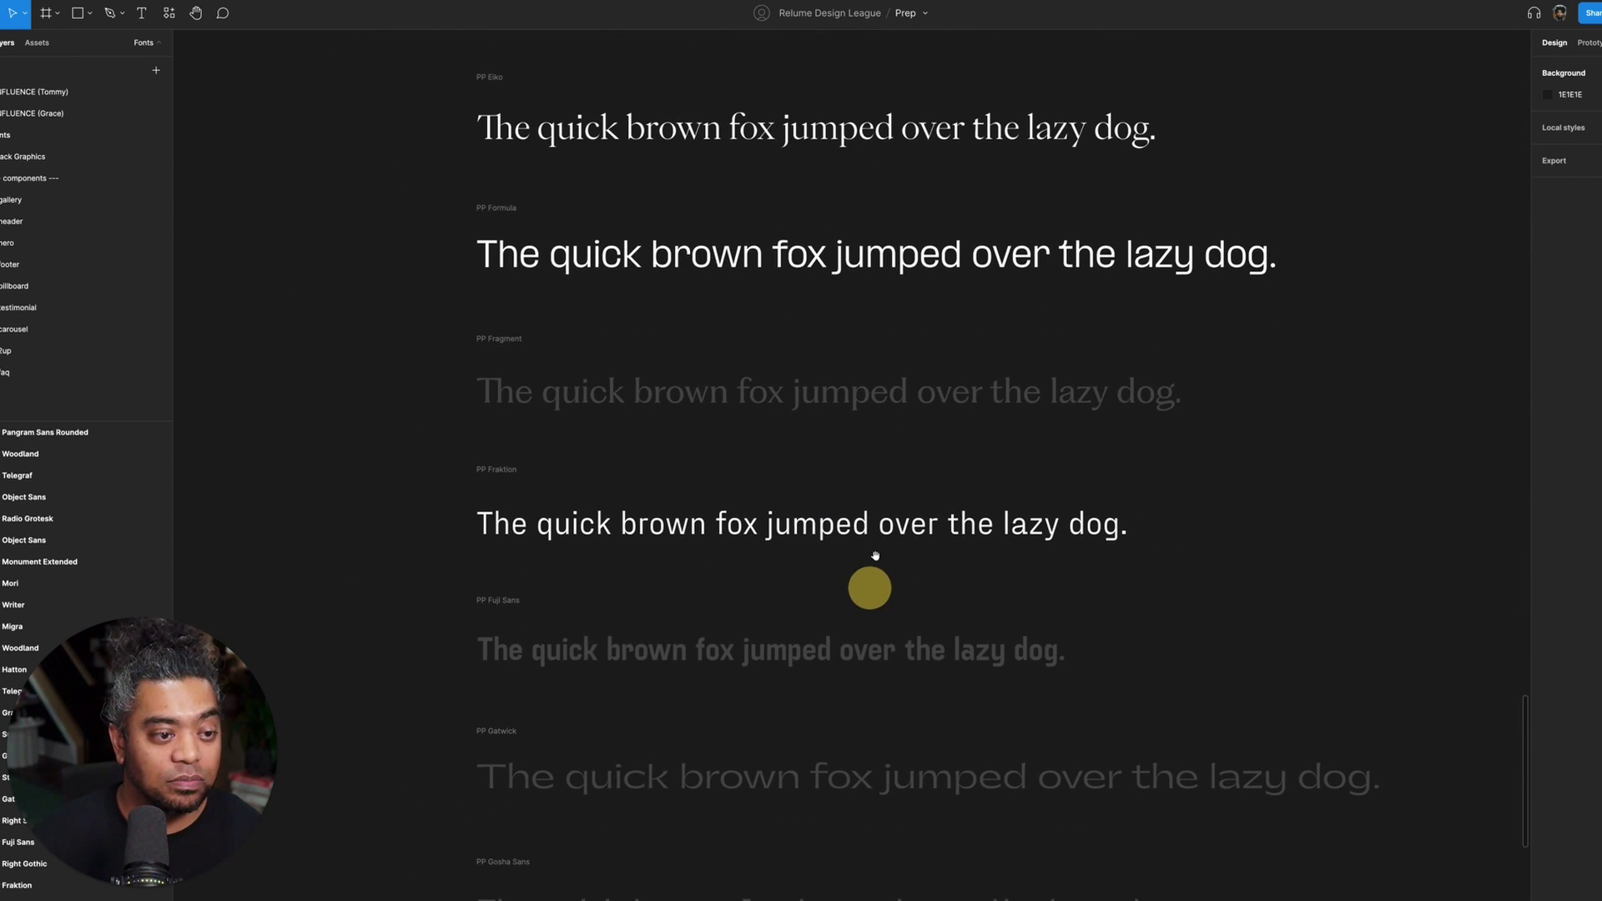
drag(860, 343, 829, 637)
drag(780, 211, 799, 567)
scroll(799, 567, up, 3)
drag(746, 371, 730, 443)
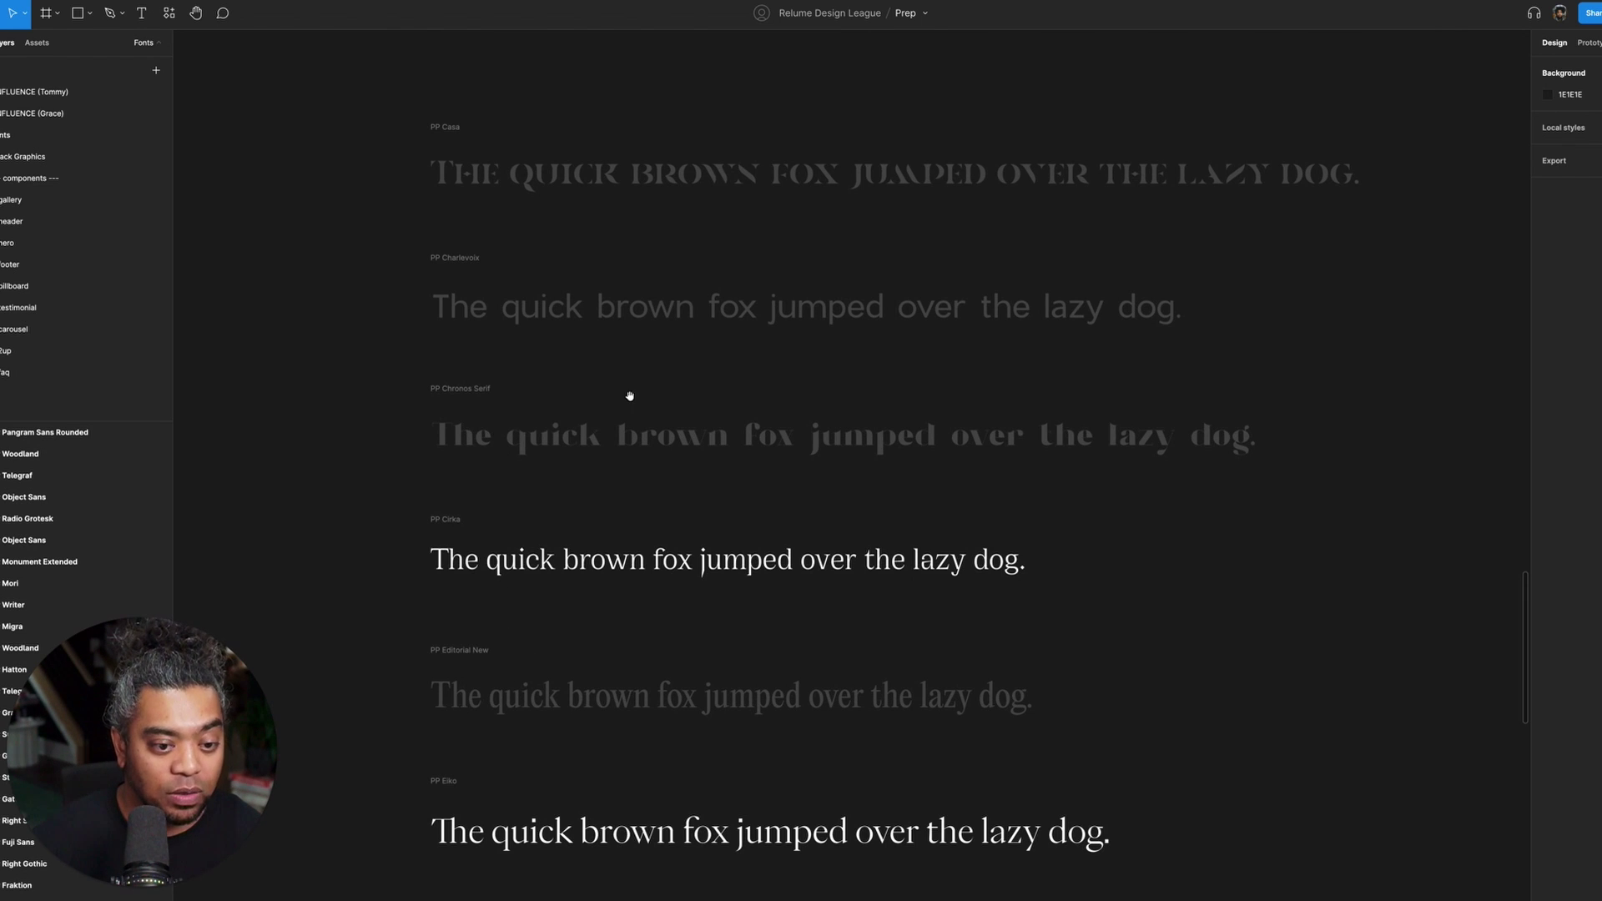
scroll(630, 396, right, 15)
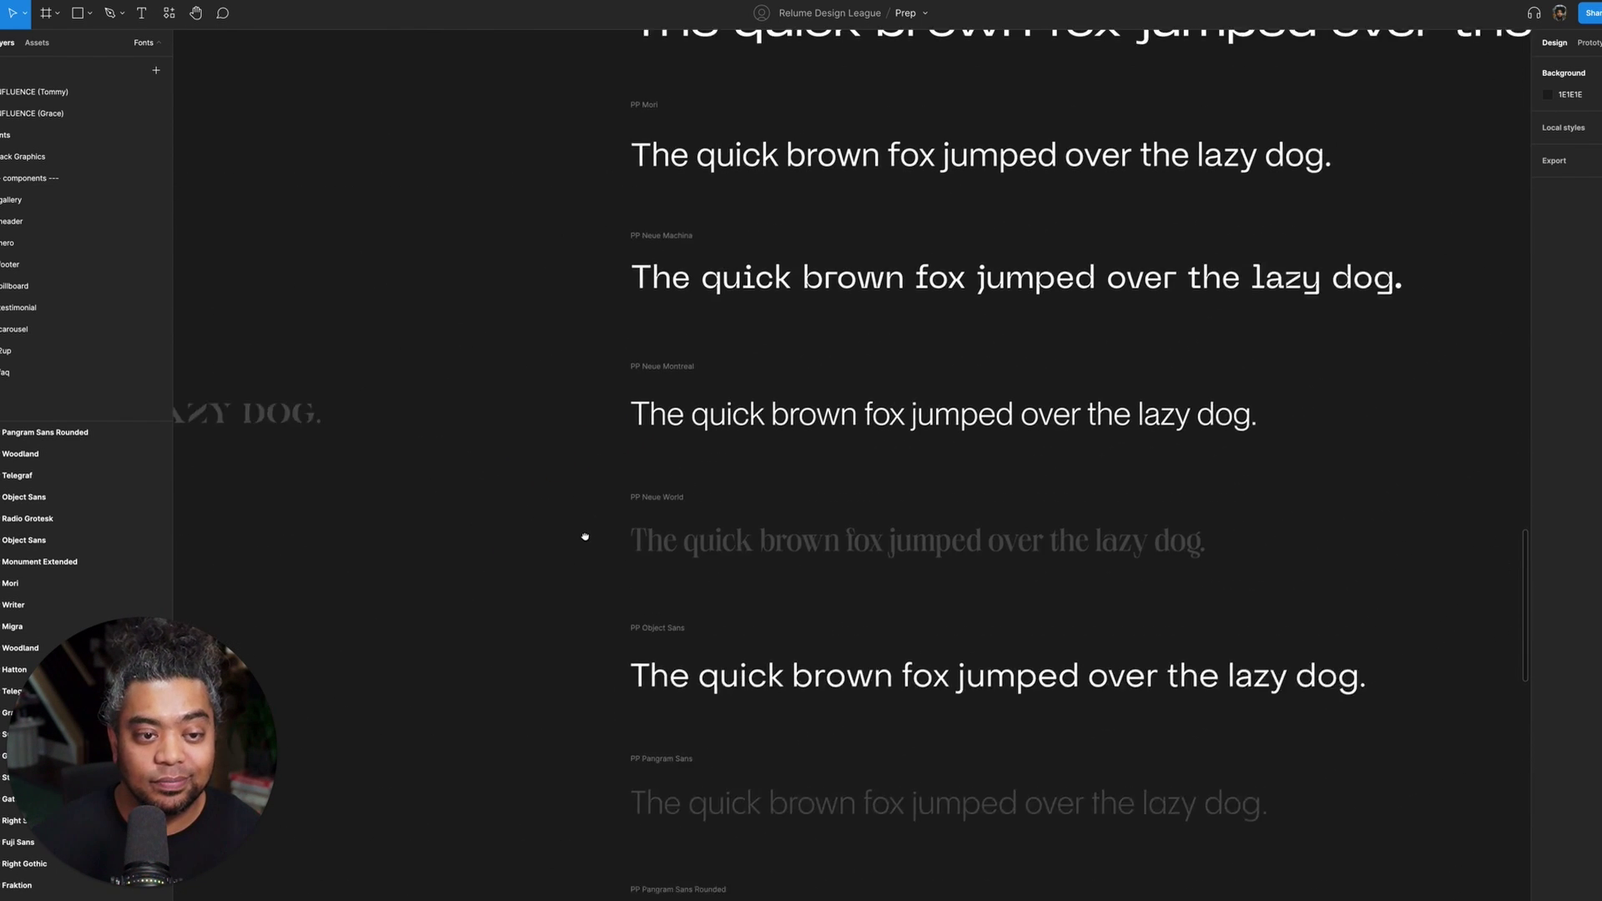
scroll(647, 509, up, 3)
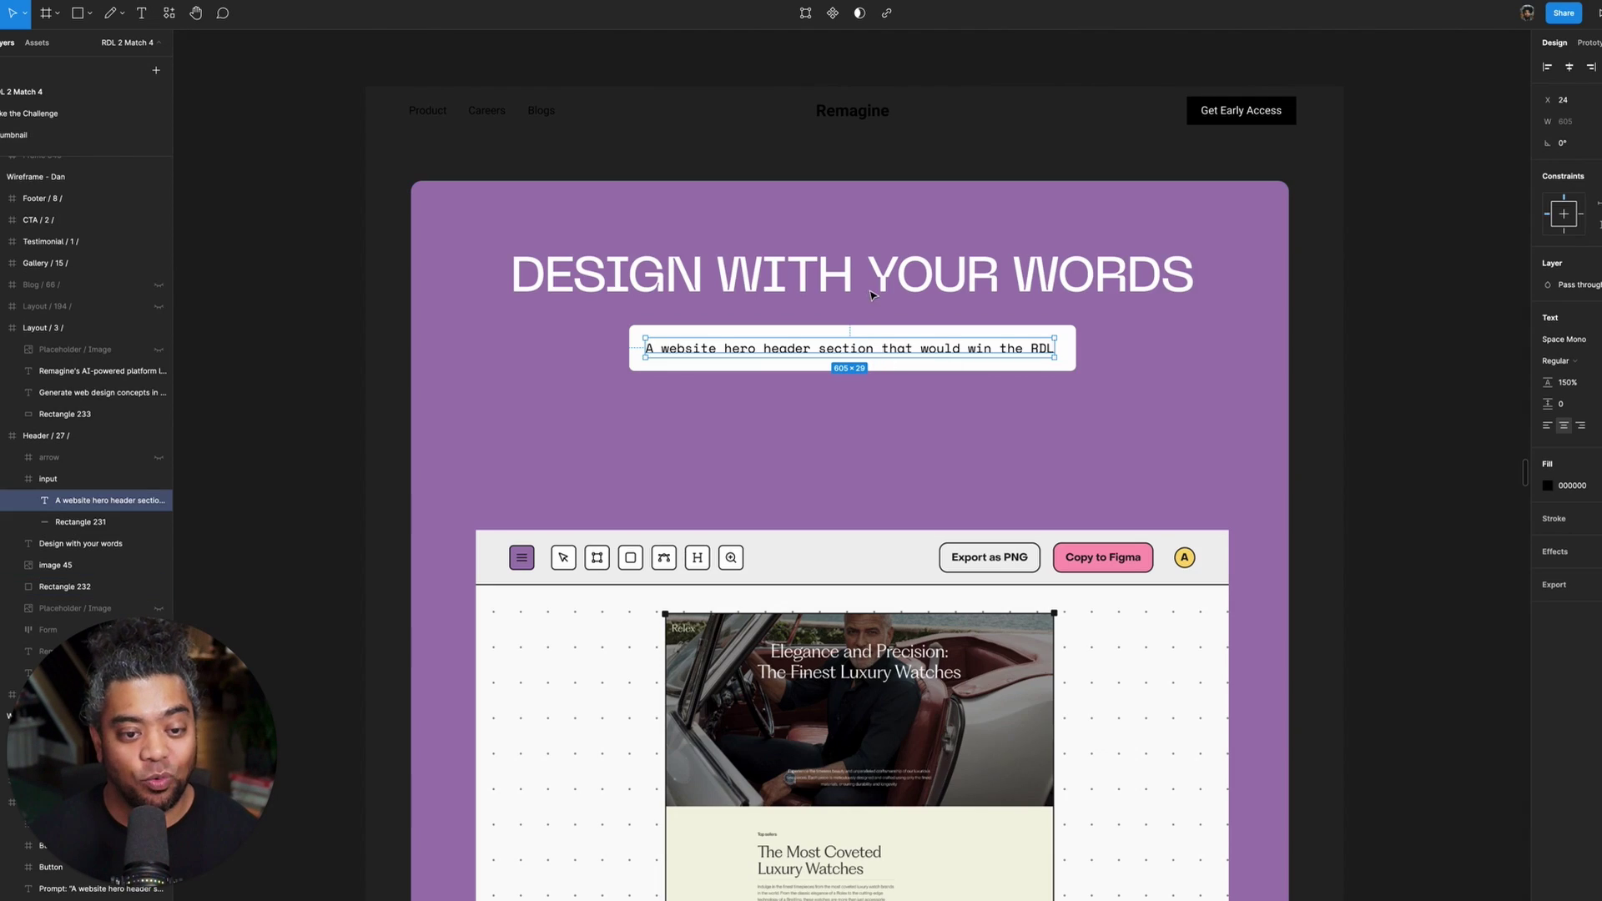
- In the Figma Arena file, change the hero prompt text's font to PP Neue Machina and enclose the sentence in double quotation marks
click(1567, 340)
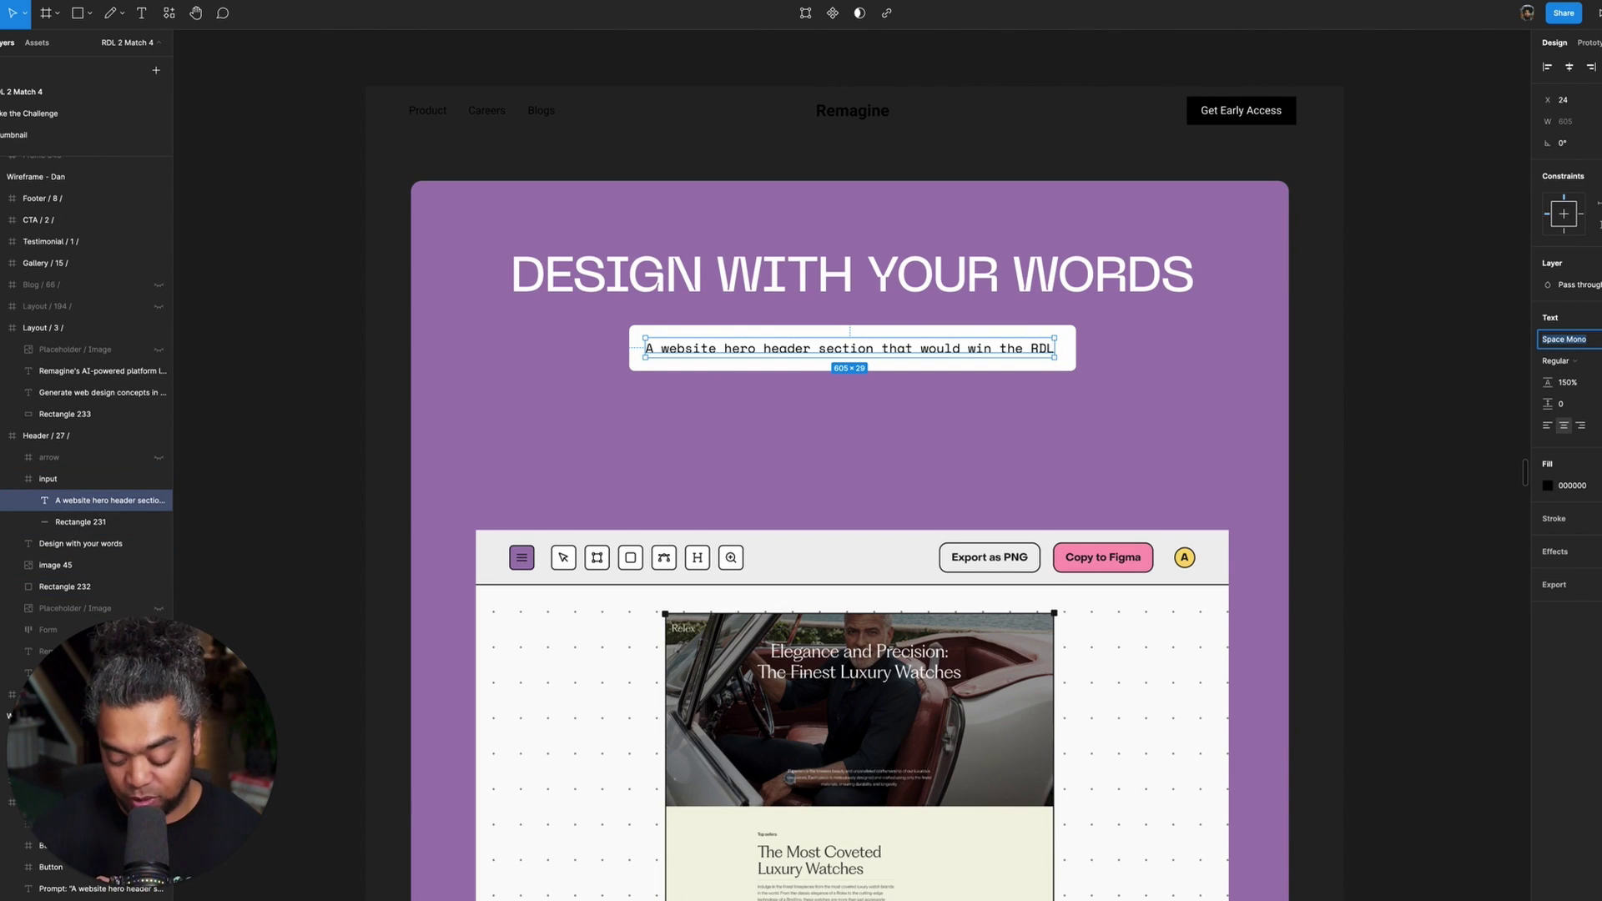
key(Return)
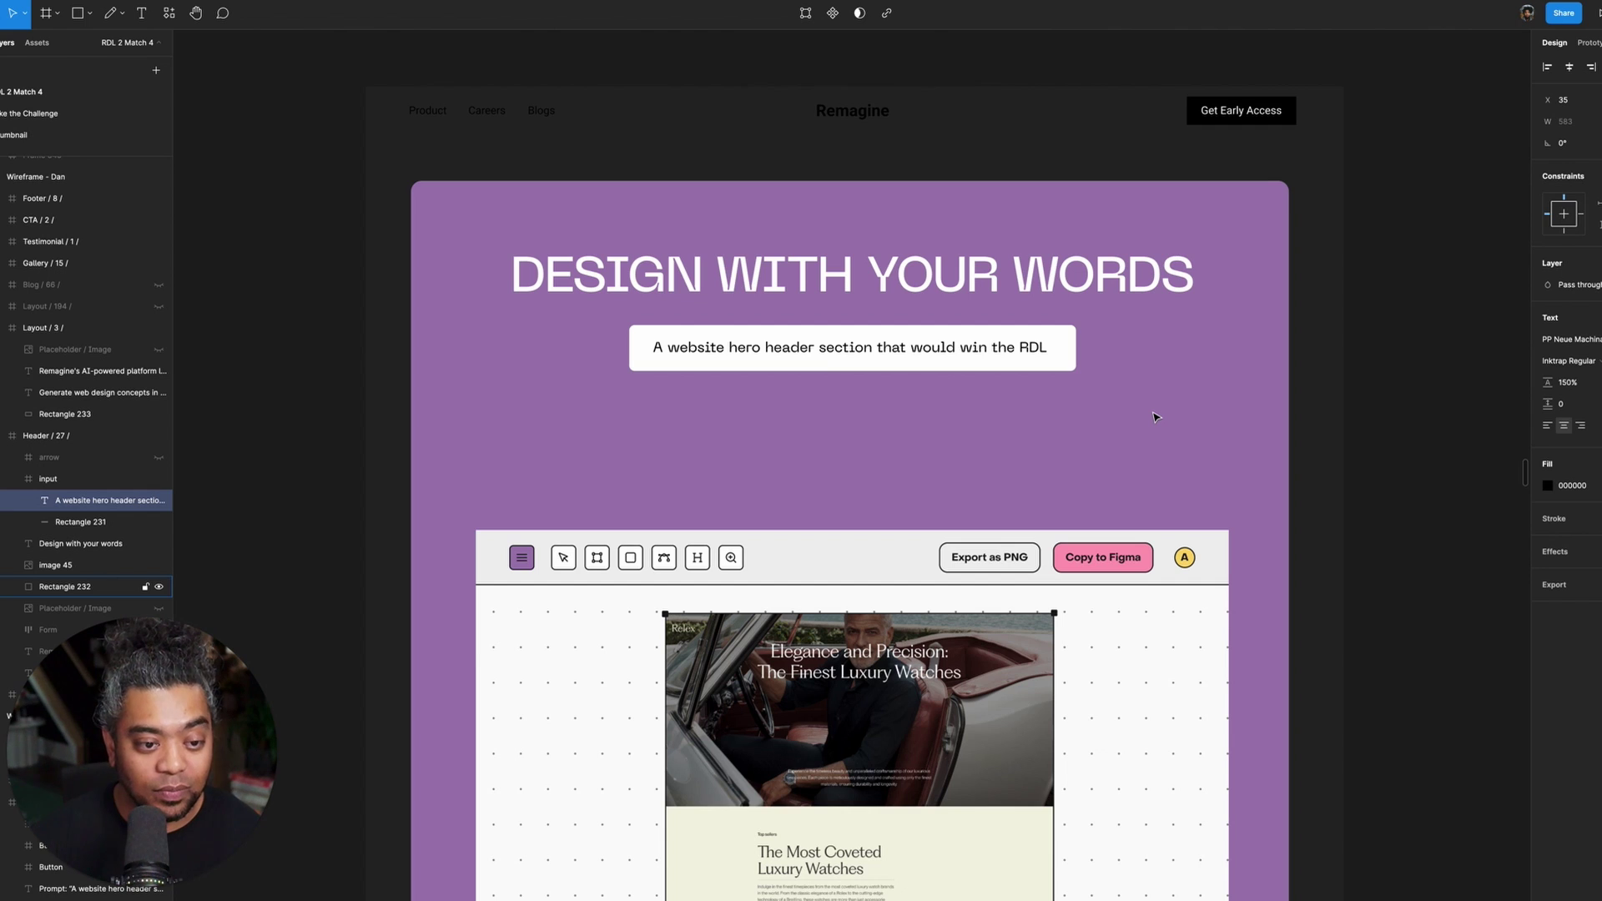
double_click(893, 348)
key(ctrl+a)
click(912, 344)
text(")
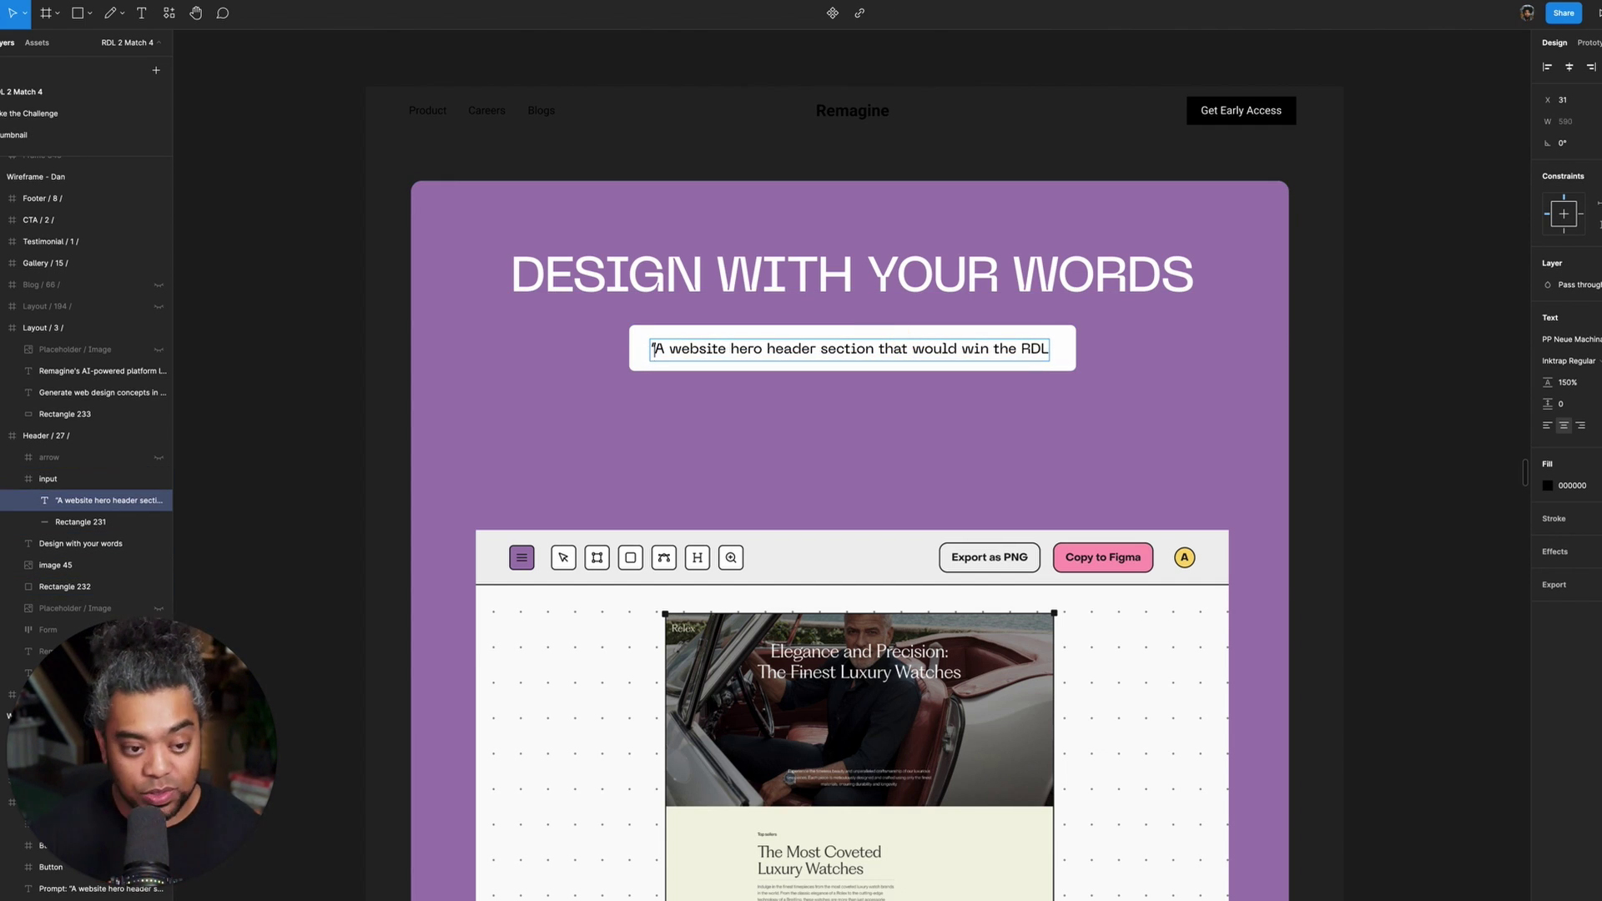
text(")
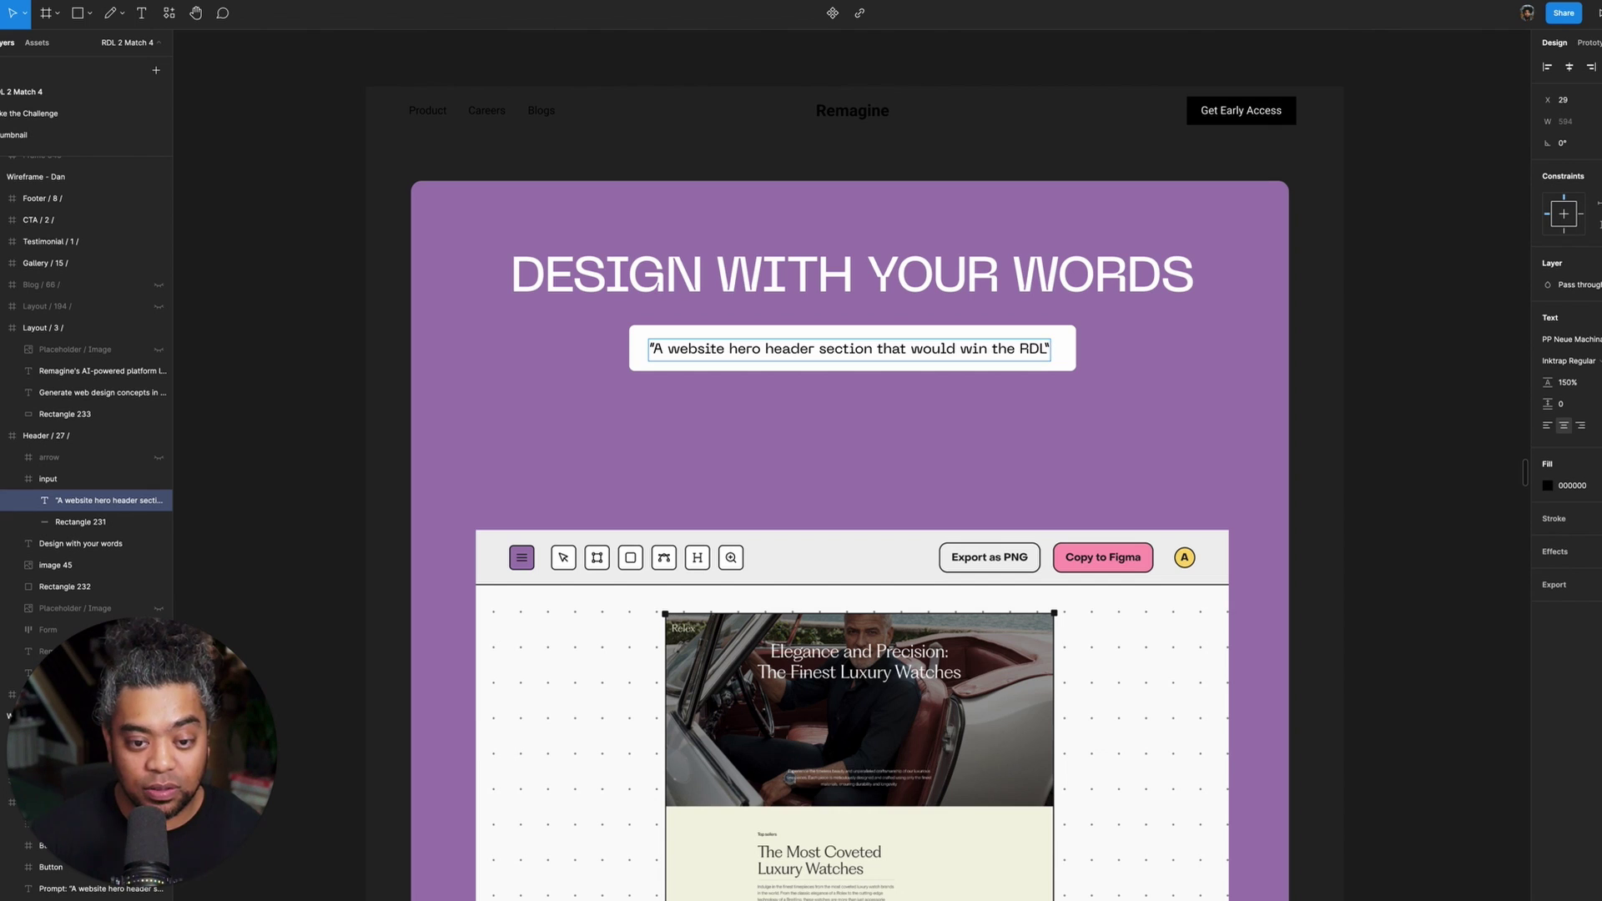
key(BackSpace)
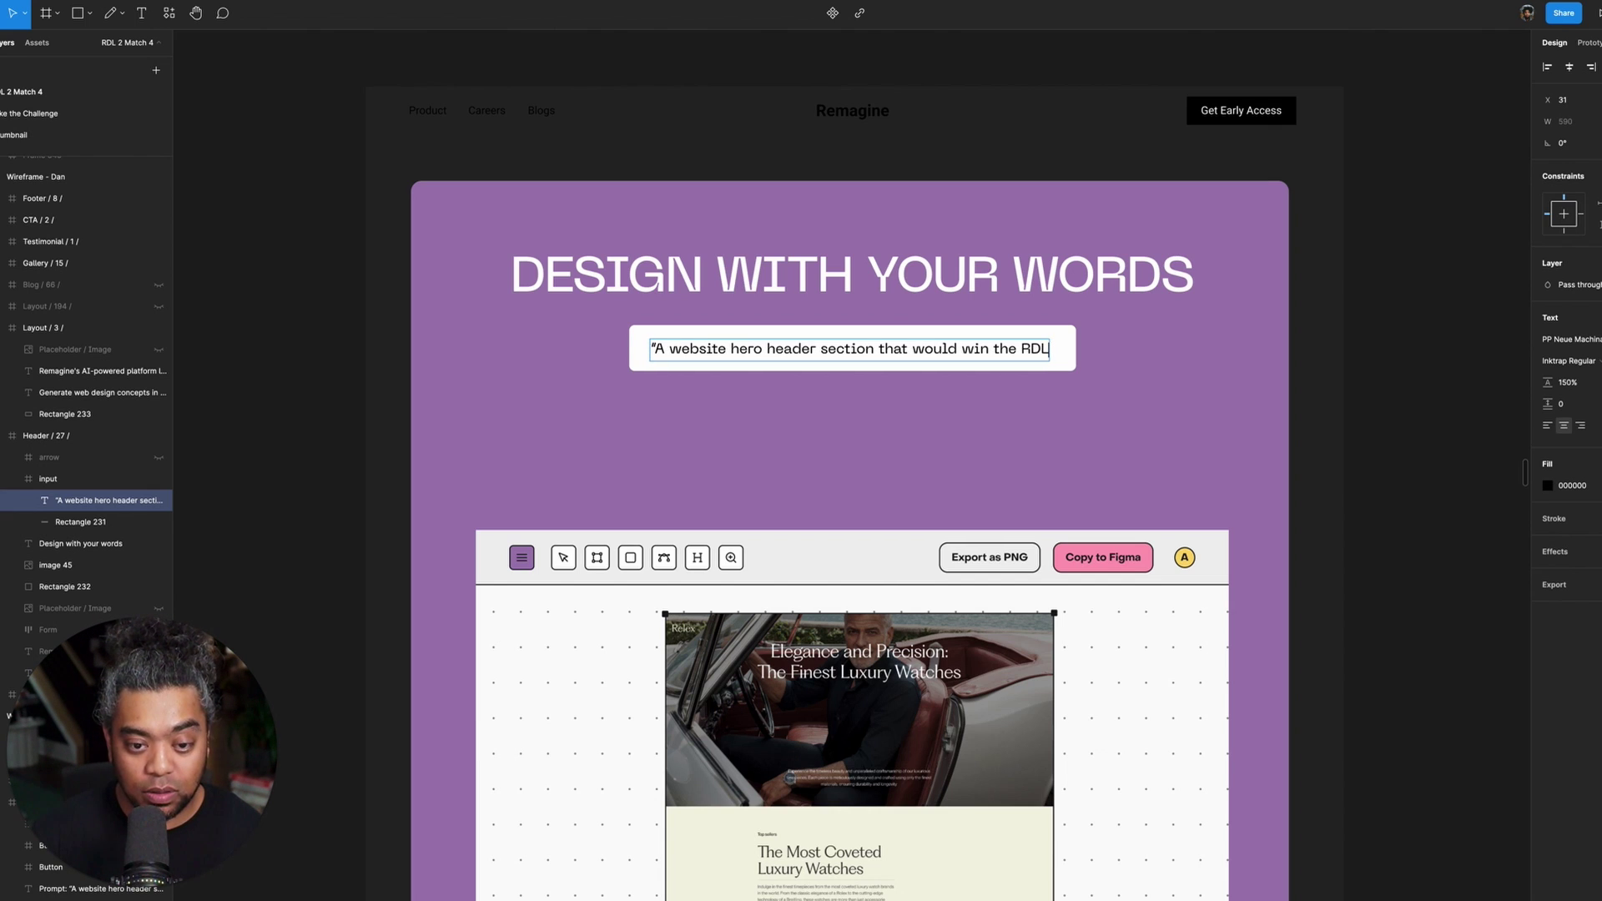
text(")
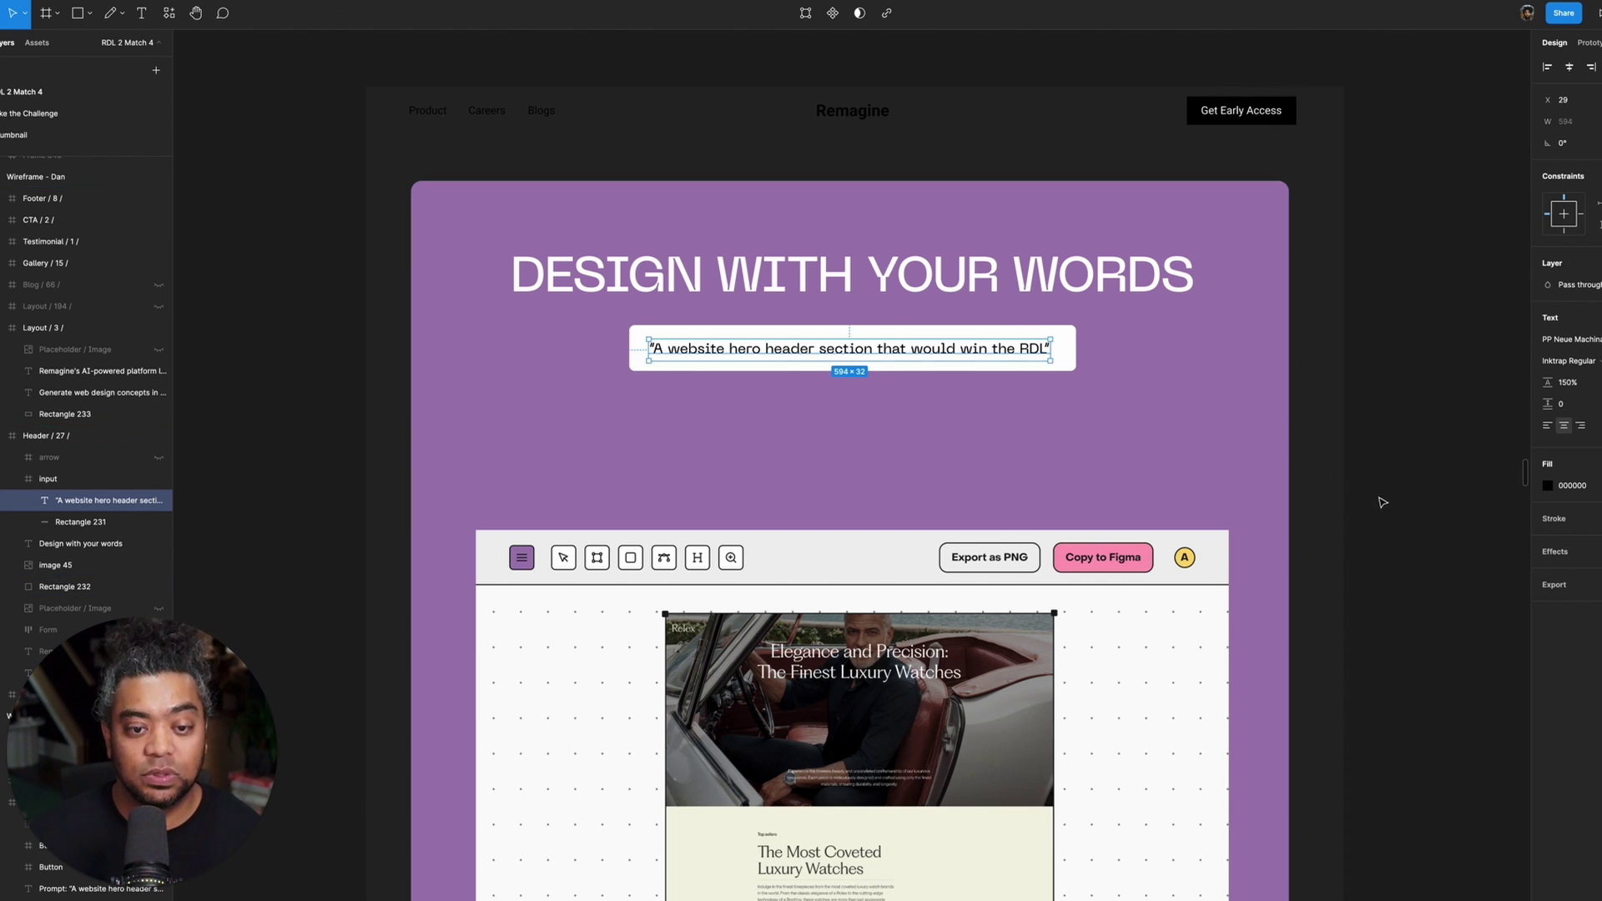
click(1376, 488)
- Change the "Generate web design concepts in seconds" heading's font in the purple feature card to PP Neue Machina
drag(1369, 476, 1383, 534)
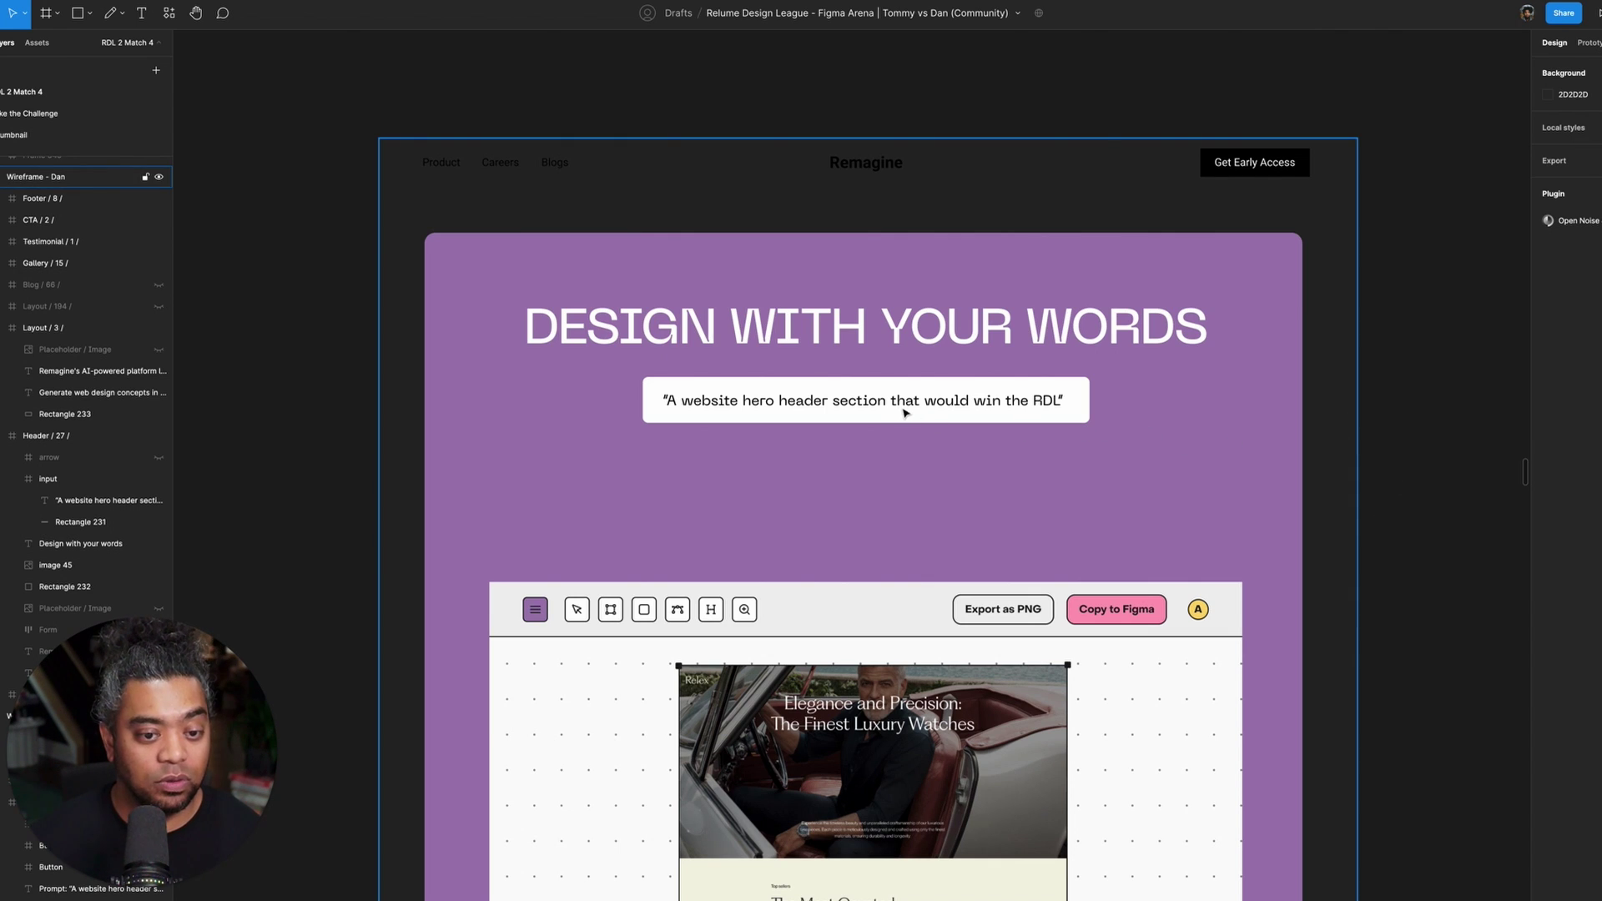
scroll(721, 365, down, 5)
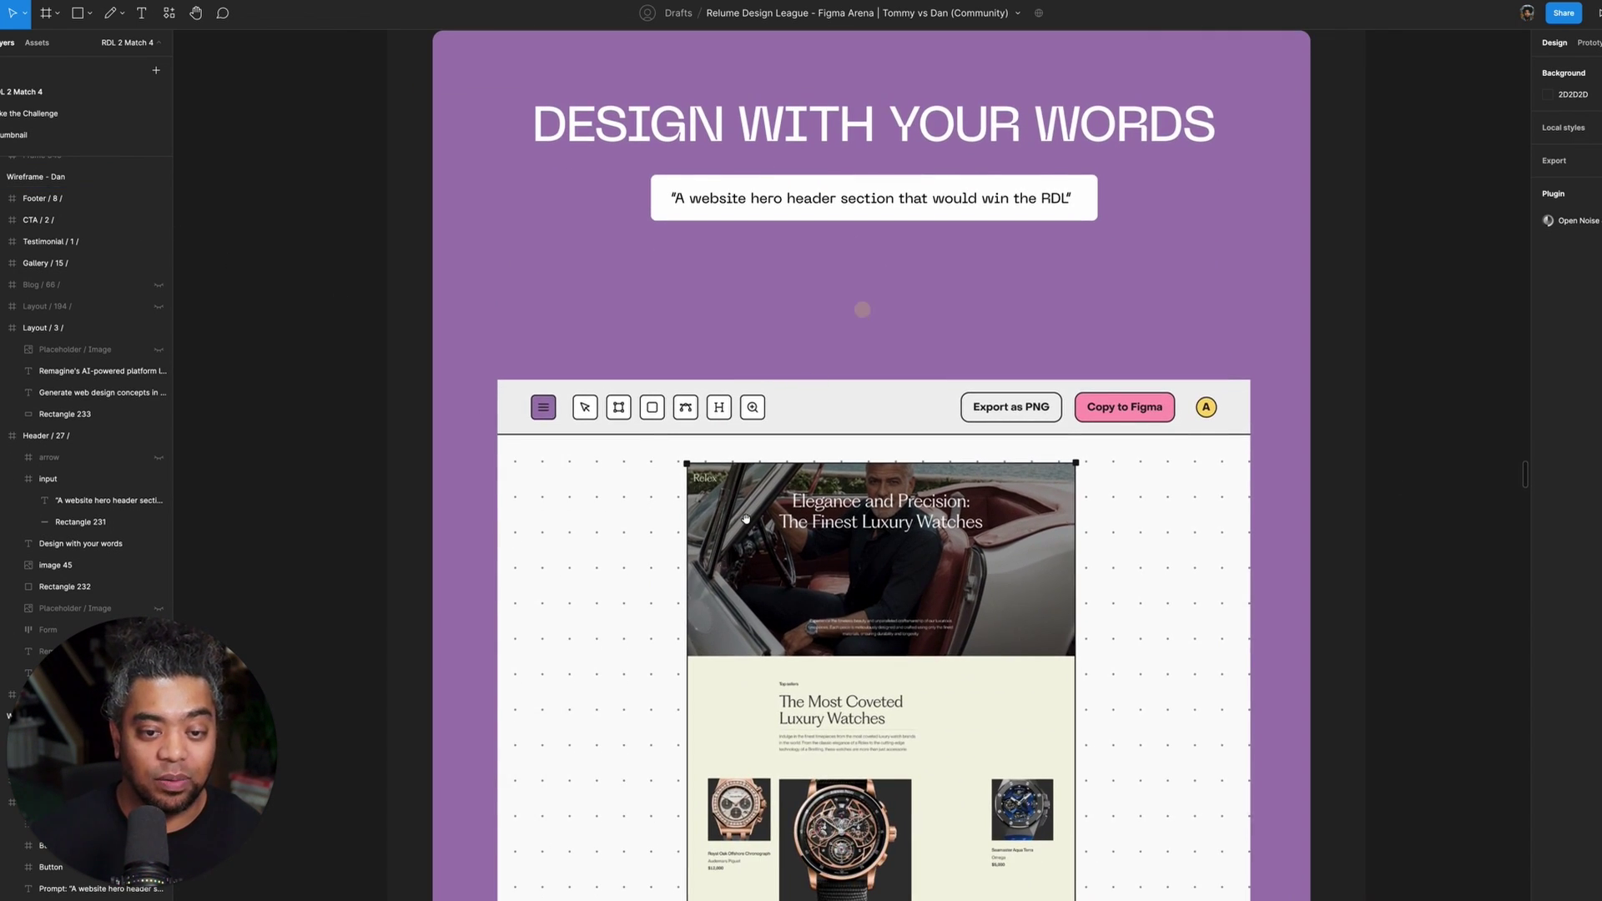
scroll(746, 519, down, 10)
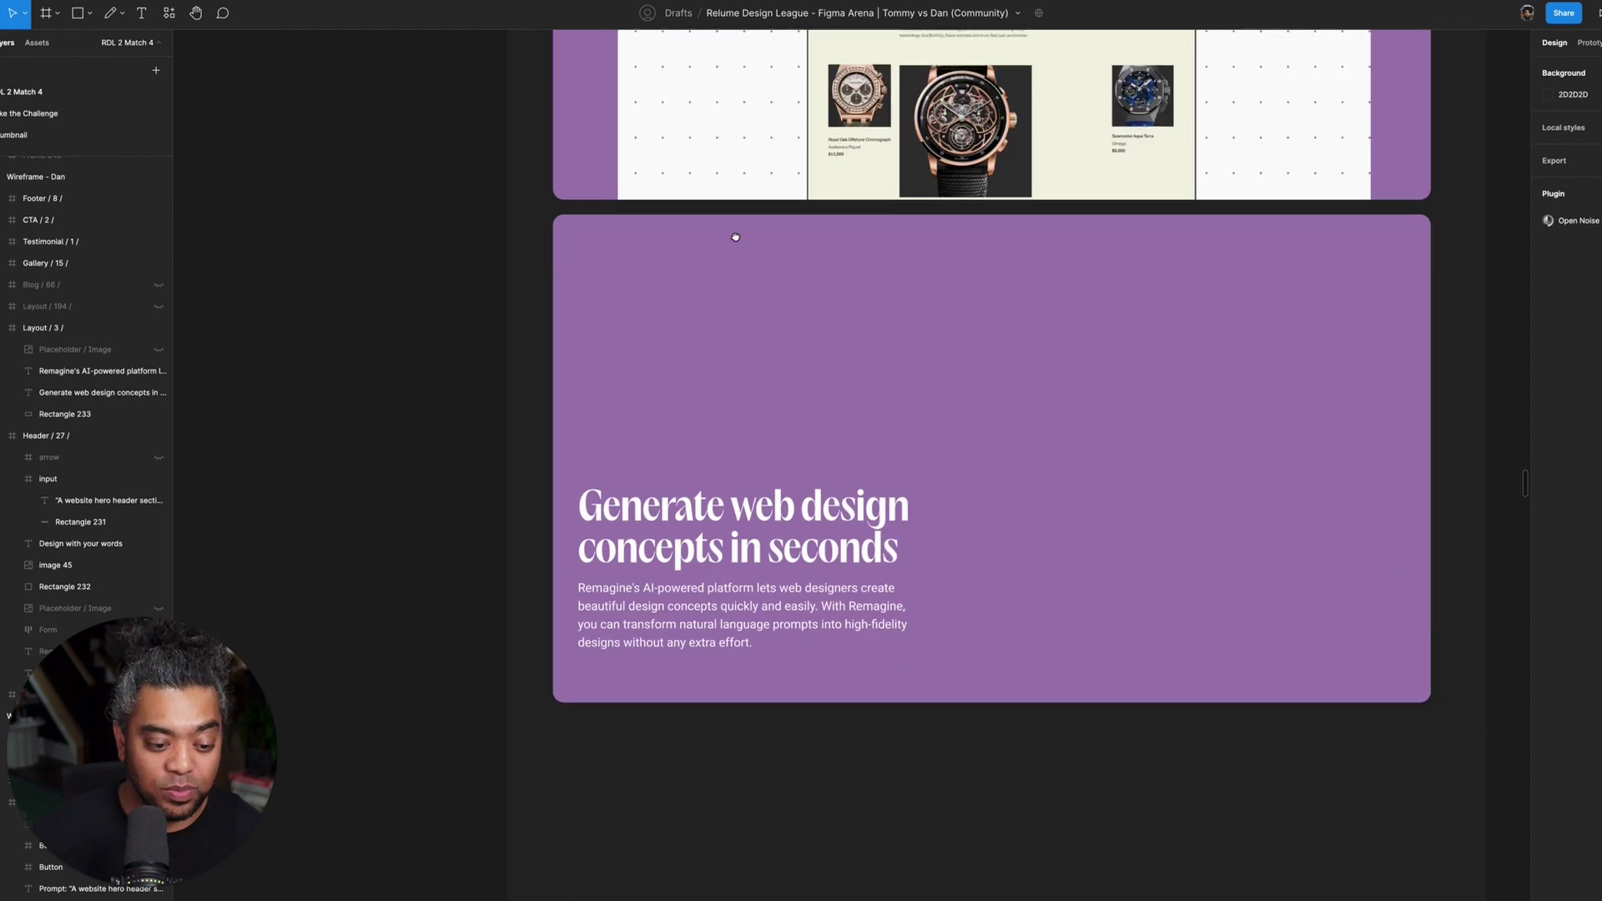
scroll(735, 237, down, 3)
click(660, 450)
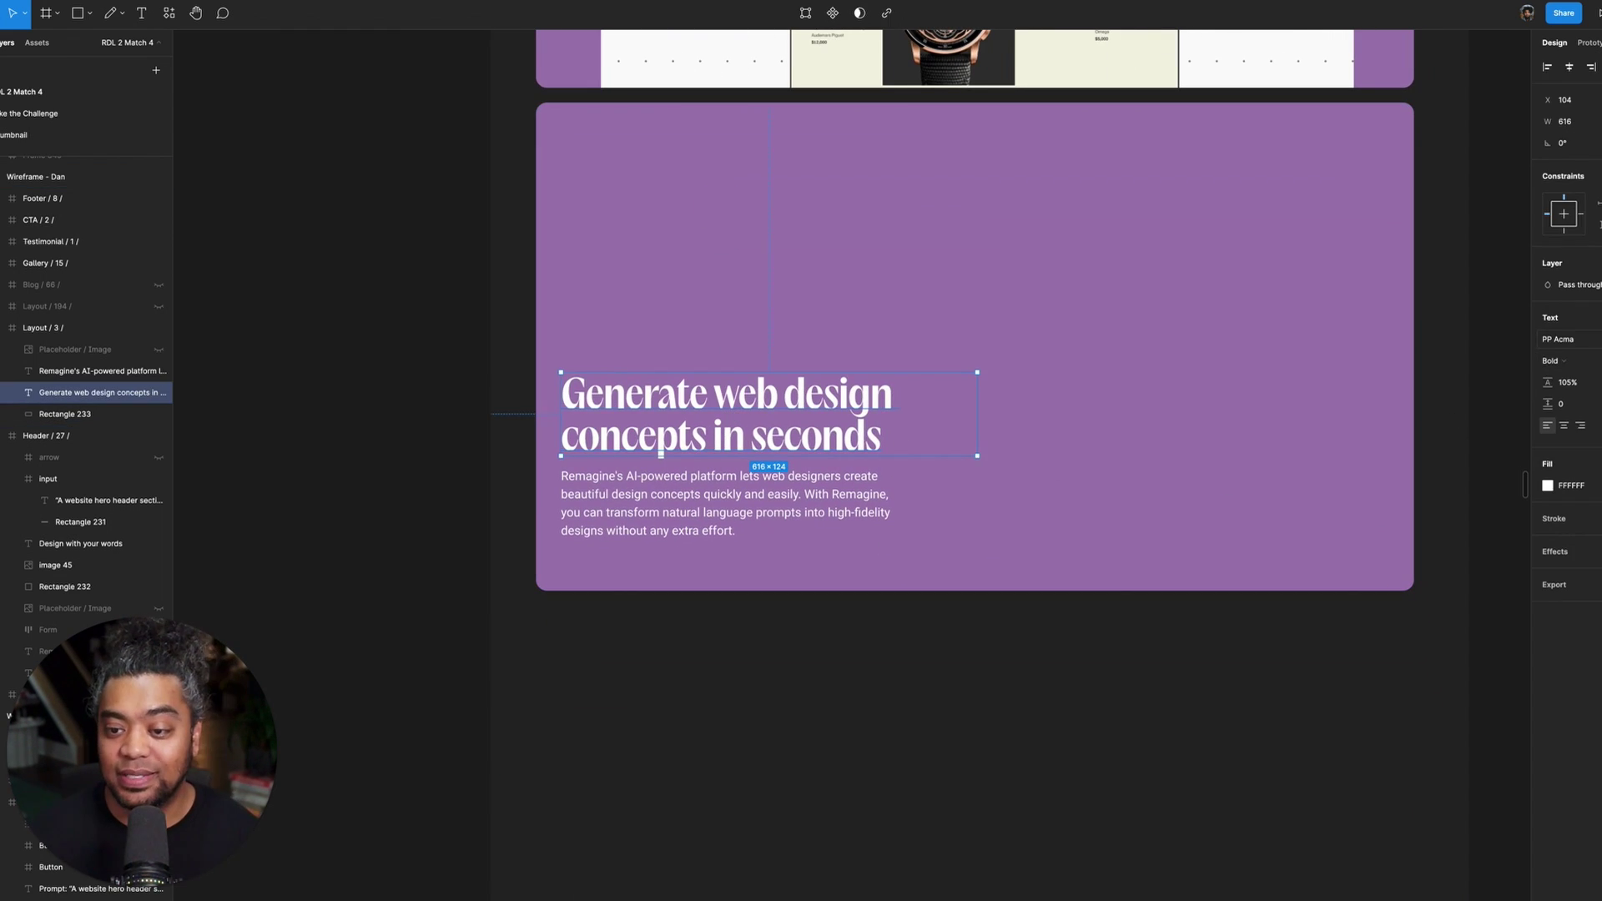
click(1596, 338)
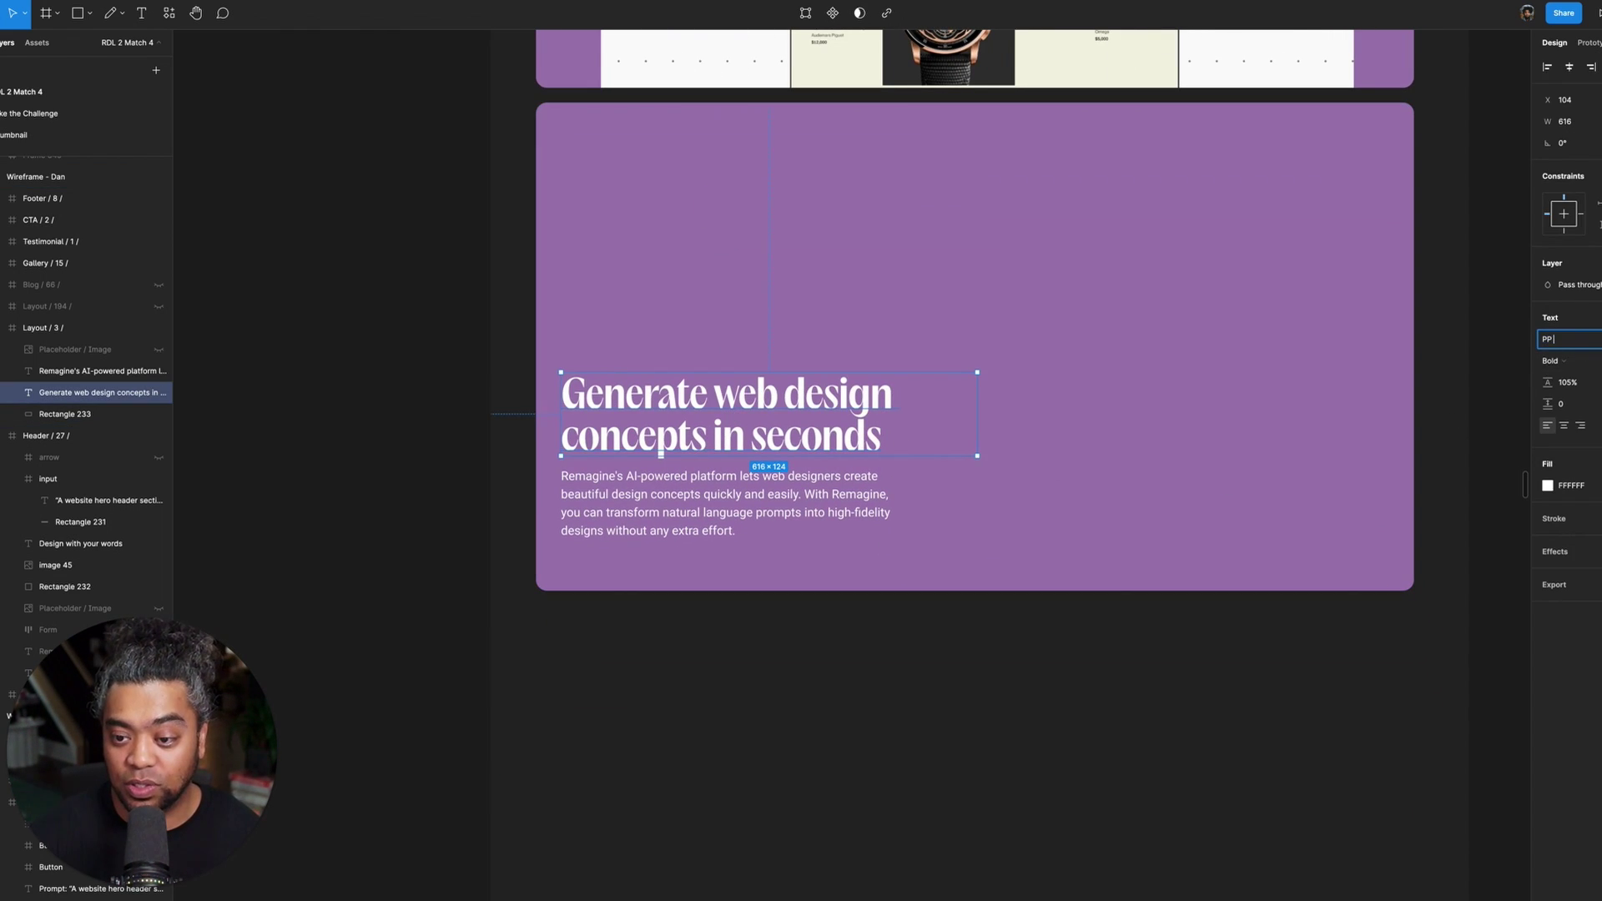
text(PP N)
key(Return)
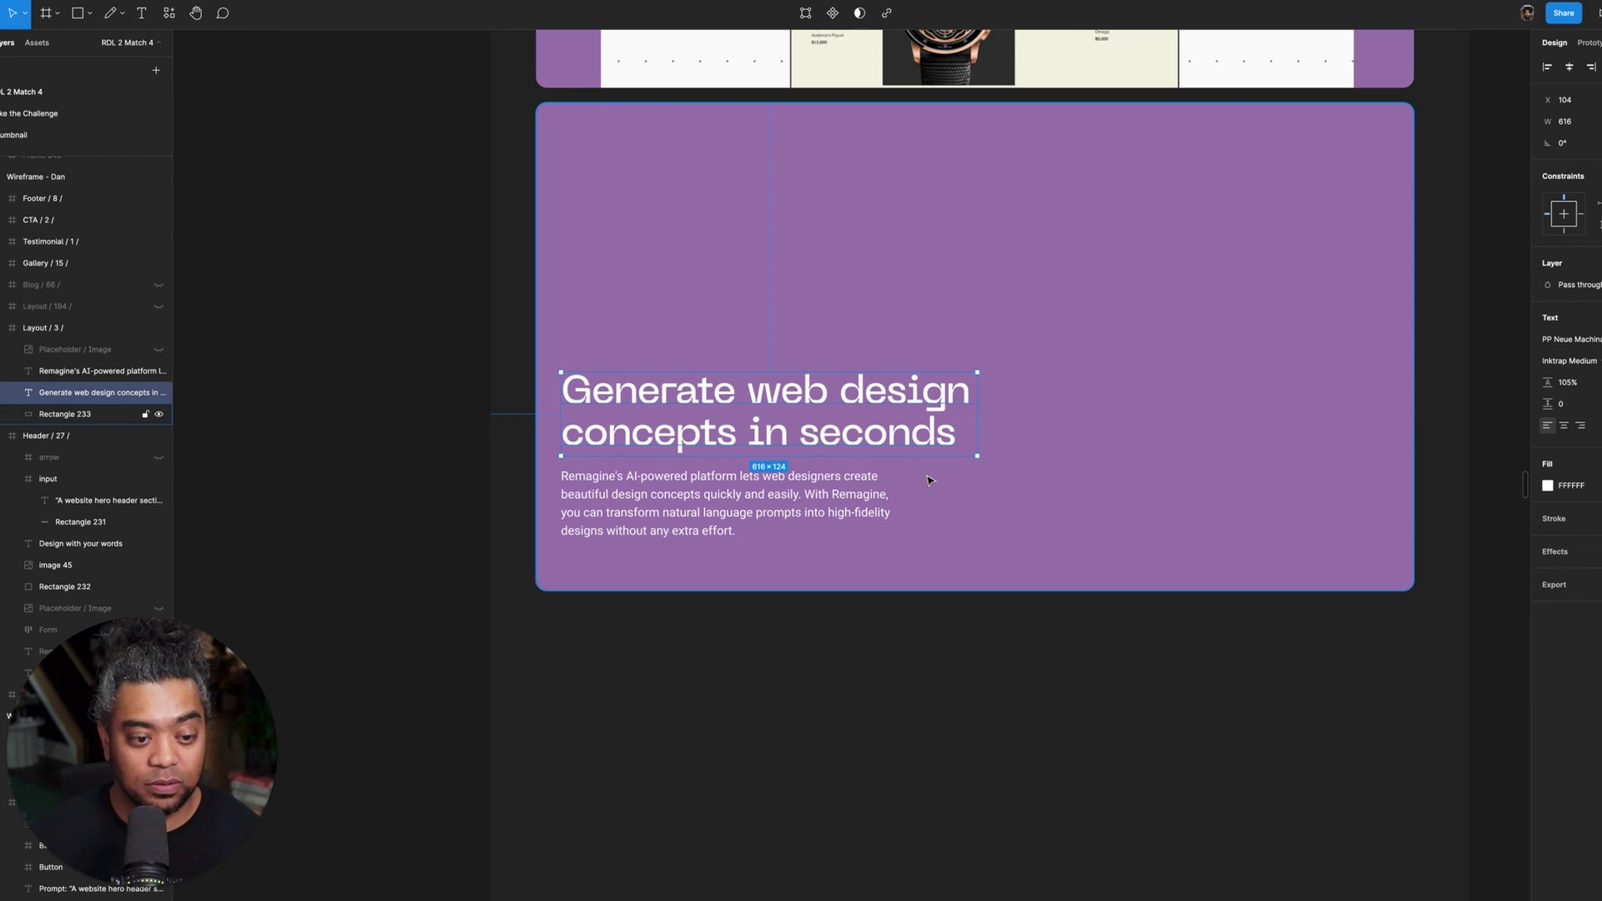
- Set the feature card's description text to PP Neue Machina and widen its text box to 552
click(901, 471)
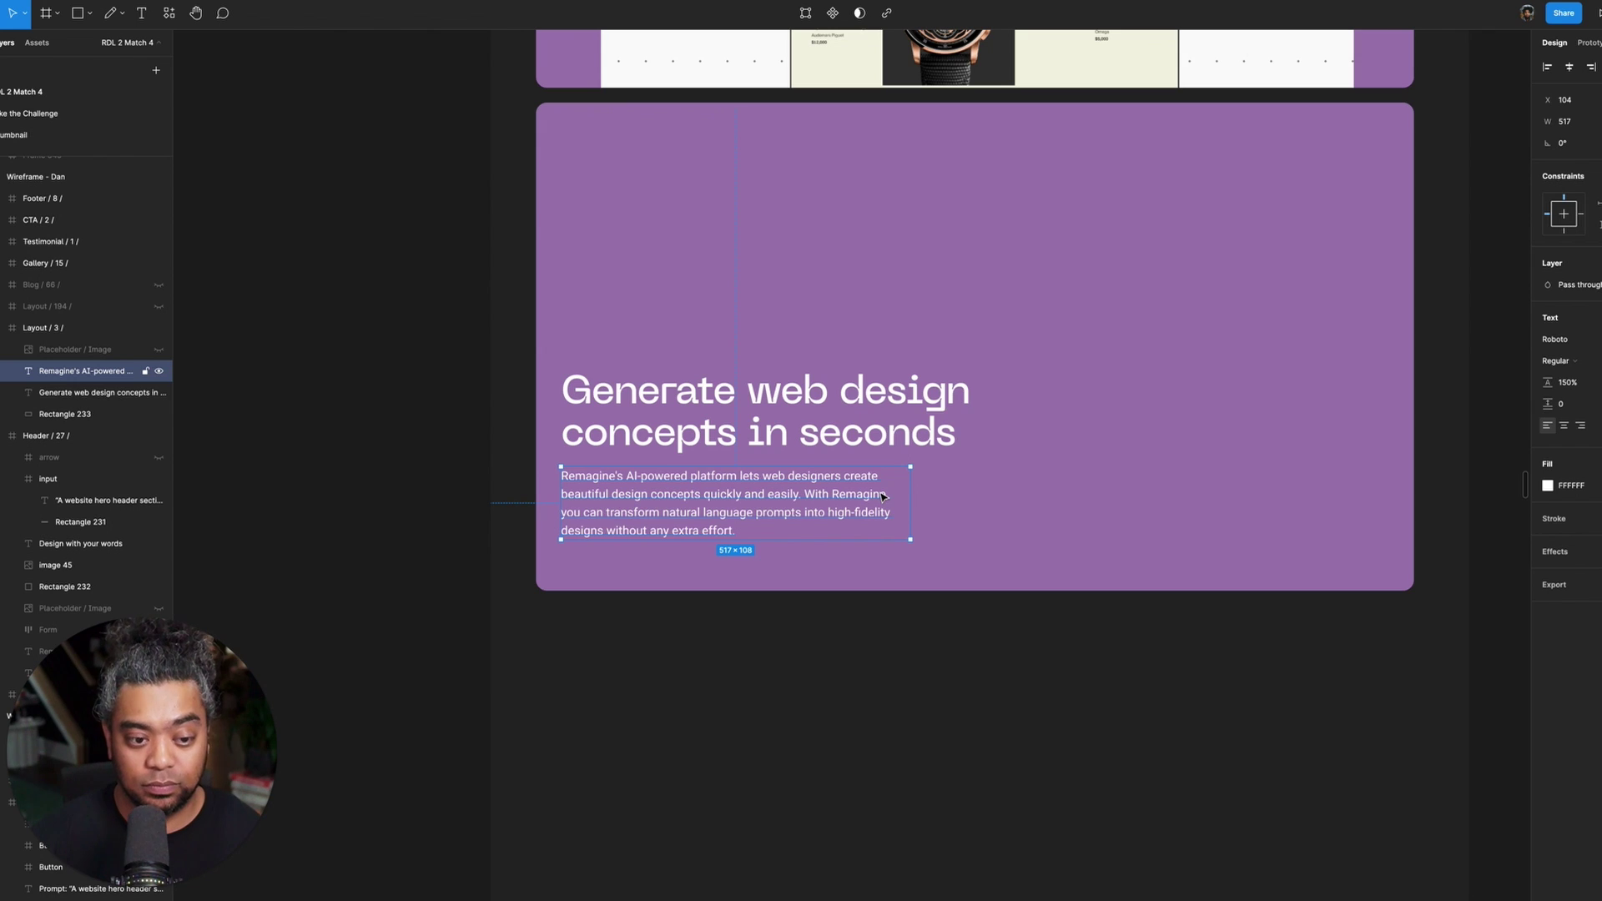
click(1599, 341)
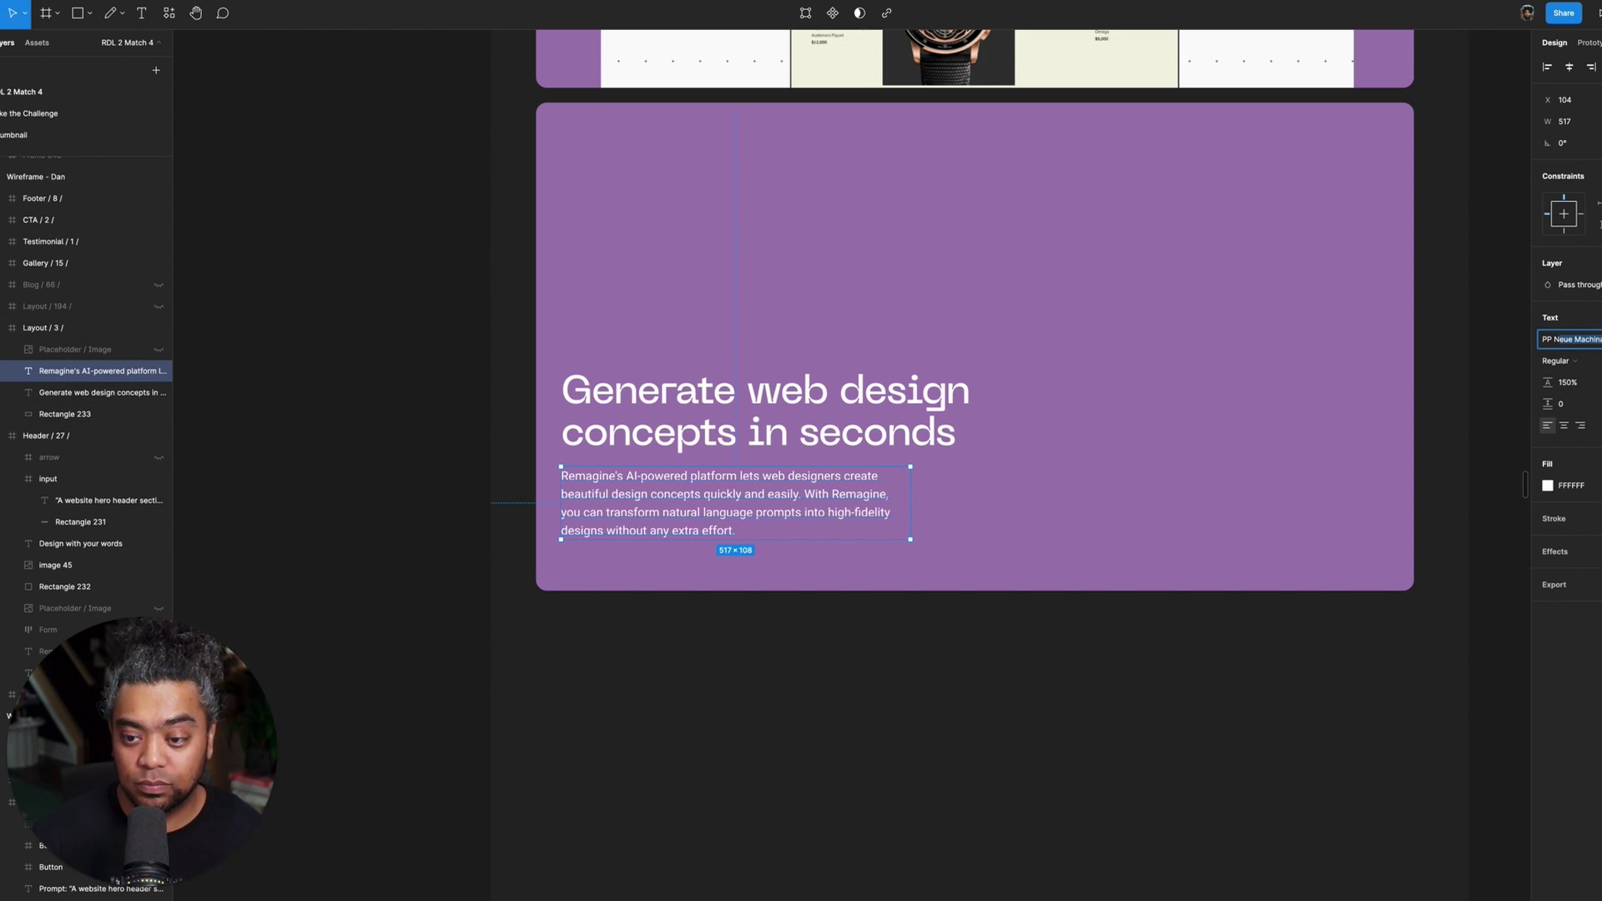
text(PP)
key(Return)
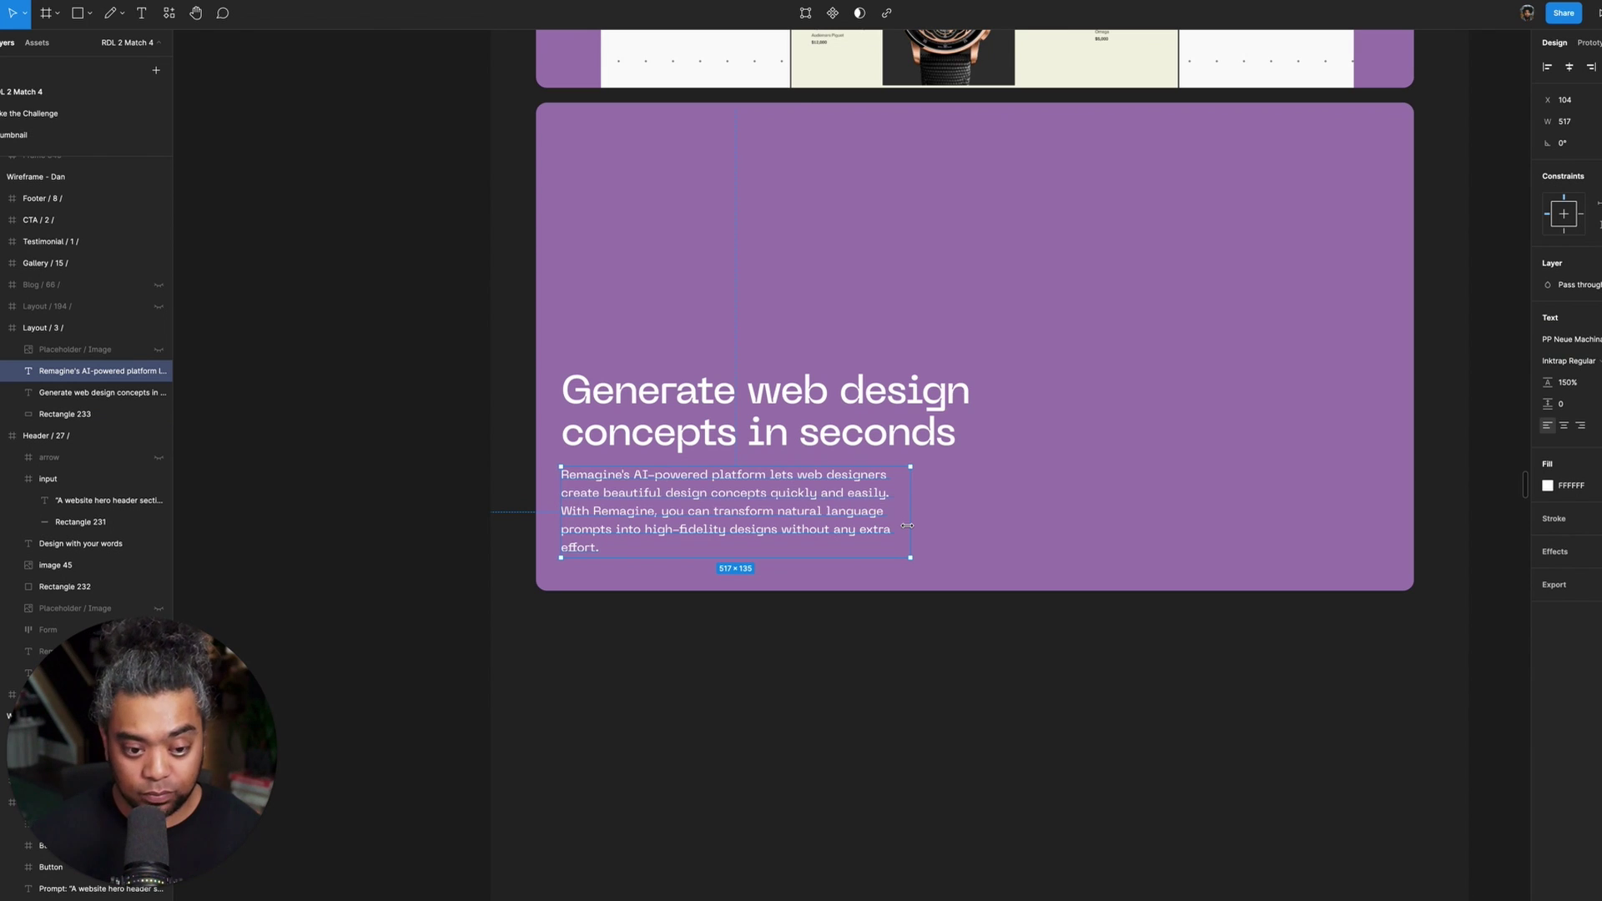
drag(908, 509, 934, 510)
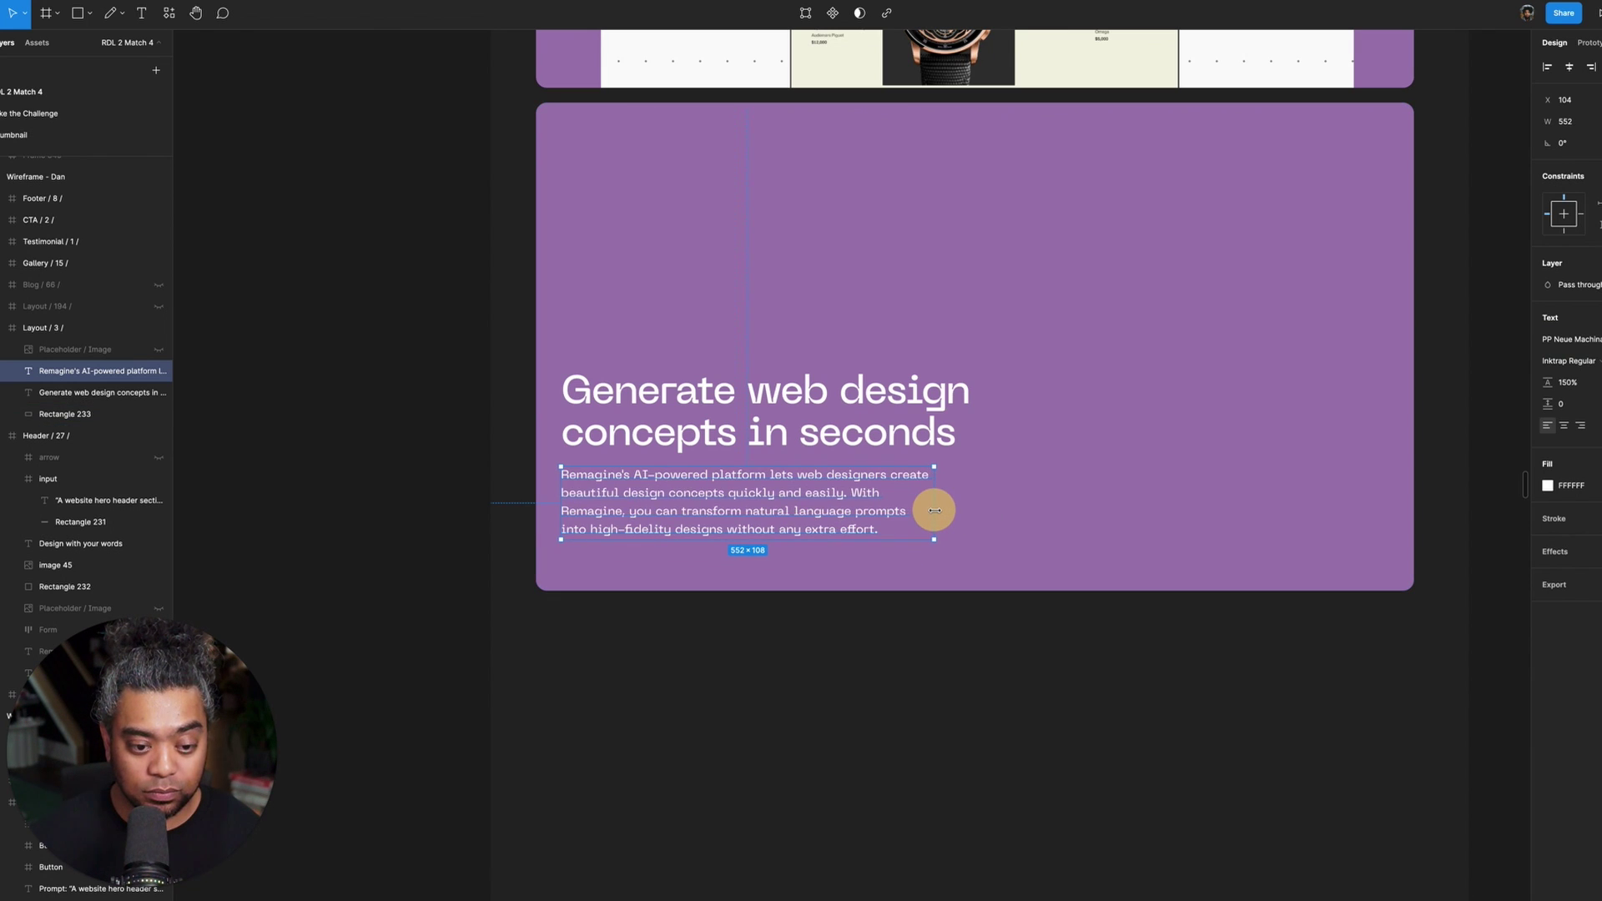
click(428, 508)
- Switch to the browser and review the Equals website's feature section as a layout reference for the card
scroll(454, 408, up, 2)
scroll(455, 408, right, 2)
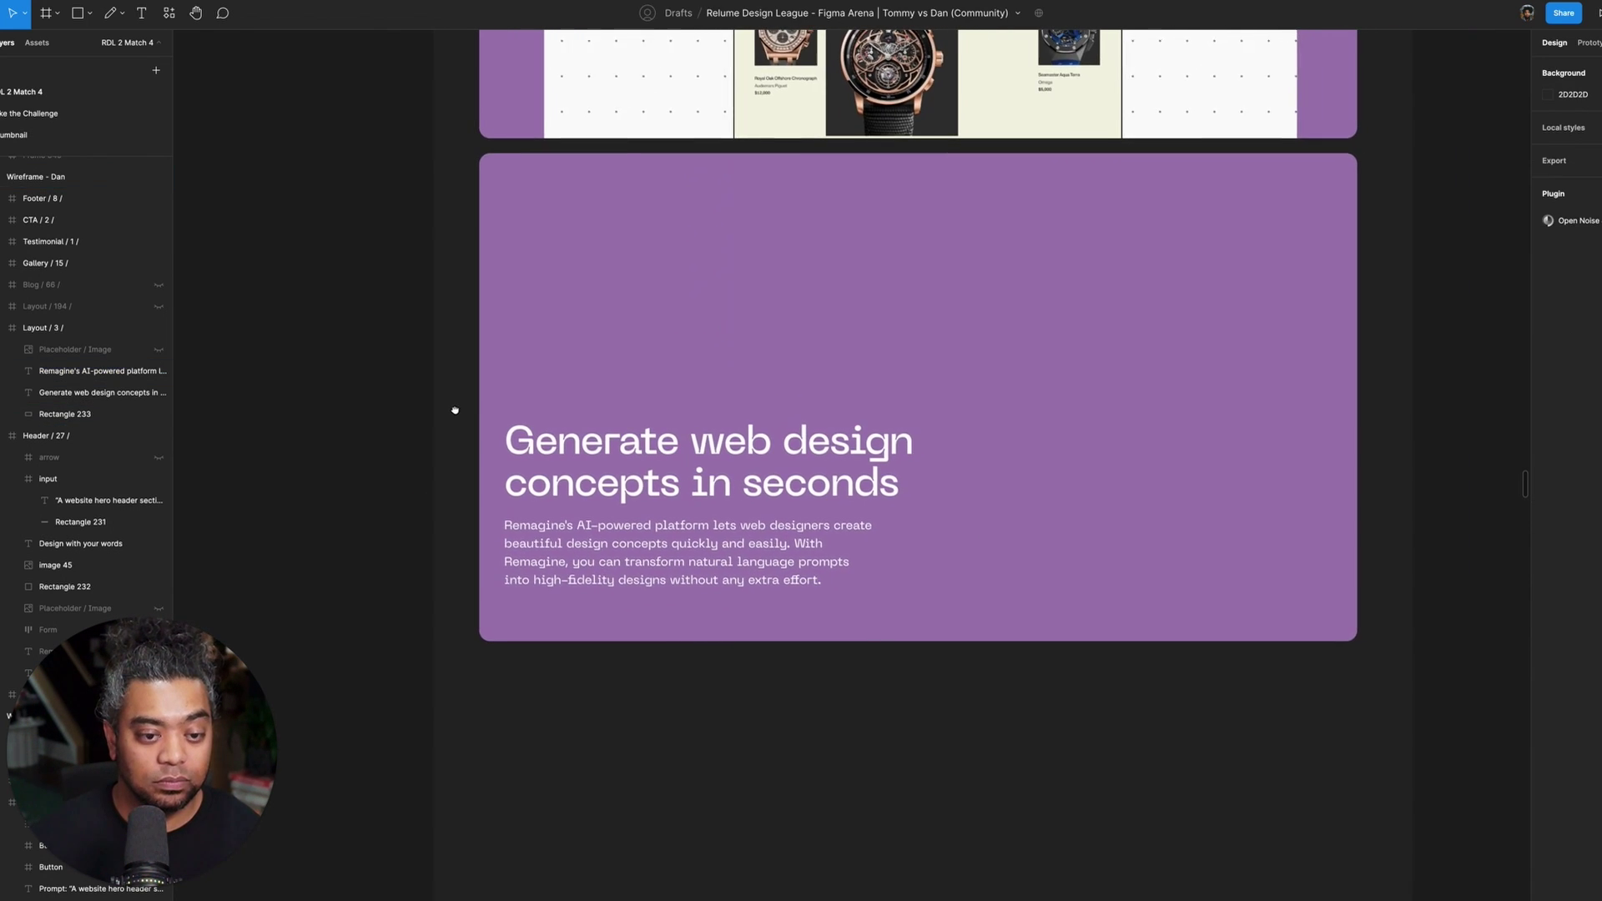
scroll(1356, 368, up, 1)
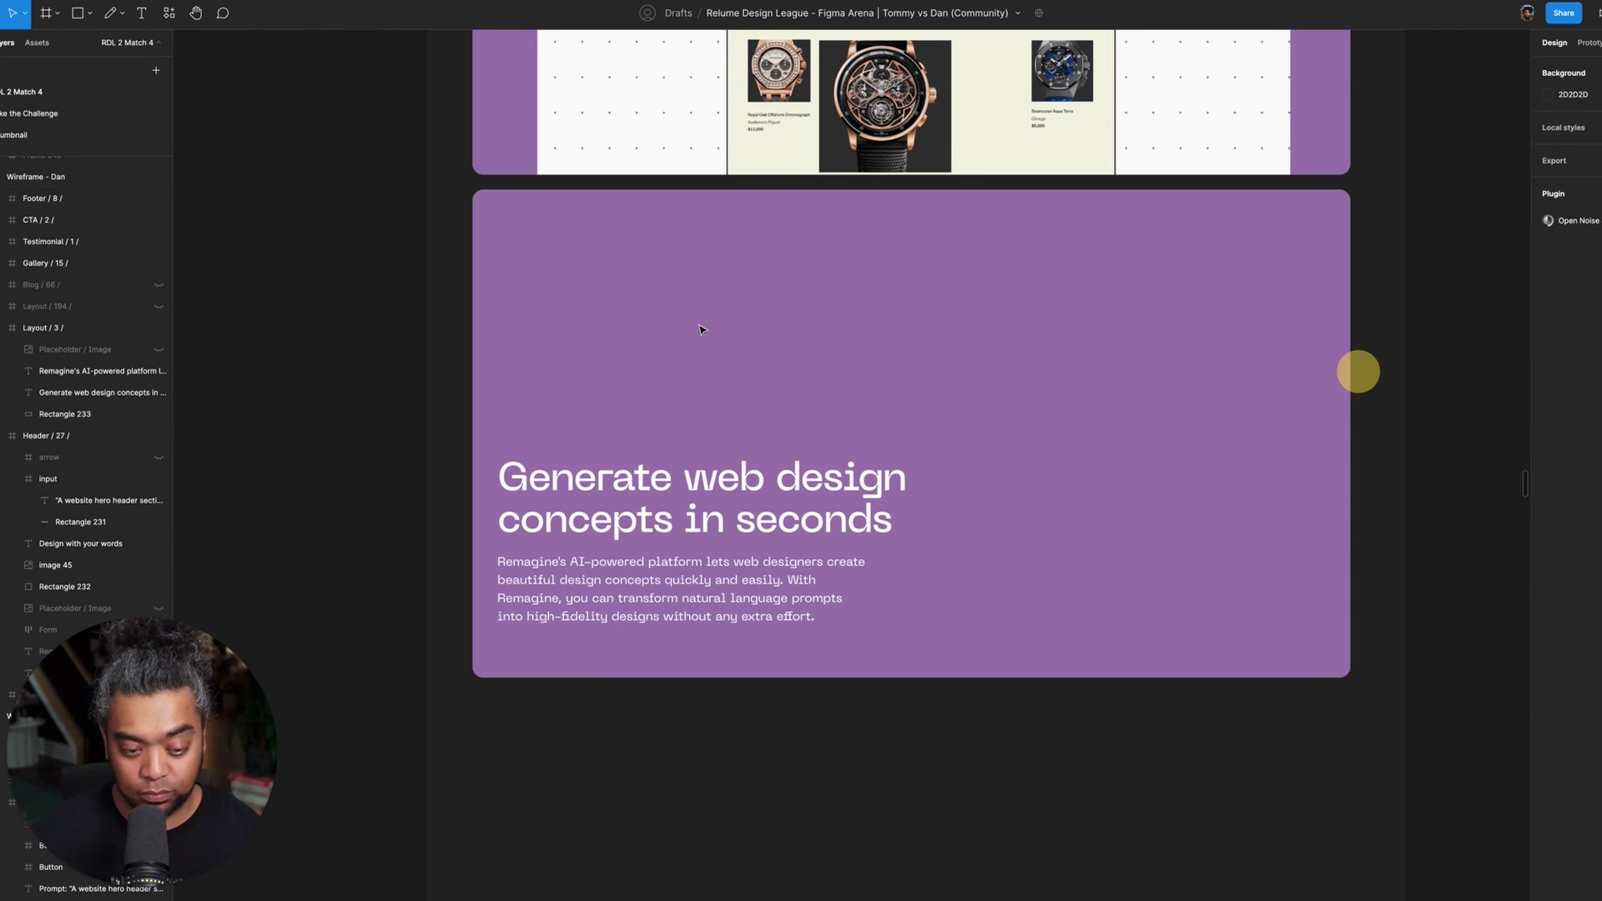
key(super+Tab)
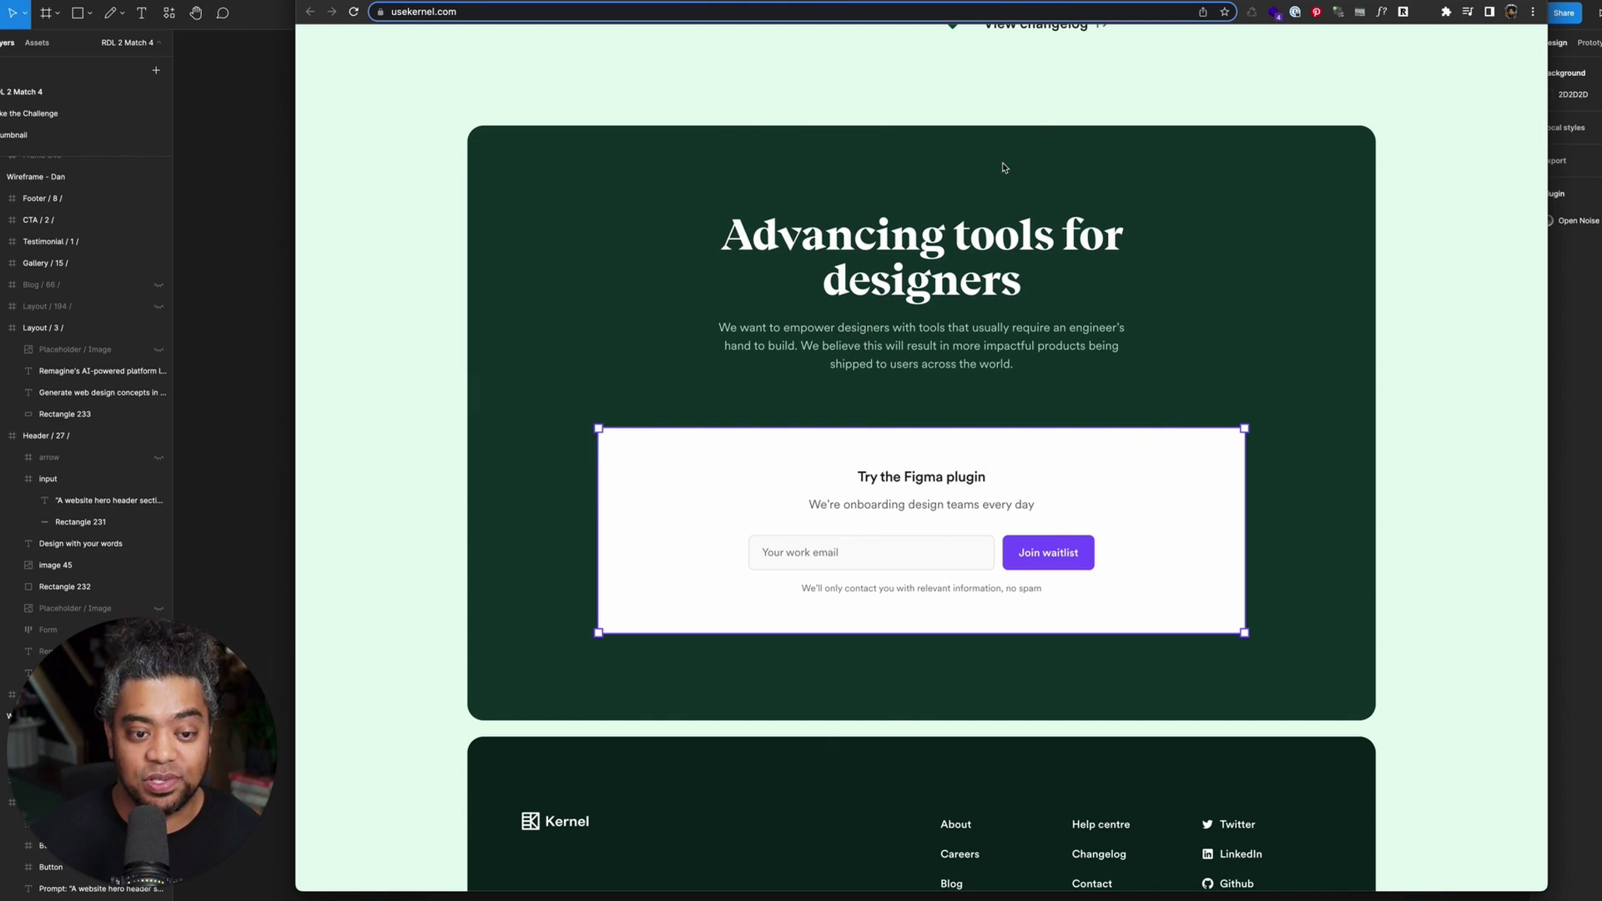
key(ctrl+Tab)
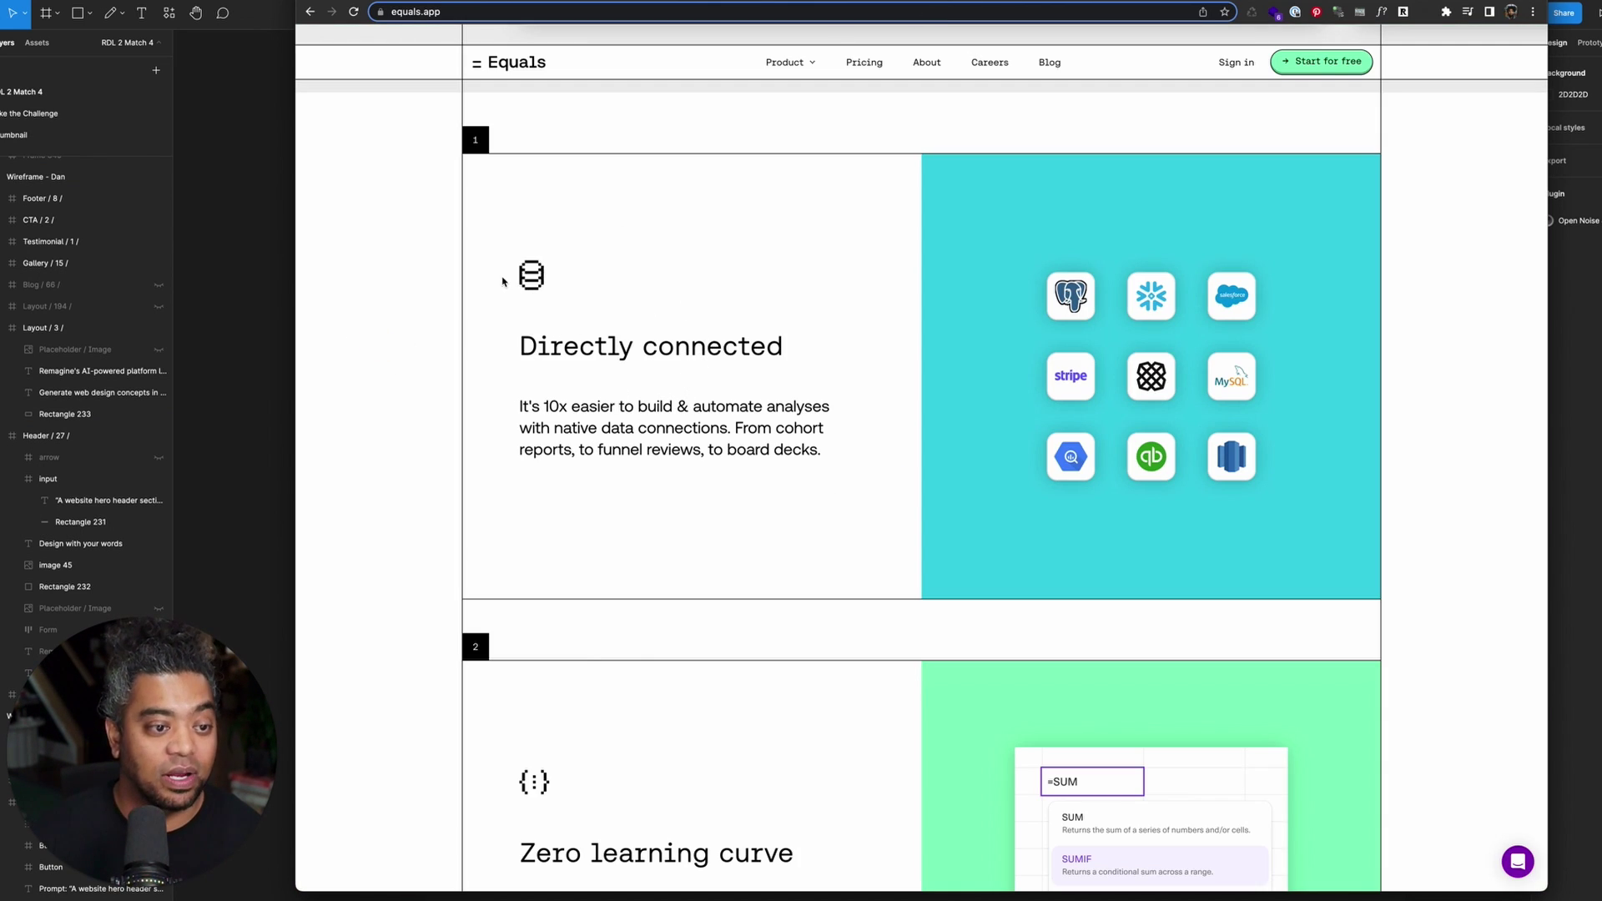
click(260, 290)
- In the Figma Arena file, find the red flower among the Illustrations shapes and copy it
scroll(790, 443, left, 2)
scroll(937, 464, up, 3)
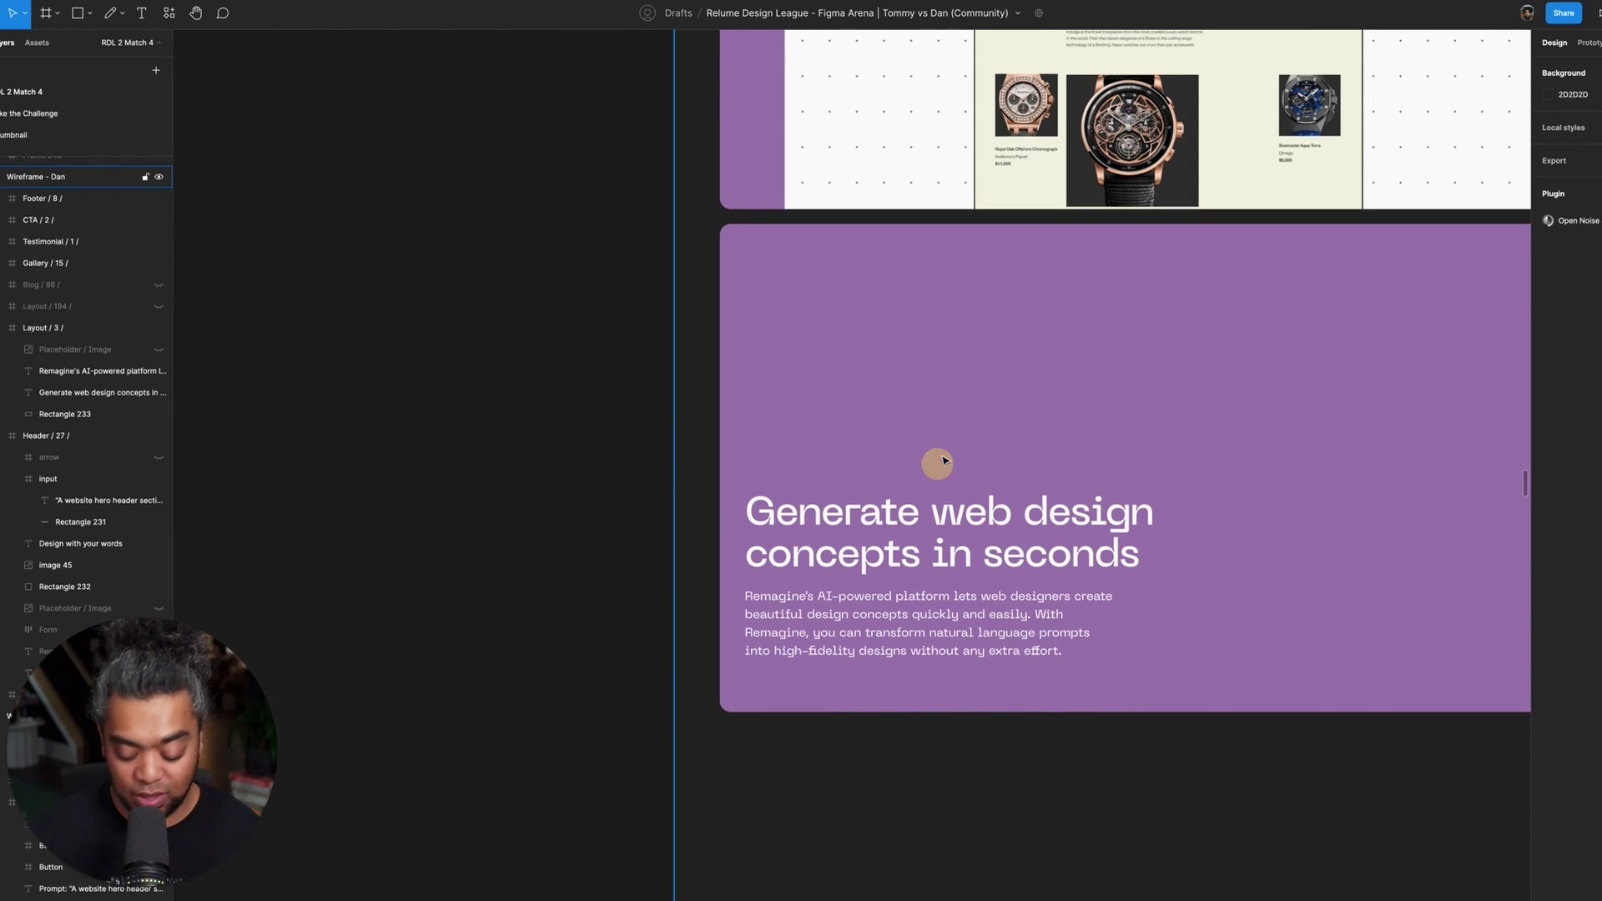
scroll(945, 460, down, 5)
scroll(718, 501, left, 5)
scroll(1083, 582, up, 3)
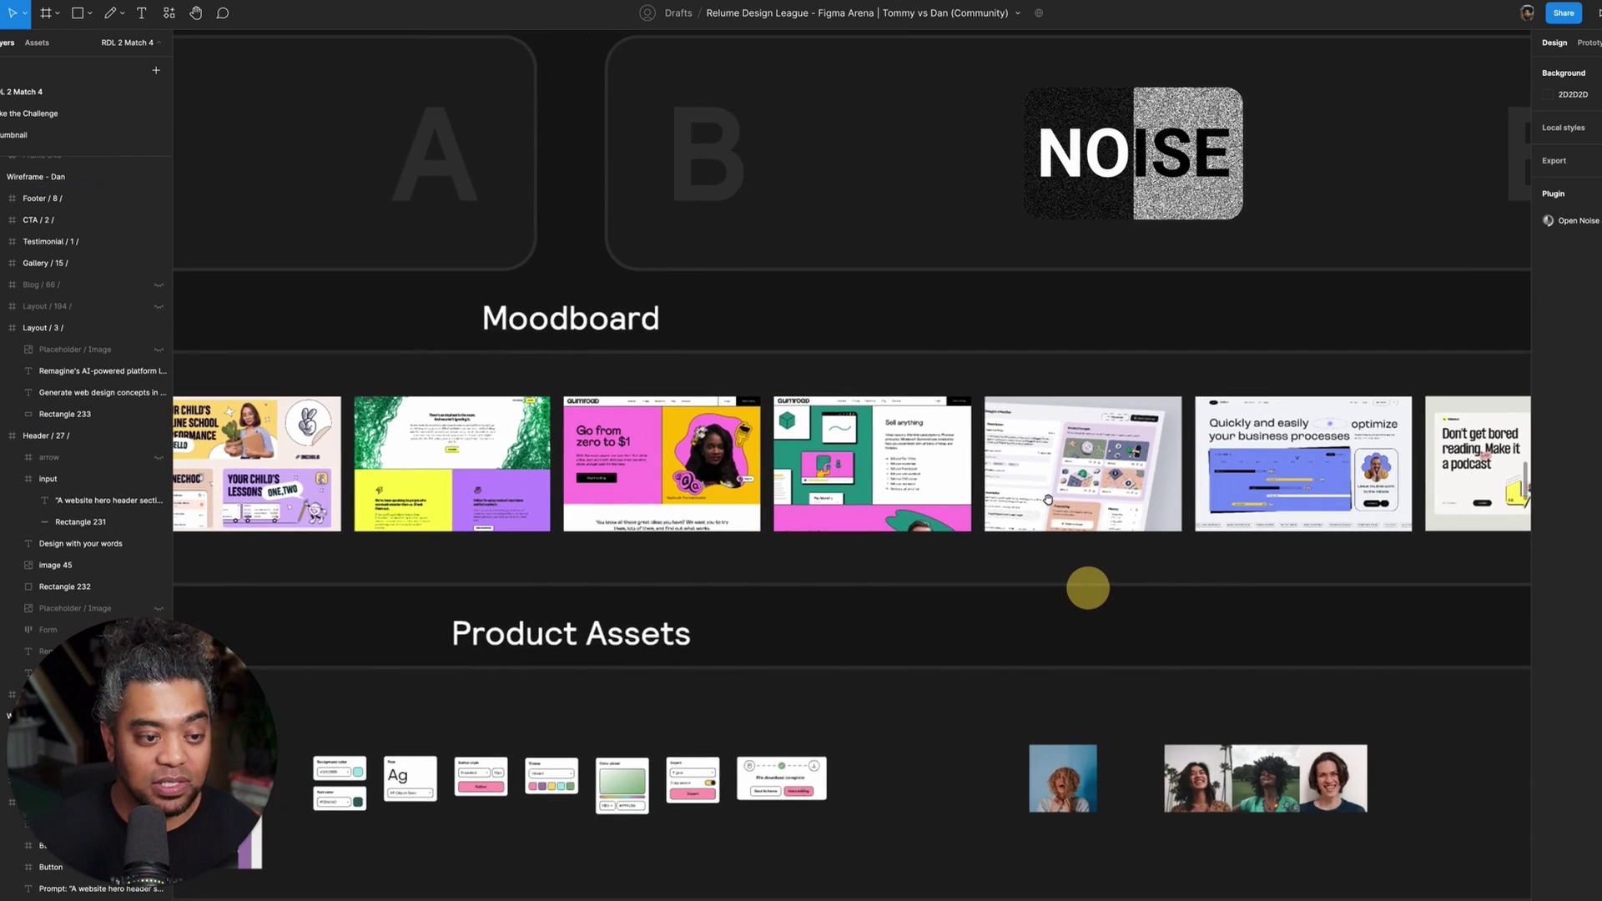
scroll(1109, 605, up, 3)
scroll(1109, 605, down, 3)
scroll(929, 293, down, 6)
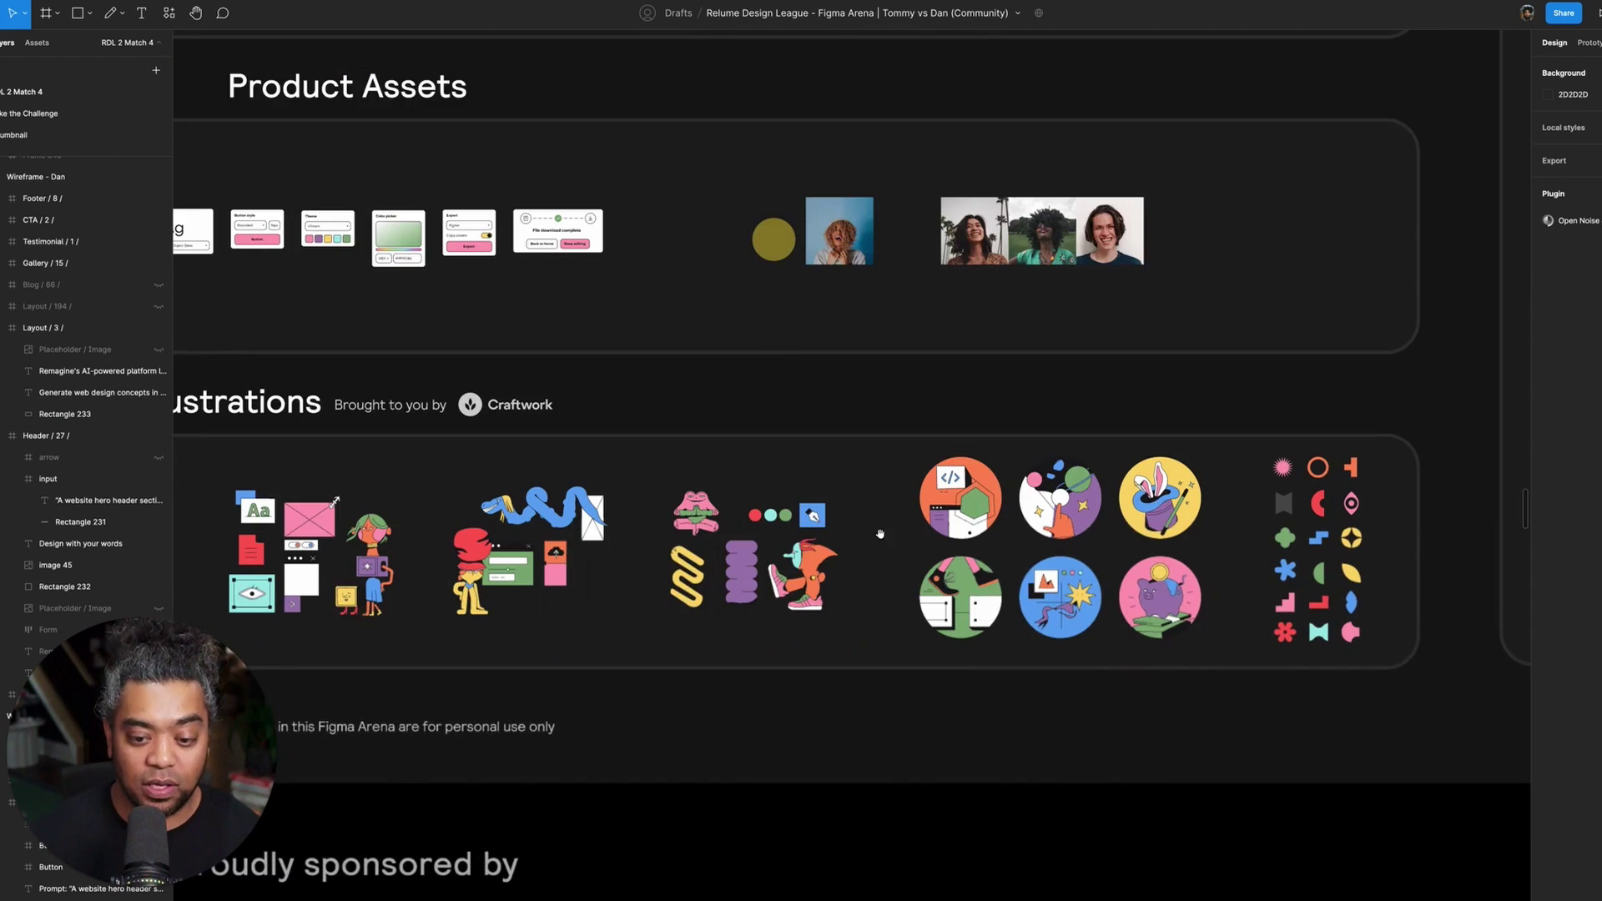
scroll(1064, 405, up, 3)
scroll(1191, 365, up, 5)
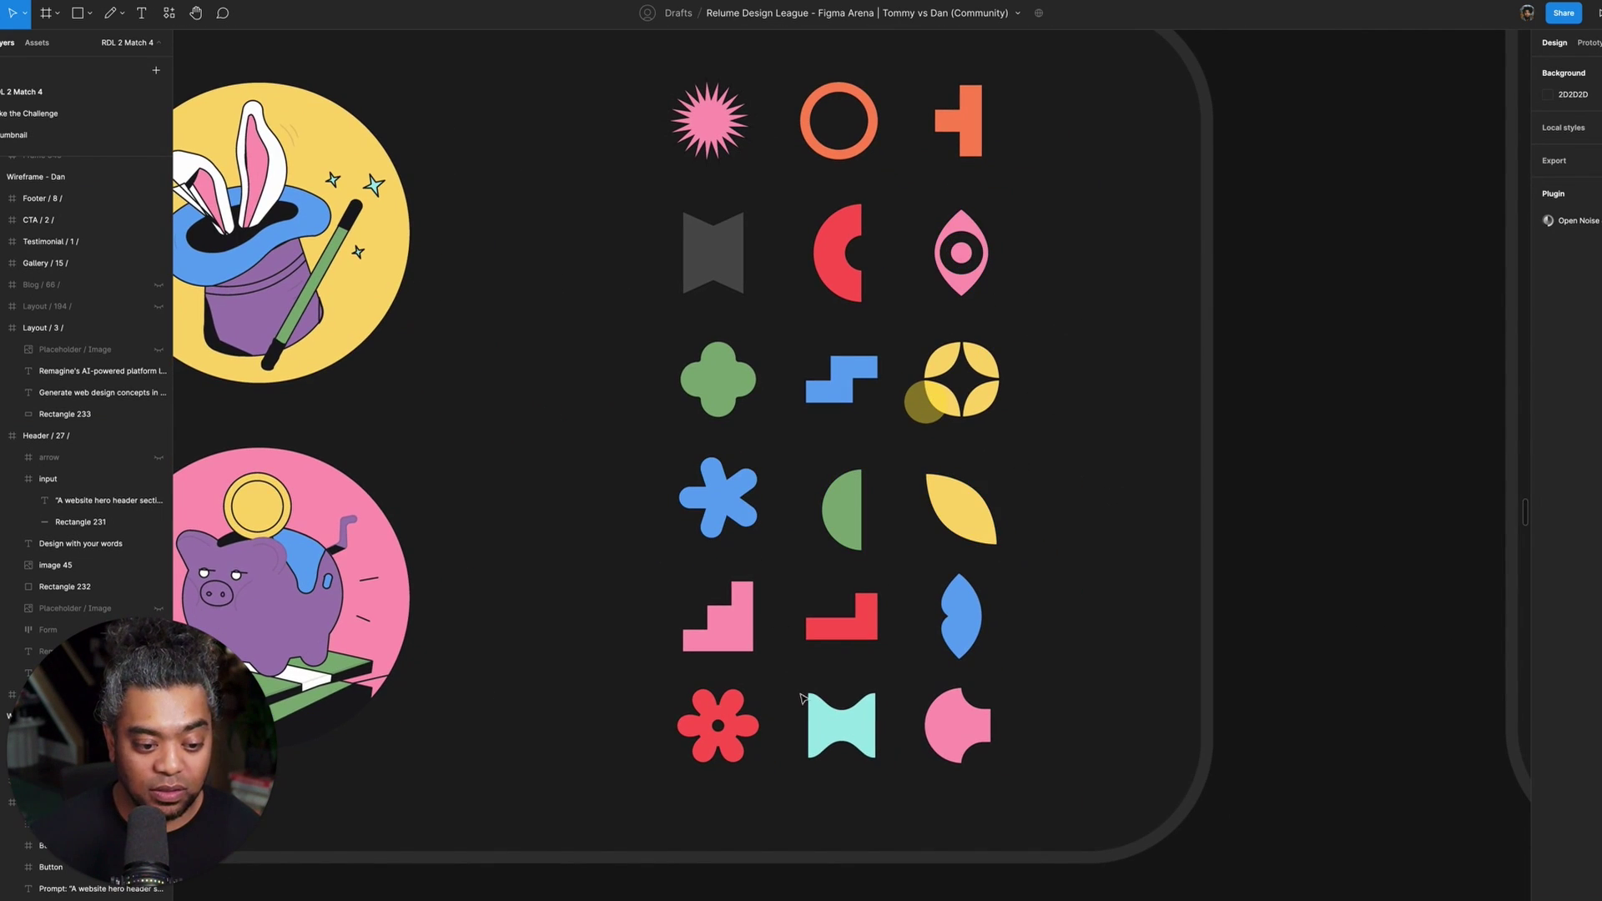
click(751, 726)
- Paste the flower onto the purple feature card and position it near the card's upper-left corner
scroll(1292, 427, right, 10)
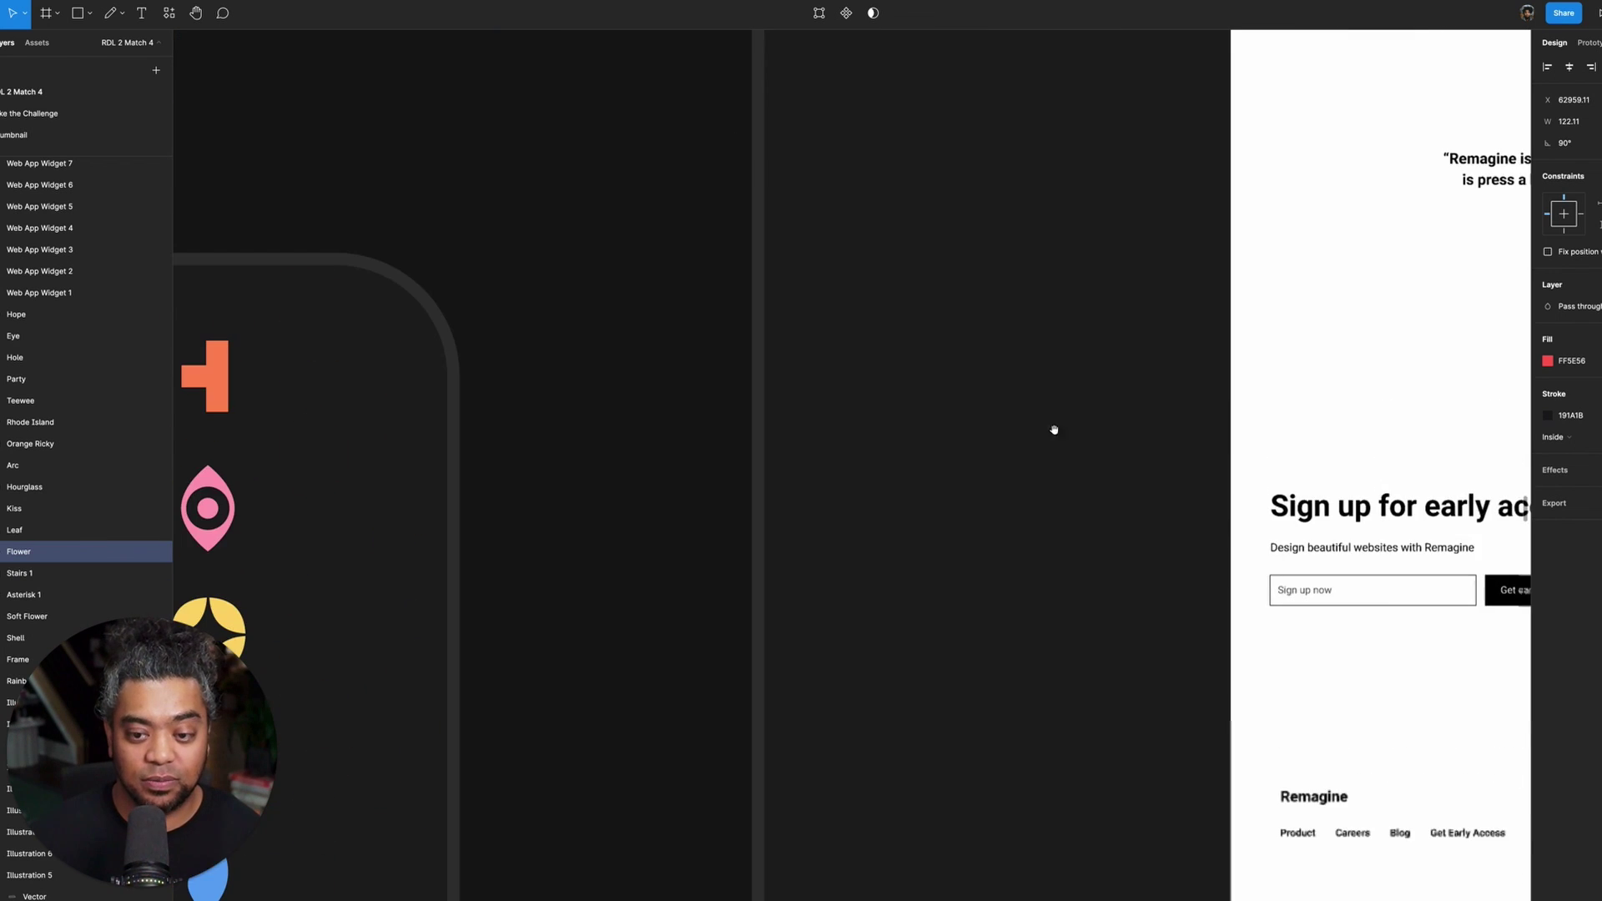
scroll(799, 479, up, 10)
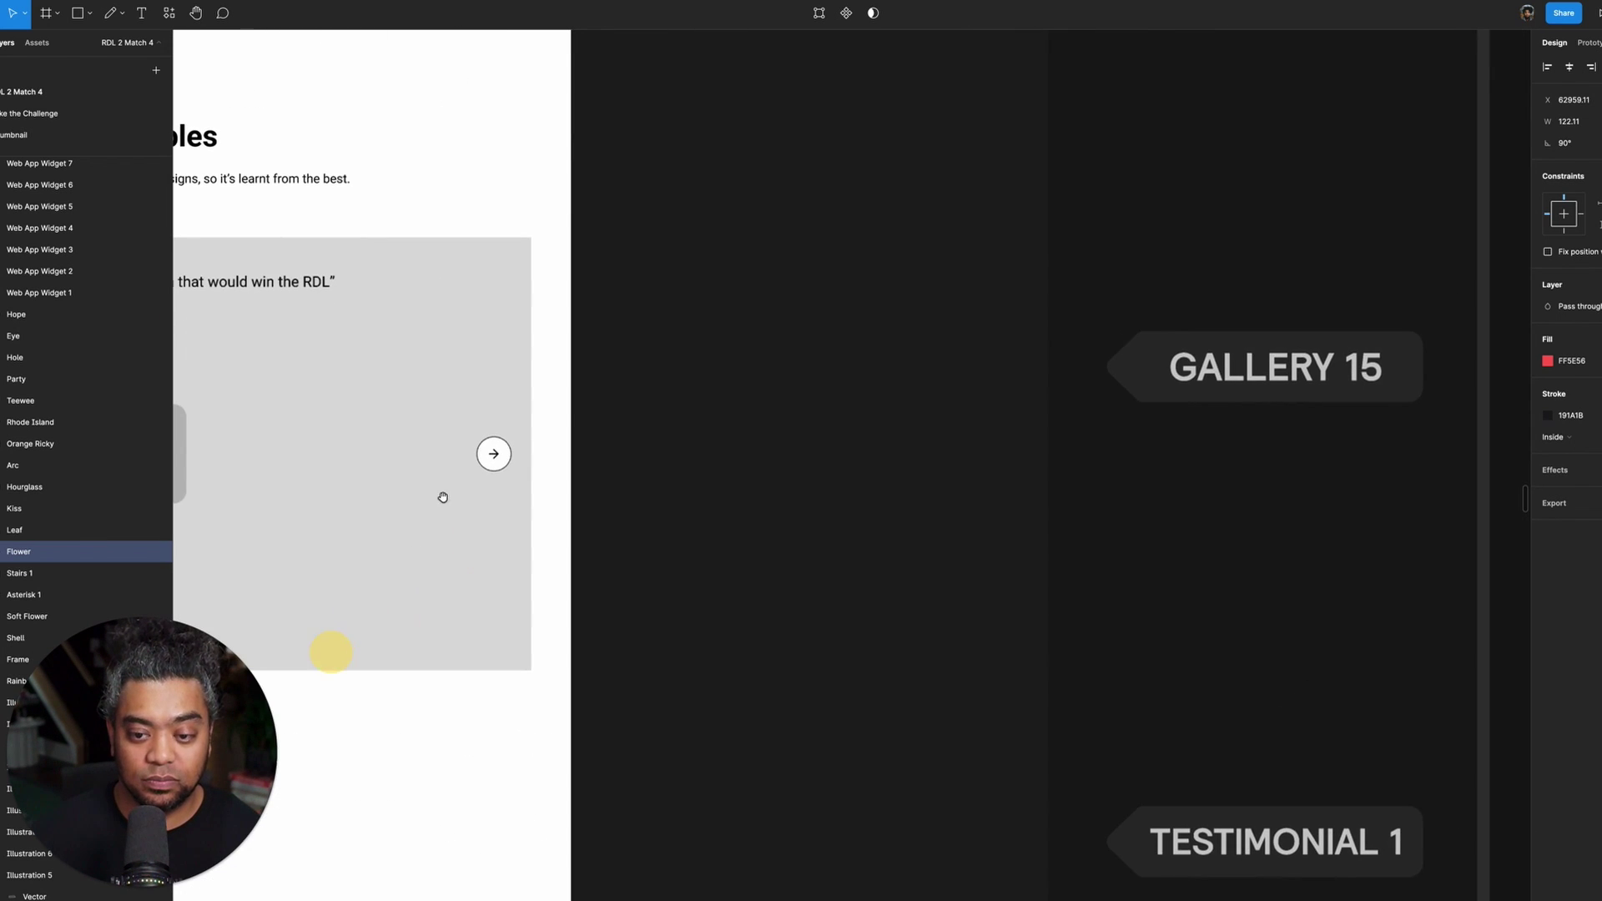
scroll(1089, 573, down, 10)
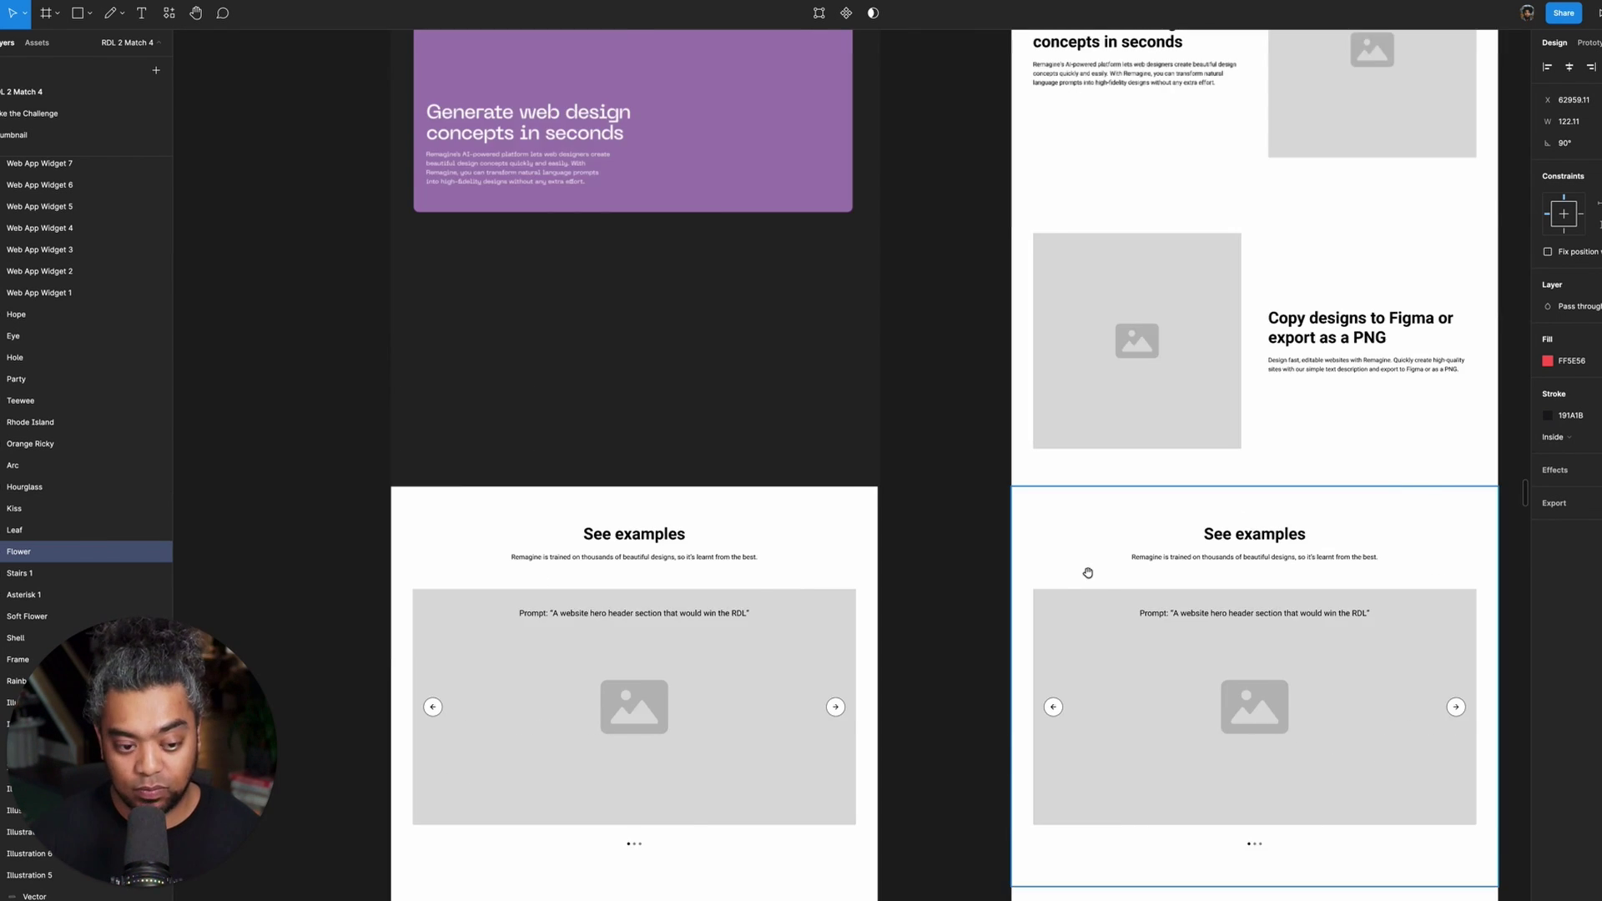
scroll(710, 501, up, 10)
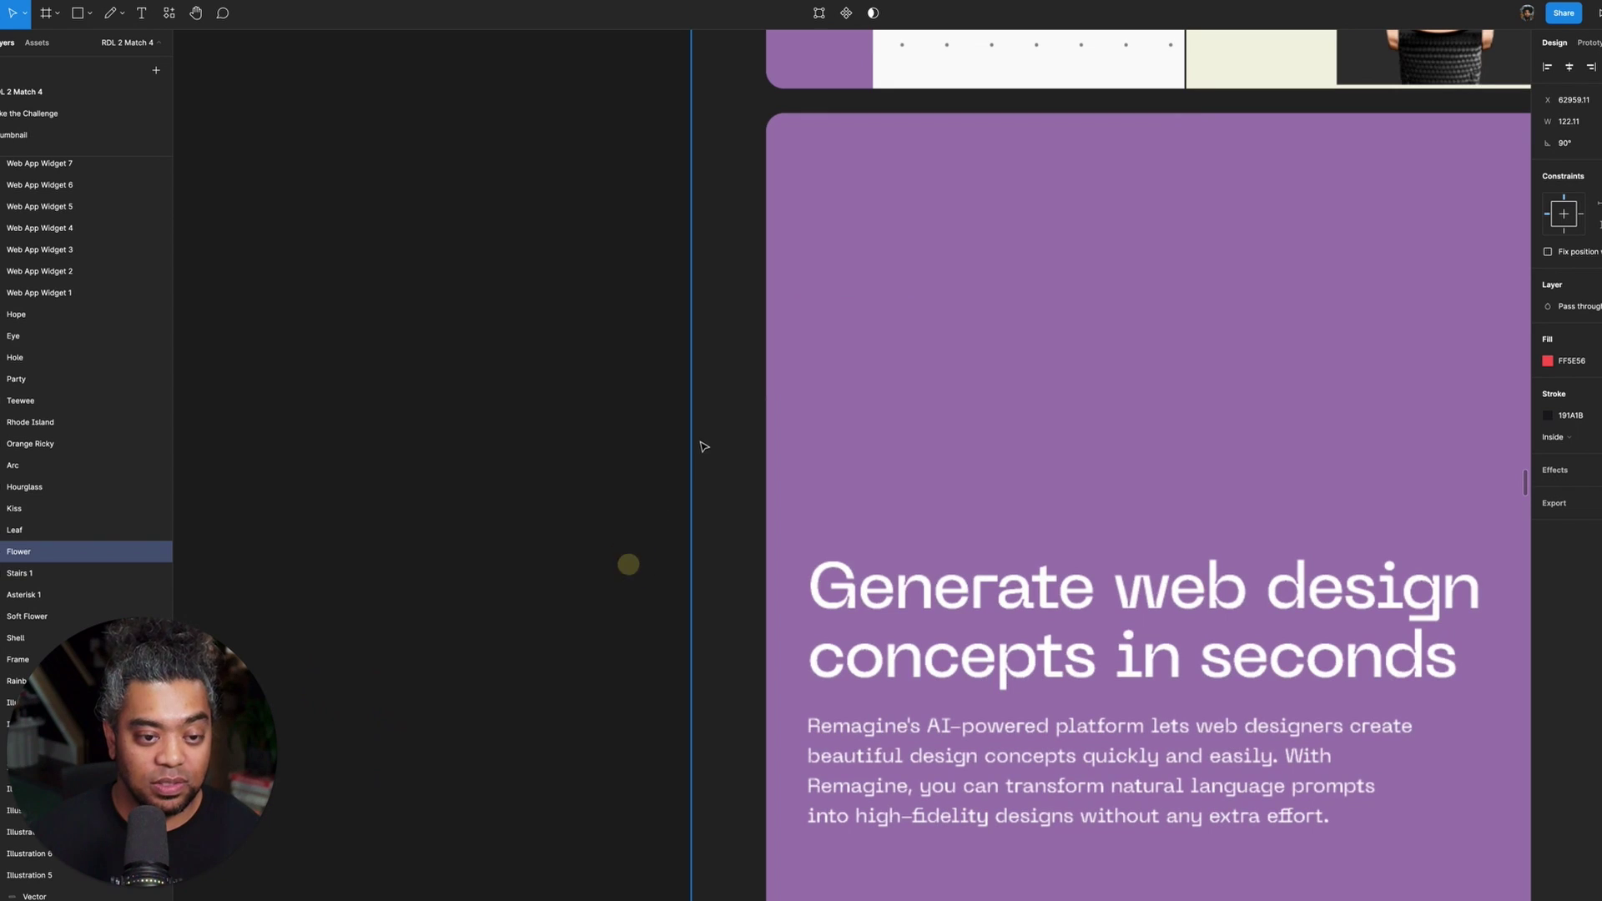
key(ctrl+v)
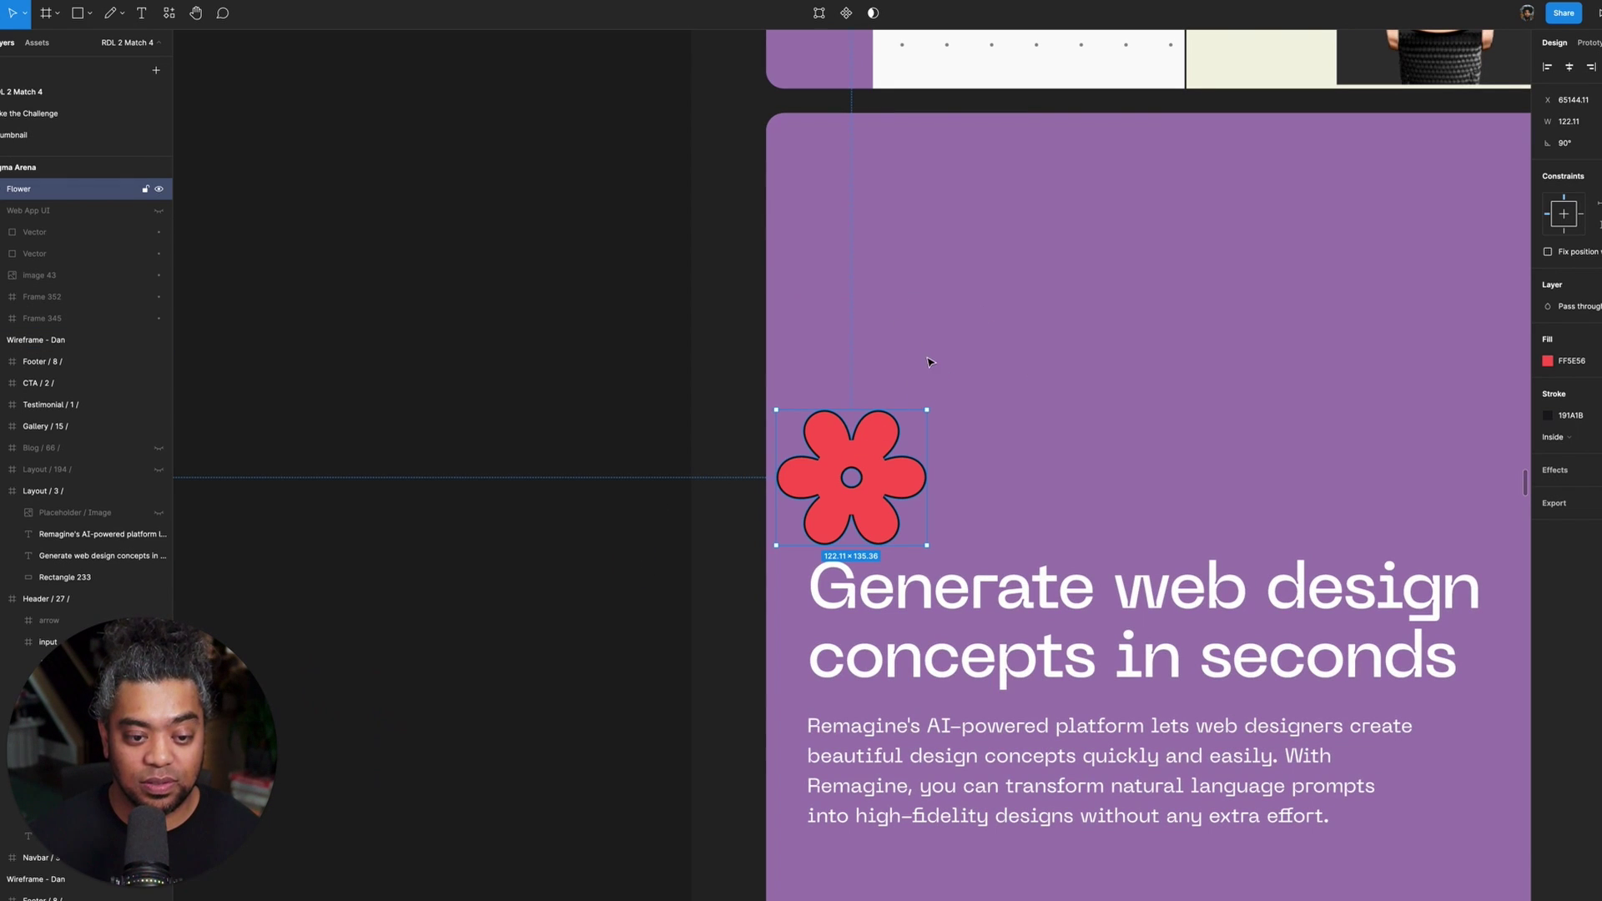
drag(928, 361, 977, 128)
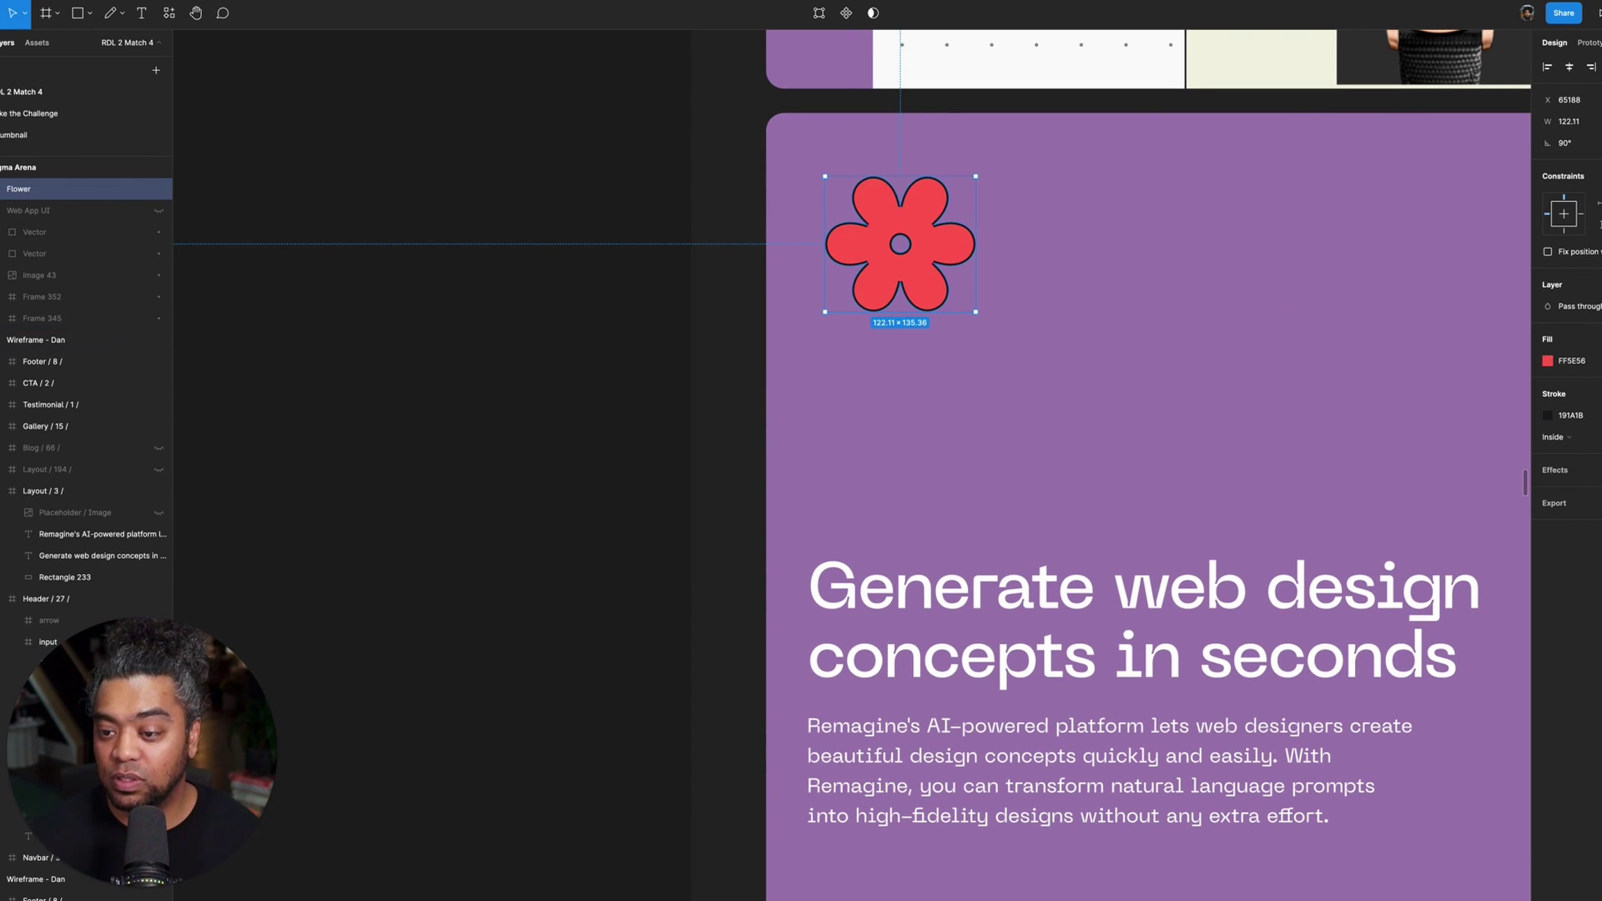
- Sample the card's purple for the flower's fill and darken it to 794F8E
click(1548, 361)
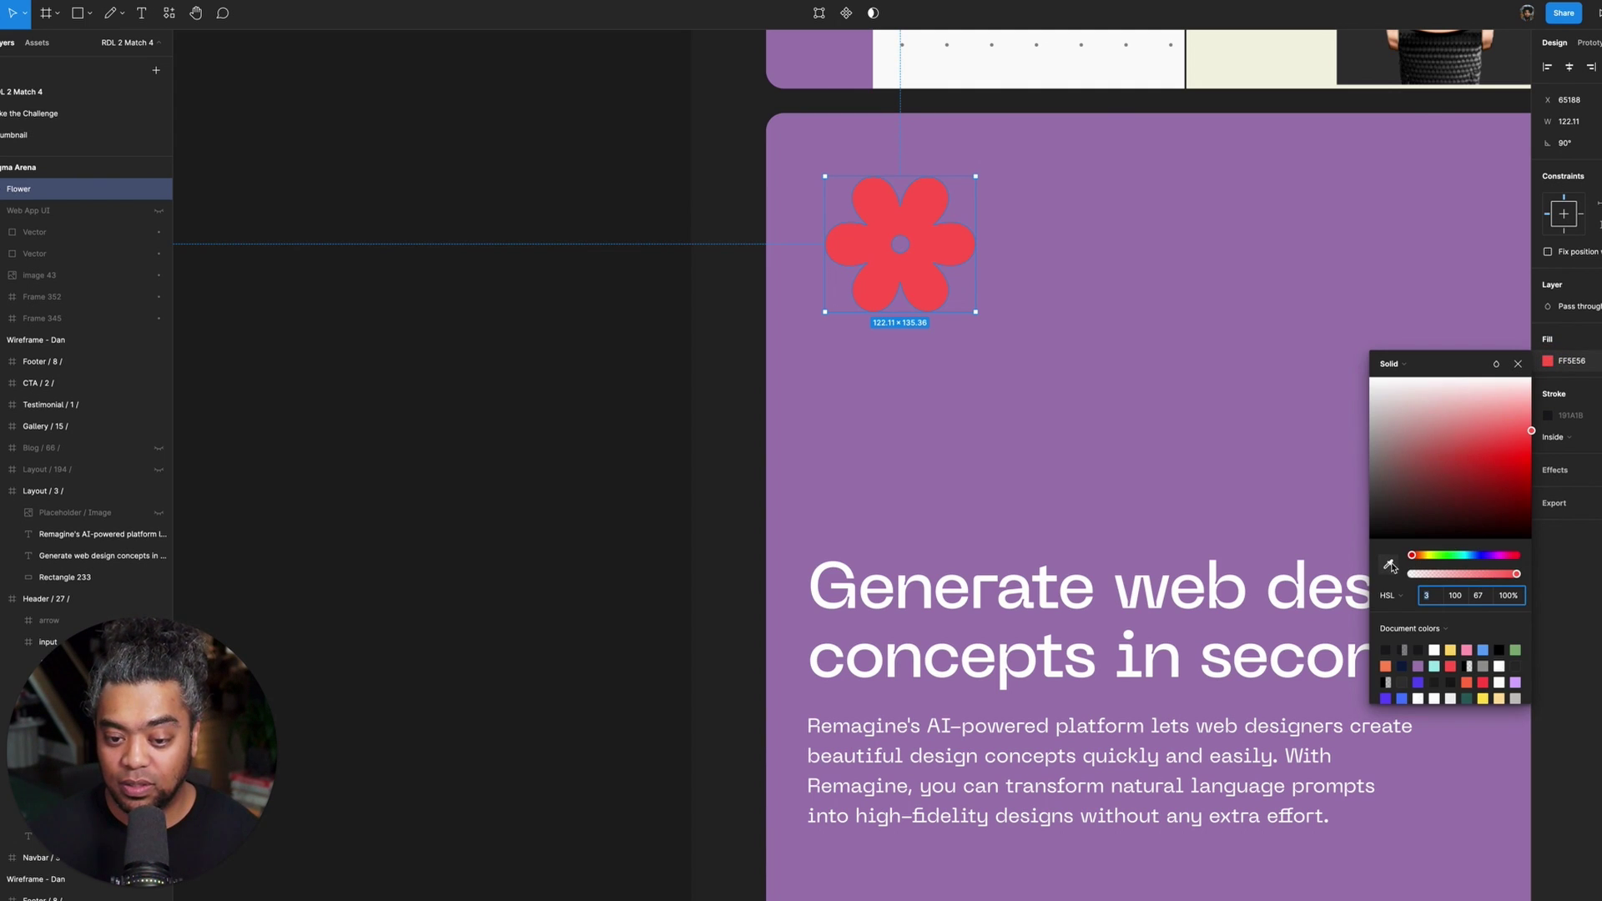
click(1390, 565)
click(1071, 484)
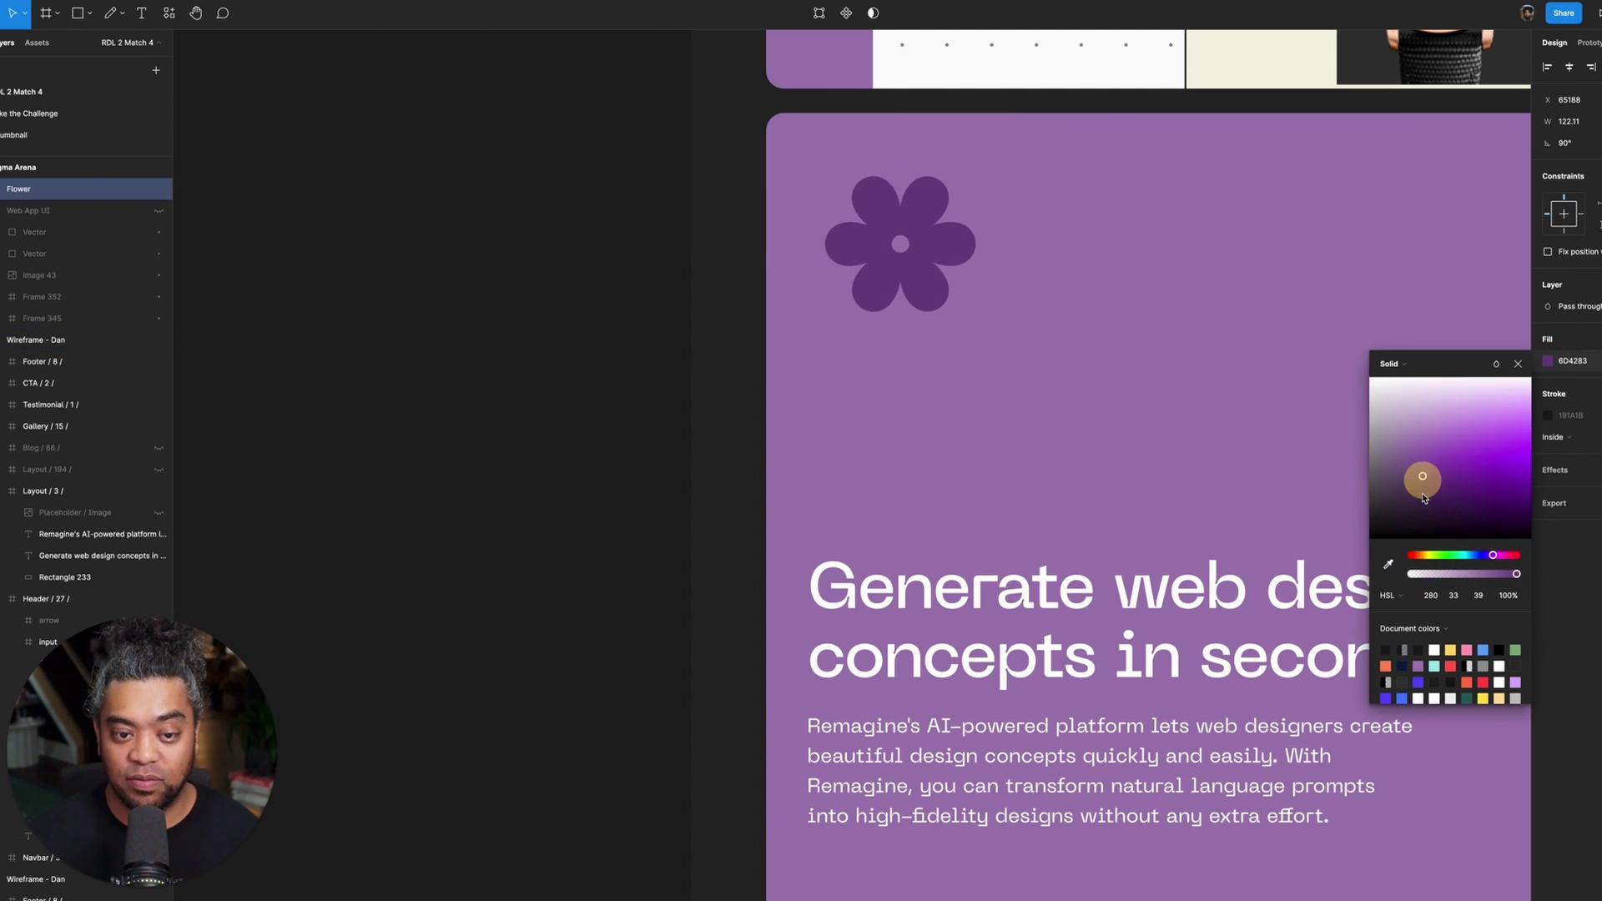
drag(1424, 498, 1416, 478)
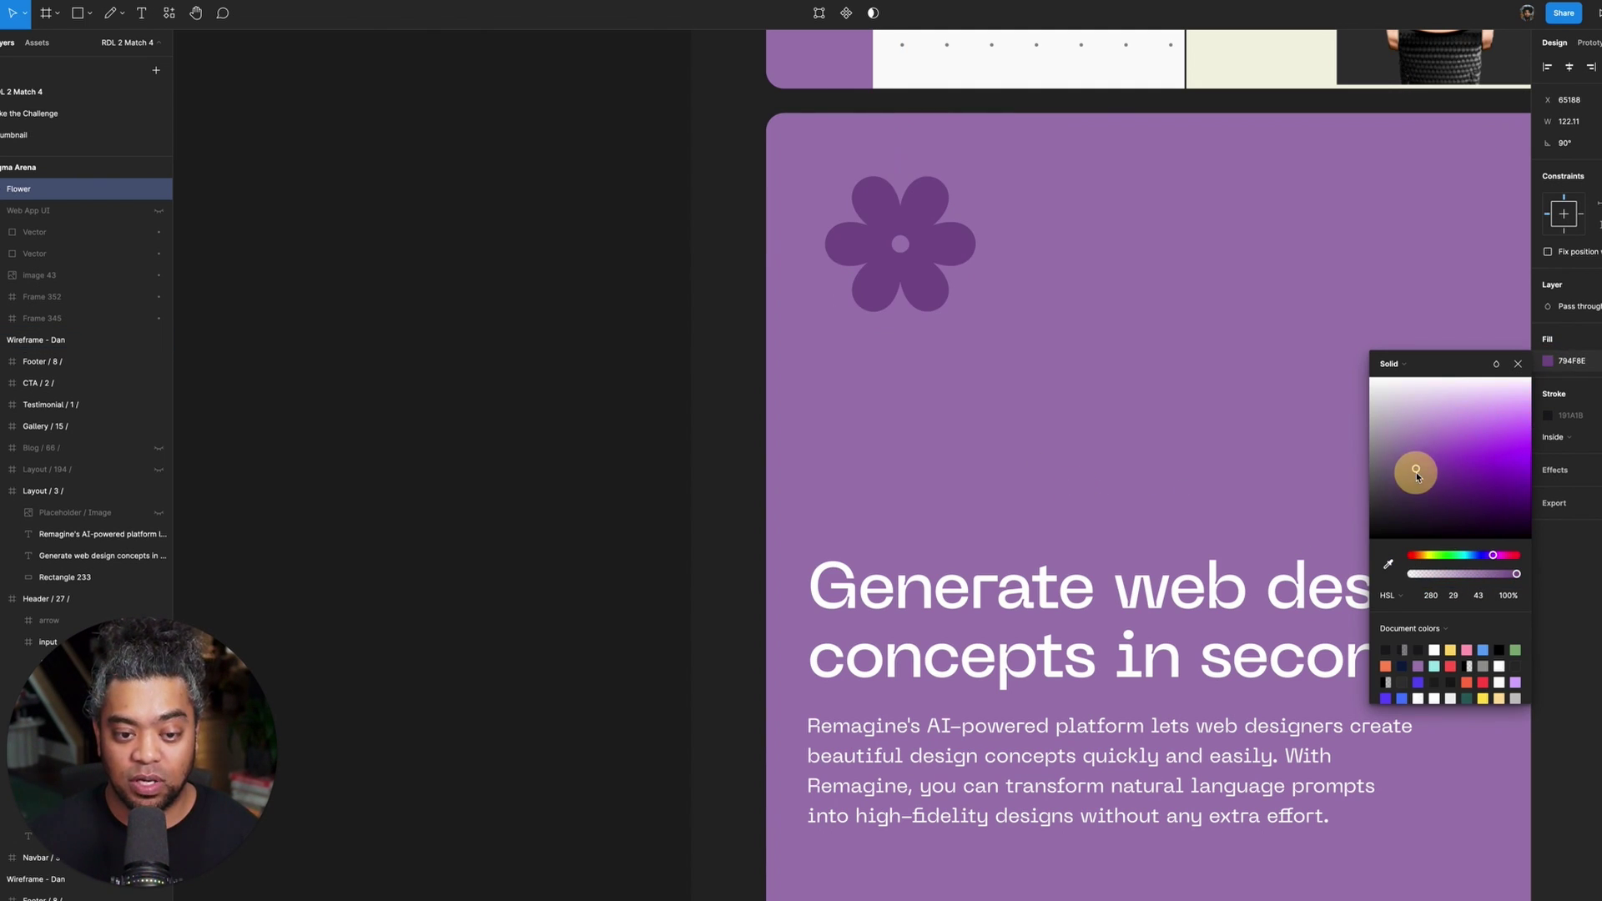
click(562, 461)
- Shrink the flower to 66 × 73 in the feature card's upper-left corner, above the heading
scroll(562, 462, down, 3)
scroll(1084, 518, up, 1)
scroll(1084, 517, right, 3)
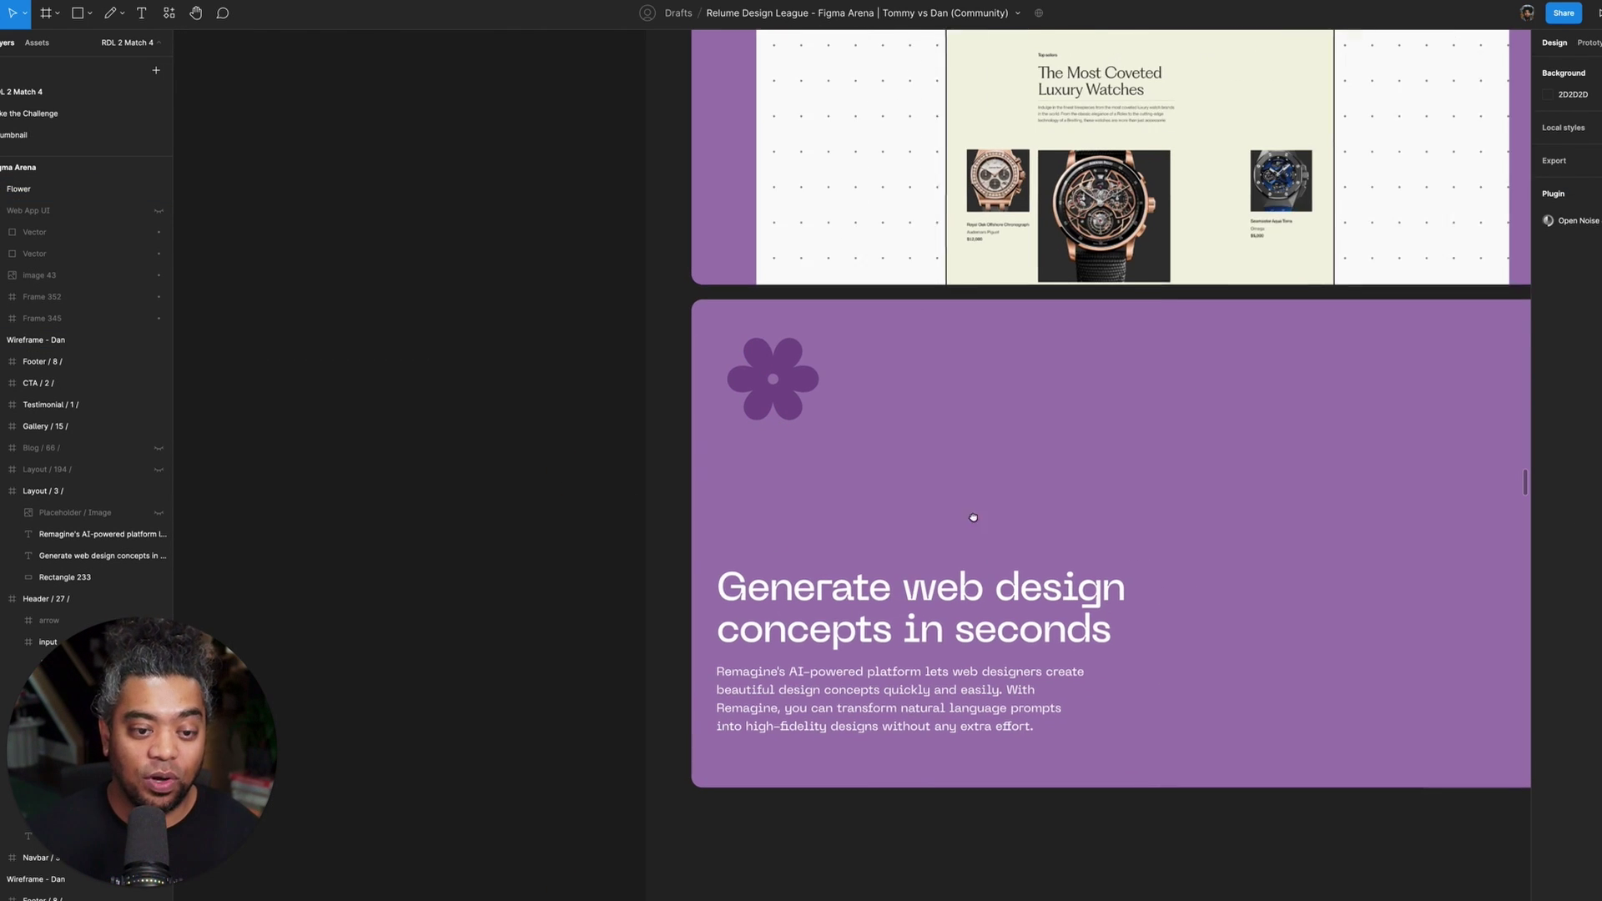
click(761, 383)
drag(792, 347, 739, 359)
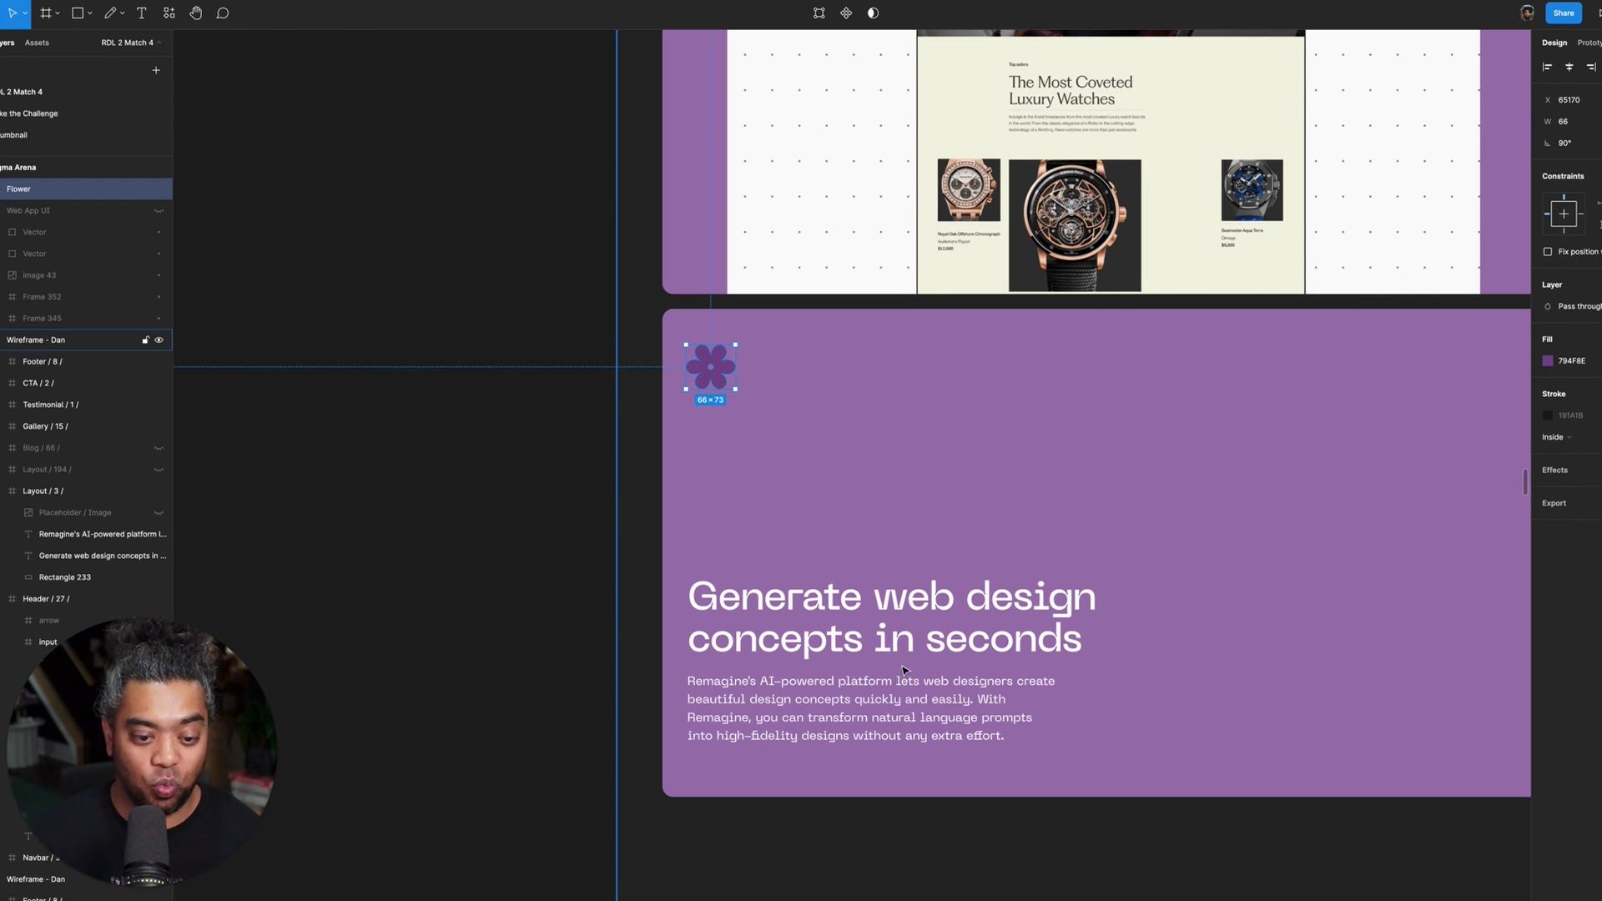
click(525, 625)
- Reduce the "Generate web design concepts in seconds" heading's font size and narrow its text box to 532 × 84
scroll(668, 509, down, 1)
scroll(669, 508, down, 2)
scroll(669, 509, right, 3)
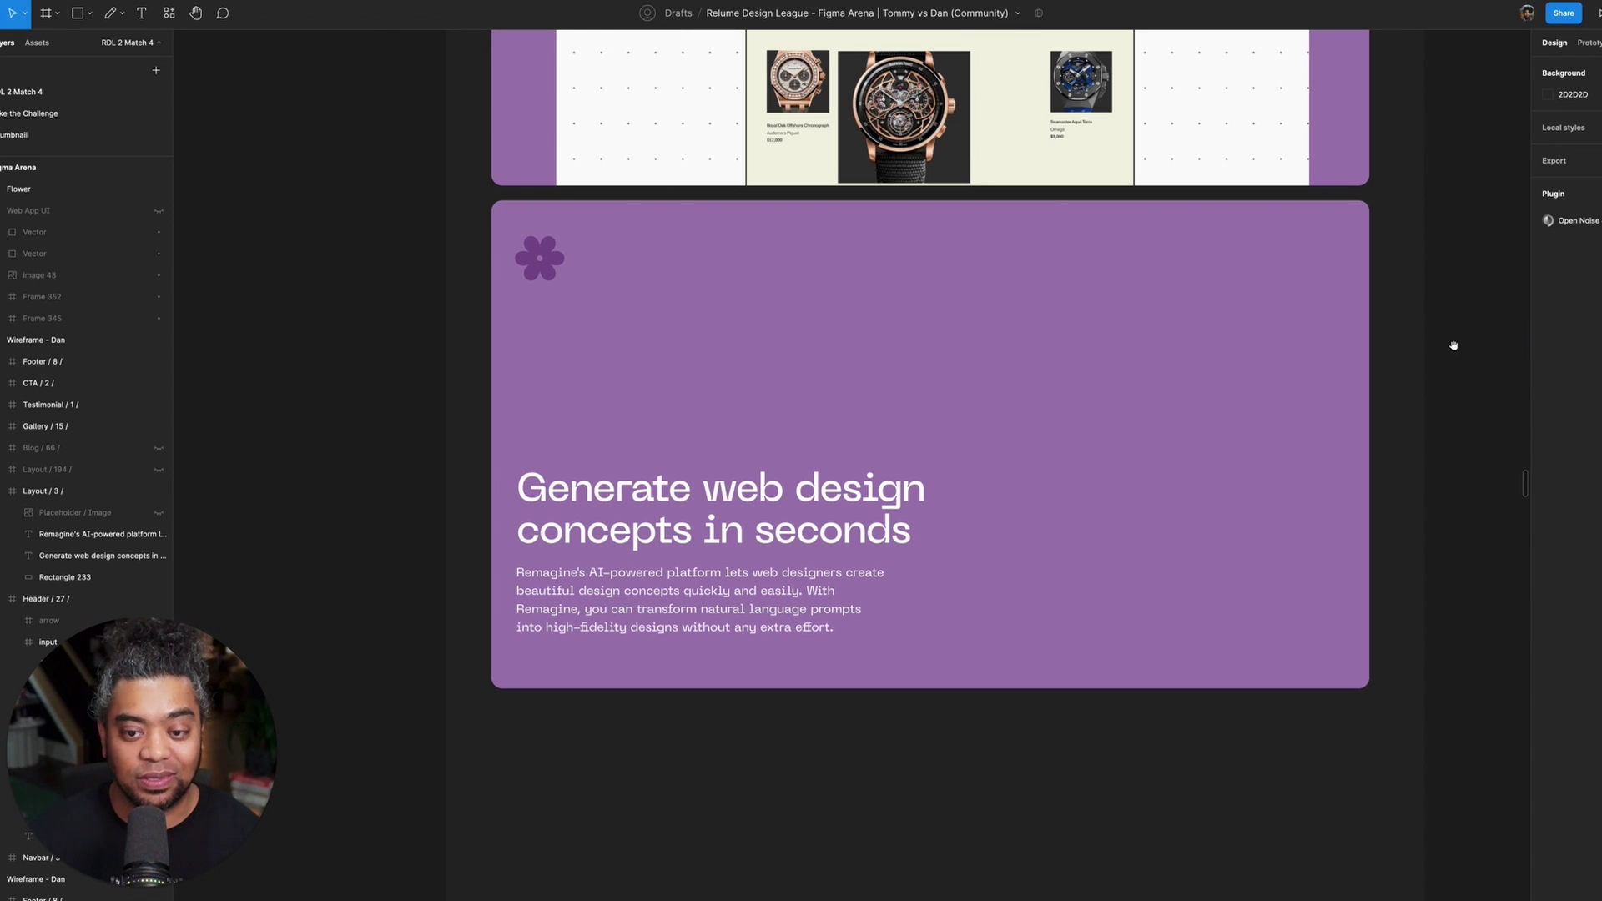
drag(1455, 347, 1458, 449)
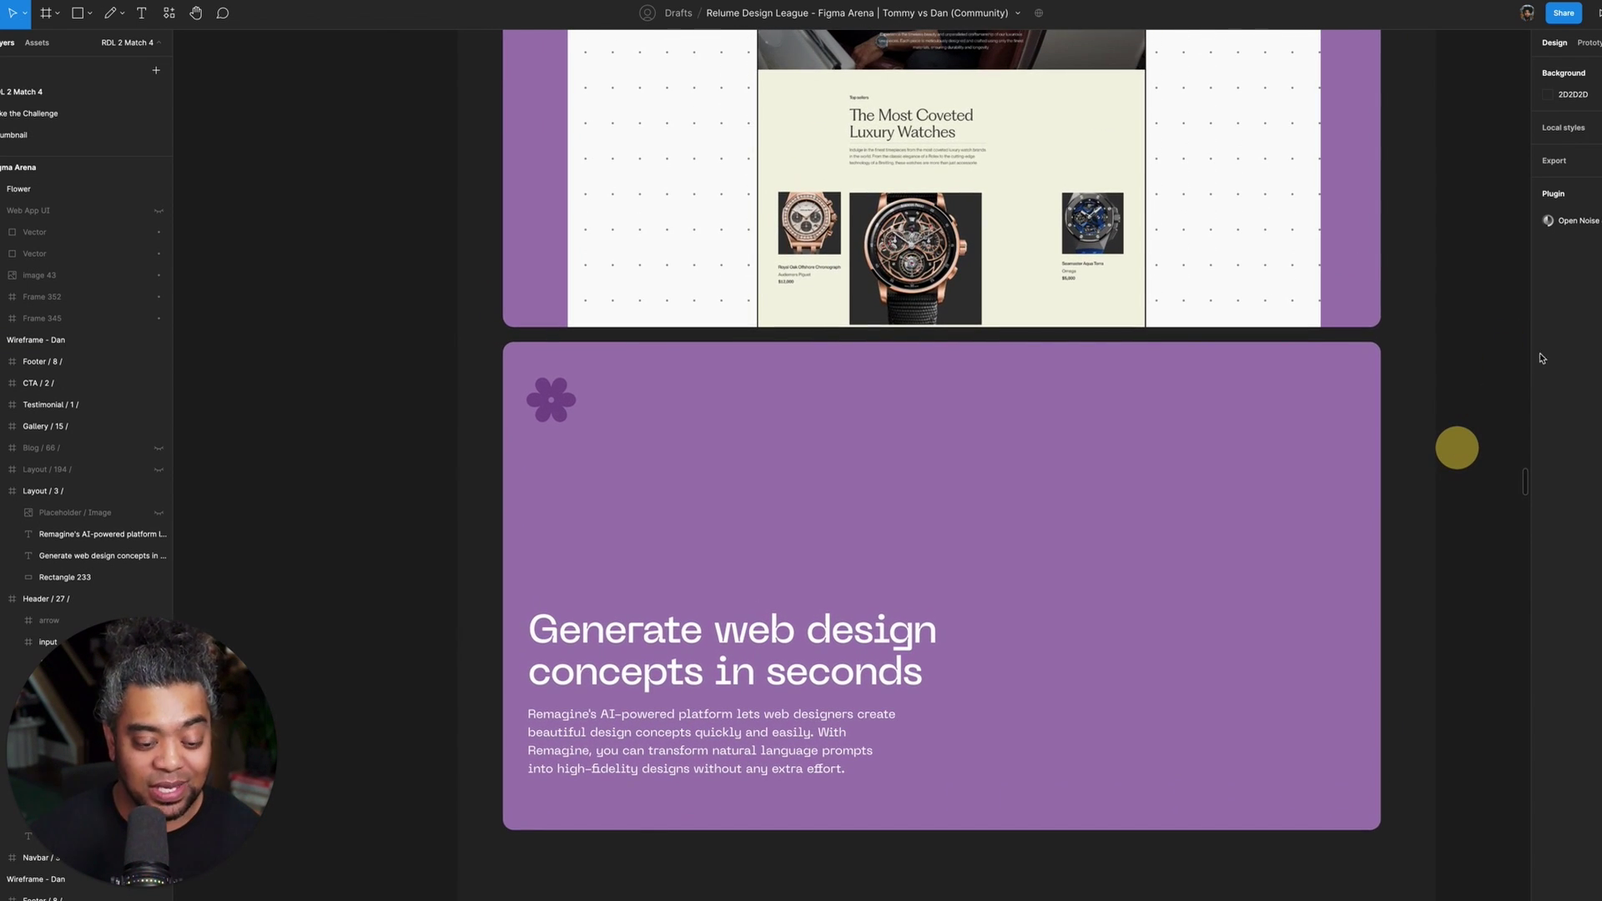
drag(1420, 385, 1380, 448)
scroll(1355, 417, down, 3)
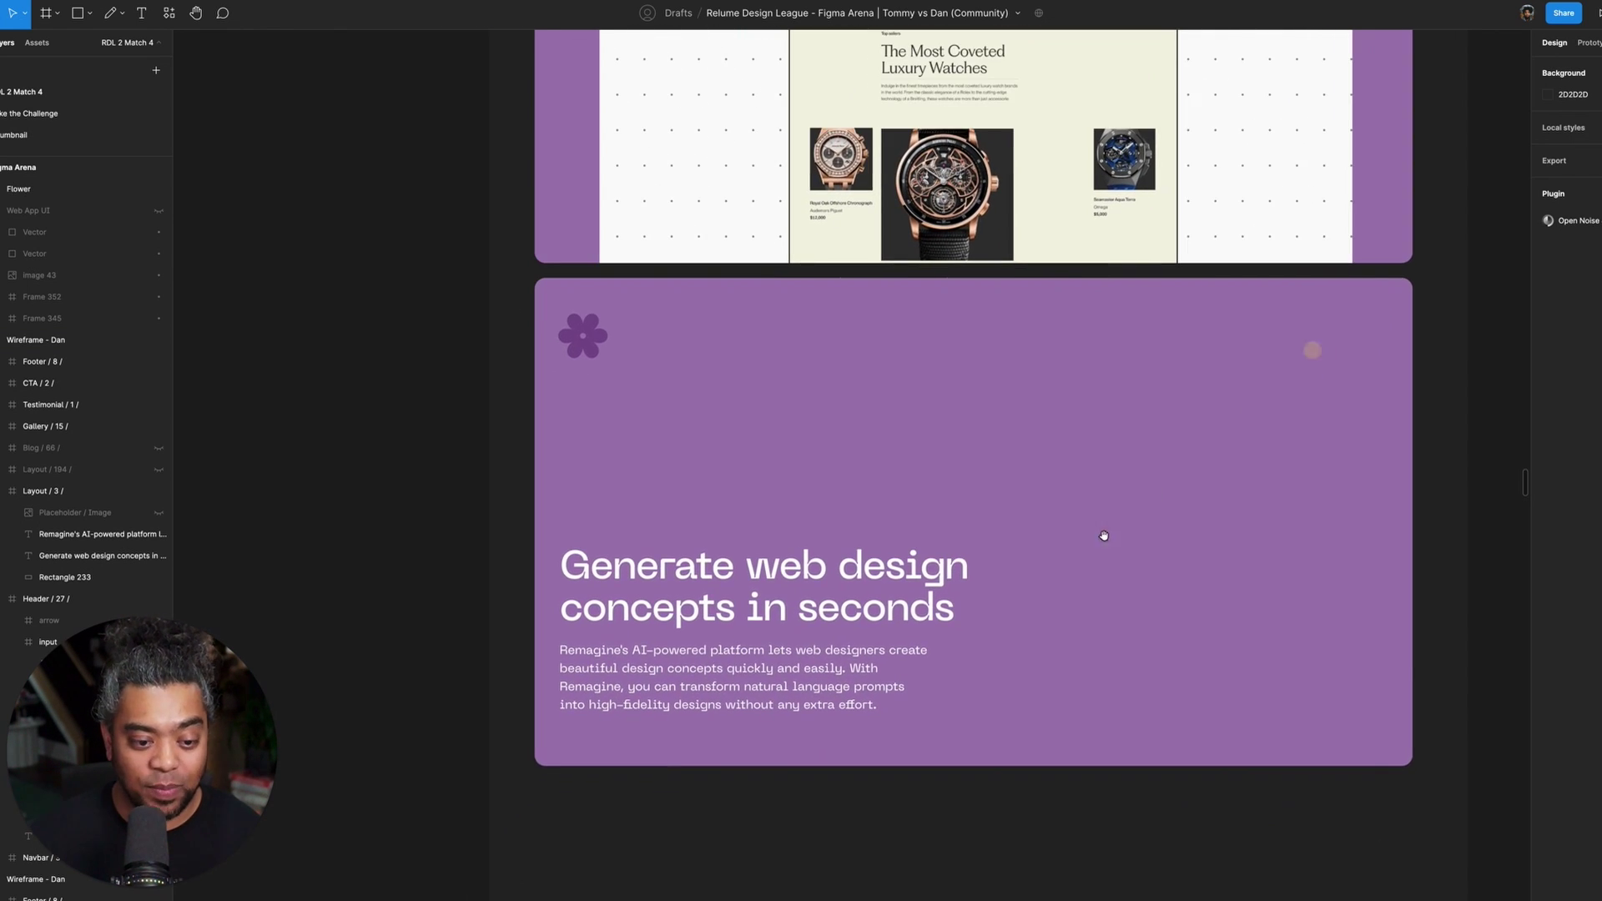
click(908, 561)
key(ctrl+shift+comma)
key(ctrl+shift+comma)
key(ctrl+shift+comma)
key(ctrl+shift+comma)
key(ctrl+shift+comma)
key(ctrl+shift+comma)
key(ctrl+shift+comma)
key(ctrl+shift+comma)
key(ctrl+shift+comma)
key(ctrl+shift+comma)
key(ctrl+shift+comma)
key(ctrl+shift+comma)
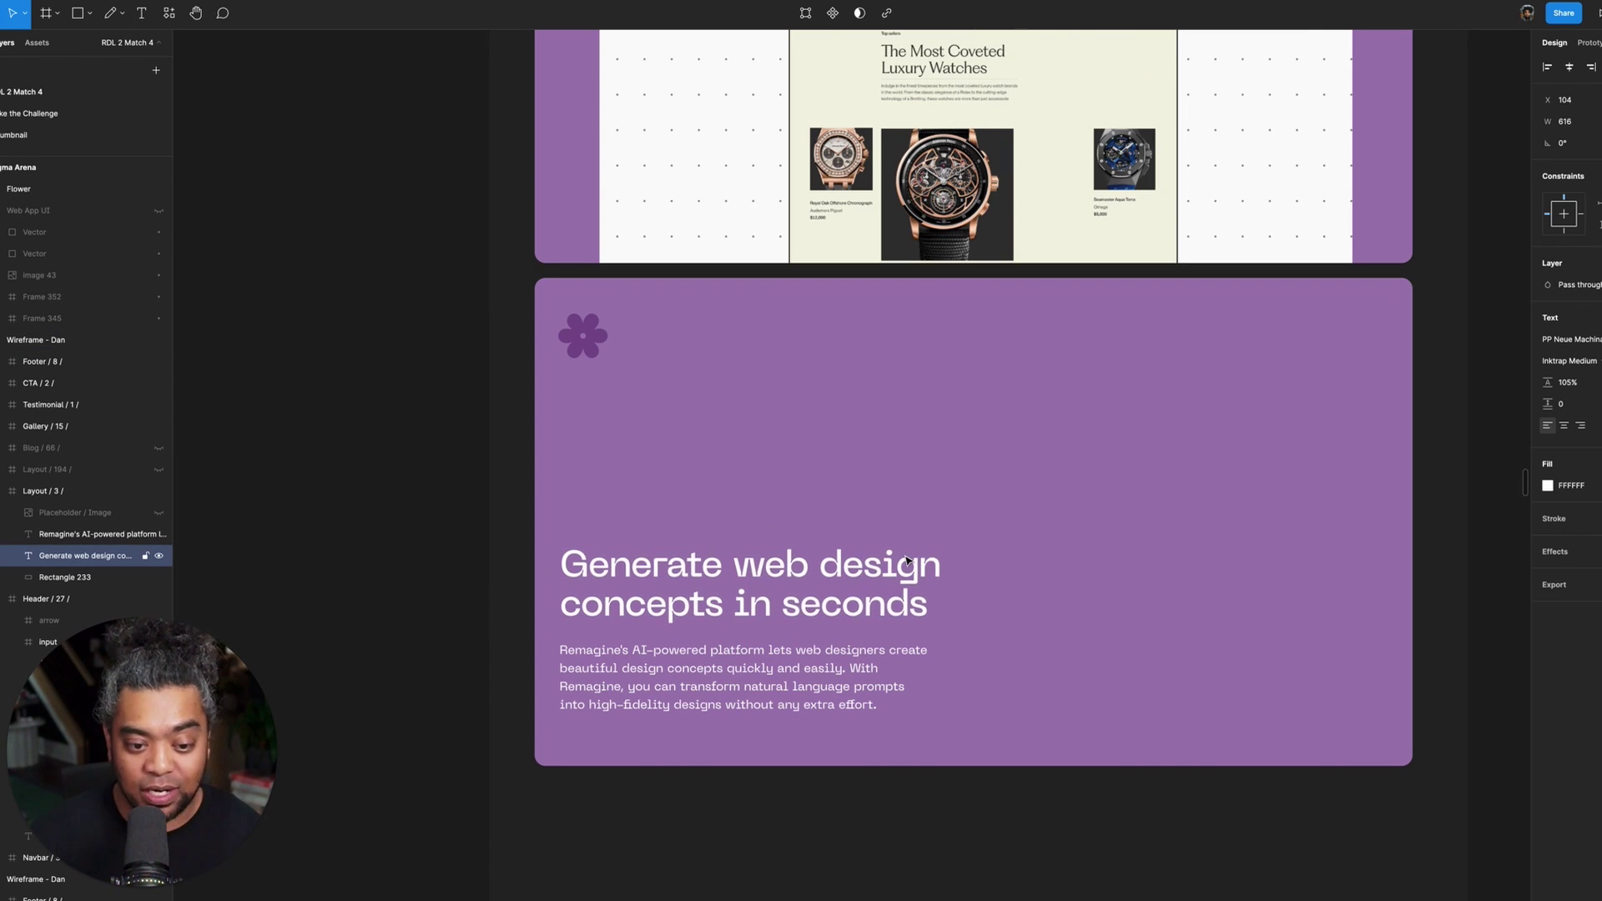
key(ctrl+shift+comma)
key(ctrl+shift+comma)
key(ctrl+shift+comma)
key(ctrl+shift+comma)
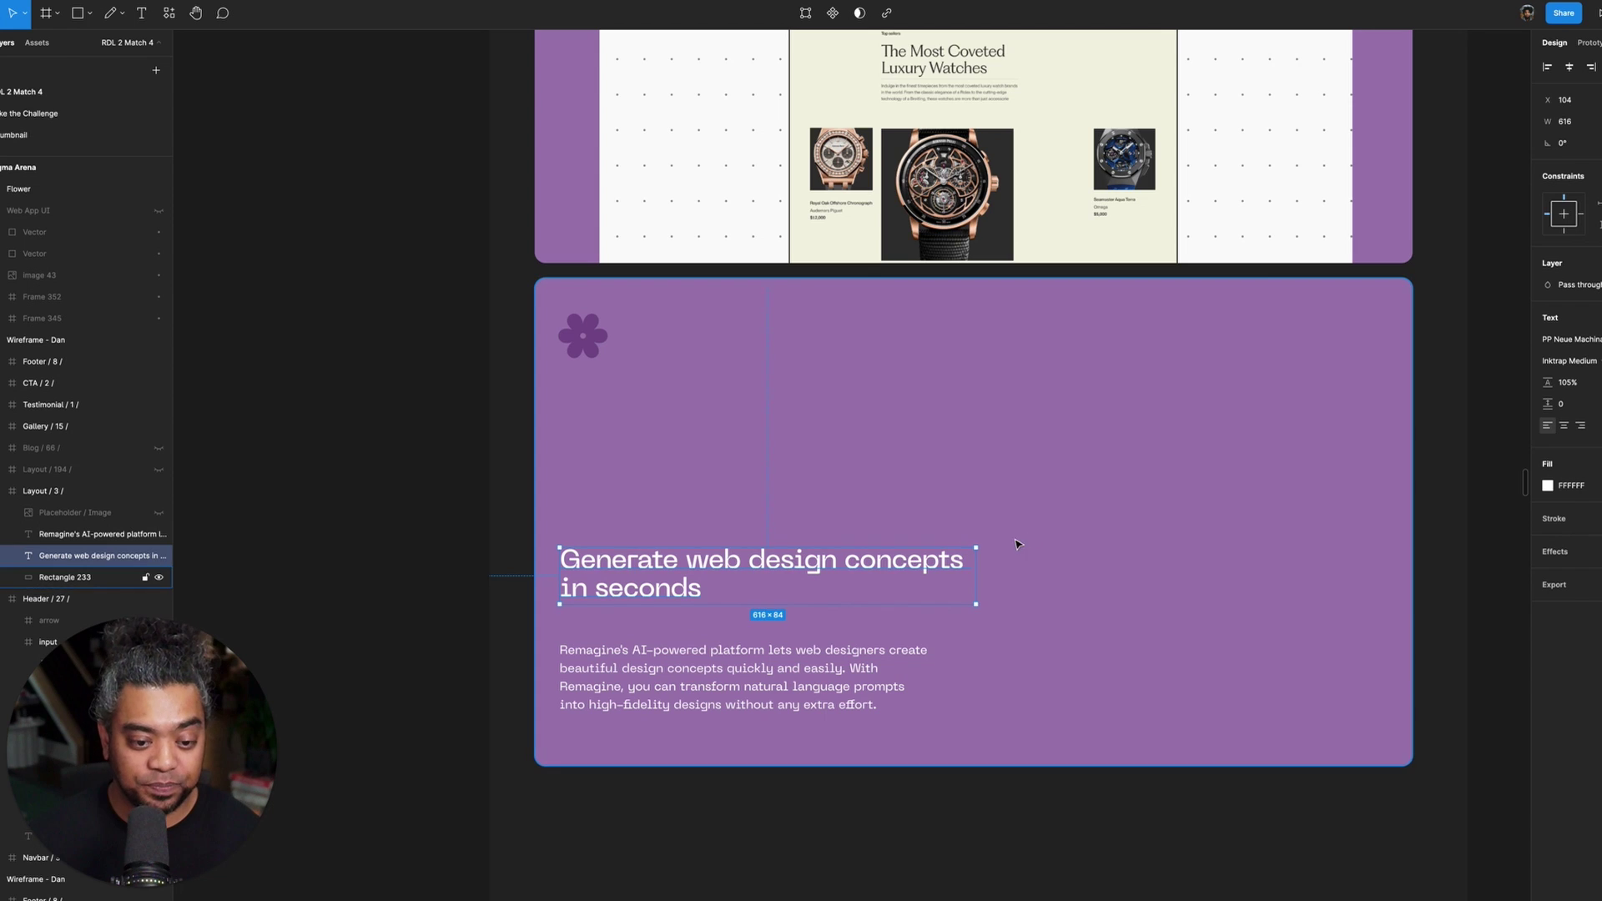
drag(974, 562, 922, 564)
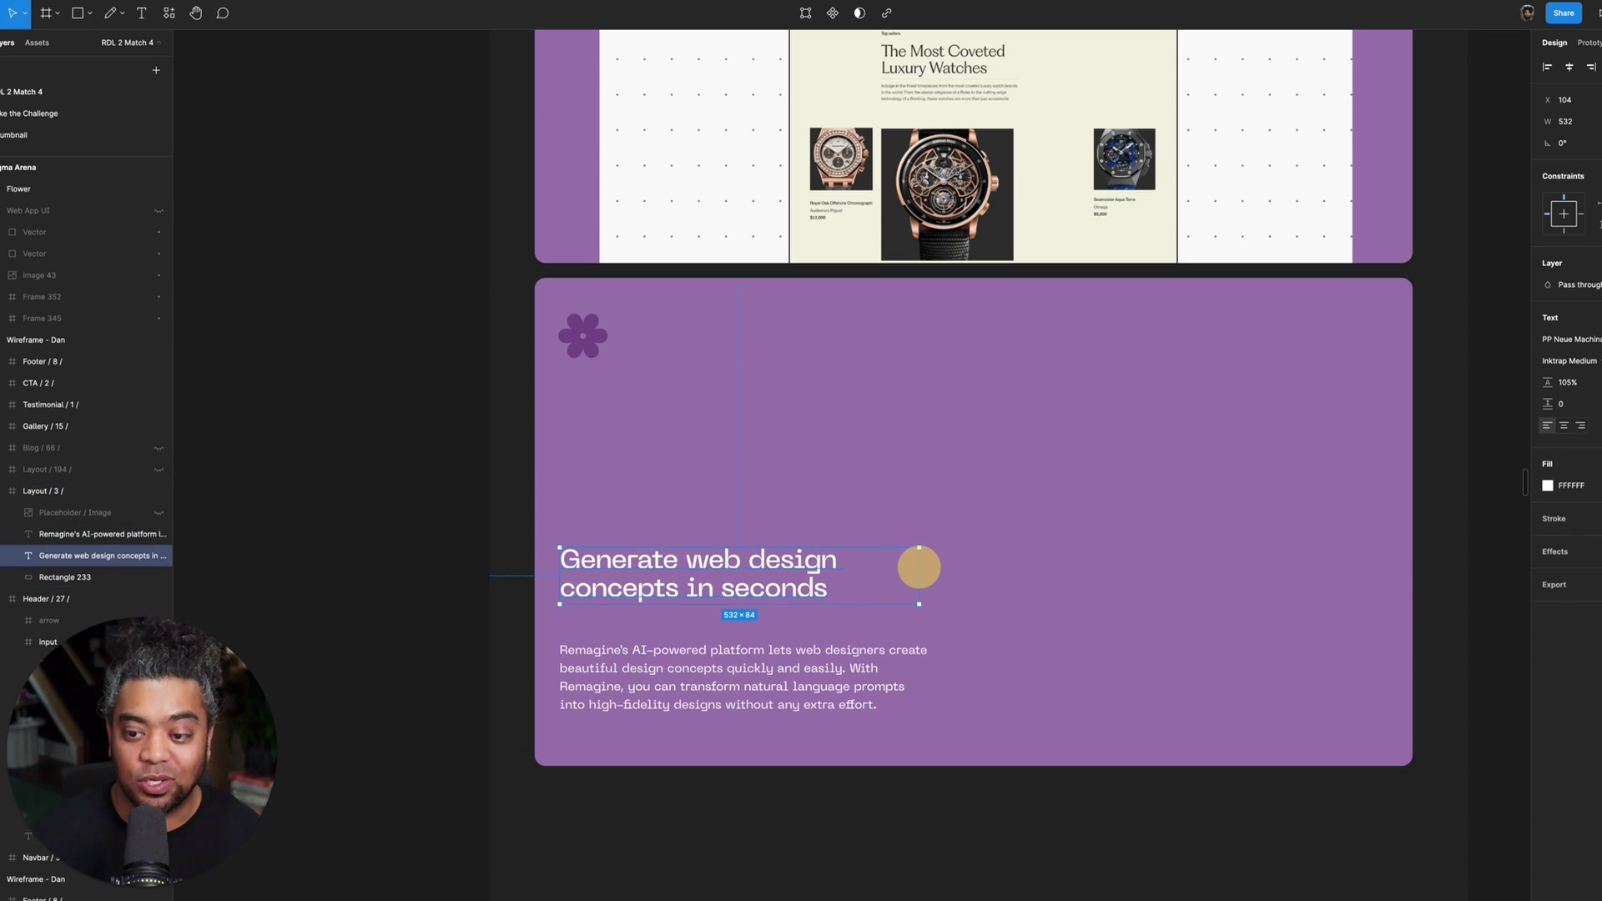
- Set the line height of the "Generate web design concepts in seconds" heading to 48
click(1456, 451)
scroll(1435, 434, down, 1)
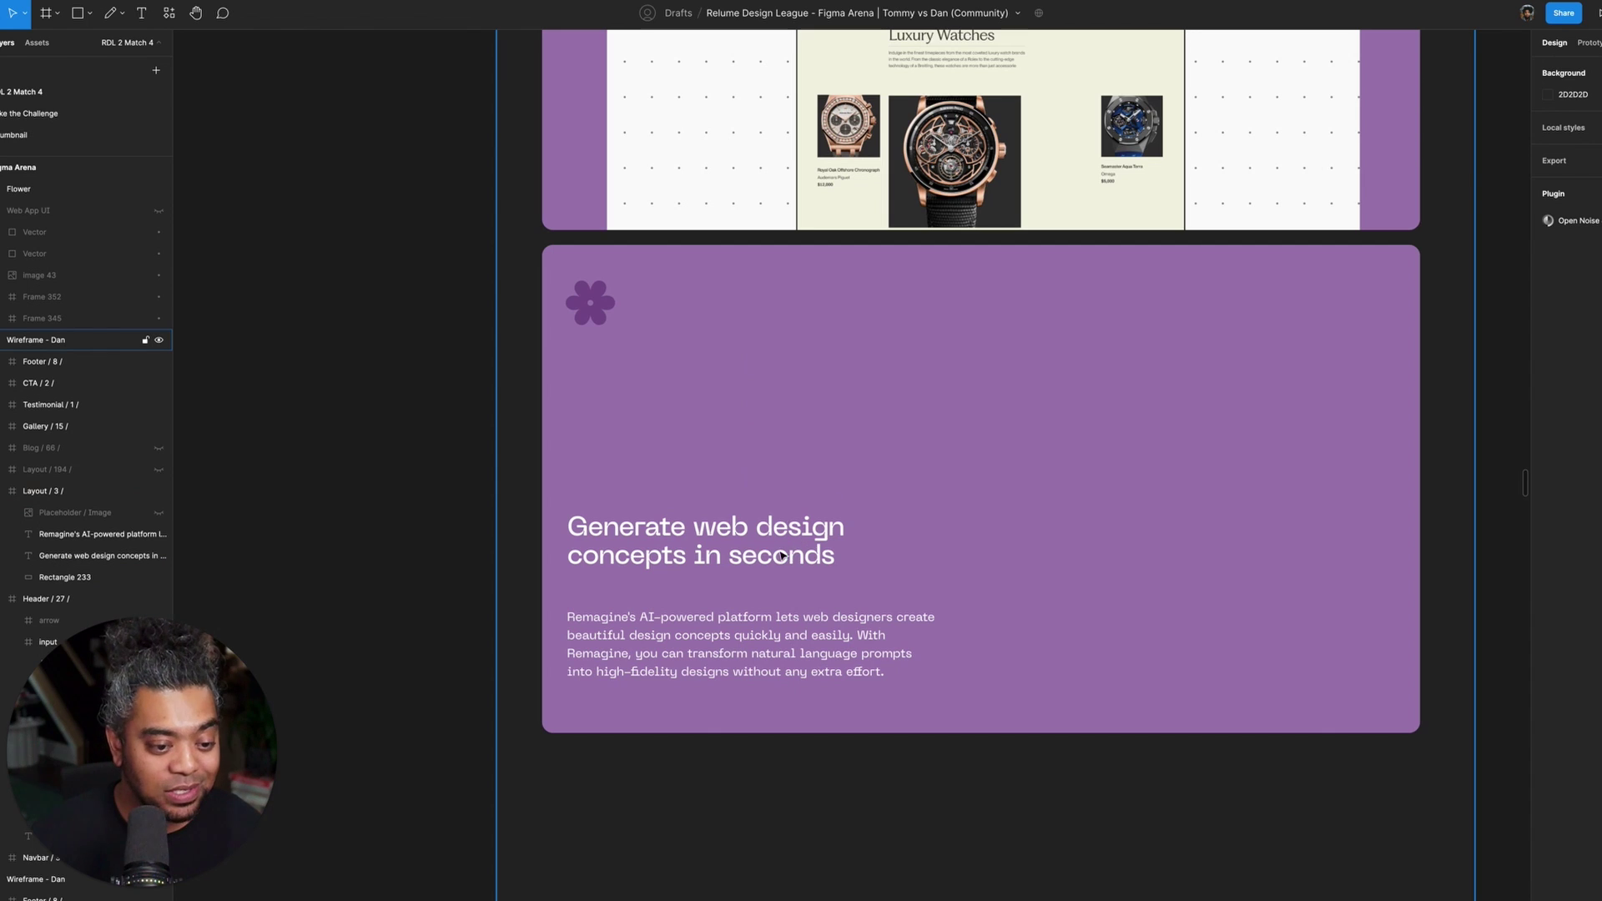
click(795, 566)
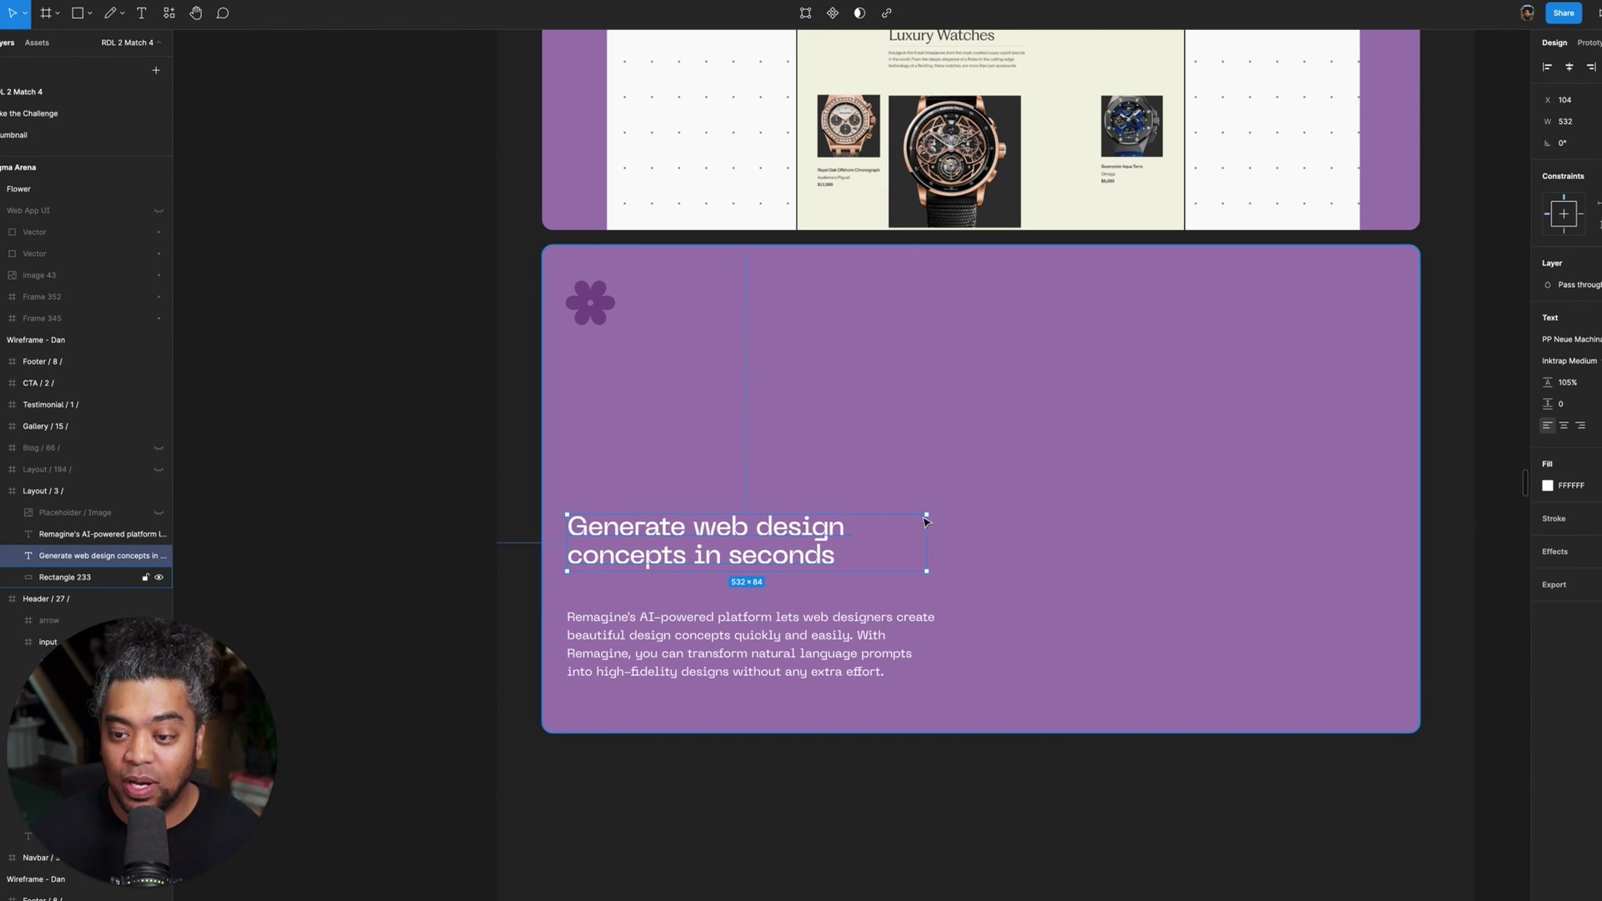
click(1584, 385)
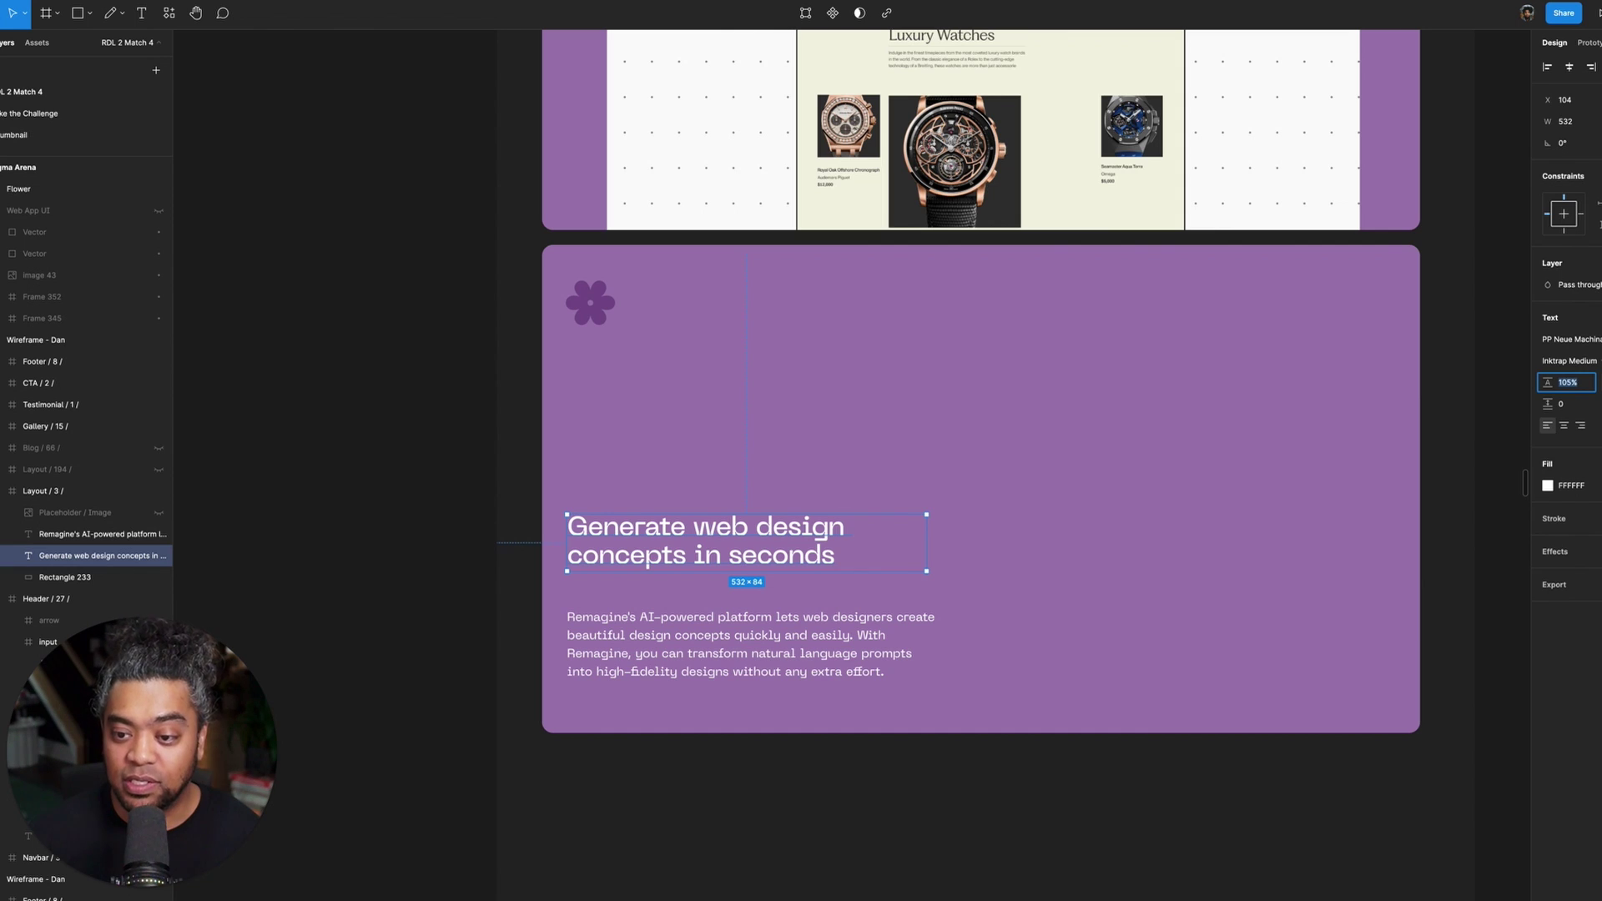
text(48)
key(Return)
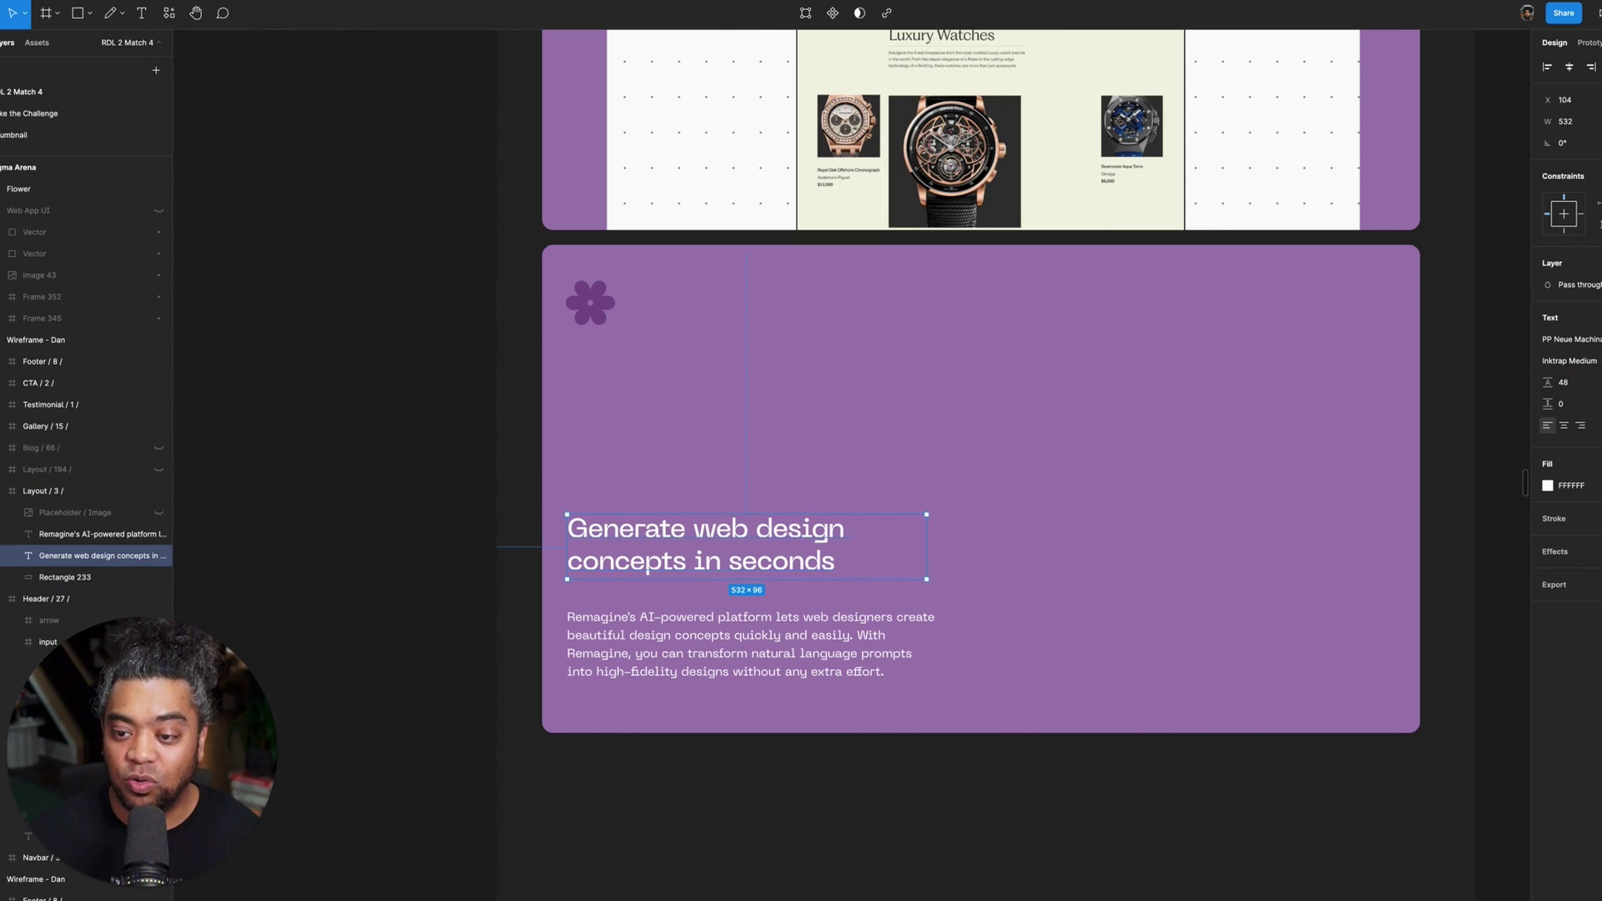
click(1488, 409)
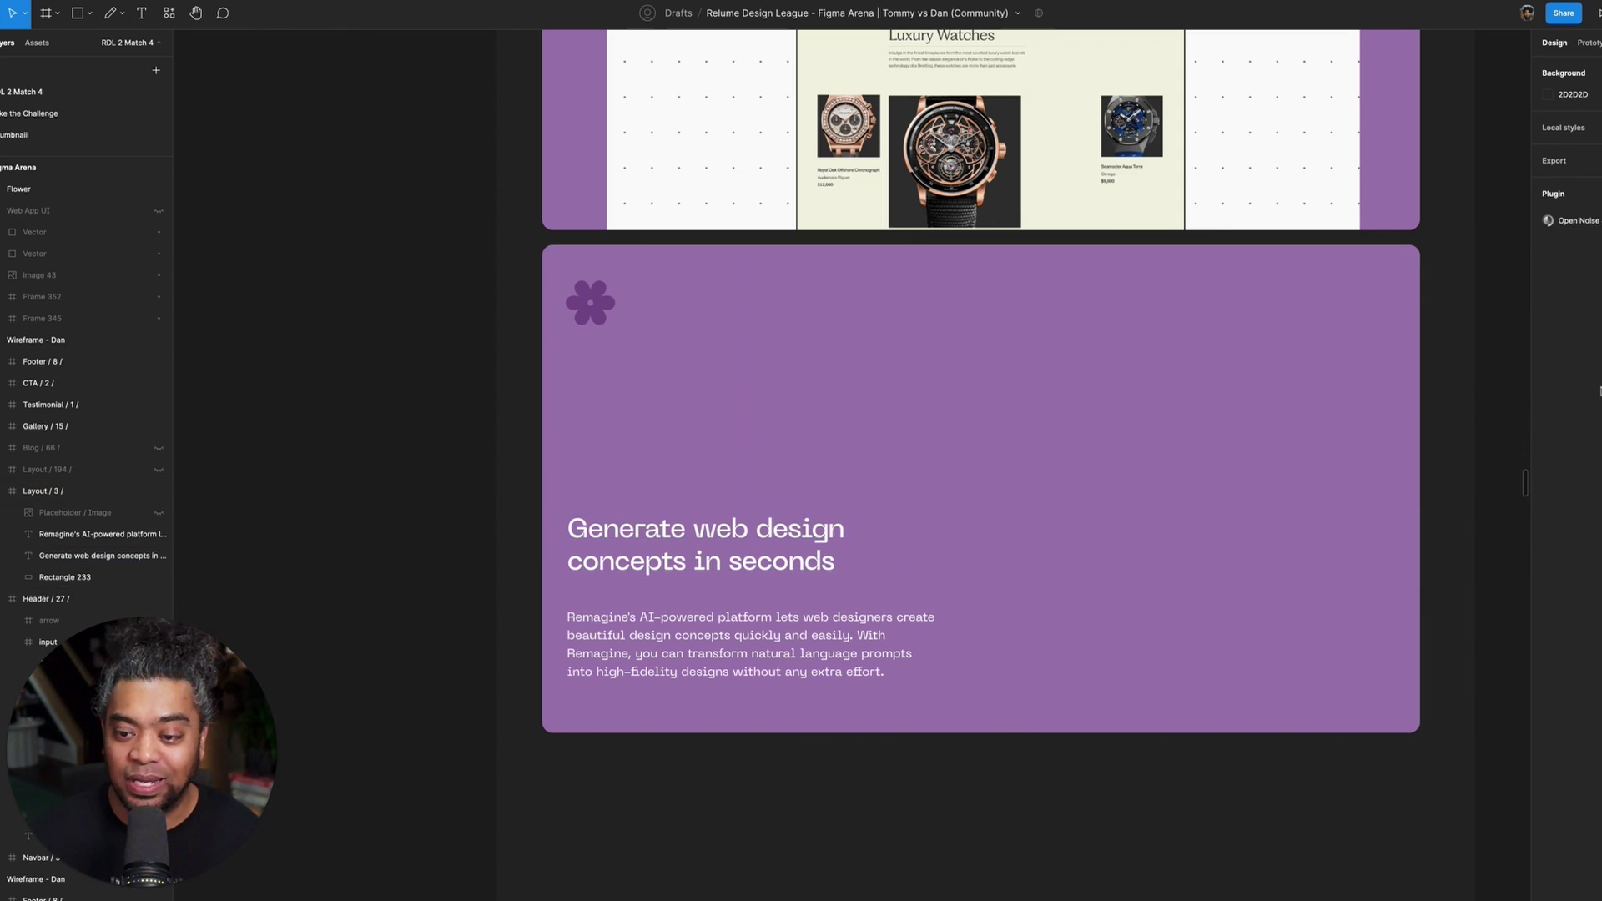
- Move the heading down about 35 px so it sits directly above the Remagine description paragraph
click(791, 543)
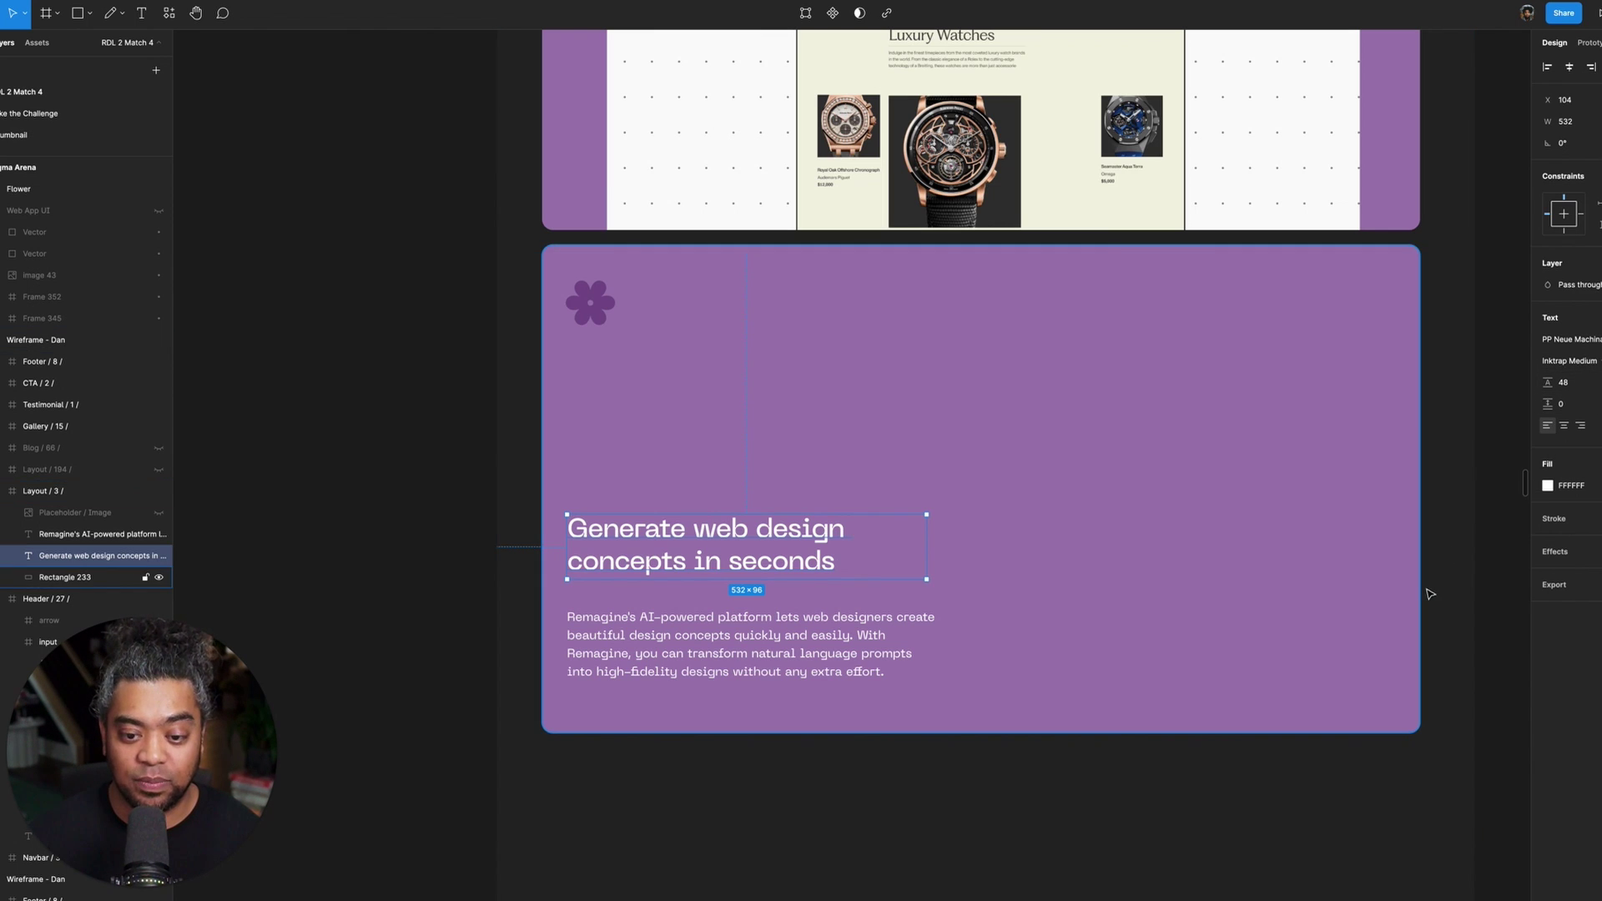
click(1427, 542)
scroll(774, 556, down, 1)
click(780, 531)
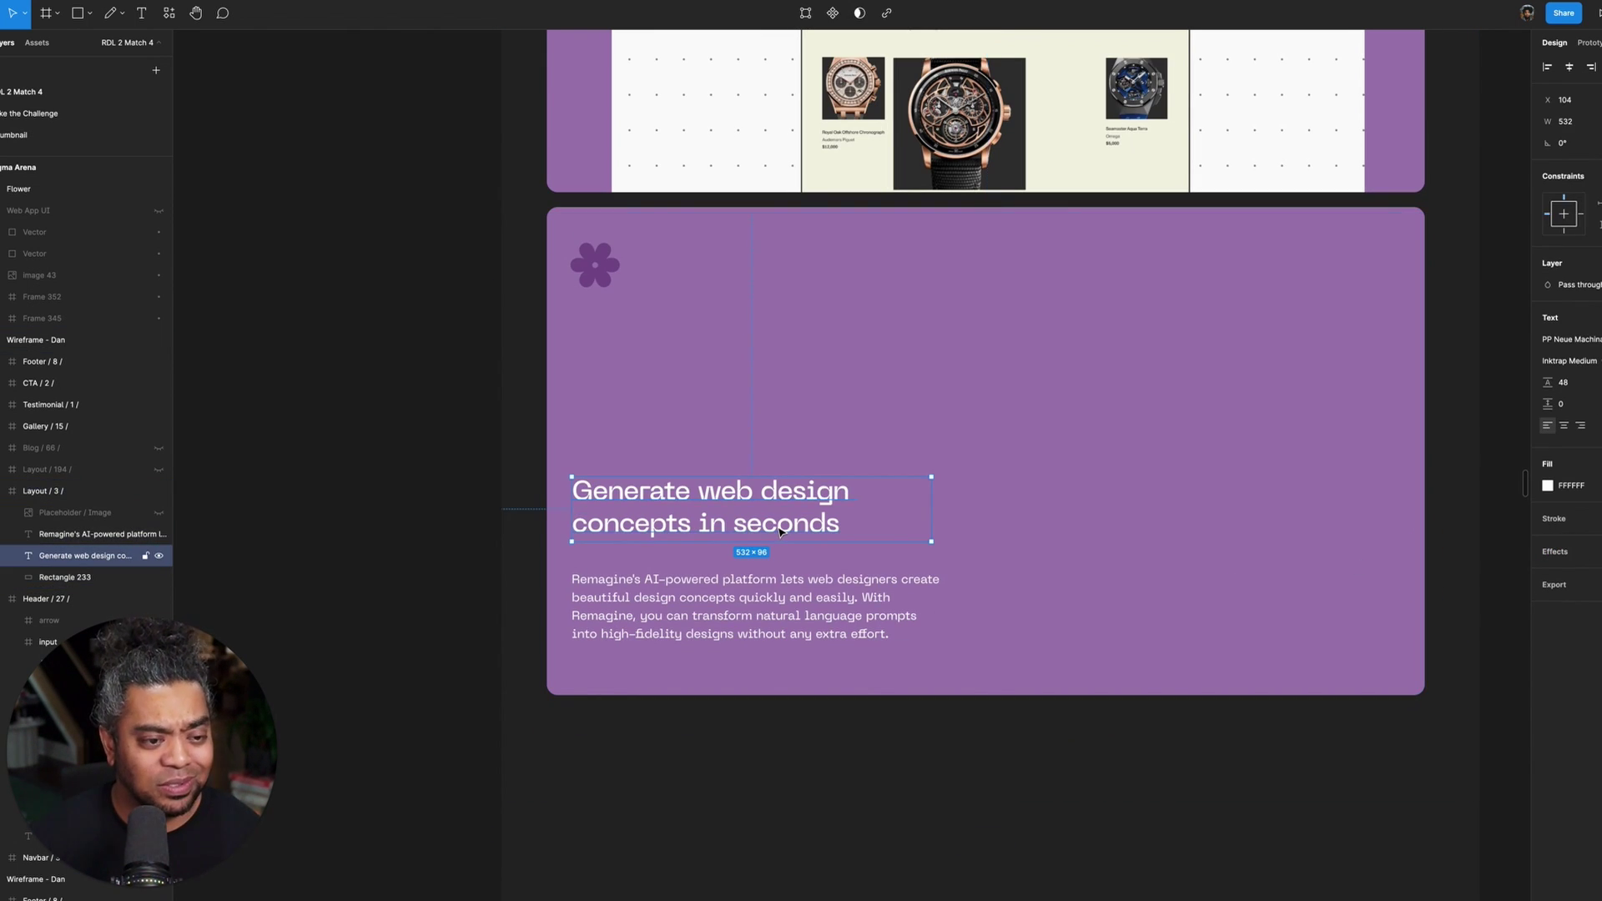
key(shift+Down)
key(shift+Down)
key(shift+Down)
key(Down)
key(Down)
key(Down)
key(Down)
key(Down)
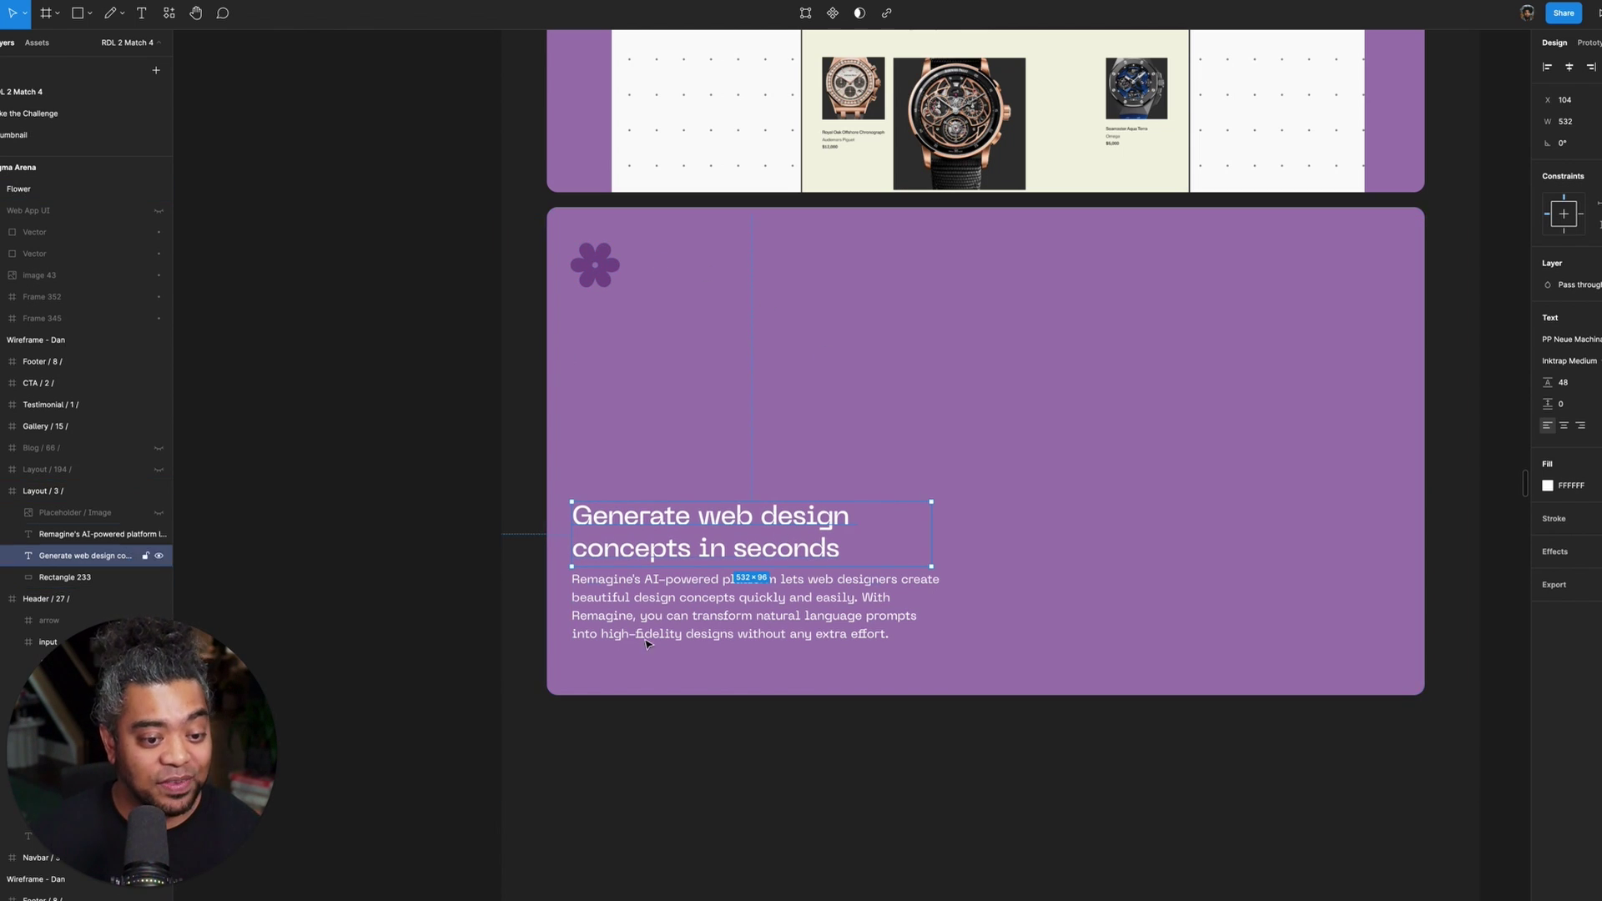
- Duplicate the purple feature card rectangle and narrow the copy to 658 × 724 over the card's right half
drag(1470, 517, 1419, 536)
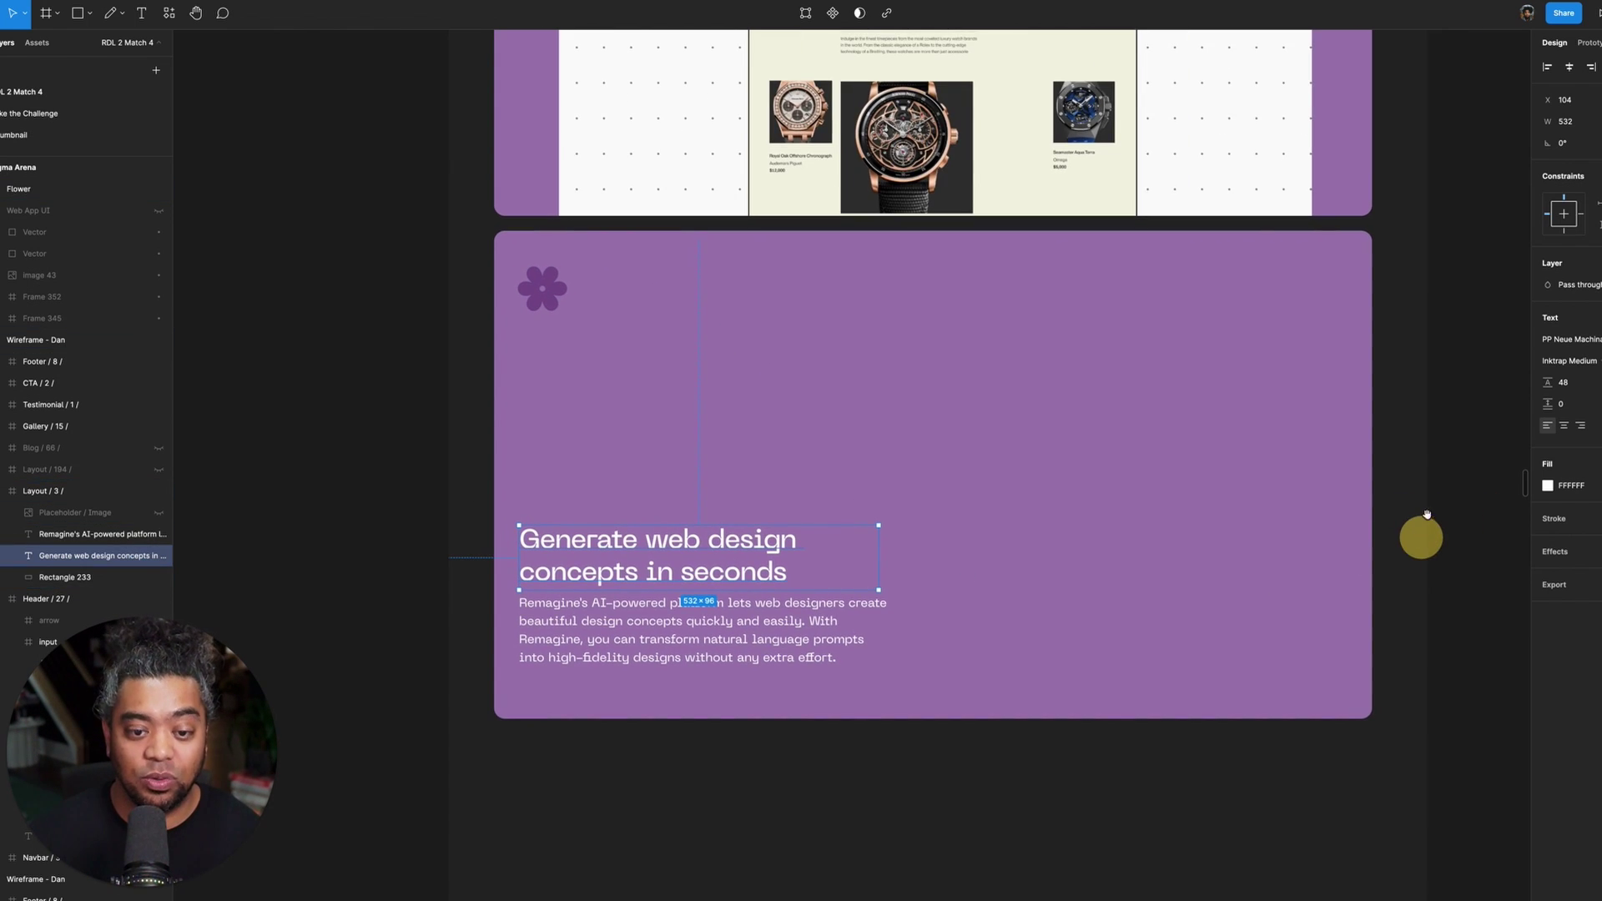
click(1205, 430)
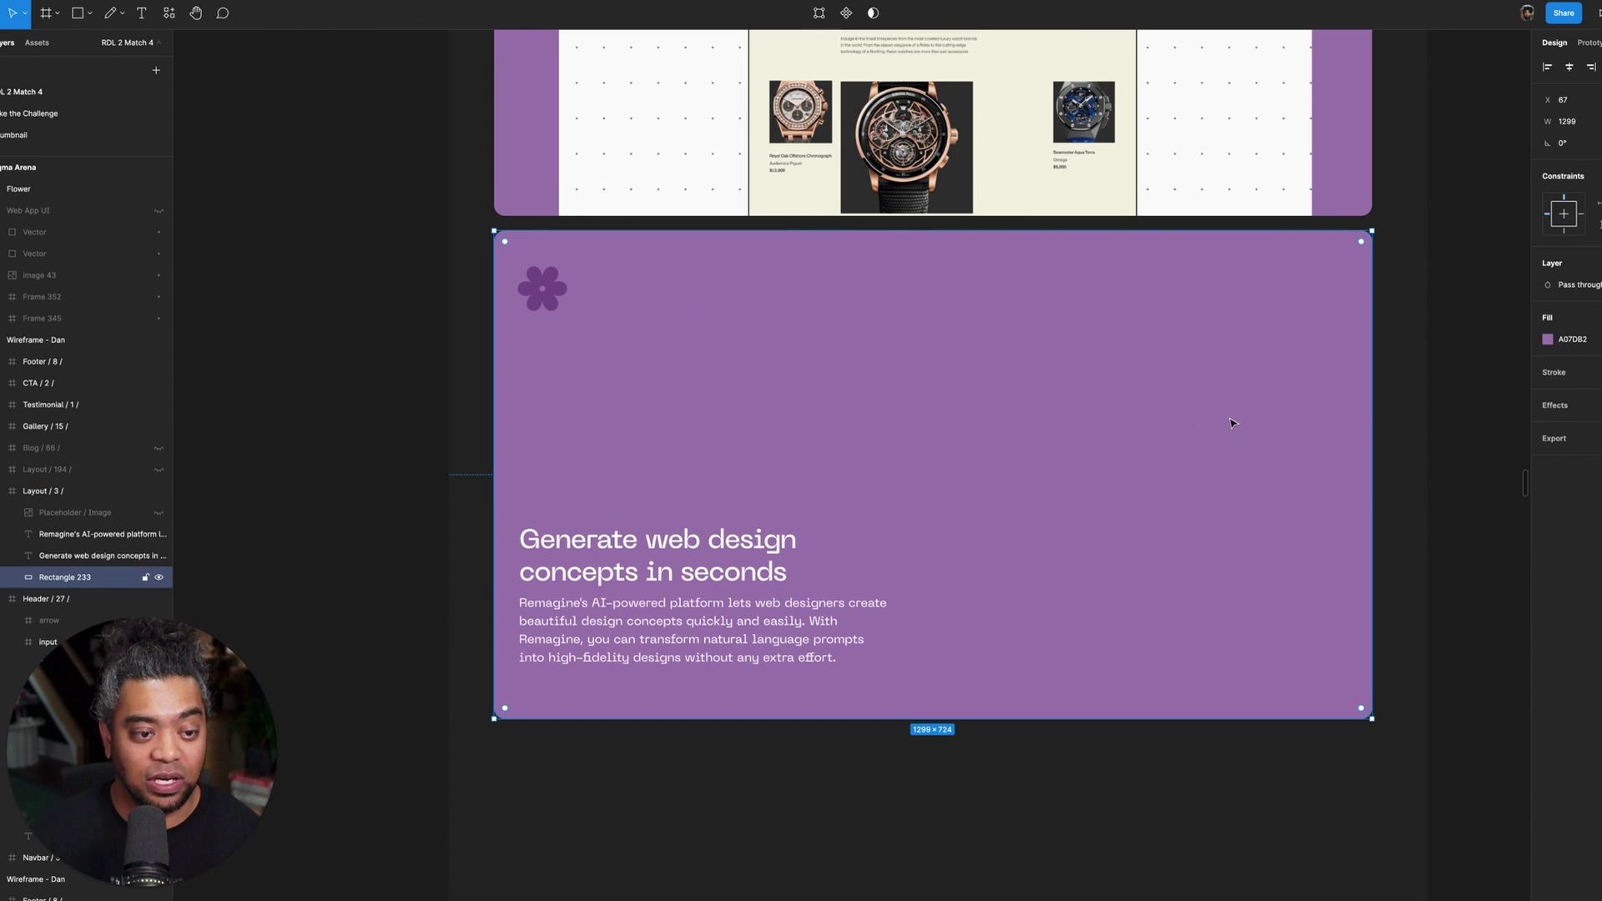
key(ctrl+d)
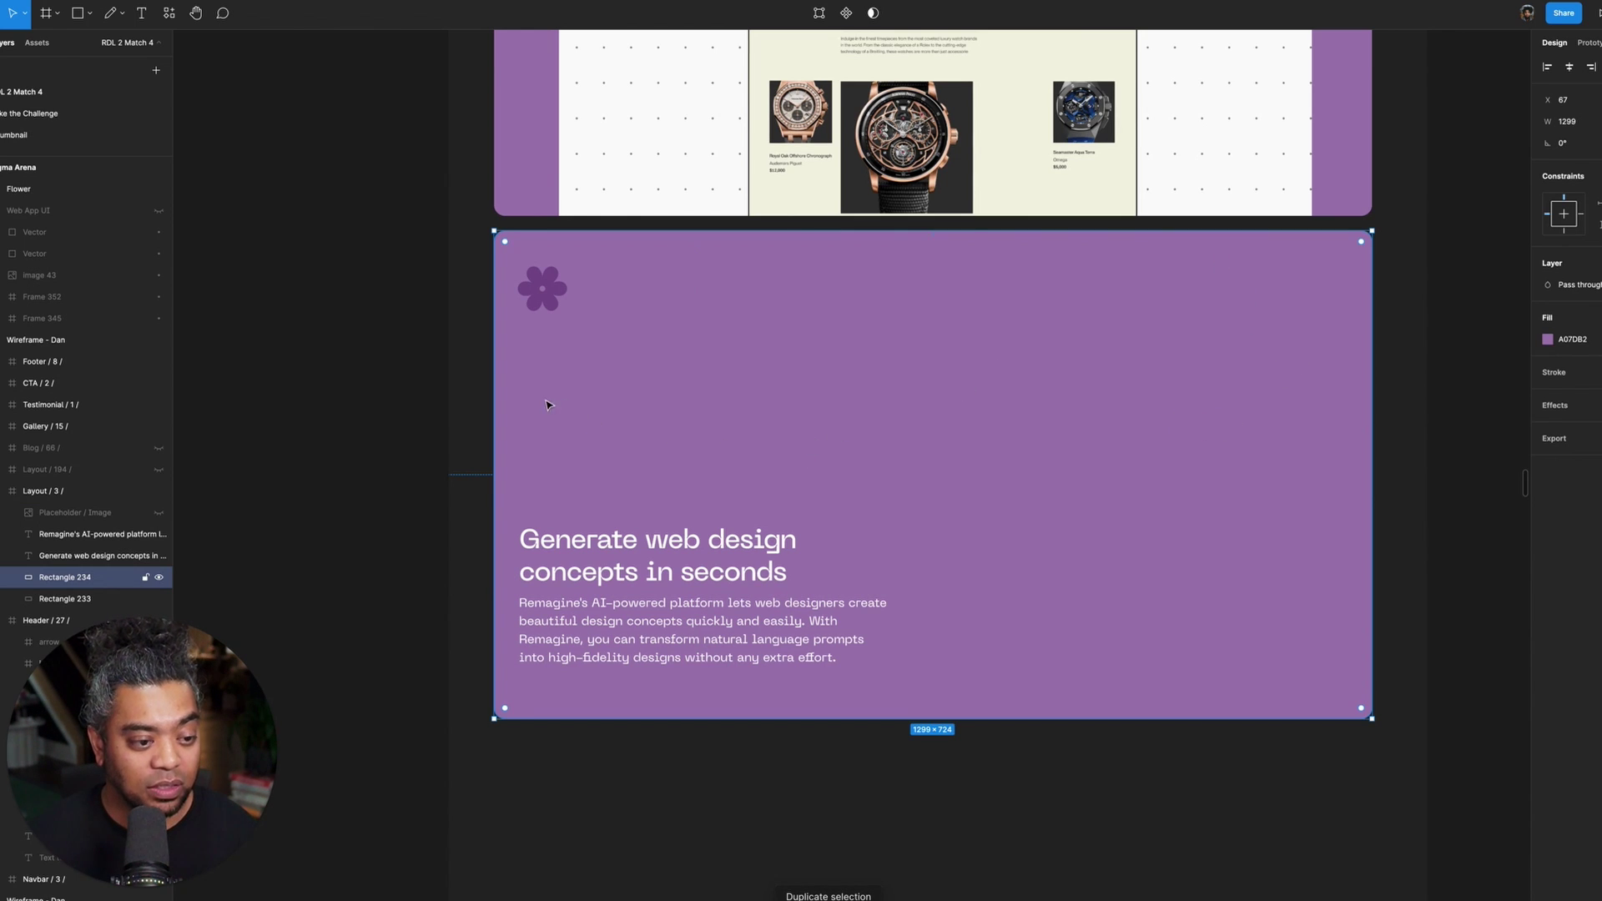
drag(594, 405, 945, 413)
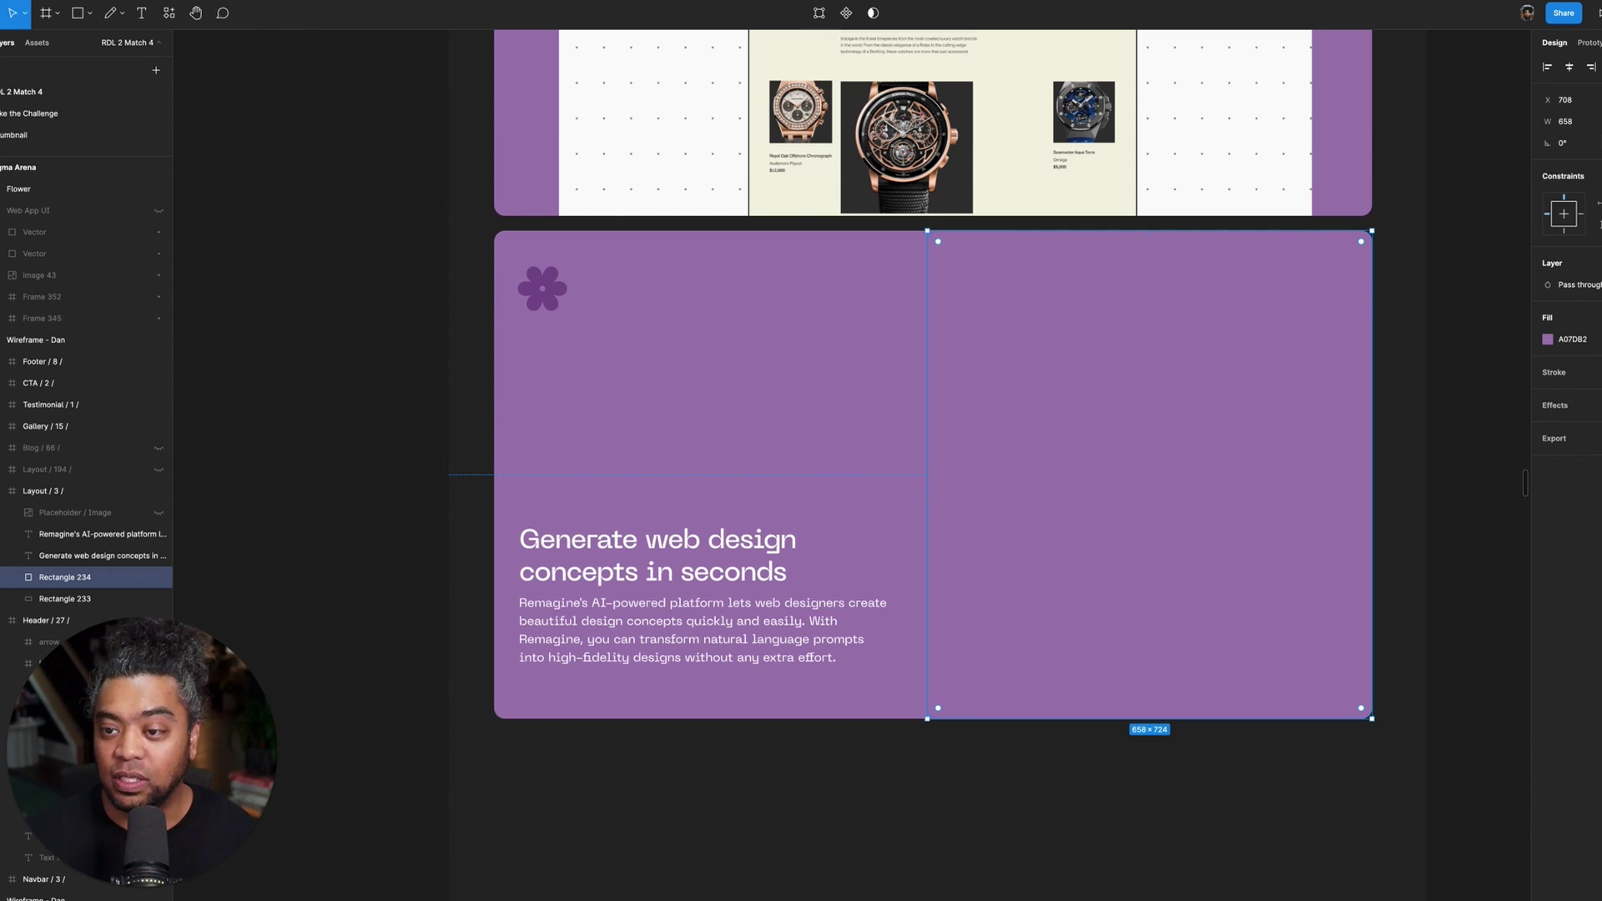
key(Escape)
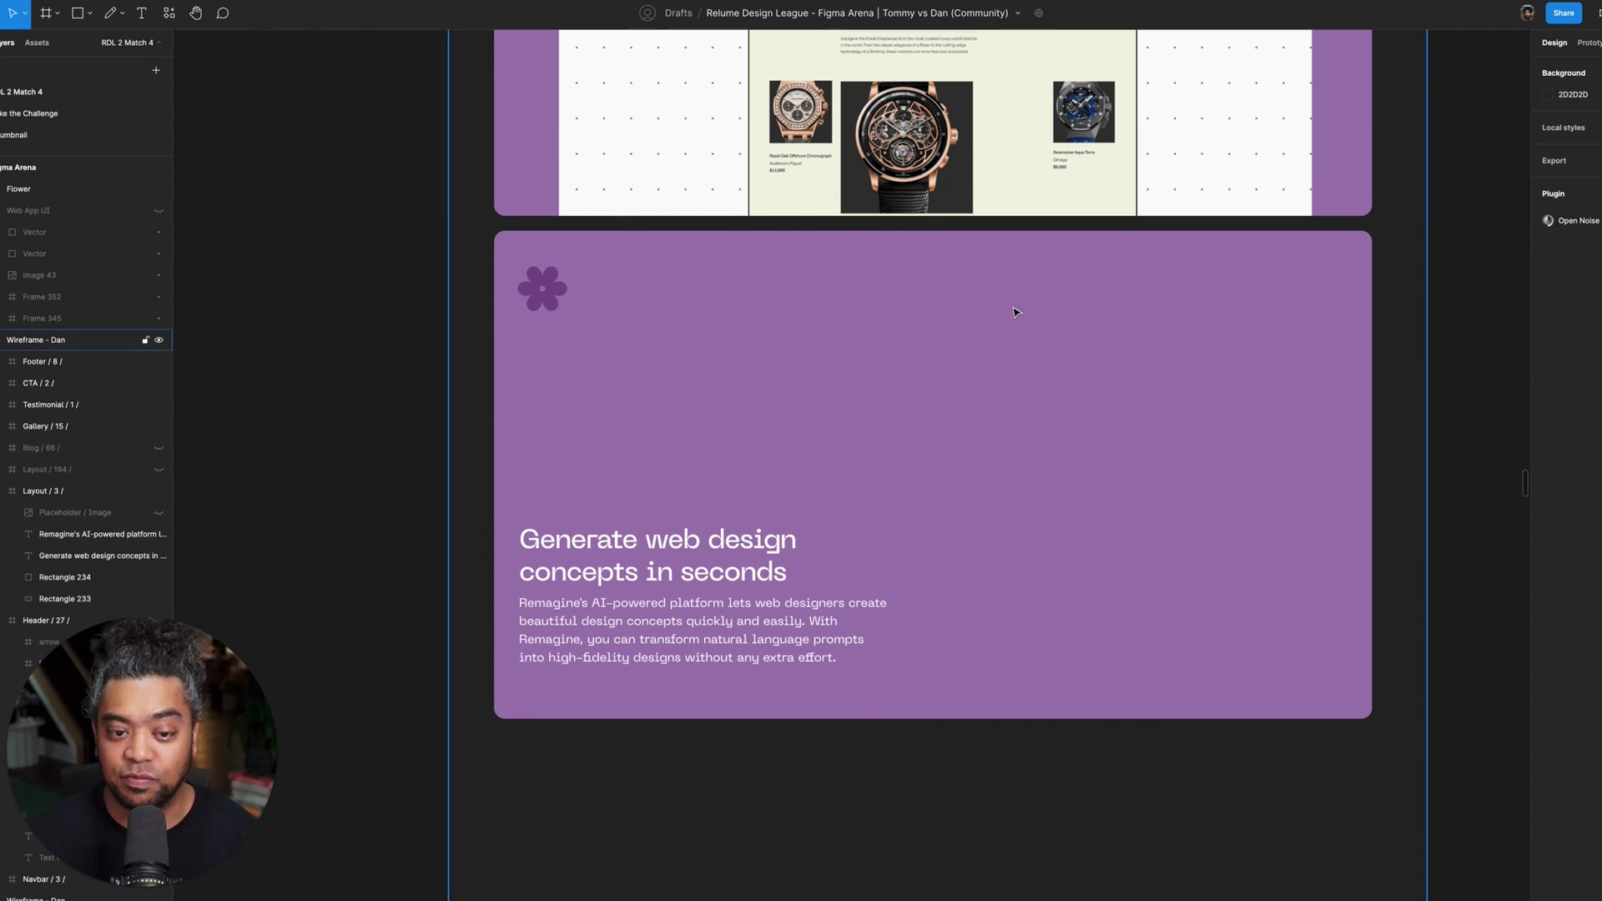
- Change the fill of the rectangle on the card's right half to the vivid purple 9306DB
click(1117, 318)
click(1549, 363)
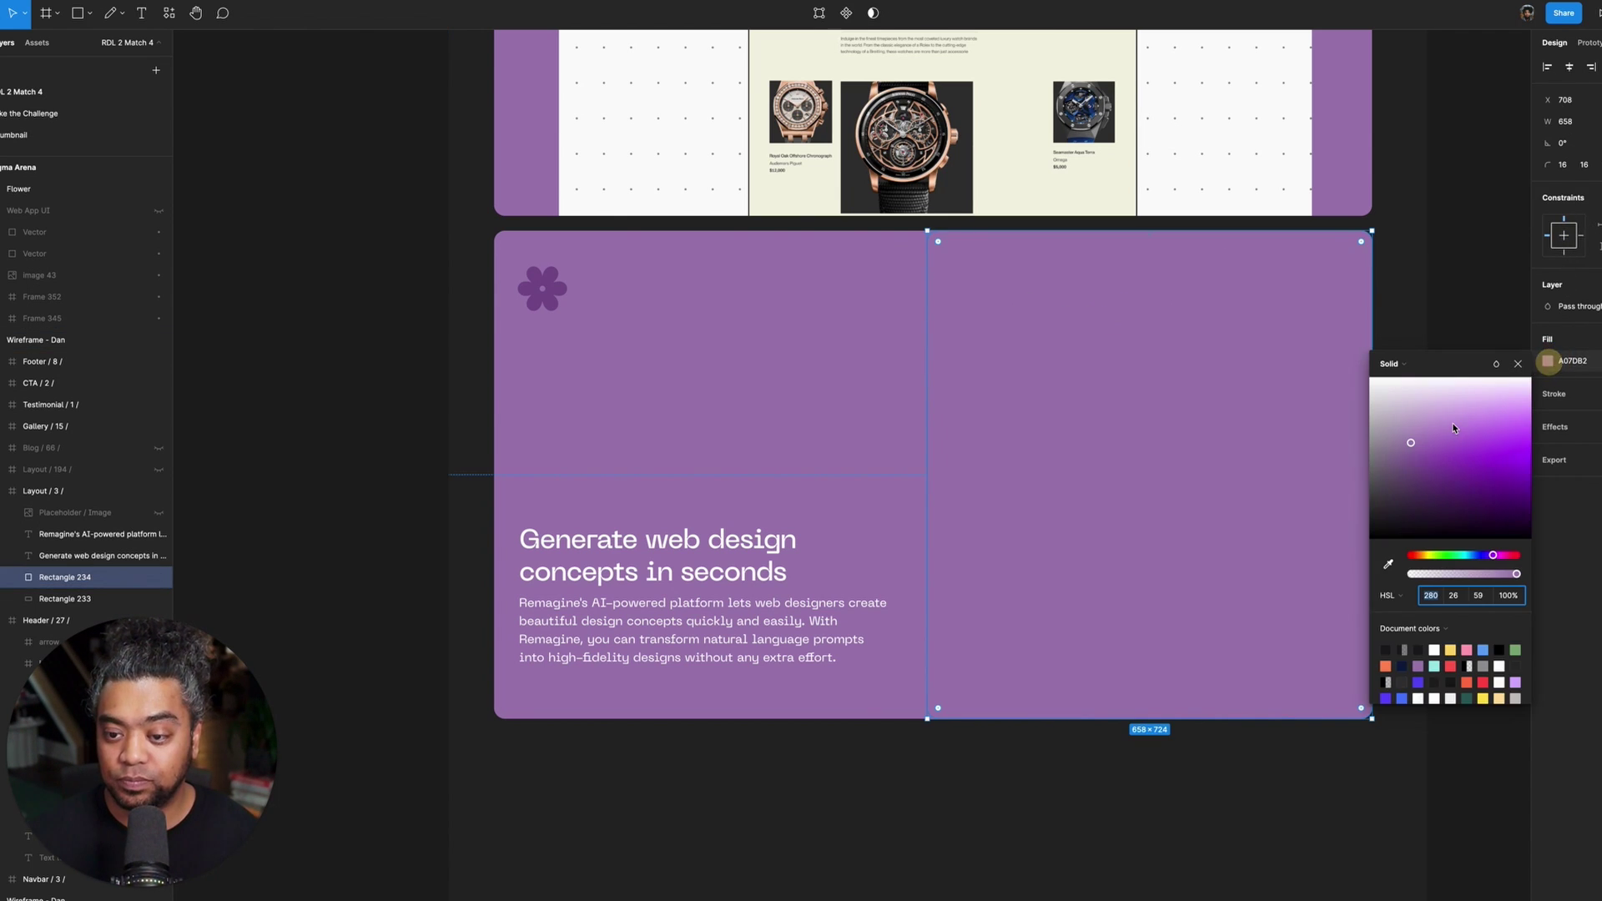
click(1522, 467)
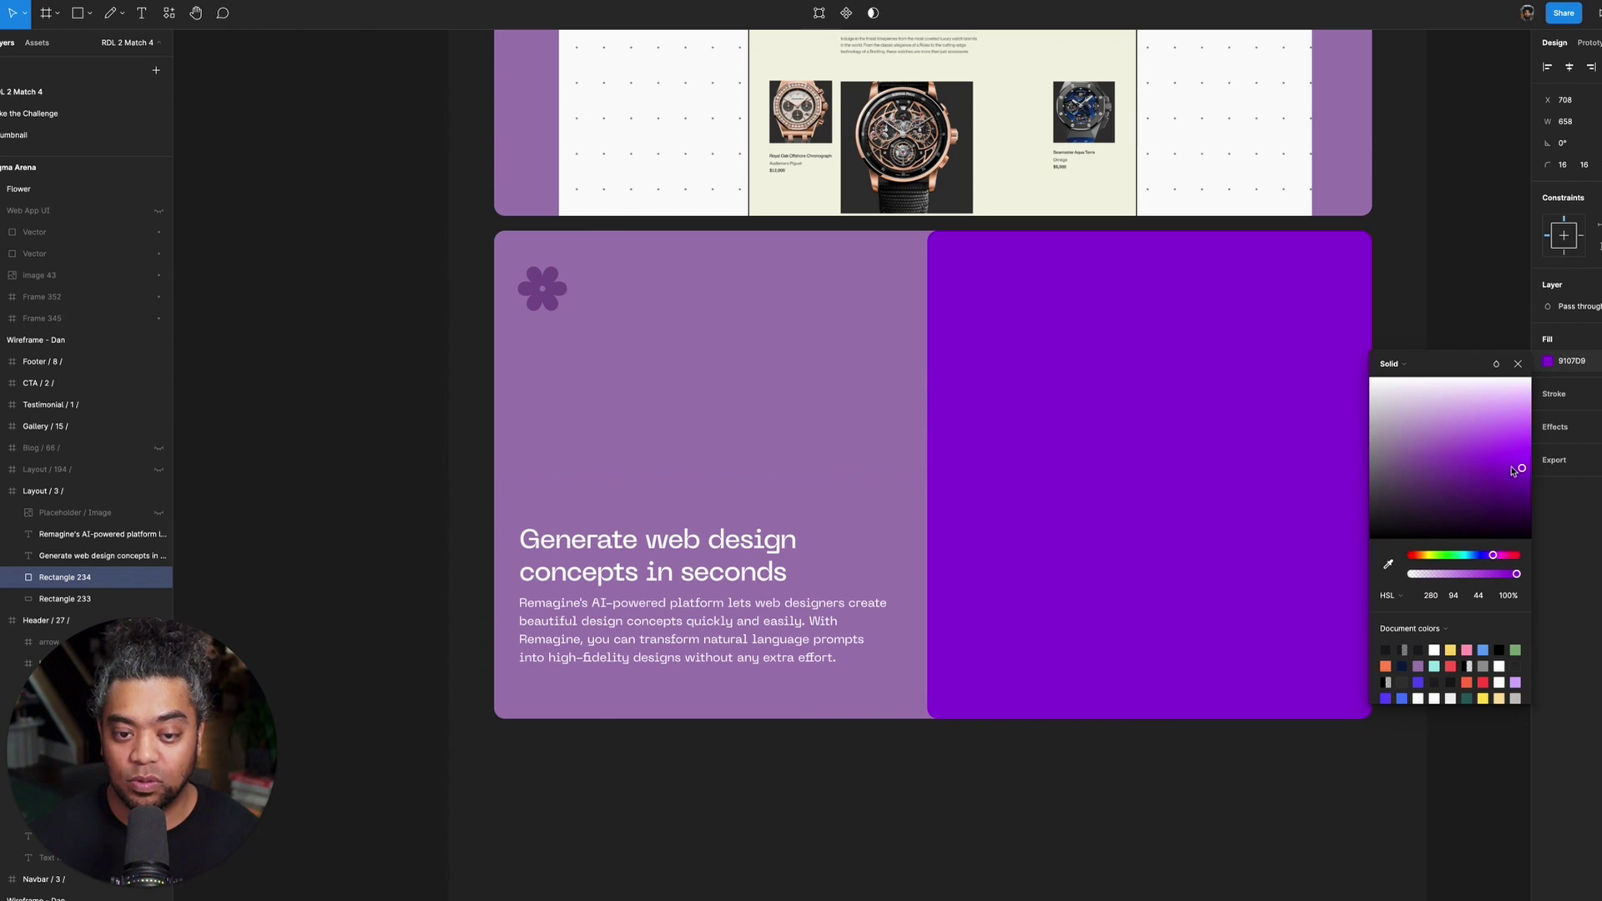
click(1453, 211)
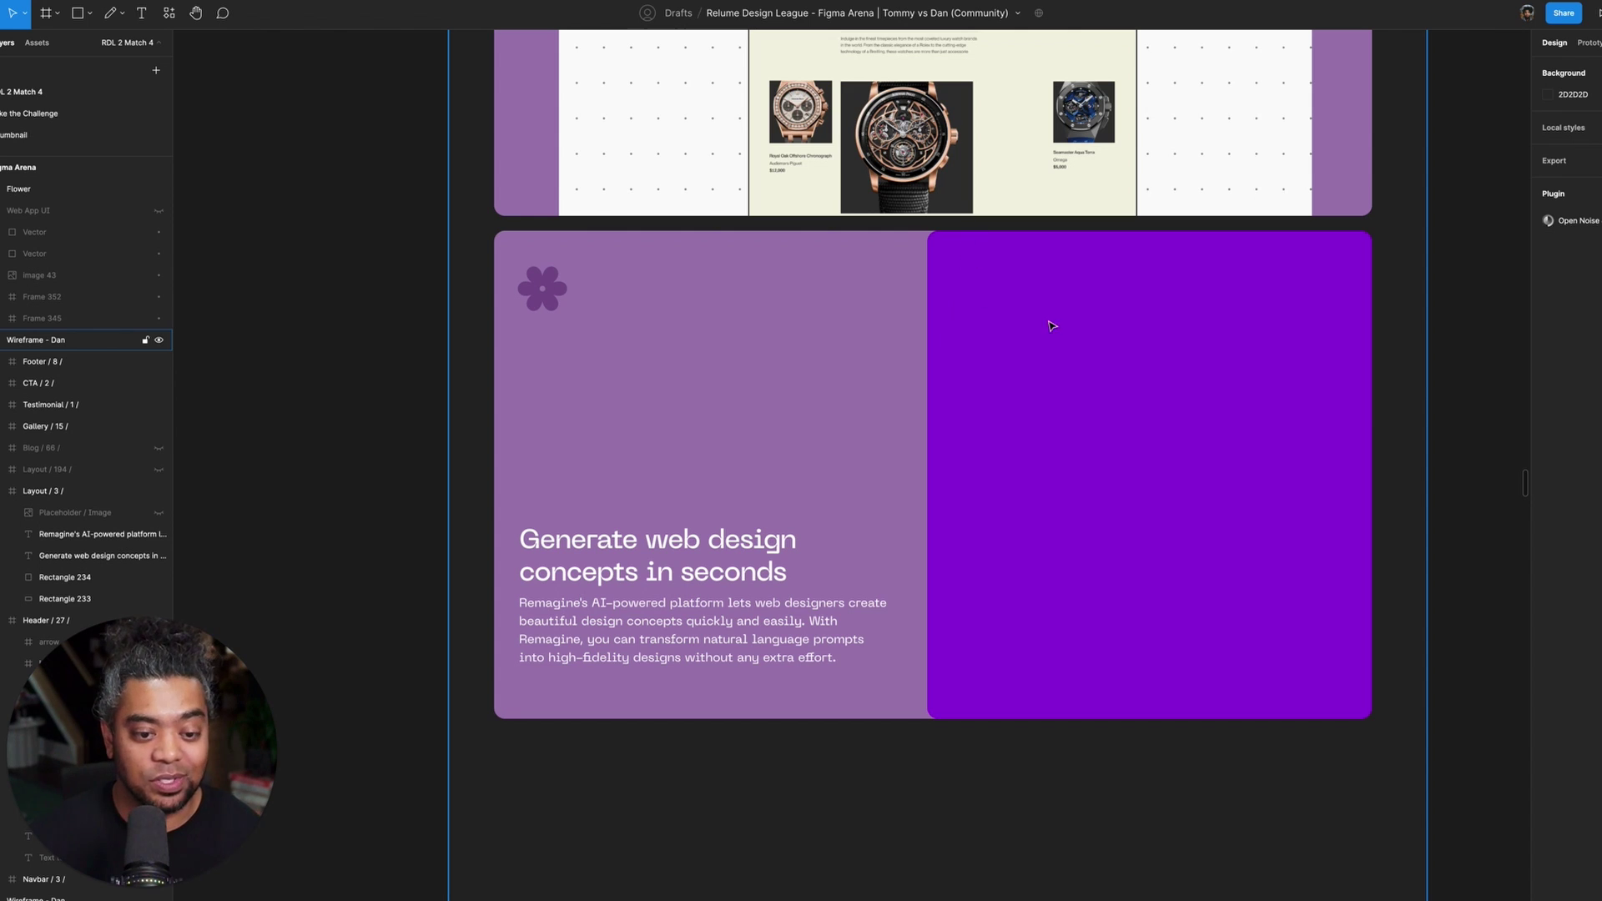
- Look through the Product Assets for an app screen or widget suited to the feature card's right half
scroll(1307, 335, up, 1)
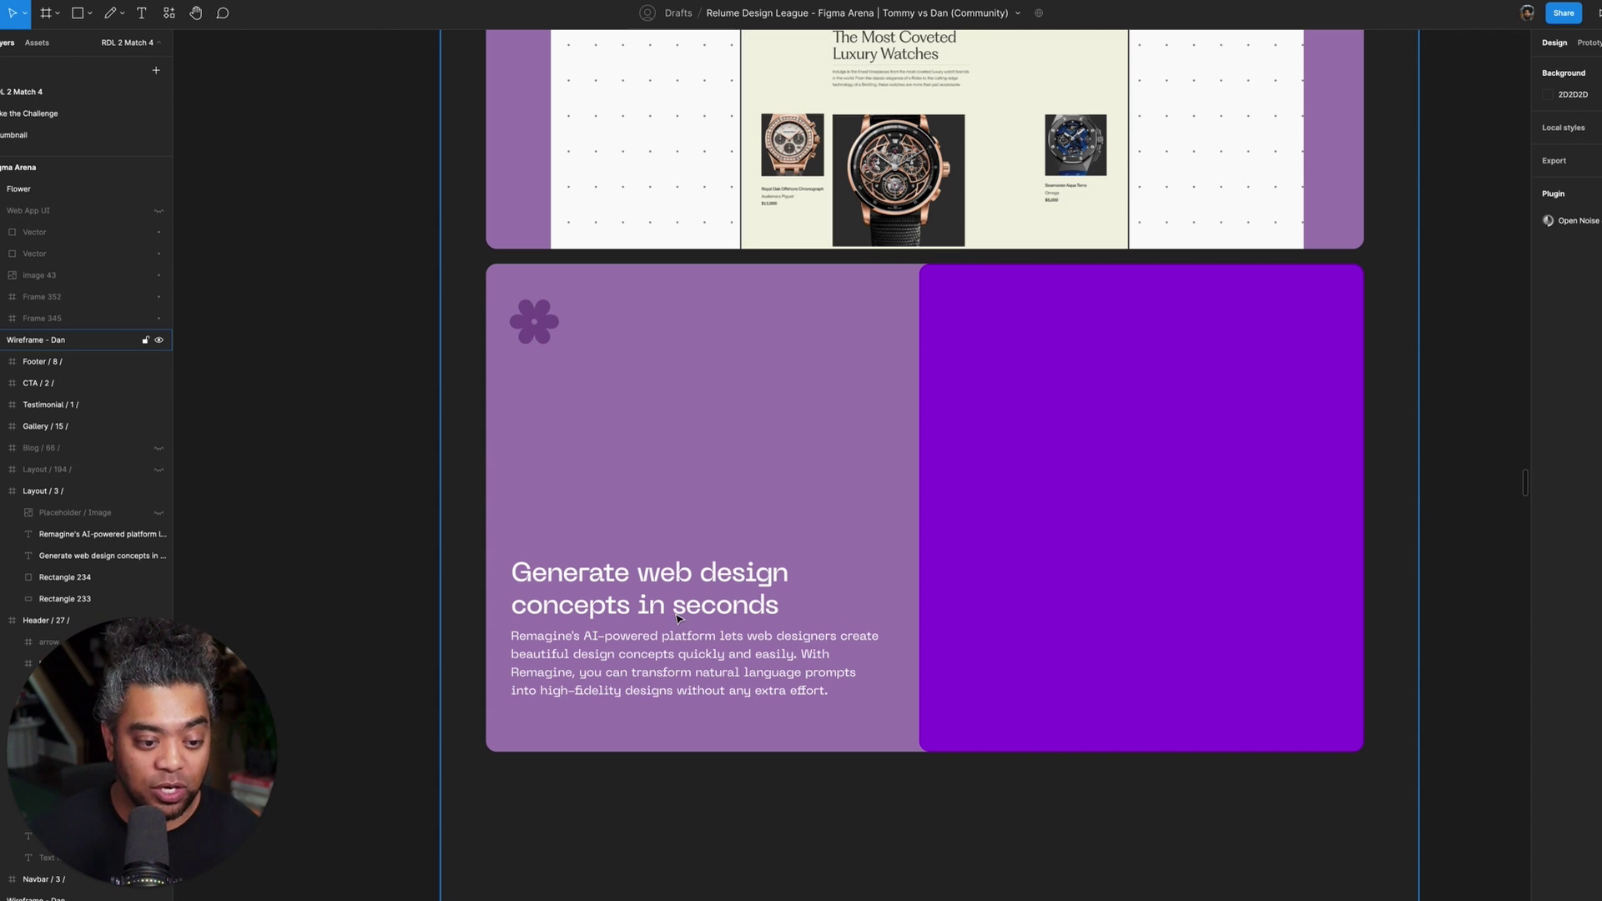
scroll(677, 617, down, 5)
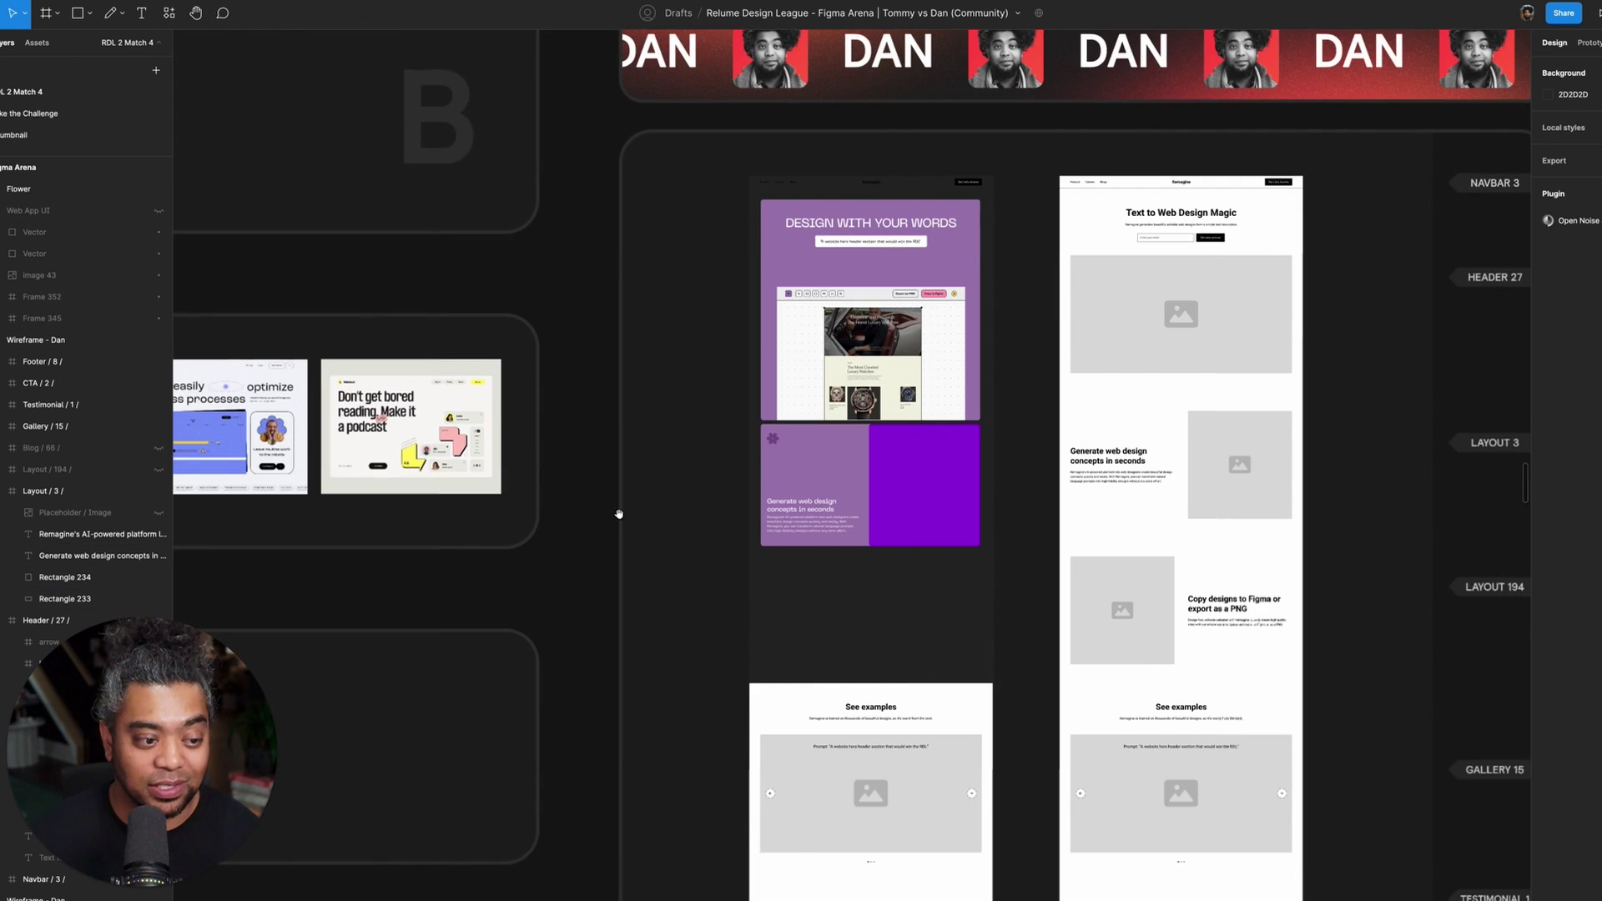
scroll(618, 513, left, 5)
scroll(759, 354, down, 10)
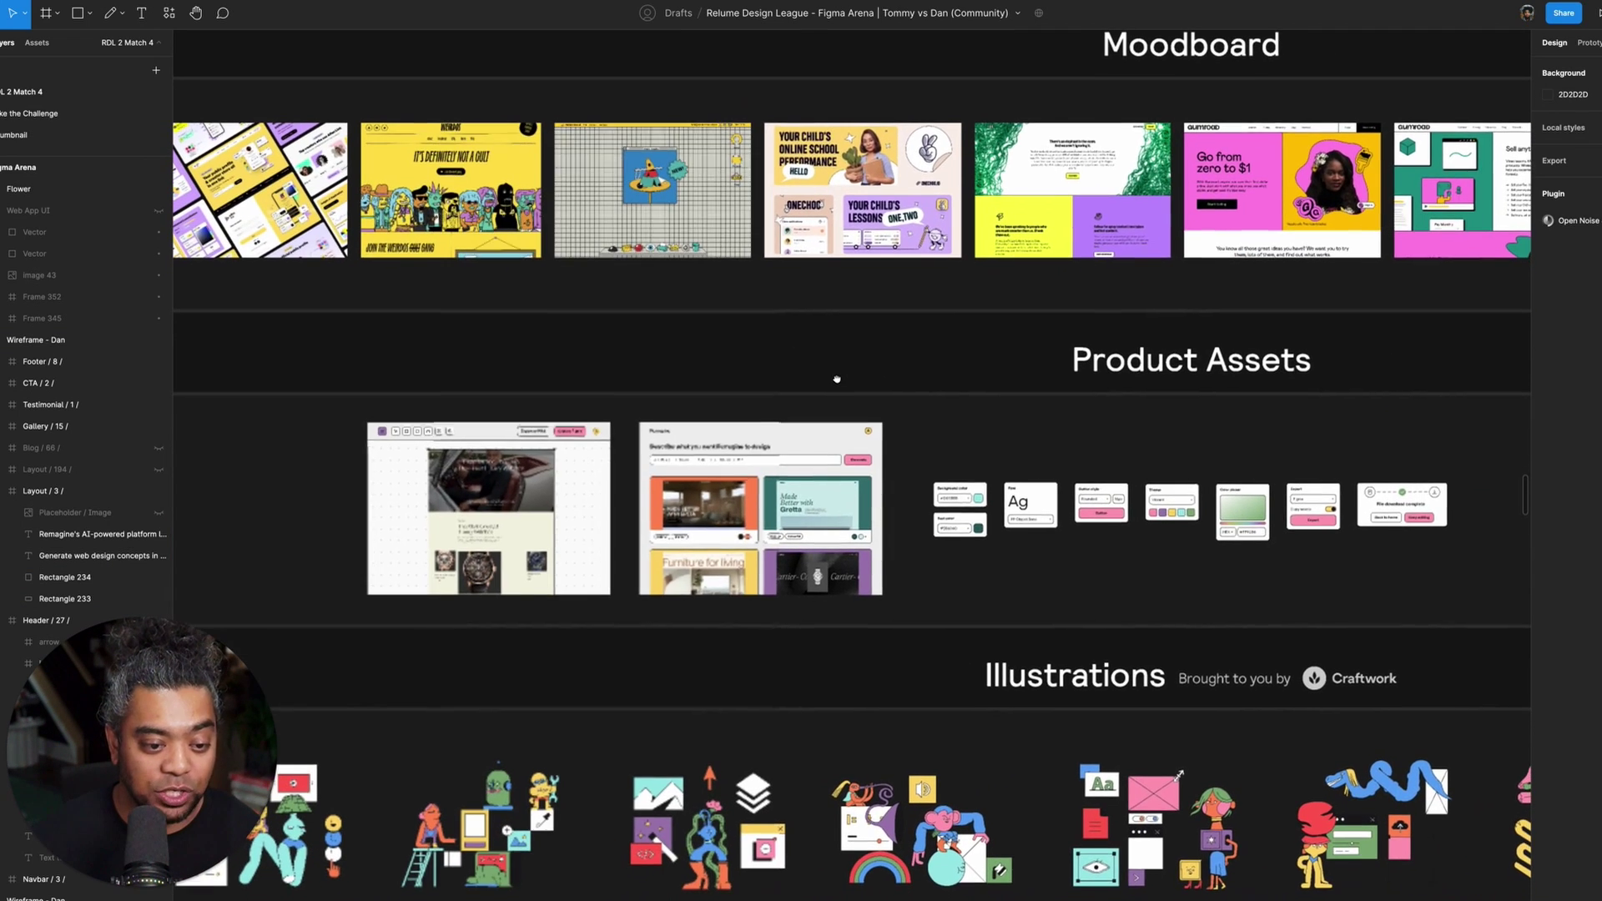
scroll(837, 379, up, 5)
drag(547, 720, 1183, 605)
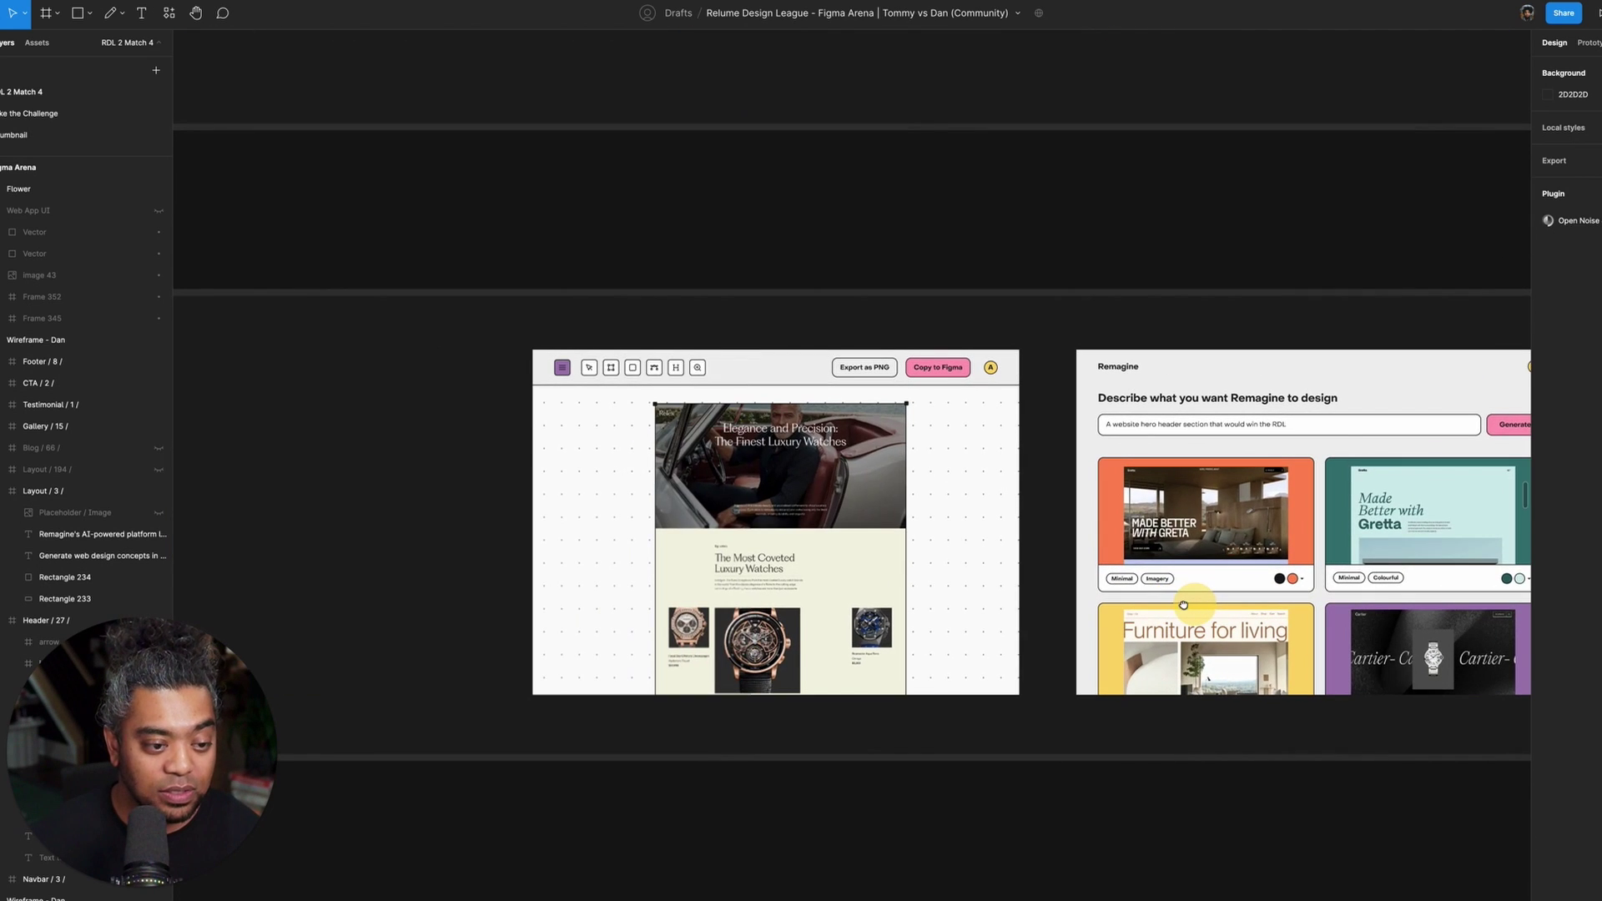
scroll(1160, 530, down, 3)
scroll(844, 466, right, 5)
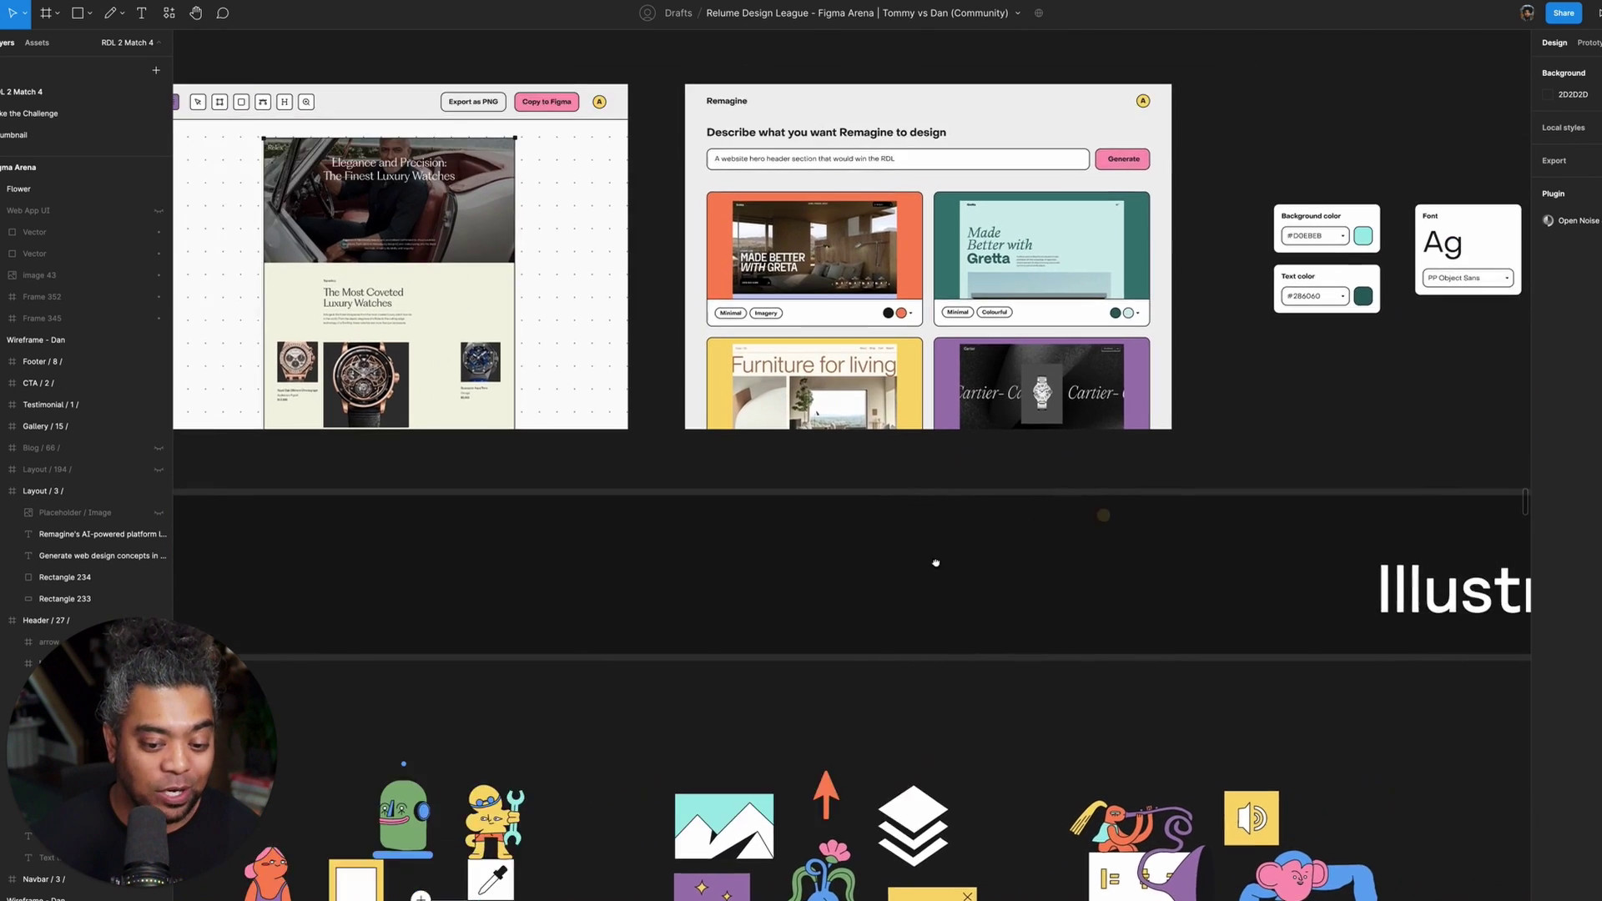
scroll(936, 563, right, 10)
scroll(1034, 448, up, 3)
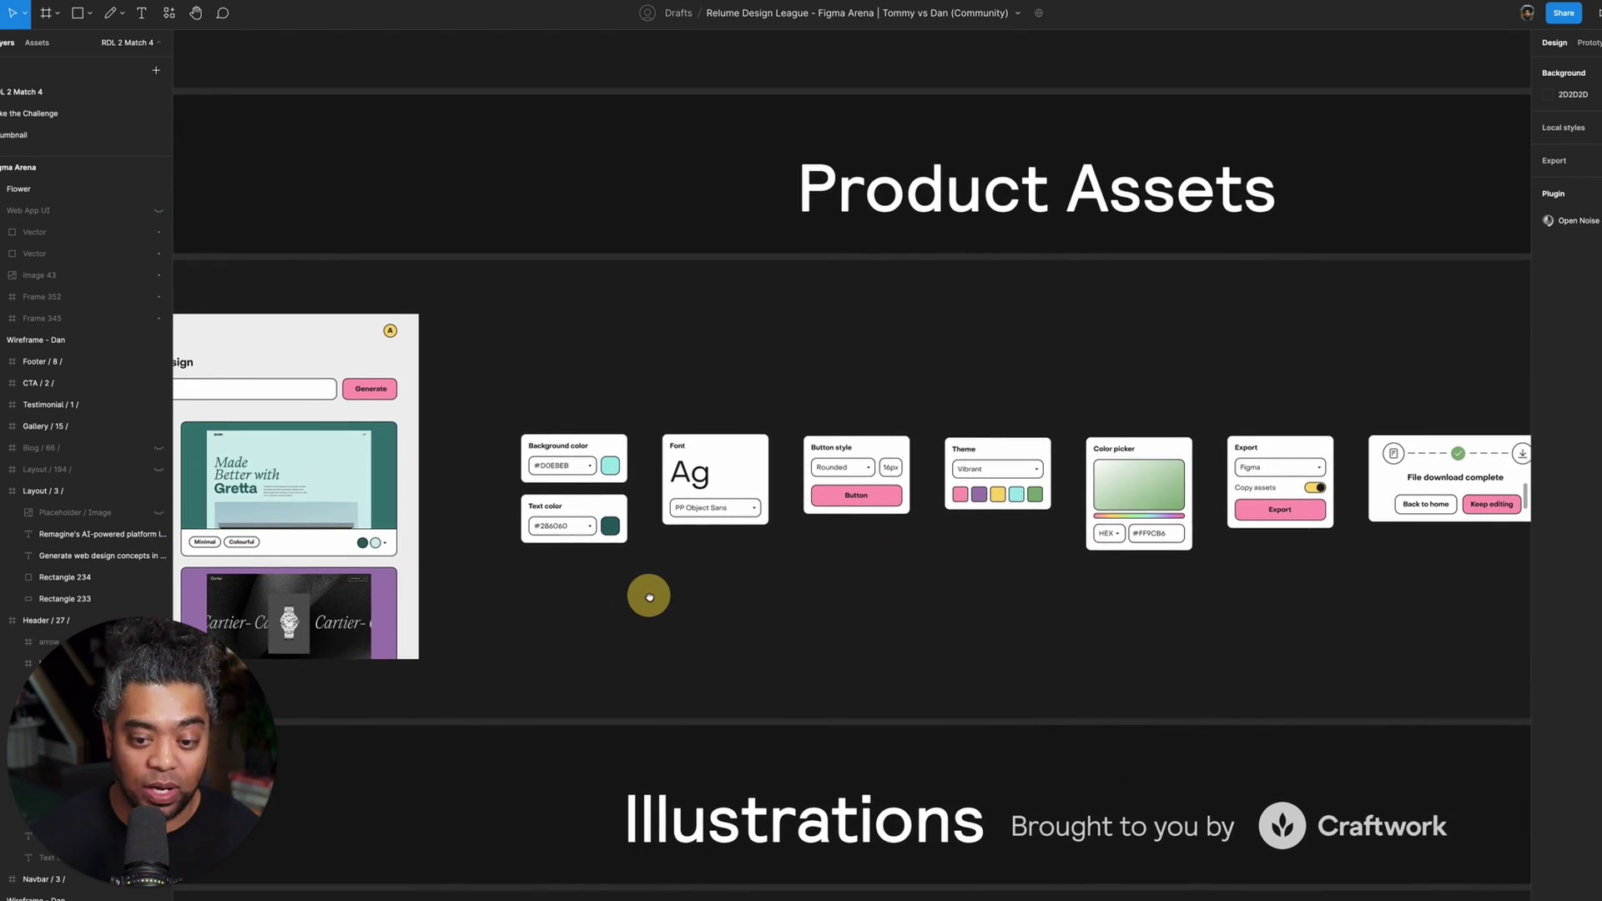
scroll(649, 596, left, 15)
scroll(1200, 573, up, 1)
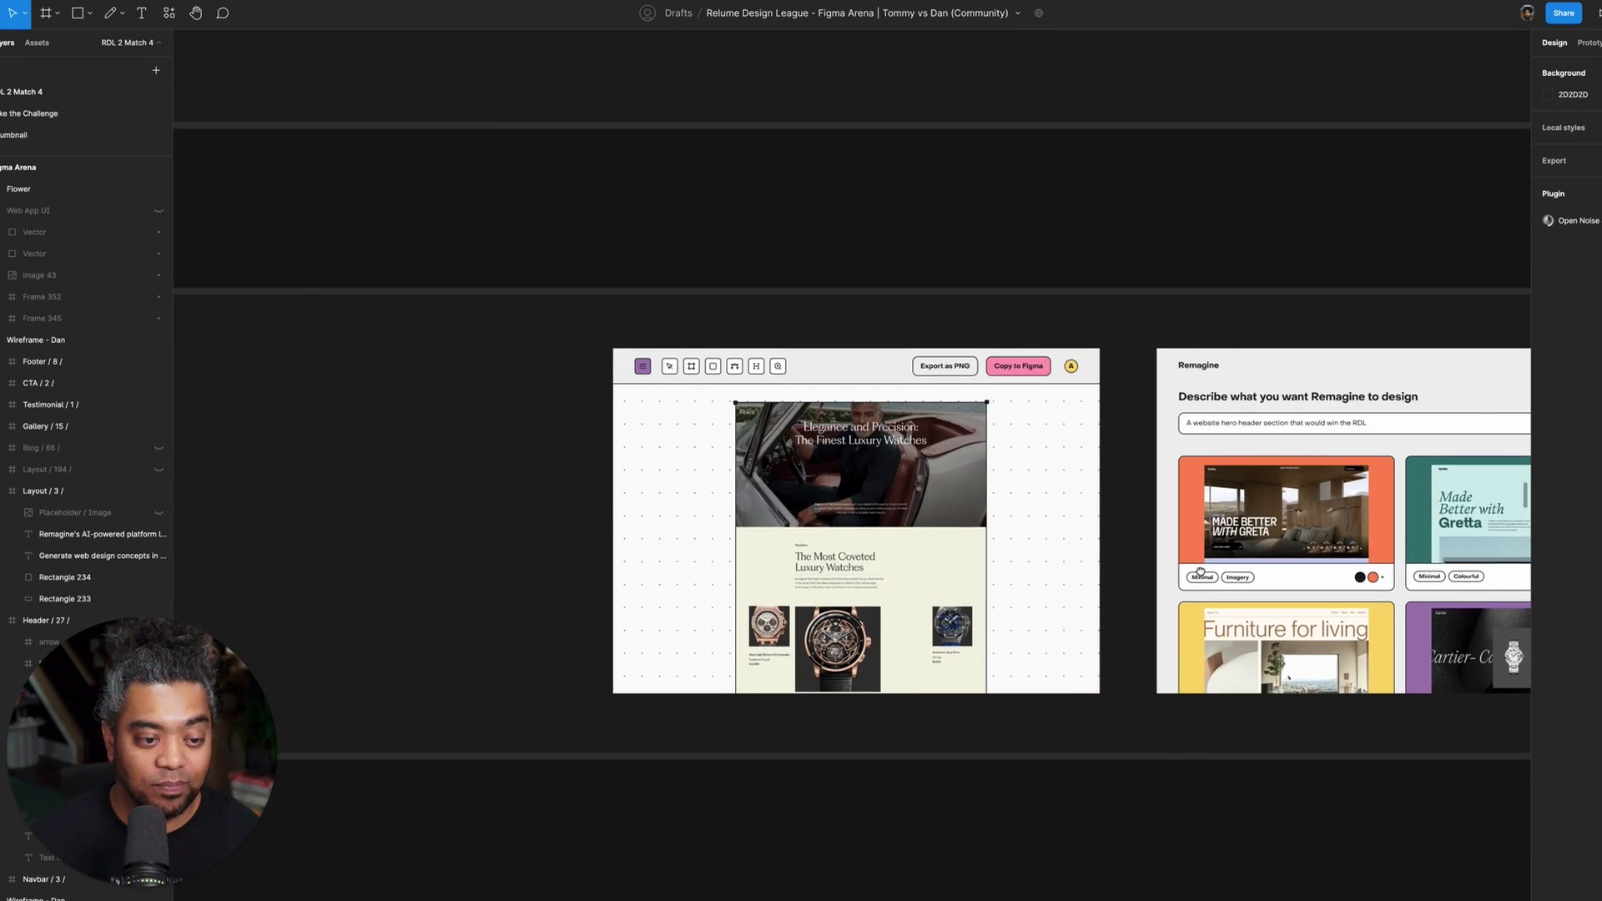
key(minus)
scroll(843, 617, right, 3)
scroll(843, 618, up, 1)
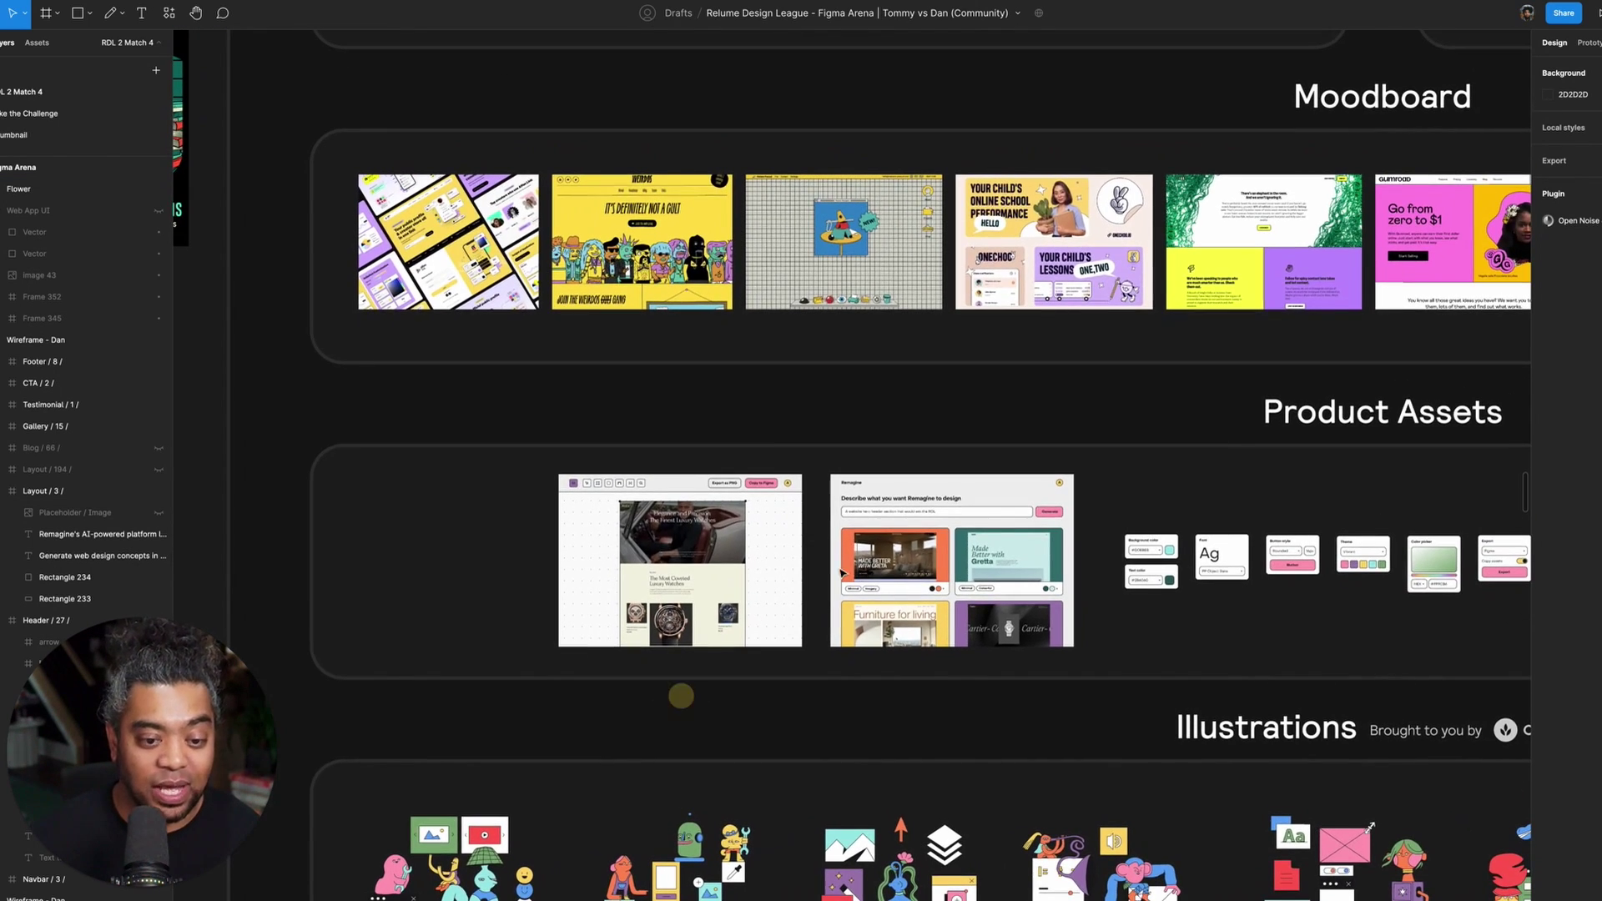
scroll(876, 579, right, 5)
scroll(916, 587, down, 1)
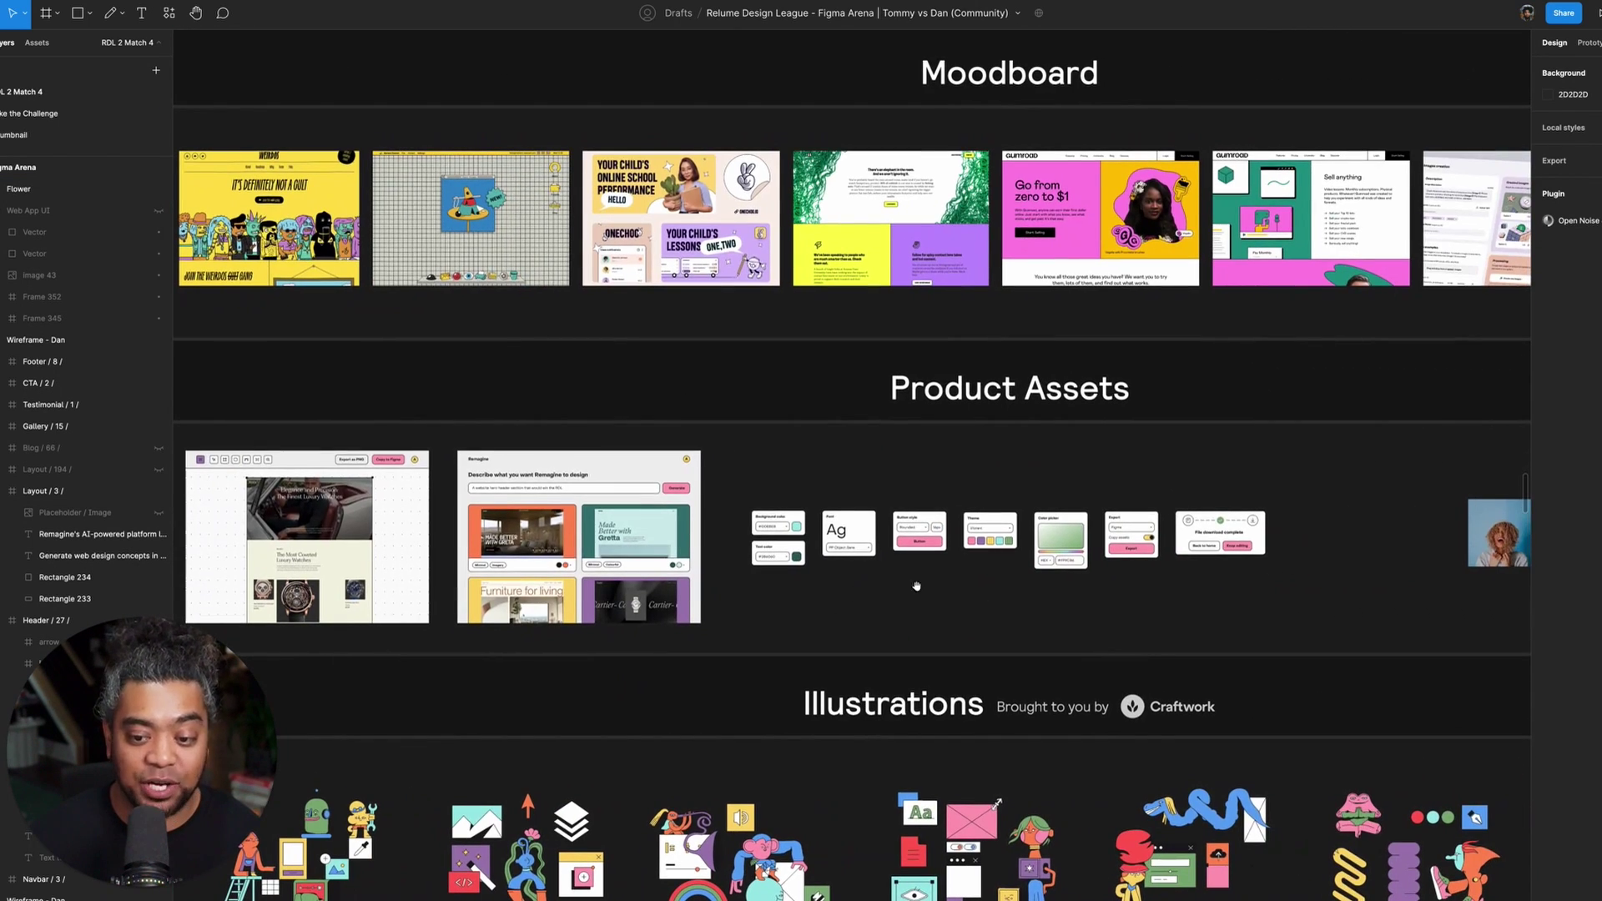
scroll(917, 586, right, 2)
scroll(1144, 562, left, 5)
scroll(1144, 562, up, 1)
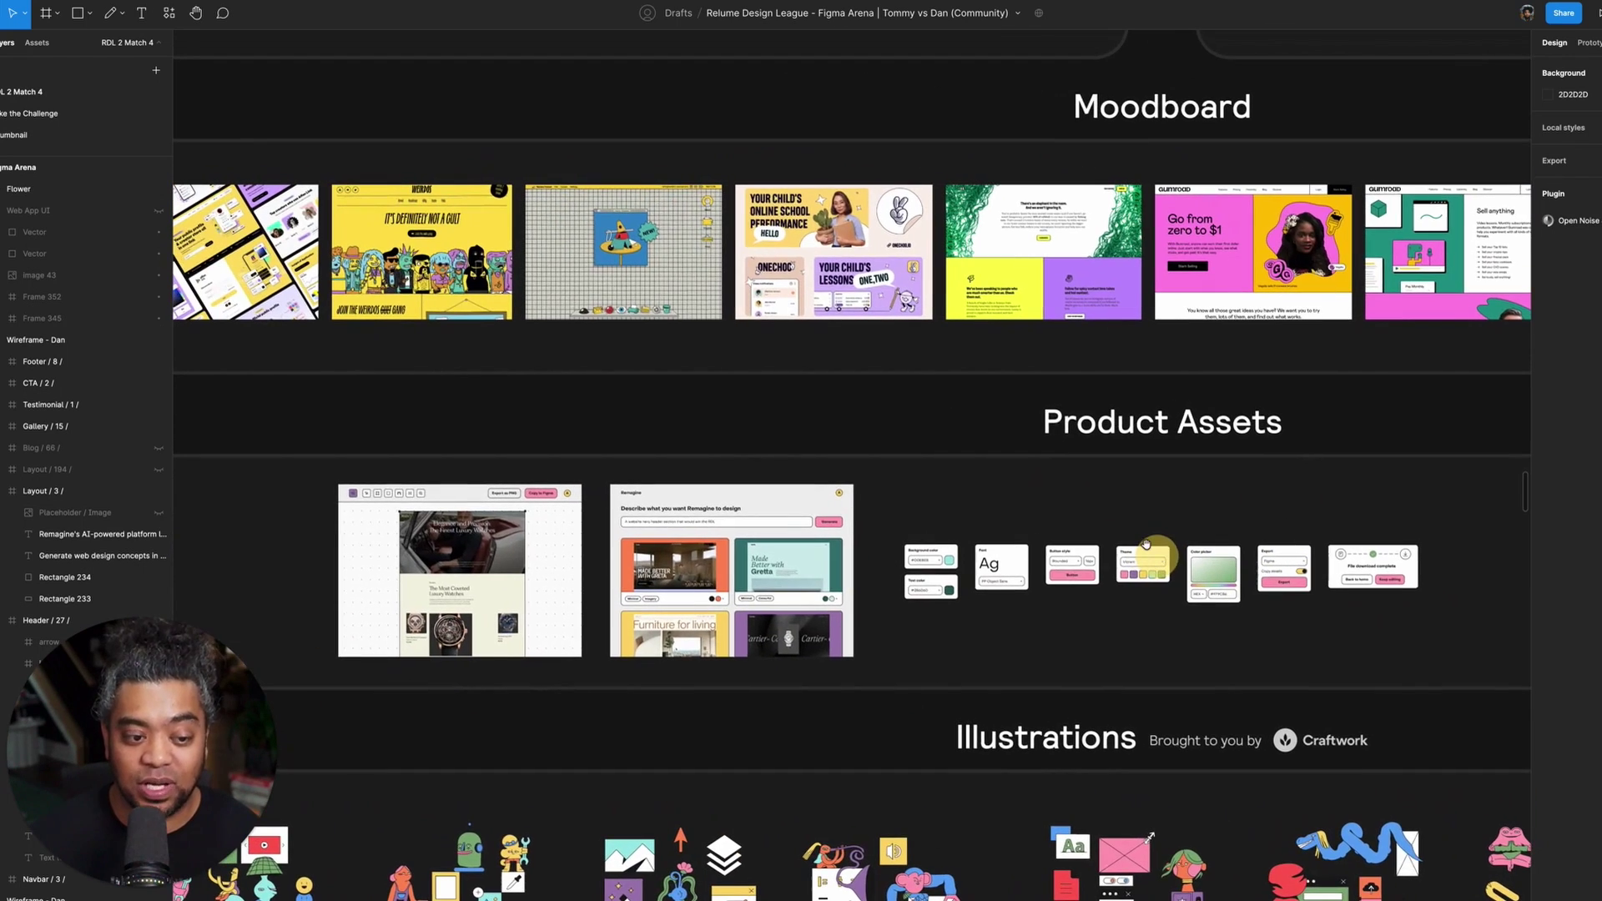
- Copy the "Describe what you want Remagine to design" app screen as a PNG and return to the landing page design
click(759, 500)
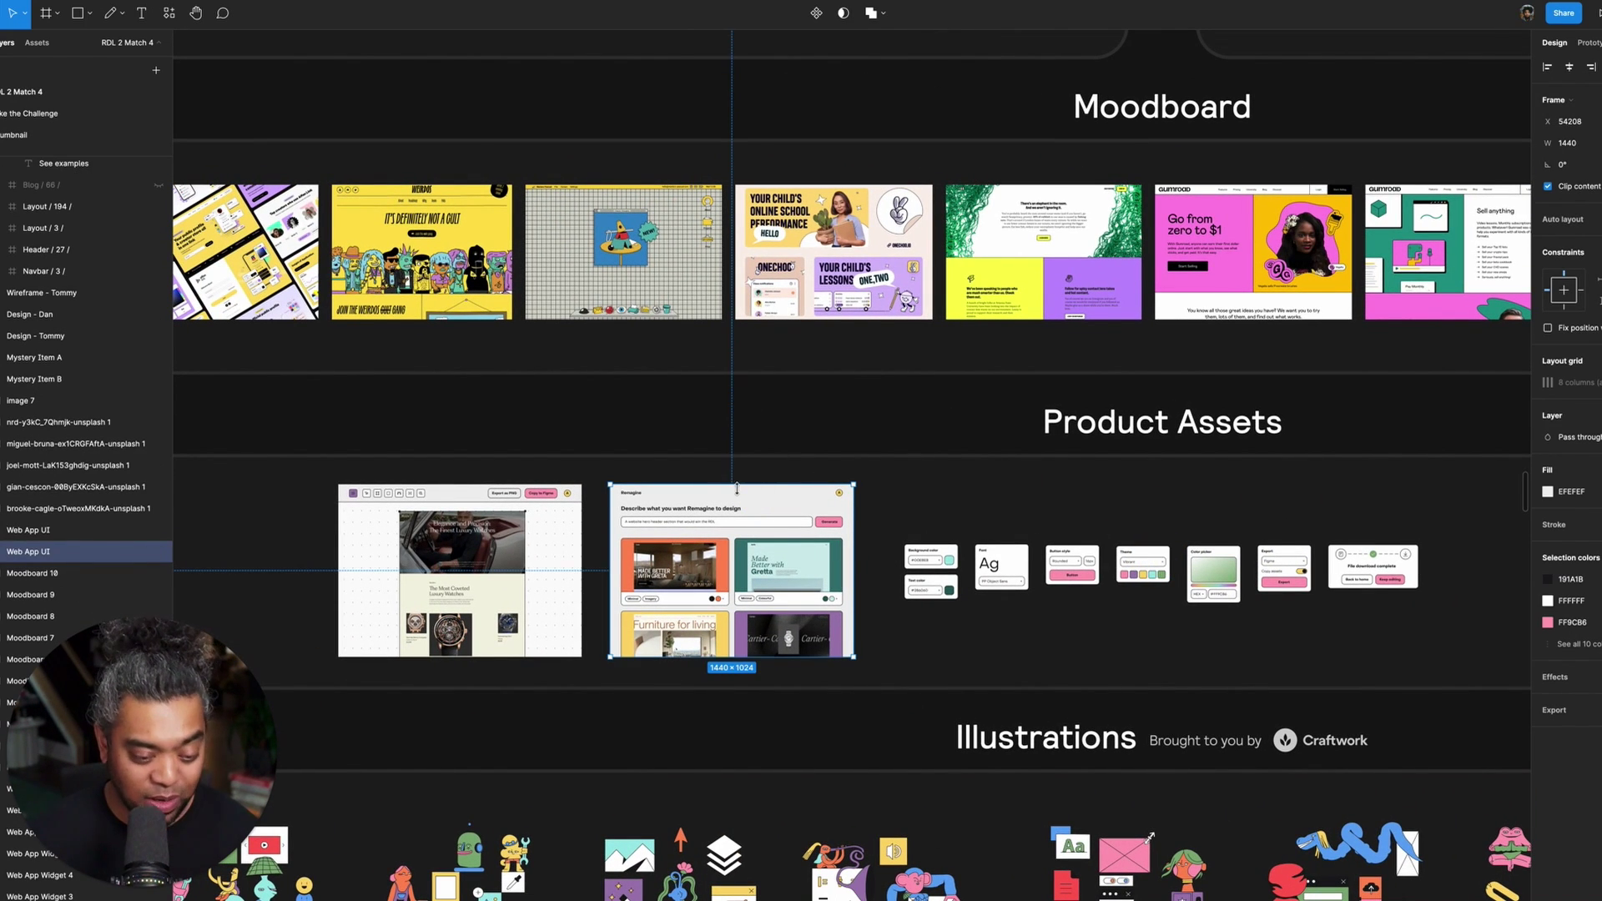
key(ctrl+shift+c)
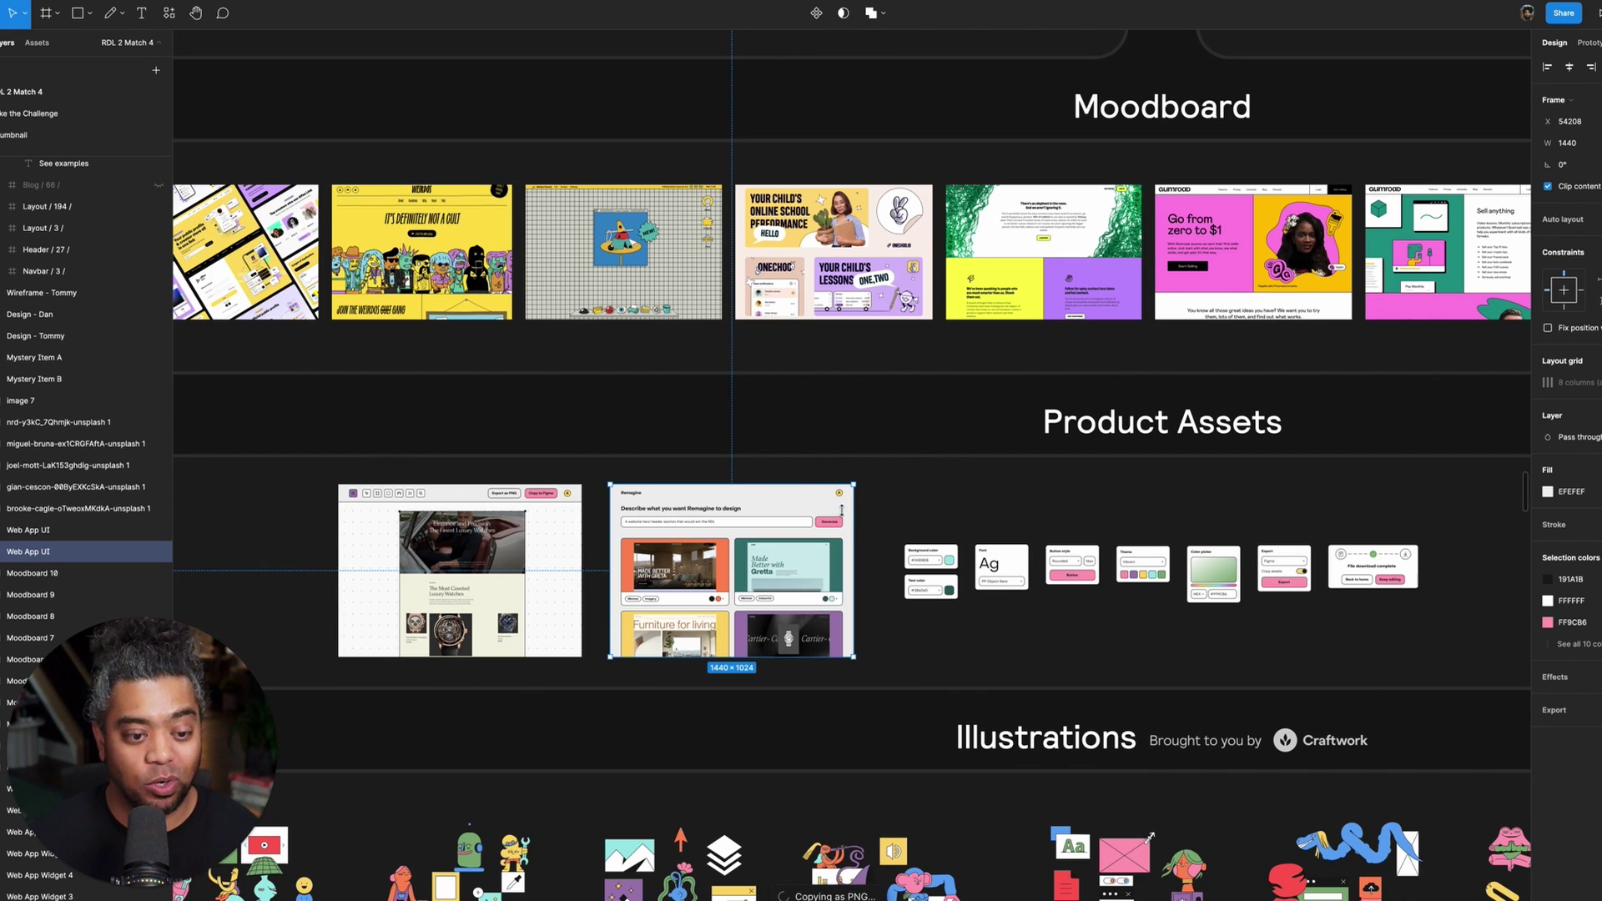
mouse_move(1212, 496)
mouse_down()
mouse_move(931, 475)
mouse_move(1090, 613)
mouse_up()
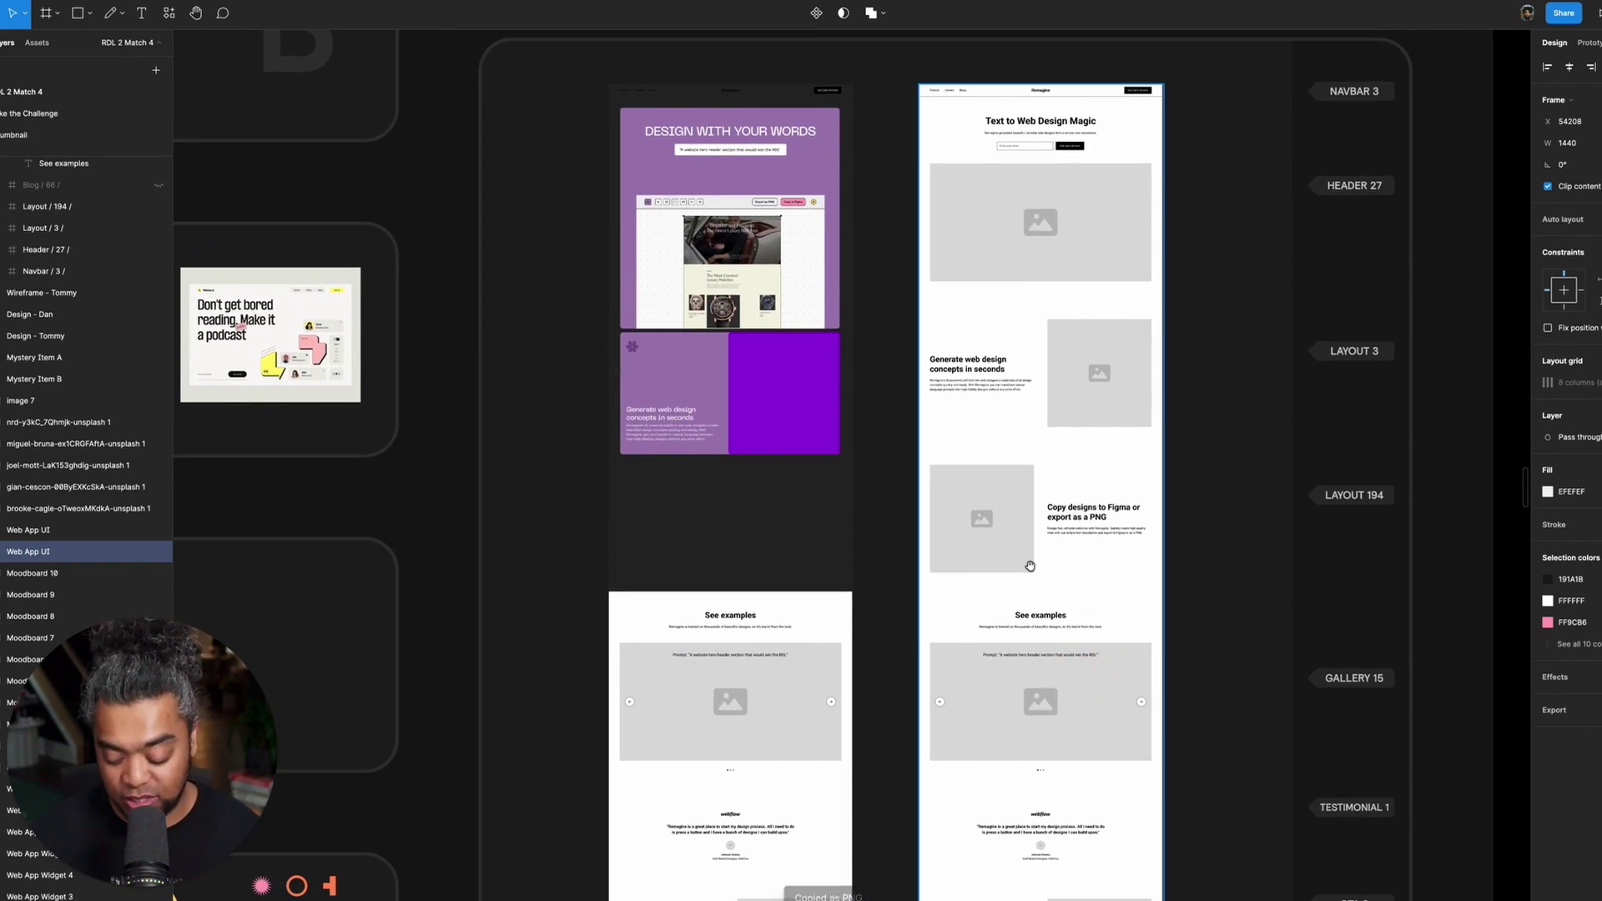
scroll(552, 292, up, 5)
scroll(991, 506, left, 4)
- Duplicate the vivid purple rectangle on the right half of the feature card
click(991, 506)
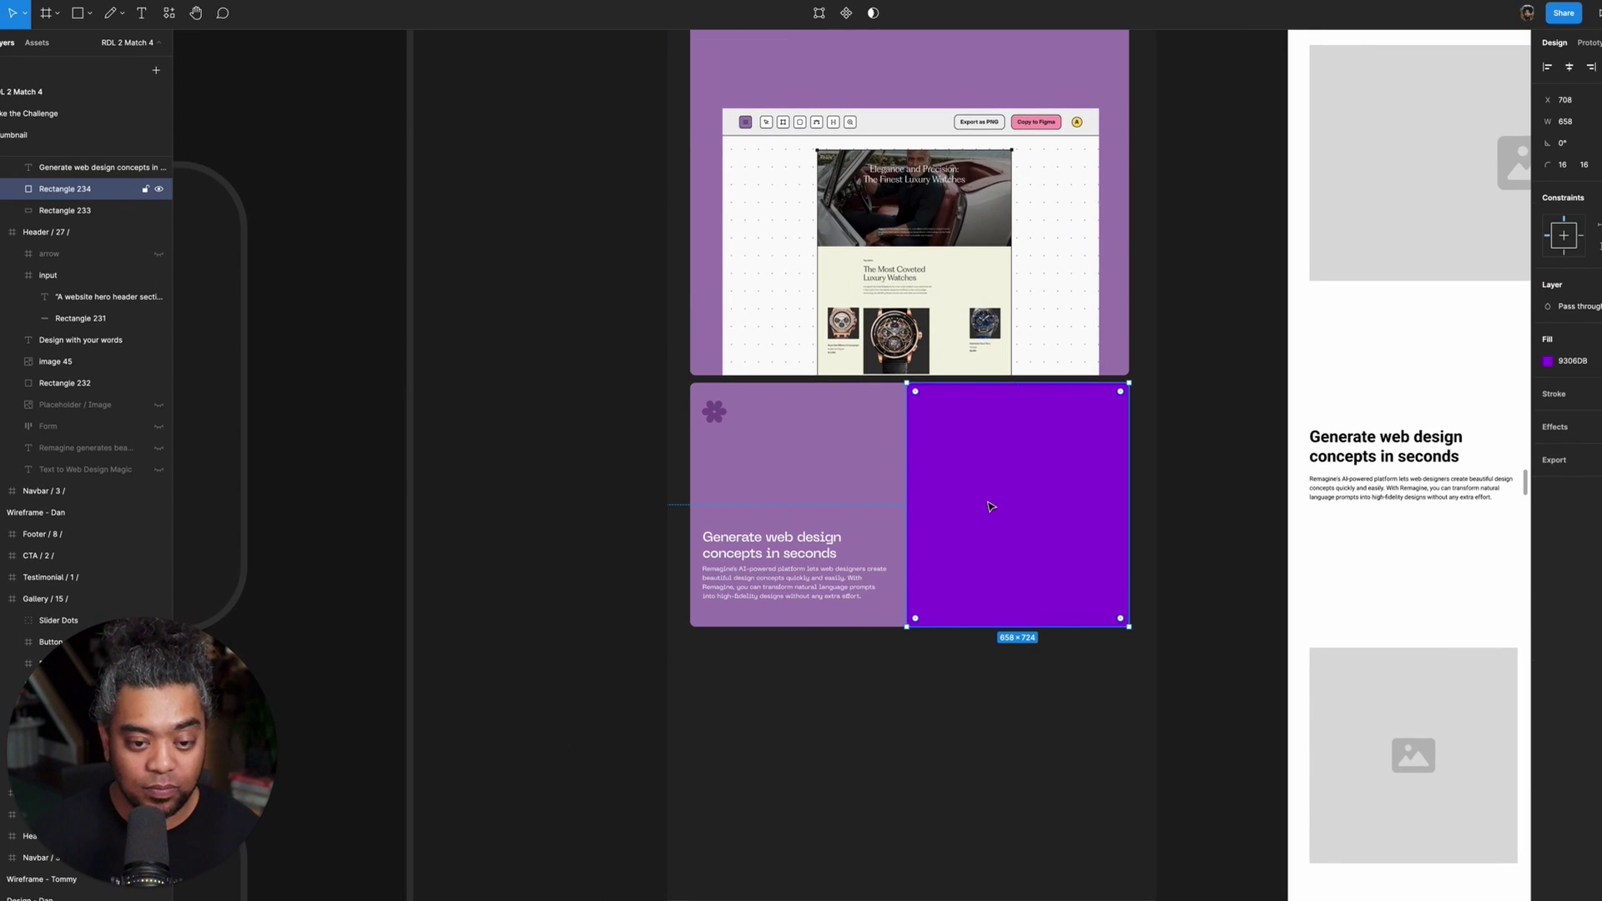
scroll(992, 507, up, 5)
scroll(84, 217, up, 1)
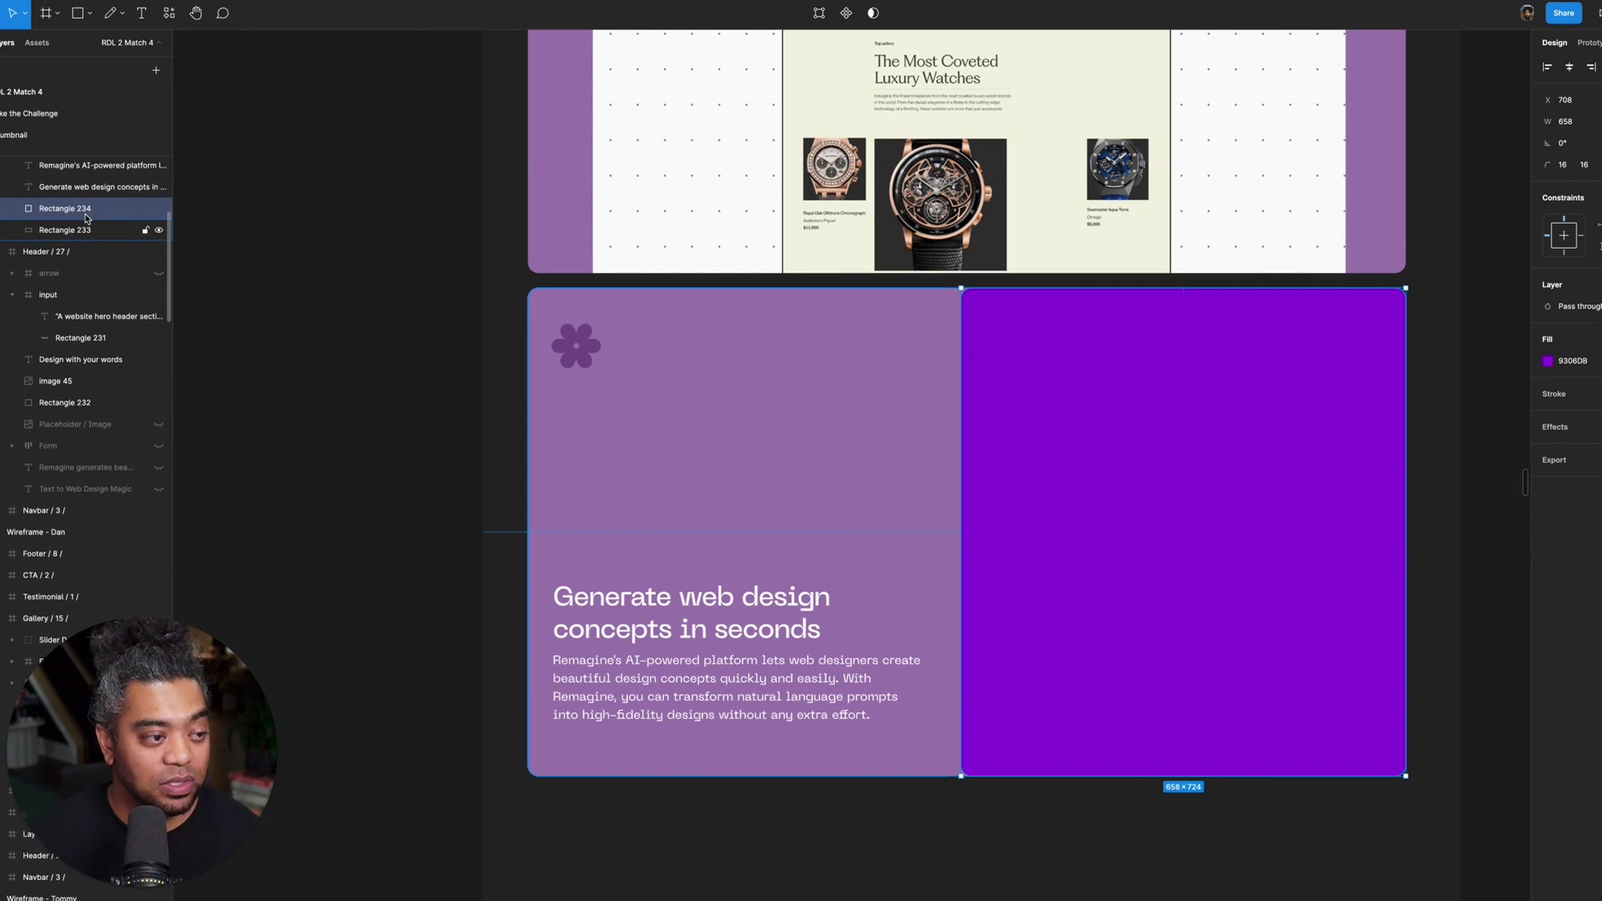
click(89, 187)
click(89, 210)
key(ctrl+d)
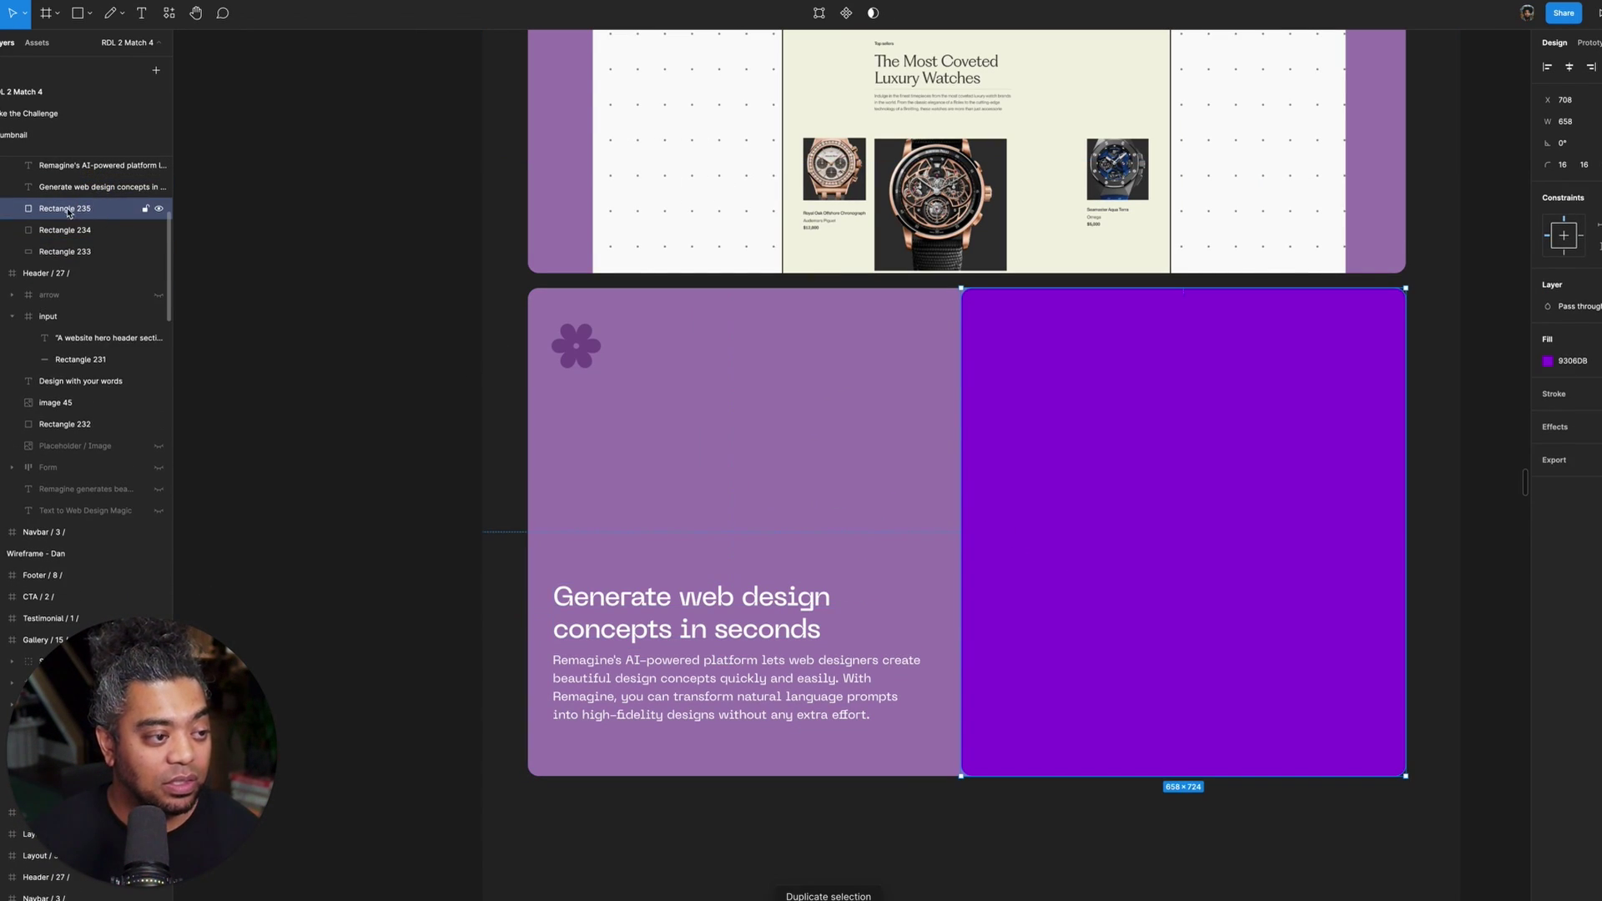
- Delete the loose oversized app screenshot from the canvas and paste the copied image into the duplicated rectangle as its fill
click(1449, 341)
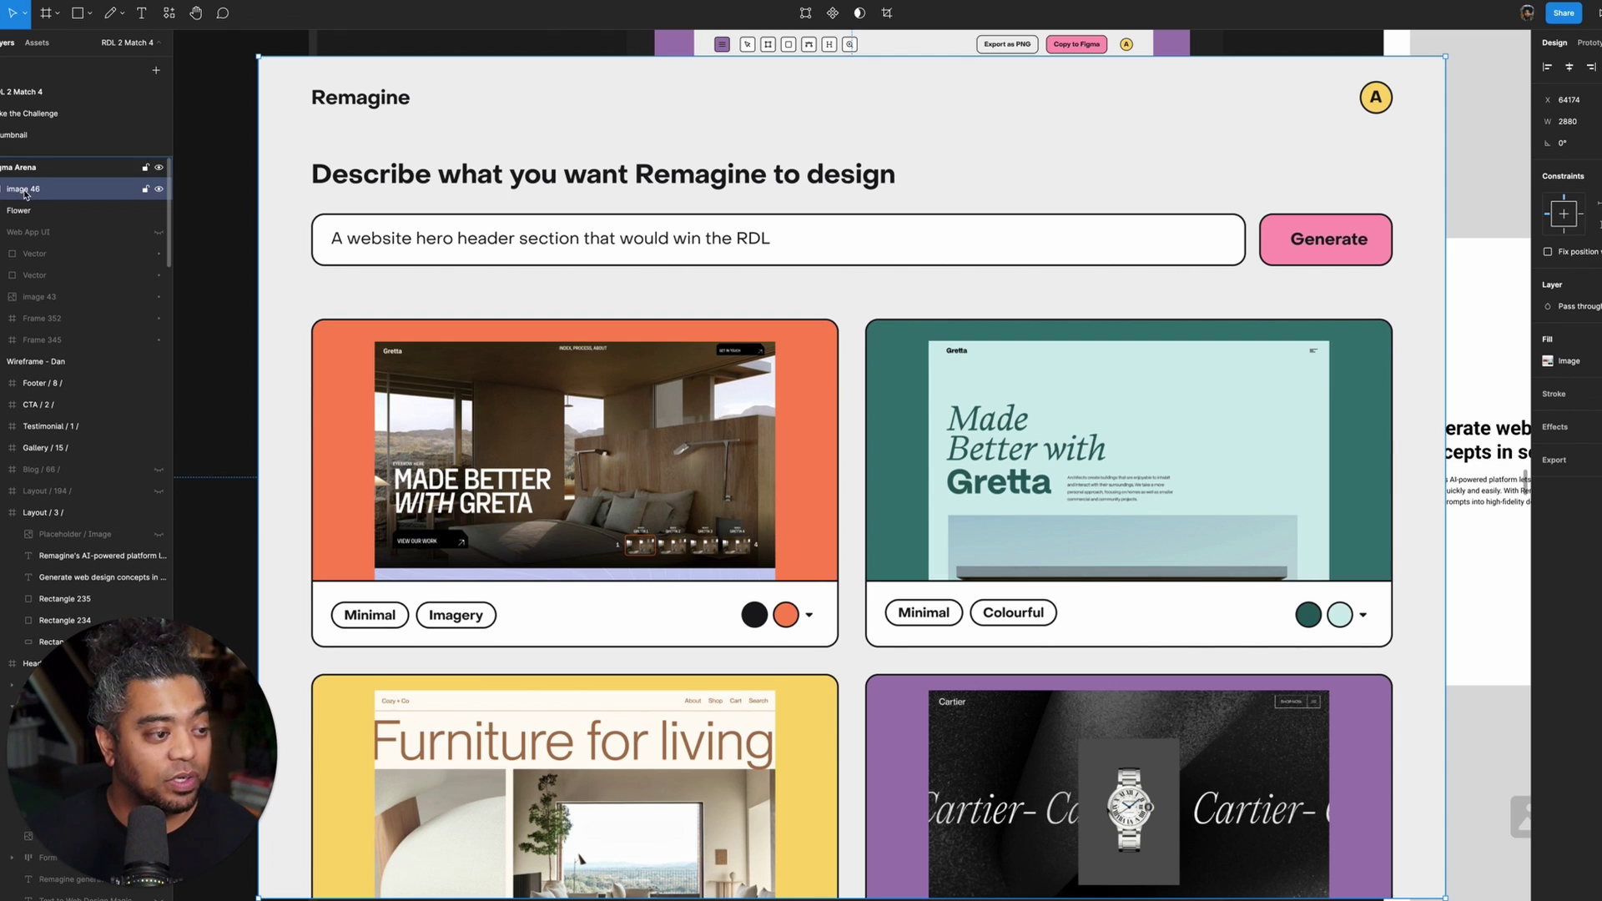
key(Delete)
click(1031, 455)
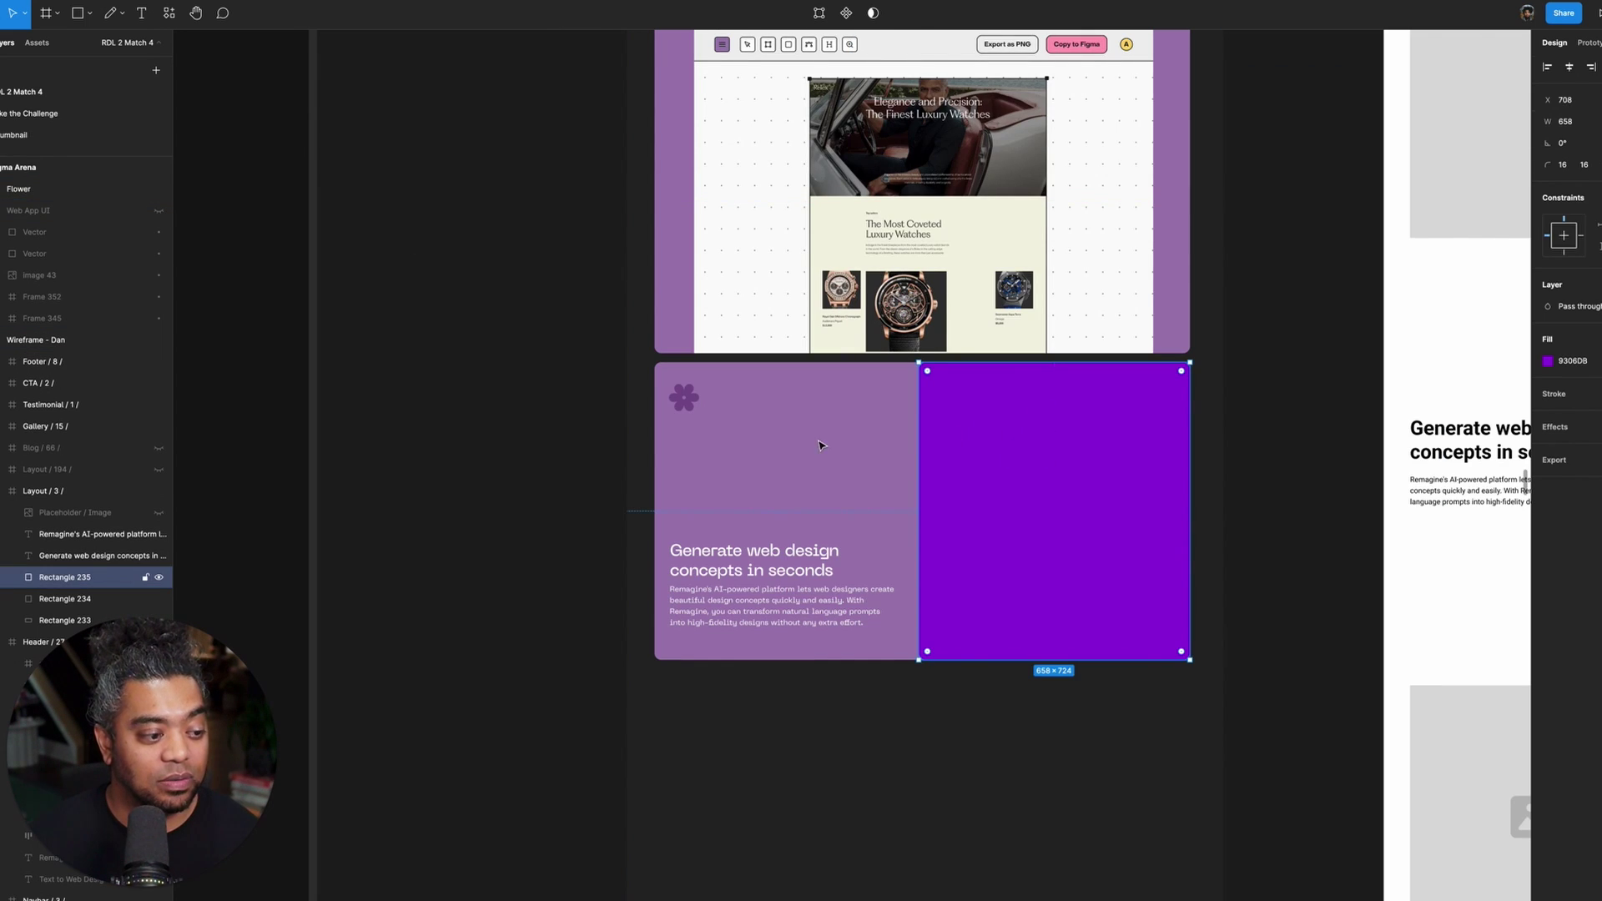
key(ctrl+v)
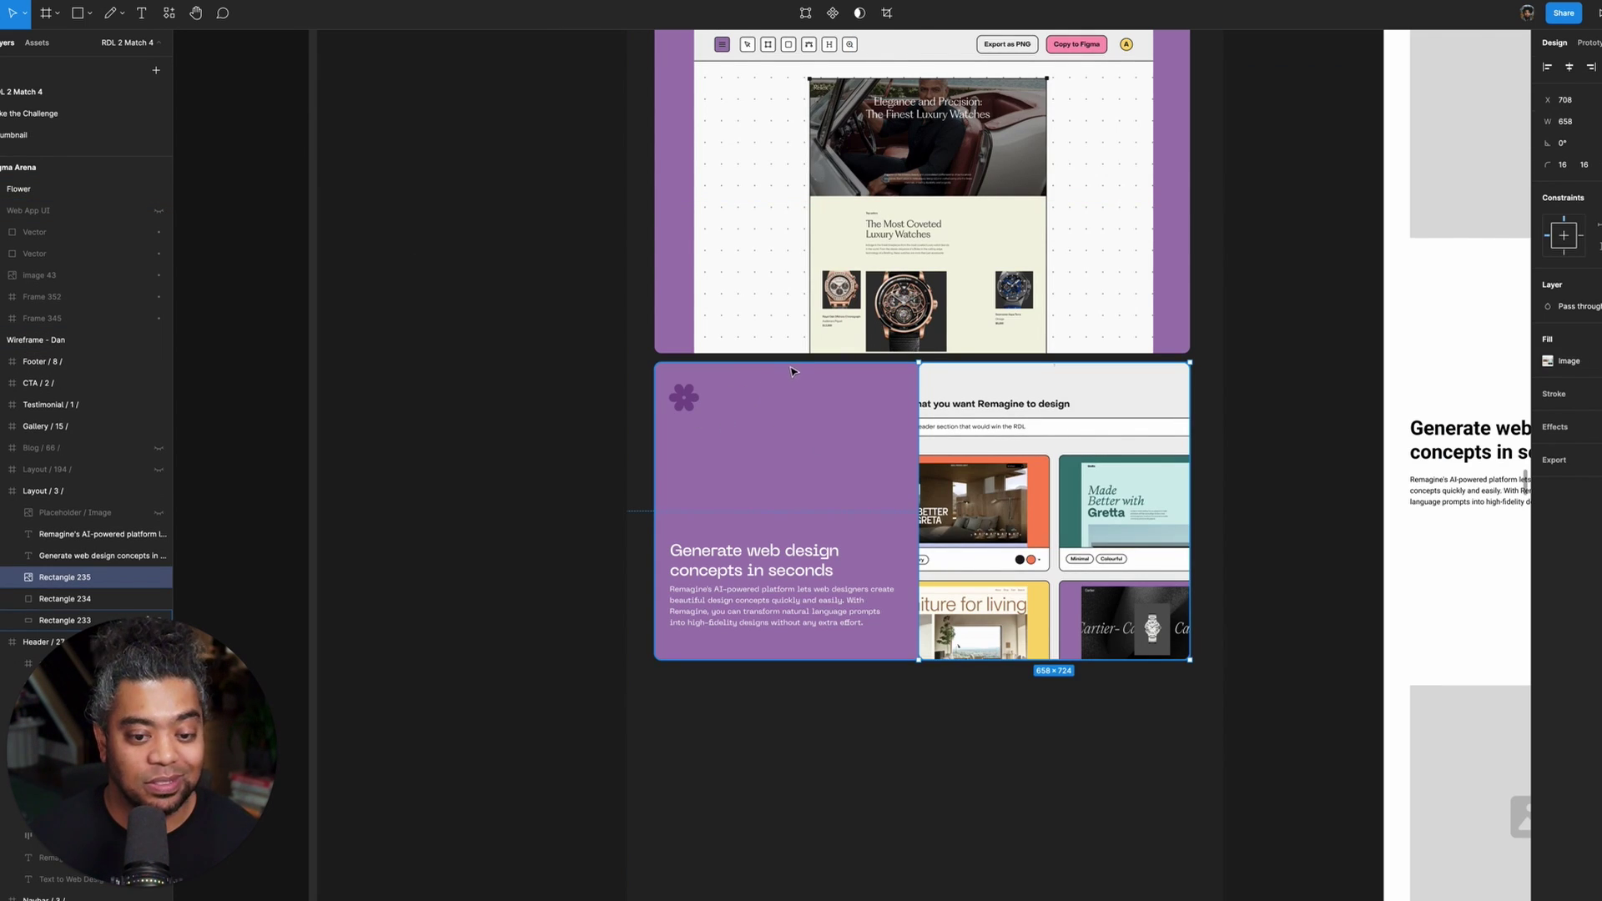
- Undo the rectangle's image fill and paste the copied app screenshot as a separate image into the Layout / 3 / frame
key(ctrl+z)
scroll(80, 441, down, 1)
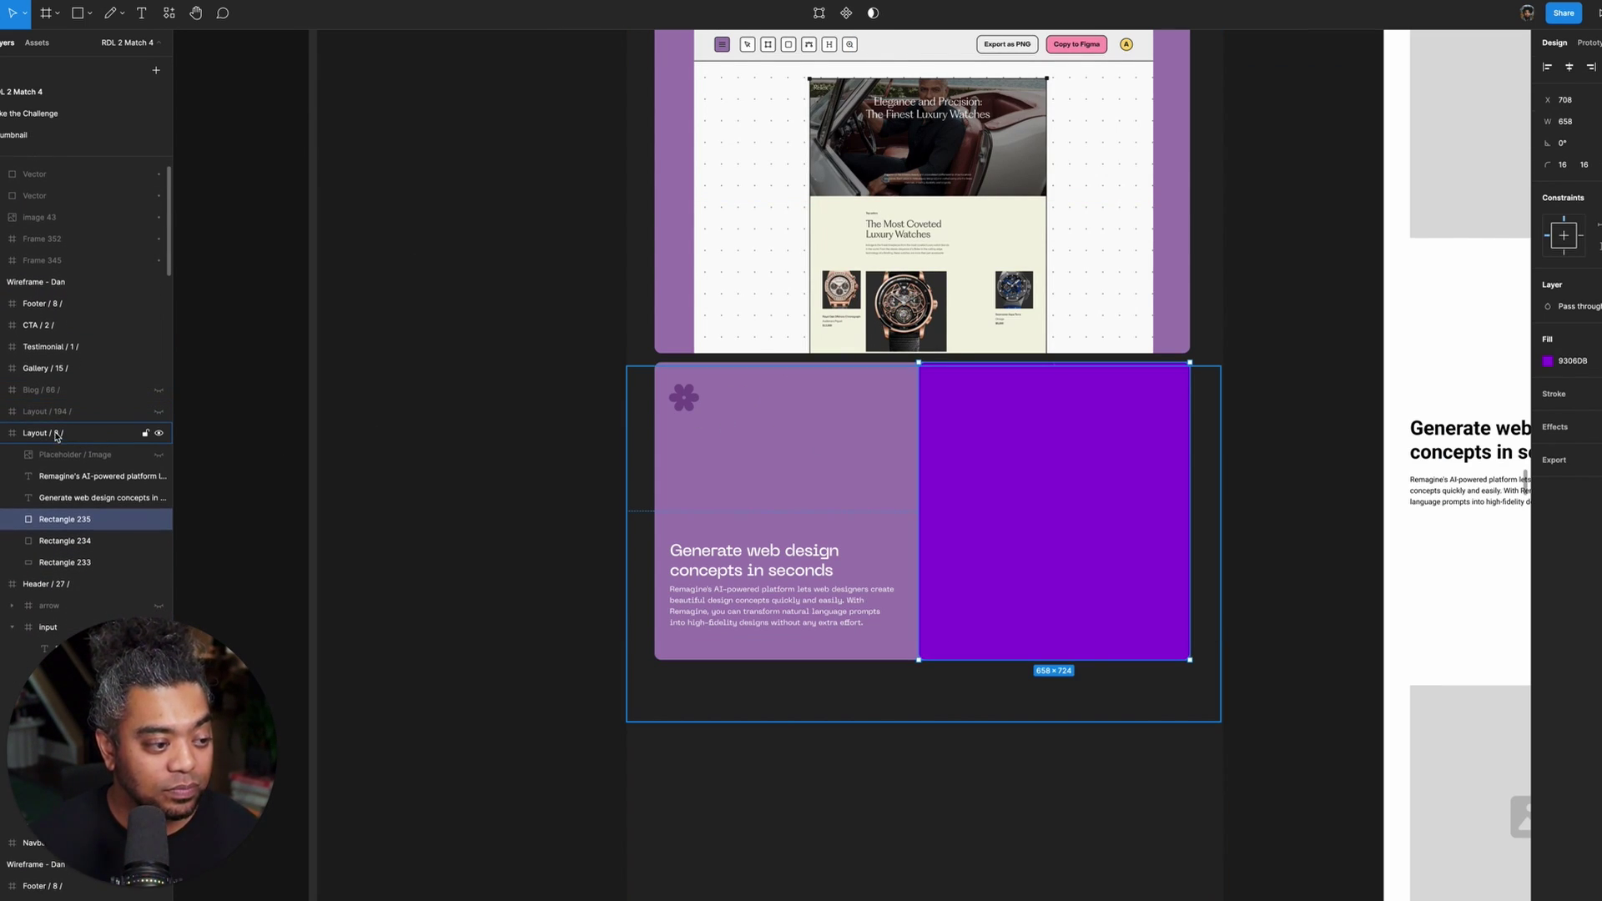
click(57, 434)
key(ctrl+v)
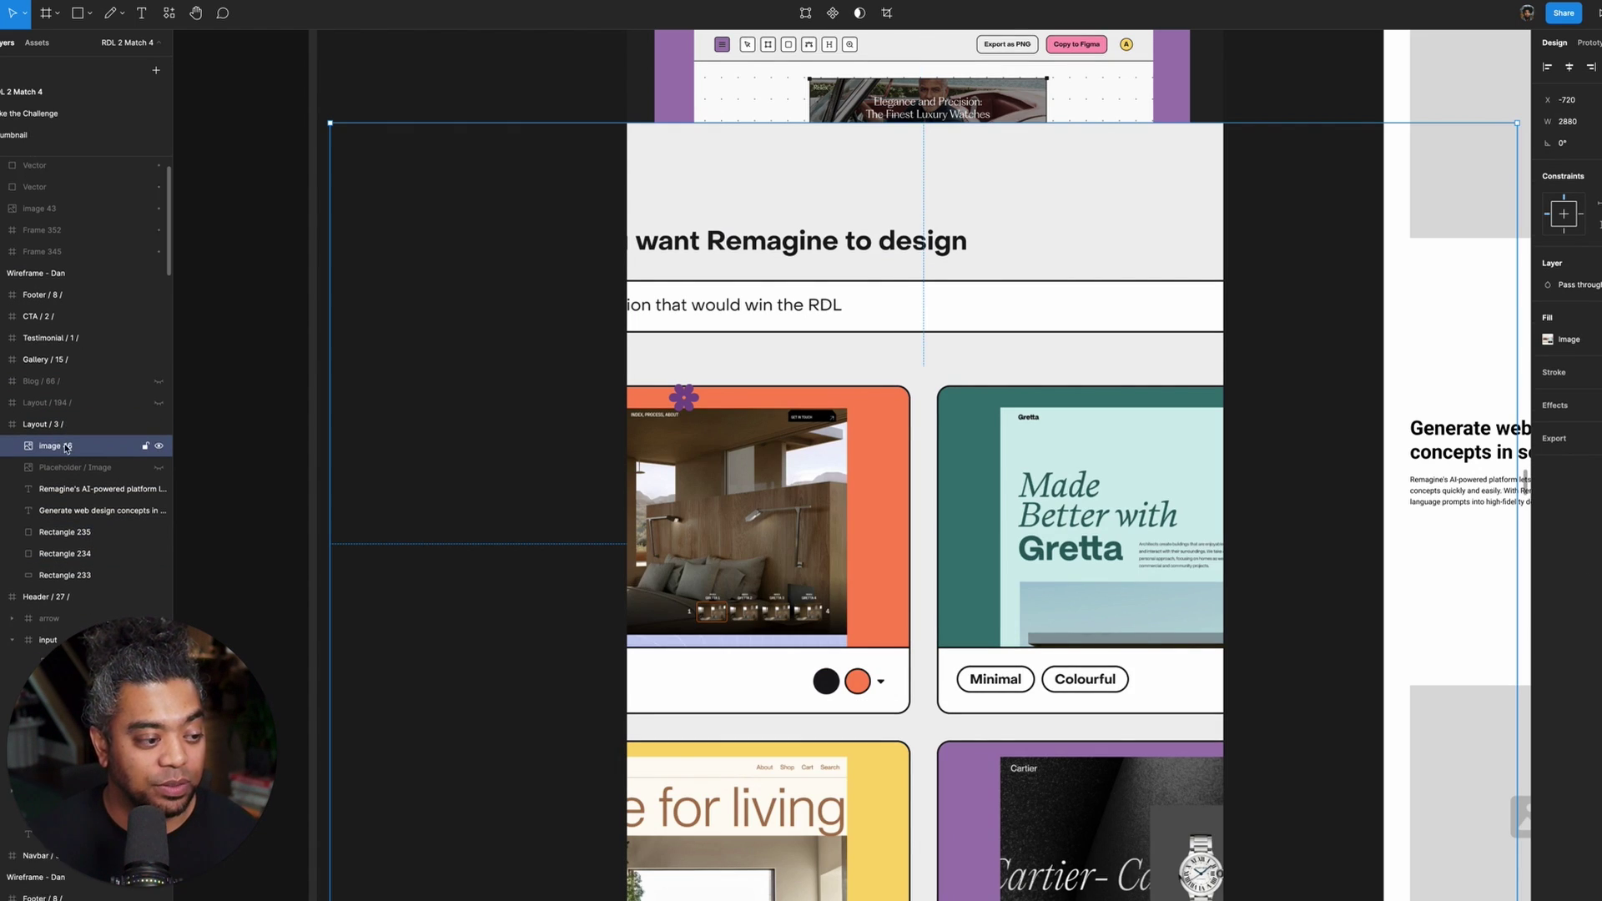
- Move the pasted screenshot below the text layers, directly above Rectangle 235, and mask it with that rectangle
scroll(60, 443, down, 1)
drag(63, 402, 75, 473)
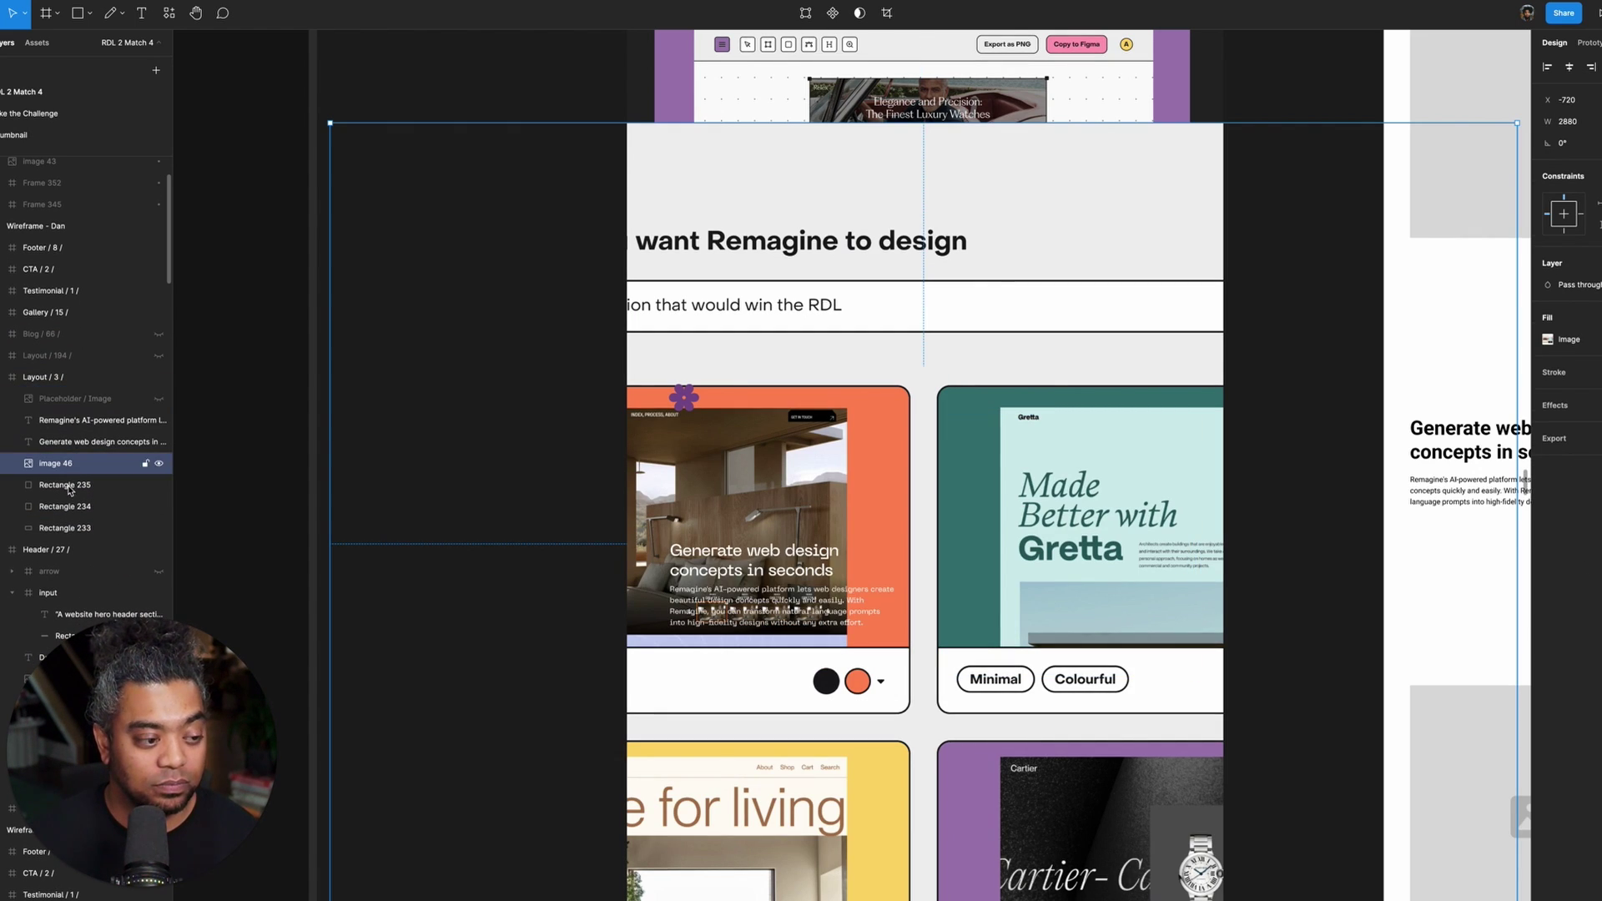
shift+click(65, 484)
click(847, 12)
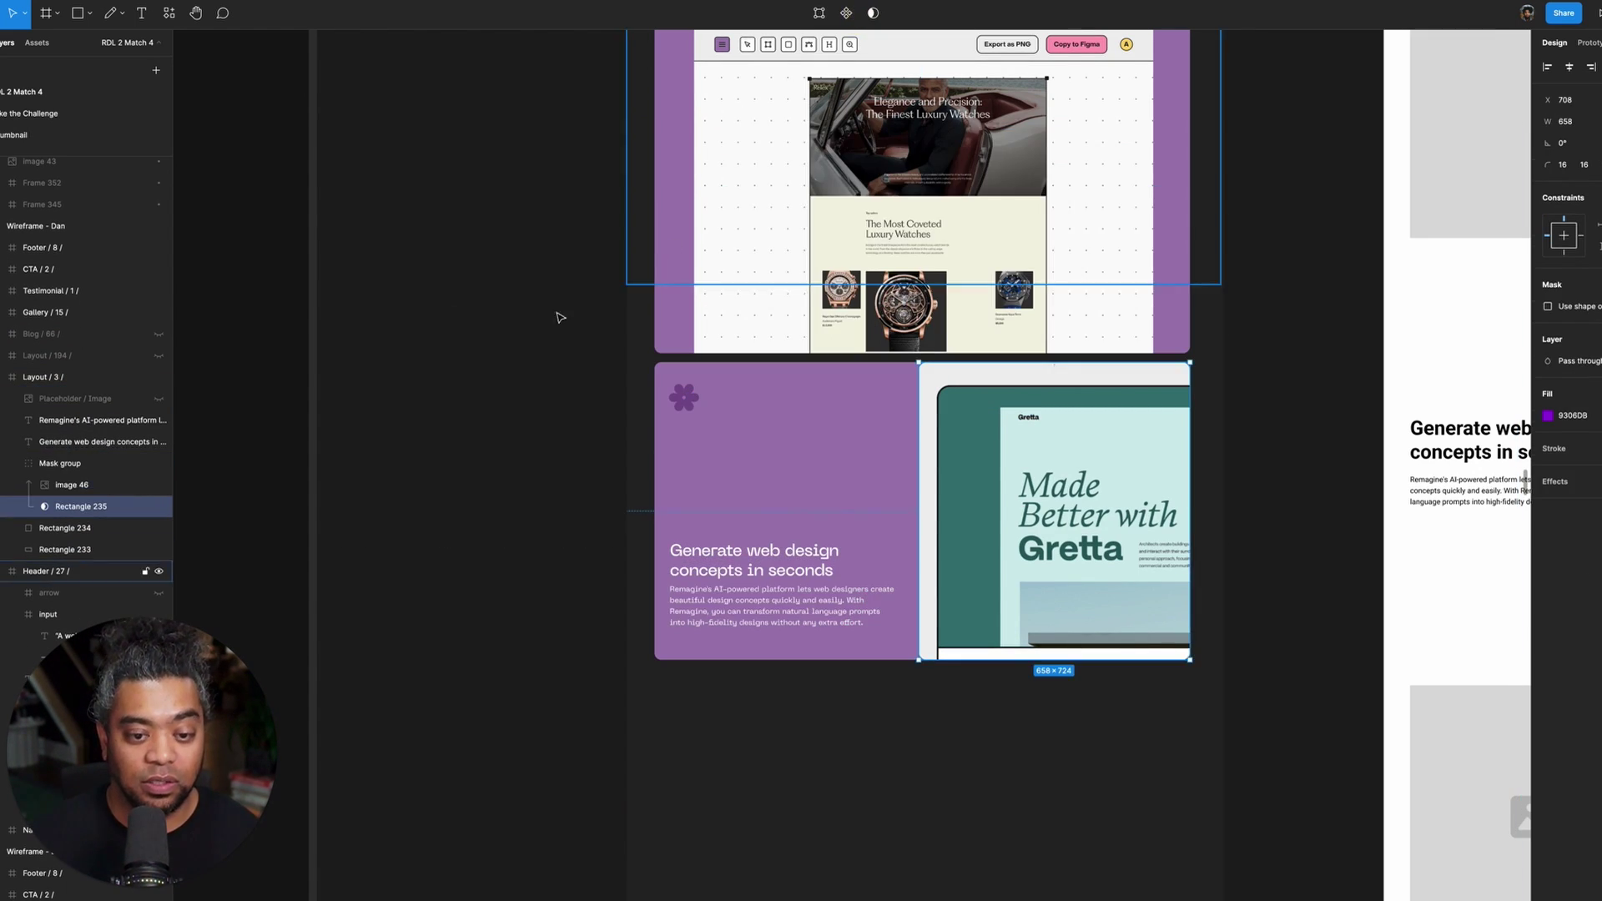
- Scale the masked screenshot down to about 782 × 556 and position it in the lower-right part of the vivid purple panel
double_click(493, 145)
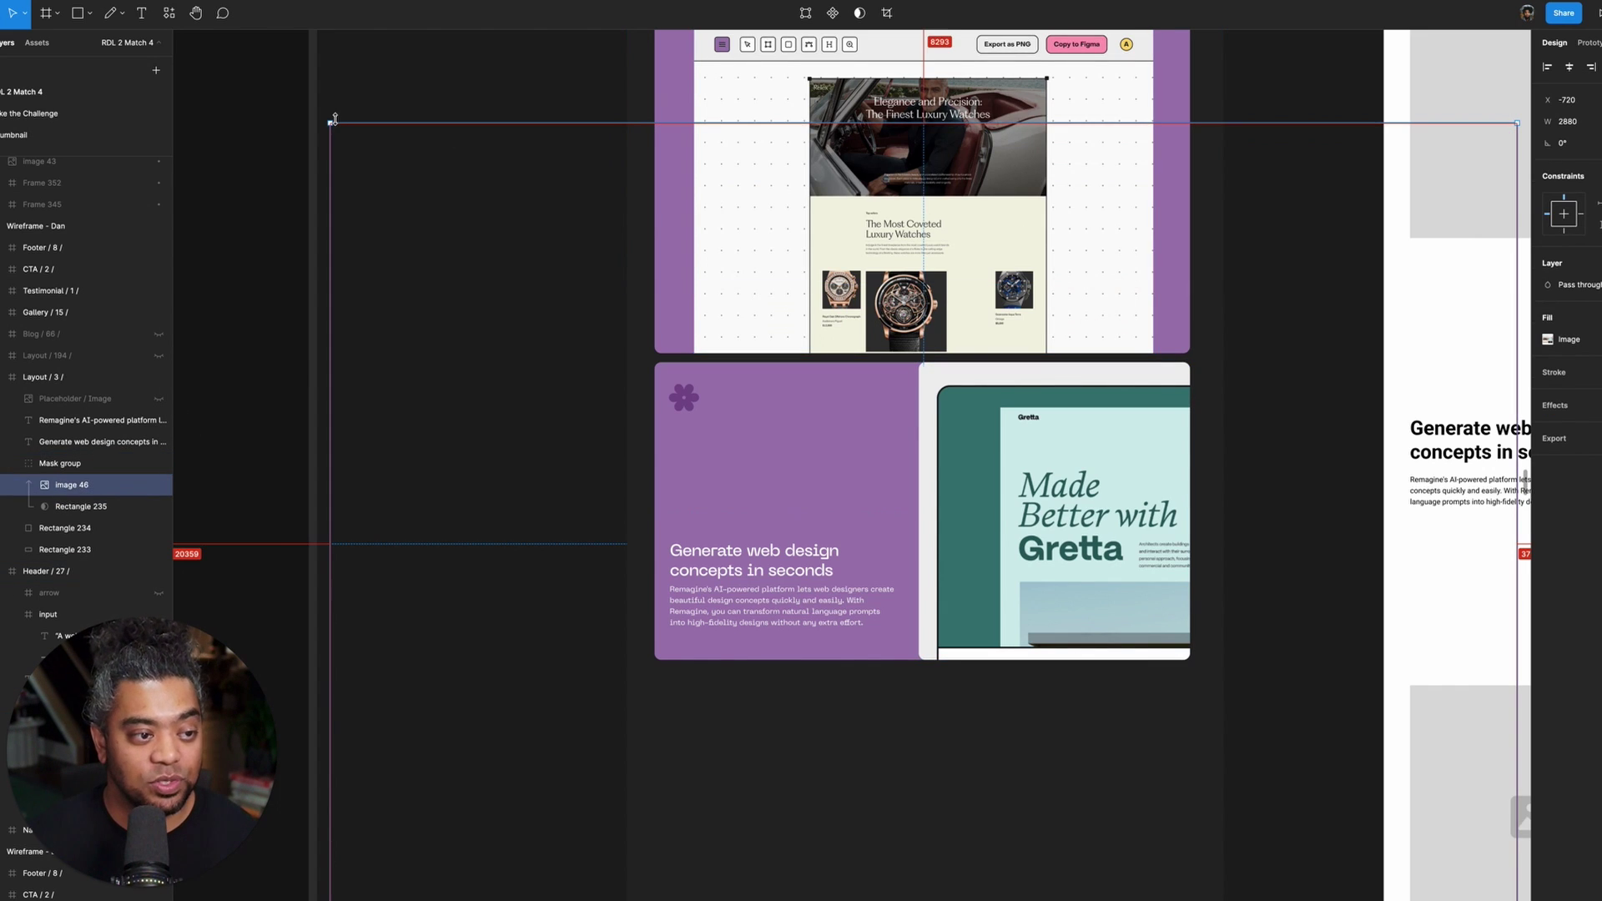
drag(330, 123, 835, 480)
drag(1128, 469, 1206, 495)
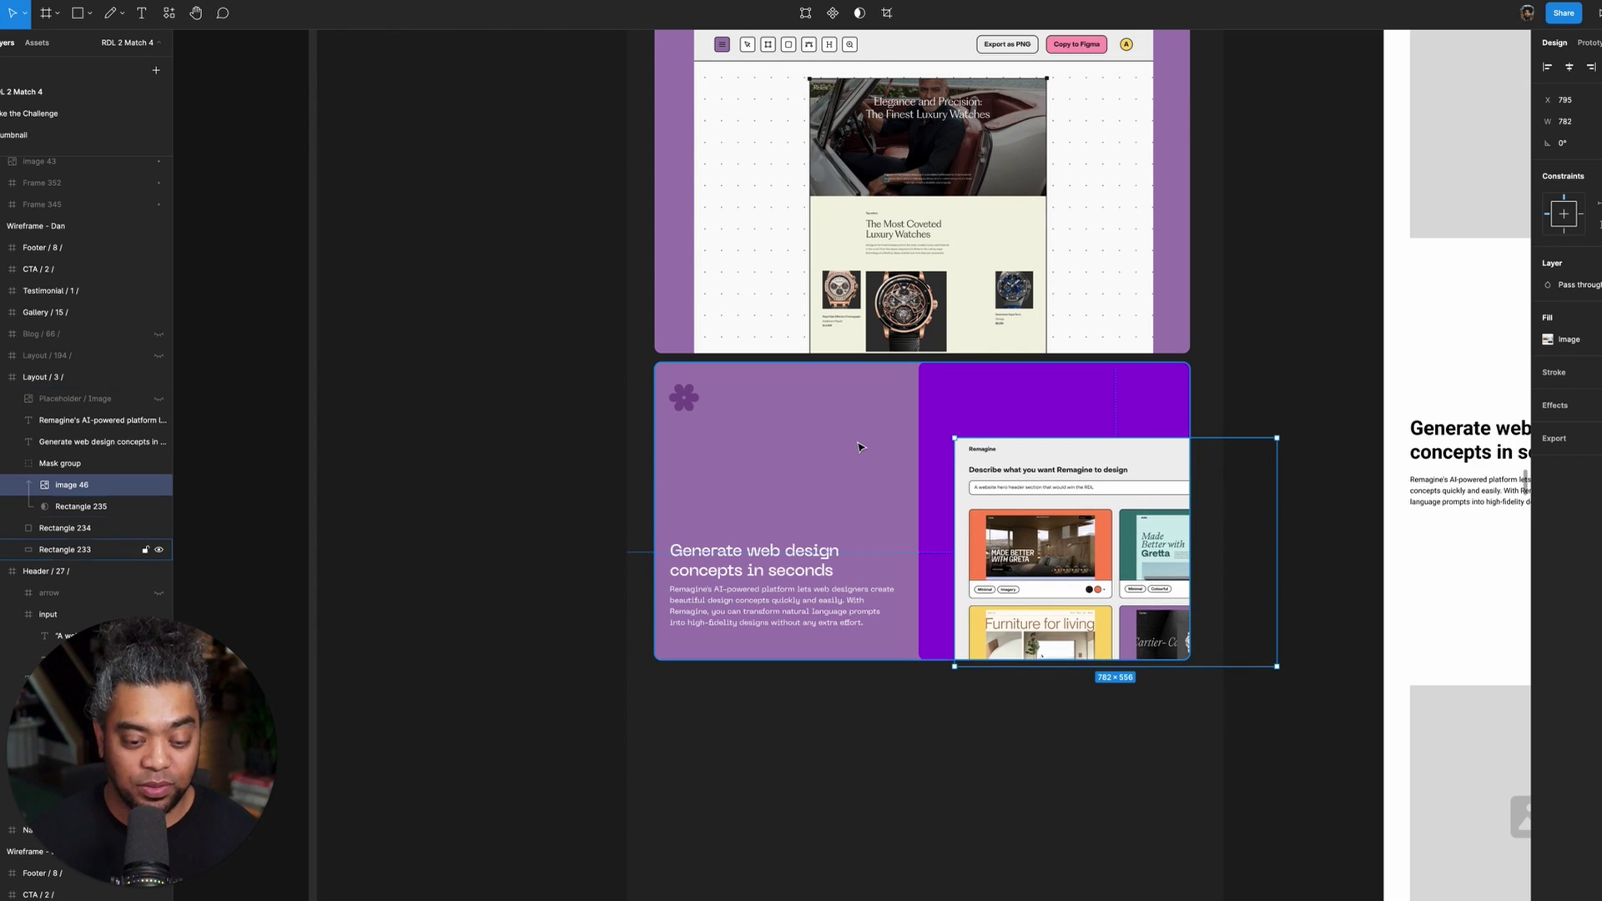
ctrl+scroll(861, 447, up, 3)
scroll(837, 543, right, 5)
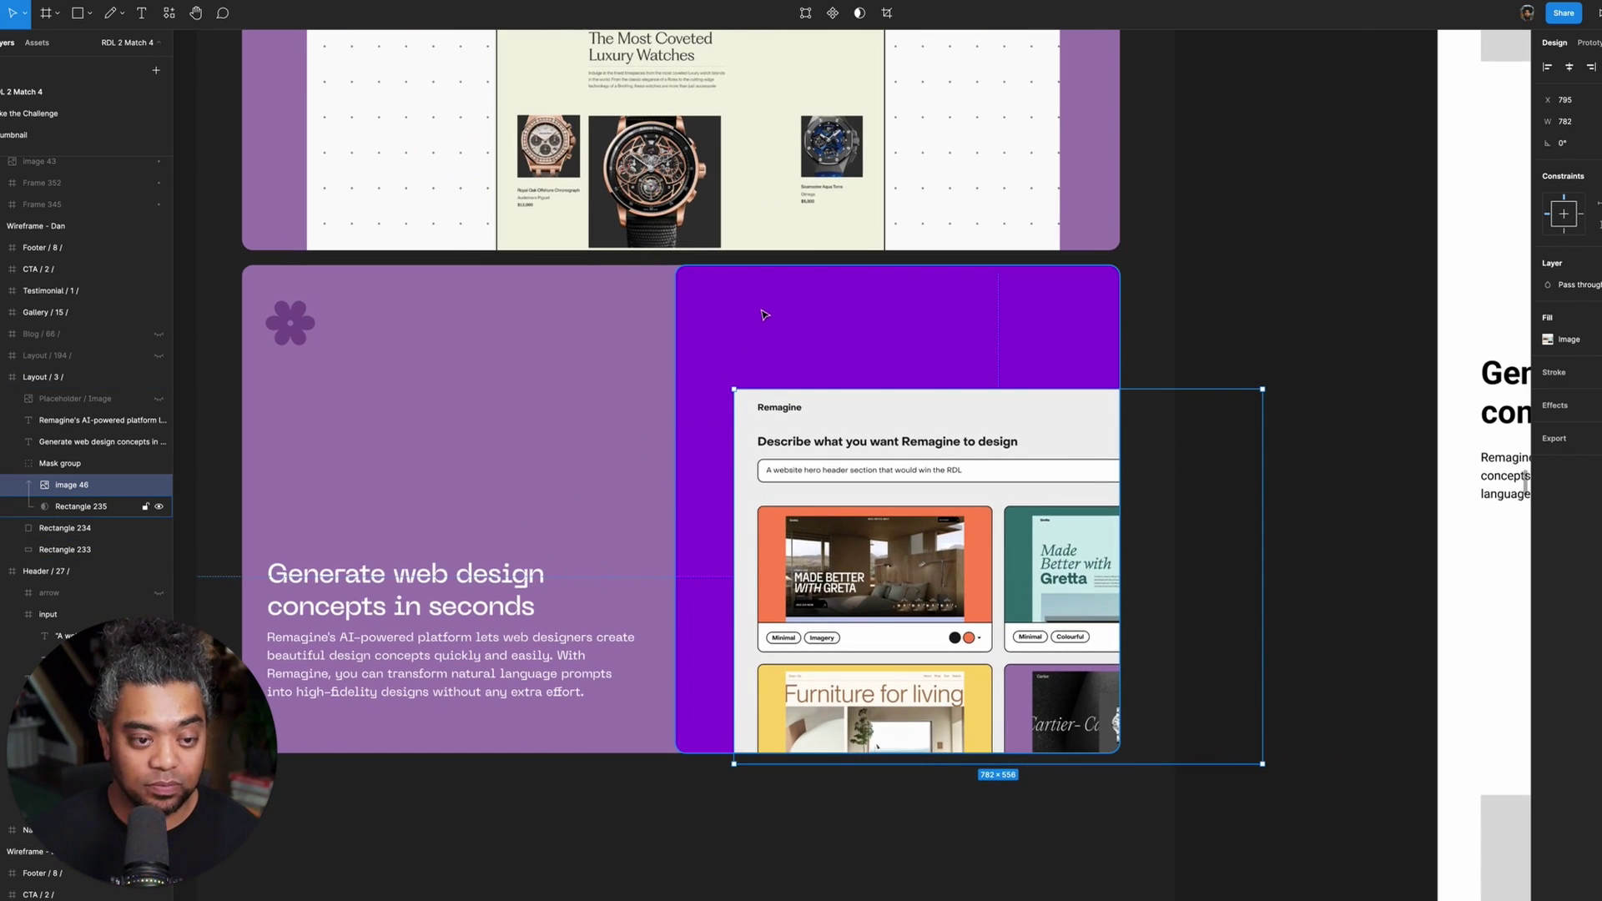
- Set the mask rectangle's fill to a darker shade of the card's muted purple, 61466F
click(803, 325)
click(1547, 416)
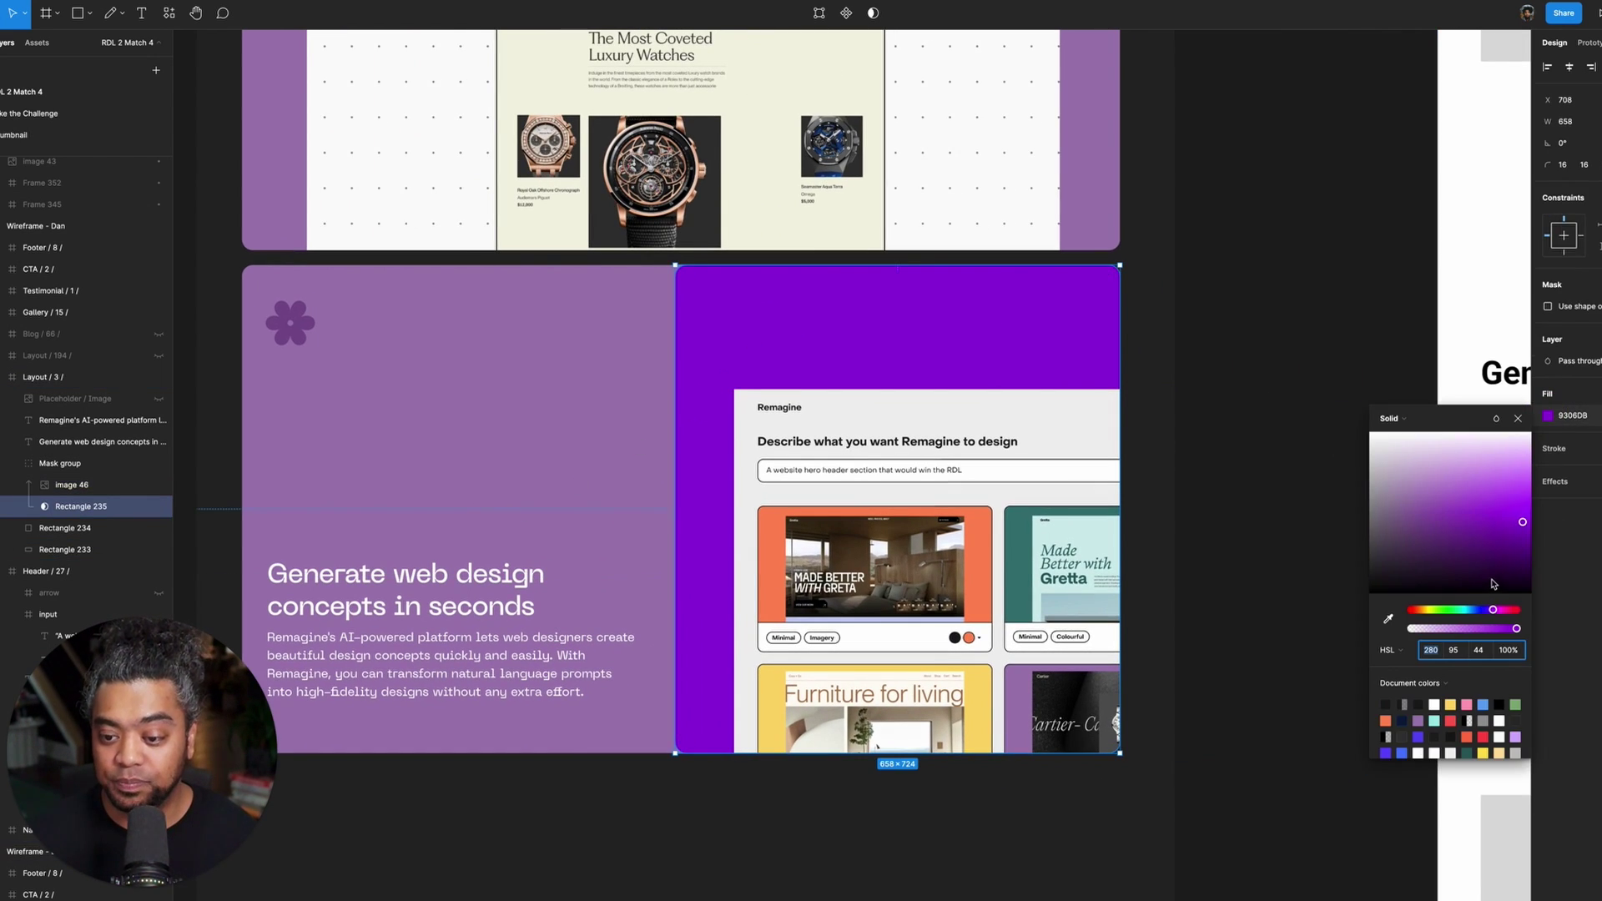
click(603, 486)
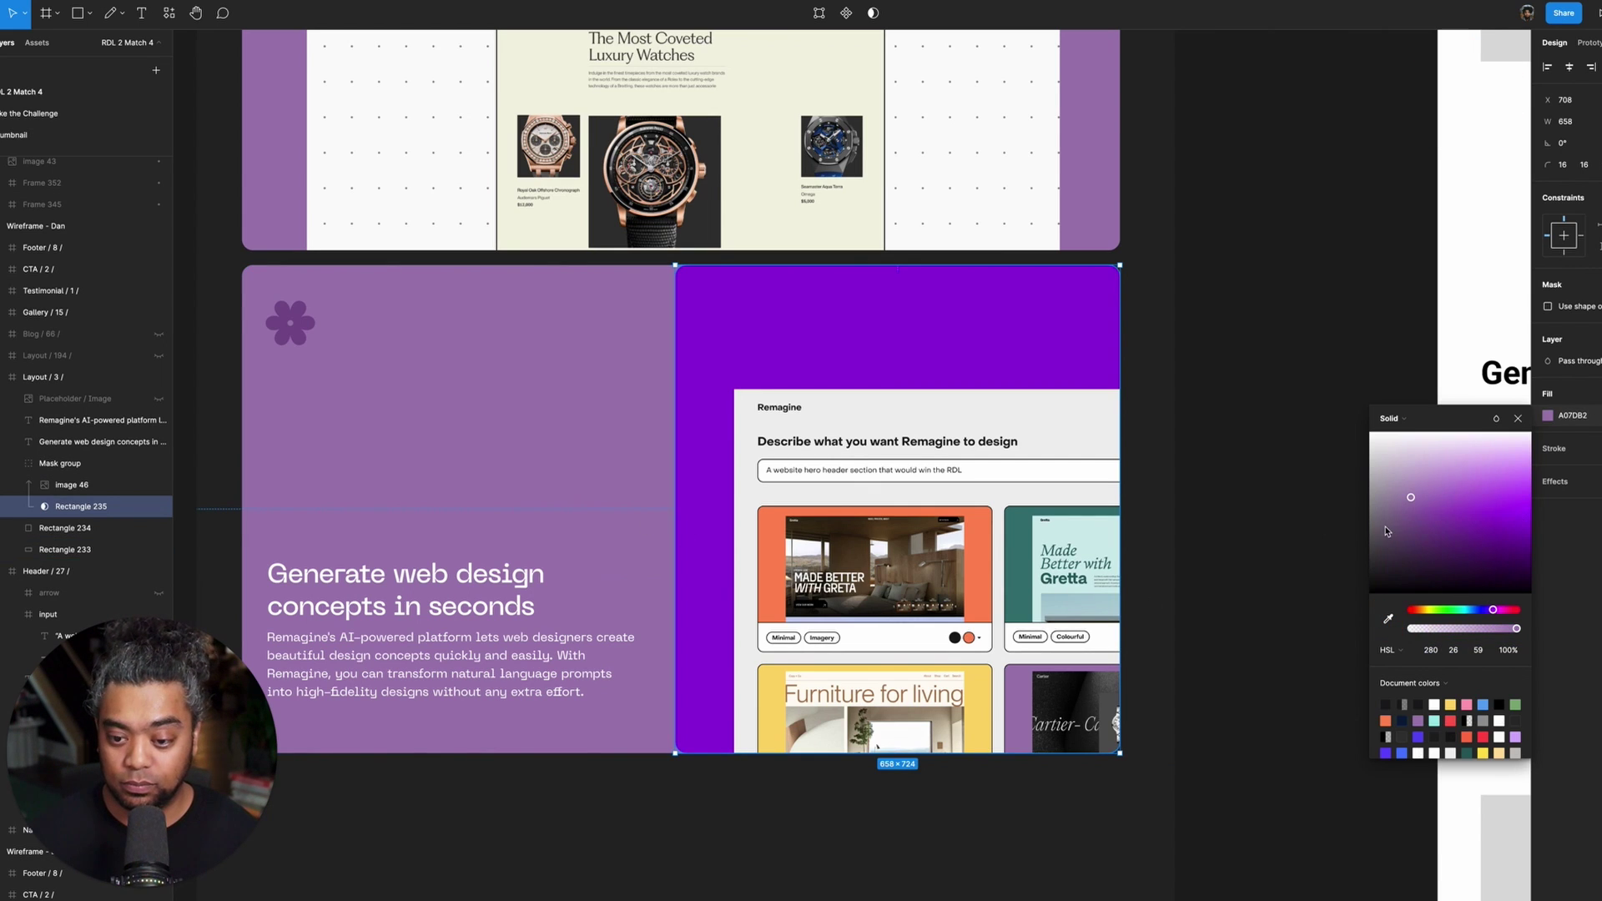
drag(1413, 540, 1396, 539)
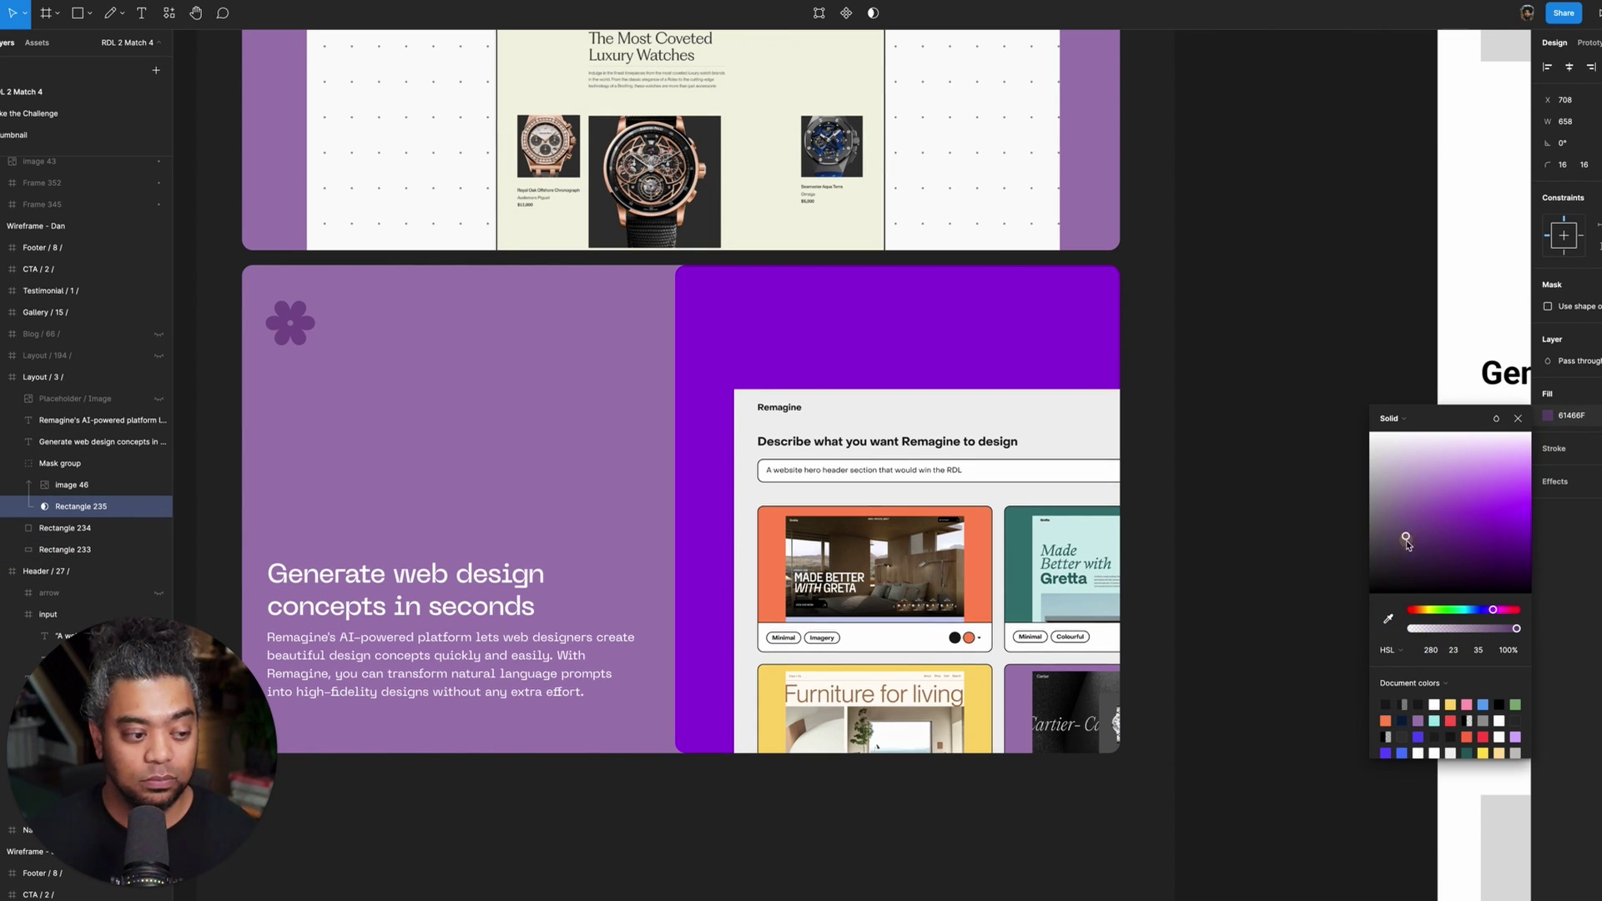
- Recolour Rectangle 234 behind the screenshot by sampling the card's purple and darkening it to 78558A
click(65, 528)
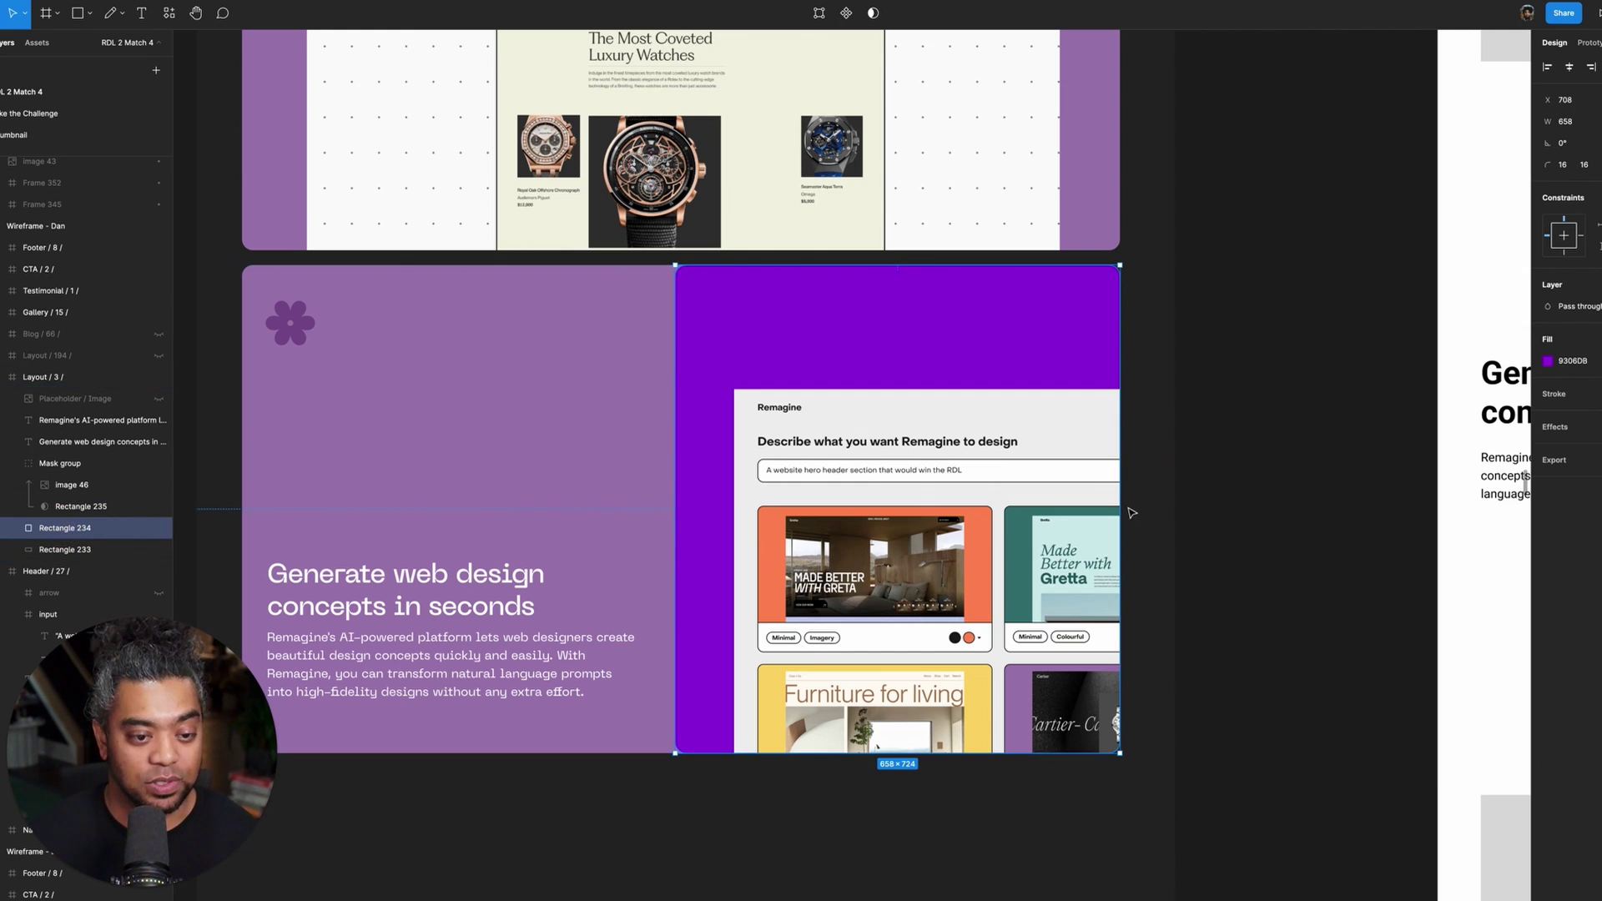
click(1548, 360)
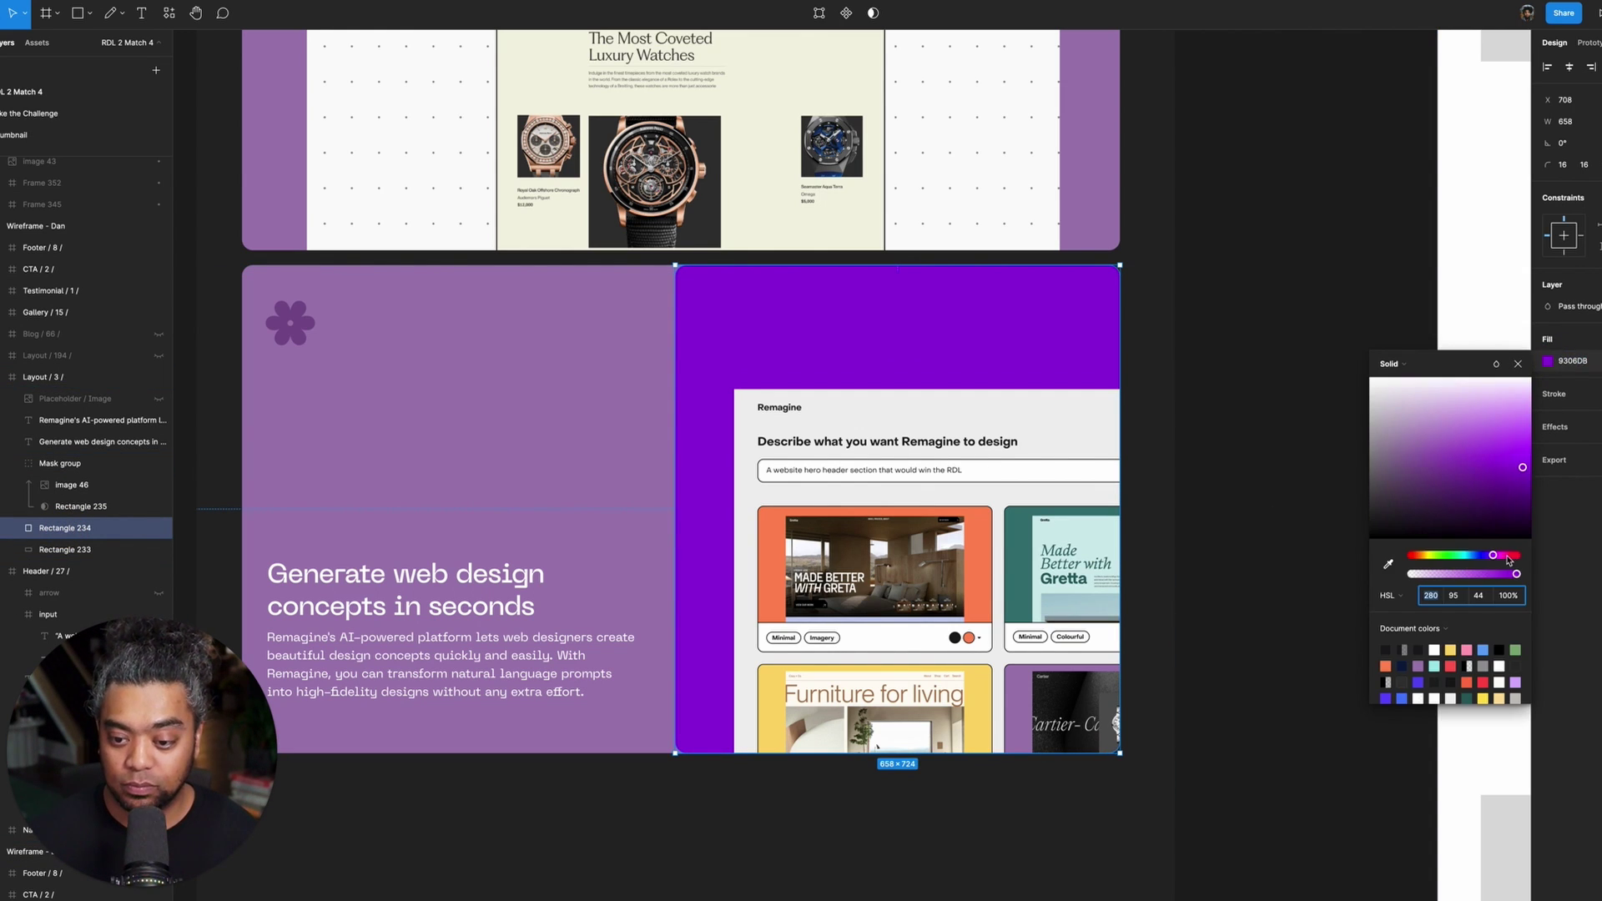
click(1388, 564)
click(537, 454)
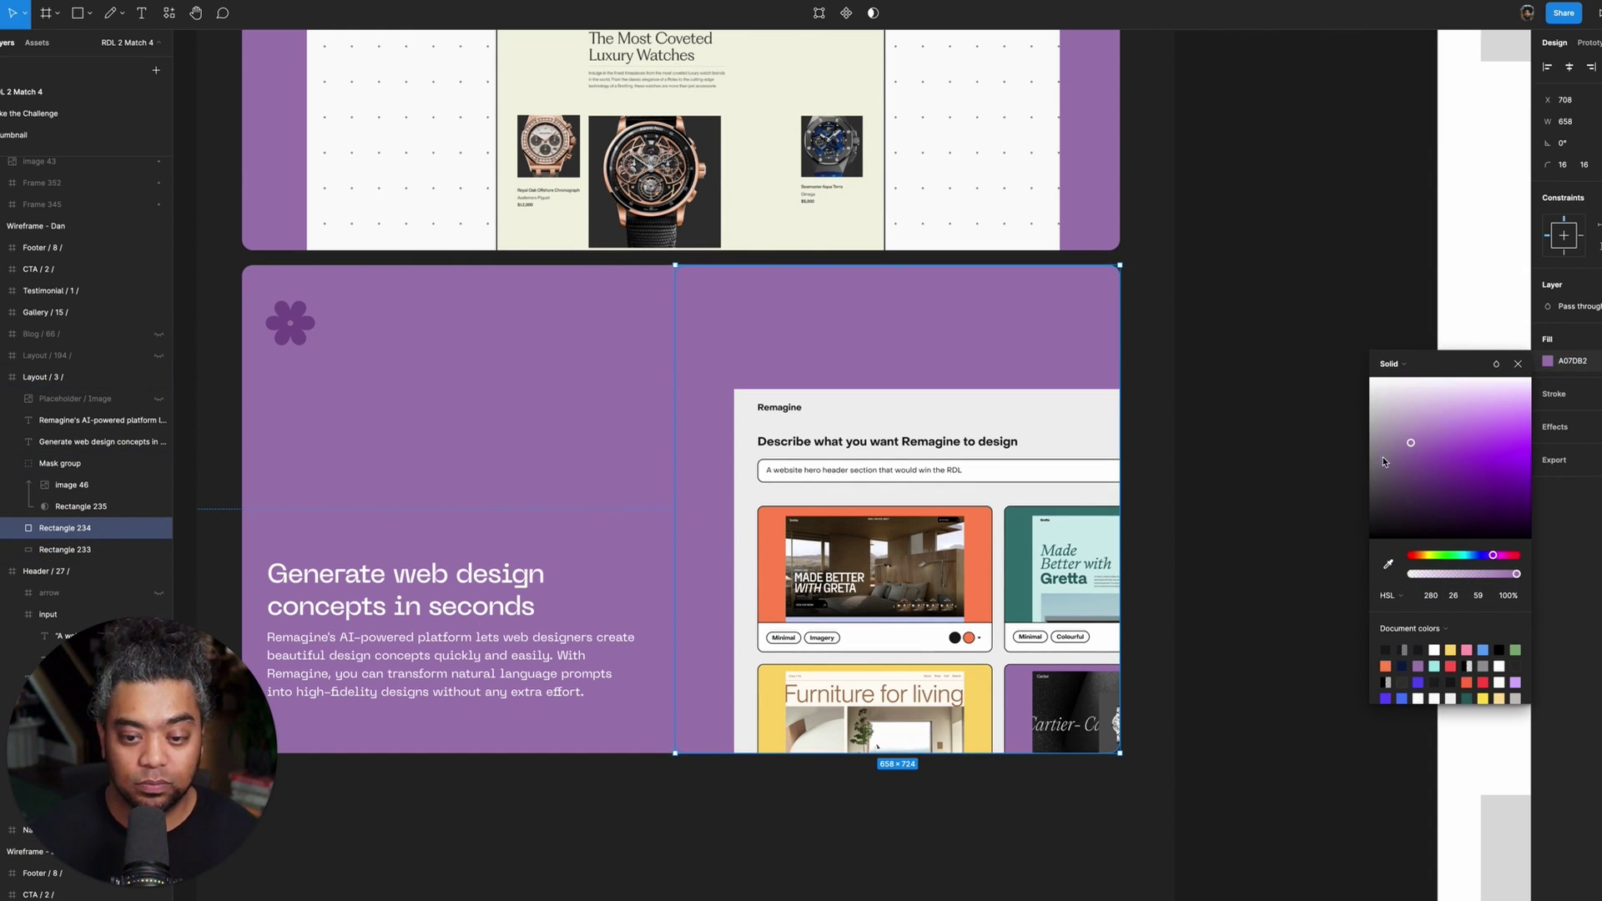
click(1410, 471)
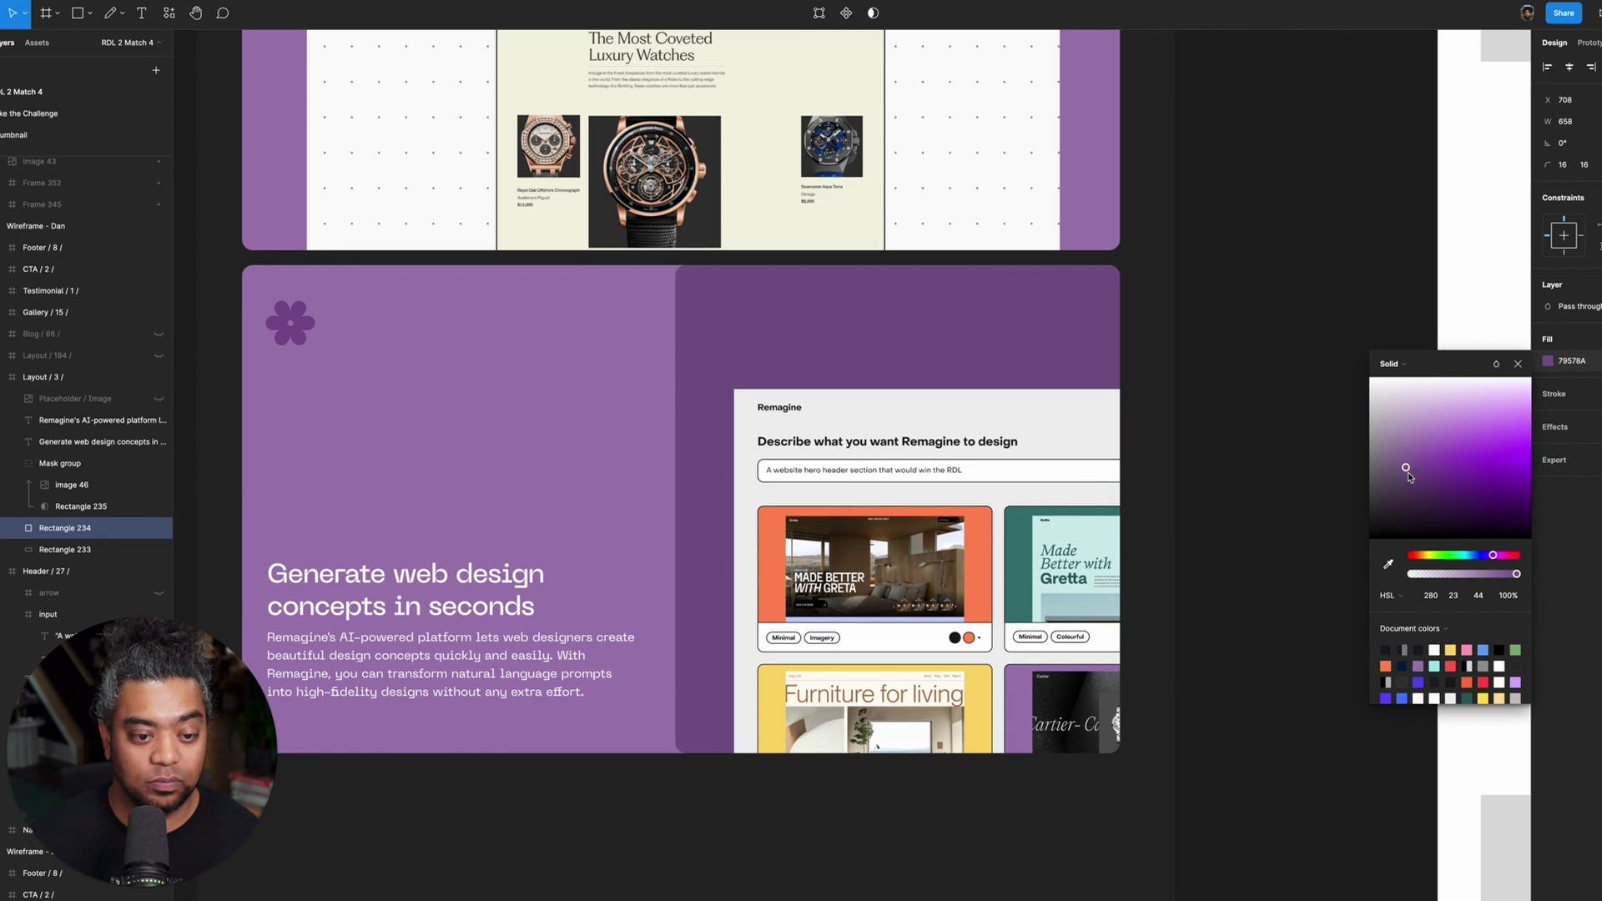
click(1227, 302)
- Enlarge the masked app screenshot to about 962 × 684 and nudge it 10 px left and 14 px down
scroll(1241, 215, left, 3)
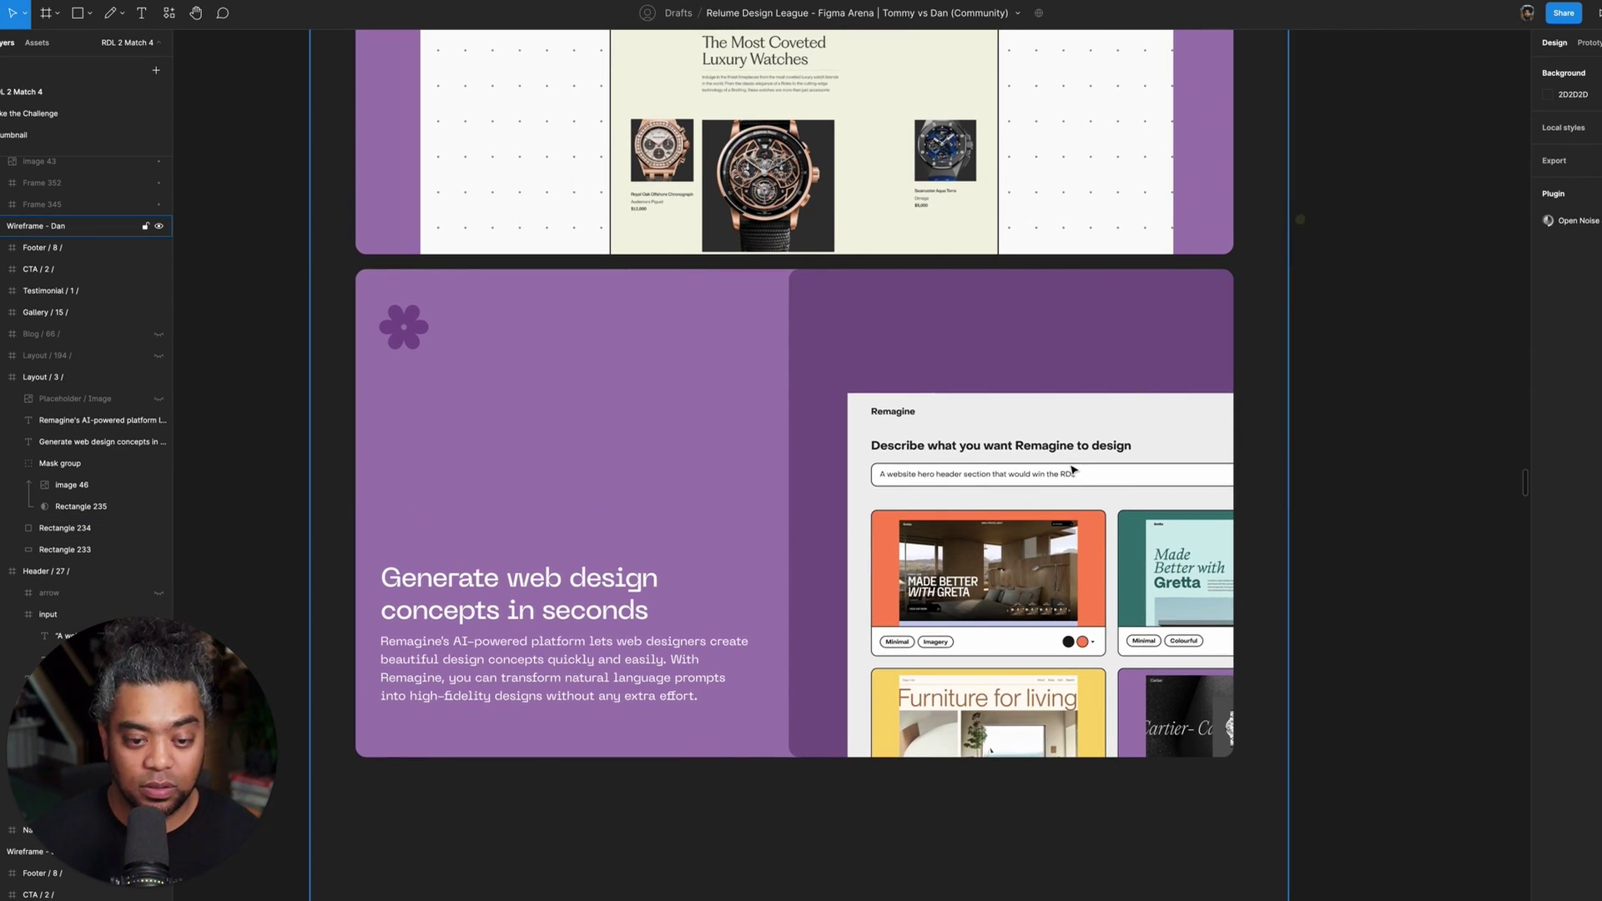
click(1320, 429)
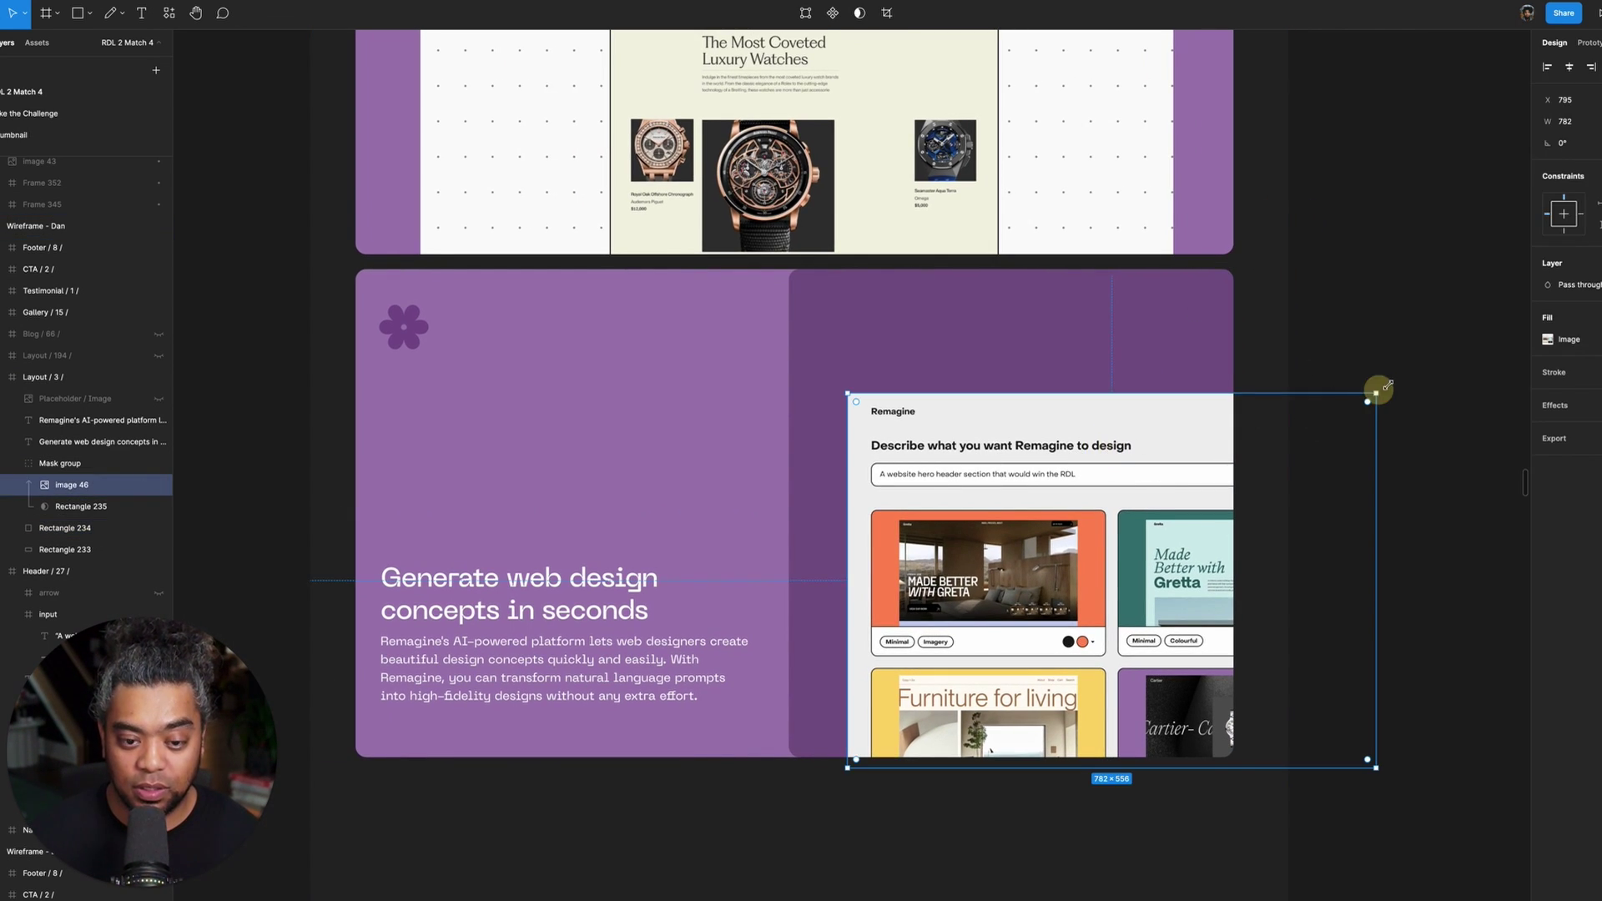
drag(1377, 388, 1494, 339)
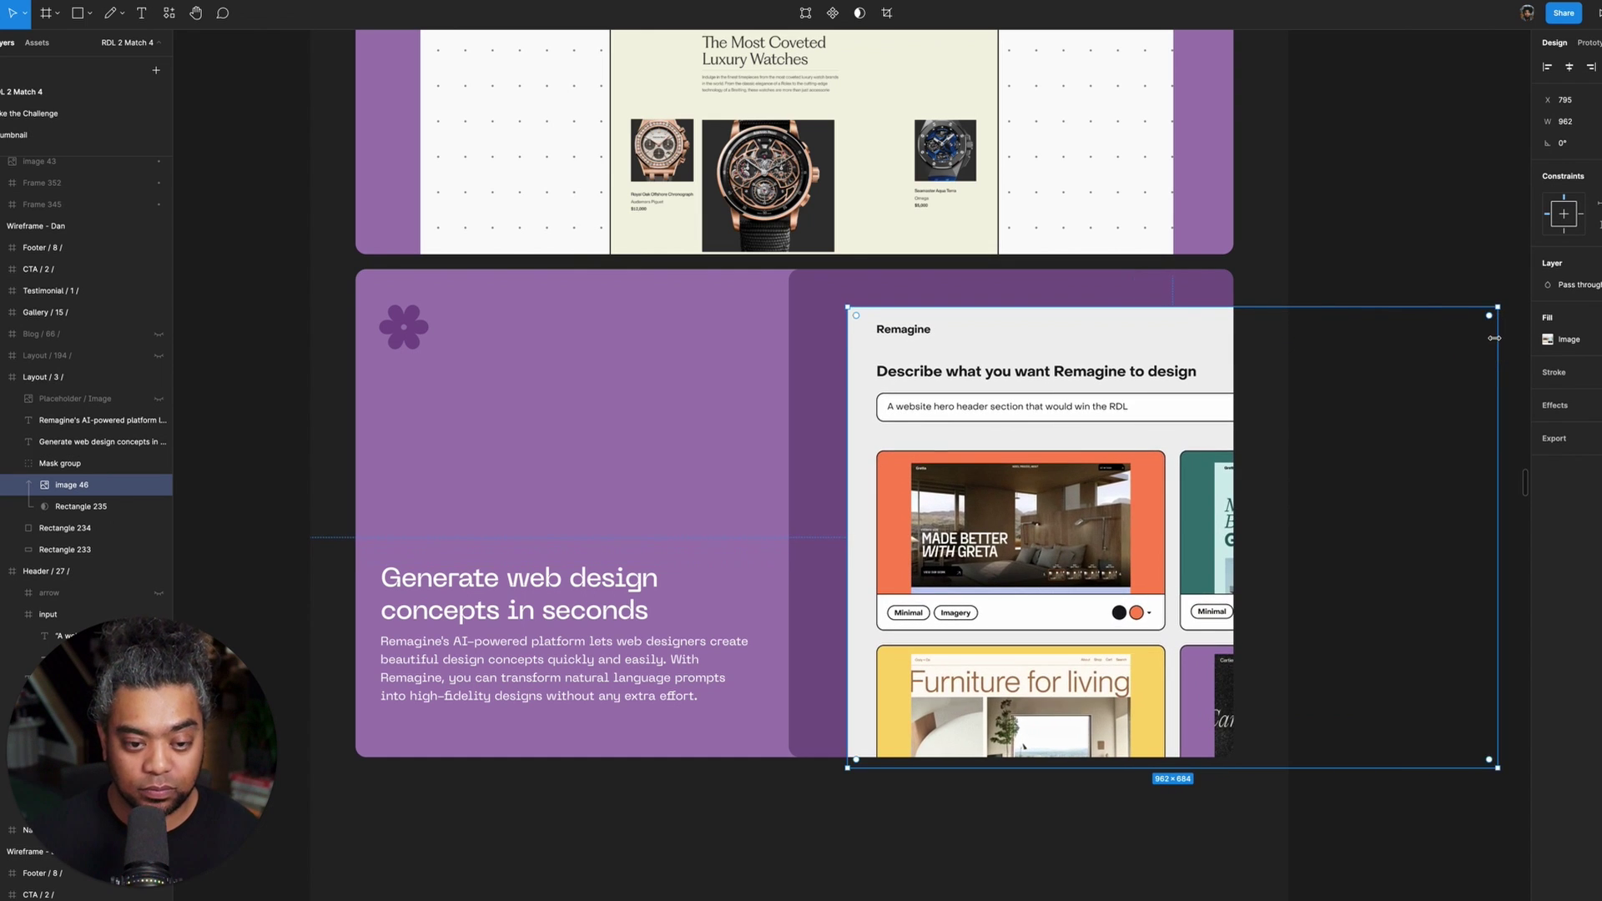
key(shift+Left)
key(shift+Down)
key(shift+Down)
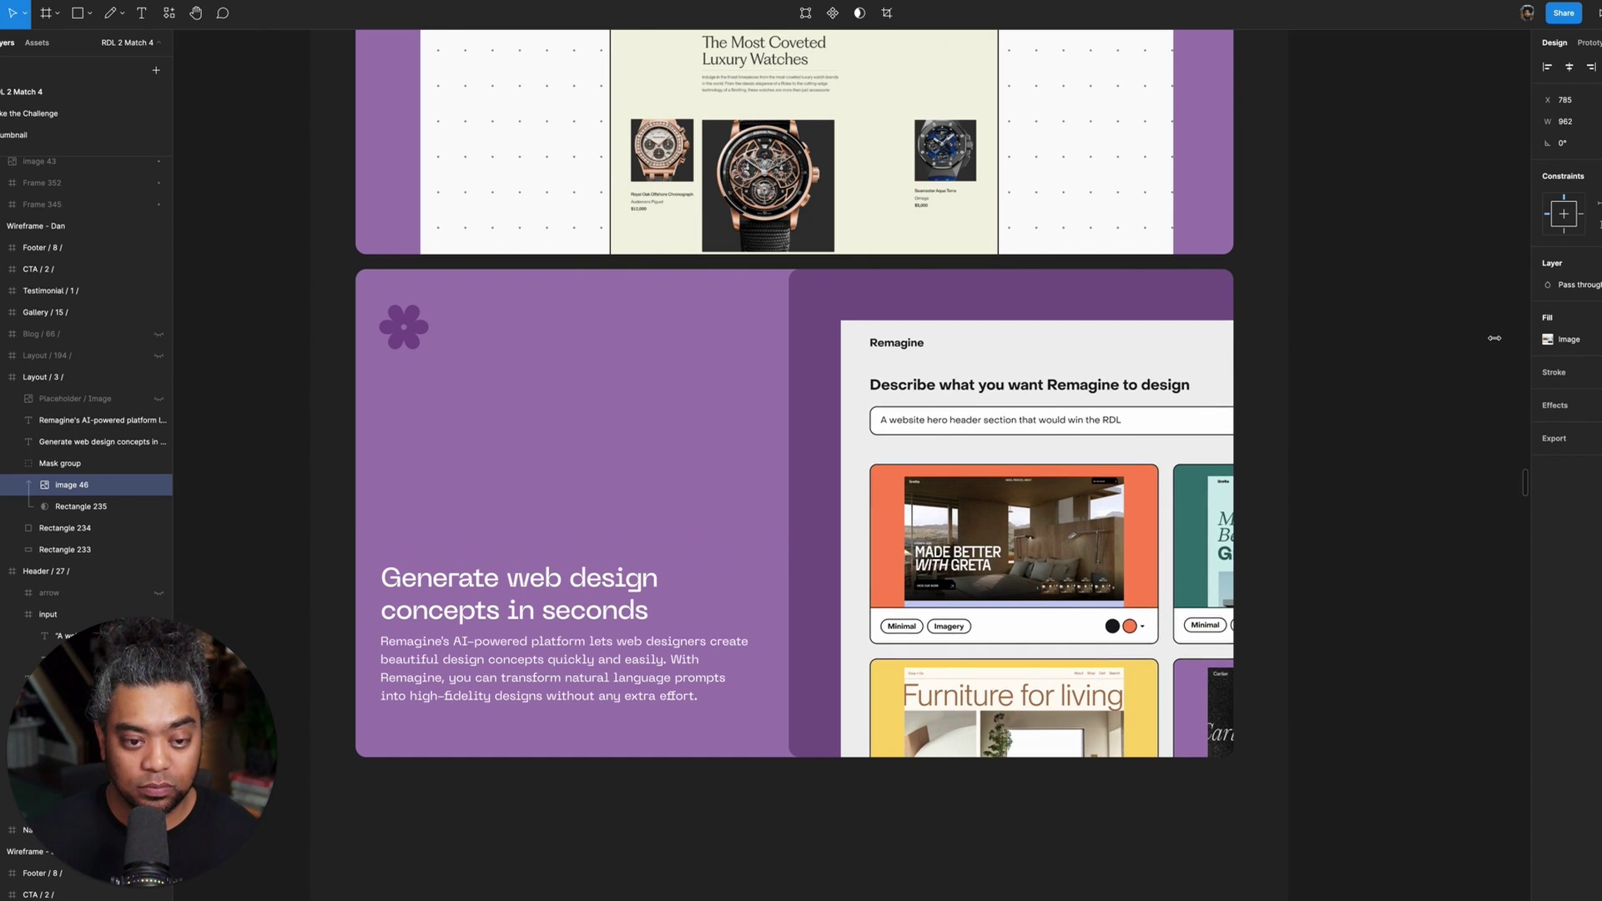
key(Up)
key(Up)
key(Up)
key(Up)
key(Up)
key(Up)
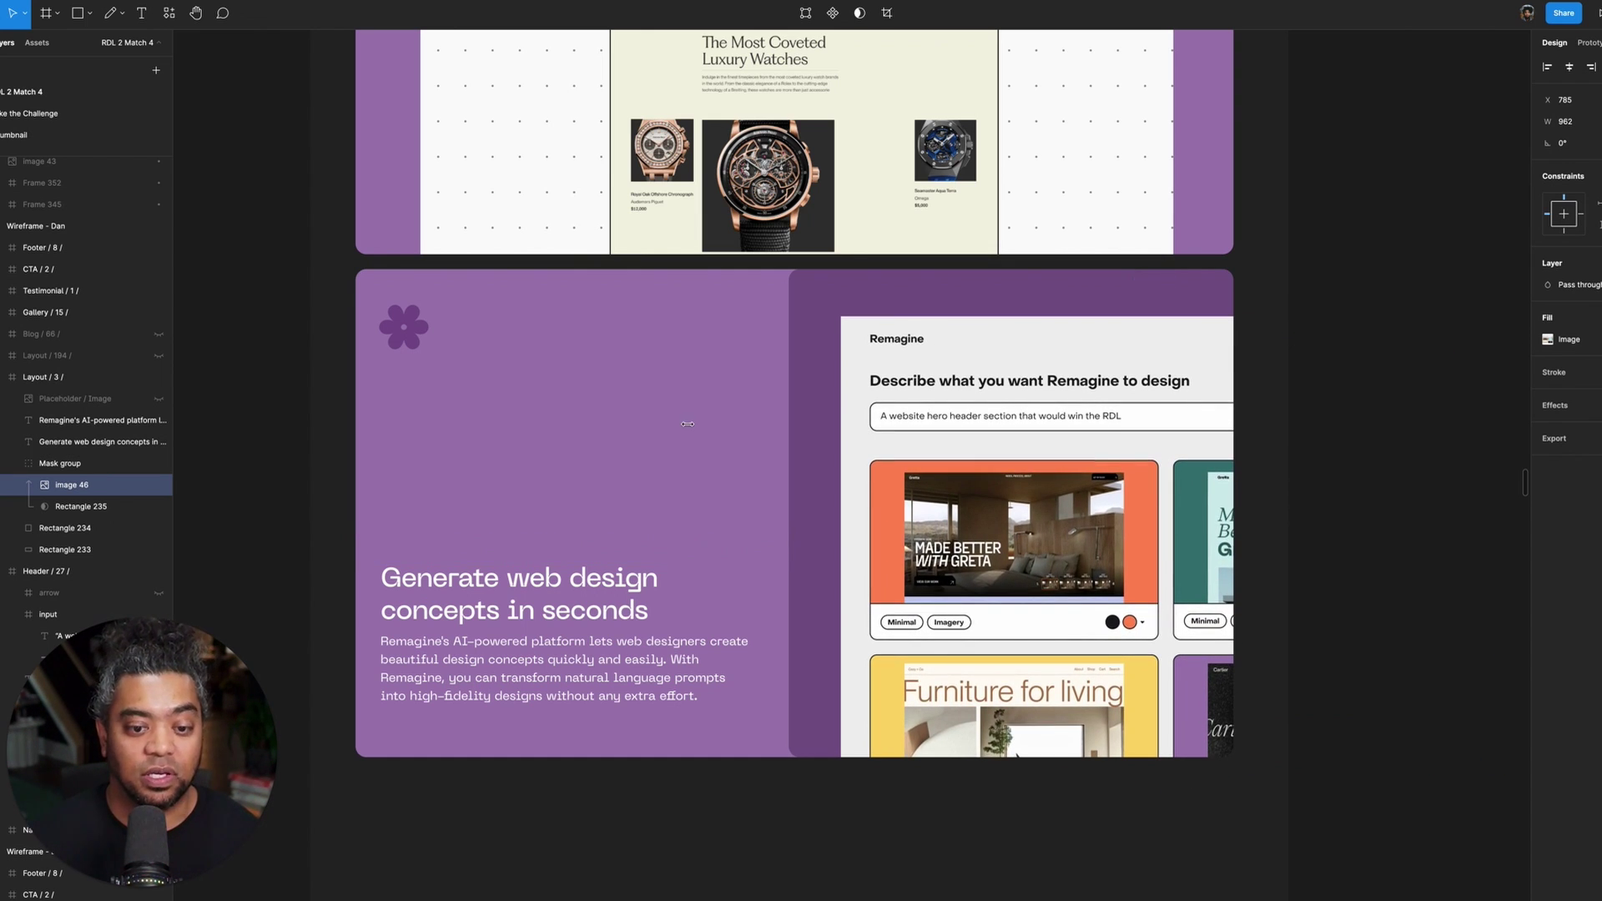
- Square off the left corners of the dark purple Rectangle 234 by setting their corner radii to 0
click(33, 507)
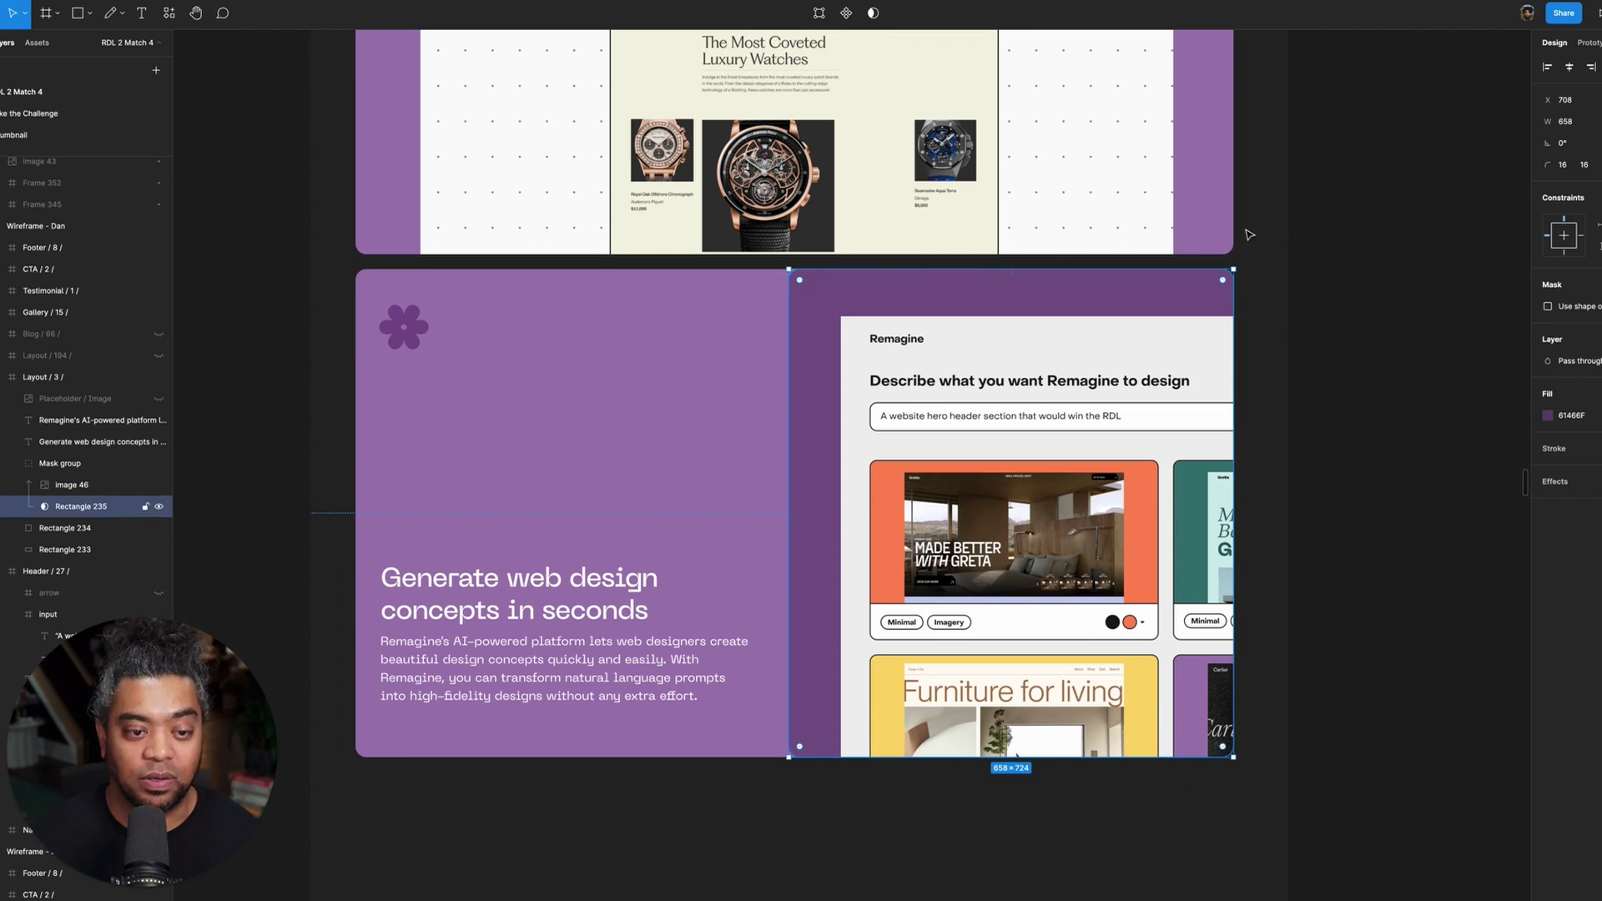
click(25, 531)
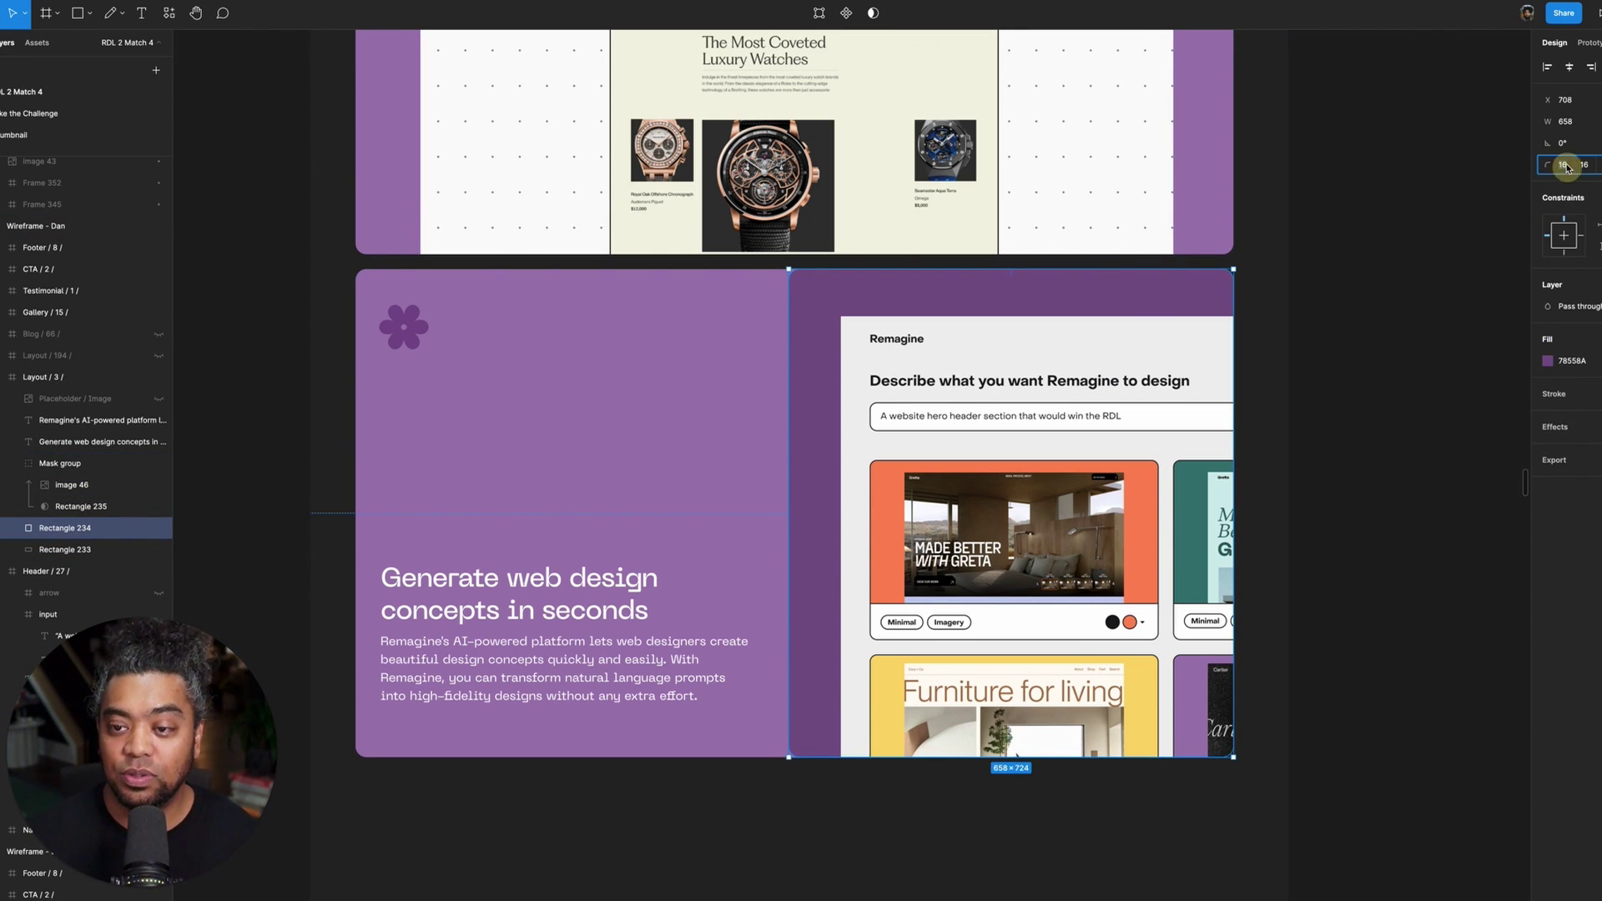
key(Tab)
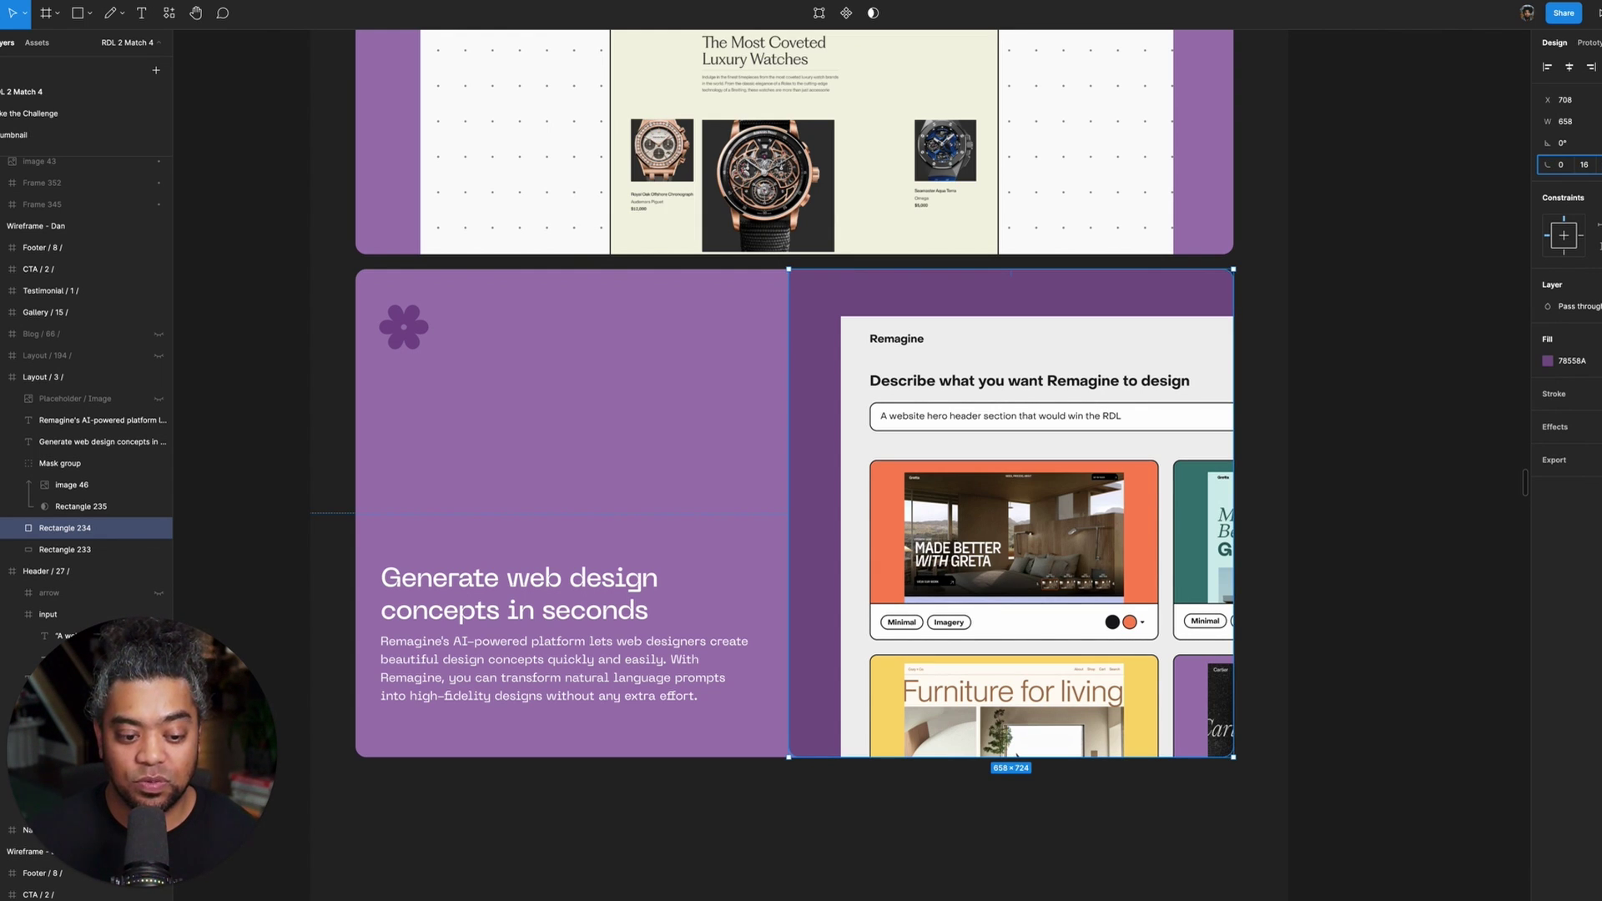
click(1401, 577)
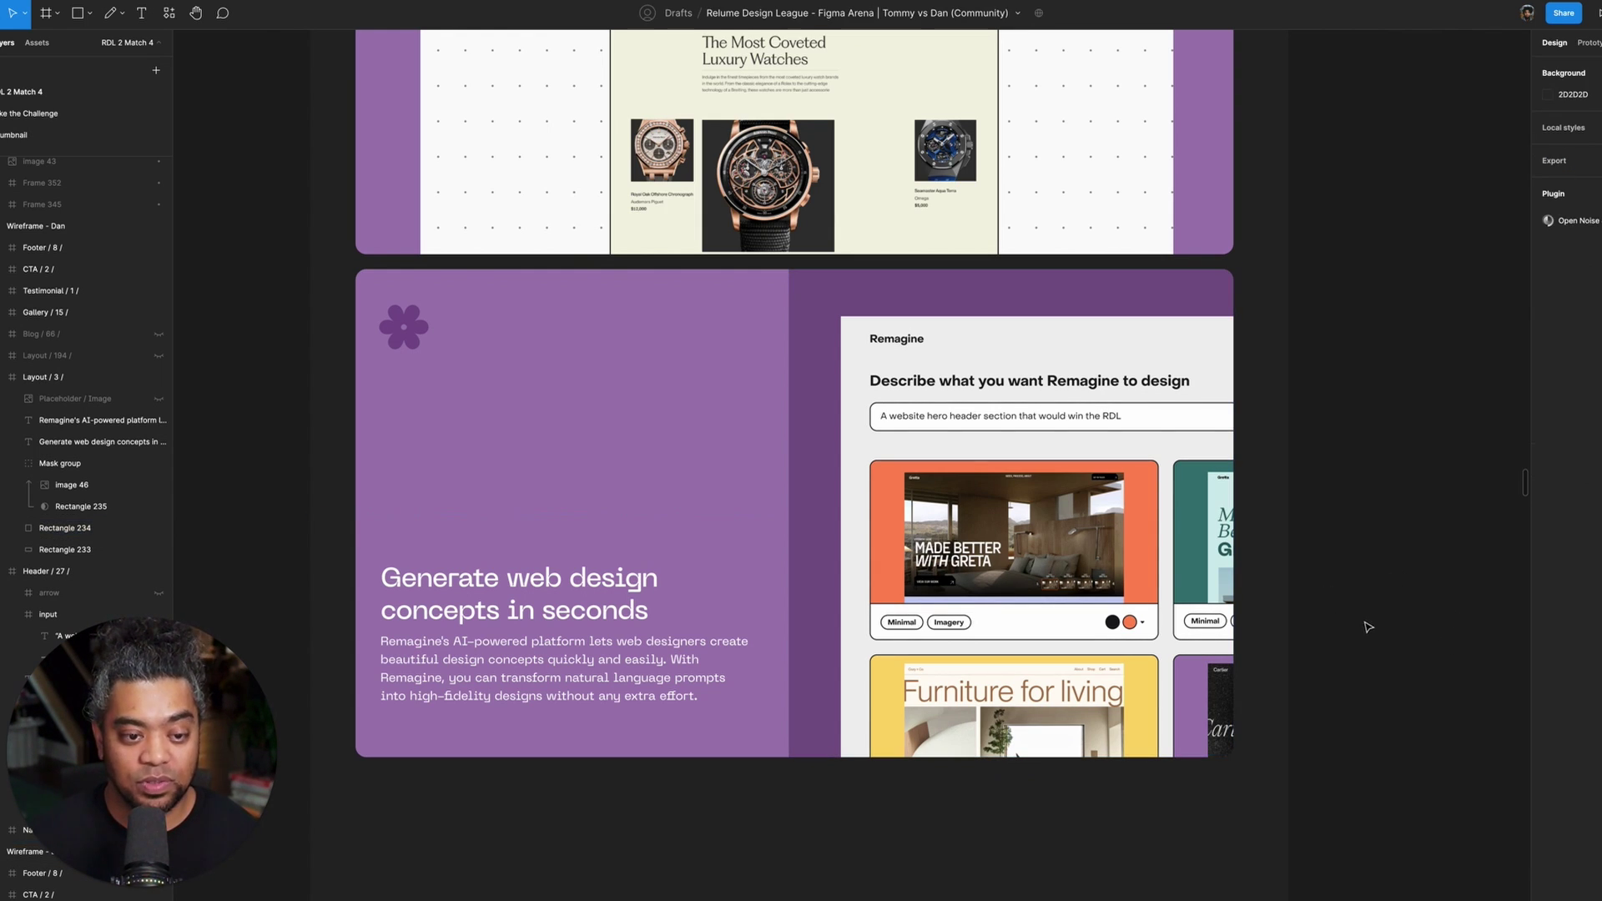
drag(1385, 559, 1434, 610)
scroll(1434, 611, left, 3)
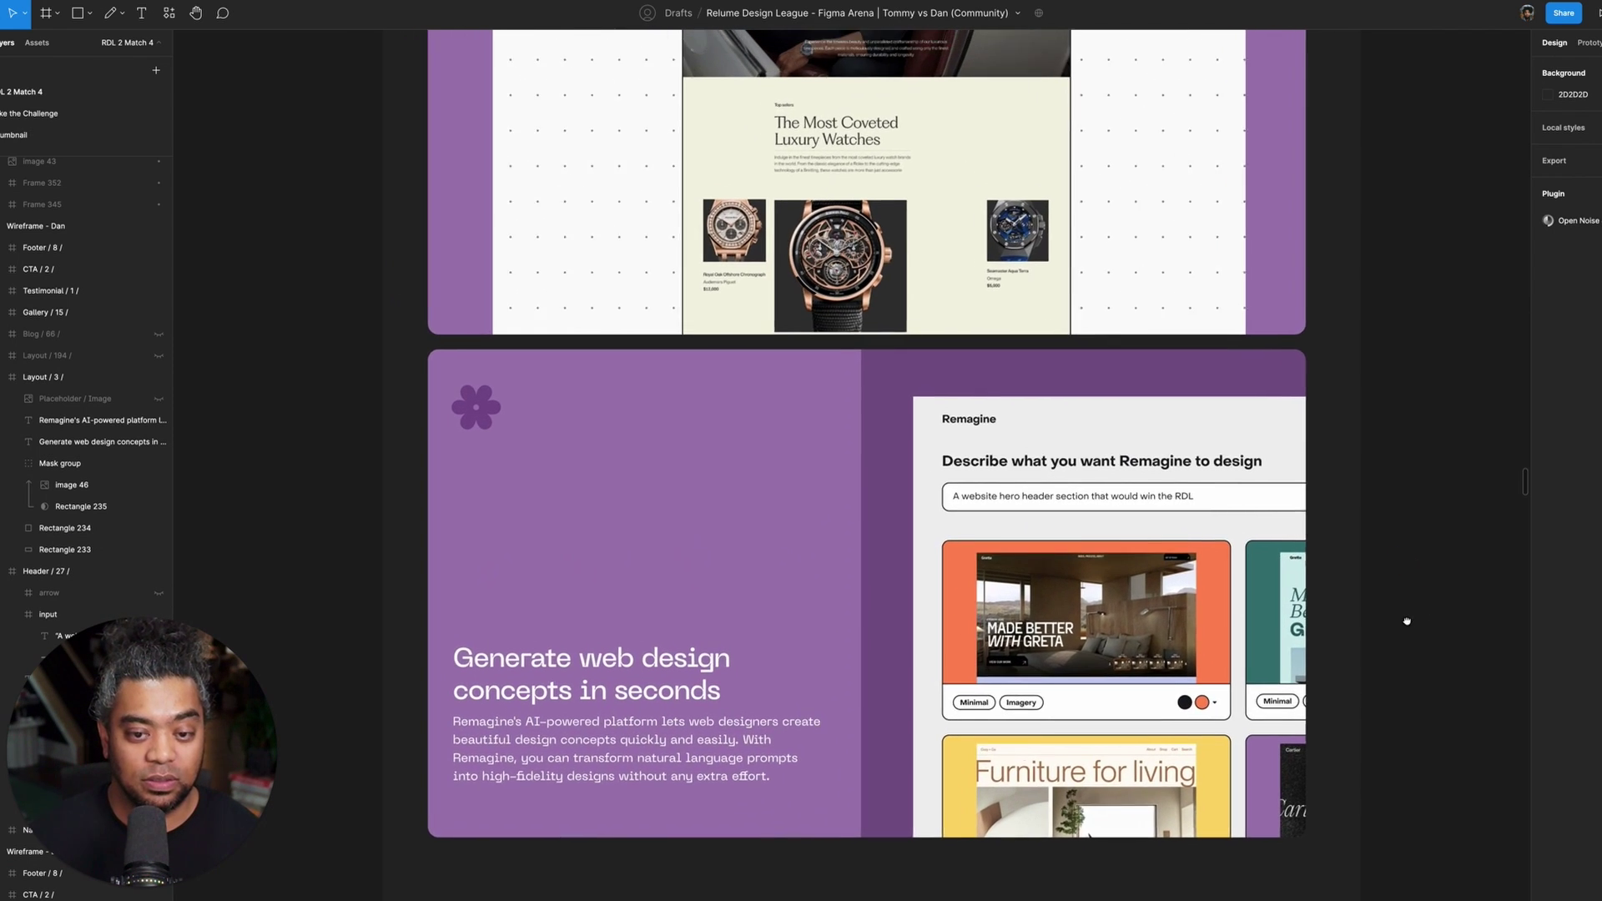
click(1413, 620)
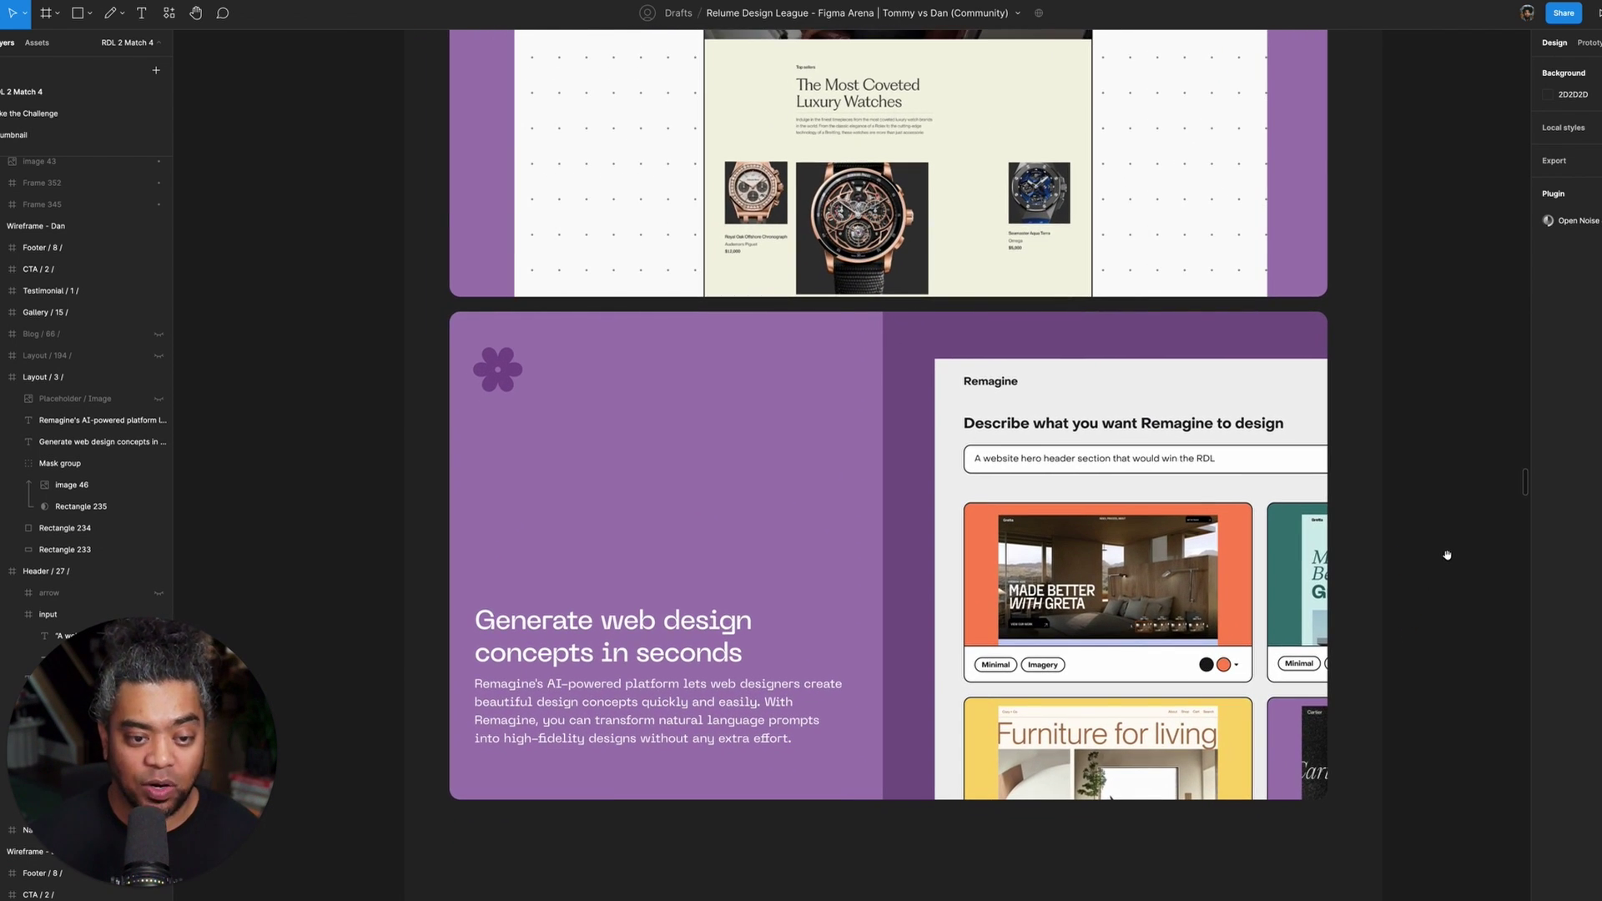
drag(1428, 516, 1444, 482)
scroll(1424, 504, down, 3)
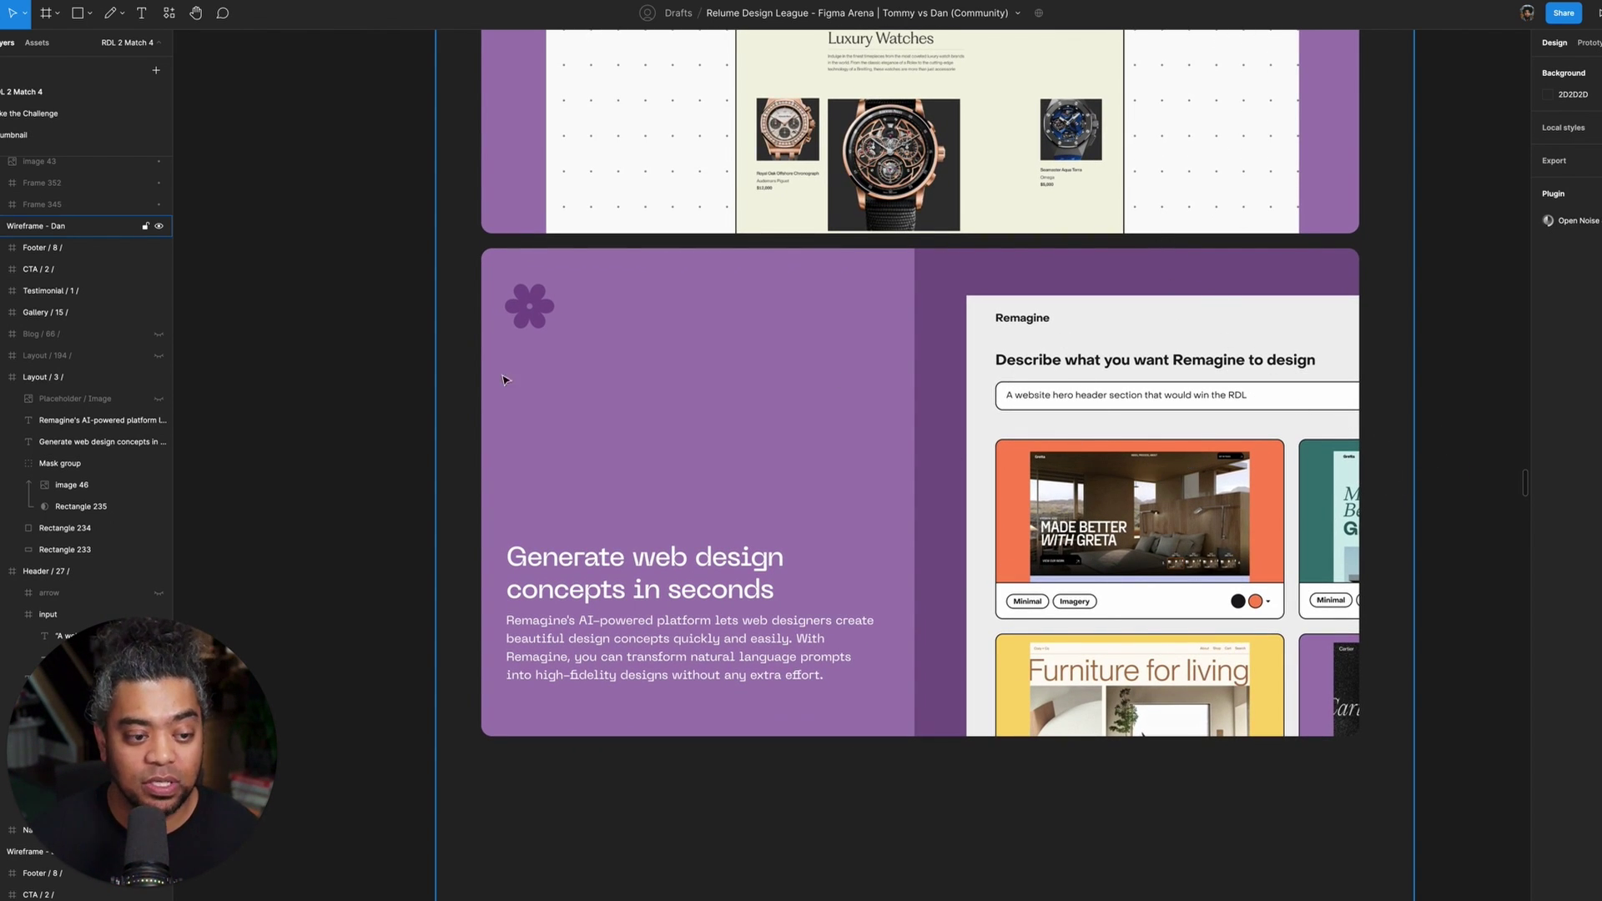
- Switch to the browser, review the feature sections on the Equals and Kernel websites for layout reference, and return to the Figma design
key(super+Tab)
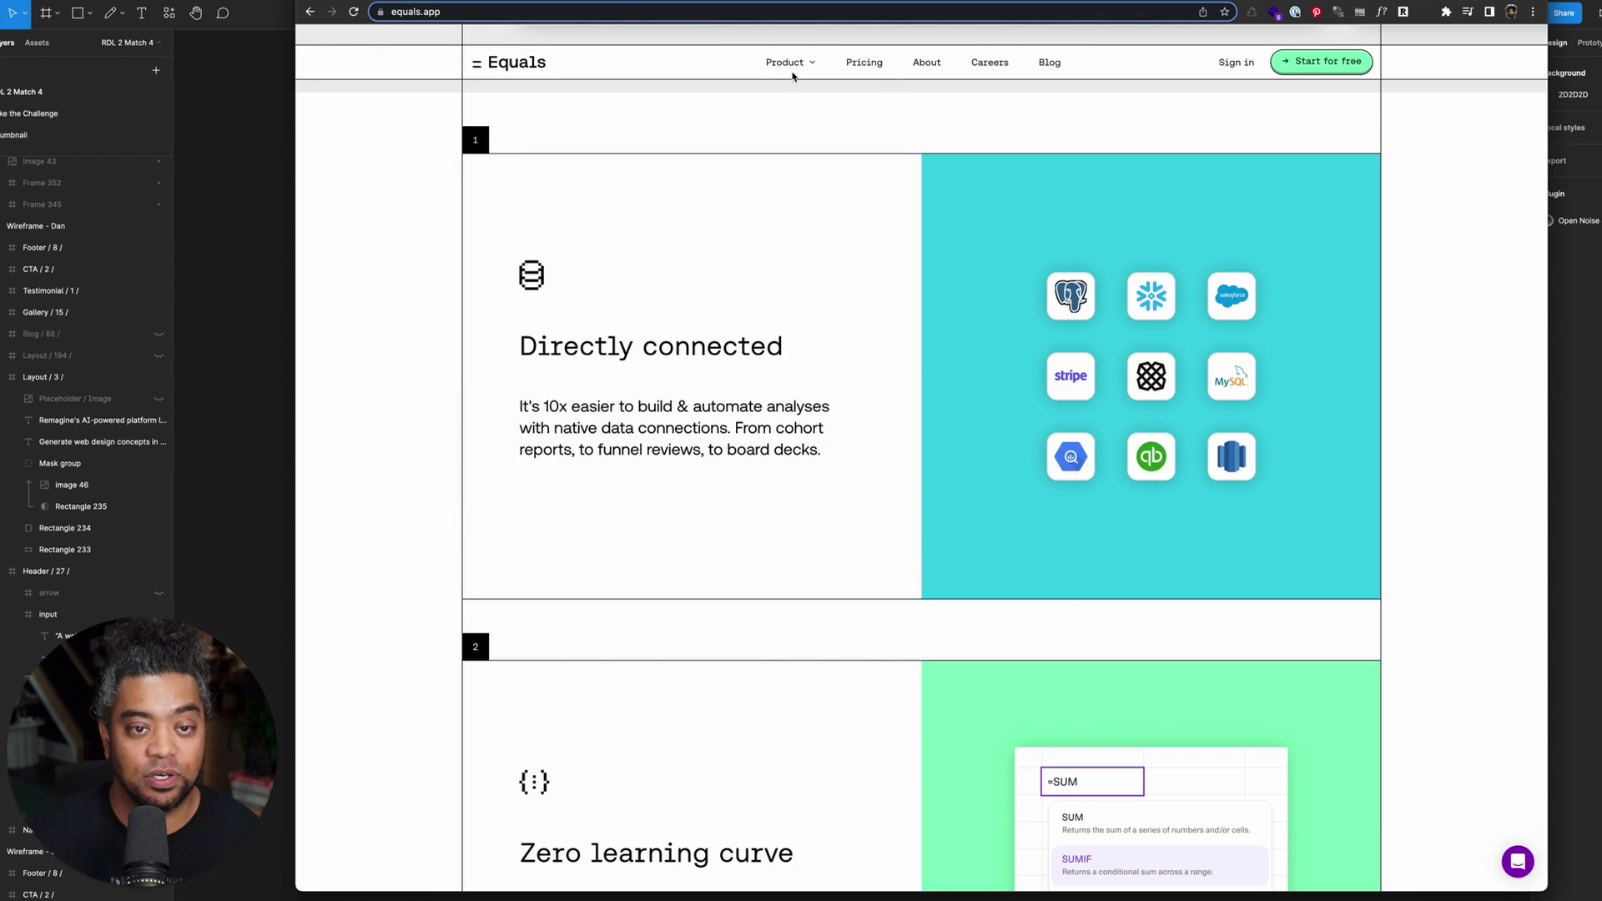
click(738, 2)
scroll(818, 562, down, 1)
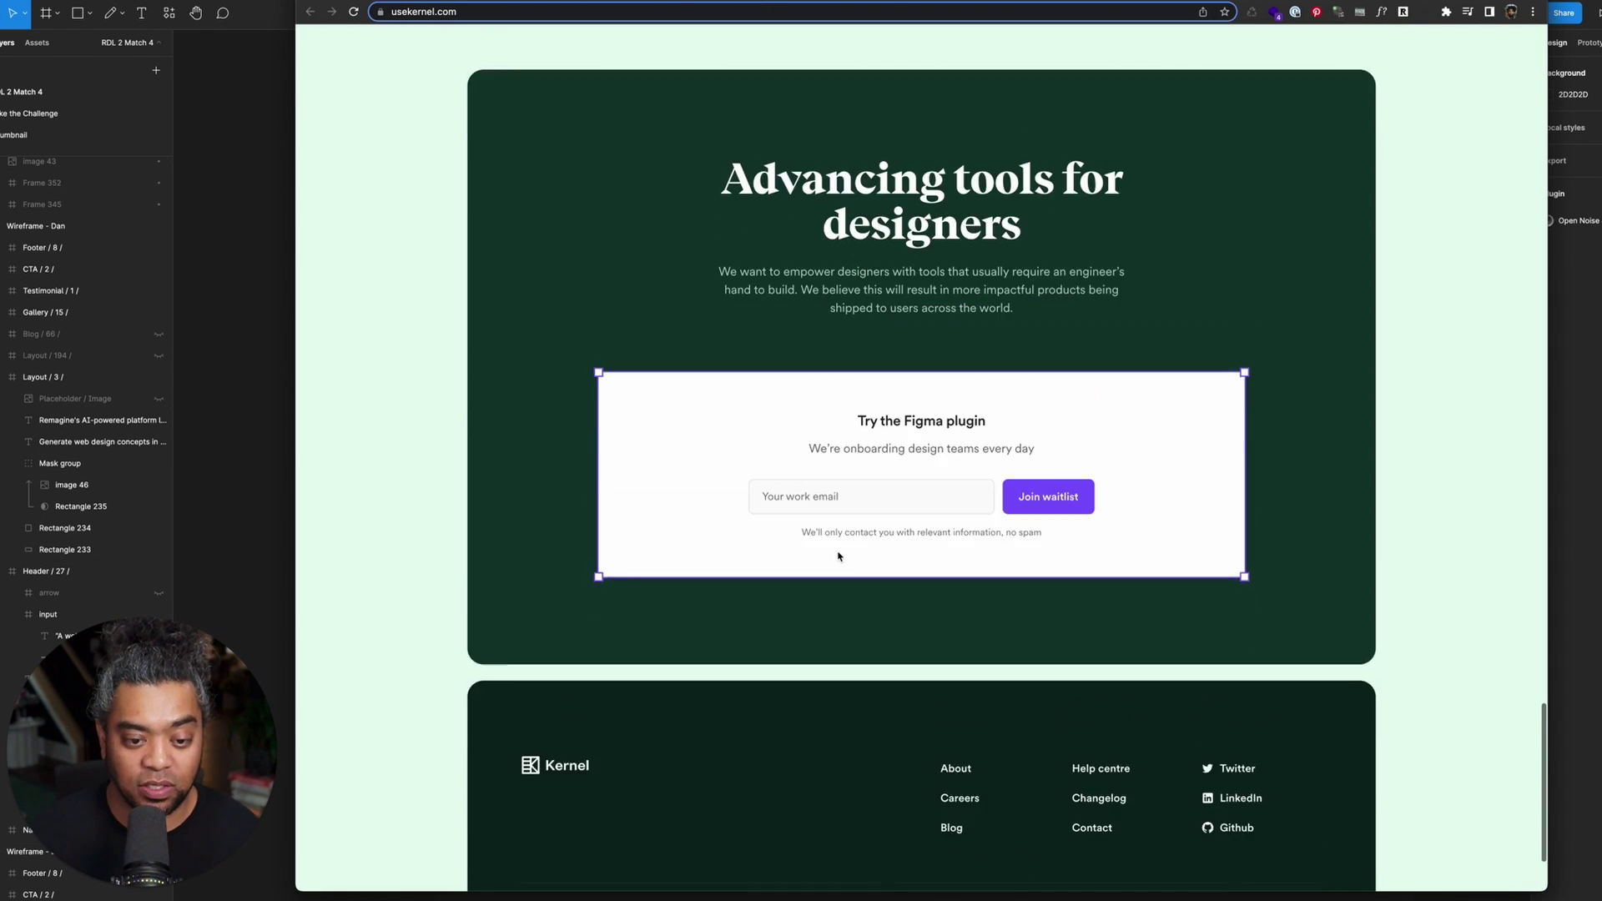
scroll(841, 555, up, 15)
scroll(853, 546, up, 10)
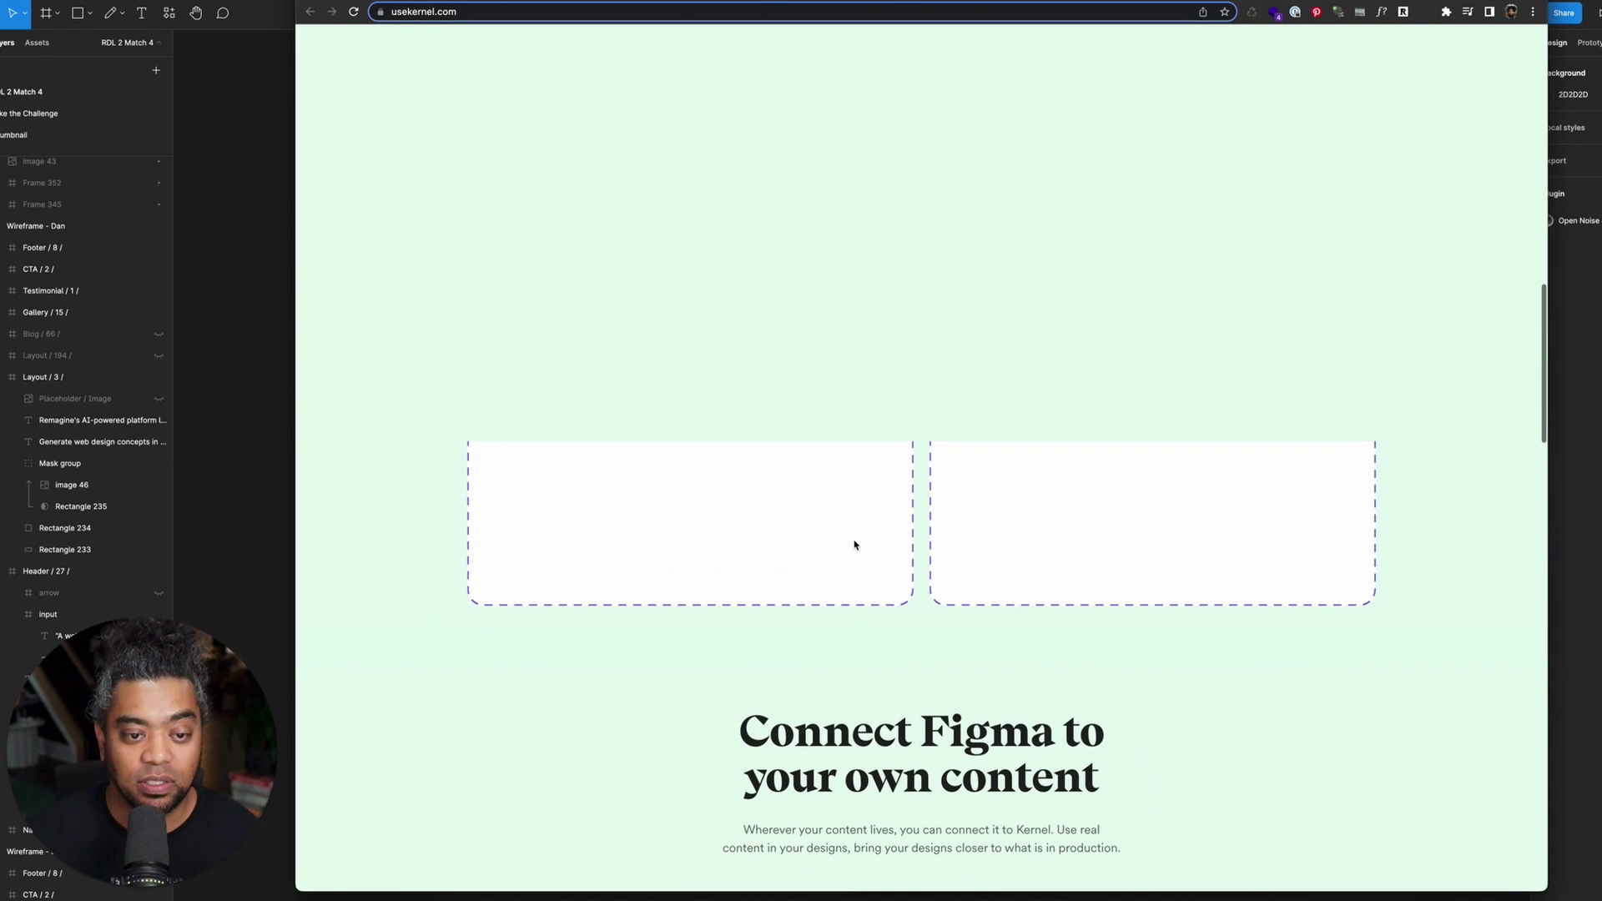
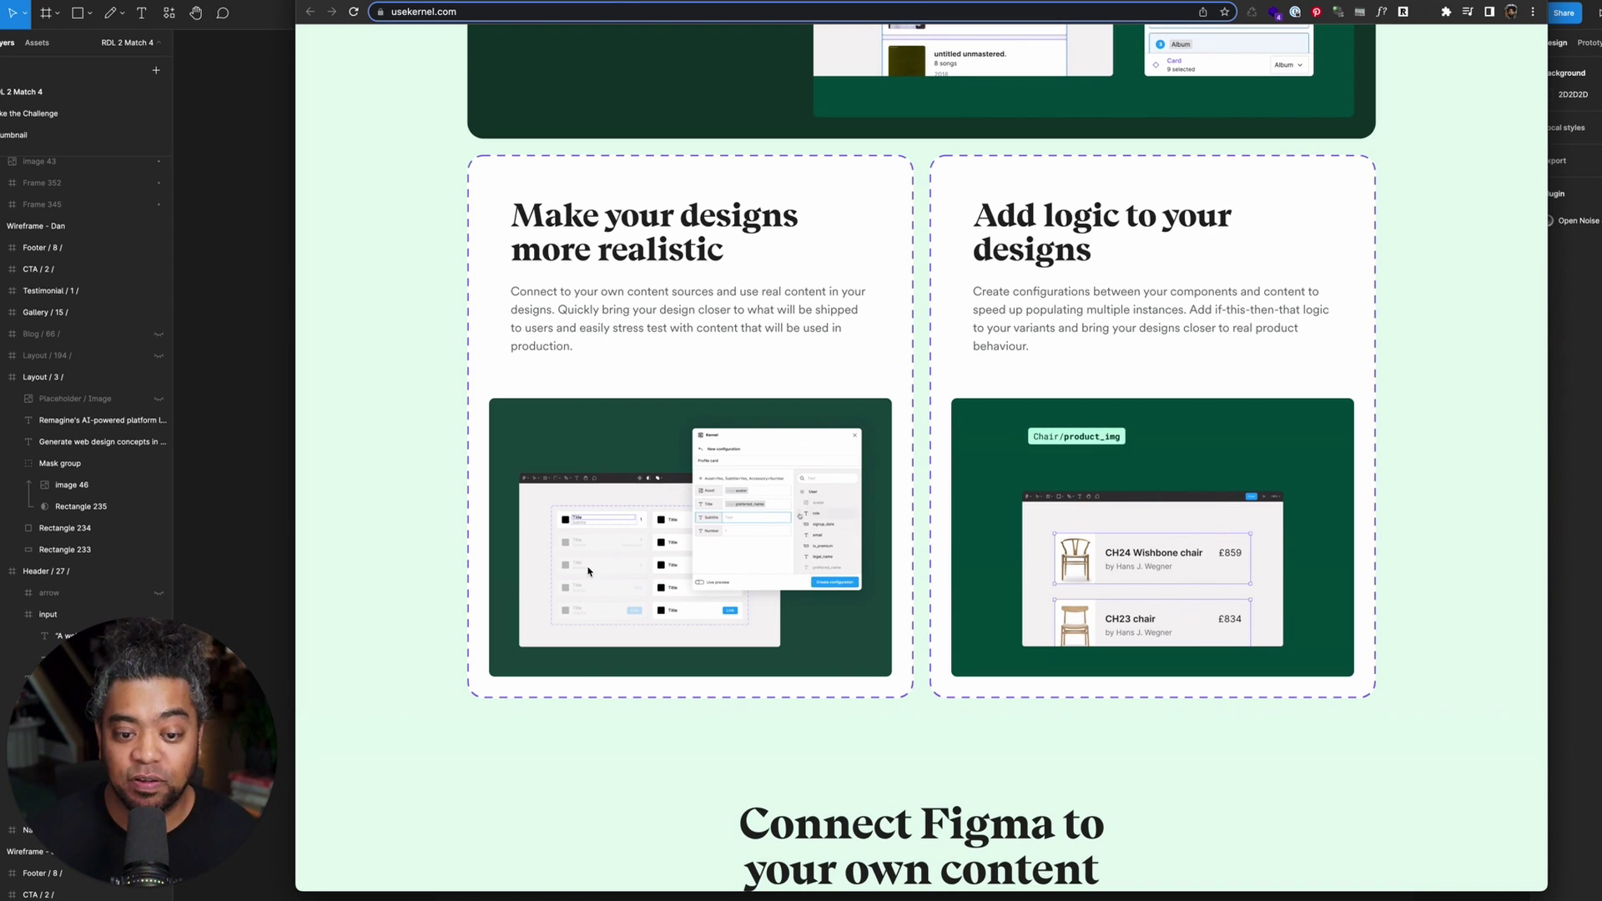
key(super+Tab)
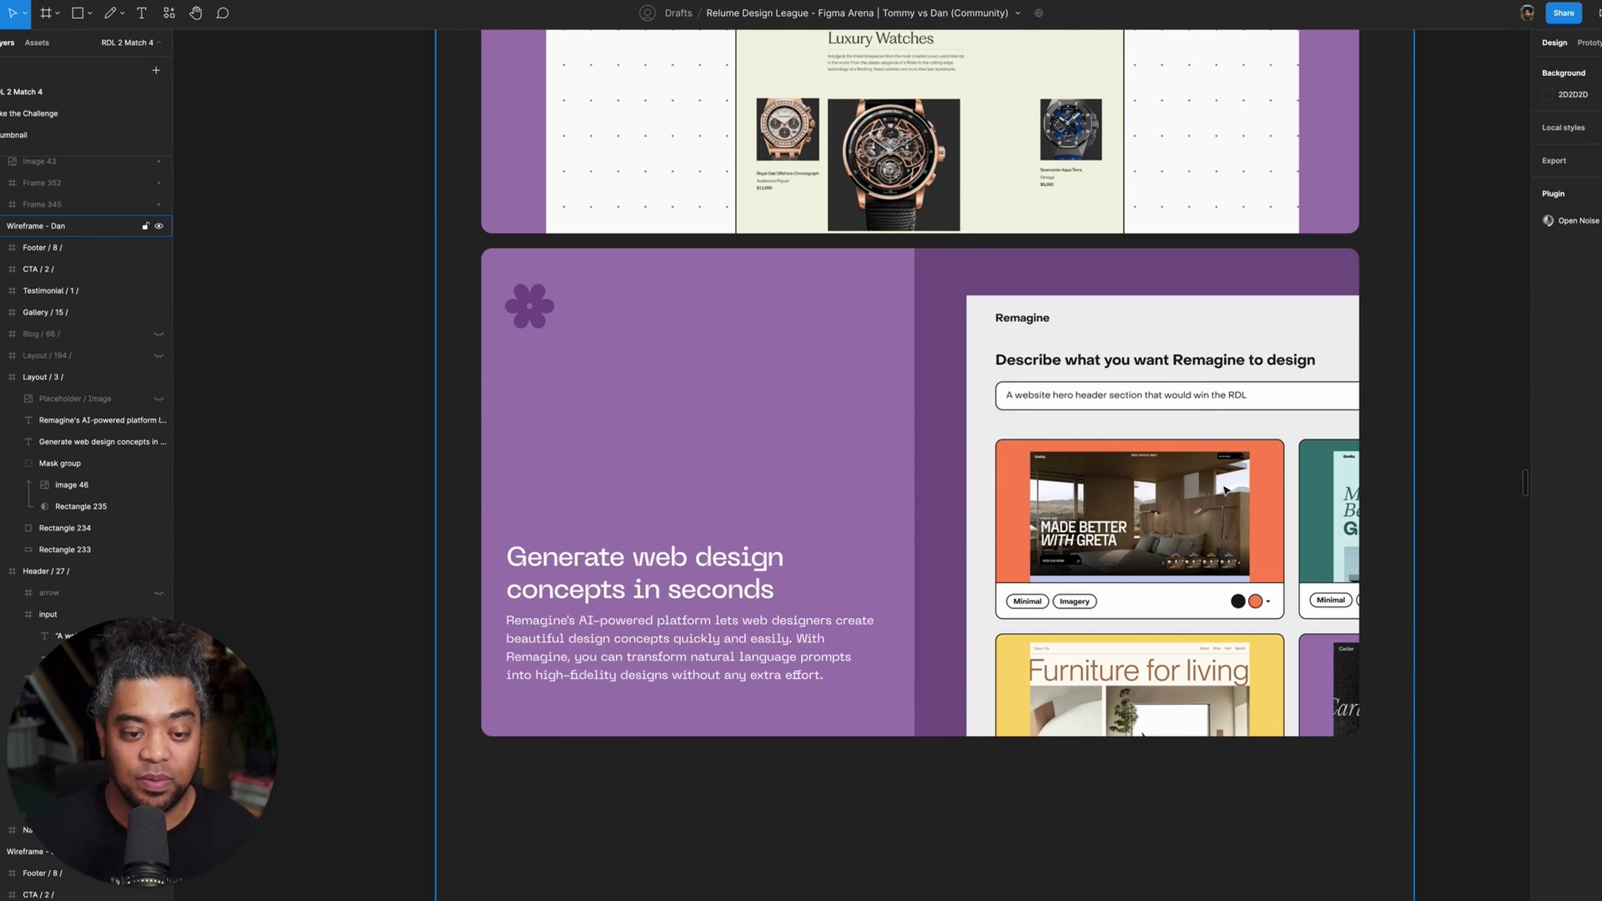
- Shrink the masked app screenshot to about 856 px wide, leaving more purple margin above and to its left
click(1206, 525)
scroll(964, 352, right, 3)
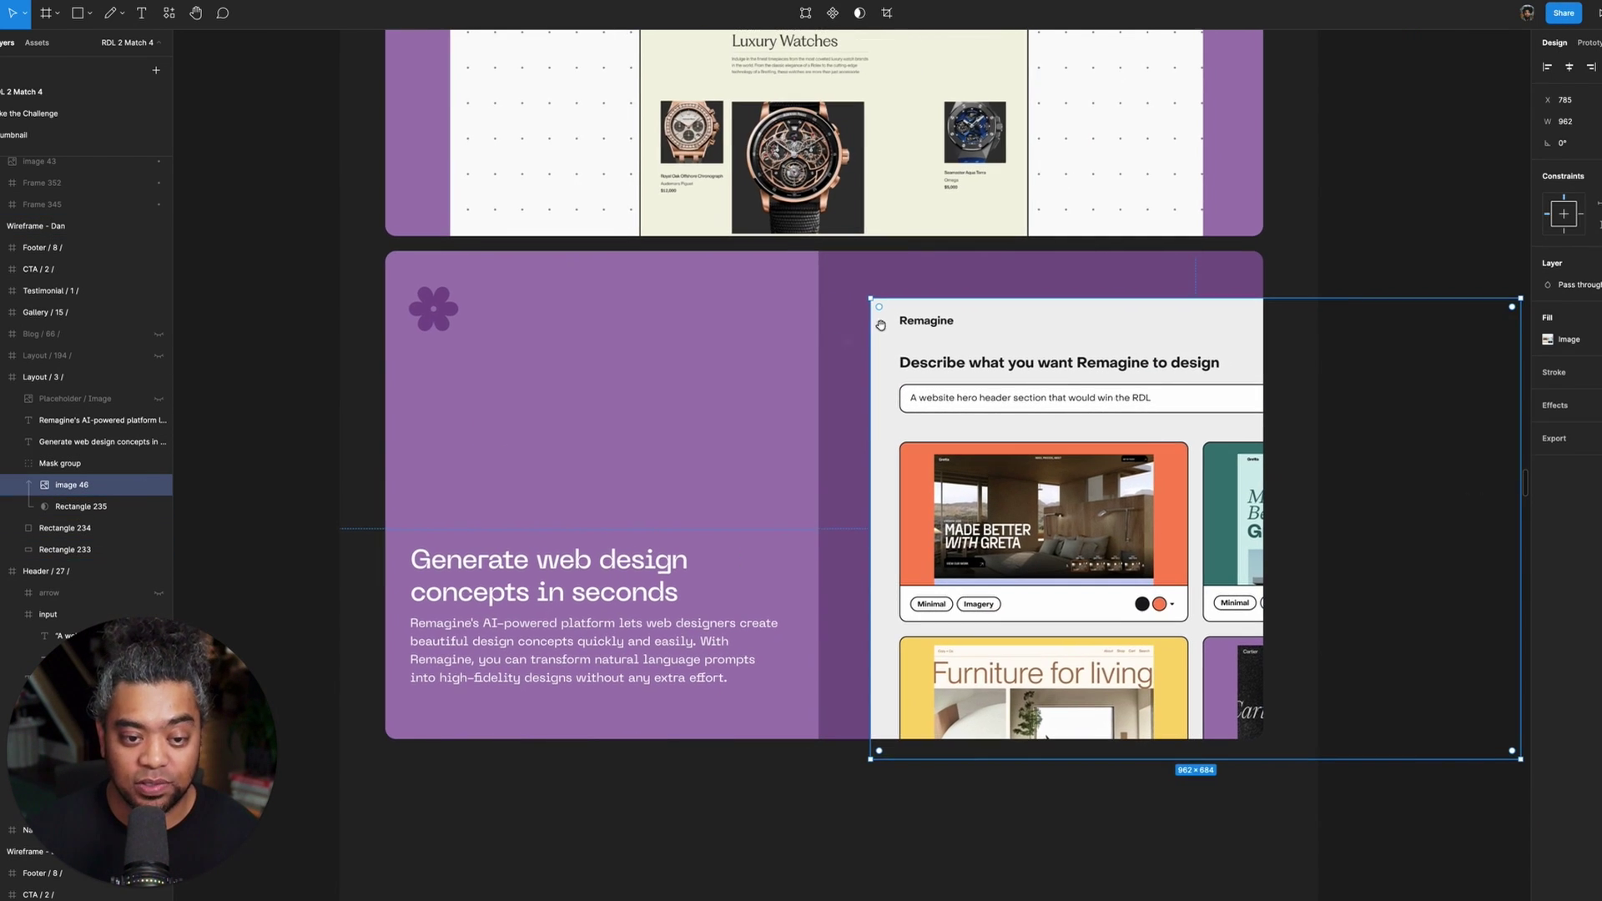
drag(870, 297, 894, 317)
drag(906, 325, 906, 322)
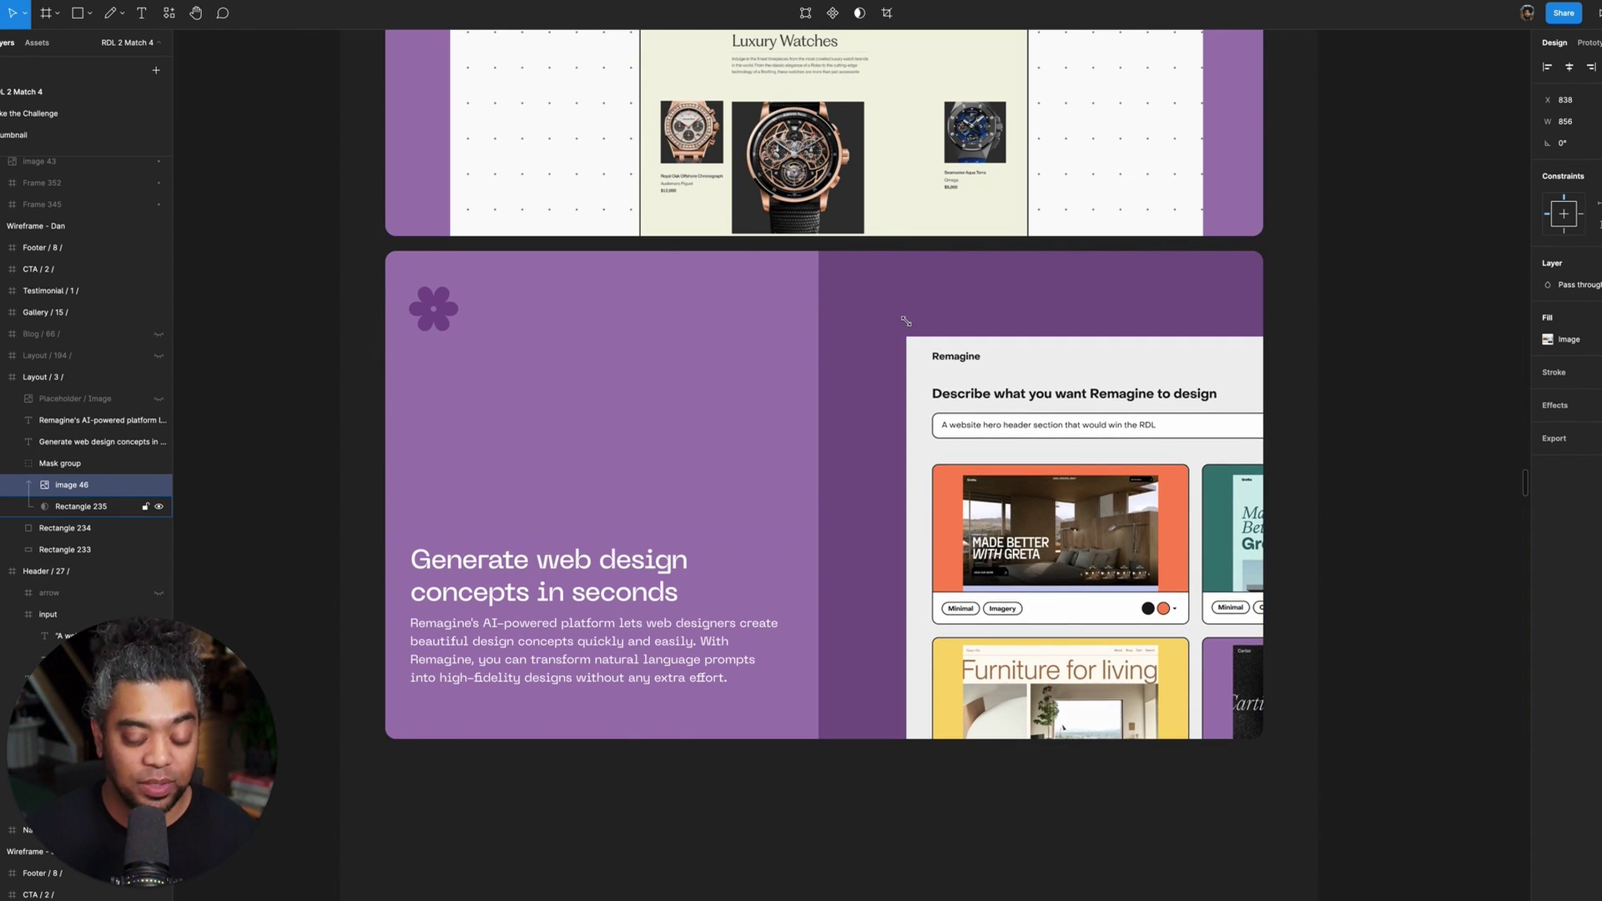
- Look through the Moodboard and Product Assets for a widget to layer over the feature card's screenshot
scroll(906, 322, down, 5)
scroll(904, 561, left, 10)
scroll(904, 561, up, 5)
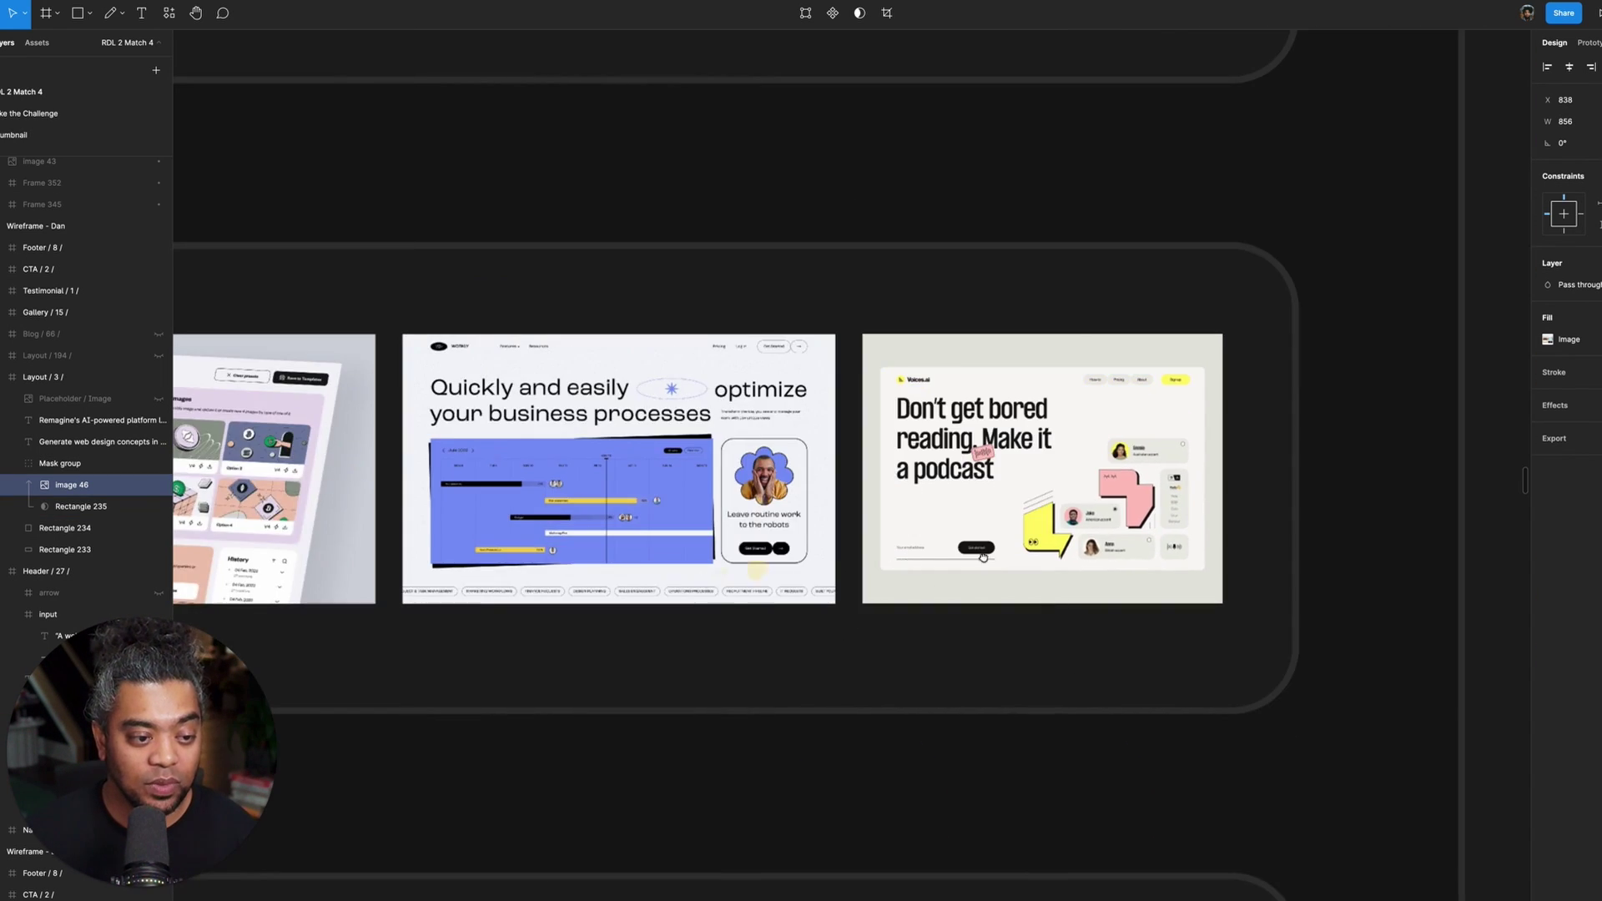
scroll(983, 557, left, 15)
scroll(1259, 417, down, 2)
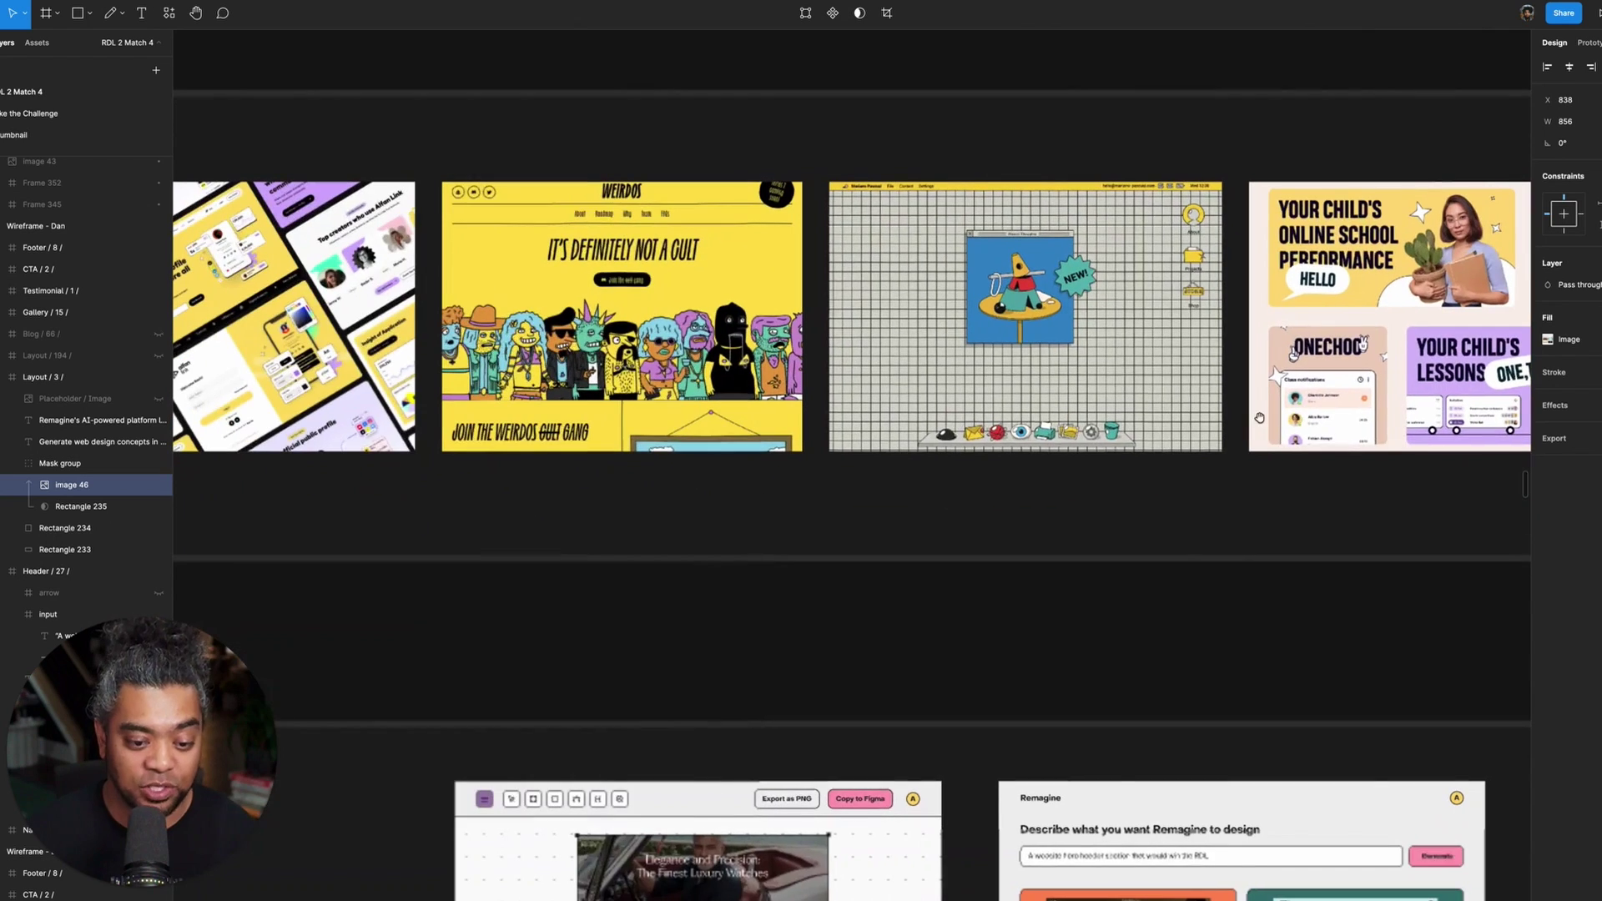
scroll(1259, 417, down, 5)
scroll(1259, 418, down, 5)
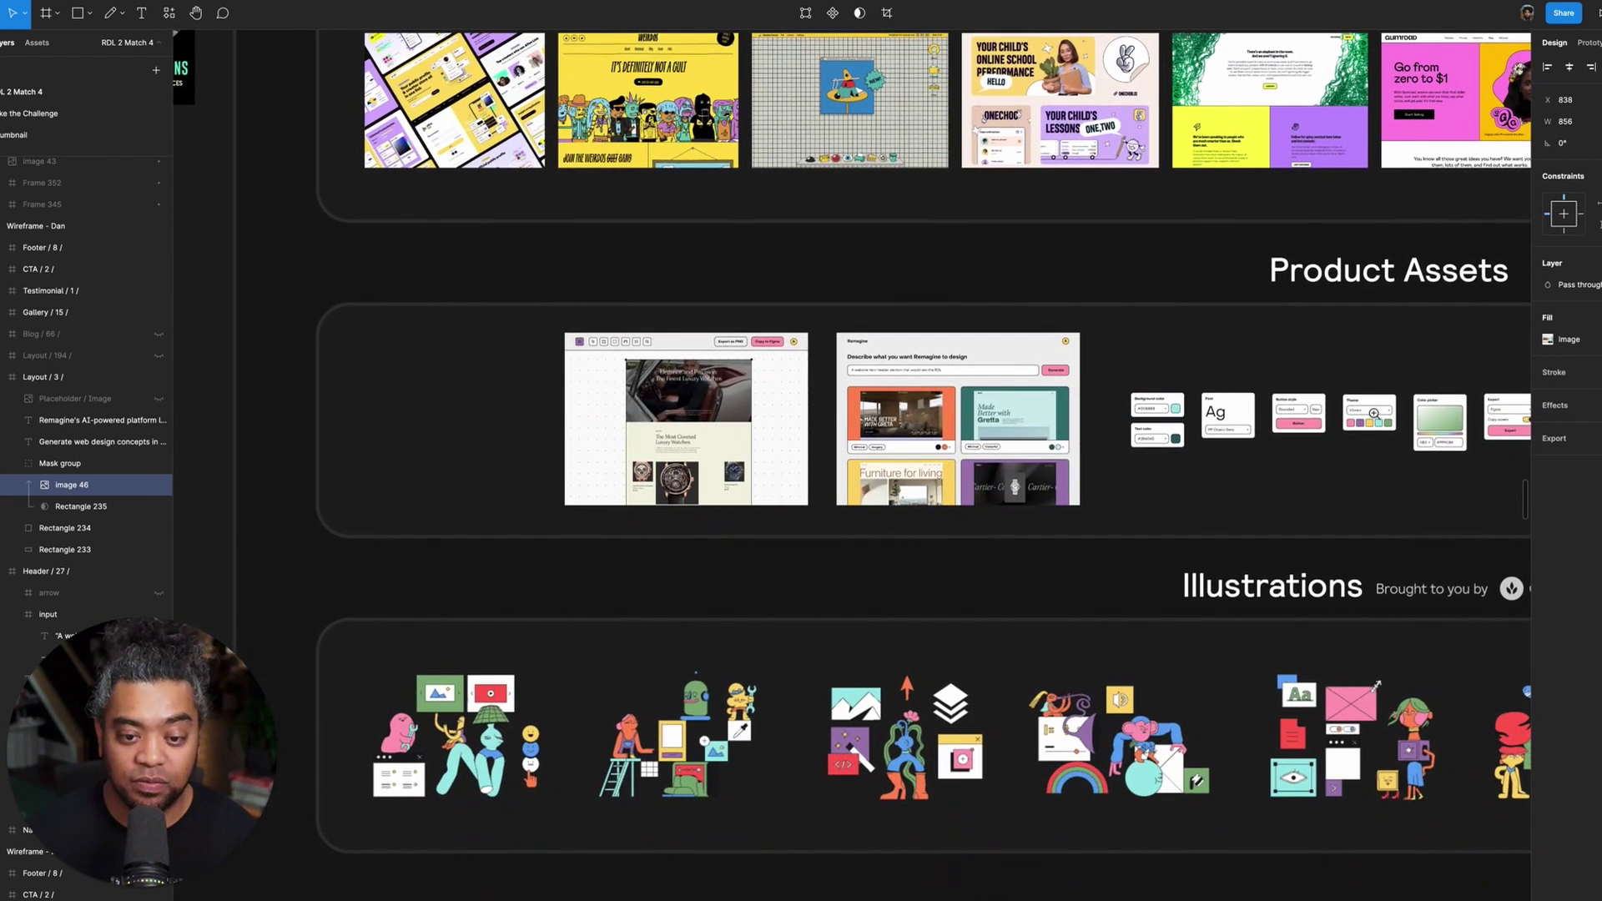
scroll(1374, 413, up, 5)
scroll(1001, 536, right, 5)
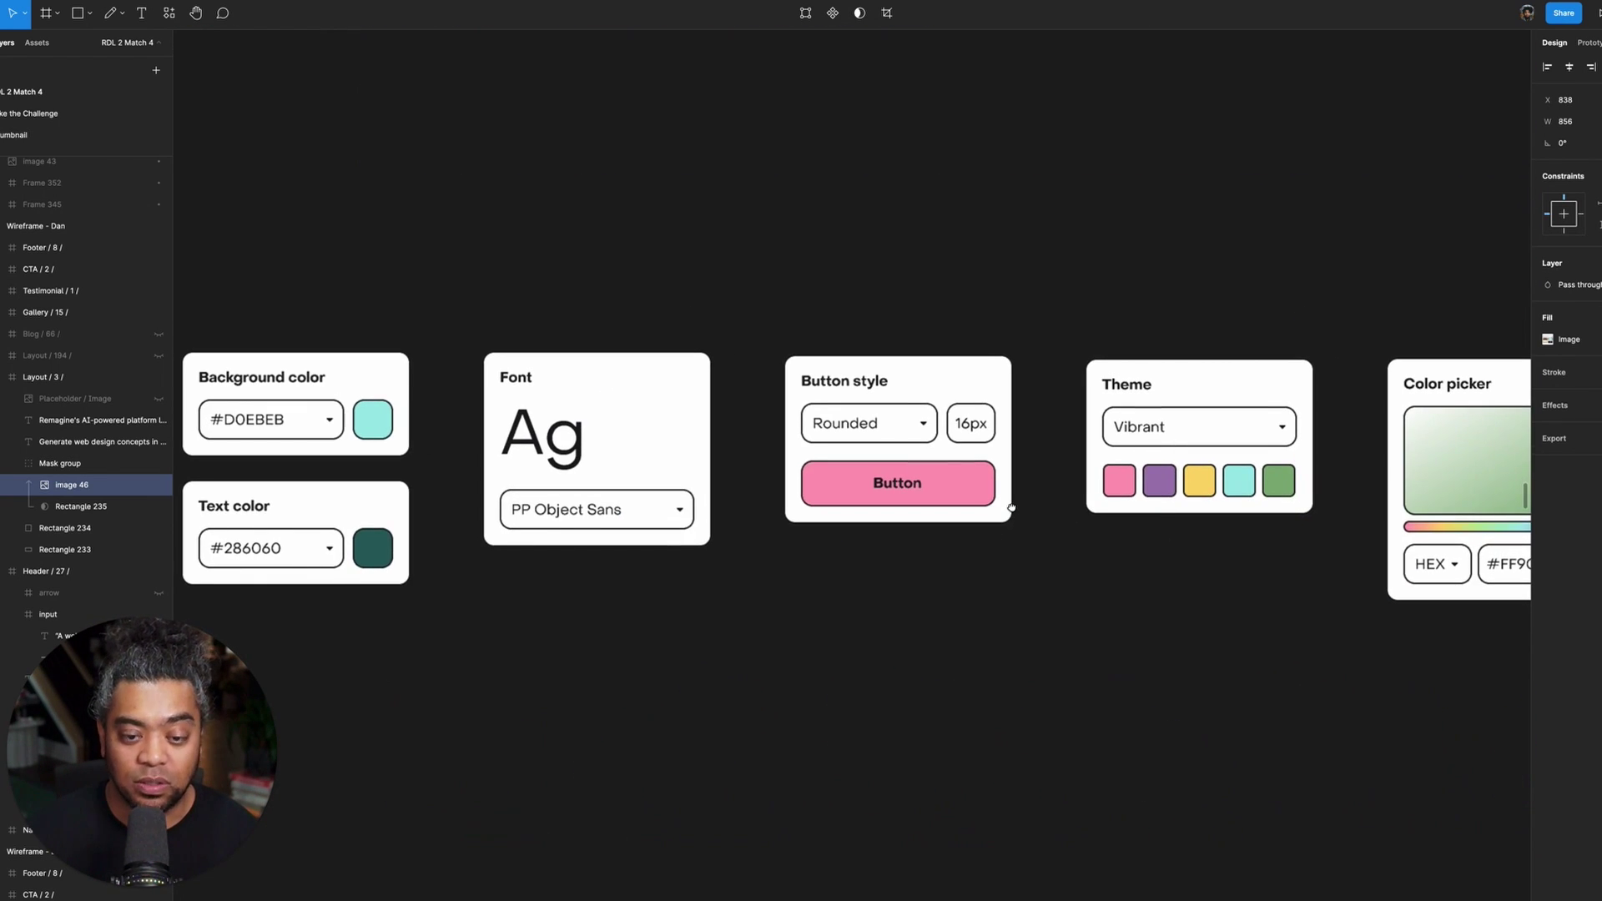
scroll(1012, 507, down, 5)
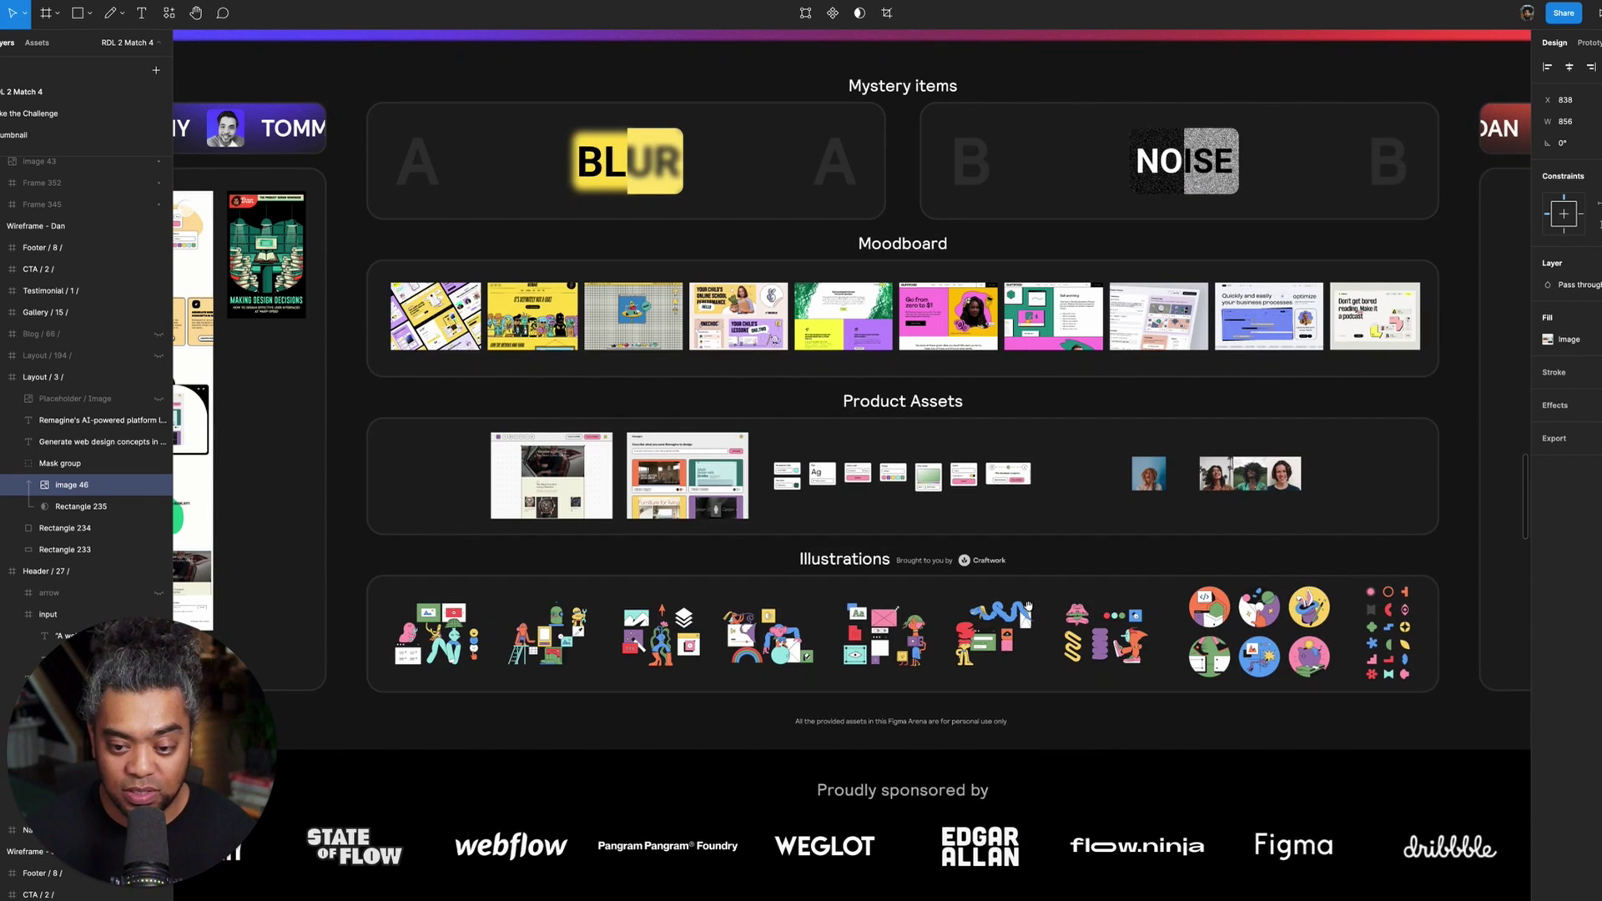
scroll(1028, 607, right, 5)
scroll(539, 601, up, 3)
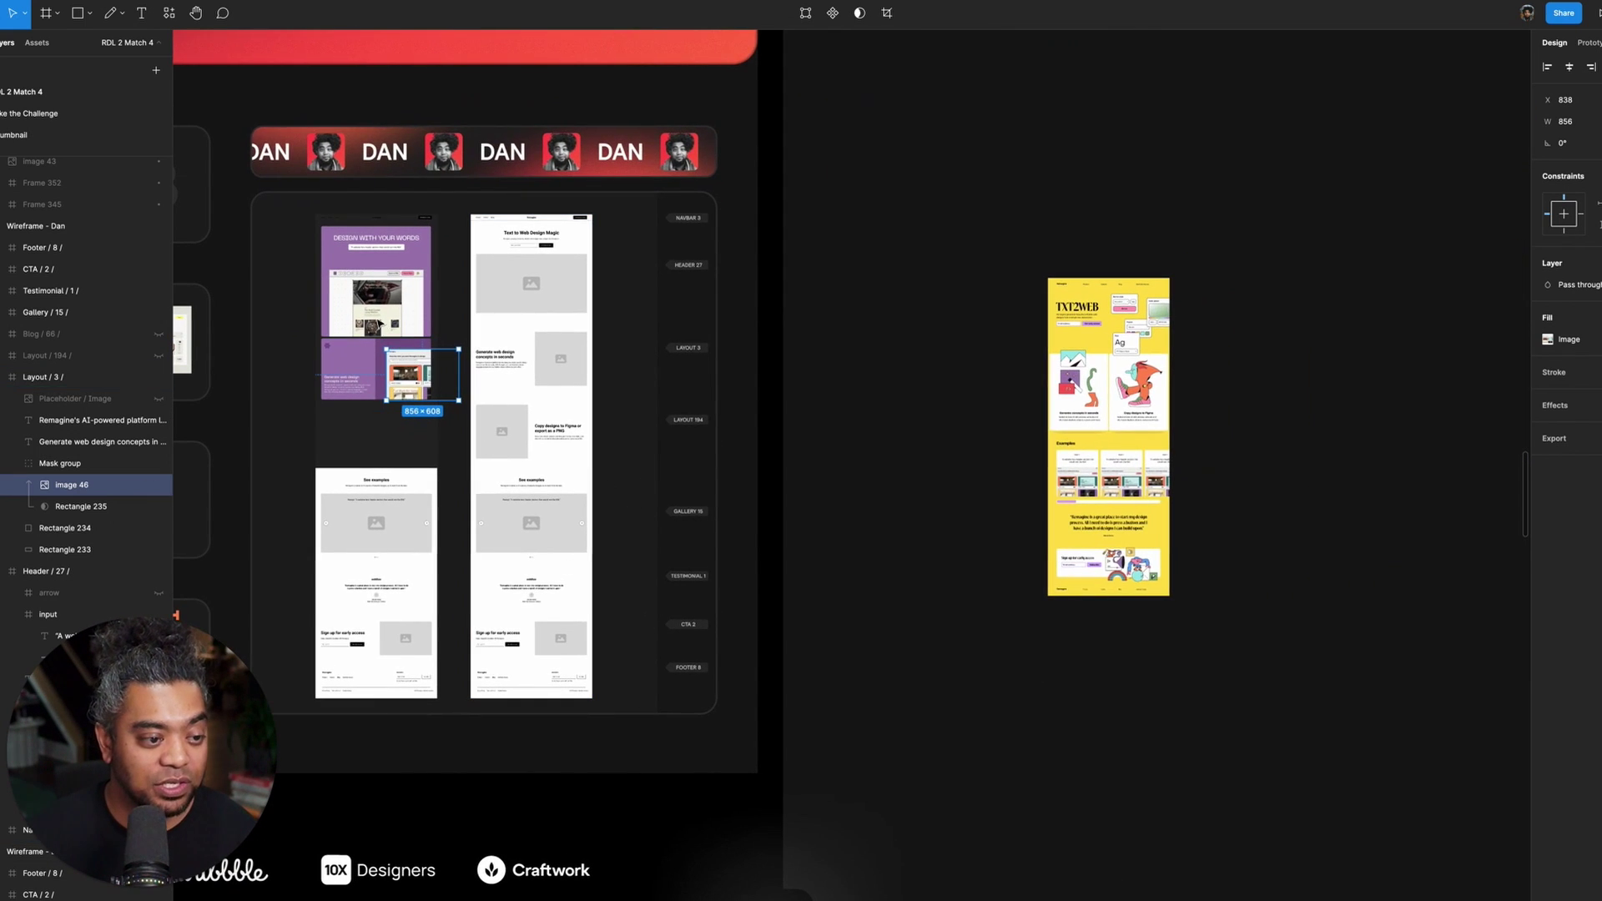
scroll(357, 364, up, 5)
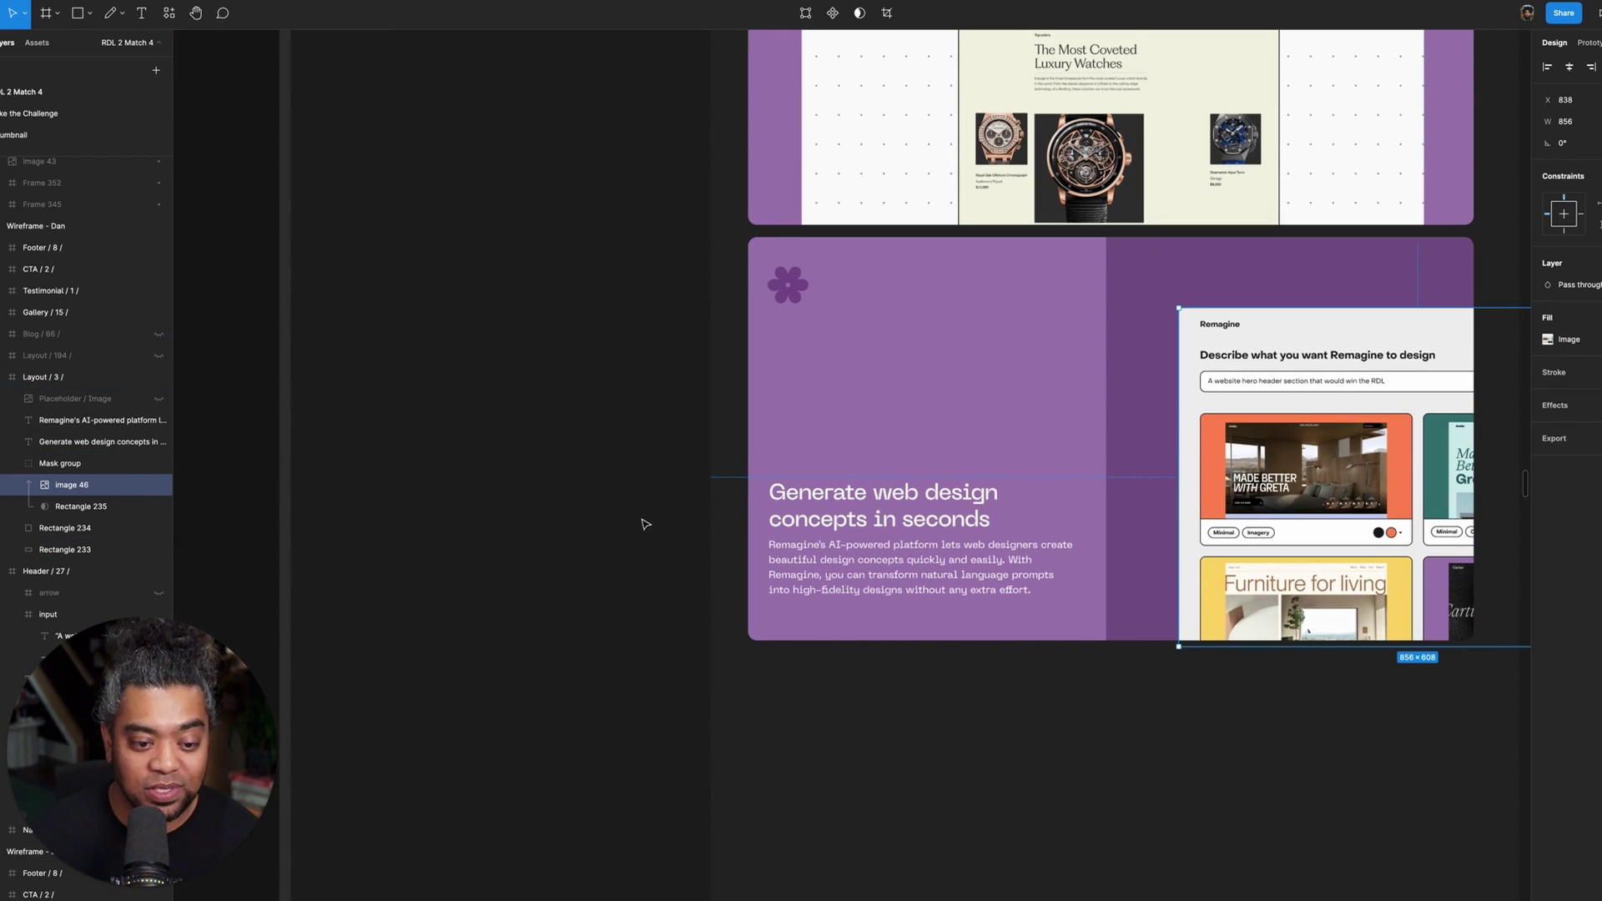
scroll(686, 490, down, 5)
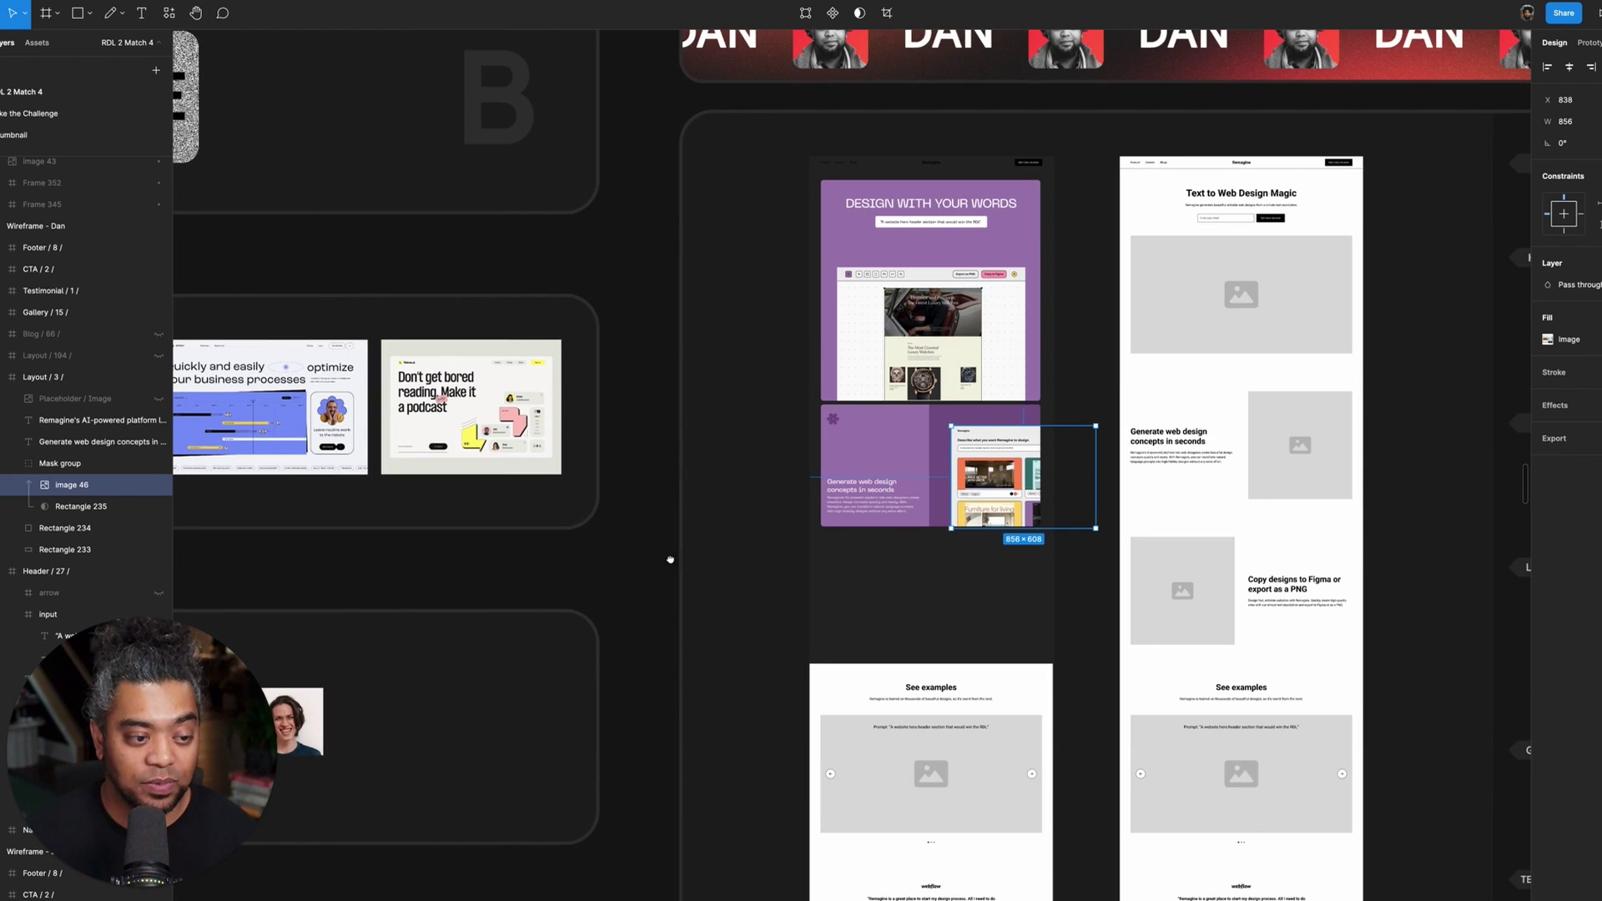
scroll(626, 547, left, 7)
scroll(808, 551, up, 3)
scroll(808, 551, down, 3)
scroll(806, 501, down, 3)
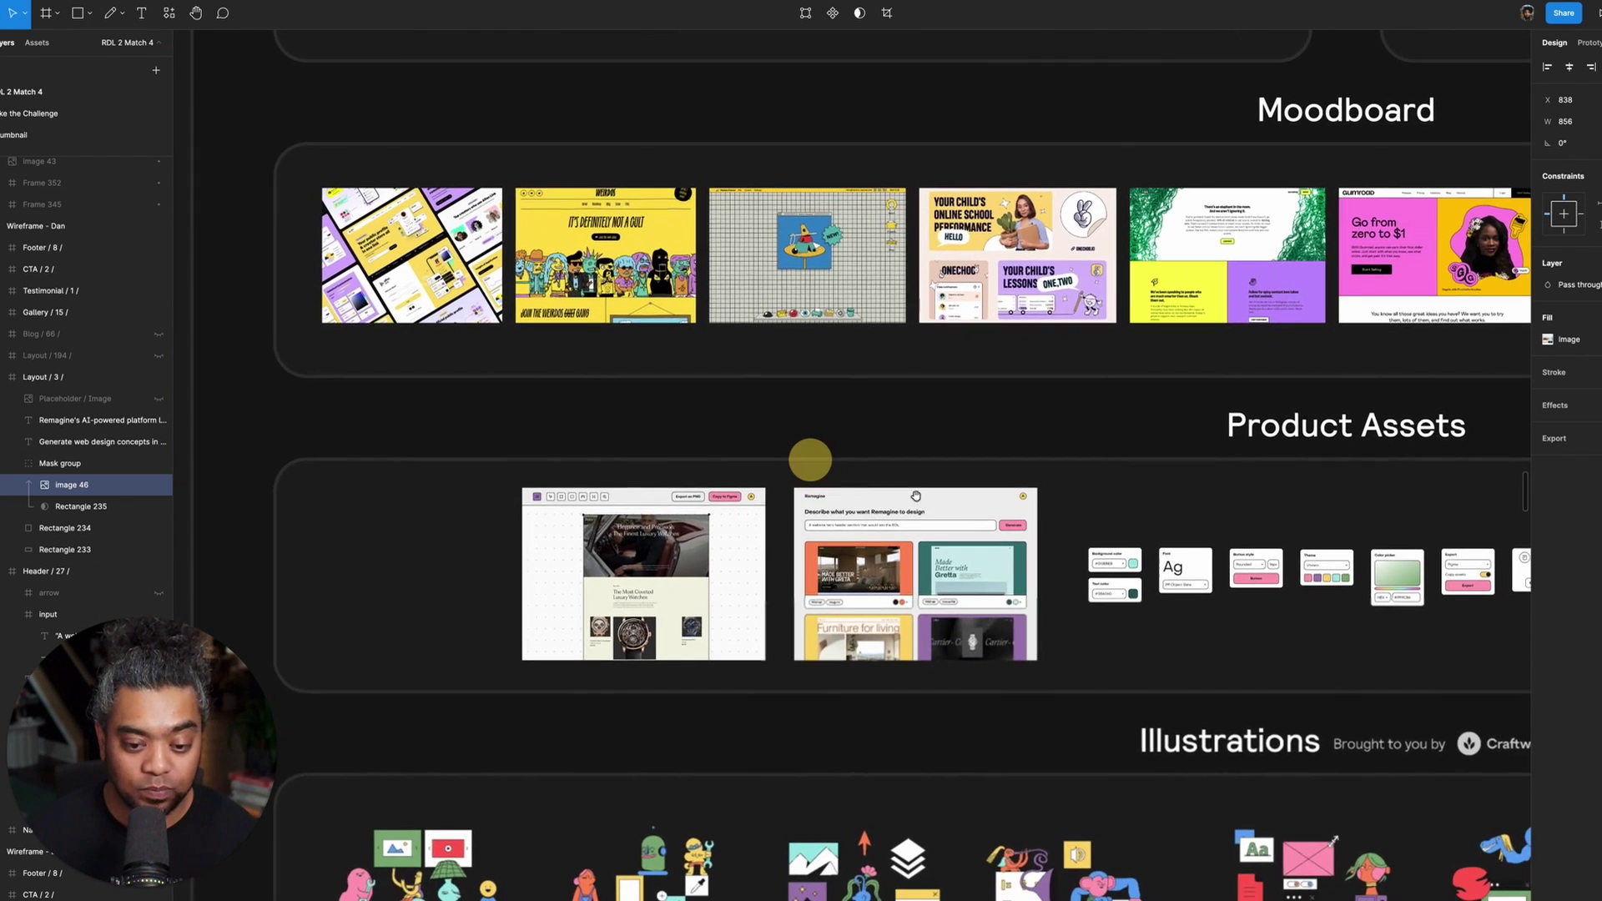
scroll(811, 458, up, 3)
scroll(1111, 643, up, 4)
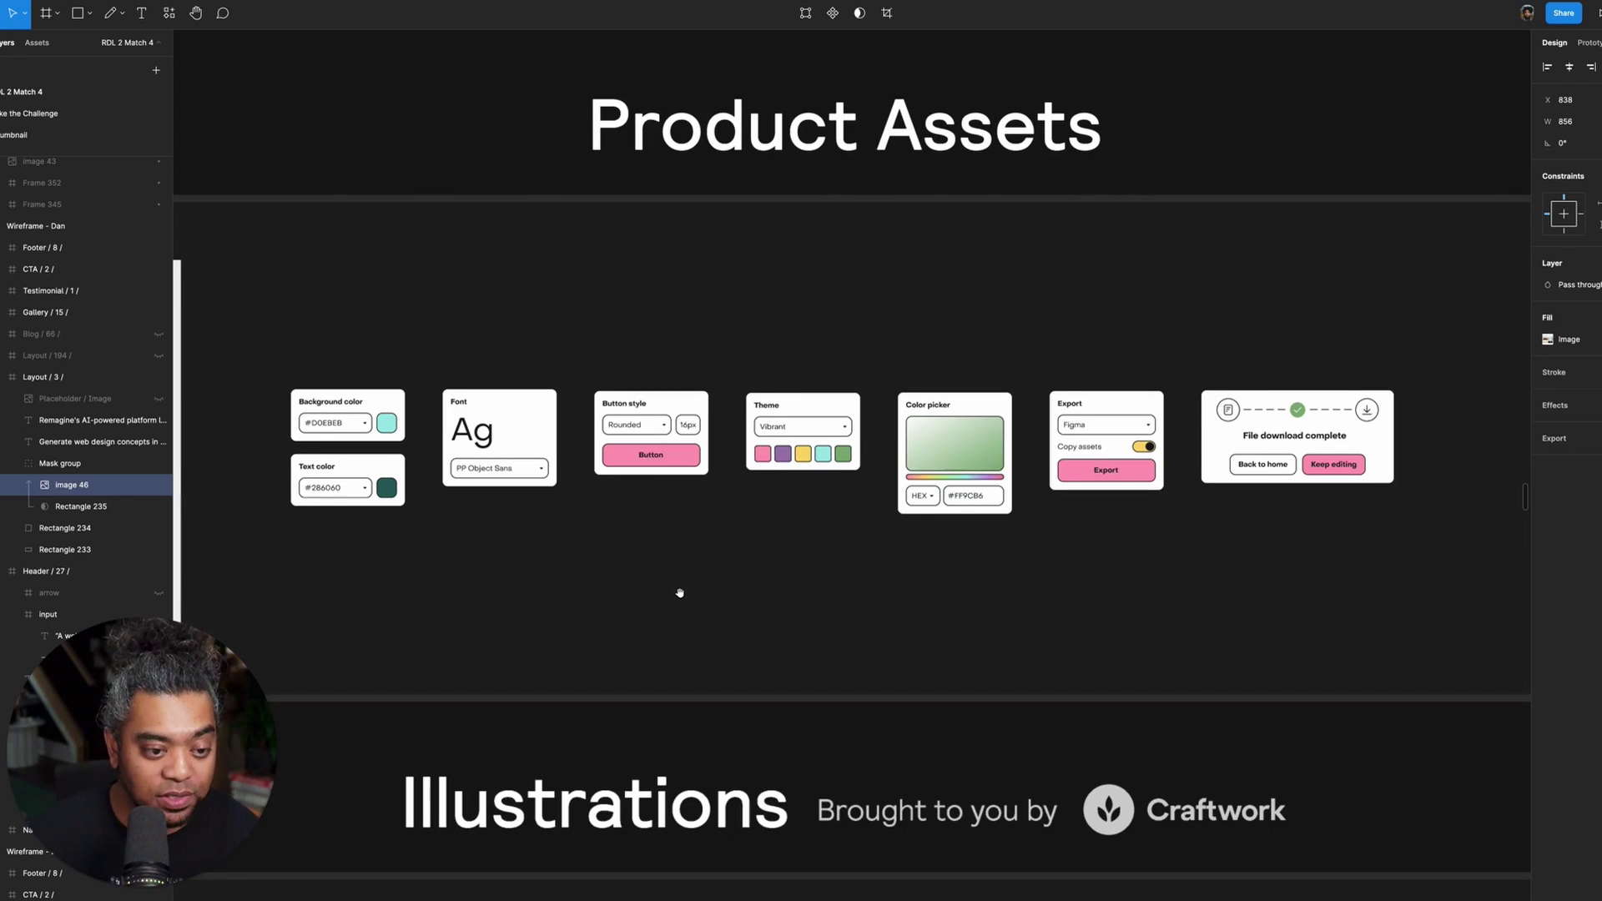
drag(702, 599, 722, 584)
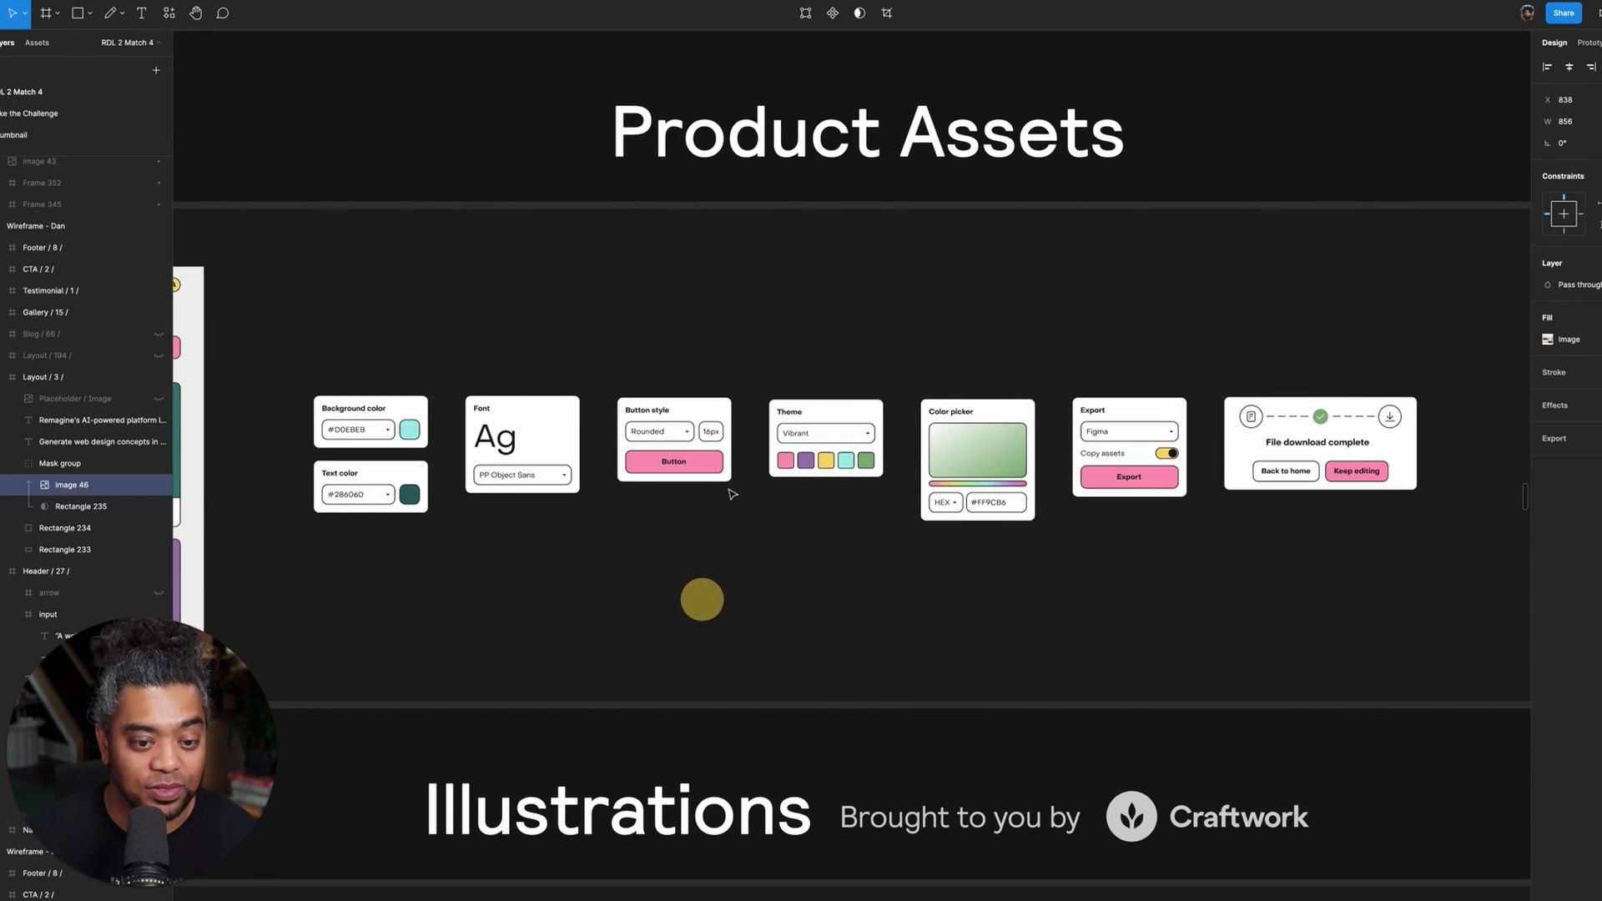
- Copy the Export widget from Product Assets as a PNG
click(1124, 404)
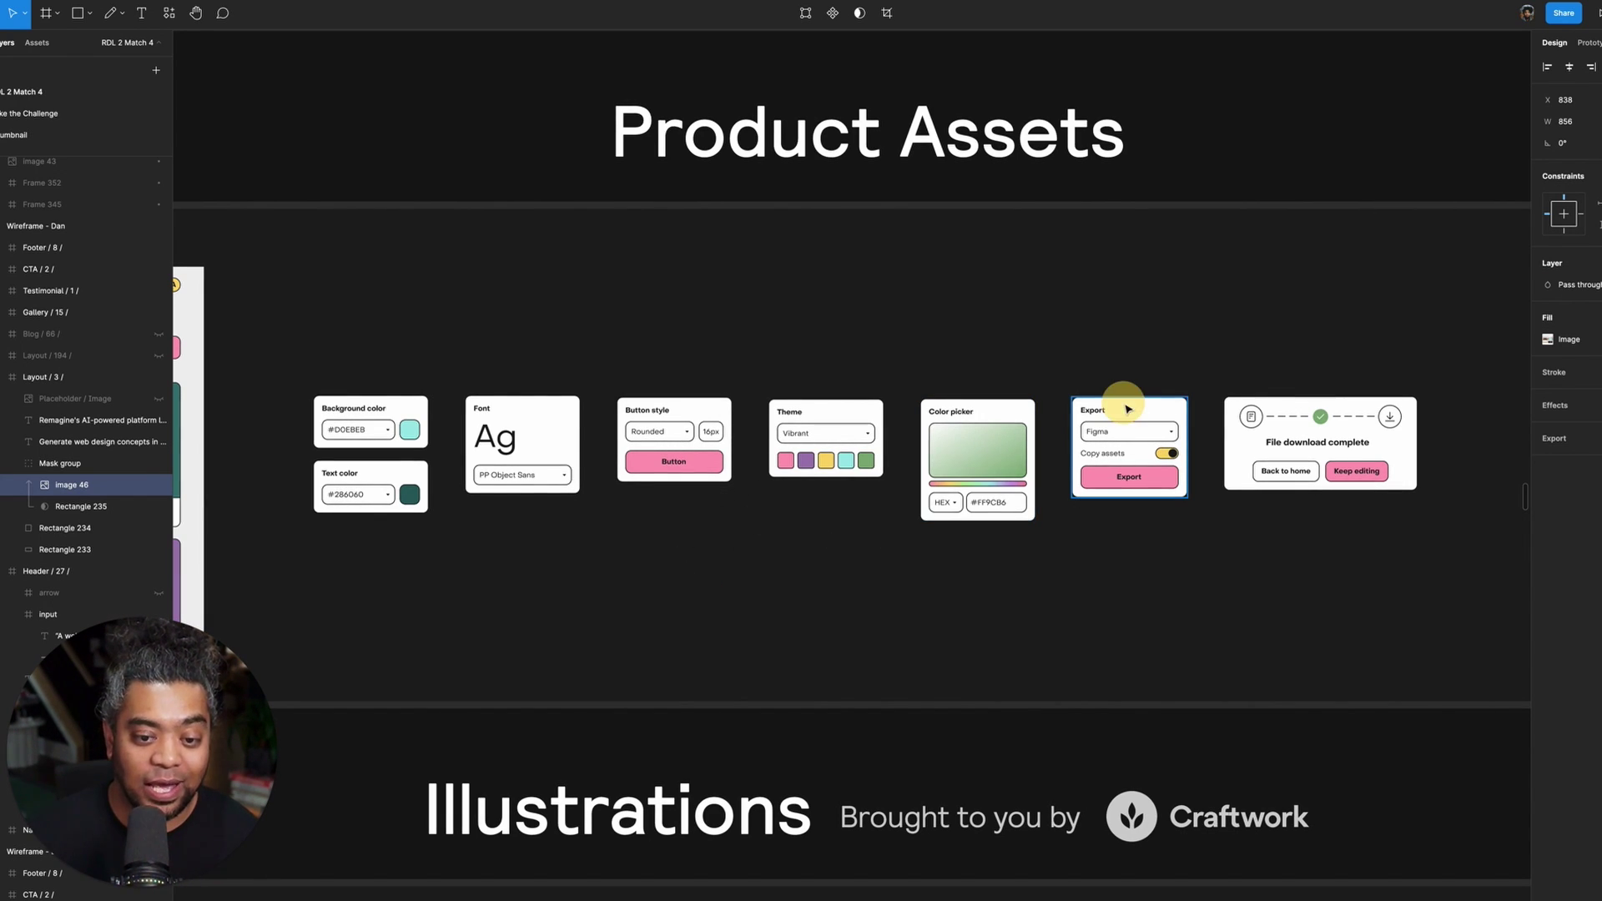
drag(1292, 334, 785, 339)
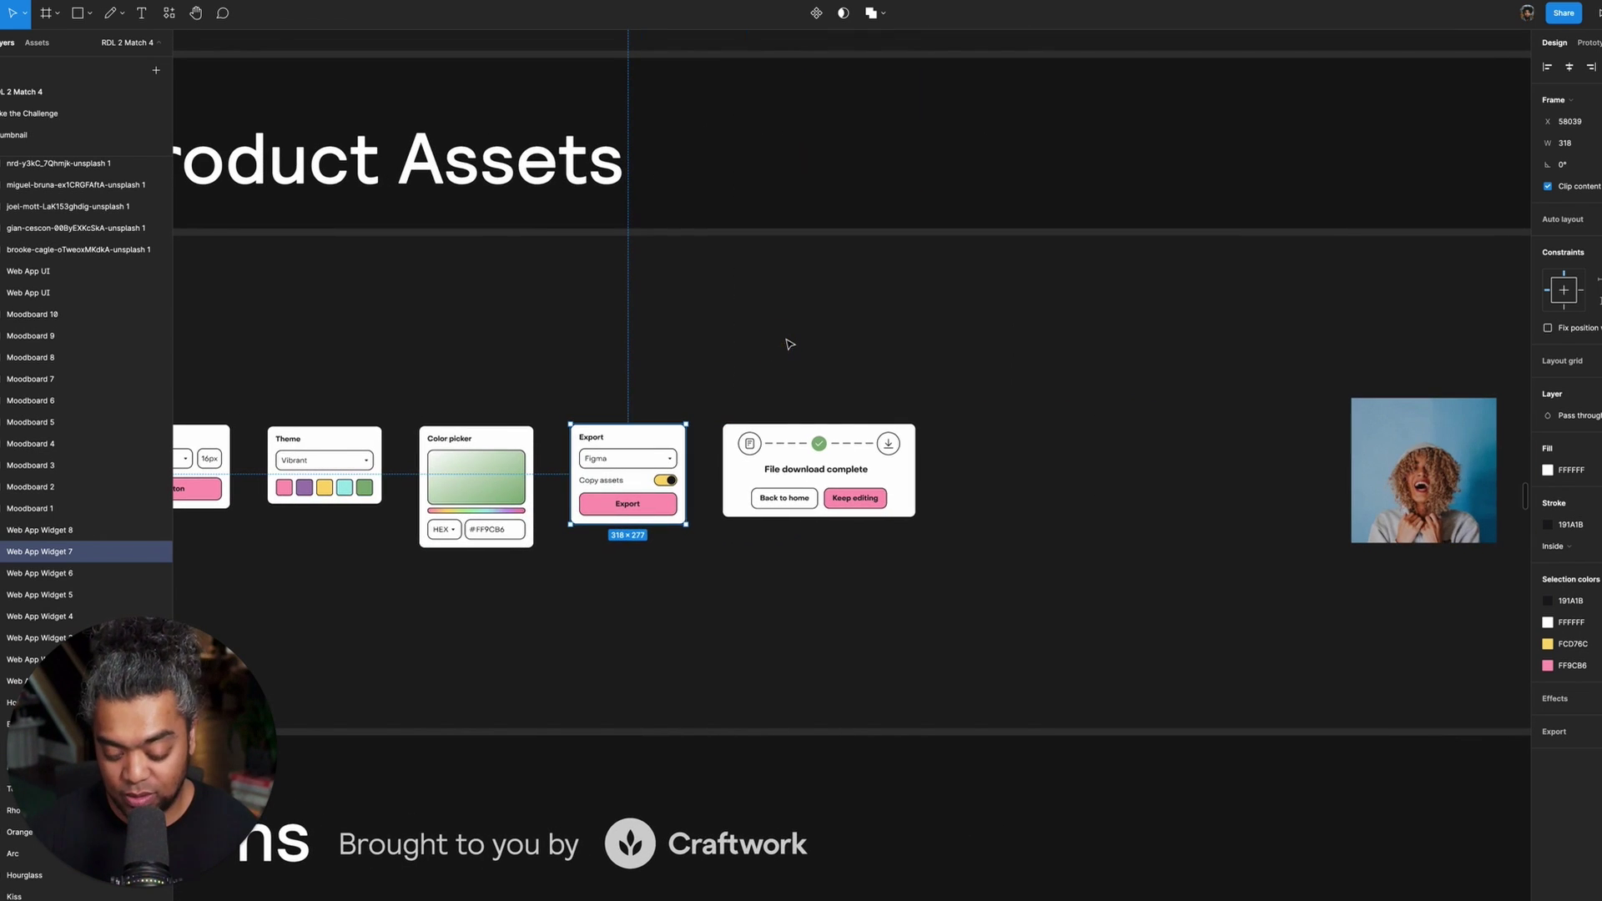
key(ctrl+shift+c)
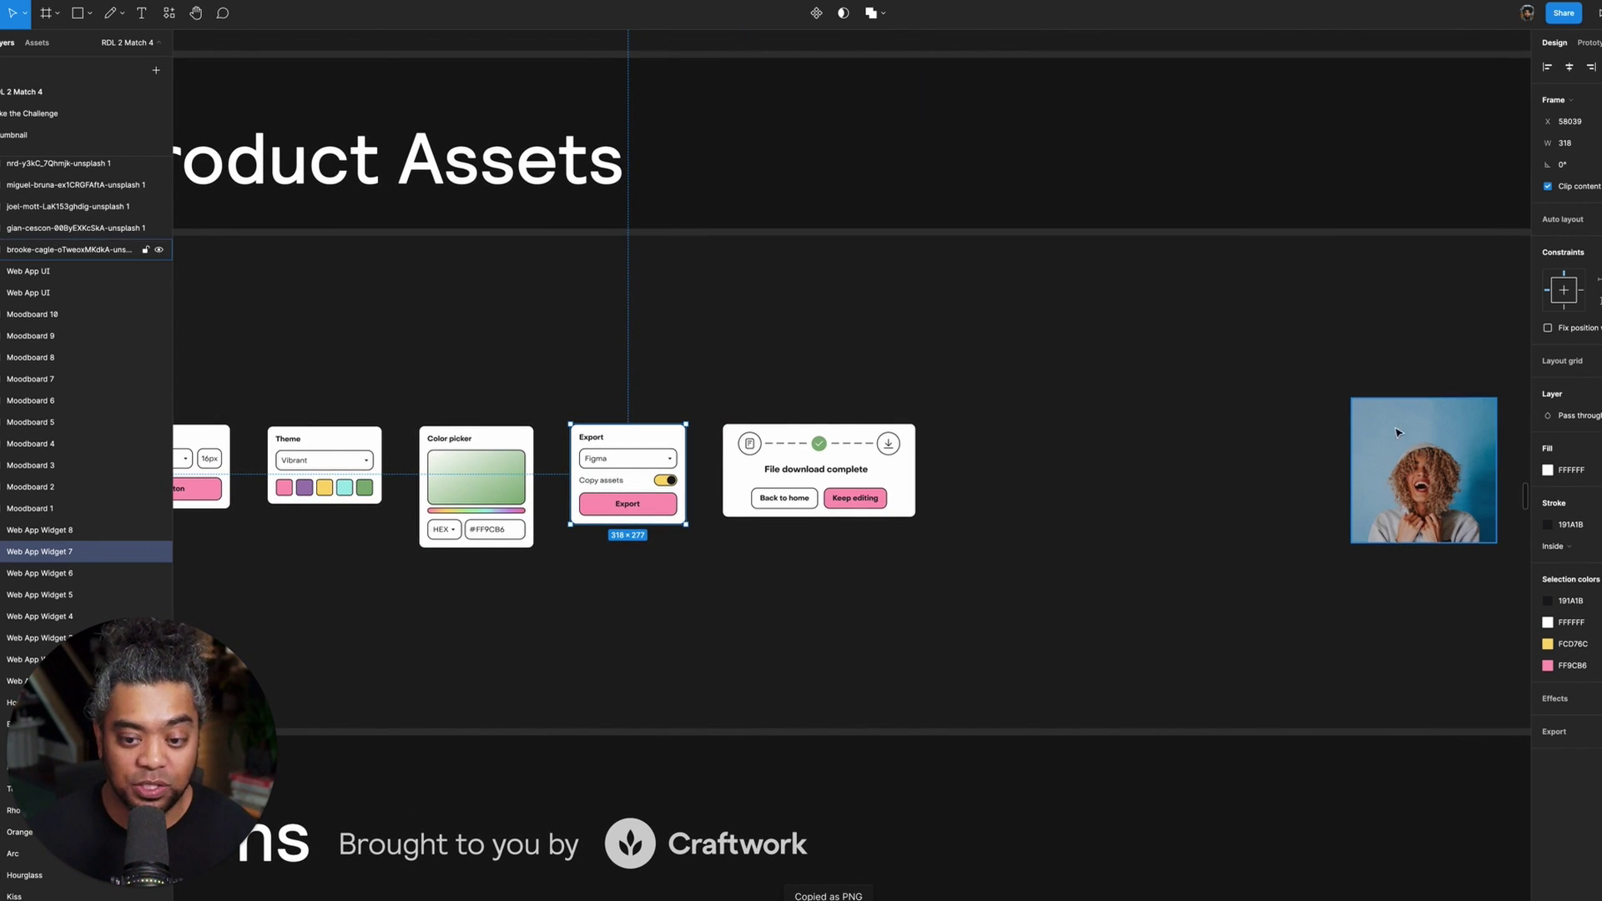
- Paste the copied widget into the Layout / 3 / frame and scale it to about 216 × 188 over the app screenshot's edge
drag(1291, 478, 423, 357)
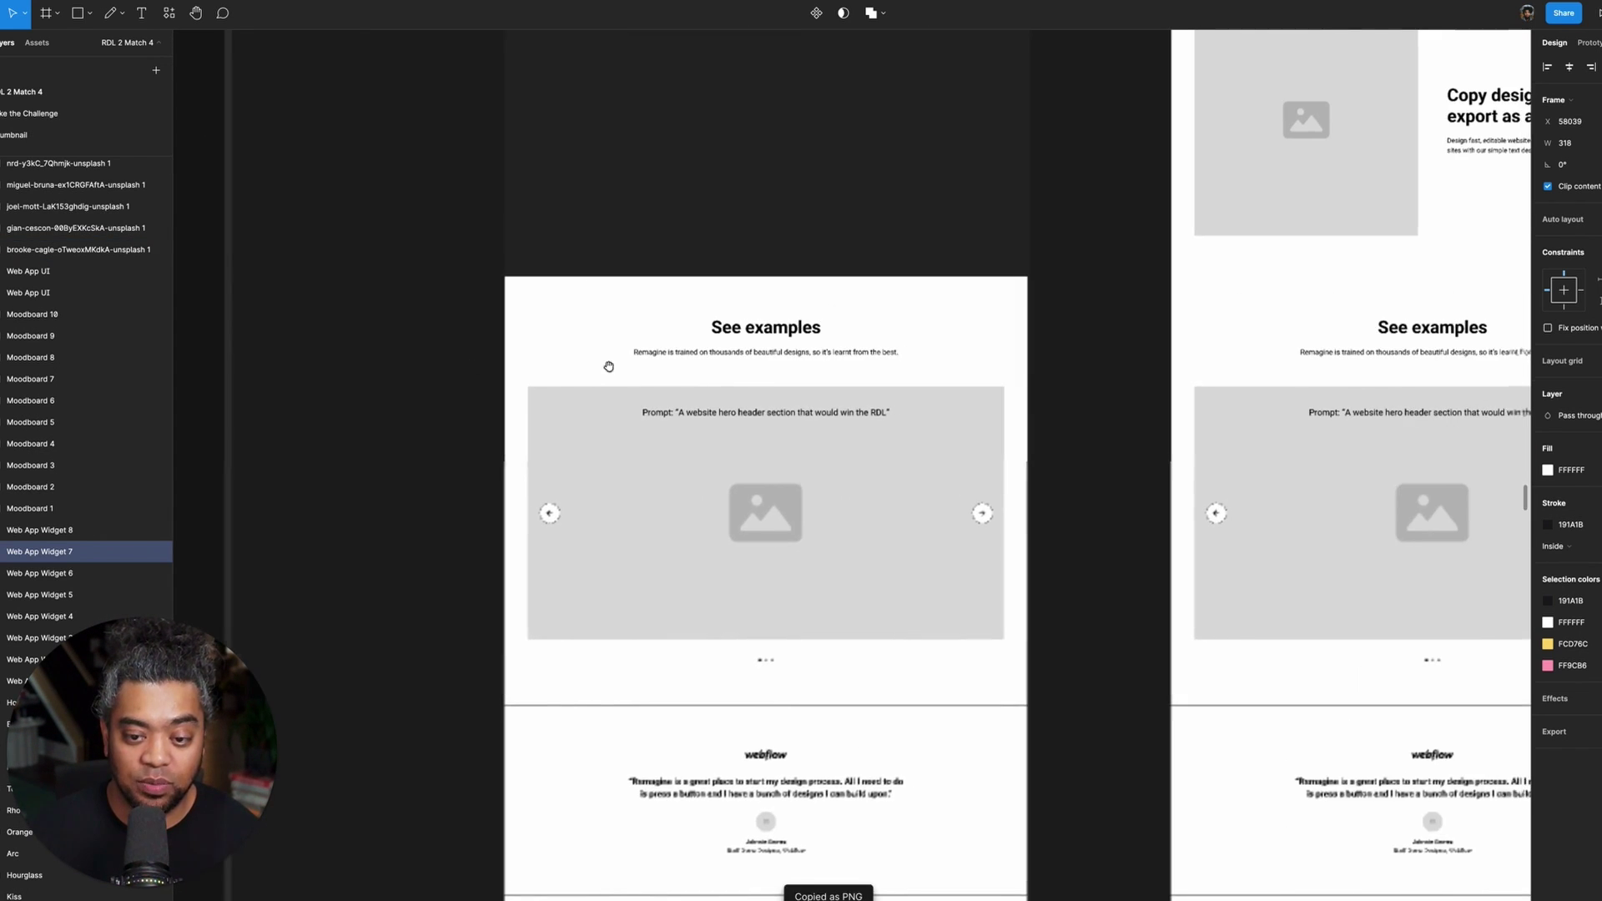
scroll(647, 359, right, 5)
scroll(818, 518, up, 4)
scroll(818, 517, left, 2)
drag(878, 520, 1130, 701)
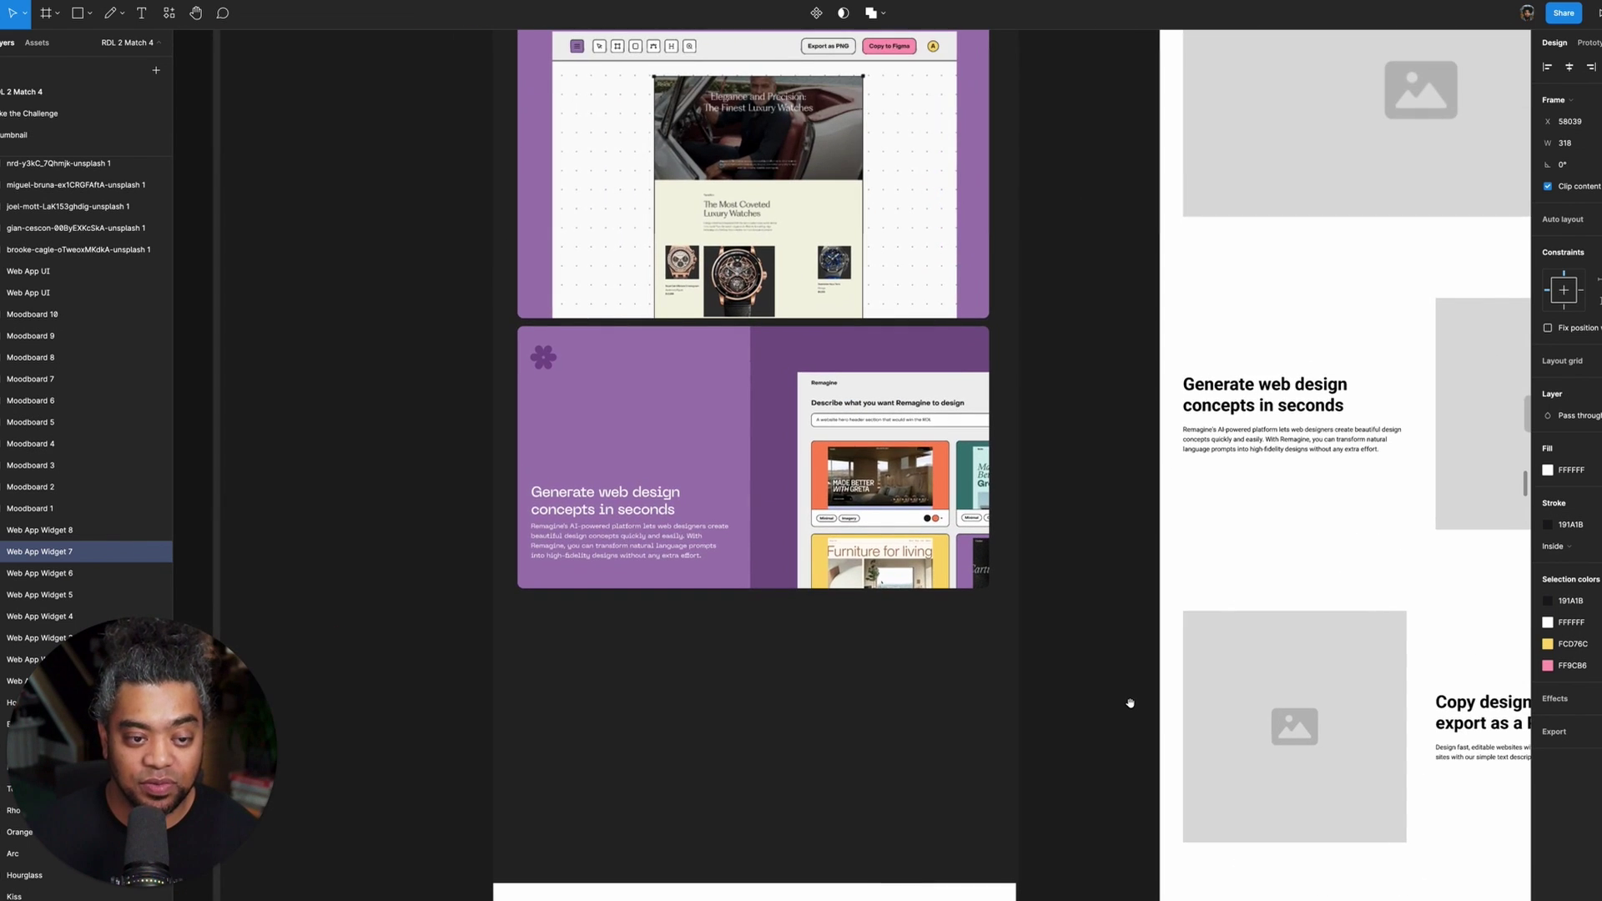
scroll(663, 472, up, 5)
scroll(1007, 458, left, 2)
click(1007, 458)
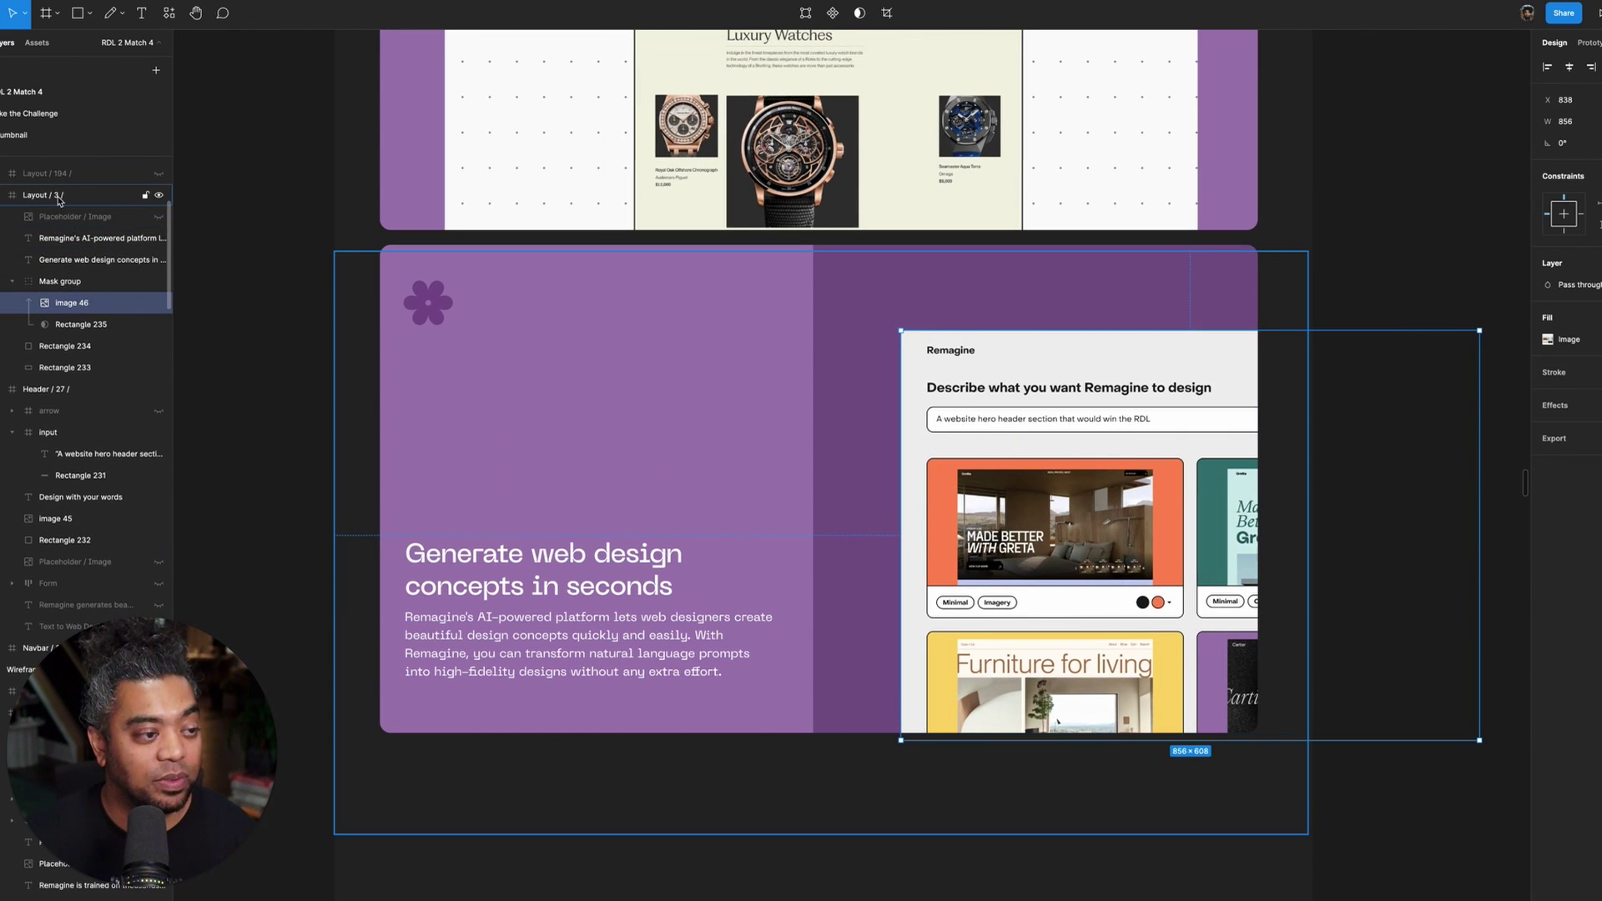
click(75, 198)
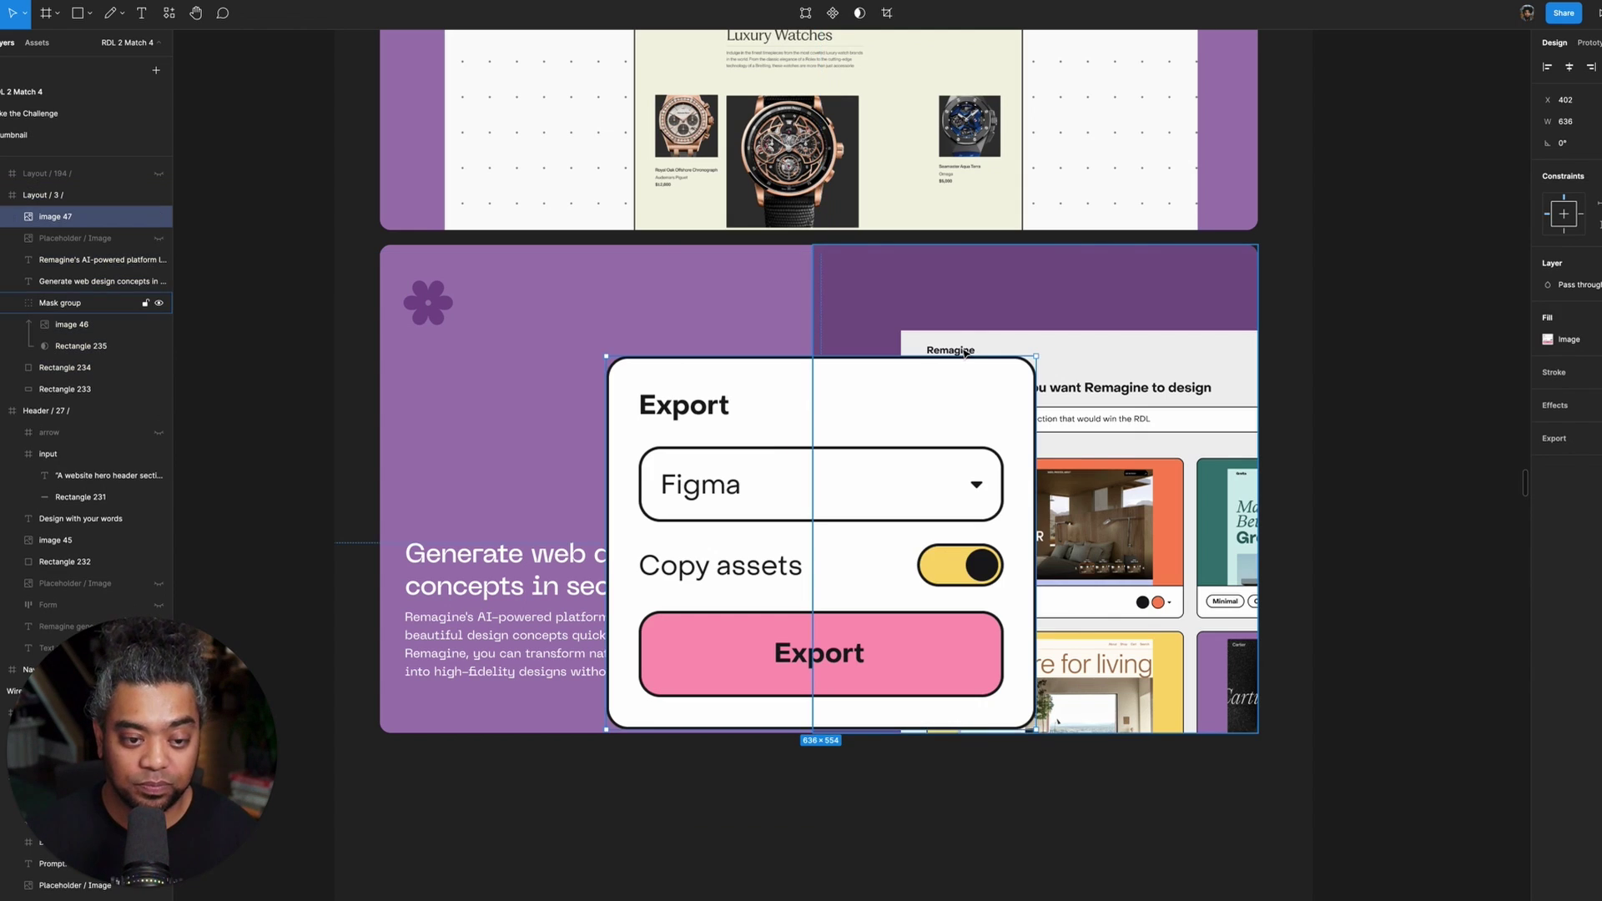
key(ctrl+v)
drag(1013, 372, 894, 481)
drag(824, 537, 924, 477)
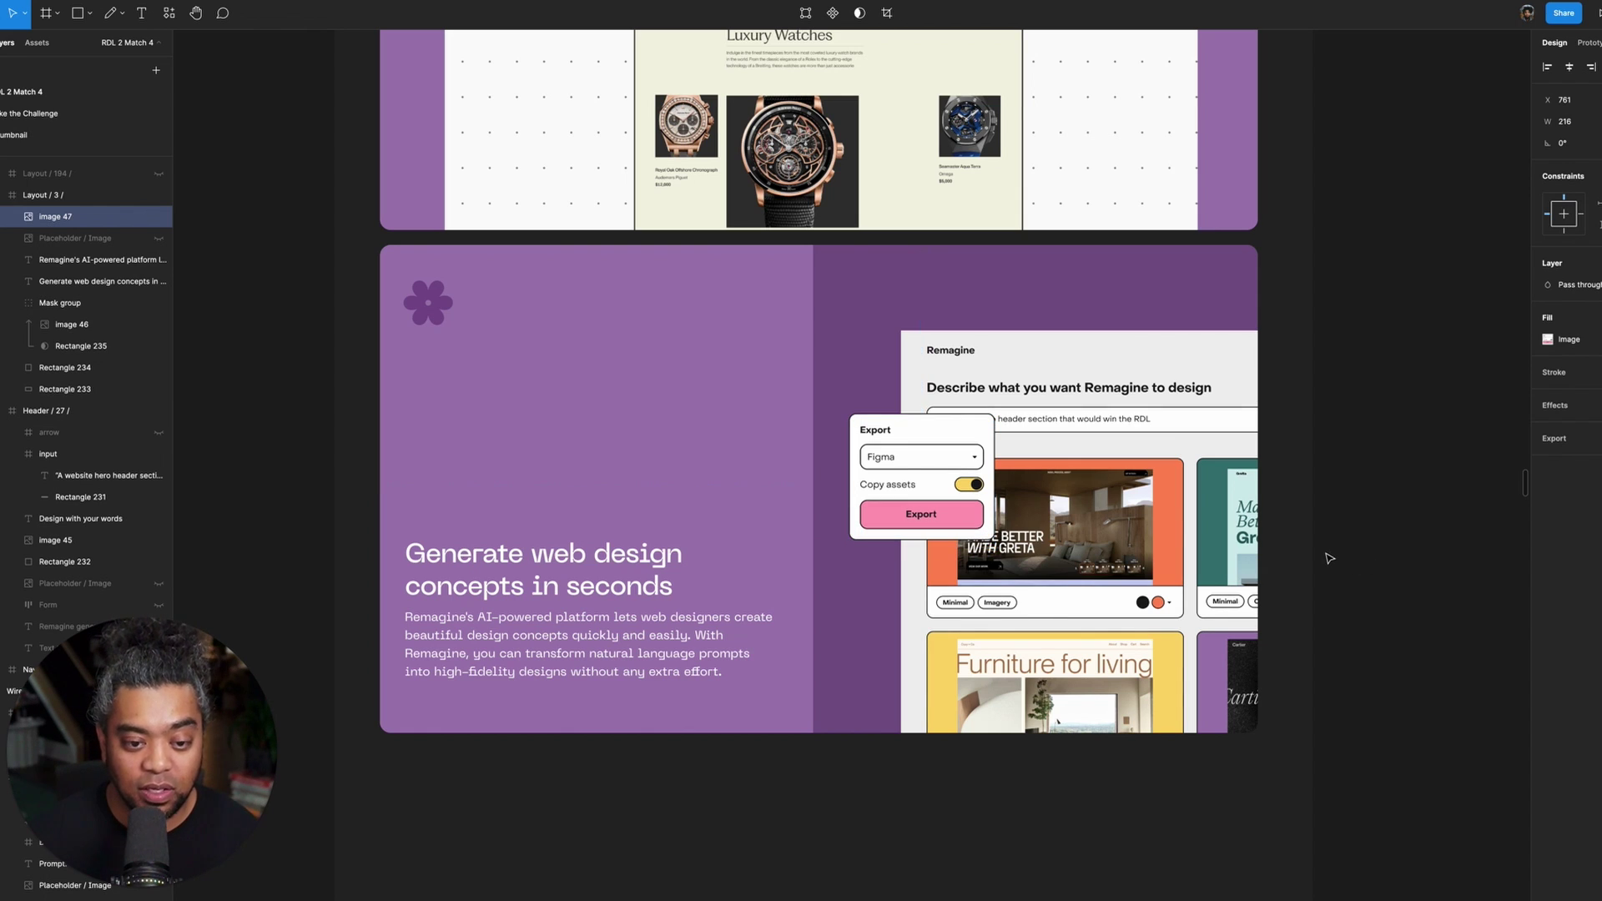
- Nudge the Export widget right to X 769 and adjust its vertical position over the app screenshot's left edge
key(Up)
key(Up)
key(Up)
key(Up)
key(Up)
key(Up)
key(Up)
key(Up)
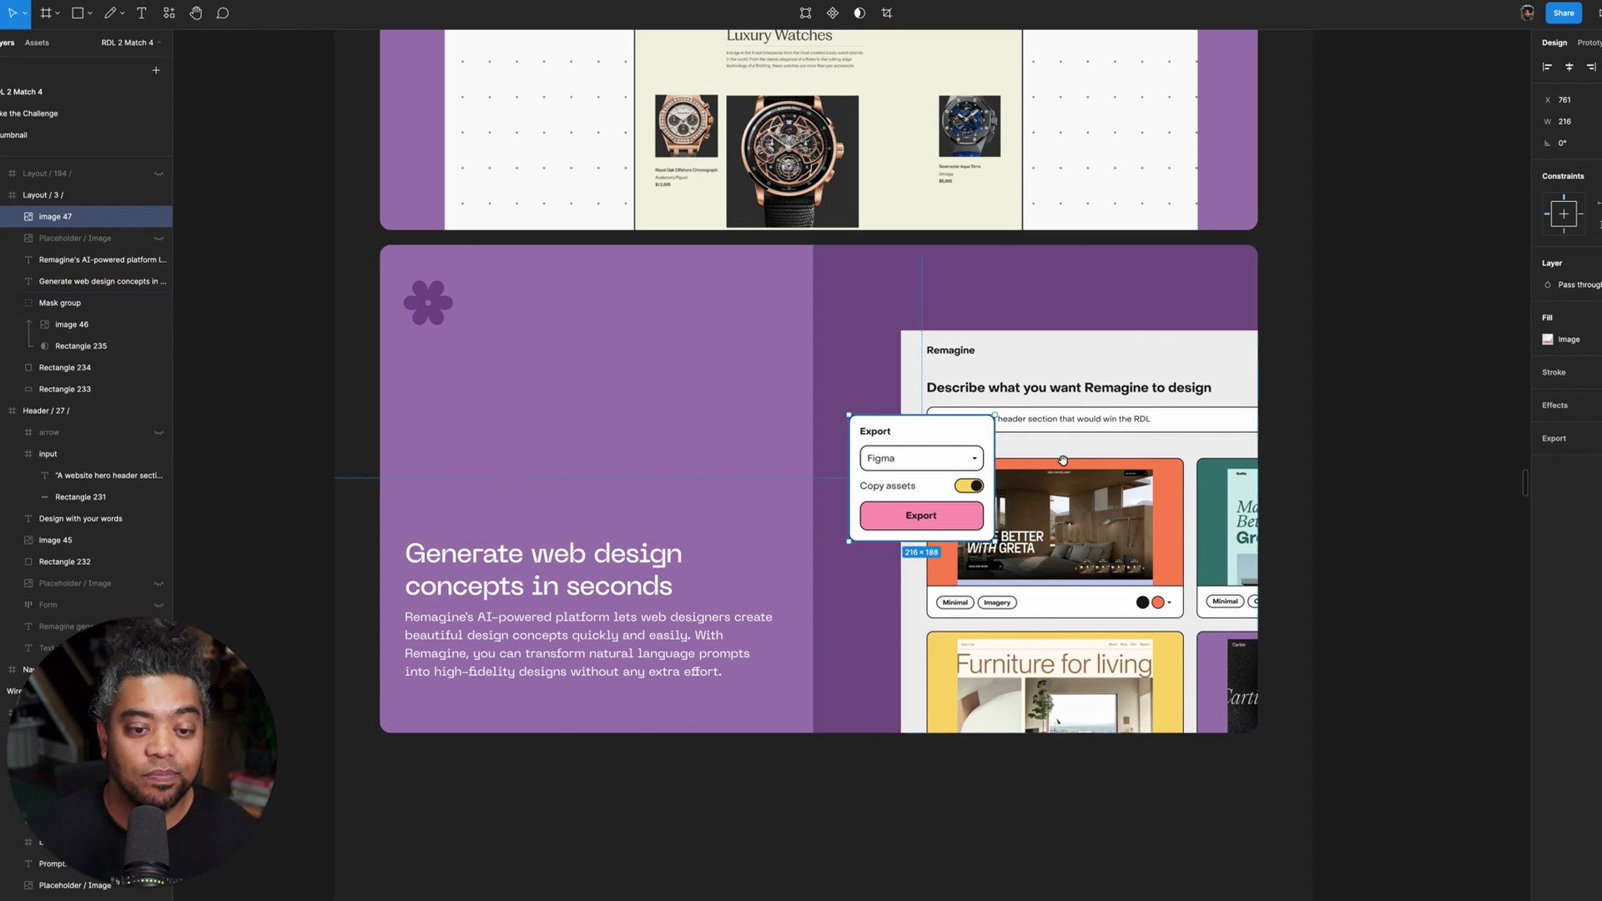
scroll(1062, 460, up, 1)
scroll(1063, 460, left, 1)
key(Right)
key(Right)
key(Right)
key(Right)
key(Right)
key(Right)
key(Right)
key(Right)
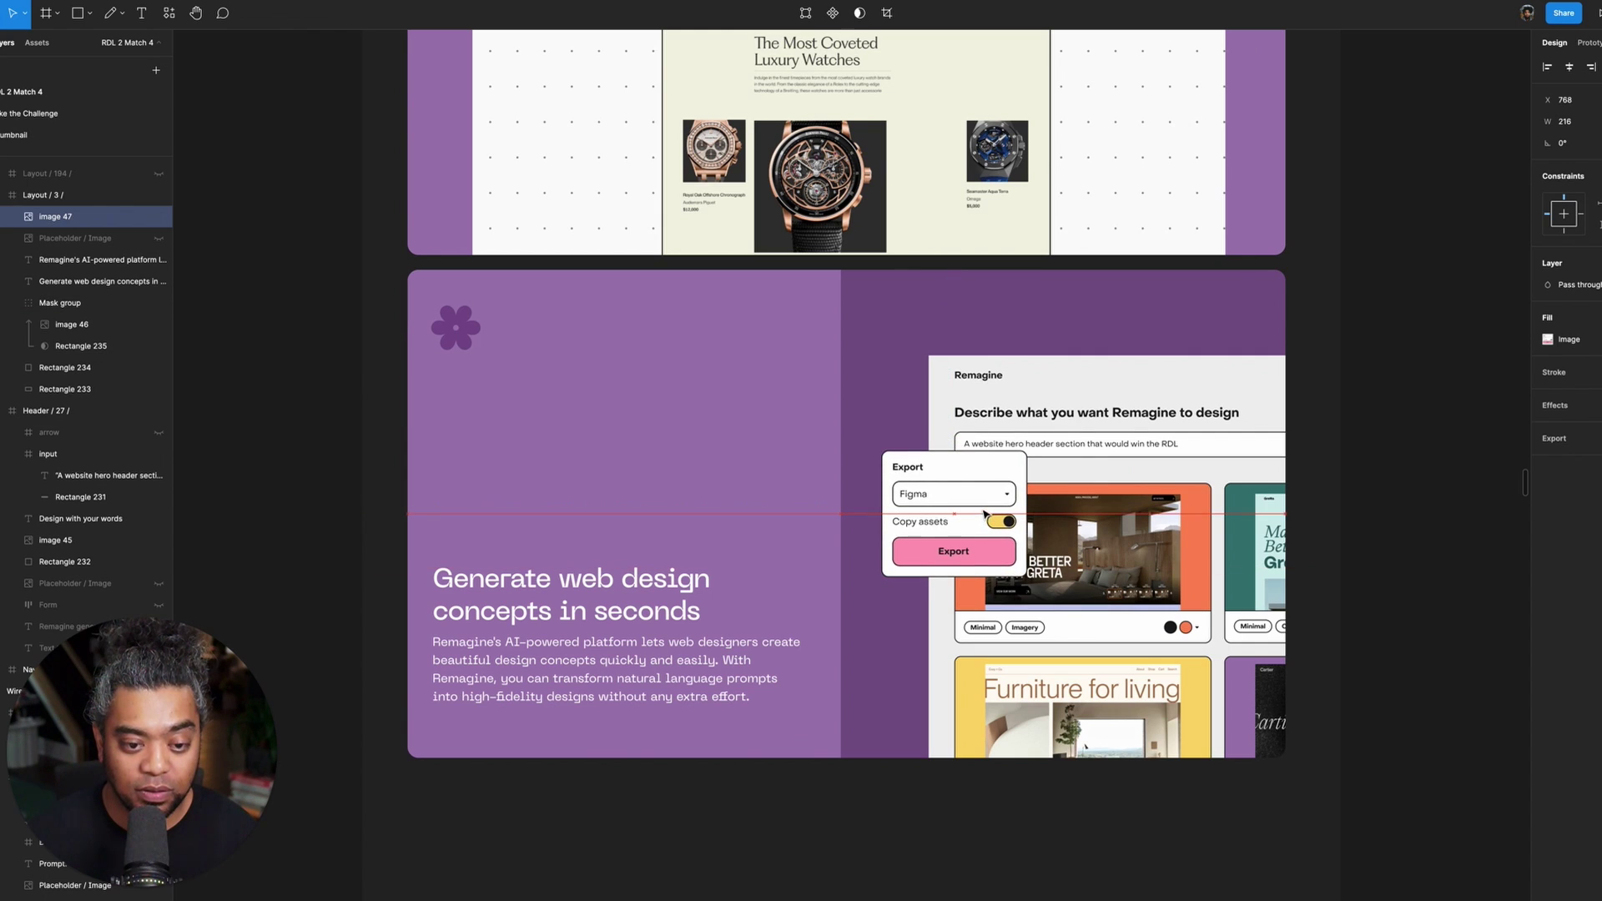
key(Down)
key(Down)
key(Down)
key(Down)
key(Down)
key(Down)
key(Down)
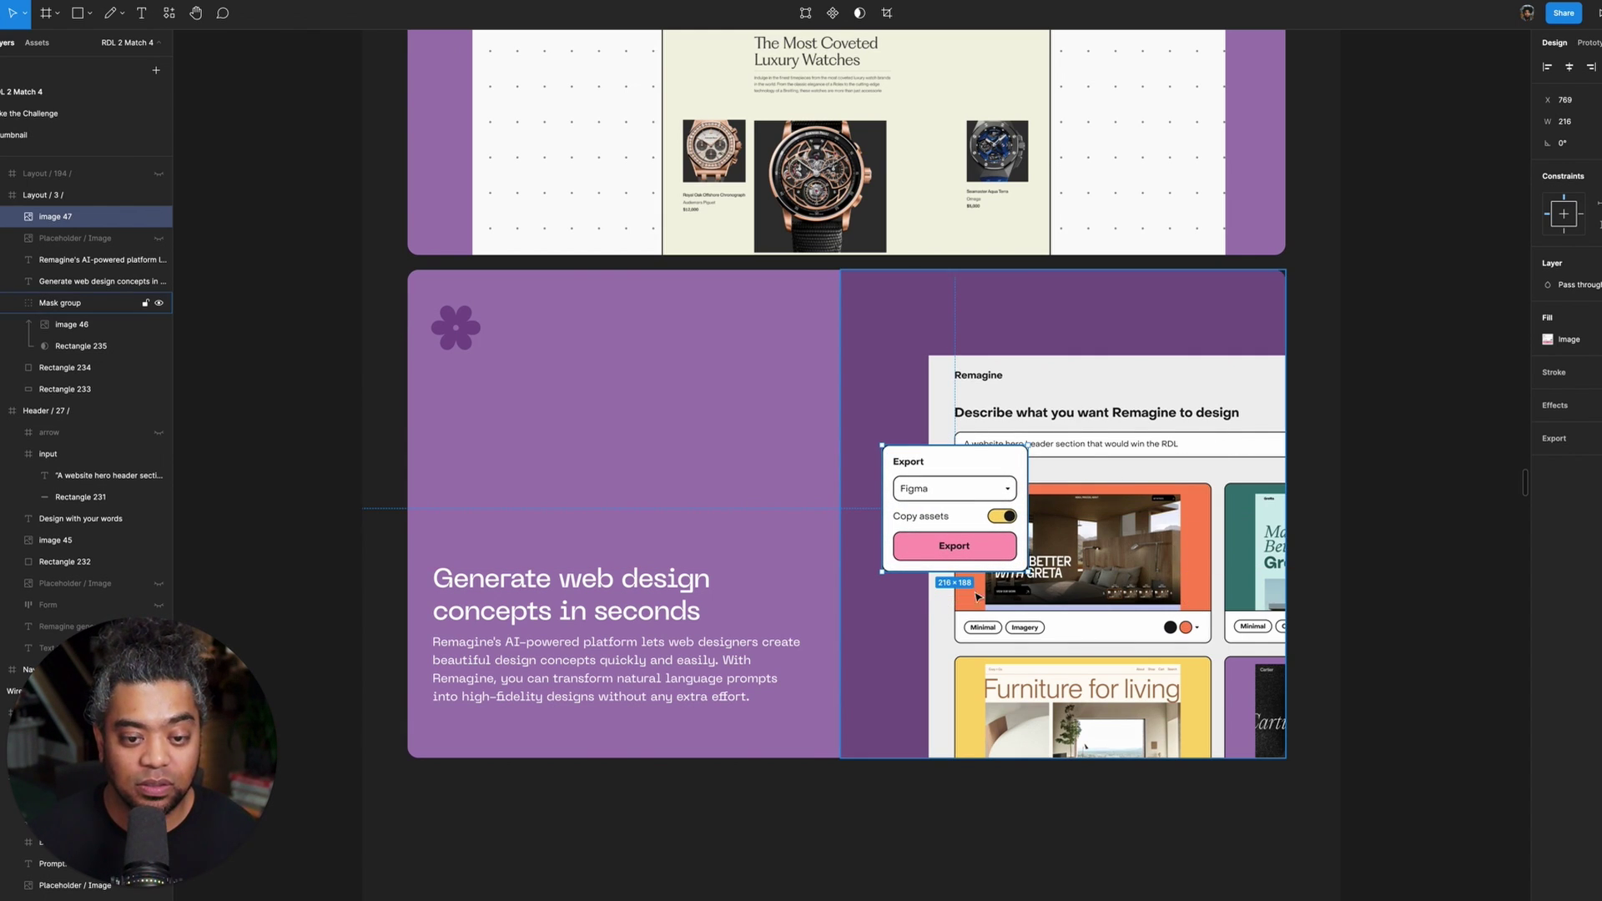
- Enlarge the Export widget to about 252 × 219 and reposition it at X 759, overlapping the app screenshot's left edge
drag(893, 496, 830, 473)
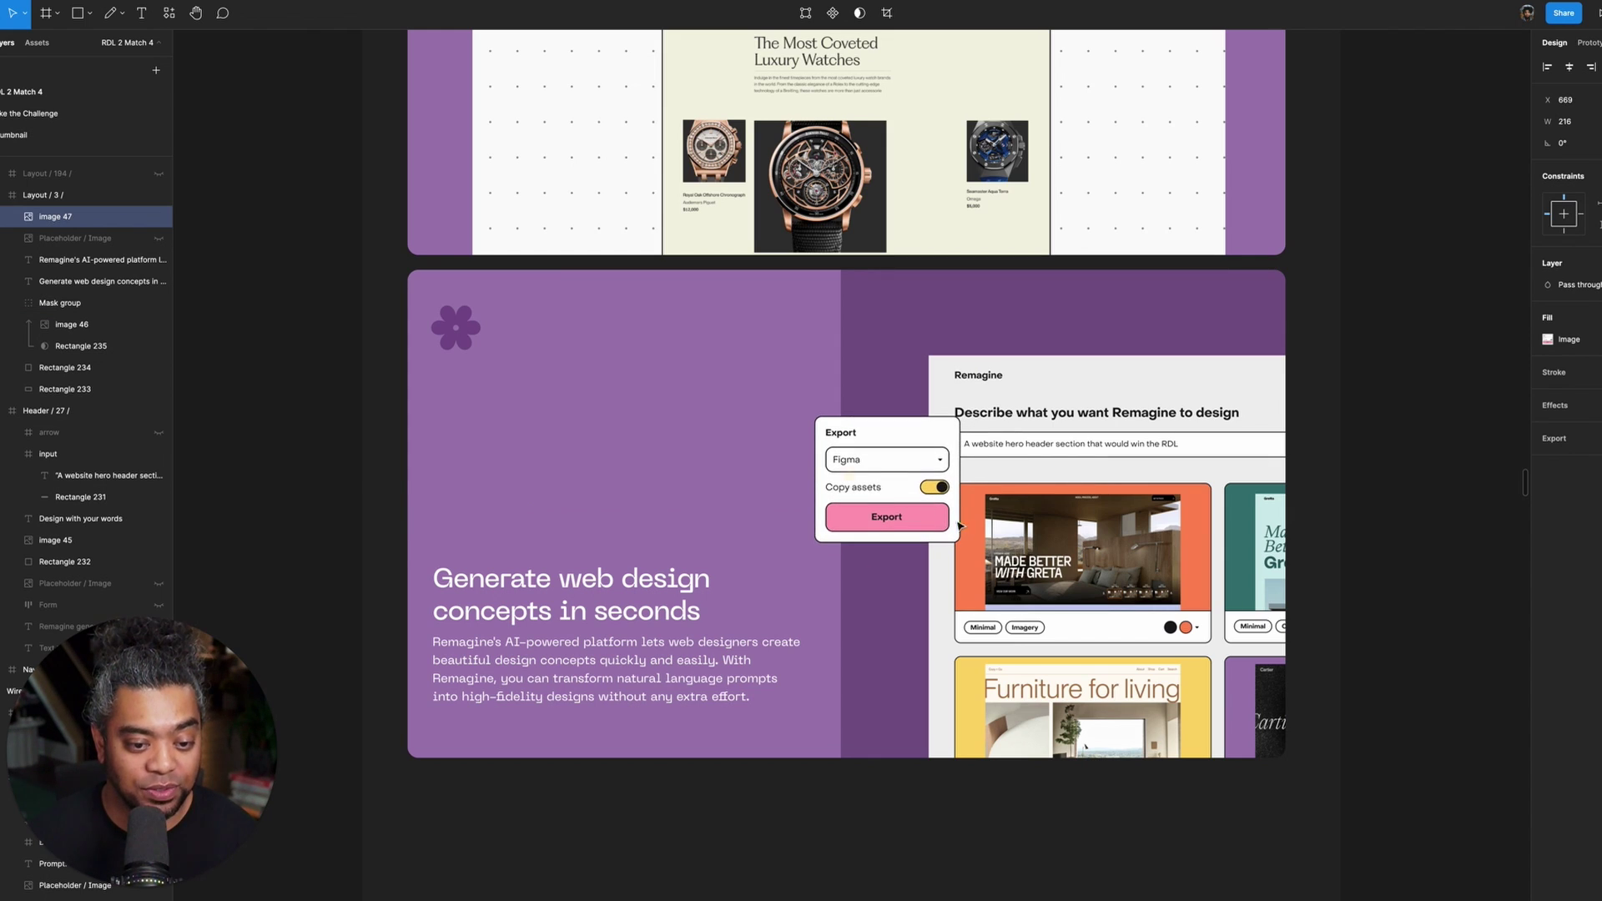
drag(964, 548, 981, 555)
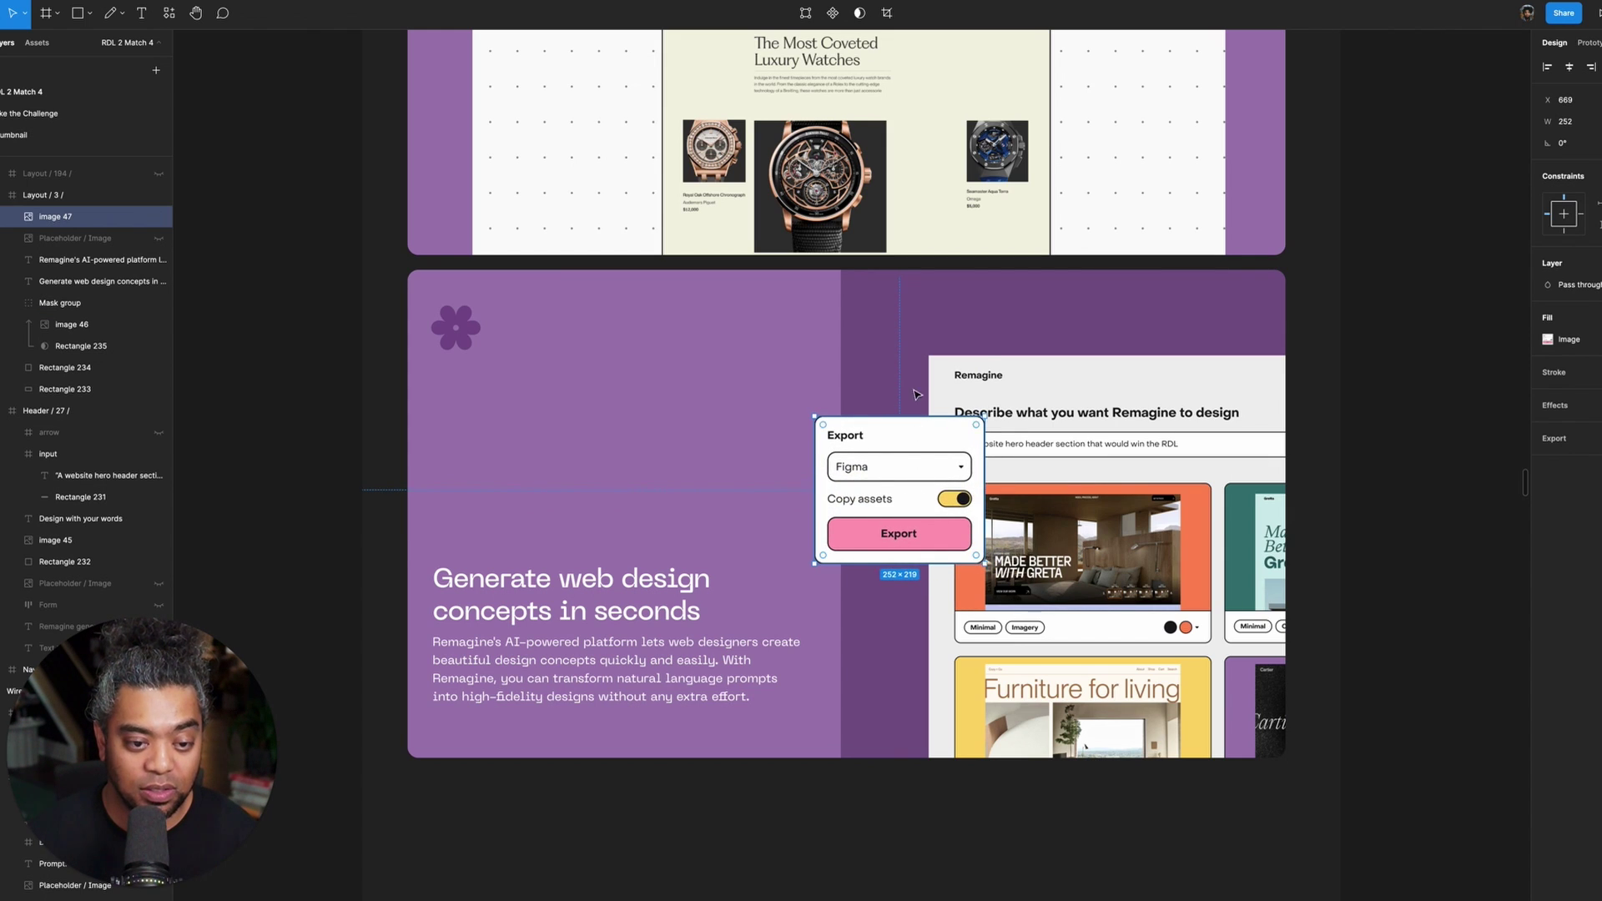
drag(918, 504, 980, 494)
key(shift+Up)
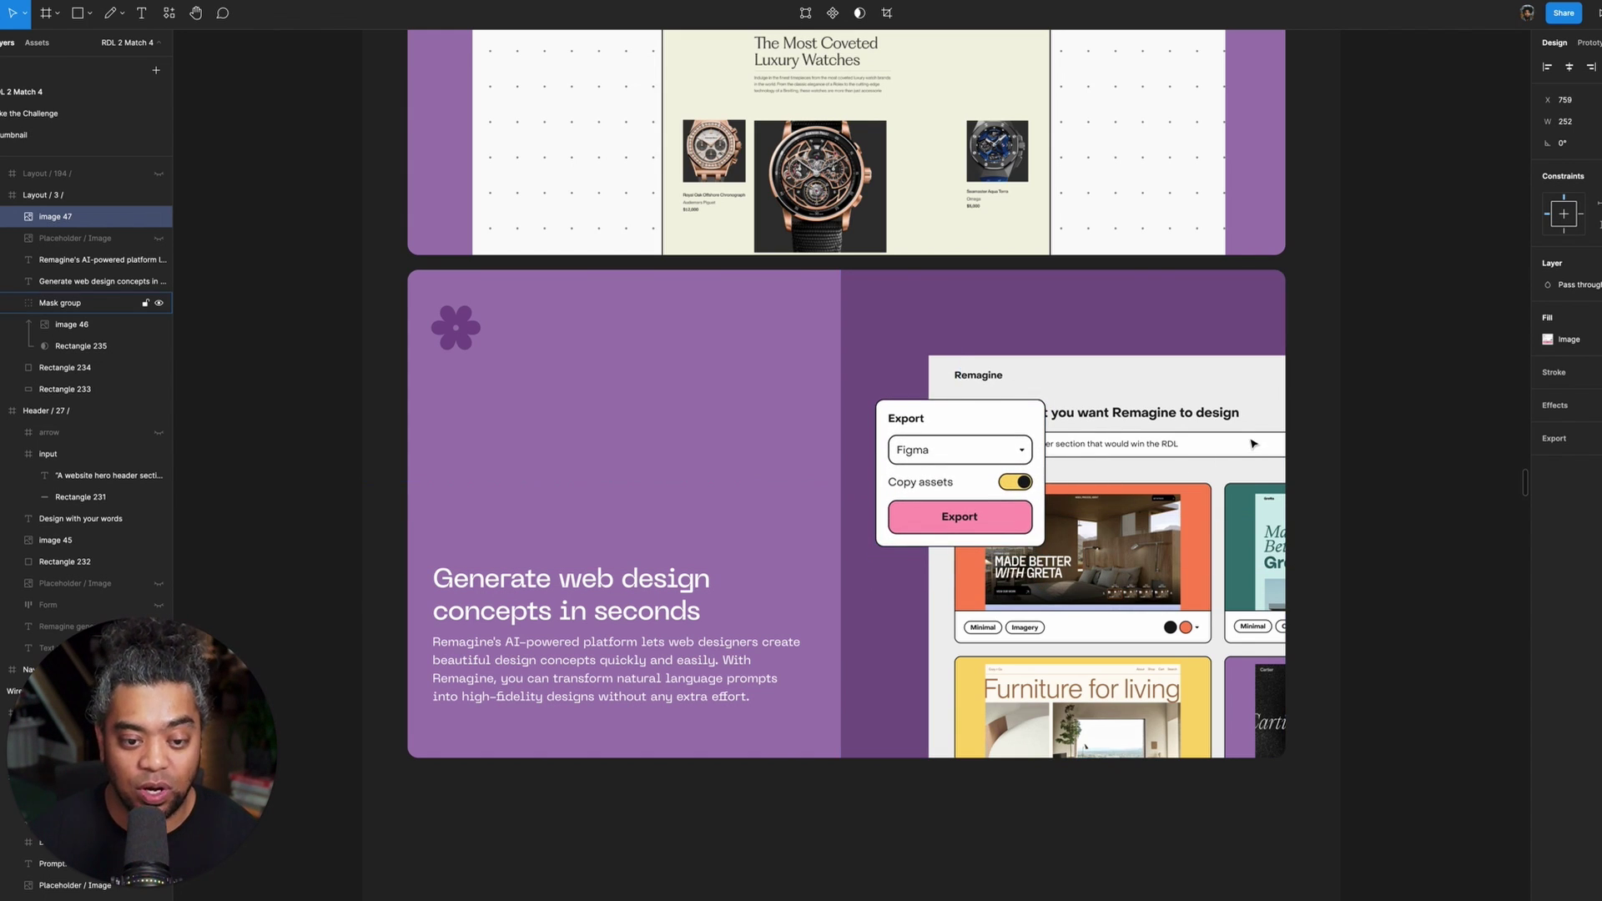
key(Up)
key(Left)
- Add a drop shadow to the Export widget with X and Y offsets of 16
key(plus)
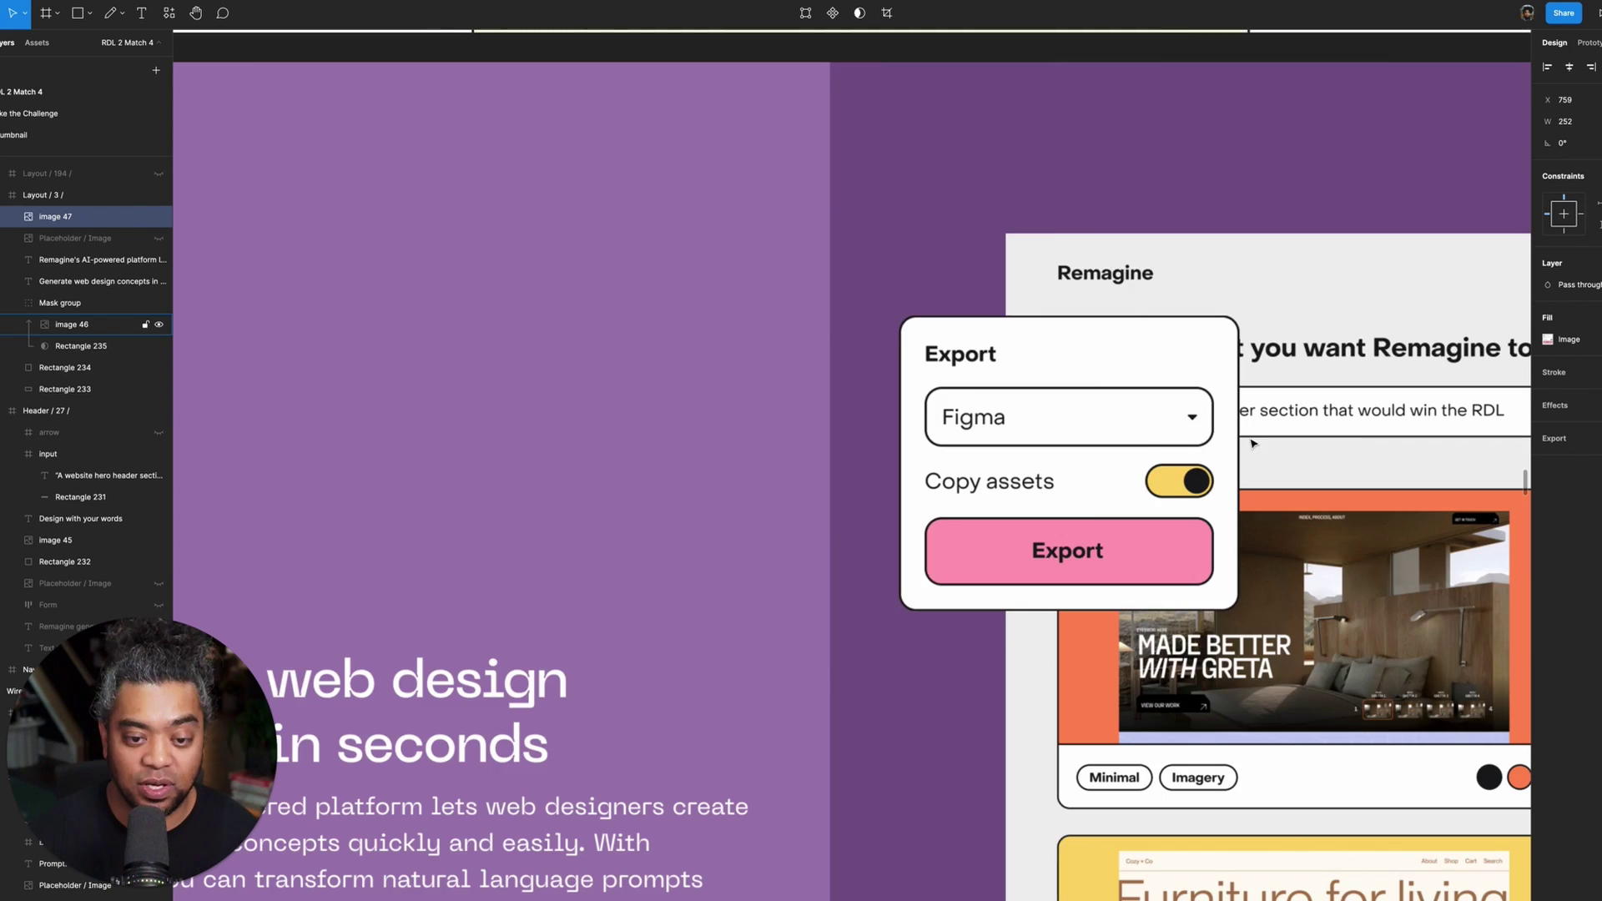
key(plus)
key(minus)
scroll(1088, 566, right, 3)
scroll(1088, 567, down, 1)
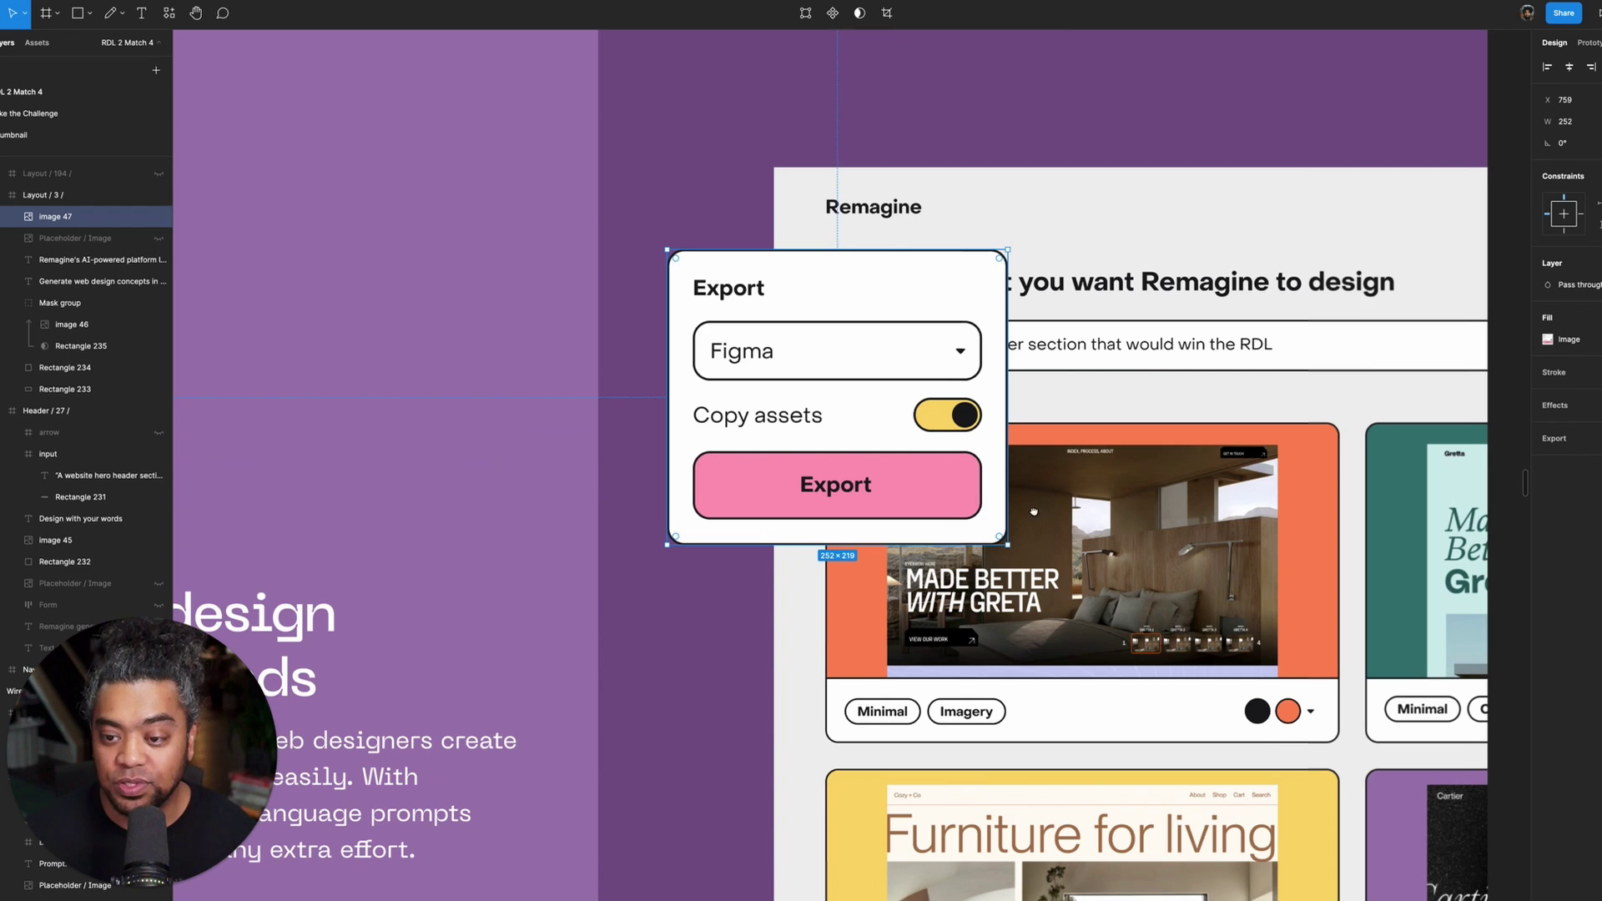
click(1595, 406)
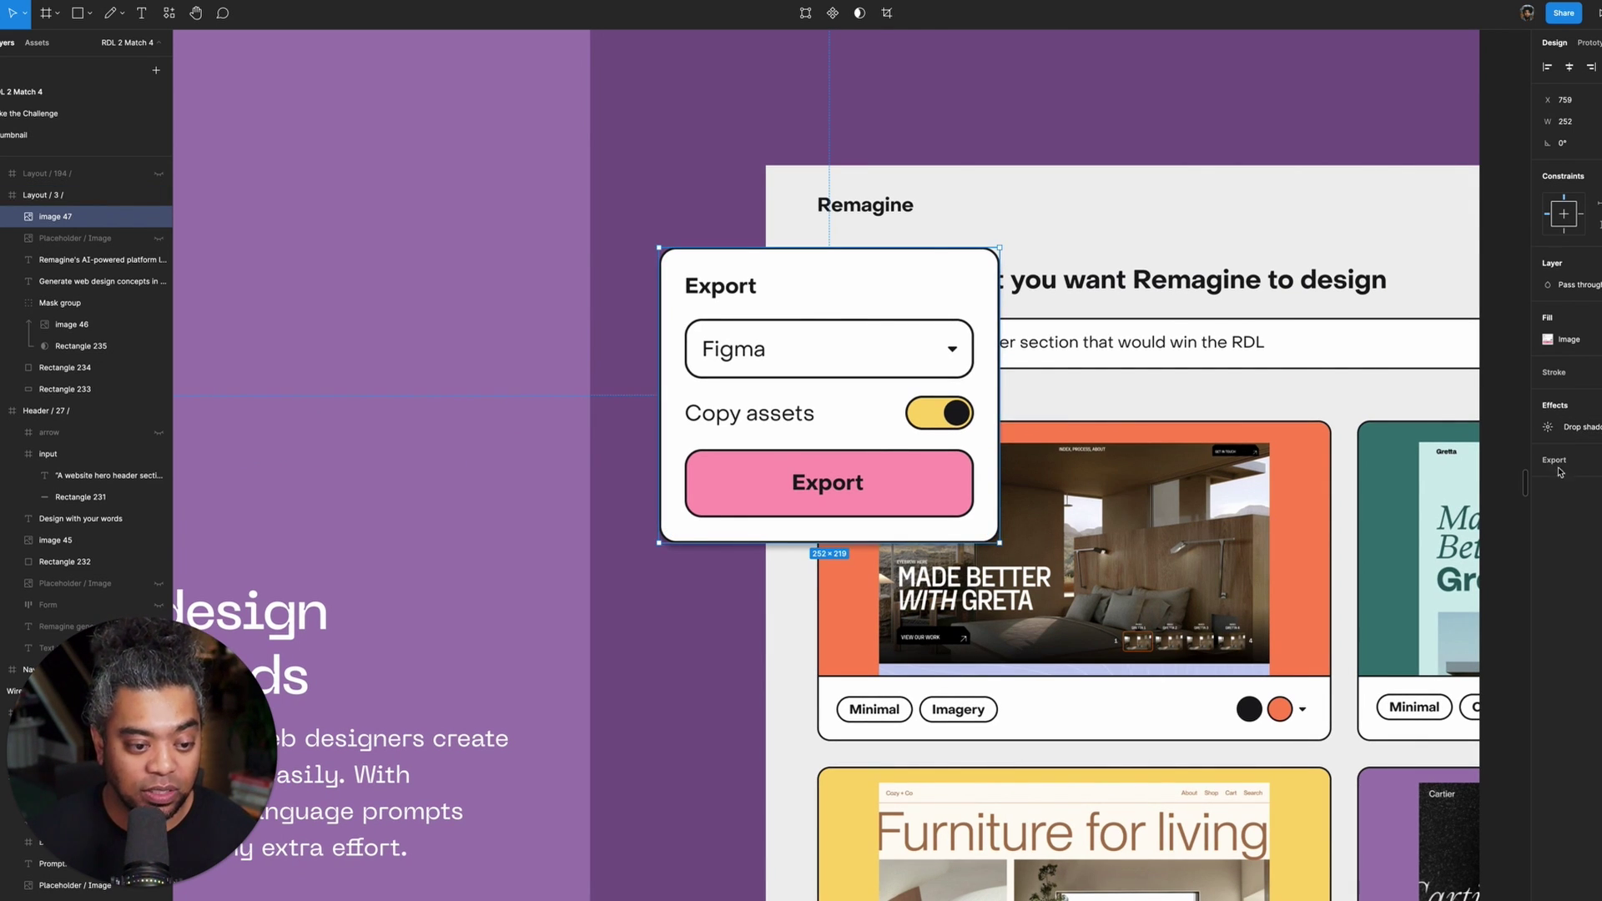
click(1549, 429)
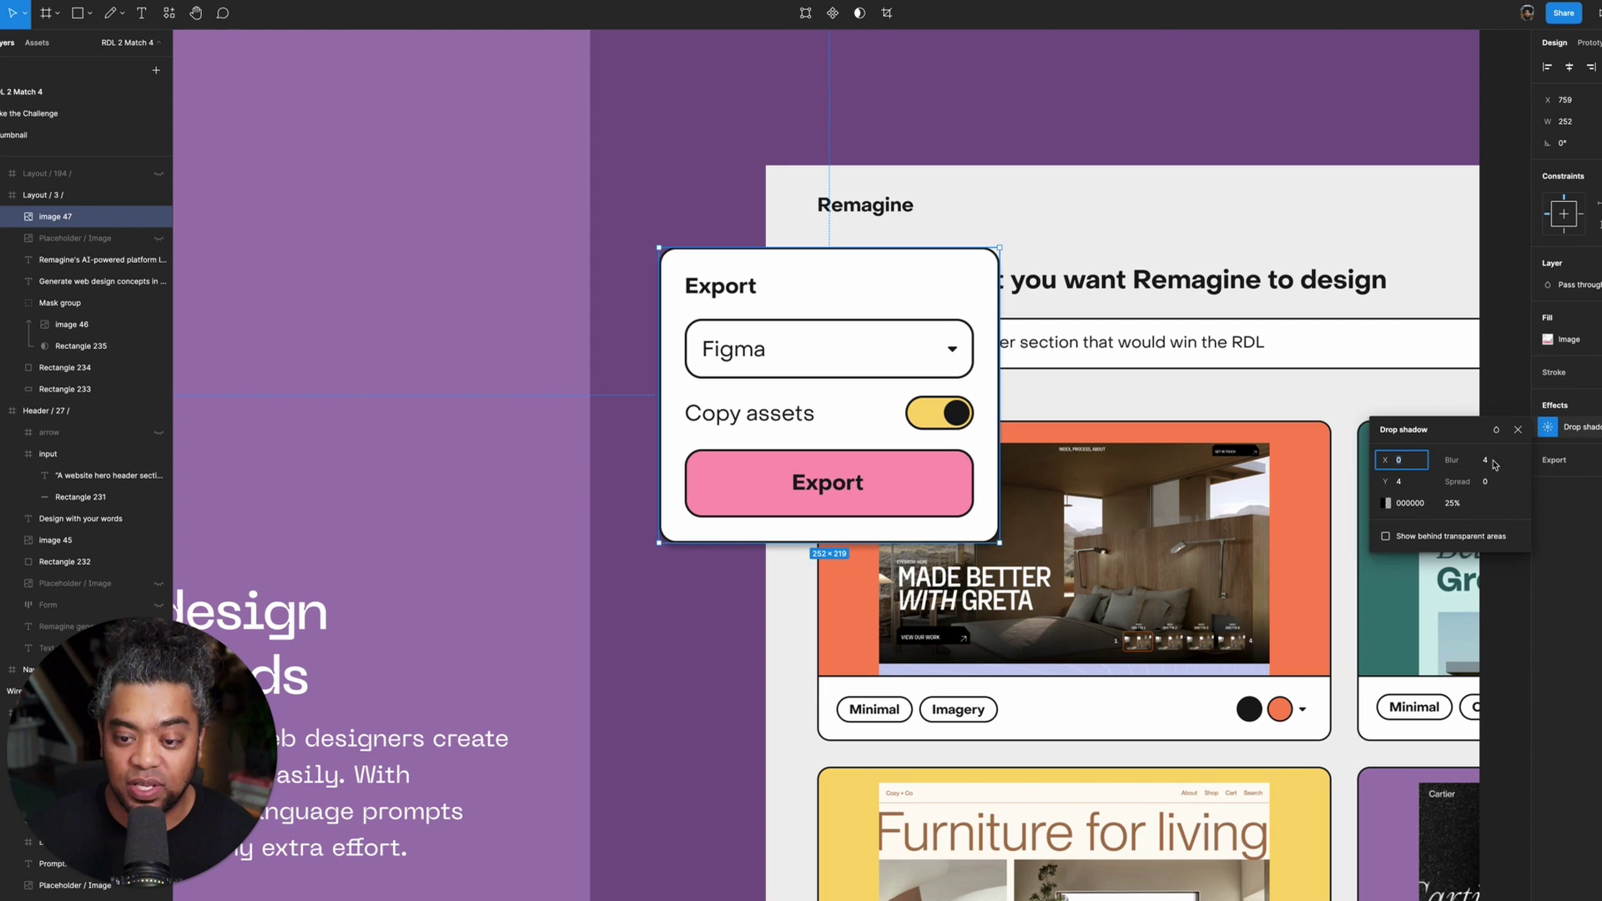
click(1493, 464)
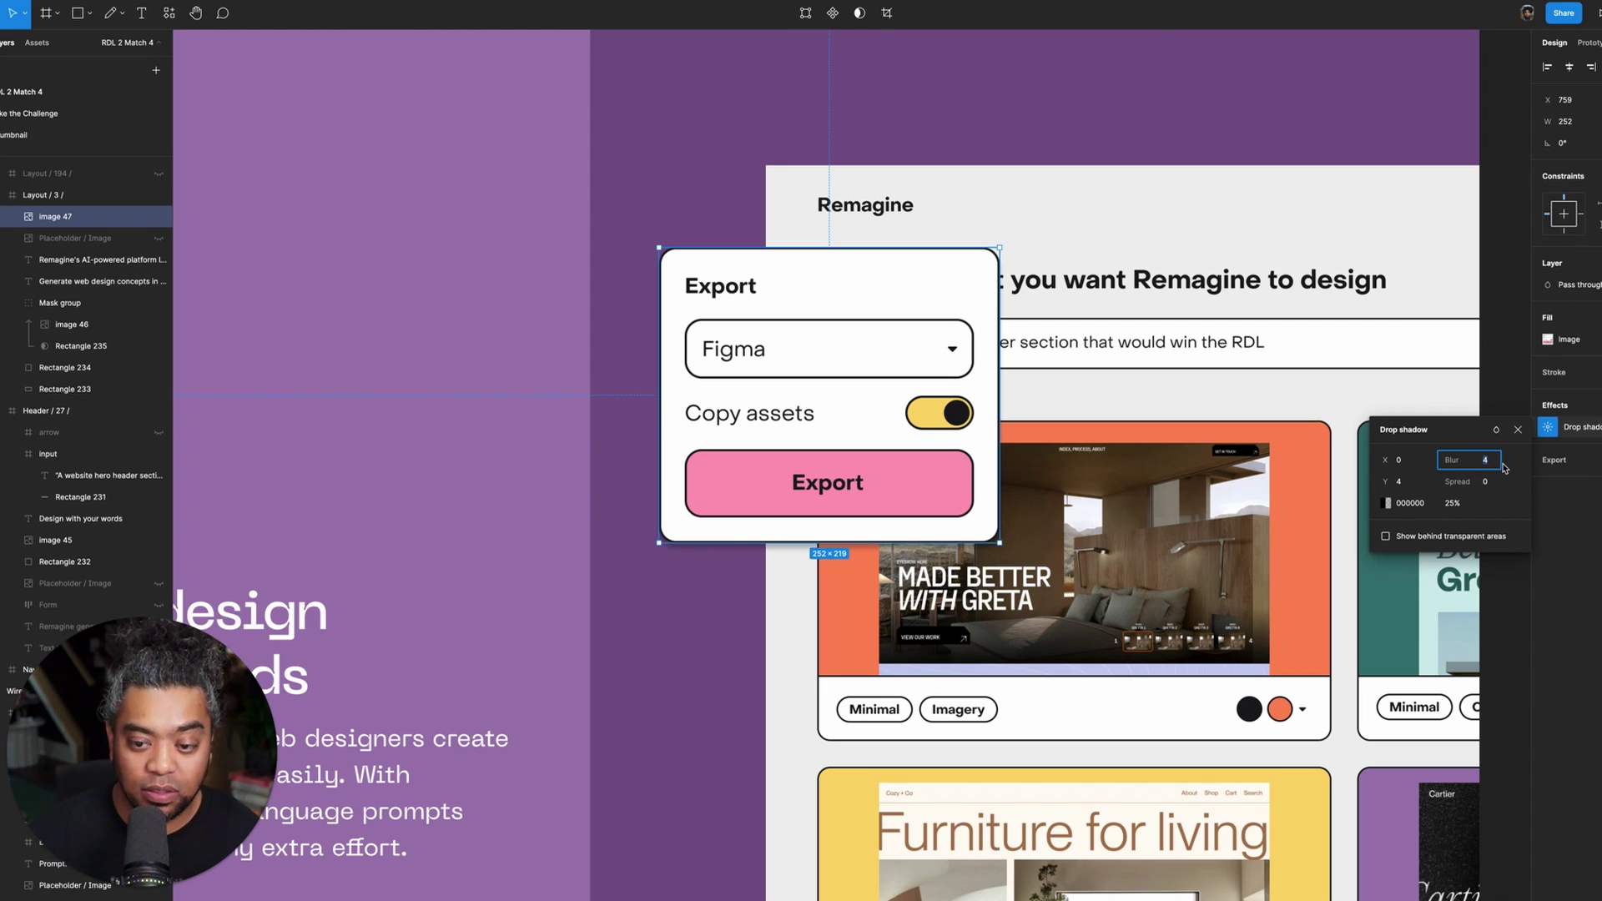
key(Tab)
click(1402, 481)
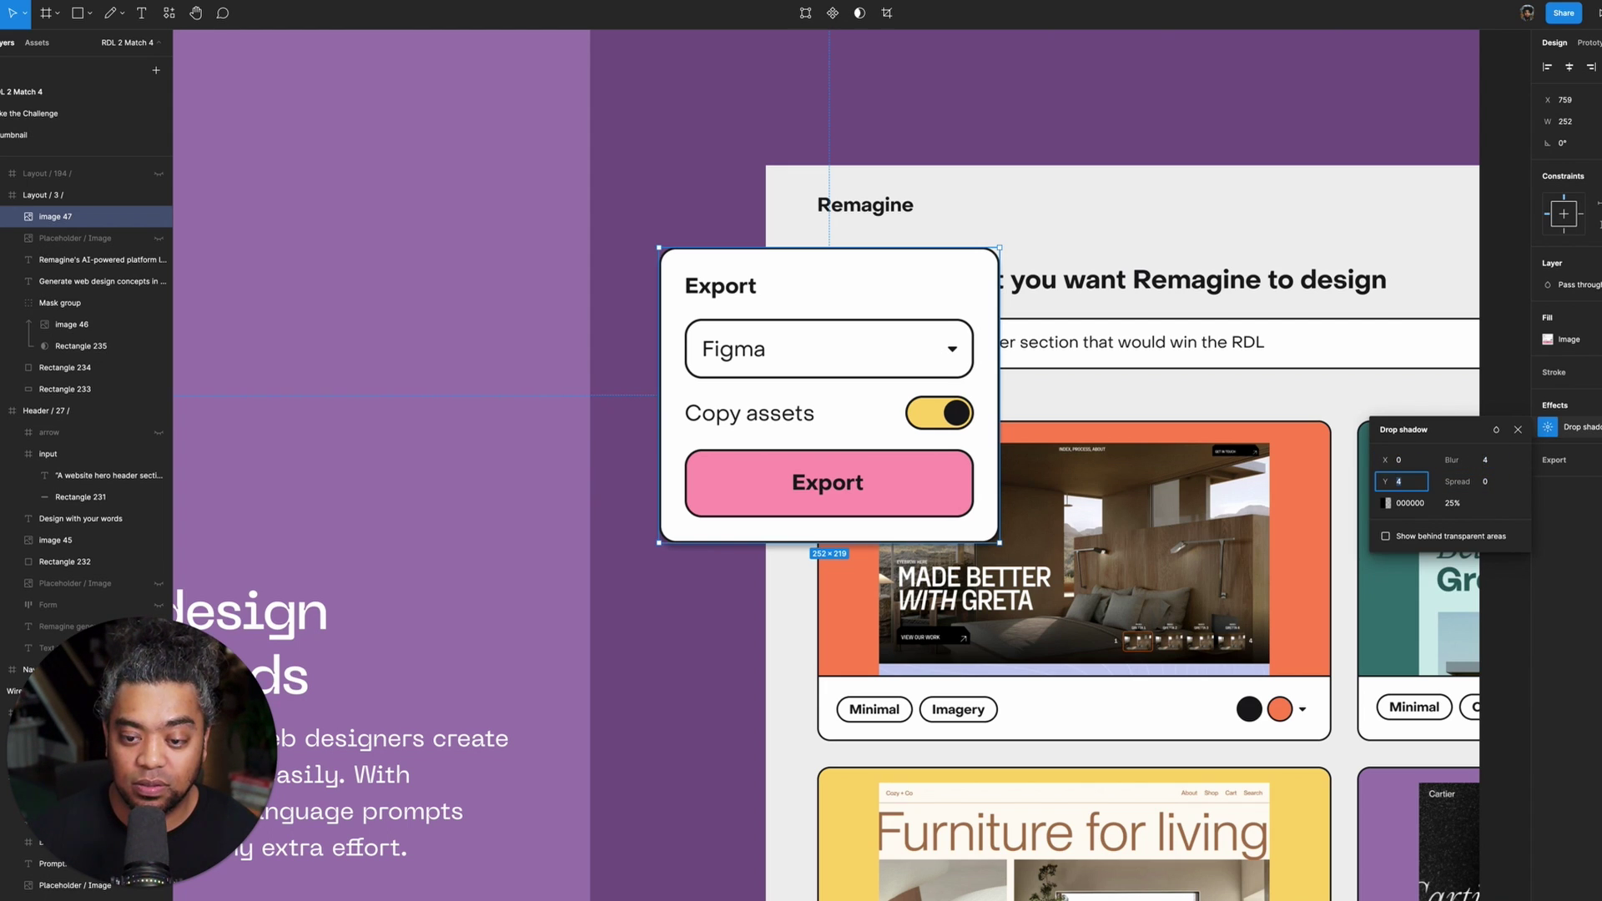
key(shift+Tab)
text(20)
key(Return)
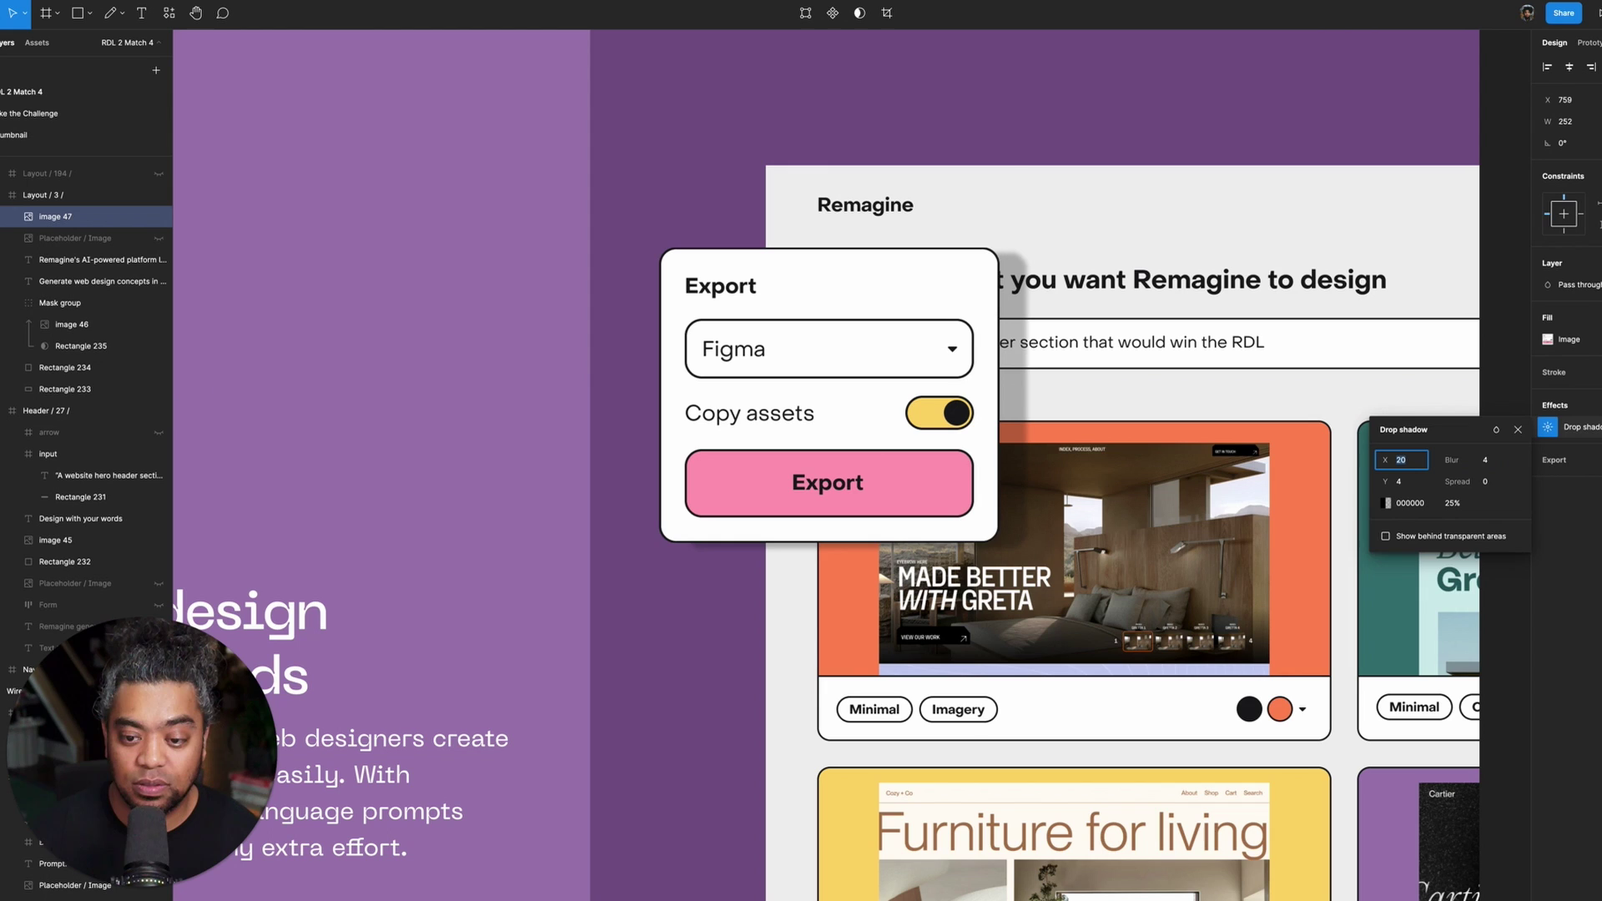
text(16)
key(Tab)
key(Return)
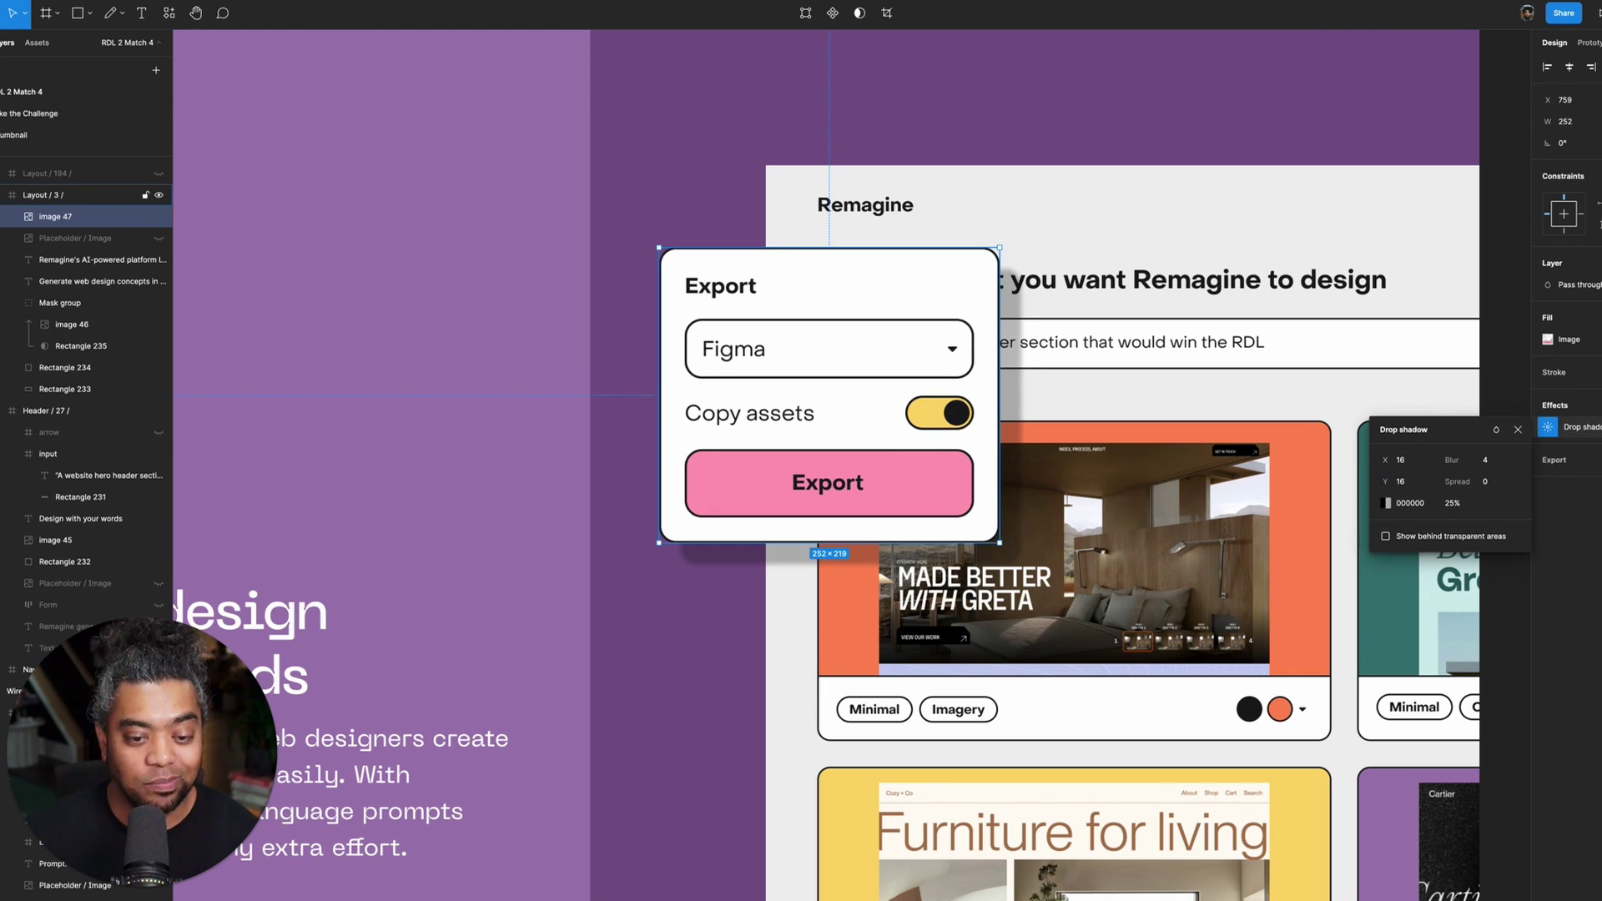
click(643, 726)
key(minus)
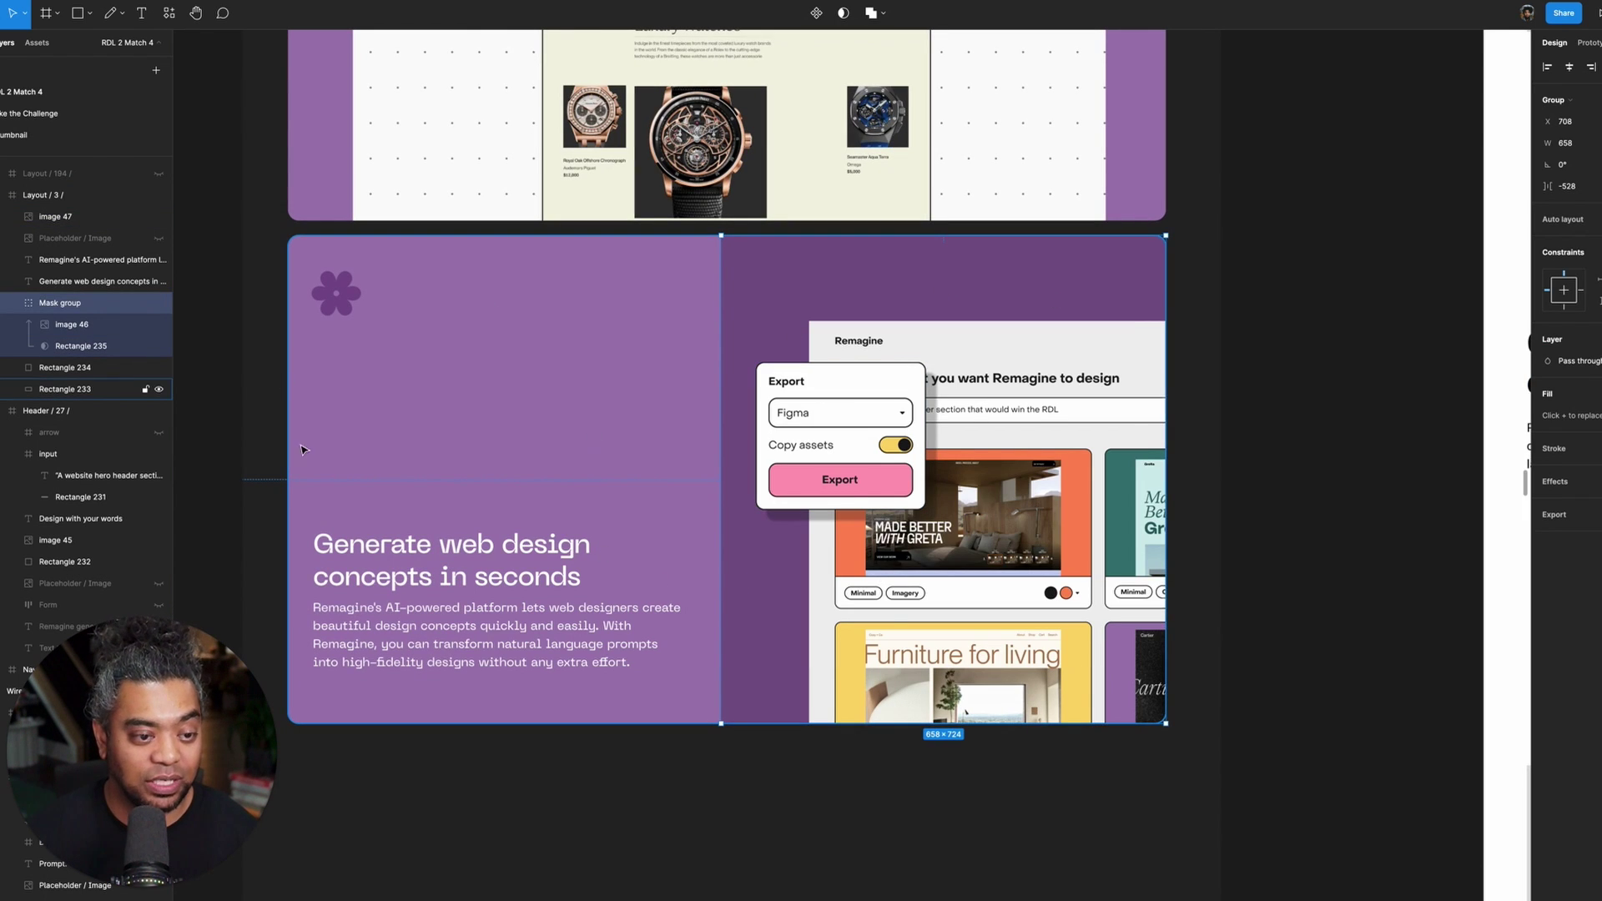
scroll(951, 548, up, 5)
scroll(952, 548, up, 10)
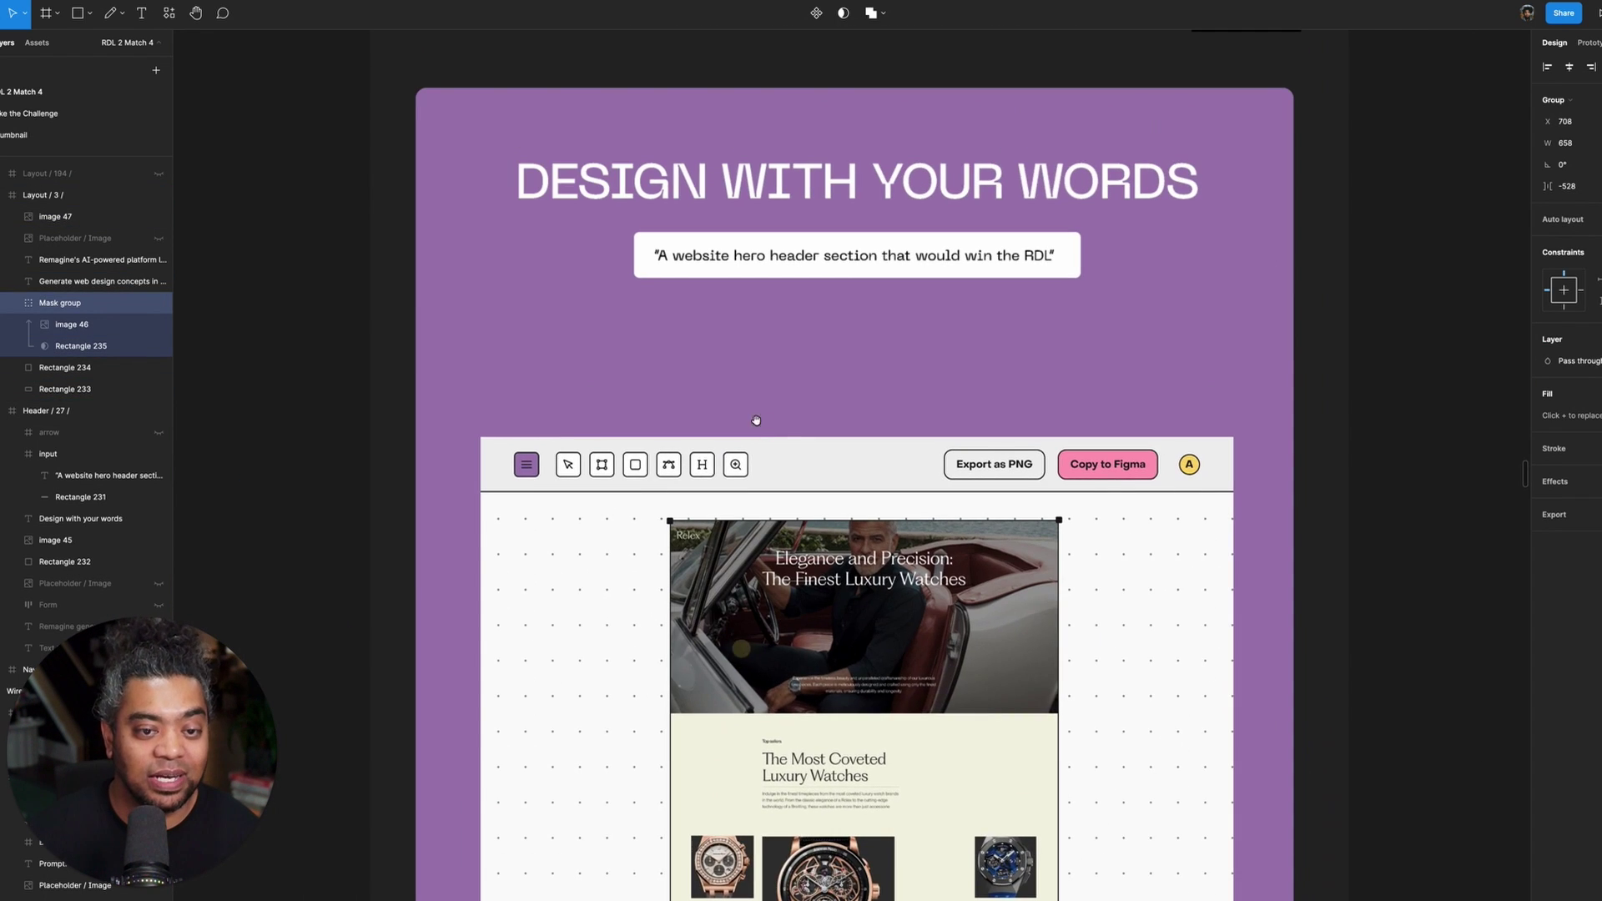
- Hide the drop shadow effect on the Export widget over the feature card's app screenshot
scroll(774, 624, down, 14)
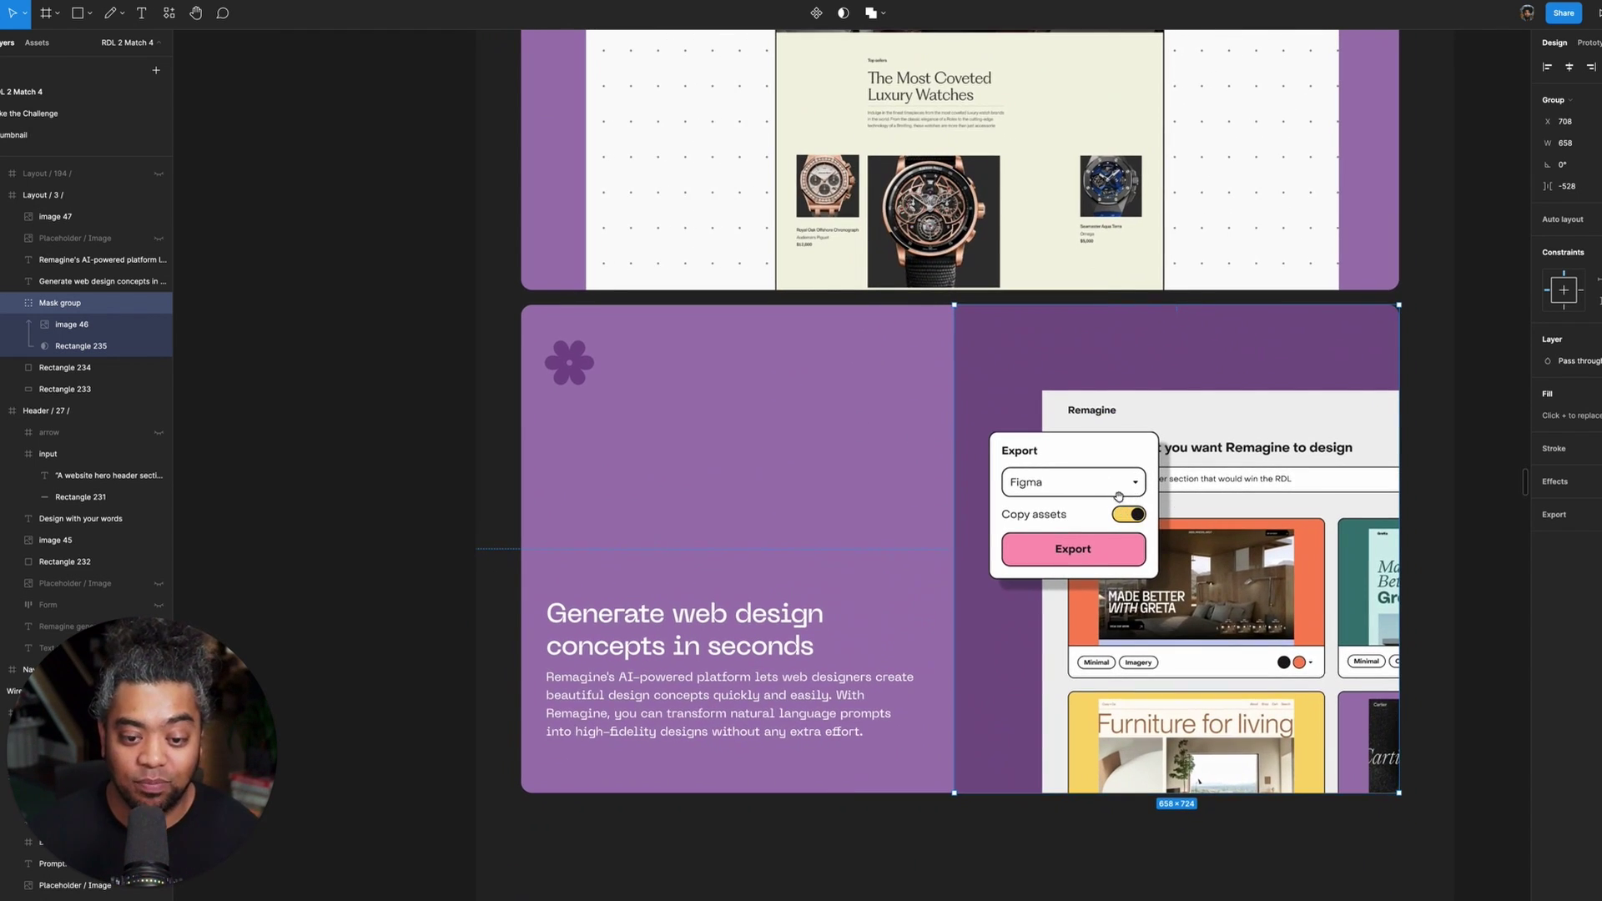
scroll(1118, 497, right, 2)
click(1001, 497)
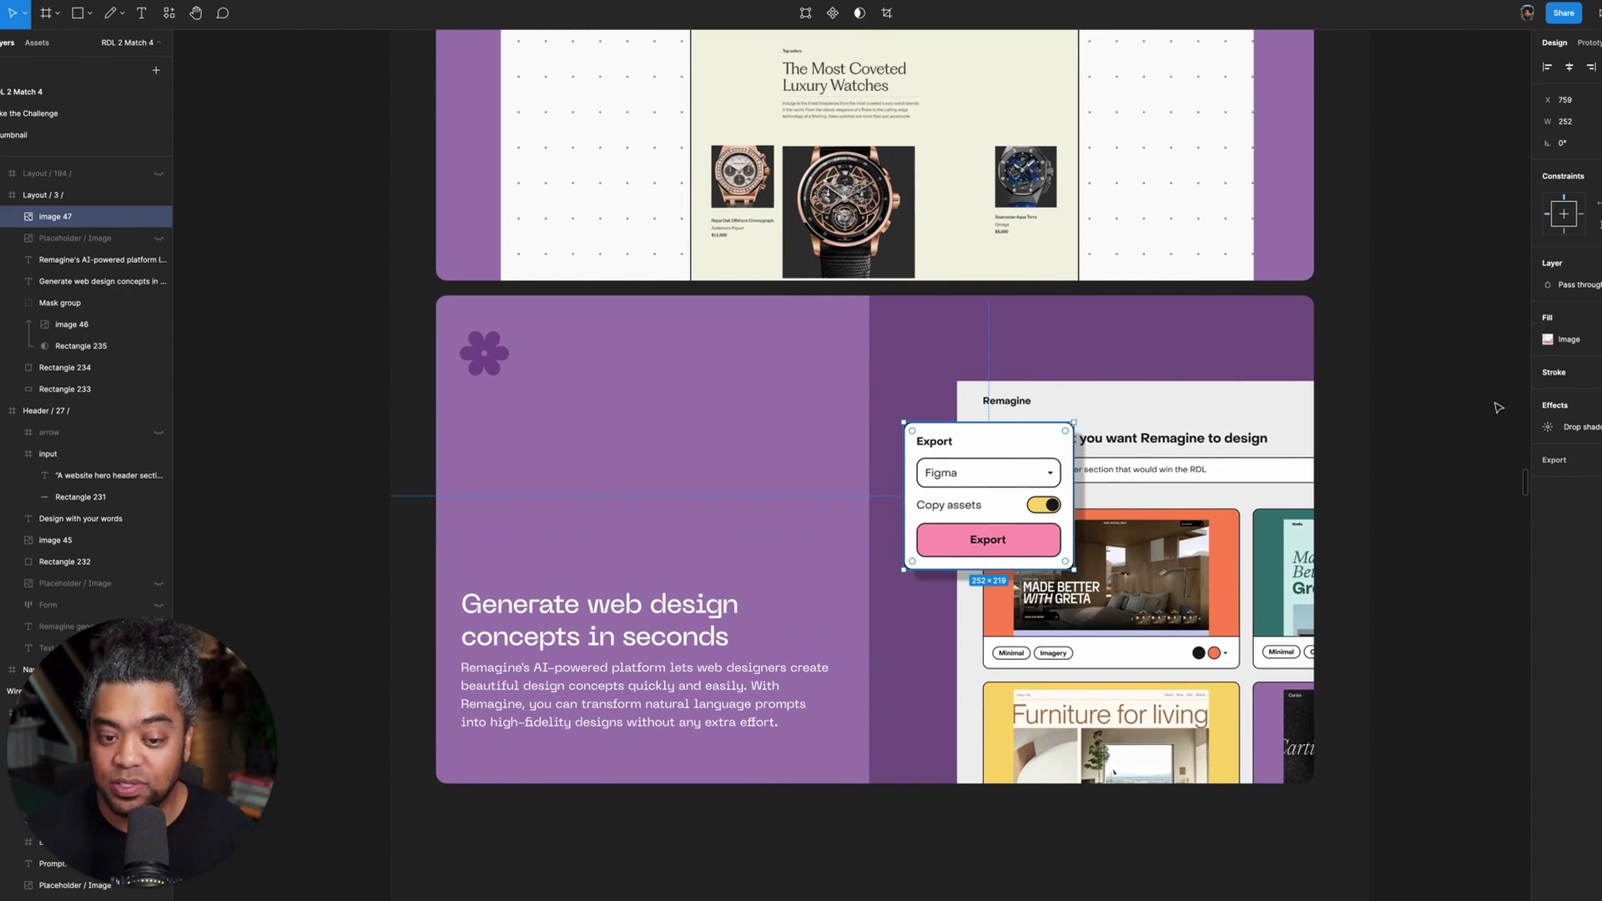
click(1600, 428)
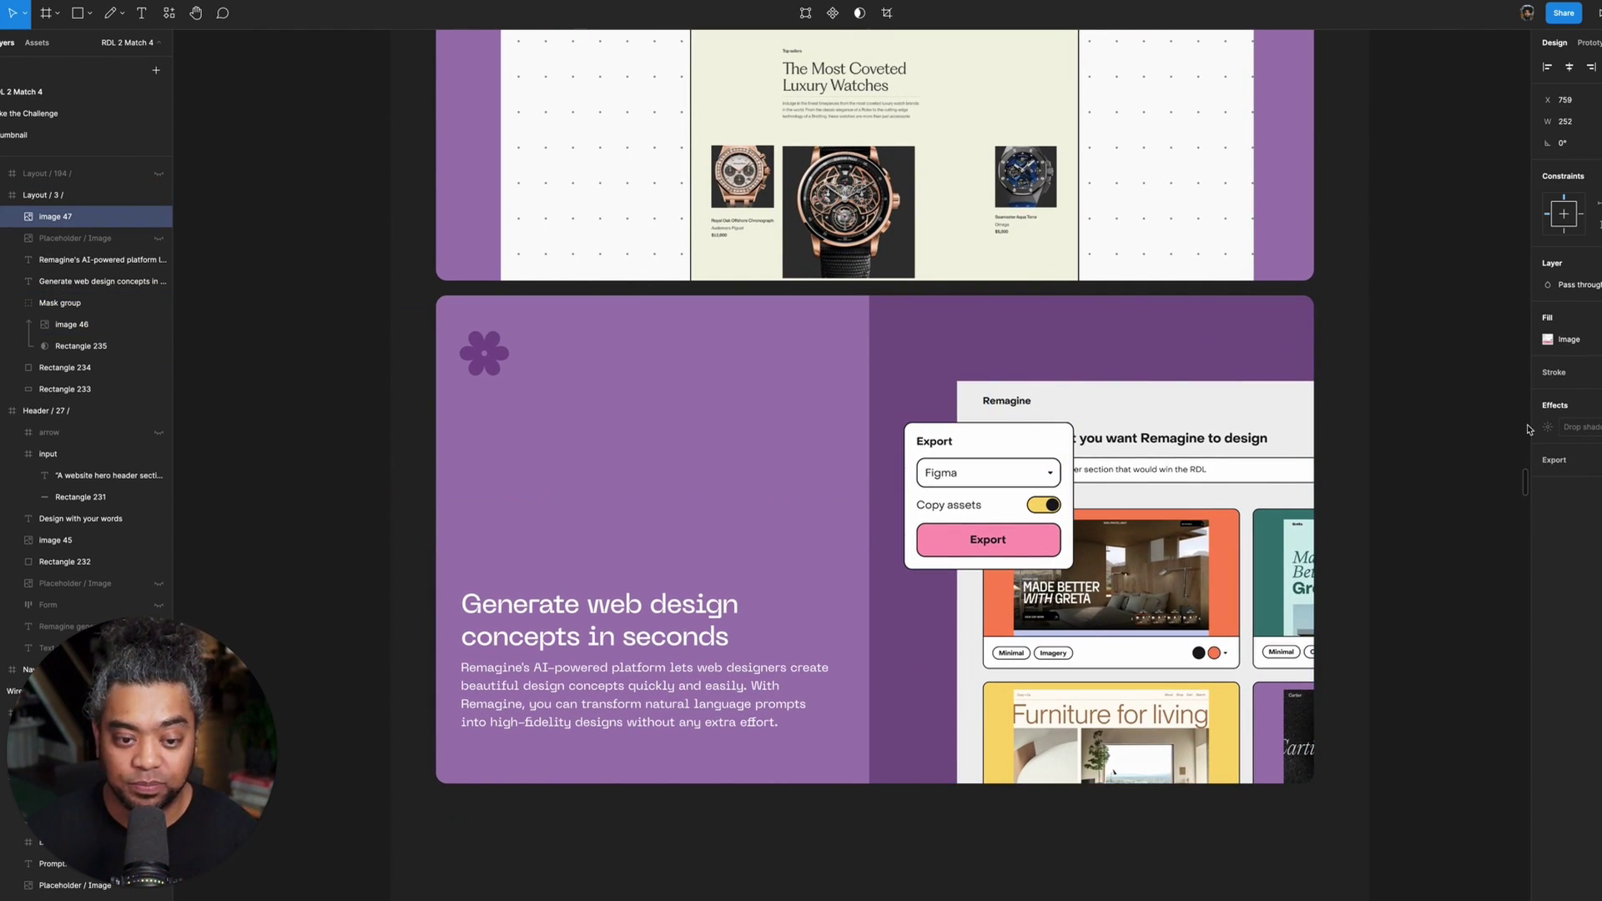
- Draw a 252 × 219 rectangle exactly over the Export widget and send it backward behind the widget image
scroll(1056, 516, up, 3)
key(r)
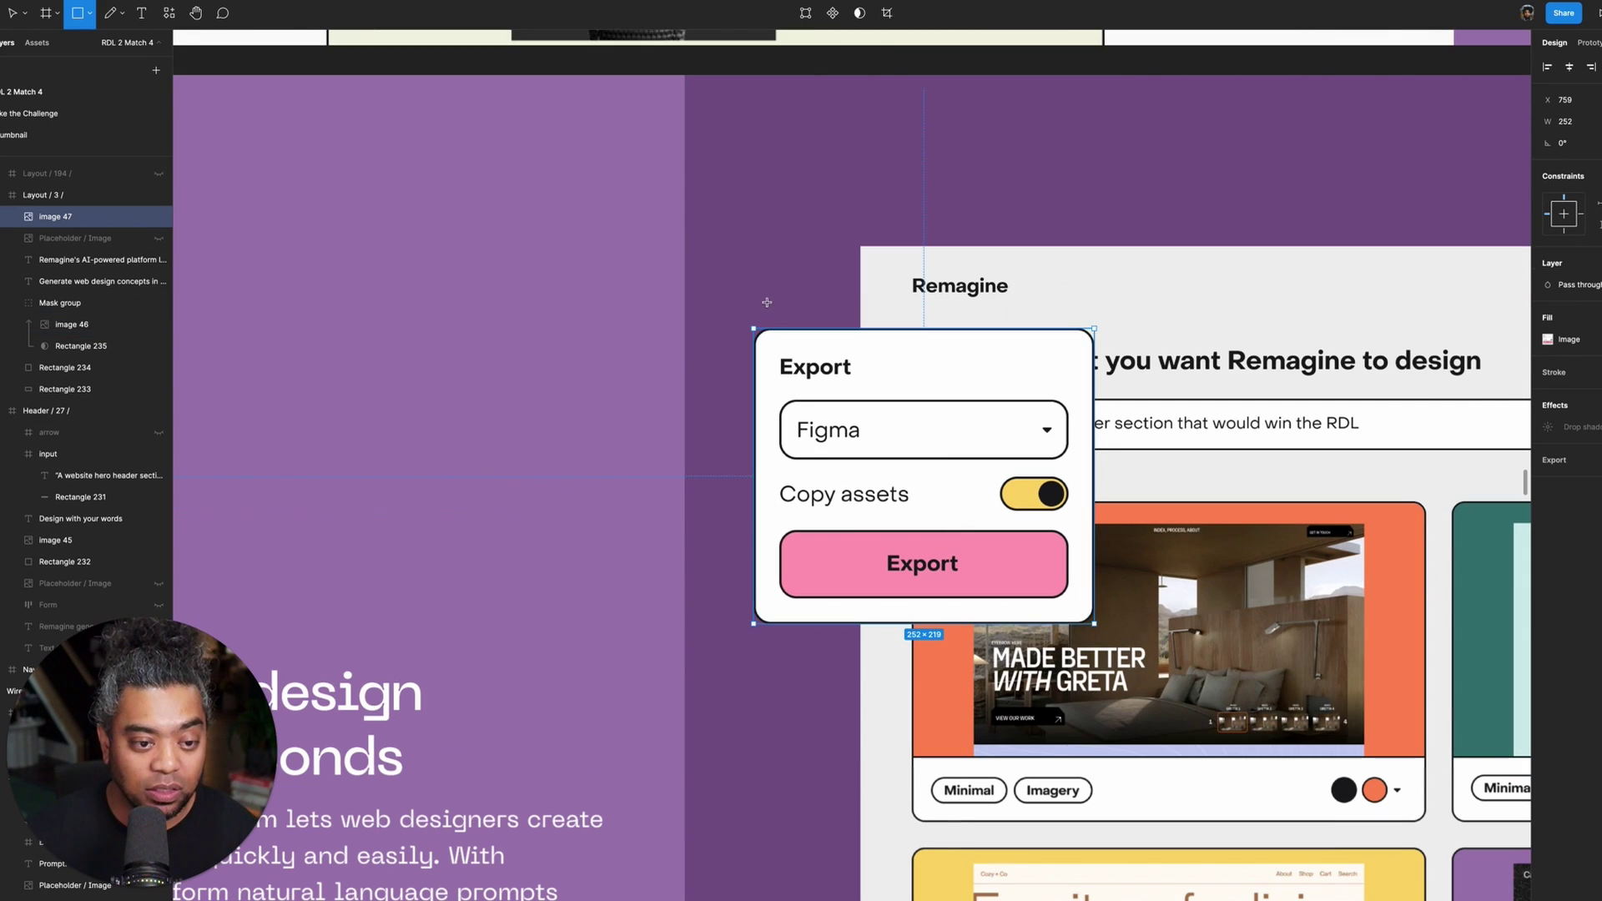
mouse_move(754, 329)
mouse_down()
mouse_move(1091, 590)
mouse_move(1095, 626)
mouse_up()
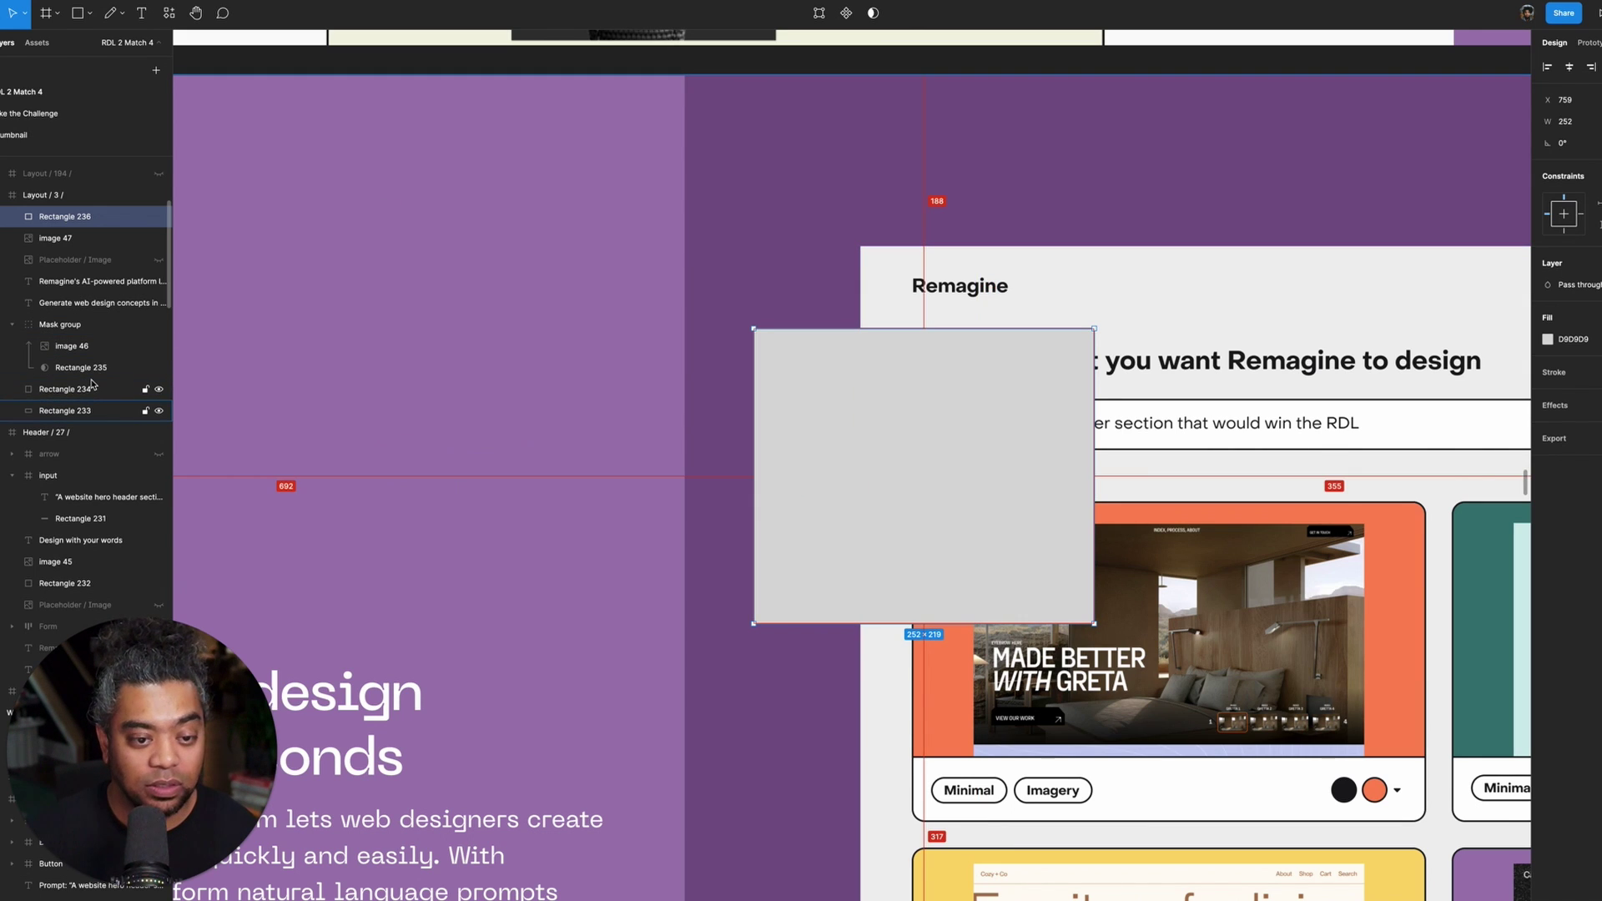
key(ctrl+bracketleft)
- Round the backing rectangle's corners to match the Export widget and offset it slightly right and down, to X 766
key(shift+Right)
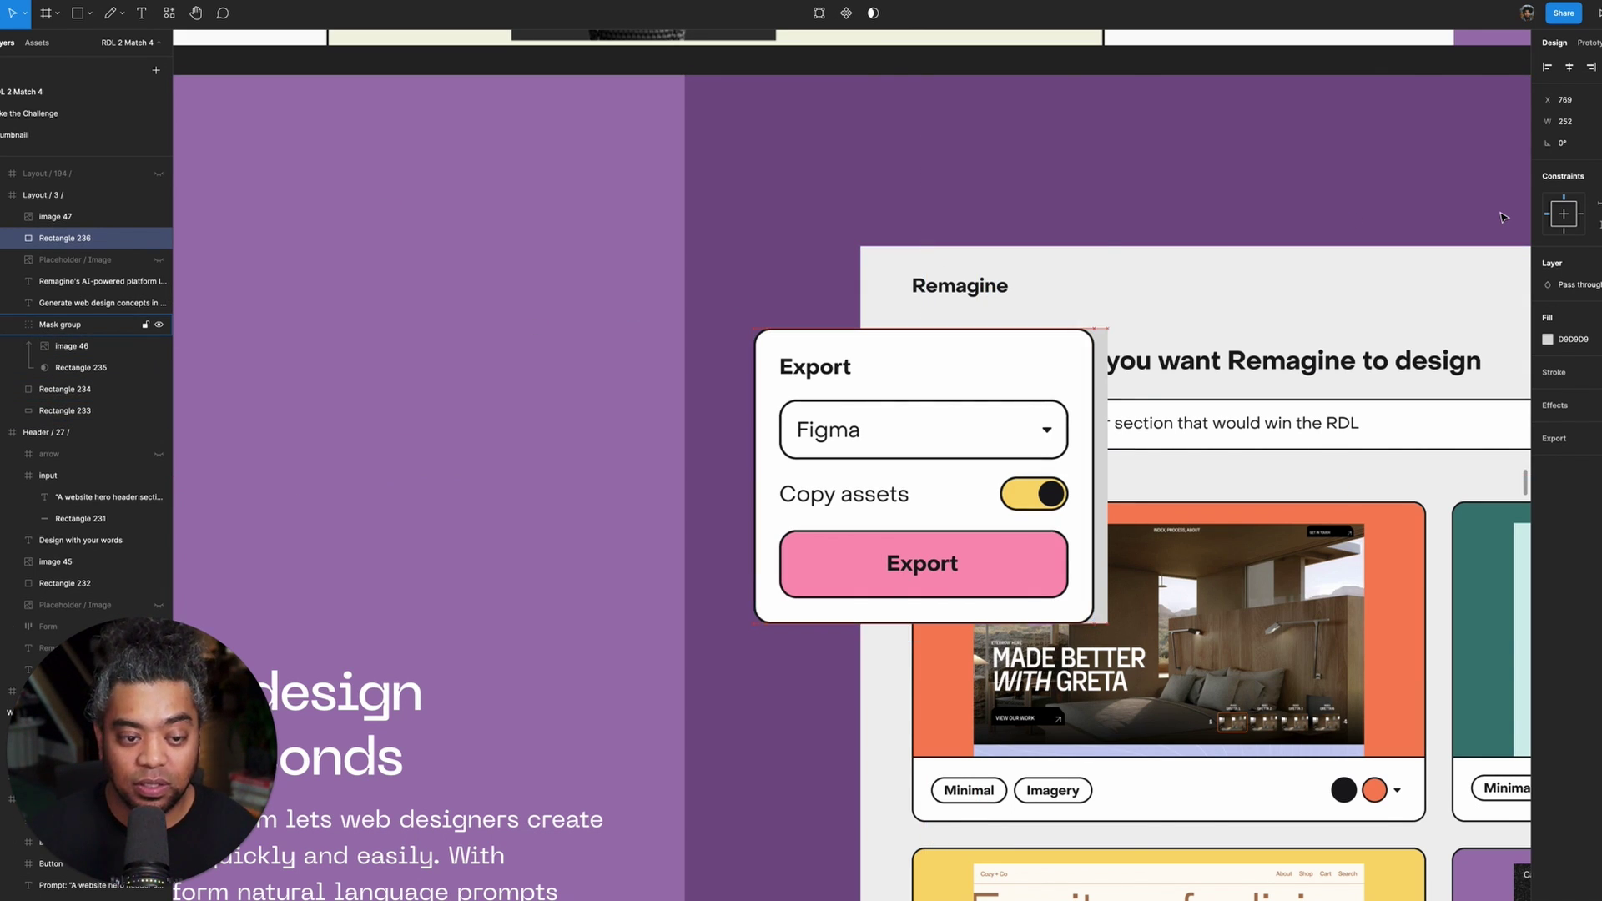
key(shift+Down)
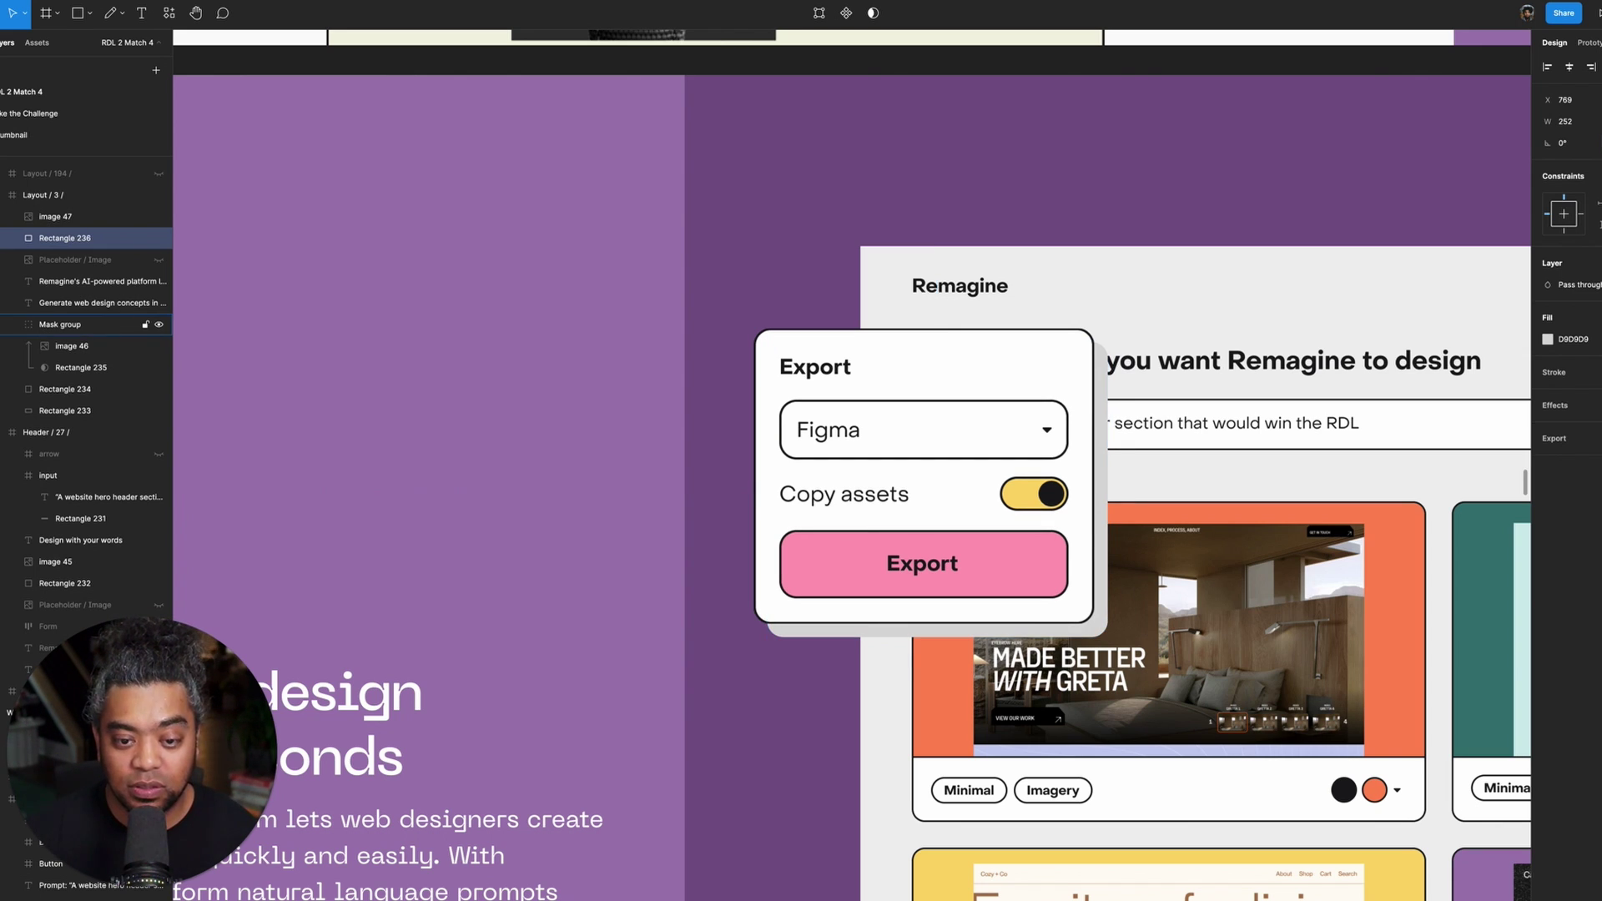
key(shift+Left)
key(Left)
key(Left)
key(Left)
key(Right)
key(Right)
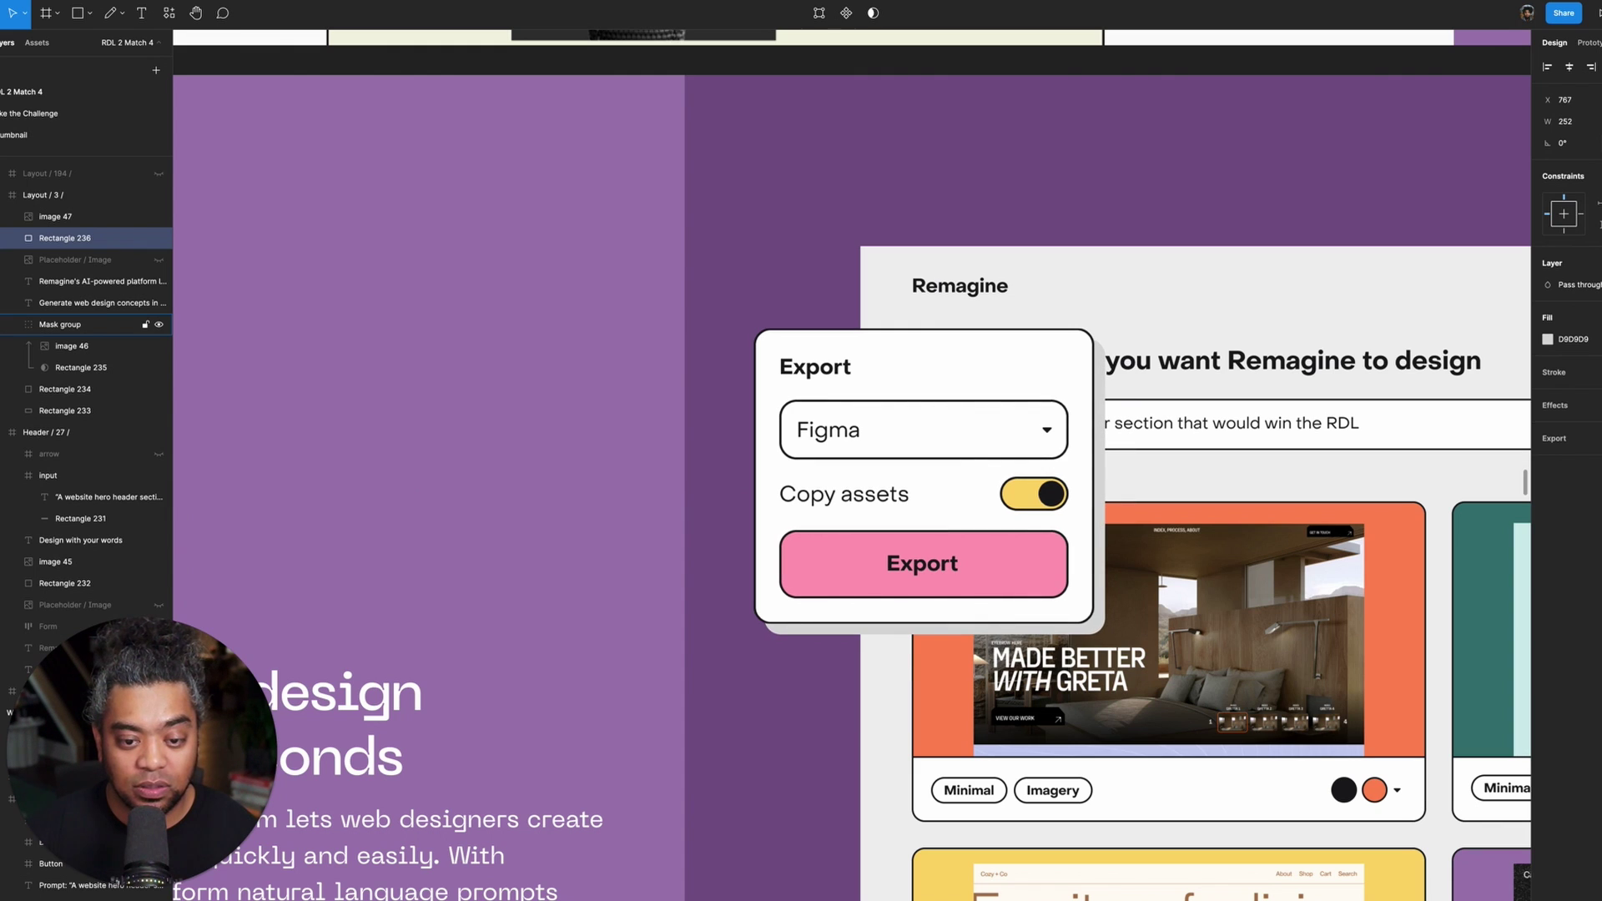
key(Up)
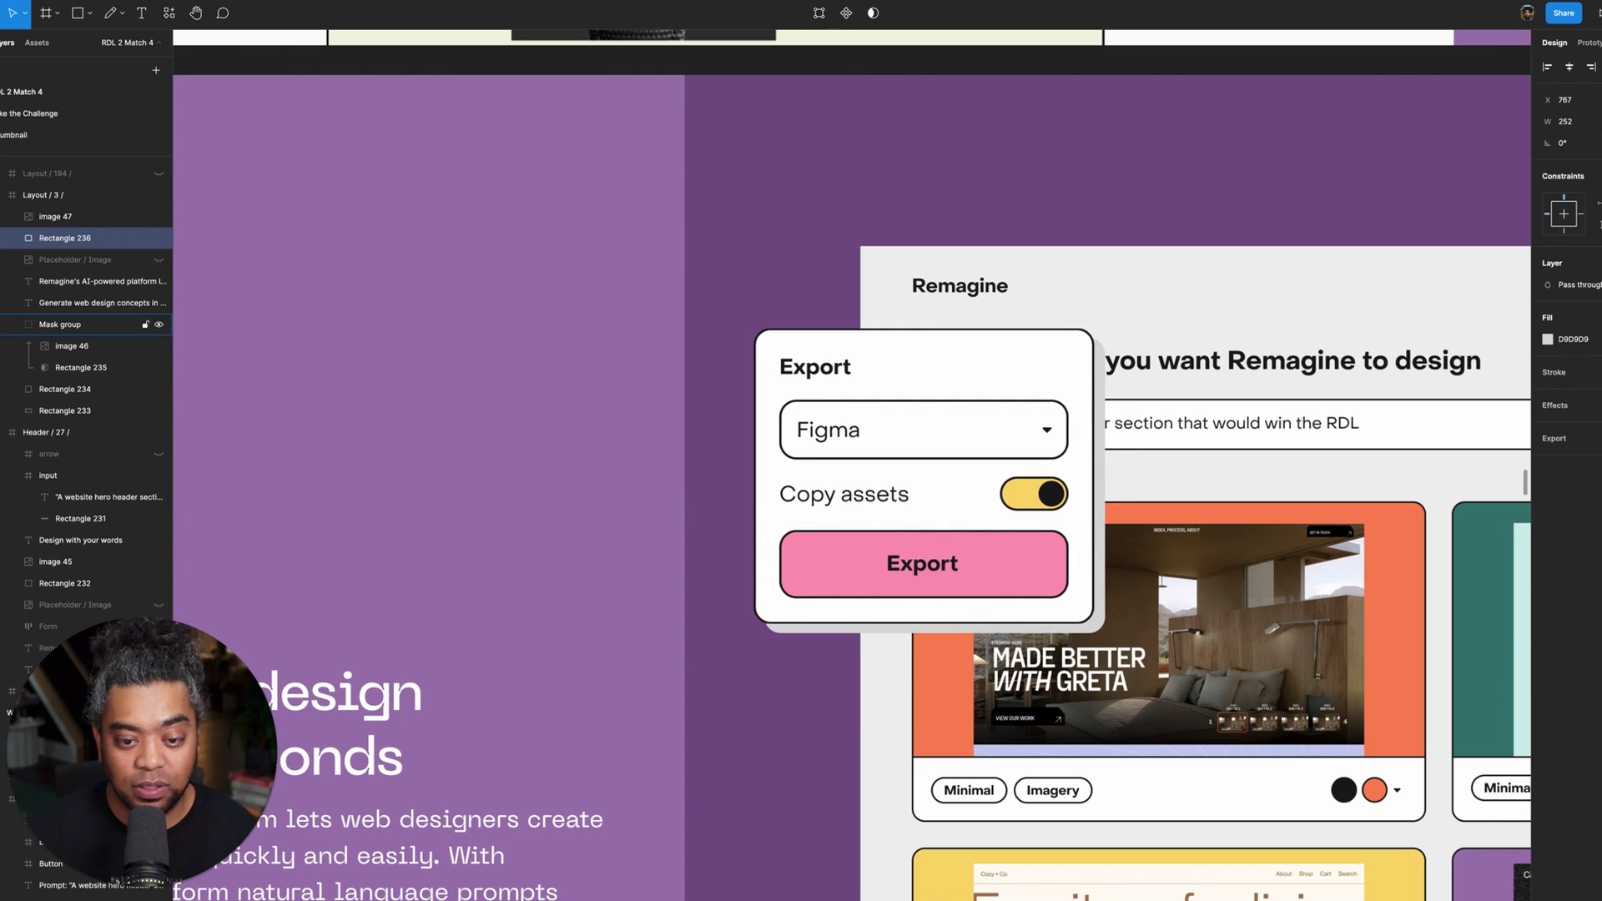
key(Left)
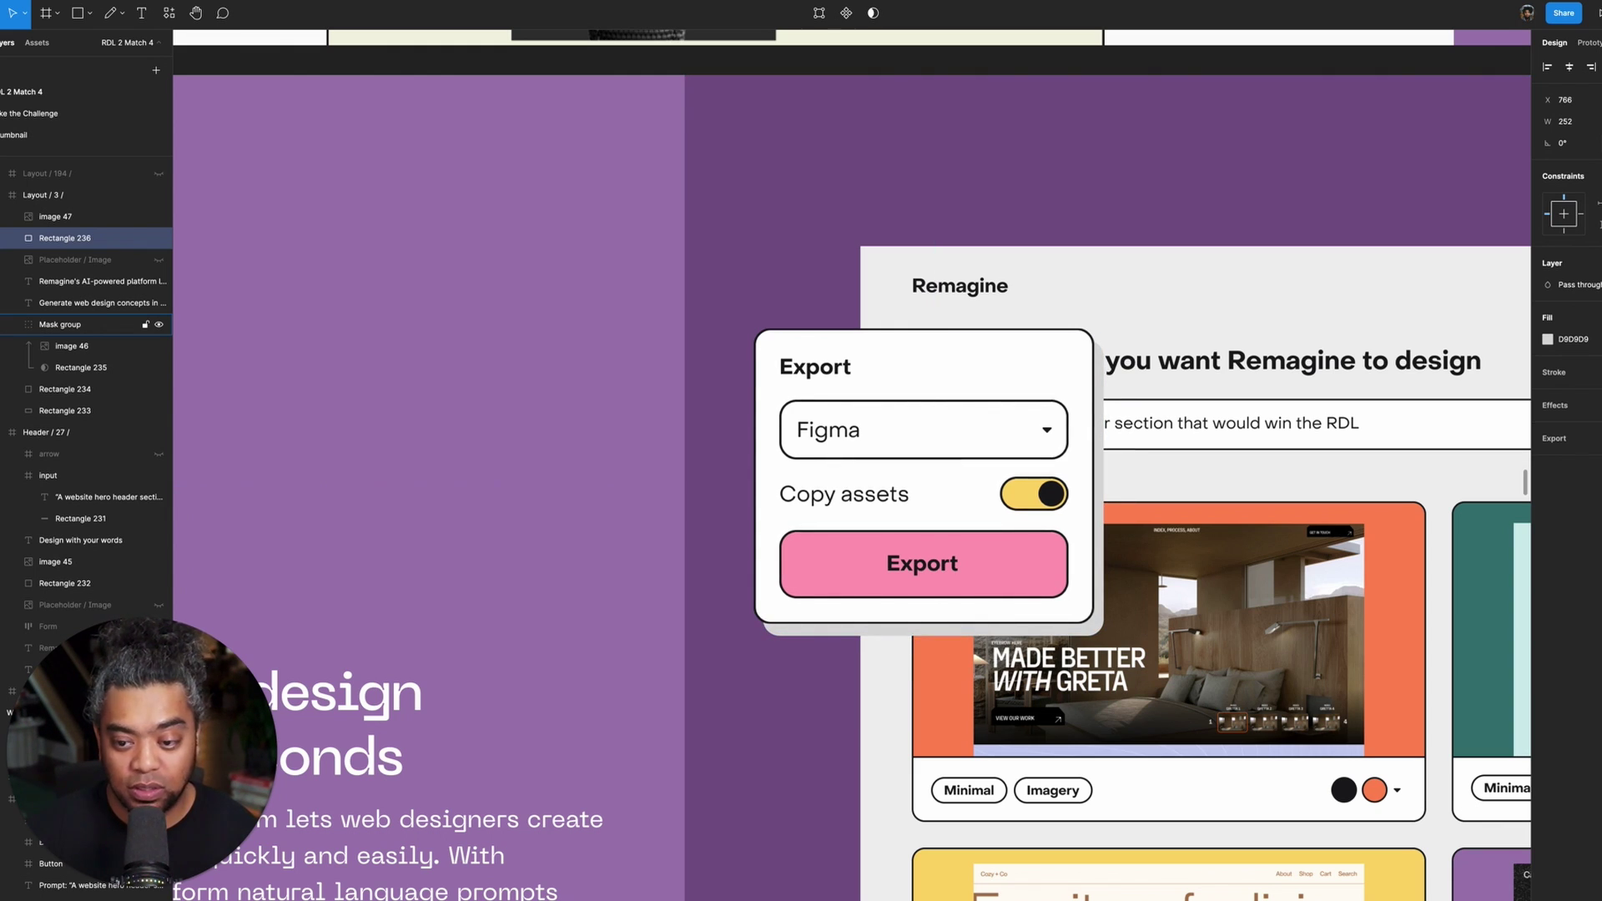
- Try different opacities on the backing rectangle and settle on 50%
key(5)
key(1)
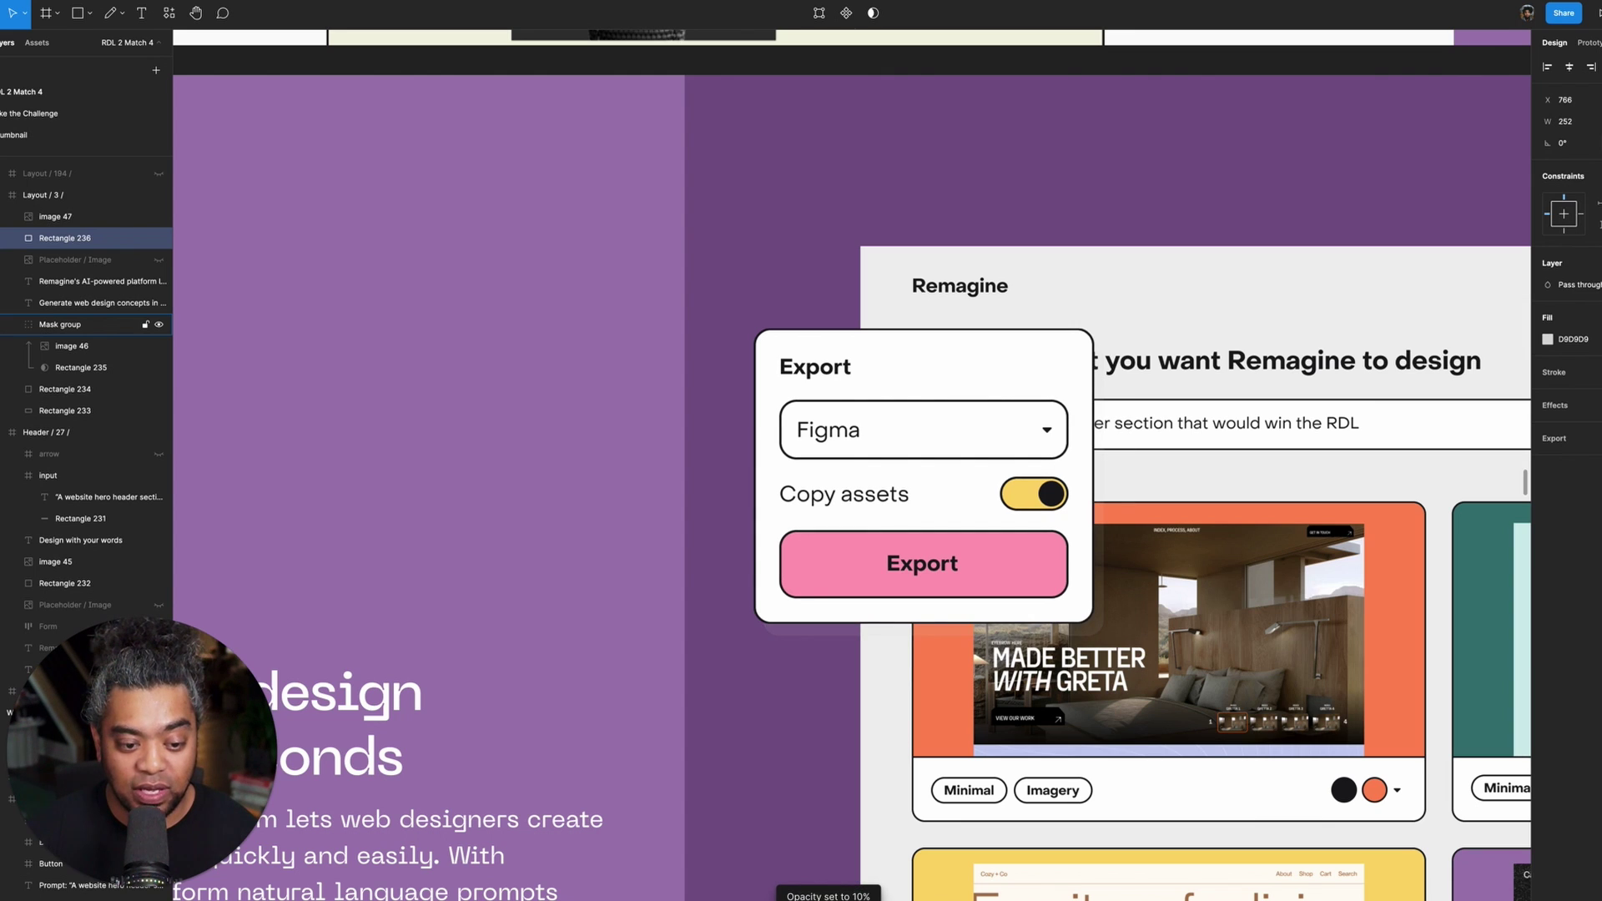
key(0)
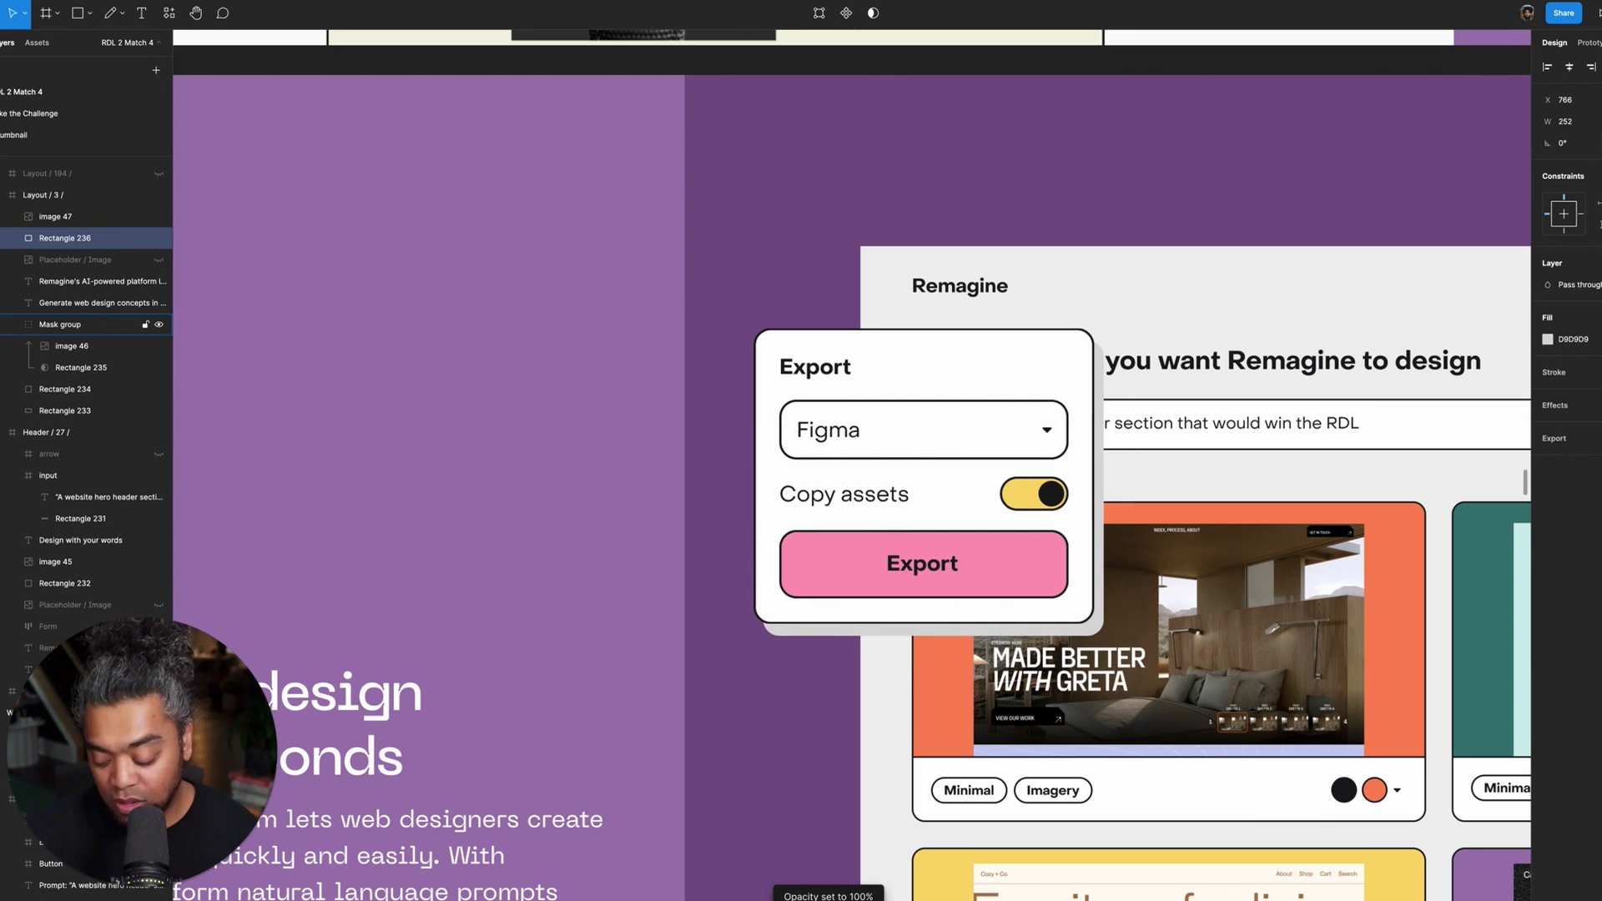
key(5)
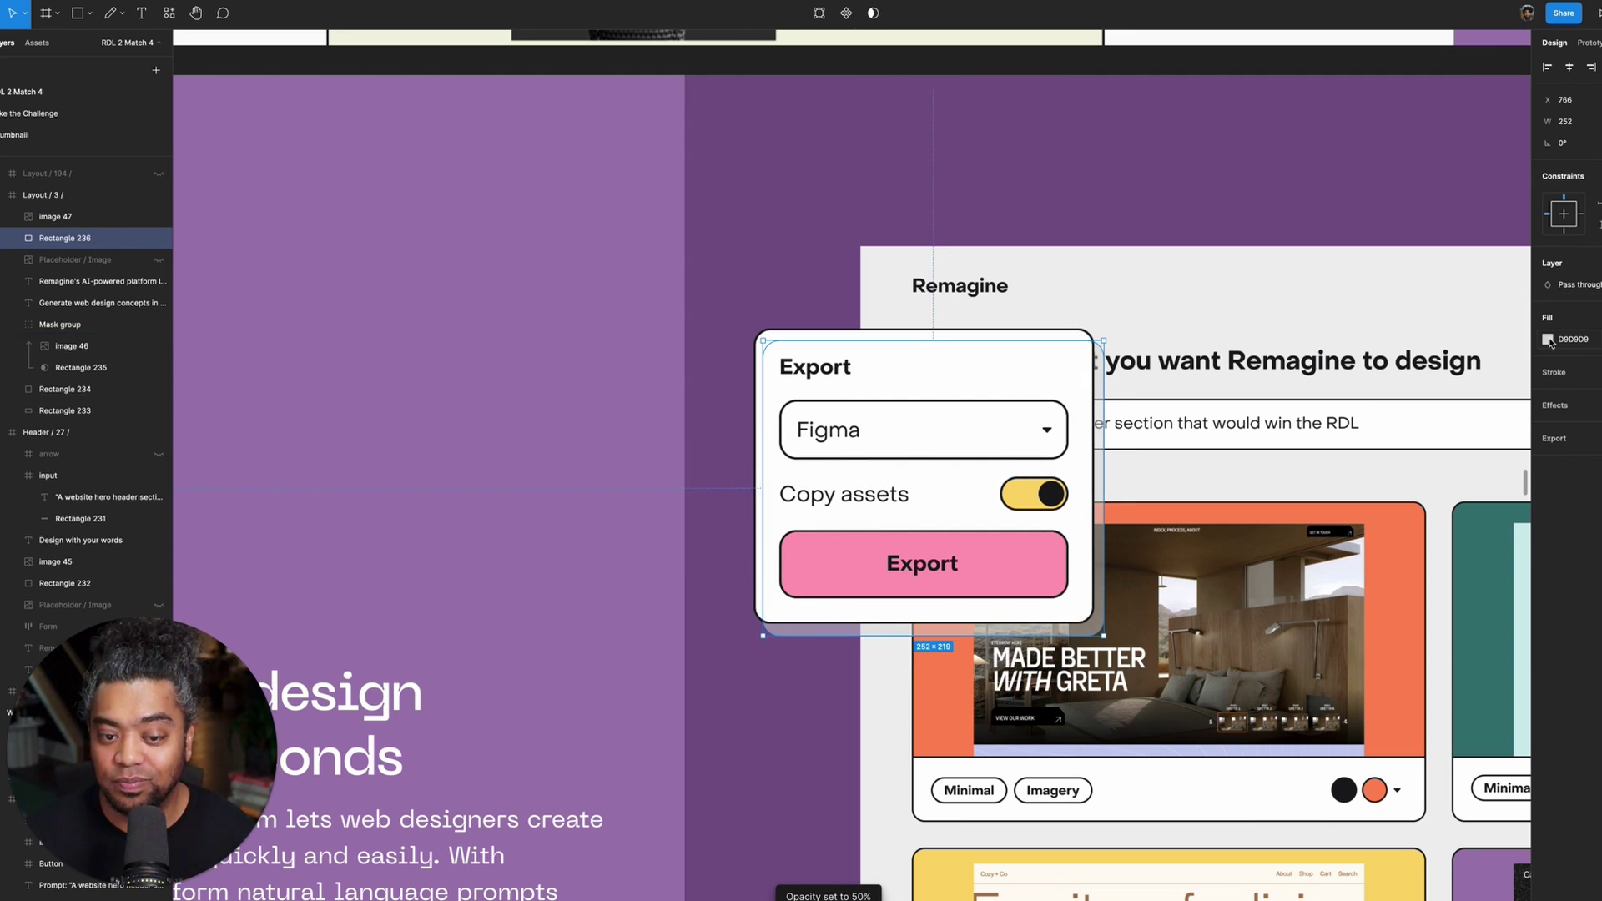
- Fill the backing rectangle with the Export button's pink, FF9CB6, sampled from the widget
click(1548, 339)
click(1385, 544)
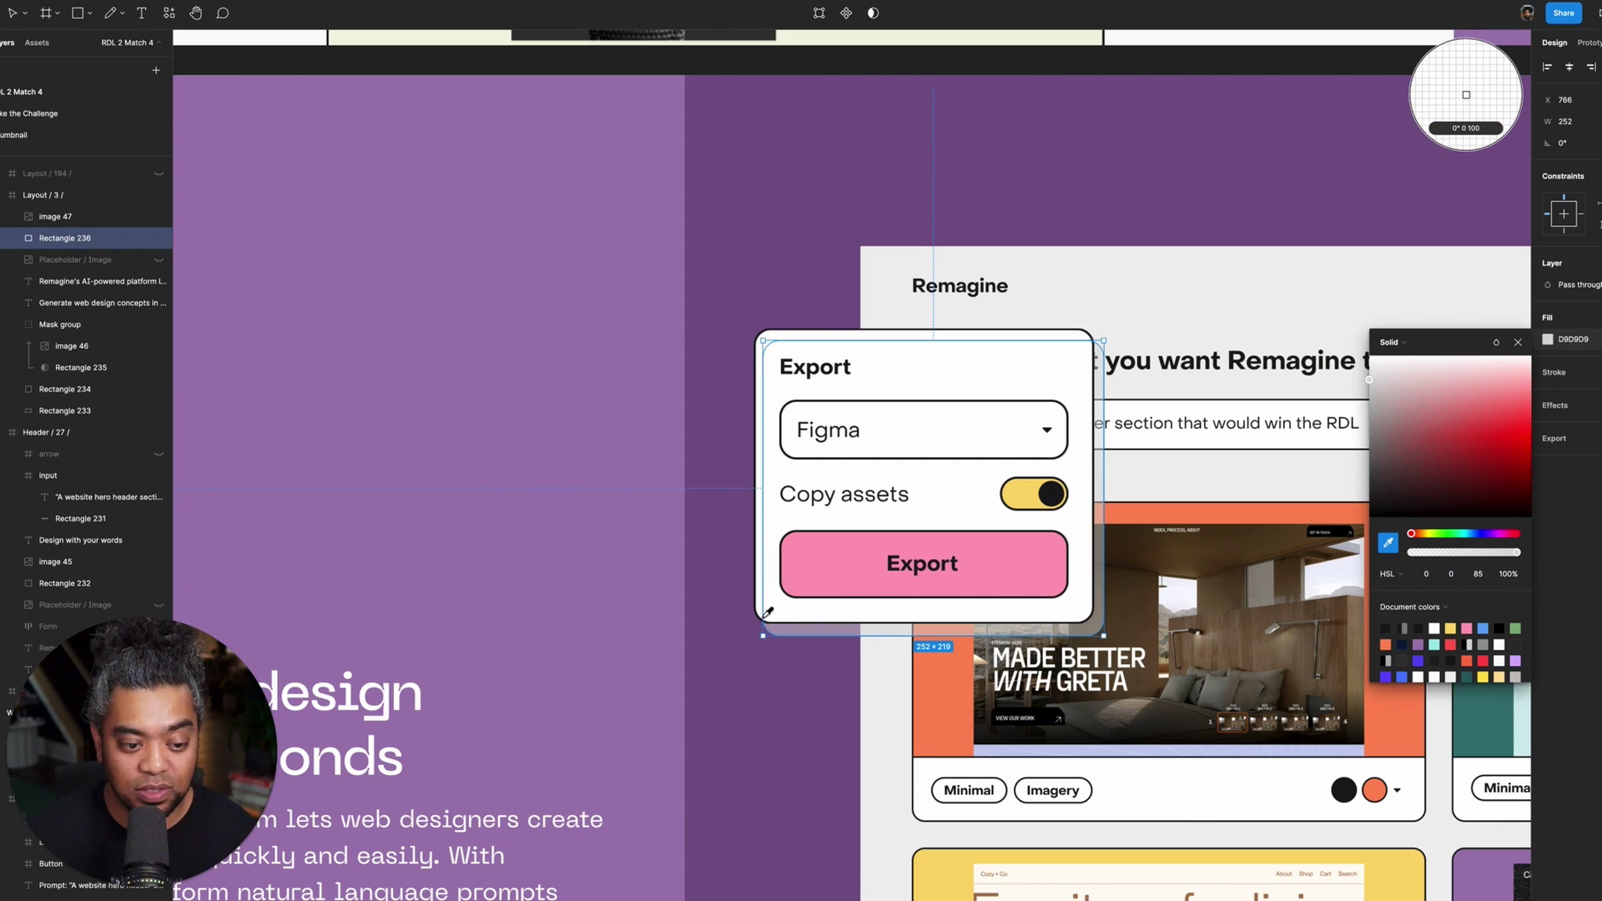
click(841, 558)
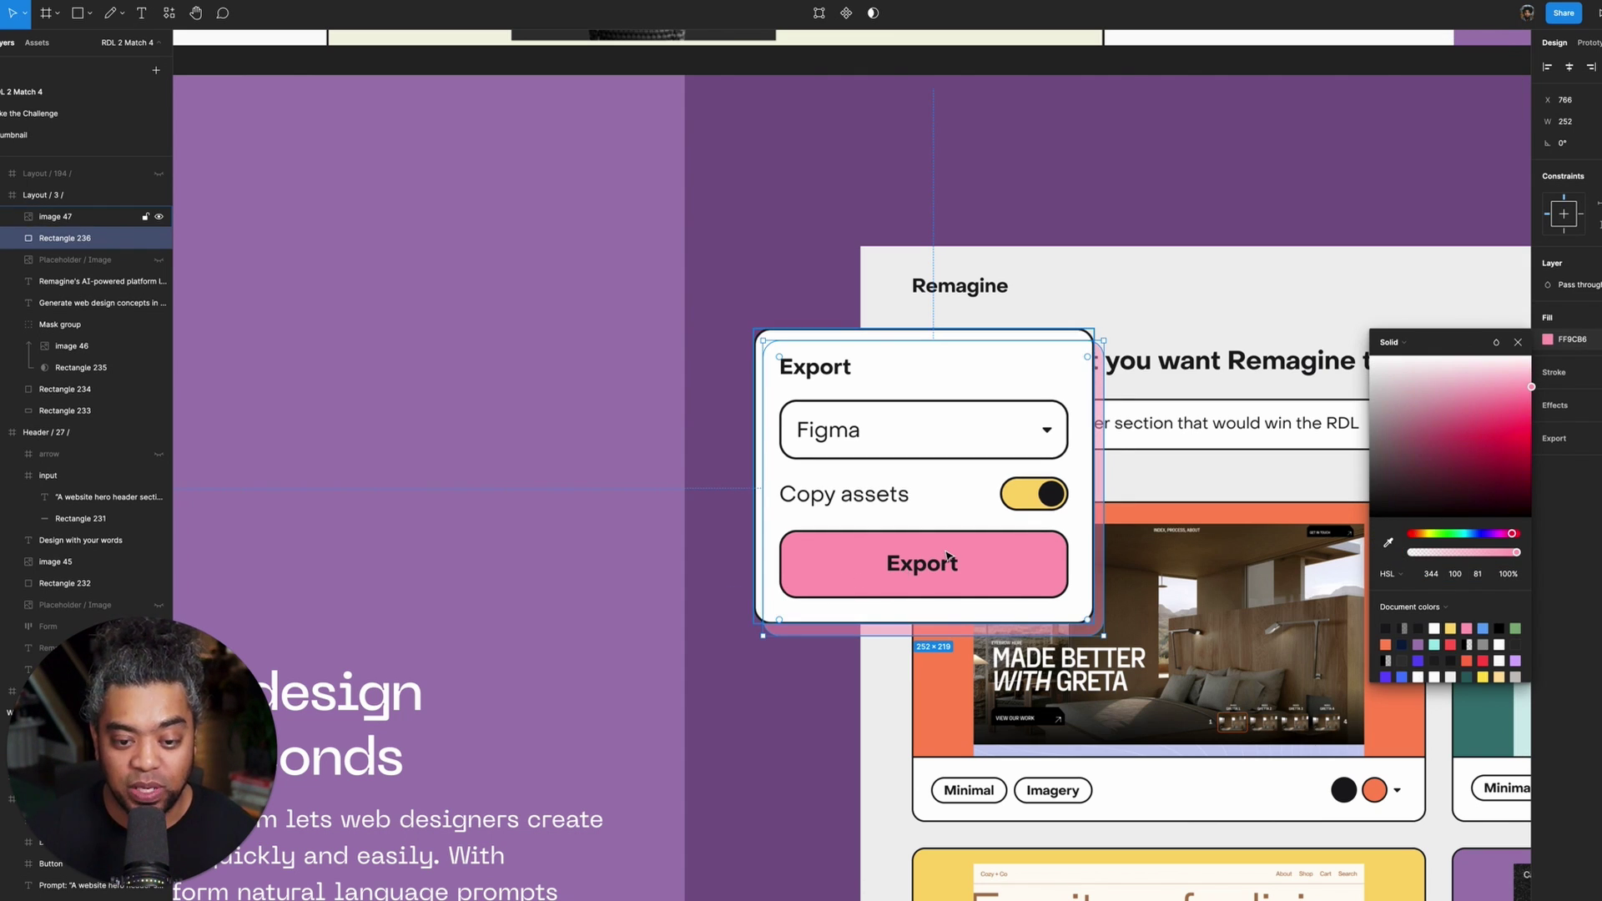
click(1270, 164)
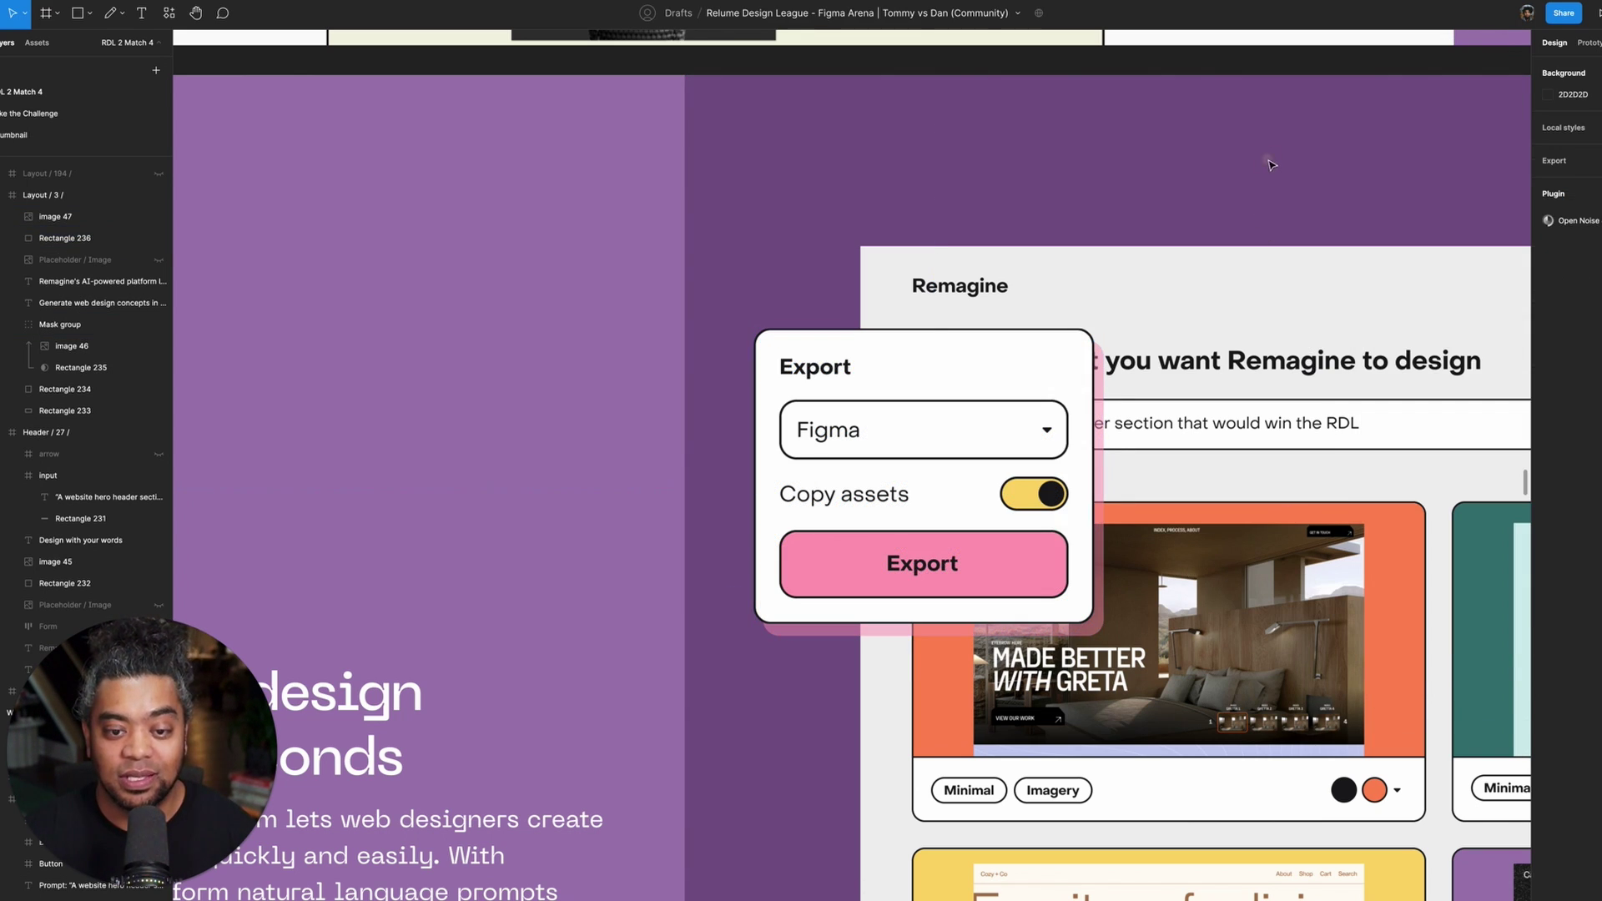
- Examine the offset pink shadow behind the Export widget, both within the whole feature card and close up
click(1381, 286)
key(shift+2)
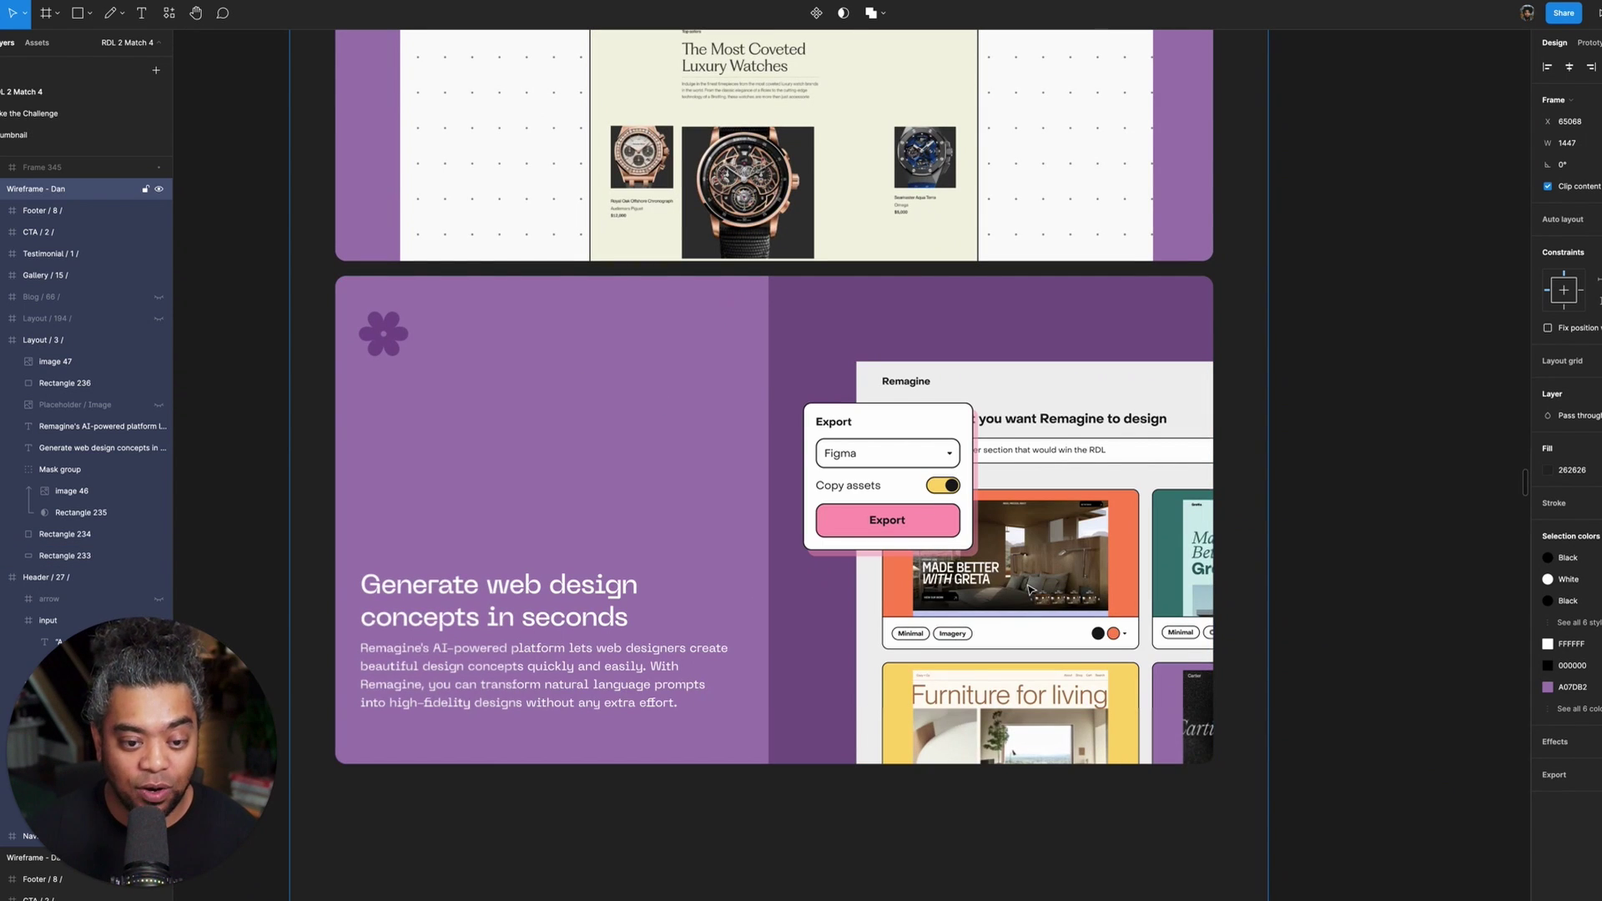
scroll(1315, 640, left, 2)
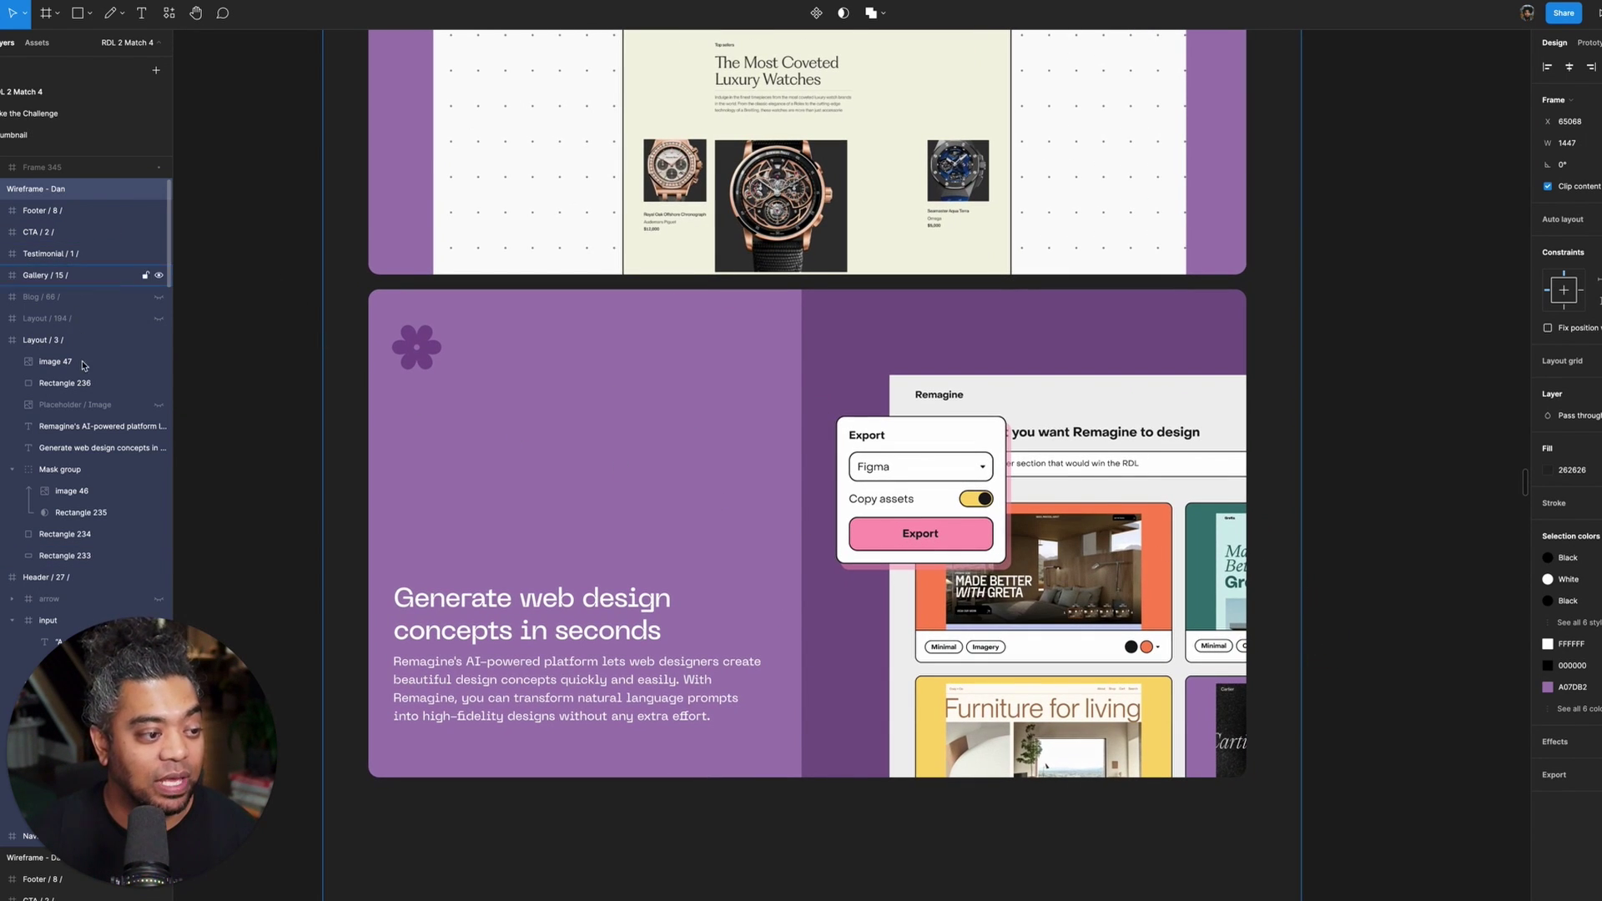
click(69, 386)
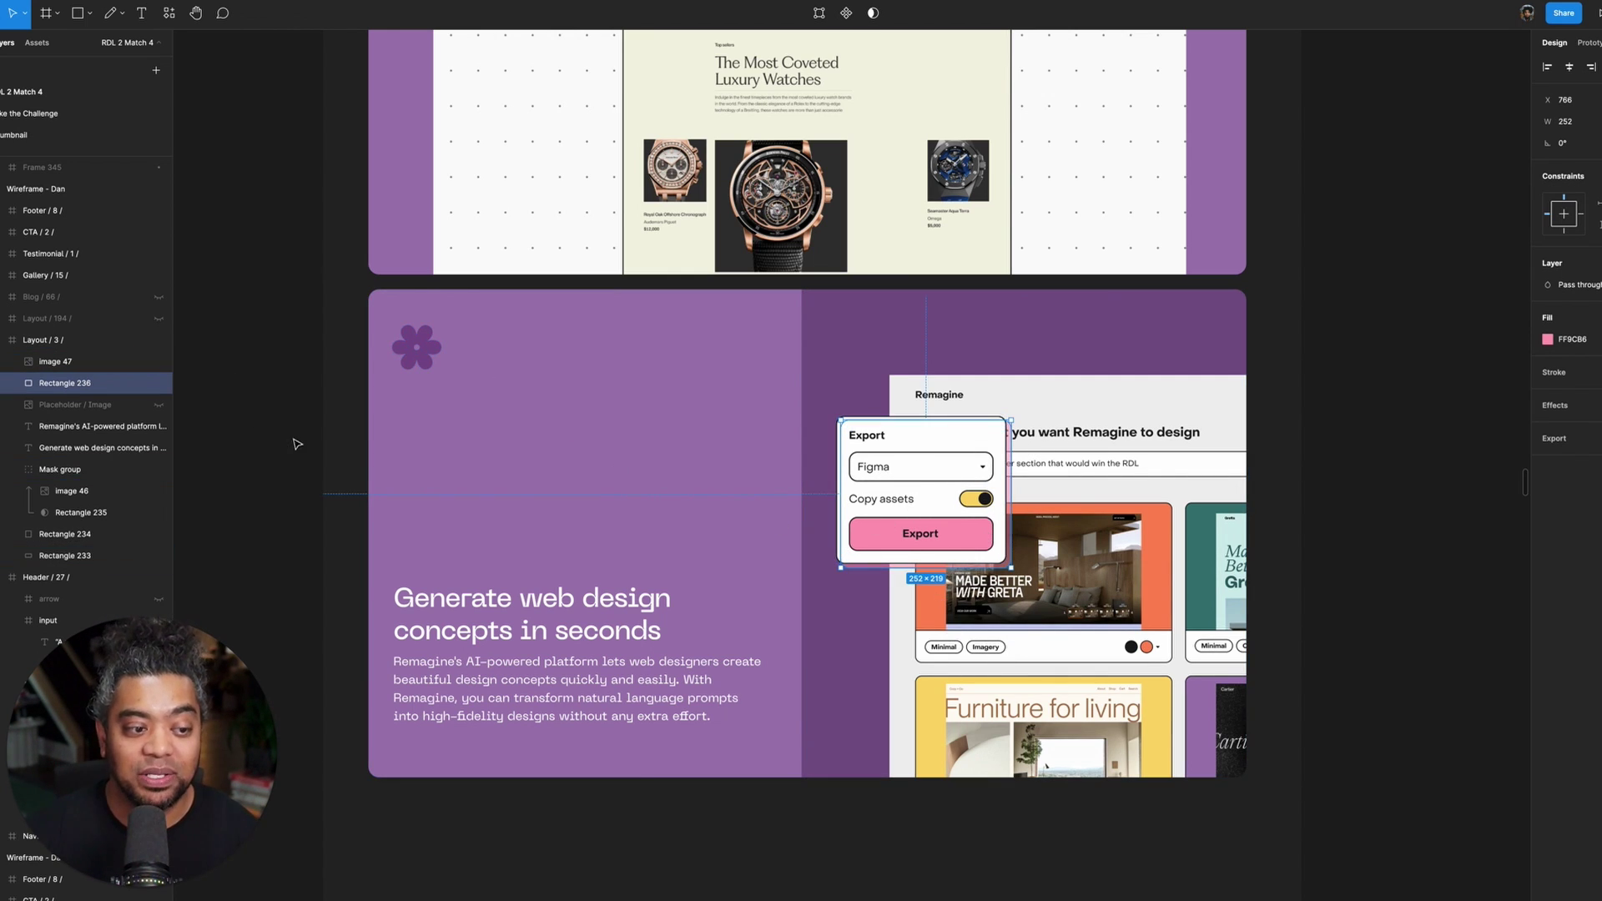
click(350, 365)
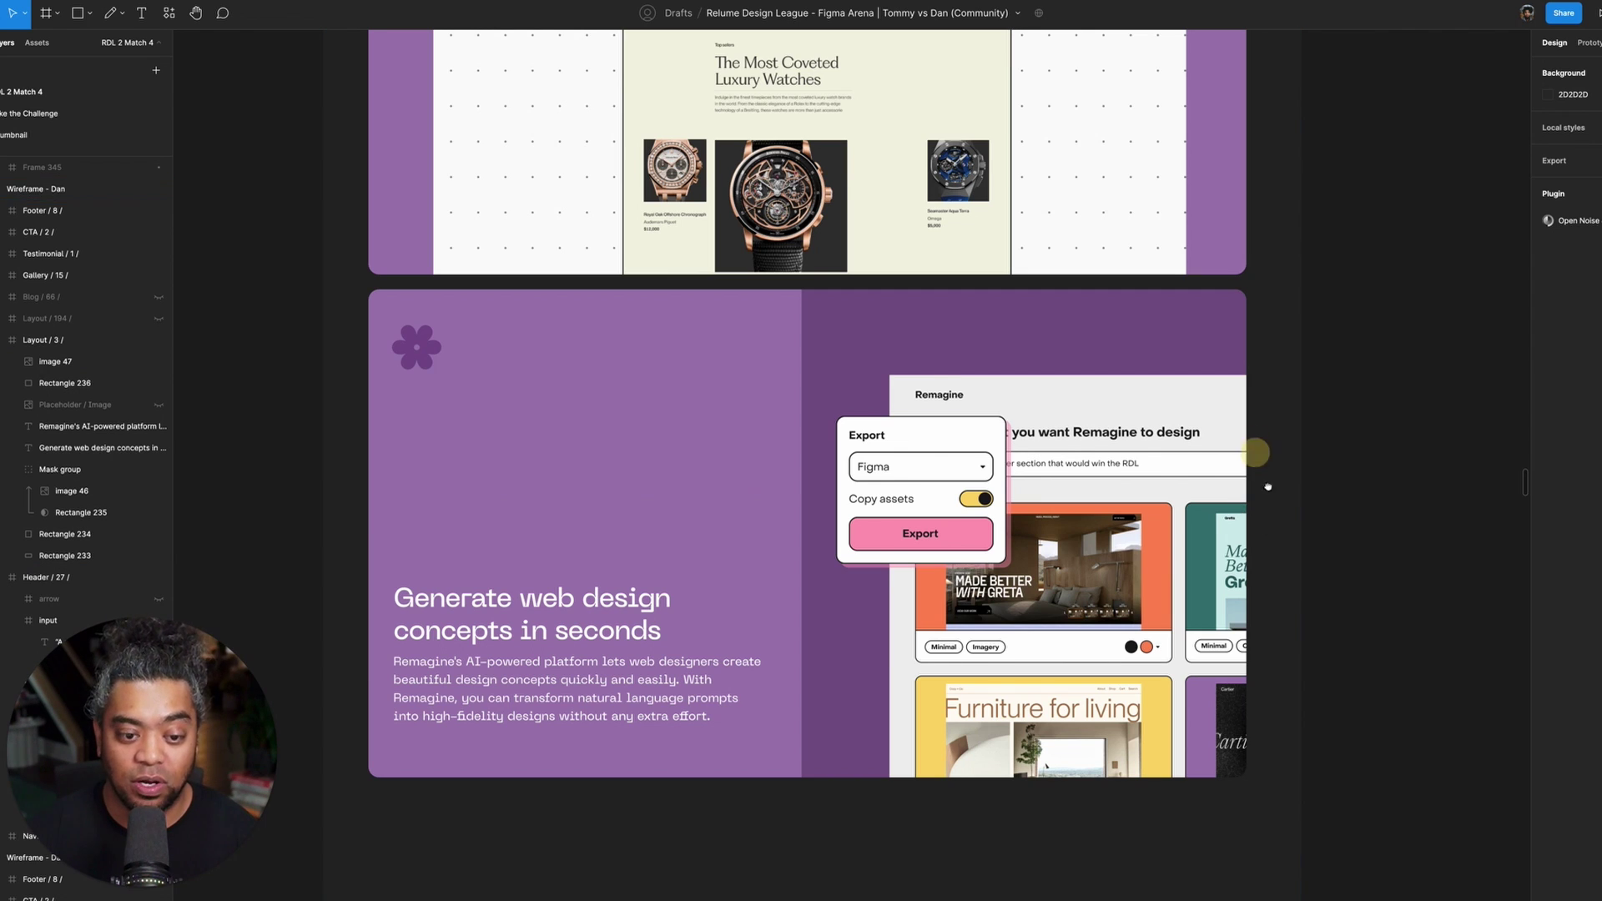
scroll(1267, 487, left, 3)
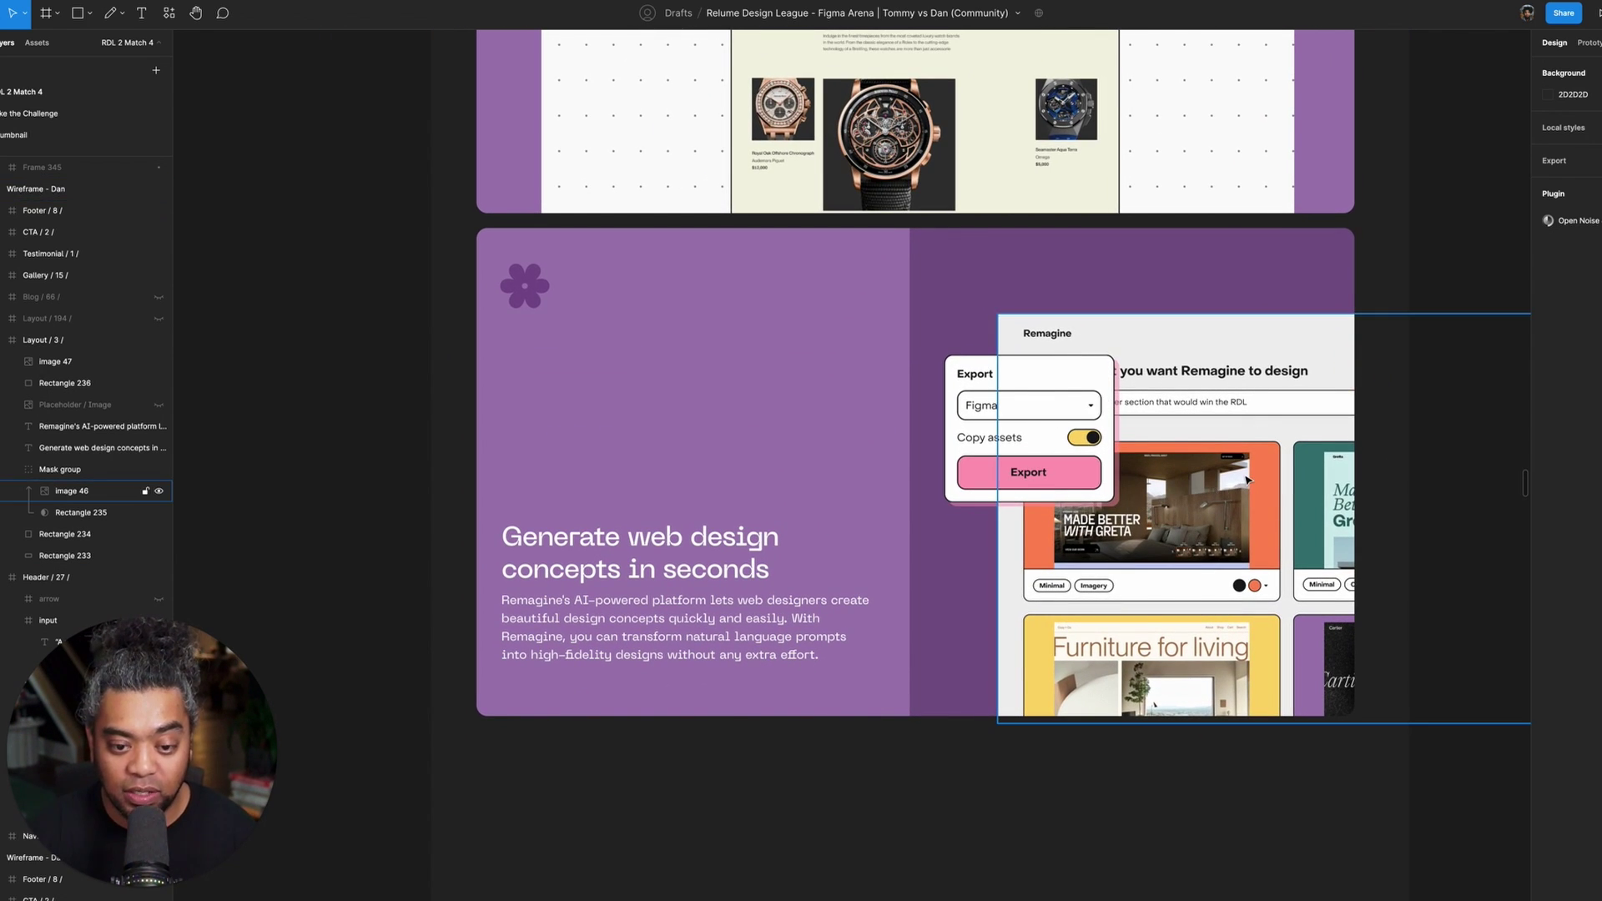
scroll(1192, 491, up, 5)
scroll(750, 619, right, 5)
scroll(750, 618, up, 1)
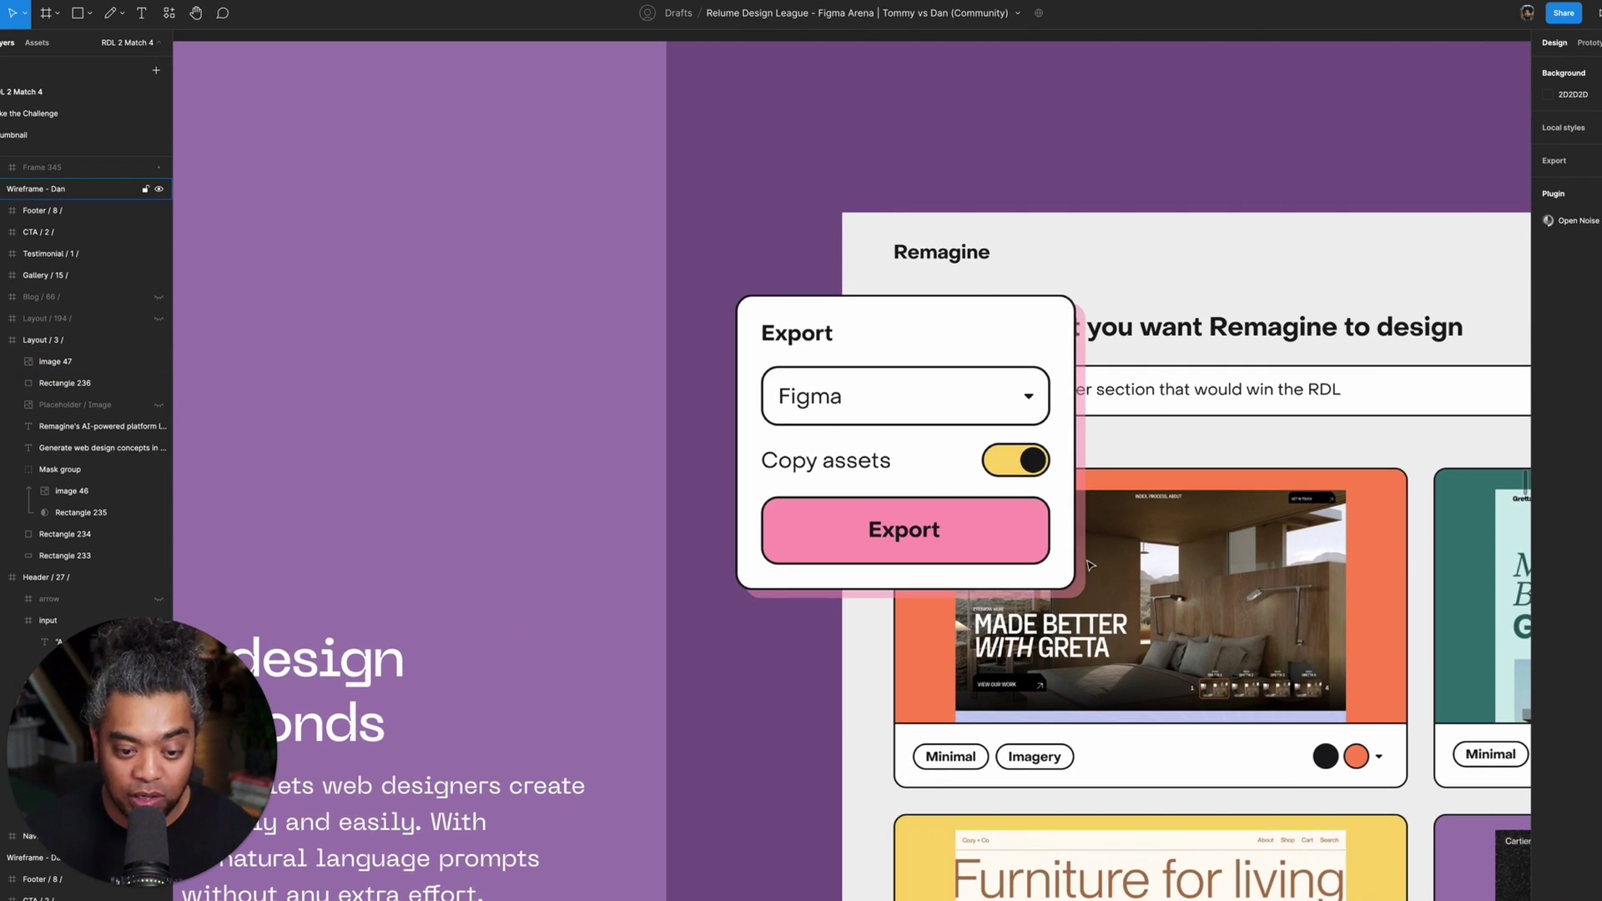
click(1085, 565)
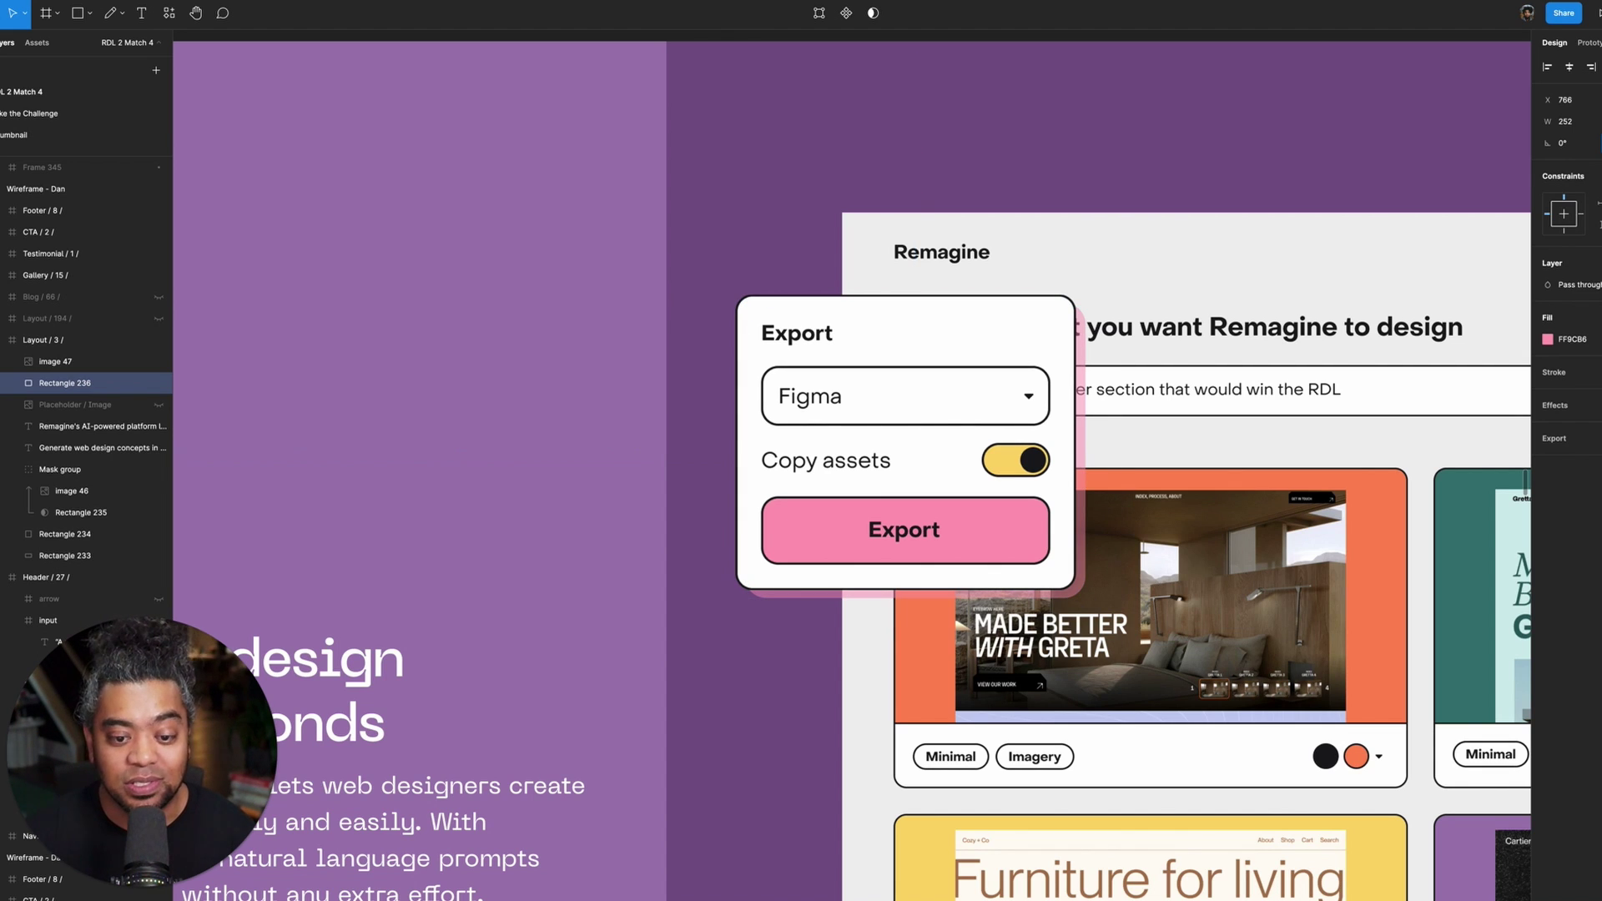
drag(1170, 667, 1167, 667)
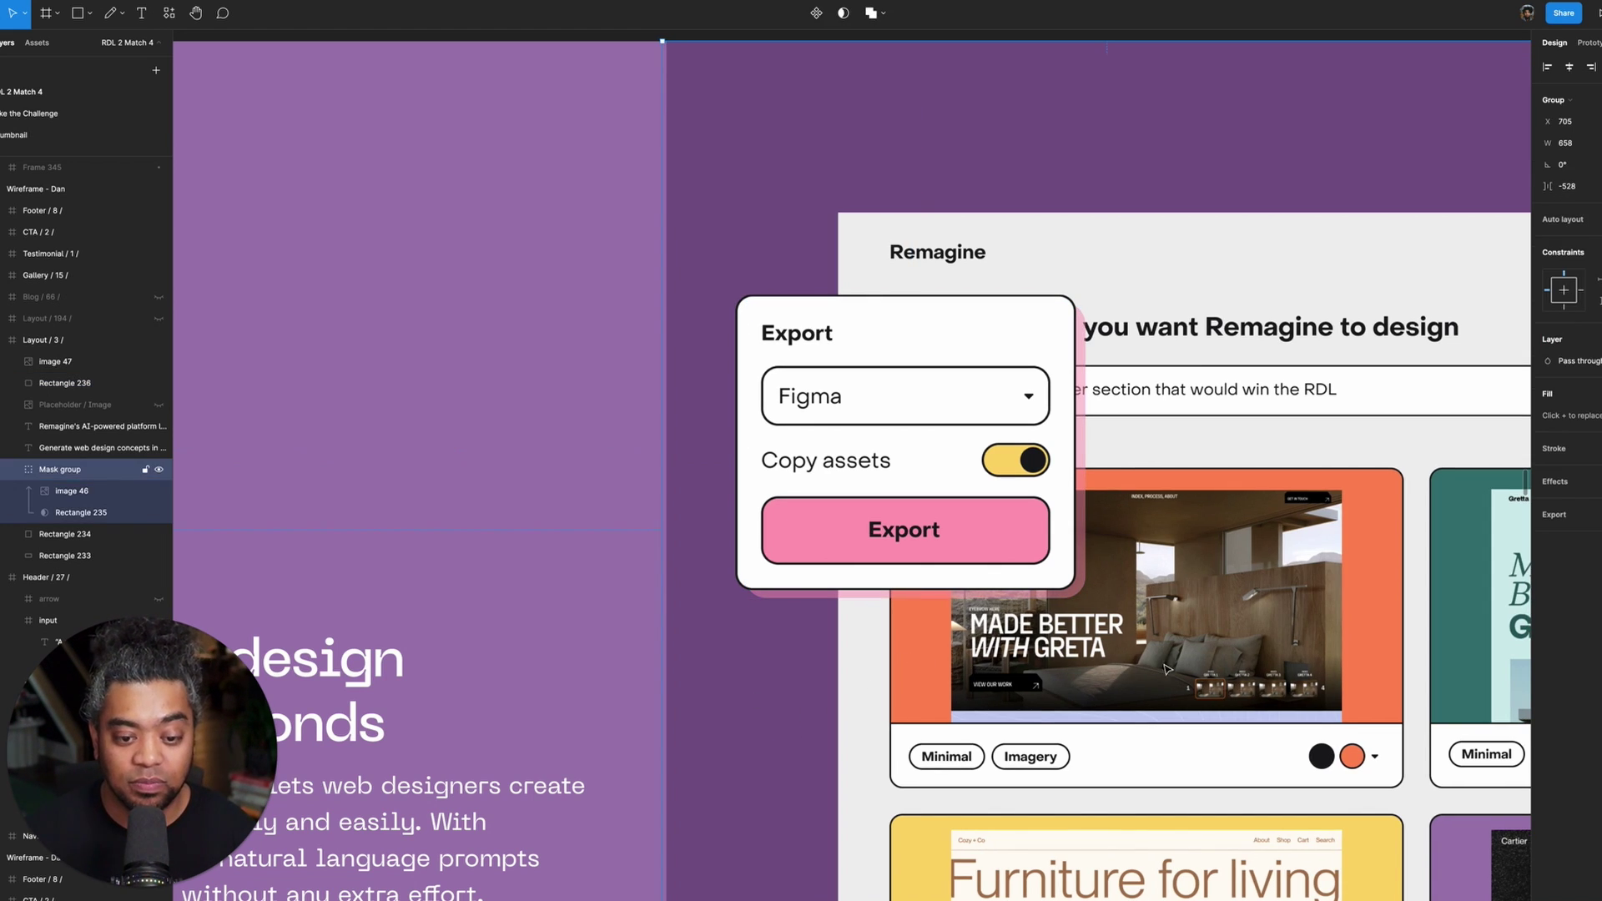
key(ctrl+z)
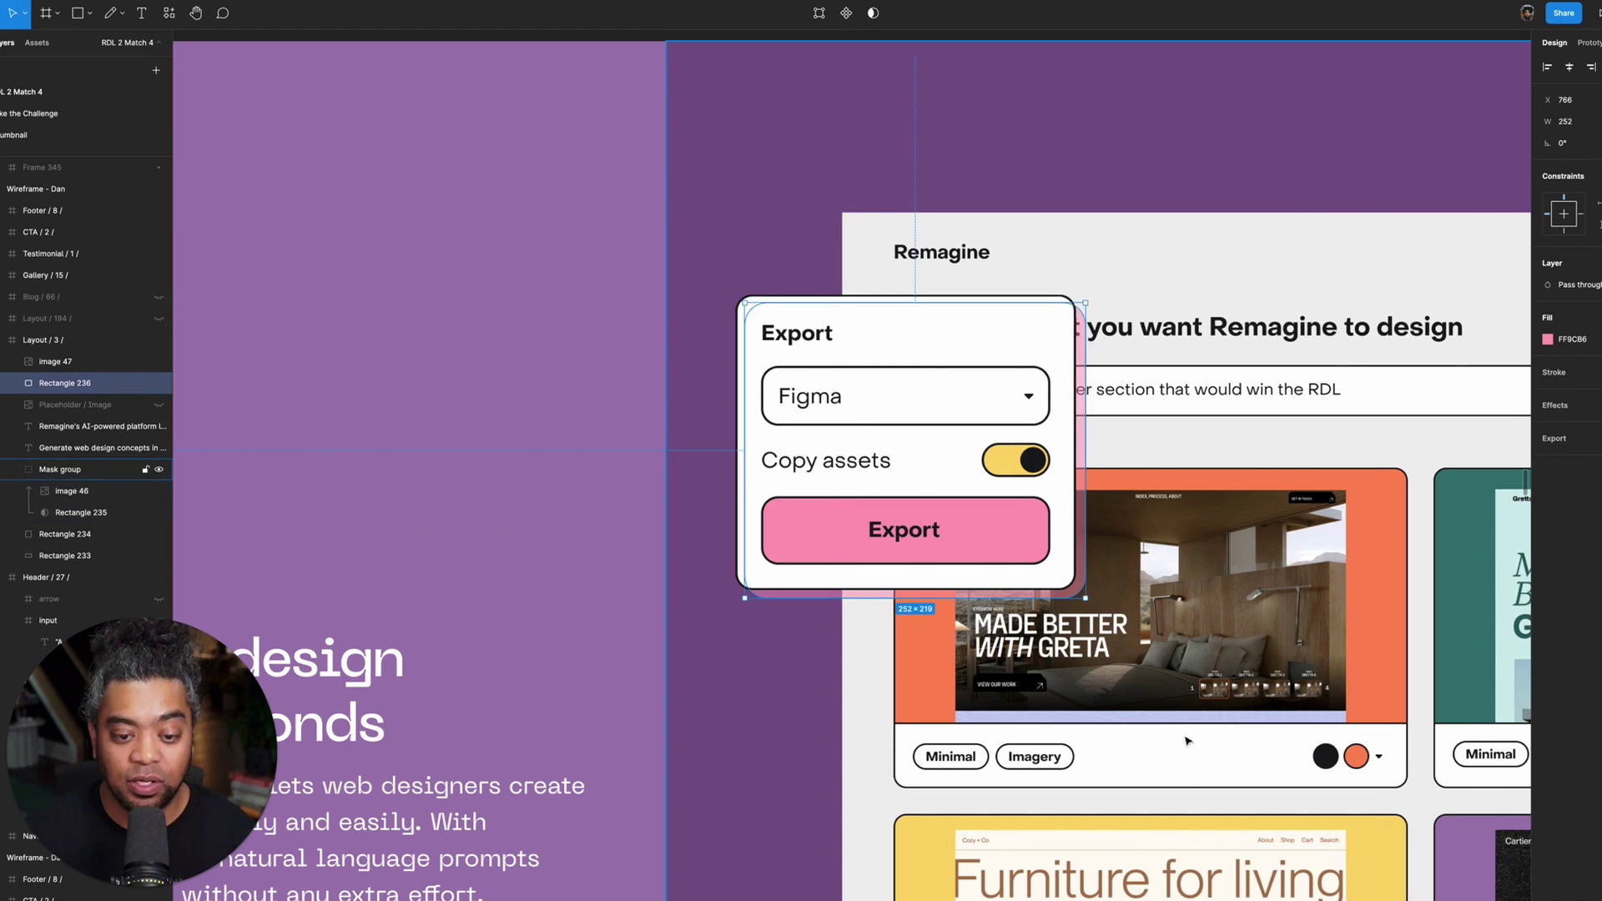
- Move the "Generate web design concepts in seconds" heading and its paragraph down together, closer to the card's lower edge
click(540, 122)
key(shift+2)
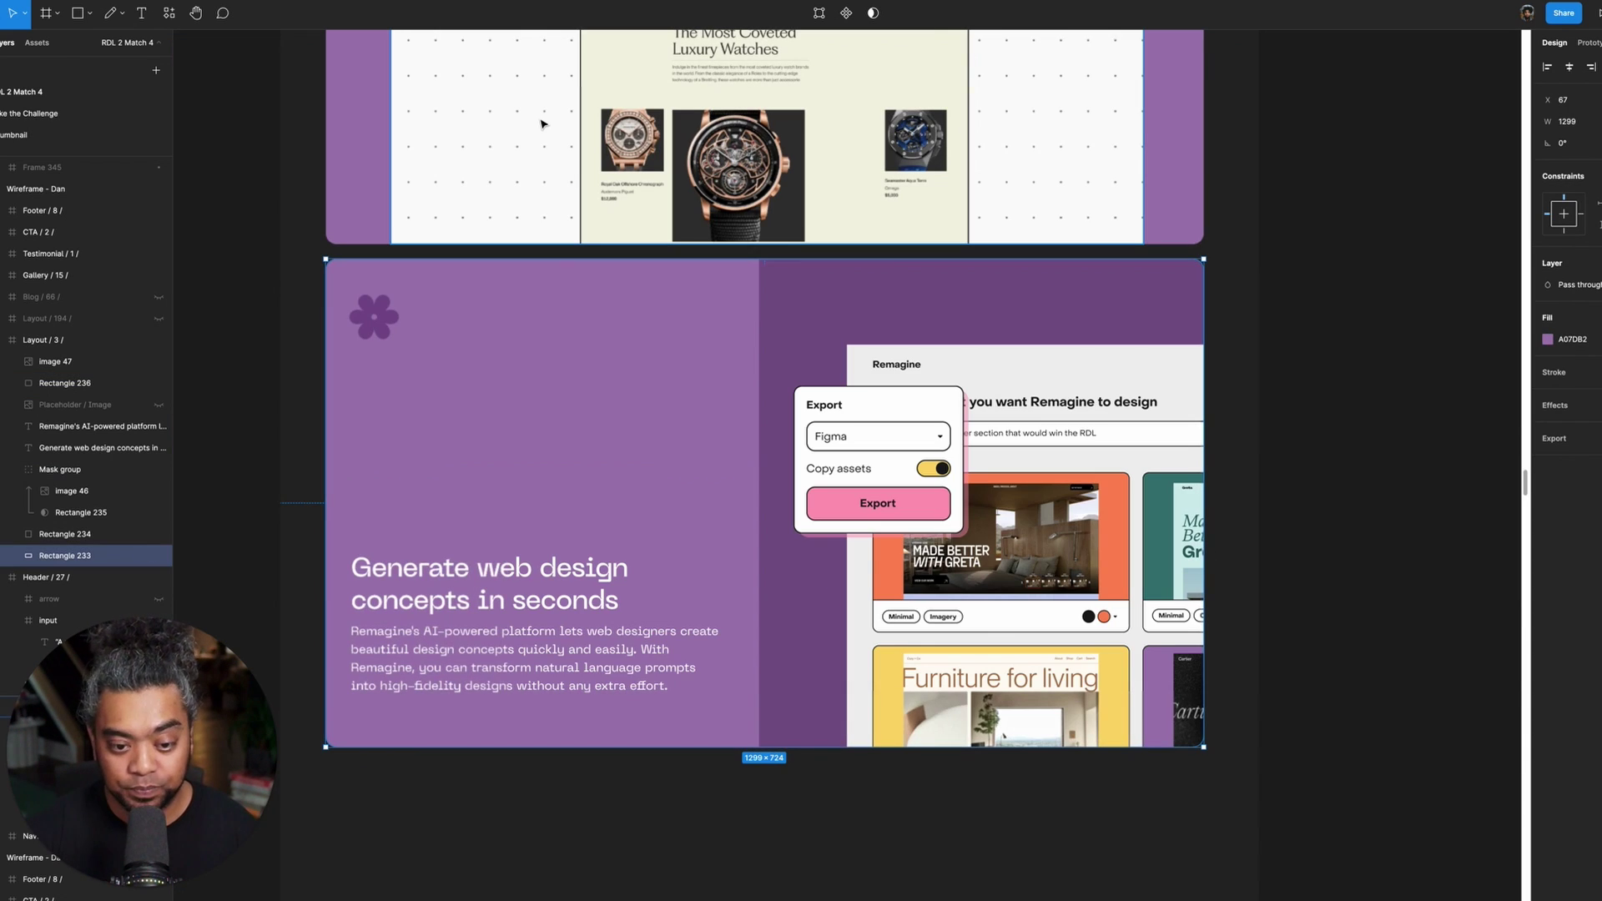
scroll(1069, 513, up, 2)
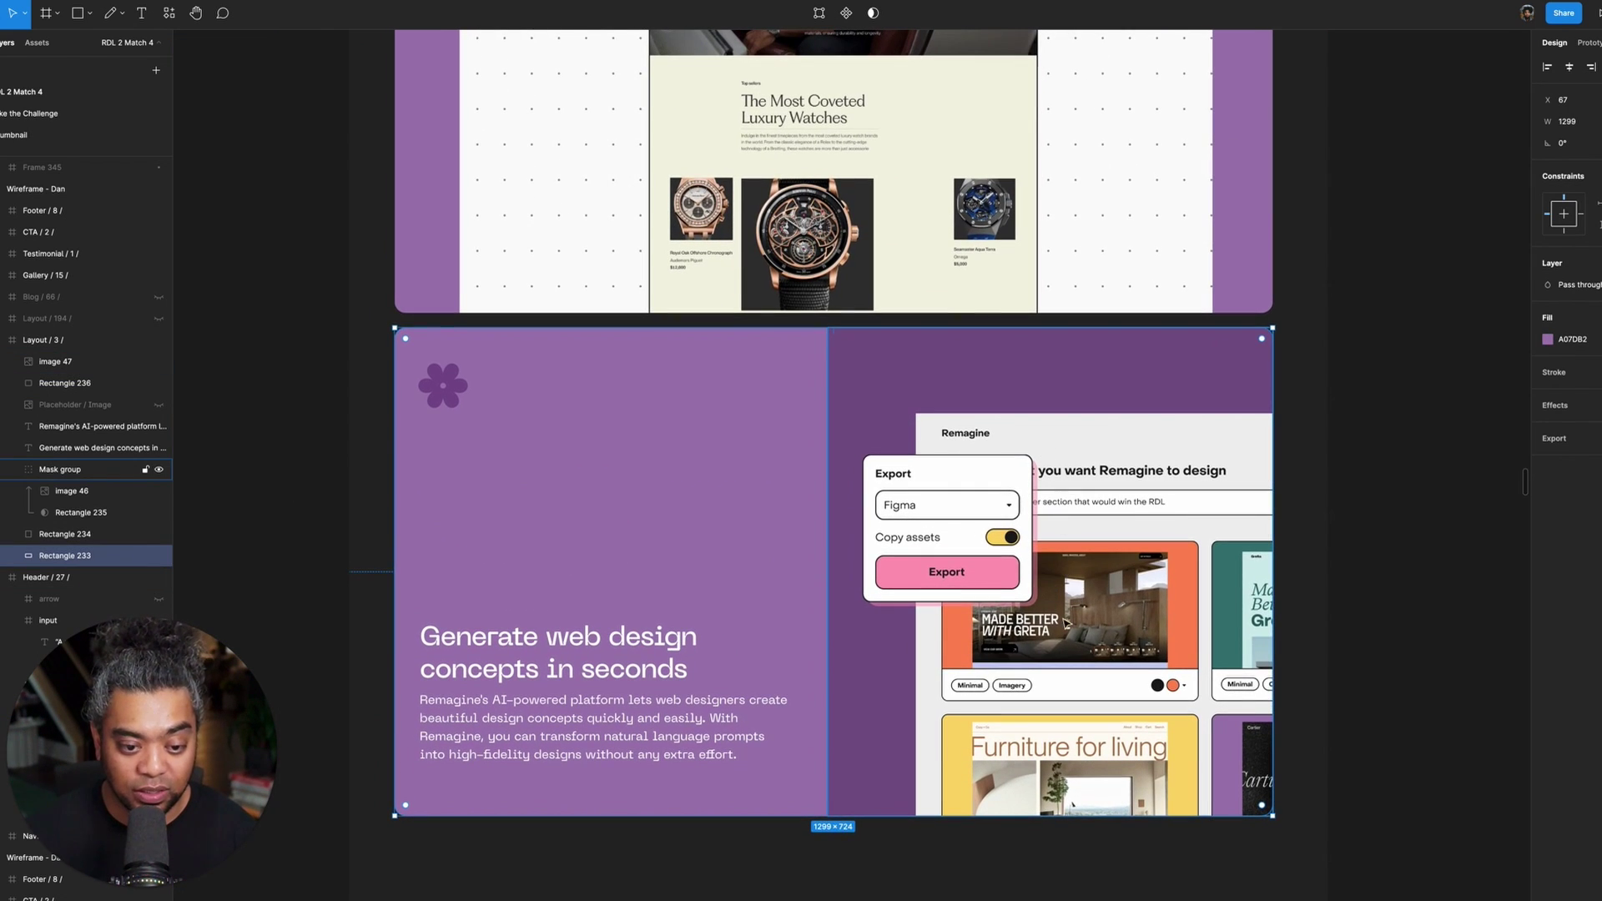
drag(1347, 557, 1294, 572)
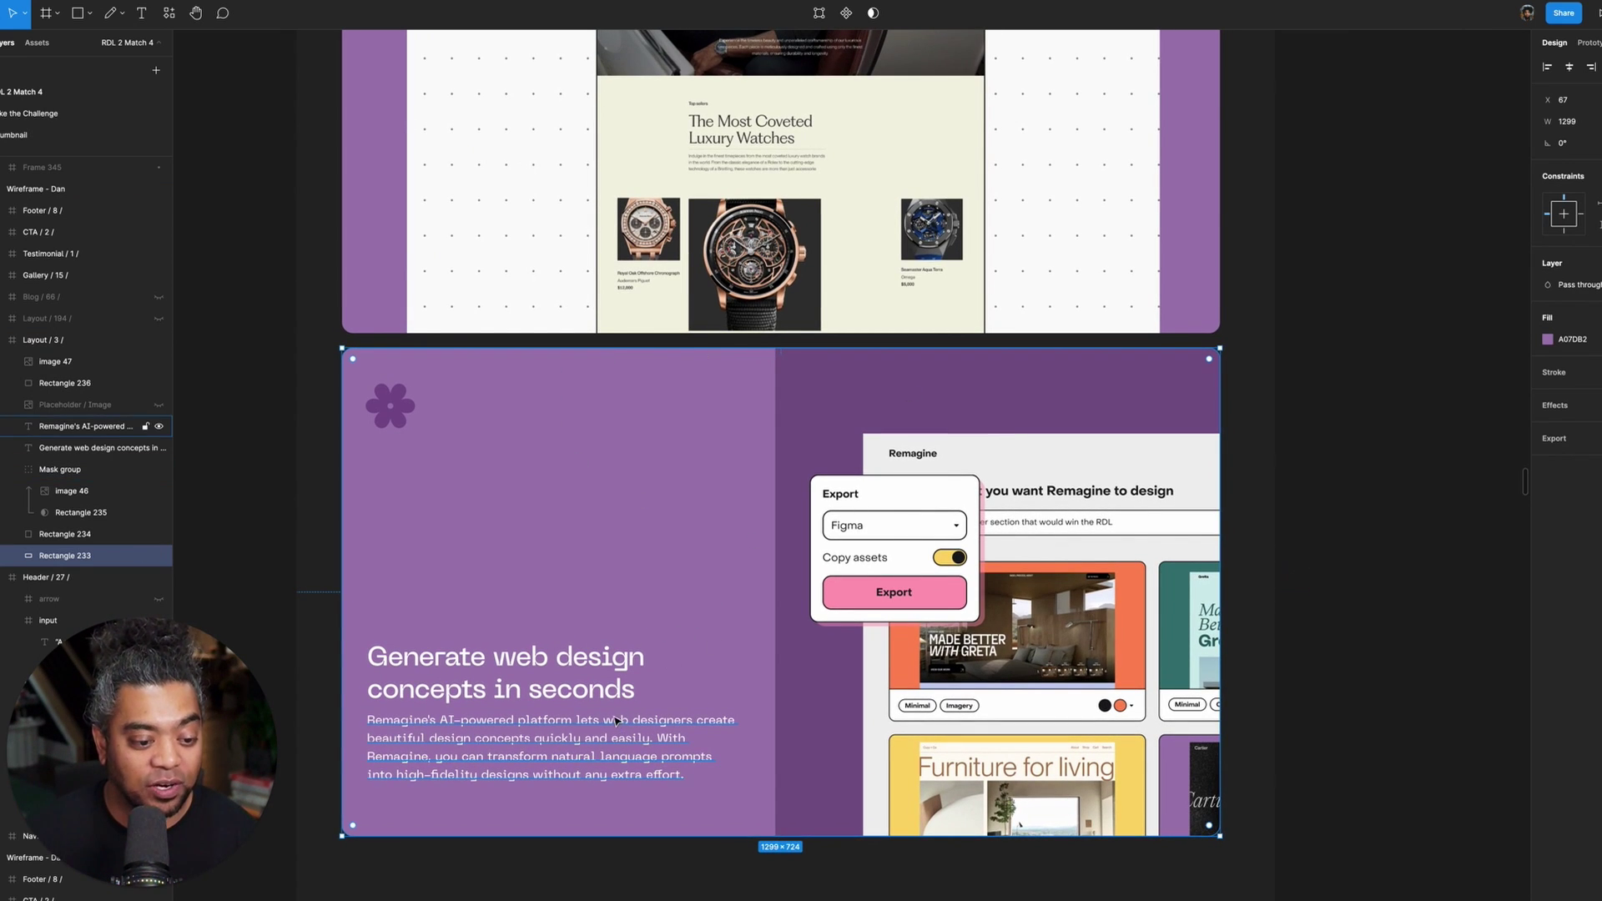
click(651, 739)
shift+click(606, 690)
drag(607, 685, 607, 700)
key(Up)
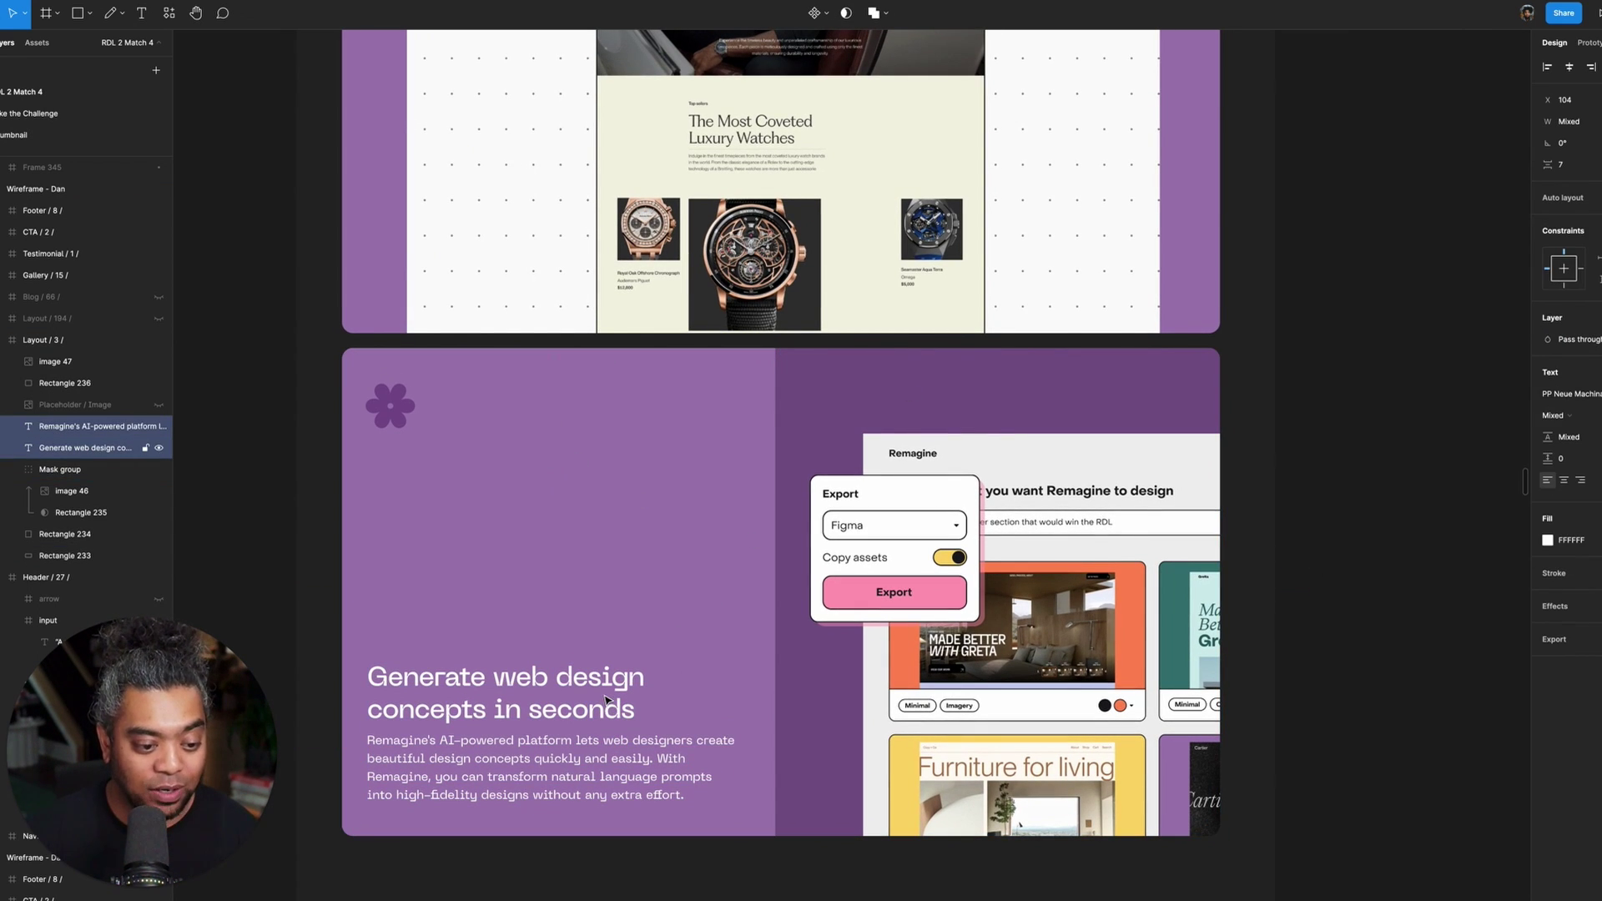
click(1357, 565)
- Sample the feature card's purple background and switch to colorsafe.co in the browser
drag(1380, 475, 1409, 426)
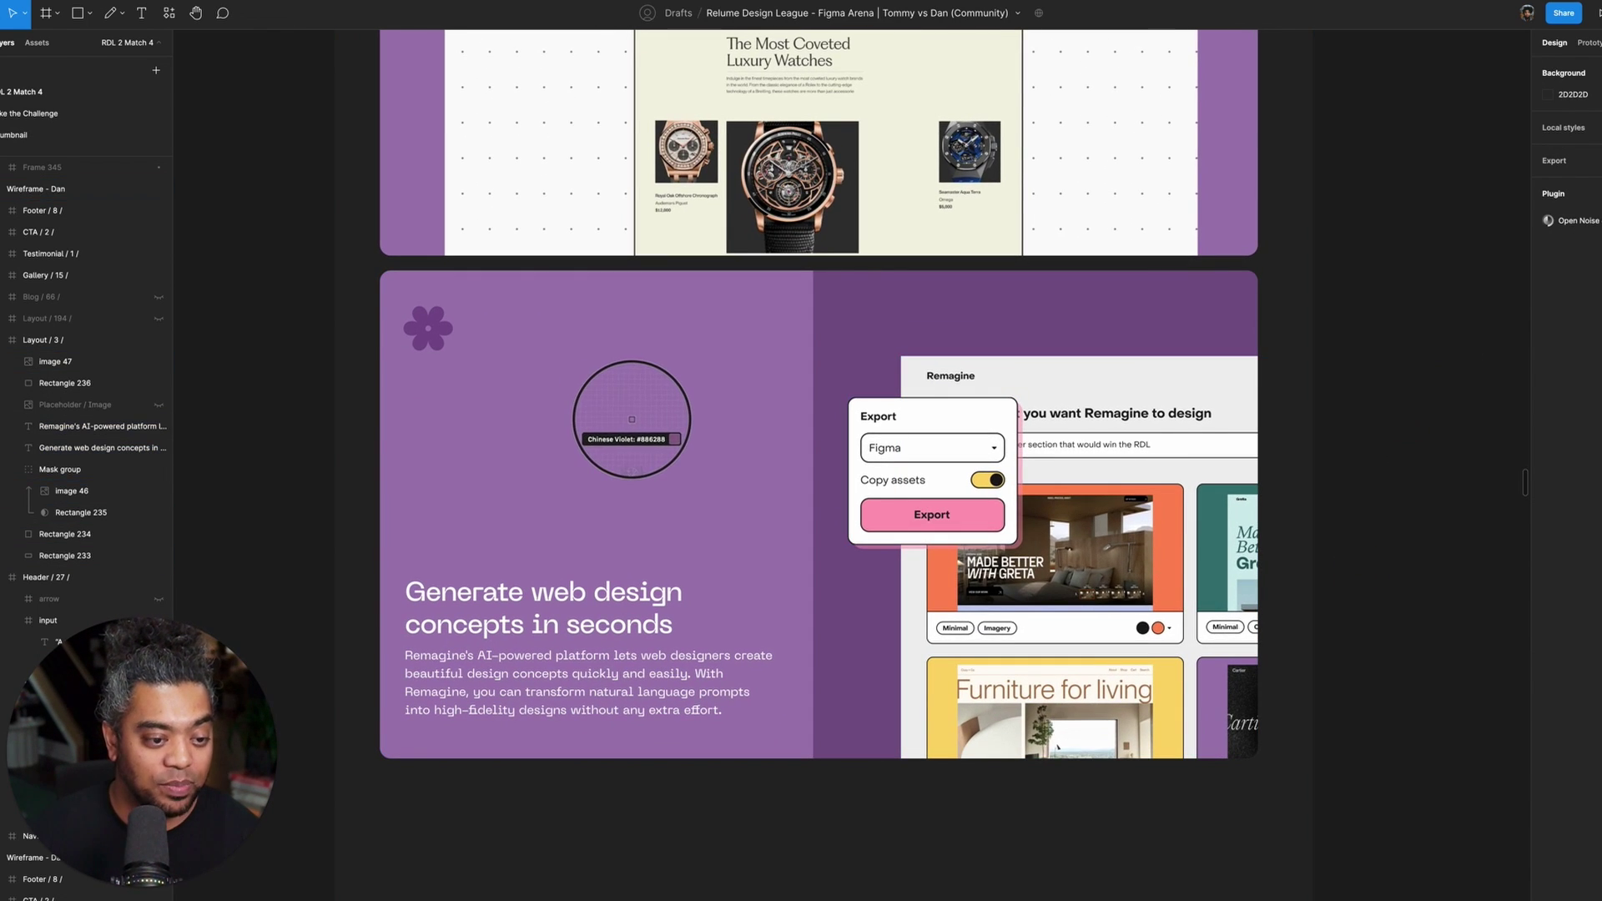
key(super+Tab)
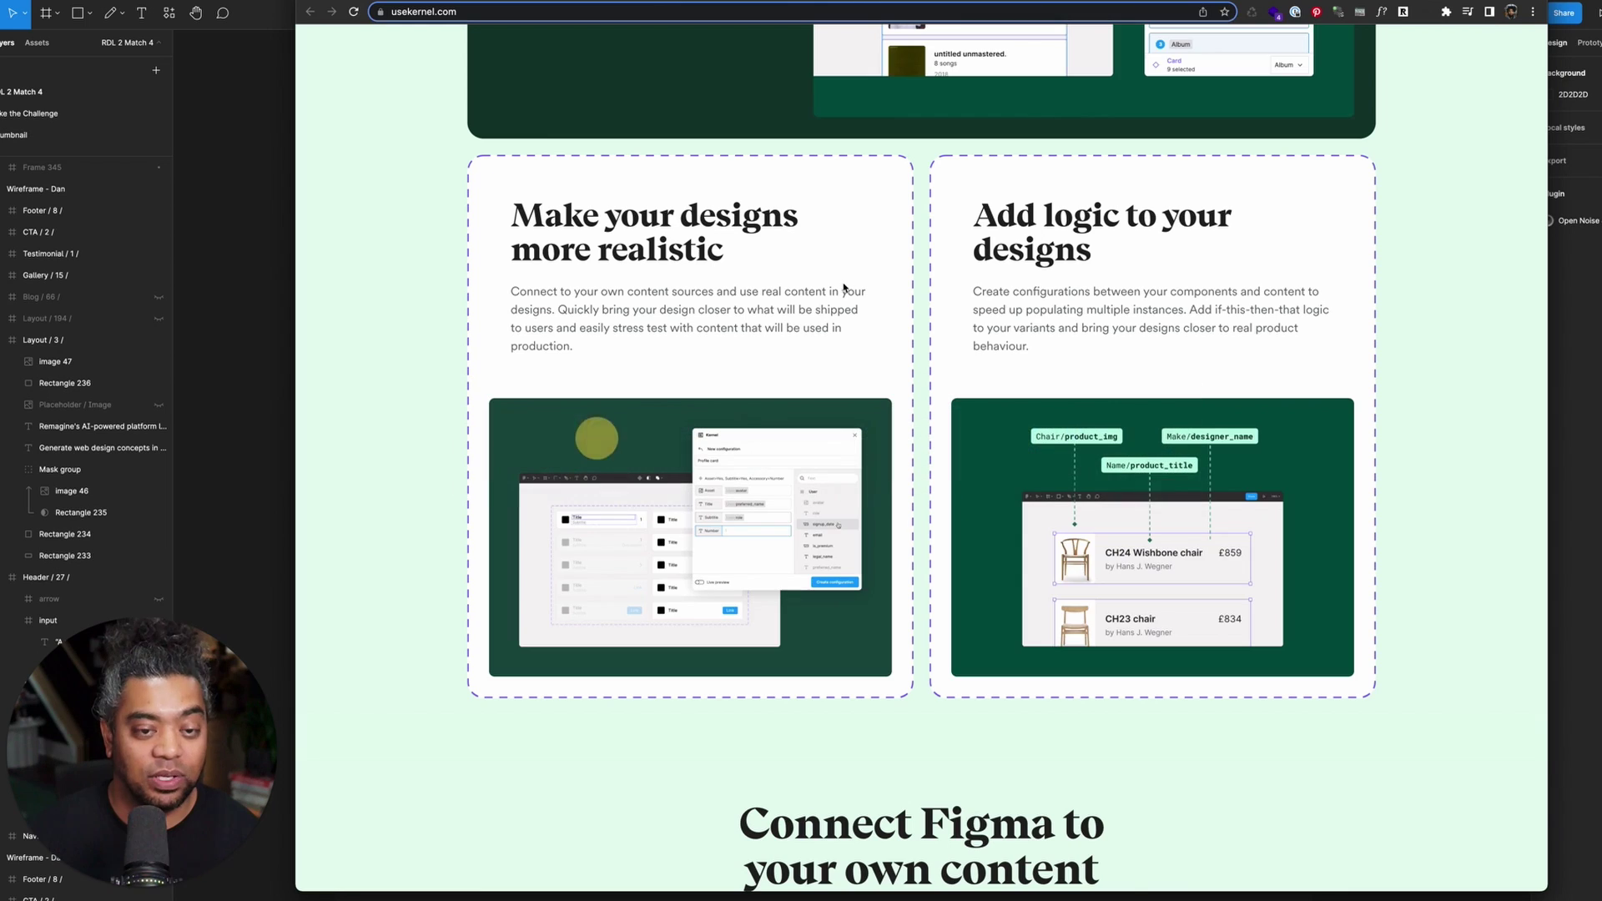
click(1104, 1)
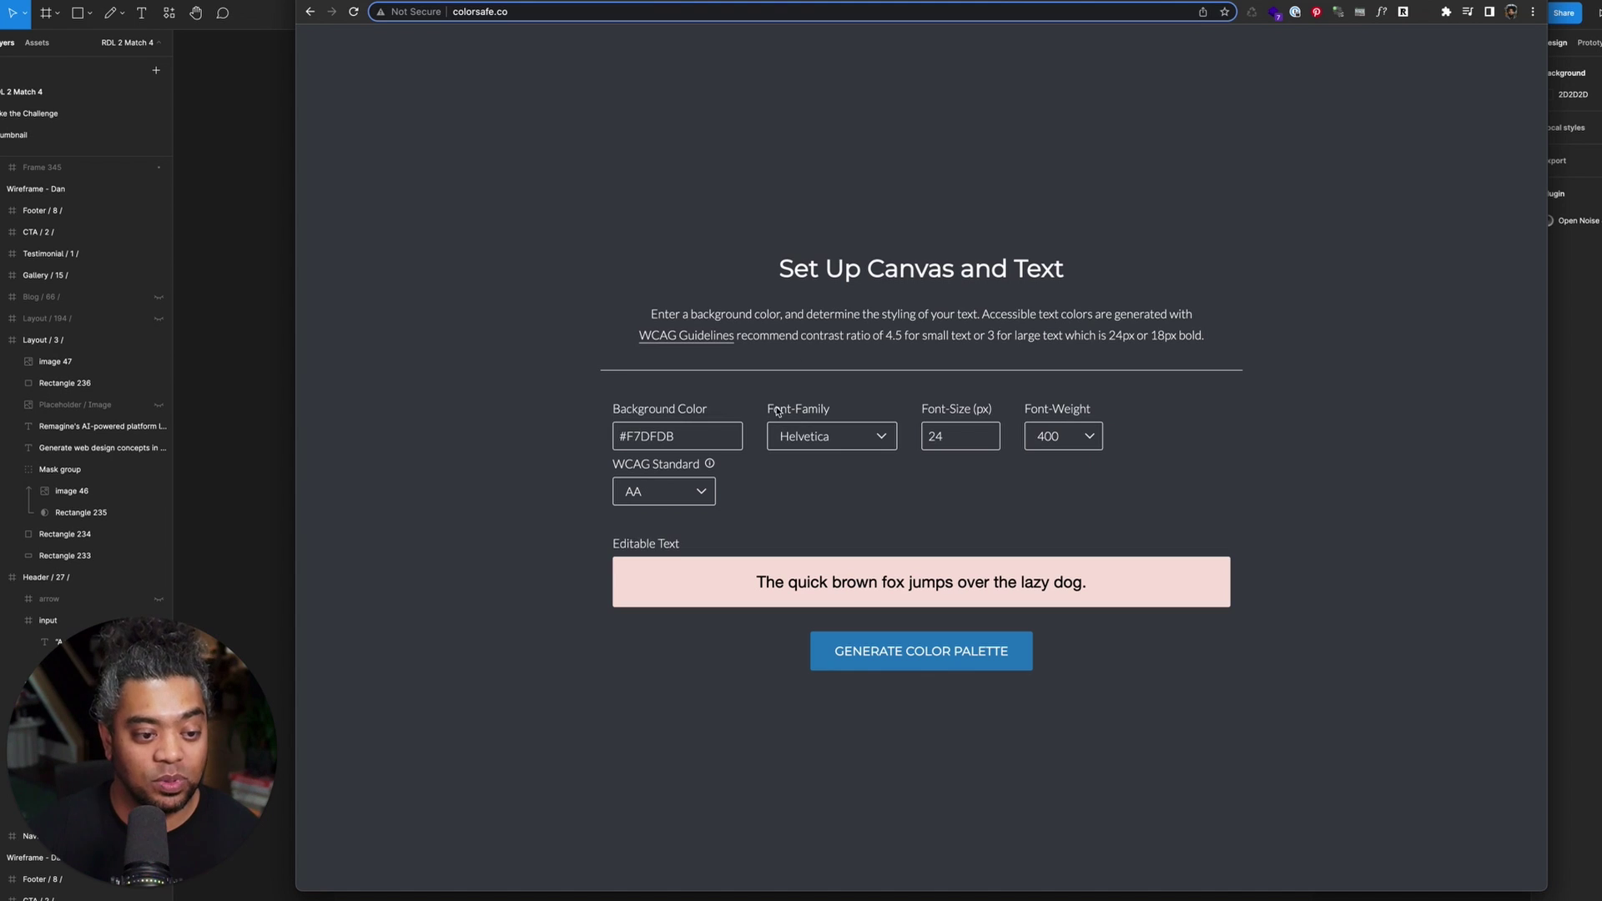
- Set the background color to #a07db3 and generate its accessible text color palette
drag(709, 436, 607, 431)
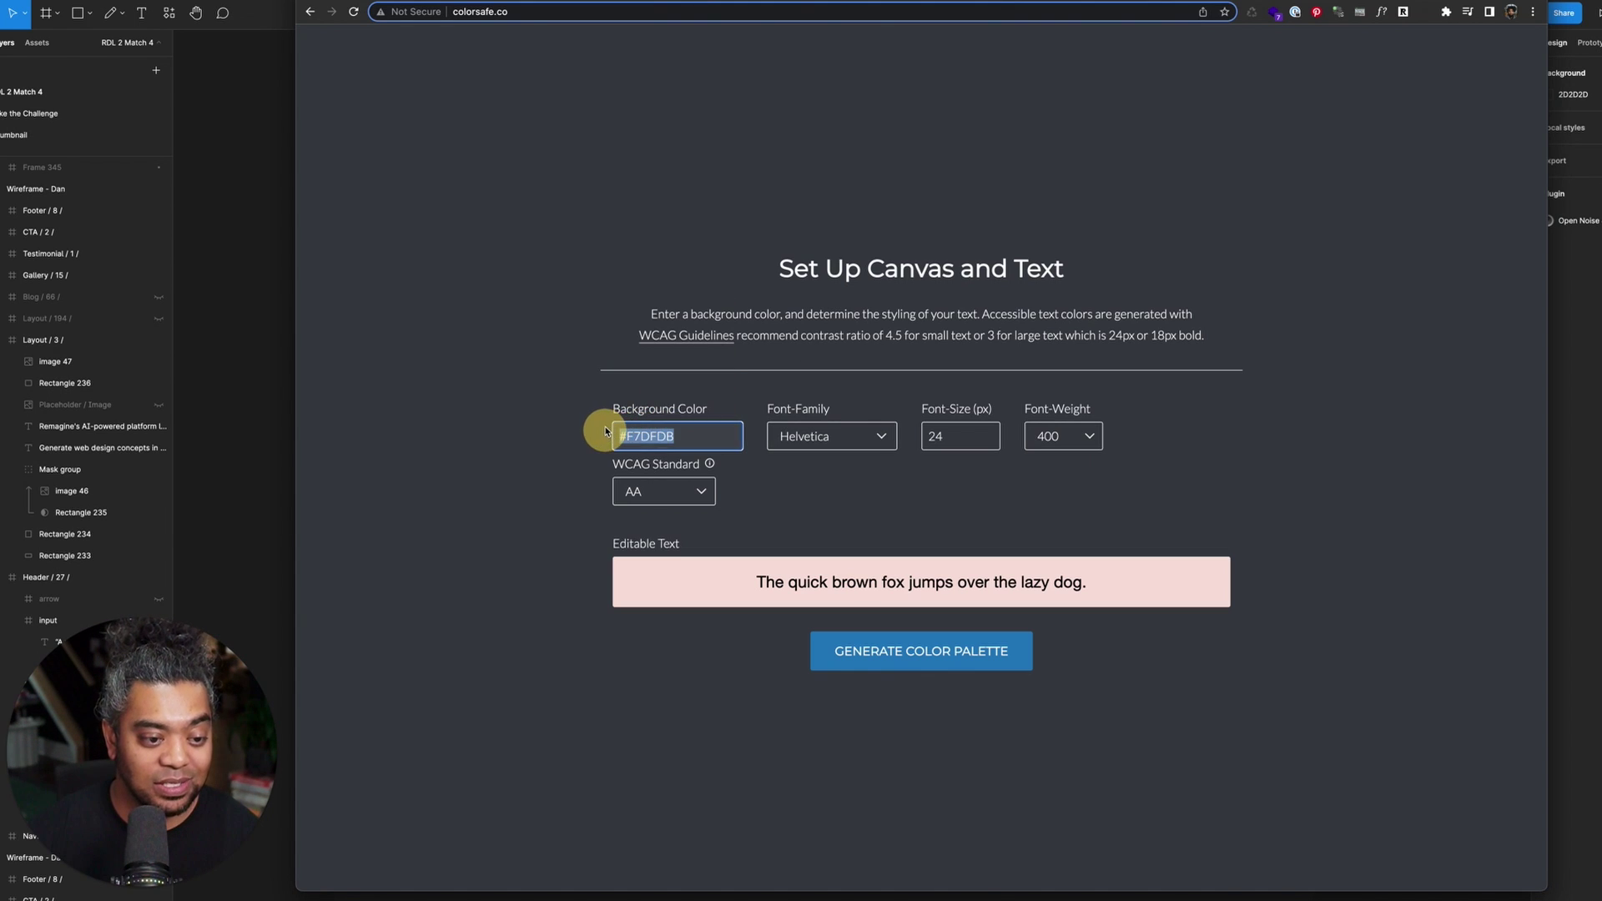
text(#a07db3)
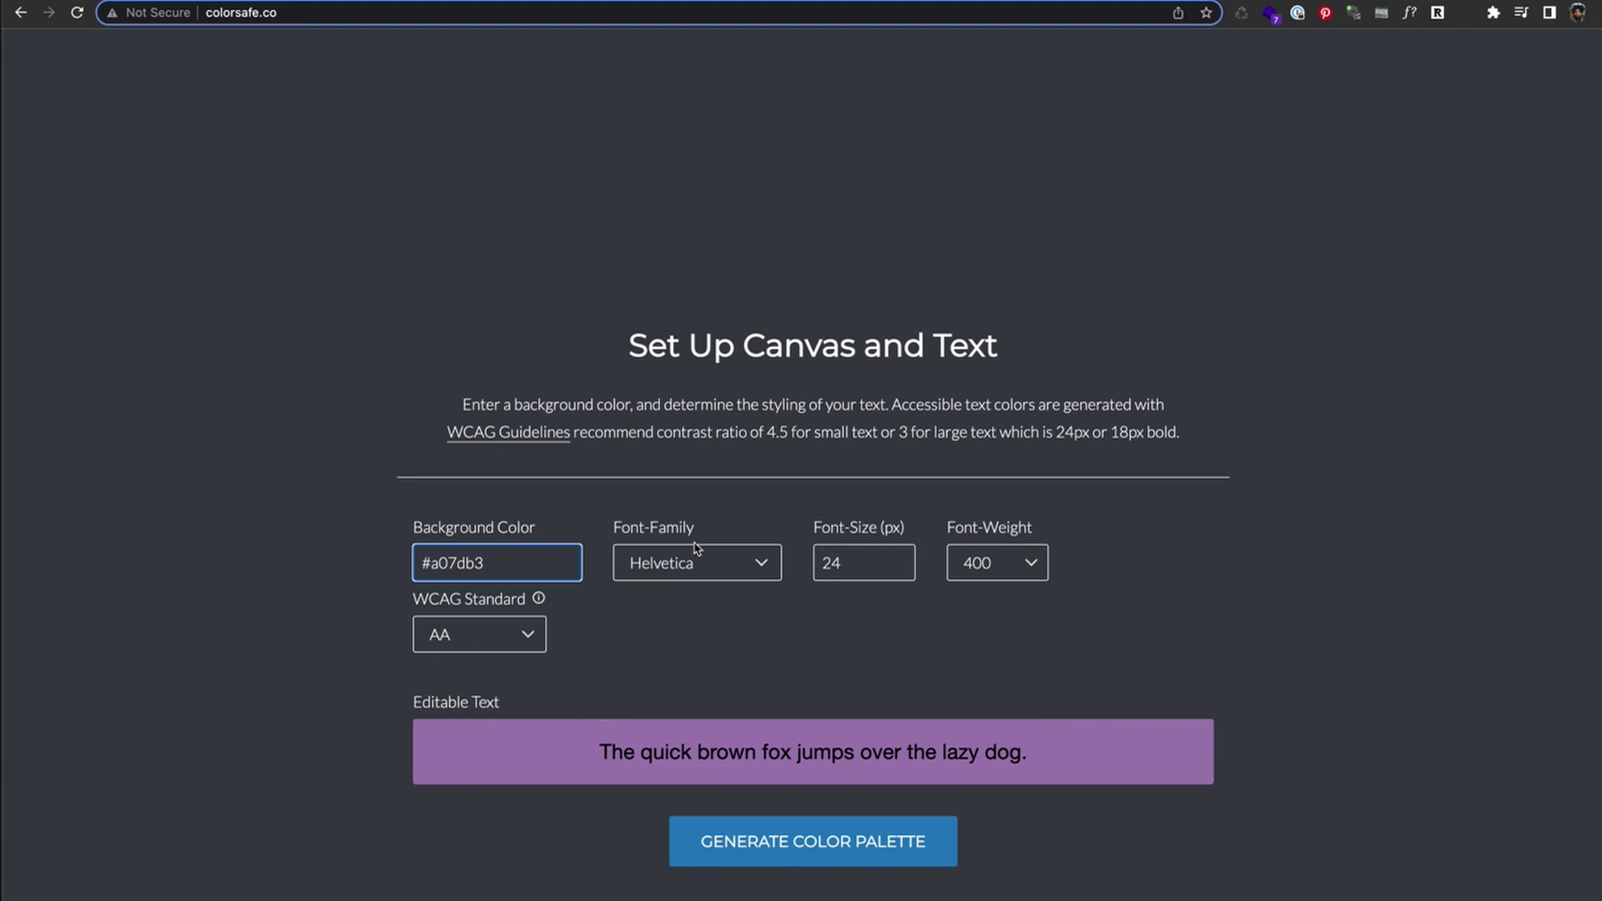
key(super+Left)
text(#)
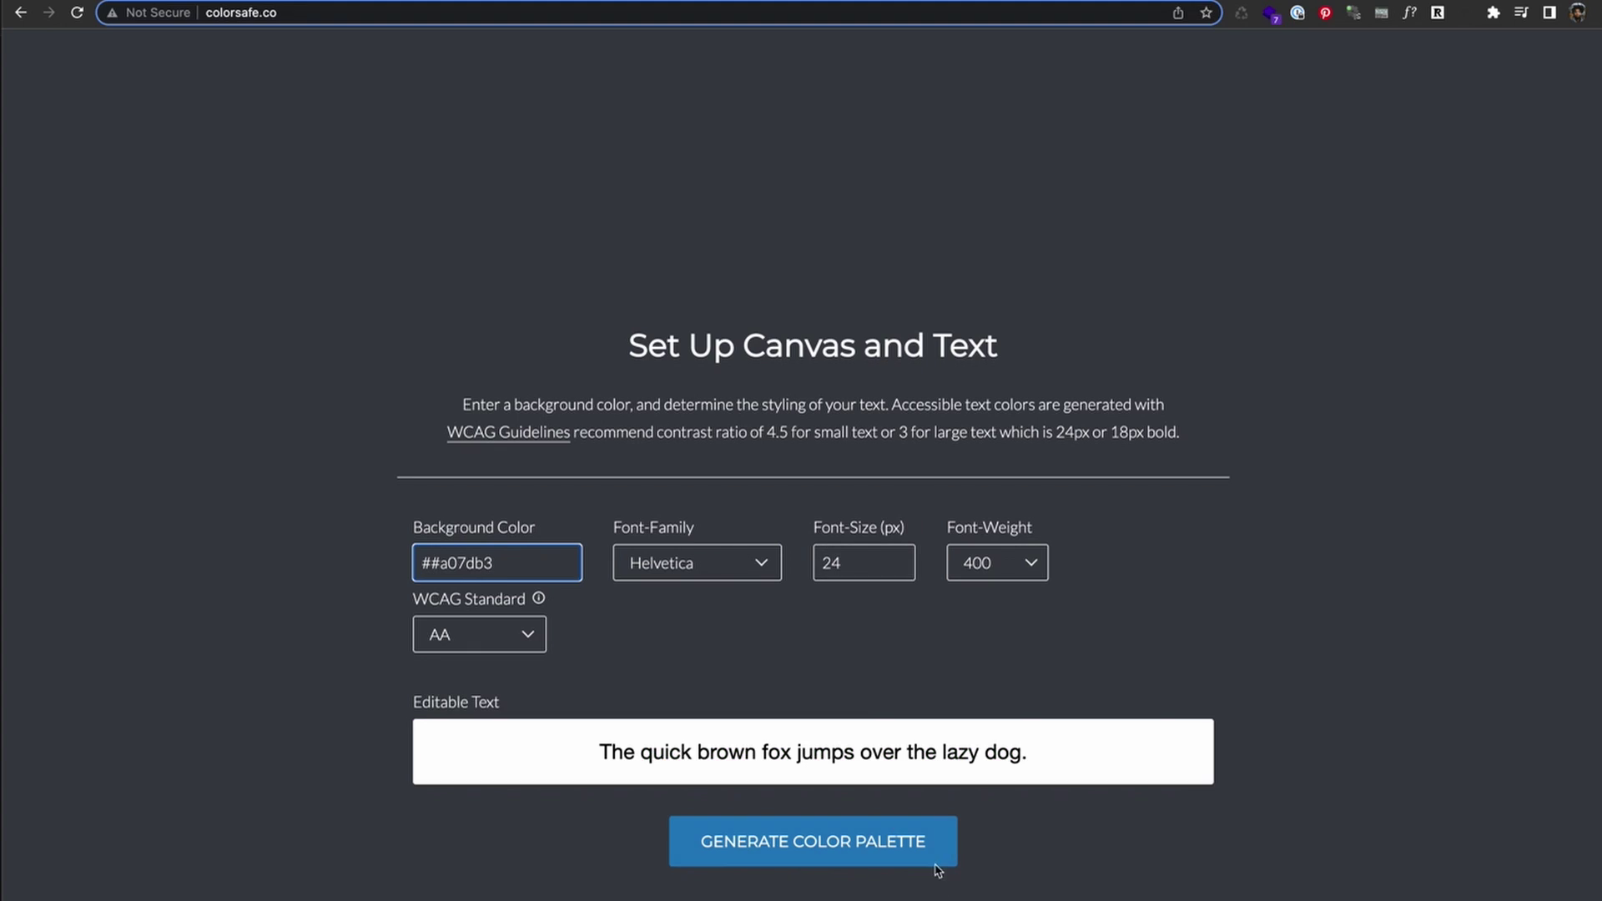
key(BackSpace)
click(854, 862)
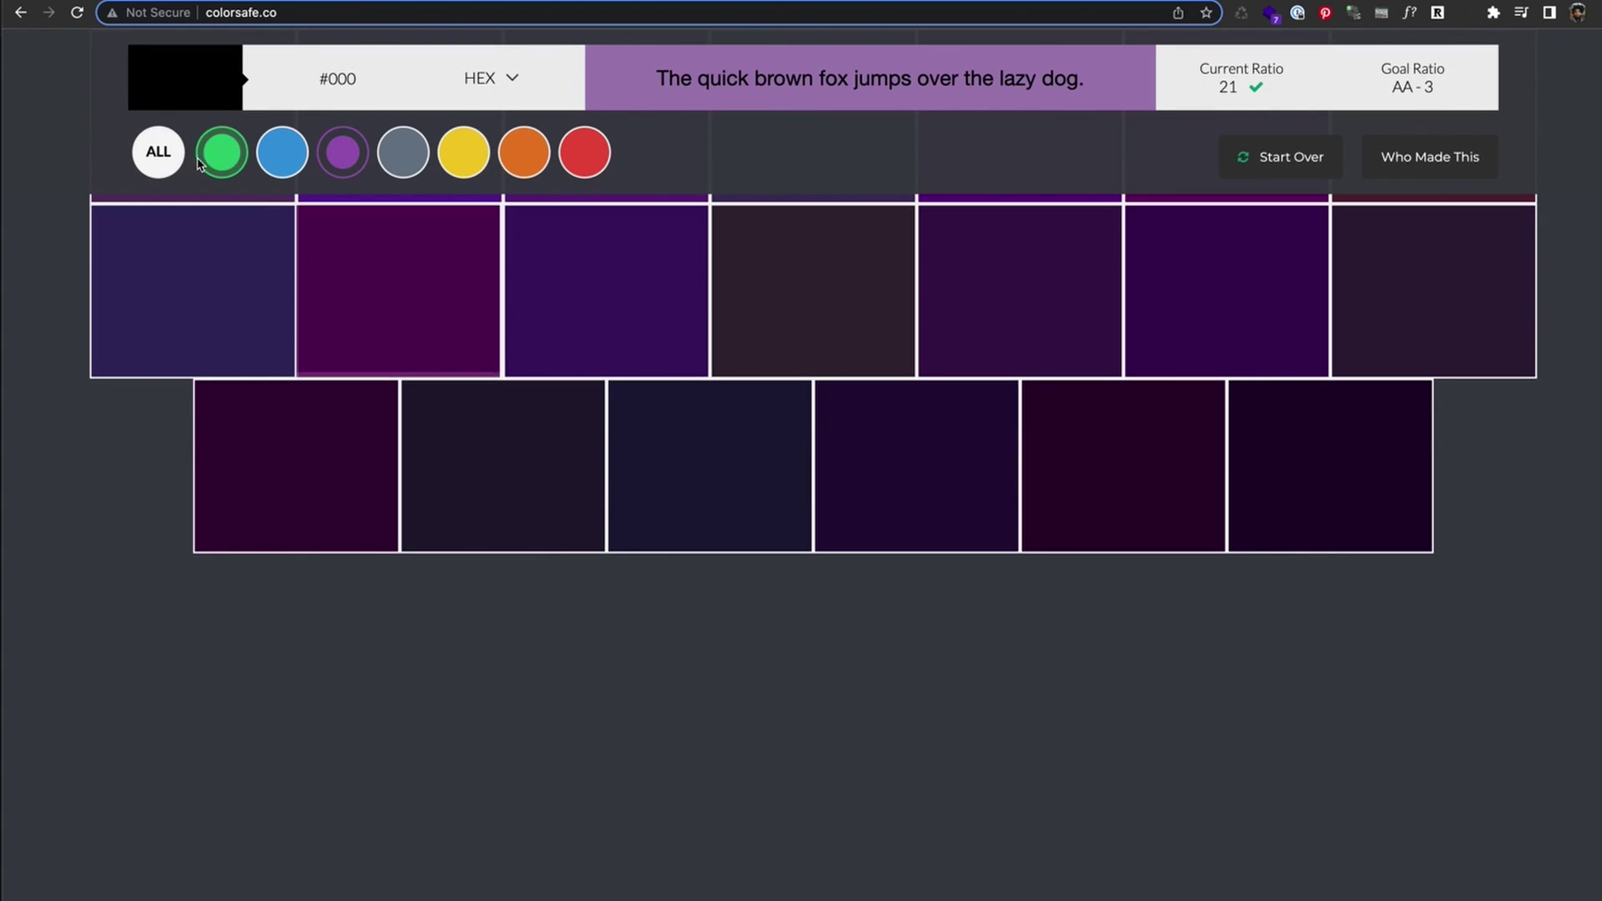
- Show accessible text colors of every hue and preview the pale cyan #e0ffff against the purple background
click(158, 151)
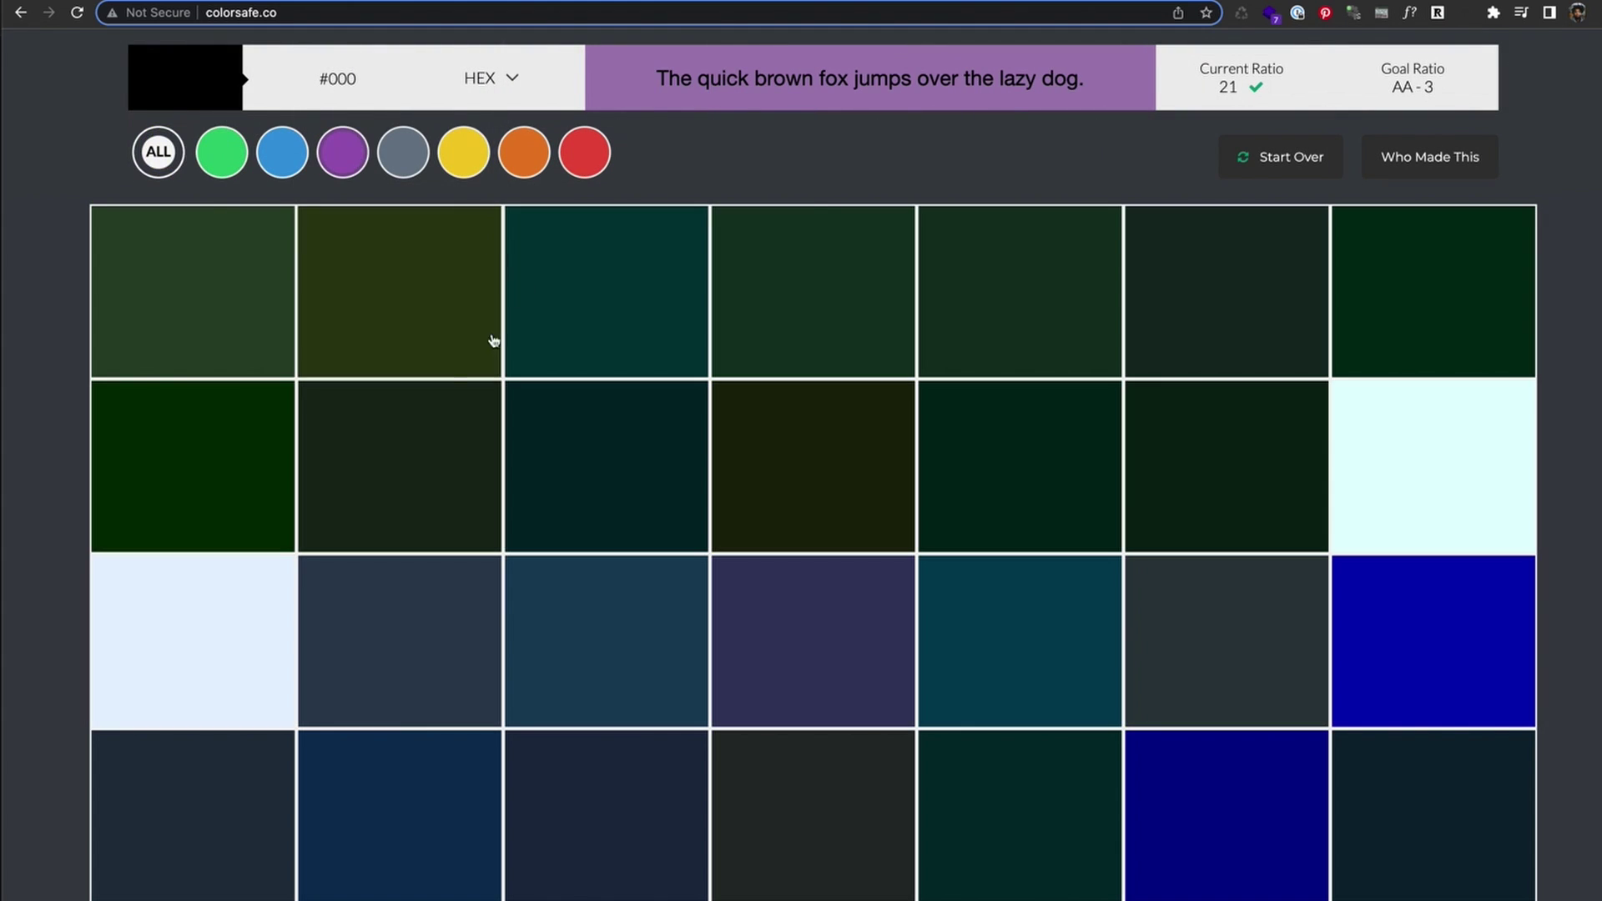
click(193, 645)
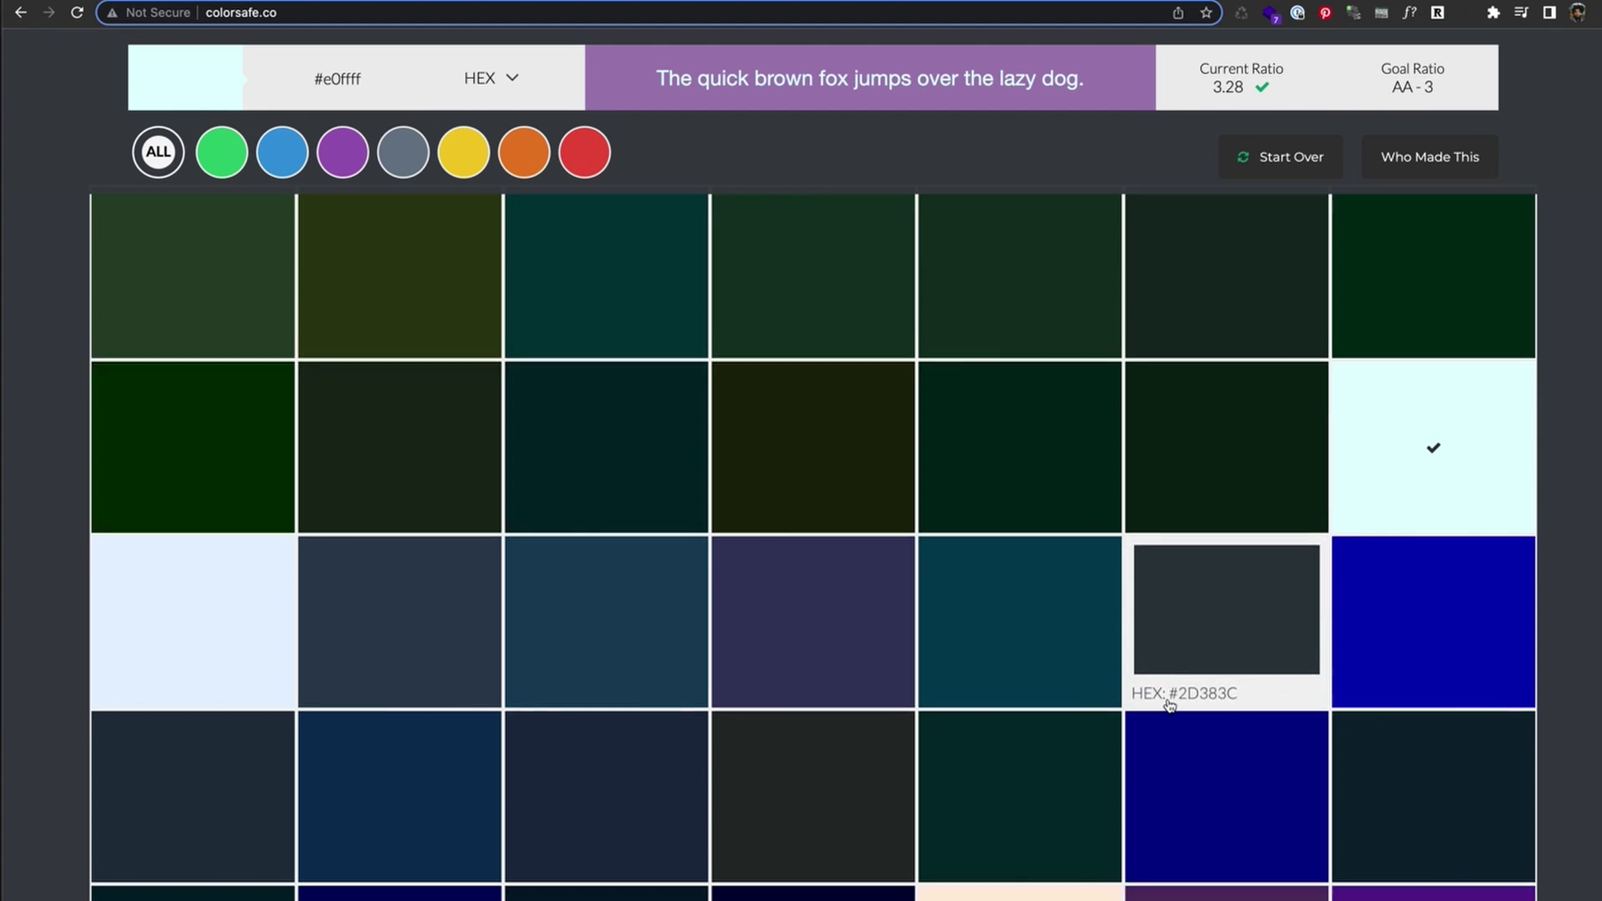
scroll(1034, 830, down, 2)
scroll(554, 429, up, 2)
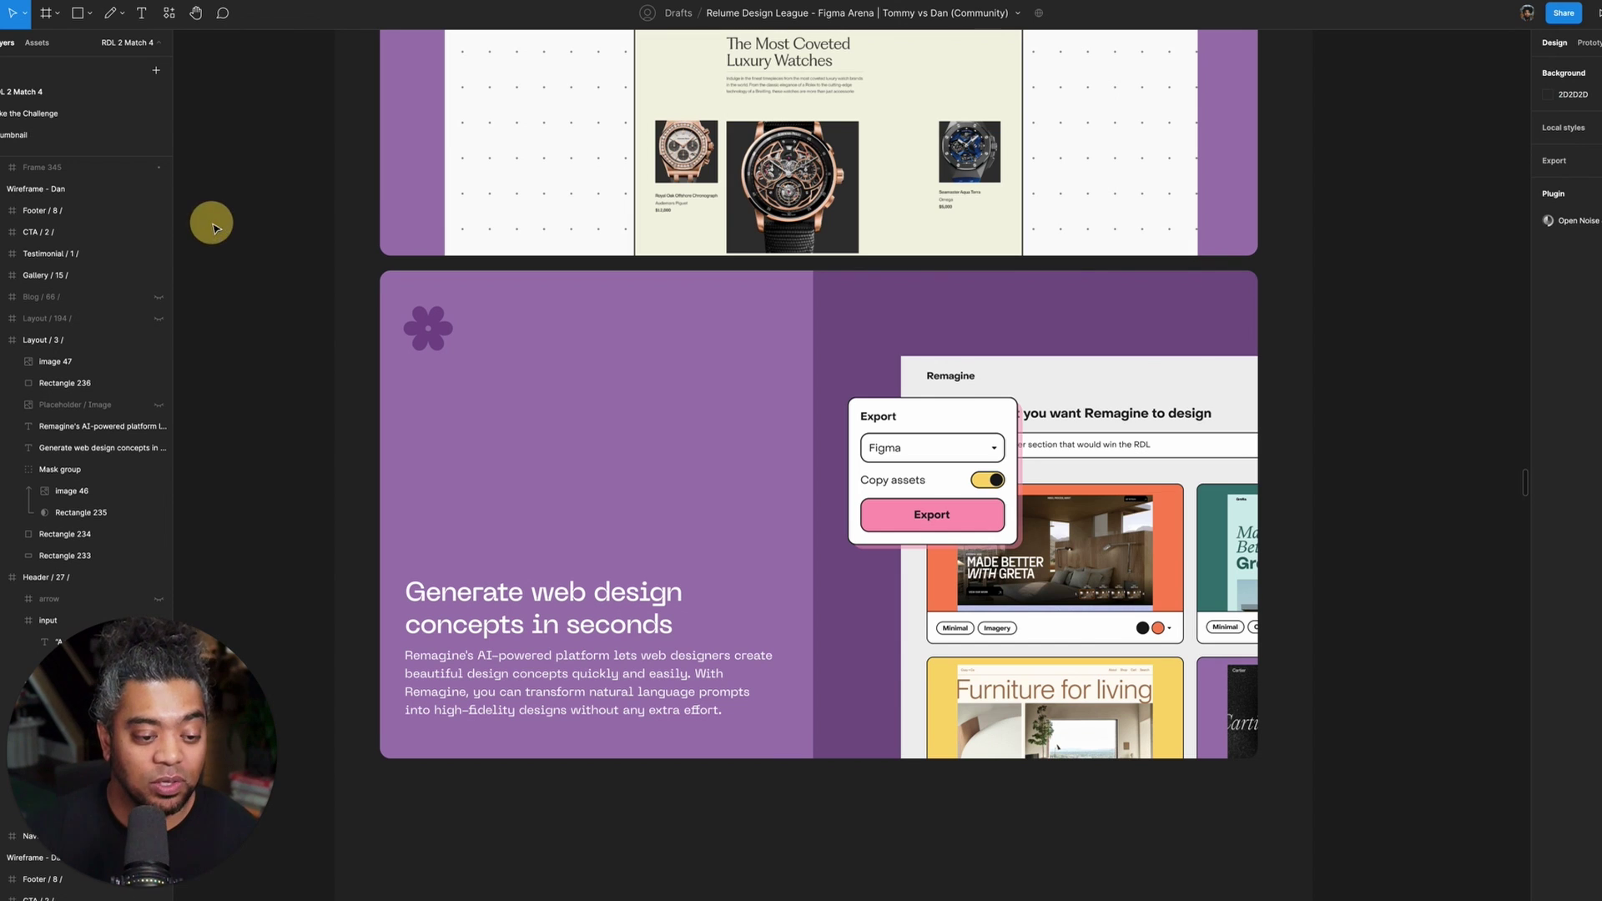
- Switch back to Figma and examine the white text on the purple feature card
scroll(645, 451, down, 2)
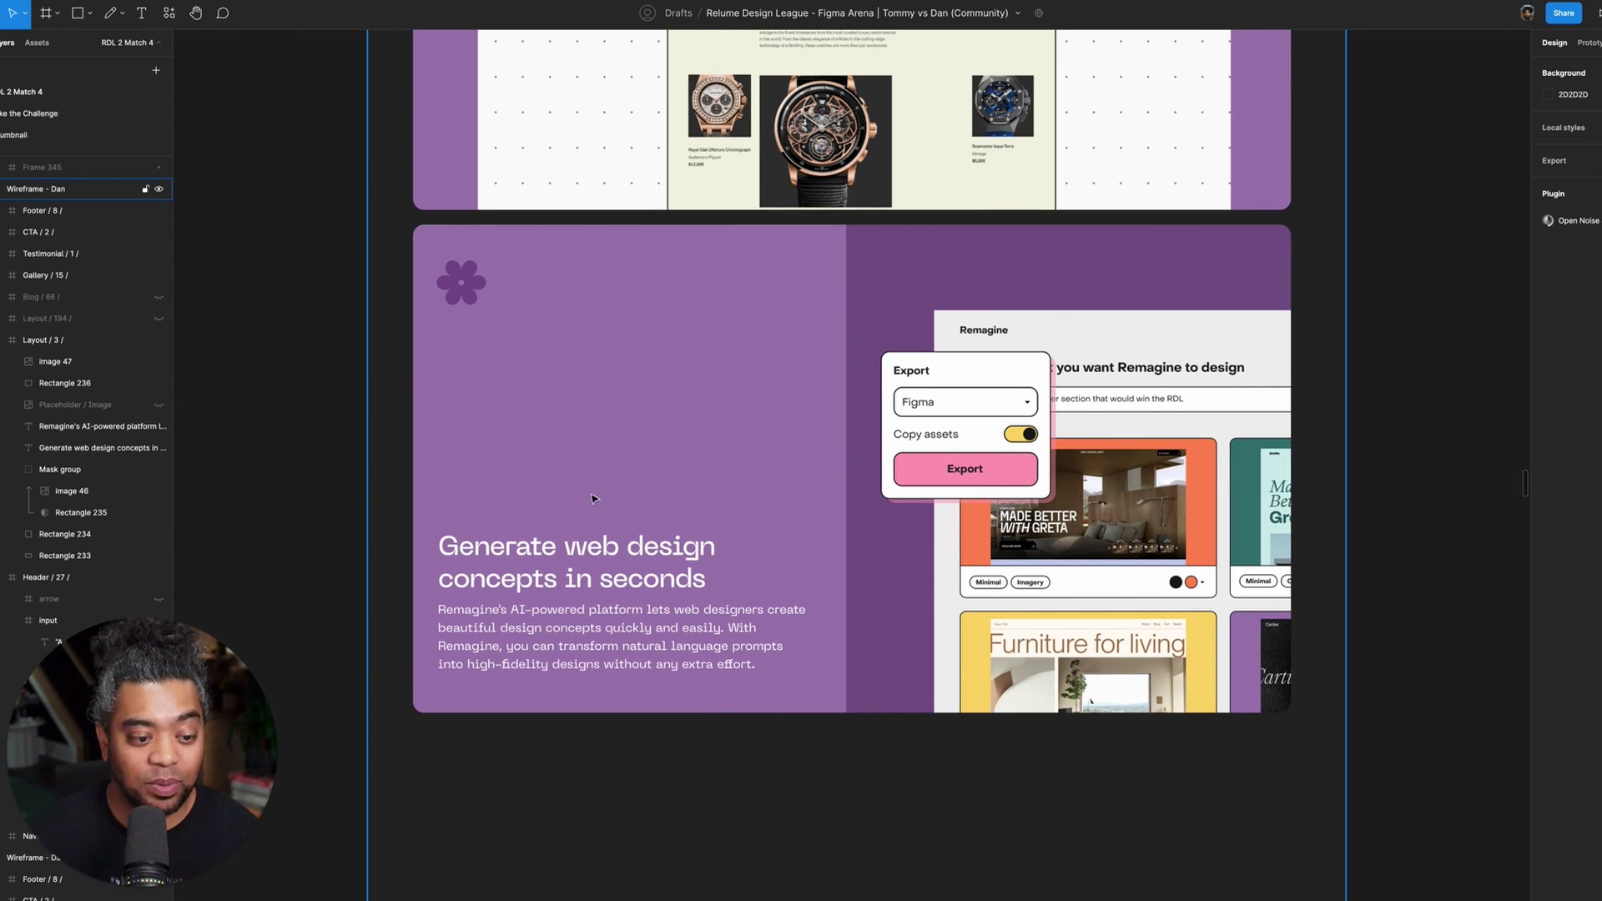
scroll(713, 505, up, 2)
scroll(713, 505, left, 1)
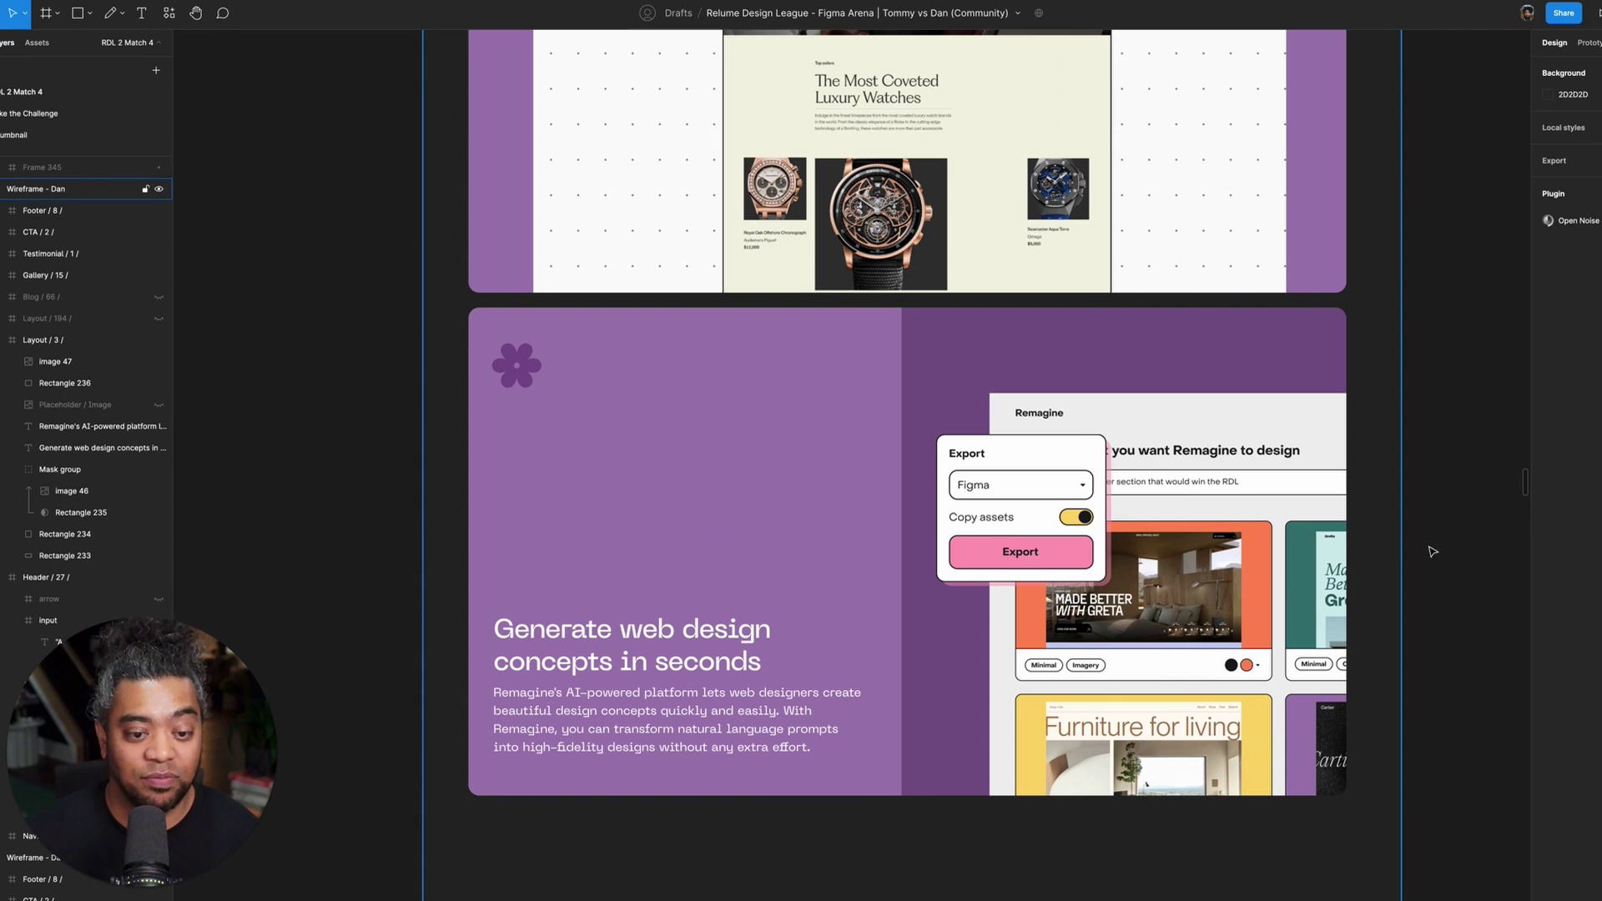
- Return to colorsafe.co and check the yellow, orange and red options, previewing #552f00 and #5d1212 on the purple
key(super+Tab)
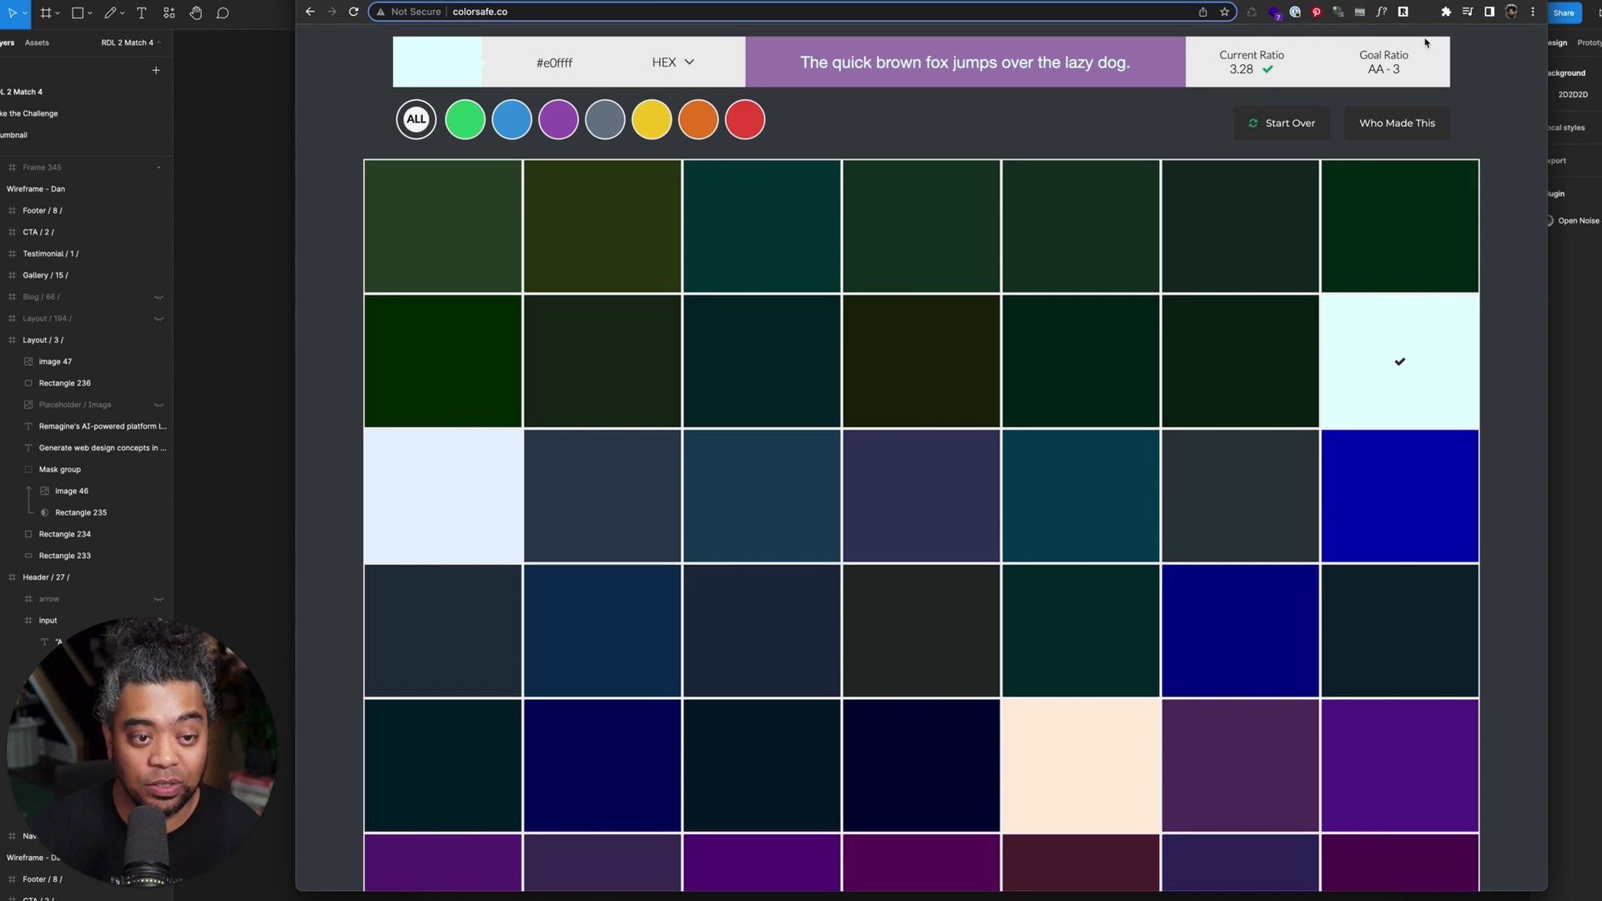
click(656, 127)
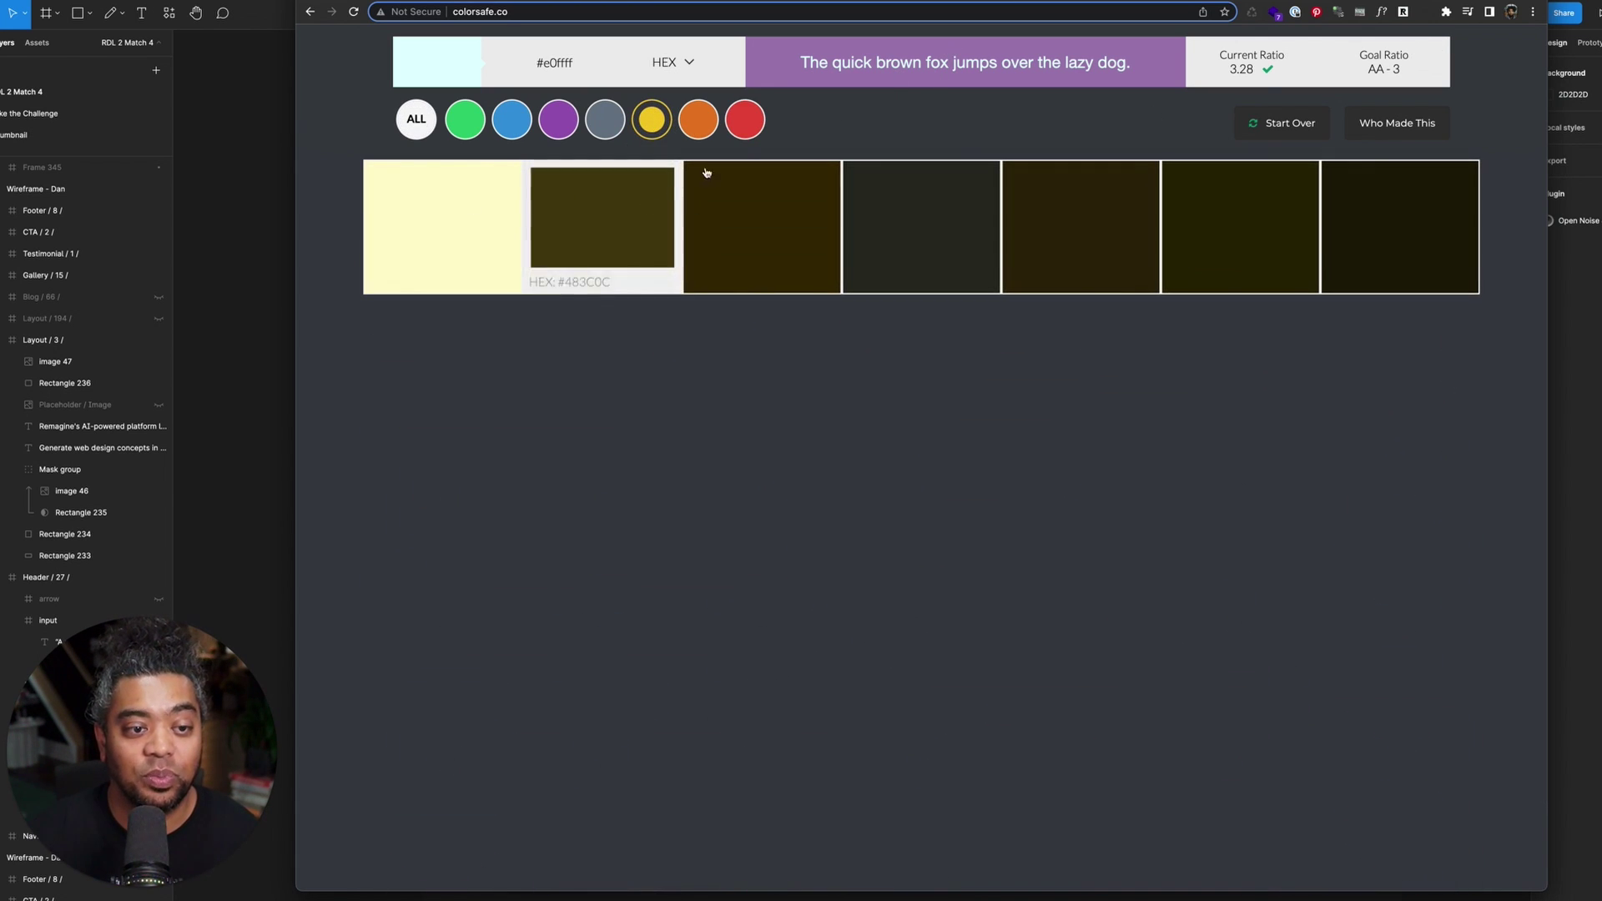
click(698, 119)
click(651, 222)
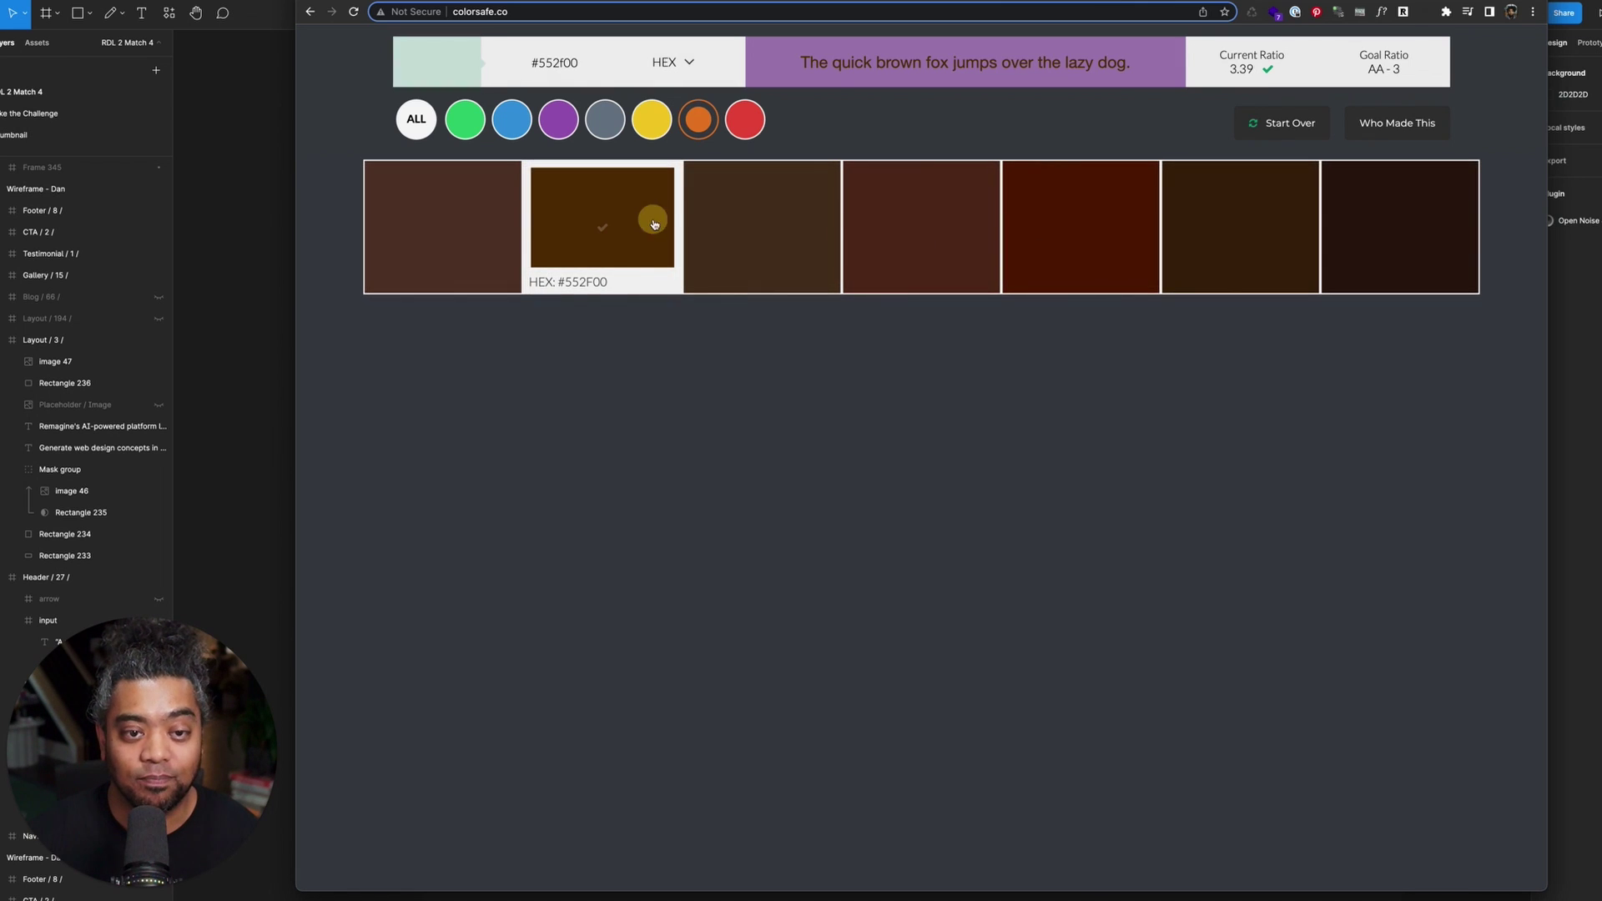
click(745, 119)
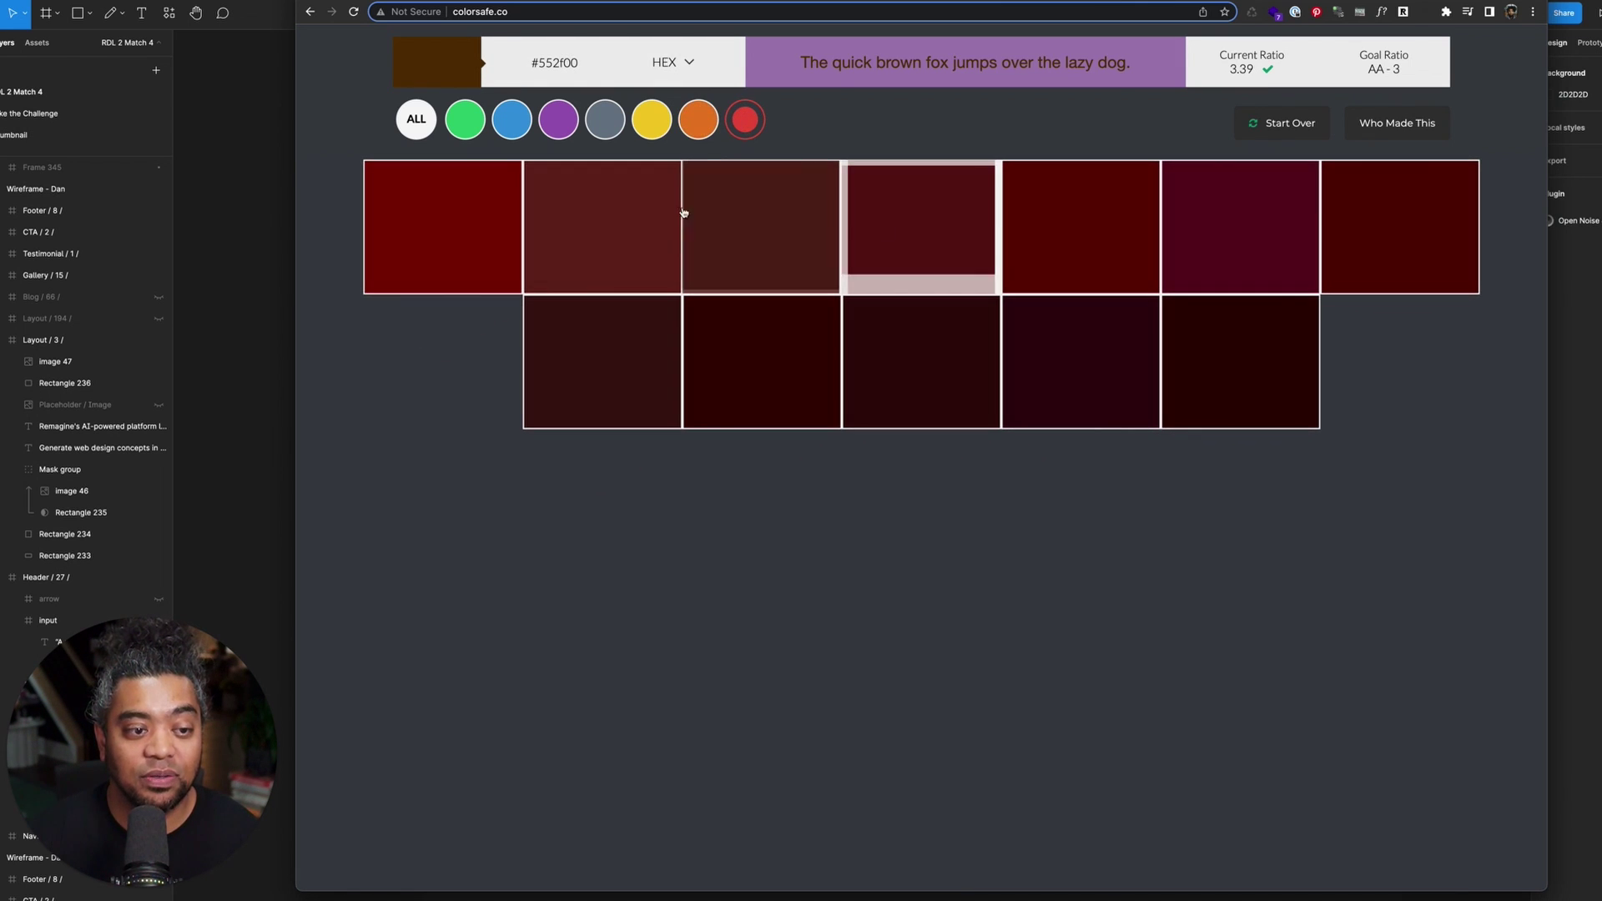
click(475, 218)
click(904, 217)
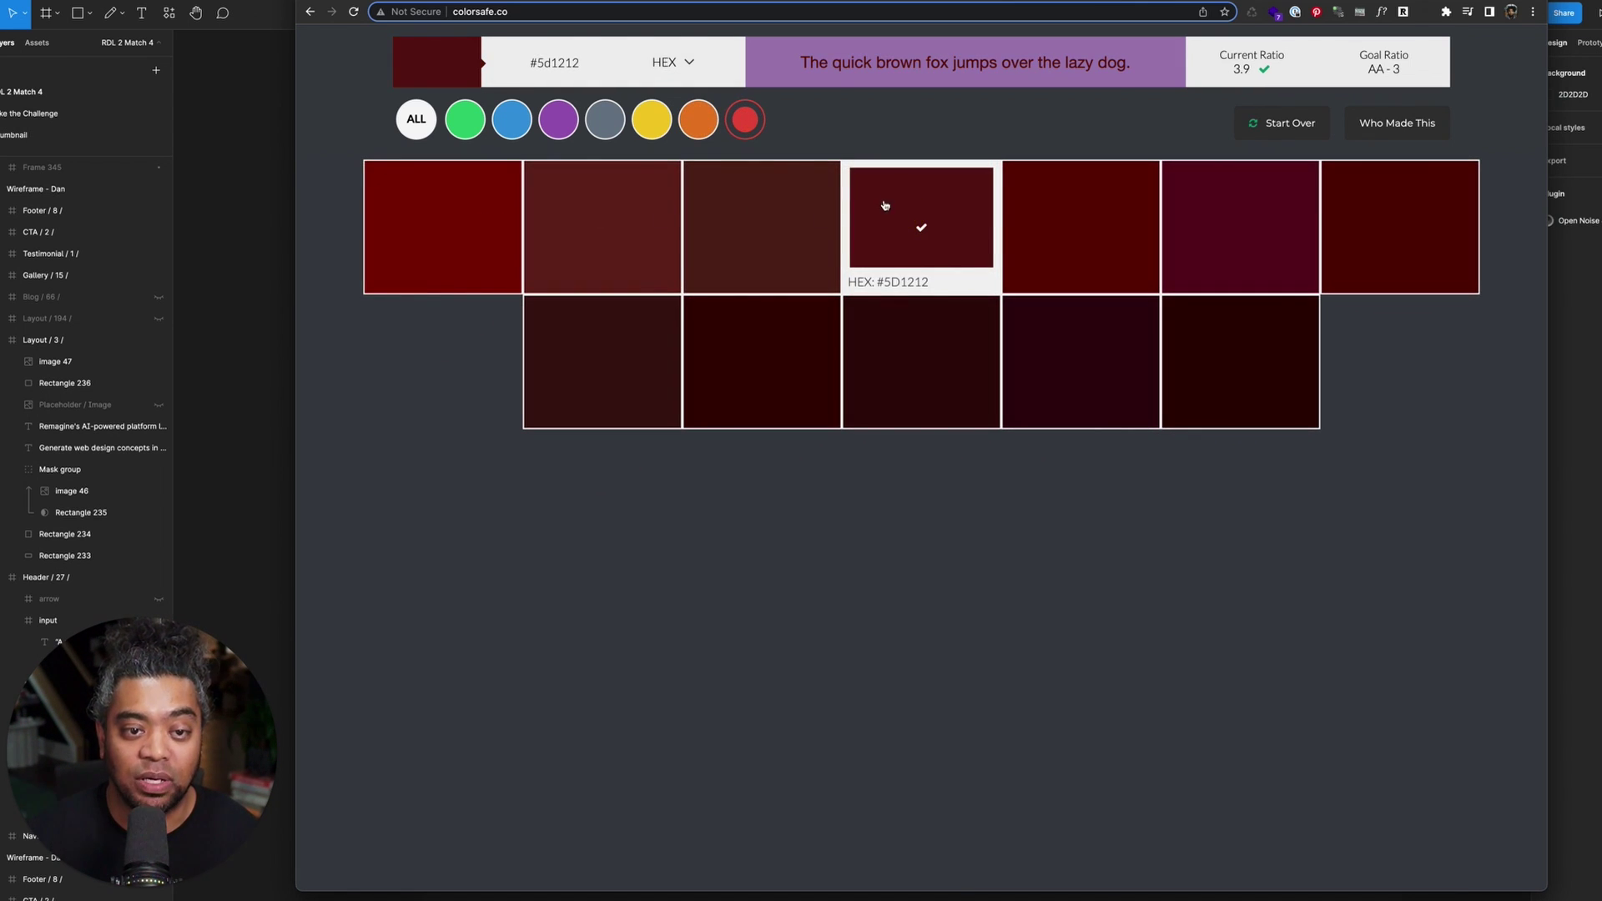
- Check the purple, blue and green text options, previewing #004055, #34385e, #002a00 and #113321 on the purple
click(557, 121)
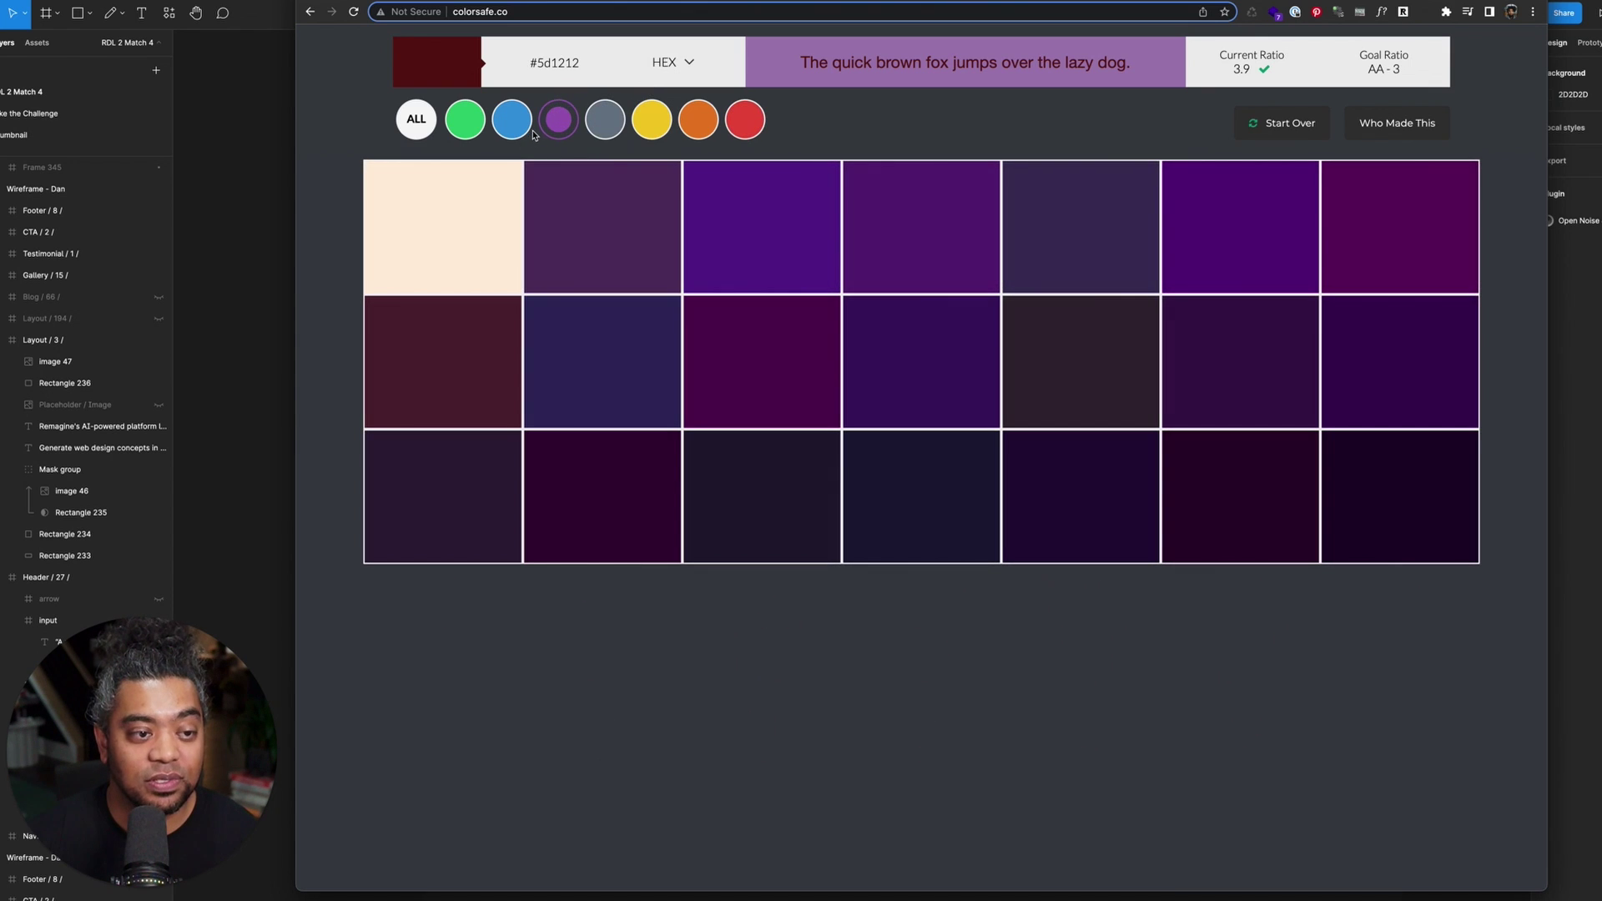
click(516, 122)
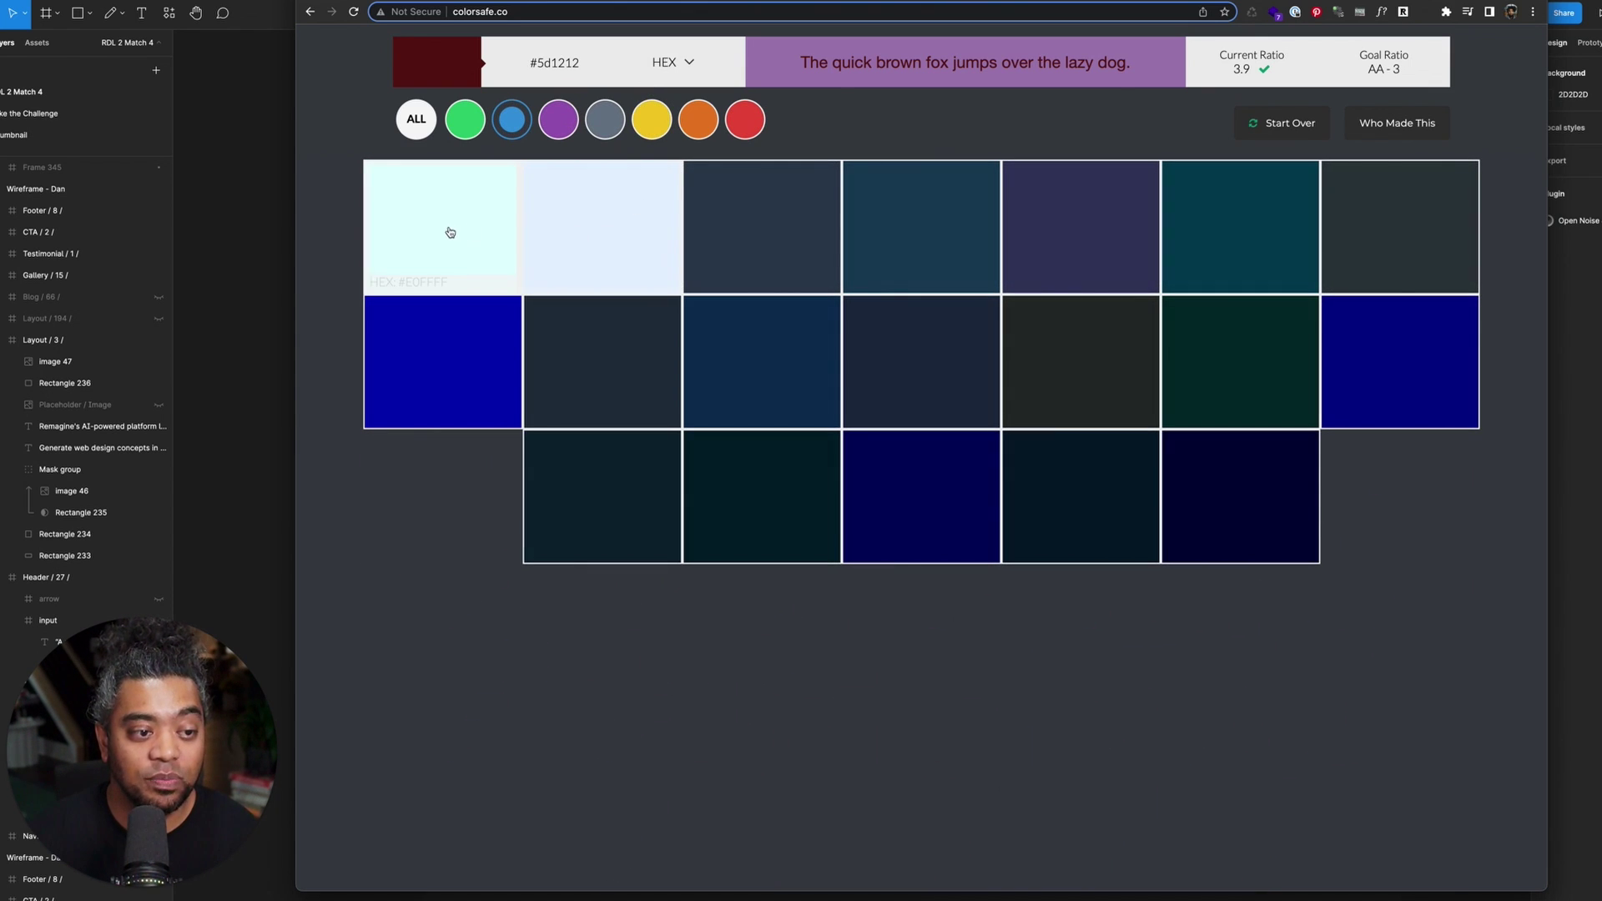
click(1227, 243)
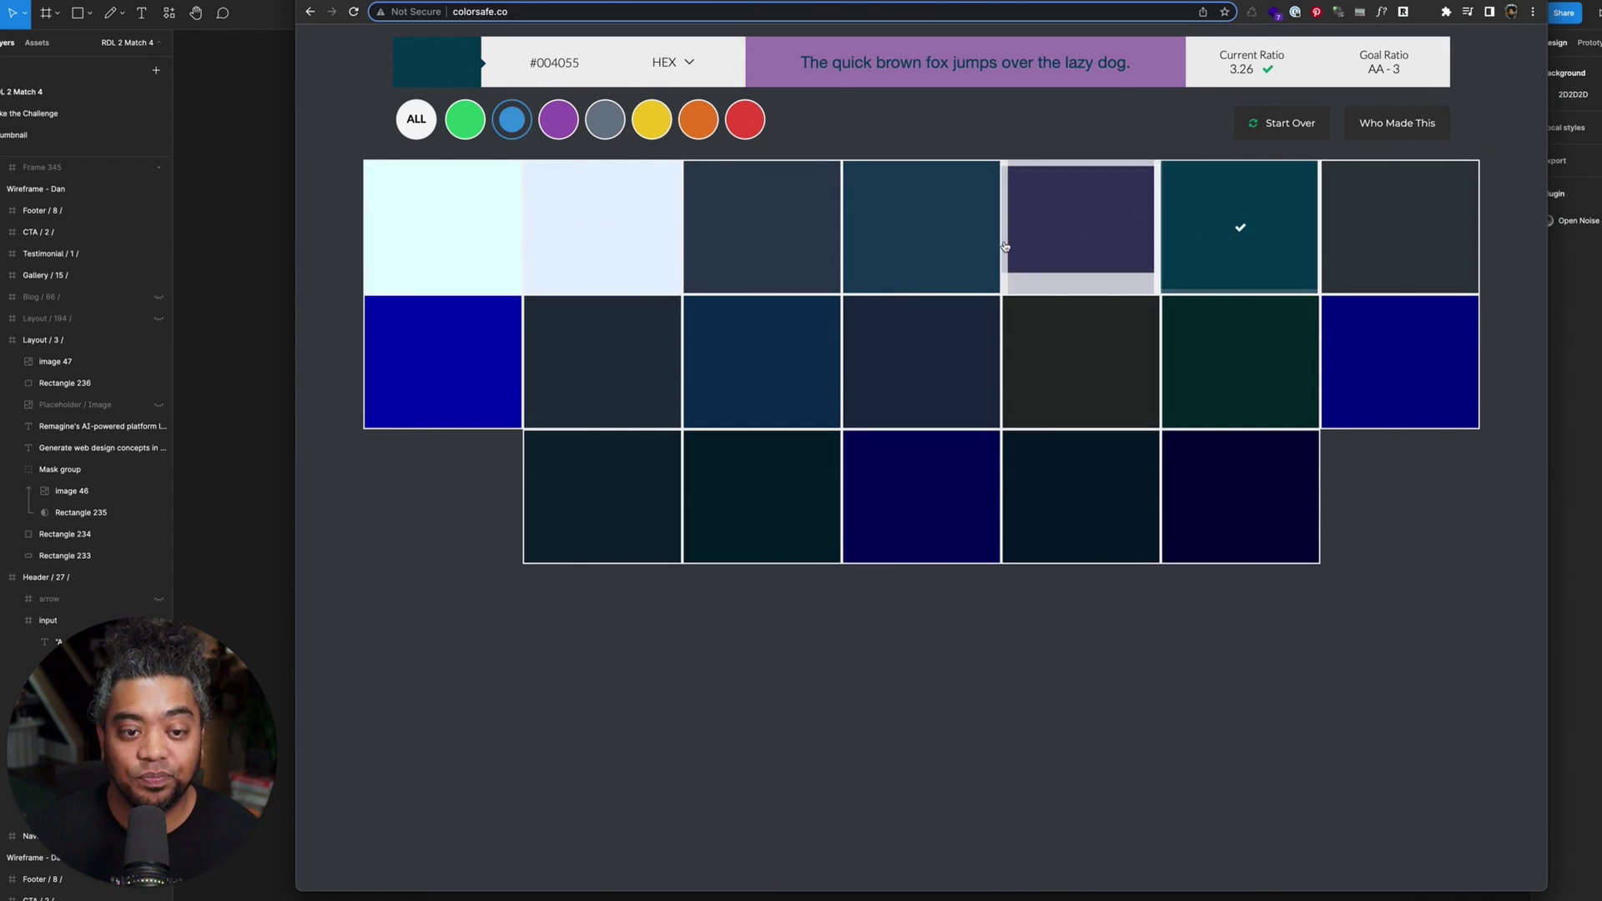
click(465, 119)
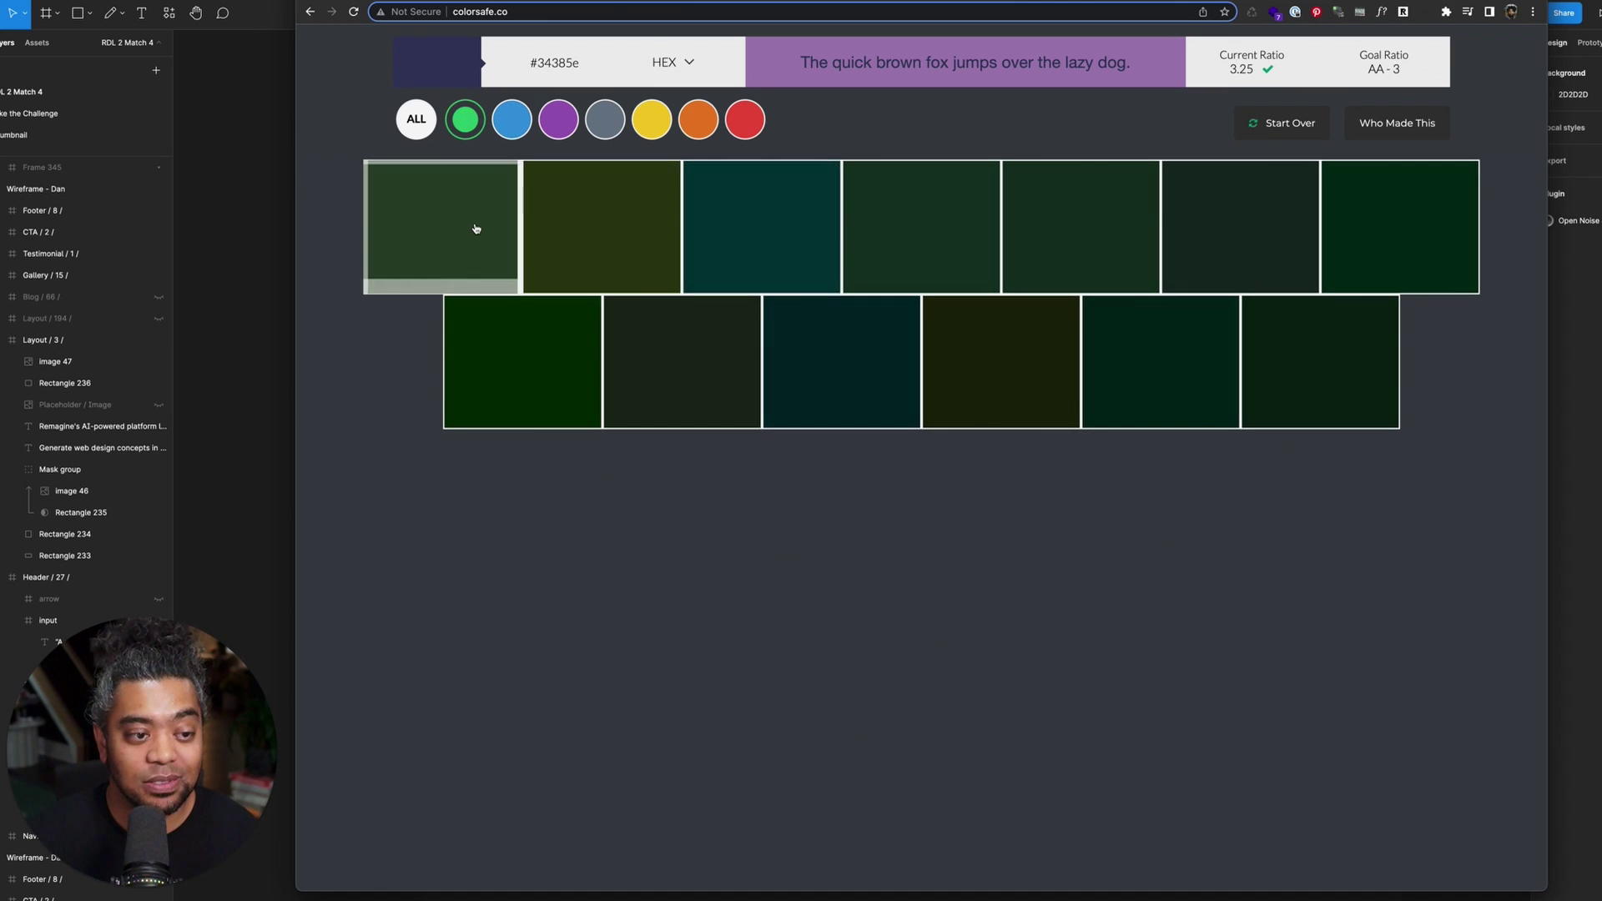
click(534, 317)
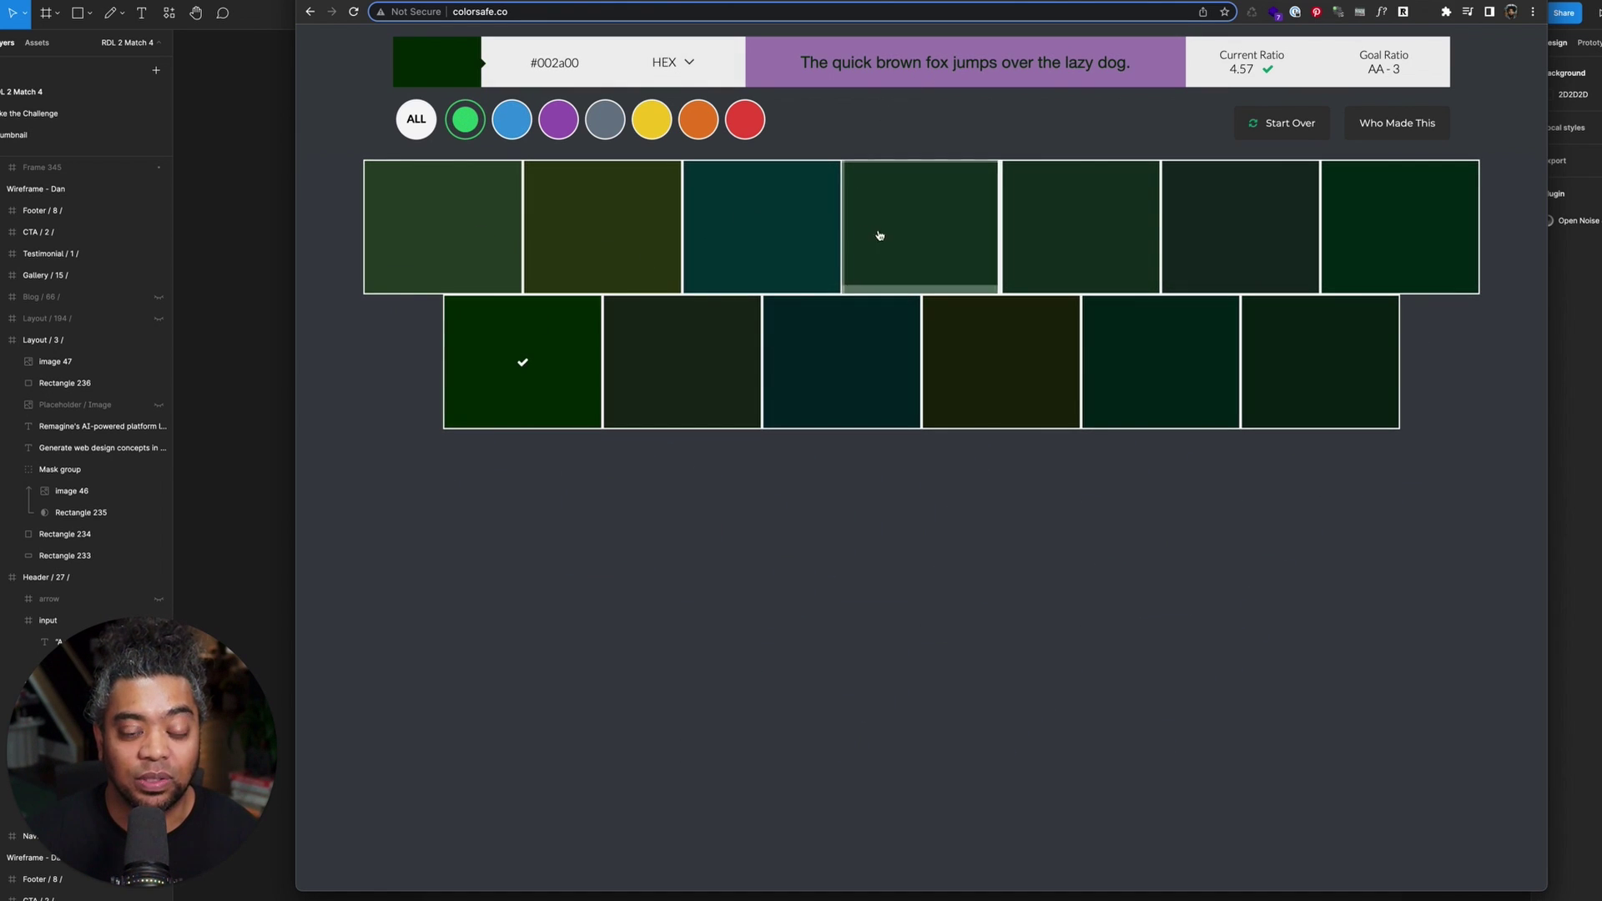
click(1076, 222)
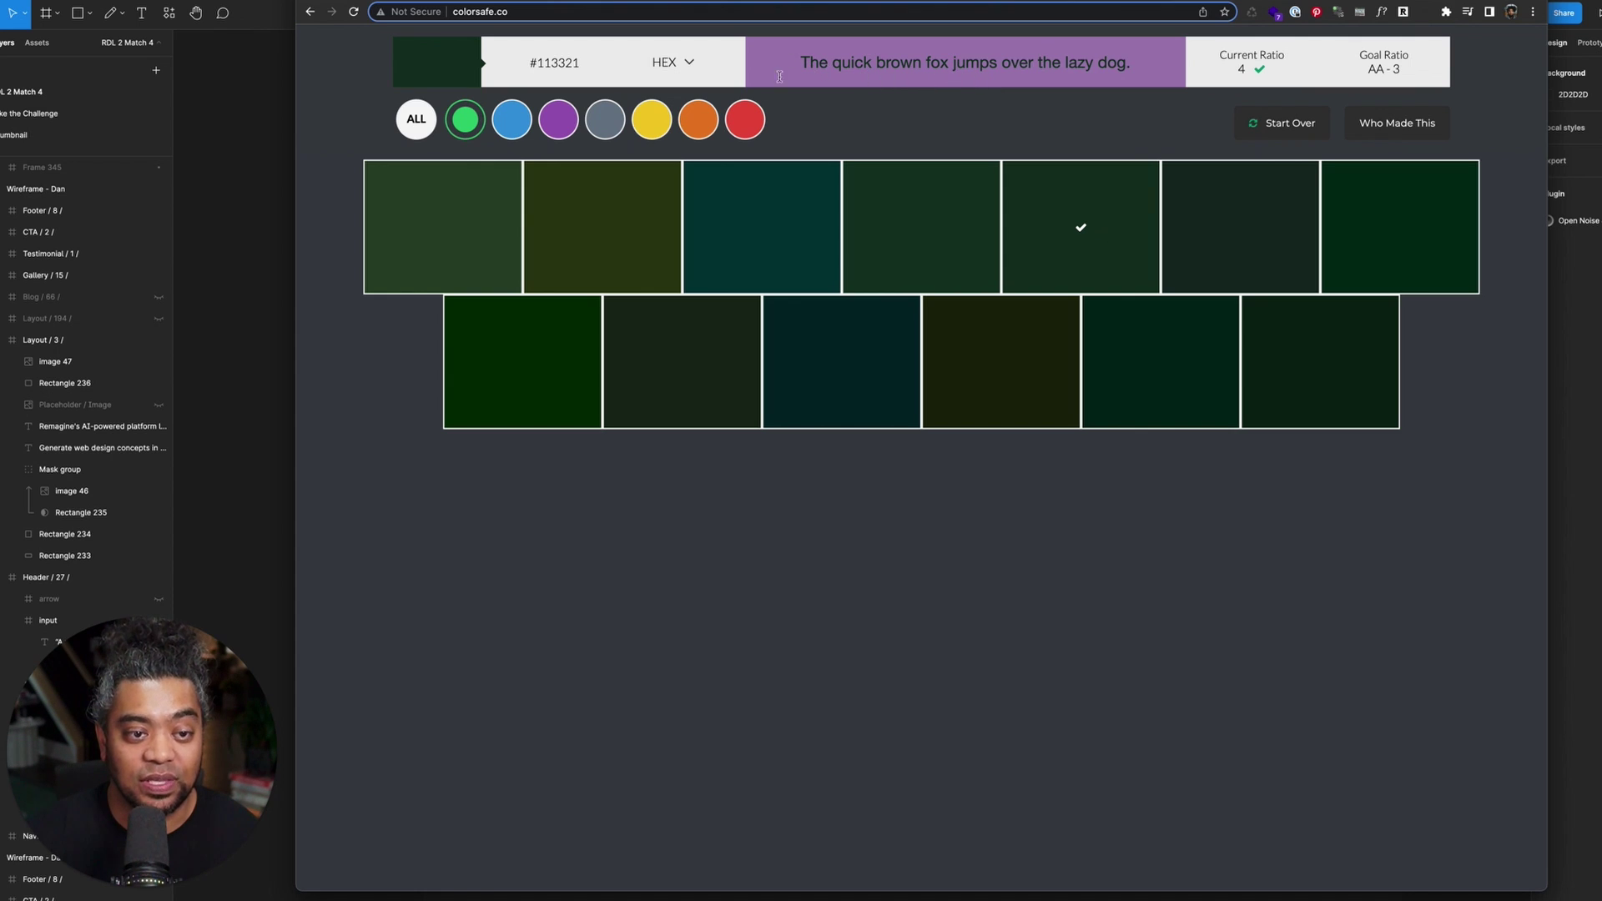
- Switch back to Figma and review the "DESIGN WITH YOUR WORDS" hero section at the page's beginning
key(super+Tab)
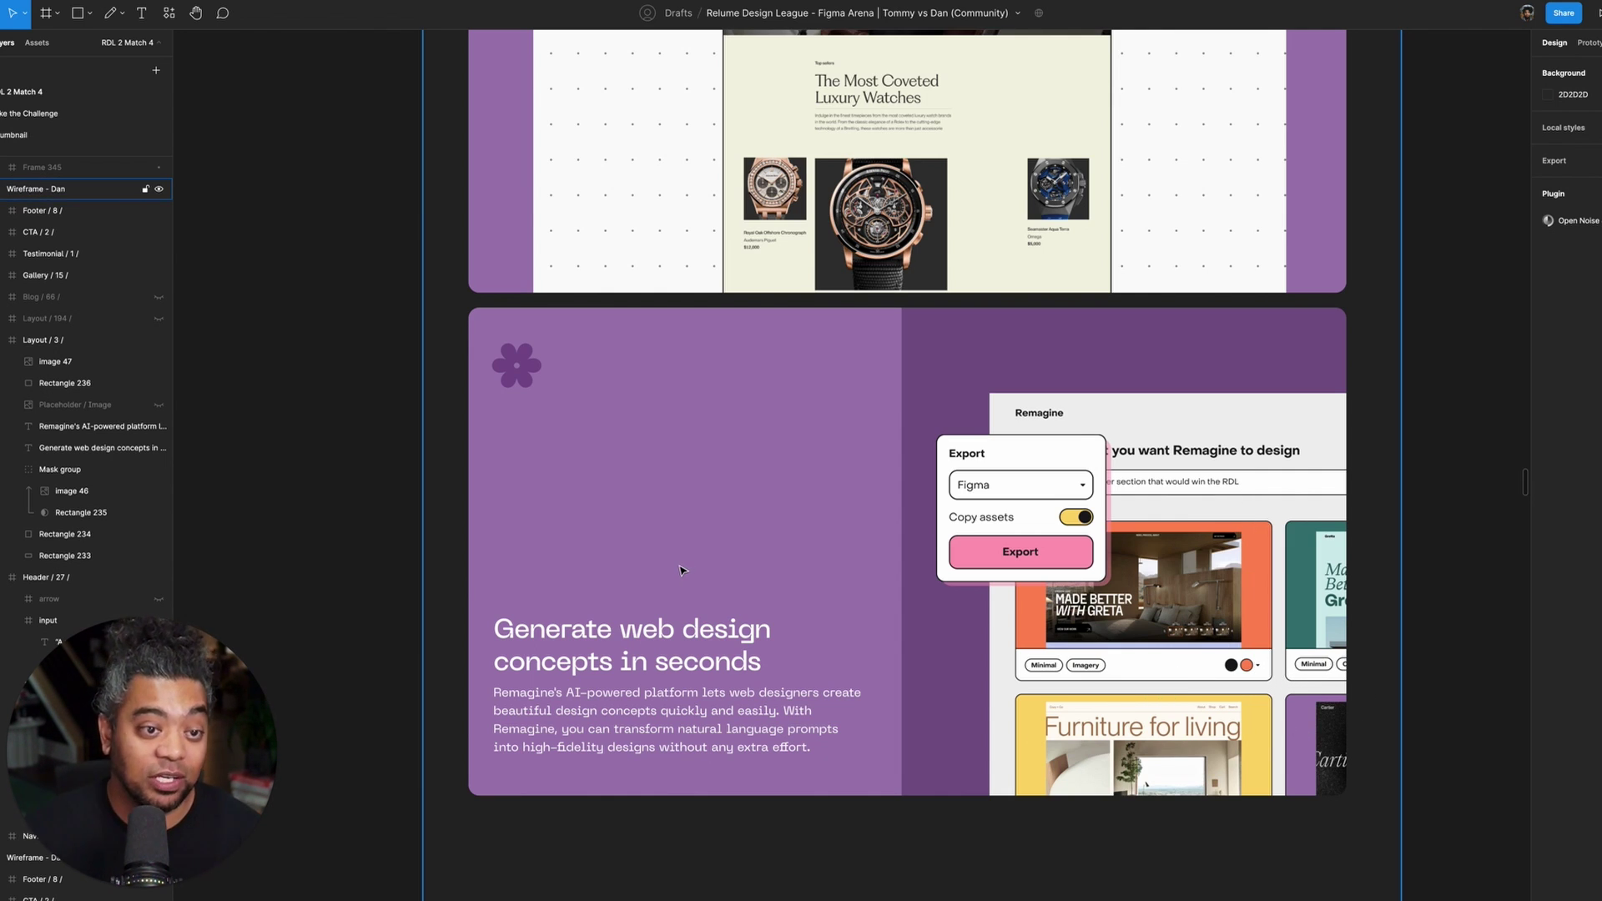
click(338, 261)
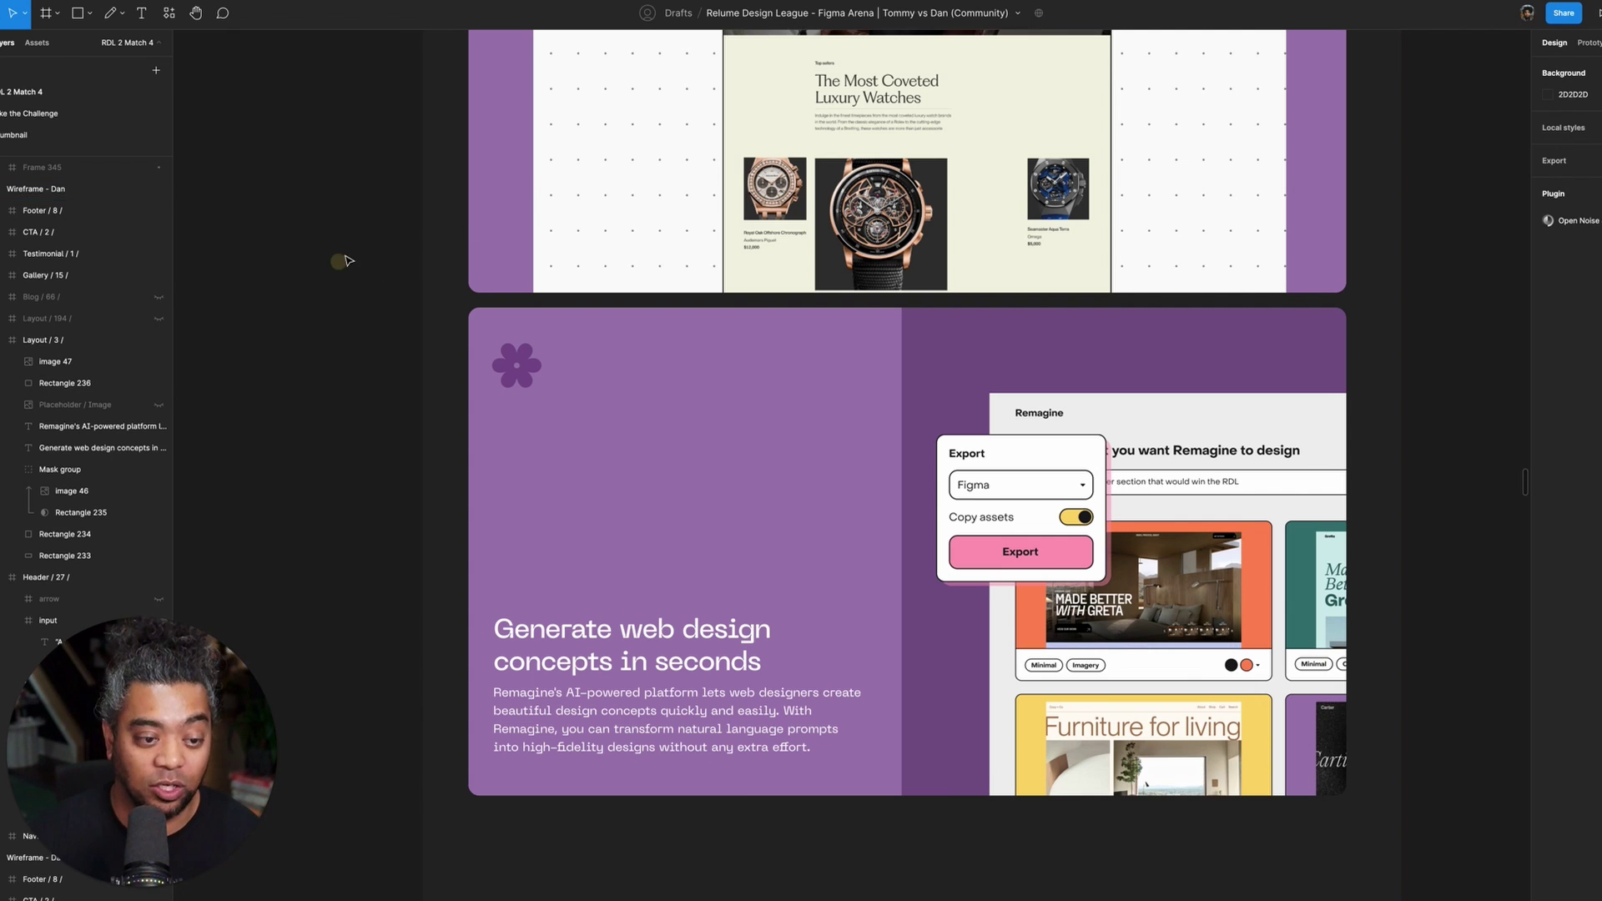
scroll(359, 272, up, 10)
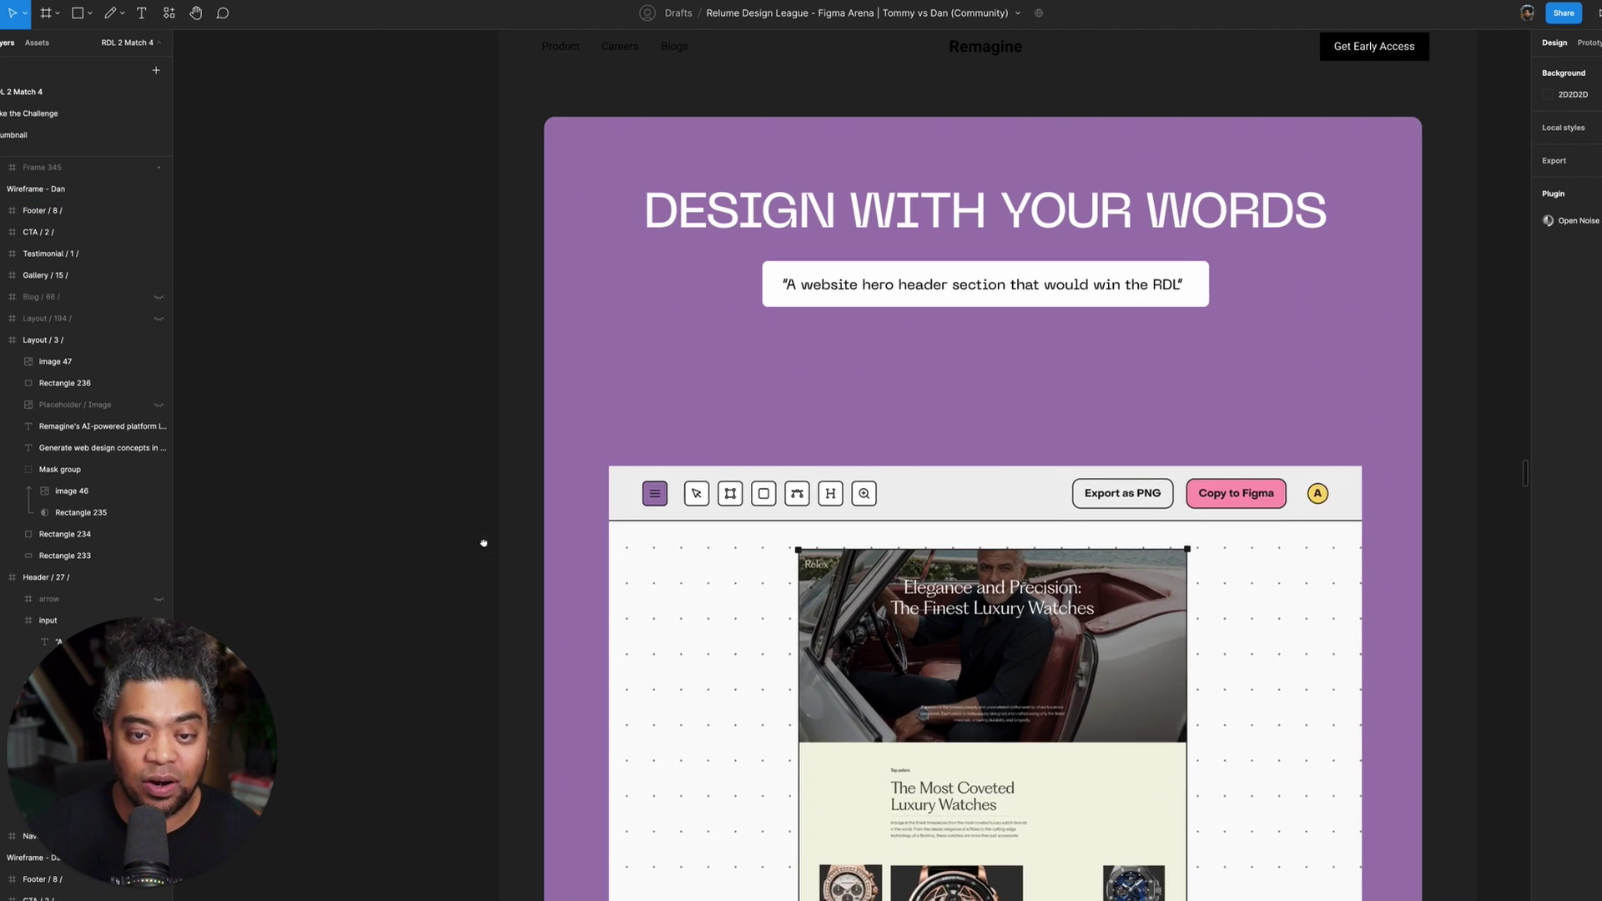
scroll(489, 535, right, 2)
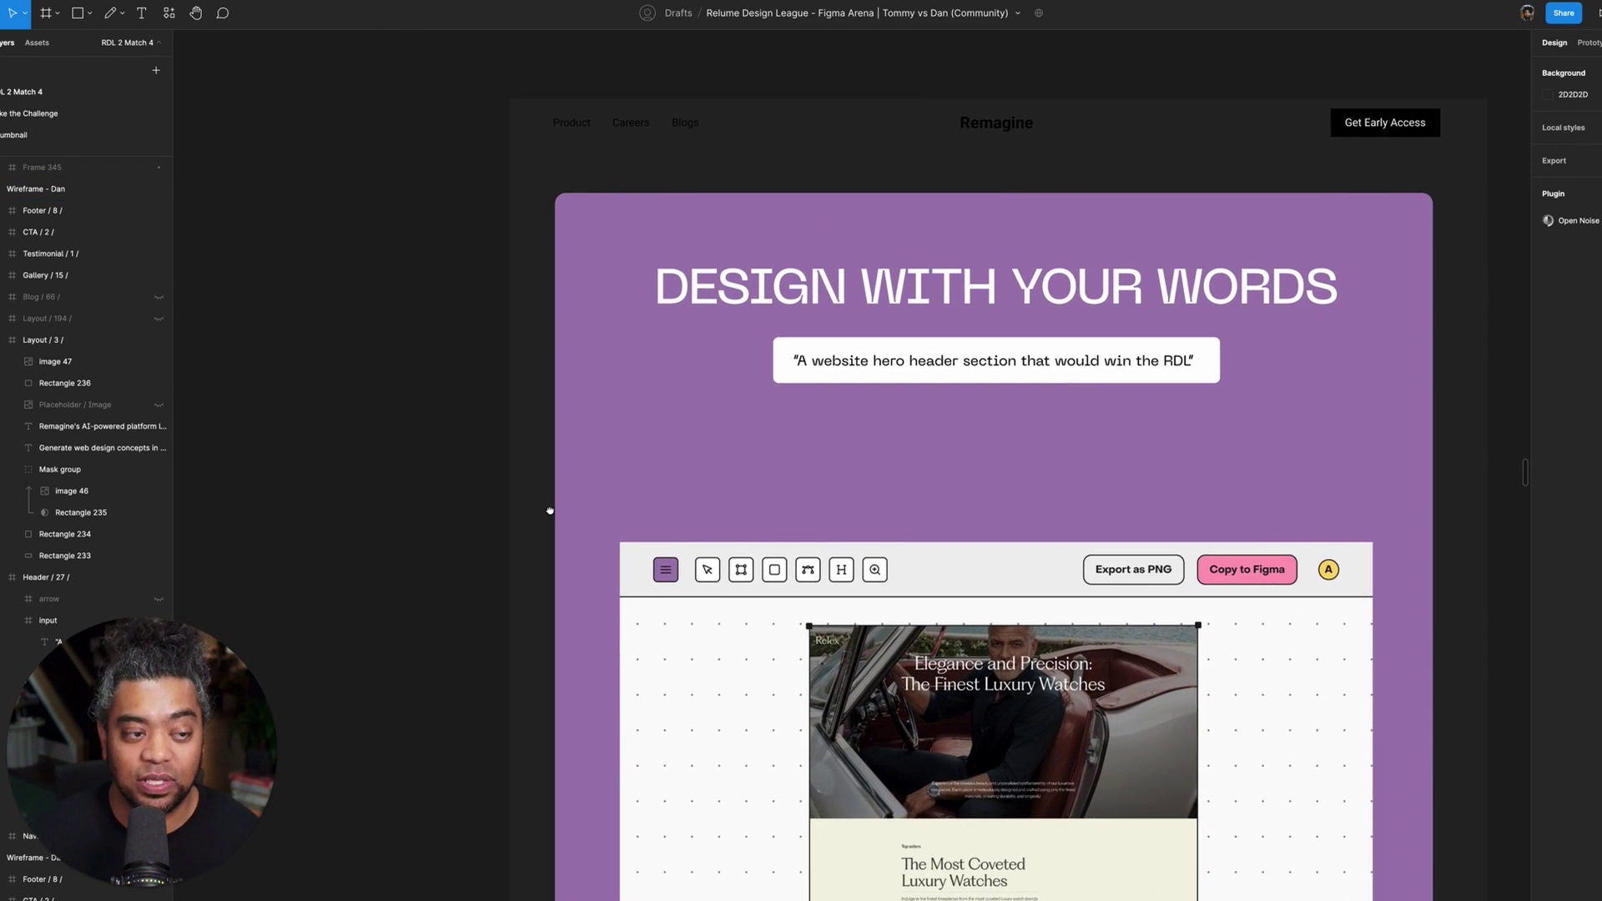
scroll(469, 491, down, 1)
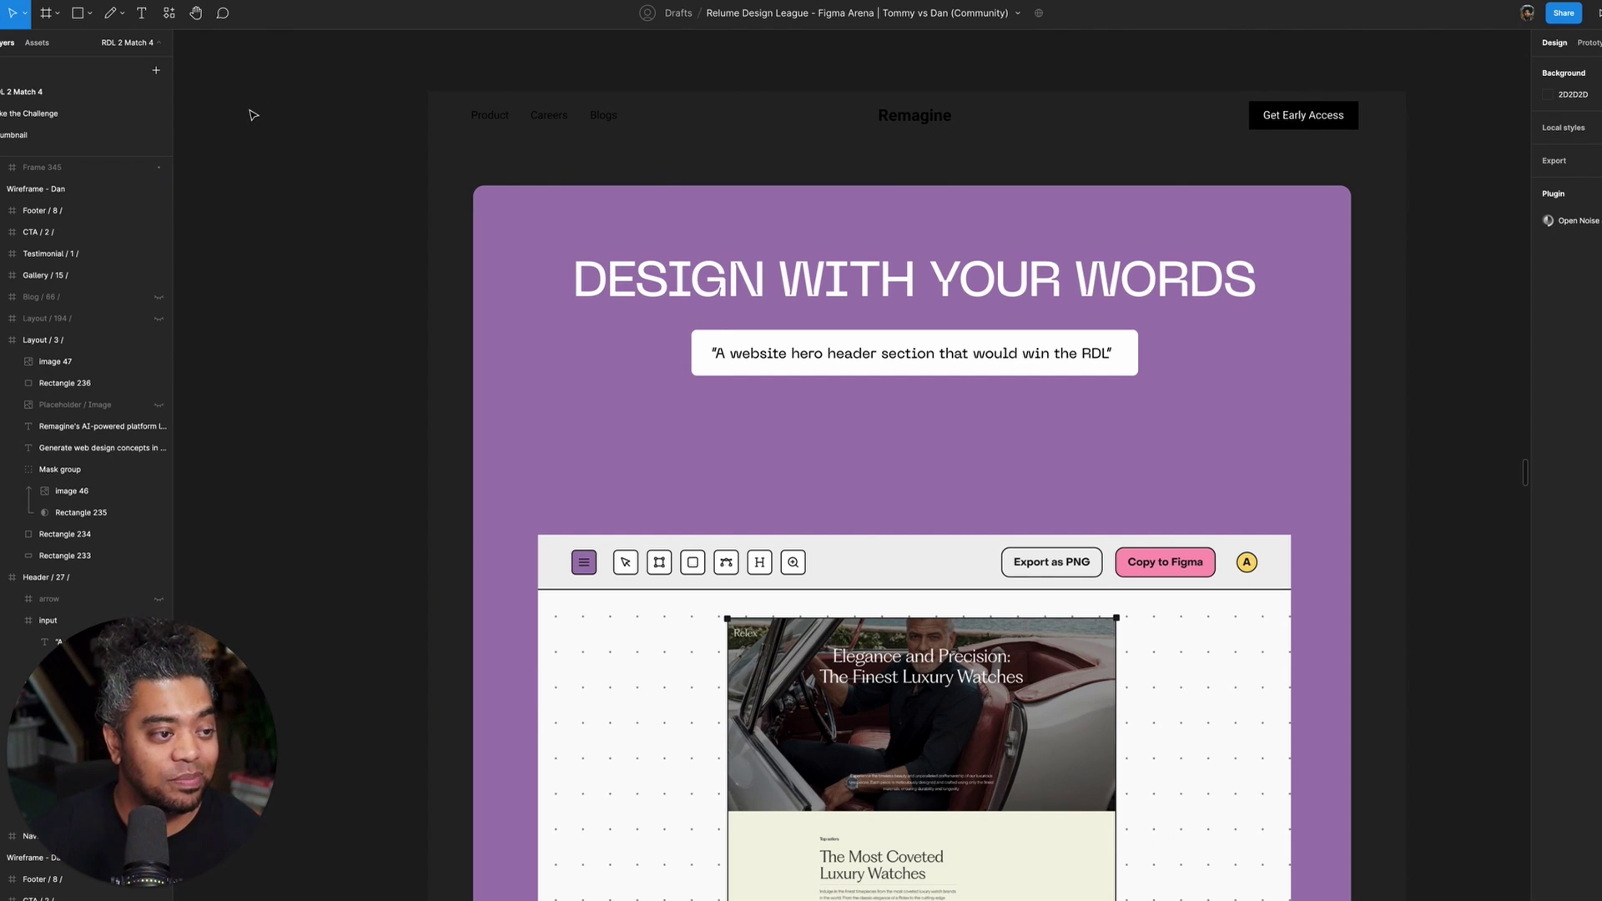
- Run the Color Palettes plugin and move its window beside the hero section, clear of the design
right_click(300, 254)
click(276, 241)
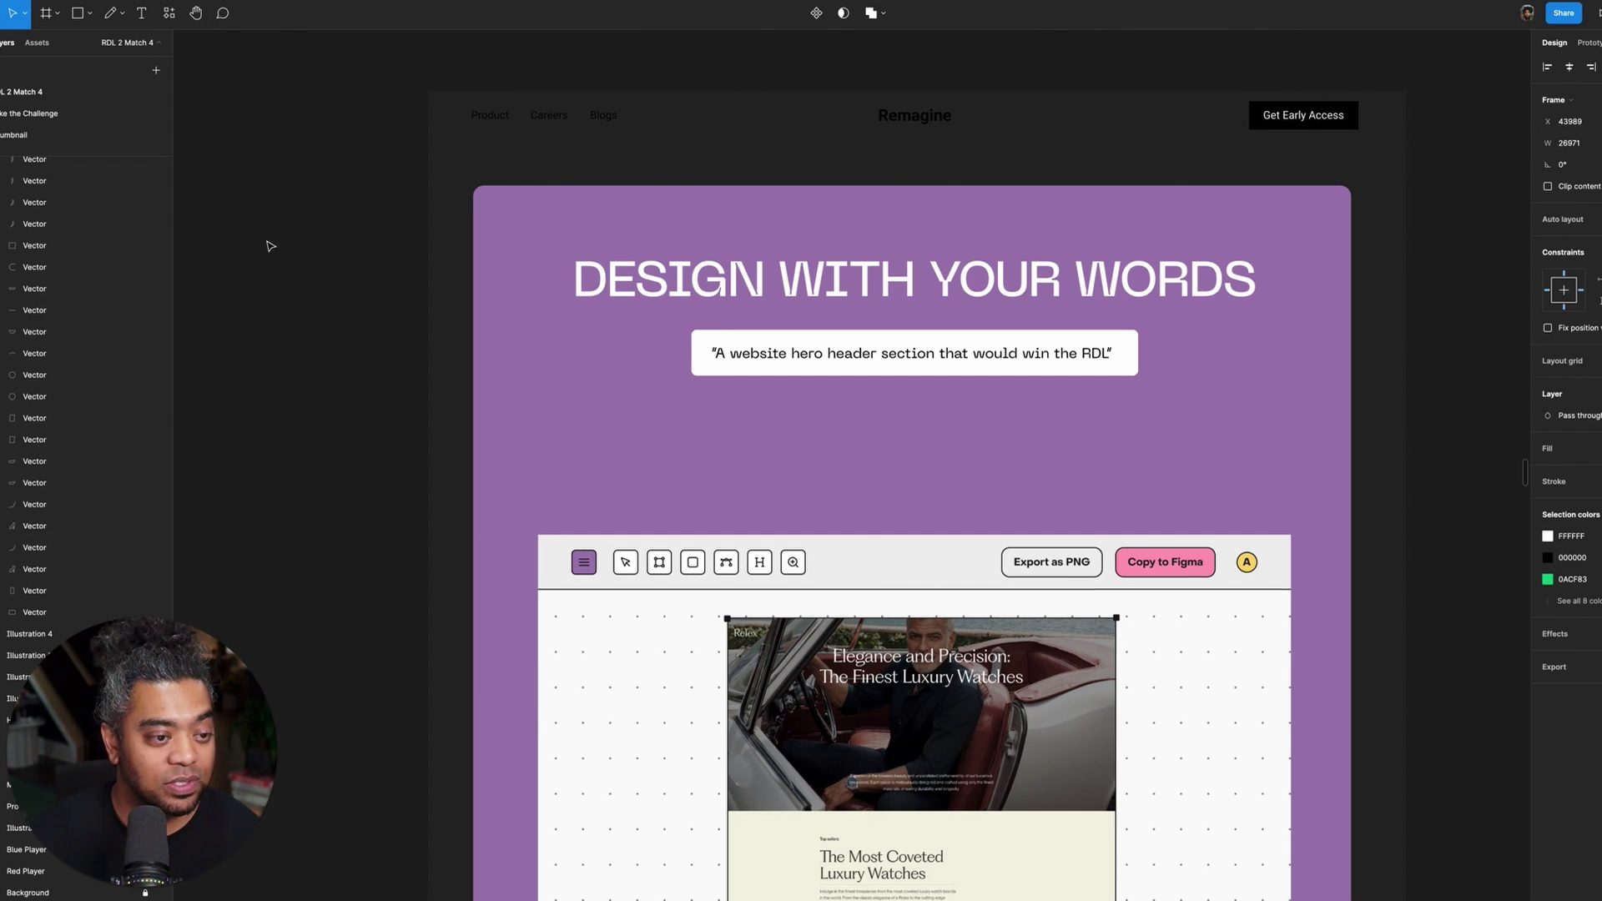
right_click(262, 227)
mouse_move(368, 544)
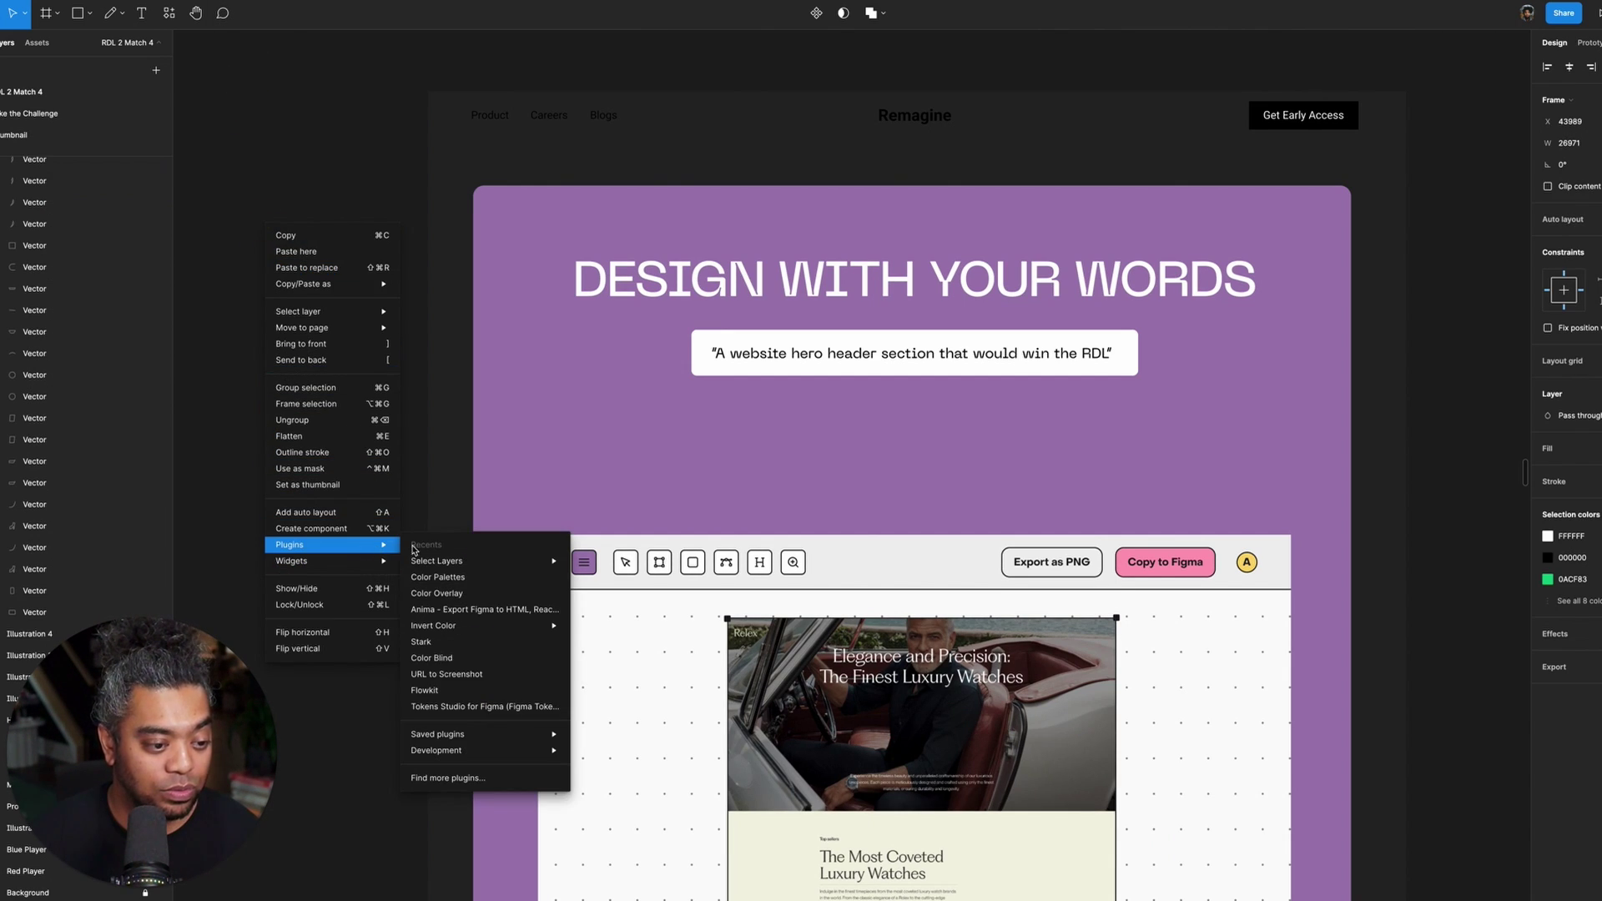
mouse_move(461, 567)
key(Escape)
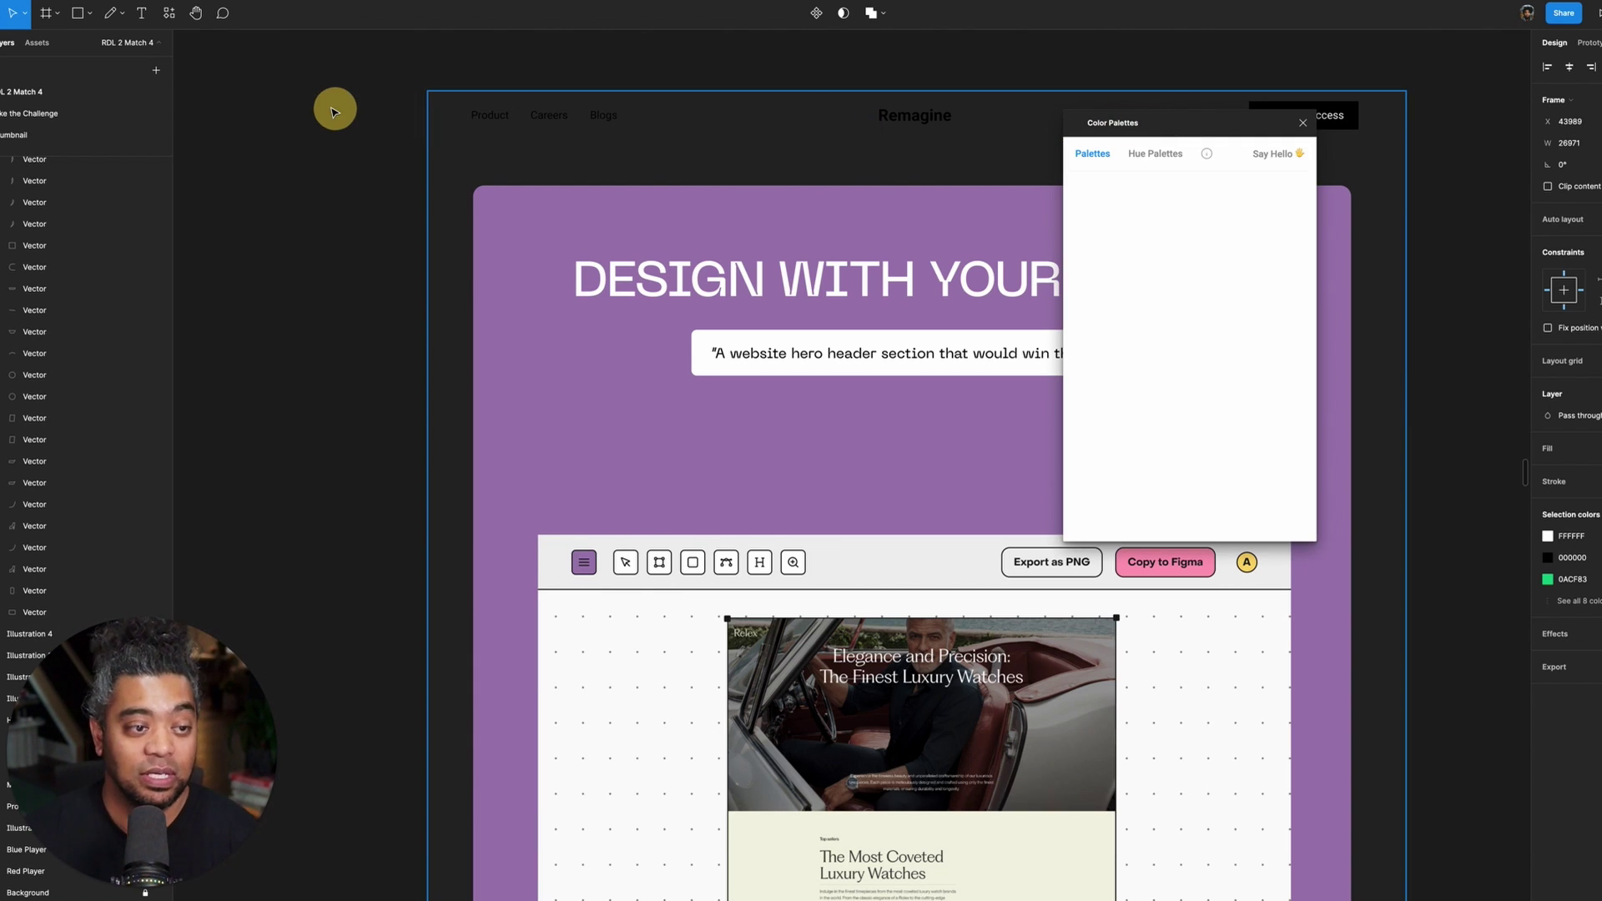
click(1169, 127)
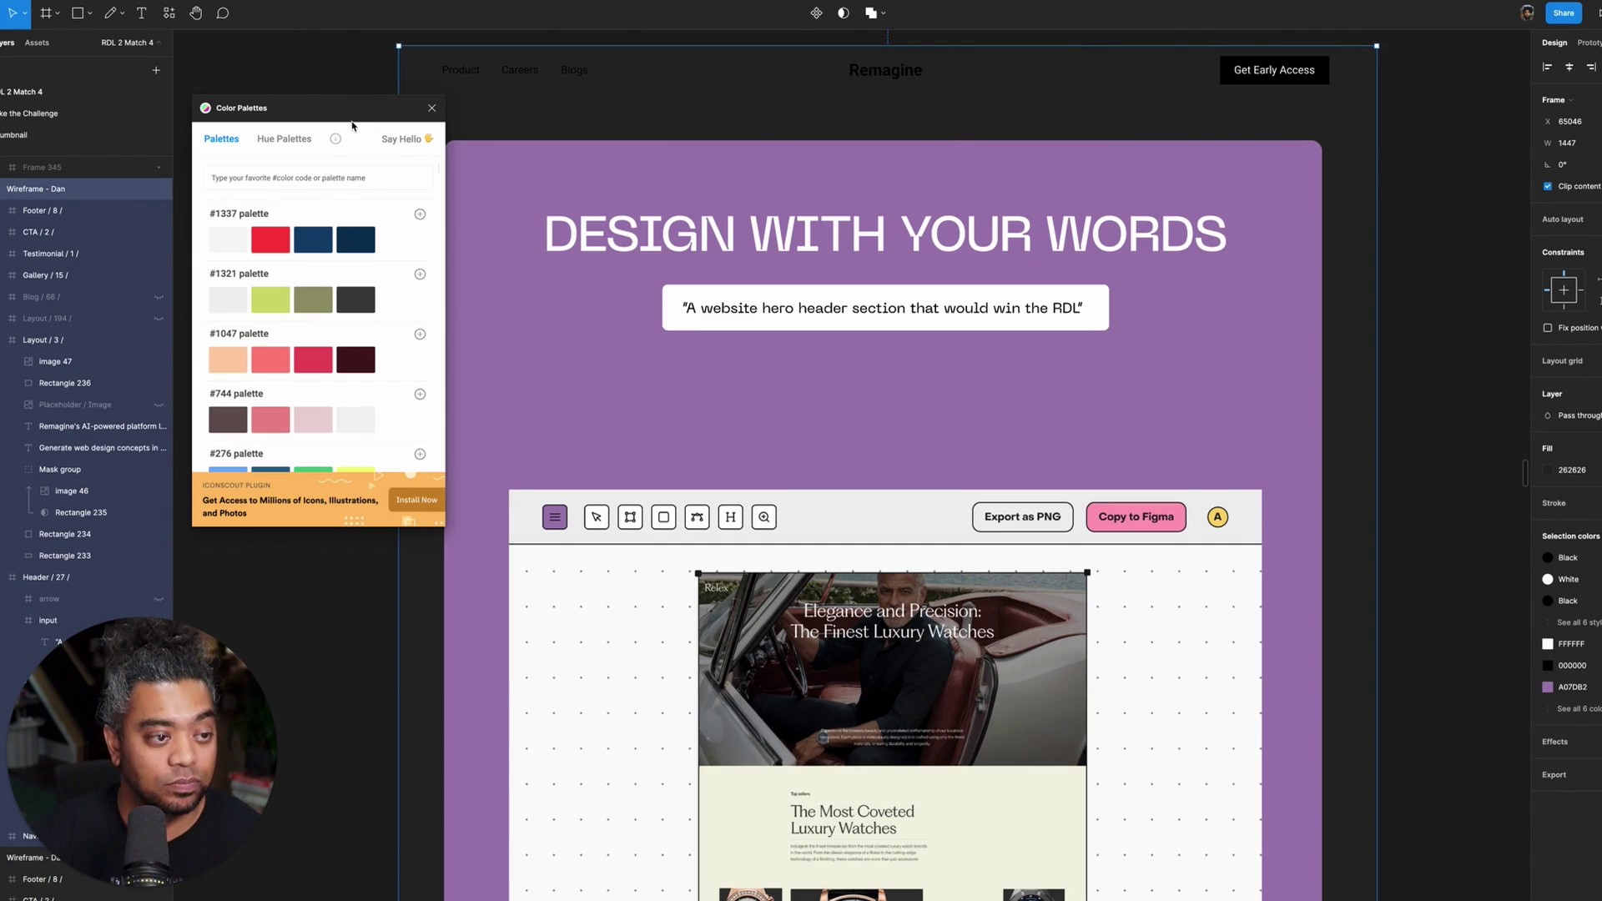
- Browse the plugin's suggested four-color palettes for combinations that suit the purple design
scroll(326, 271, down, 4)
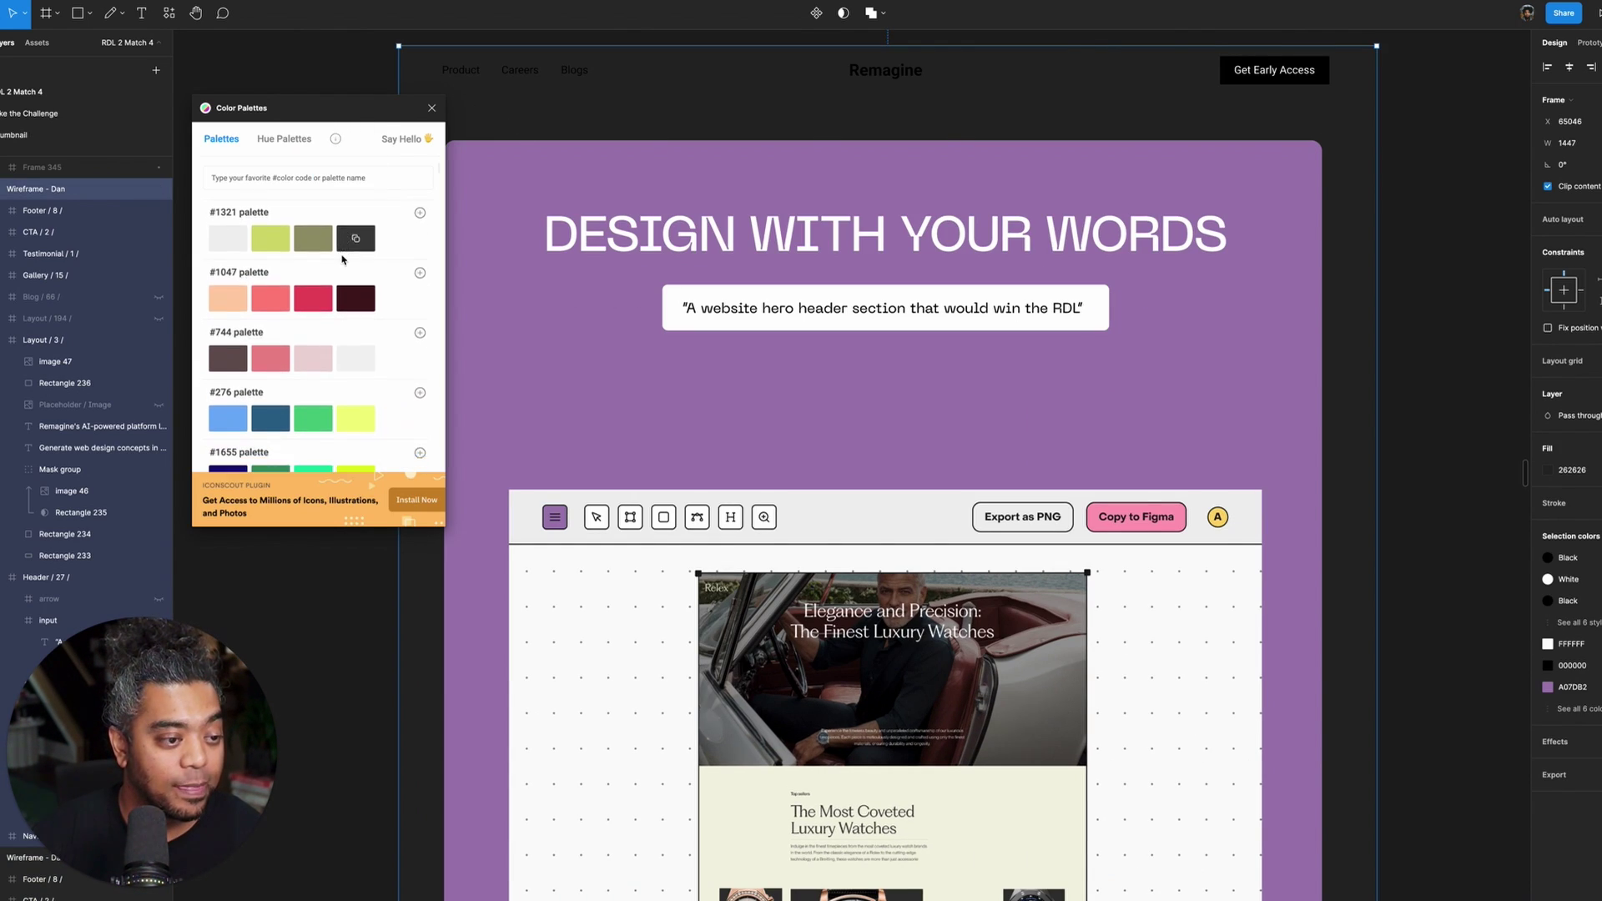
scroll(343, 261, down, 5)
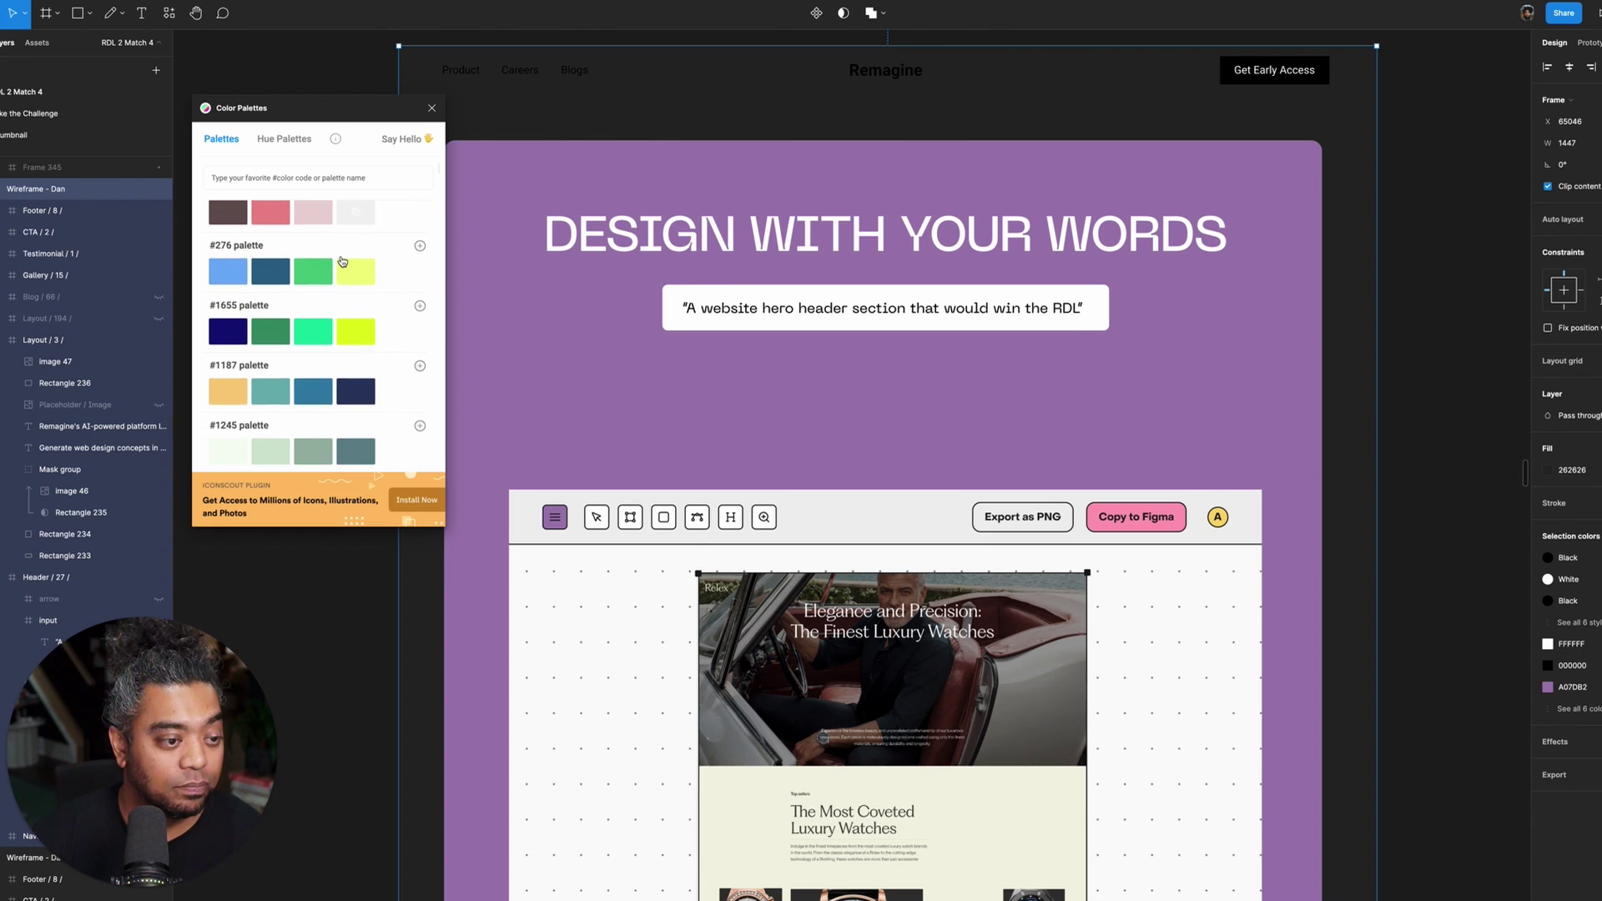
scroll(342, 263, down, 2)
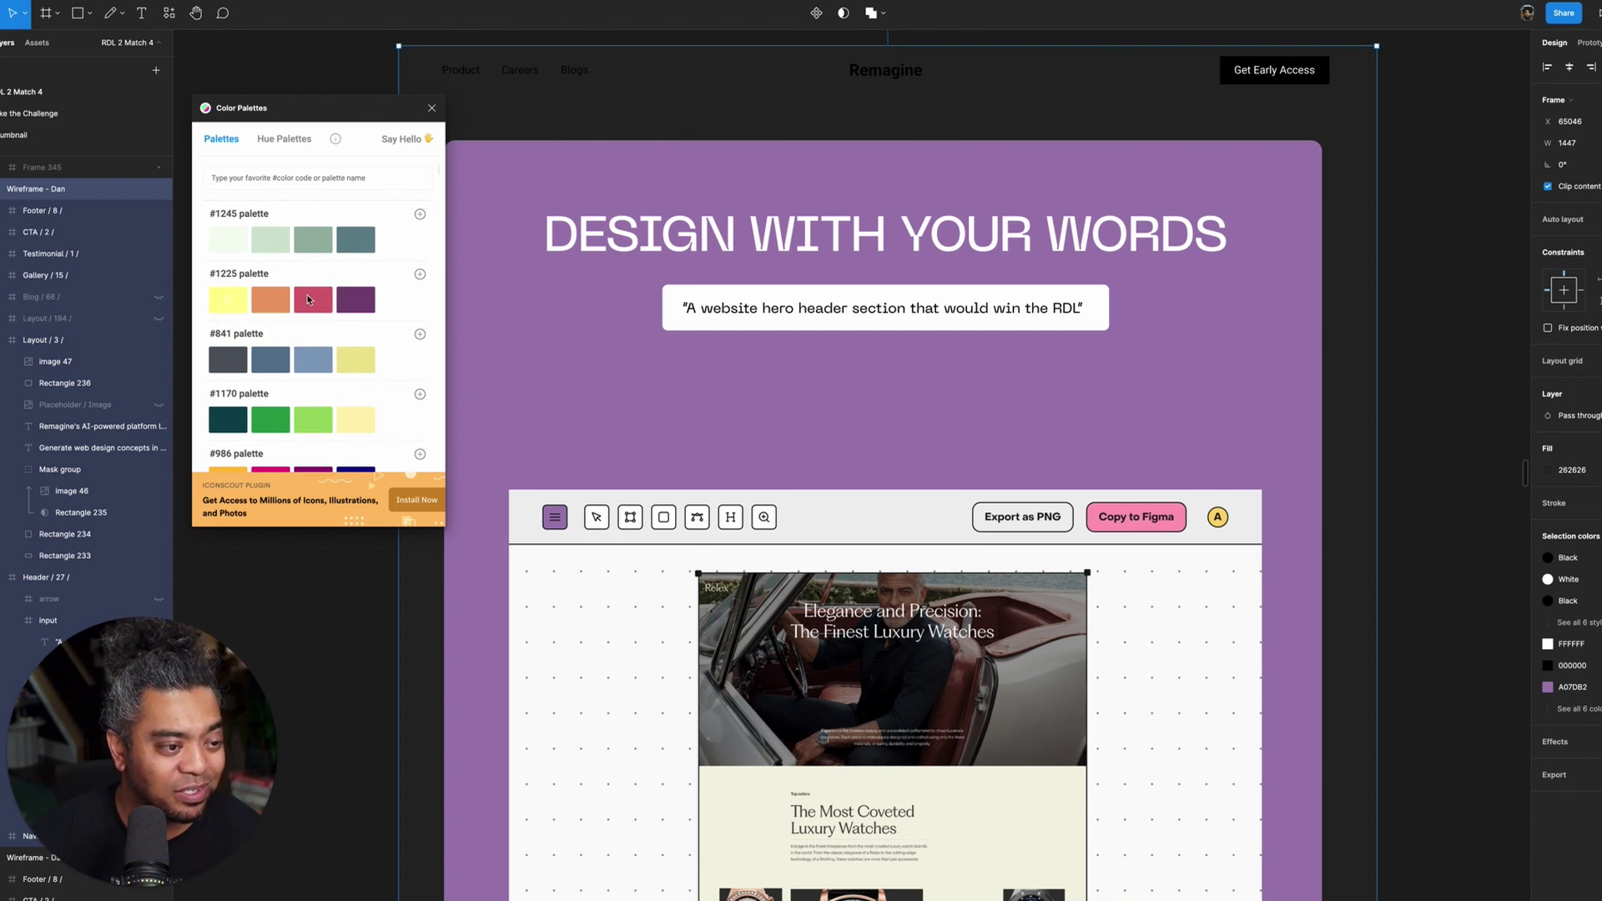
- Browse the suggested four-color palettes, add the #362 palette to the canvas and close the Color Palettes plugin
scroll(307, 299, down, 3)
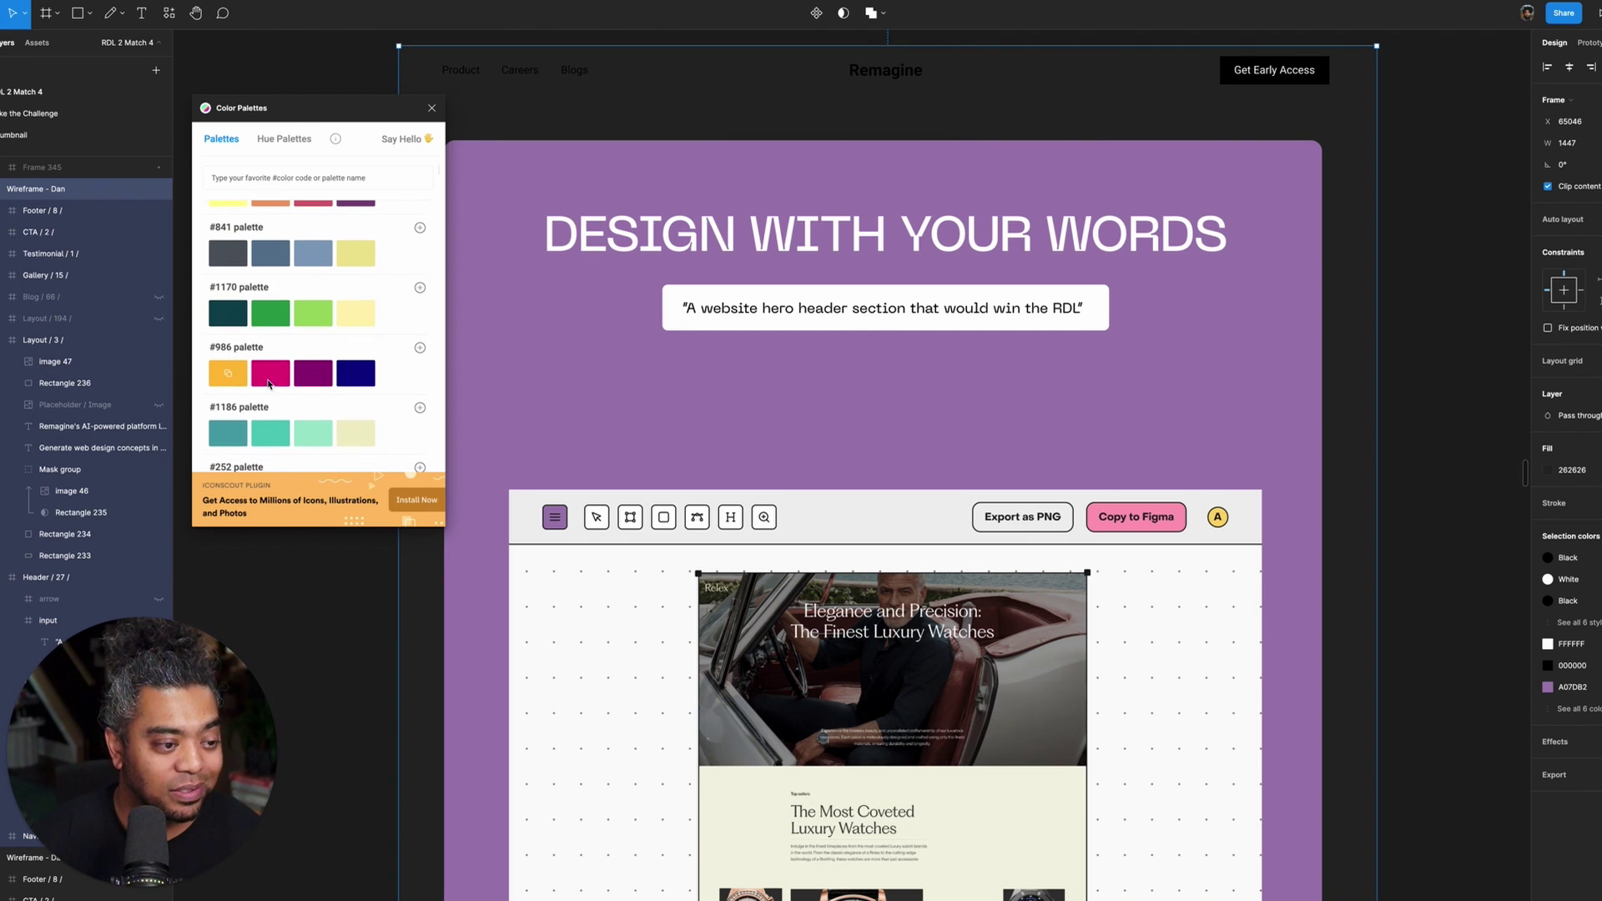
scroll(360, 374, down, 3)
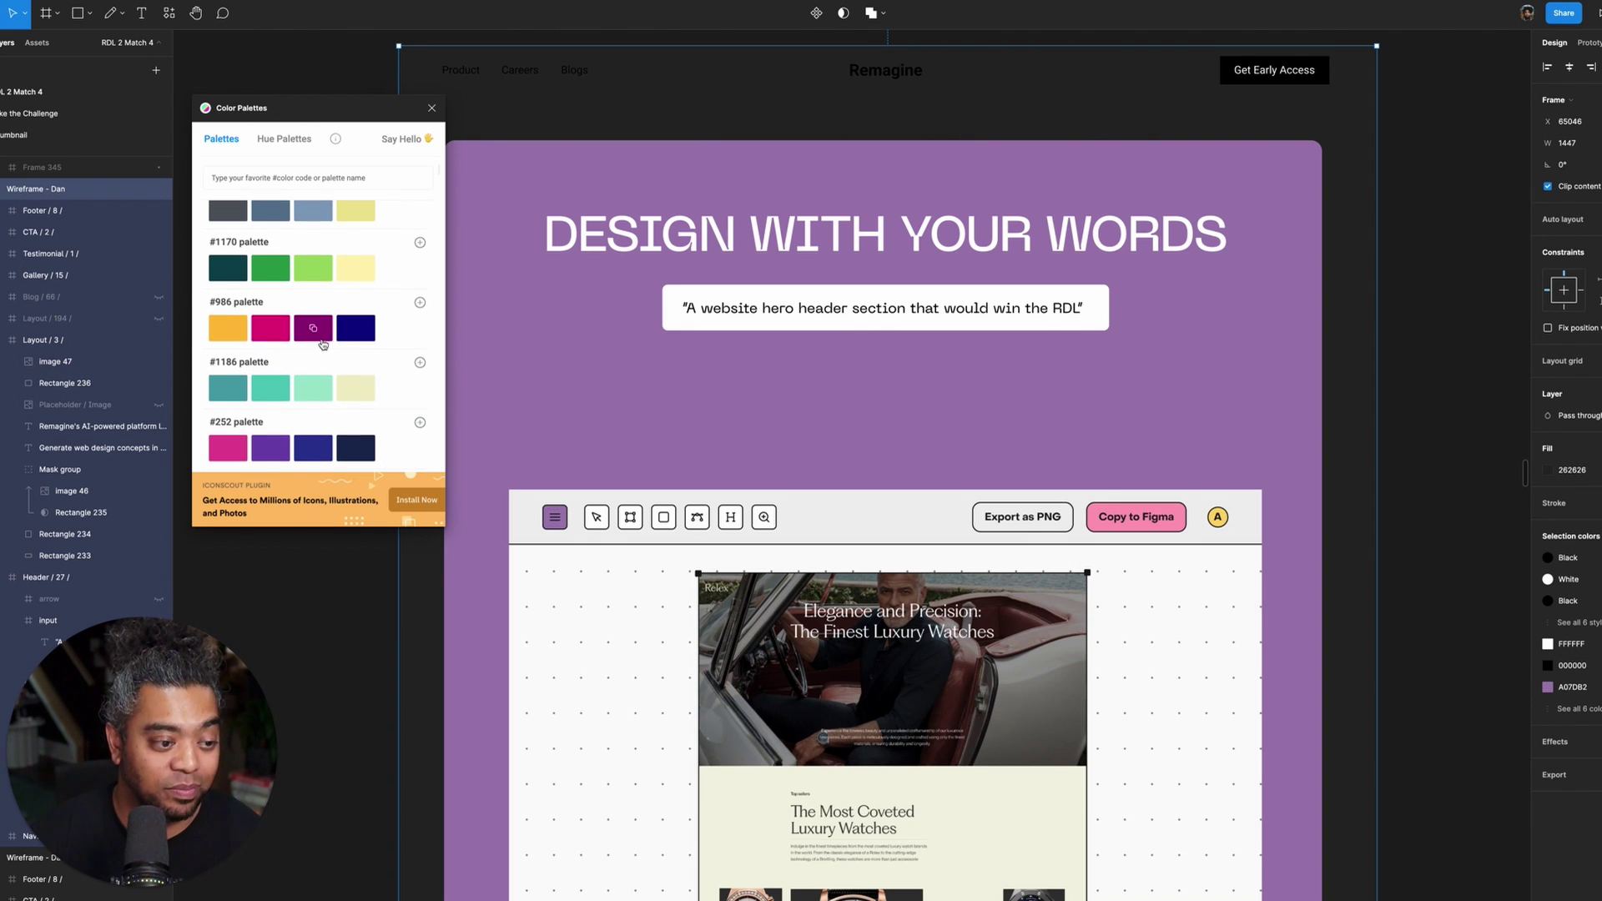
scroll(325, 337, down, 6)
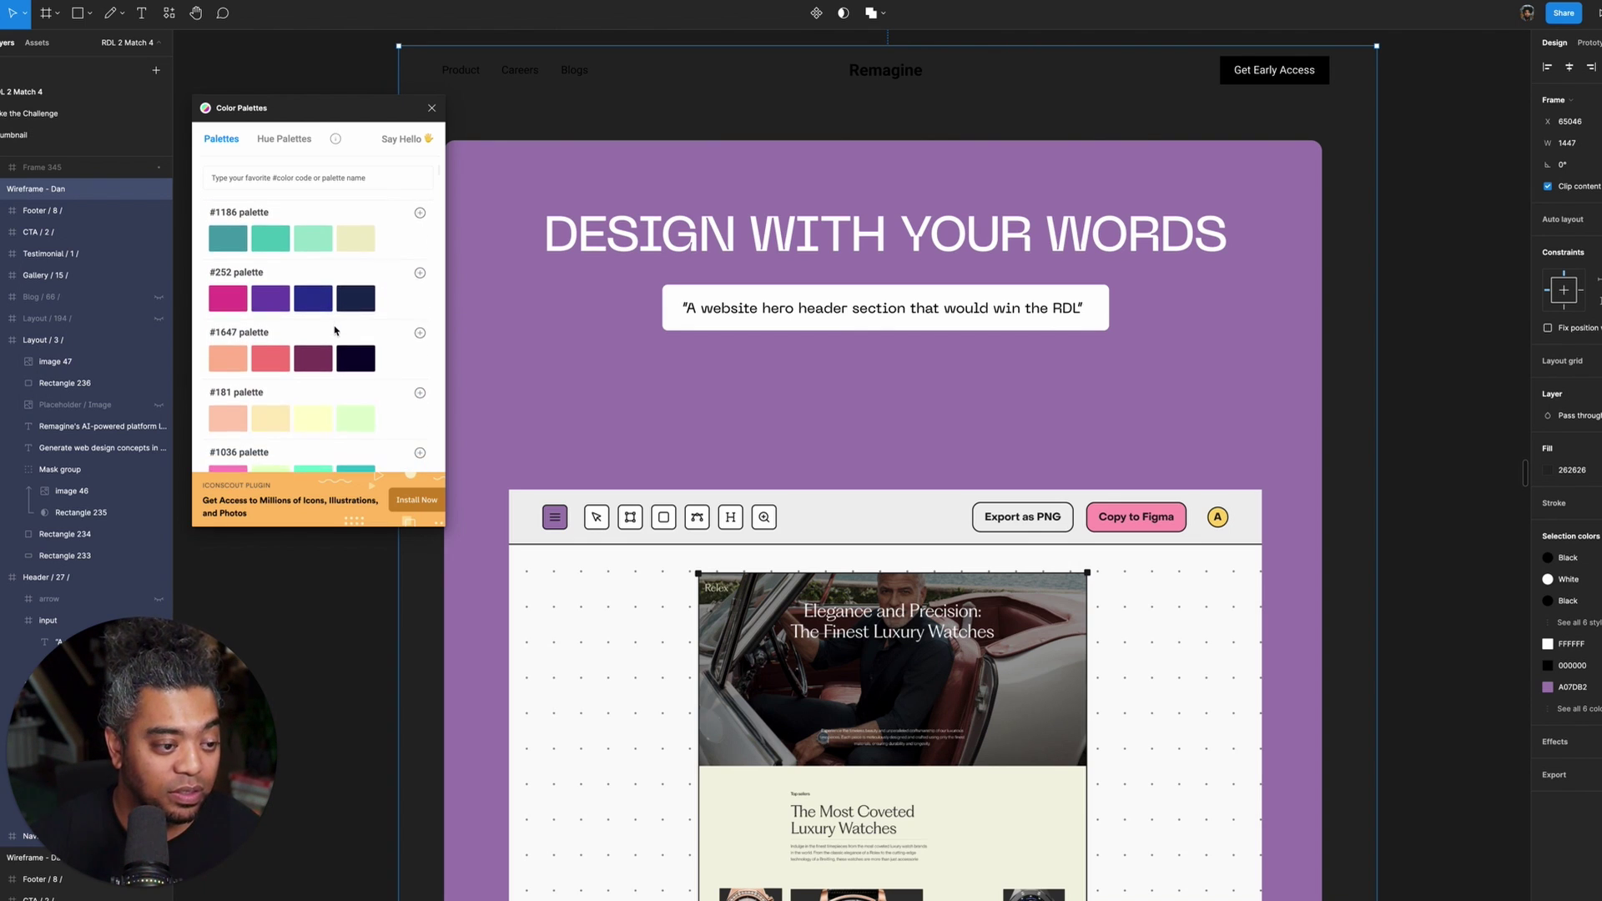
scroll(337, 329, down, 2)
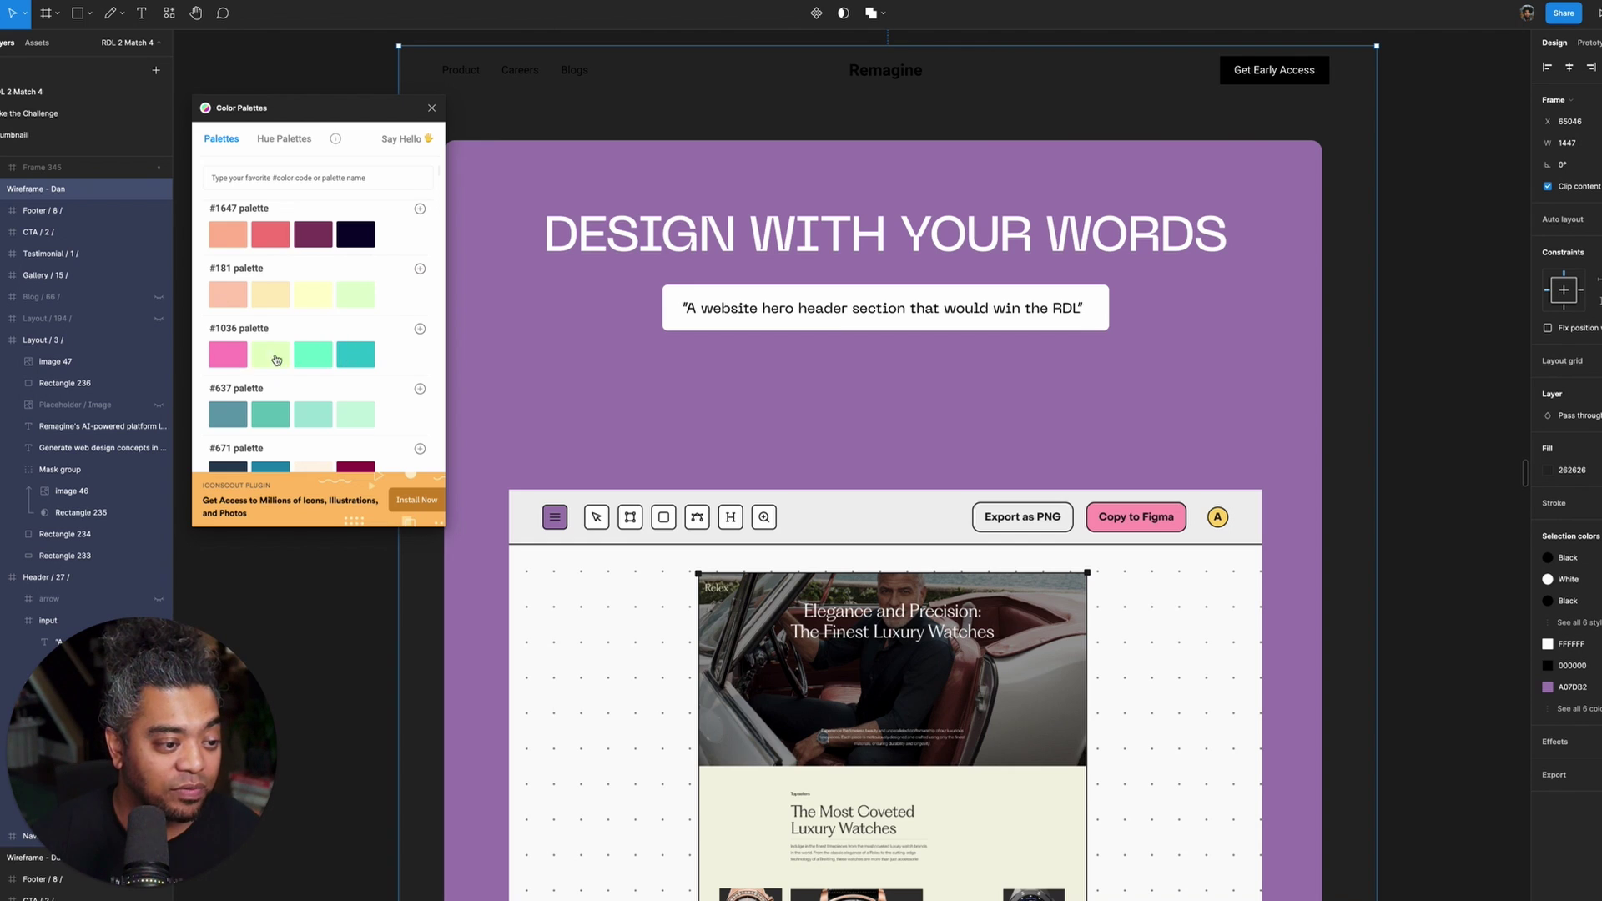
scroll(276, 360, down, 10)
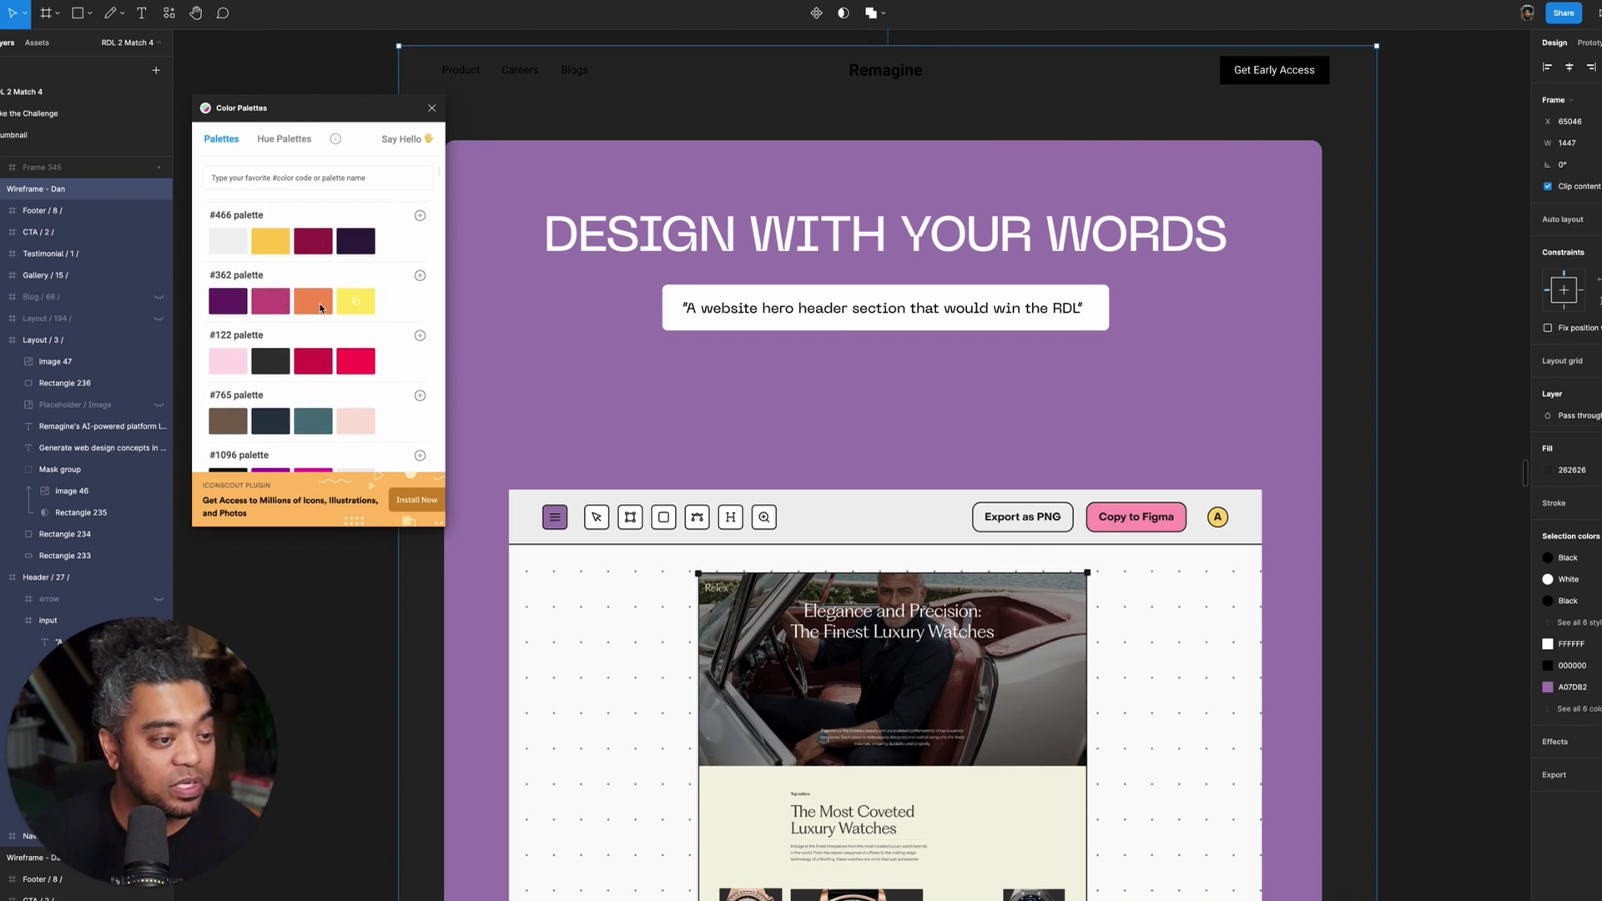
click(421, 278)
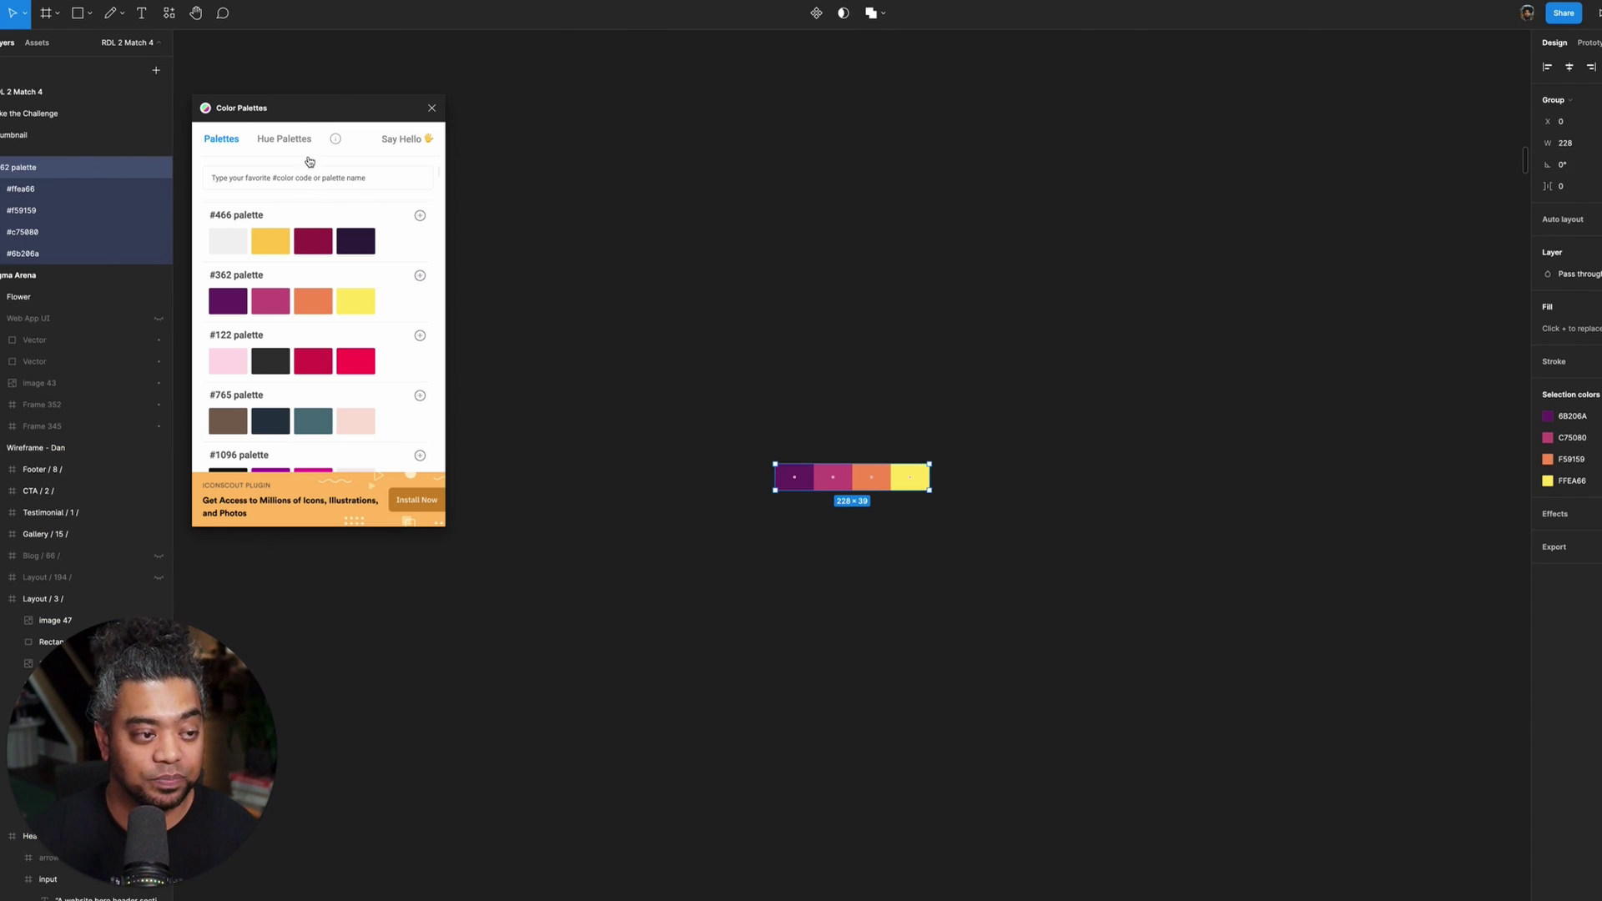
click(433, 109)
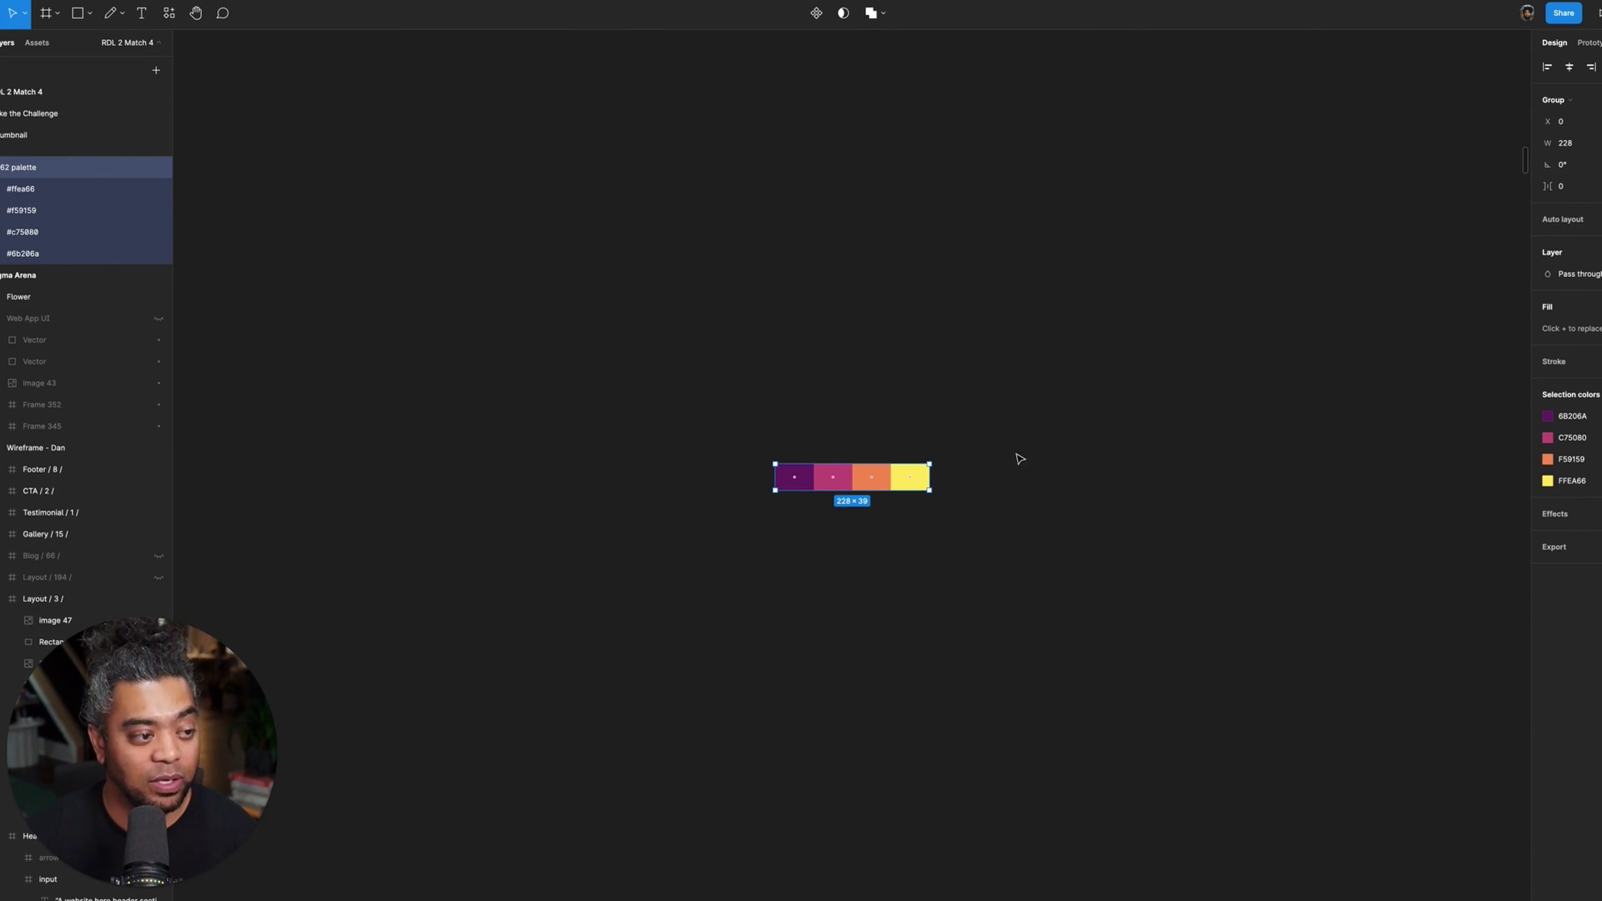
- Cut the #362 palette group from the empty canvas and paste it beside the Wireframe - Dan hero section, outside the frame
key(Delete)
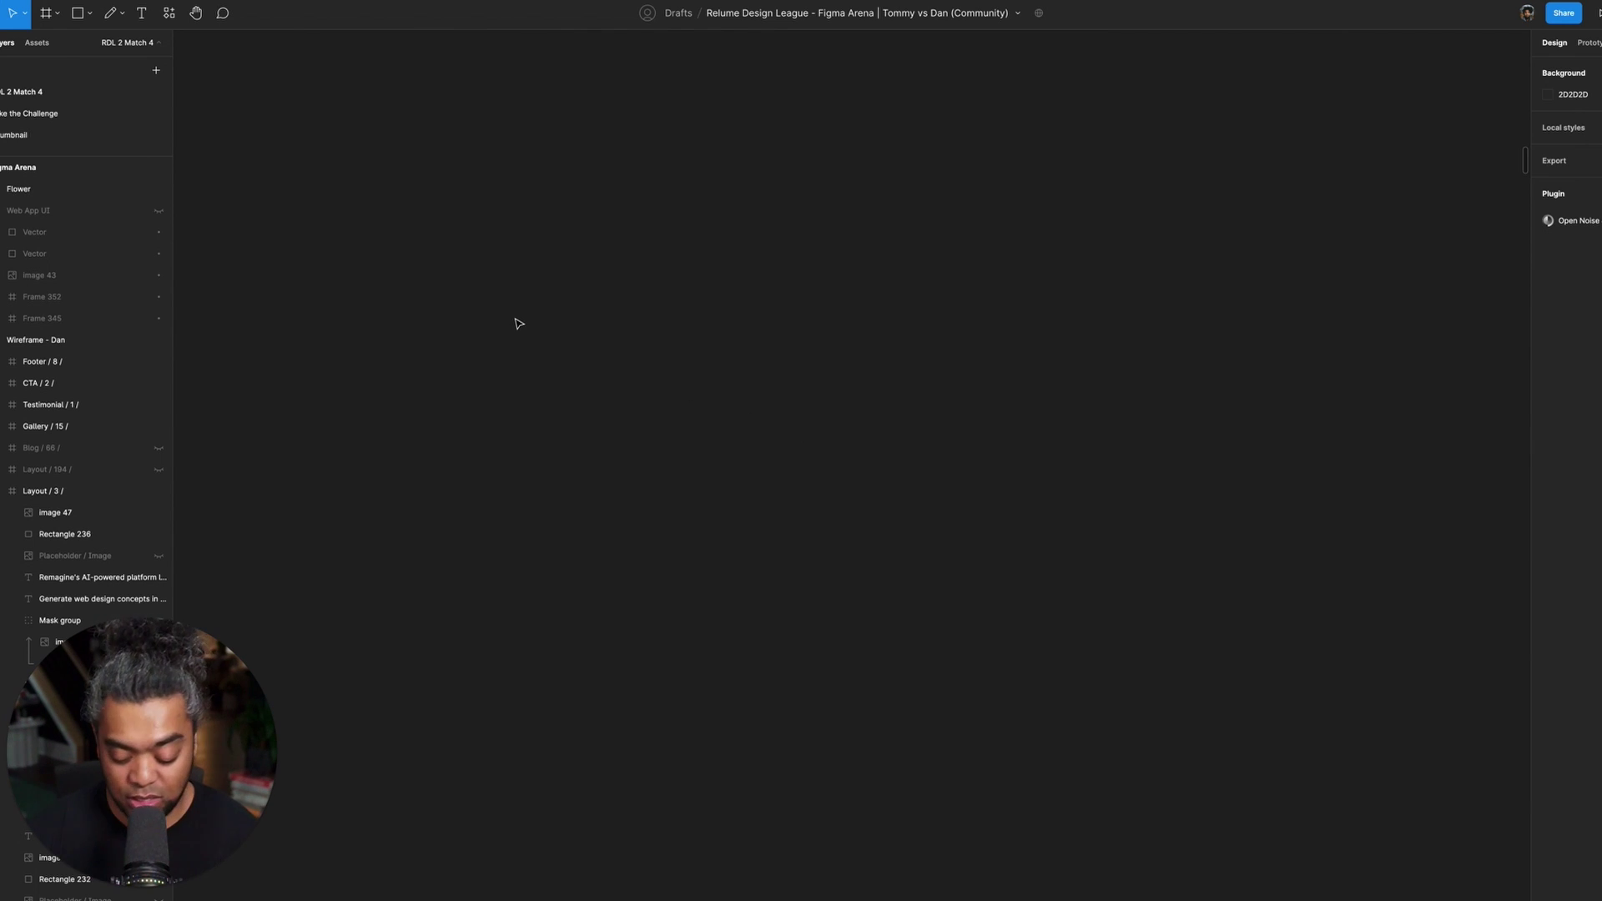
scroll(519, 323, down, 5)
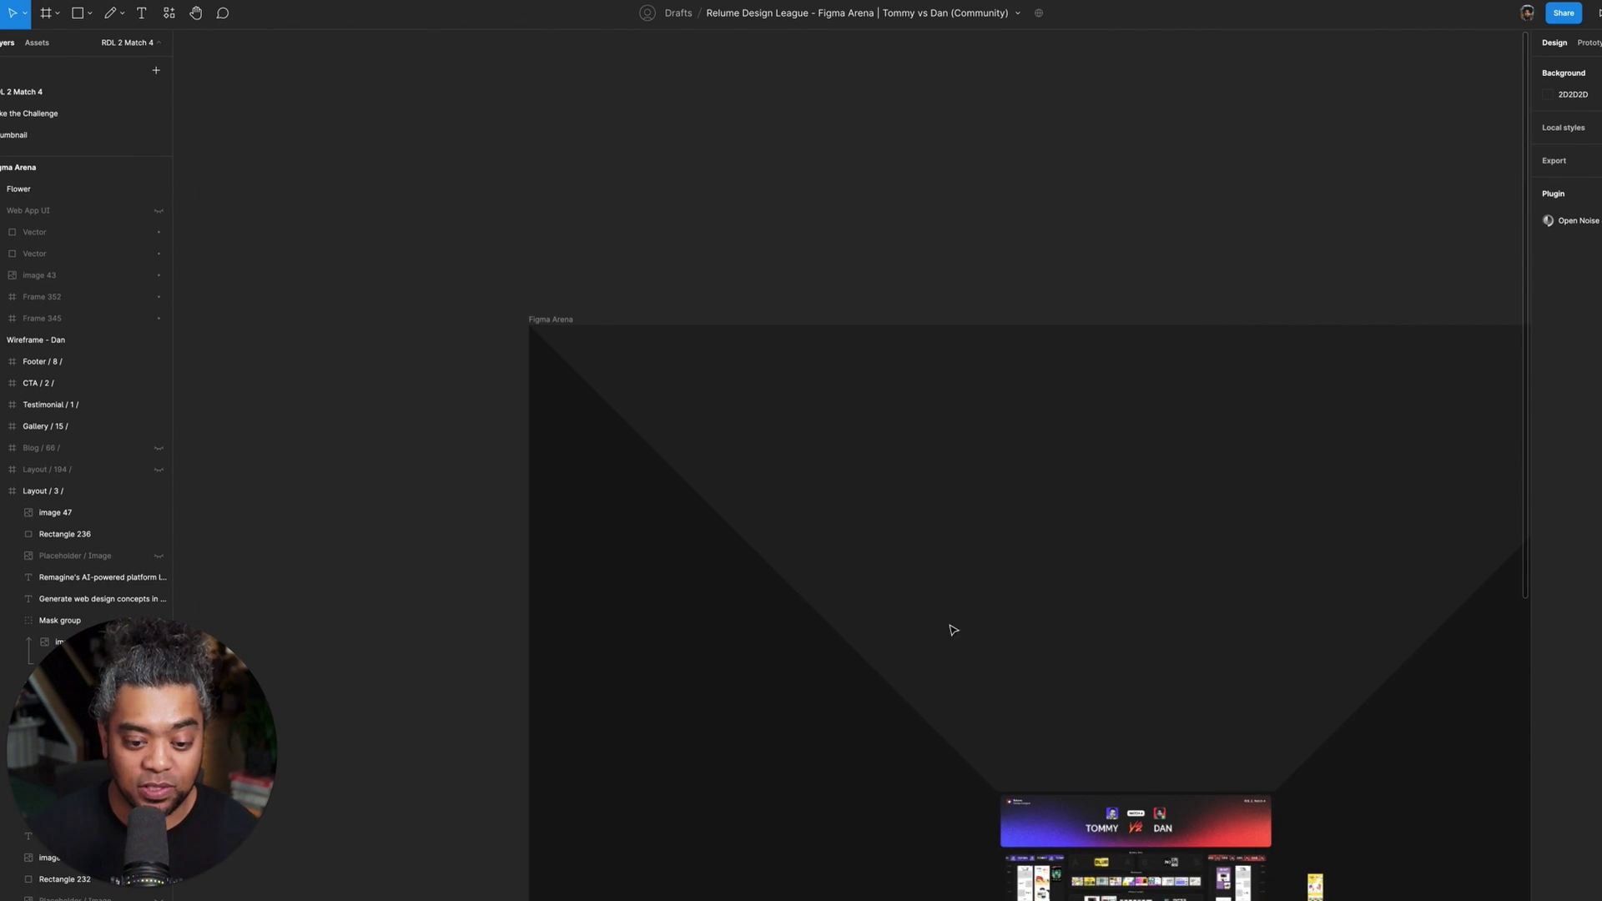
drag(948, 630, 958, 432)
scroll(958, 432, down, 2)
scroll(1093, 534, up, 5)
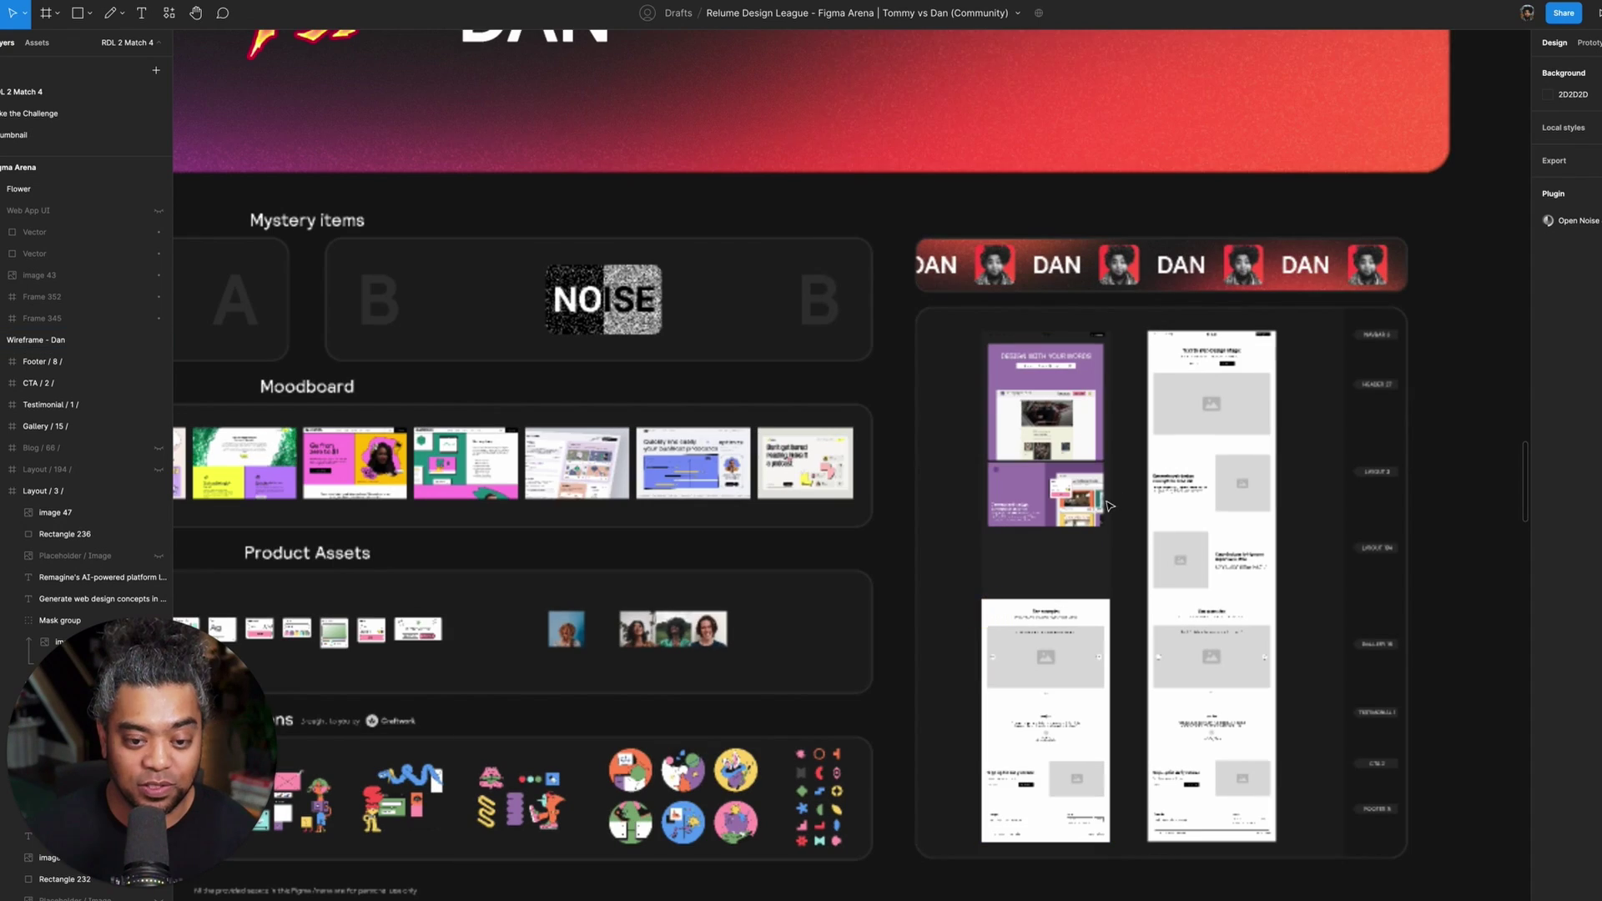
key(plus)
key(plus)
drag(941, 354, 407, 657)
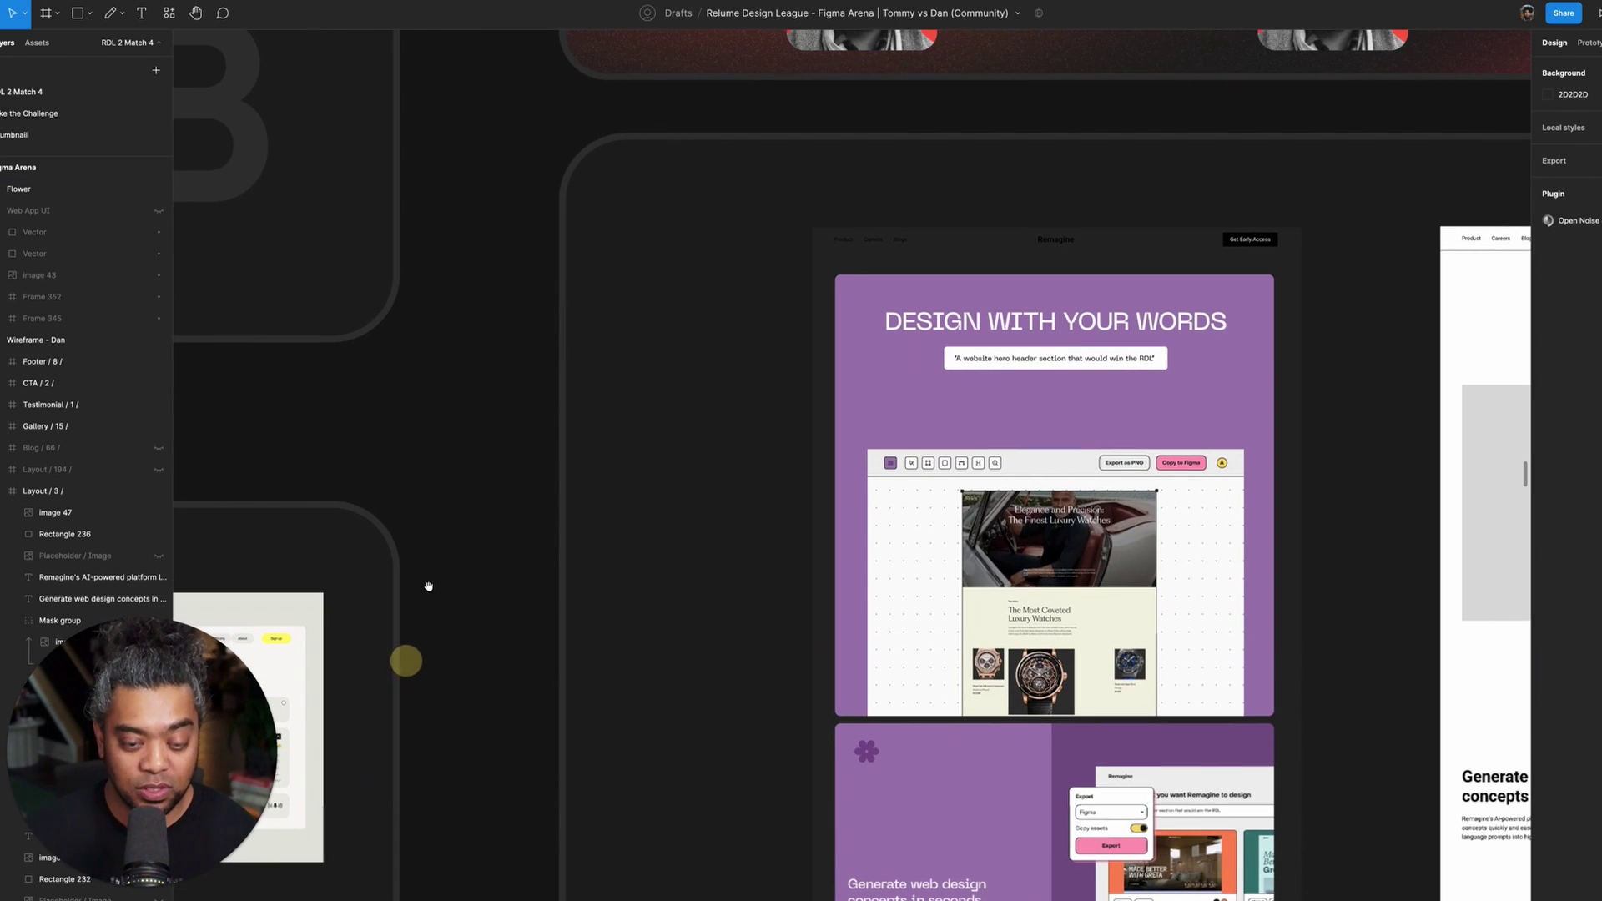
key(plus)
scroll(843, 302, up, 3)
scroll(843, 303, right, 2)
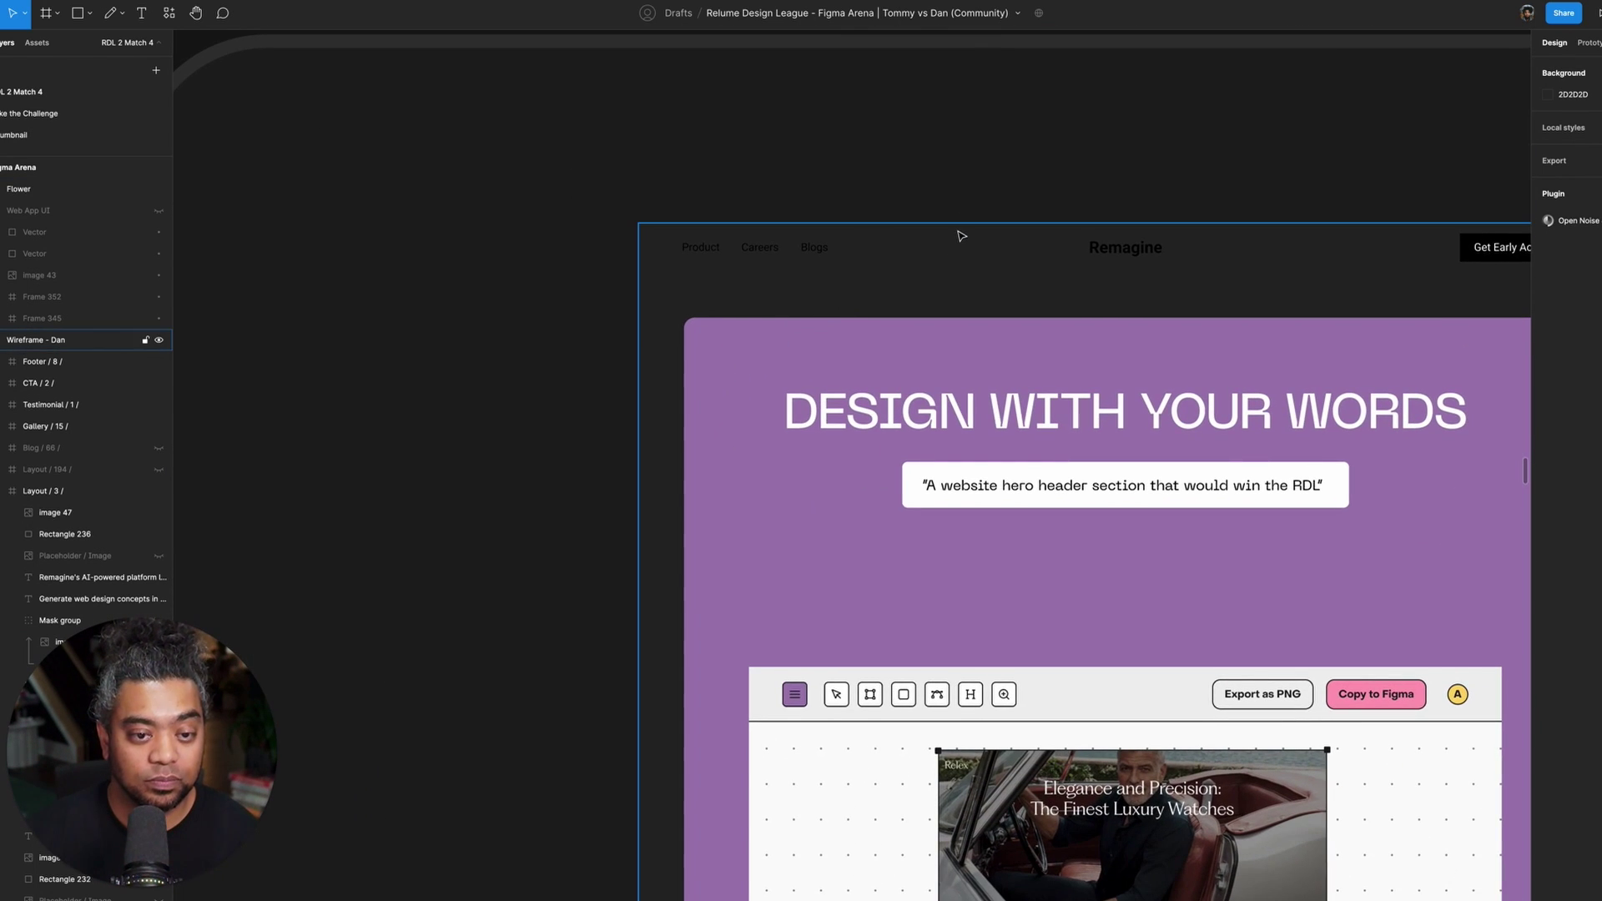
key(ctrl+v)
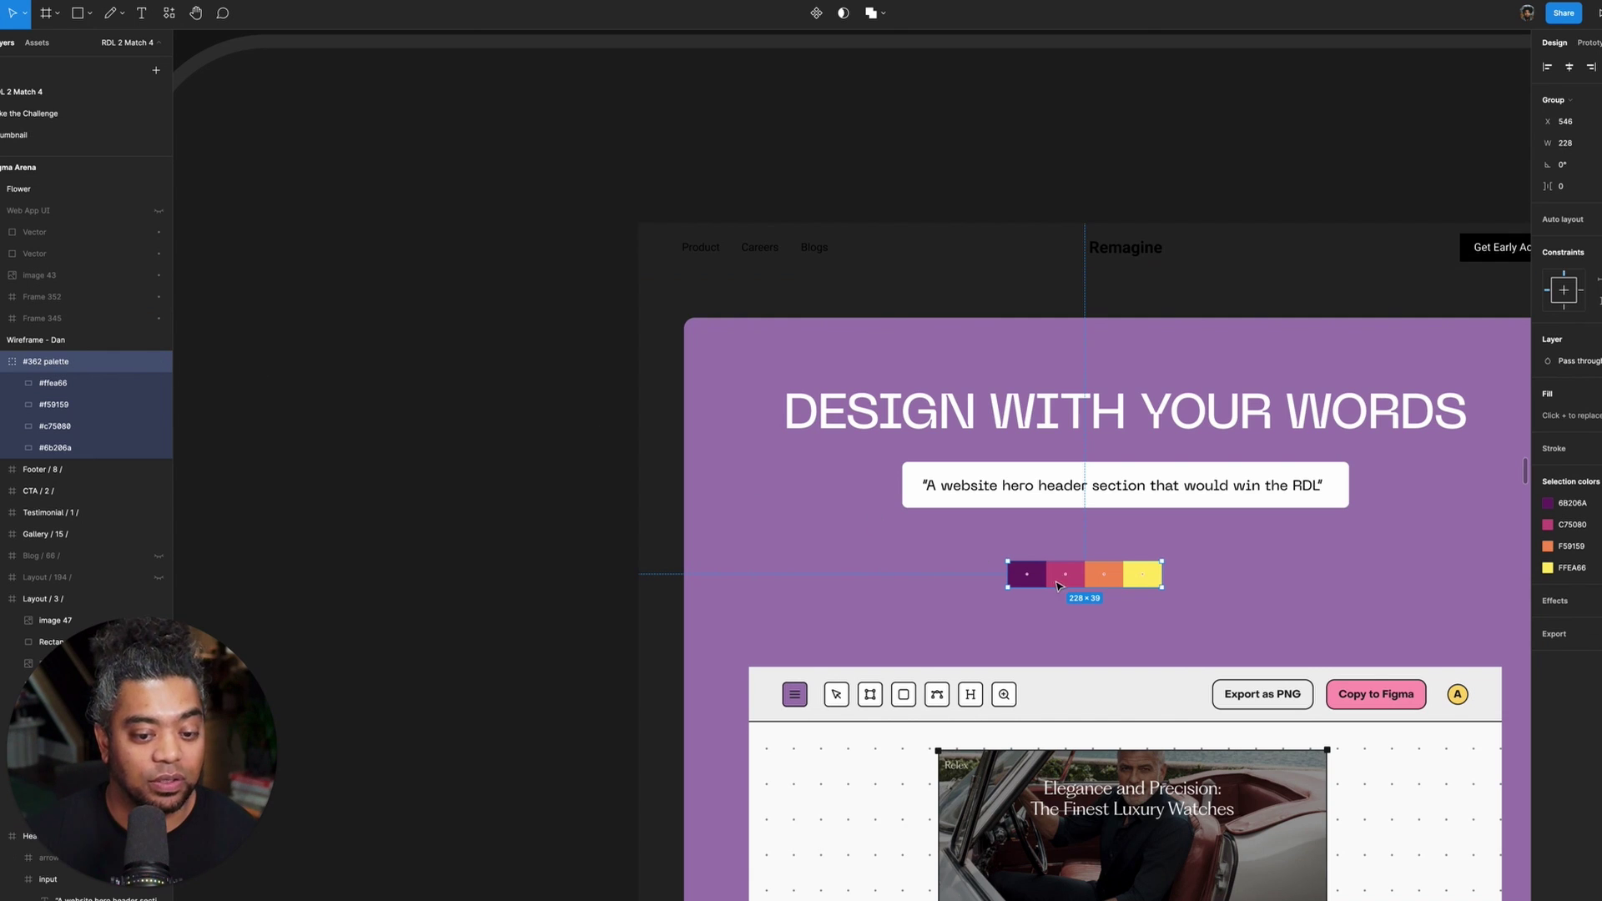
drag(1071, 585, 448, 377)
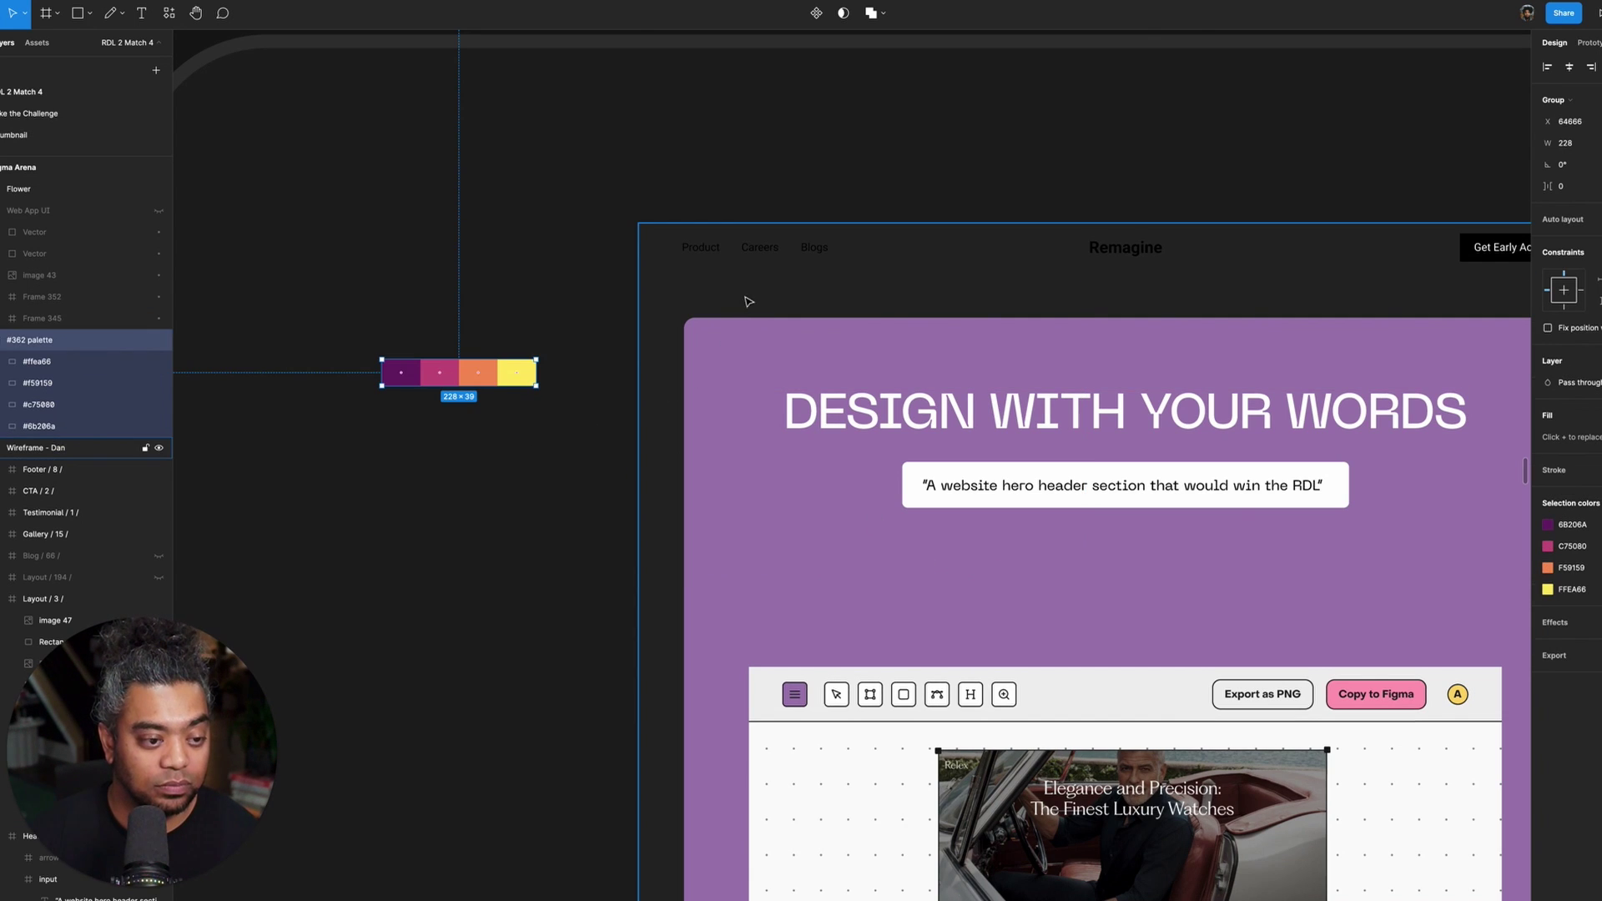
- Move the #362 palette down beside the "Generate web design concepts in seconds" section, outside the wireframe
scroll(451, 450, down, 5)
scroll(451, 451, right, 2)
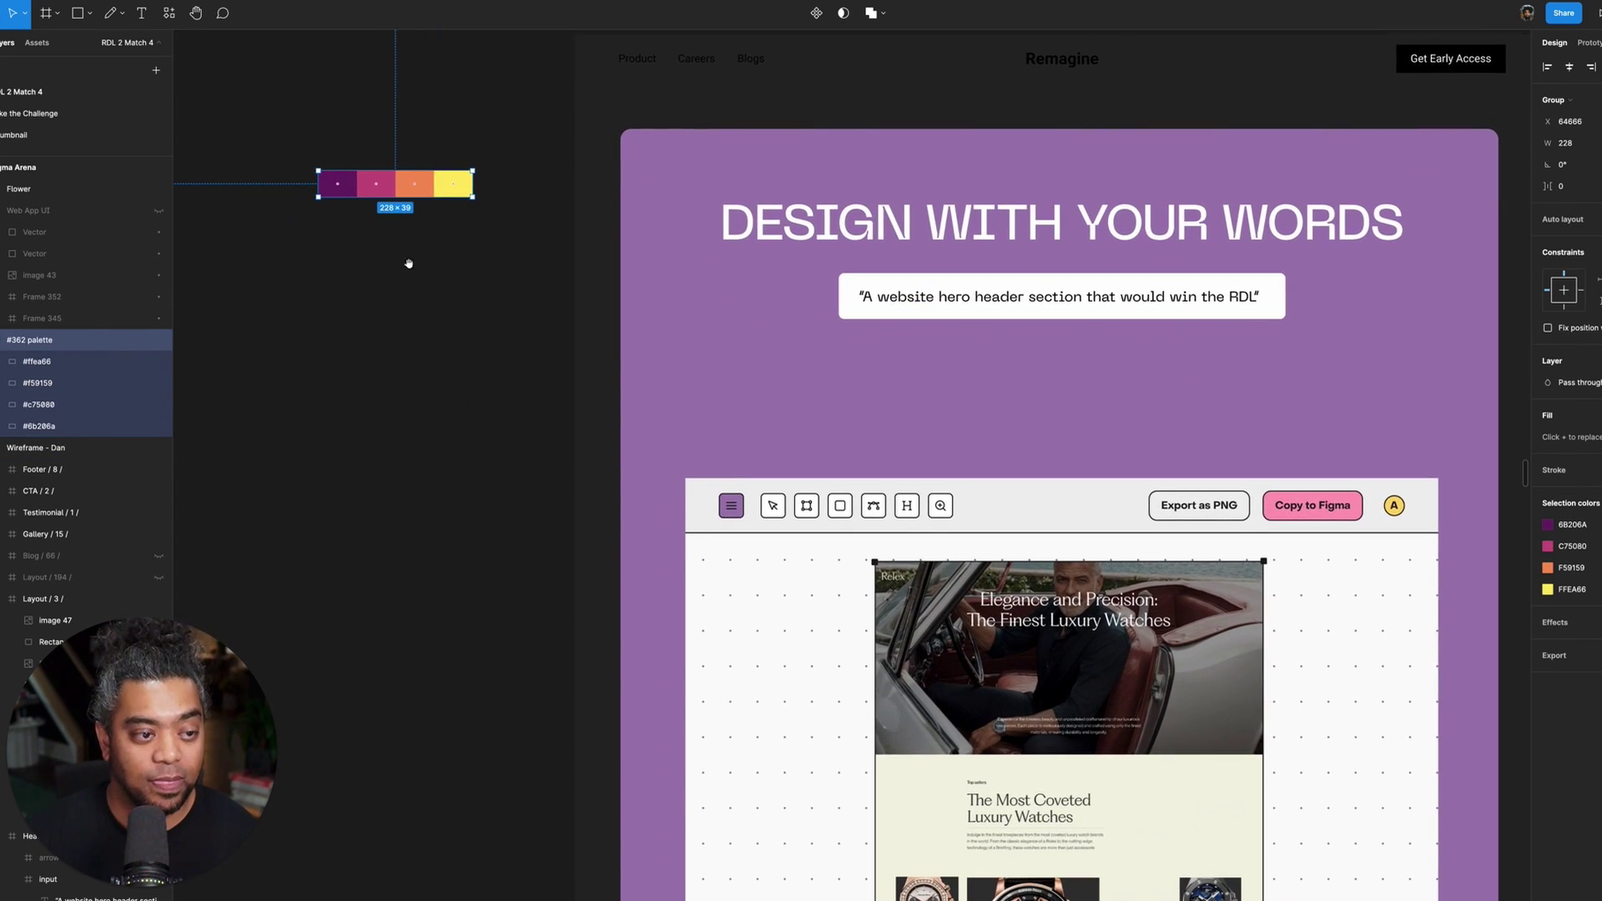
drag(425, 183, 458, 570)
drag(569, 746, 685, 217)
drag(581, 113, 526, 630)
scroll(709, 342, down, 5)
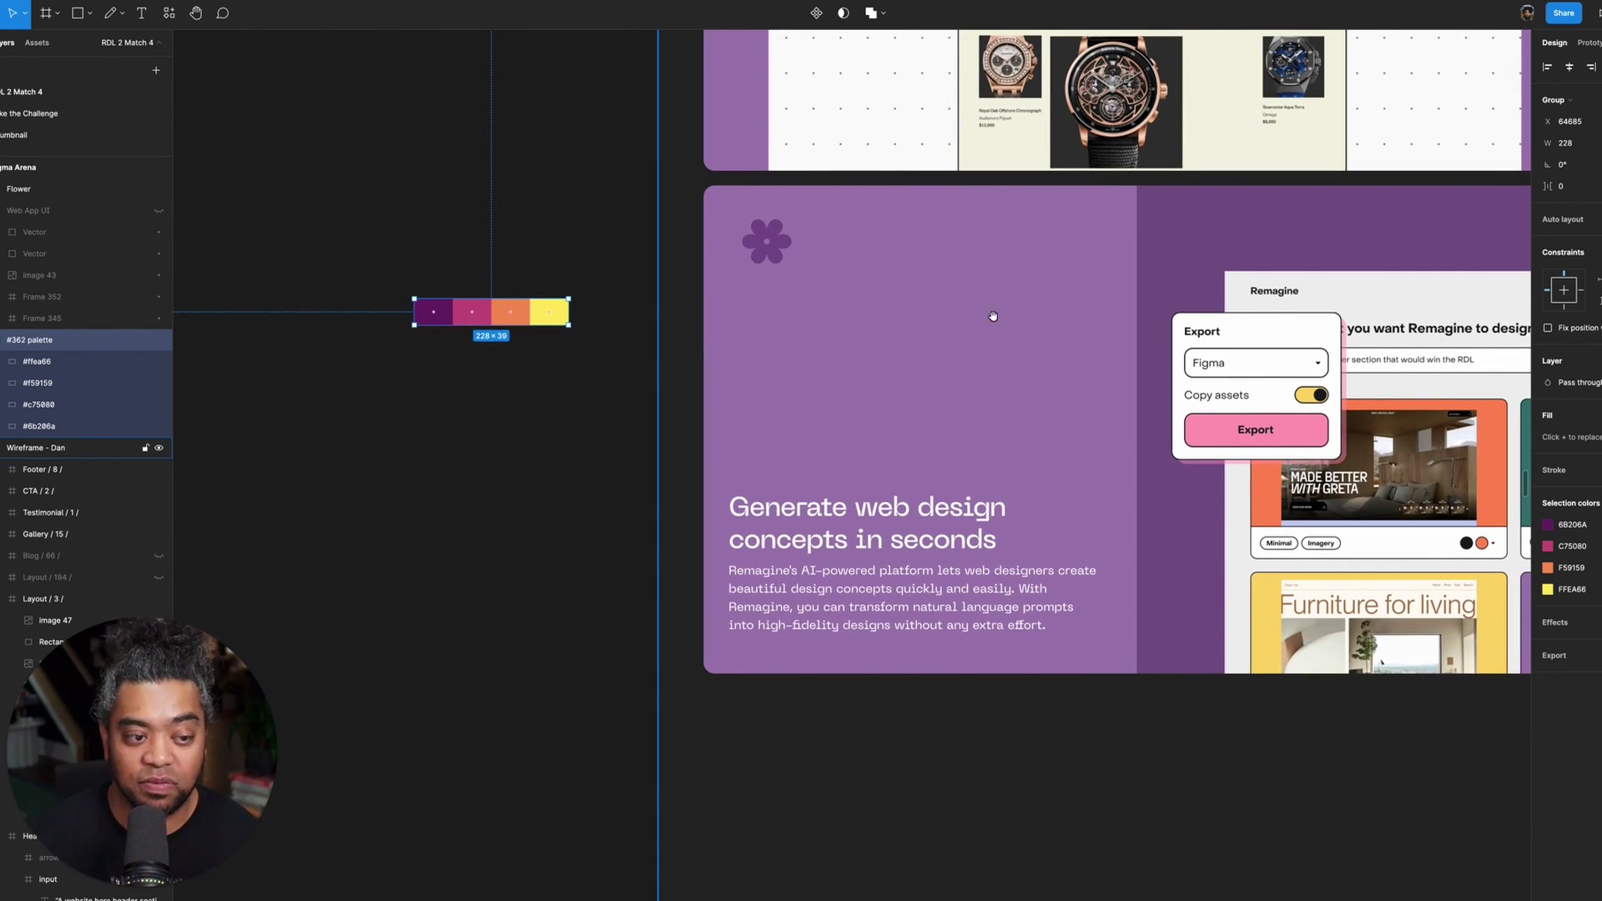
- Fill the background card of the "Generate web design concepts in seconds" section with the palette's dark purple, 6B206A, sampled from its swatch
drag(993, 316, 890, 340)
click(869, 358)
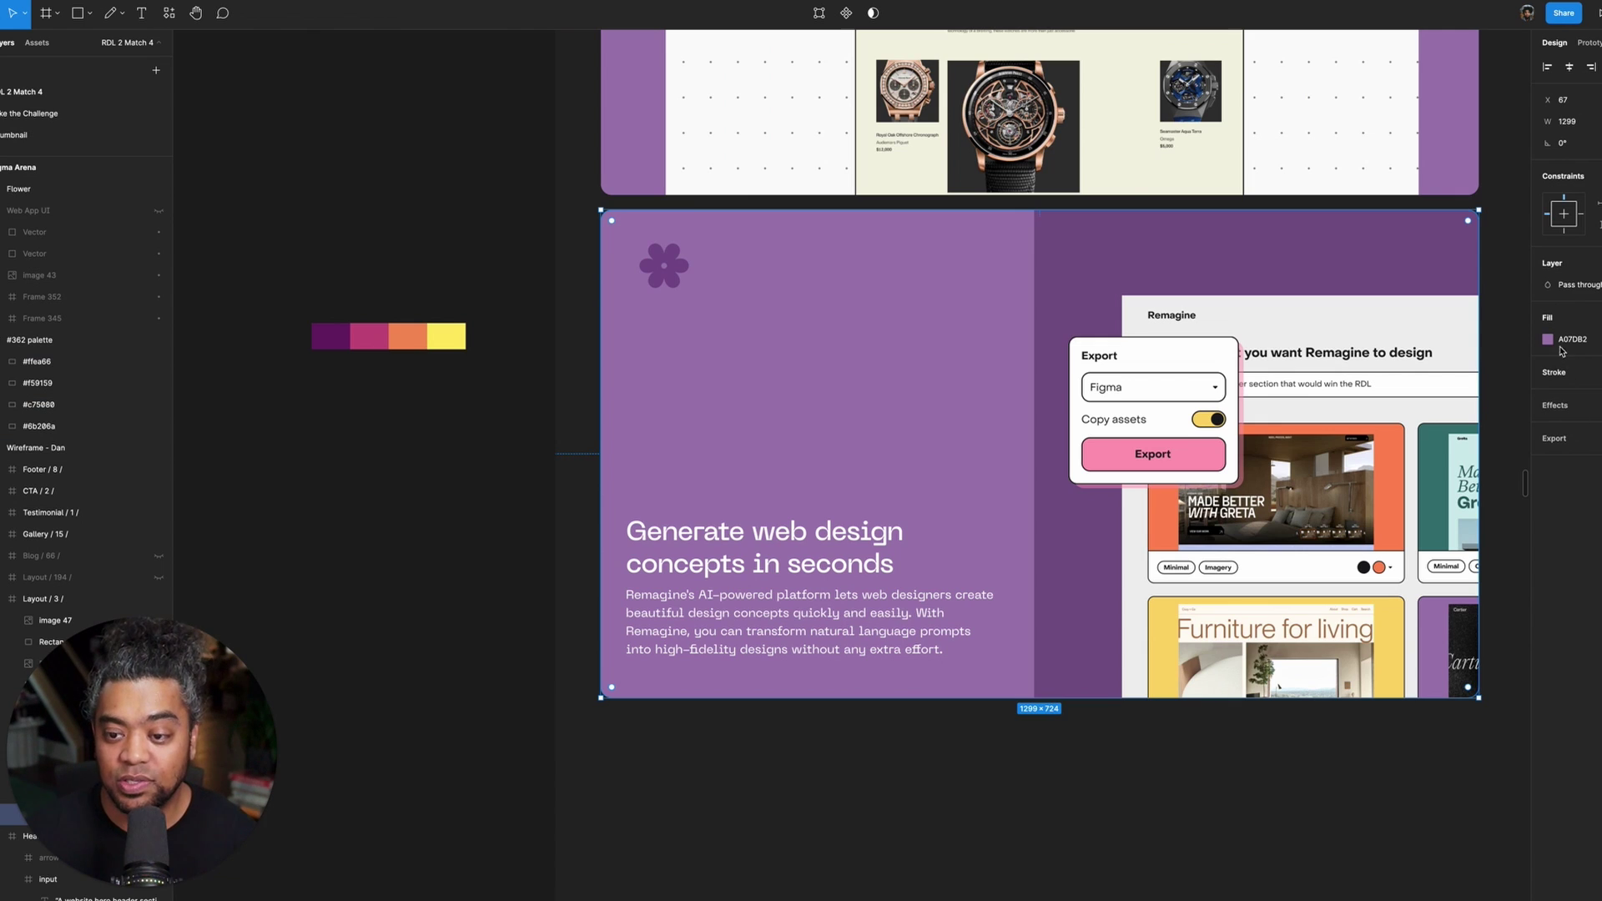
click(1549, 339)
click(1389, 544)
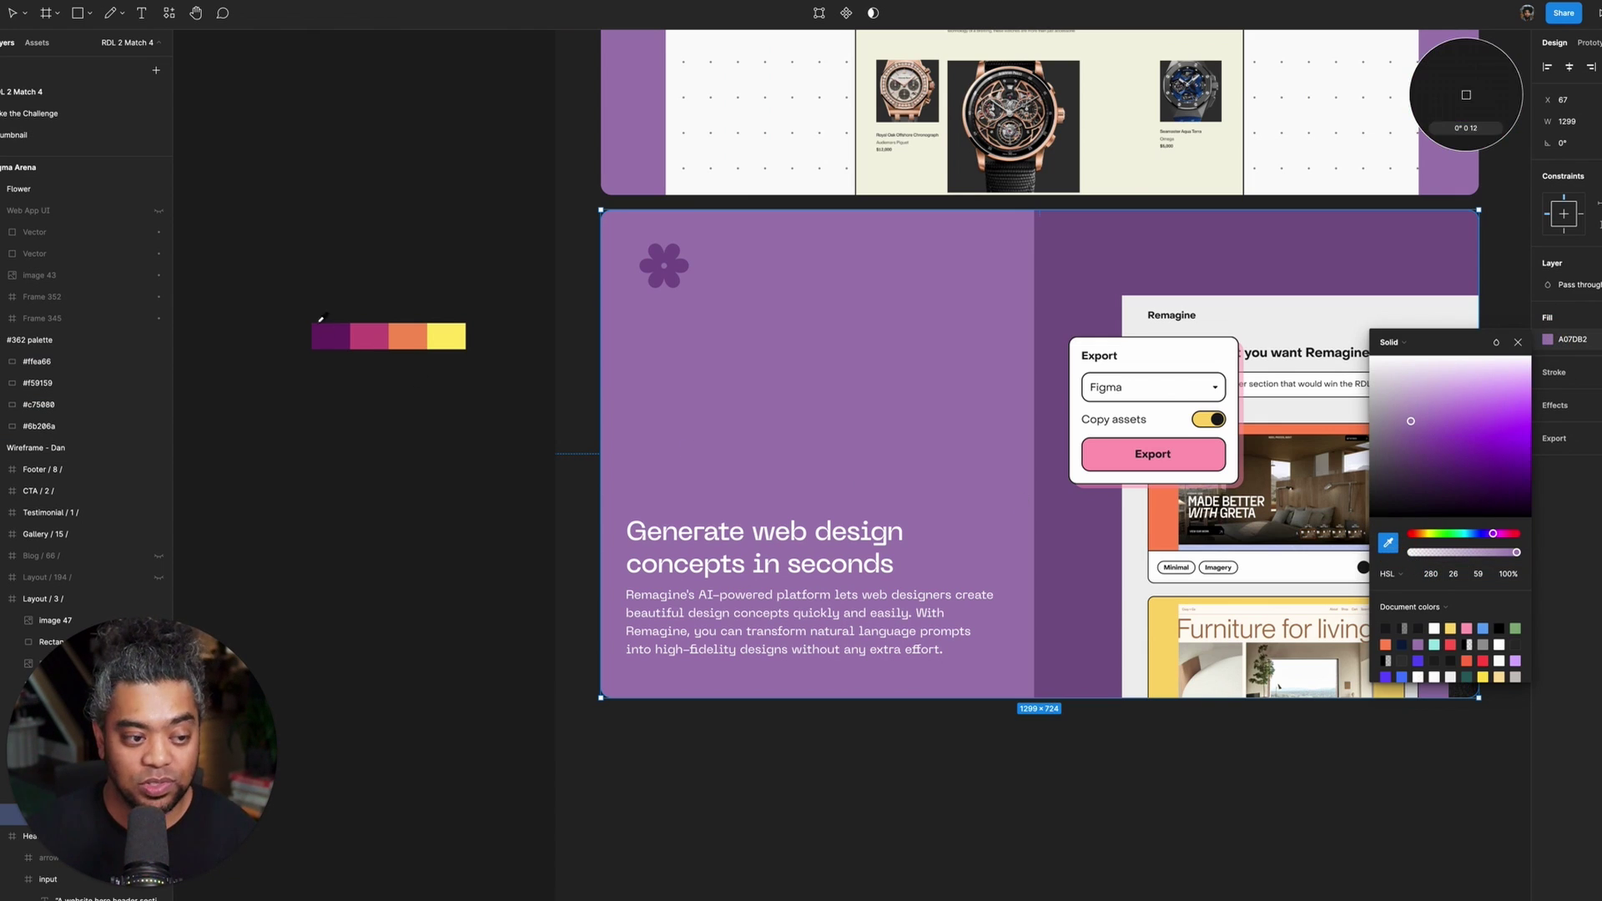
click(327, 335)
click(315, 422)
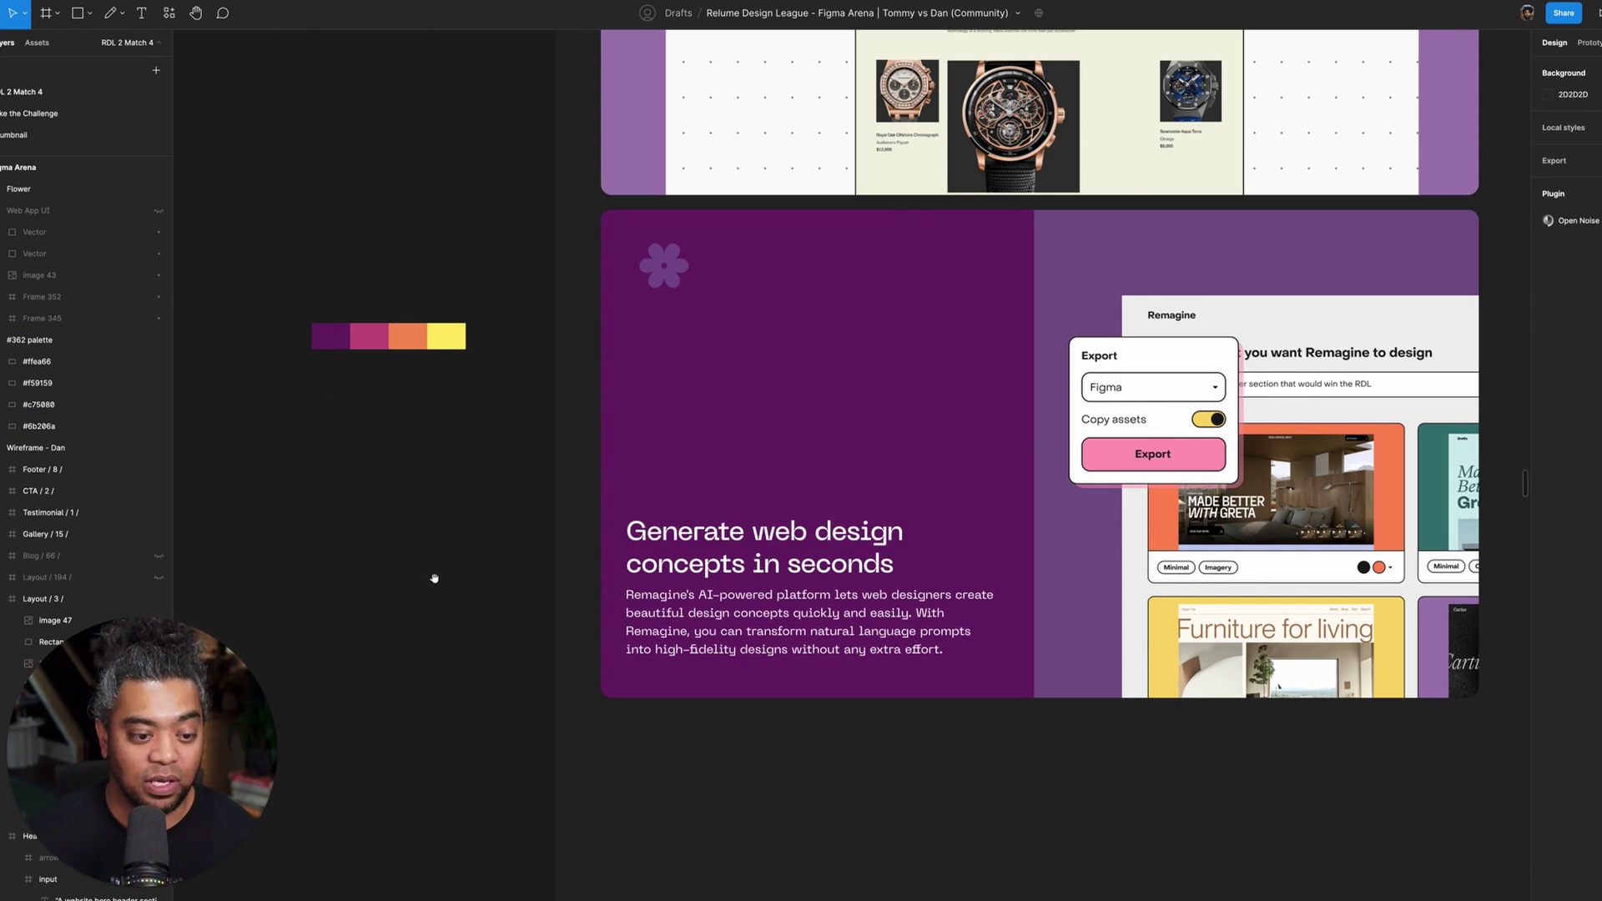
- Review the recolored section and switch to the Color Safe contrast checker in the browser
drag(433, 578, 418, 597)
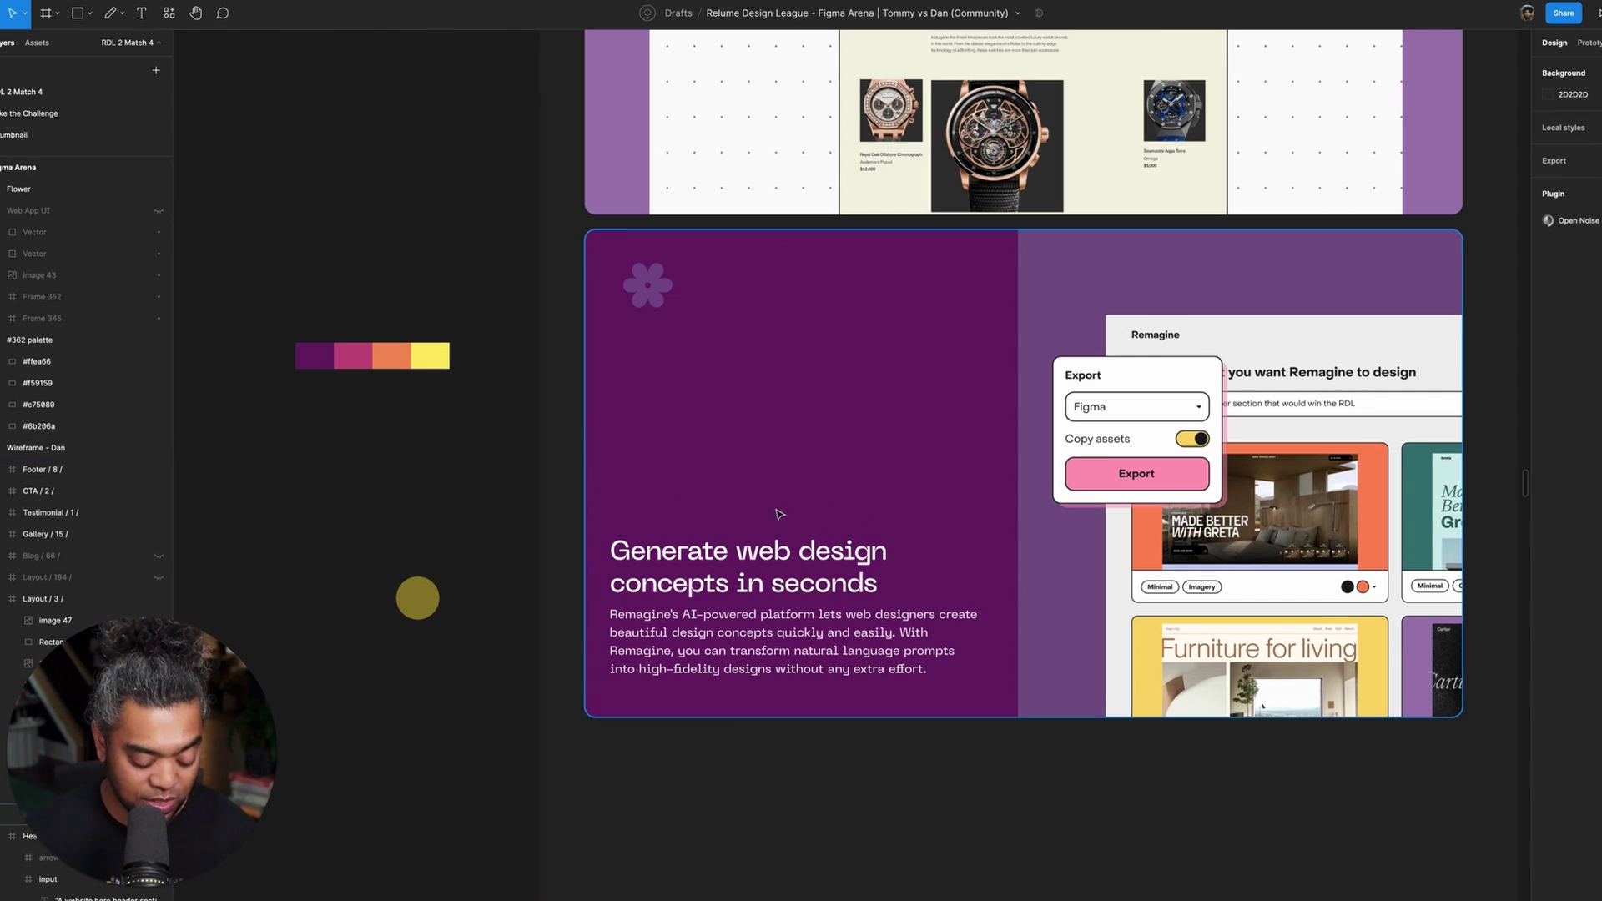
key(super+Tab)
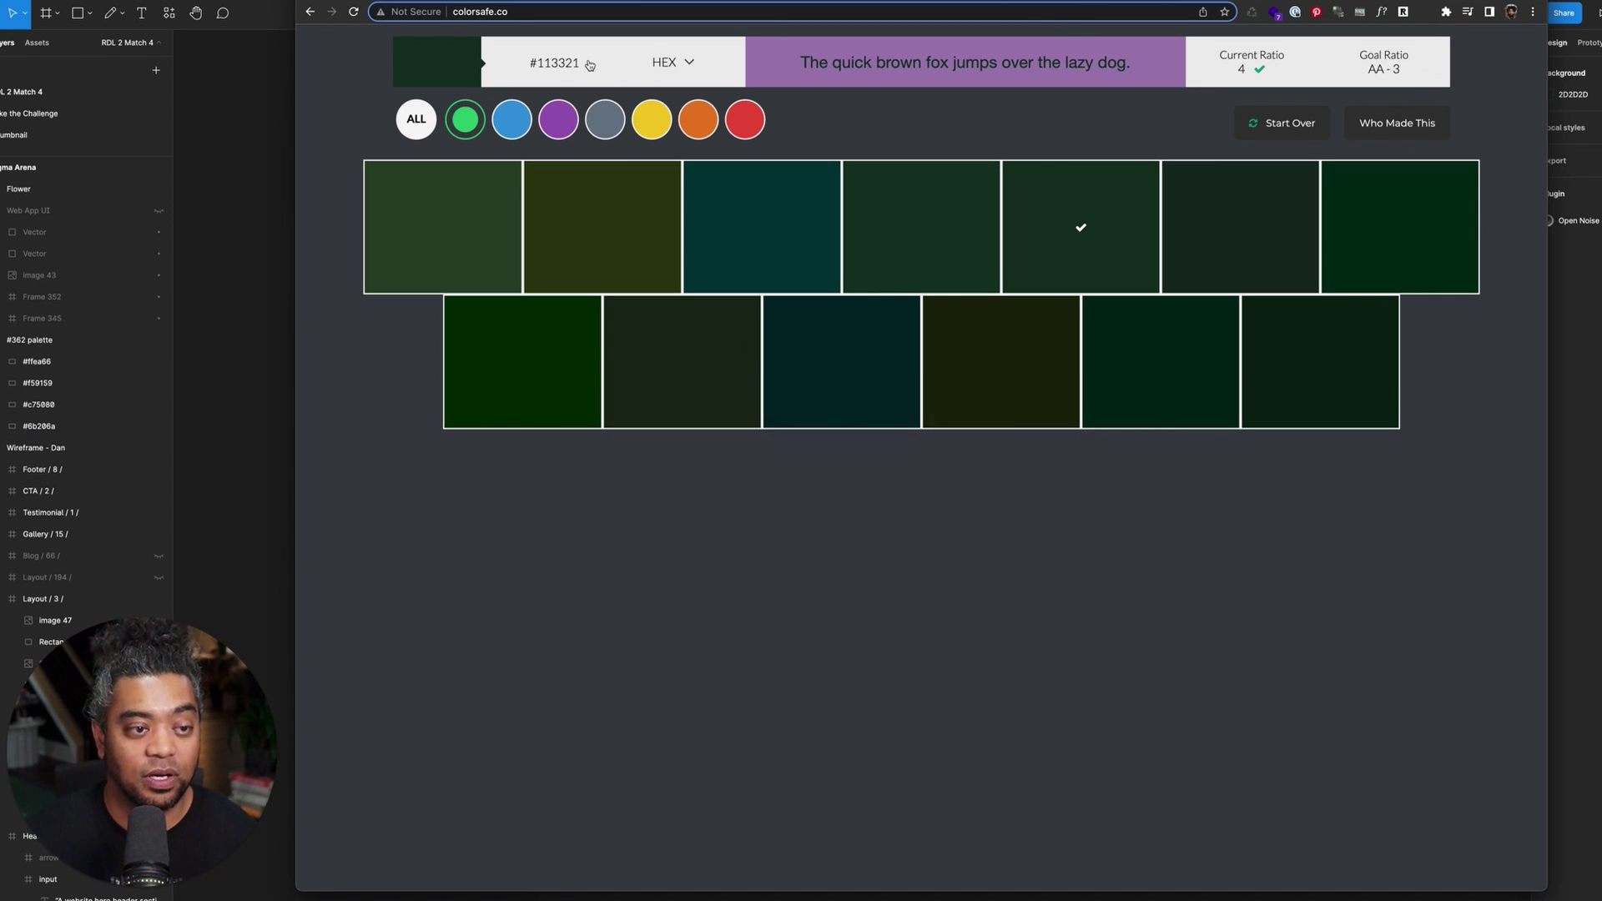
- Set the canvas background color to #6a1f6a and generate its accessible text color palette
click(589, 65)
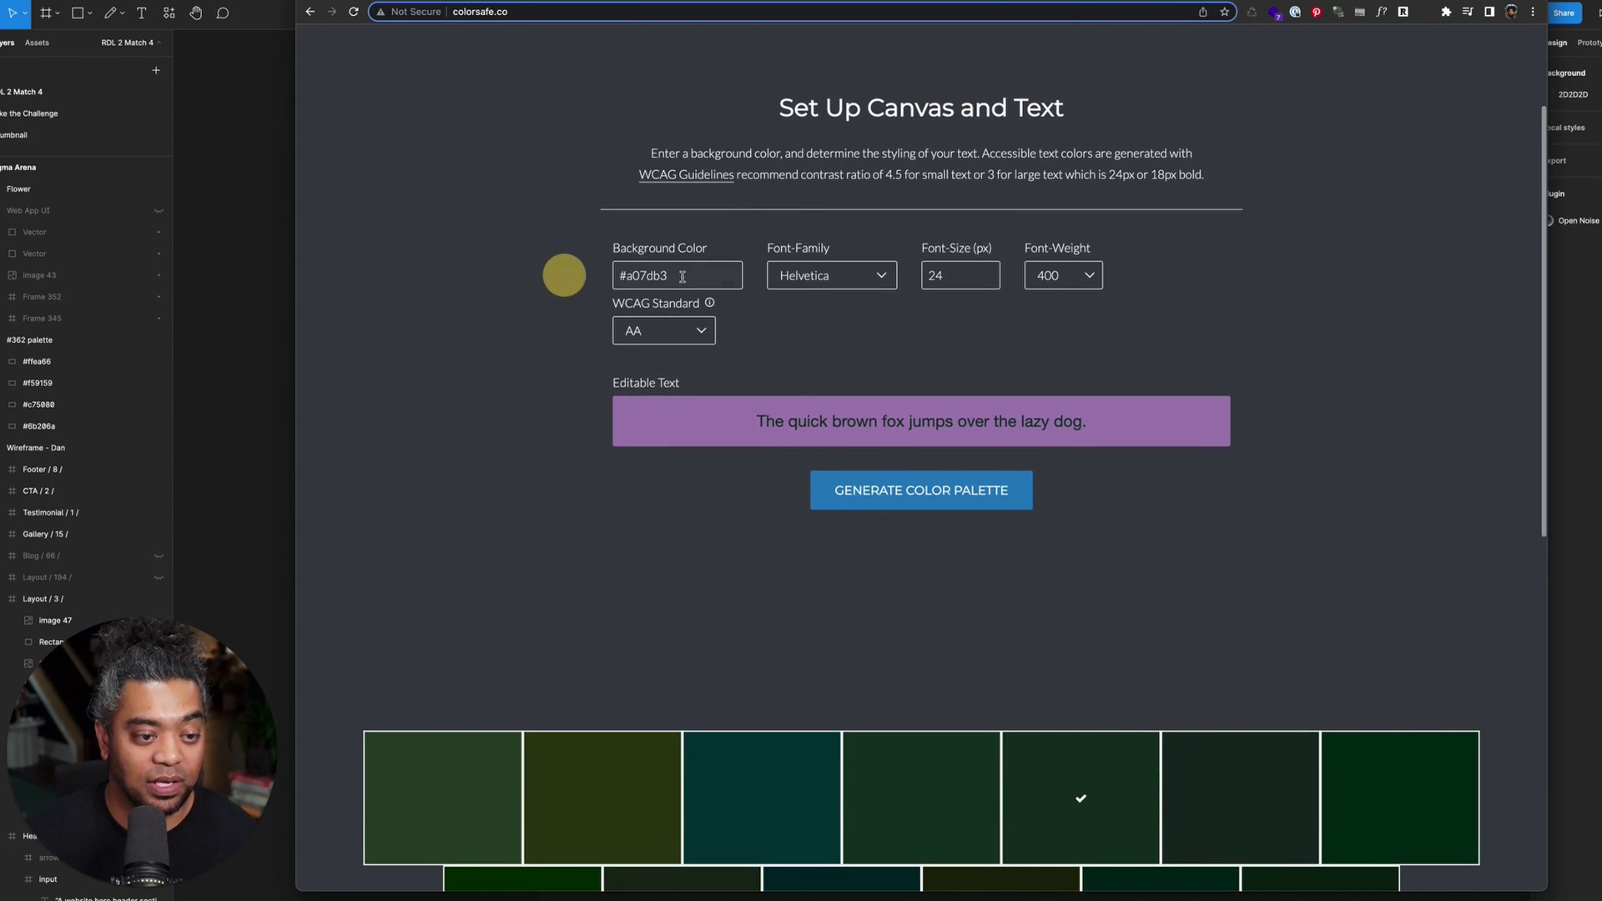
triple_click(683, 276)
text(#6a1f6a)
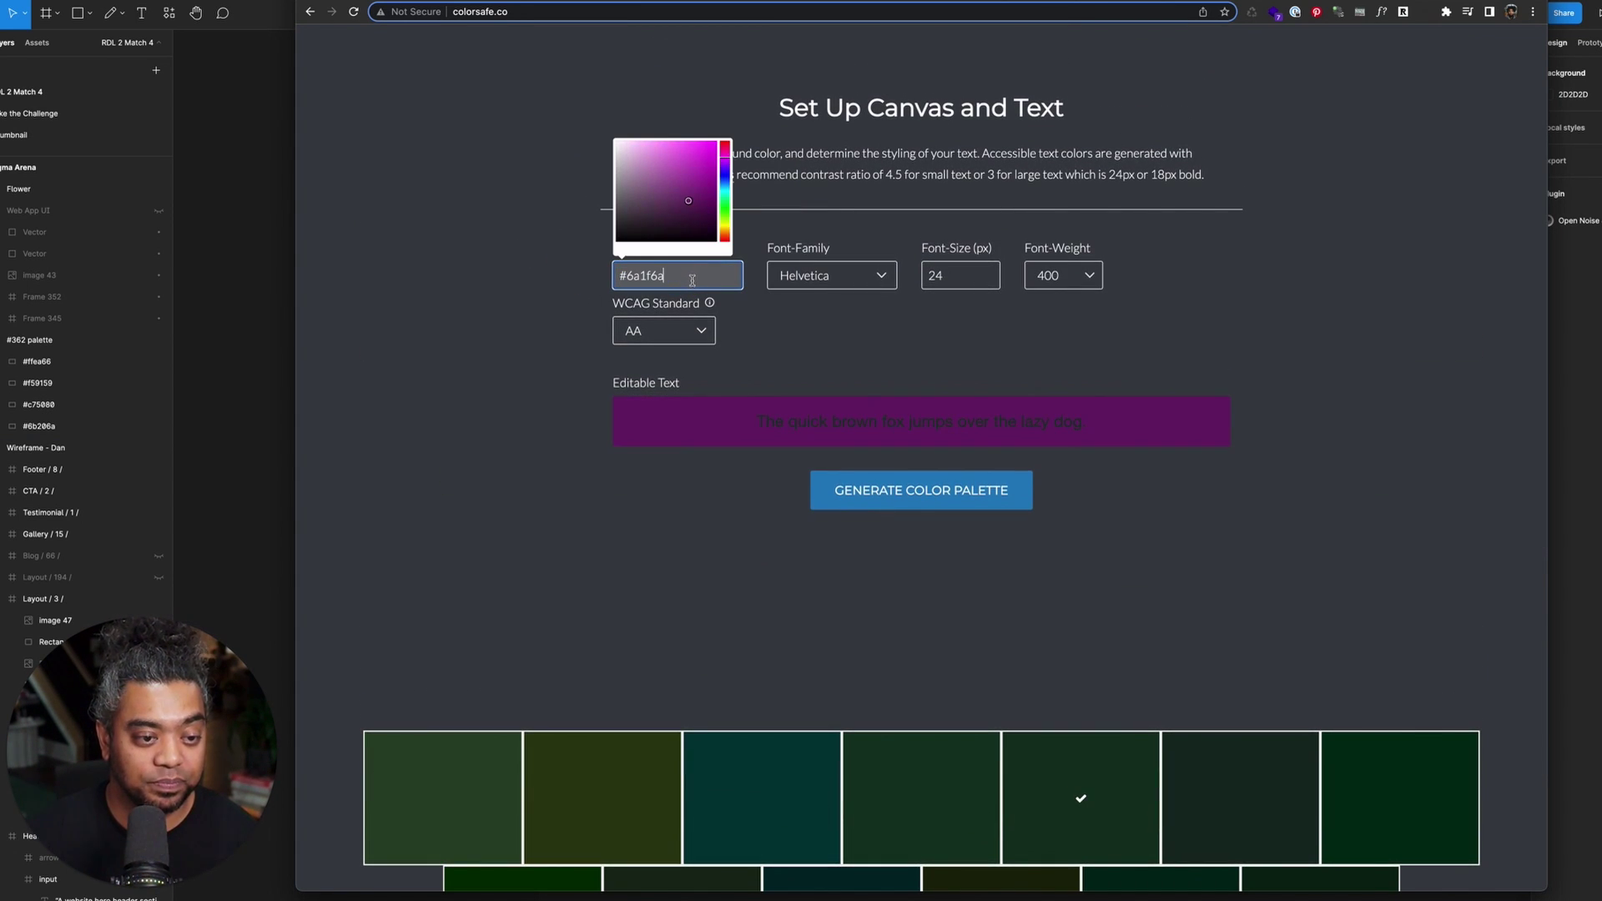
click(889, 484)
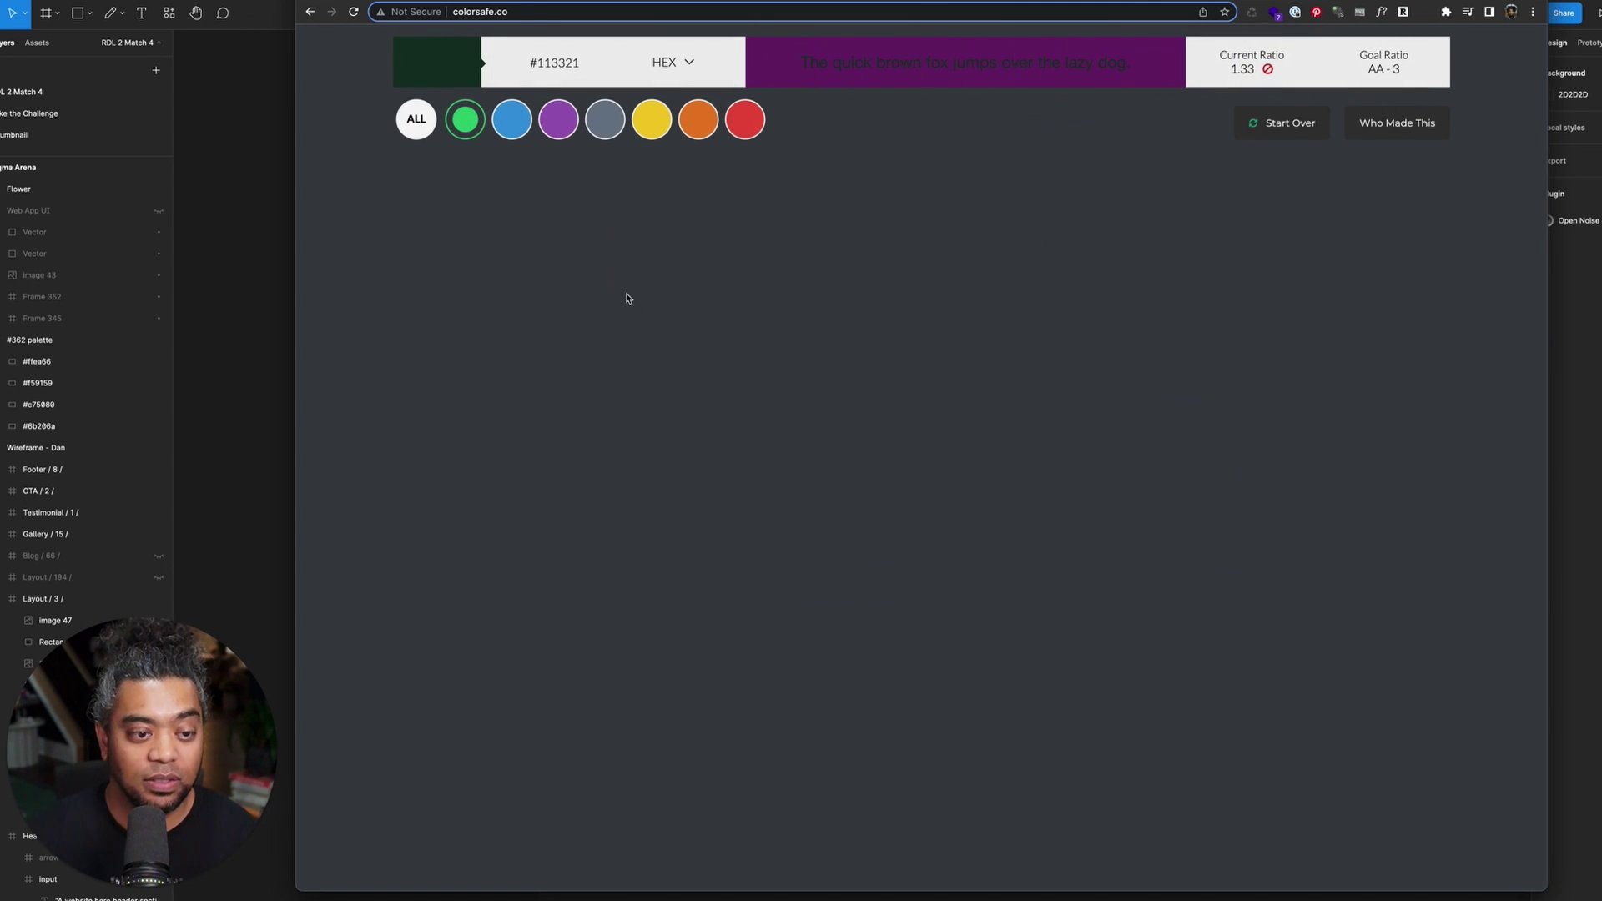
- Preview #e7903c from the red palette and #c9f227, #f27927 and #f7ca18 from the yellow palette as text colors on the purple background
click(745, 120)
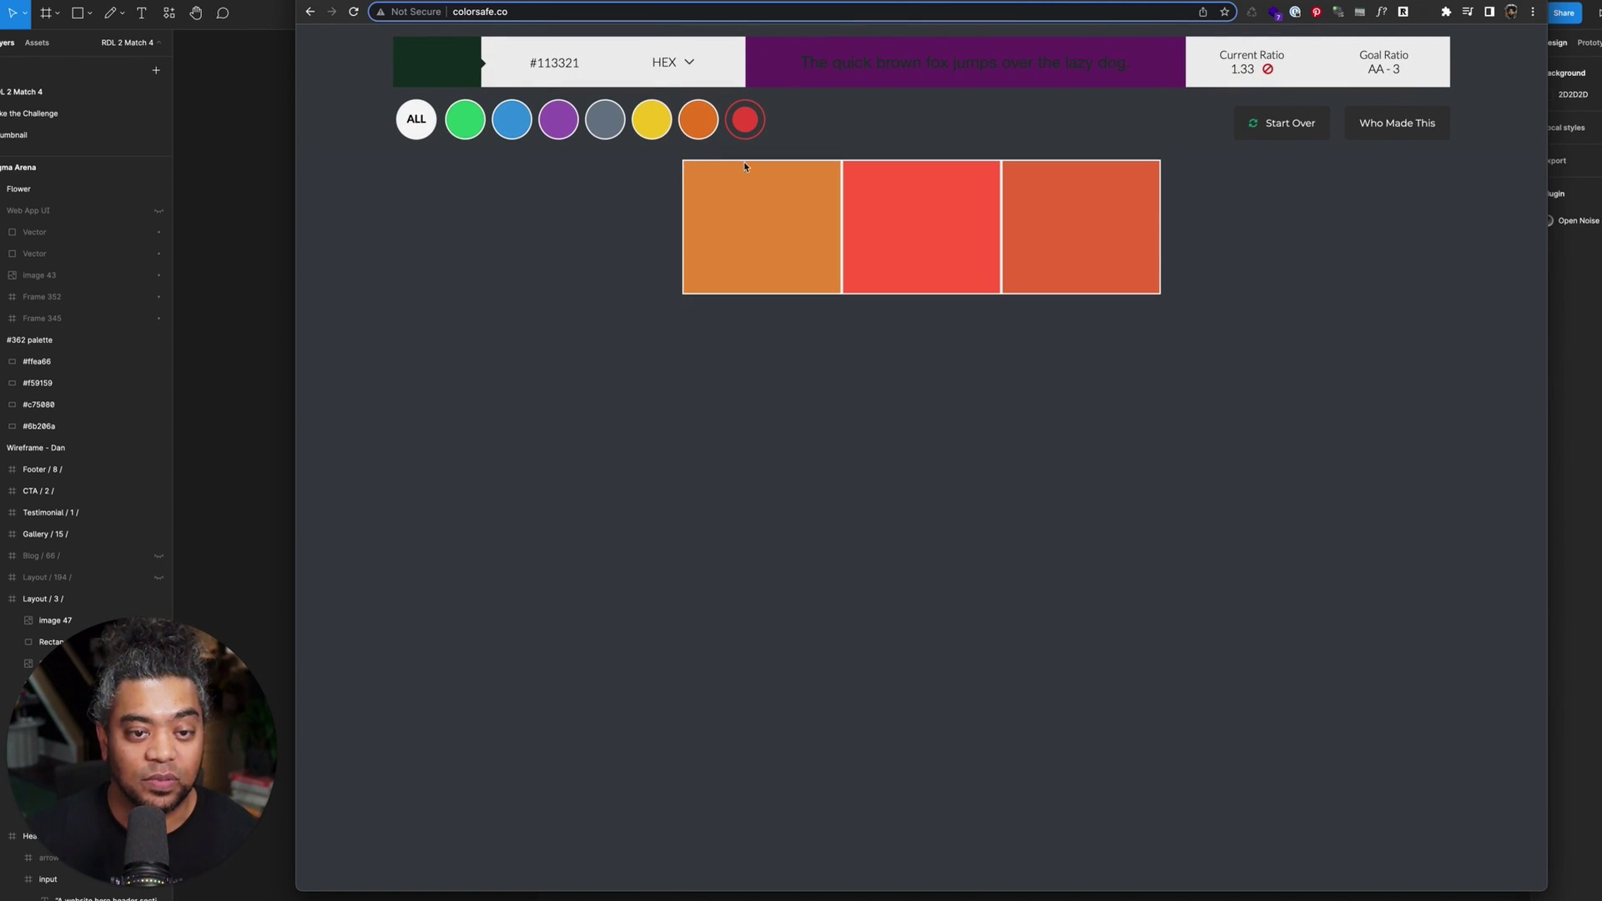
click(700, 179)
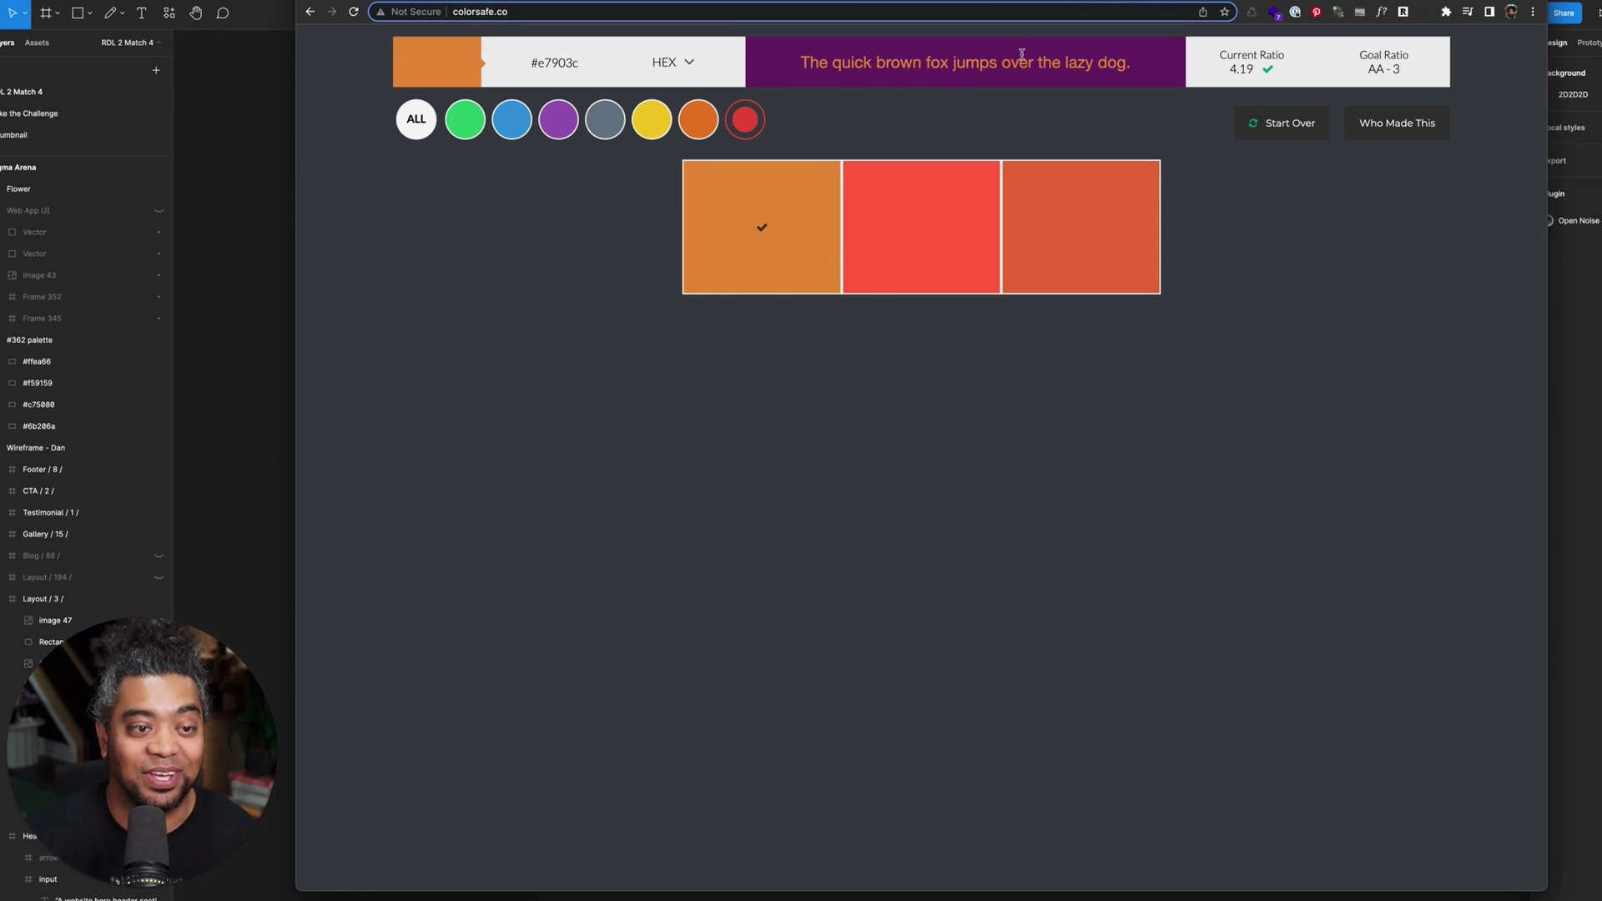
click(652, 120)
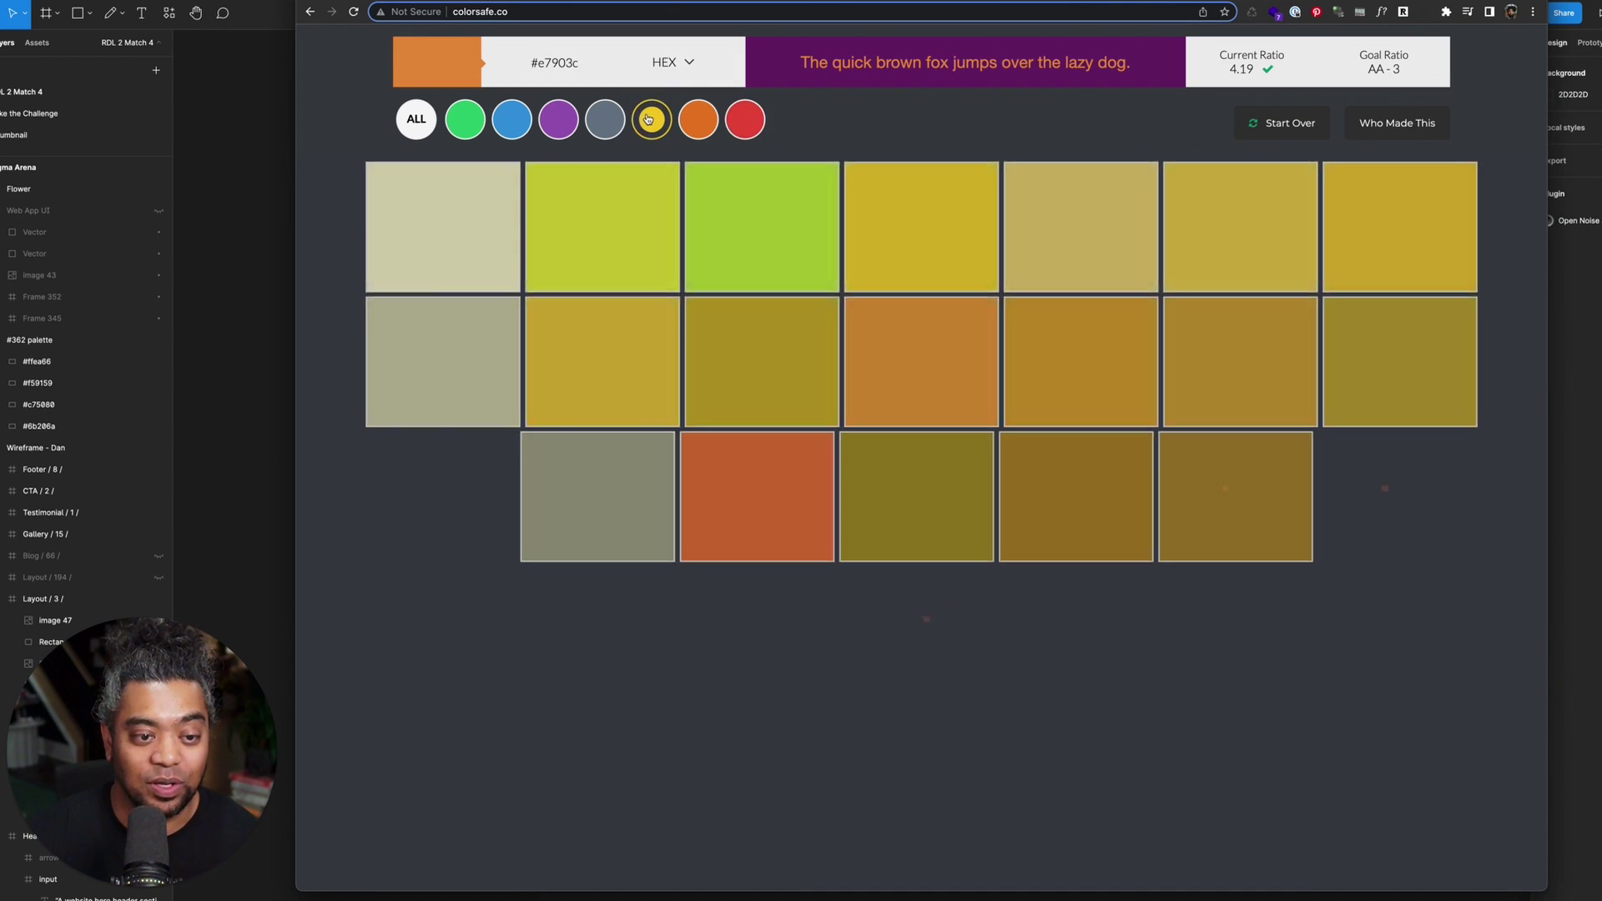
click(766, 239)
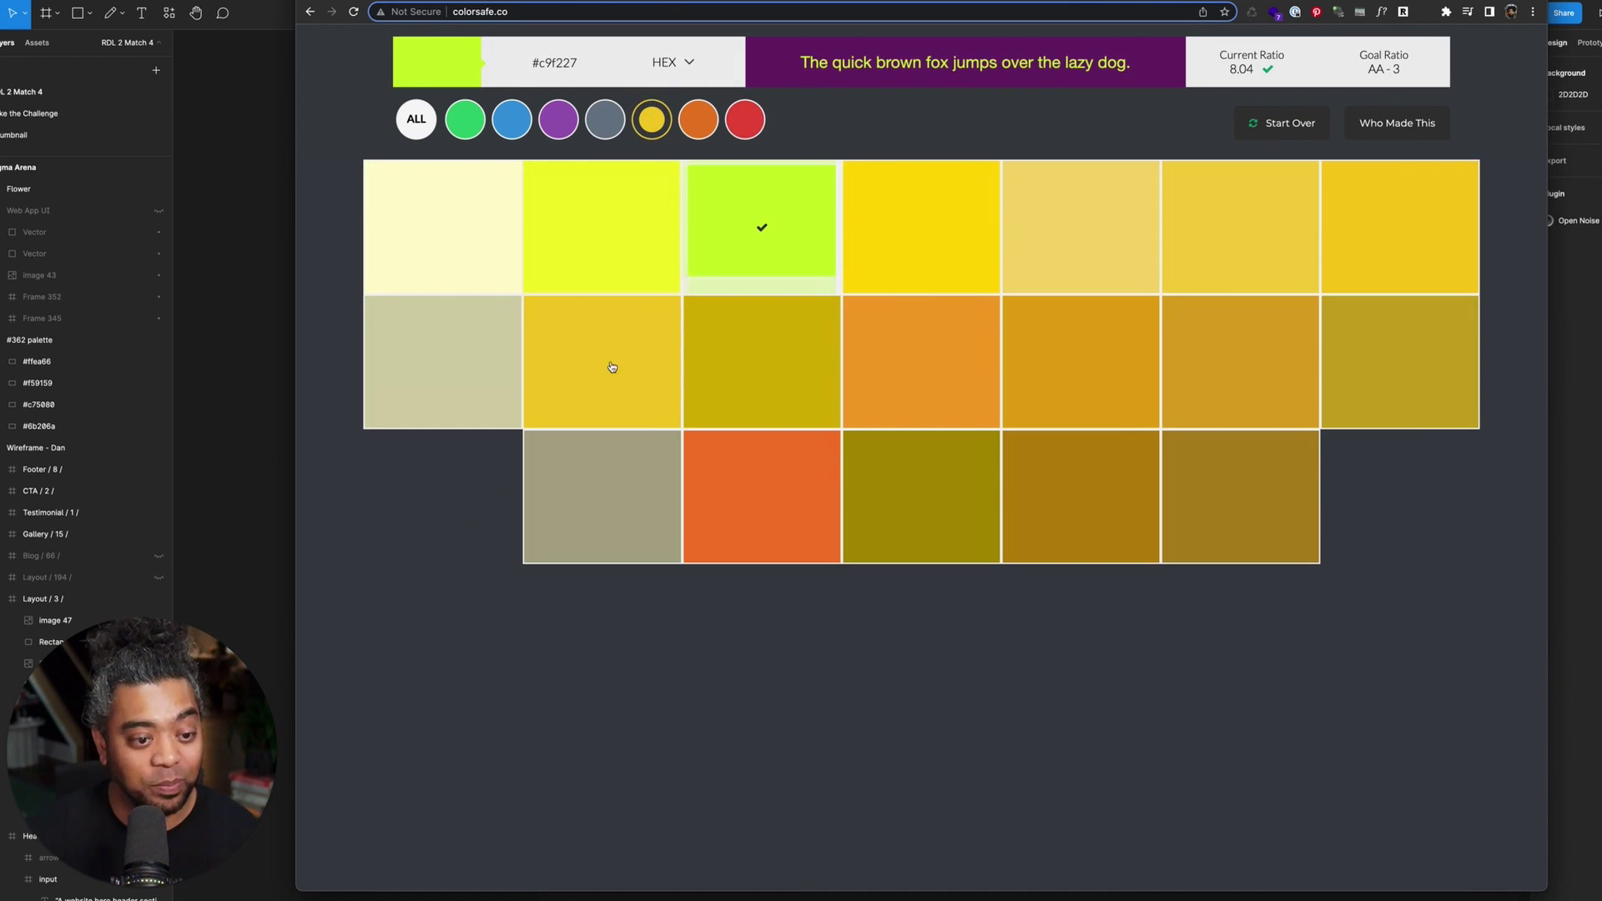
click(630, 392)
click(721, 502)
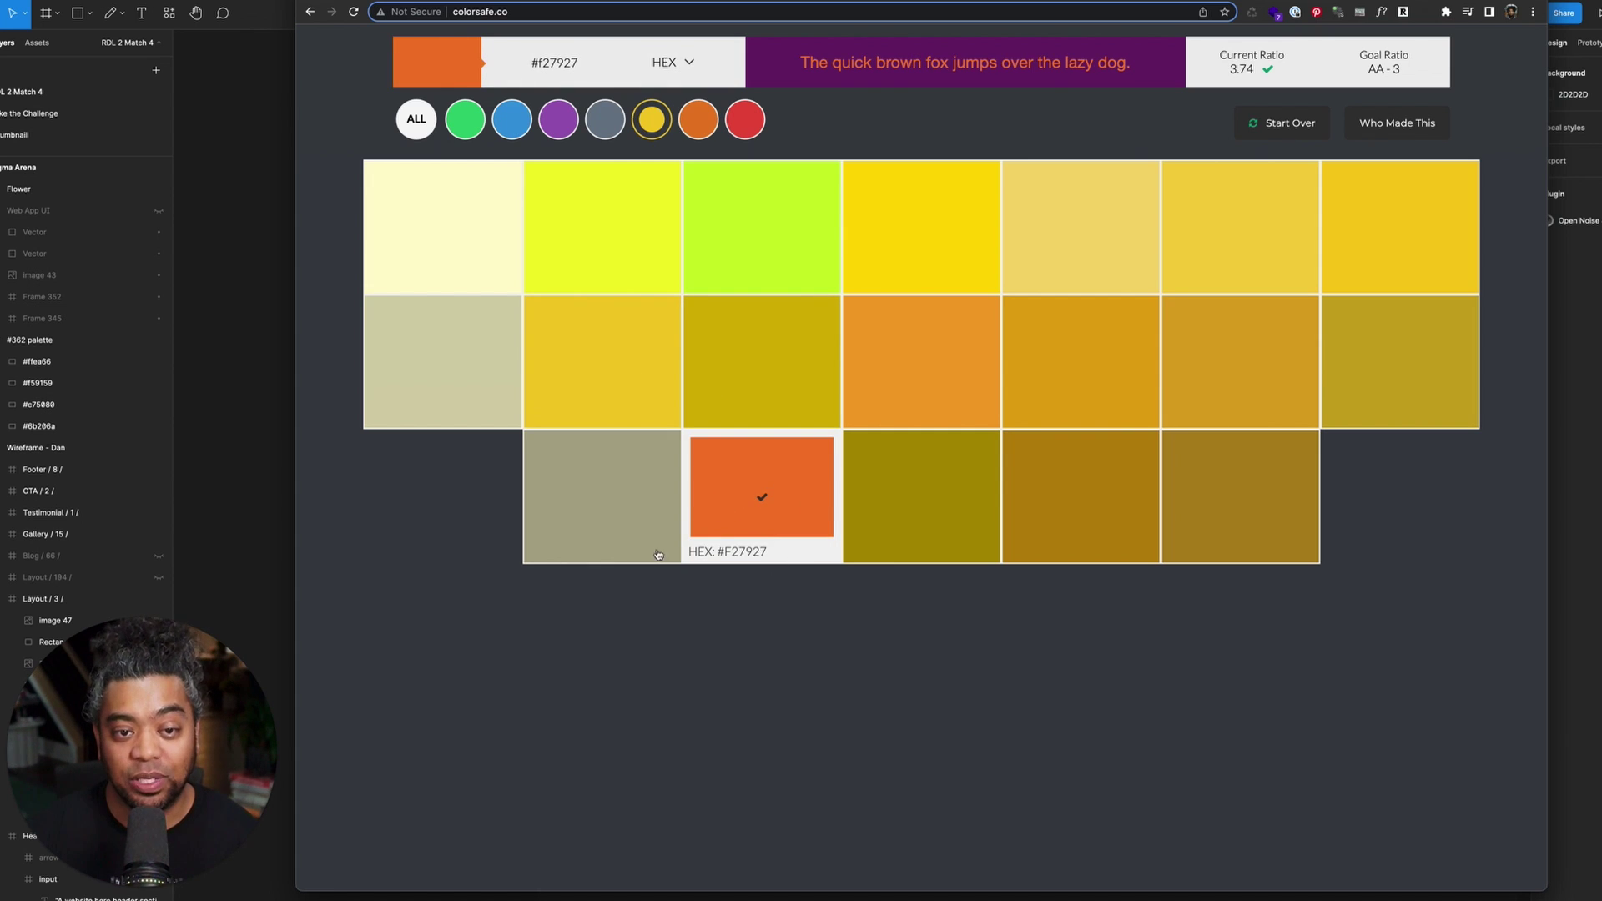
click(1399, 221)
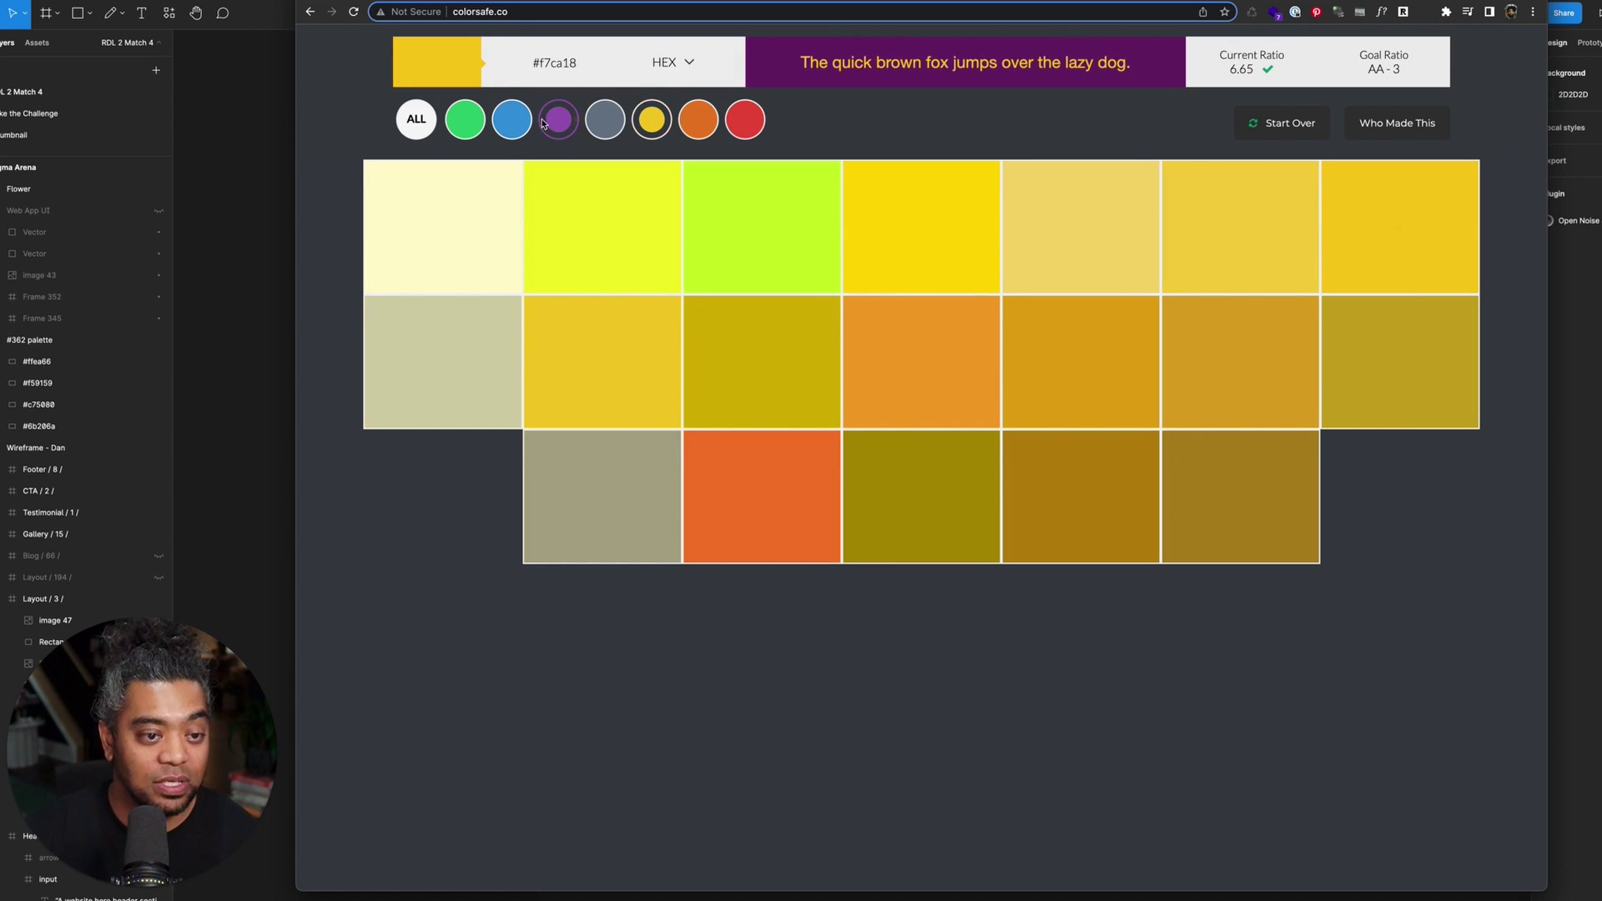
- Preview the purple palette's #dda0dd, #dcc6e0 and #be90d4 as text colors on the sample sentence
click(558, 119)
click(955, 249)
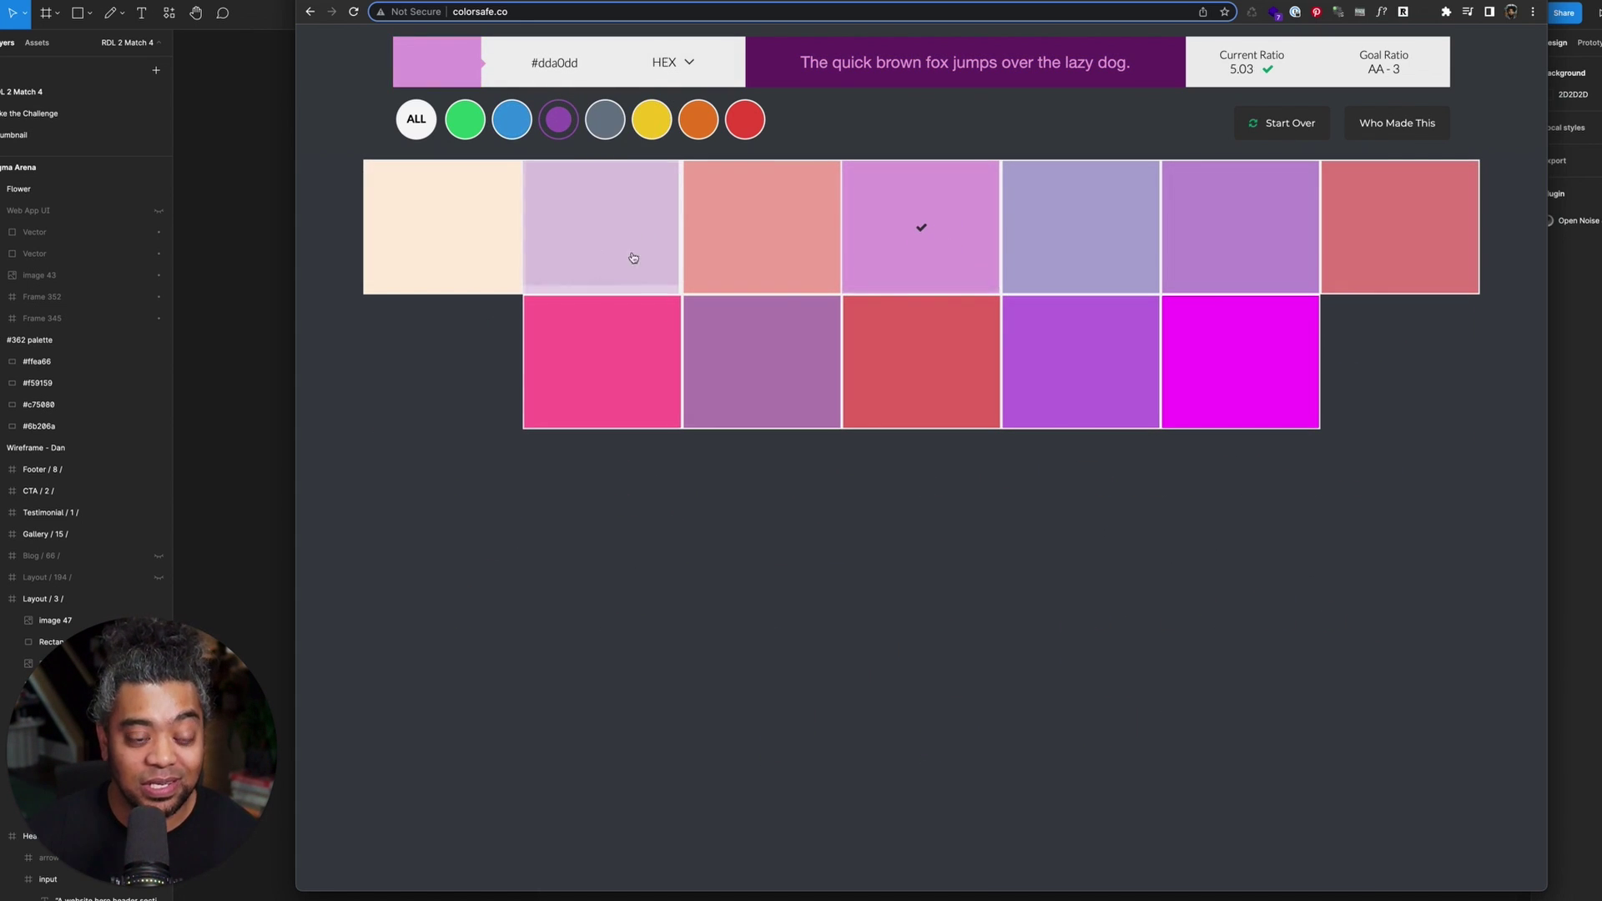
click(626, 351)
click(598, 246)
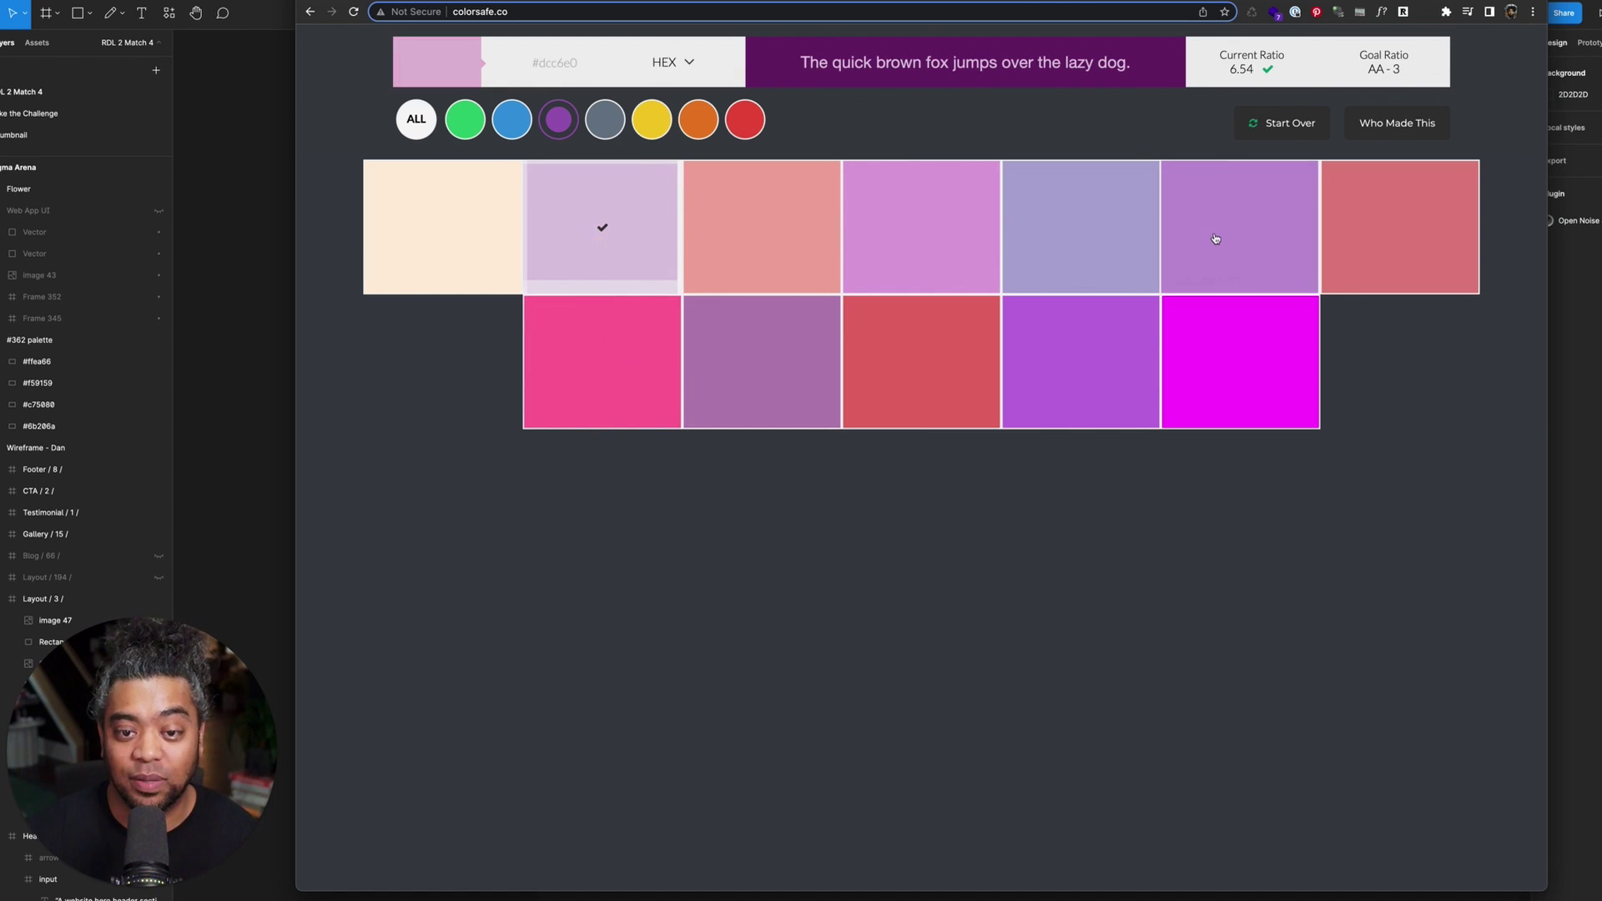
click(1220, 237)
- Preview the blue palette's #00ffff and #00f8fb as text colors, and sample the #00f8fb swatch
click(512, 121)
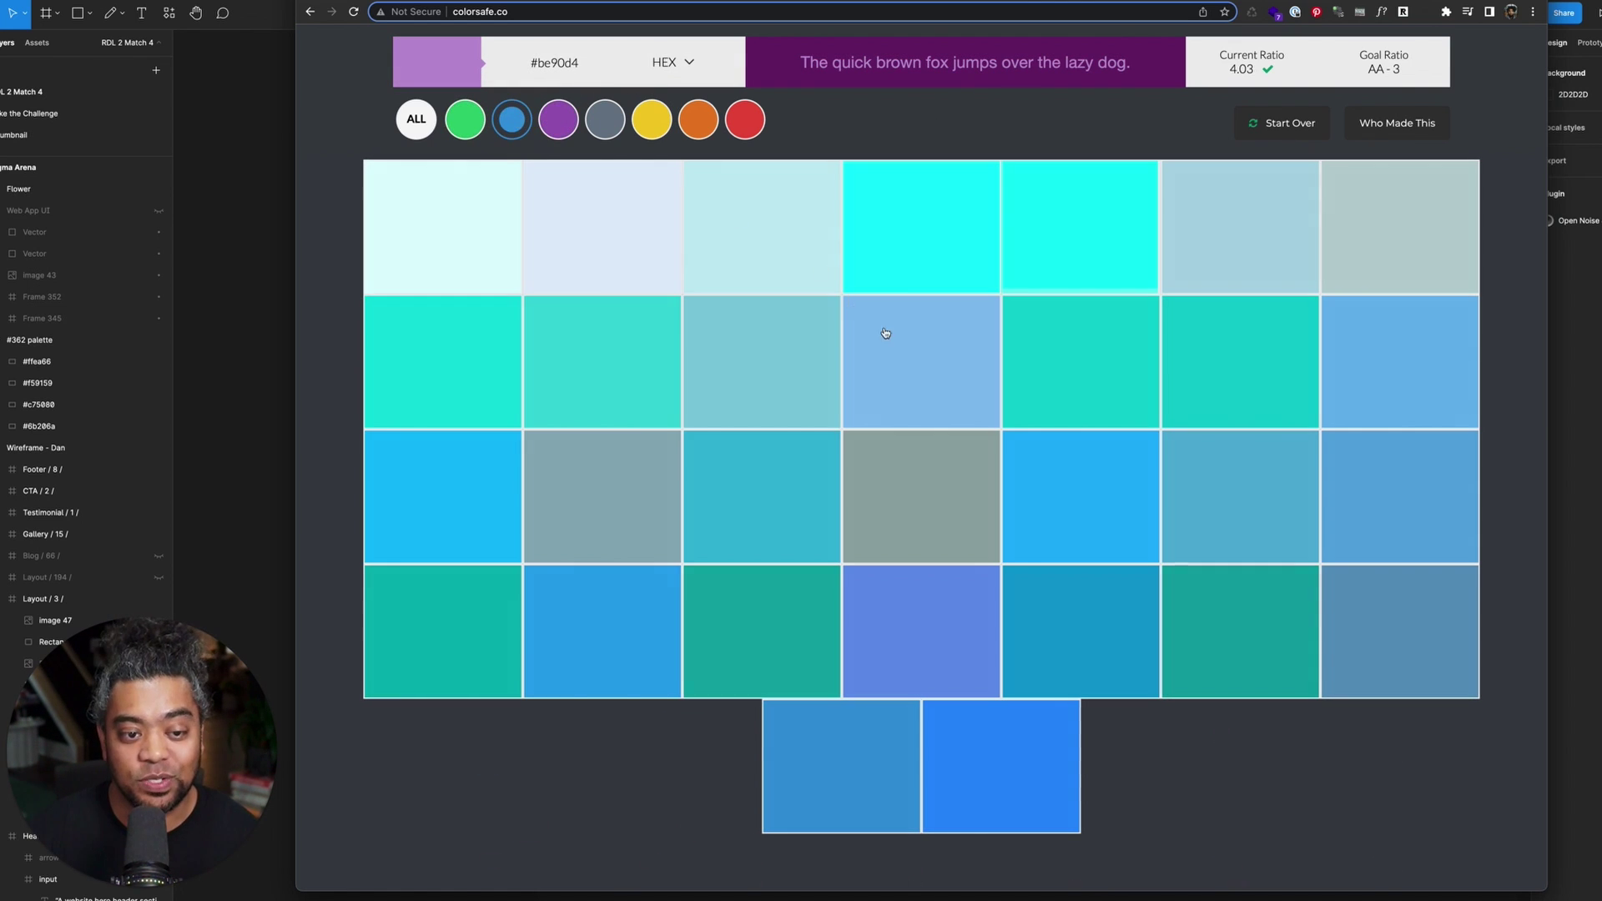
click(467, 367)
click(922, 225)
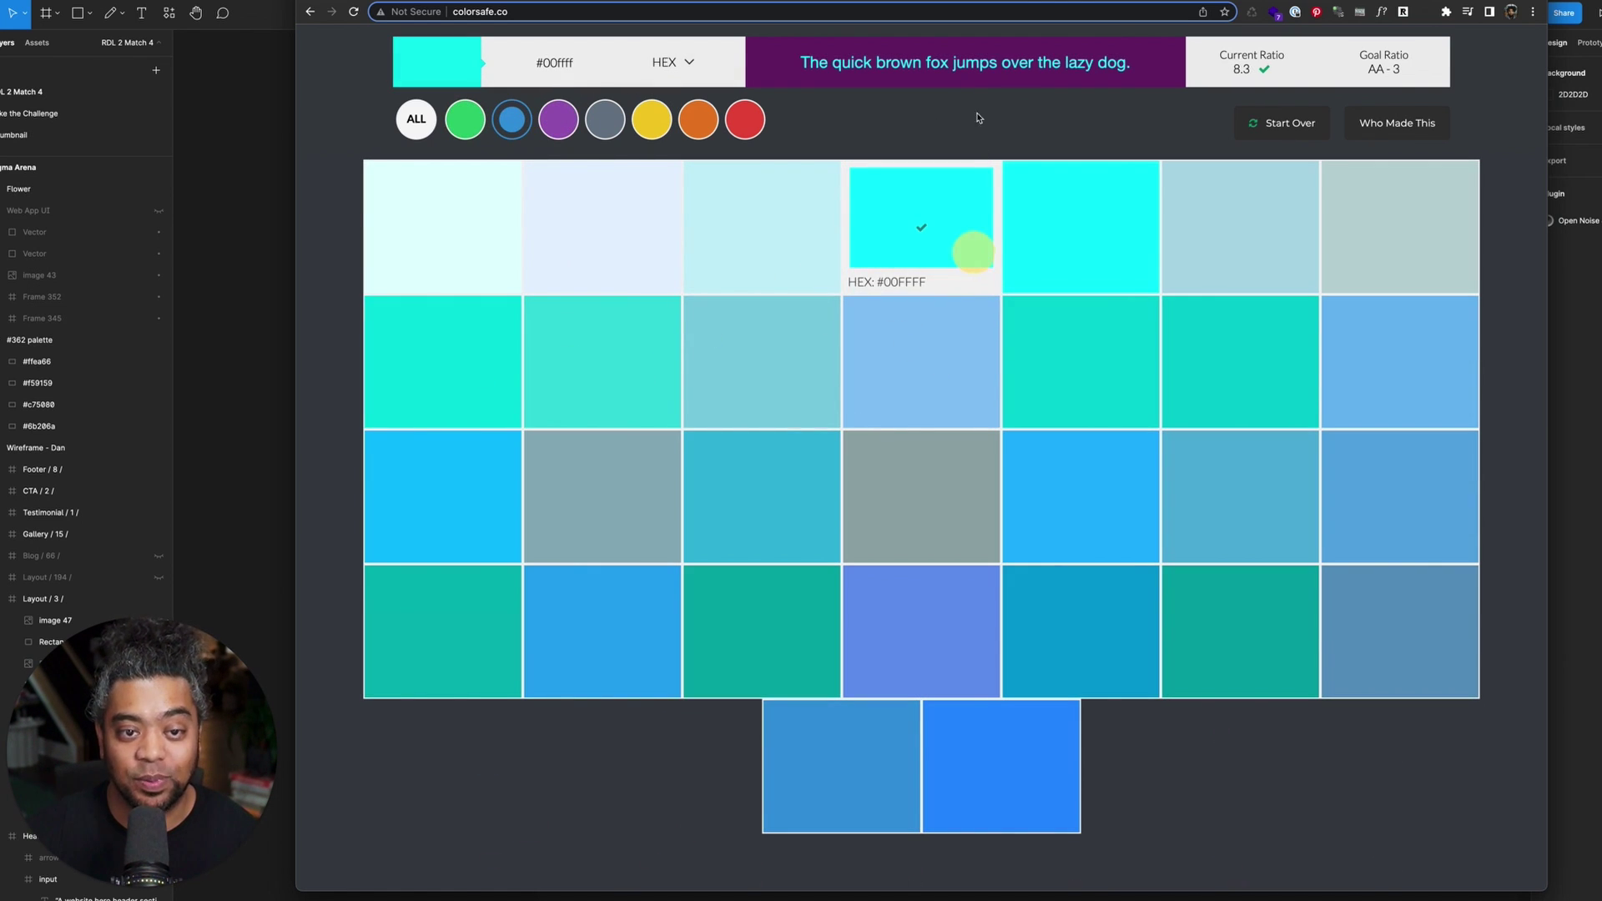
click(1082, 213)
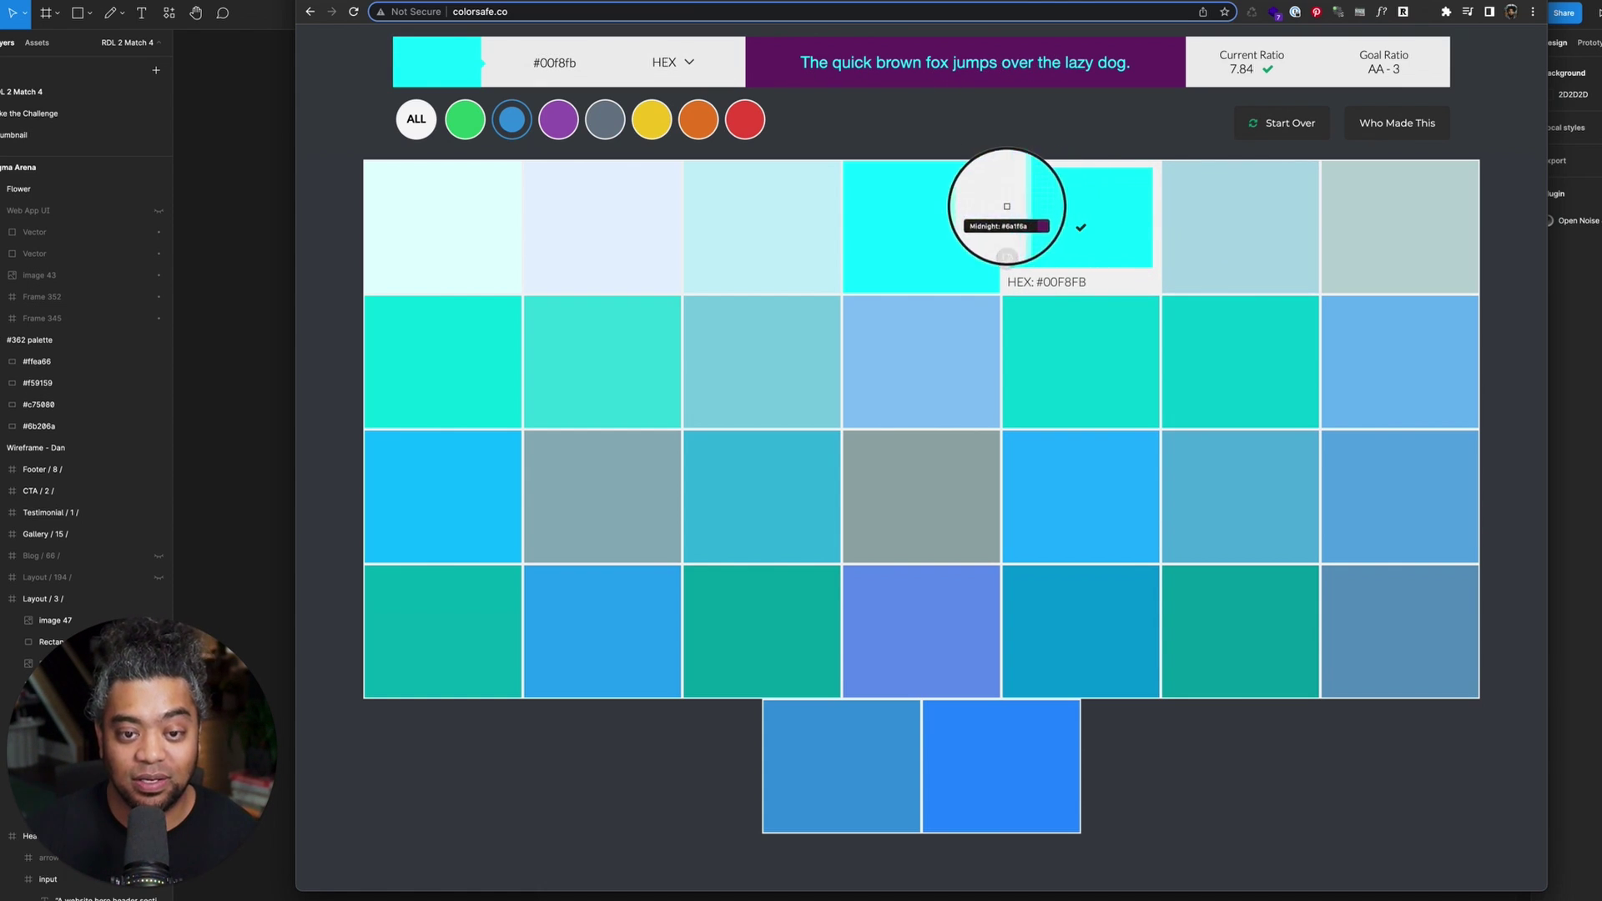
click(1048, 205)
- Switch to Figma and set the fill of the "Generate web design concepts in seconds" heading and its paragraph to 09F9FB
click(244, 337)
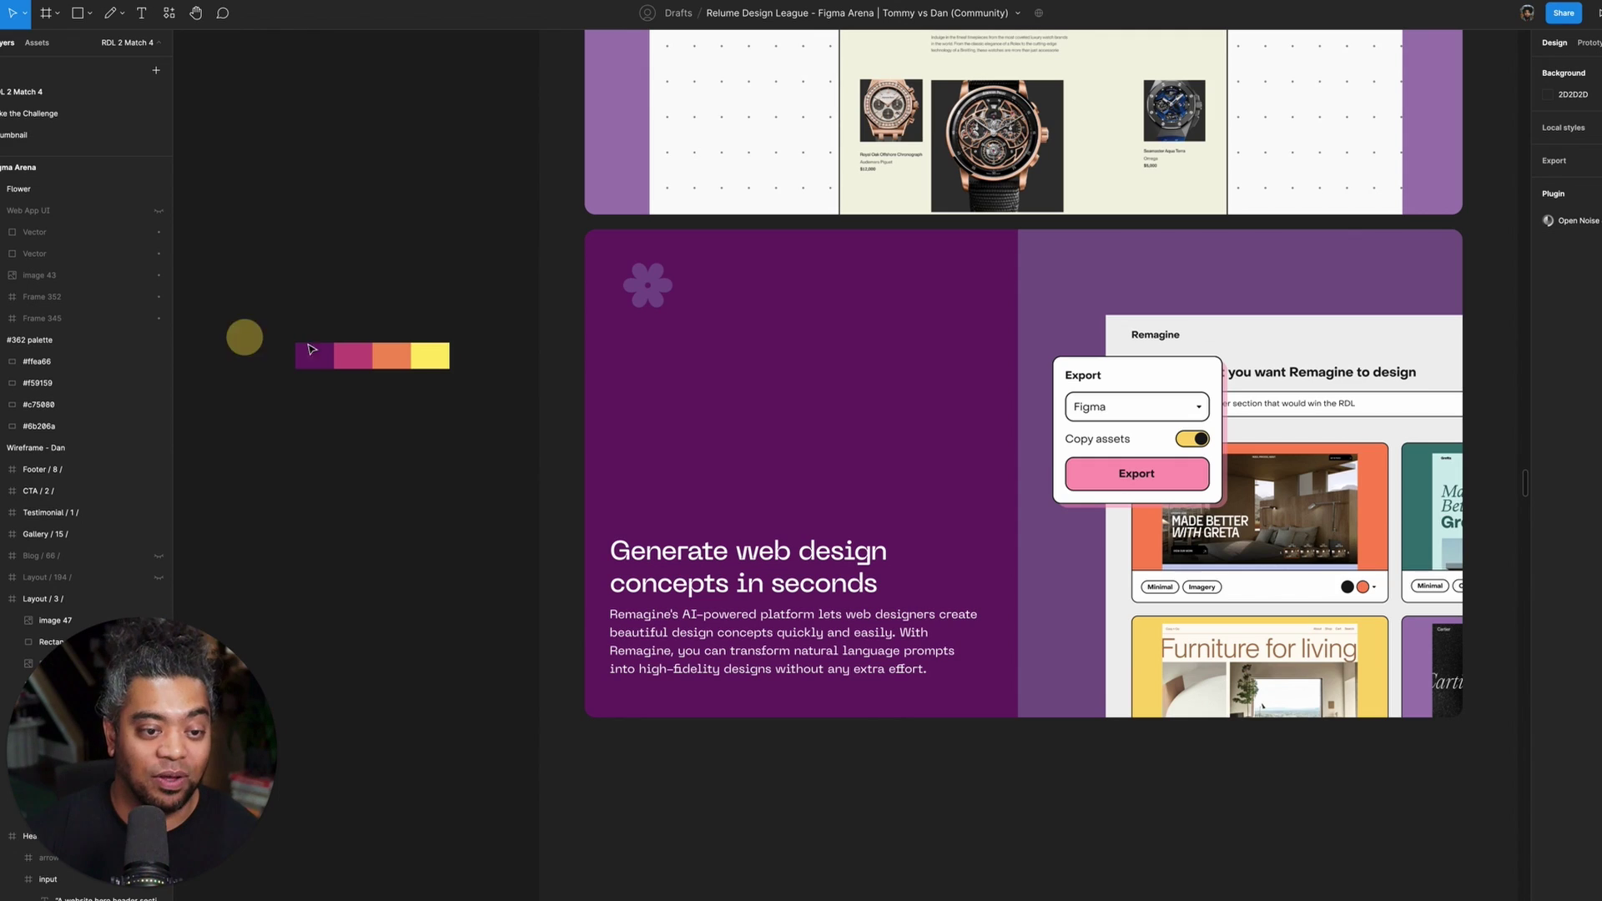
click(785, 643)
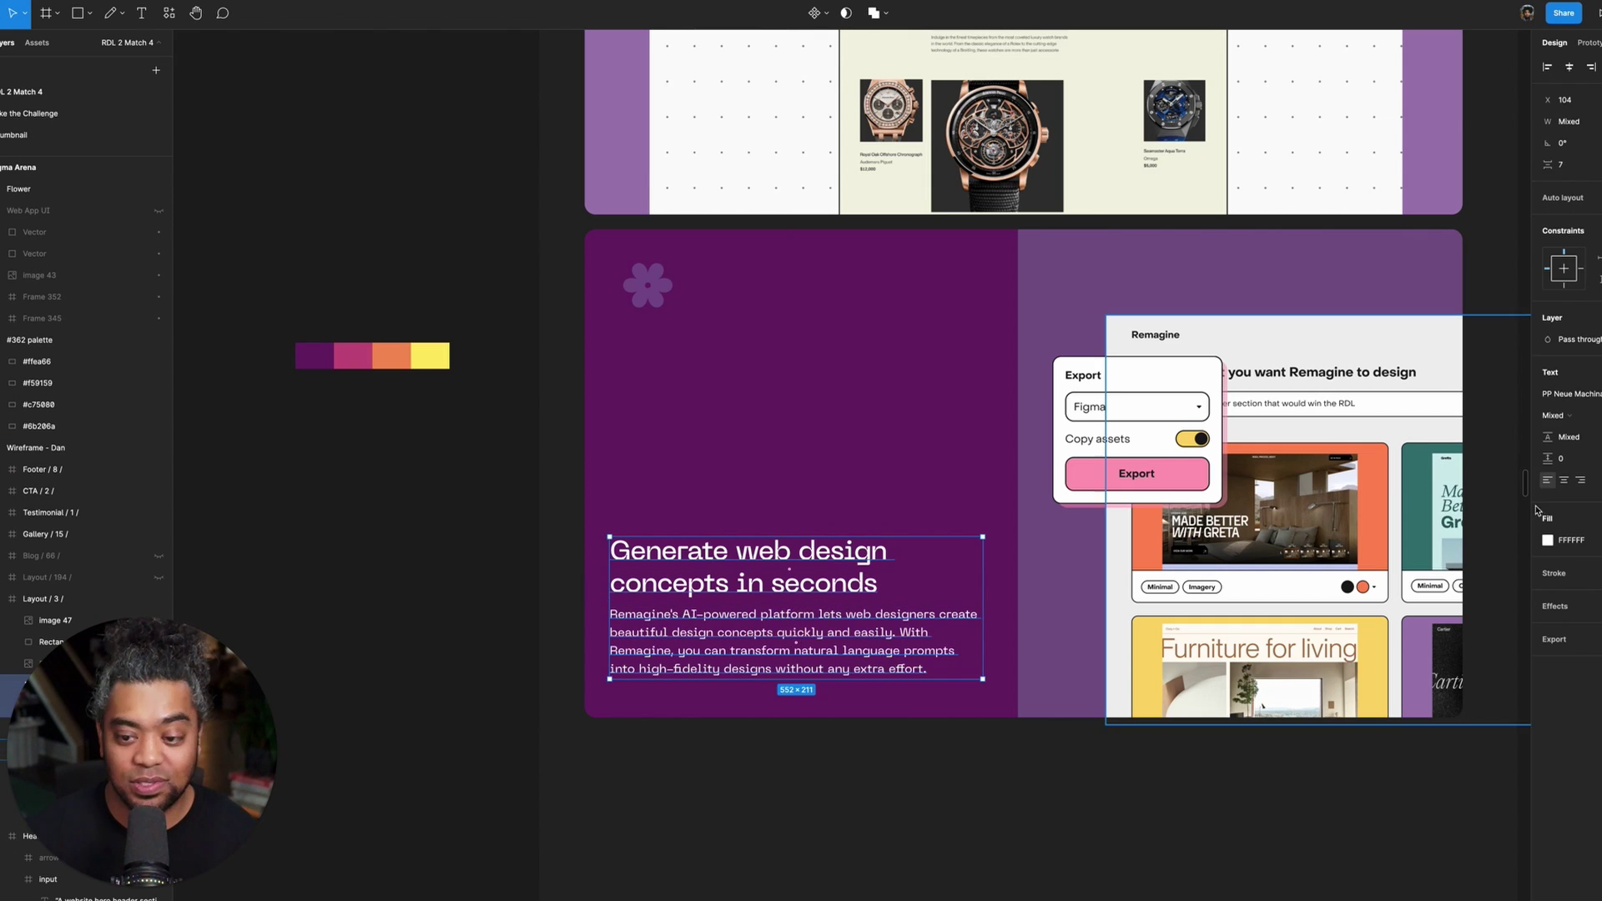
click(1595, 540)
text(09F9FB)
key(Return)
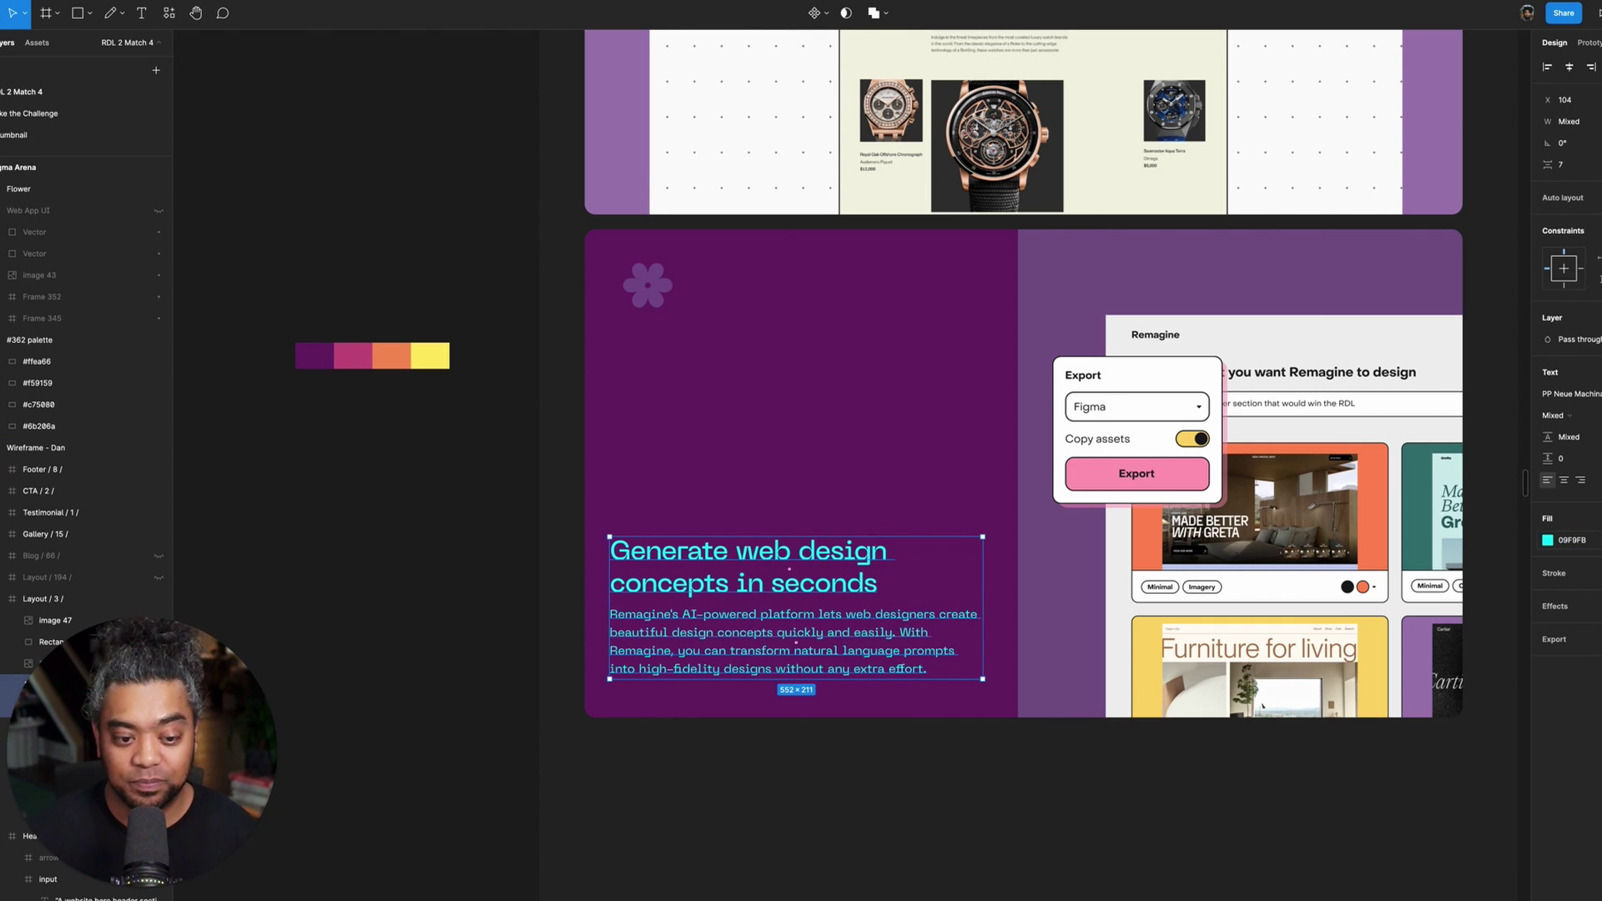
click(465, 663)
scroll(398, 642, right, 2)
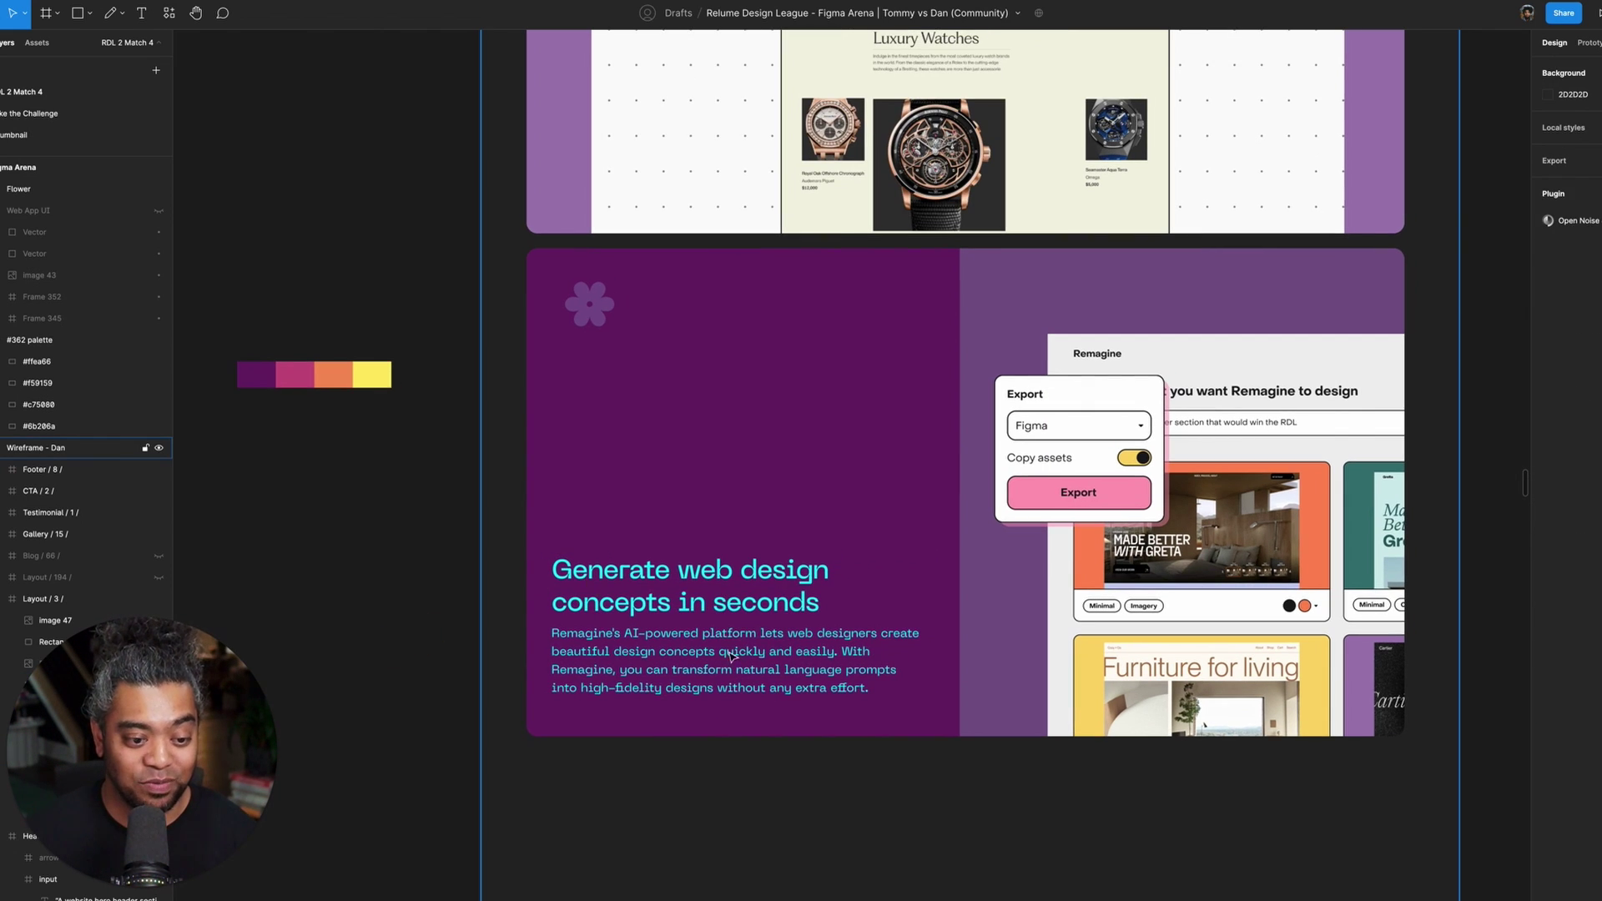
- Set the fill of the paragraph below the "Generate web design concepts in seconds" heading to white FFFFFF
click(644, 667)
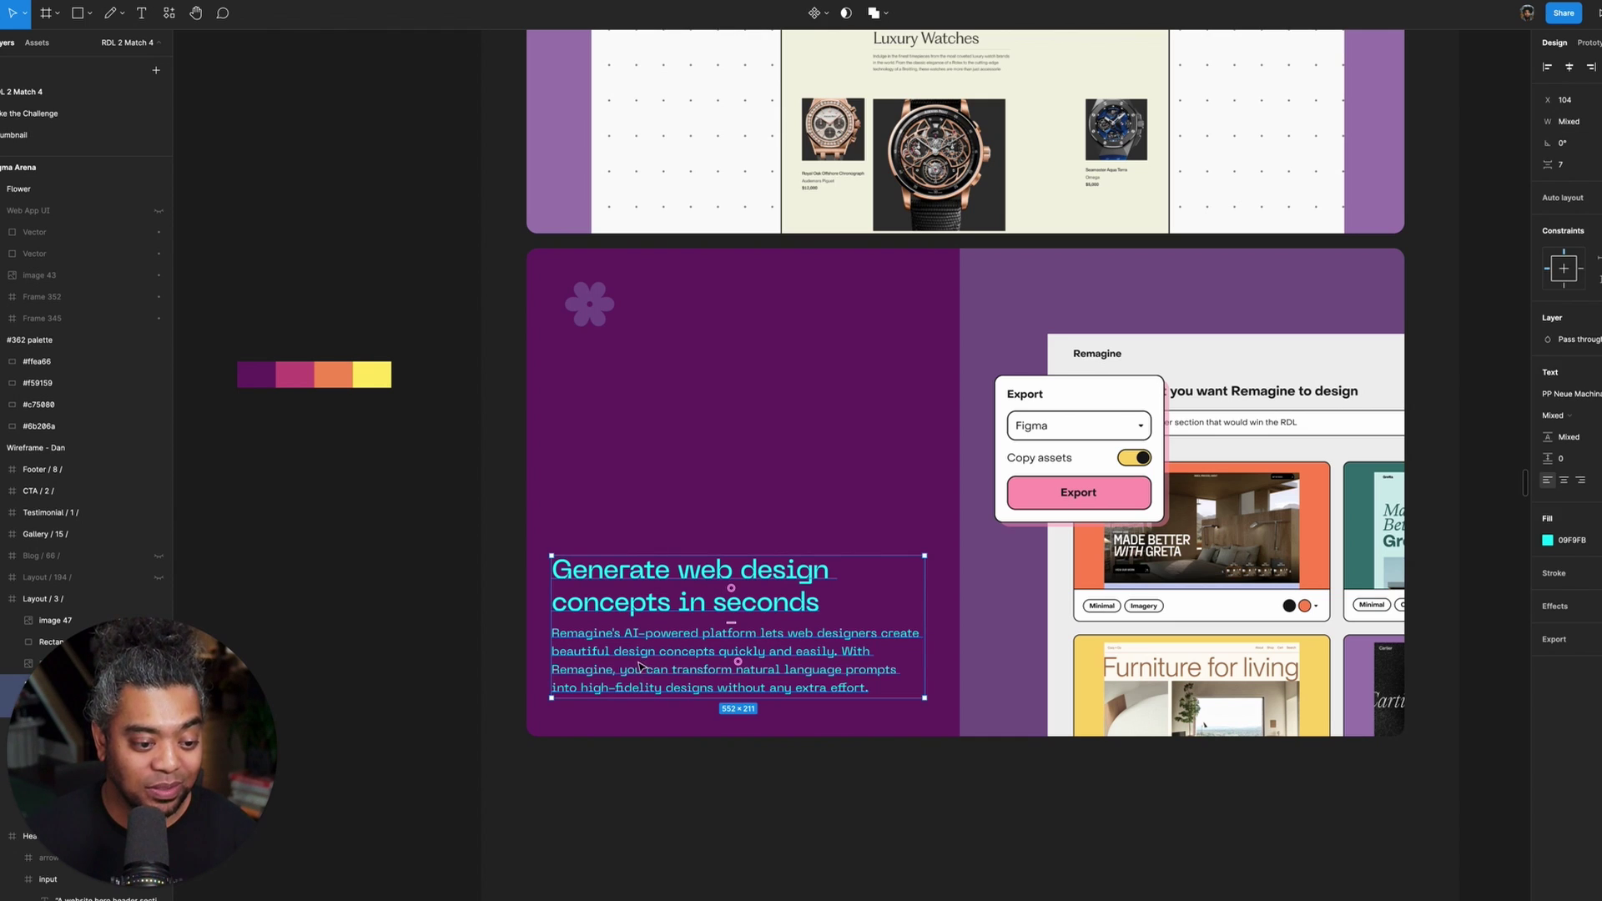
click(440, 650)
double_click(635, 638)
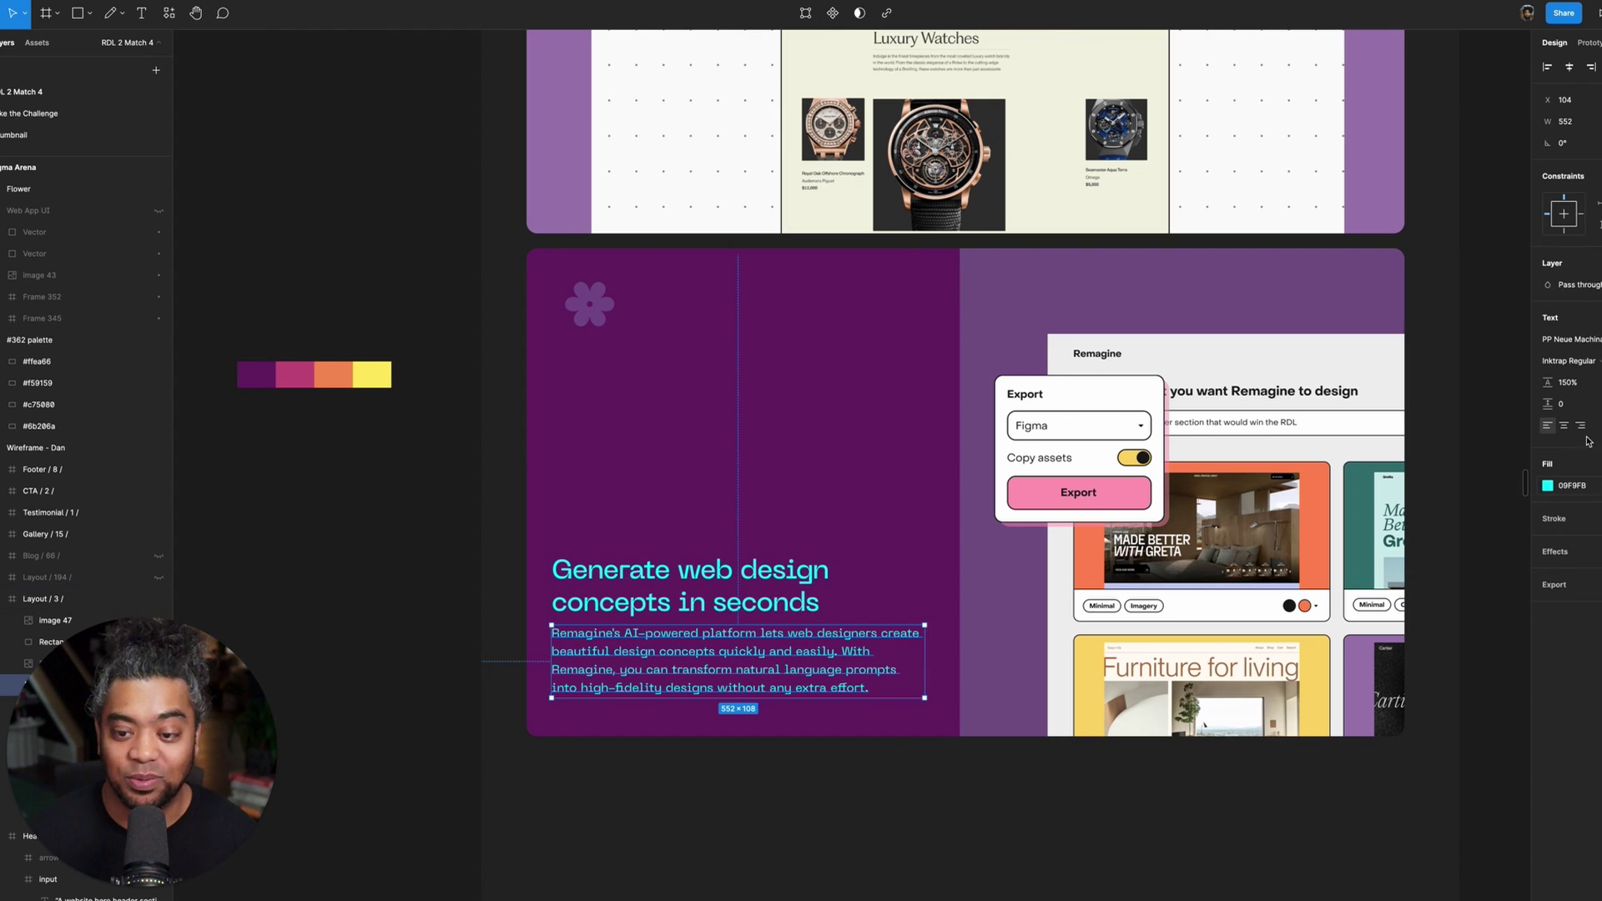
click(1548, 485)
drag(1411, 521, 1312, 483)
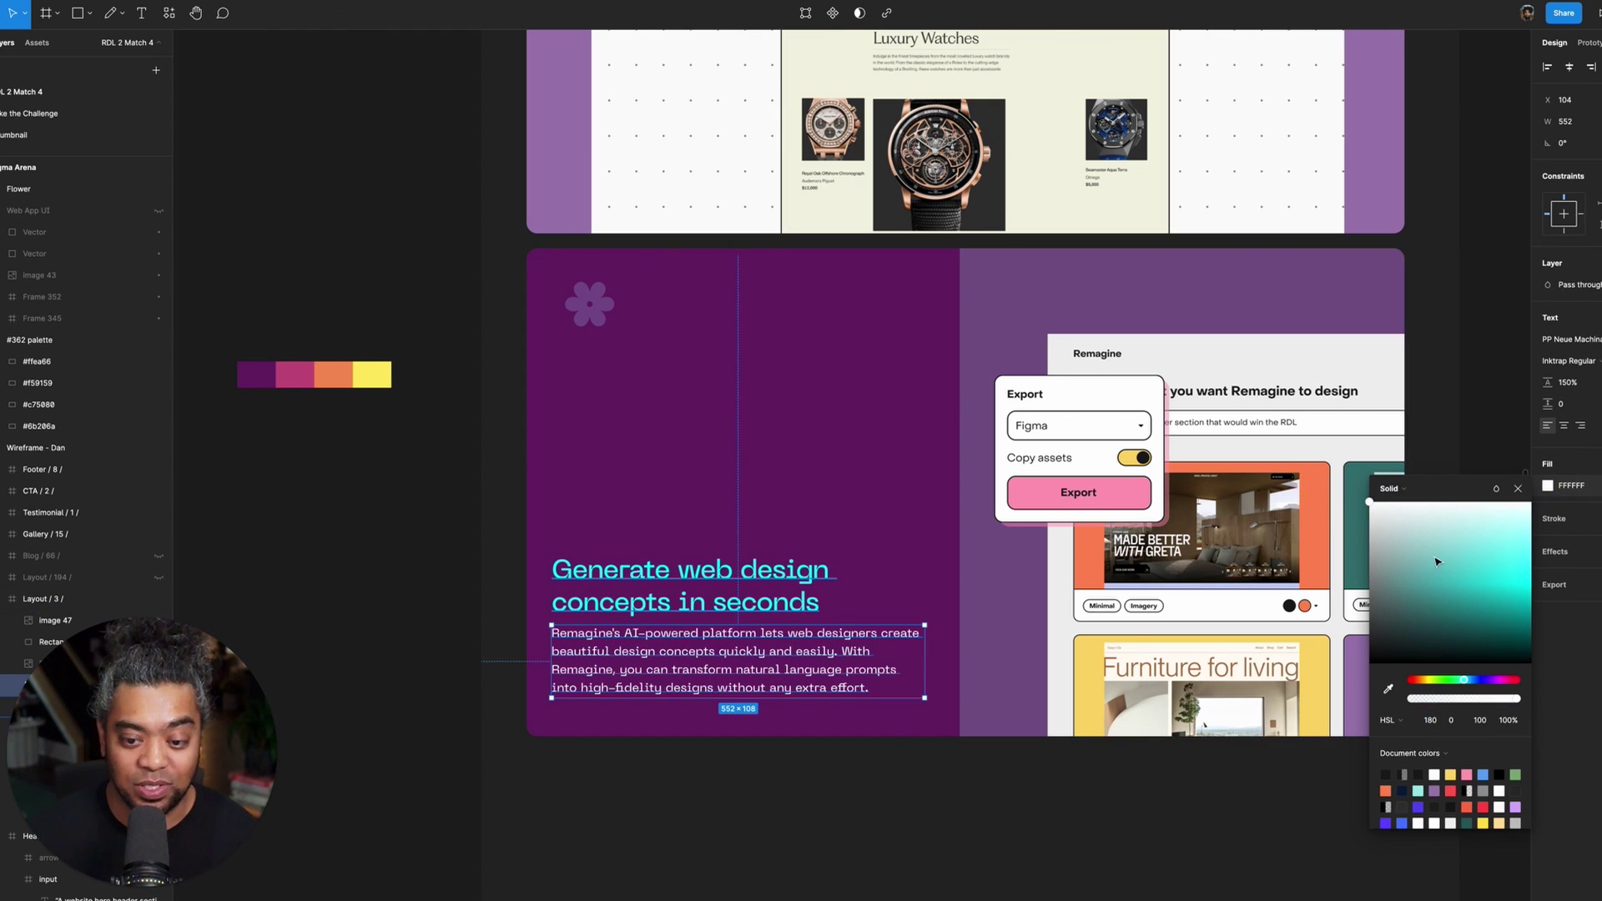
click(432, 578)
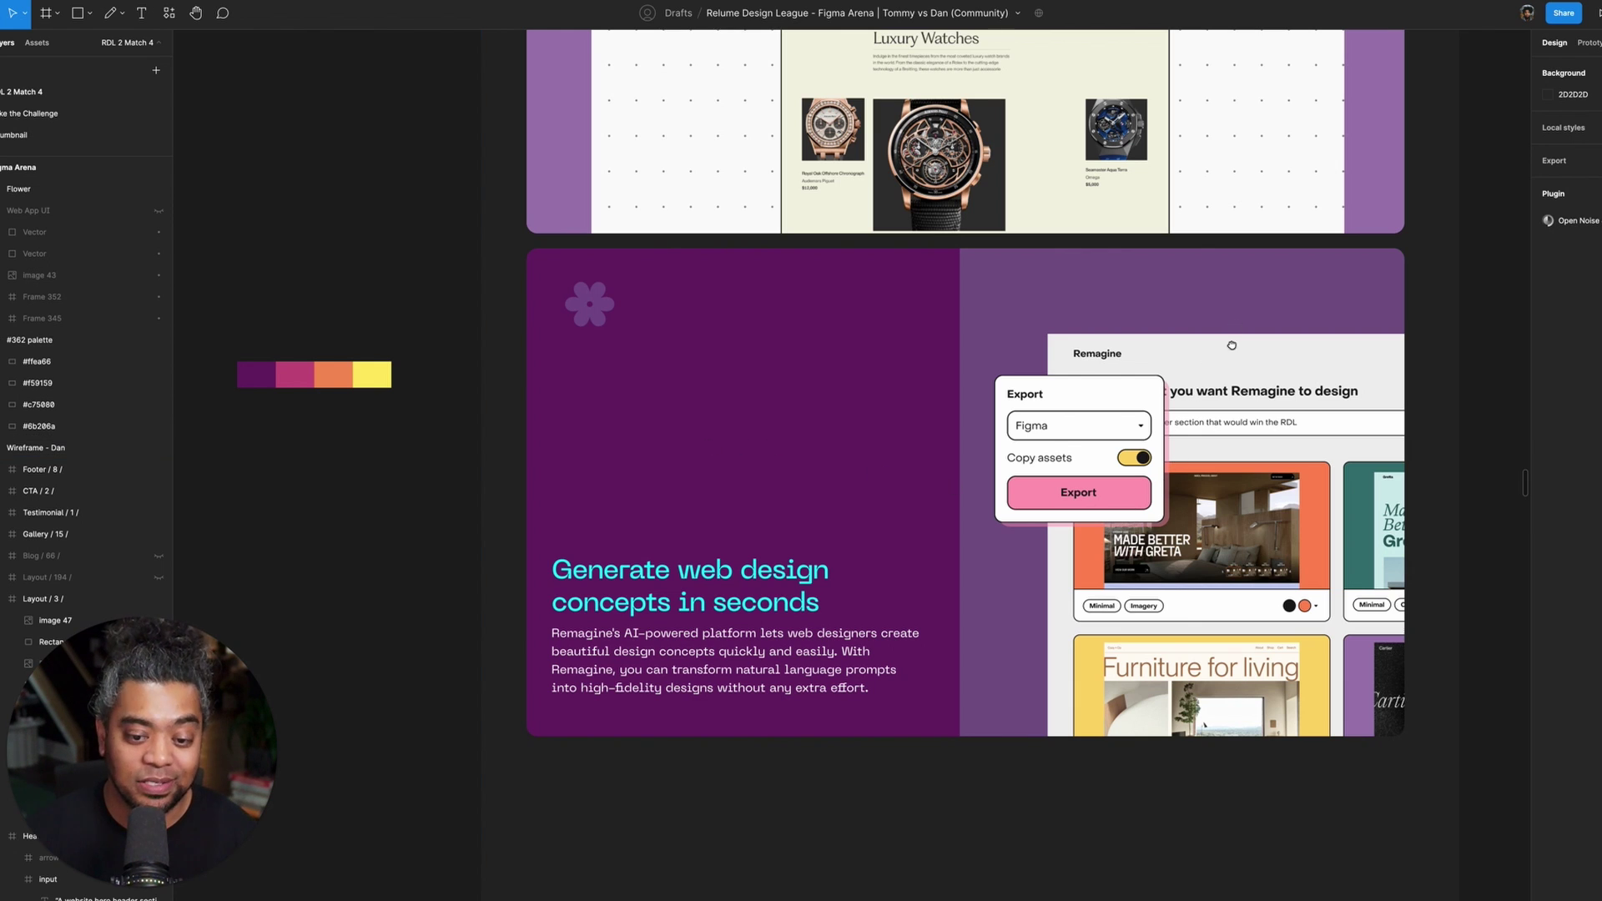
scroll(951, 485, up, 5)
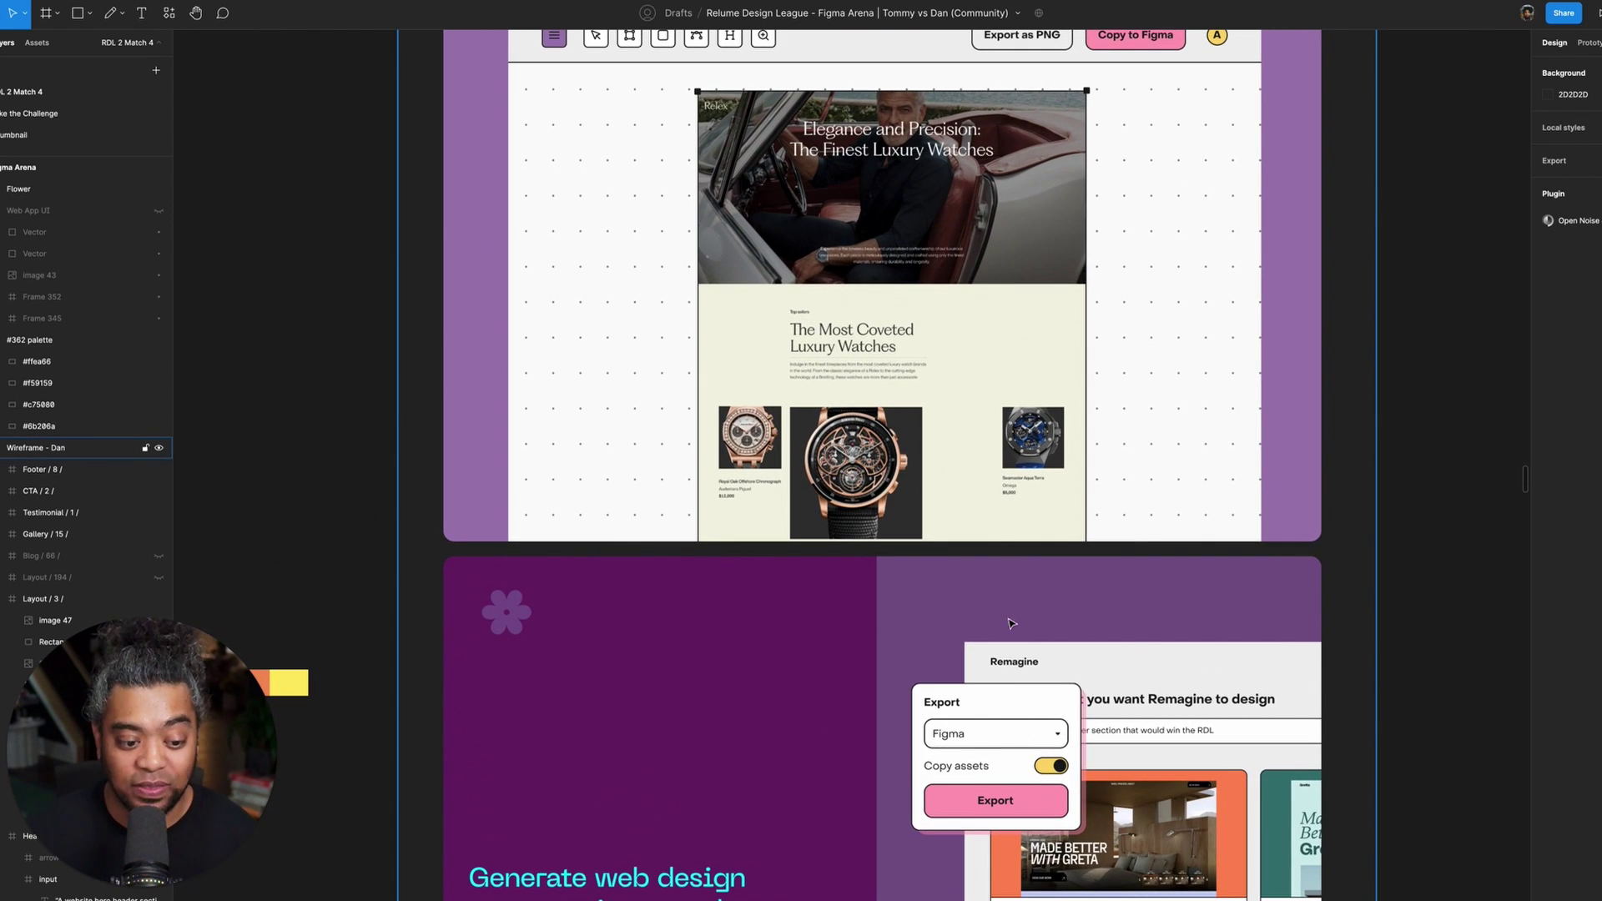
scroll(1011, 624, up, 5)
scroll(1215, 286, down, 2)
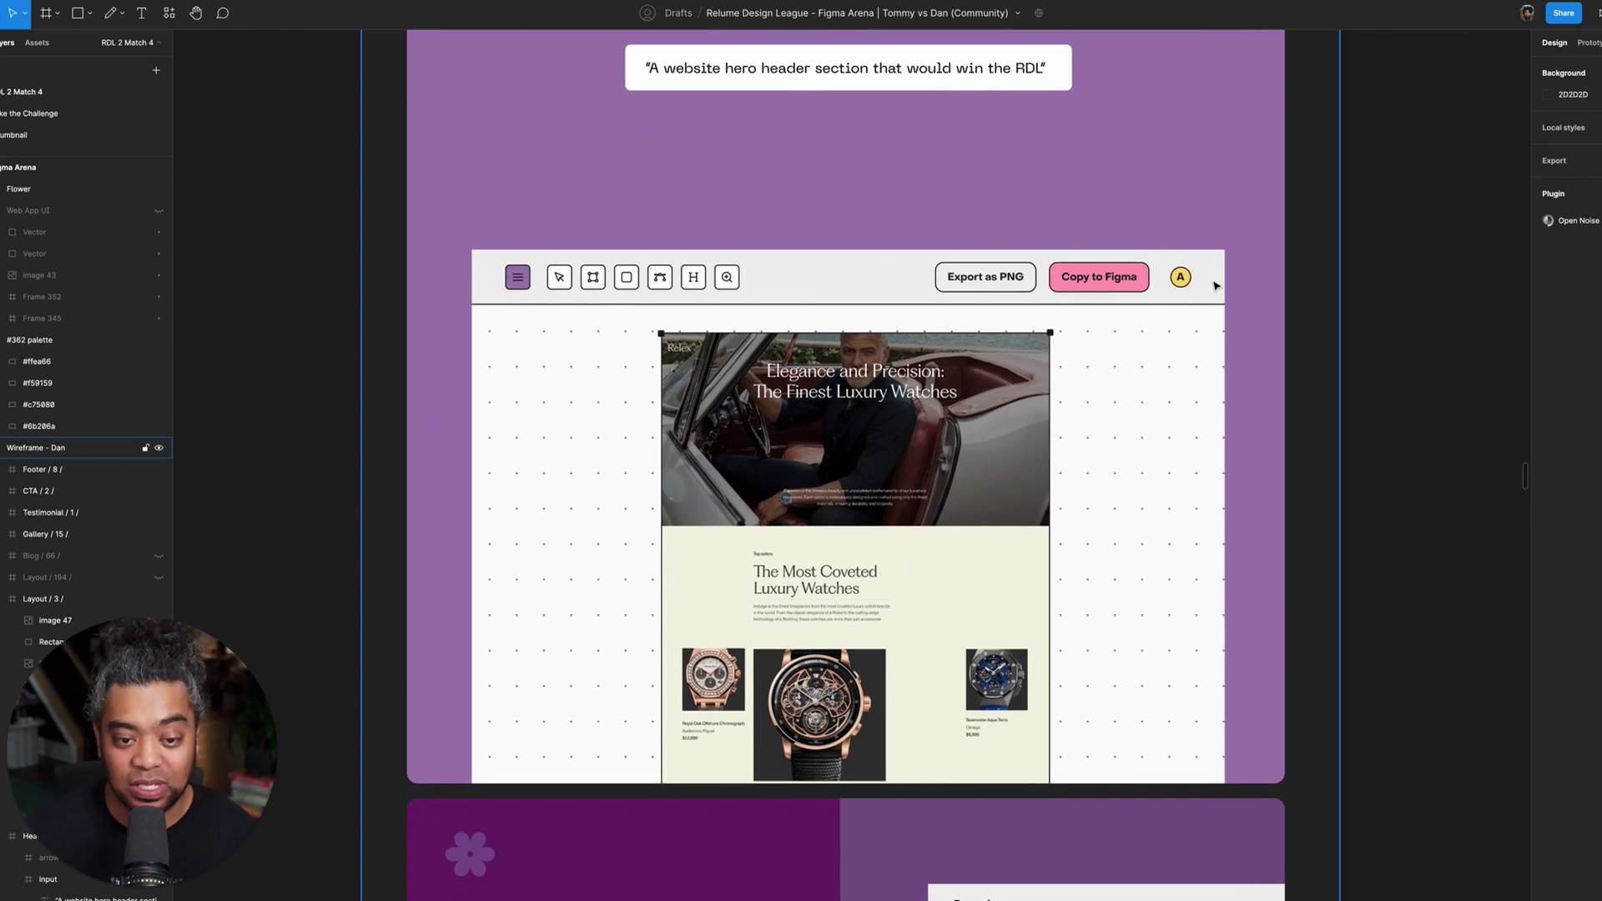
scroll(960, 547, down, 3)
scroll(935, 430, down, 2)
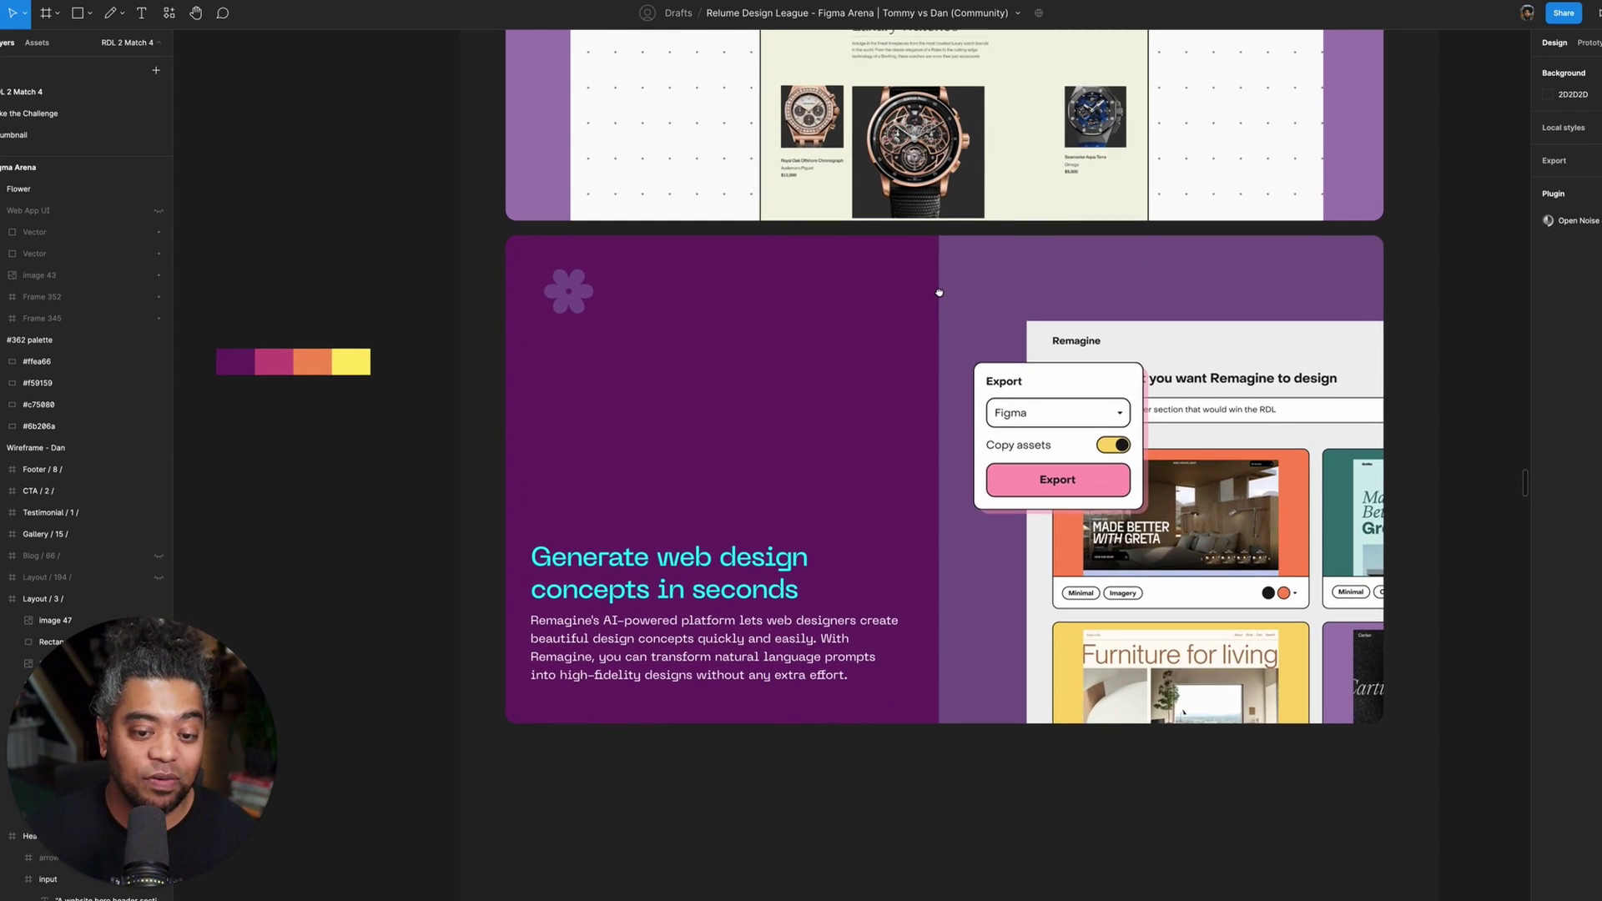
scroll(951, 276, down, 2)
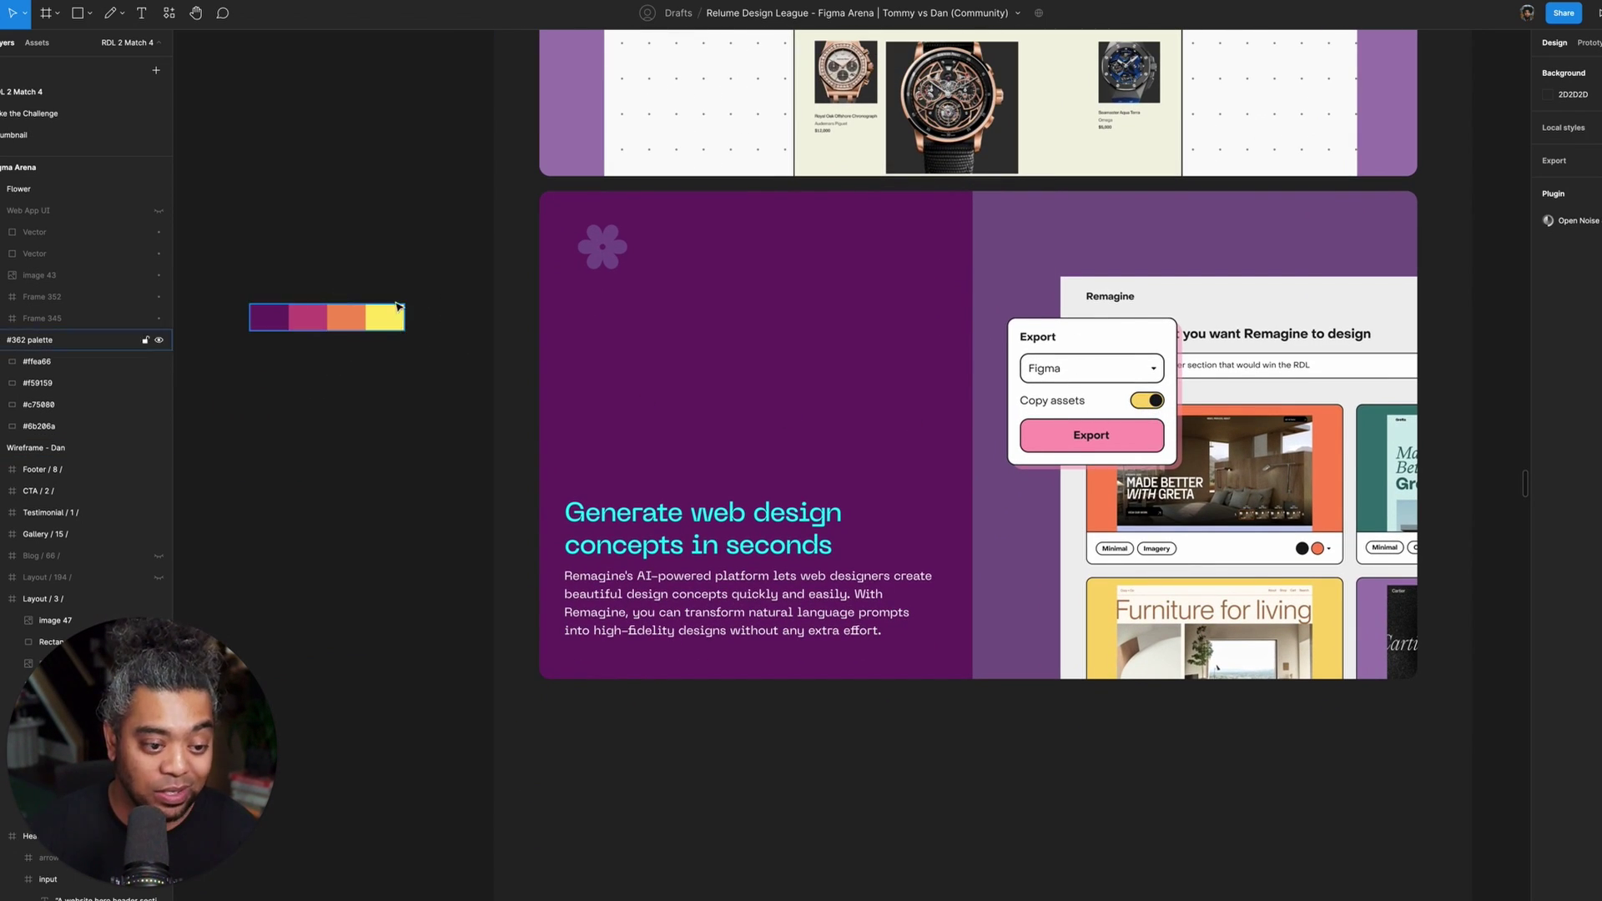
- Switch to the Color Safe page, preview the yellow palette's #f4d03f as text color, and sample the #F7CA18 swatch
key(super+Tab)
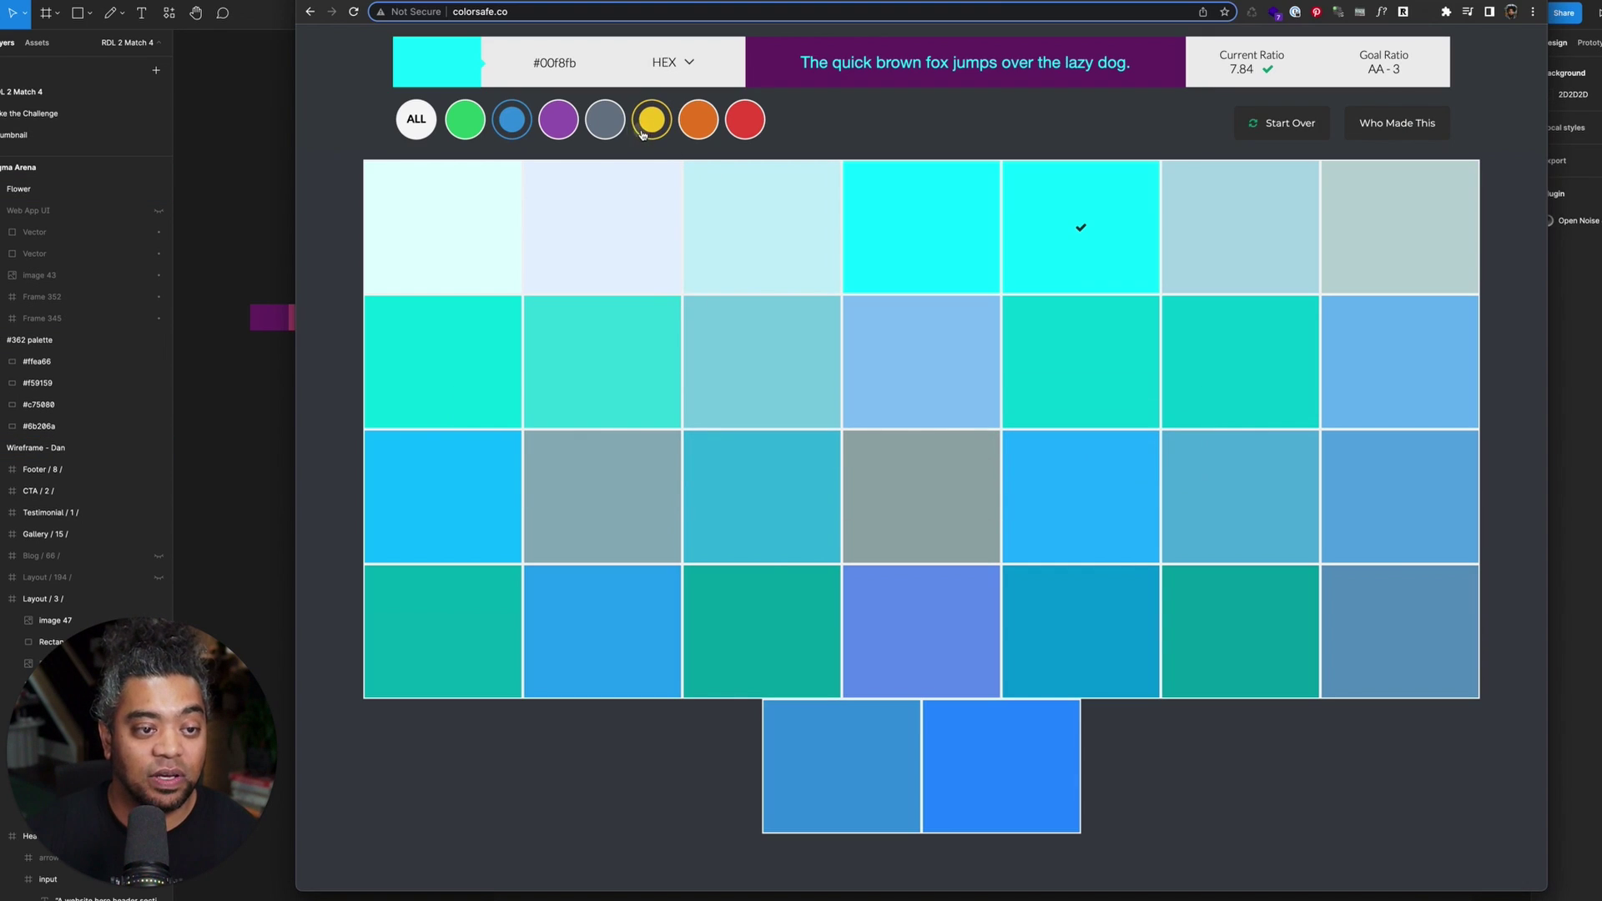
click(643, 132)
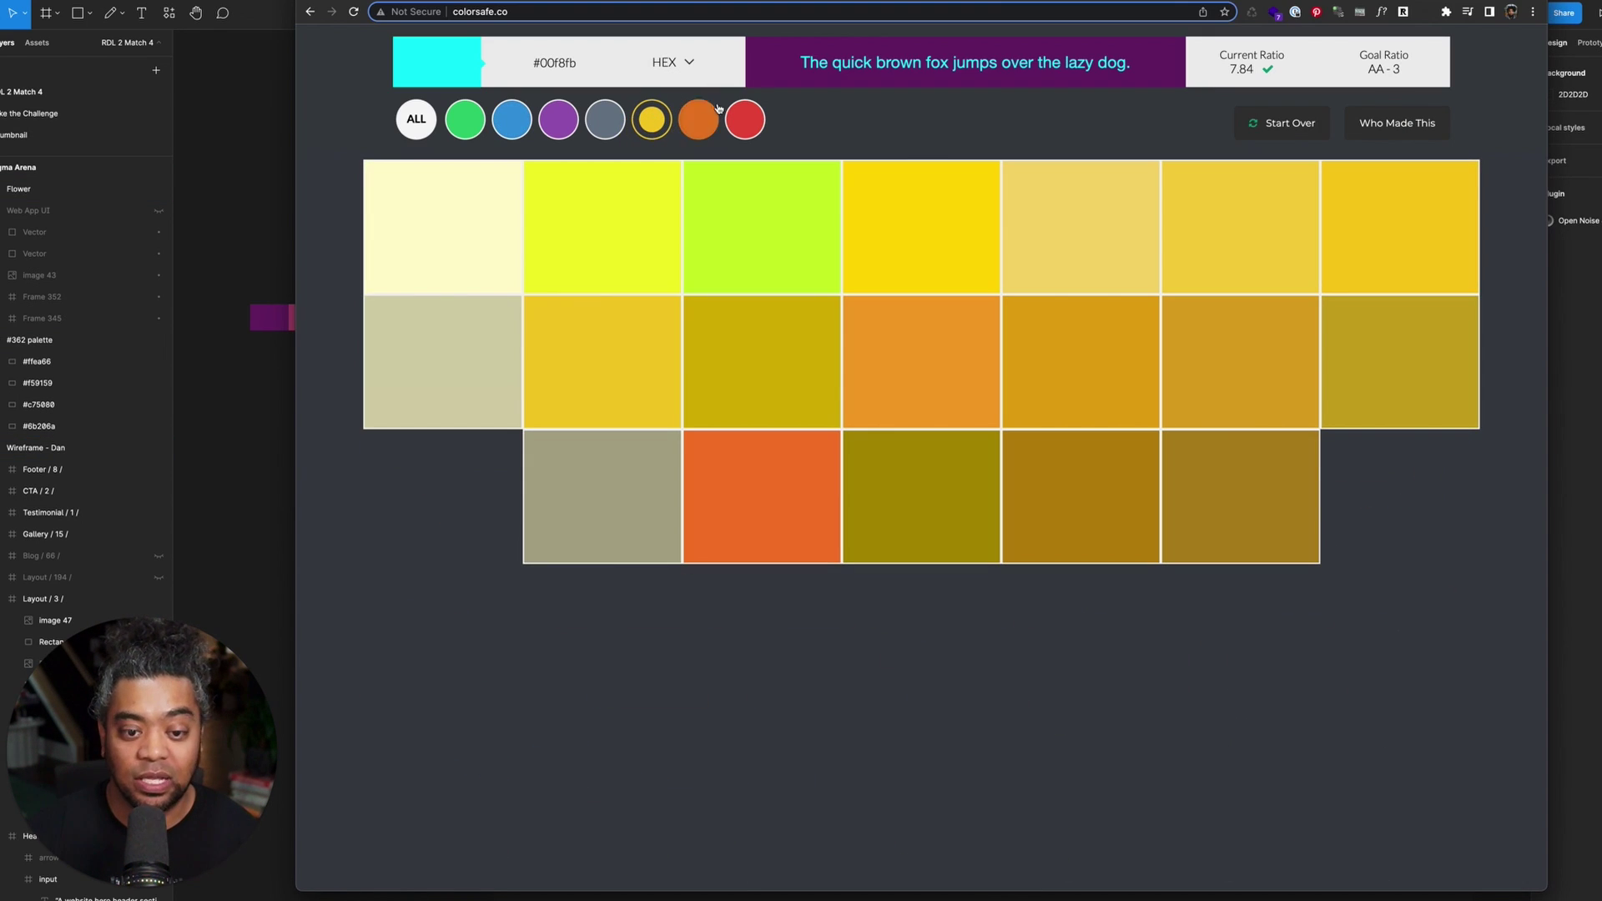
click(922, 359)
click(1235, 234)
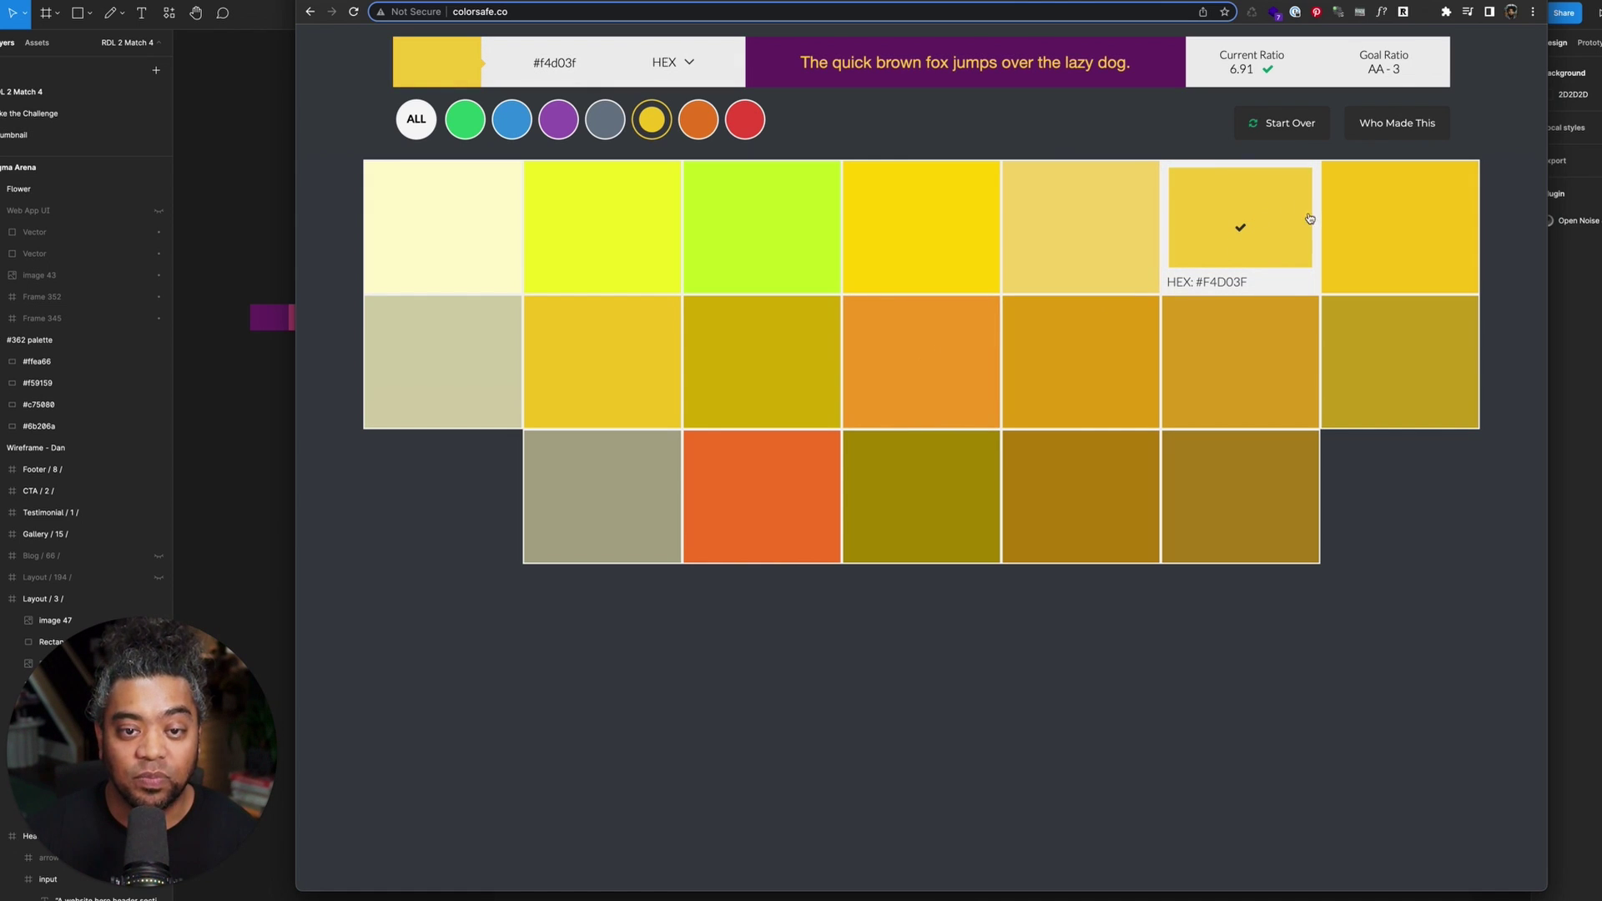
key(super+shift+c)
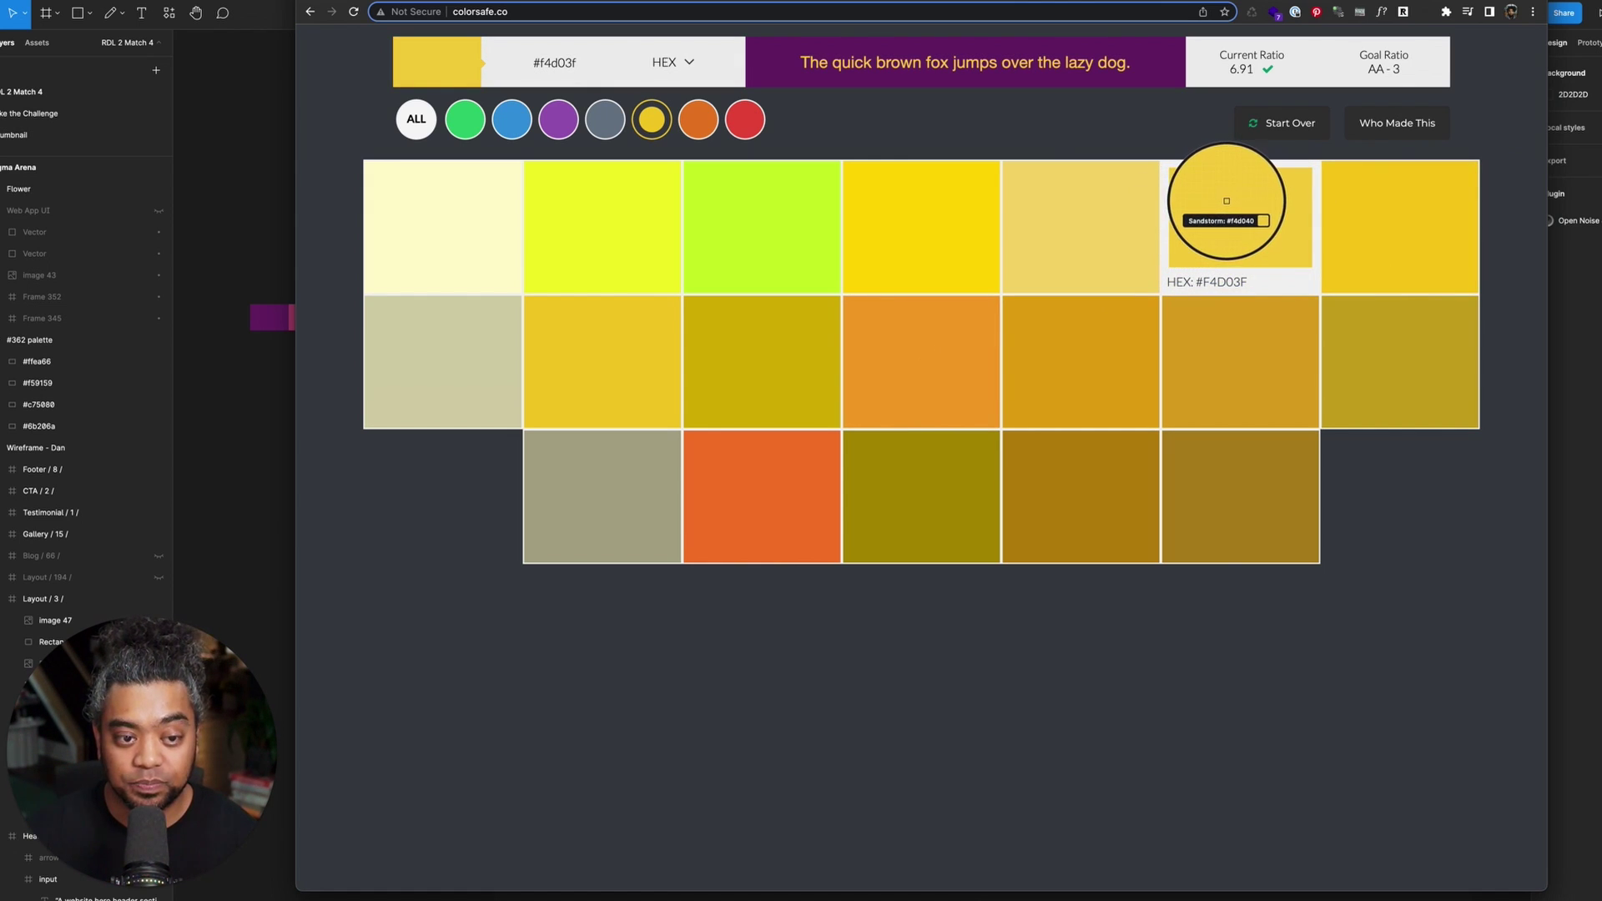
click(1360, 203)
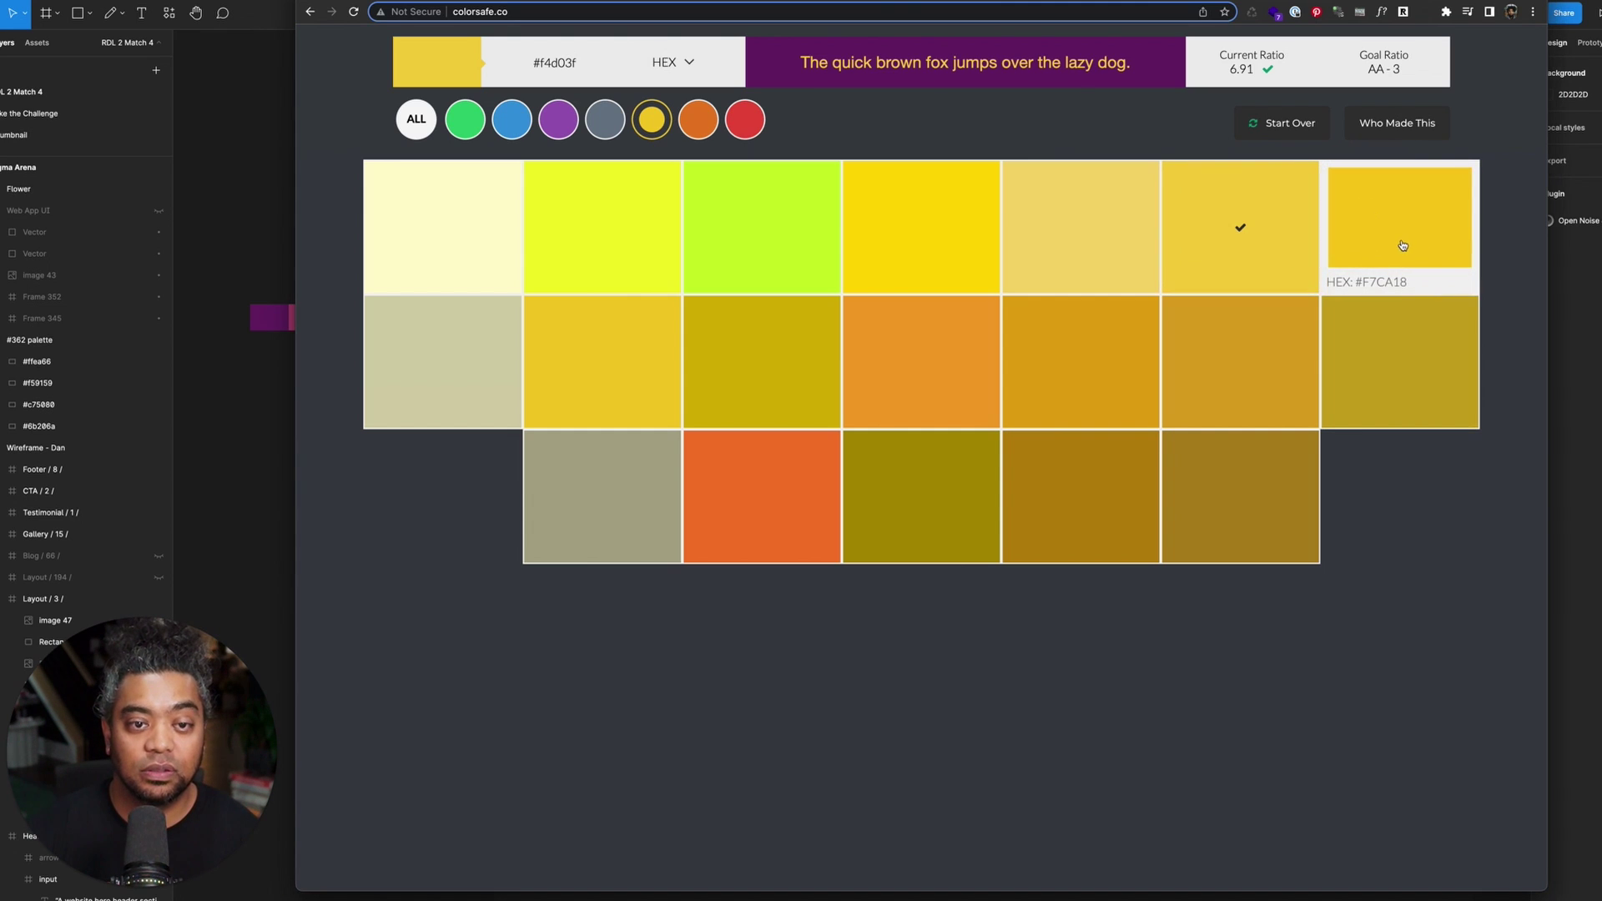
- Switch to Figma and set the fill of the "Generate web design concepts in seconds" heading to F7CA17
key(super+tab)
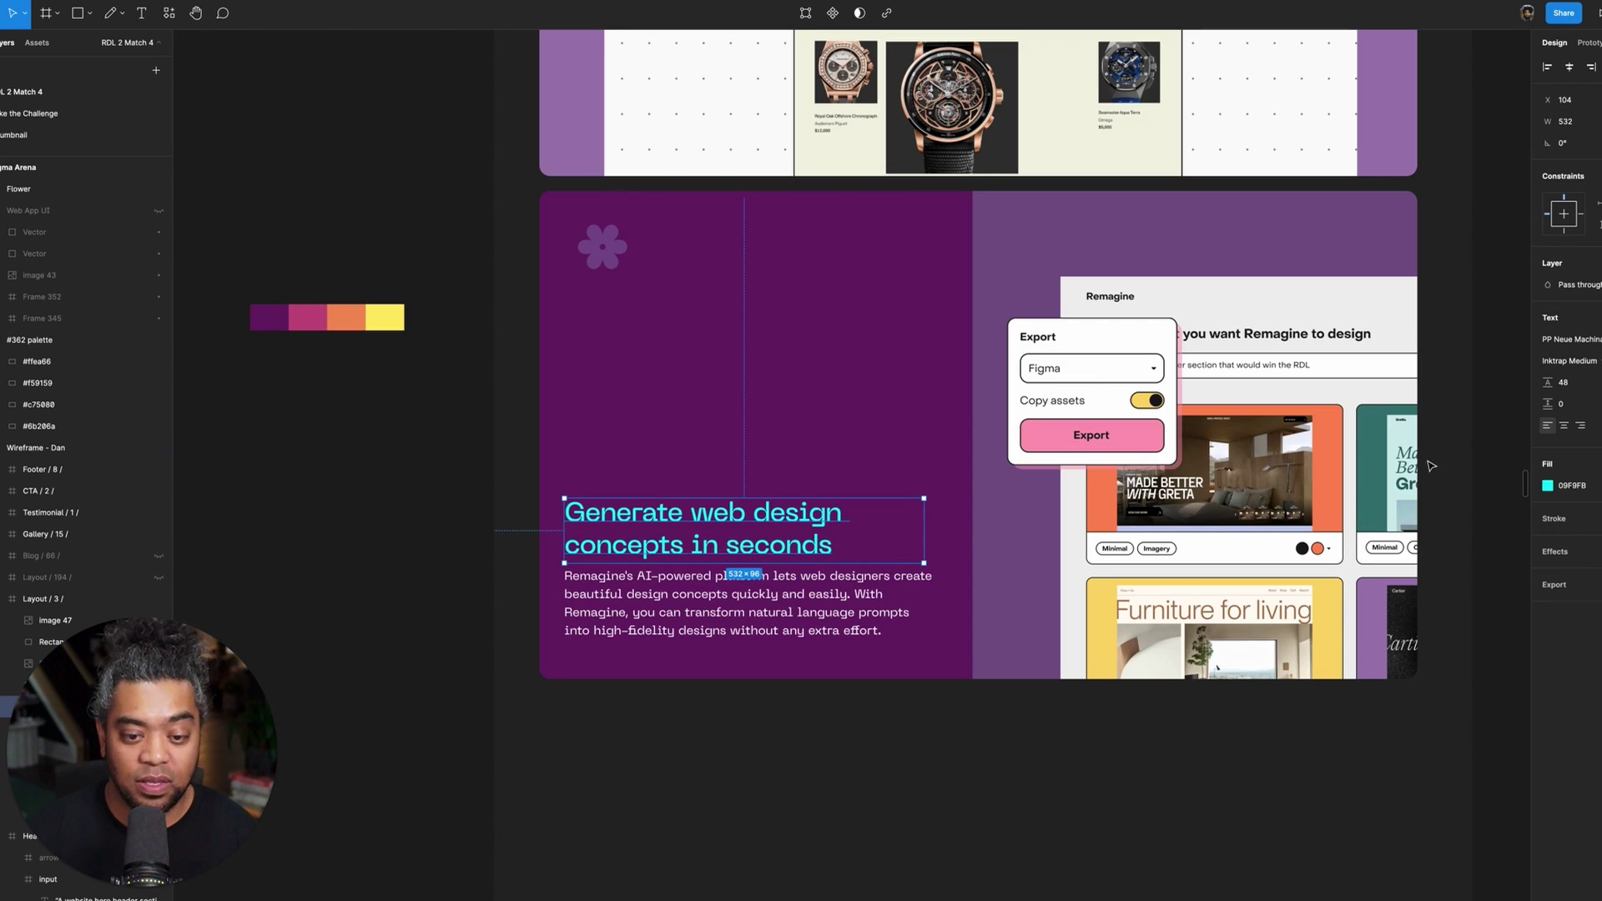
click(1573, 485)
key(super+v)
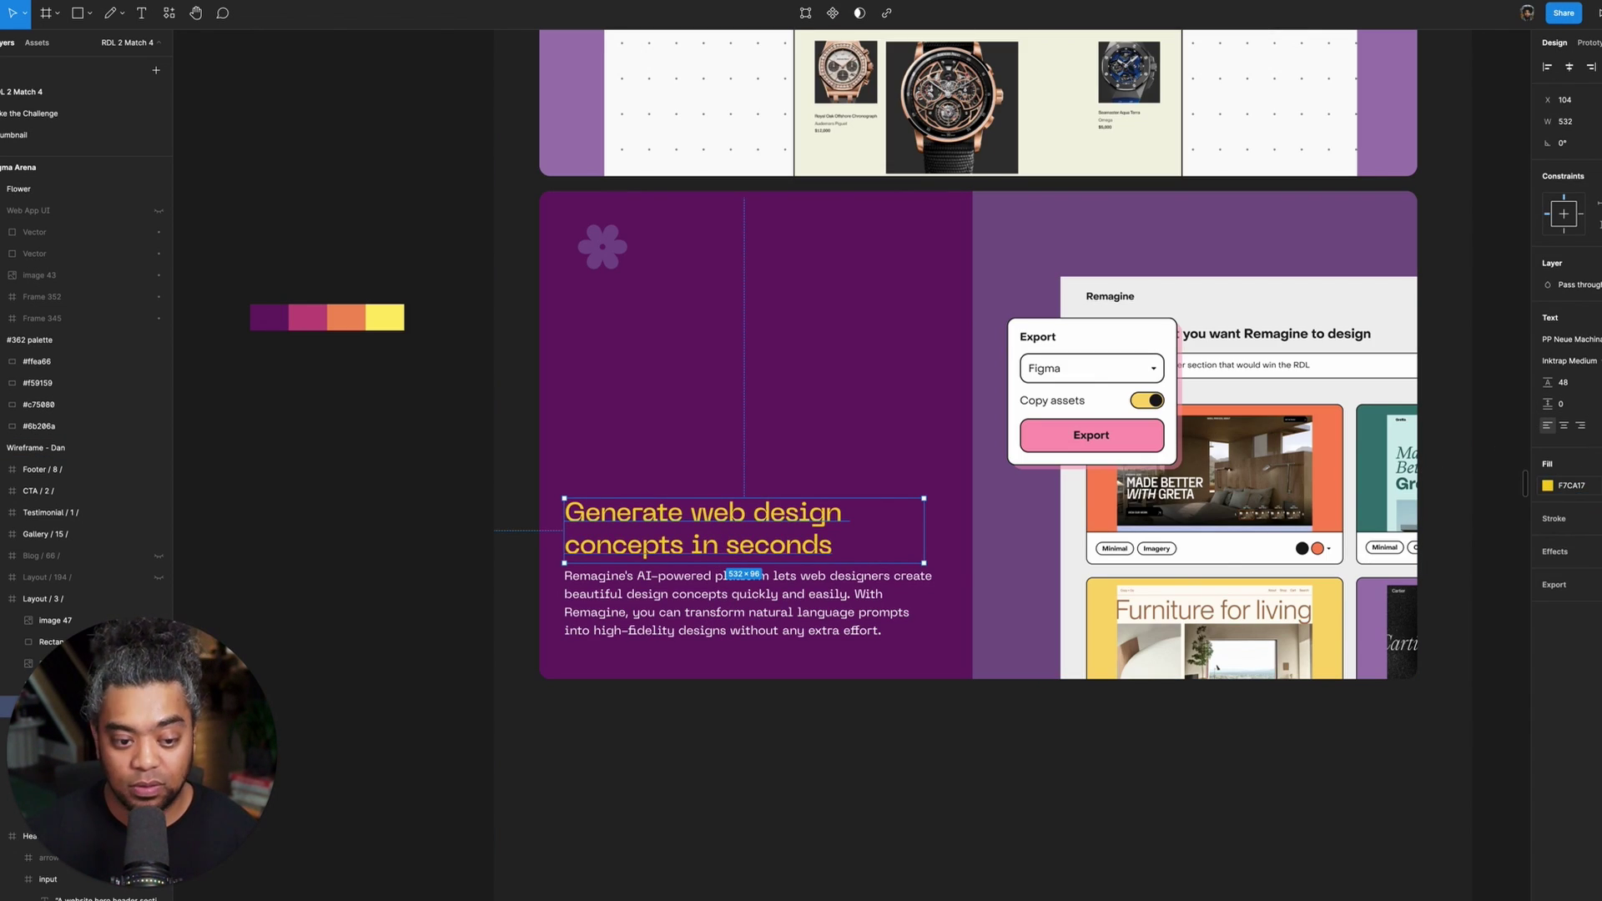
click(437, 579)
scroll(425, 588, up, 2)
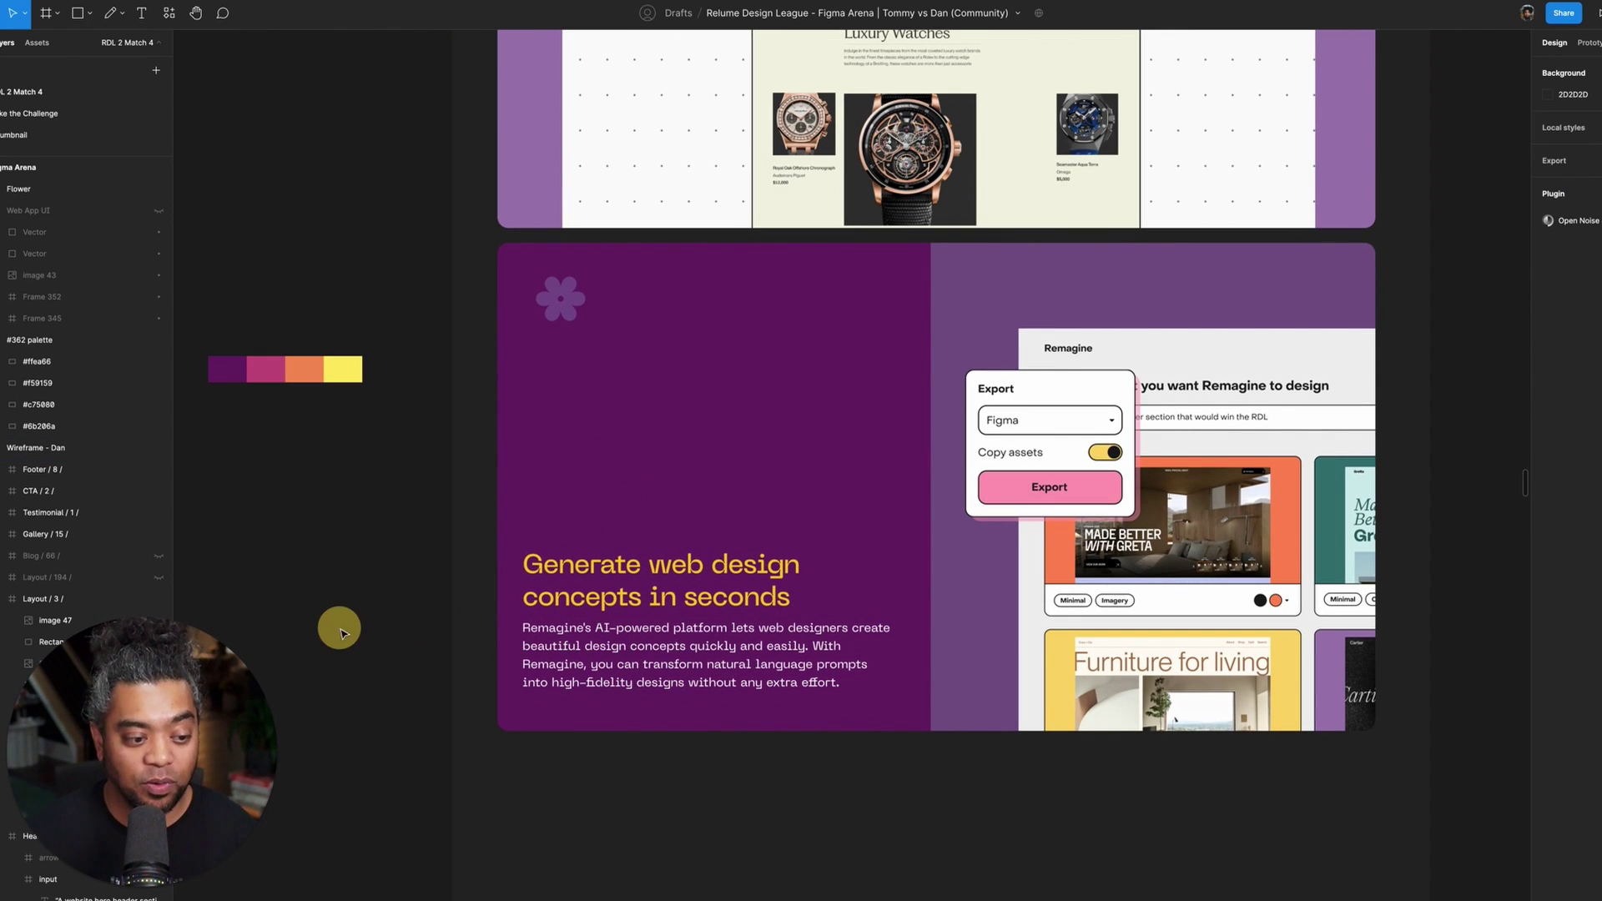
drag(405, 615, 484, 546)
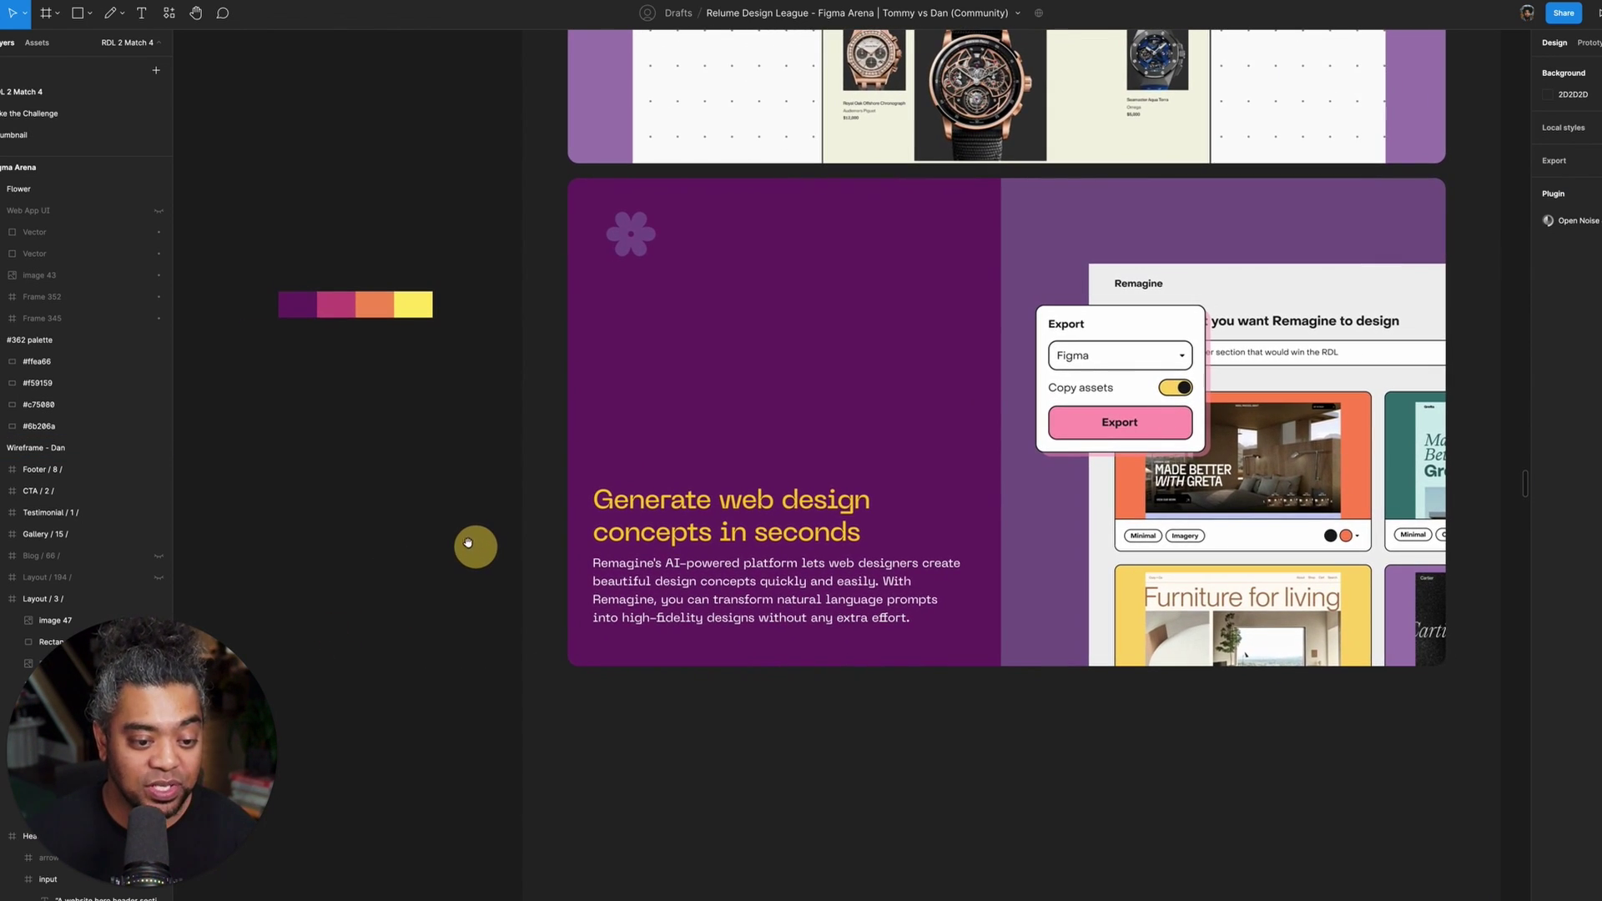
- Switch to the Color Safe page, filter the swatches to orange, preview #ff8c00 as the text color, and sample it
key(super+Tab)
click(687, 126)
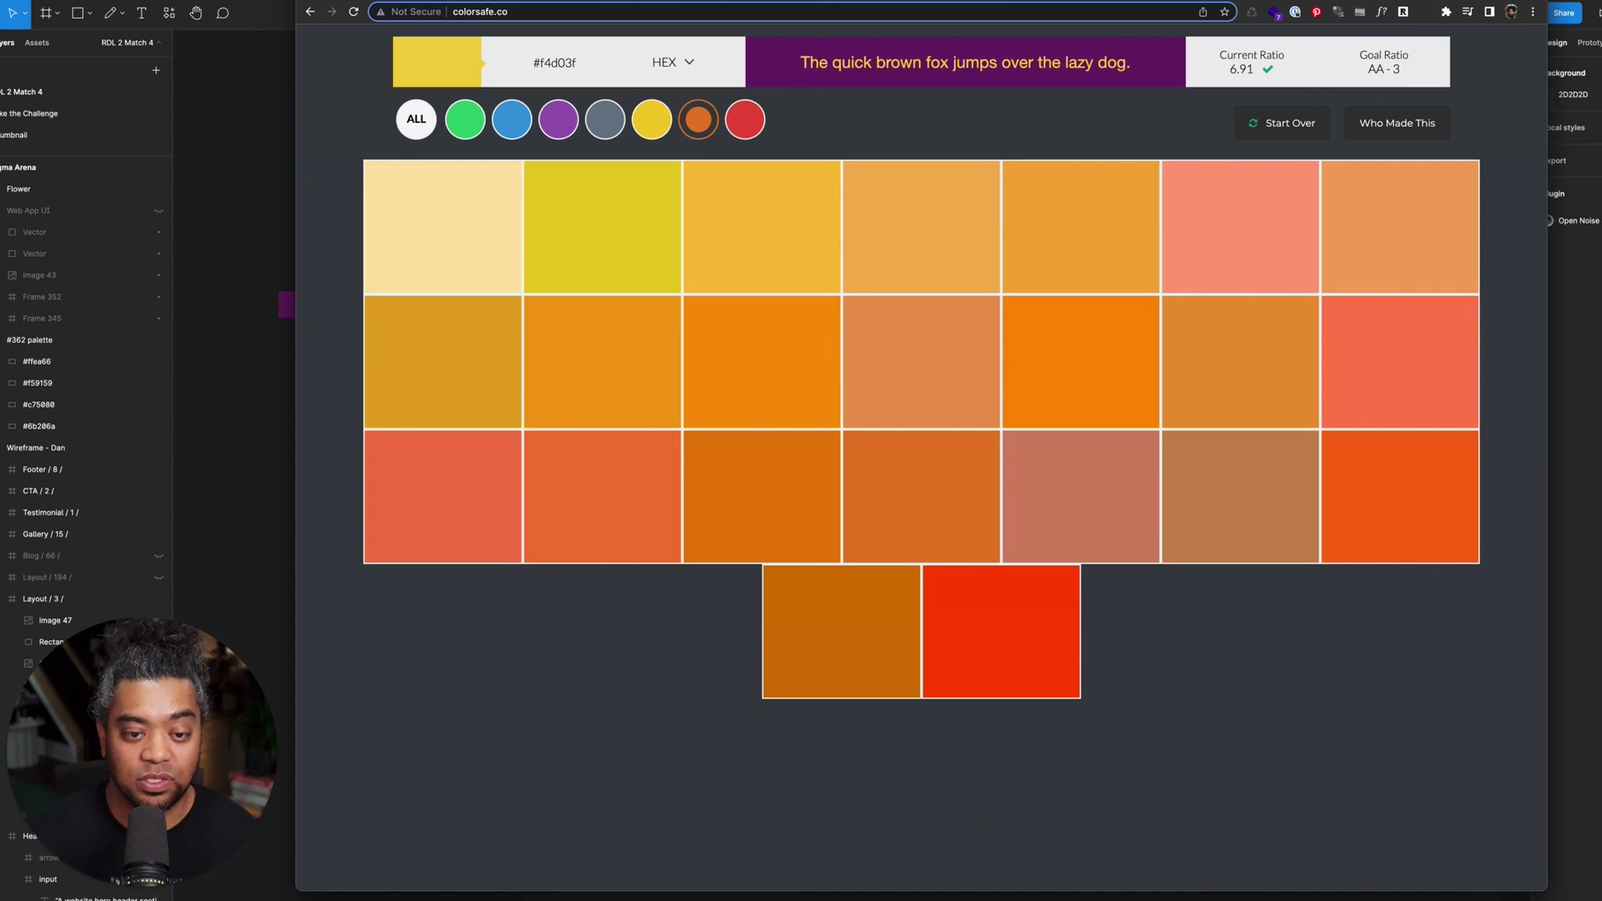
click(1102, 357)
click(1102, 358)
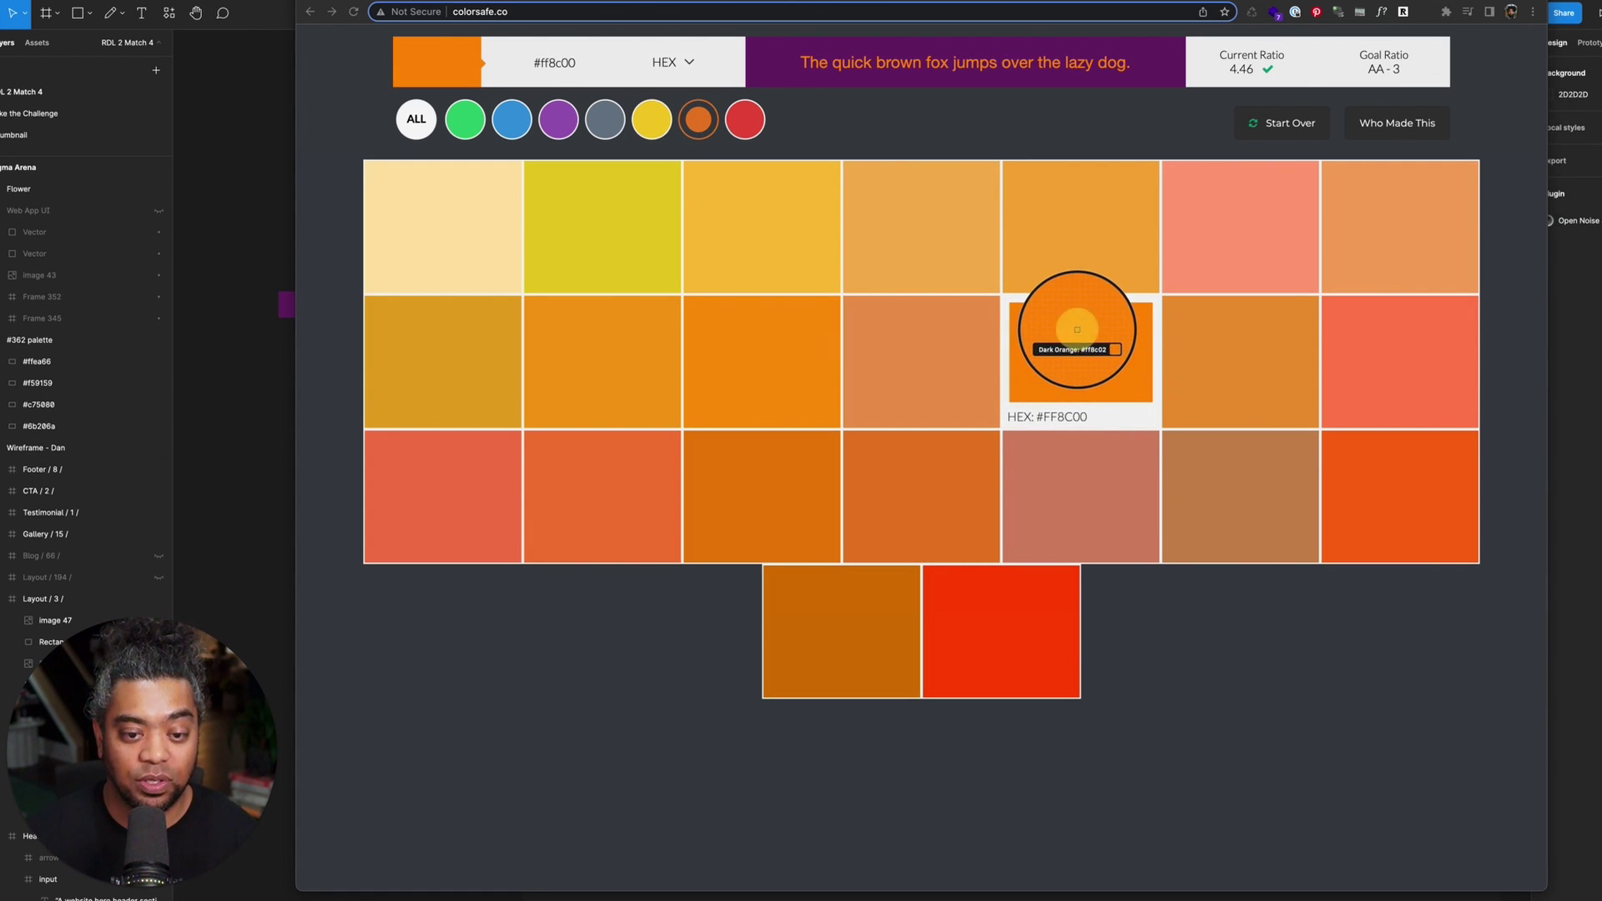
- Switch to Figma and set the fill of the "Generate web design concepts in seconds" heading to FF8C02
key(super+Tab)
click(700, 534)
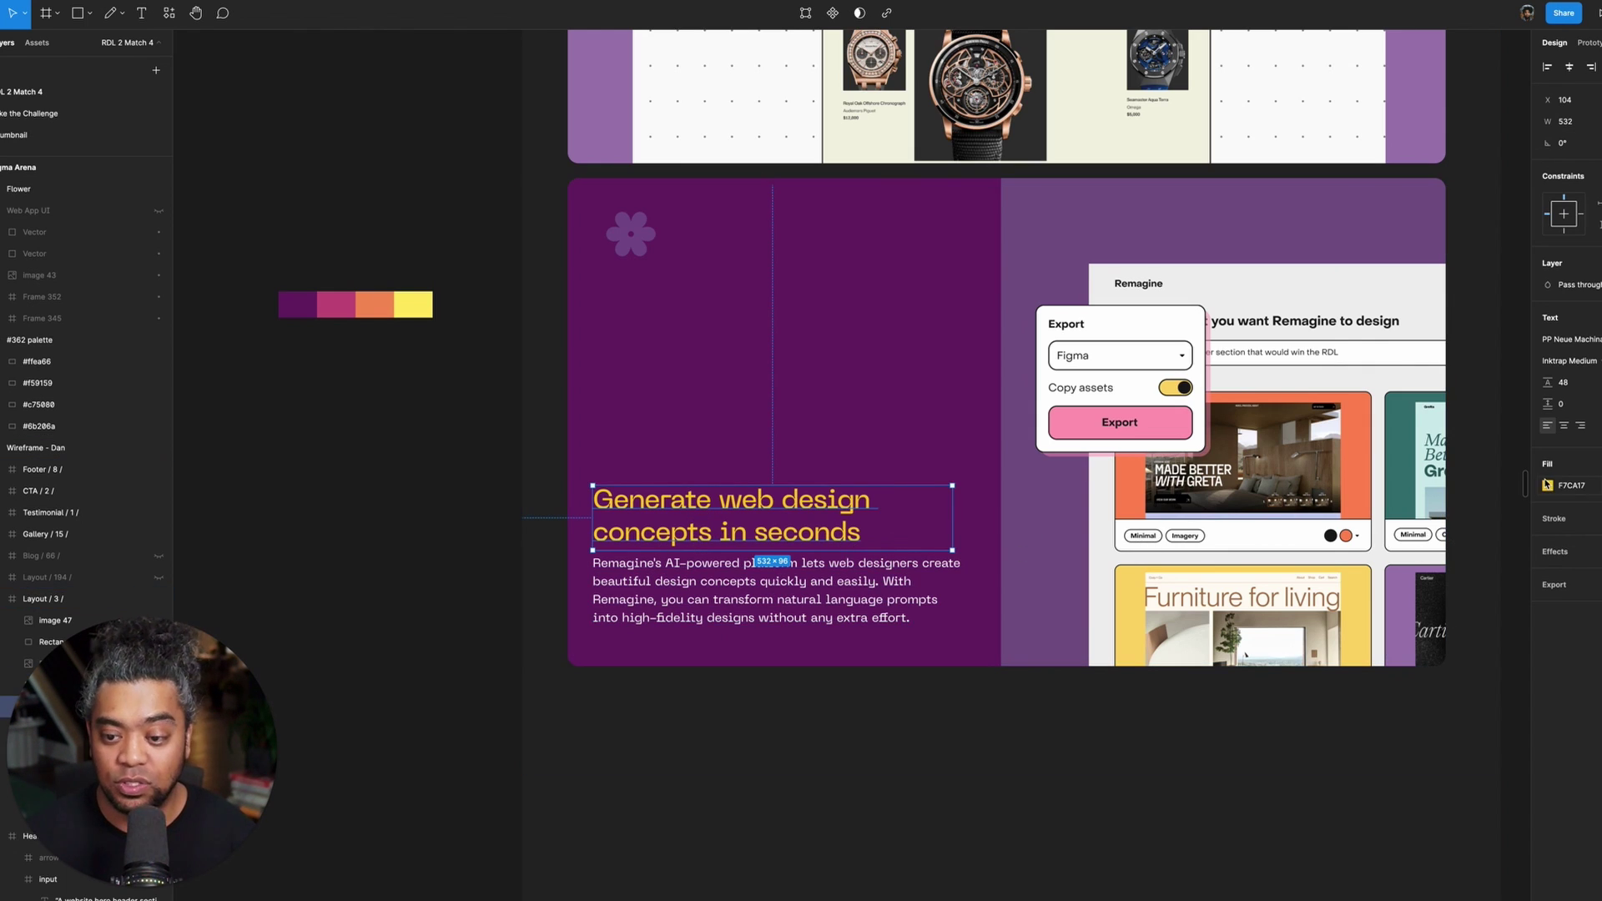
click(1590, 488)
key(Return)
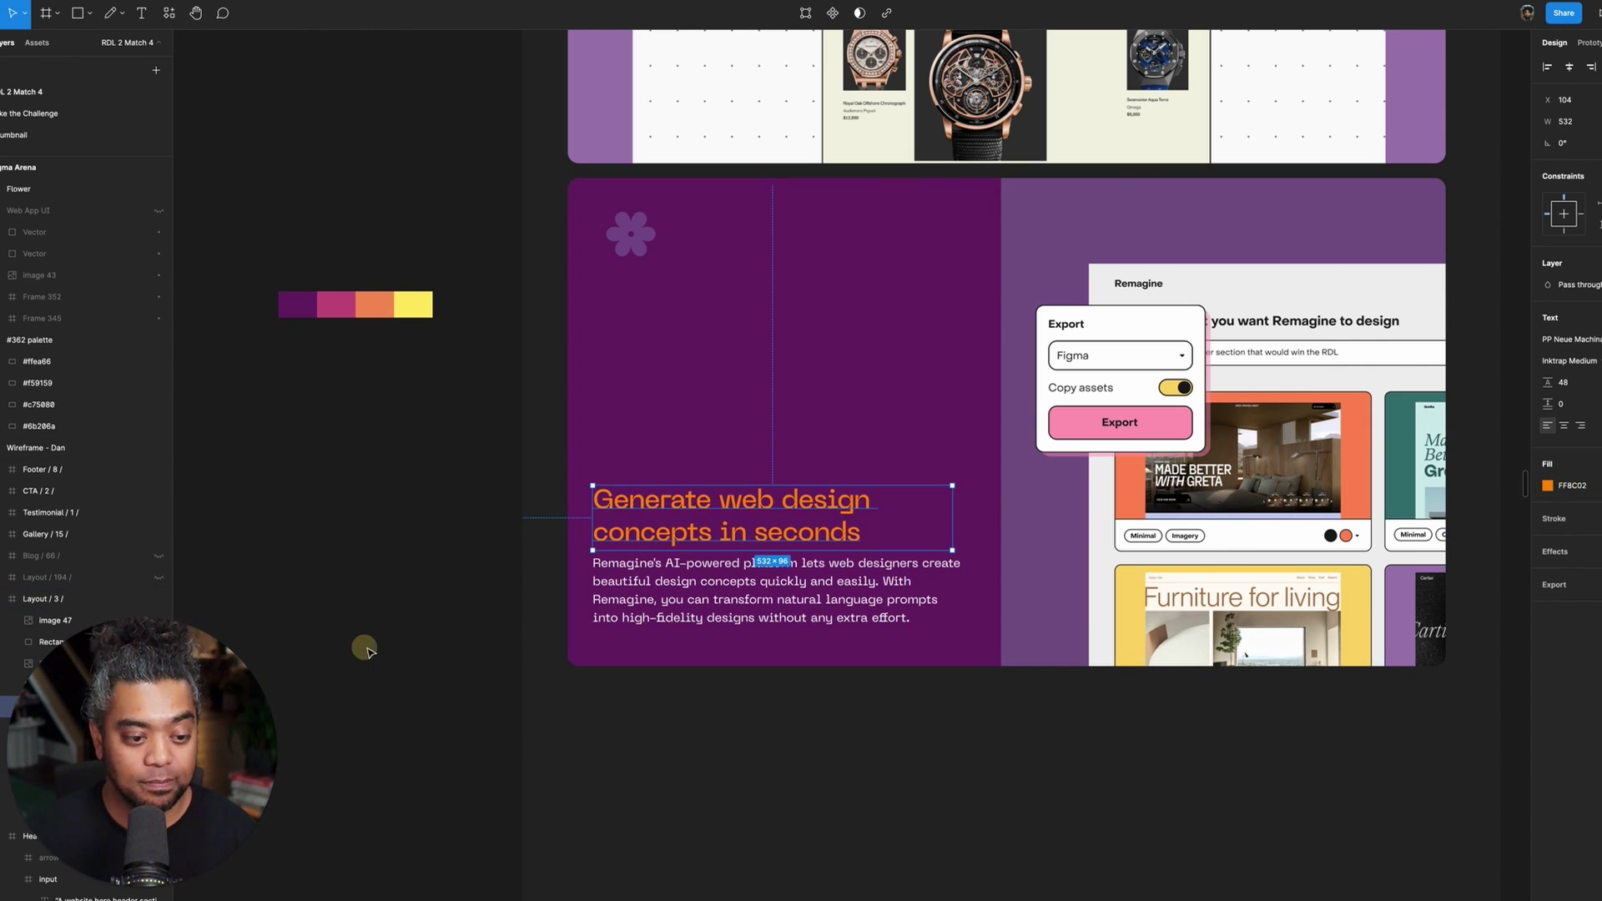
click(365, 650)
- Try lighter purple tints on the flower icon above the heading, and set its fill to white FFFFFF
scroll(387, 659, up, 1)
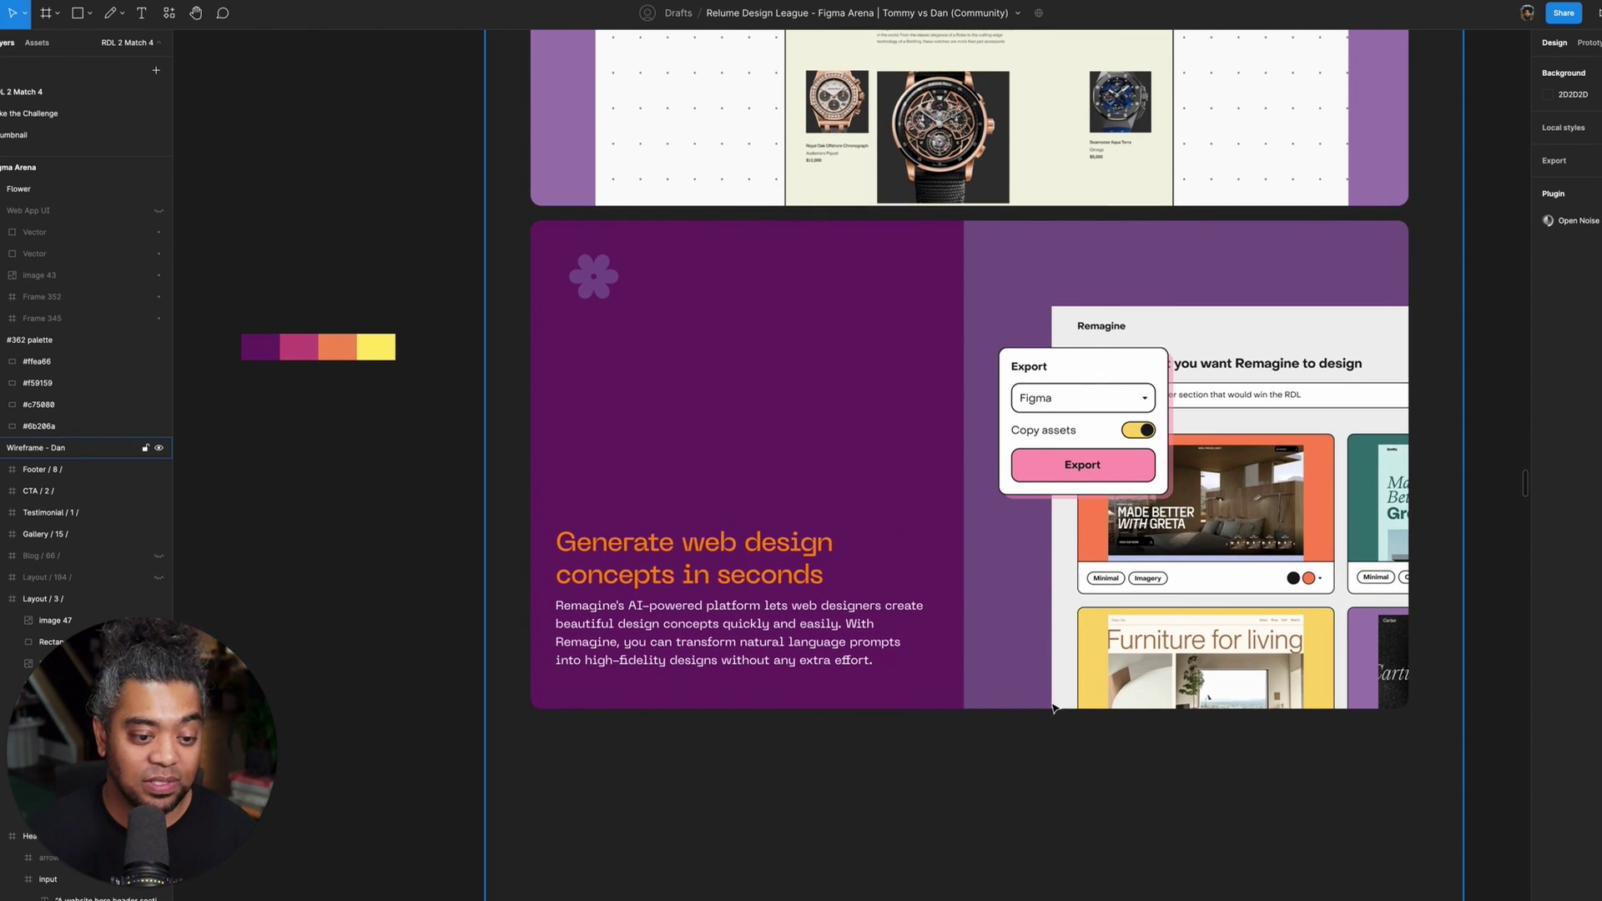
click(606, 292)
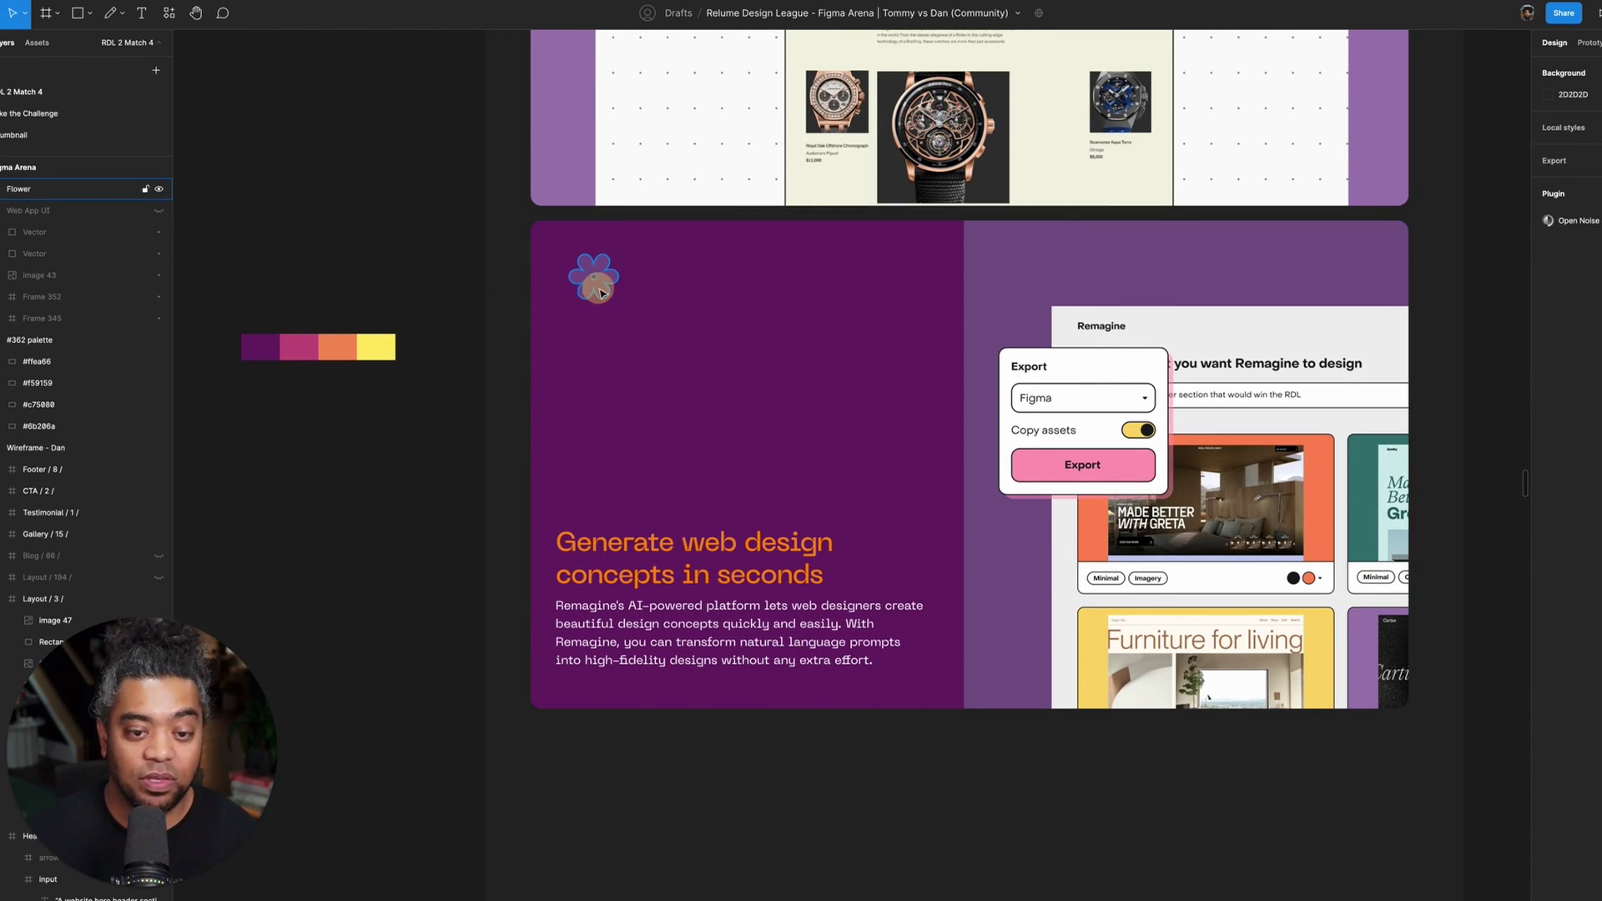
click(1548, 360)
click(1370, 378)
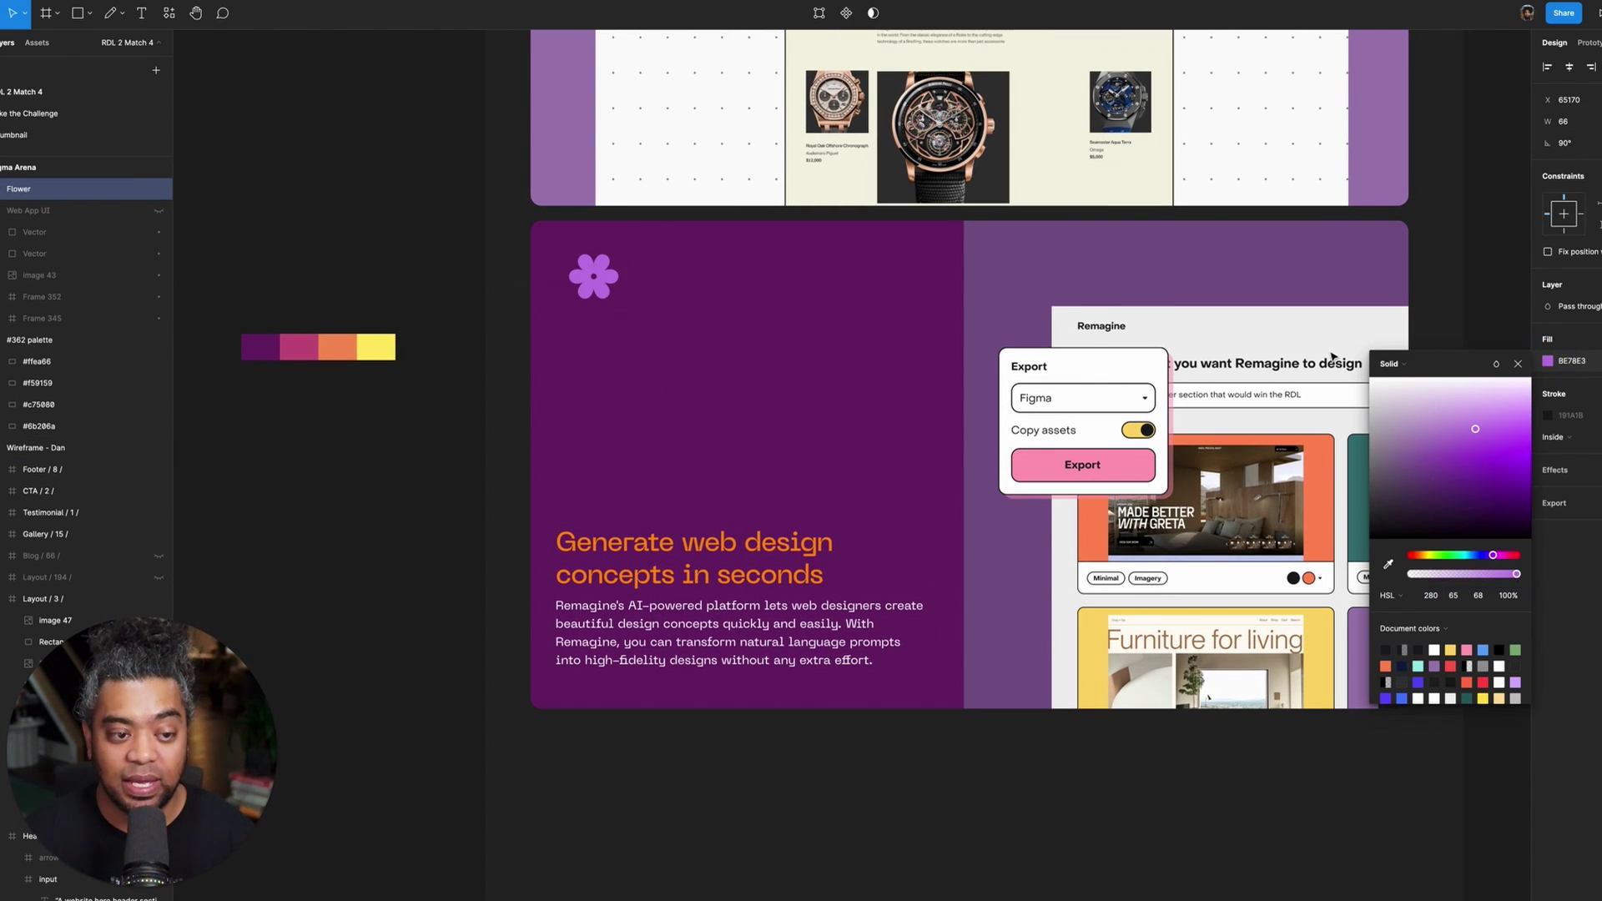
click(1410, 423)
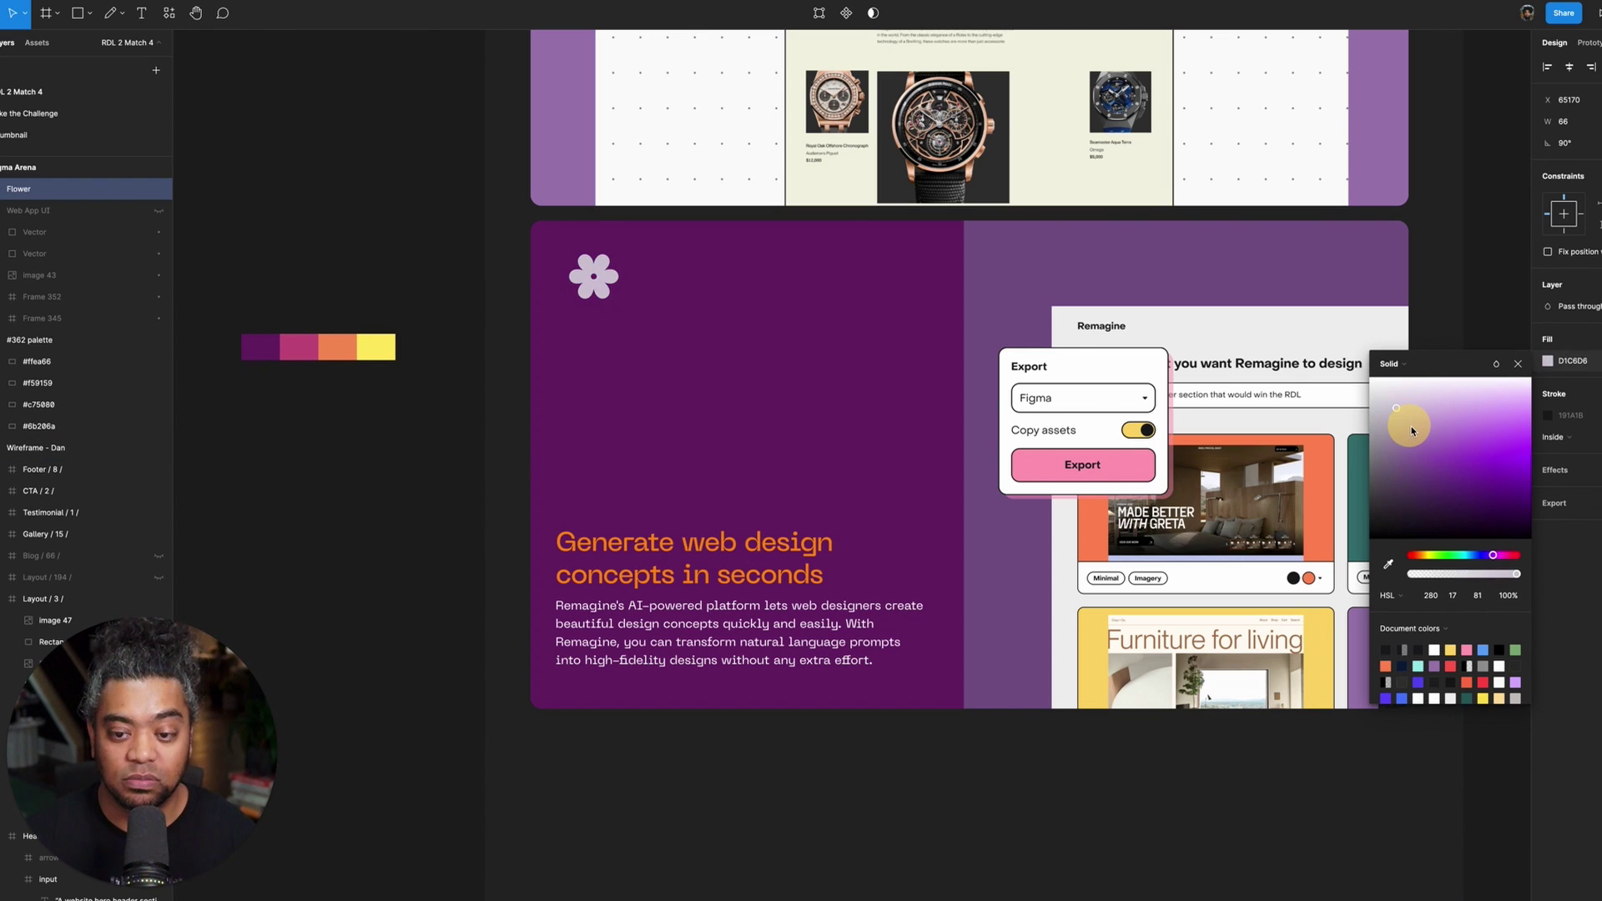
click(1427, 432)
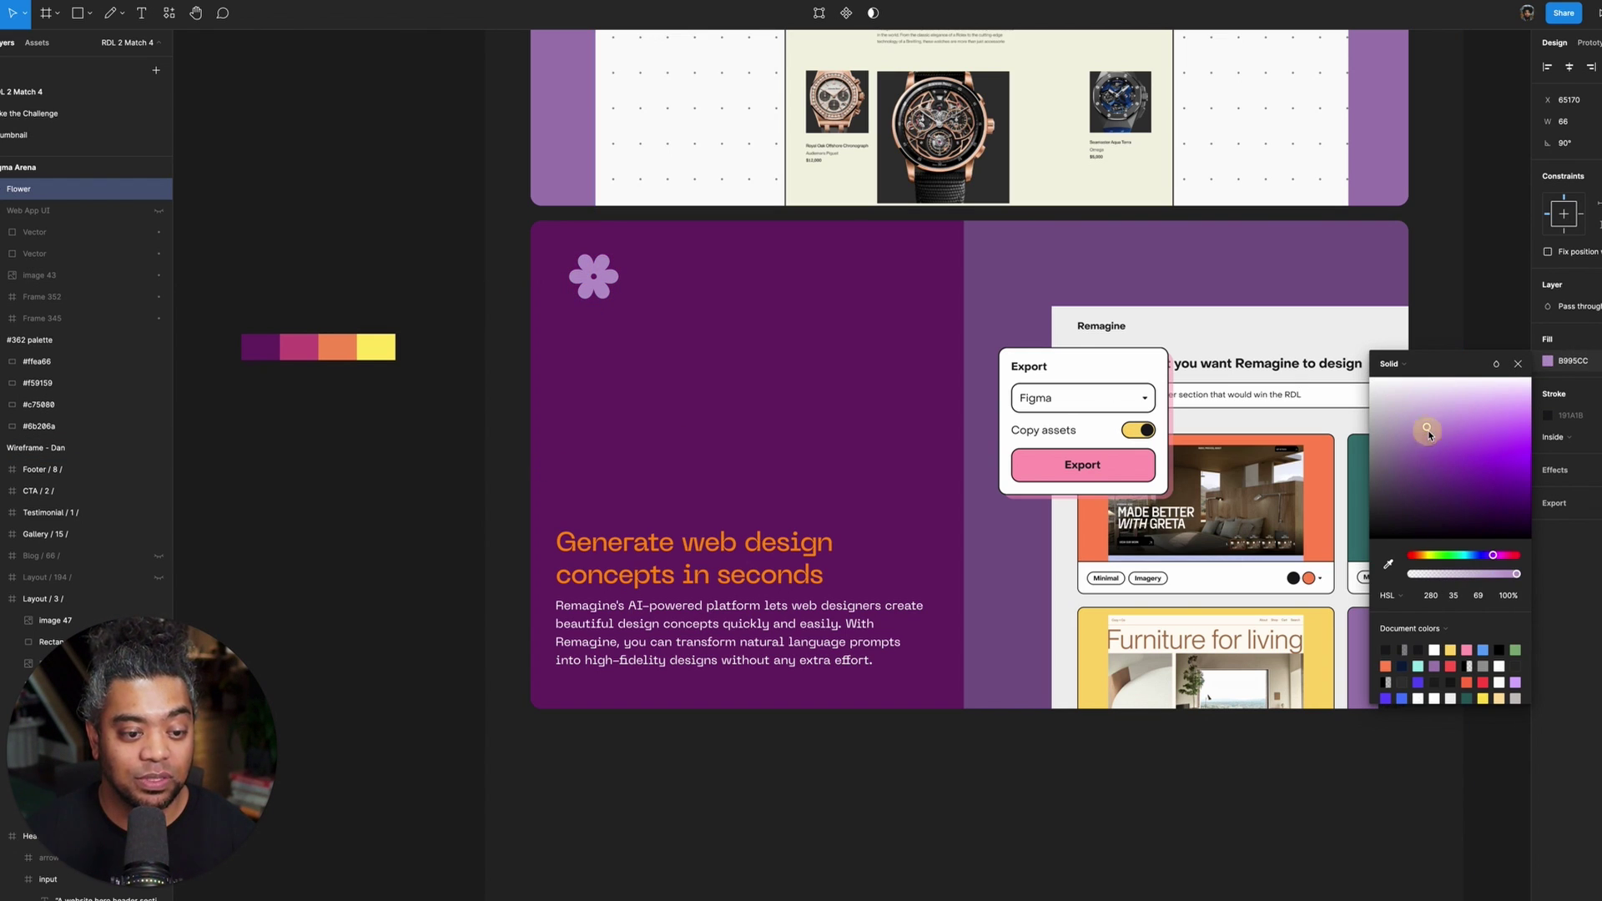
drag(1448, 441, 1338, 372)
click(442, 389)
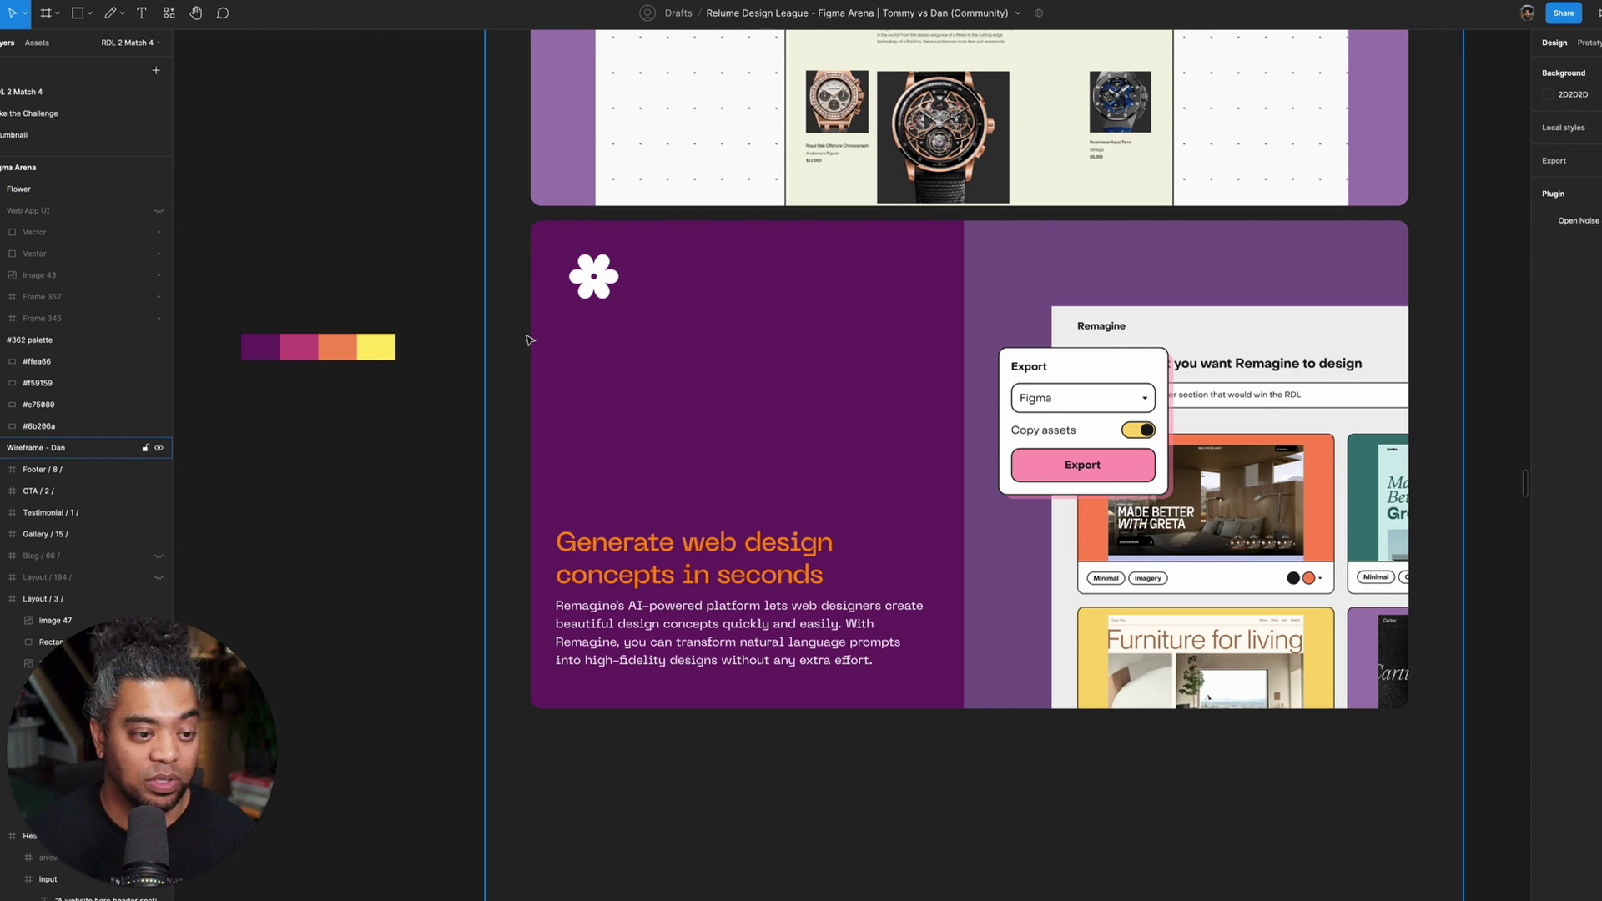
- Move the flower icon so its left edge aligns with the left edge of the heading below it
drag(463, 425, 542, 426)
click(694, 292)
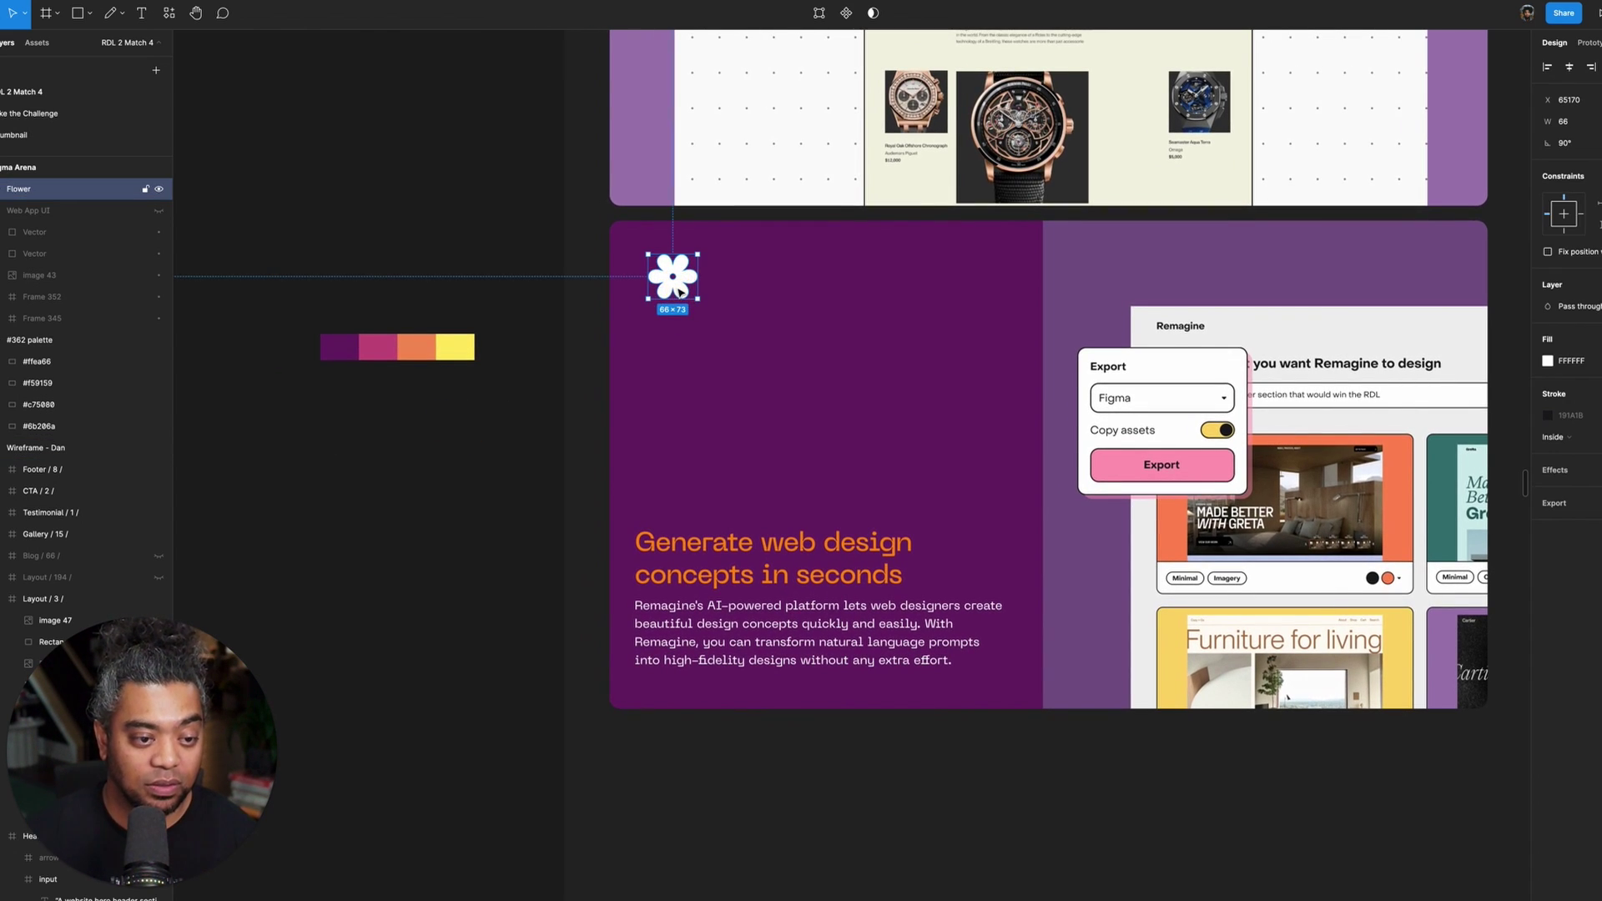
drag(693, 292, 679, 292)
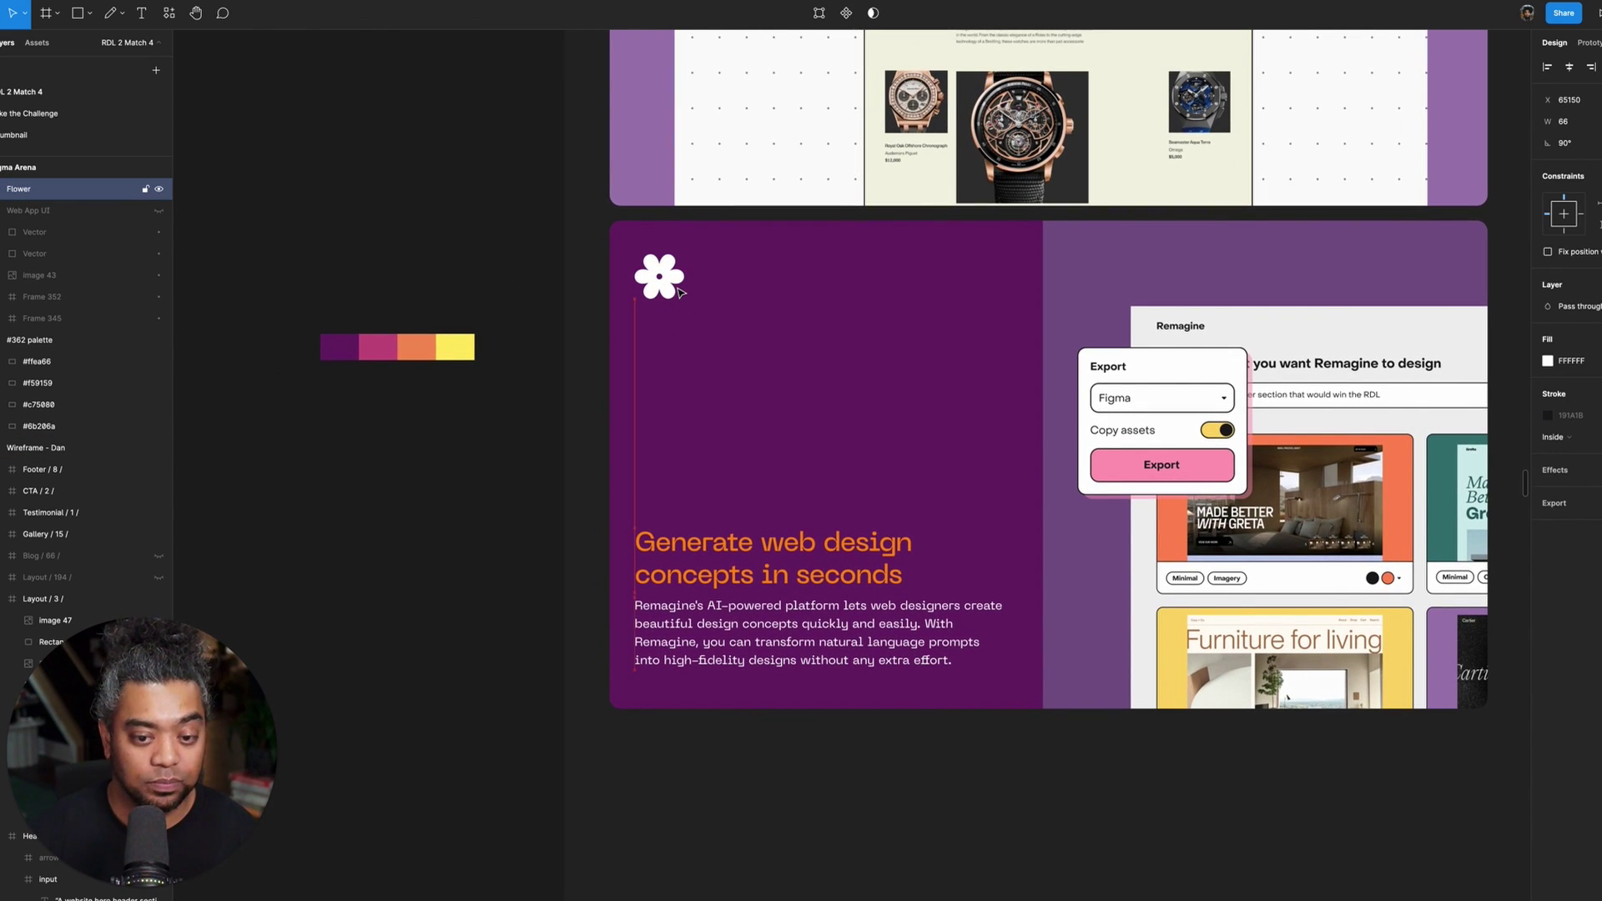
click(511, 561)
- Set the fill of Rectangle 234 behind the app mockup to 50124F, a darkened version of the card's sampled background purple
click(1141, 251)
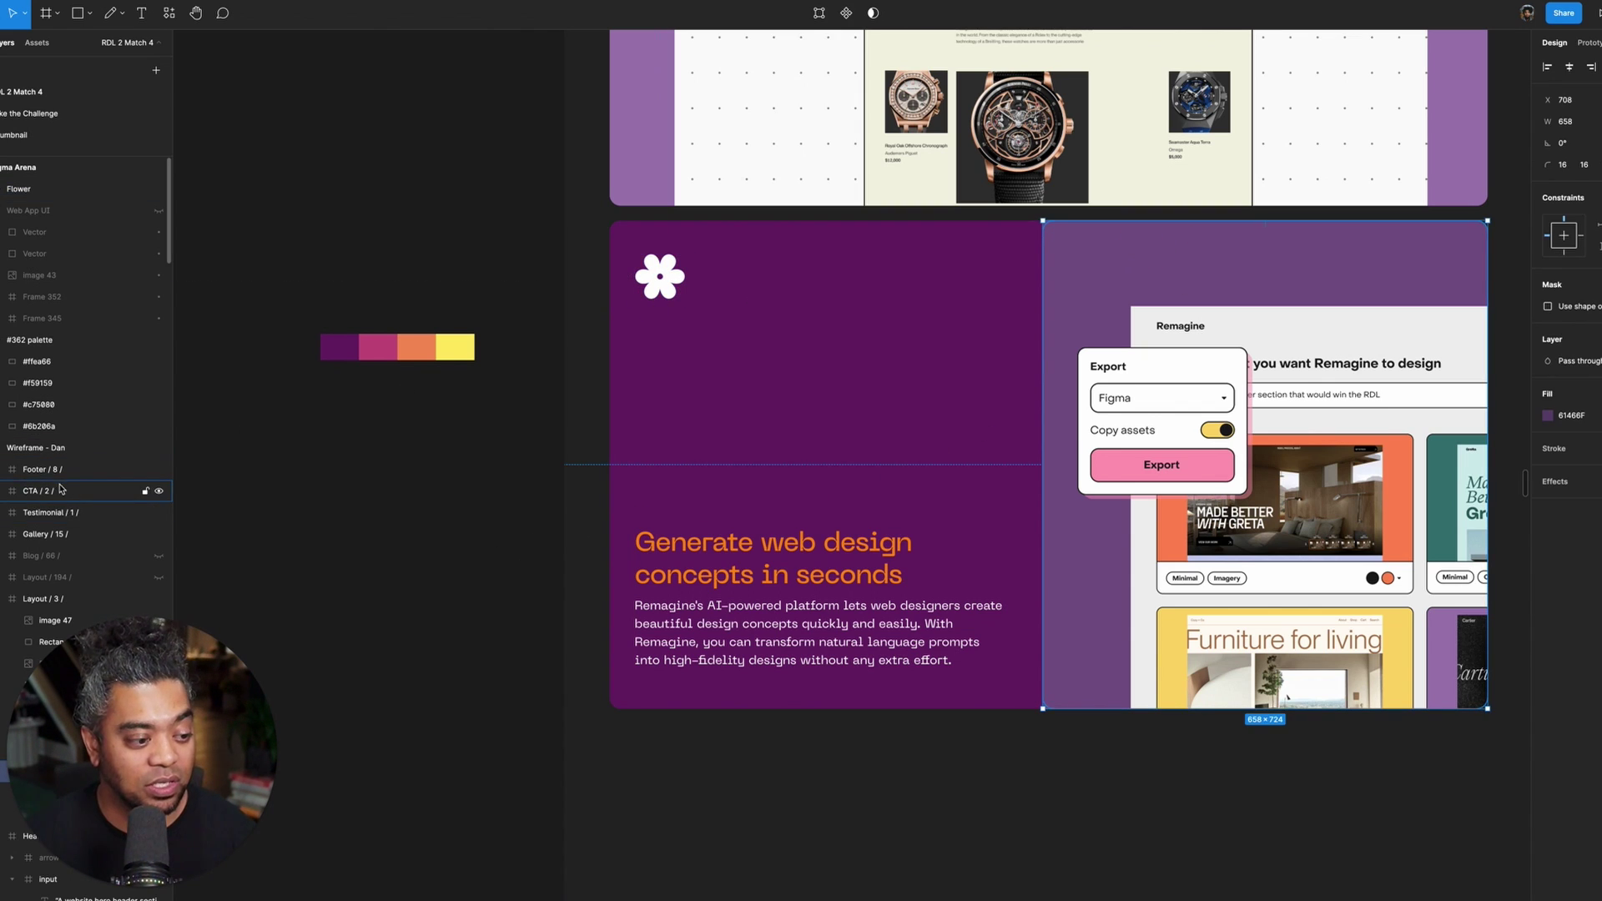
scroll(50, 488, down, 5)
click(77, 463)
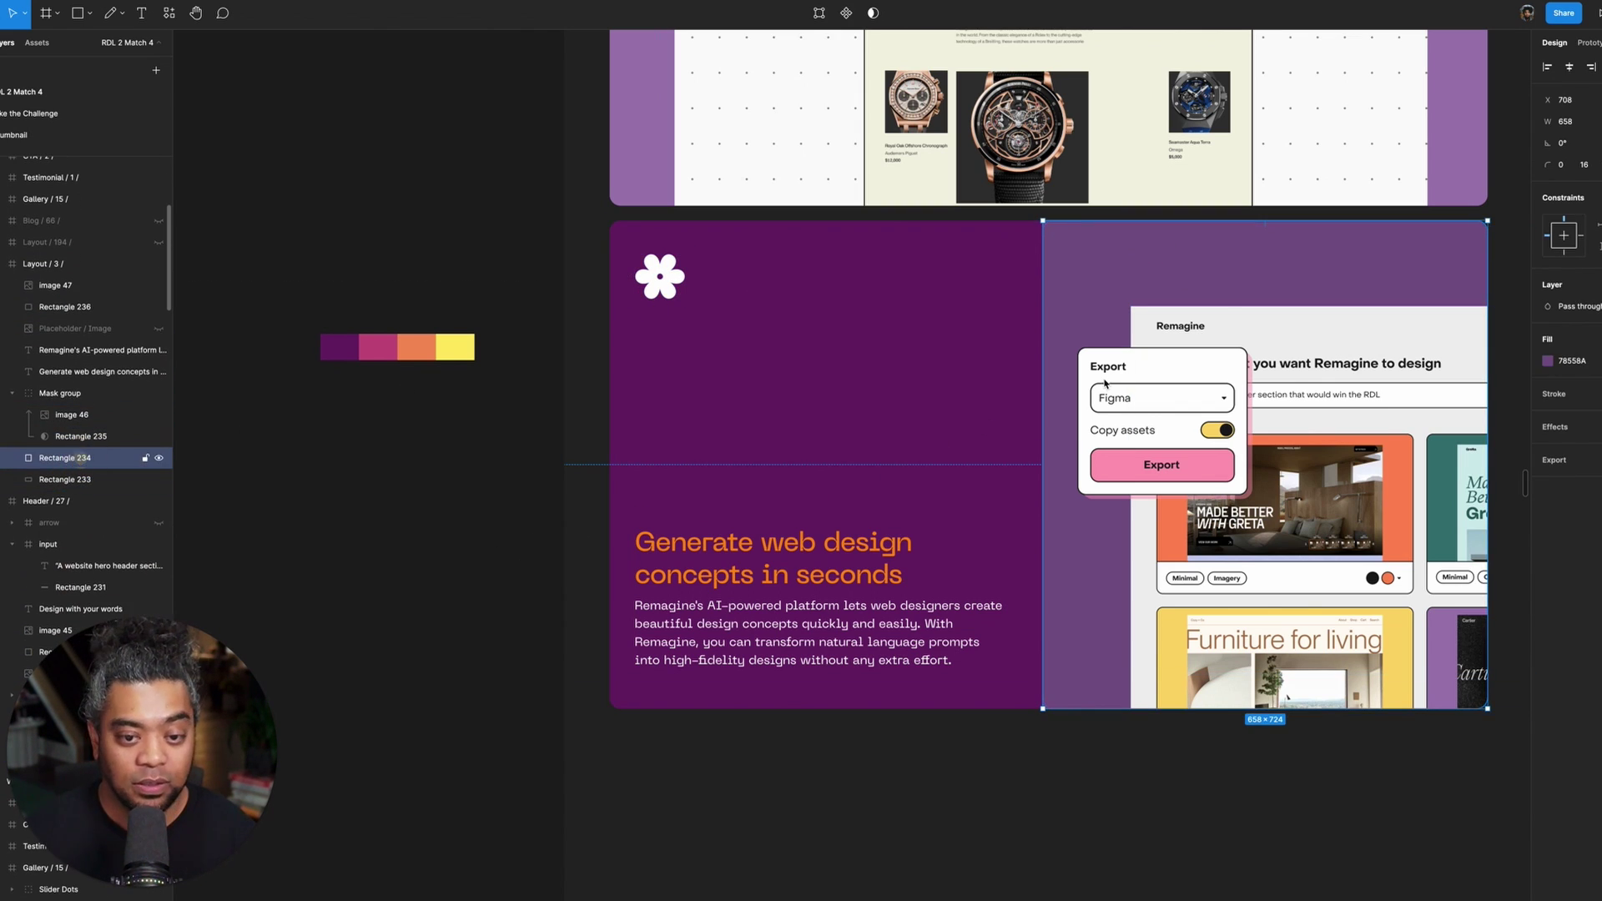
click(1559, 361)
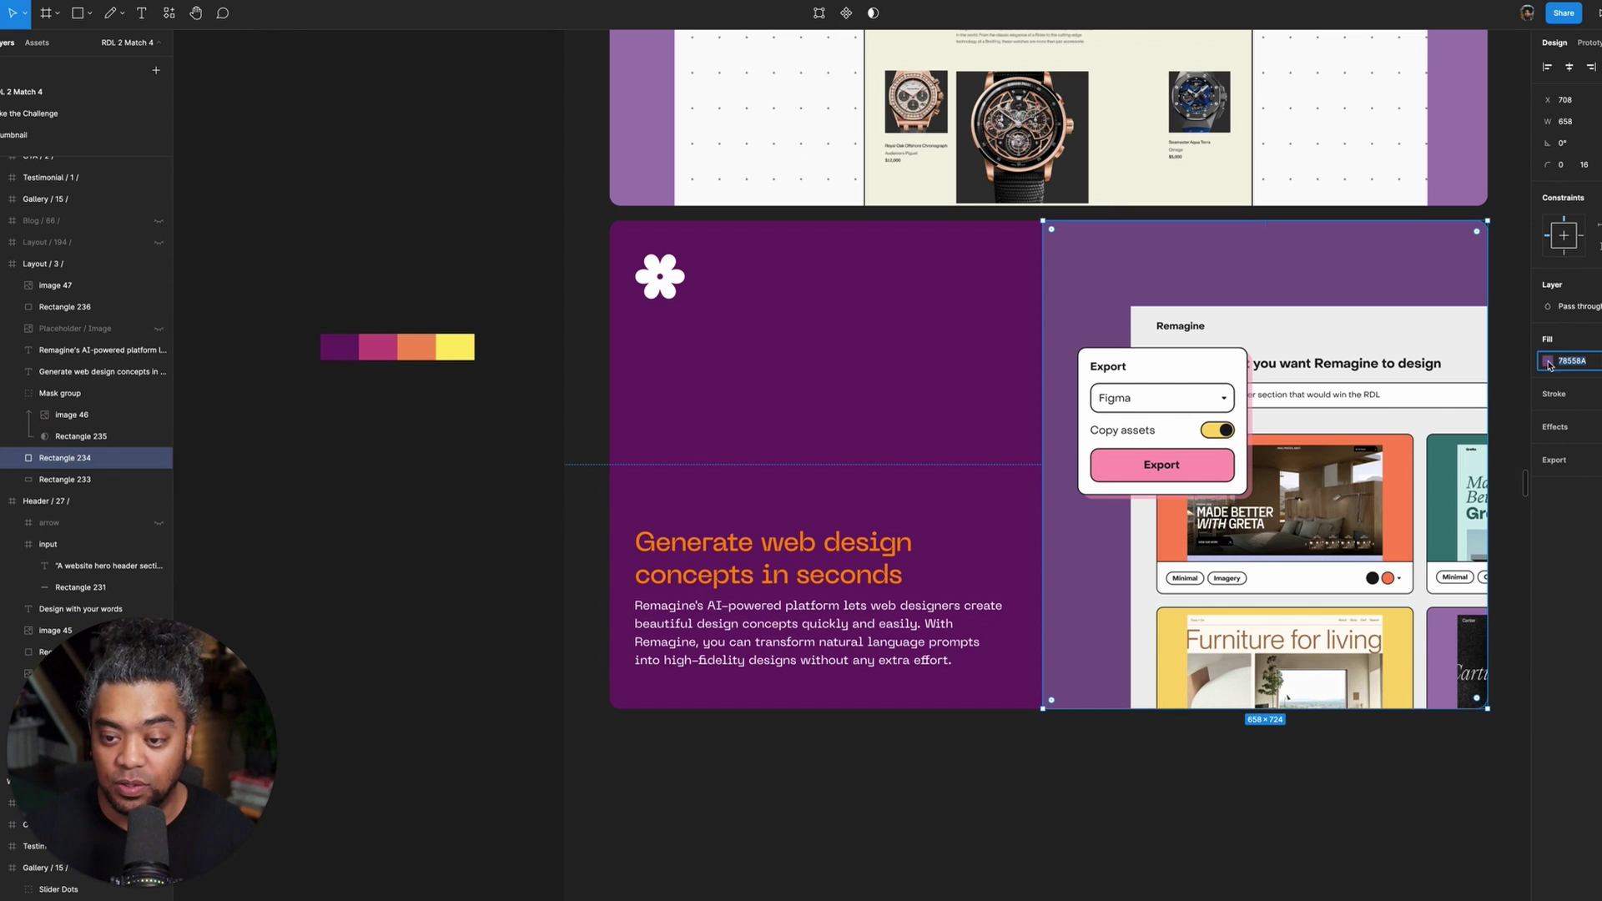
click(1549, 363)
click(1390, 568)
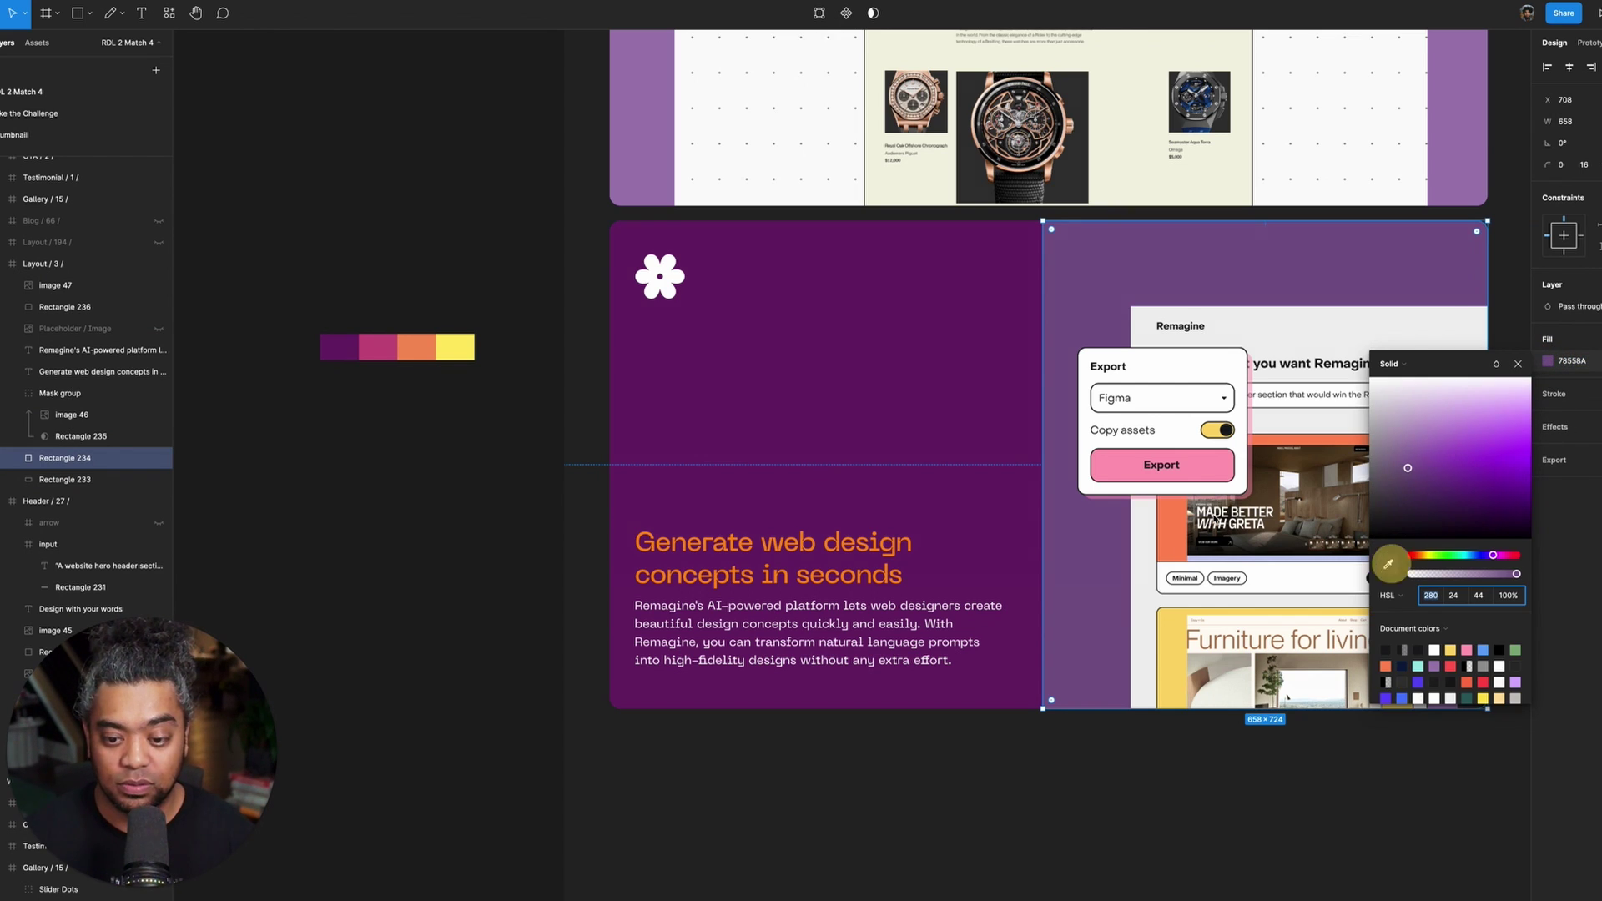
click(935, 296)
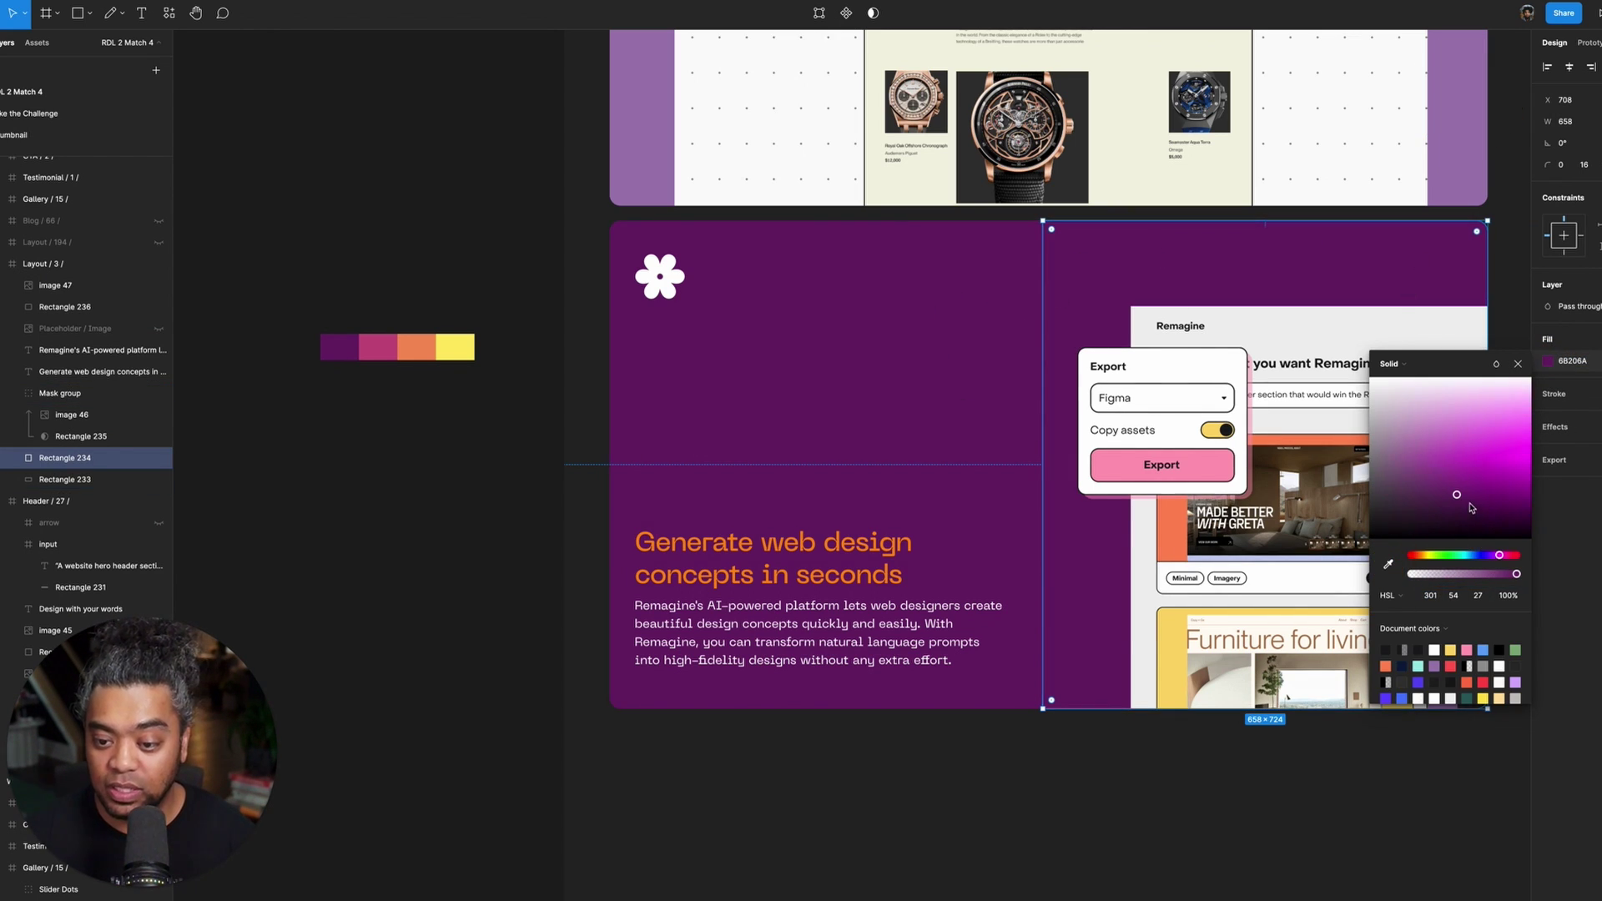
drag(1471, 507, 1468, 511)
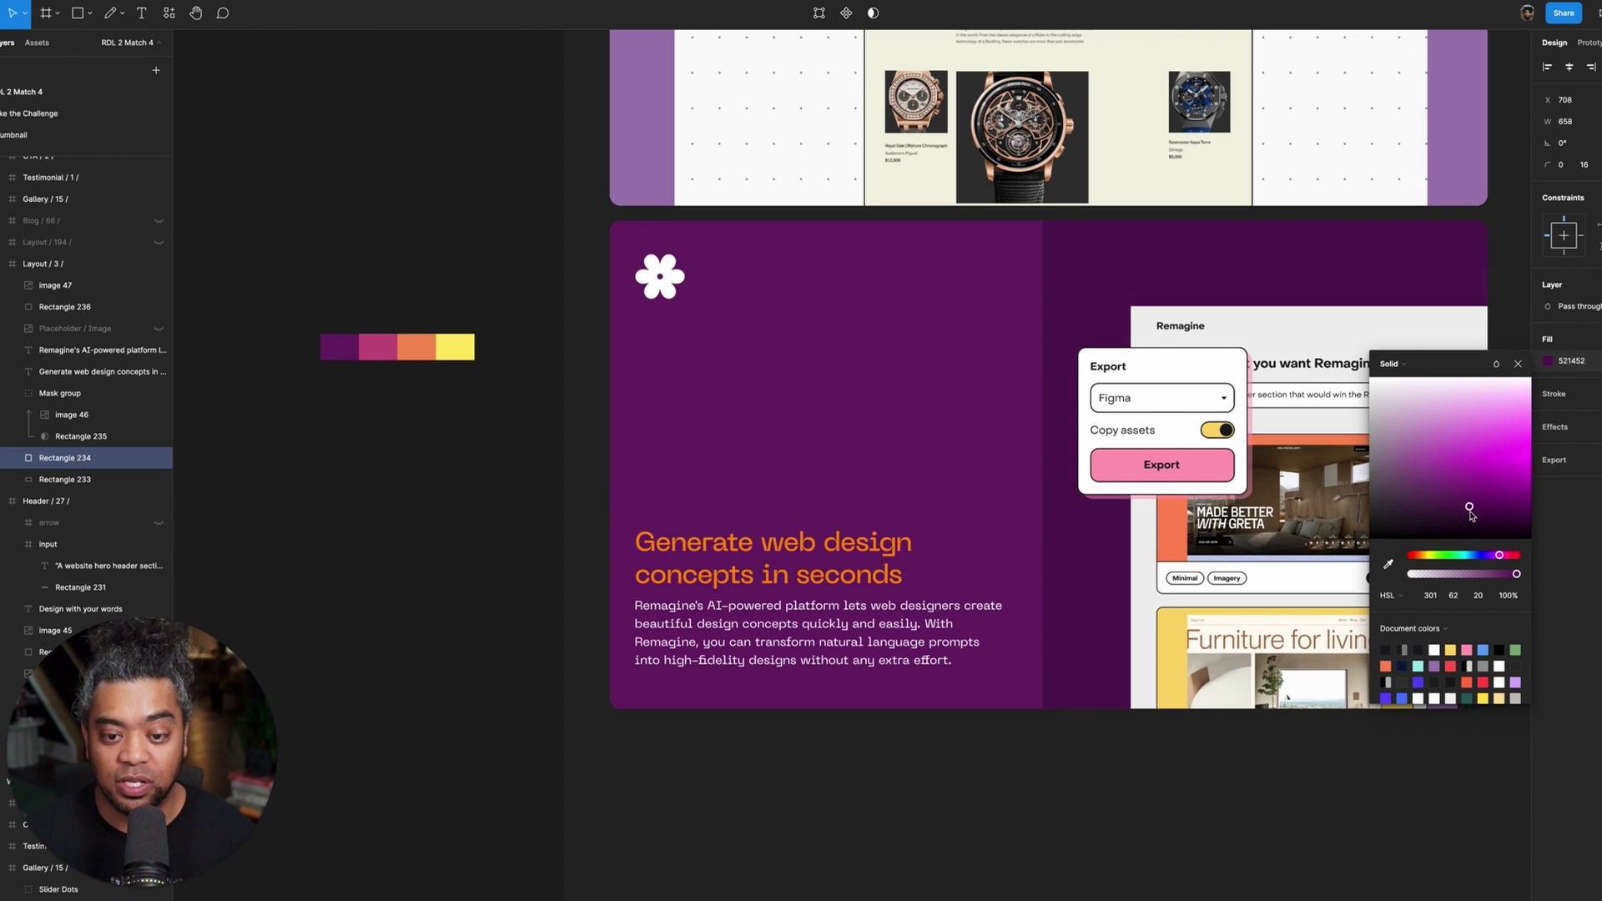
click(1489, 272)
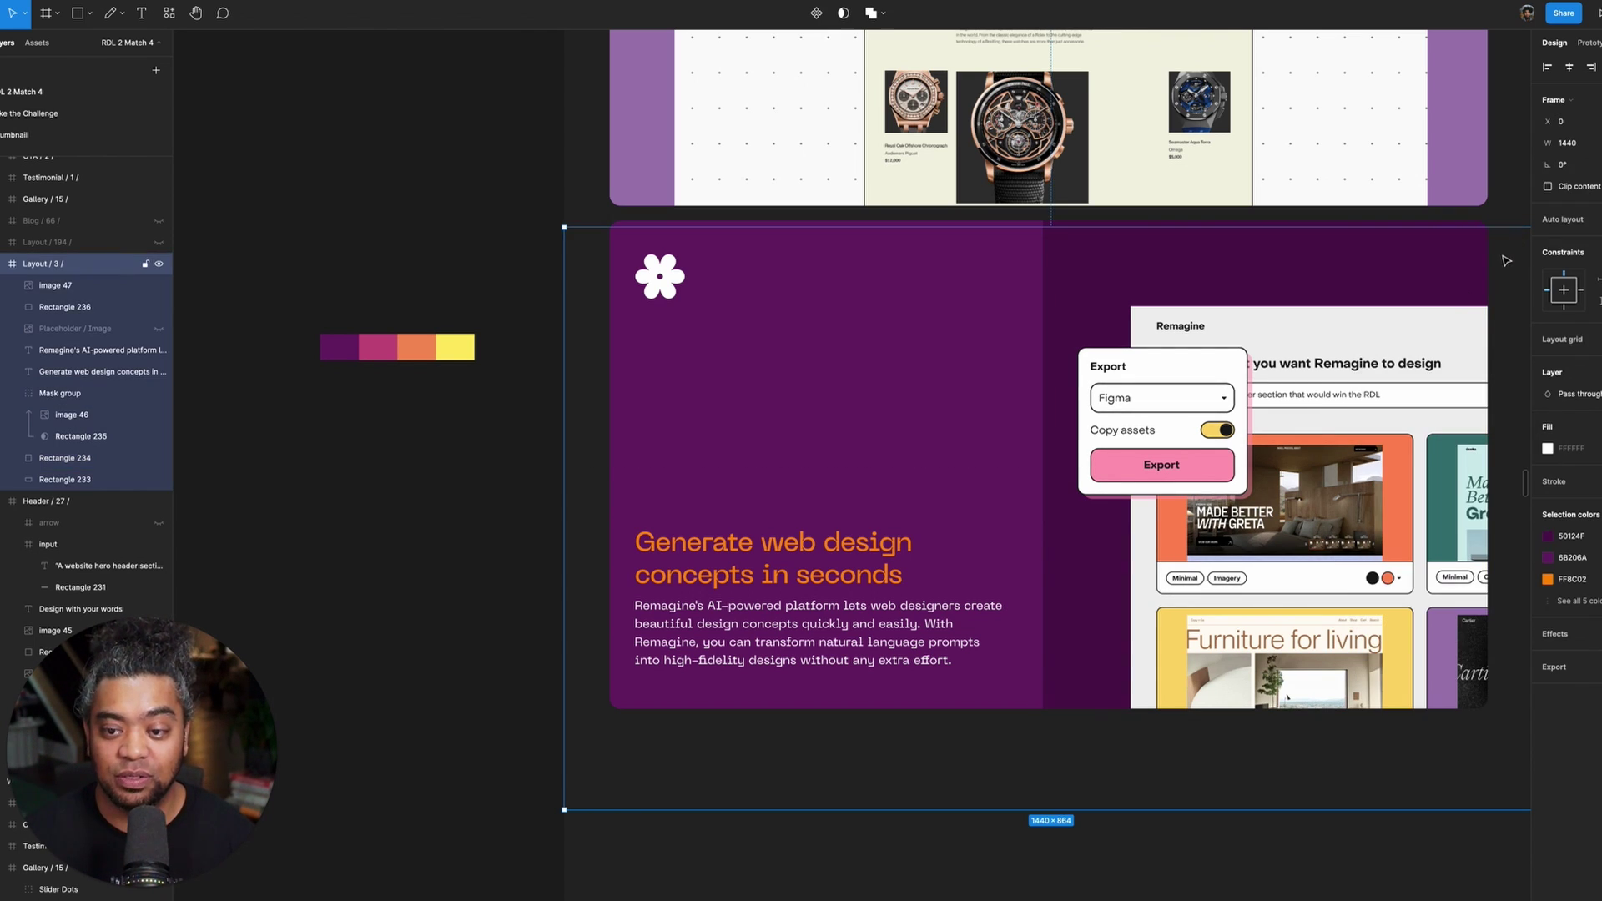
click(1026, 819)
- Set the fill of the "Generate web design concepts in seconds" heading to pink (HSL 344, 100, 81) sampled from the Export card
scroll(1028, 822, right, 5)
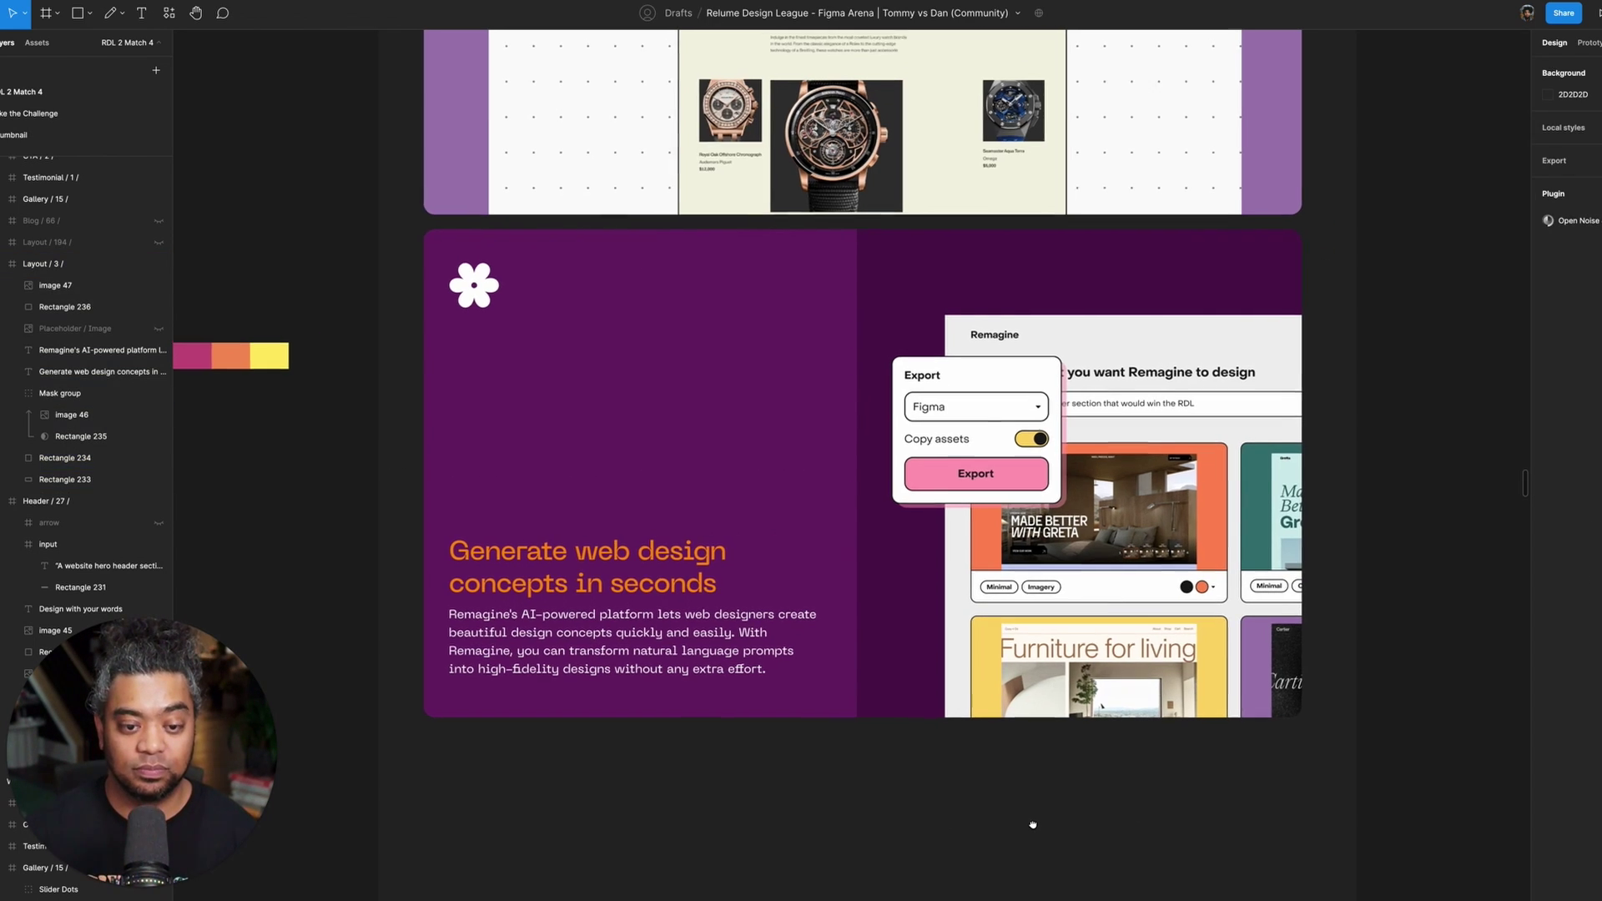
click(707, 564)
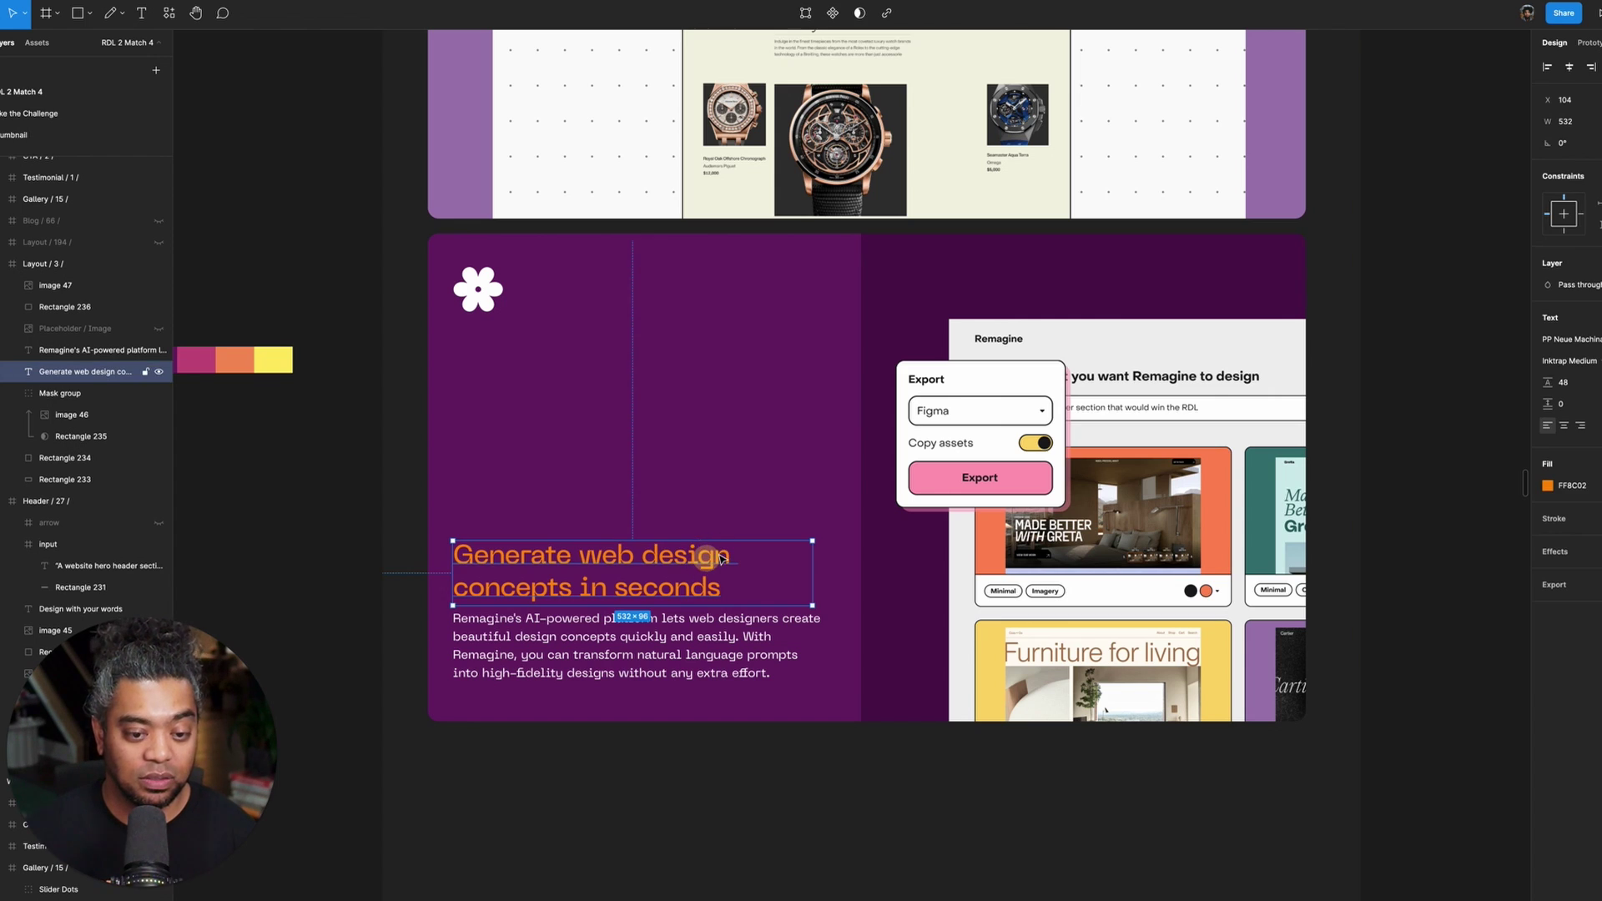
click(1547, 485)
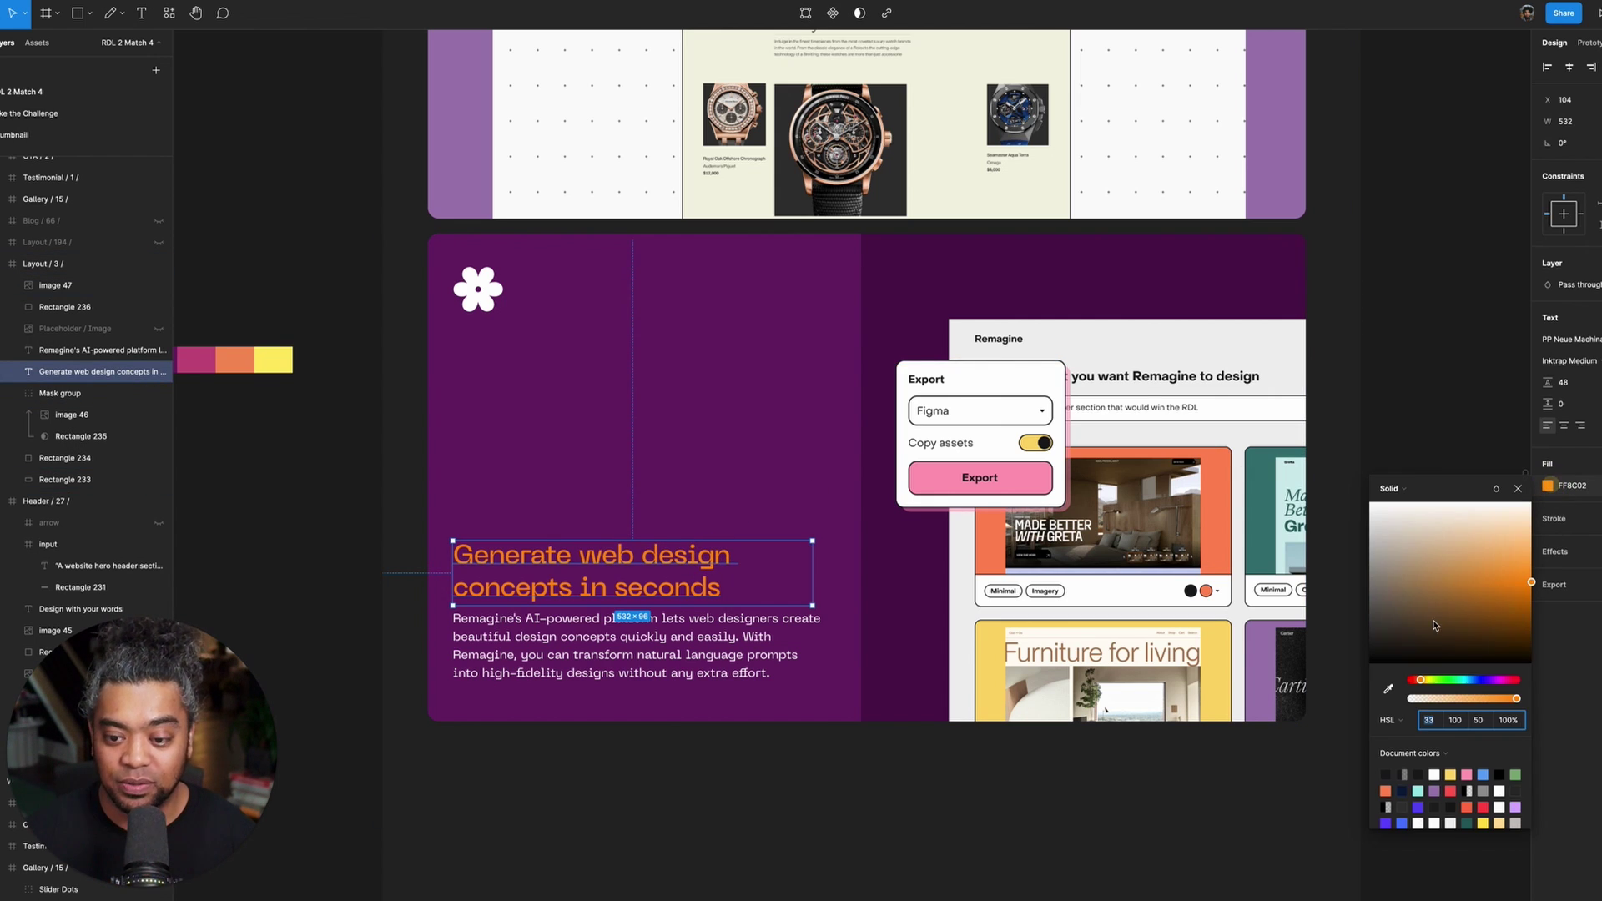
click(1388, 691)
click(1054, 478)
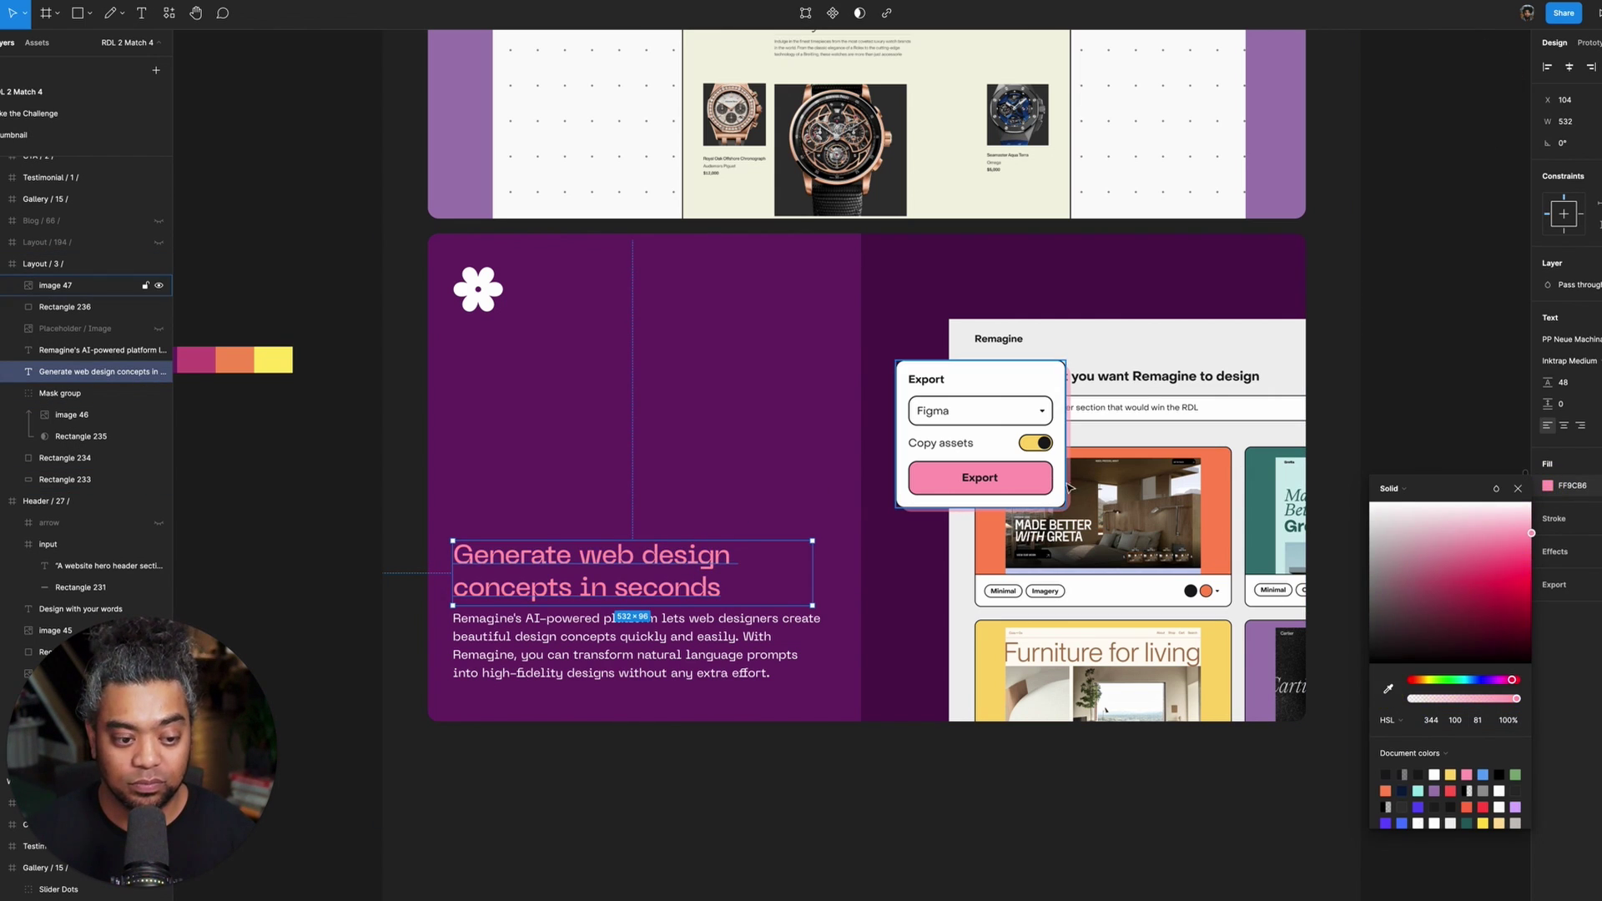
click(1468, 388)
- Set the flower icon's stroke color to the yellow sampled from the Copy assets toggle (HSL 45, 96, 71)
scroll(1434, 387, left, 2)
scroll(1434, 387, up, 1)
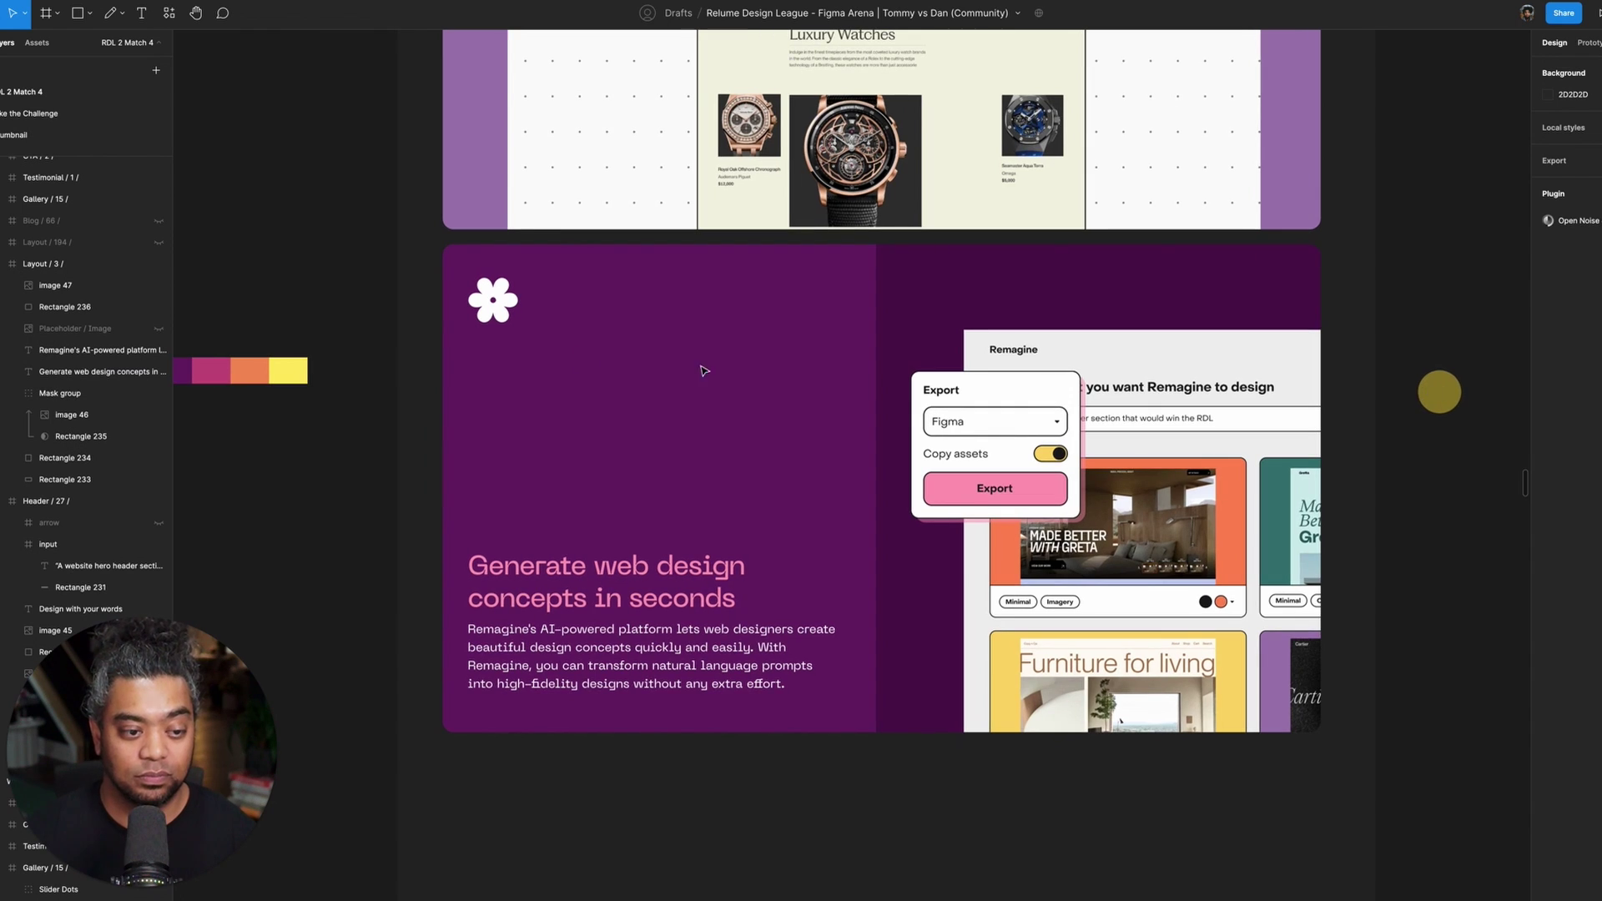
click(498, 318)
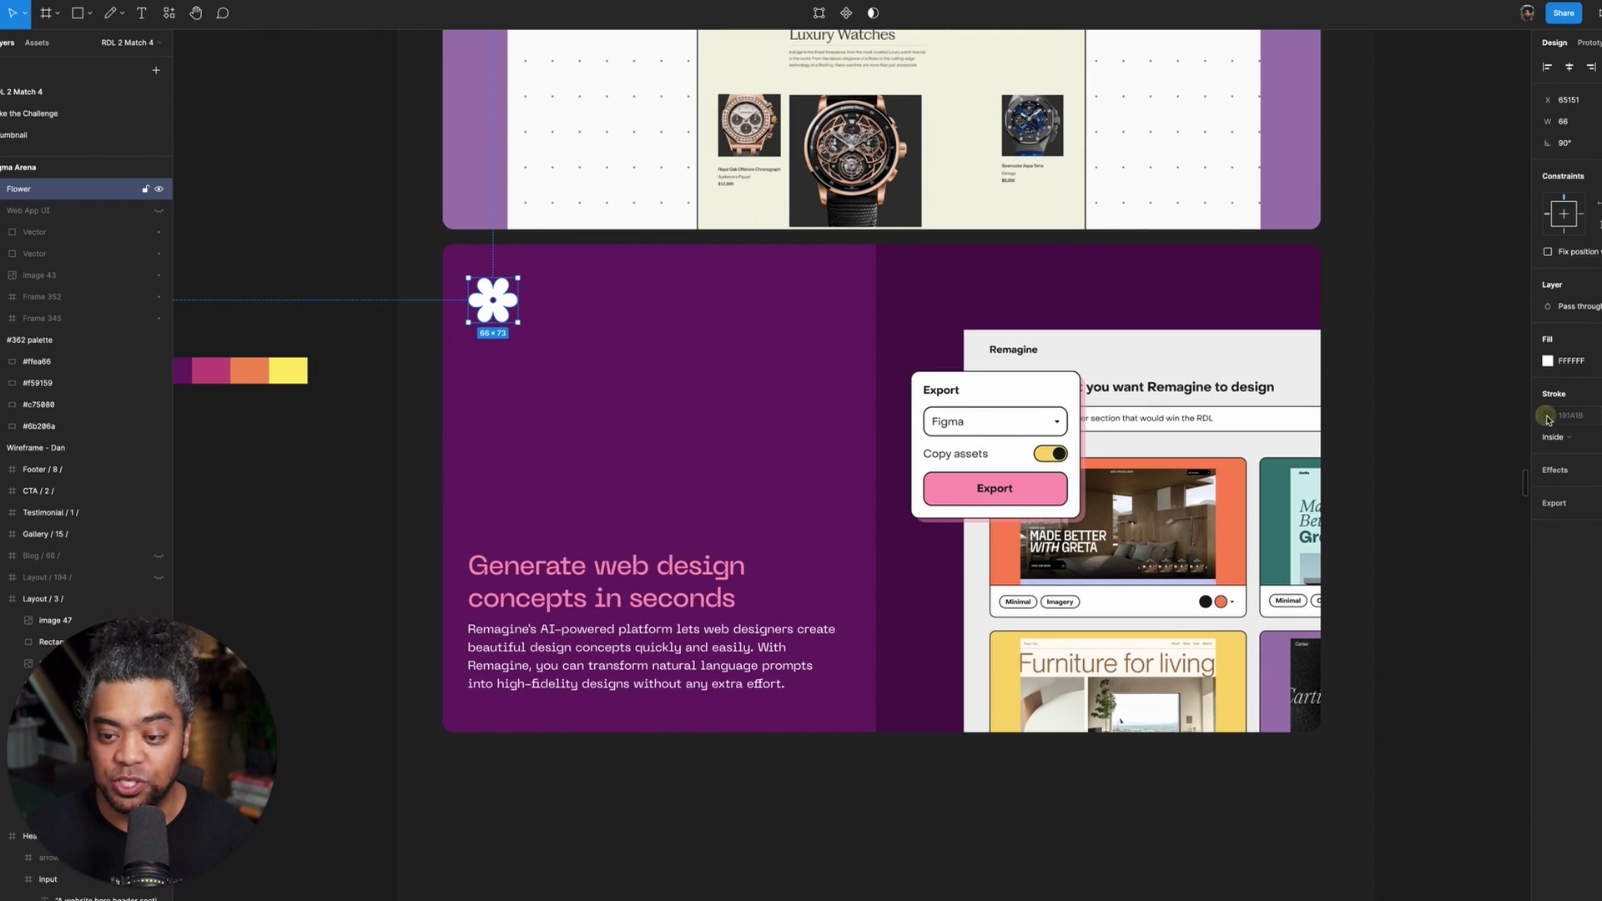
click(1548, 416)
click(1388, 618)
click(1043, 453)
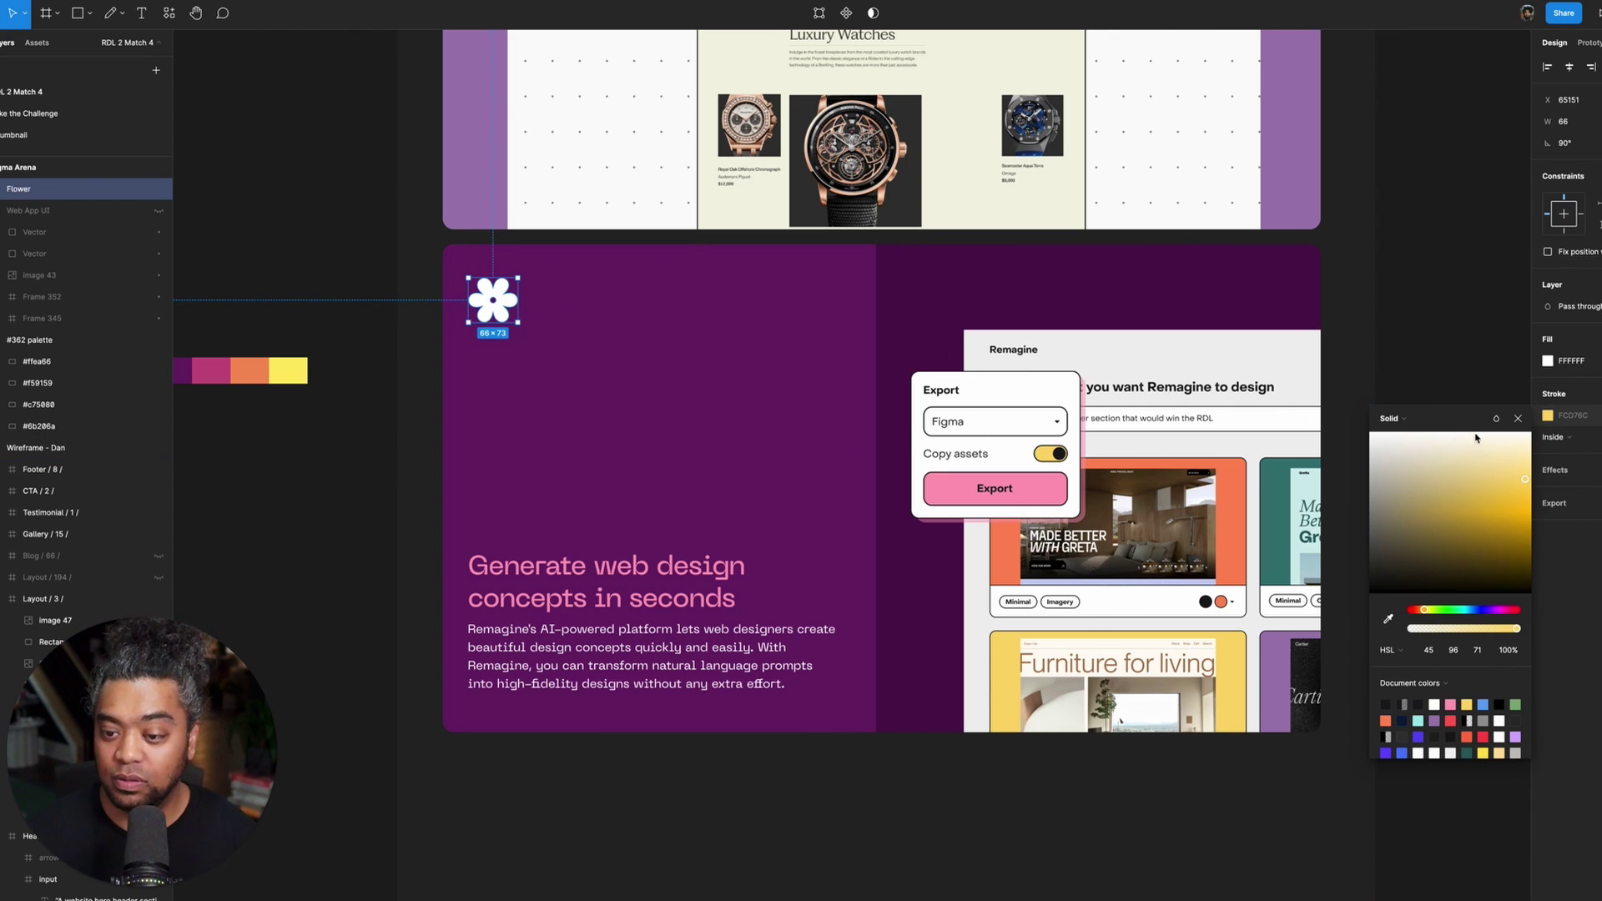
click(1423, 351)
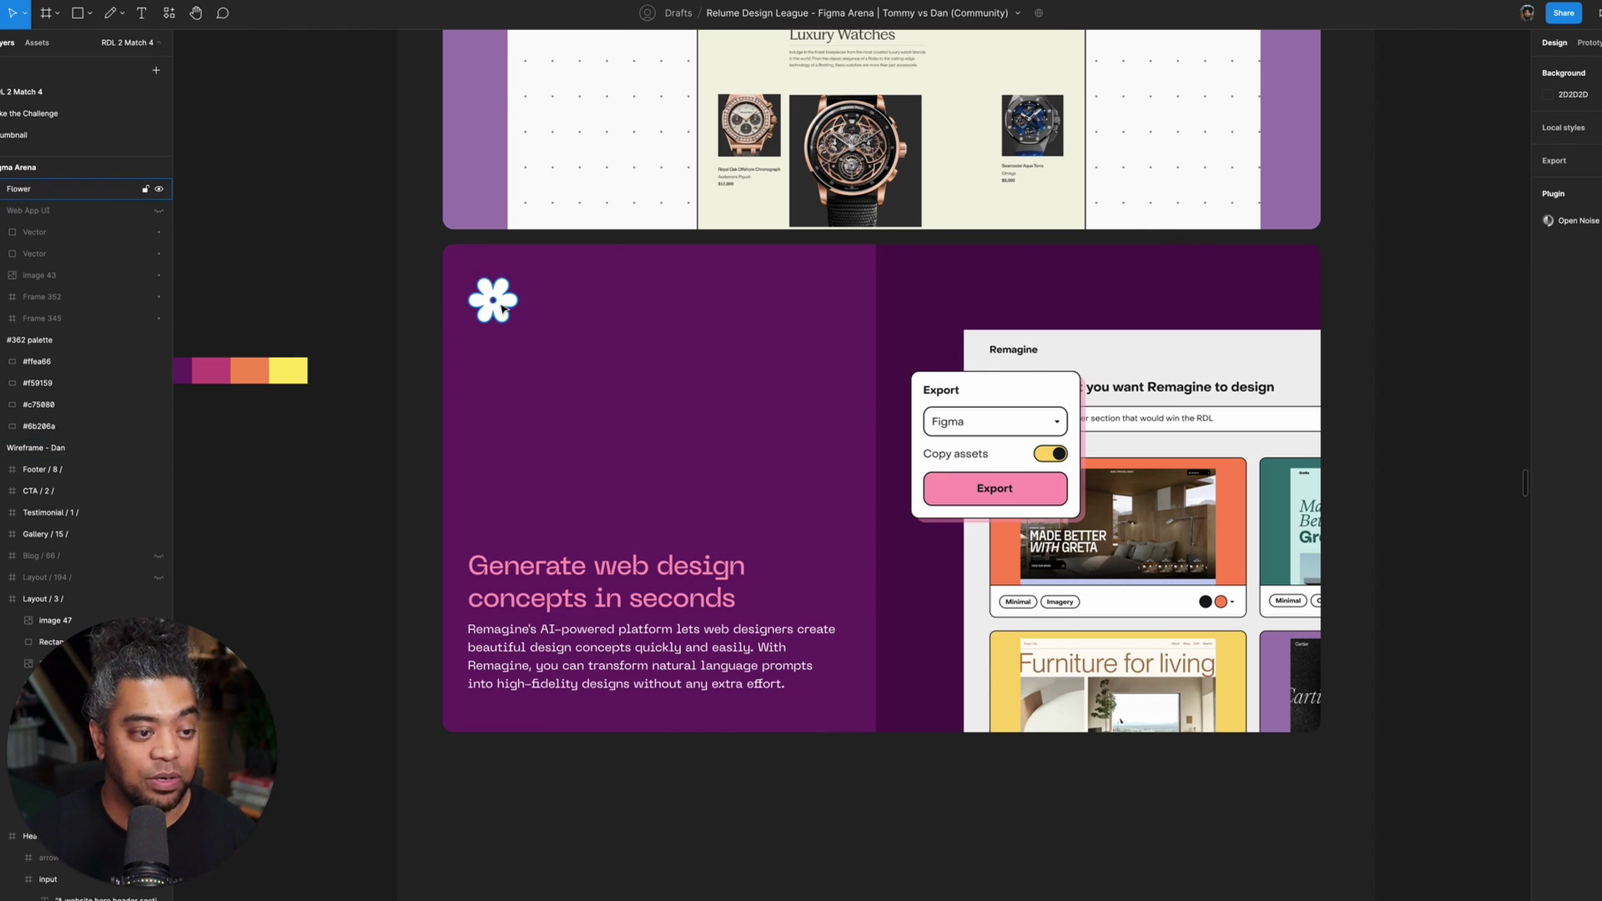
- Set the flower icon's fill to the yellow sampled from the Copy assets toggle
click(507, 305)
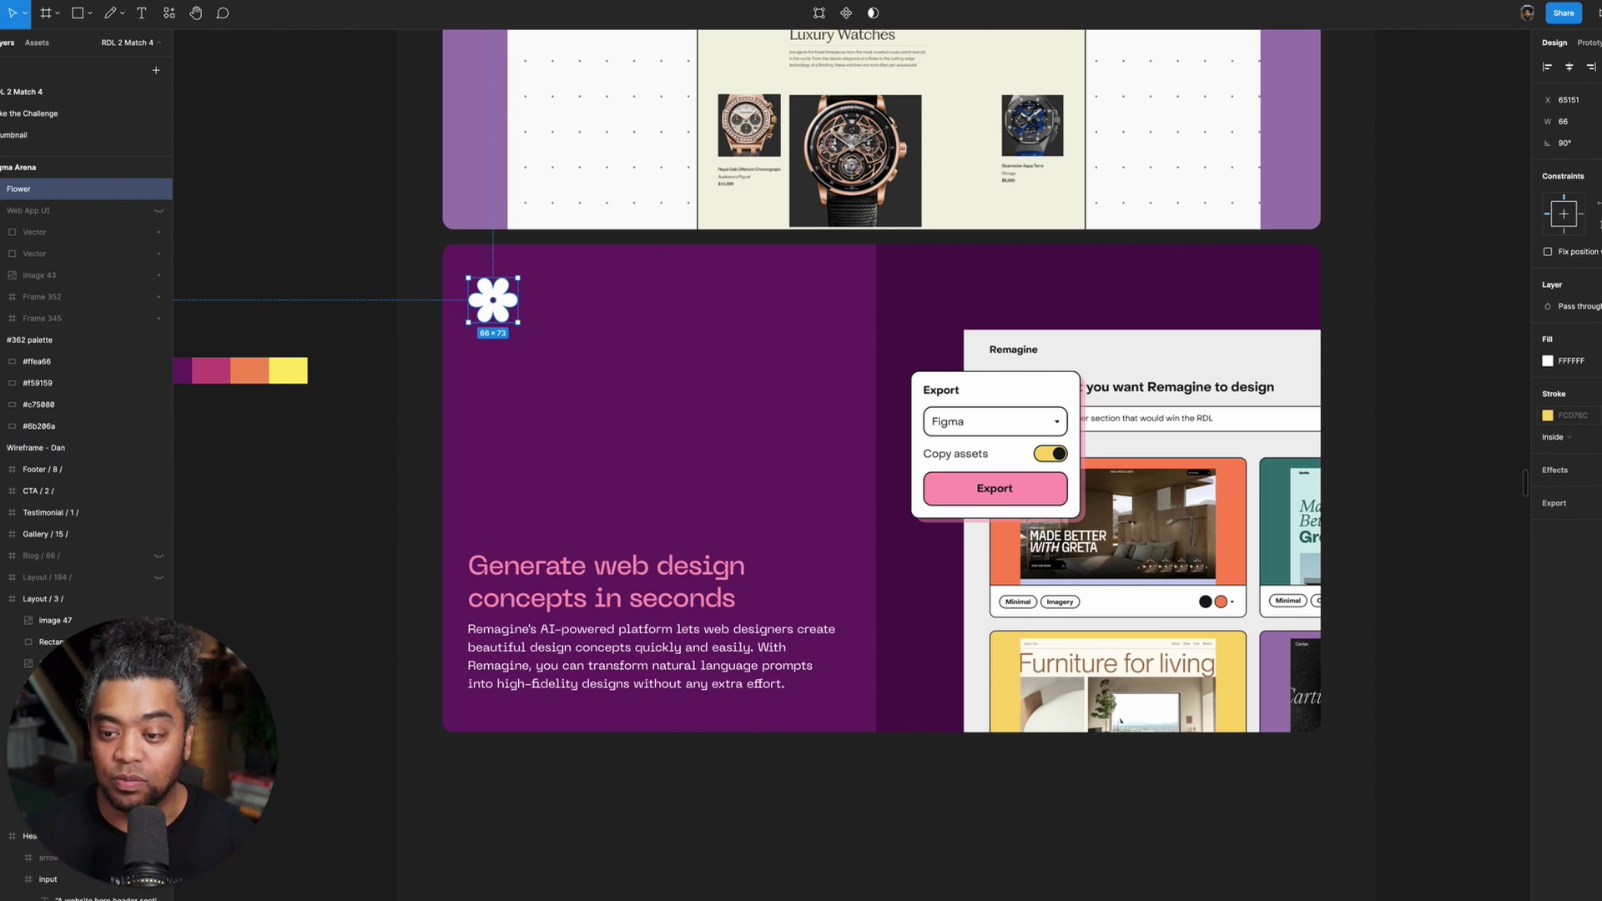
click(1546, 362)
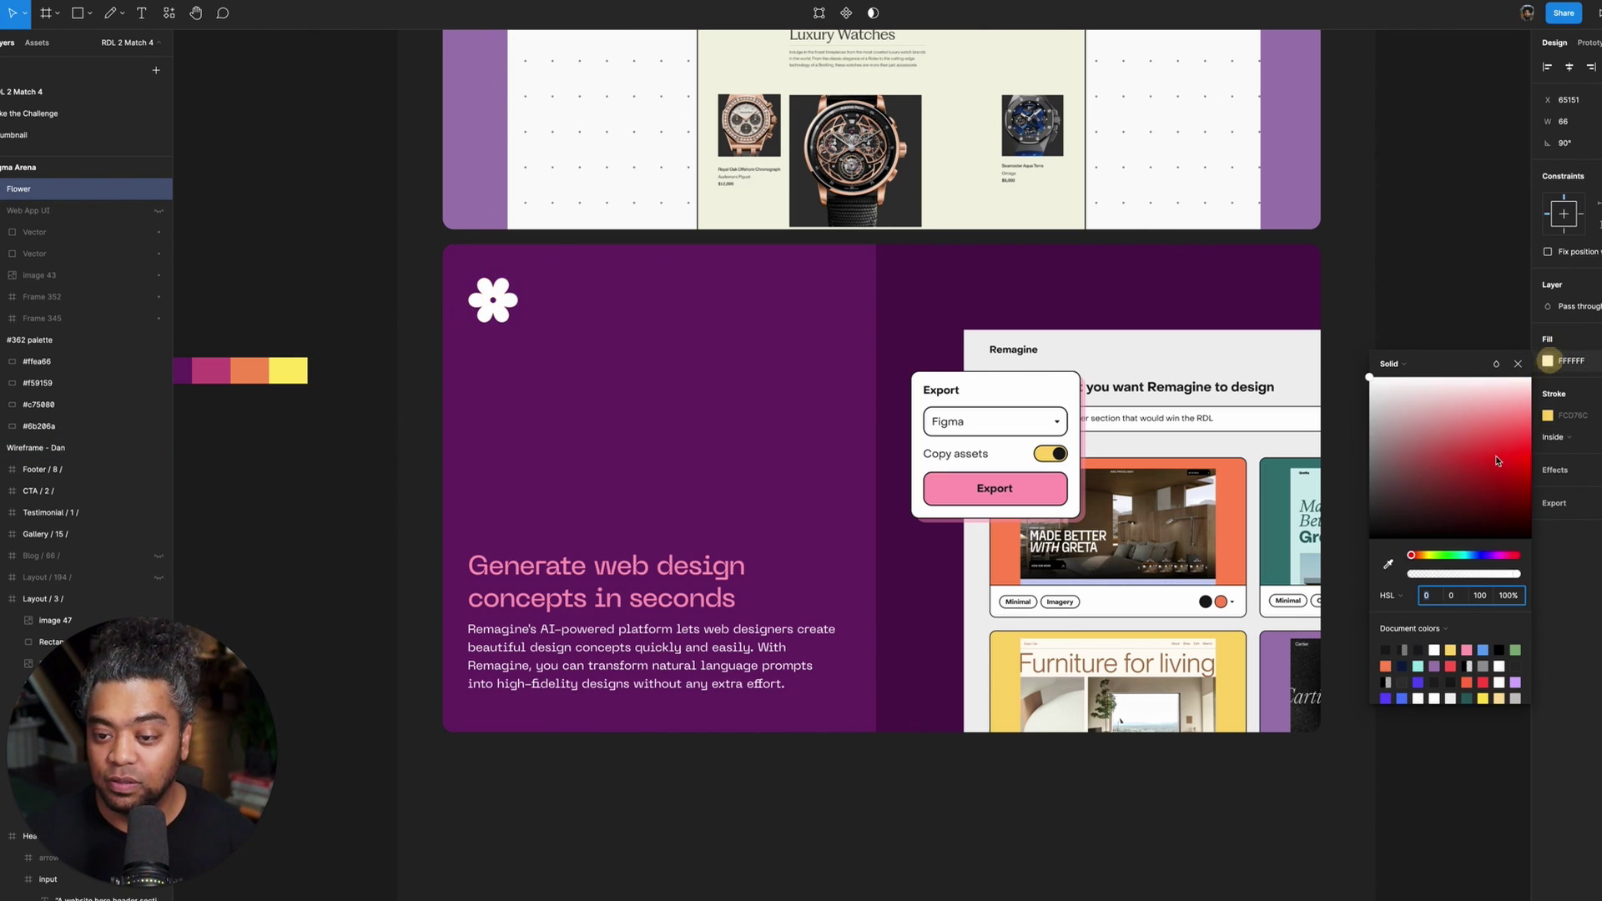
click(1393, 570)
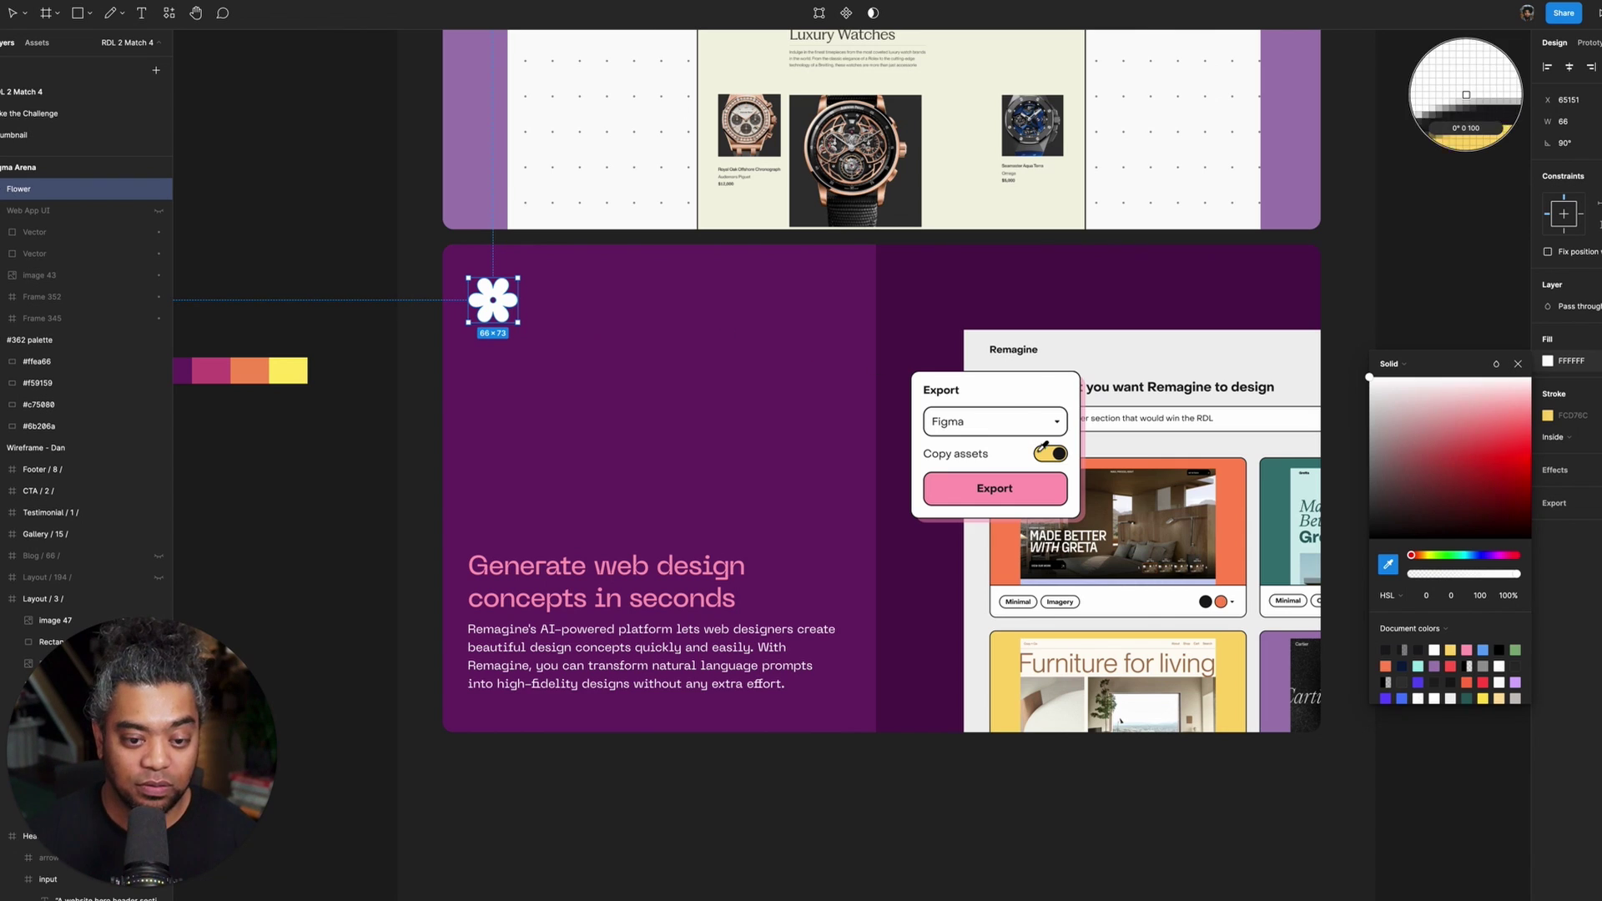
click(1042, 457)
click(1432, 325)
scroll(1423, 342, up, 2)
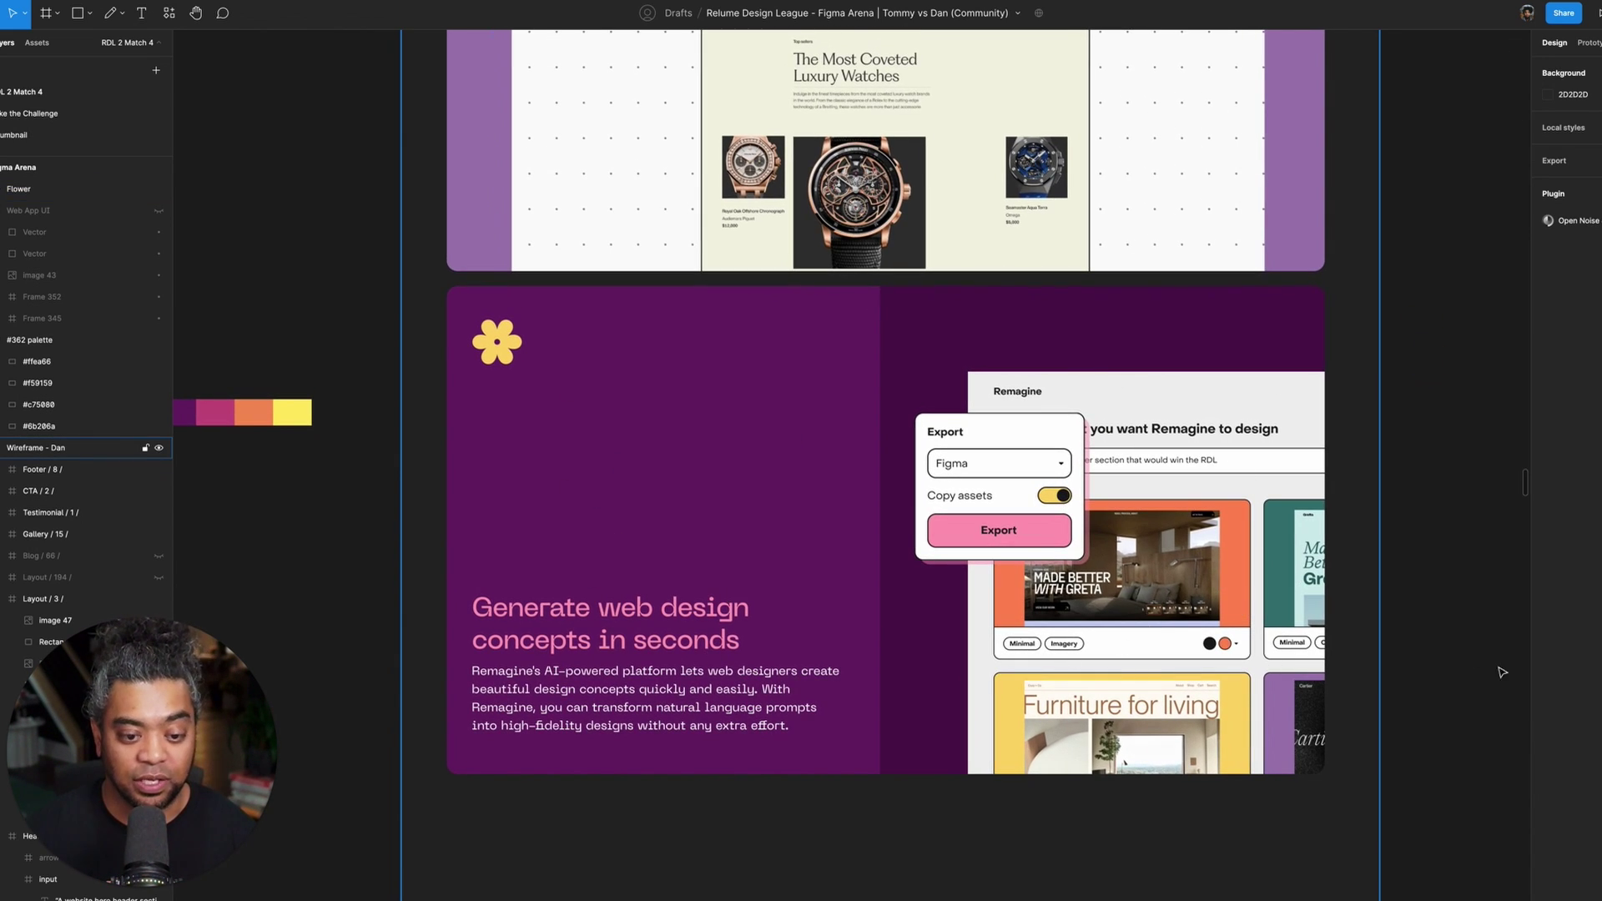
- Review the recolored card and locate its Layout / 3 / frame among the layers
scroll(1441, 709, up, 2)
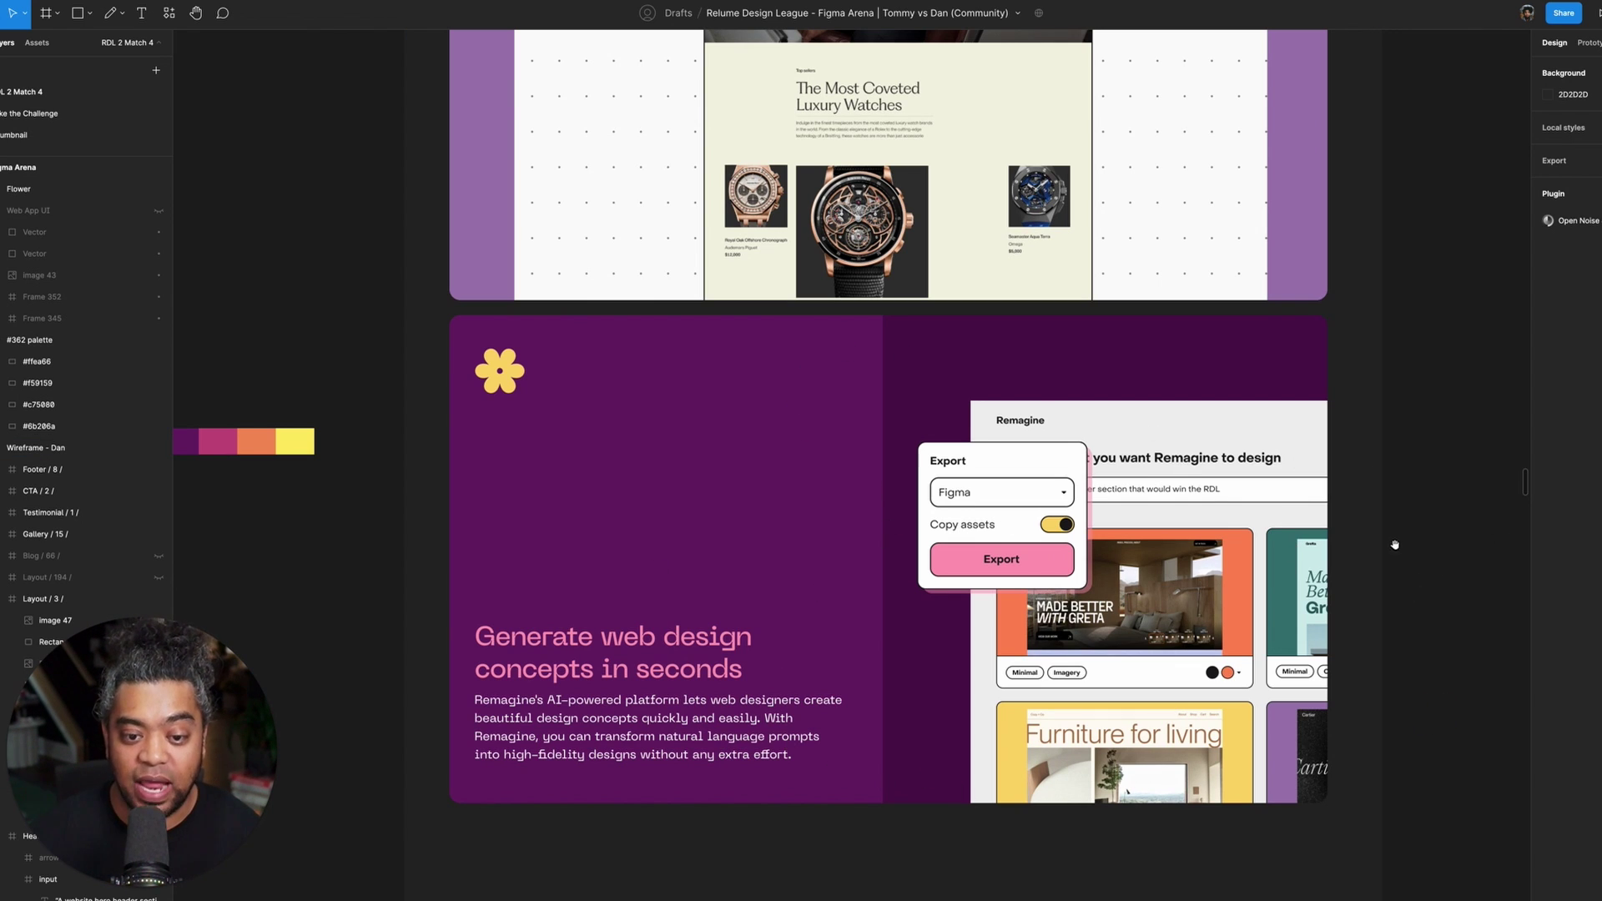
scroll(1395, 544, down, 2)
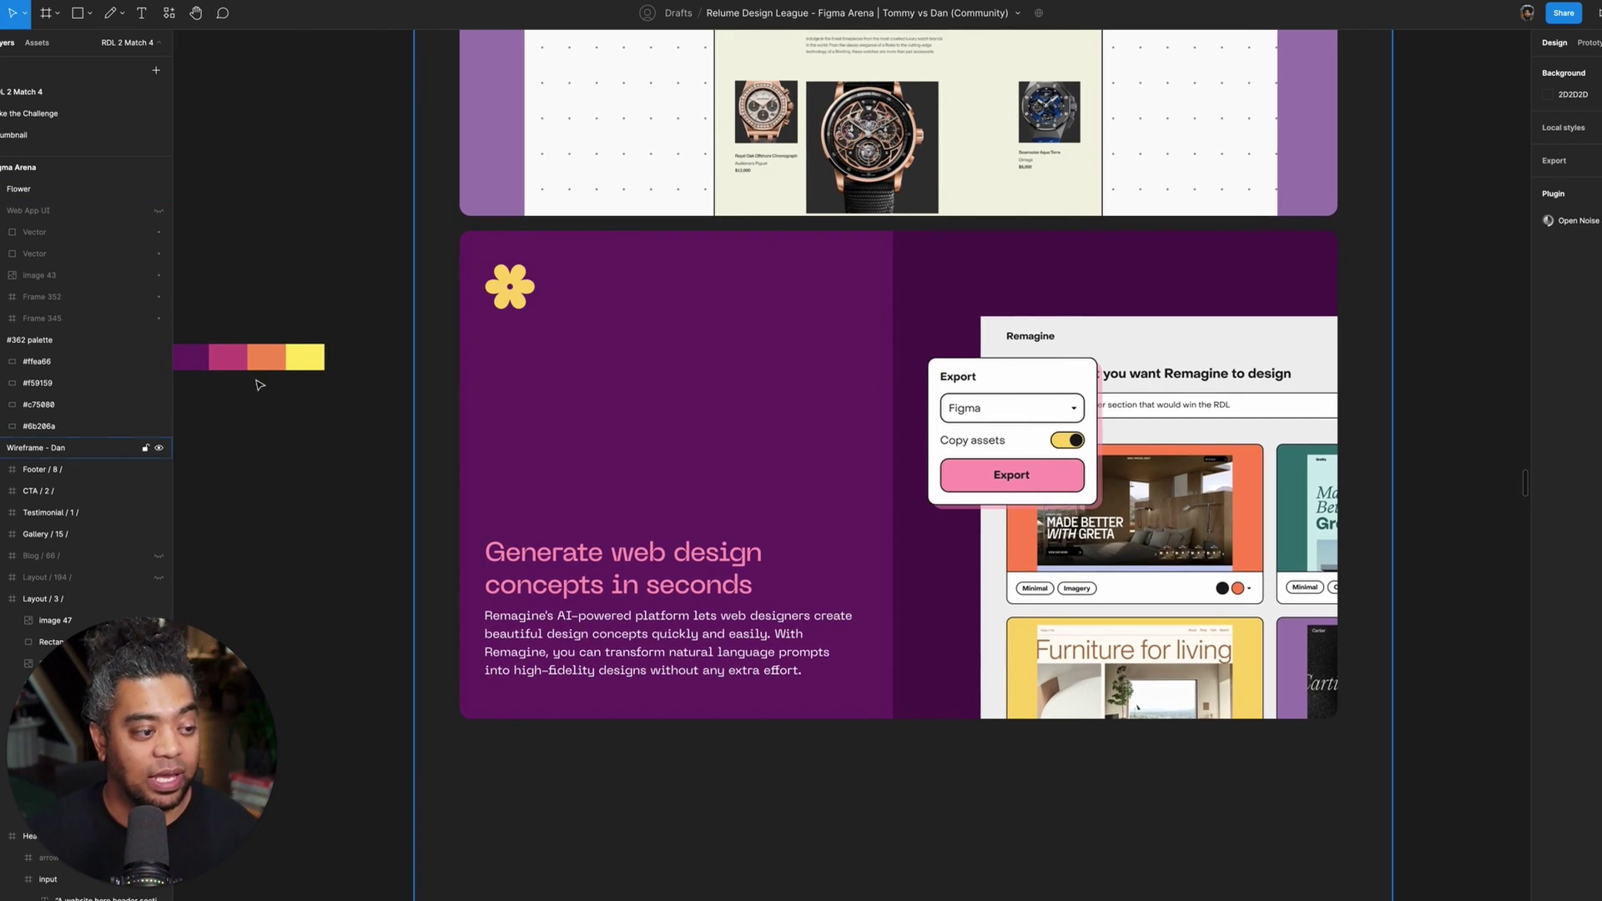
click(534, 345)
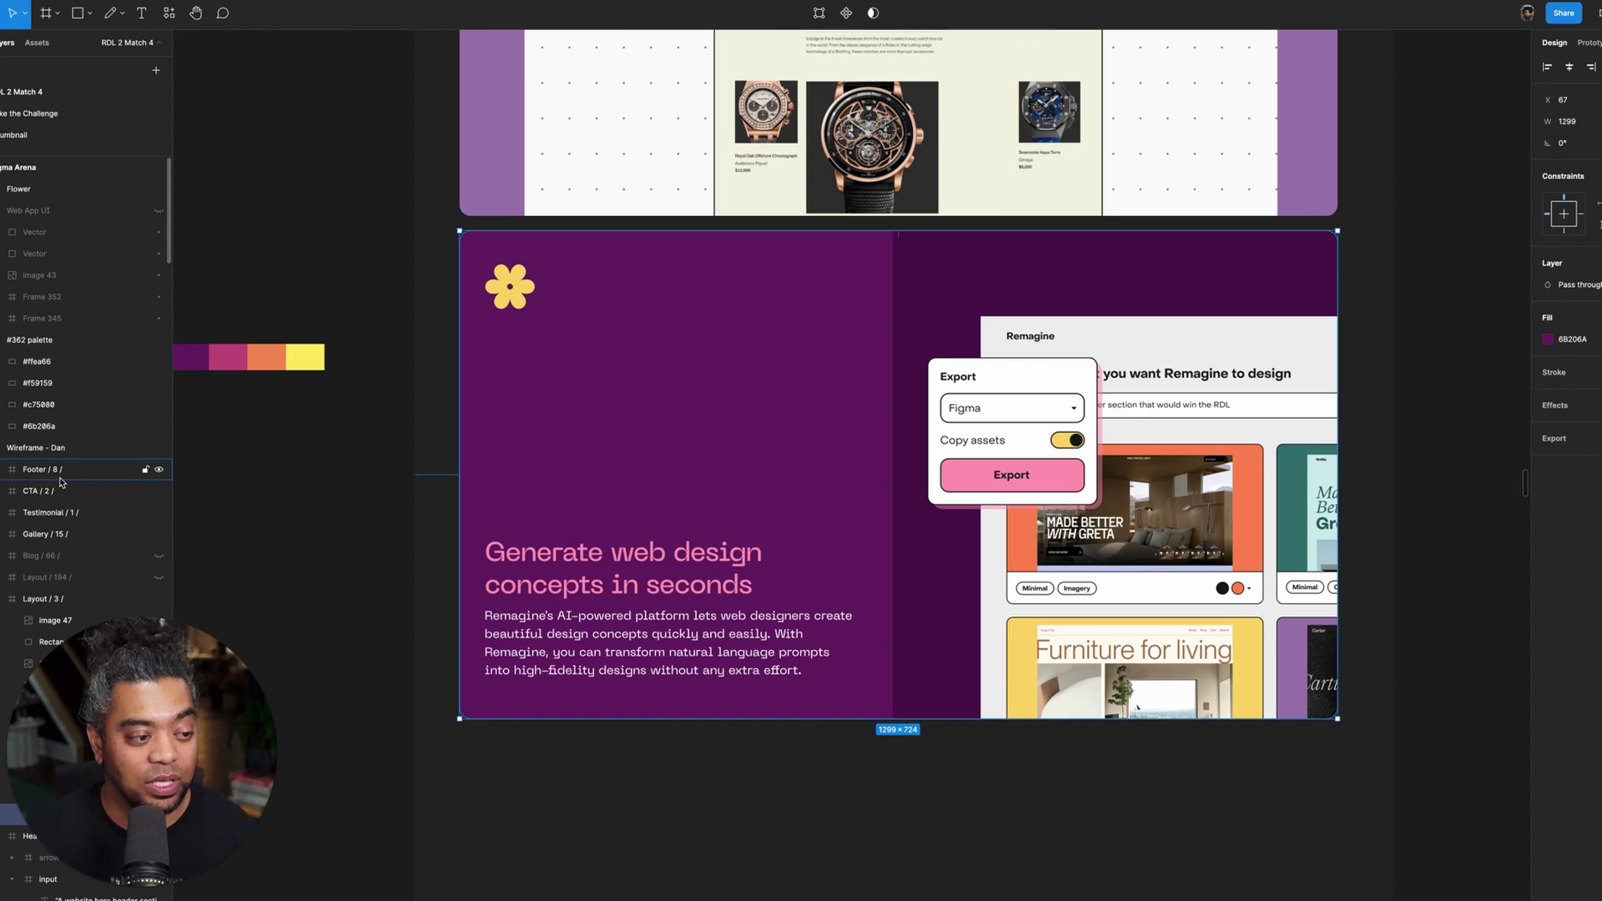
scroll(60, 482, down, 6)
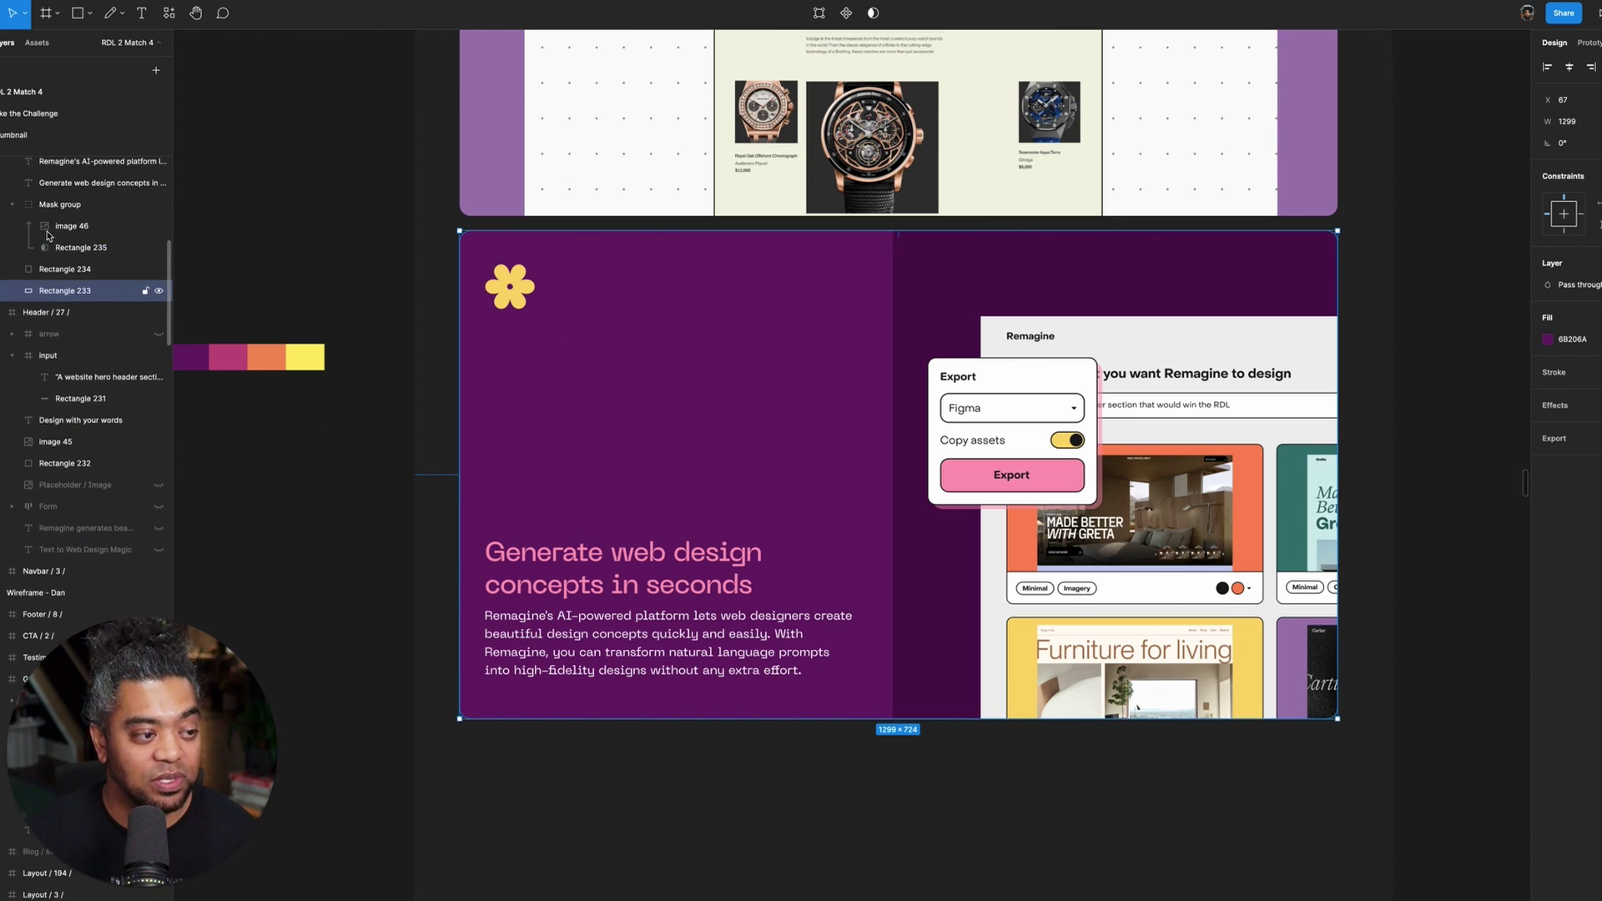
click(12, 205)
scroll(21, 213, up, 1)
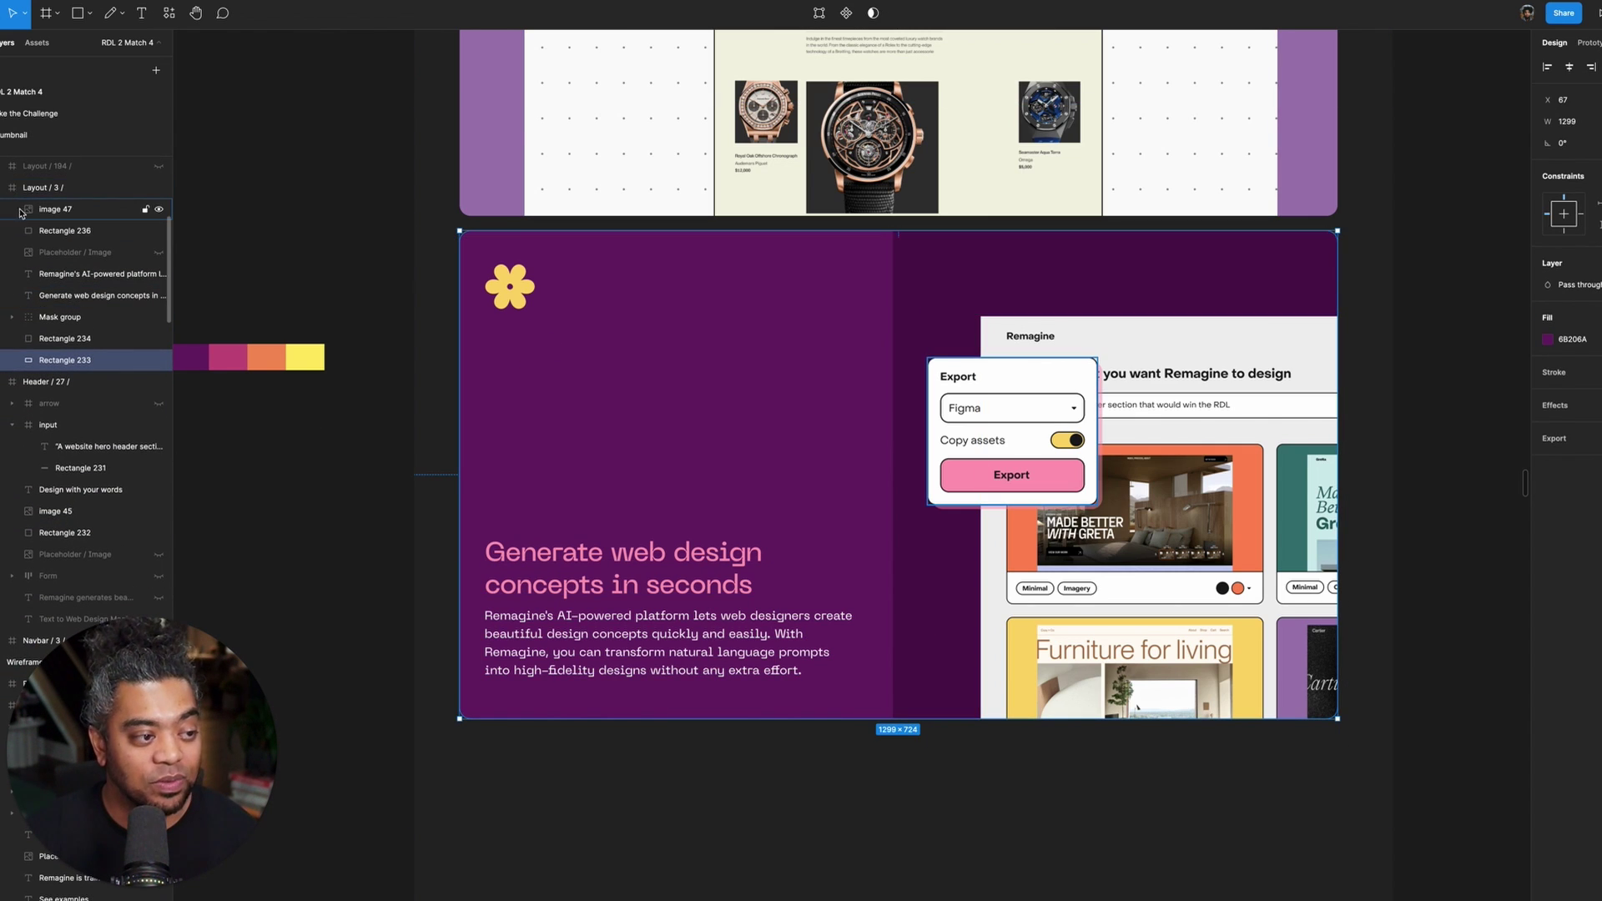
click(12, 194)
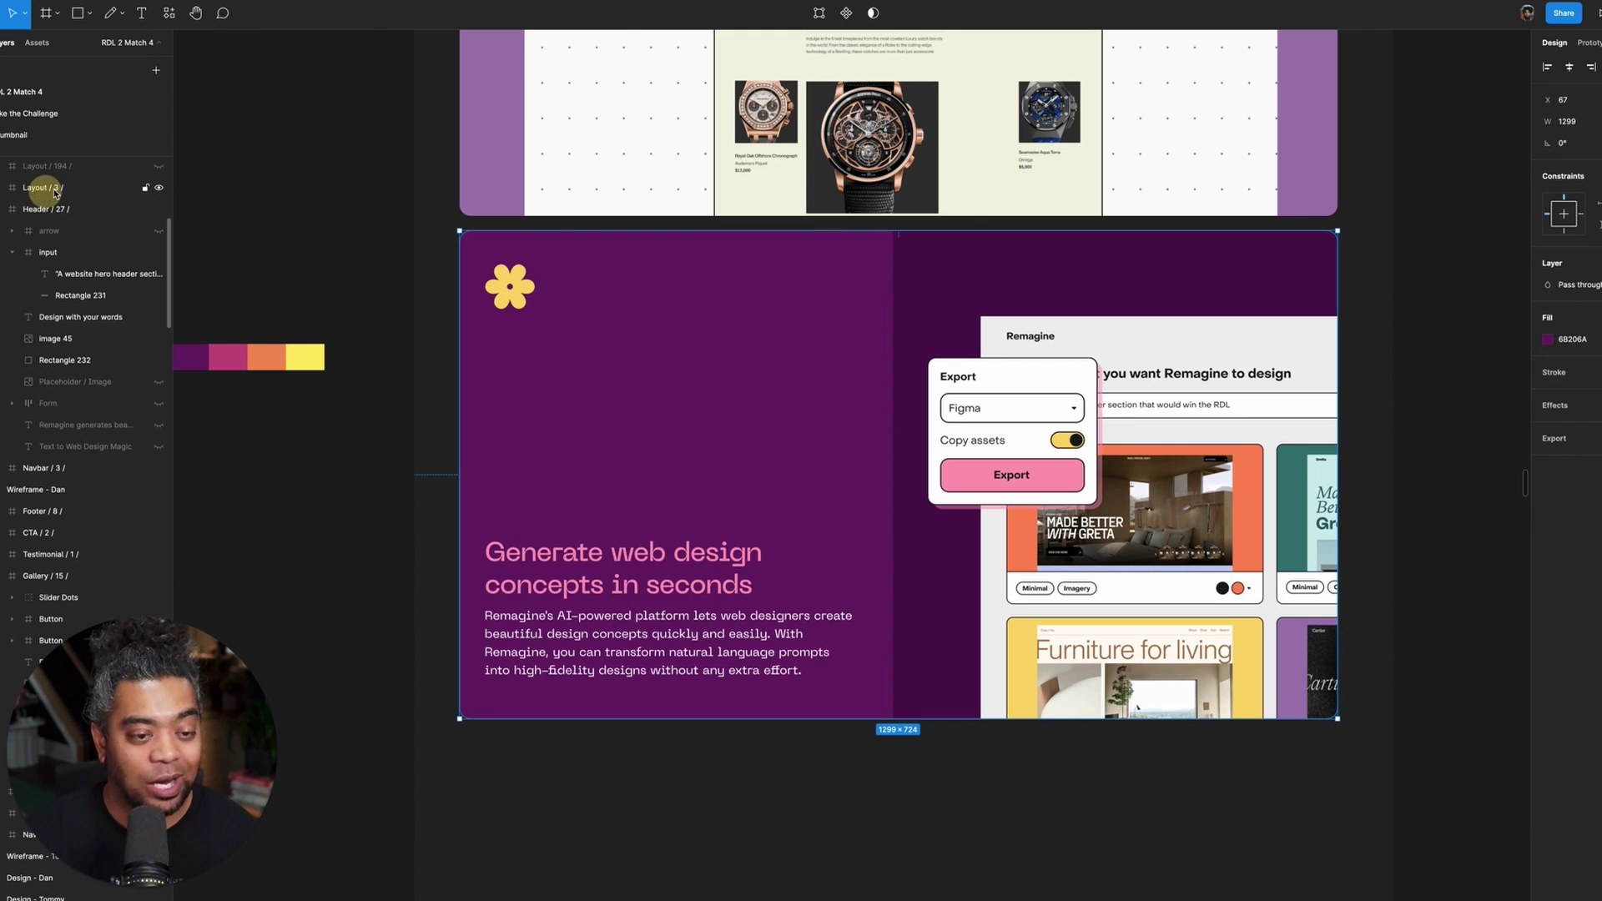
click(46, 188)
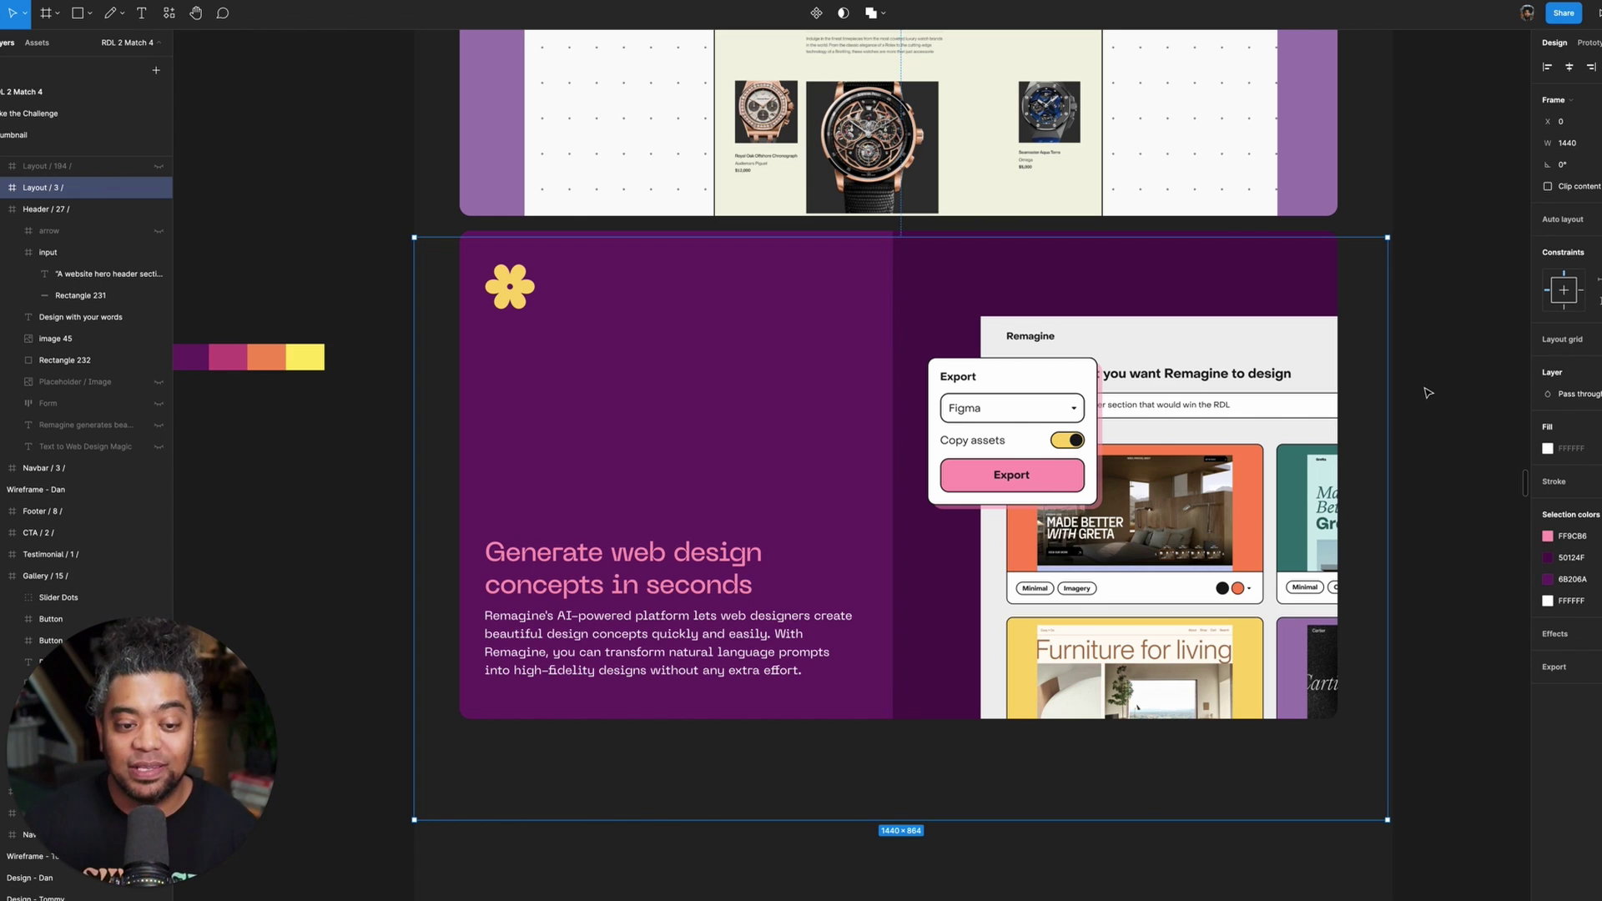
click(1442, 263)
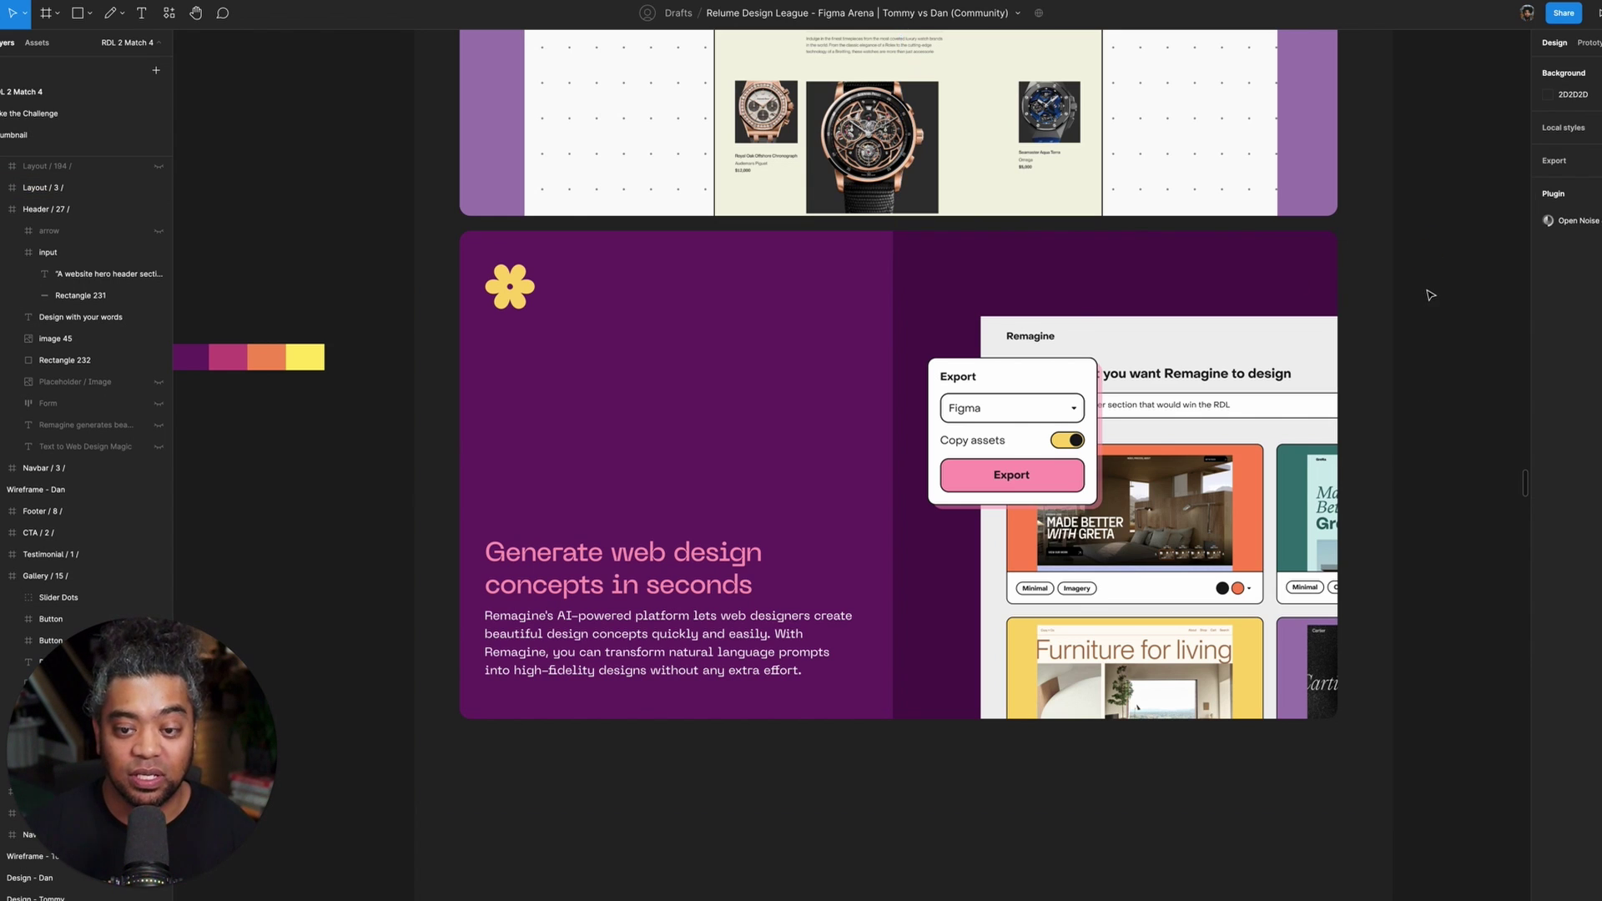
- Duplicate the Layout / 3 / feature section directly below the original
scroll(1427, 295, up, 1)
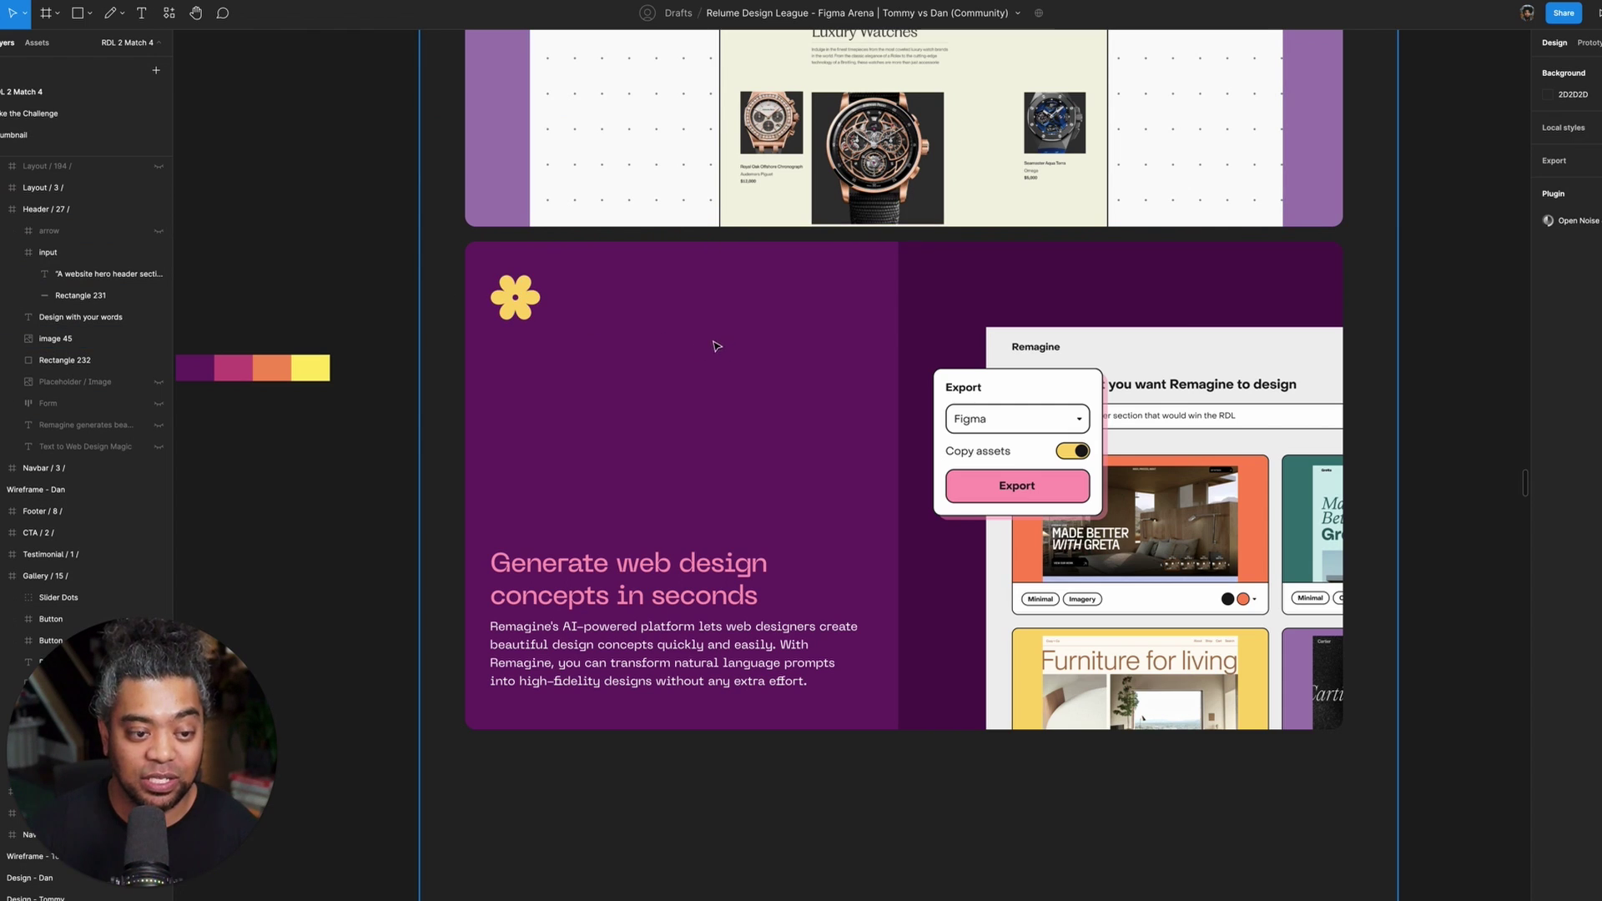
scroll(60, 306, up, 2)
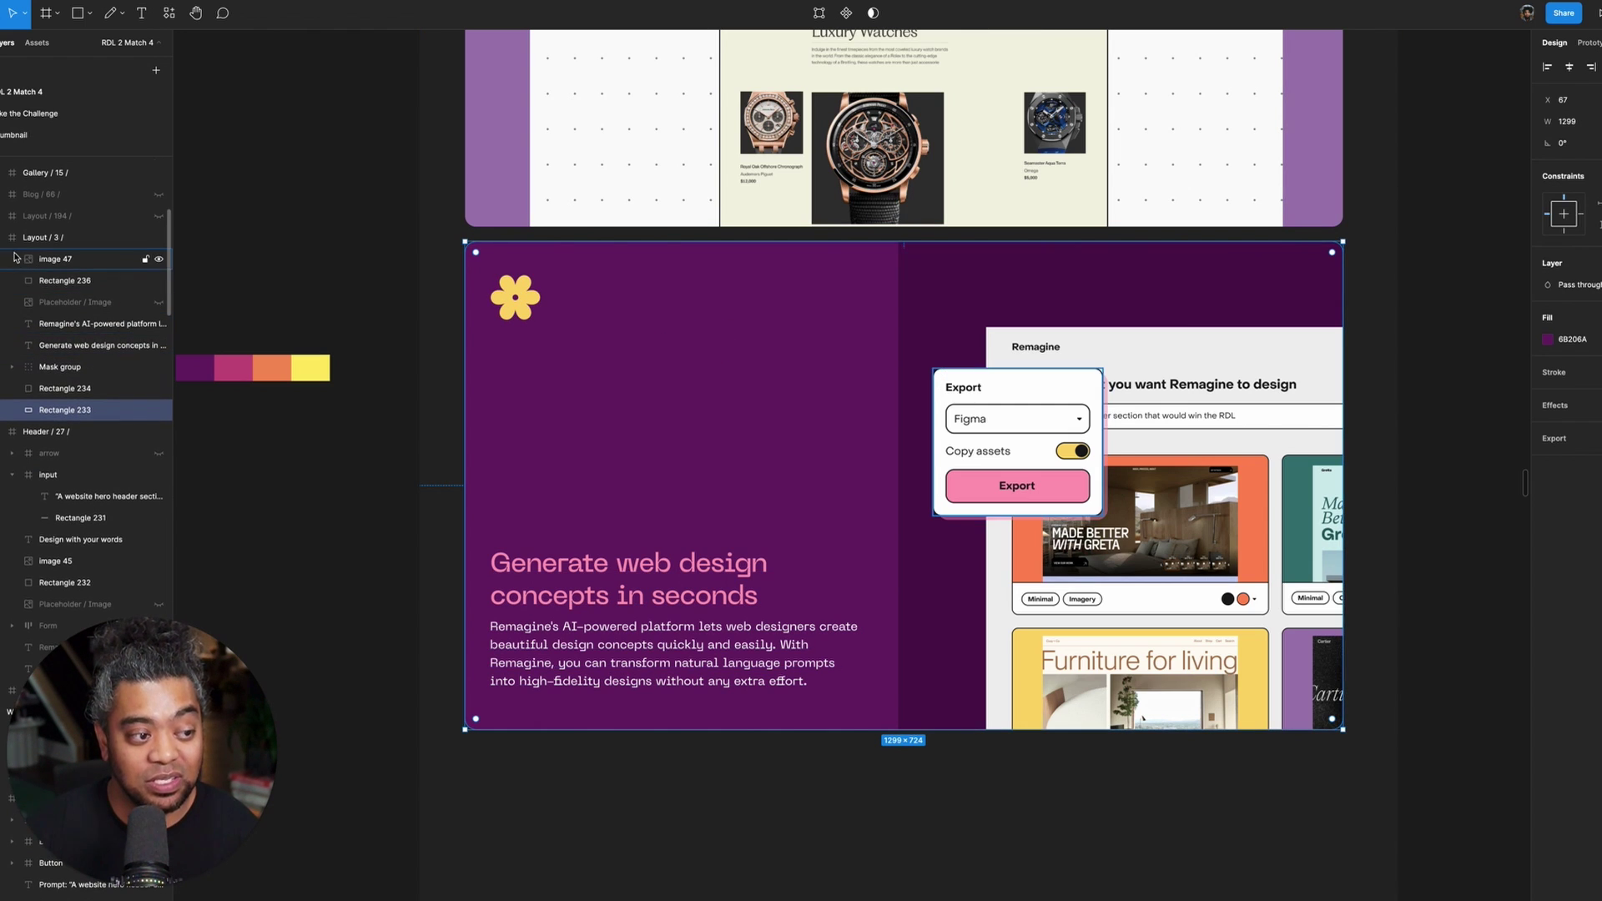
click(25, 241)
click(3, 239)
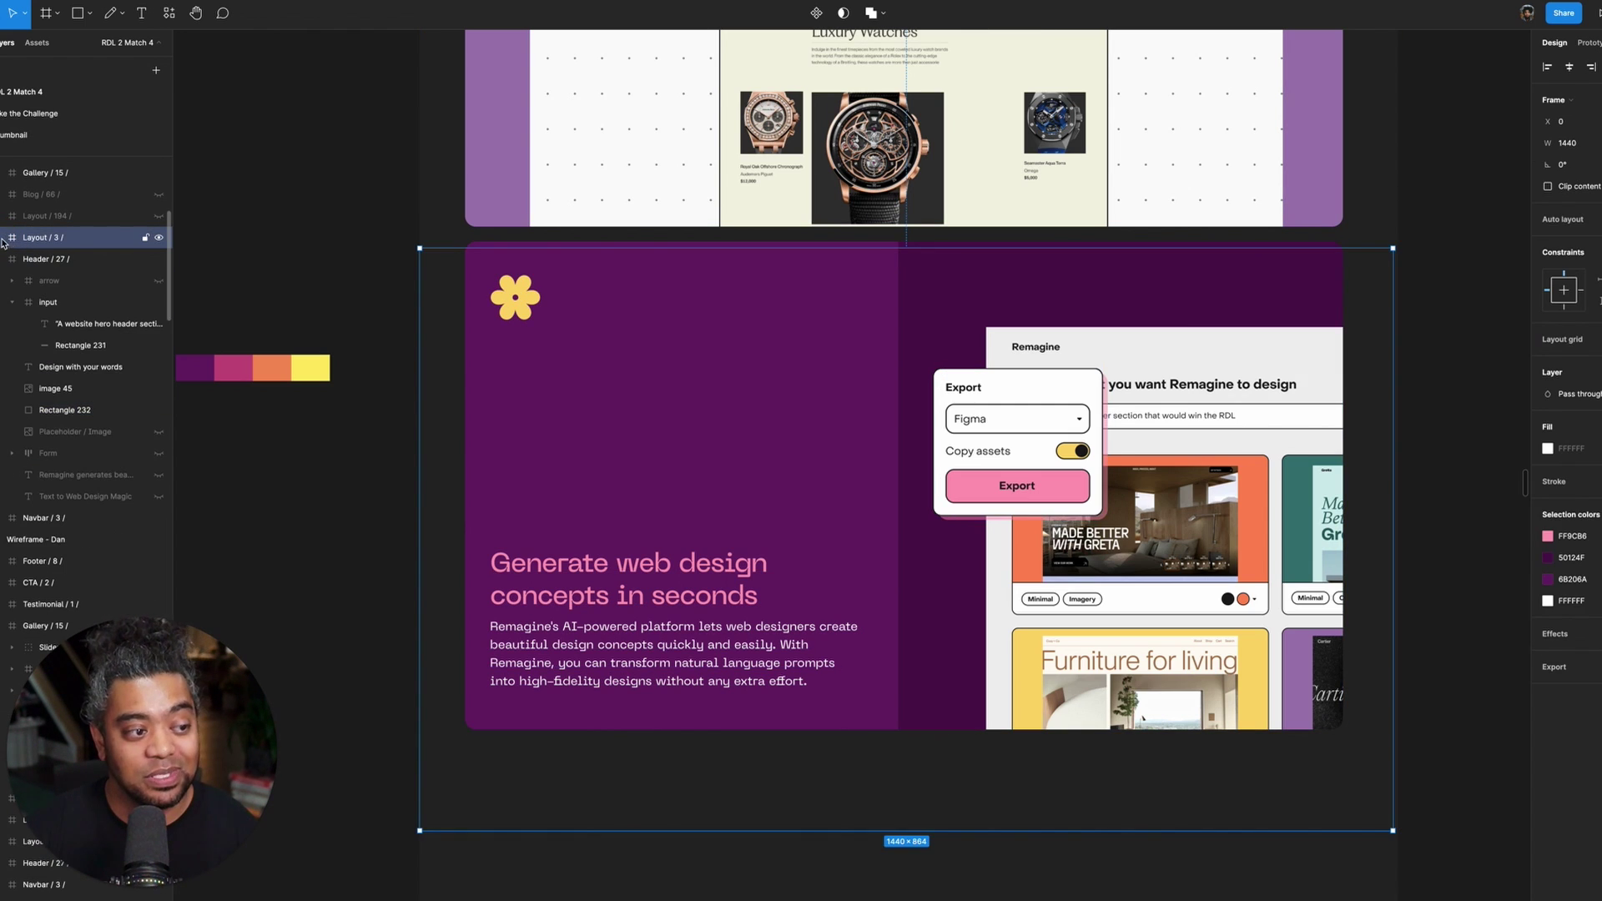
scroll(801, 412, down, 5)
scroll(801, 412, left, 2)
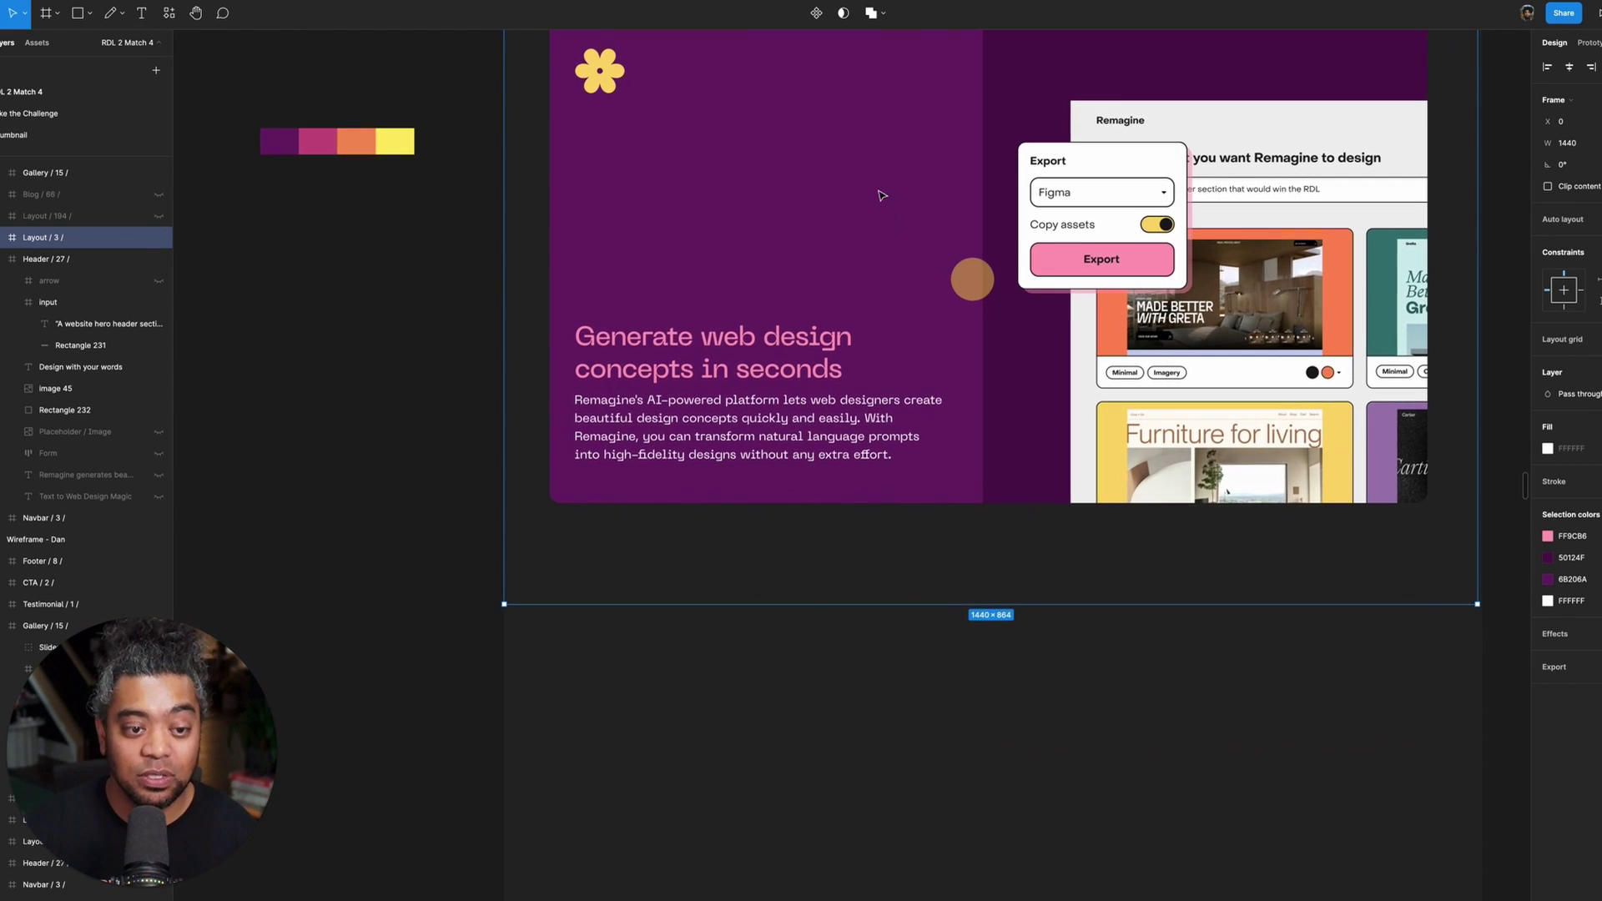
mouse_move(803, 595)
mouse_down()
mouse_move(803, 632)
mouse_move(794, 582)
mouse_move(805, 601)
mouse_up()
scroll(957, 485, down, 1)
scroll(957, 484, down, 5)
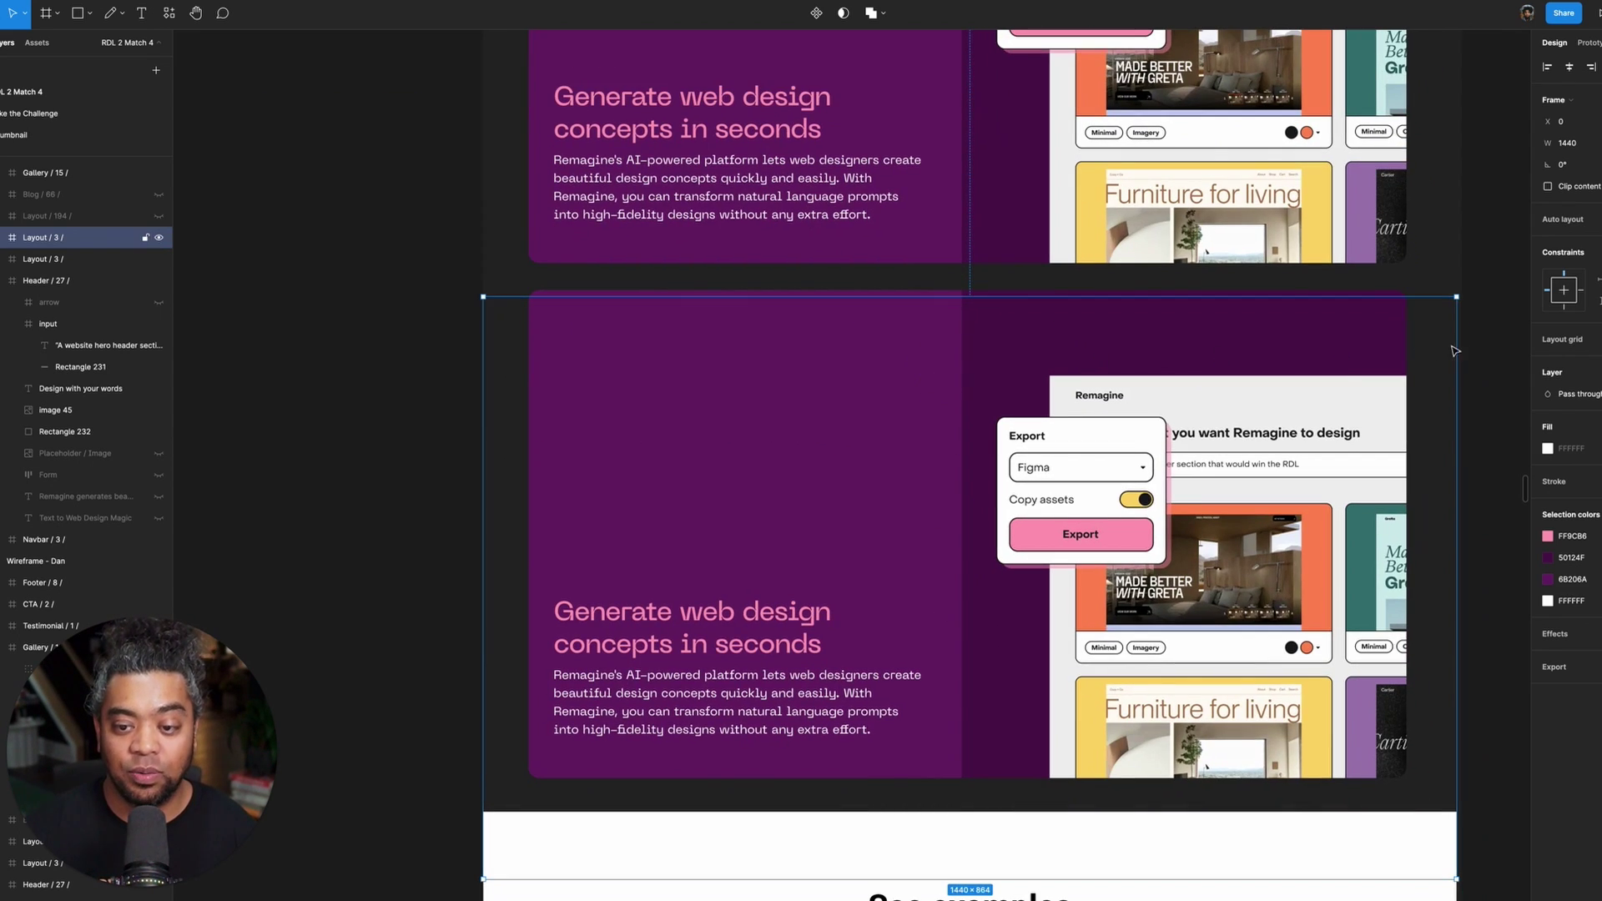
click(1491, 347)
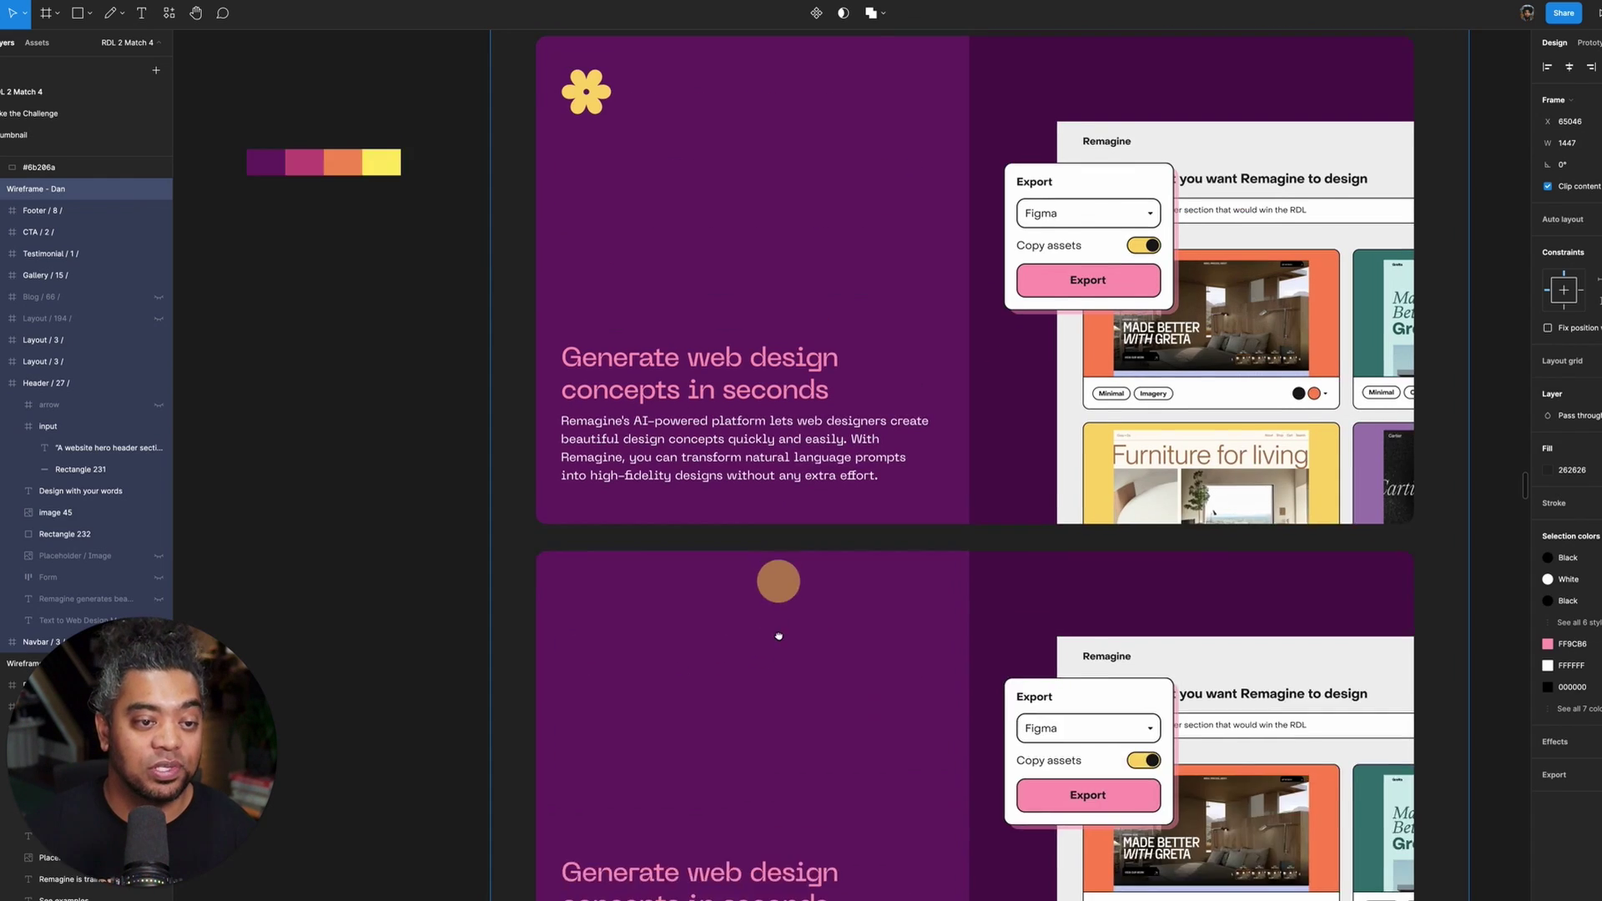
- Cut the Flower icon and paste it into the original Layout / 3 / frame, positioned in the card's upper-left corner
scroll(776, 584, up, 2)
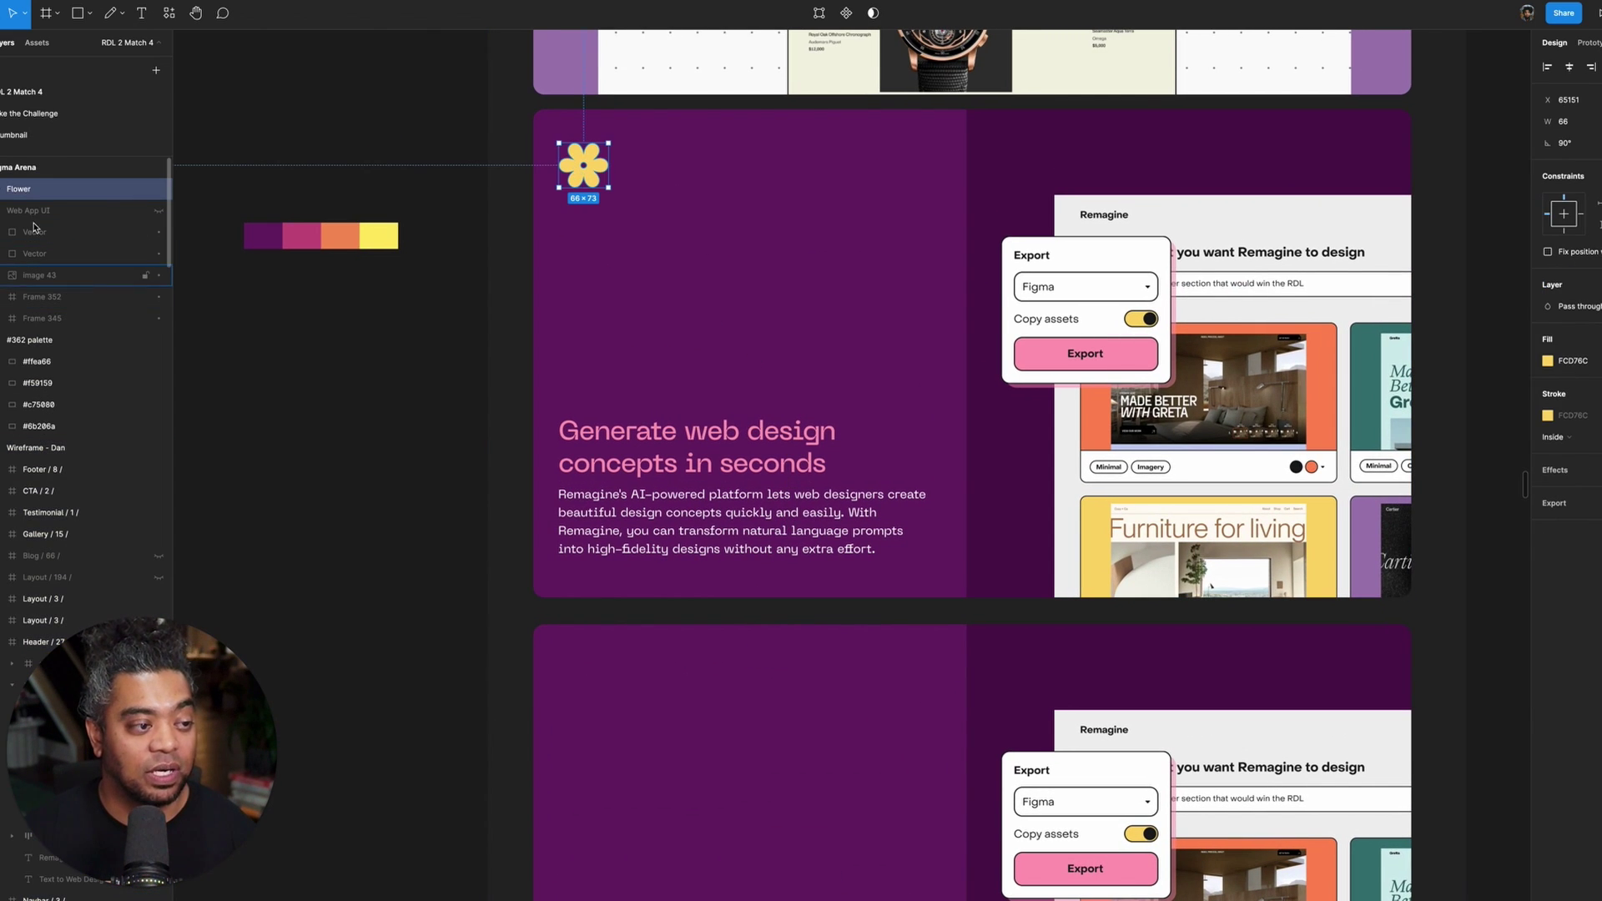
click(729, 242)
click(73, 190)
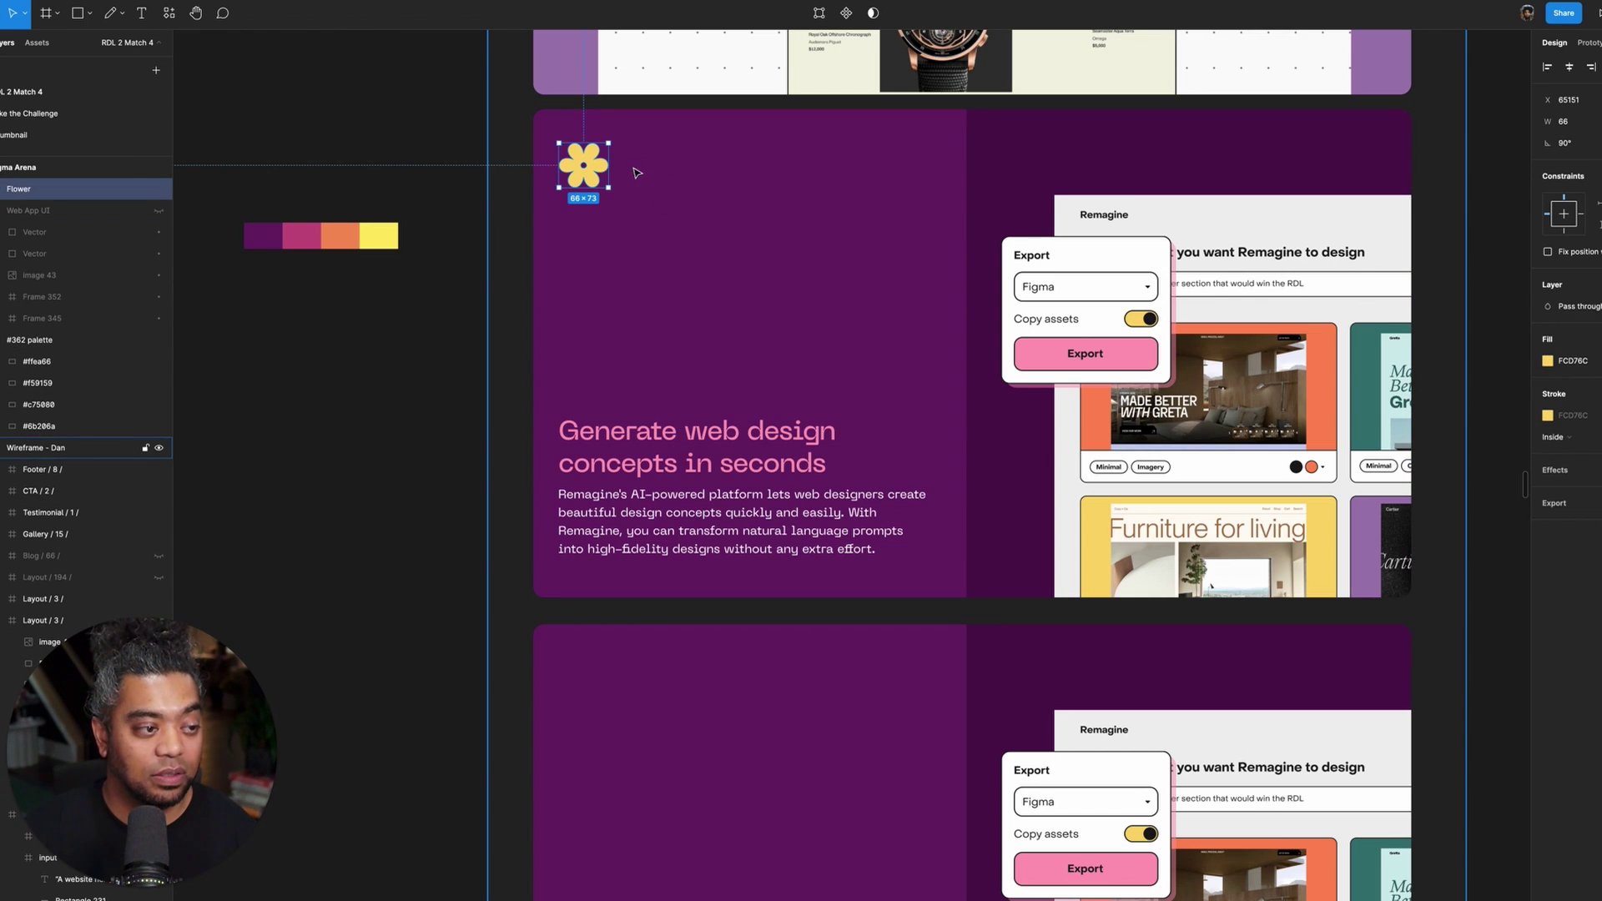
key(Delete)
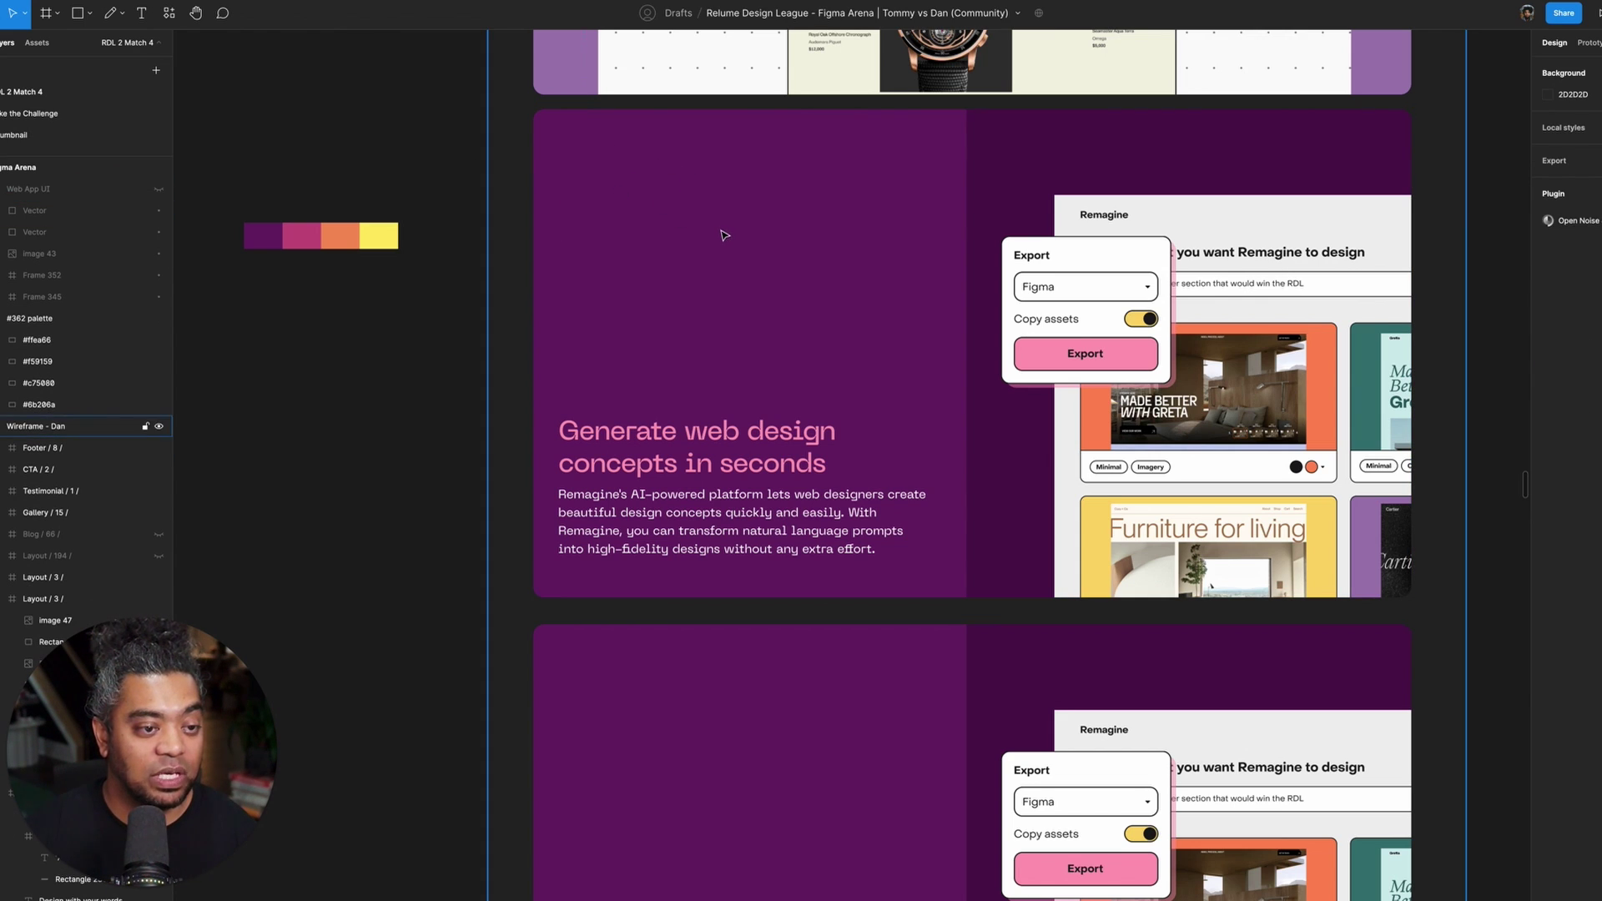
click(716, 236)
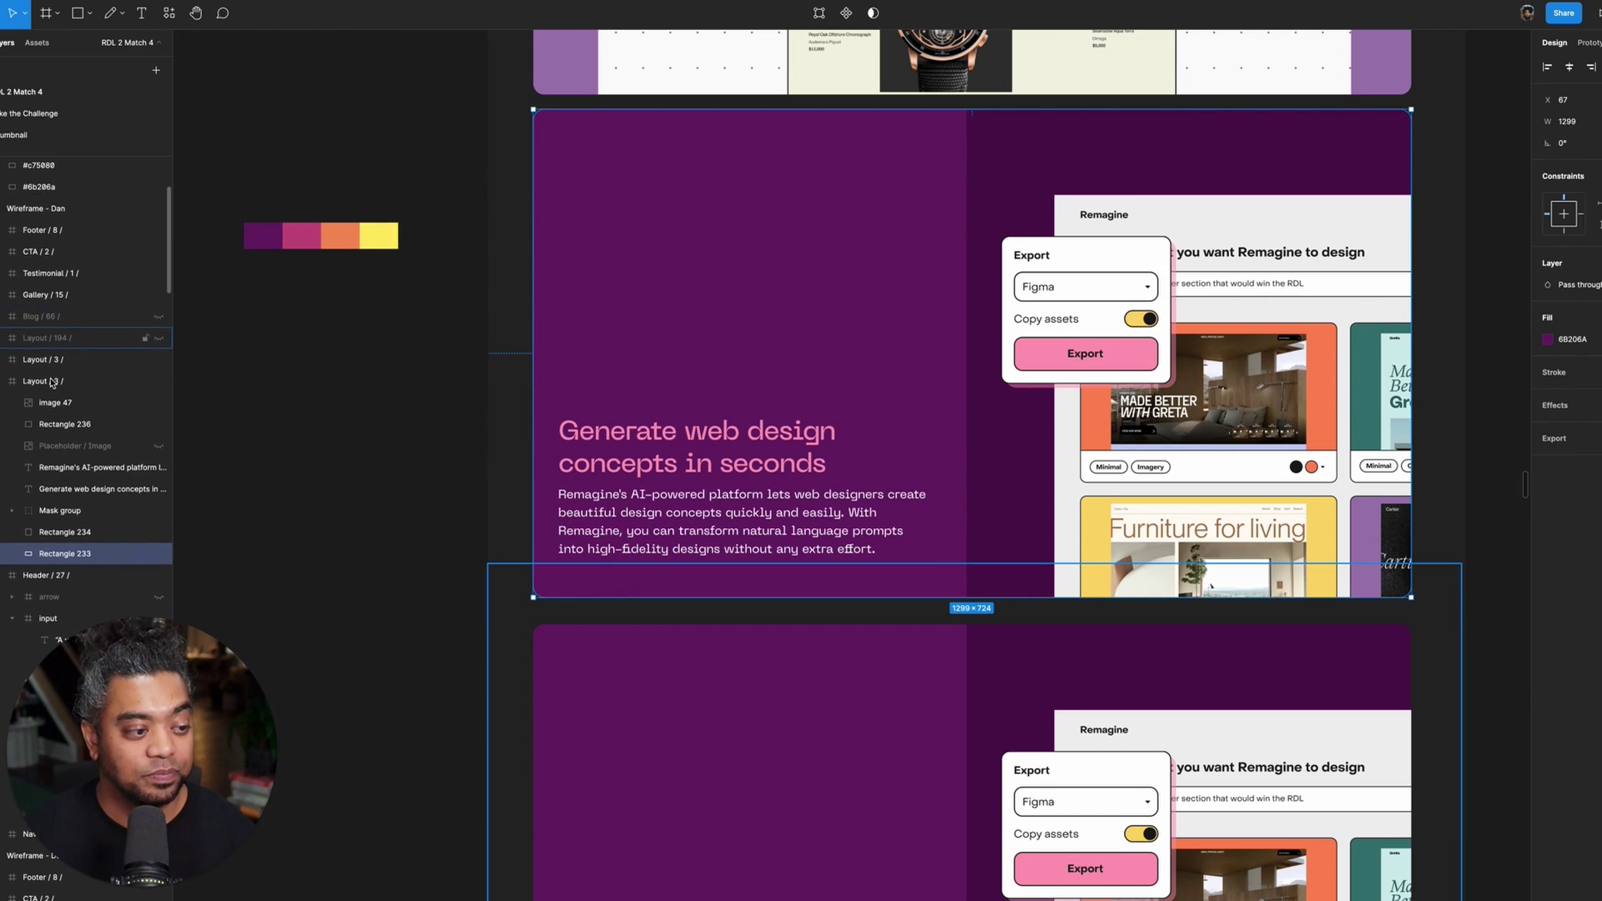
click(55, 387)
key(ctrl+v)
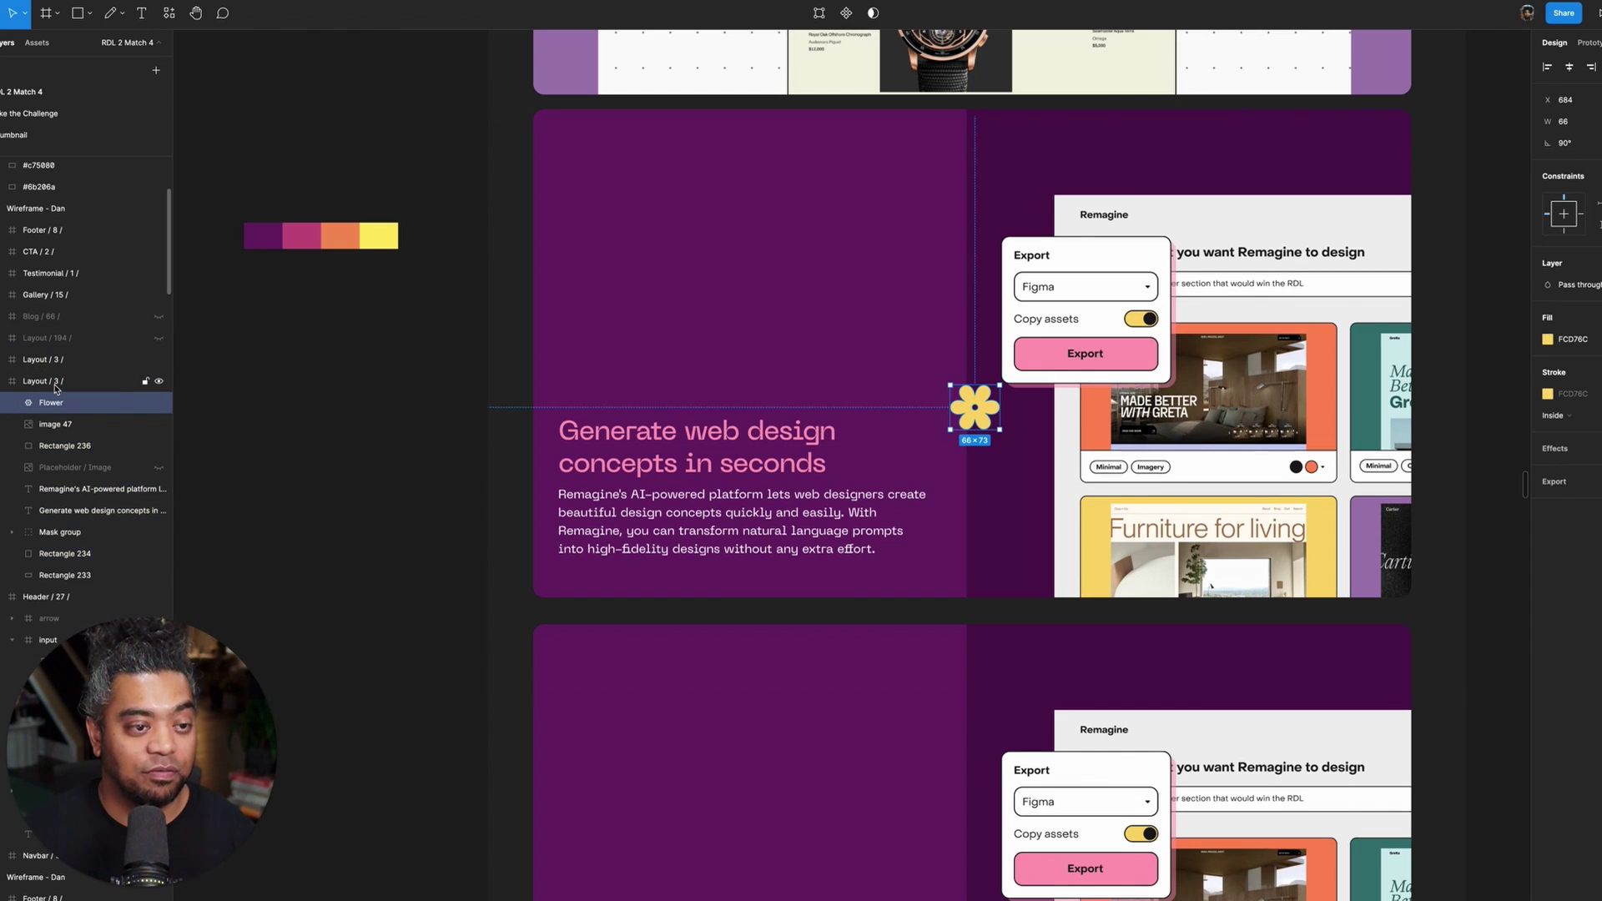
drag(975, 408, 588, 154)
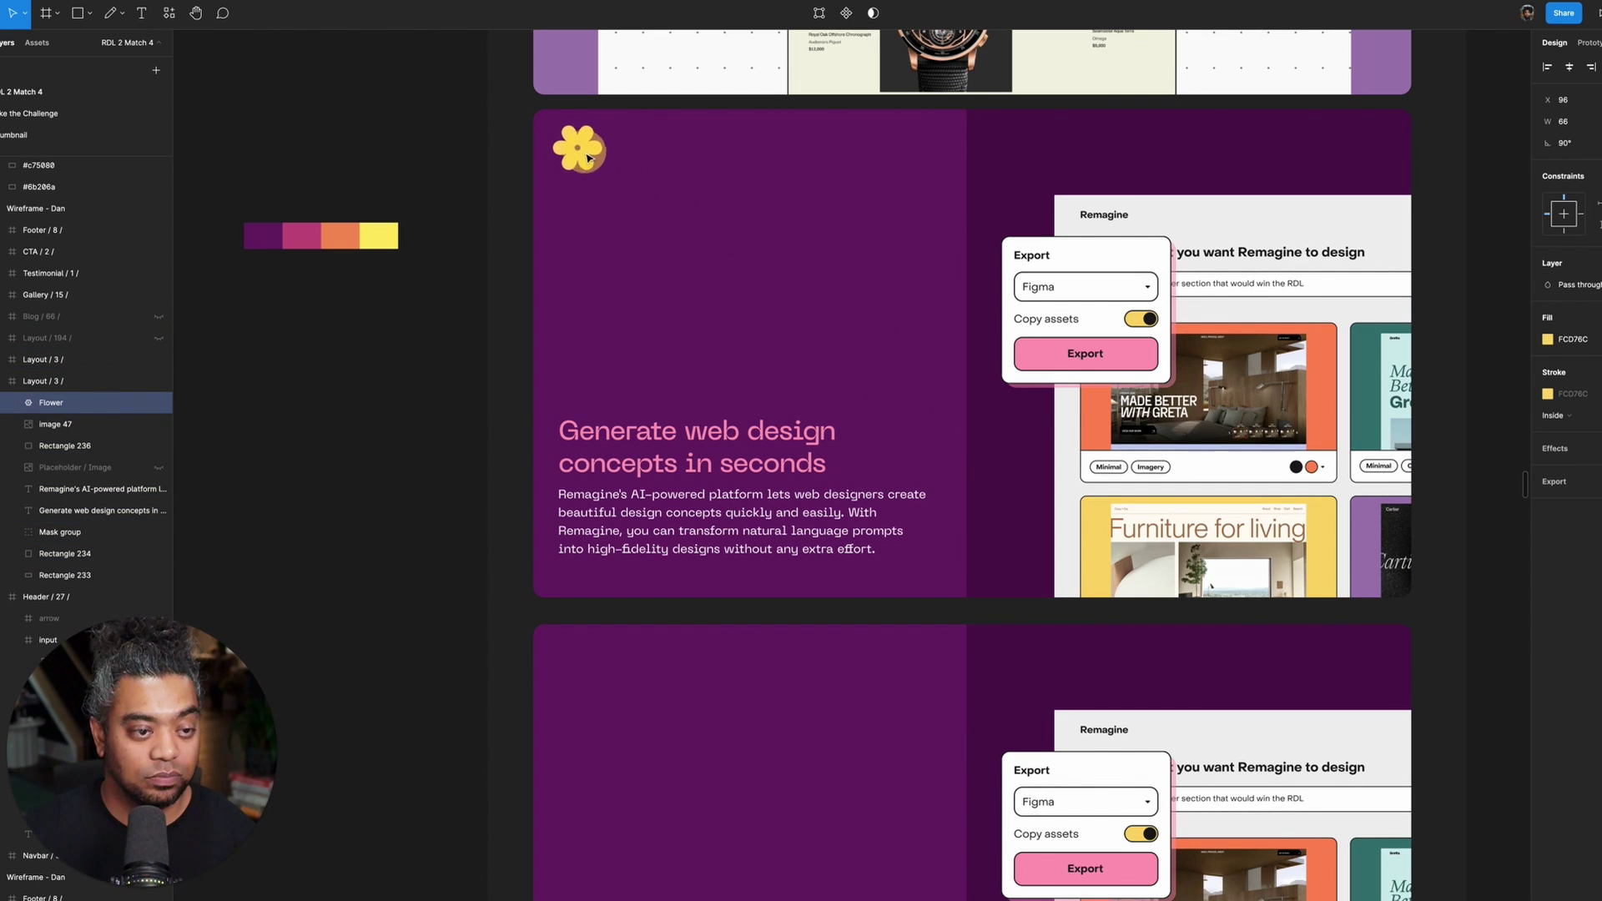
key(Escape)
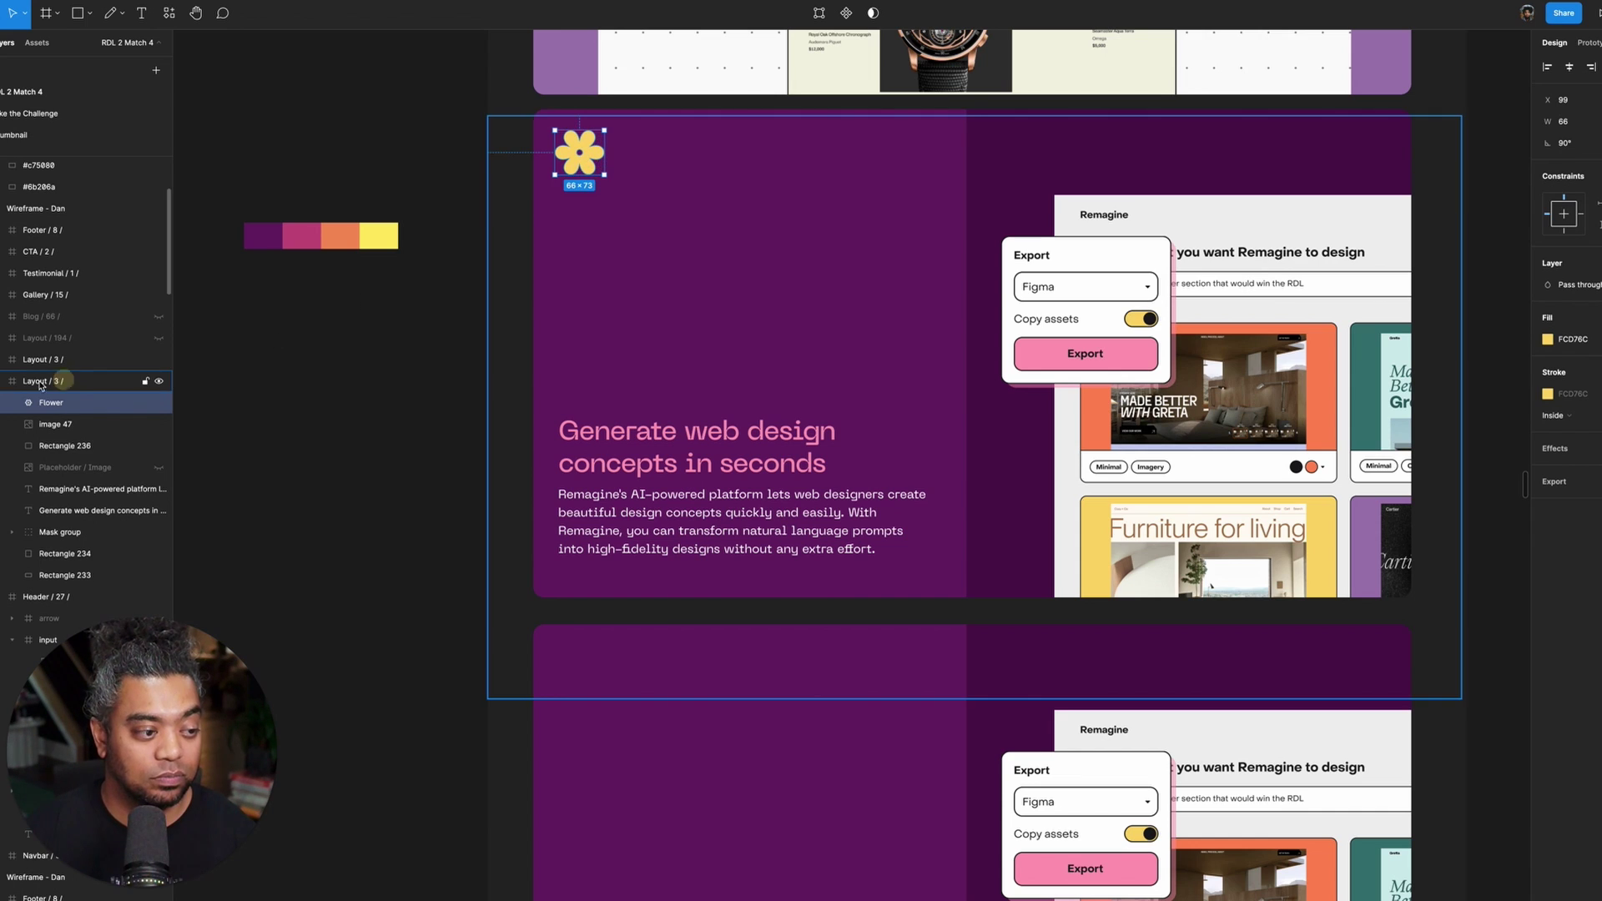
- Replace the flowerless copy with a new duplicate of the Layout / 3 / section, placed directly below the original
click(105, 359)
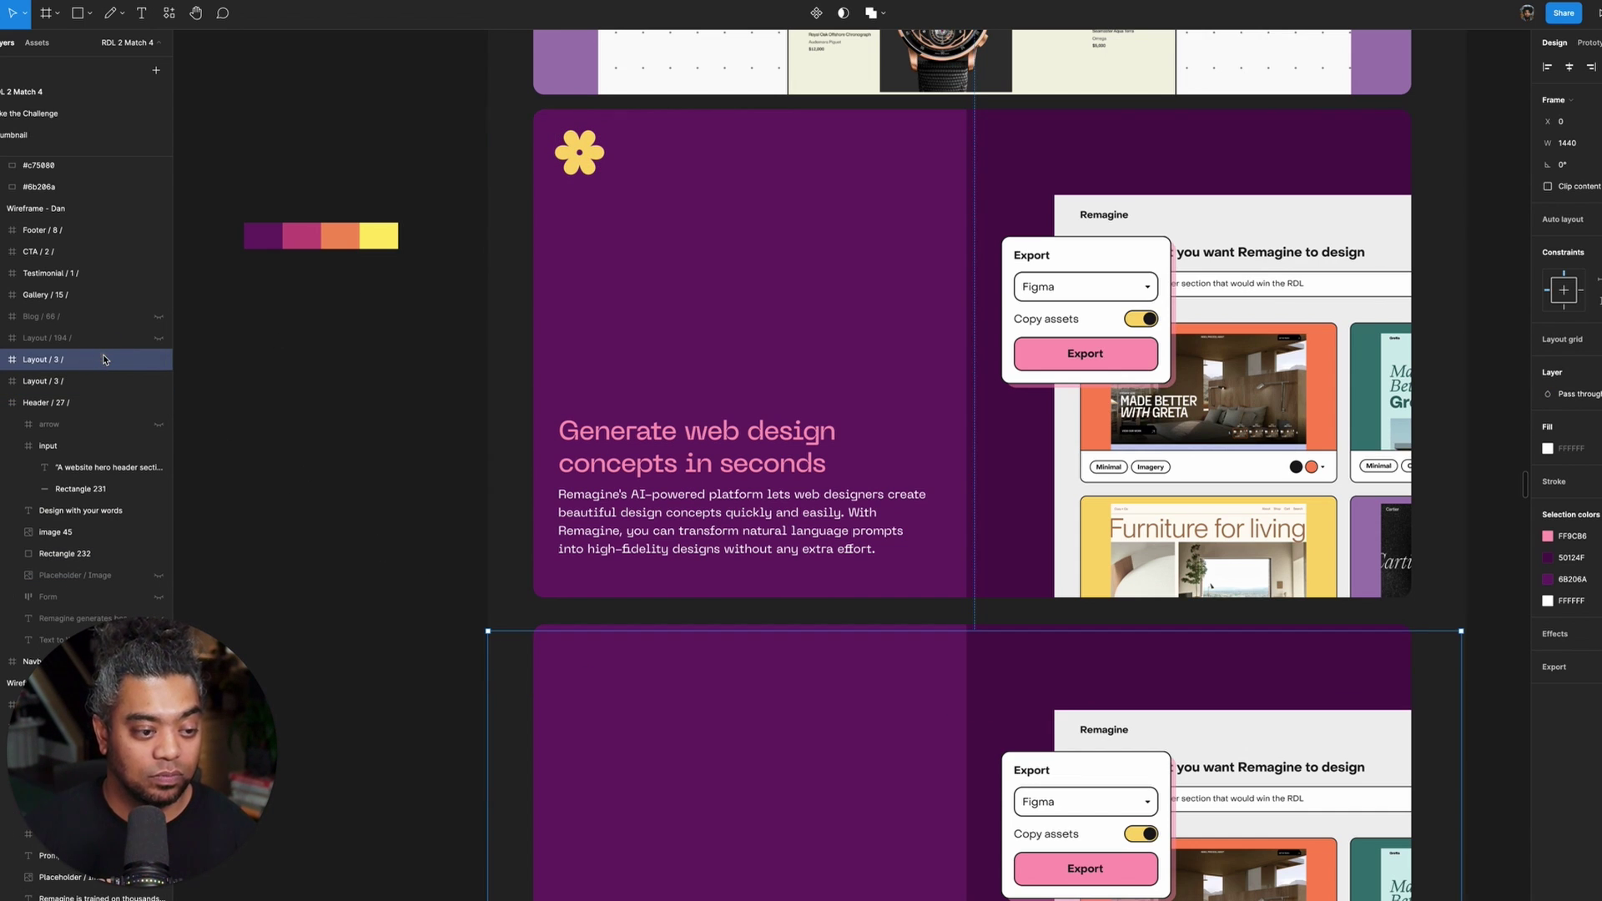
key(Delete)
click(105, 359)
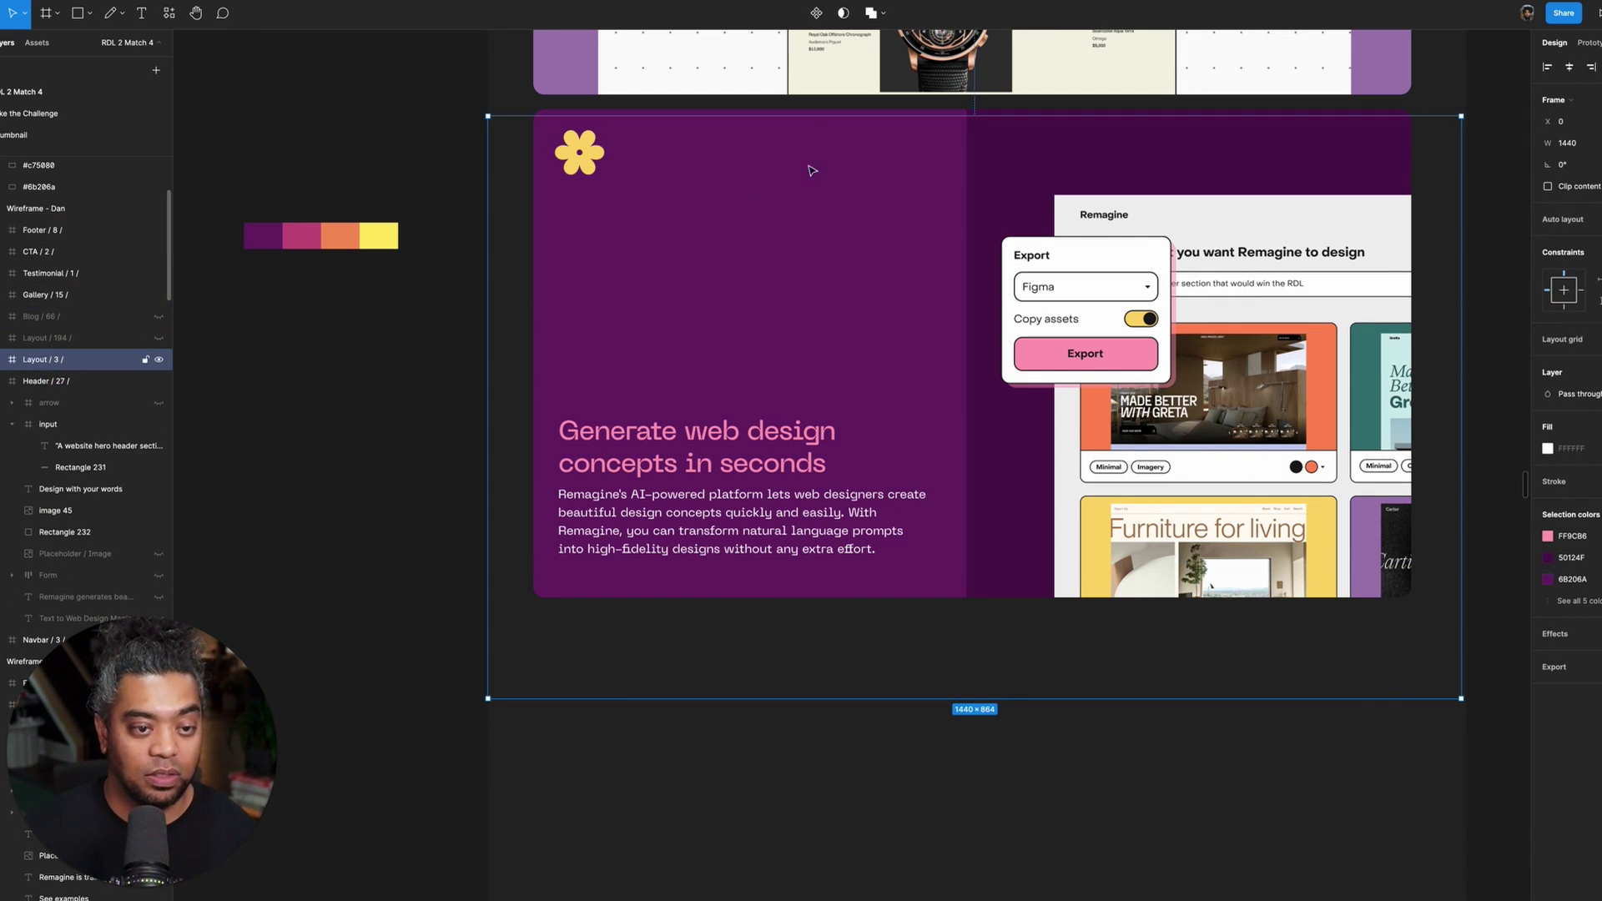
drag(797, 162, 849, 676)
scroll(1159, 594, down, 5)
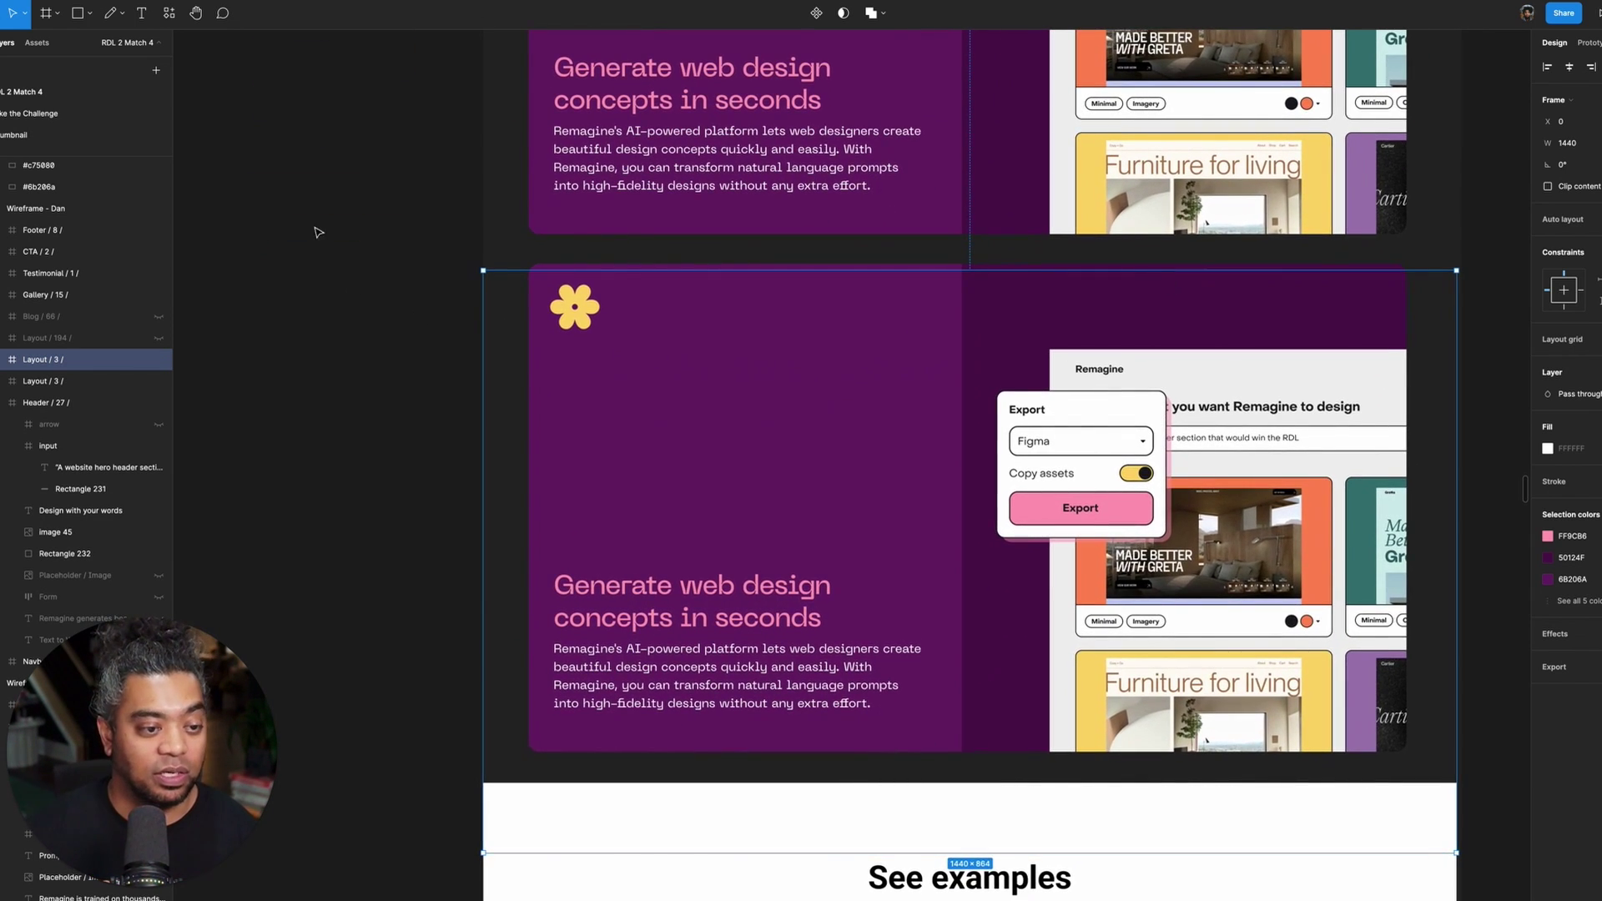
- Move the duplicated card's heading and body paragraph together to the card's right half, keeping their vertical position
click(676, 595)
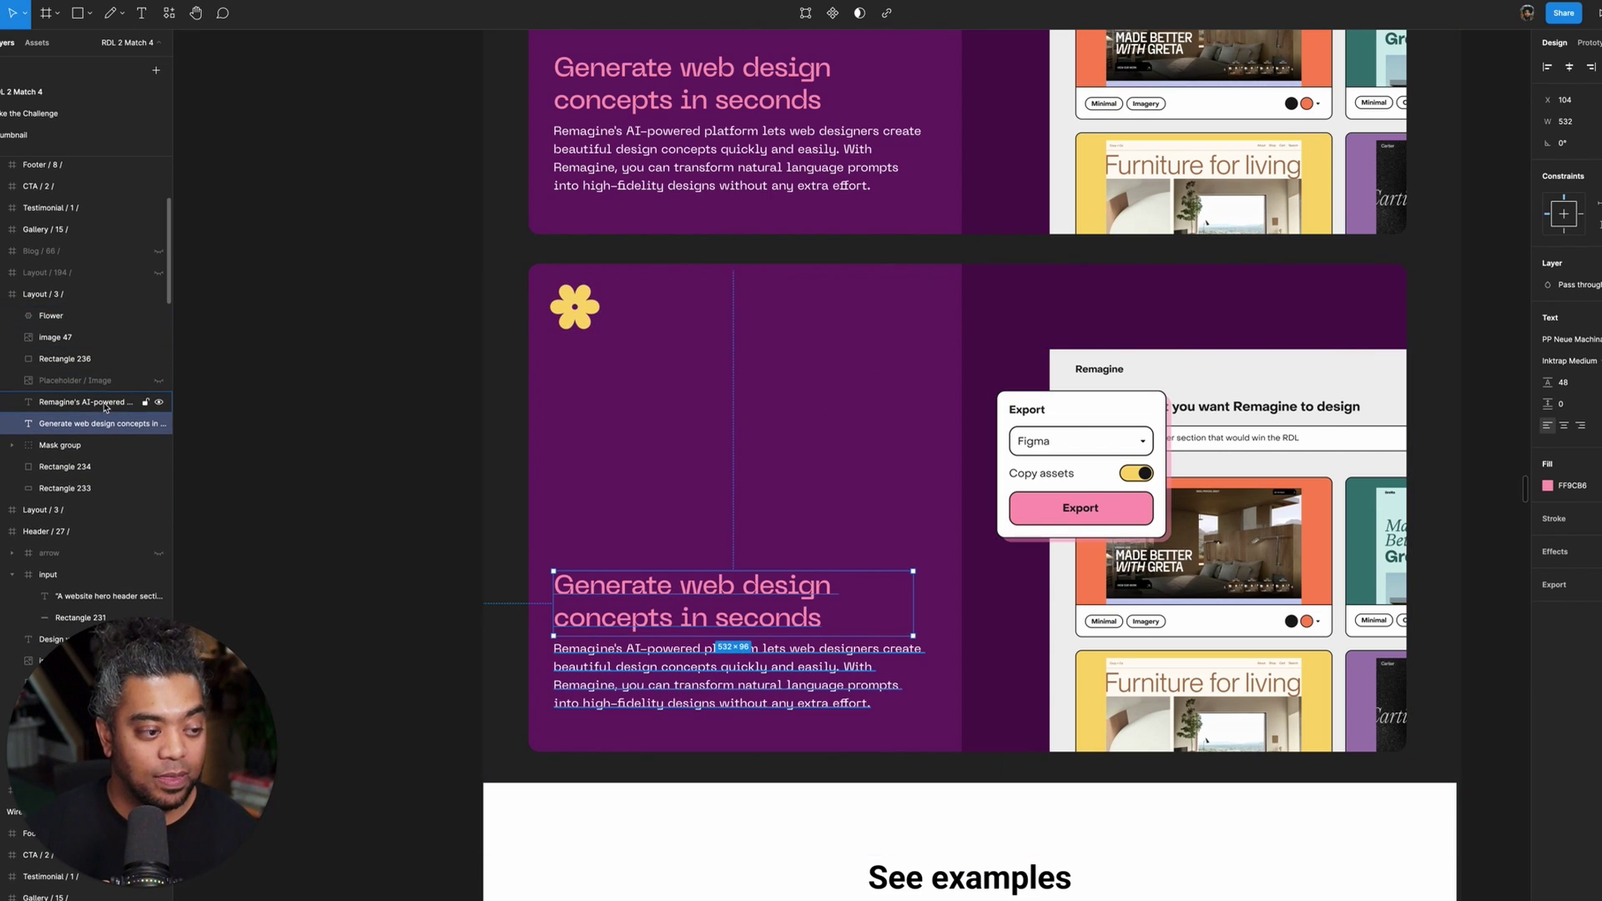
shift+click(104, 404)
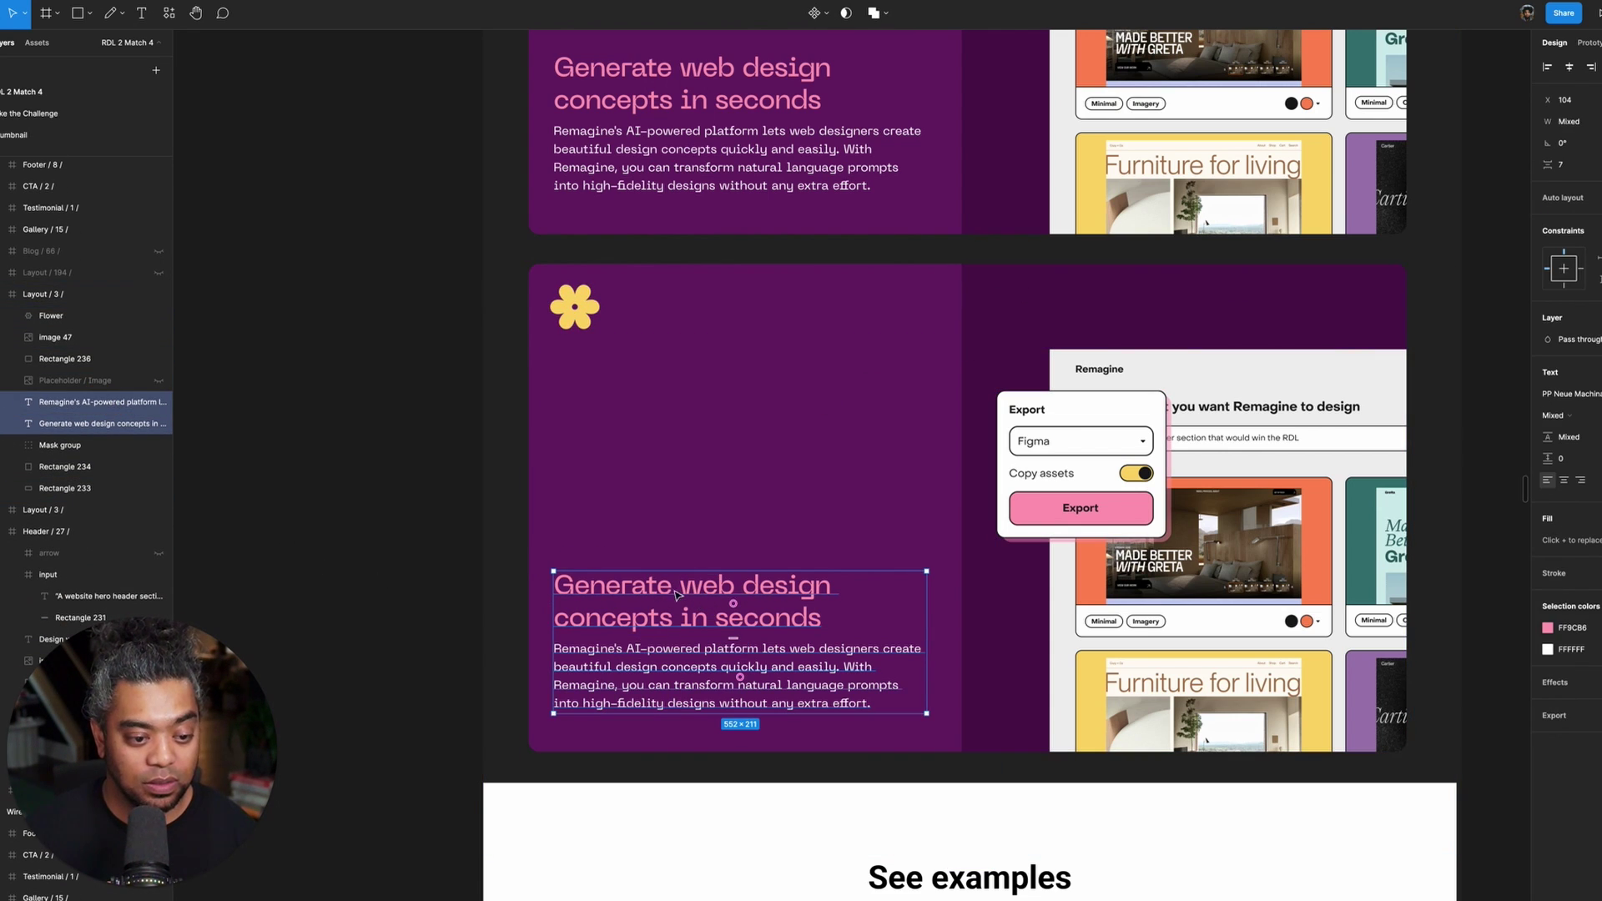
drag(670, 602, 1118, 606)
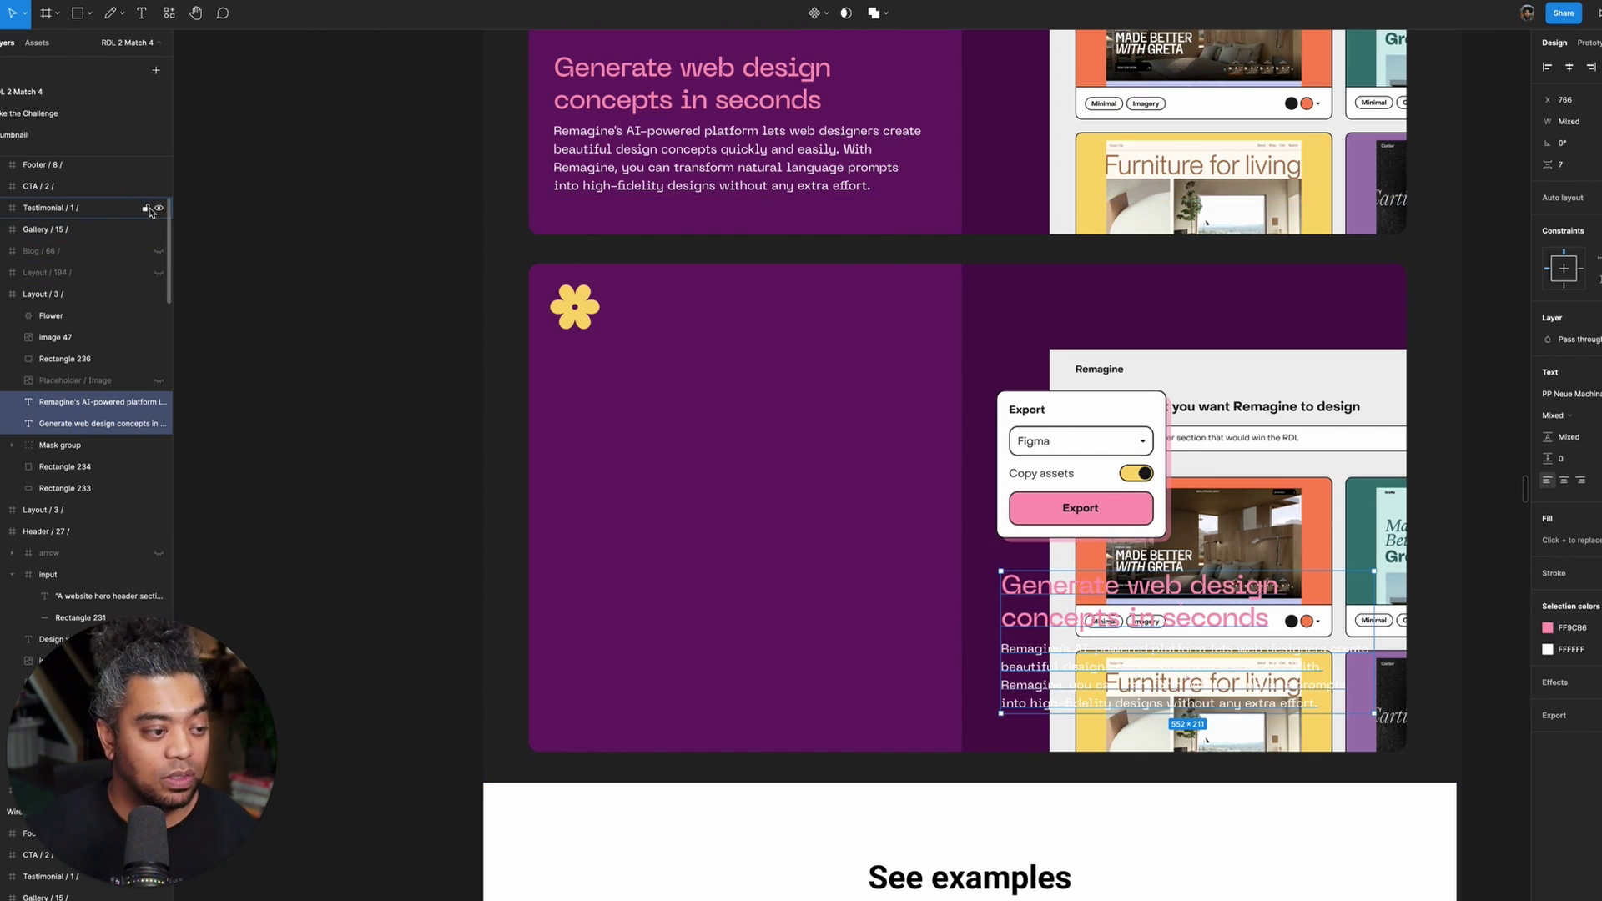
- Move the app mockup's Mask group together with Rectangle 234 to the left half of the duplicated card
click(70, 441)
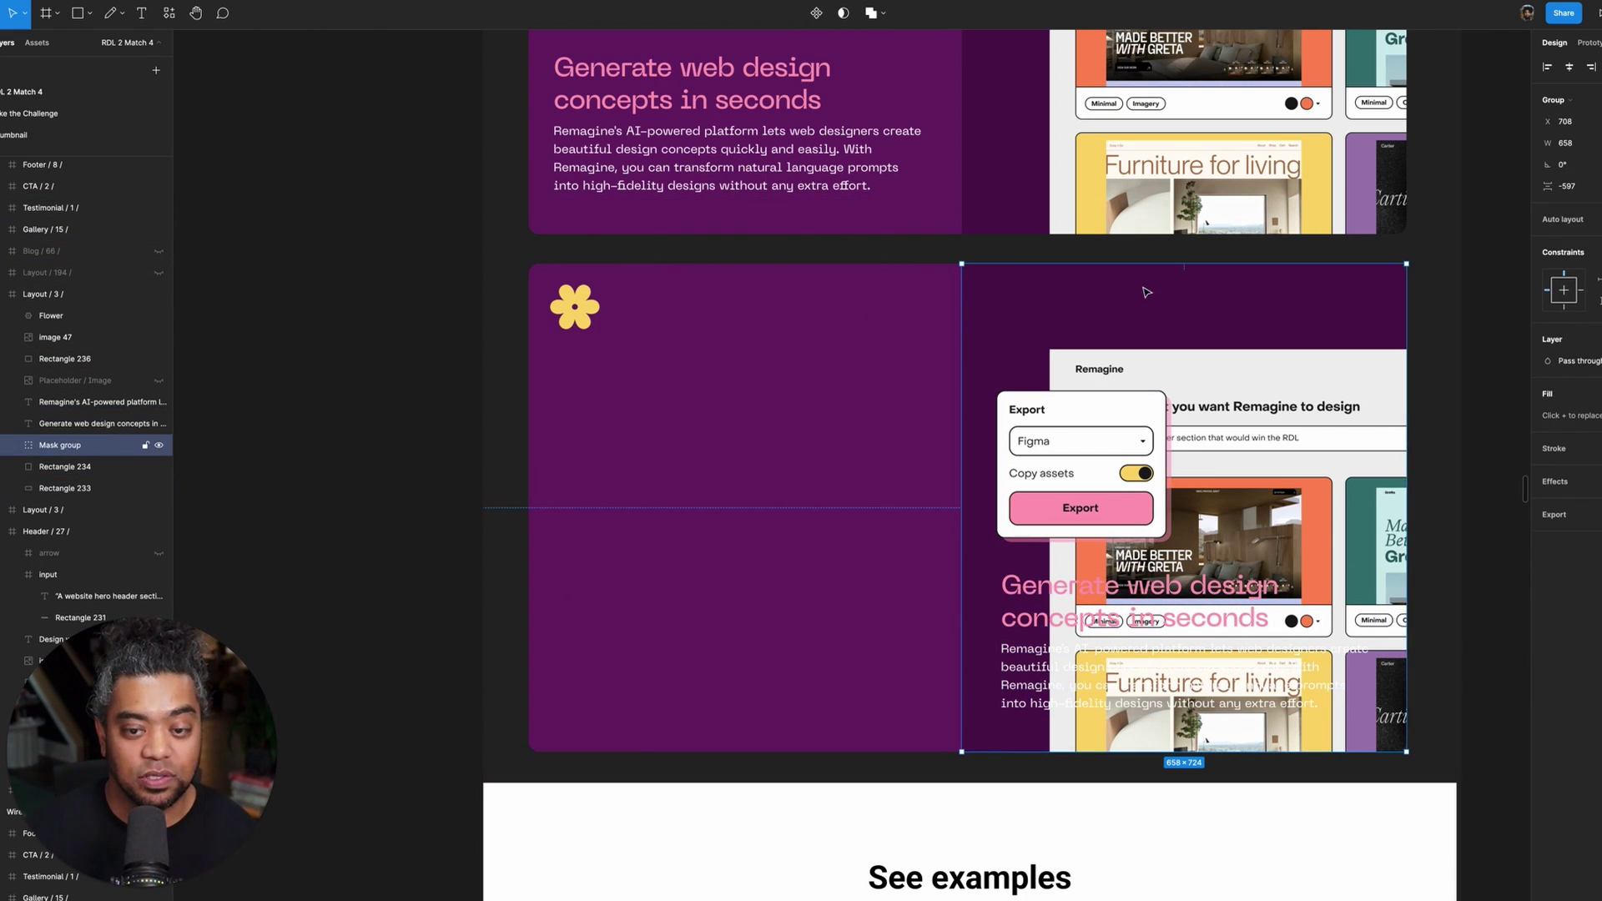
drag(1052, 291, 662, 279)
key(ctrl+z)
shift+click(83, 467)
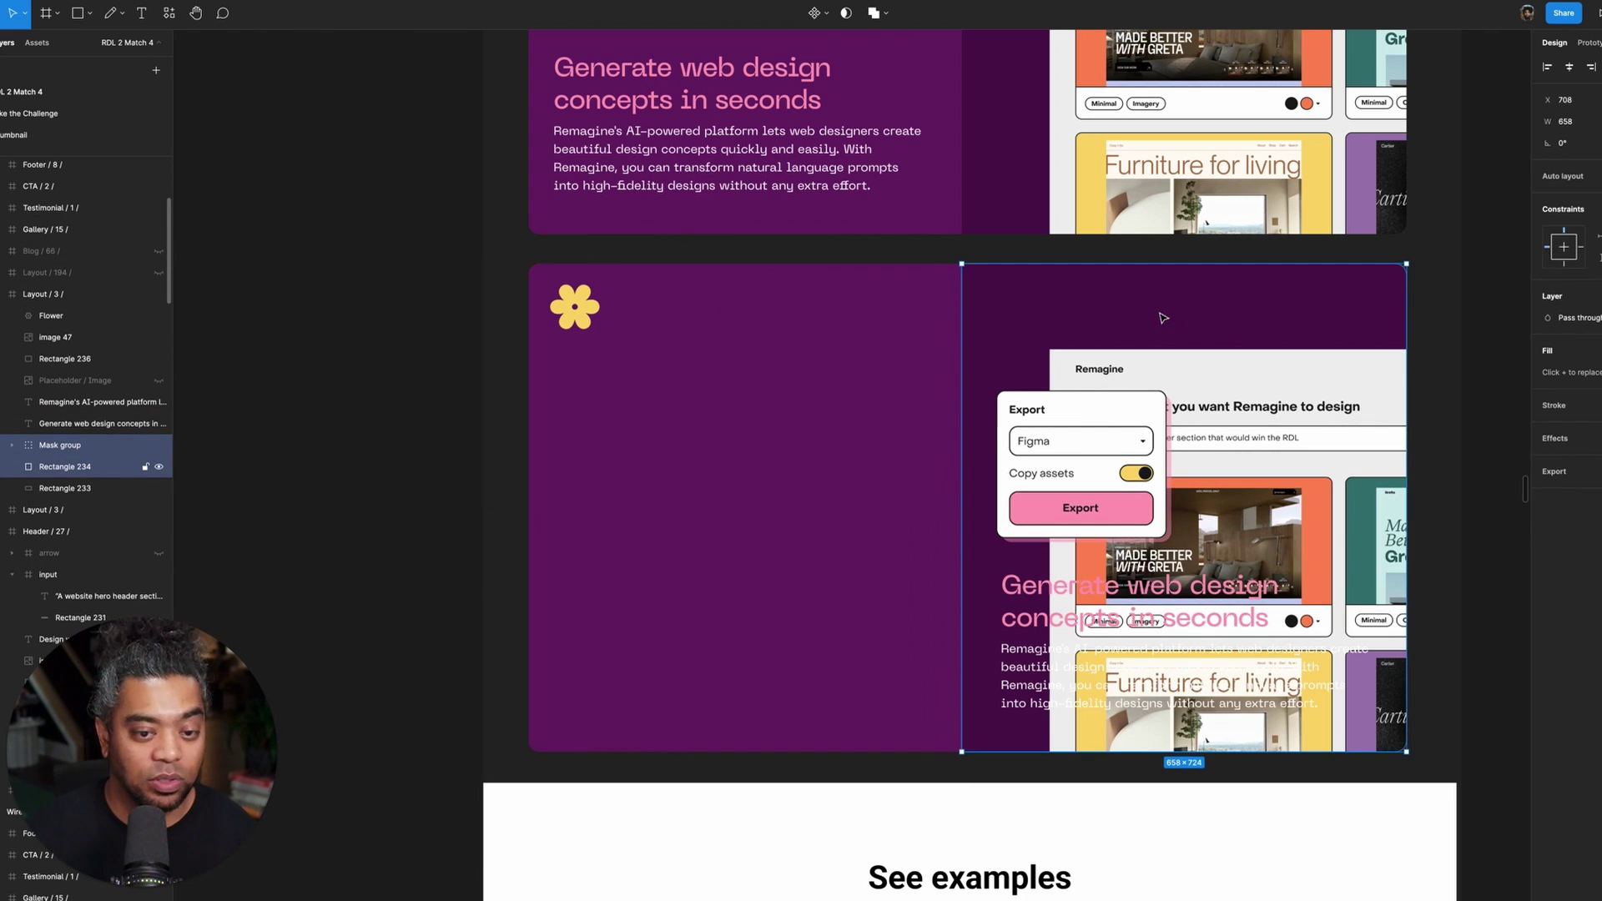
drag(1002, 304, 728, 304)
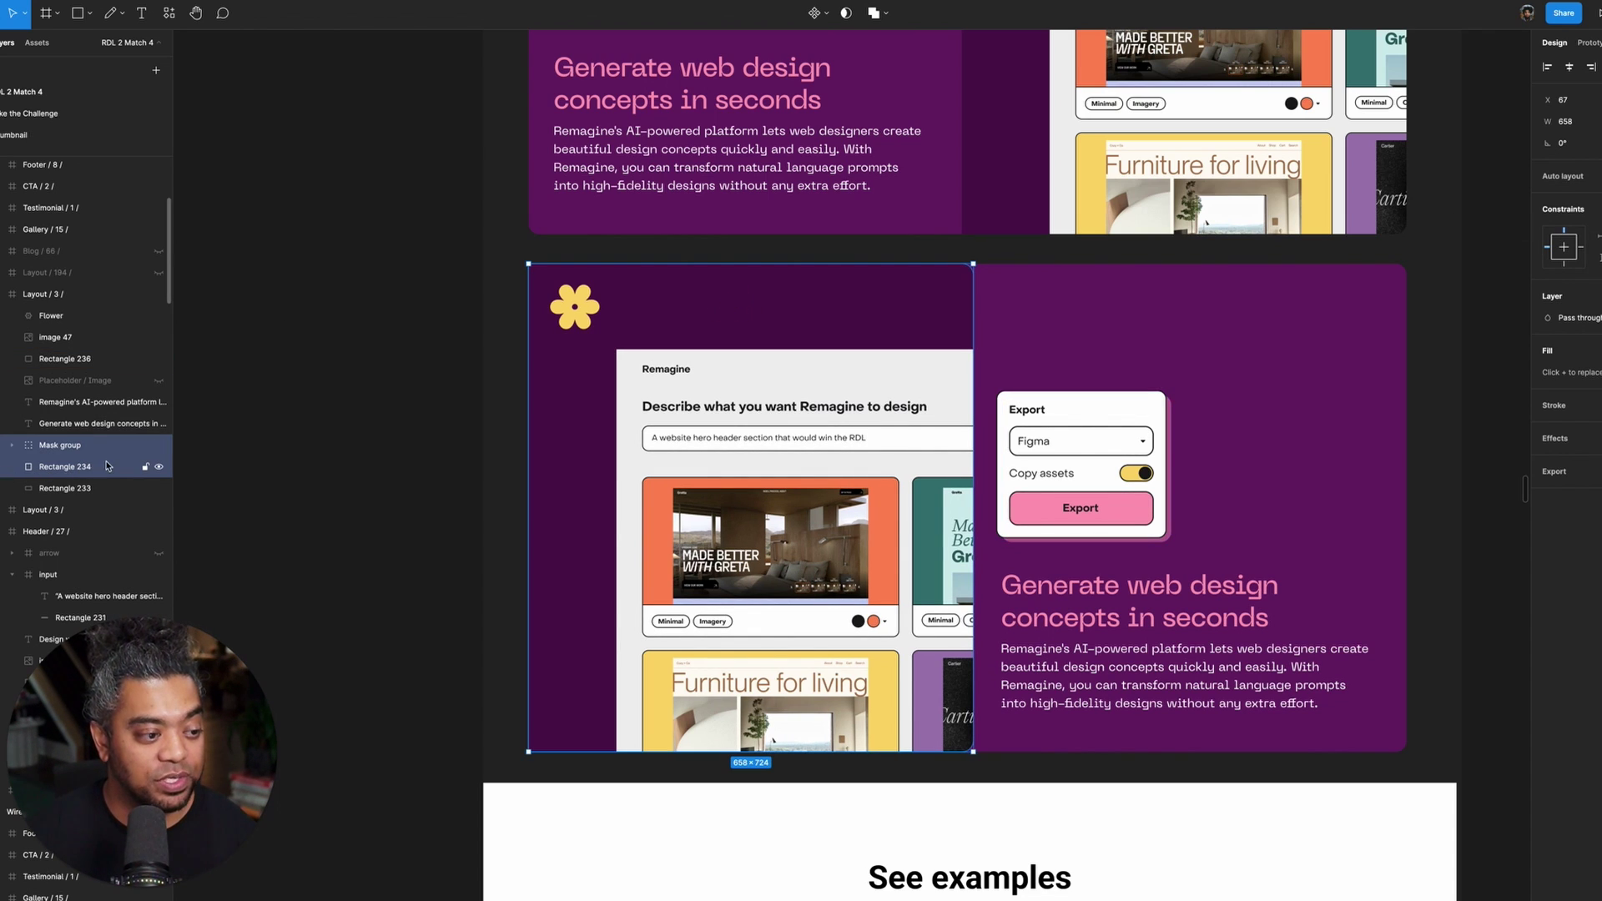
- Swap Rectangle 234's corner radii to 16 on the card's outer left side and 0 on its inner side
click(50, 469)
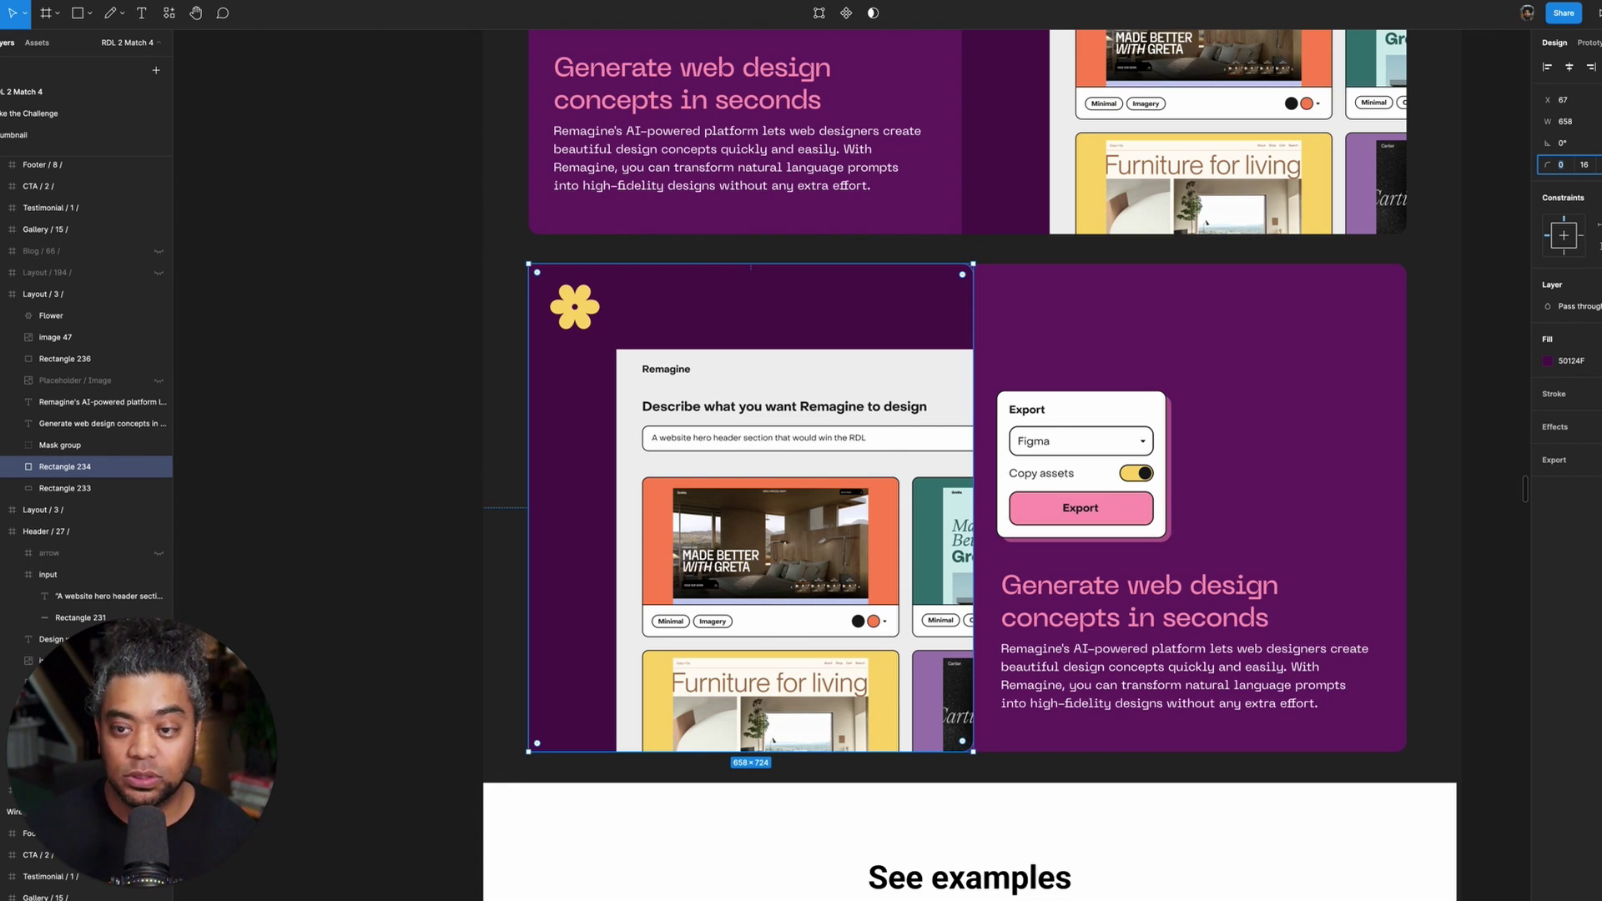
key(Tab)
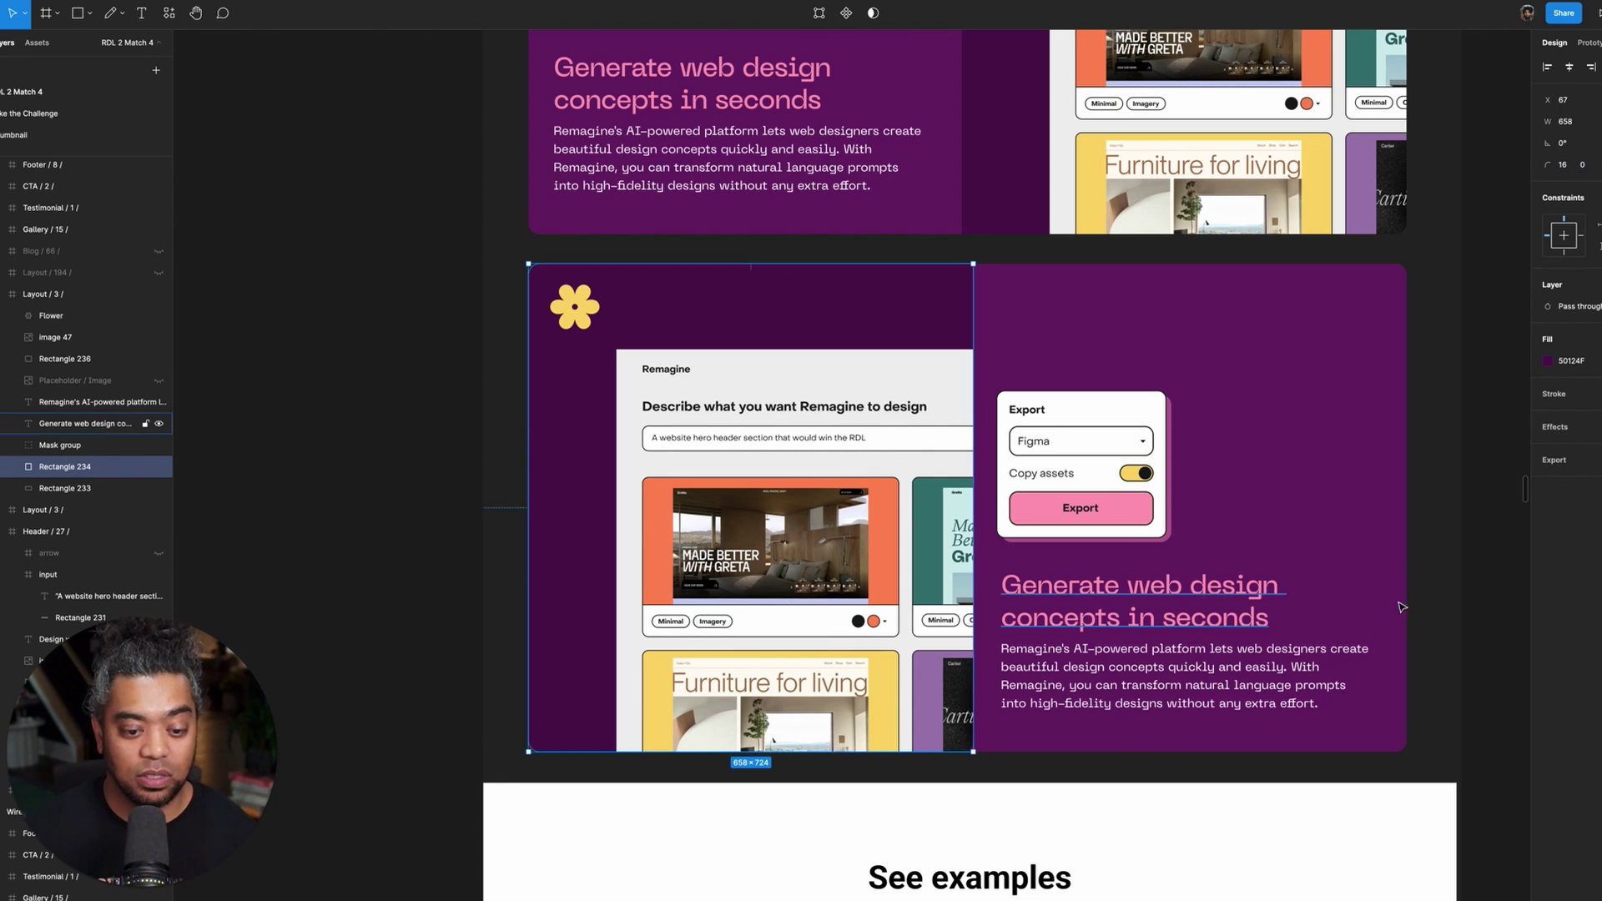
click(1459, 433)
scroll(1412, 394, up, 1)
scroll(1412, 394, right, 1)
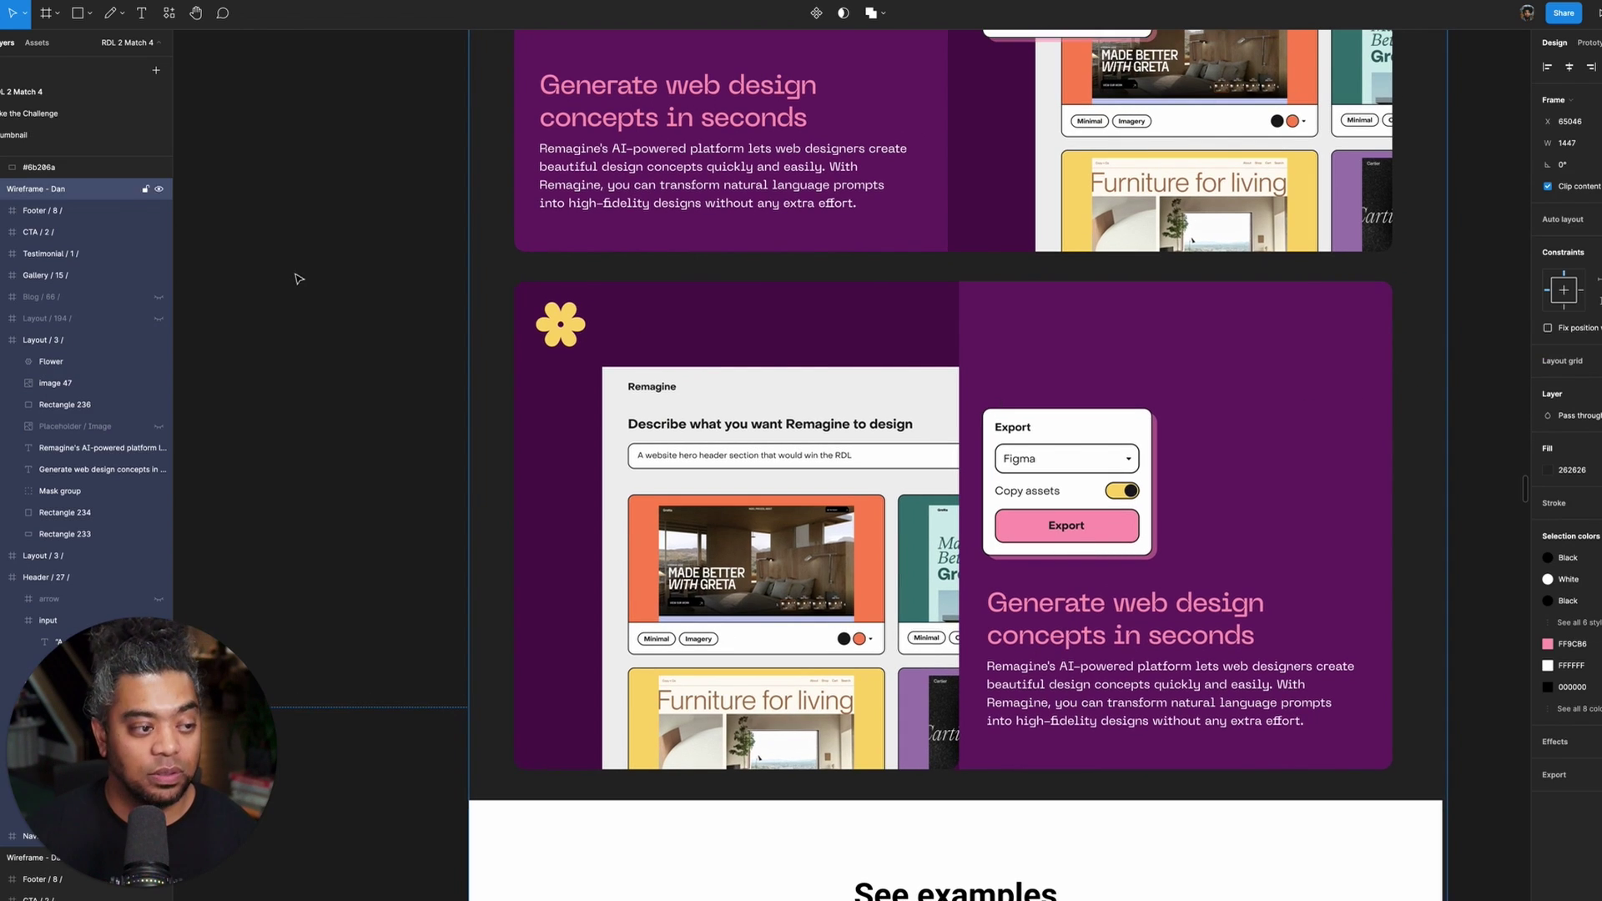
- Hide the Export popup (Image 47) and its backing Rectangle 236 in the duplicated card
click(60, 380)
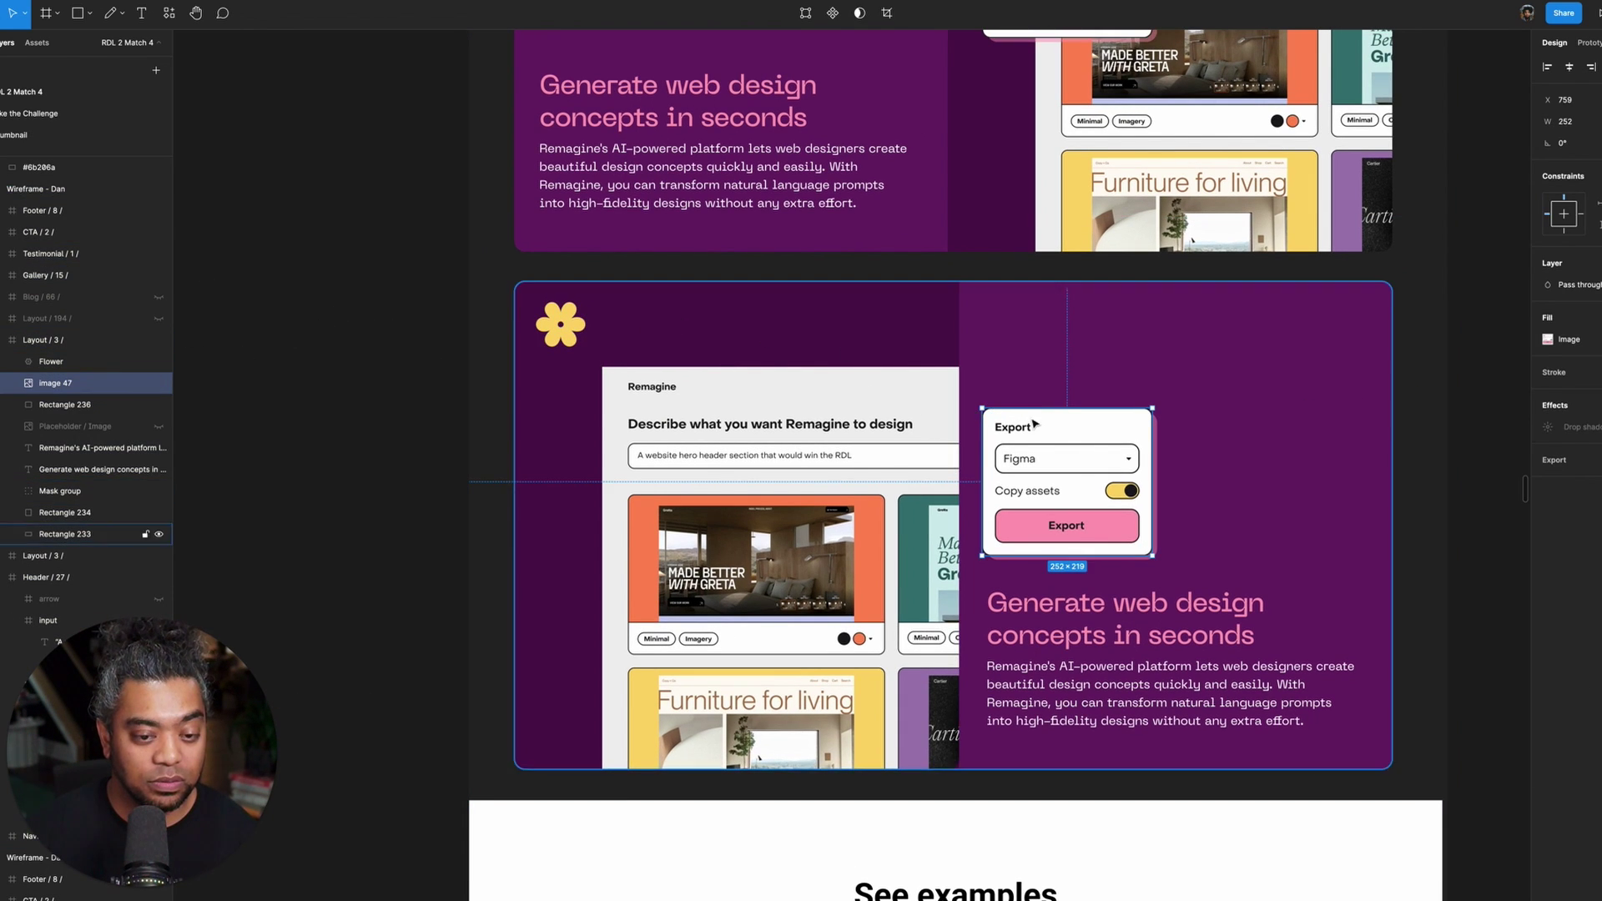
click(159, 383)
click(159, 405)
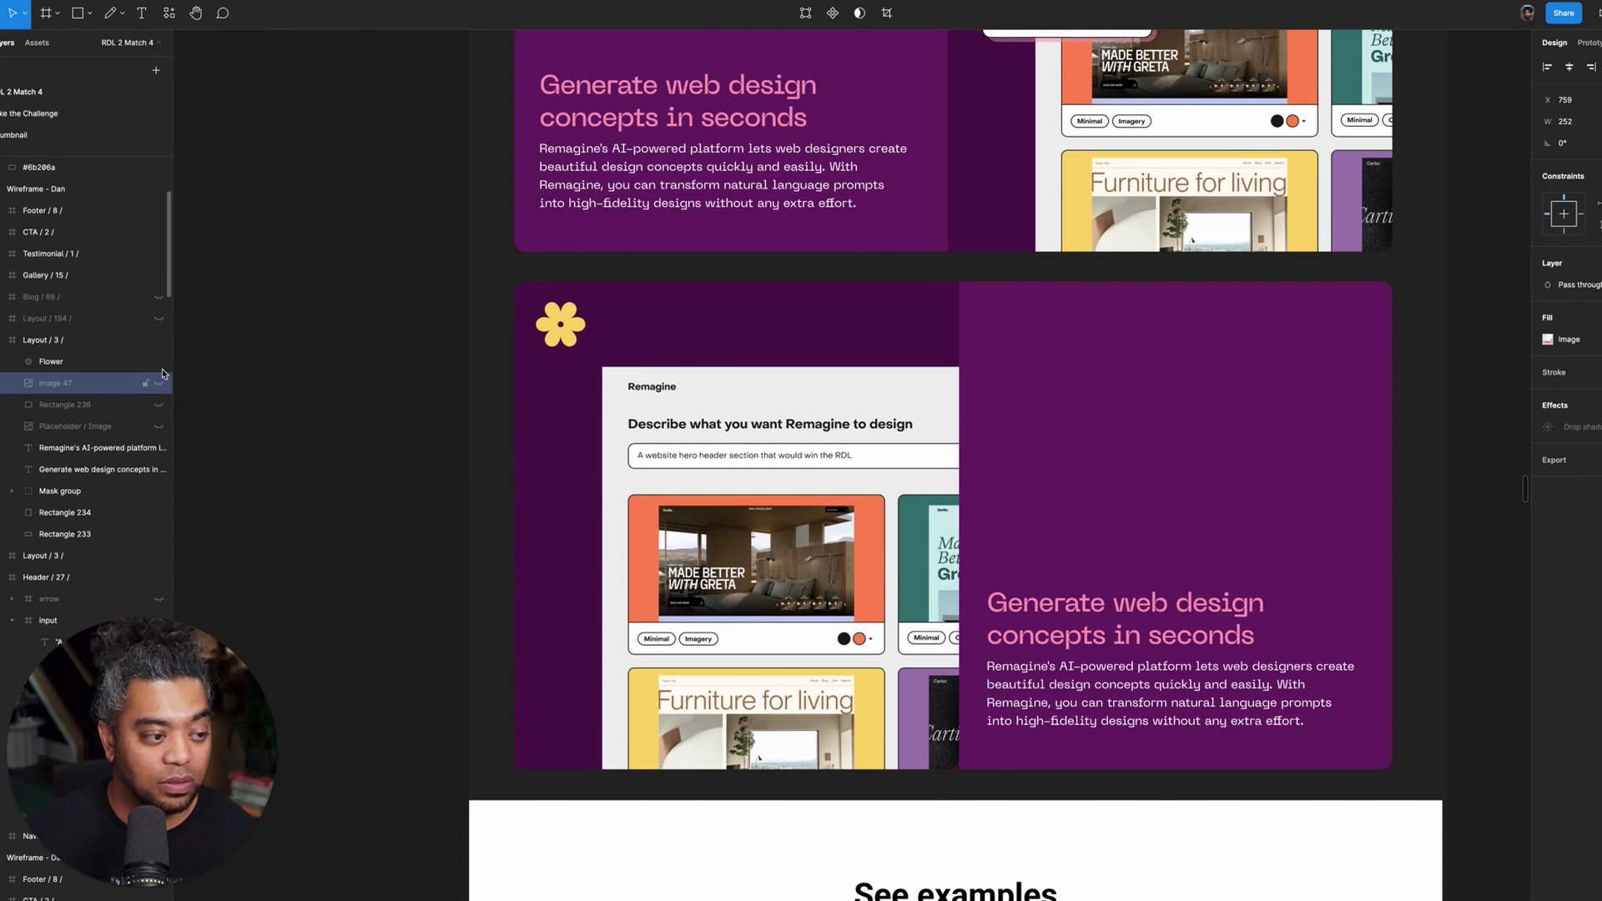
- Move the yellow Flower to the right half of the duplicated card, aligned with the heading's left edge
click(101, 357)
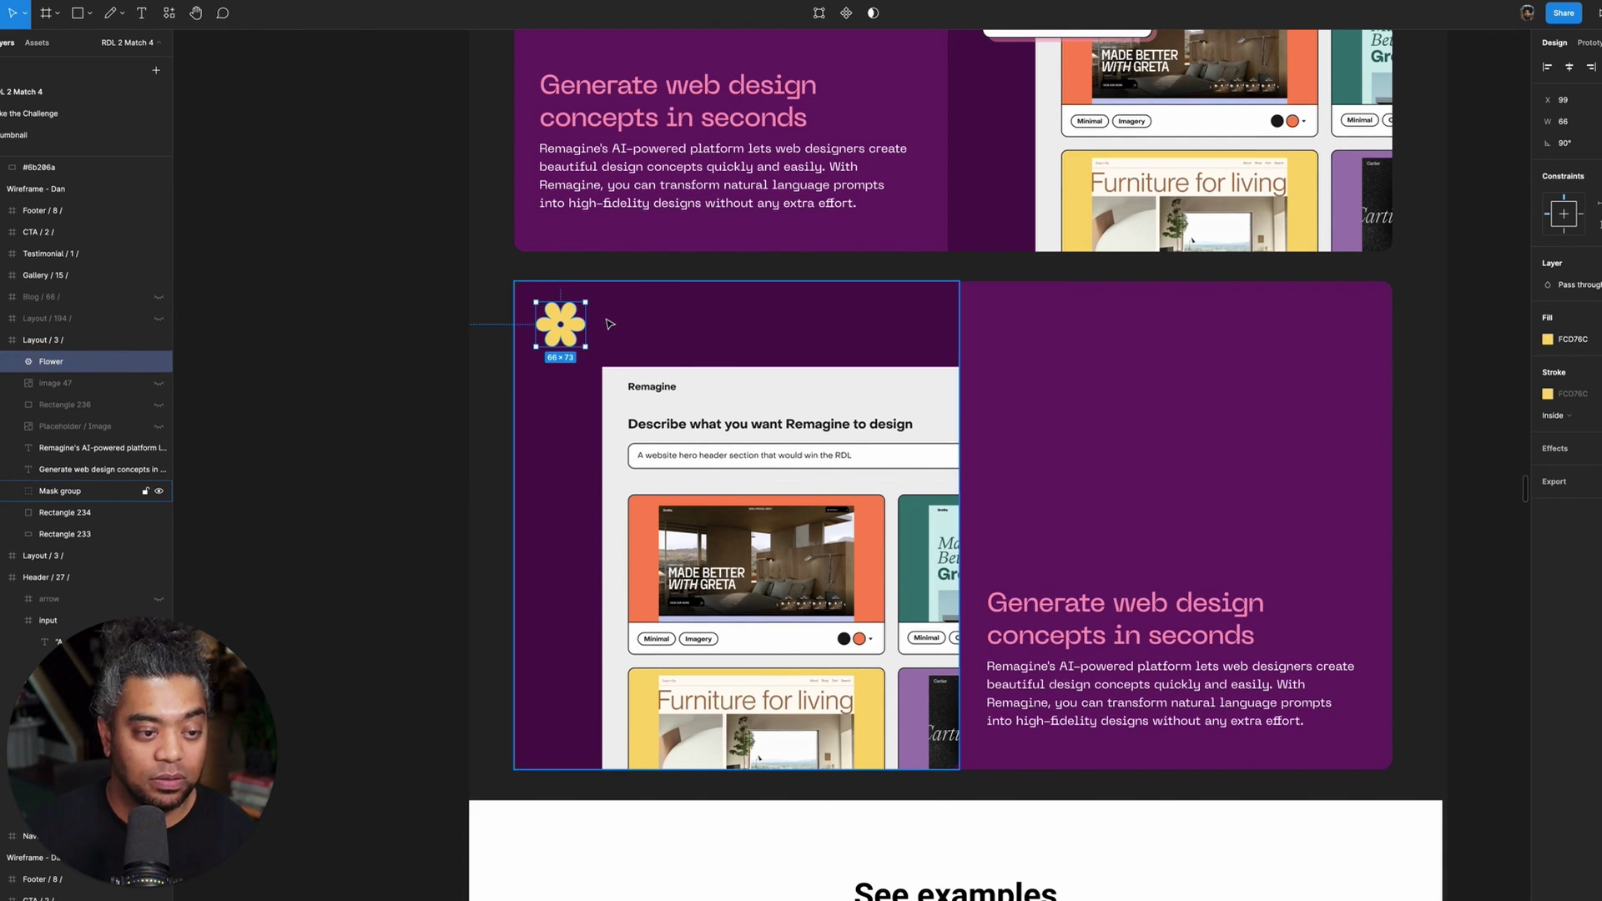
drag(1001, 335, 1025, 339)
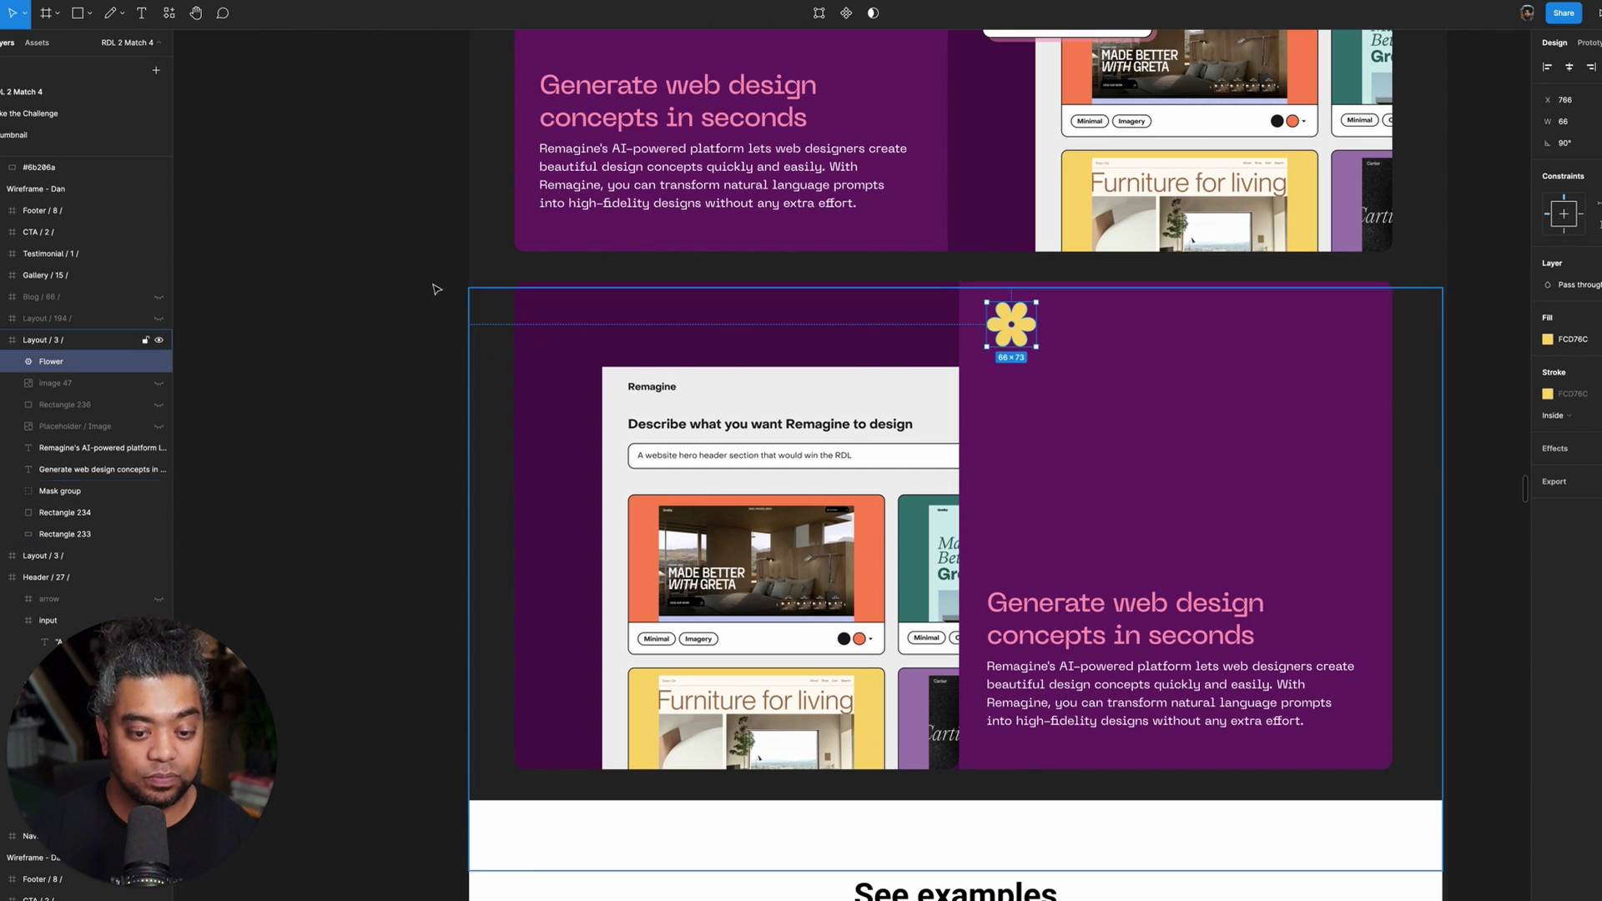
- Change the duplicated card's heading to "Copy designs to Figma or export as a PNG", matching the wireframe
scroll(400, 348, down, 5)
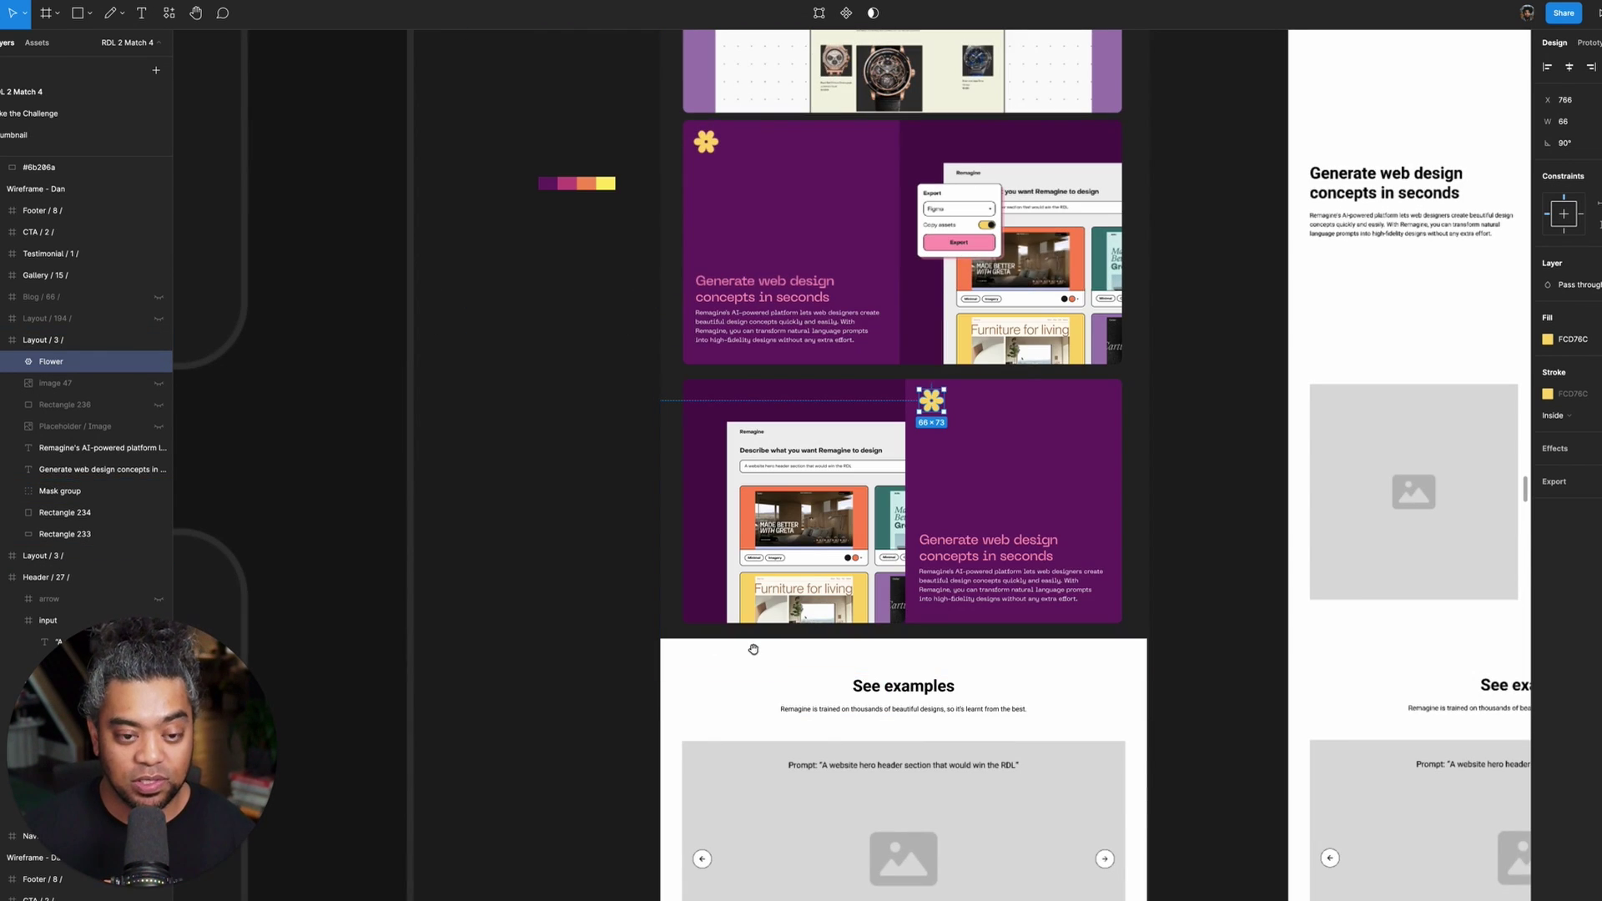
scroll(690, 647, up, 2)
scroll(689, 647, right, 5)
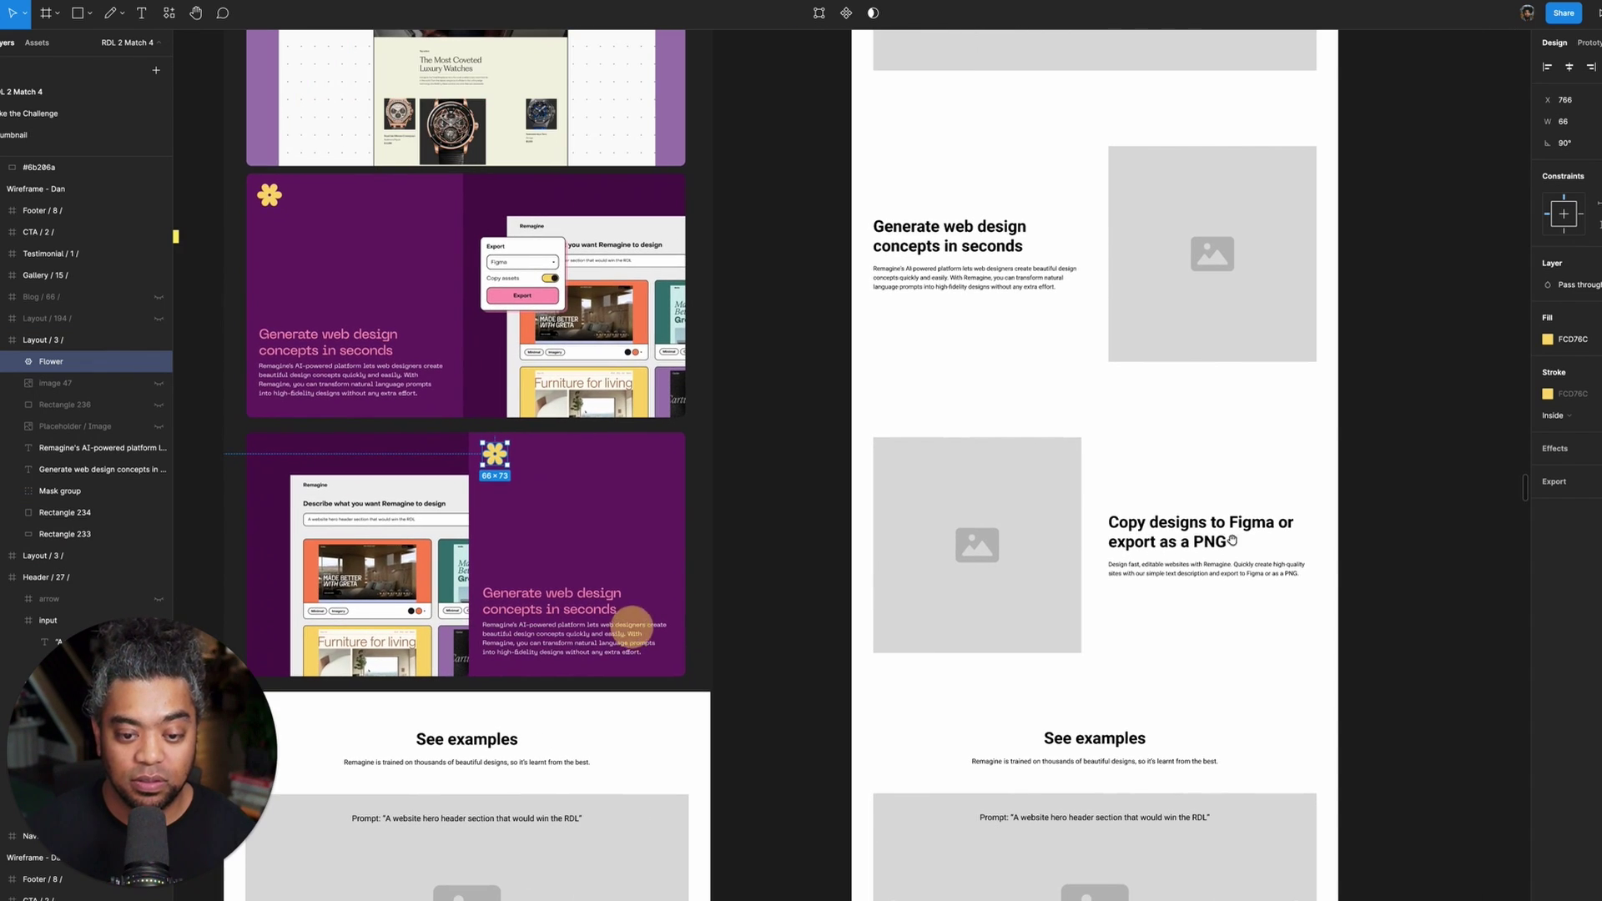
double_click(512, 593)
text(C)
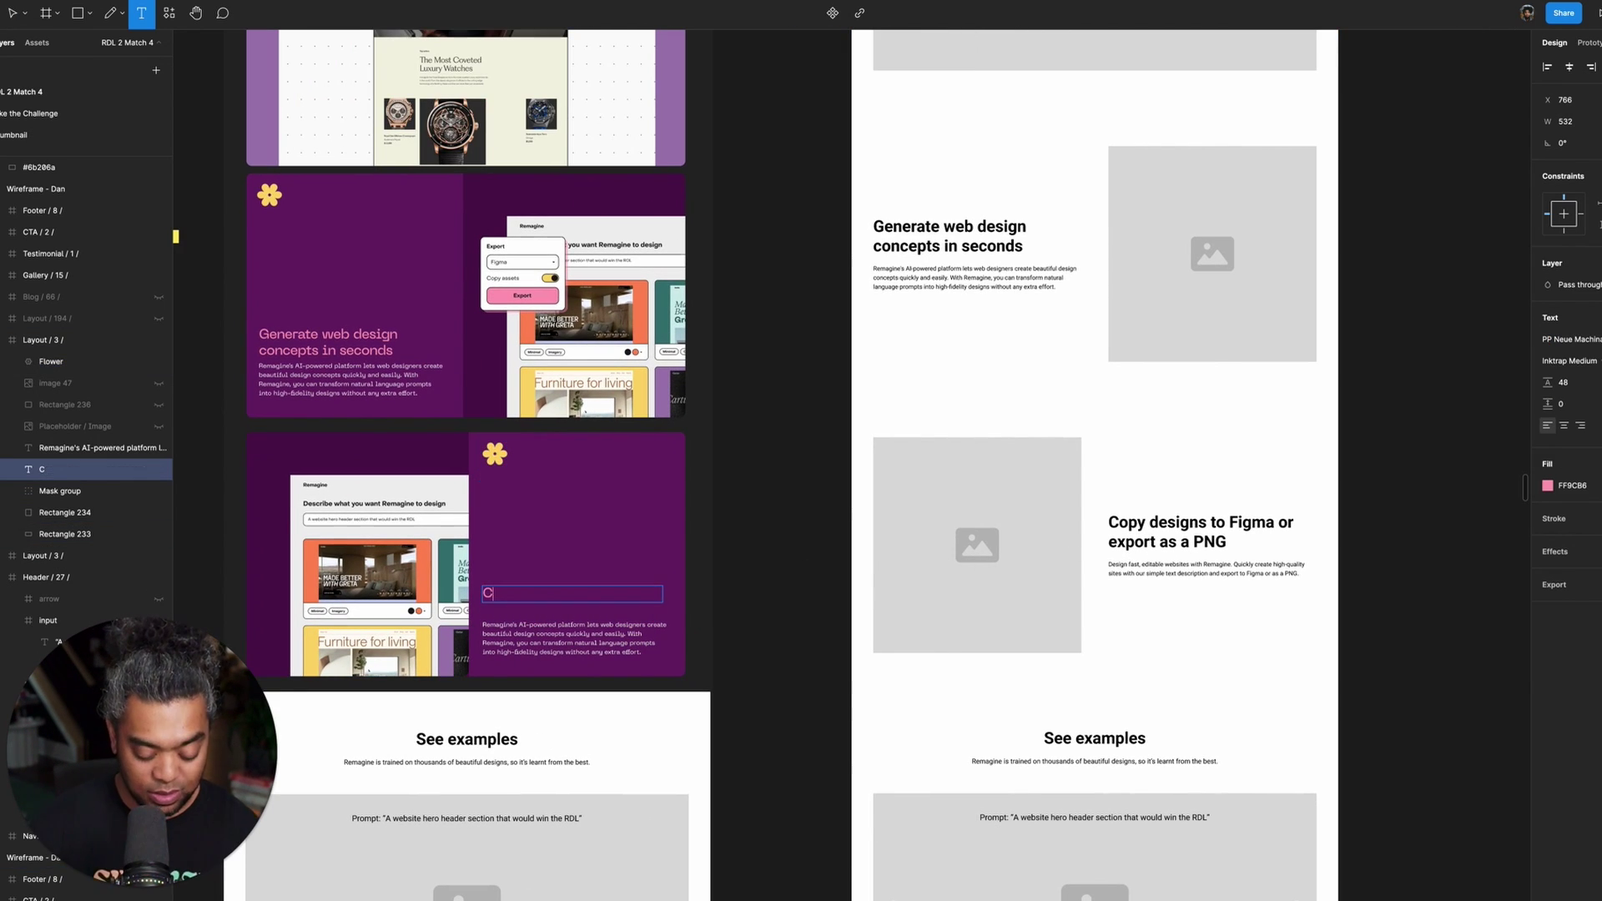
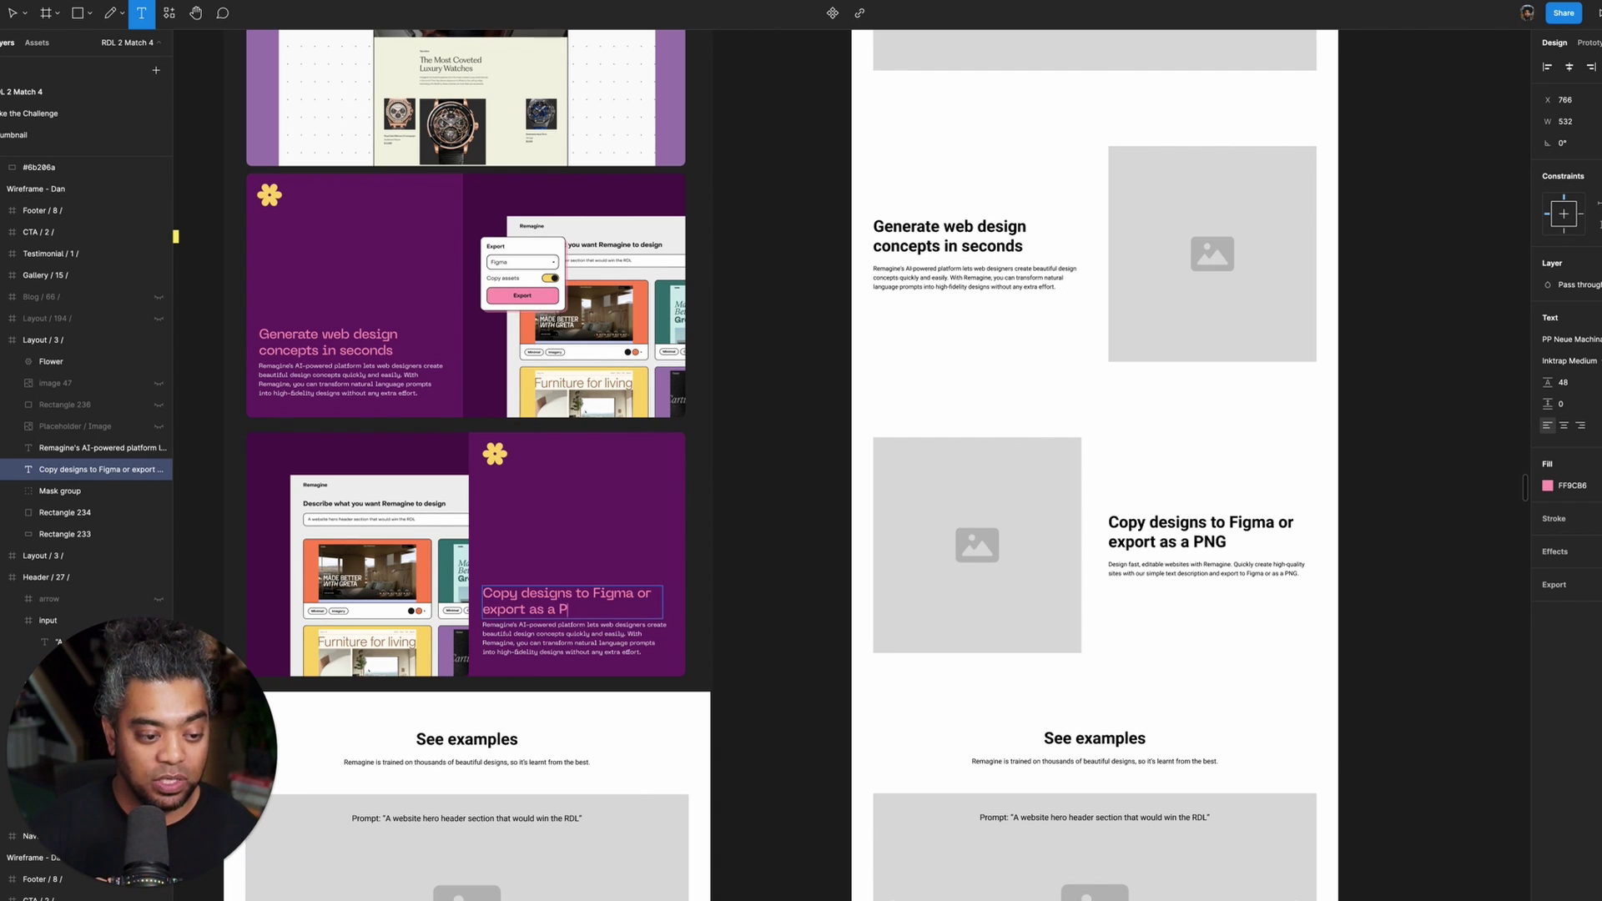
text(NG)
key(Escape)
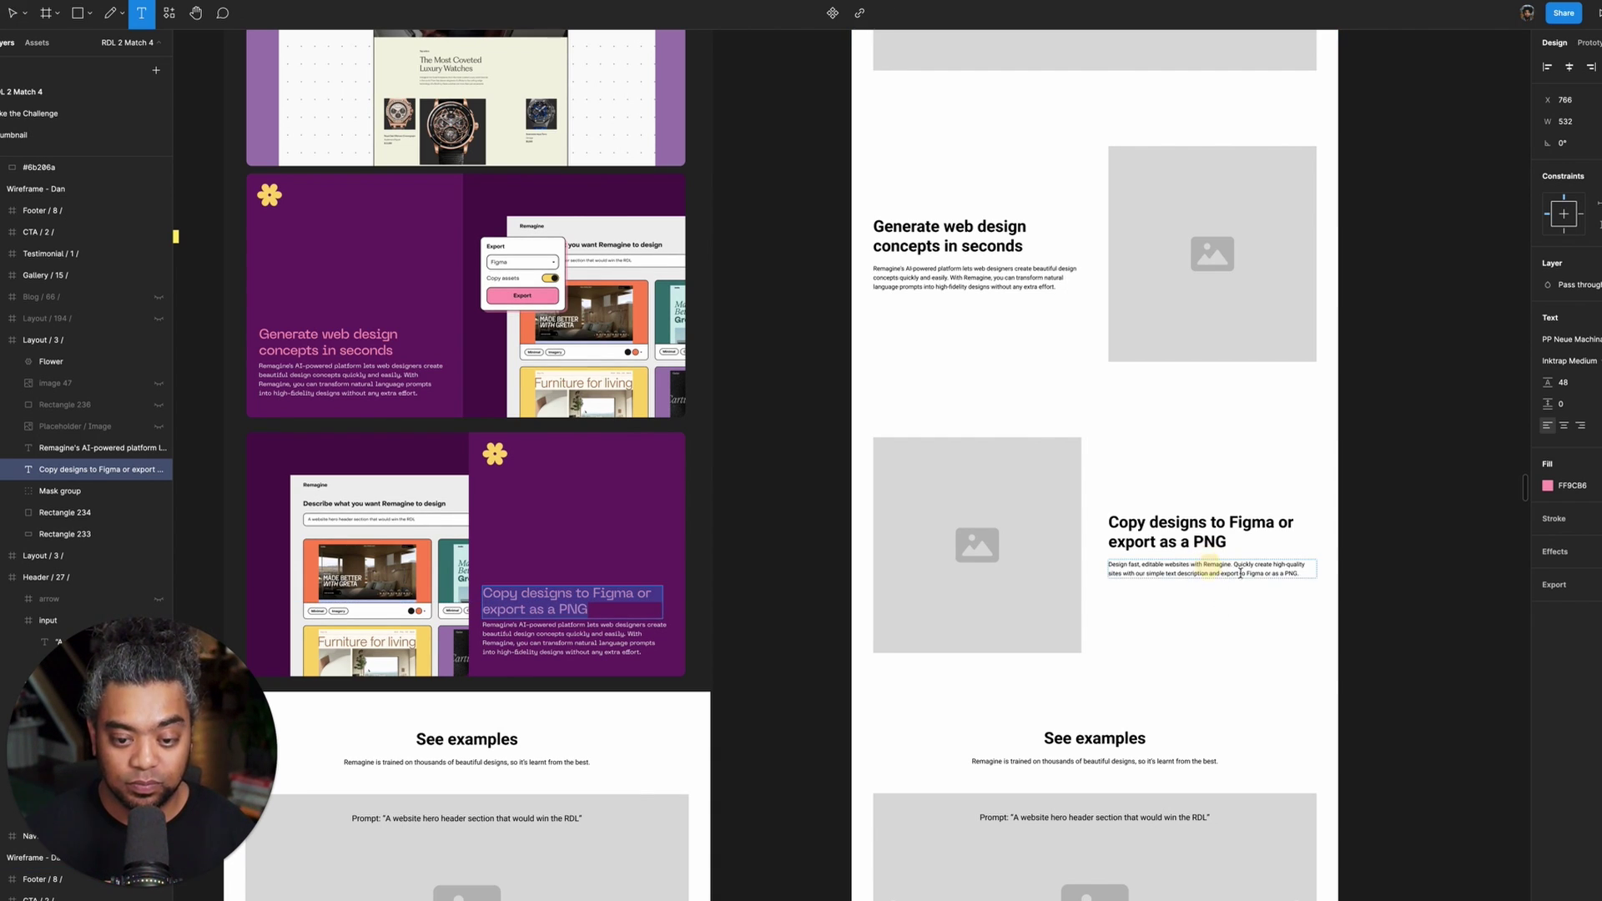
- Copy the wireframe paragraph under "Copy designs to Figma or export as a PNG", switch to Chrome and paste it into a new tab's address bar
click(1209, 569)
key(super+Tab)
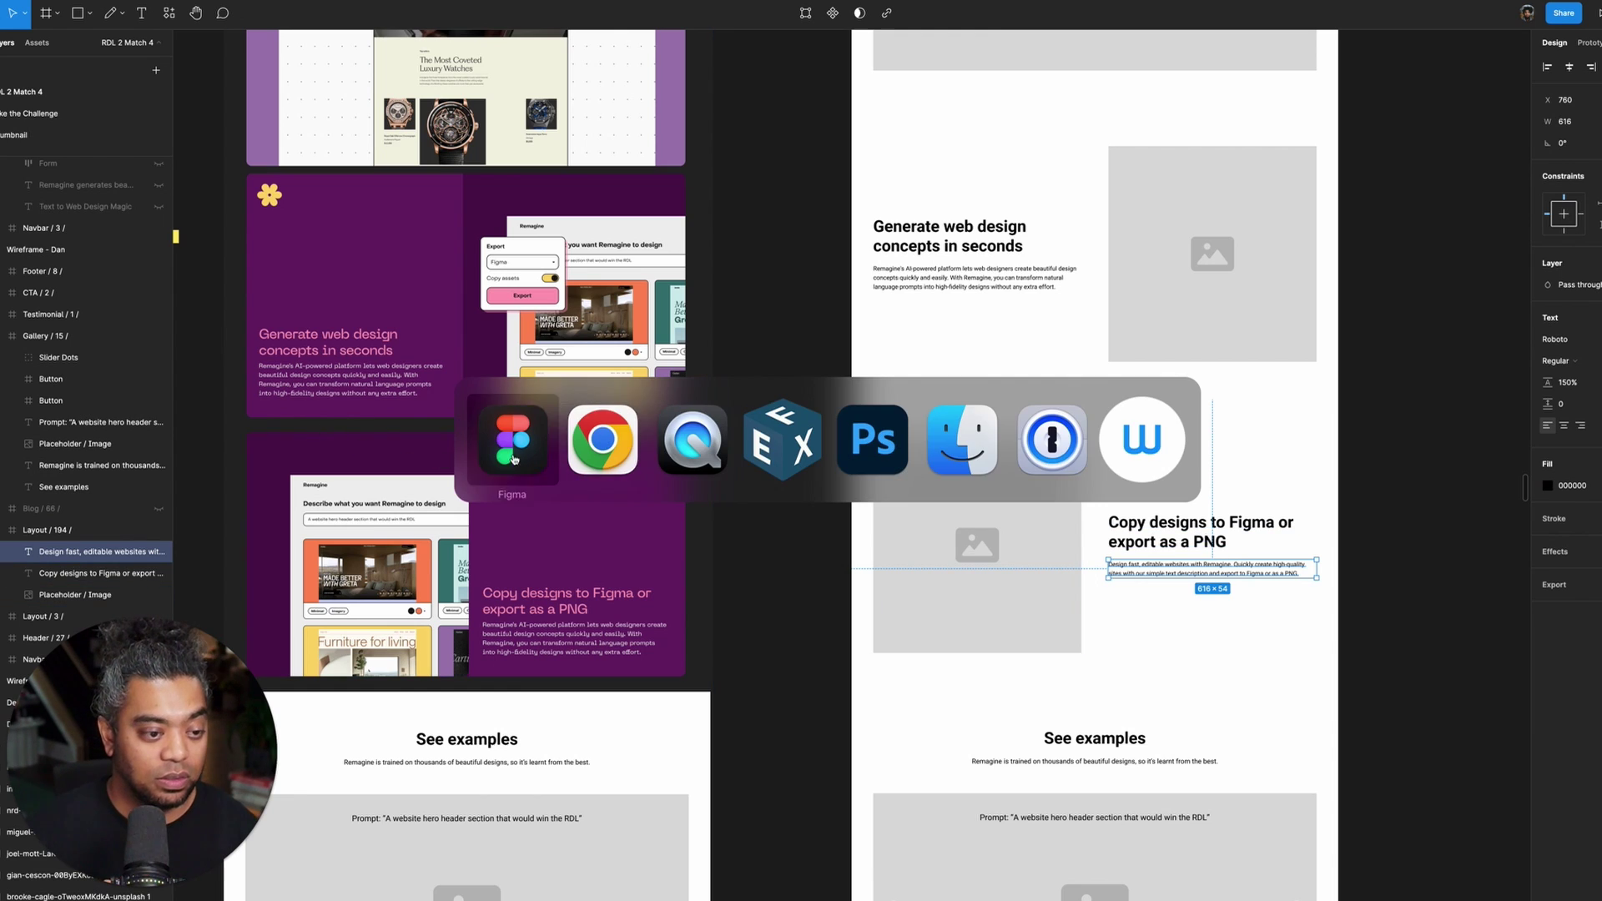
key(super+t)
text(Design fast, editable websites with Remagine. Quickly create high-quality sites with our simple text description and export to Figma or as a PNG.)
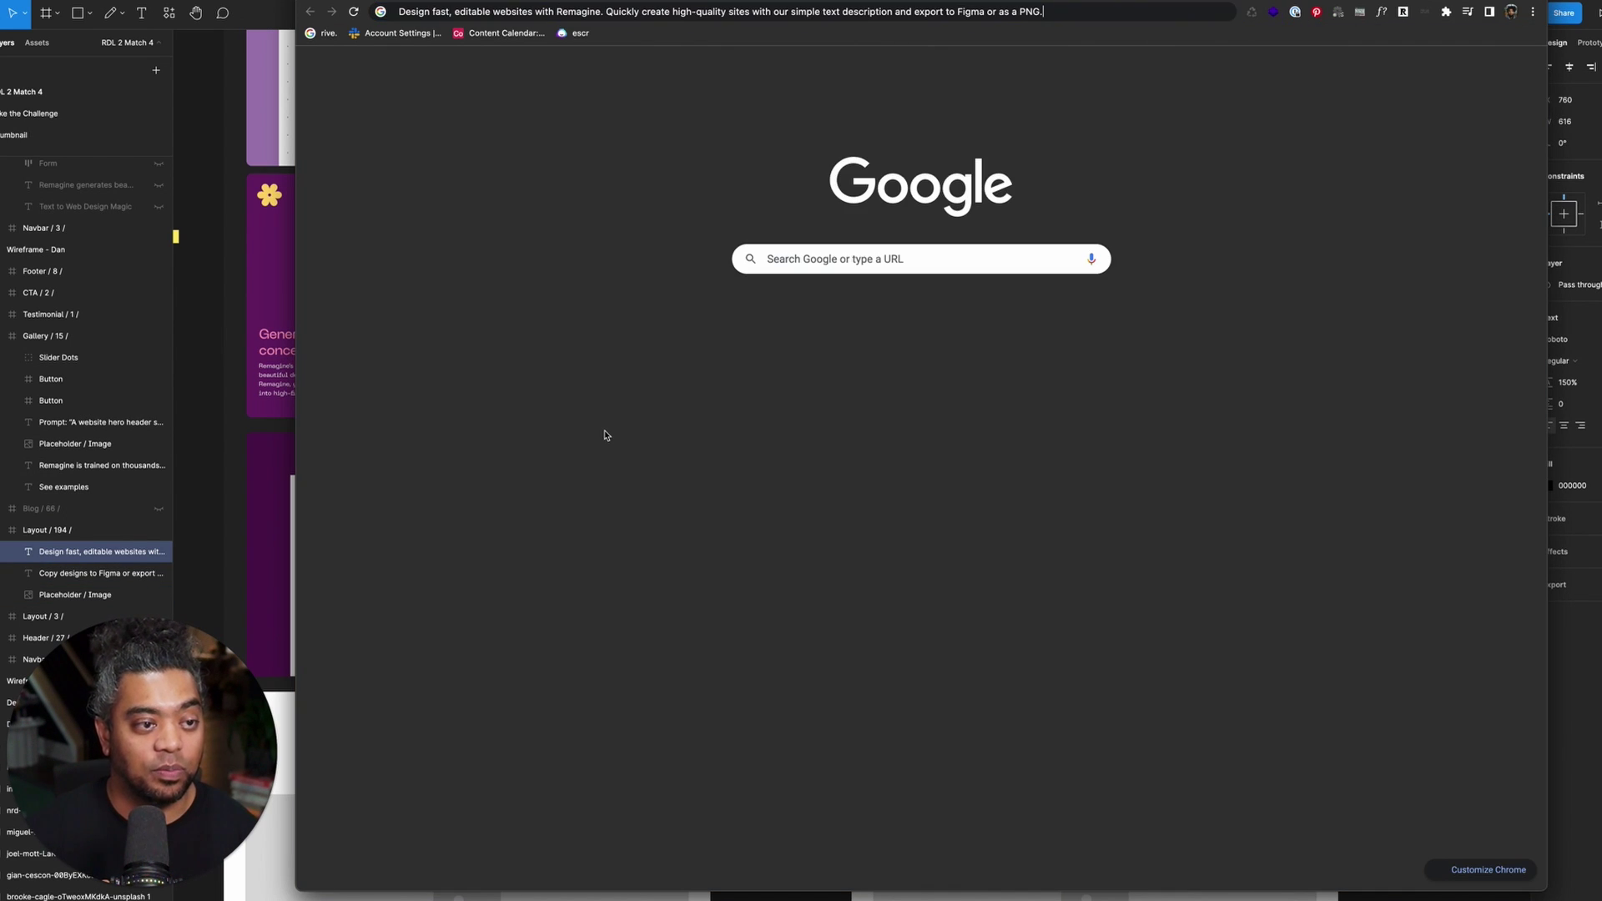
- Switch back to Figma and replace the duplicated card's body paragraph with the copied text starting "Design fast, editable websites with Remagine"
key(super+Tab)
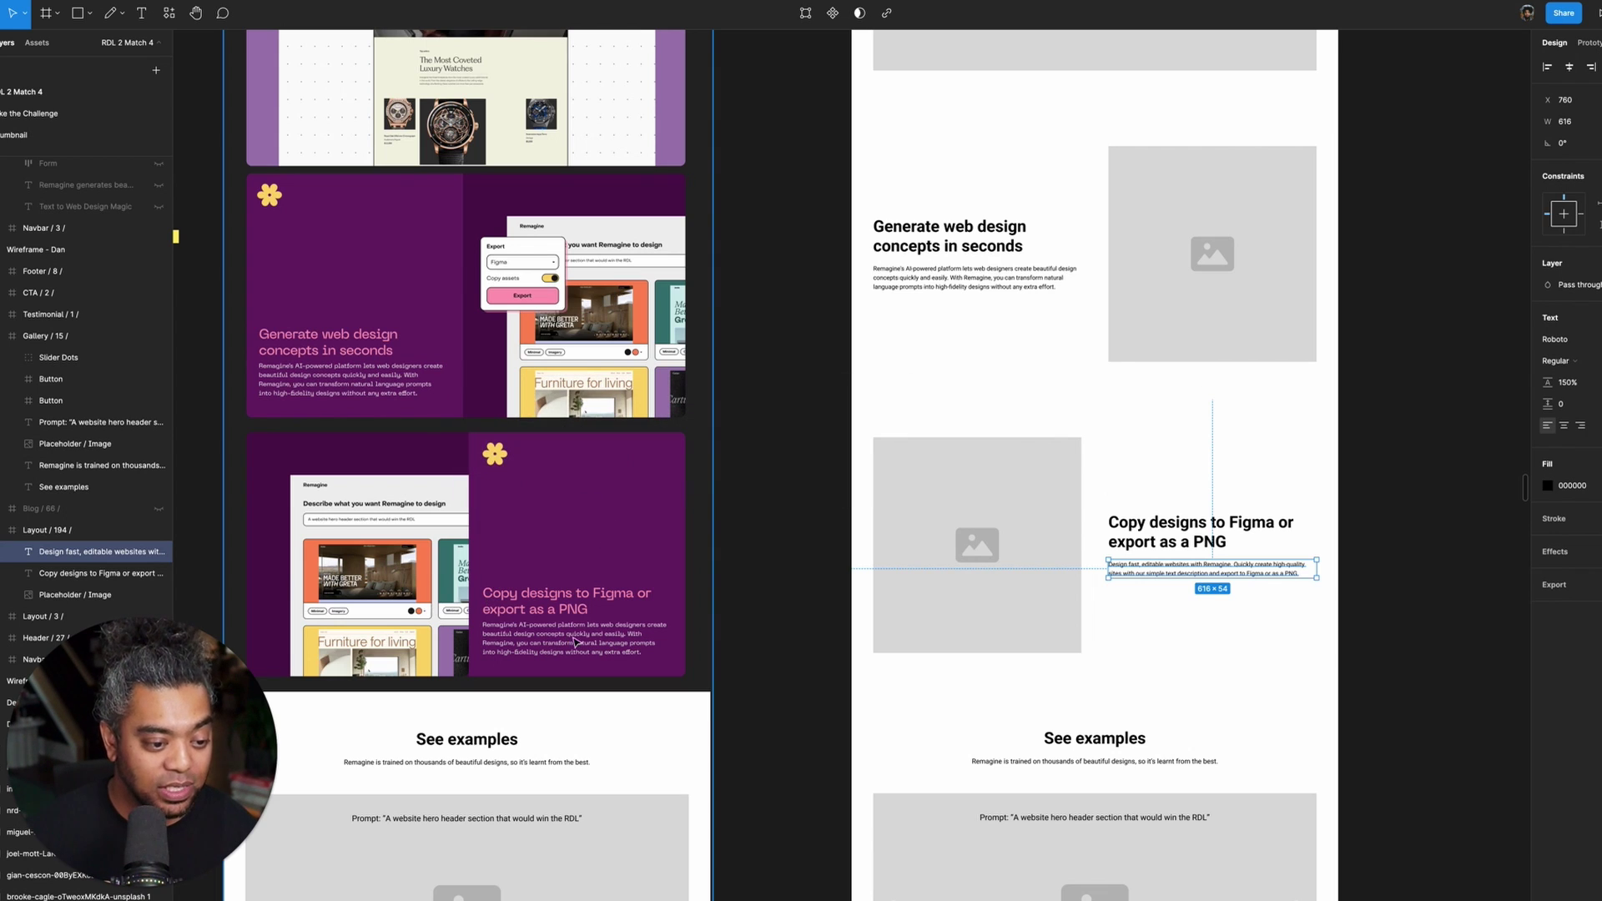
double_click(574, 642)
key(super+a)
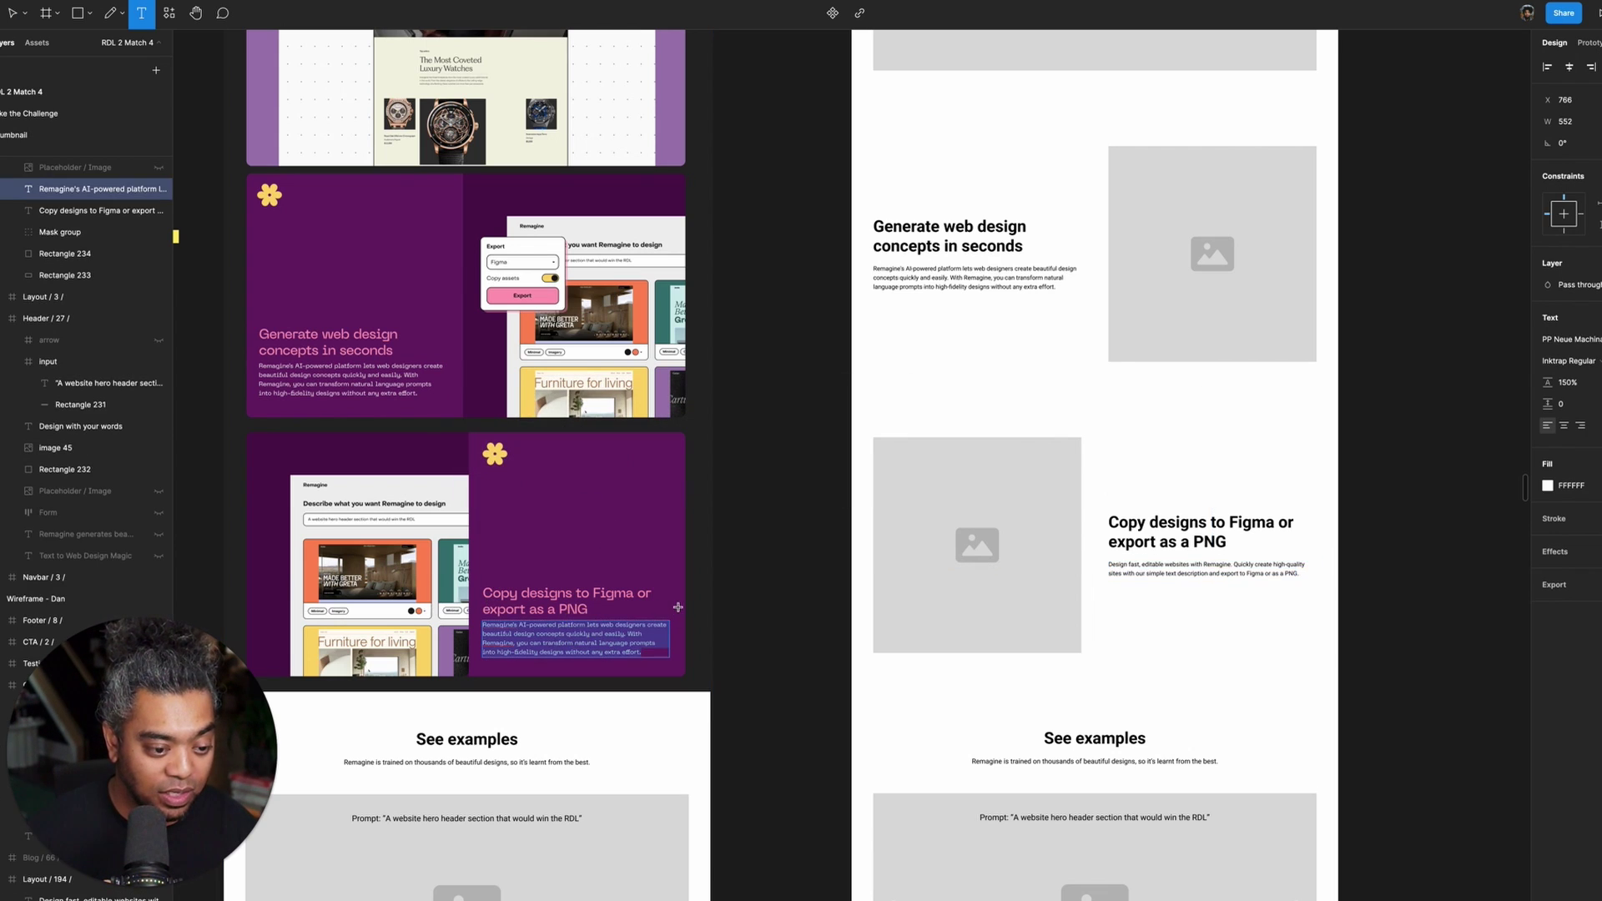
text(Design fast, editable websites with Remagine. Quickly create high-quality sites with our simple text description and export to Figma or as a PNG.)
key(Escape)
scroll(654, 538, up, 5)
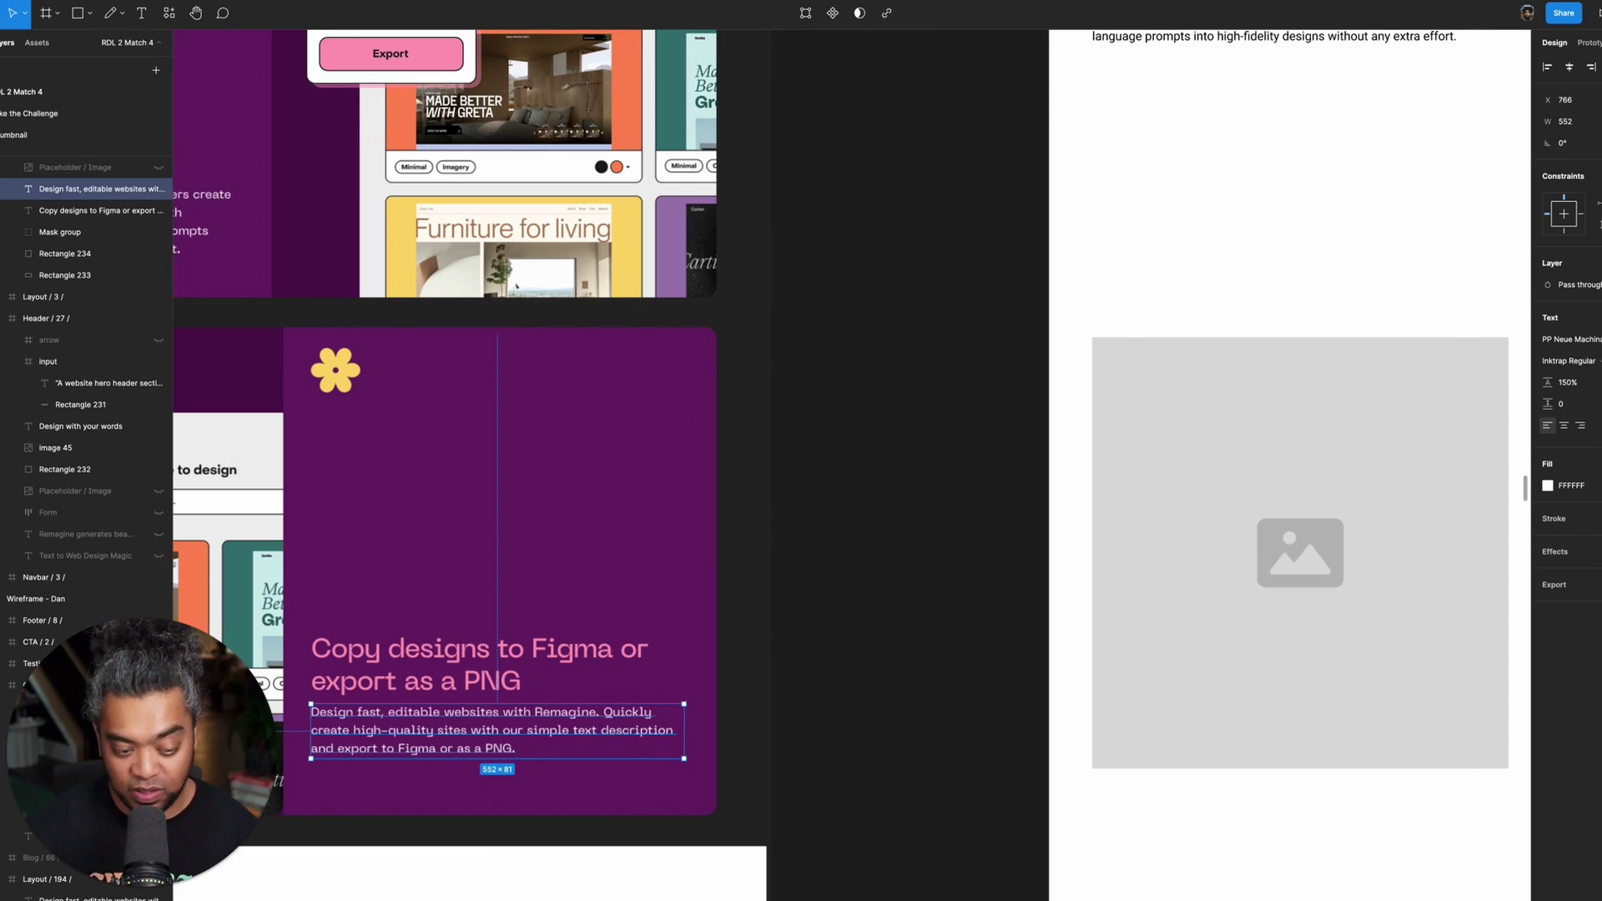
scroll(1060, 592, left, 5)
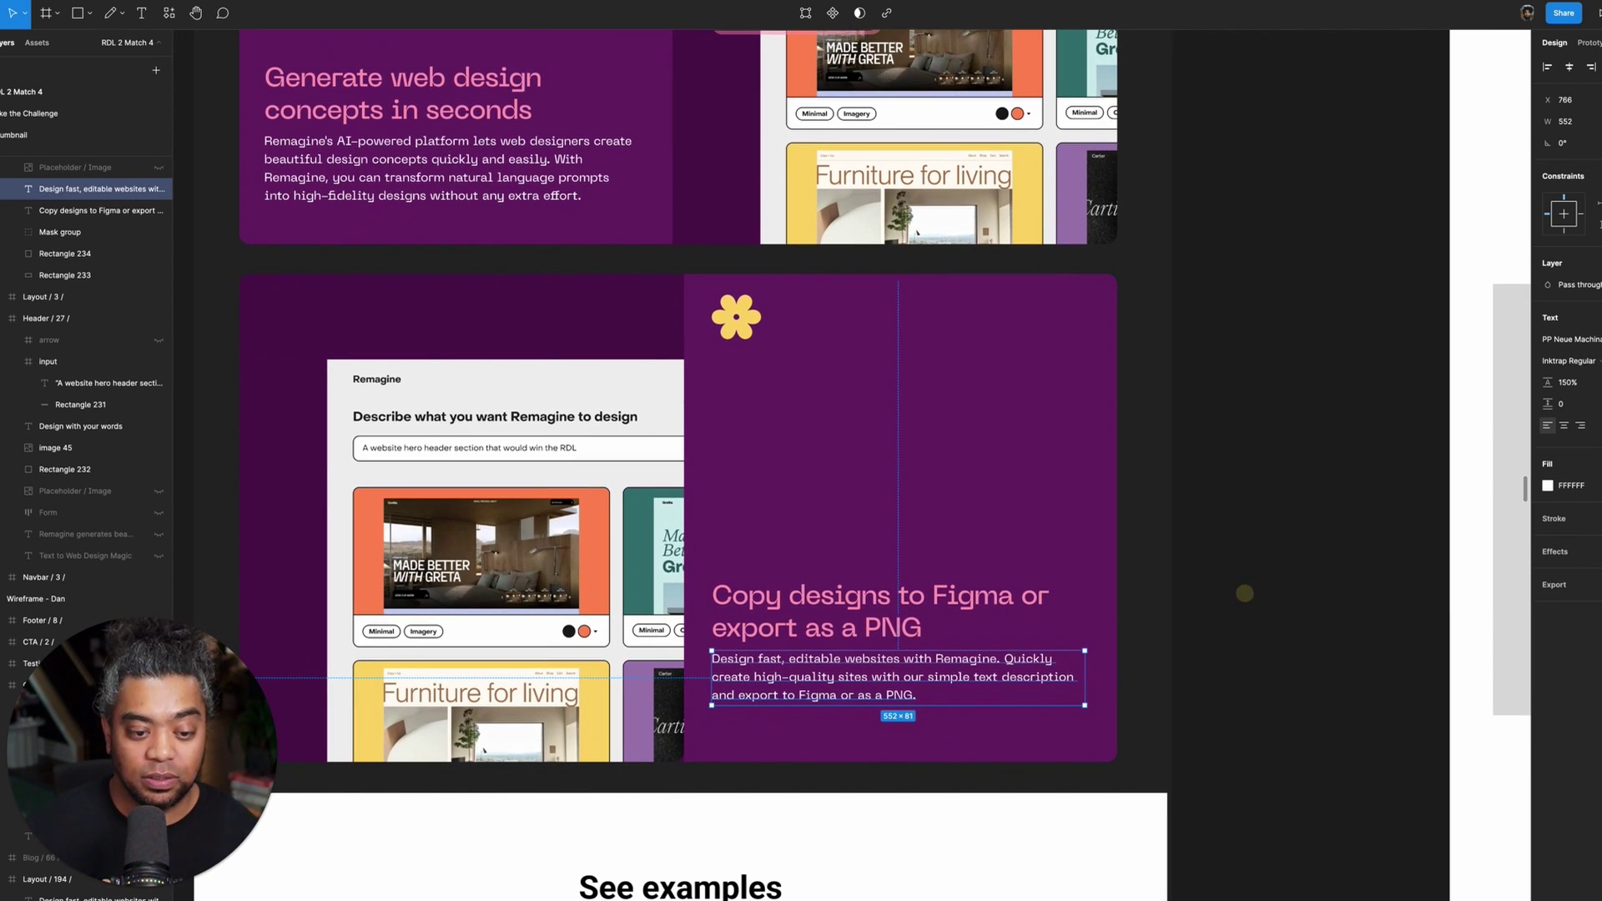
click(1244, 593)
scroll(1259, 479, left, 2)
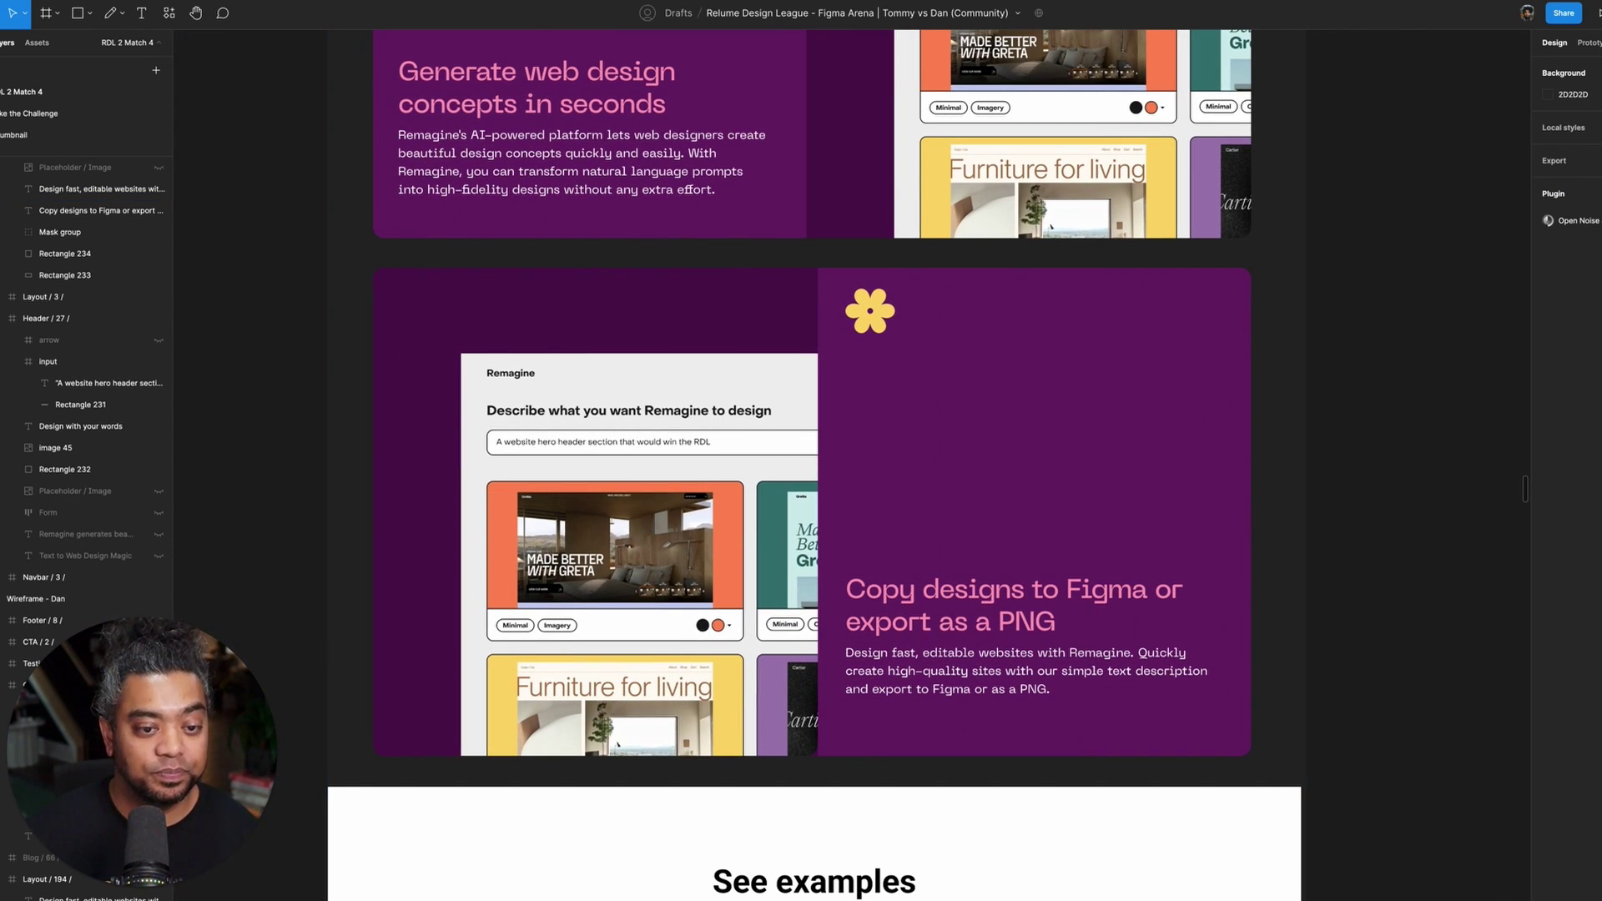
- Hide Image 46, the app screenshot inside the duplicated card's Mask group
scroll(960, 518, left, 3)
click(959, 573)
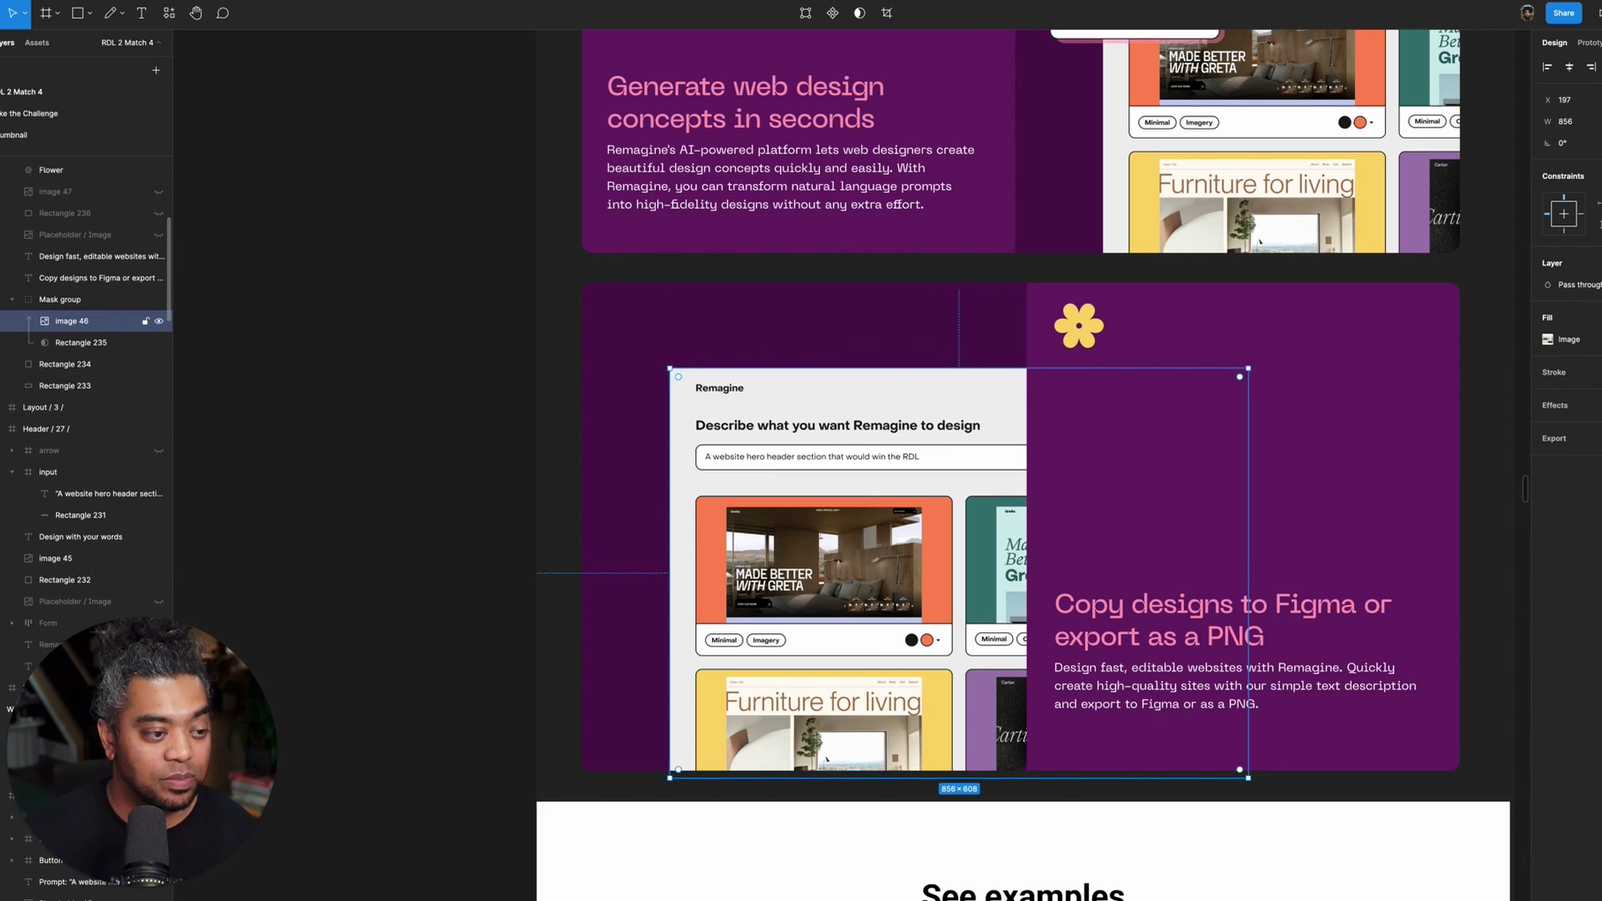
click(159, 320)
- Copy the "Describe what you want Remagine to design" Web App UI frame from Product Assets as a PNG
key(minus)
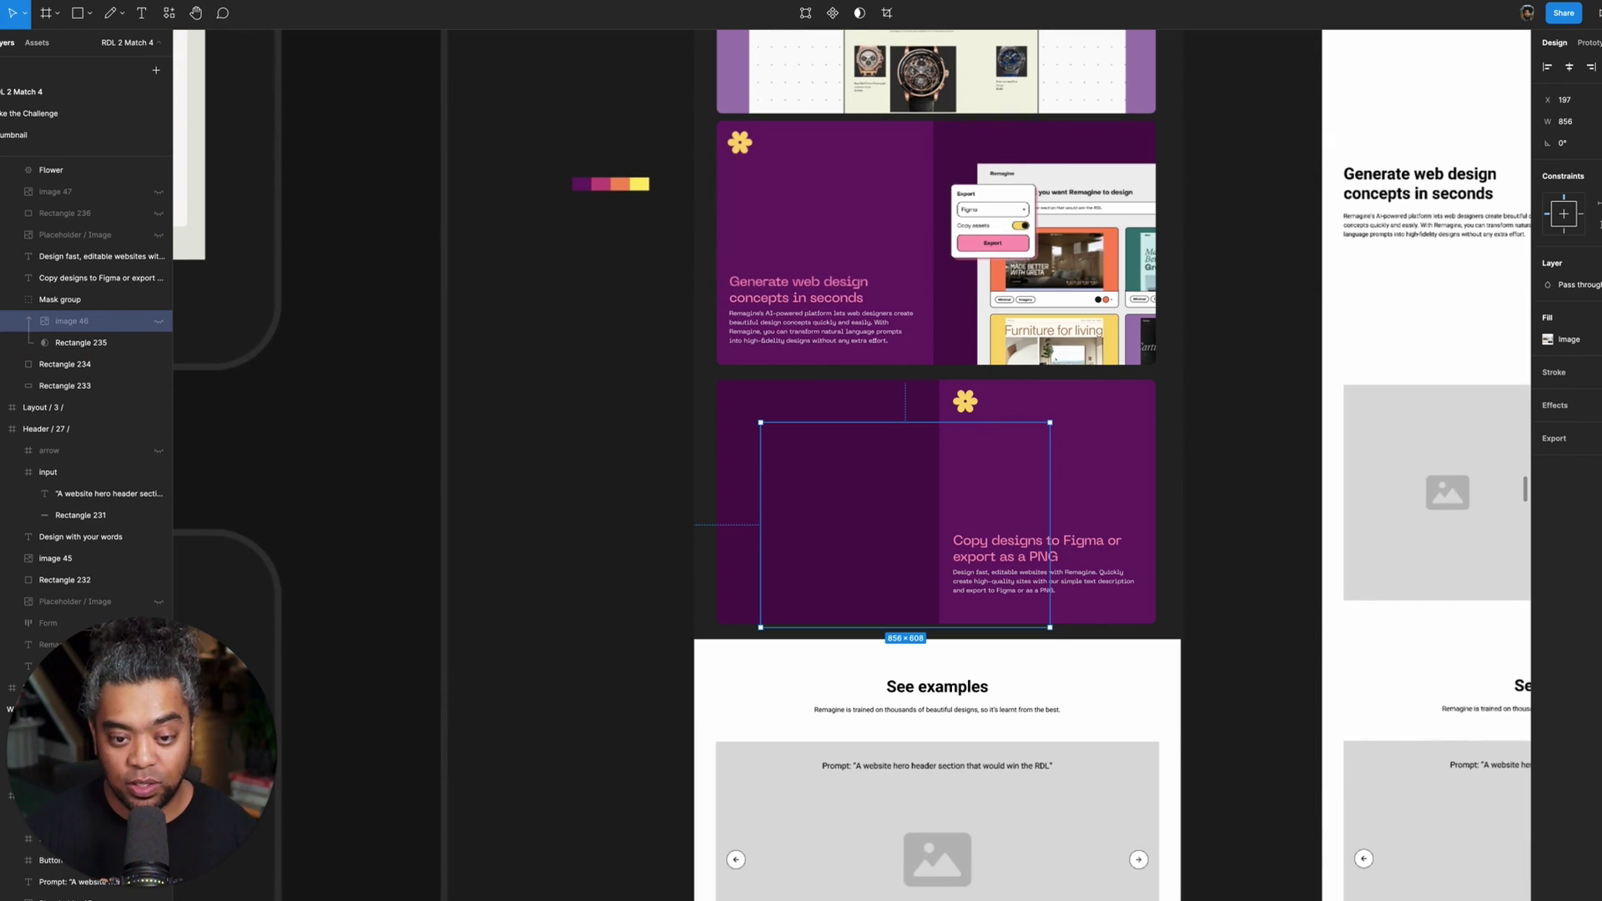
drag(464, 493, 827, 512)
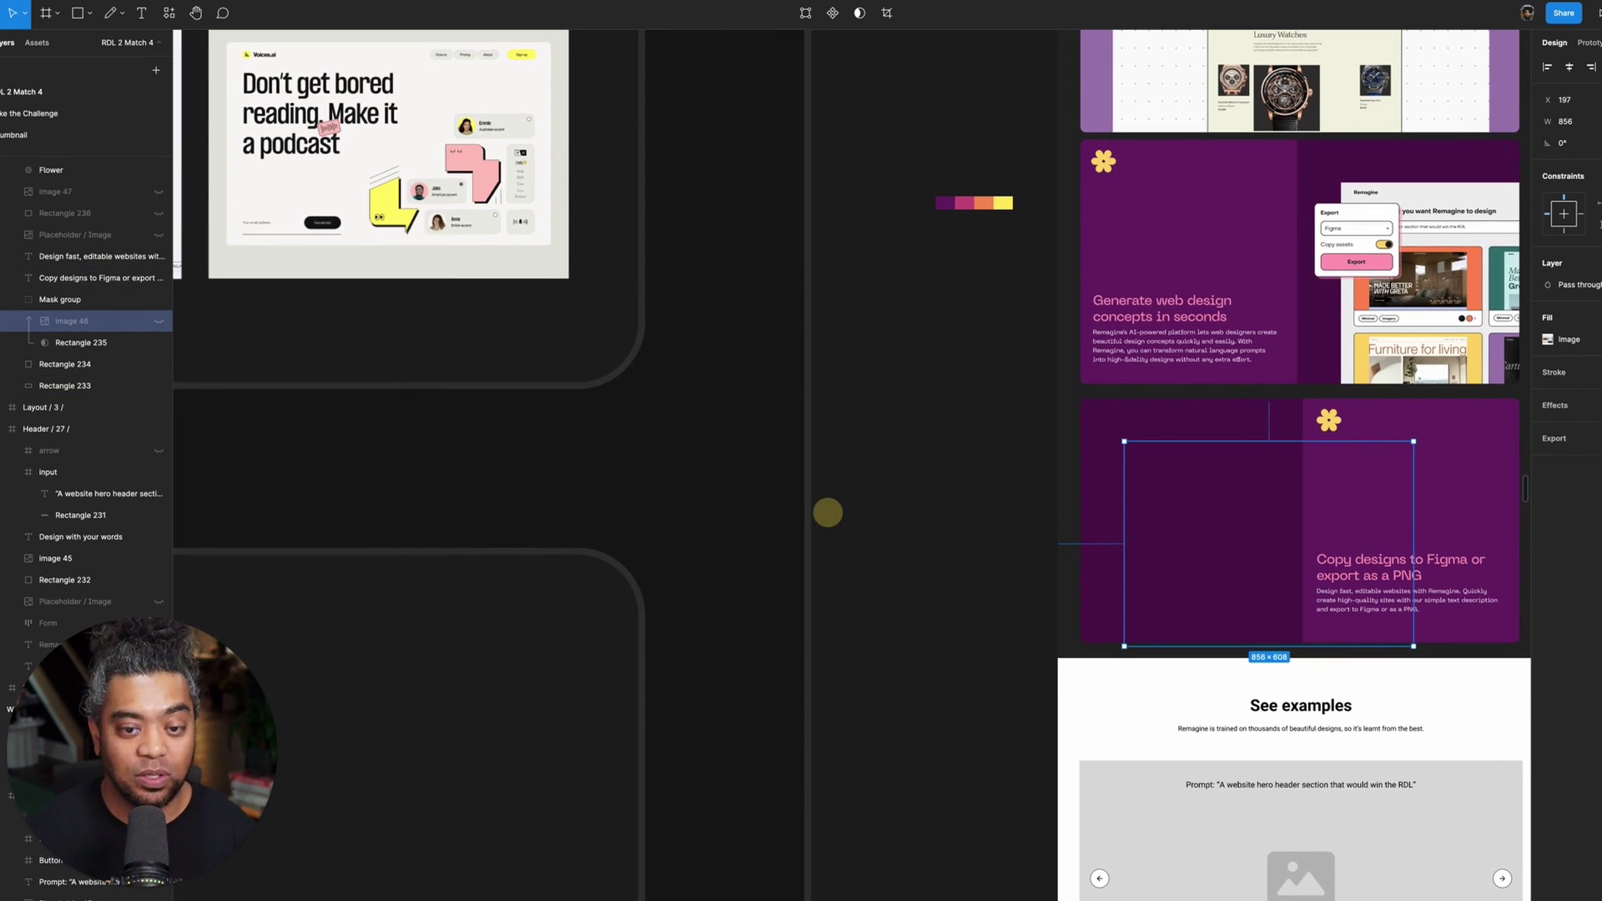
key(minus)
drag(393, 492, 1152, 379)
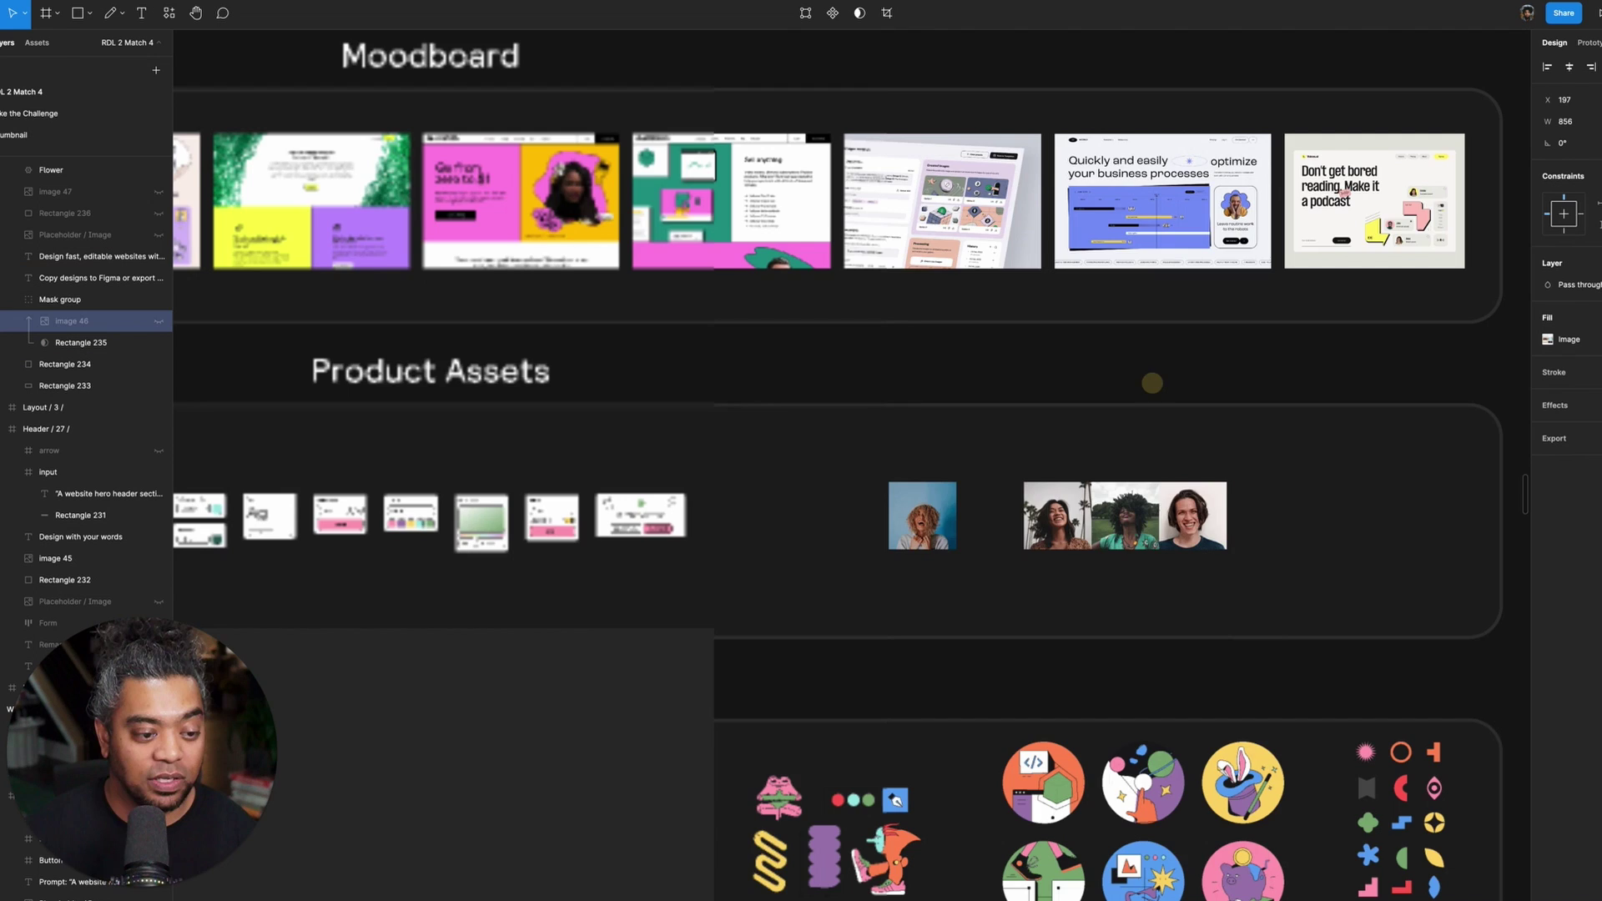
scroll(1151, 379, left, 5)
scroll(852, 465, left, 6)
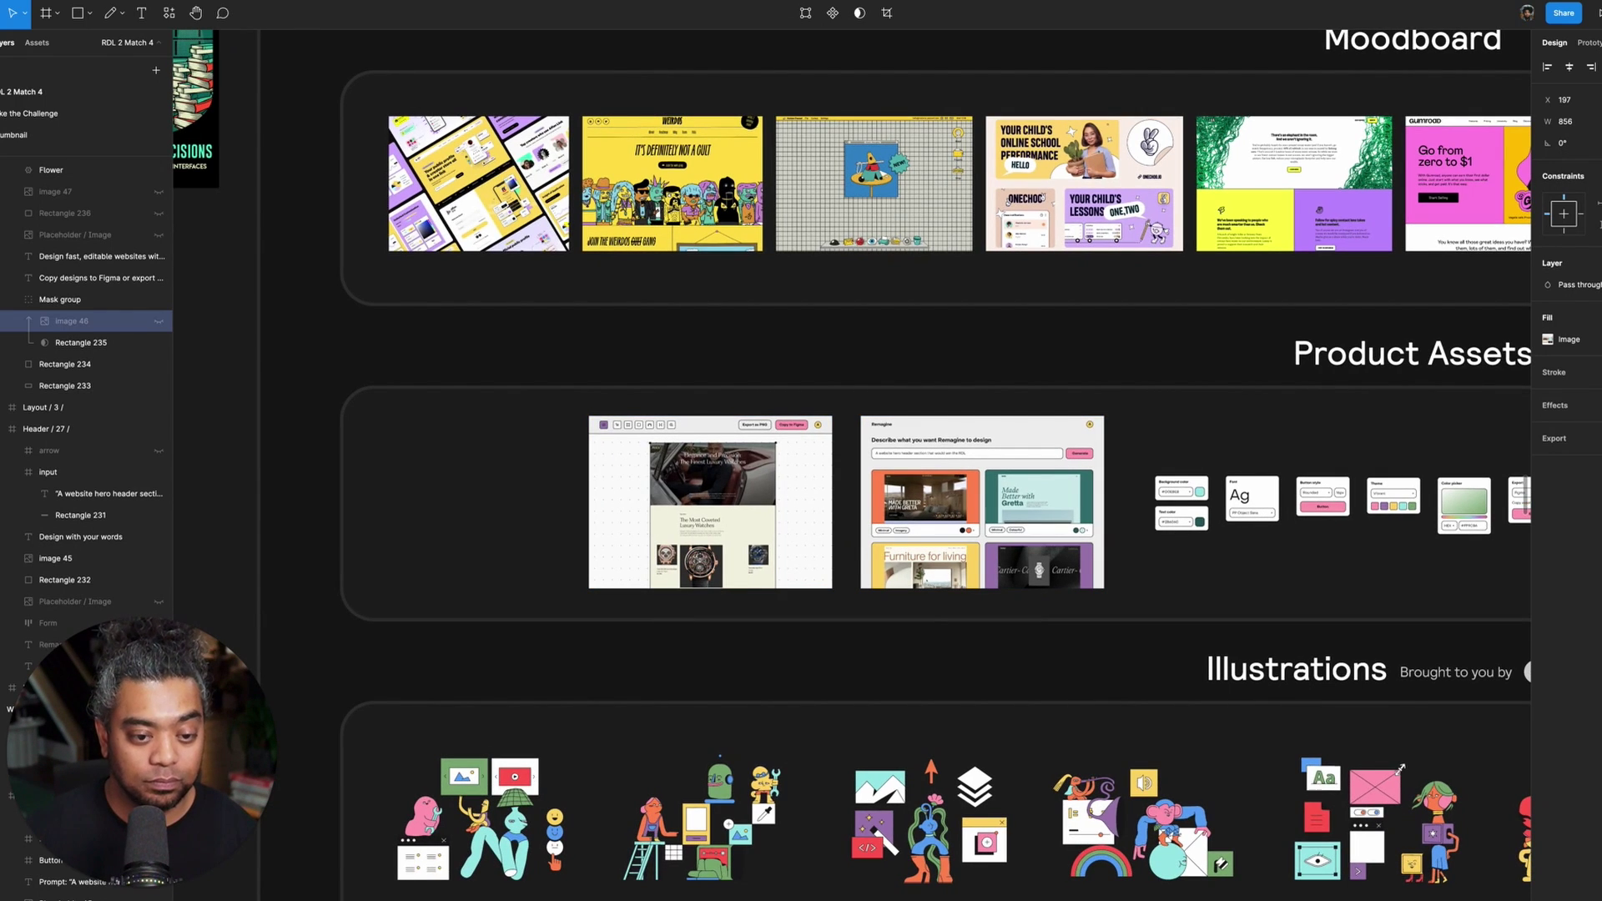
drag(860, 392, 400, 656)
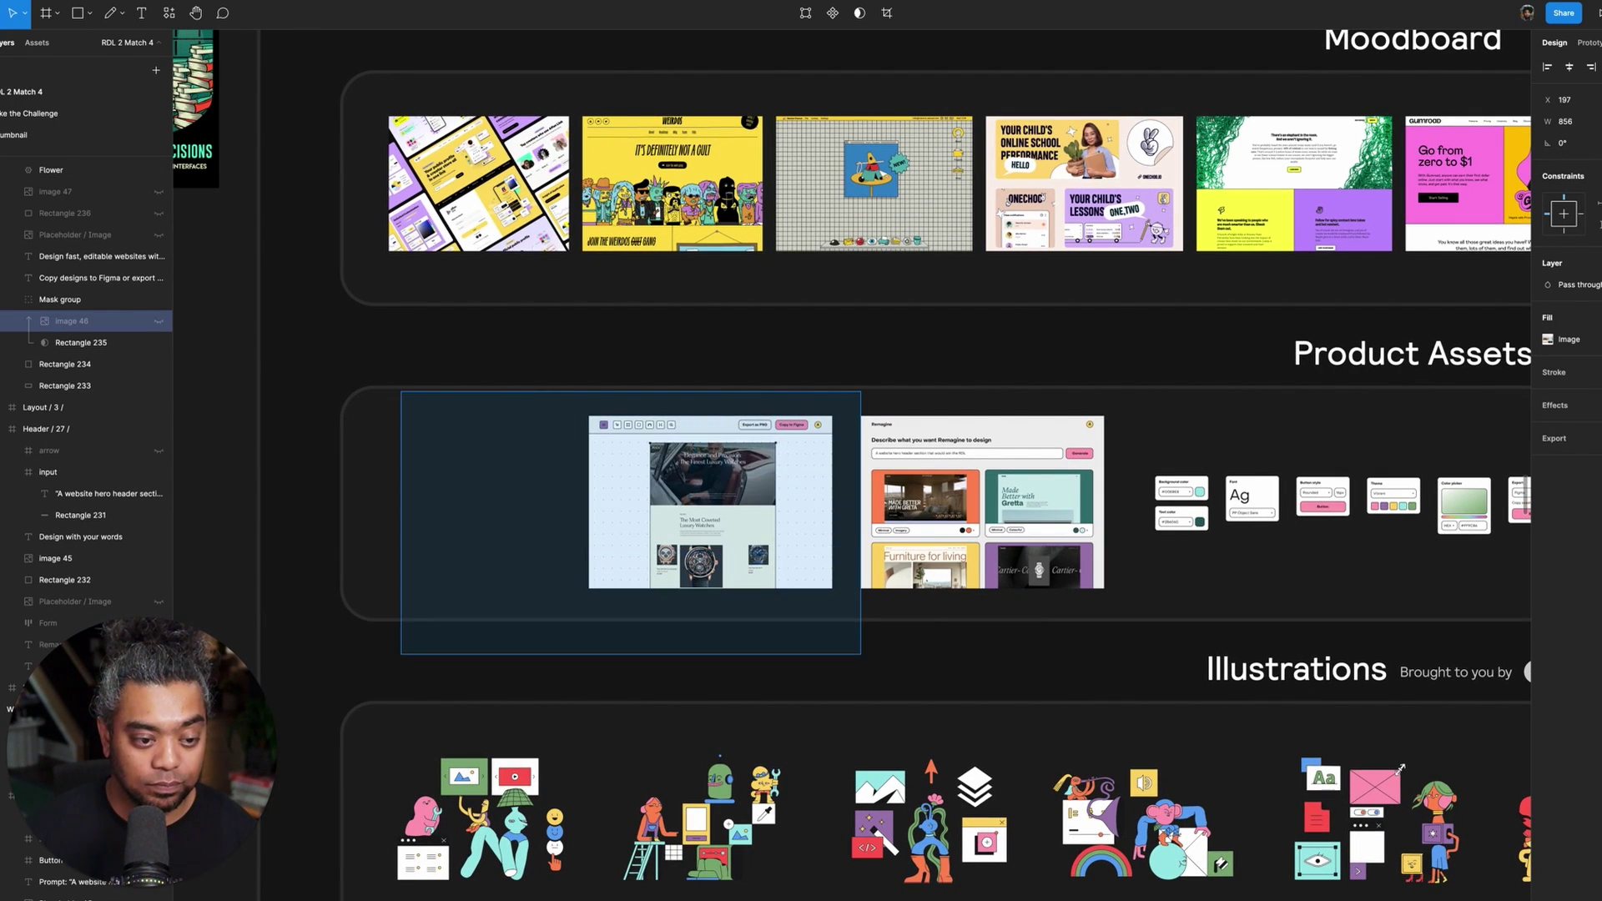
scroll(918, 451, down, 5)
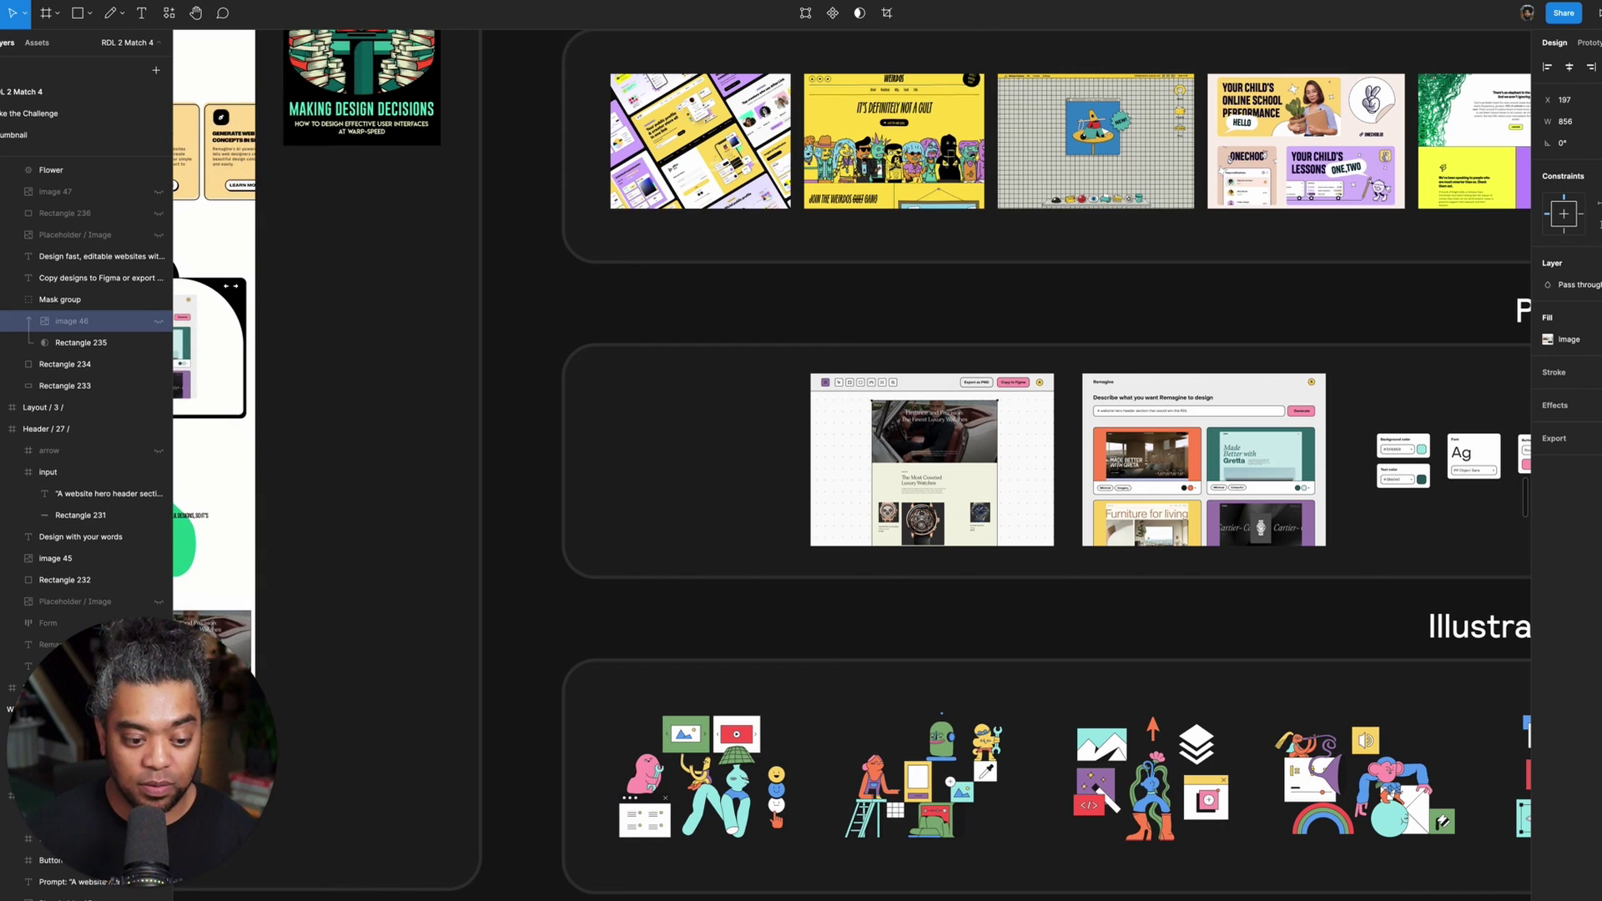
scroll(917, 451, right, 5)
click(859, 467)
key(ctrl+shift+c)
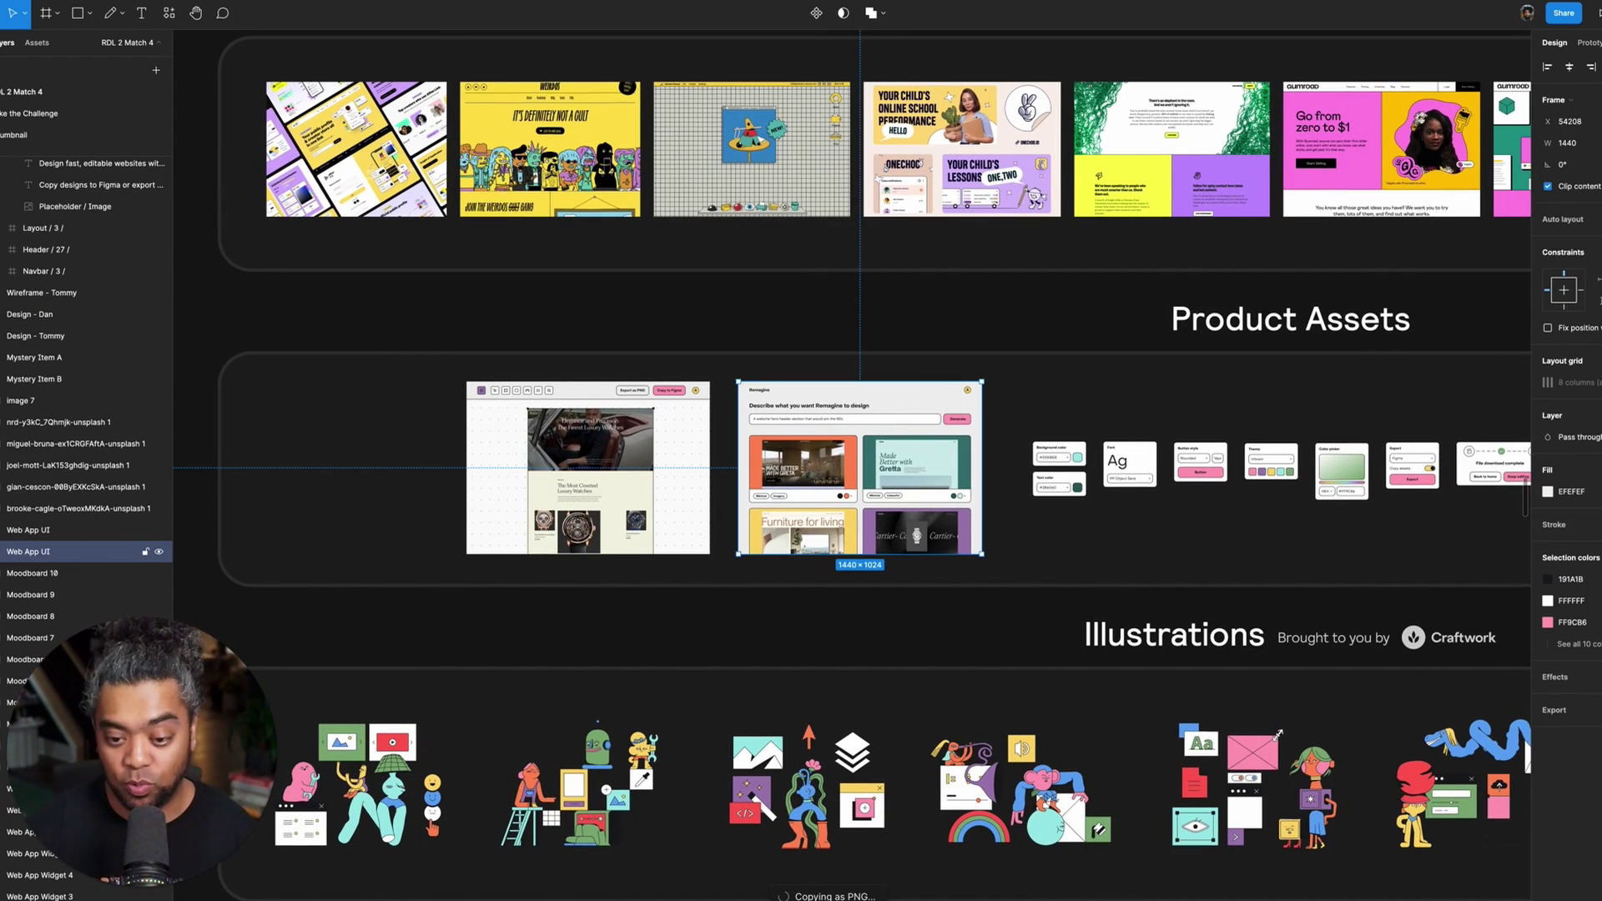
- Return to the duplicated card and make Image 46 in its Mask group visible again
scroll(859, 467, down, 10)
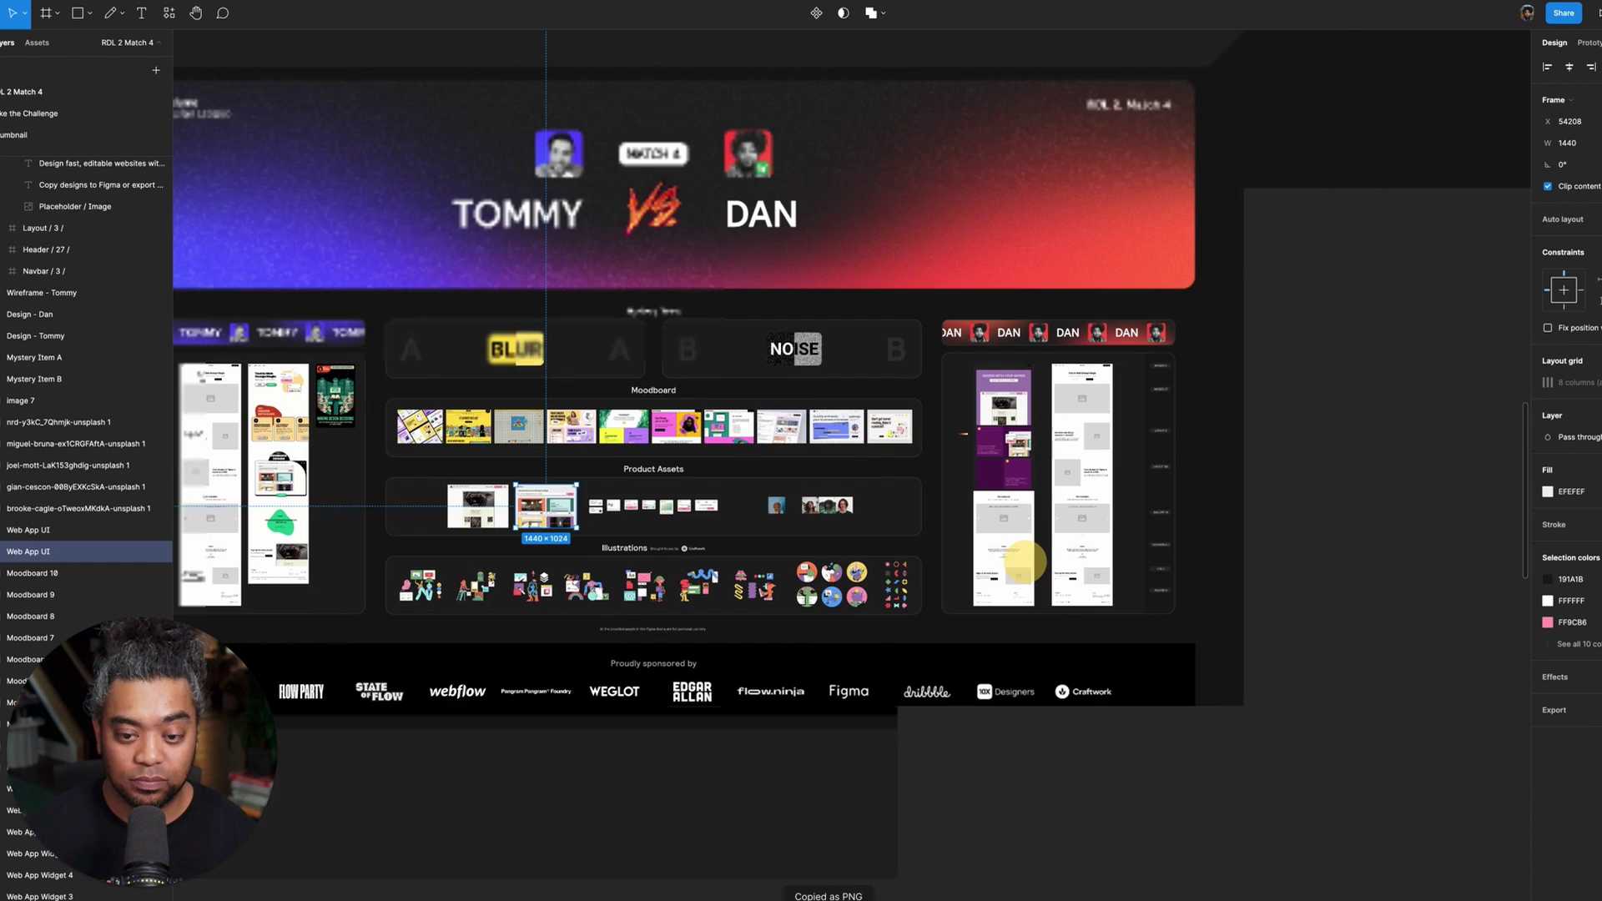
scroll(1022, 555, up, 10)
scroll(851, 467, up, 3)
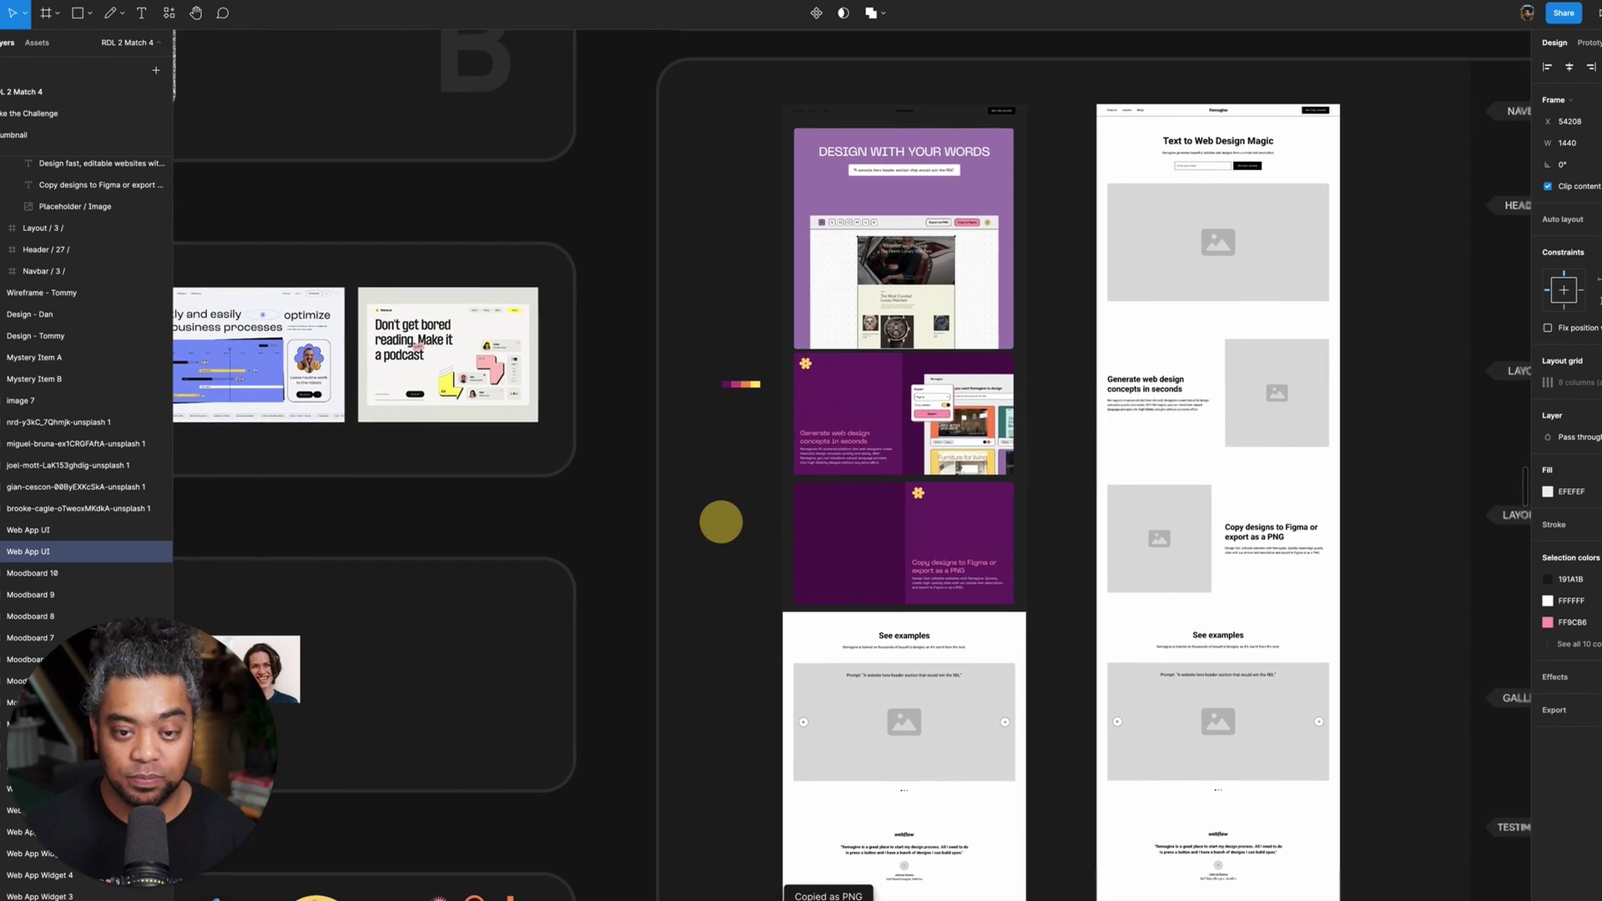
scroll(851, 467, up, 3)
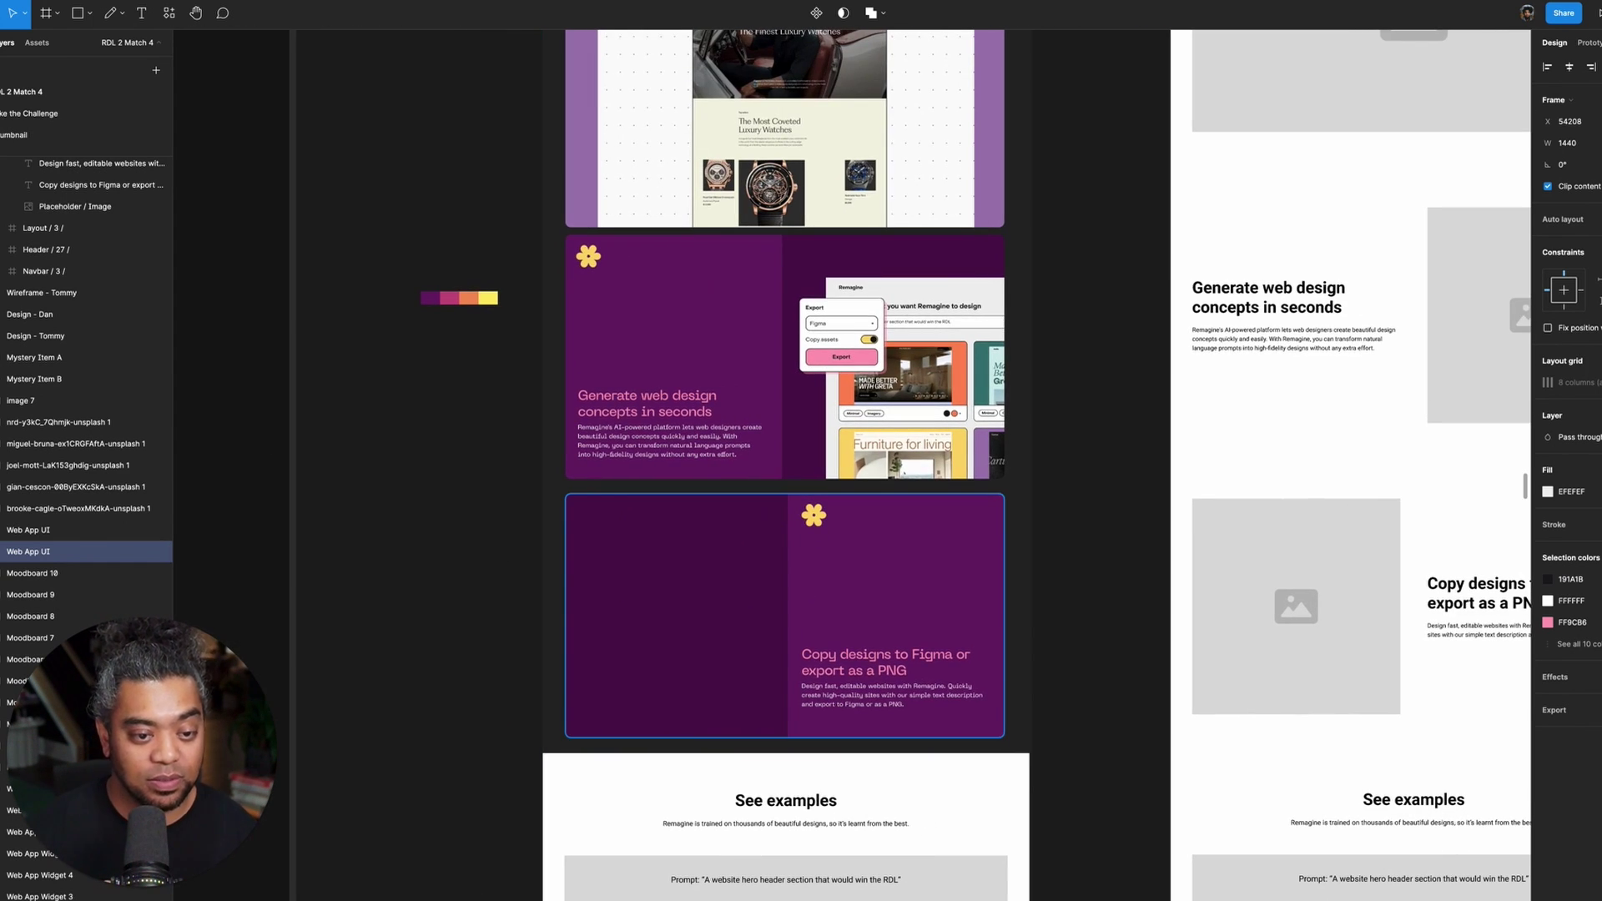
scroll(590, 638, up, 5)
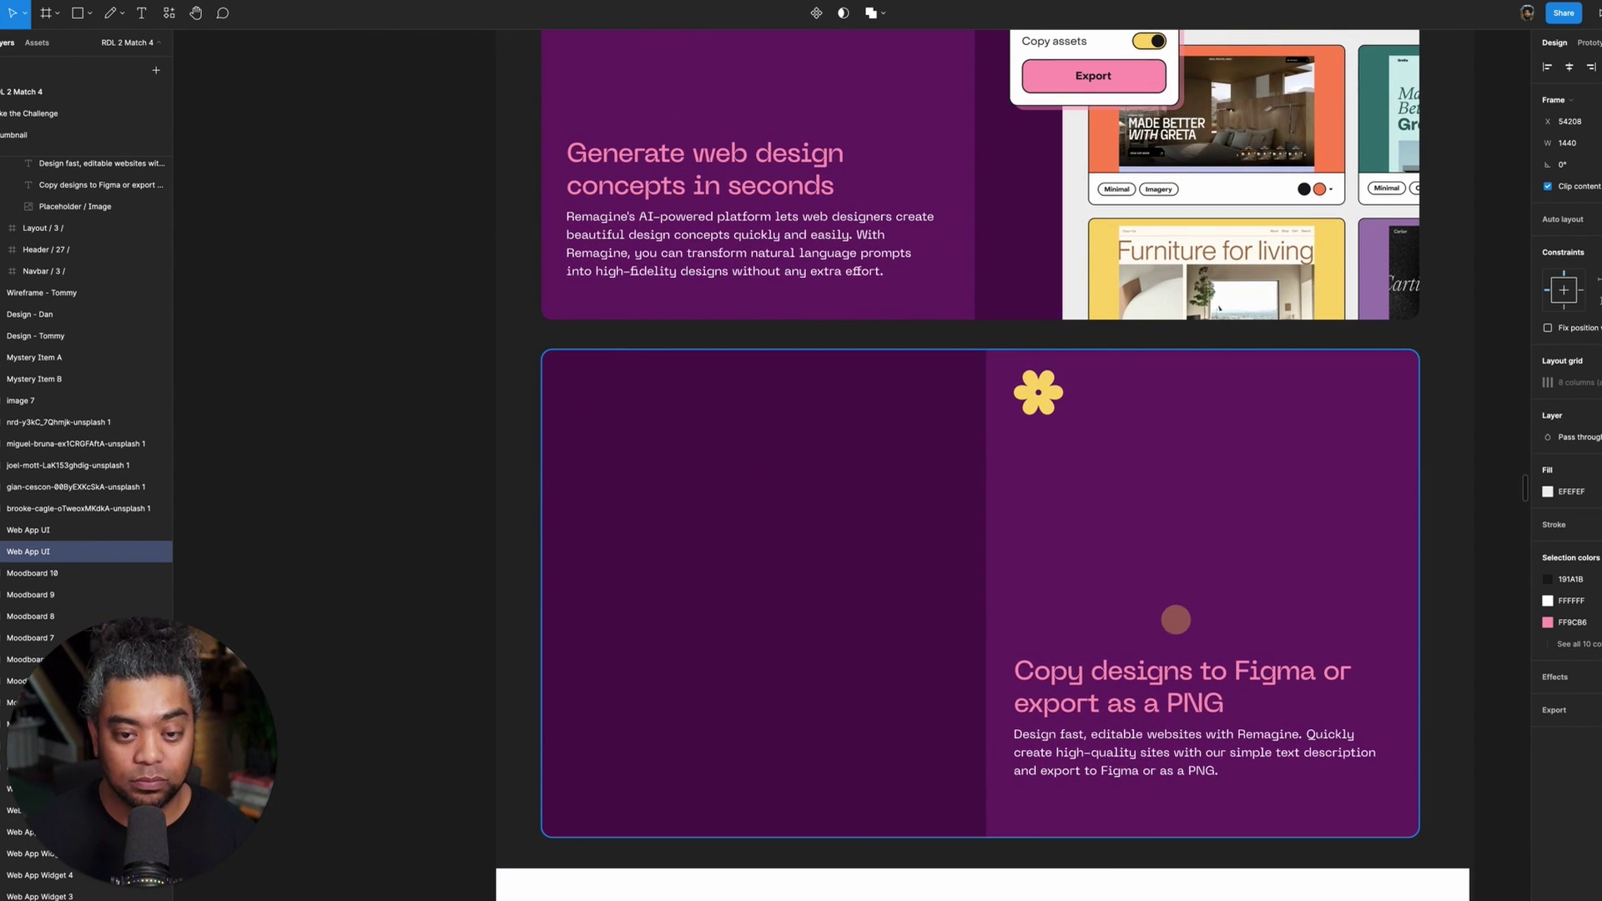
click(840, 518)
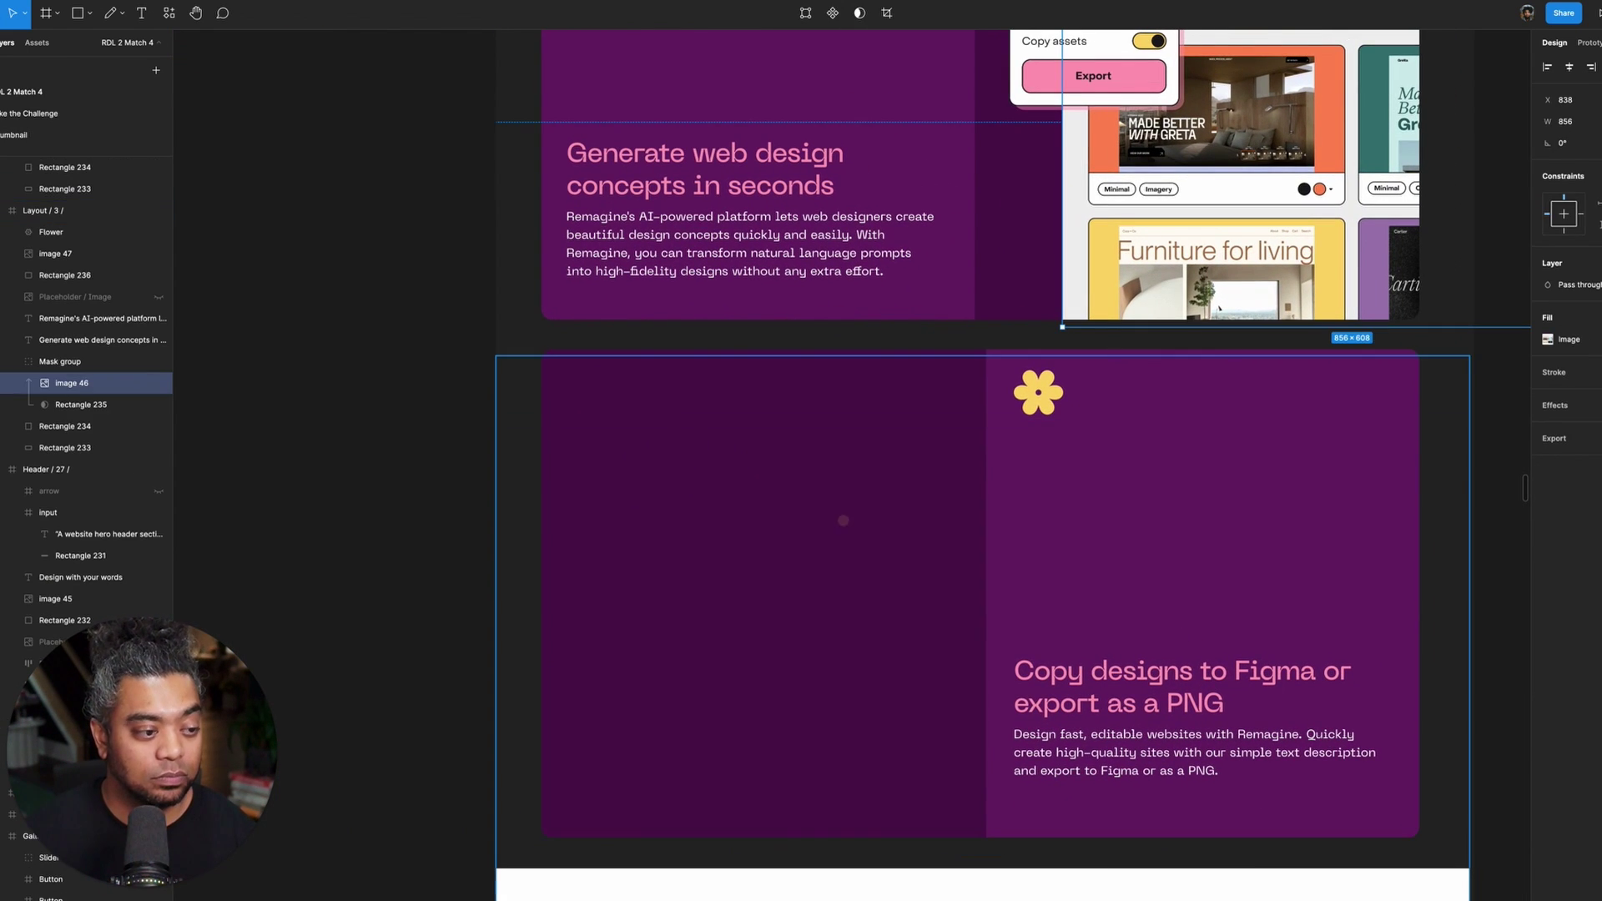
double_click(840, 518)
scroll(150, 250, up, 2)
click(150, 291)
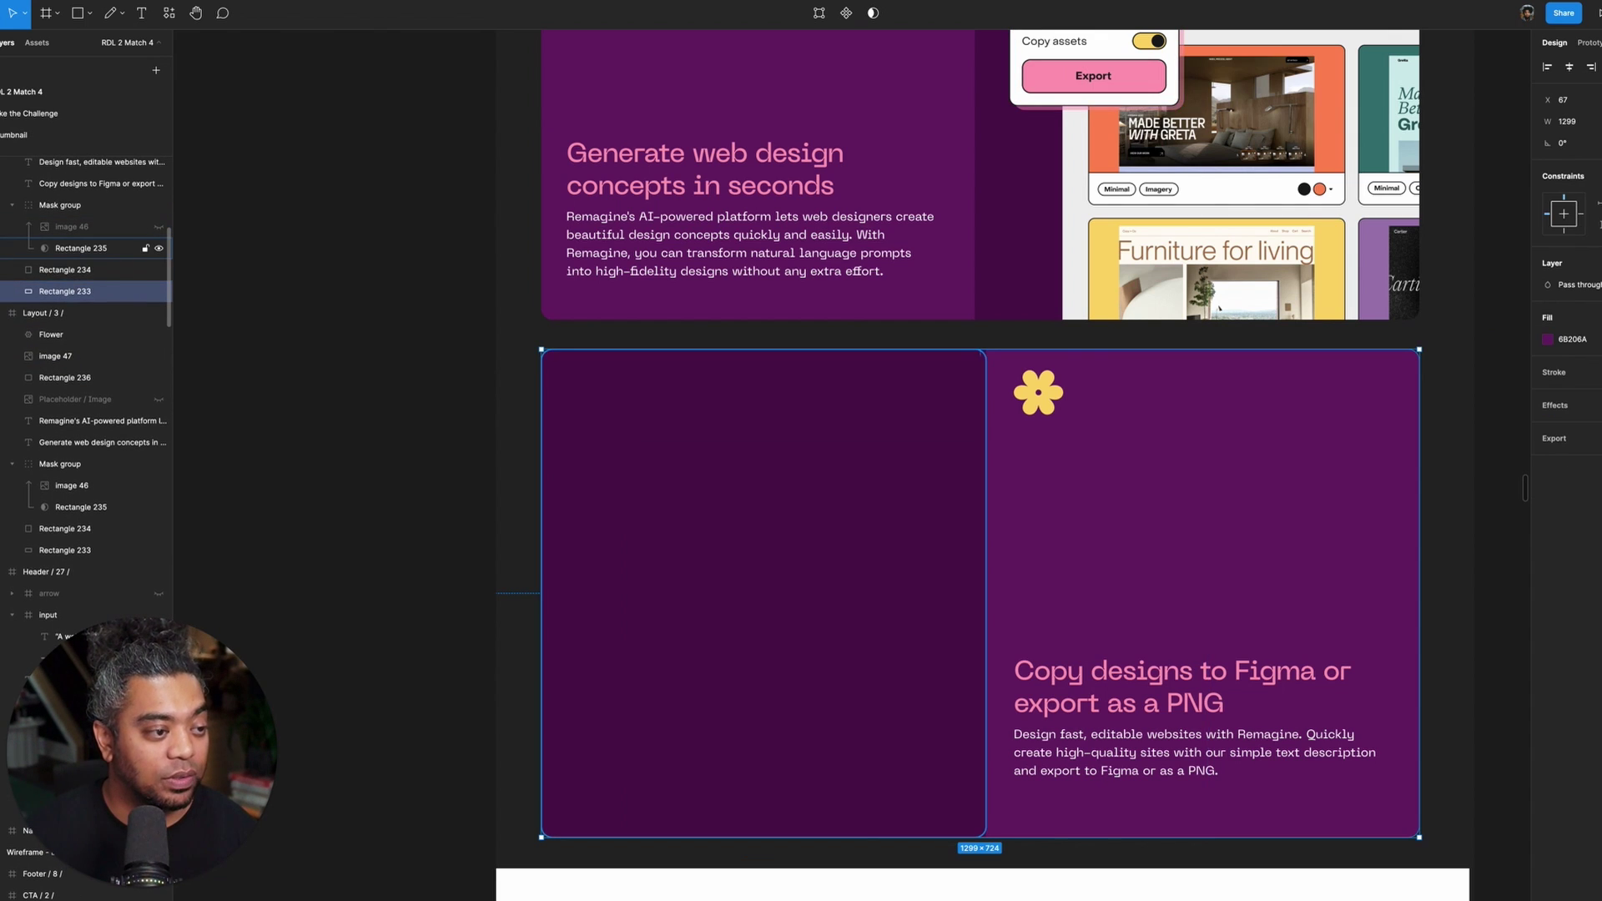
click(159, 226)
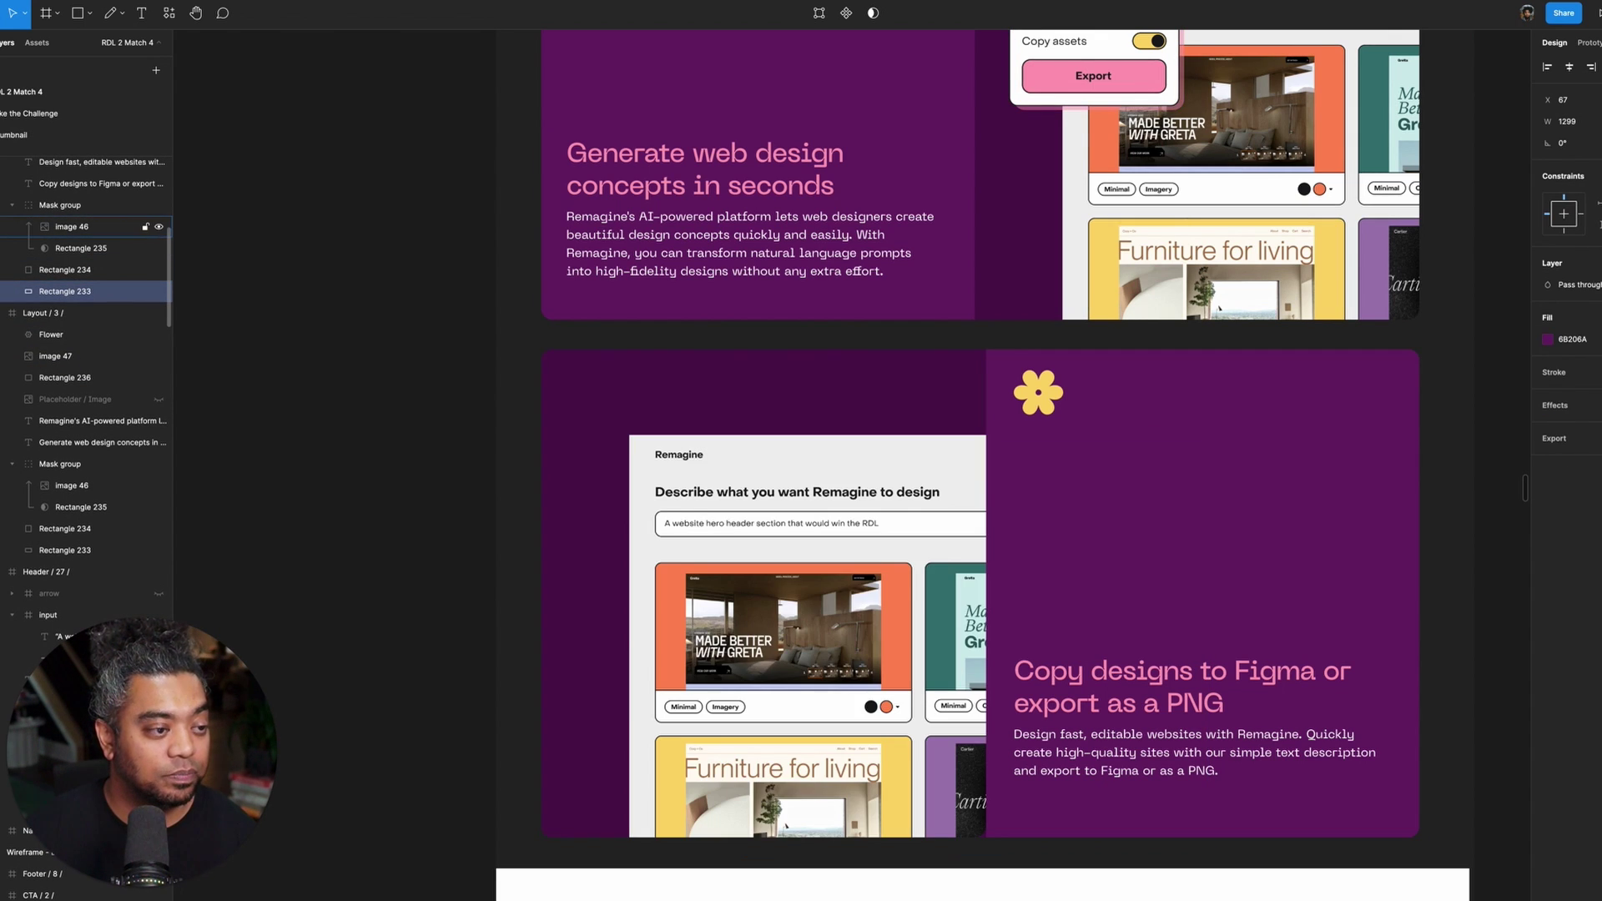
- Reposition Image 46 horizontally inside the duplicated card's mask to X 119, closer to the card's outer left edge
click(96, 226)
drag(834, 635, 659, 634)
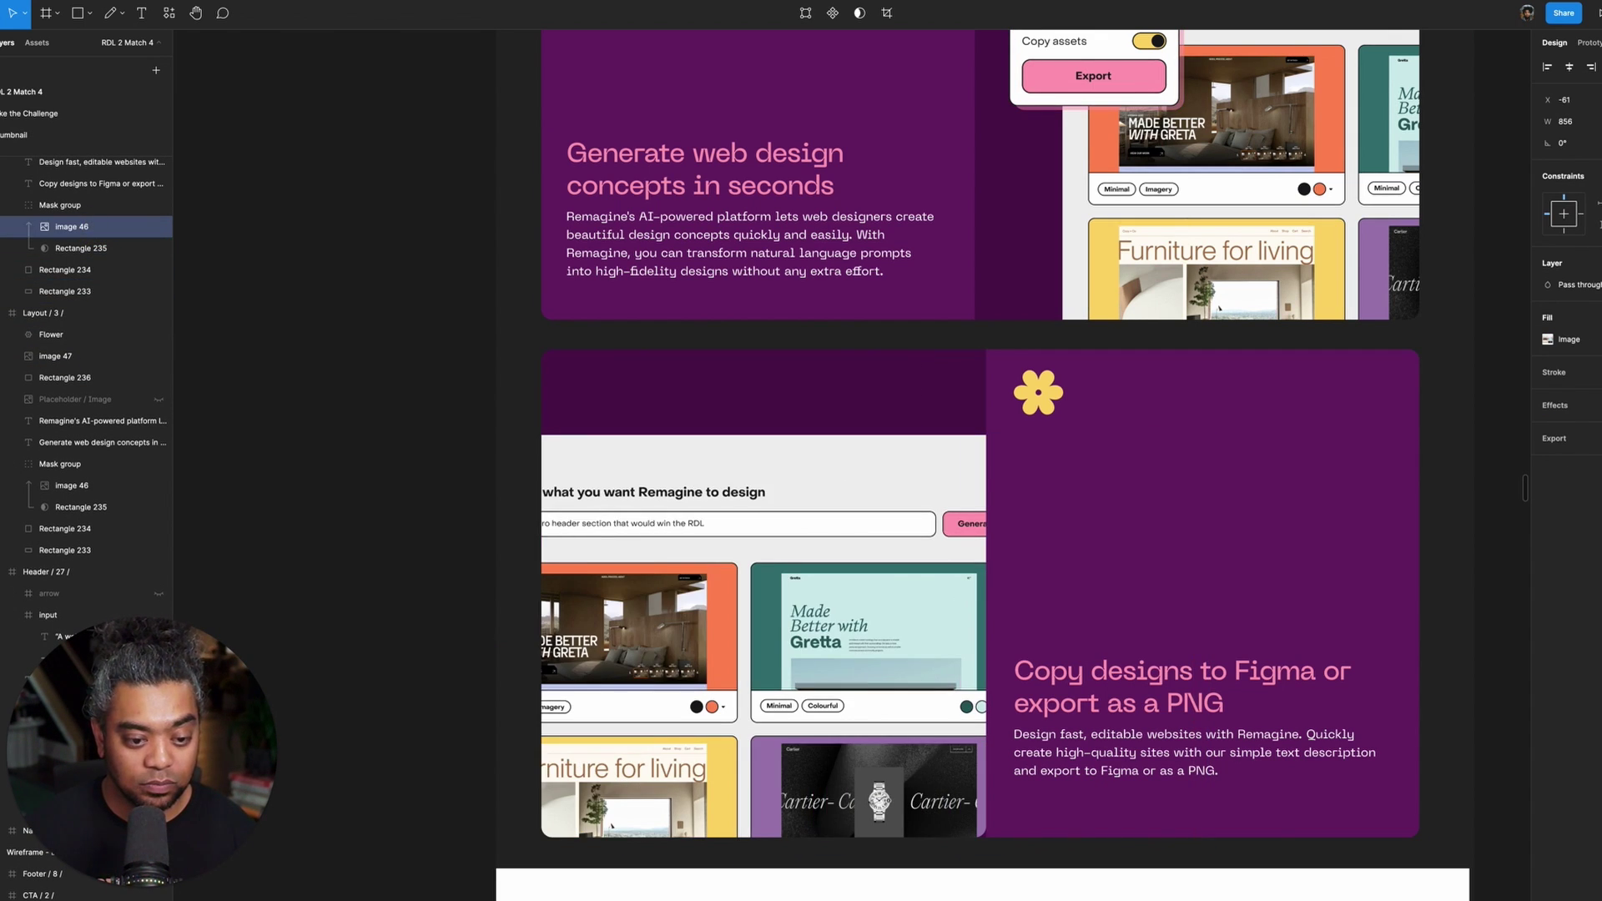
key(shift+Right)
key(shift+Right)
key(shift+Right)
key(shift+Right)
key(shift+Right)
key(shift+Right)
key(shift+Right)
key(shift+Right)
key(shift+Right)
key(shift+Right)
key(shift+Right)
key(shift+Right)
key(shift+Right)
key(shift+Right)
key(shift+Right)
key(shift+Right)
key(shift+Right)
key(shift+Right)
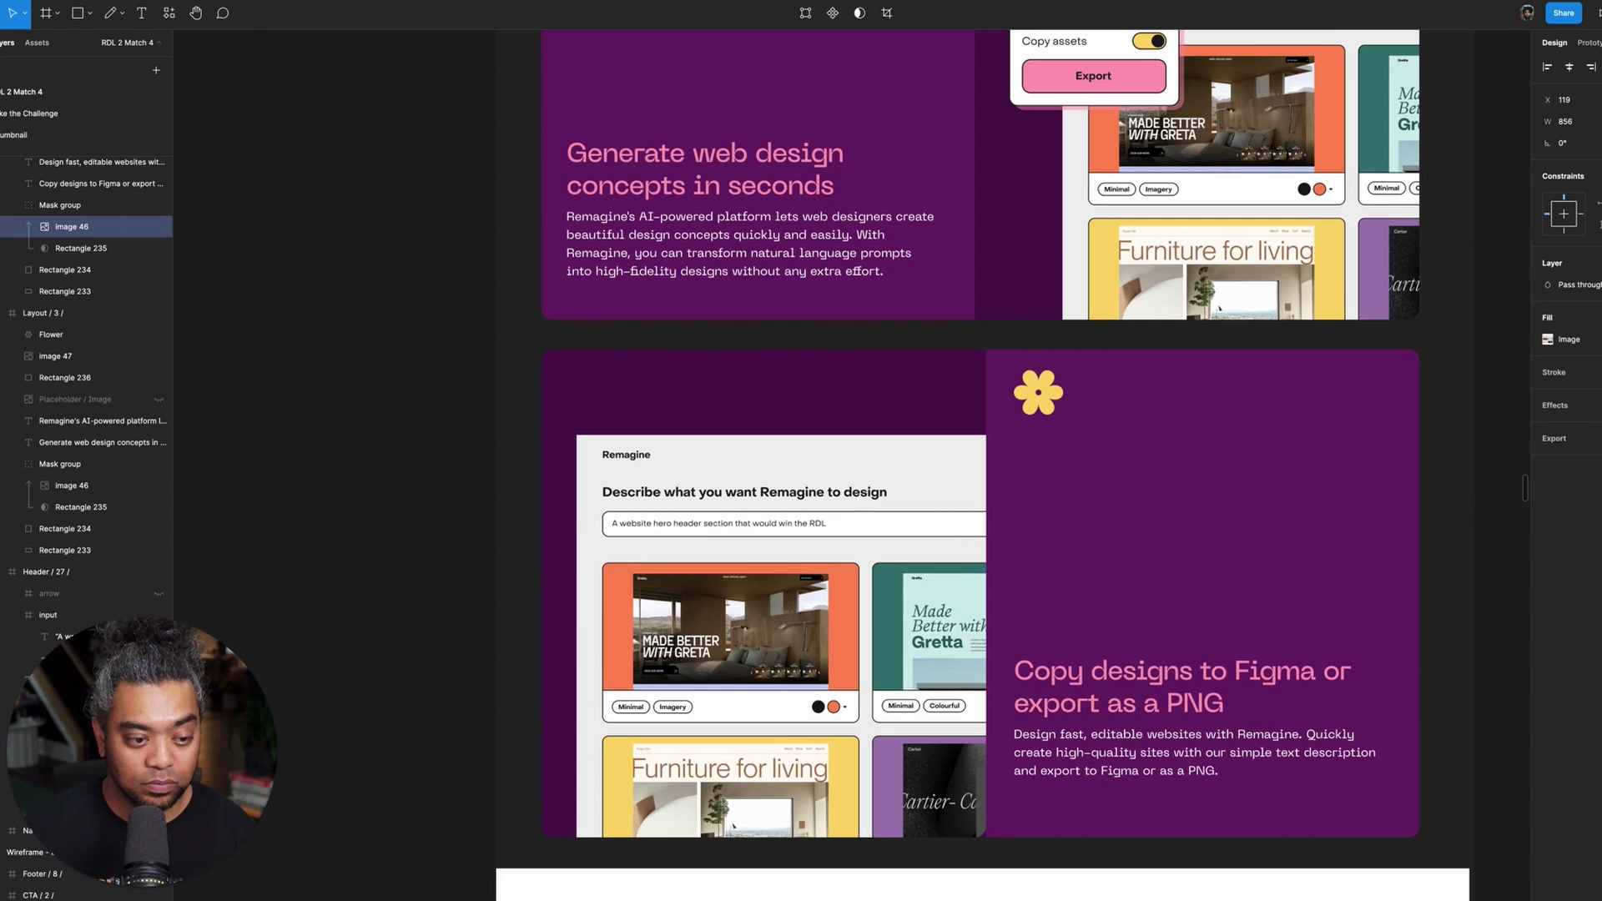
- Raise Image 46 by 60 px inside the duplicated card's mask
key(shift+Up)
key(shift+Up)
key(shift+Up)
key(shift+Up)
key(shift+Up)
key(shift+Up)
key(shift+Up)
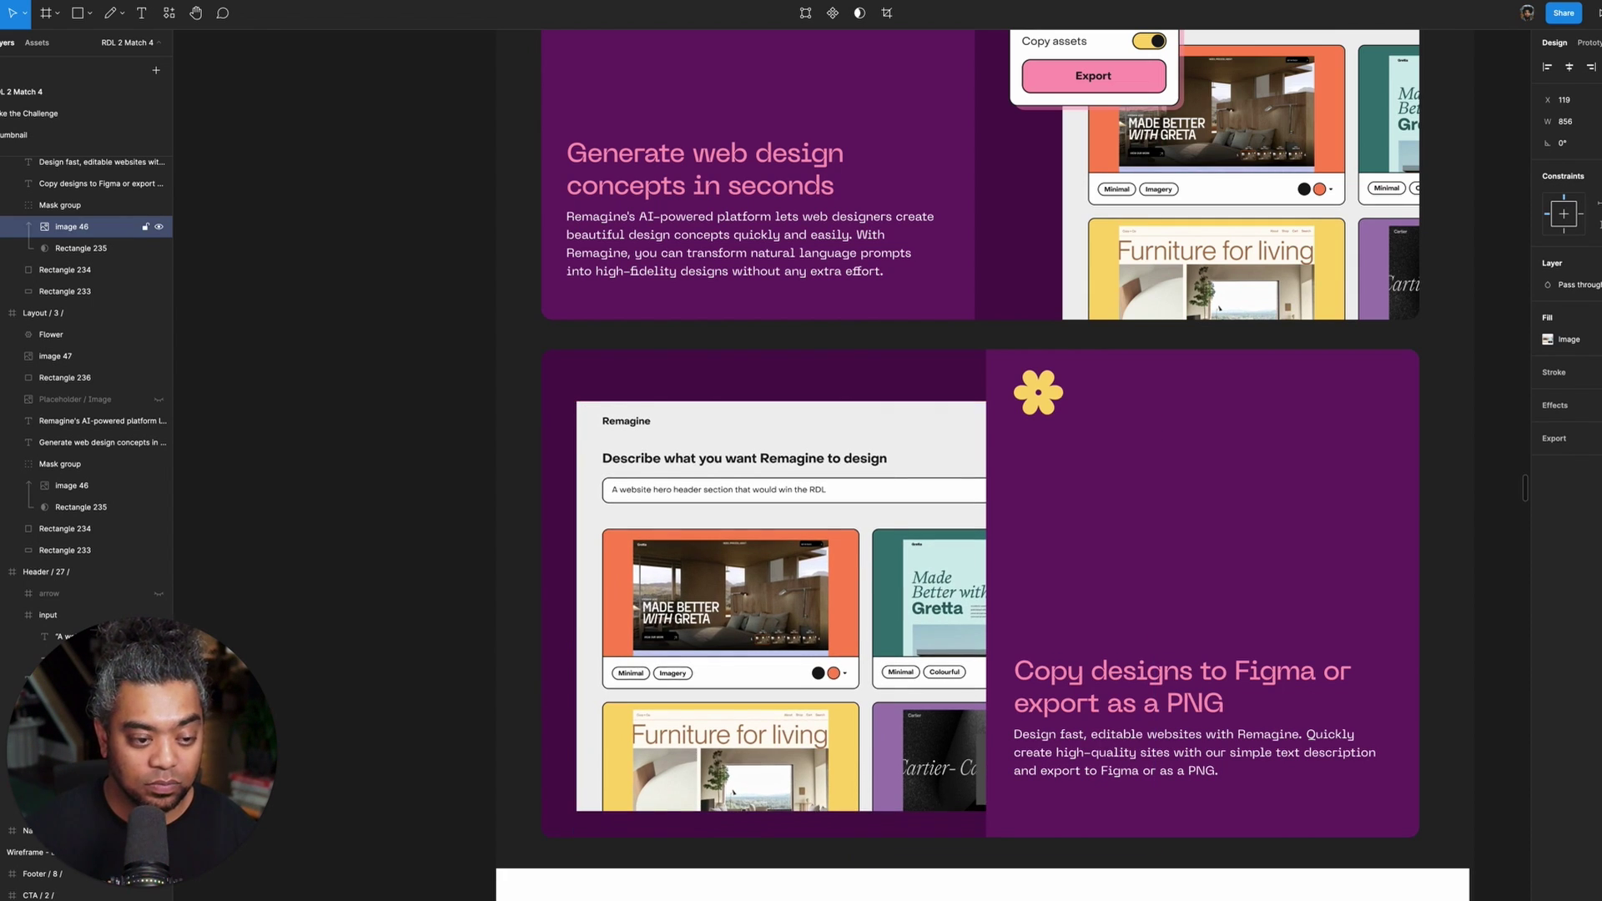
key(shift+Down)
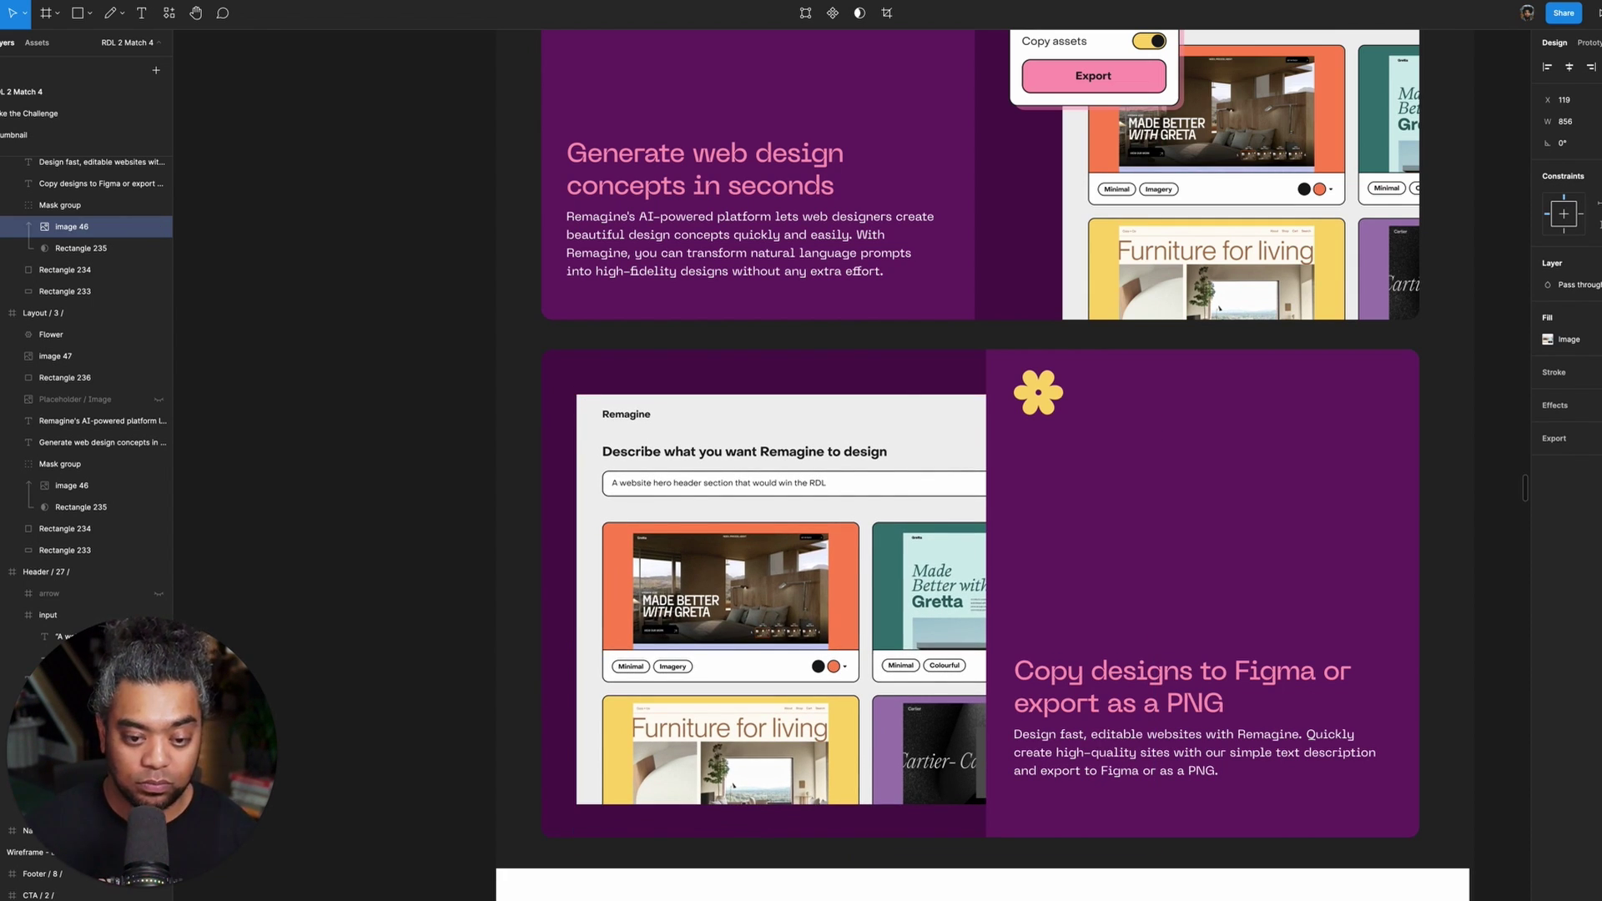
- Enlarge Image 46 proportionally to 938 × 666 so it fills the mask down to the duplicated card's bottom edge
scroll(1001, 467, down, 5)
scroll(1001, 467, left, 3)
drag(1259, 624, 1318, 661)
scroll(1059, 467, up, 2)
scroll(1059, 467, right, 1)
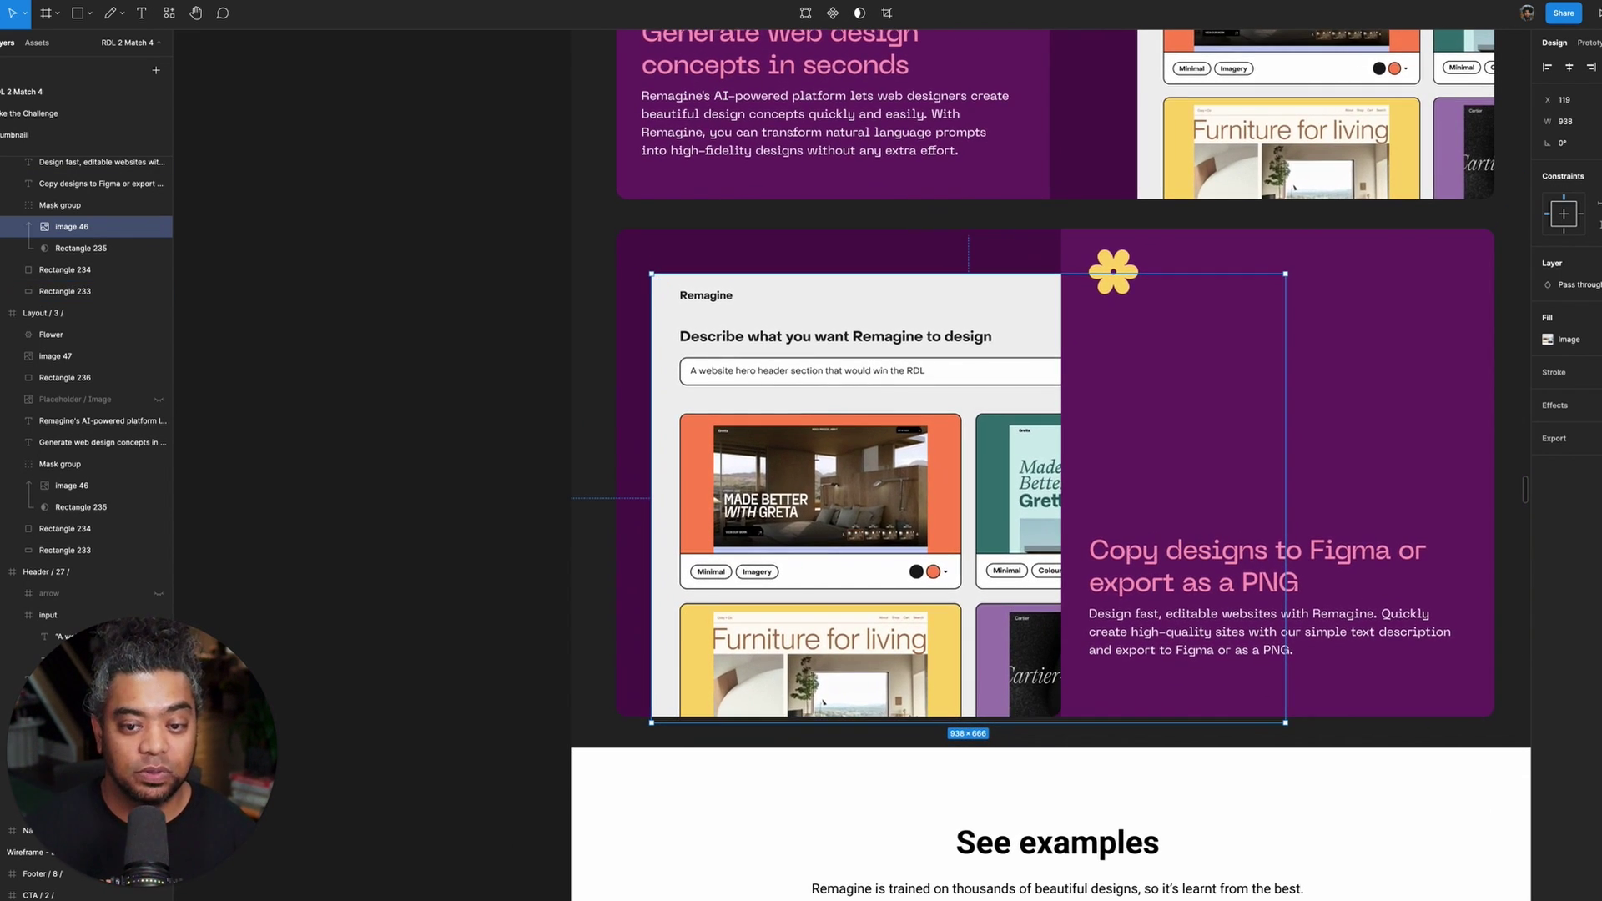
scroll(1002, 467, up, 1)
scroll(839, 510, down, 5)
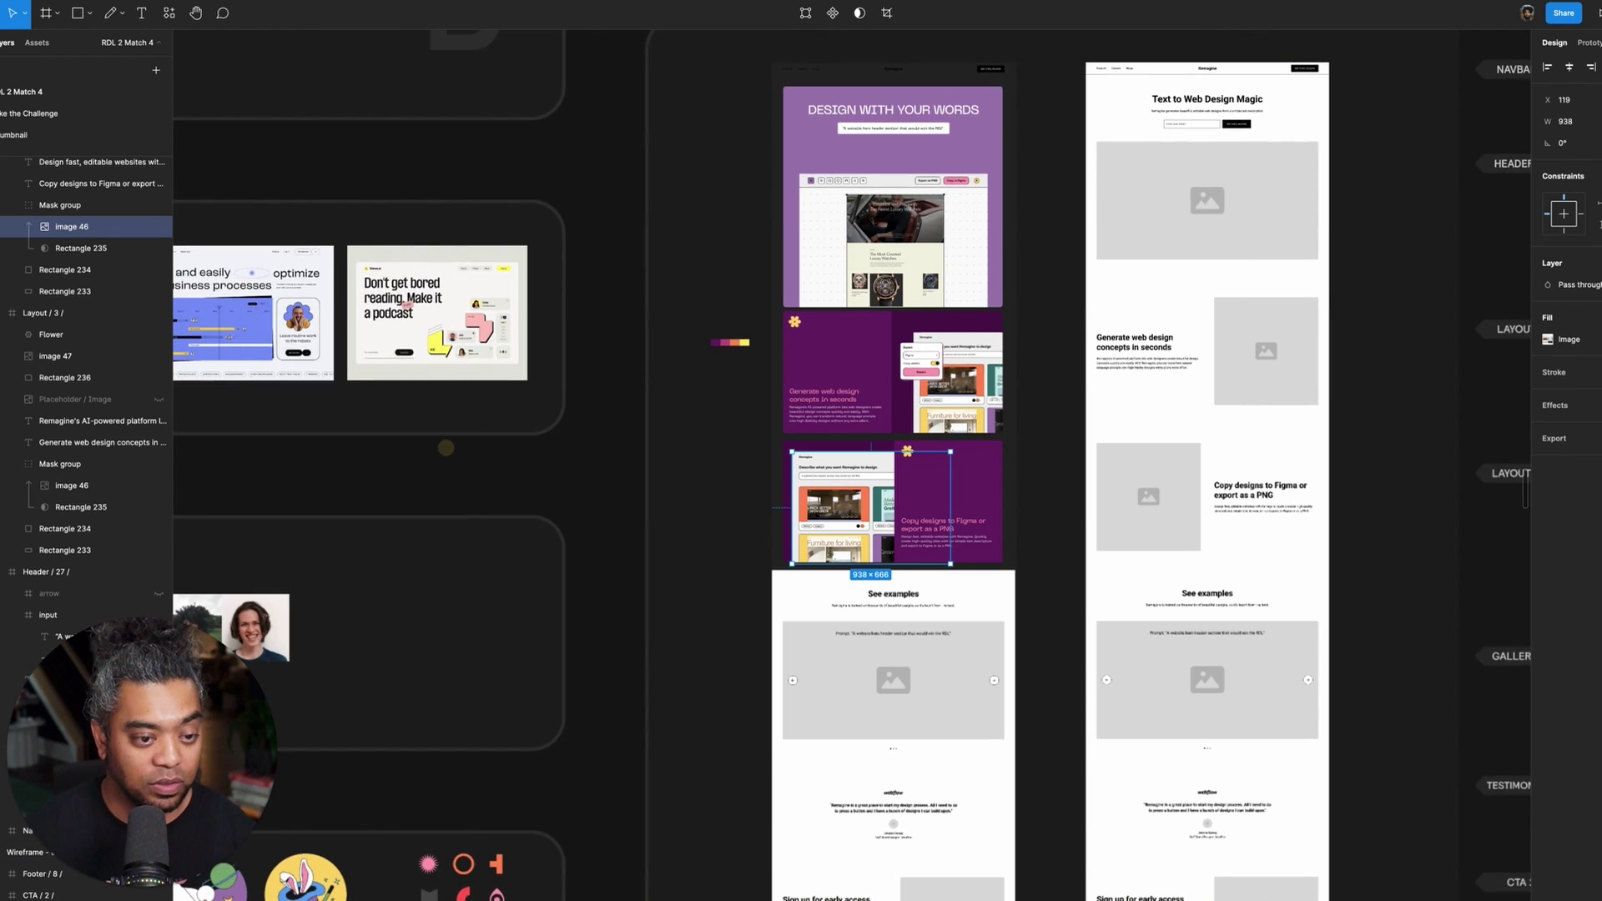
- Copy the Color picker widget from the Product Assets section as a PNG
scroll(1113, 493, left, 15)
scroll(1162, 437, down, 2)
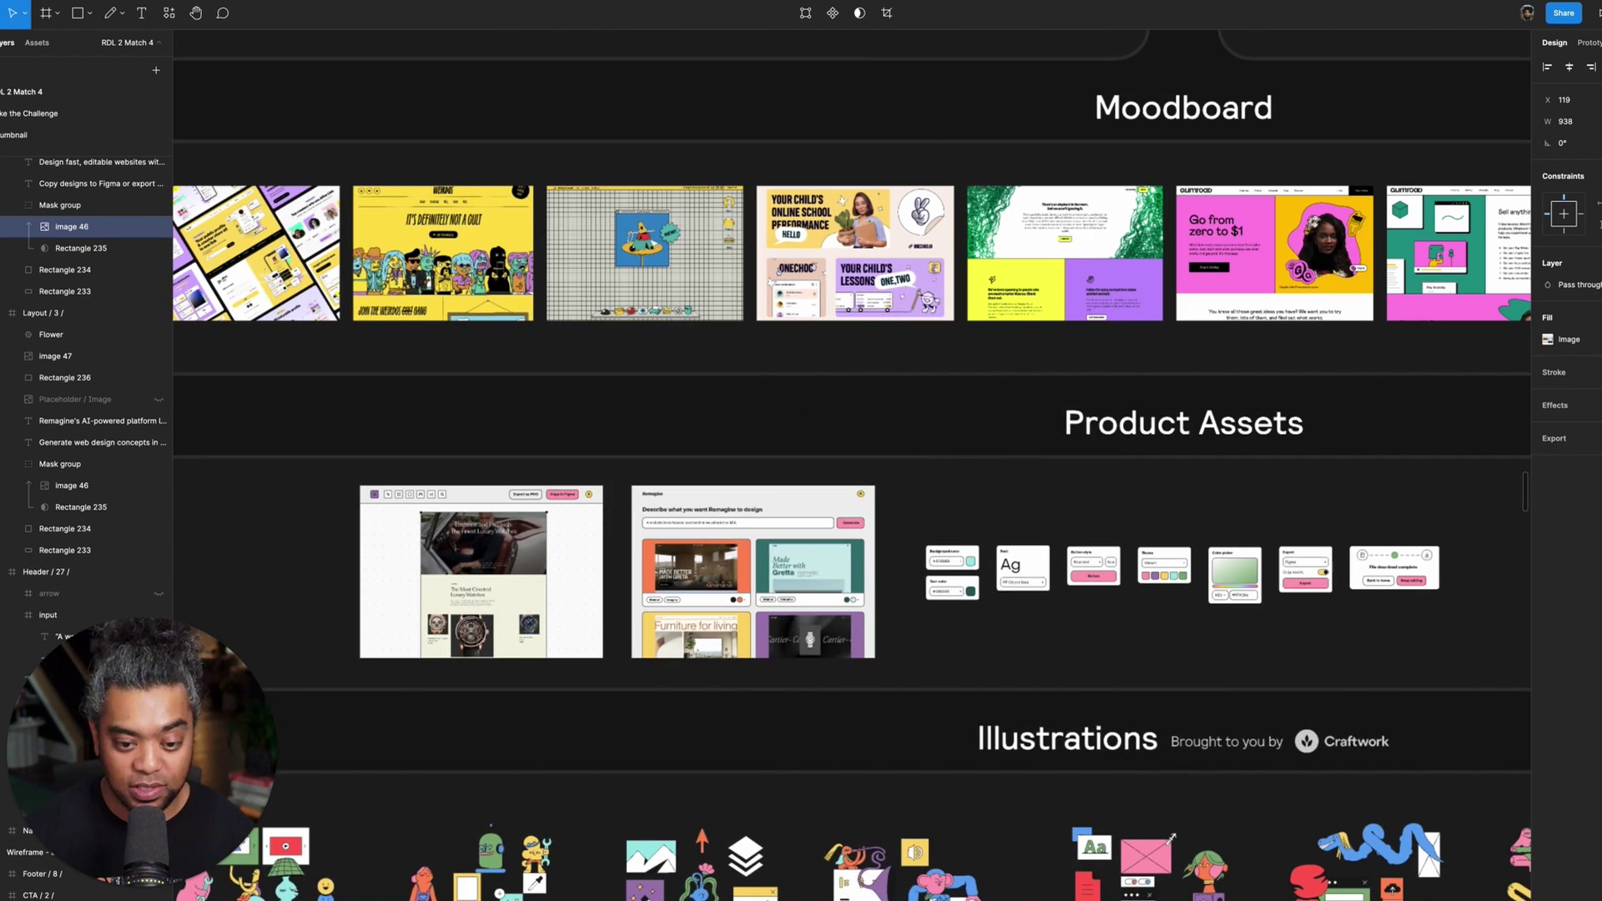
scroll(853, 481, up, 5)
scroll(851, 501, right, 5)
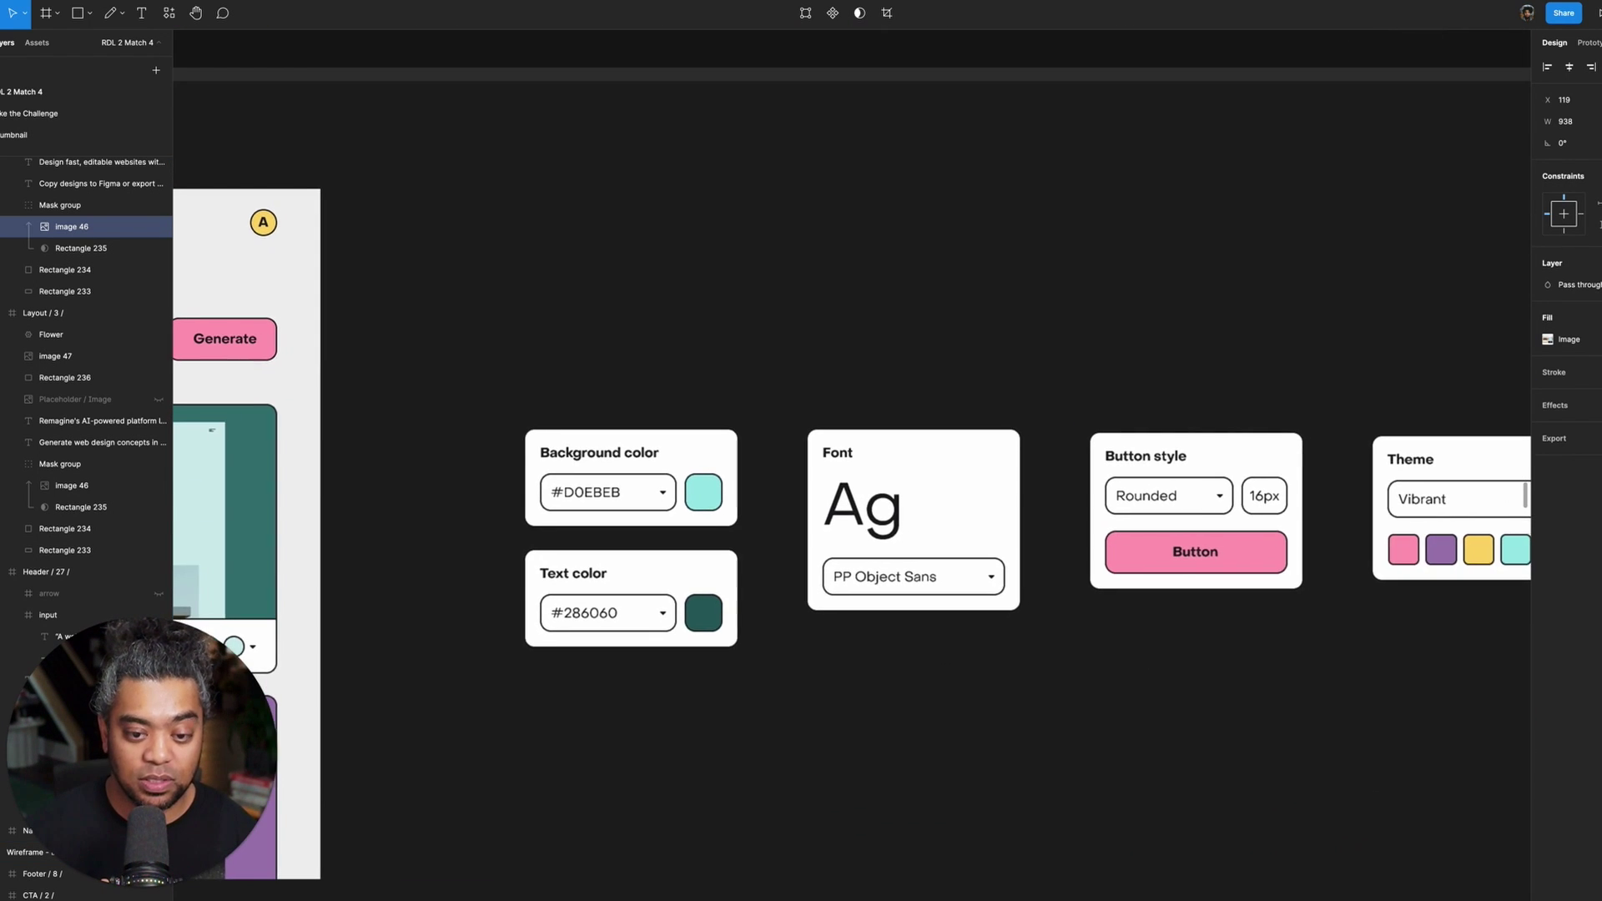
scroll(680, 573, right, 10)
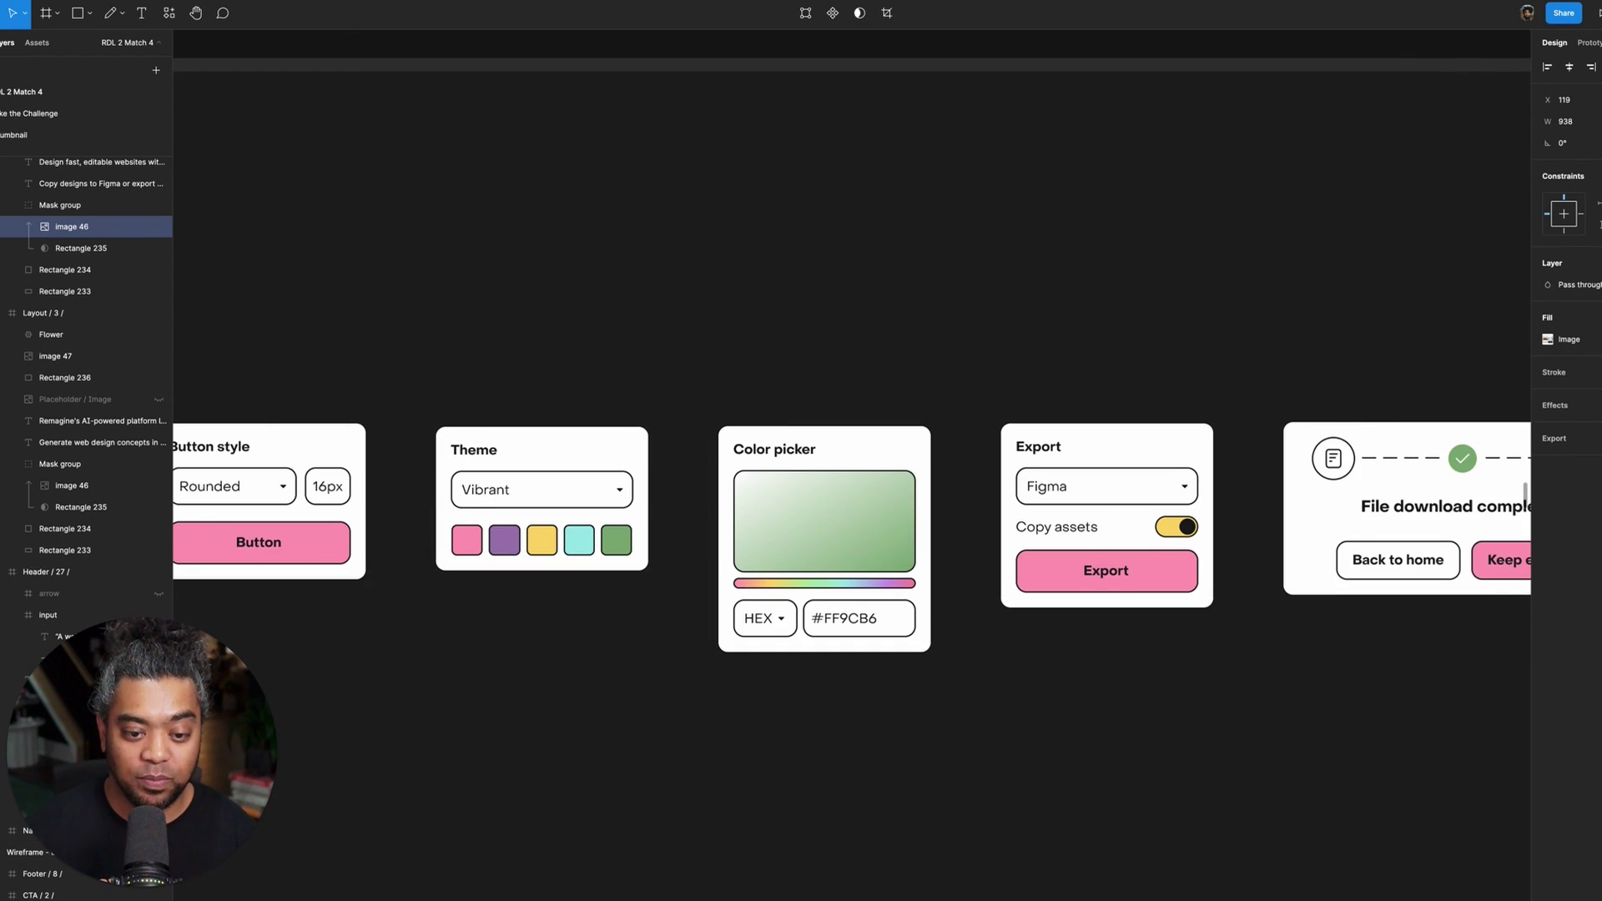
scroll(851, 517, right, 7)
scroll(818, 551, left, 7)
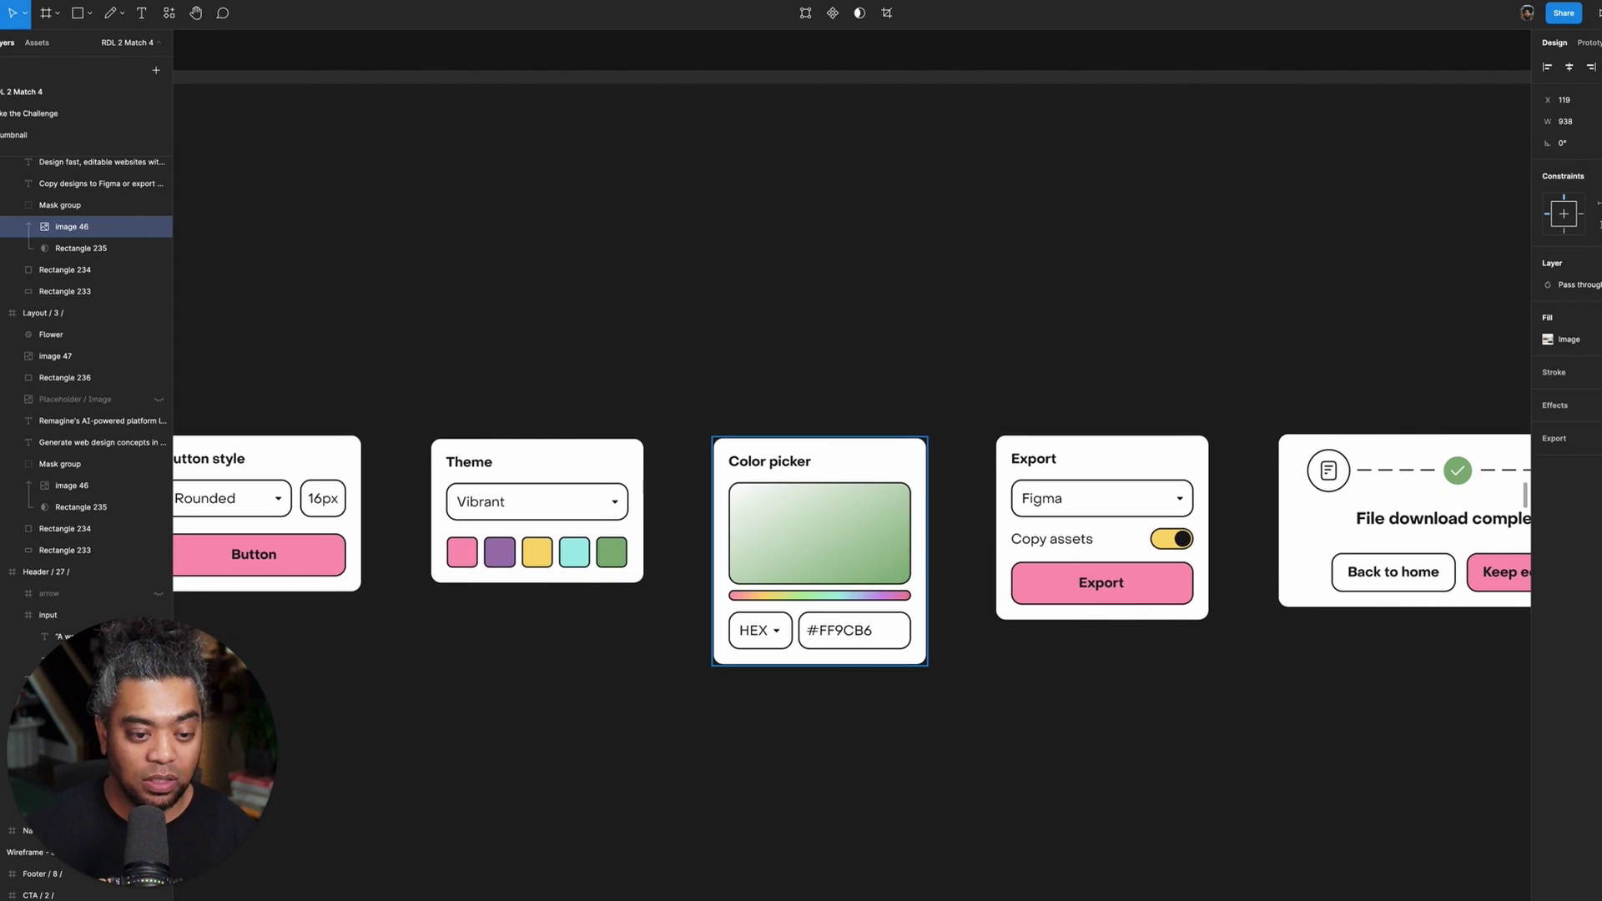
click(818, 467)
key(ctrl+shift+c)
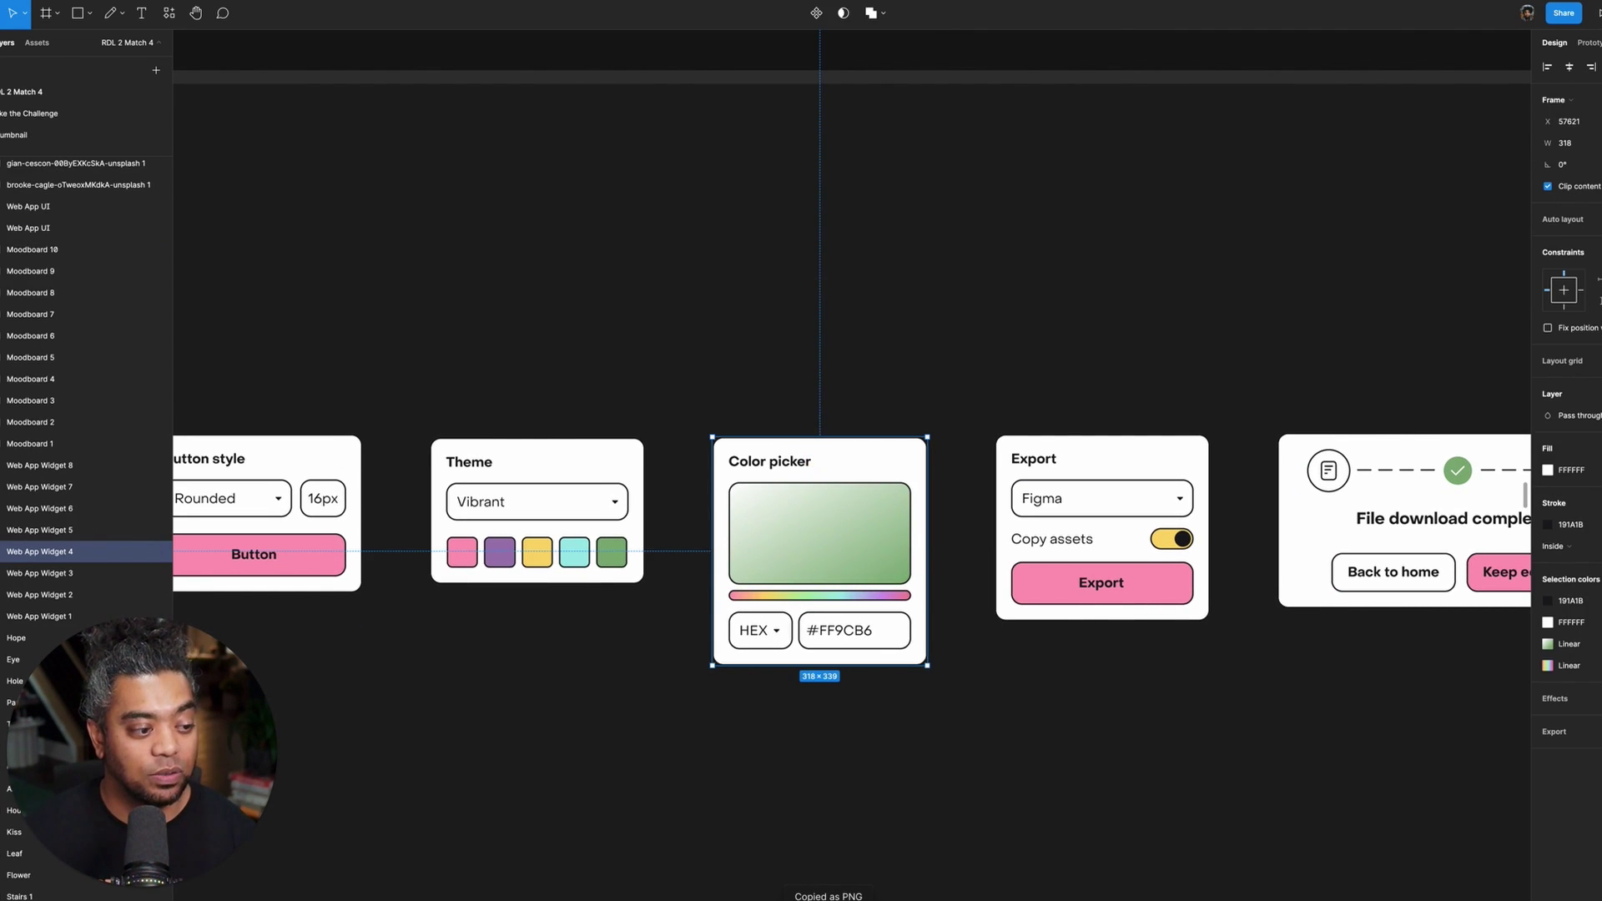
- Paste the copied Color picker PNG into the Mask group of the second purple card
scroll(851, 417, down, 5)
scroll(851, 468, right, 15)
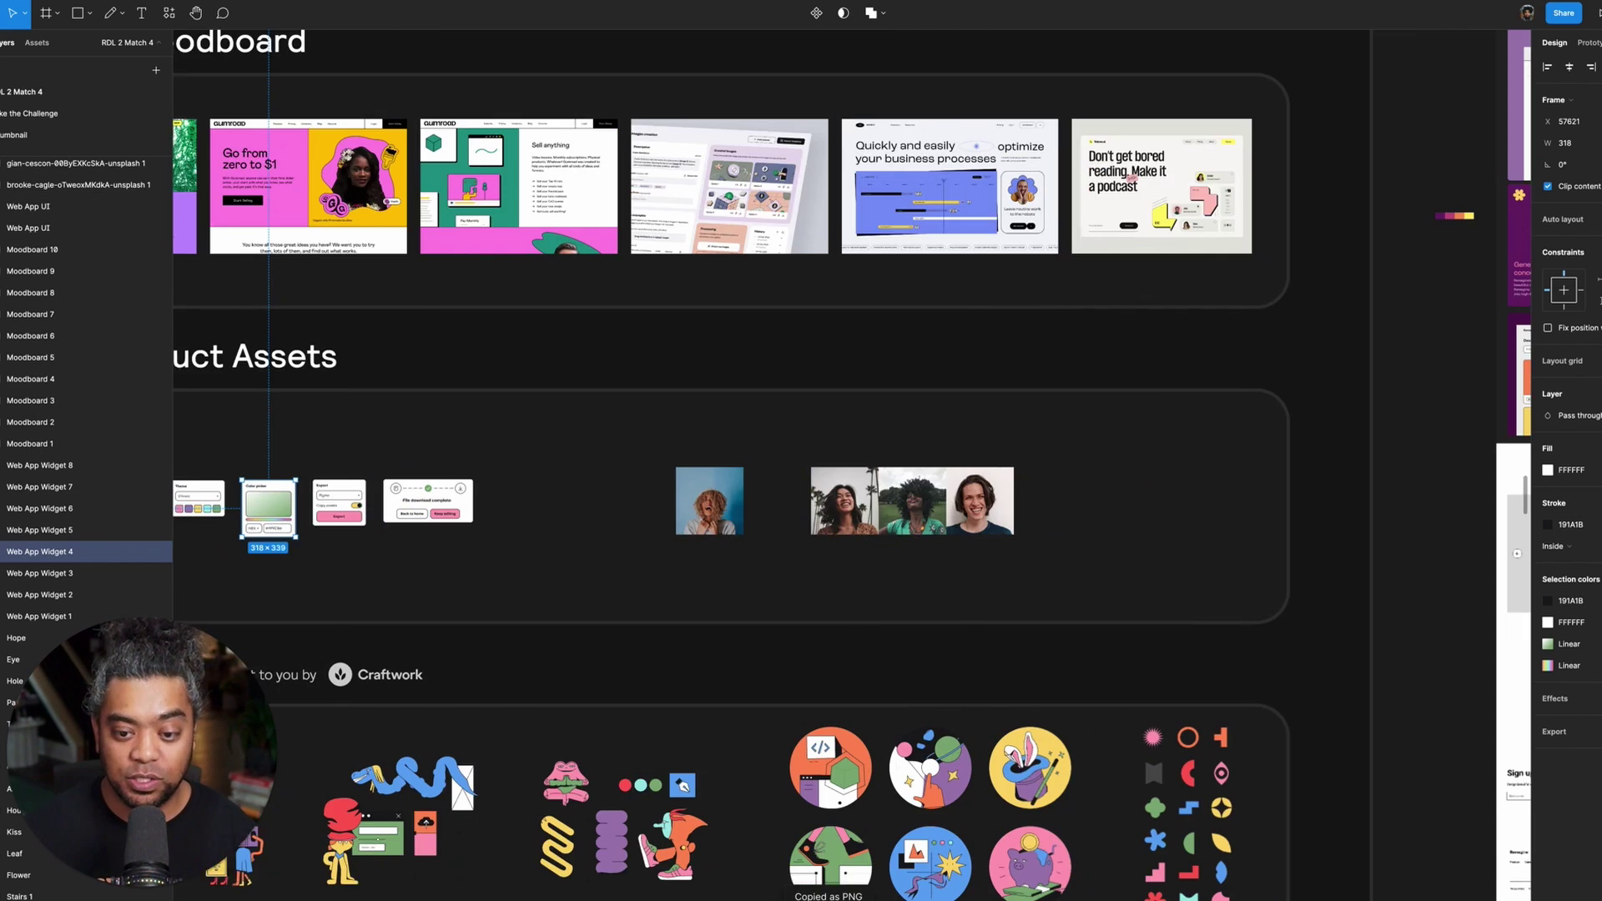
scroll(792, 468, right, 10)
scroll(792, 467, up, 2)
scroll(747, 493, up, 5)
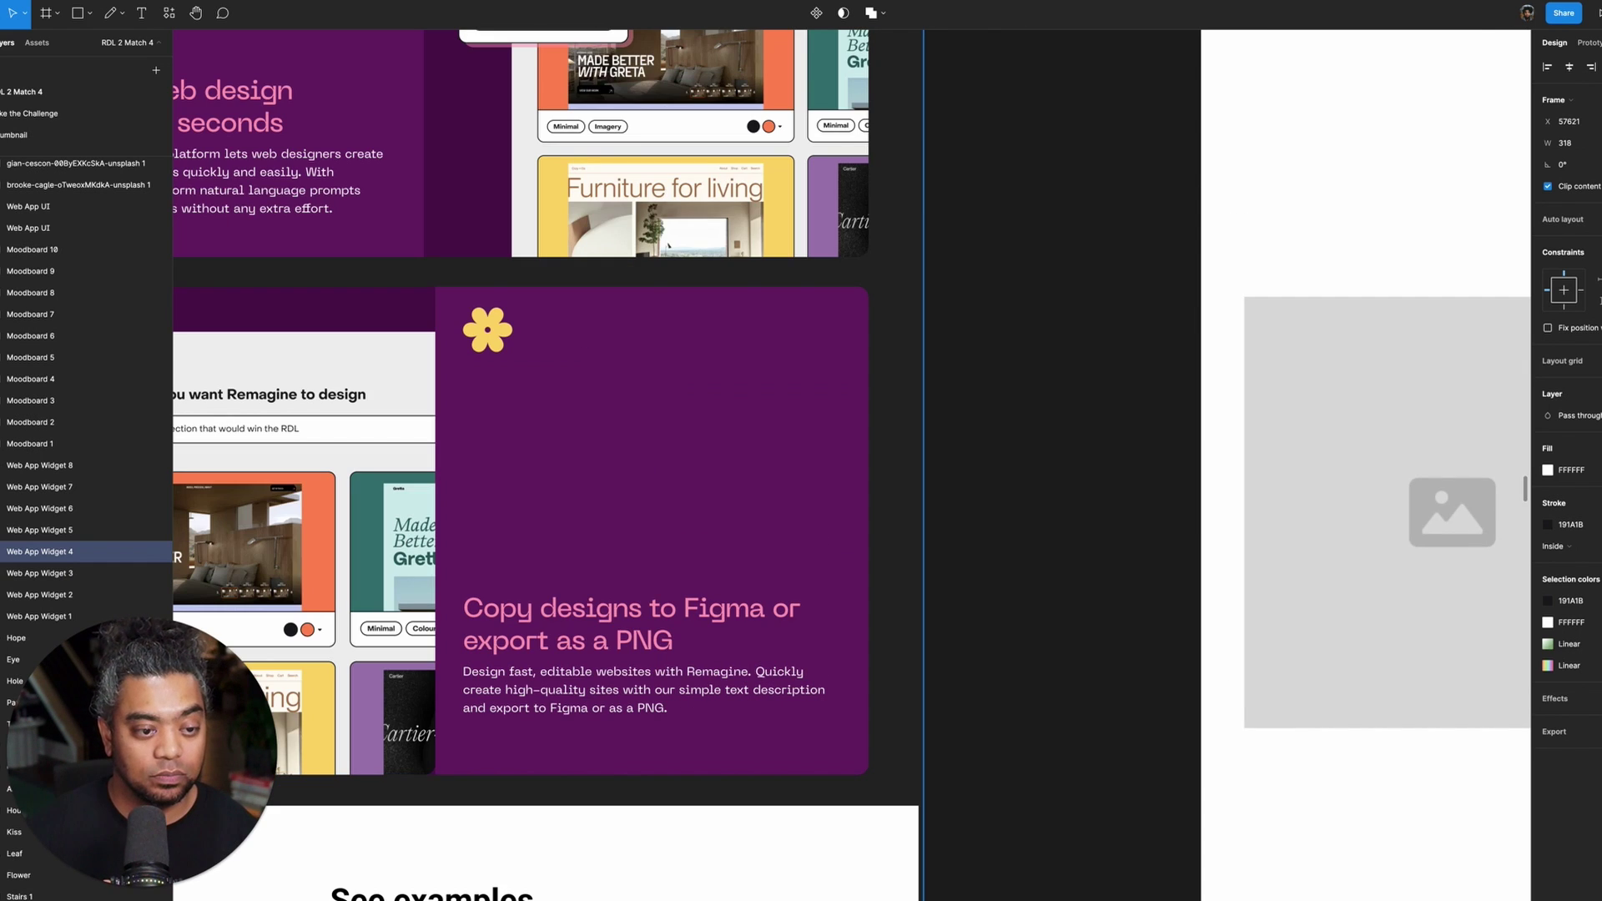
scroll(1084, 534, down, 1)
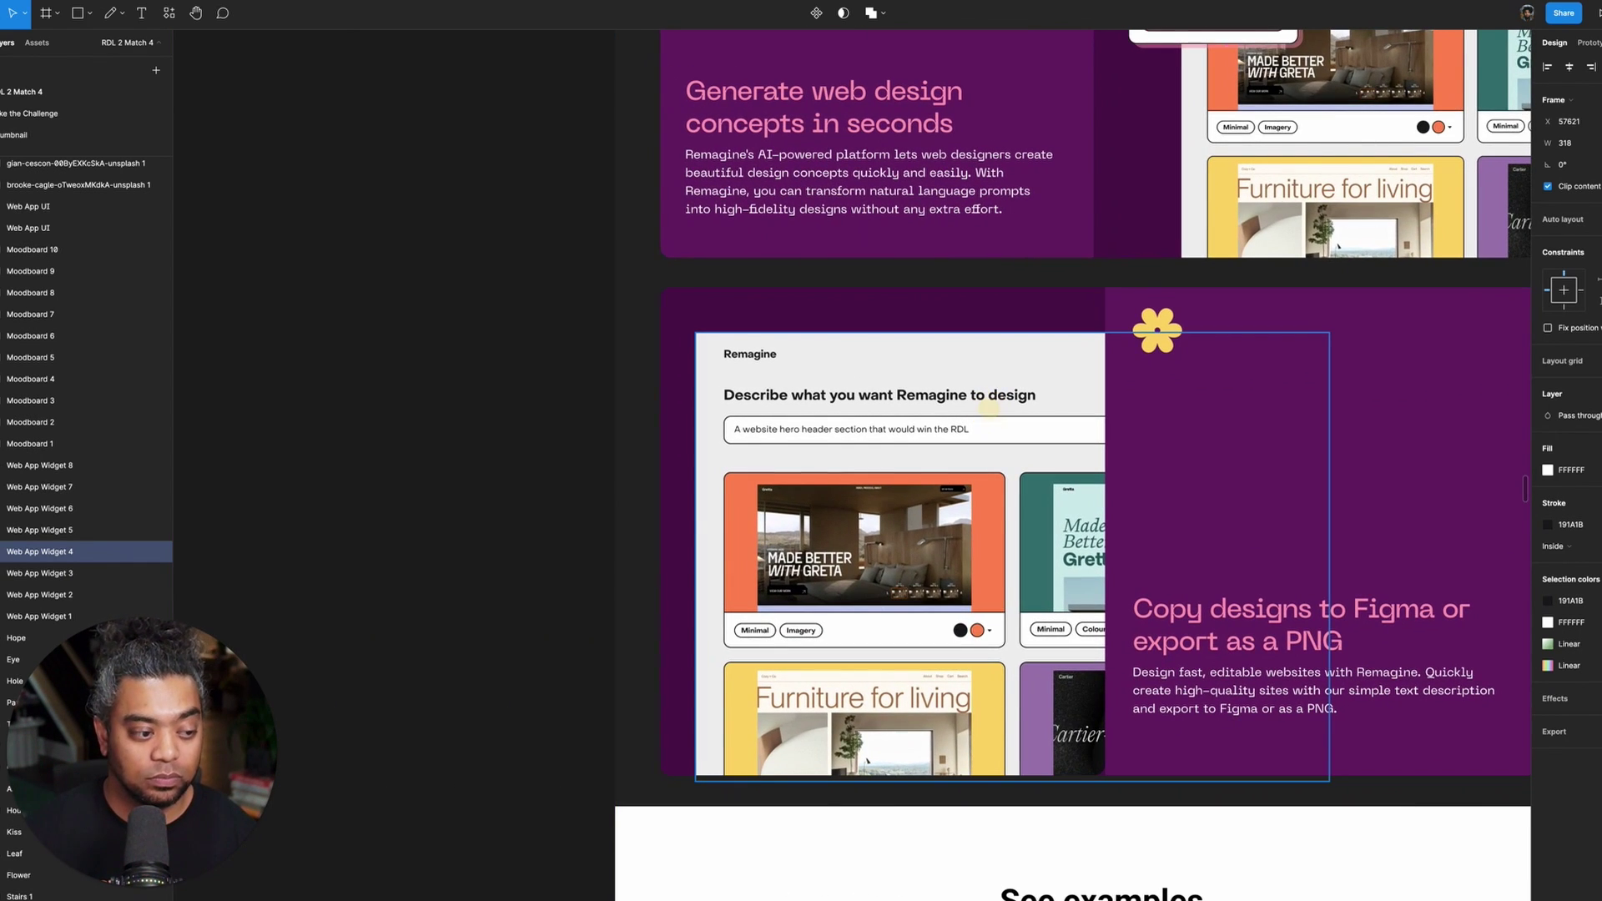
ctrl+click(1218, 467)
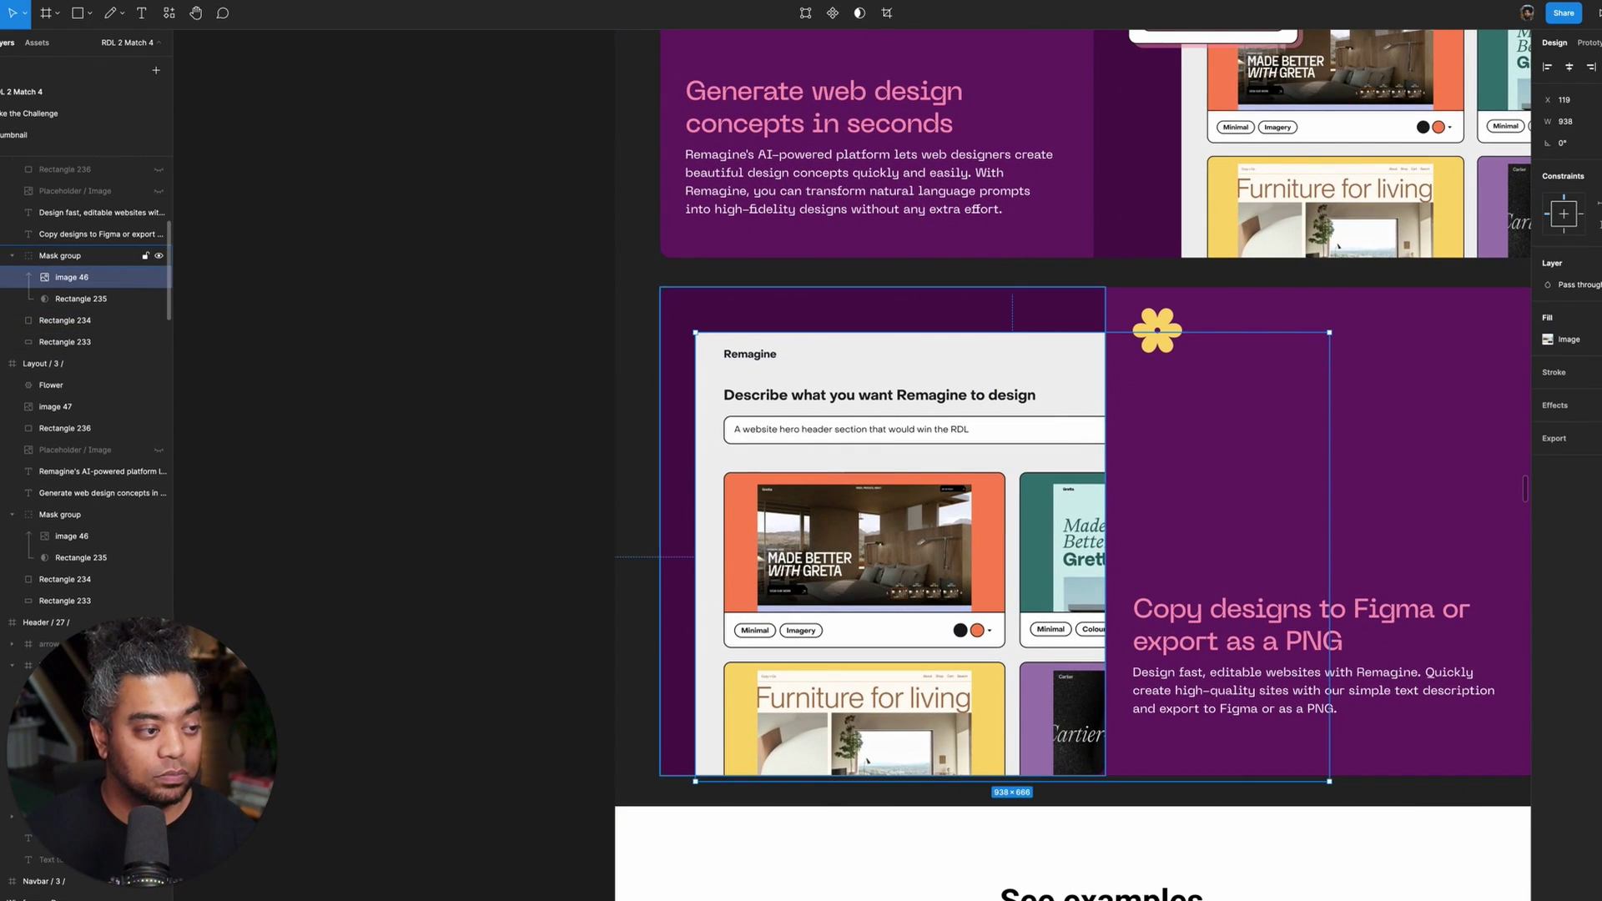
key(shift+Return)
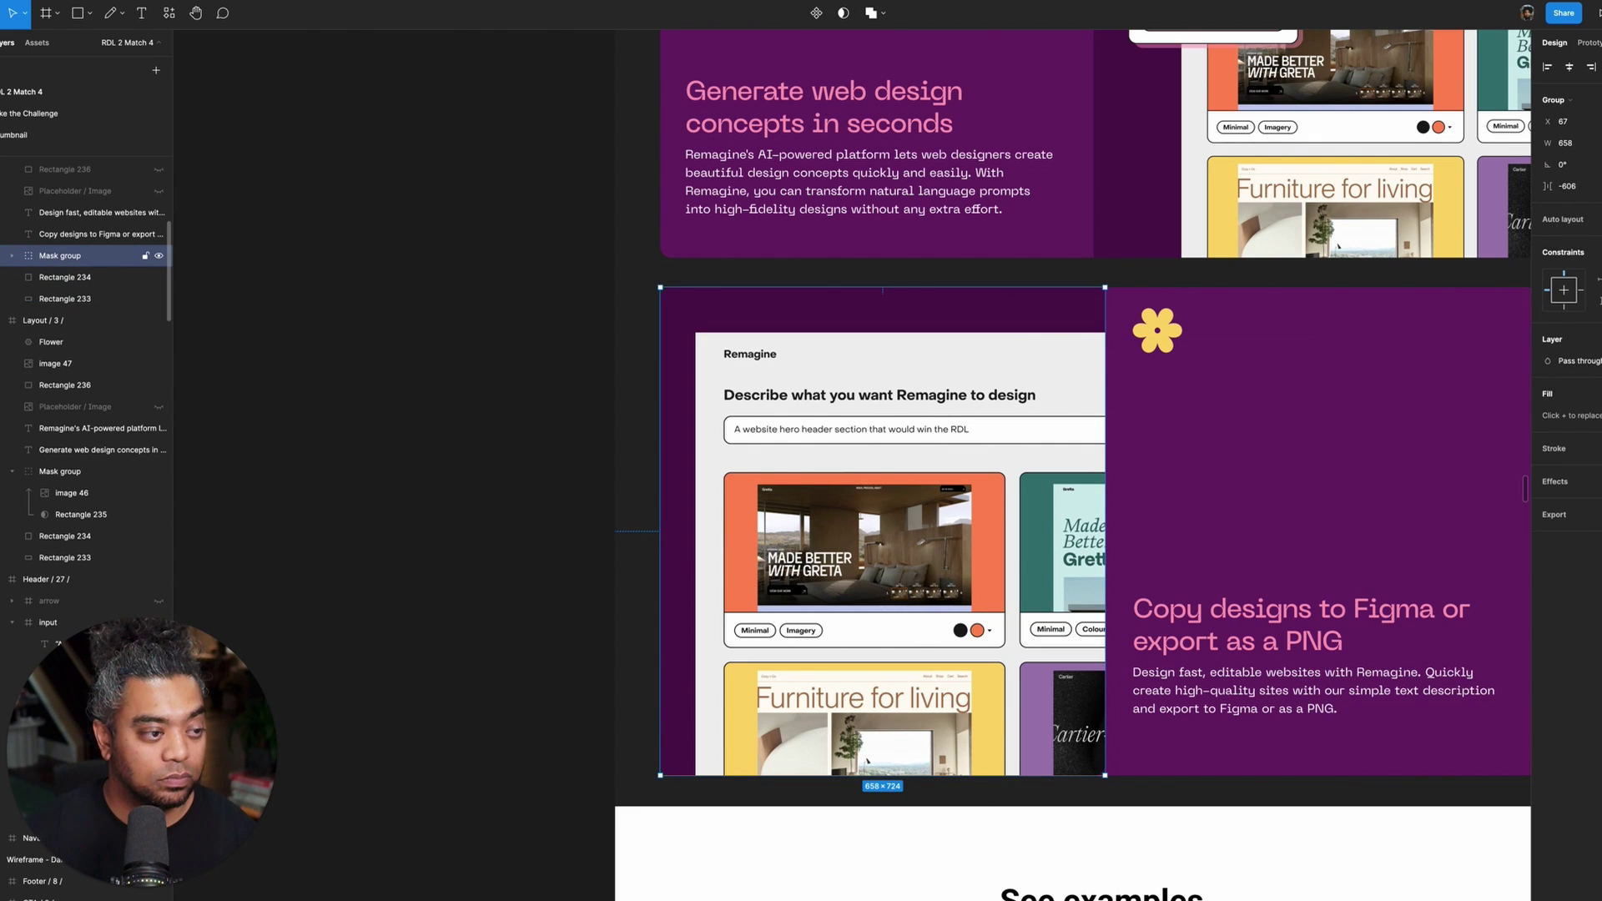
key(ctrl+v)
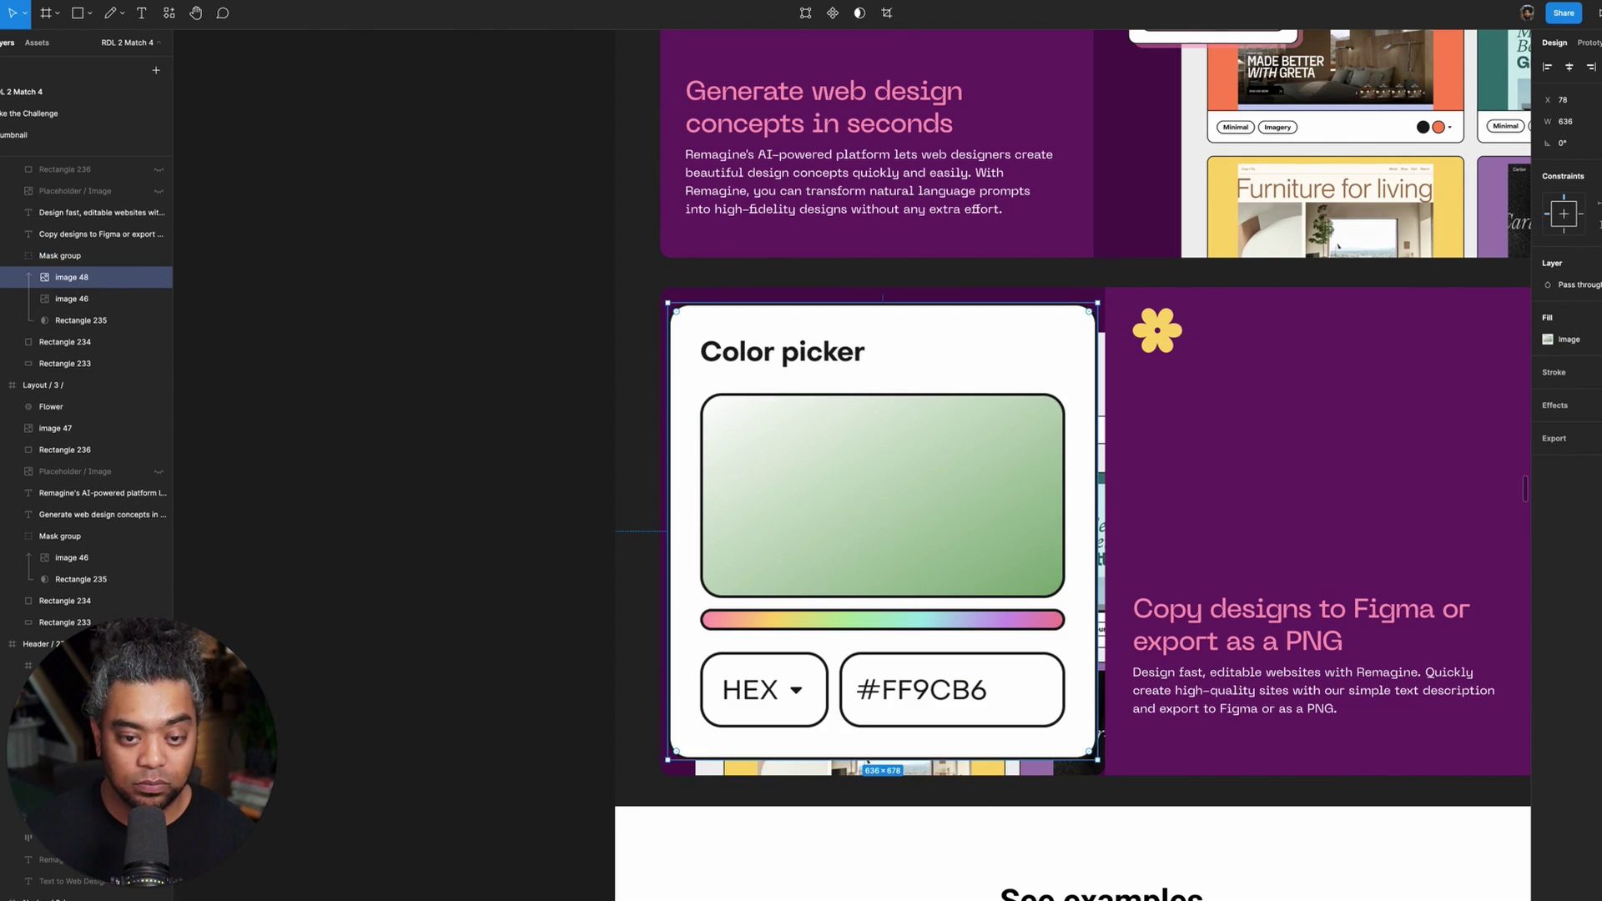
- Shift Image 46 right inside the mask and place the Color picker image, scaled to 274 × 292, over its left edge at X 146
drag(1093, 306, 974, 453)
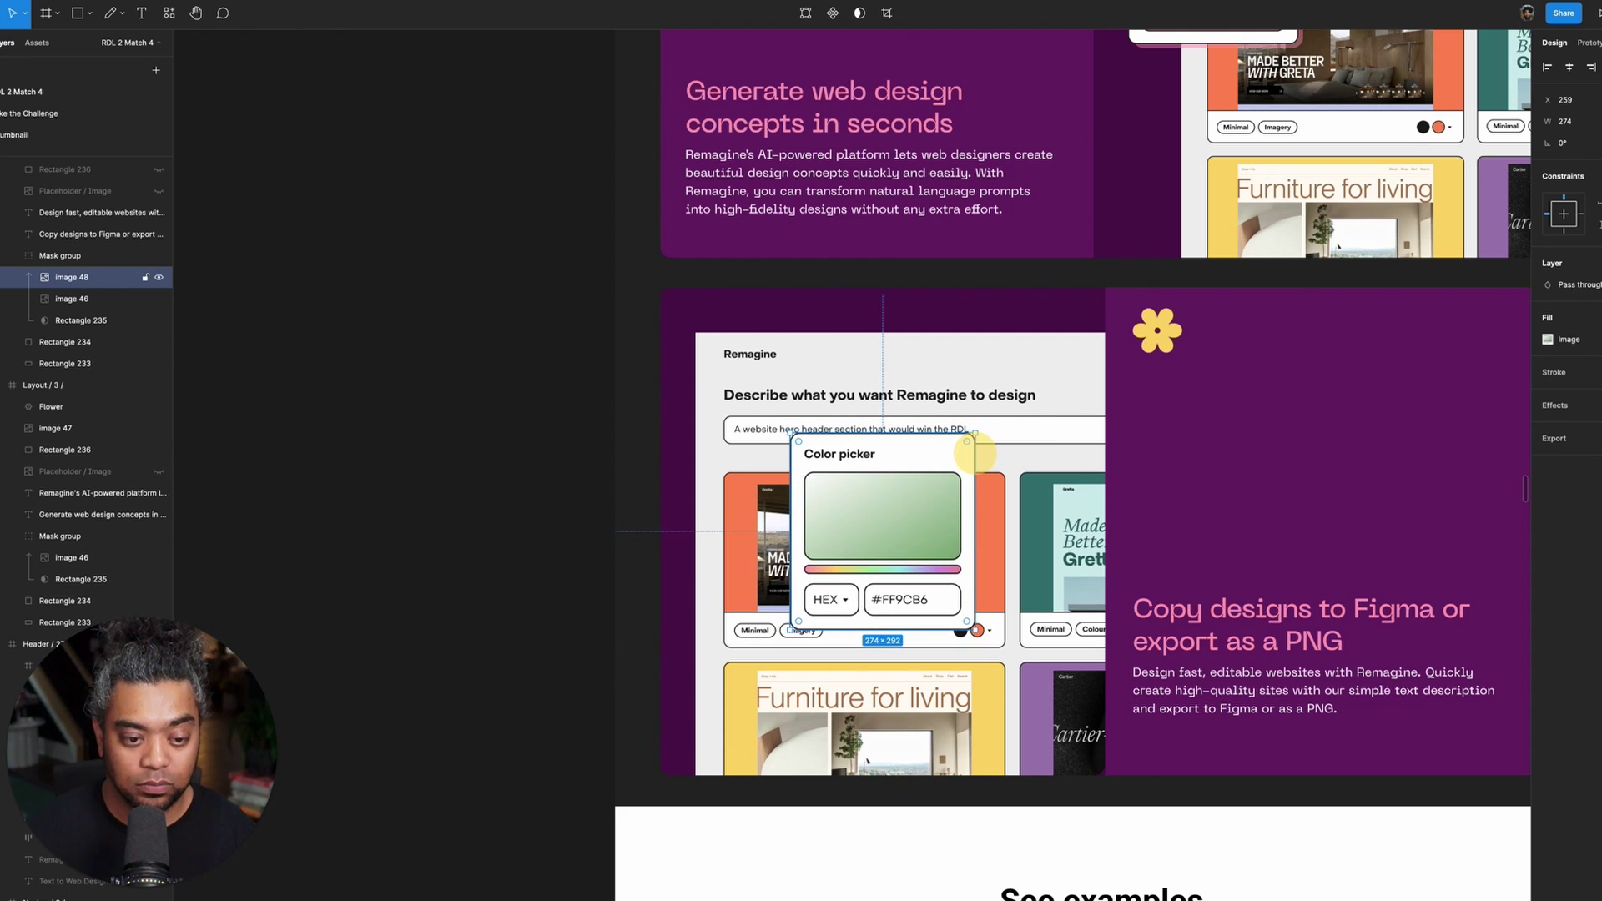
drag(874, 519, 768, 469)
drag(1005, 455, 1134, 455)
drag(747, 422, 776, 417)
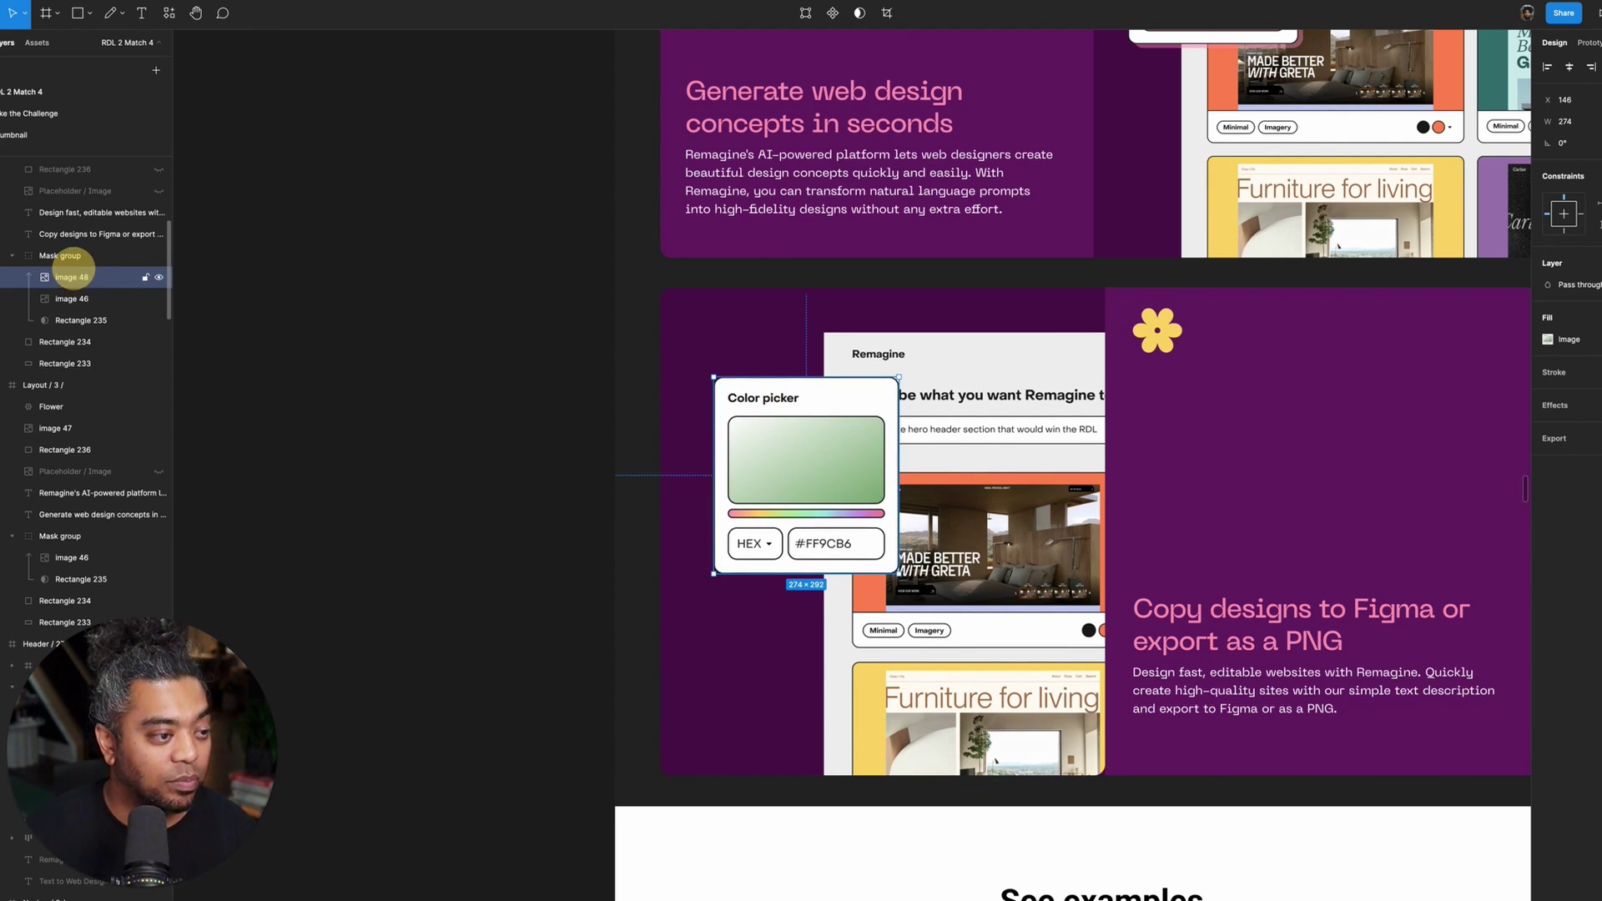
- Take the Color picker image out of the Mask group and stack the unhidden Rectangle 236 directly beneath it
drag(72, 275, 60, 252)
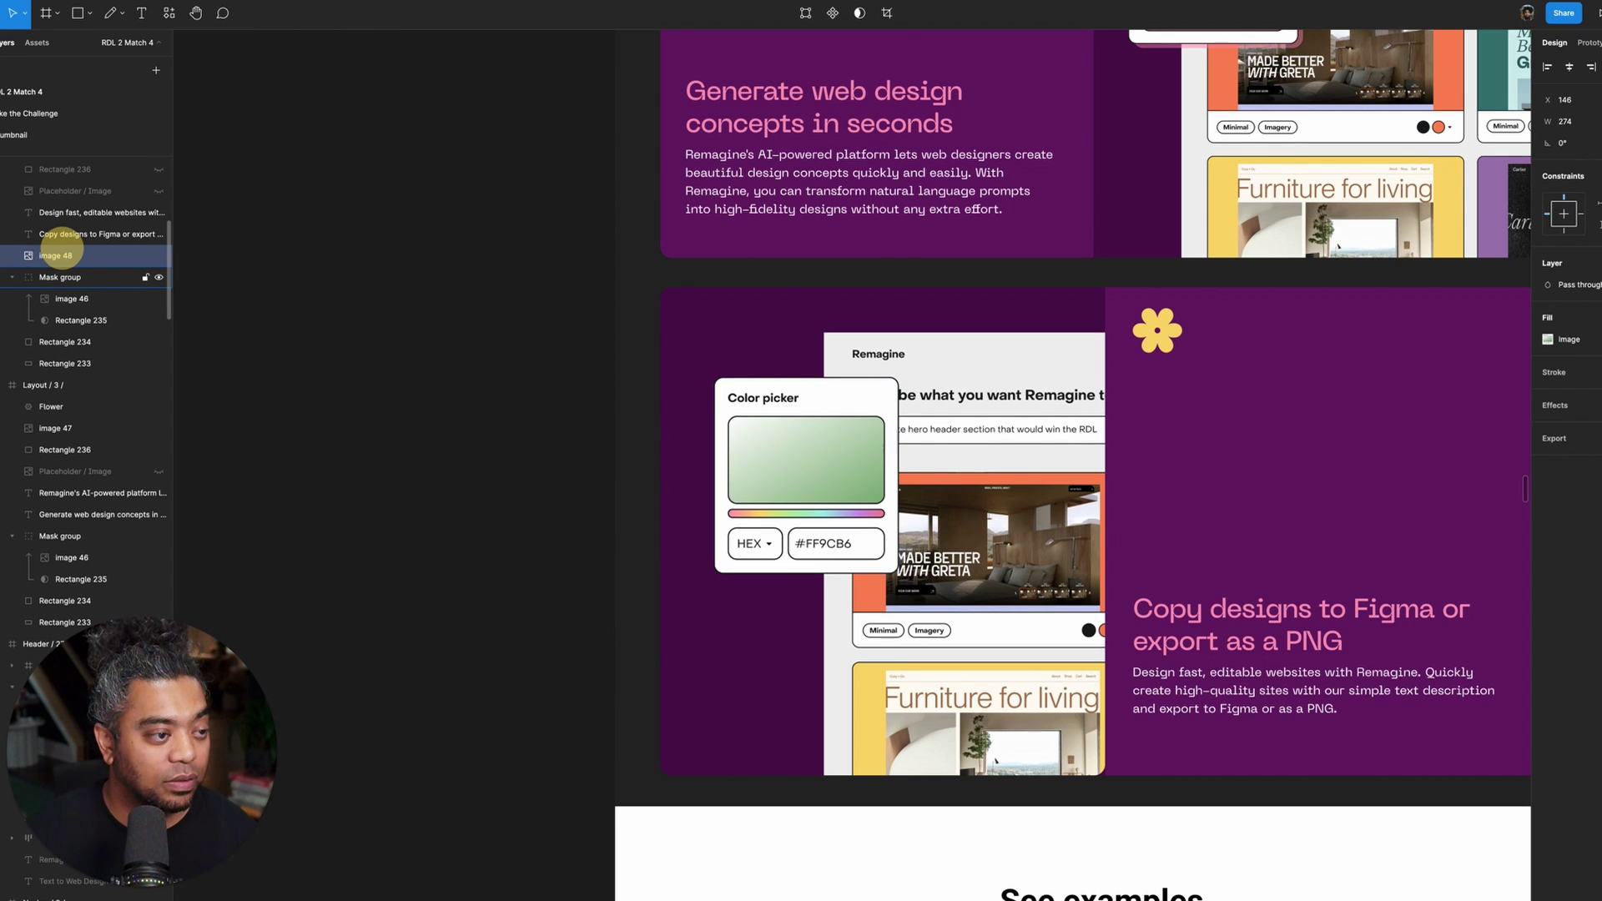
scroll(60, 250, up, 2)
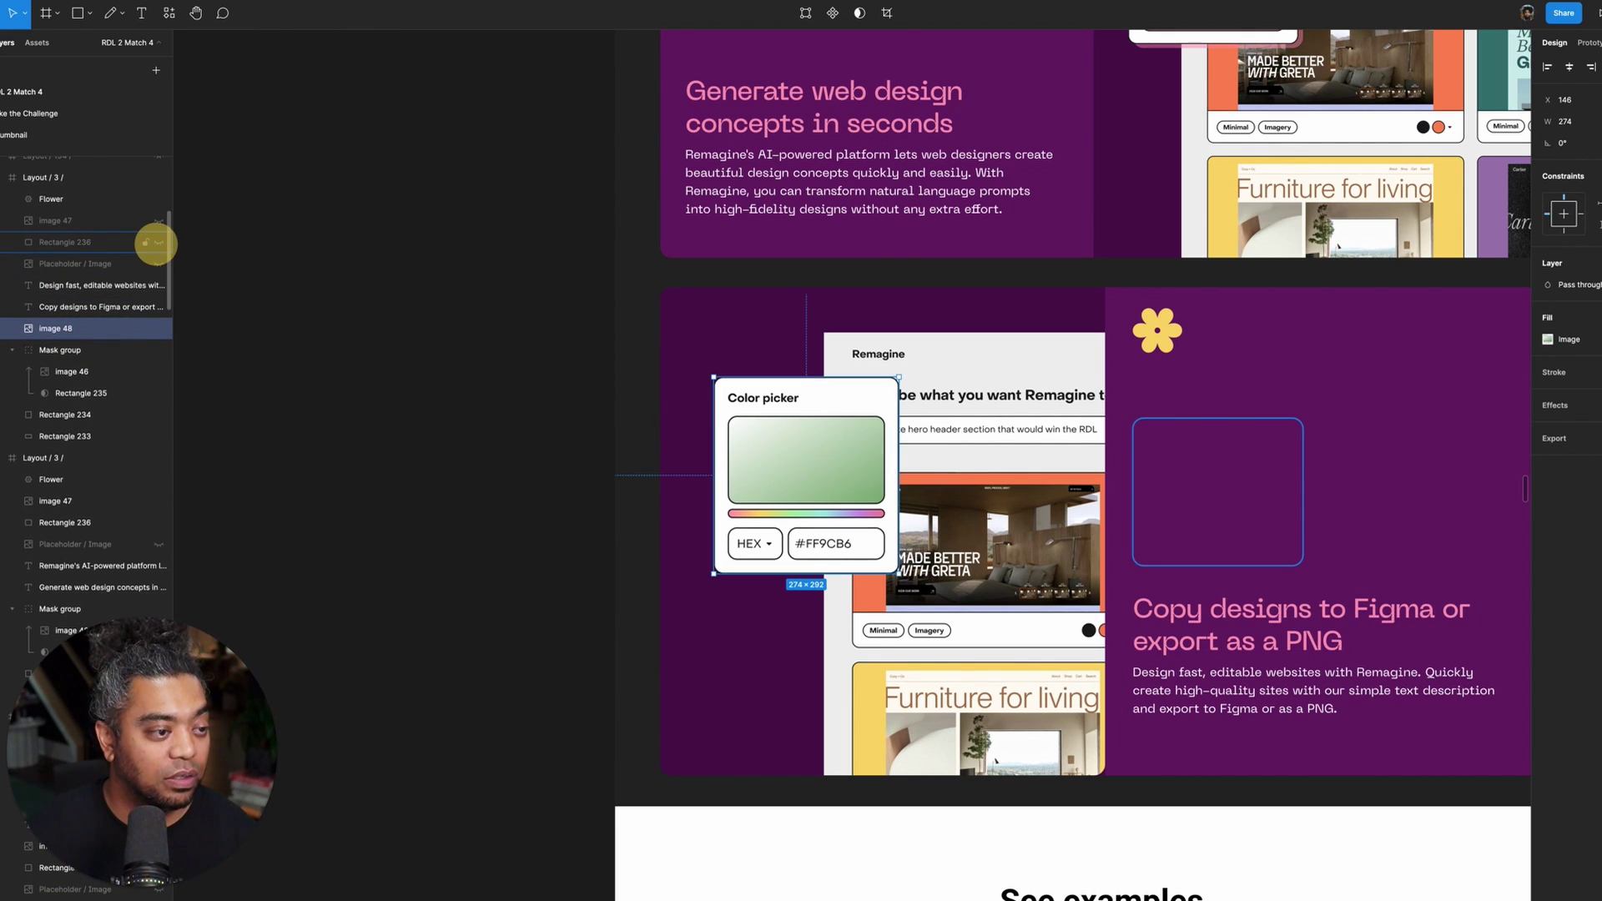
click(155, 244)
click(72, 242)
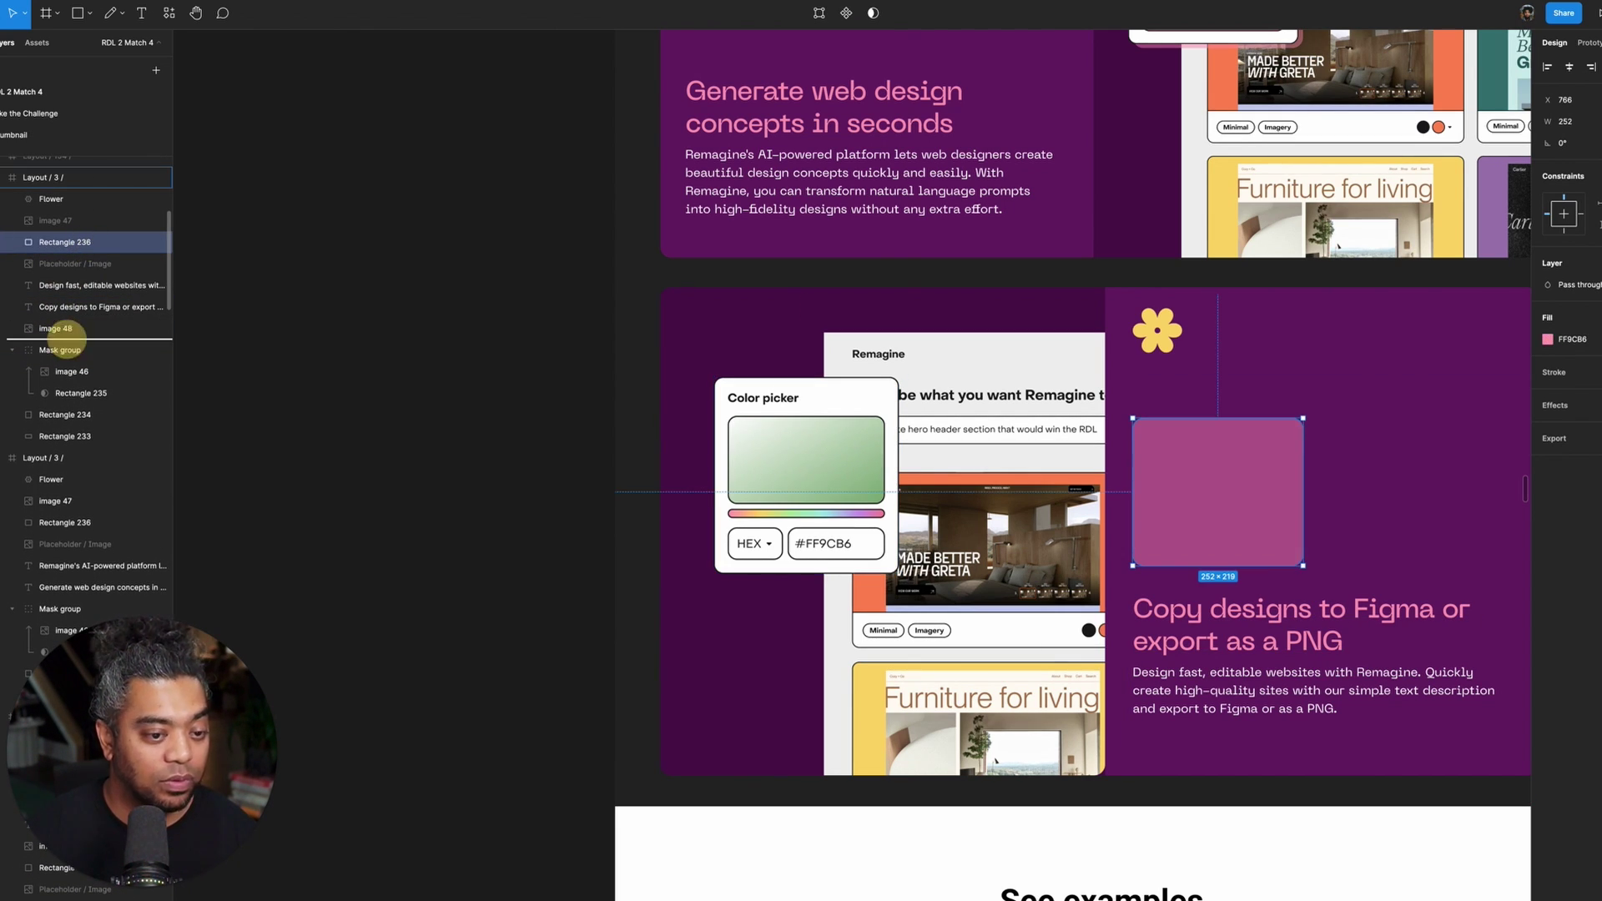
drag(71, 334, 72, 337)
- Place Rectangle 236 behind the Color picker as an offset pink shadow, sized 272 × 299 at X 155
drag(1218, 493, 825, 458)
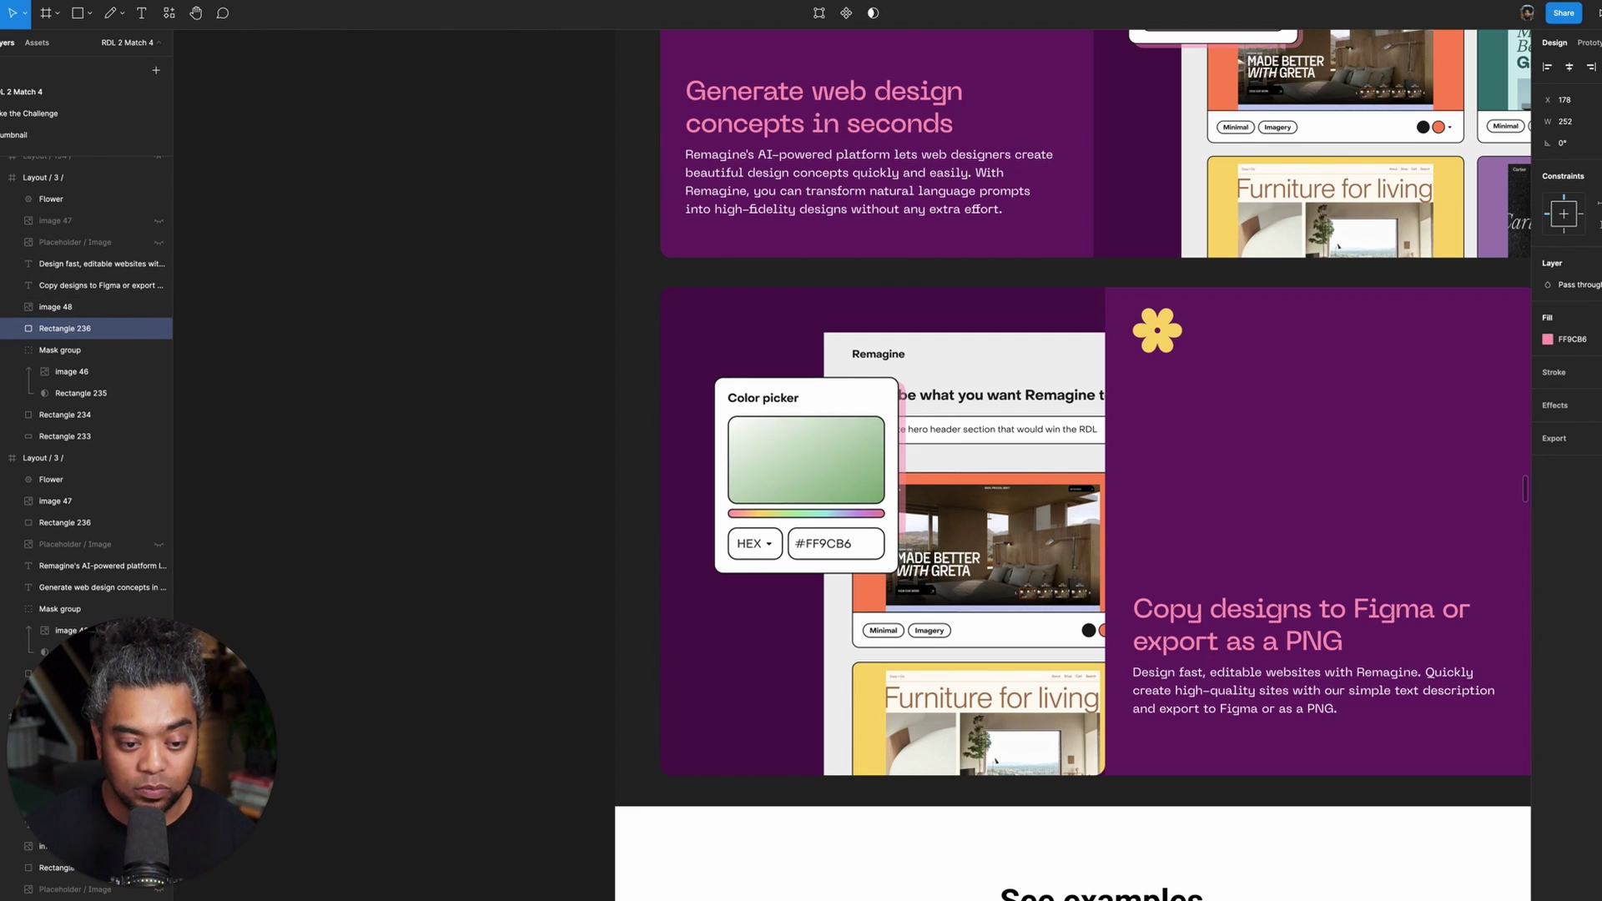
key(shift+Down)
key(shift+Down)
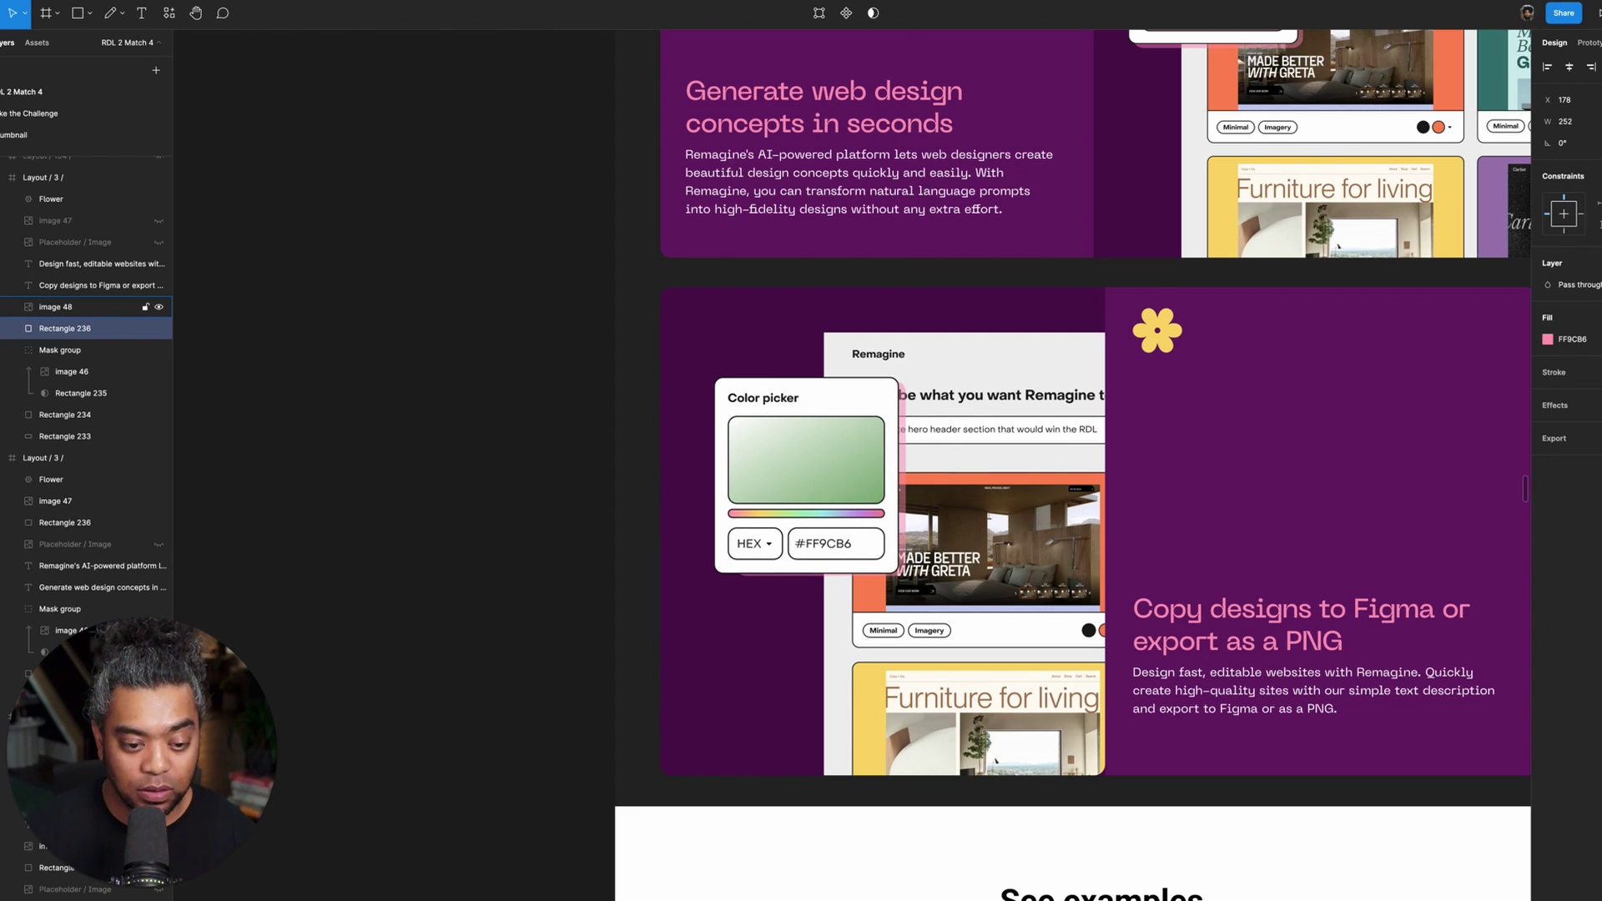
key(shift+Down)
key(shift+Down)
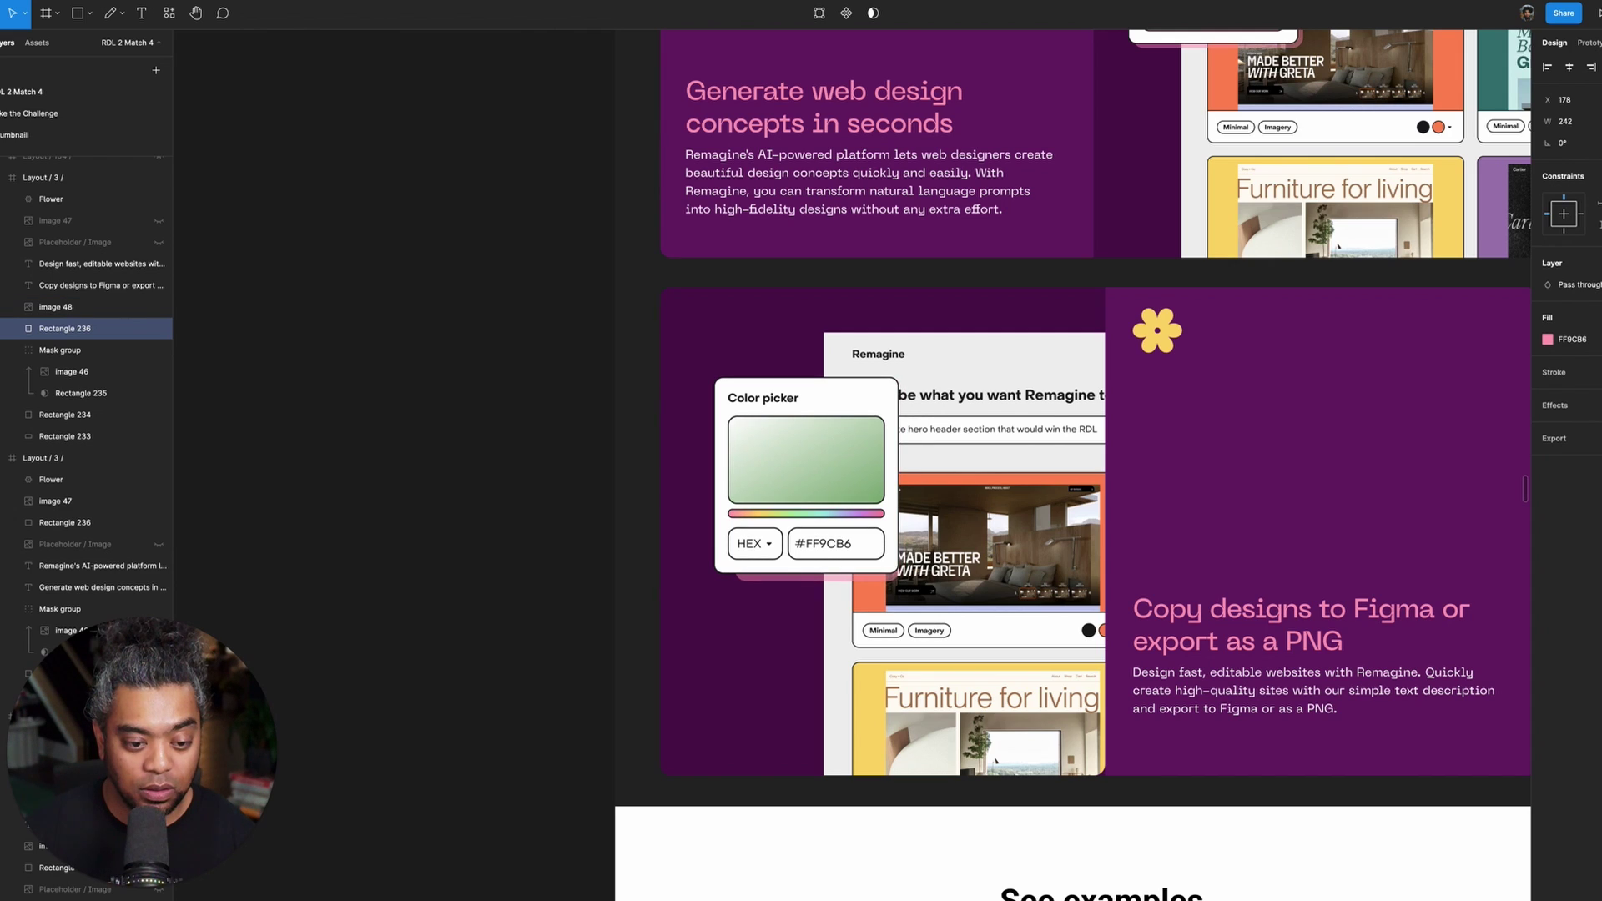
key(ctrl+shift+Left)
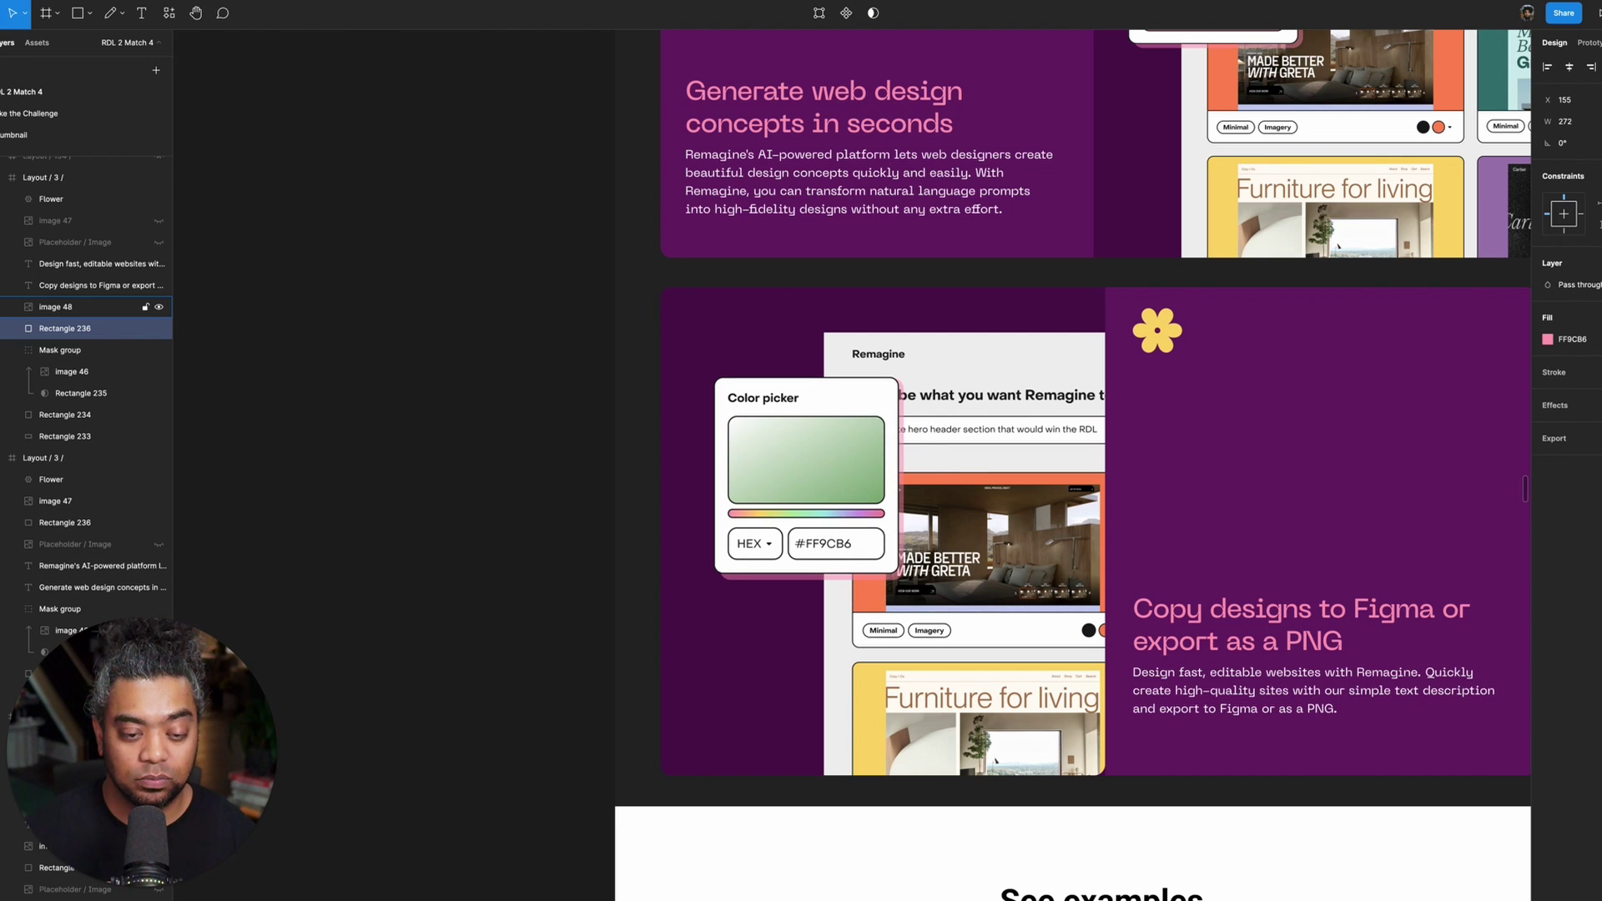
- Wrap the Color picker image and its pink shadow rectangle together in a frame
scroll(1108, 554, up, 2)
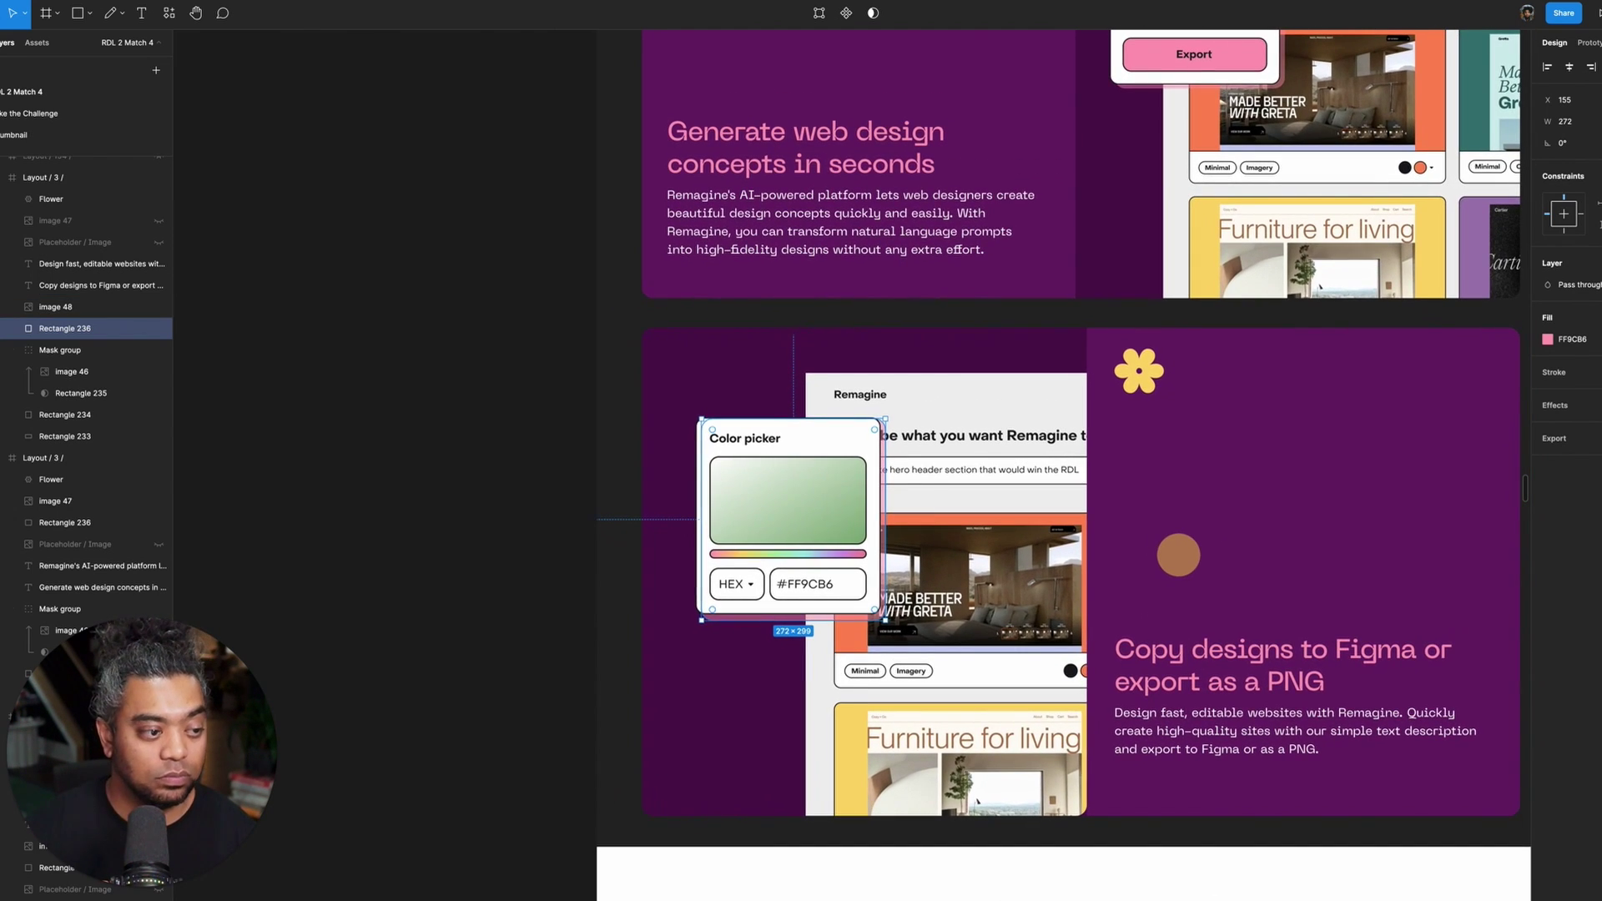
shift+click(75, 307)
key(ctrl+g)
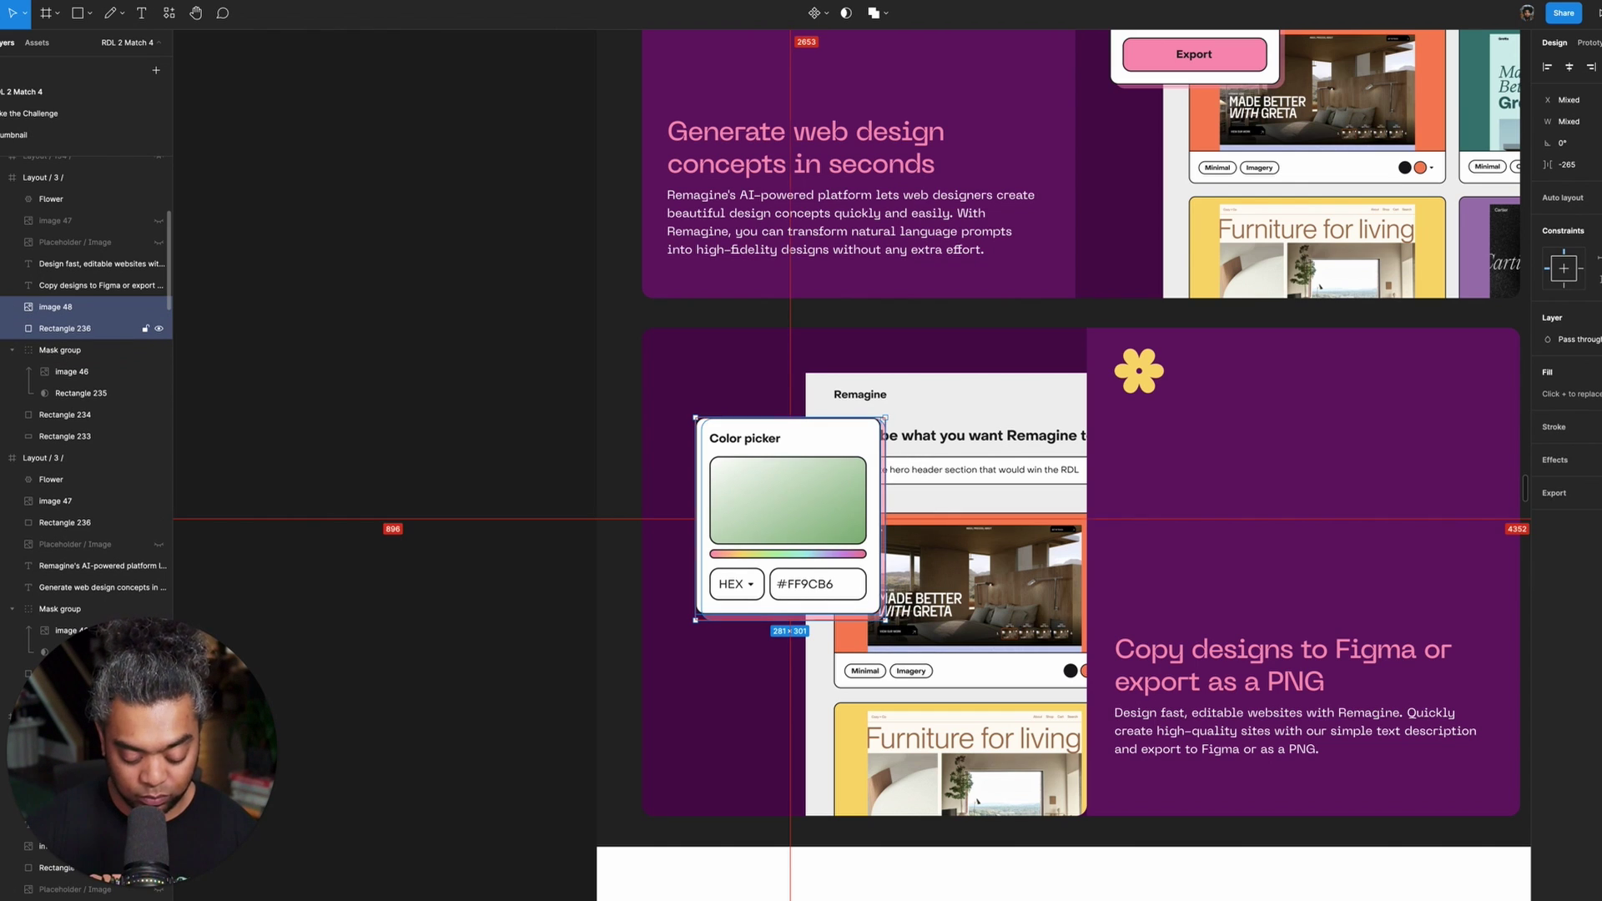
key(ctrl+alt+g)
- Find the yellow four-petal circle shape named Hope in the Illustrations section and copy it
scroll(851, 464, down, 5)
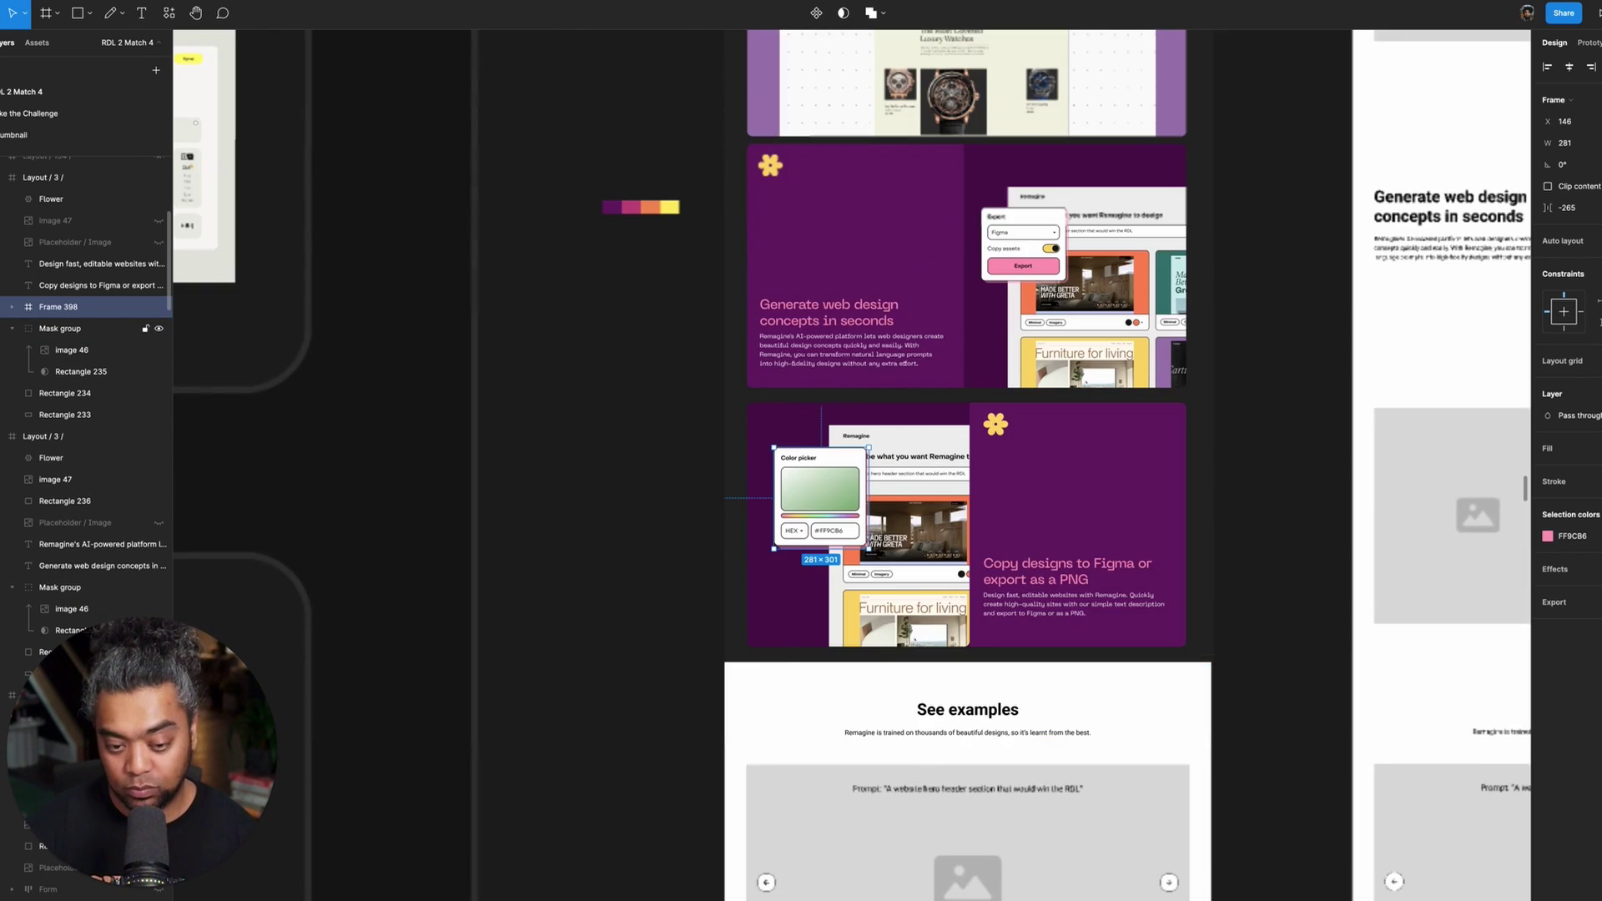
scroll(851, 464, left, 5)
scroll(851, 464, up, 4)
scroll(852, 464, down, 3)
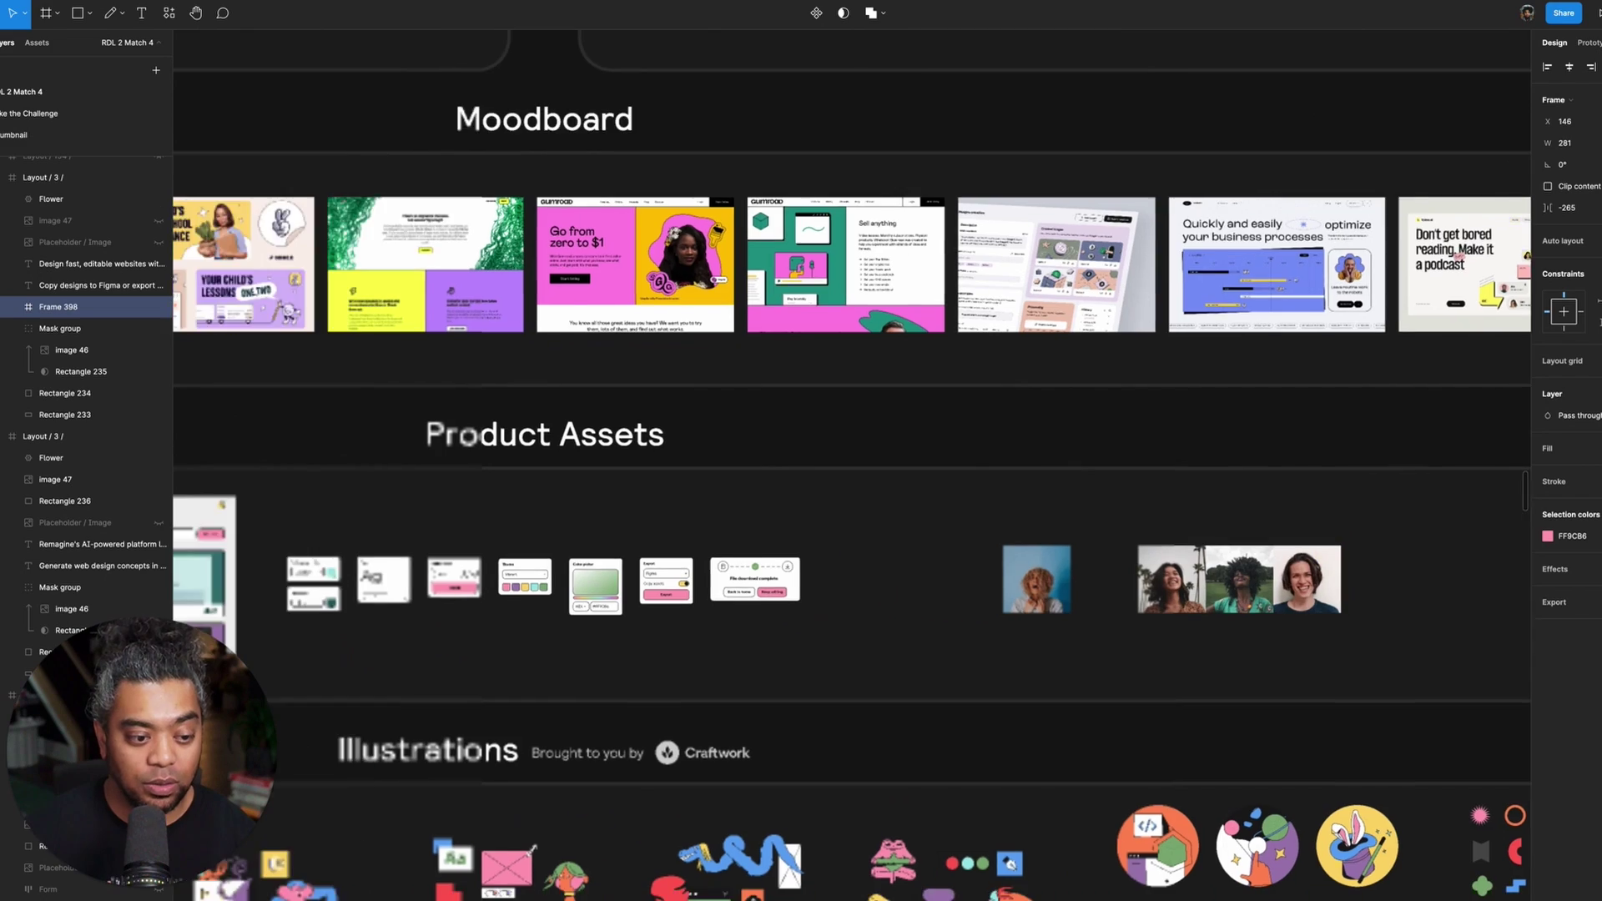
scroll(851, 464, down, 5)
scroll(851, 464, up, 3)
scroll(851, 464, right, 4)
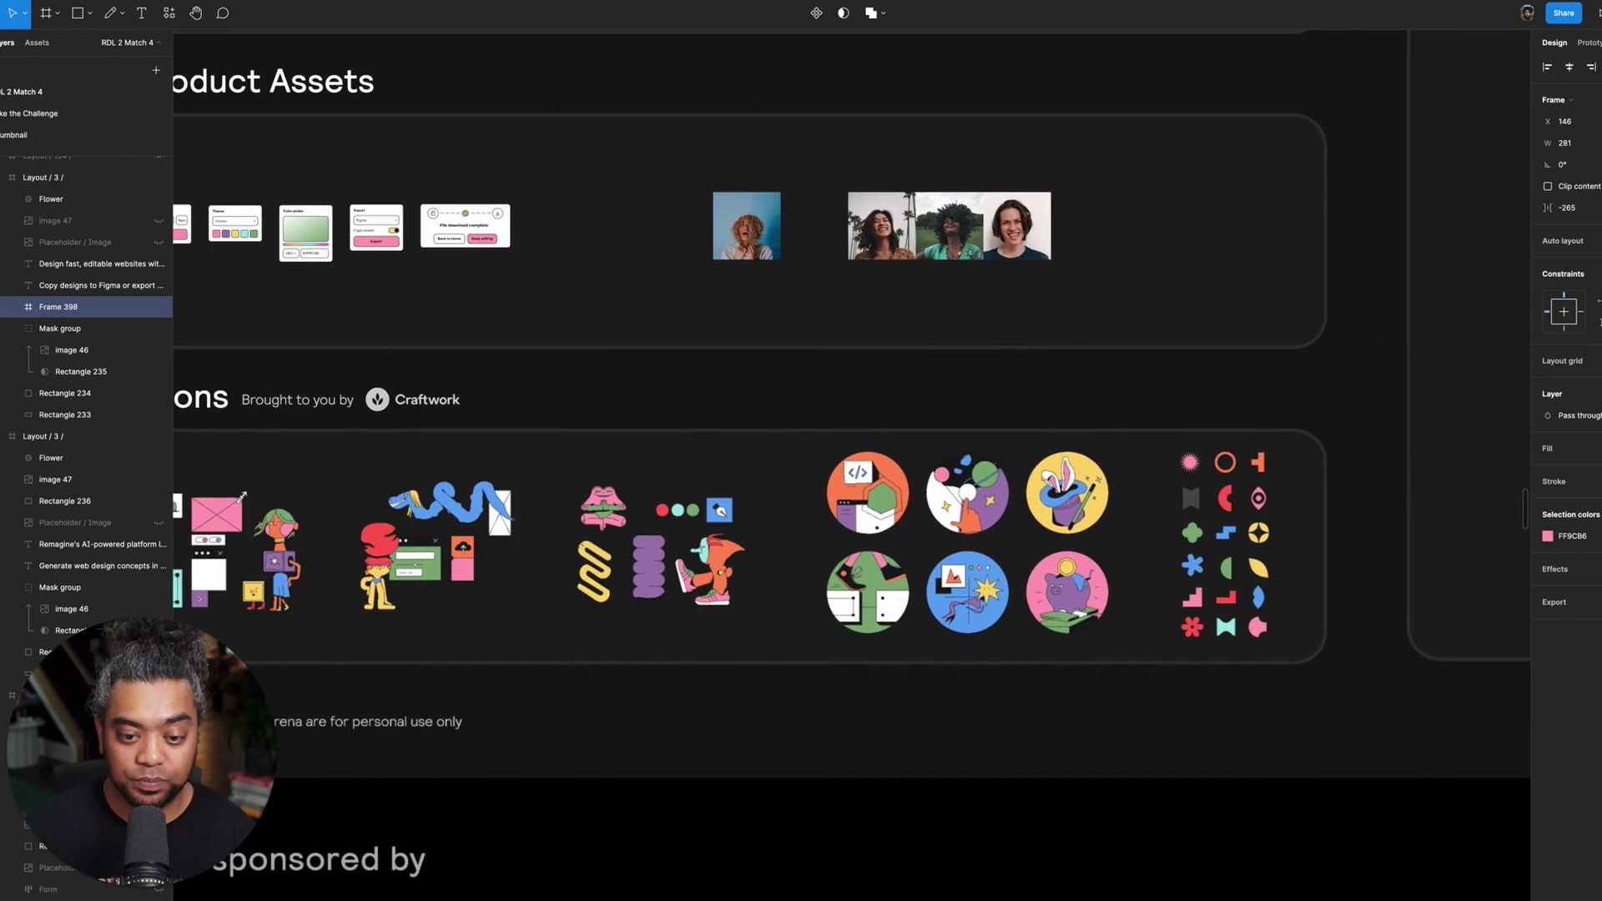
scroll(1085, 542, up, 5)
scroll(1127, 501, down, 2)
scroll(1126, 501, right, 2)
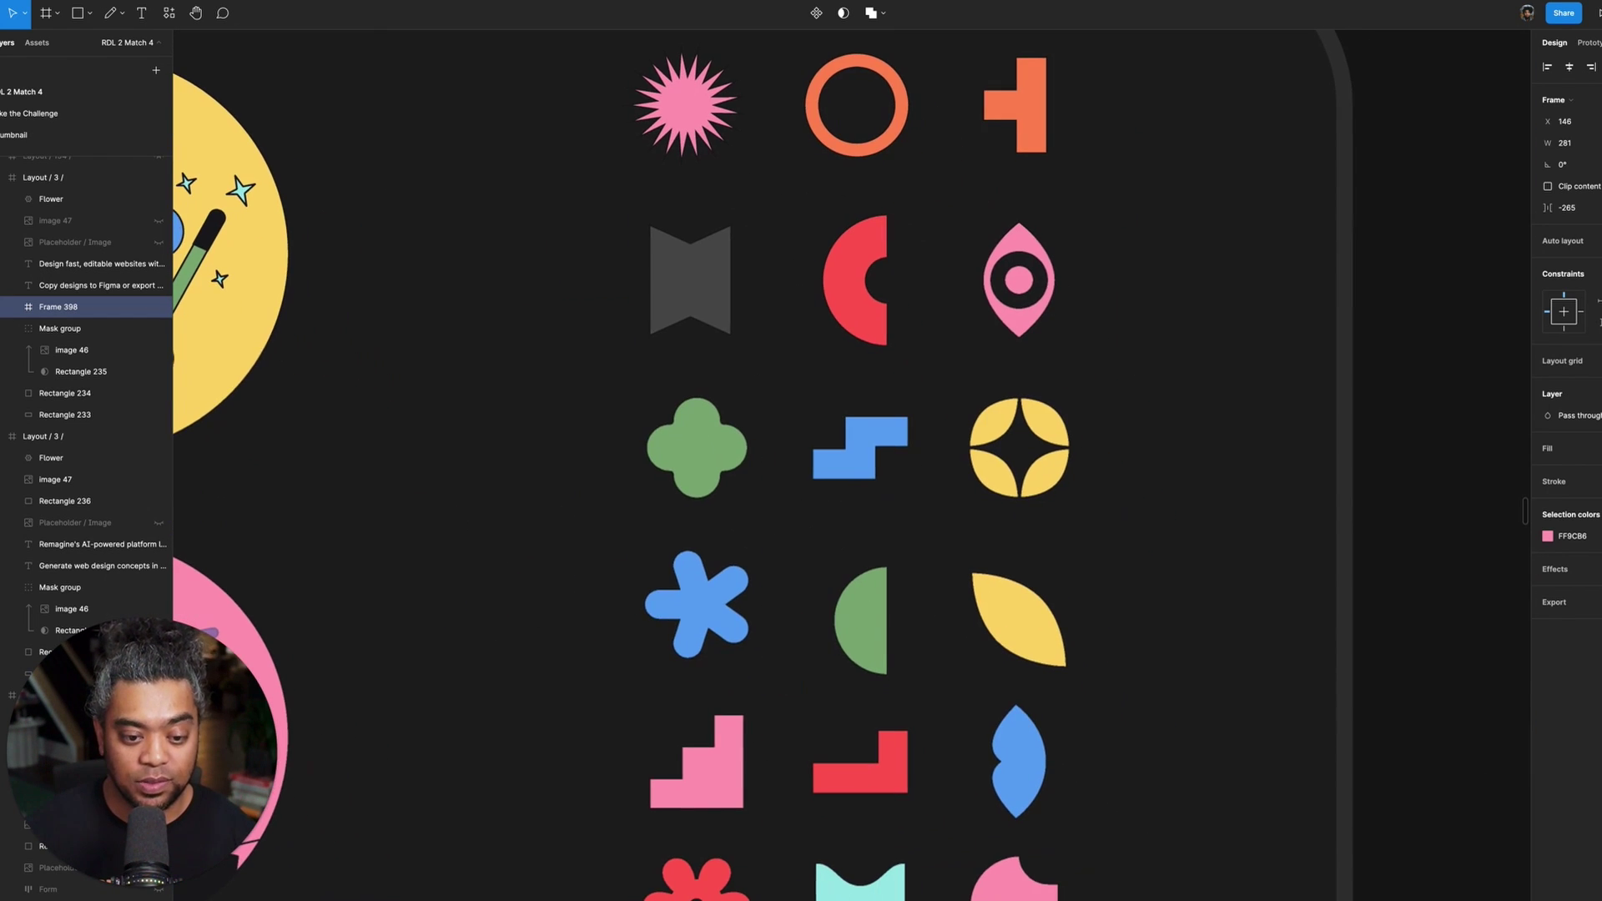
scroll(1127, 501, down, 2)
scroll(968, 476, up, 3)
scroll(968, 476, right, 1)
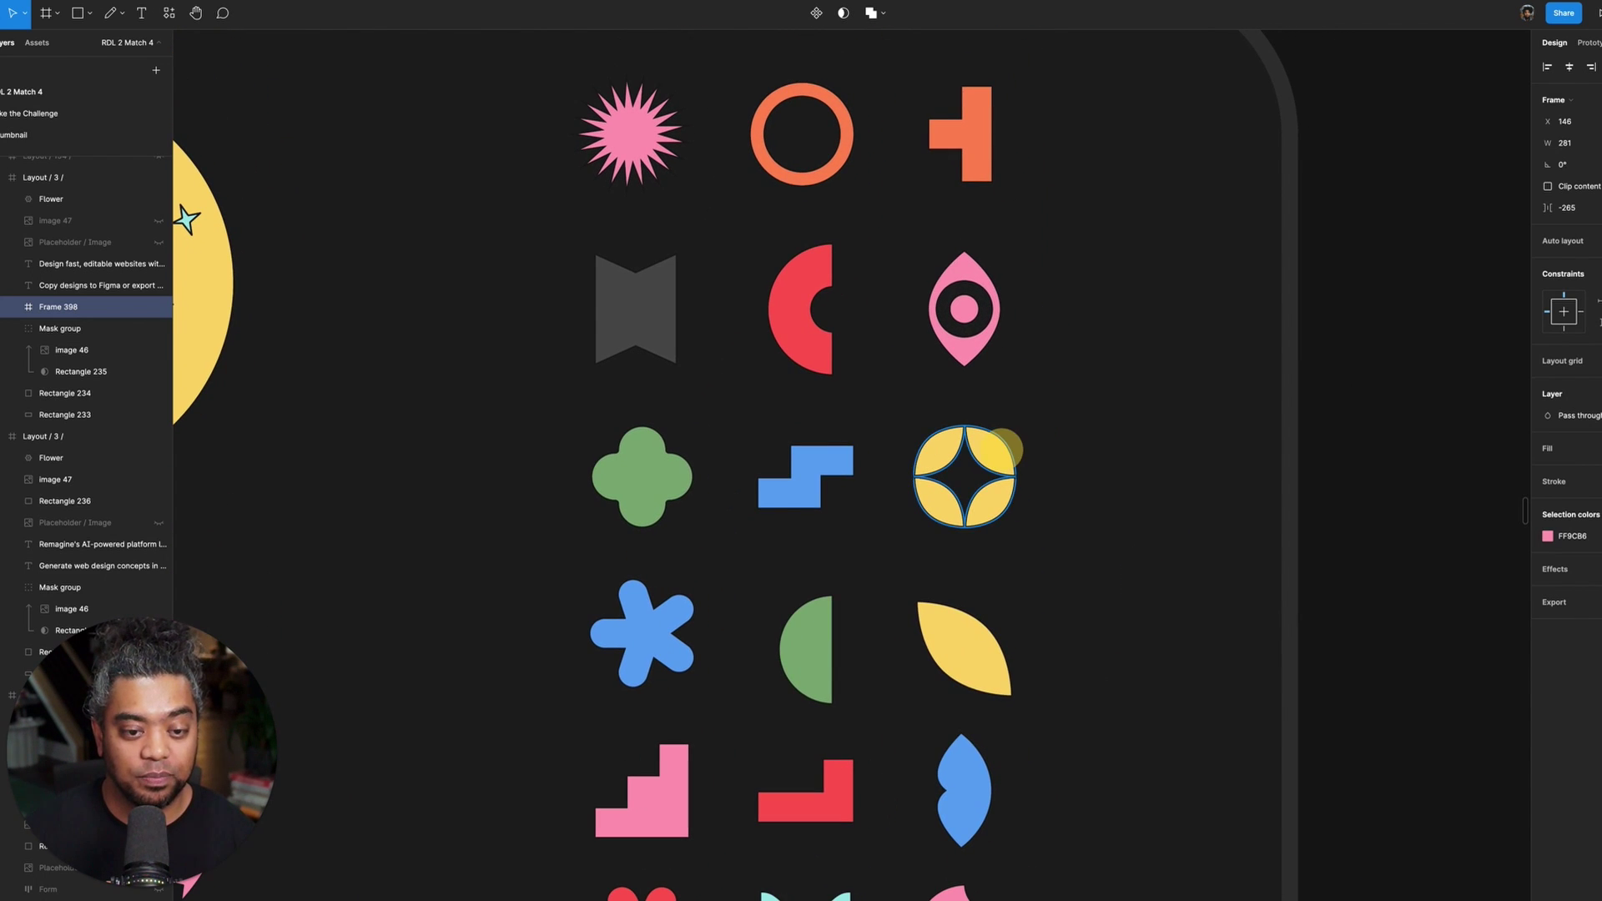
click(1004, 448)
- Paste the Hope shape into the second card's Layout / 3 / frame and move it above the heading in the text panel, at X 970
scroll(690, 632, down, 10)
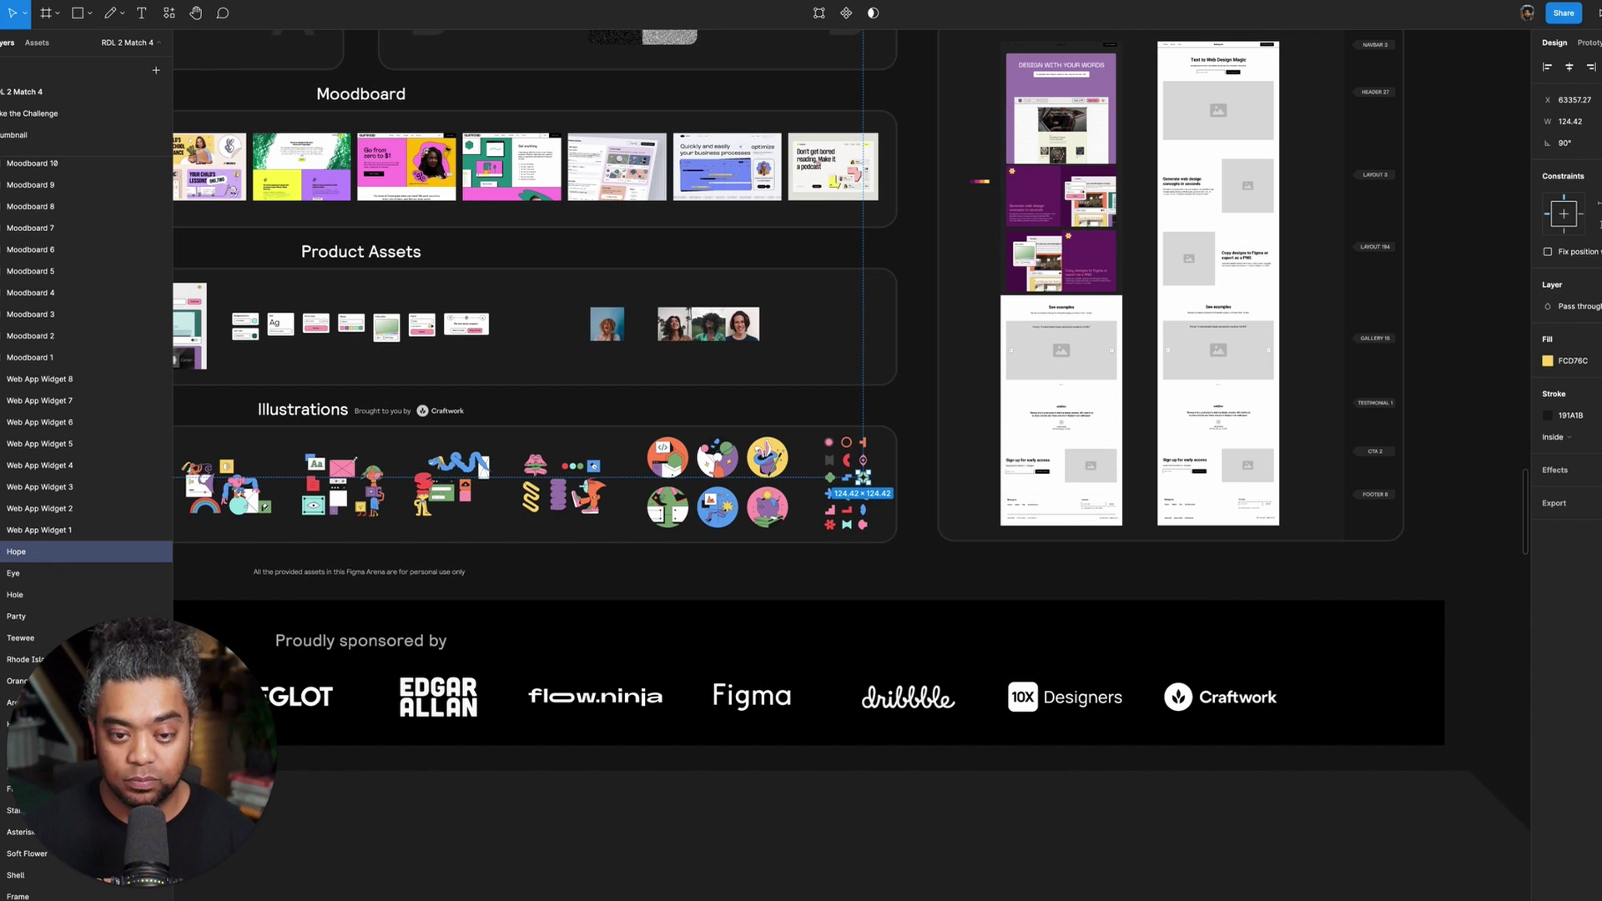
scroll(690, 631, up, 2)
scroll(690, 632, right, 2)
scroll(930, 334, up, 8)
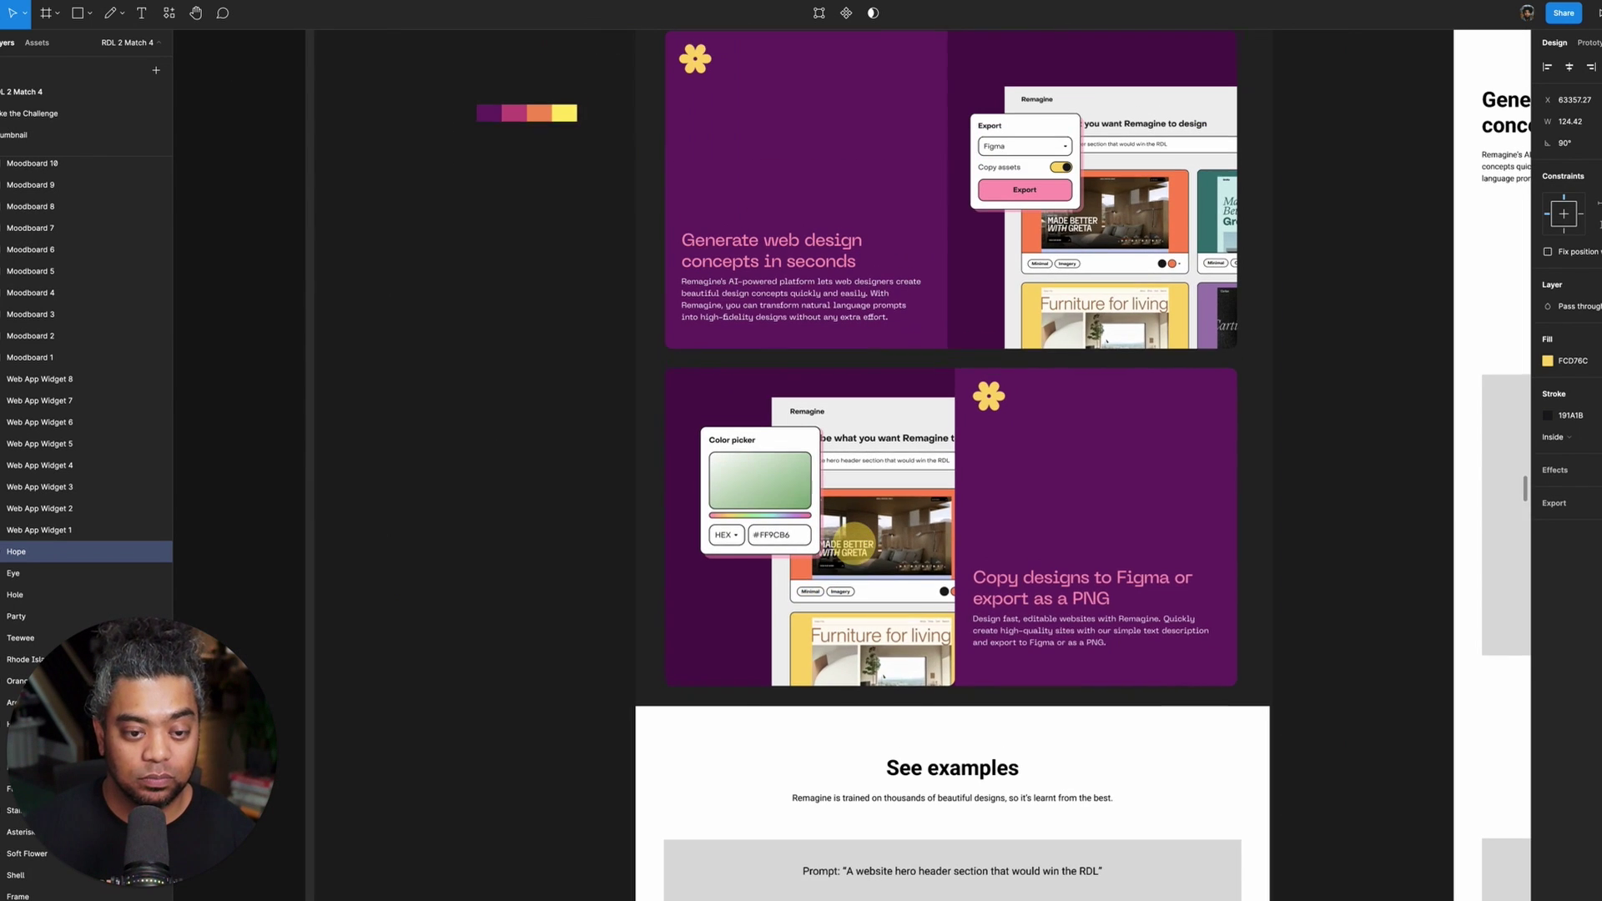
scroll(918, 400, right, 5)
scroll(918, 400, up, 2)
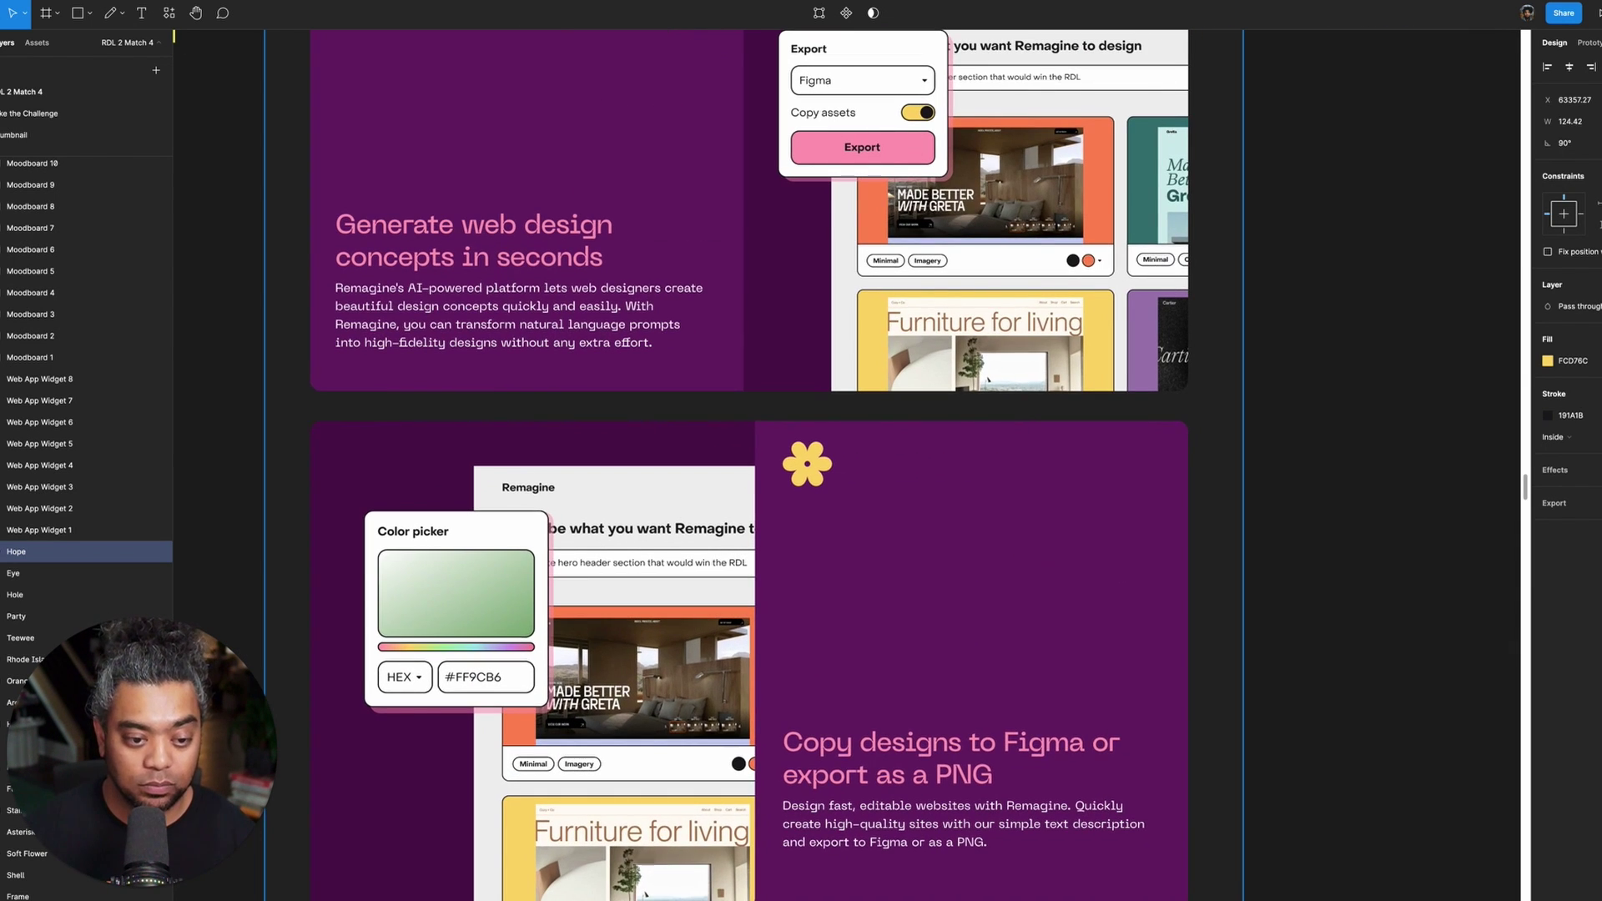
click(807, 464)
scroll(84, 222, up, 1)
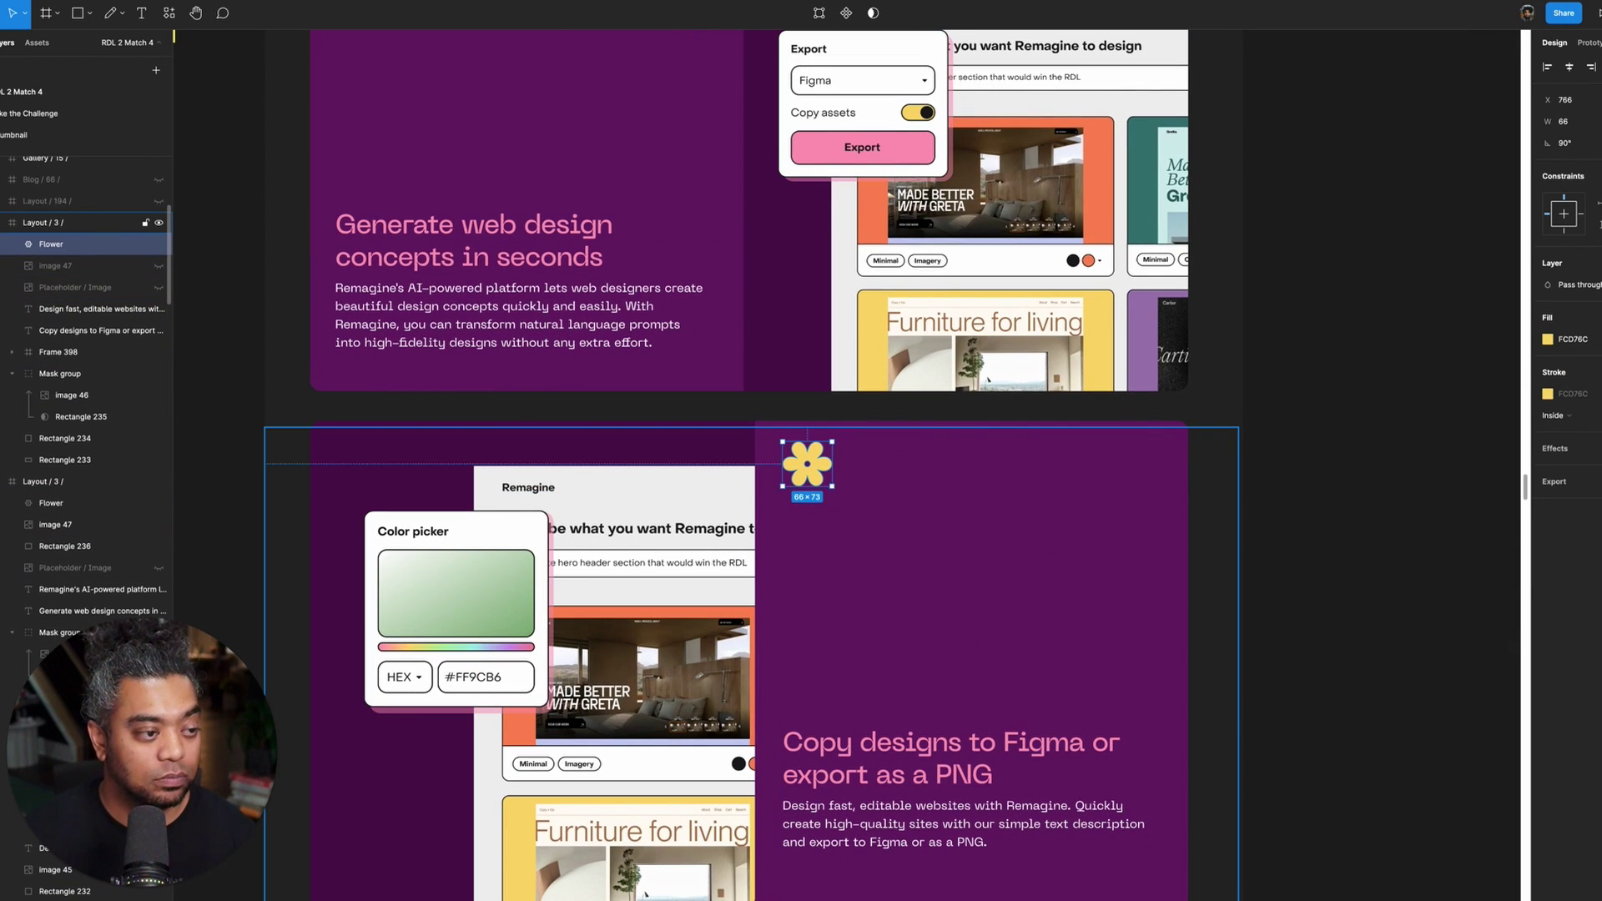
click(76, 221)
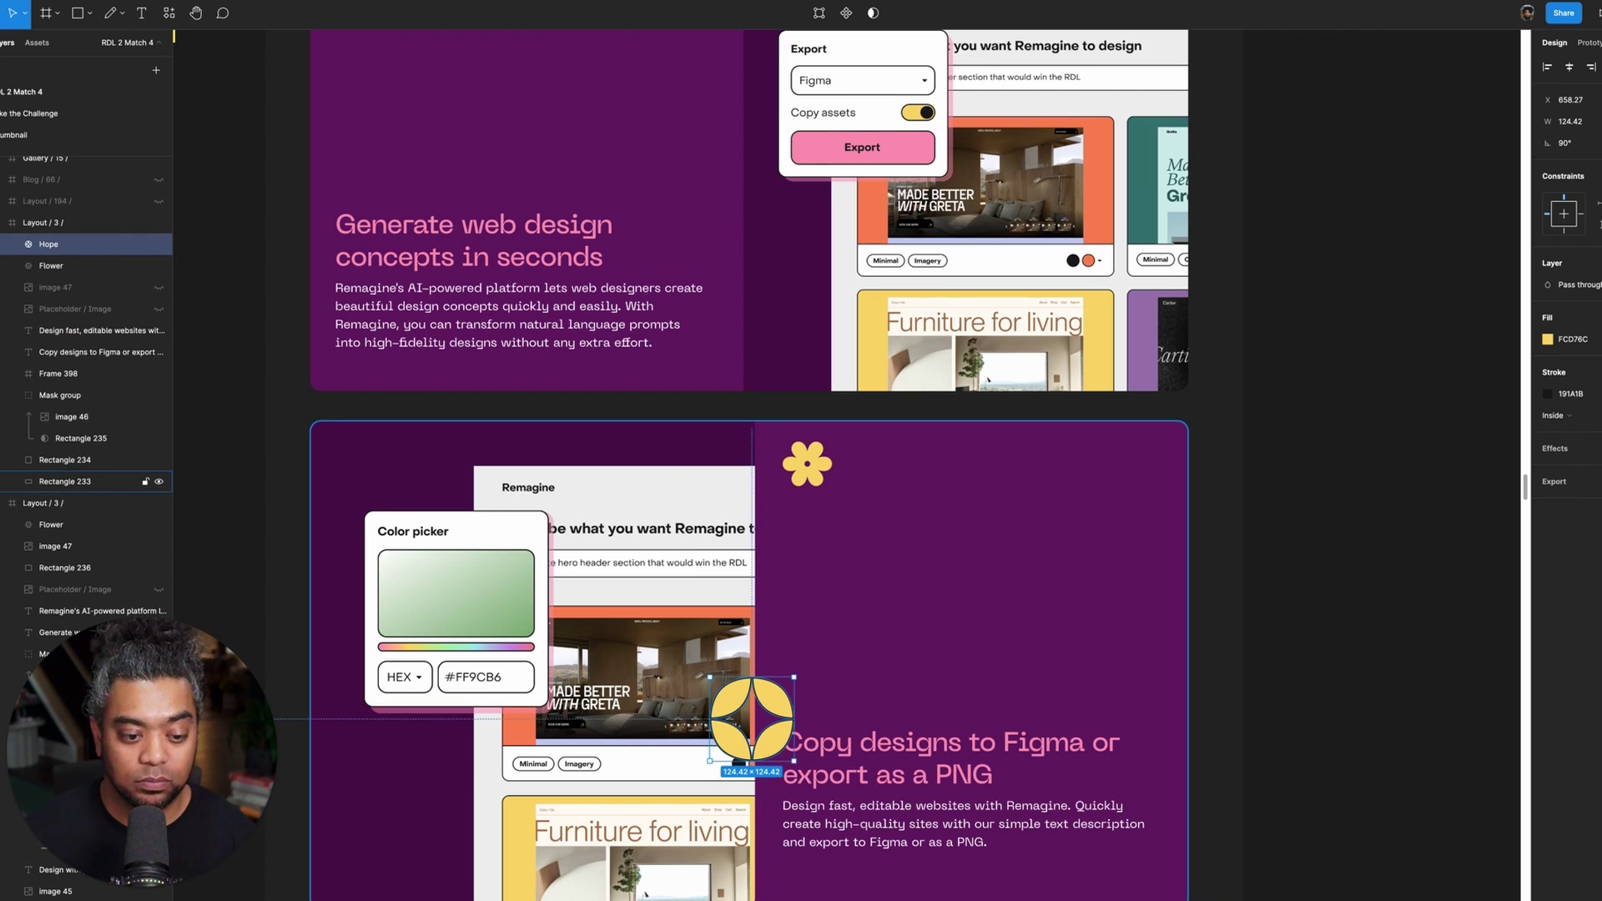
drag(774, 683, 968, 530)
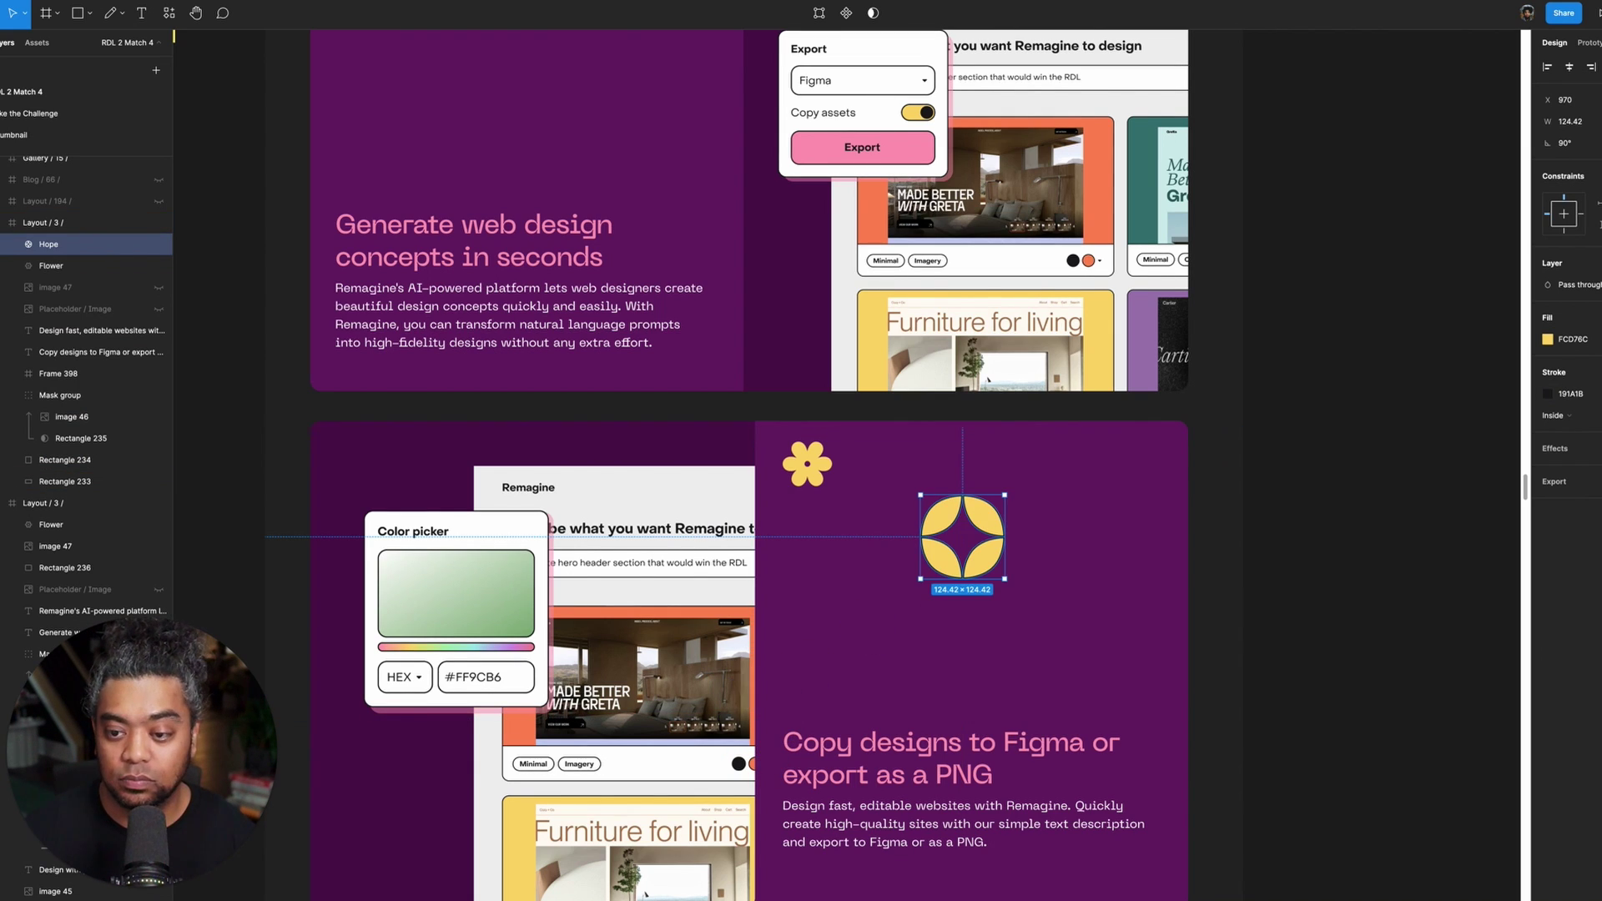
click(1548, 339)
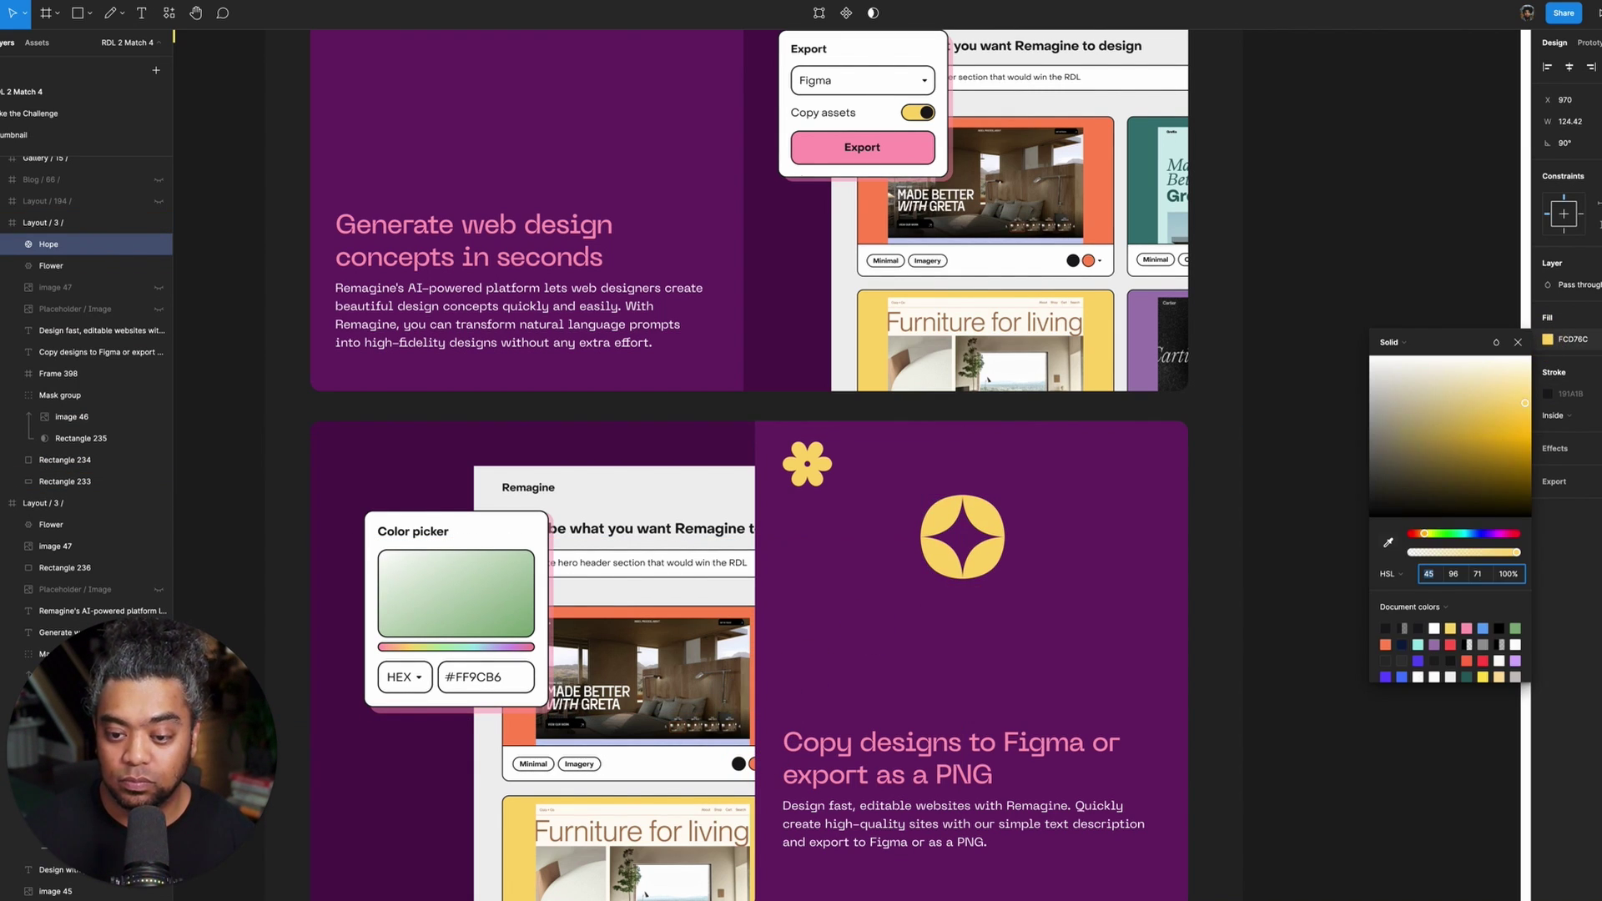
click(1387, 543)
key(Escape)
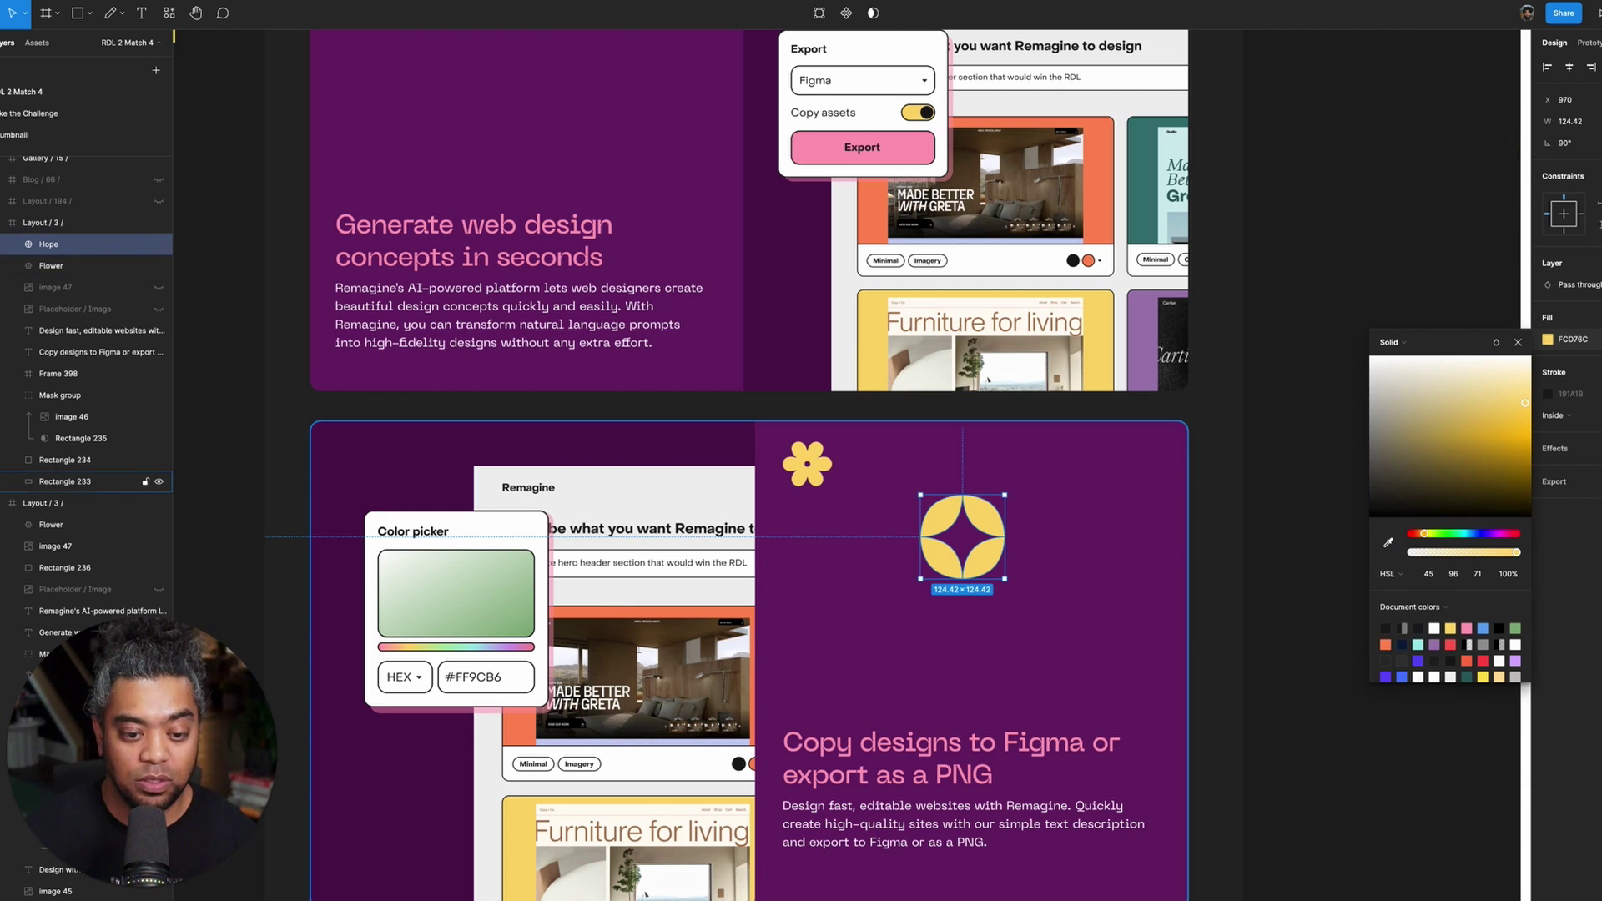
- Shrink the Hope shape to 66 × 66 at X 765 over the second card's flower, and hide that Flower layer
drag(1005, 579, 834, 487)
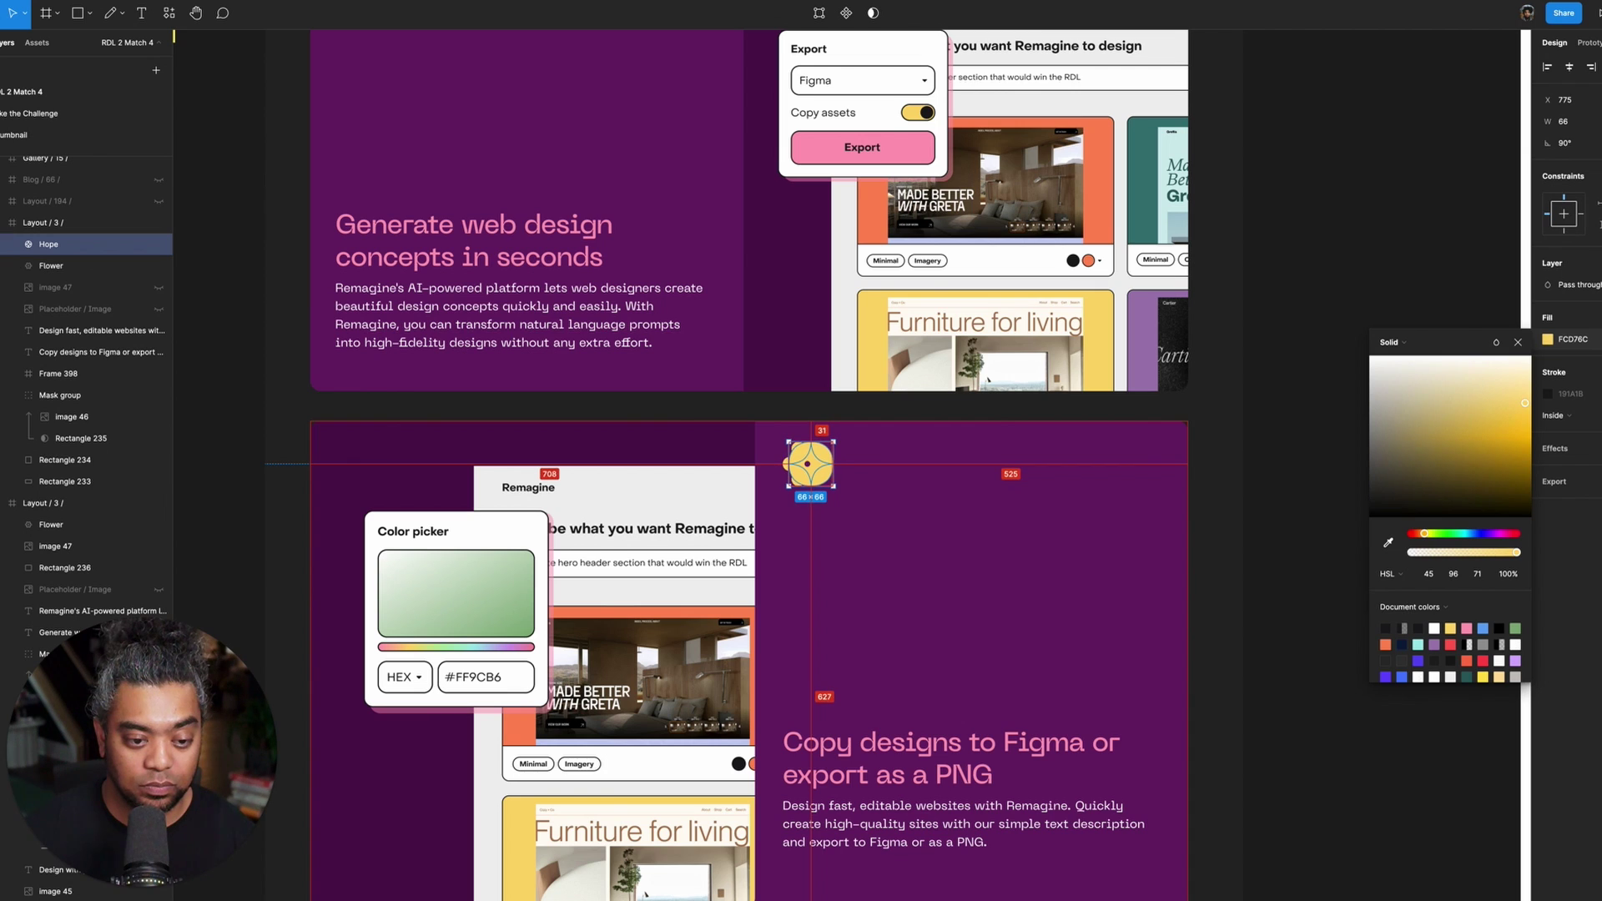
key(shift+Left)
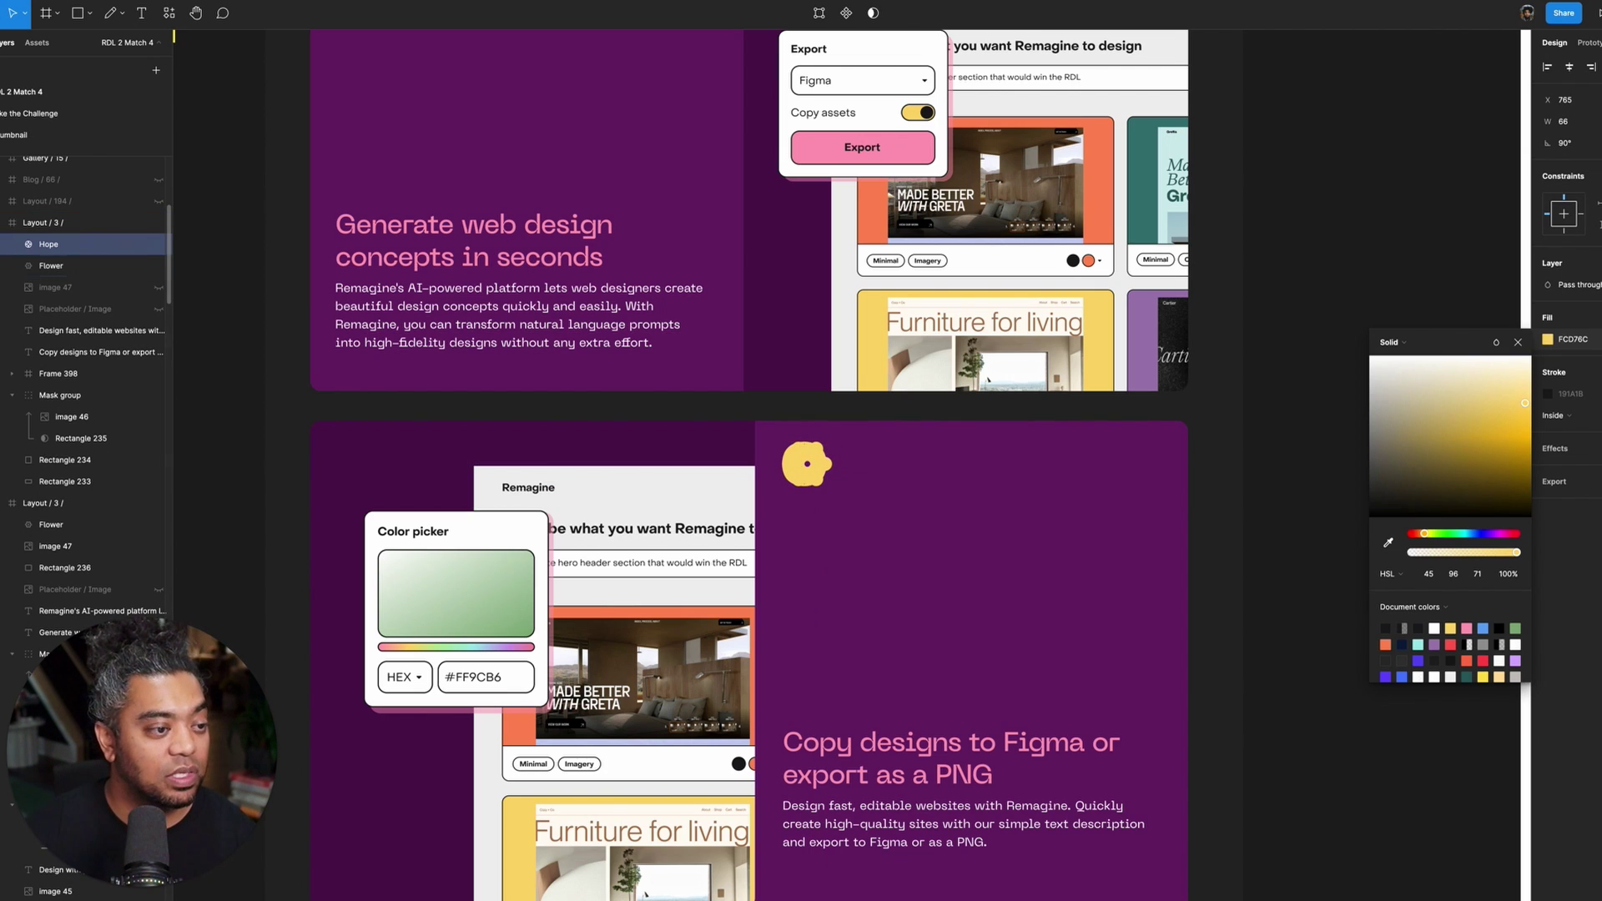
click(159, 266)
key(Escape)
key(Escape)
scroll(801, 467, left, 3)
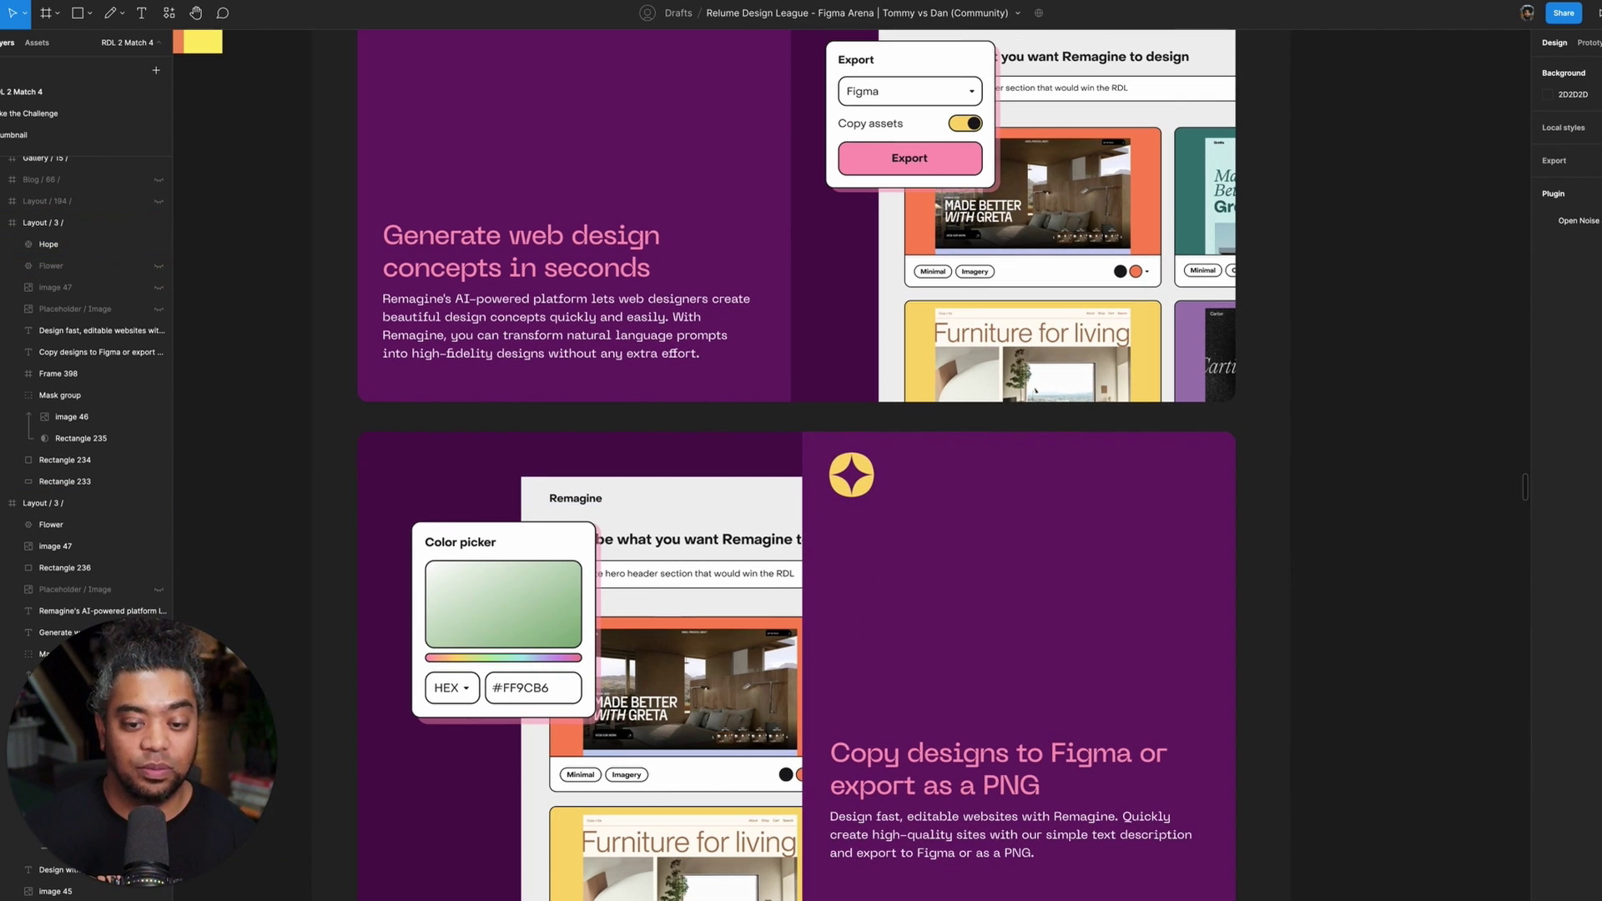
- Square off the second card's mask shape, Rectangle 235, by setting its corner radii to 0
scroll(801, 467, down, 2)
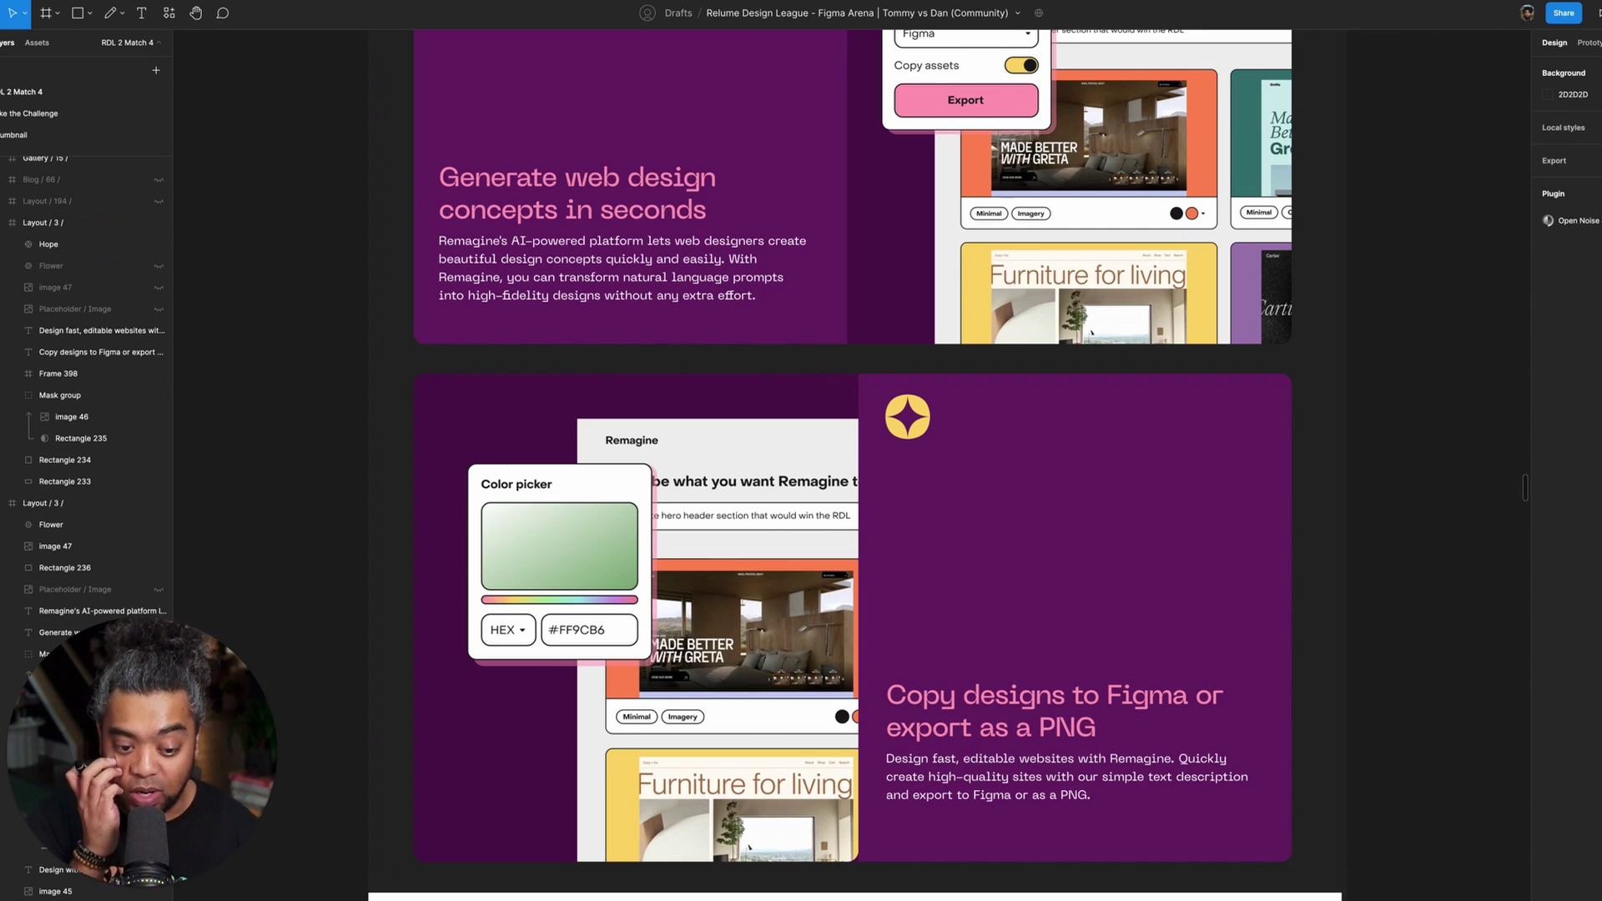
scroll(801, 467, down, 3)
scroll(801, 467, left, 2)
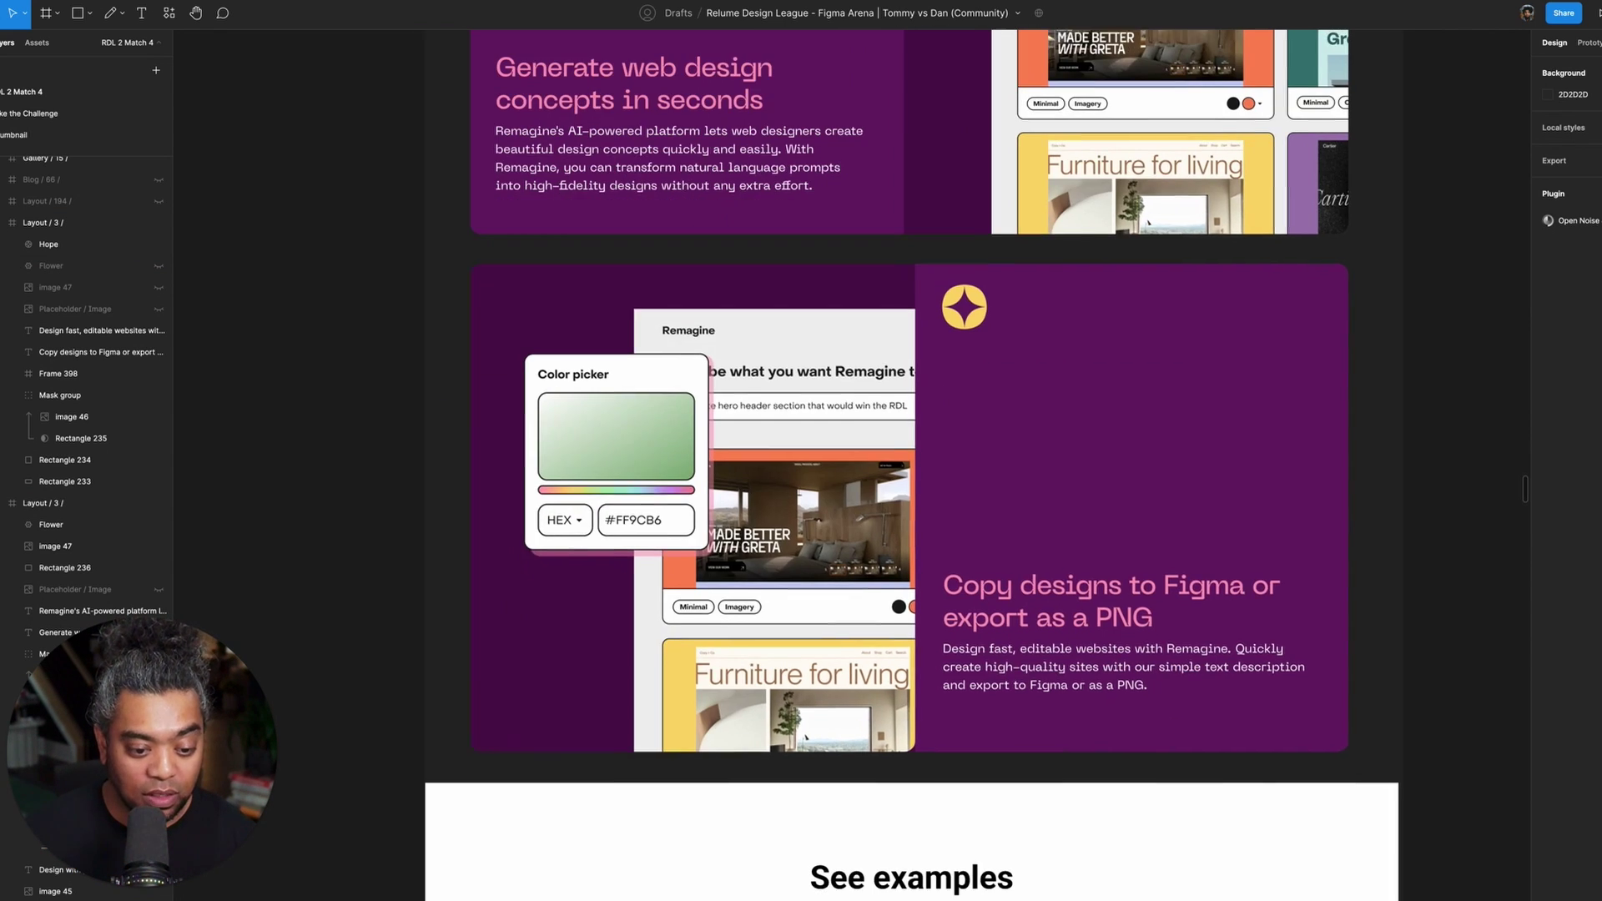
click(72, 416)
click(81, 439)
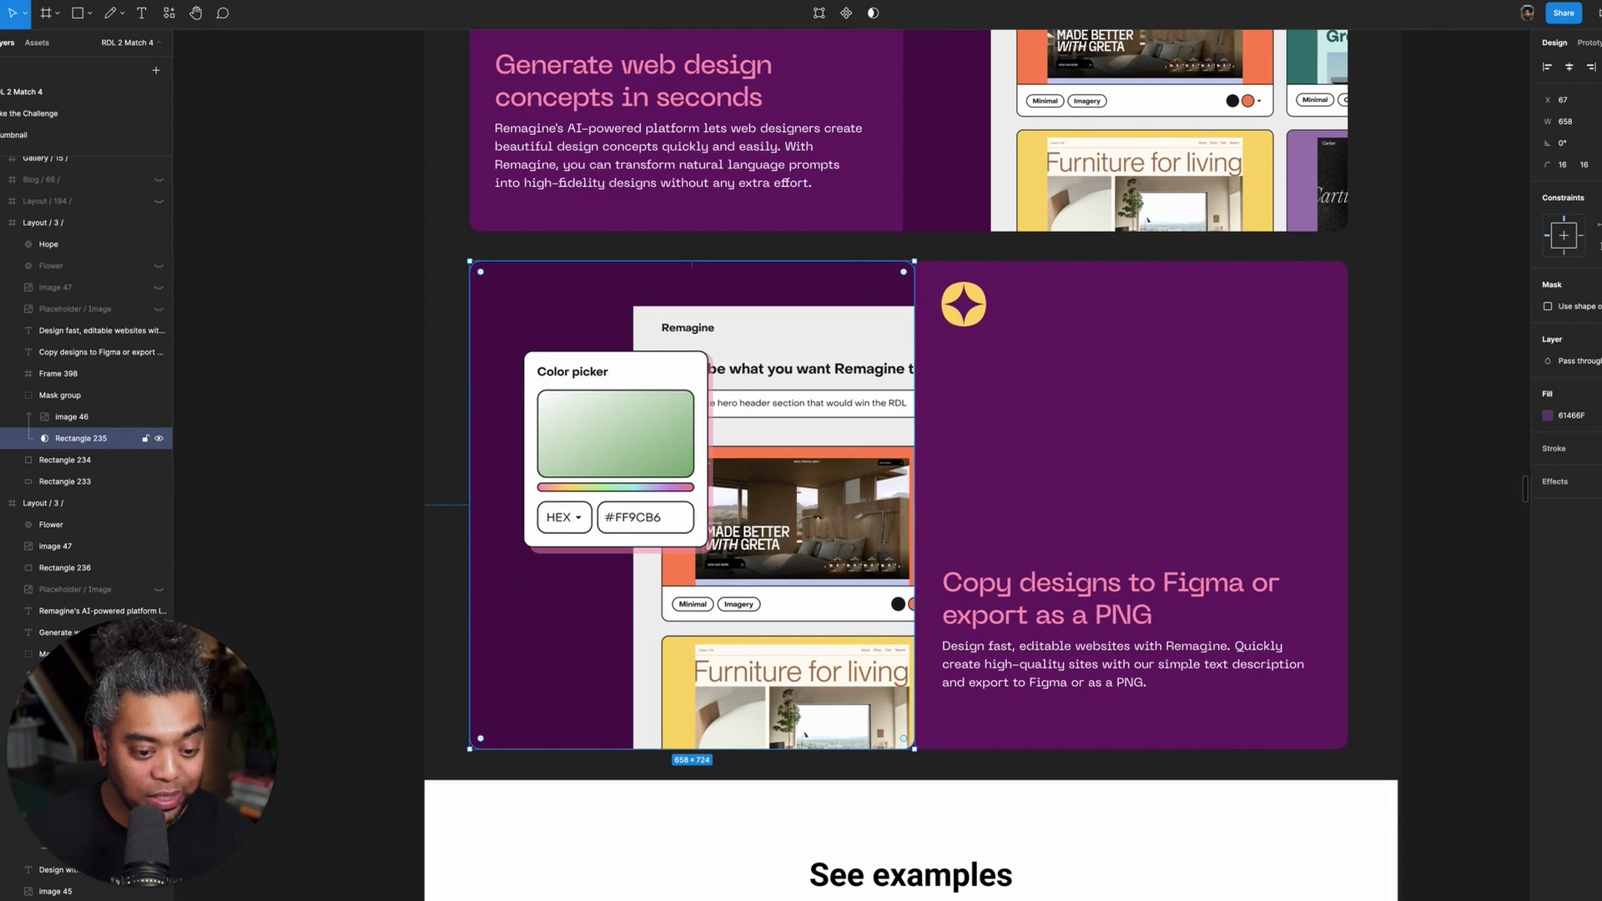
click(104, 460)
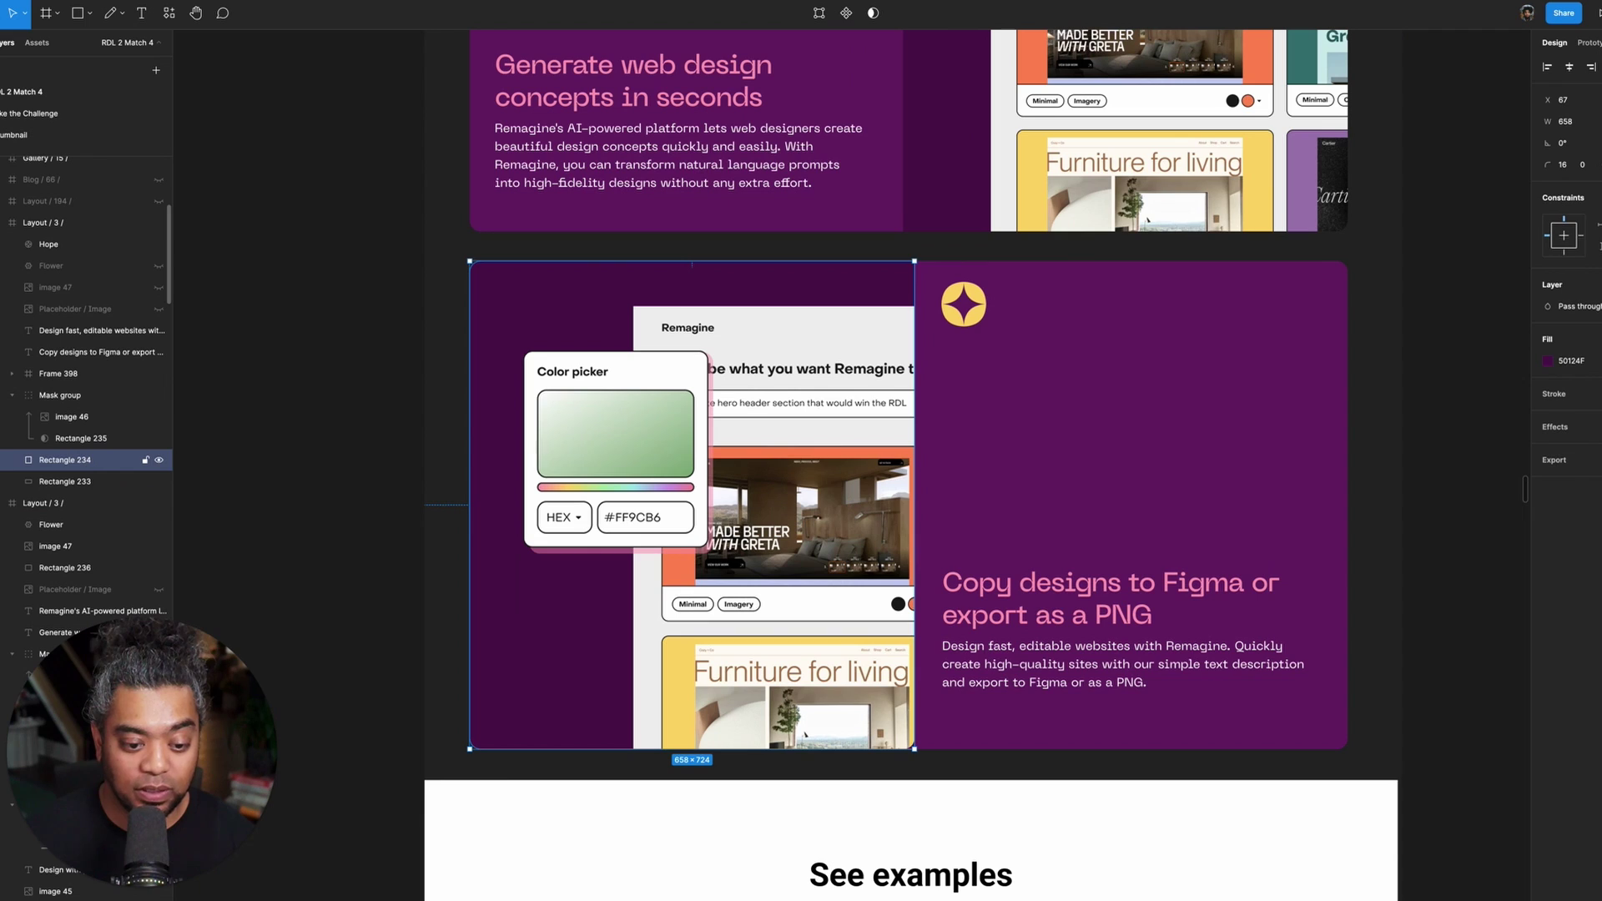
click(81, 438)
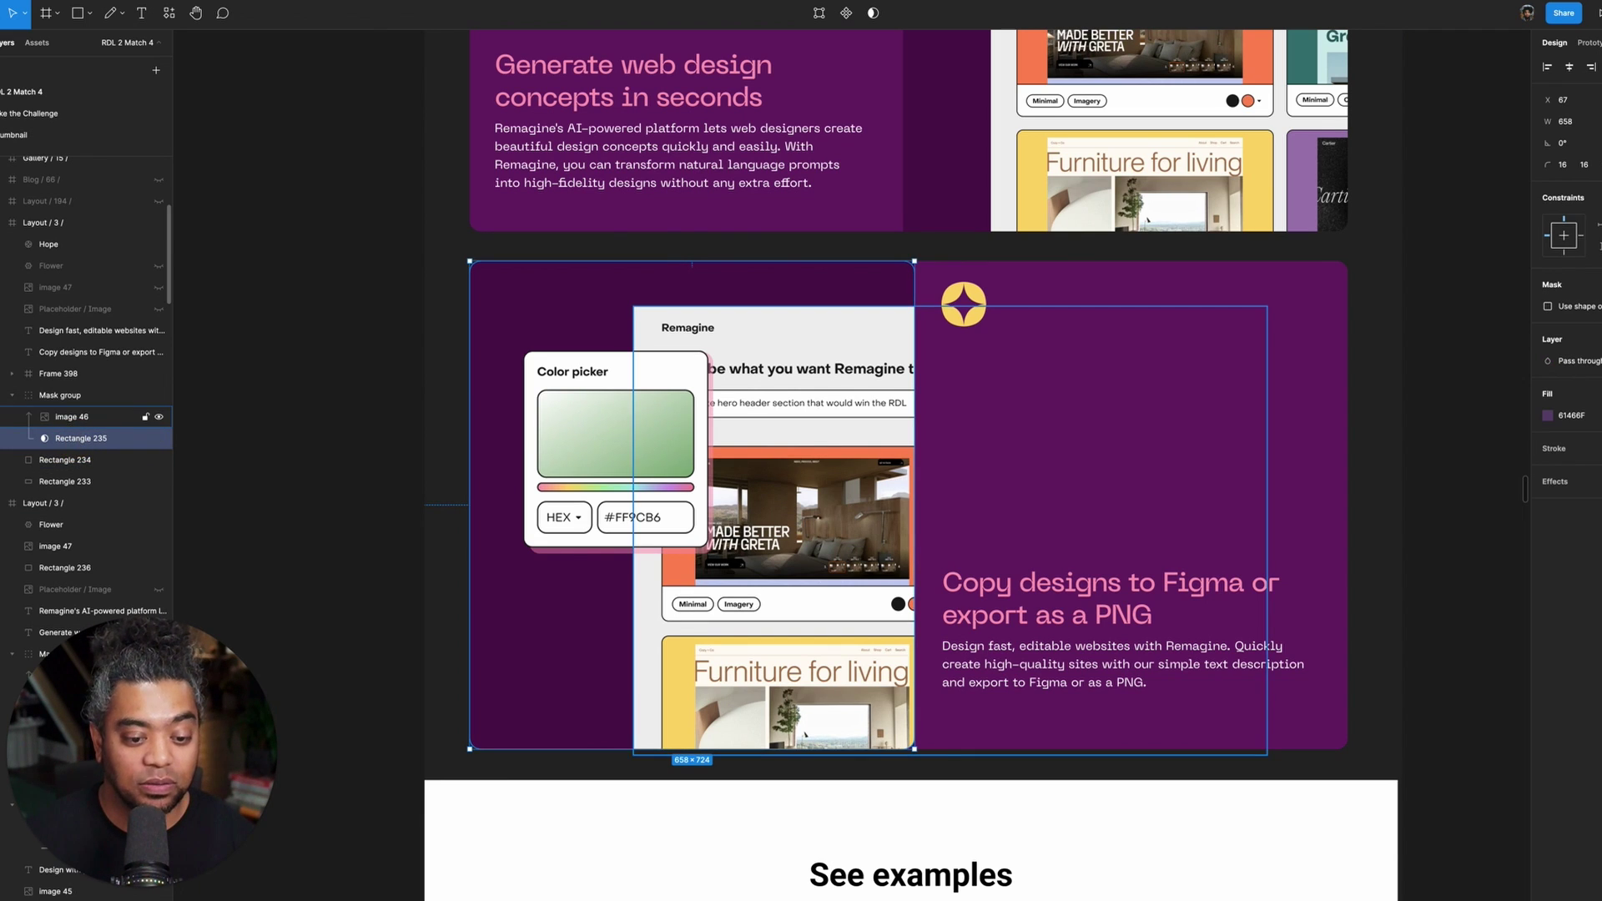
click(1562, 164)
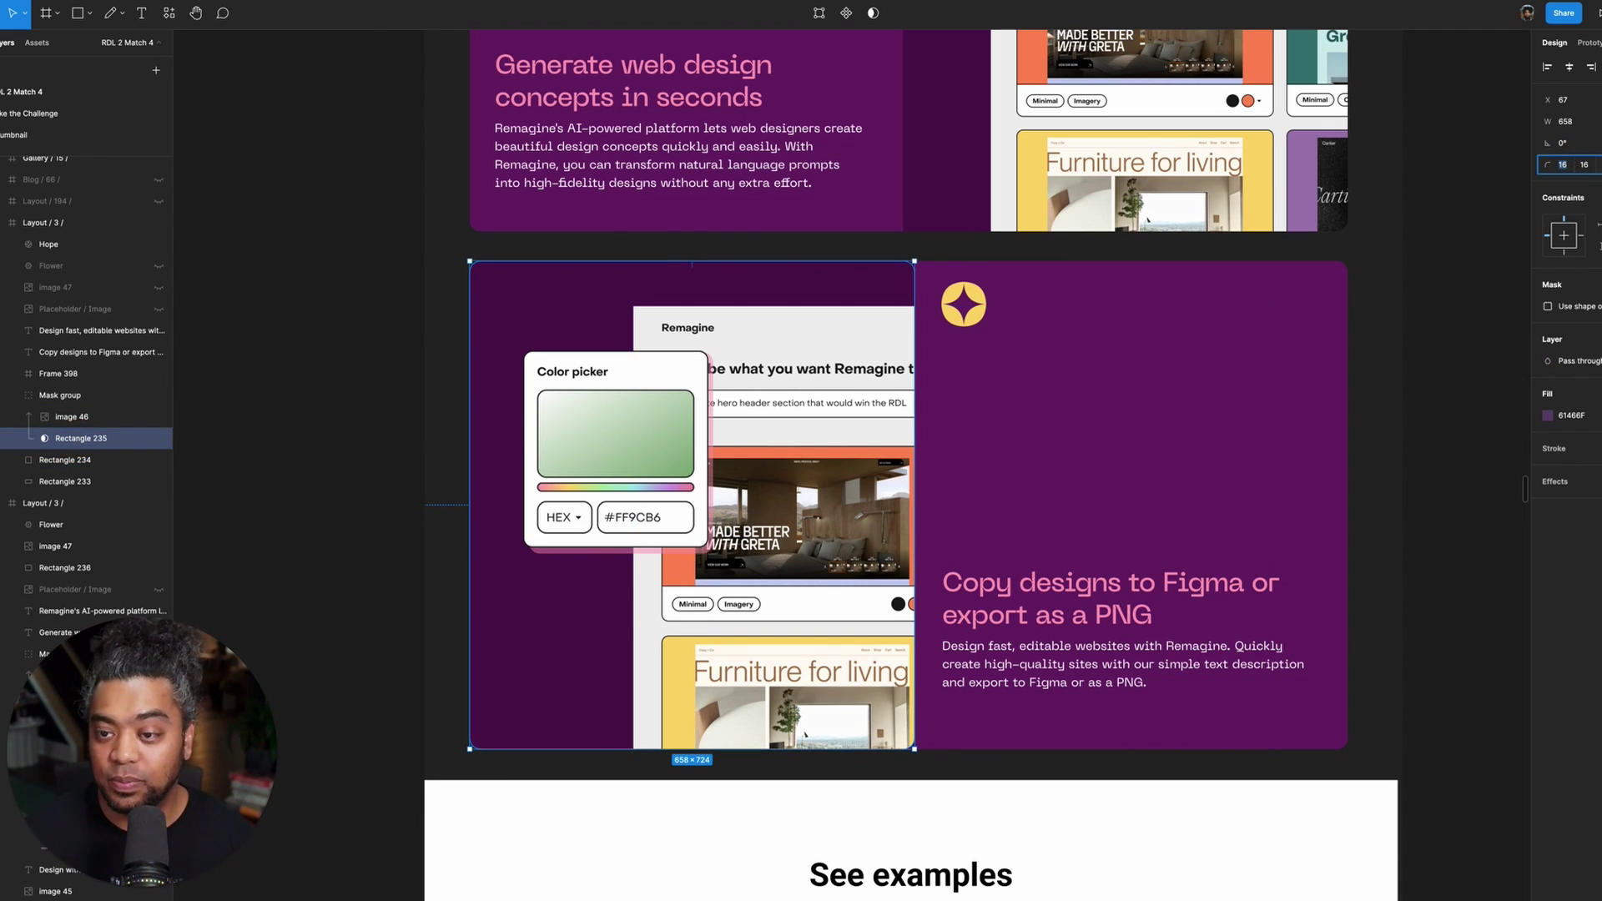
text(0)
key(Tab)
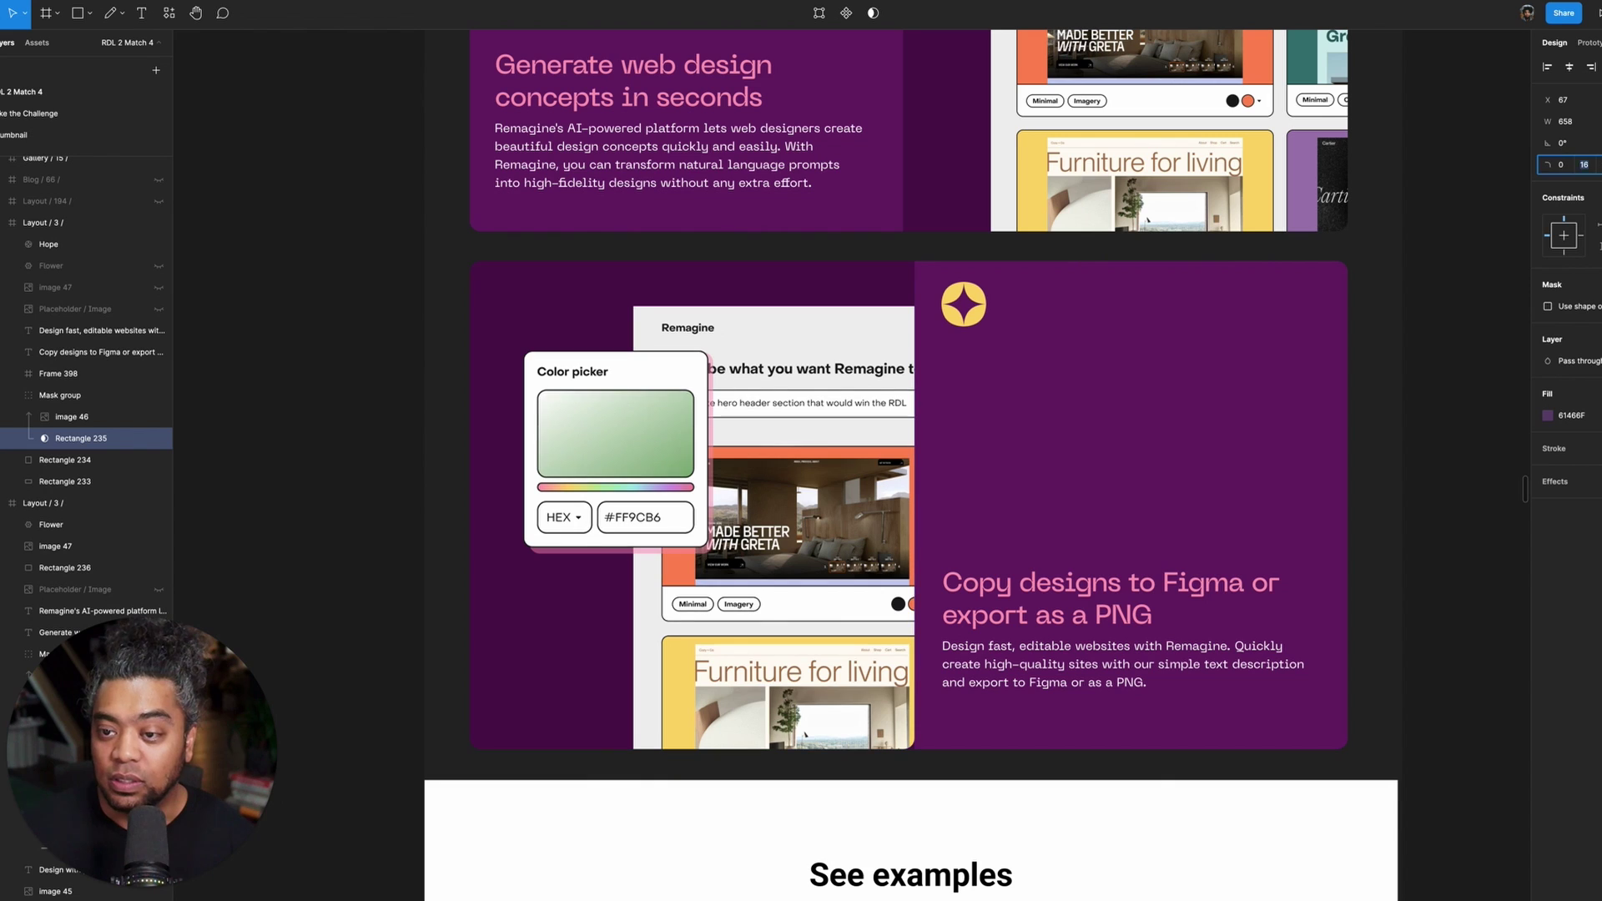
key(Escape)
key(Escape)
key(Escape)
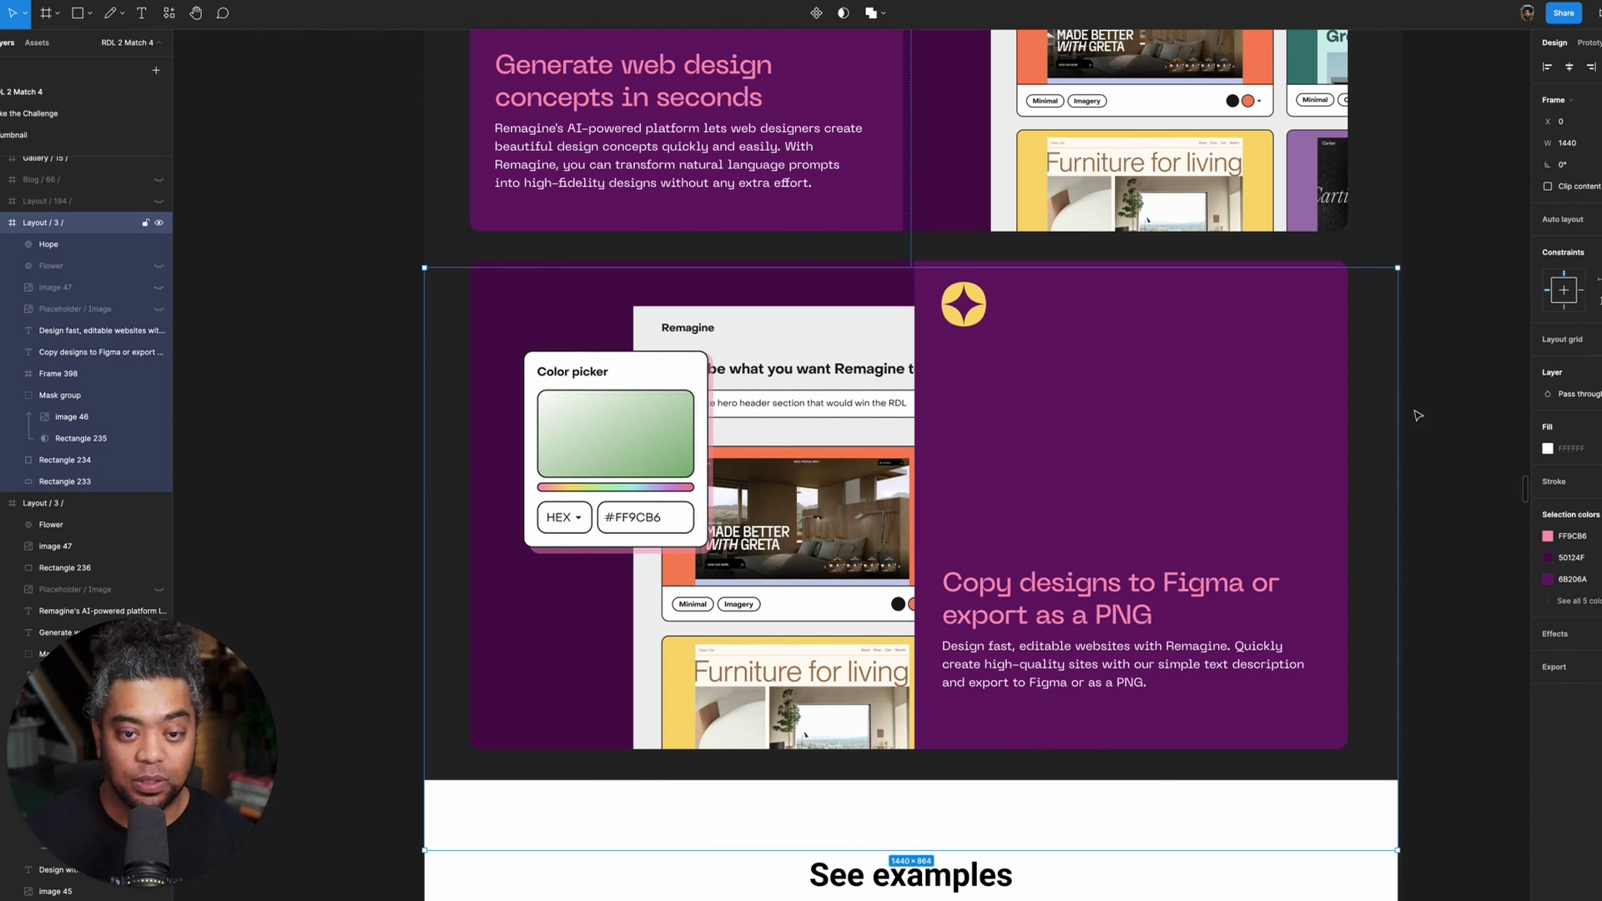
scroll(1436, 410, up, 1)
key(Escape)
scroll(1373, 400, up, 2)
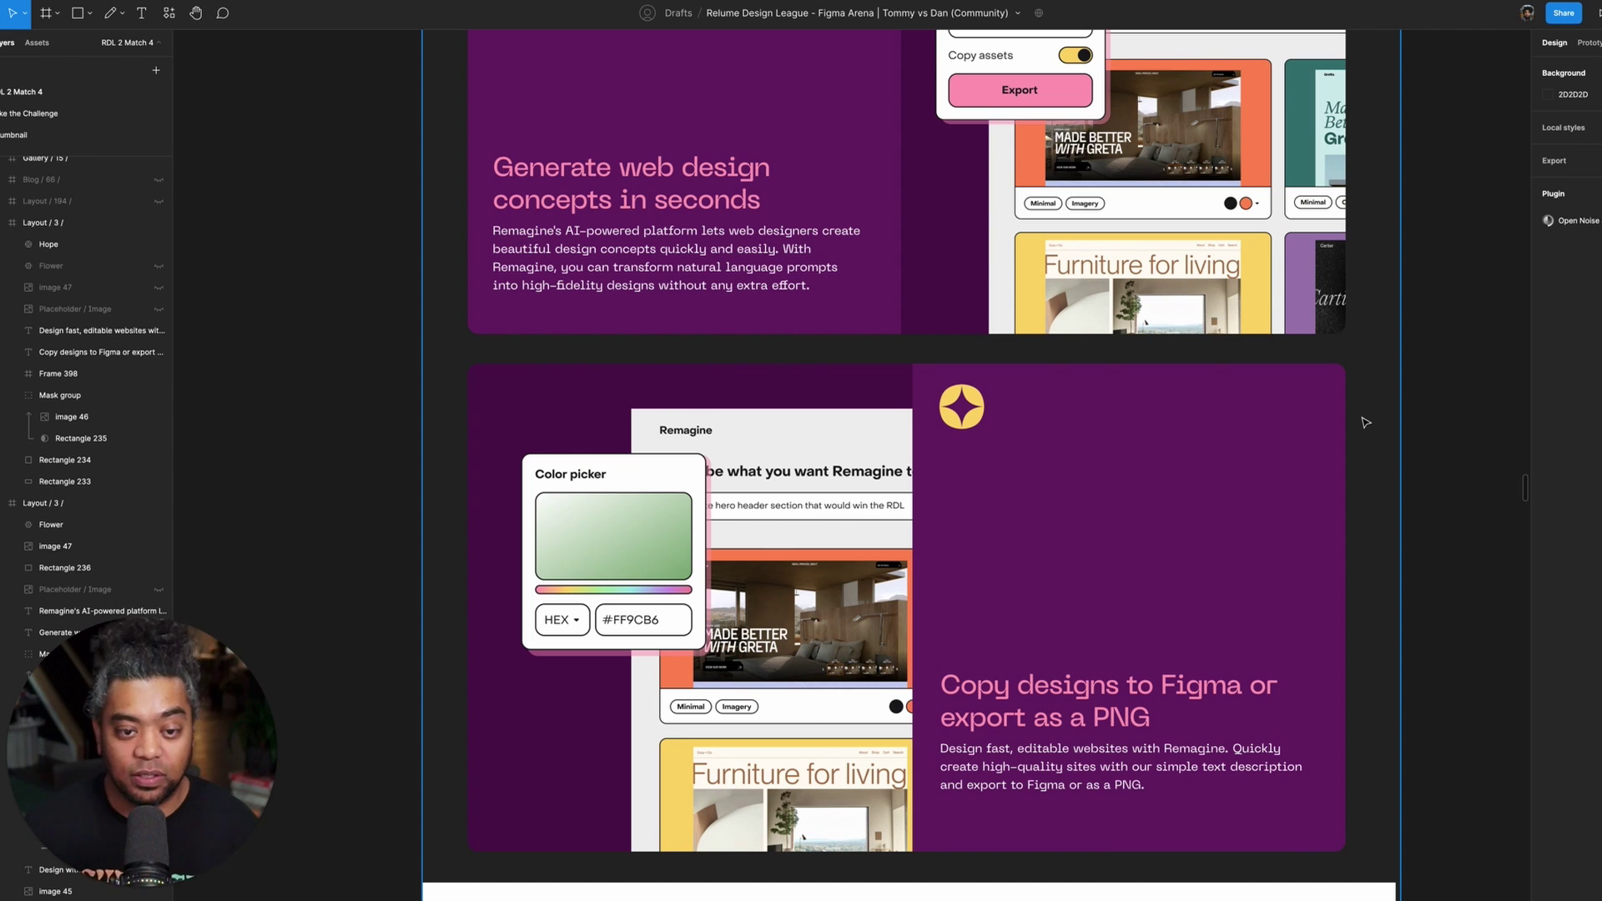
scroll(1098, 409, up, 2)
click(954, 379)
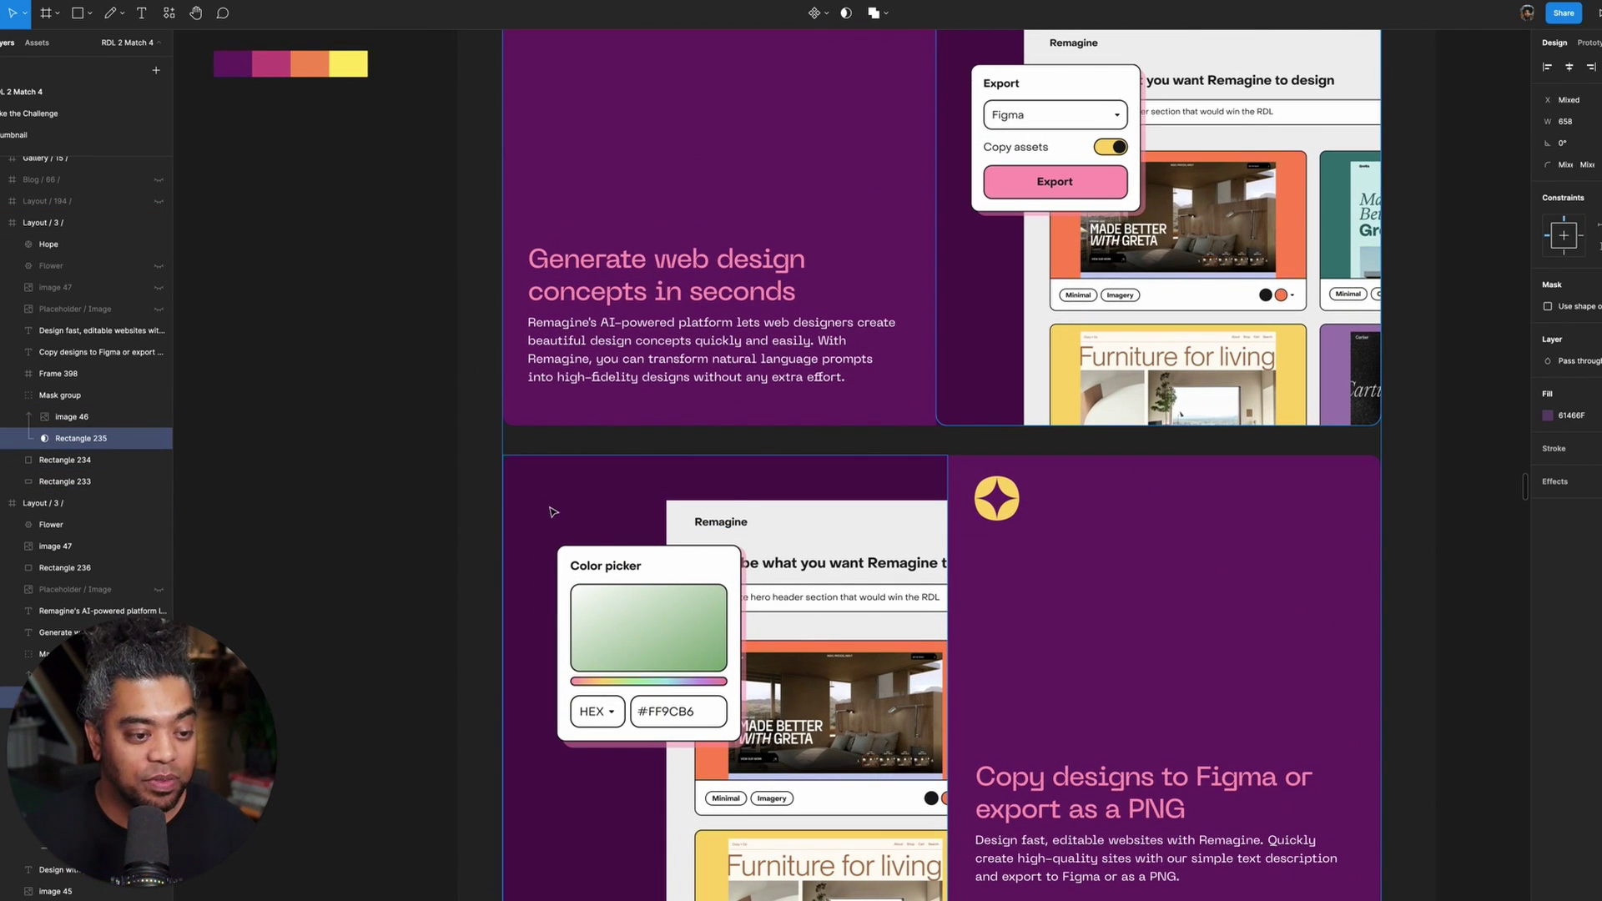
click(517, 500)
scroll(1098, 442, down, 3)
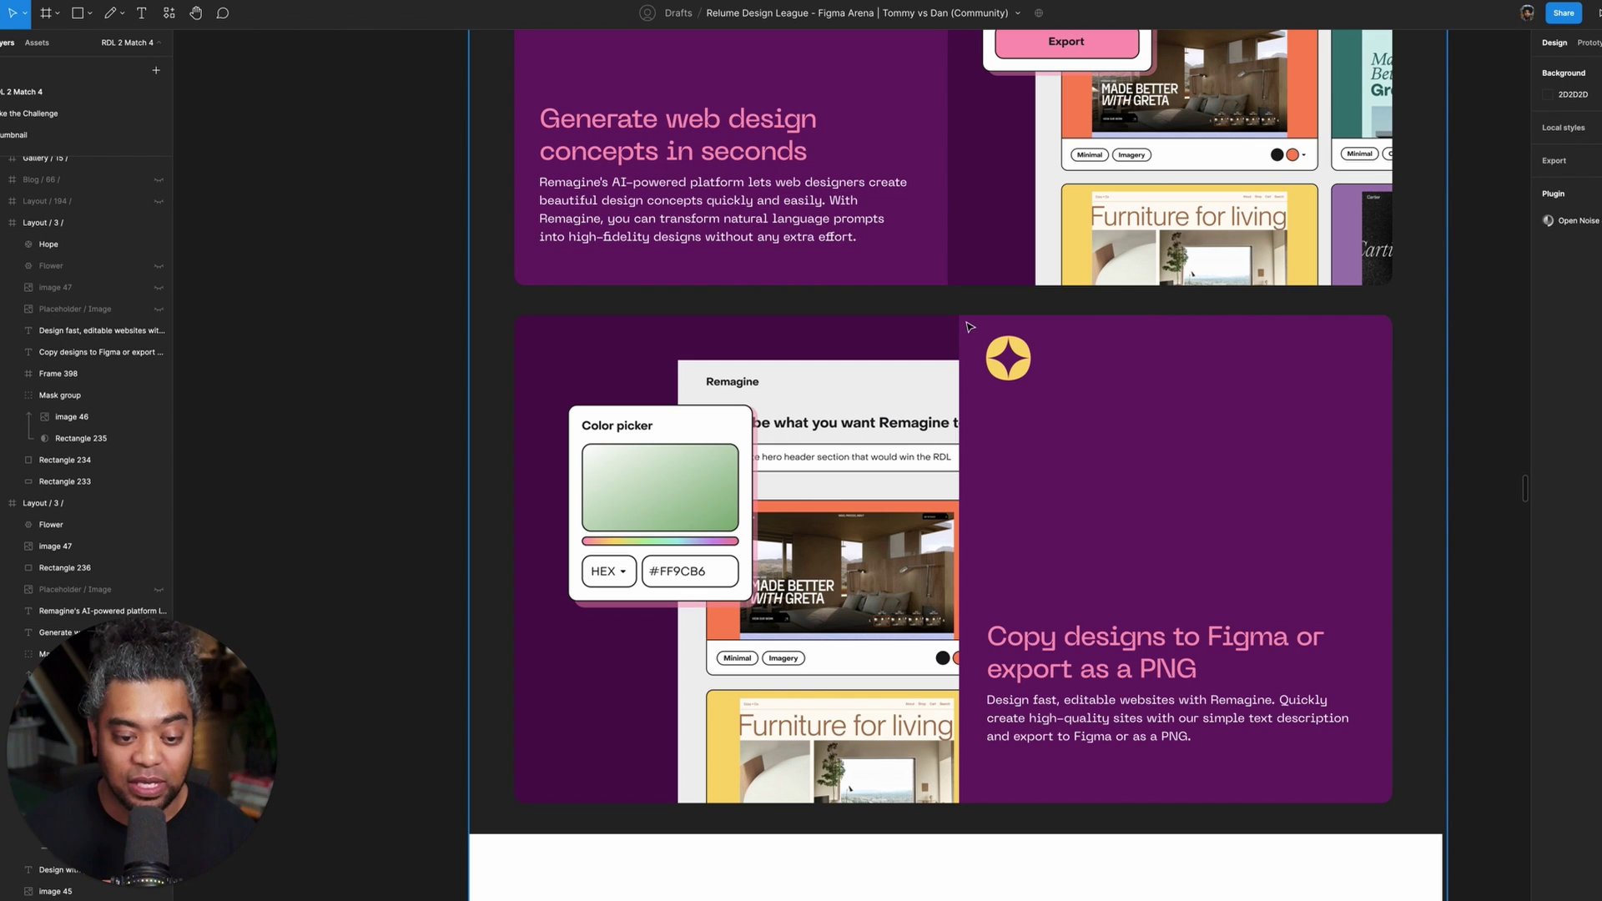
- Nudge the app mockup, image 46, leftward inside the second card's mask to X 289
click(883, 504)
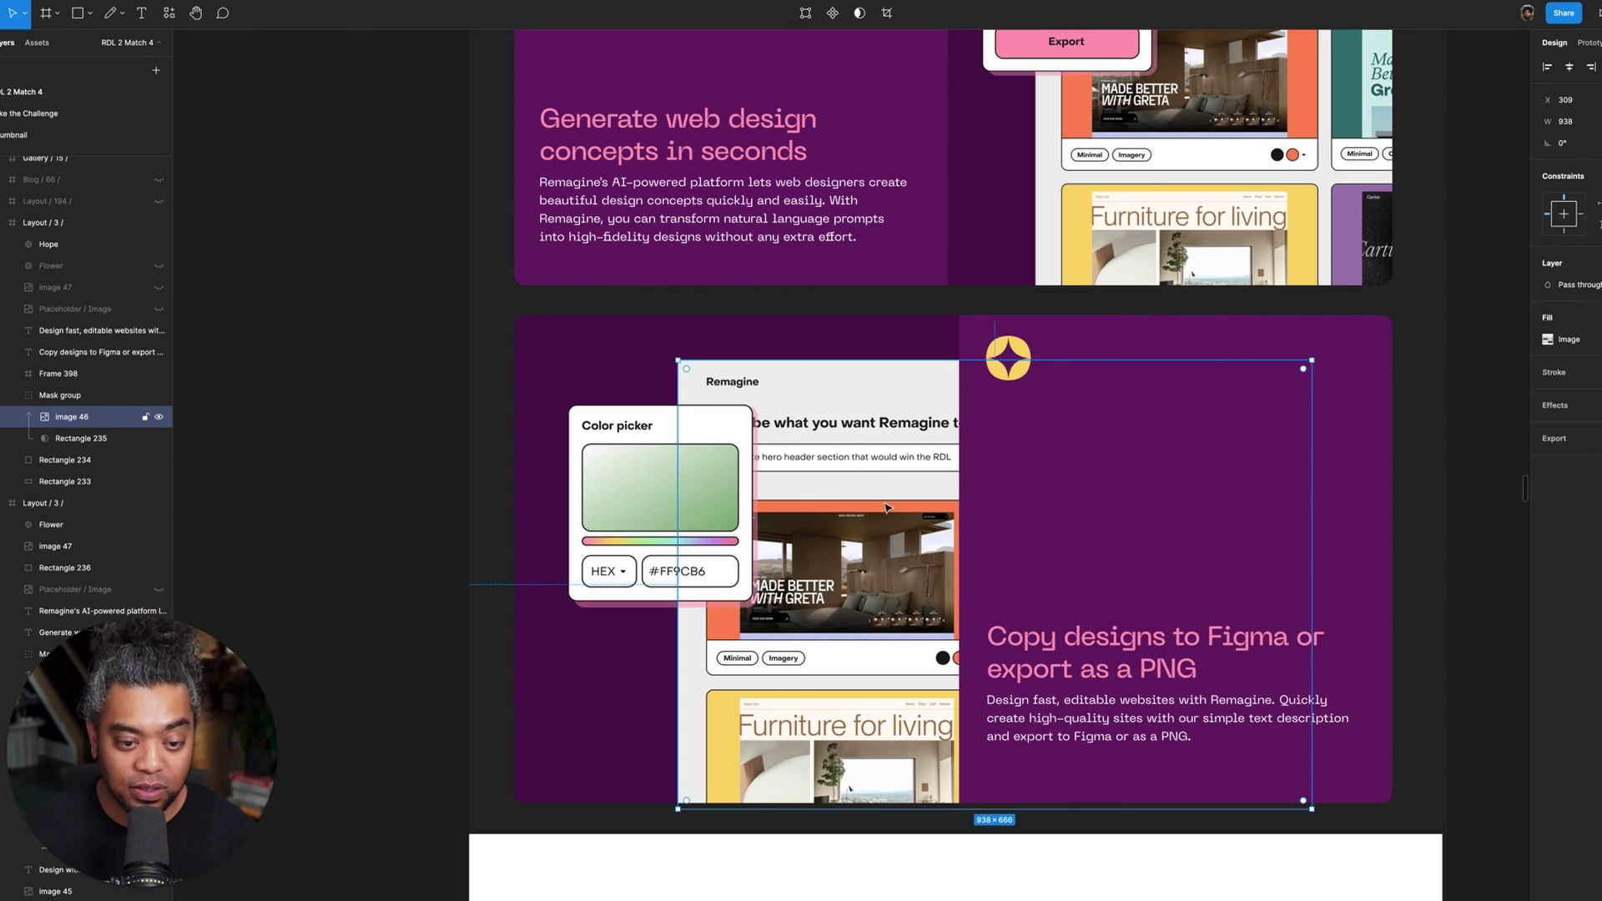
key(shift+Left)
key(shift+Left)
key(shift+Left)
key(shift+Right)
key(shift+Right)
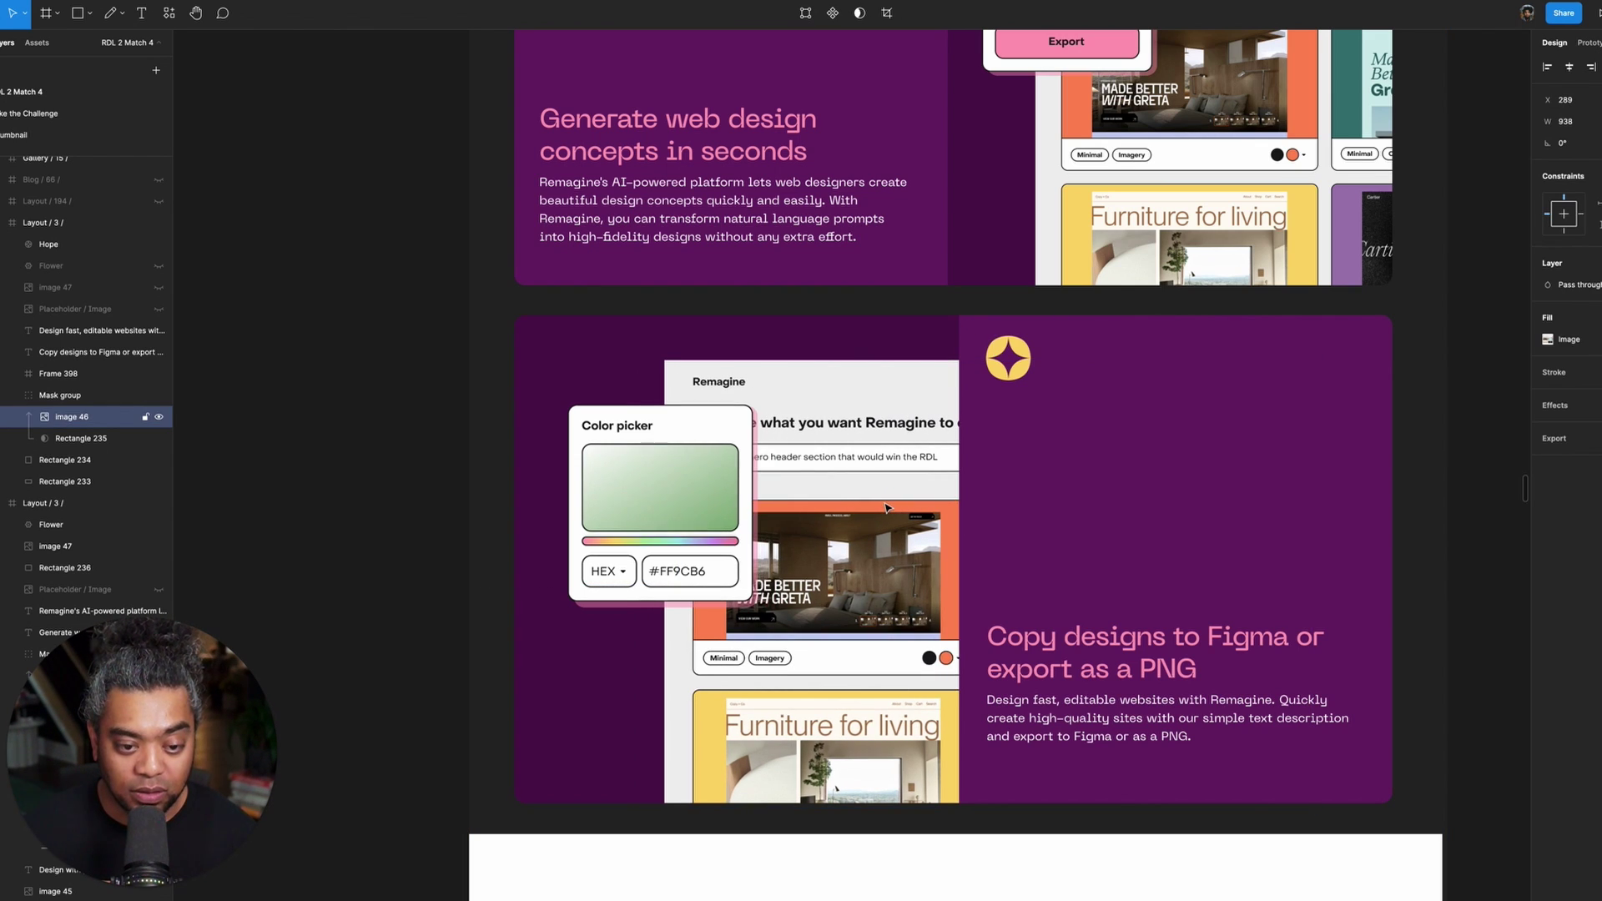
- Darken the fill of Rectangle 234 behind the mockups in both feature cards to a deeper purple
click(81, 438)
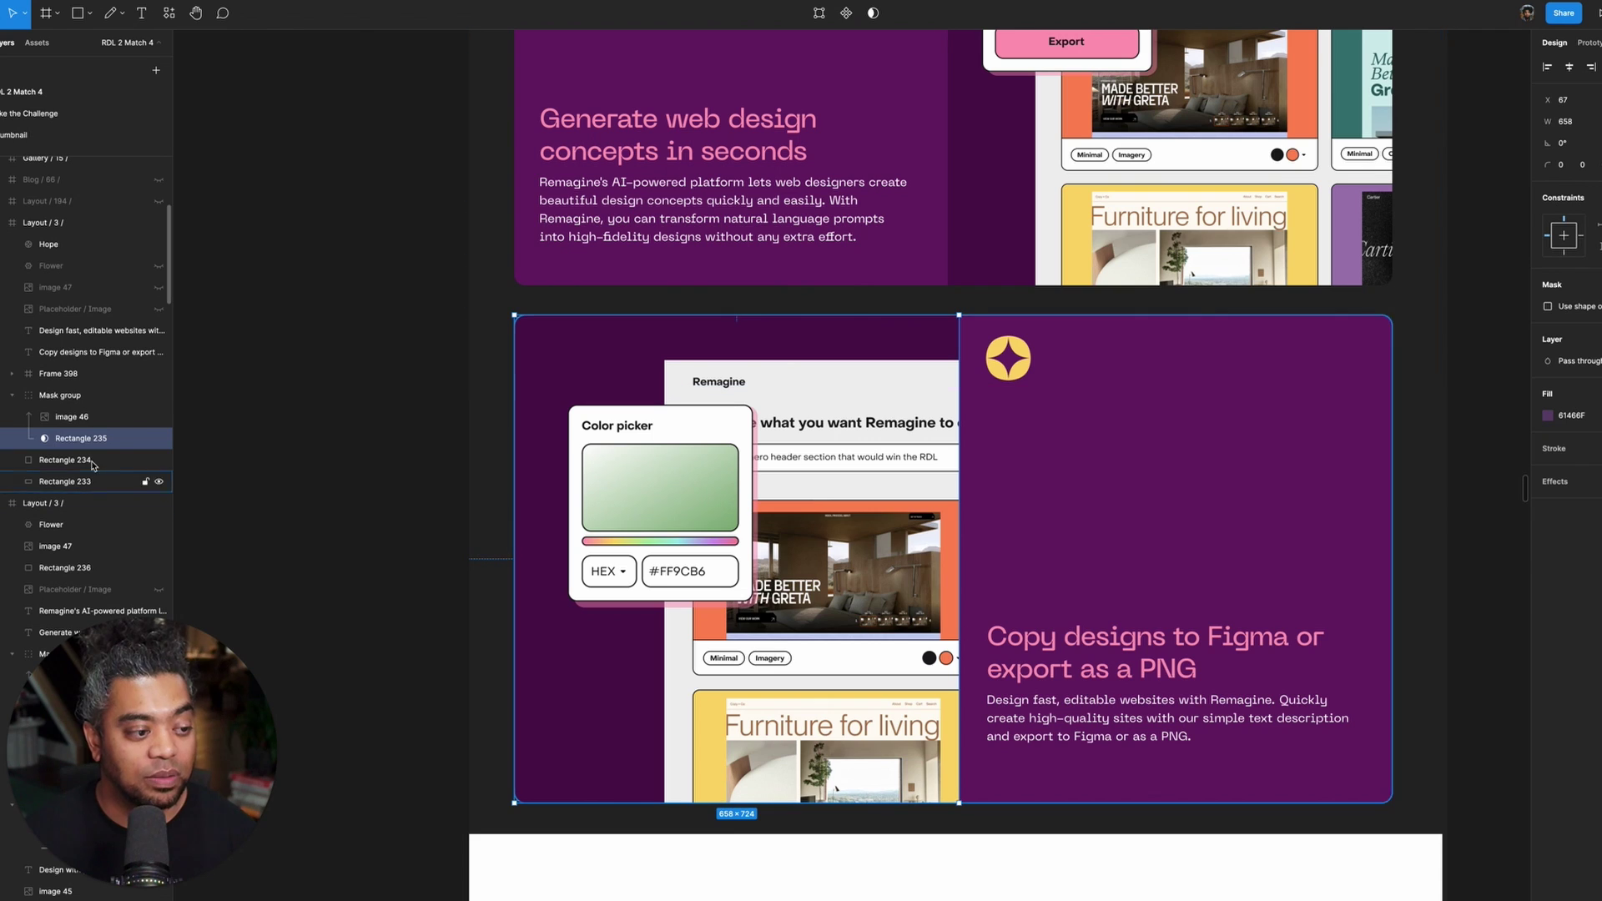
click(97, 460)
shift+click(986, 236)
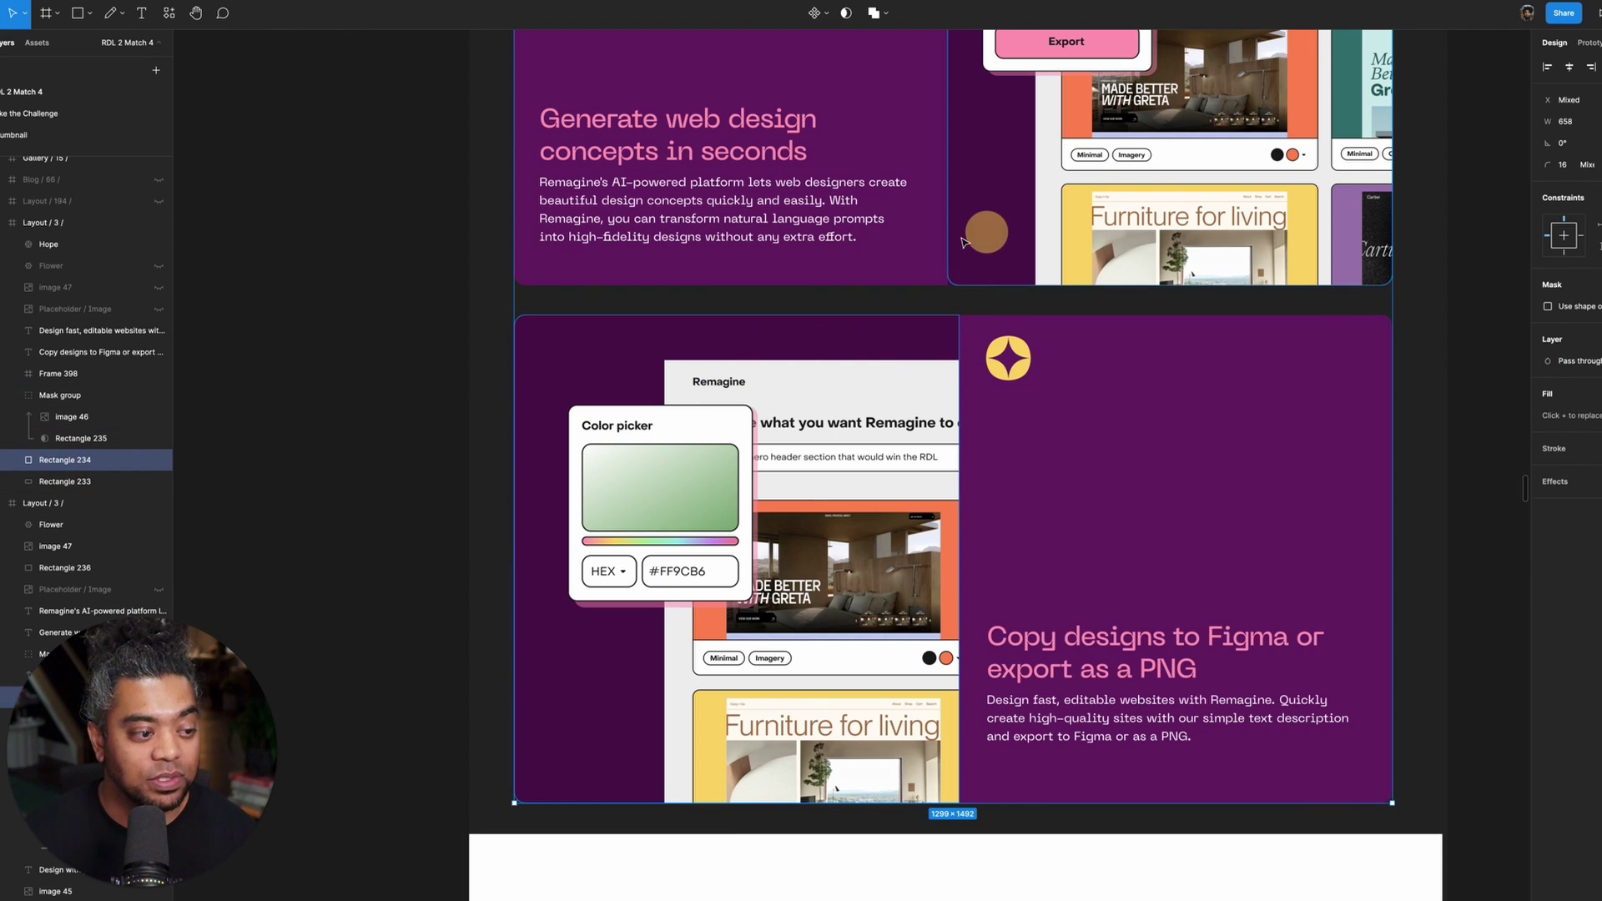
scroll(108, 500, down, 3)
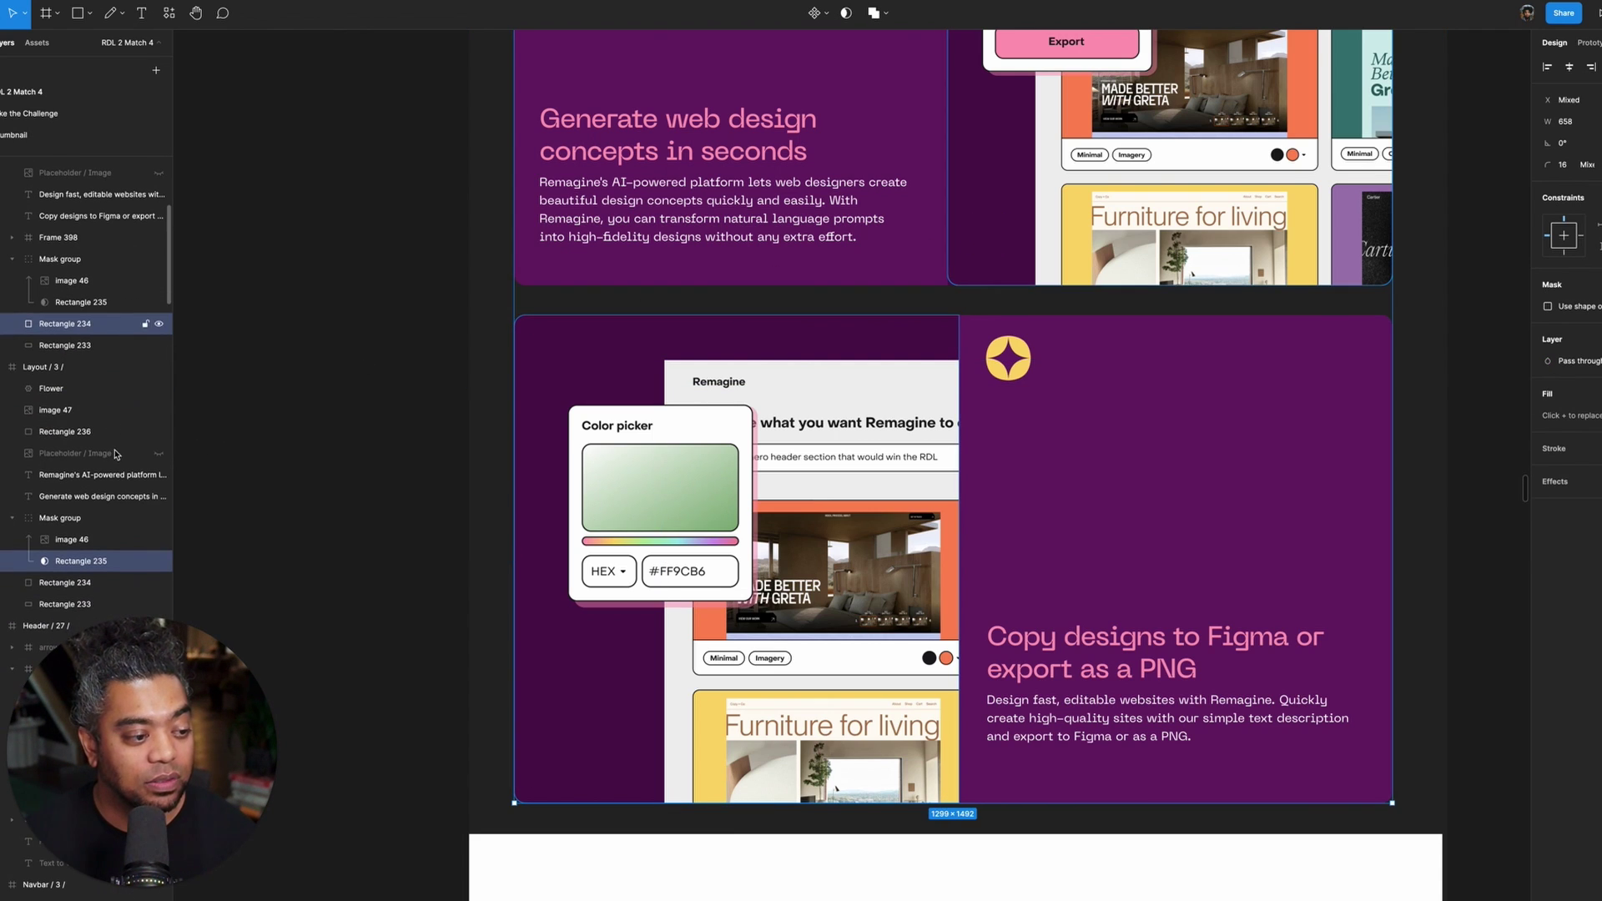
shift+click(83, 584)
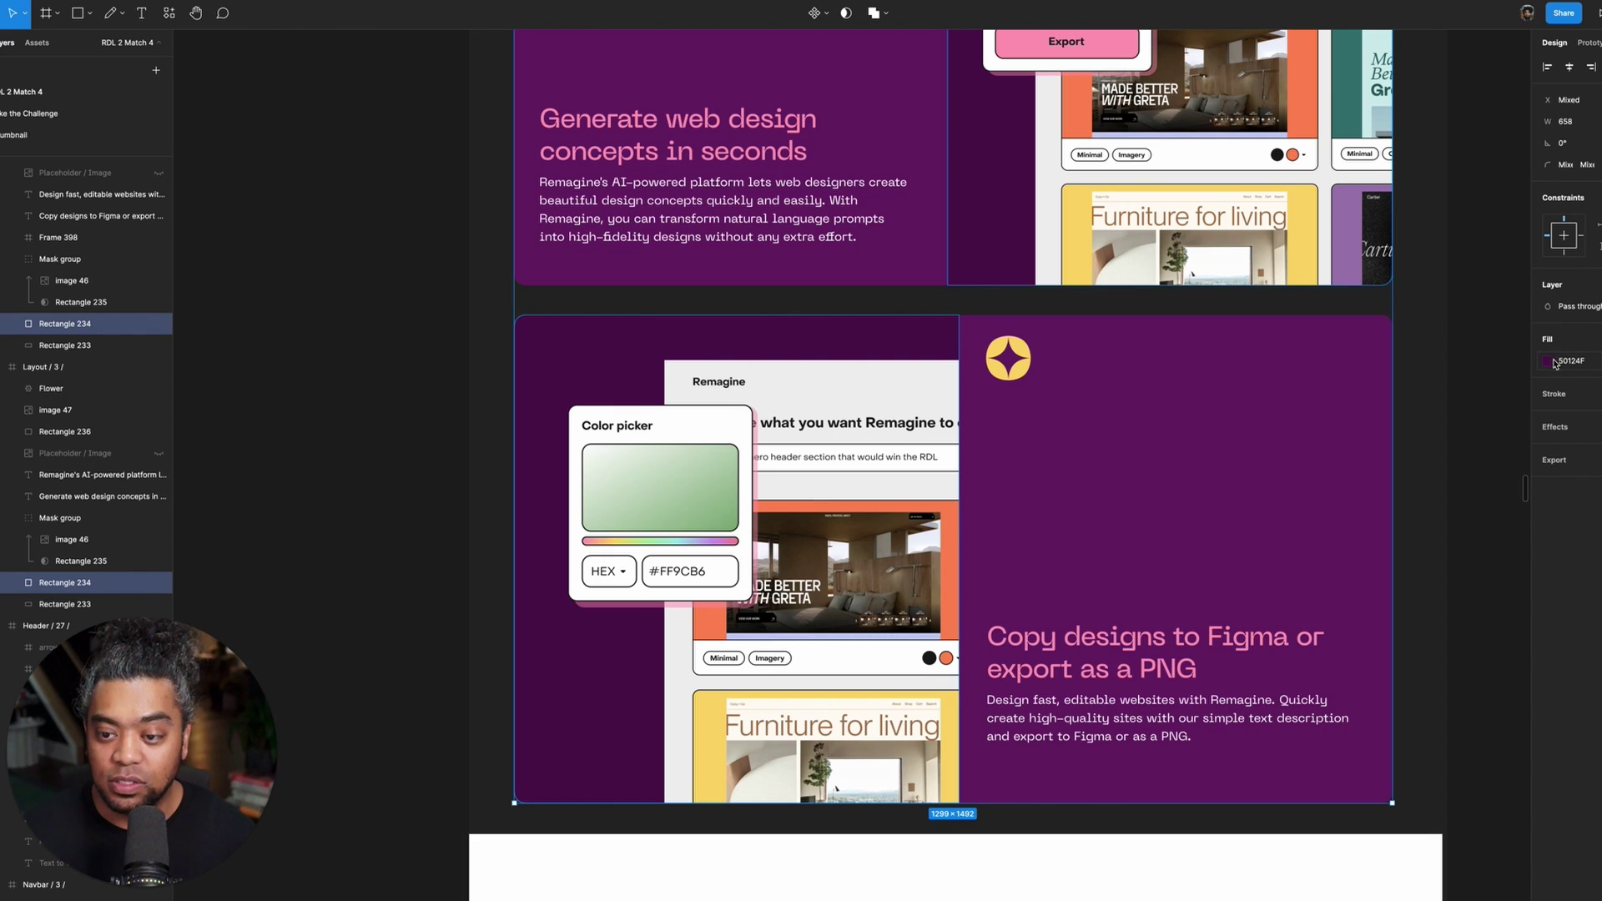
click(1549, 361)
drag(1472, 515, 1475, 514)
click(404, 393)
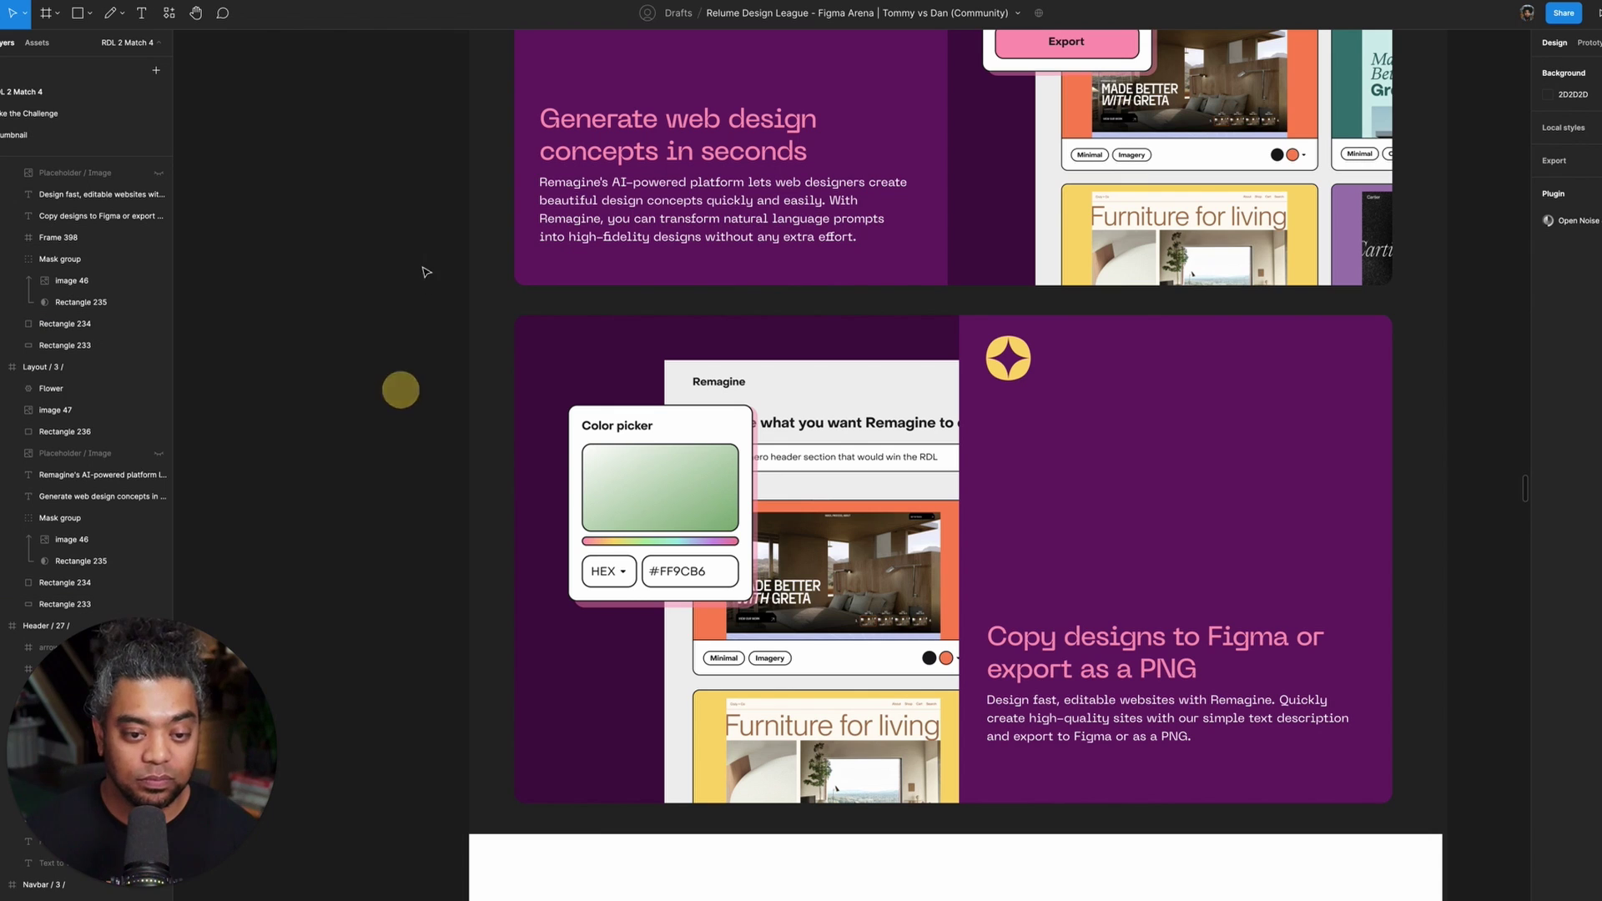
- Review both purple feature cards alongside the hero and the unstyled See examples, testimonial, sign-up and footer sections
drag(450, 258, 438, 277)
scroll(456, 344, up, 5)
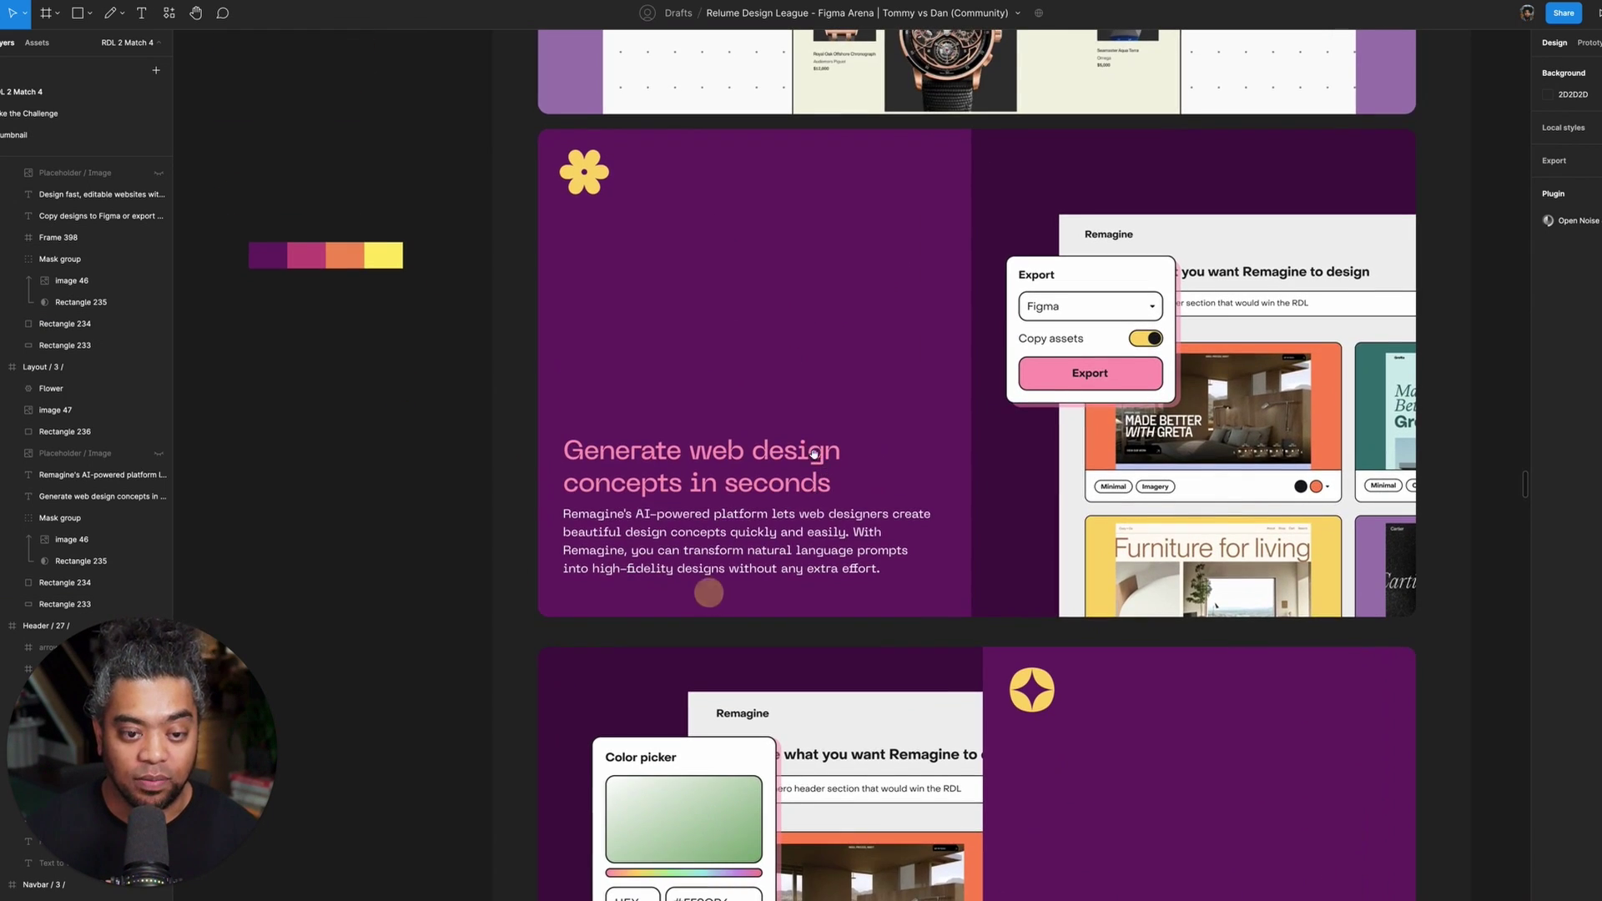
scroll(660, 468, down, 5)
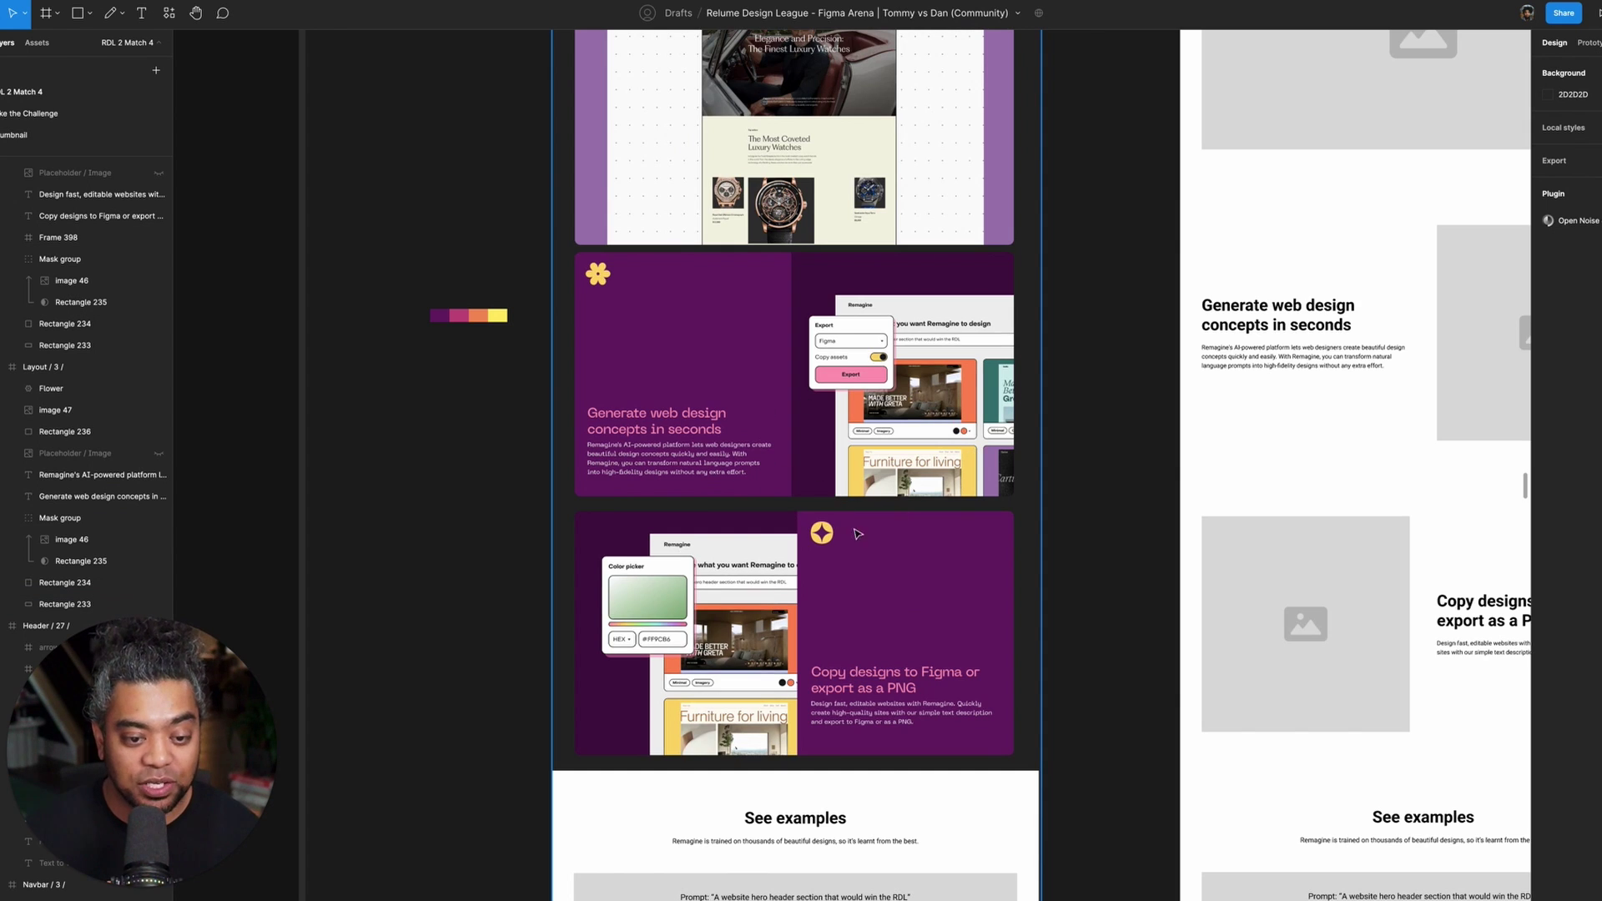
scroll(1056, 513, up, 5)
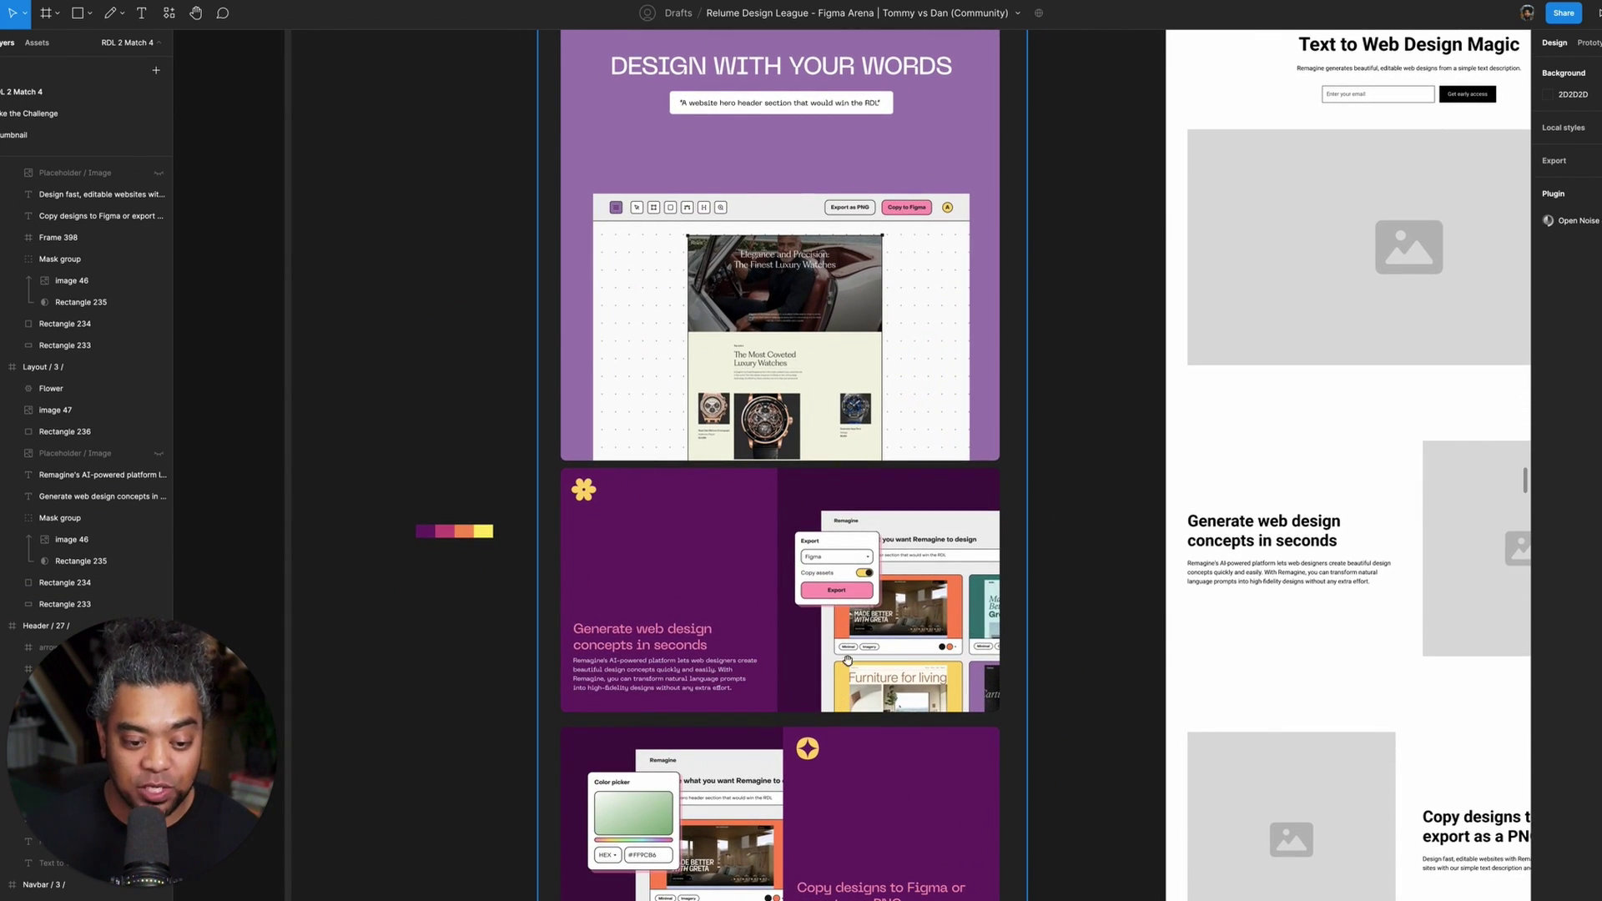
scroll(847, 660, down, 3)
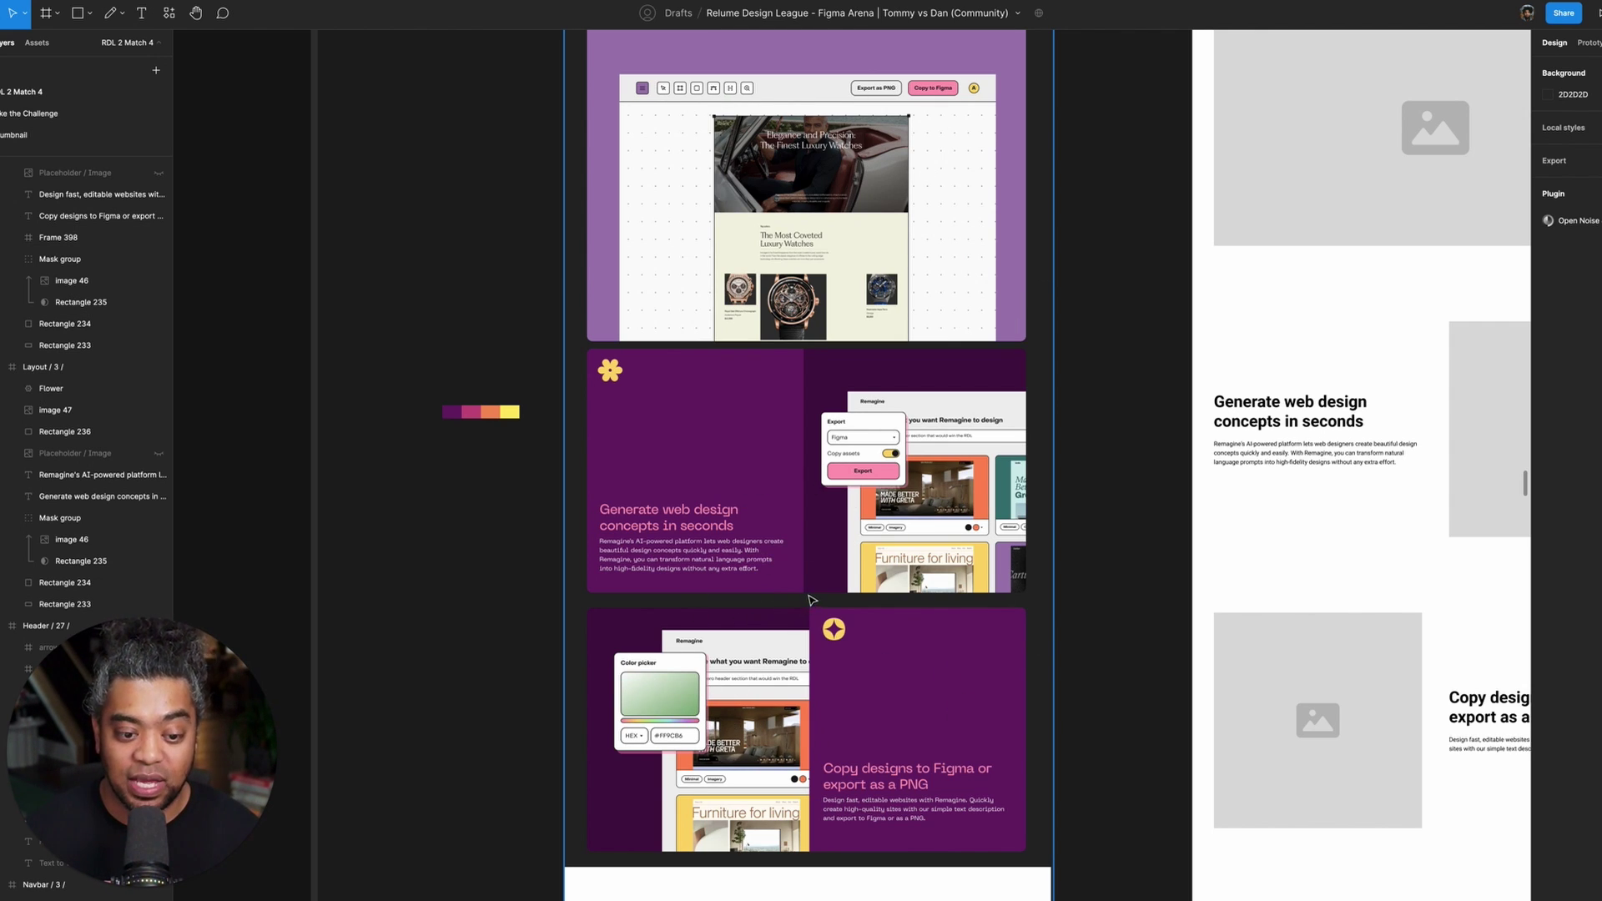
scroll(805, 600, down, 1)
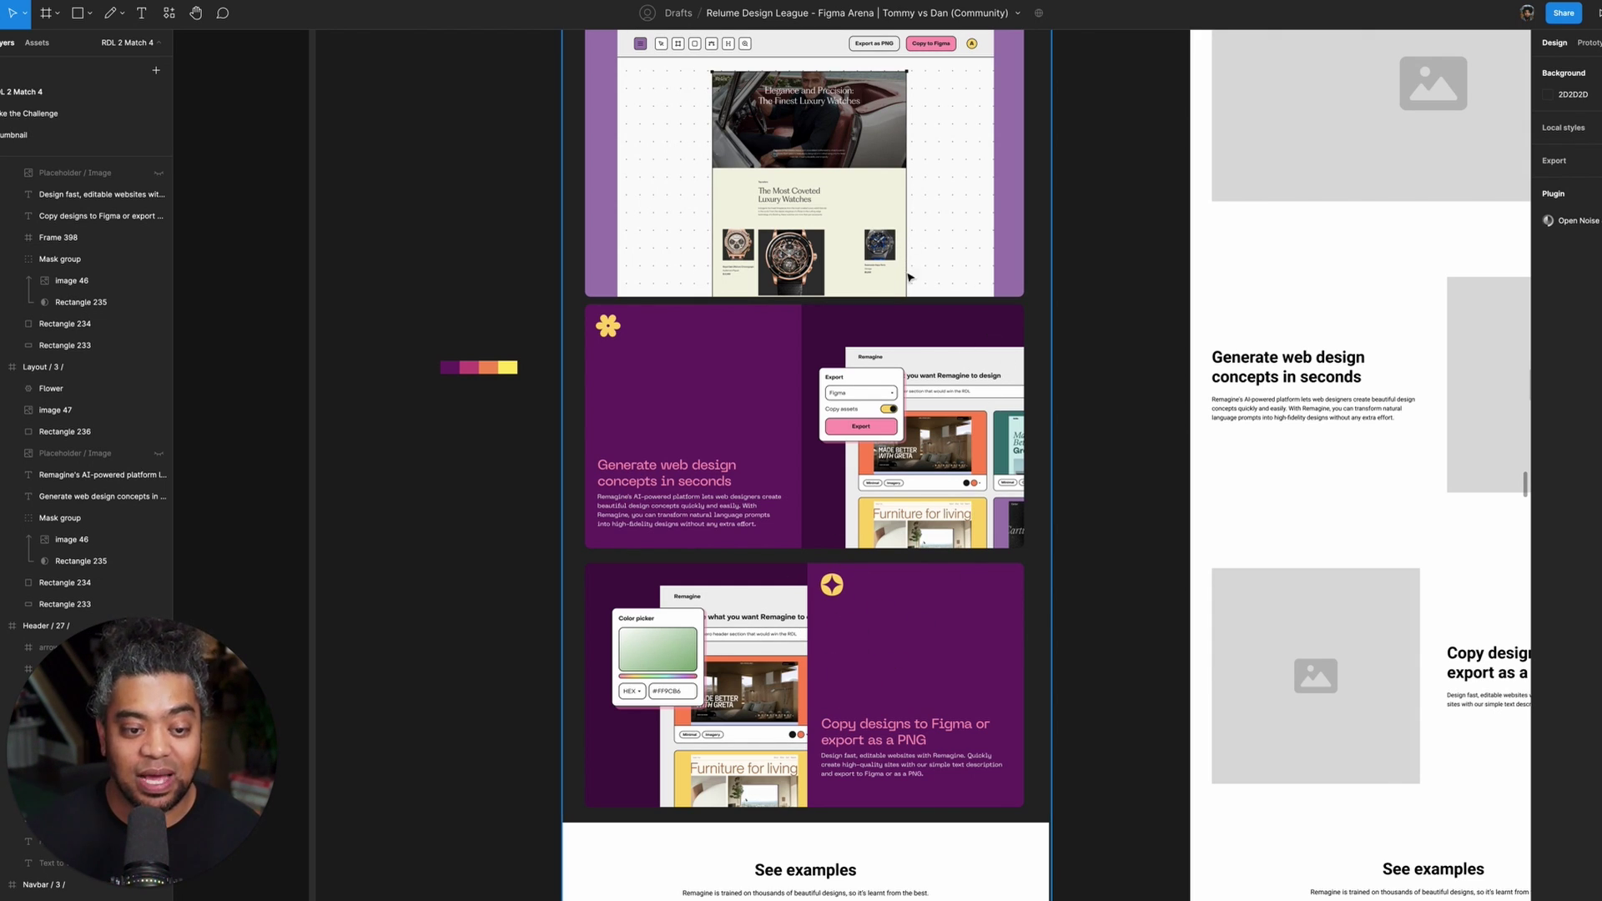
scroll(1016, 560, down, 5)
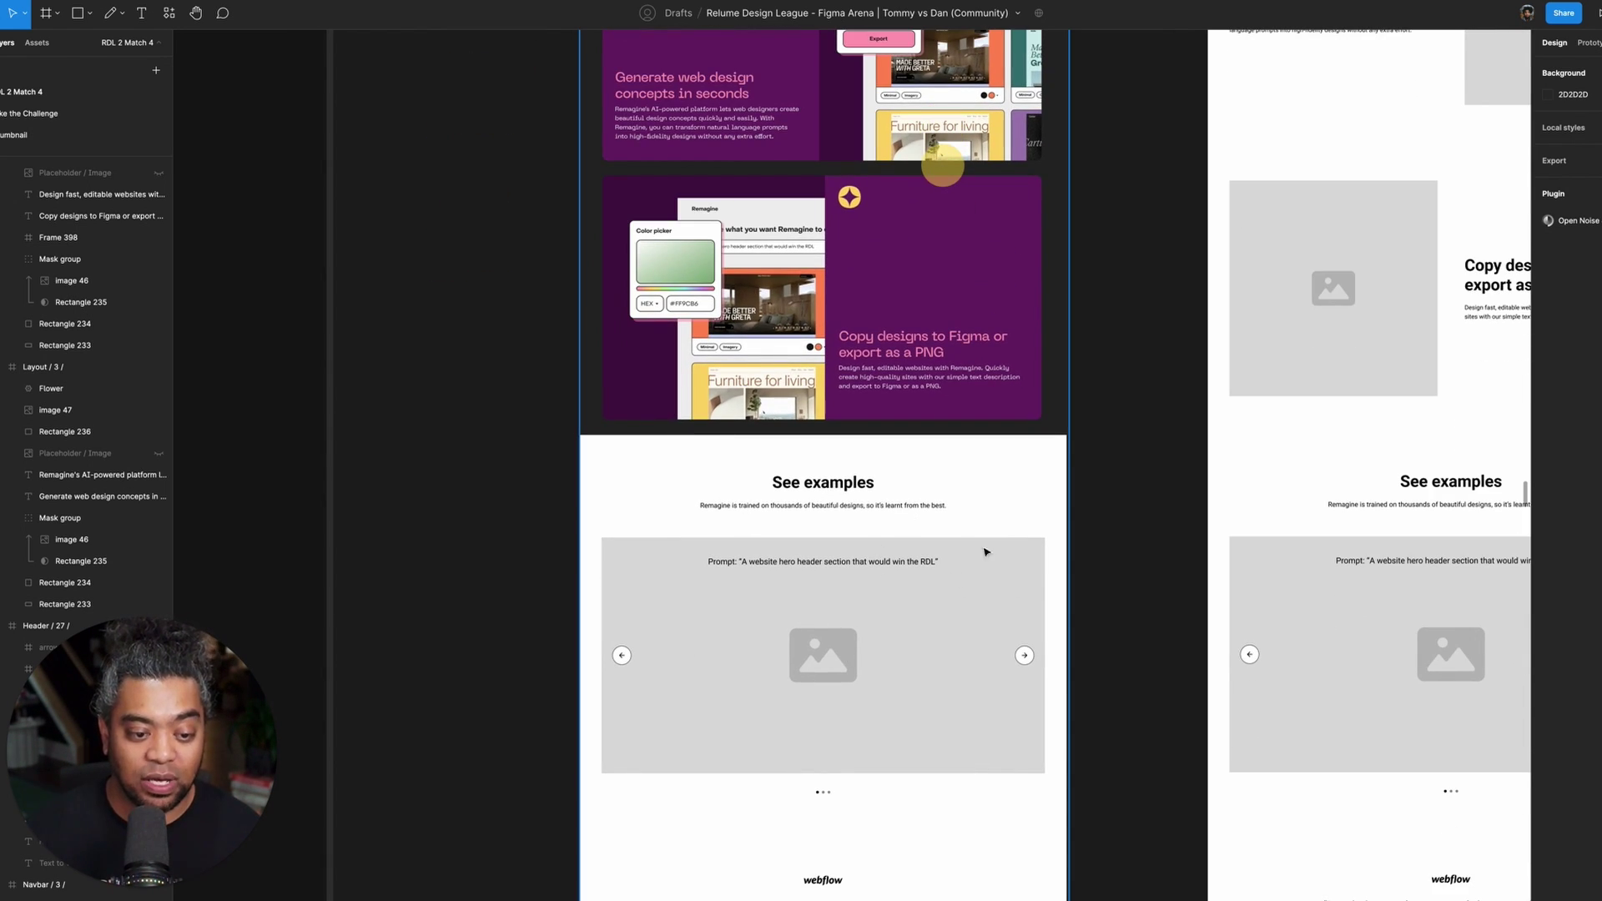
scroll(885, 526, down, 3)
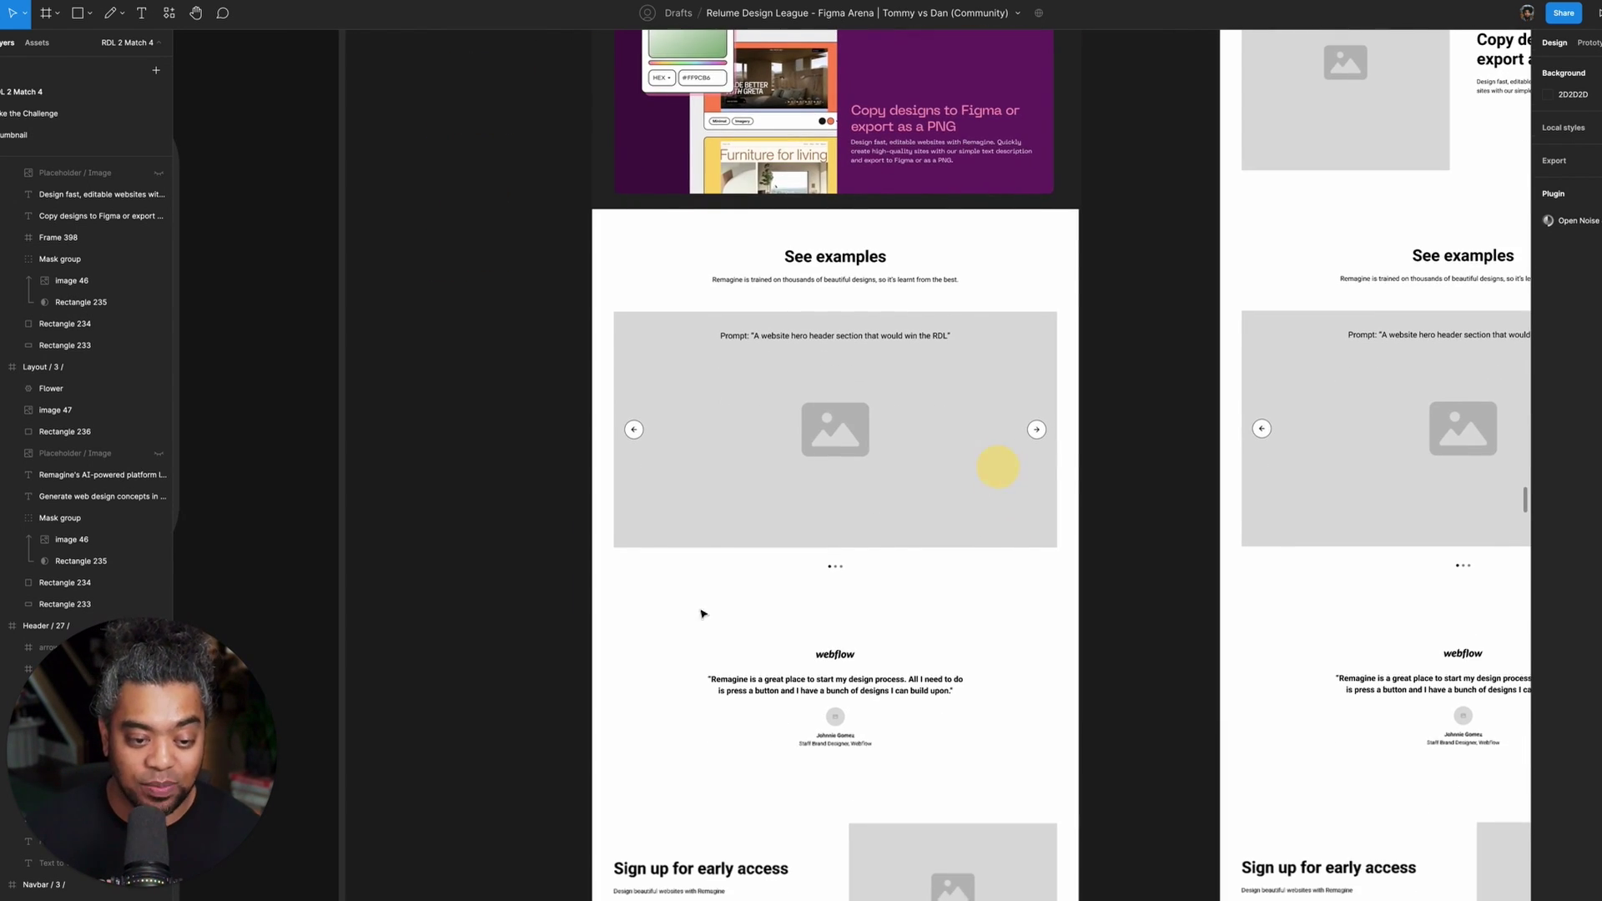
scroll(851, 314, down, 5)
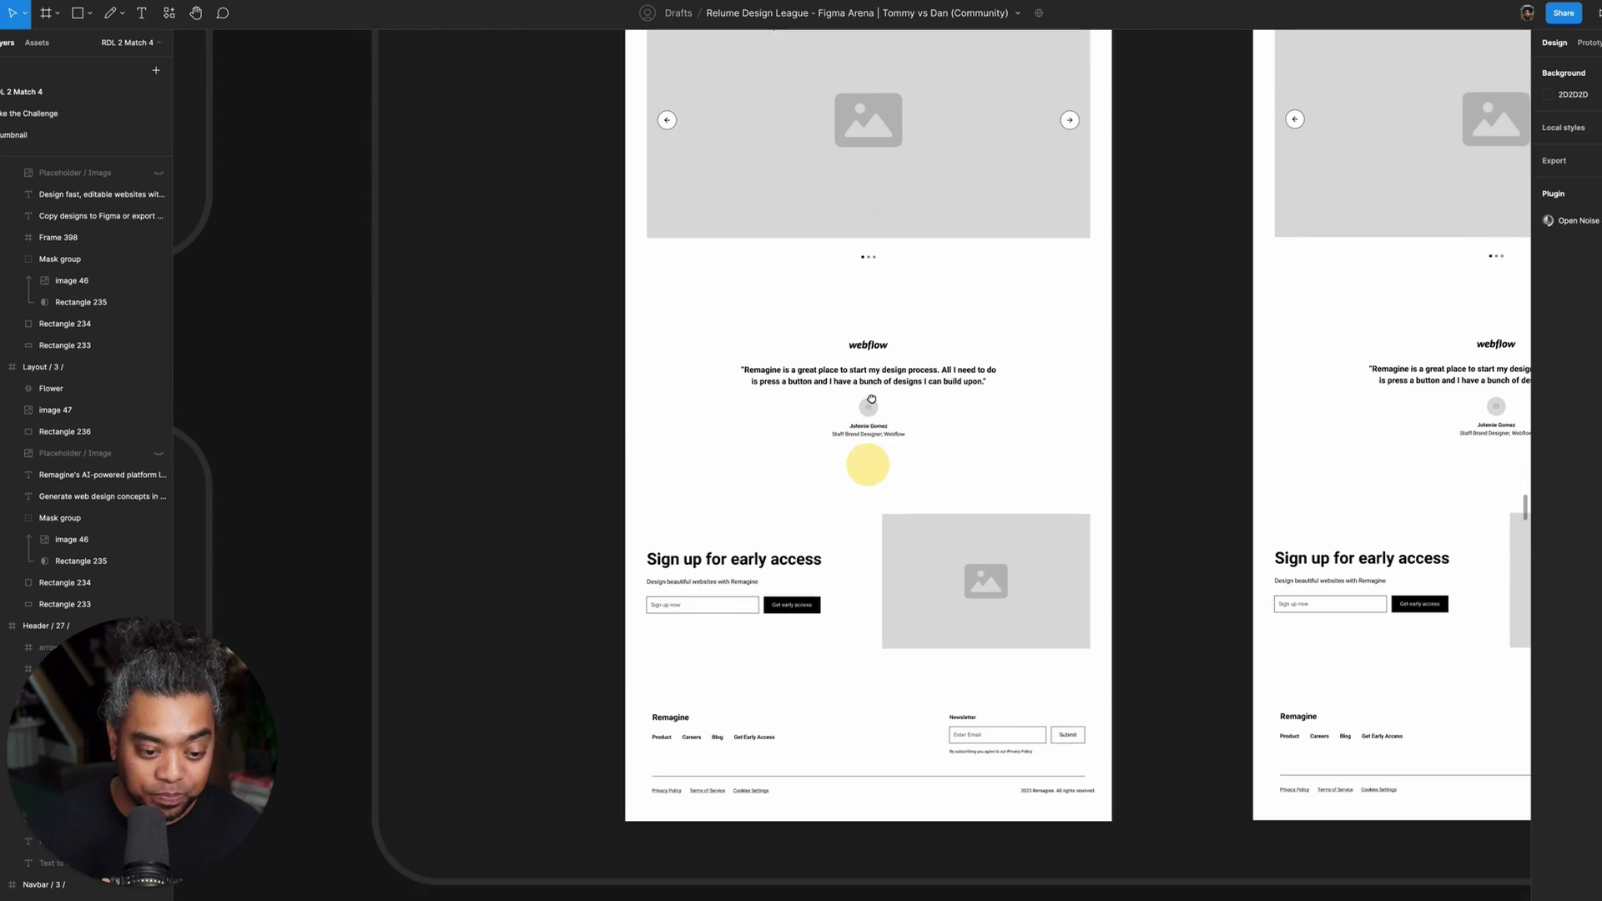
- Recolour the hero's background rectangle to deep purple 6B206A, sampled from the first feature card
scroll(871, 387, up, 5)
scroll(901, 645, up, 10)
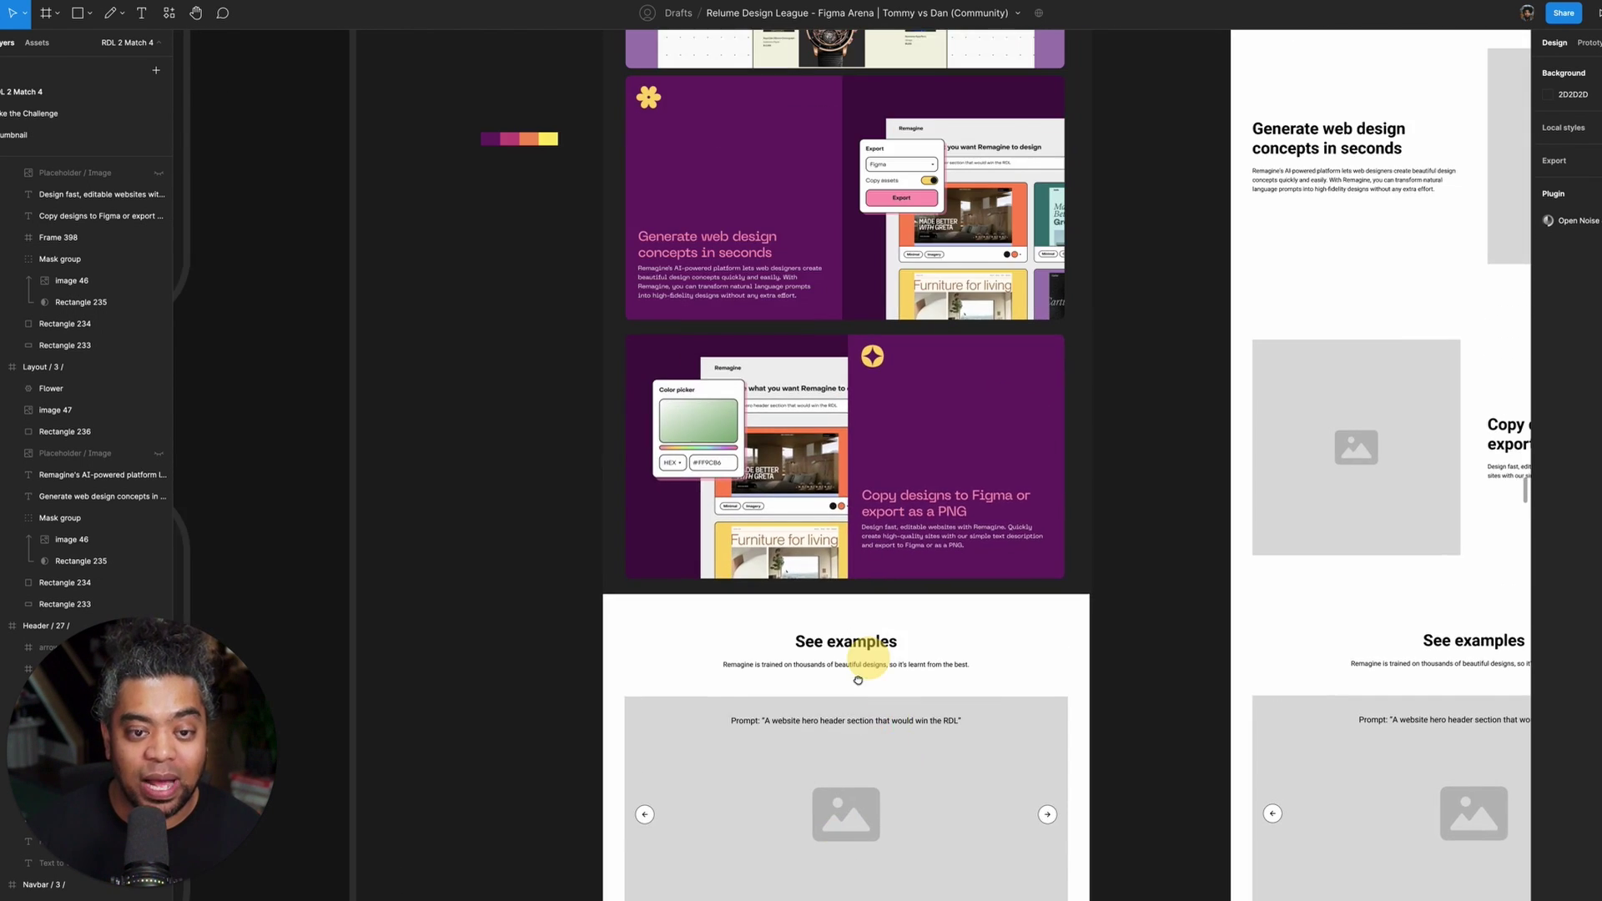
scroll(876, 681, up, 3)
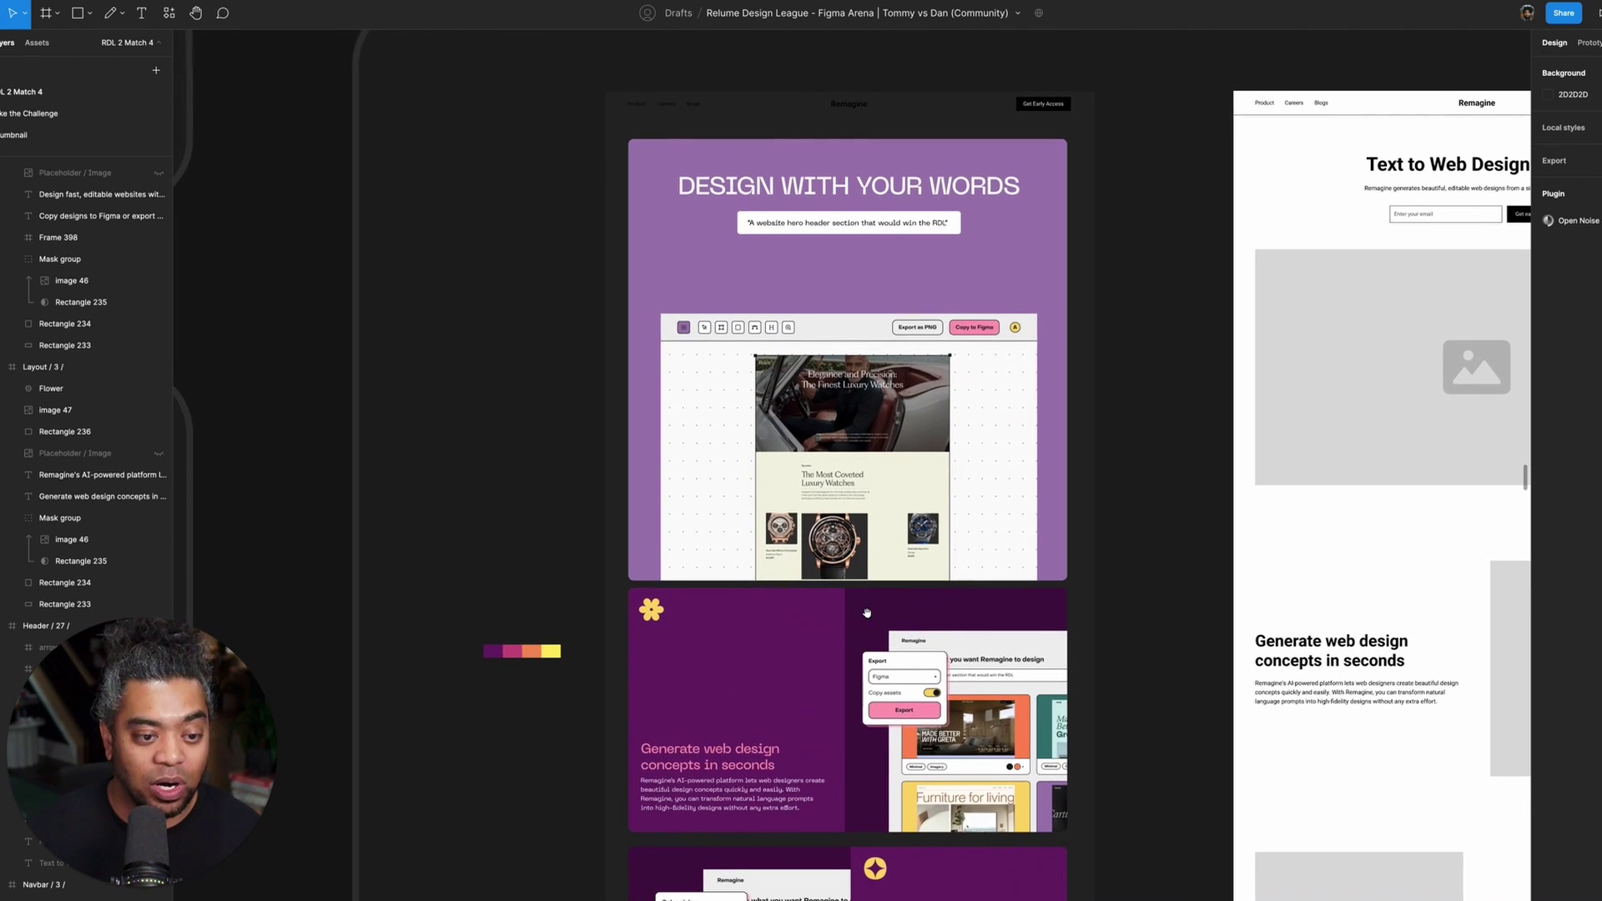
scroll(879, 679, left, 2)
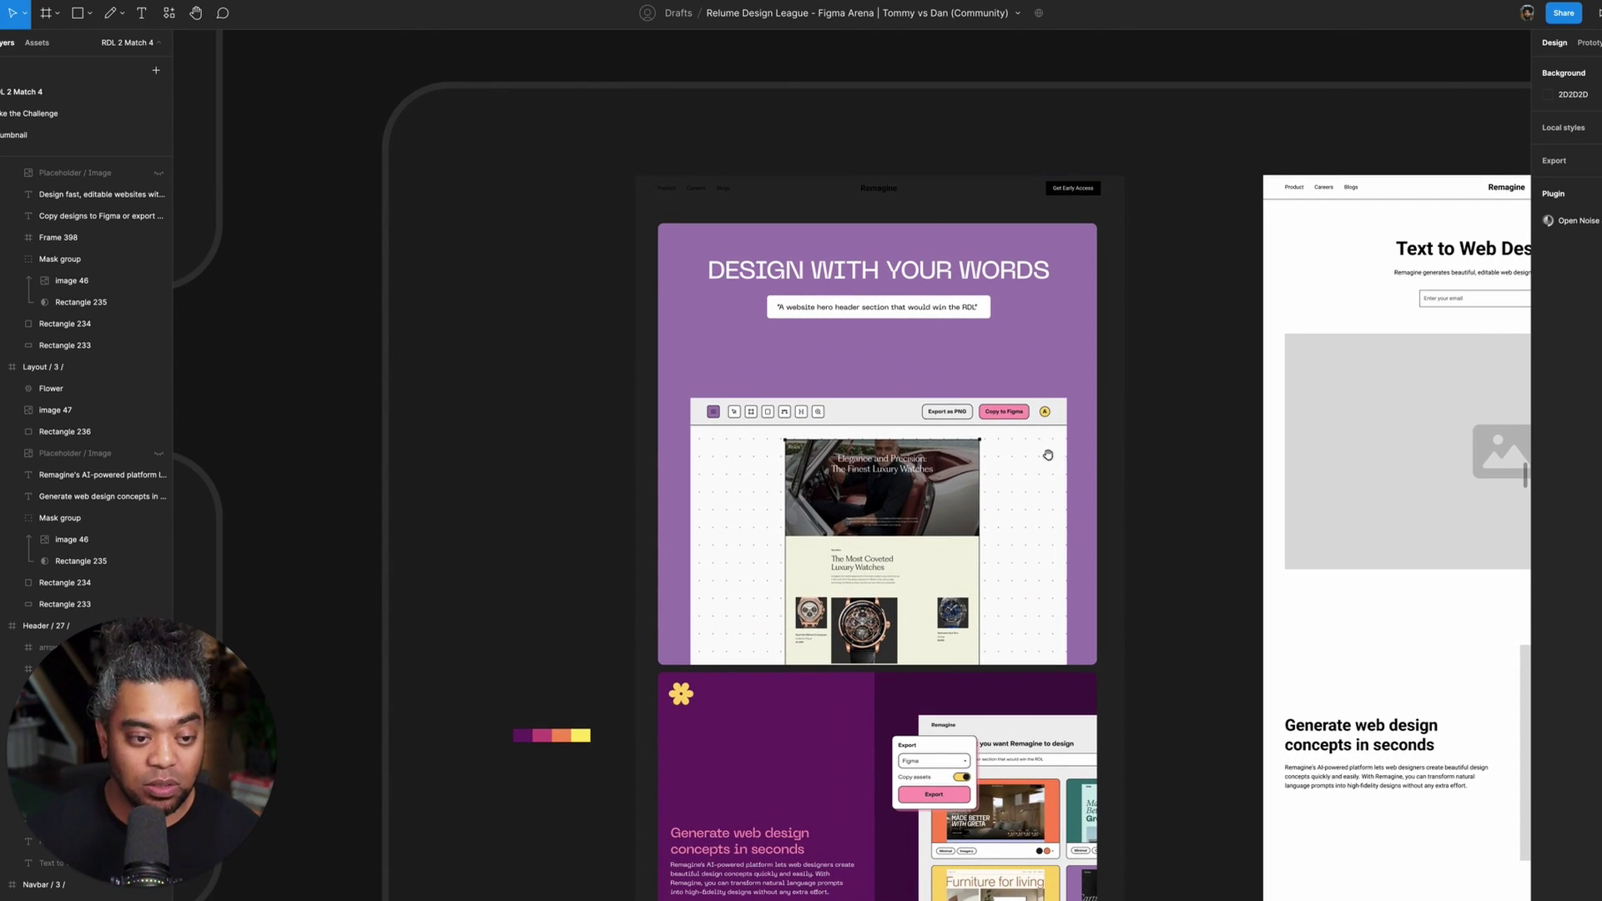
scroll(1127, 283, down, 2)
click(1014, 246)
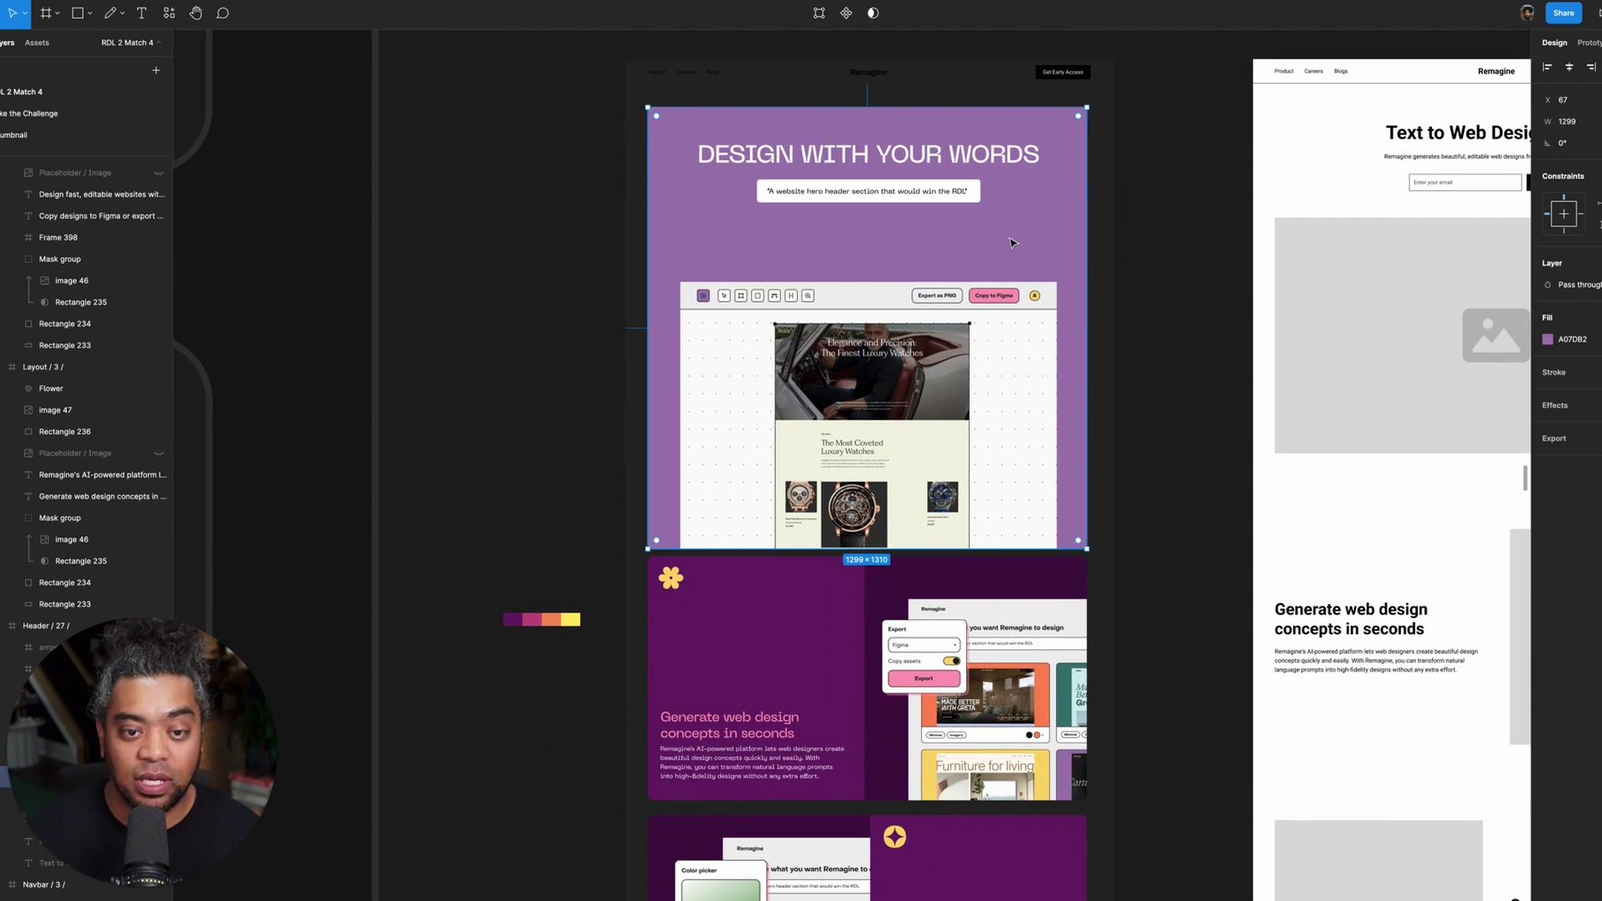
click(1549, 339)
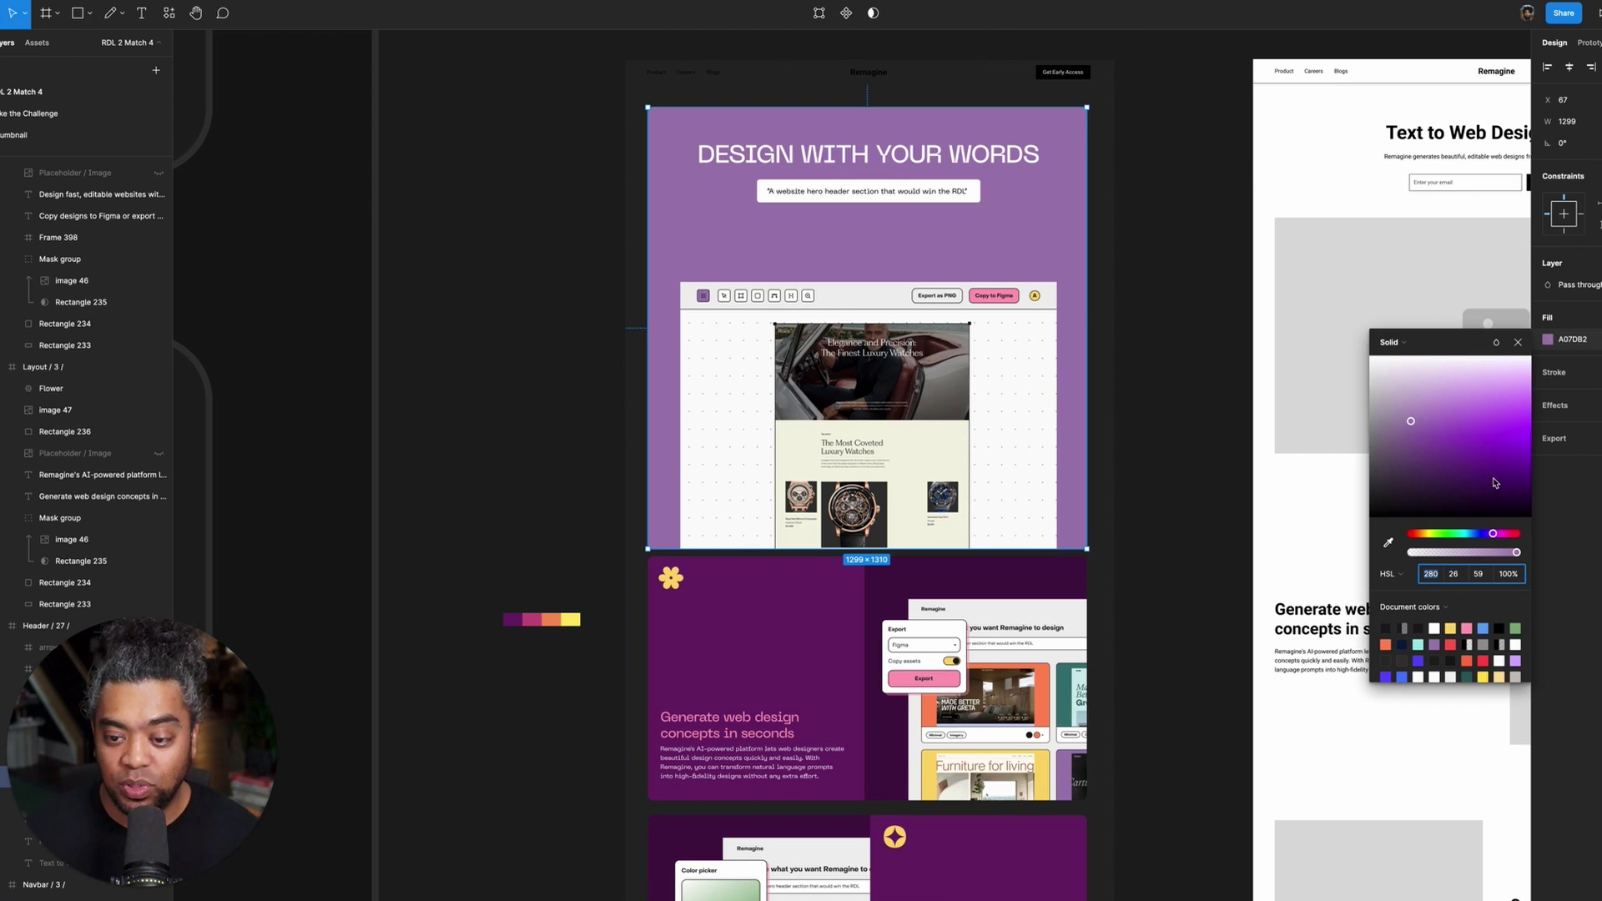
click(1390, 545)
click(787, 648)
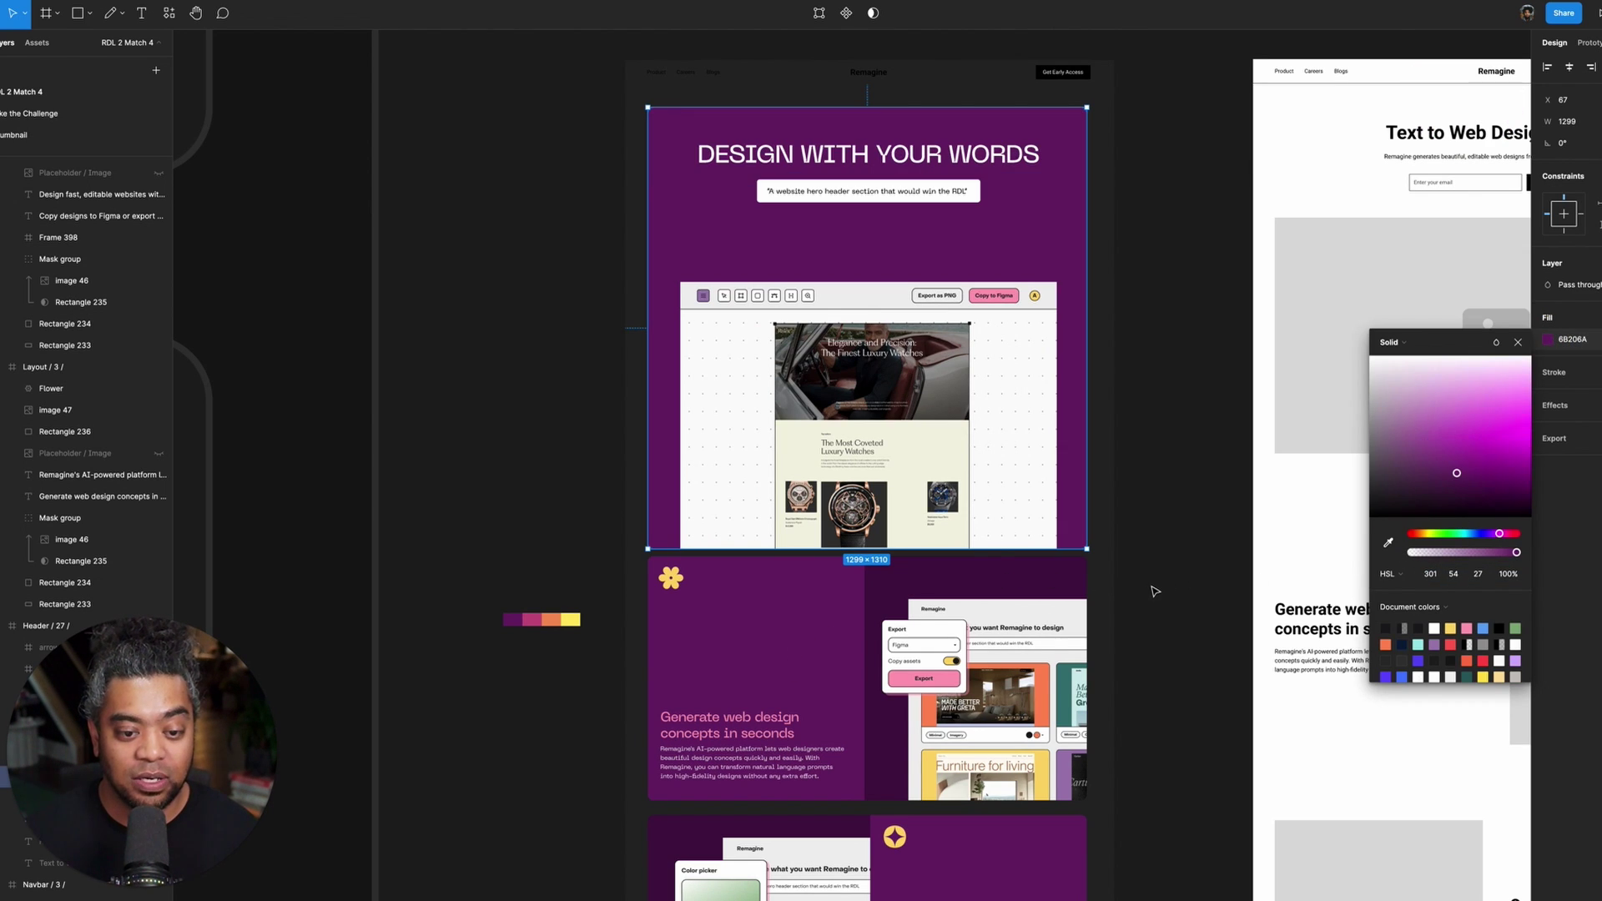
drag(1137, 529, 1154, 478)
- Switch to the browser and examine how the Kernel and Equals landing pages use colour for backgrounds, feature sections and testimonial cards
key(super+Tab)
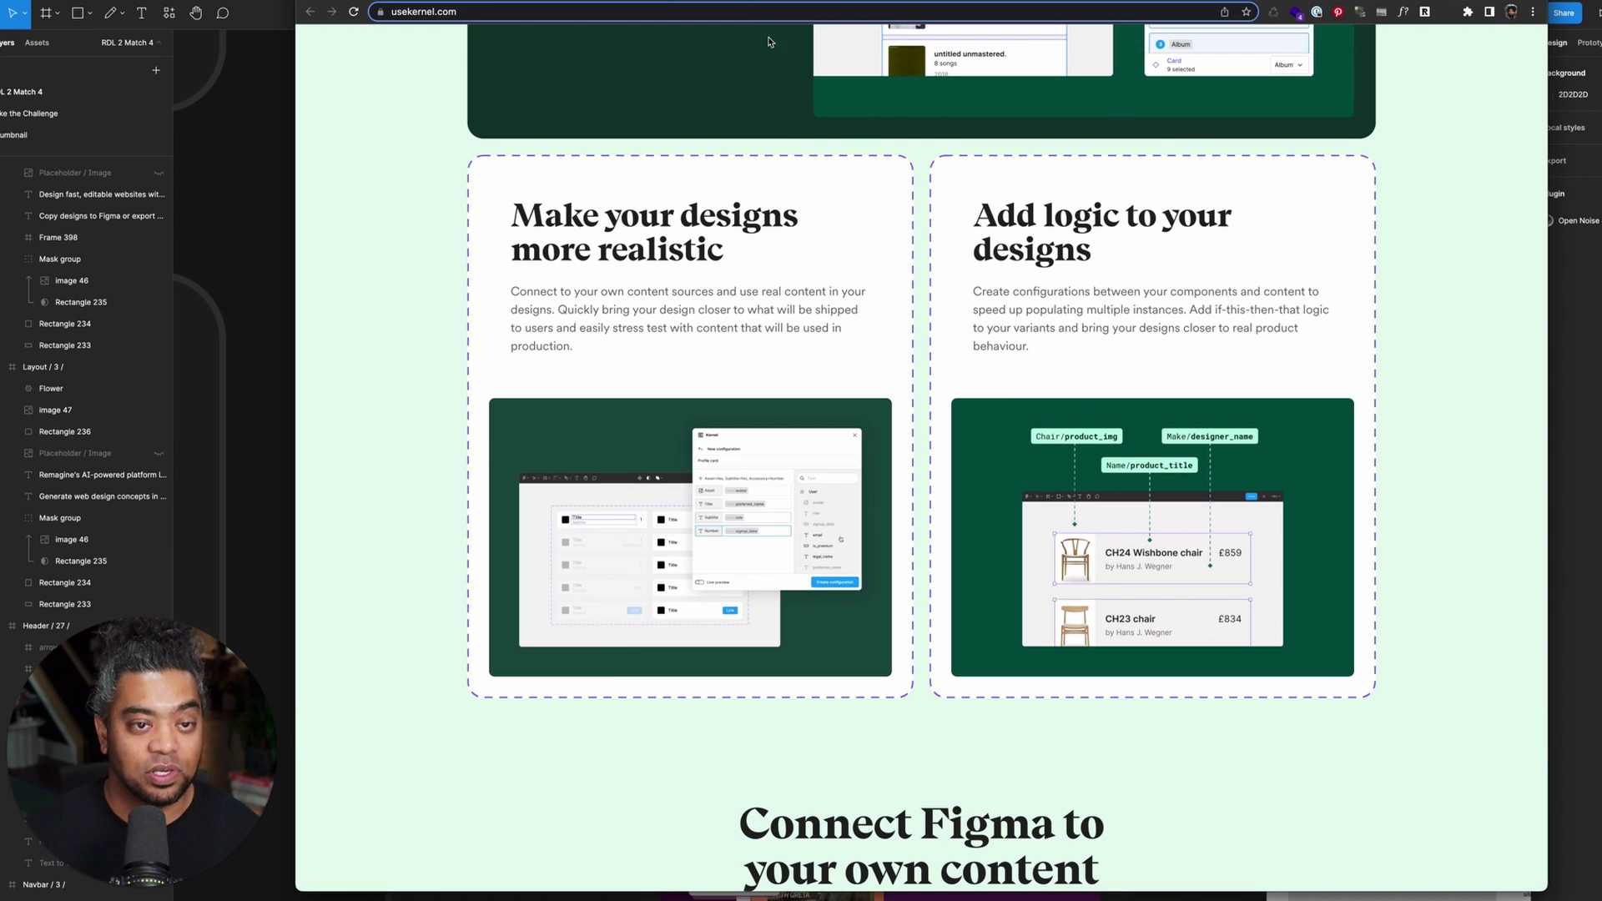
scroll(392, 152, up, 10)
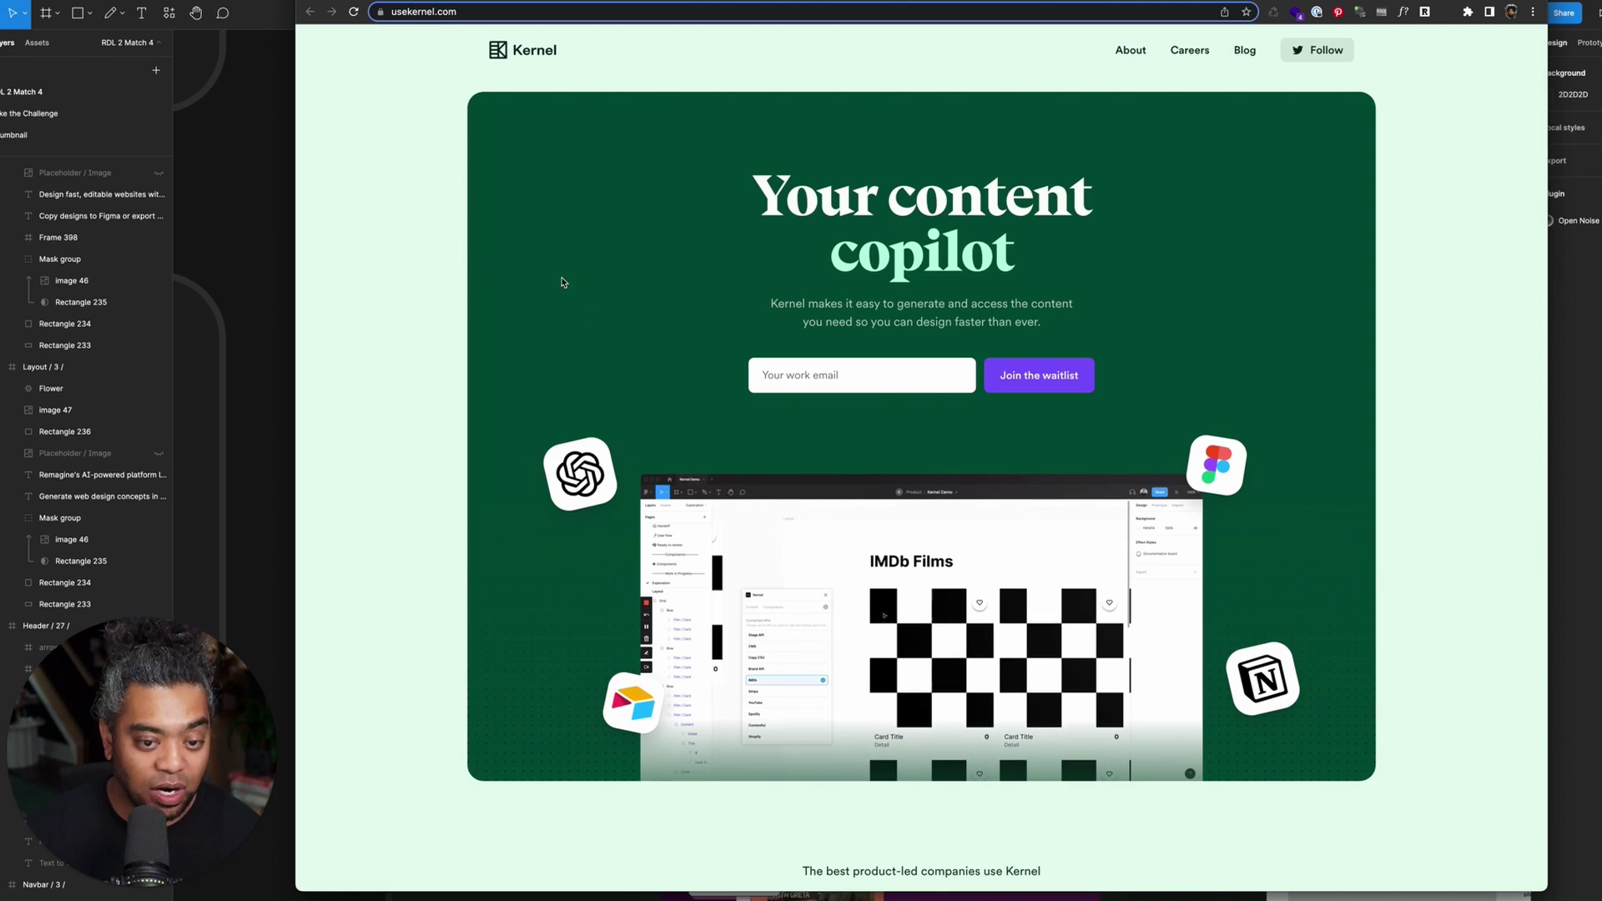
scroll(562, 282, down, 7)
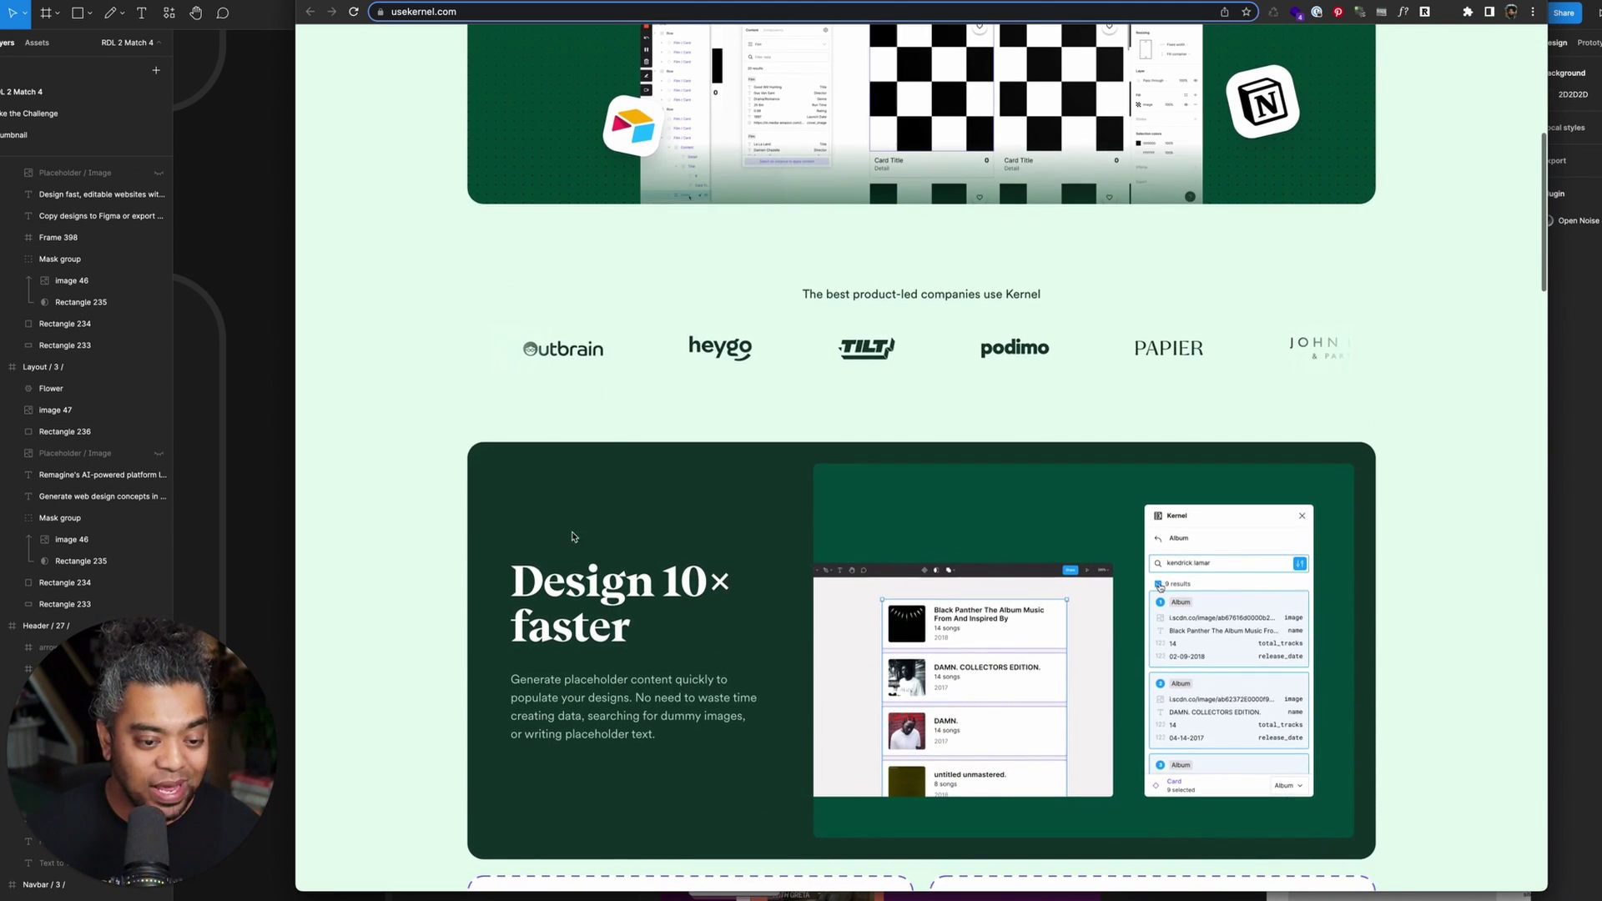
scroll(572, 537, down, 4)
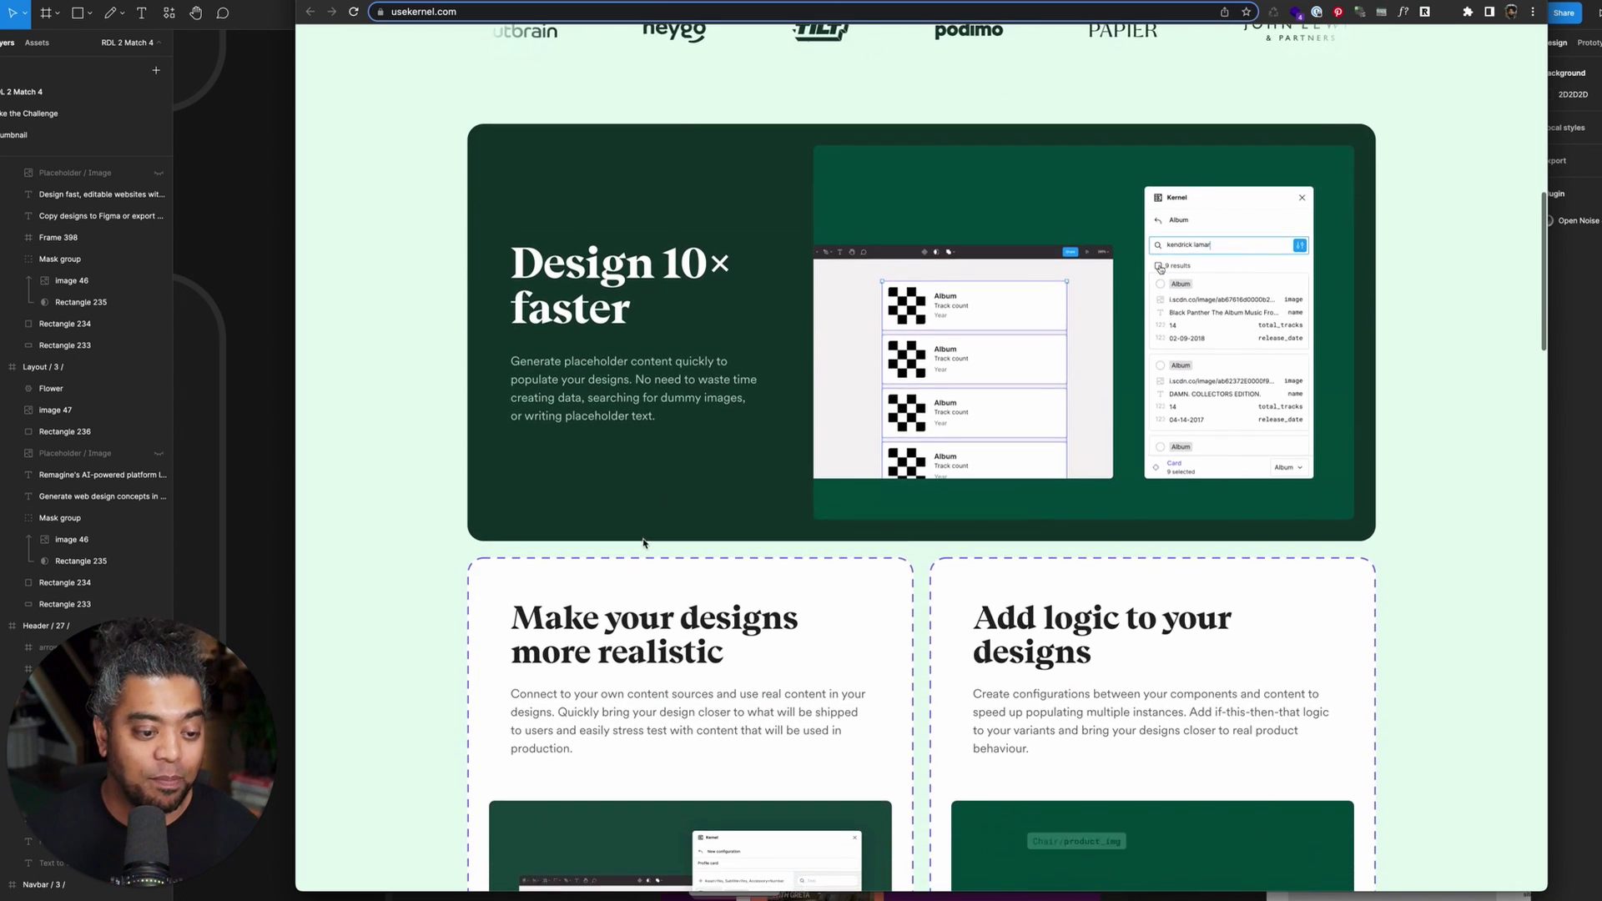
scroll(644, 544, down, 2)
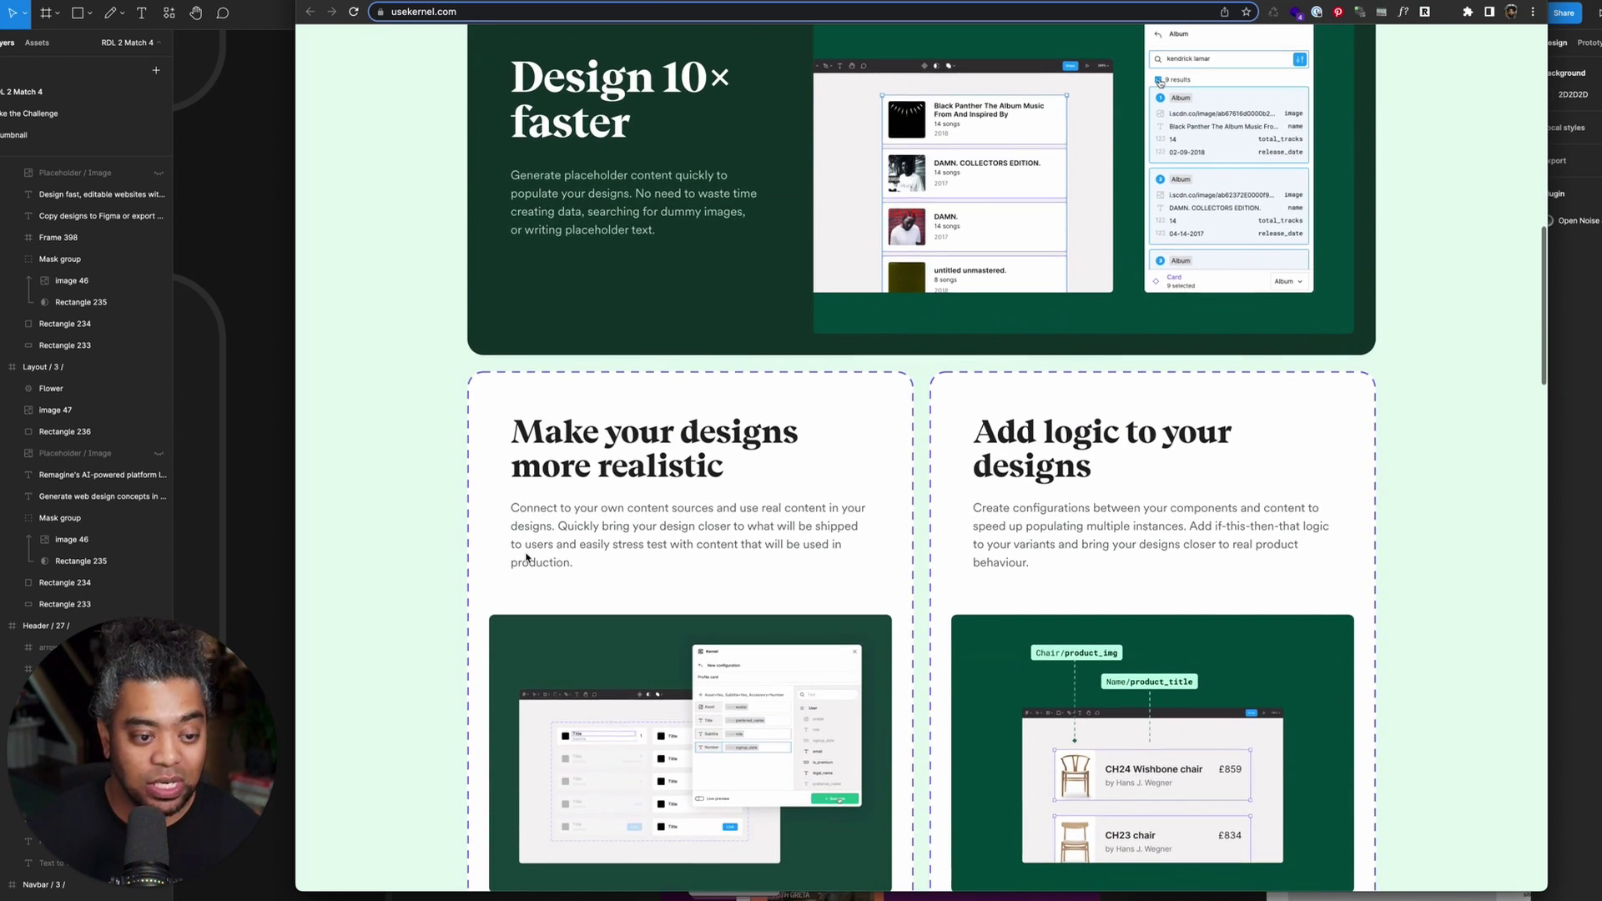
scroll(558, 196, up, 3)
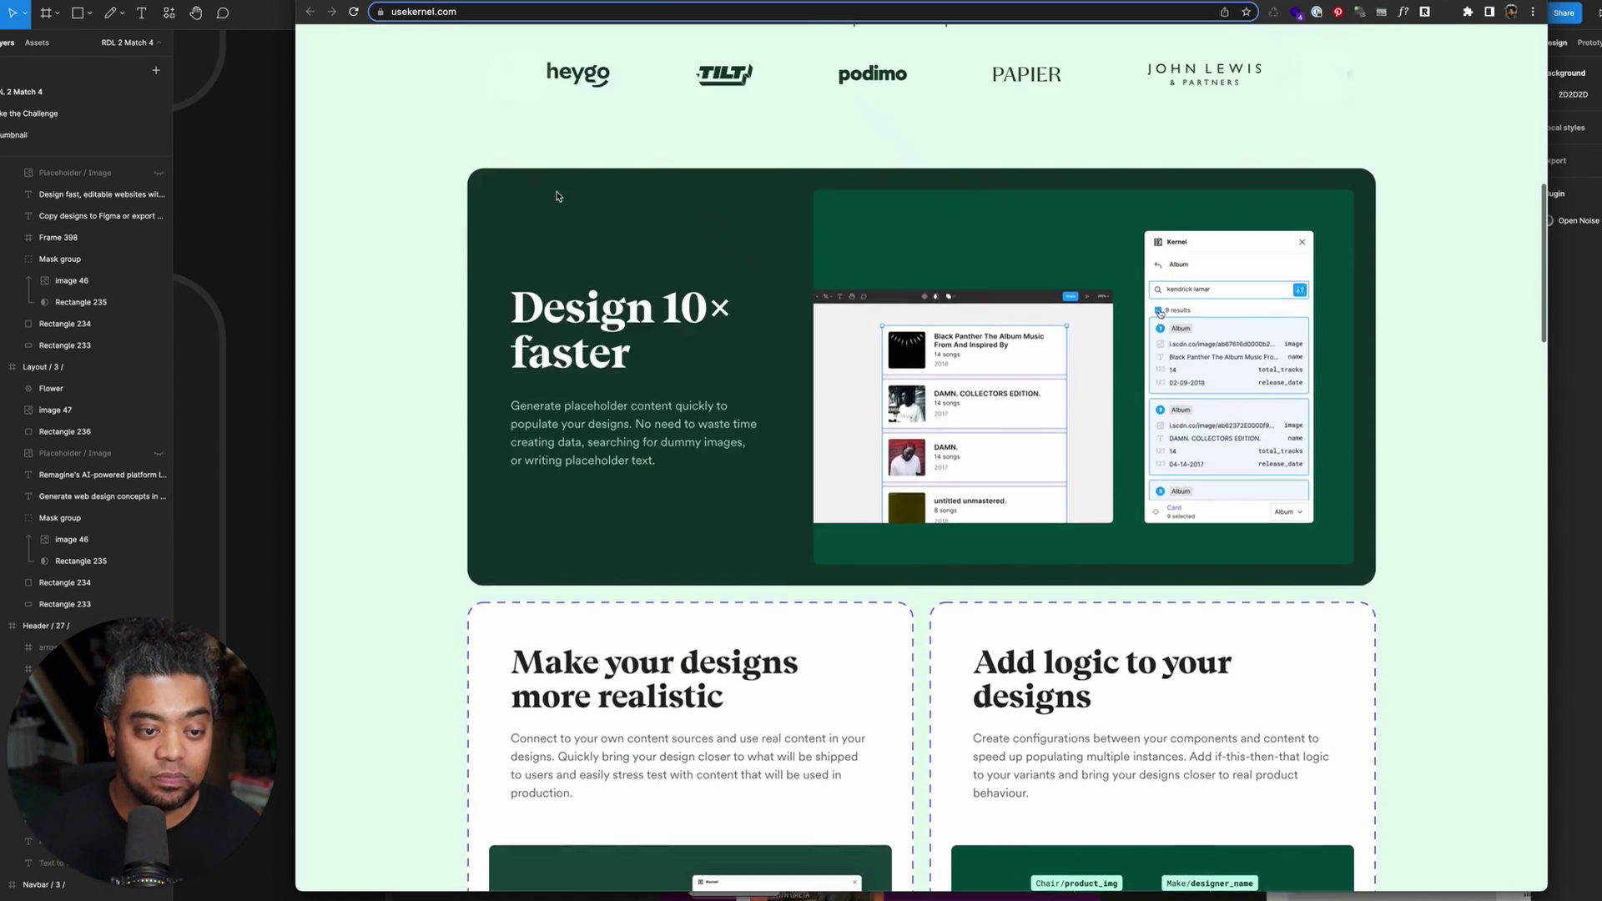
scroll(558, 196, up, 9)
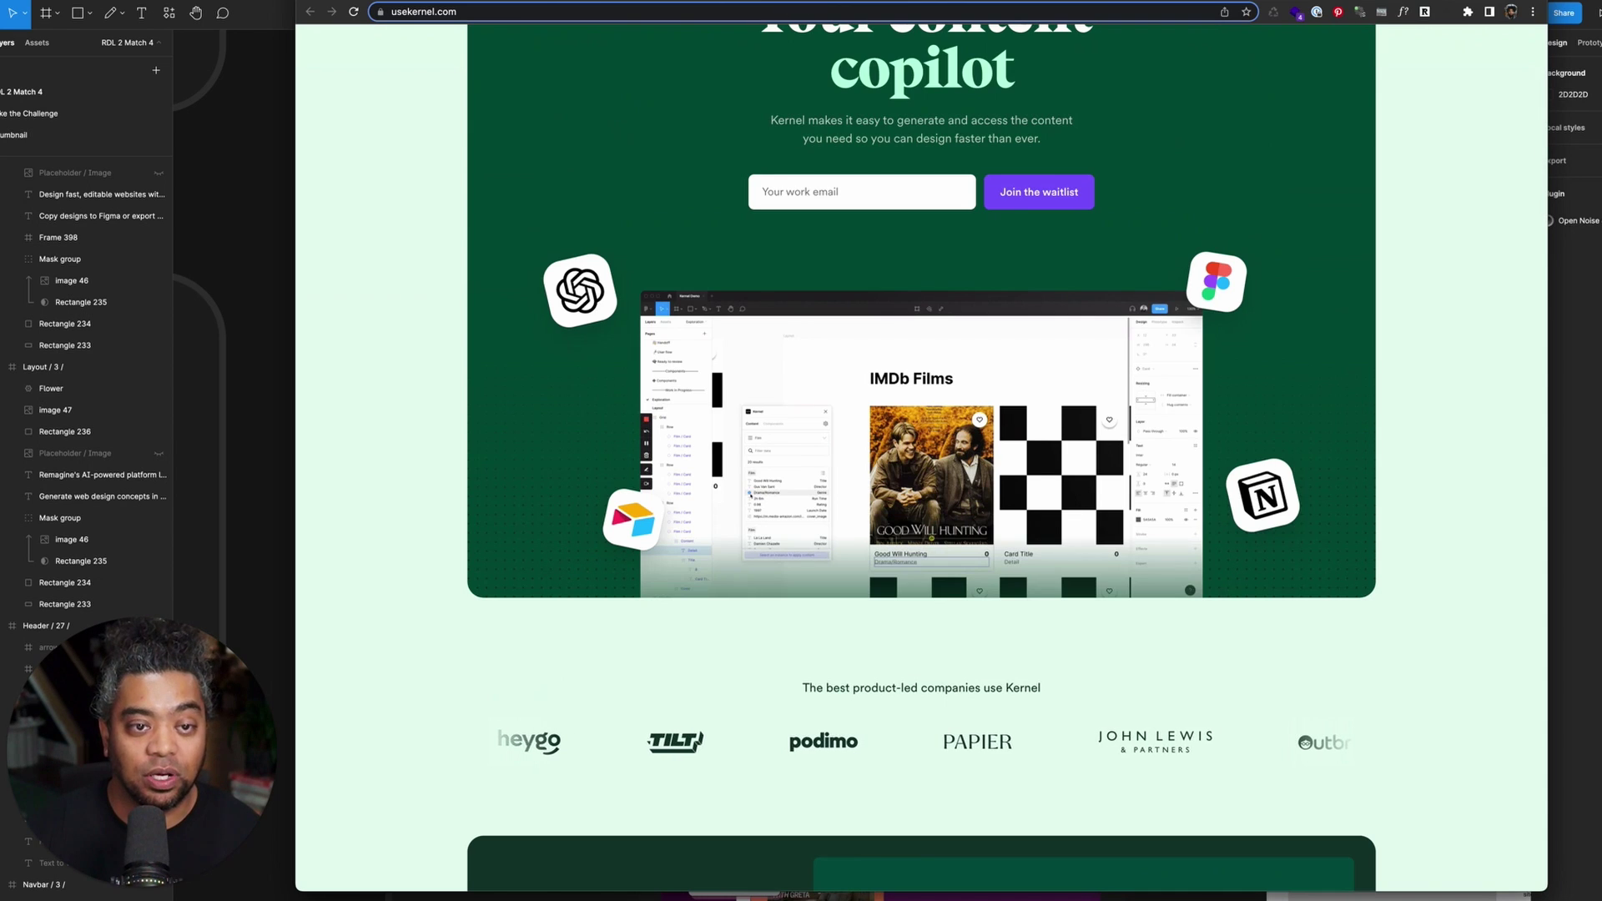
key(ctrl+Tab)
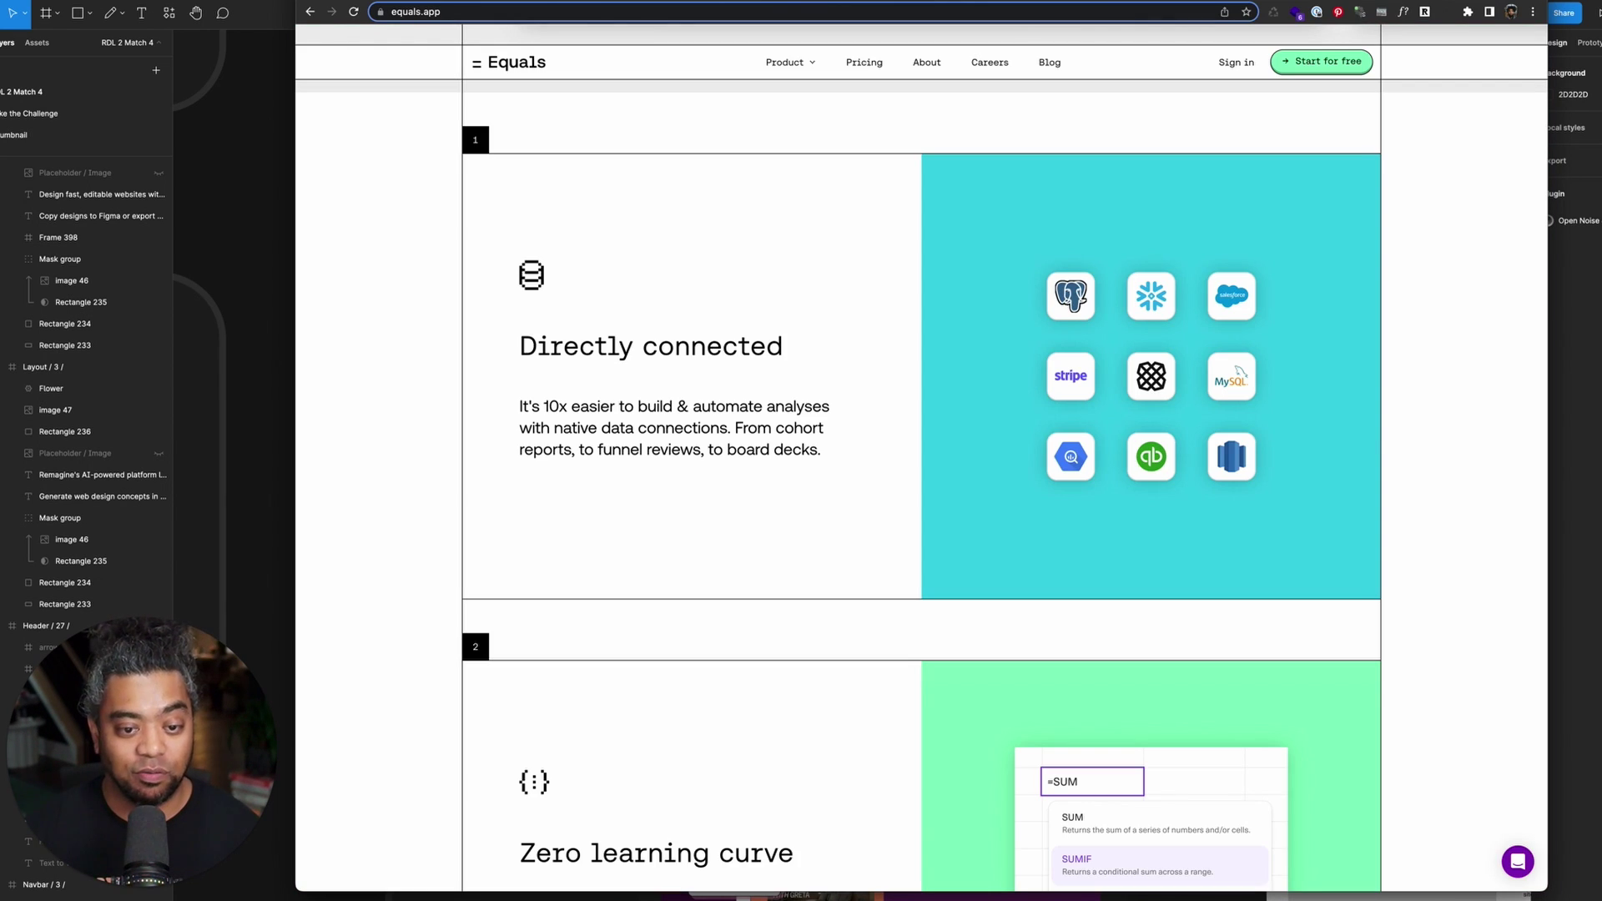
scroll(1312, 629, down, 13)
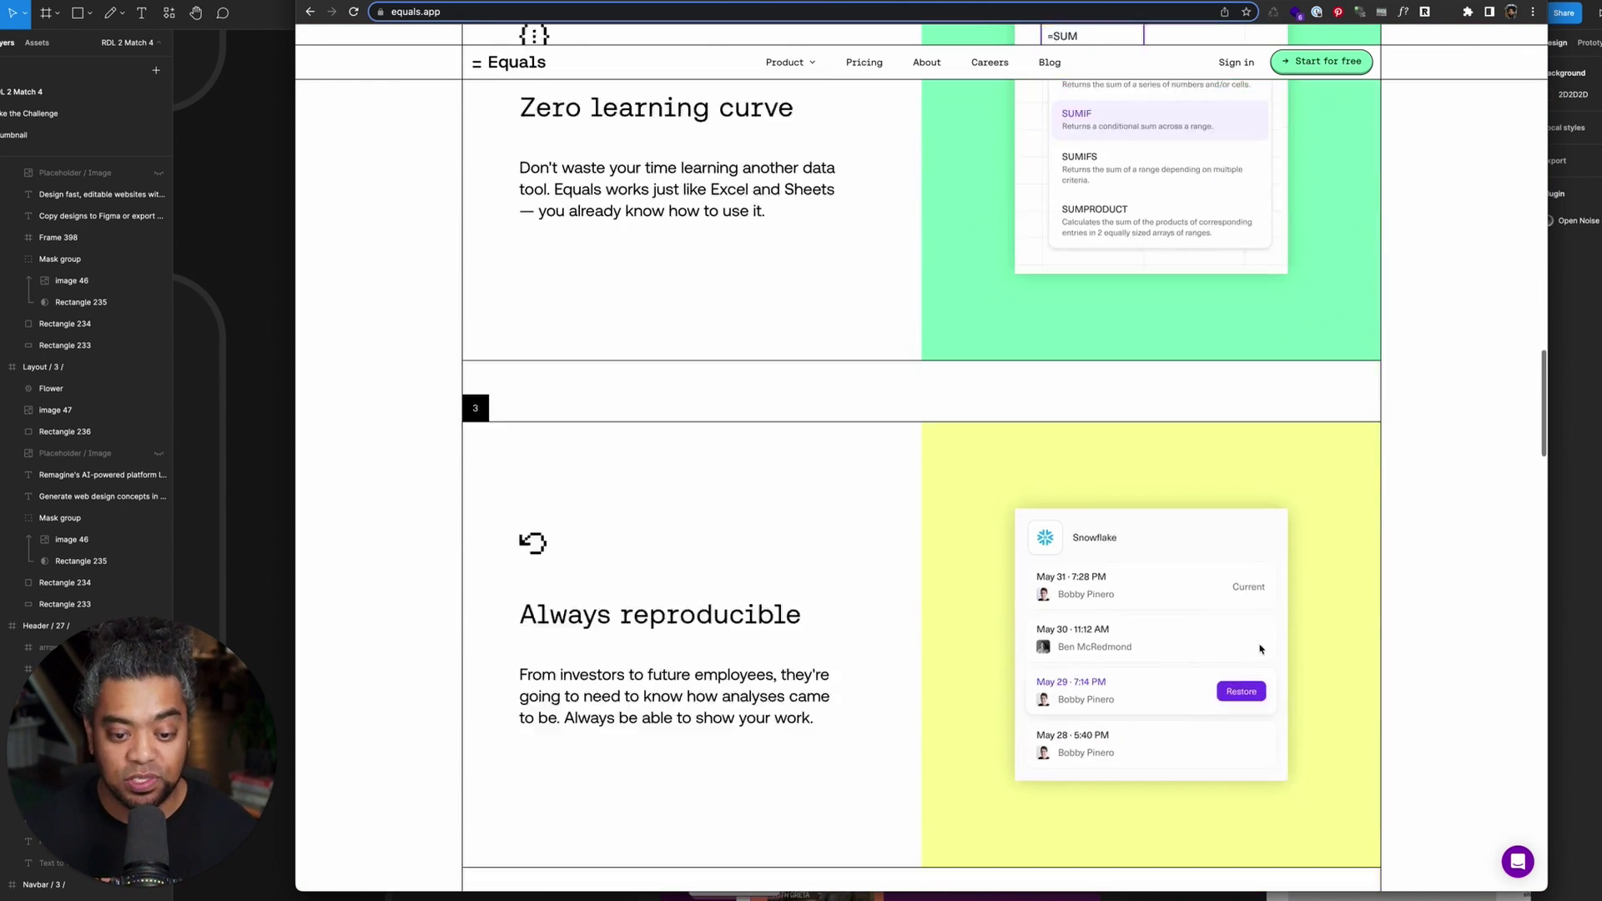
scroll(1312, 563, down, 3)
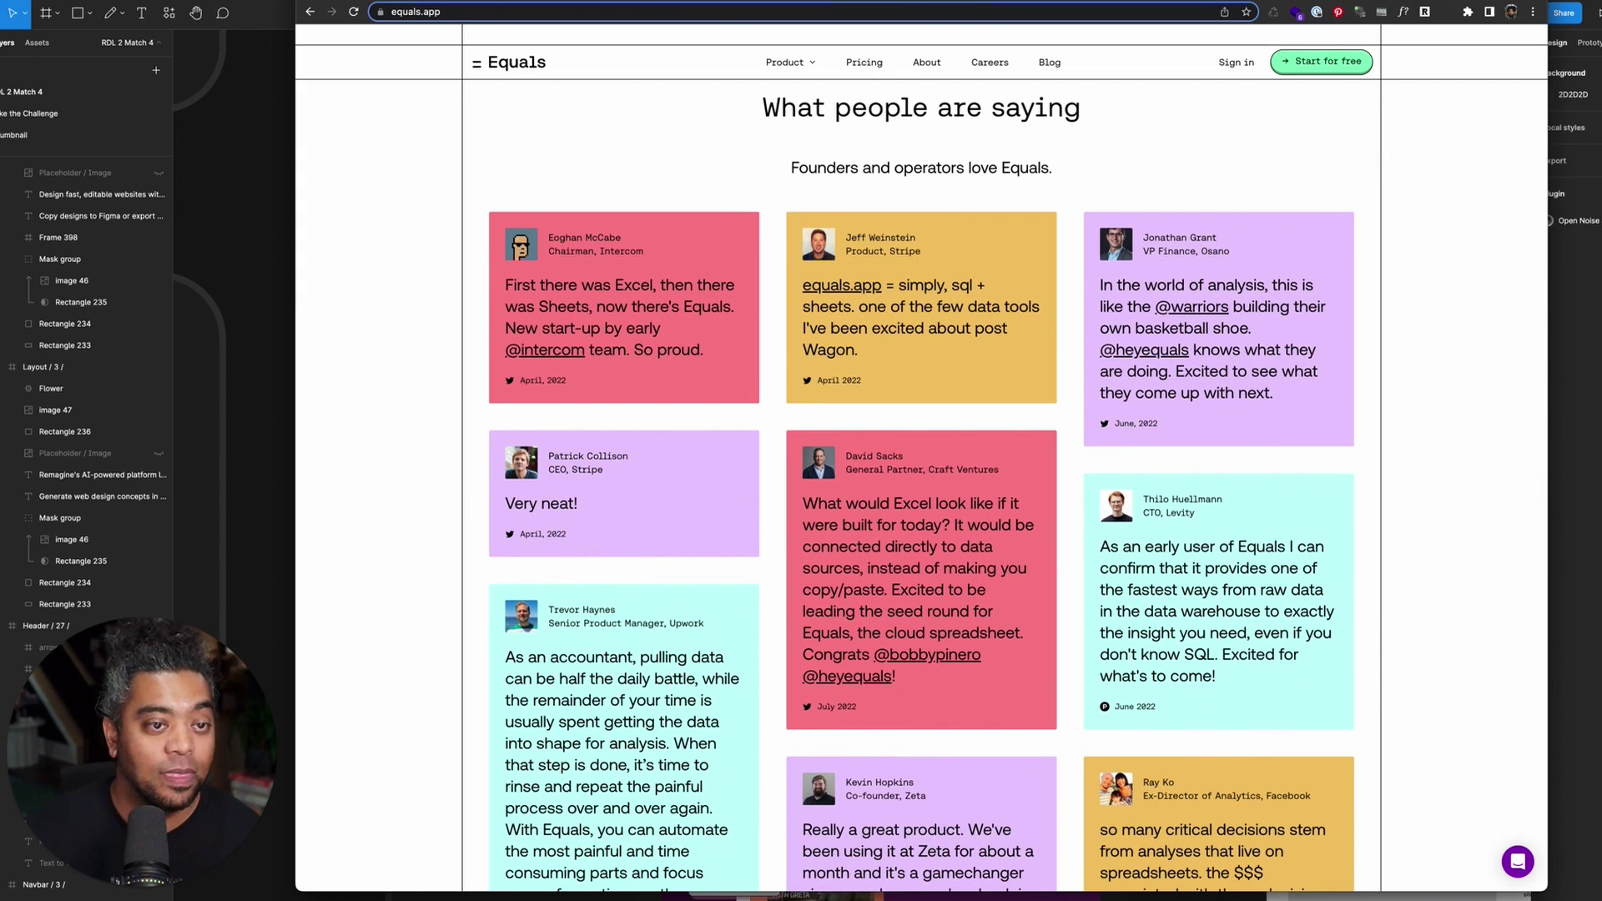
key(ctrl+Tab)
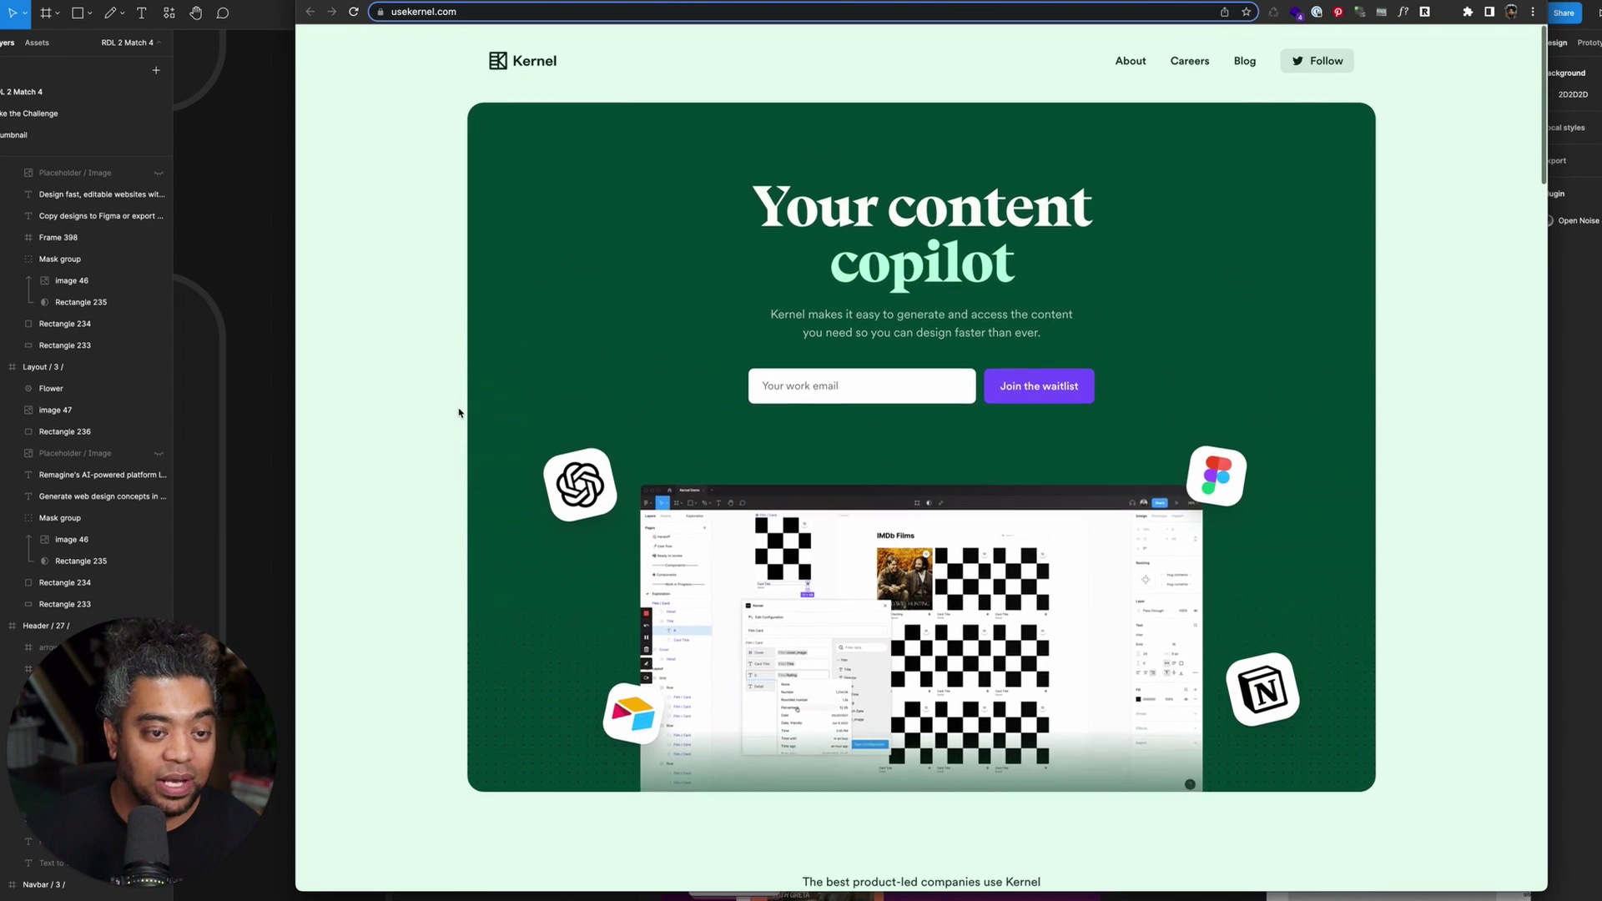
scroll(465, 393, down, 1)
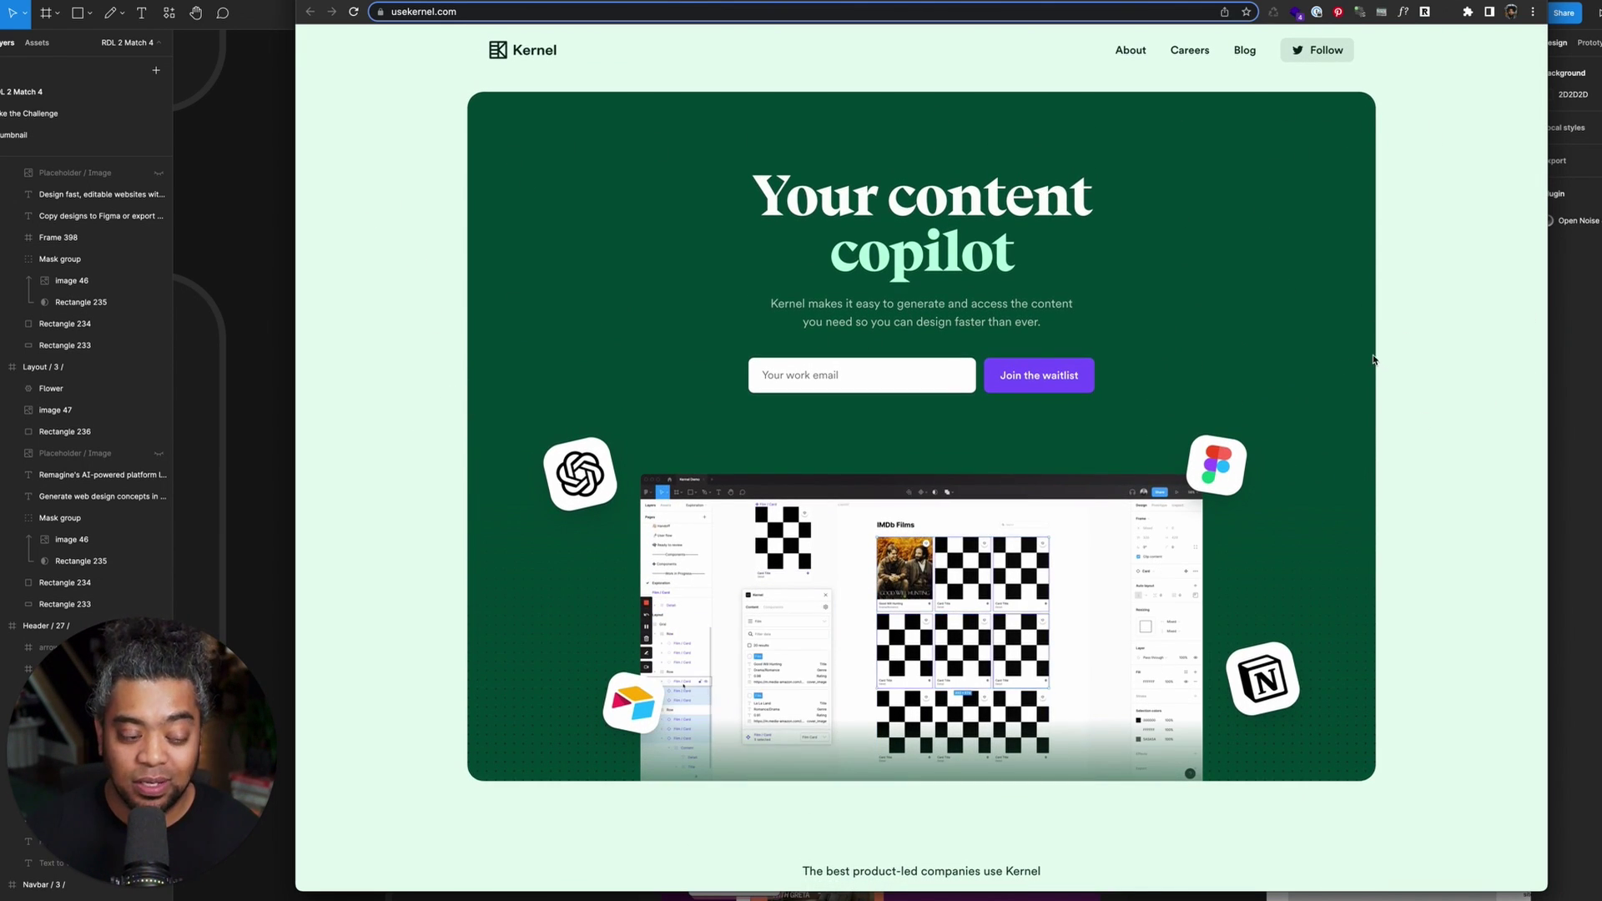
- Return to Figma and fill the whole page frame with 6B206A, sampled from the hero background
click(246, 154)
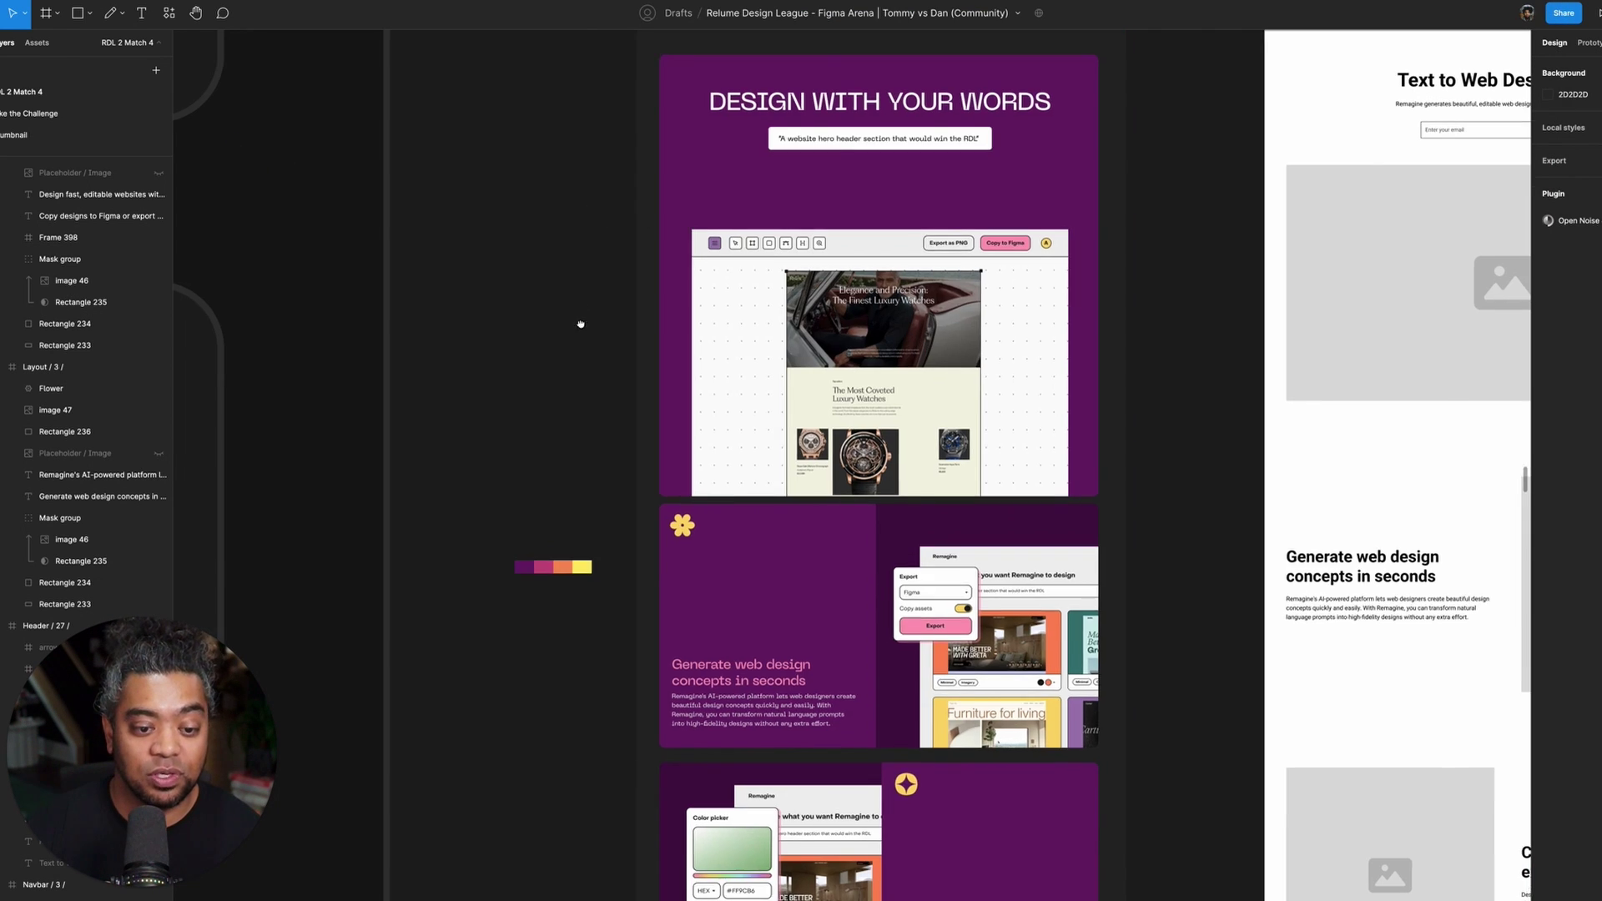
scroll(581, 324, up, 5)
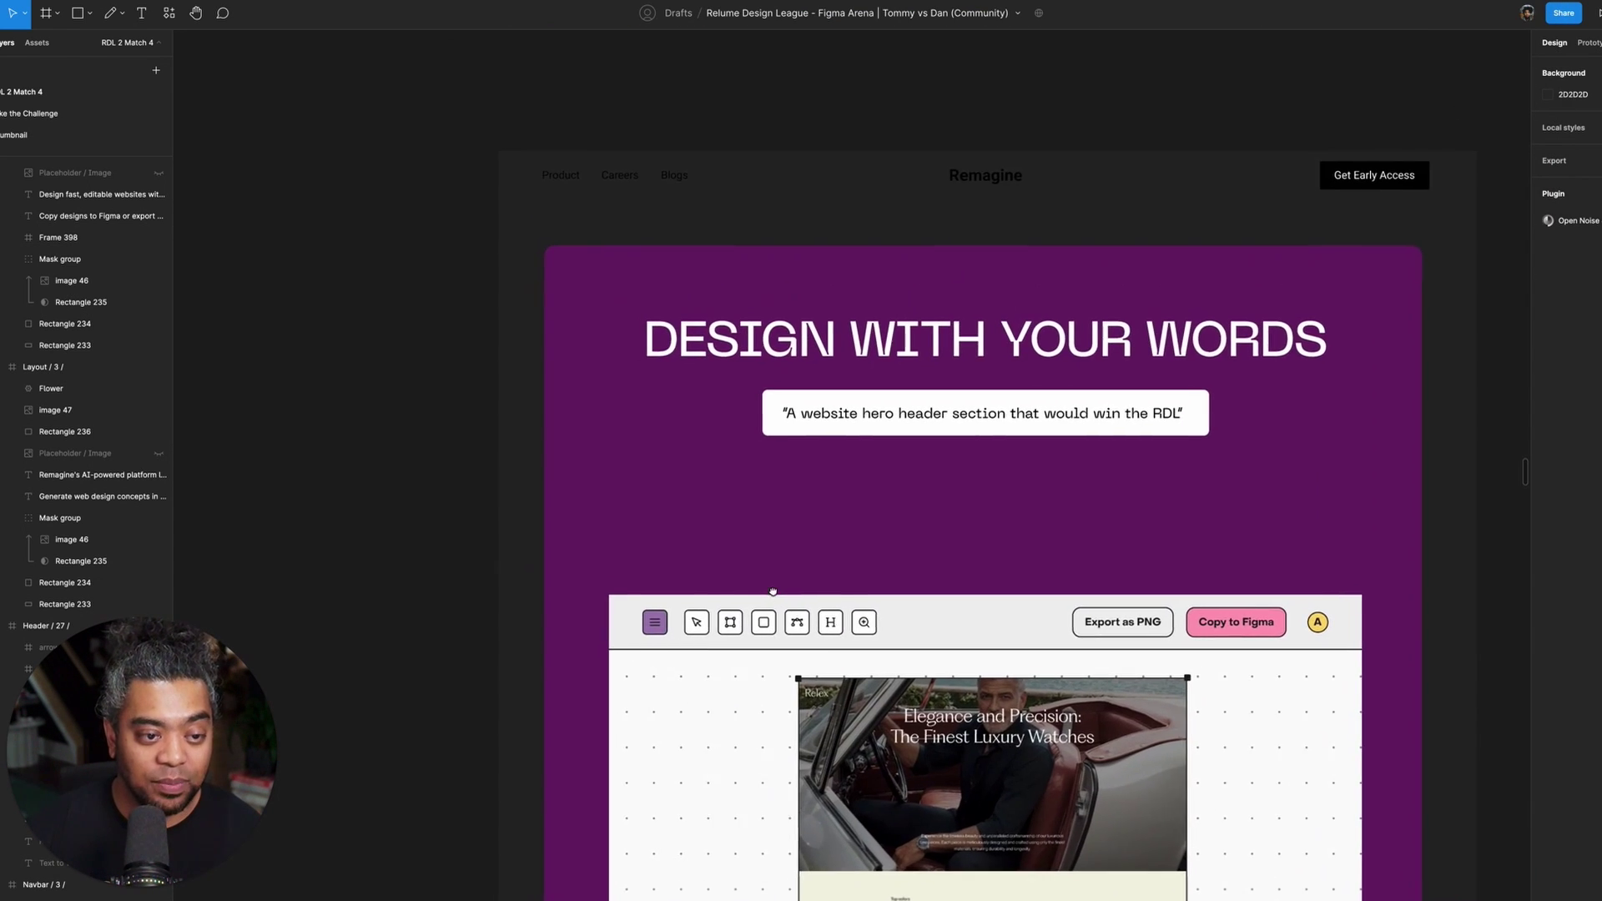
click(1116, 151)
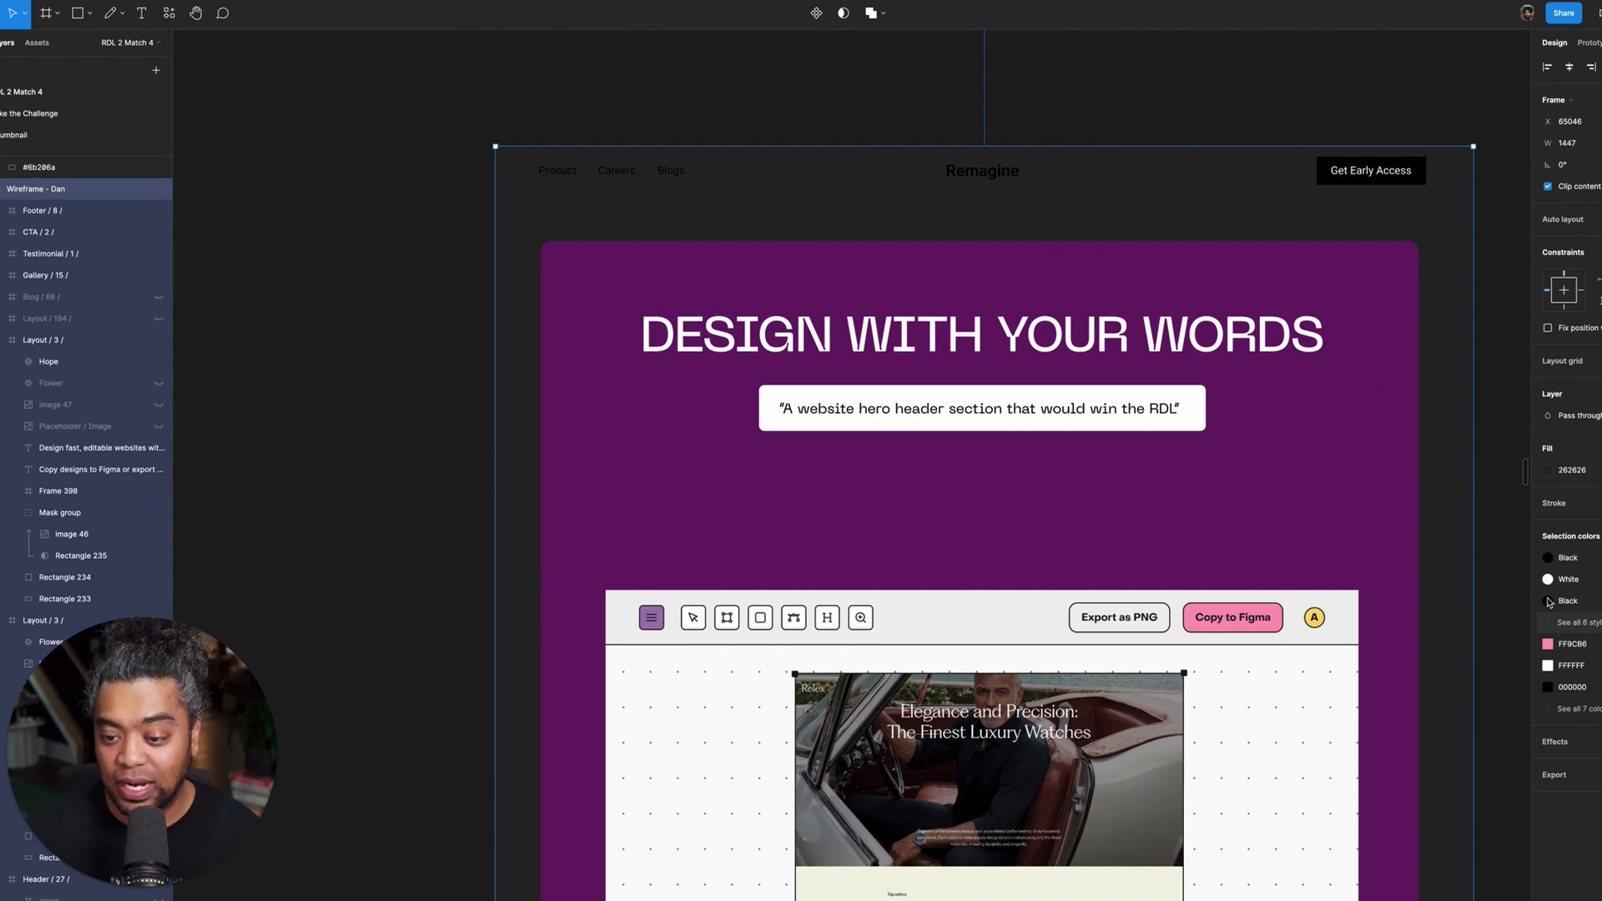
click(1548, 469)
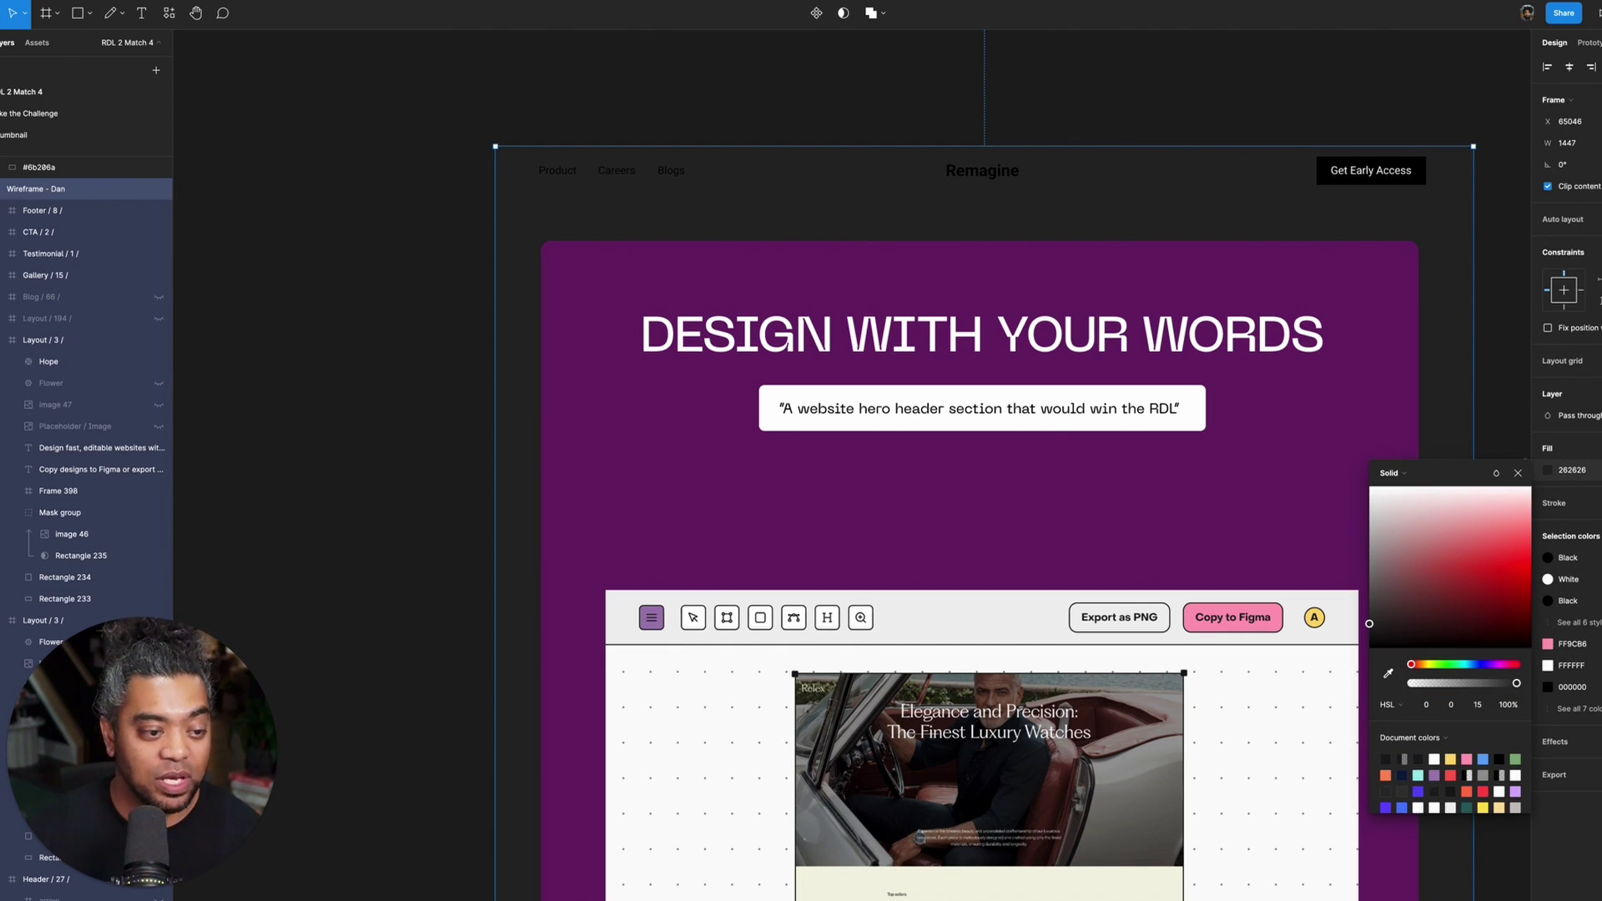
key(super+Tab)
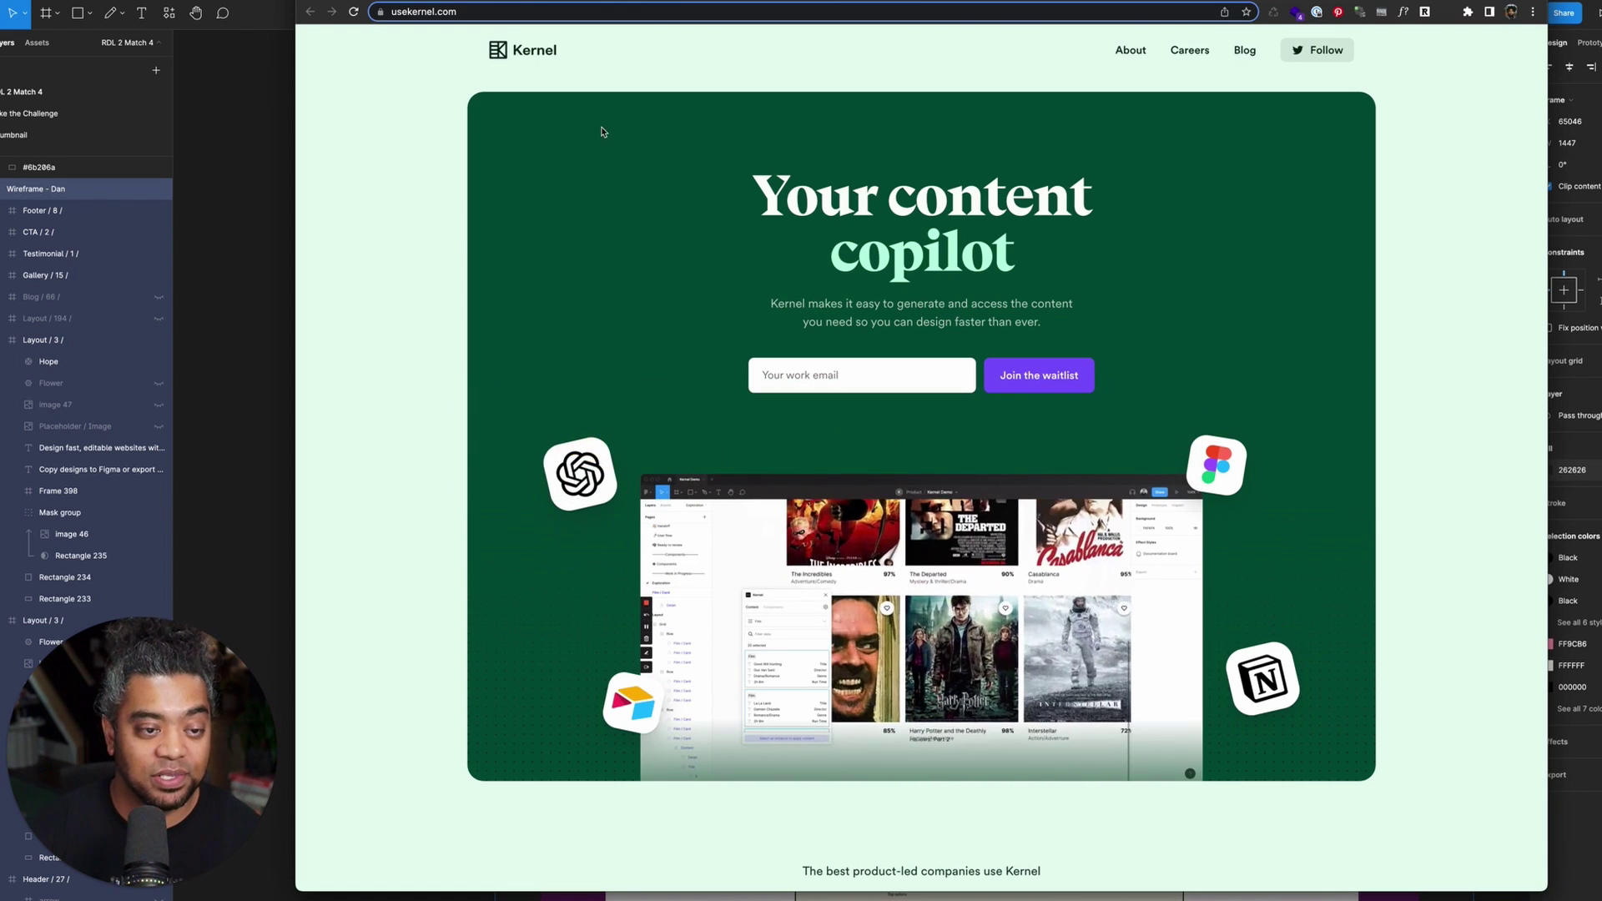
click(262, 166)
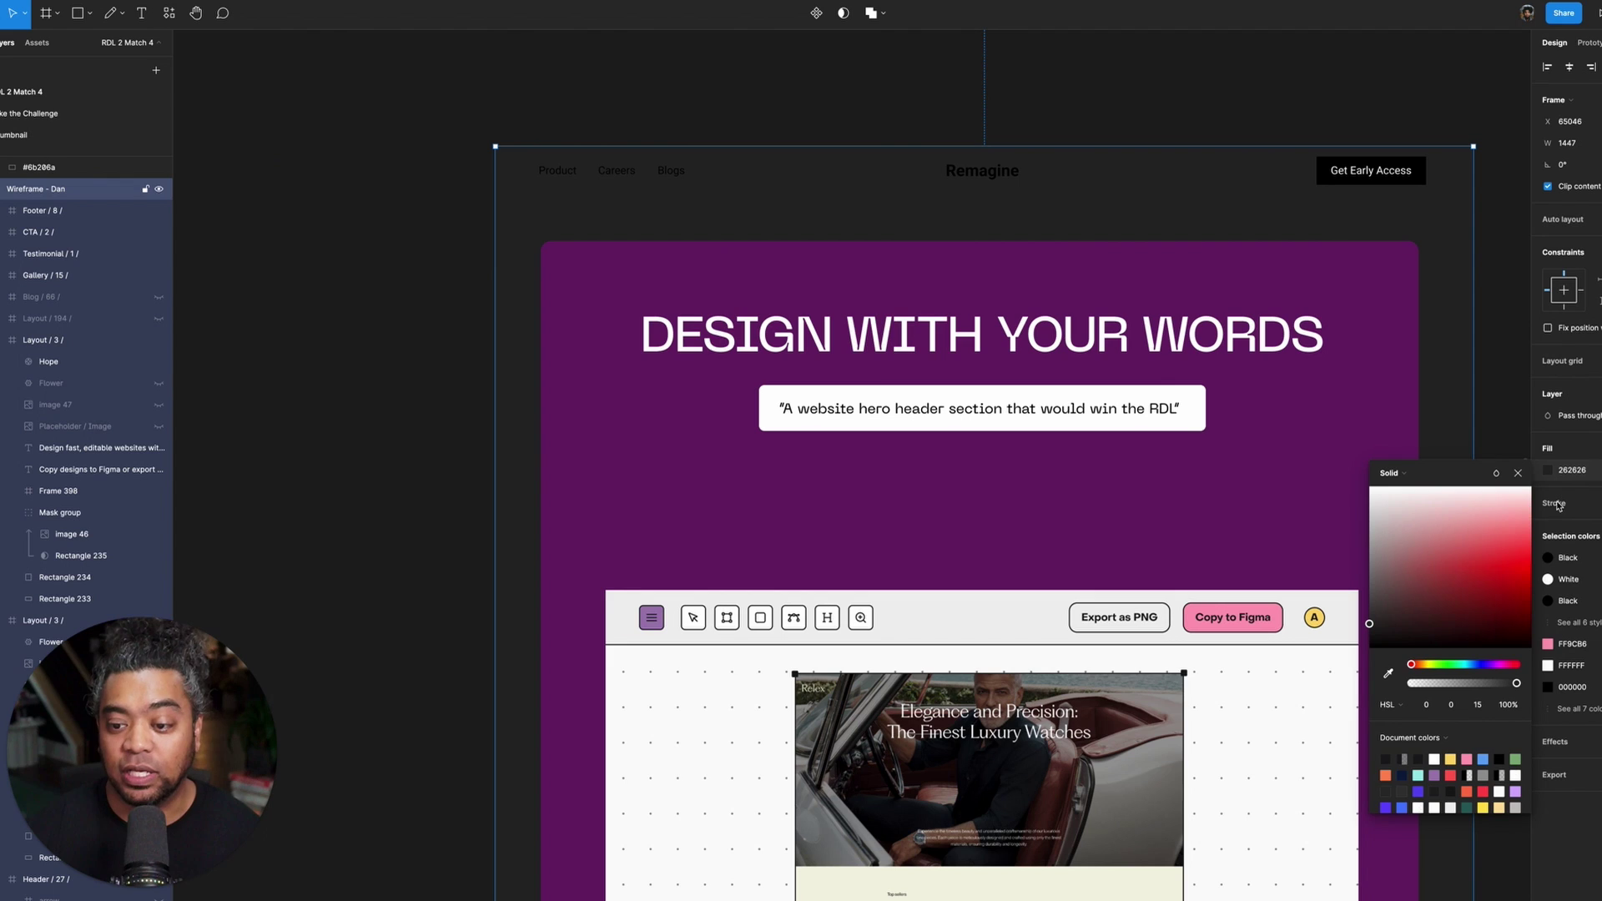
click(1389, 672)
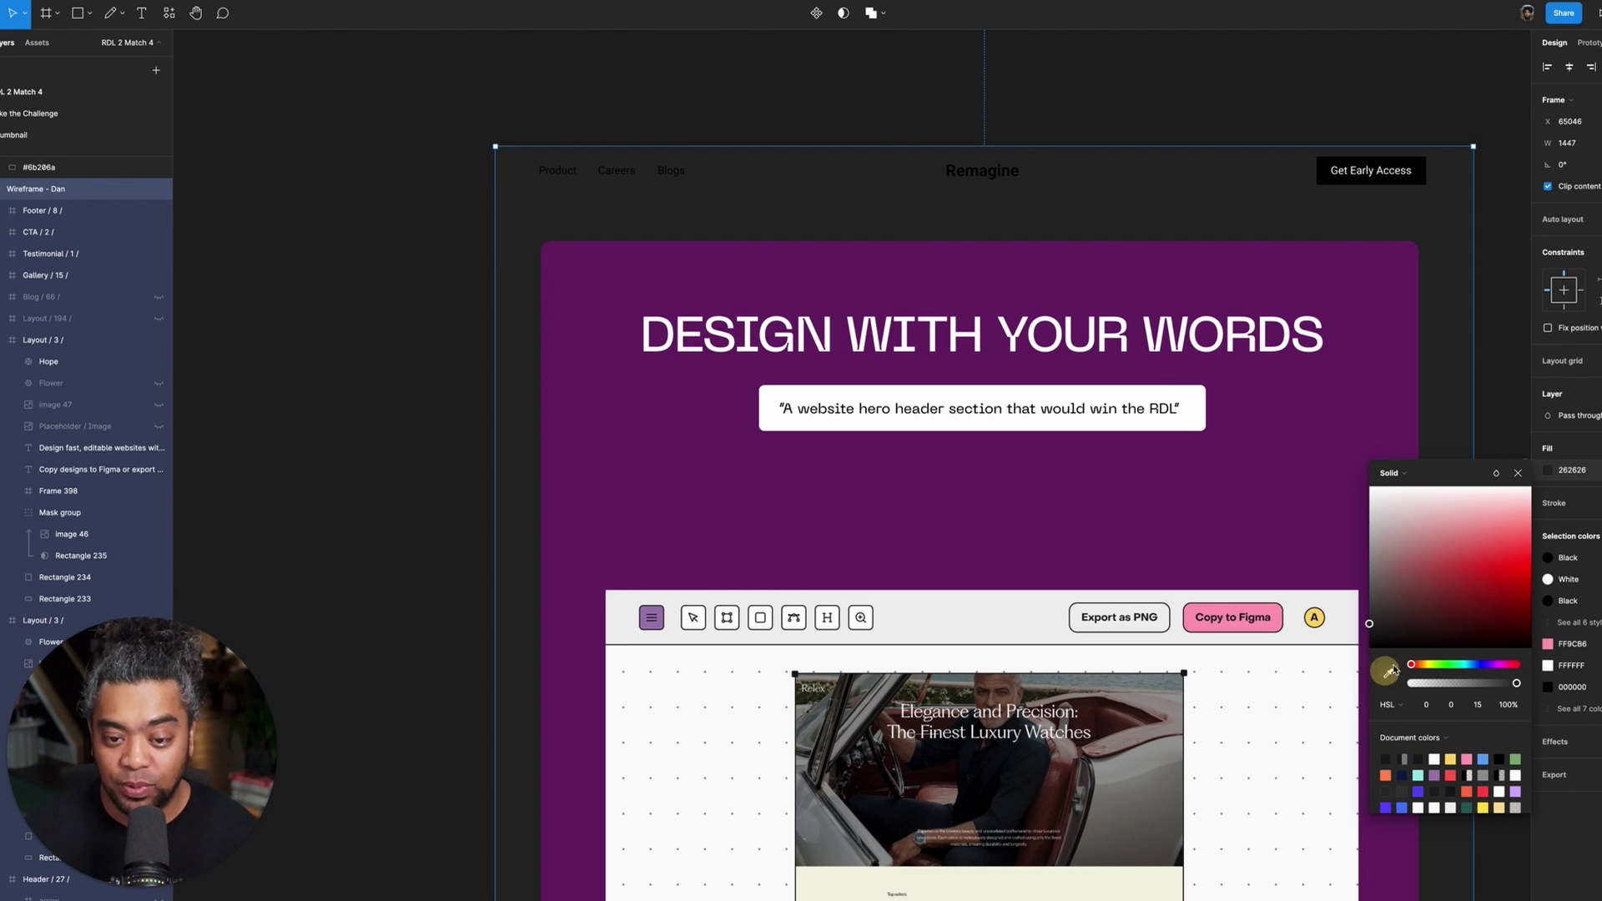
click(1372, 259)
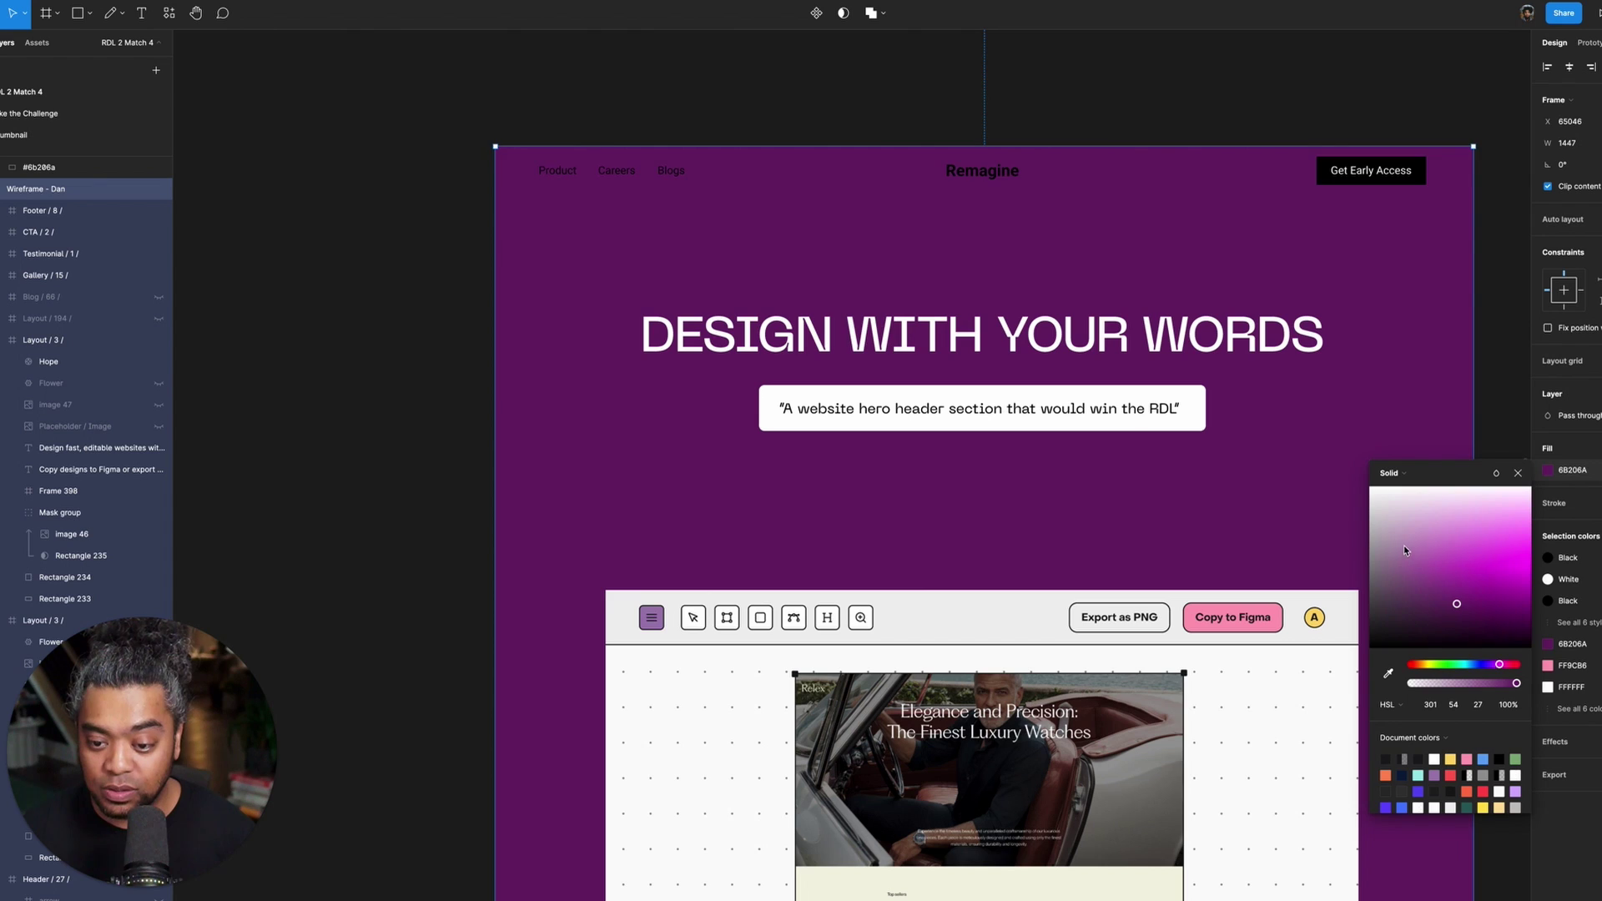
- Lighten the page frame's fill to a soft purple, HSL 301, 29, 60
click(1402, 541)
mouse_move(1400, 525)
mouse_down()
mouse_move(1405, 554)
mouse_move(1448, 523)
mouse_move(1408, 523)
mouse_move(1501, 568)
mouse_move(1410, 539)
mouse_up()
click(1423, 527)
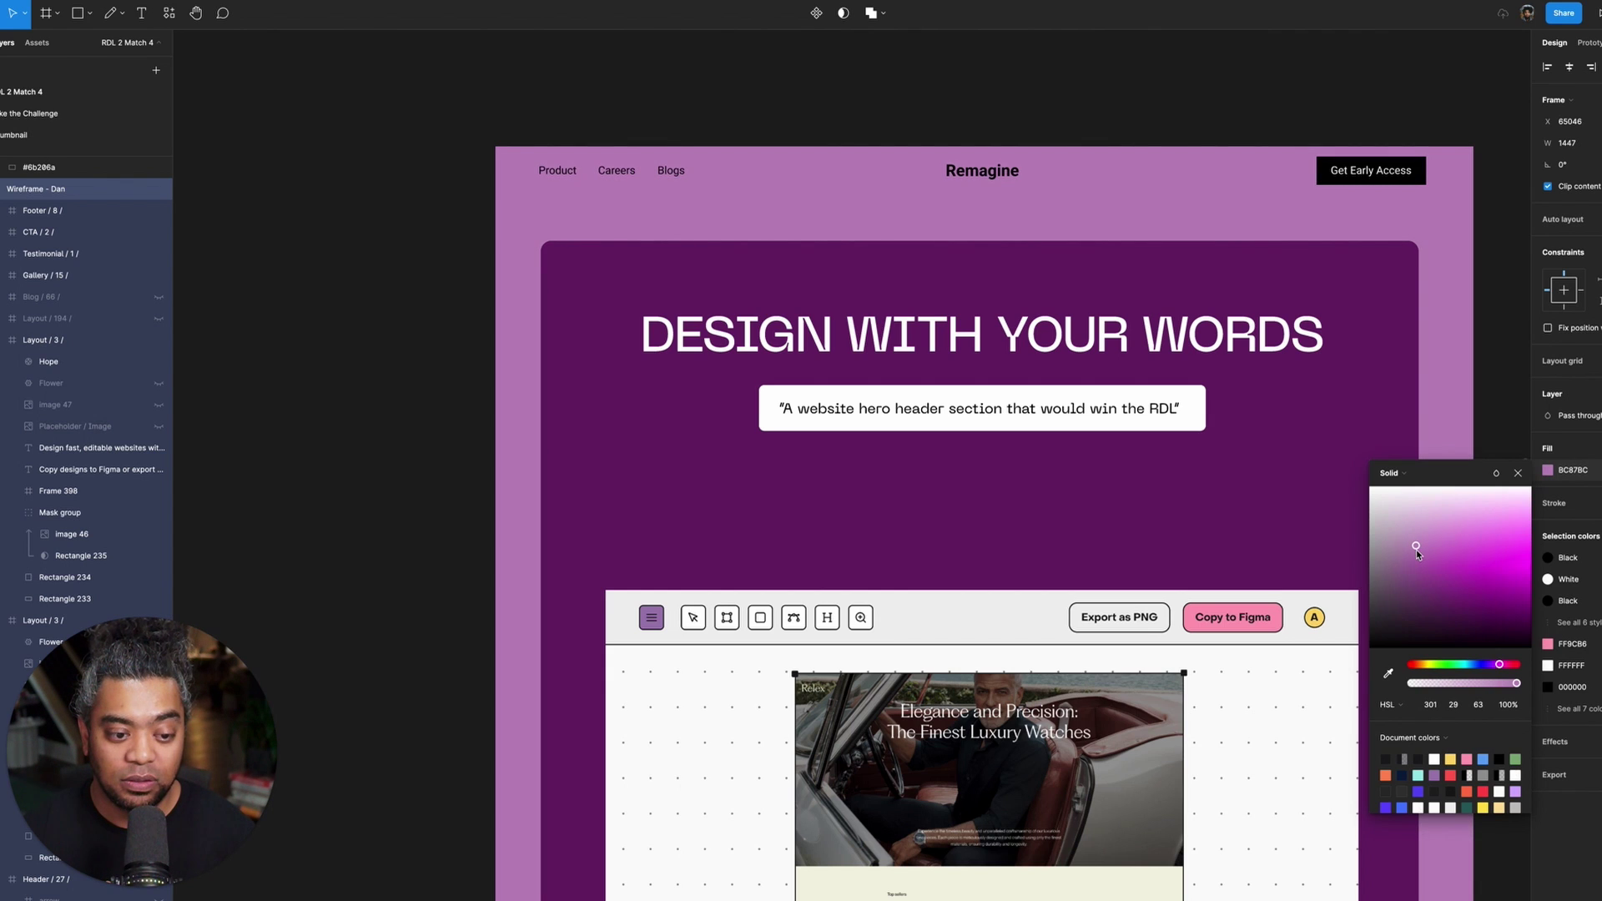
click(403, 482)
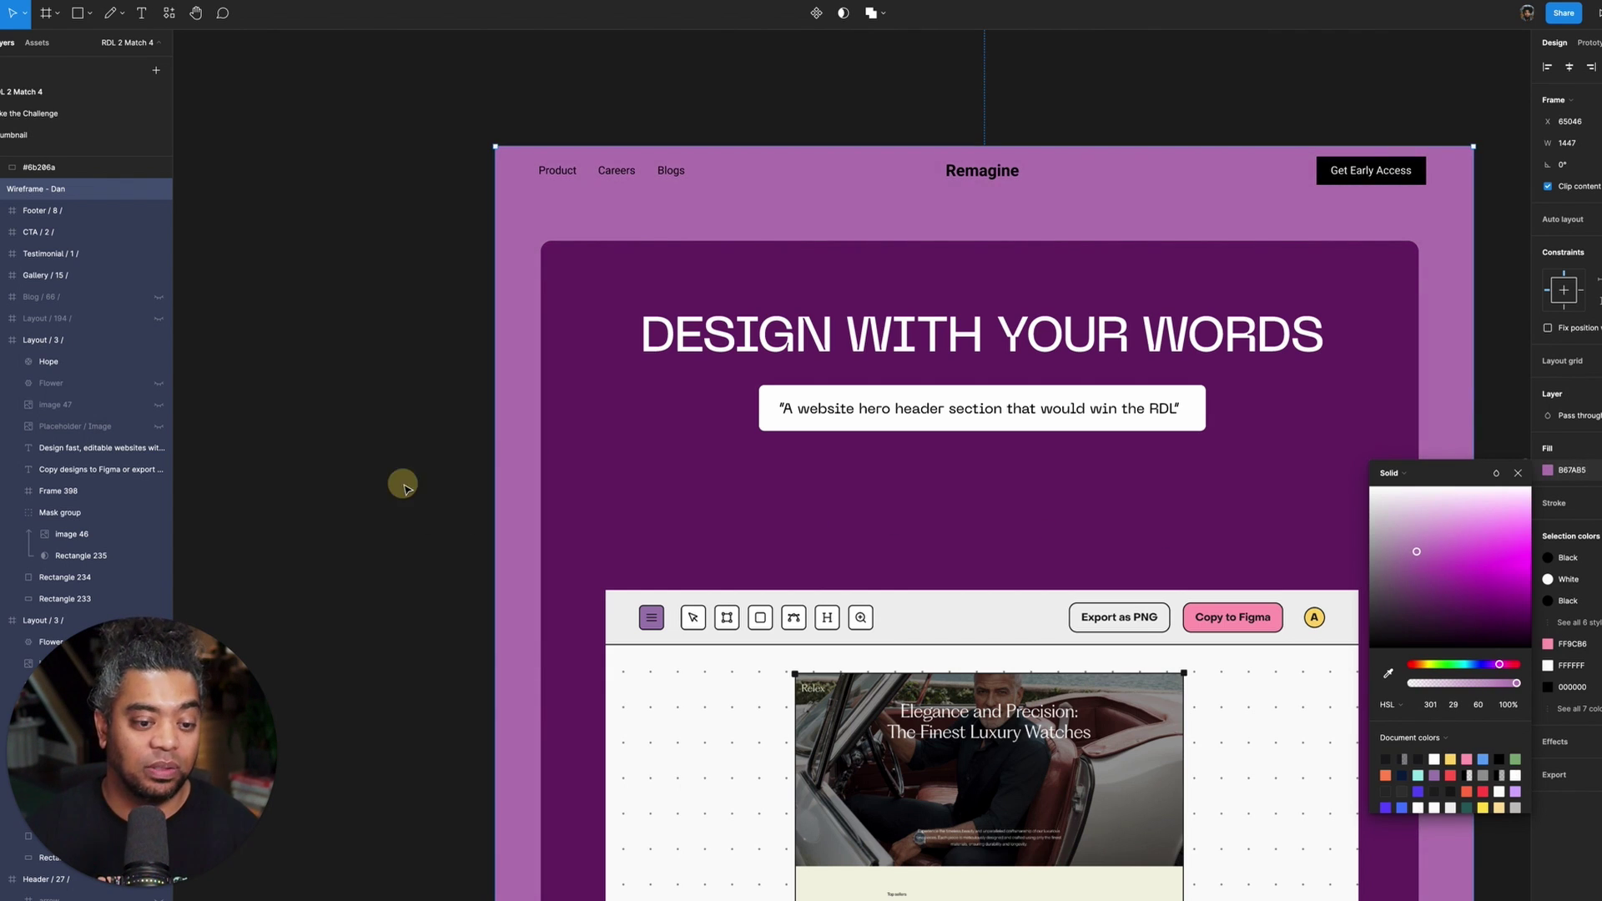
- Review the navbar, hero and feature cards against the light purple page background, comparing them with the Kernel page in the browser
scroll(399, 439, down, 5)
drag(404, 404, 388, 364)
scroll(388, 364, down, 3)
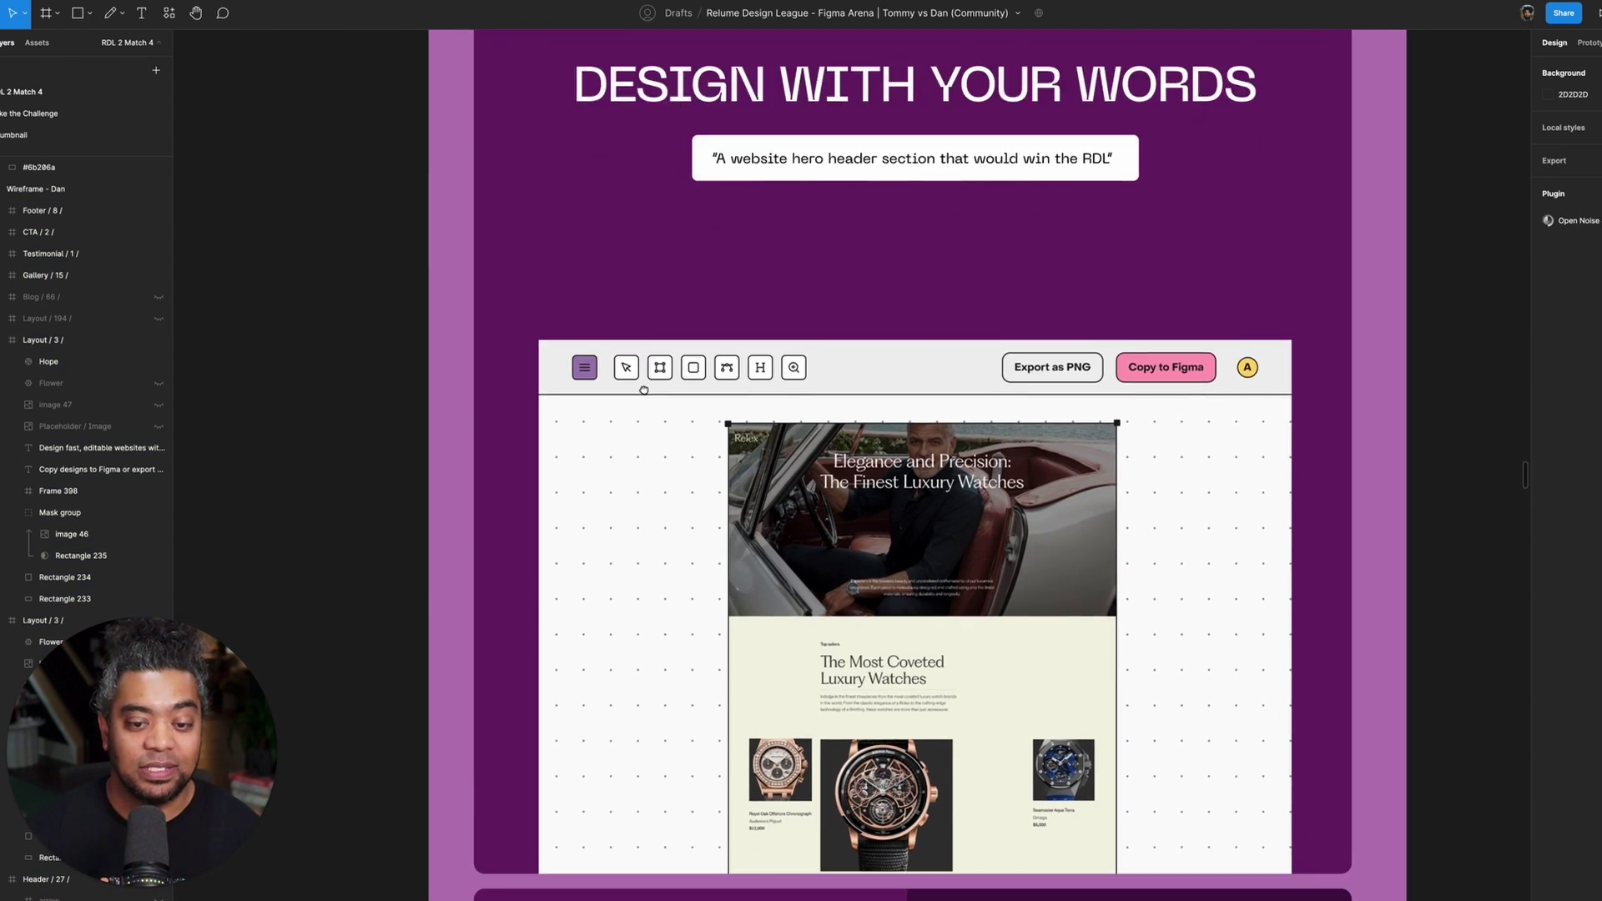
scroll(666, 716, up, 5)
scroll(795, 675, up, 2)
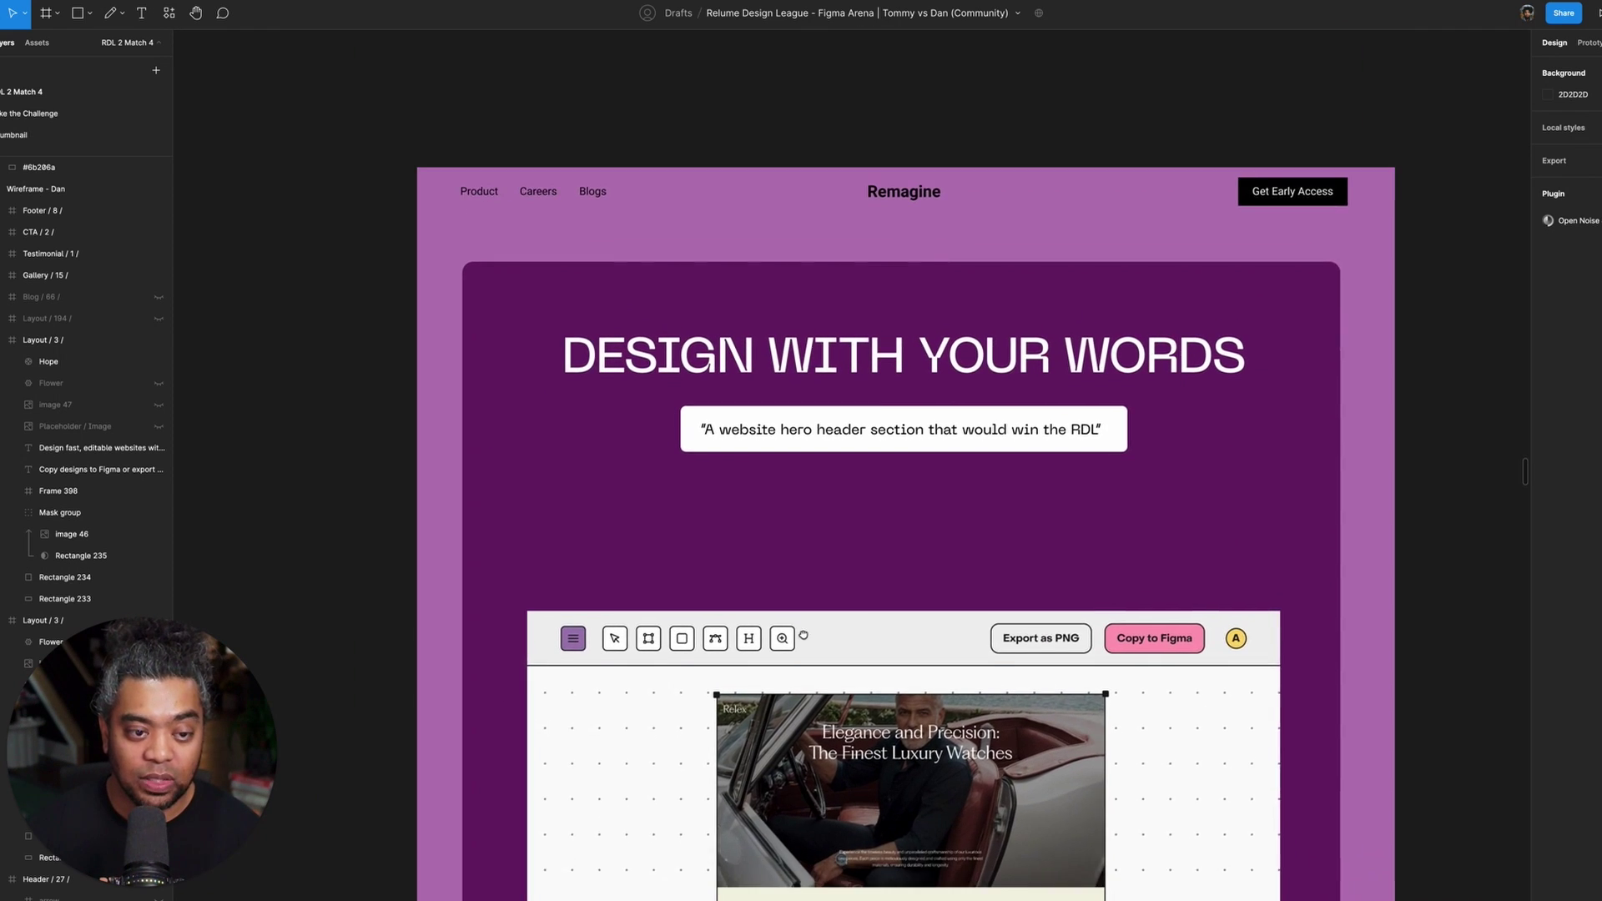
key(super+Tab)
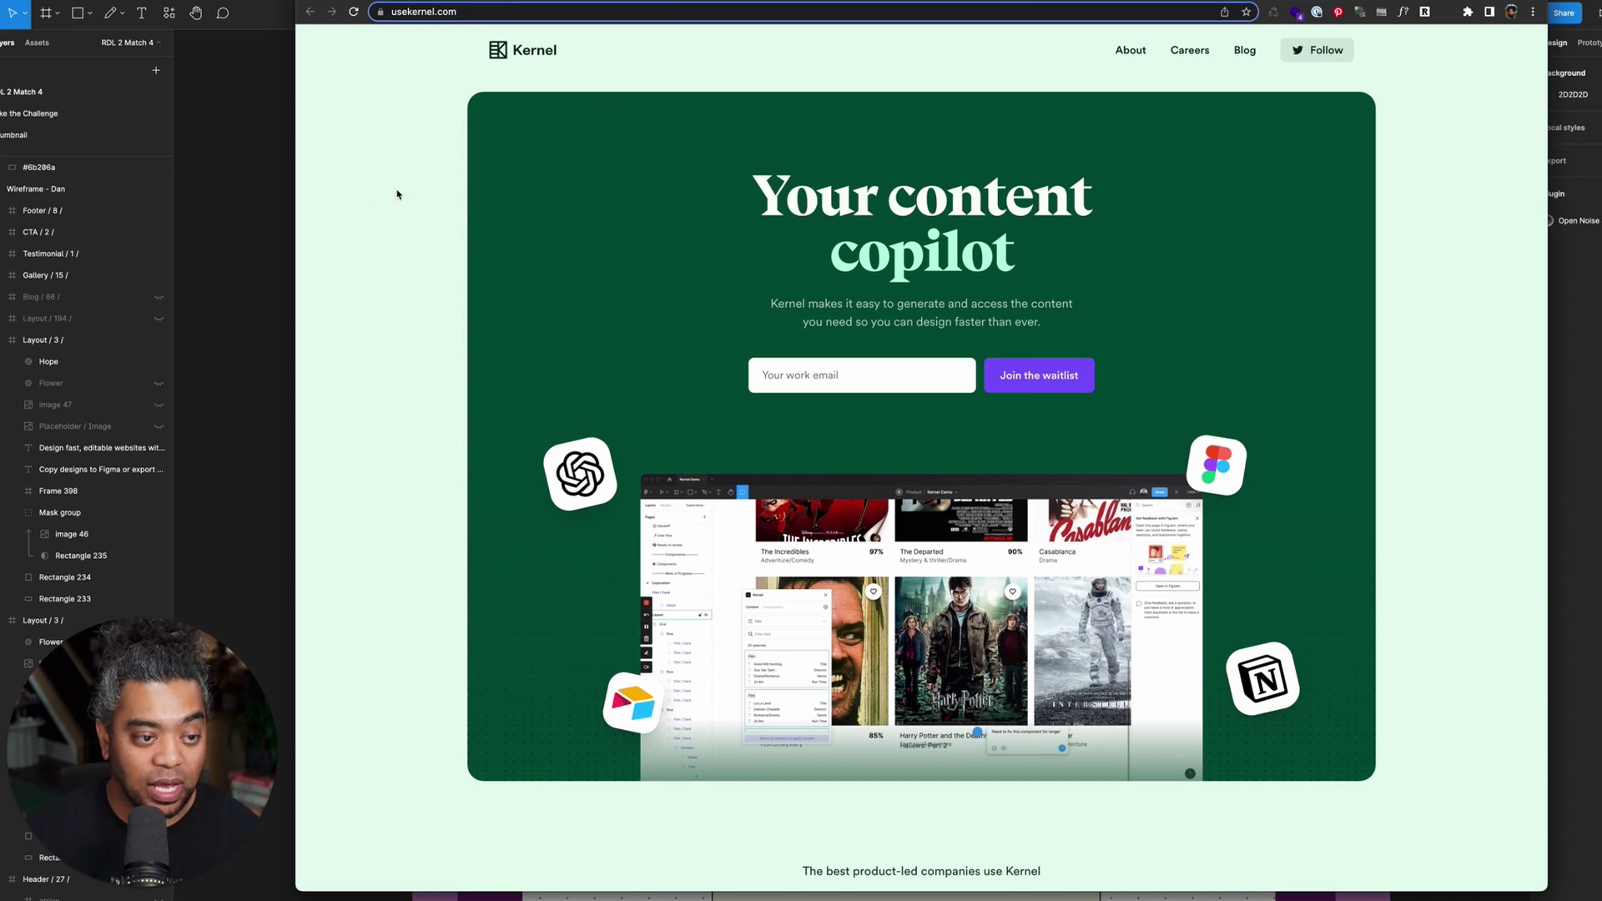
click(242, 213)
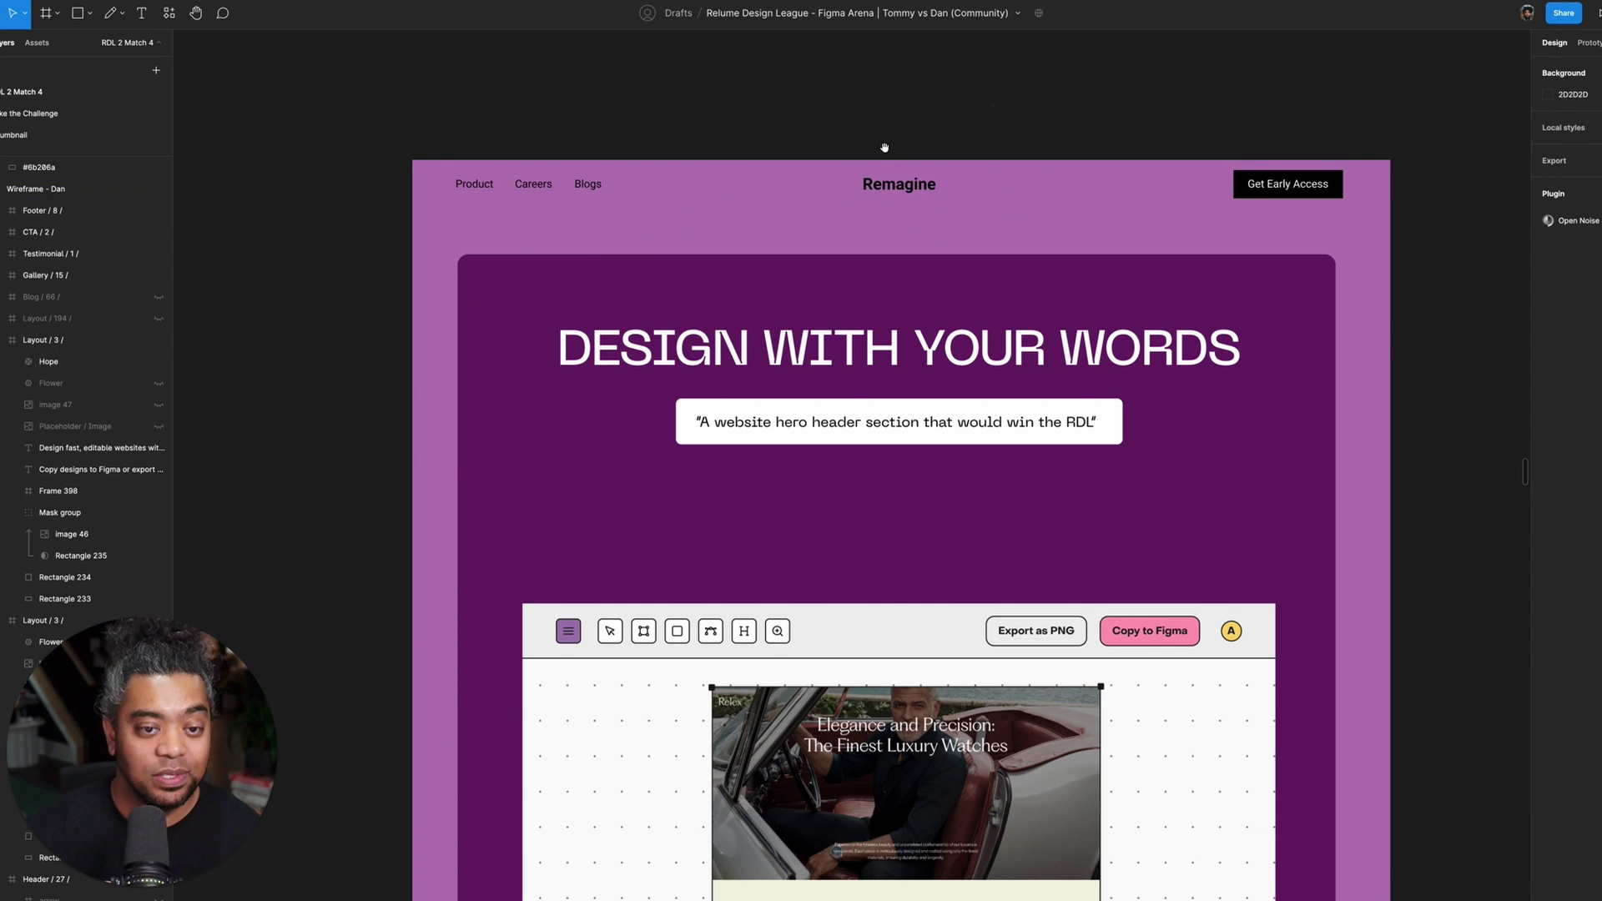
scroll(916, 248, down, 1)
scroll(1092, 634, down, 10)
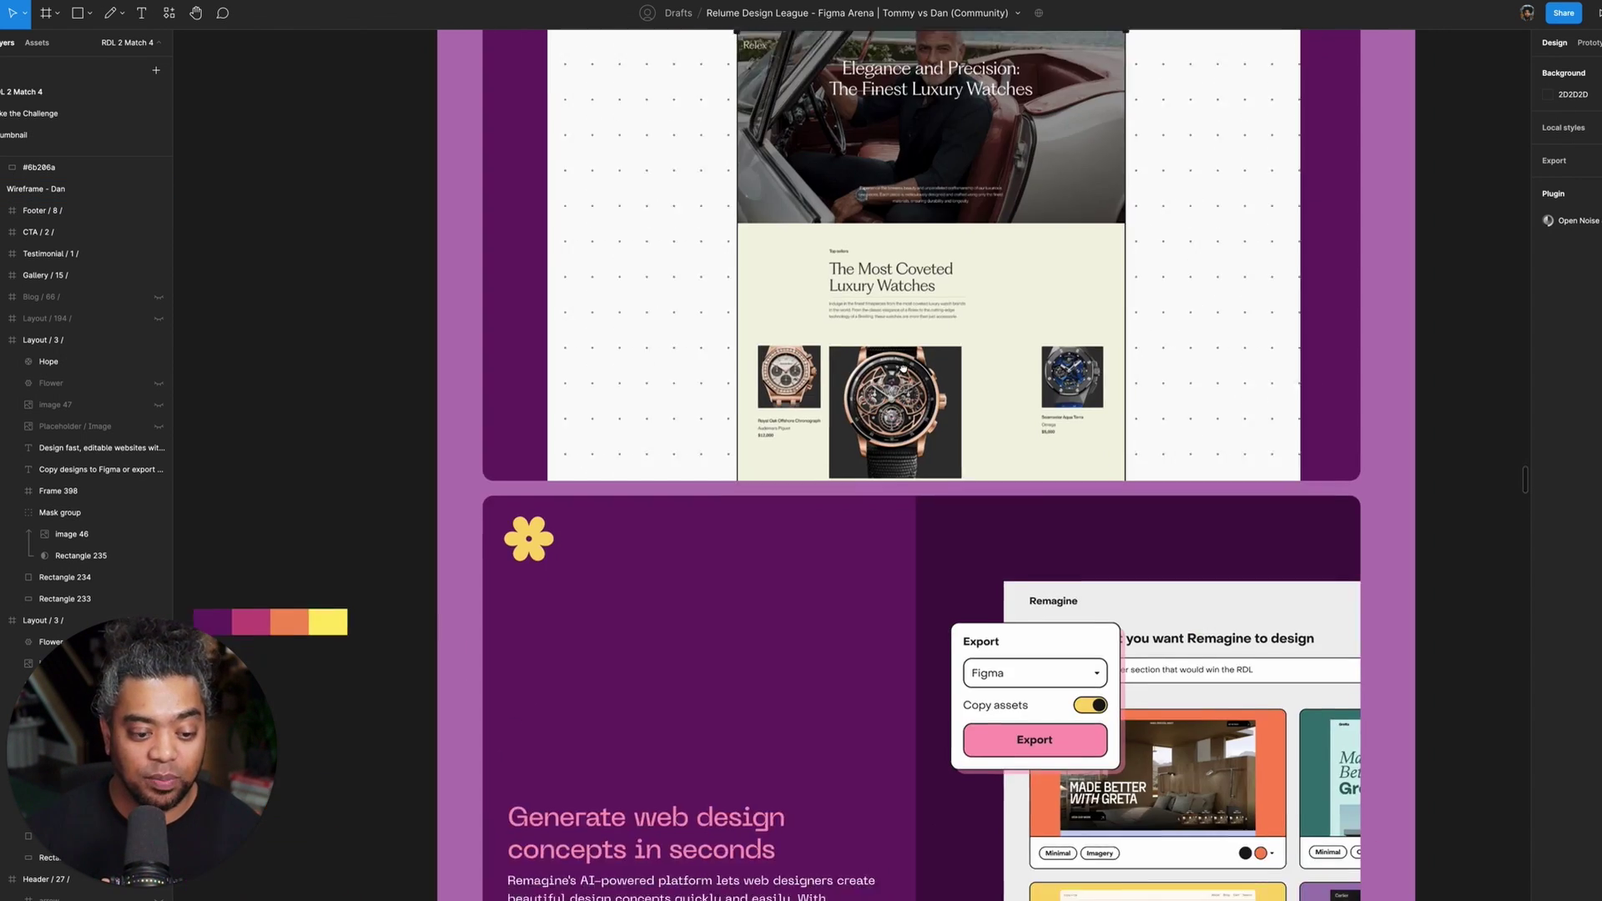
scroll(762, 618, up, 2)
scroll(835, 501, down, 7)
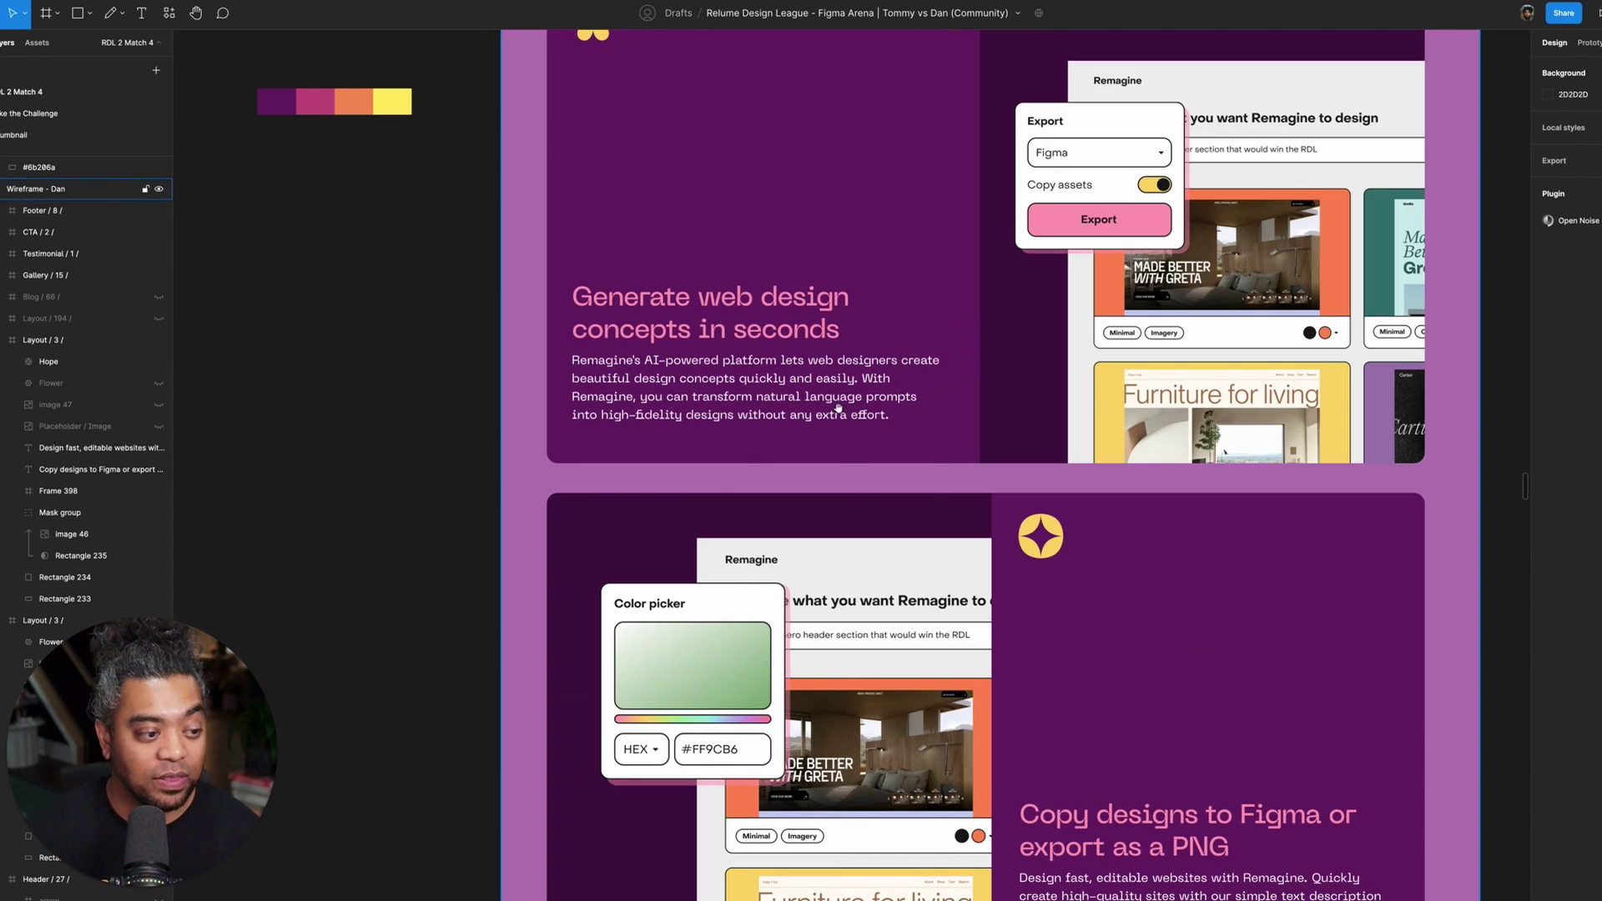
scroll(837, 408, up, 3)
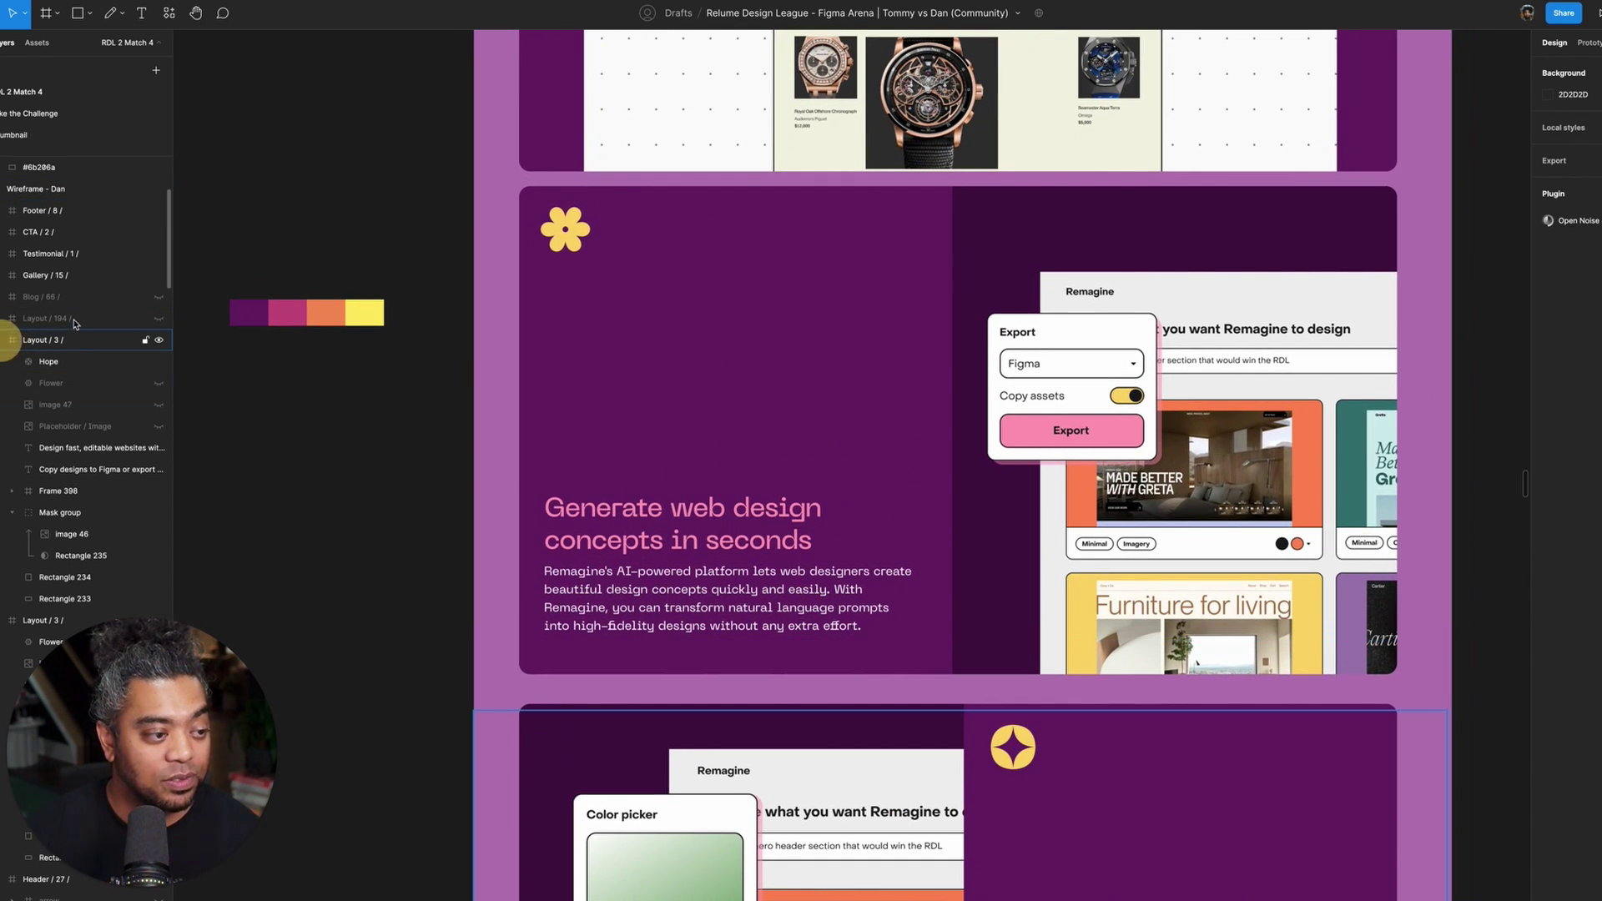
- Move both feature card frames down together until the gap below the hero matches the gap between the two cards
click(4, 340)
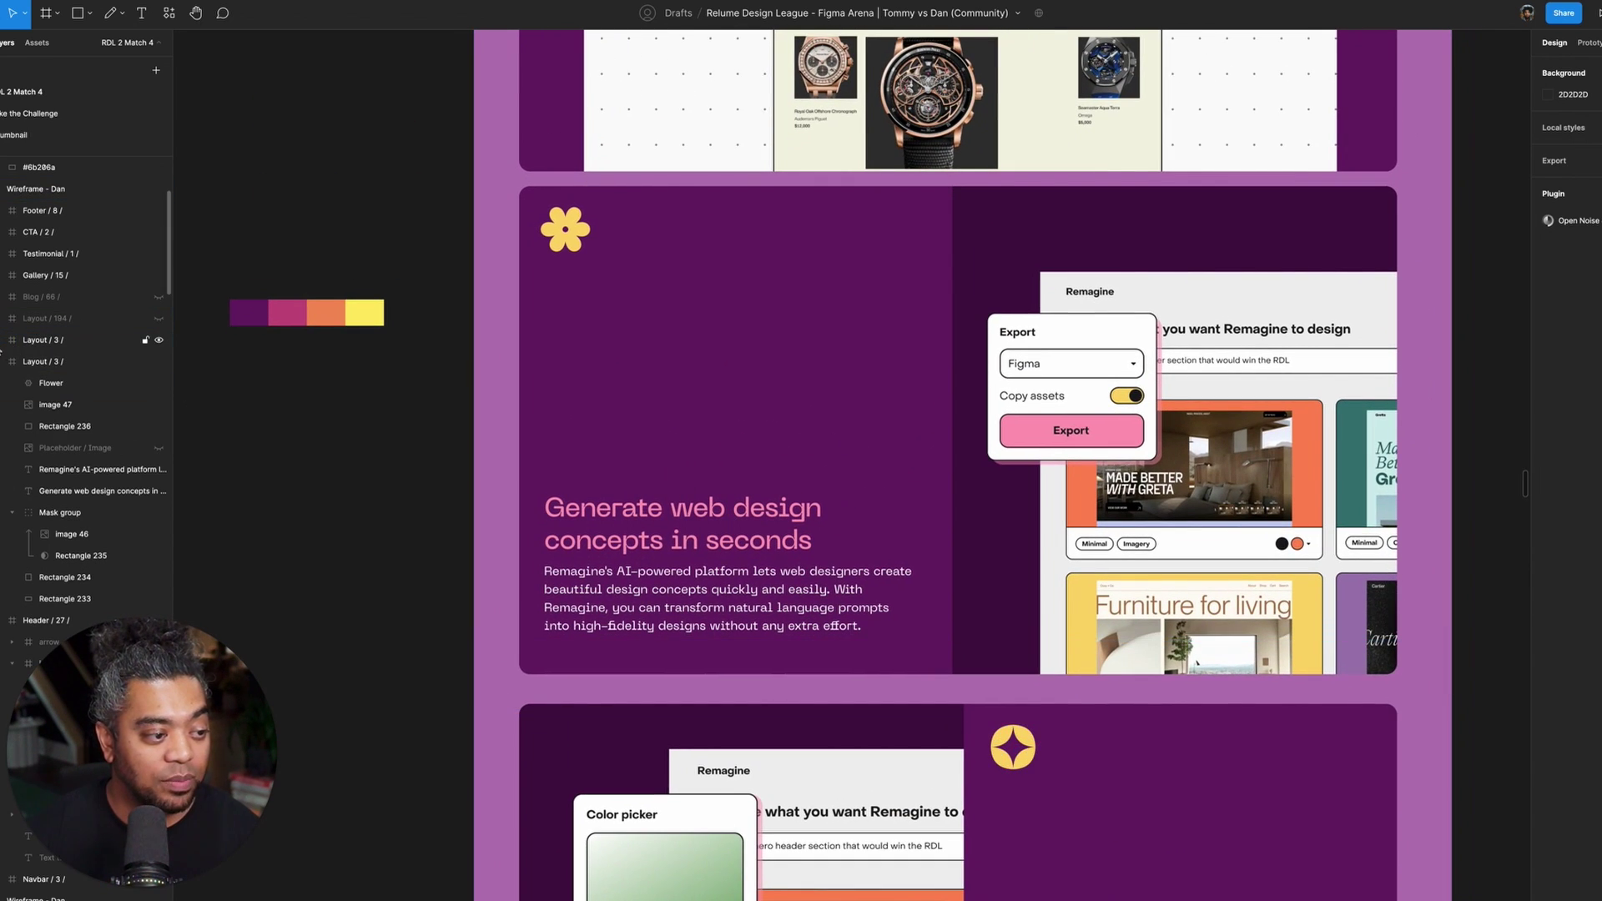
click(65, 342)
shift+click(64, 362)
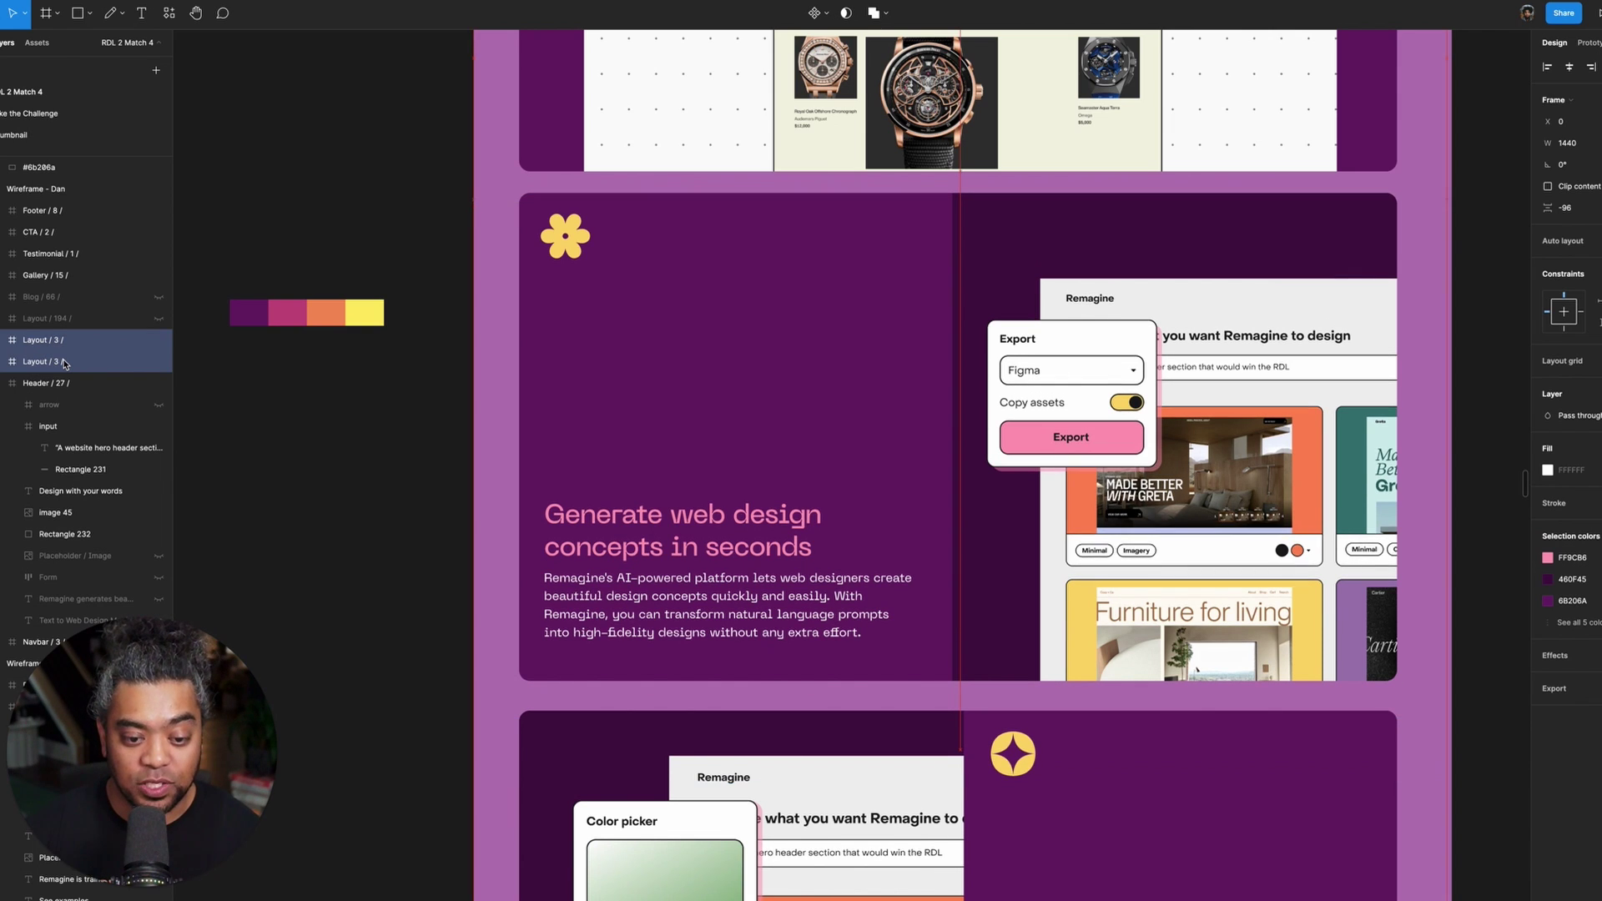
key(Up)
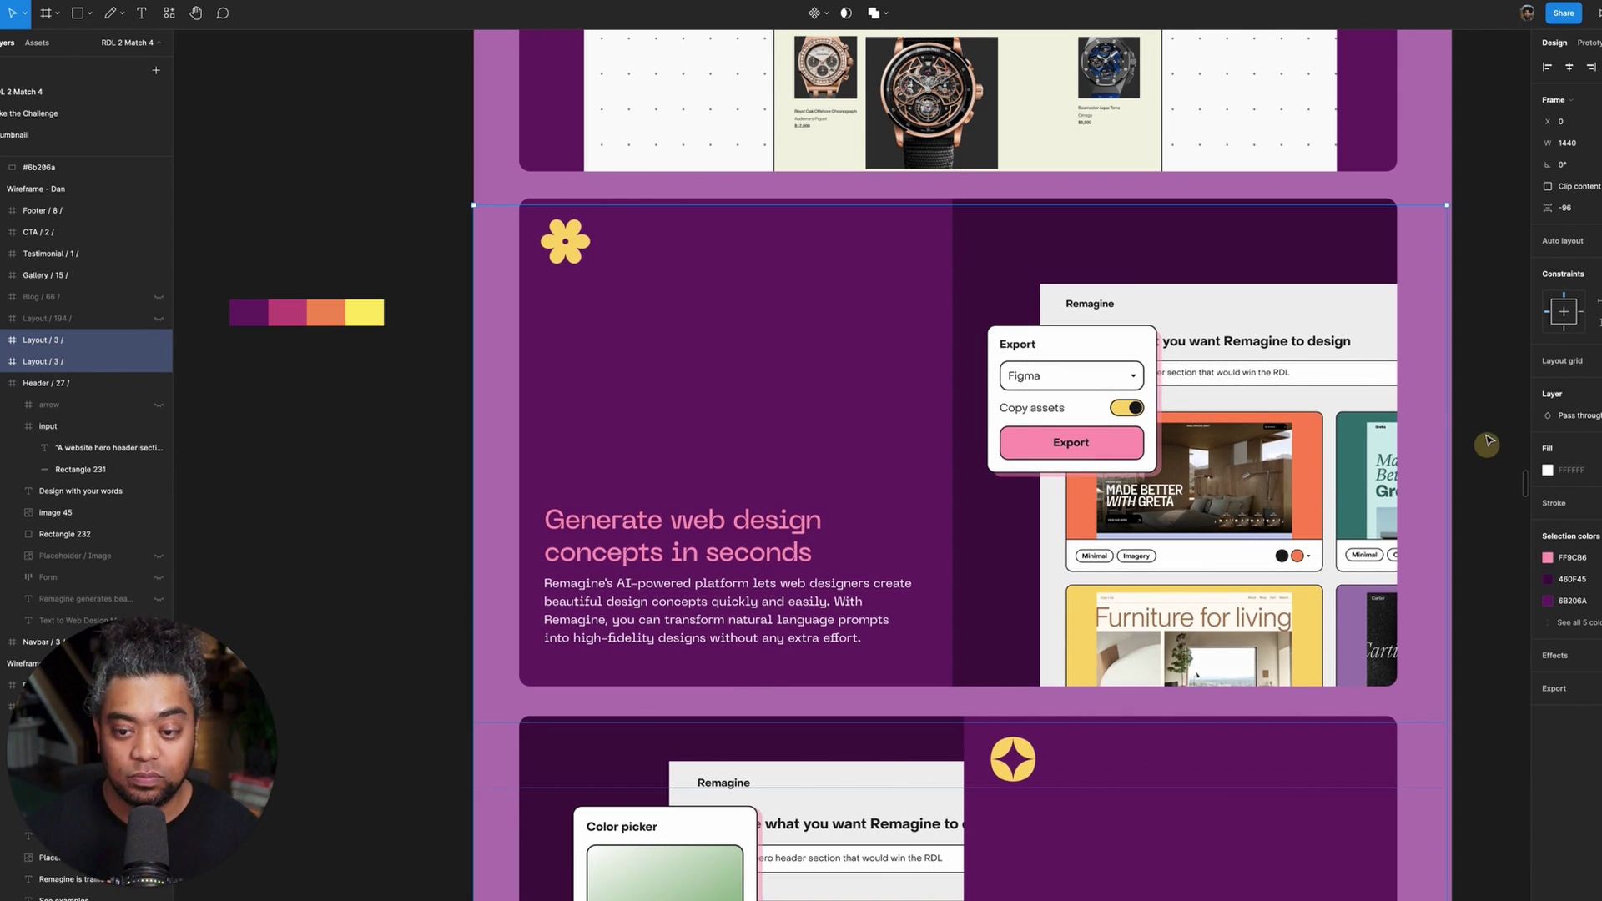
click(1485, 443)
- Review the spacing and colours of the hero and the two feature cards against the light purple page background
scroll(1328, 501, up, 3)
scroll(1327, 502, down, 5)
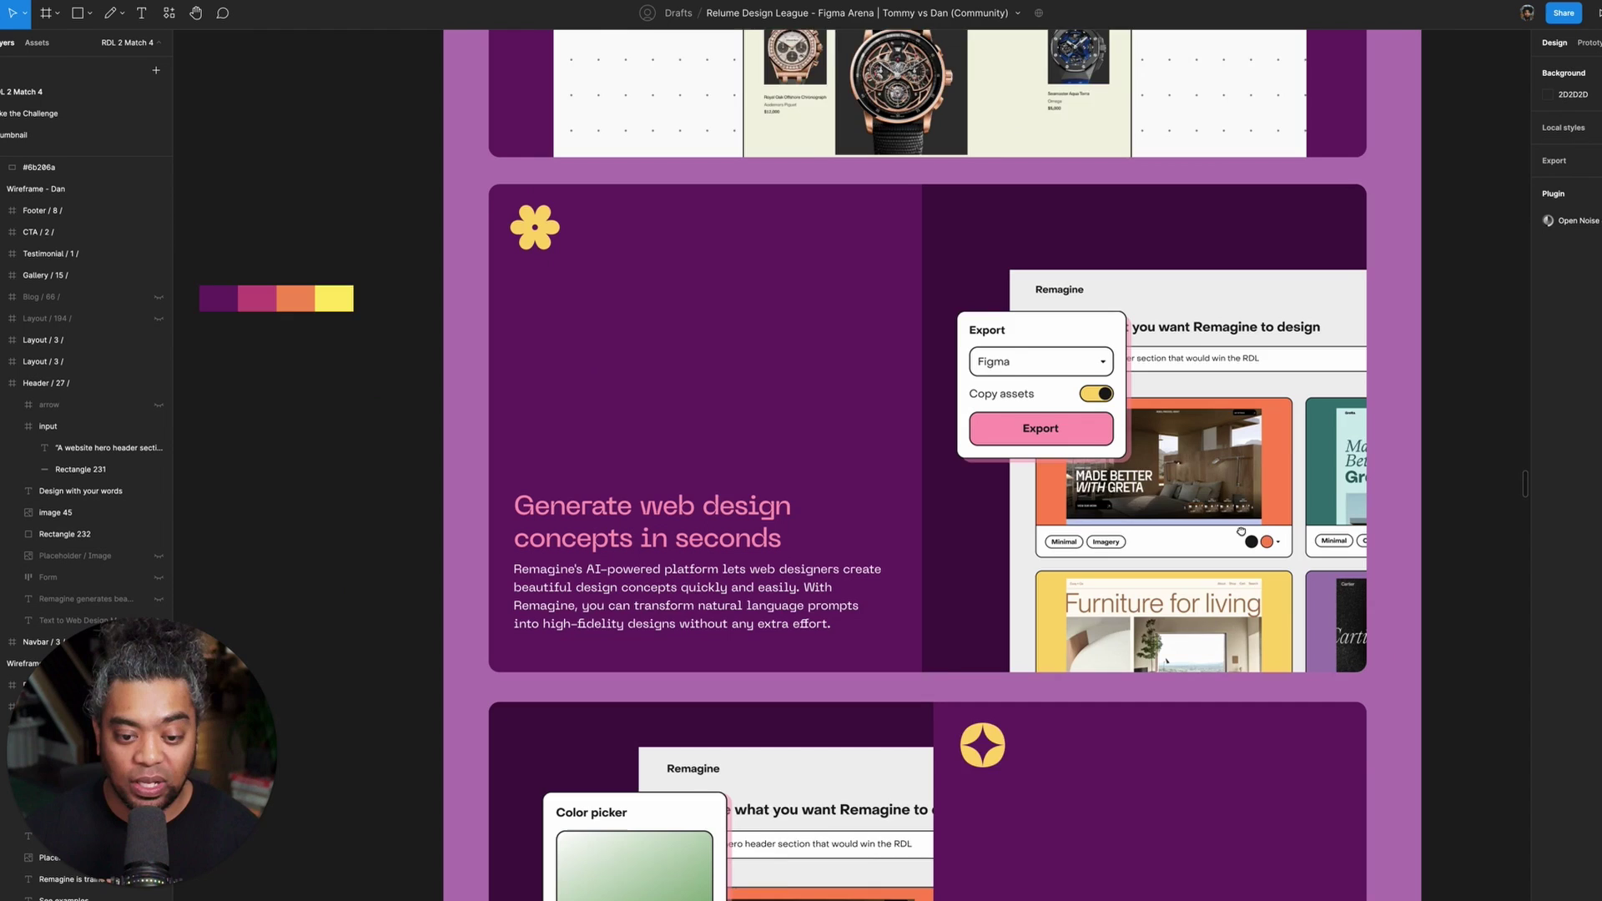
scroll(1362, 540, down, 3)
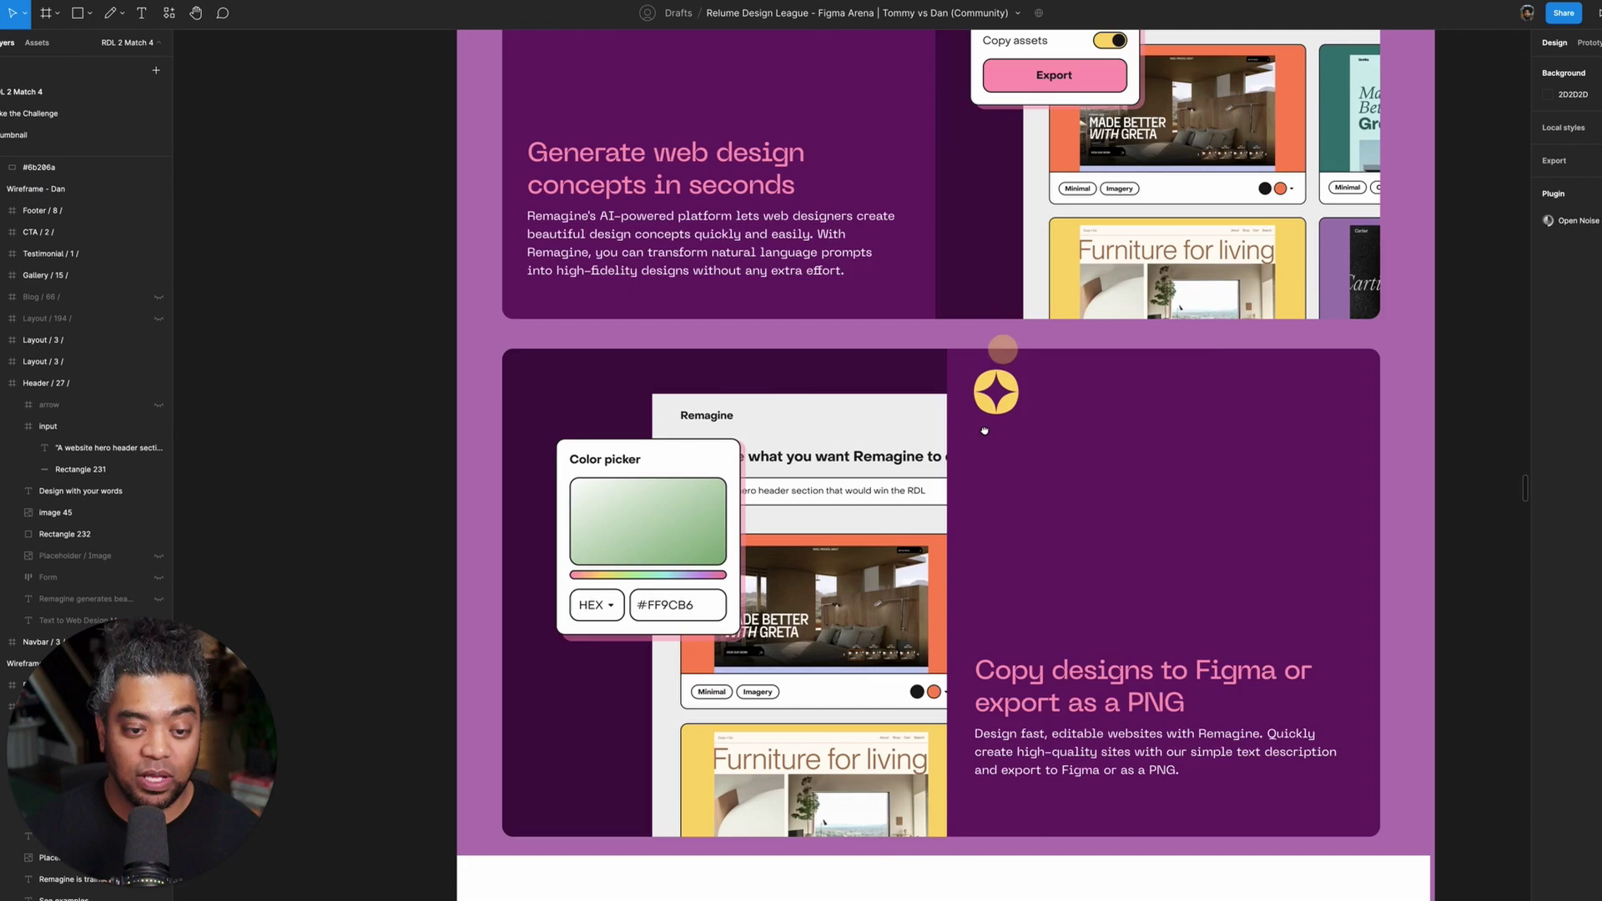
scroll(892, 245, up, 10)
scroll(937, 554, down, 4)
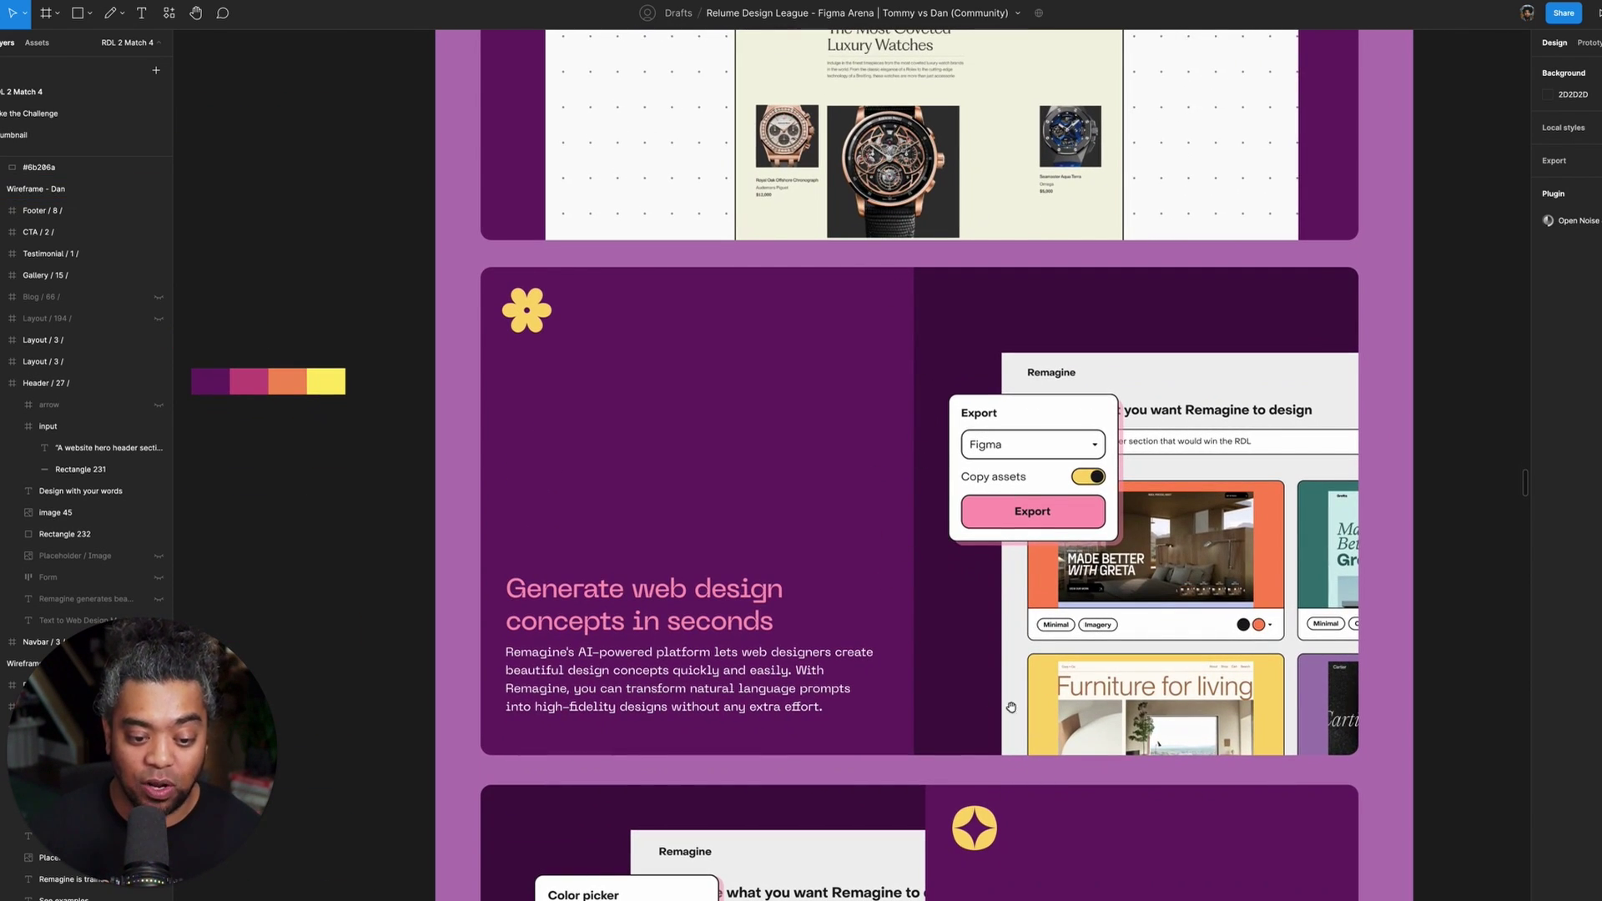
scroll(1137, 529, down, 2)
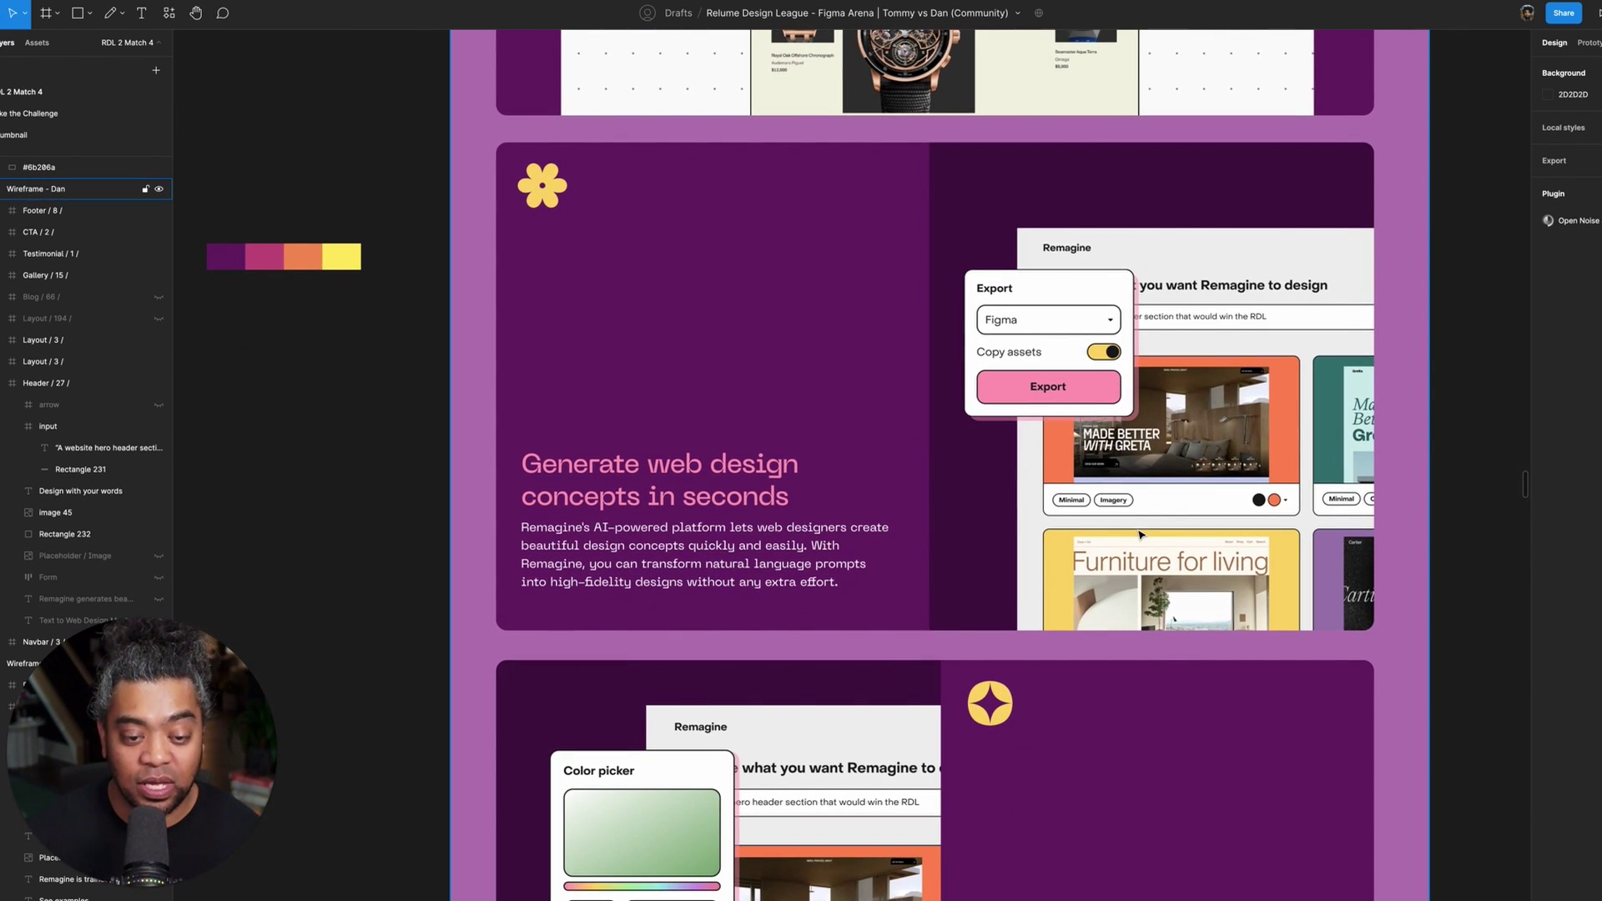
scroll(1084, 671, up, 1)
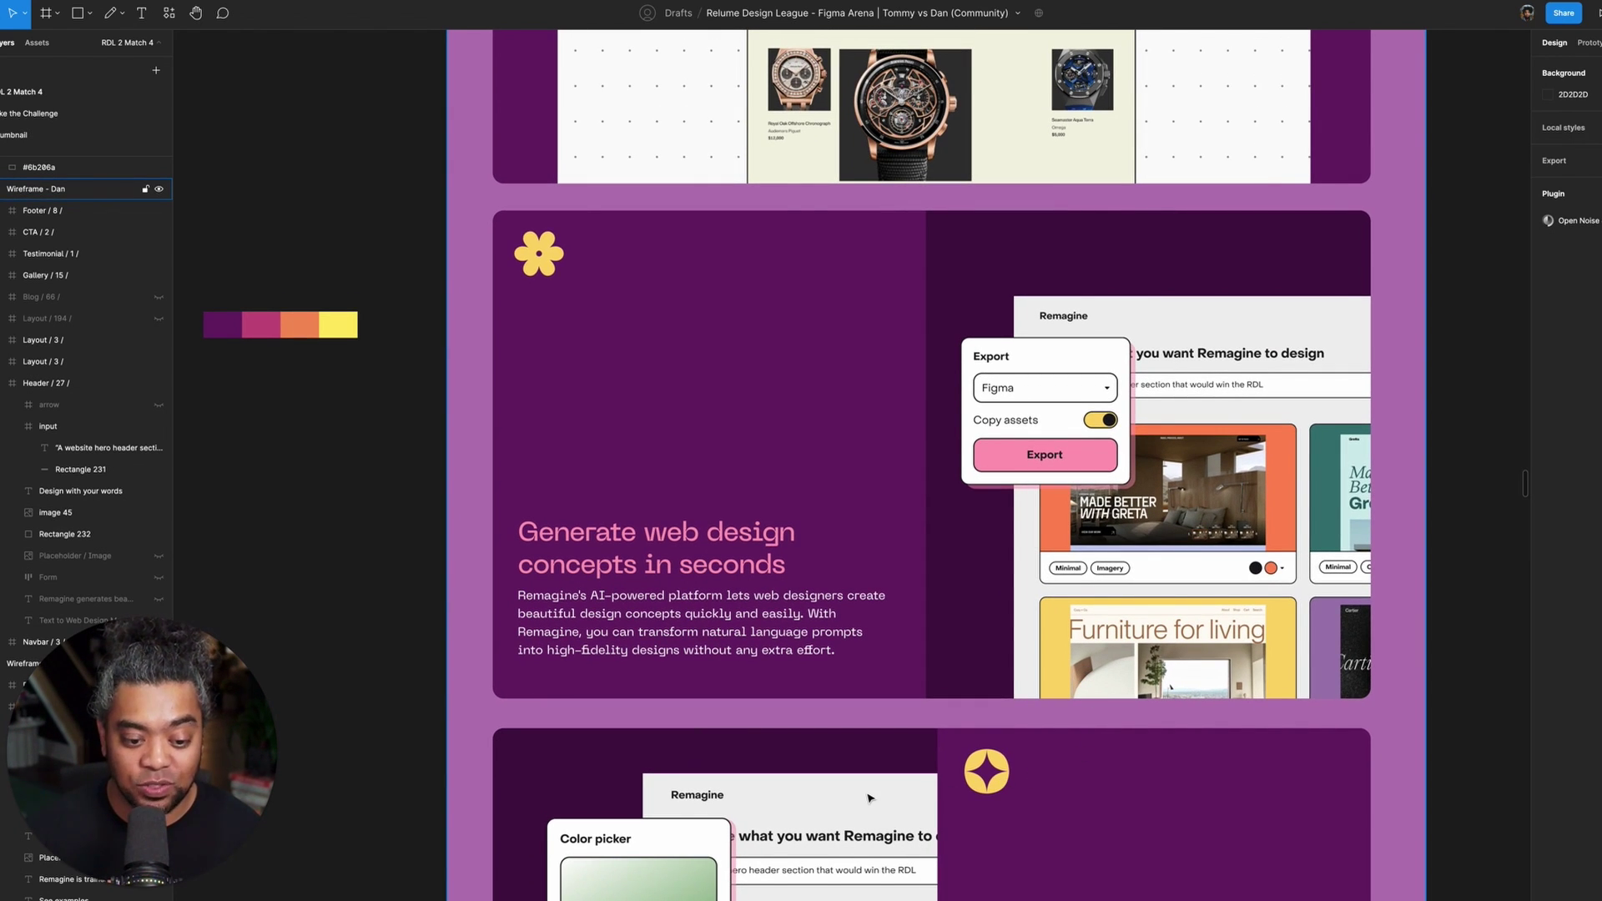
drag(816, 662, 861, 672)
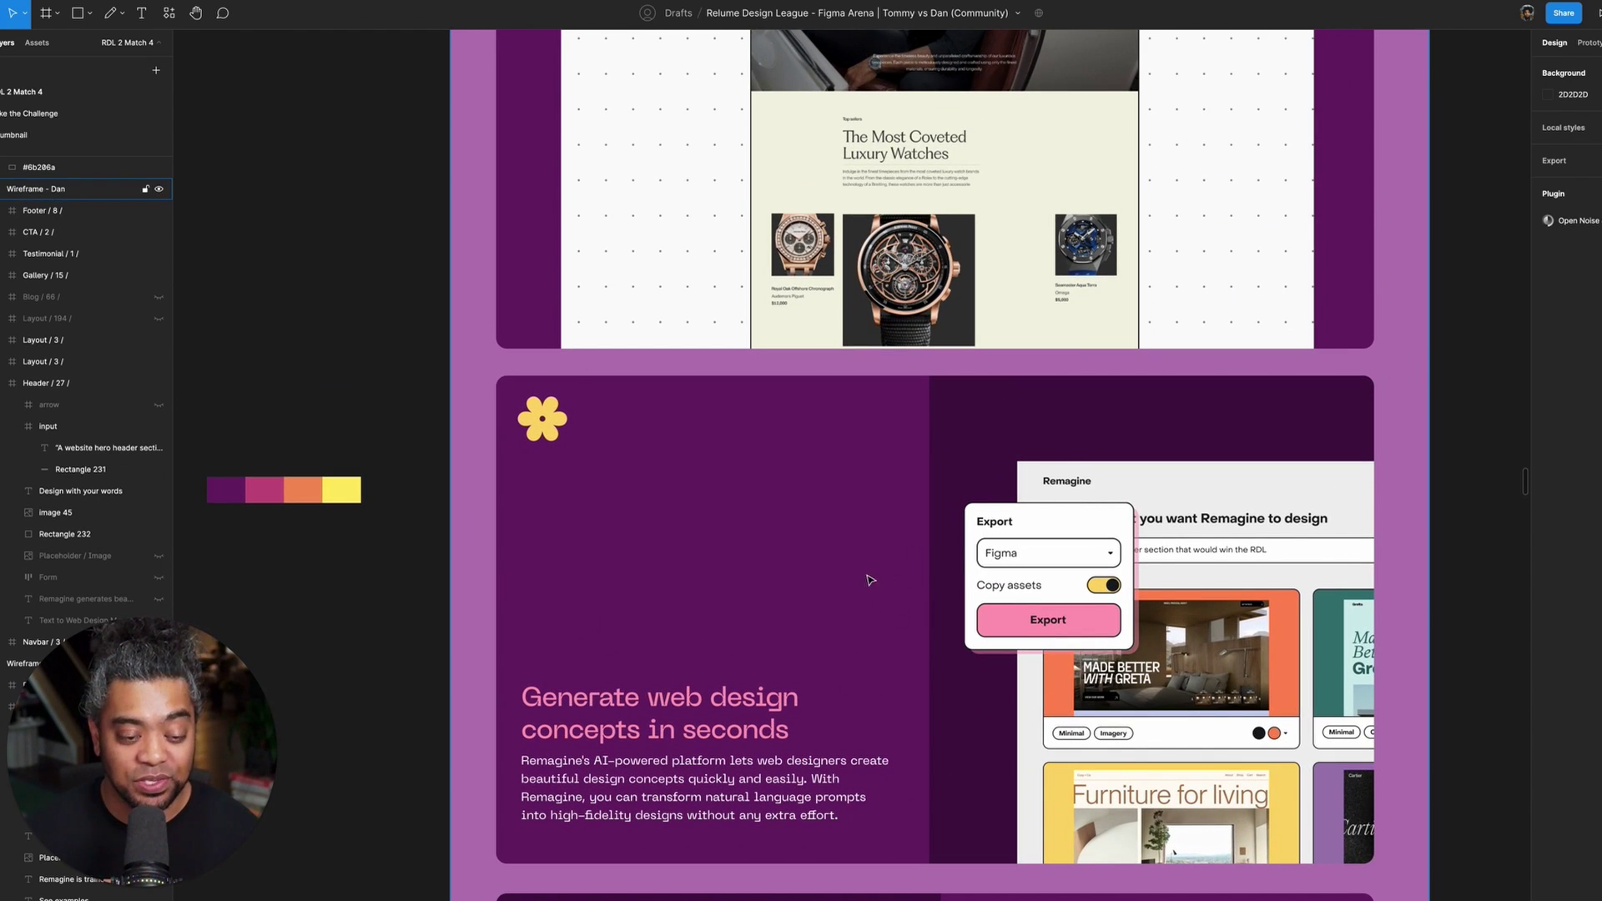
scroll(872, 302, up, 3)
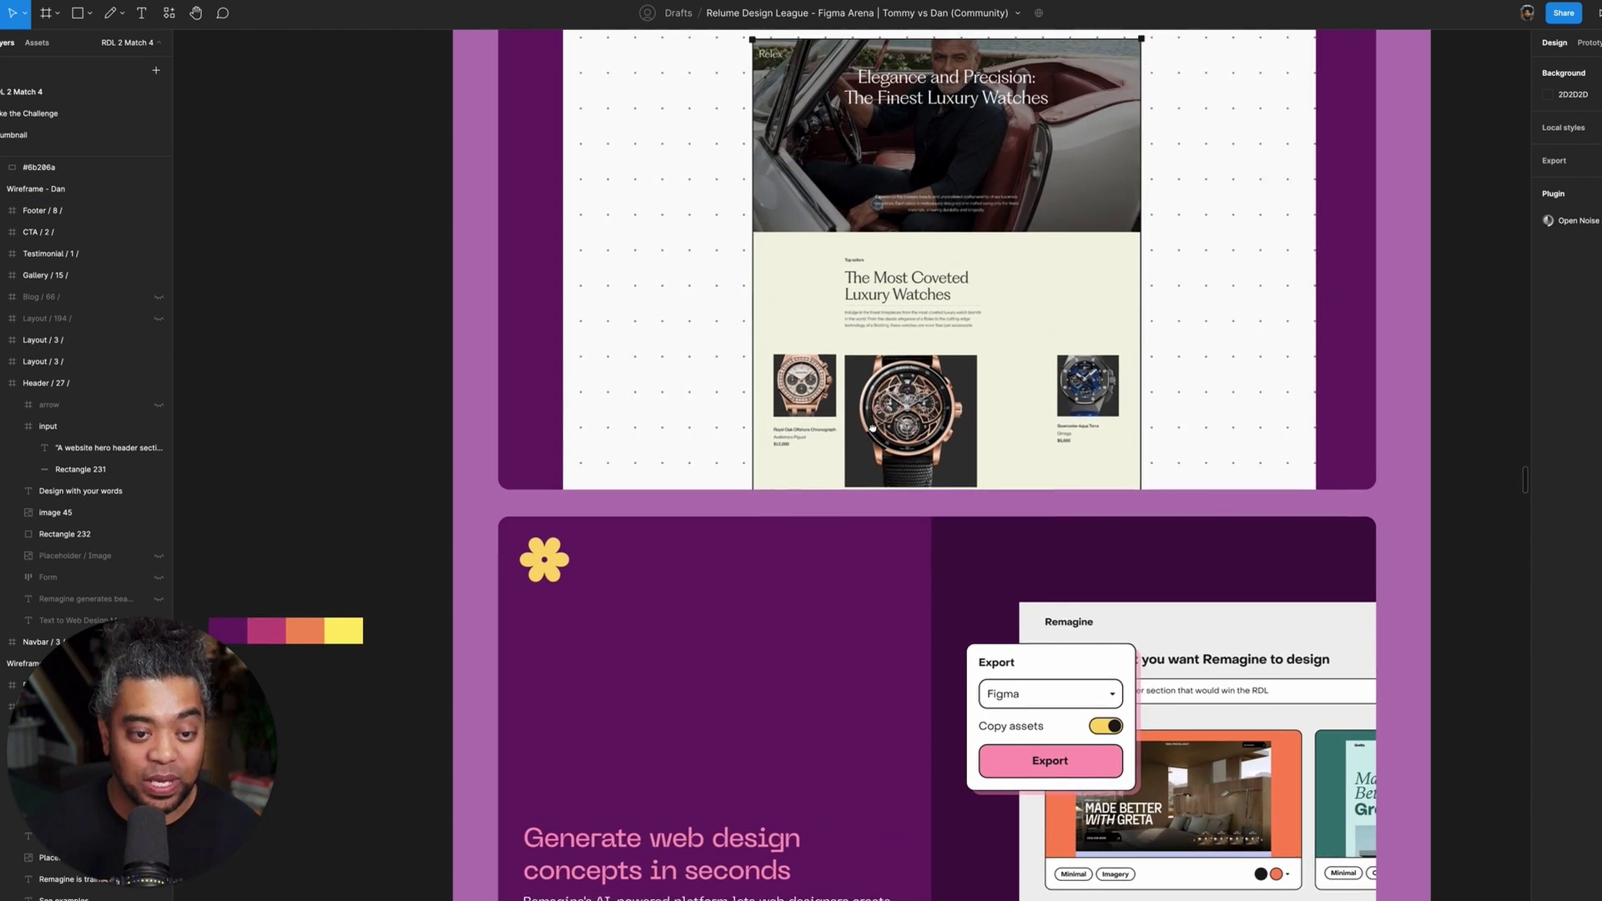
- Switch to the browser and examine Kernel's hero, logo strip and first feature section for spacing and background colour
key(super+Tab)
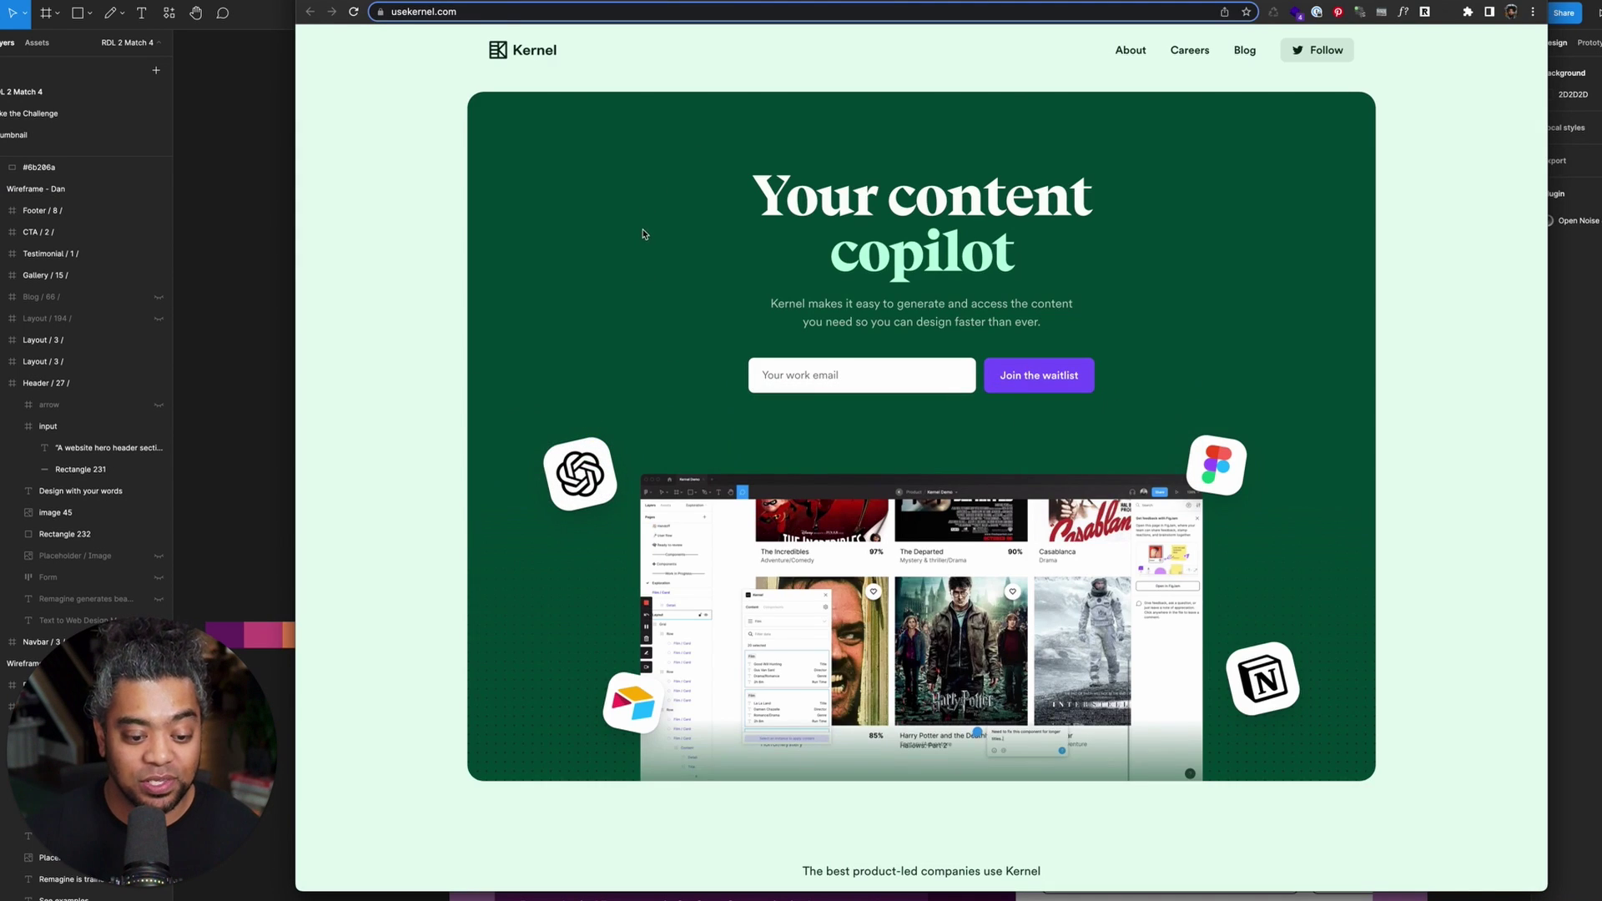
scroll(642, 234, down, 5)
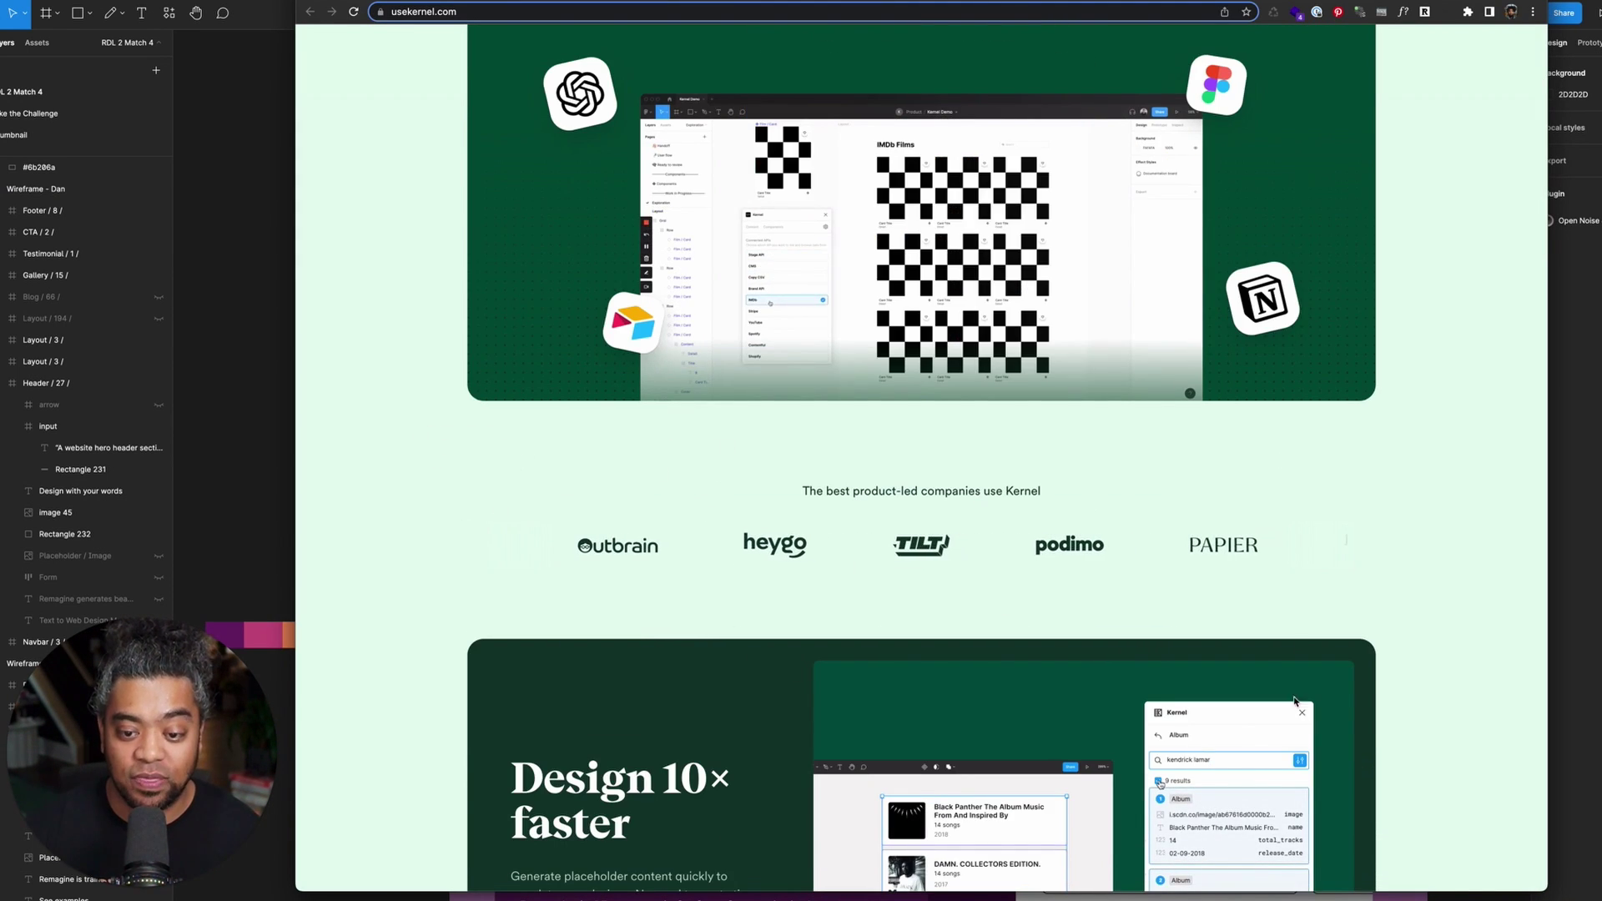
scroll(1444, 626, down, 1)
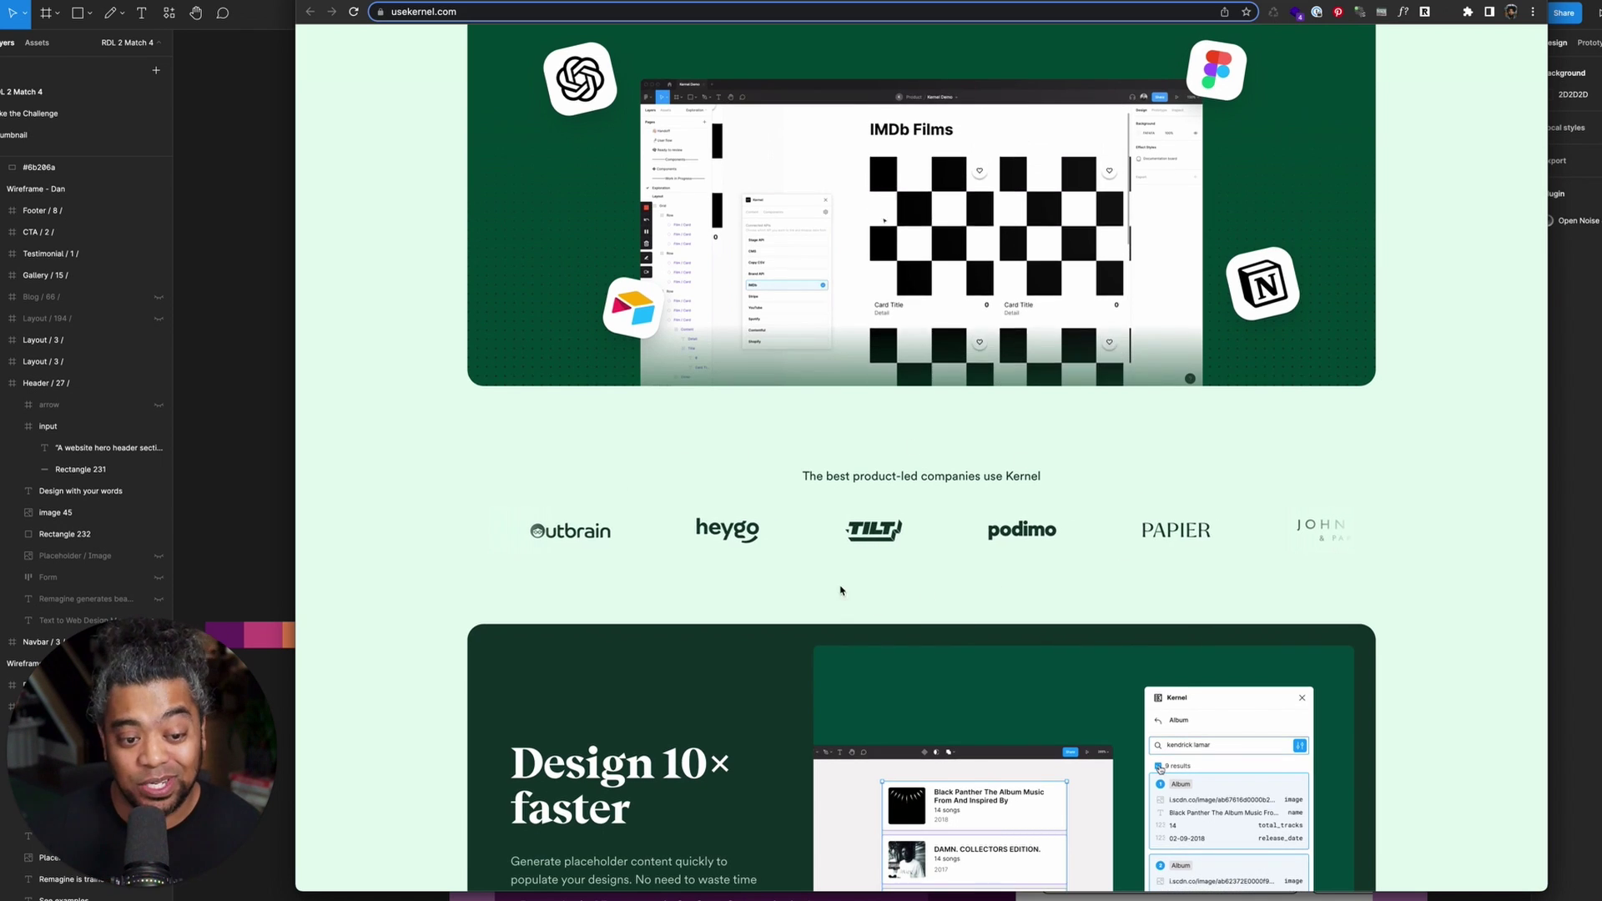
key(super+Tab)
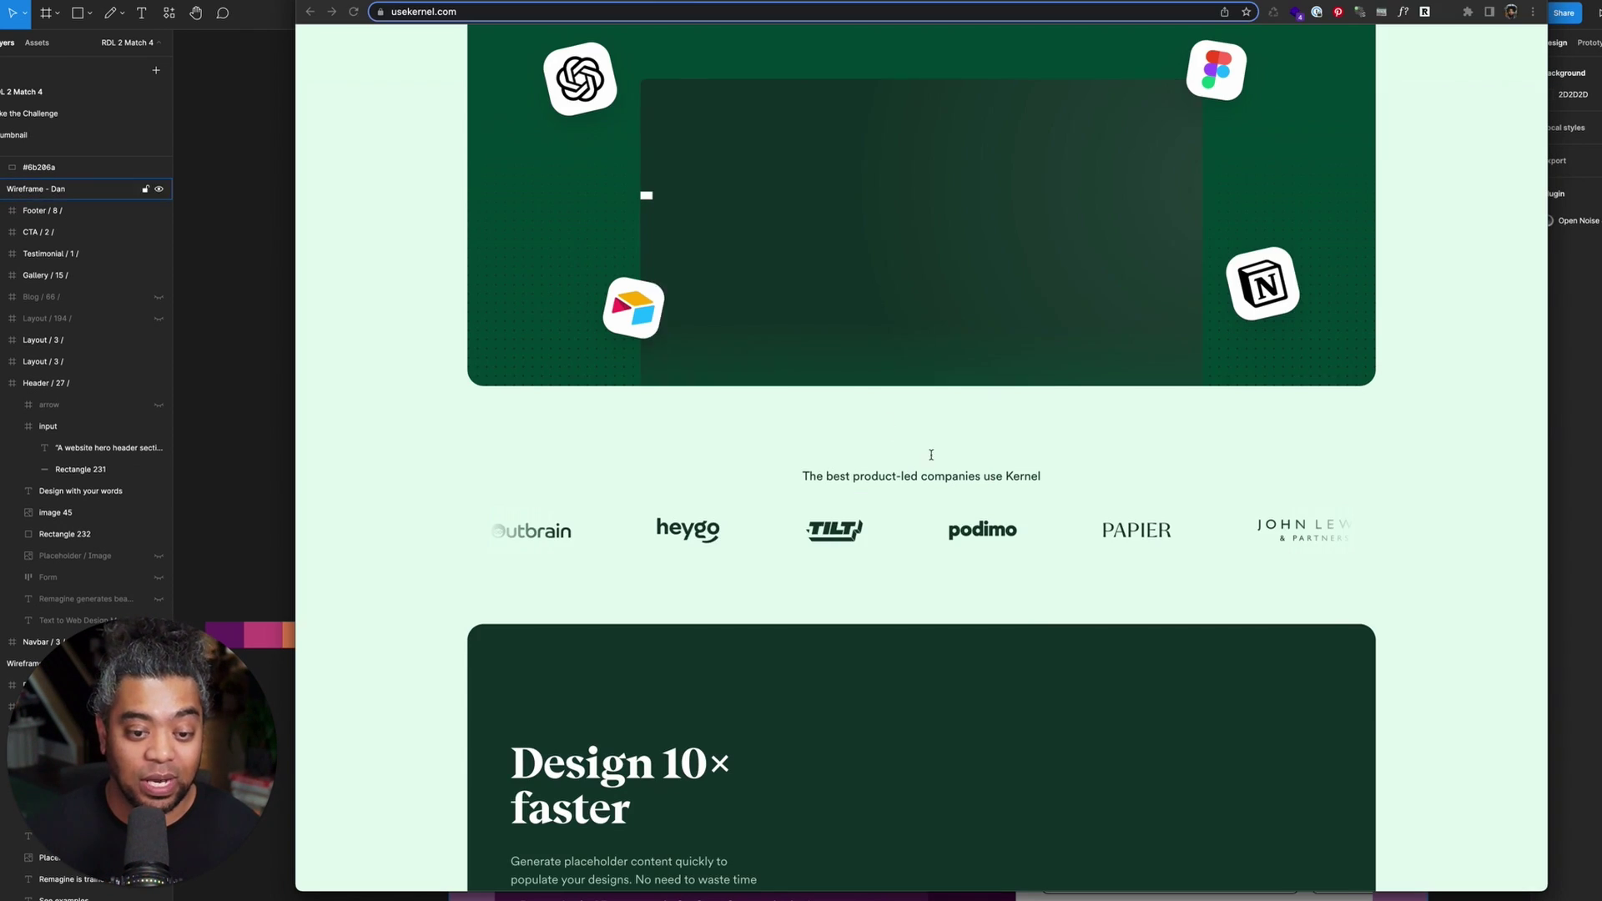
key(super+Tab)
scroll(1404, 572, down, 1)
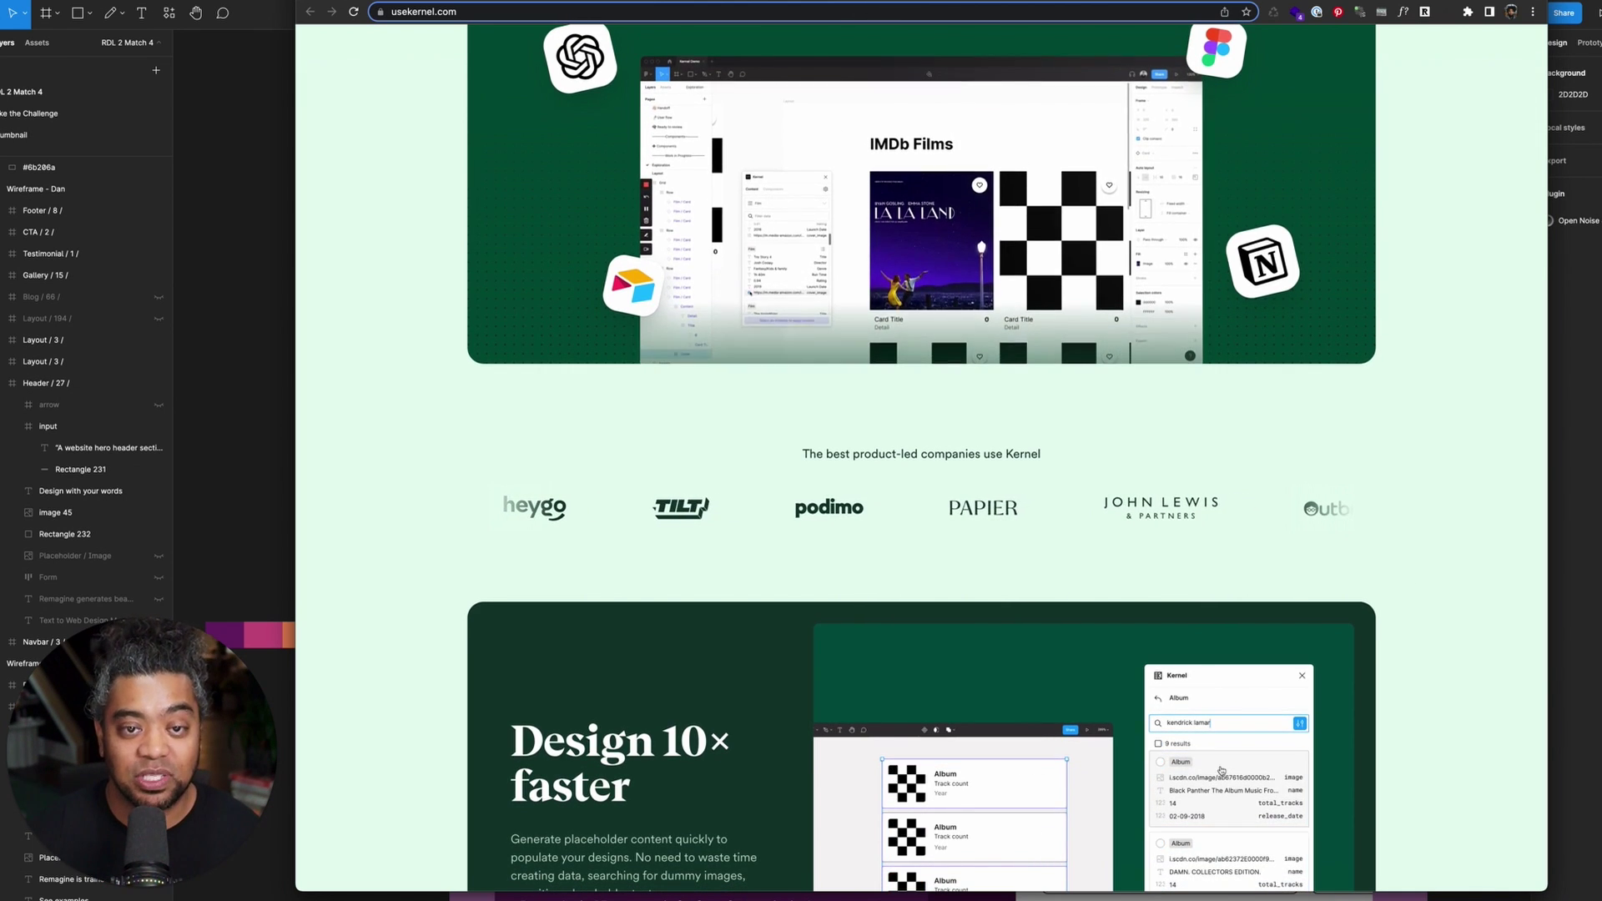
scroll(1457, 412, down, 3)
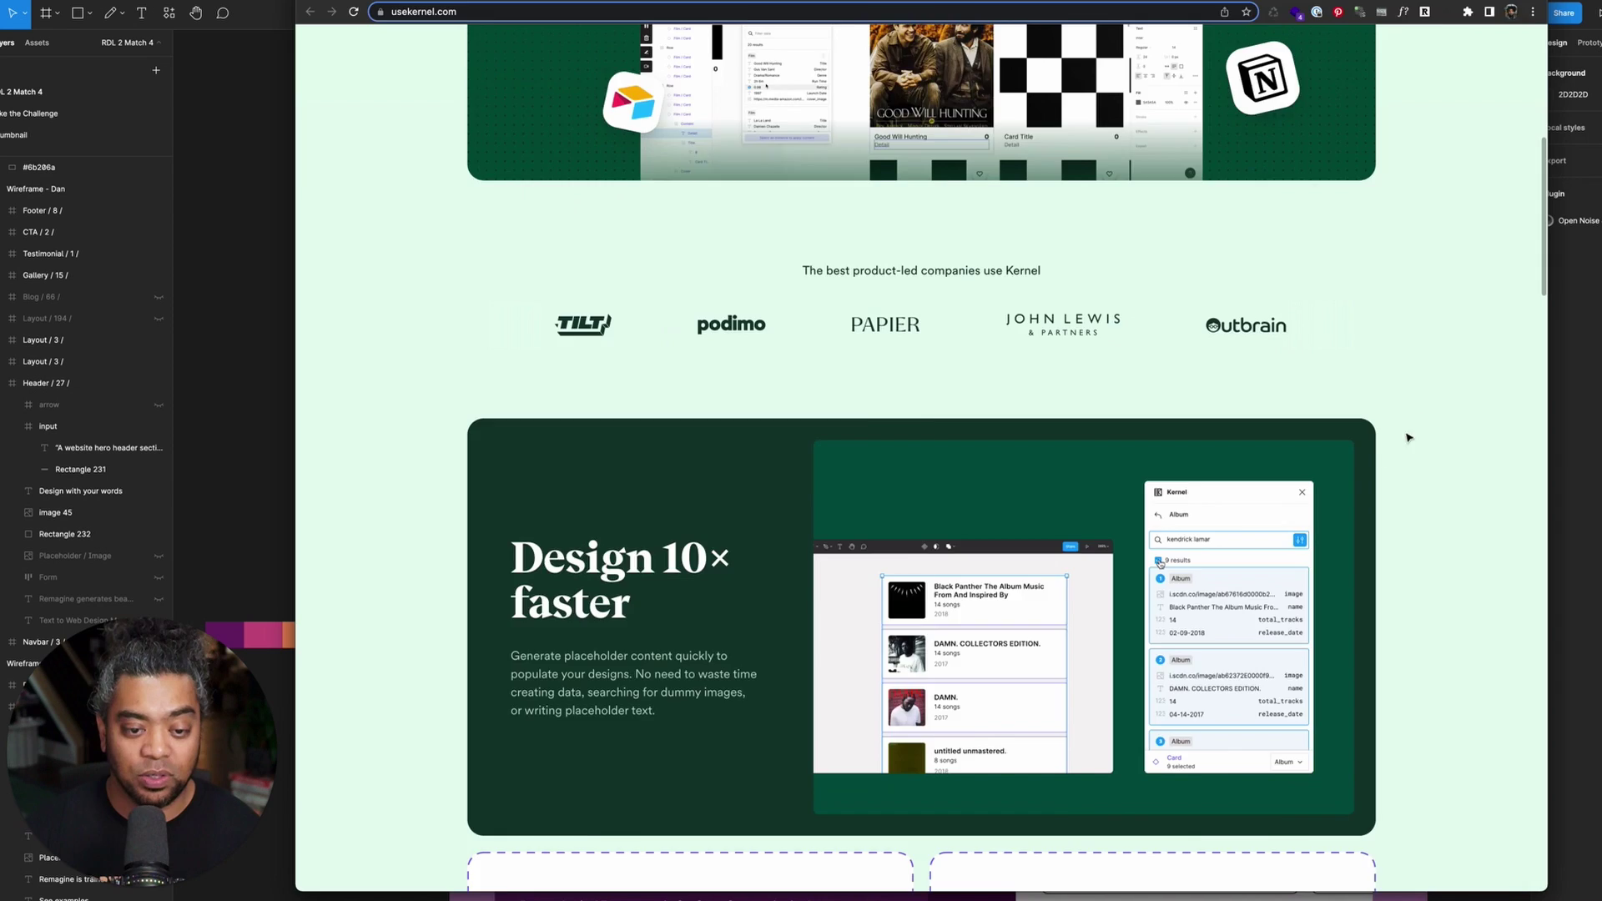
- Return to Figma and move the whole navbar frame down 20 px, closer to the hero card
key(super+Tab)
scroll(1426, 559, up, 2)
scroll(1395, 605, up, 10)
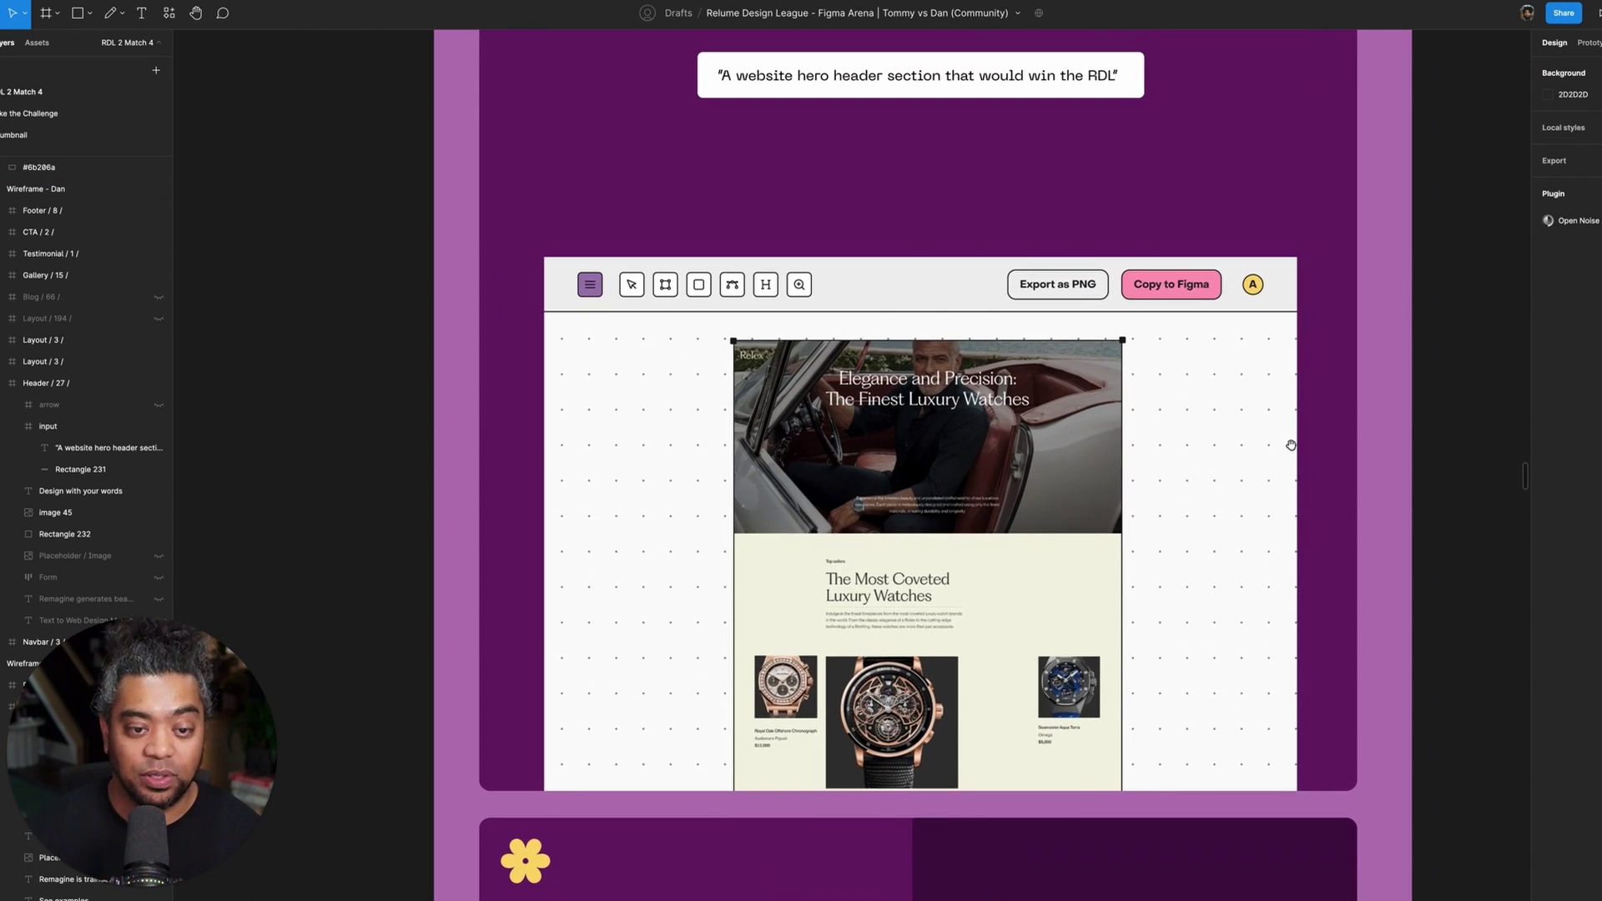
scroll(1219, 625, up, 1)
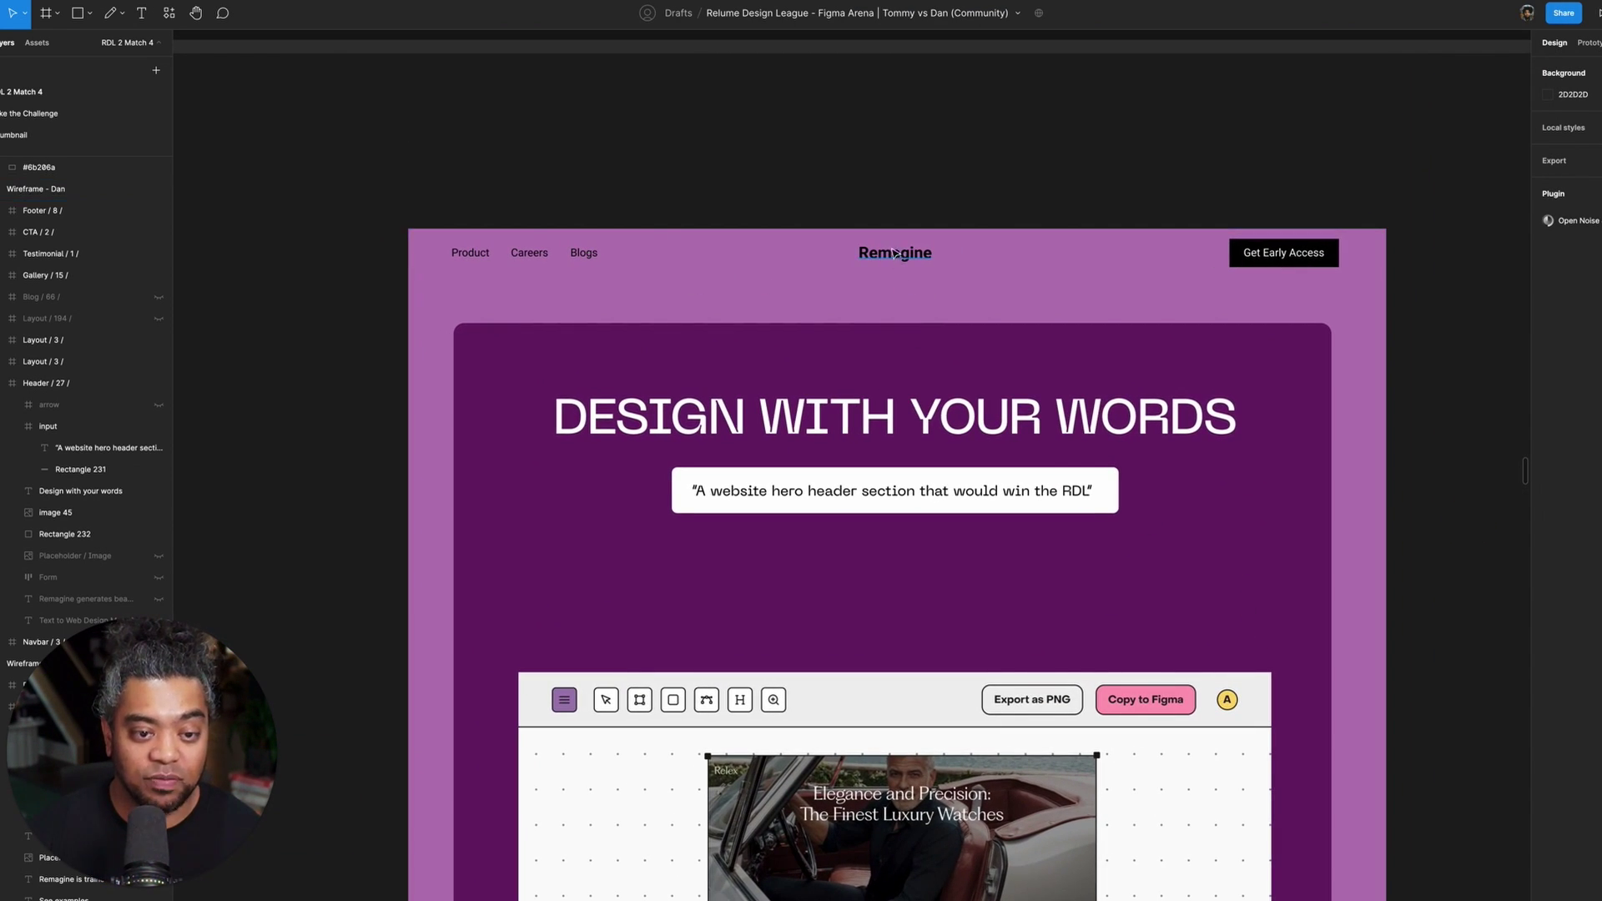
click(930, 239)
scroll(117, 397, down, 3)
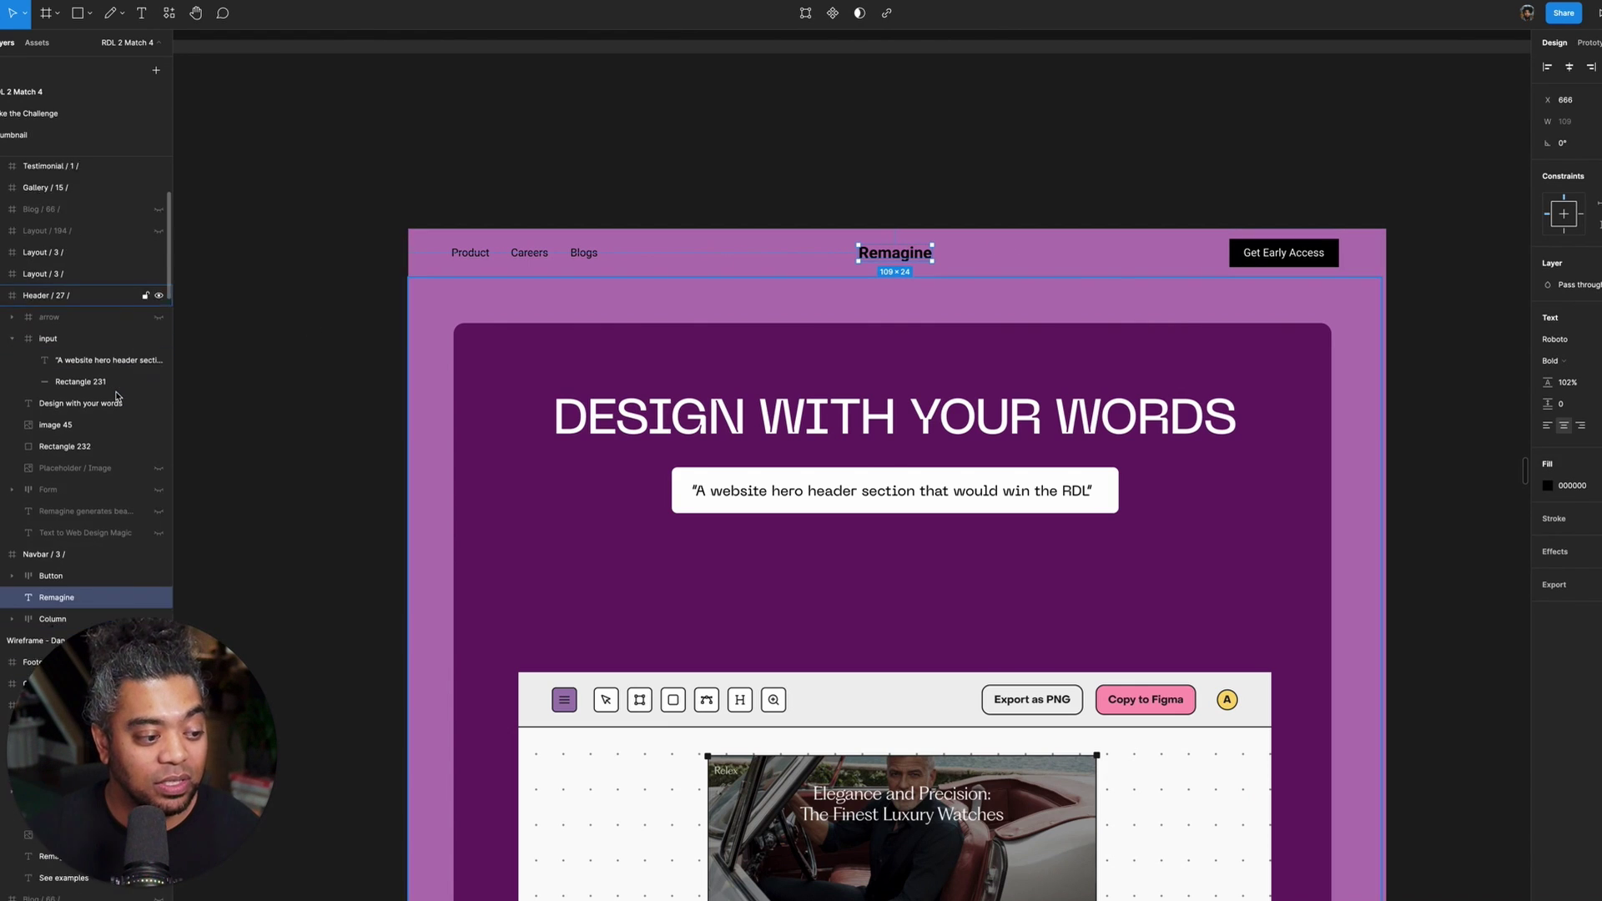
click(77, 435)
key(shift+Down)
key(shift+Down)
key(shift+Down)
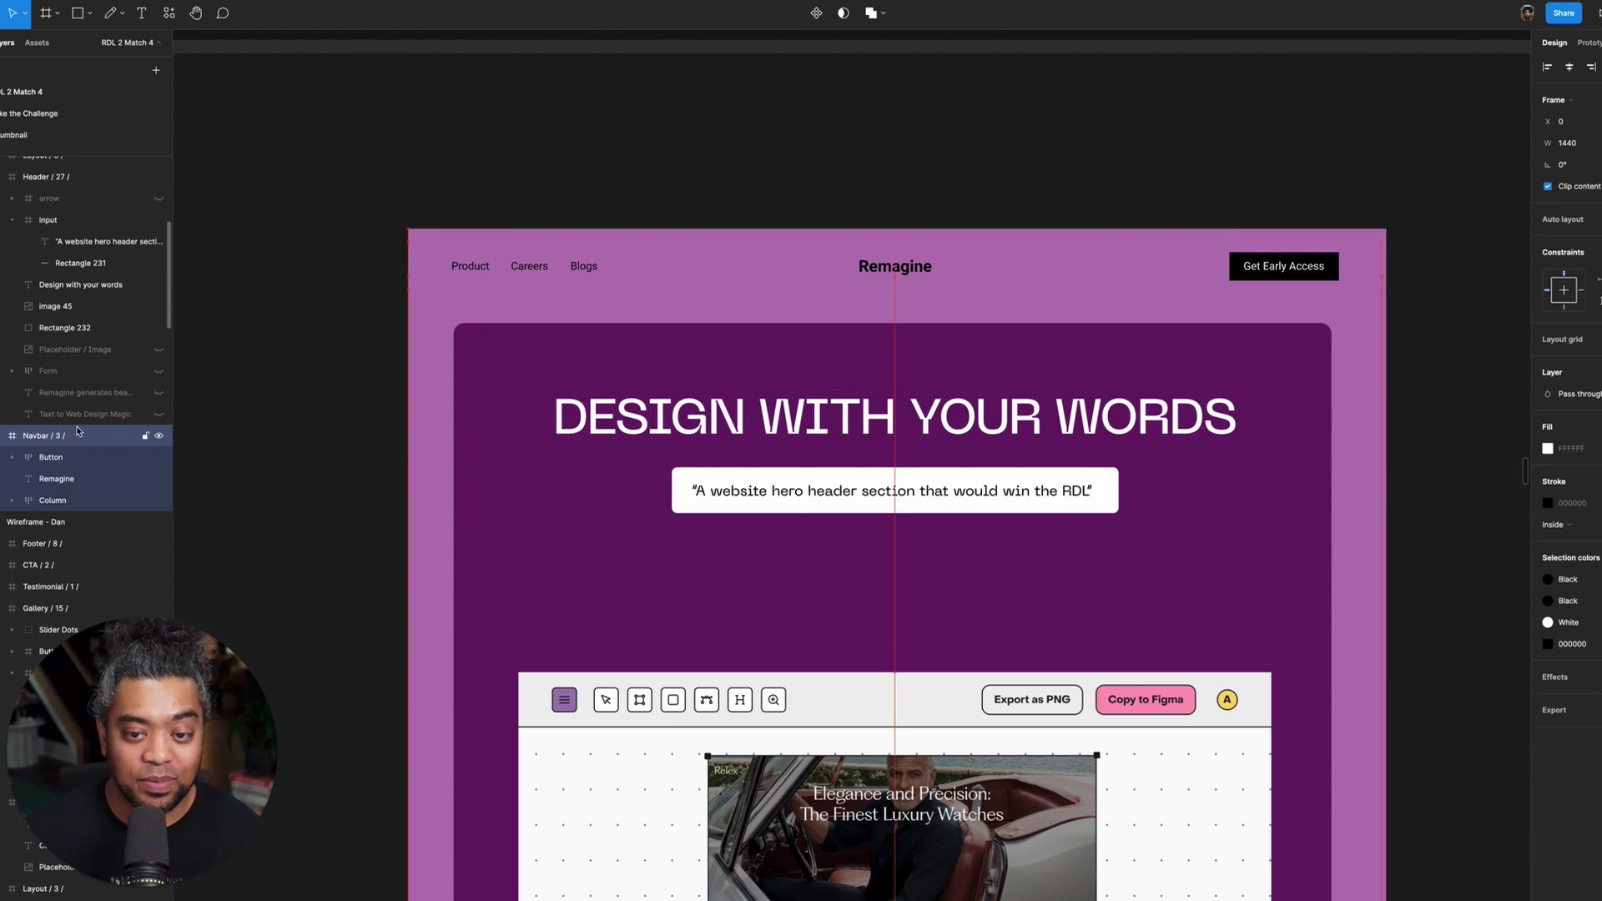
key(shift+Up)
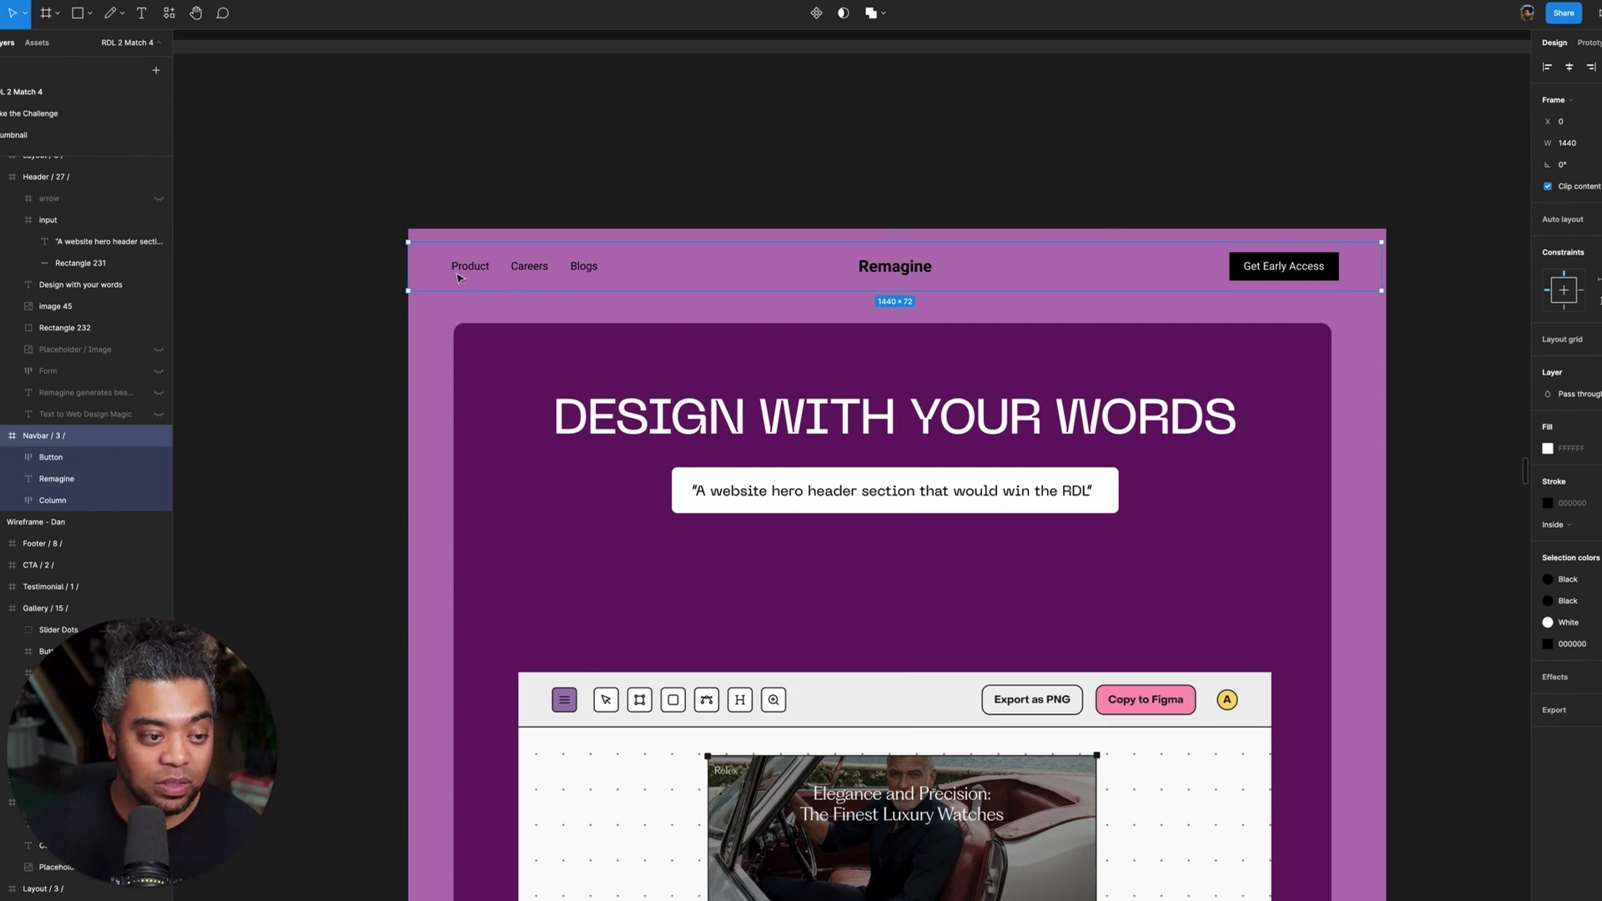
- Set the Product, Careers and Blogs navbar links in PP Neue Machina and fill them with white, FFFFFF
key(Escape)
double_click(521, 274)
key(Return)
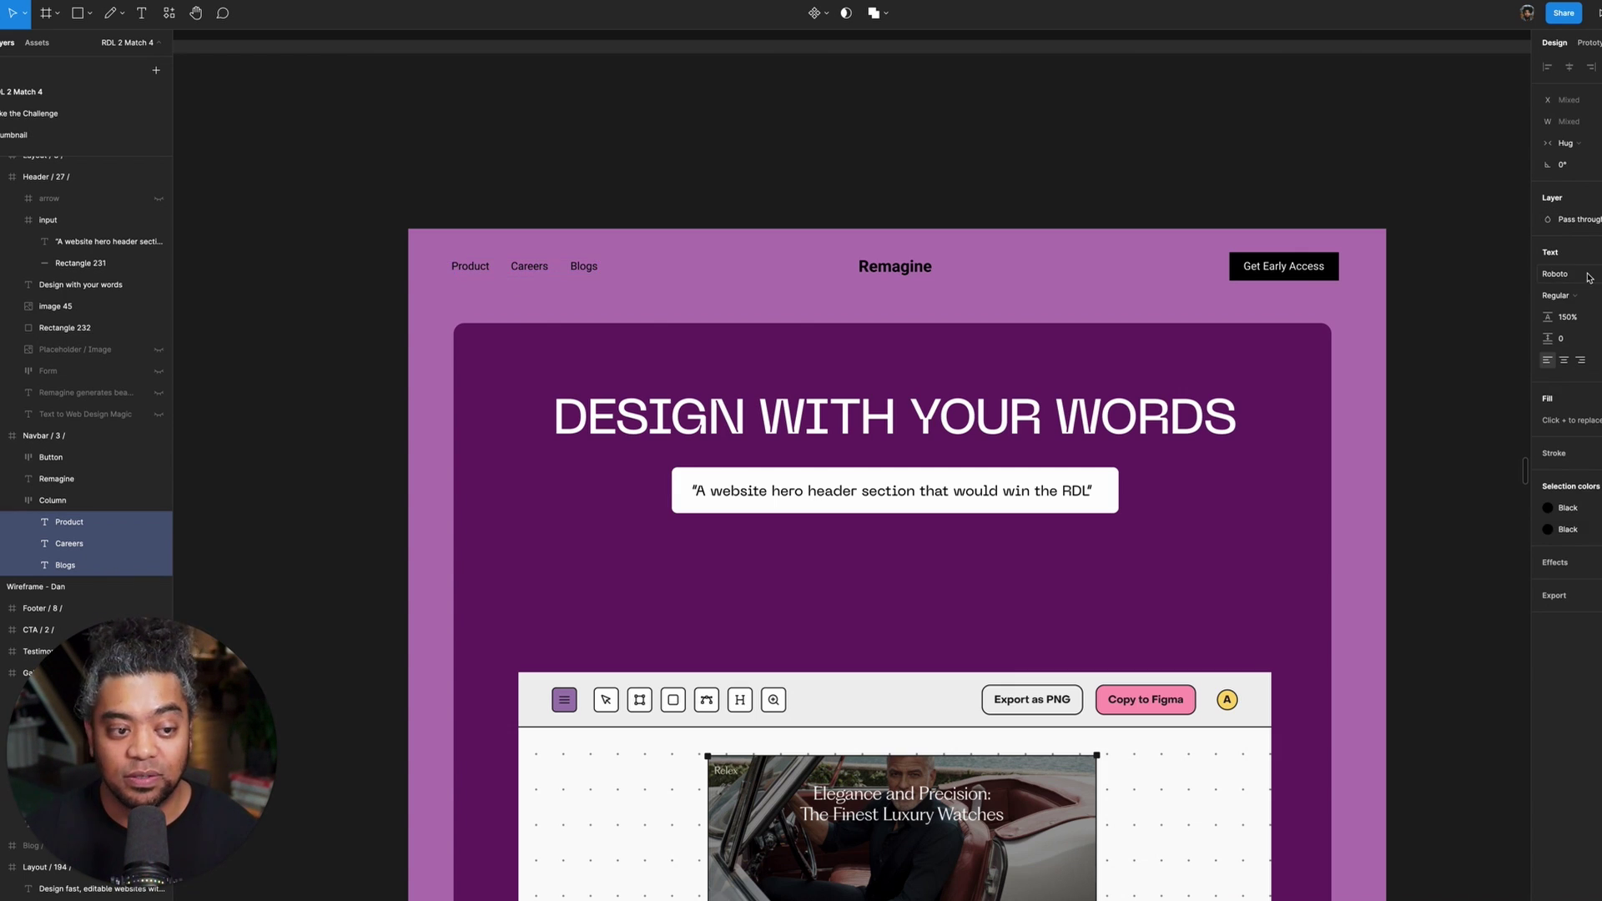
click(1590, 278)
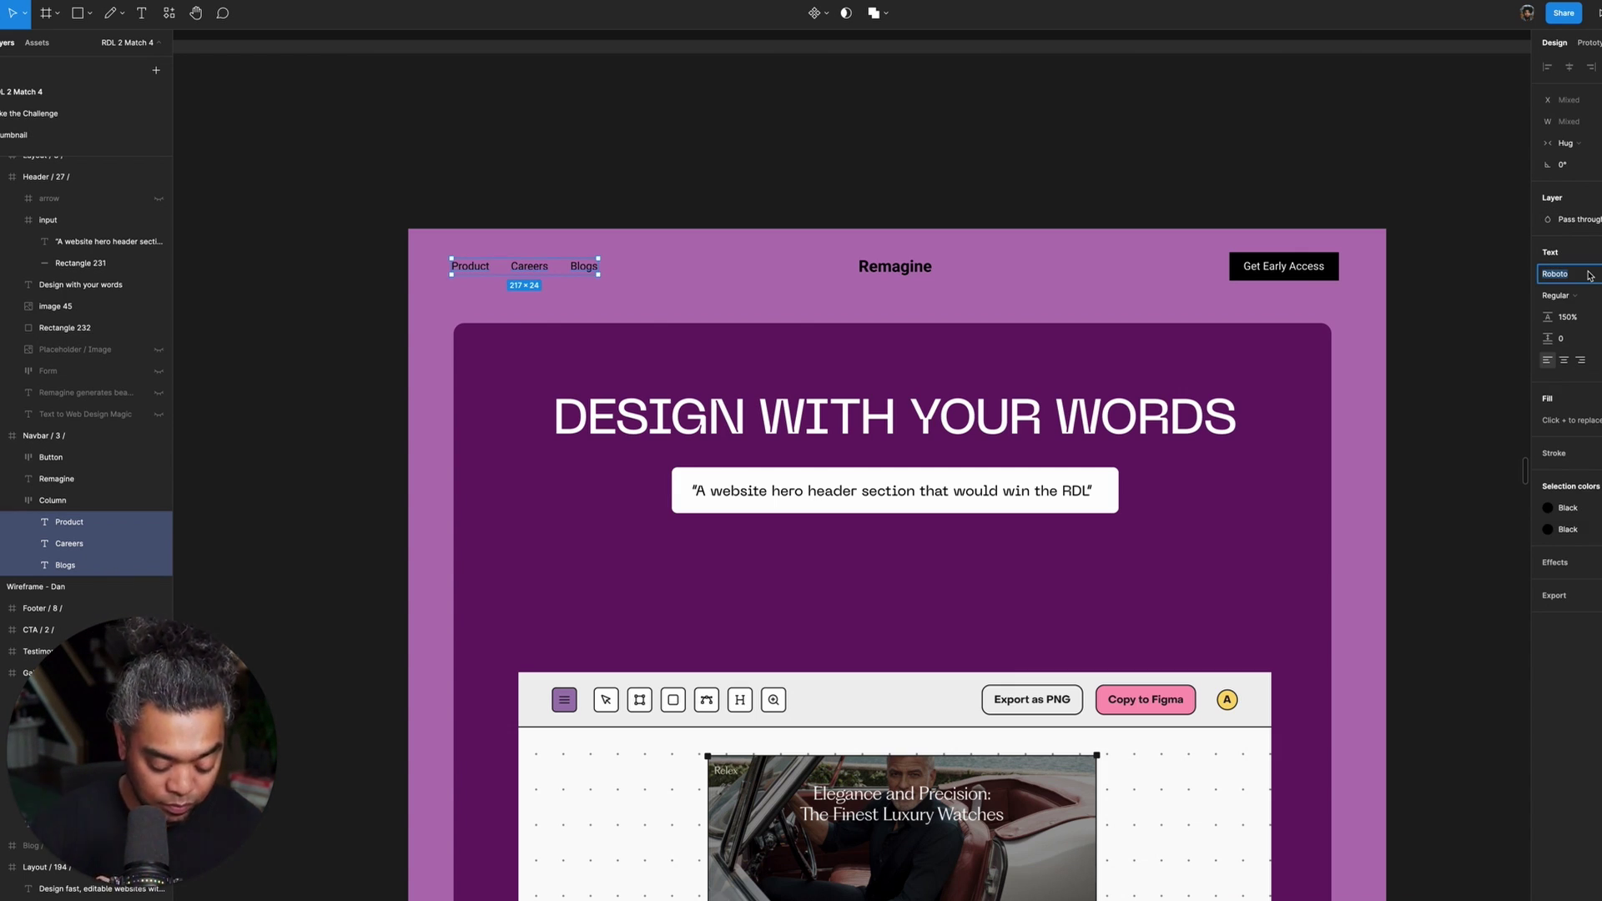
text(PP Neue Machina)
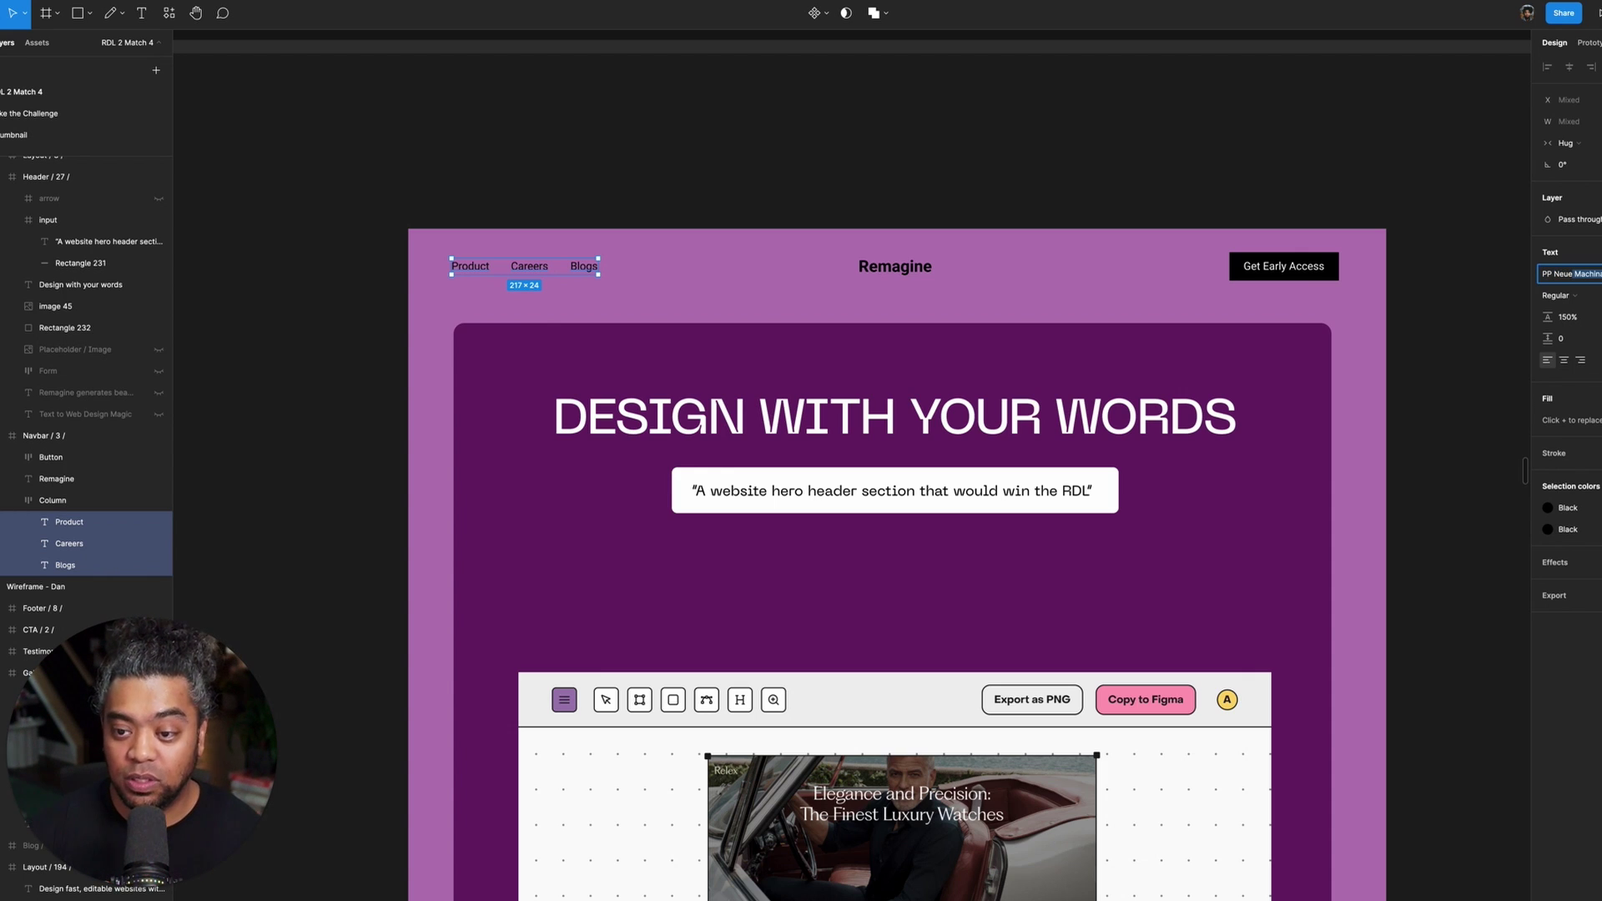
key(Return)
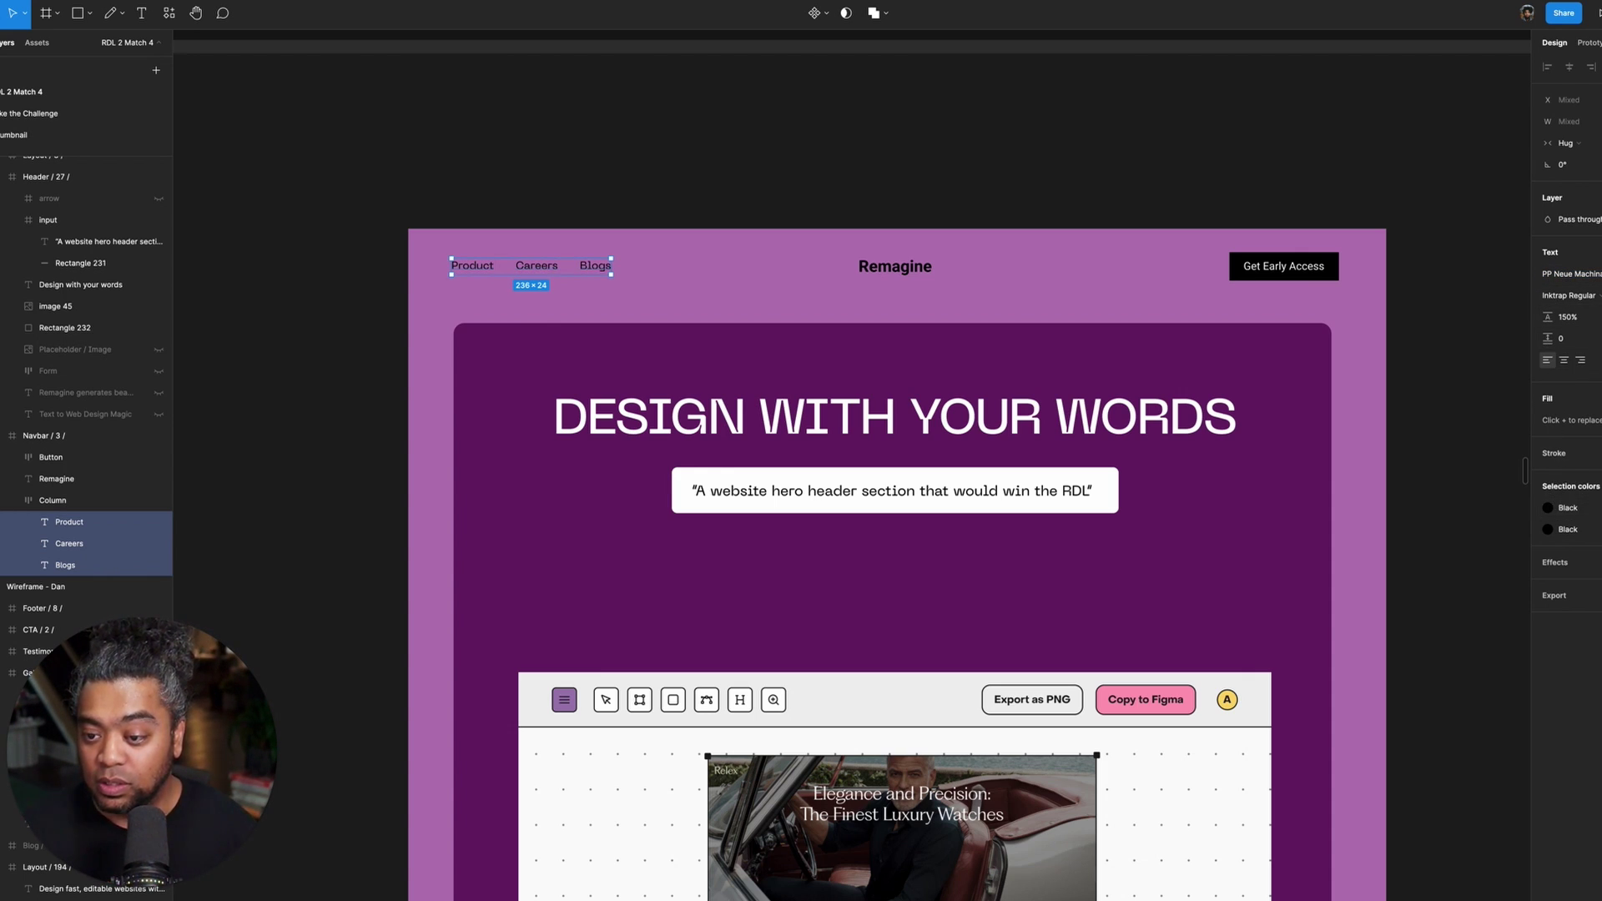
click(1546, 422)
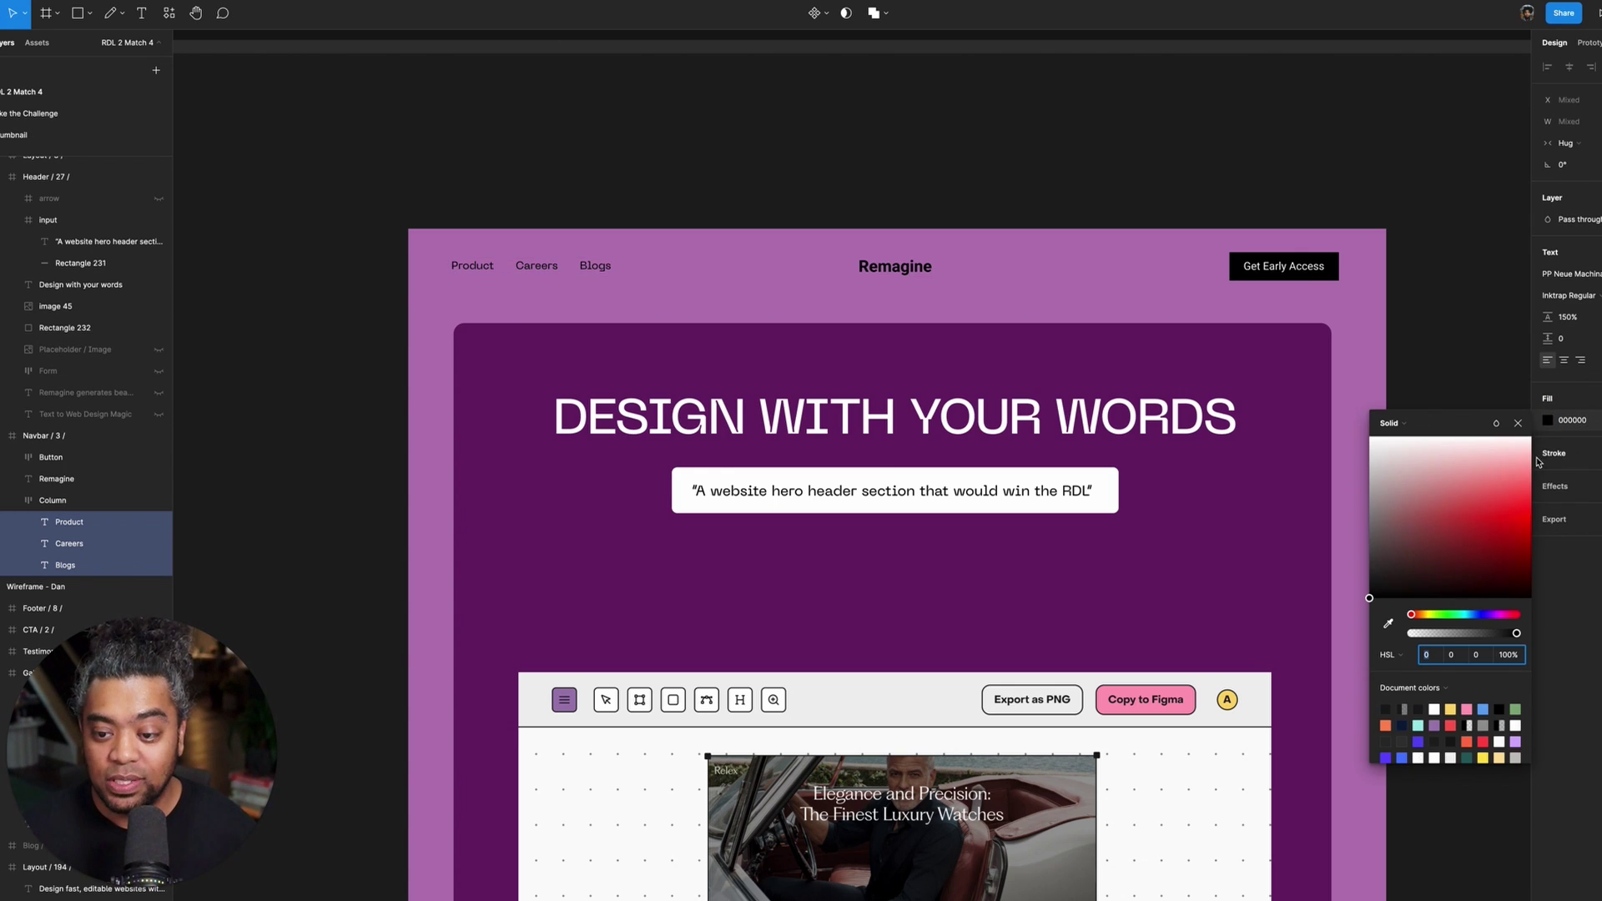
drag(1373, 440, 1350, 419)
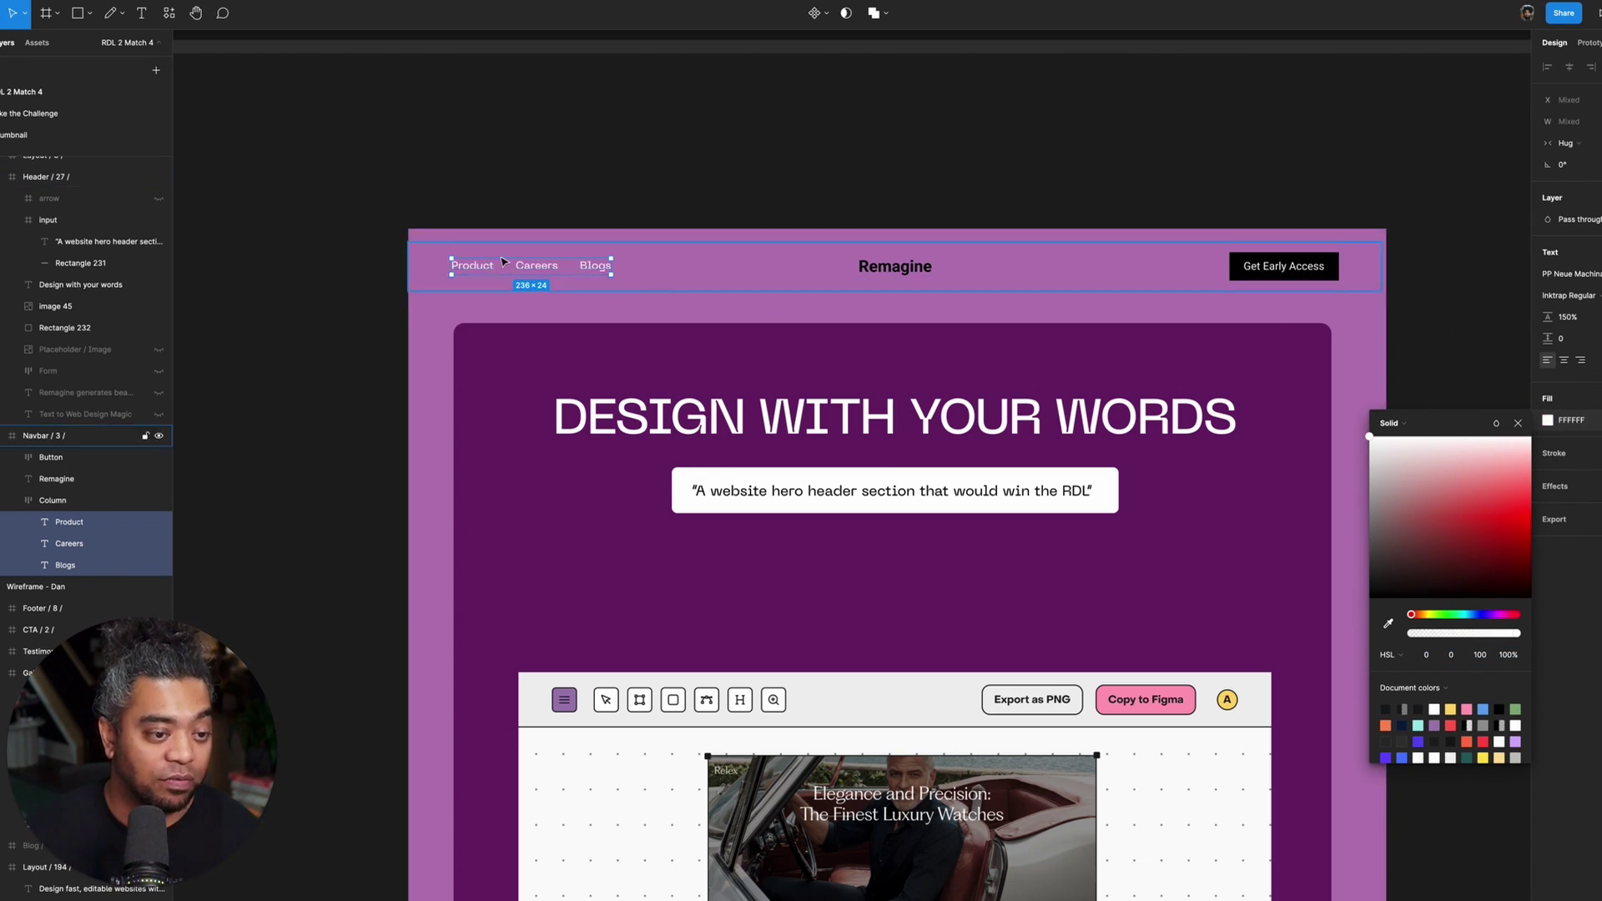
- Try colouring the three navbar links with 6B206A, sampled from the hero background
click(1390, 624)
click(1256, 603)
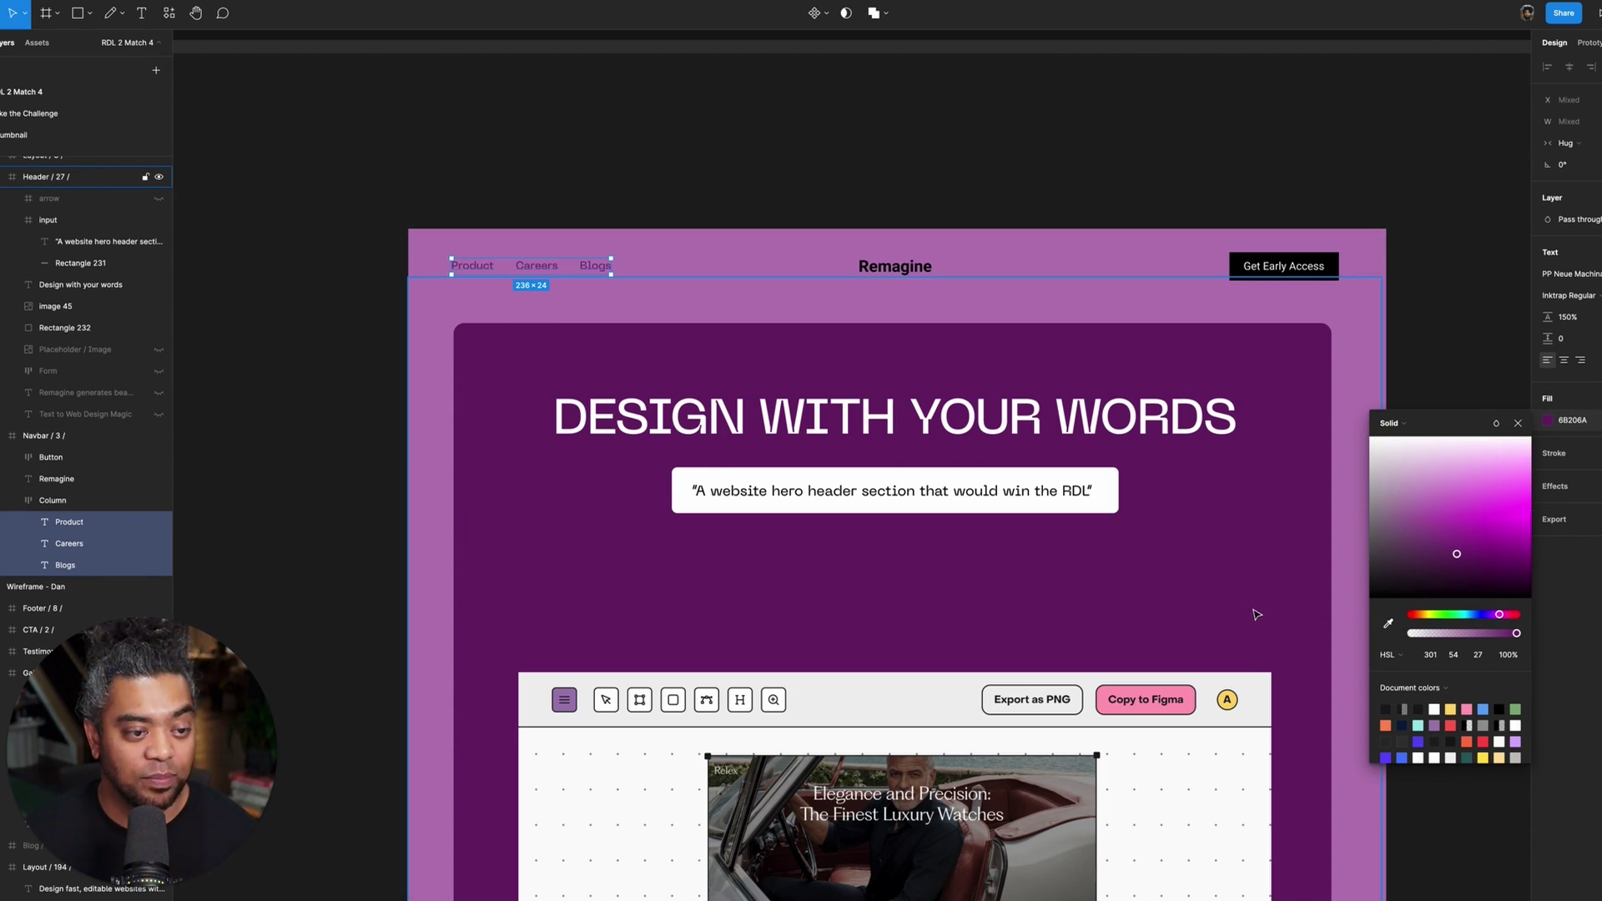
click(871, 165)
- Fill the Remagine wordmark in the navbar with white, FFFFFF
scroll(1168, 418, down, 2)
click(915, 173)
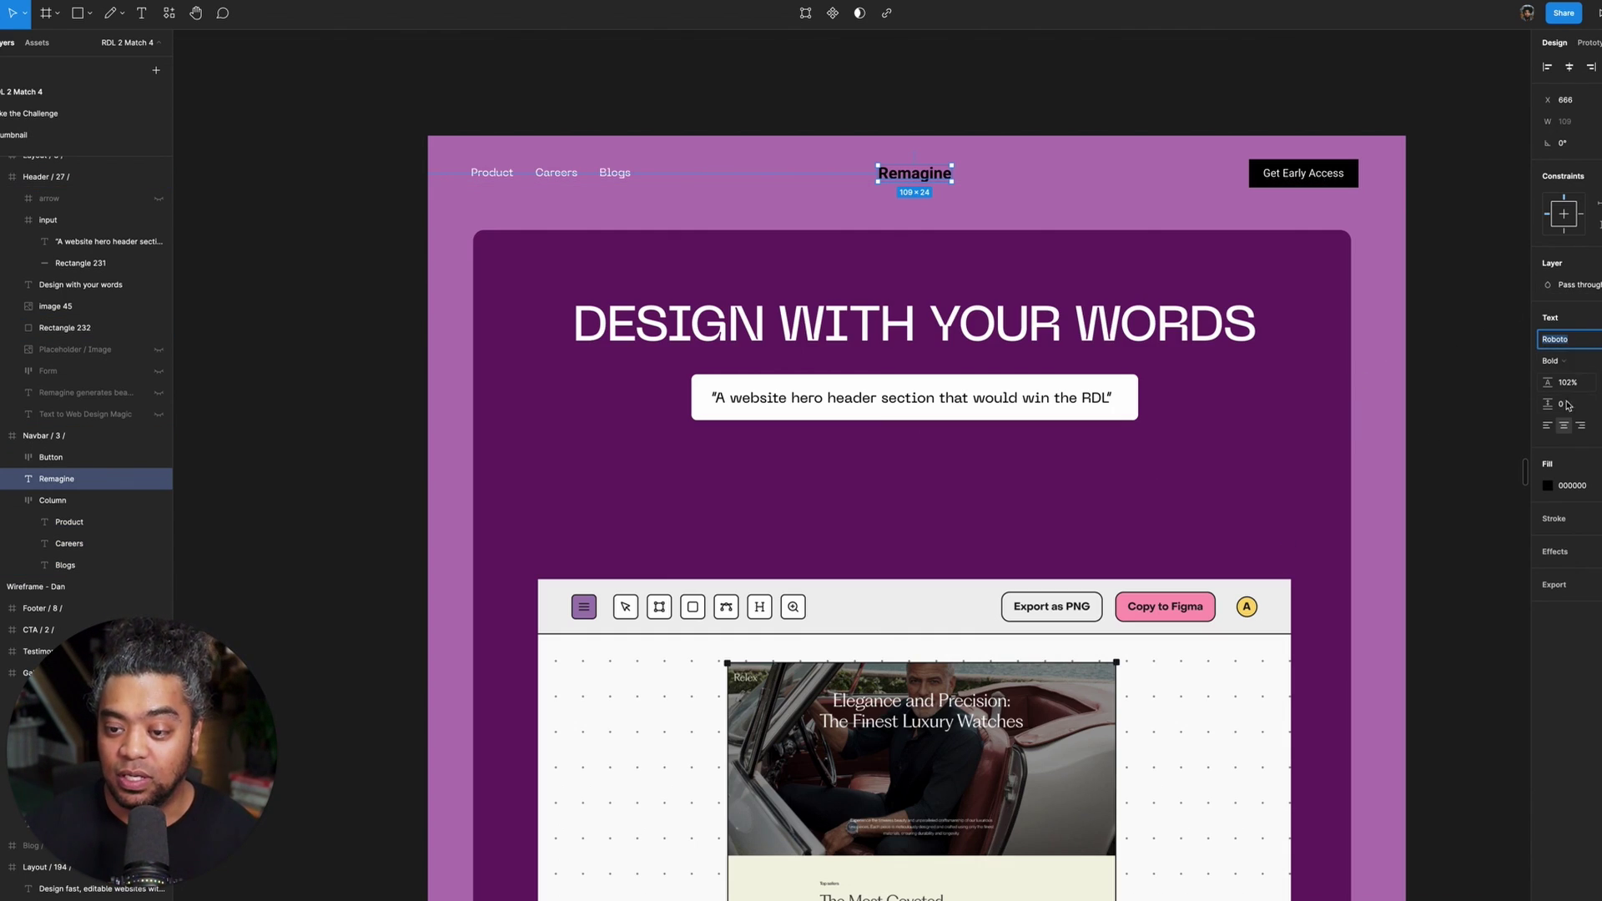
click(1548, 485)
drag(1418, 603, 1332, 682)
drag(1385, 525, 1369, 501)
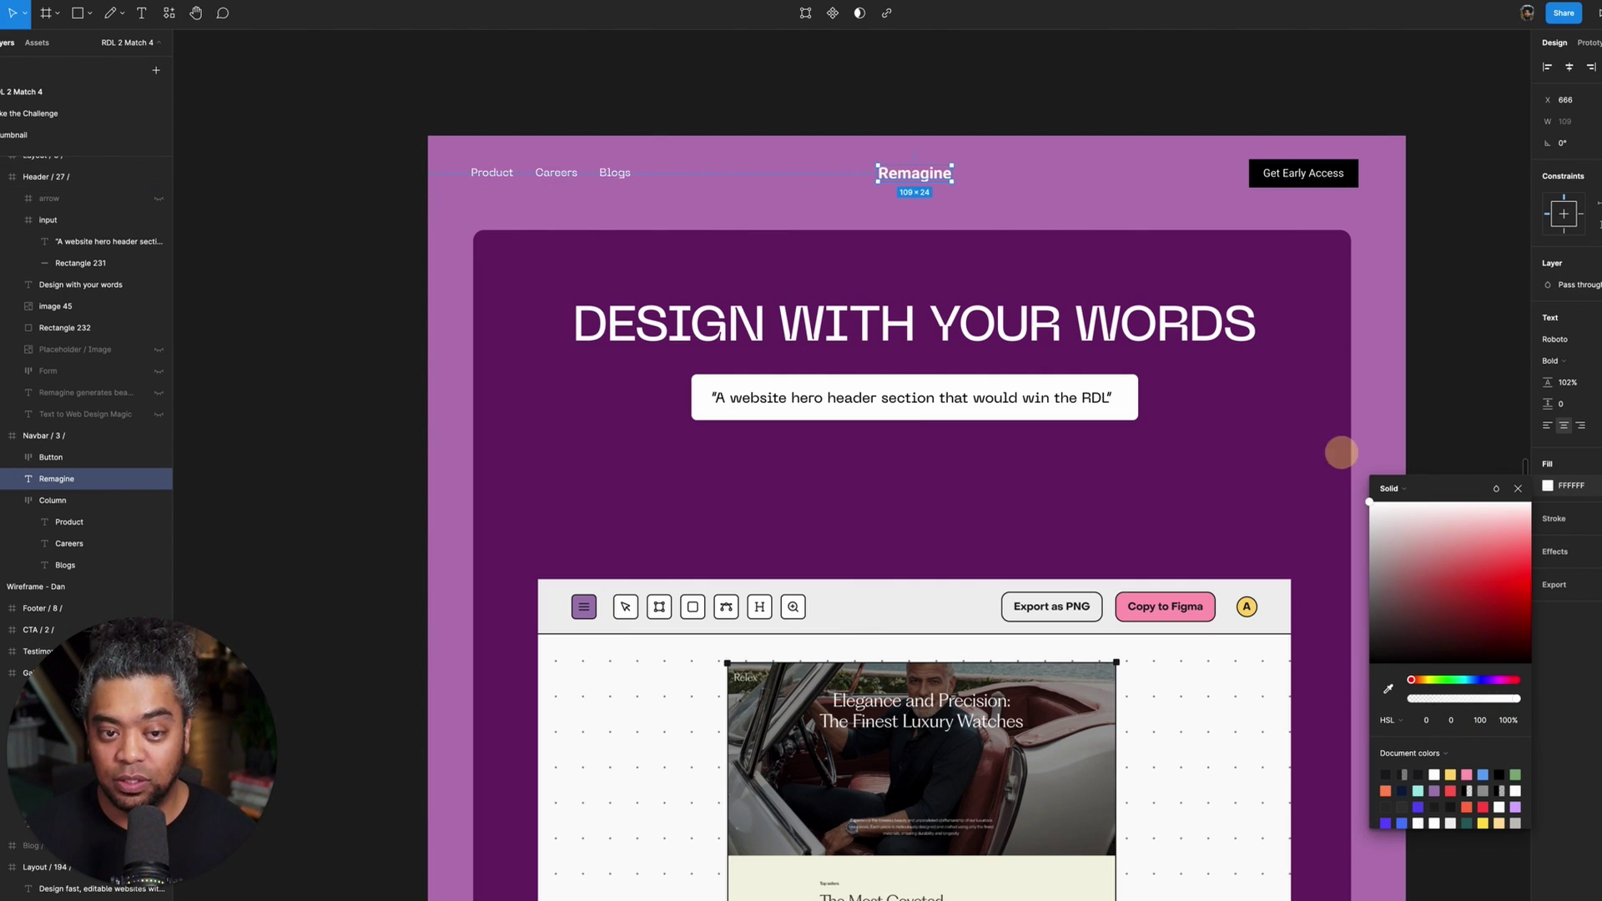
- Change the Remagine wordmark's font to PP Neue Machina in the Plain Ultrabold style
click(1576, 339)
text(PP )
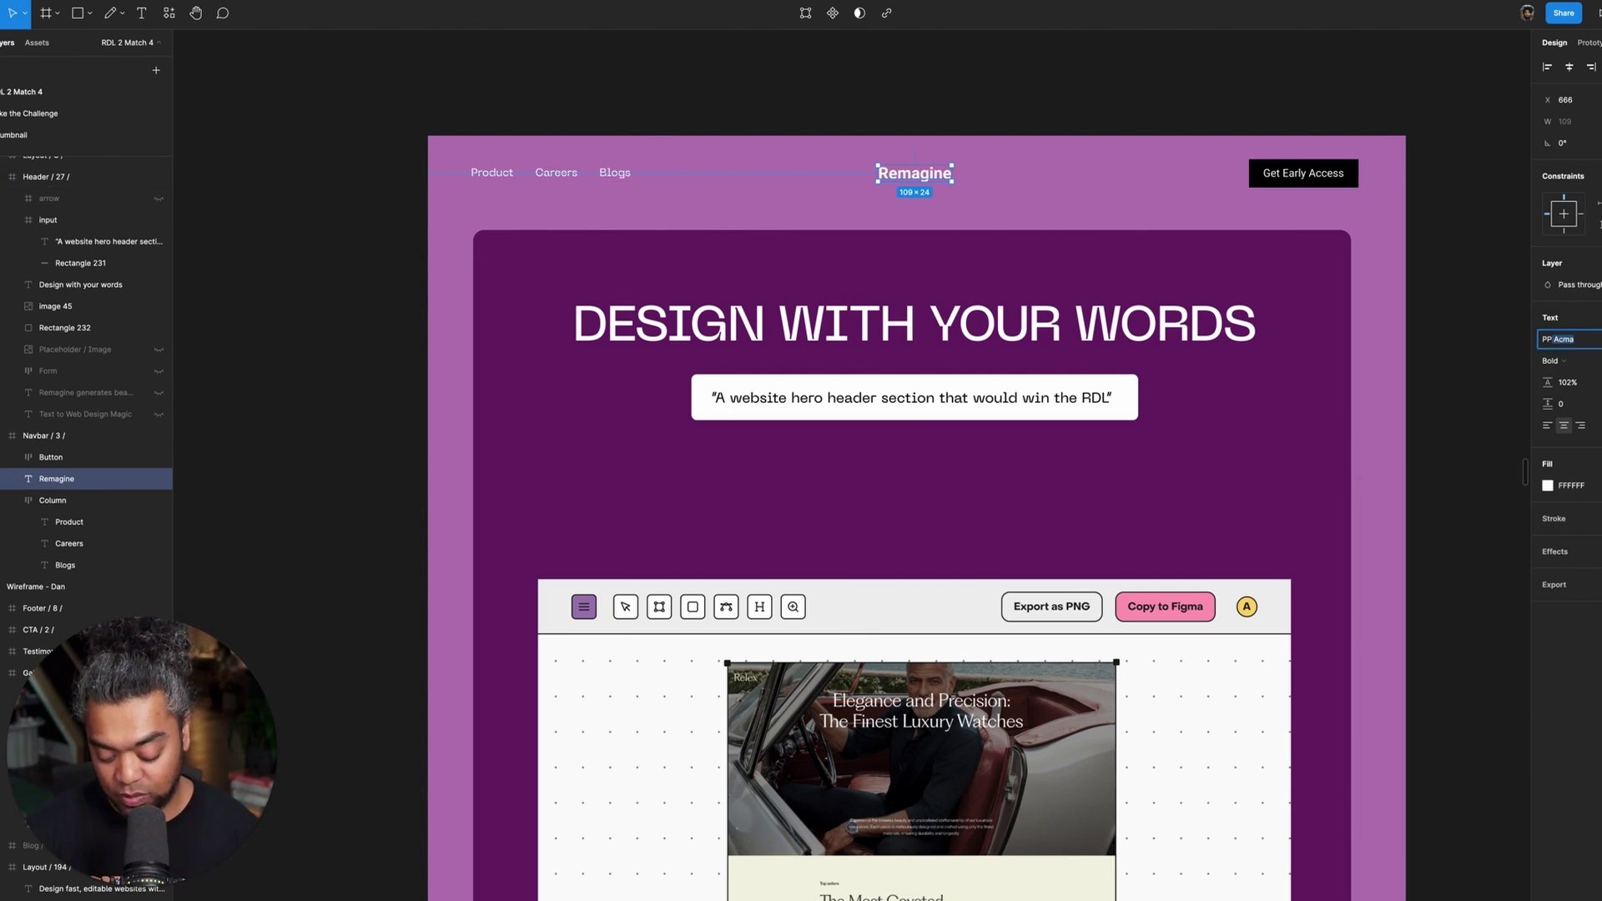
text(Neue)
key(Return)
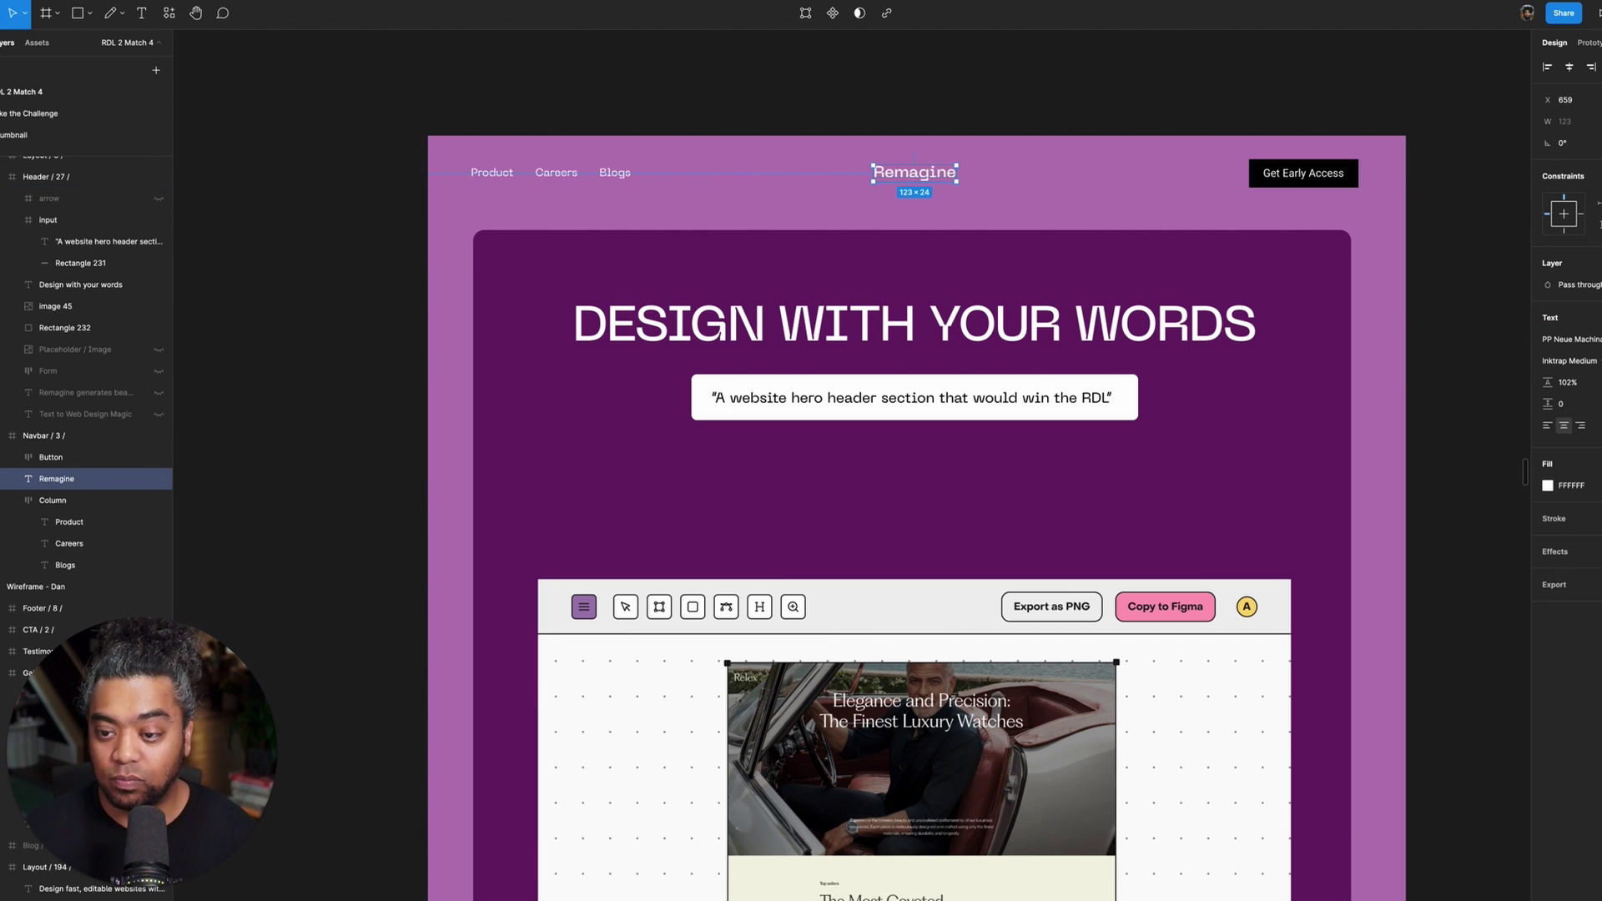
click(1573, 360)
click(1589, 393)
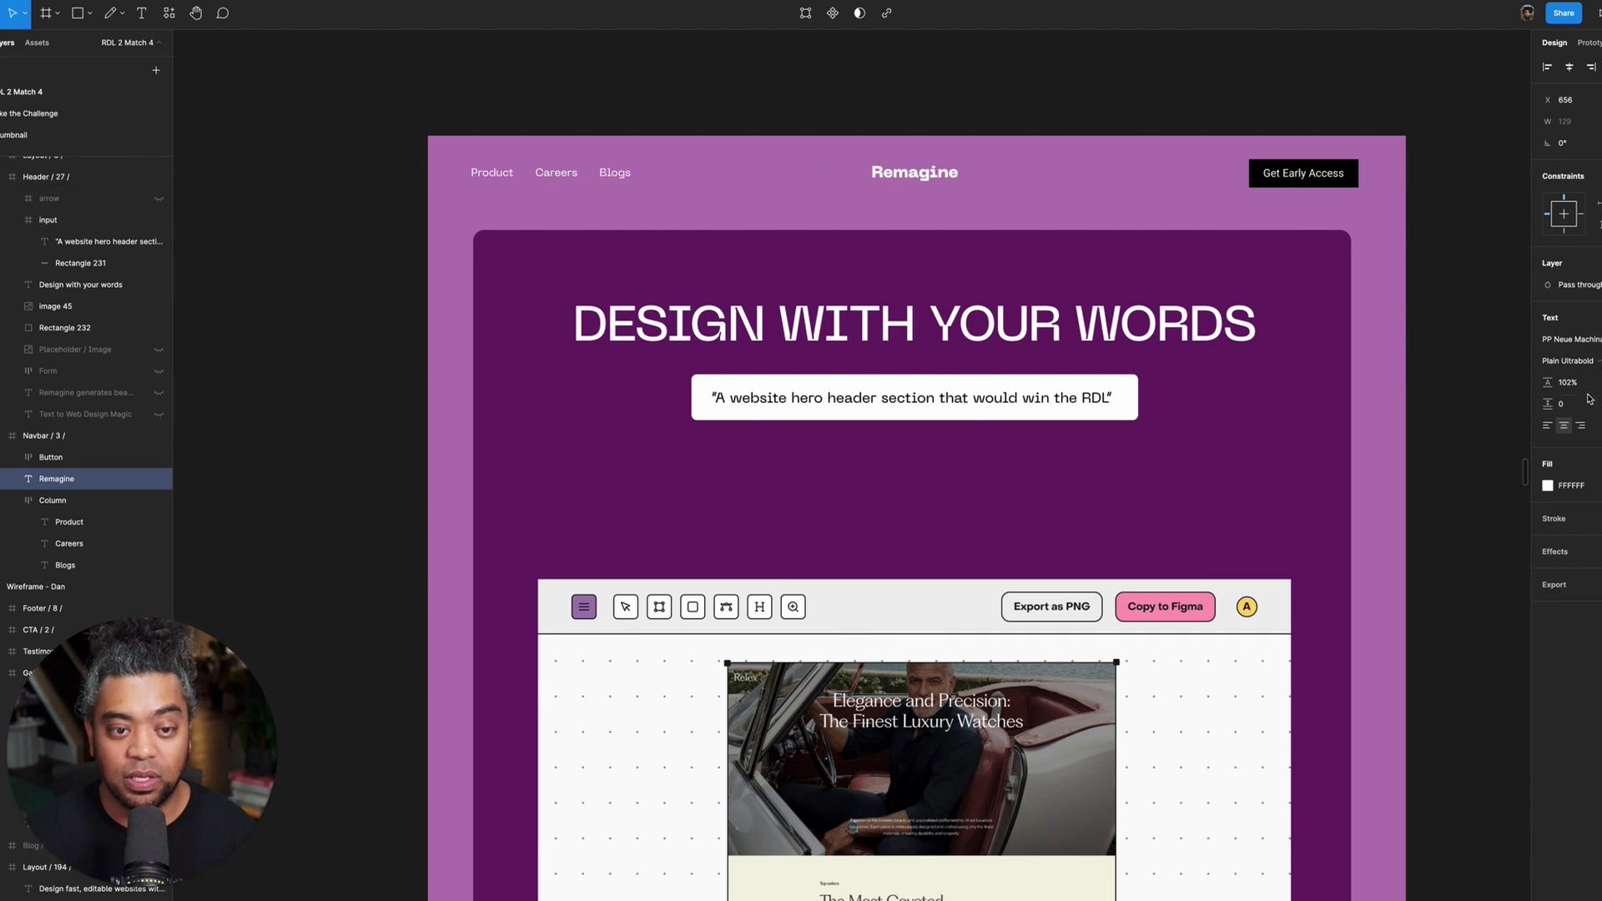
- Enlarge the Remagine wordmark's text to about 193 × 37 and set its case to uppercase
key(Up)
key(Up)
key(Up)
key(Up)
key(Up)
key(Up)
key(Up)
key(Up)
key(Up)
key(Up)
key(Up)
key(Up)
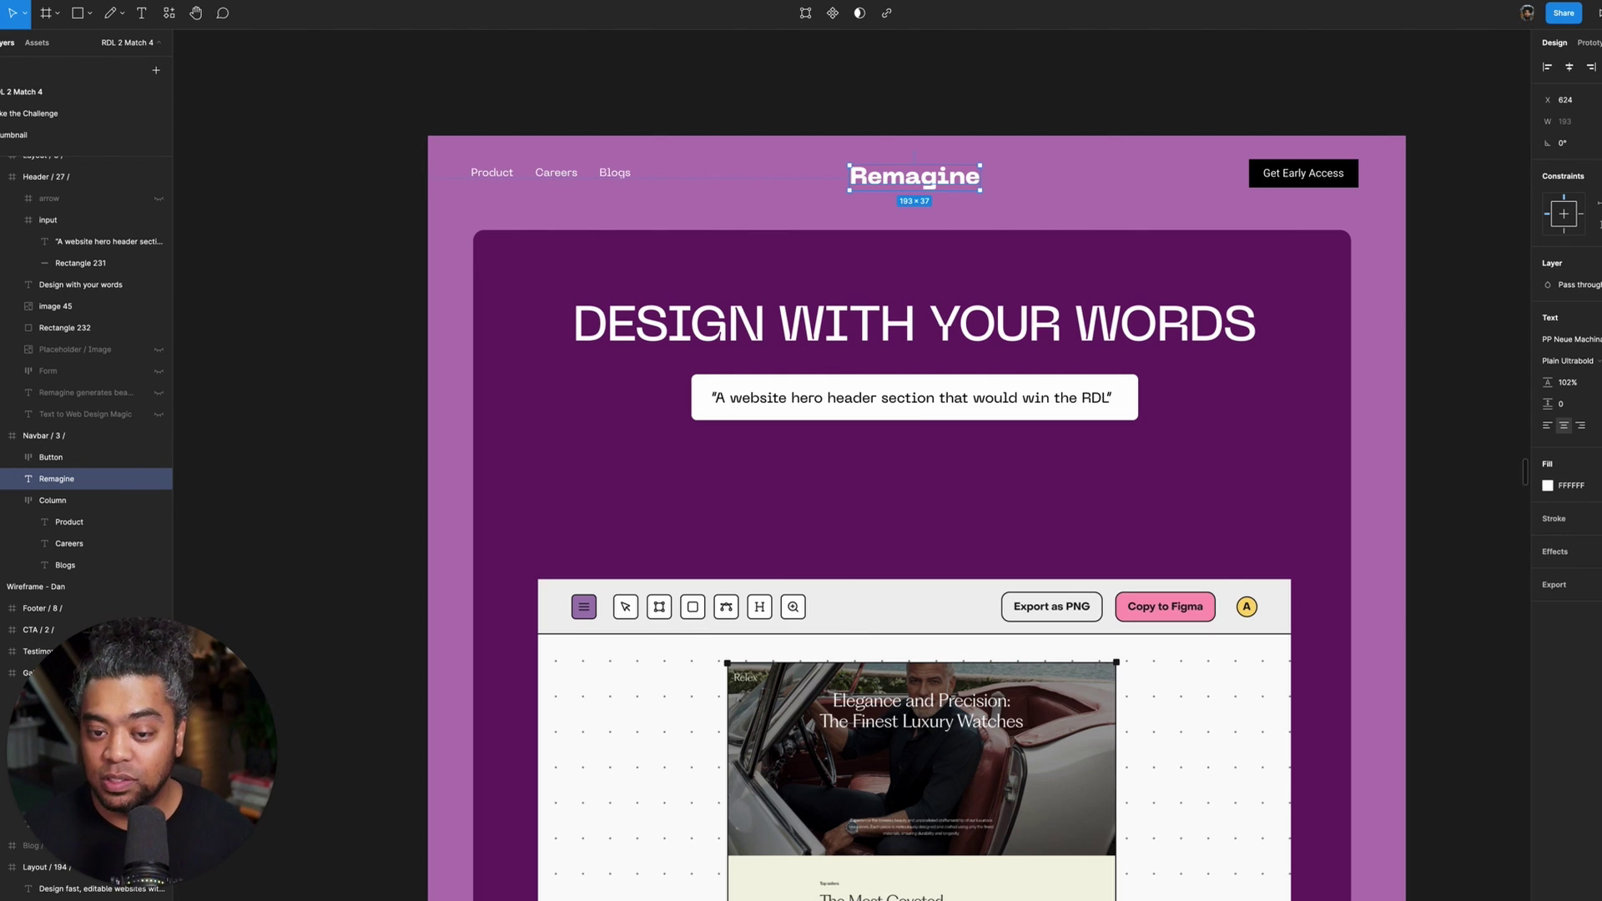
click(1593, 426)
click(1466, 702)
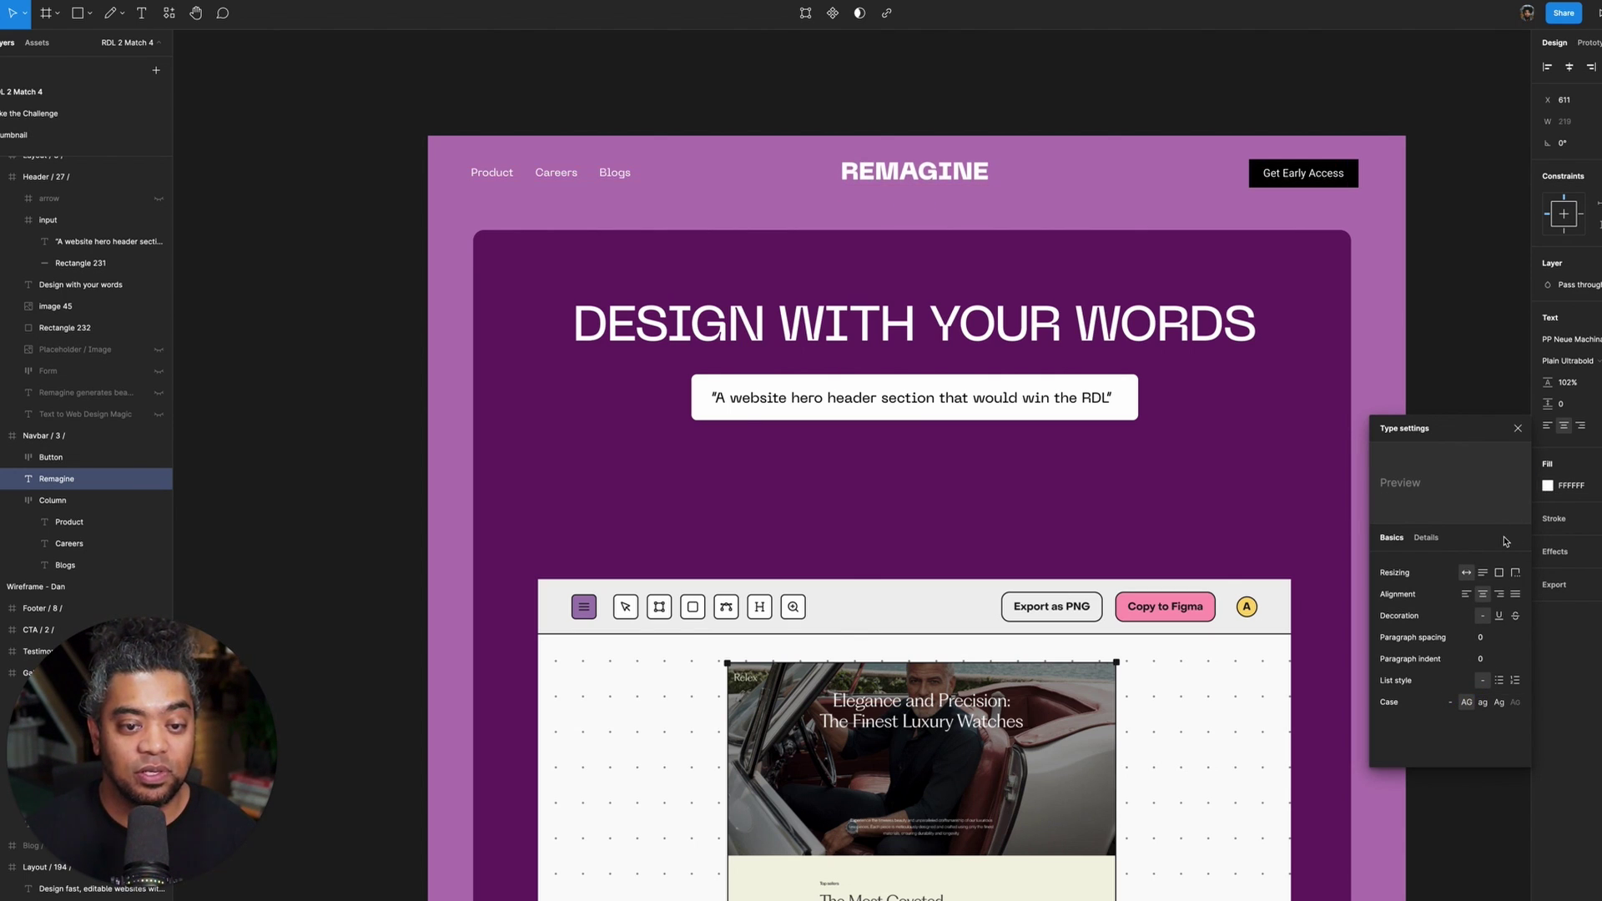
- Try PP Acma in the Black style as the Remagine wordmark's font
click(1568, 340)
text(Pp)
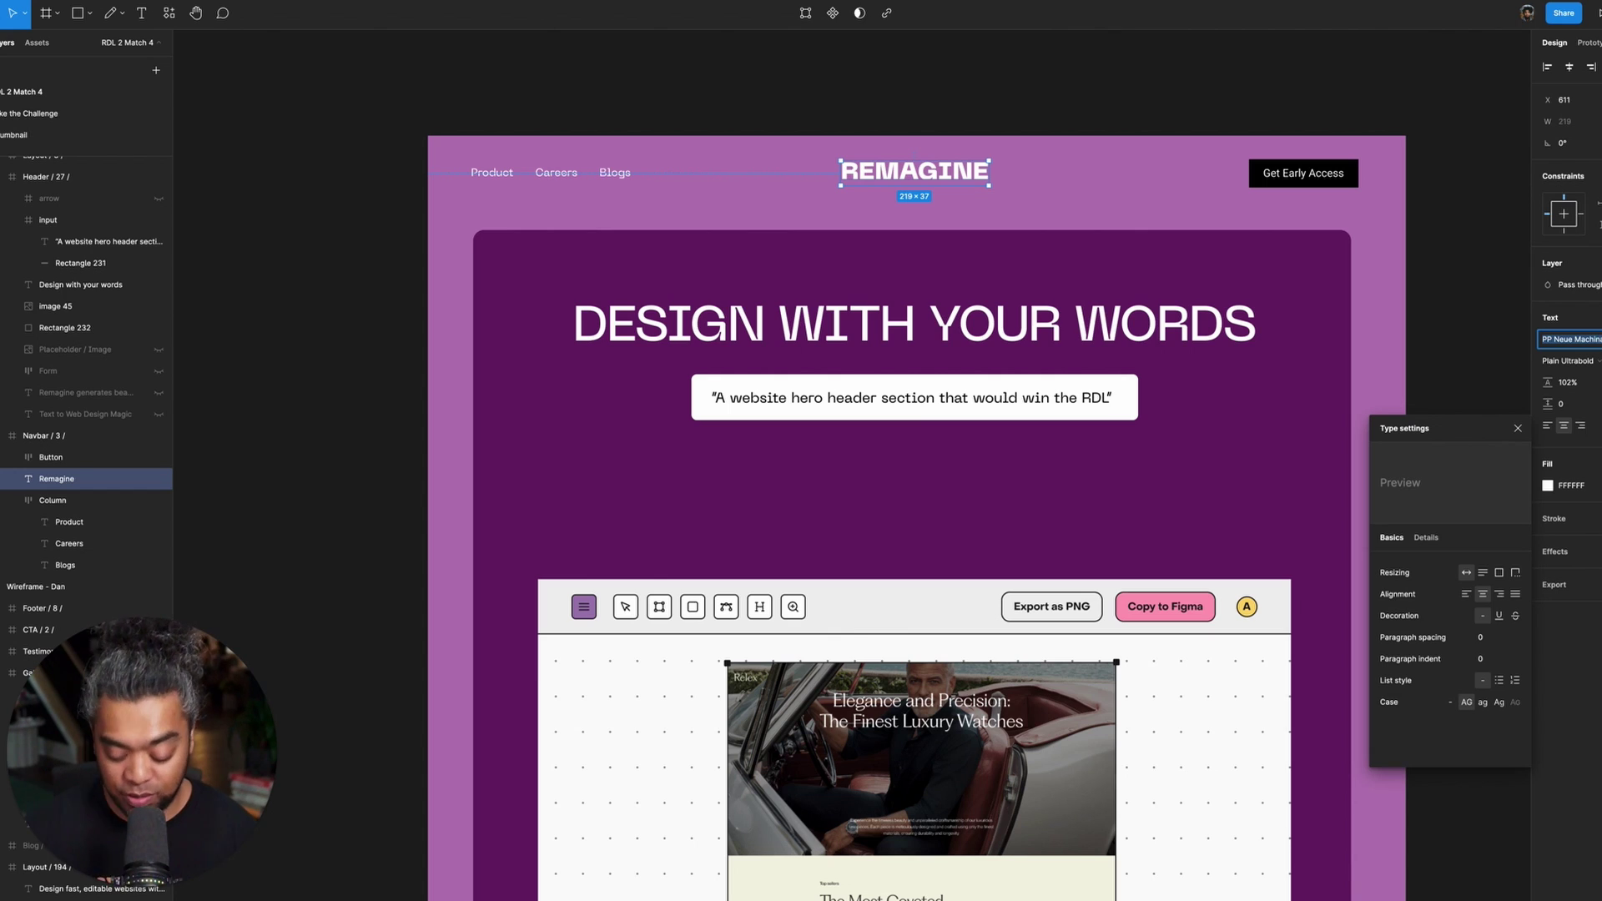
key(Return)
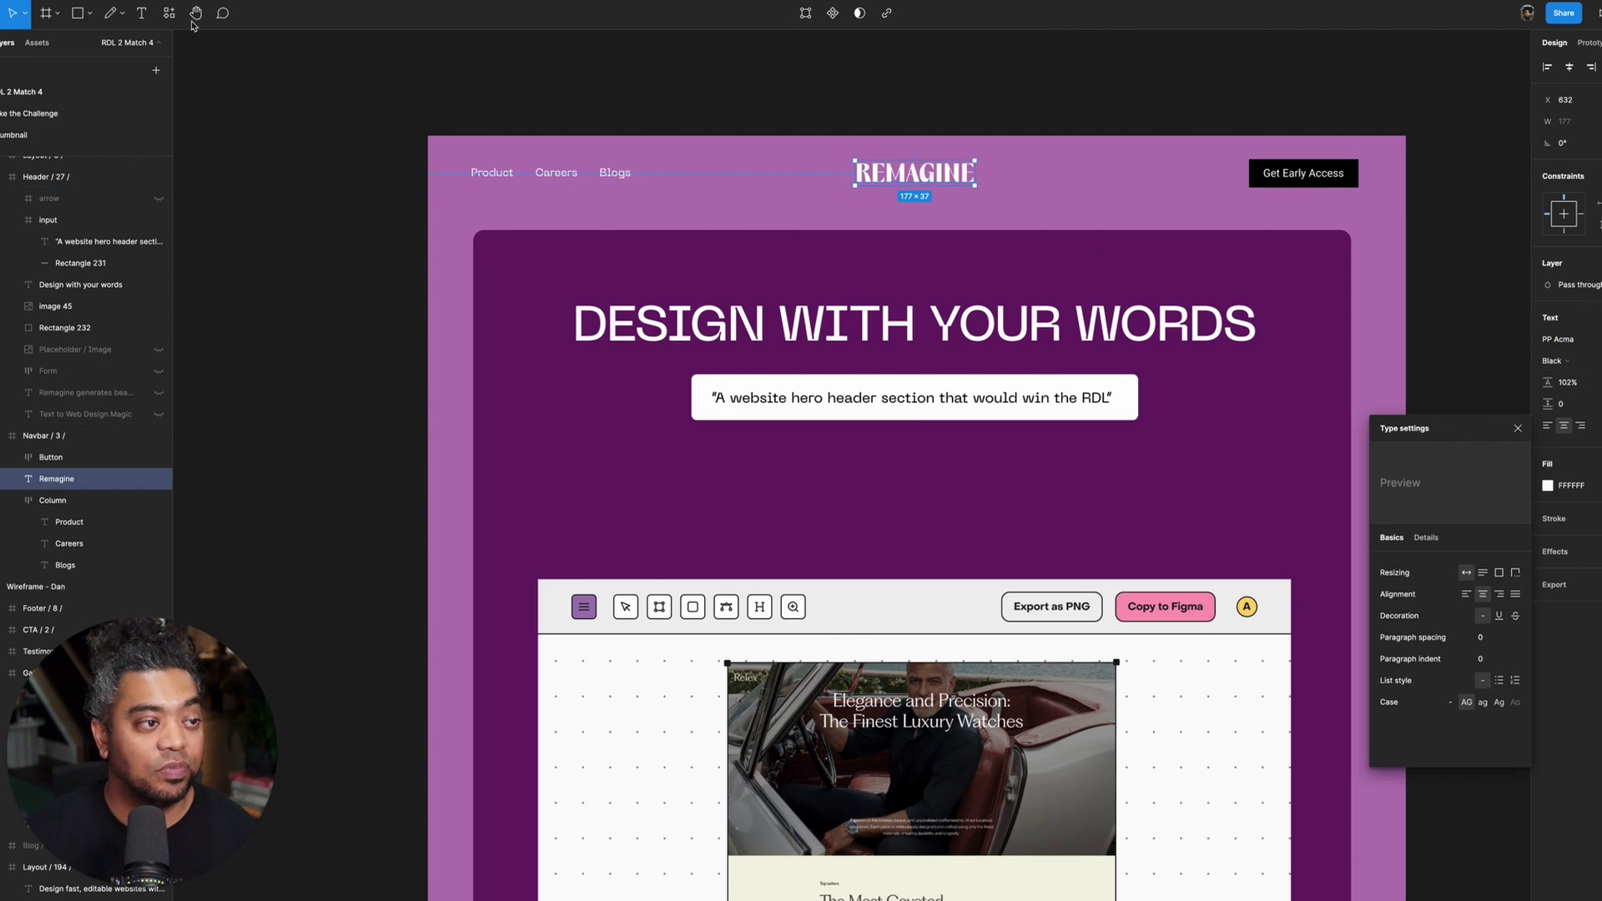
- Compare the PP typeface specimens on the Fonts page of the Prep file and return to the landing page design
click(66, 4)
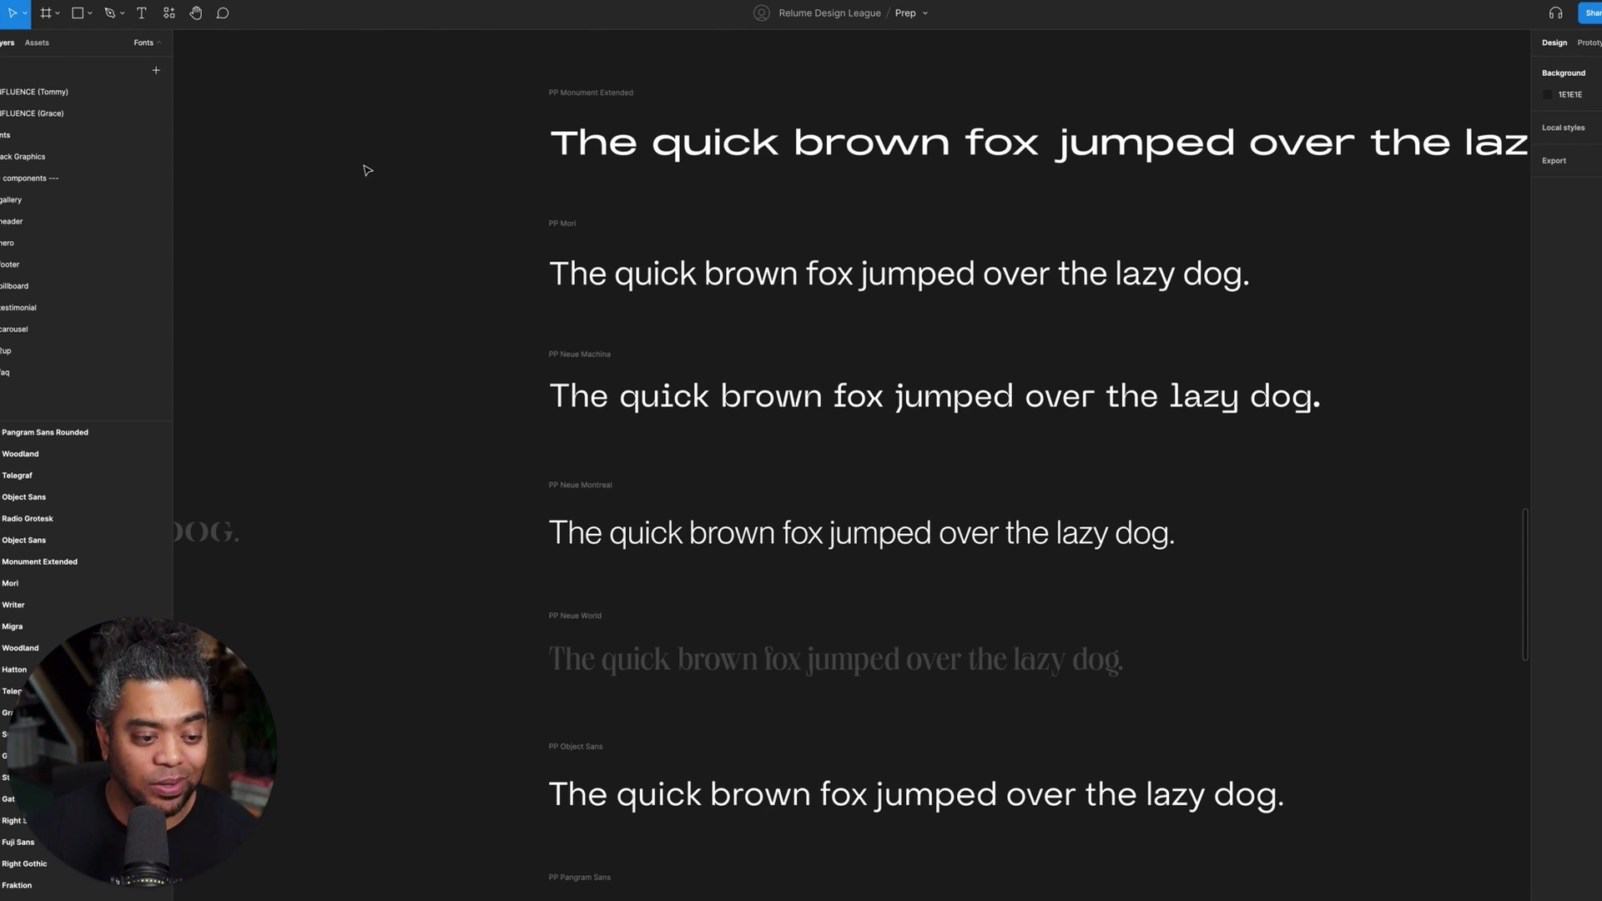
scroll(1180, 743, down, 8)
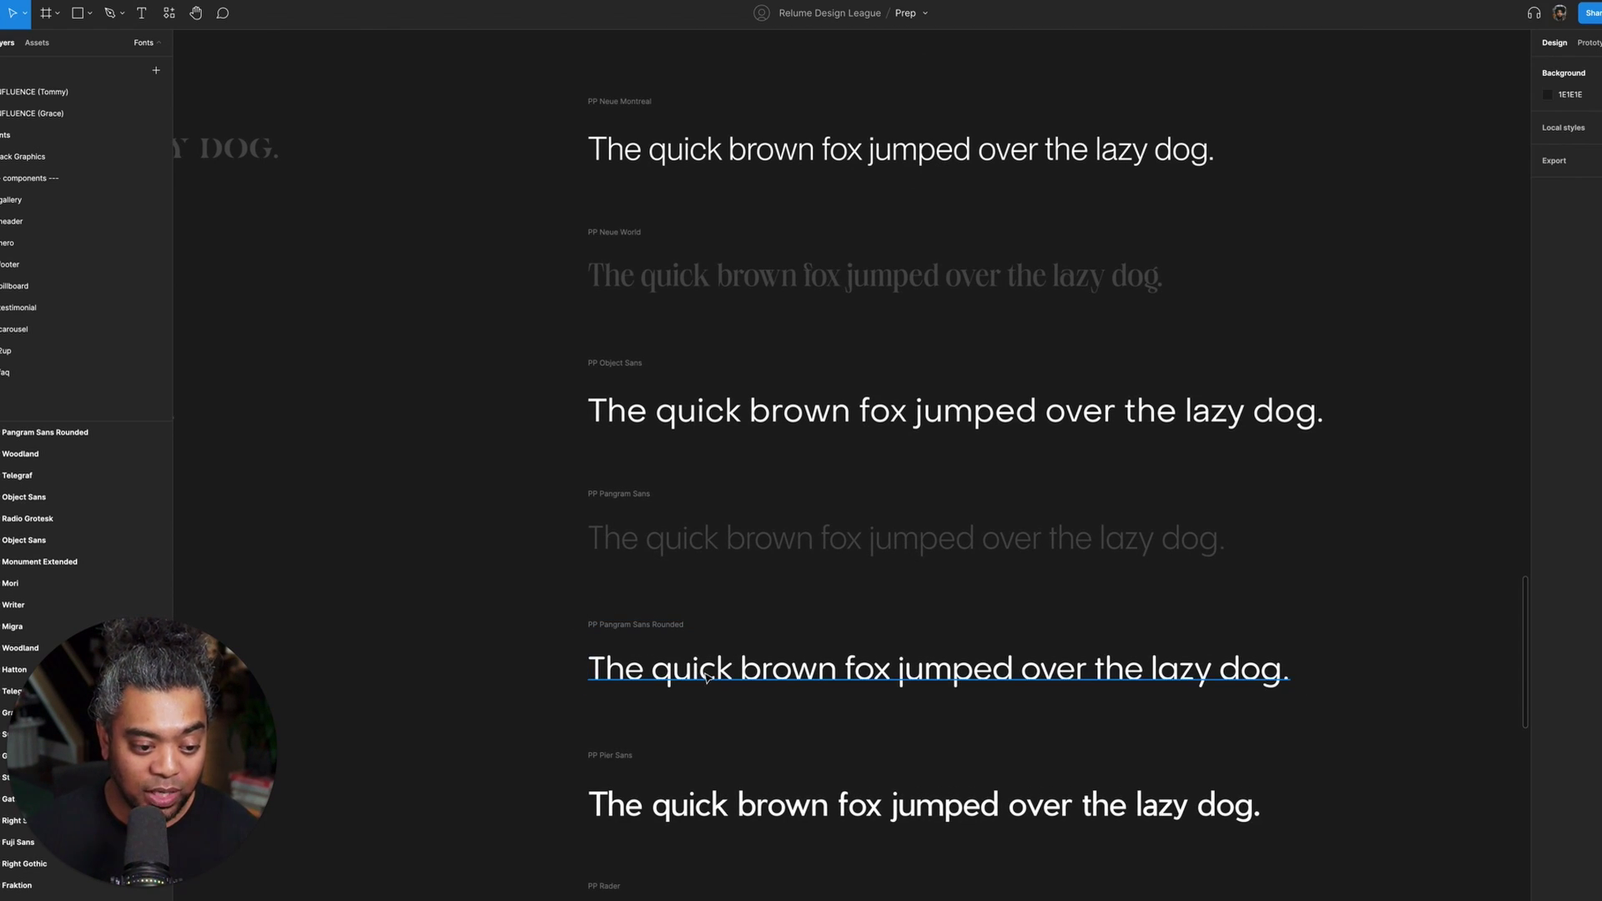
click(359, 7)
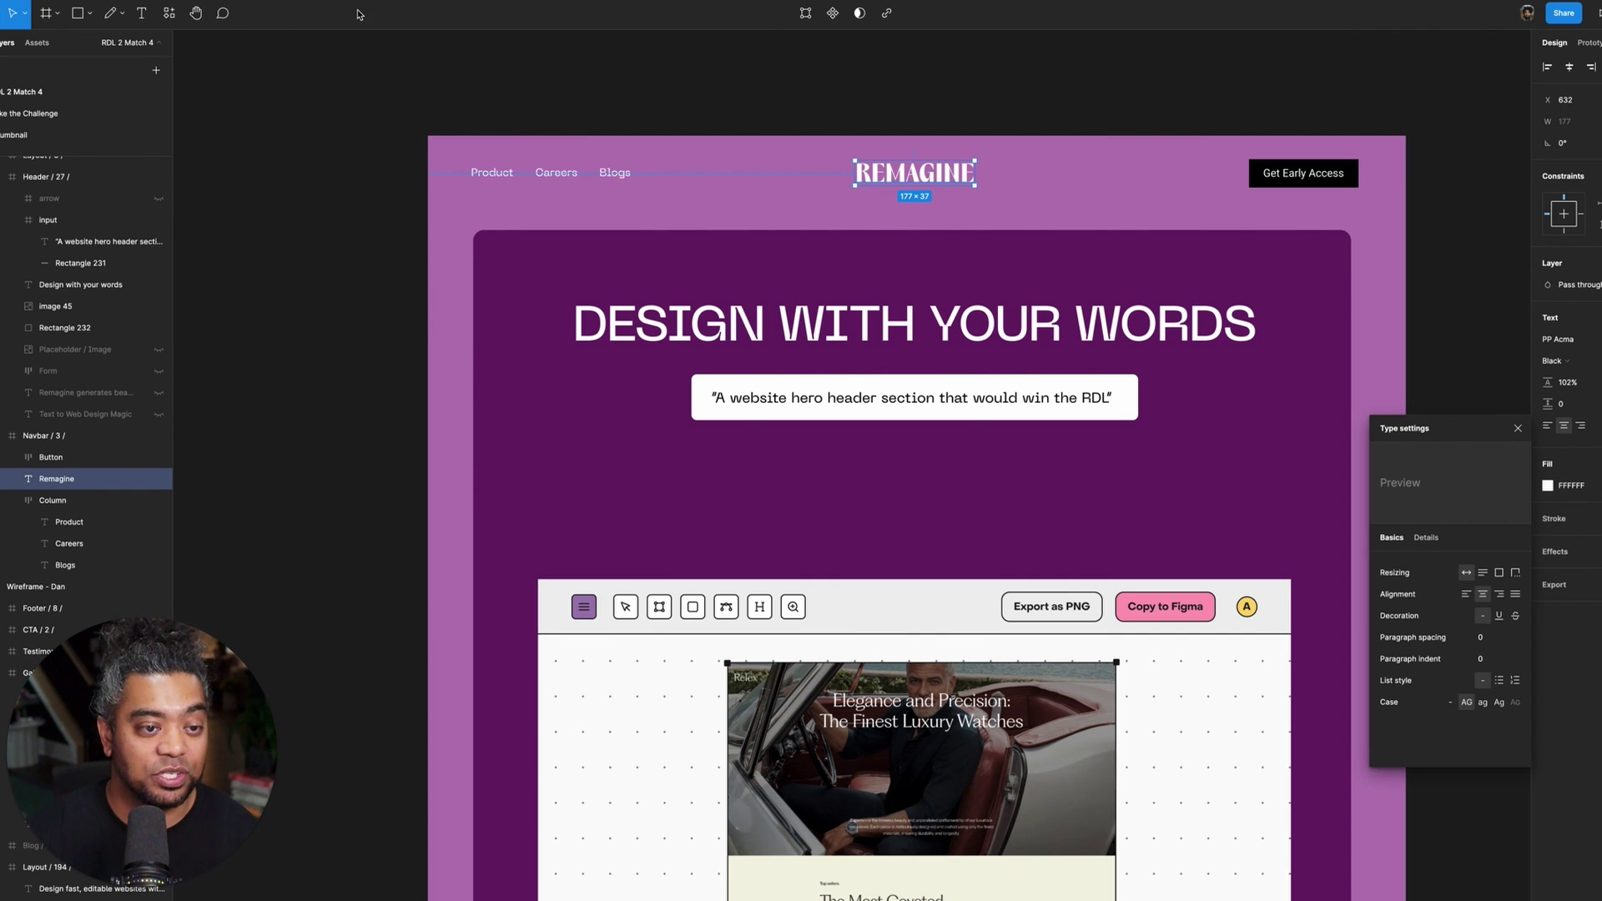
- Set the Remagine wordmark's font to PP Pangram Sans in Semibold and nudge the text down slightly
click(1579, 339)
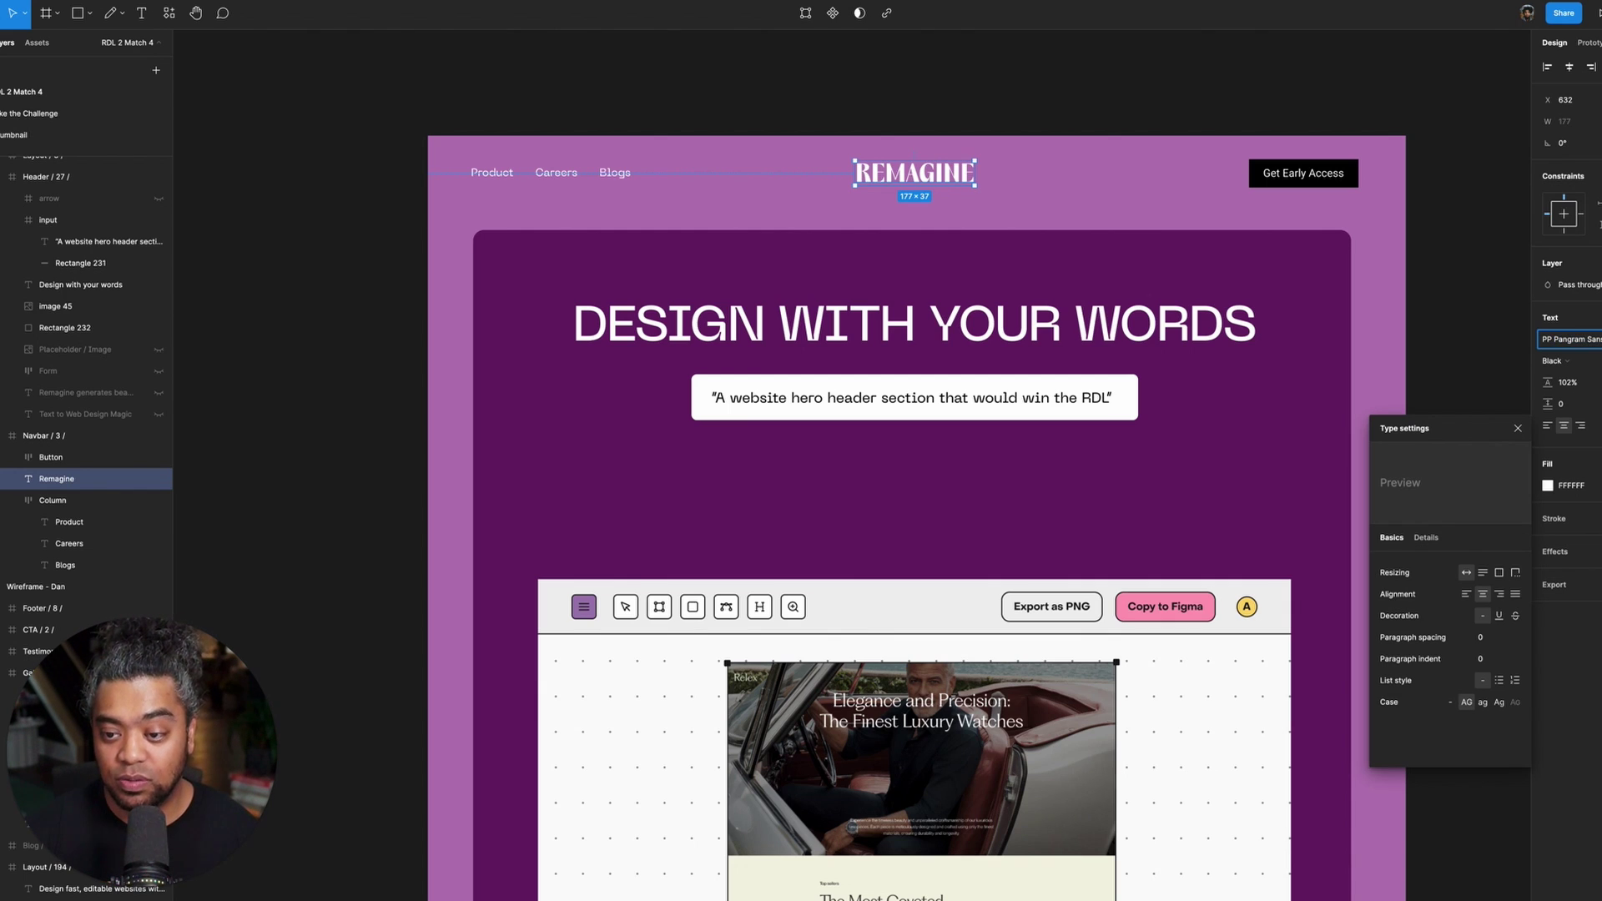
key(Return)
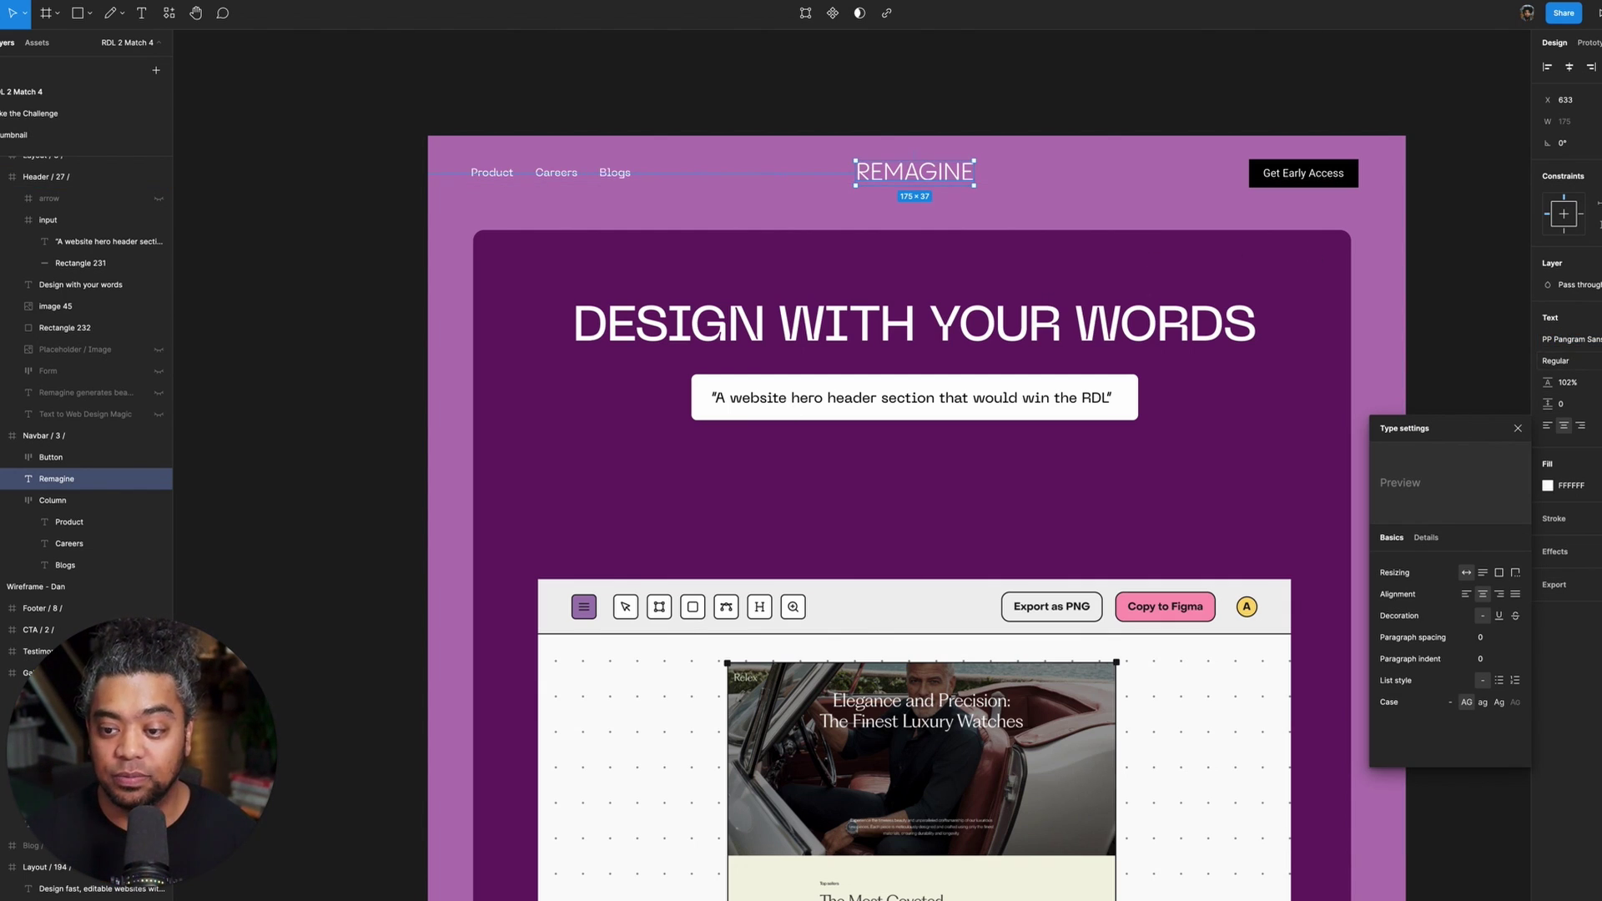
click(1595, 360)
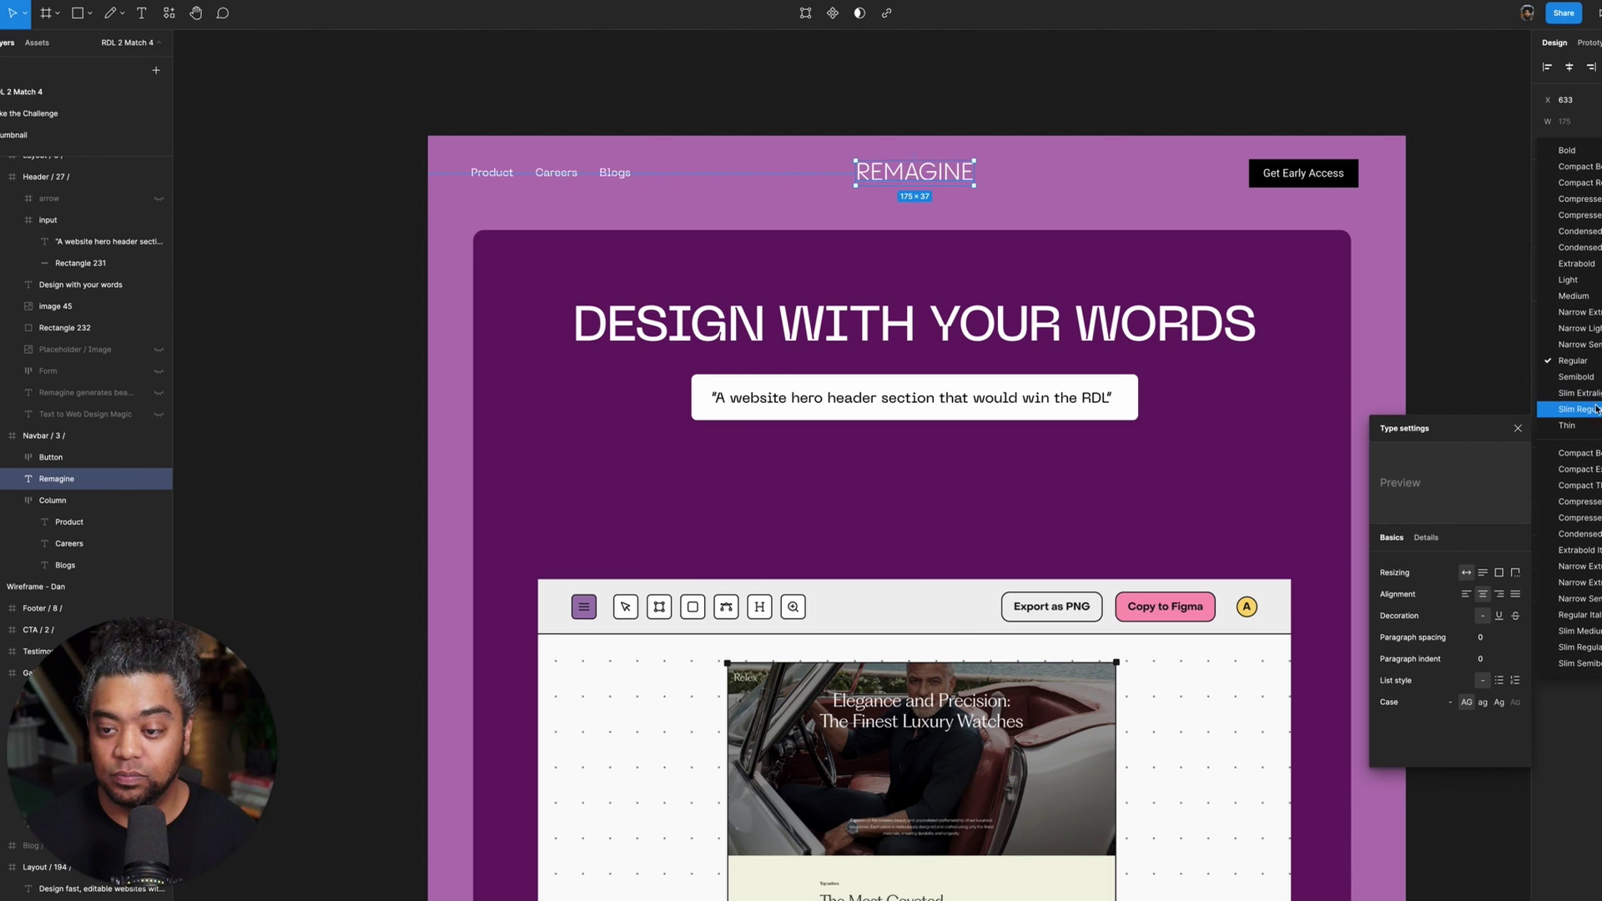
click(1585, 378)
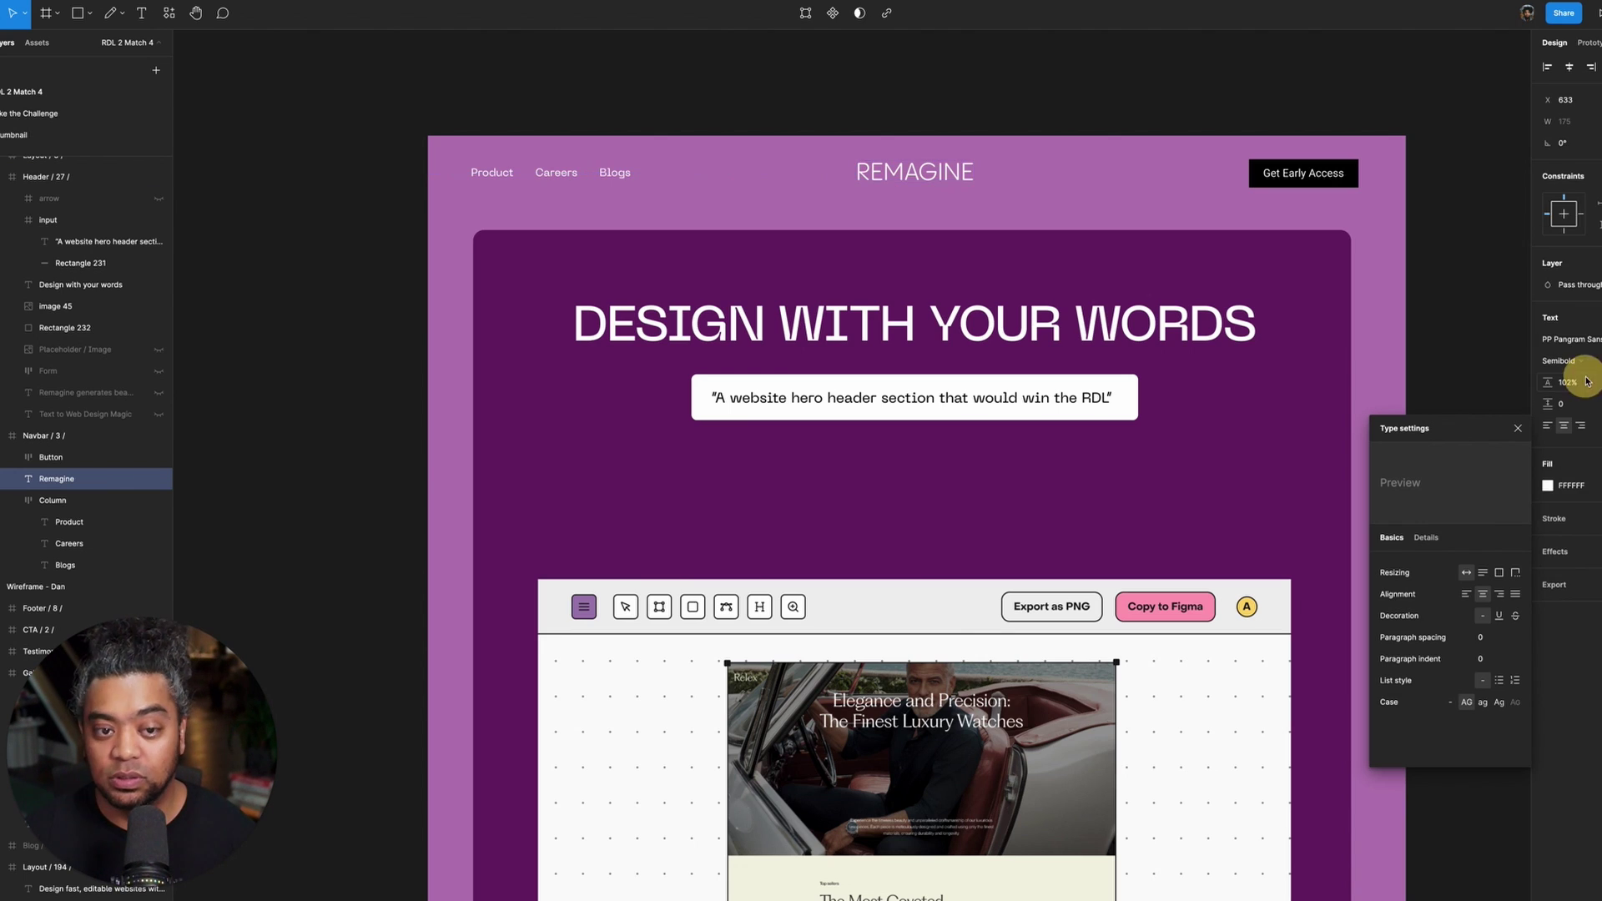
key(Down)
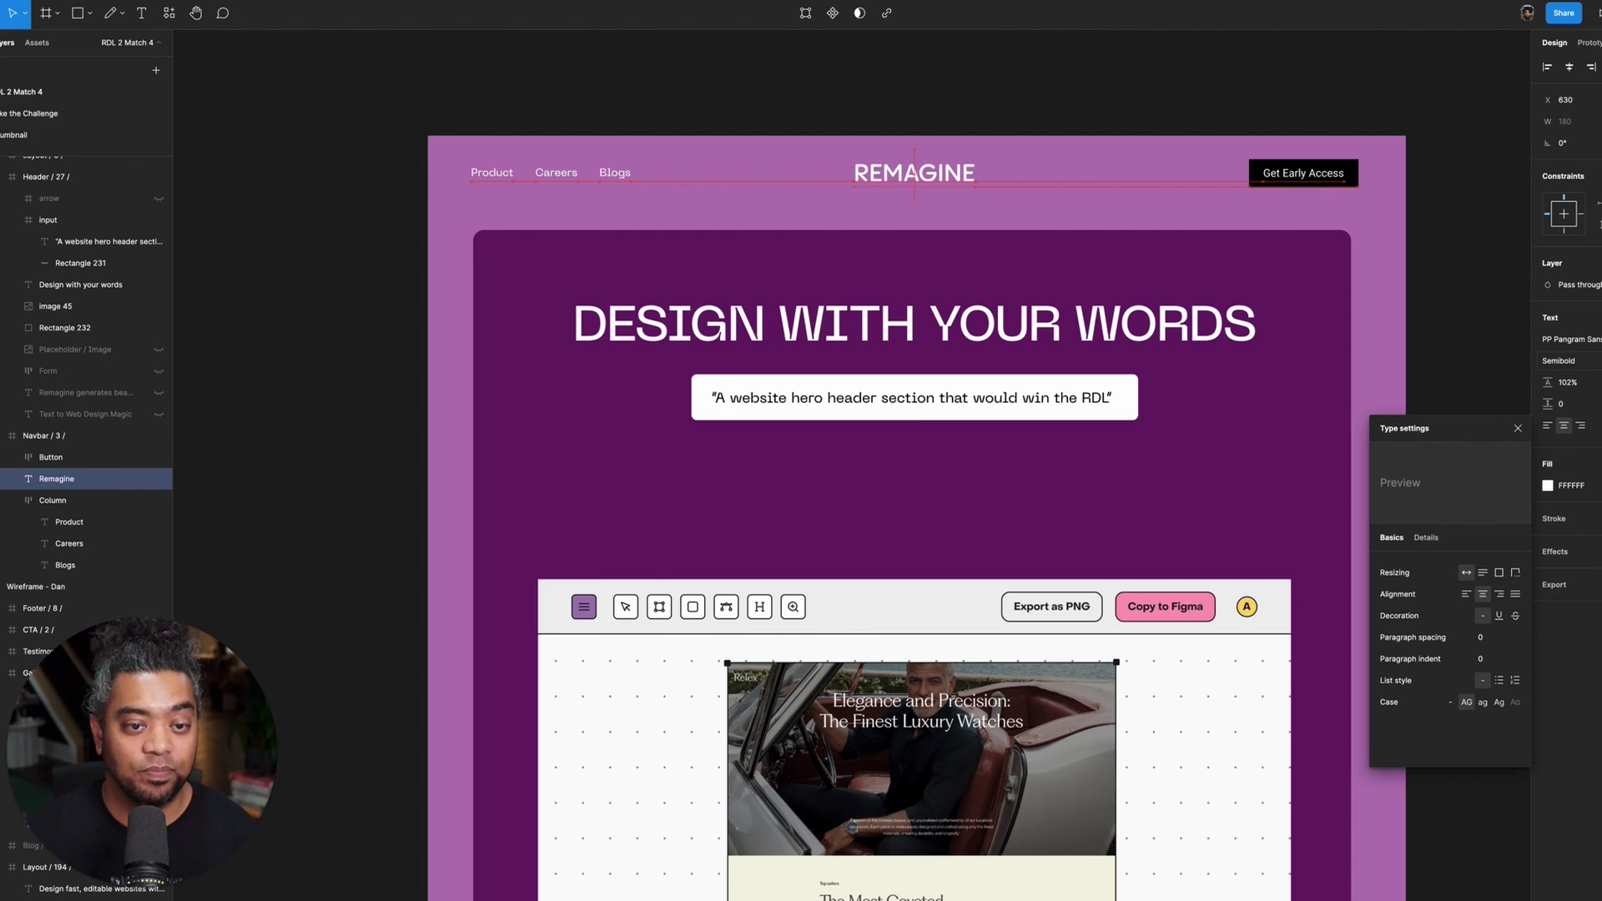
- Round the corners of the navbar's Get Early Access button and resize it to 180 × 50
drag(1171, 95, 1070, 117)
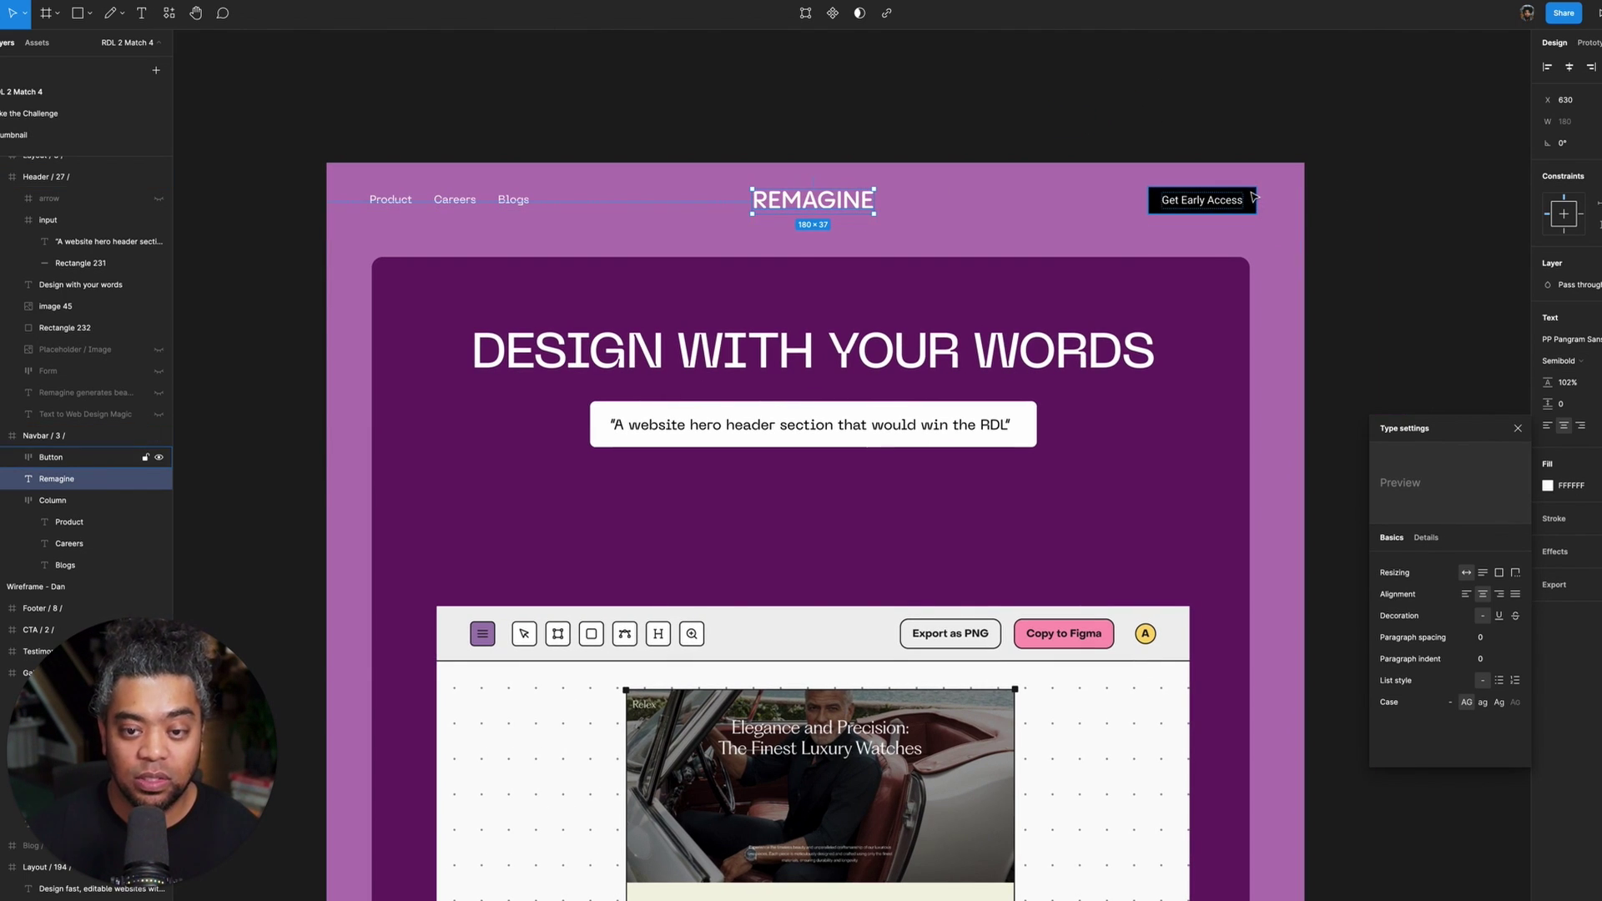
click(1202, 203)
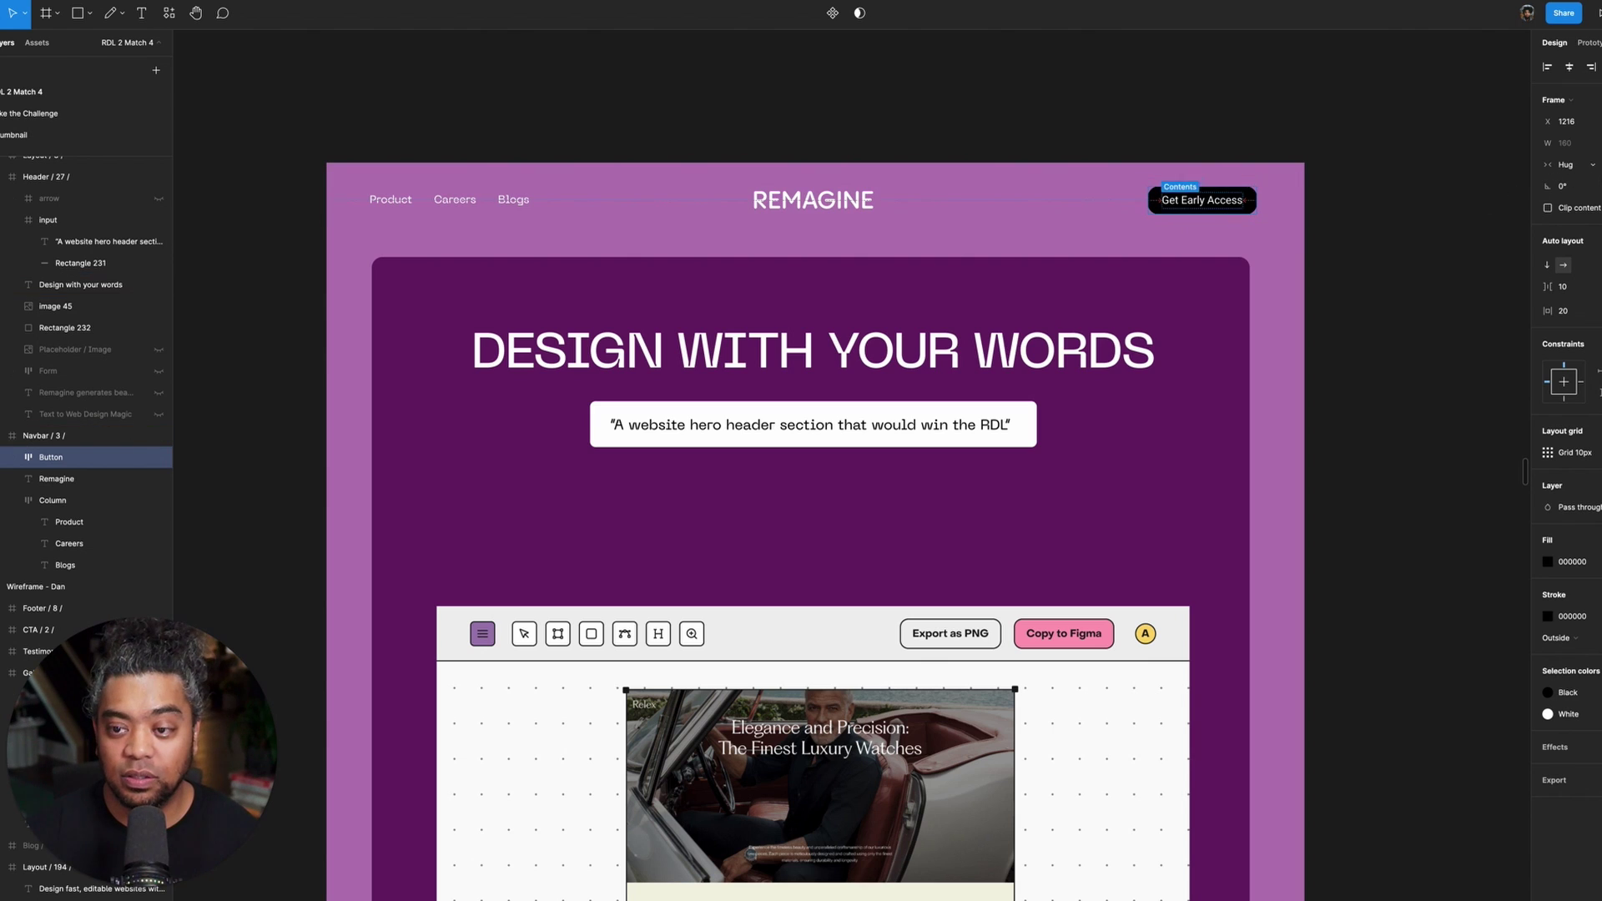
click(1202, 200)
drag(1202, 200, 1128, 200)
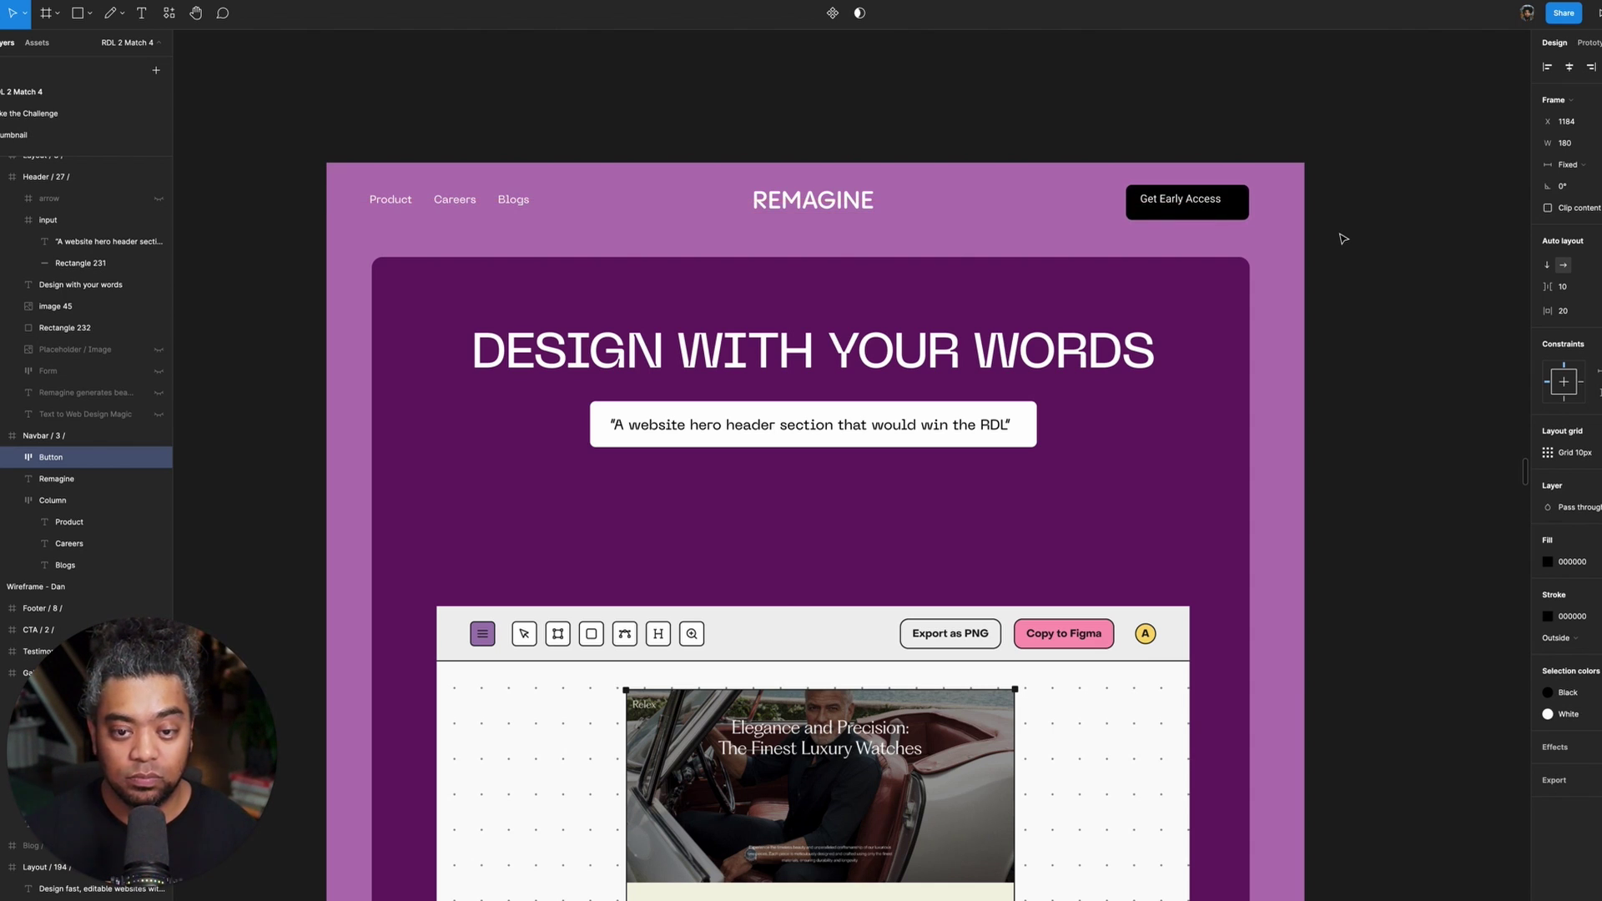
- Fill the Get Early Access button with white, FFFFFF, and colour its label 6B206A, sampled from the hero background
click(1548, 562)
drag(1485, 634, 1304, 257)
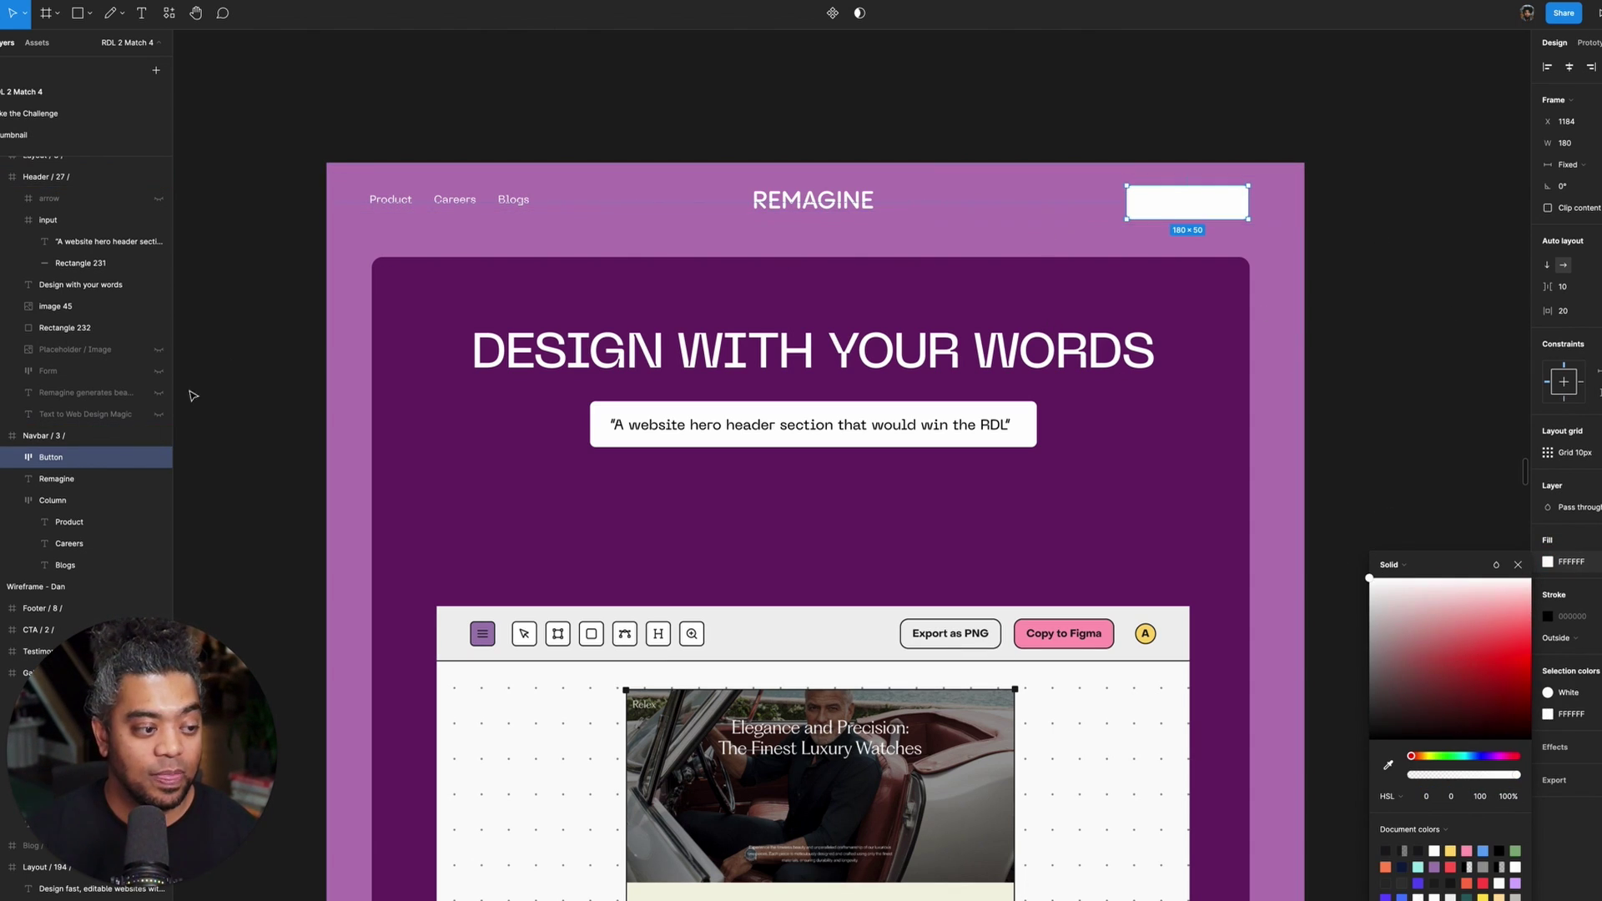
click(12, 458)
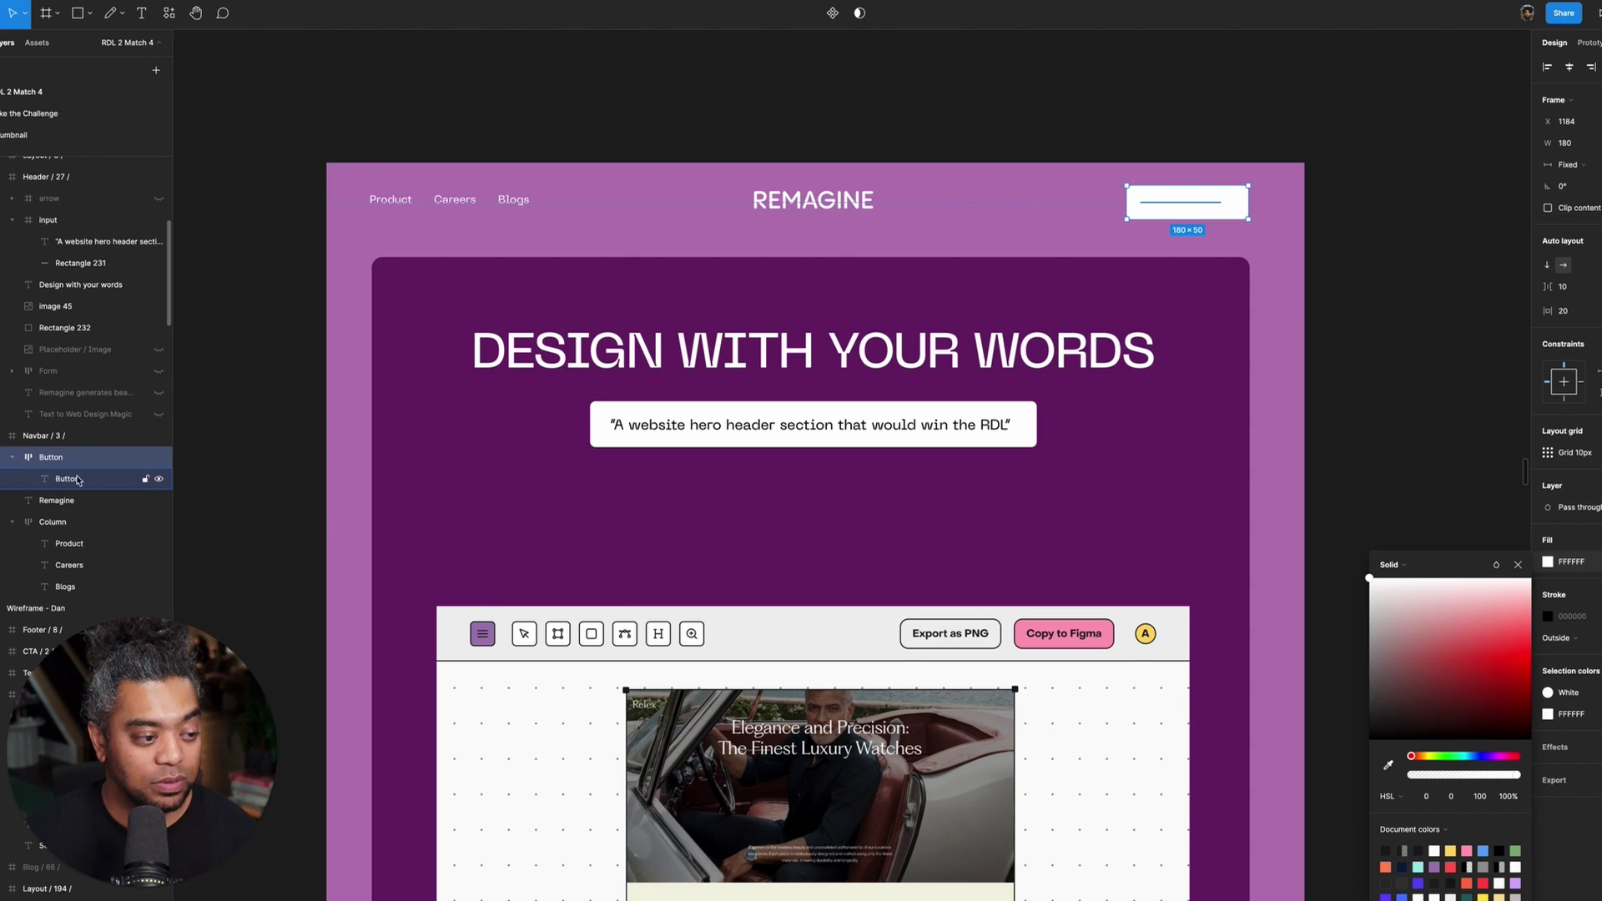
click(84, 479)
click(1549, 420)
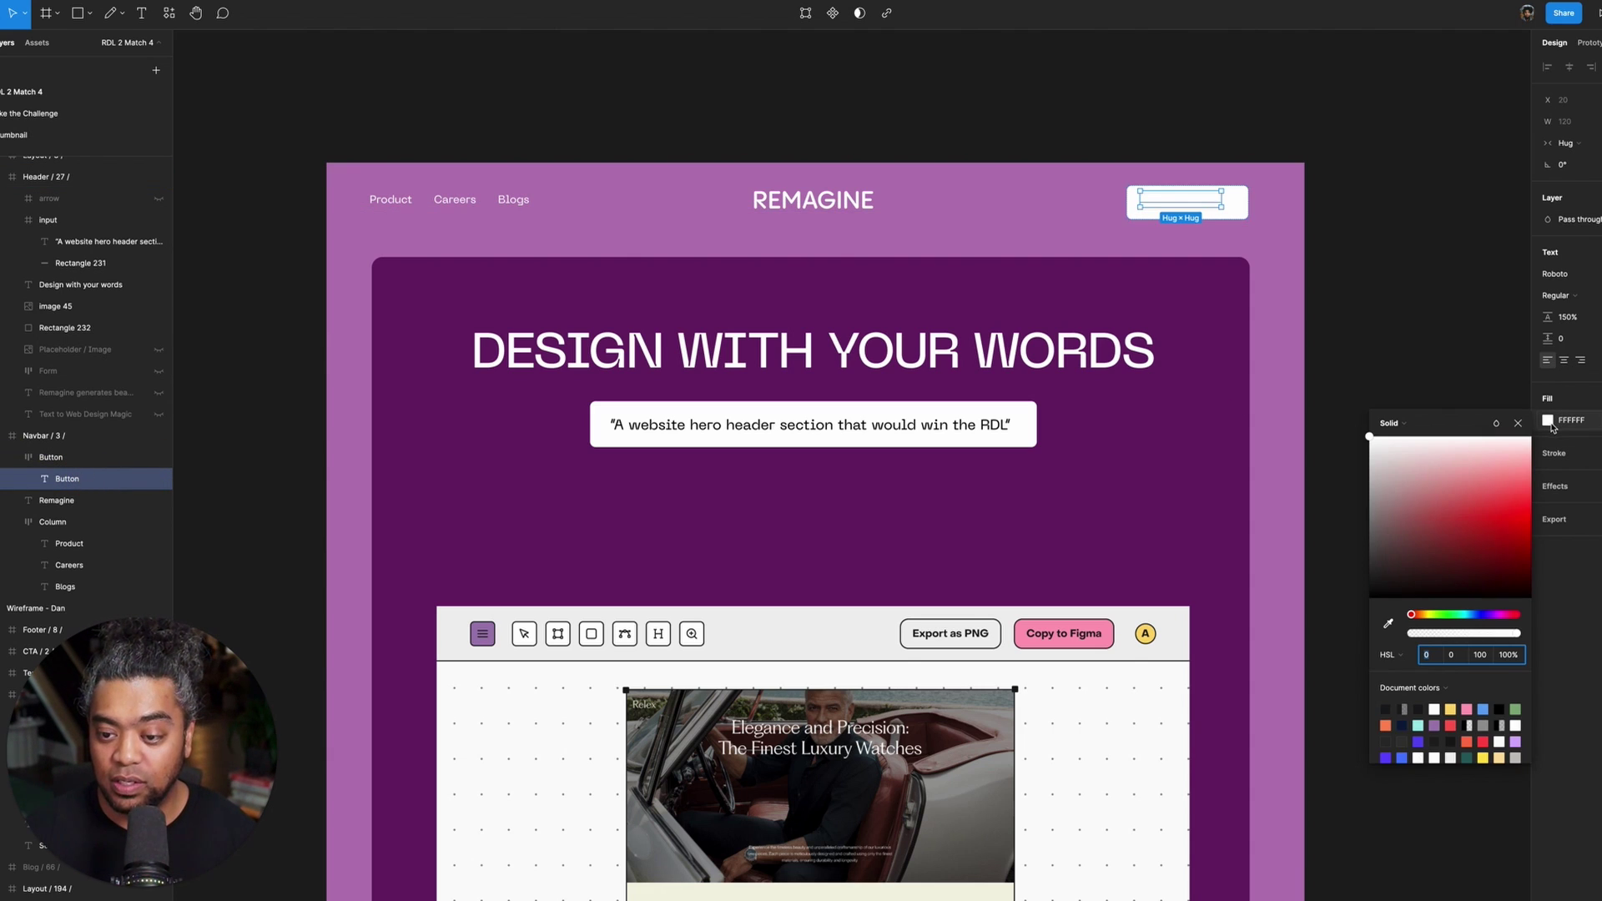
click(1389, 624)
click(1180, 567)
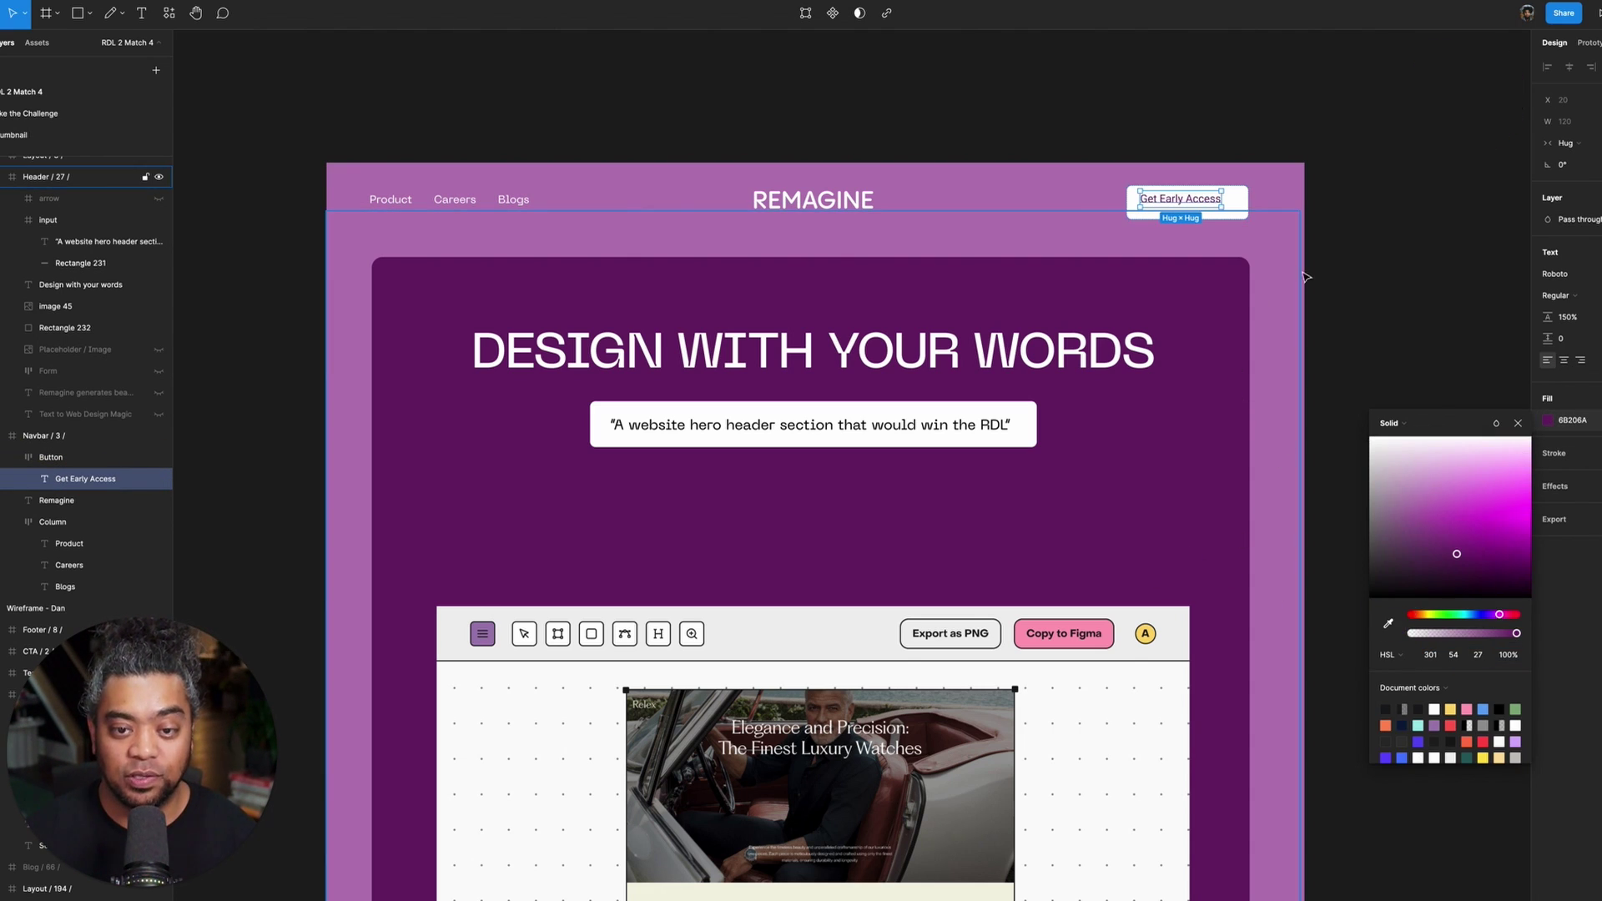
click(1365, 242)
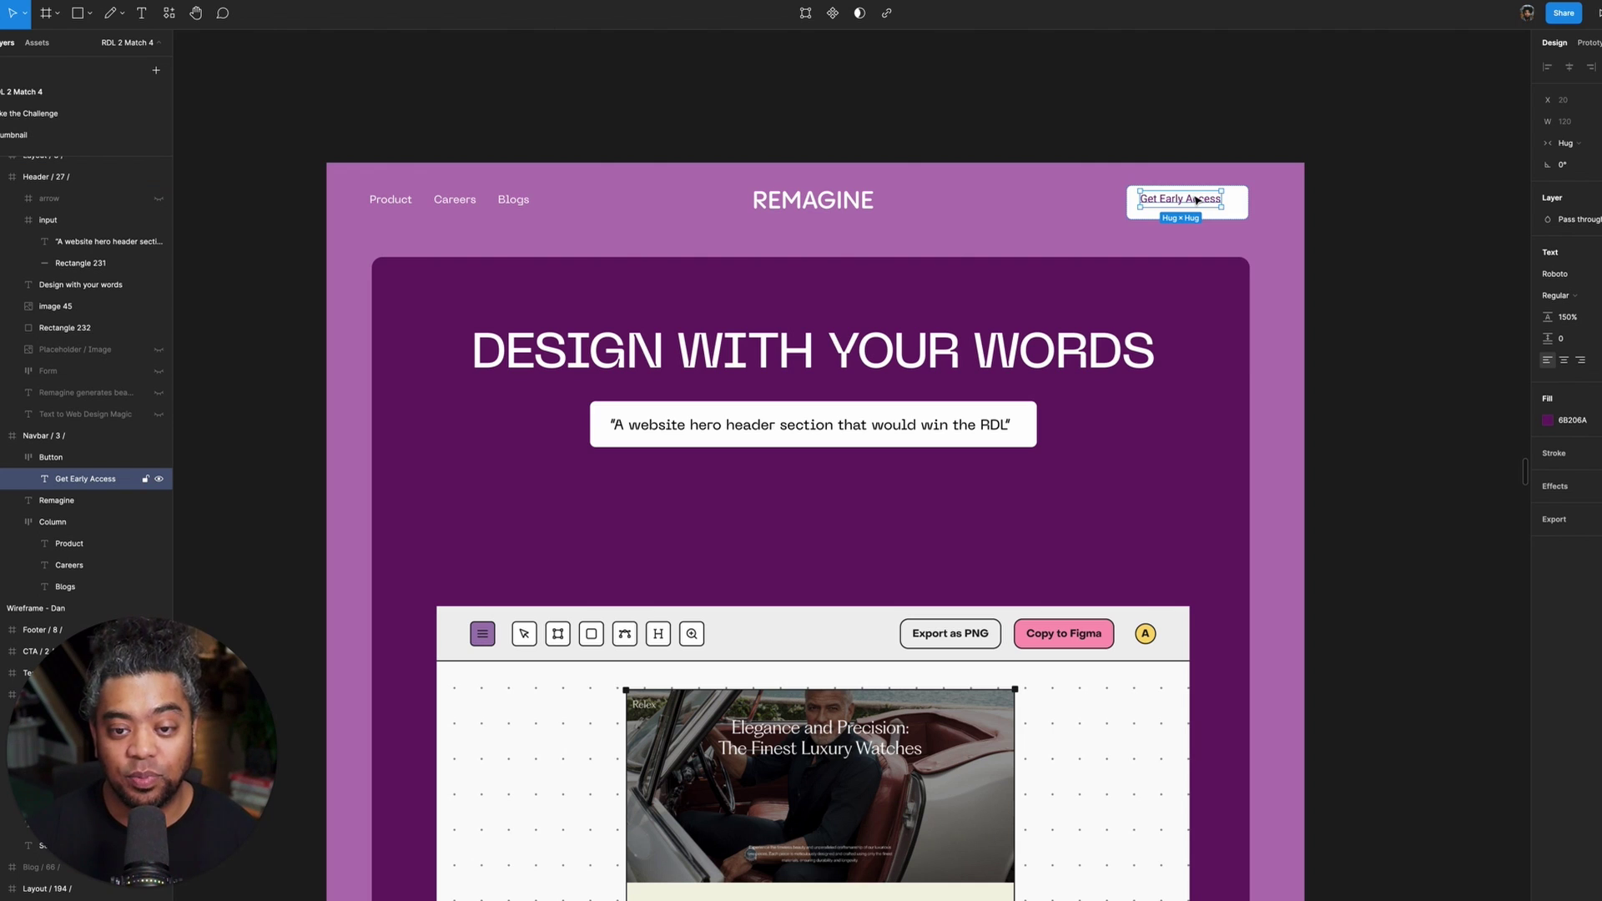
click(1162, 103)
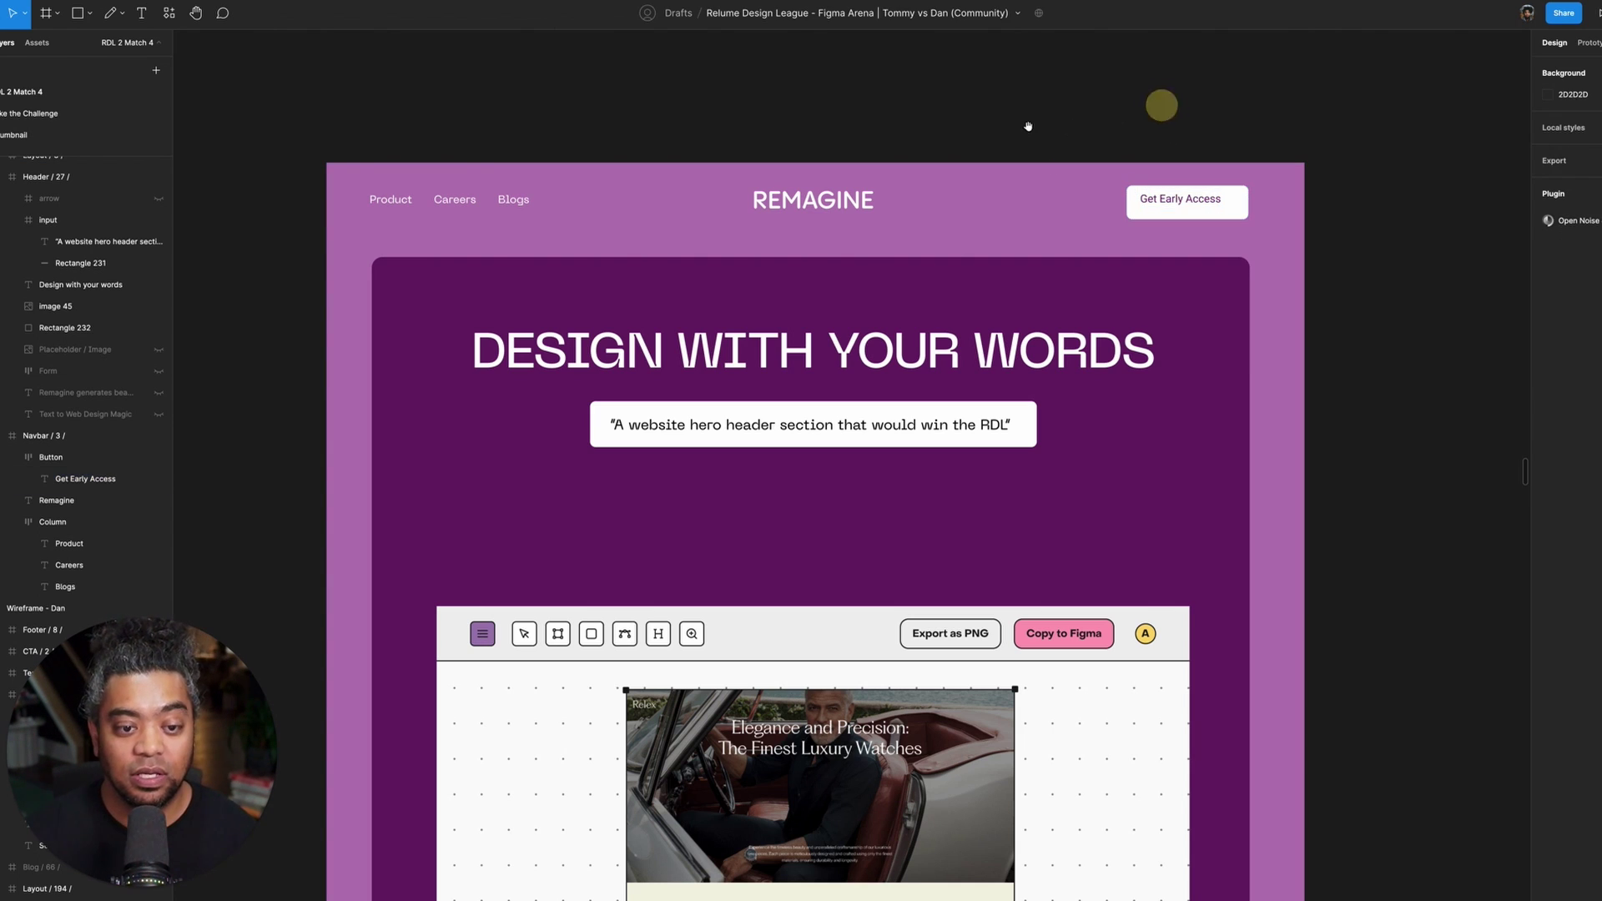
- Review the page from the navbar and hero down through the feature cards, including the overall layout beside the wireframe
scroll(1085, 97, left, 2)
scroll(946, 621, down, 10)
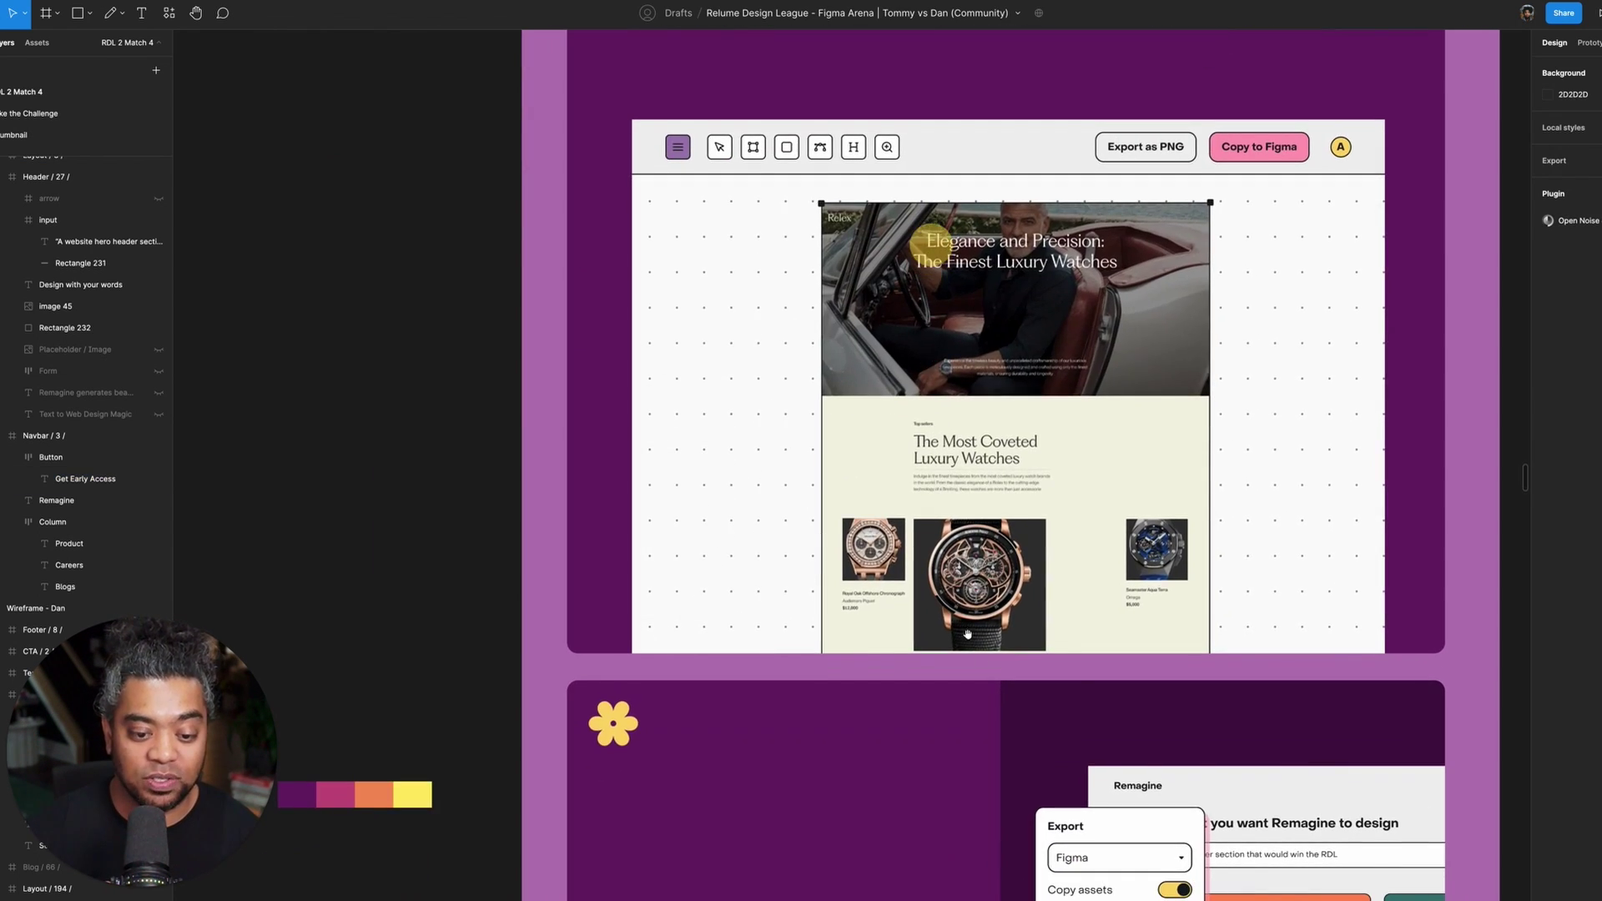
scroll(957, 515, down, 6)
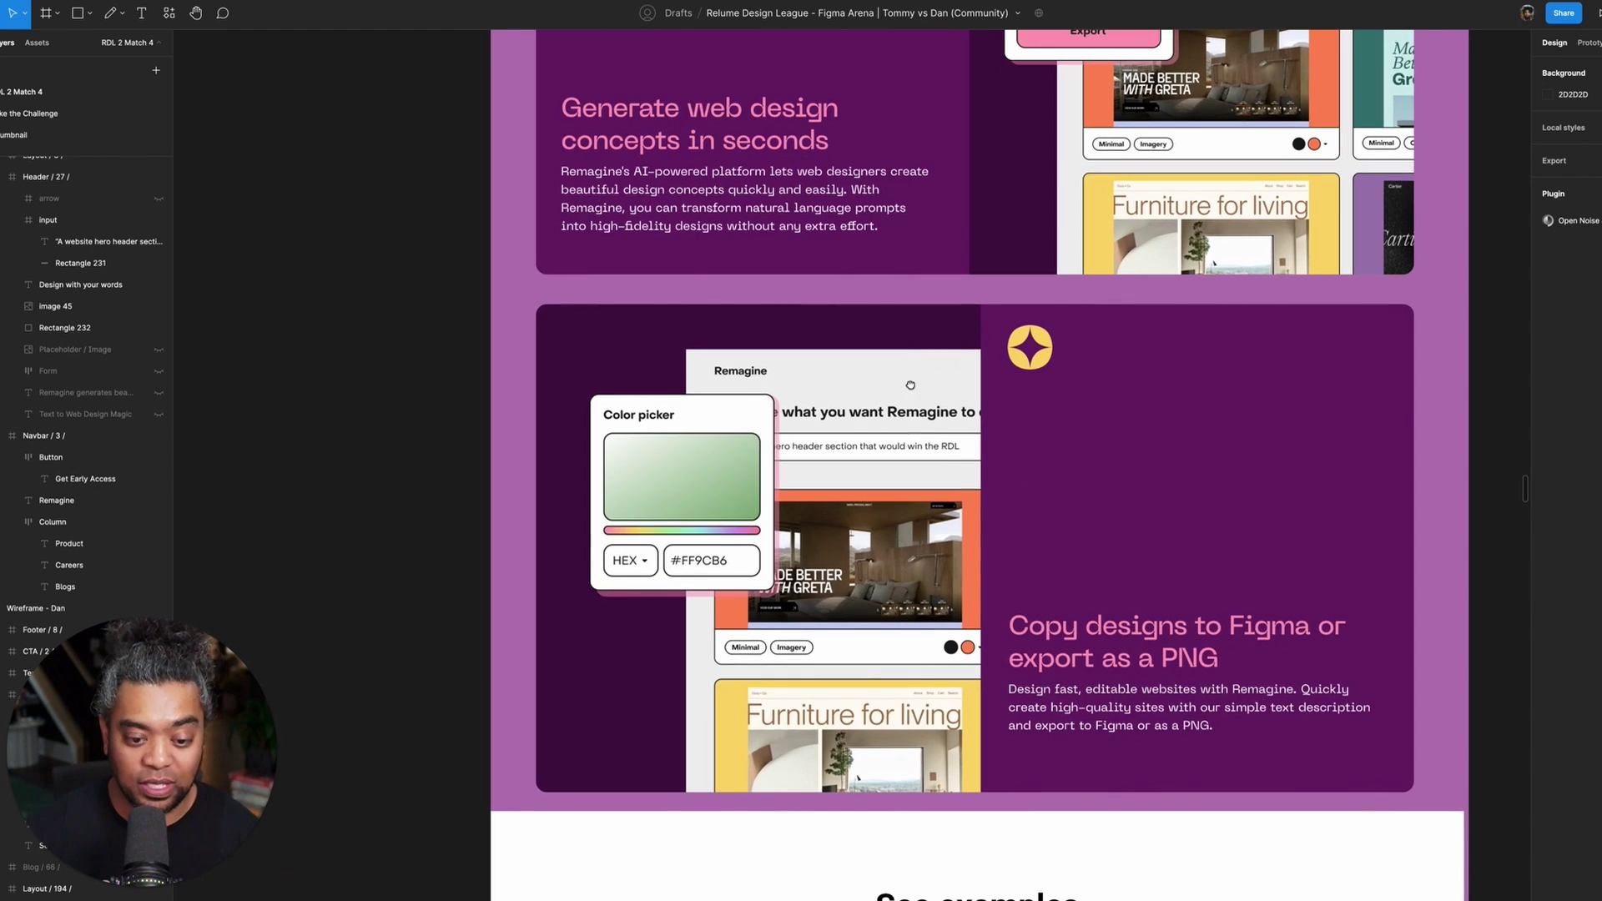
scroll(1043, 444, up, 16)
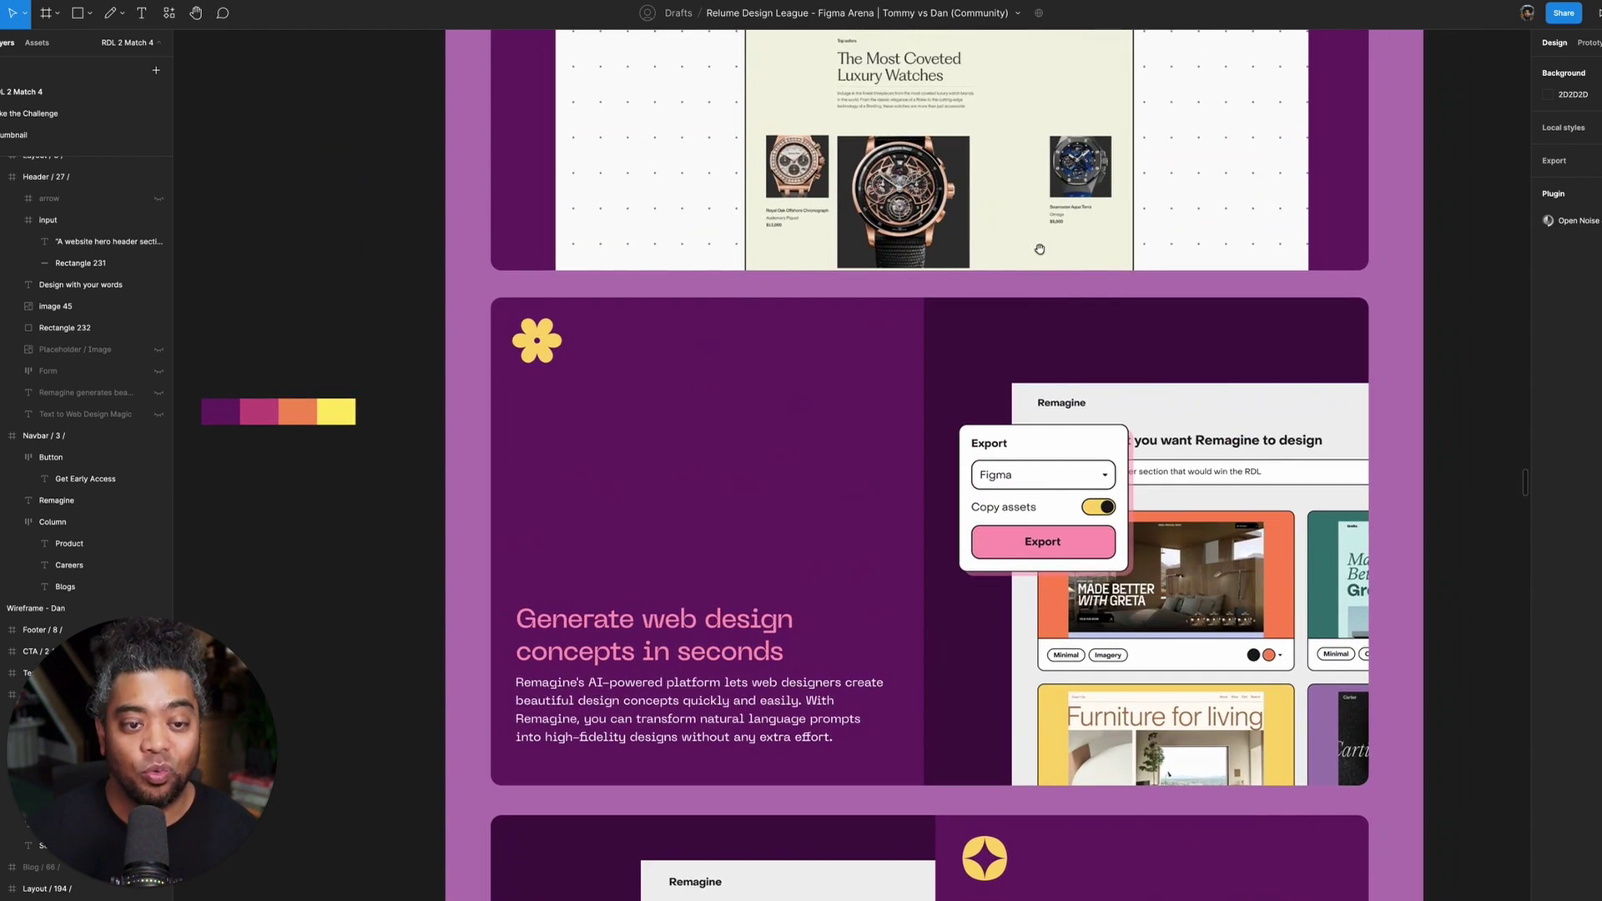
scroll(1012, 760, up, 2)
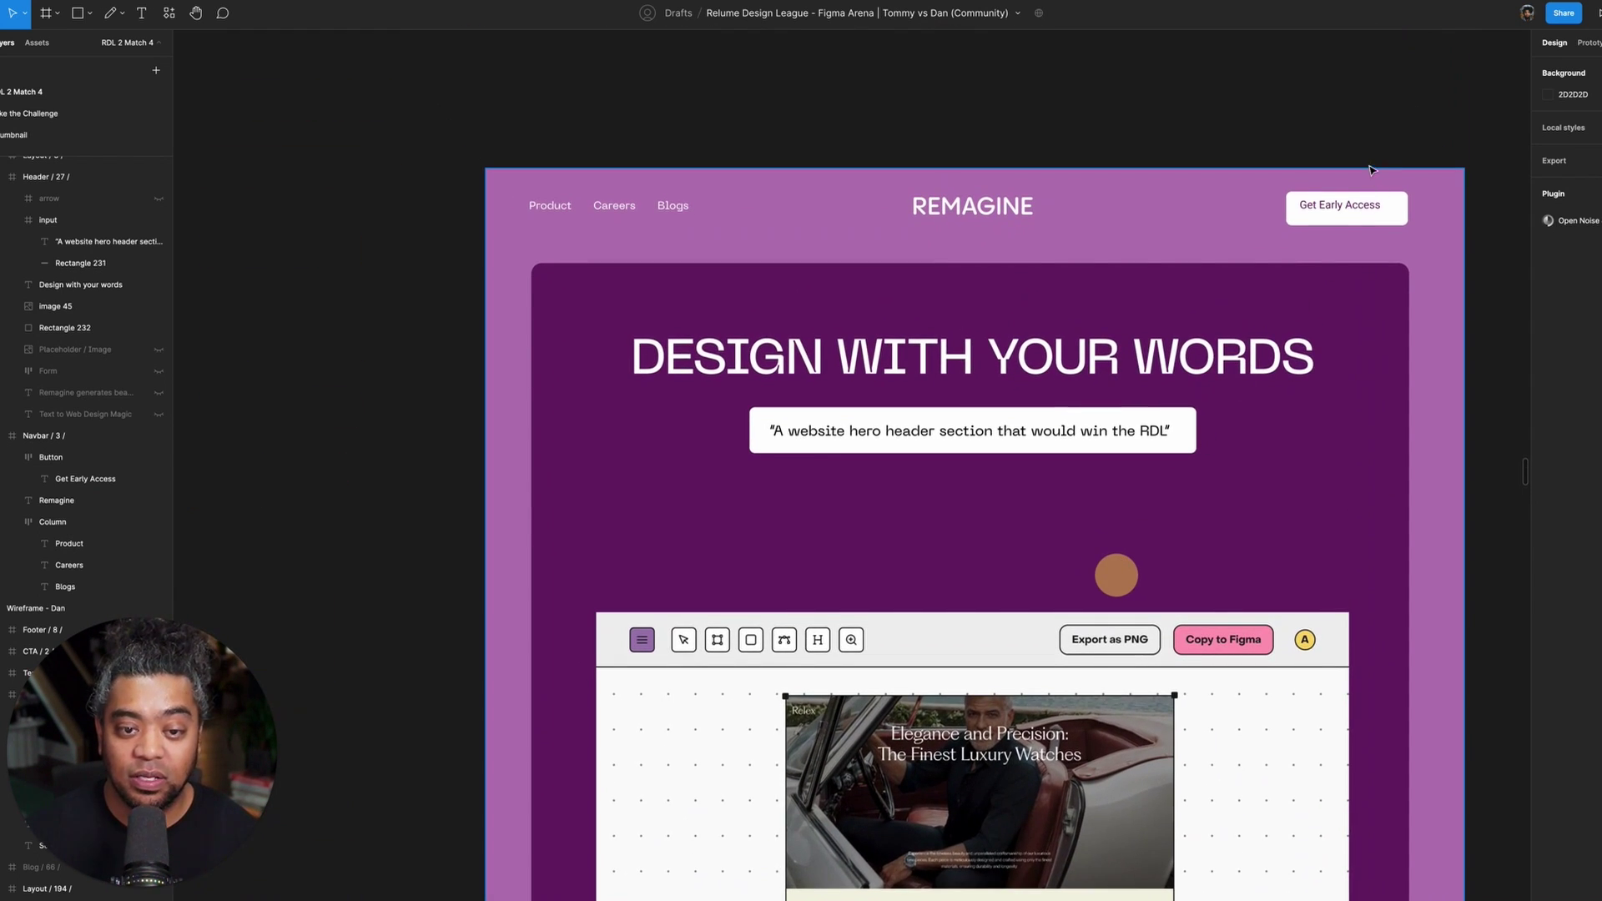
scroll(636, 243, down, 2)
scroll(672, 251, left, 3)
scroll(672, 250, down, 5)
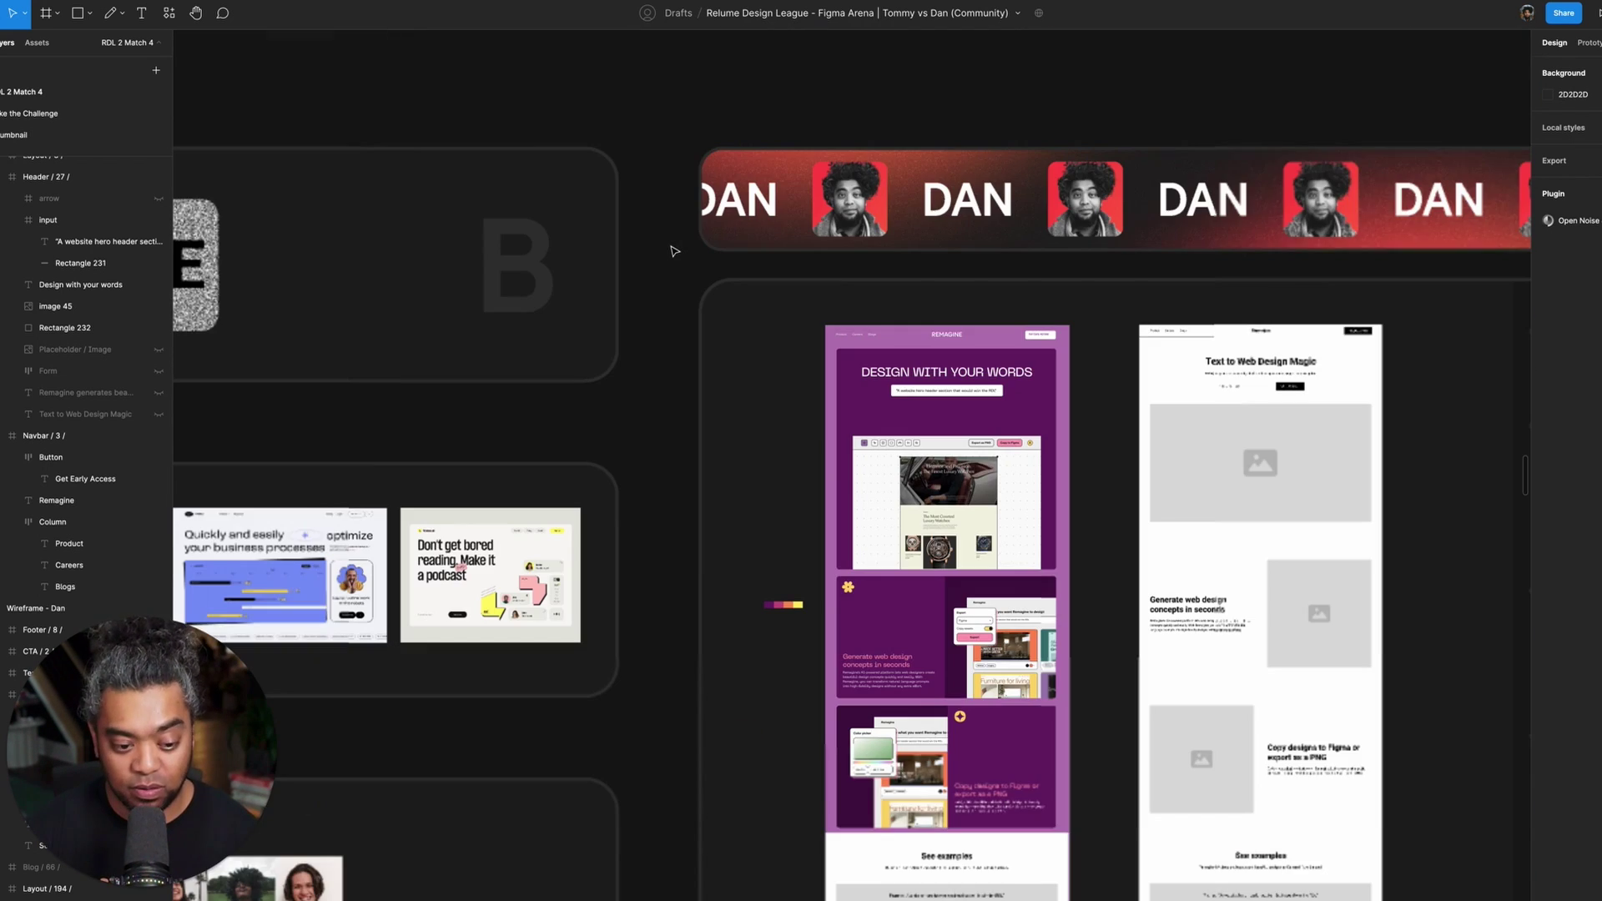
- Move the #362 palette group straight up so its swatches sit beside the hero heading, outside the page
click(797, 606)
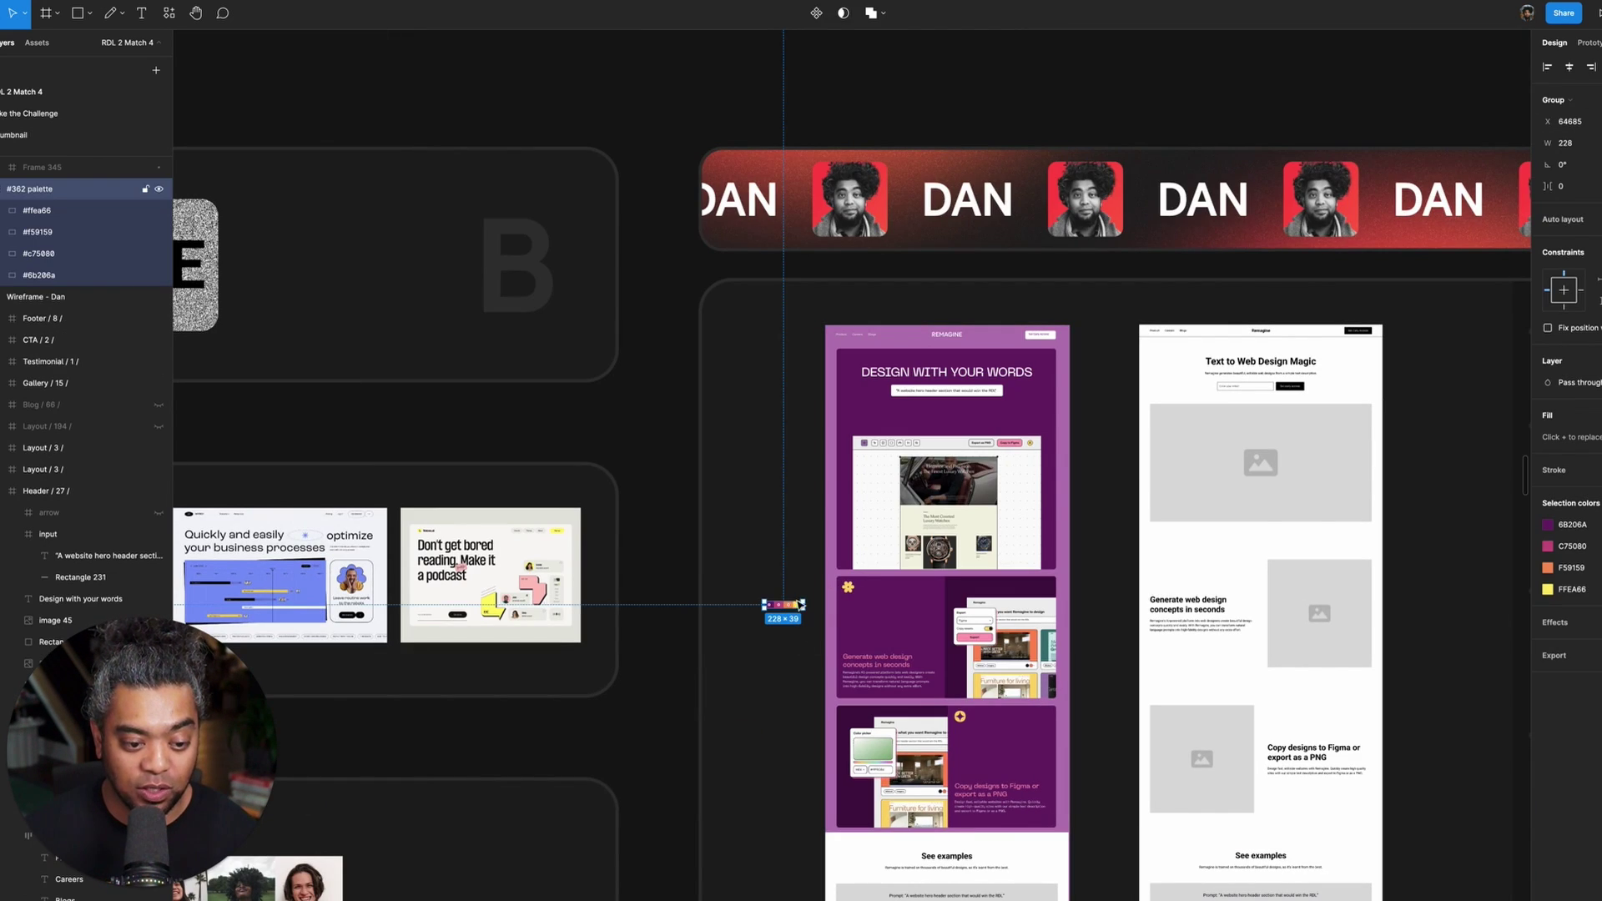
drag(791, 609, 815, 368)
scroll(815, 368, up, 5)
scroll(1013, 421, up, 5)
scroll(1013, 422, right, 3)
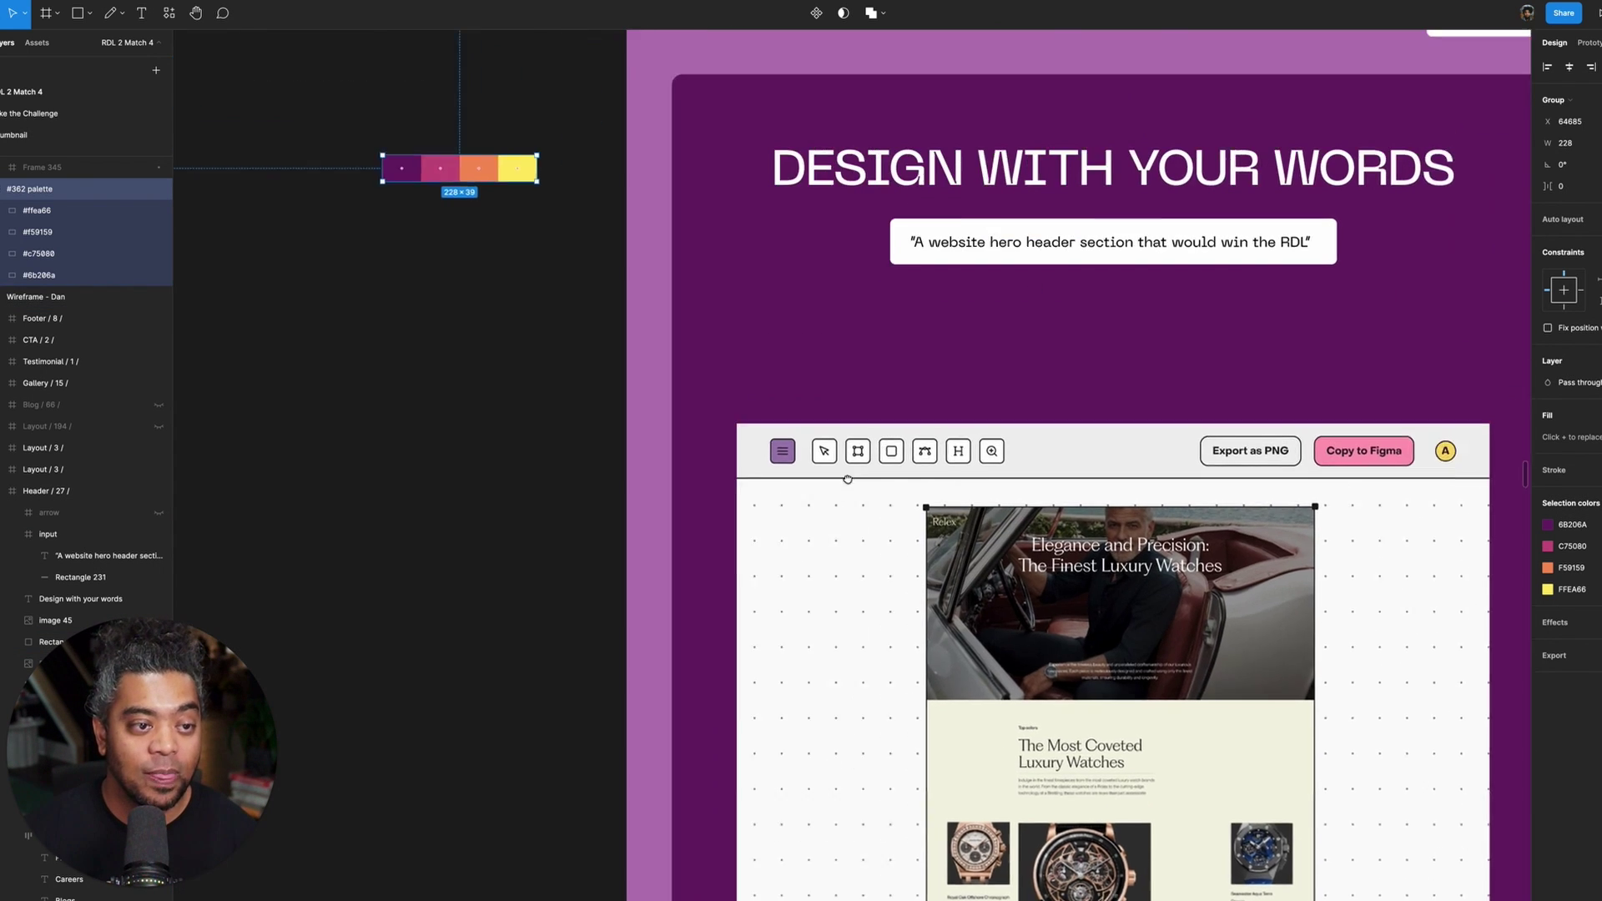
scroll(1013, 421, left, 4)
scroll(1013, 422, down, 2)
scroll(1160, 350, right, 3)
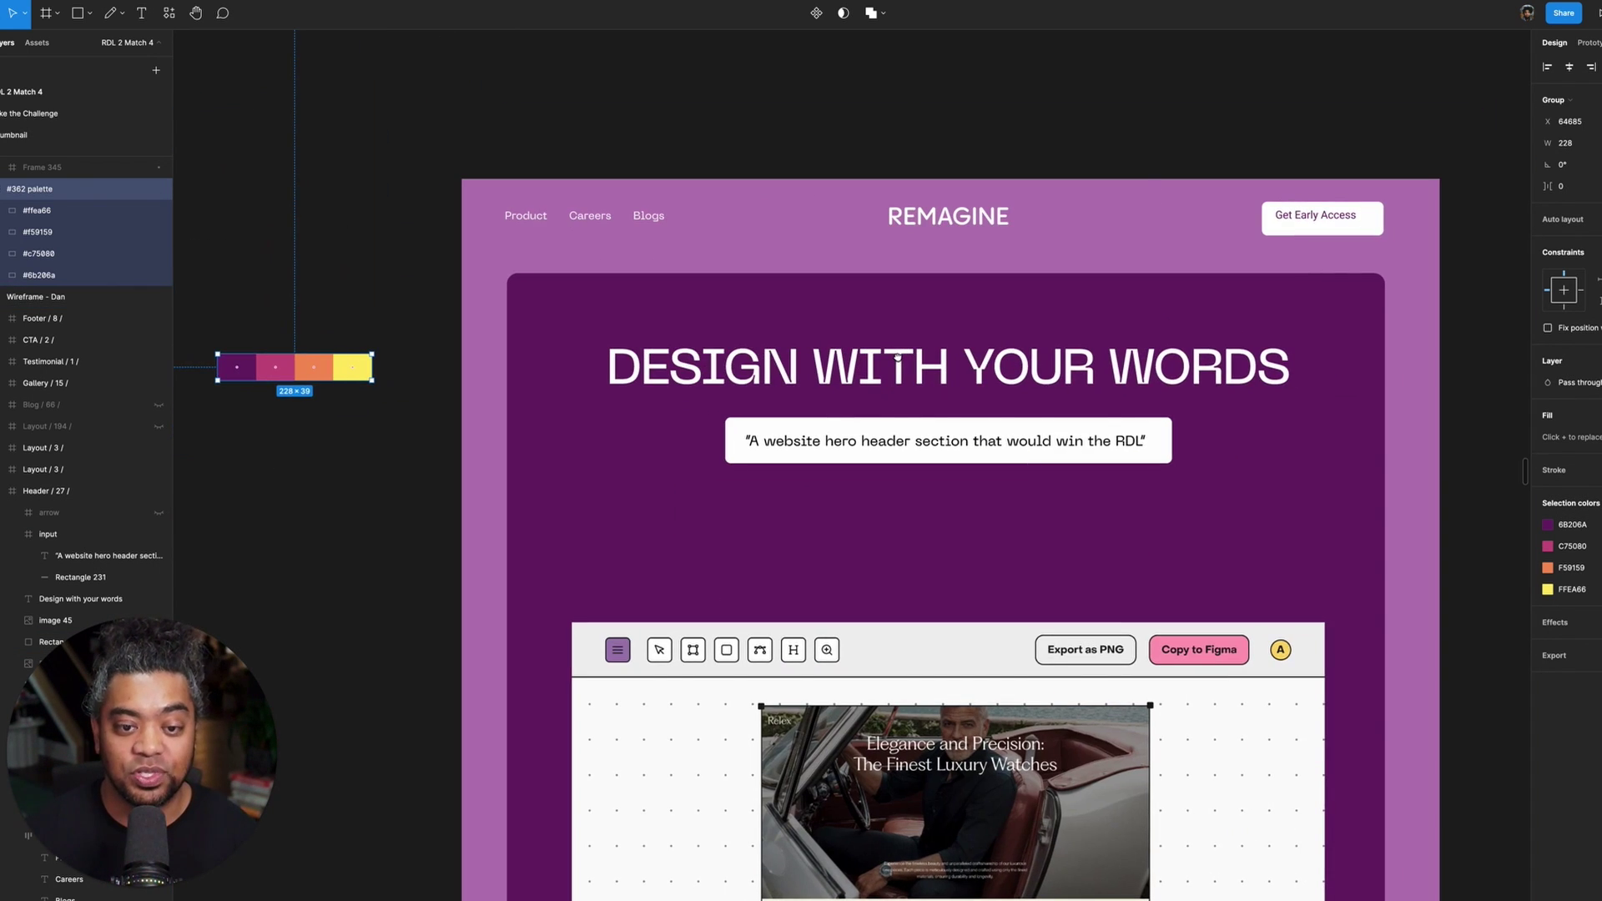
click(1264, 105)
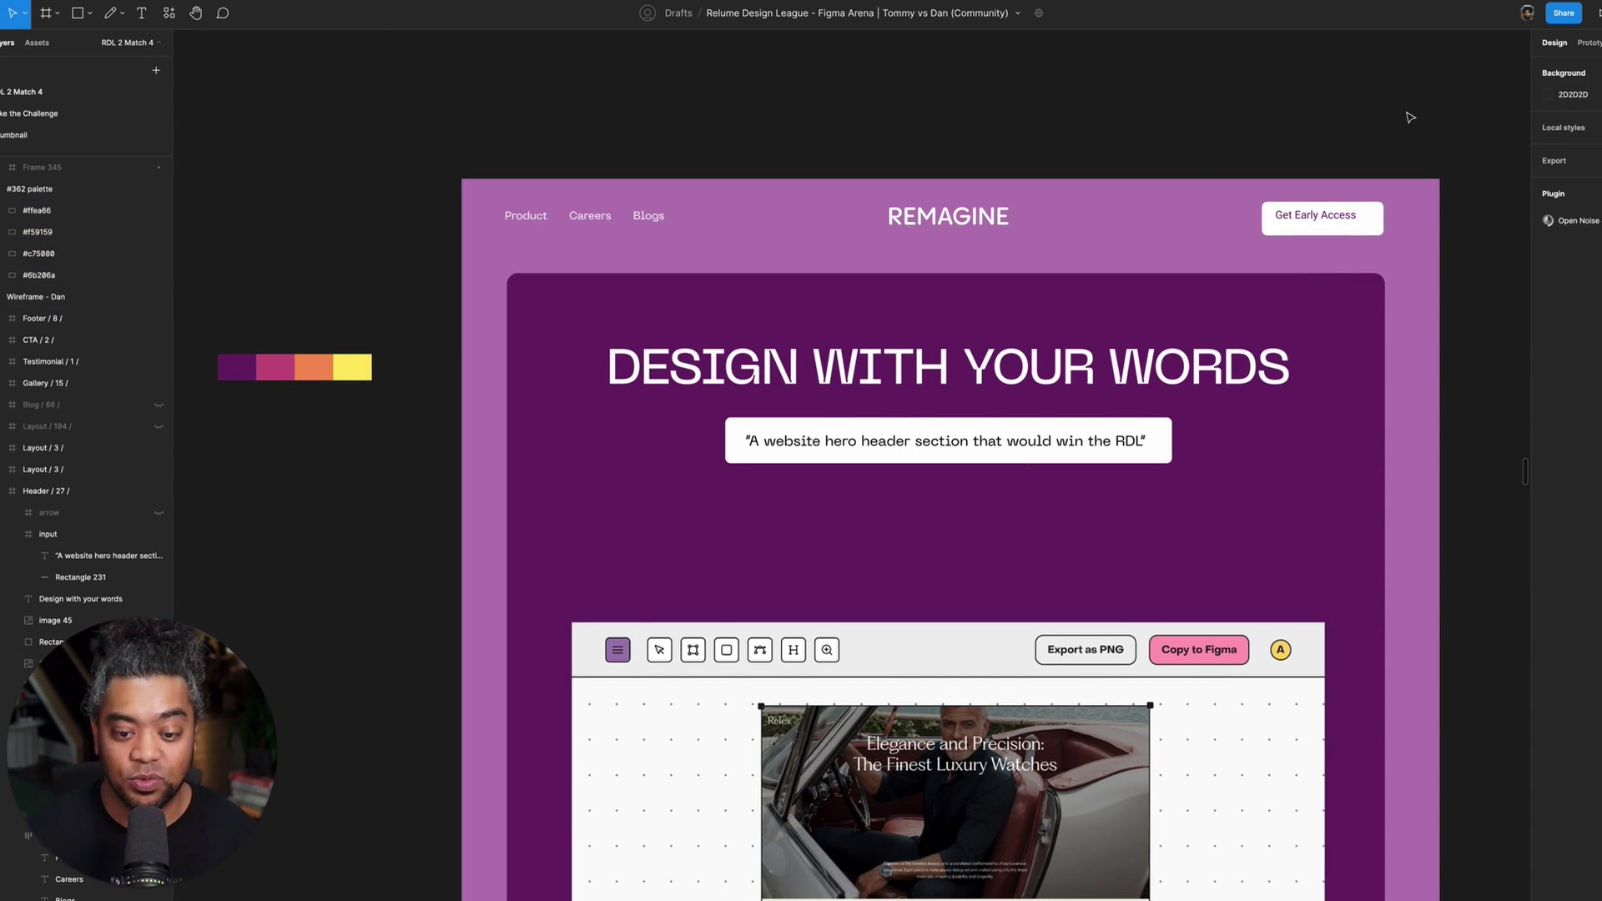
- Change the Get Early Access label's font to PP Neue Machina in Inktrap Regular
click(1327, 216)
click(1327, 215)
click(1589, 274)
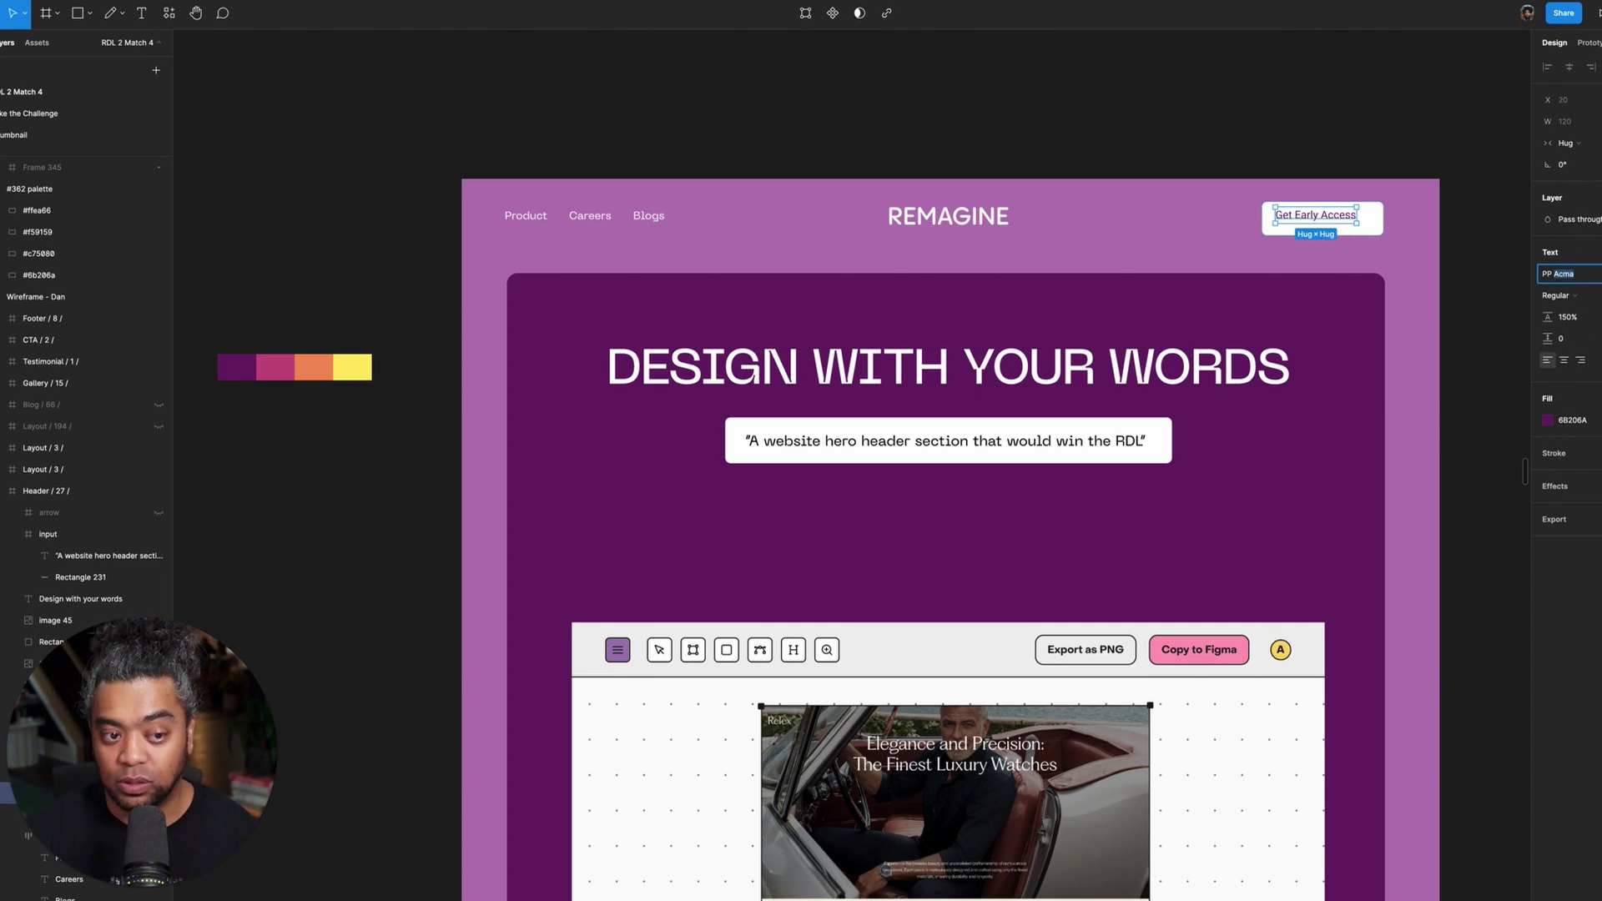
key(Return)
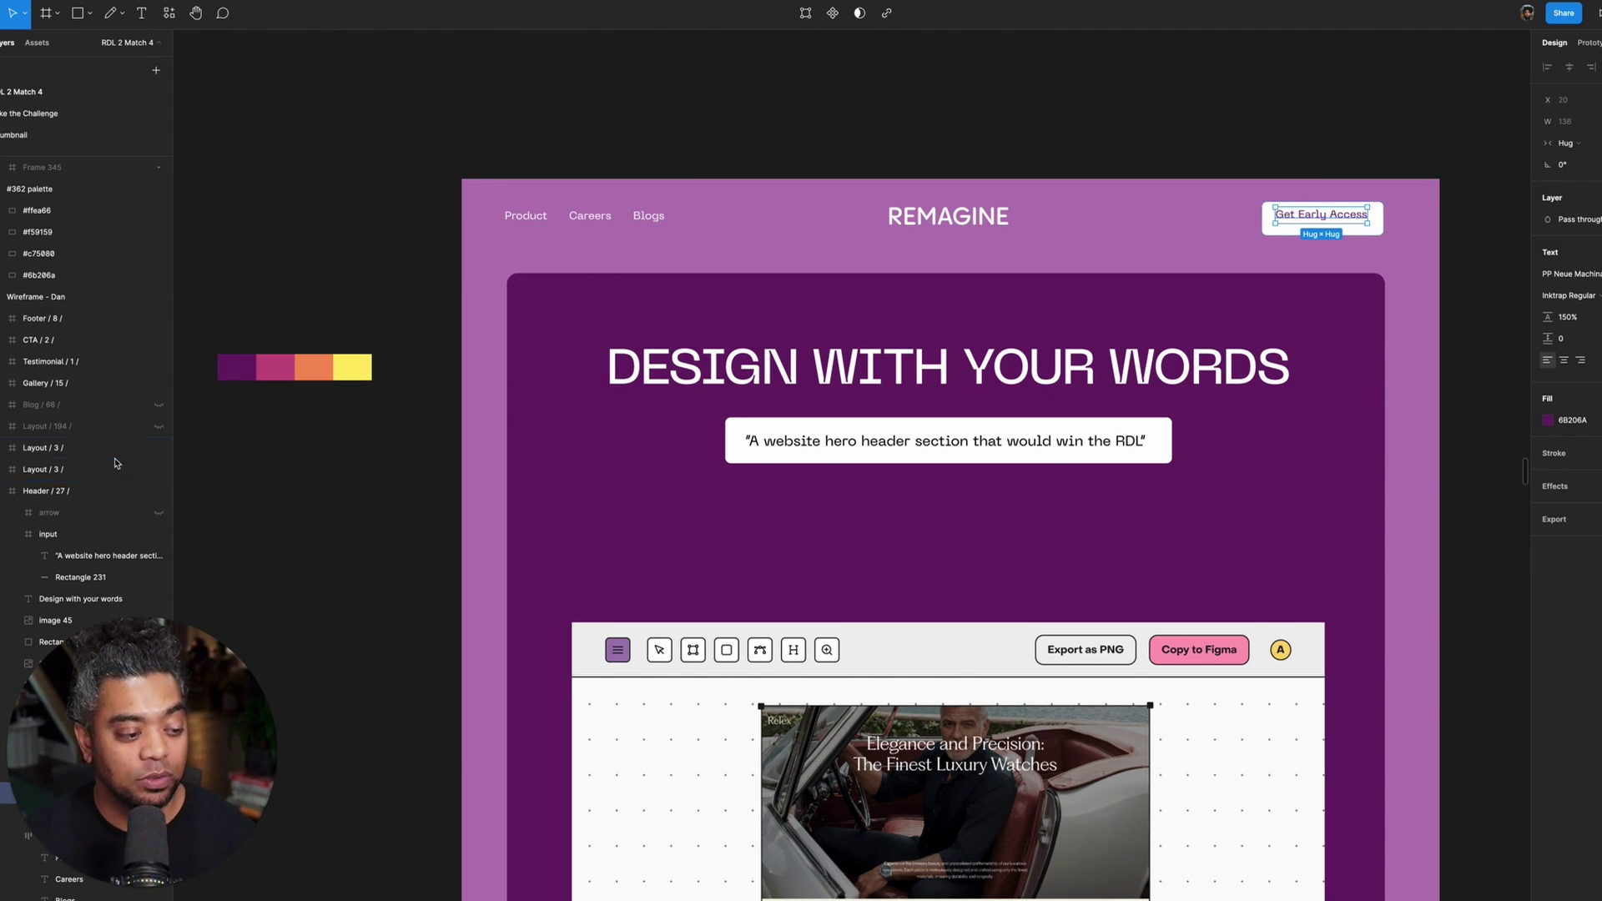
- Remove auto layout from the Get Early Access button and nudge its label down to the vertical centre
scroll(84, 534, down, 5)
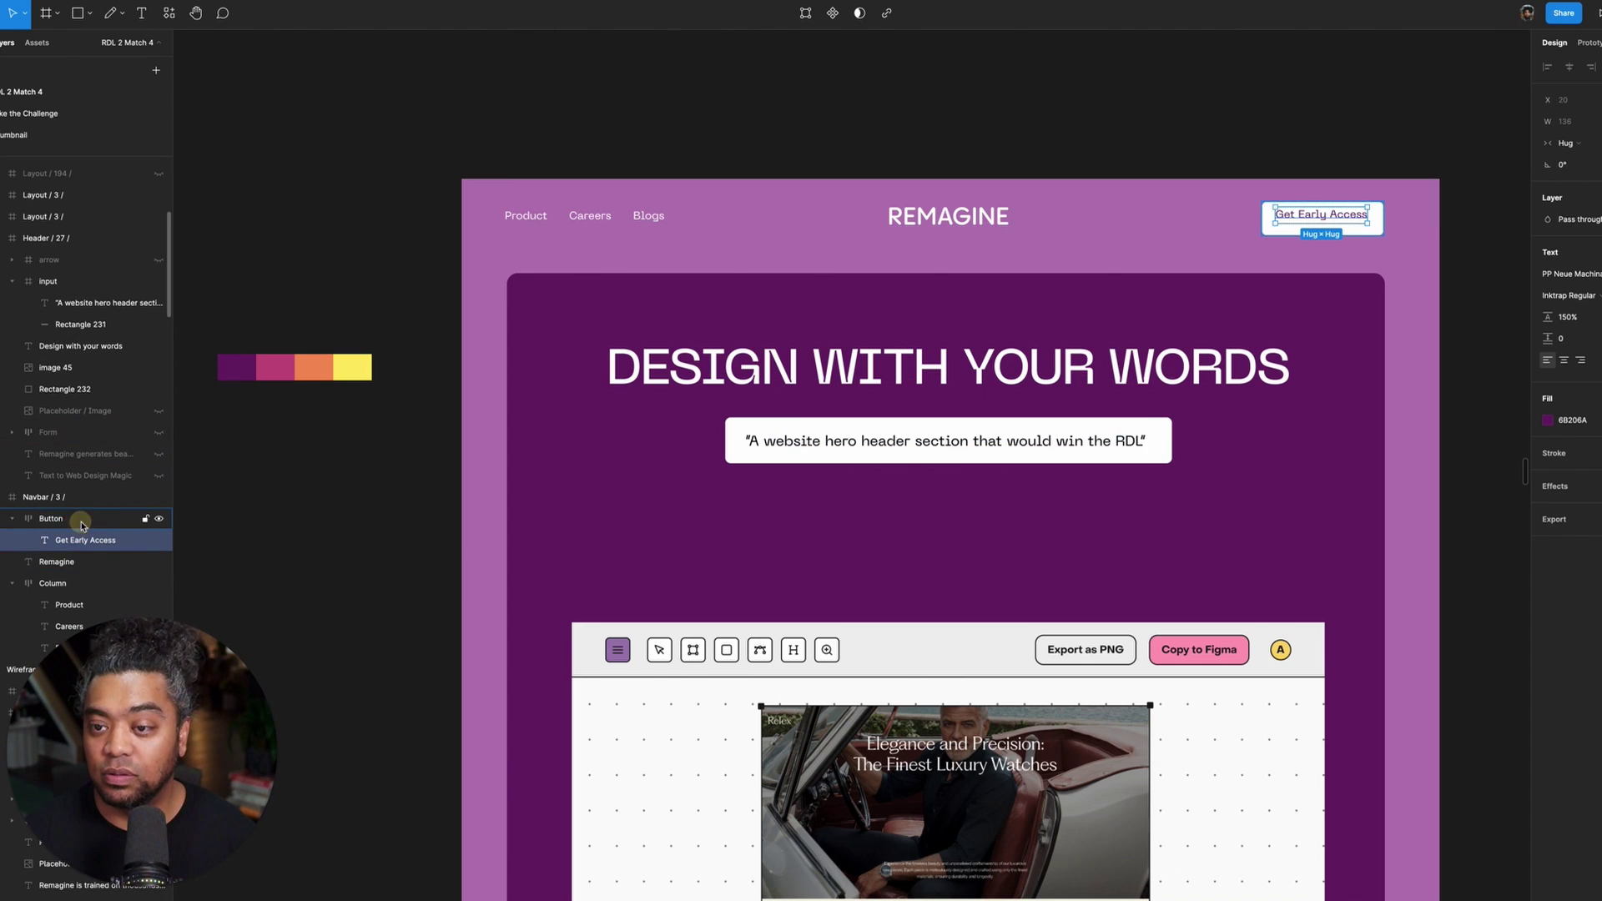
click(81, 527)
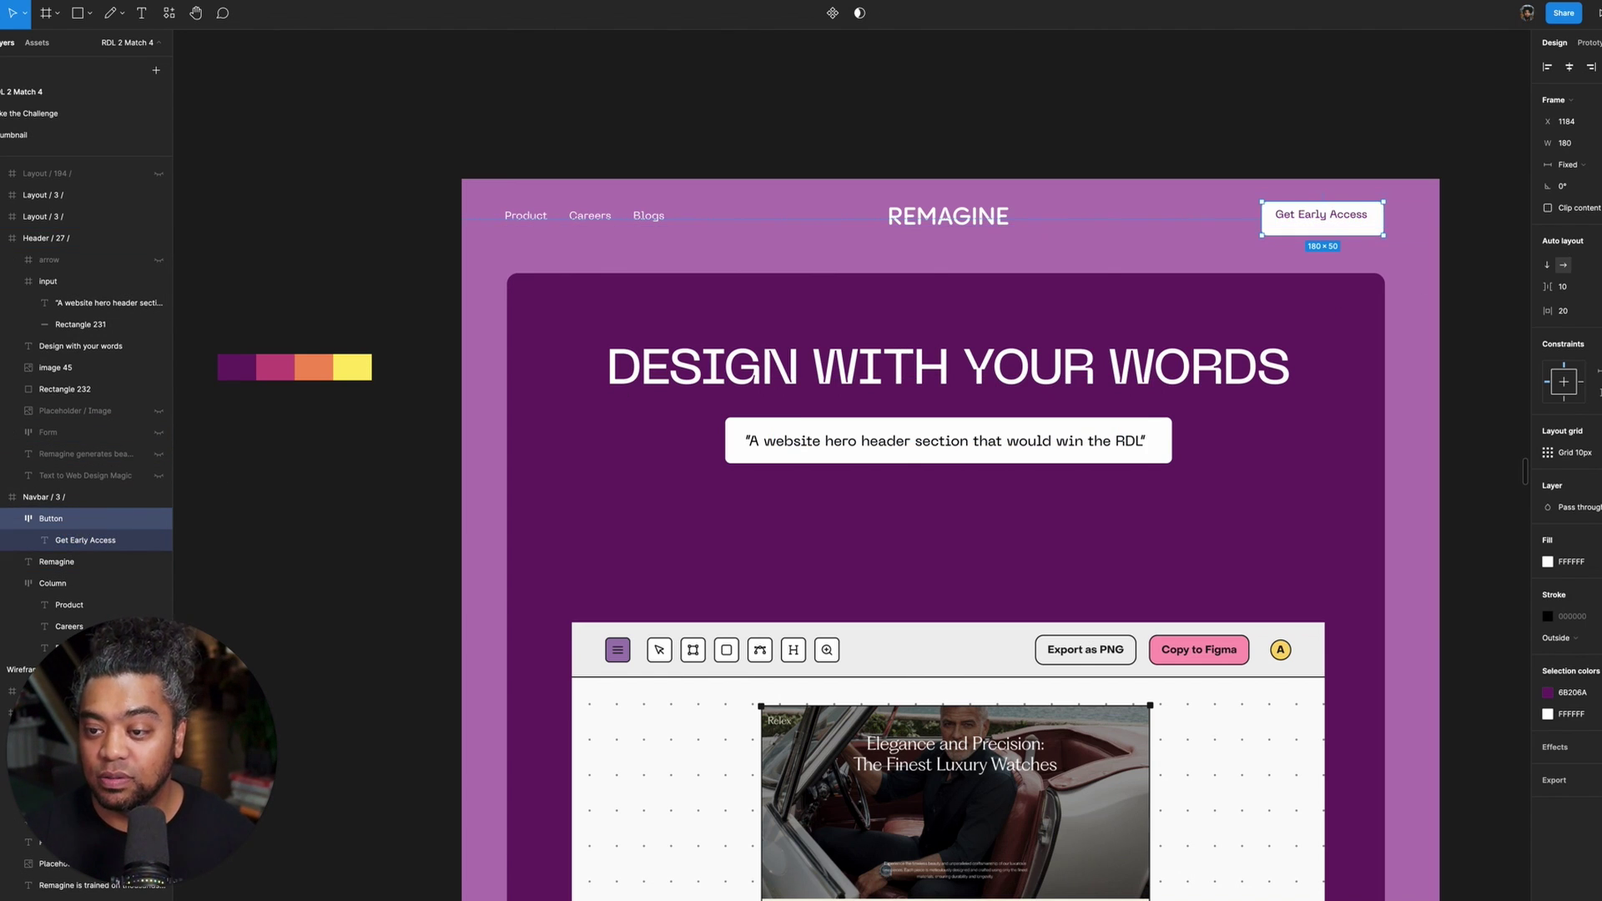
click(138, 540)
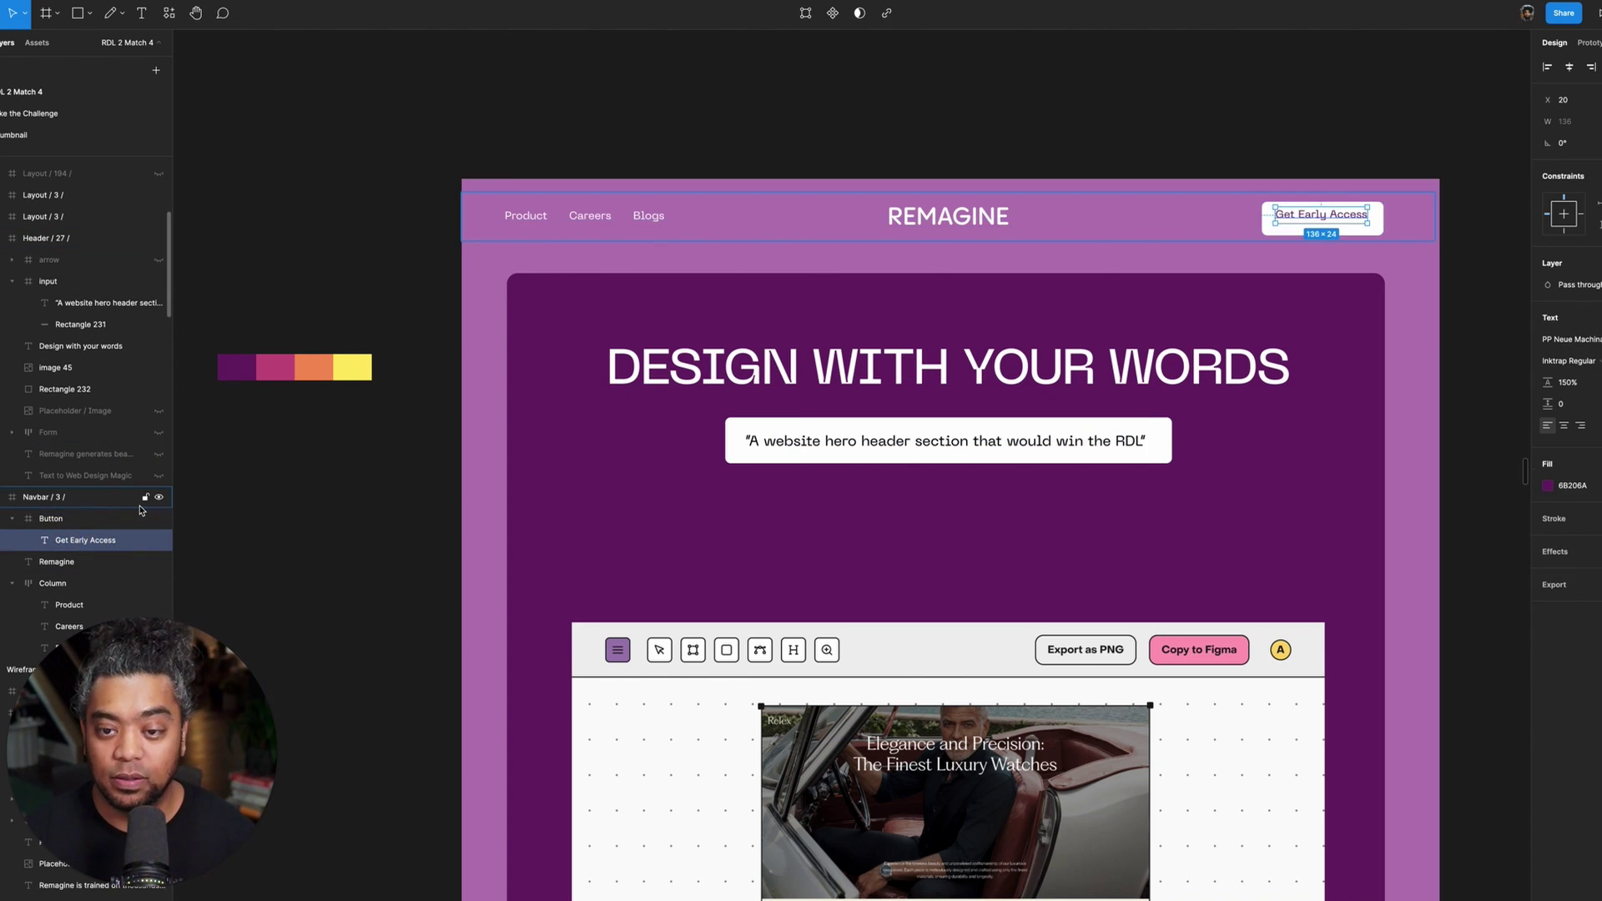
key(Down)
key(Down)
key(Down)
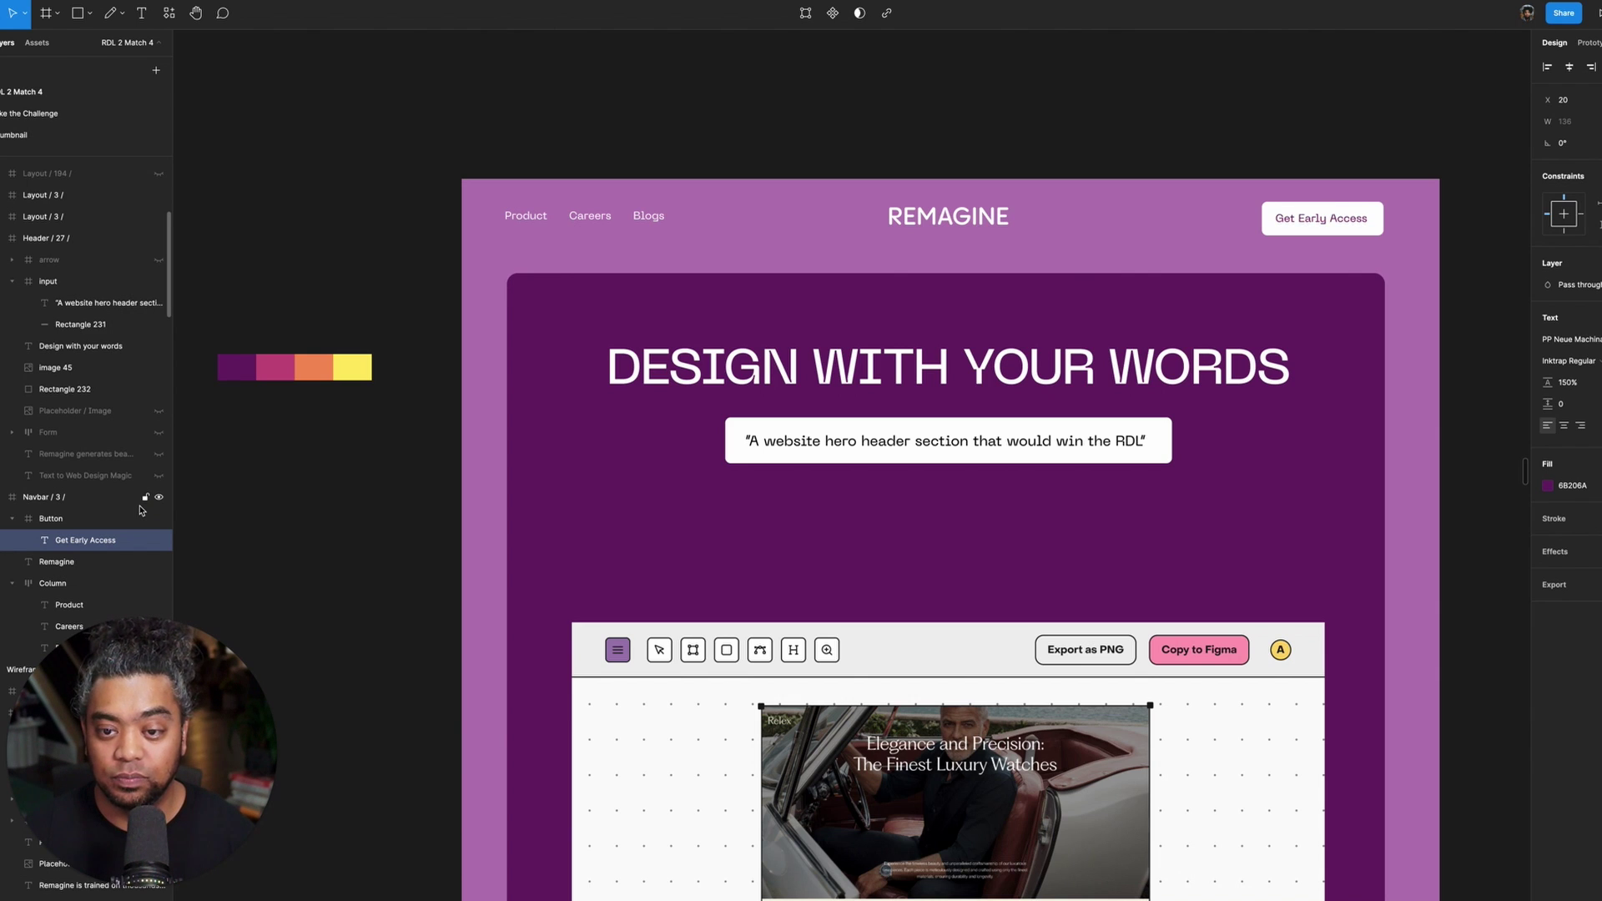
- Set the Get Early Access label to Plain Medium and nudge it one pixel right to X 21
click(1572, 361)
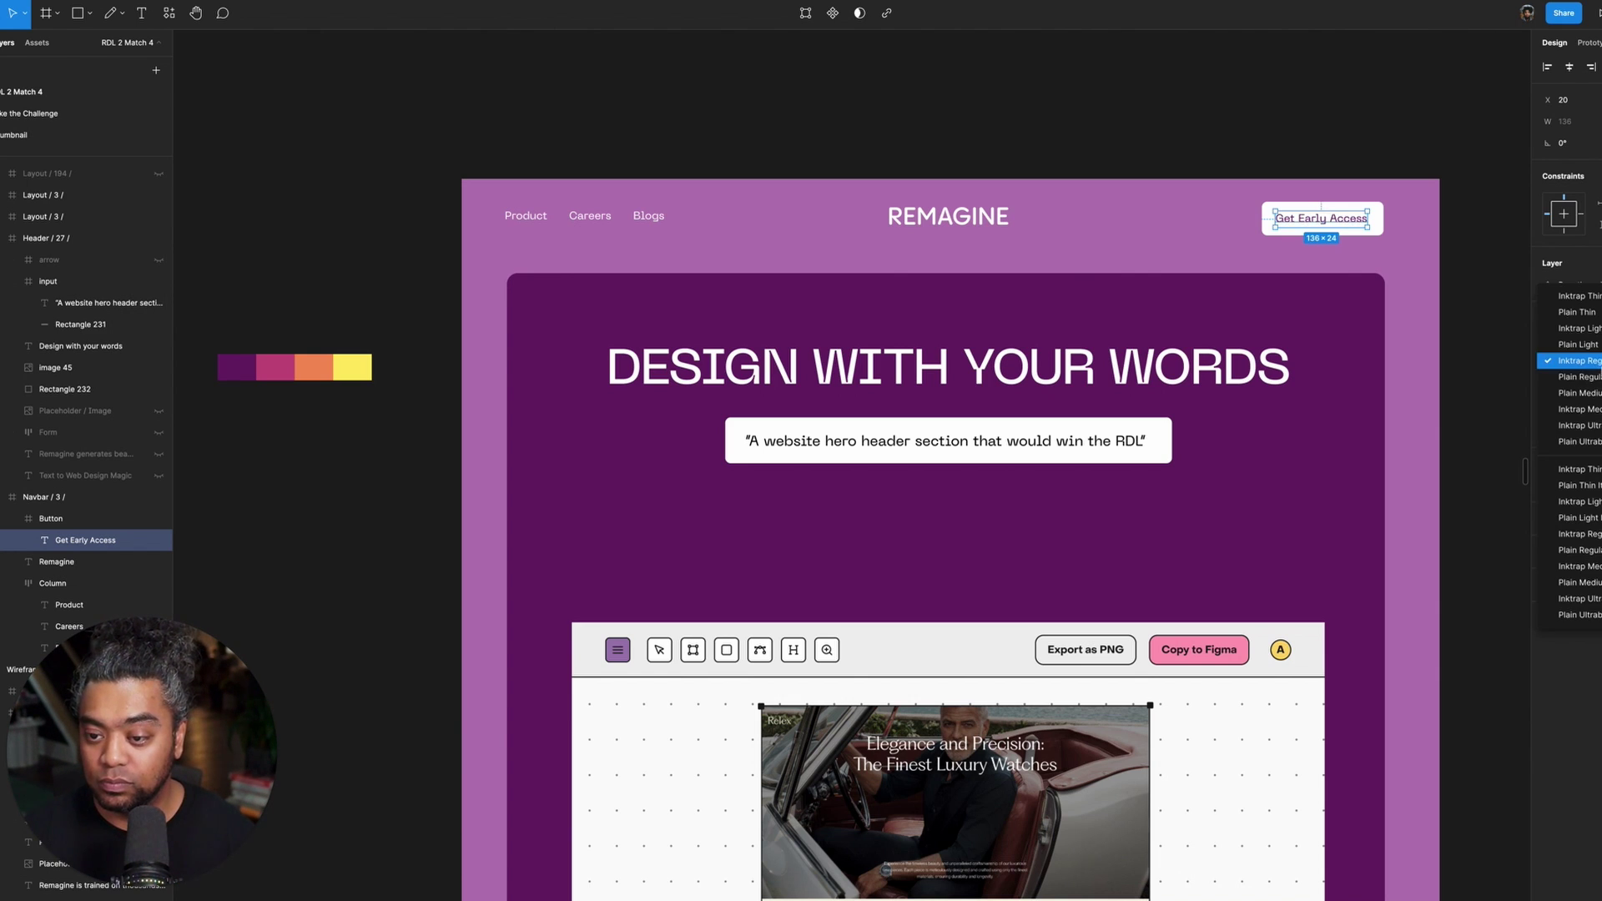
click(1595, 393)
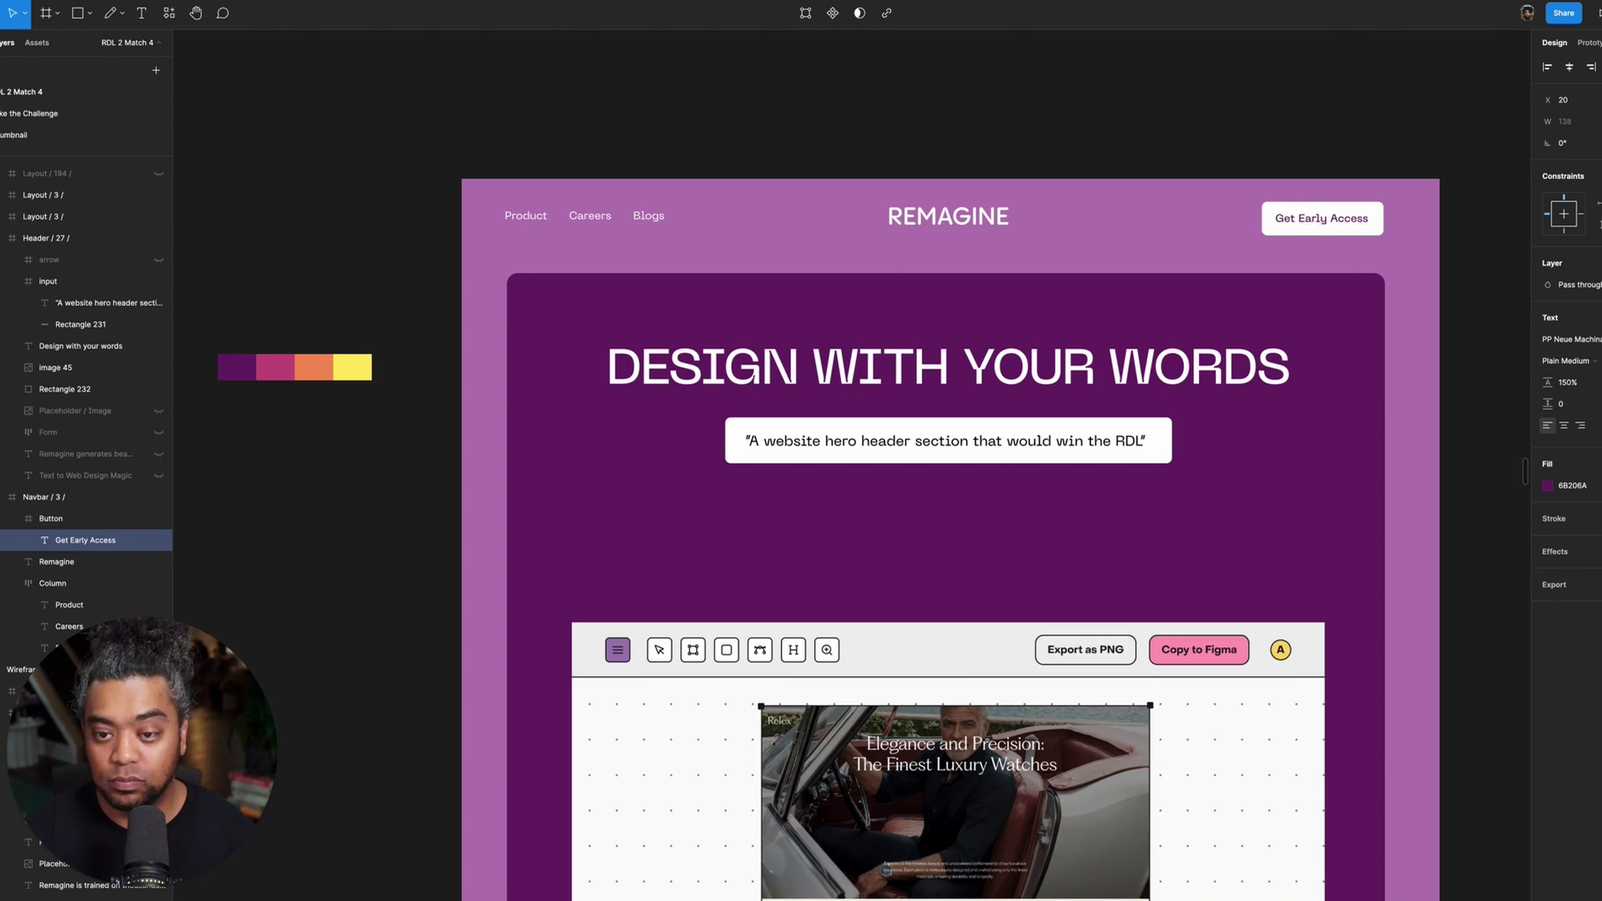
key(Right)
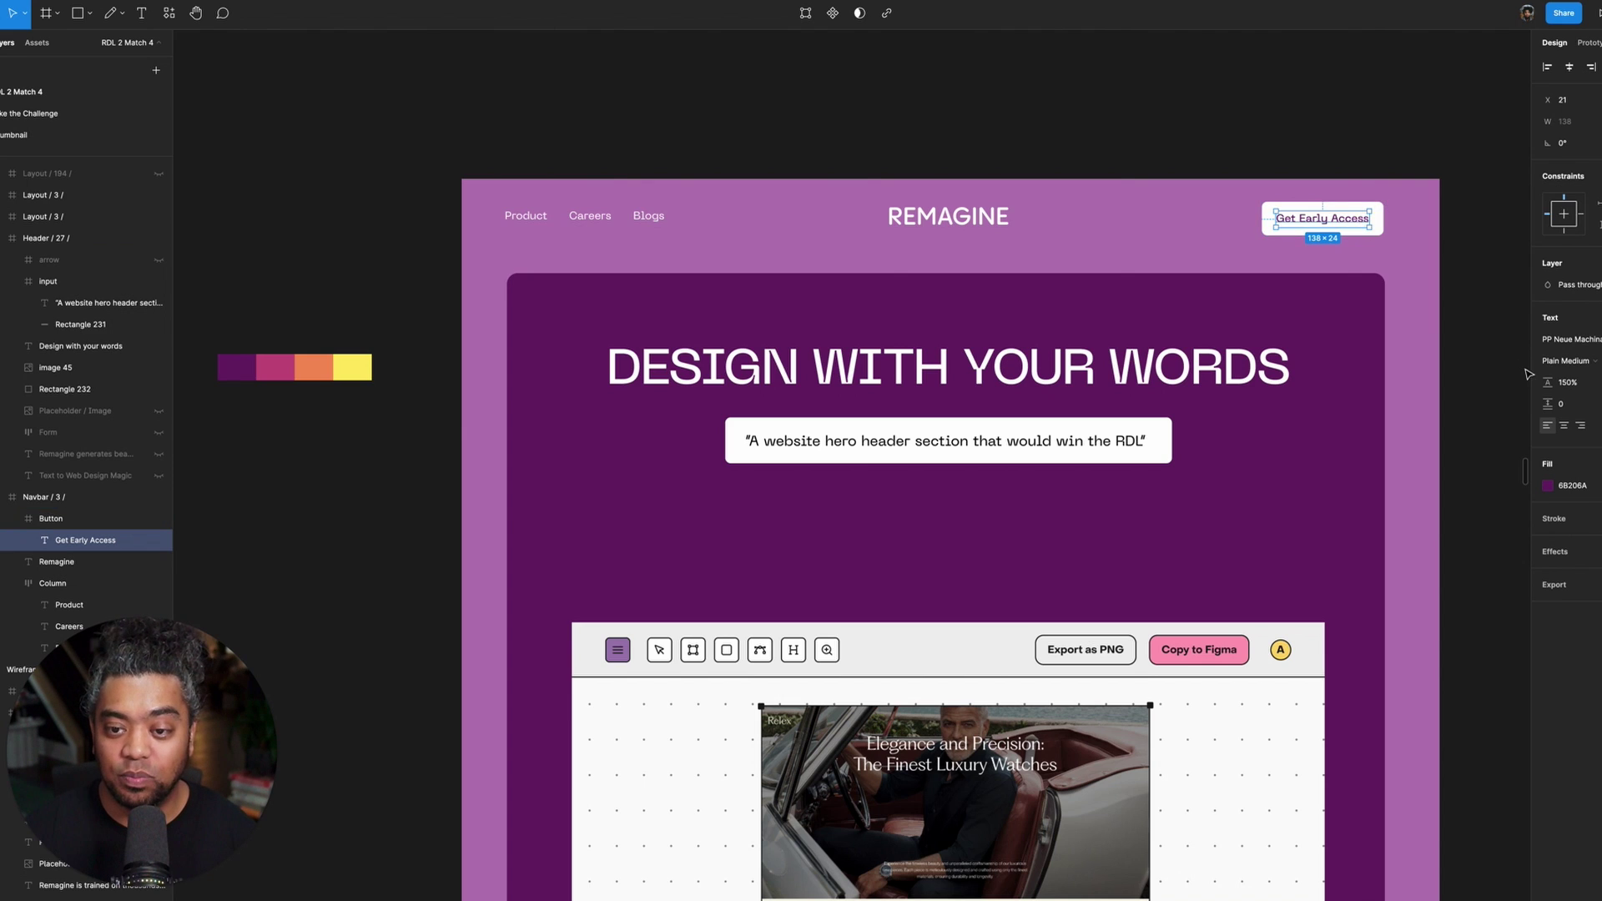
- Fill the Get Early Access button with the orange from the palette and make its label white
click(1323, 208)
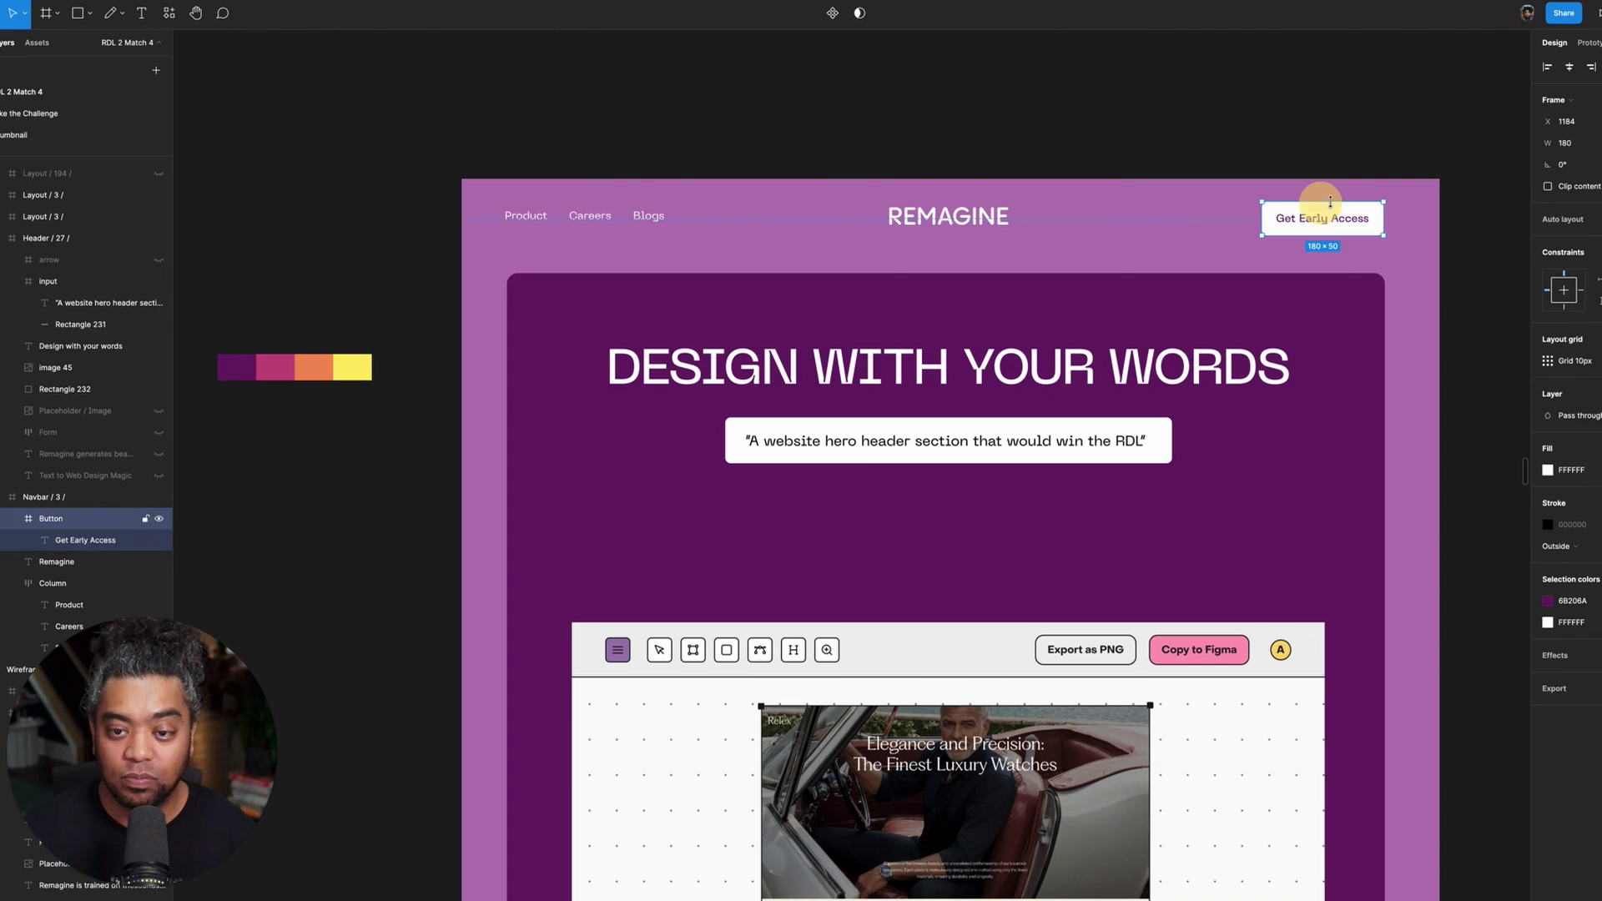
click(1547, 470)
click(1389, 673)
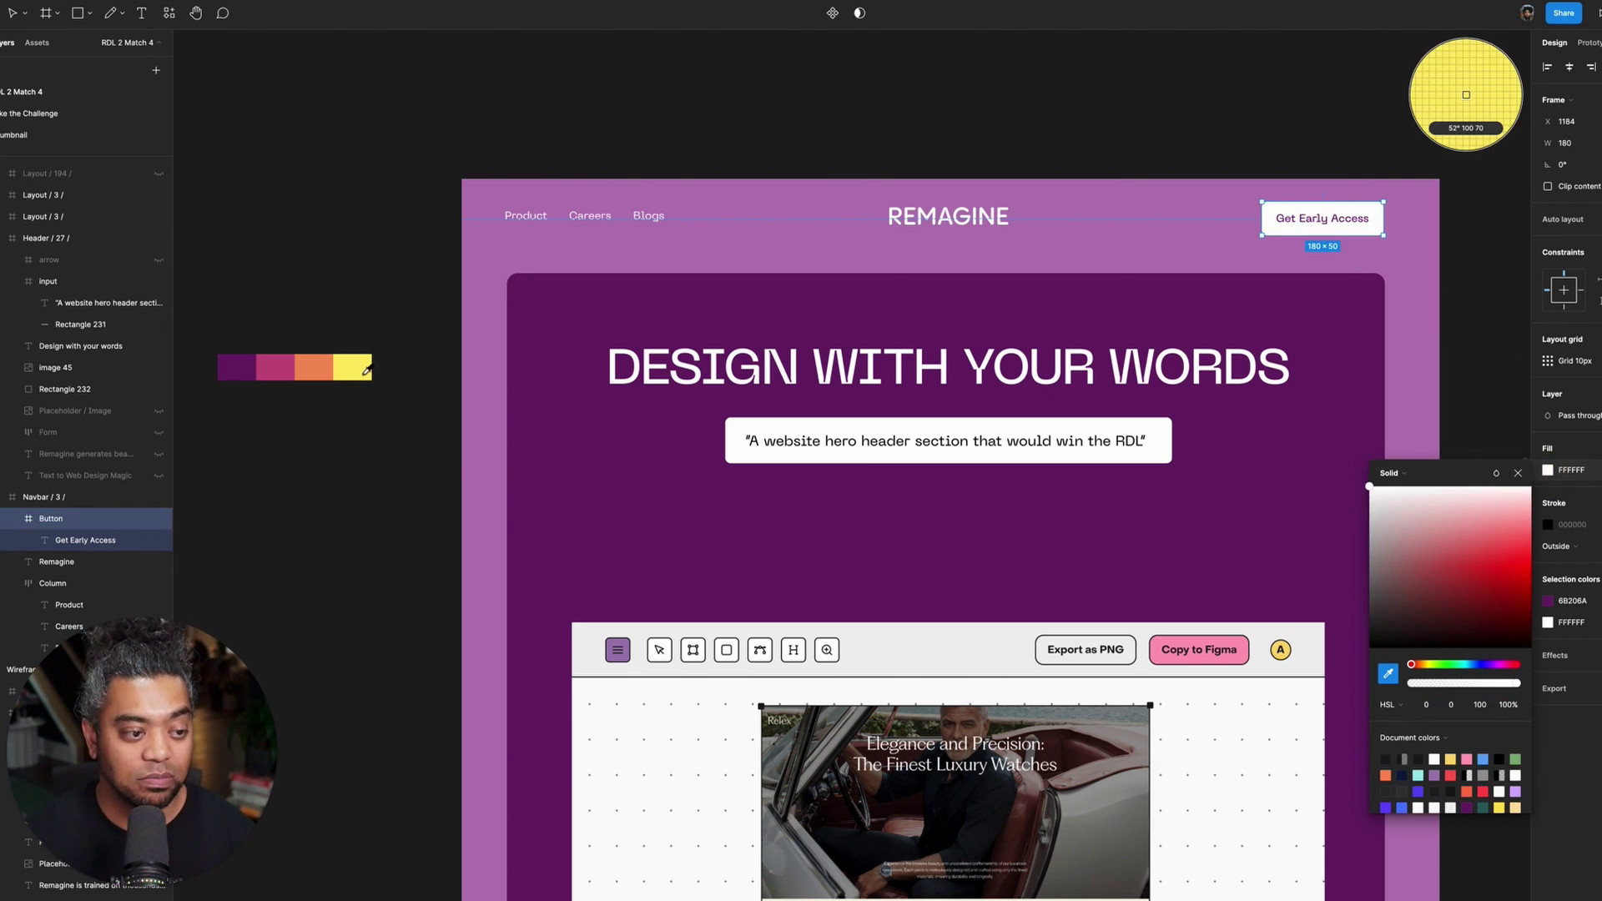
click(315, 367)
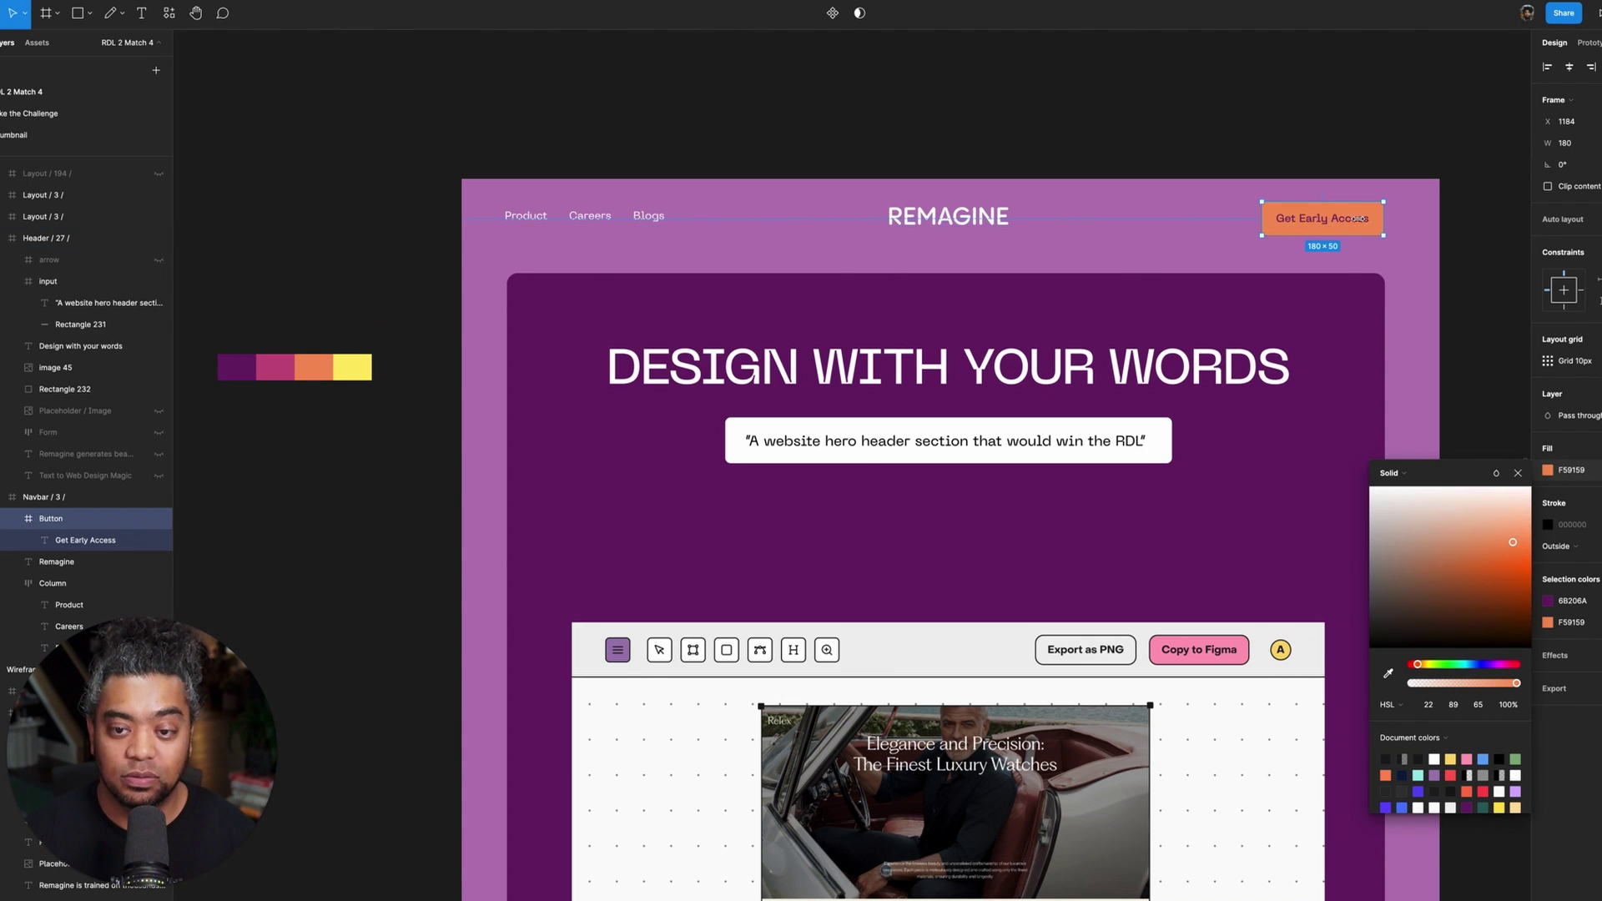
key(Return)
click(1549, 492)
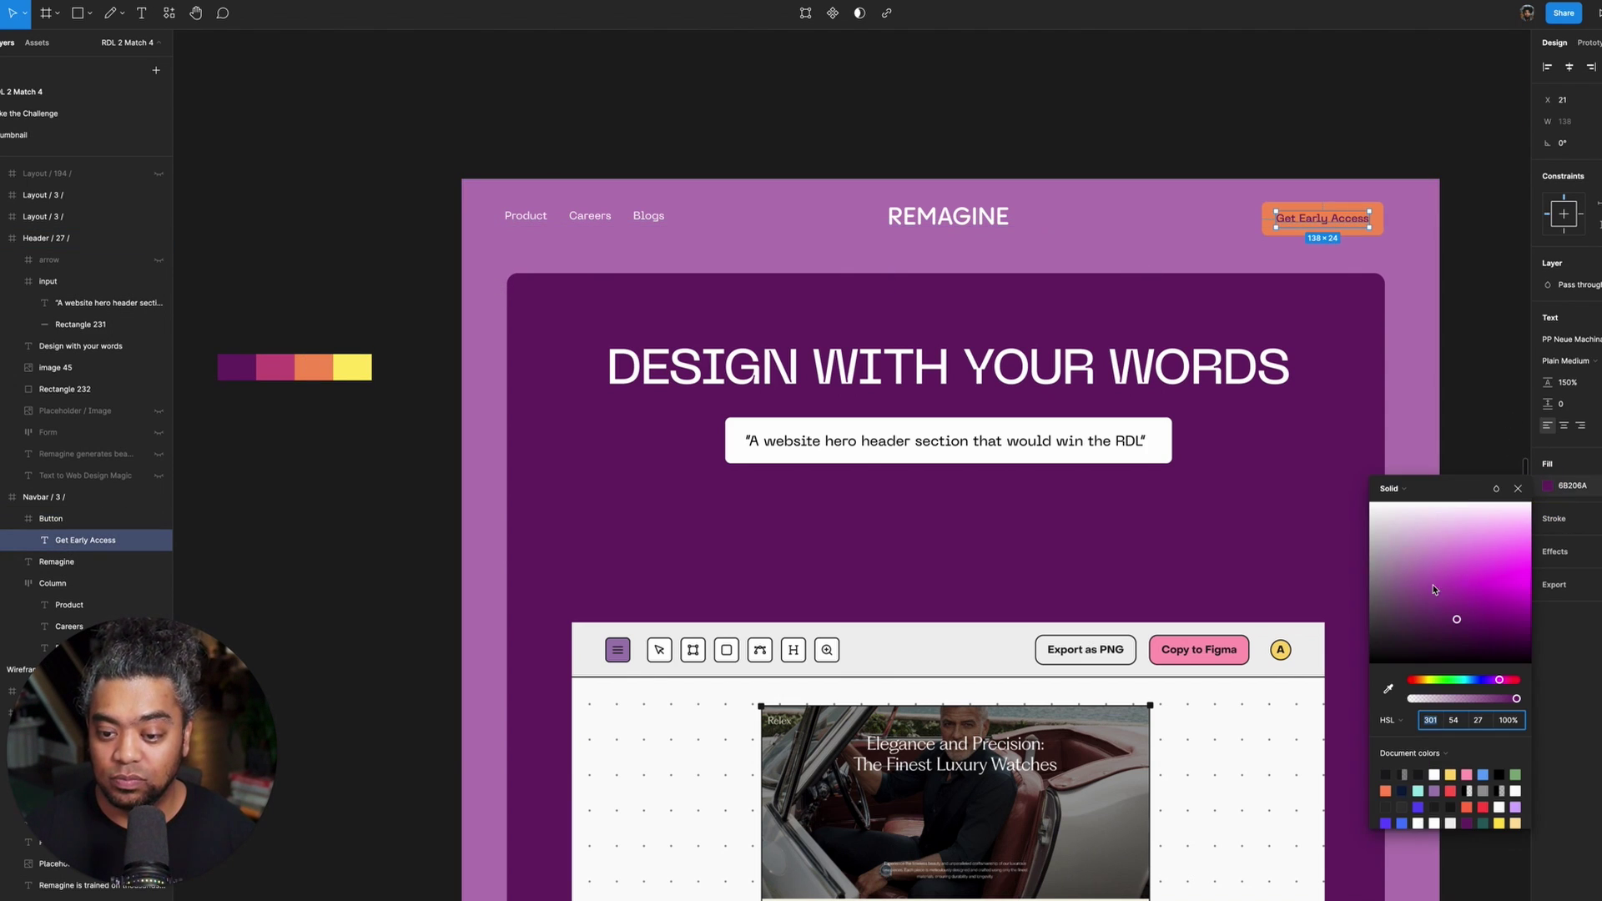
drag(1437, 589, 1369, 502)
click(1407, 169)
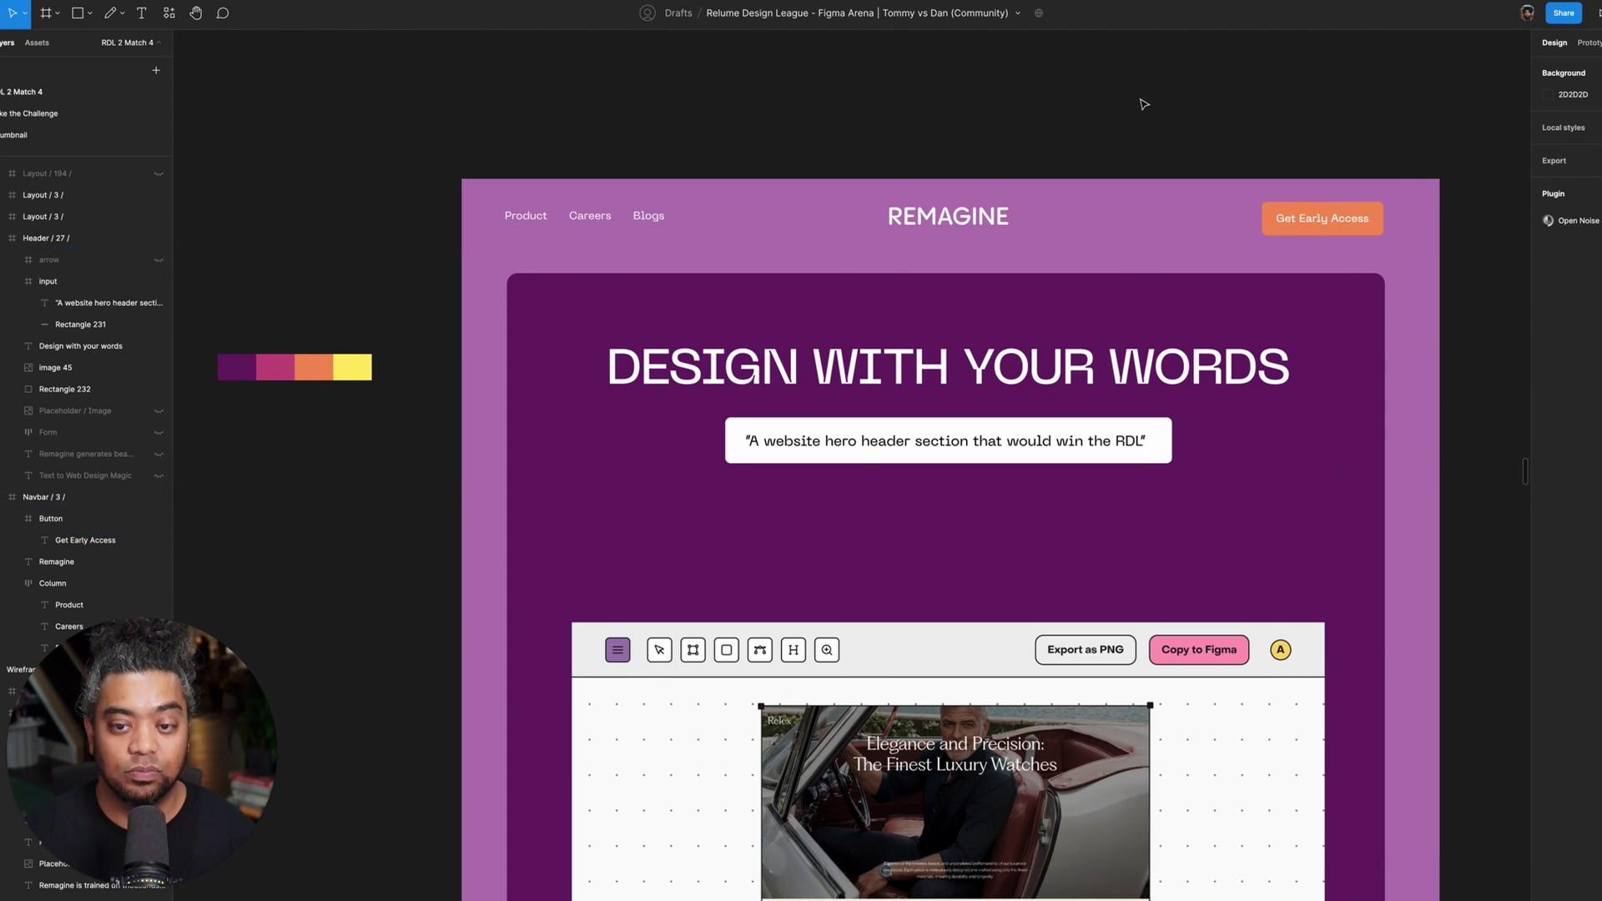
- Examine the orange button against the navbar, the hero heading and the watch website mockup
scroll(1118, 84, down, 2)
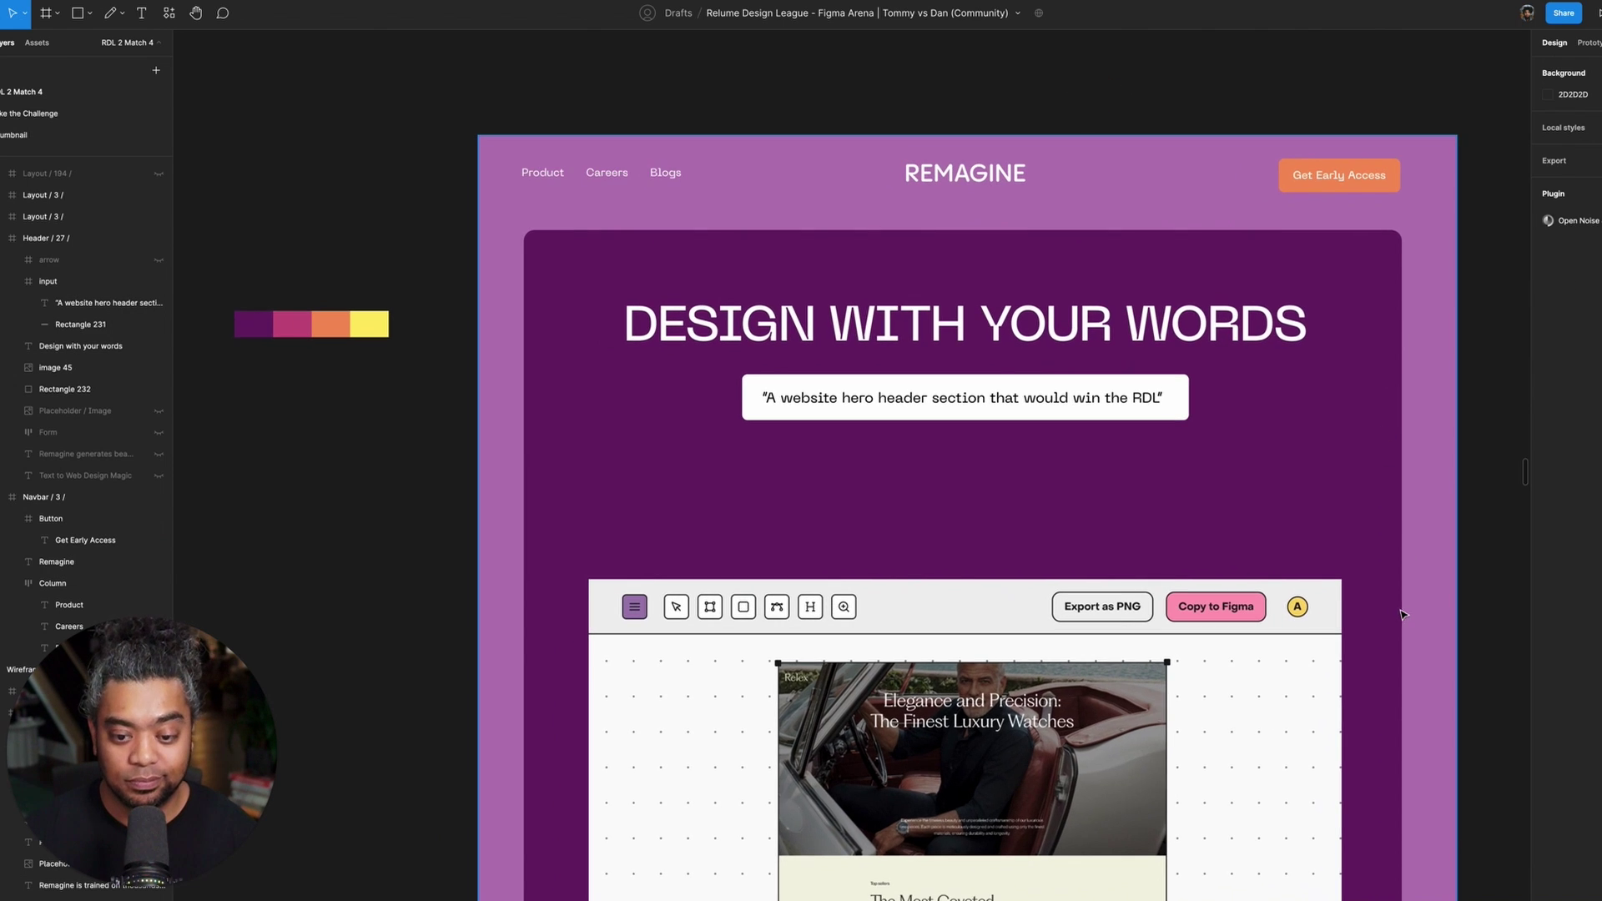
scroll(1386, 596, up, 1)
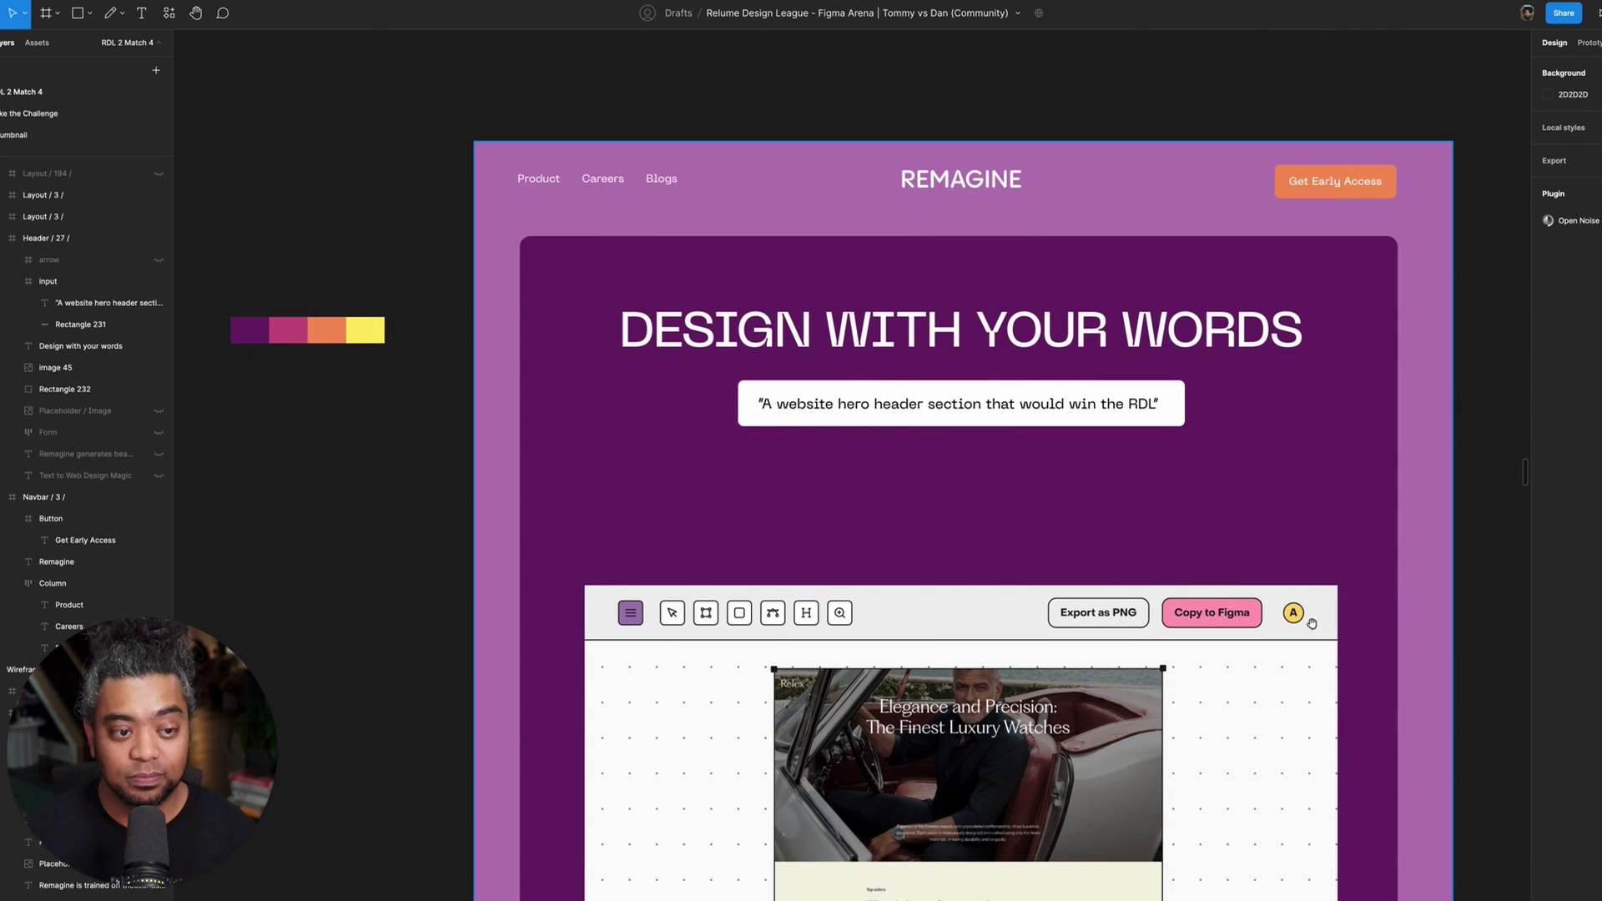
scroll(1312, 623, down, 5)
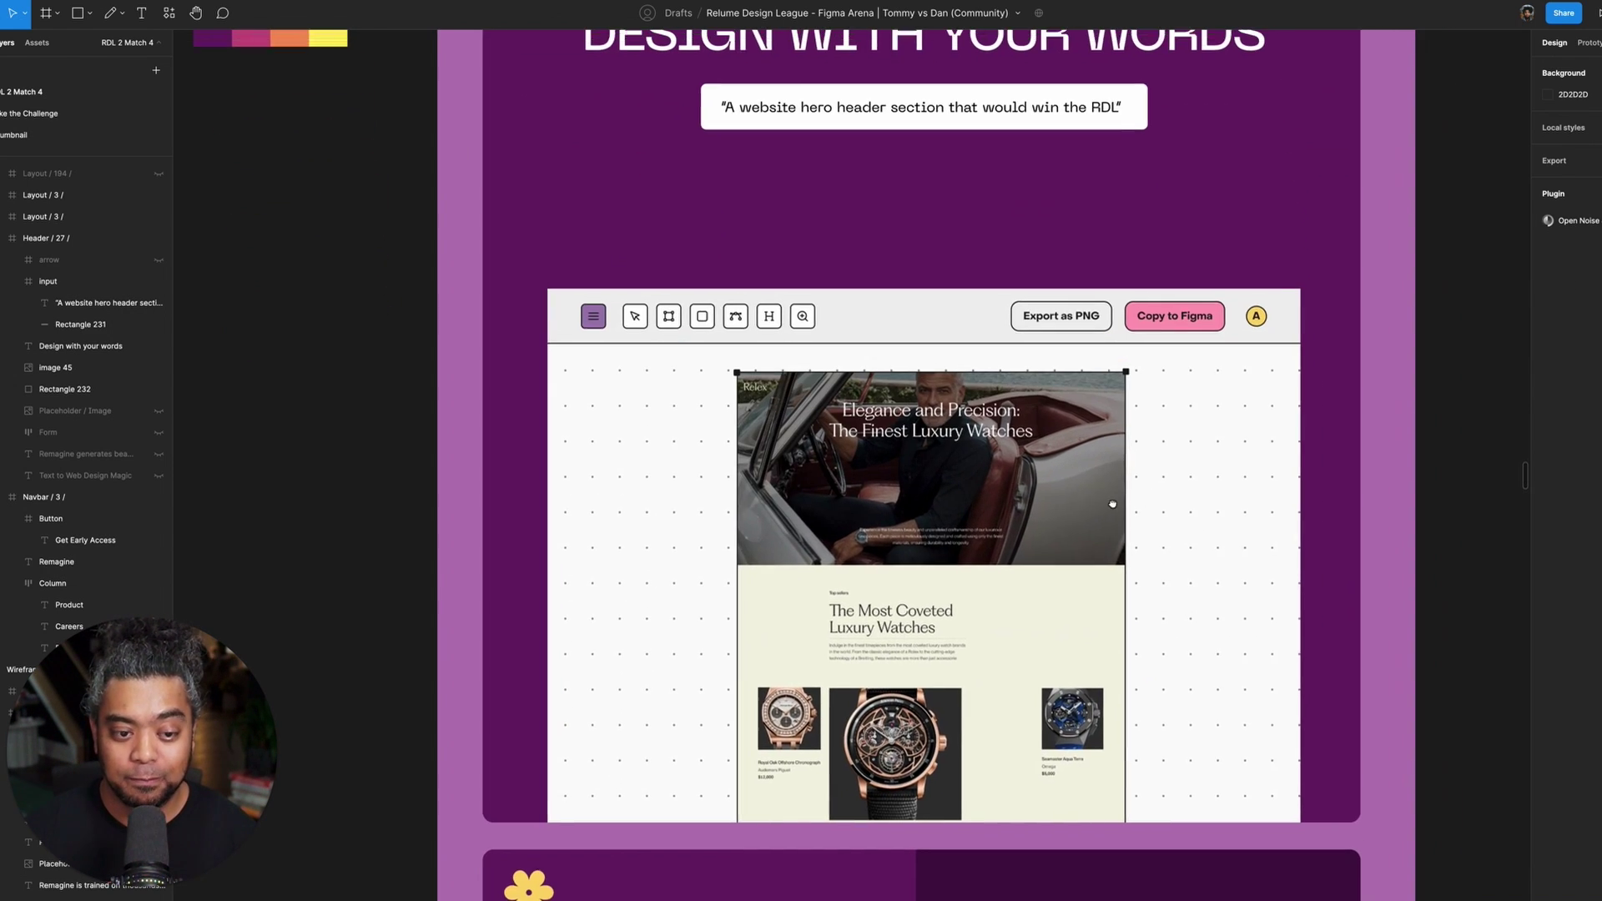
scroll(1112, 504, up, 5)
scroll(1114, 558, up, 2)
scroll(1138, 600, left, 2)
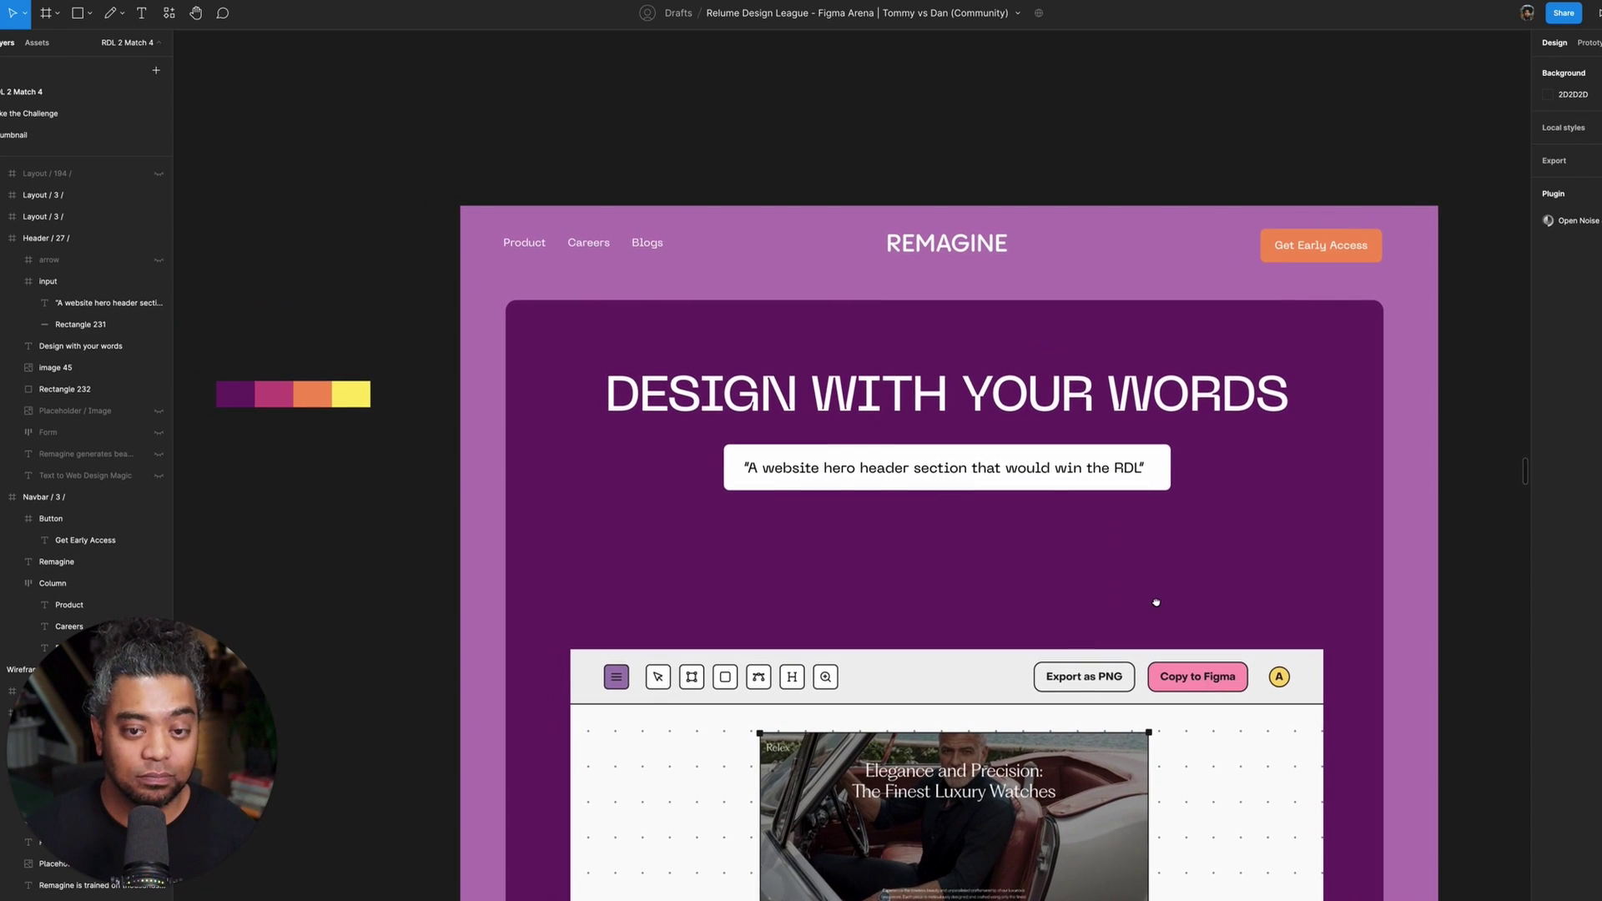
drag(1168, 603, 1175, 604)
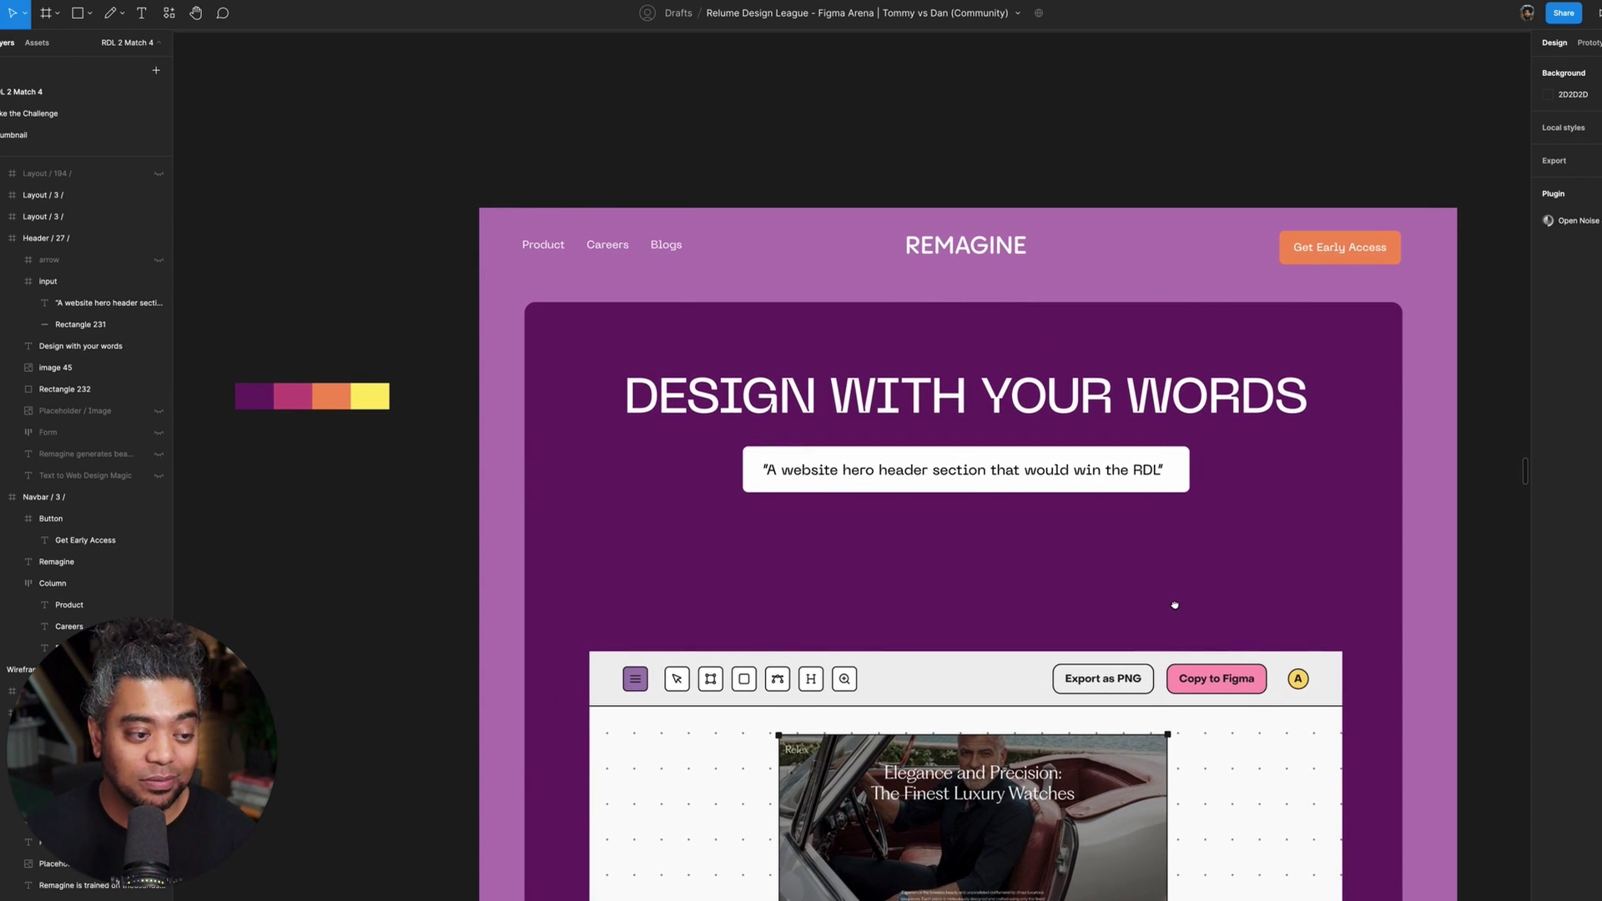
- Try the palette's yellow and its magenta as the fill of the Get Early Access button
click(1395, 259)
click(1550, 471)
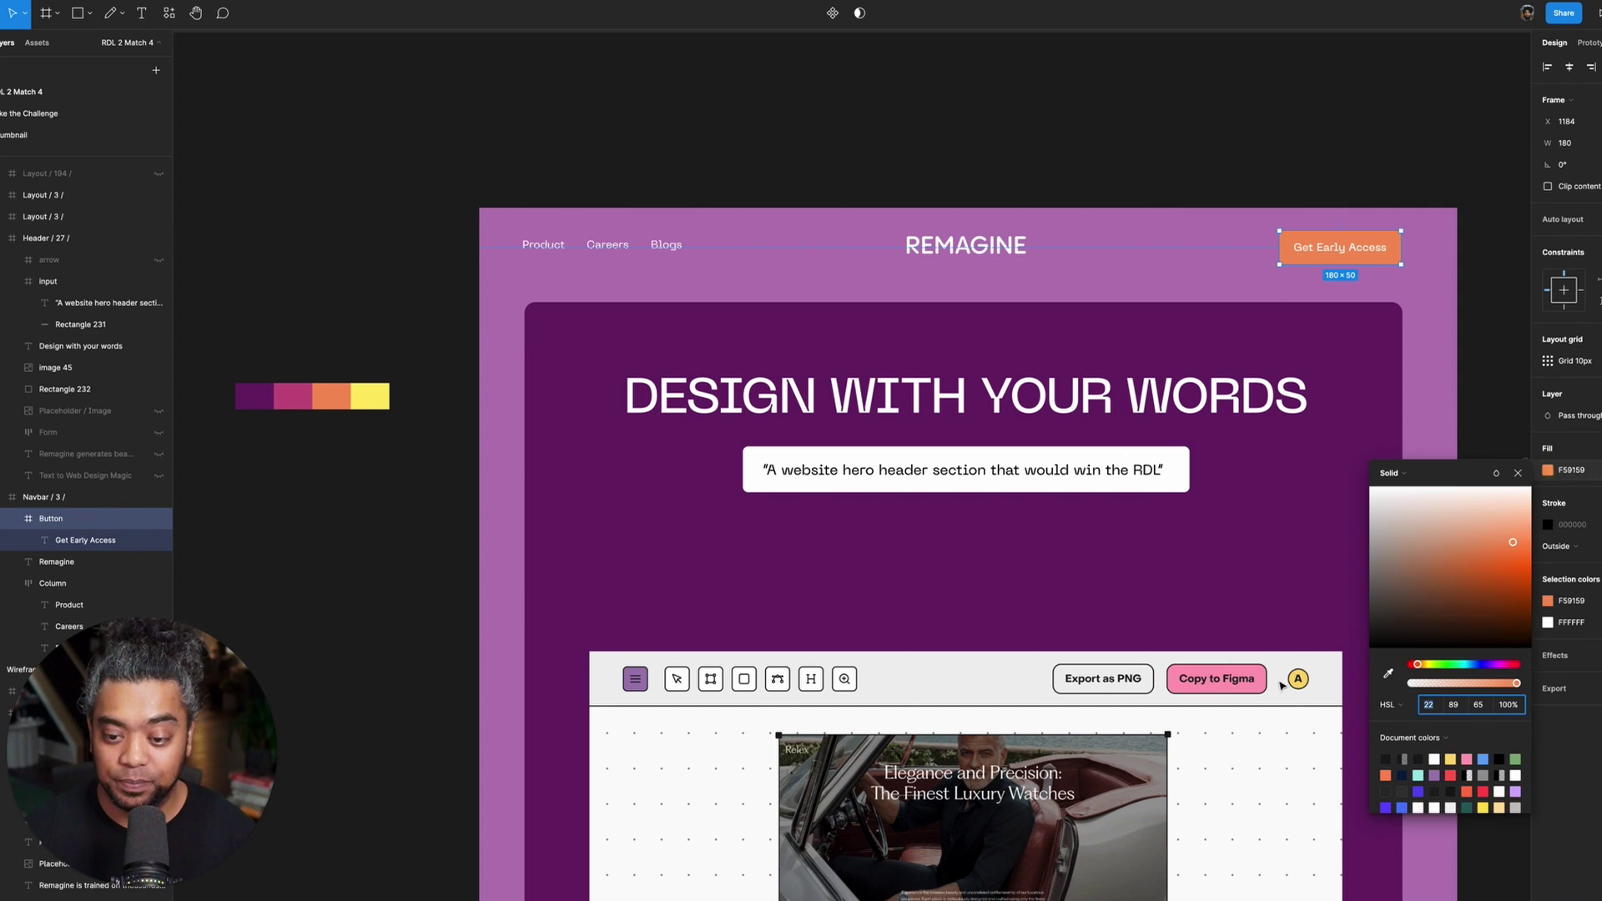
key(i)
click(386, 392)
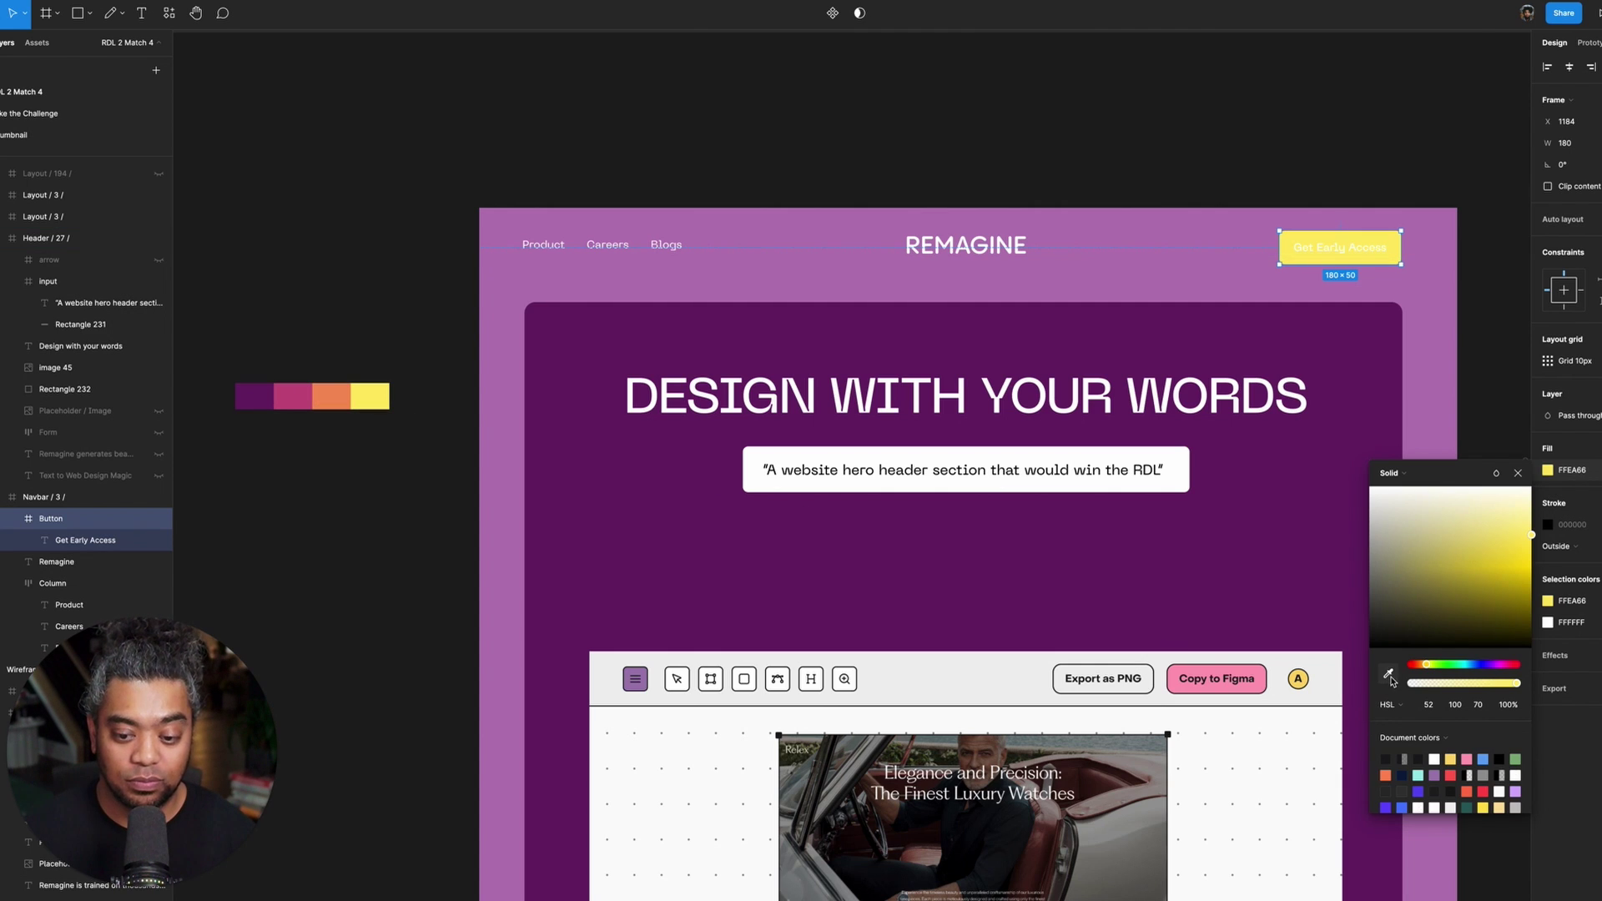
key(i)
click(304, 397)
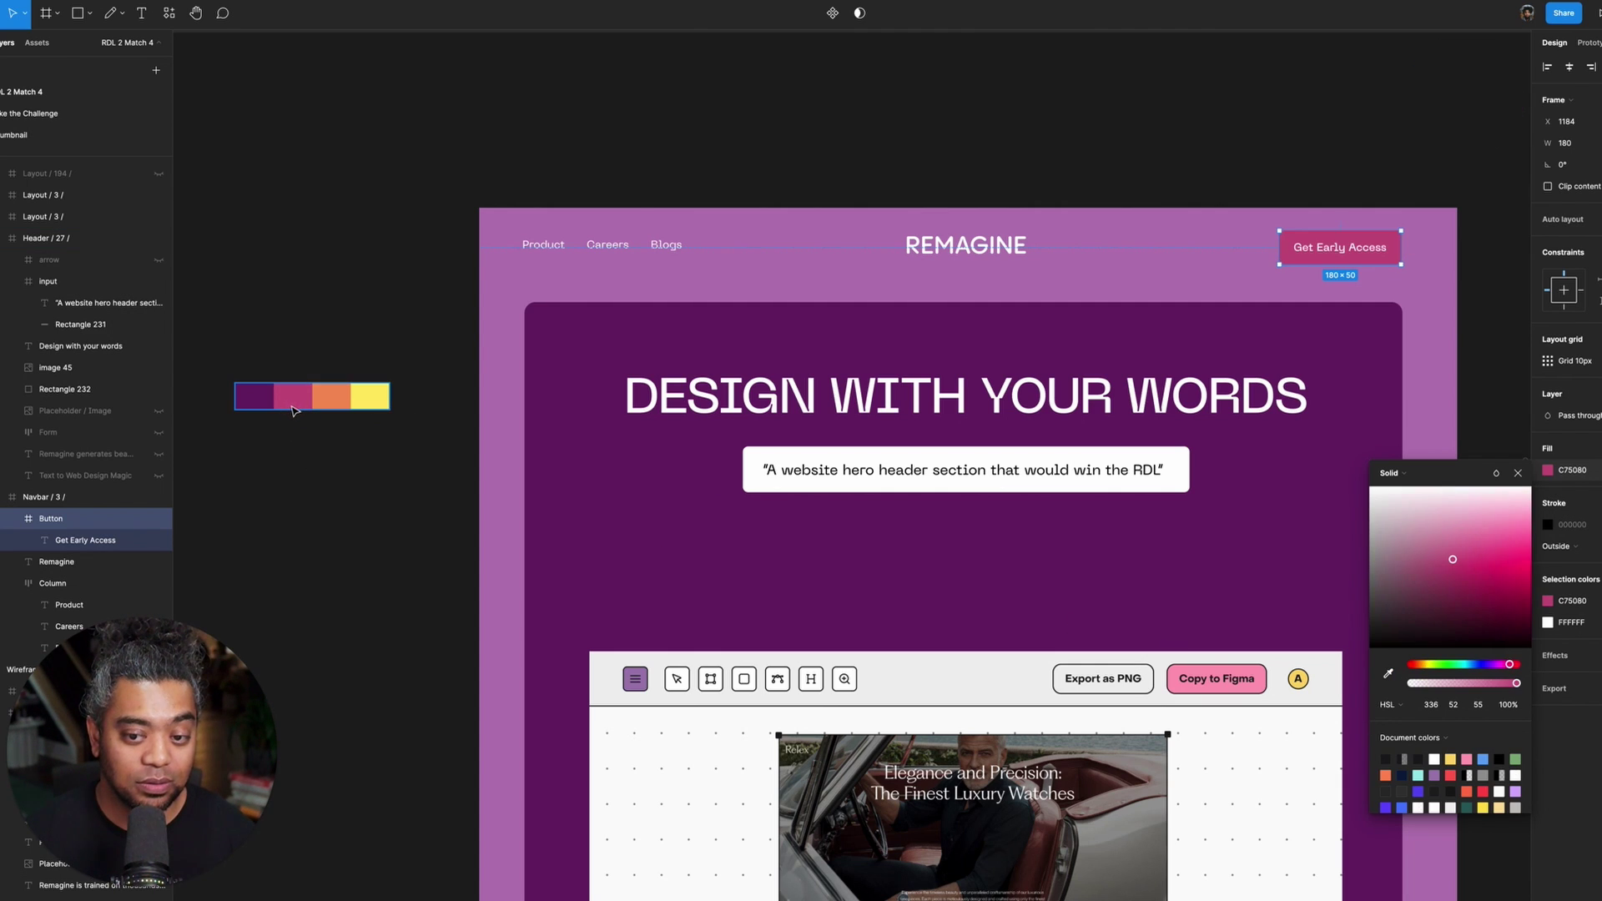
click(859, 165)
- Compare the magenta button with the hero and the accent colours of both feature cards further down the page
scroll(823, 143, down, 1)
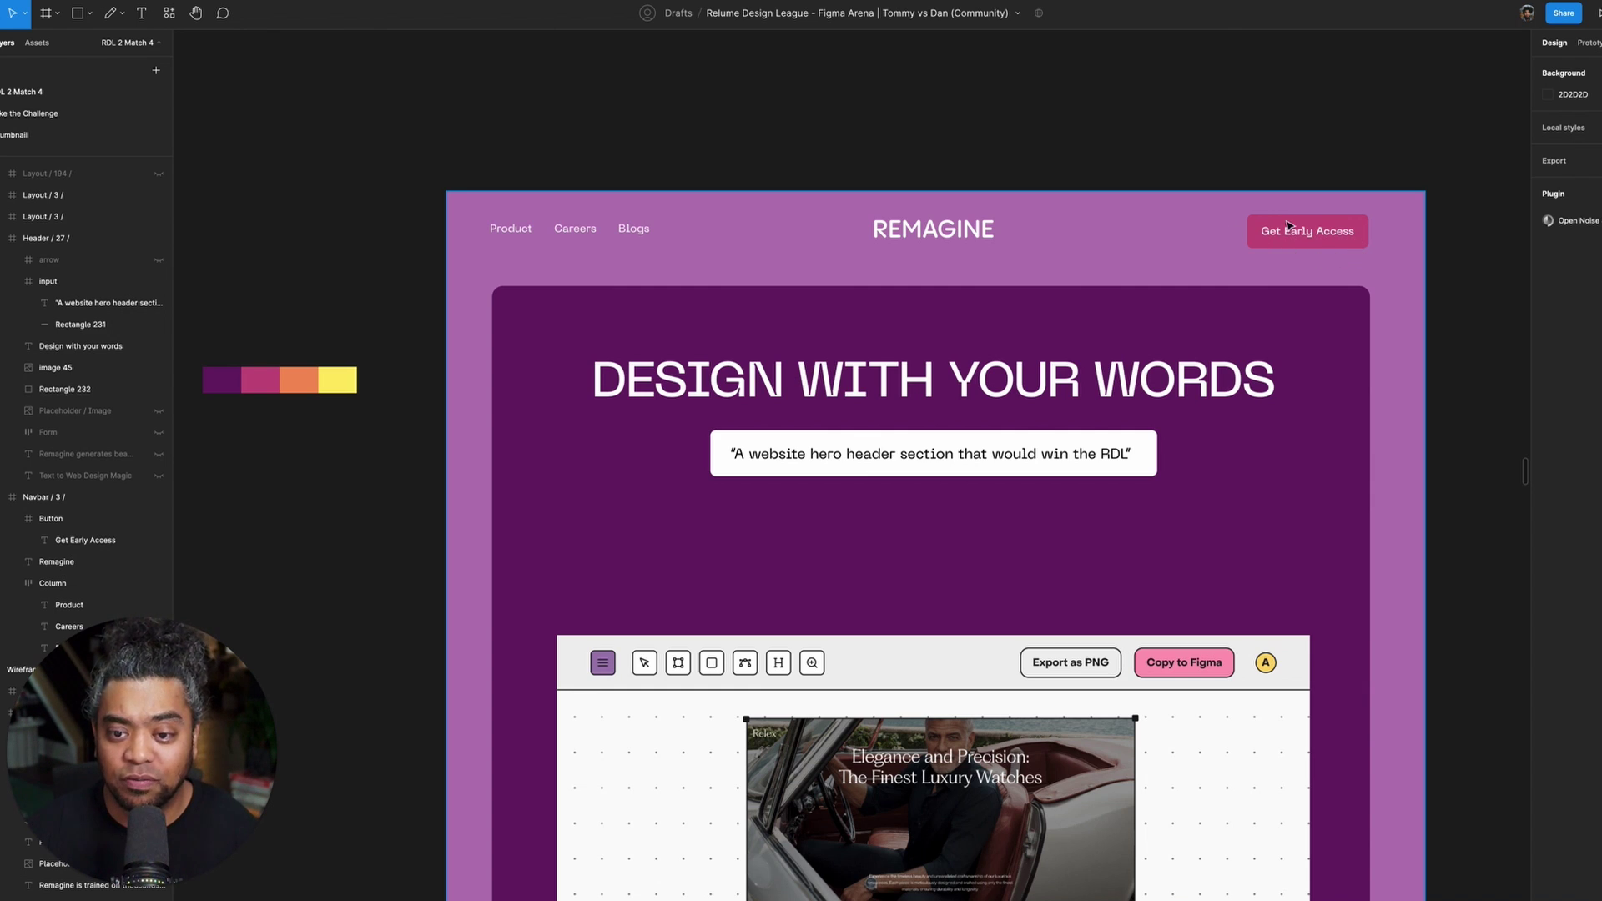
scroll(1205, 224, down, 1)
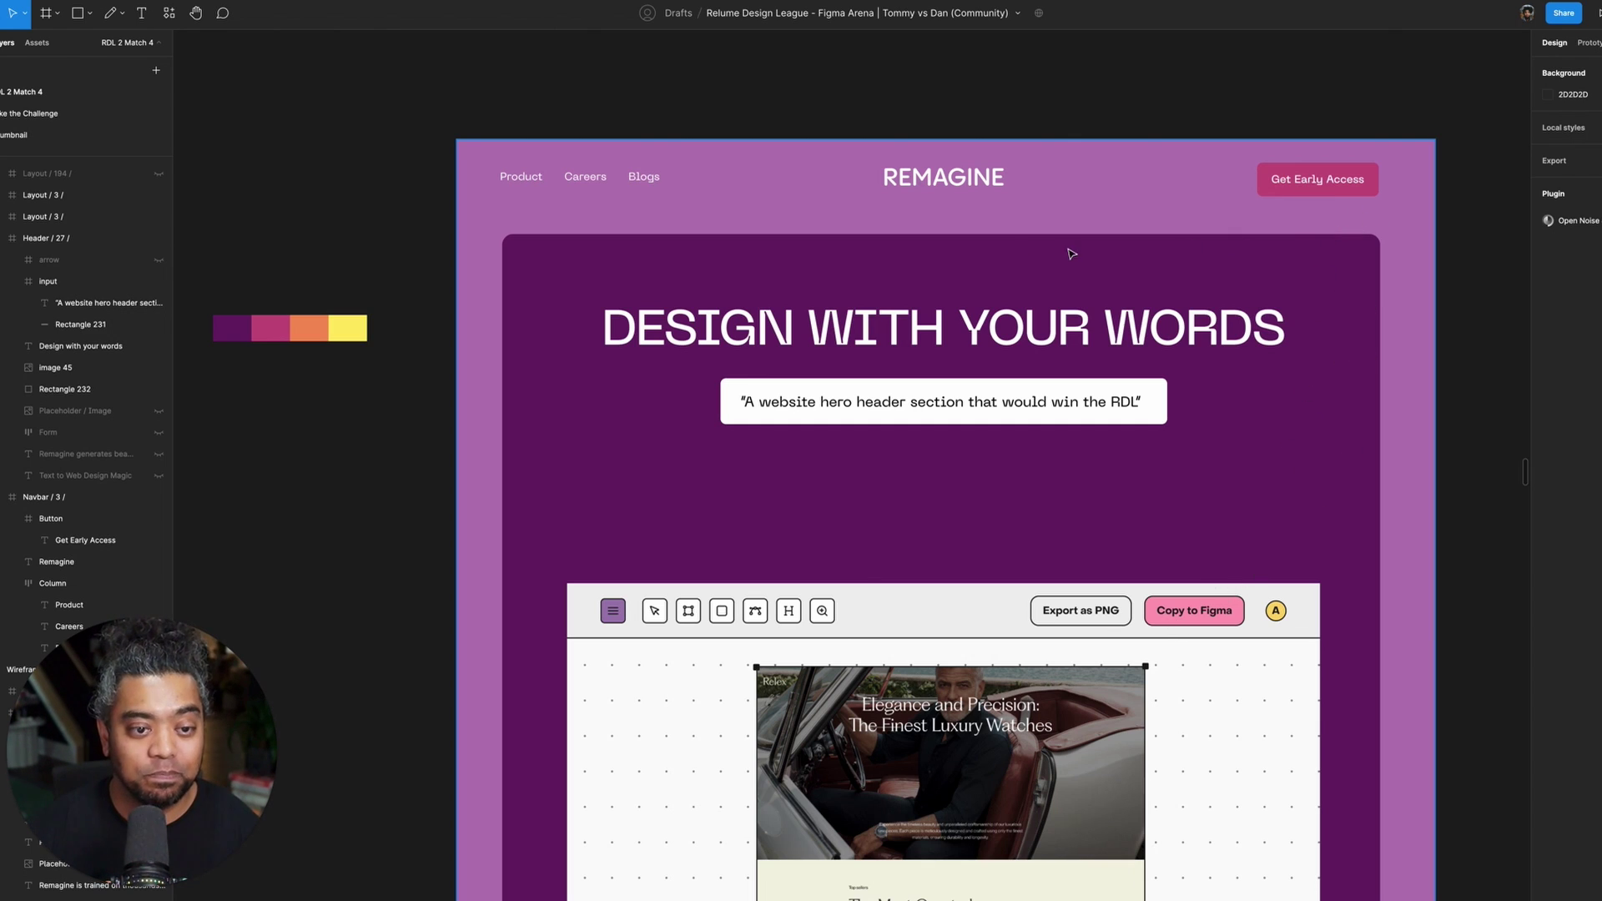
scroll(1009, 235, down, 1)
scroll(1244, 222, down, 1)
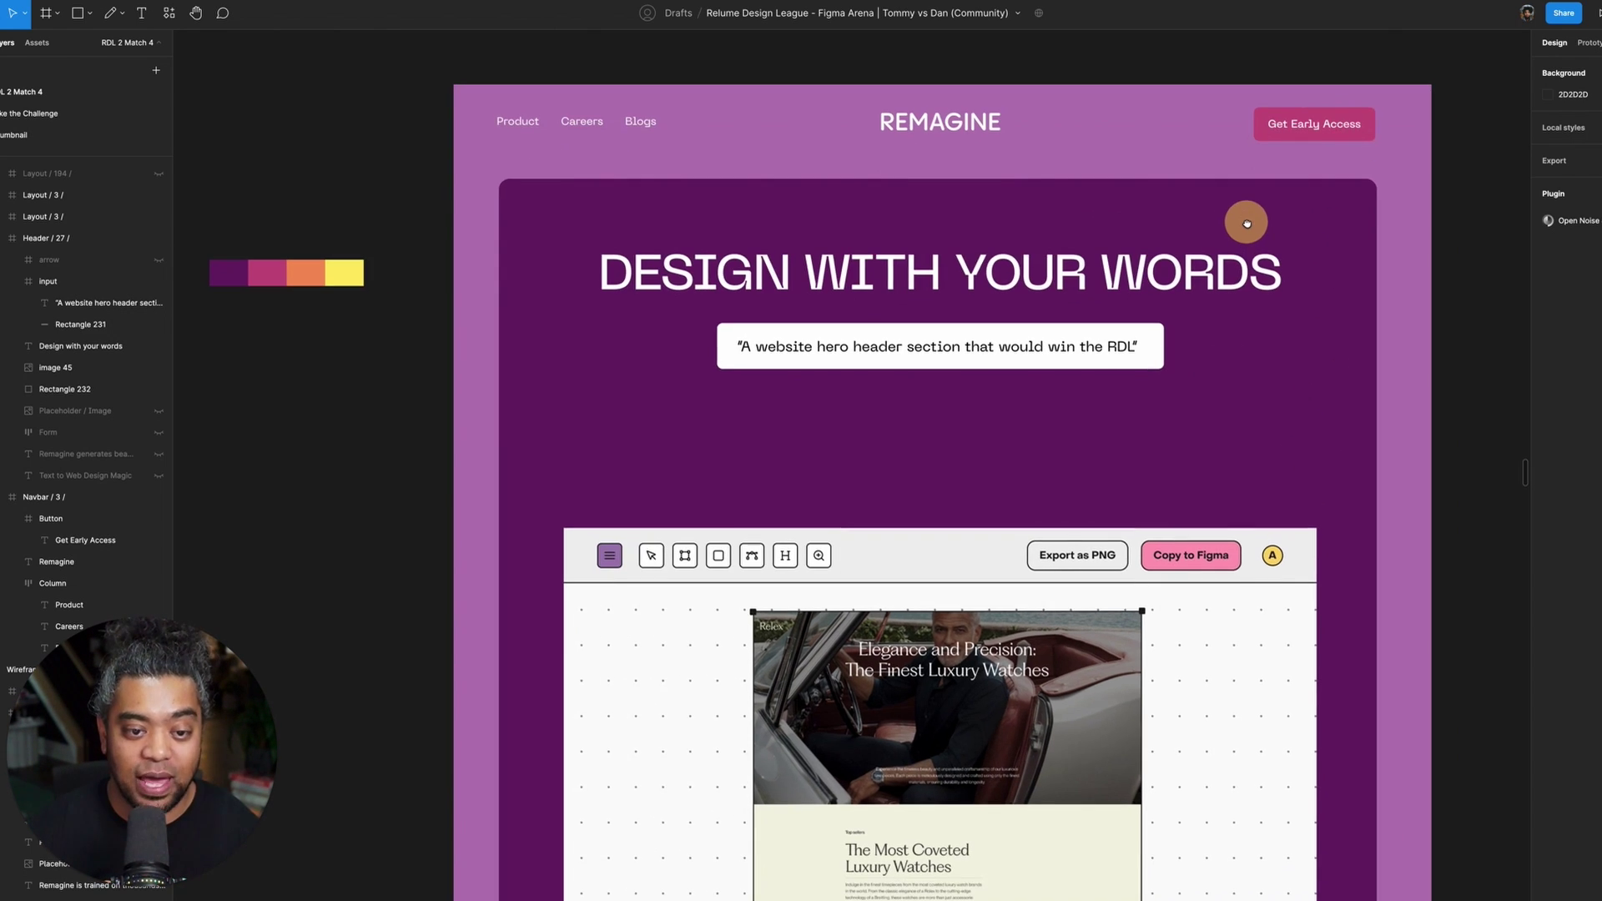
scroll(1158, 399, down, 5)
scroll(1158, 399, up, 5)
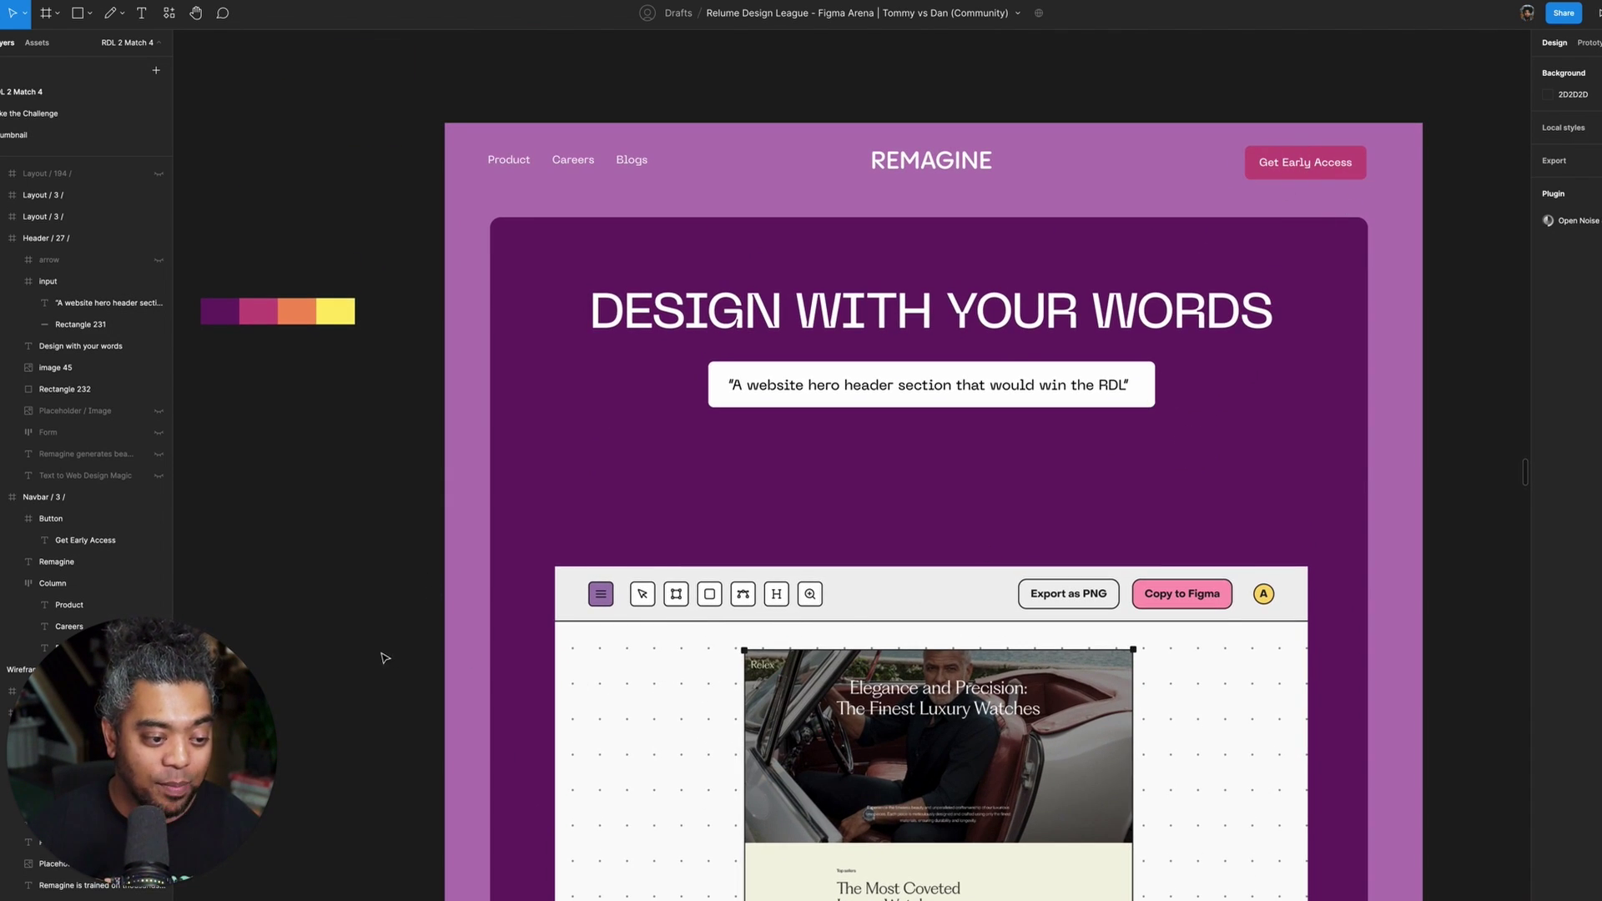
scroll(626, 714, down, 2)
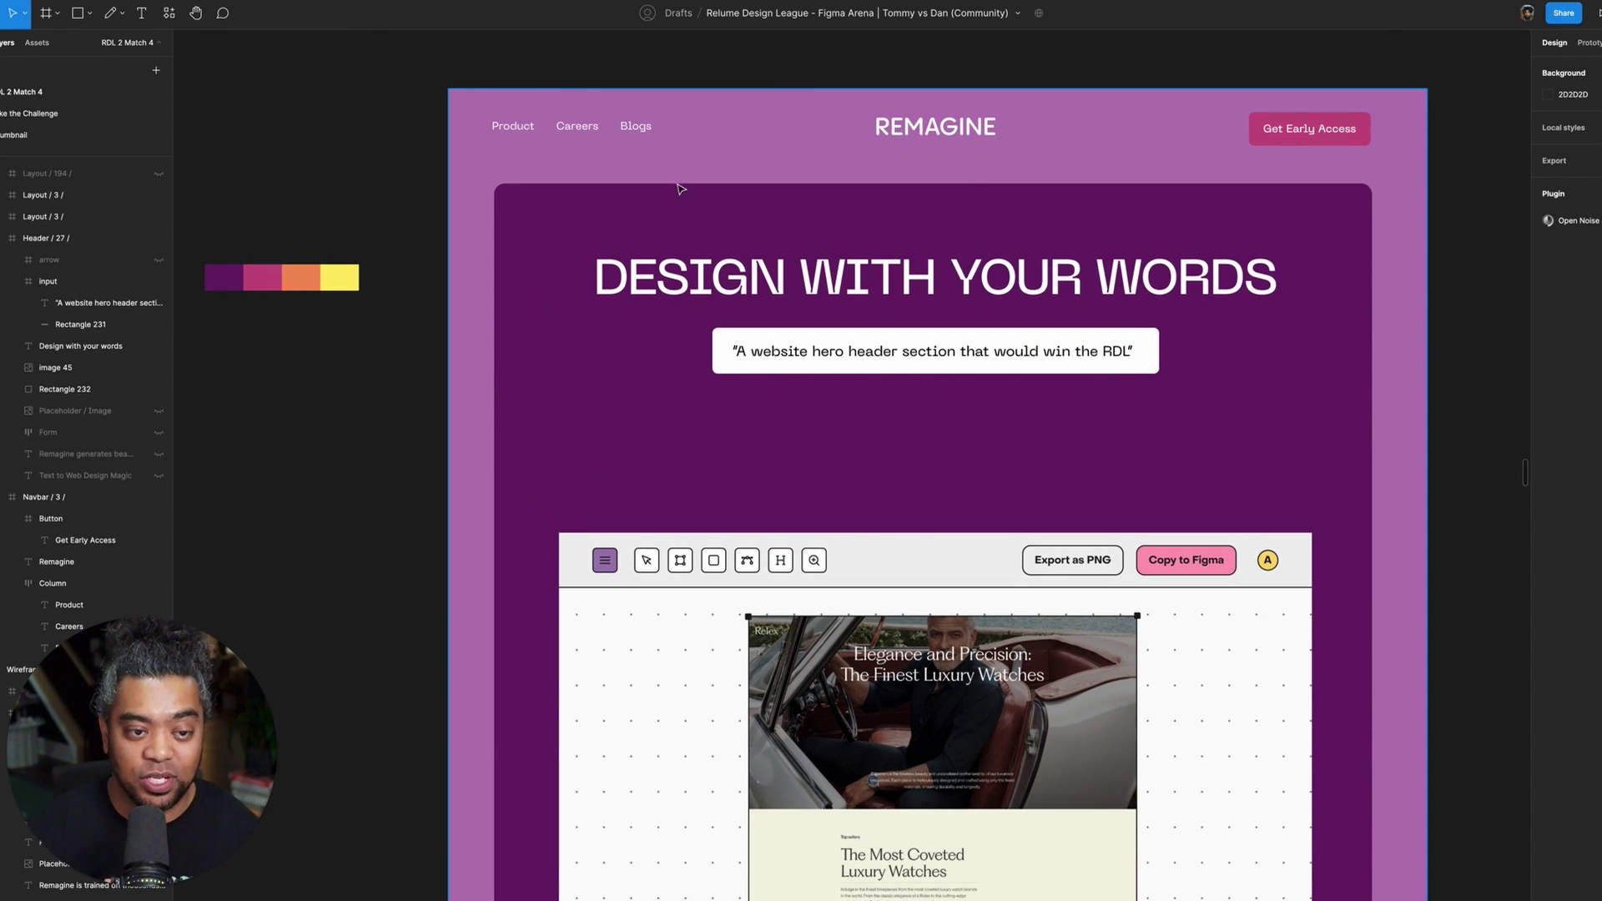
scroll(691, 658, down, 8)
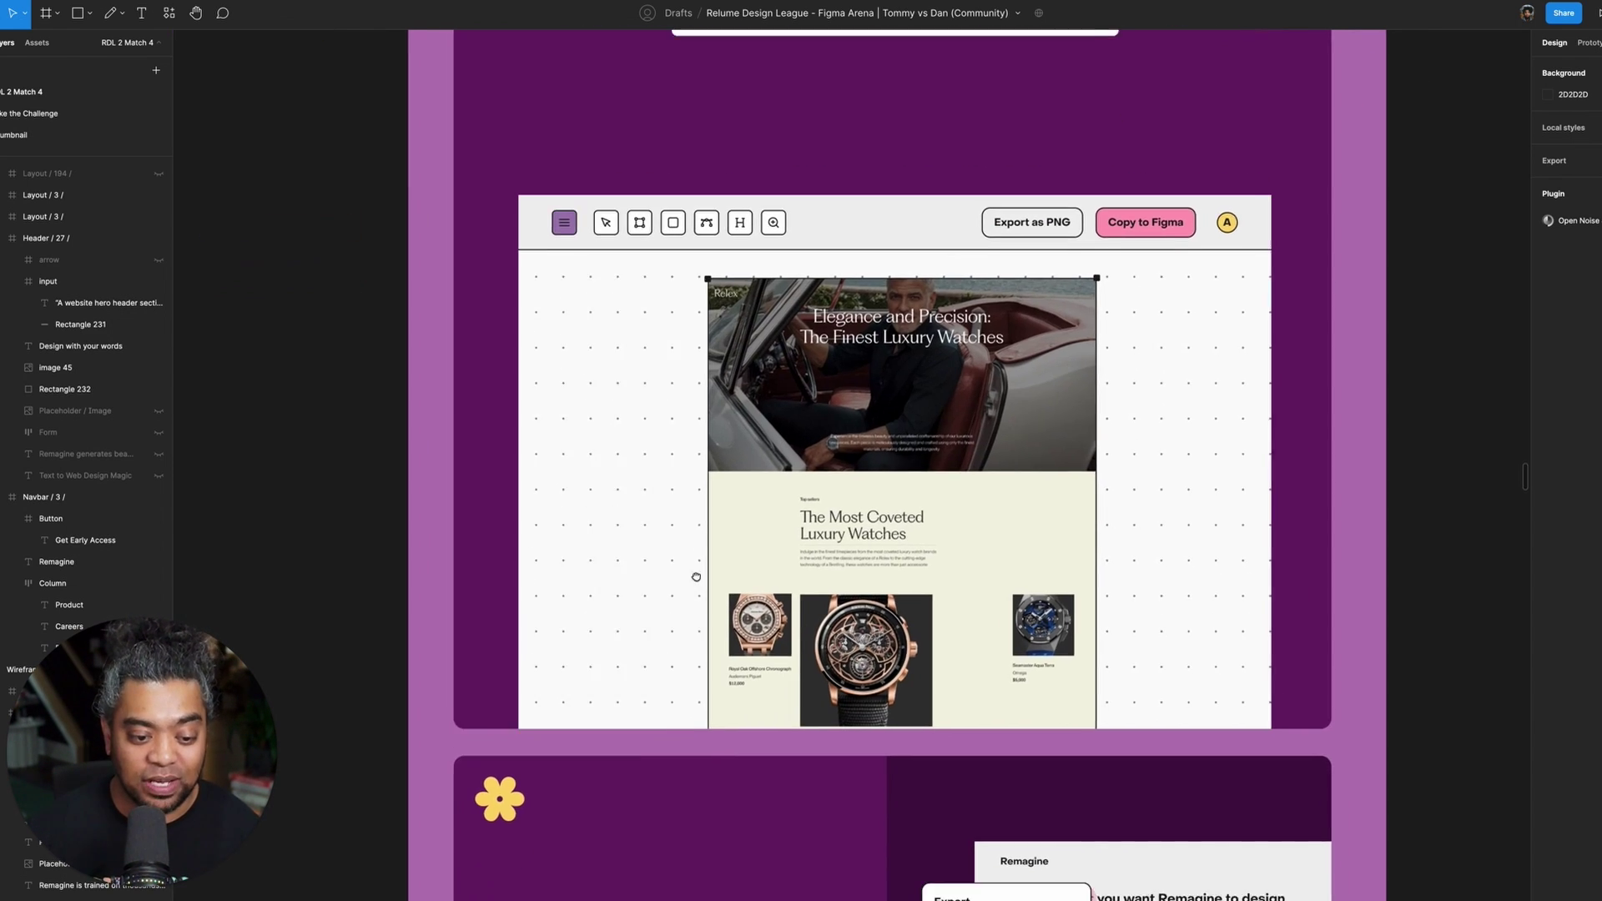
scroll(729, 602, down, 9)
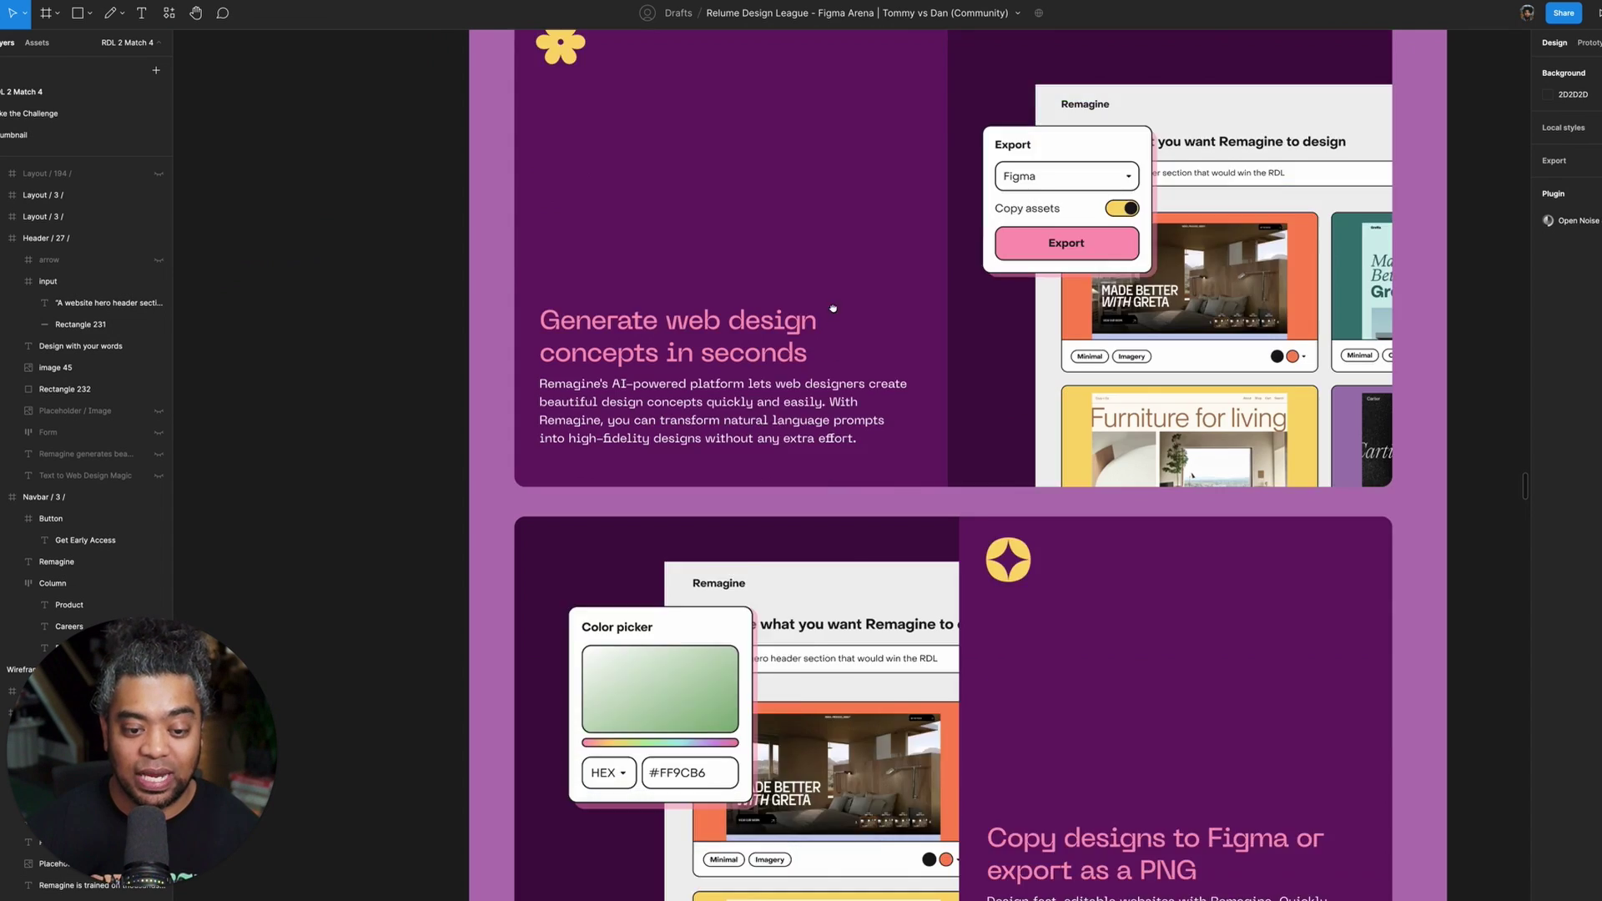
scroll(838, 309, up, 1)
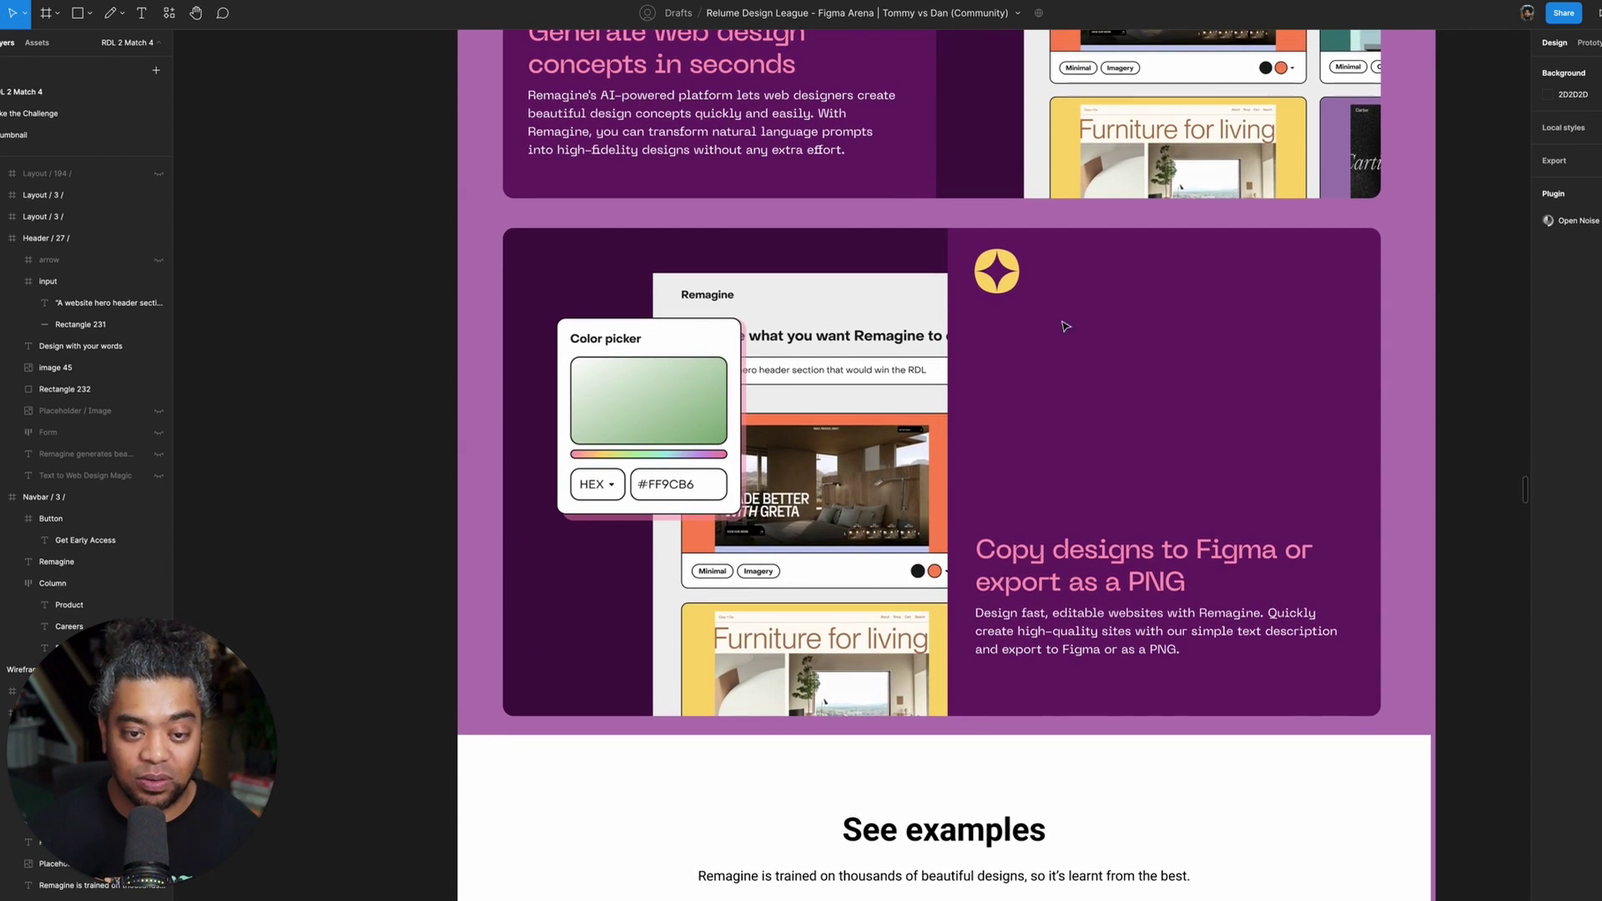
- Nudge the yellow star and flower icons slightly down within their feature cards
click(1010, 285)
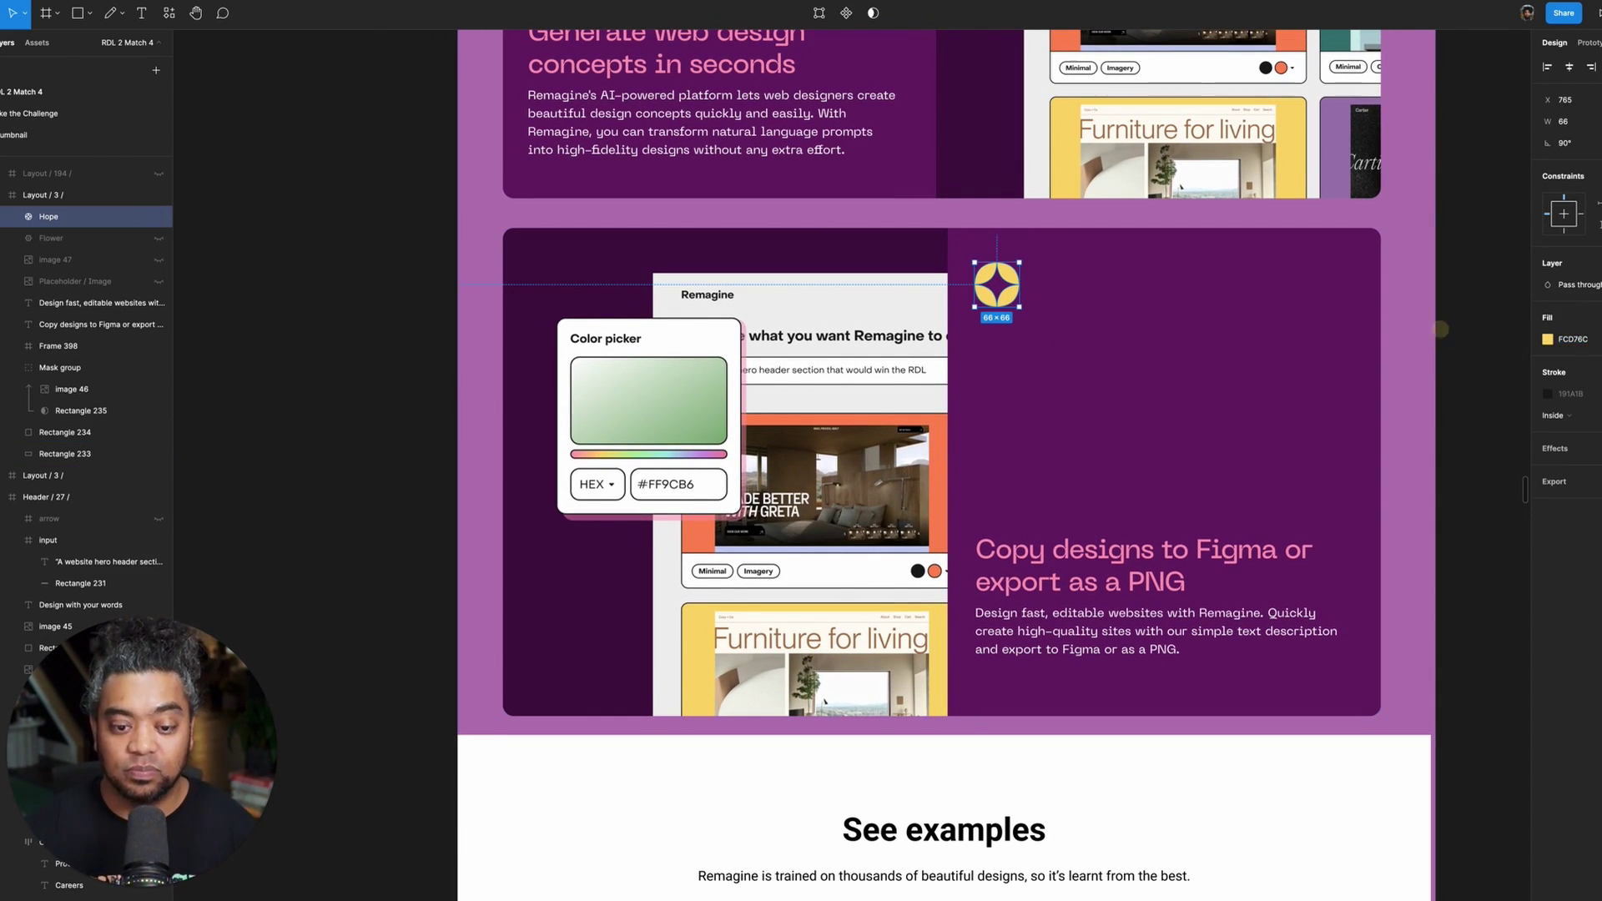
click(1441, 329)
scroll(1335, 276, up, 10)
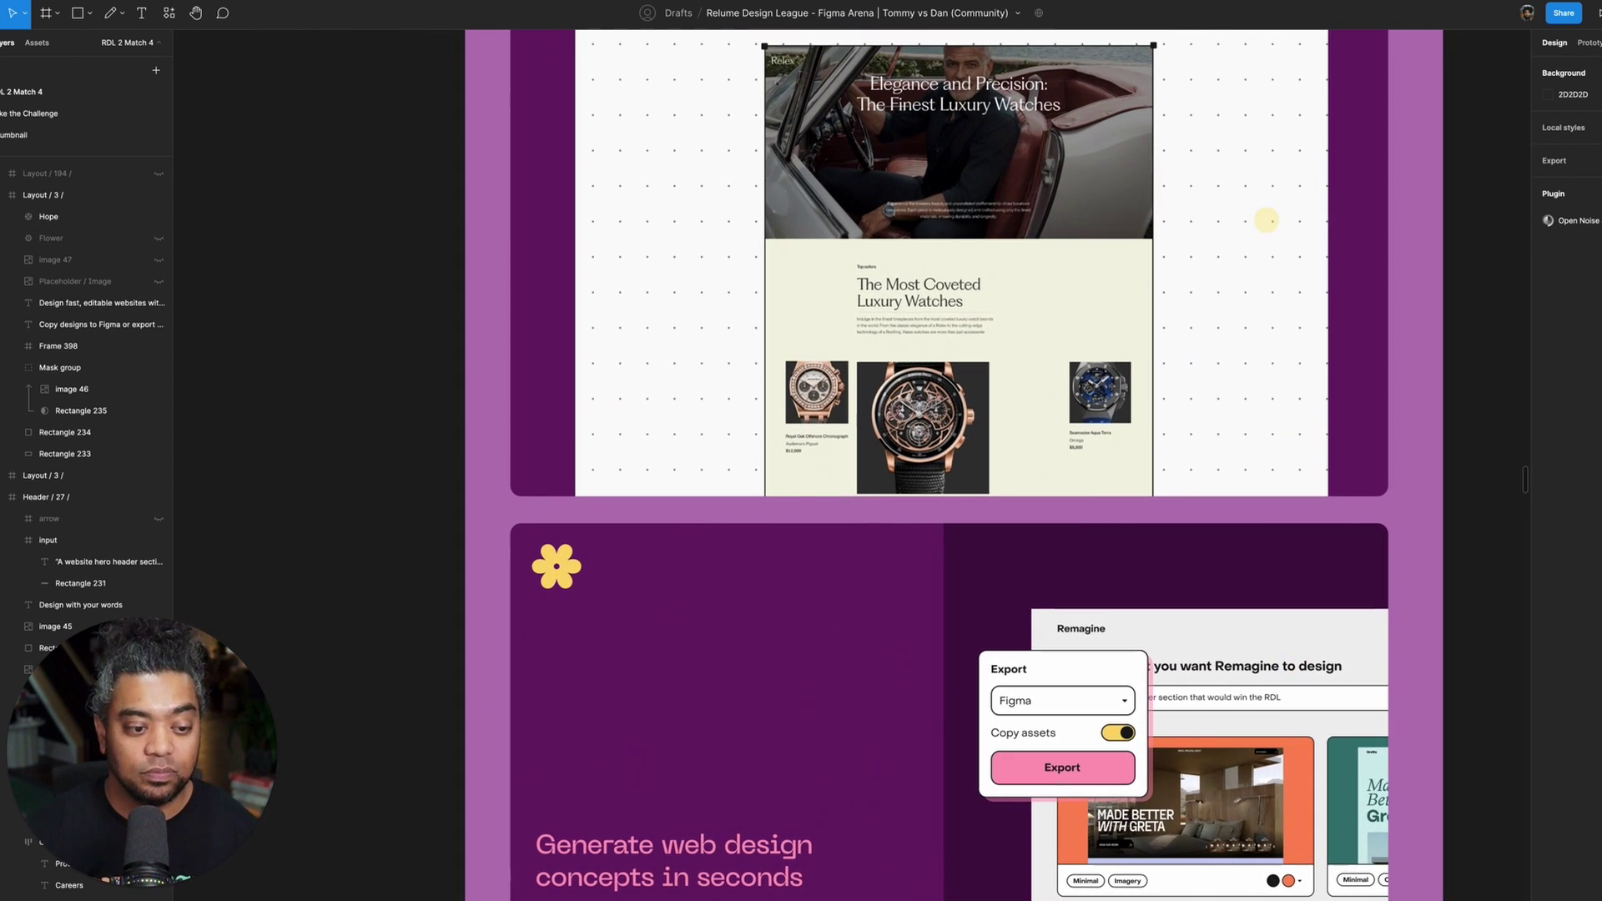
click(574, 567)
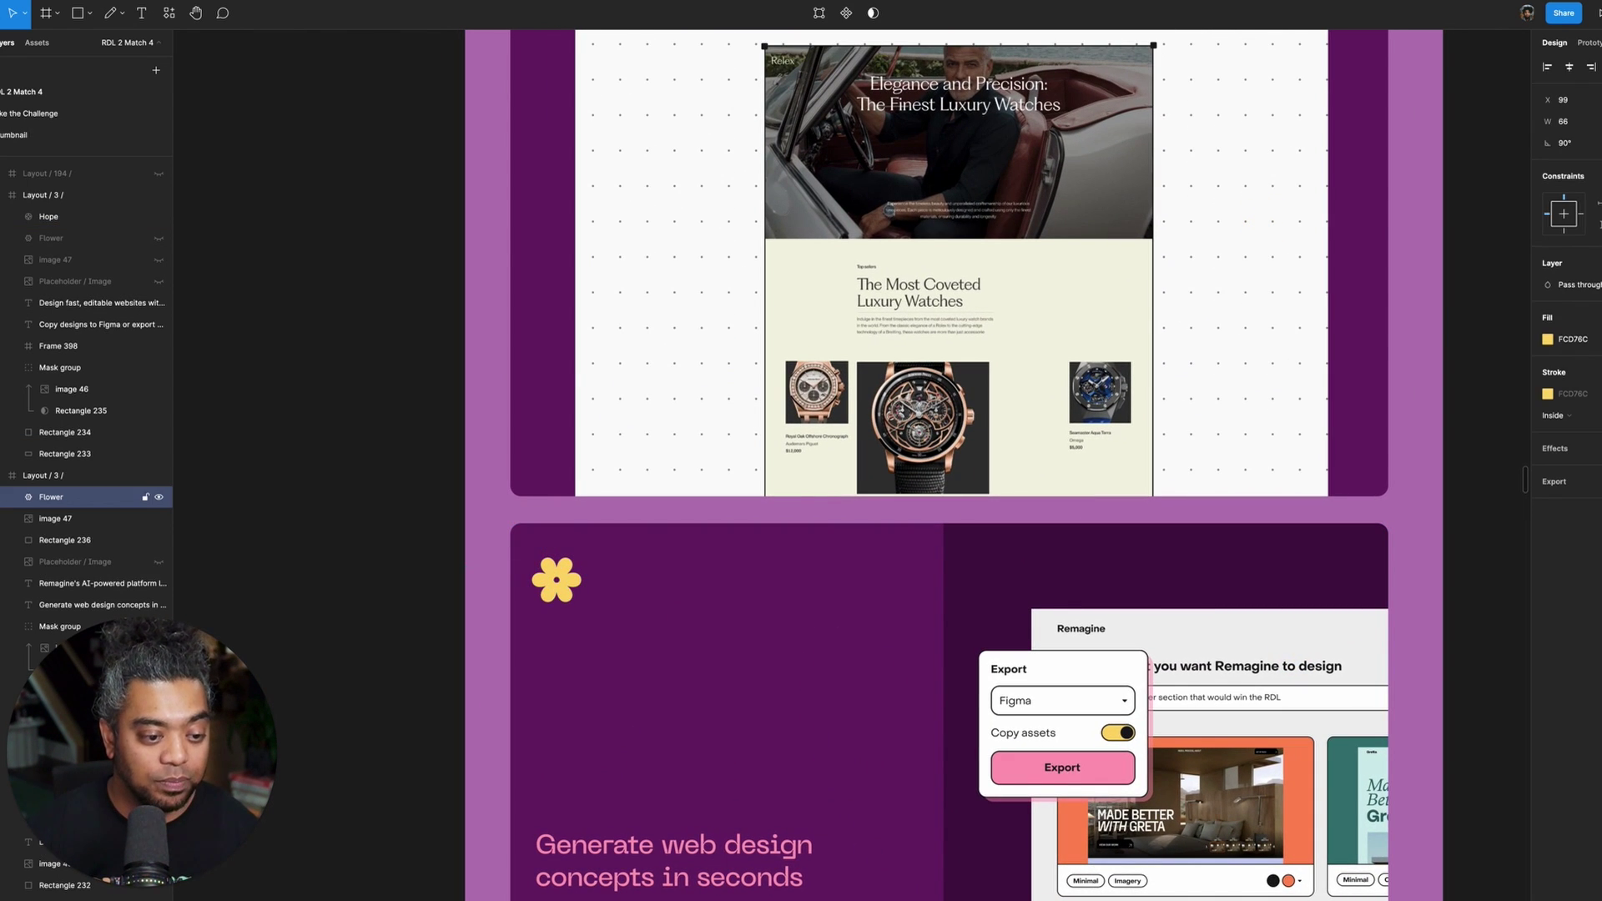
- Set the Get Early Access button's fill to the flower icon's yellow, FCD76C
scroll(1154, 629, up, 10)
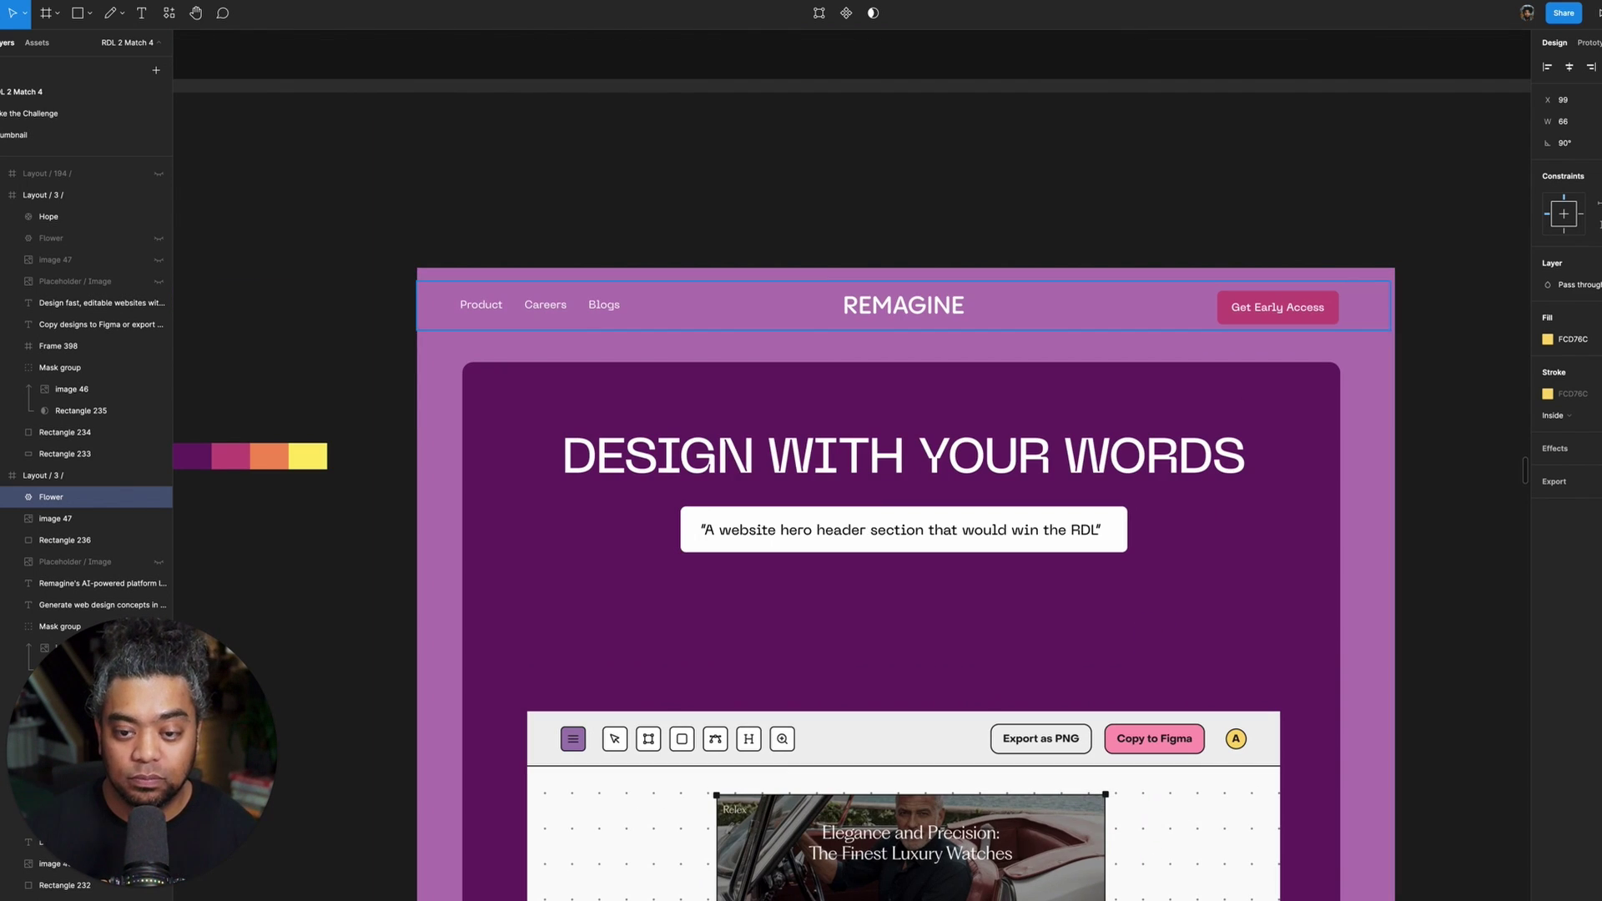
super+click(1277, 317)
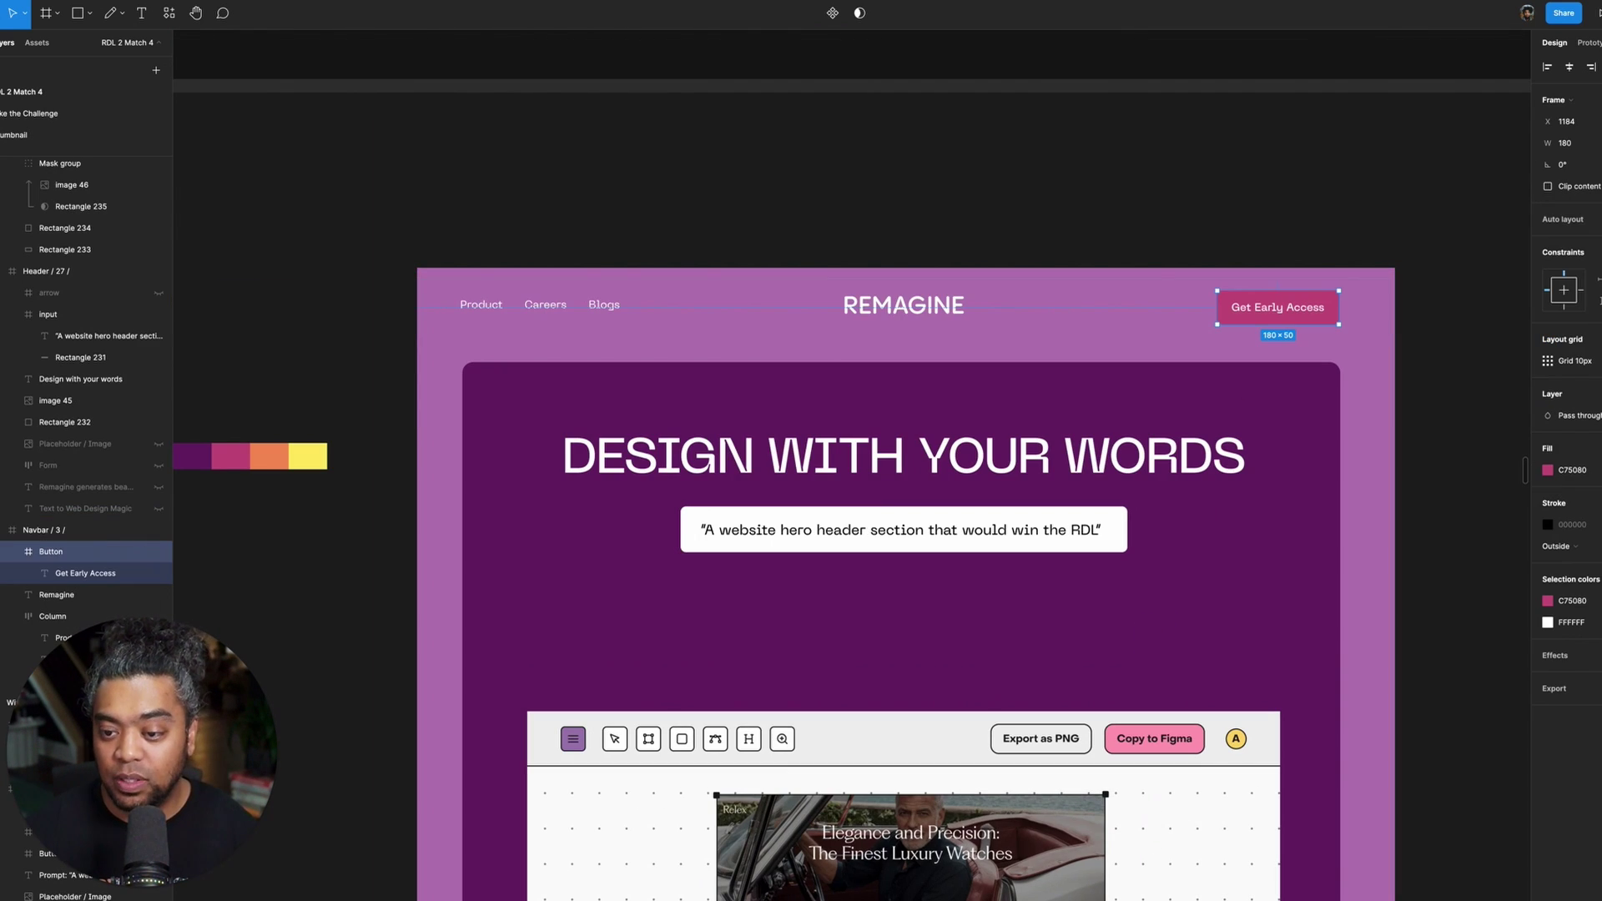
click(1572, 470)
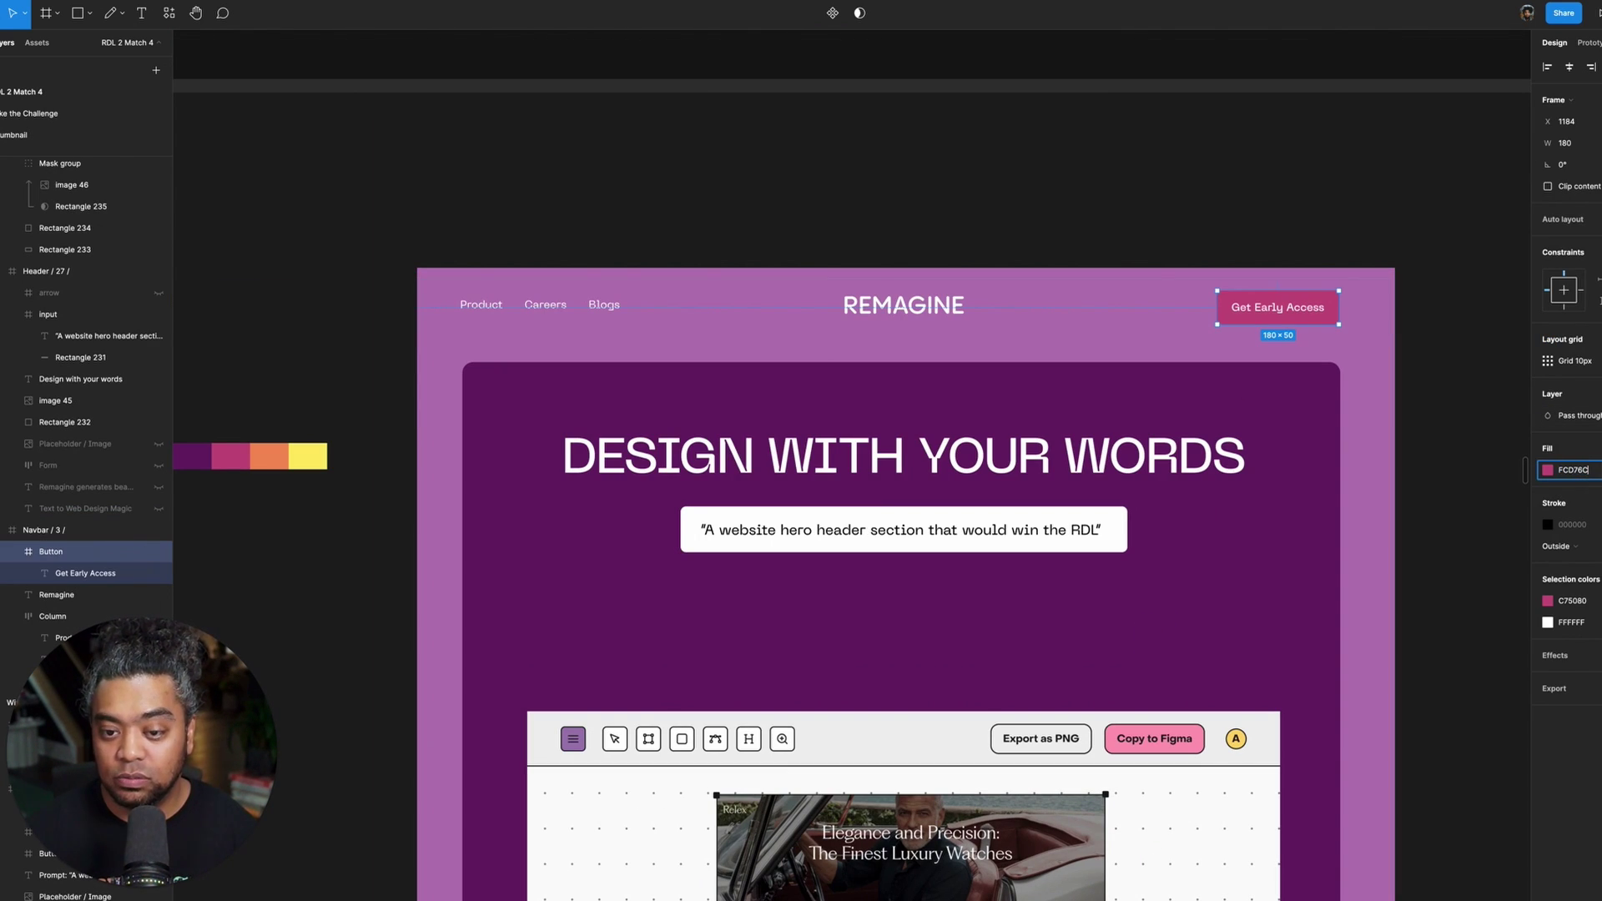
key(Return)
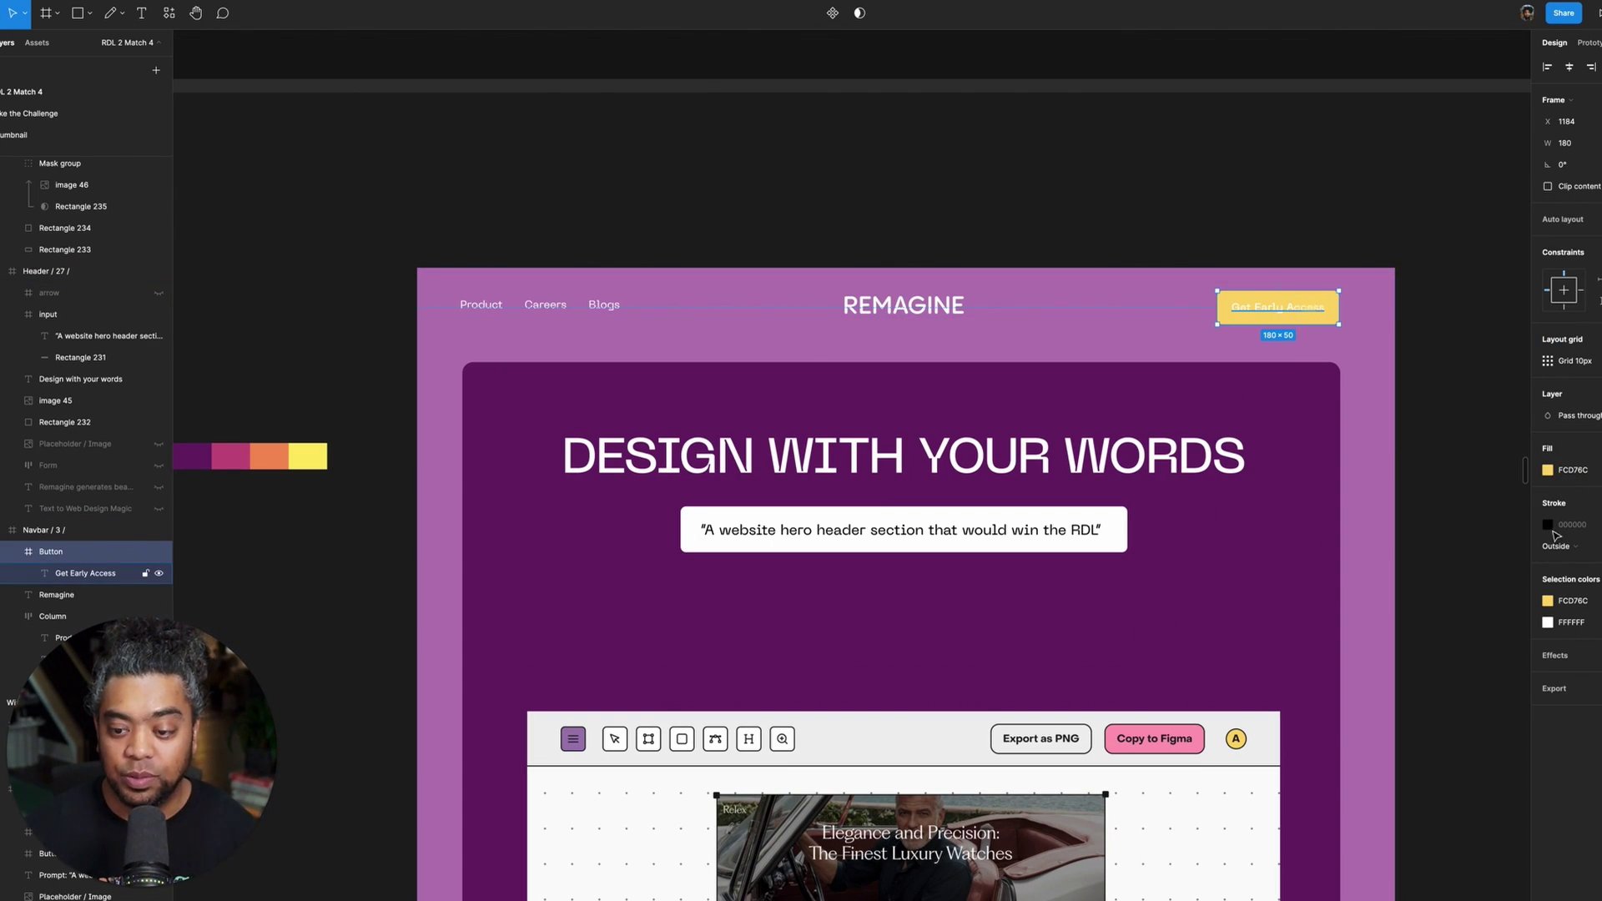
- Recolour the Get Early Access label in dark purple sampled from the design
key(Return)
click(1554, 495)
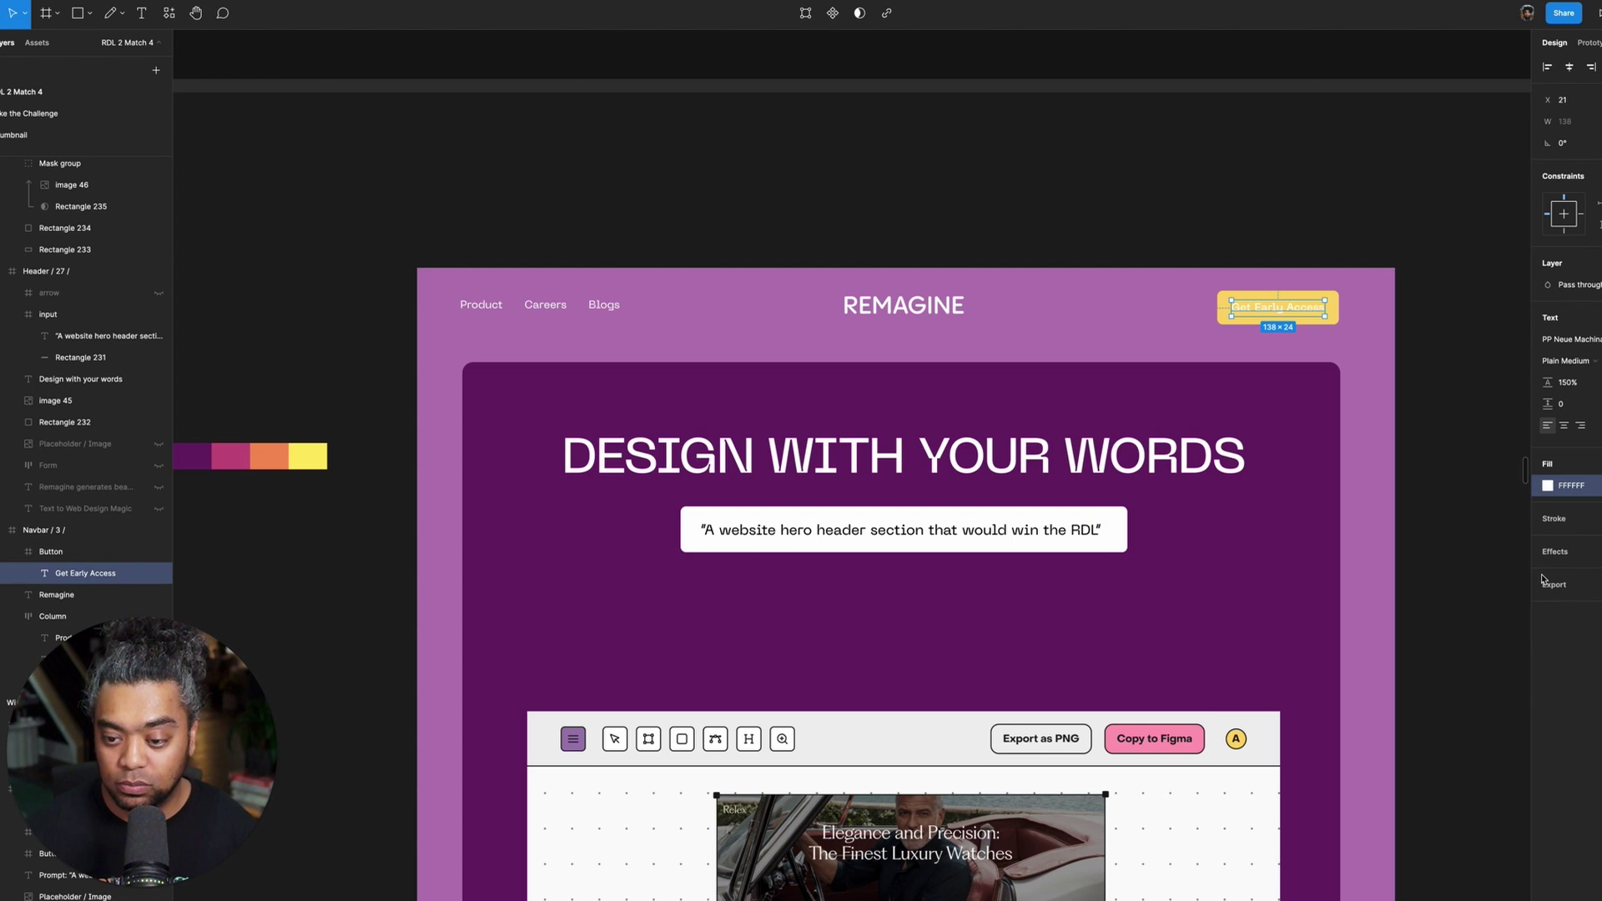
click(1549, 487)
click(1389, 691)
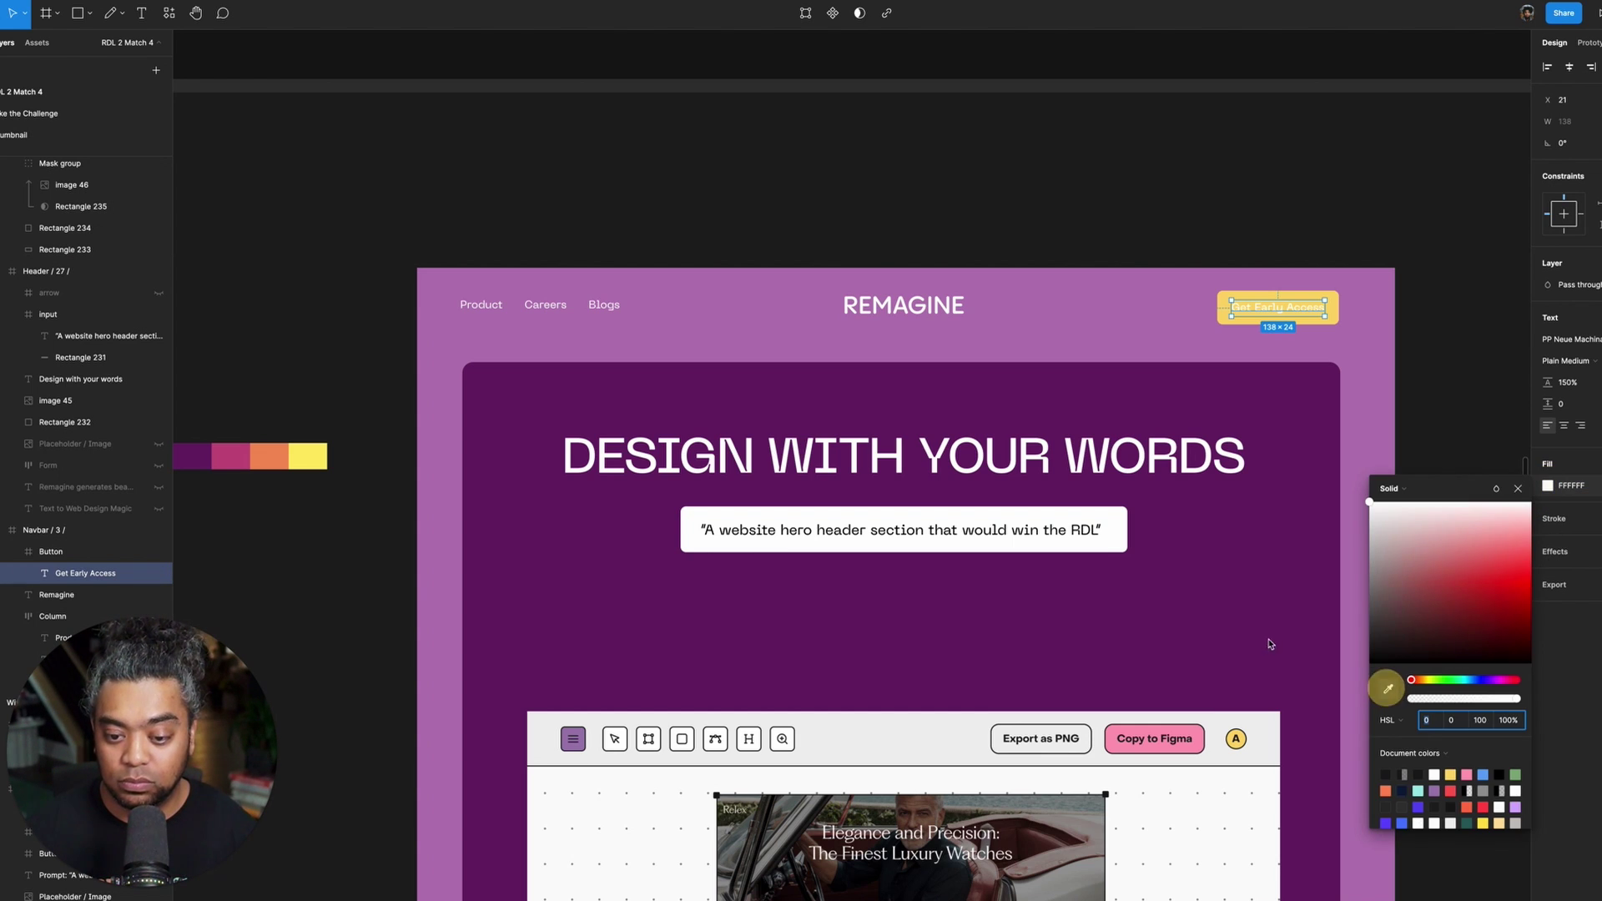
click(1152, 200)
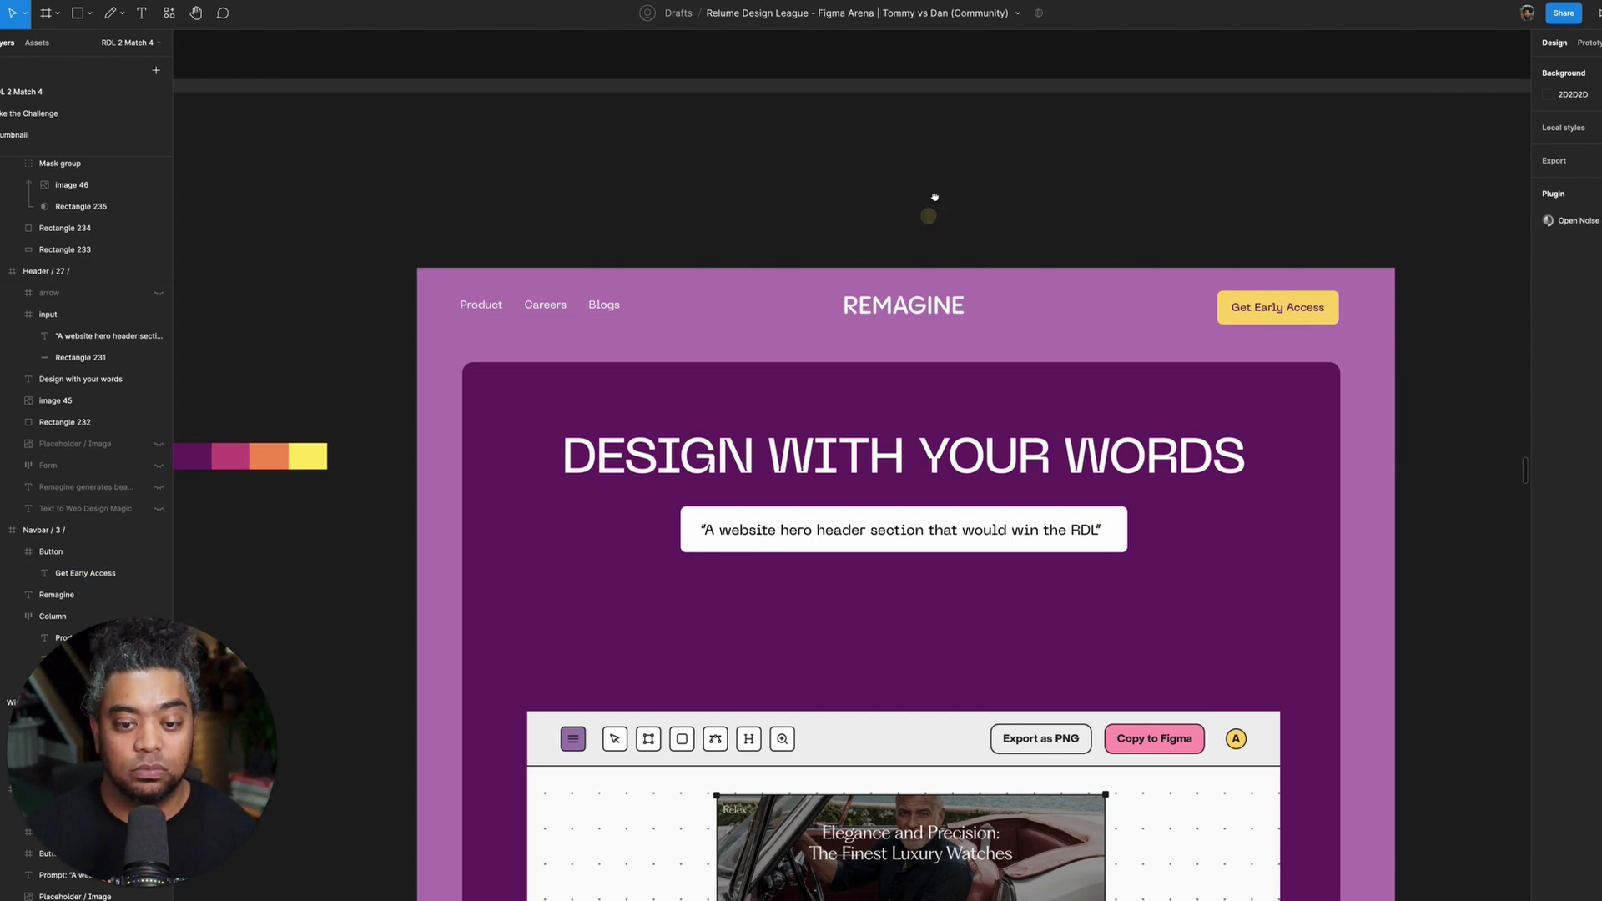
scroll(934, 197, down, 3)
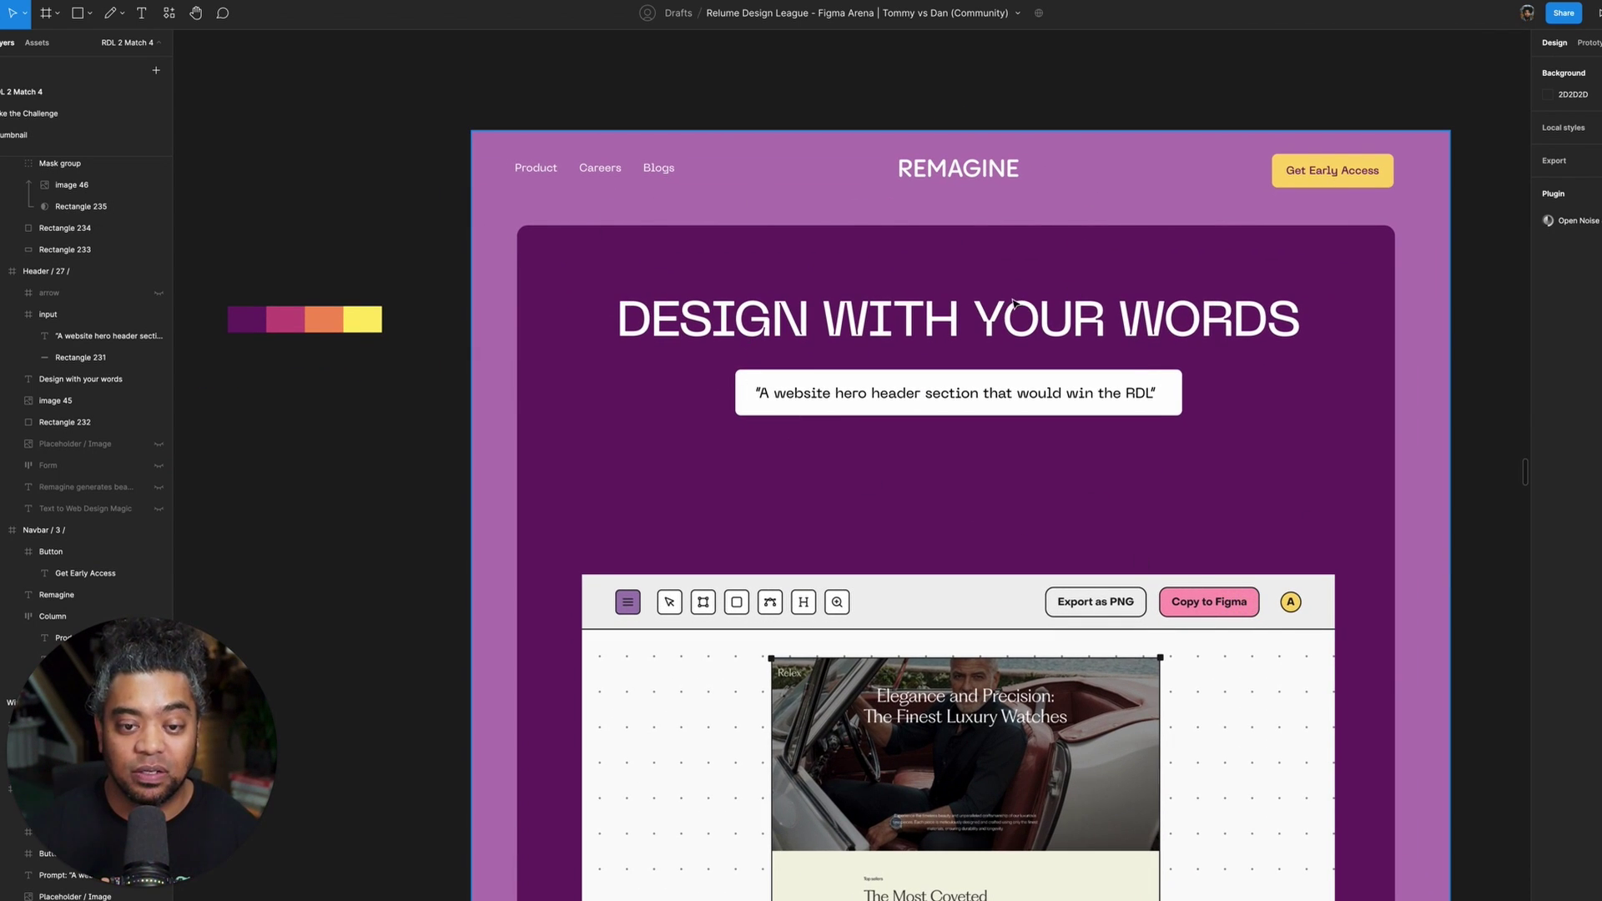
scroll(895, 408, down, 6)
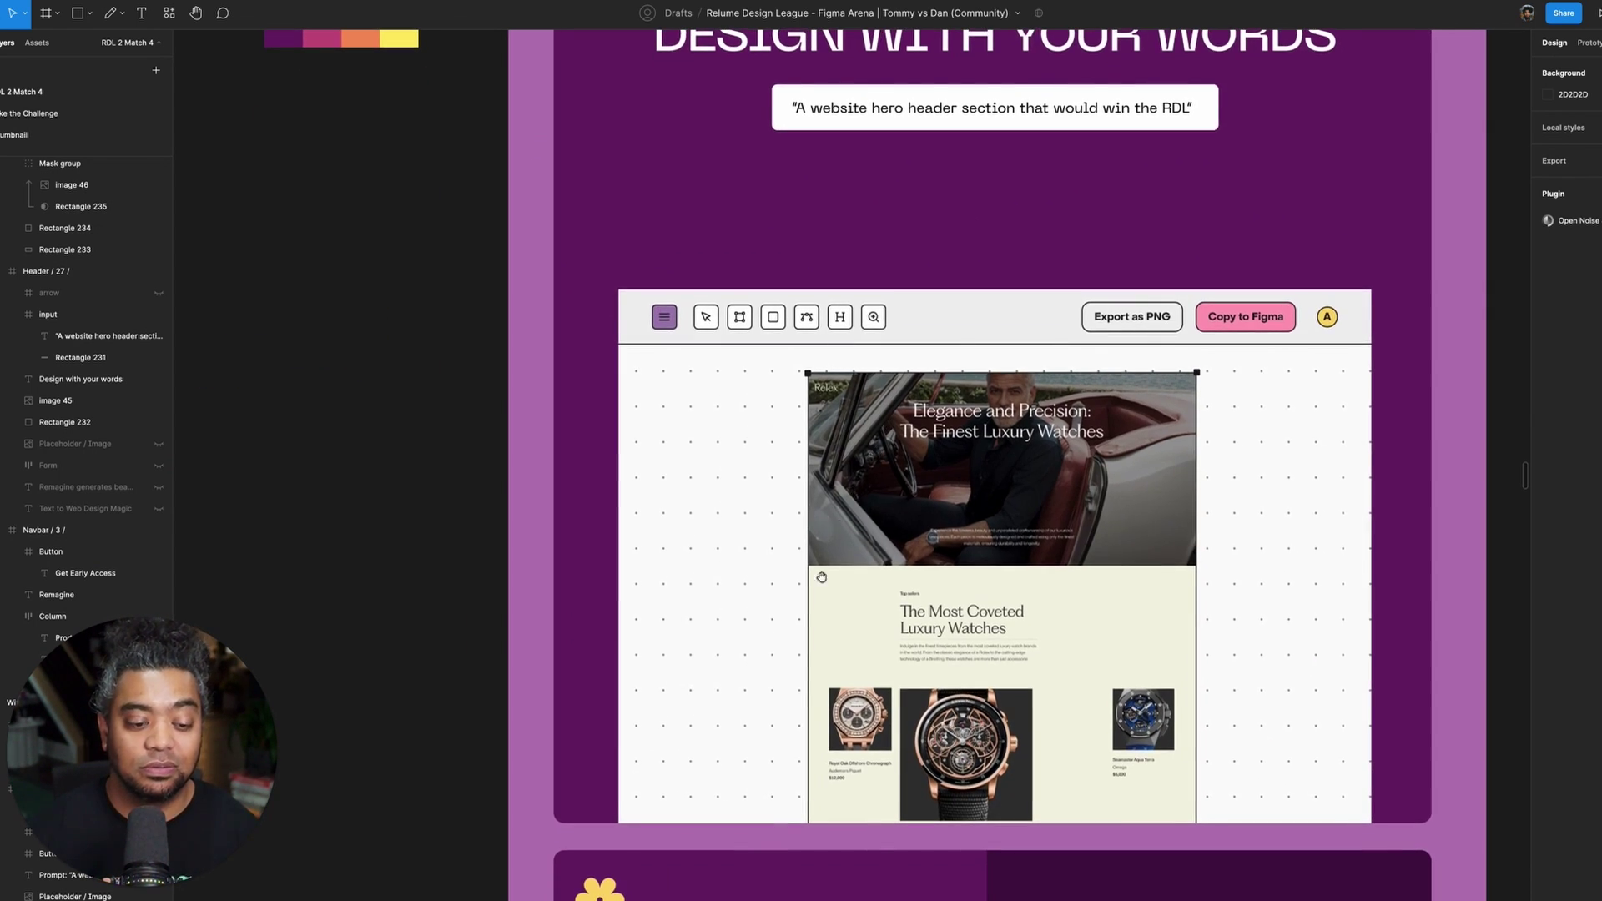
scroll(835, 542, down, 2)
scroll(801, 751, up, 5)
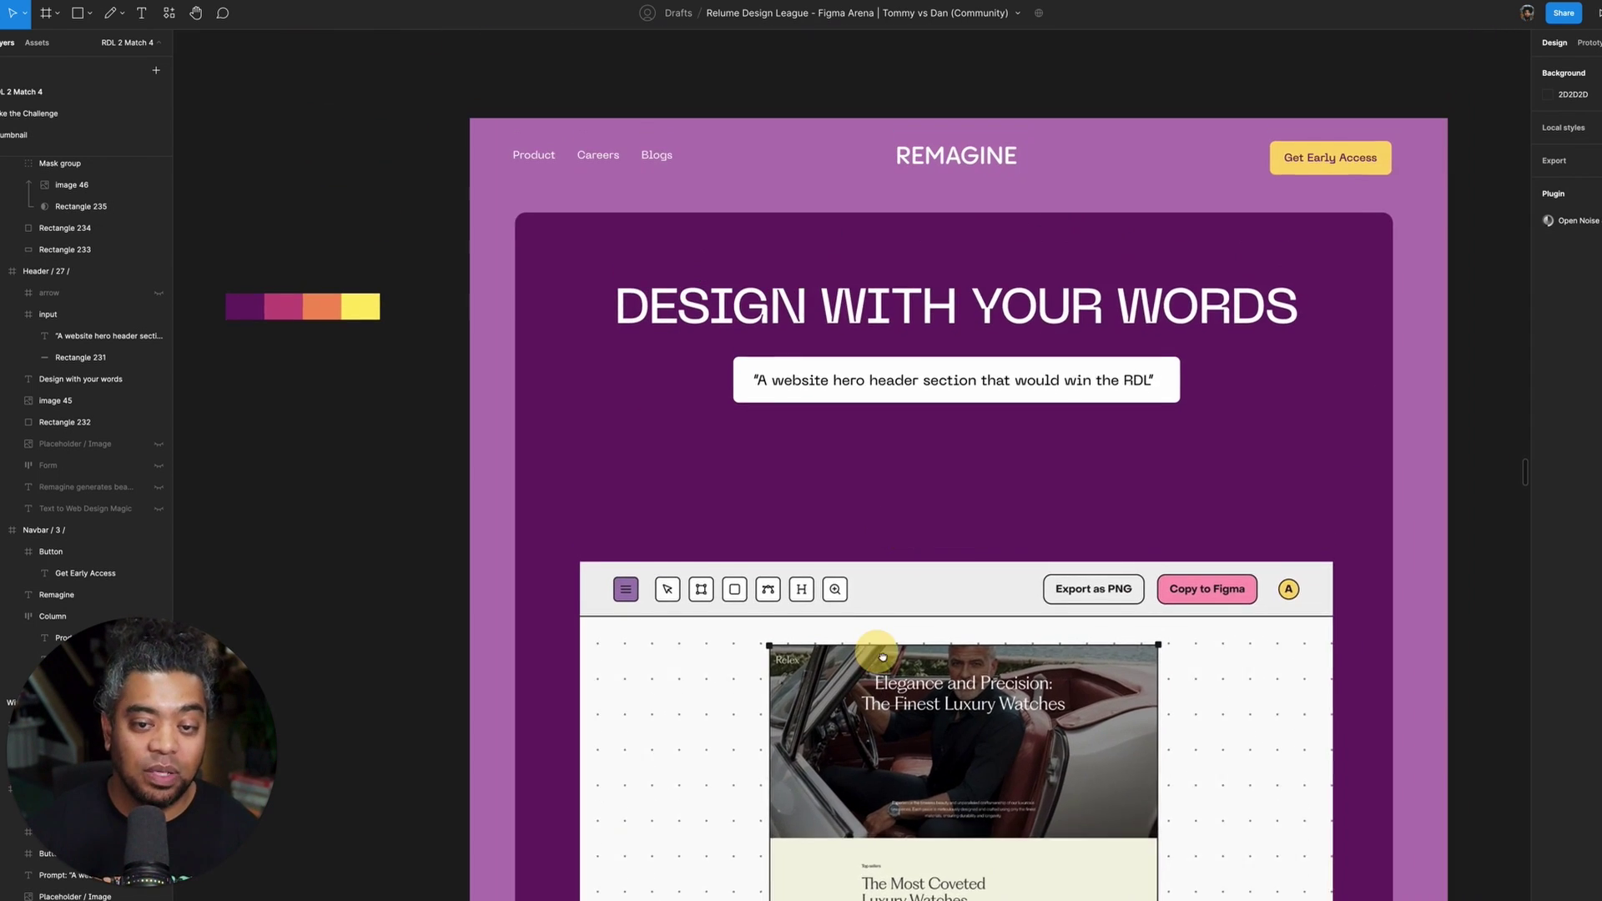
scroll(883, 657, up, 1)
scroll(991, 612, down, 3)
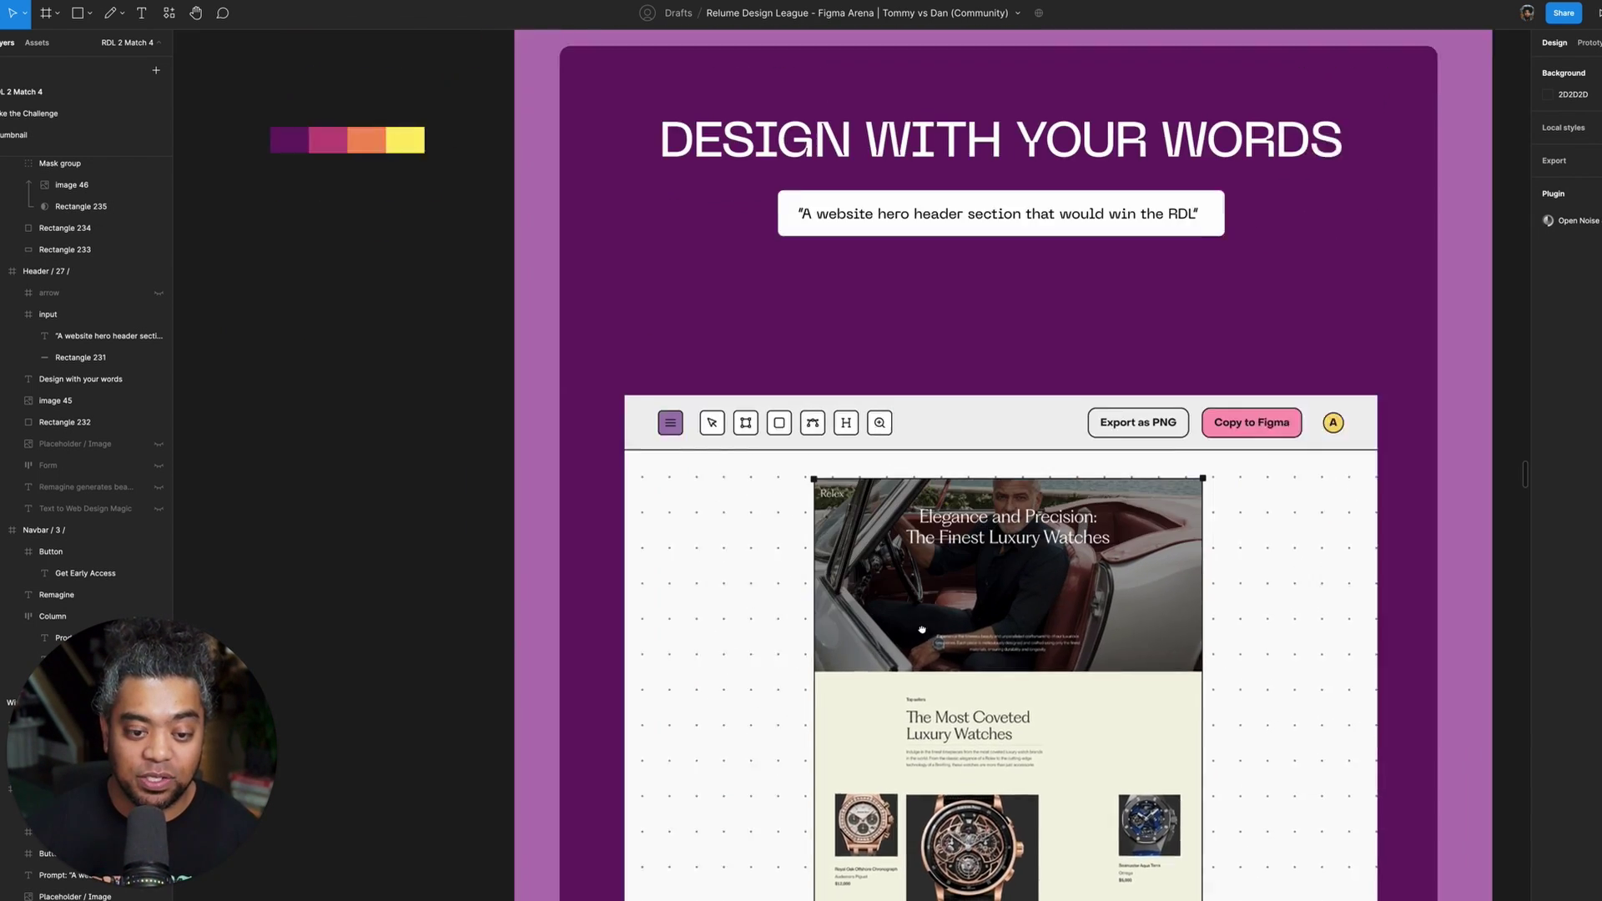
scroll(917, 667, up, 3)
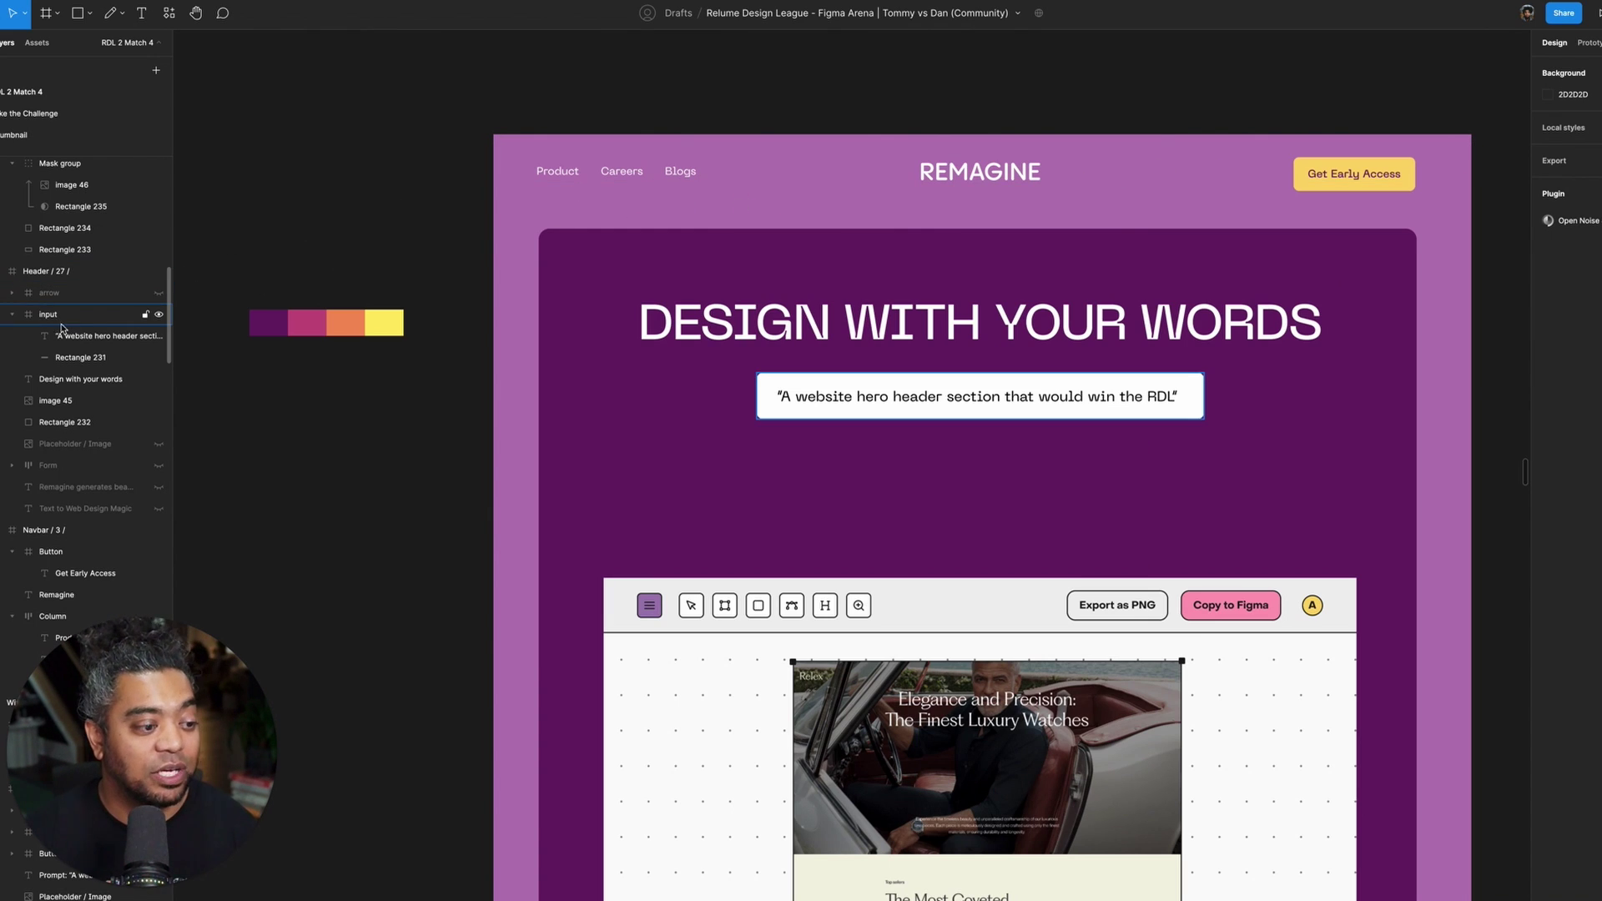
- Nudge the whole navbar frame slightly lower in the space above the dark purple hero panel
click(969, 174)
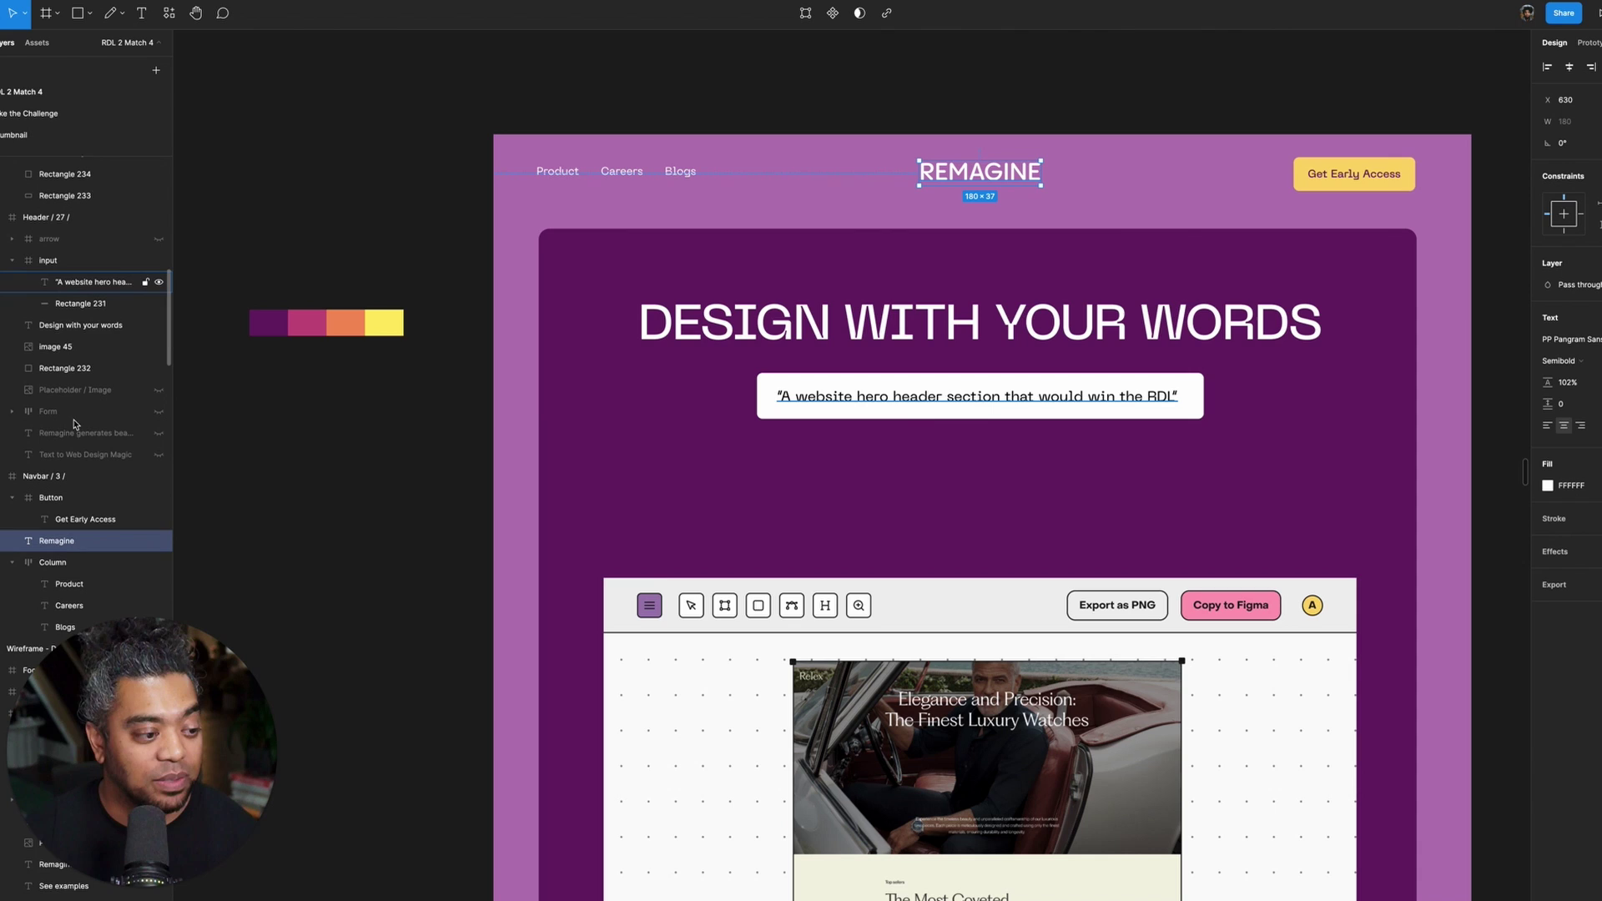
click(65, 475)
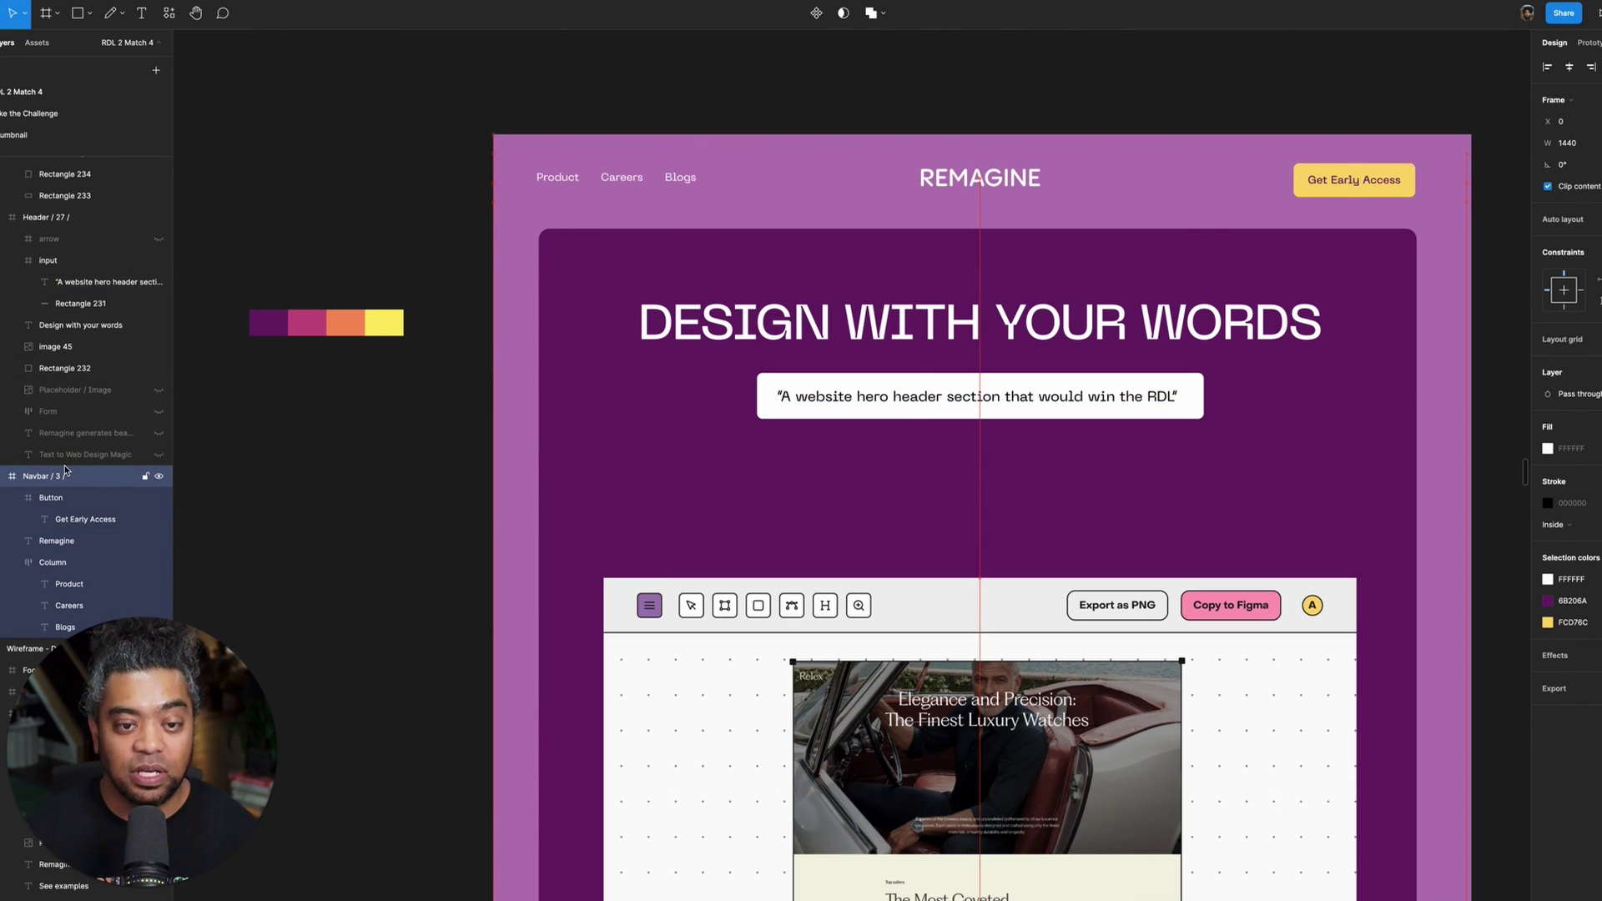
key(Up)
key(Up)
key(Up)
key(Up)
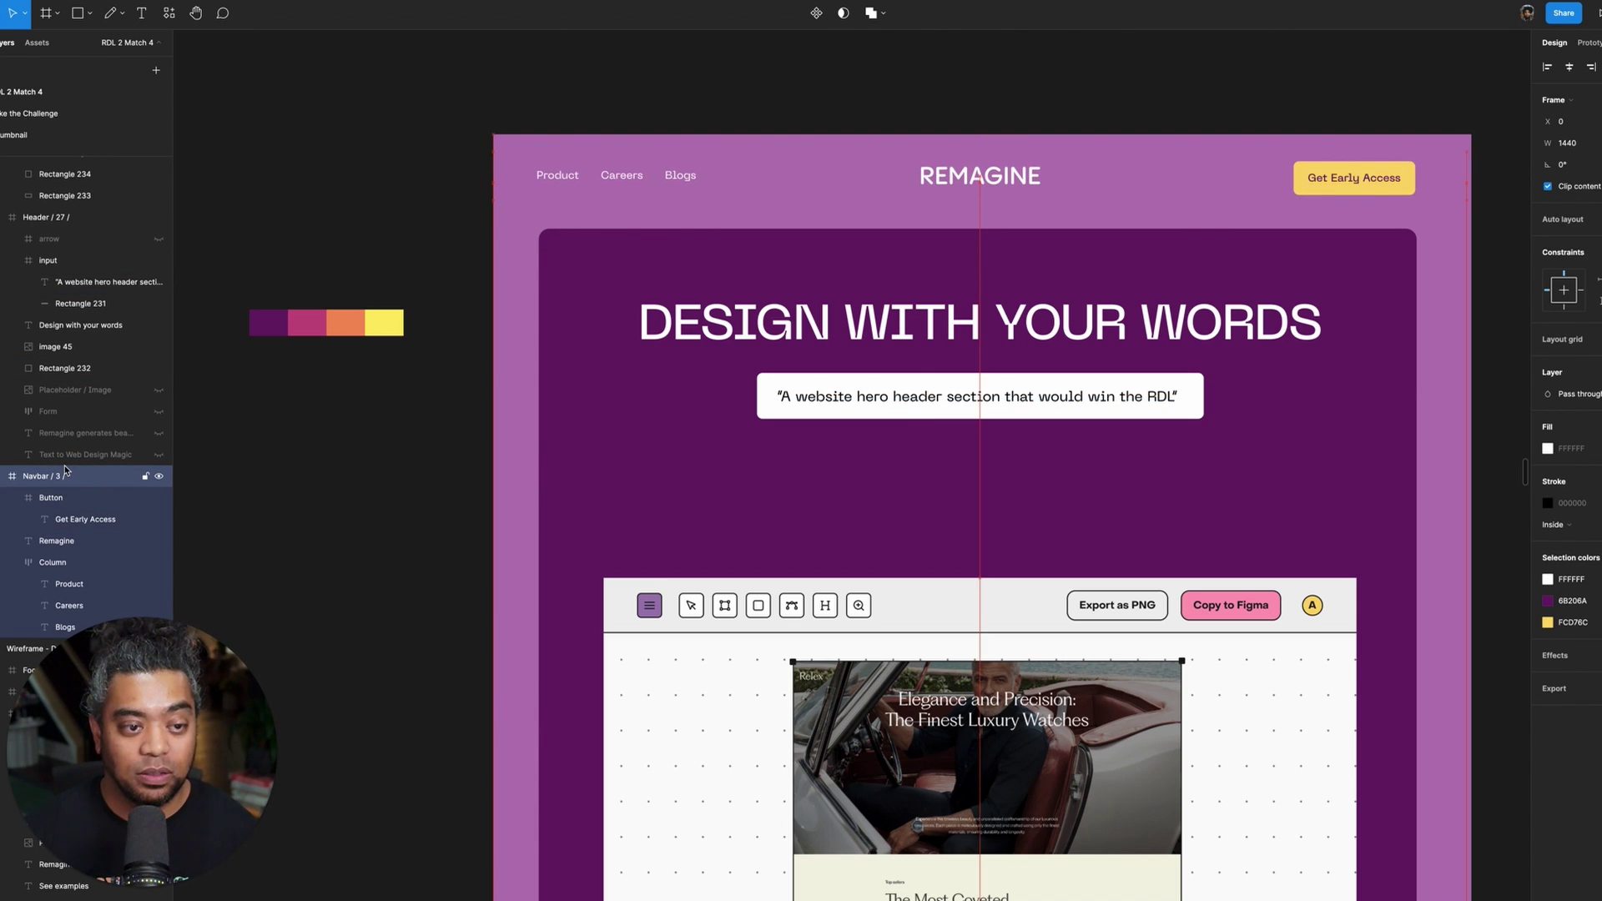
- Shift the group of Product, Careers and Blogs links slightly right within the navbar, to X 70
scroll(76, 555, down, 2)
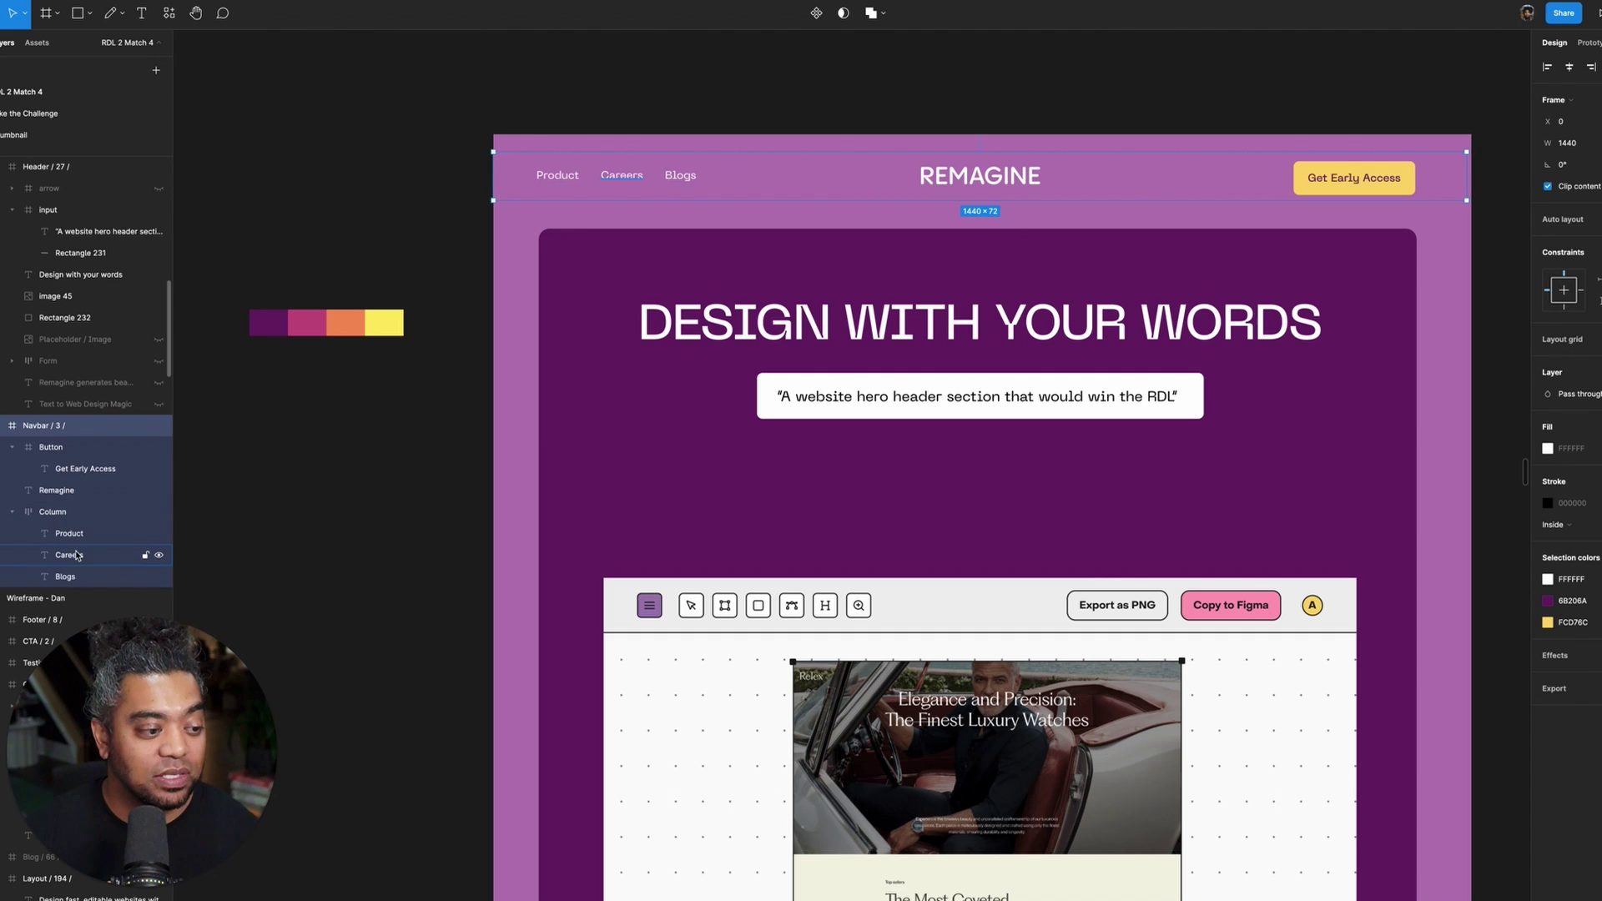
click(83, 512)
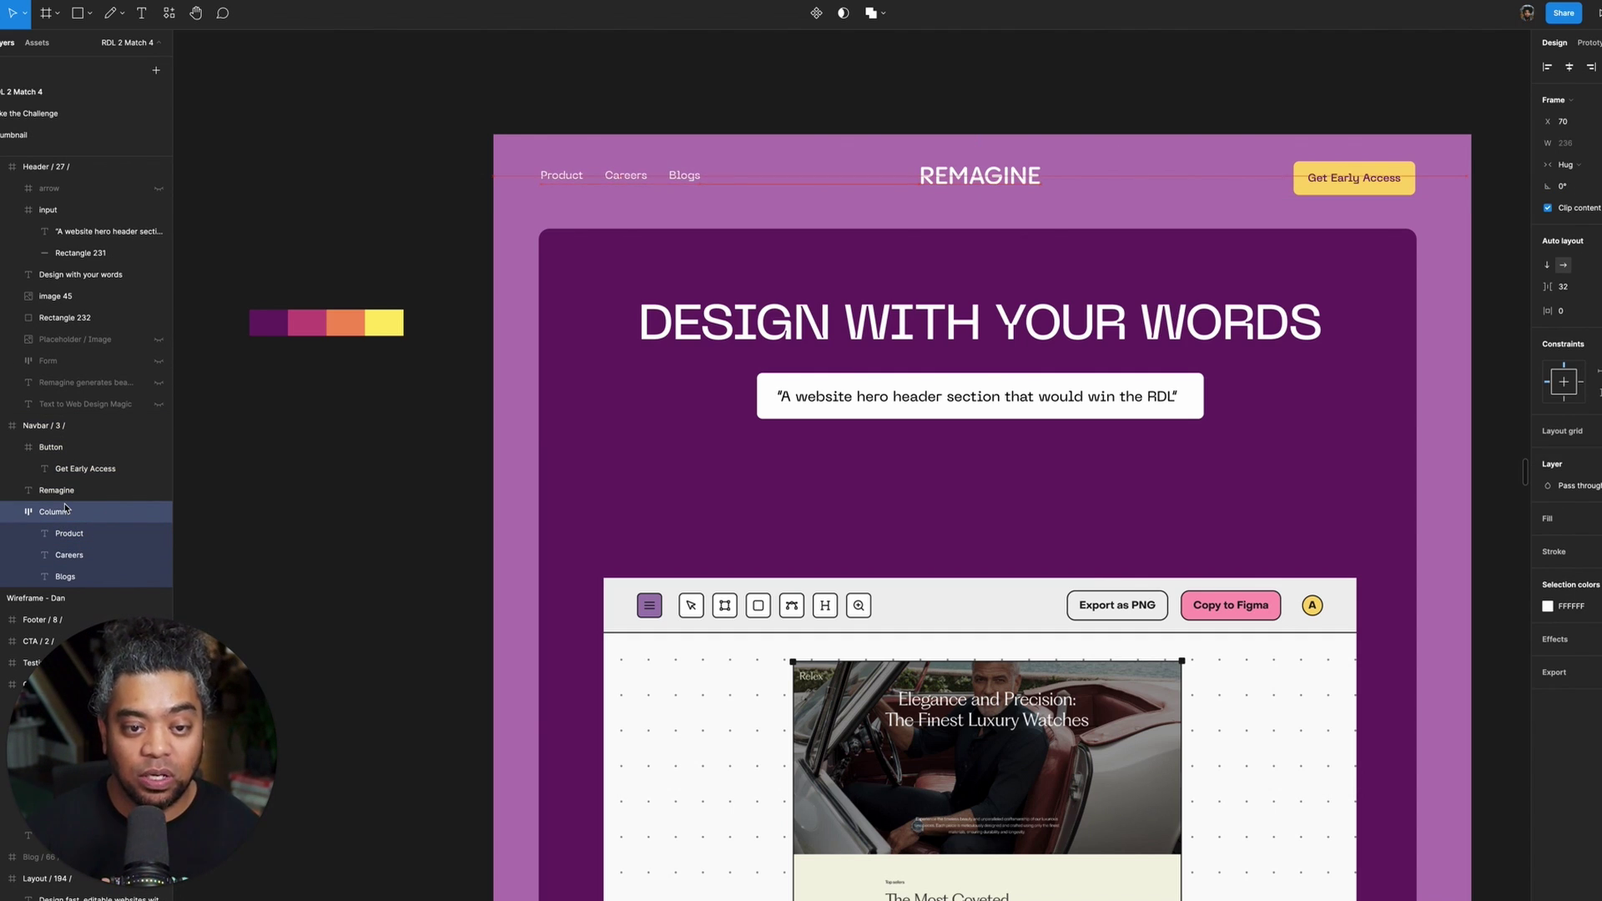
click(961, 177)
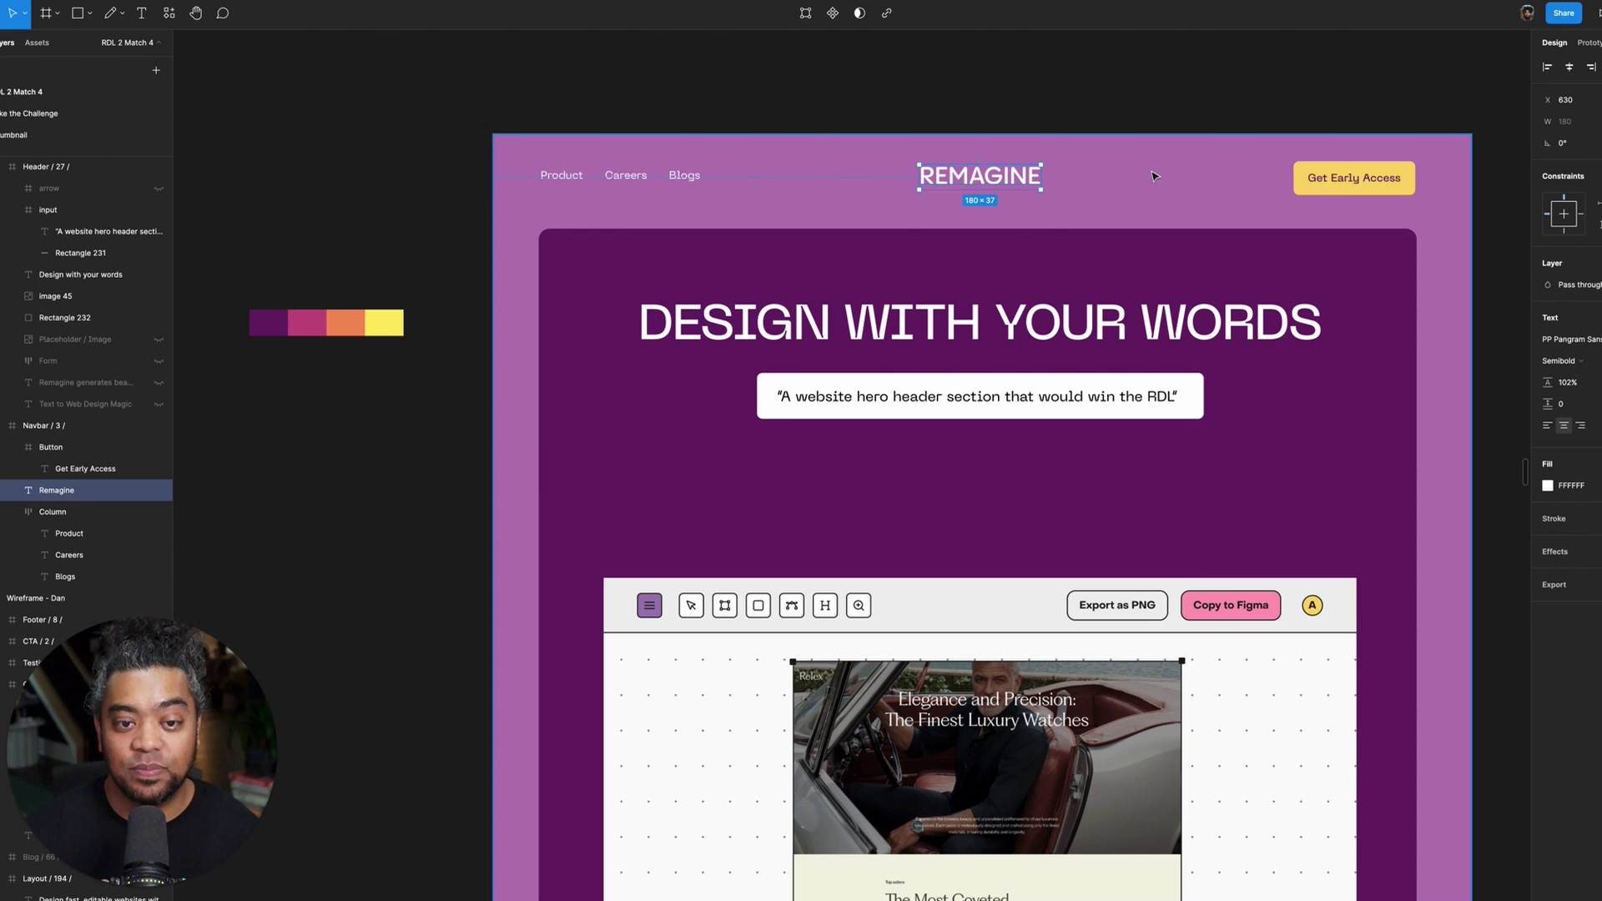
click(1335, 101)
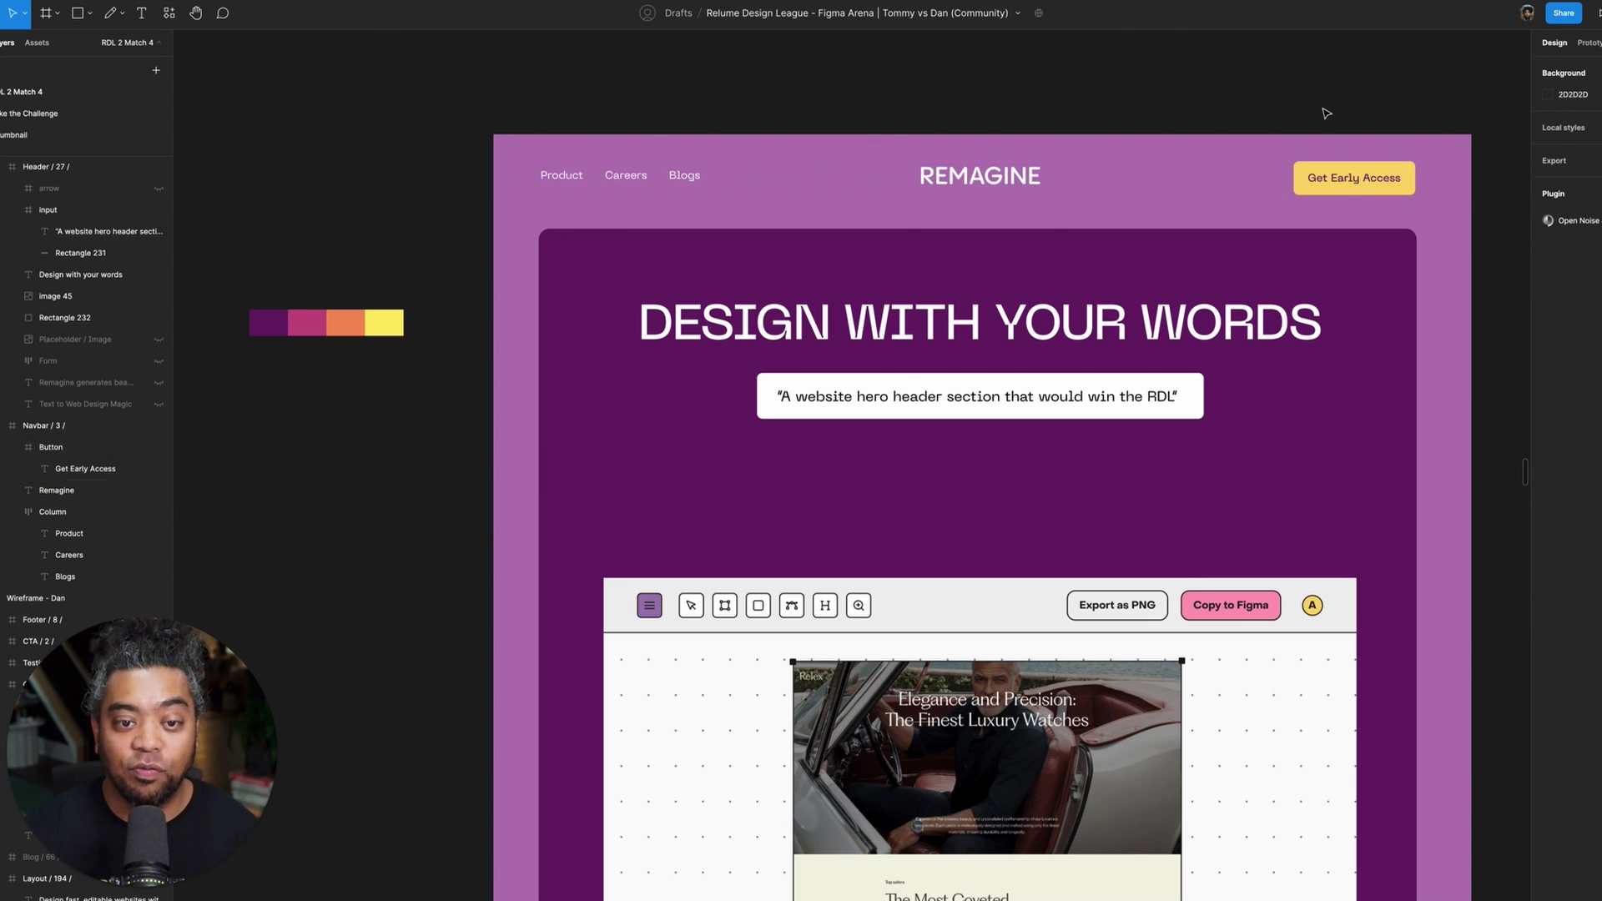
- Move the hero's prompt input box down to just above the app mockup, leaving space for another line below the headline
scroll(1391, 368, down, 2)
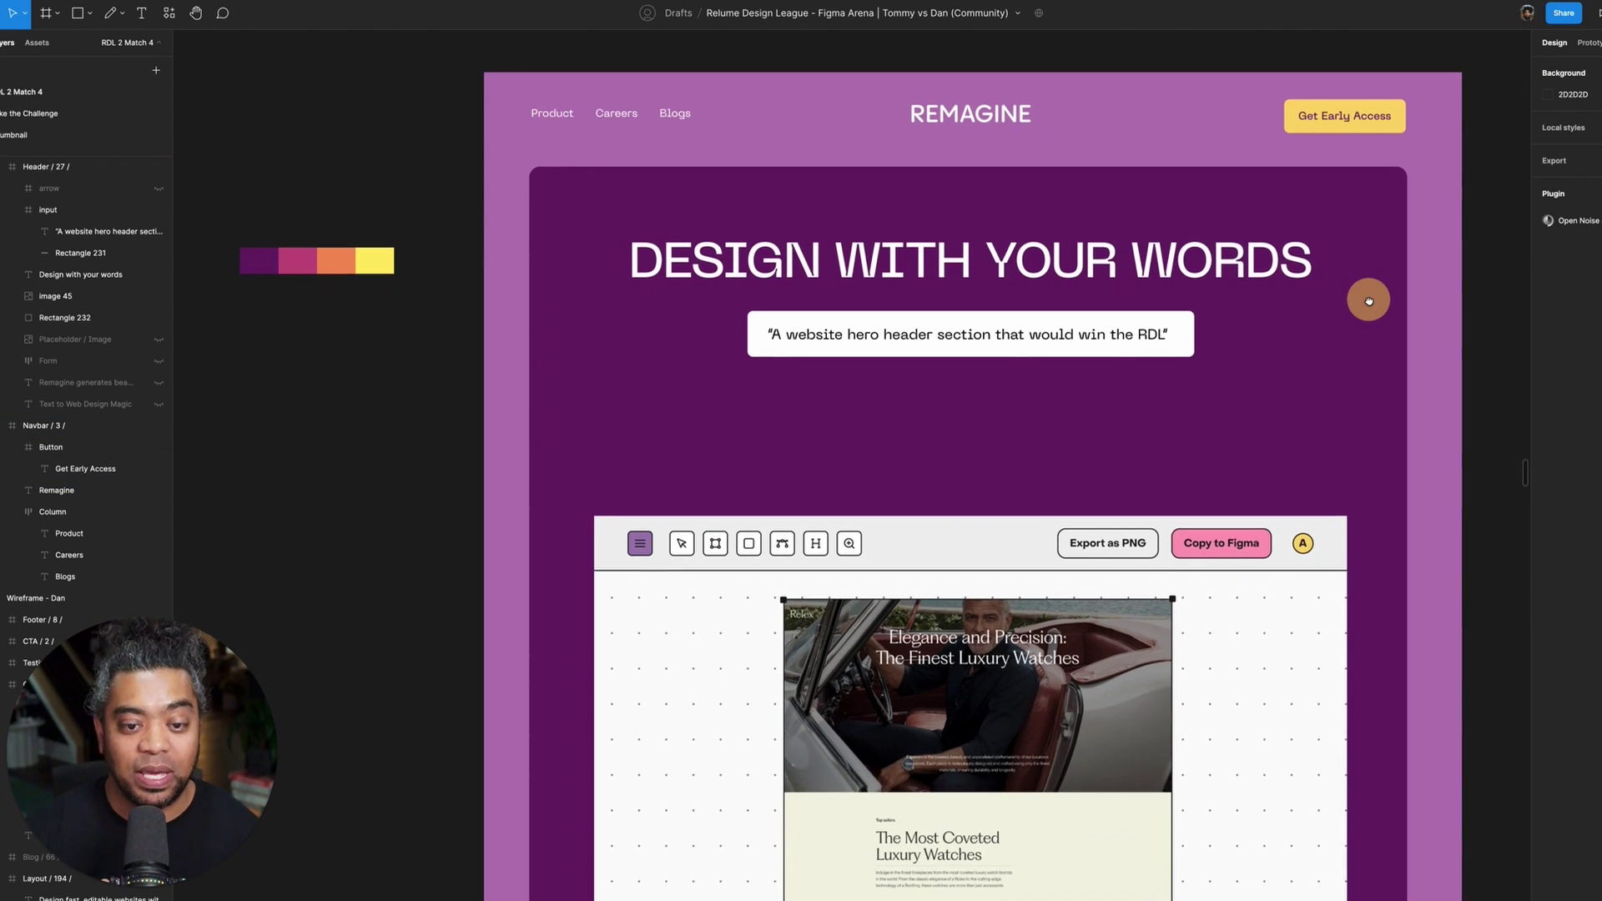
double_click(966, 333)
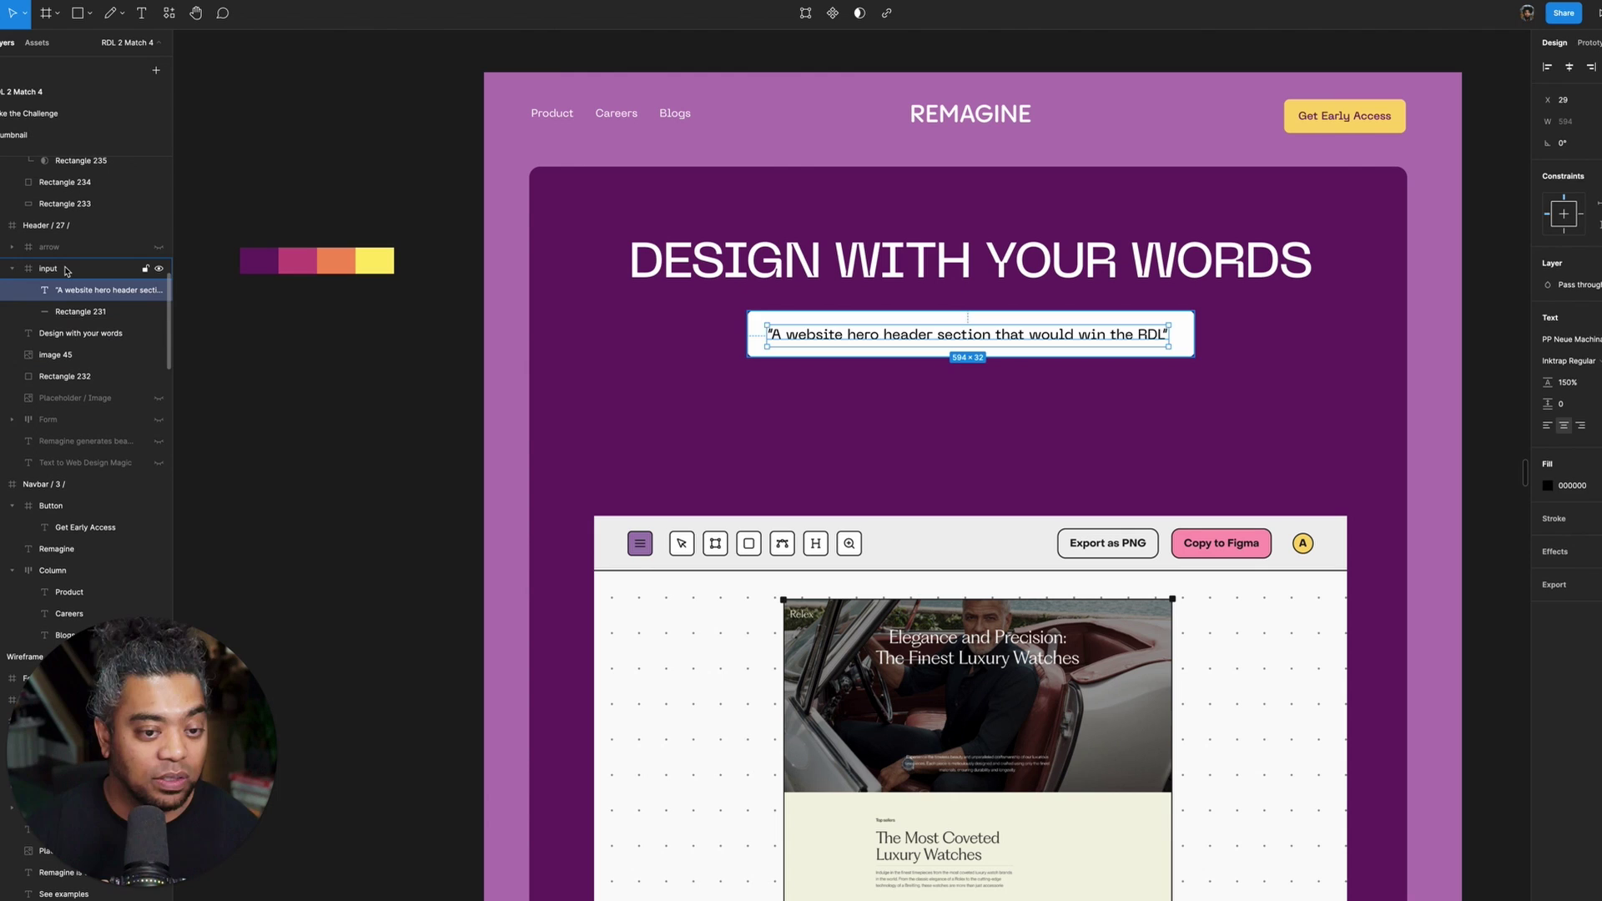
click(66, 269)
key(shift+Down)
key(shift+Down)
key(shift+Down)
key(shift+Down)
key(shift+Down)
key(shift+Down)
key(shift+Down)
key(shift+Down)
key(shift+Down)
key(shift+Down)
key(shift+Down)
key(shift+Down)
key(shift+Down)
key(shift+Down)
key(shift+Down)
key(shift+Down)
key(shift+Down)
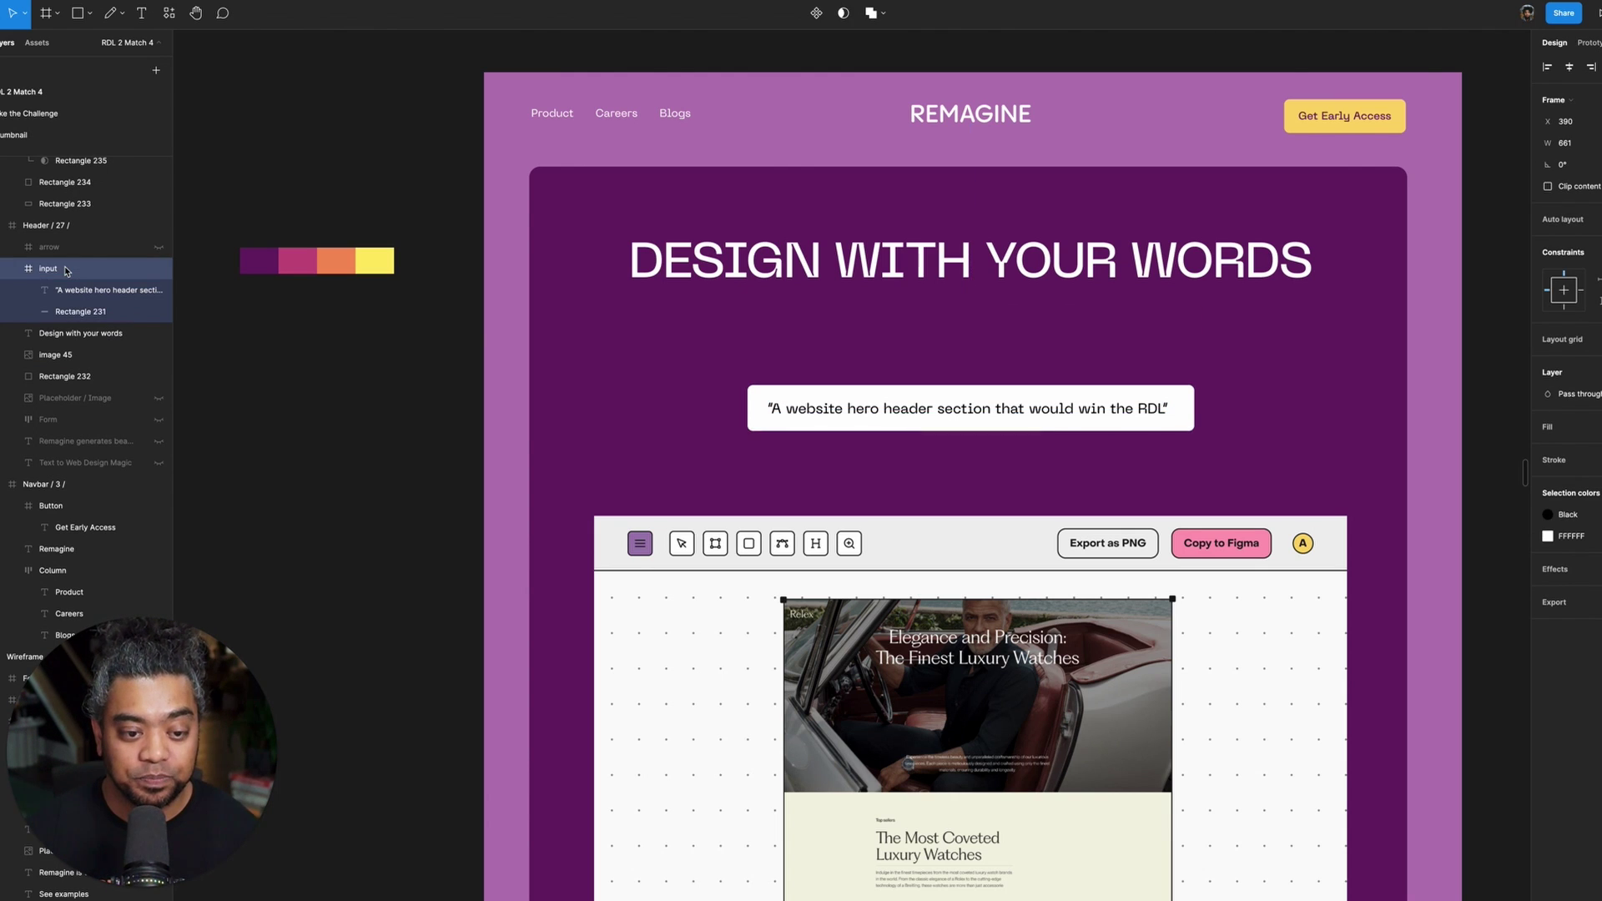
key(shift+Down)
key(shift+Down)
key(shift+Down)
key(shift+Down)
key(shift+Down)
key(shift+Down)
key(shift+Down)
key(shift+Down)
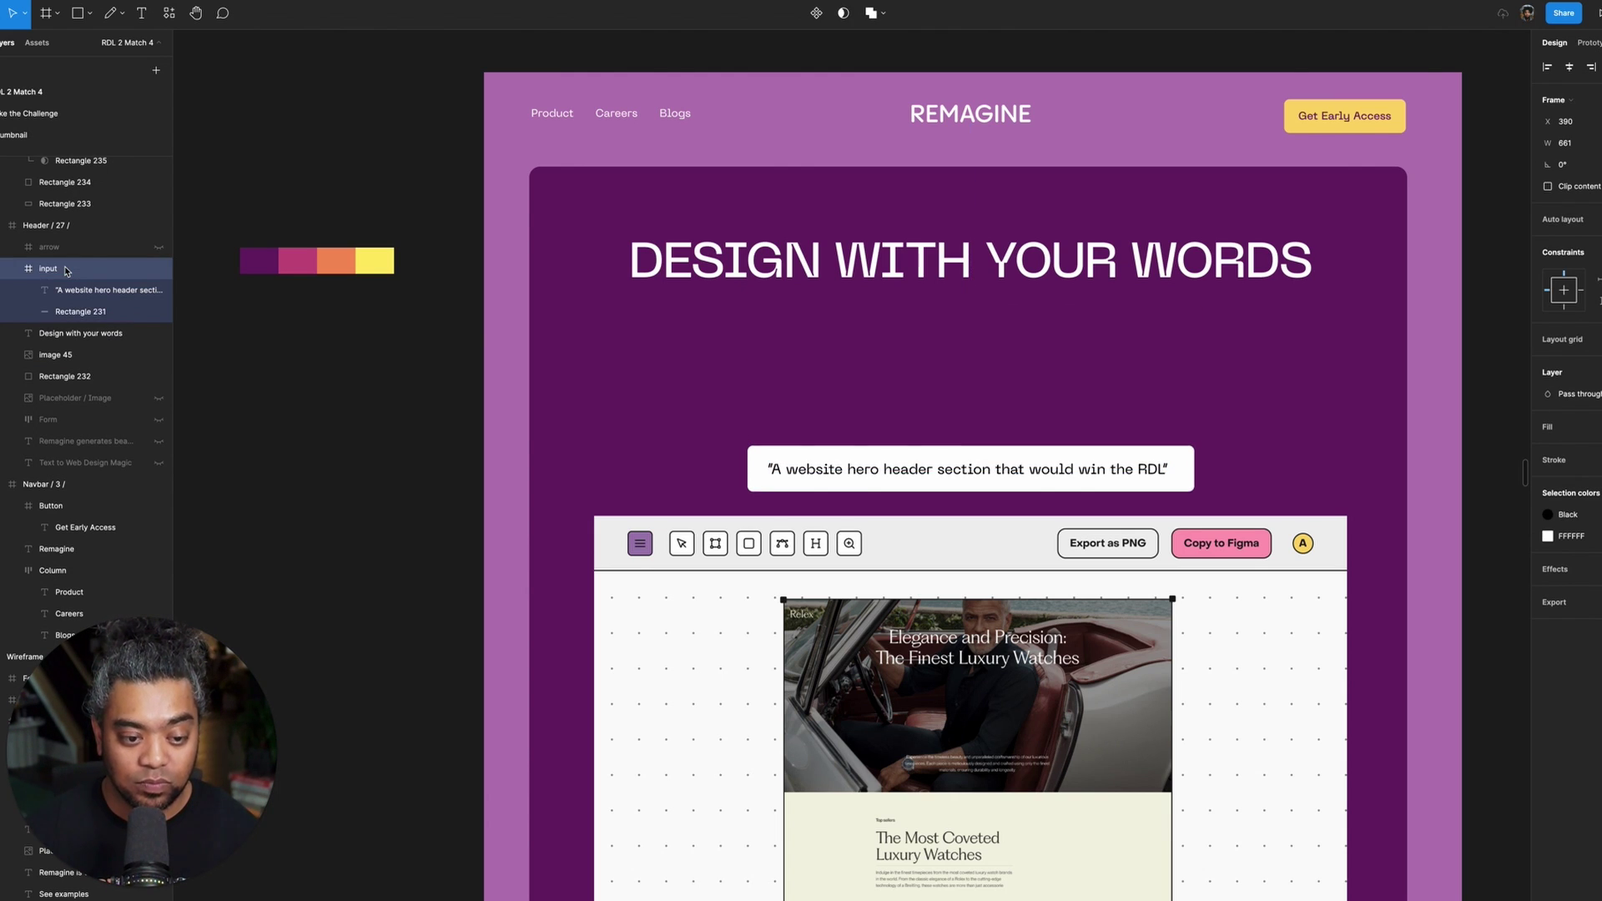
key(shift+Up)
key(shift+Up)
key(shift+Up)
key(shift+Up)
key(shift+Up)
key(shift+Up)
key(shift+Up)
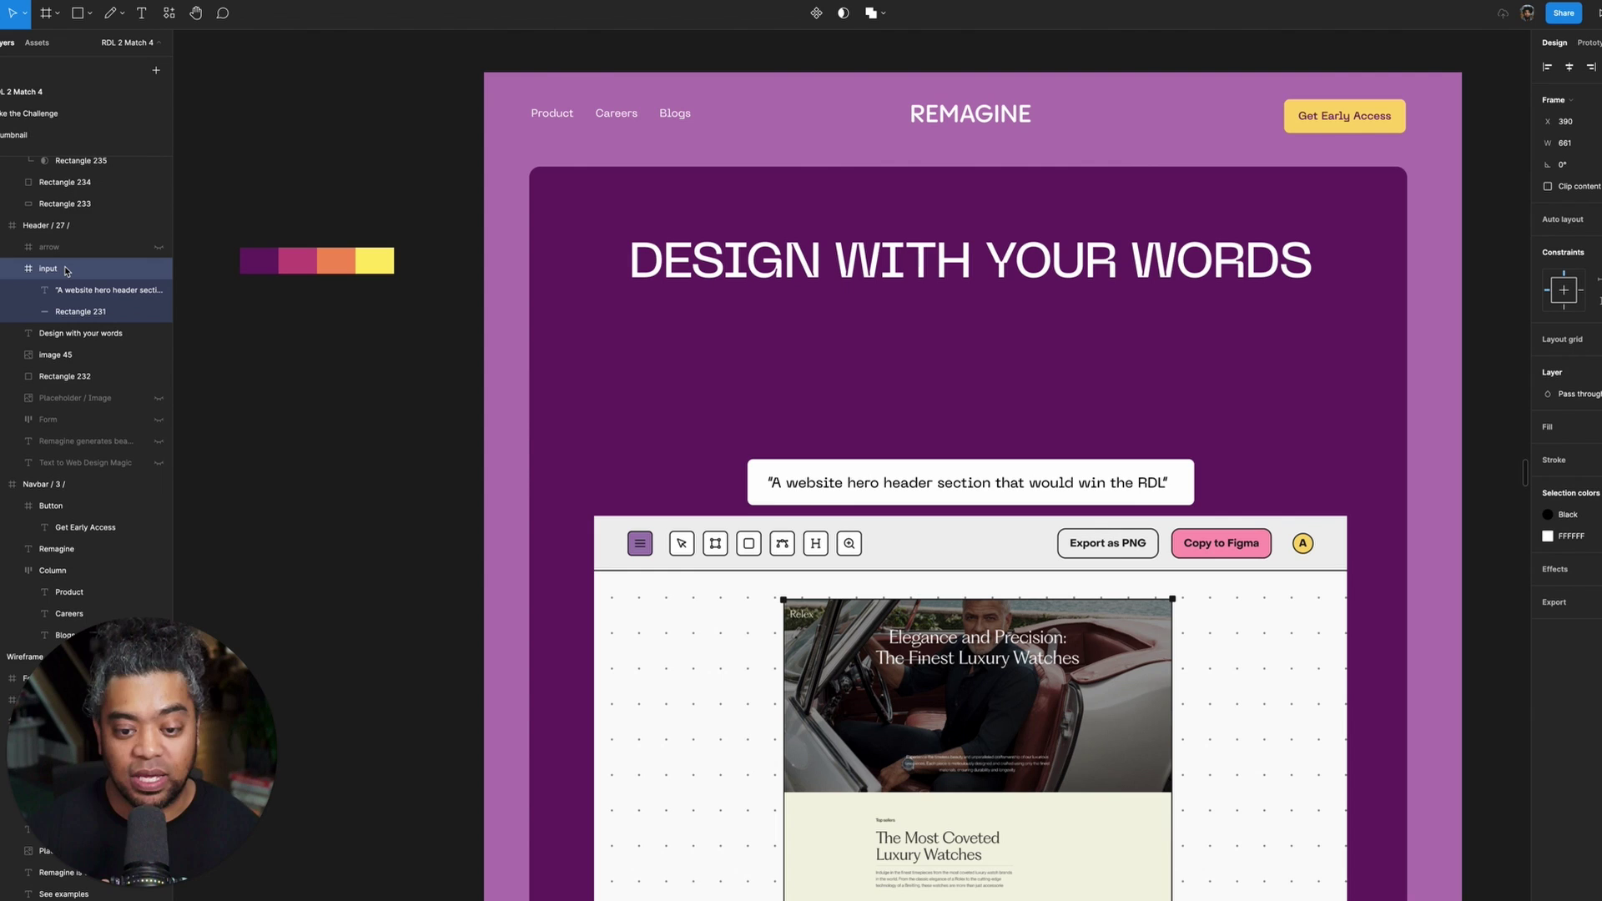
key(shift+Up)
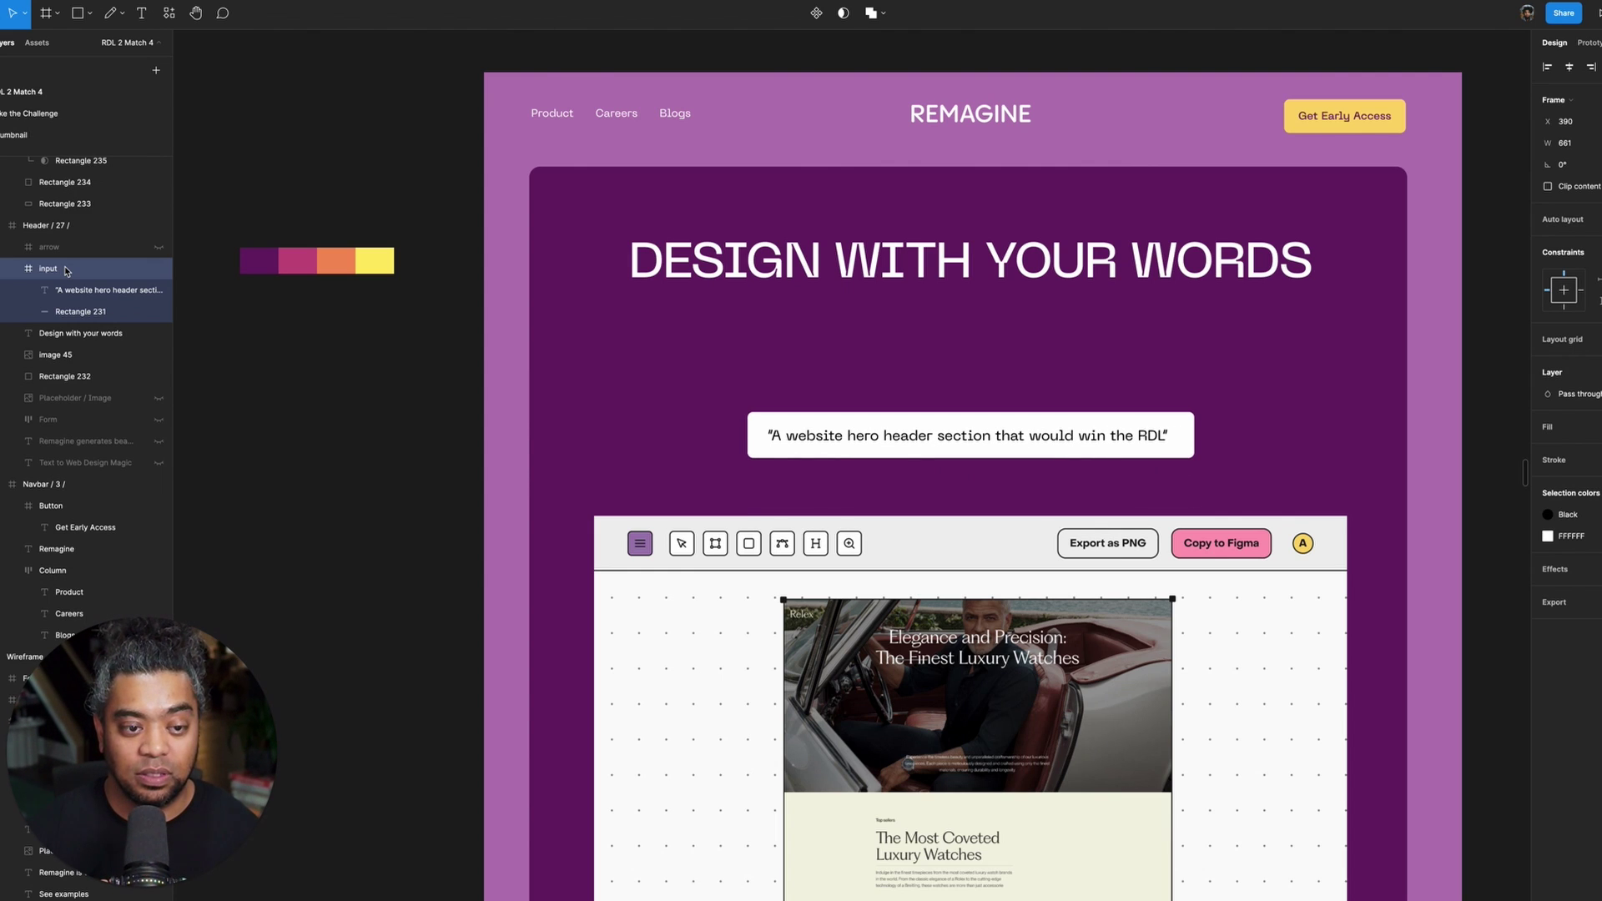
key(shift+Down)
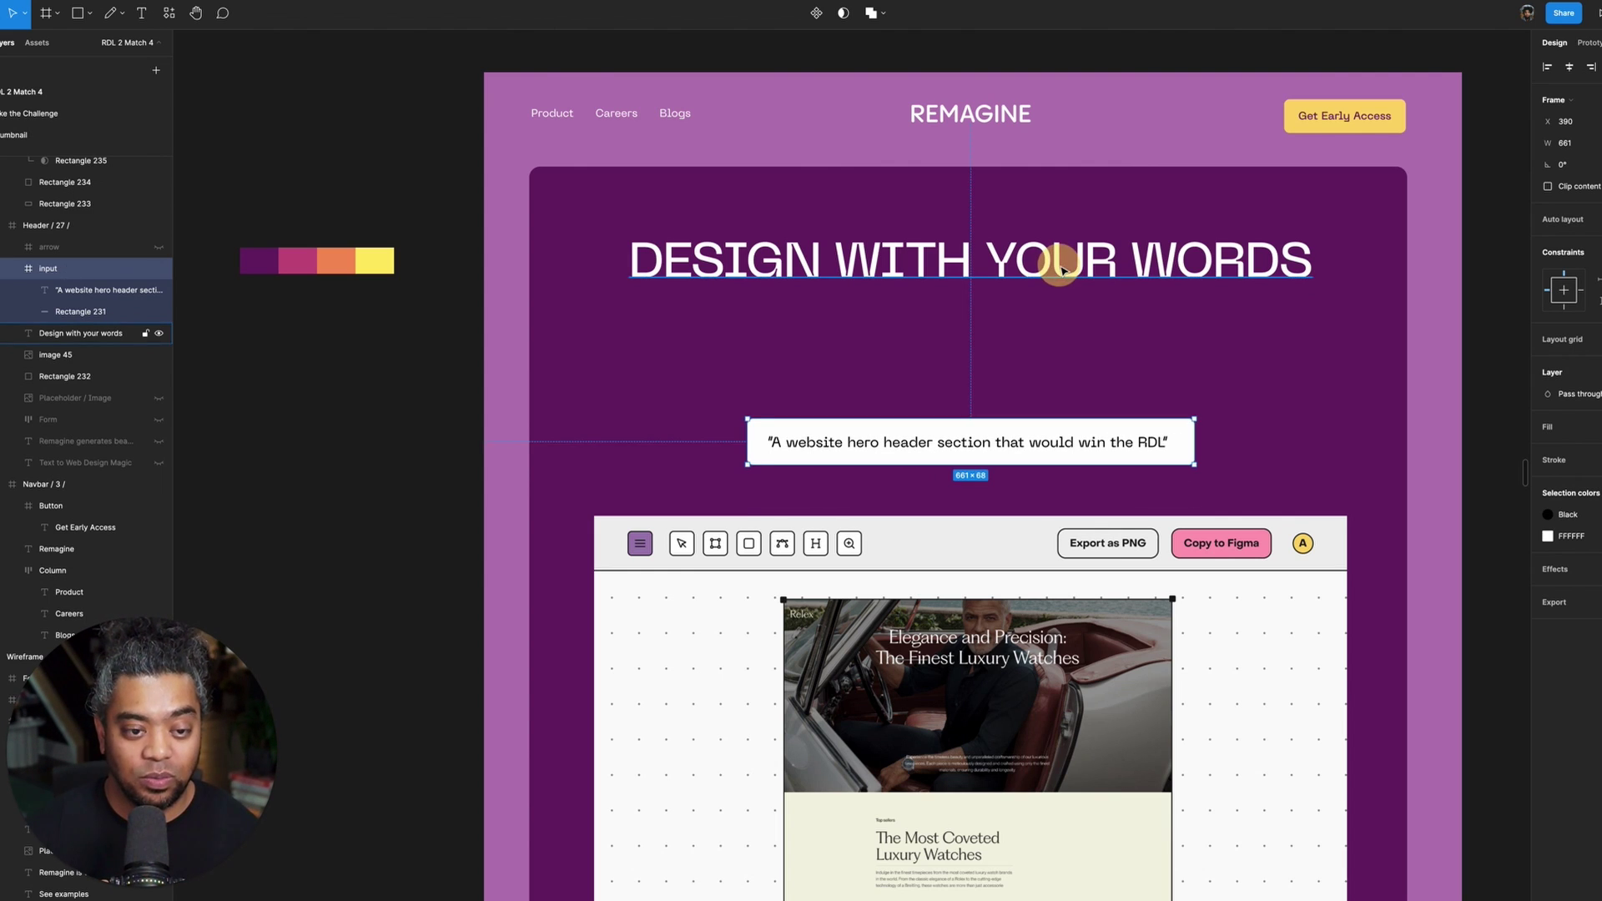
- Add a text box about 760 × 113 below the headline in the headline's style, with the placeholder text "asdfdsaf"
click(1065, 267)
key(Return)
drag(710, 302, 1225, 378)
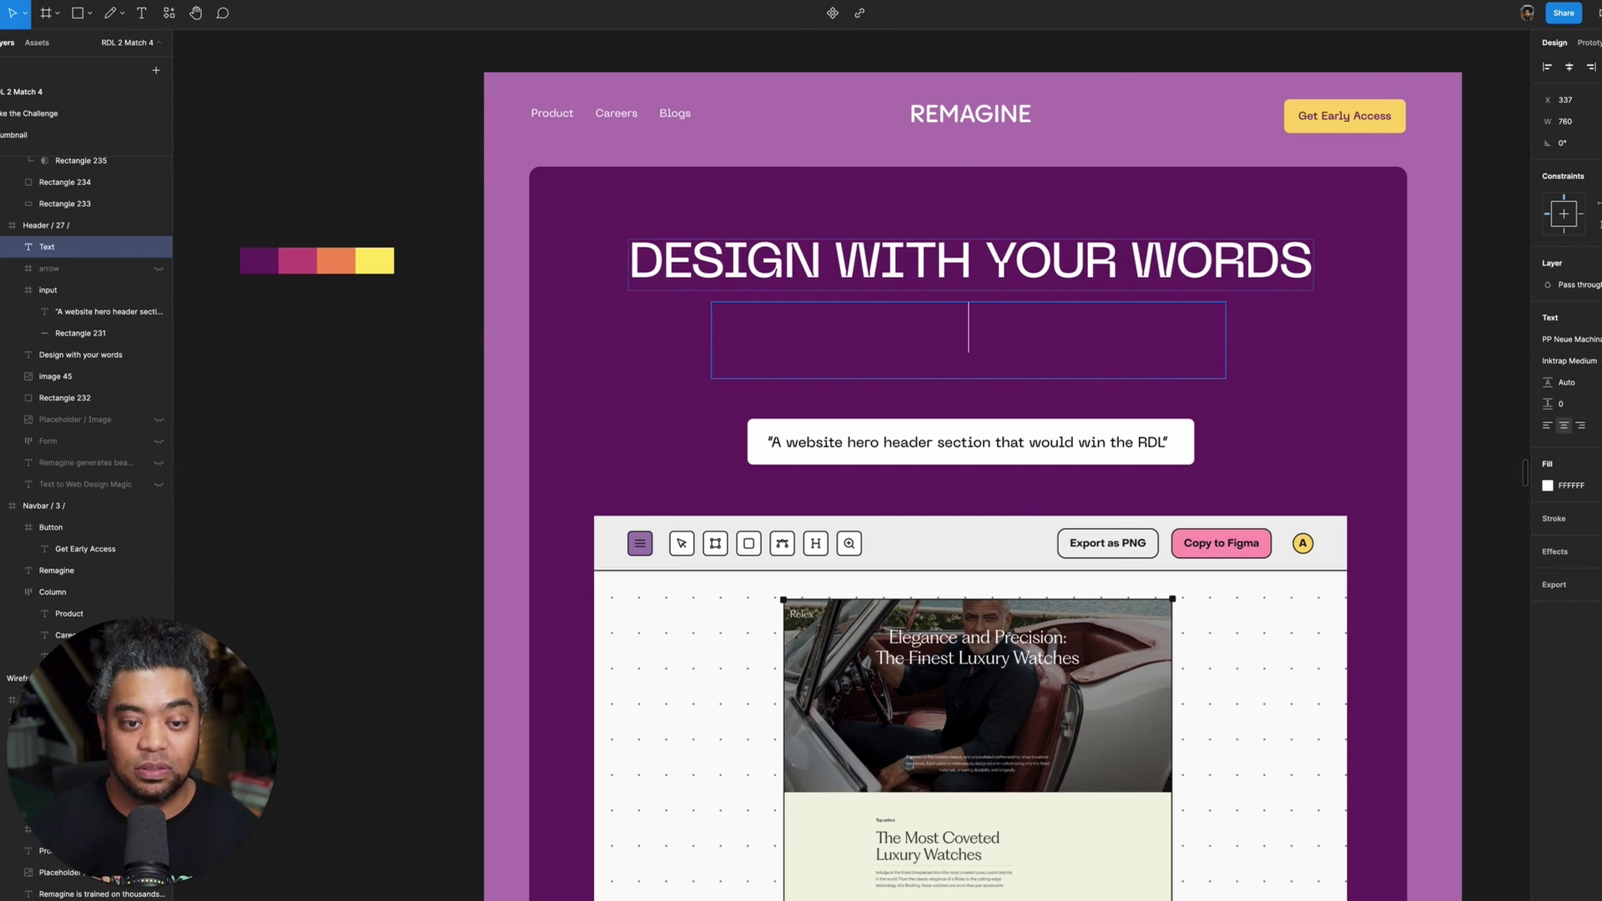
text(asdfdsaf)
key(Escape)
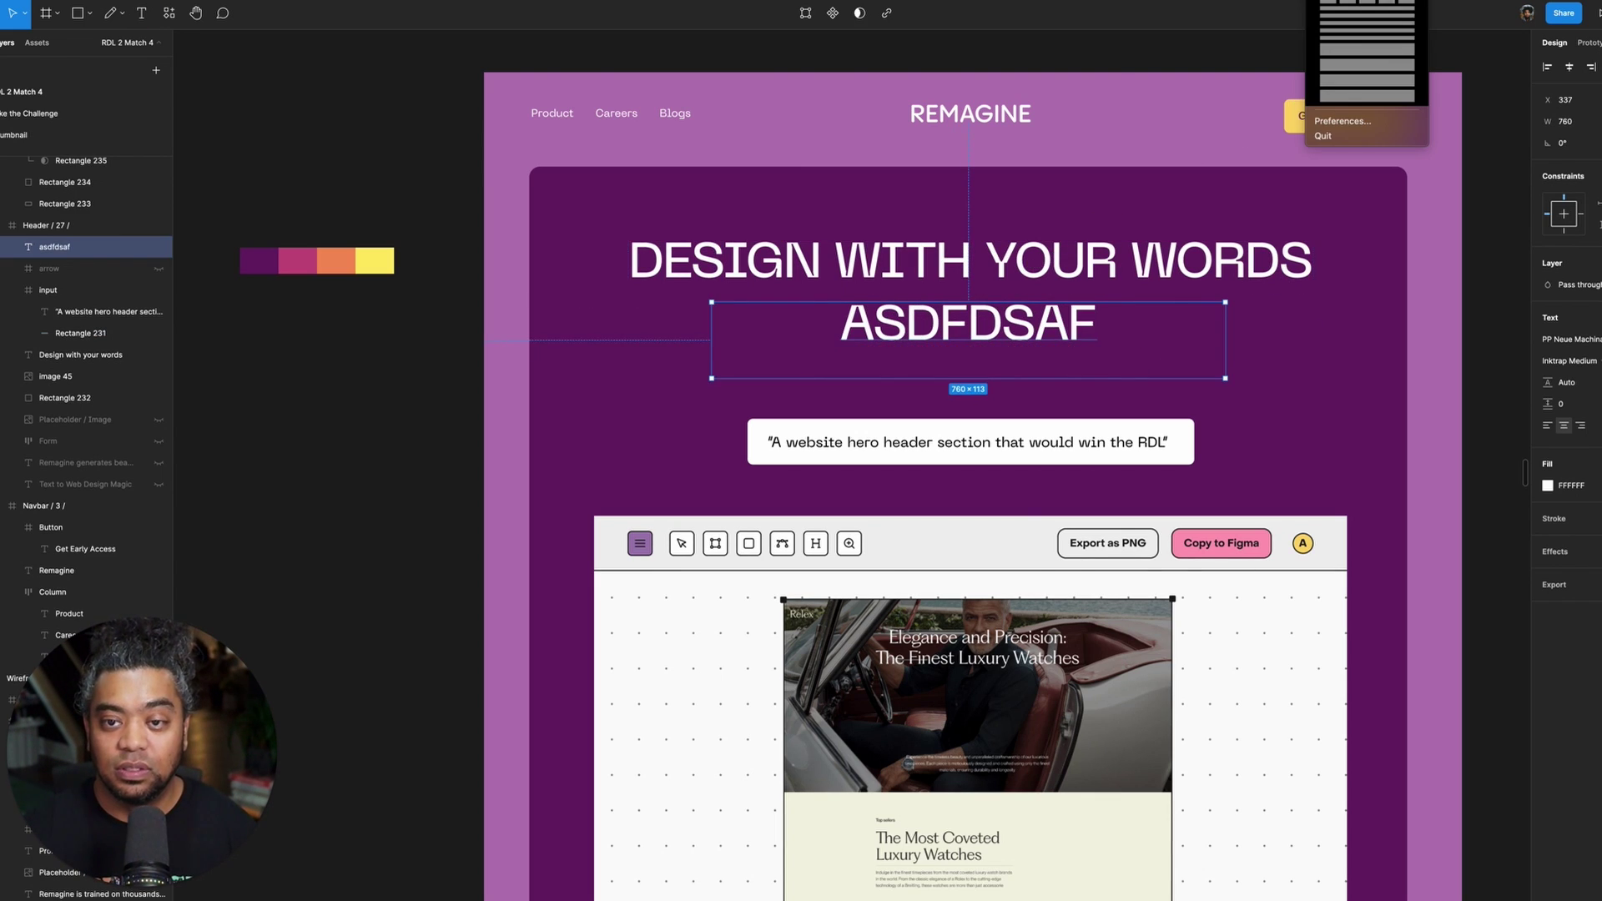
- Replace the "asdfdsaf" text beneath the hero headline with lorem ipsum filler beginning "Donec ullamcorper nulla non metus"
click(1344, 20)
double_click(1011, 327)
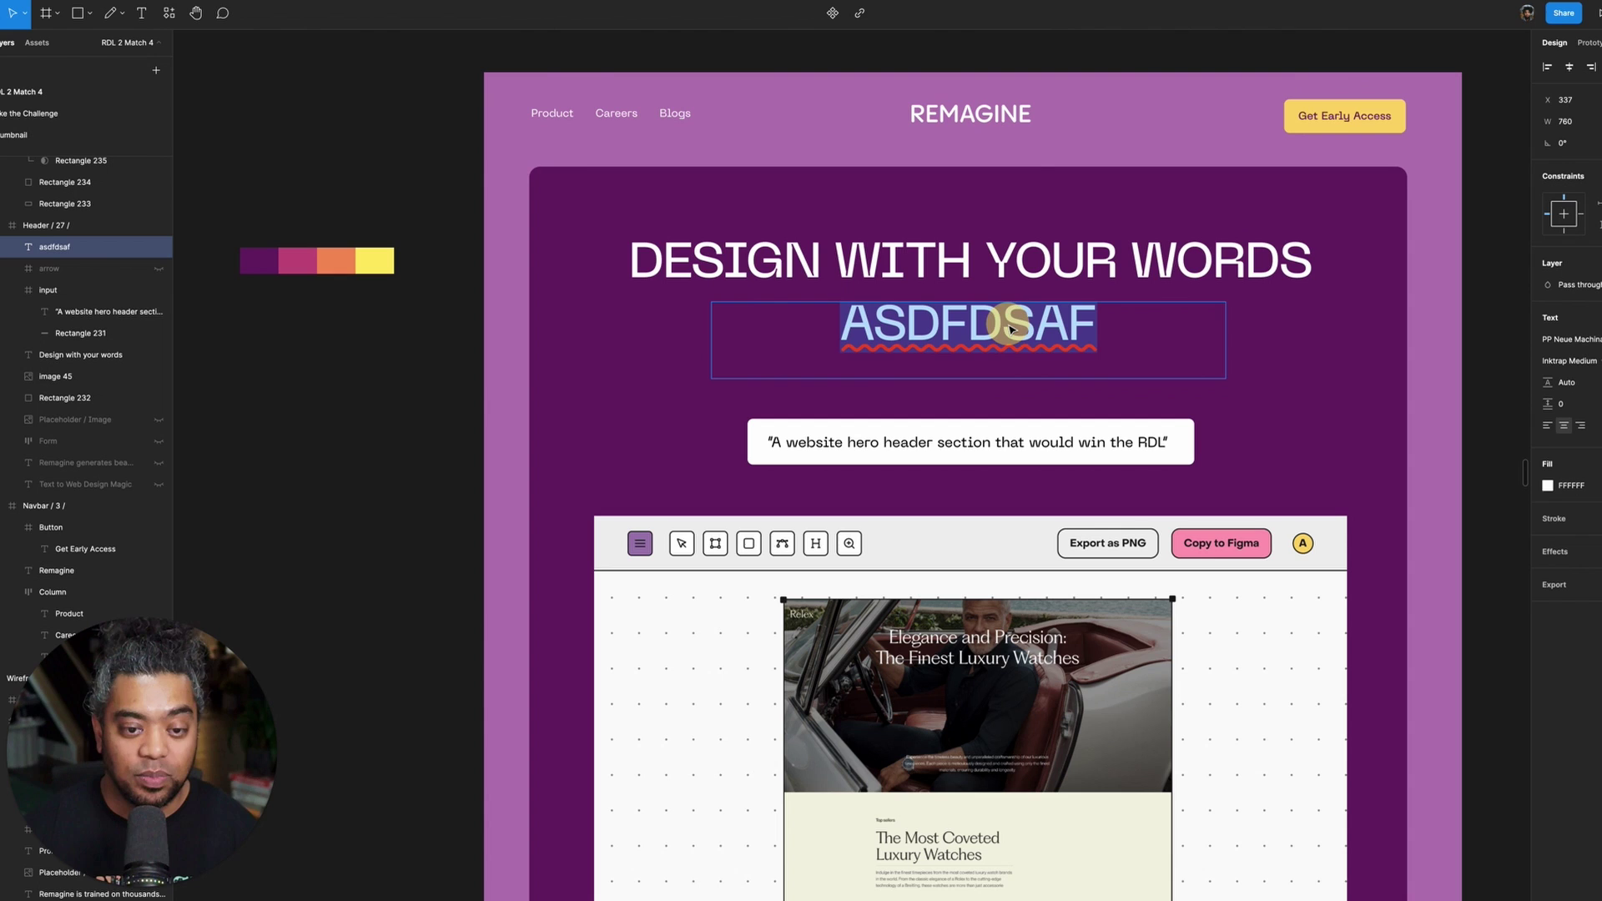
key(ctrl+v)
key(Escape)
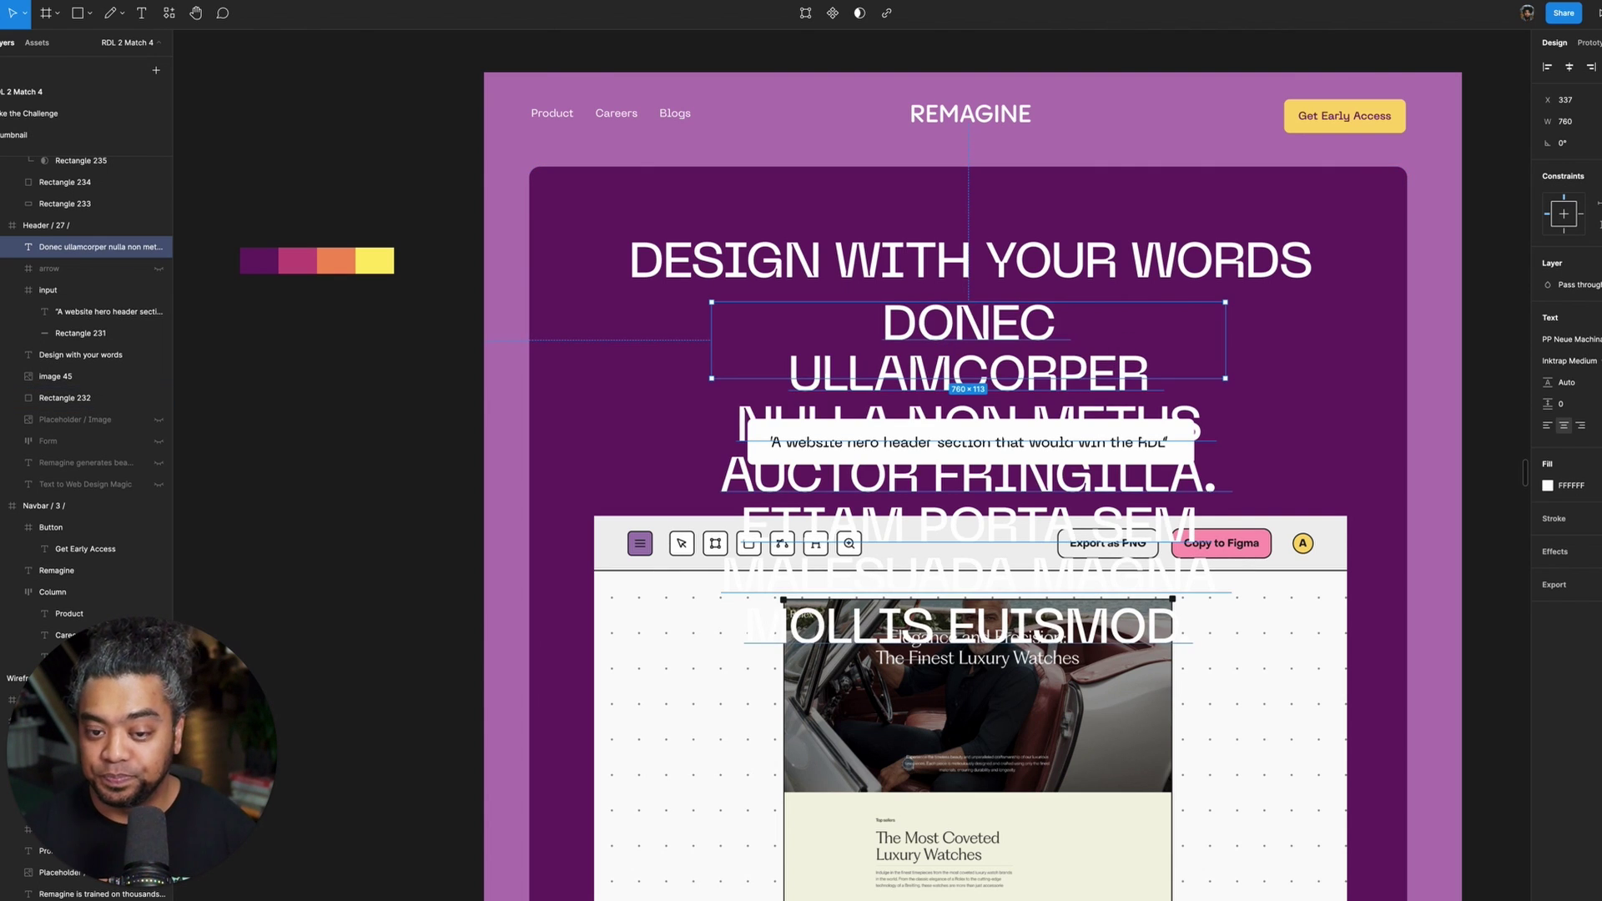
- Copy the sentence beneath "Text to Web Design Magic" in the wireframe's header
key(ctrl+minus)
key(ctrl+minus)
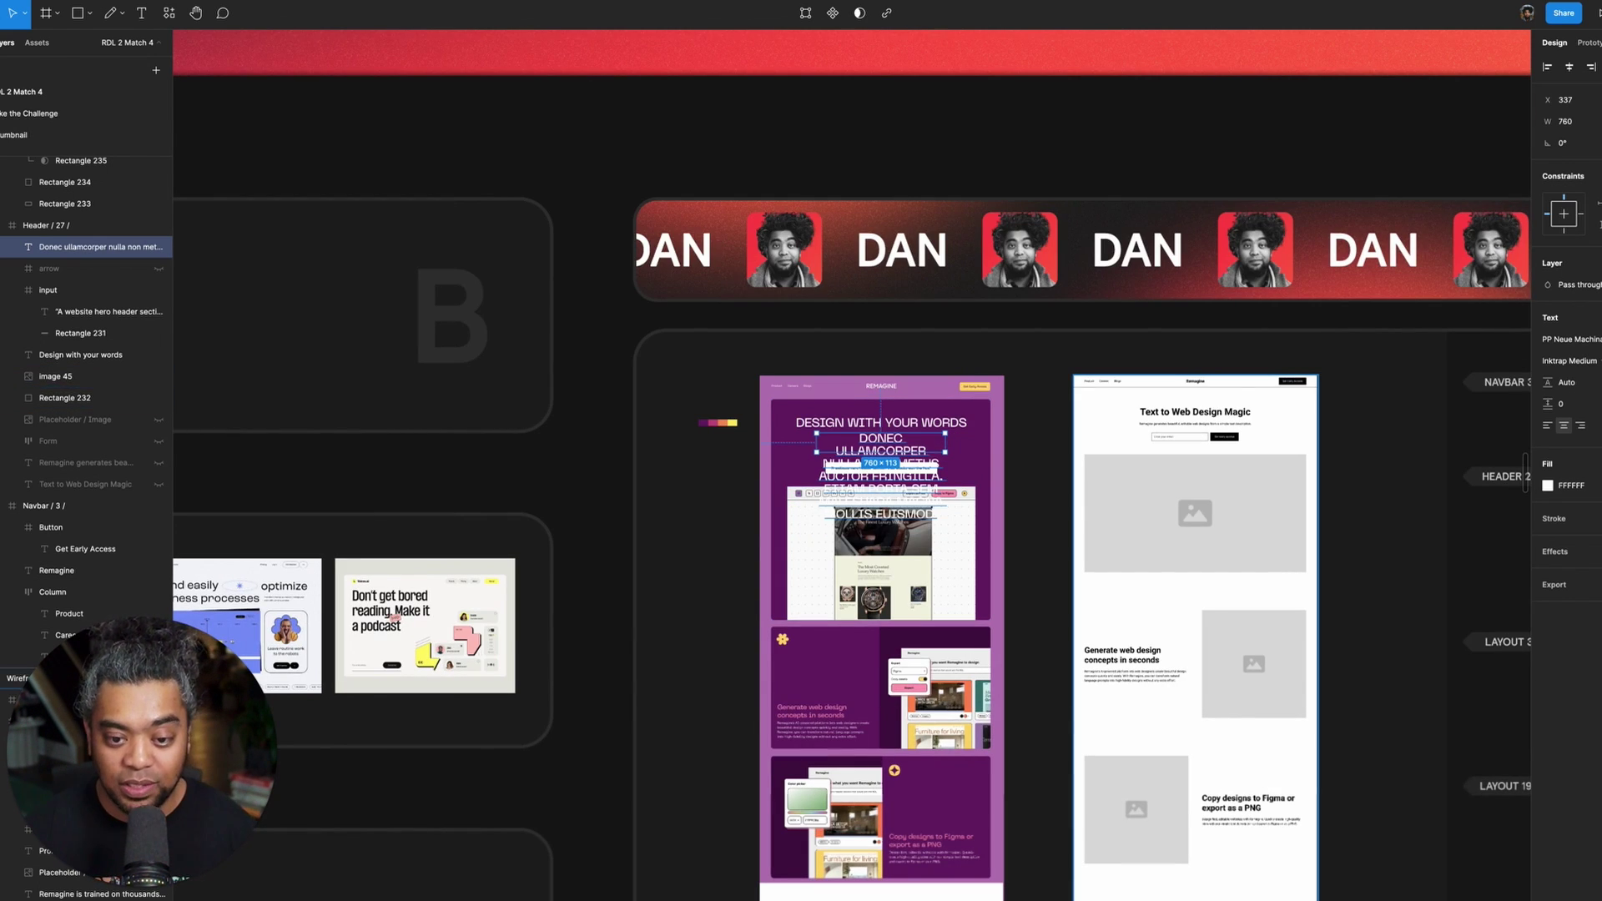
scroll(1255, 410, up, 5)
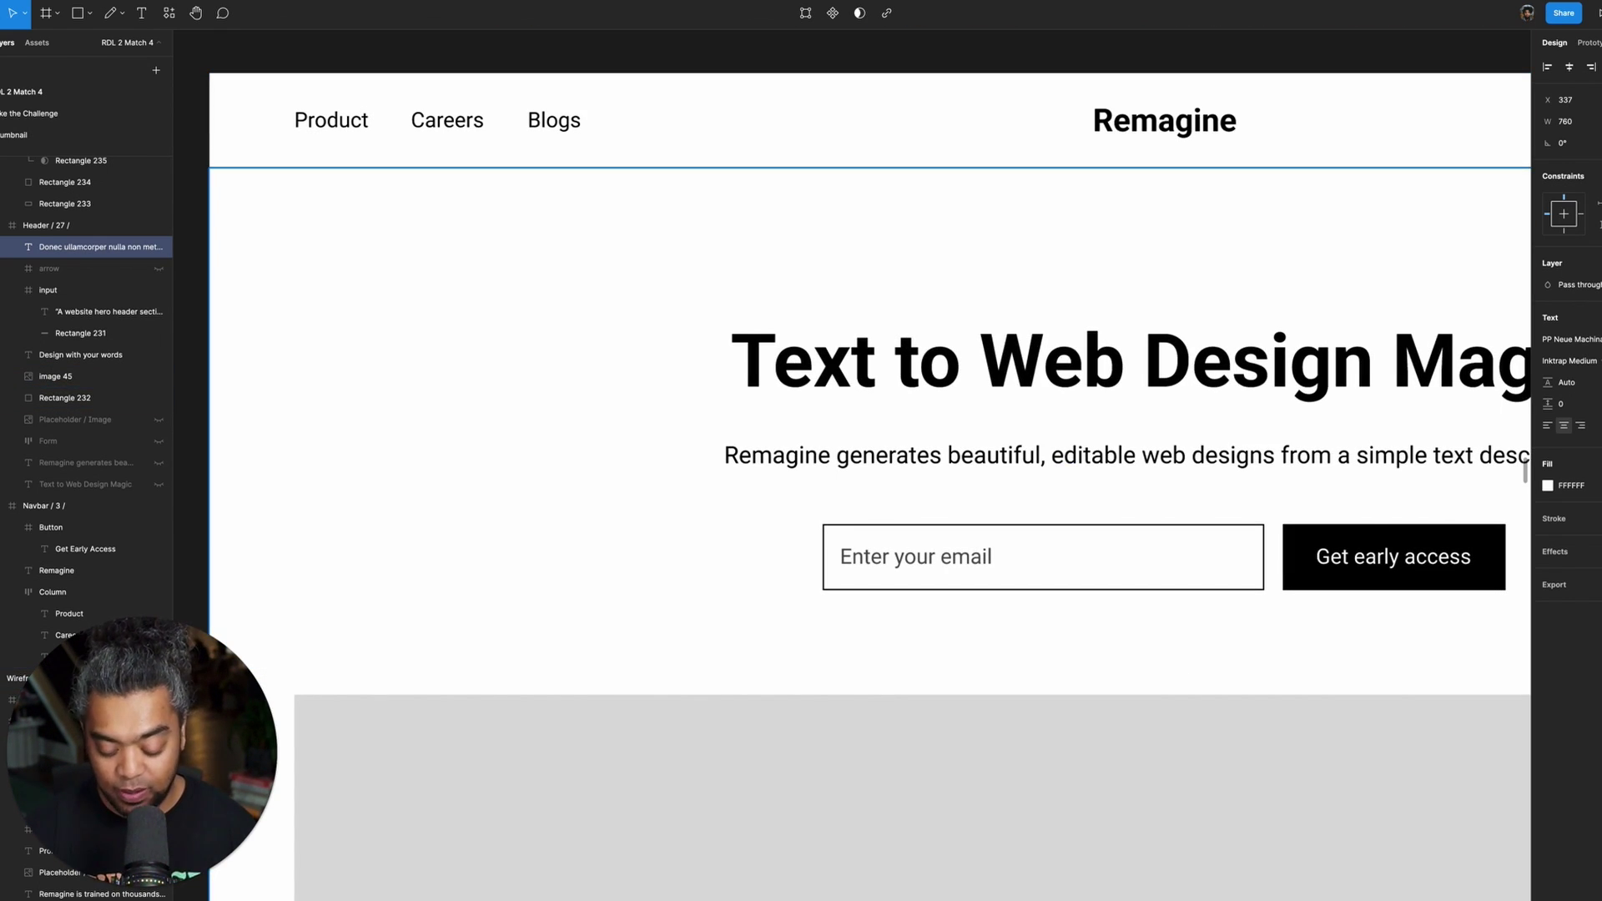
scroll(851, 466, down, 2)
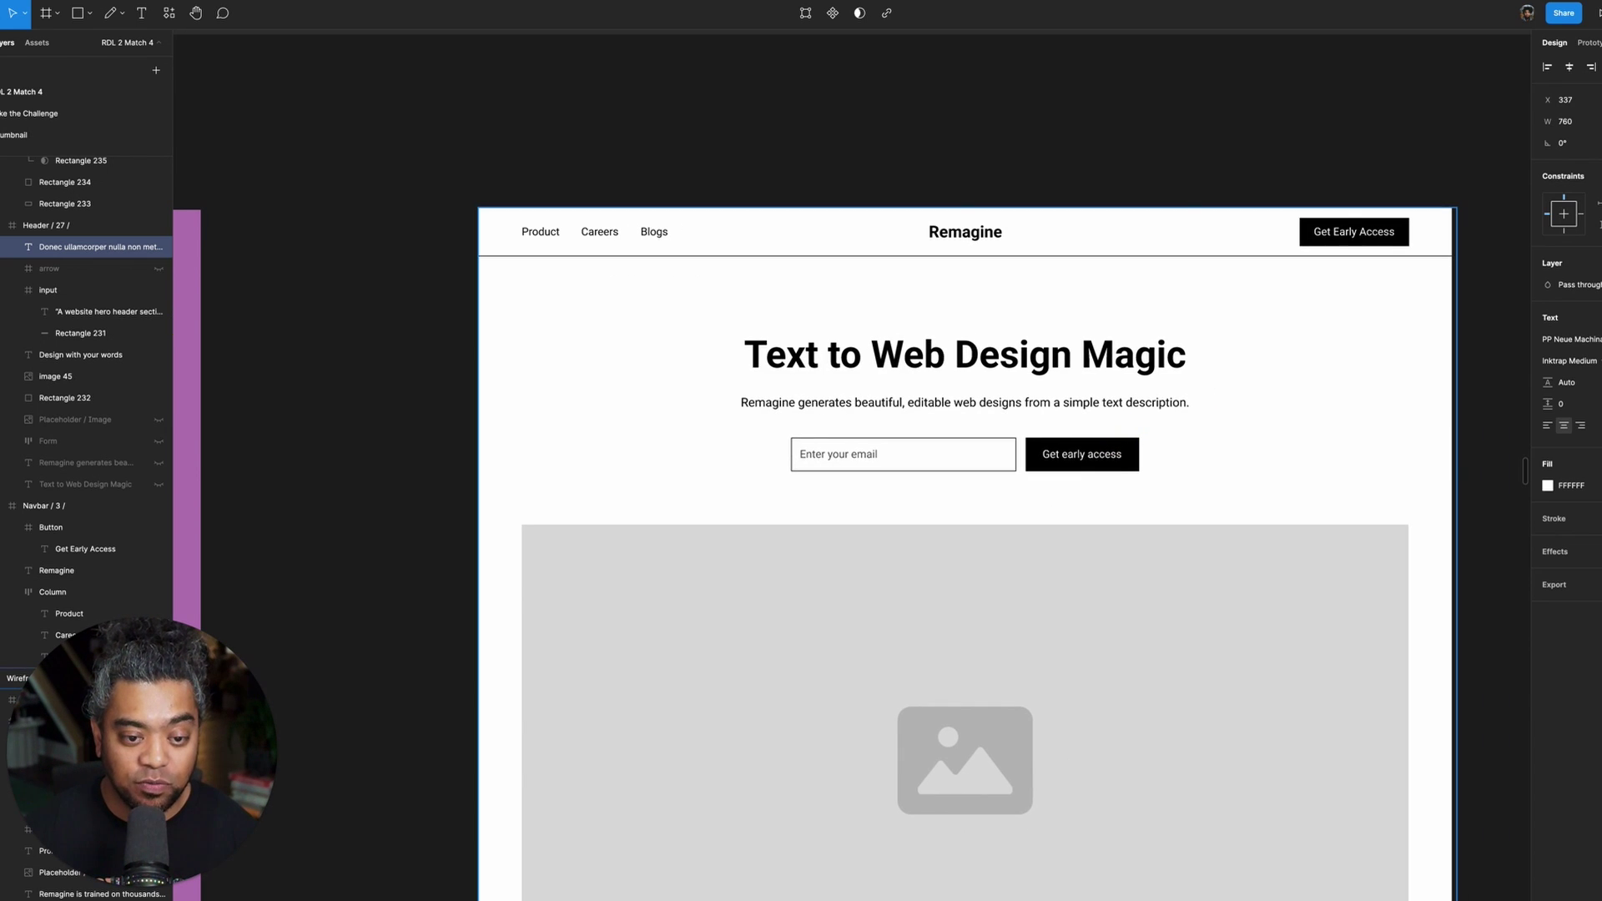
double_click(1043, 404)
key(super+c)
key(Escape)
- Switch to the browser and paste the copied sentence into a new tab's address bar to strip its formatting, returning to Figma
key(super+Tab)
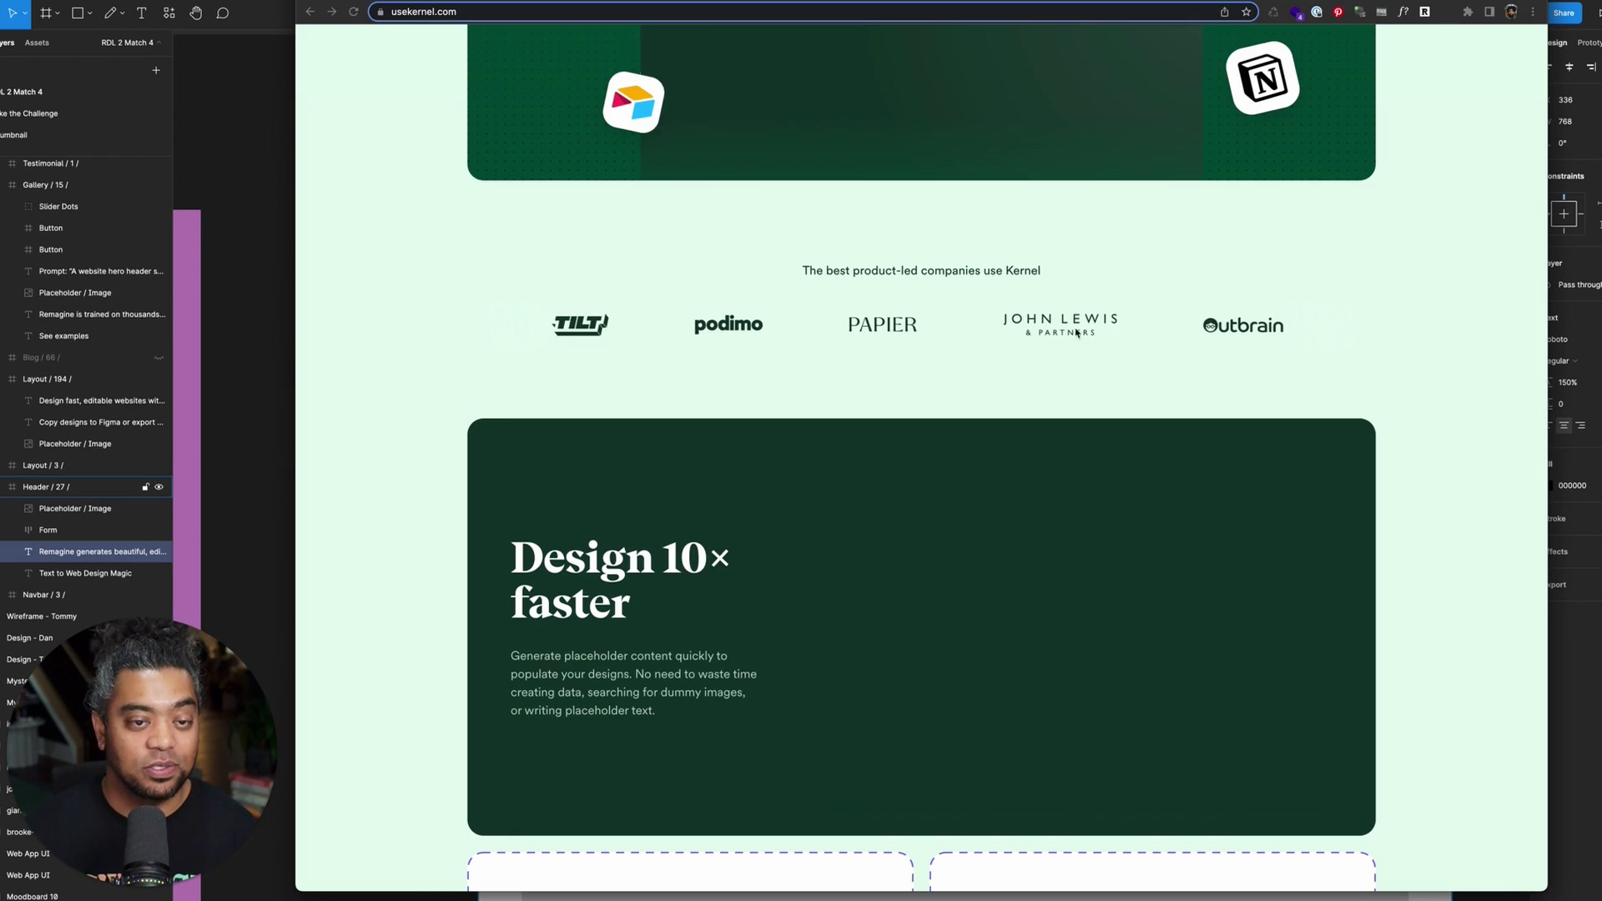
key(super+t)
text(Design fast, editable websites with Remagine. Quickly create high-quality sites with our simple text description and export to Figma or as a PNG.)
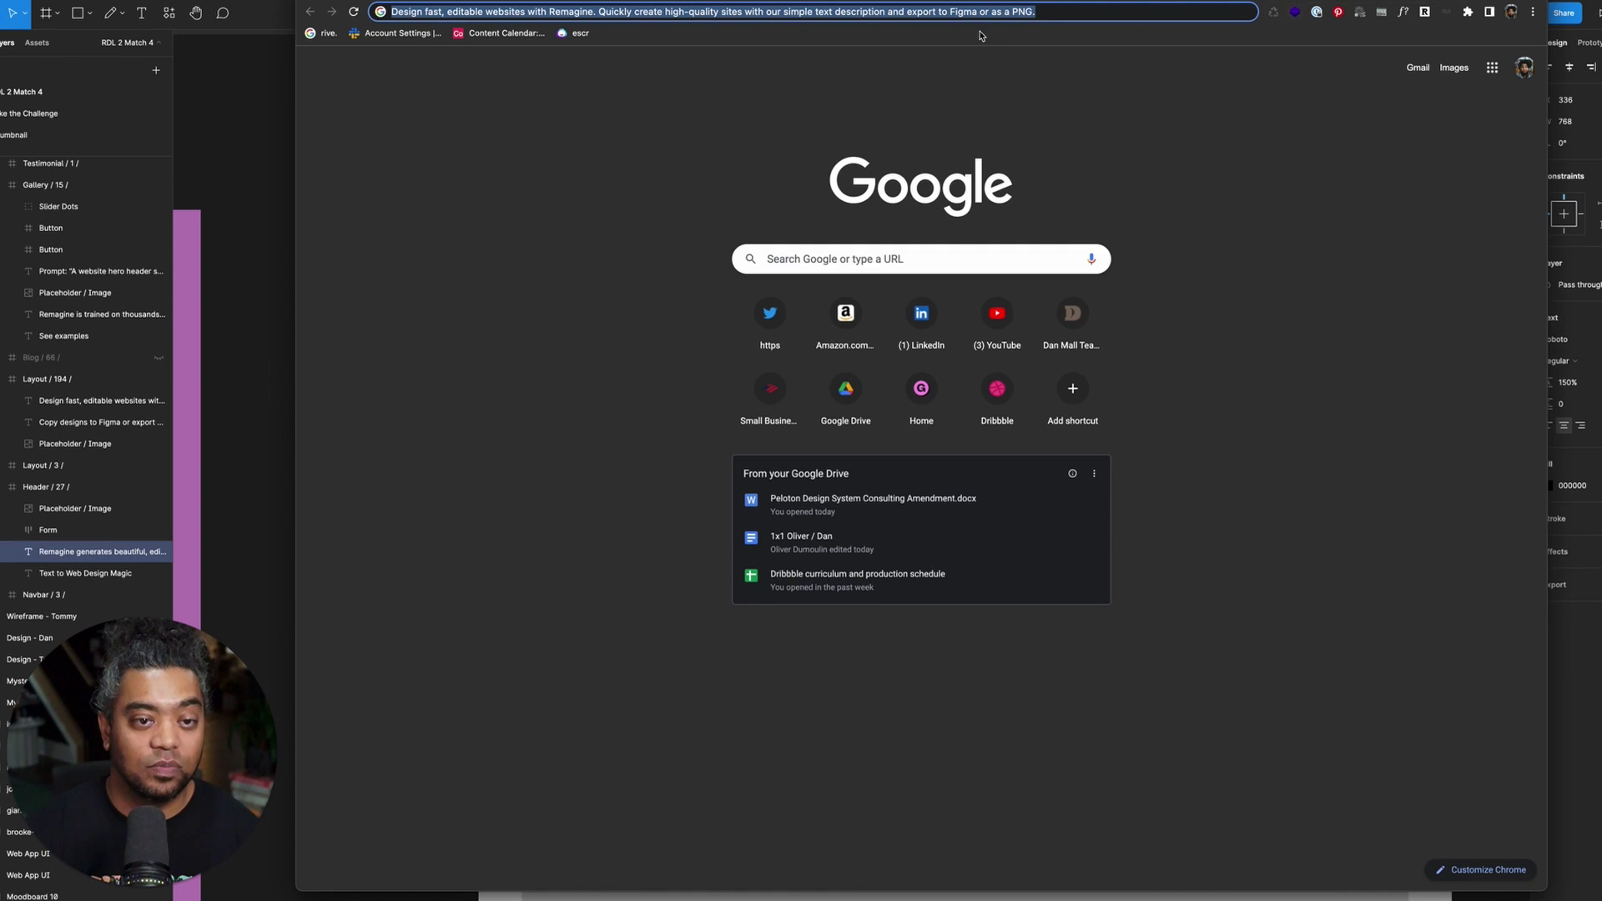
key(super+v)
key(super+Tab)
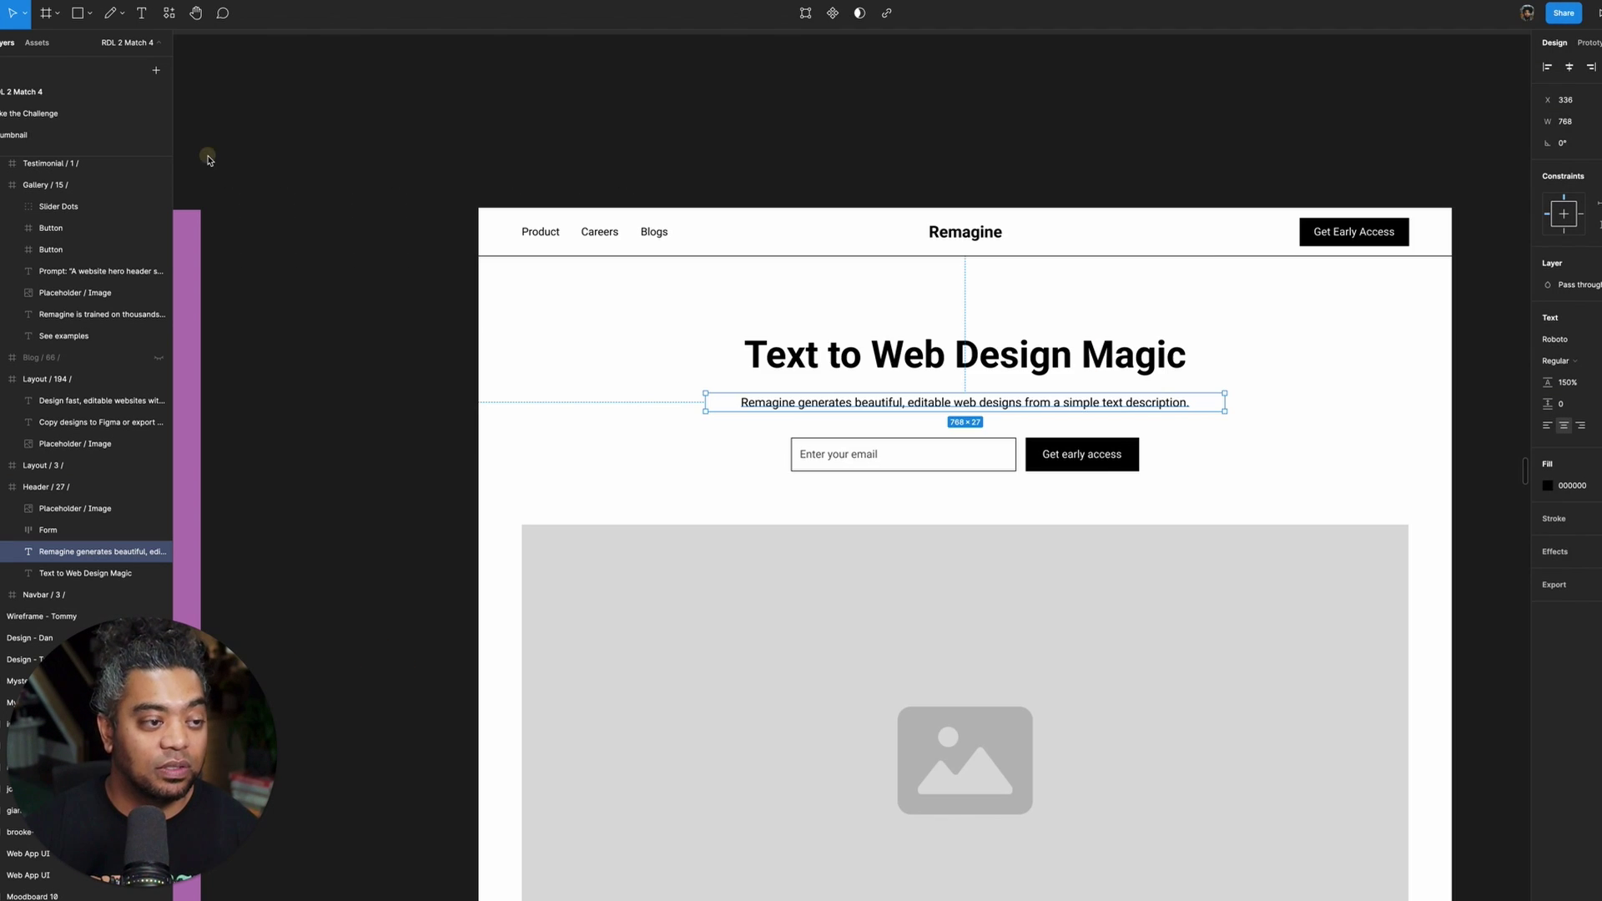
- Replace the filler under the hero headline with "Remagine generates beautiful, editable web designs from a simple text description." at a smaller font size
drag(437, 276, 1205, 278)
drag(457, 479, 935, 432)
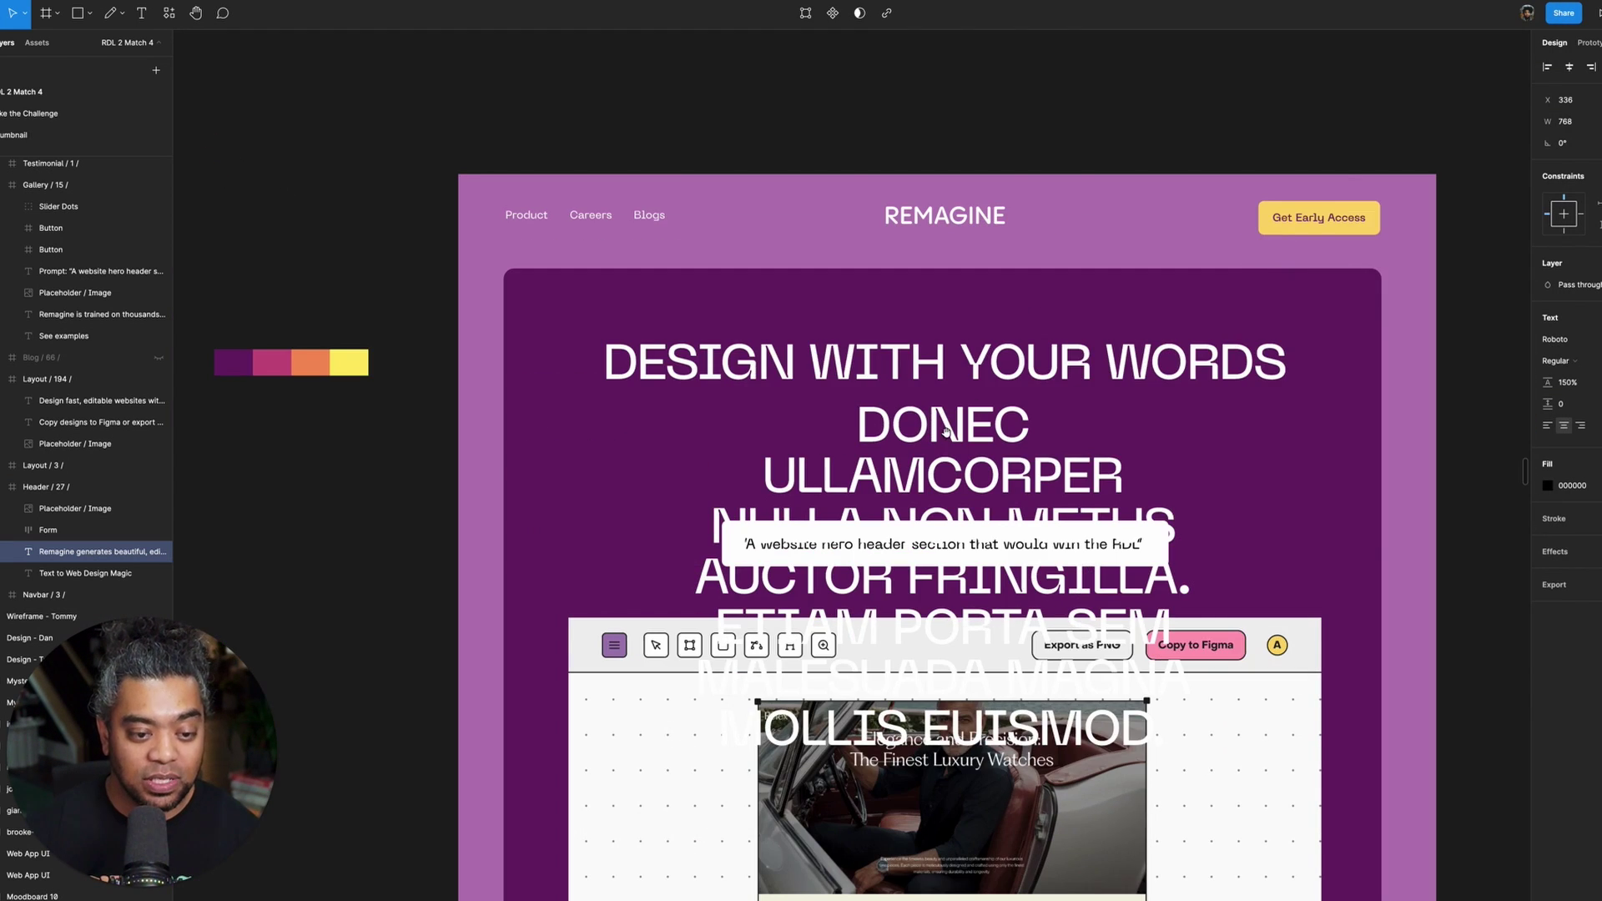
key(t)
click(935, 431)
key(super+a)
text(REMAGINE GENERATES BEAUTIFUL, EDITABLE WEB DESIGNS FROM A SIMPLE TEXT DESCRIPTION.)
key(Escape)
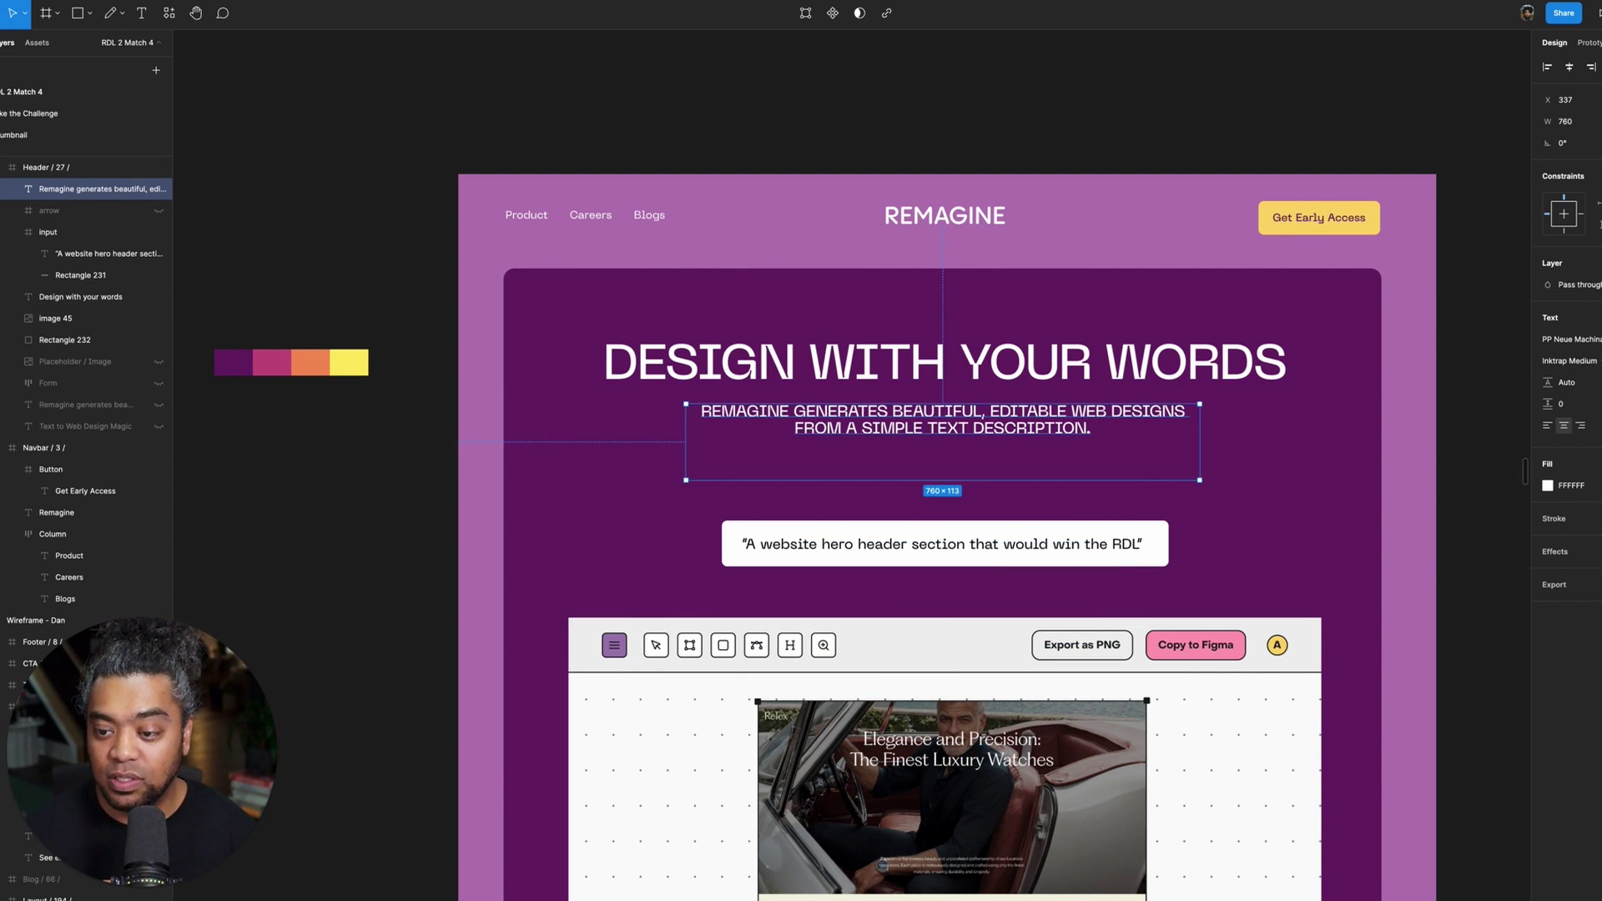
- Set the subheading's letter case to as typed and its font style to Plain Regular
click(1595, 425)
click(1450, 702)
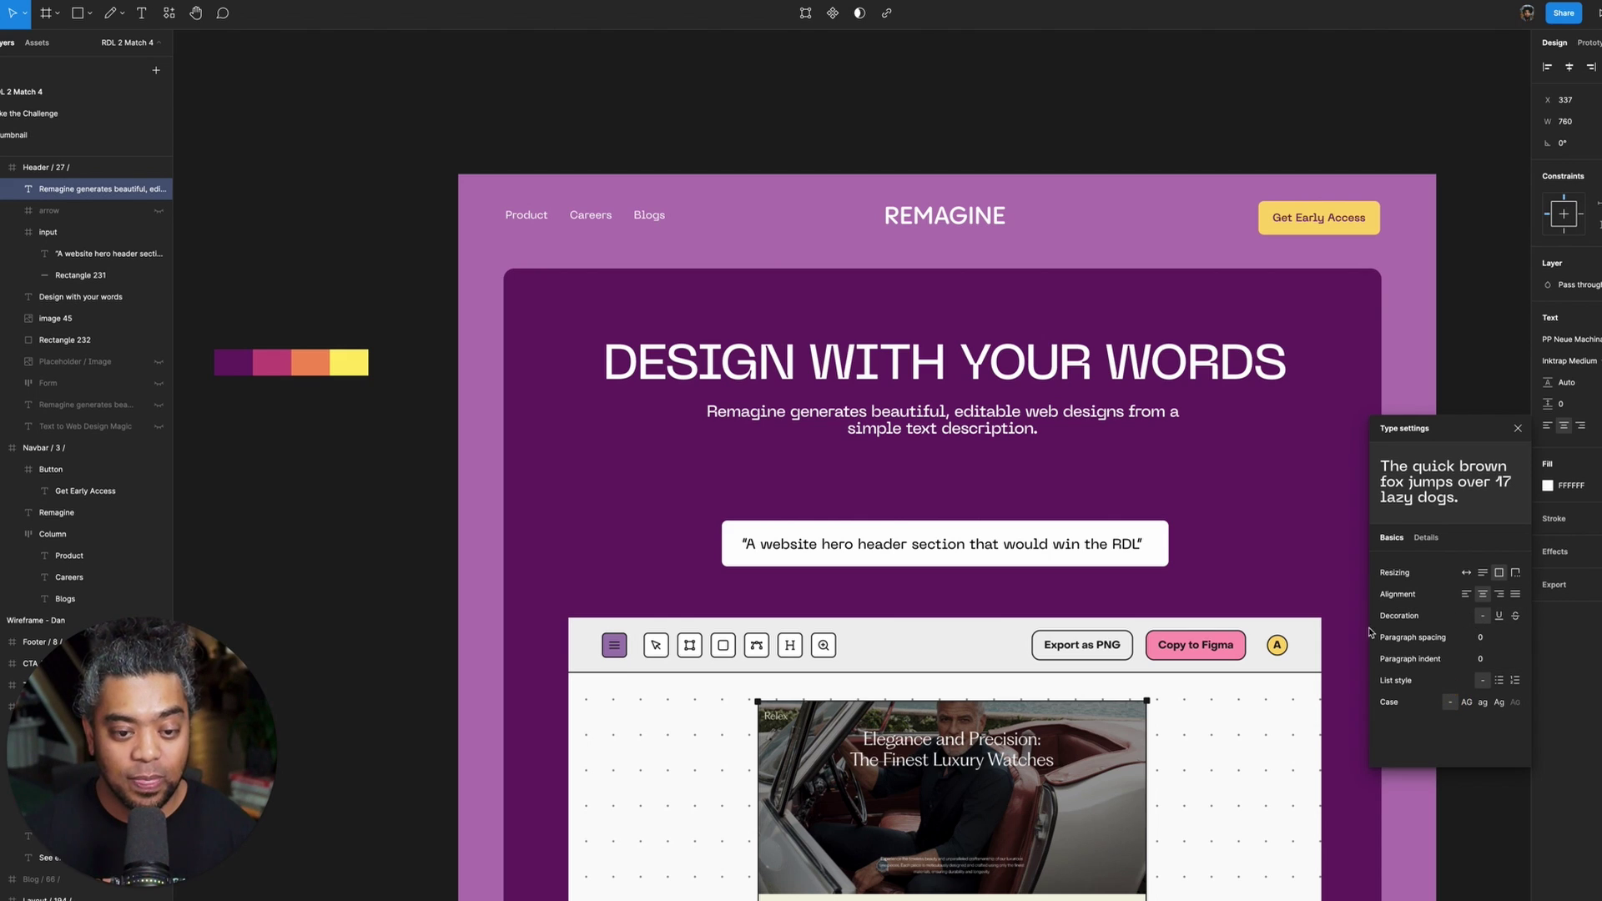
click(1569, 360)
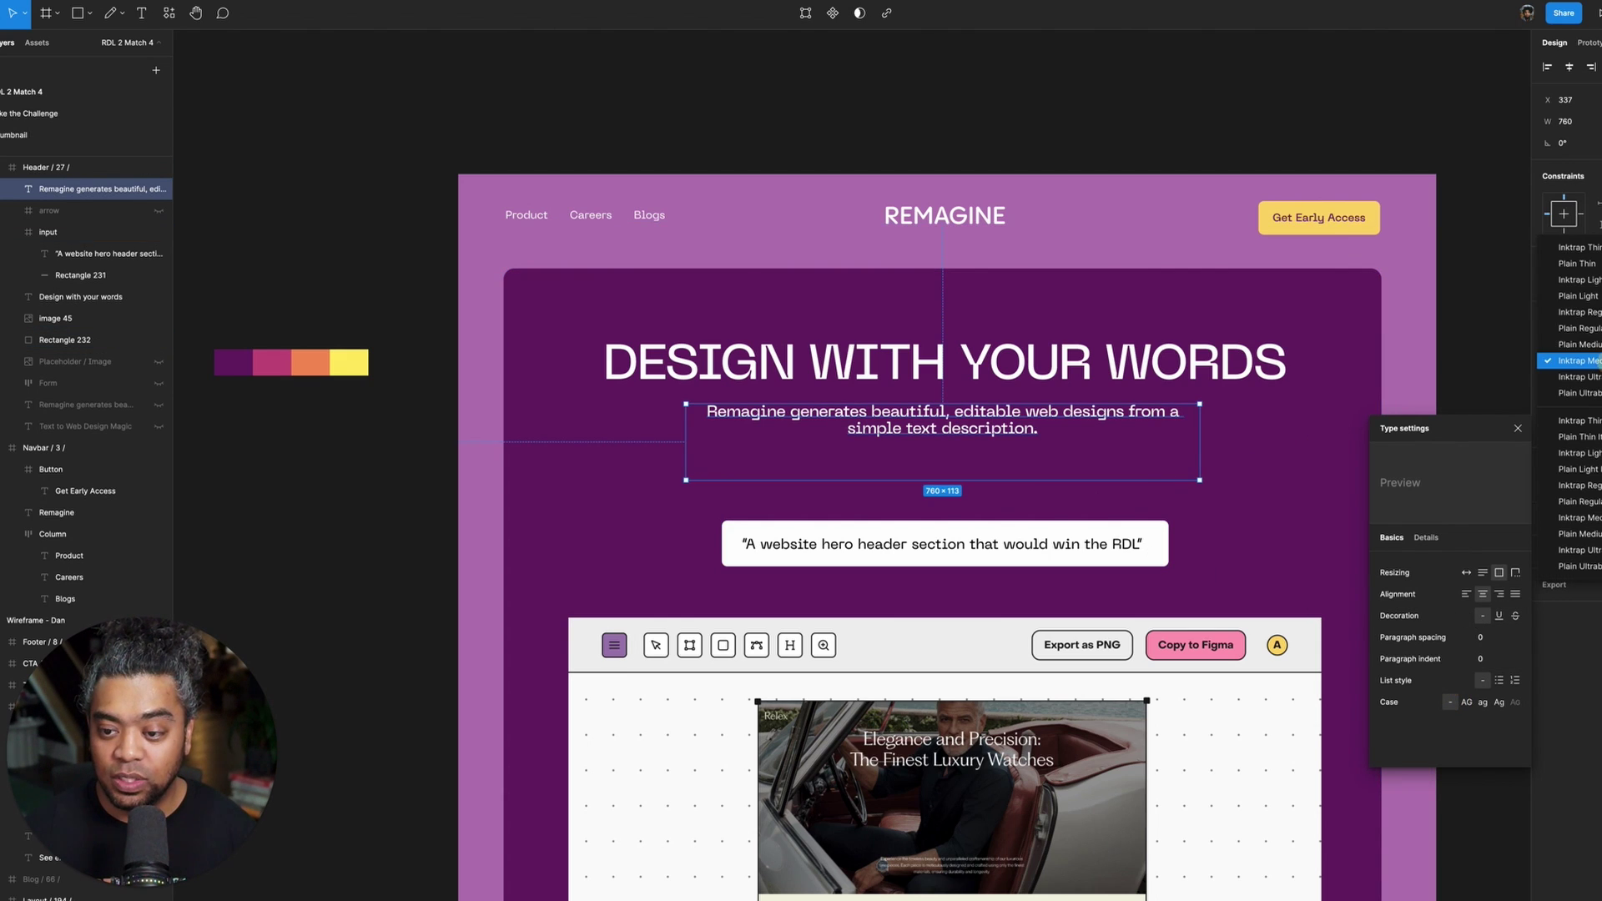
click(1581, 328)
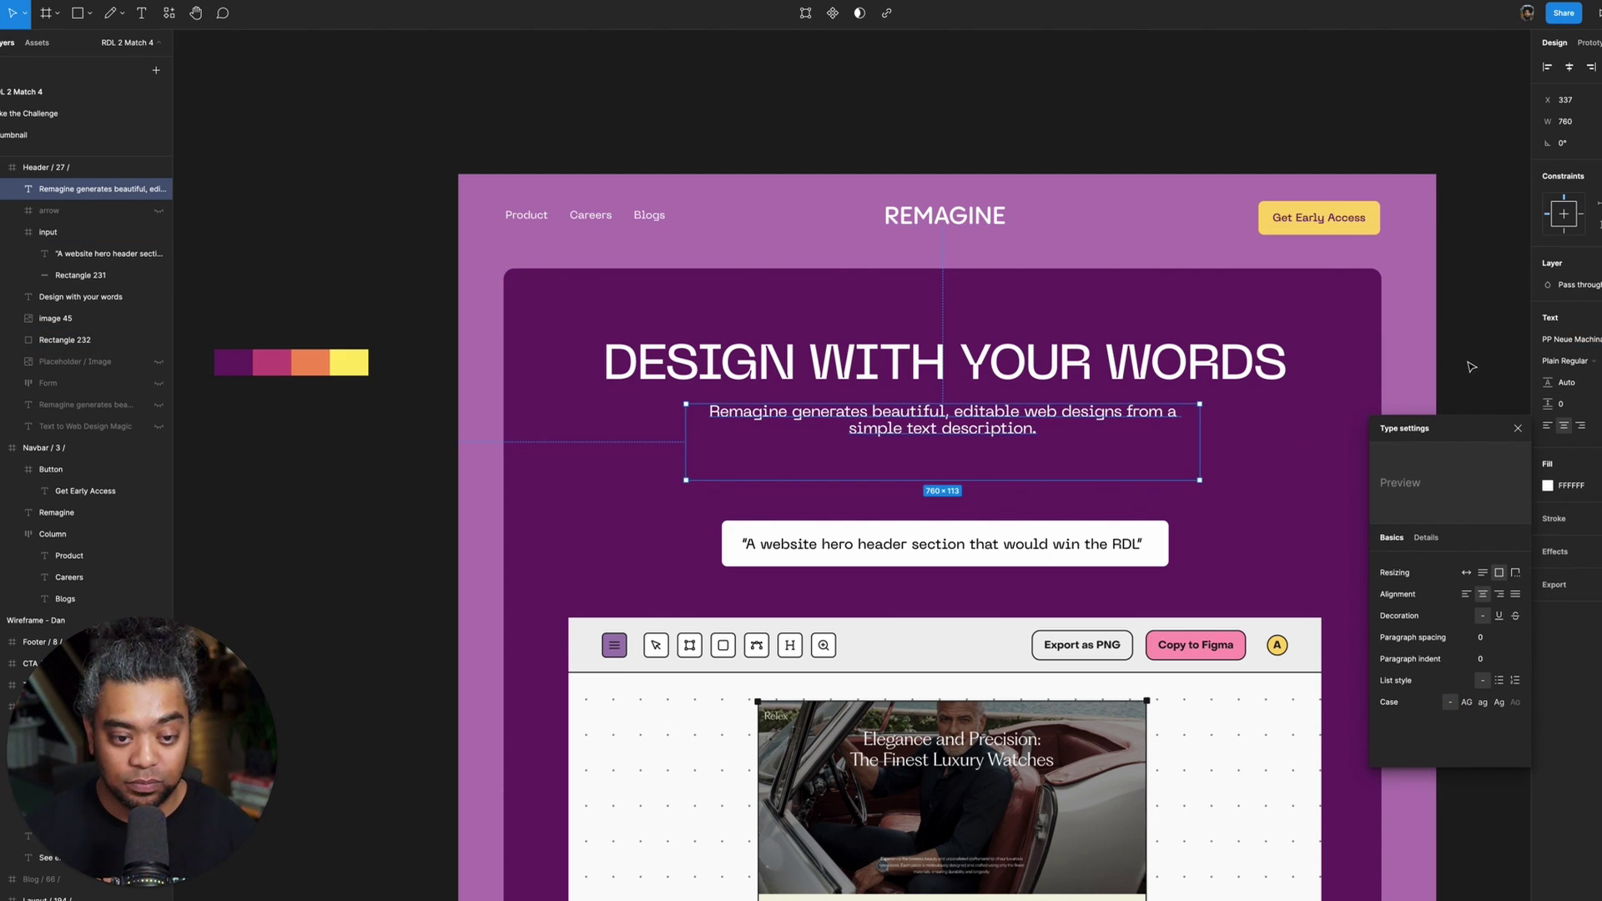
- Narrow the subheading's text box to about 662 wide and centre it horizontally in the header
drag(1198, 428, 1133, 428)
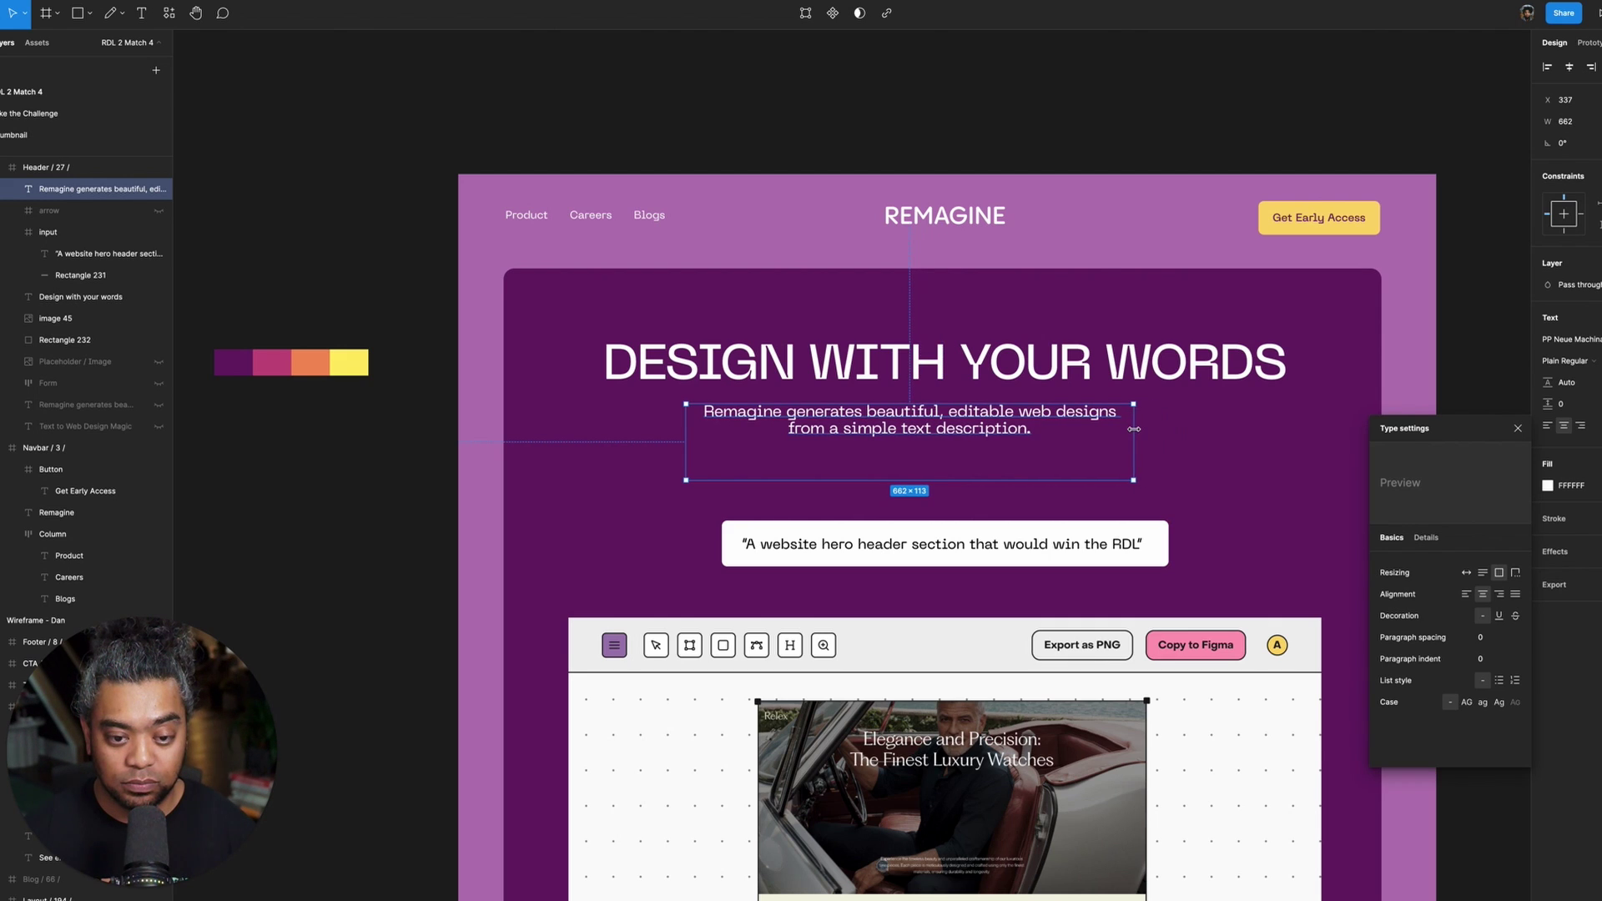
key(alt)
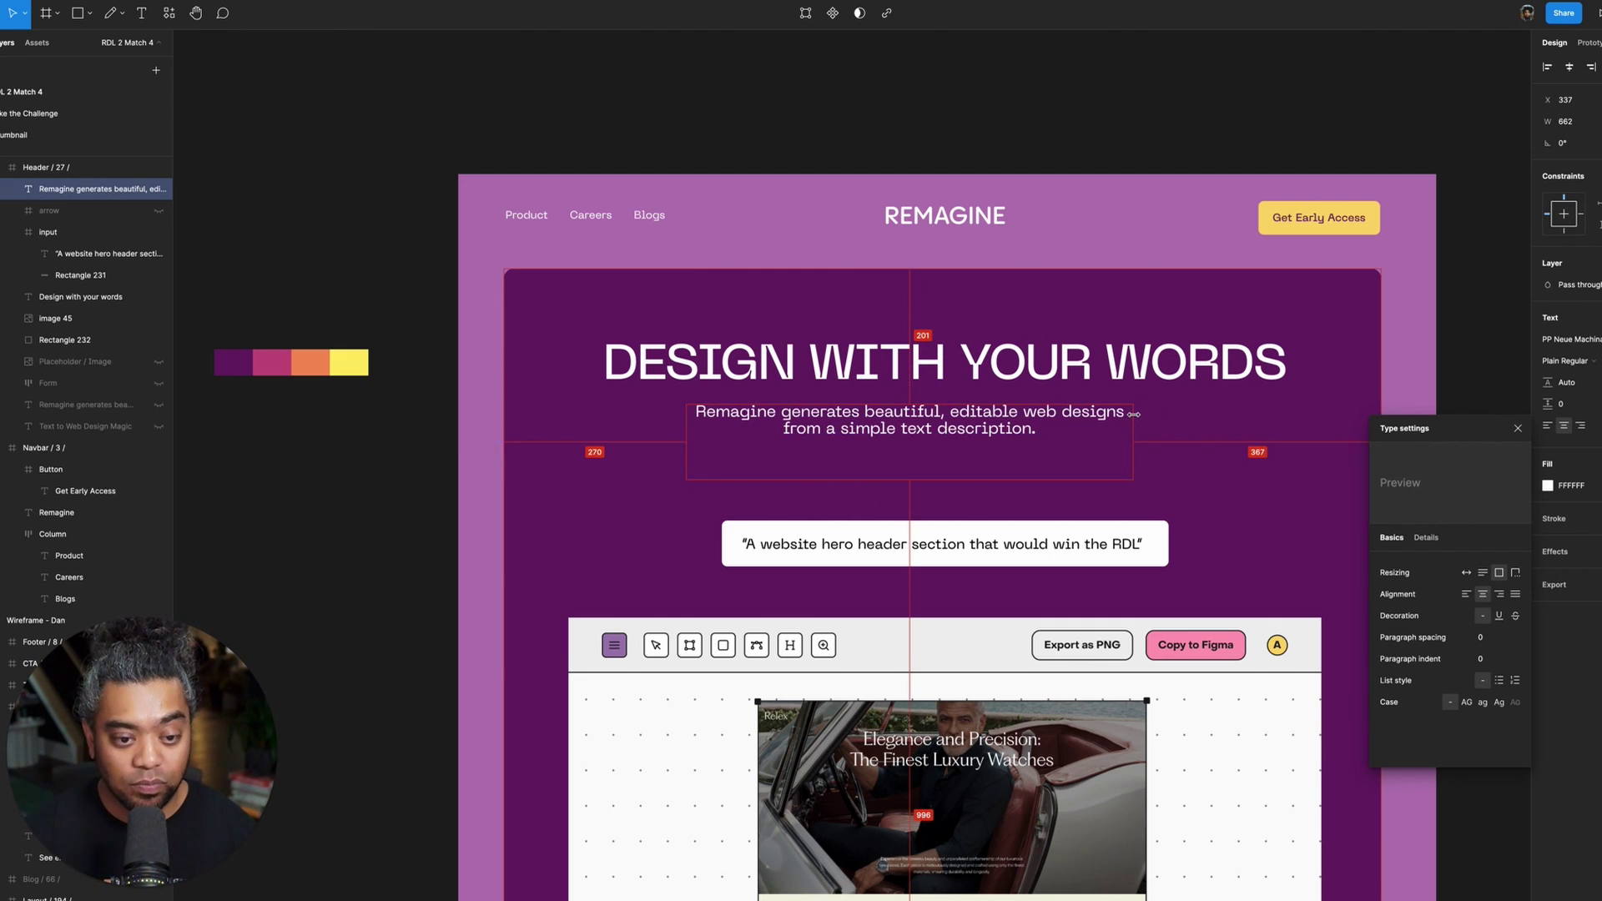
click(1568, 67)
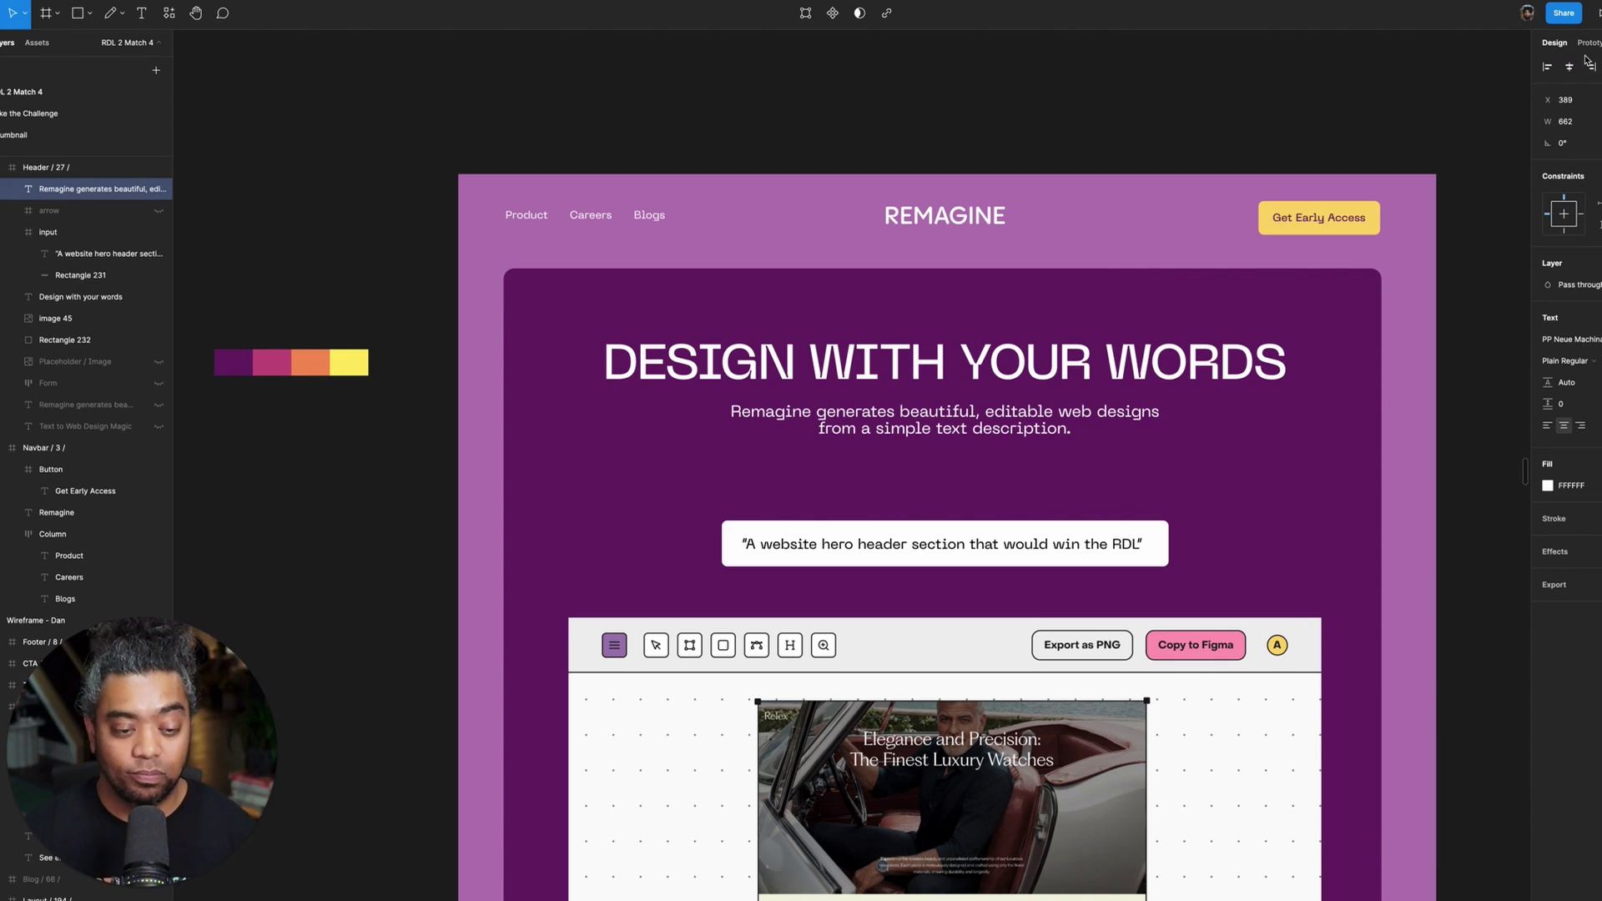
key(alt)
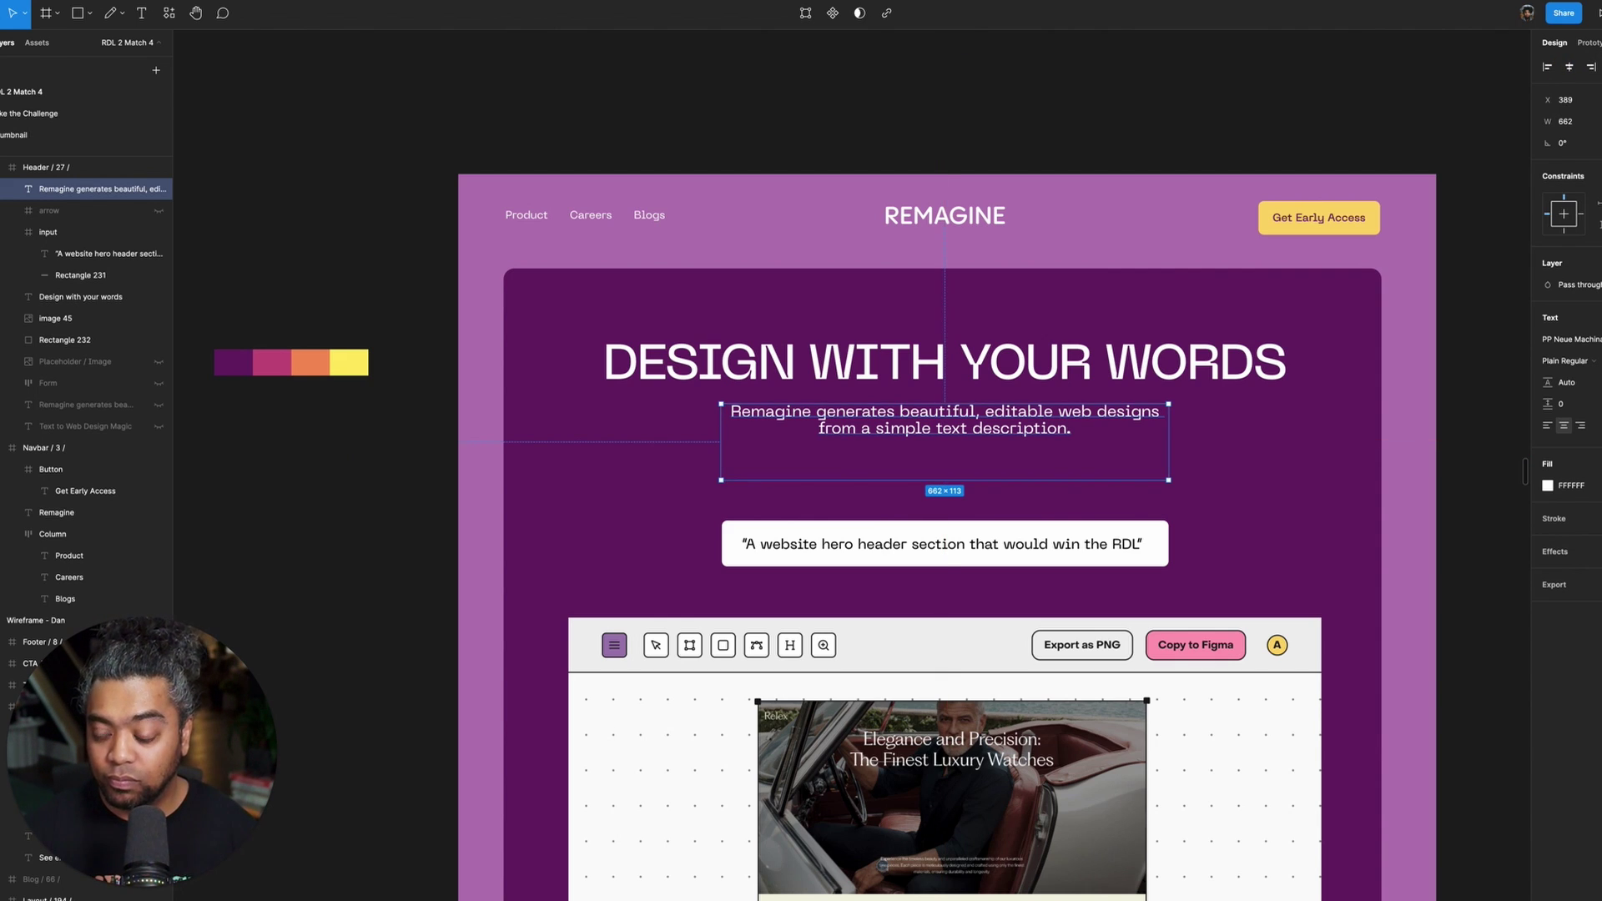
- Set the subheading's line height to 32 and nudge the text down about 50 px
text(32)
key(Return)
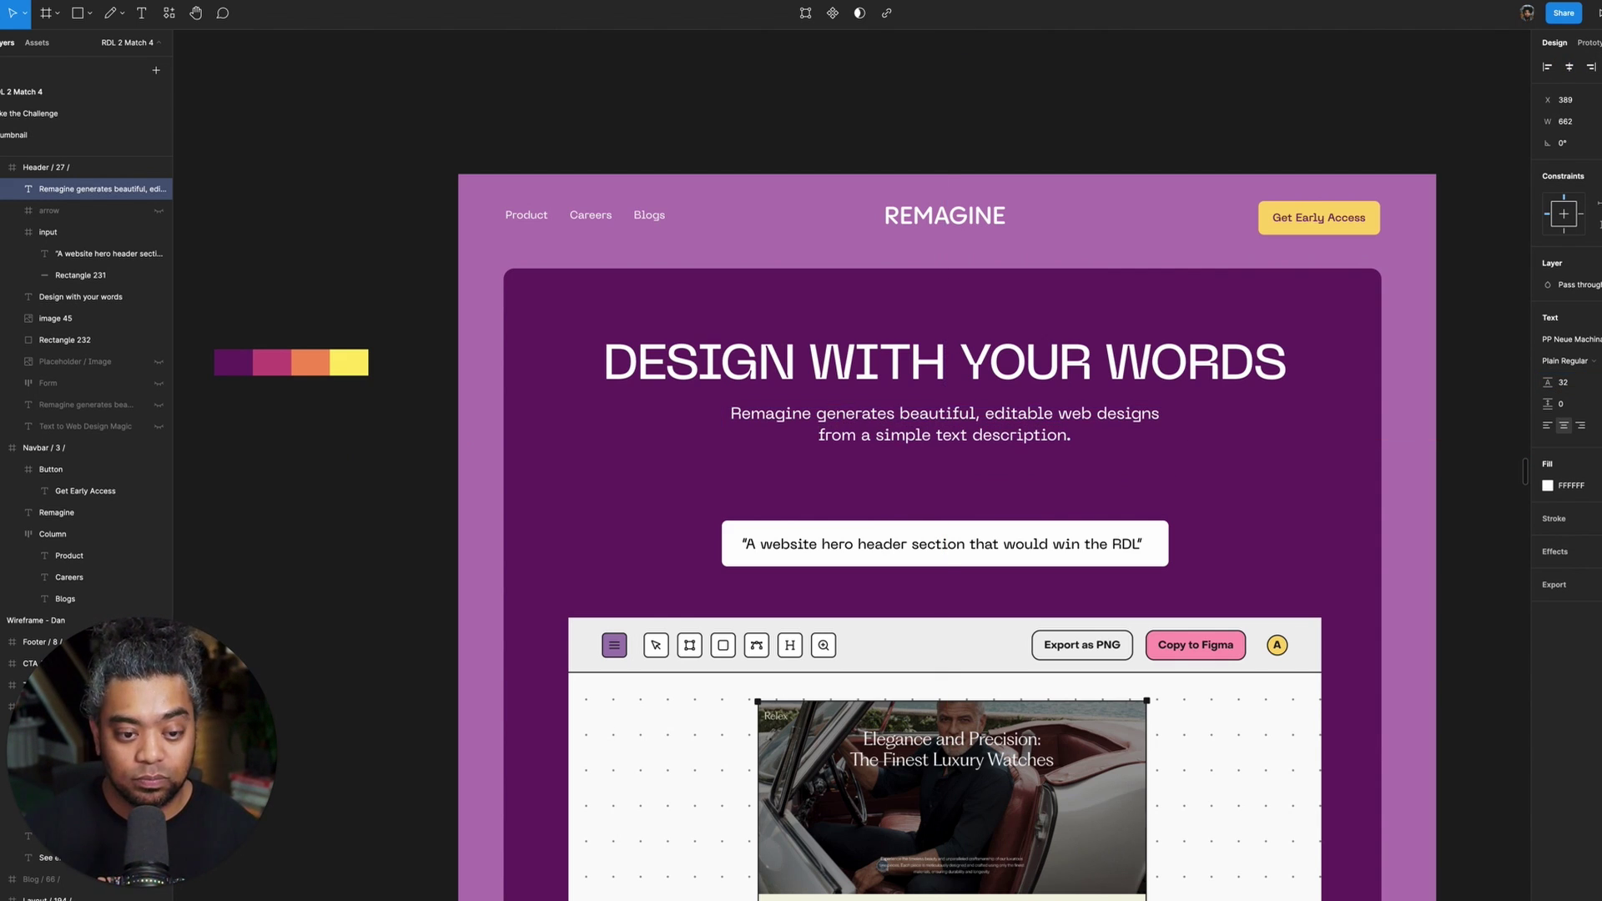
key(shift+Down)
key(shift+Down)
key(shift+Down)
key(shift+Down)
key(shift+Down)
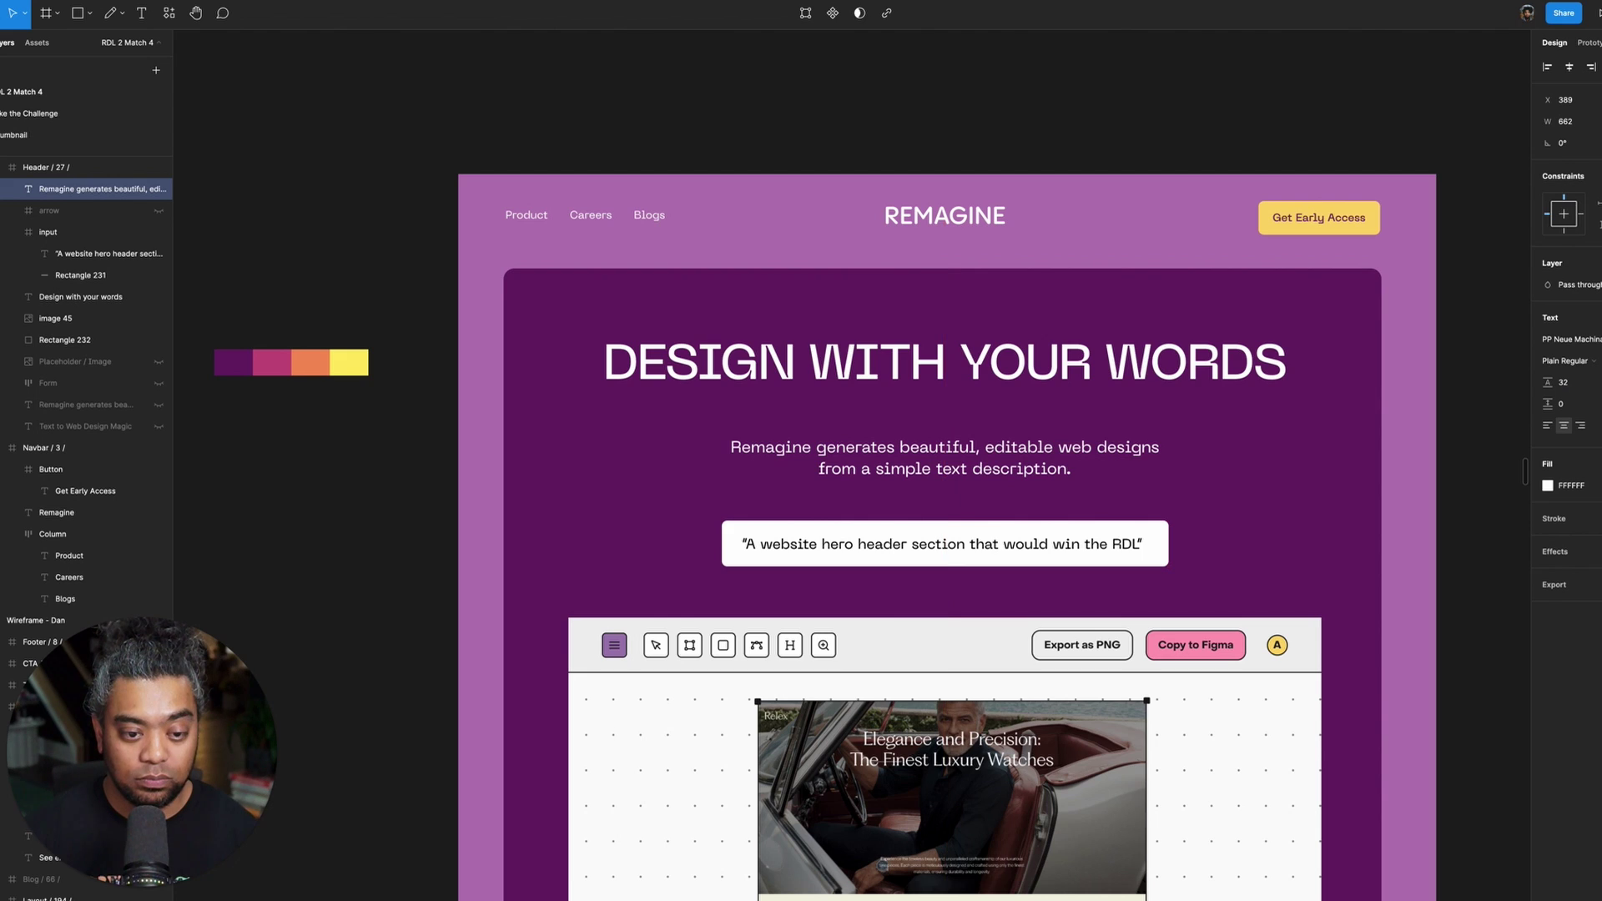
- Move the "Design with your words" headline down about 40 px, closer to the subheading
click(1067, 359)
key(shift+Down)
key(shift+Down)
key(shift+Down)
key(shift+Down)
key(shift+Down)
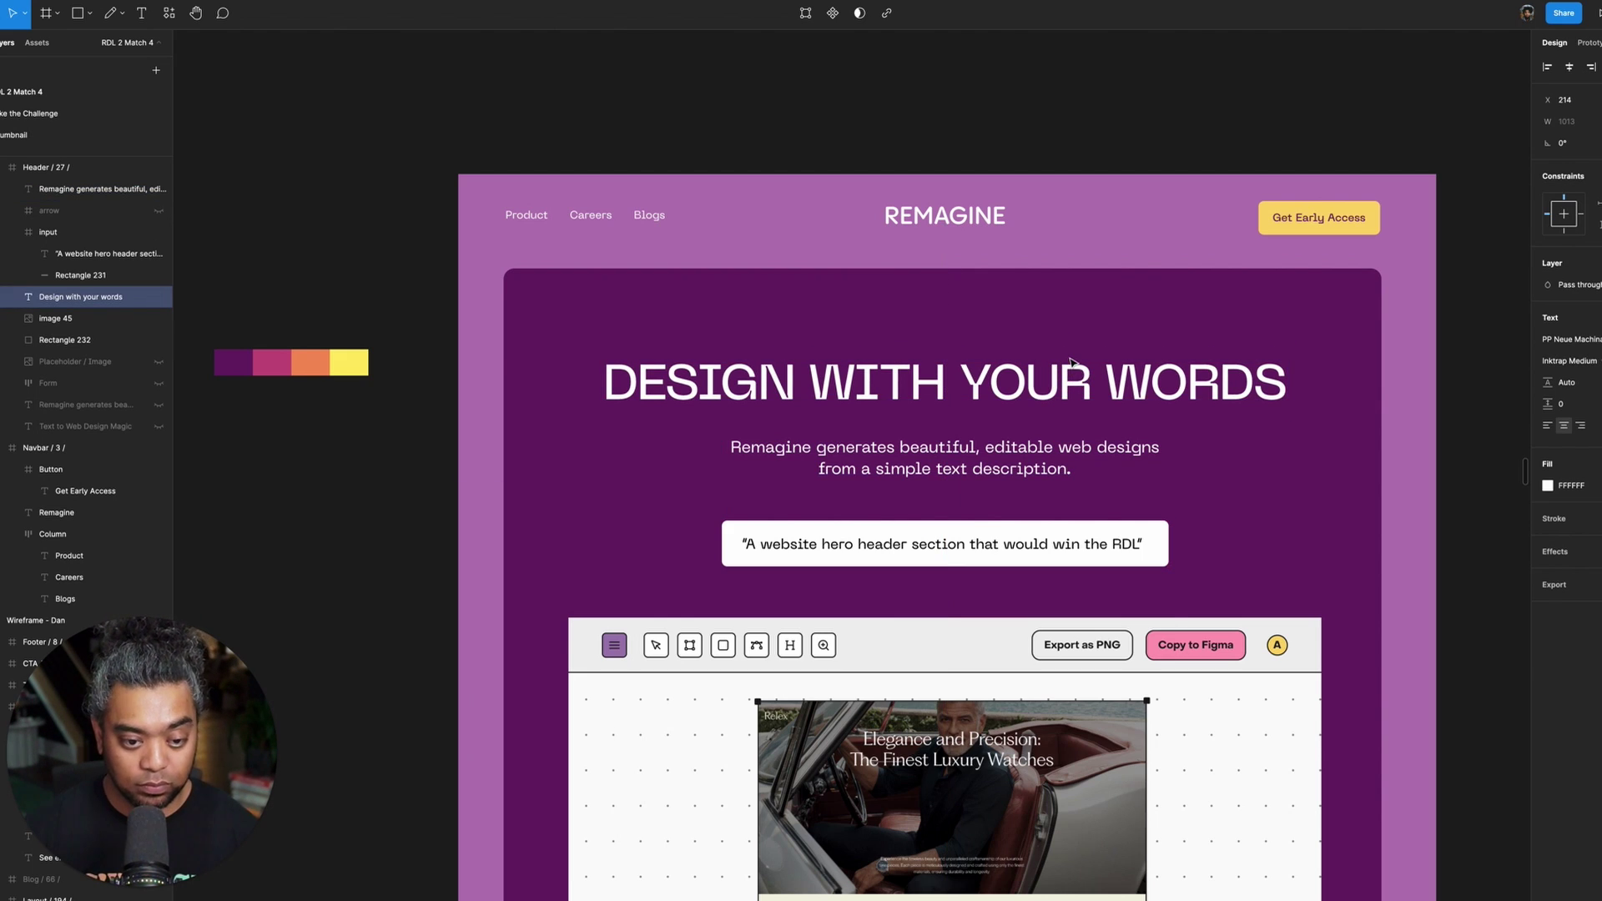
key(Up)
key(Up)
key(Up)
key(Up)
key(Up)
key(Up)
key(Up)
key(Up)
key(Up)
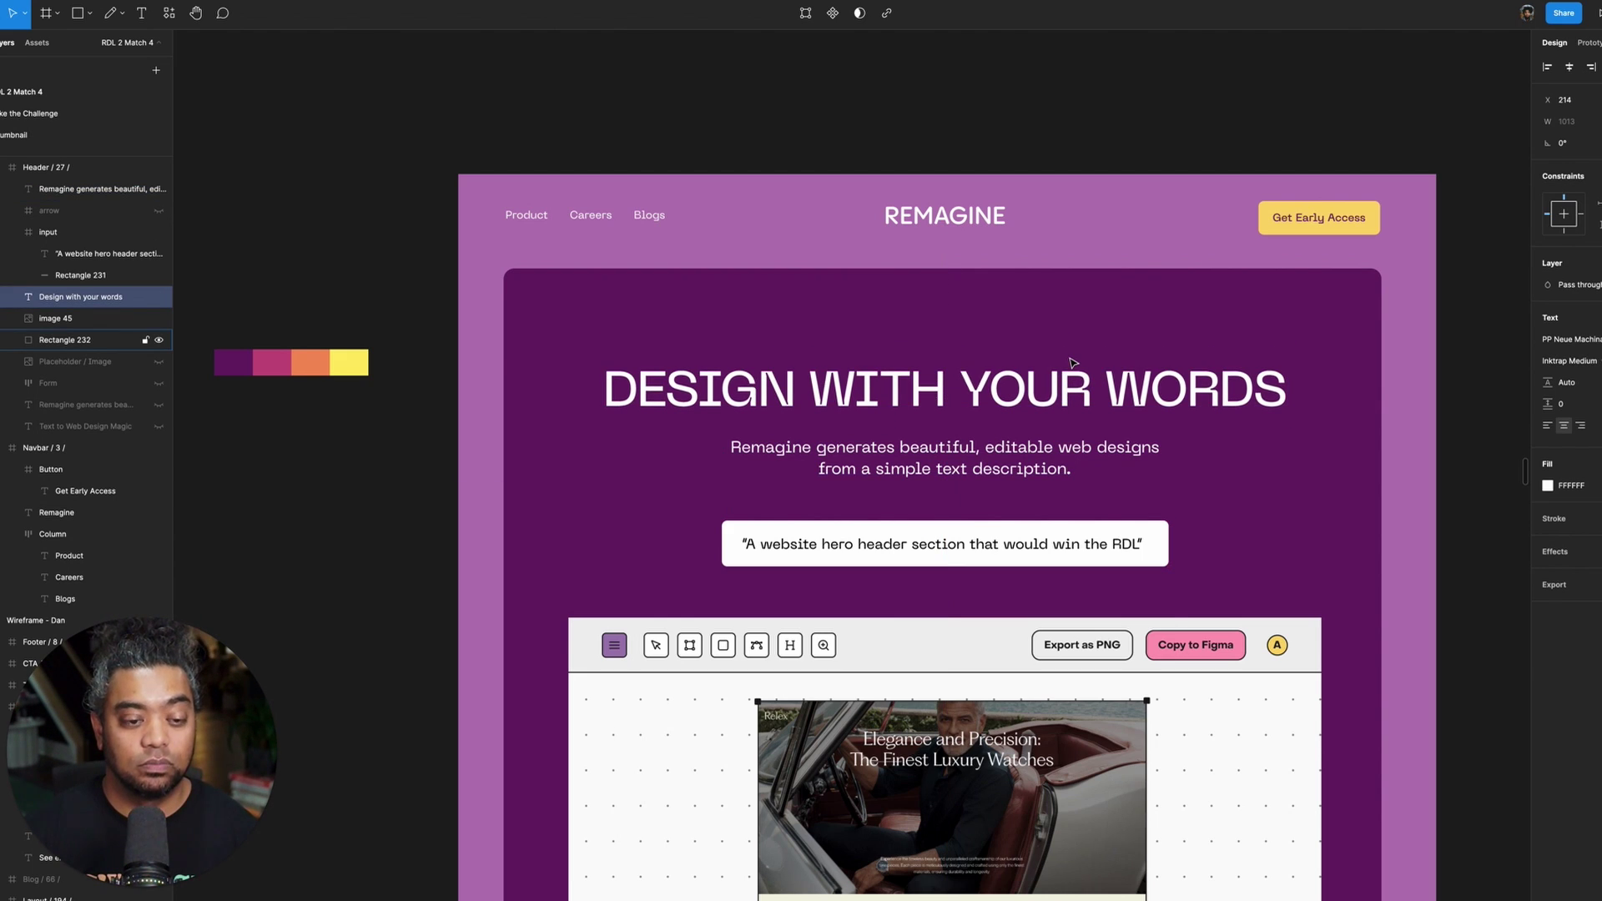
- Nudge the subheading up about 20 px so that it sits close beneath the headline
drag(1007, 461, 1007, 454)
key(Down)
key(Down)
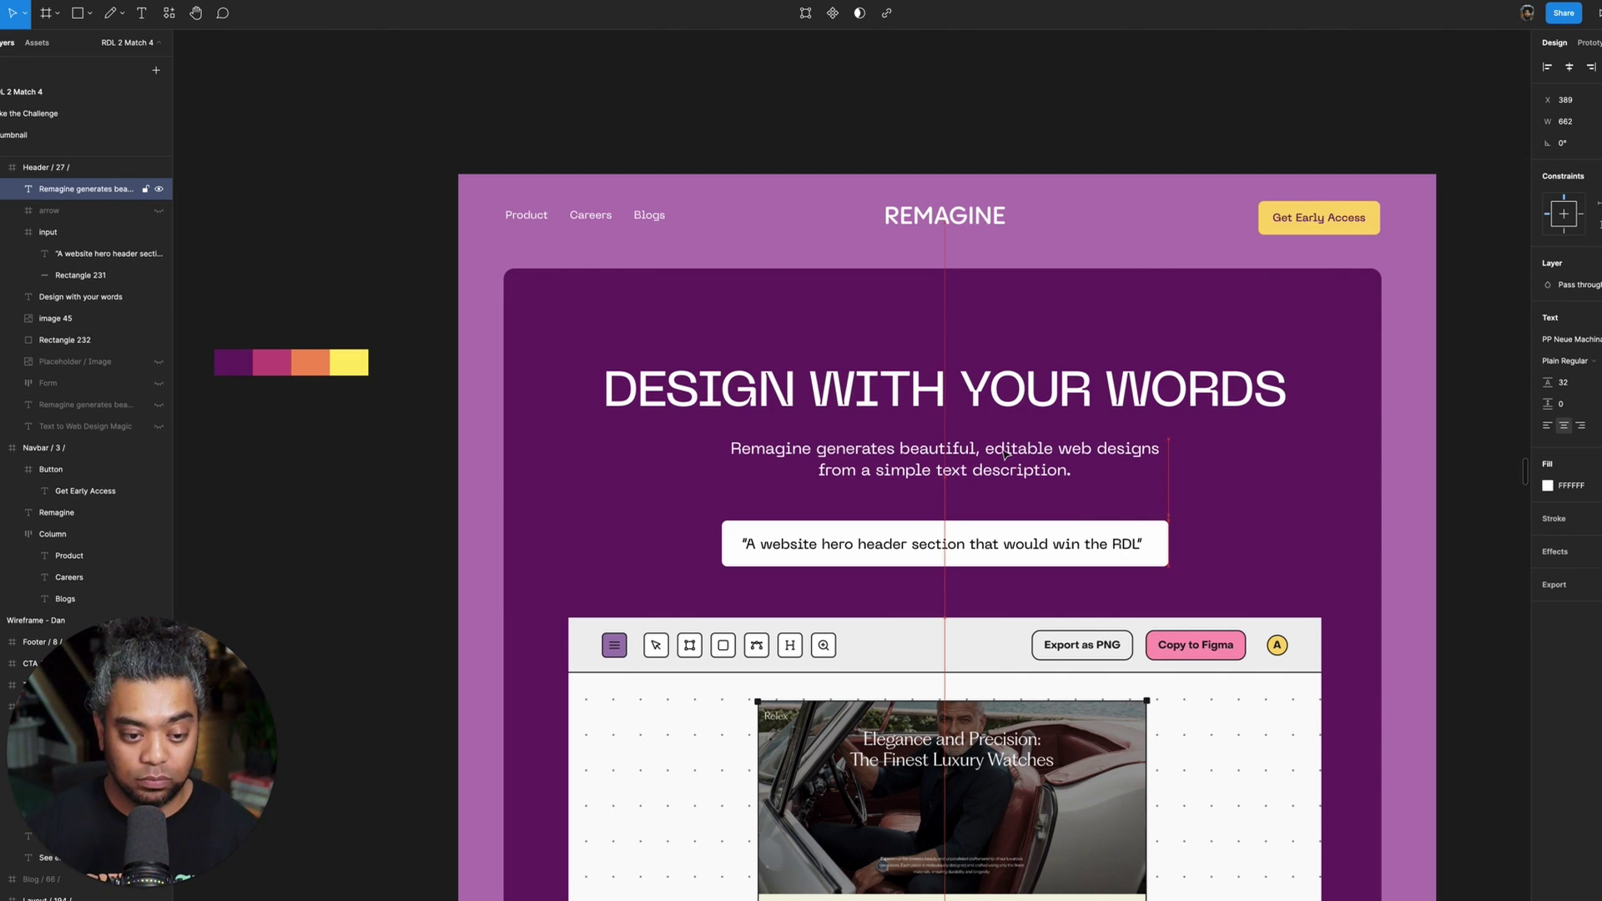
key(Up)
key(Up)
key(Up)
key(Up)
key(Up)
key(Up)
key(Up)
key(Up)
key(Up)
key(Up)
key(Up)
key(Up)
key(Up)
key(Up)
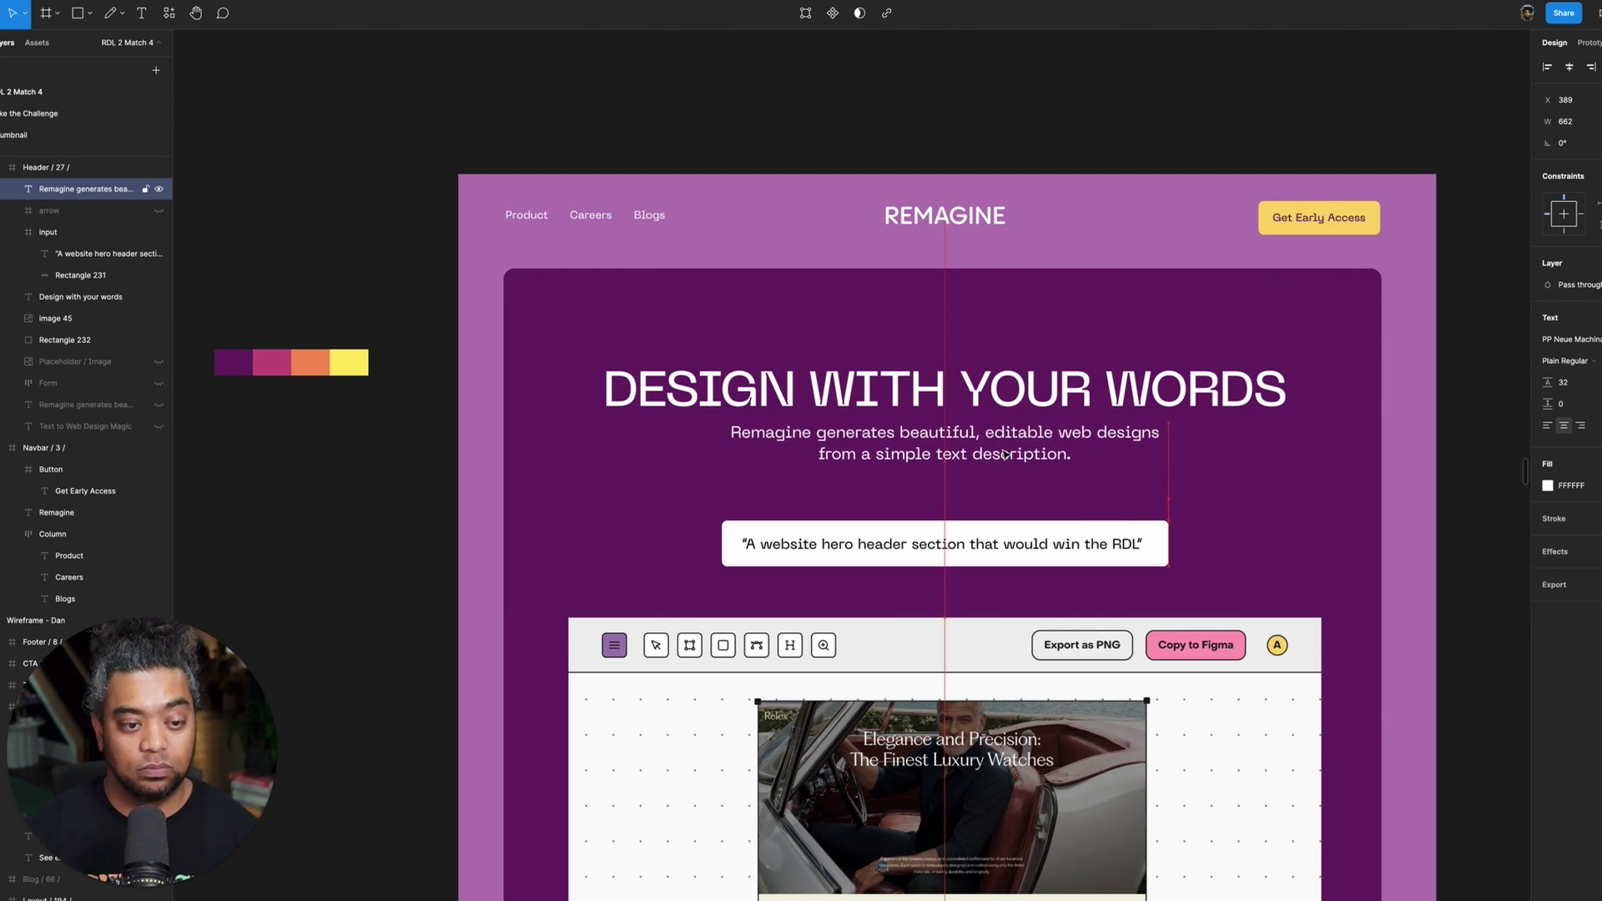
key(Down)
key(Down)
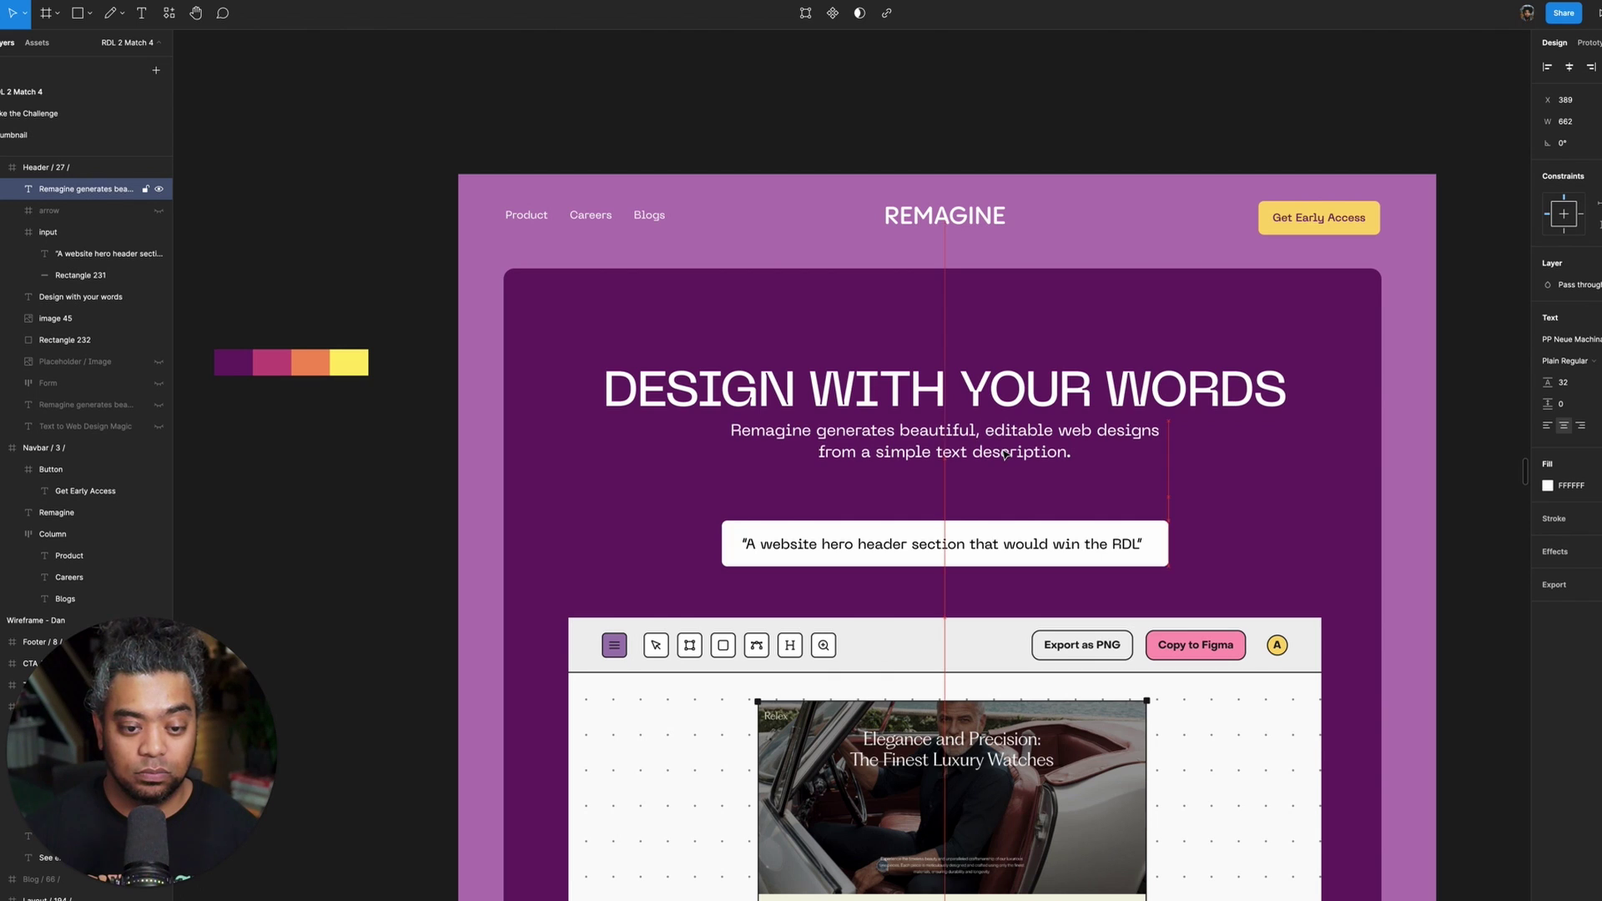
key(Down)
key(Down)
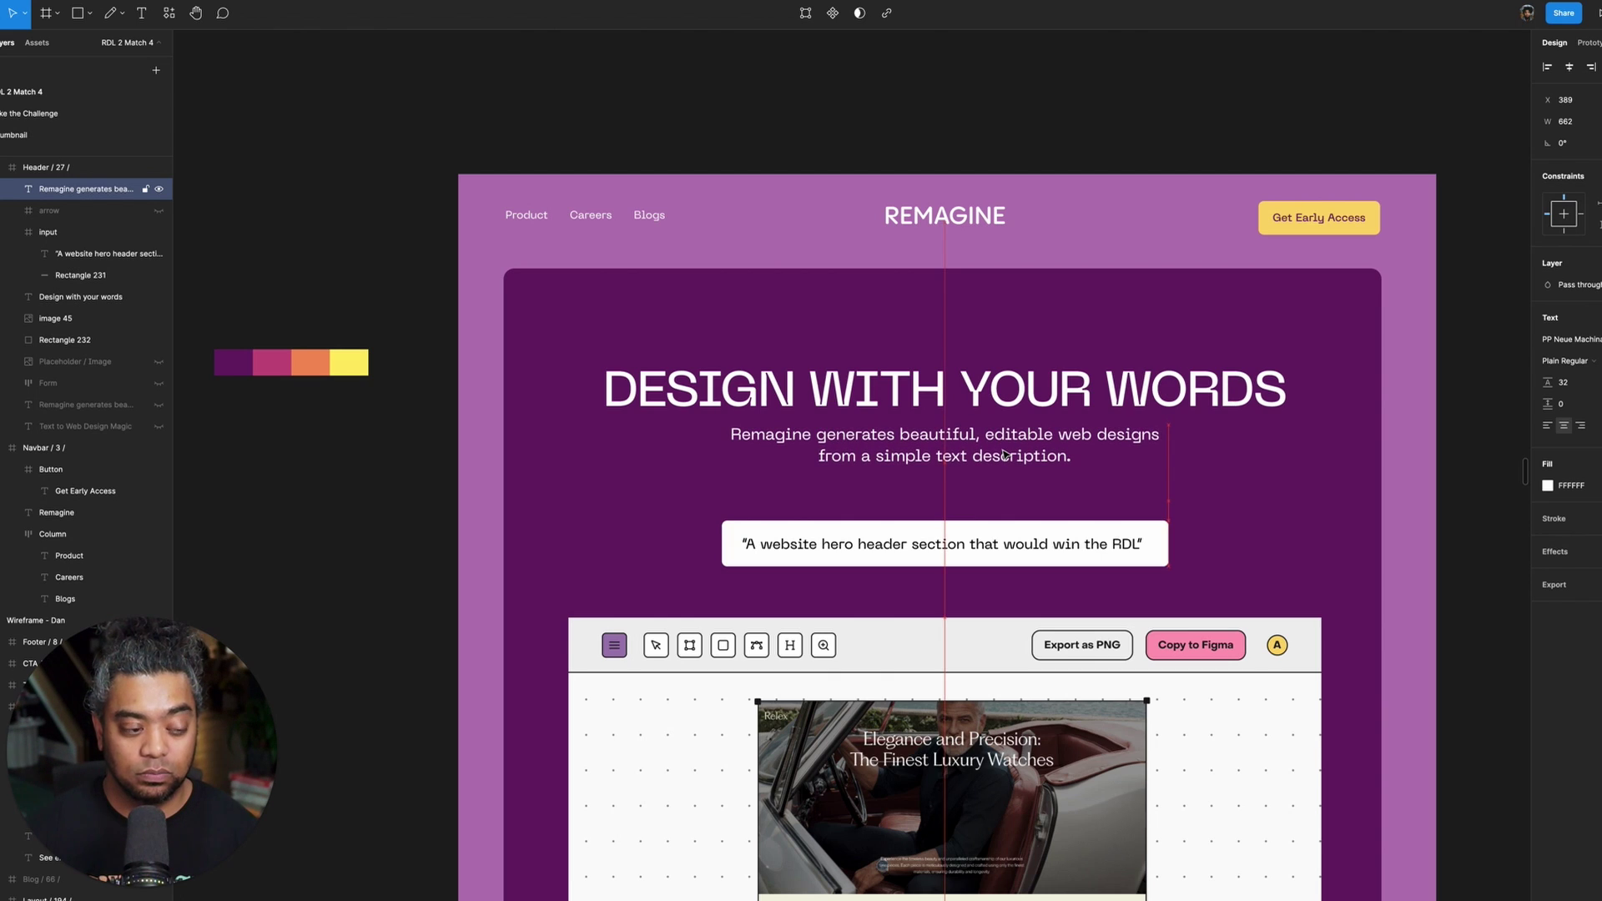
- Move the prompt input frame up about 40 px, closer to the subheading
click(64, 232)
key(shift+Up)
key(shift+Up)
key(Up)
key(Up)
key(Up)
key(Up)
key(Up)
key(Up)
key(Up)
key(Up)
key(Up)
key(Up)
key(Up)
key(Up)
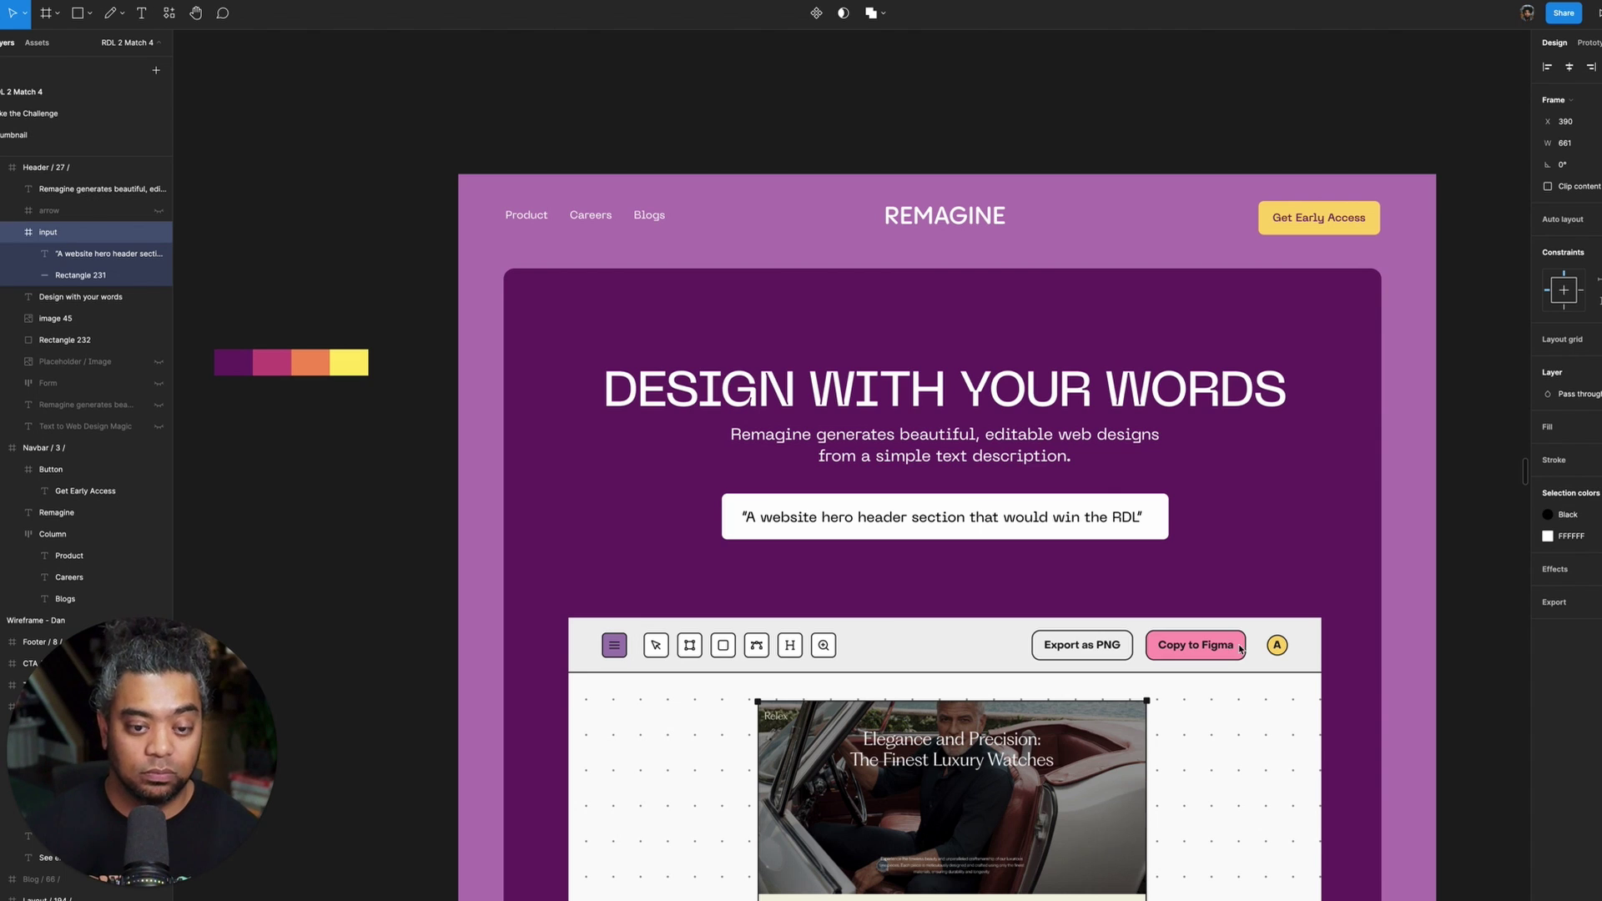
- Duplicate the hero's purple background rectangle and use the copy as a mask for the editor screenshot, Image 45
drag(1240, 650, 1227, 425)
drag(1234, 679, 1209, 361)
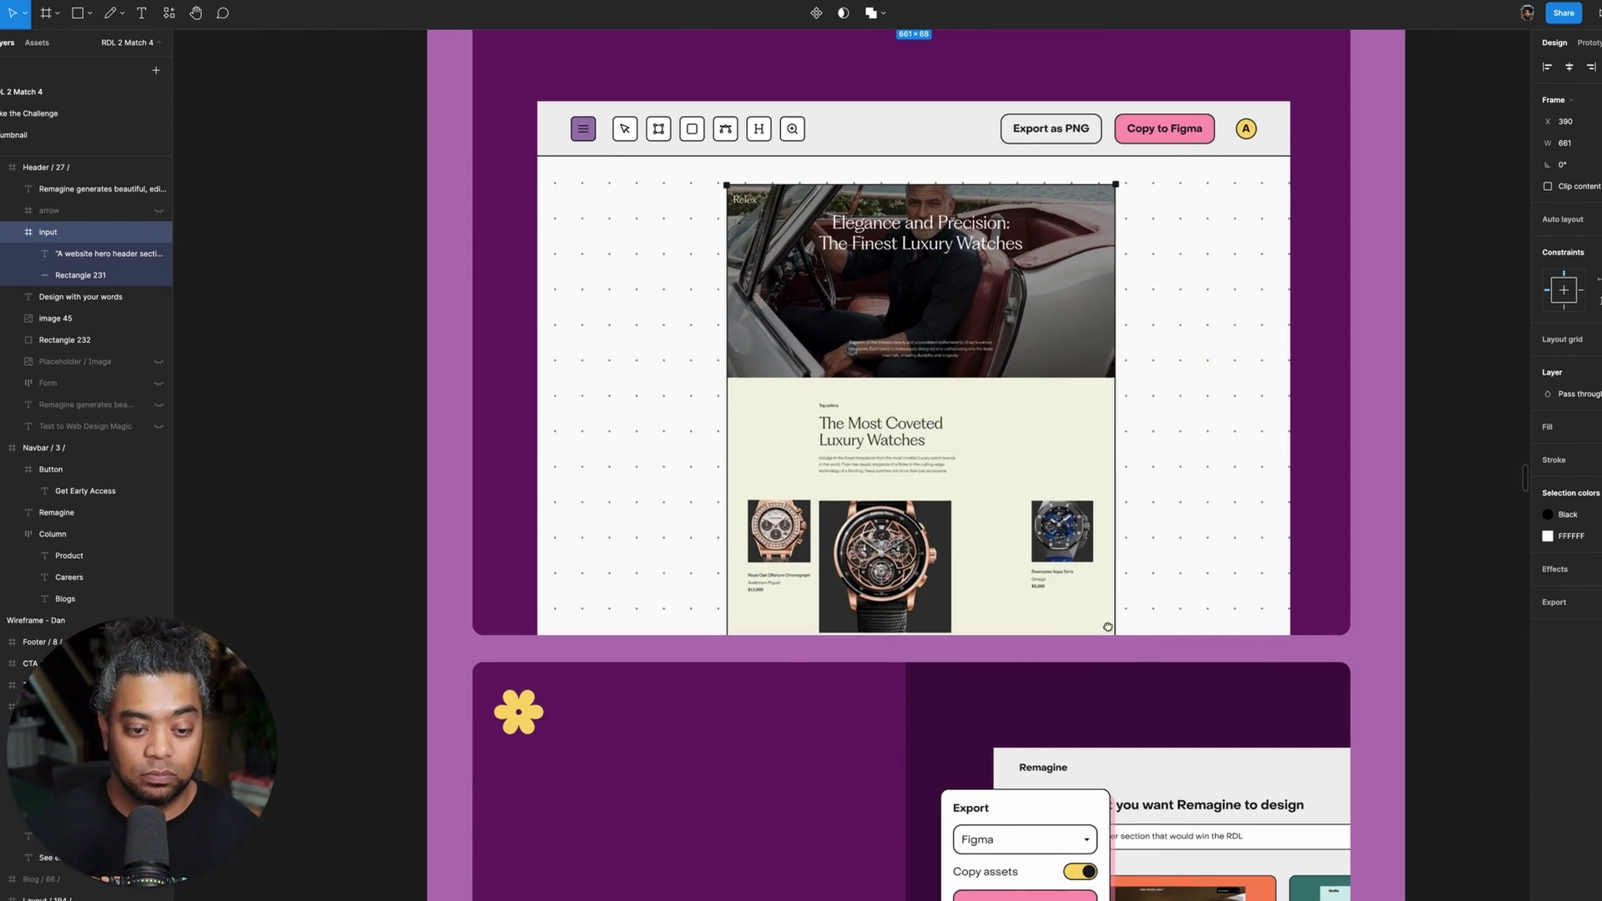
drag(1107, 626, 1010, 723)
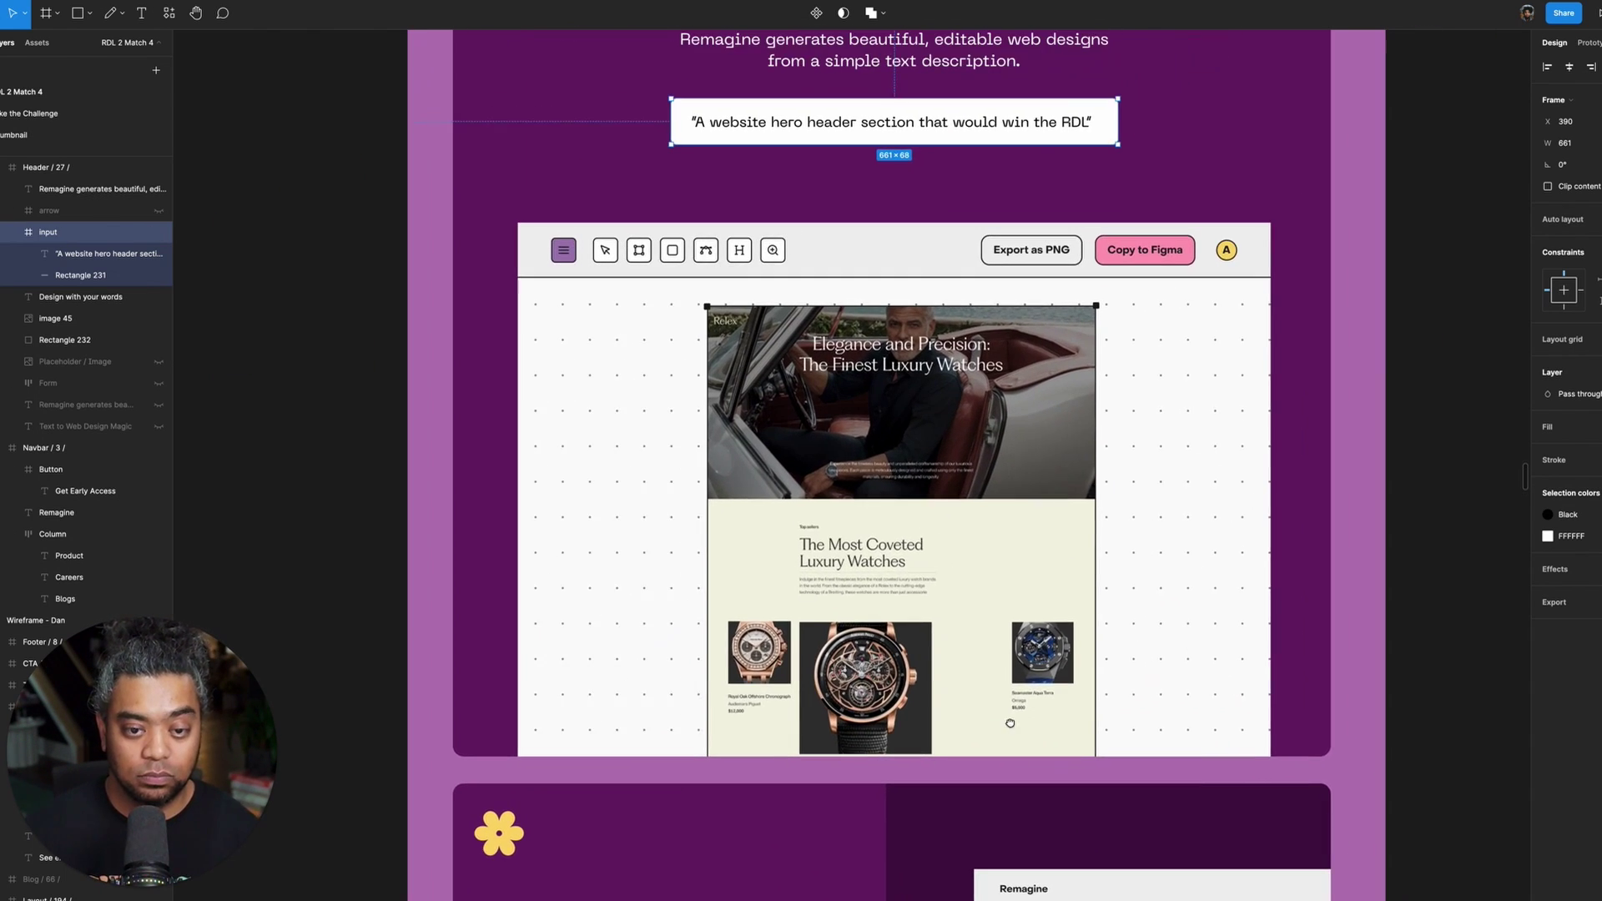
scroll(1010, 722, left, 2)
click(512, 563)
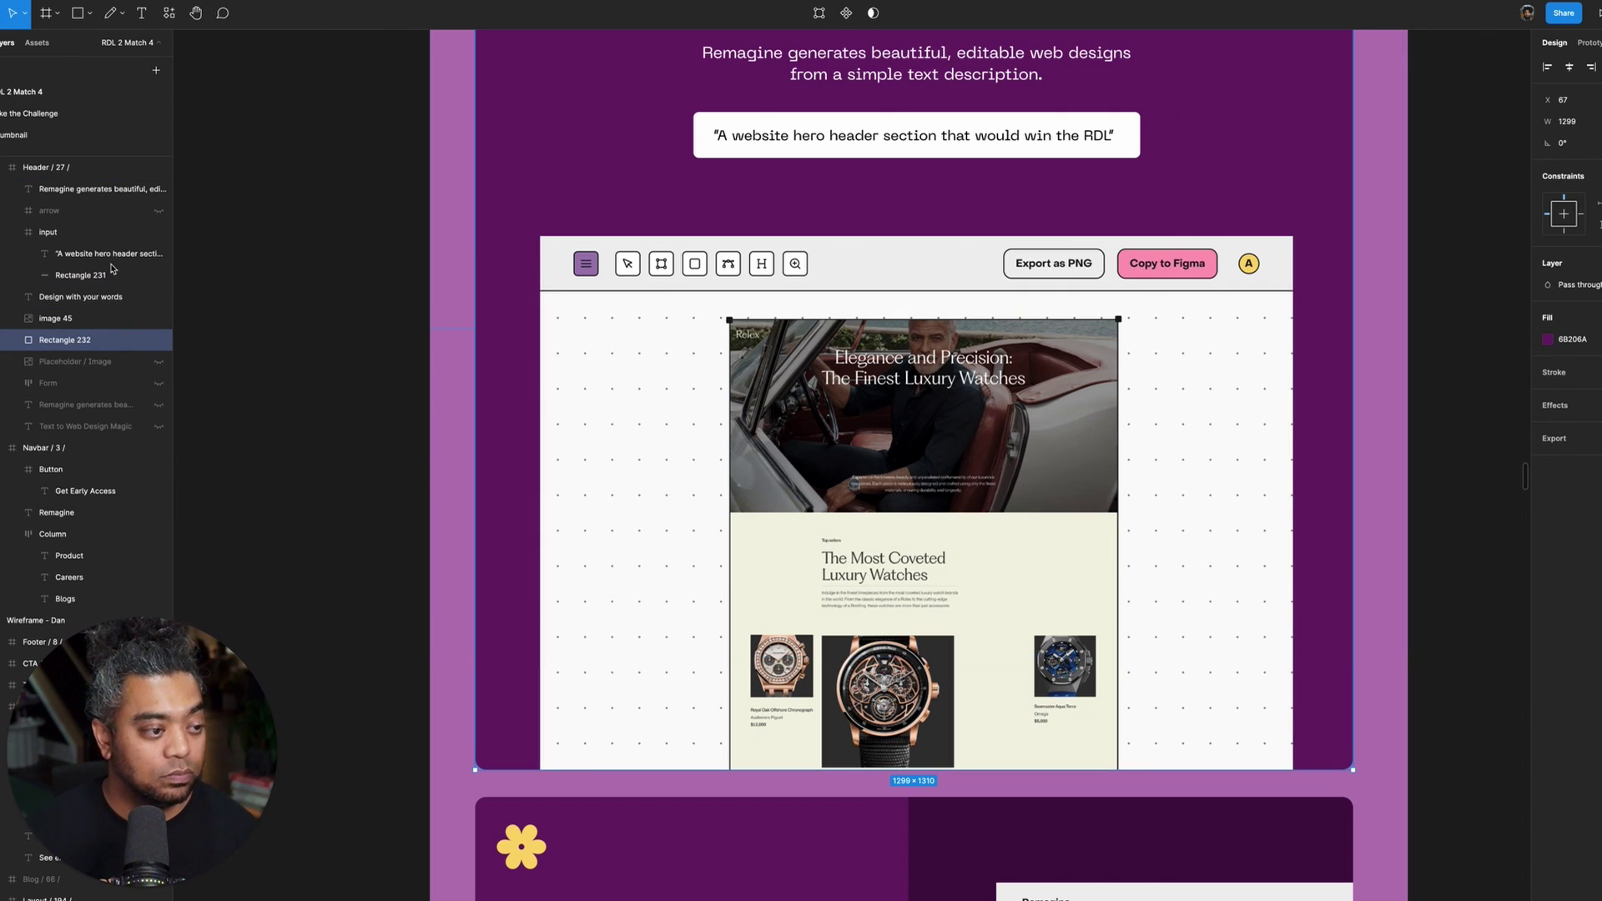
key(ctrl+d)
click(74, 319)
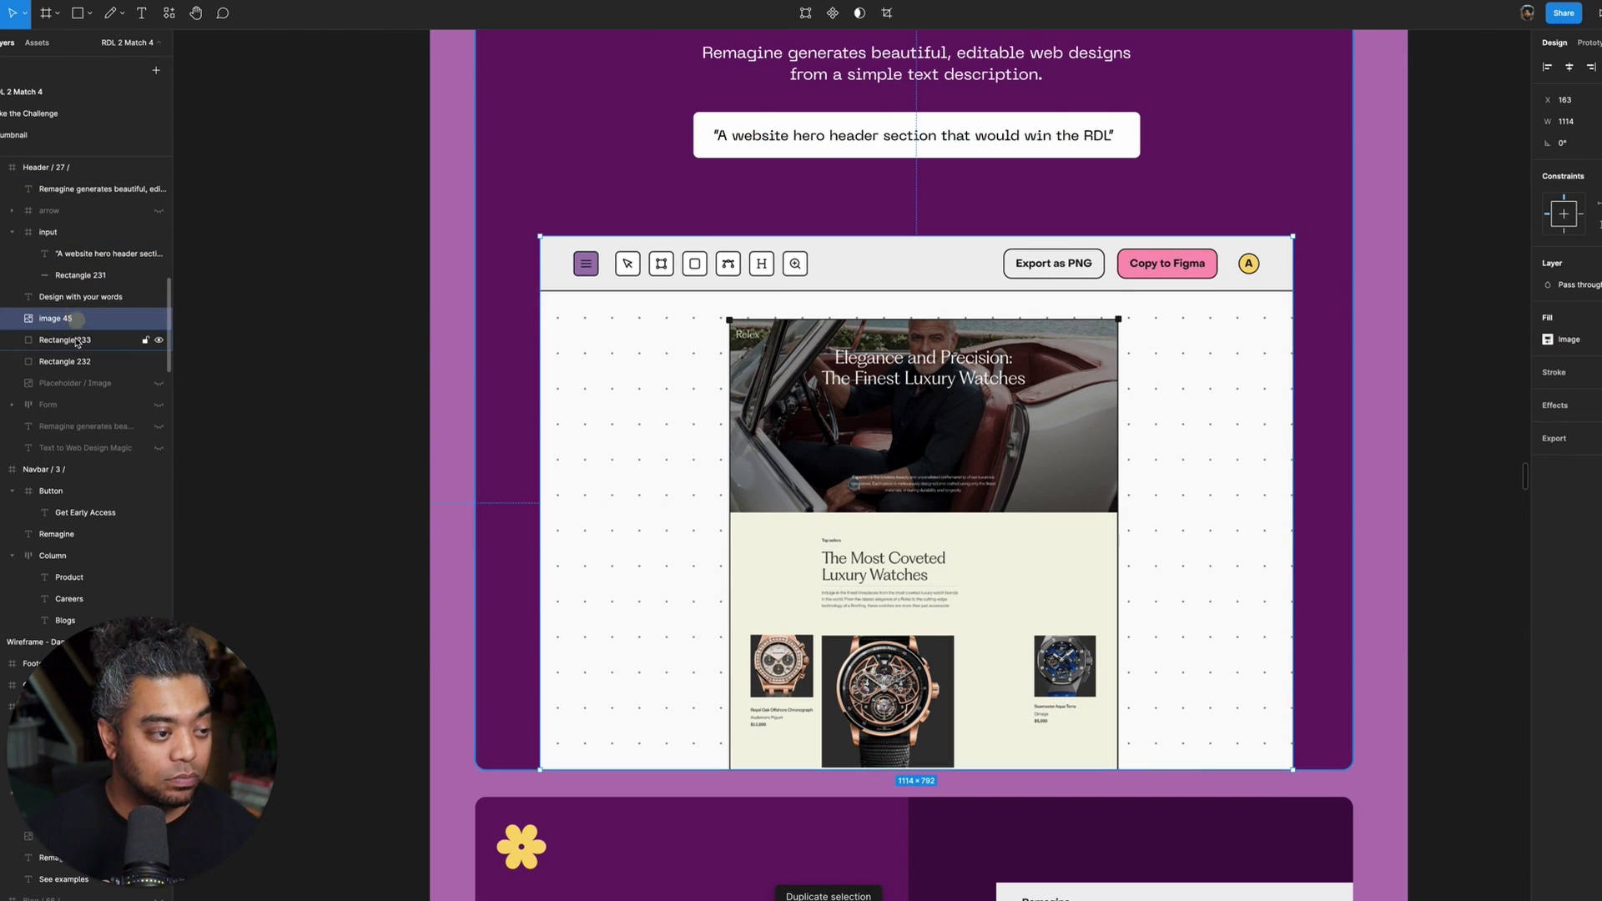
shift+click(76, 340)
click(848, 13)
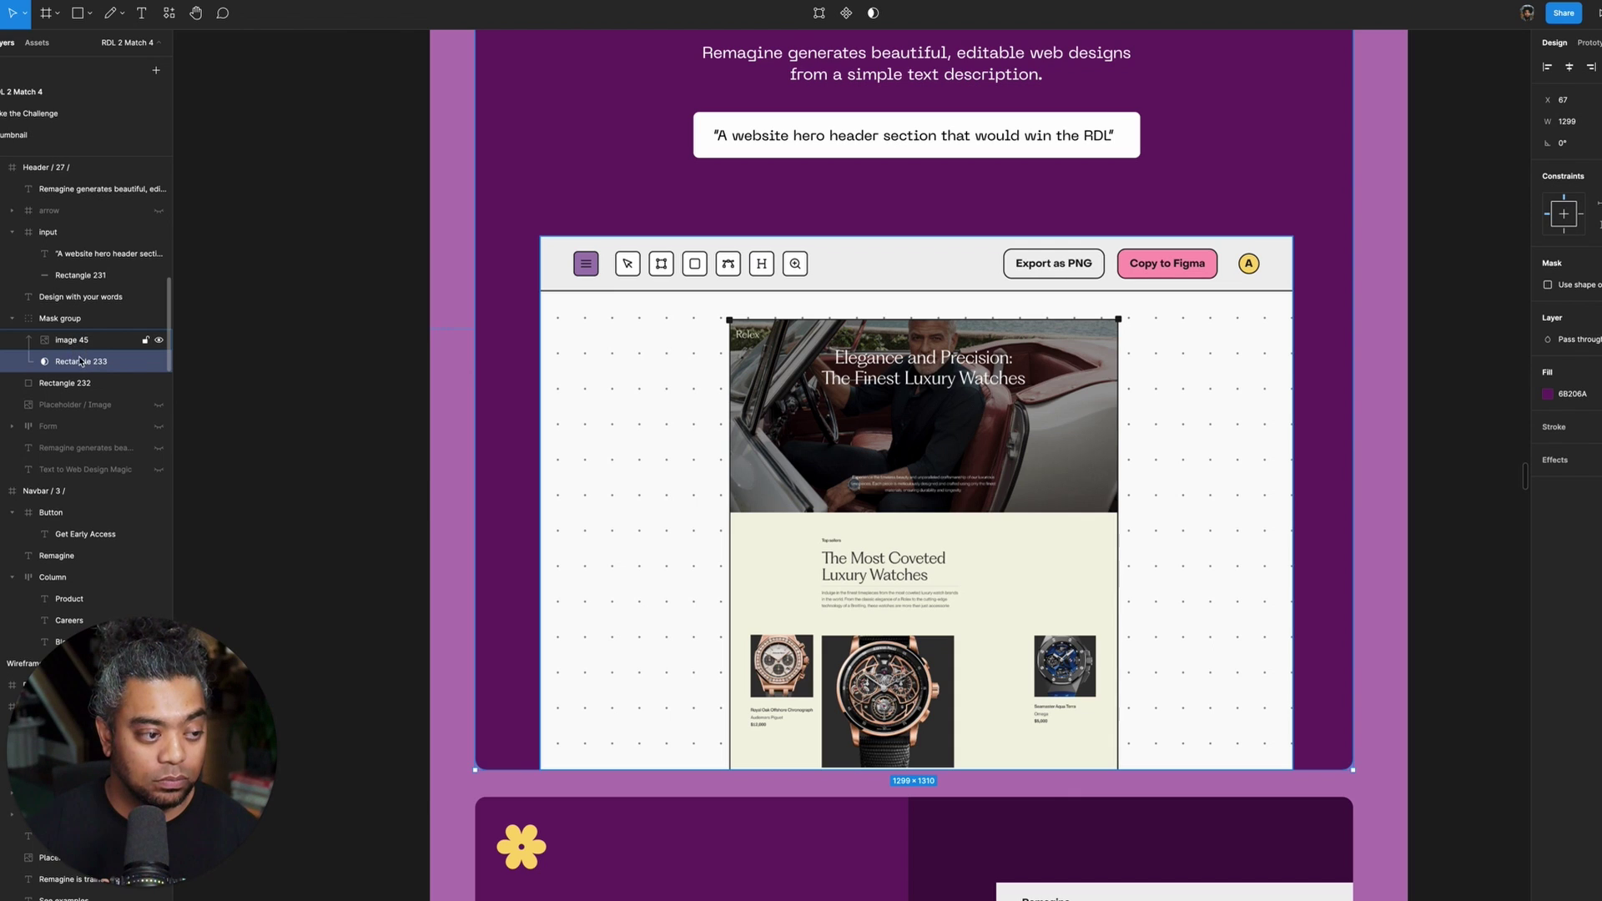
- Shorten the mask rectangle and the purple background rectangle together from the bottom to a height of about 1122
shift+click(75, 383)
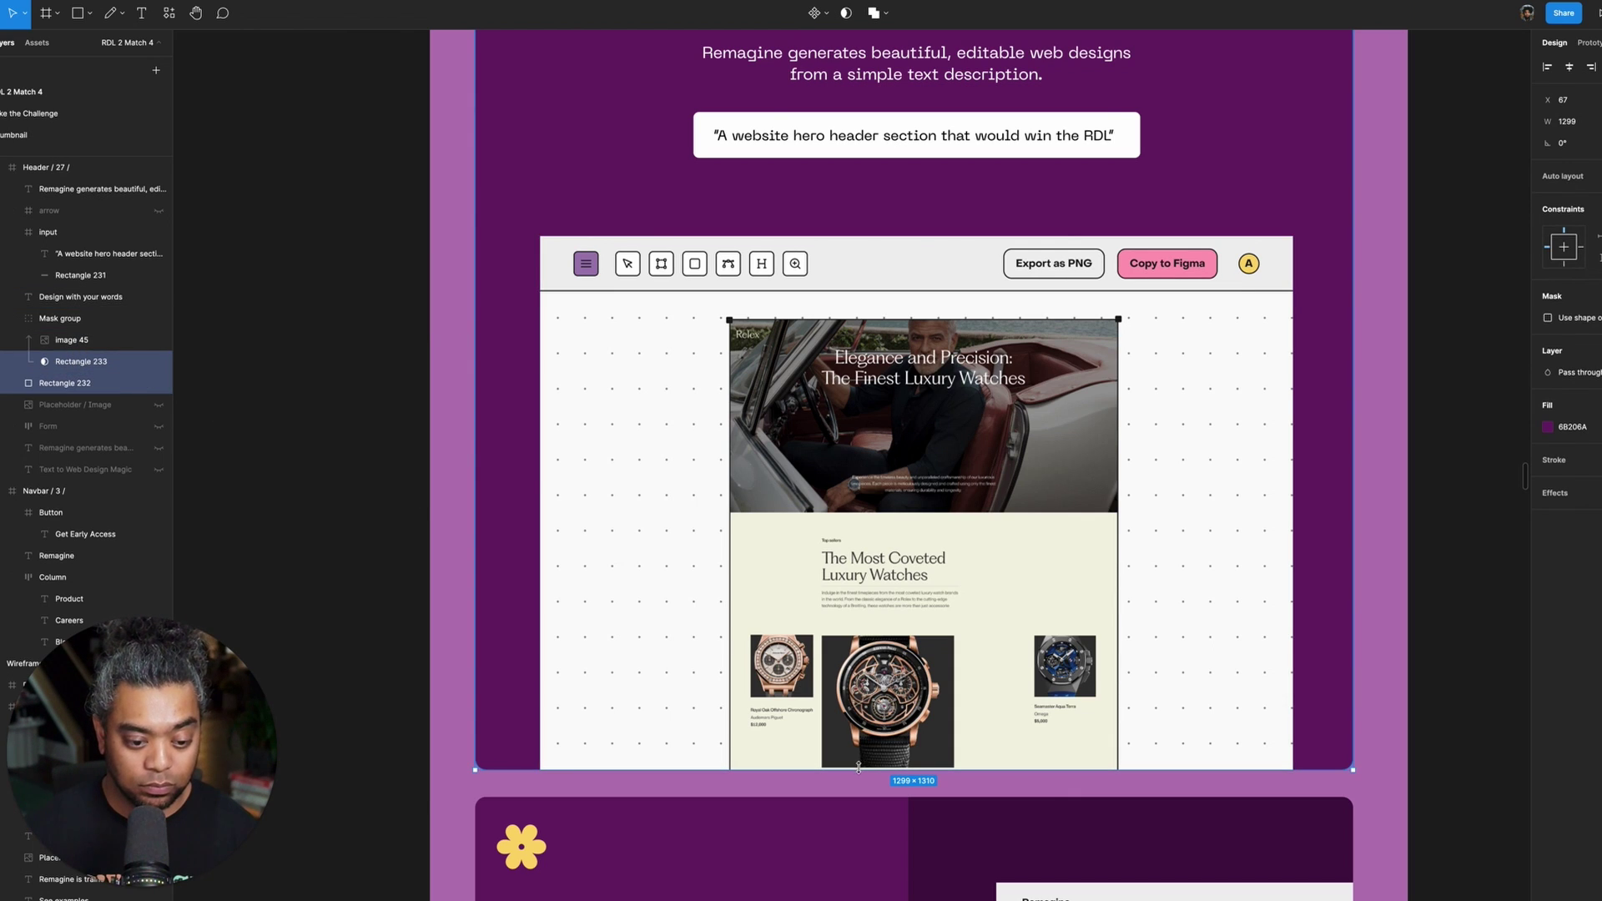
drag(859, 767, 921, 644)
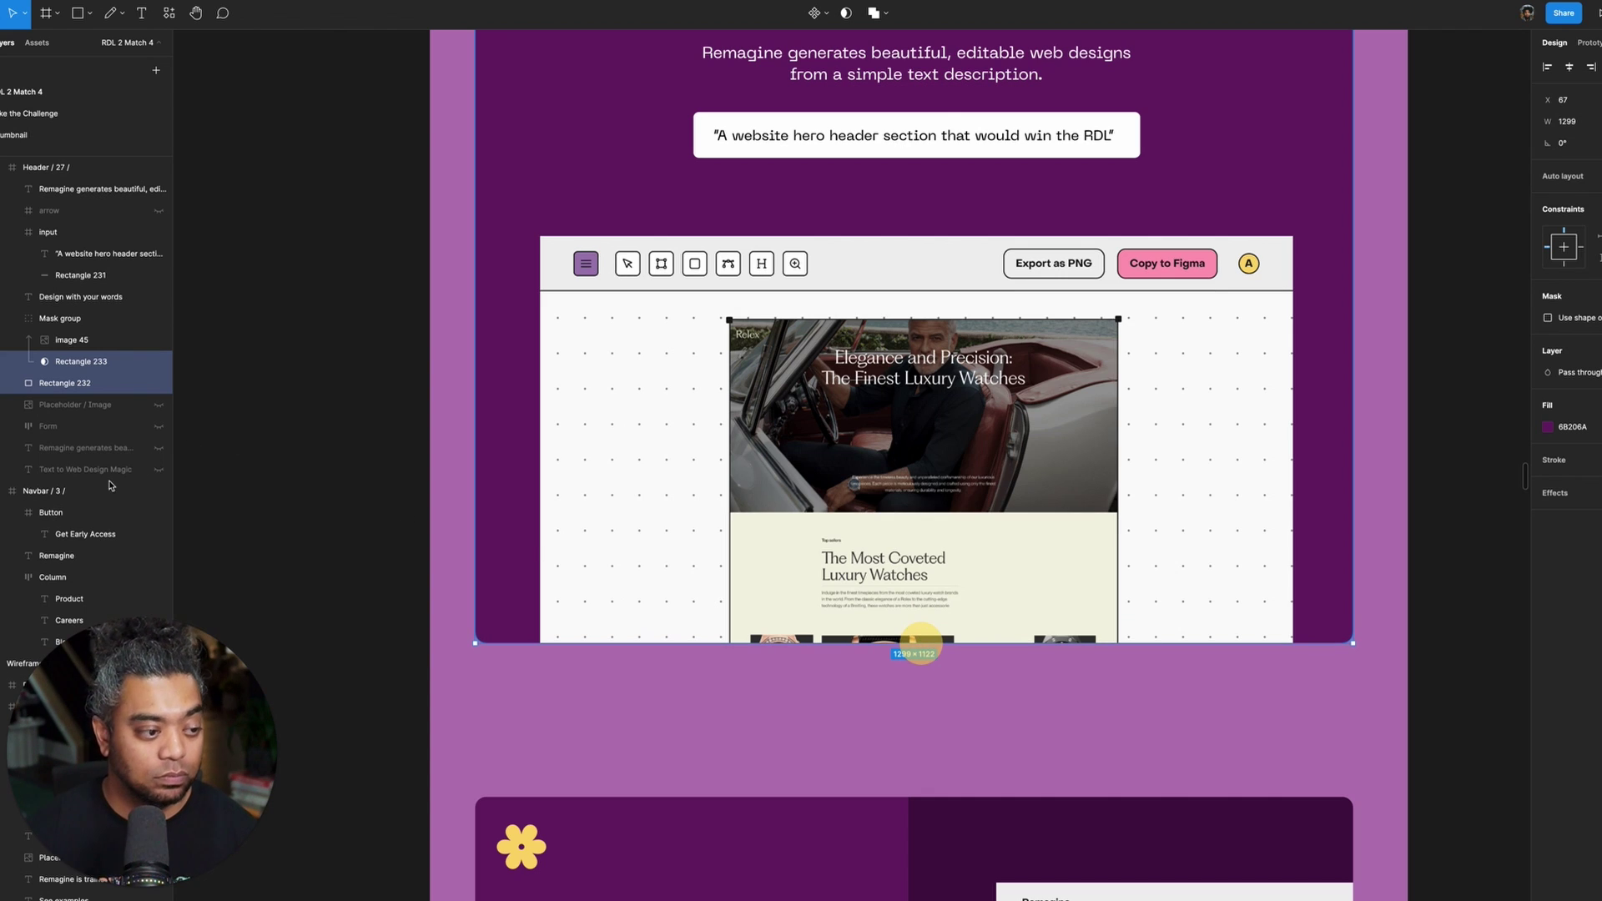
- Select the Navbar frame and collapse the expanded layers in the layer list
click(58, 491)
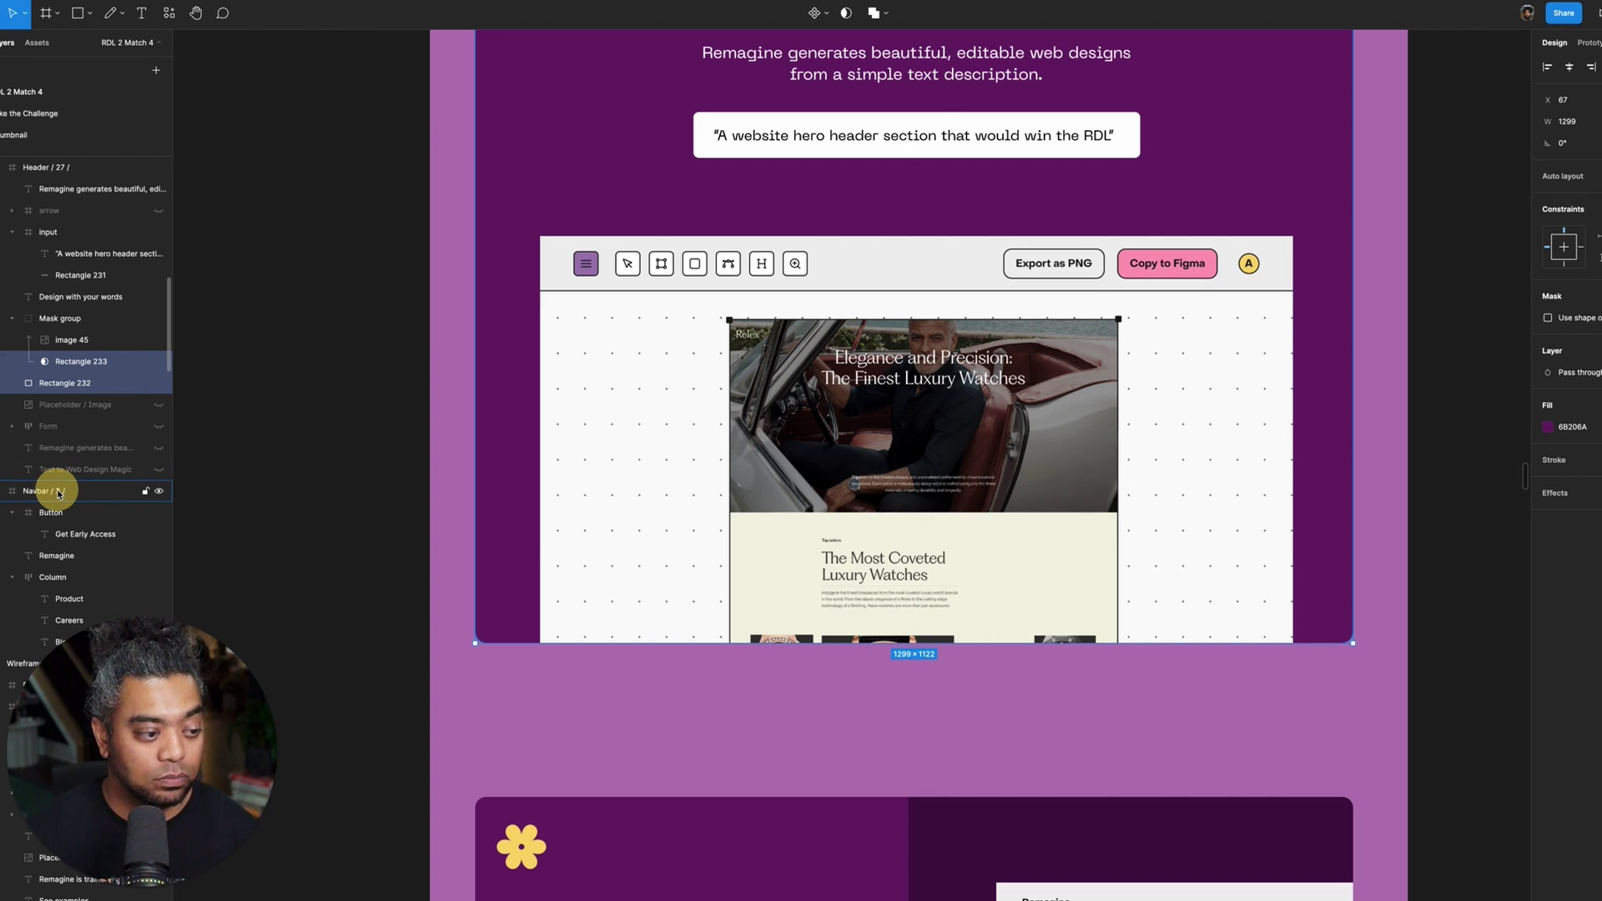
click(4, 167)
key(alt+l)
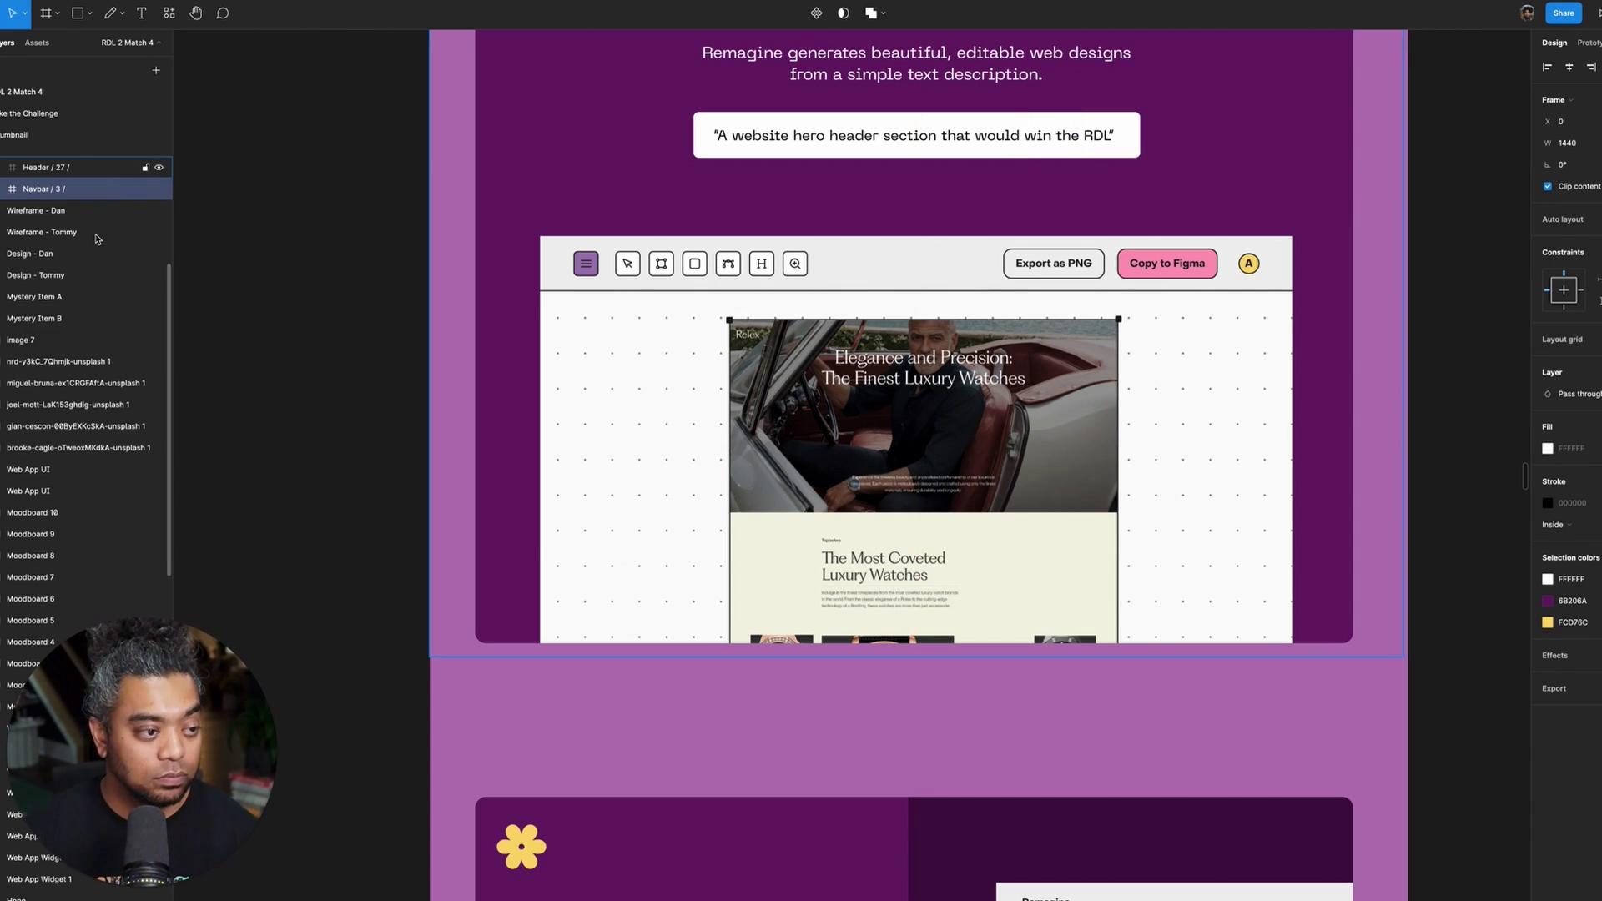
- Move both Layout / 3 / sections up to narrow the gap below the hero, and nudge the second section slightly closer to the first
scroll(57, 323, up, 3)
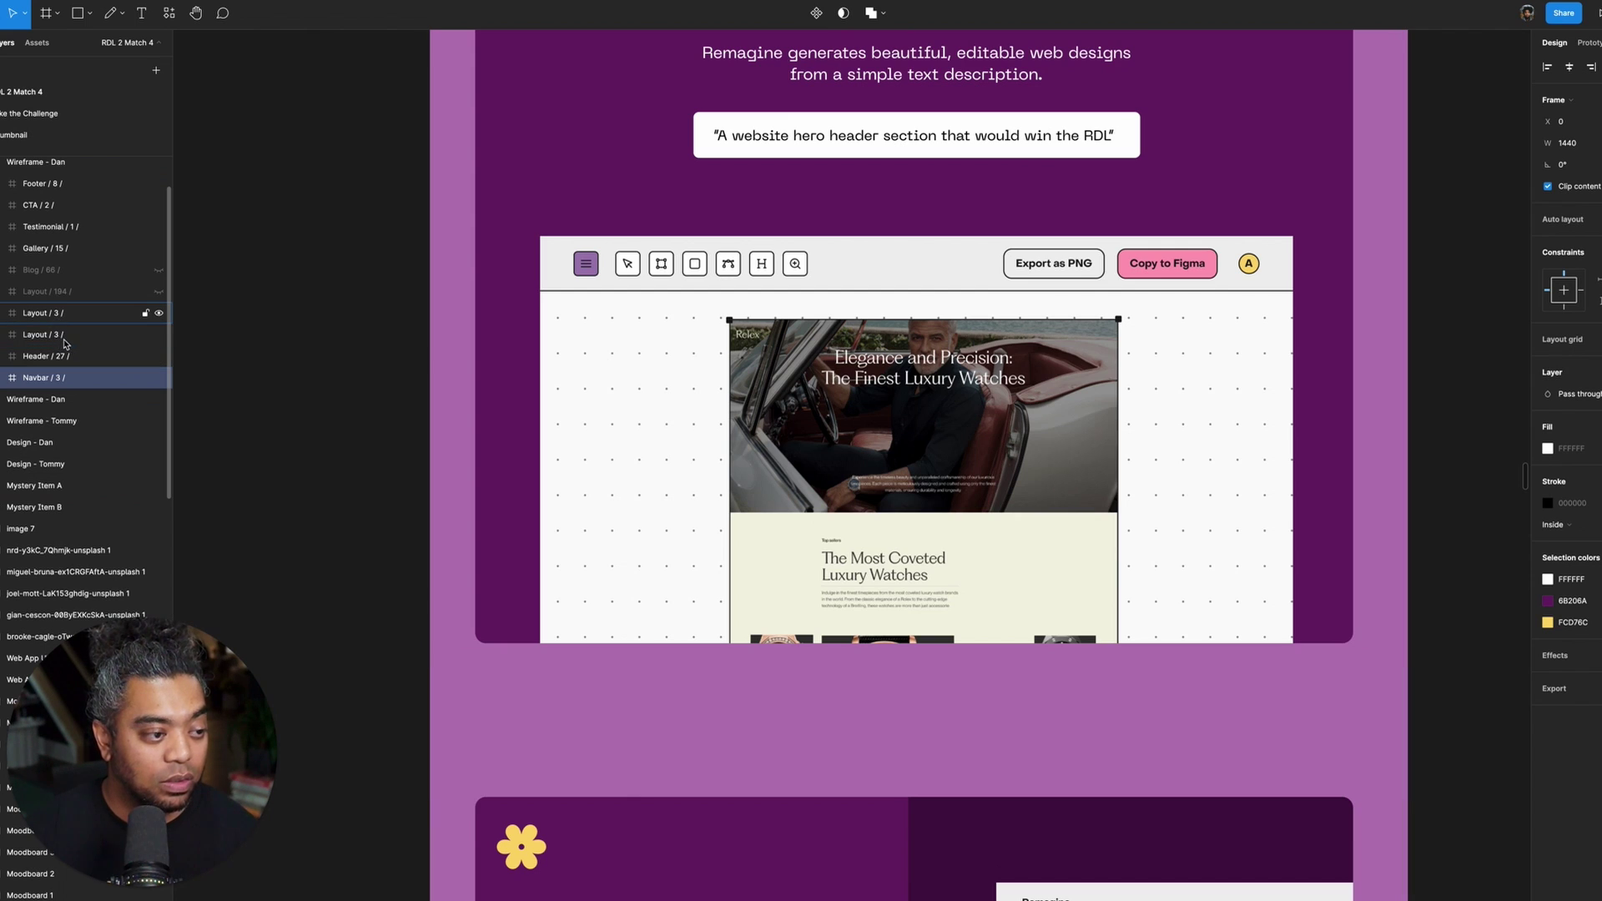
shift+click(65, 338)
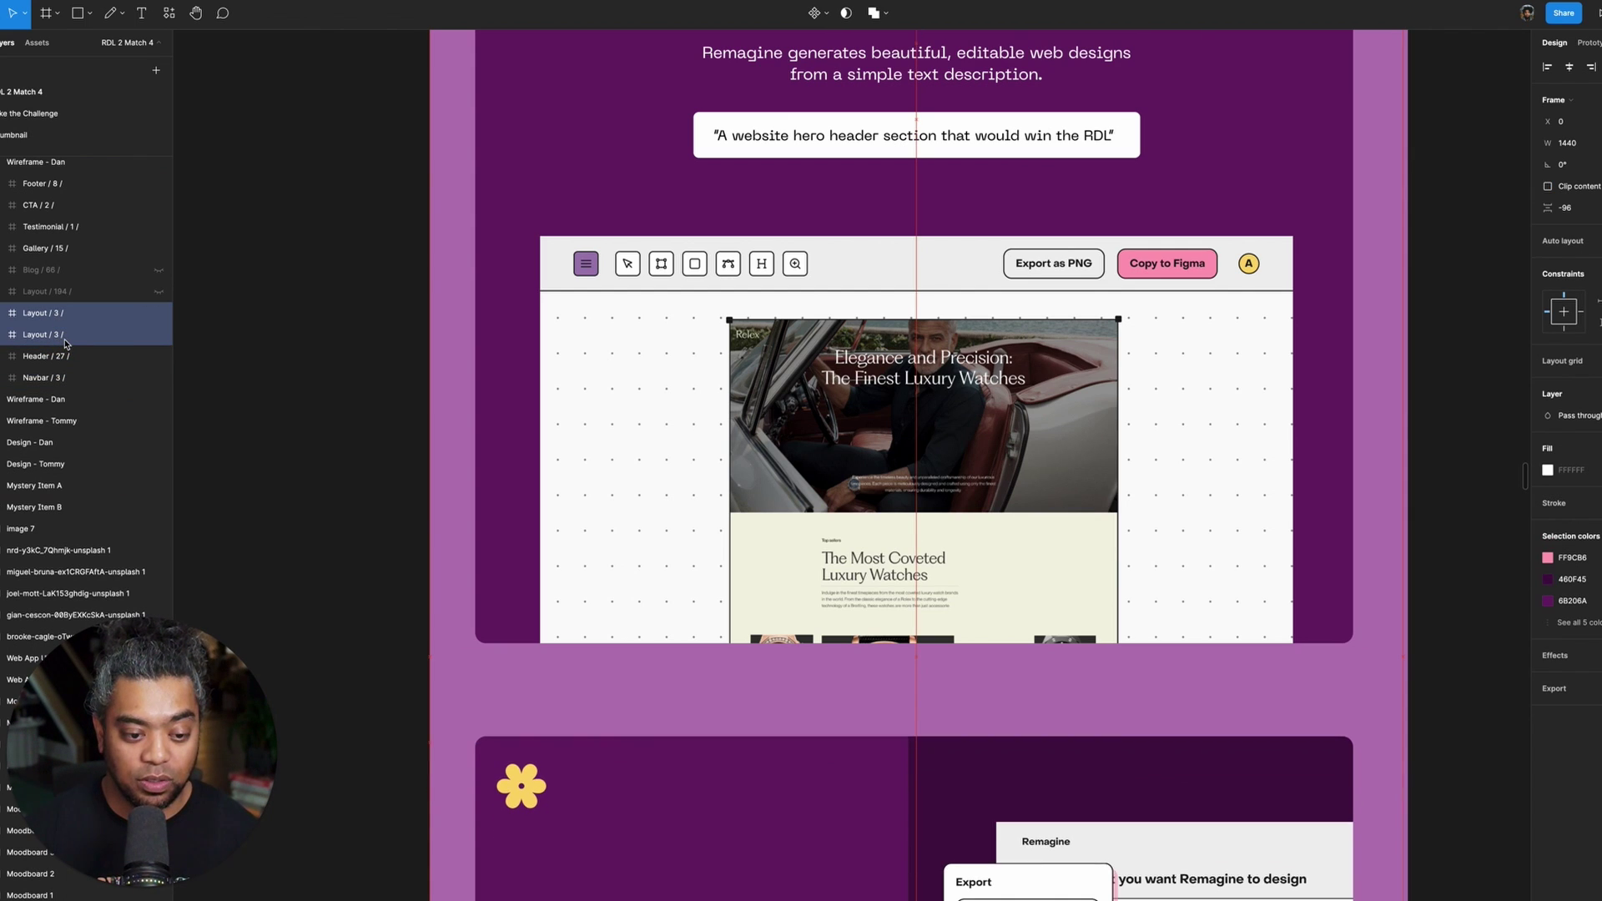
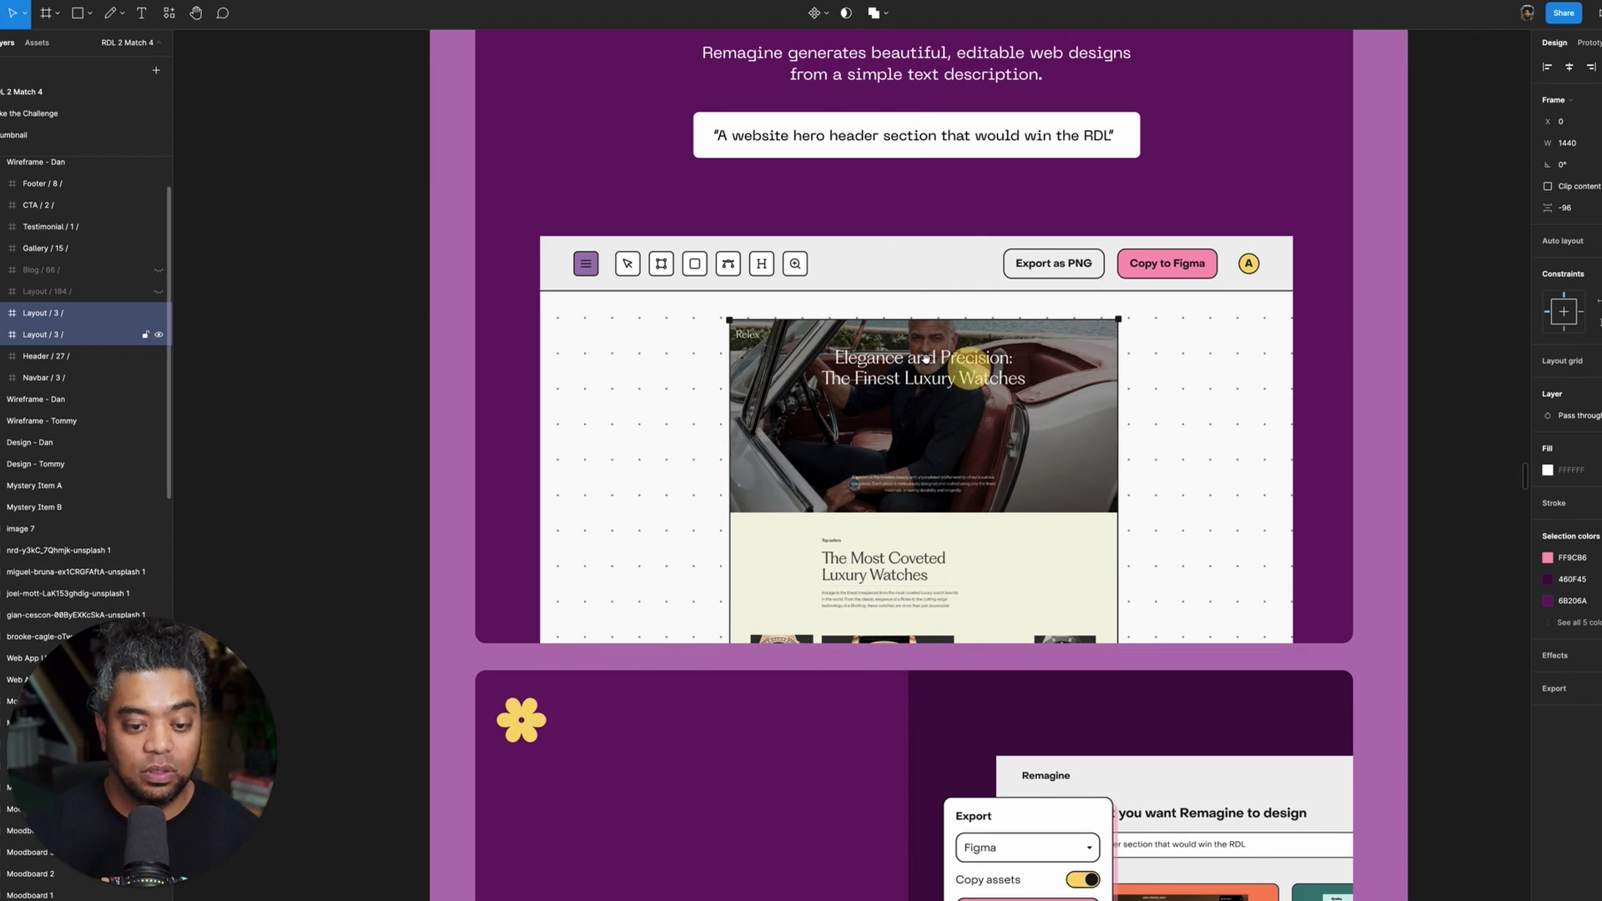
scroll(939, 289, down, 7)
scroll(870, 555, down, 2)
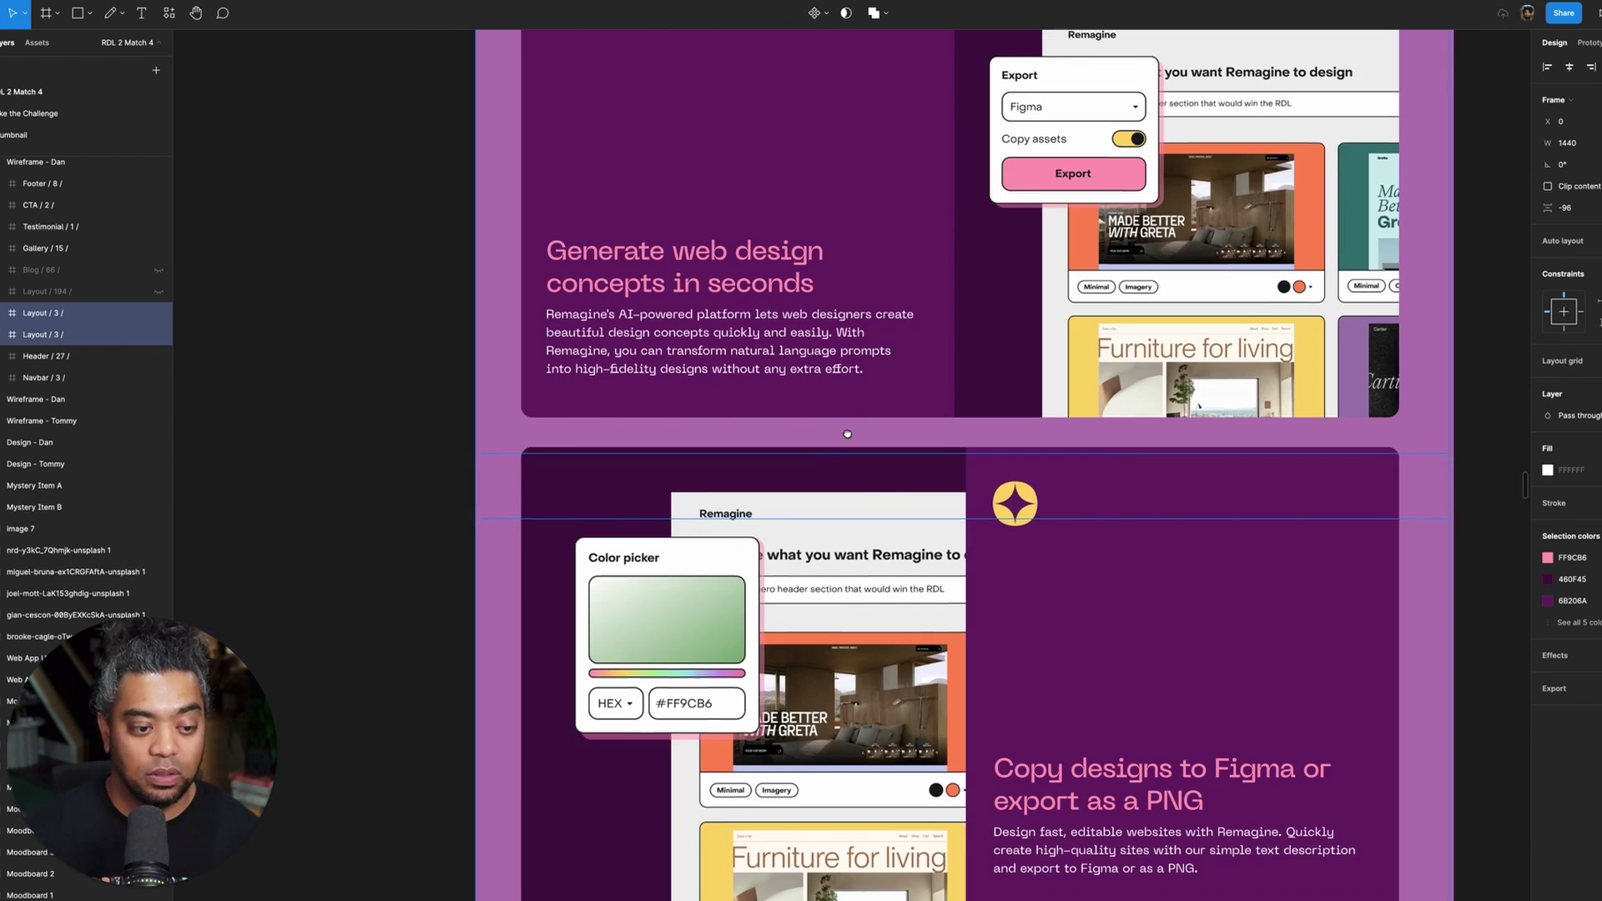
scroll(871, 555, up, 3)
scroll(870, 555, right, 2)
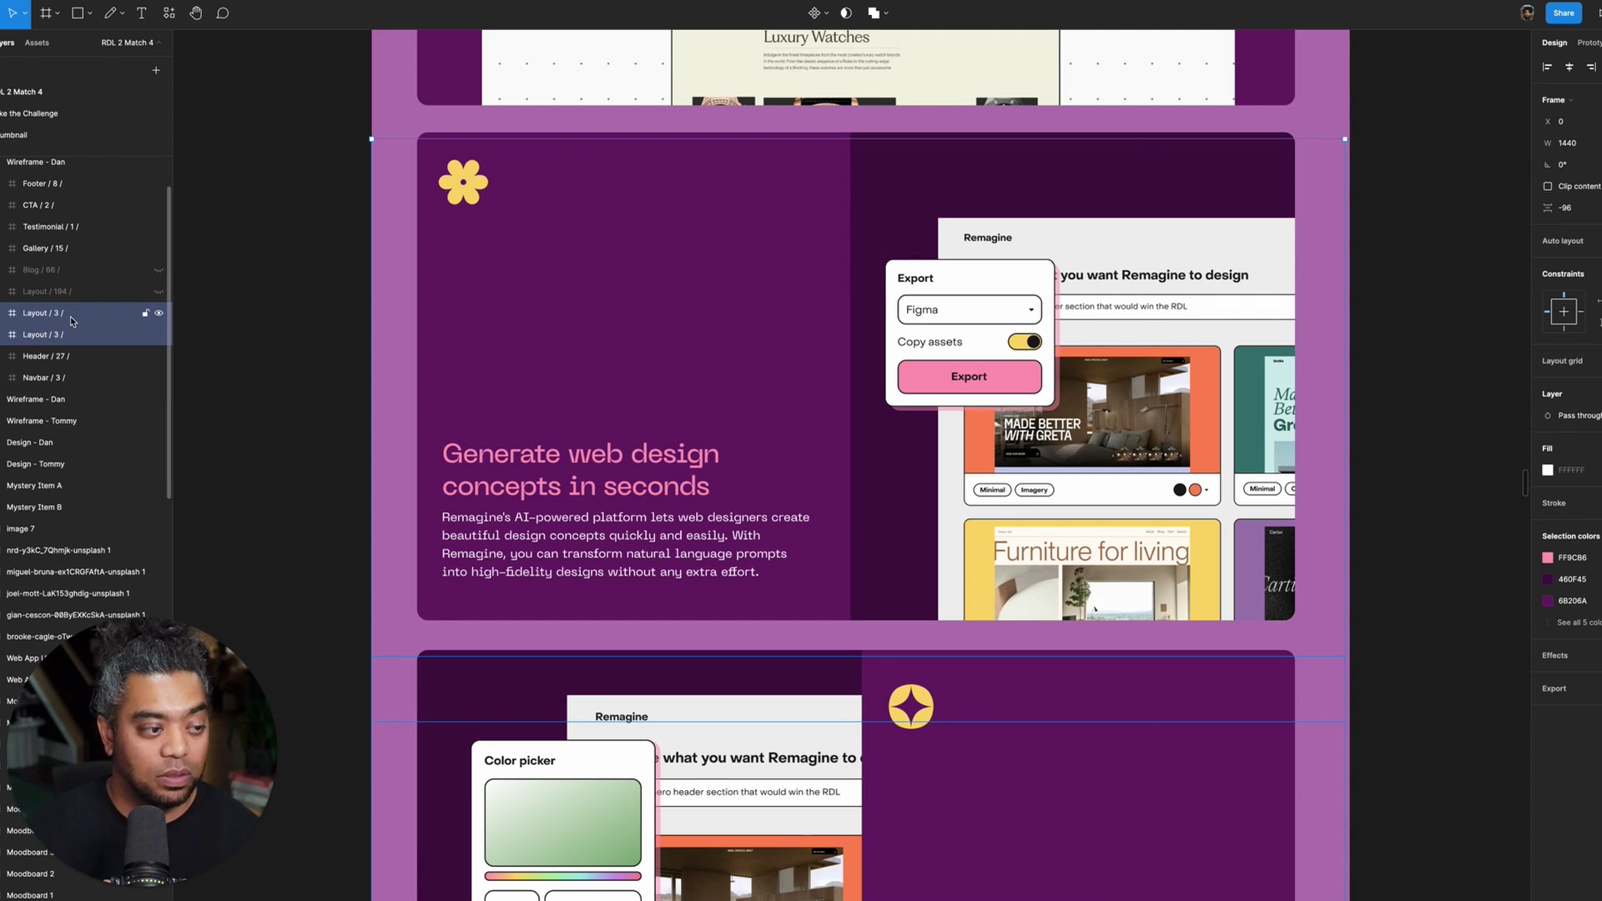
click(70, 316)
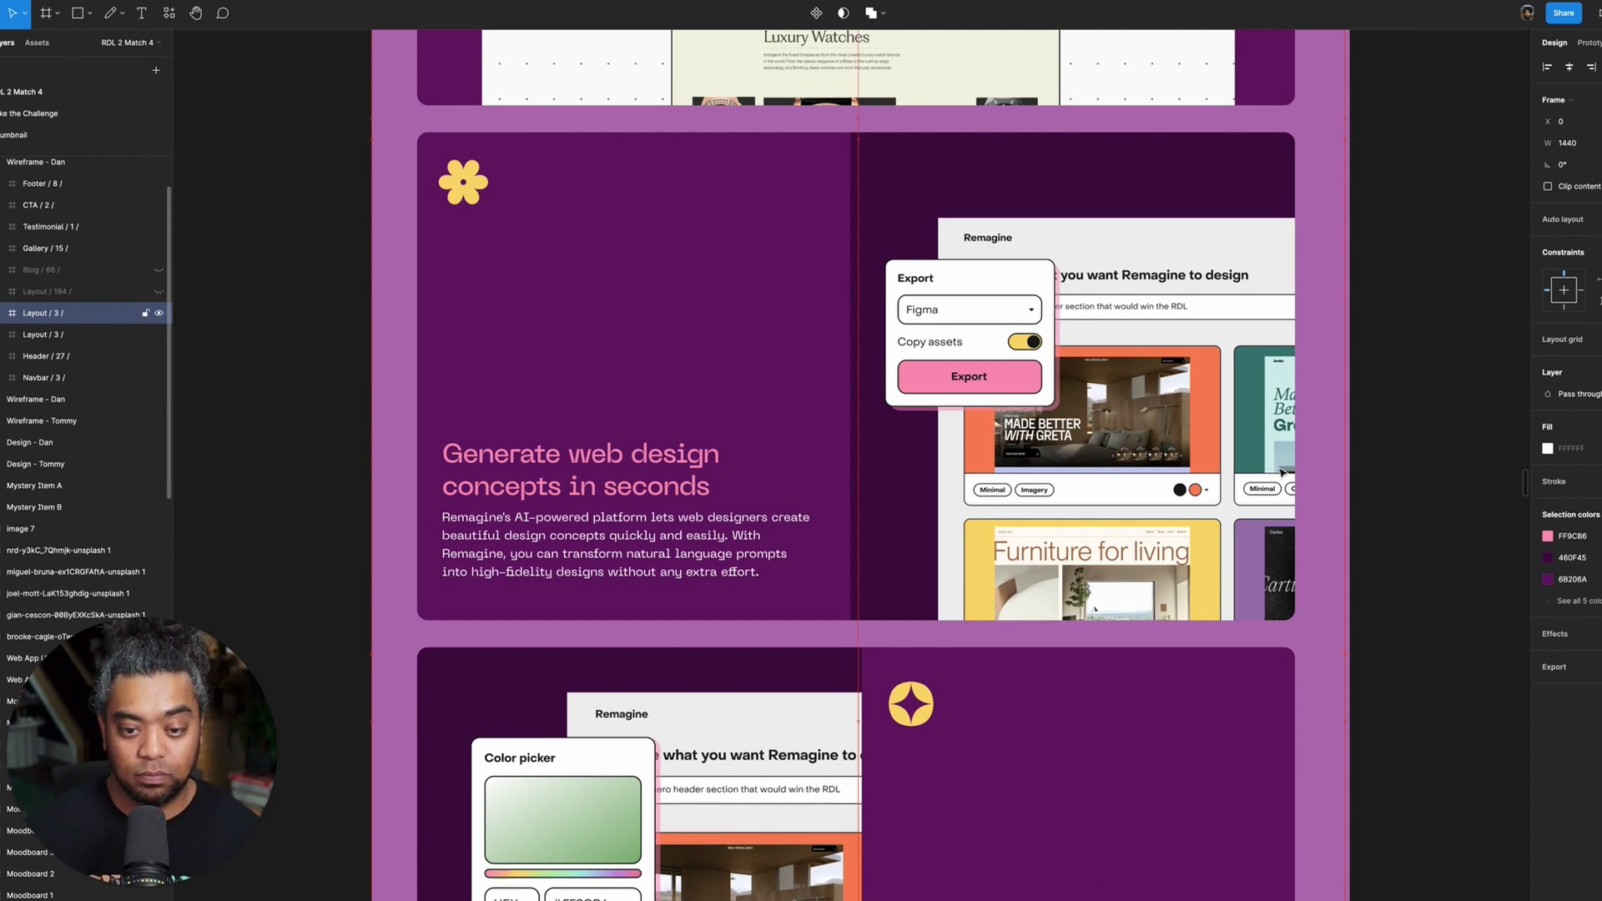
click(1335, 556)
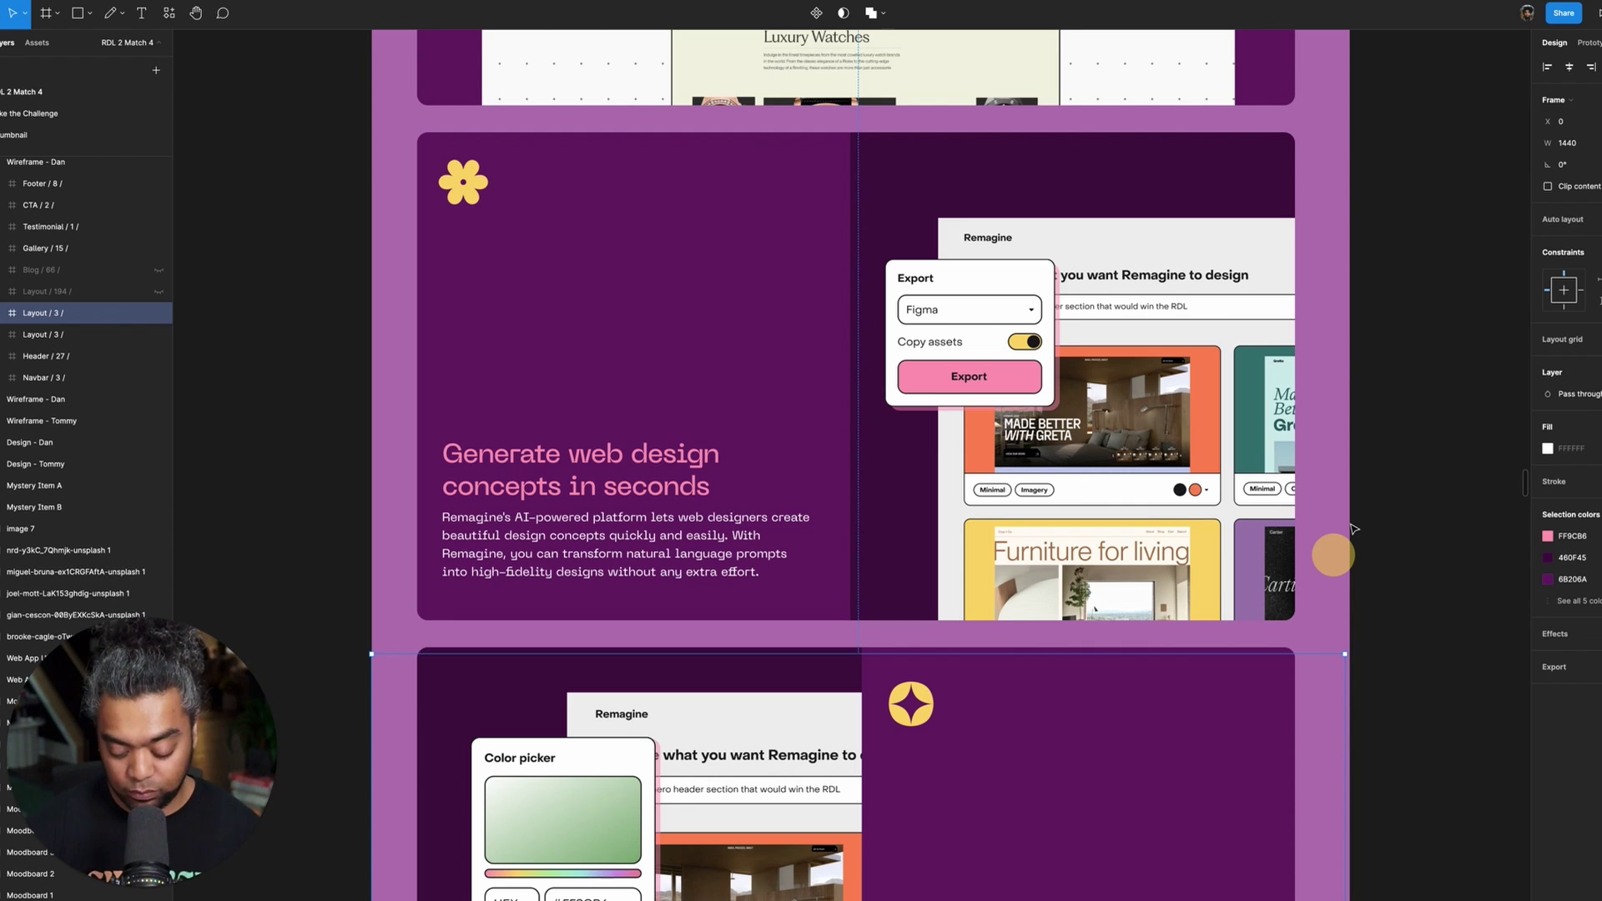
- Move the editor screenshot, Image 45, up about 40 px inside its mask, closer to the hero's prompt input
scroll(1353, 529, down, 5)
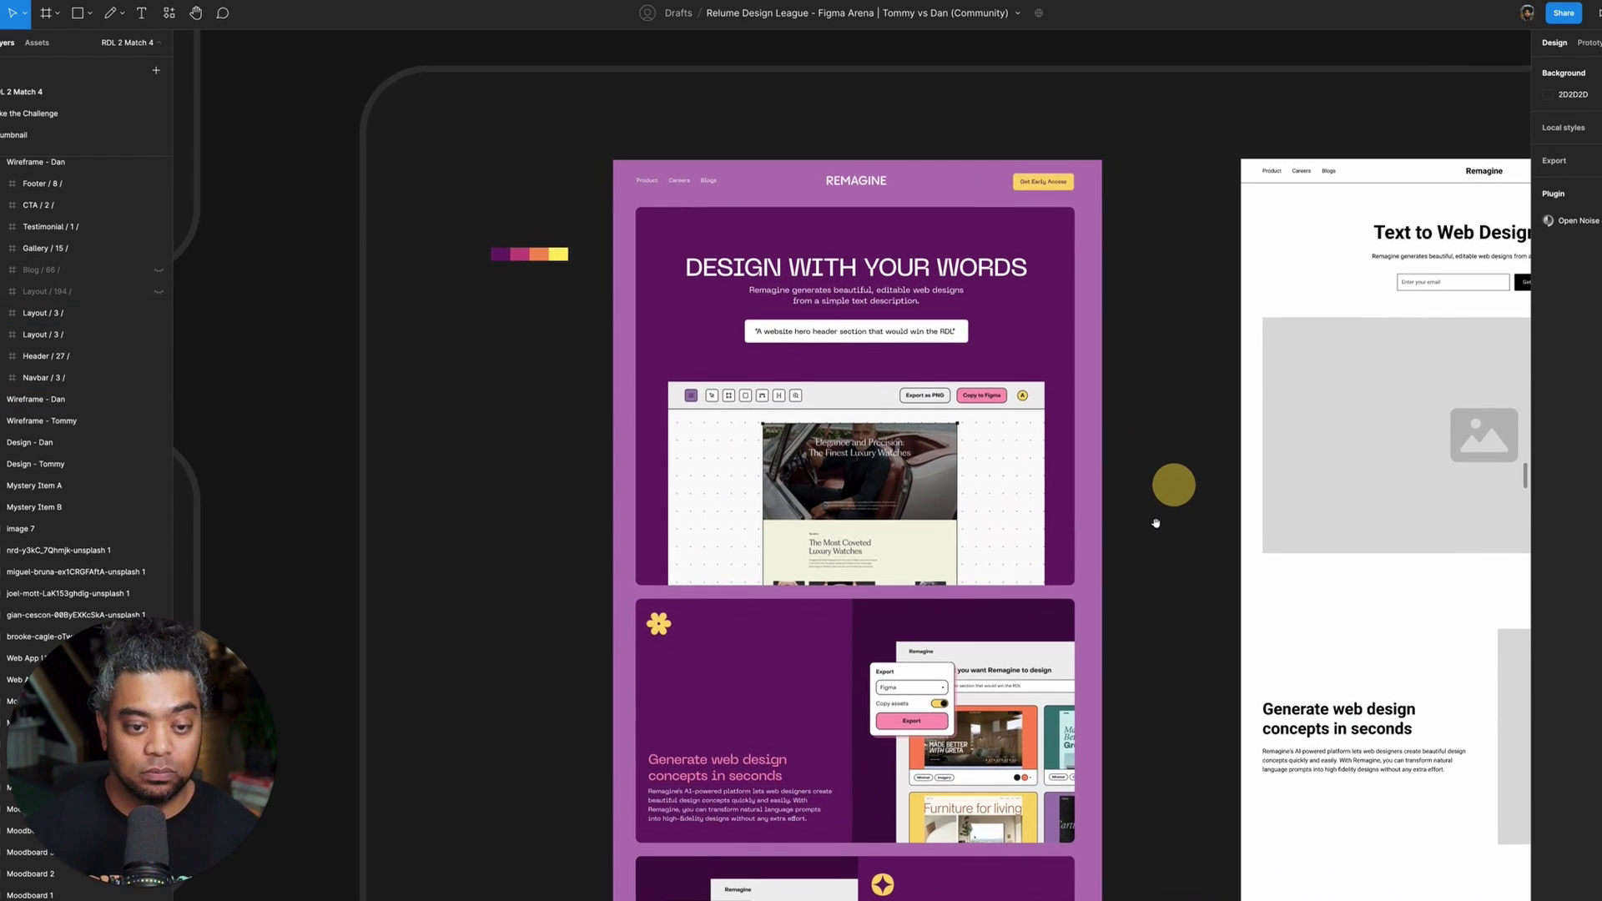
scroll(1156, 523, down, 1)
scroll(1158, 554, down, 2)
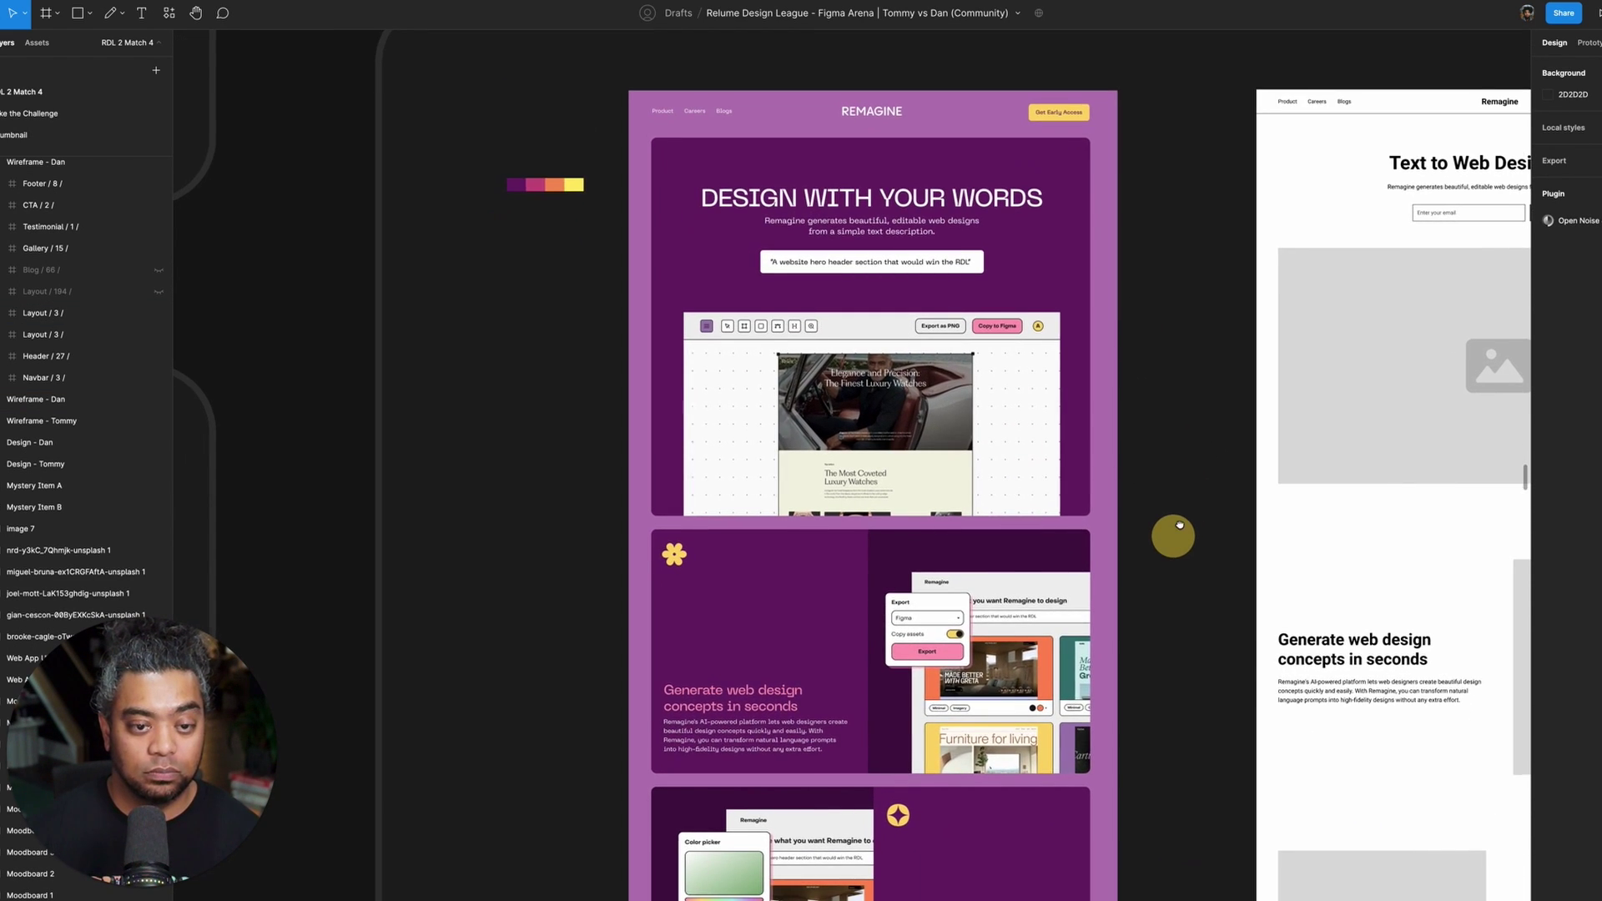
scroll(1187, 594, down, 1)
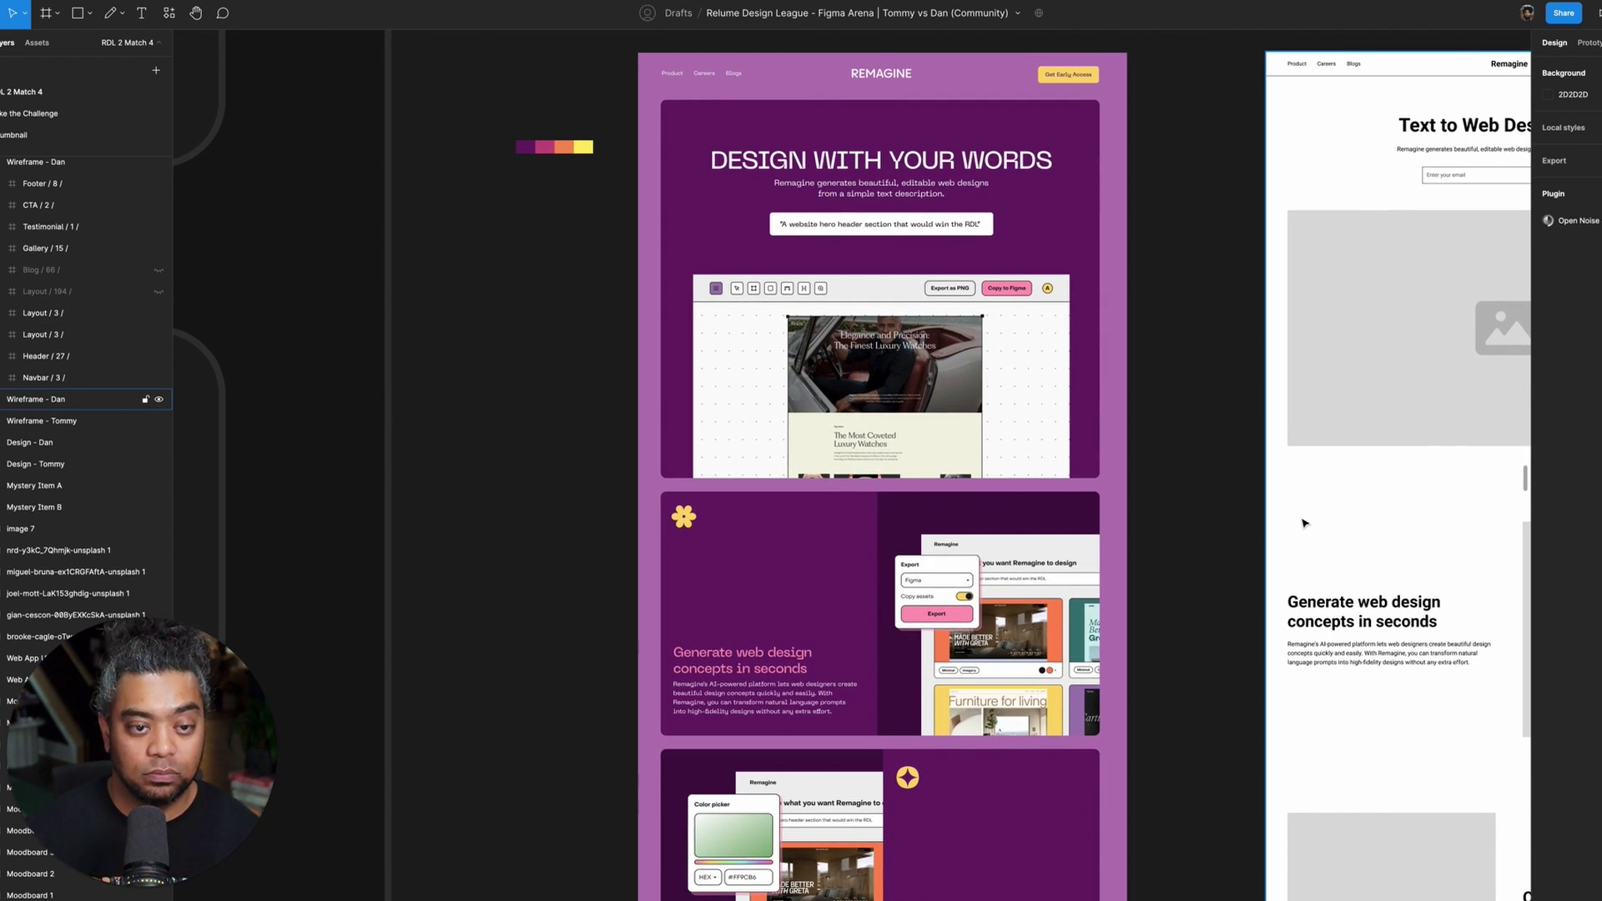
click(841, 335)
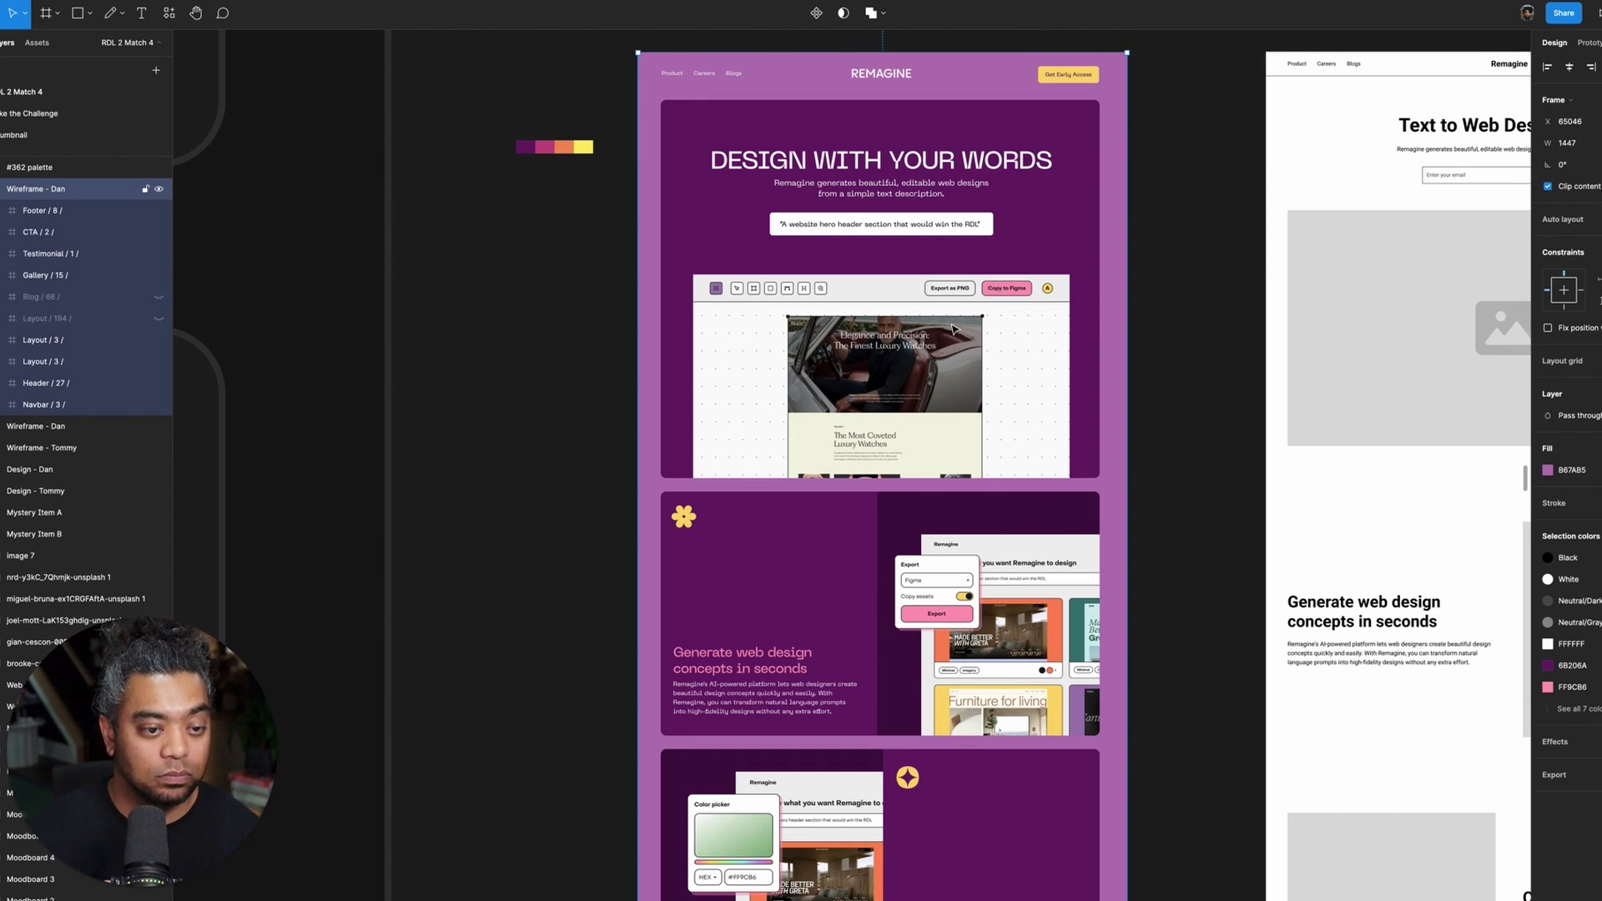
ctrl+click(951, 340)
key(shift+Up)
key(shift+Up)
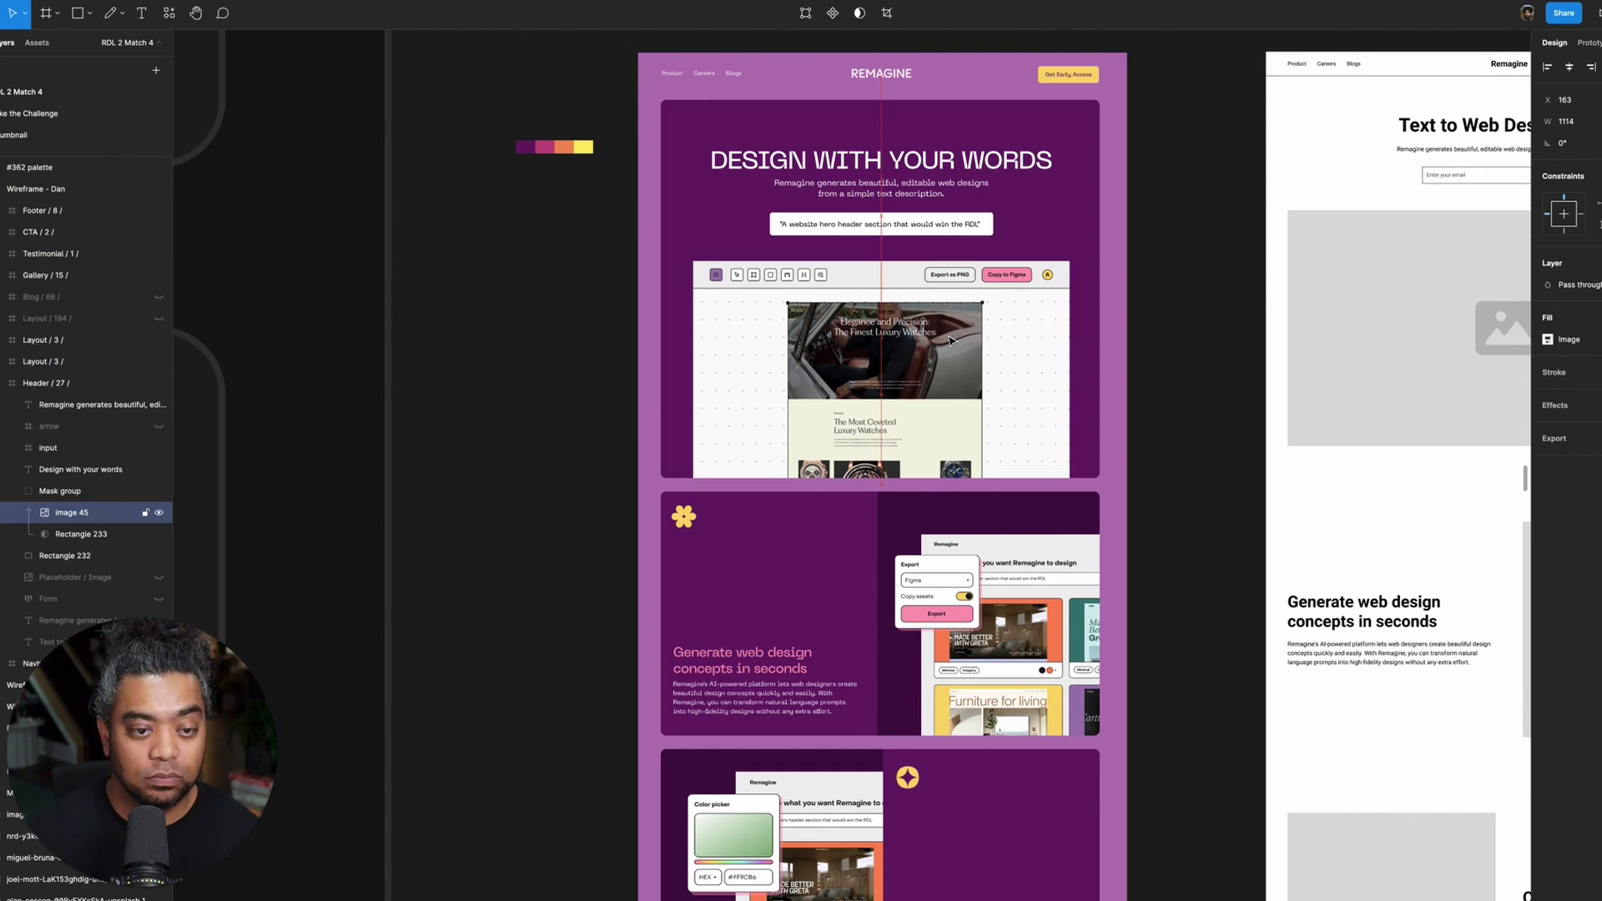
key(shift+Down)
- Move the hero's heading, subheading, prompt input and Image 45 up together by about 40 px
click(89, 407)
shift+click(50, 448)
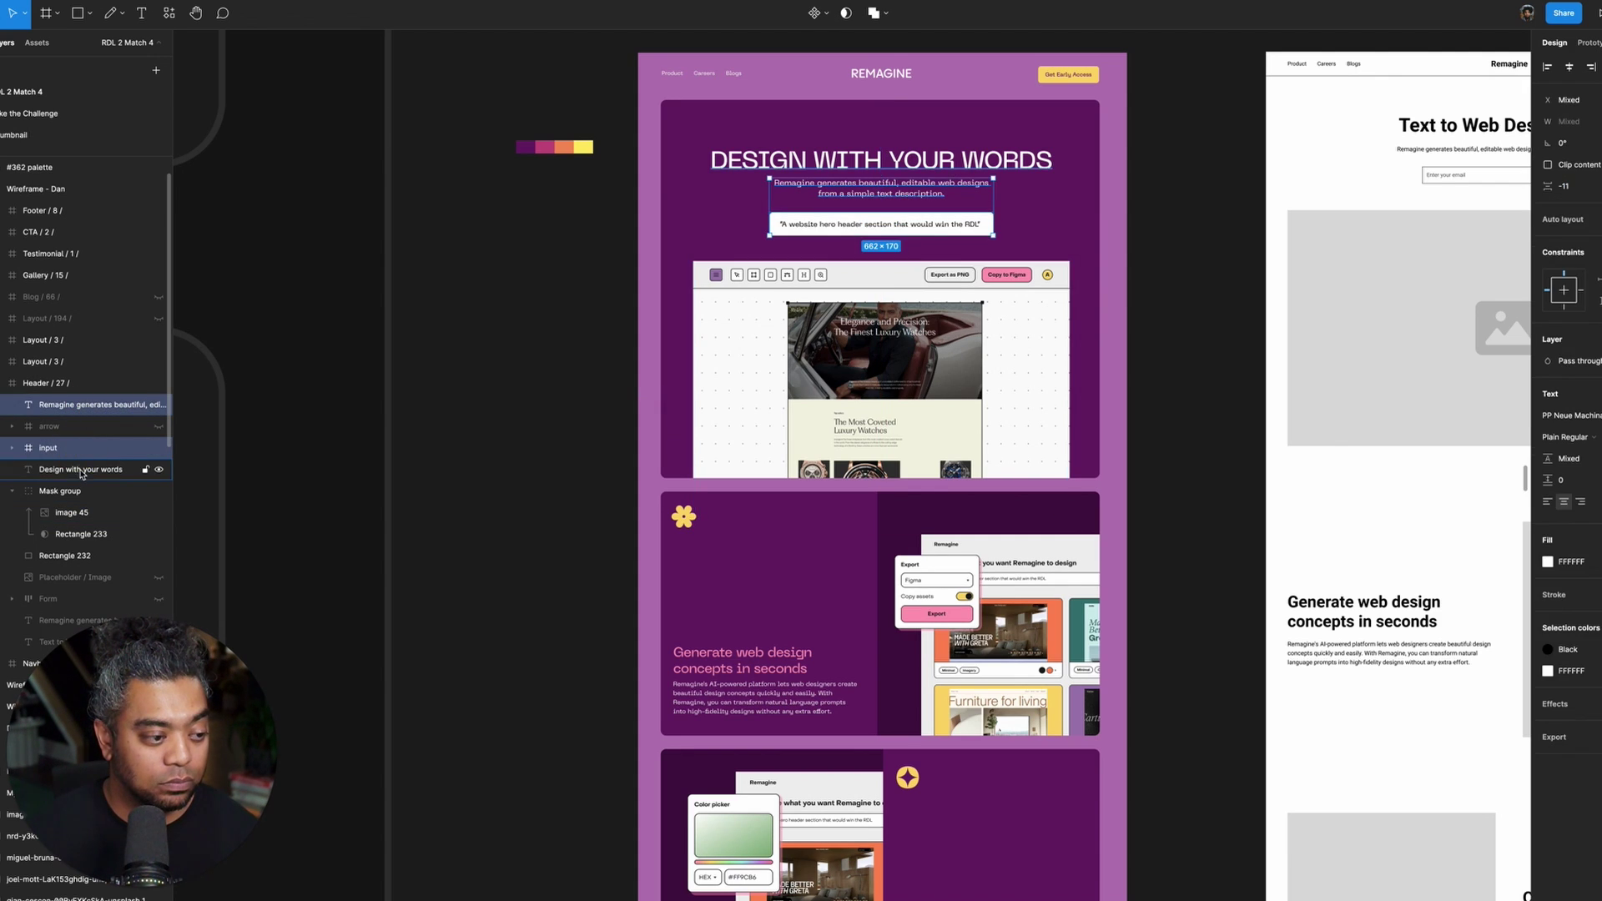
shift+click(83, 469)
shift+click(81, 512)
key(shift+Up)
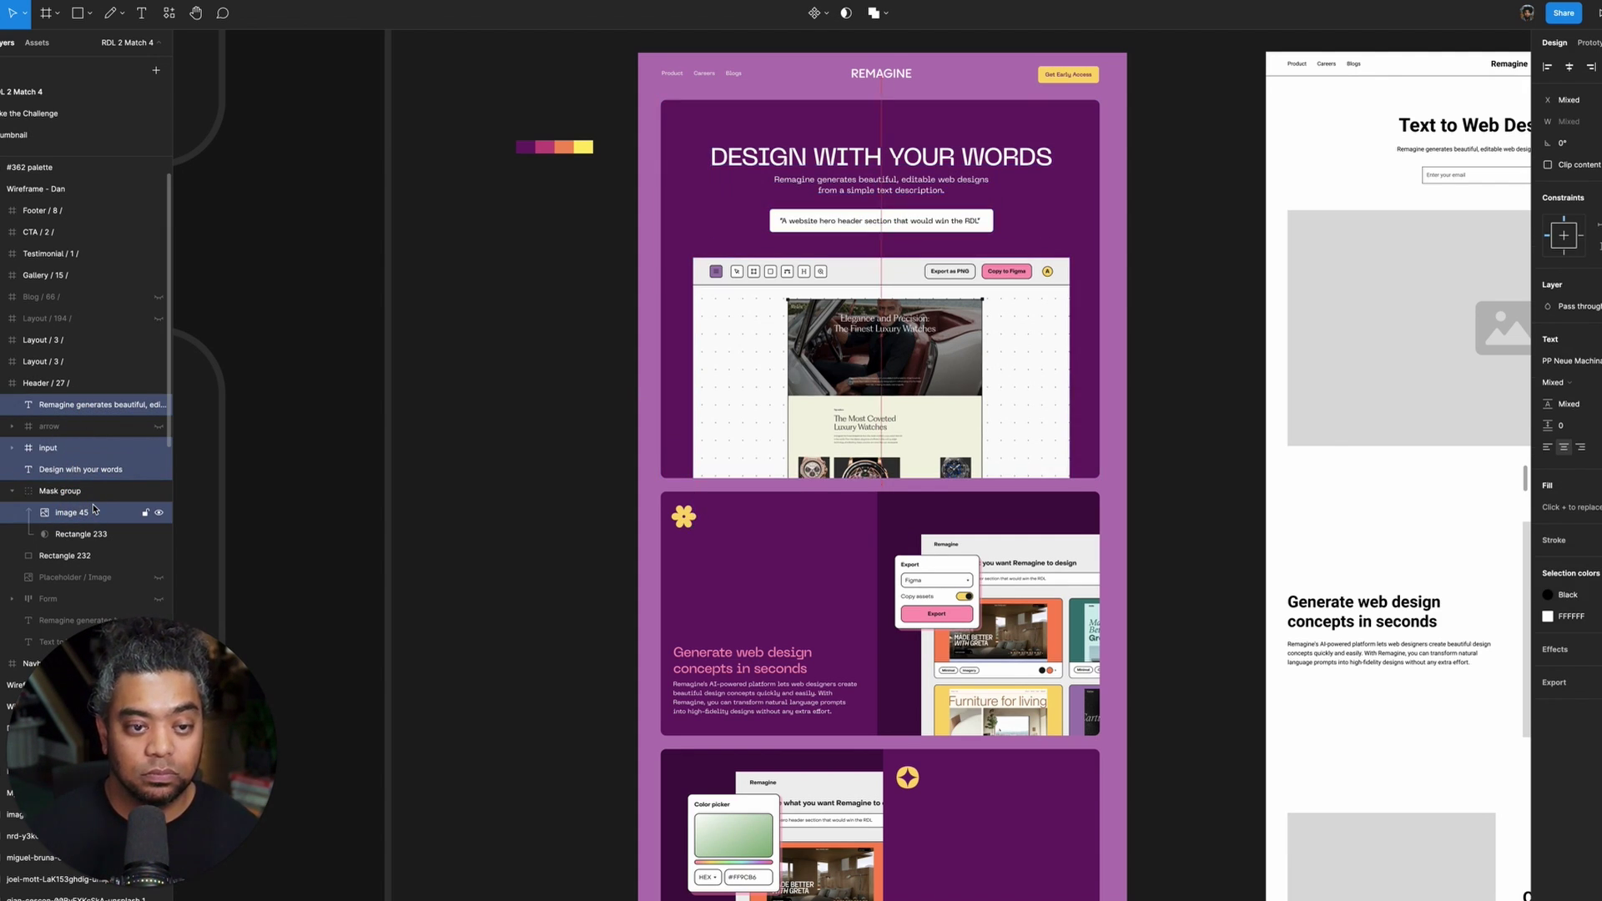
key(shift+Up)
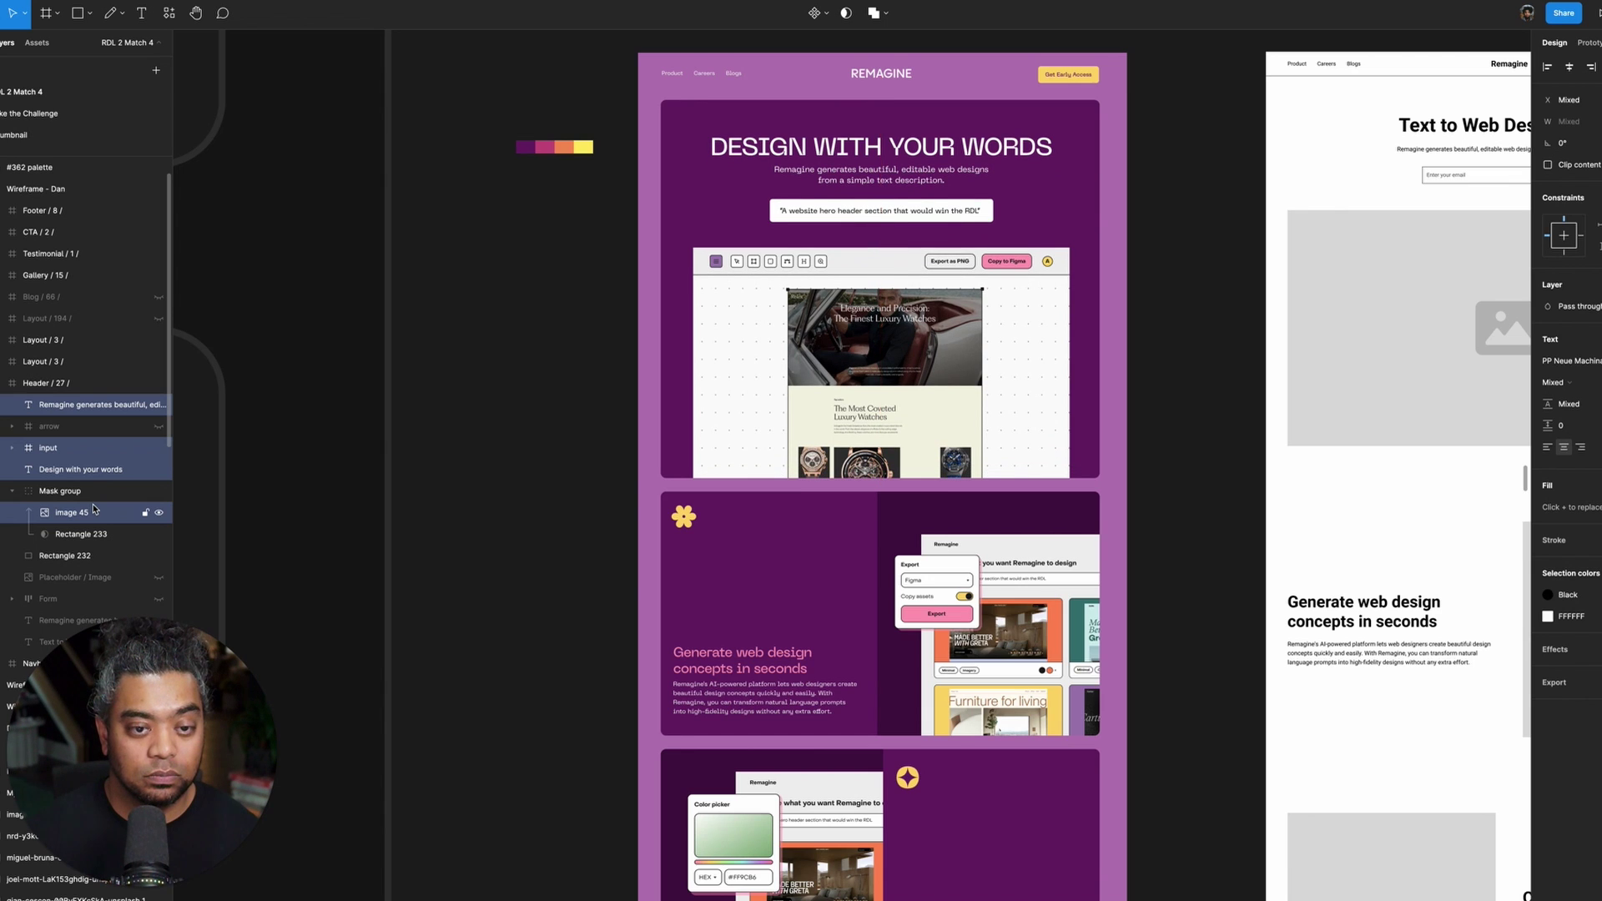
click(1238, 417)
- Move the yellow TXT2WEB page design across the canvas to sit beside the board with the Remagine design and wireframe
scroll(1231, 400, up, 3)
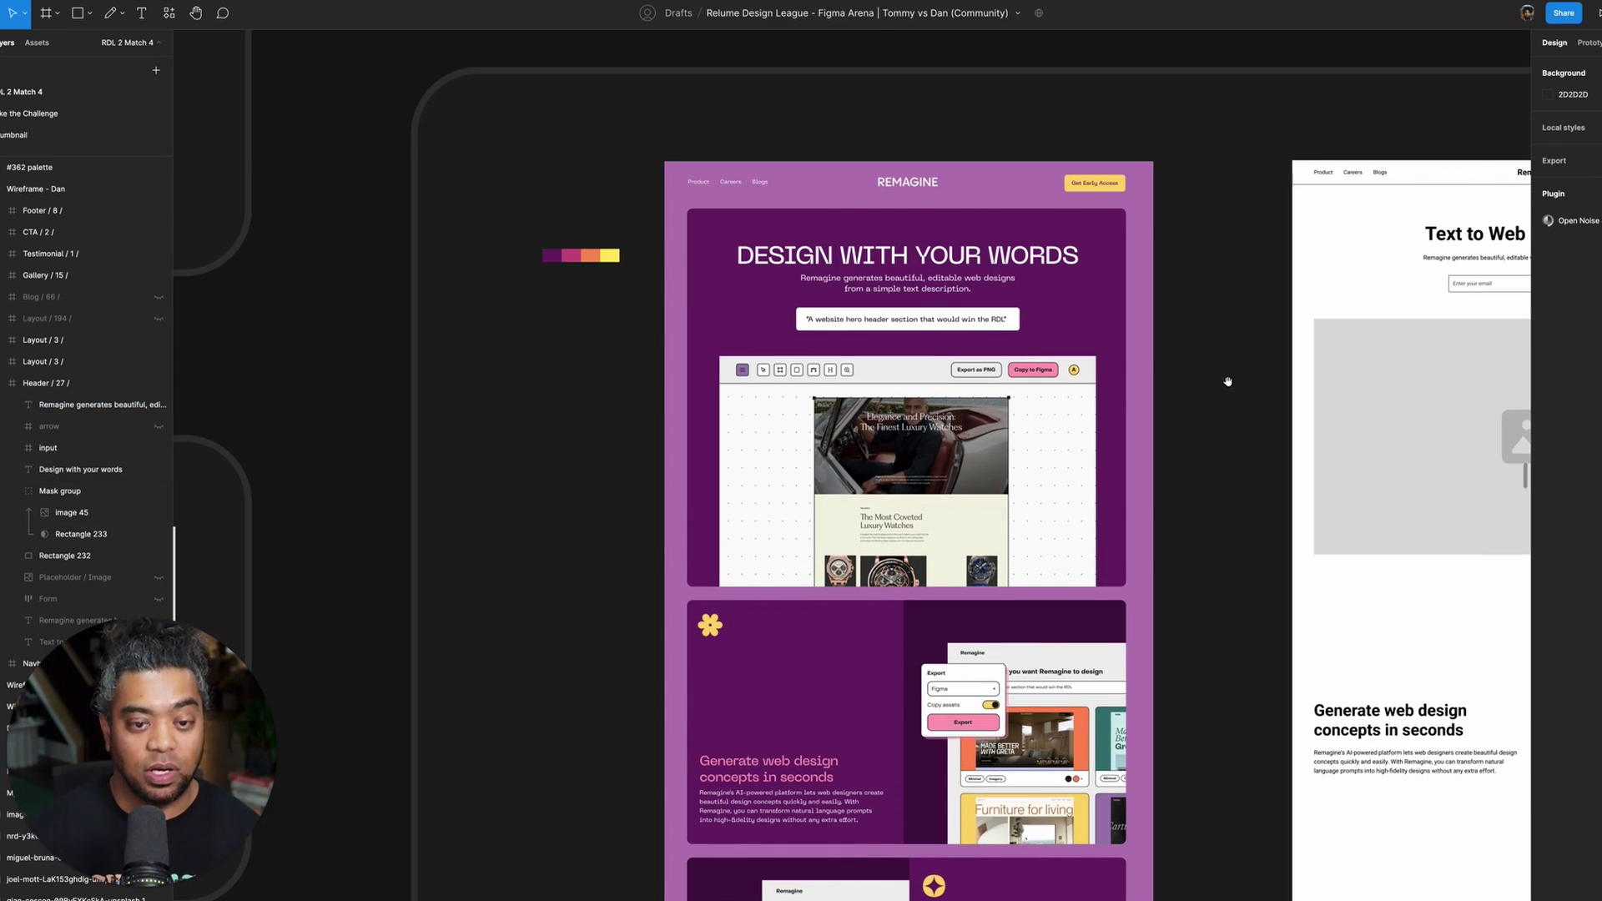
scroll(1227, 381, up, 5)
scroll(1126, 412, up, 3)
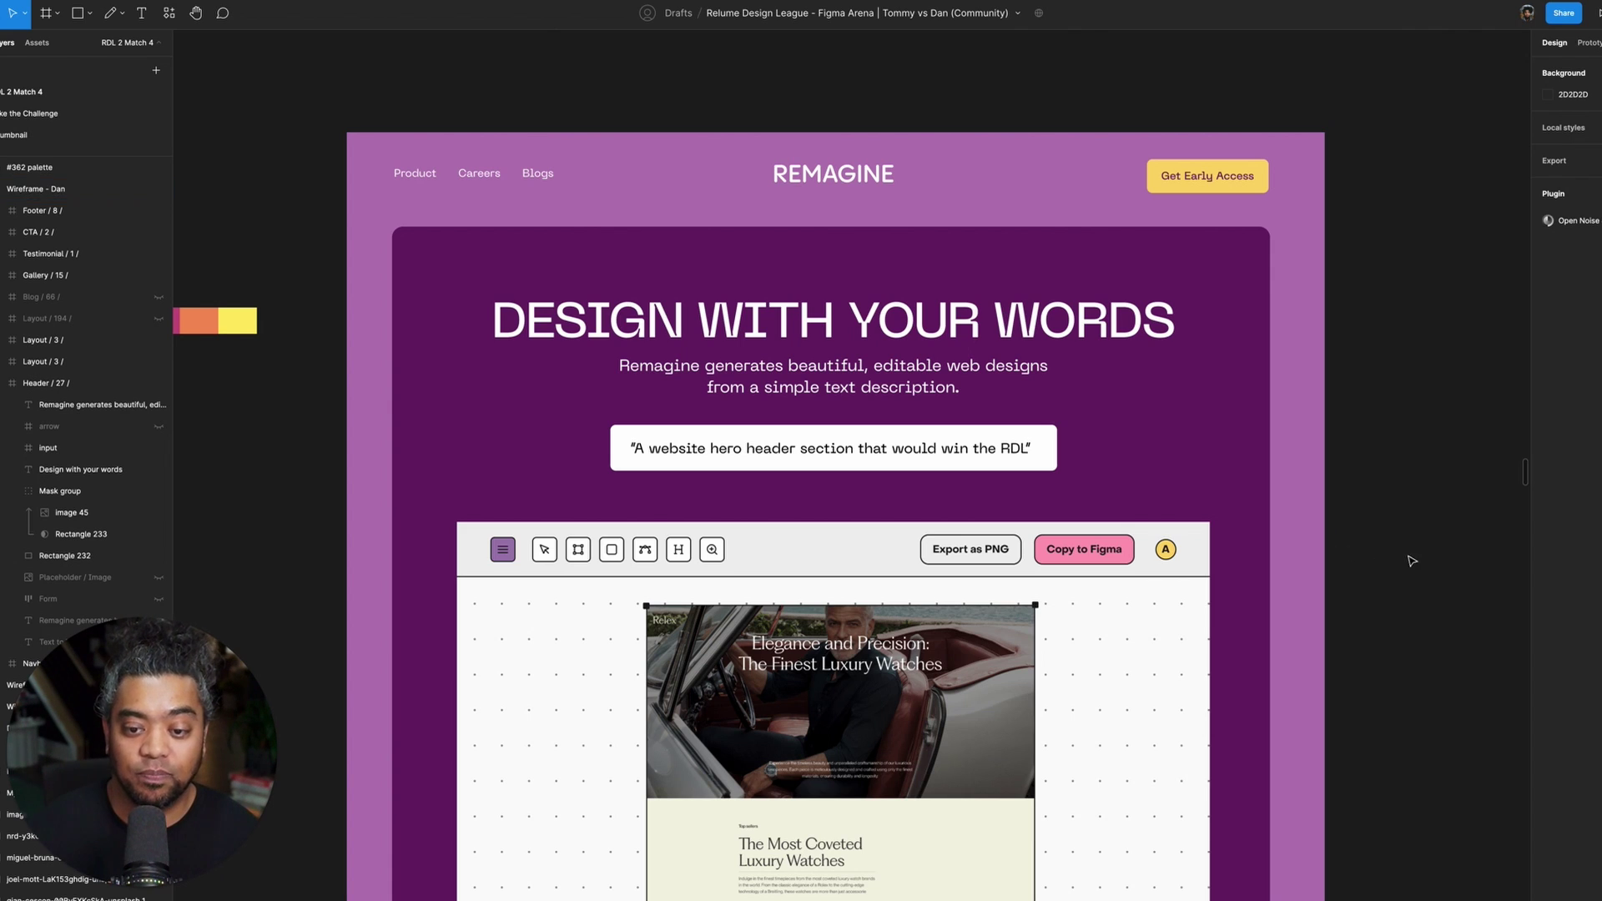
scroll(1392, 619, down, 5)
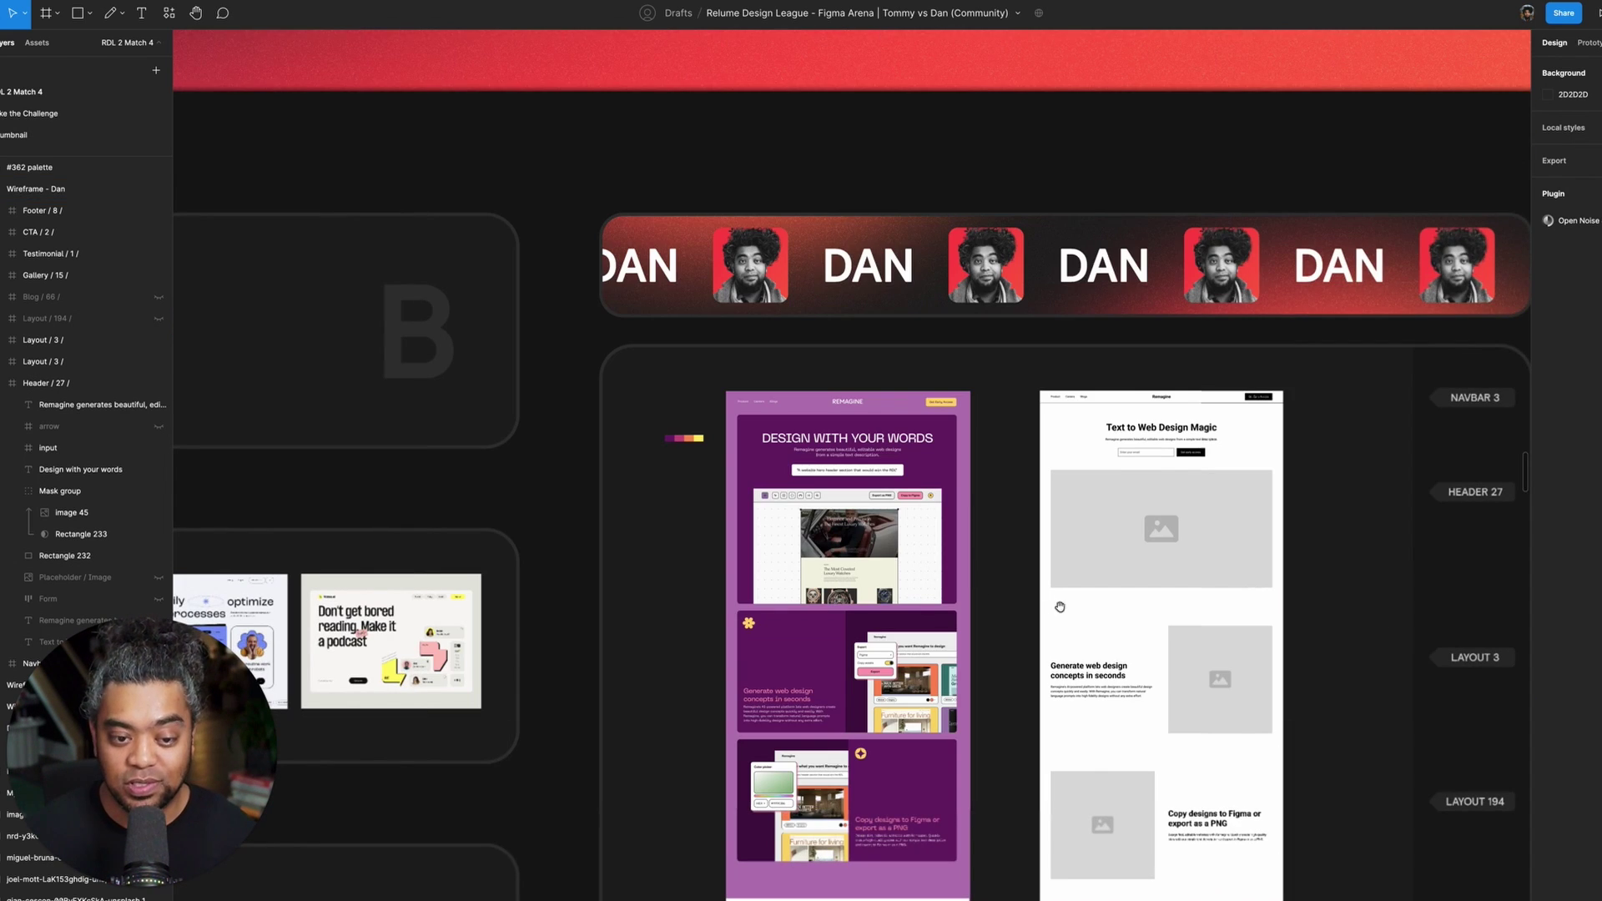
drag(959, 534, 660, 418)
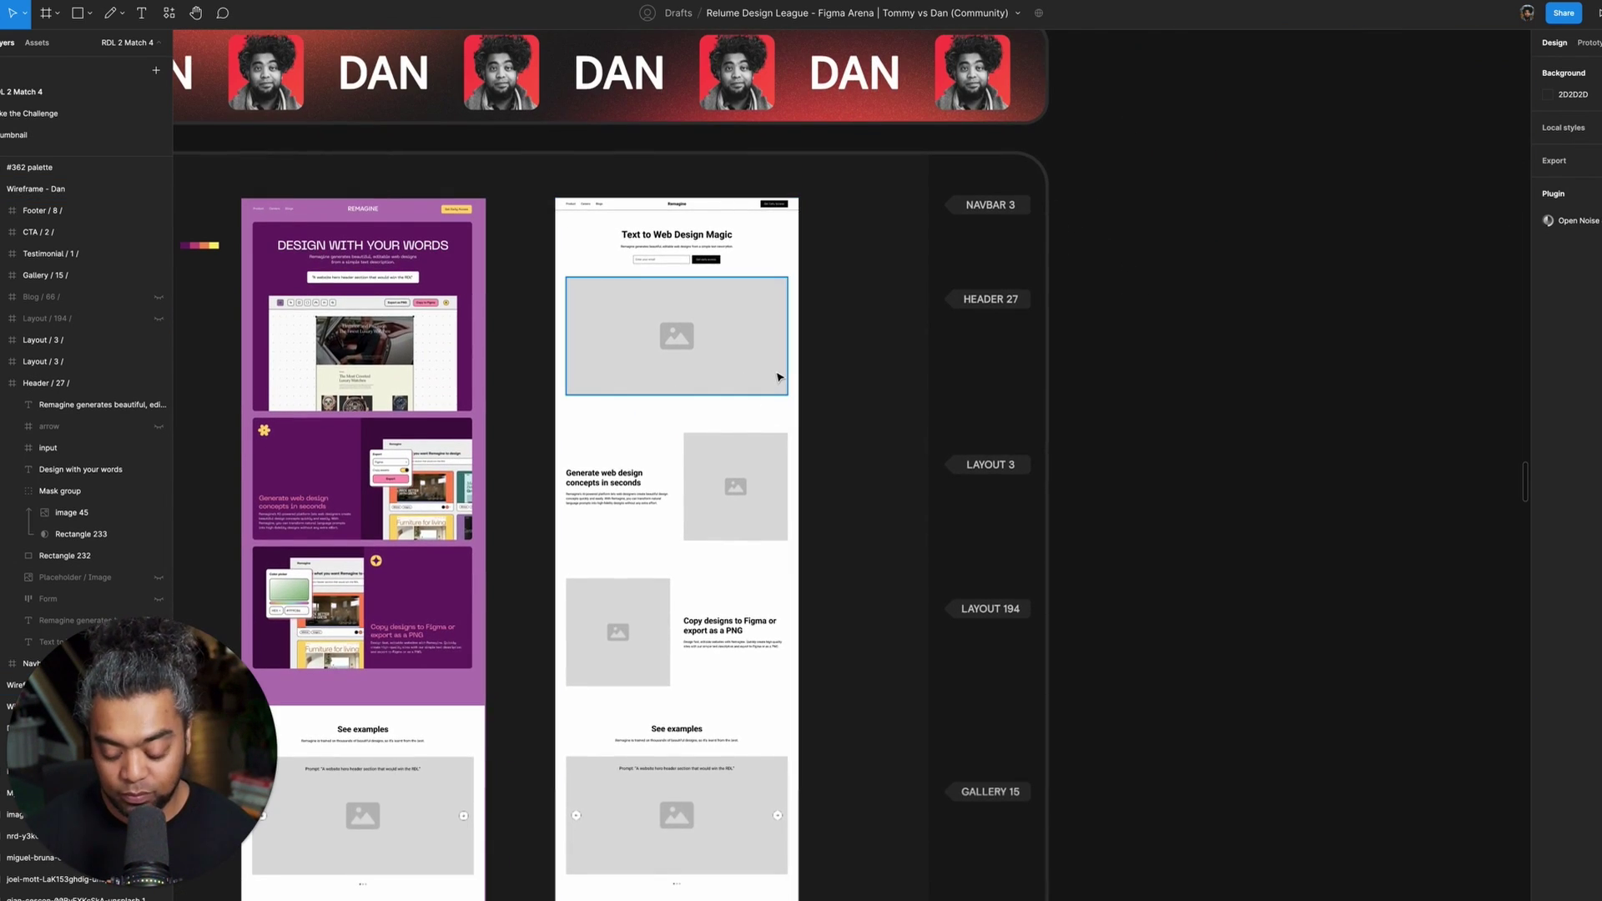
scroll(793, 400, down, 3)
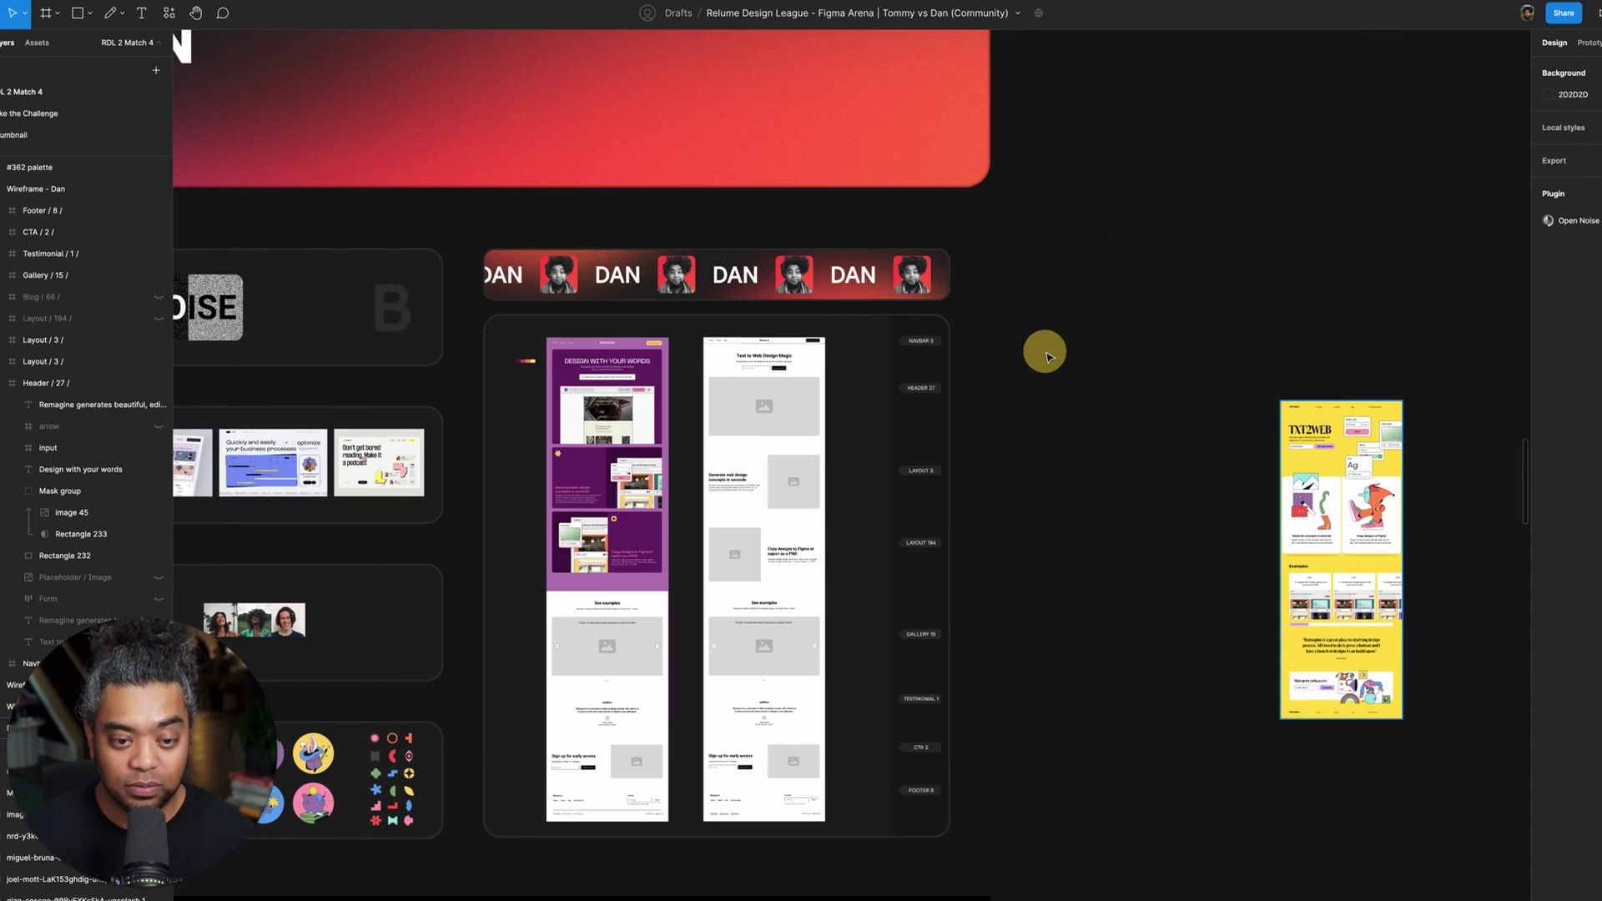
drag(1341, 409, 1051, 351)
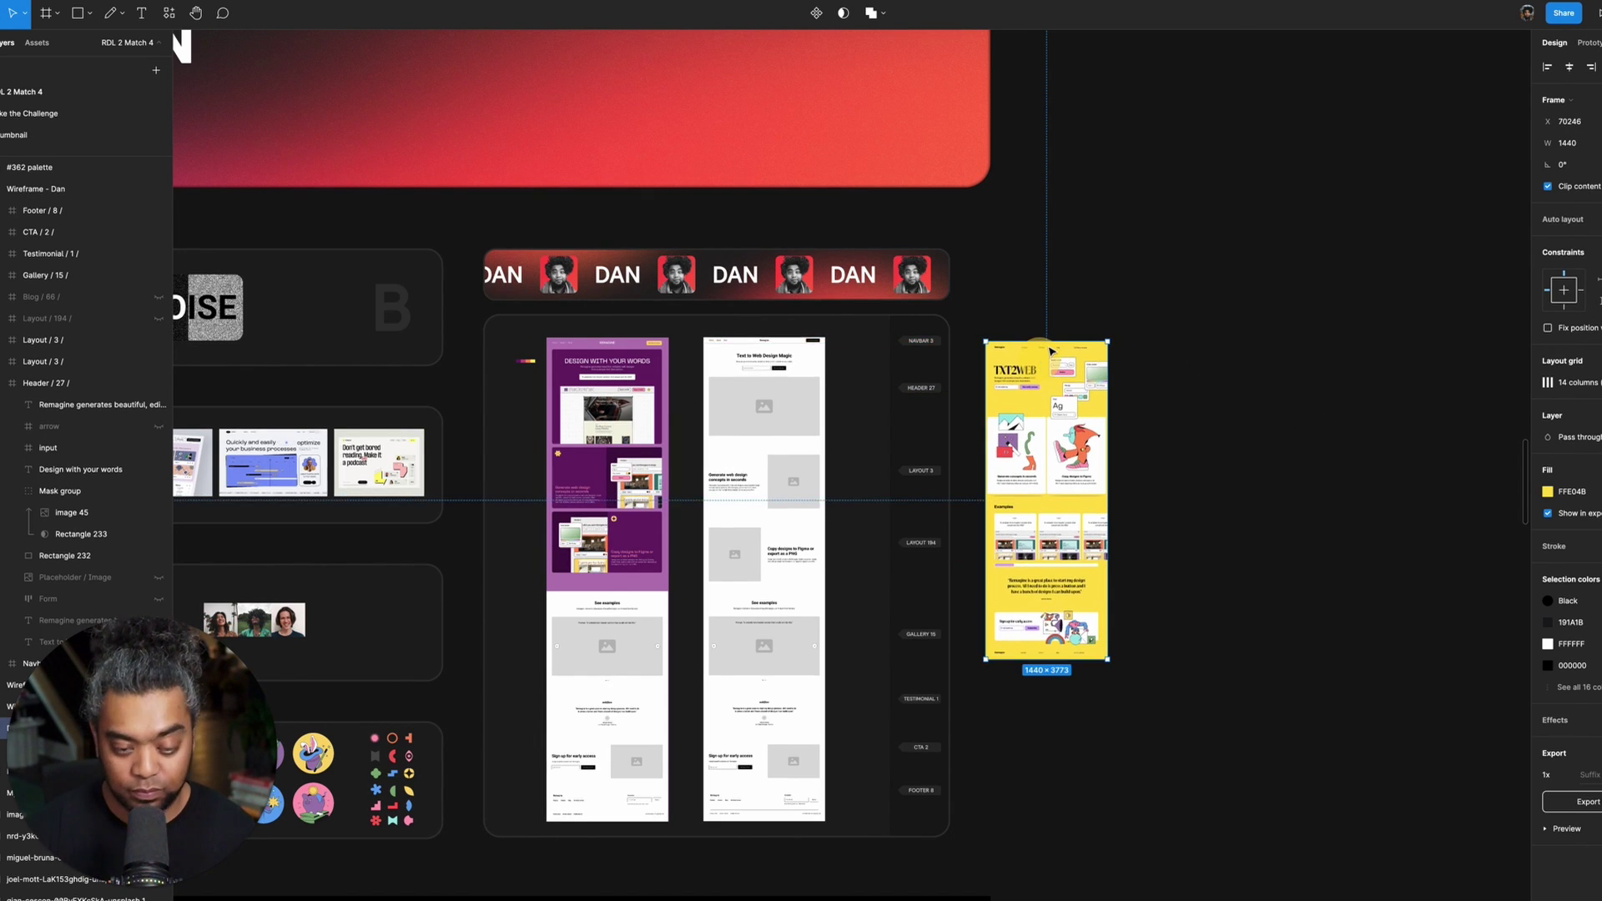
- Reposition the TXT2WEB design to X 70102, closer to the board and with its top roughly level with the wireframe
key(ctrl+equal)
scroll(1172, 606, left, 2)
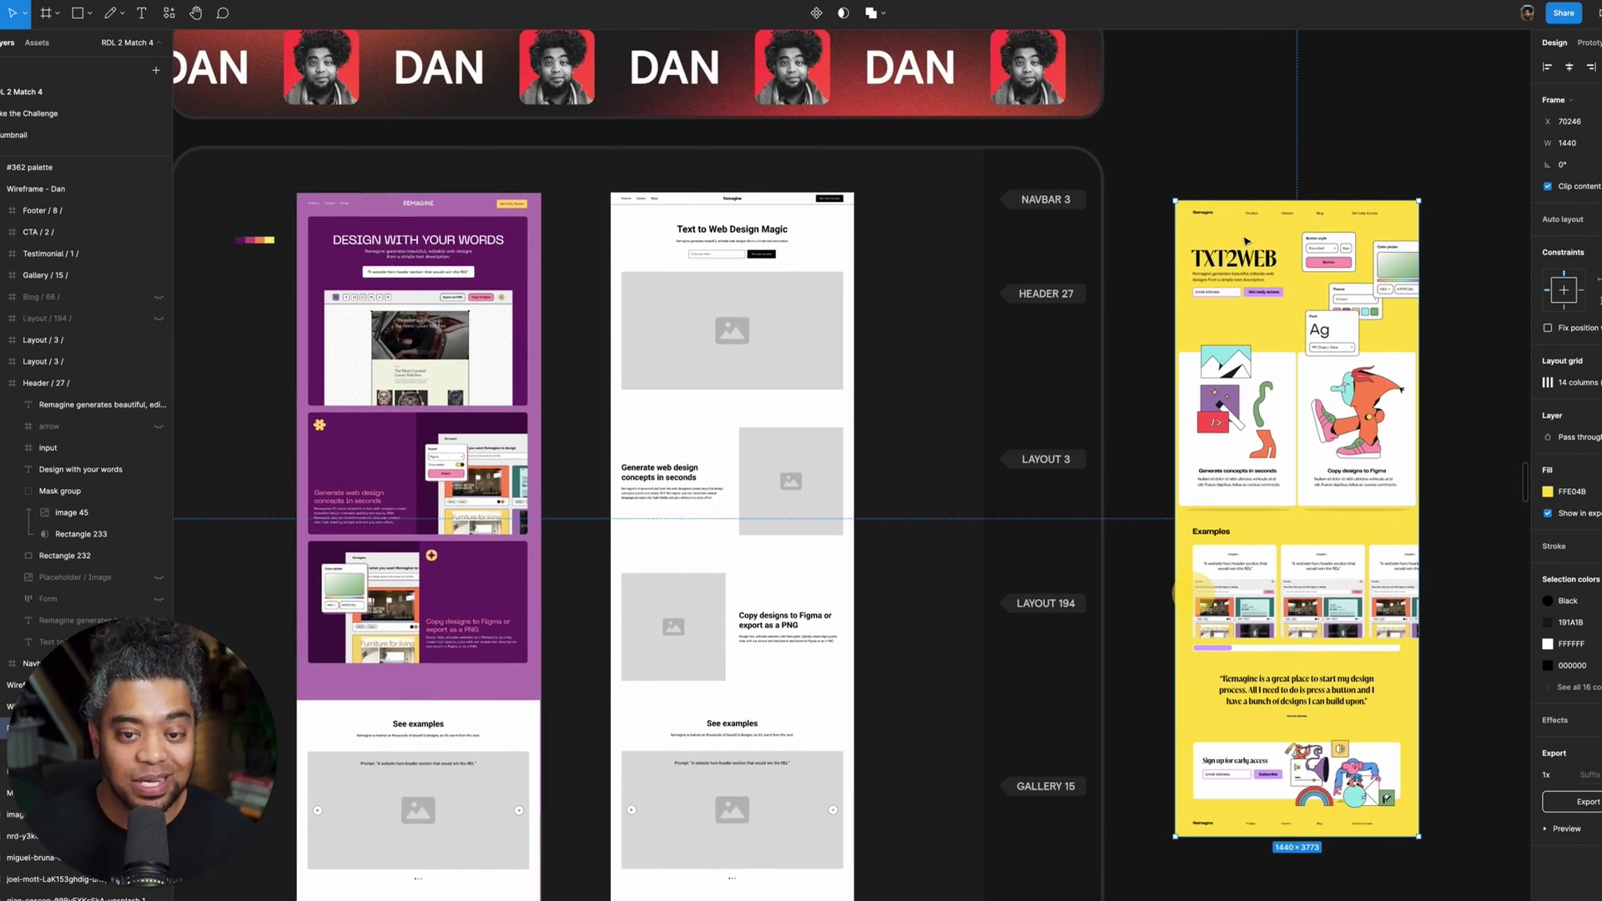
drag(1237, 234, 1228, 226)
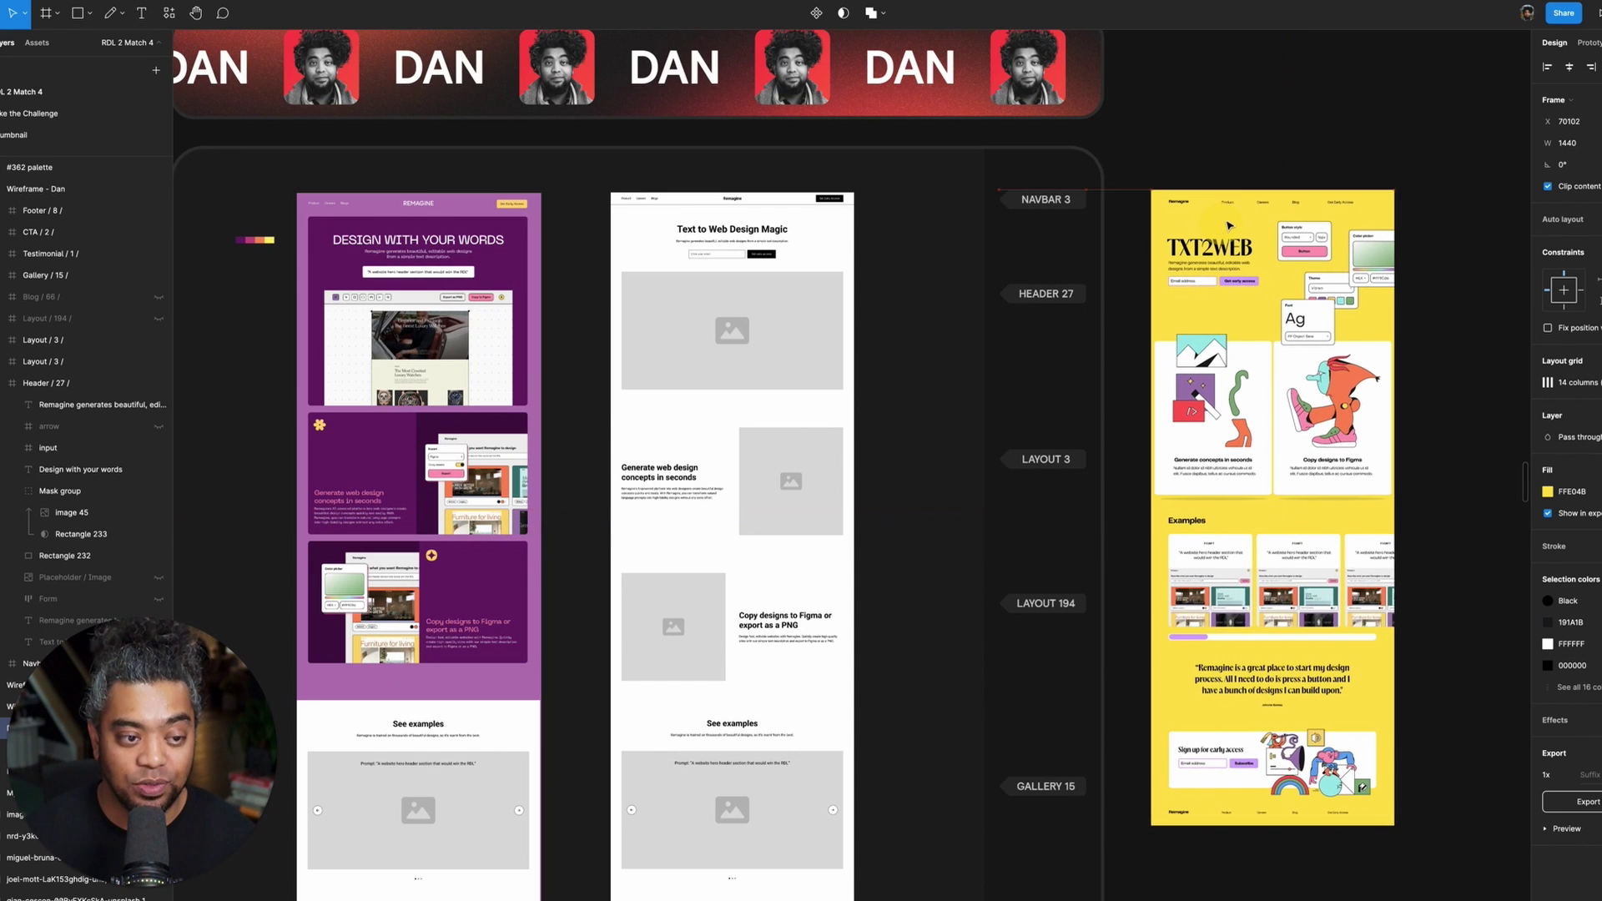
drag(1381, 320, 1381, 320)
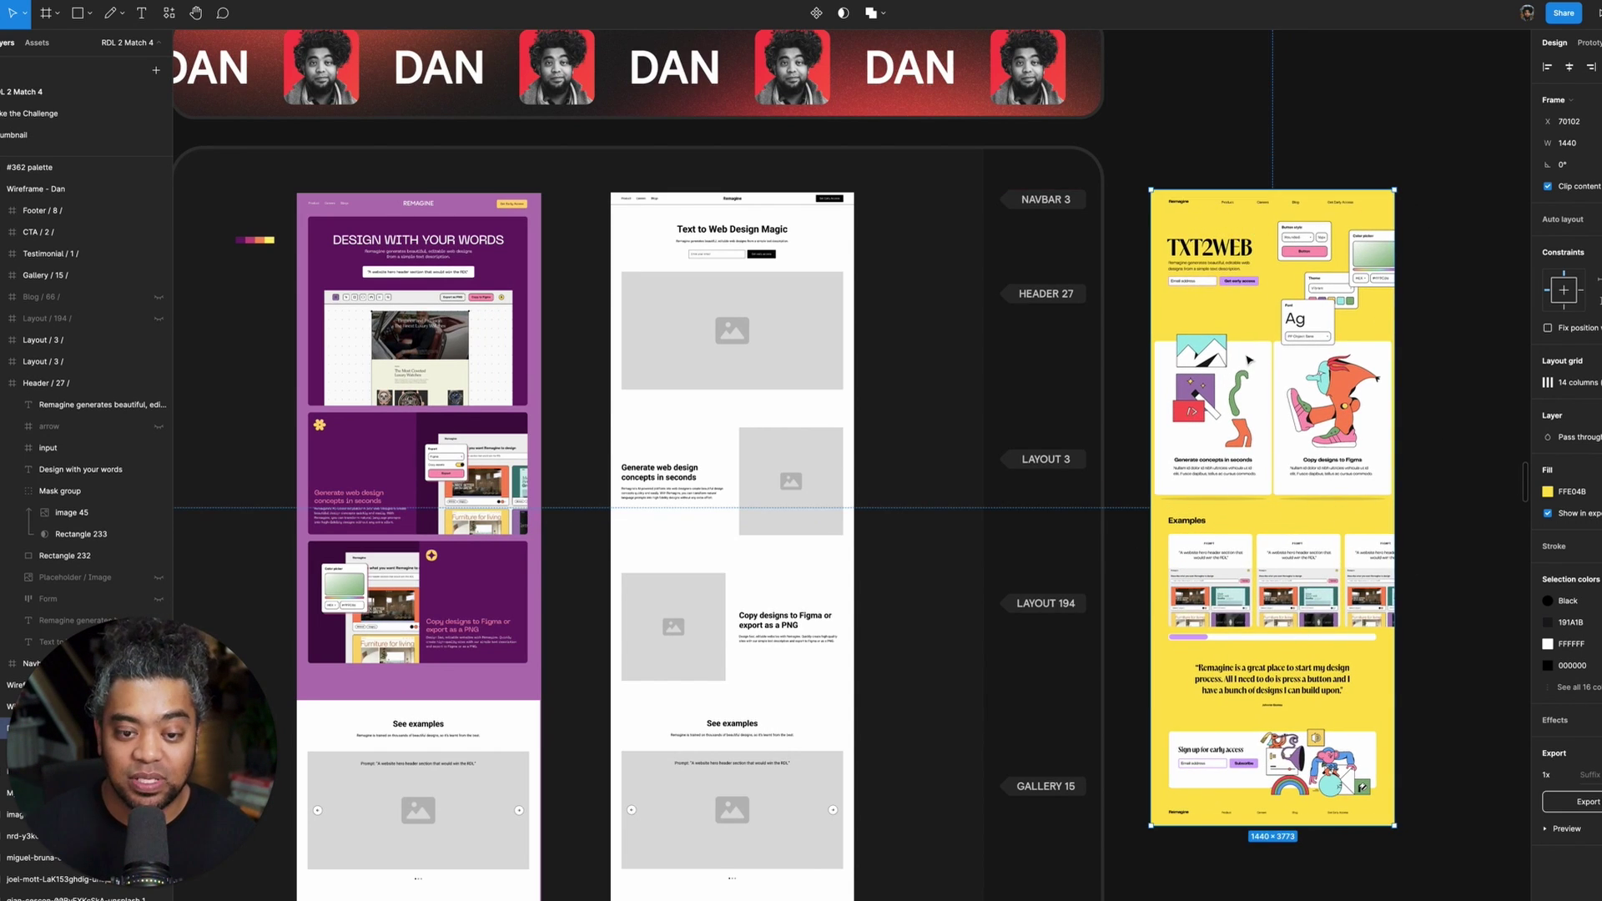
scroll(1178, 355, left, 2)
scroll(1188, 354, right, 1)
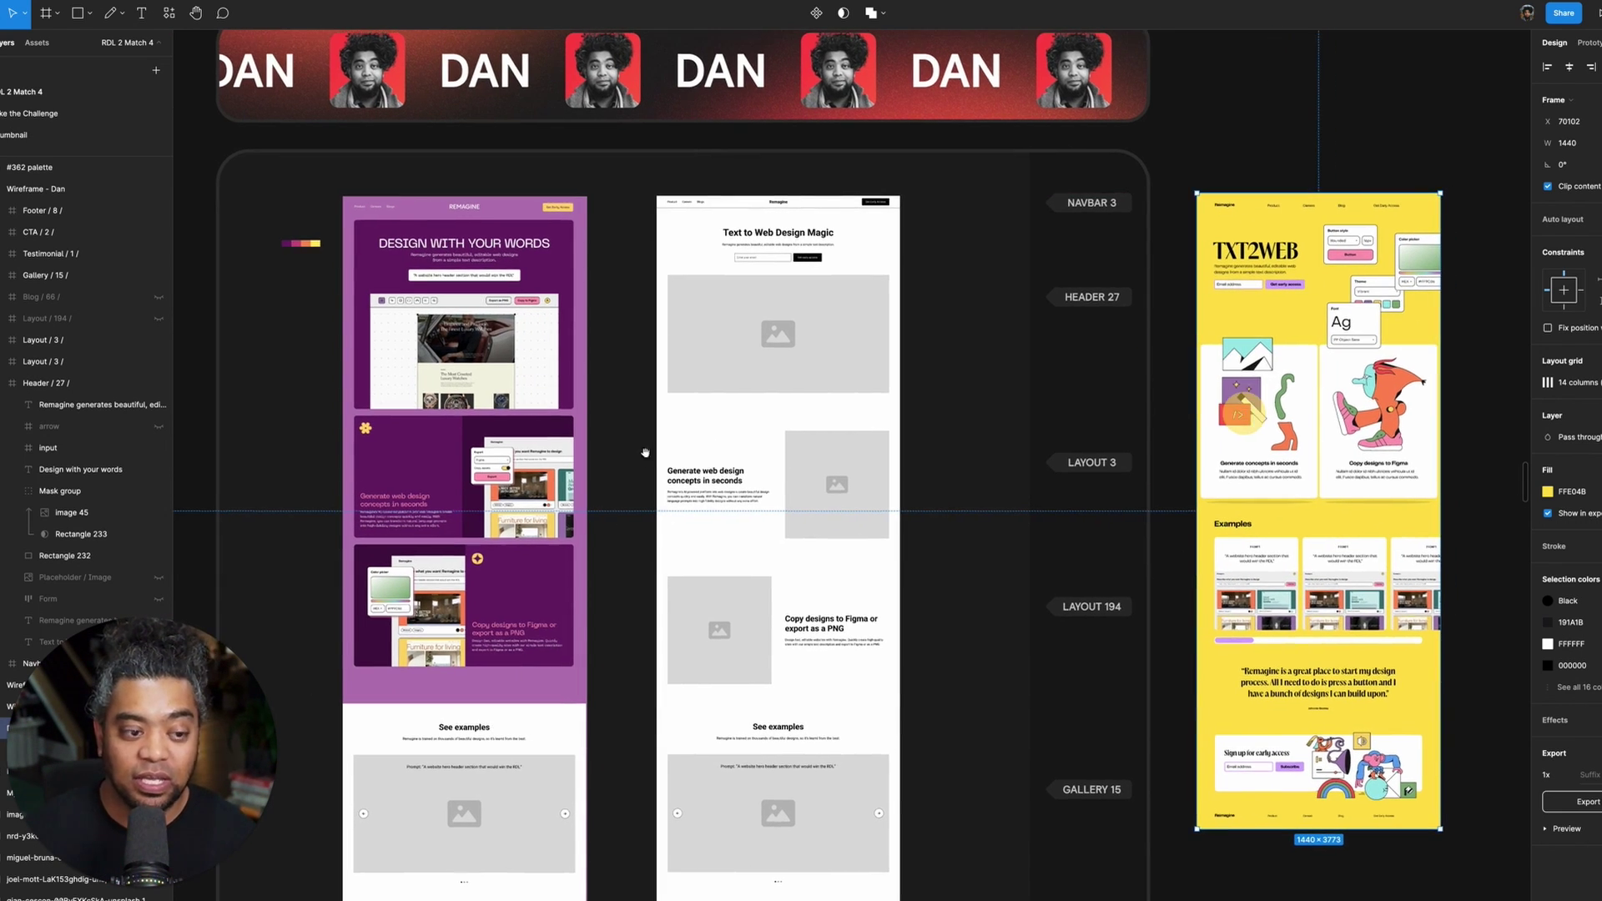
click(629, 745)
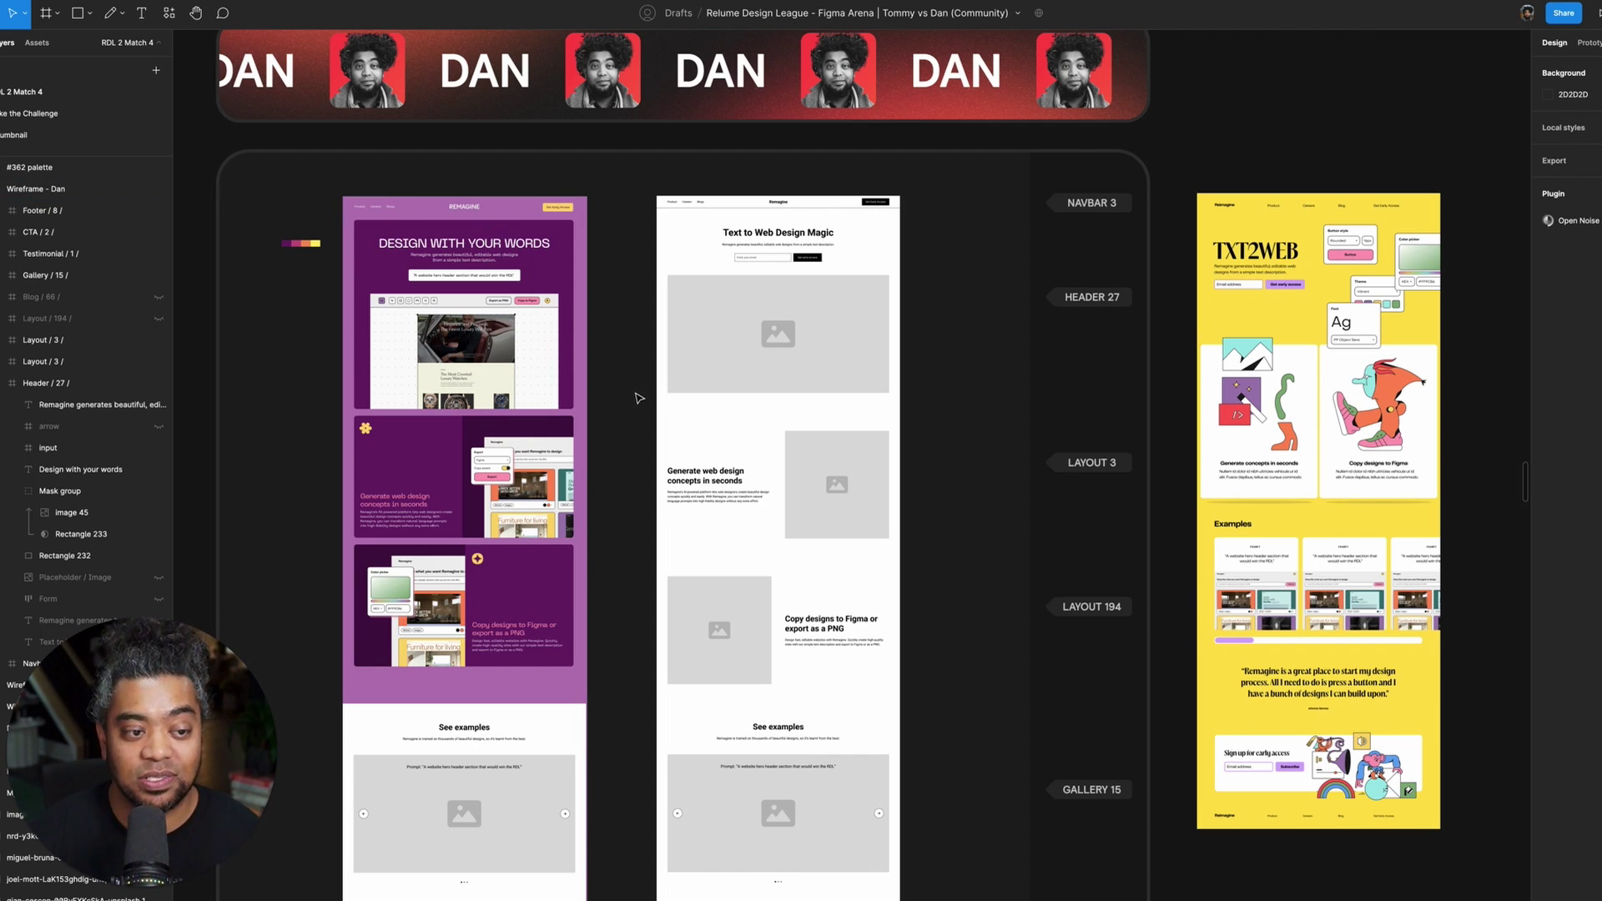
- Compare the TXT2WEB design and the wireframe with the Remagine page, examining its hero and the sections below
key(ctrl+plus)
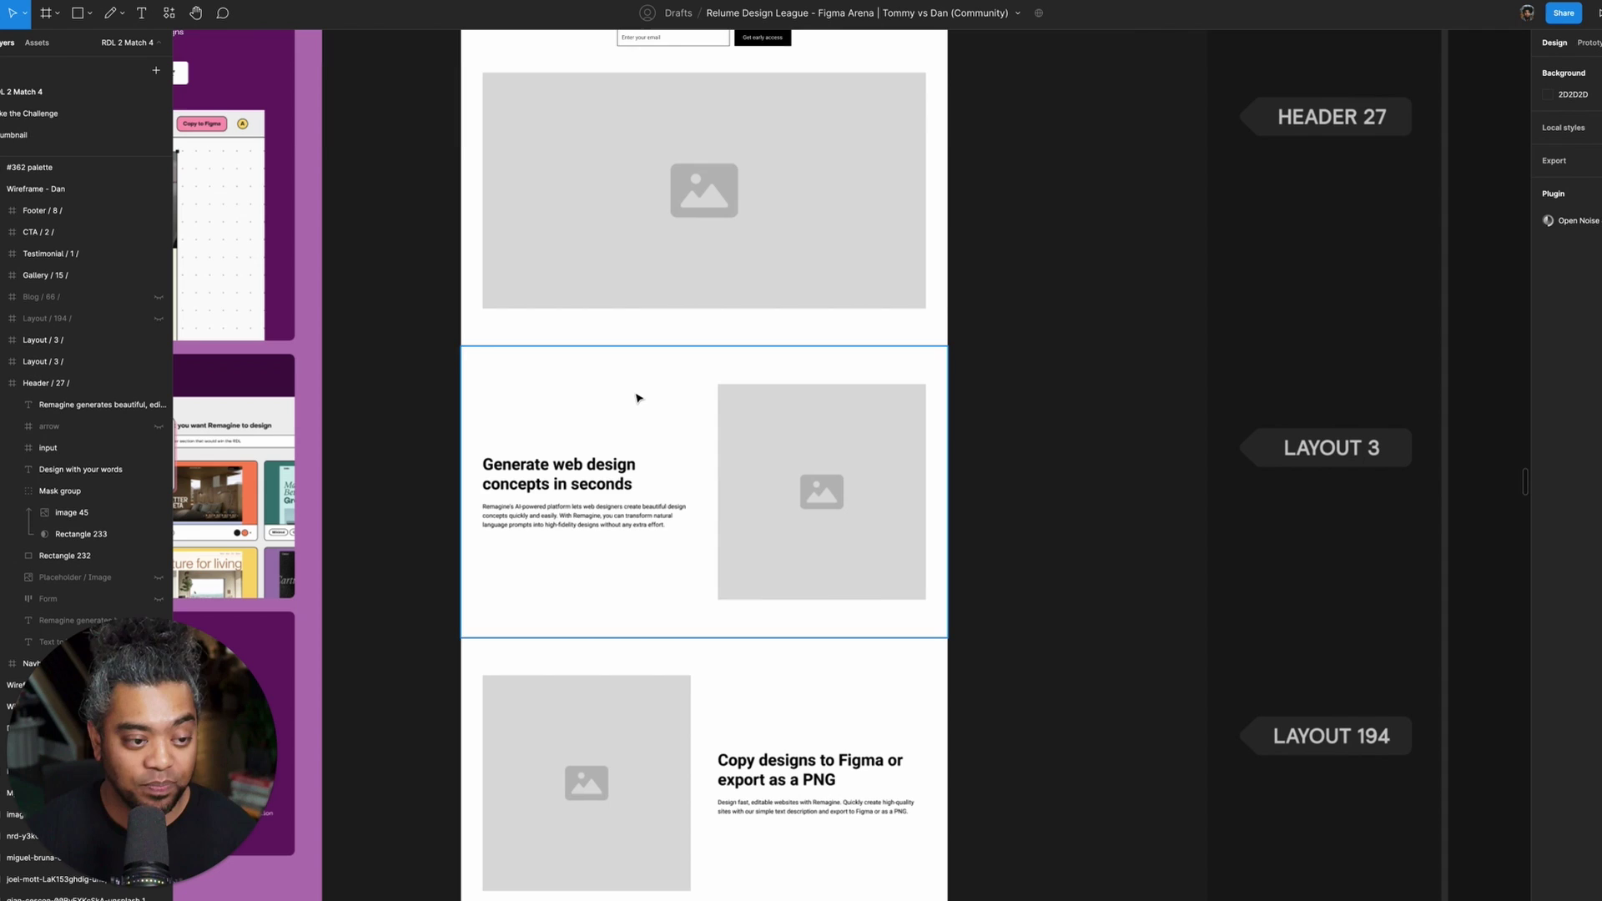
scroll(909, 332, right, 6)
scroll(950, 369, up, 5)
scroll(949, 369, right, 5)
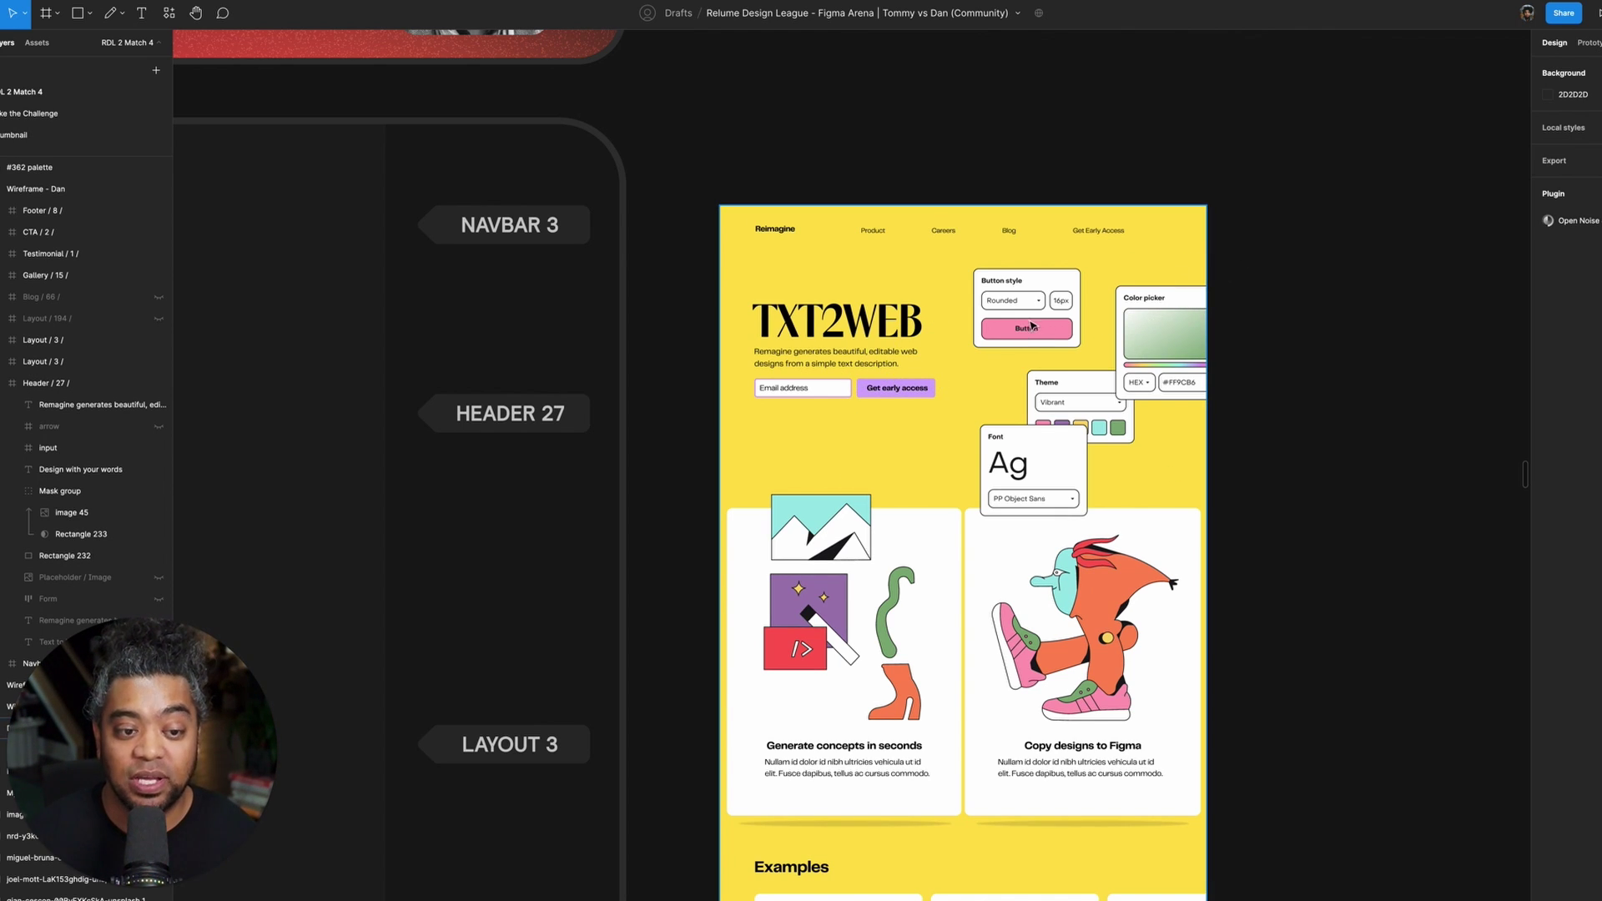
scroll(1057, 335, left, 20)
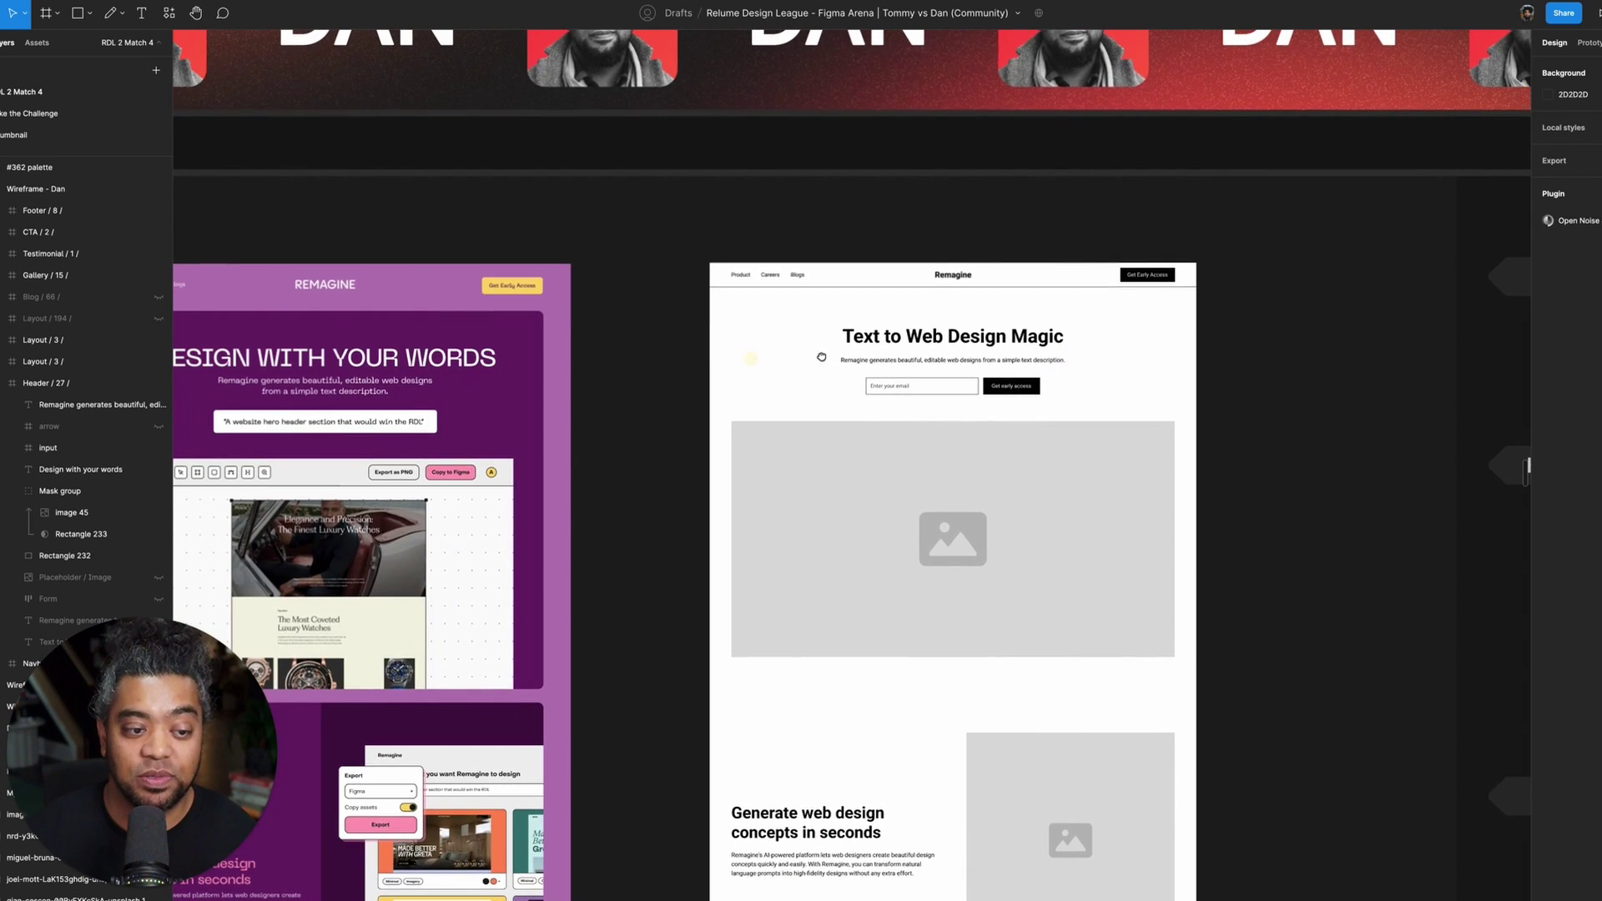
scroll(1241, 328, up, 5)
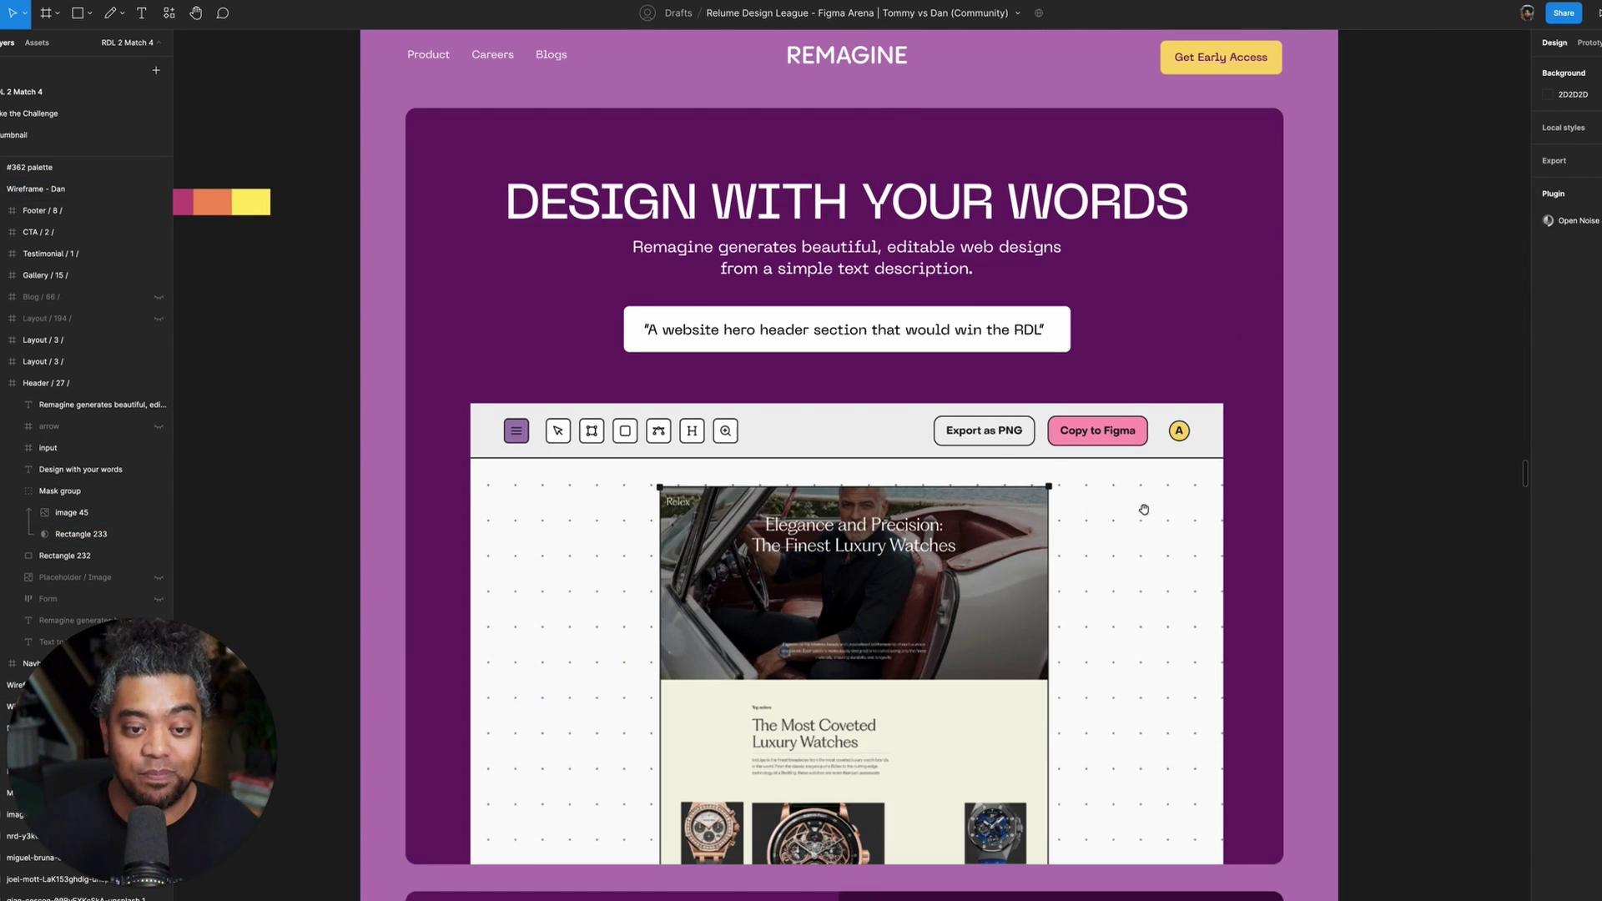
scroll(1245, 595, up, 1)
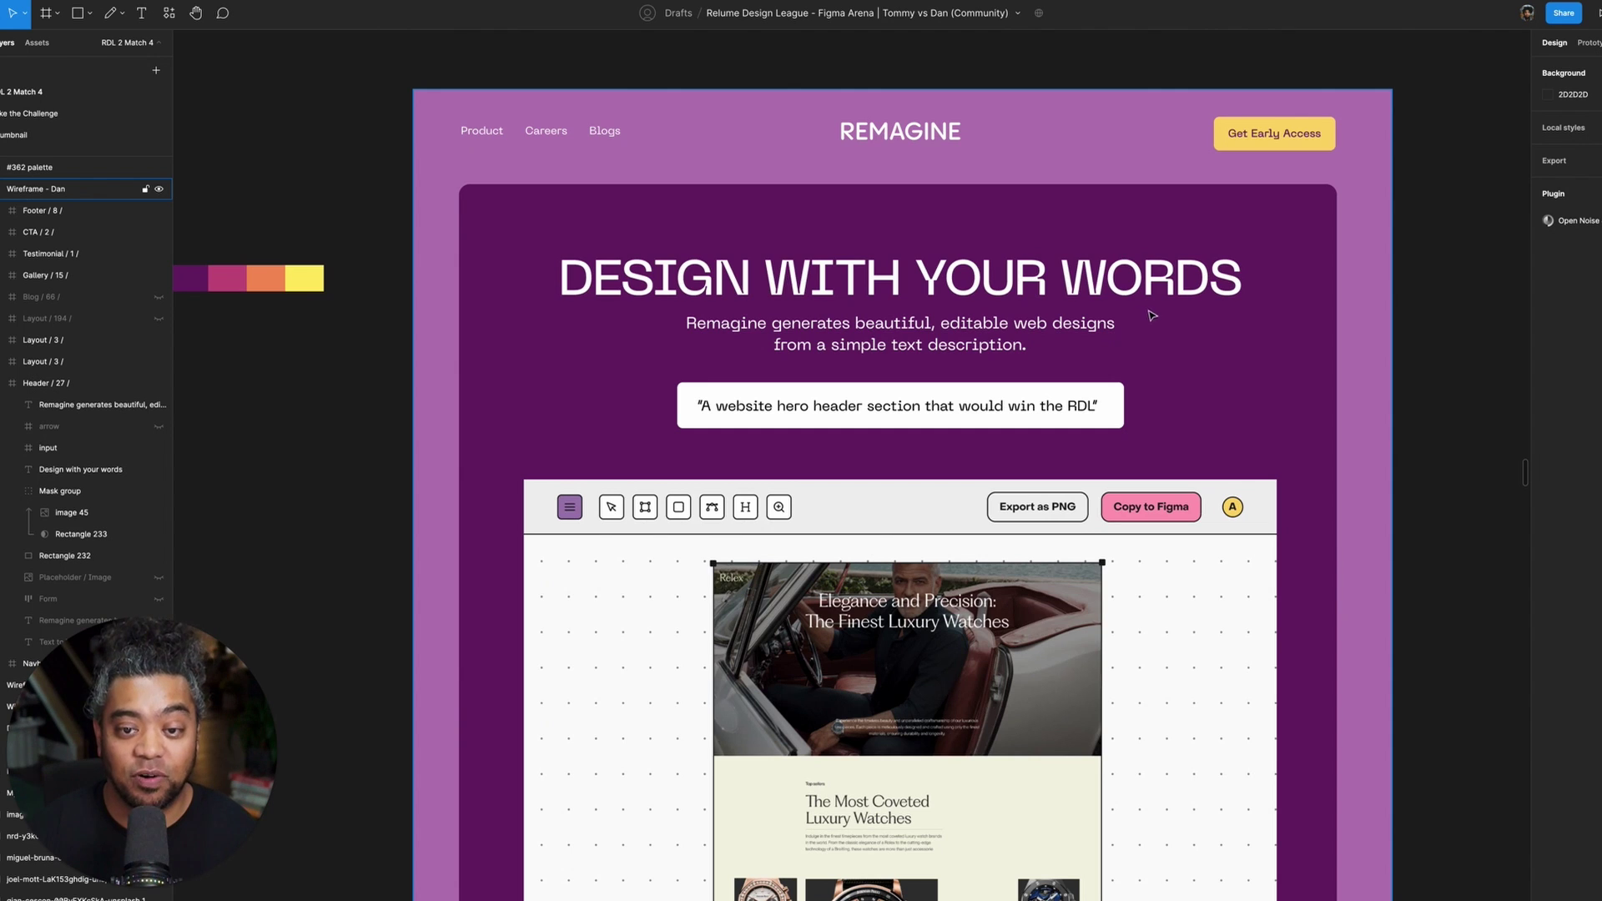
scroll(1298, 133, down, 6)
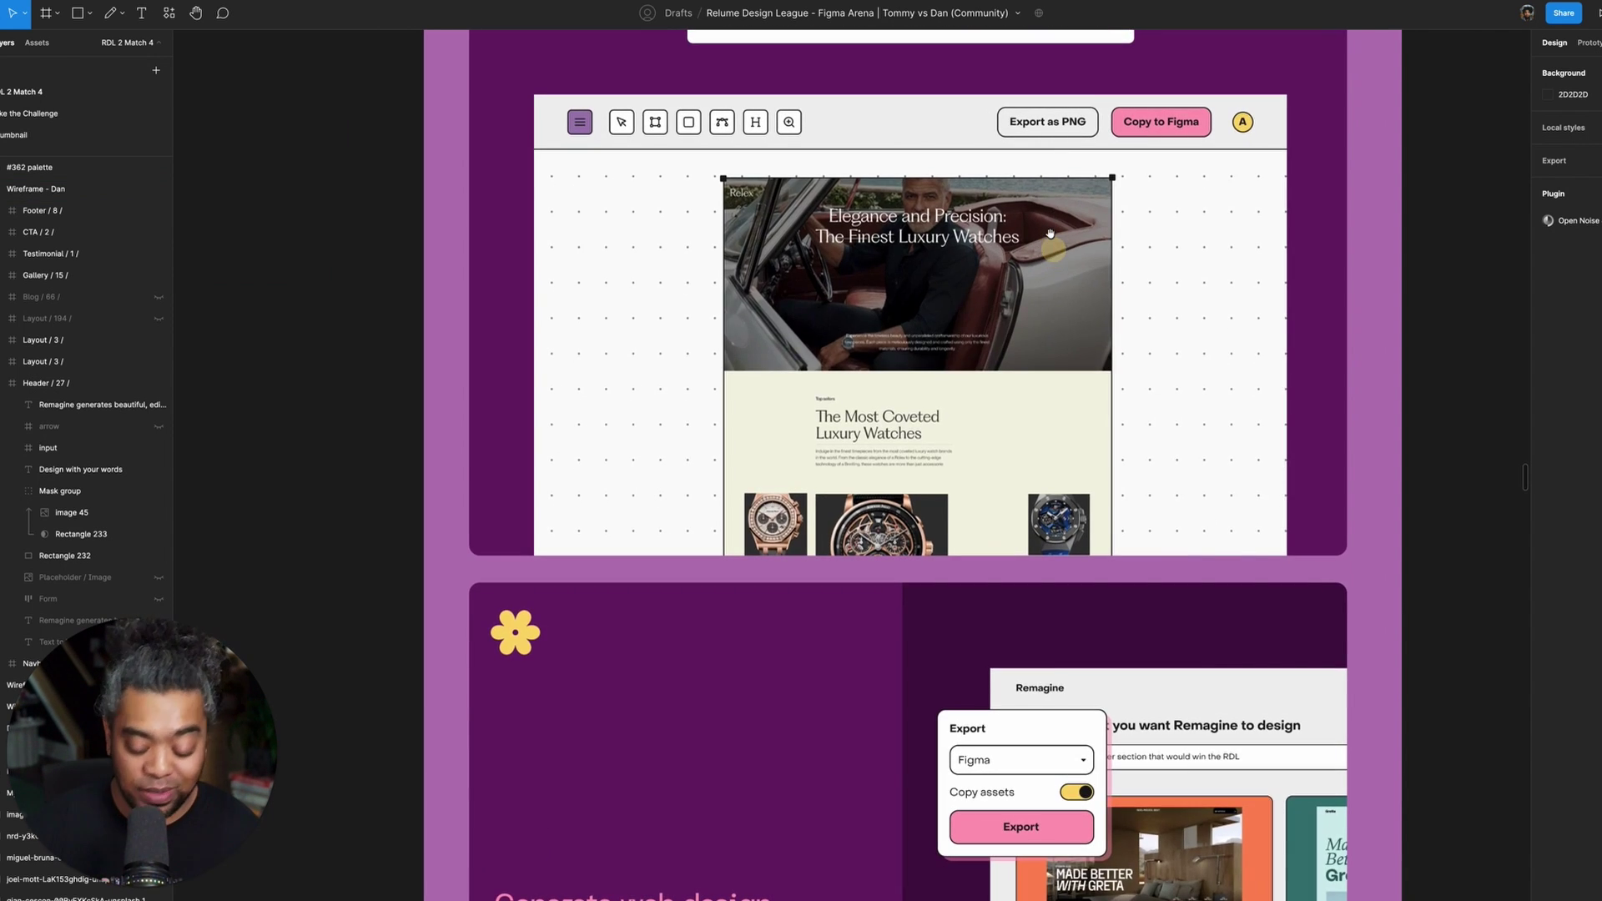
scroll(1050, 234, down, 5)
scroll(1050, 234, down, 5)
scroll(1018, 350, down, 6)
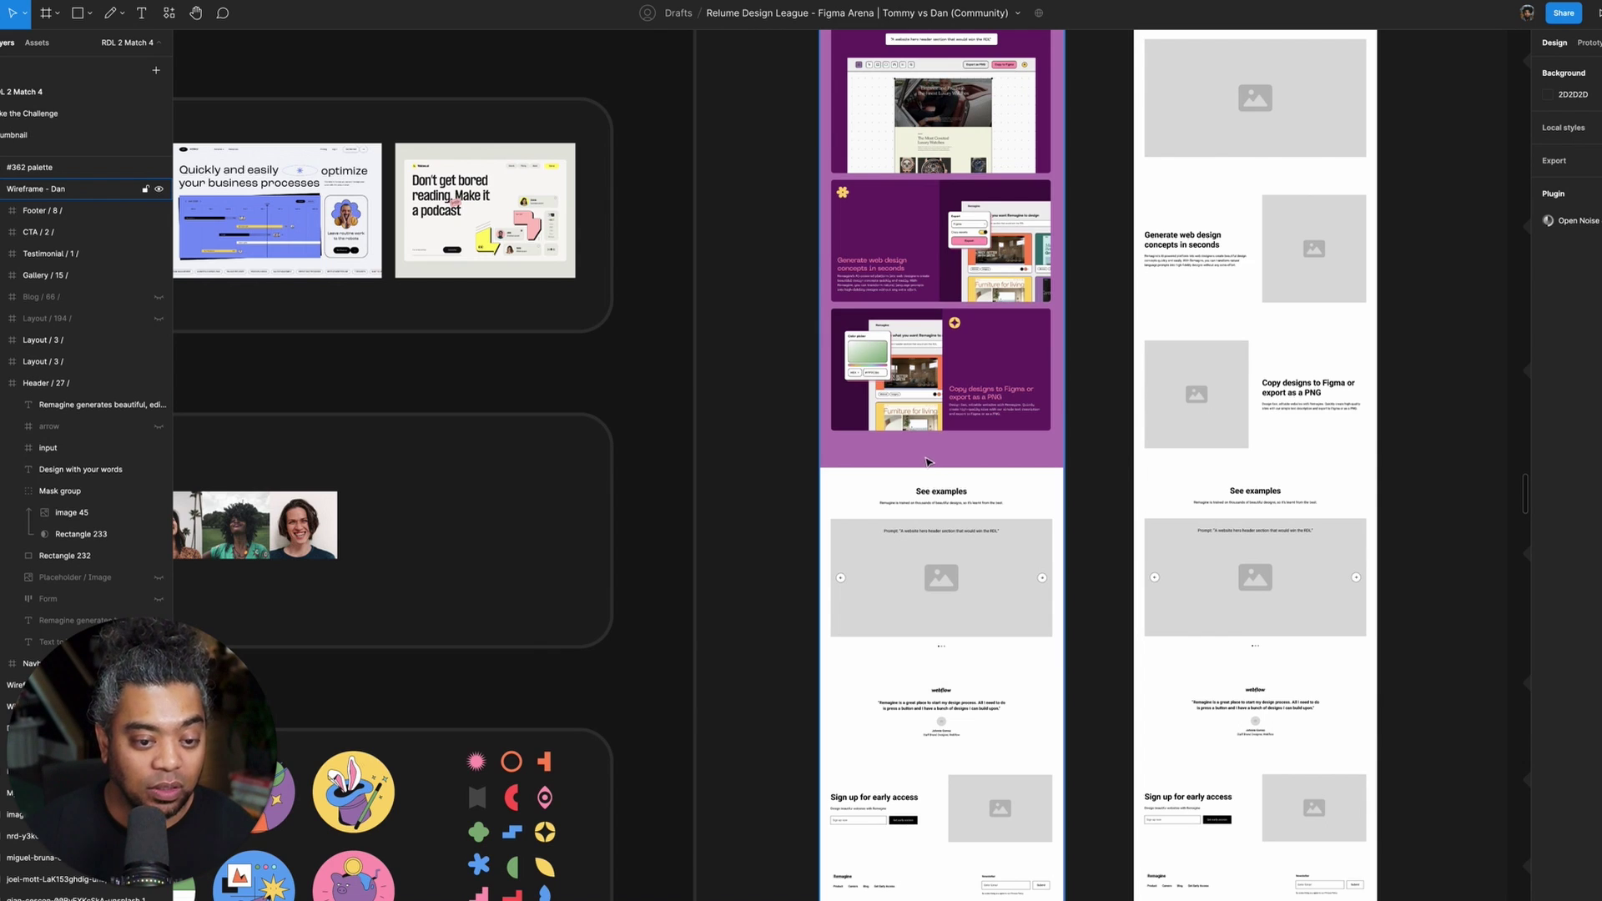
- Hide the Gallery / 15 / section containing See examples on the Remagine page and collapse its layers
click(944, 492)
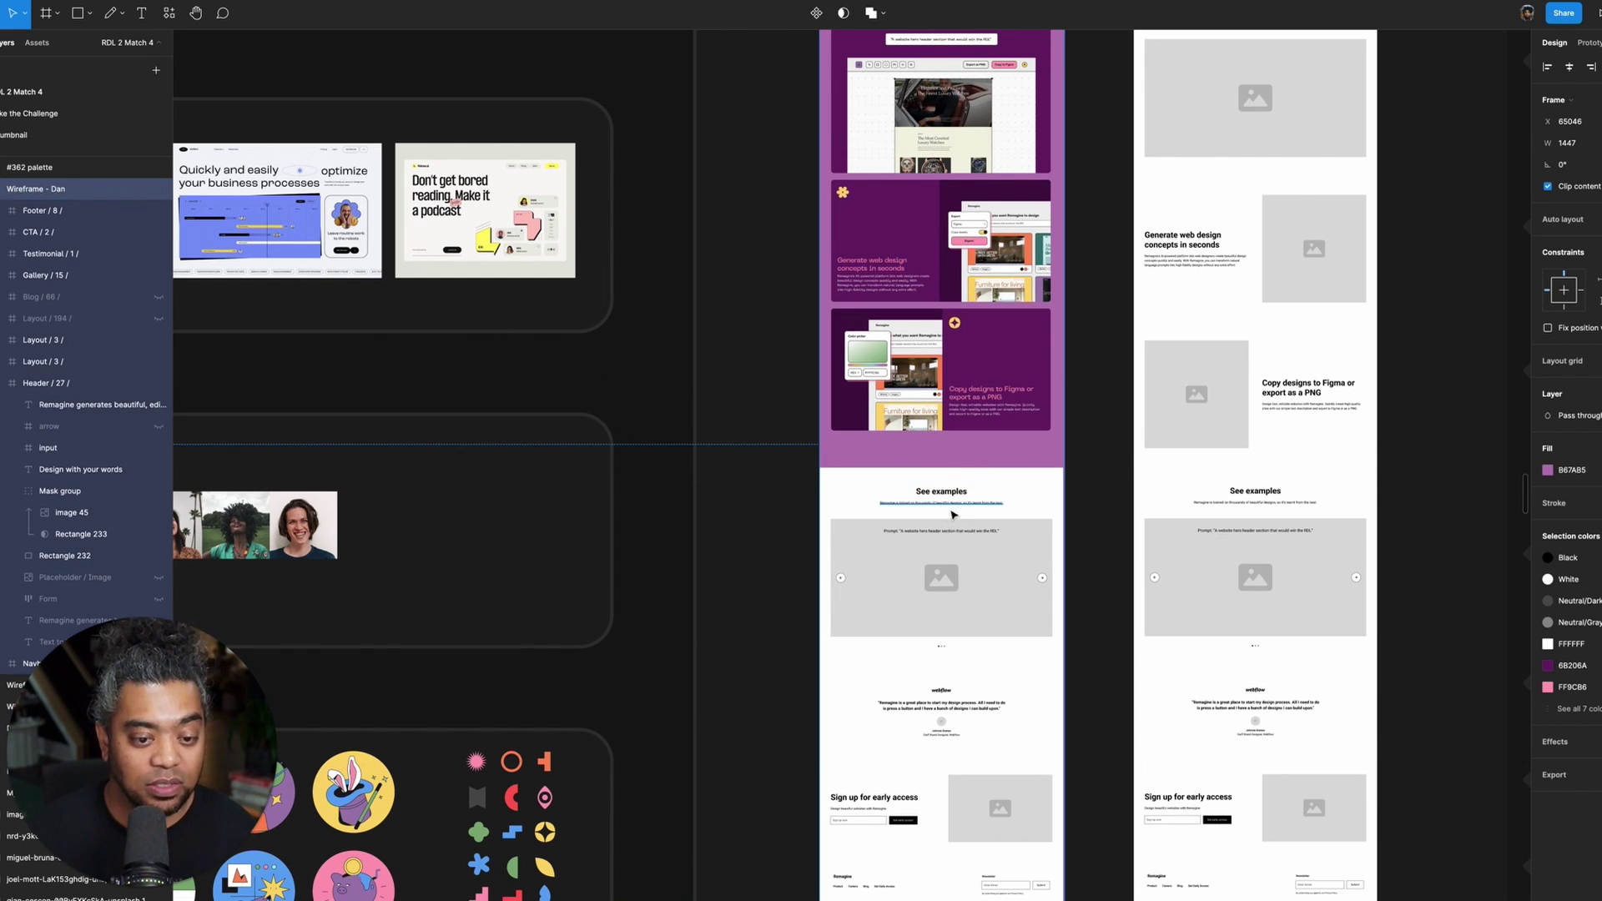
click(950, 503)
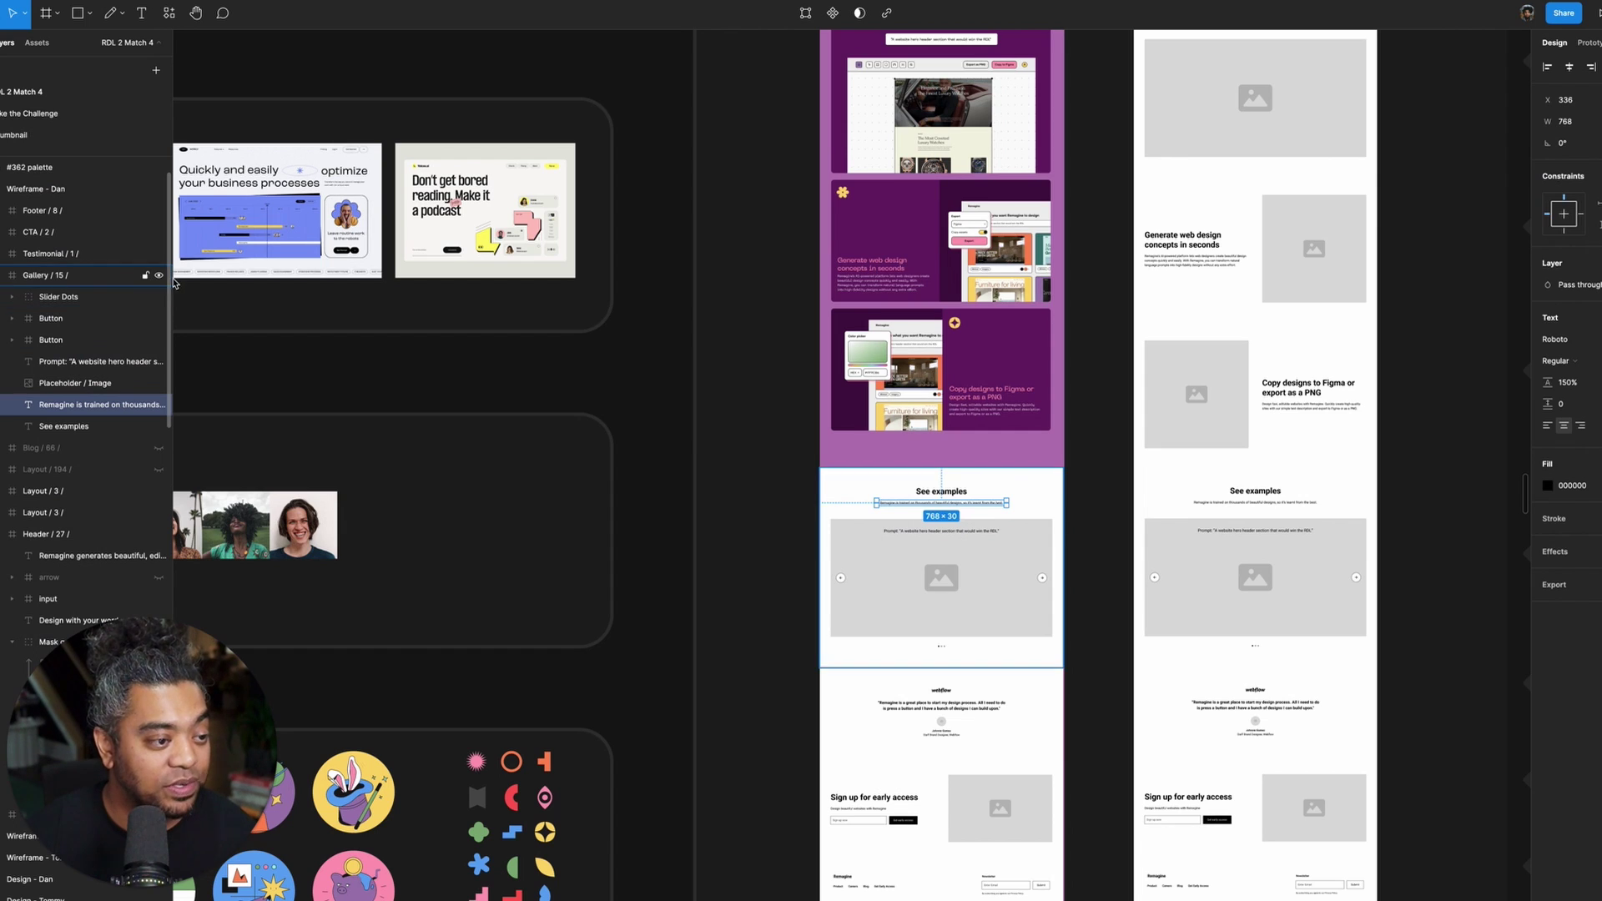
click(157, 275)
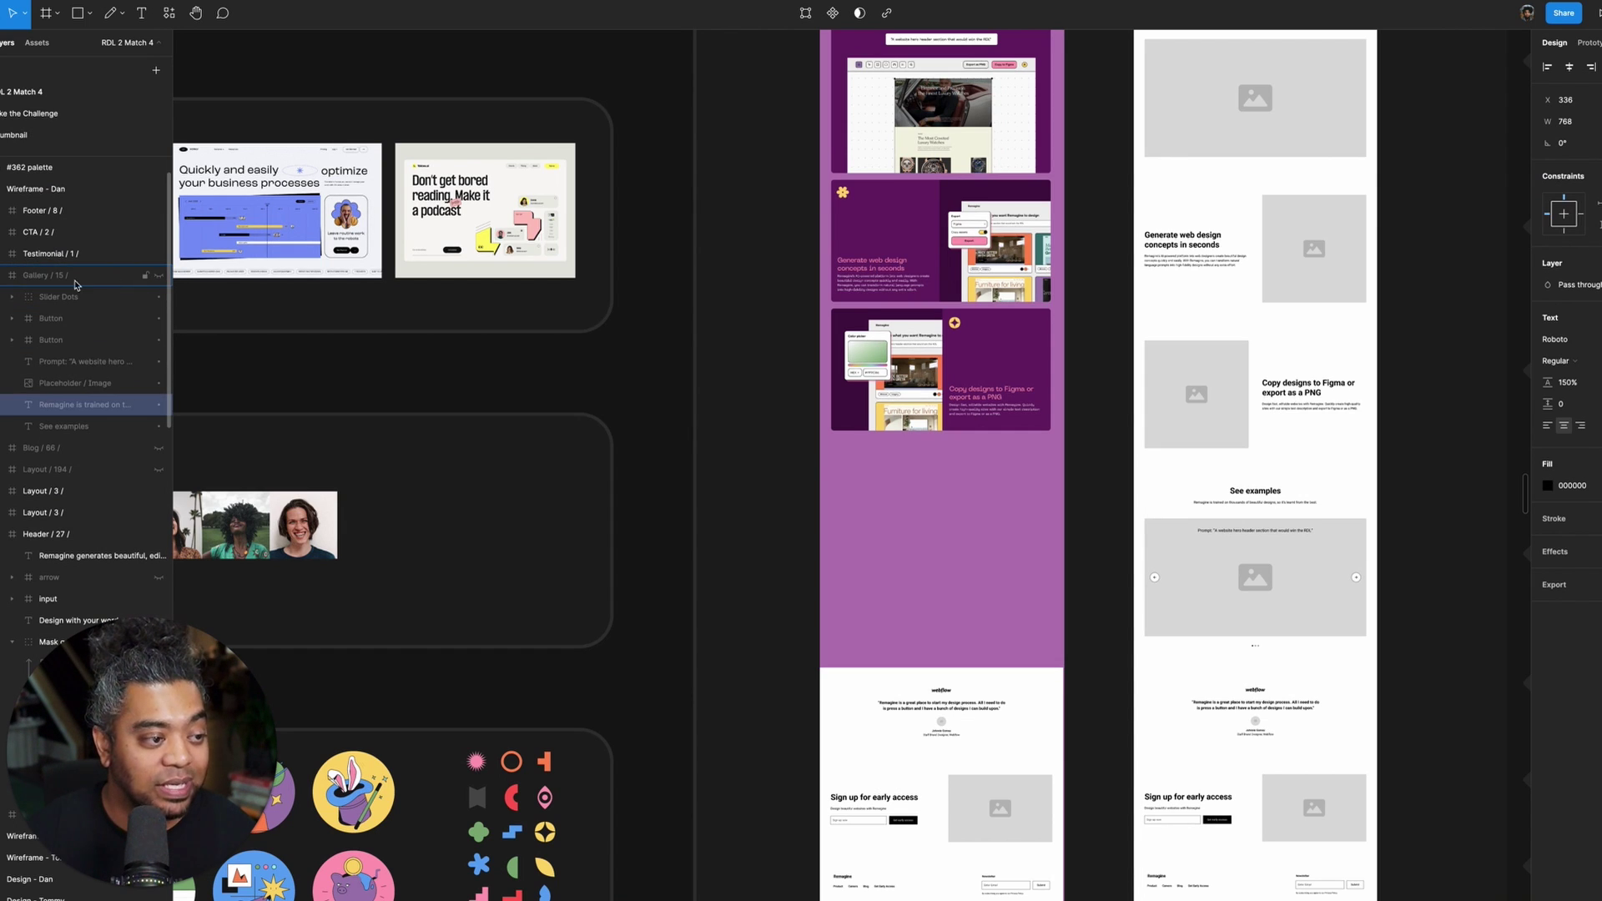
click(11, 275)
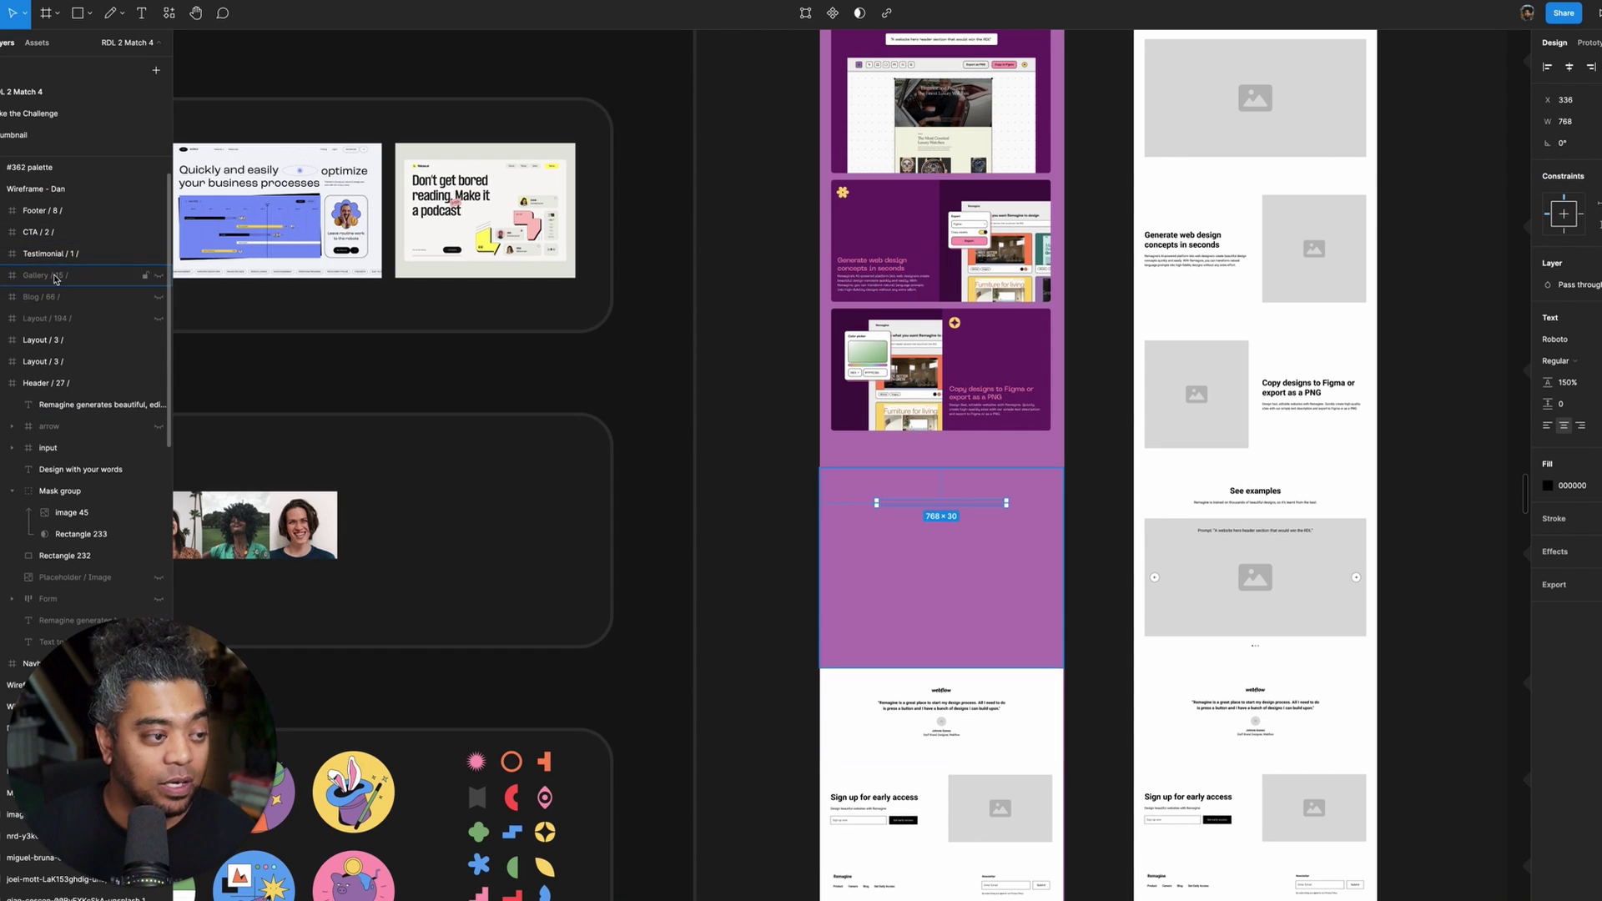
- Move both Layout / 3 / feature sections down together, opening a large gap beneath the hero
click(50, 340)
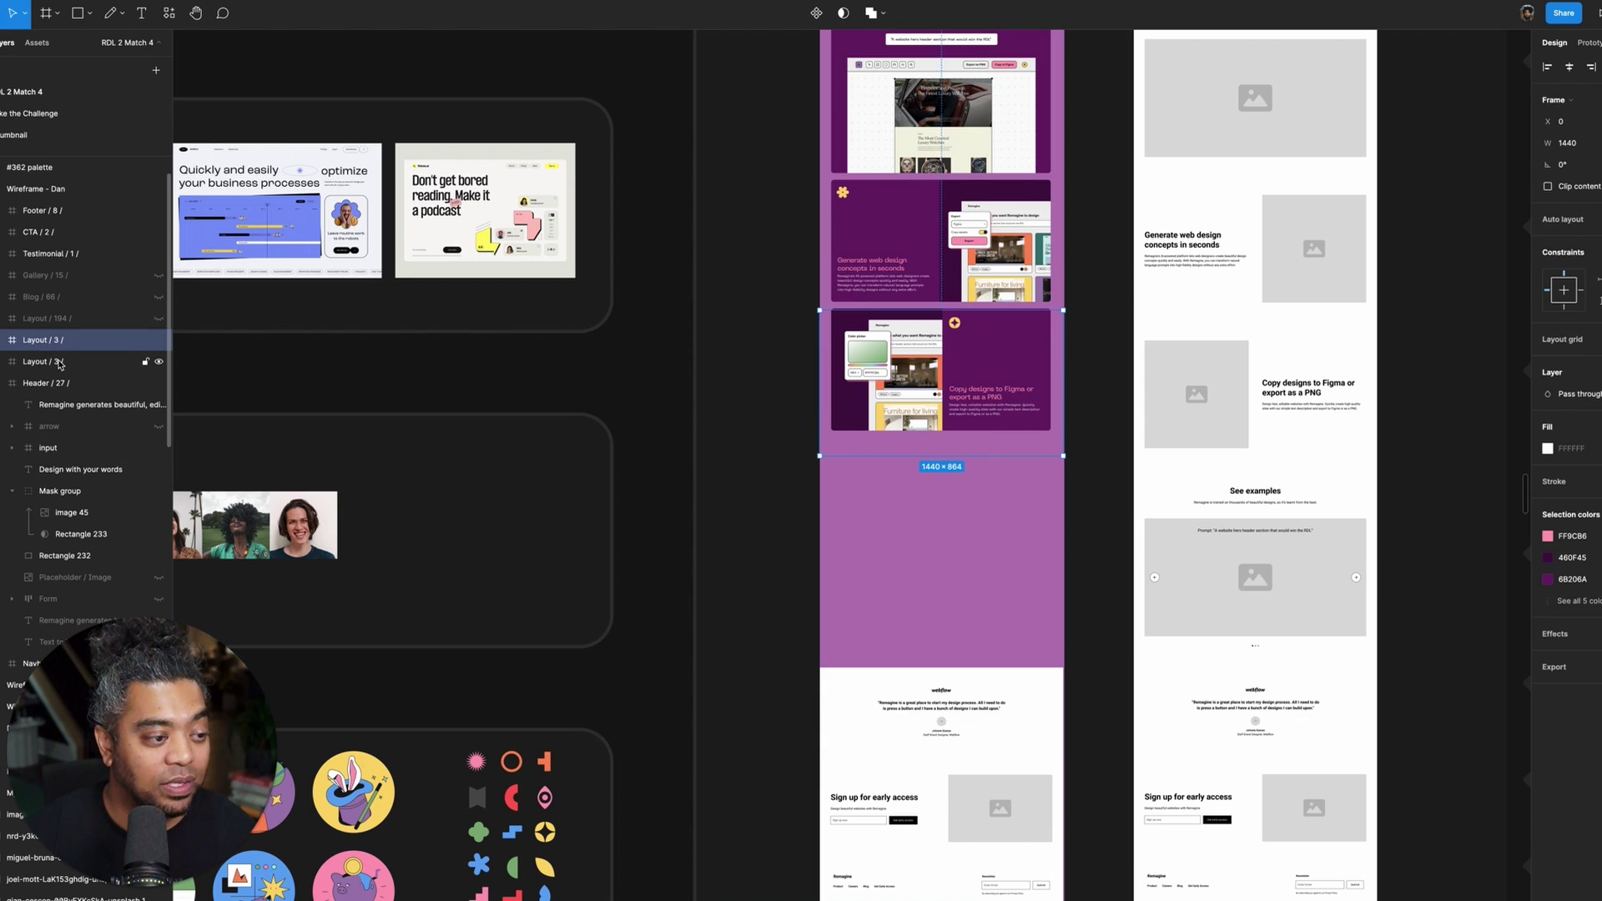
shift+click(50, 361)
drag(993, 392, 984, 473)
scroll(984, 472, up, 5)
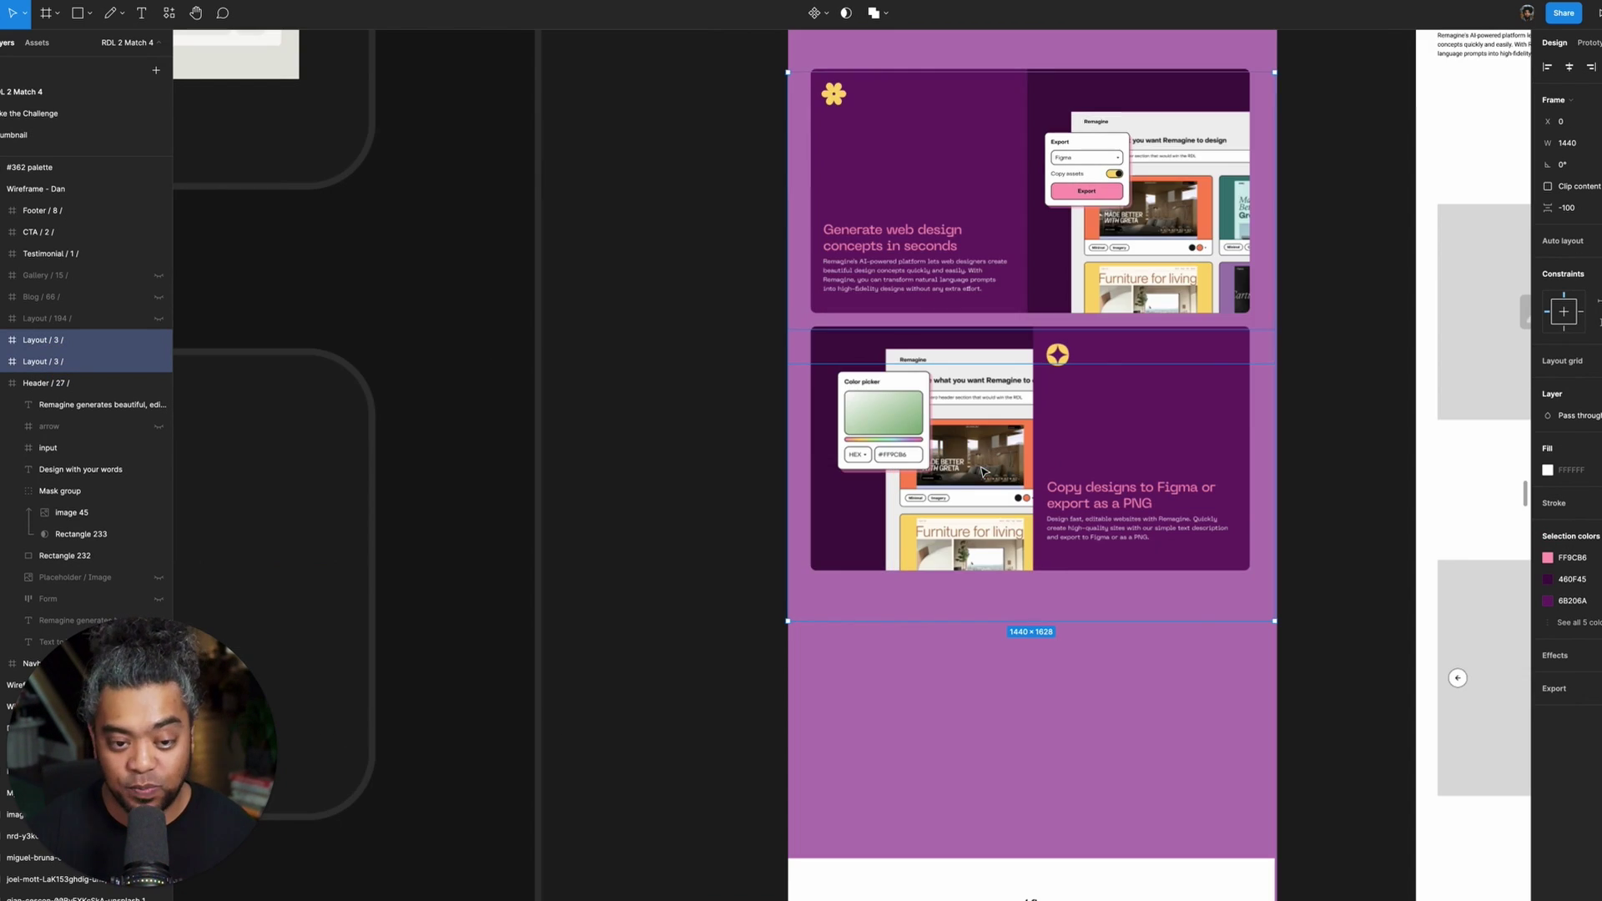
scroll(755, 429, right, 2)
scroll(756, 429, up, 5)
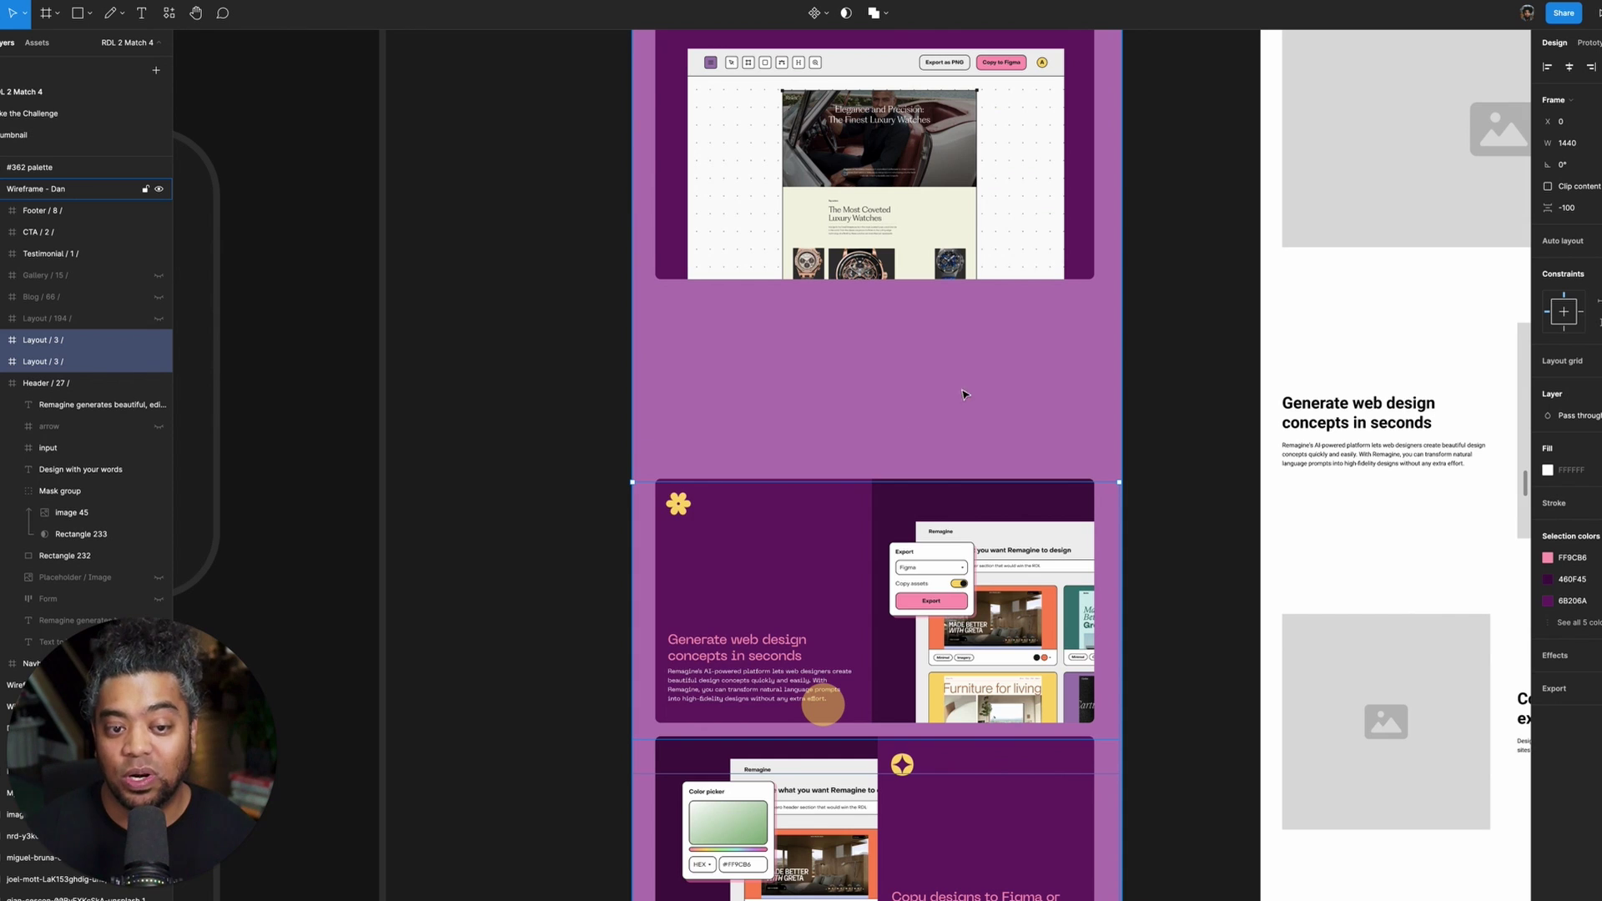
click(1209, 384)
- Append "Try it out below" to the end of the hero's subheading
key(ctrl+equal)
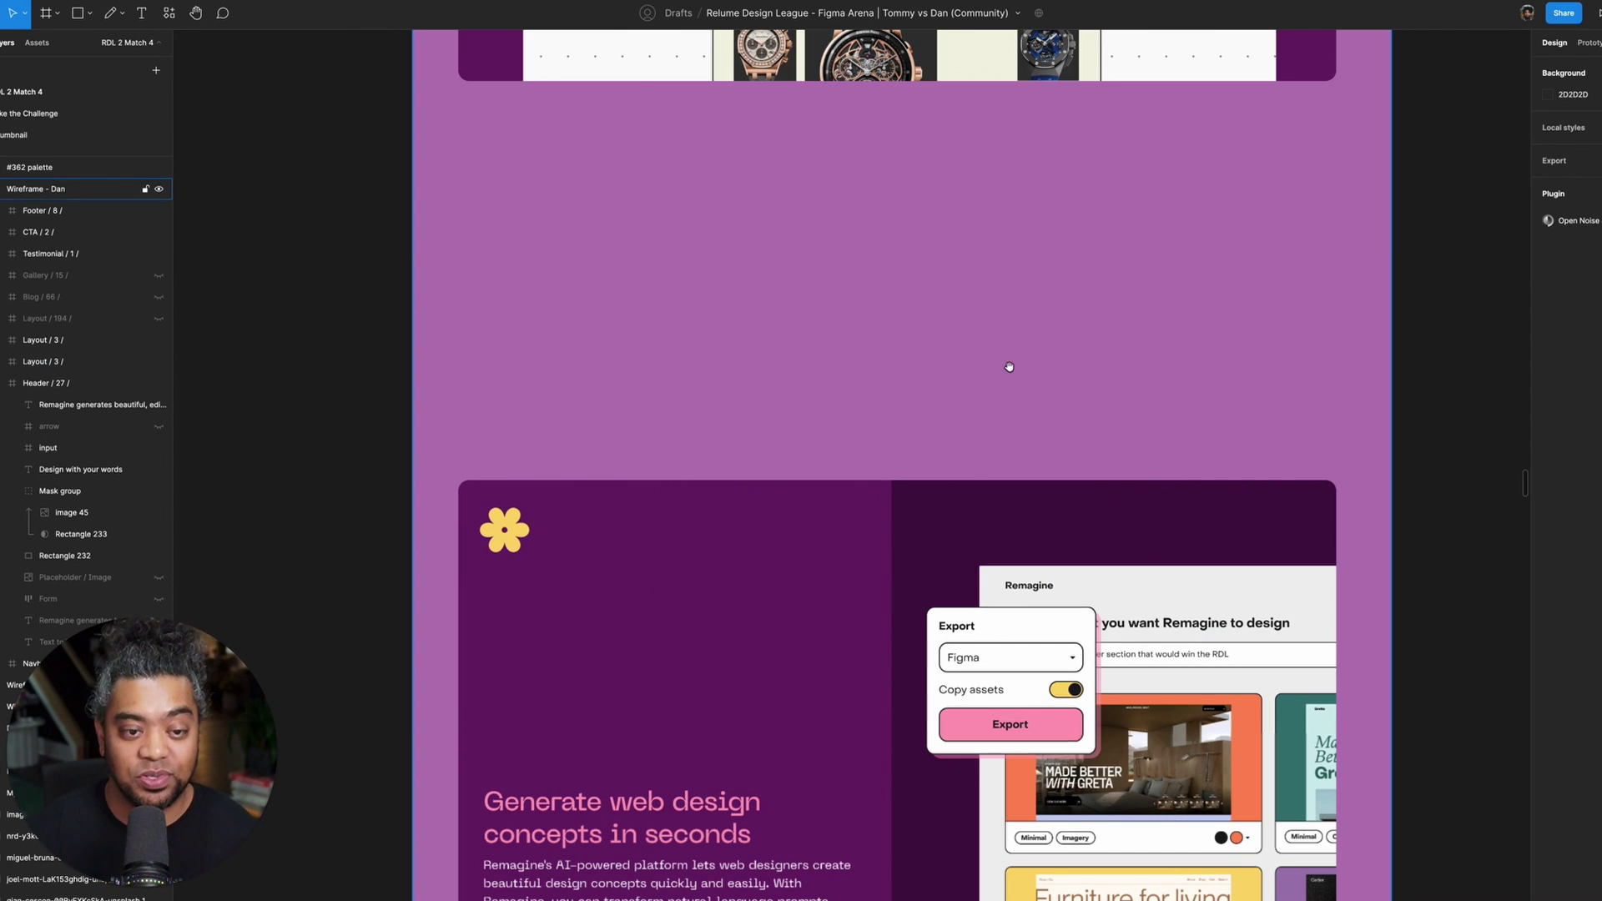
scroll(1009, 365, up, 5)
scroll(1351, 346, up, 10)
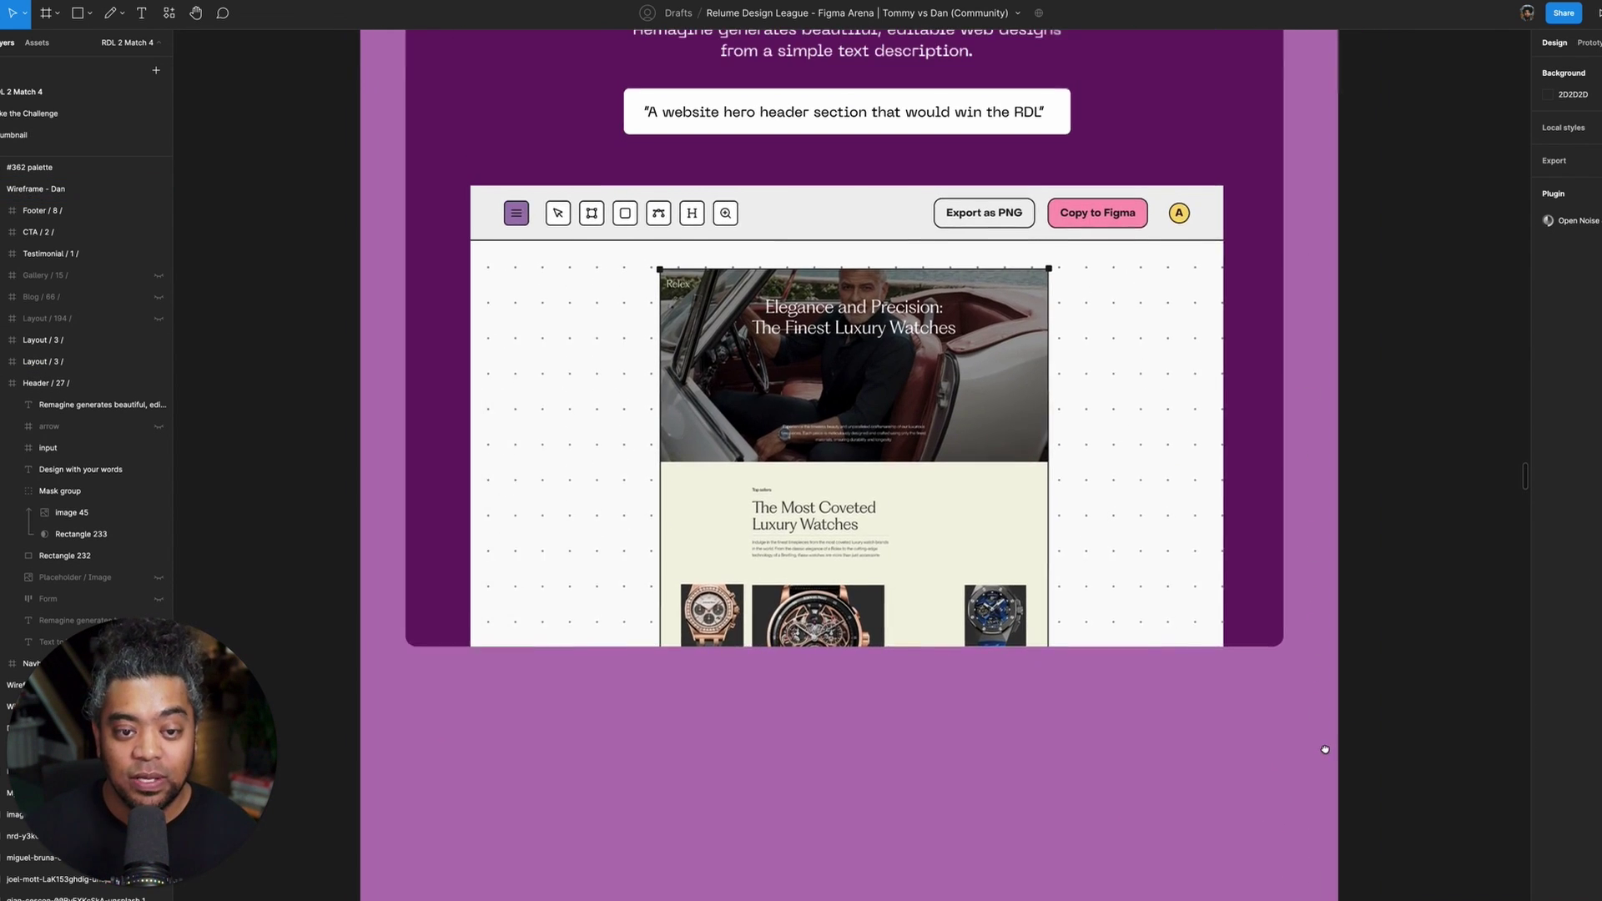
scroll(1403, 572, up, 2)
scroll(1403, 602, down, 1)
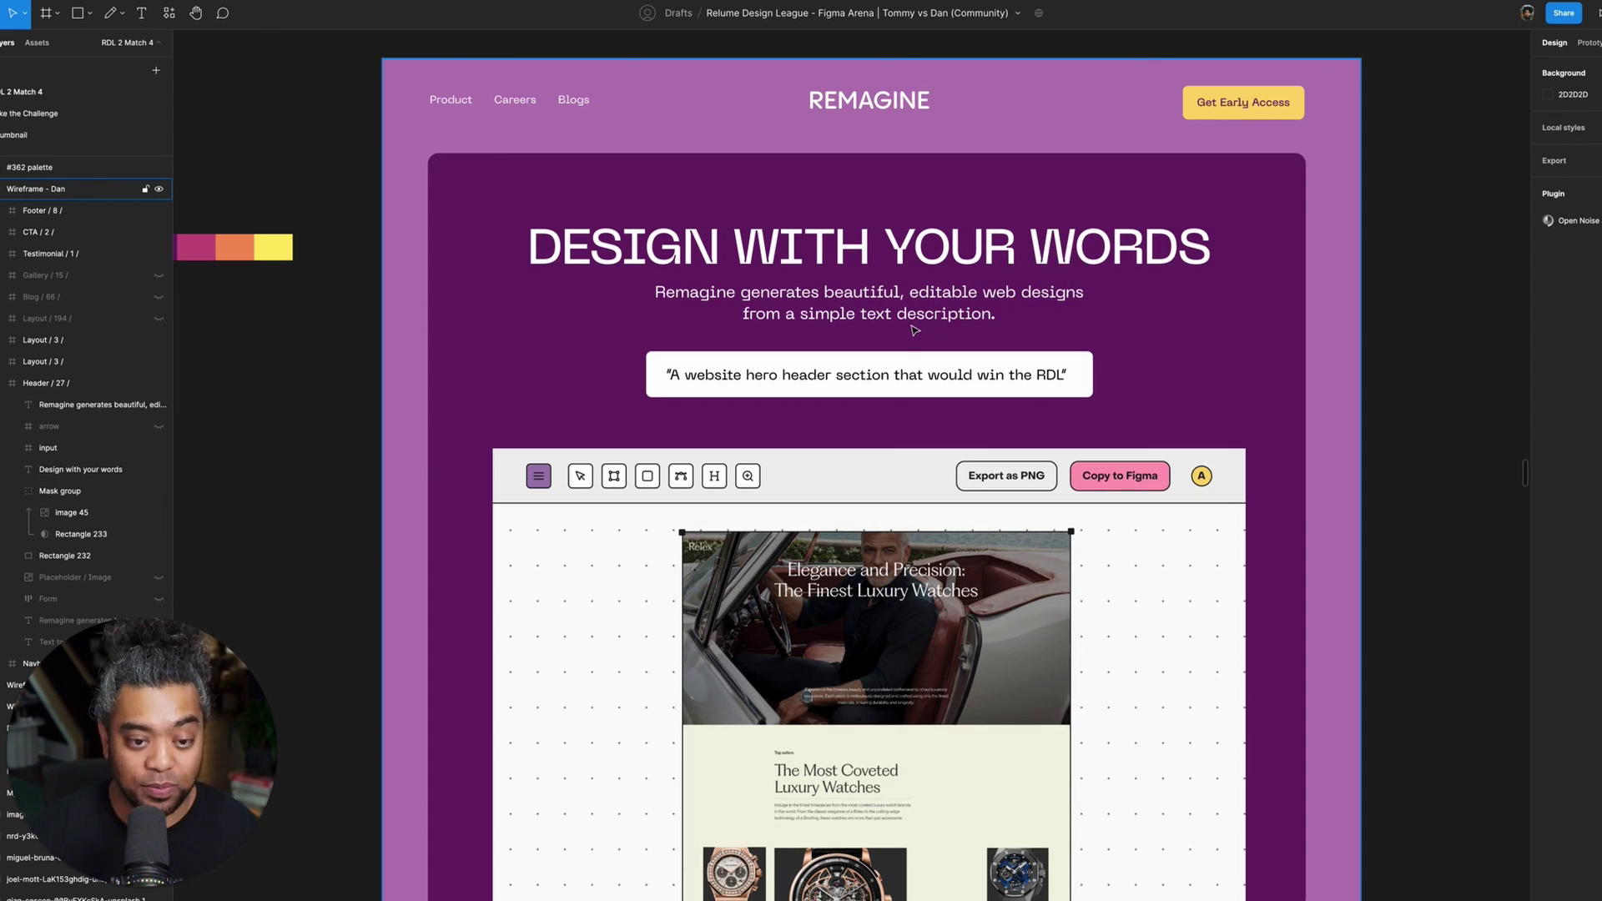
double_click(1009, 316)
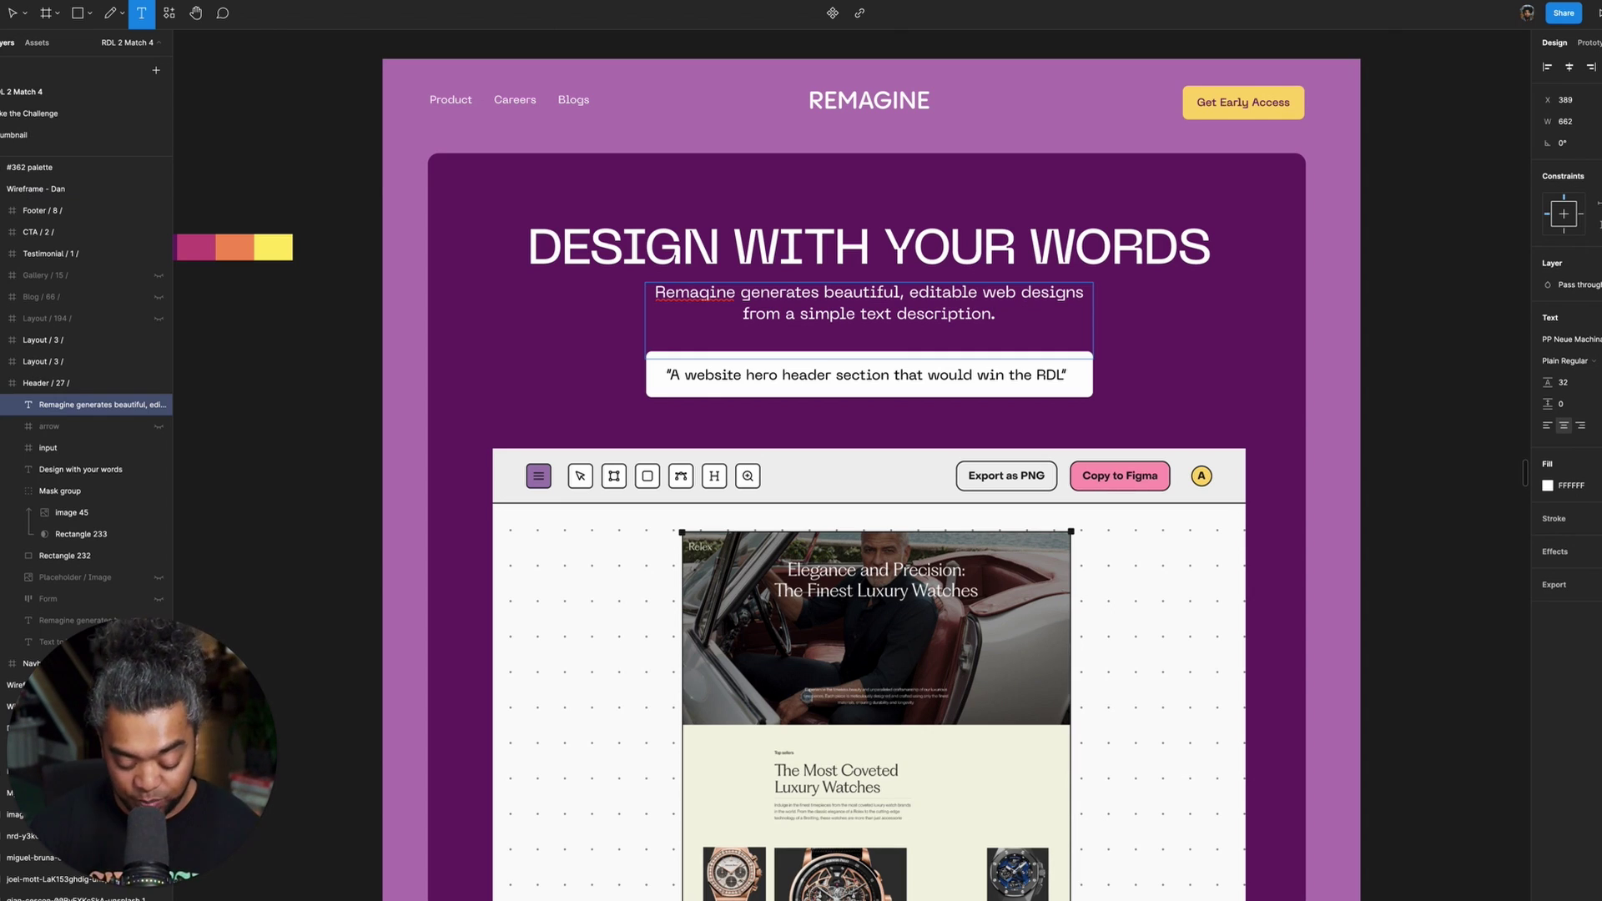
text(Try)
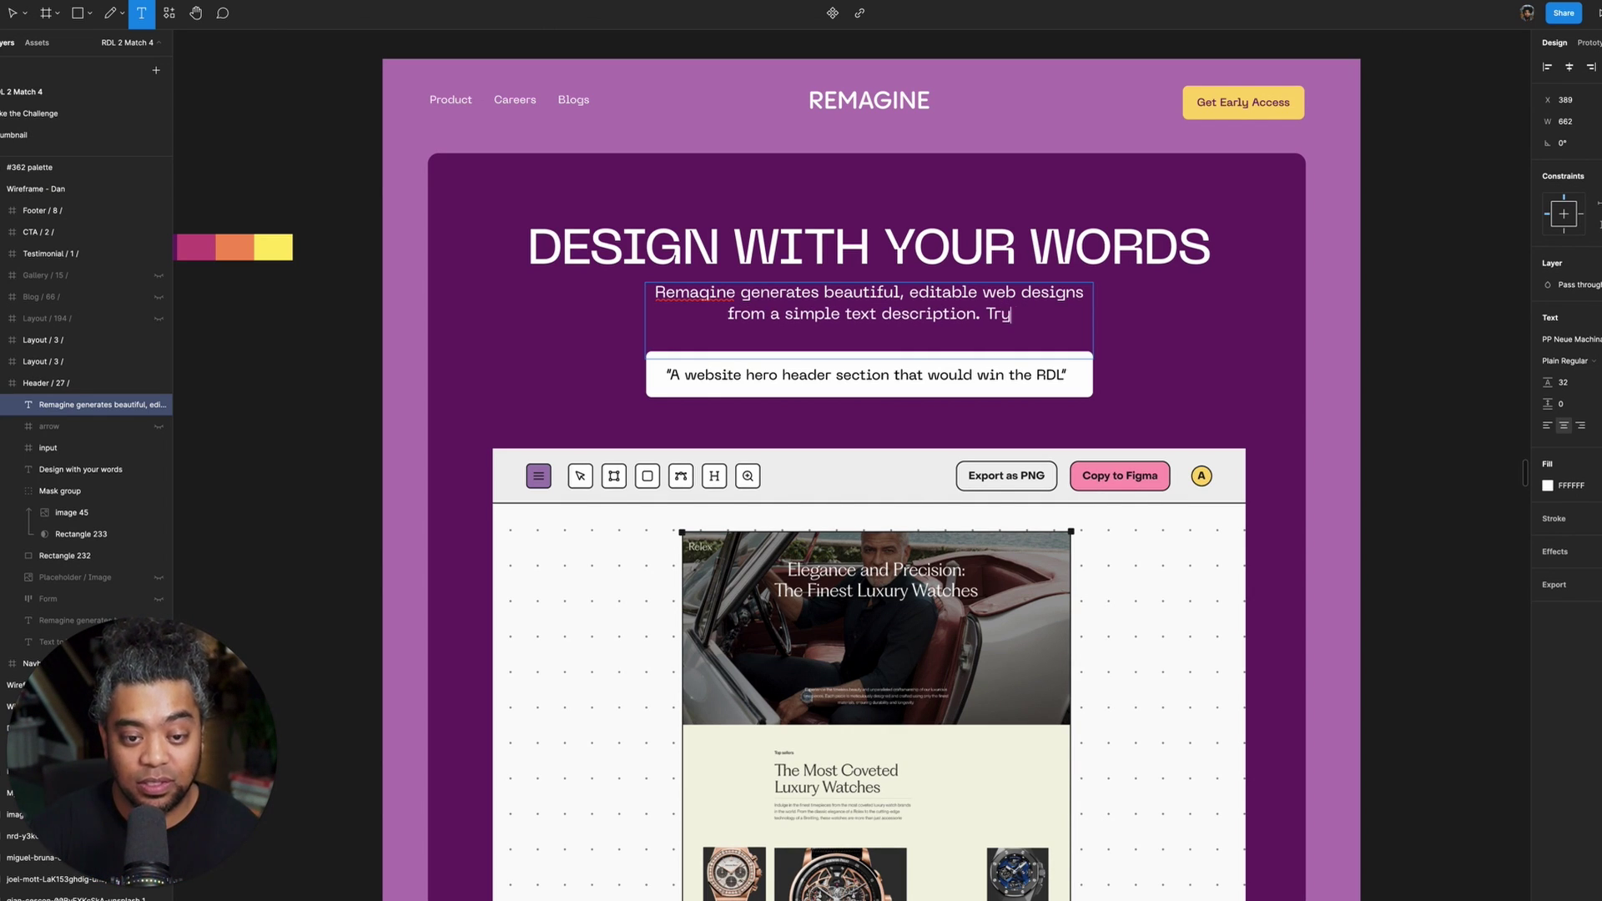
text( it out below)
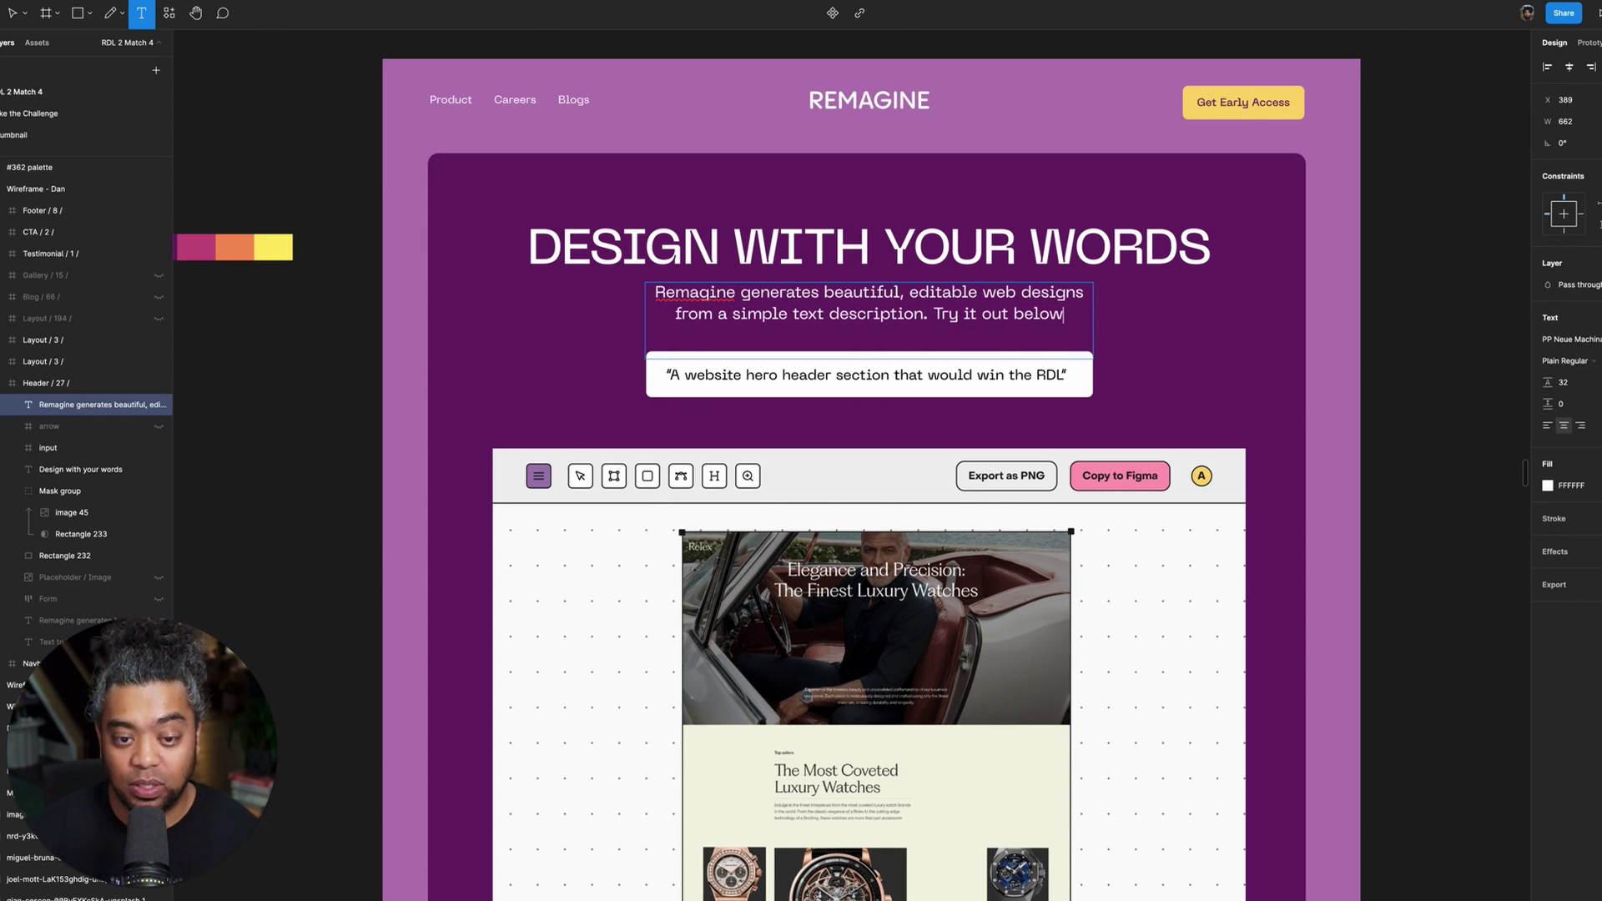
key(Escape)
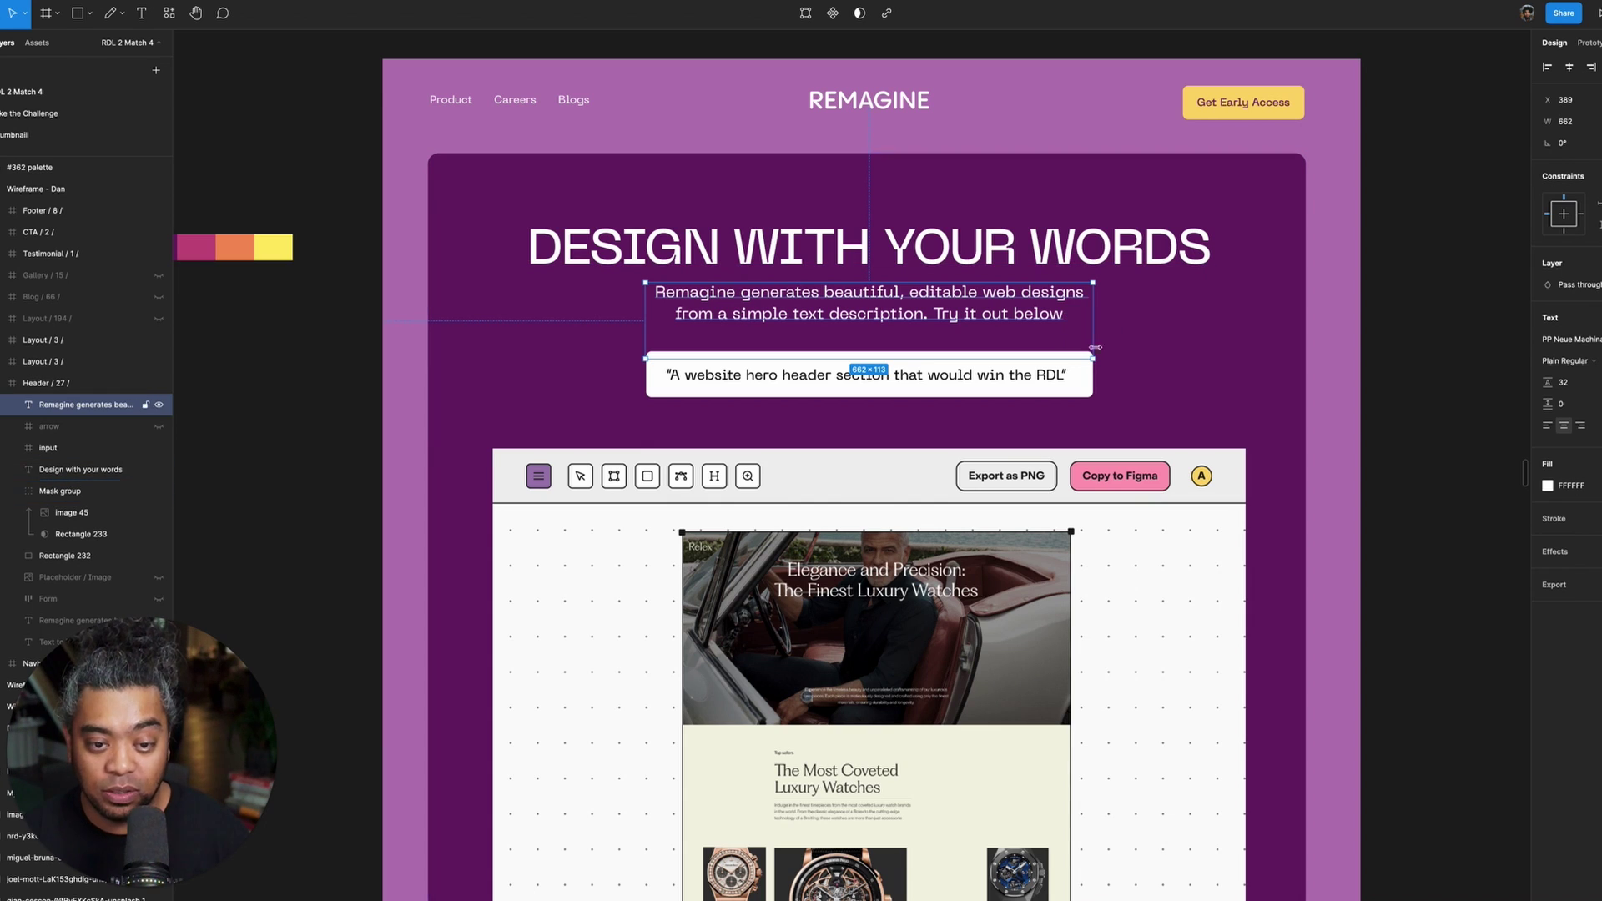
click(1387, 288)
- Draw a curved Pen line about 10 × 37 px from beside the word "below" toward the prompt input
scroll(1175, 300, up, 5)
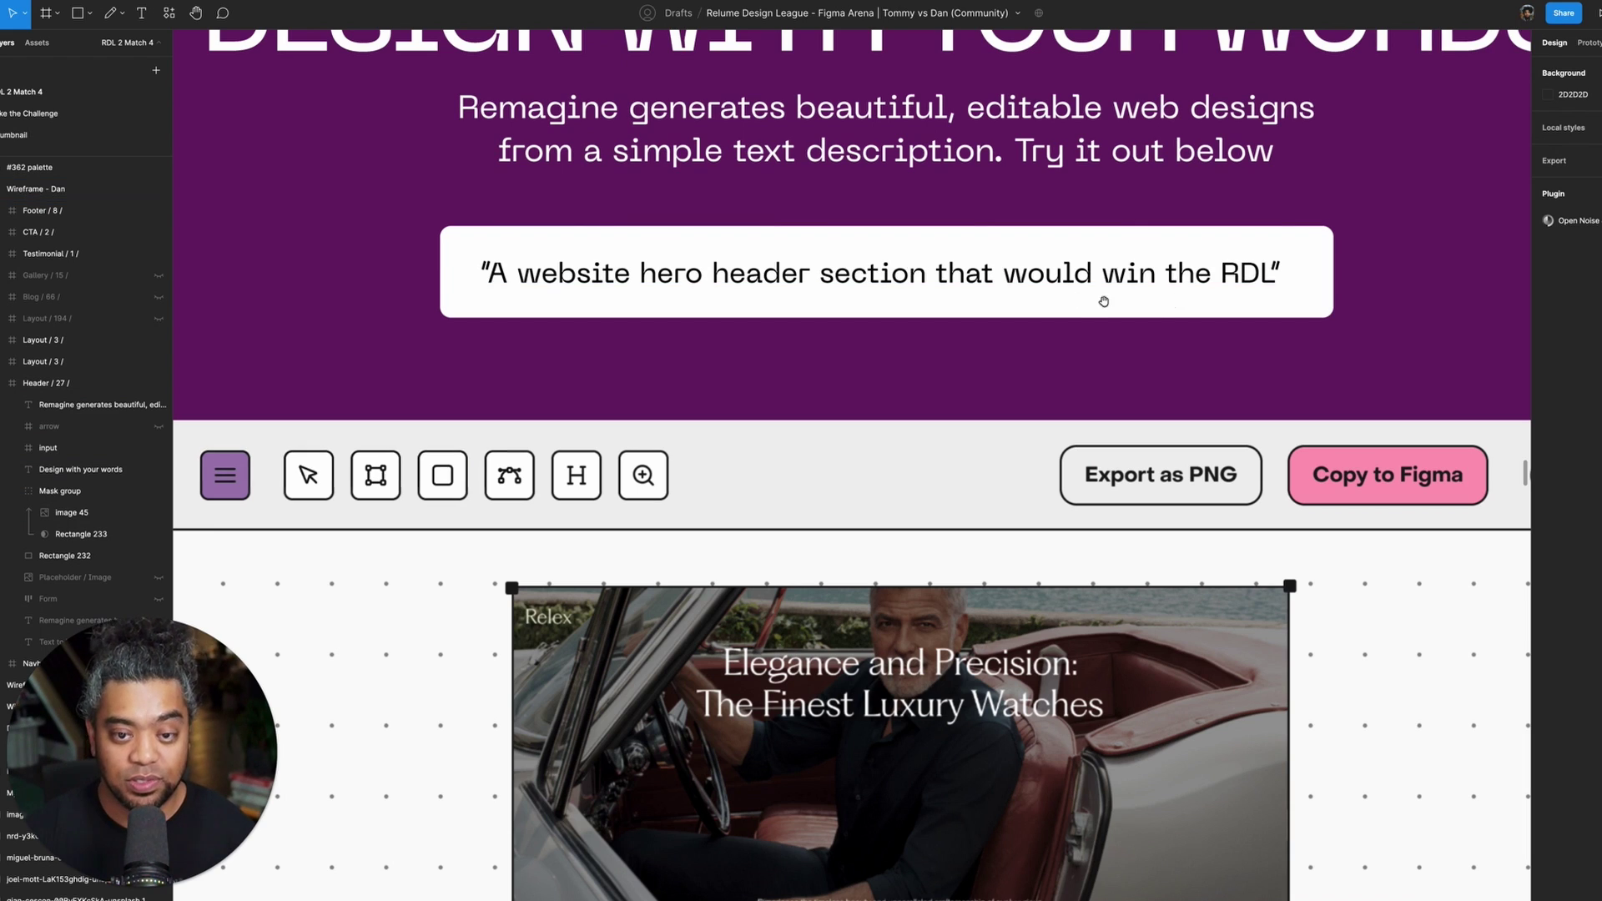
scroll(1102, 300, up, 3)
scroll(1101, 301, right, 3)
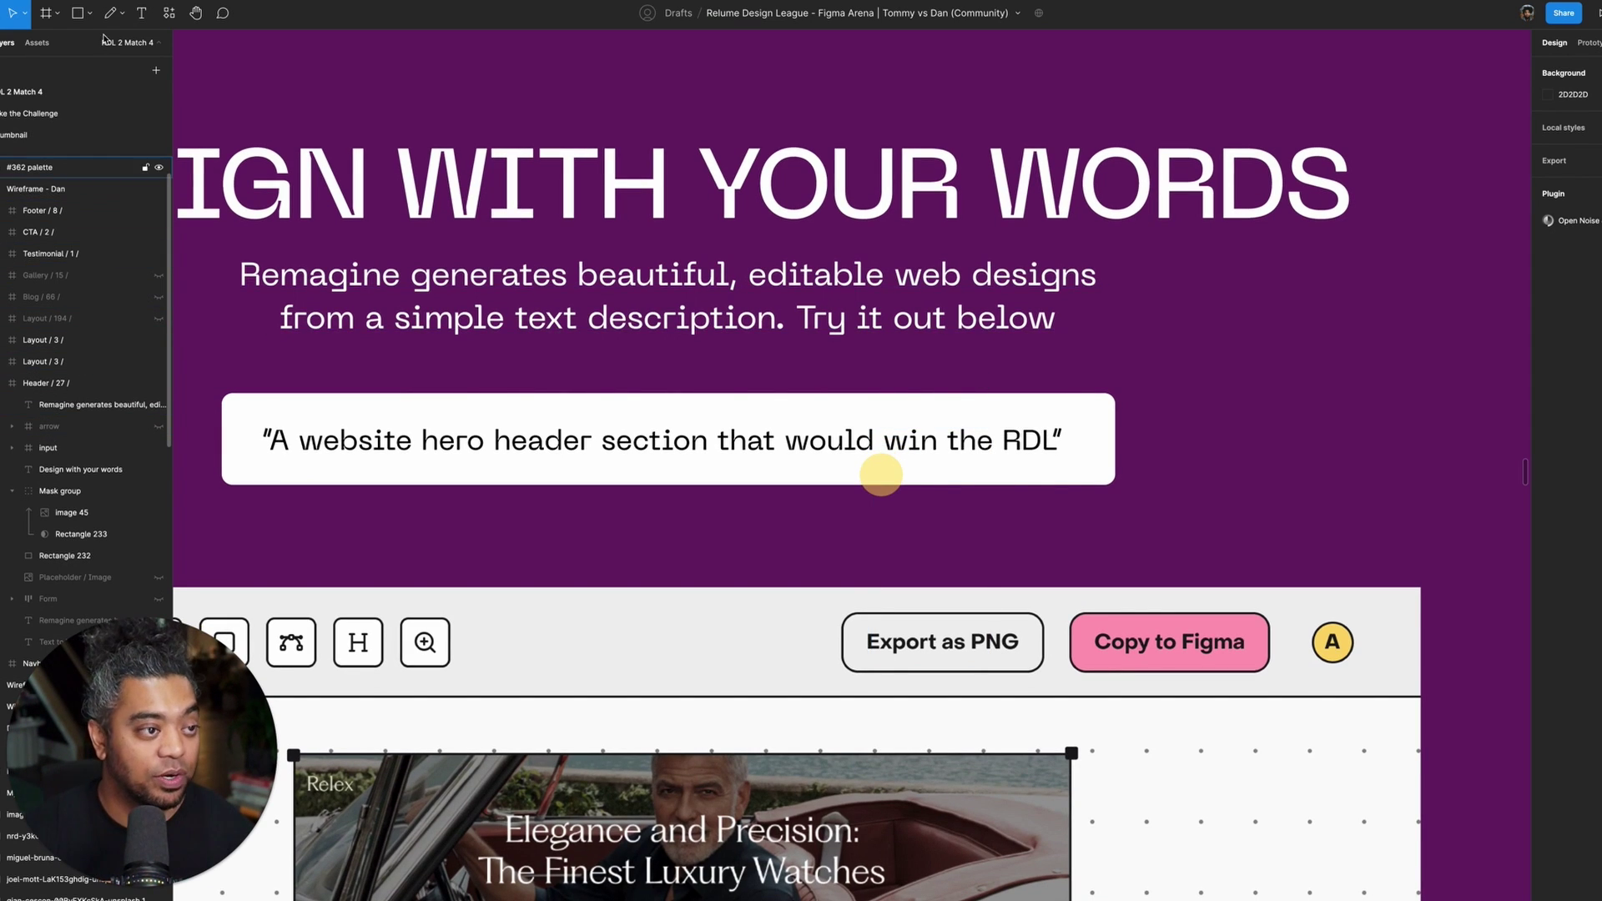
key(p)
scroll(1175, 275, up, 5)
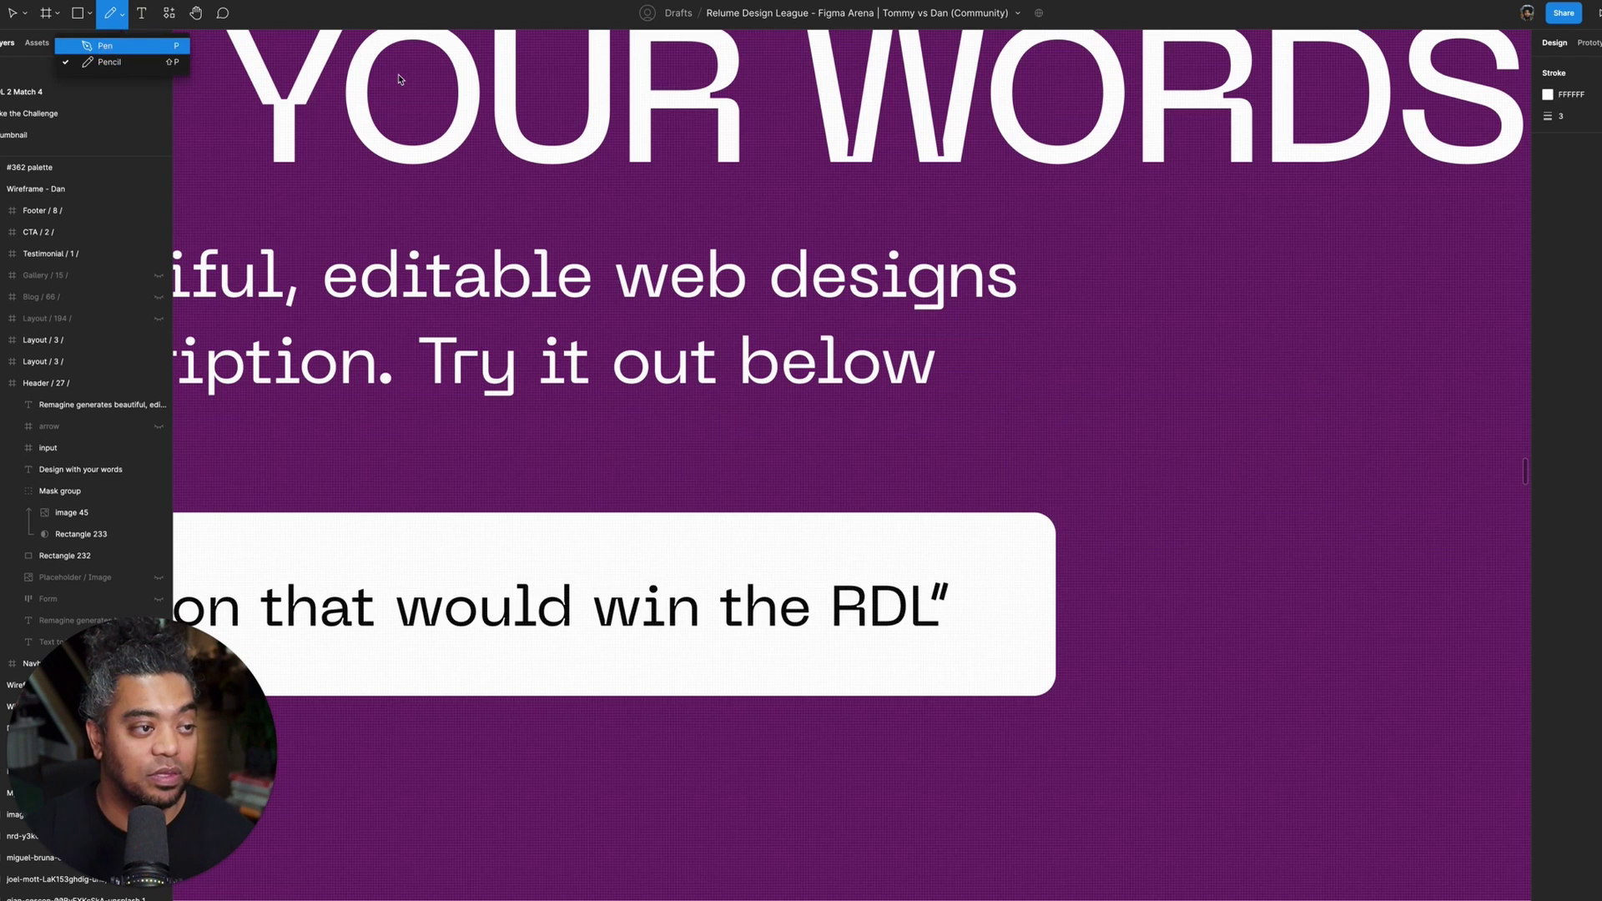
click(971, 368)
click(989, 467)
mouse_move(952, 538)
mouse_down()
mouse_move(976, 537)
mouse_move(962, 528)
mouse_up()
key(Escape)
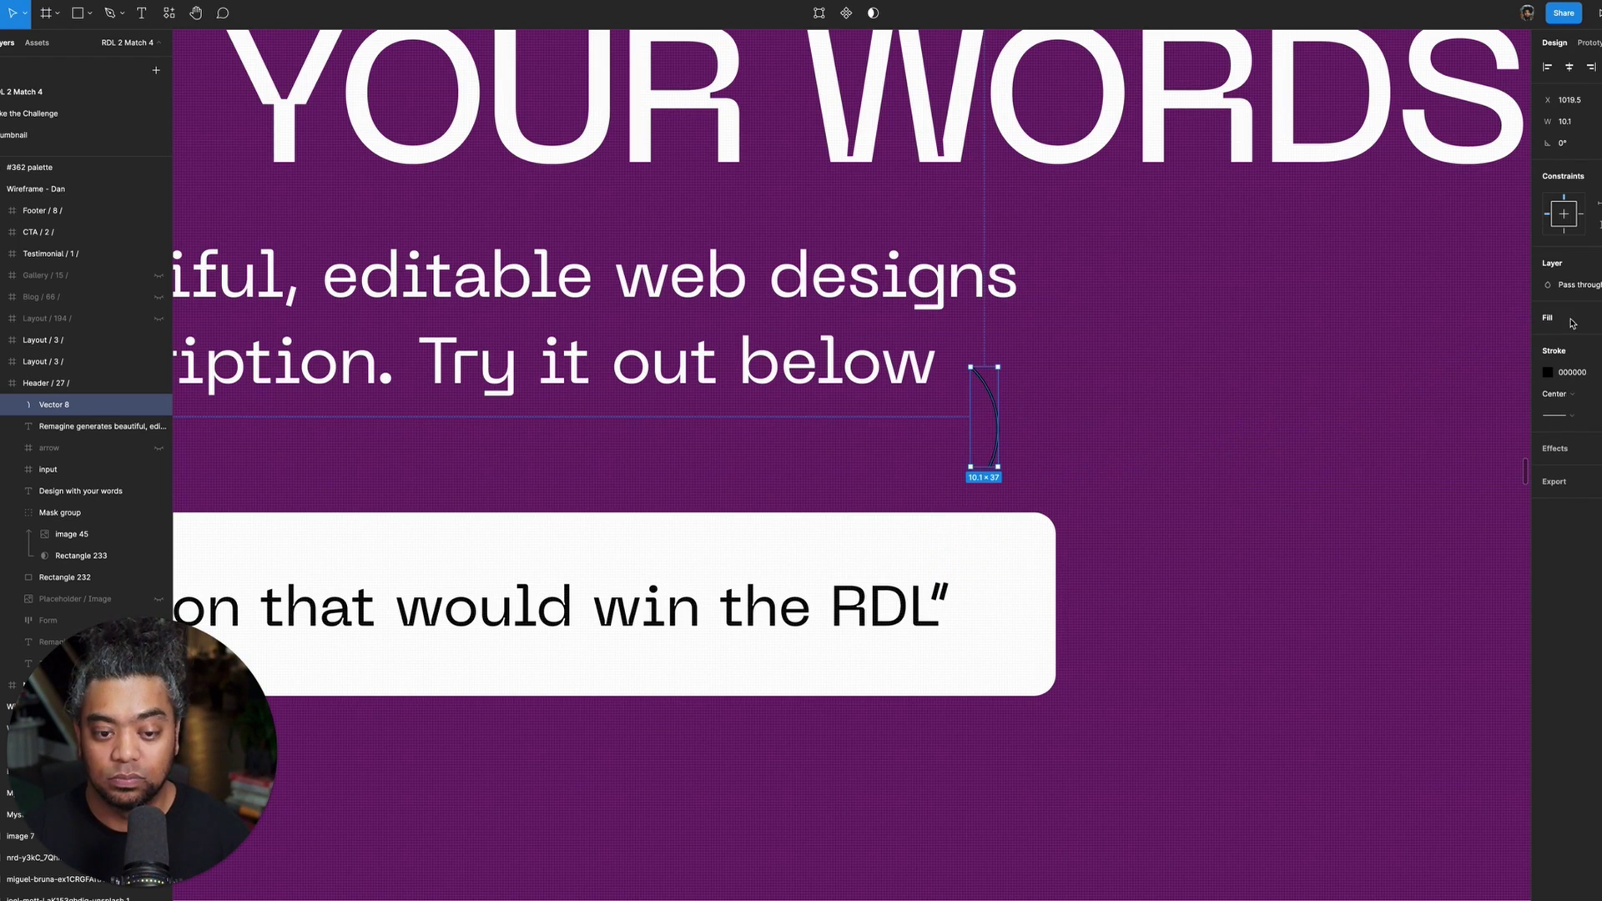
- Set the curved line's stroke color to white (FFFFFF)
click(1547, 378)
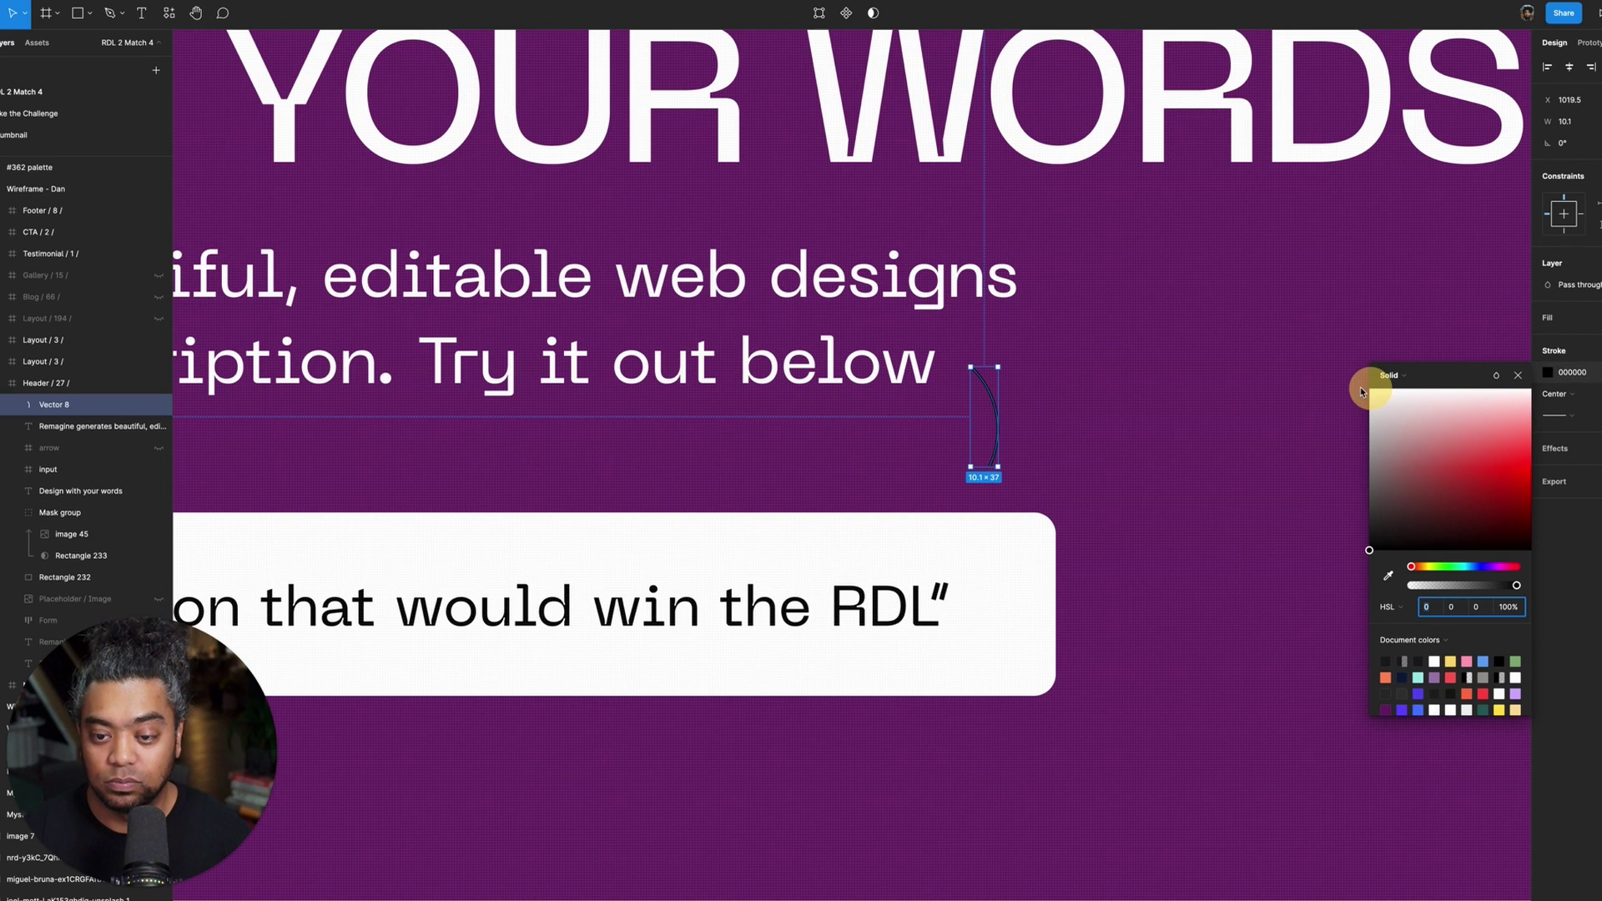
drag(1372, 389, 1357, 385)
click(1194, 413)
key(minus)
key(minus)
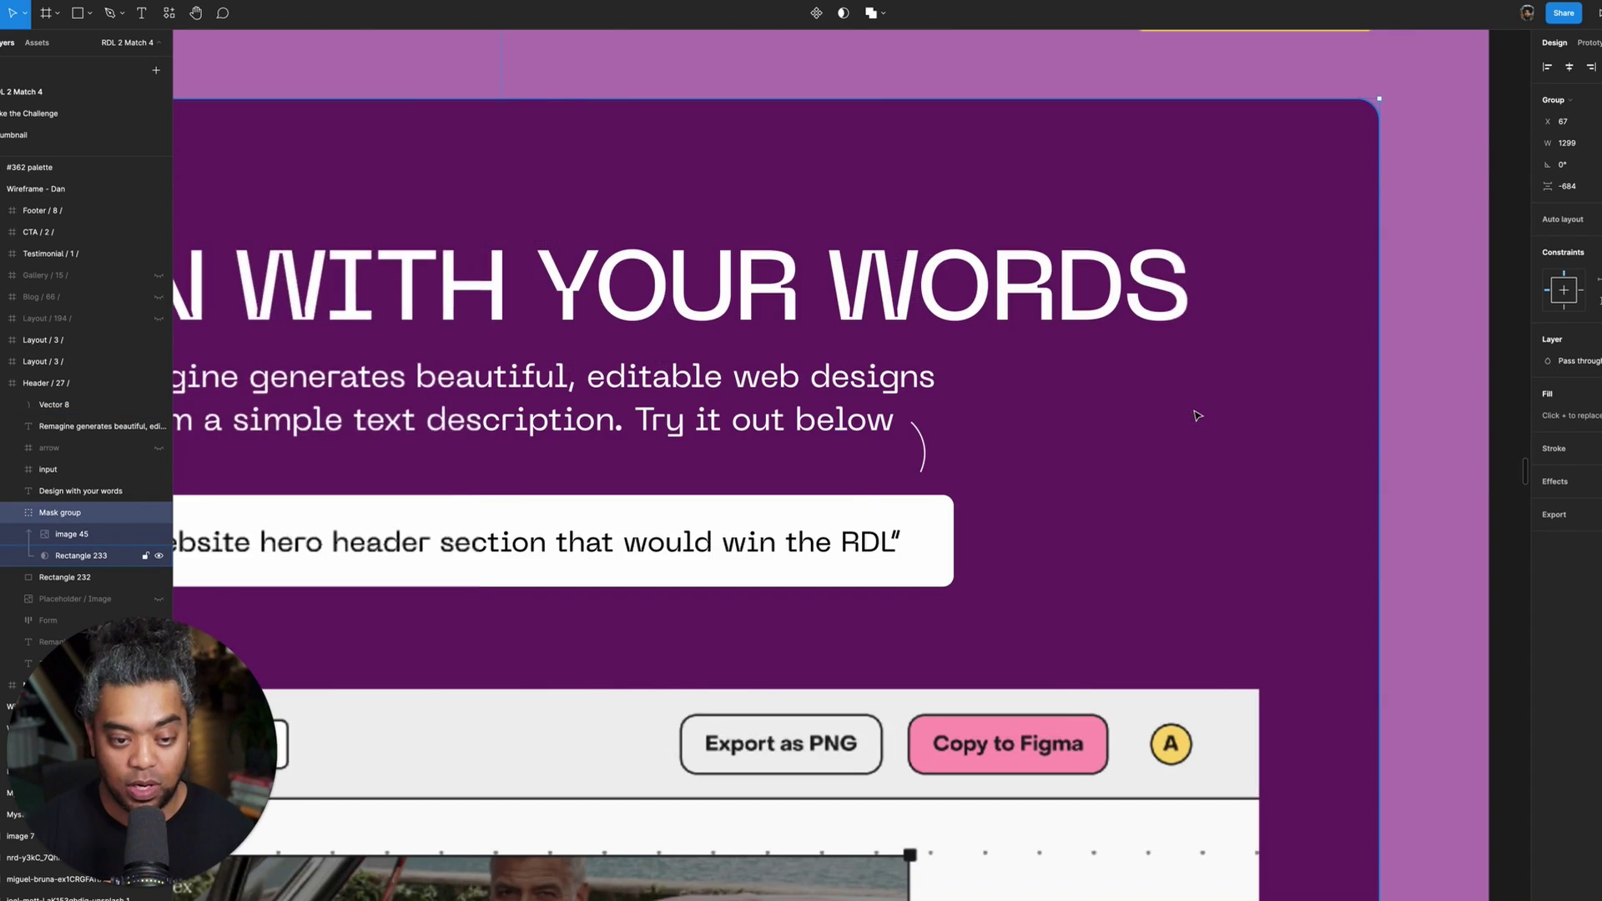
- Draw a white V-shaped arrowhead about 8 × 5 px at the lower end of the curved line
key(plus)
key(plus)
key(plus)
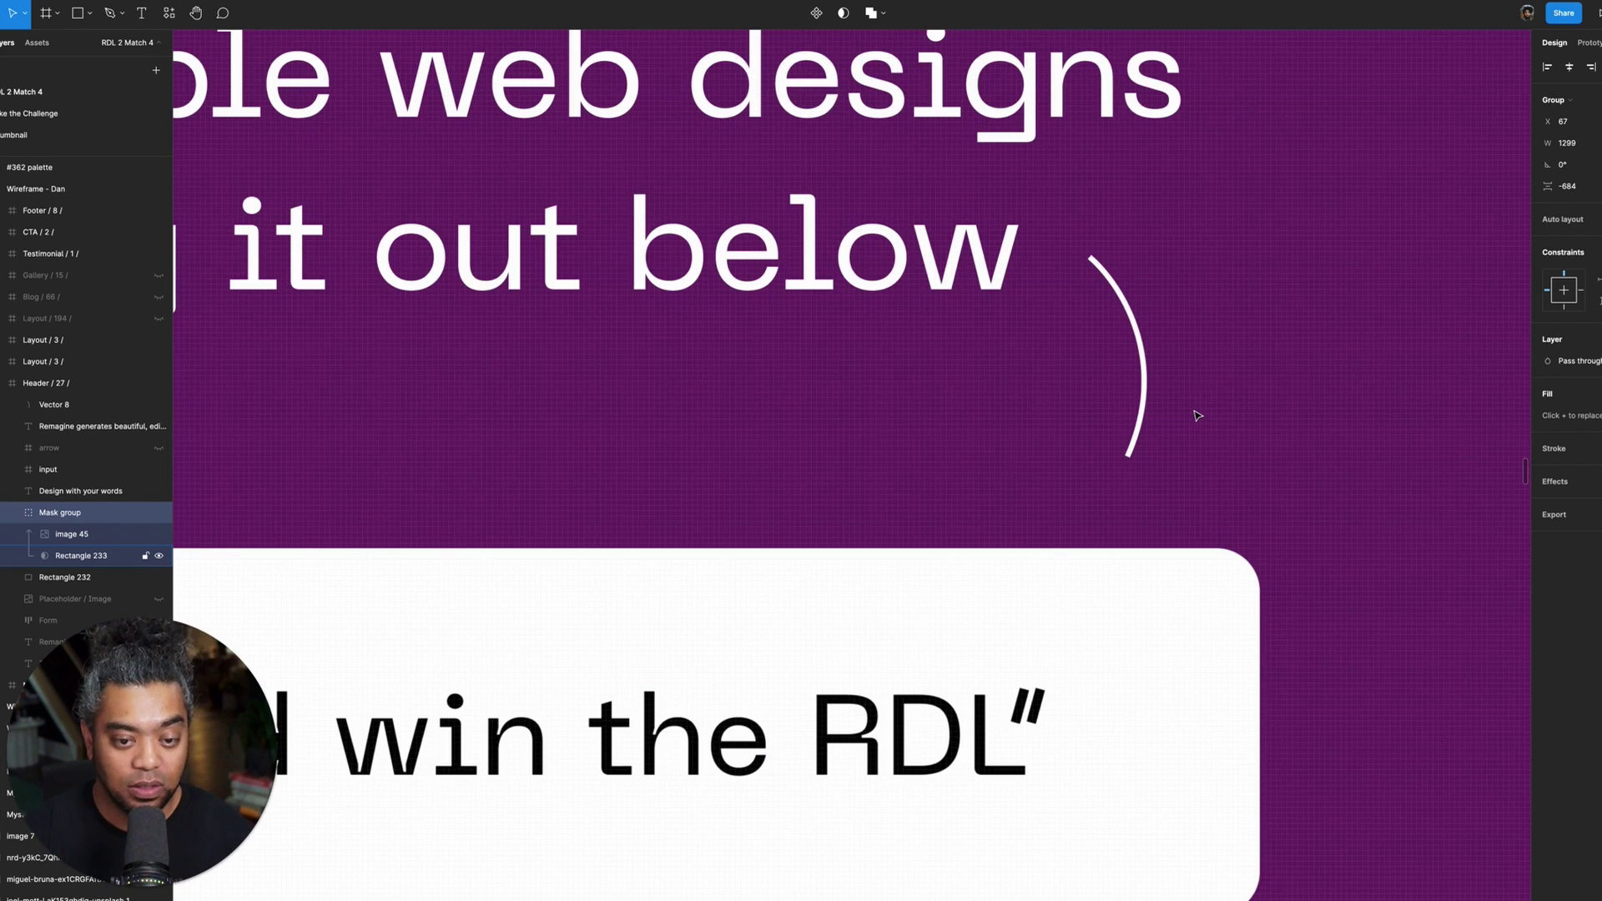
key(p)
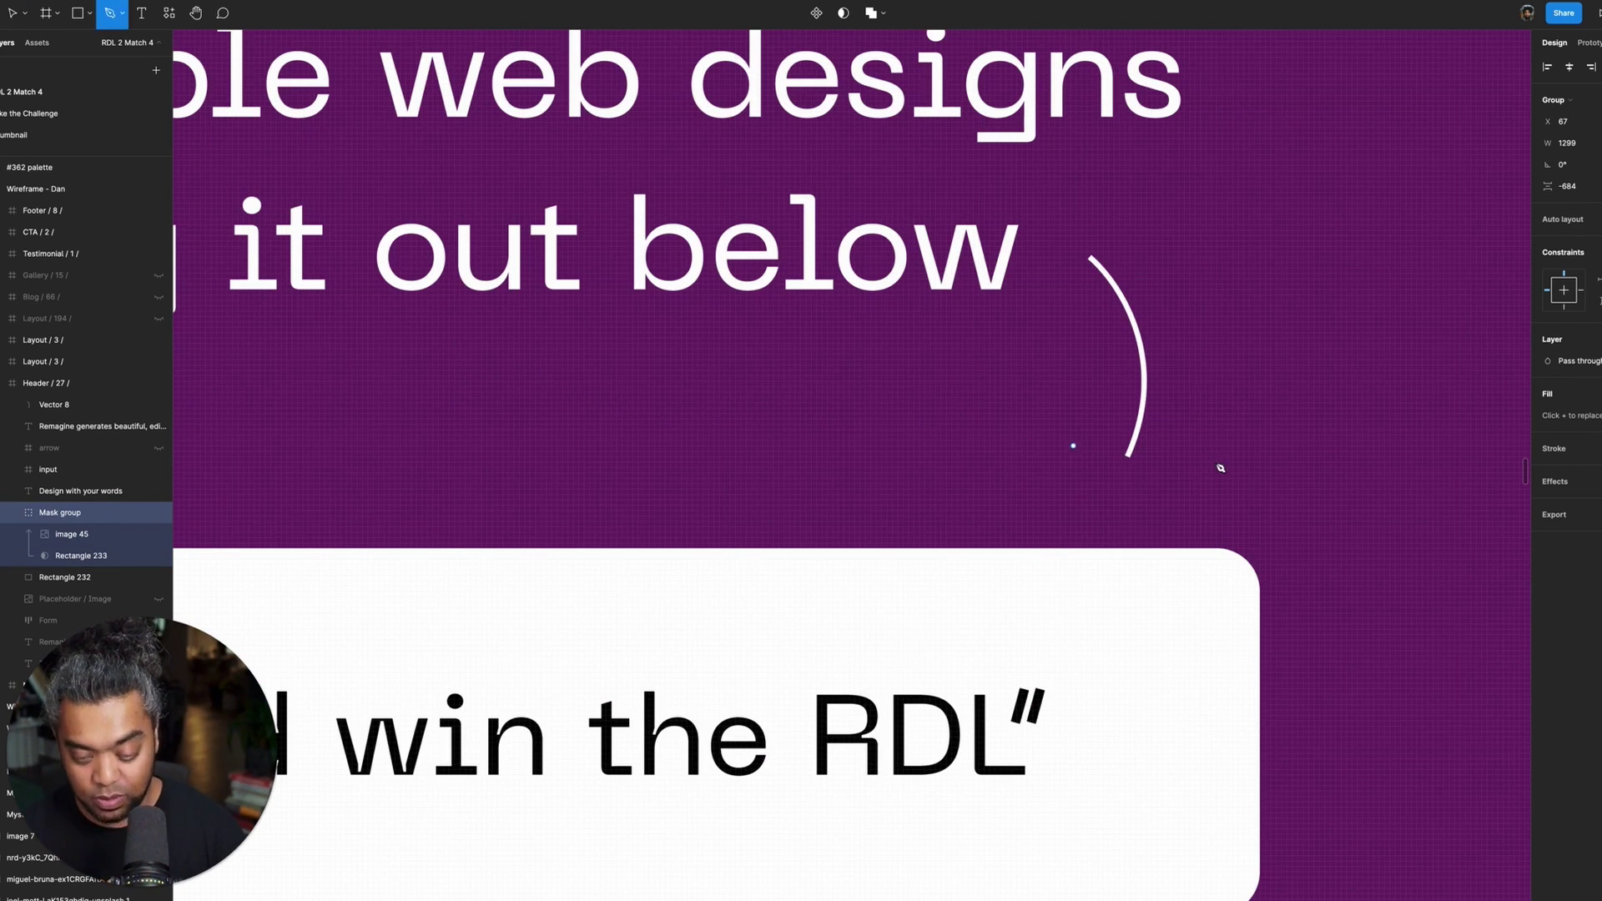
click(1130, 453)
click(1117, 427)
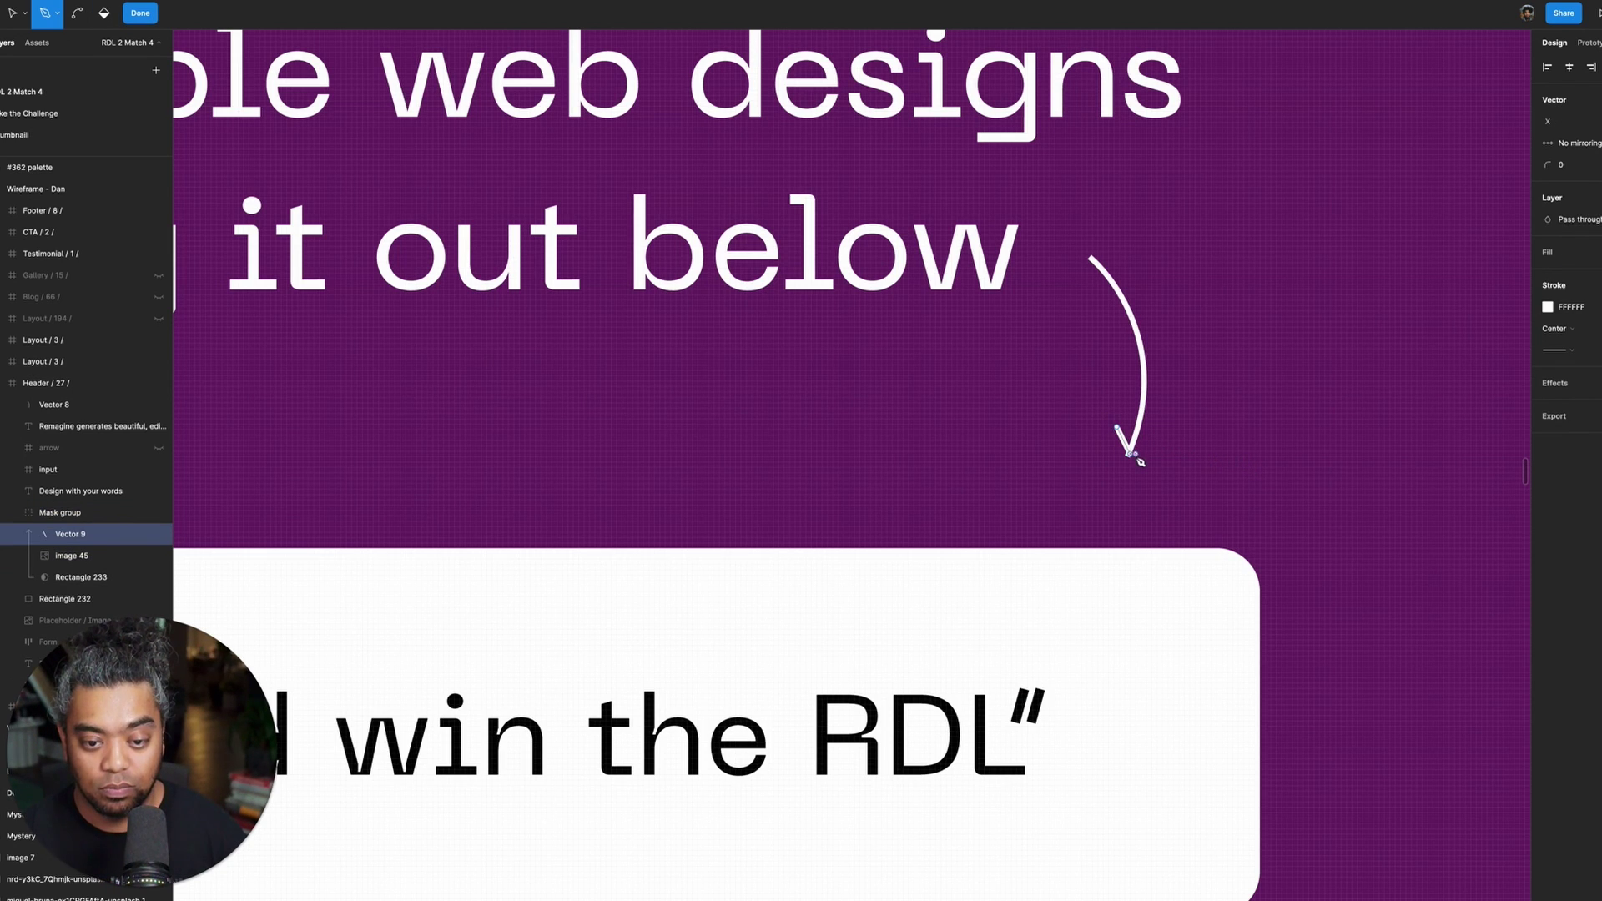
click(1130, 454)
click(1159, 427)
key(Escape)
key(Escape)
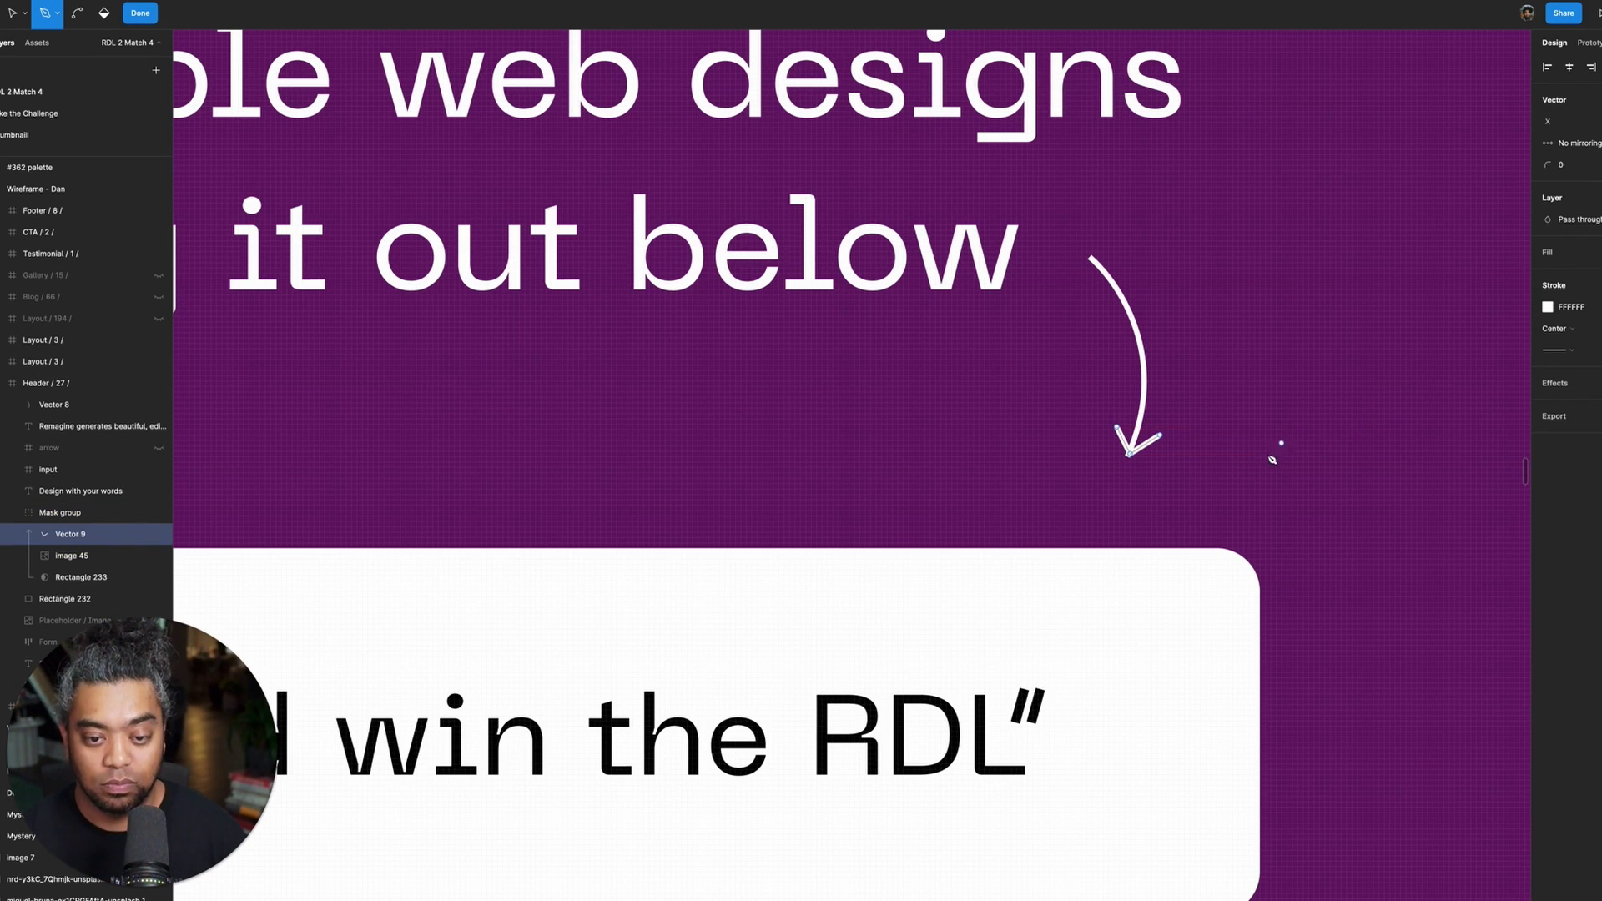
- Take the arrowhead out of the Mask group and wrap it with the curved line in a frame named "arrow"
key(minus)
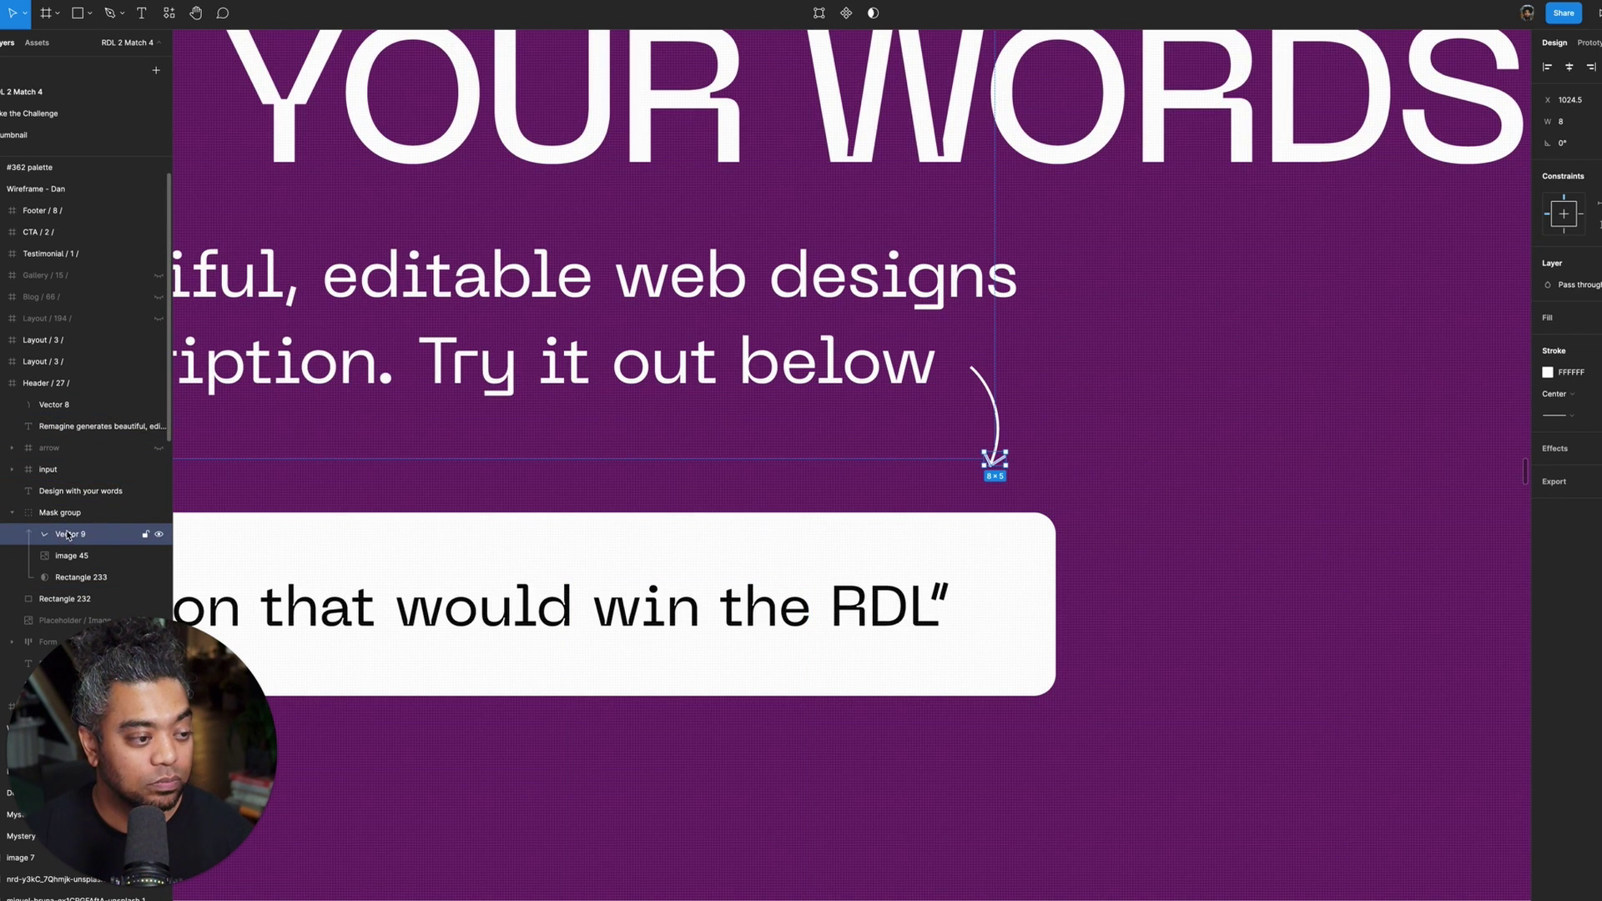
drag(61, 418, 67, 409)
shift+click(75, 425)
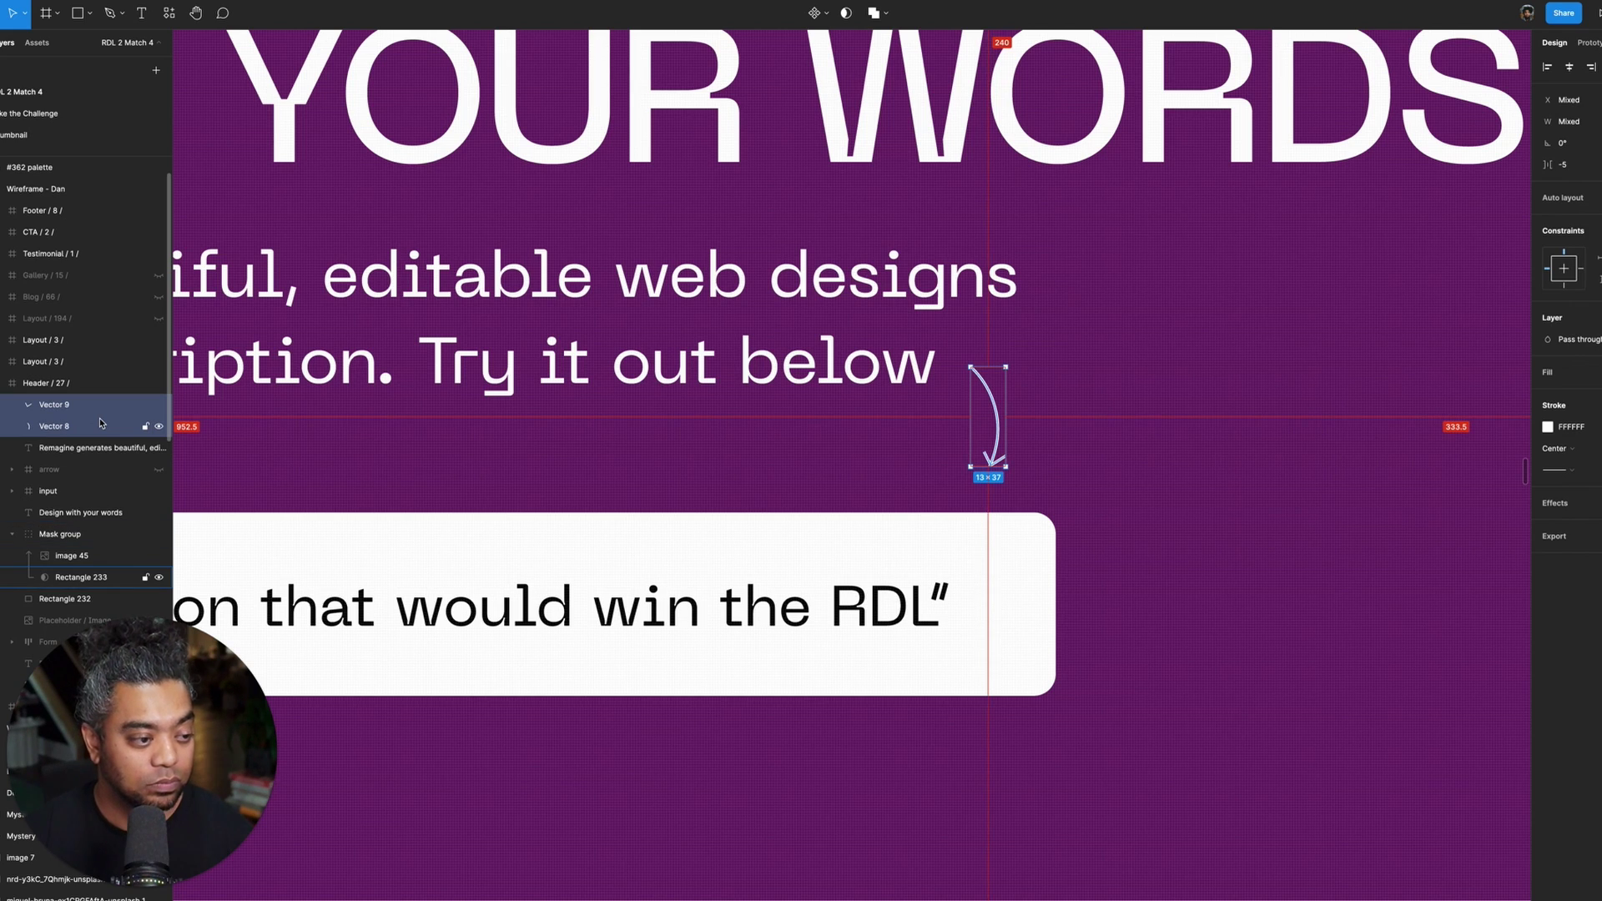
key(ctrl+alt+g)
key(ctrl+r)
text(a)
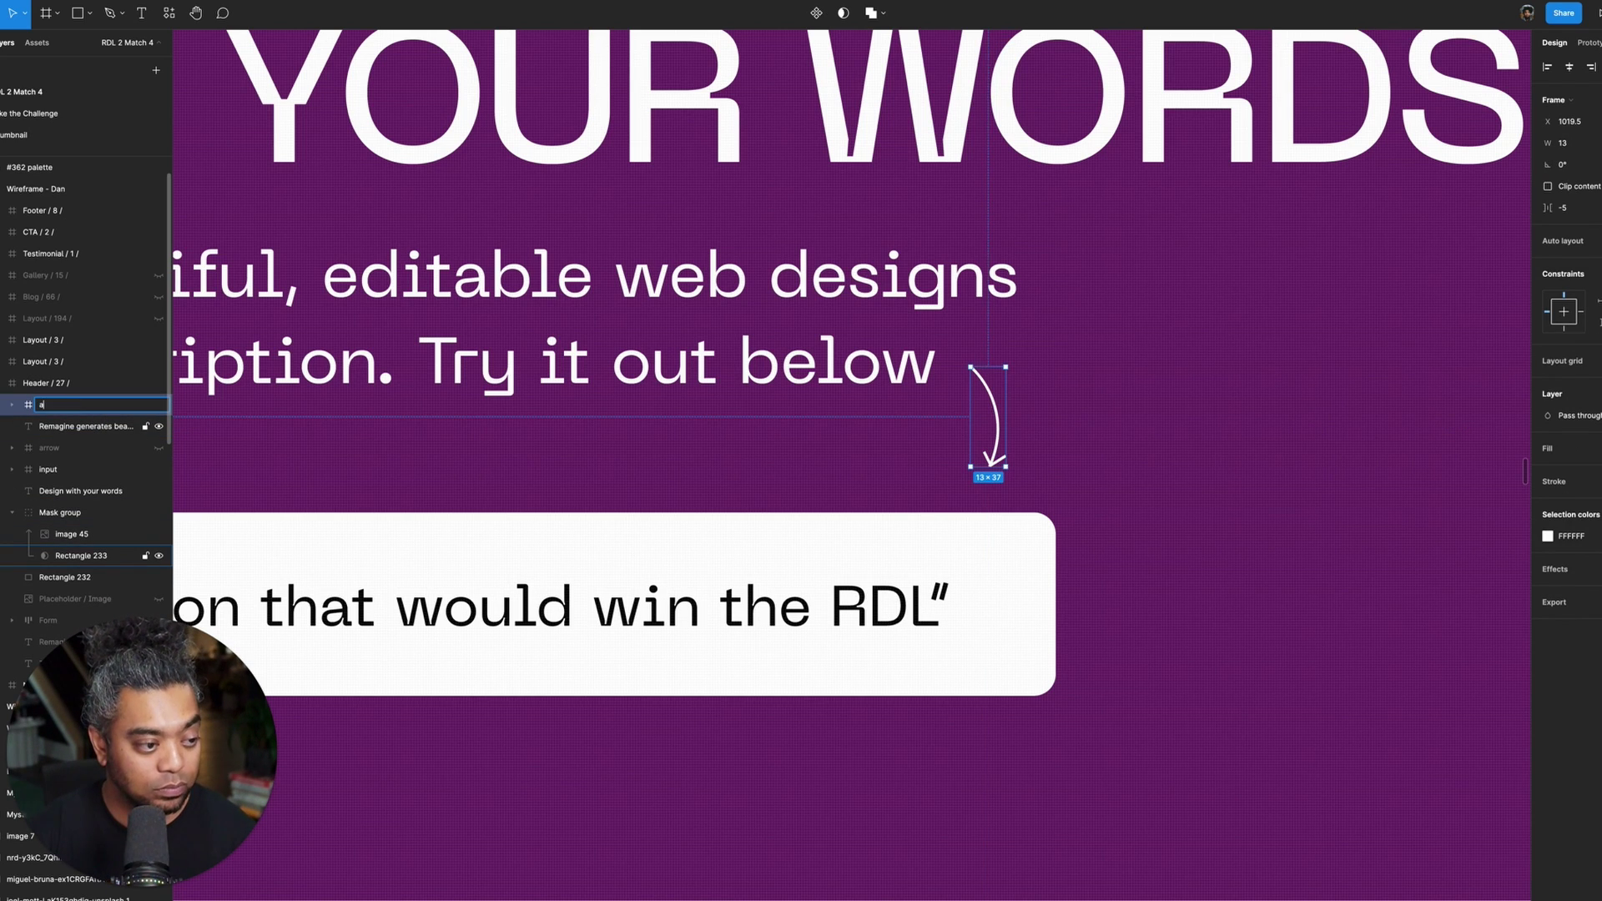
text(rrow)
key(Return)
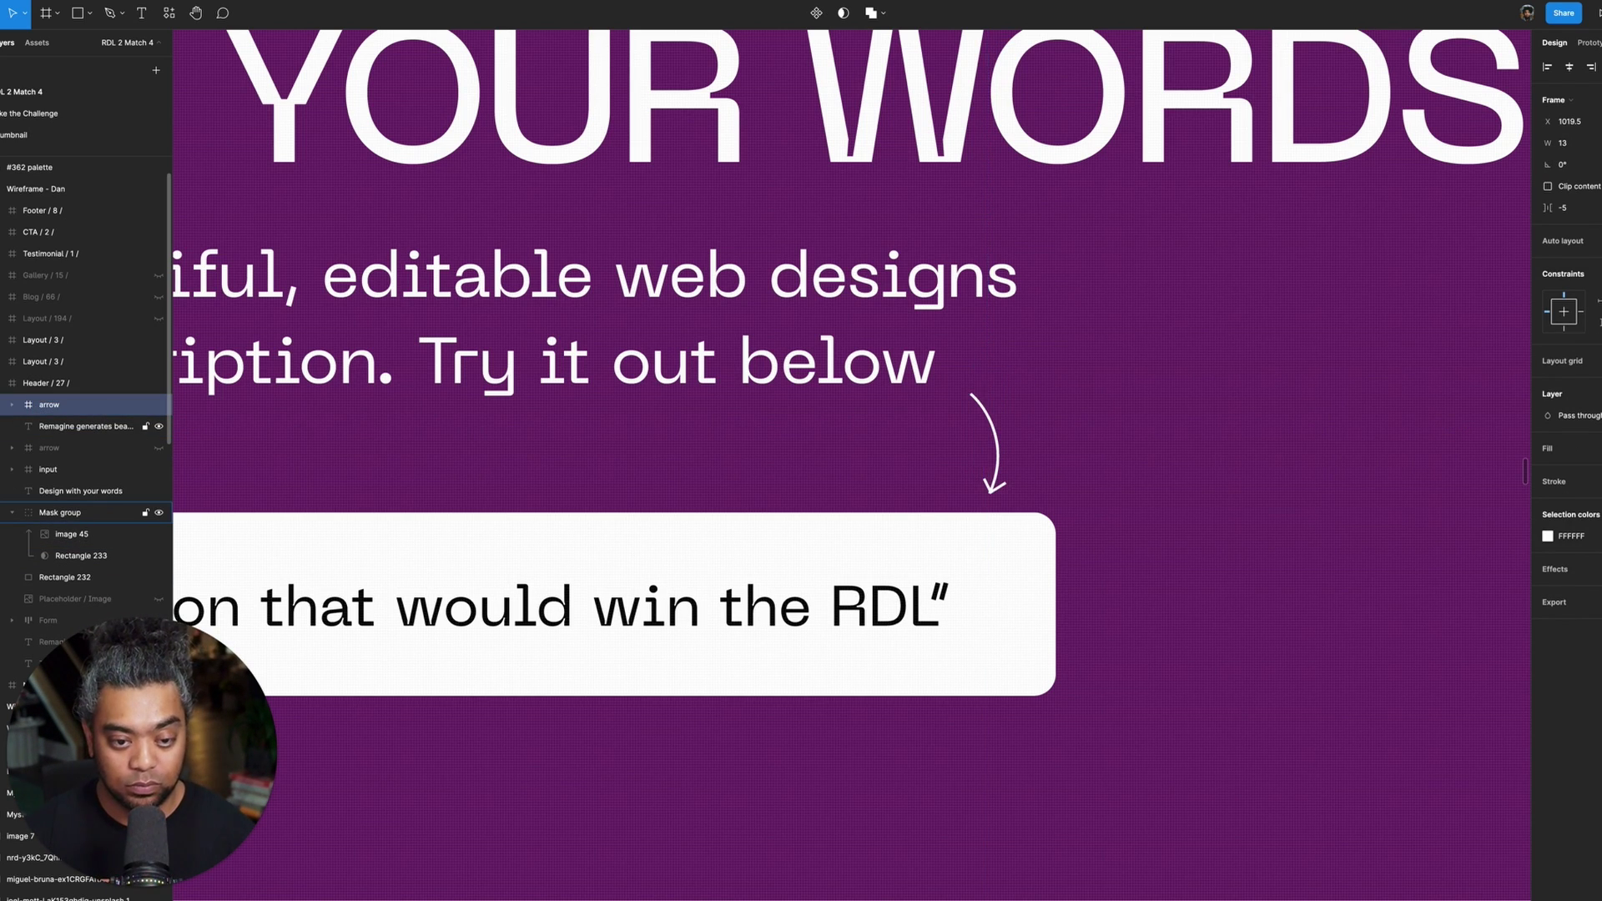
- Nudge the arrow frame horizontally to X 1016.5, closer to the end of the subheading
key(Left)
key(Left)
key(Left)
key(Left)
key(Left)
key(Left)
key(Left)
key(Left)
key(Left)
key(Right)
key(Right)
key(Right)
key(Right)
key(Right)
key(Right)
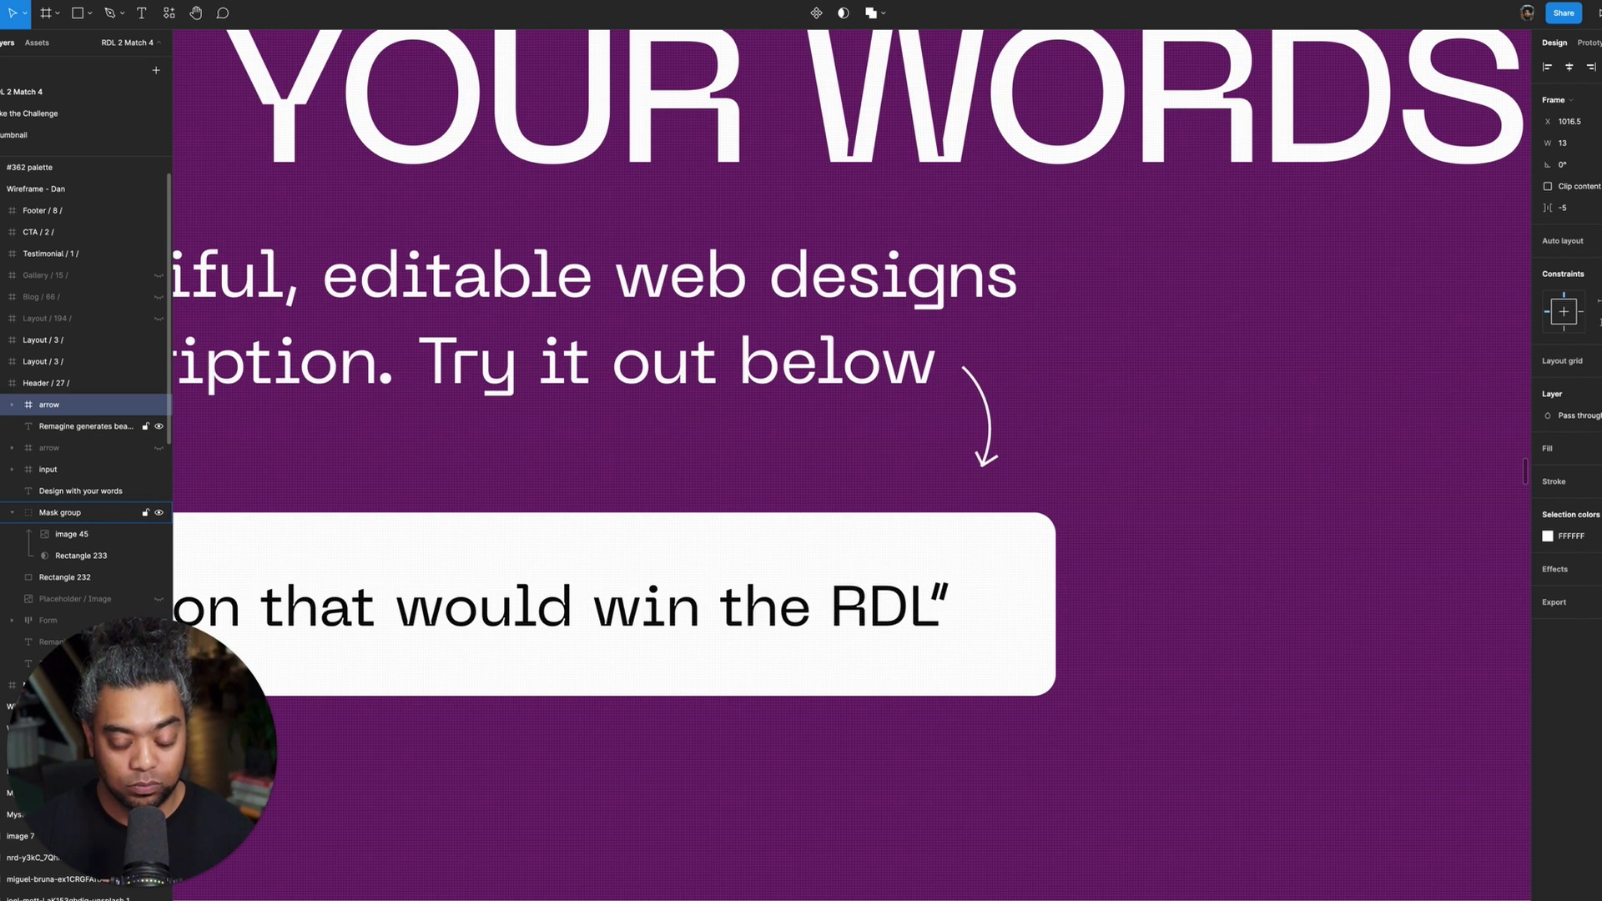
- Examine the hero in a wider view, checking how the arrow links the subheading to the prompt input
key(ctrl+minus)
drag(1126, 554, 1347, 521)
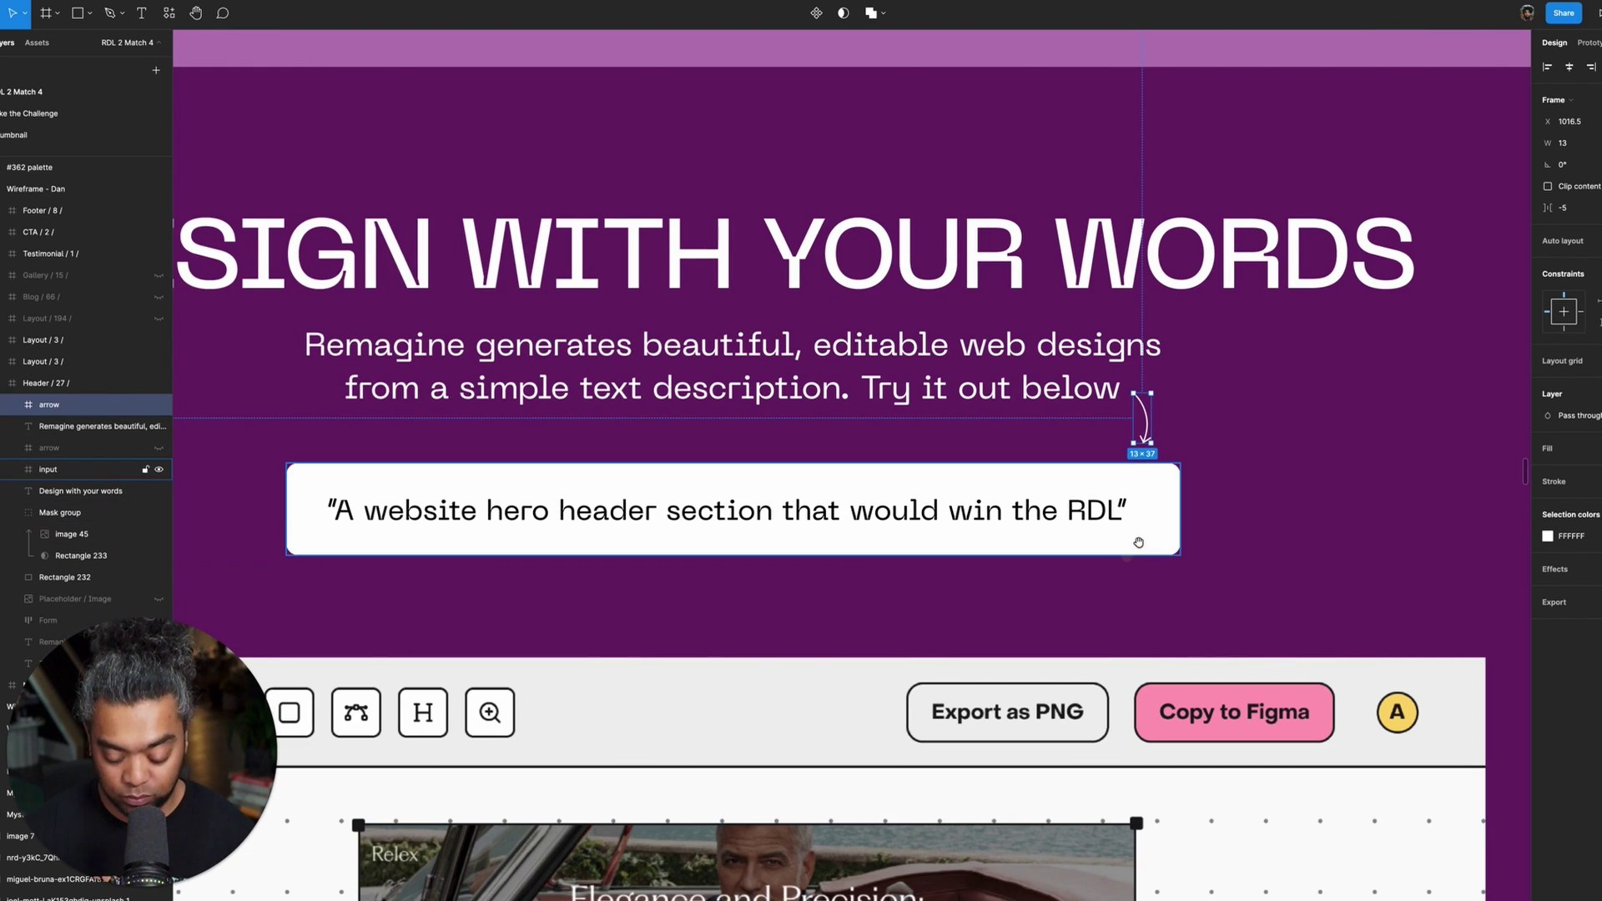
key(ctrl+minus)
click(1318, 557)
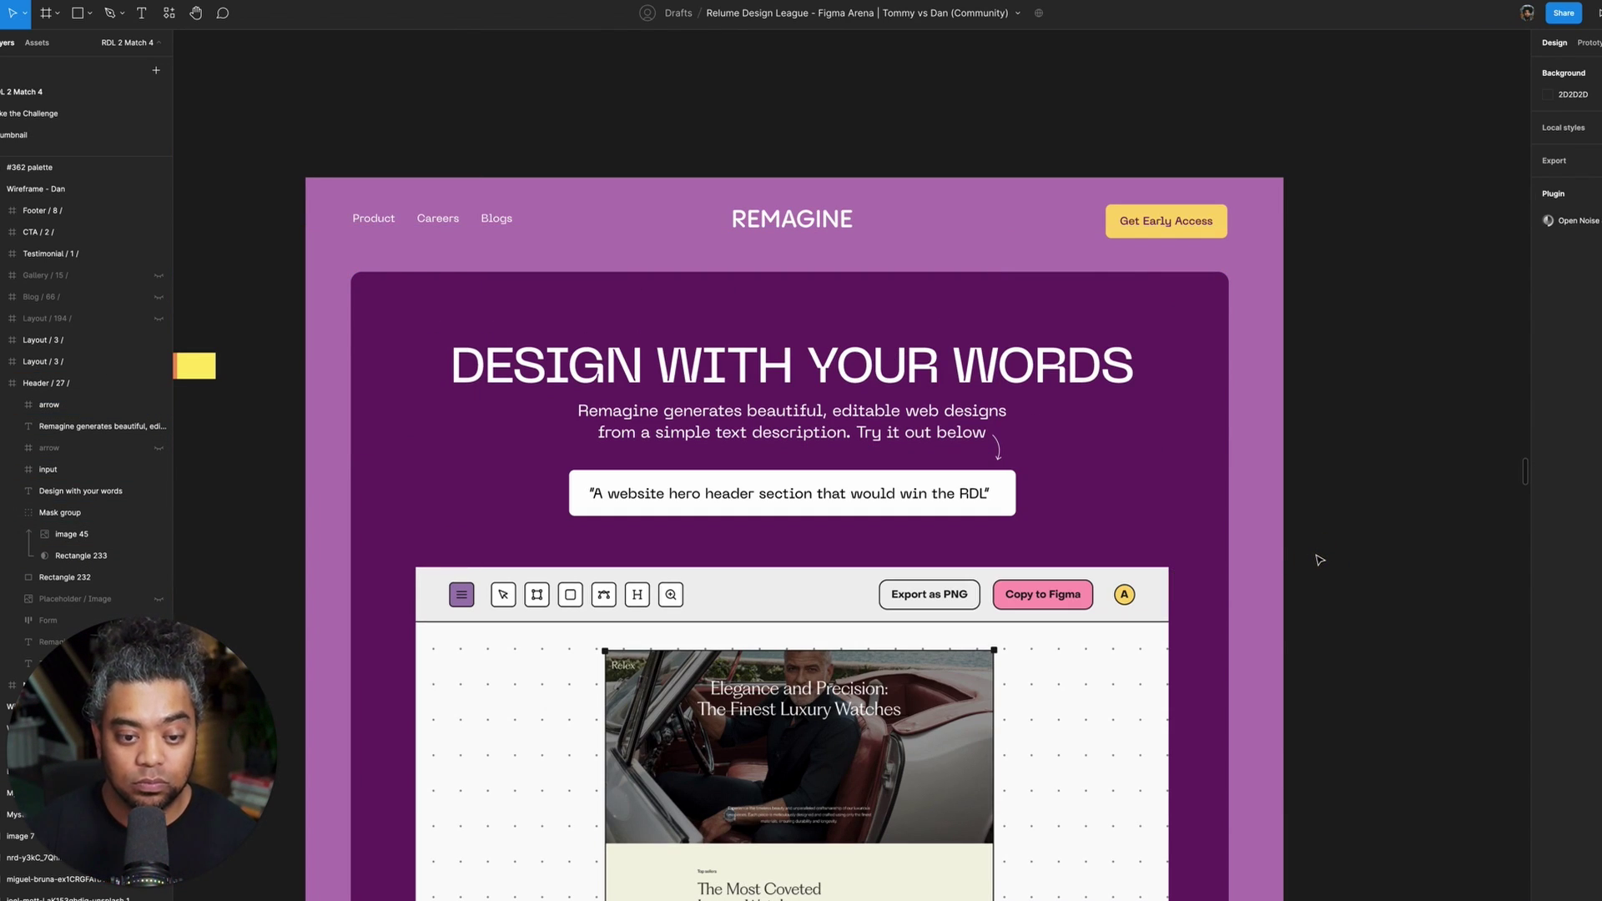
drag(1269, 533, 1385, 473)
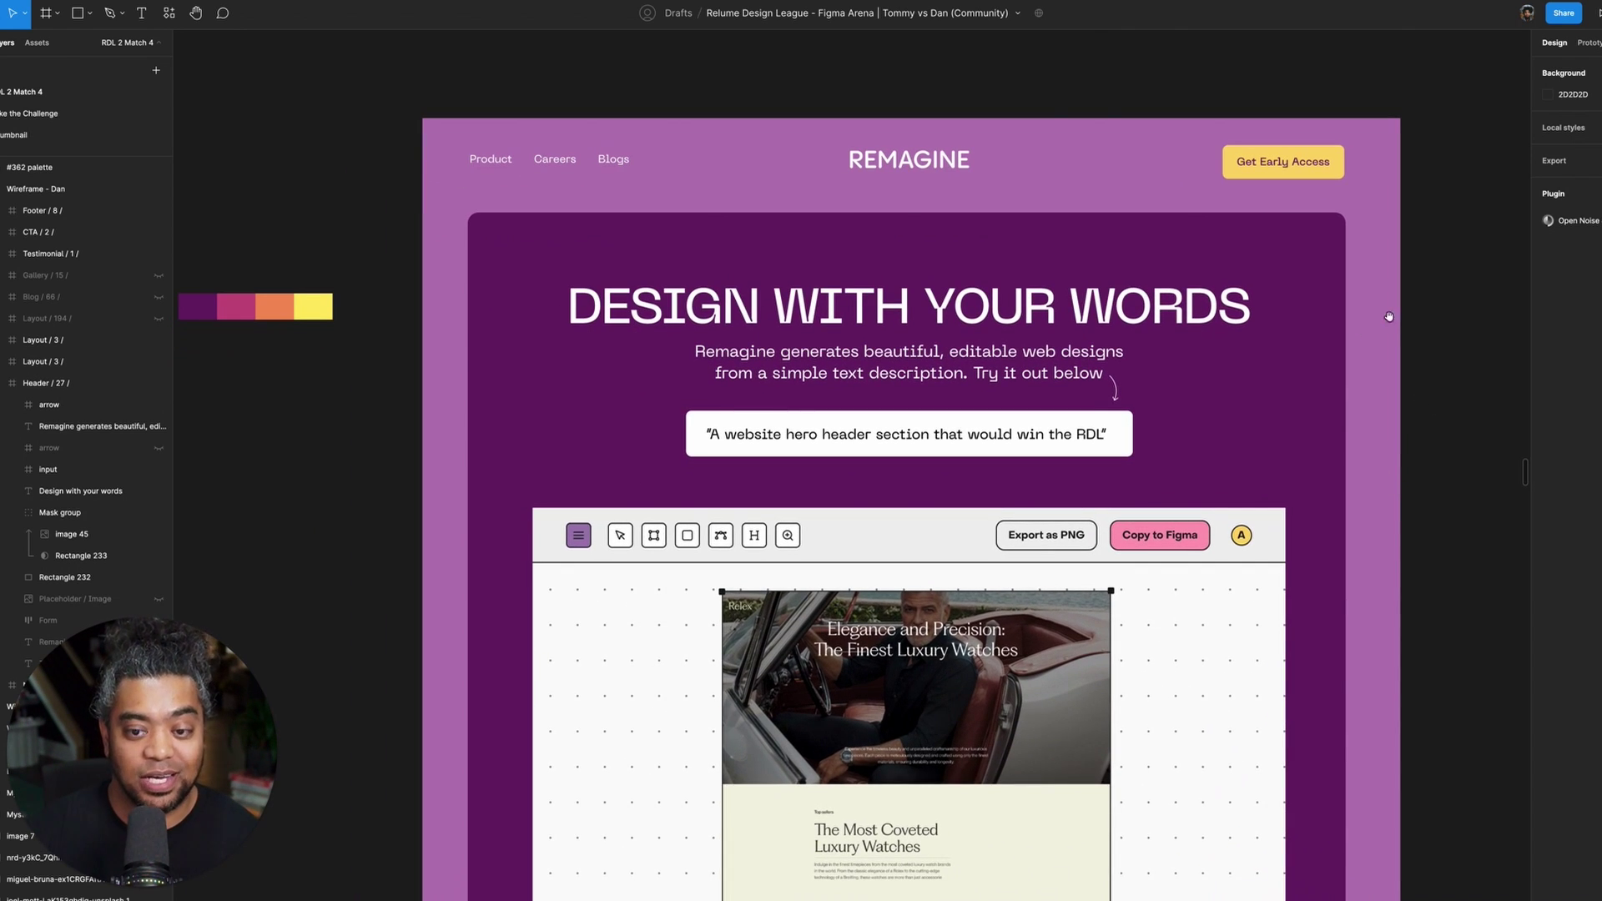
drag(1389, 316, 1373, 327)
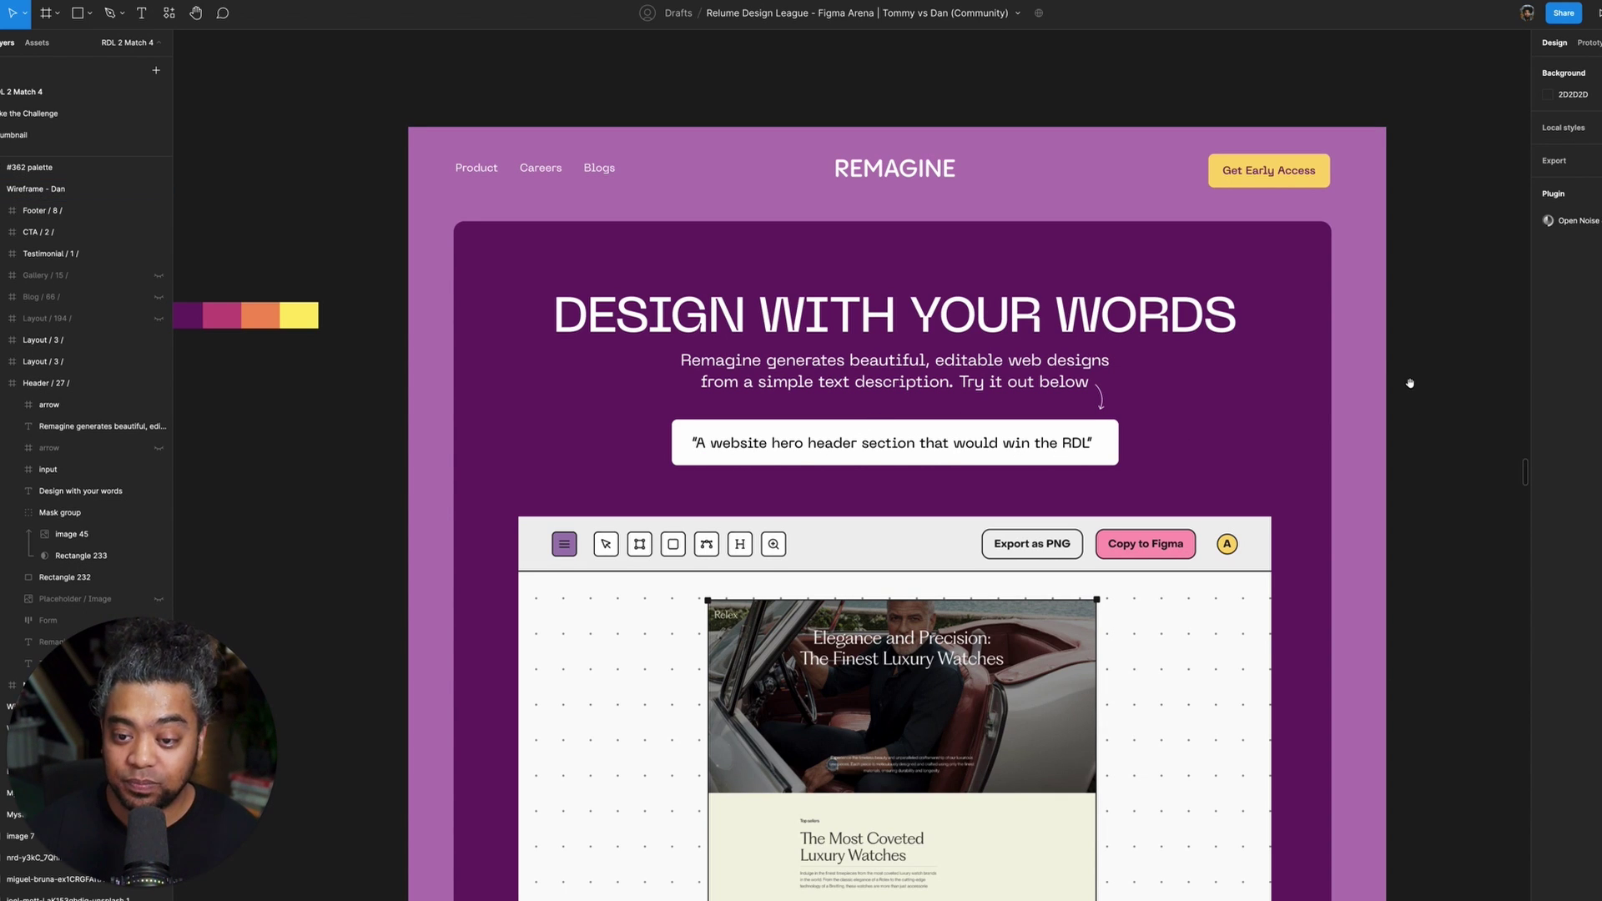
scroll(1412, 383, down, 1)
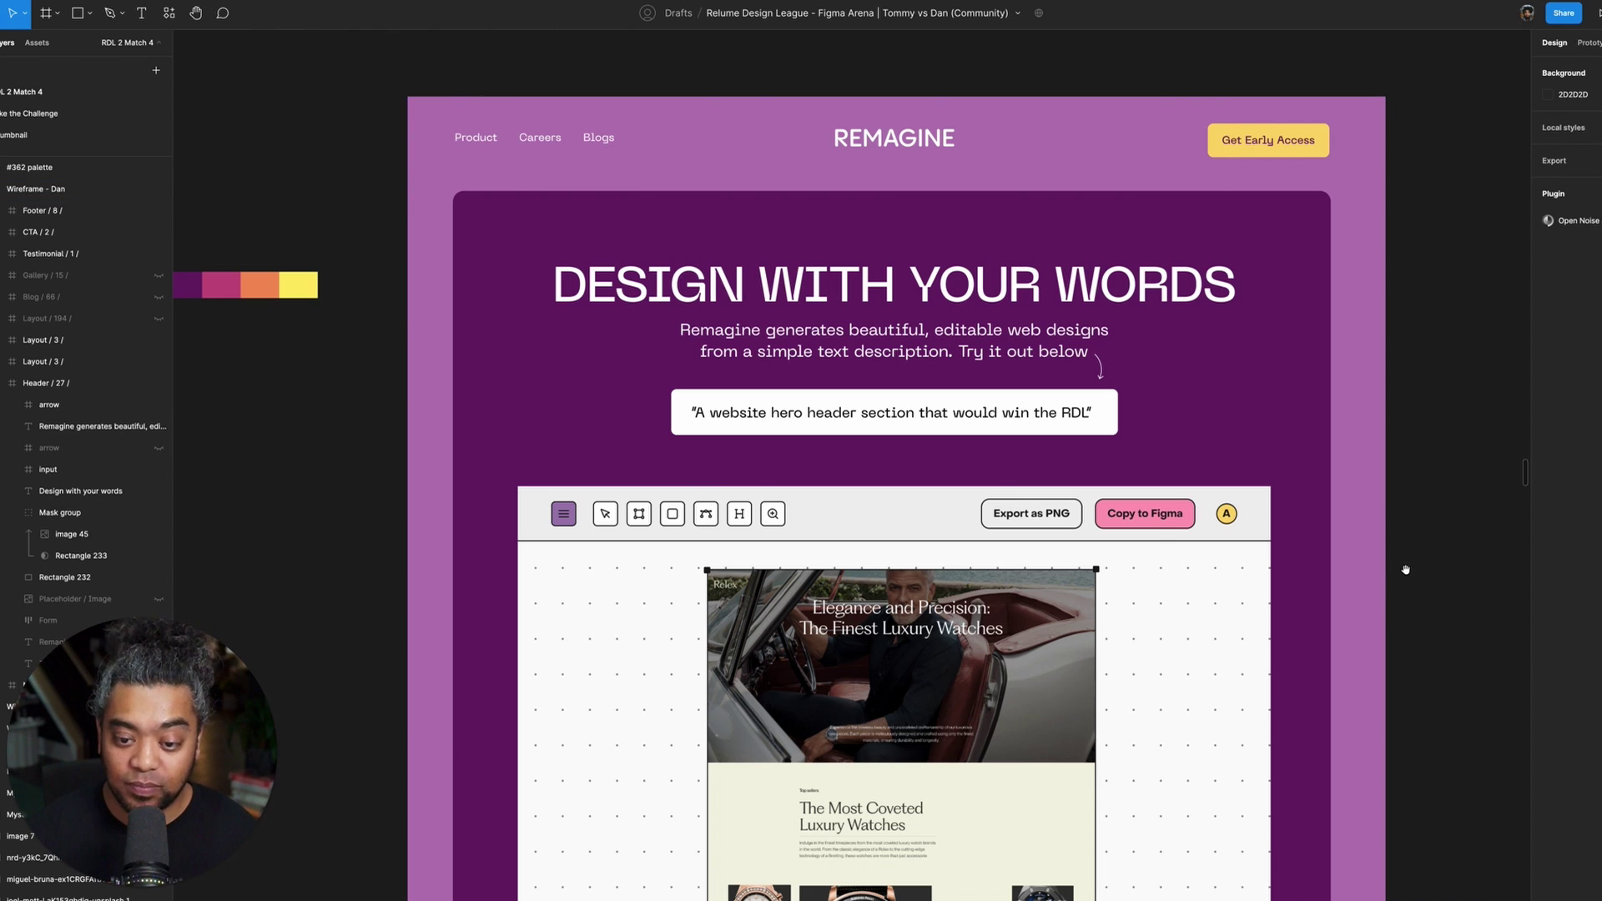
drag(1402, 565, 1403, 523)
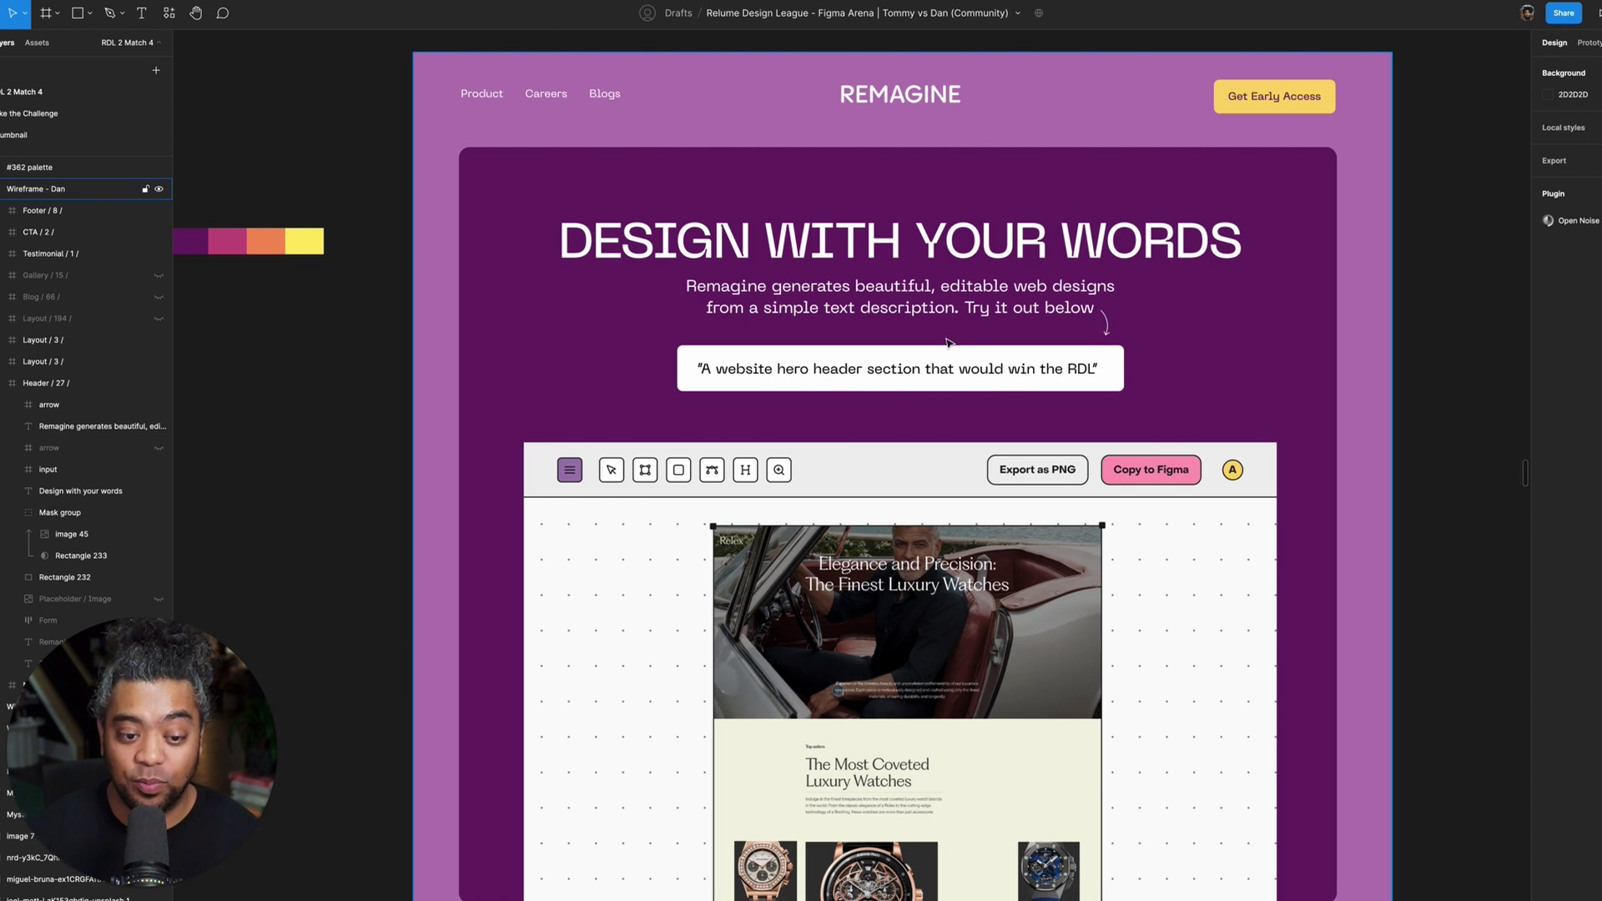
- Examine the hero section, its mock editor preview and the empty space beneath it
scroll(966, 656, down, 5)
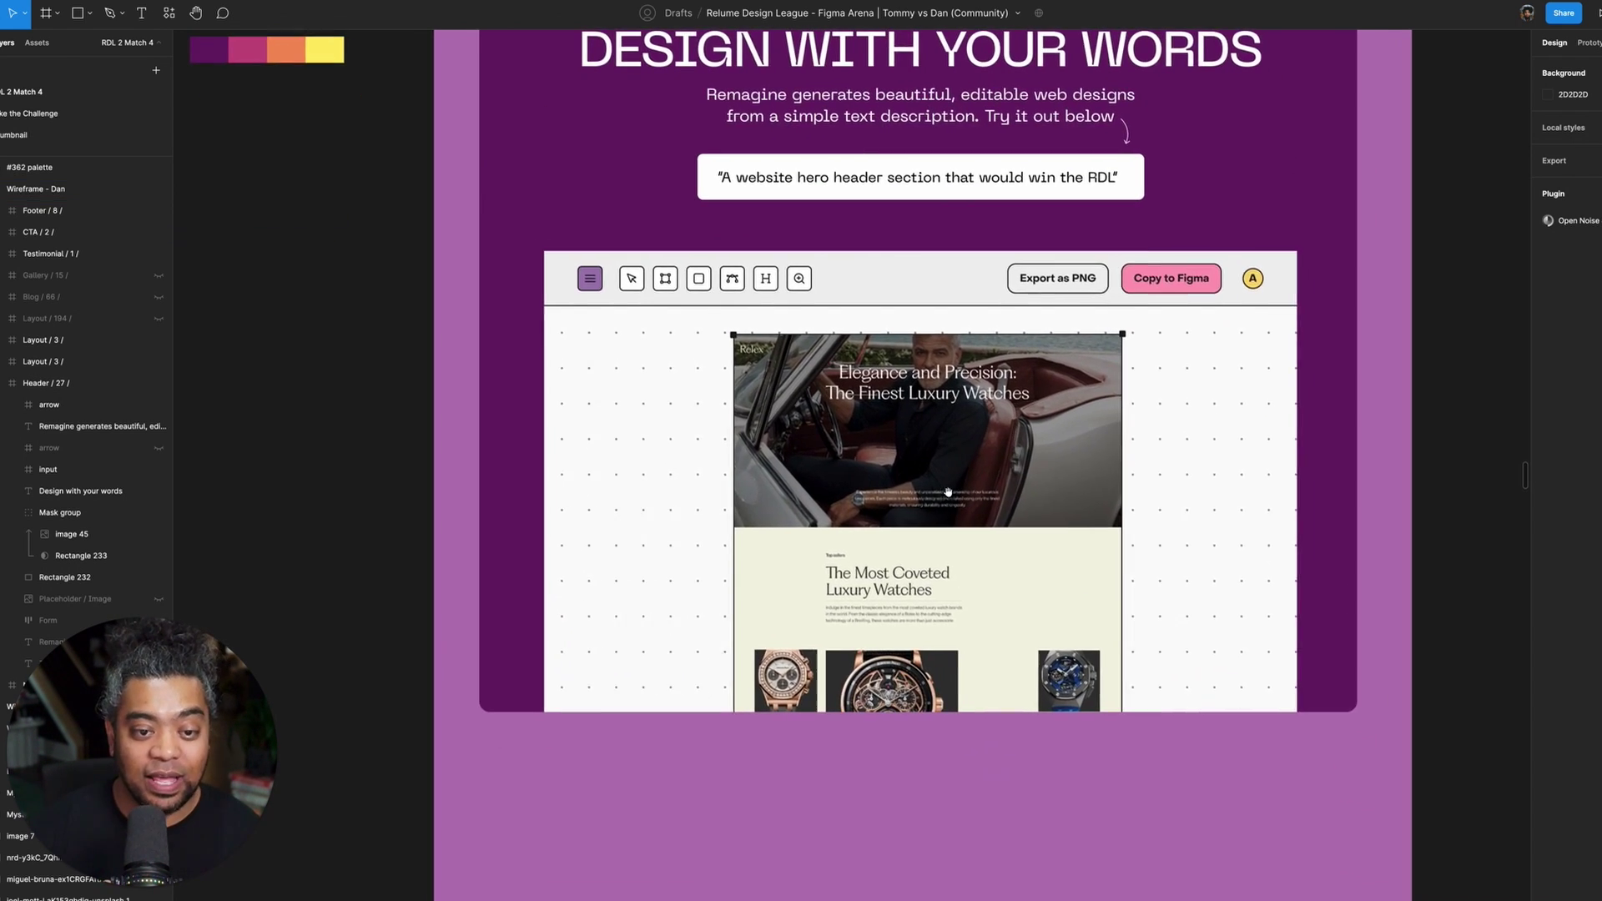
scroll(955, 430, up, 3)
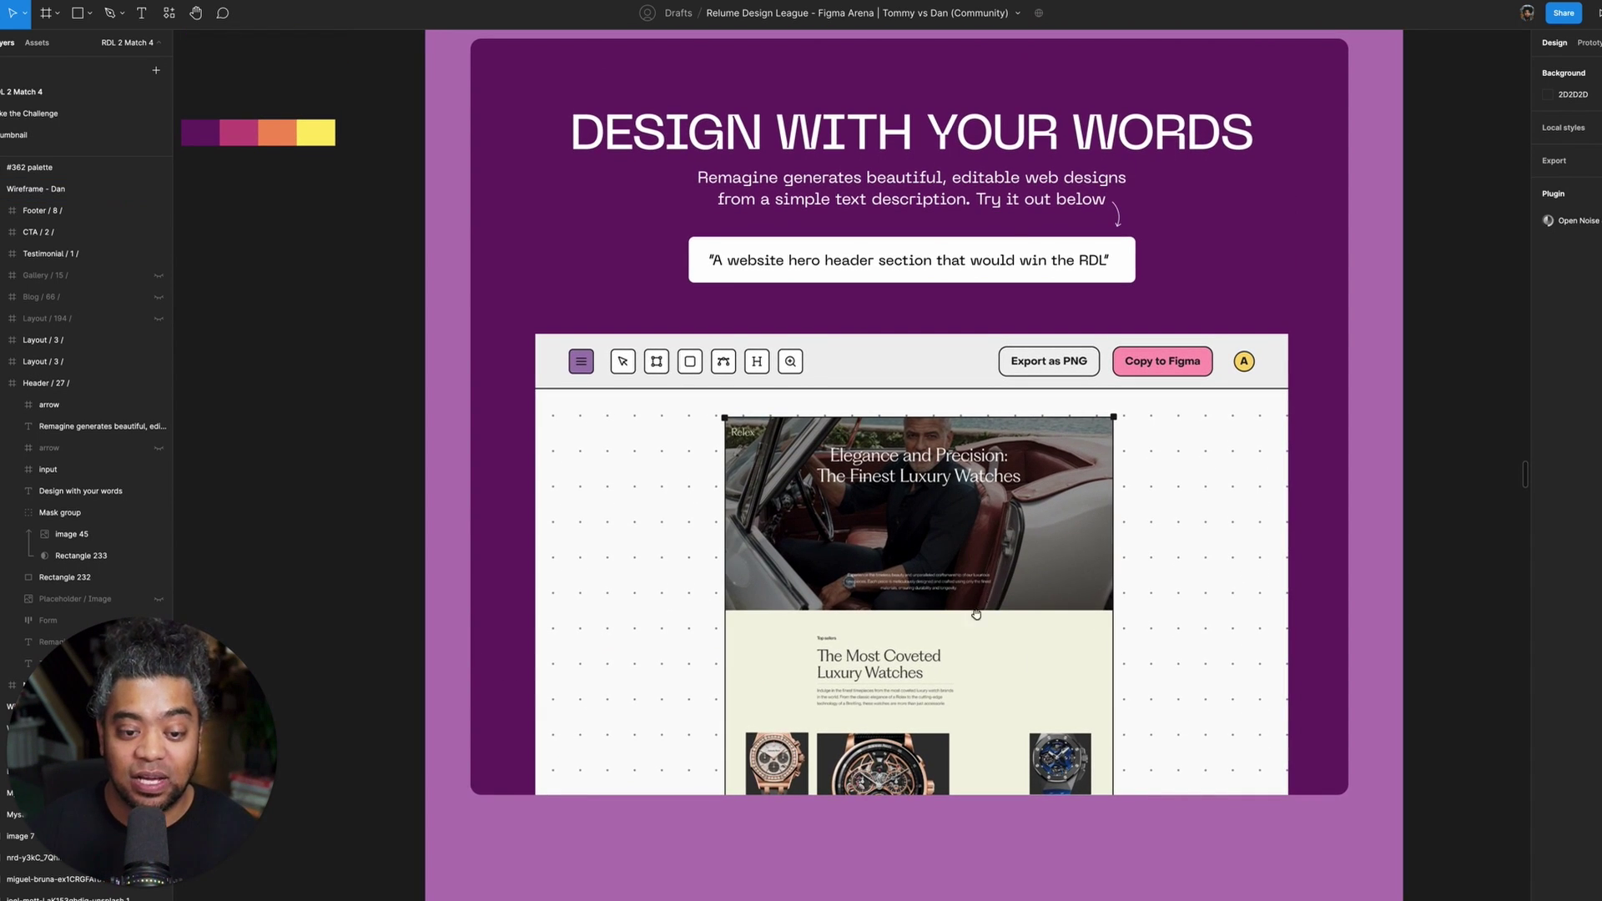
scroll(977, 434, down, 3)
scroll(983, 437, down, 1)
scroll(935, 493, up, 3)
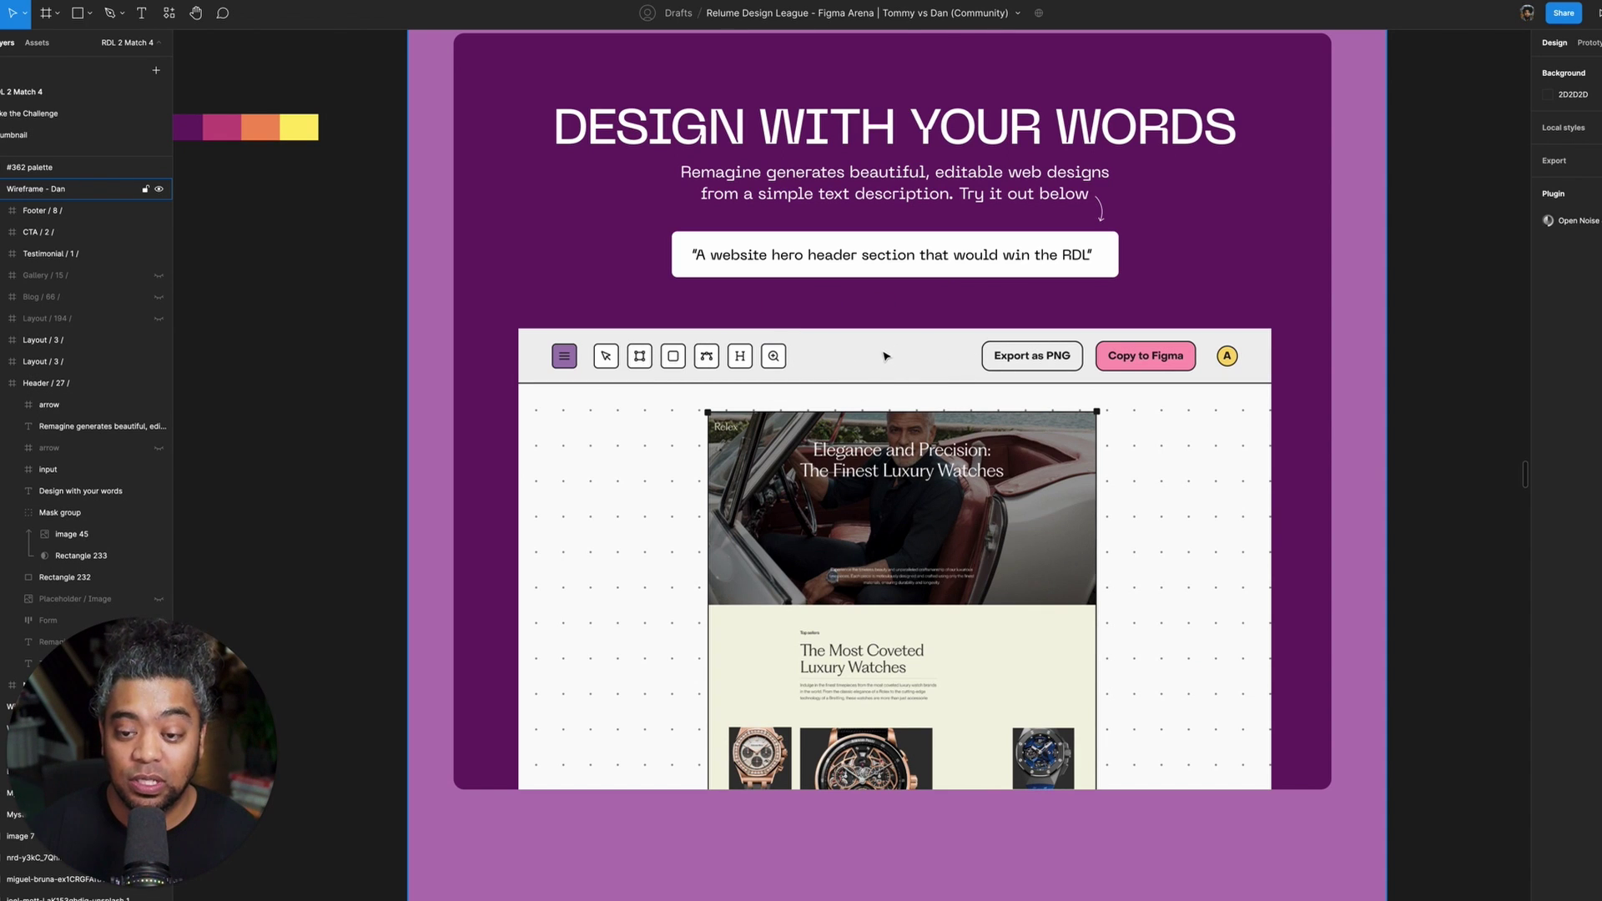
scroll(866, 353, down, 3)
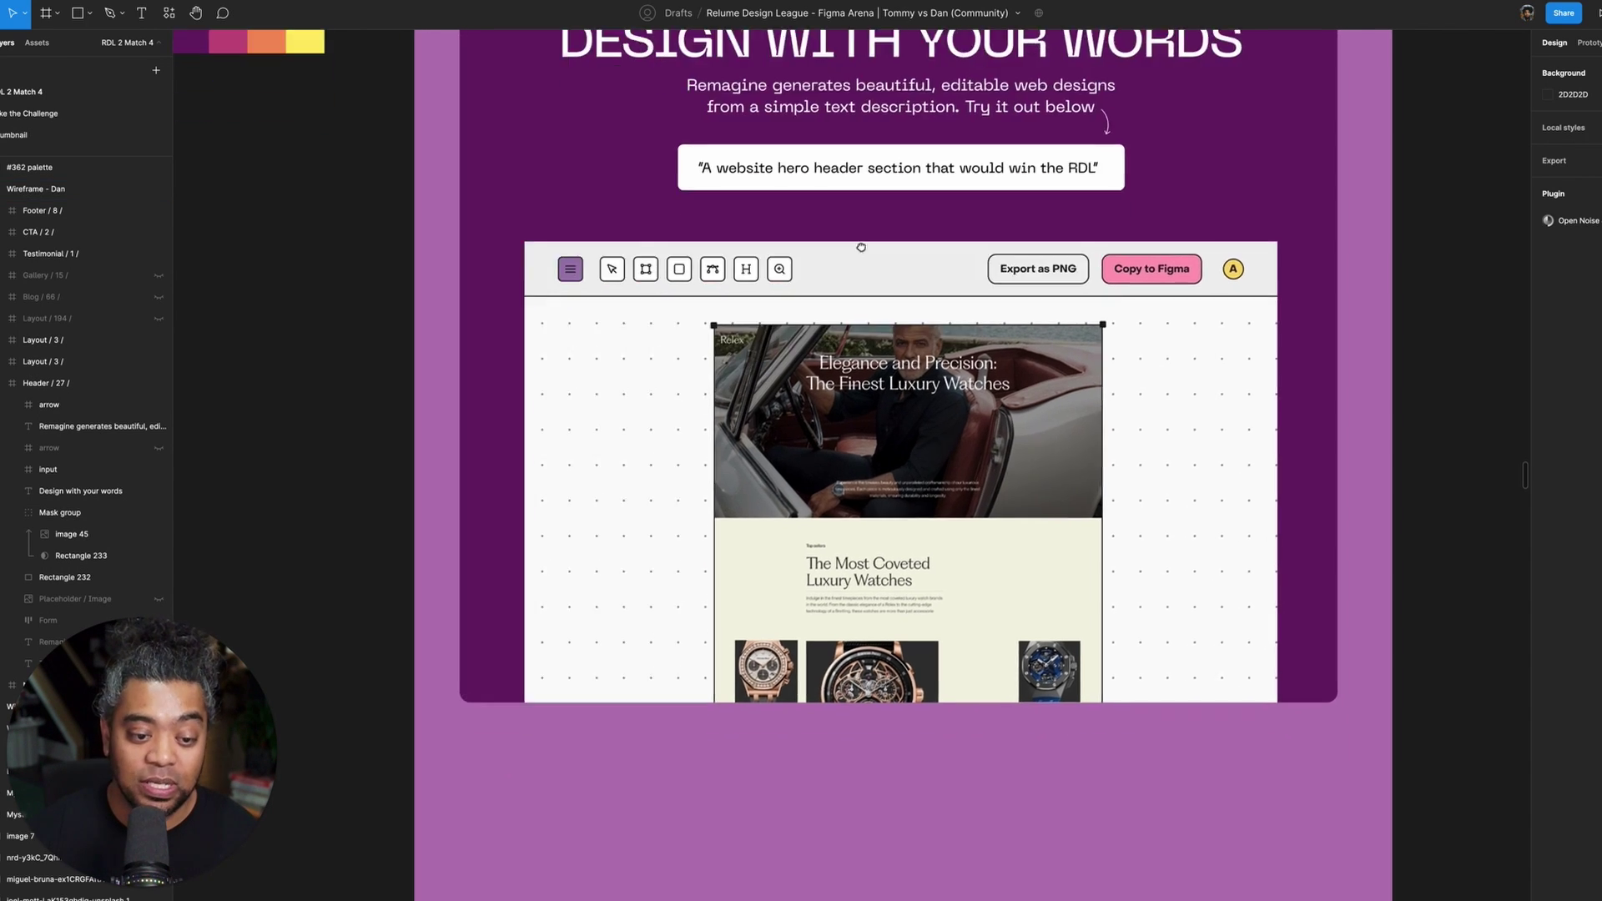
scroll(1014, 504, down, 2)
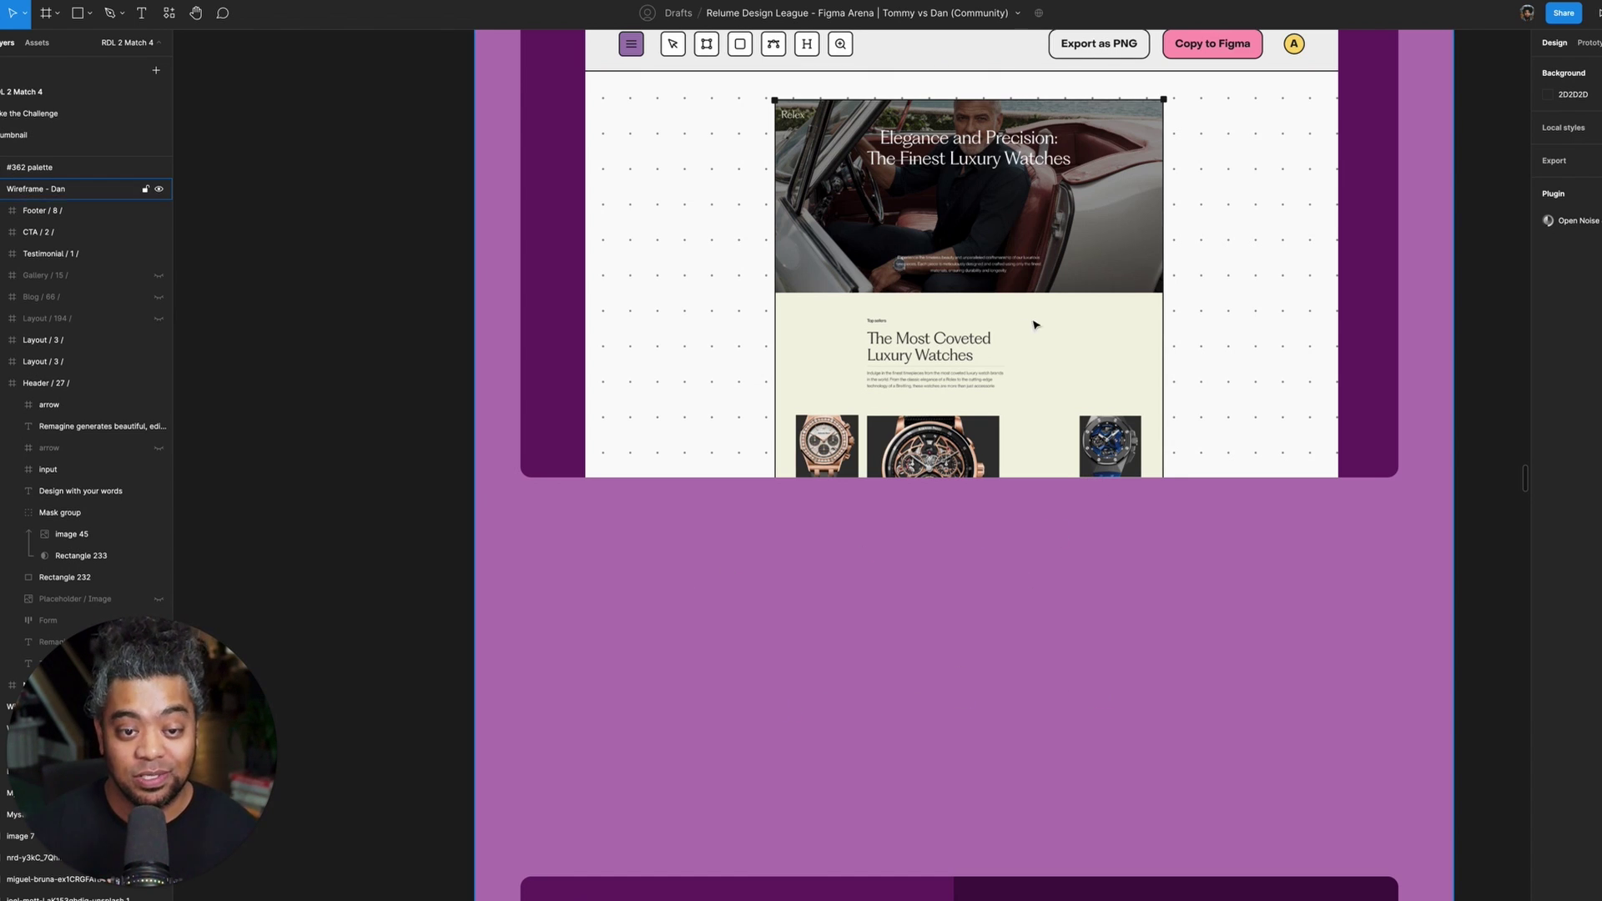
scroll(1034, 325, up, 4)
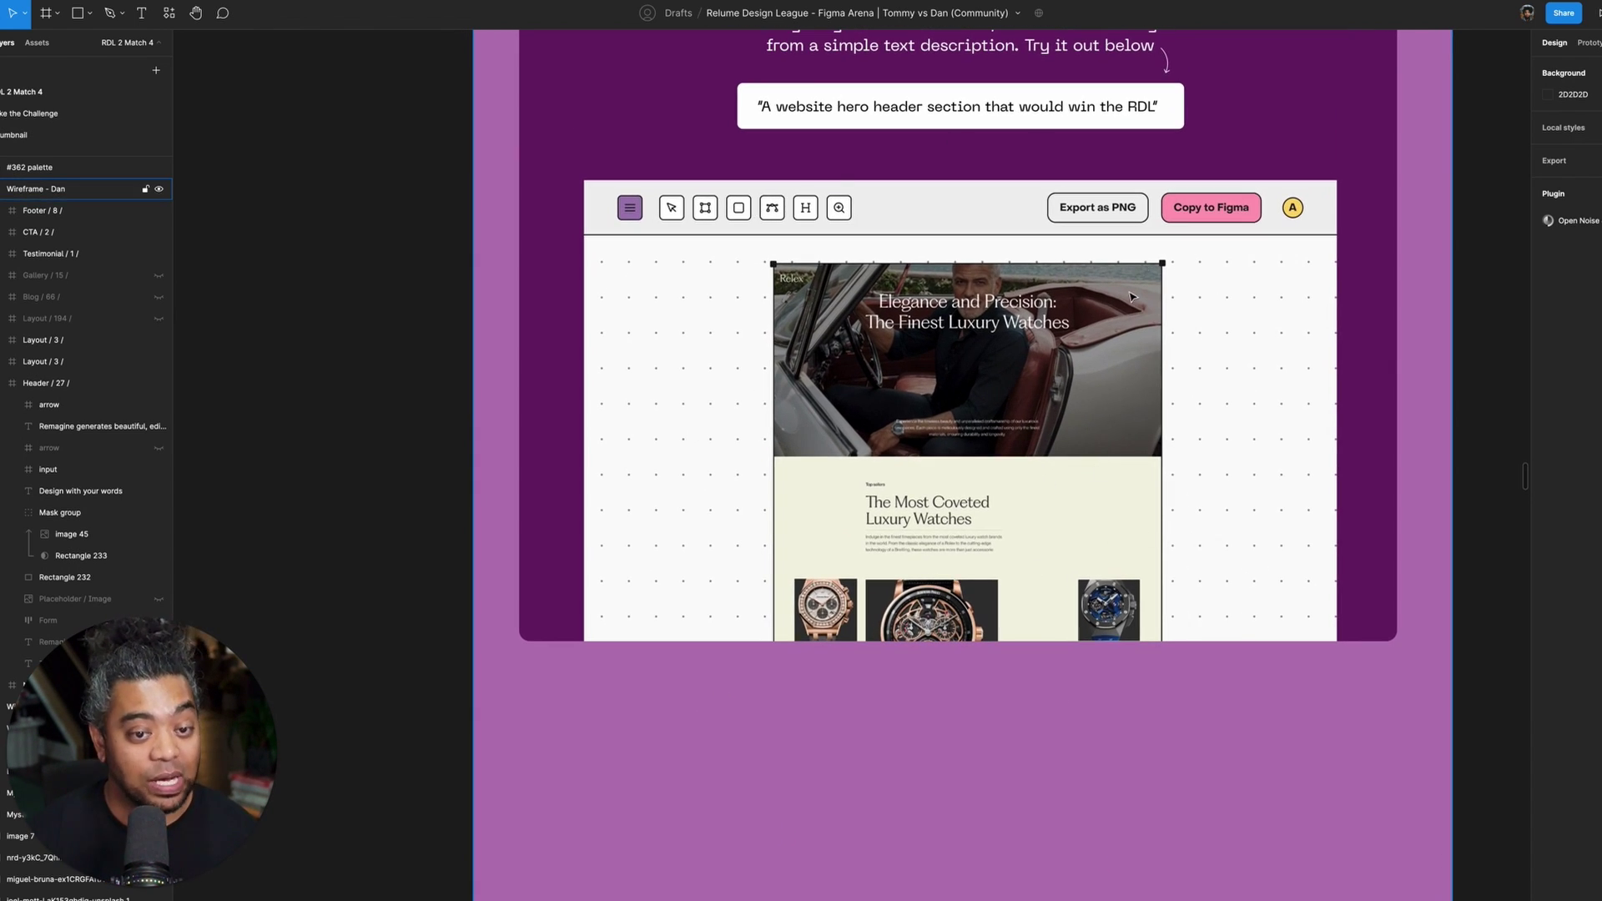
scroll(849, 530, down, 6)
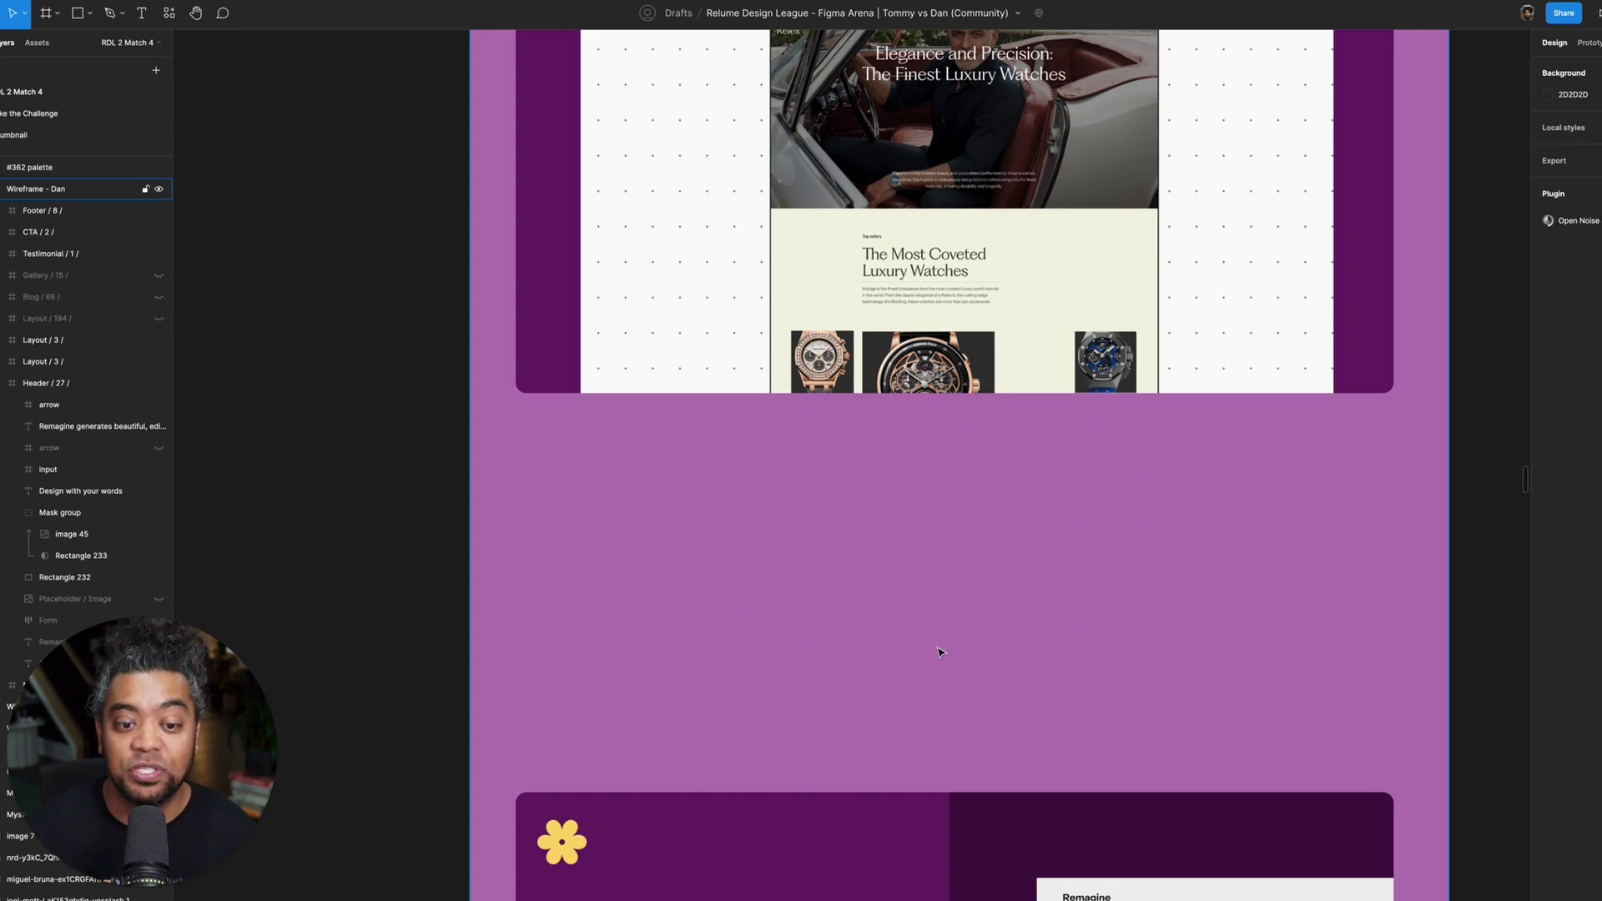
- Examine the two feature cards and compare the empty gaps around them with the hero section above
drag(937, 658, 926, 479)
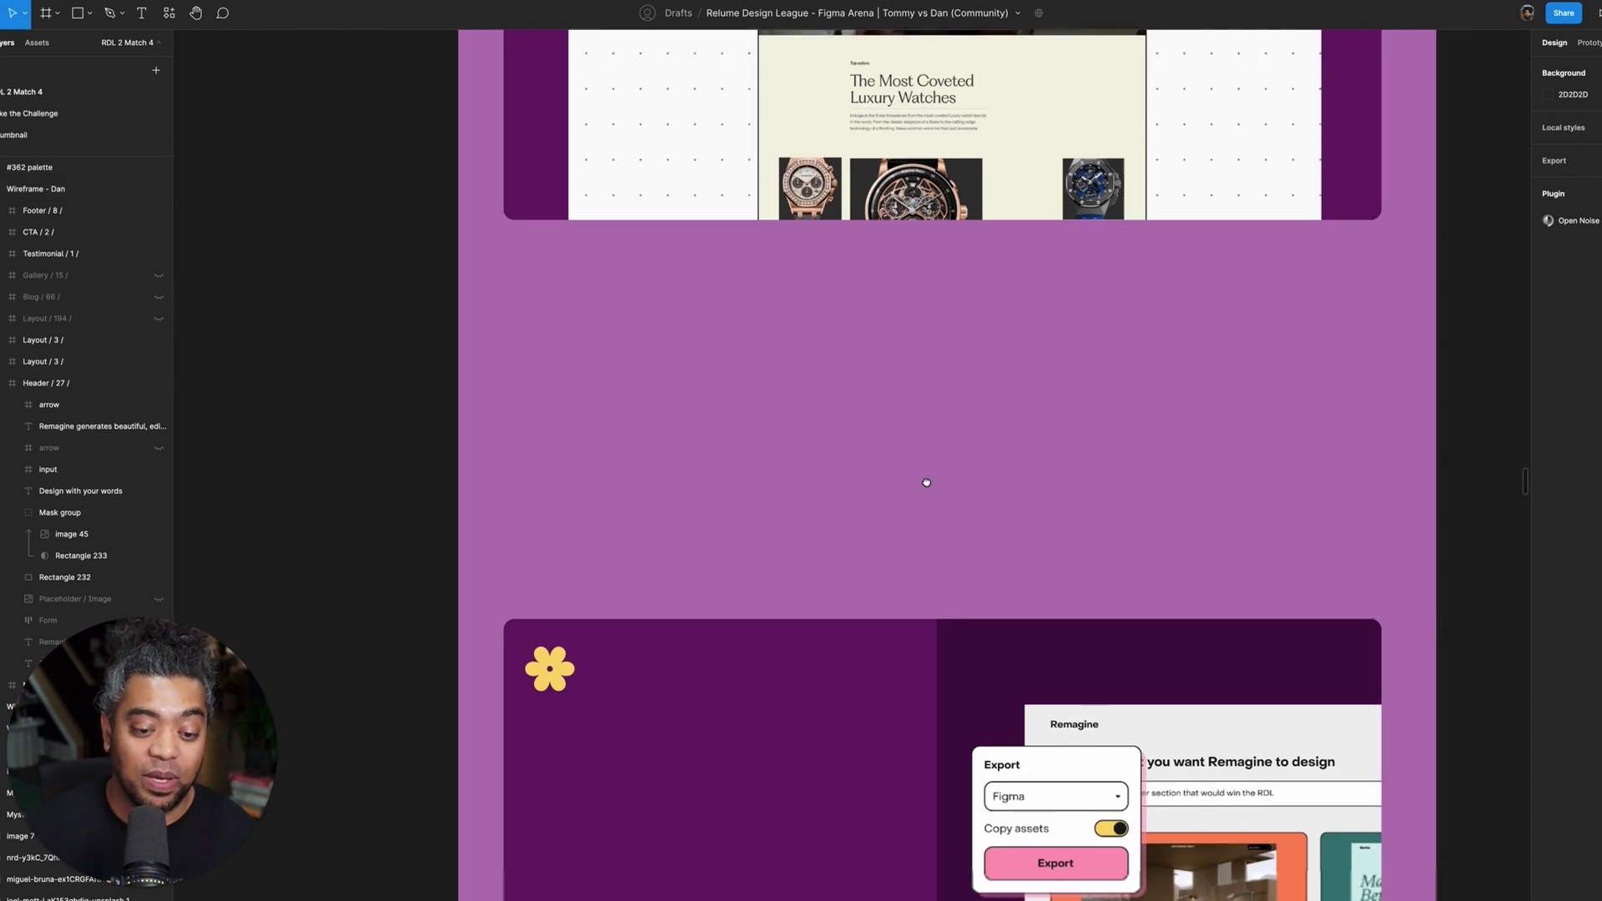
scroll(923, 364, down, 3)
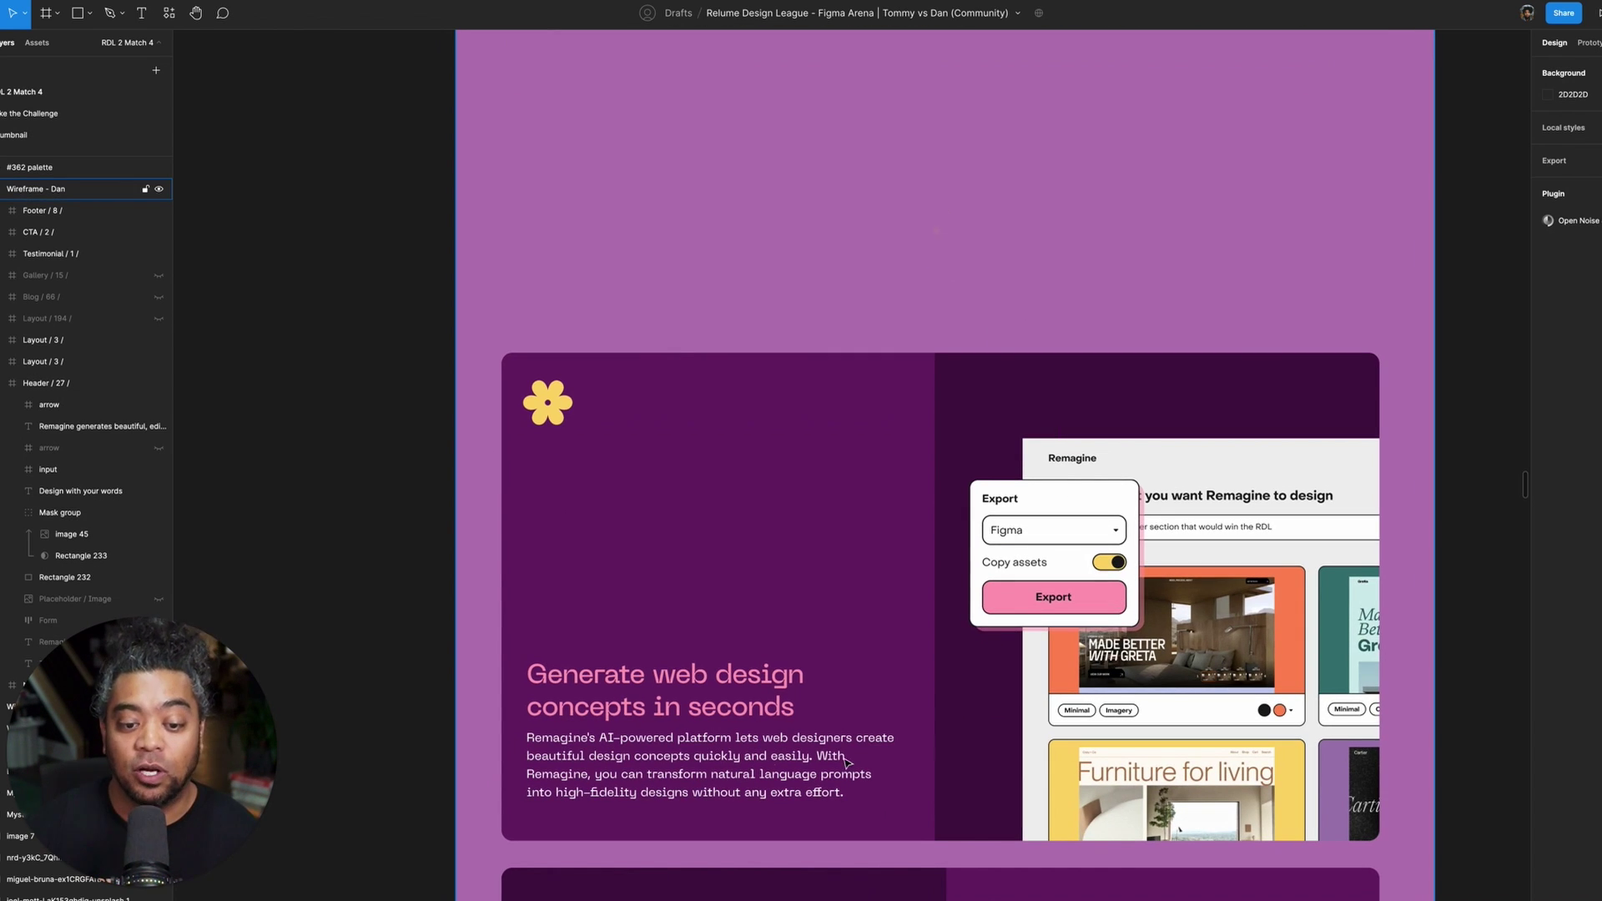
scroll(937, 397, down, 1)
scroll(937, 397, down, 2)
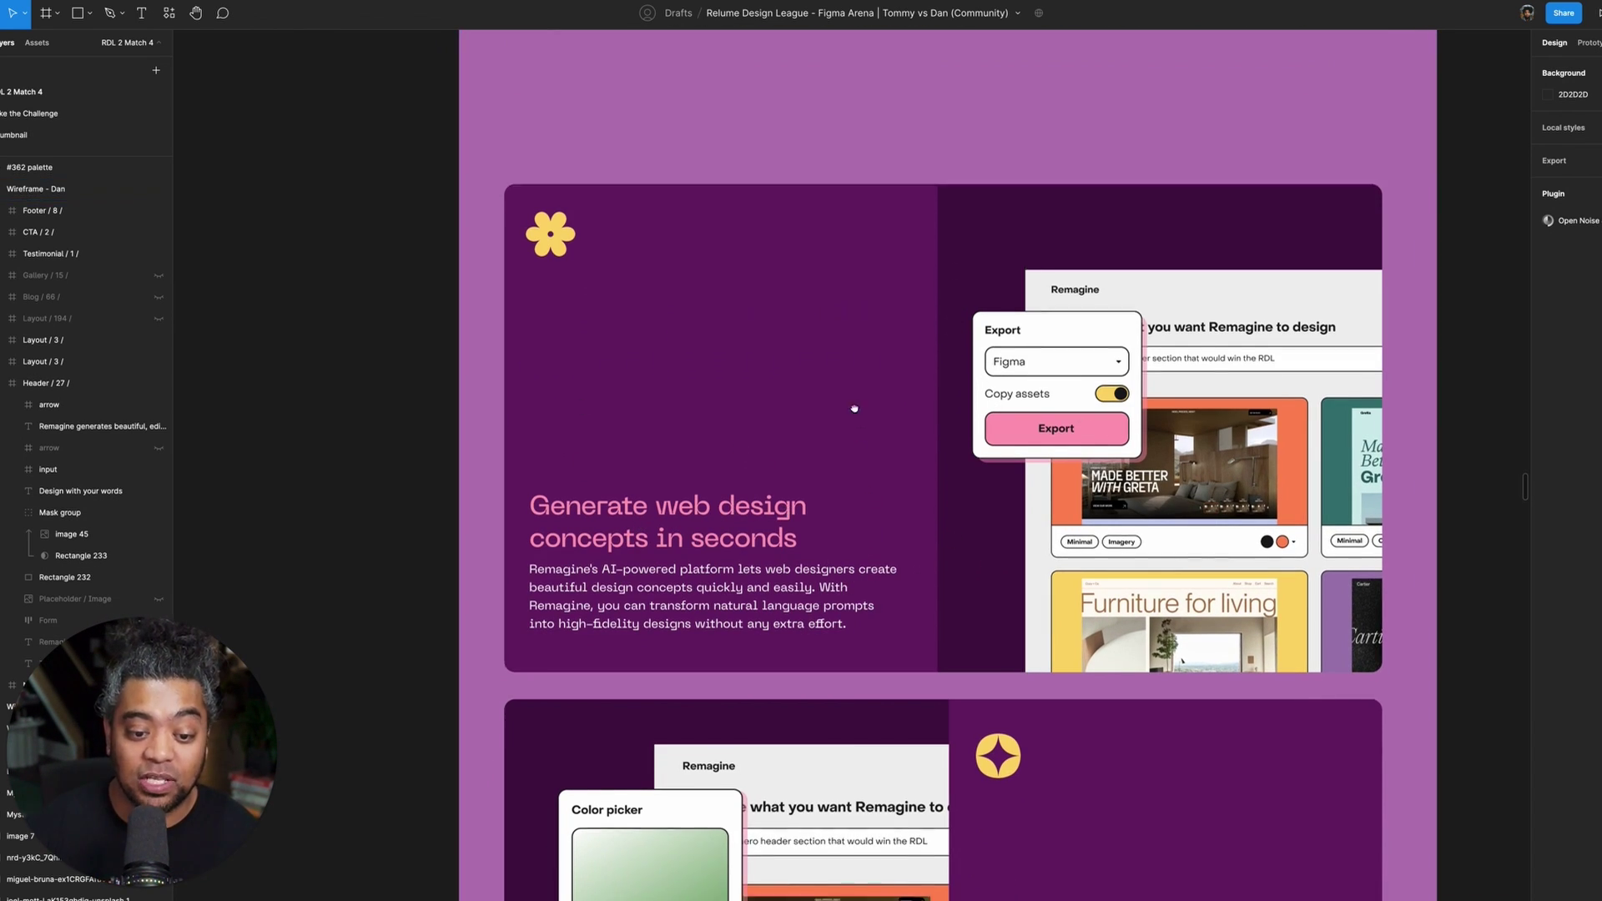
scroll(918, 668, down, 5)
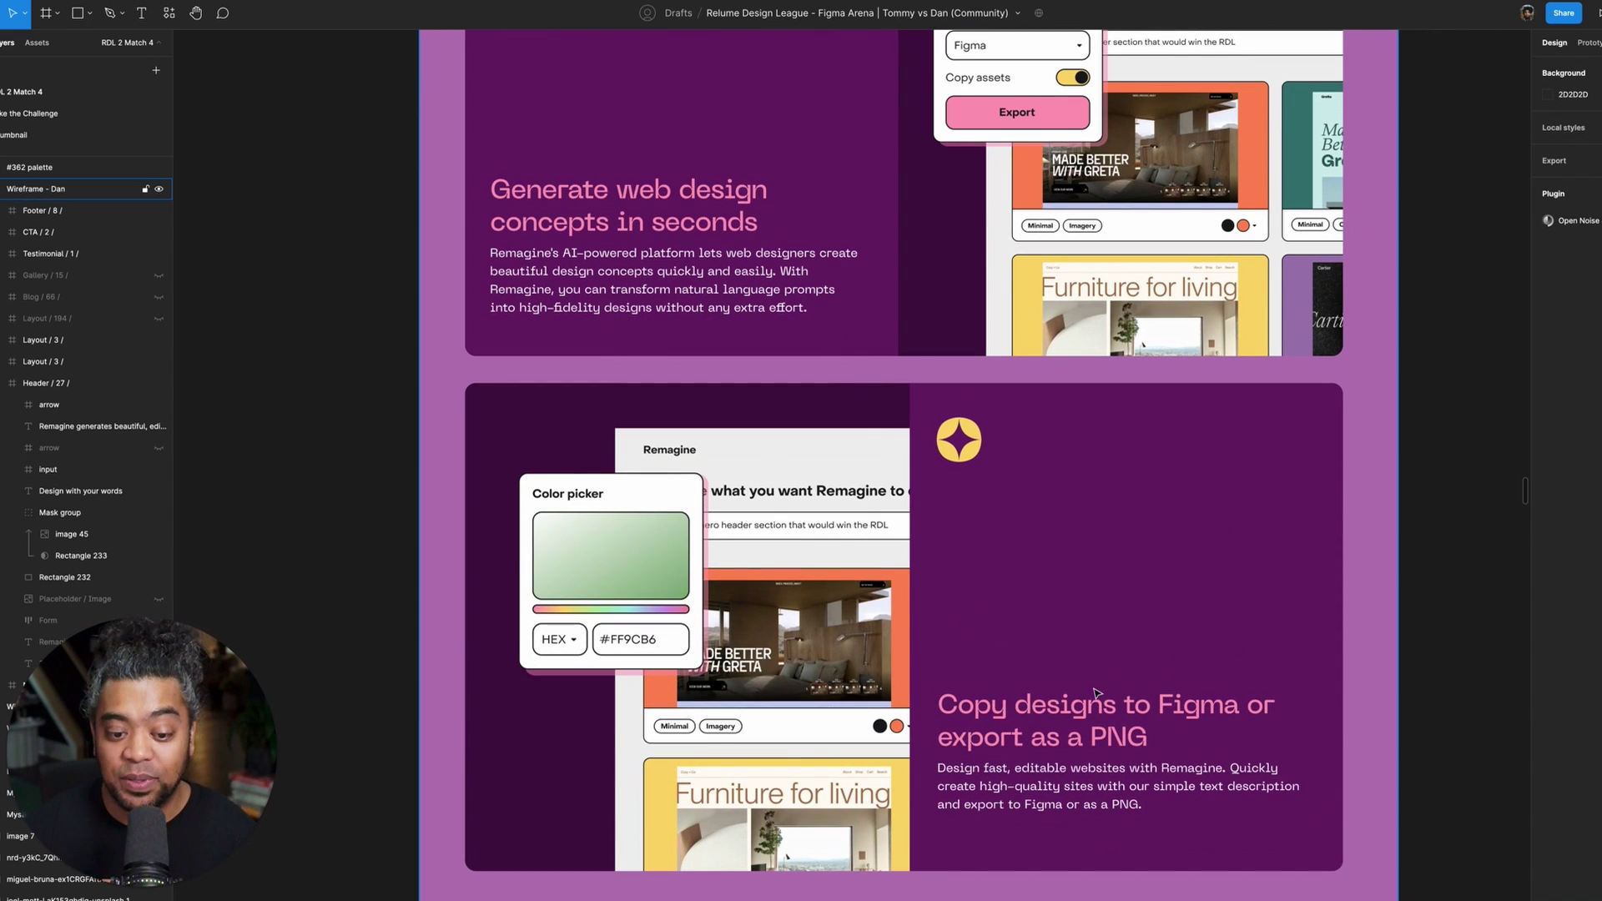
scroll(933, 576, down, 5)
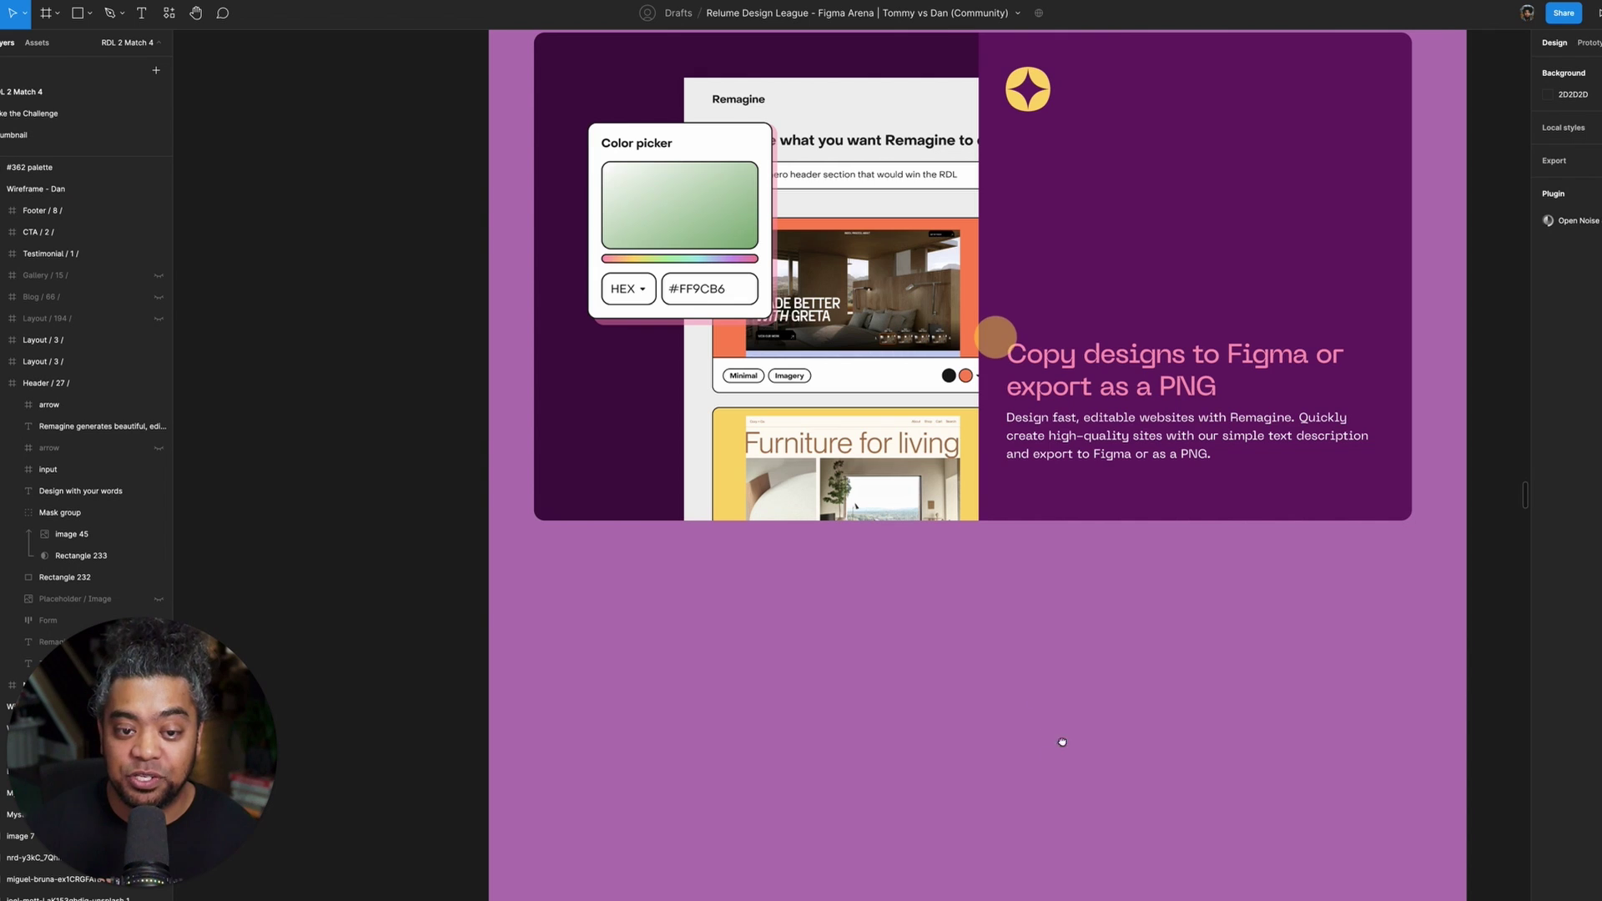
scroll(1019, 293, up, 7)
scroll(1018, 294, up, 6)
click(980, 651)
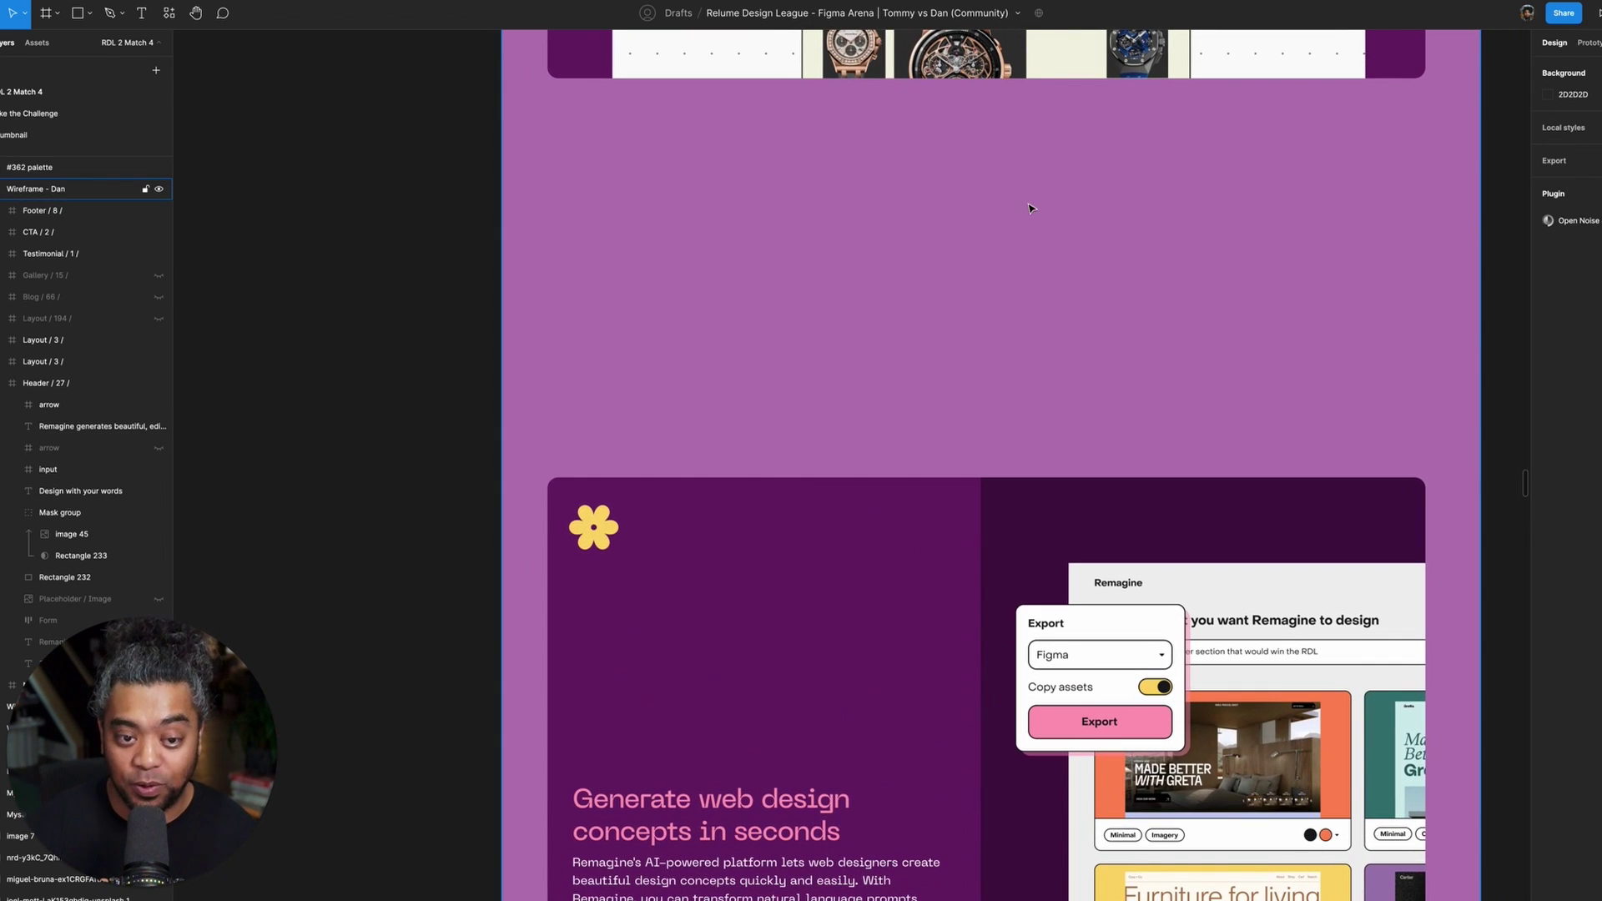
scroll(962, 339, up, 2)
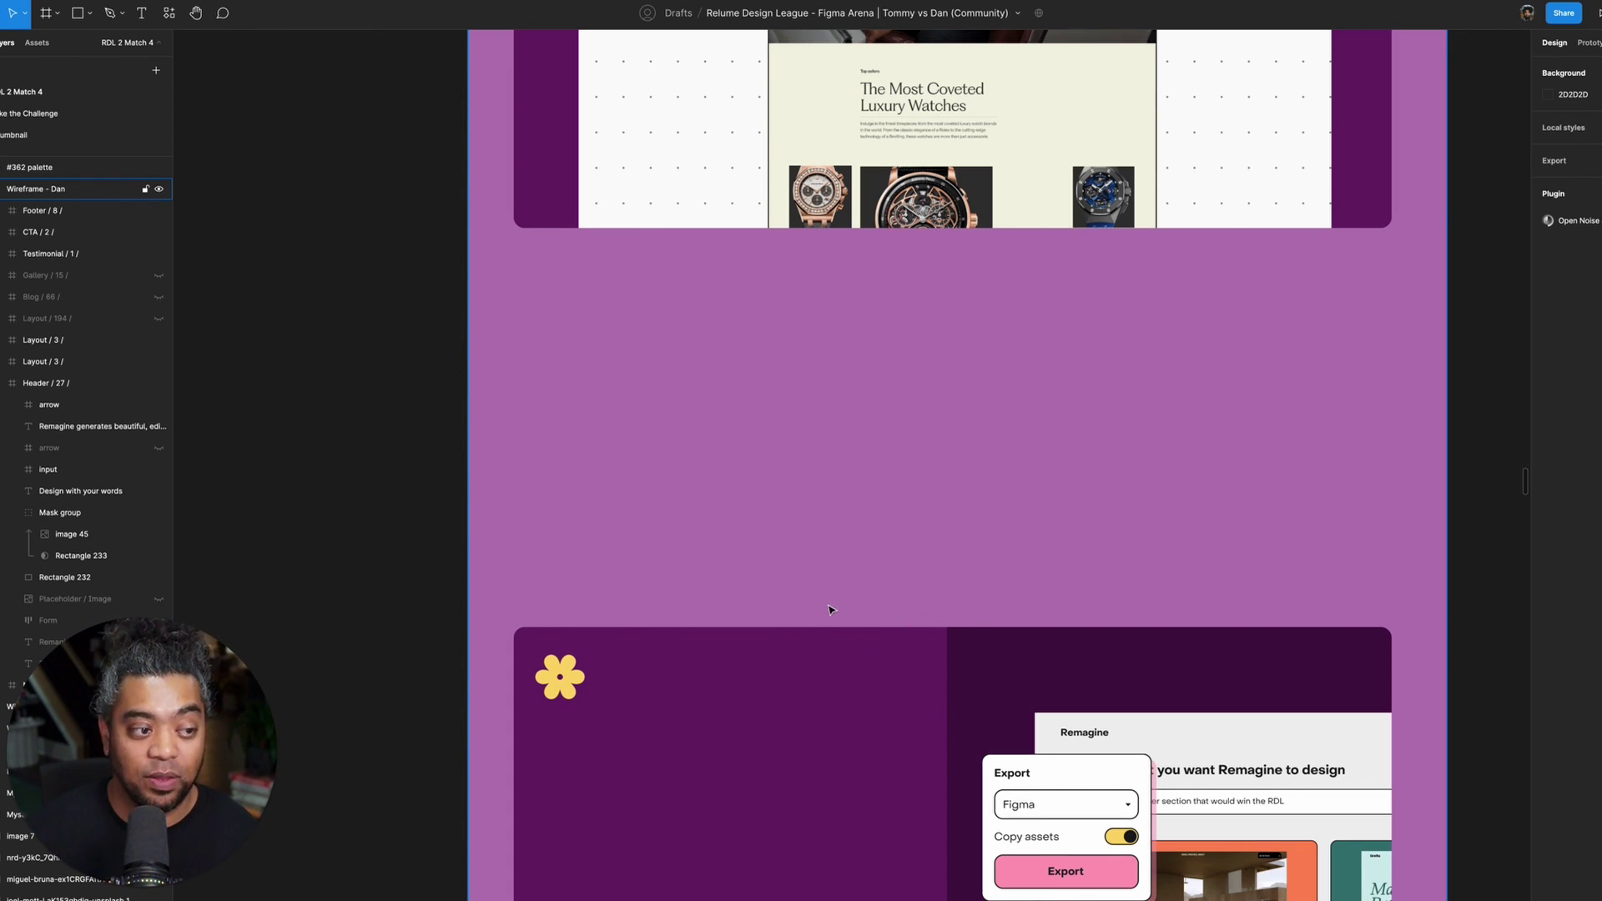
scroll(890, 307, up, 9)
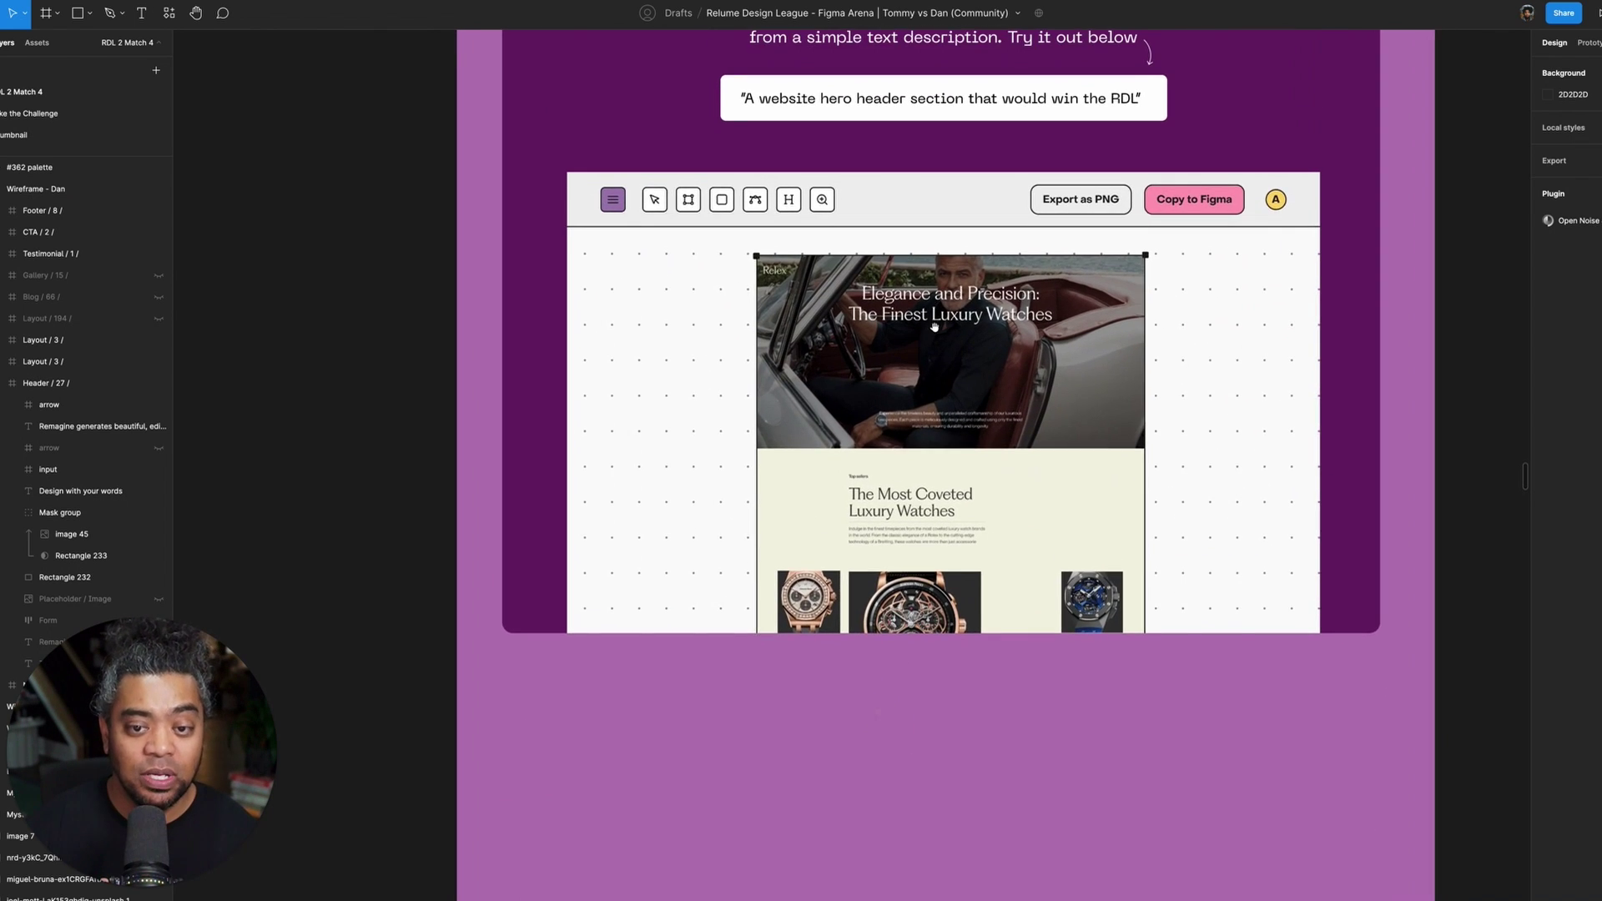
scroll(890, 628, down, 2)
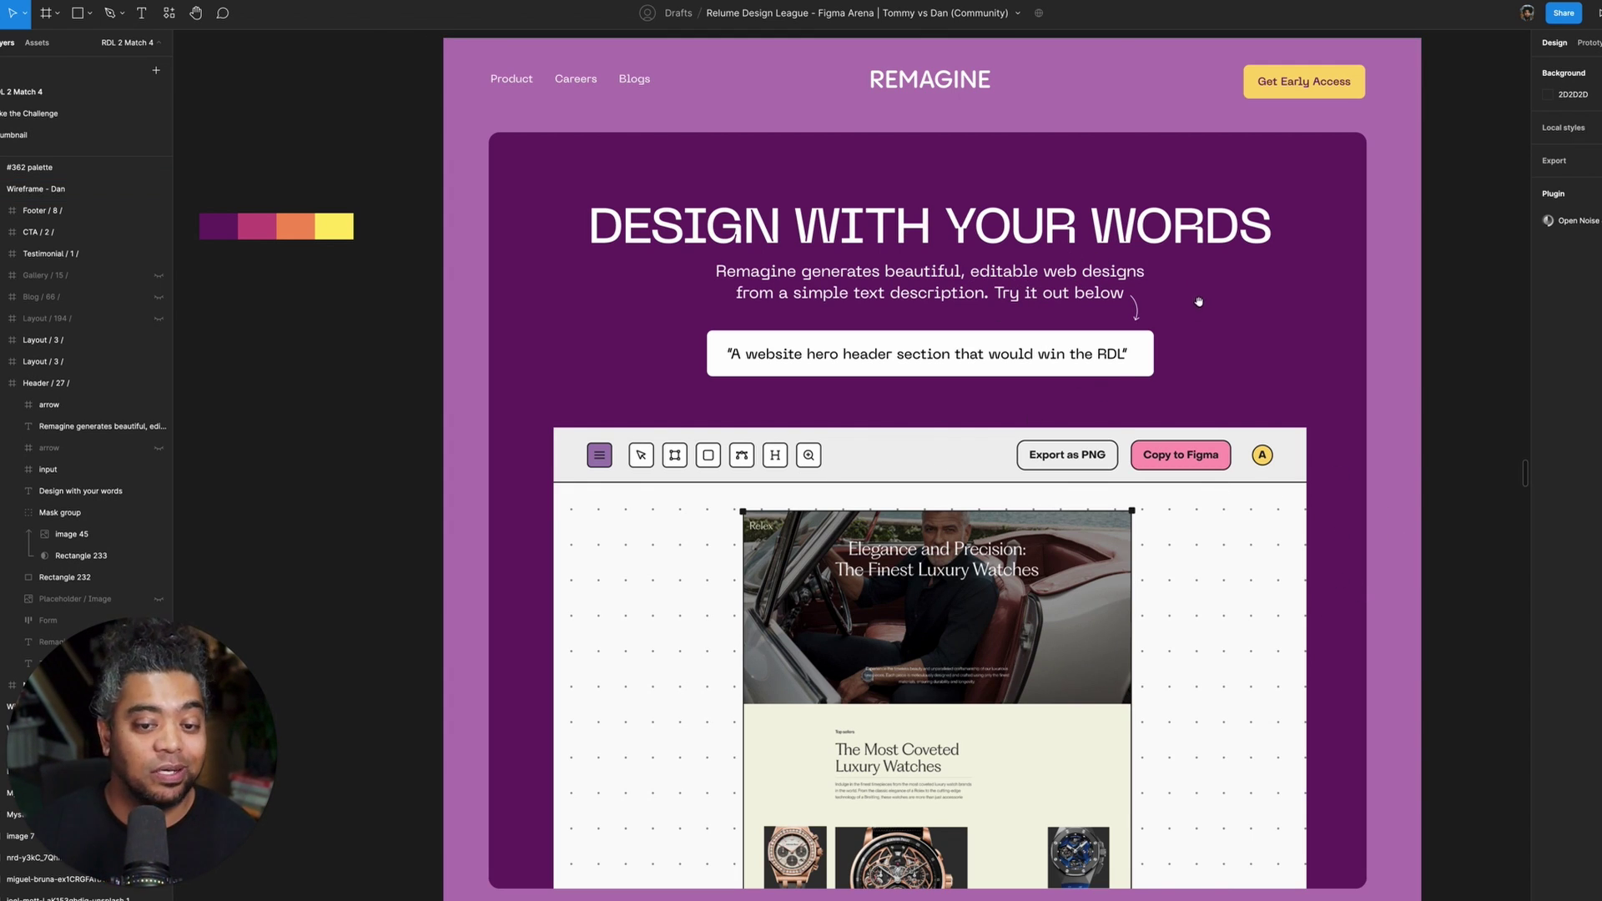
scroll(1198, 304, up, 1)
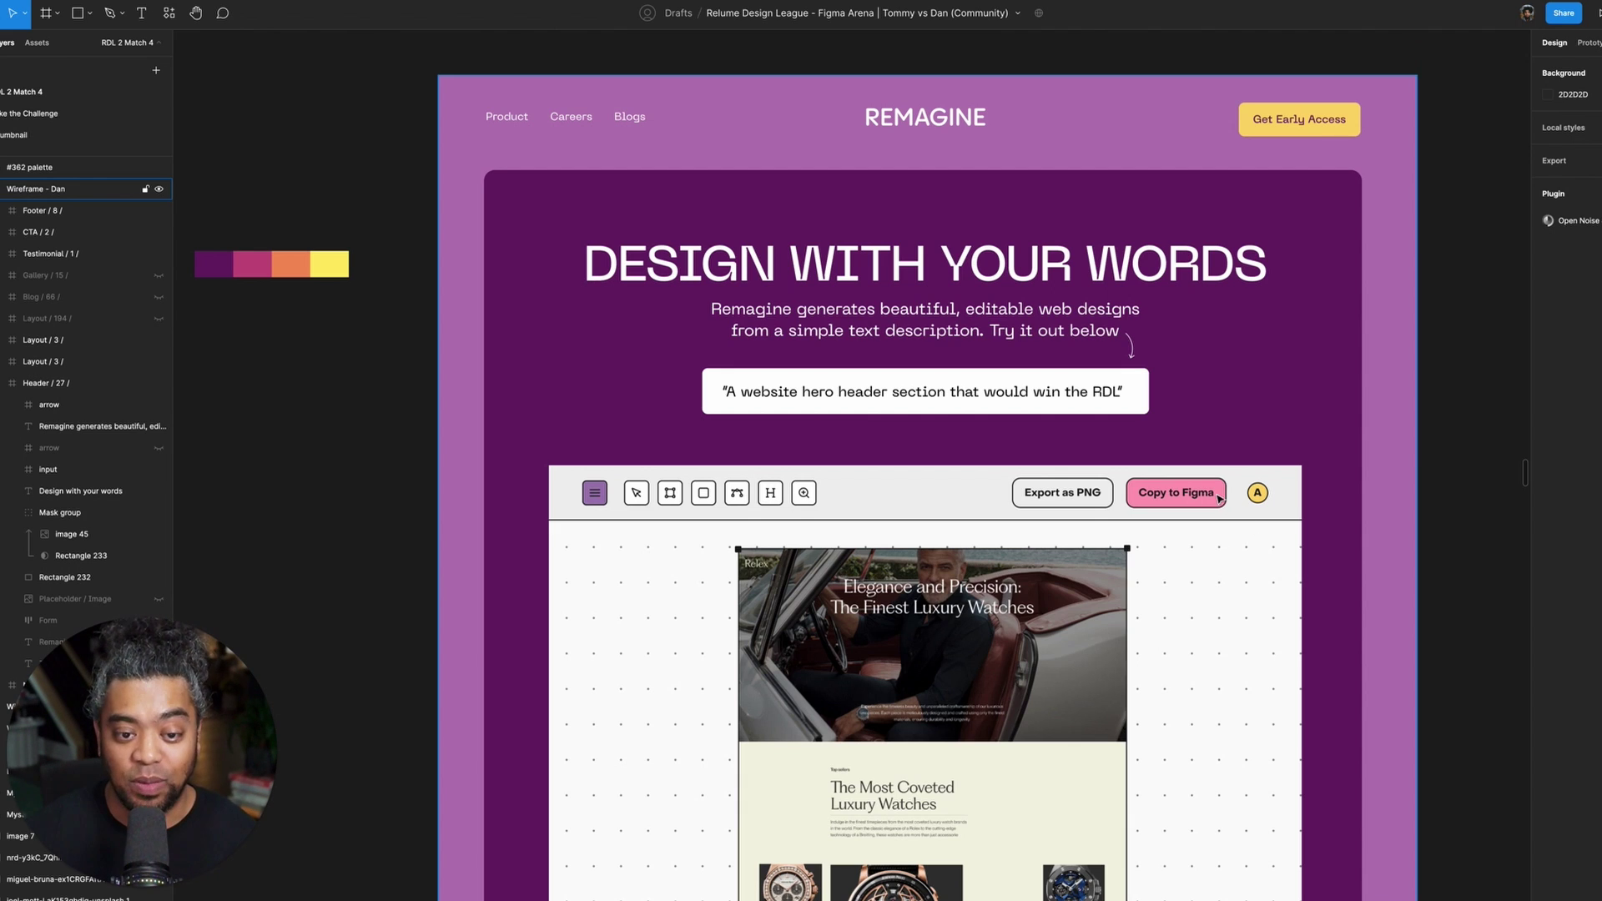
scroll(1219, 499, down, 10)
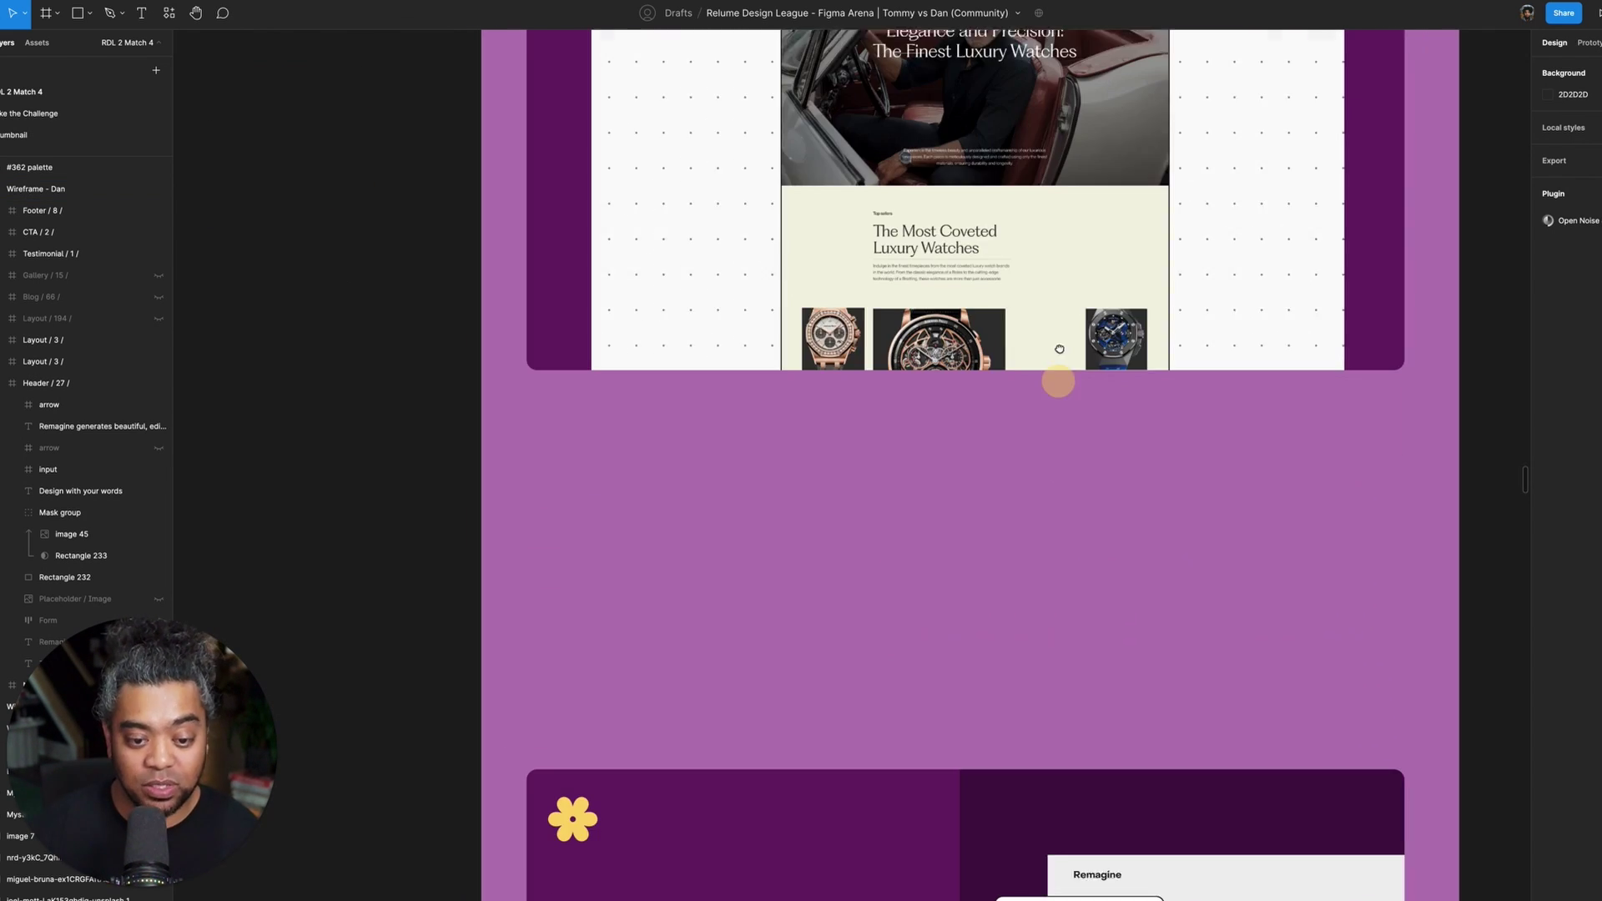
scroll(1062, 348, down, 1)
- Switch to Chrome and capture the row of company logos on the usekernel.com page as a screenshot
key(super+Tab)
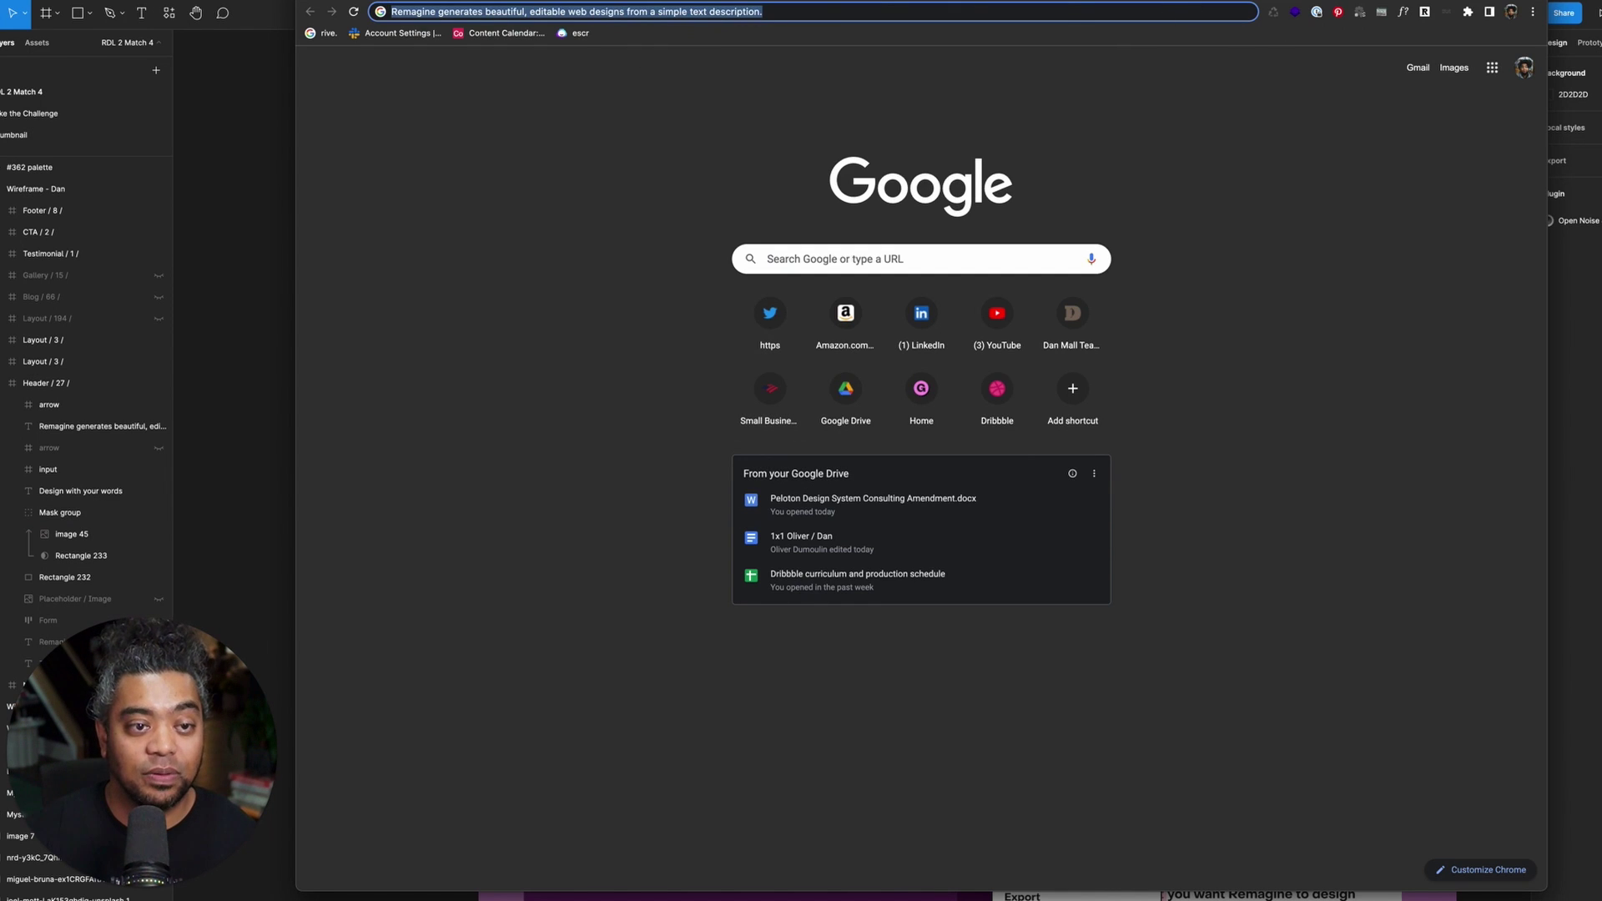
click(655, 2)
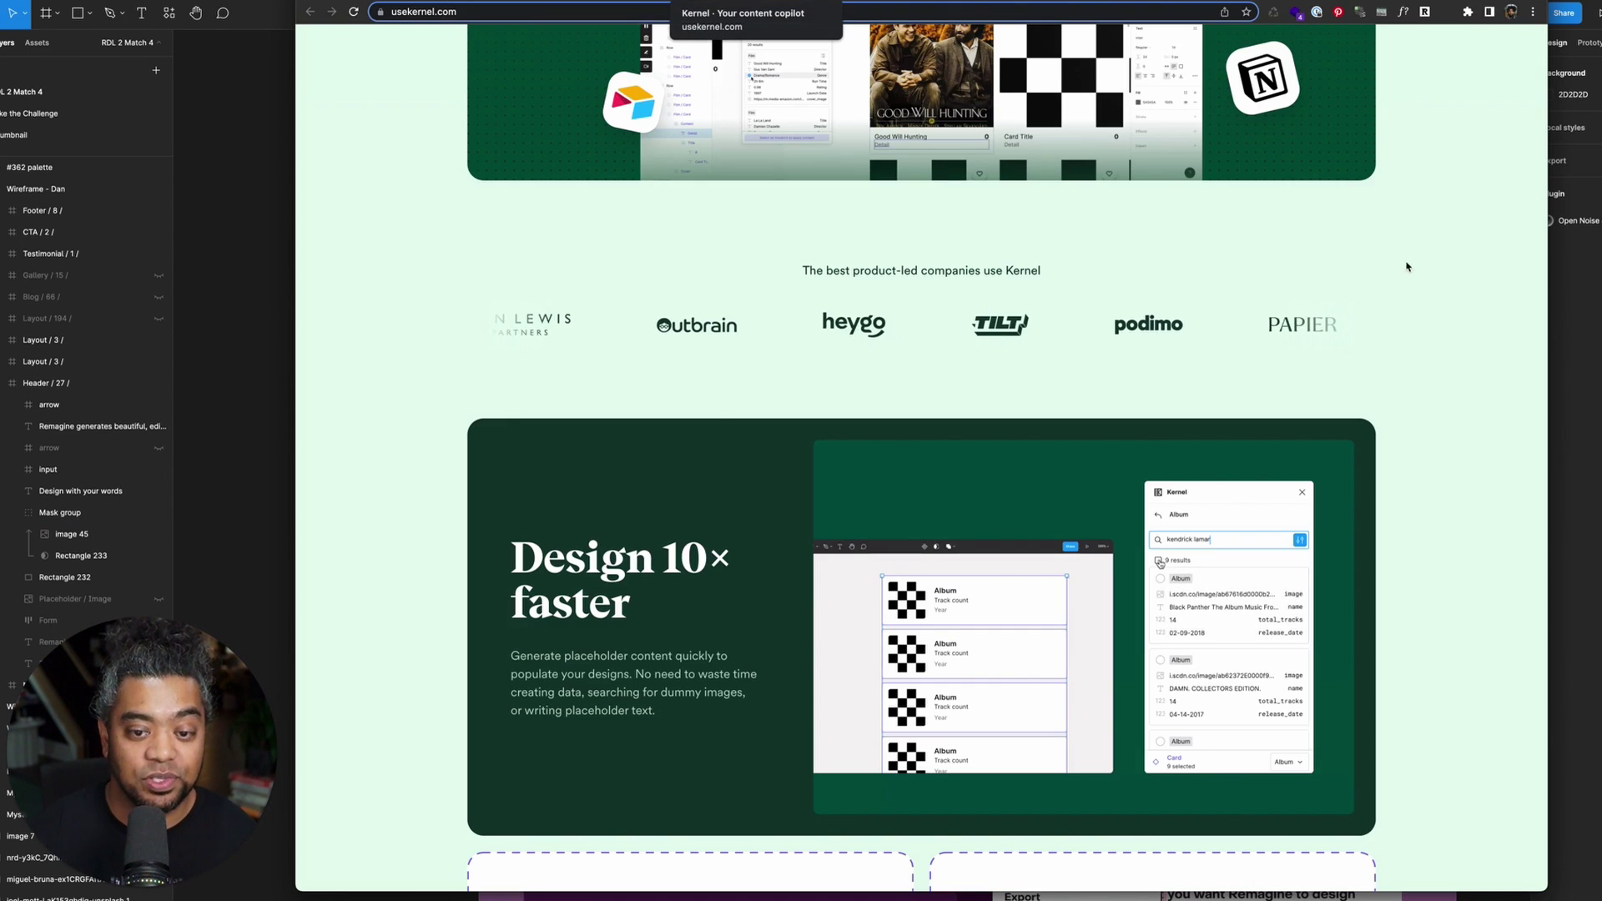
key(super+shift+4)
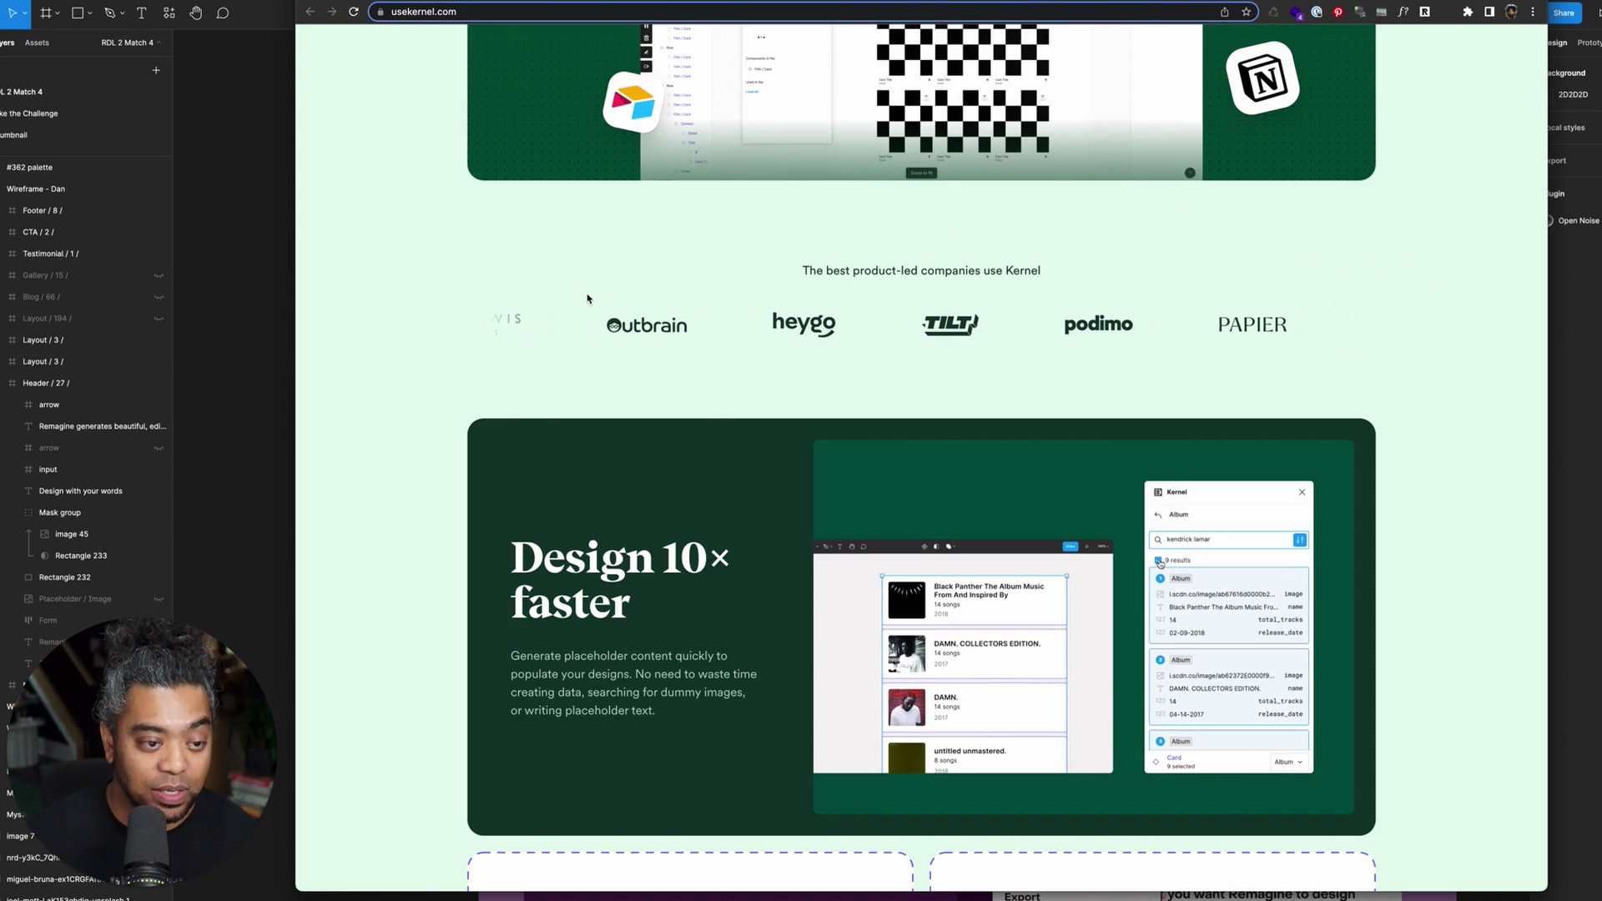
drag(574, 286, 1277, 373)
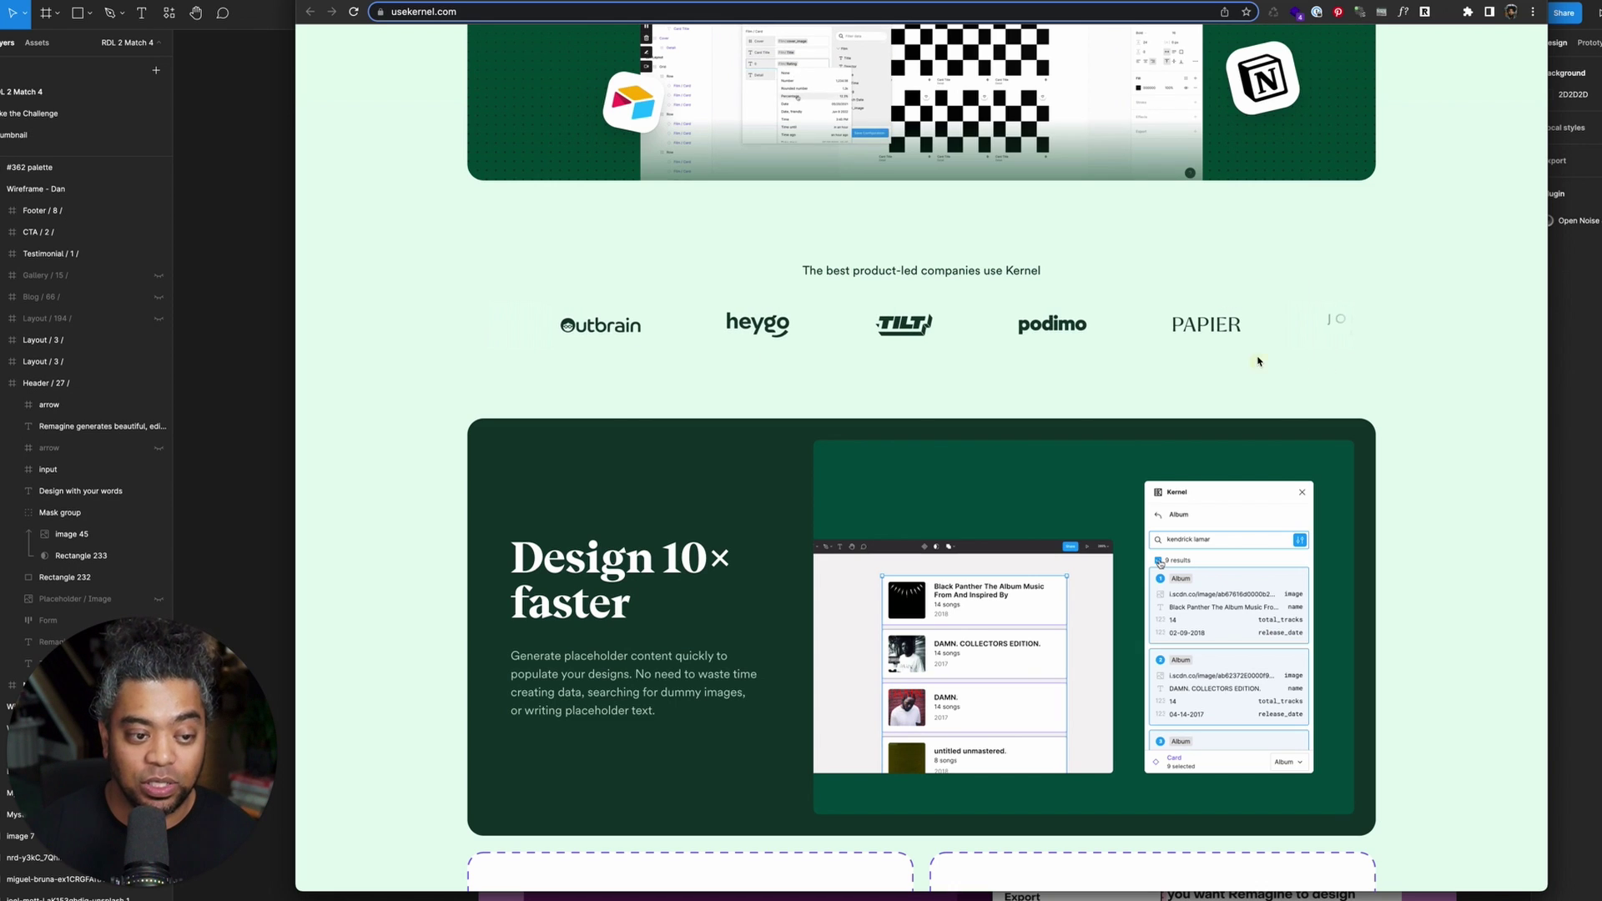
- Back in Figma, paste the logo strip between the hero and the first feature card and reduce its image saturation to the minimum
click(228, 361)
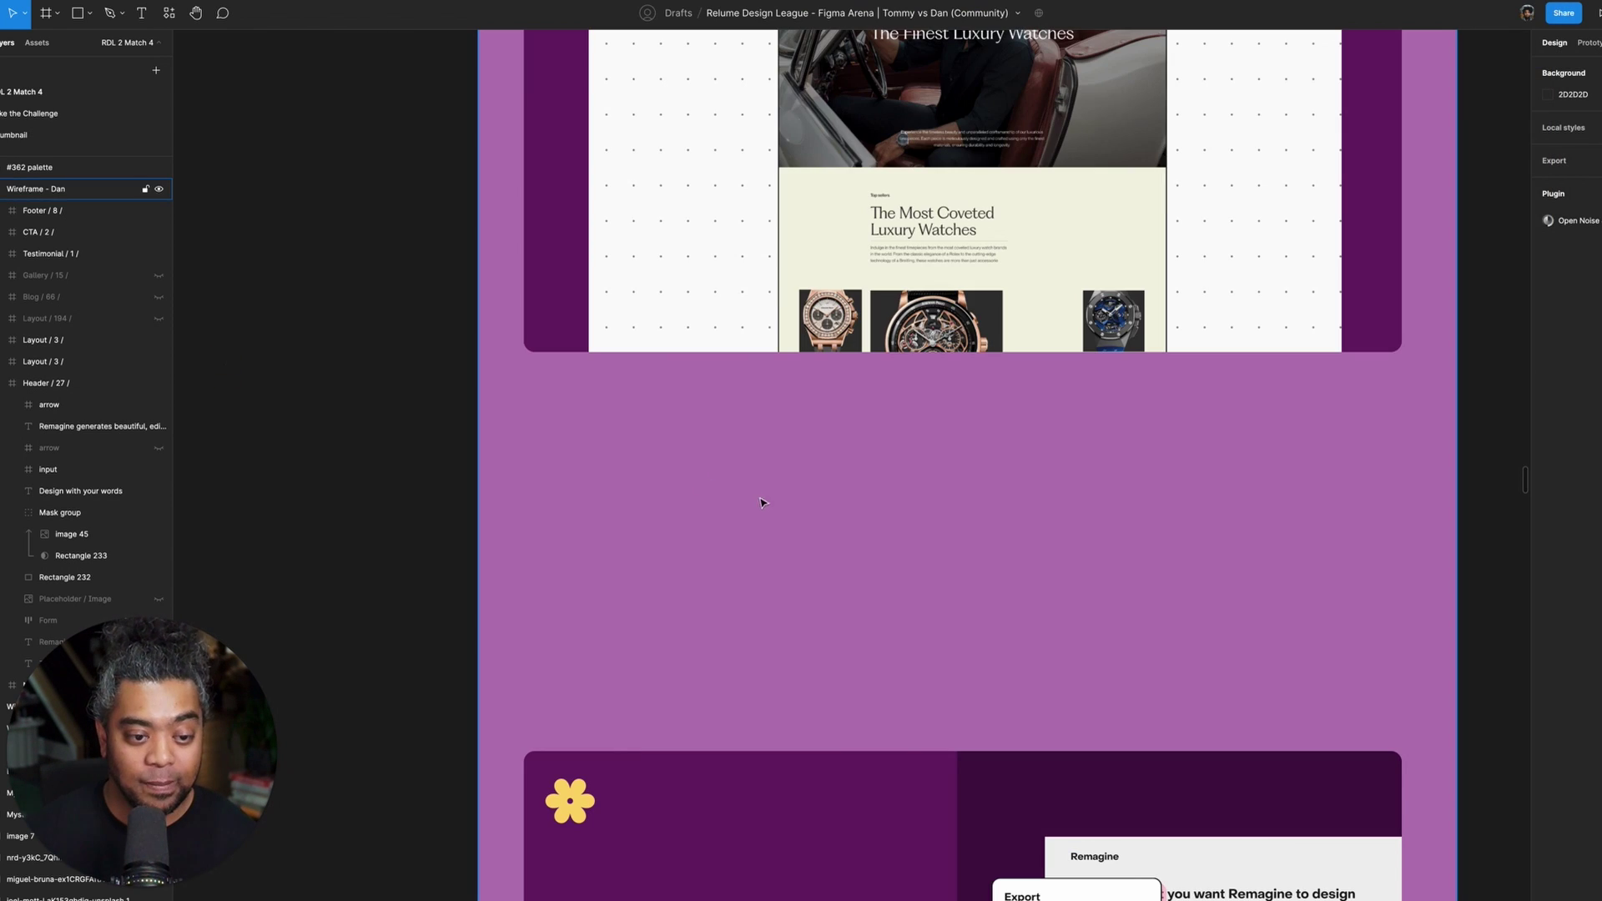
key(super+v)
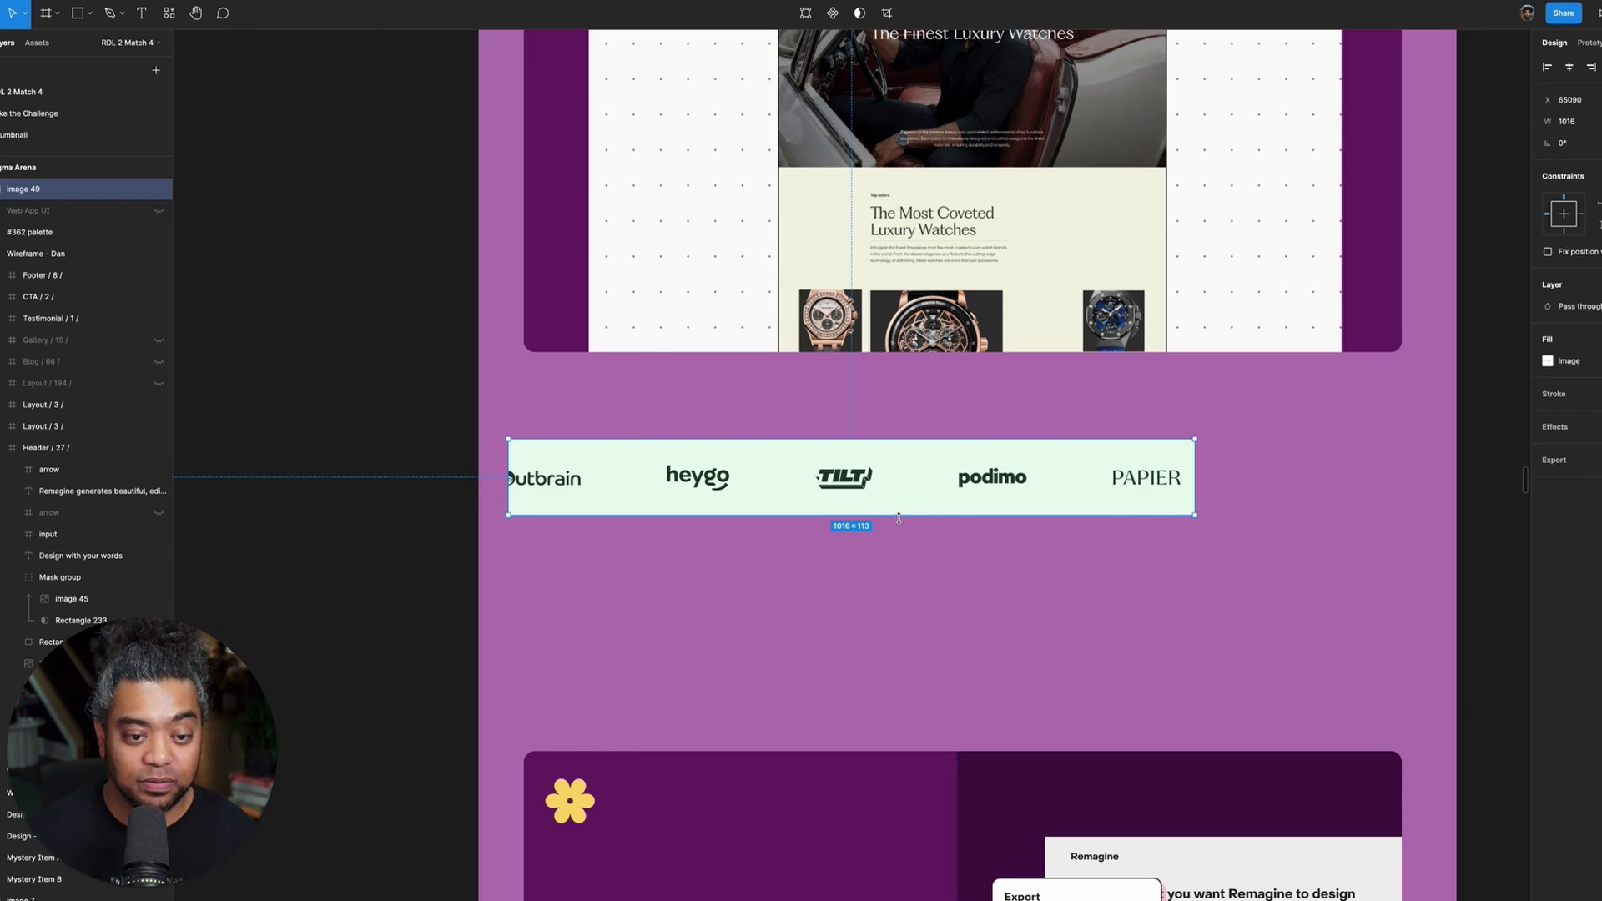
drag(822, 480, 936, 531)
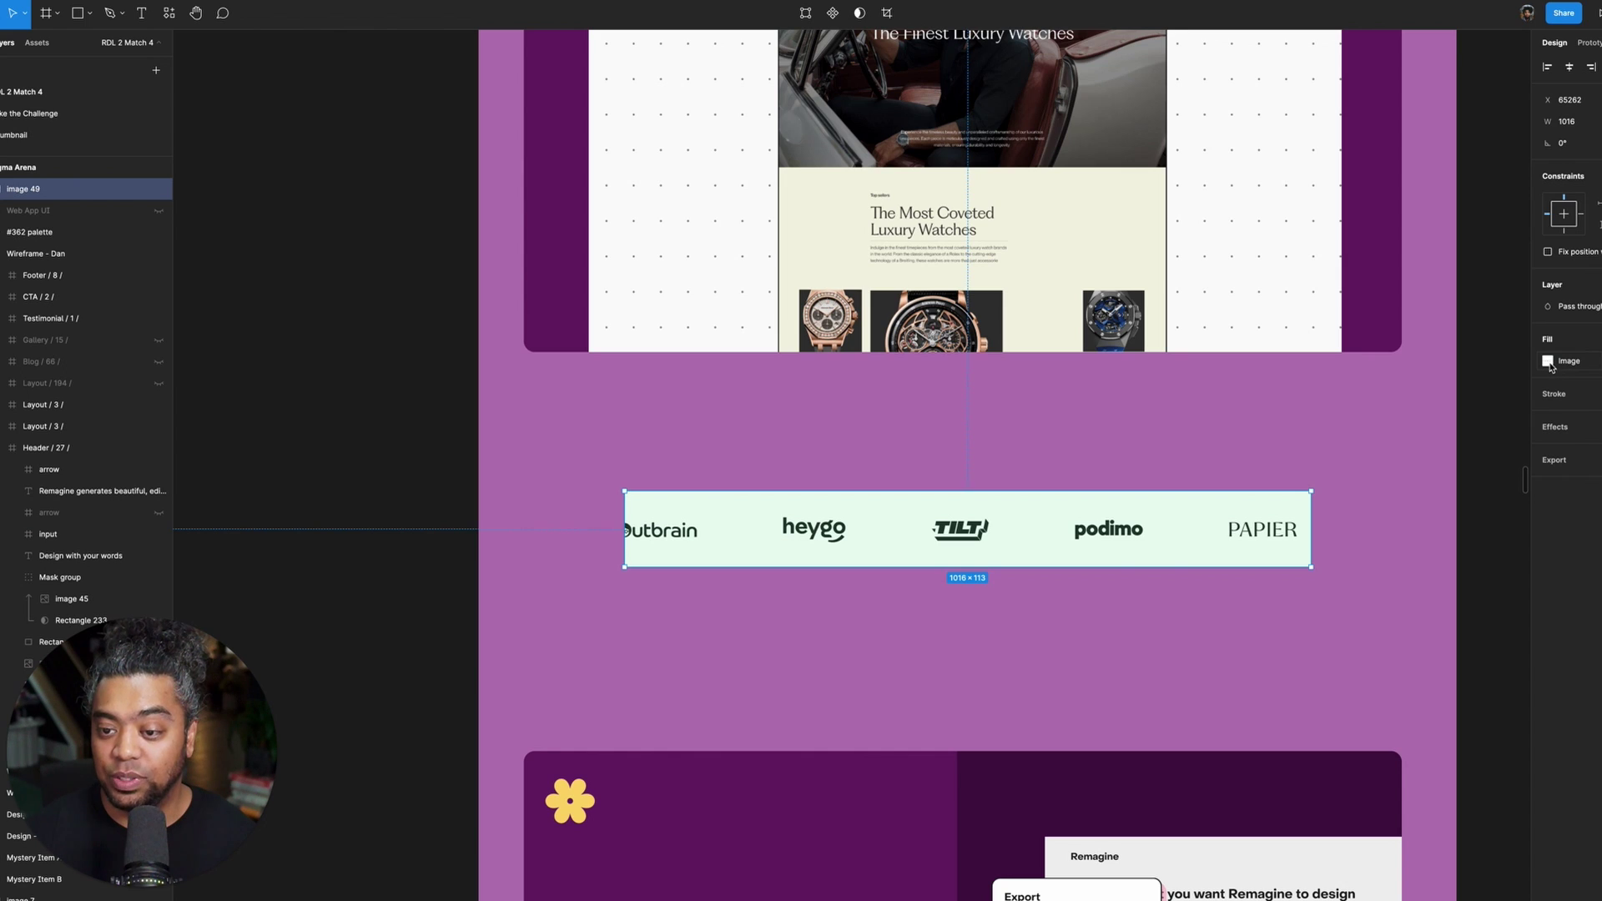
click(1549, 362)
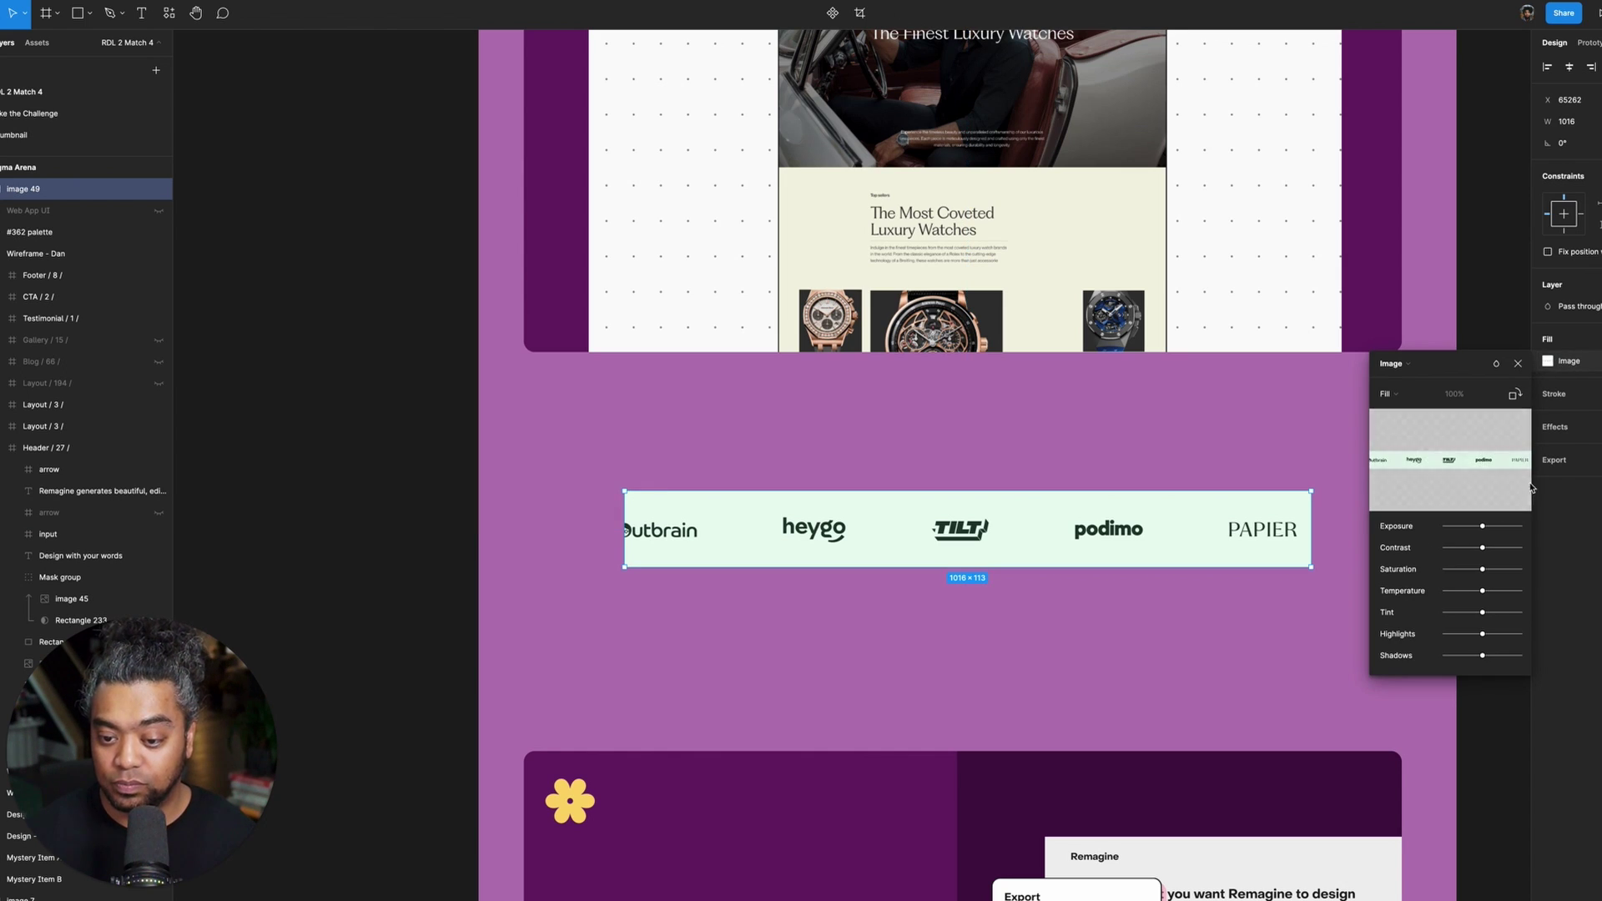
drag(1450, 571, 1432, 575)
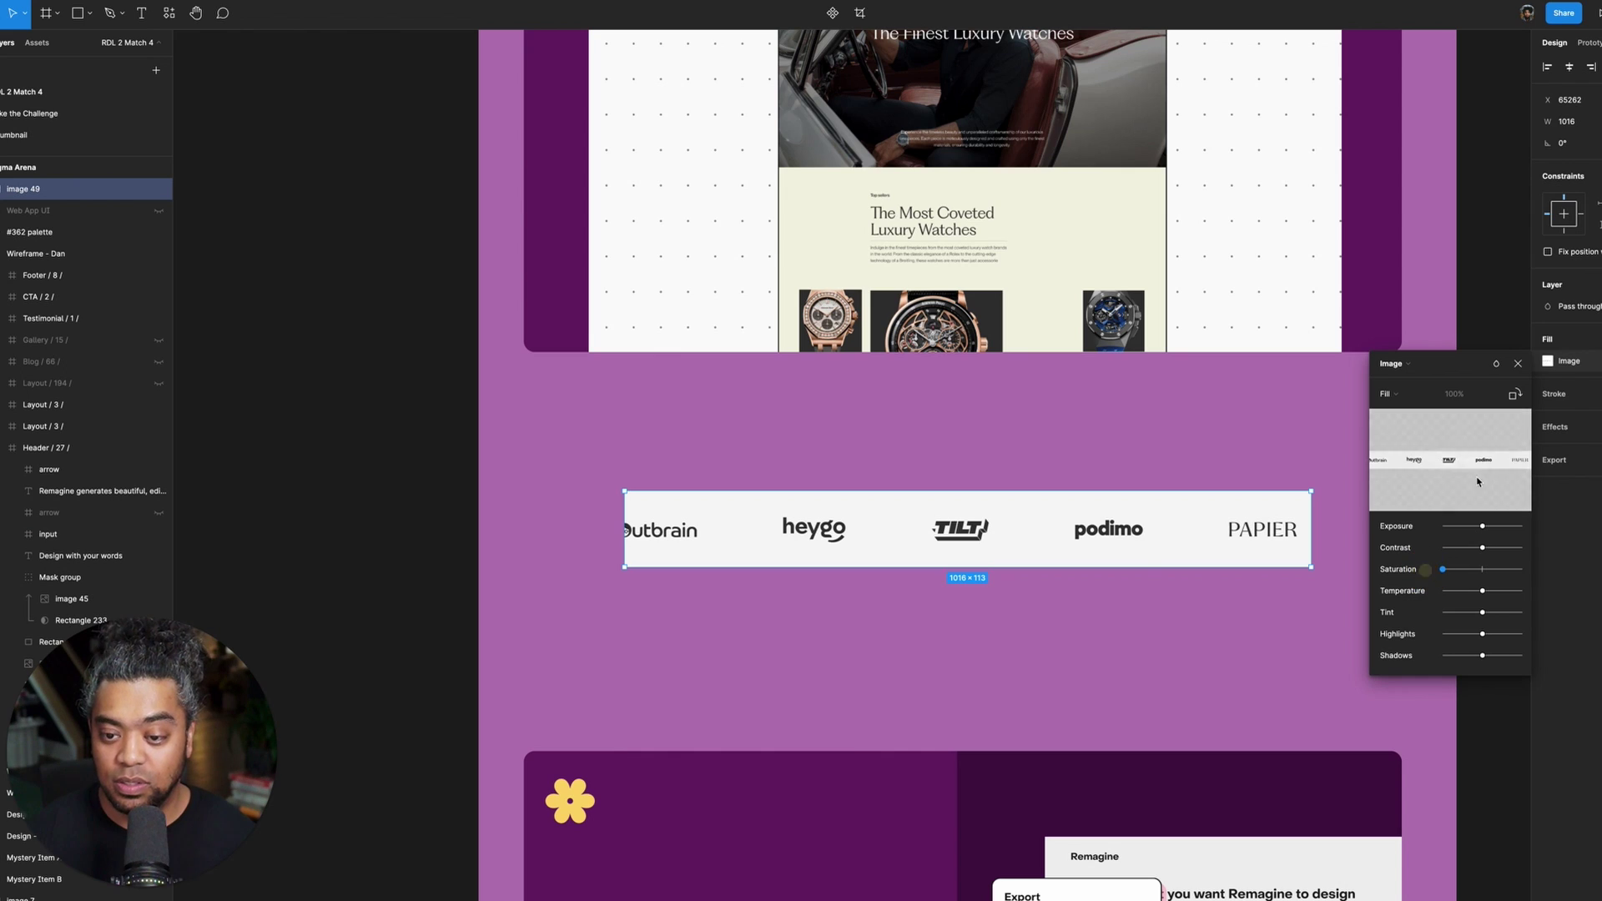
right_click(1117, 524)
mouse_move(1184, 575)
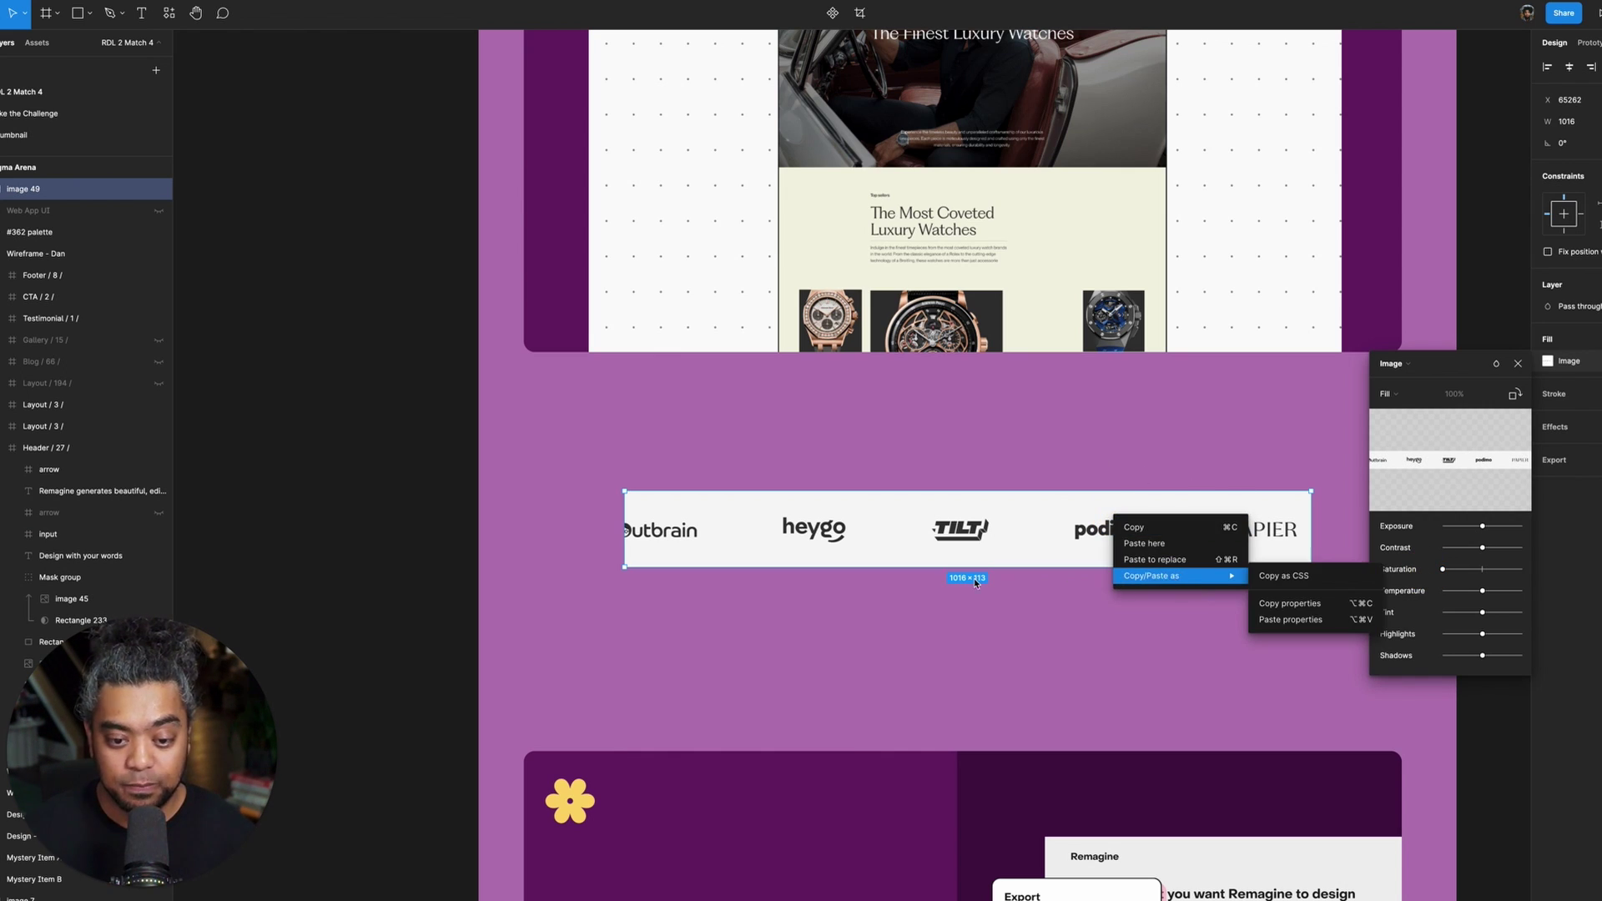
key(Escape)
right_click(78, 190)
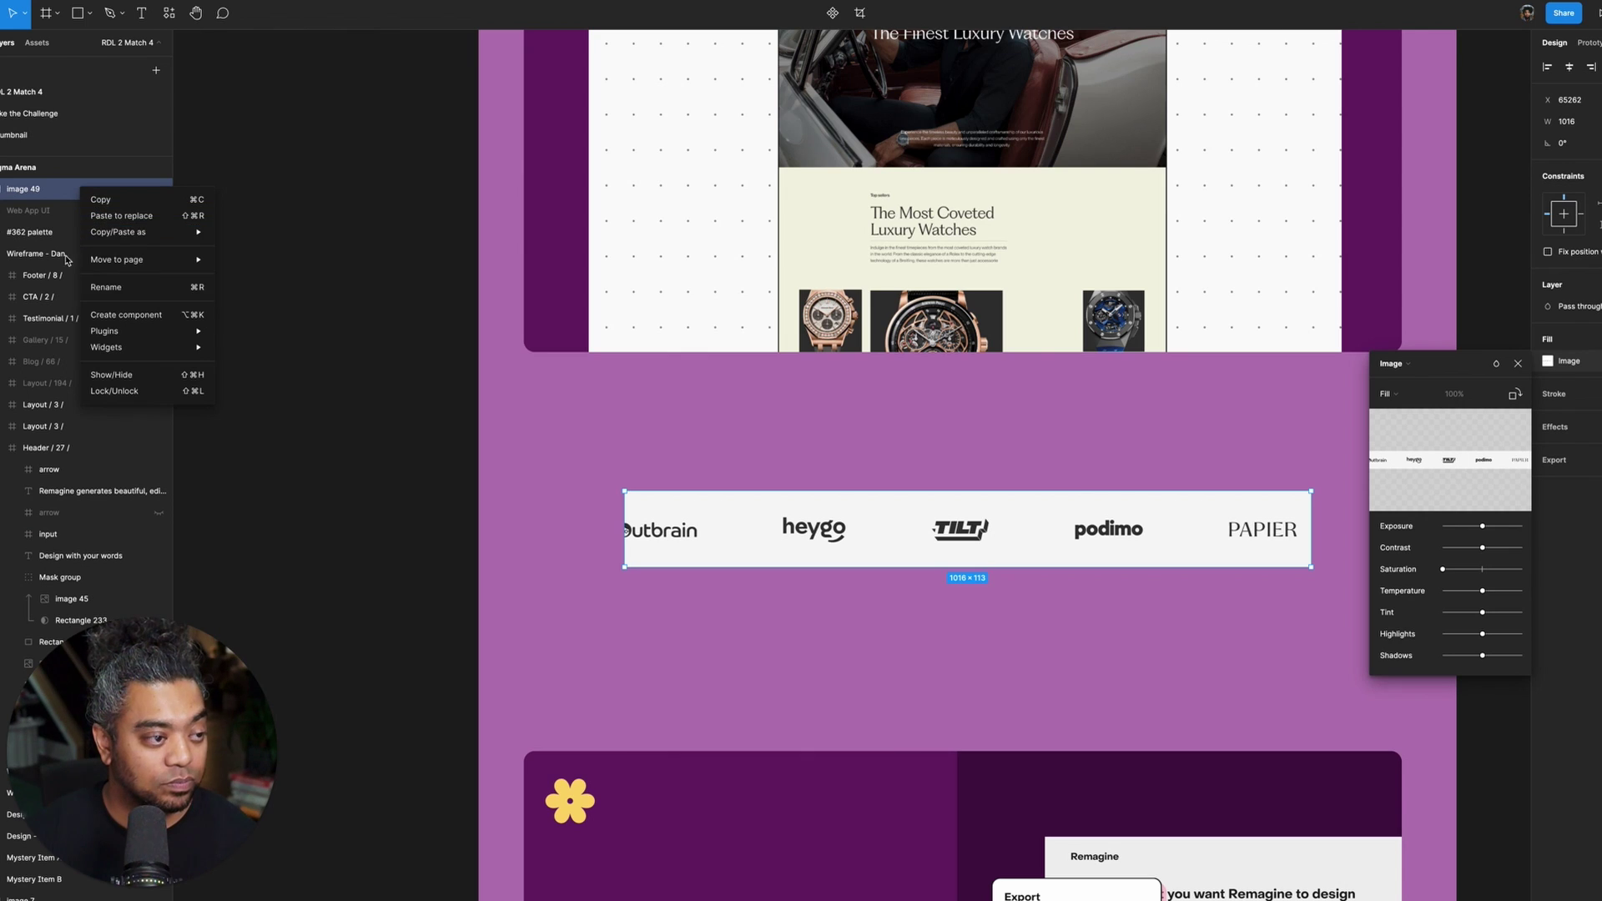
key(Escape)
click(422, 489)
- Move the logo strip image into the Wireframe - Dan frame, between Header / 27 / and the adjacent Layout / 3 / layer
click(677, 509)
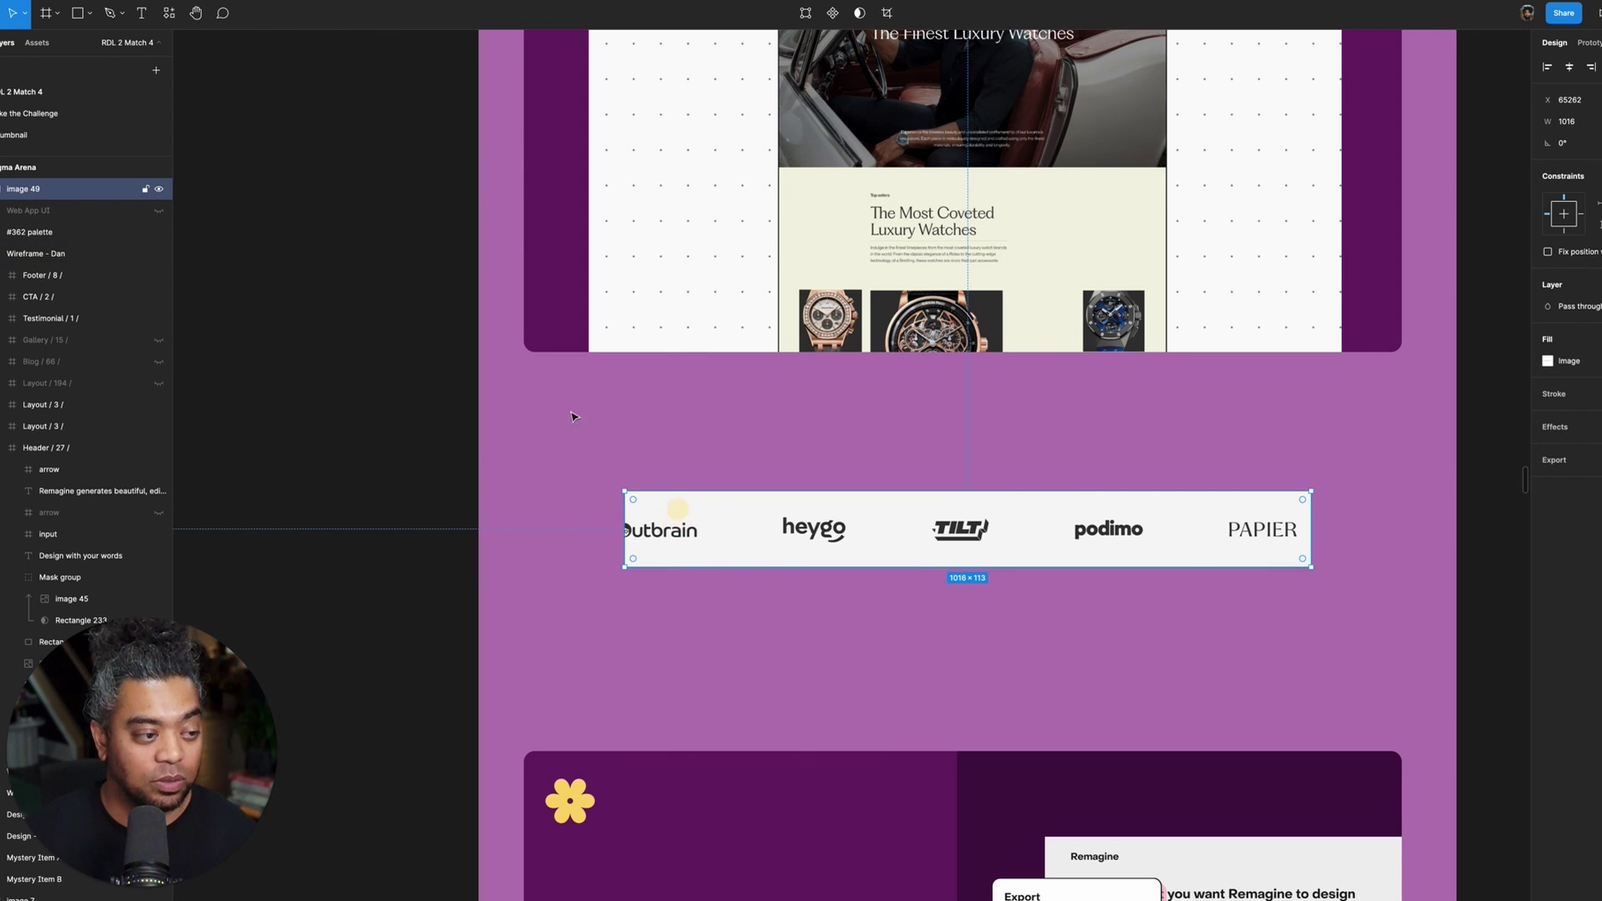
key(Delete)
click(75, 232)
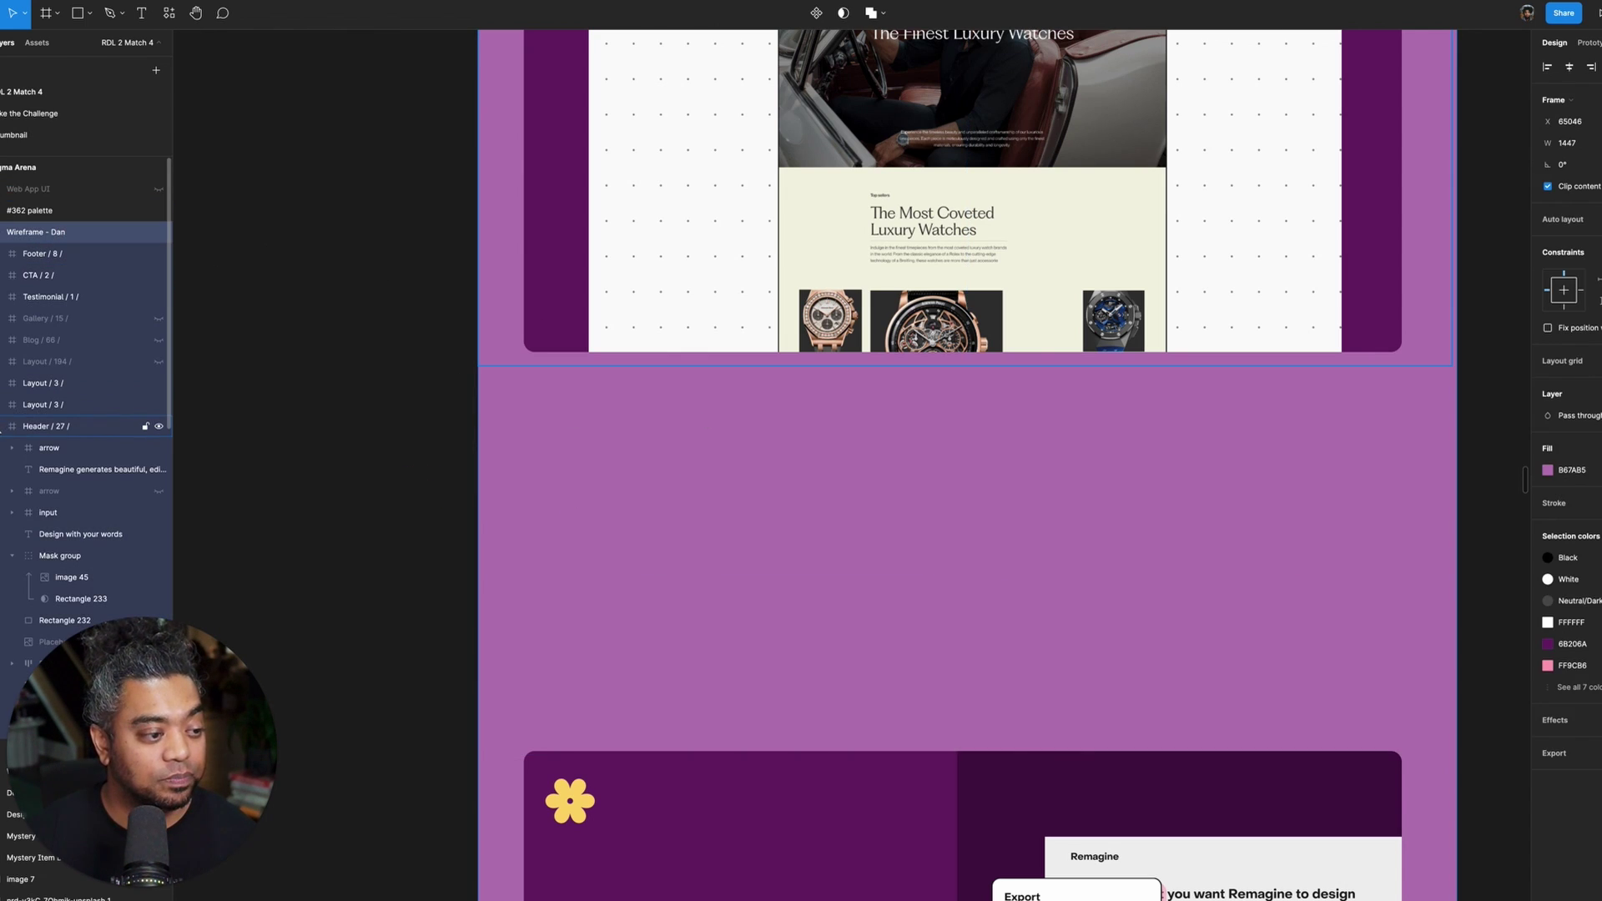
click(12, 427)
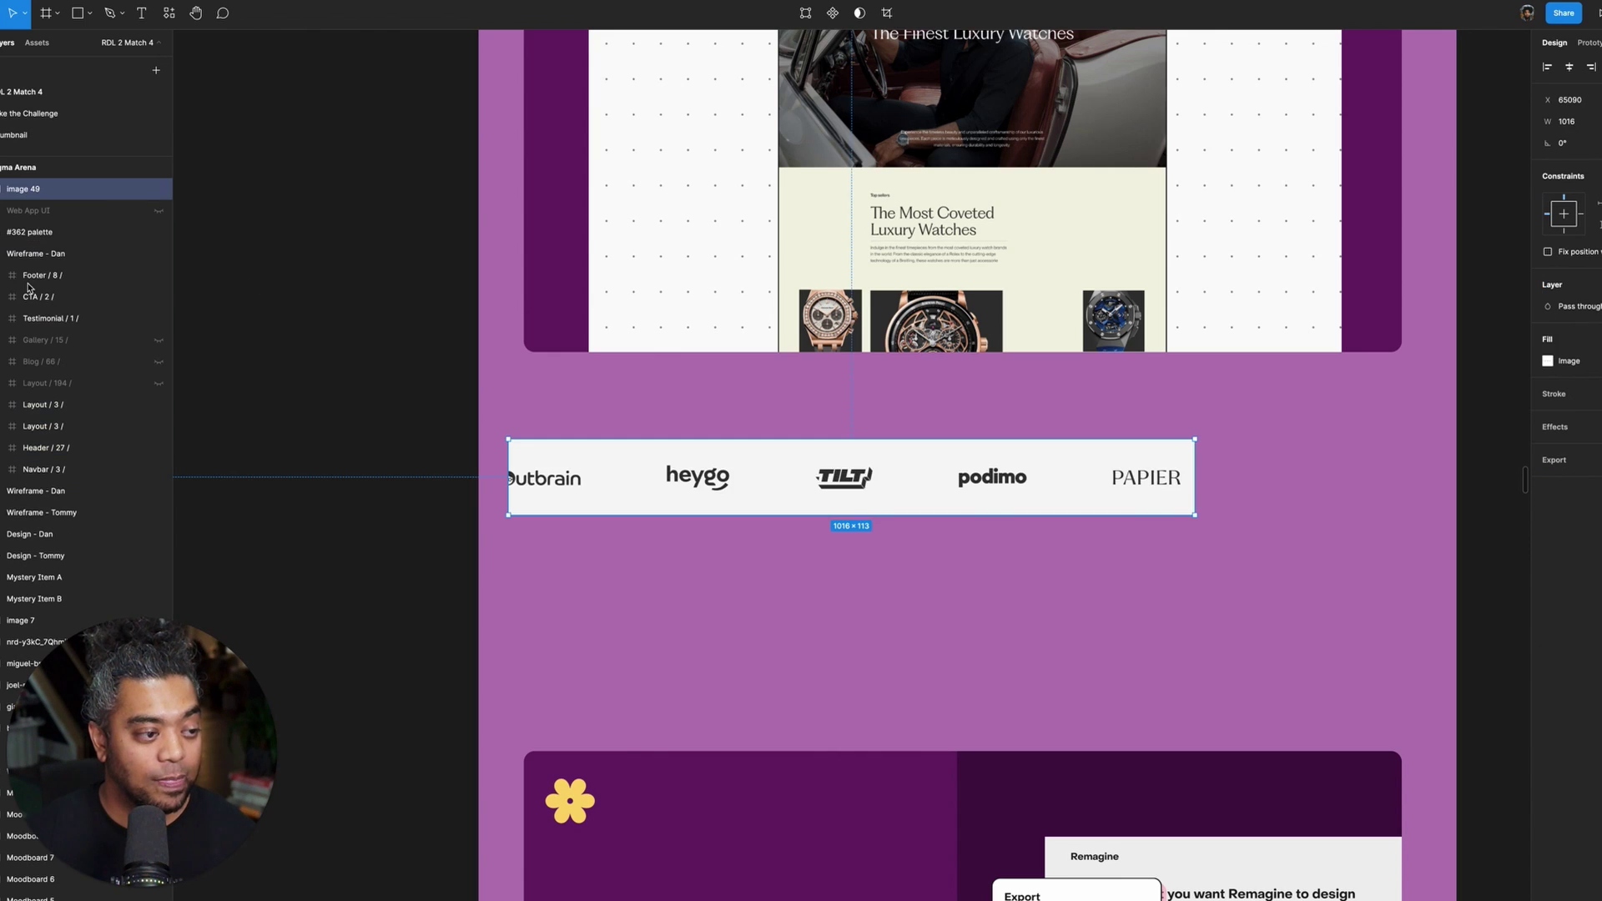
key(ctrl+z)
drag(37, 193, 50, 436)
- Wrap the logo strip image in a frame and name it "social proof"
key(ctrl+alt+g)
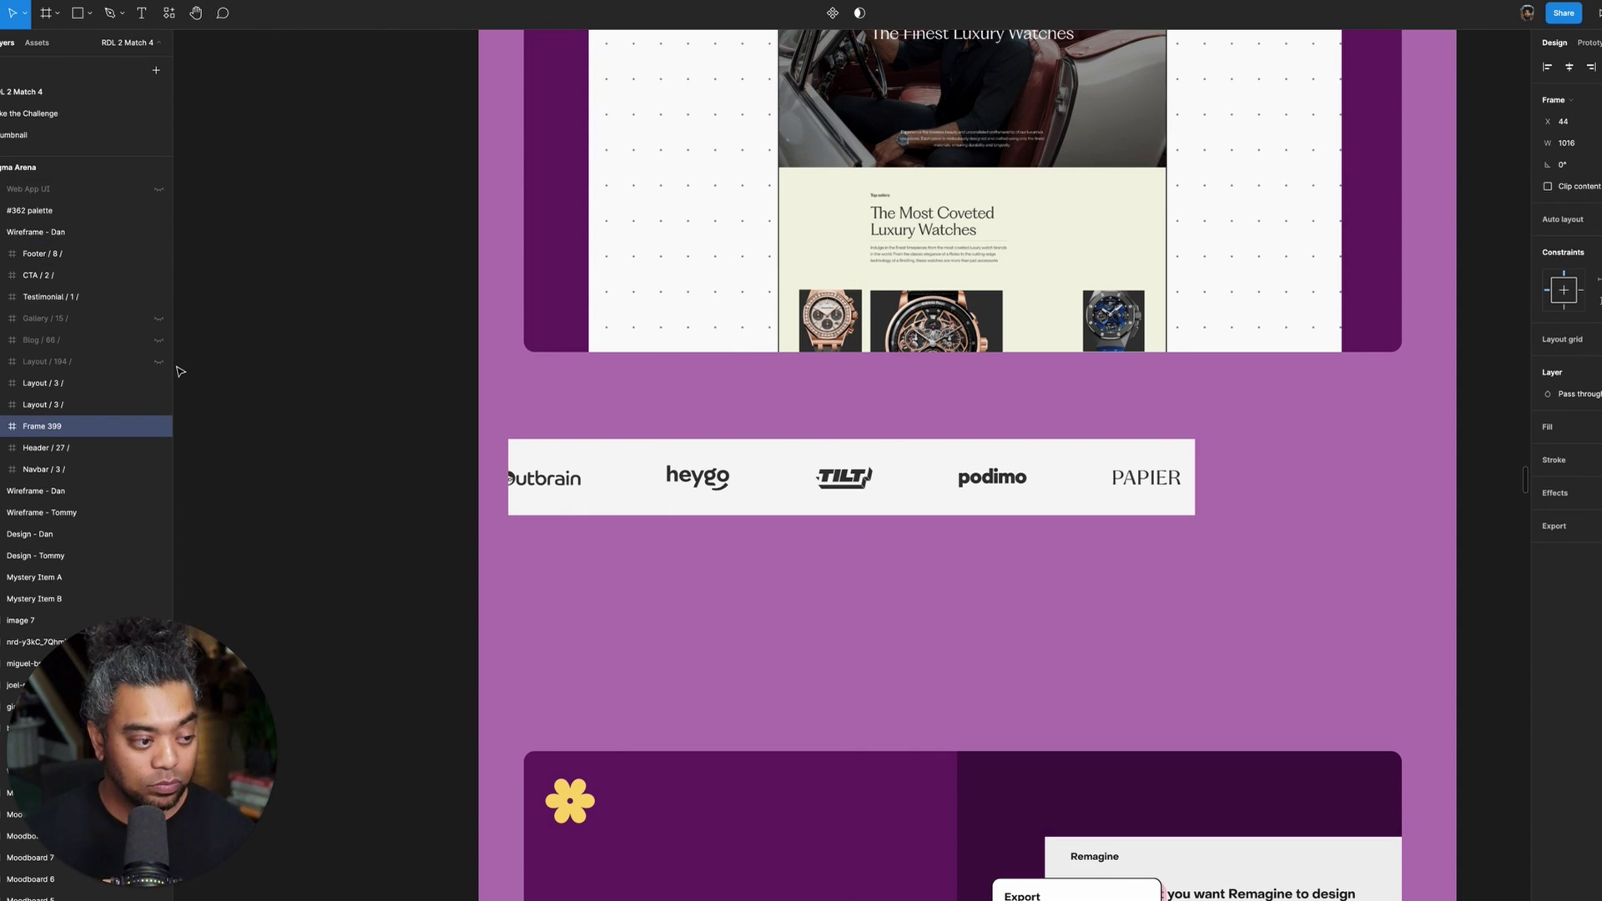
key(ctrl+r)
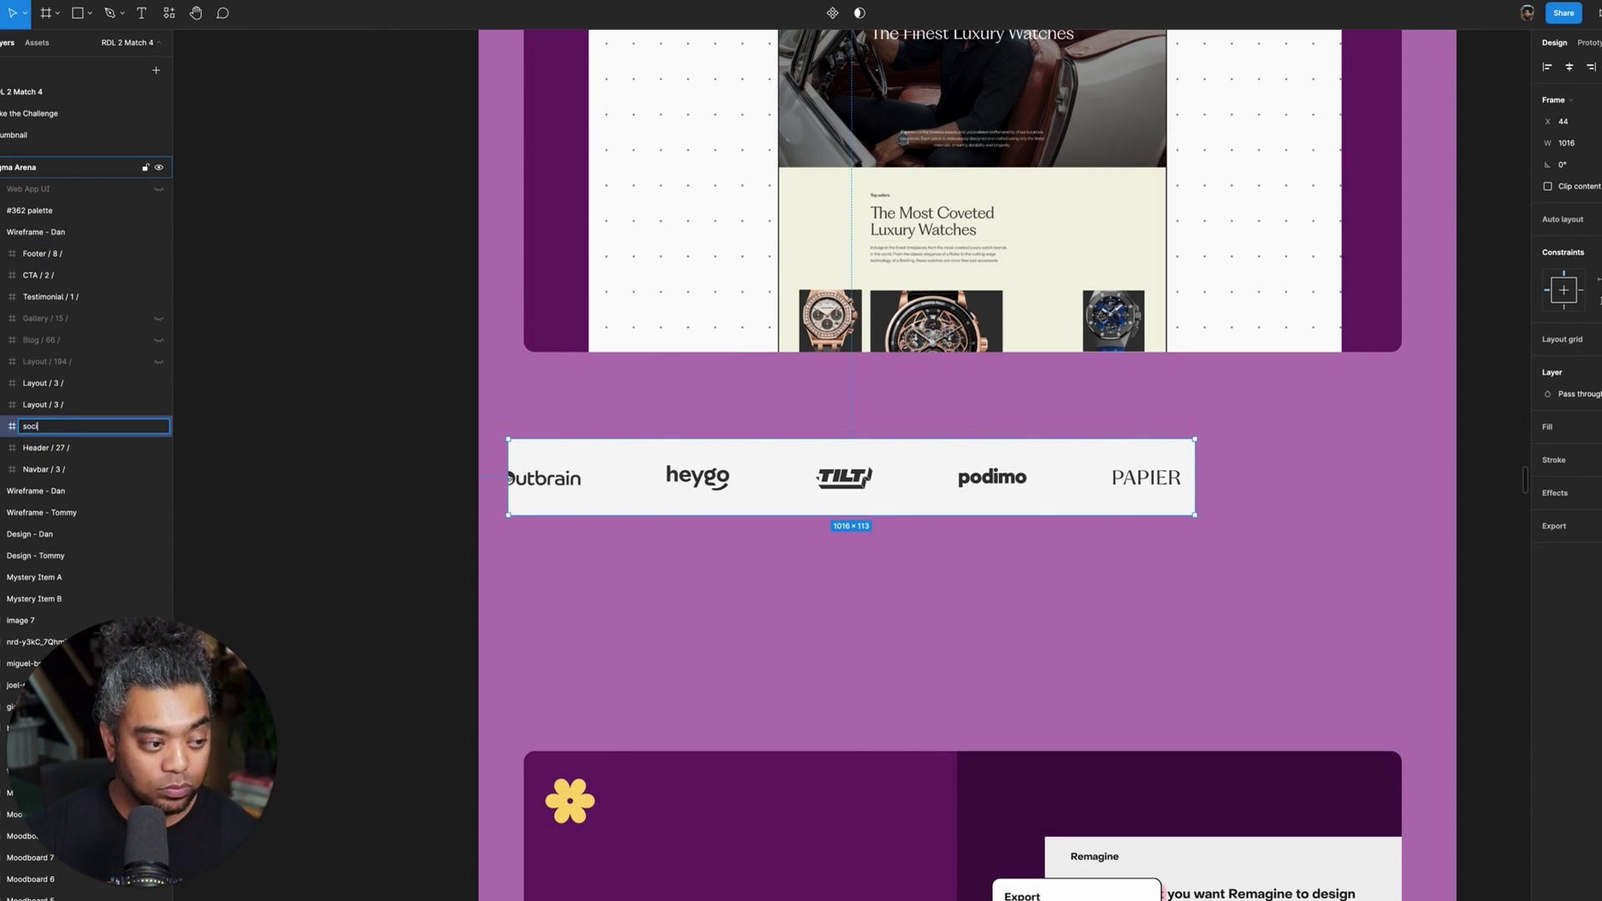
key(Return)
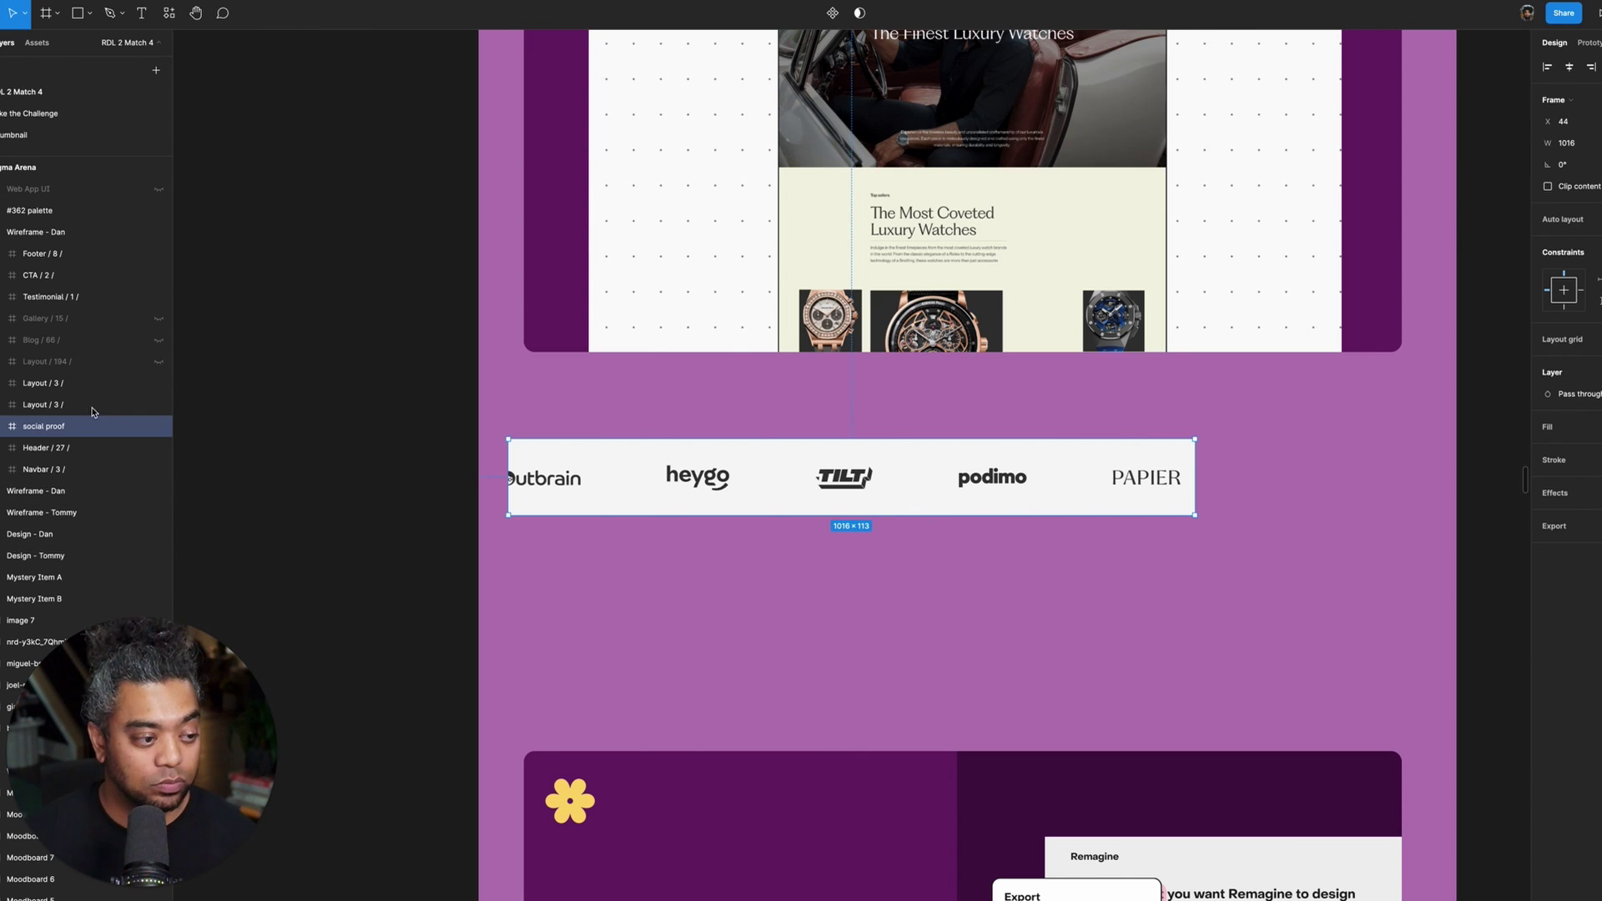
- Invert the colours of the logo strip image inside the social proof frame with the Invert Color plugin
click(3, 426)
click(74, 452)
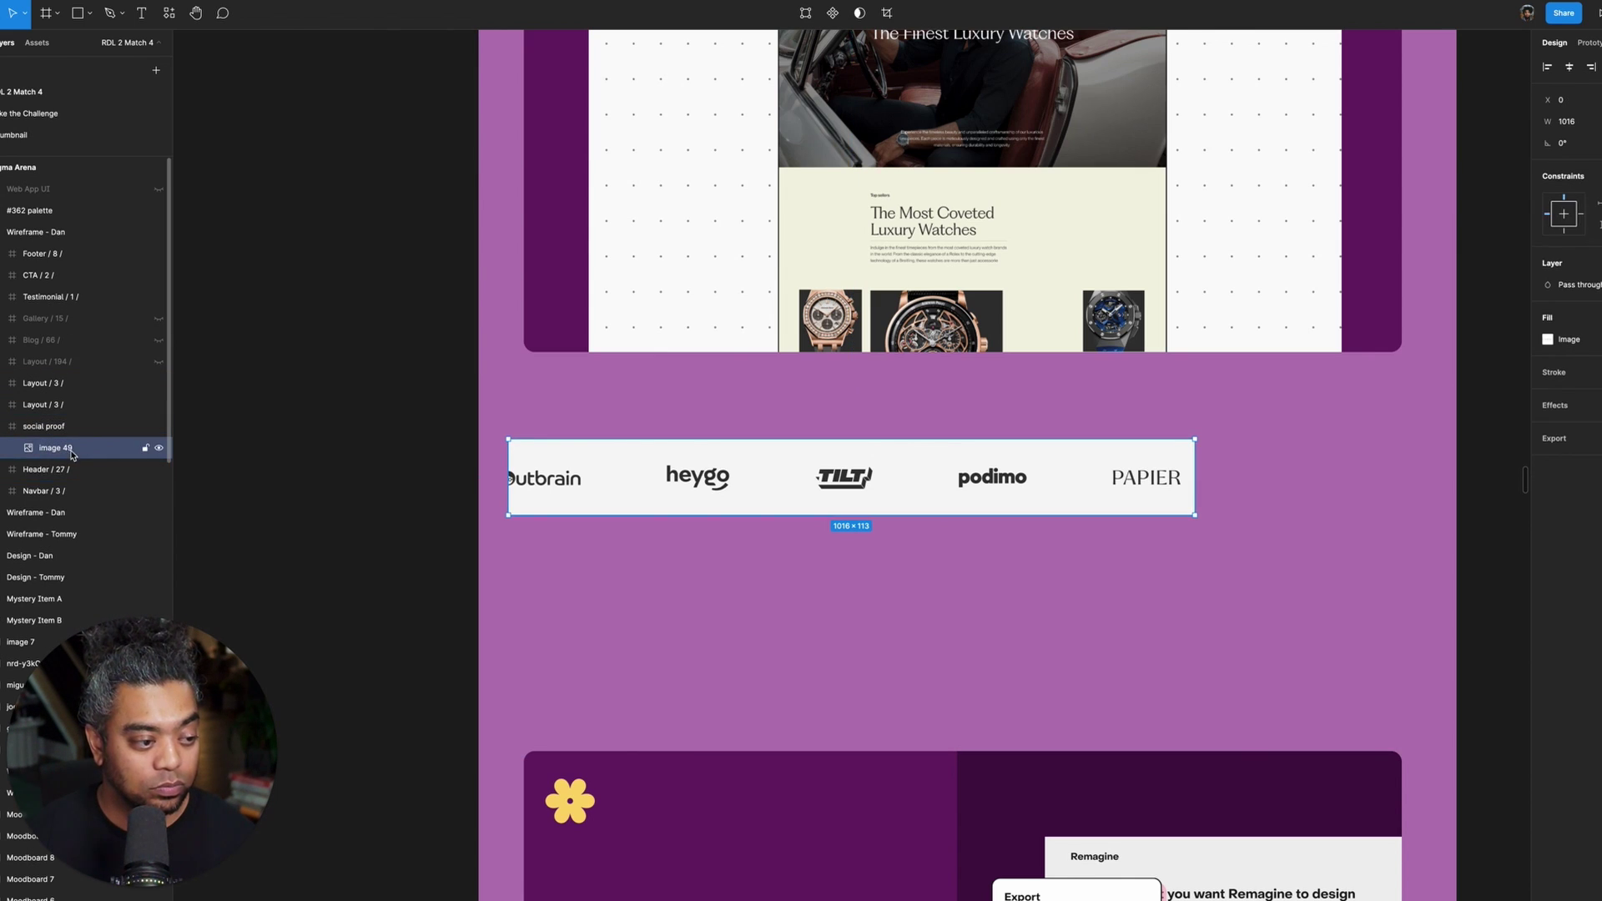
right_click(75, 452)
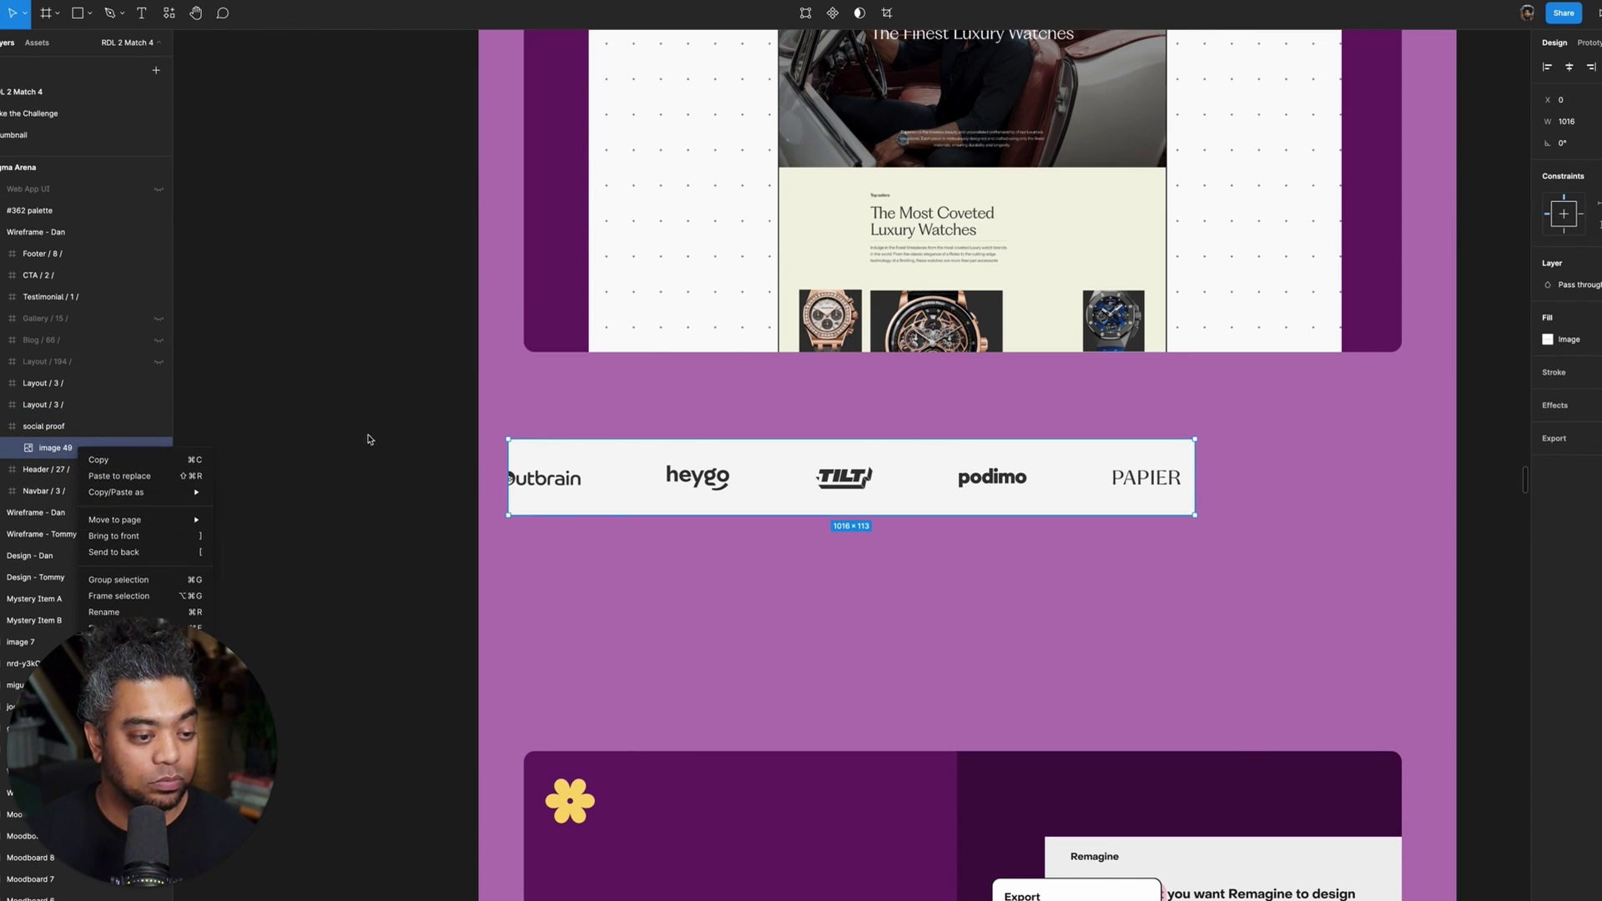
key(Escape)
right_click(657, 468)
mouse_move(730, 769)
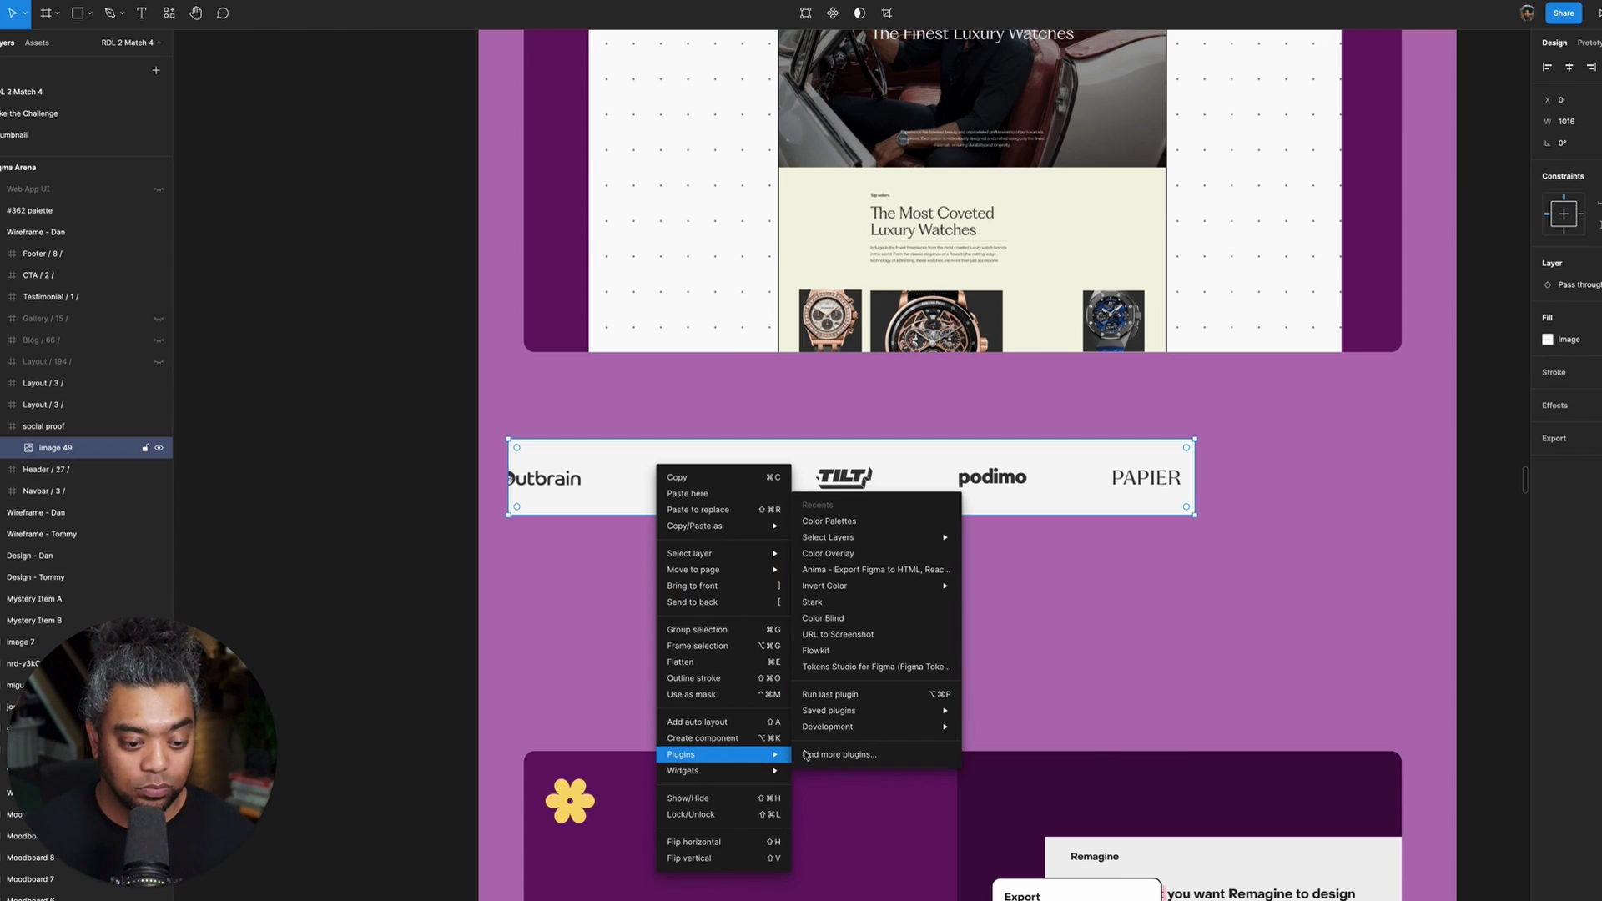
mouse_move(874, 588)
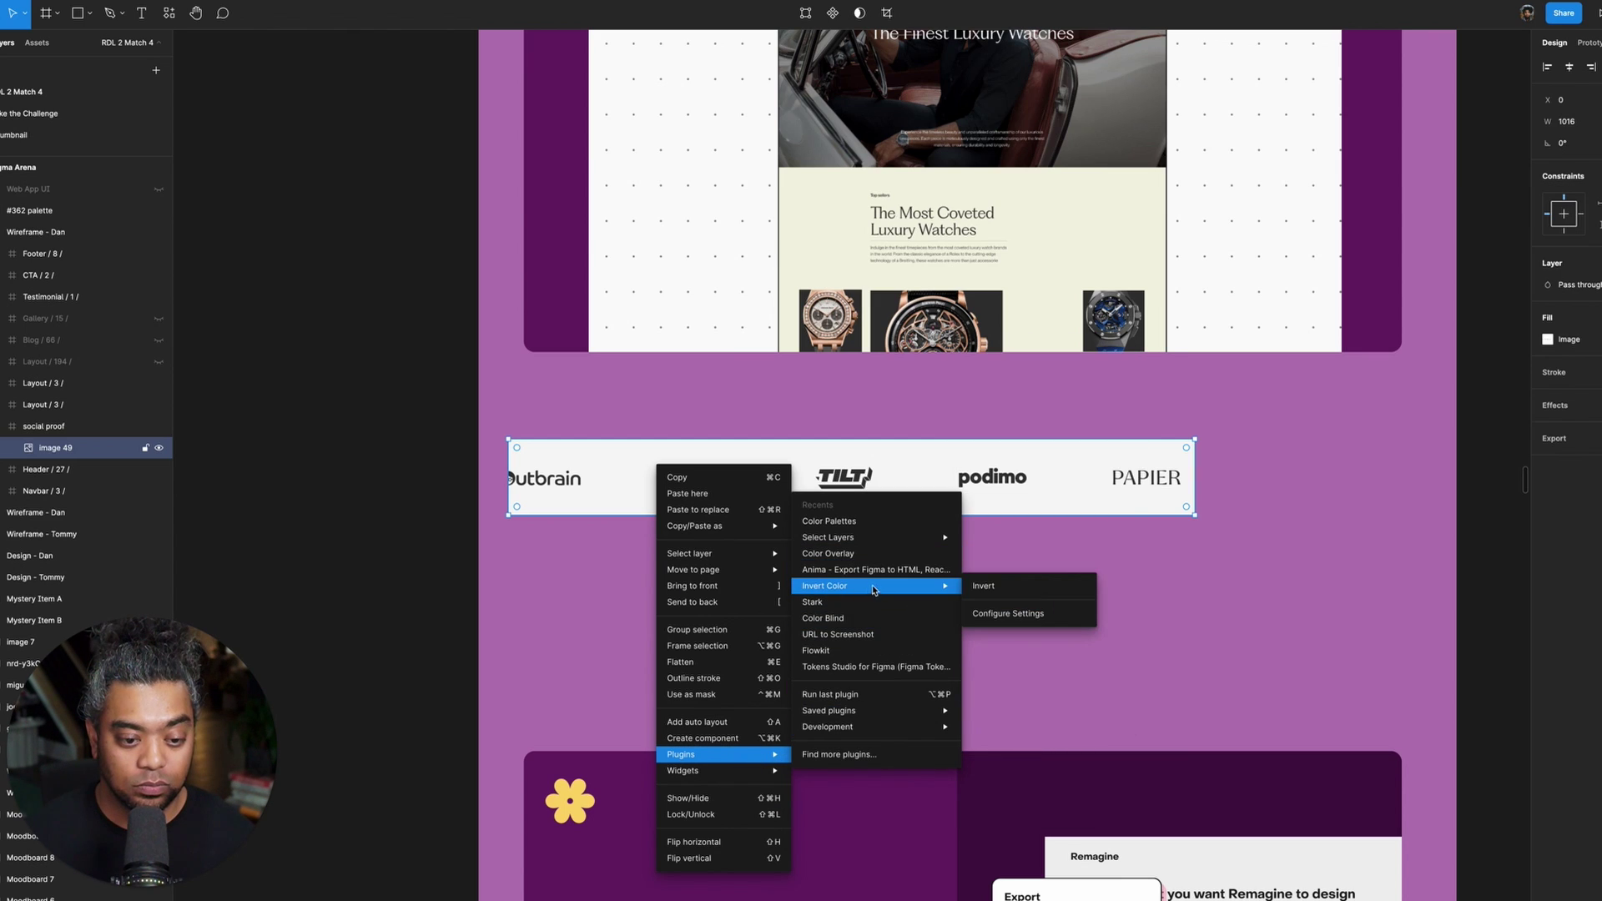
click(1006, 586)
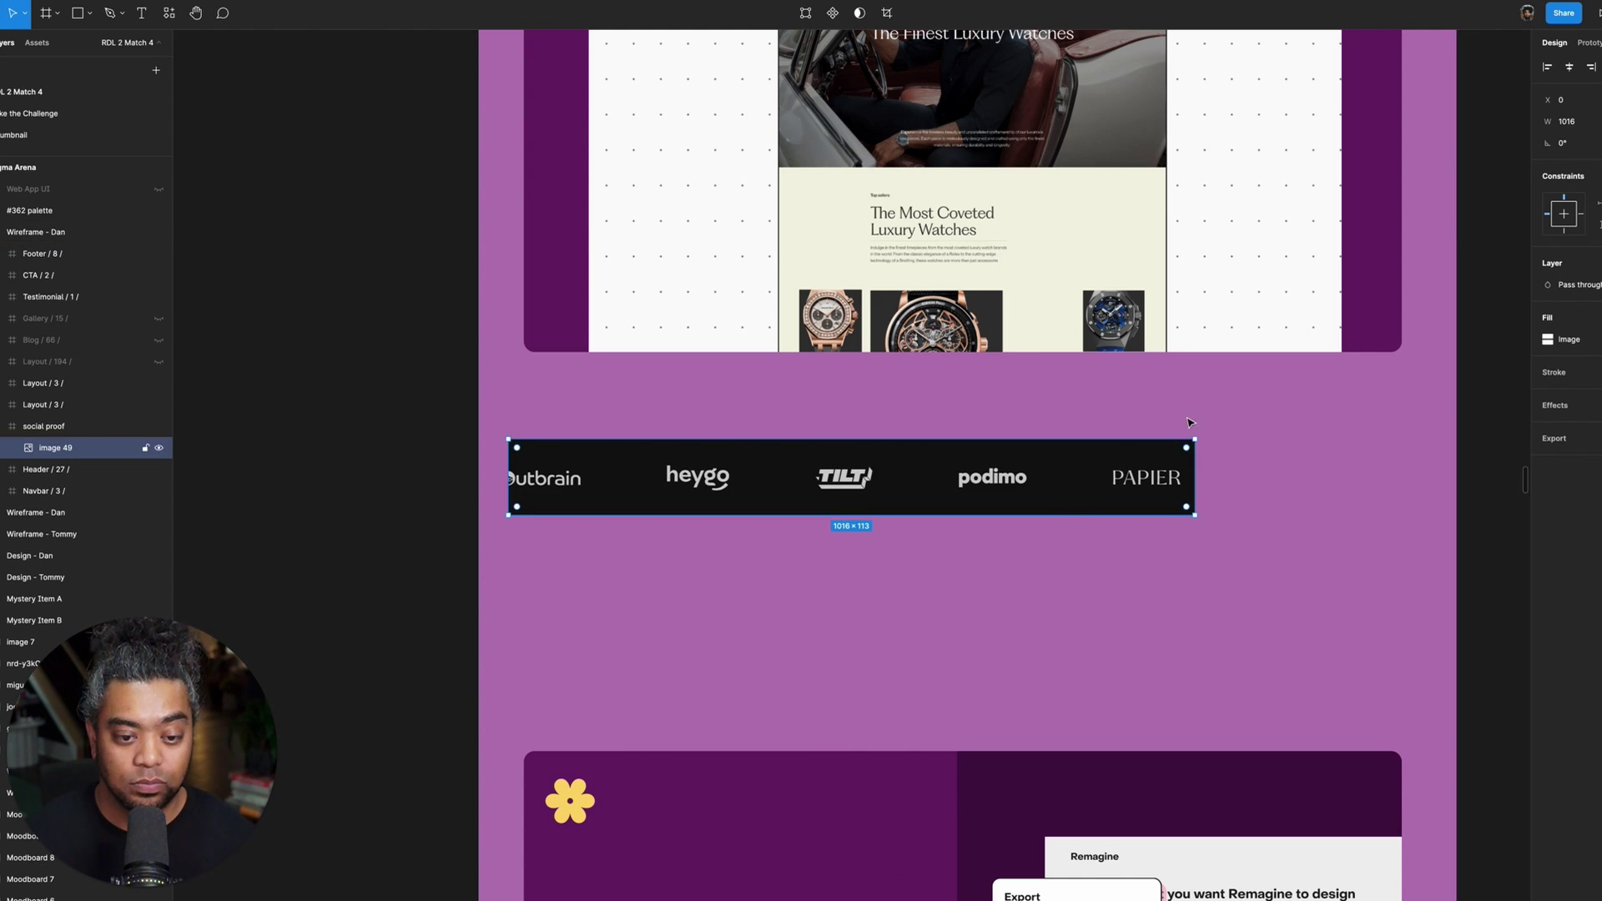
- Move the logo strip image toward the horizontal middle of the page and slightly raise its exposure
drag(1015, 469, 1119, 474)
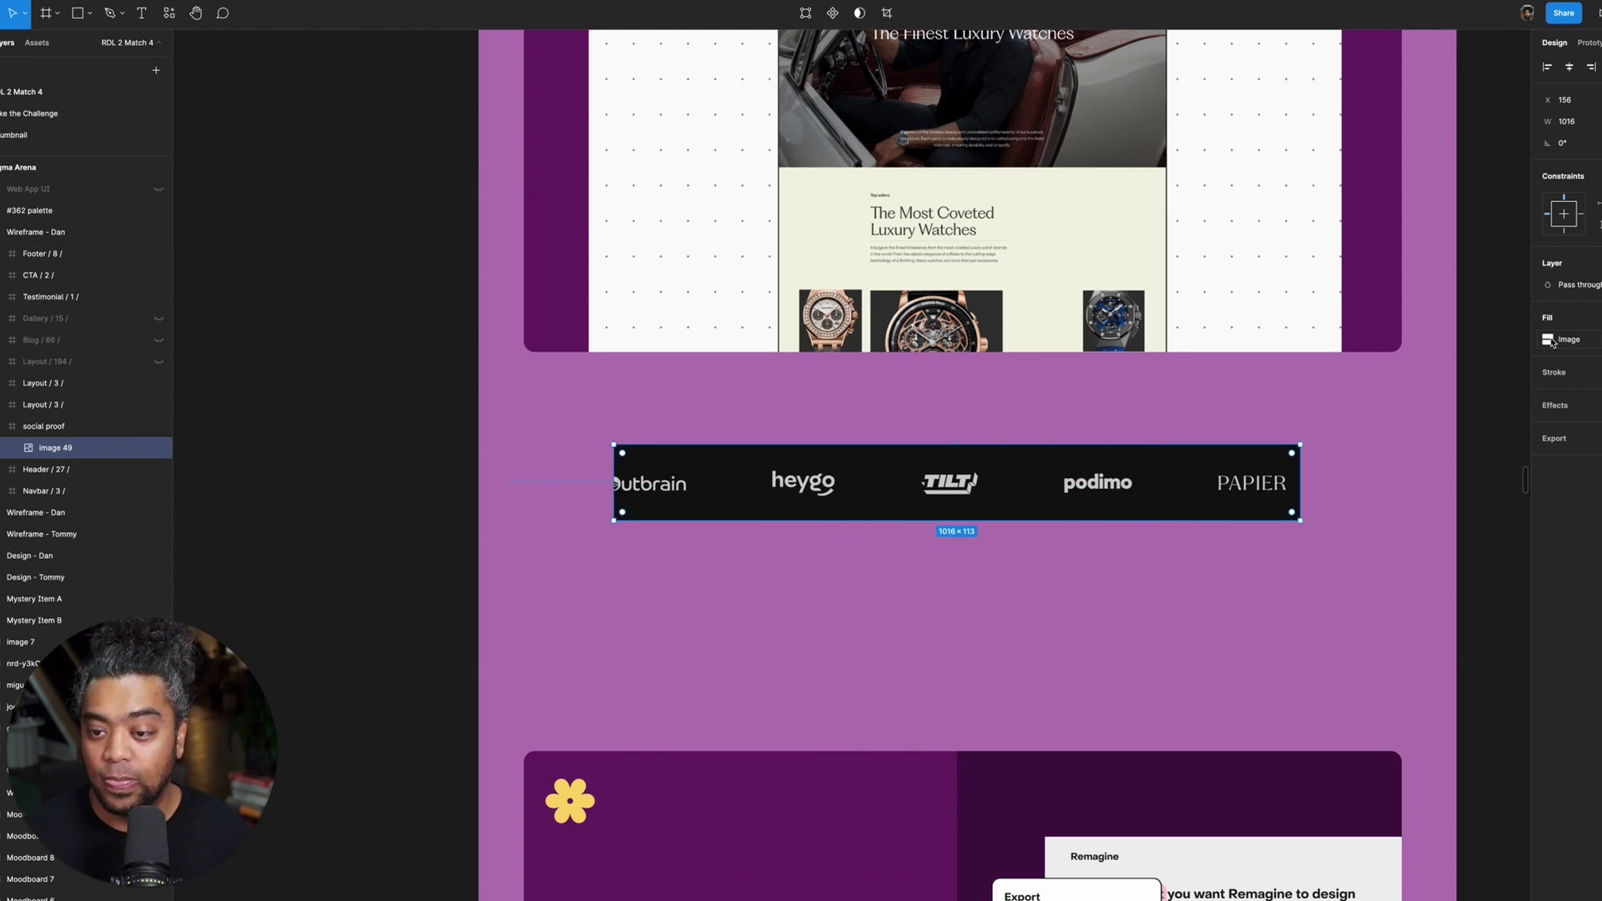
click(1548, 340)
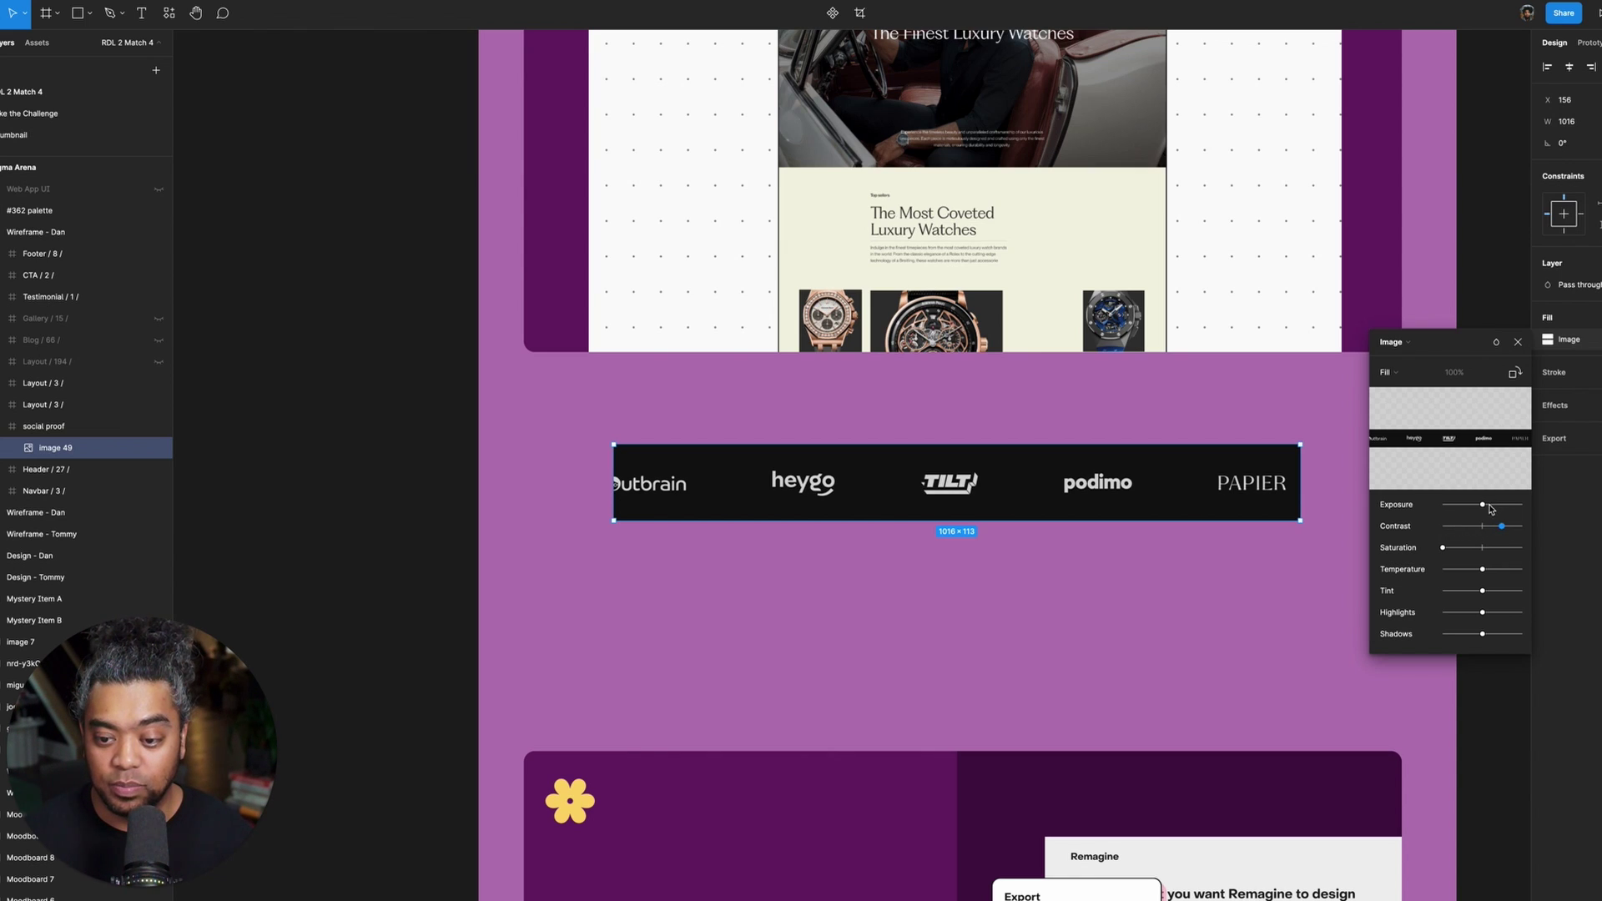
drag(1489, 505, 1492, 506)
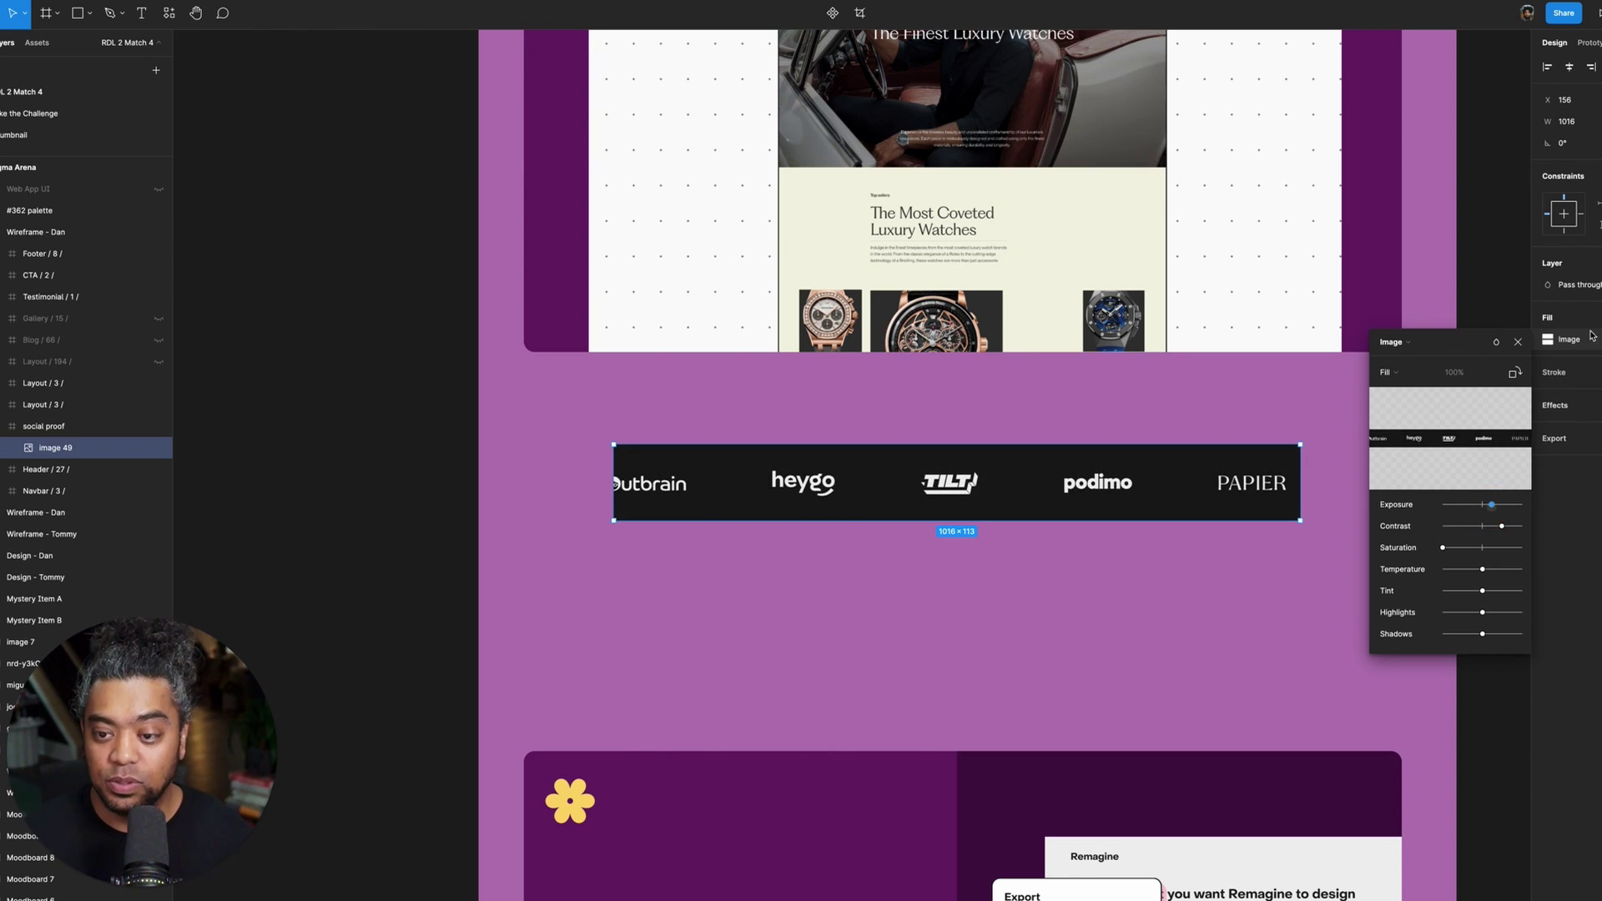
- Try the Screen blend mode on the logo strip image, and switch it to Lighten
click(1390, 343)
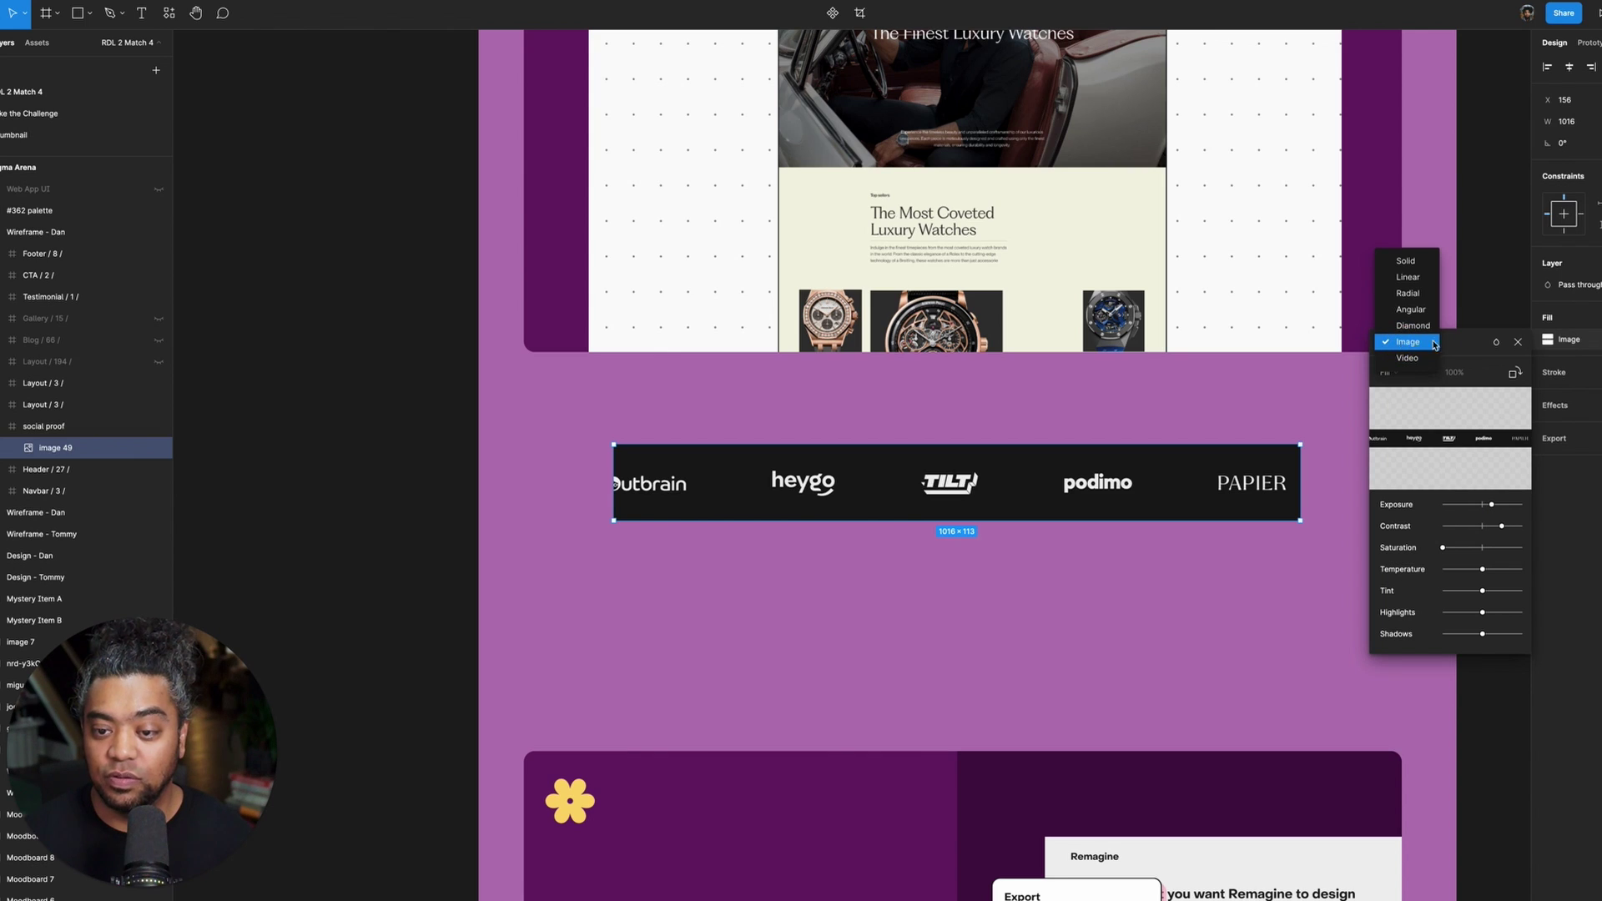
click(1392, 343)
click(1571, 284)
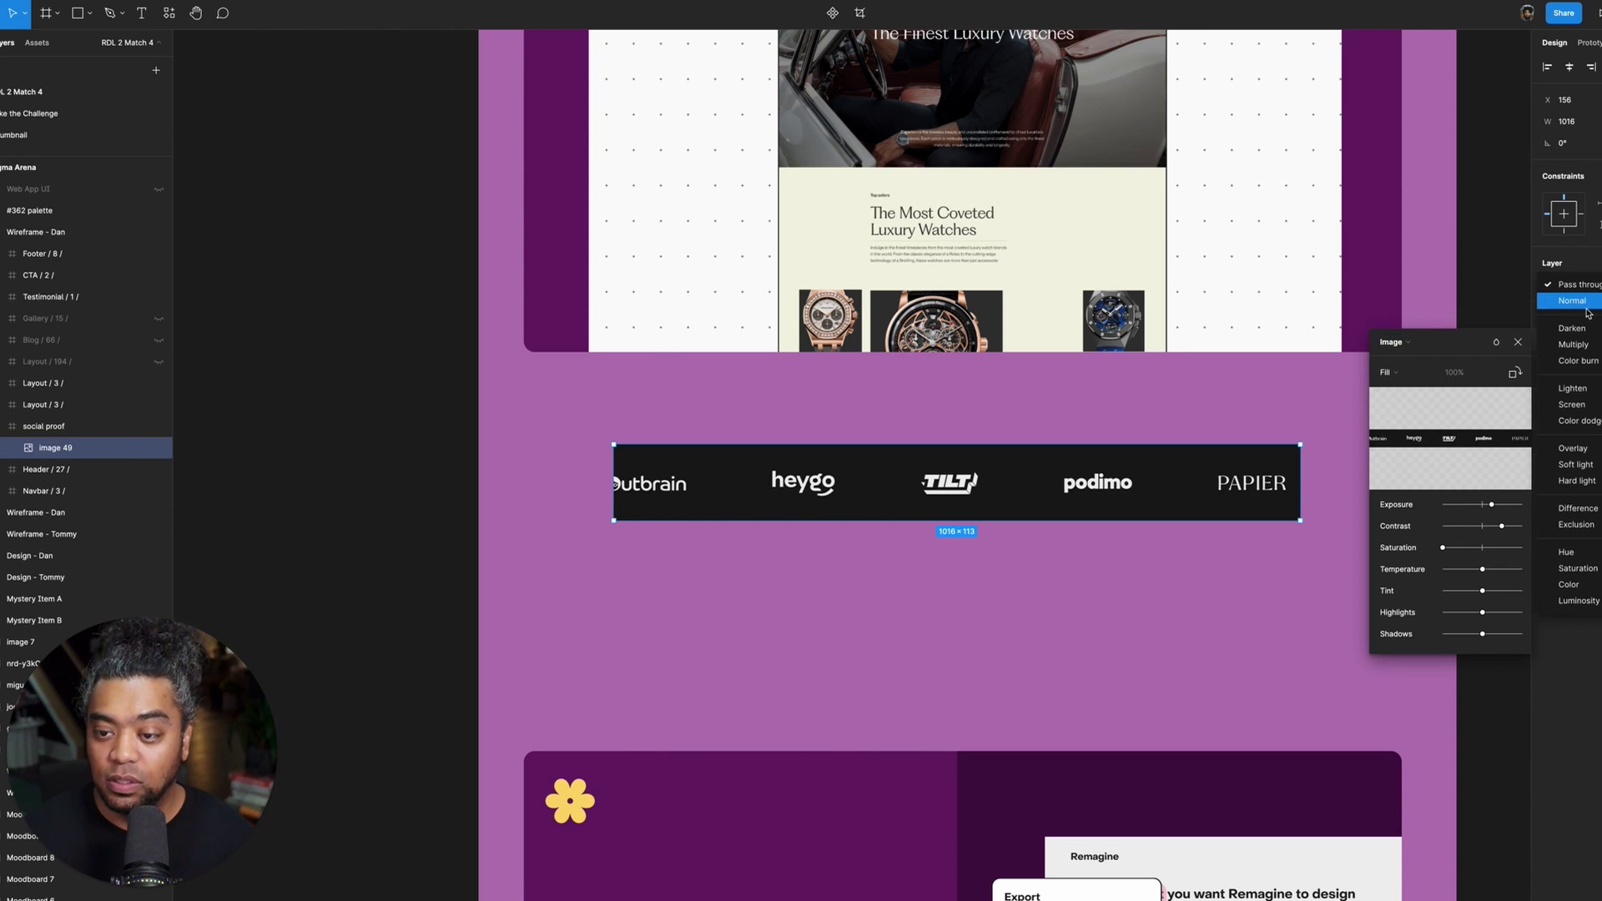
click(1578, 407)
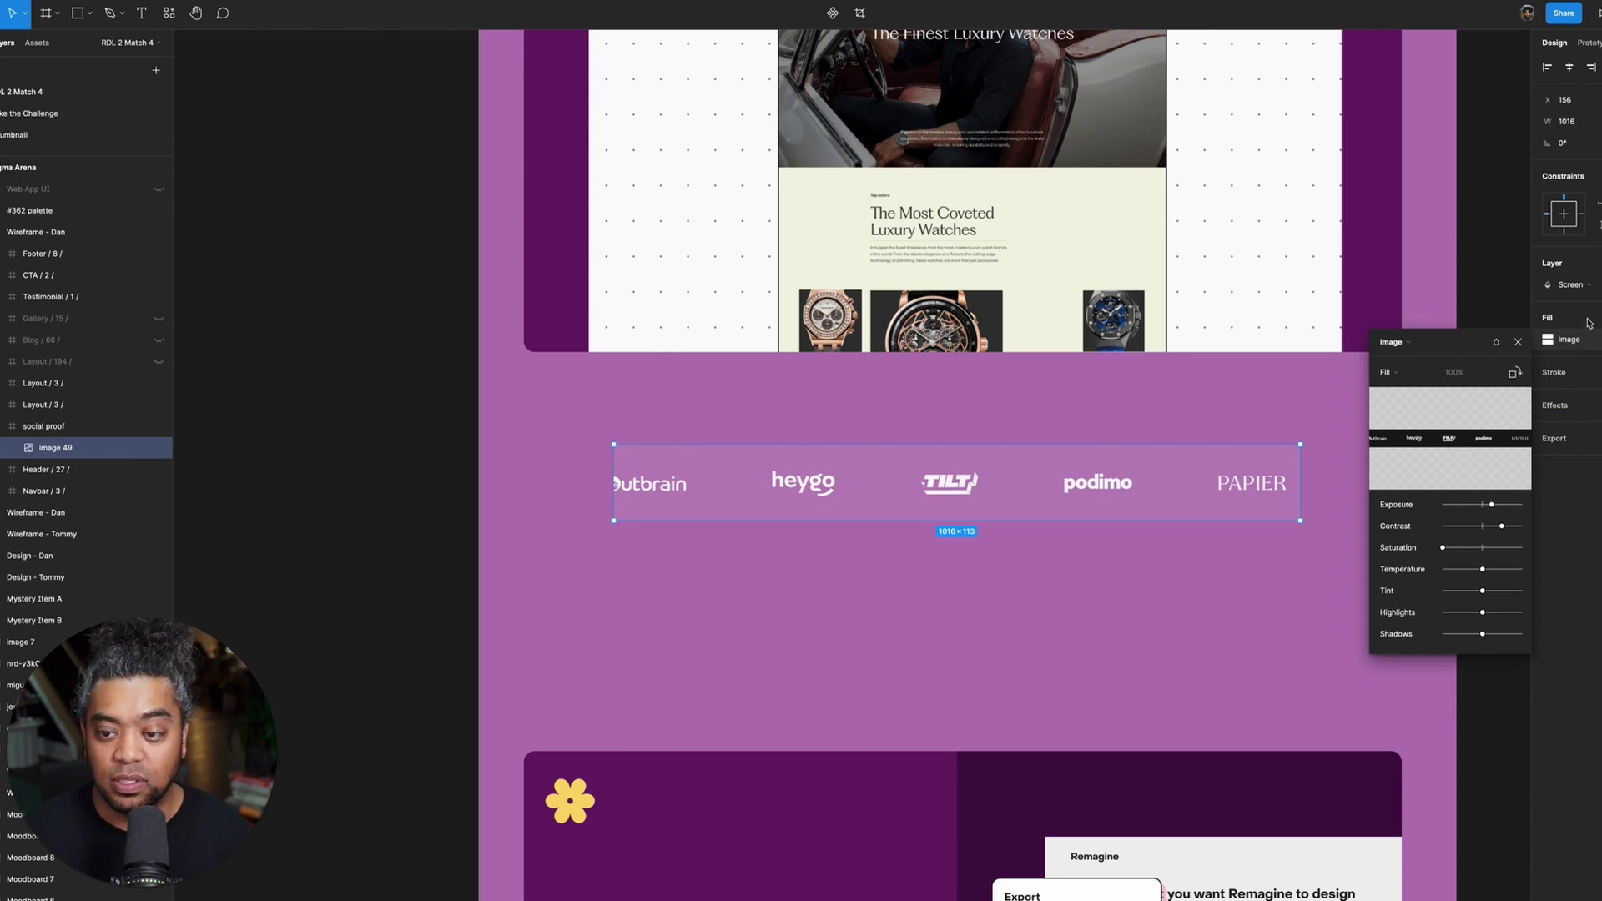
click(1584, 286)
click(1597, 257)
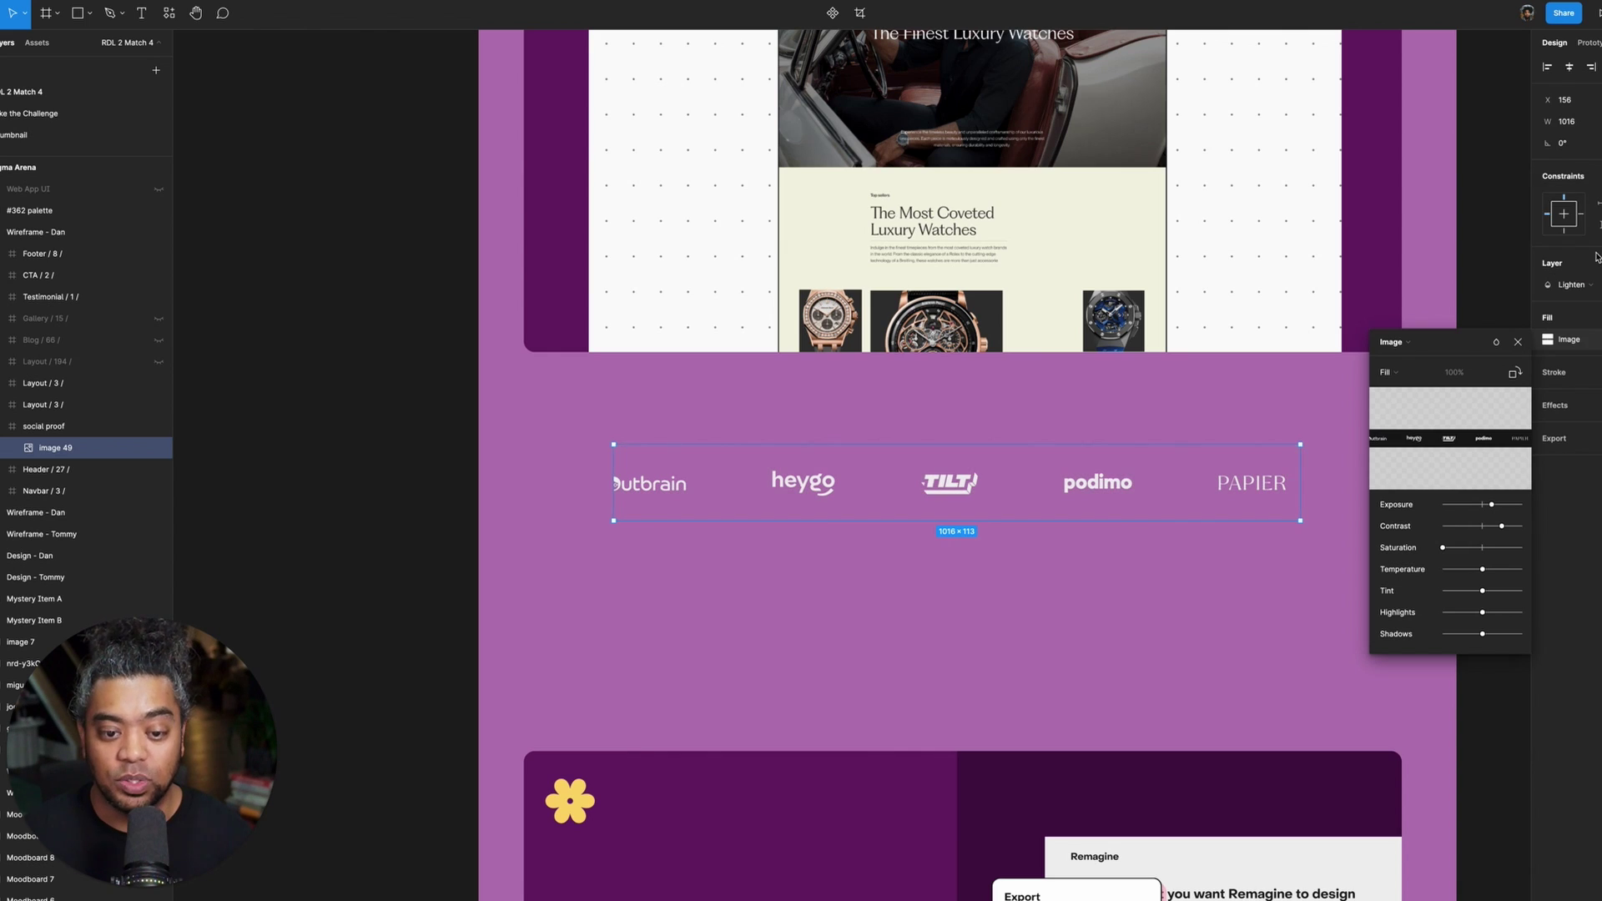
key(Escape)
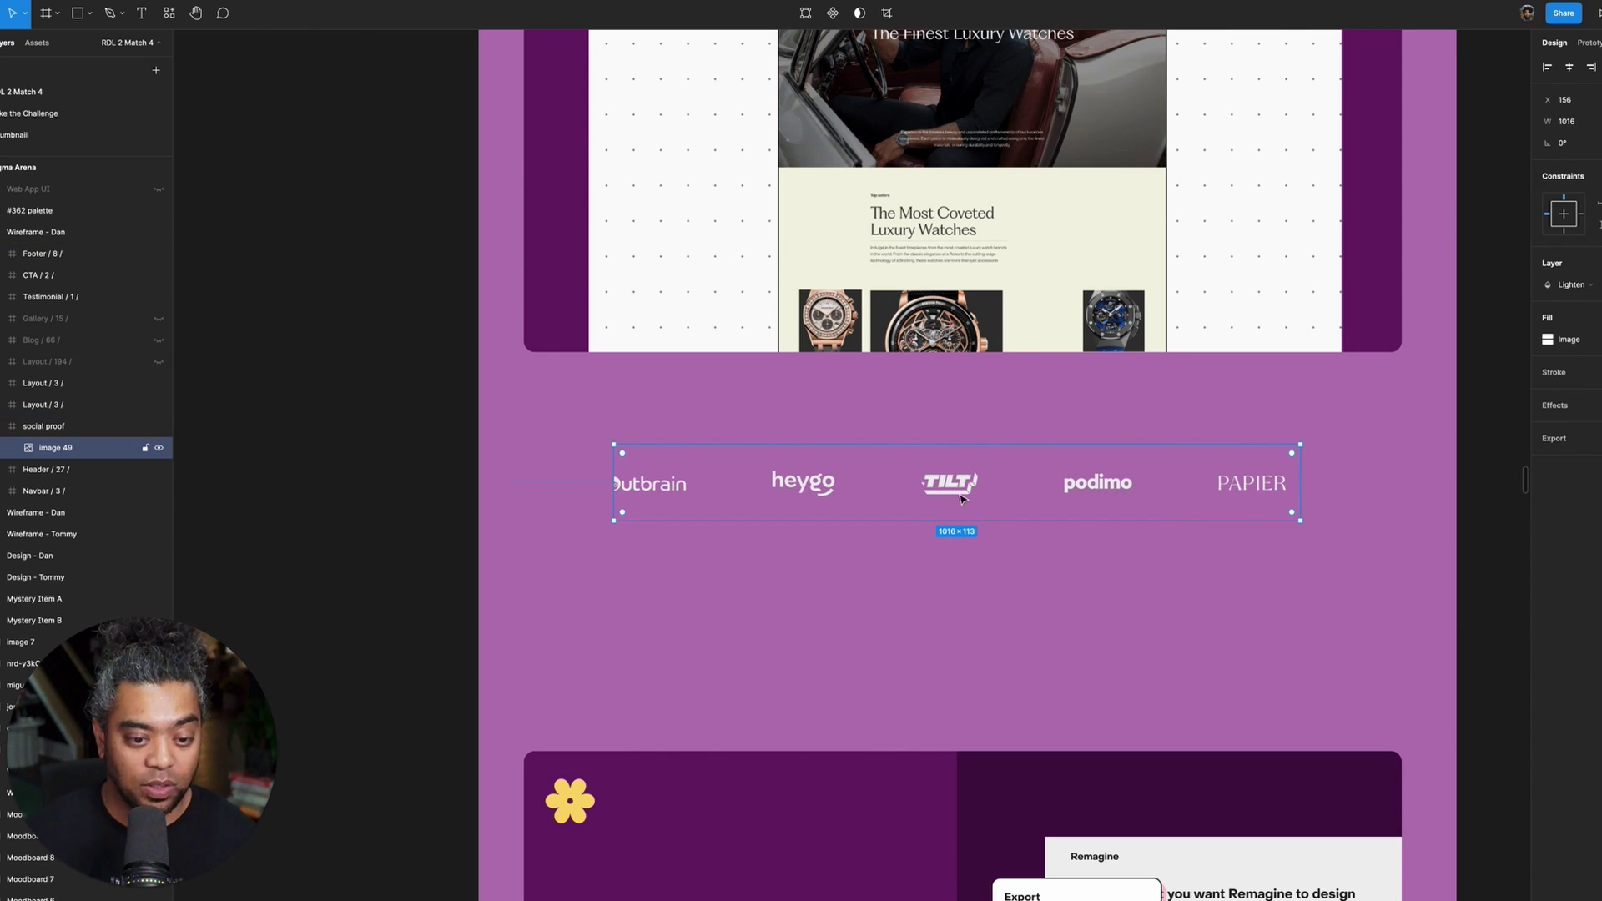
- Shift the logo strip slightly down and add the caption "Trusted by brands like" between the hero and the logos
drag(973, 491, 974, 524)
key(t)
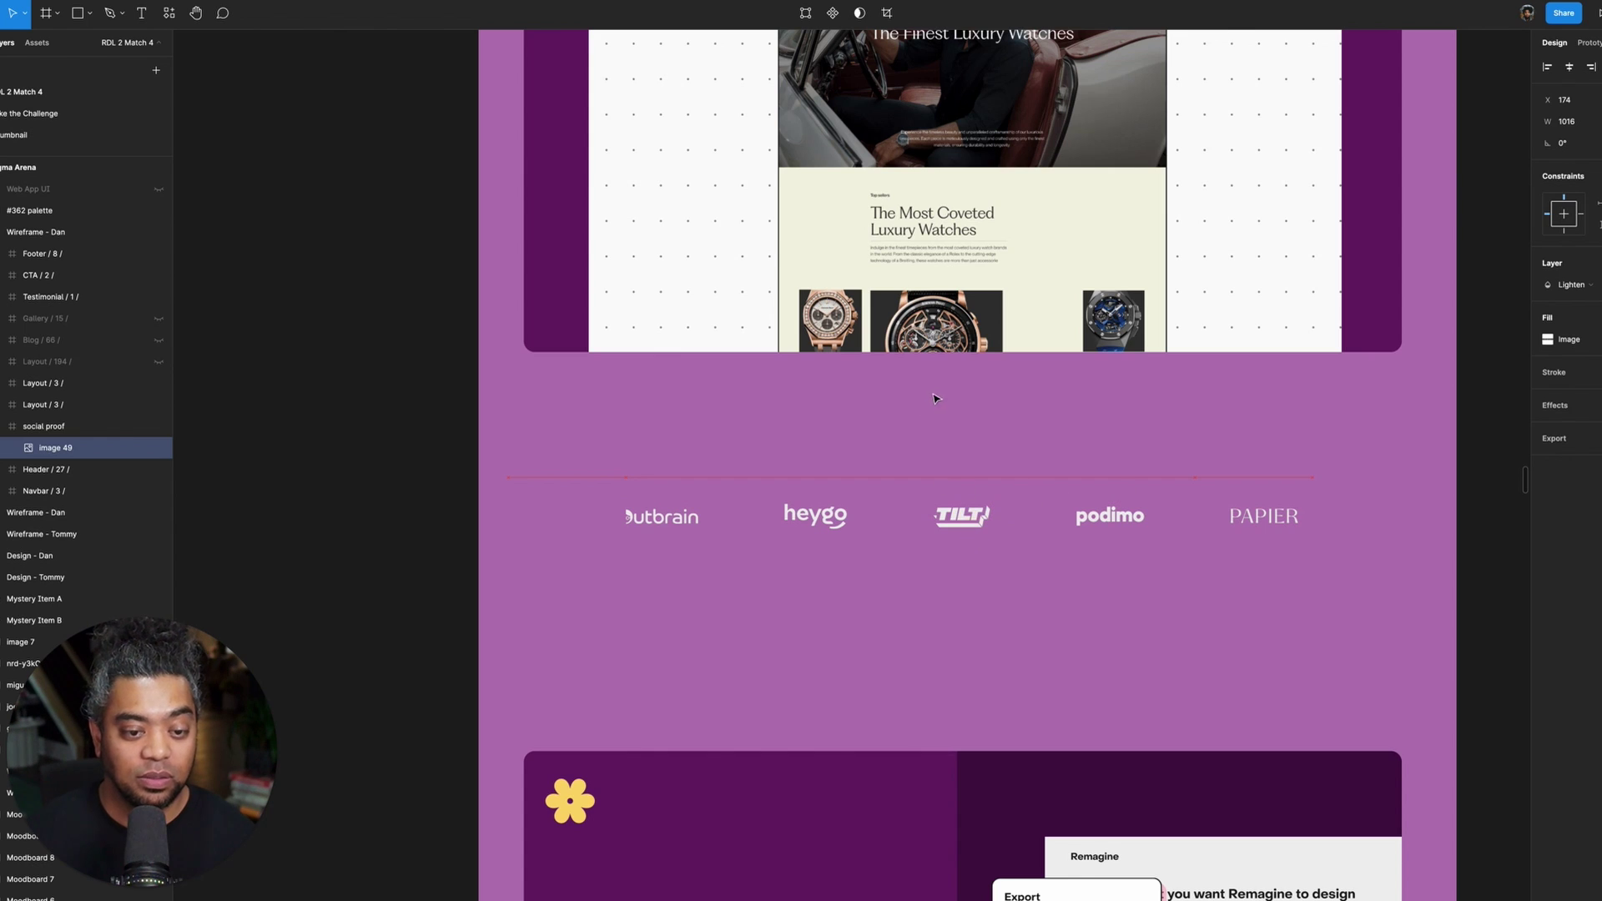
click(899, 408)
text(Trust)
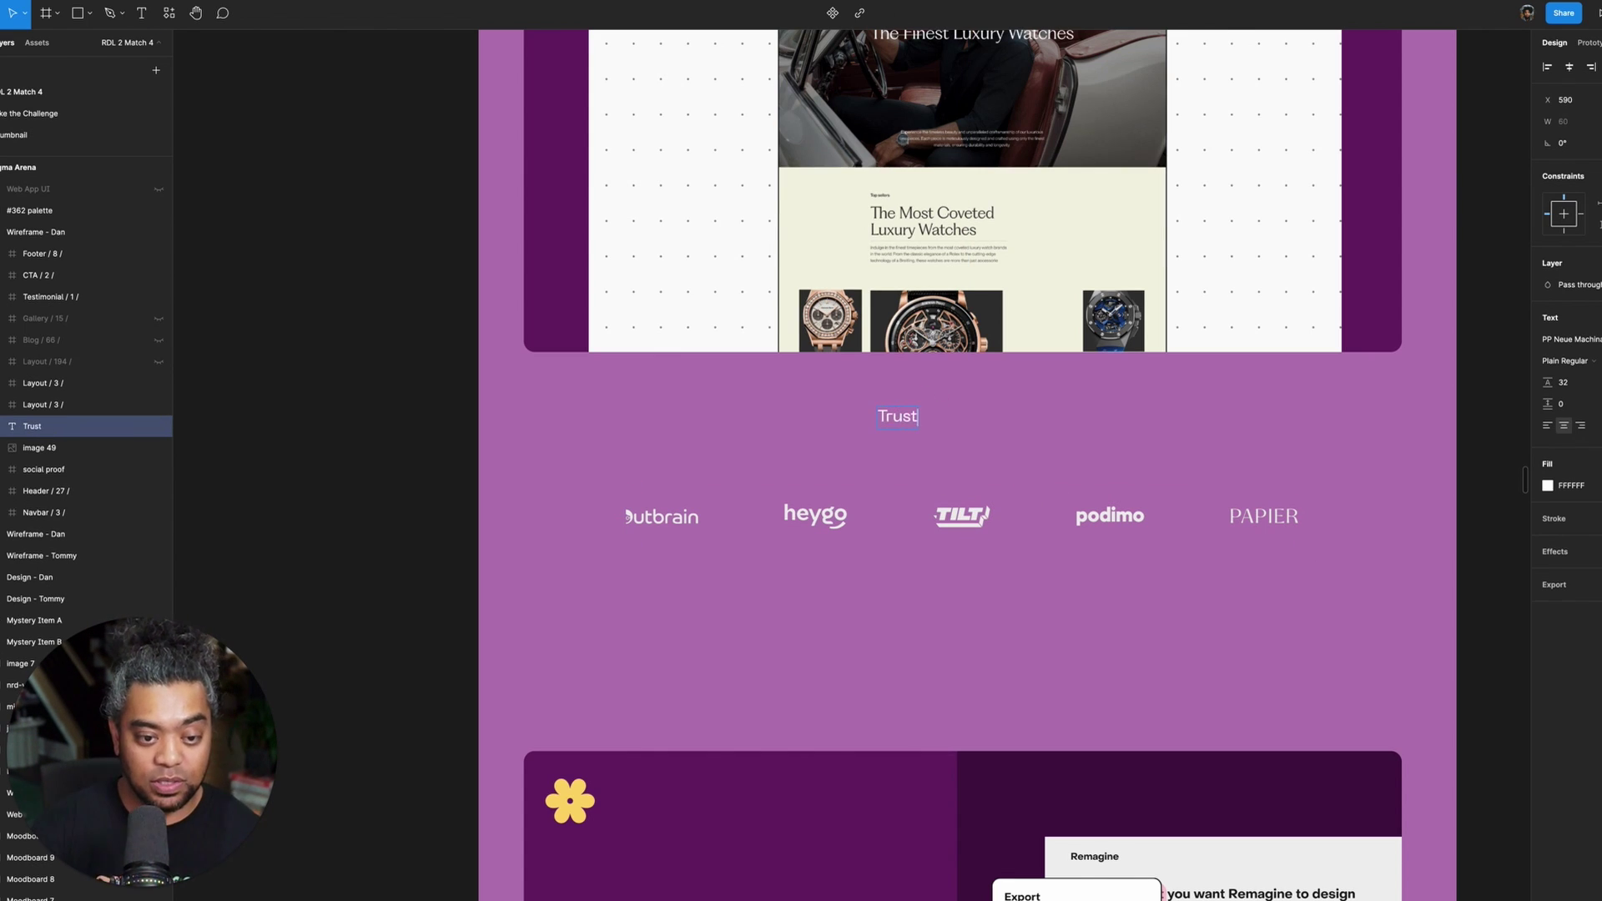
text(ed by brands )
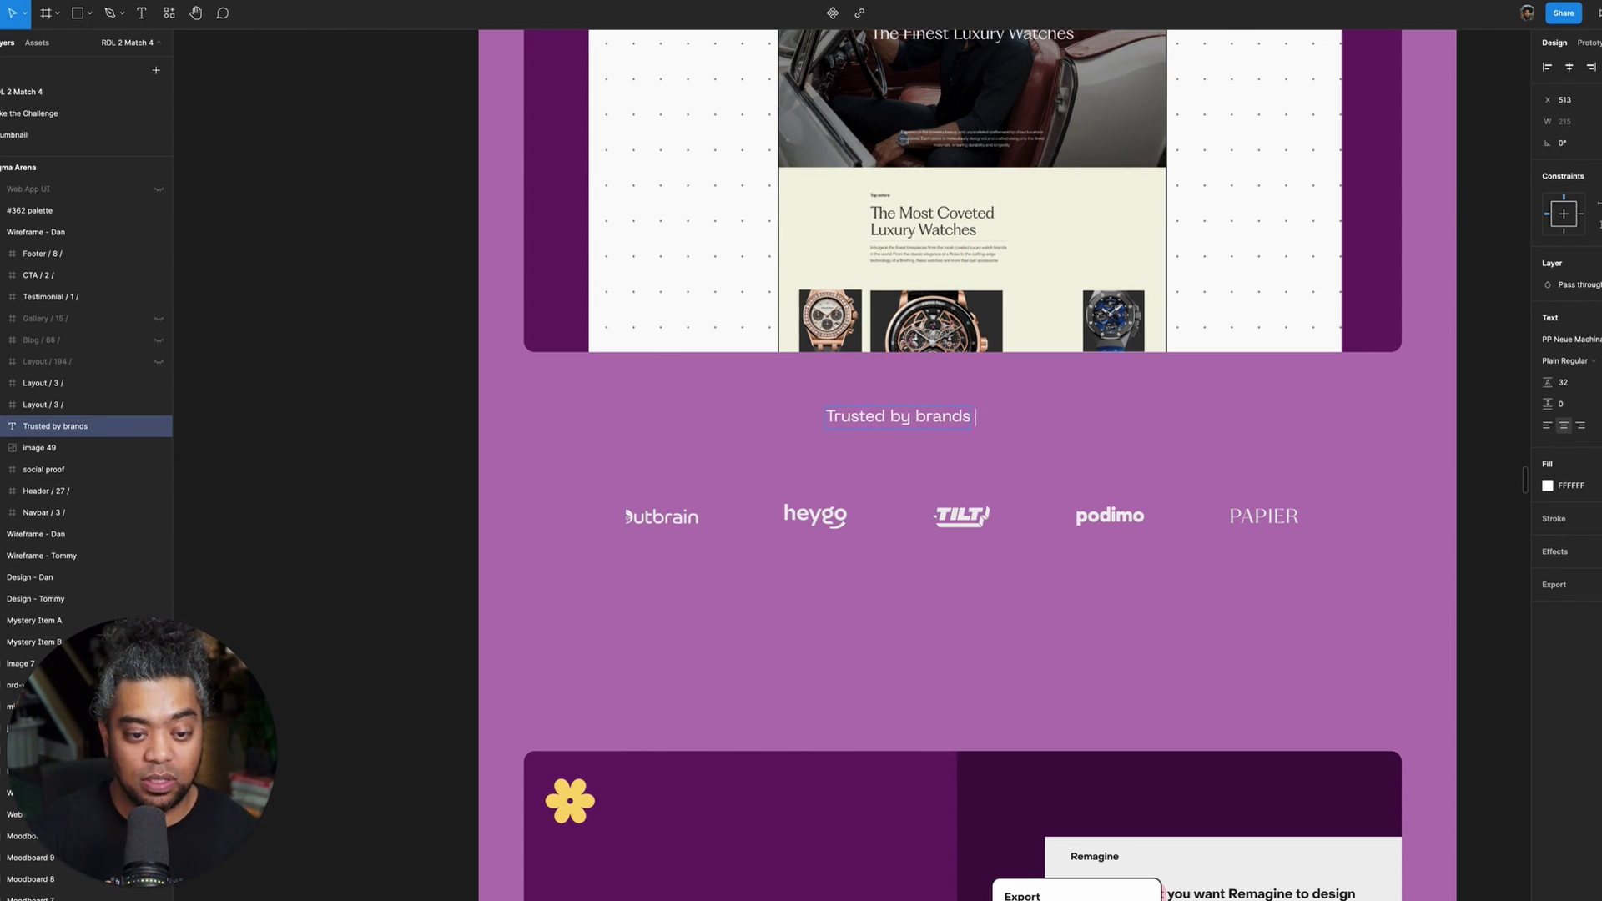
text(like)
key(Escape)
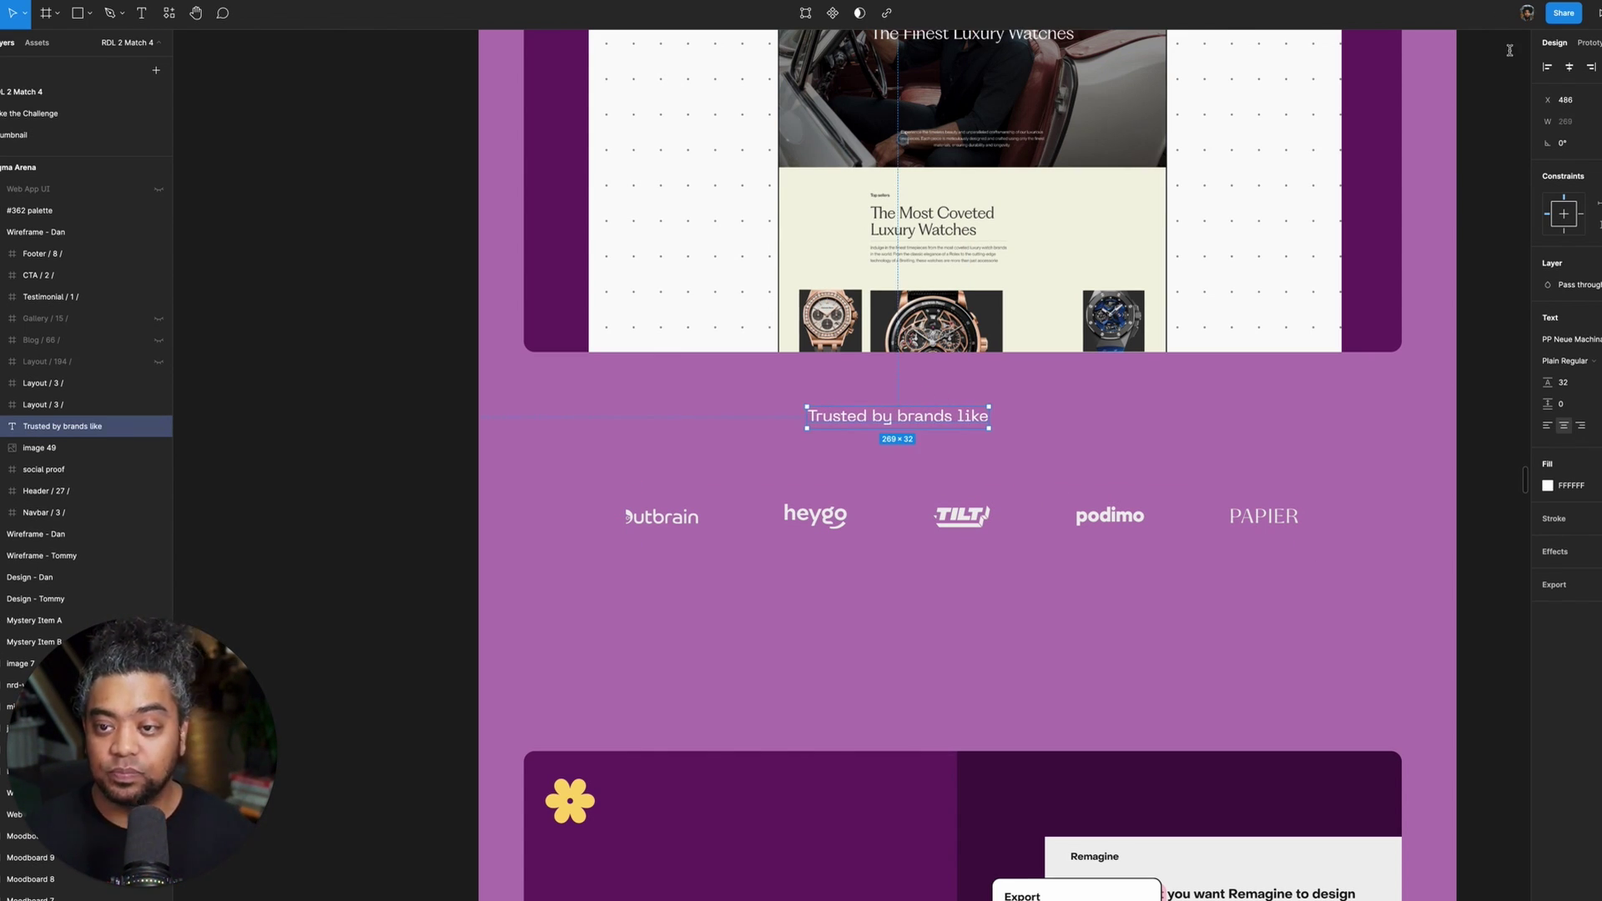
- Centre the "Trusted by brands like" caption horizontally on the page and reduce its font size by several increments
click(1569, 70)
key(ctrl+shift+comma)
key(ctrl+shift+comma)
key(ctrl+shift+comma)
key(ctrl+shift+comma)
key(ctrl+shift+comma)
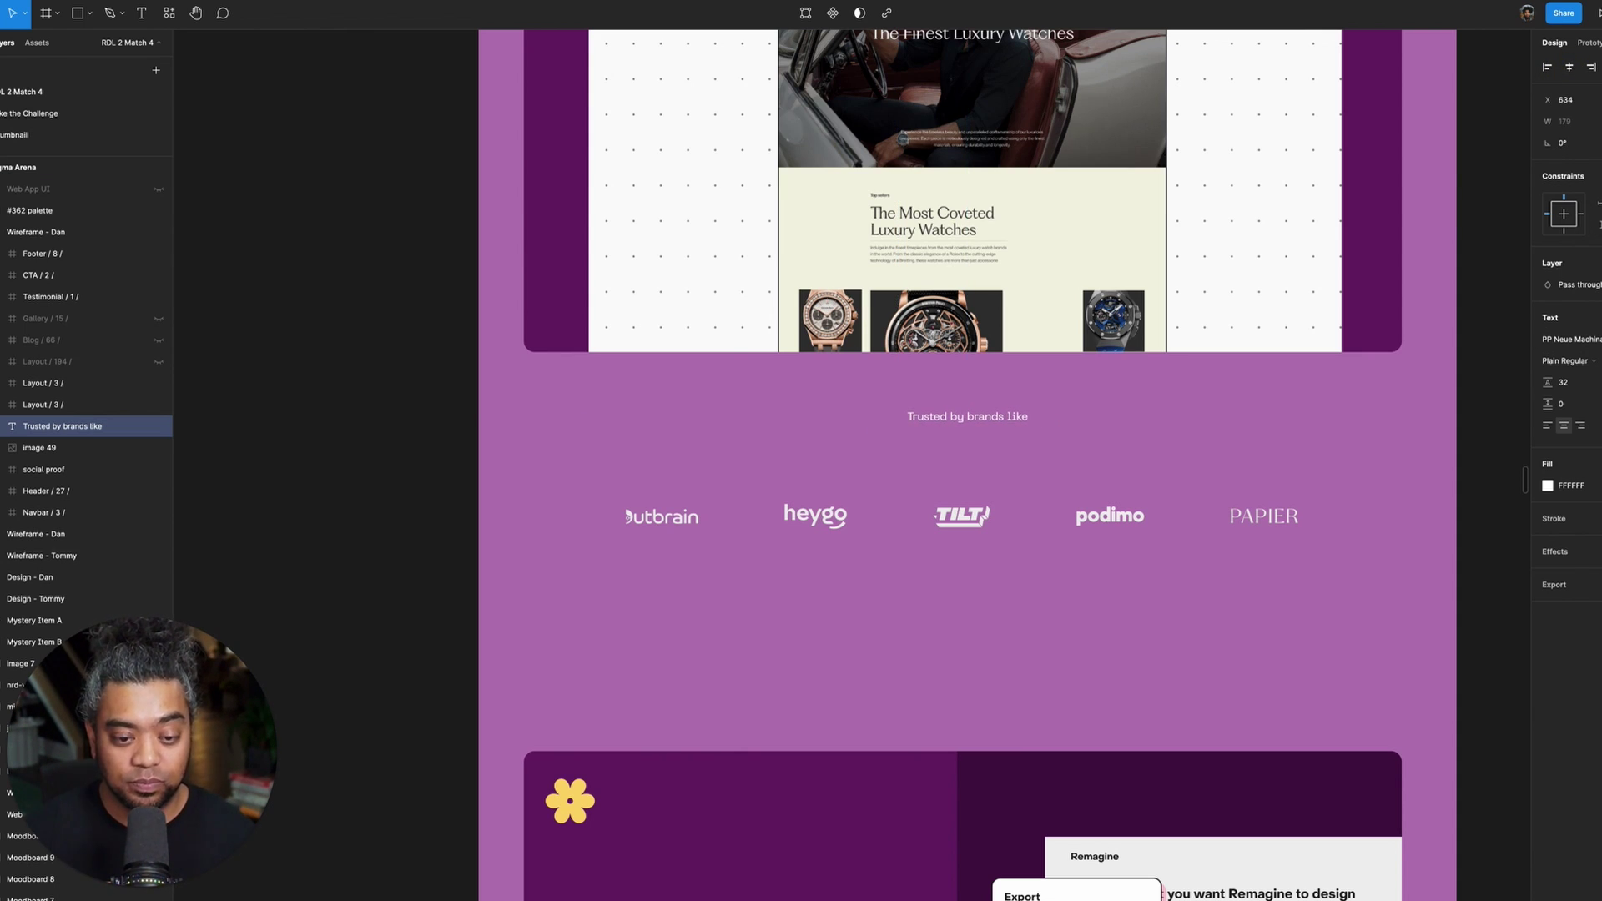
- Nudge the caption 10 px down and recolour it with the dark purple sampled from the page
key(Down)
key(Down)
key(Down)
key(Down)
key(Down)
key(Down)
key(Down)
key(Down)
key(Down)
key(Down)
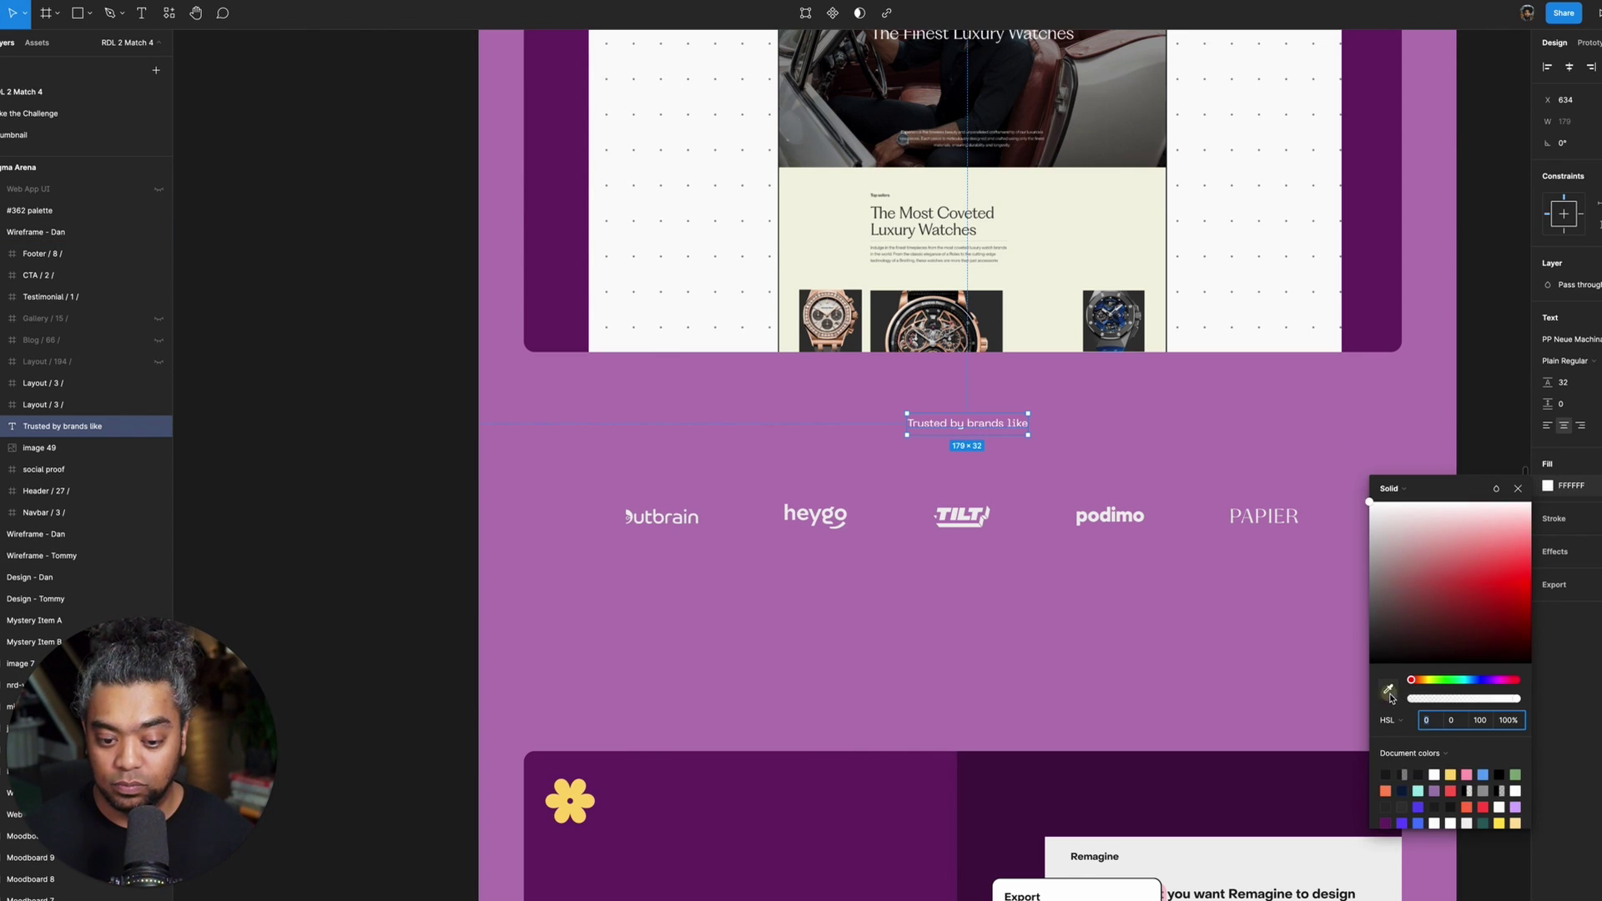
click(1390, 693)
click(1385, 125)
click(383, 512)
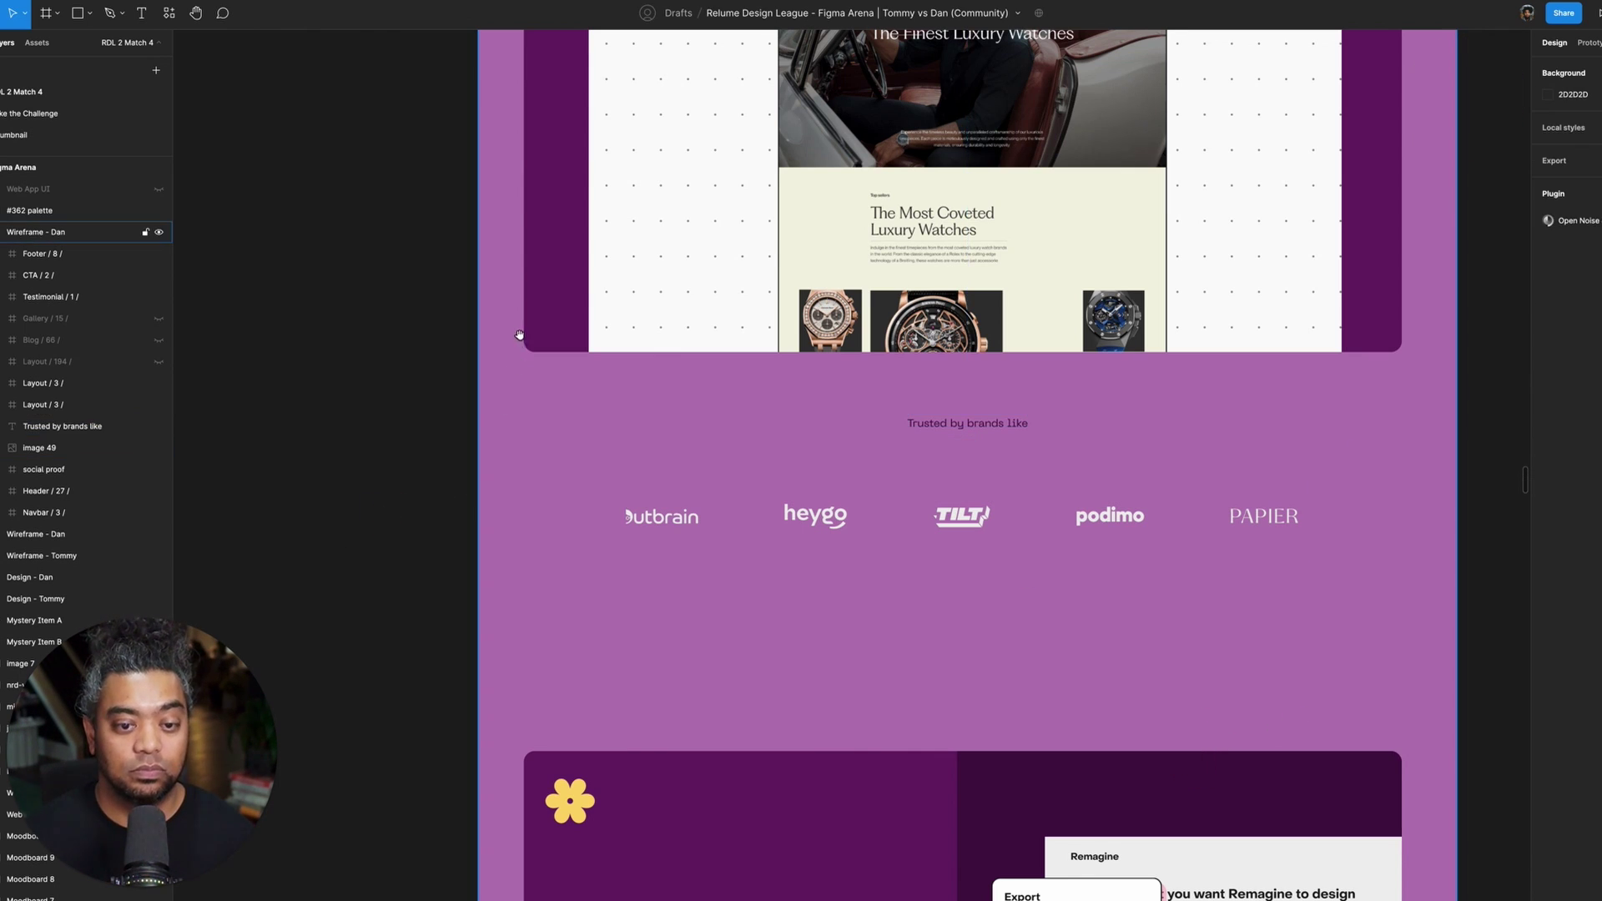
- Move the logo strip image up so it sits closer beneath the caption
drag(519, 334, 512, 364)
click(972, 540)
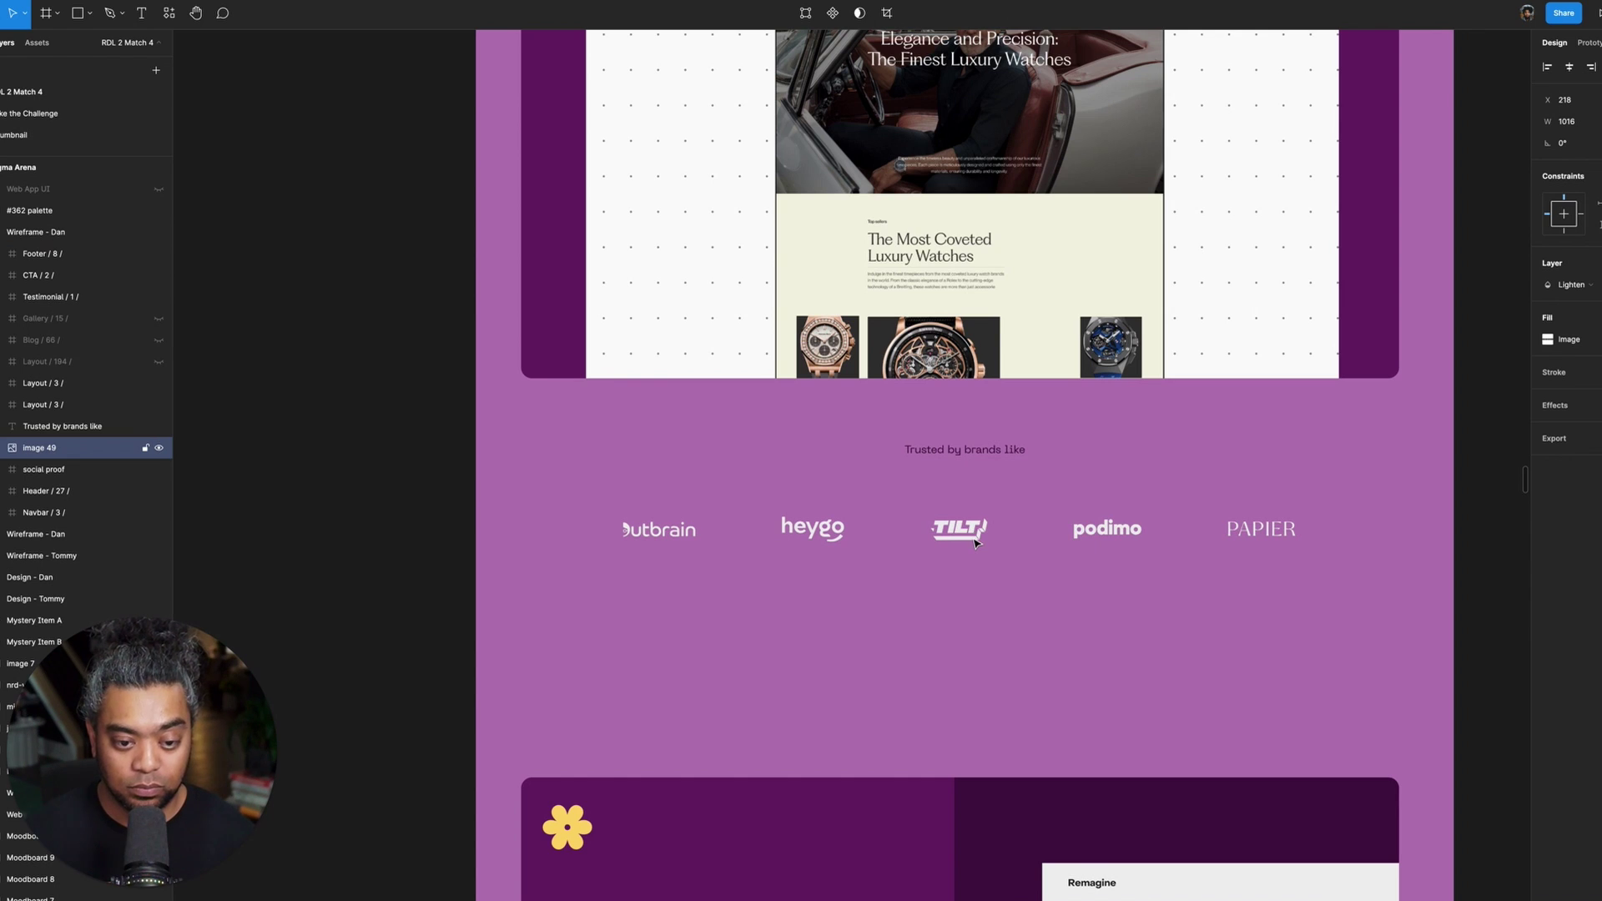
key(shift+Up)
key(shift+Up)
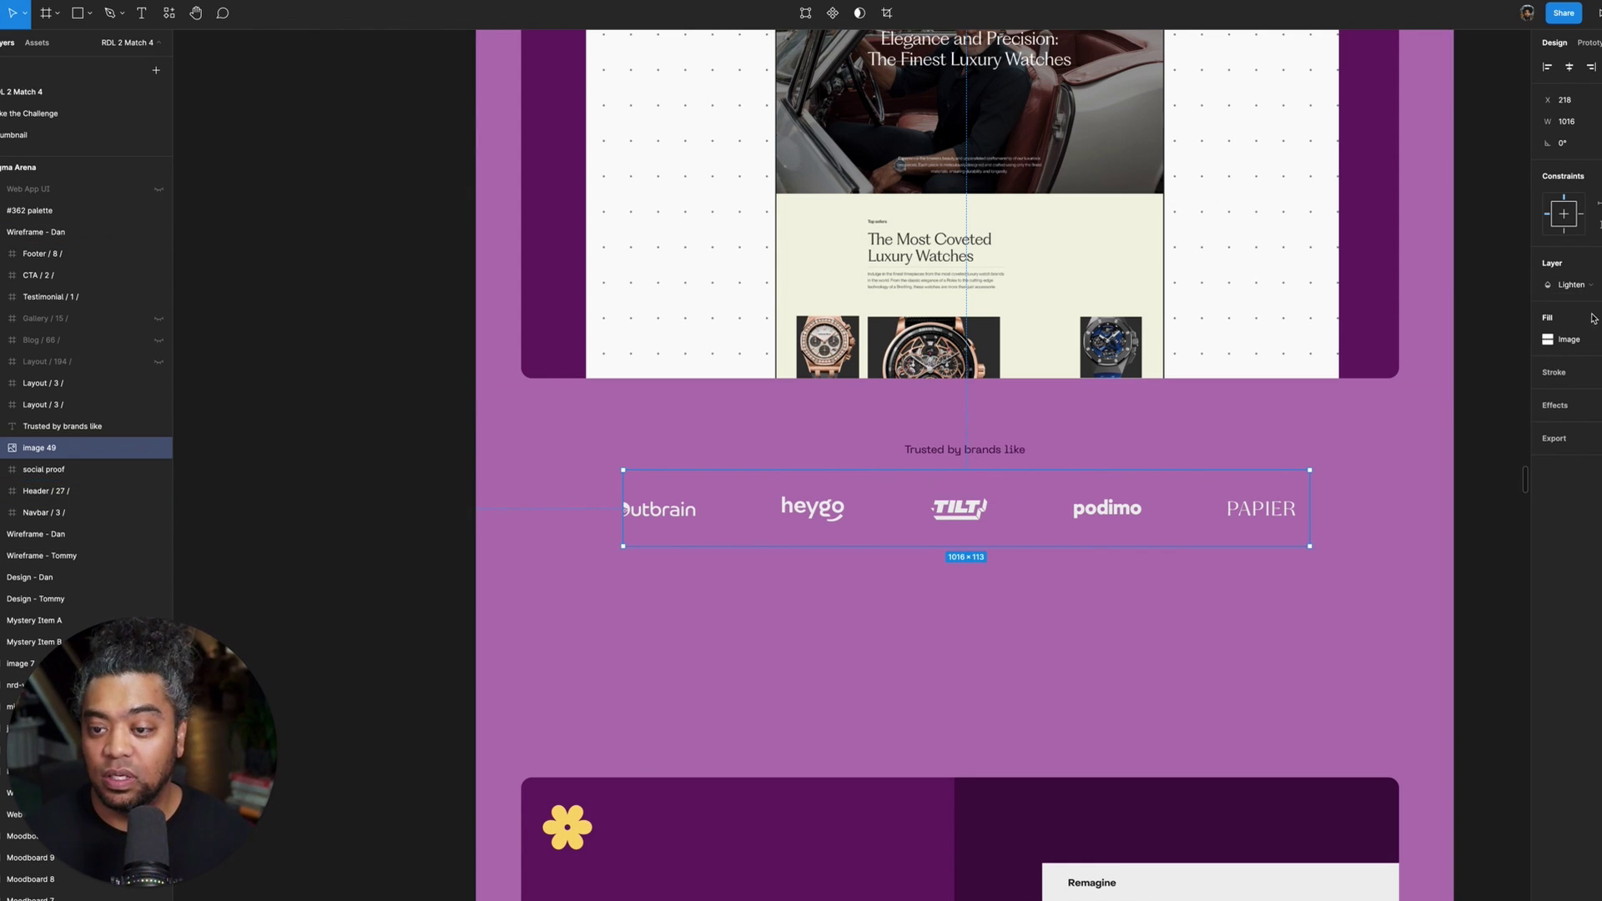
- Run the Invert Color plugin again on the logo strip to turn the logos back to dark on white
right_click(972, 514)
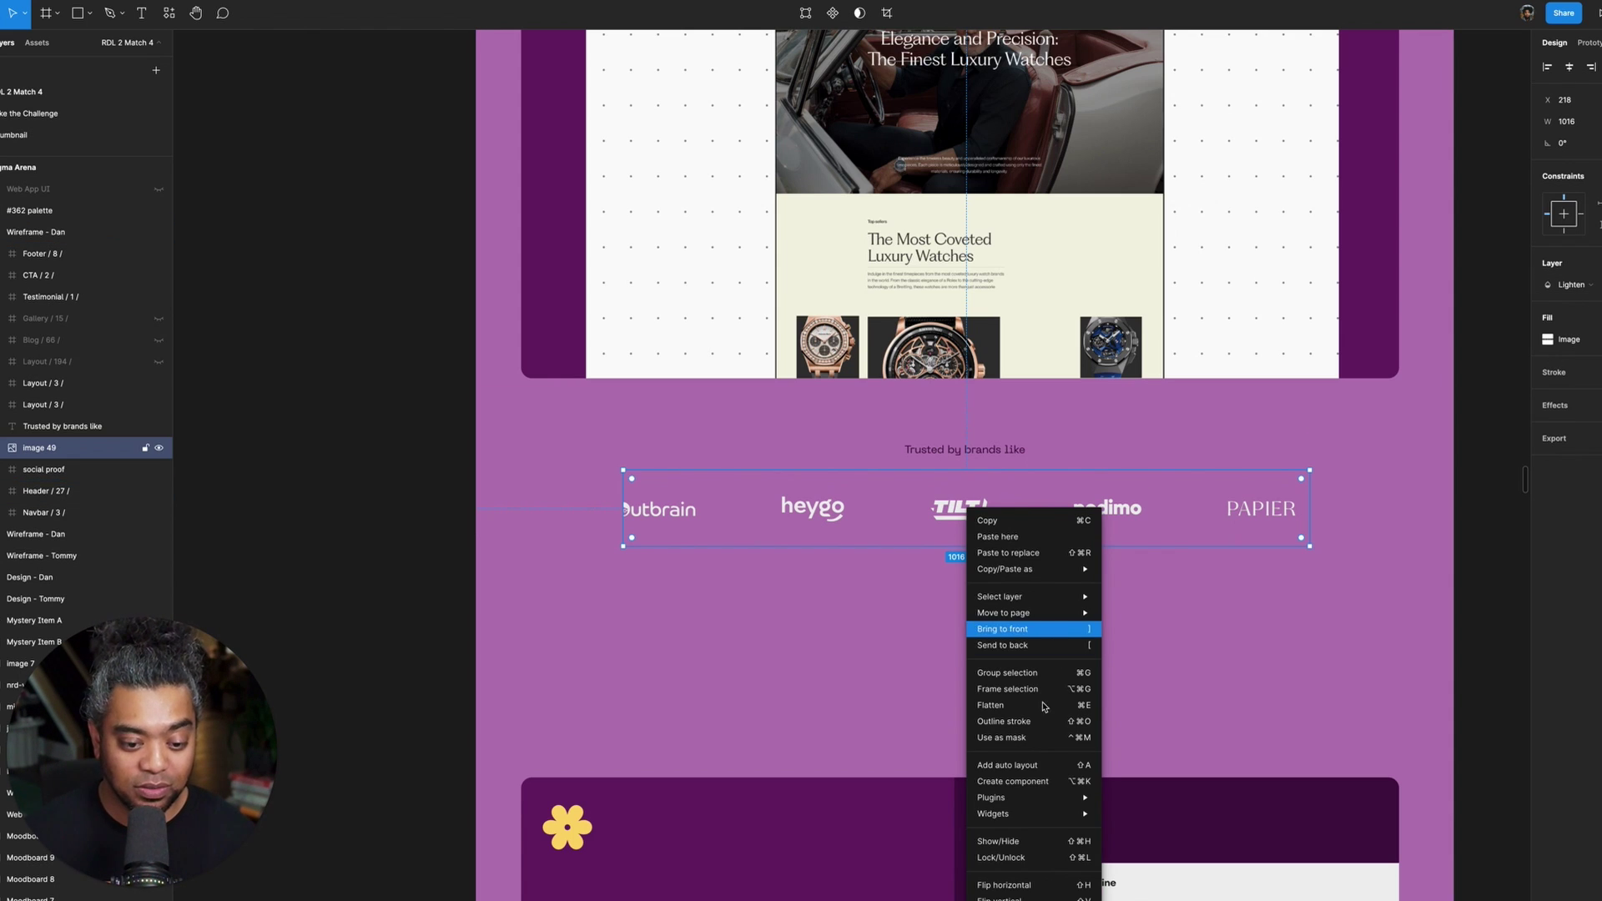
mouse_move(1052, 800)
mouse_move(1201, 564)
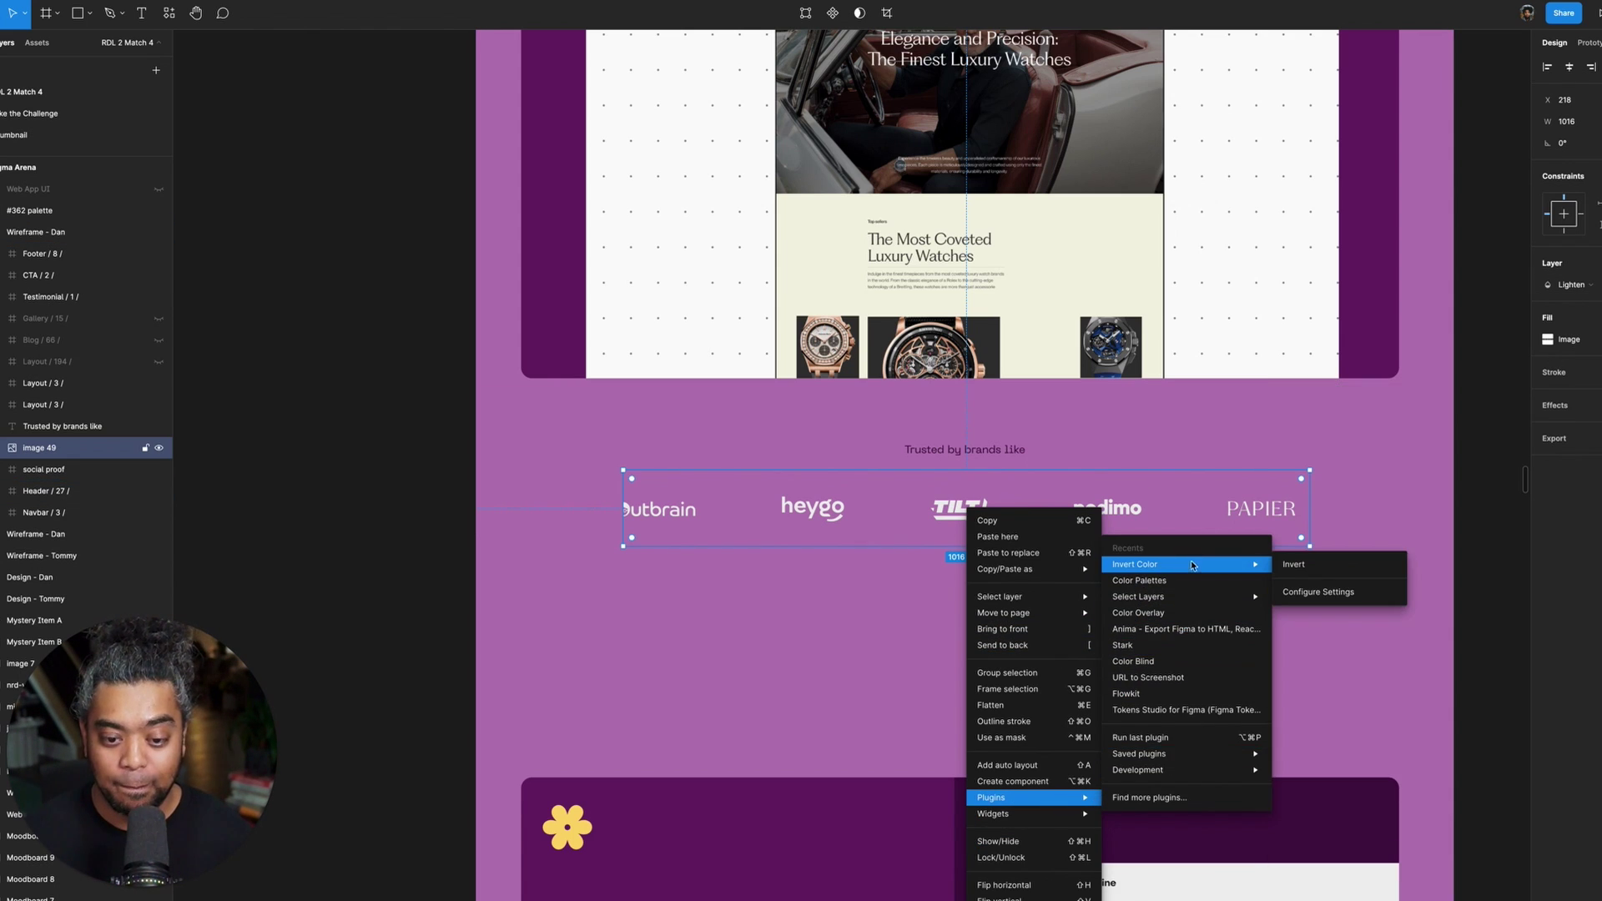
click(1289, 564)
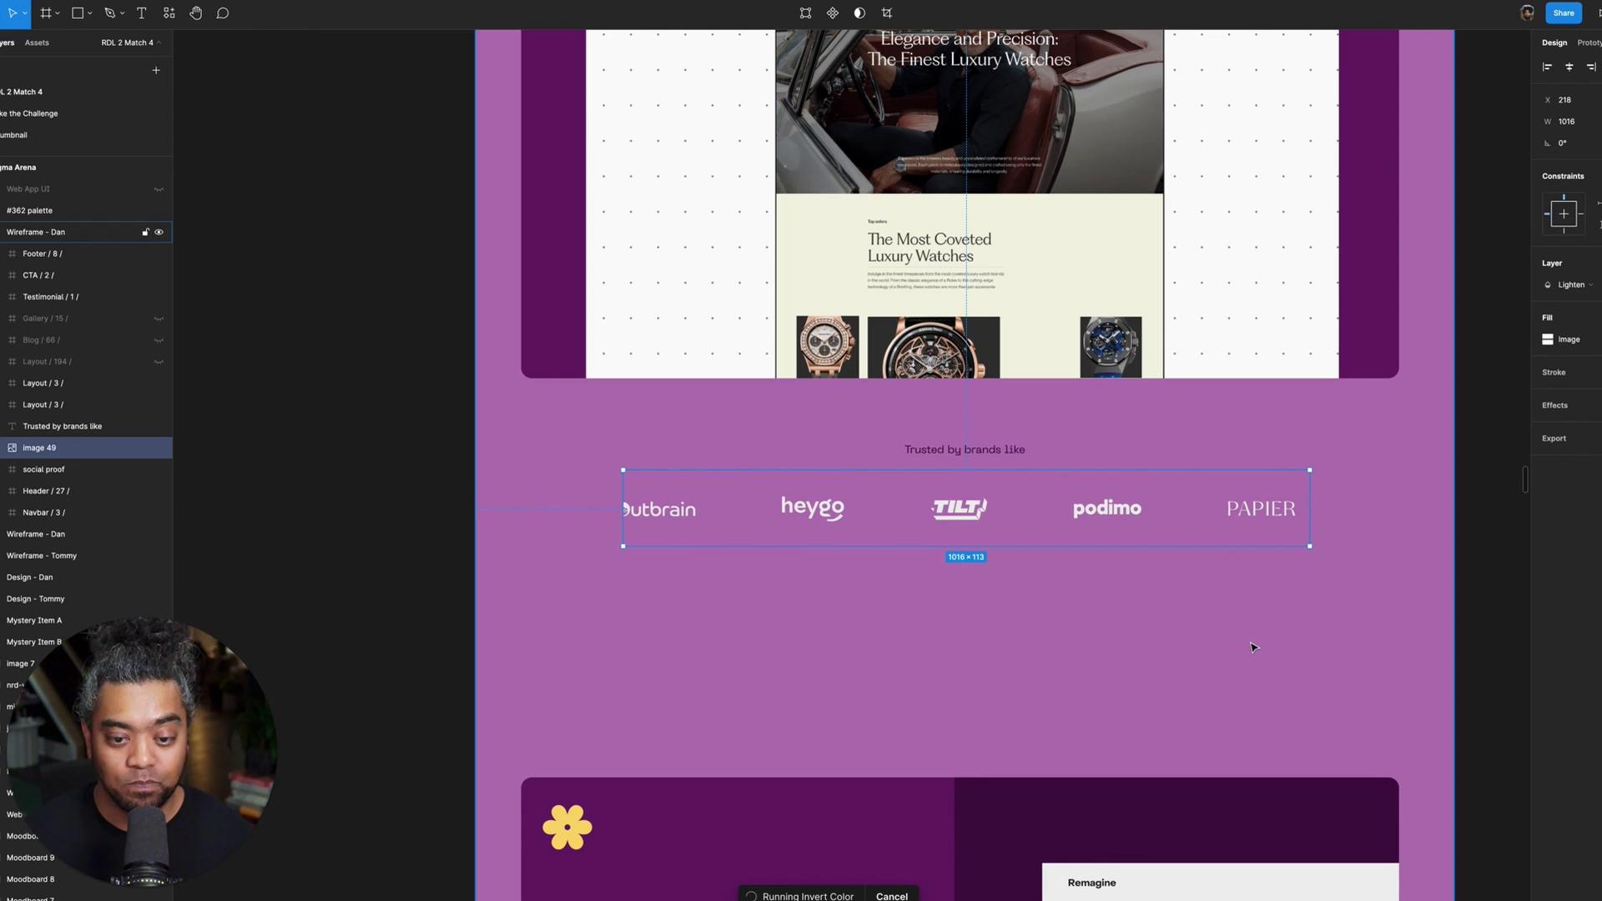
- Set the logo strip image's blend mode to Multiply and lower its opacity
click(1587, 287)
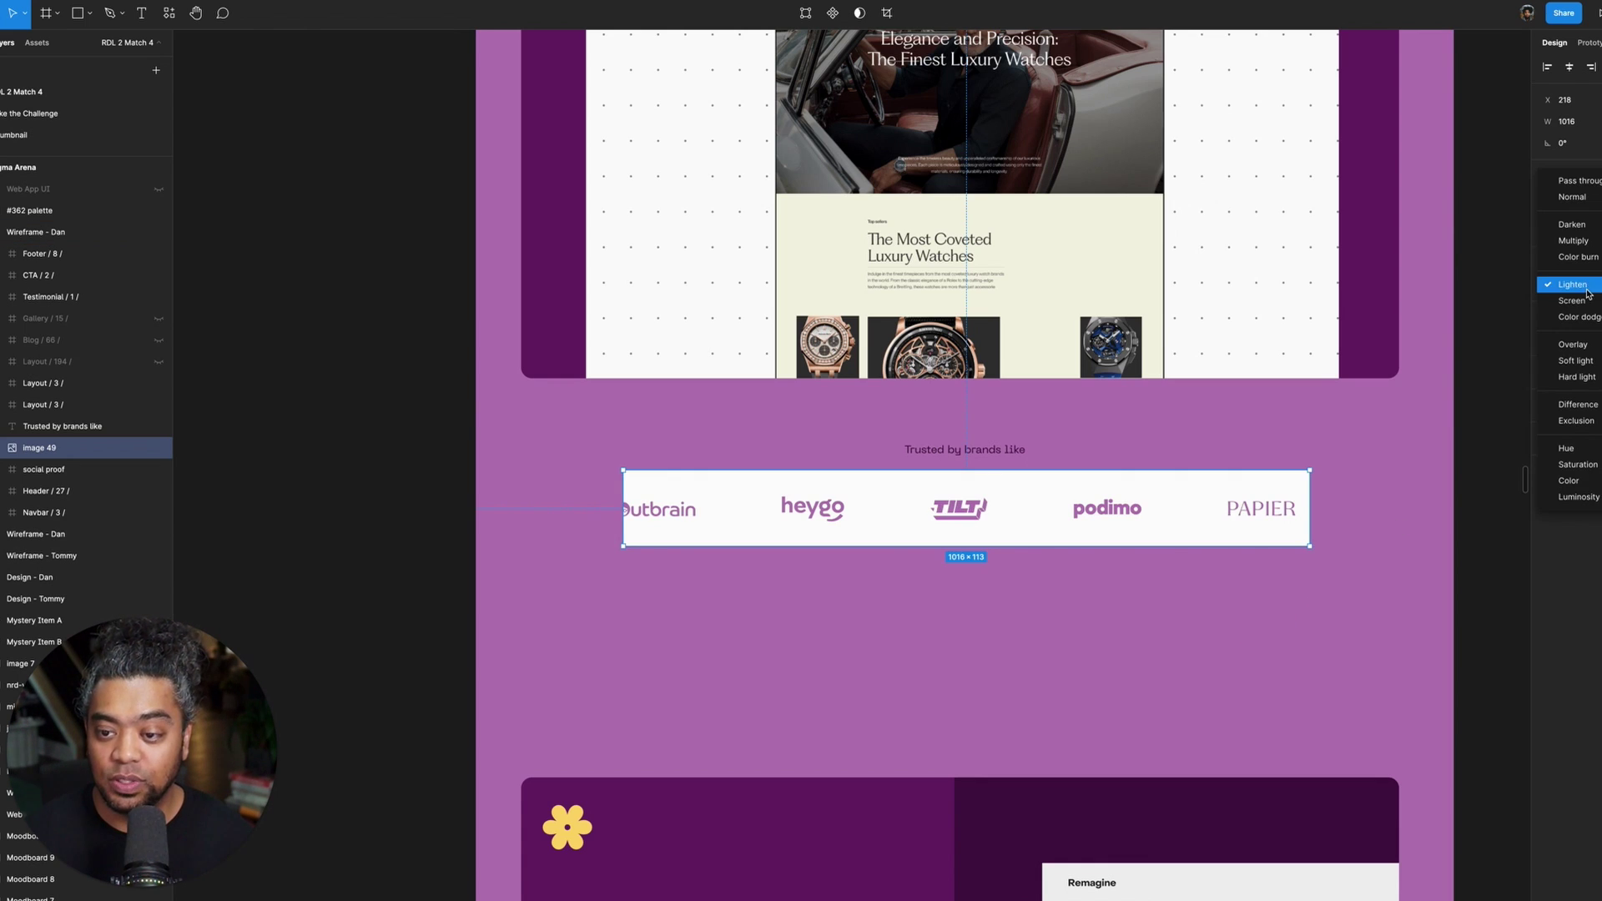
click(1574, 240)
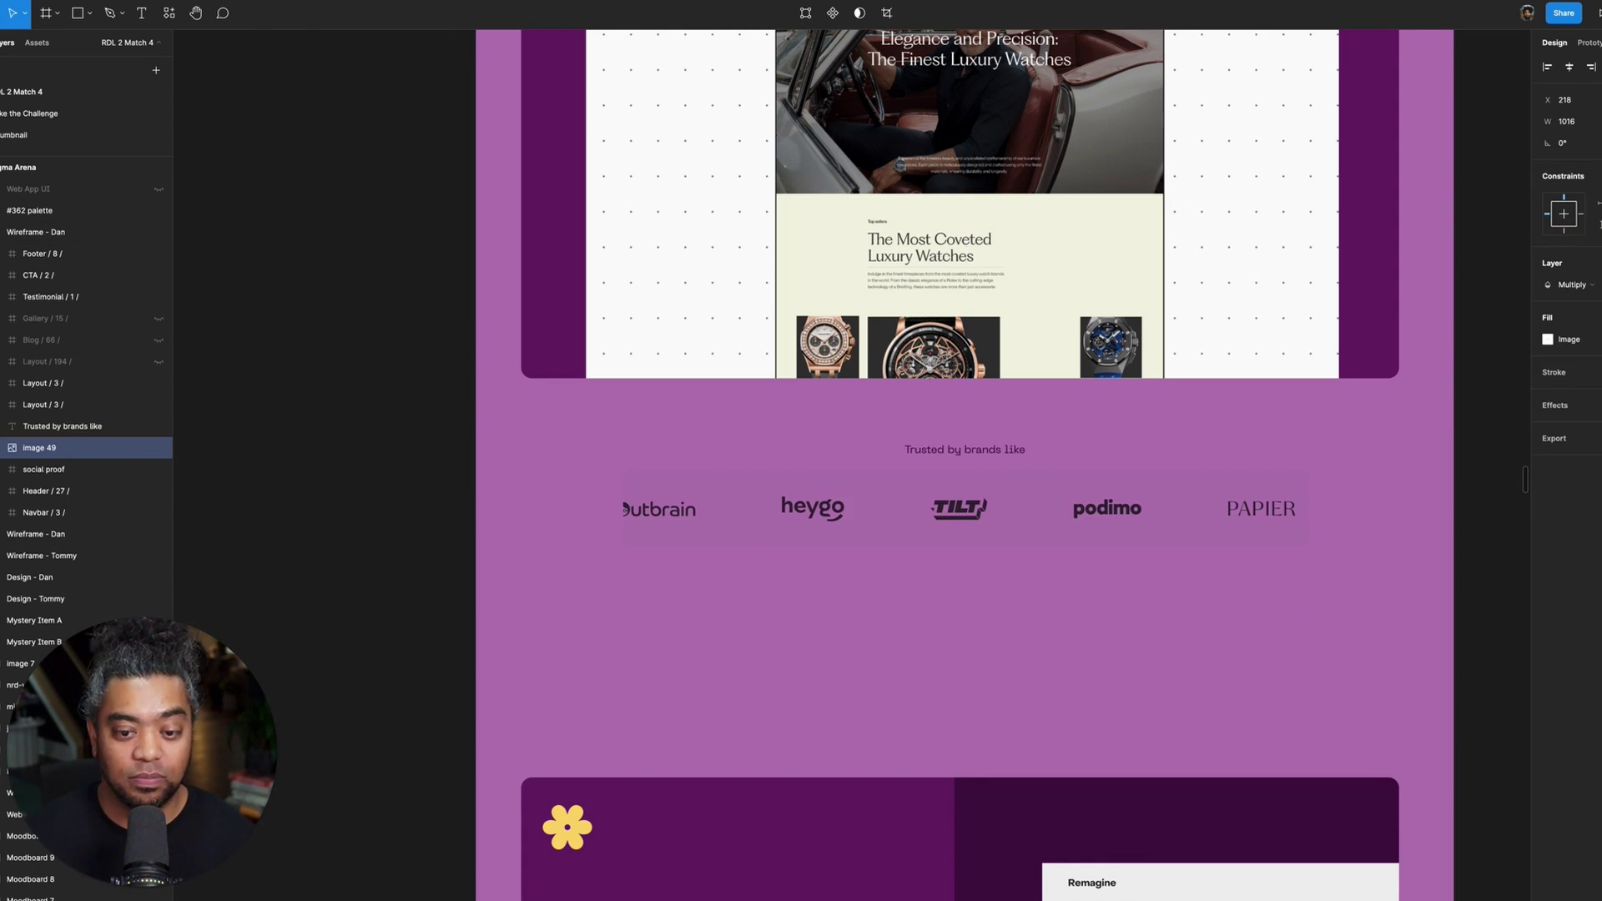
key(5)
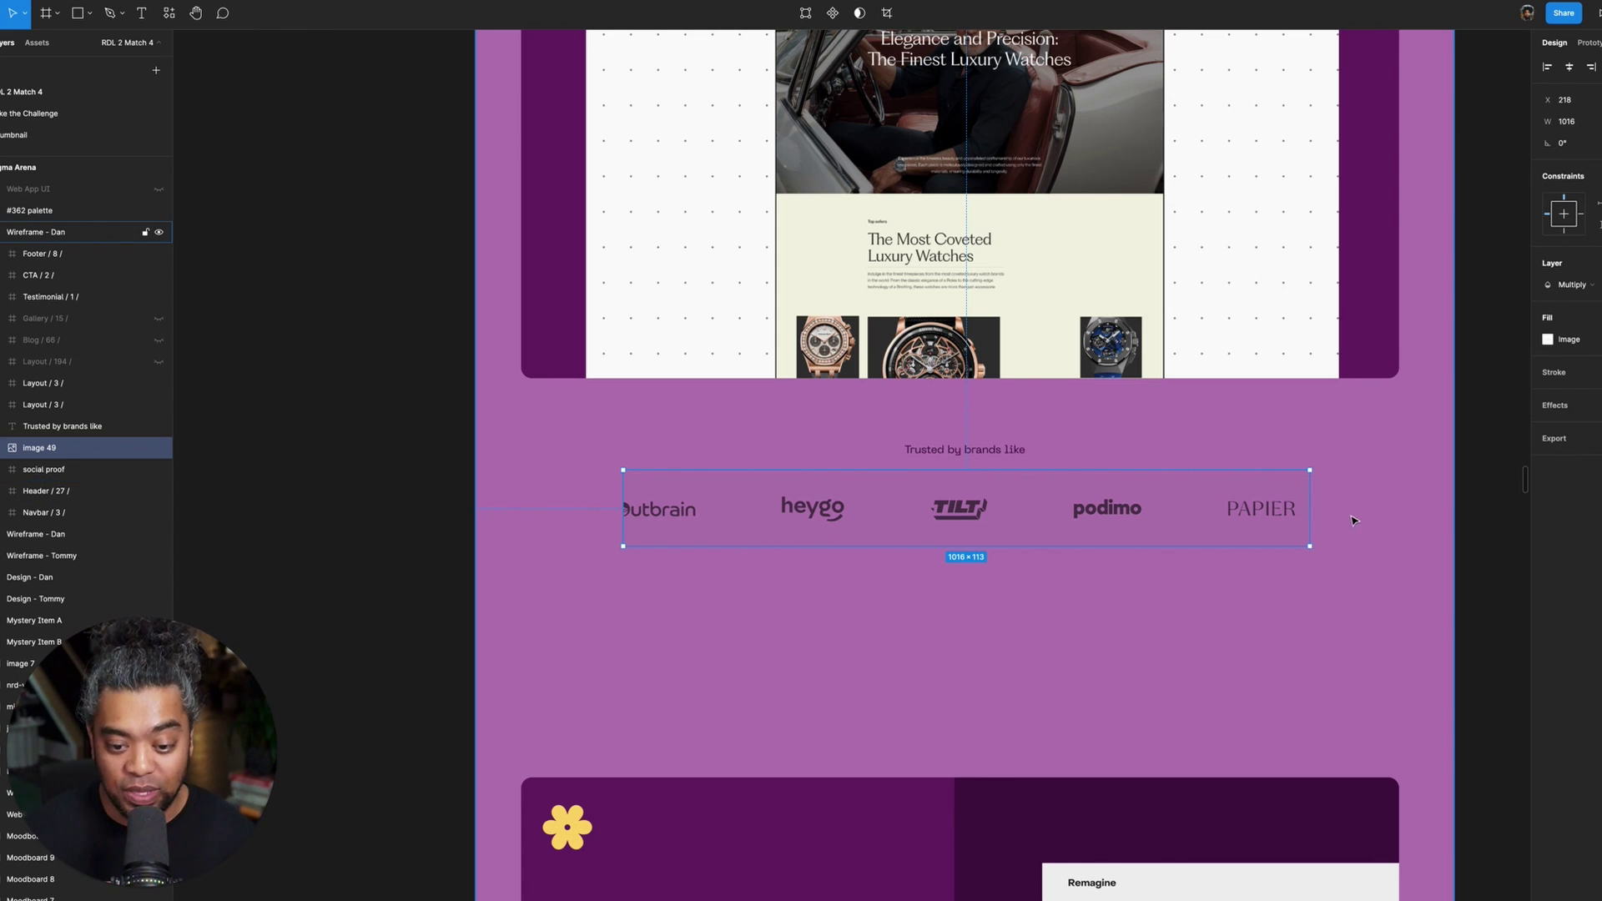
click(1456, 409)
- Raise the logo strip image's exposure and contrast further so its background blends into the purple page
scroll(1345, 423, up, 2)
scroll(1345, 424, down, 5)
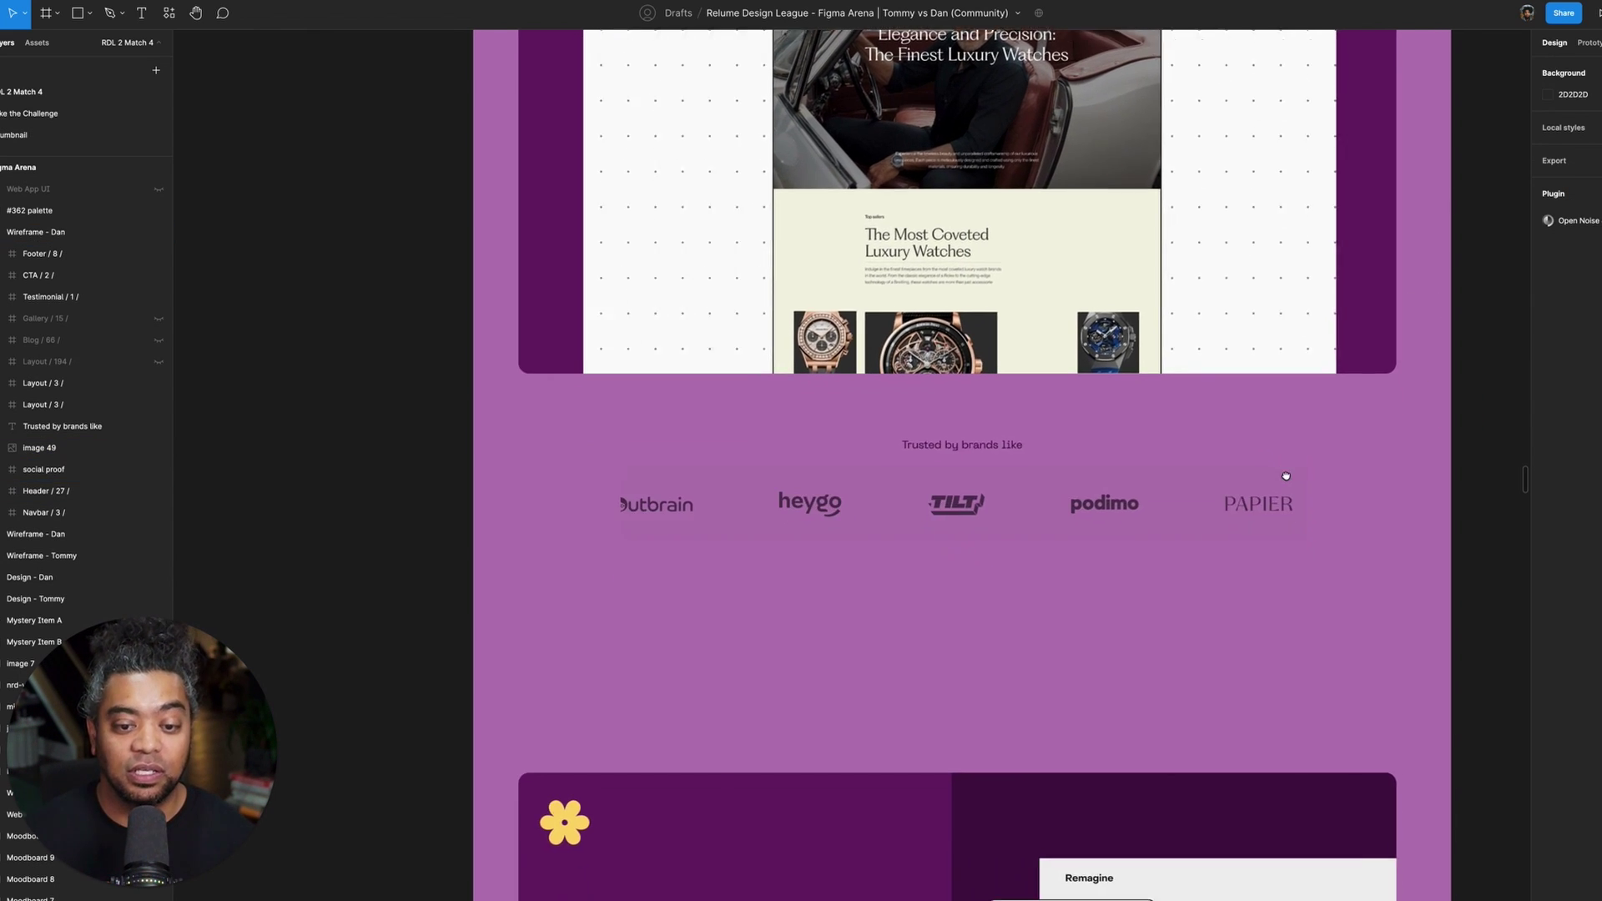
click(1291, 338)
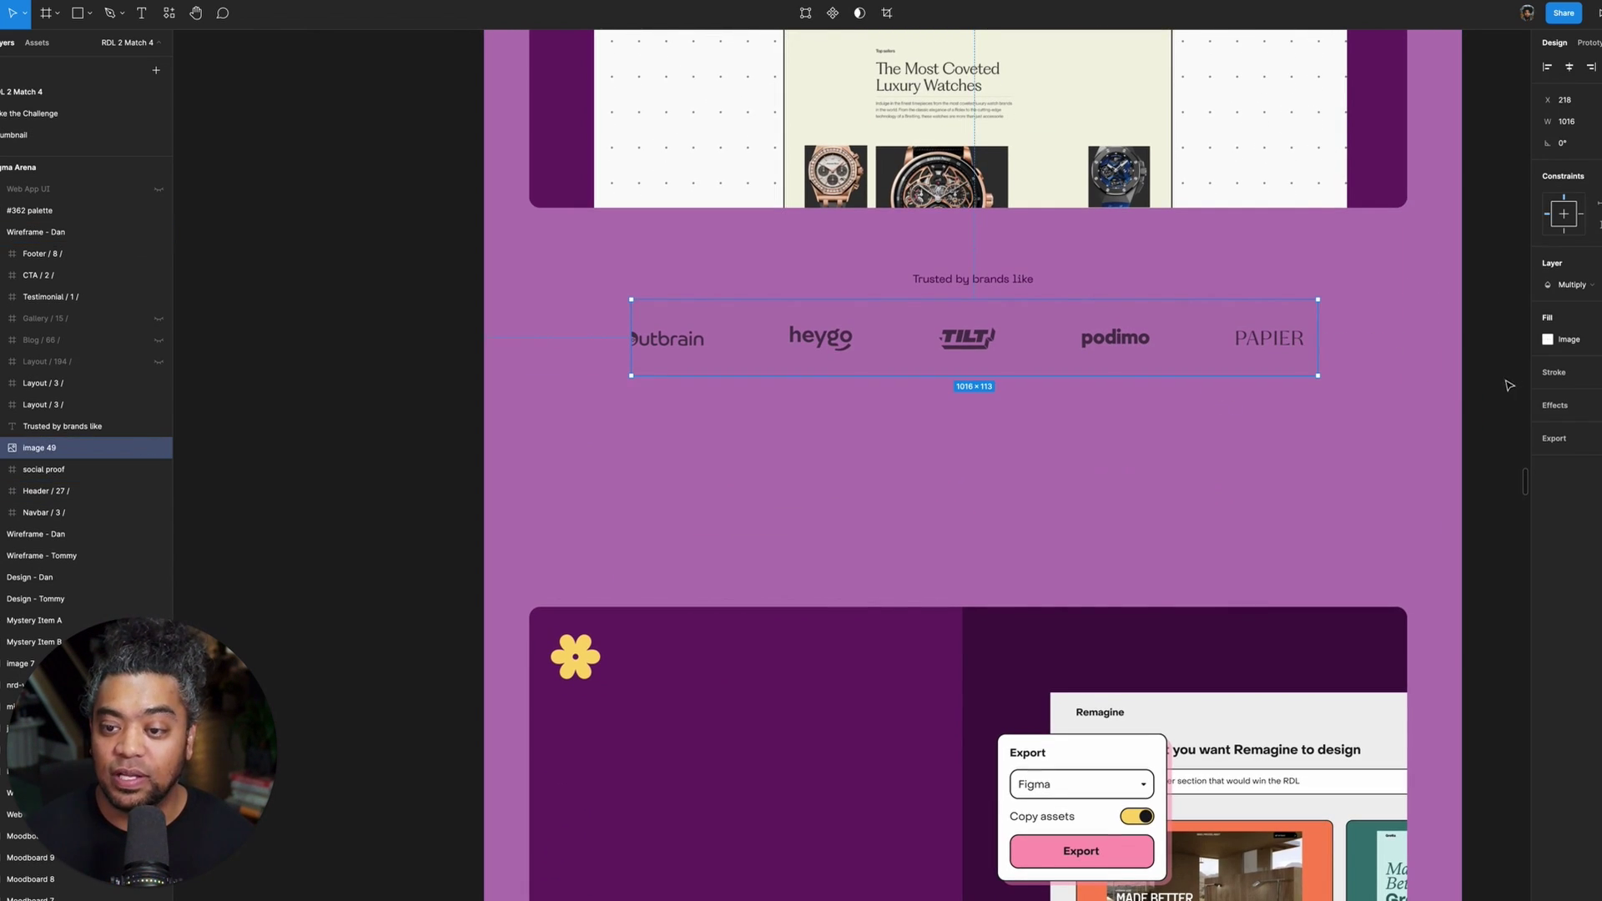
click(1548, 340)
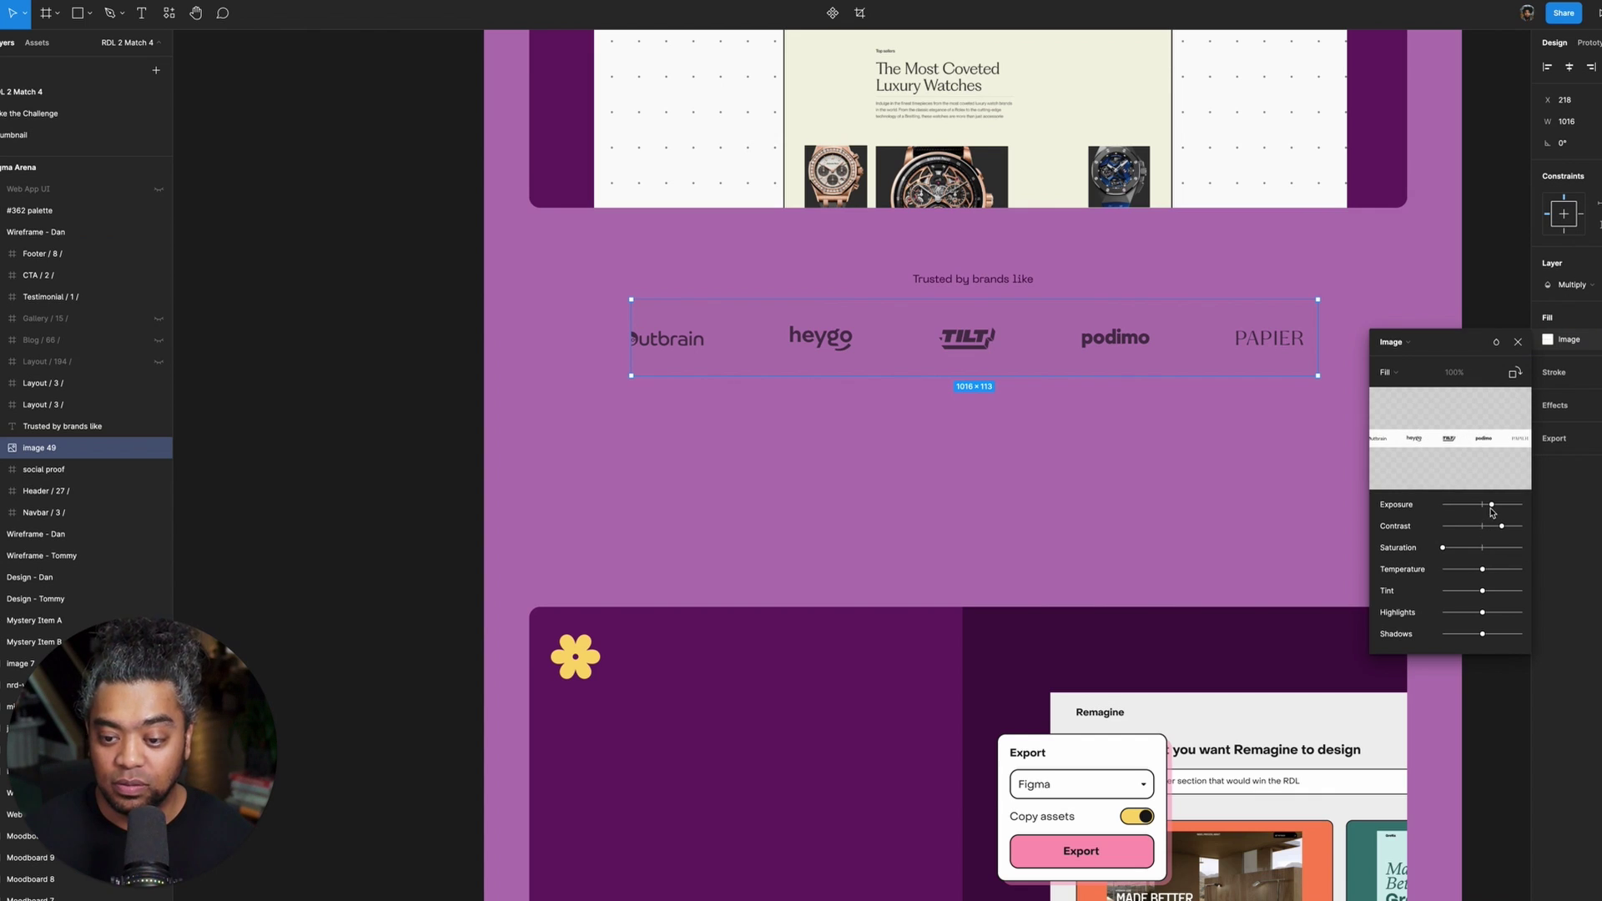
drag(1494, 511, 1499, 514)
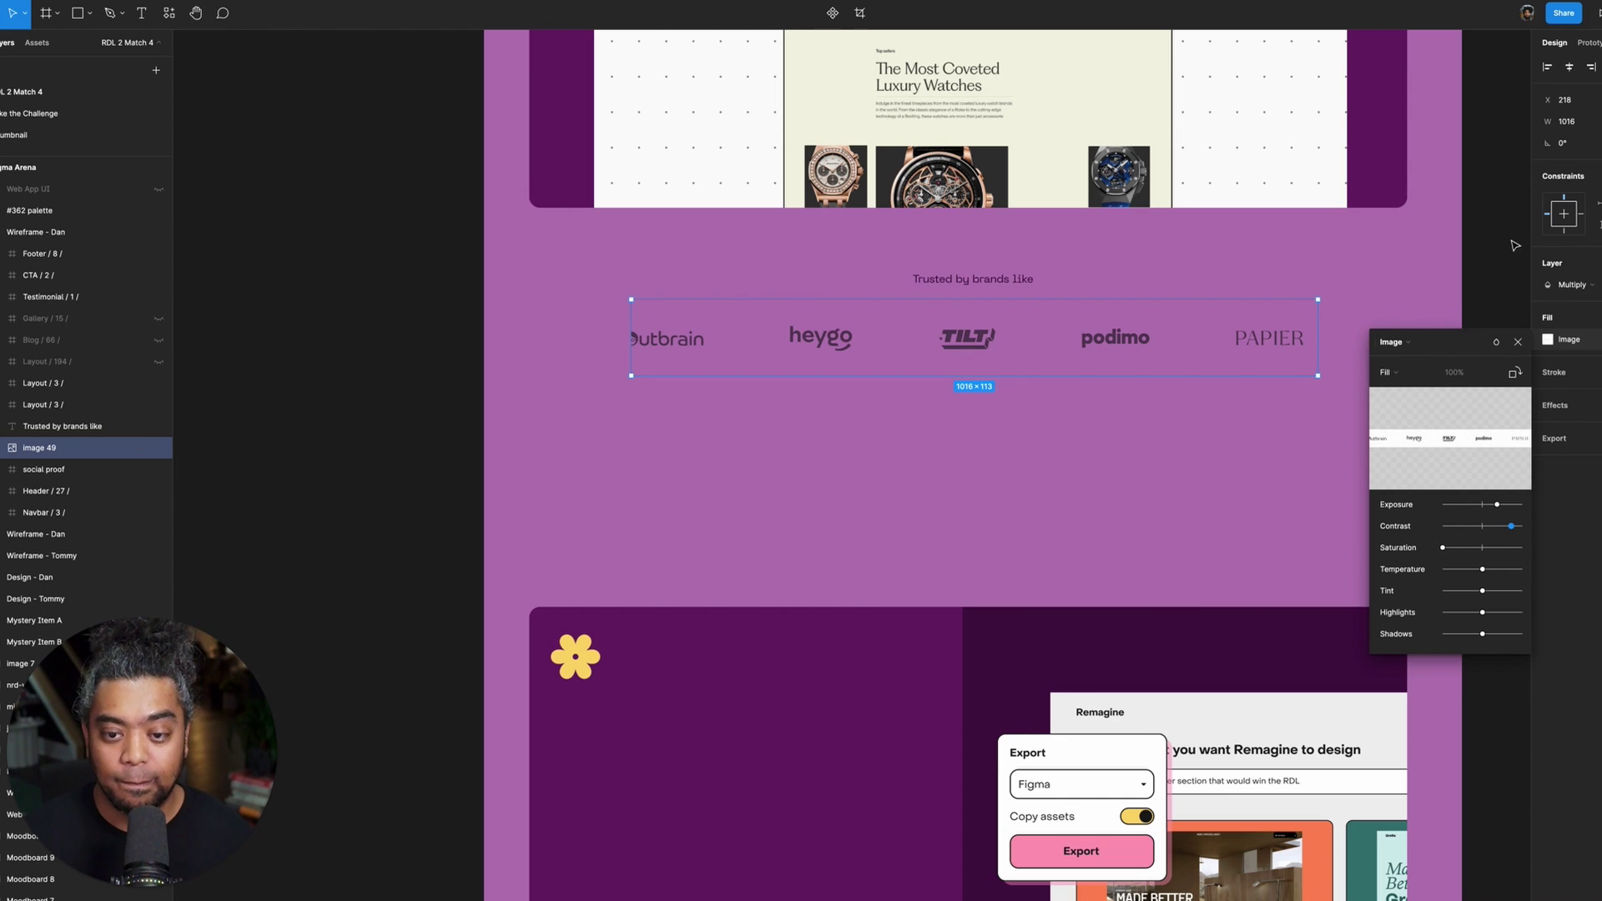
click(1435, 541)
drag(1419, 387, 1398, 493)
- Nudge the logo strip 10 px up toward the "Trusted by brands like" caption
click(1118, 454)
key(shift+Up)
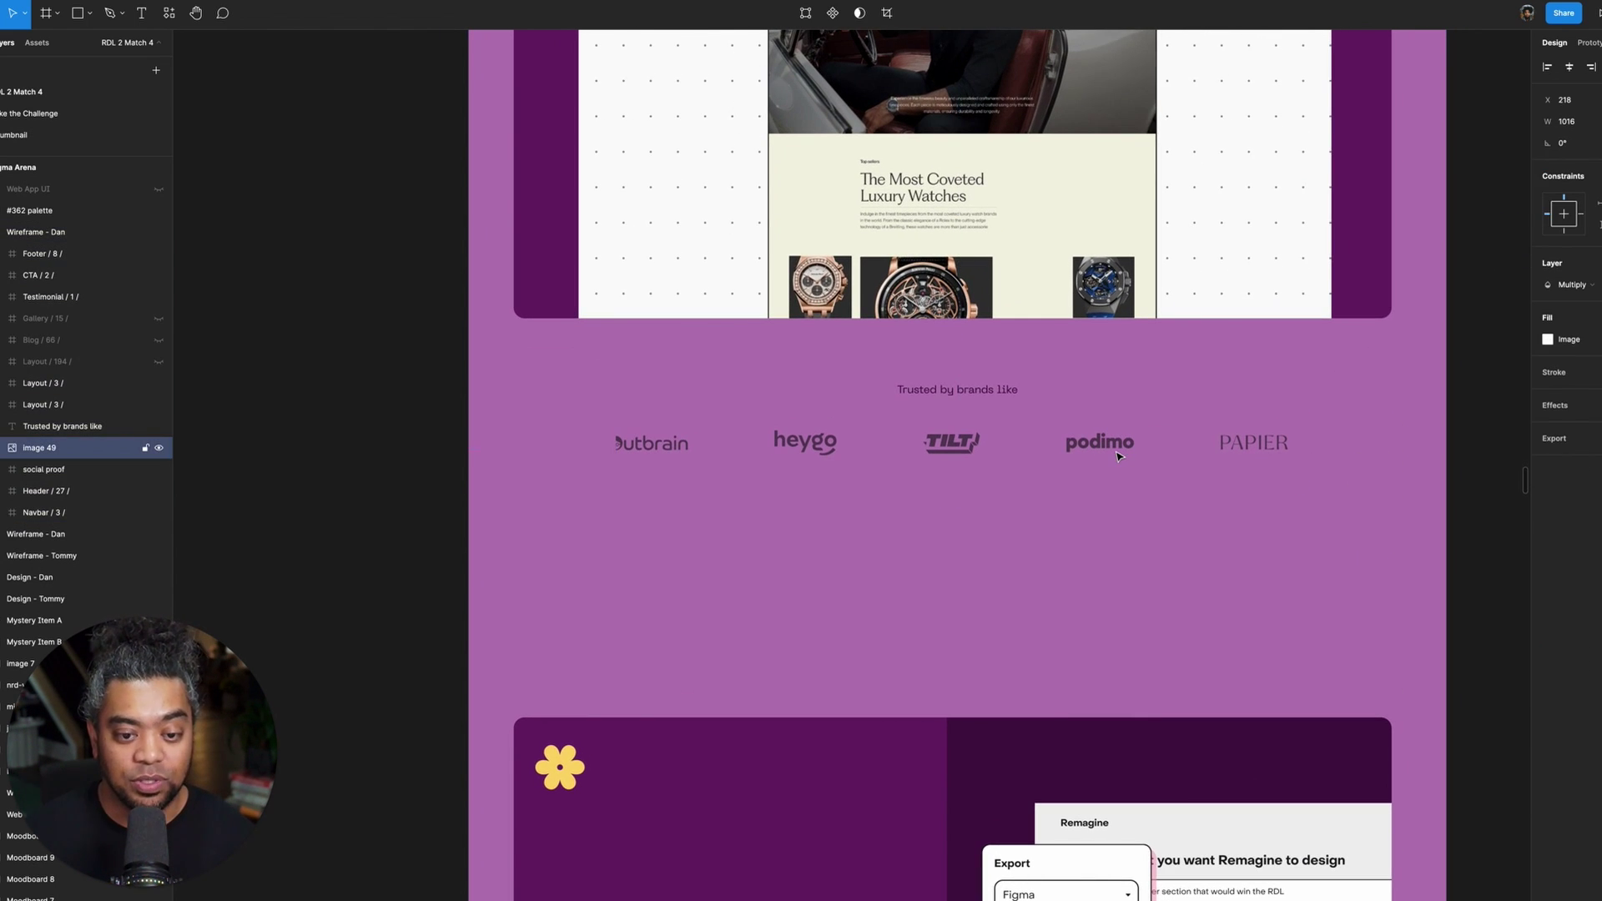
click(1464, 543)
drag(1319, 501, 1309, 567)
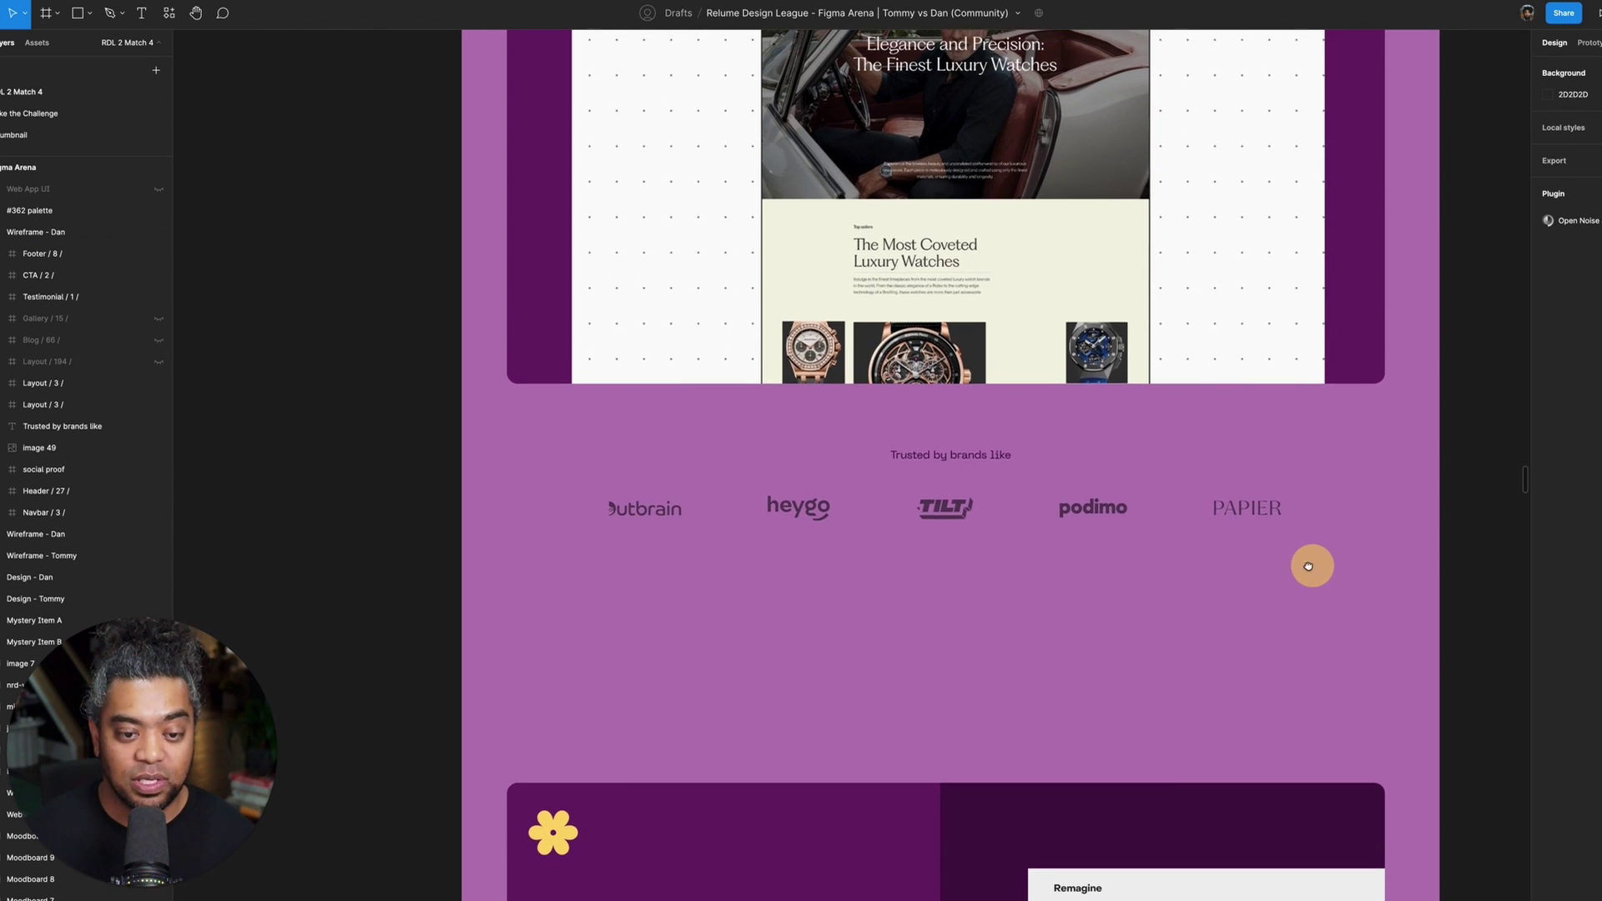
scroll(1308, 566, up, 5)
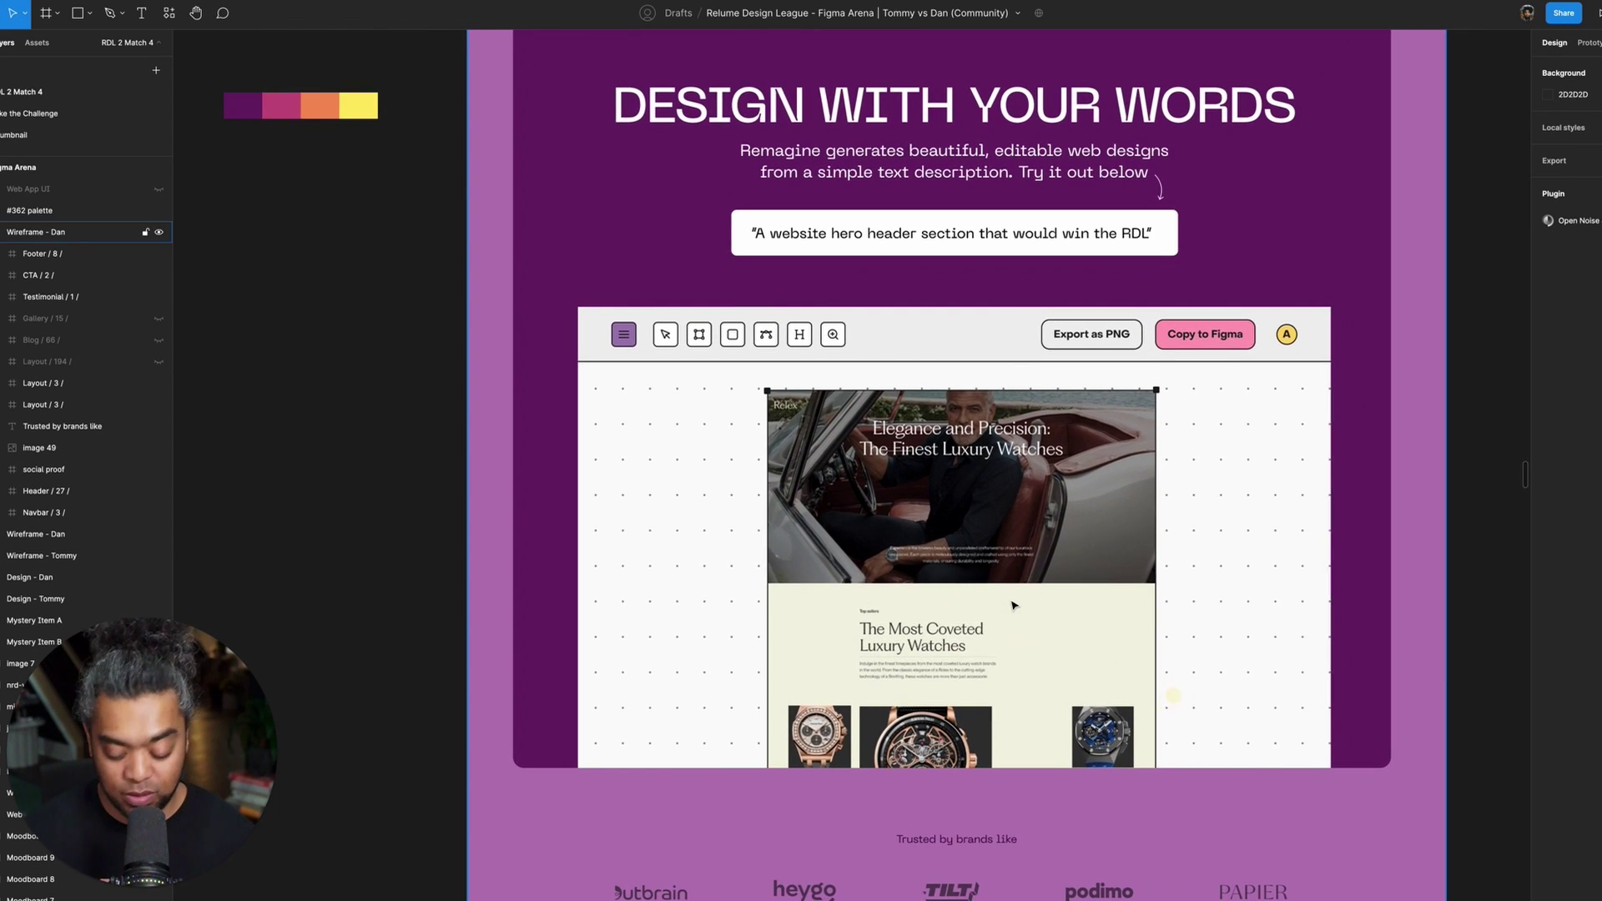
- Compare the Remagine page with the wireframe beside it, focusing on the email form and the space below the logo strip
scroll(1013, 604, down, 5)
scroll(844, 459, right, 6)
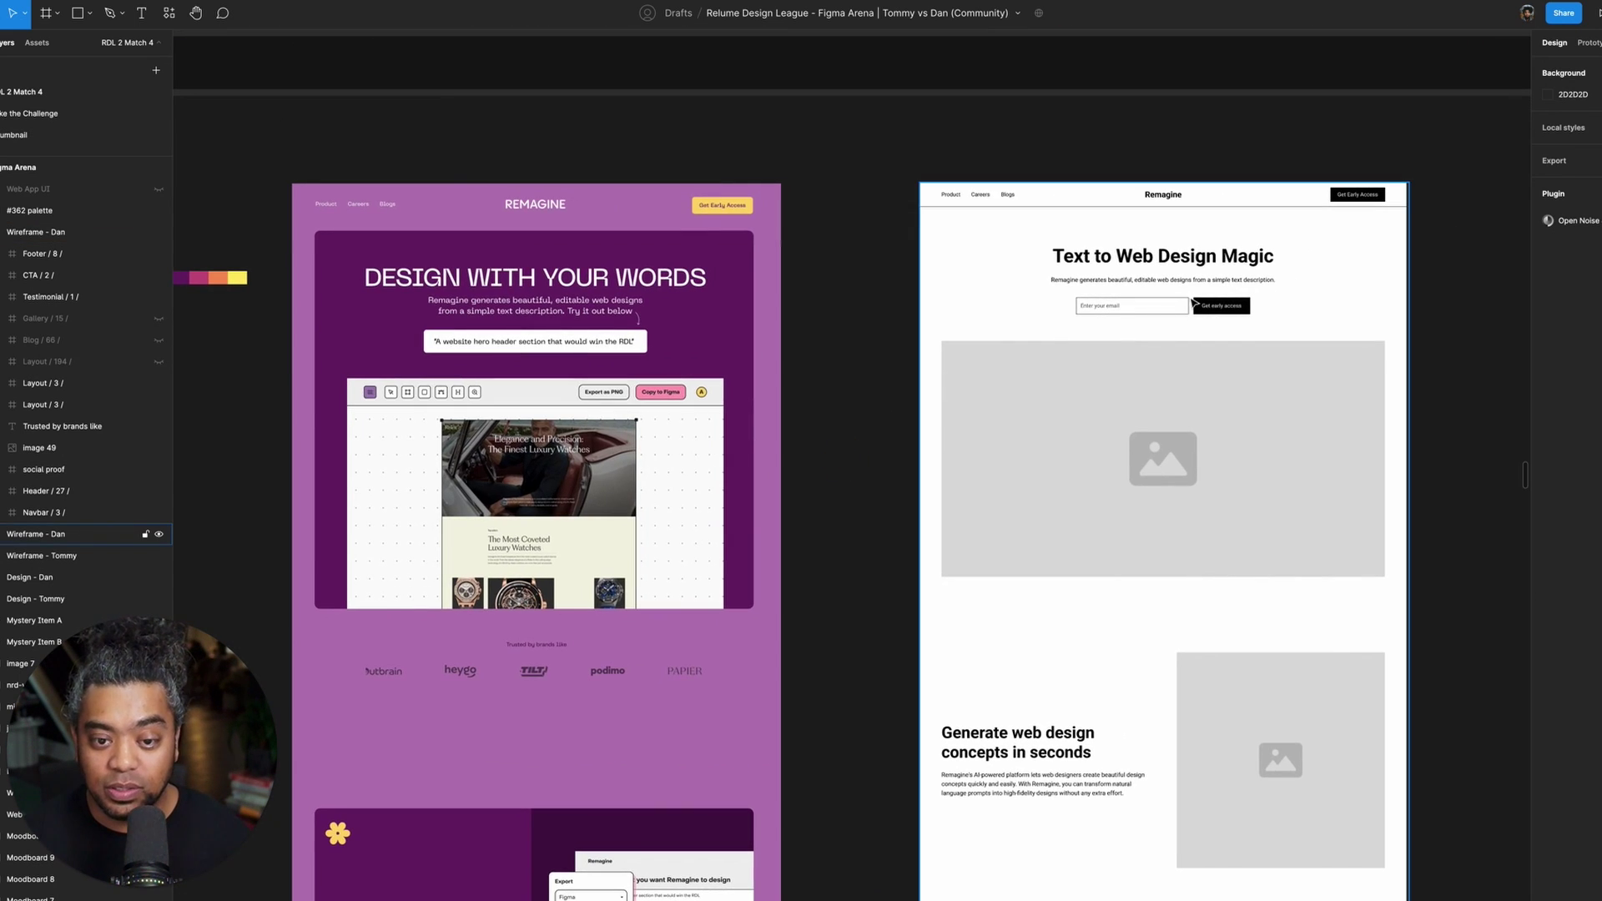
scroll(1004, 333, left, 5)
scroll(1004, 333, down, 2)
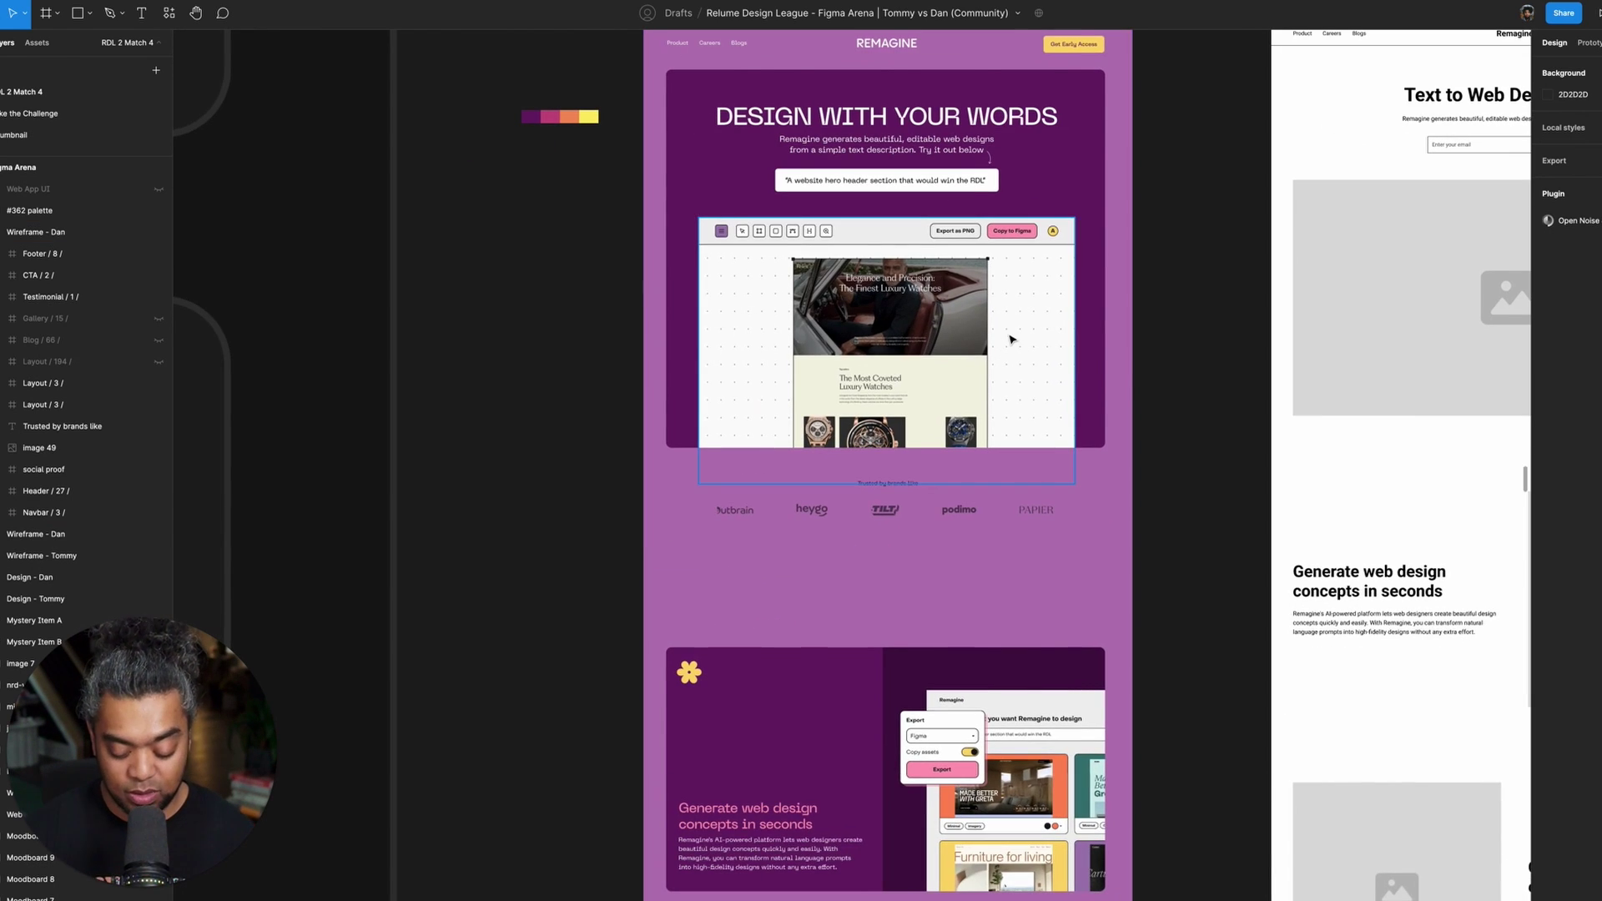
scroll(1012, 339, up, 5)
scroll(1012, 458, down, 3)
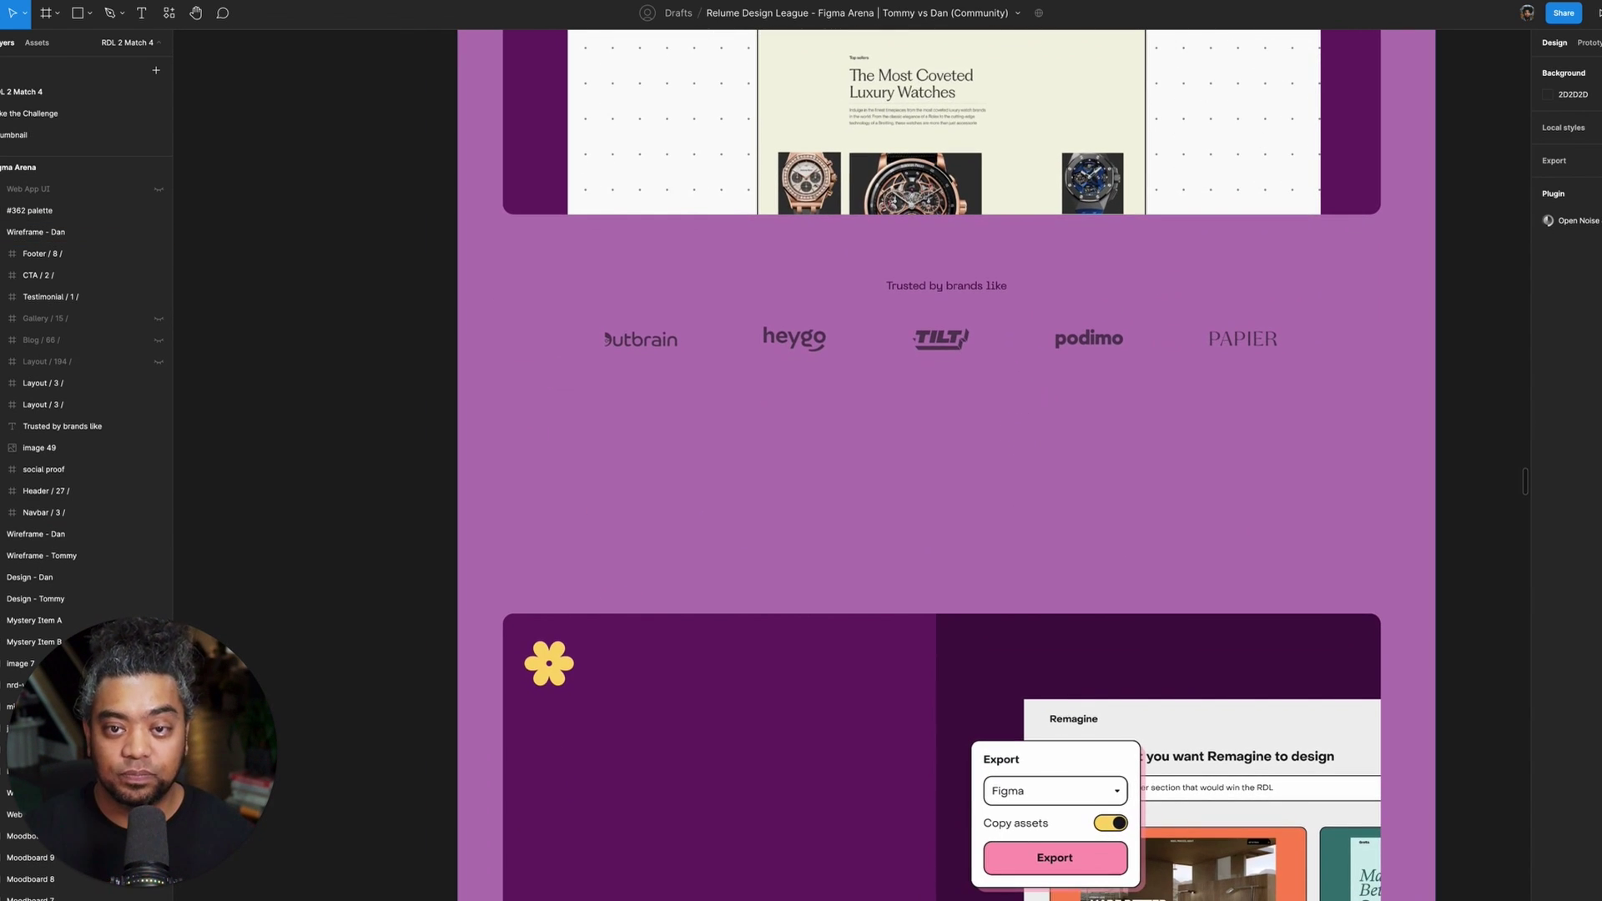
key(ctrl+g)
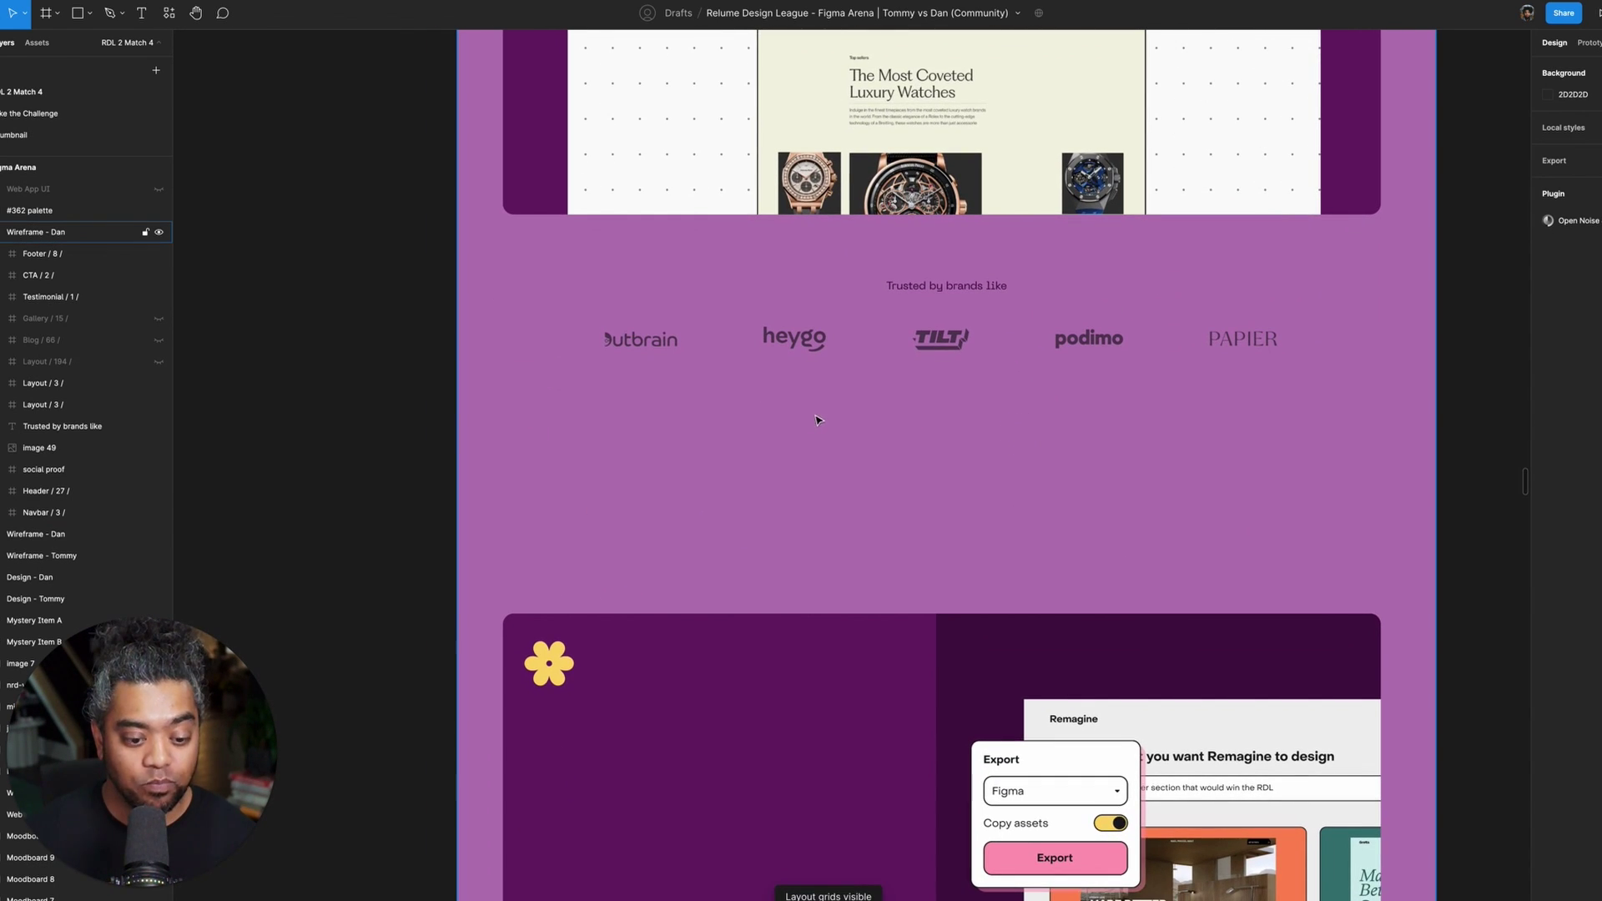
key(r)
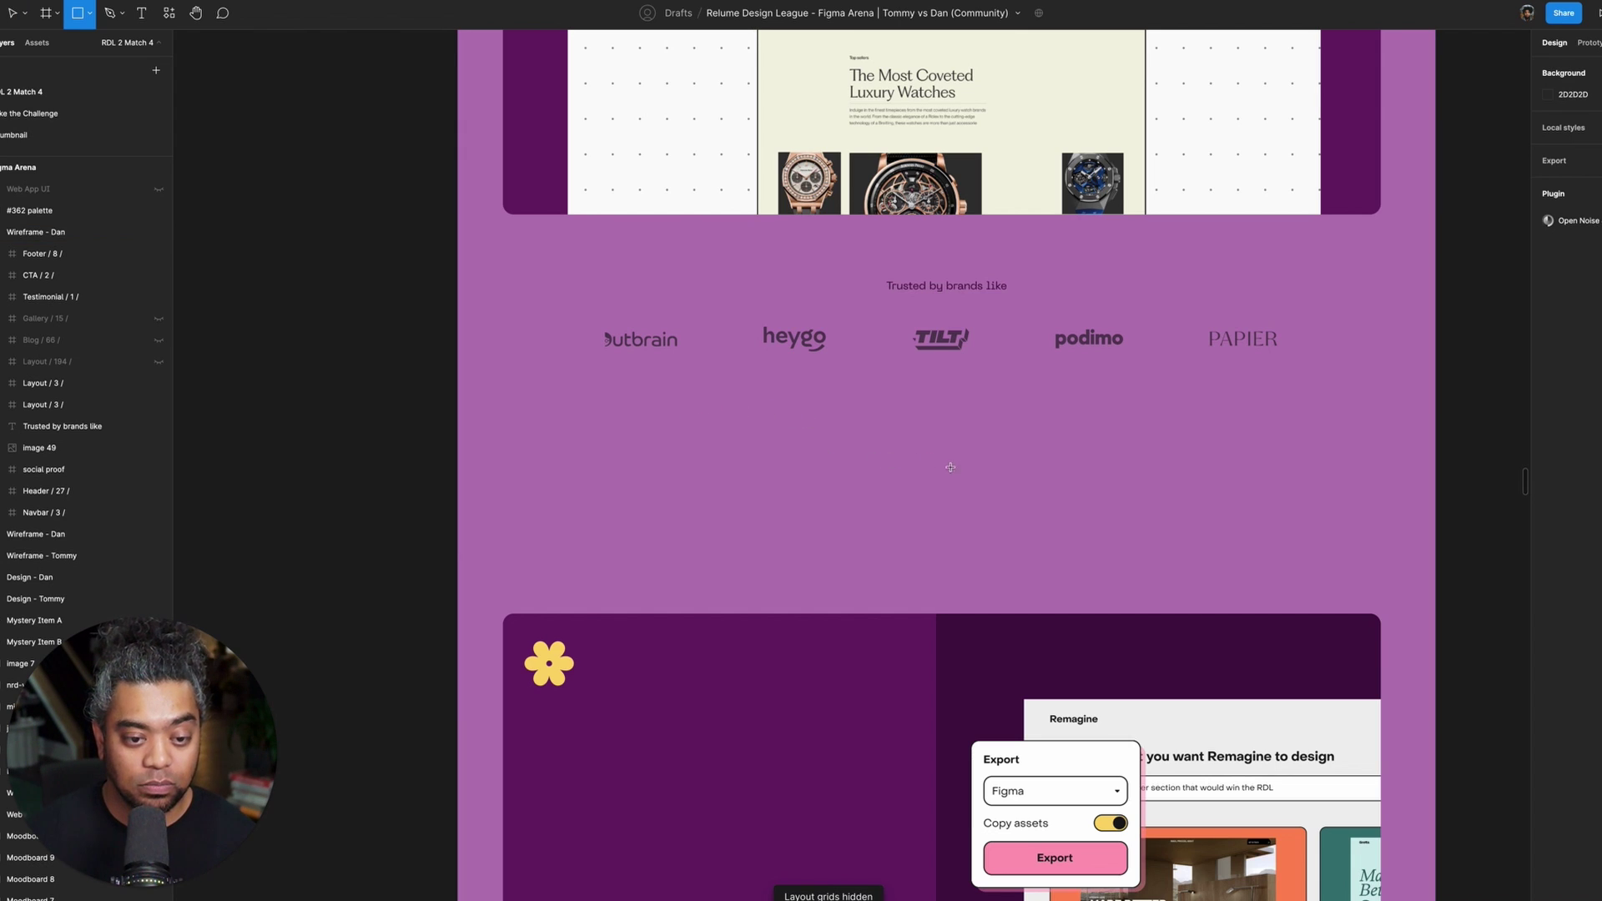
mouse_move(692, 416)
mouse_down()
mouse_move(1010, 468)
mouse_move(1101, 459)
mouse_up()
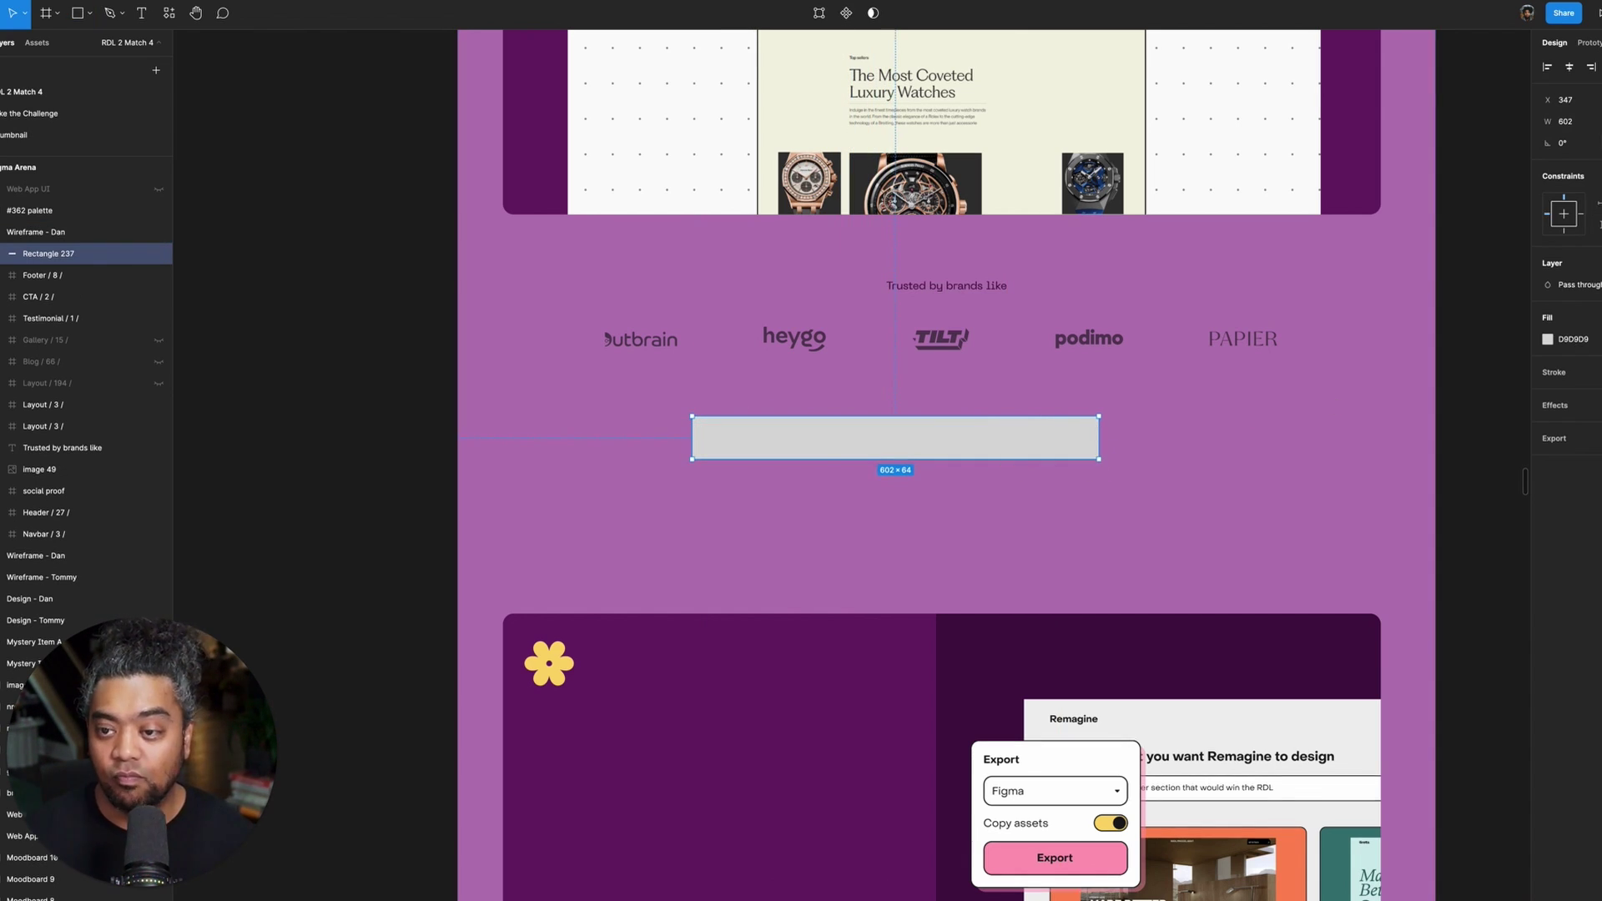
click(1547, 339)
drag(1376, 367, 1354, 347)
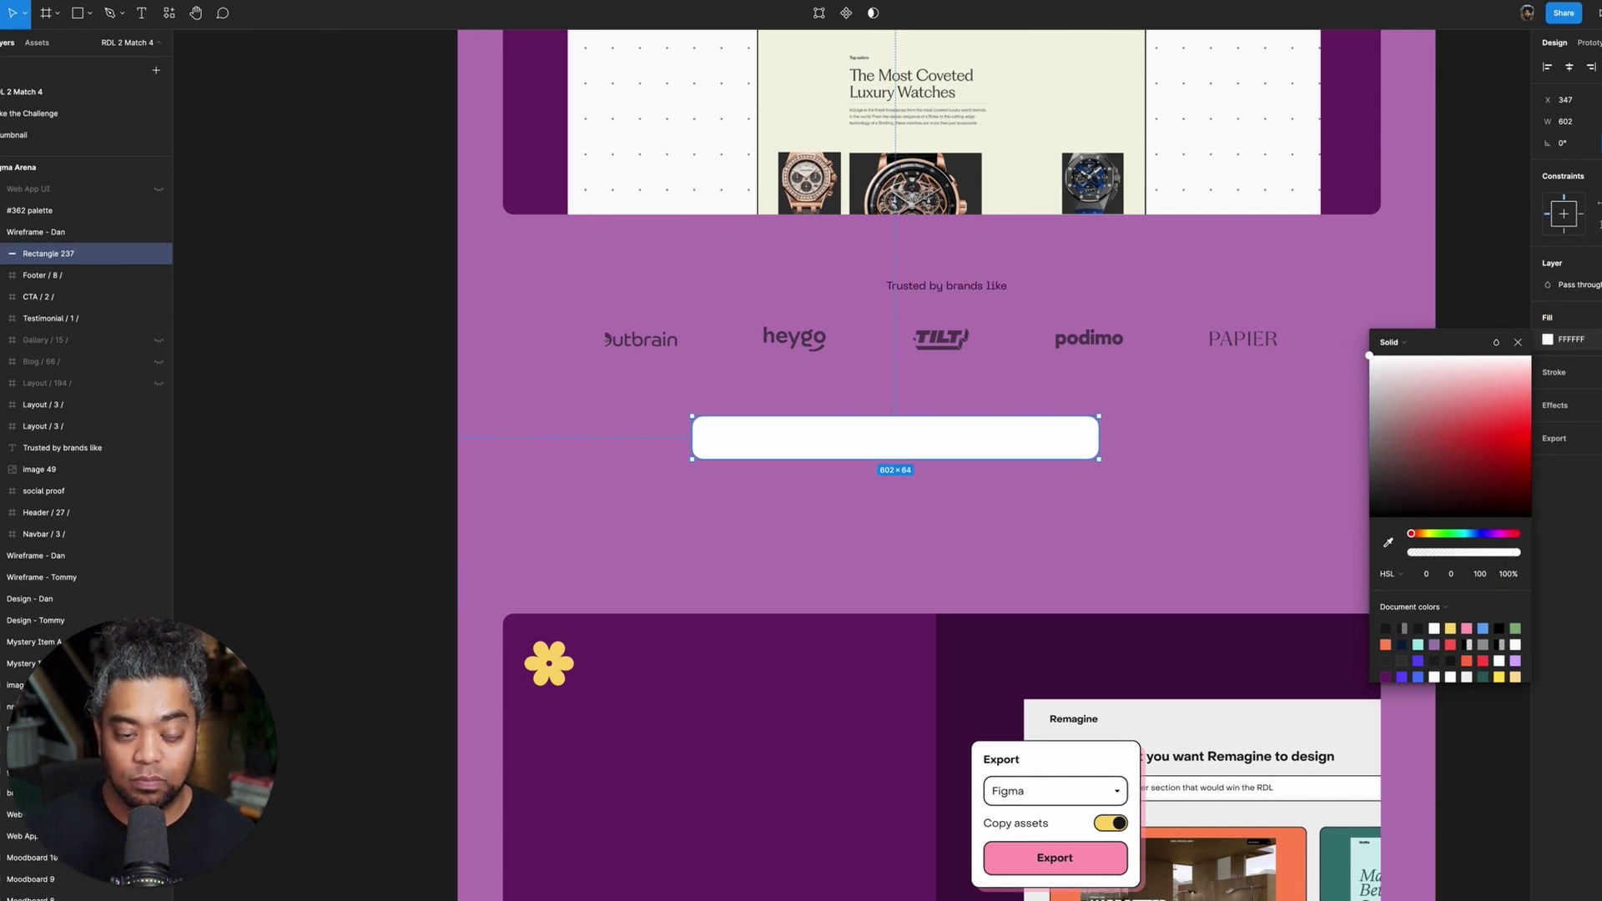
click(786, 438)
key(Delete)
- Select the hero's white prompt input frame
scroll(787, 501, up, 8)
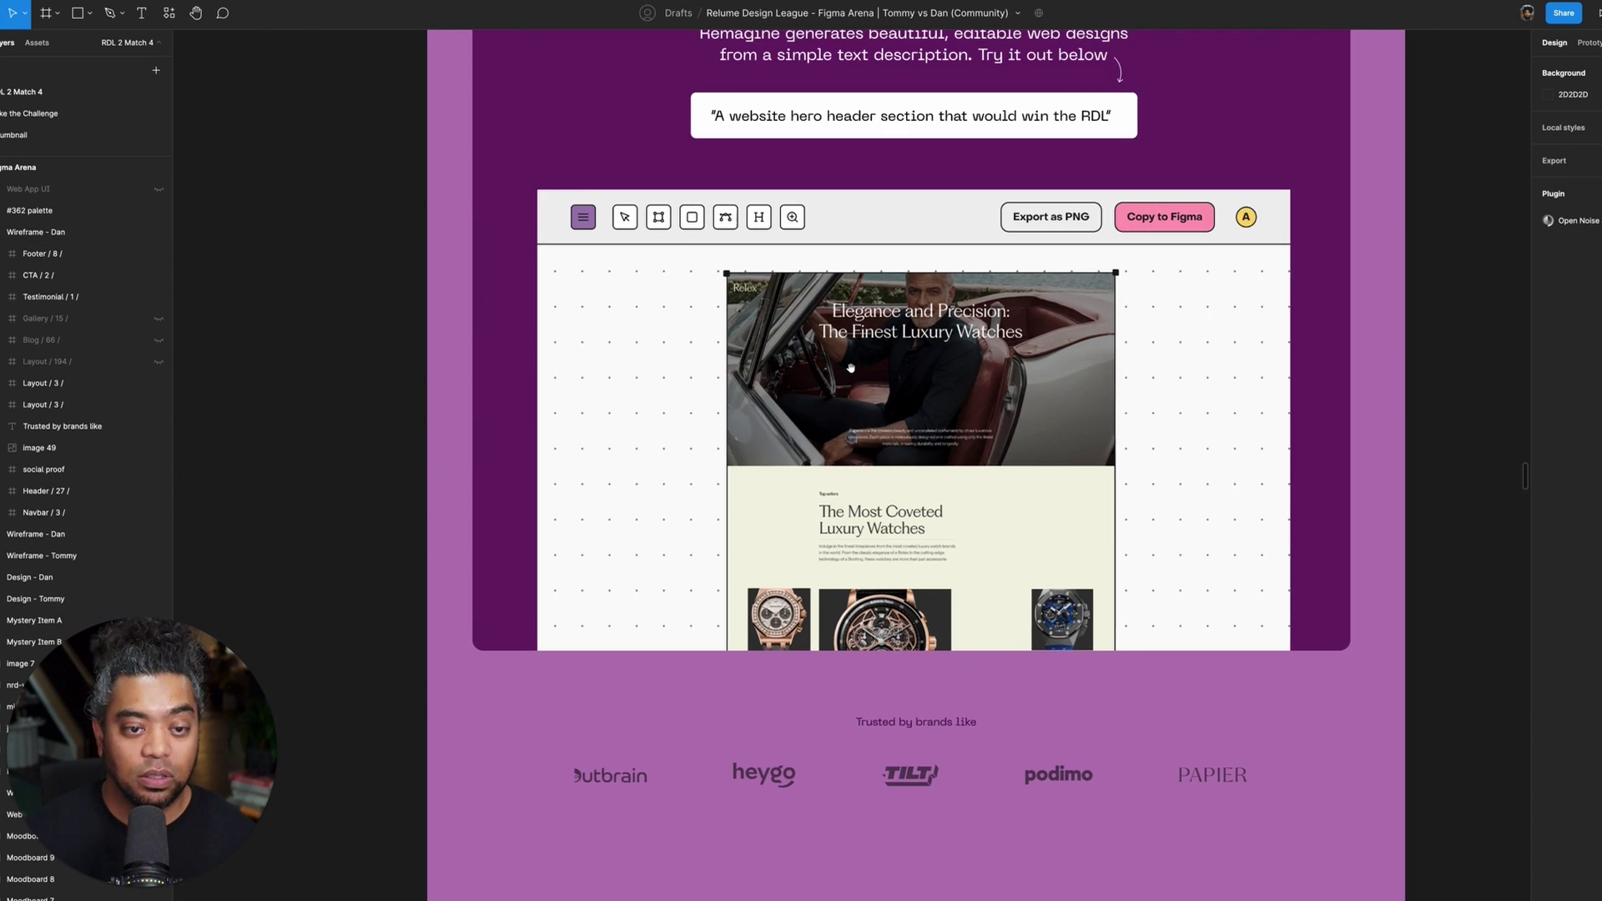
click(858, 266)
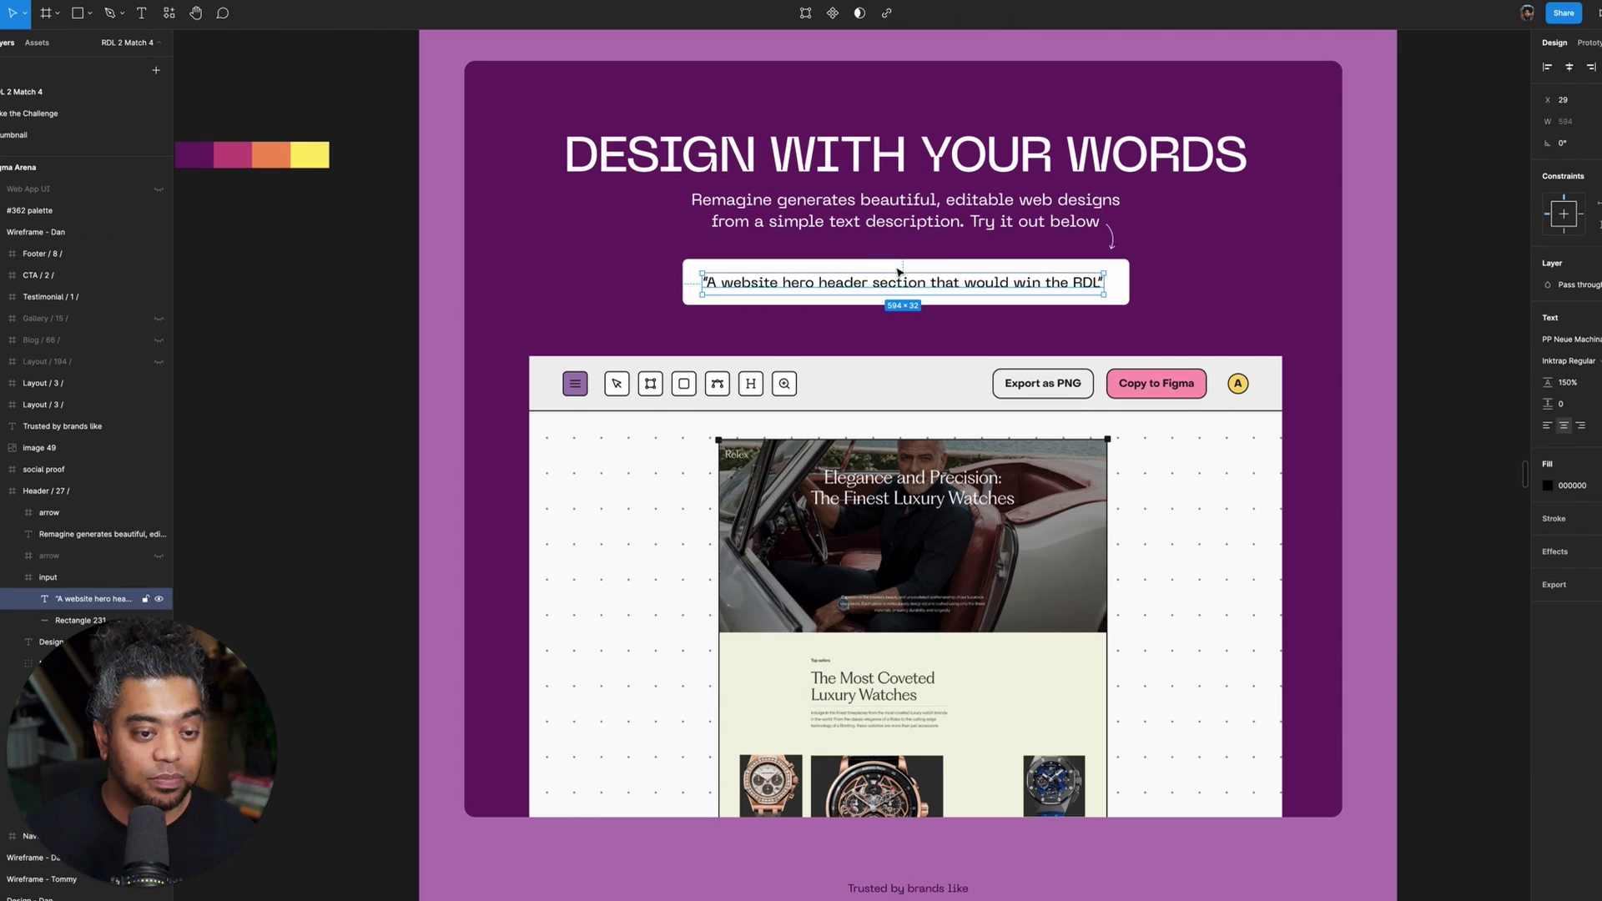
click(104, 581)
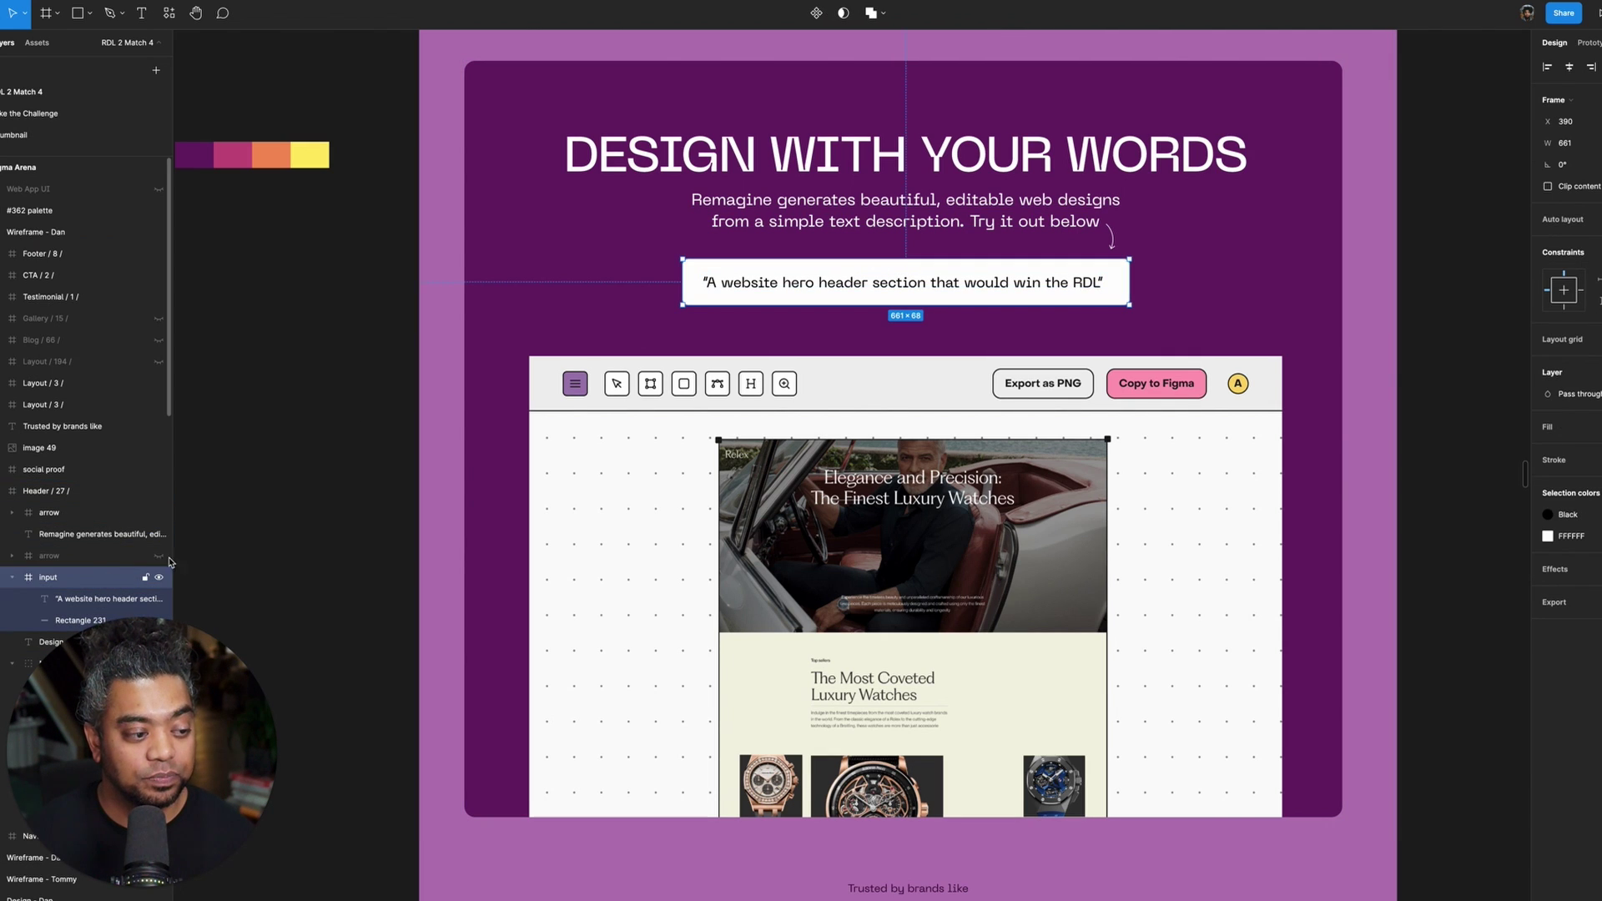
scroll(878, 694, down, 4)
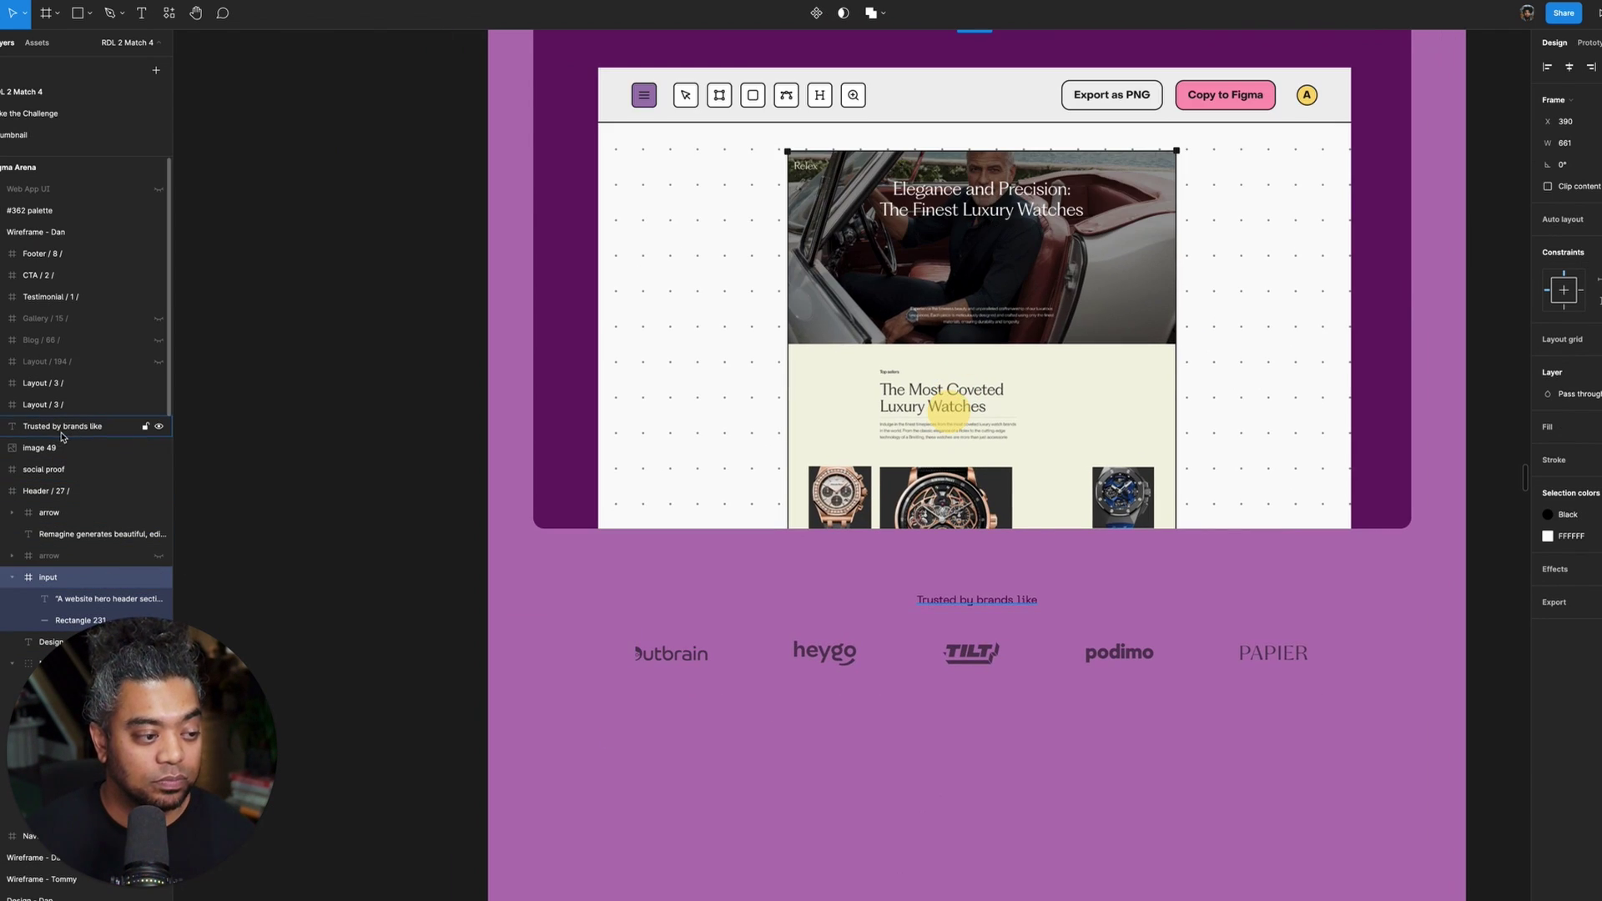
- Move the "Trusted by brands like" caption and the logo strip image into the social proof frame
click(42, 470)
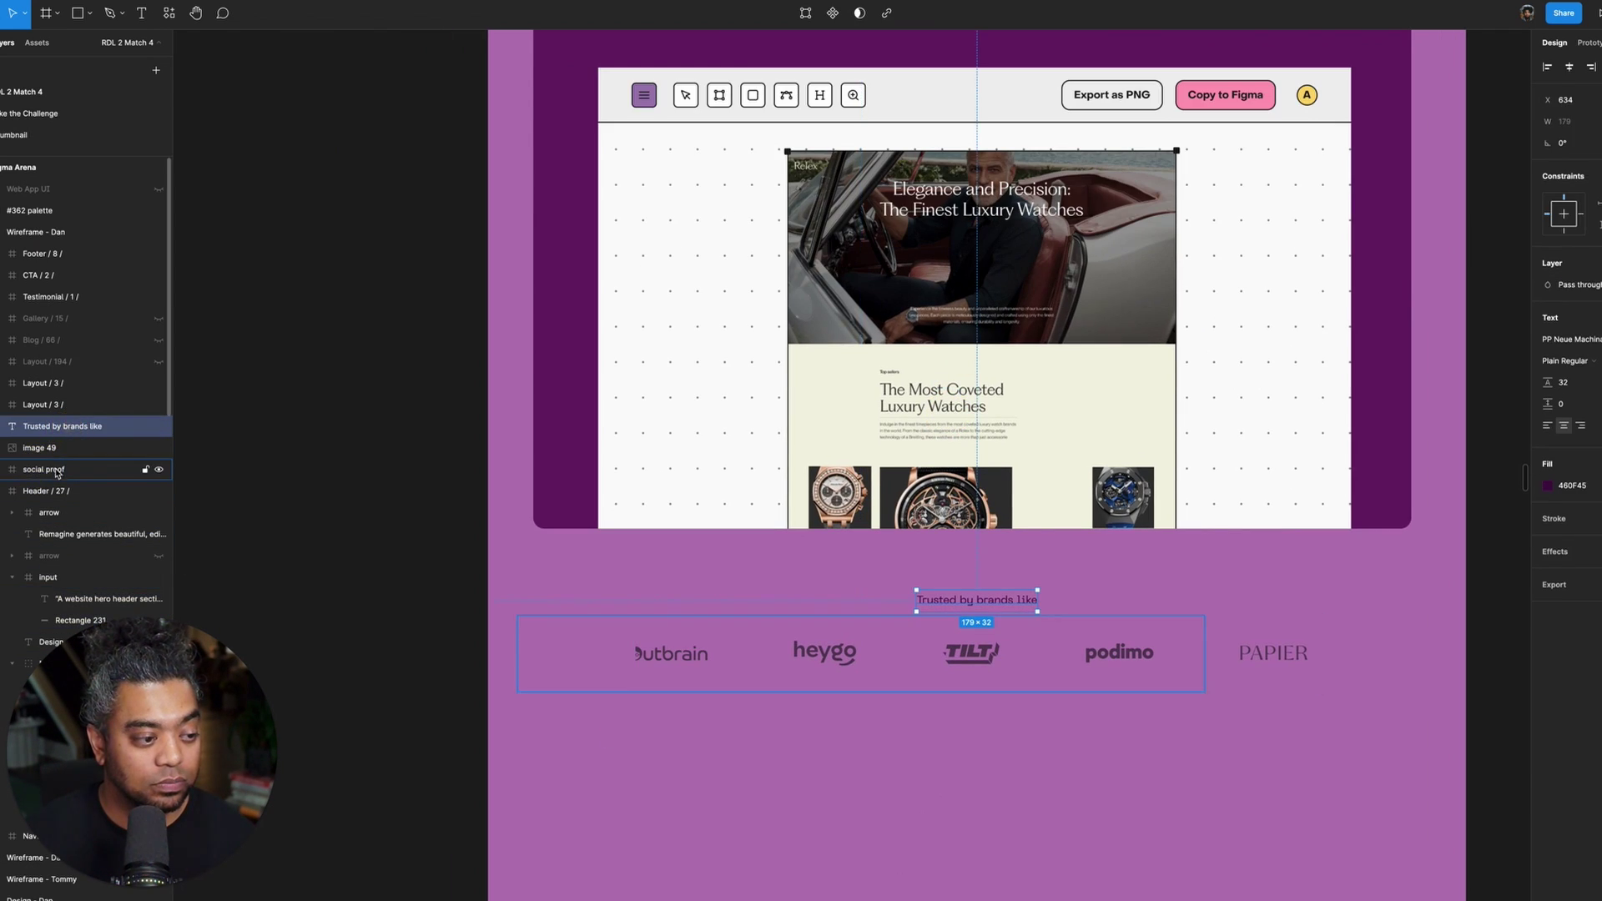
shift+click(70, 426)
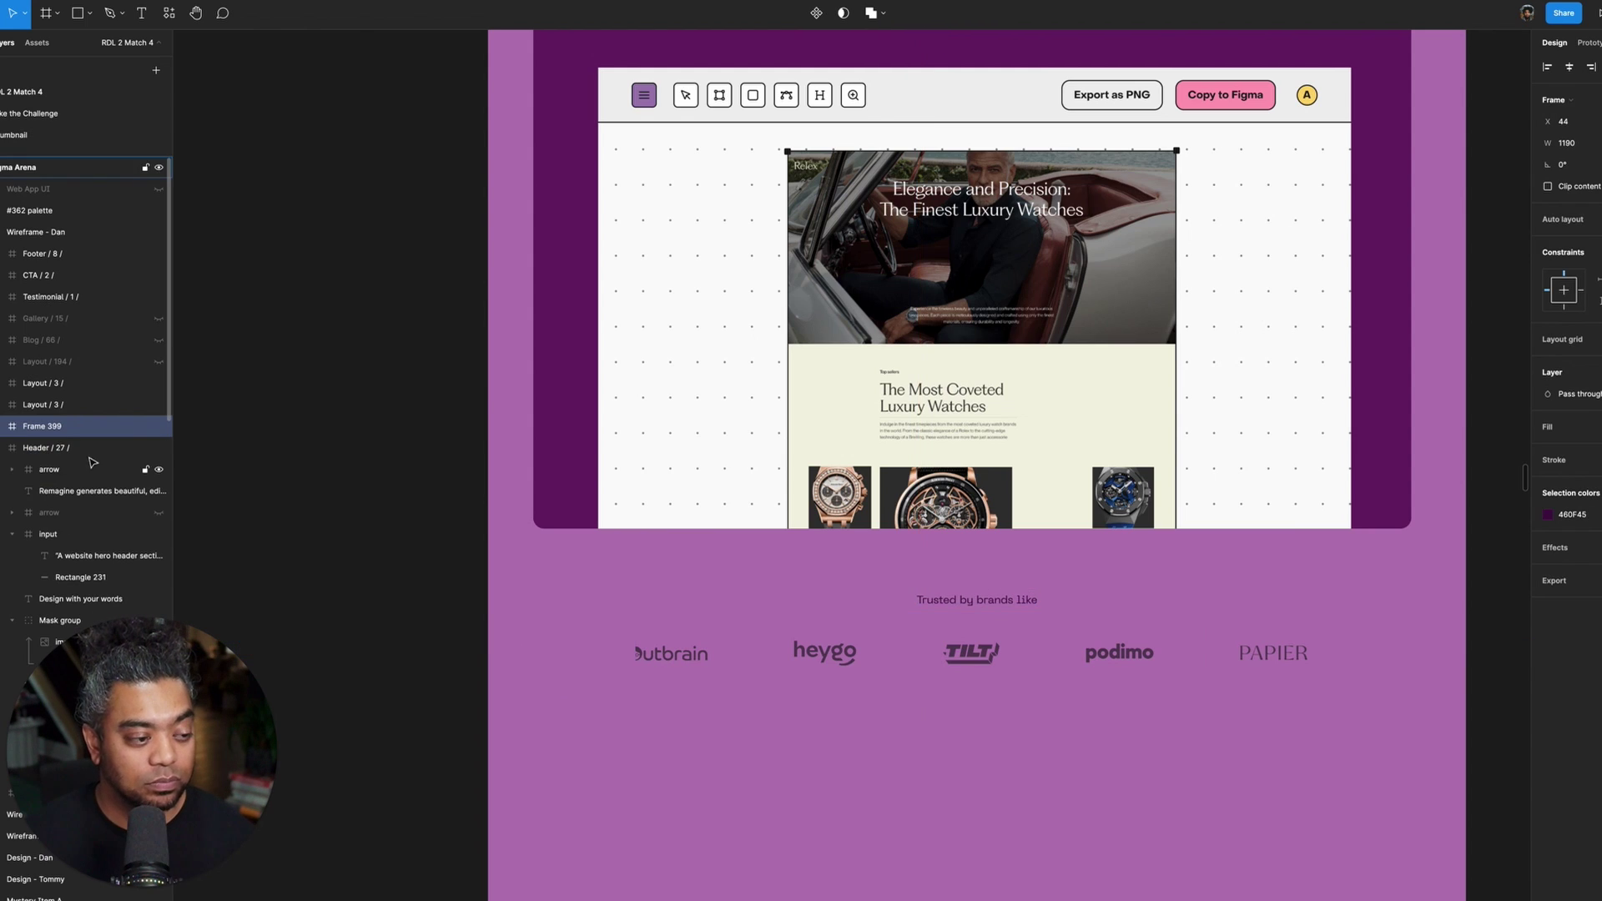
click(40, 448)
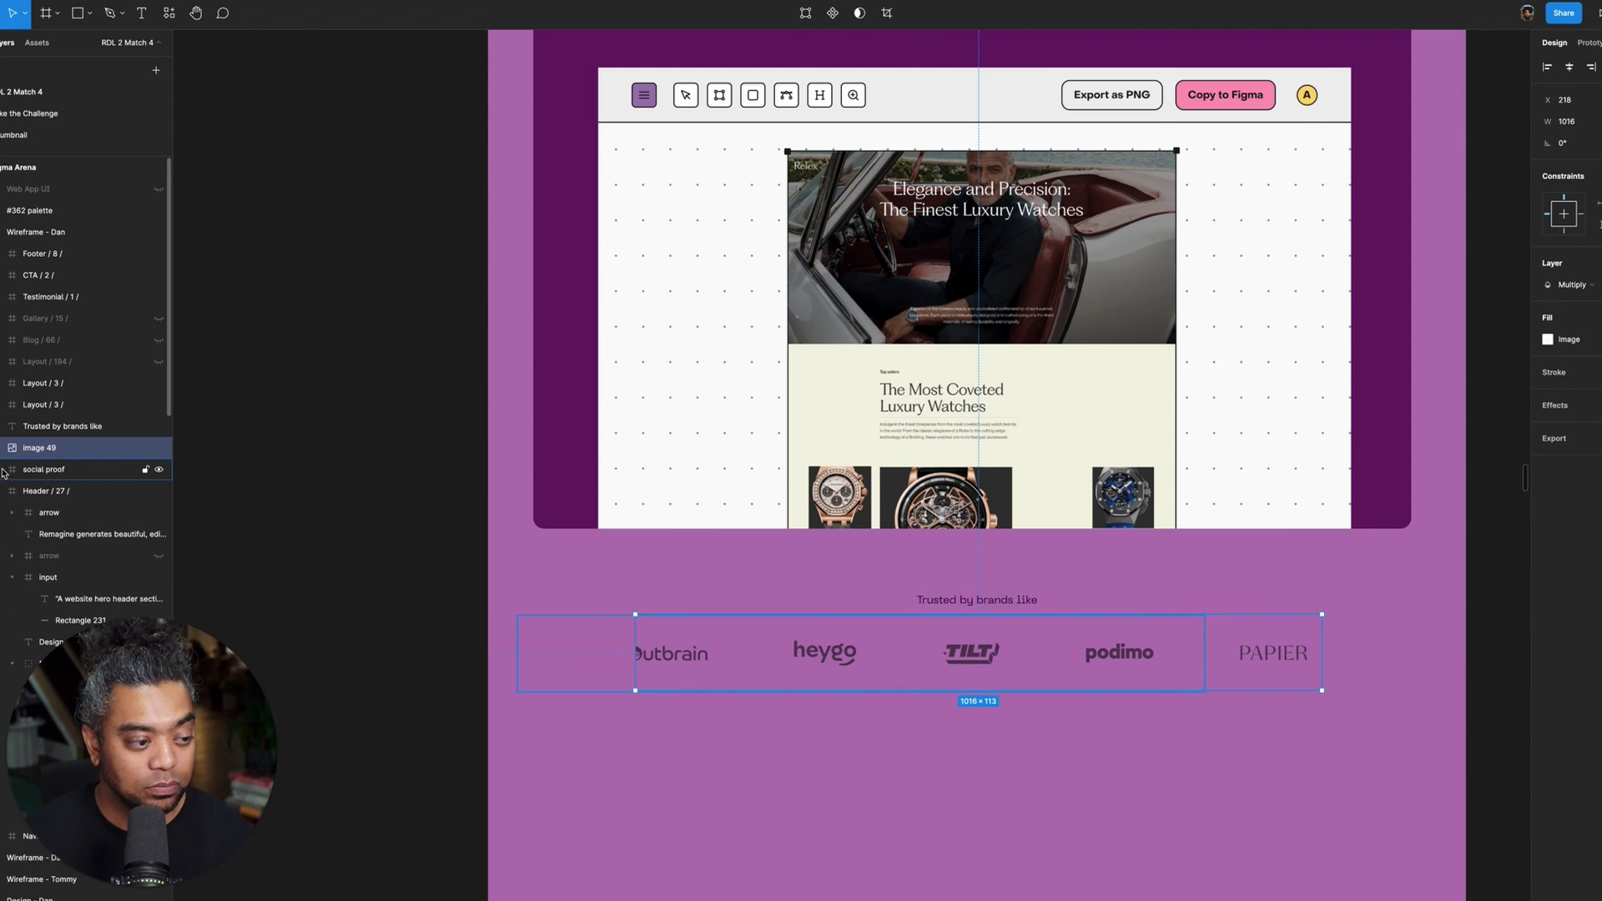
click(50, 470)
click(46, 450)
shift+click(47, 426)
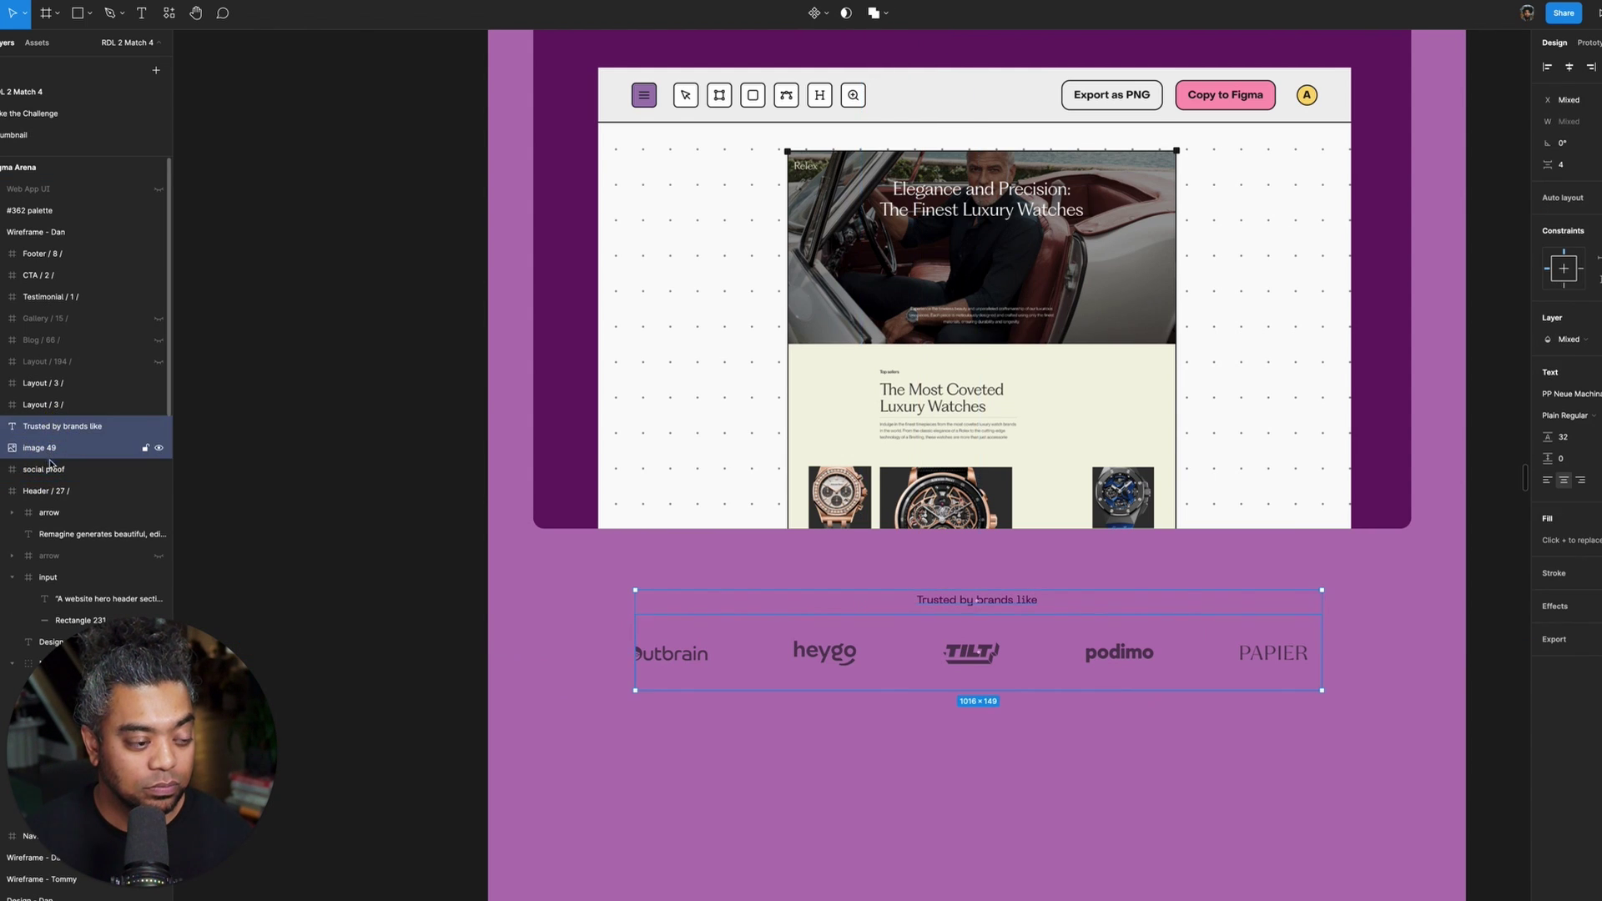
mouse_move(48, 458)
mouse_down()
mouse_move(53, 475)
mouse_move(67, 455)
mouse_up()
key(ctrl+v)
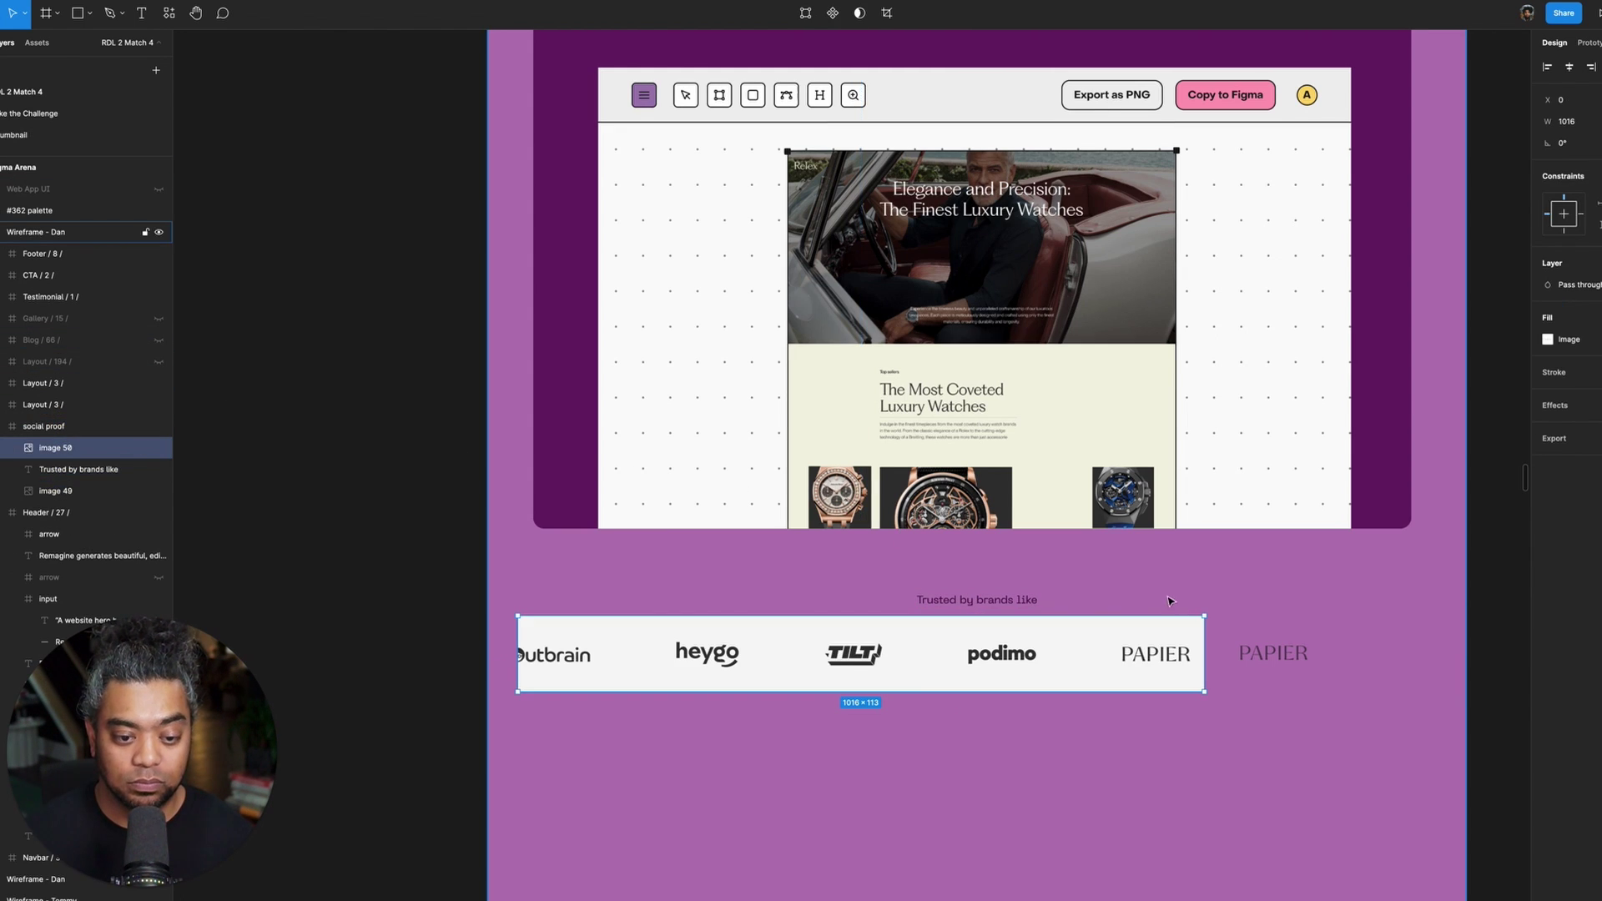
scroll(1009, 379, down, 5)
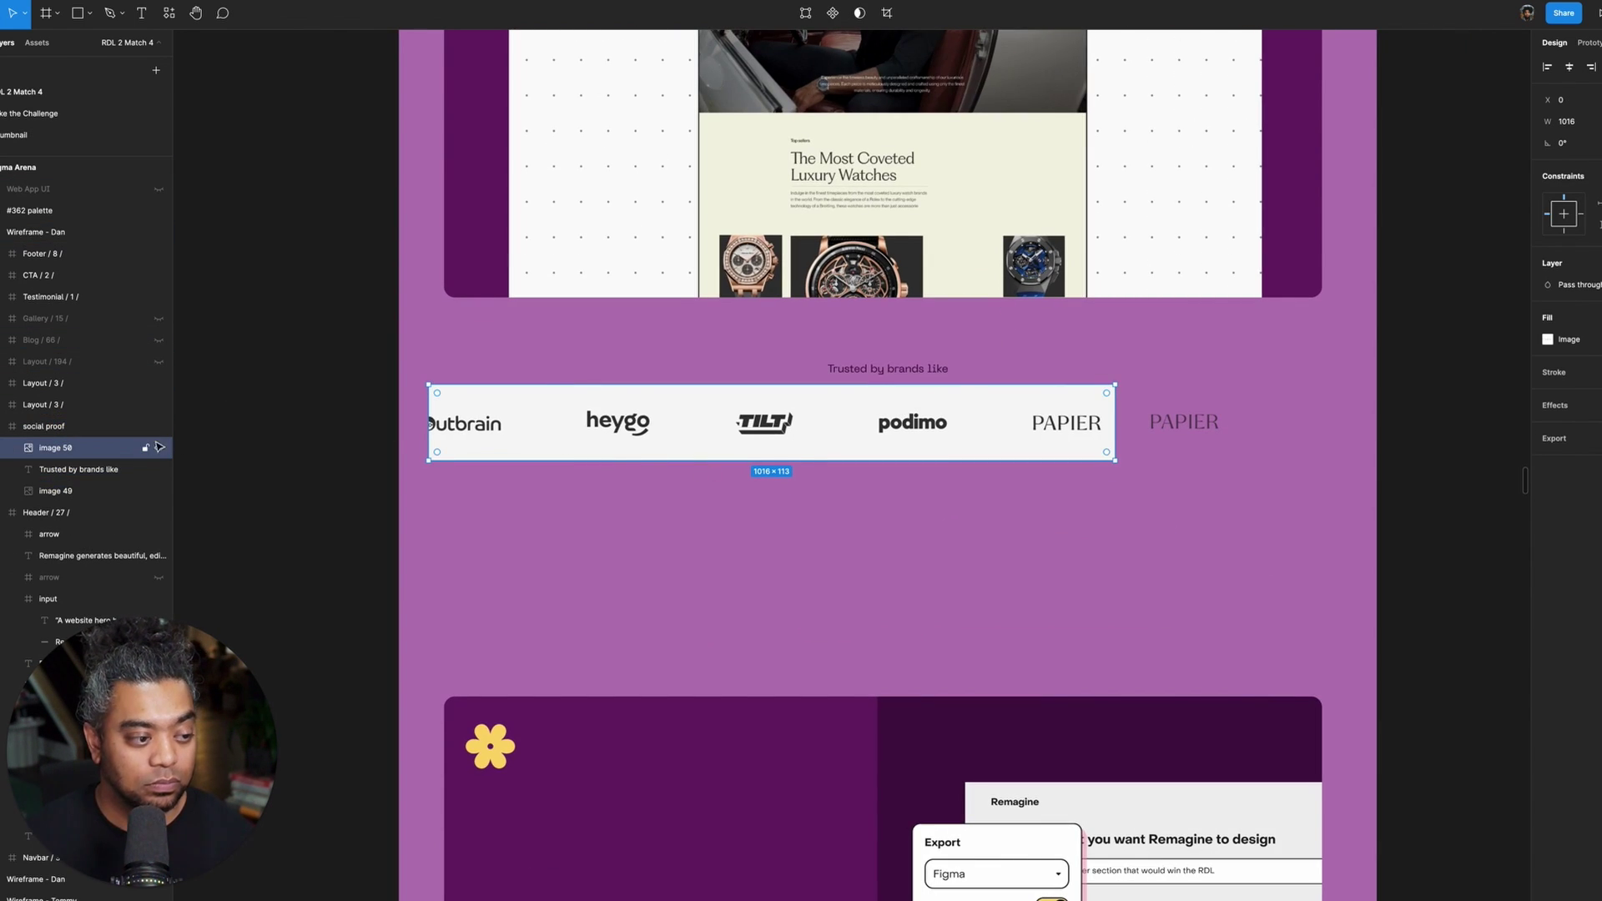
key(ctrl+z)
- Paste a copy of the hero's prompt input frame into the social proof frame
scroll(745, 657, left, 1)
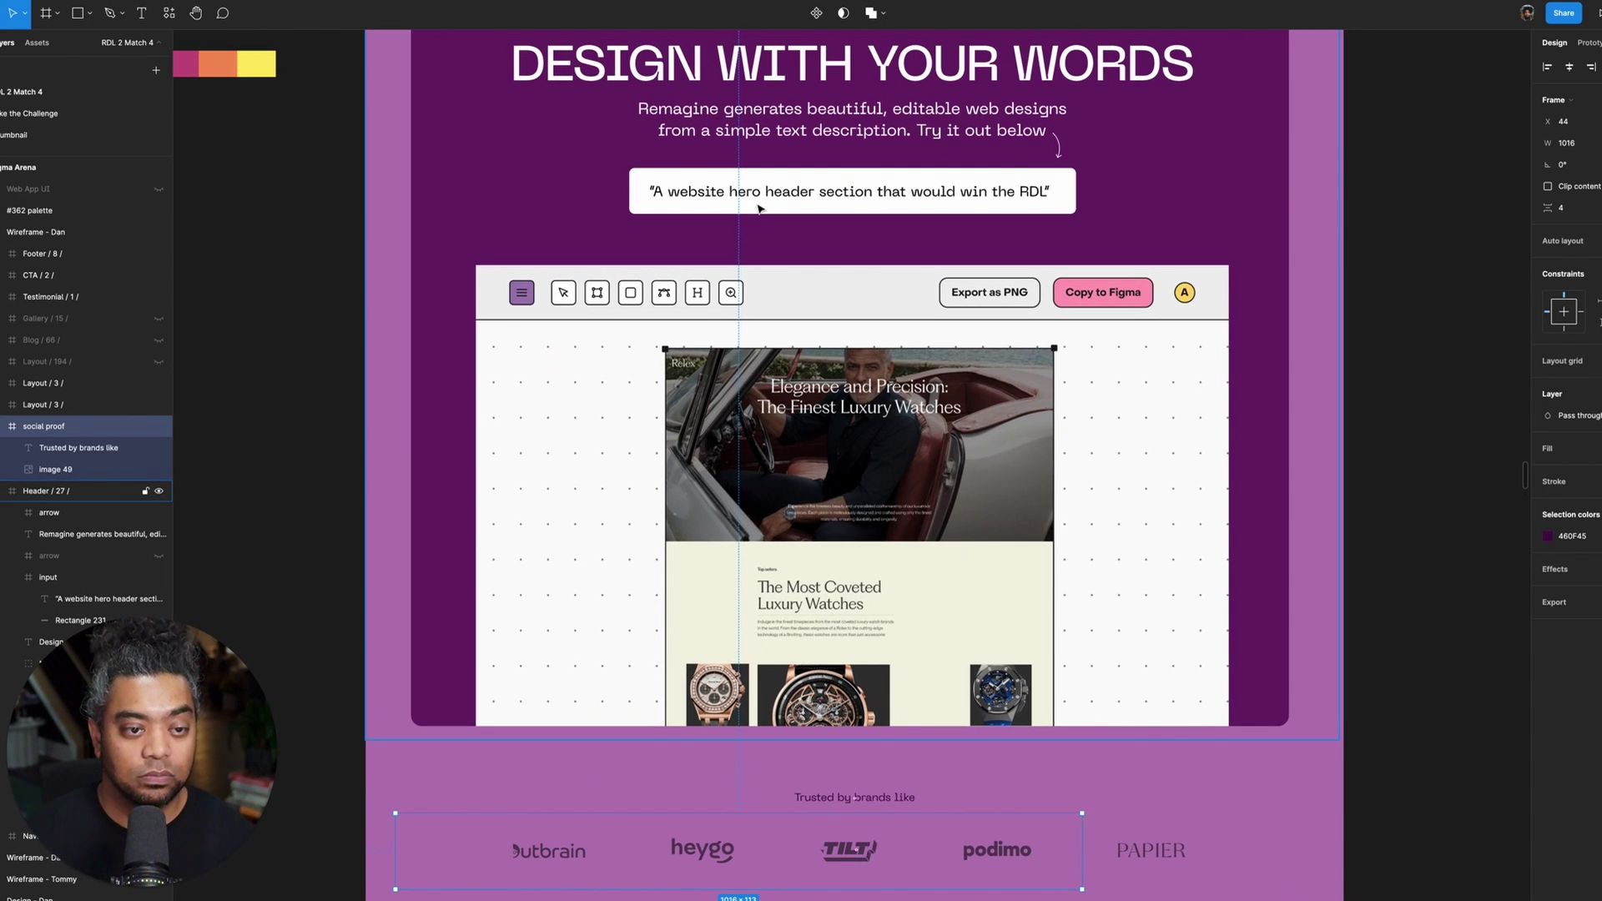
click(753, 187)
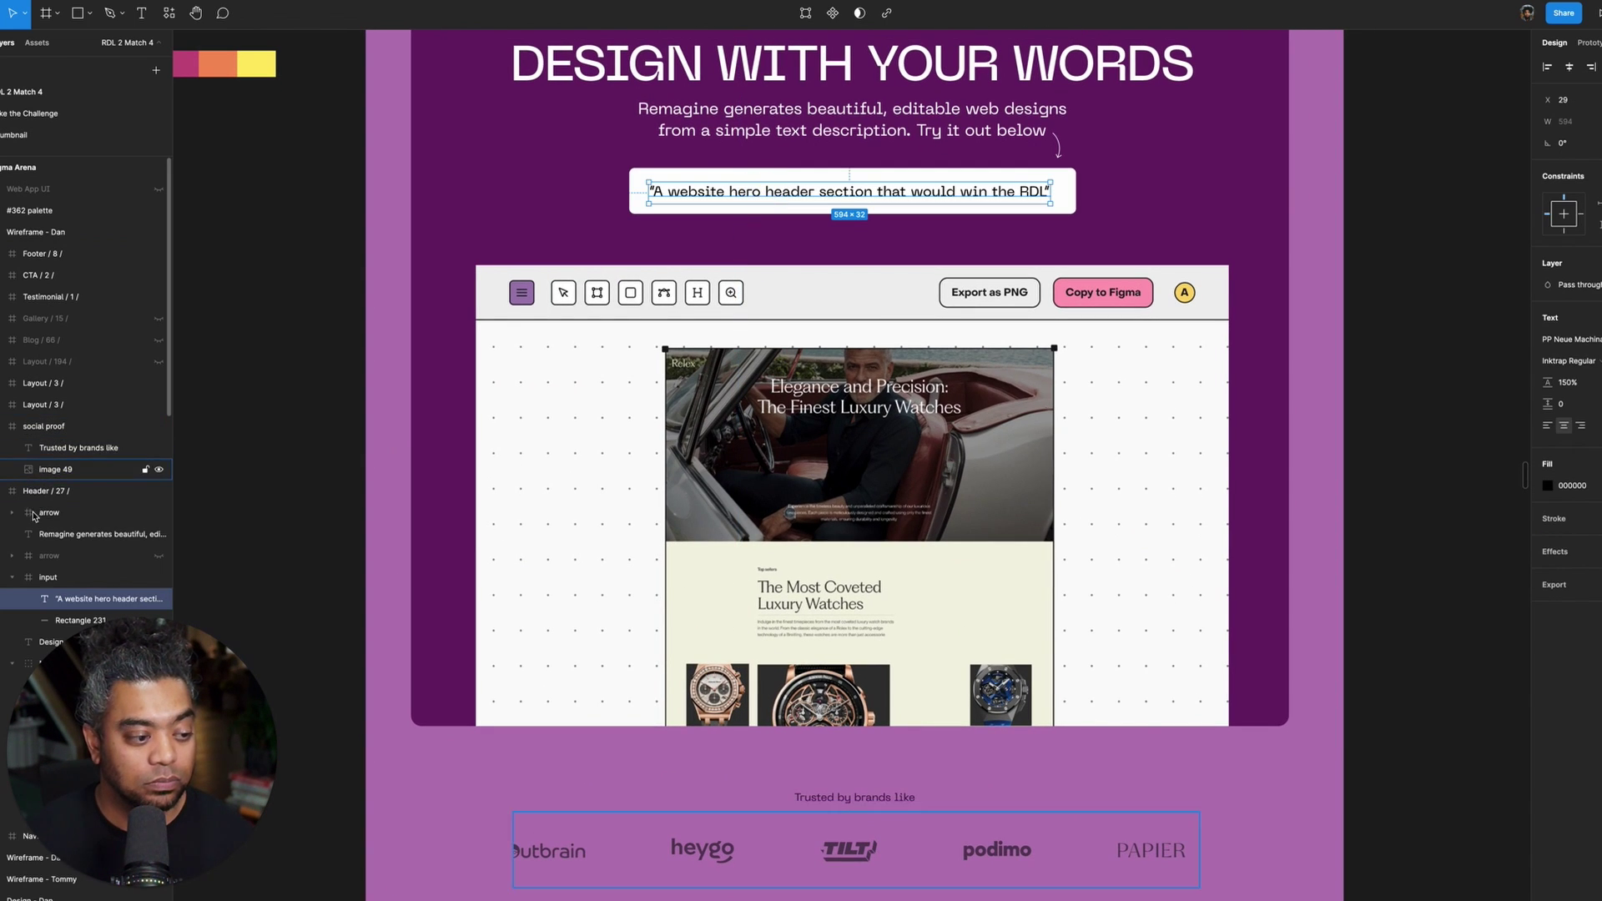
click(48, 577)
click(67, 432)
drag(66, 432, 67, 434)
scroll(924, 300, down, 5)
scroll(923, 301, down, 2)
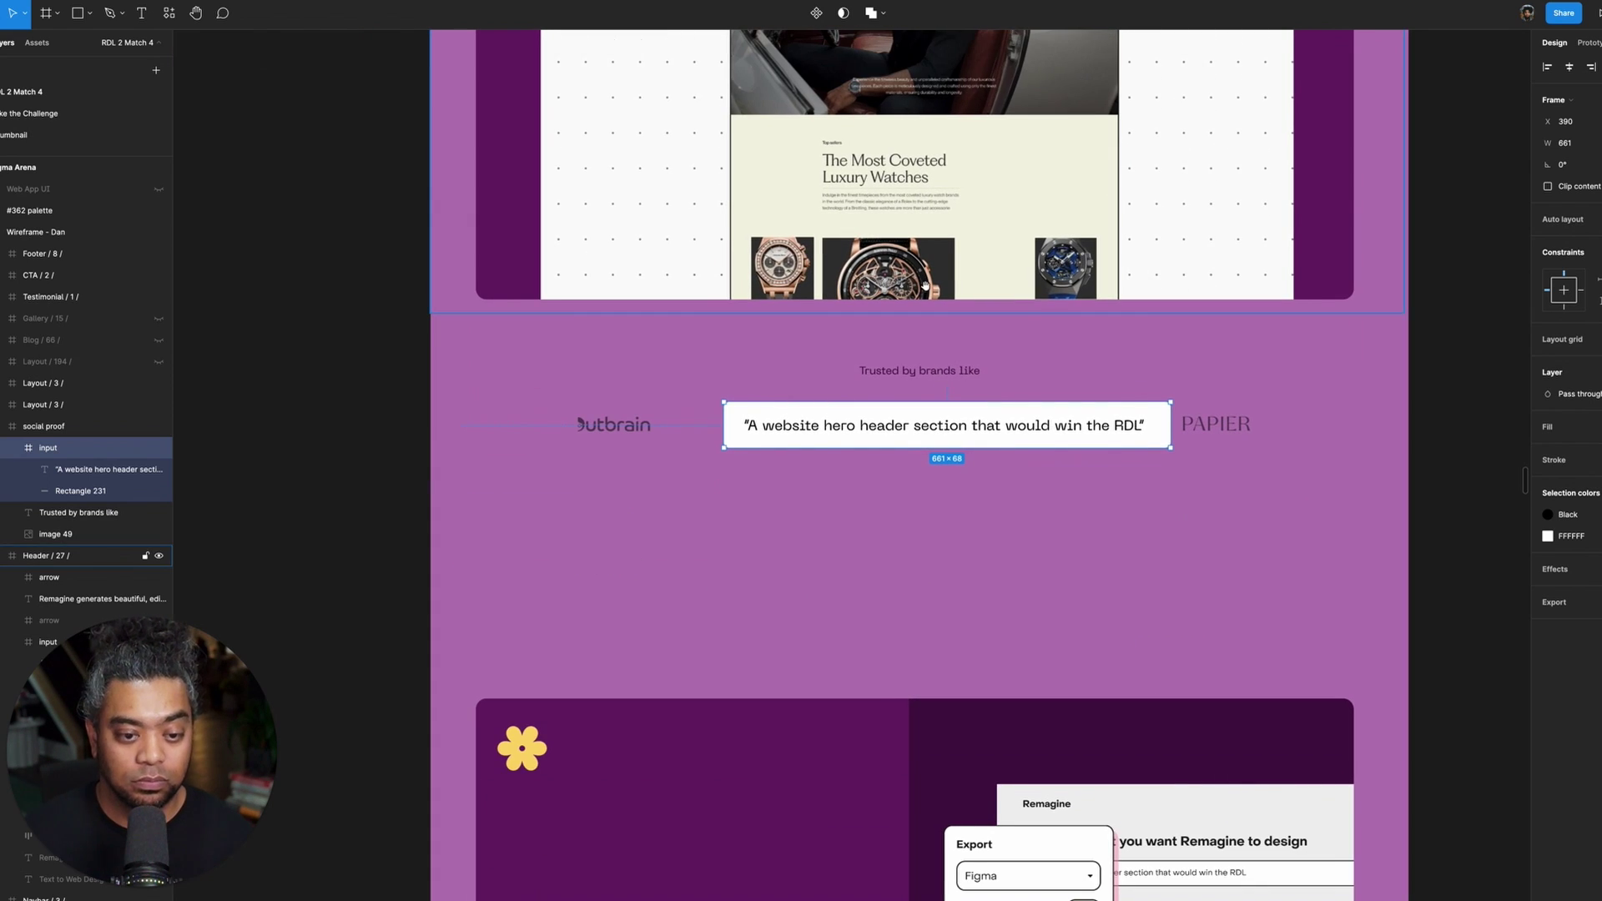
- Move the copied input below the logo strip and shift it left to X 190
key(shift+Down)
key(shift+Down)
key(shift+Down)
key(shift+Down)
key(shift+Down)
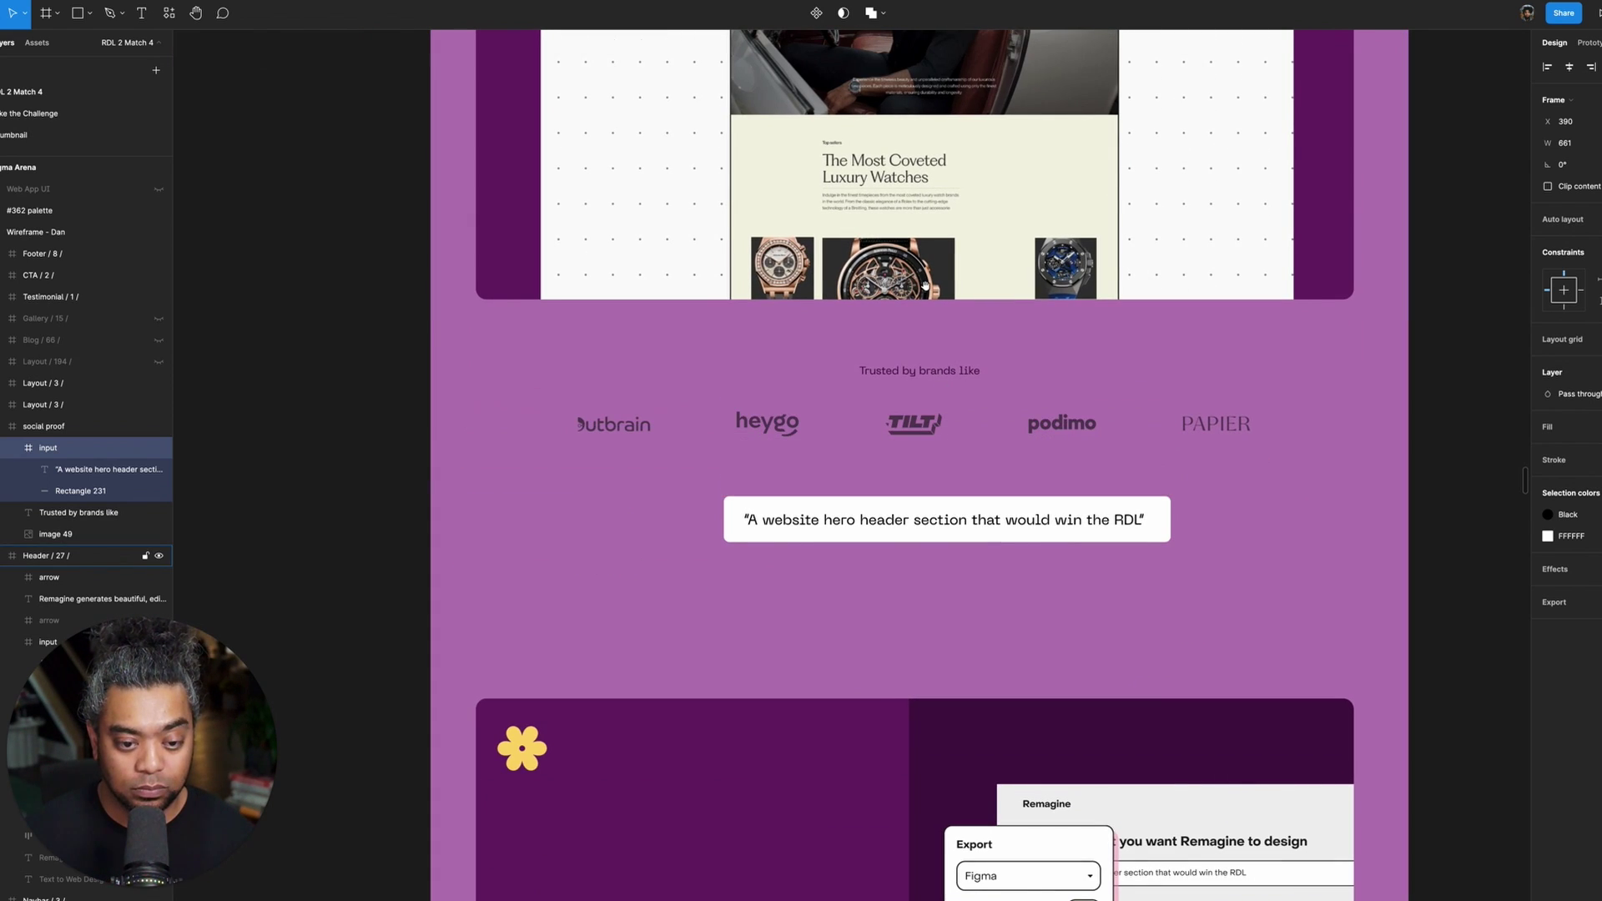
key(shift+Left)
key(shift+Left)
key(shift+Left)
key(shift+Left)
key(shift+Left)
key(shift+Left)
key(shift+Left)
key(shift+Left)
key(shift+Left)
key(shift+Left)
key(shift+Left)
key(shift+Left)
key(shift+Left)
key(shift+Left)
key(shift+Left)
key(shift+Left)
key(shift+Left)
key(shift+Left)
key(shift+Left)
key(shift+Left)
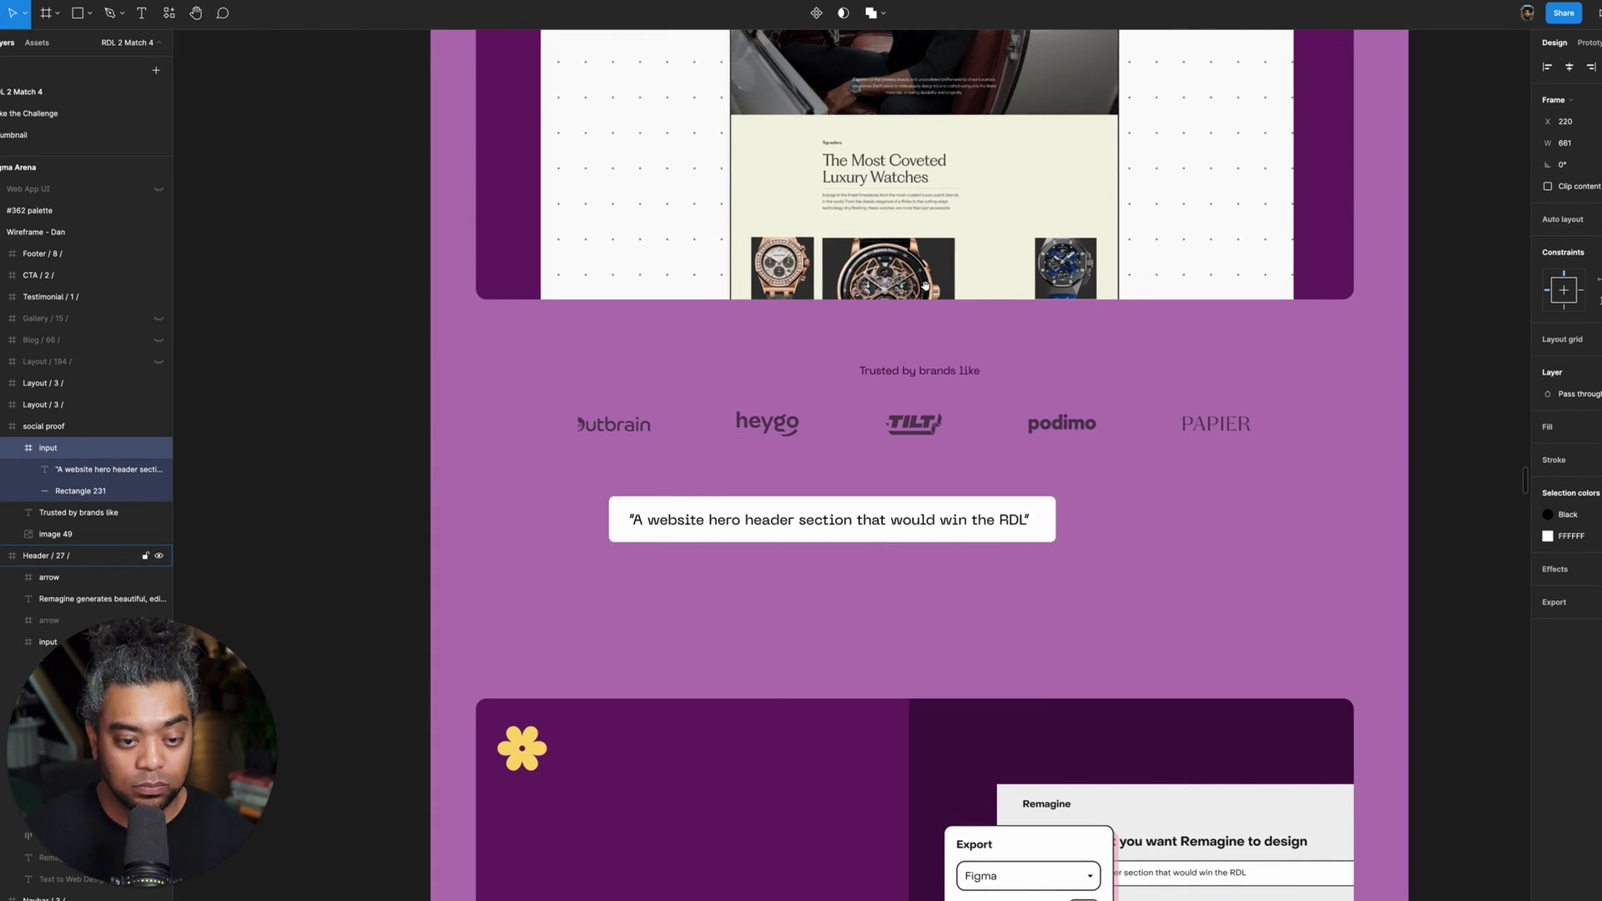
- Replace the copied input's text with "Email address" and align it left
double_click(803, 521)
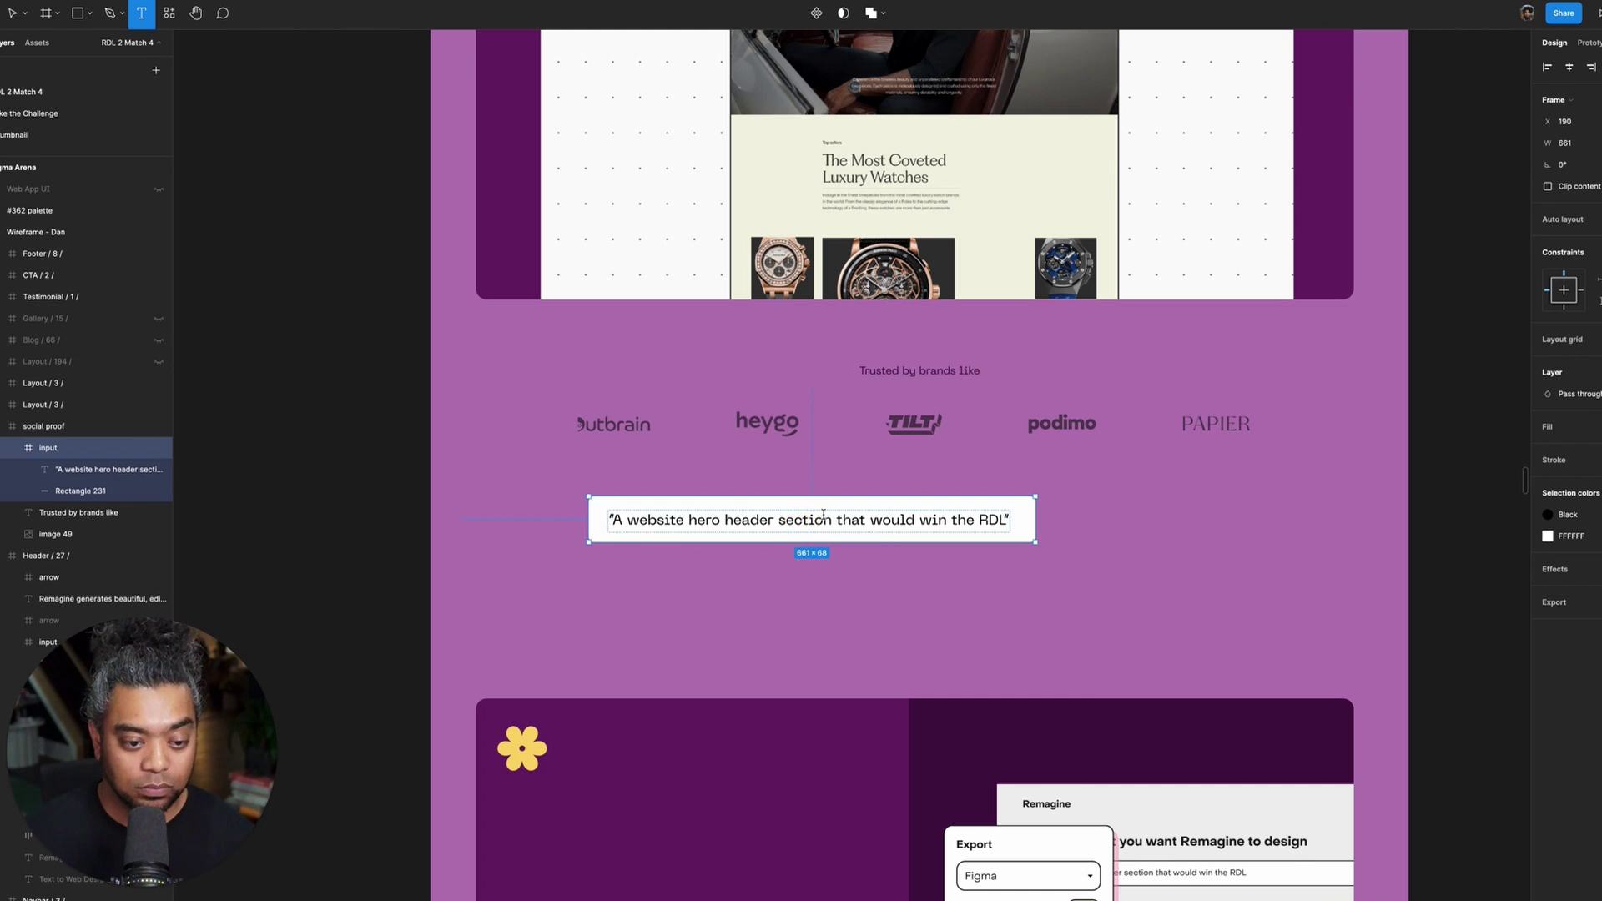
double_click(803, 522)
text(Email add)
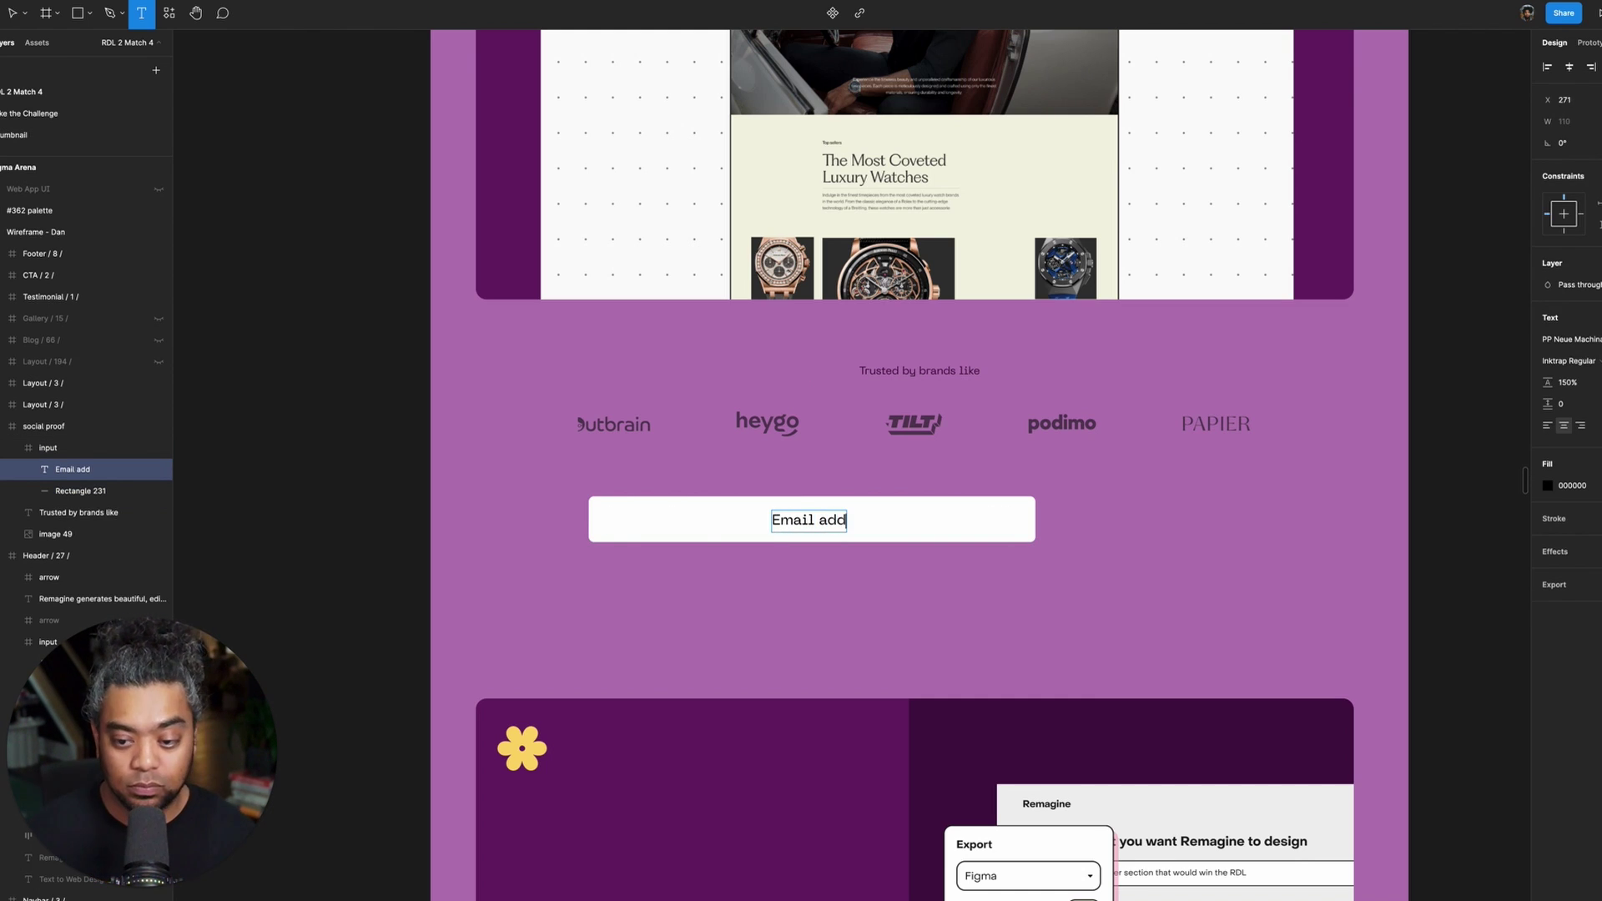
text(ress)
key(Escape)
key(alt+super+l)
- Move the "Email address" text left to X 30 inside the input field
key(shift+Left)
key(shift+Left)
key(shift+Left)
key(shift+Left)
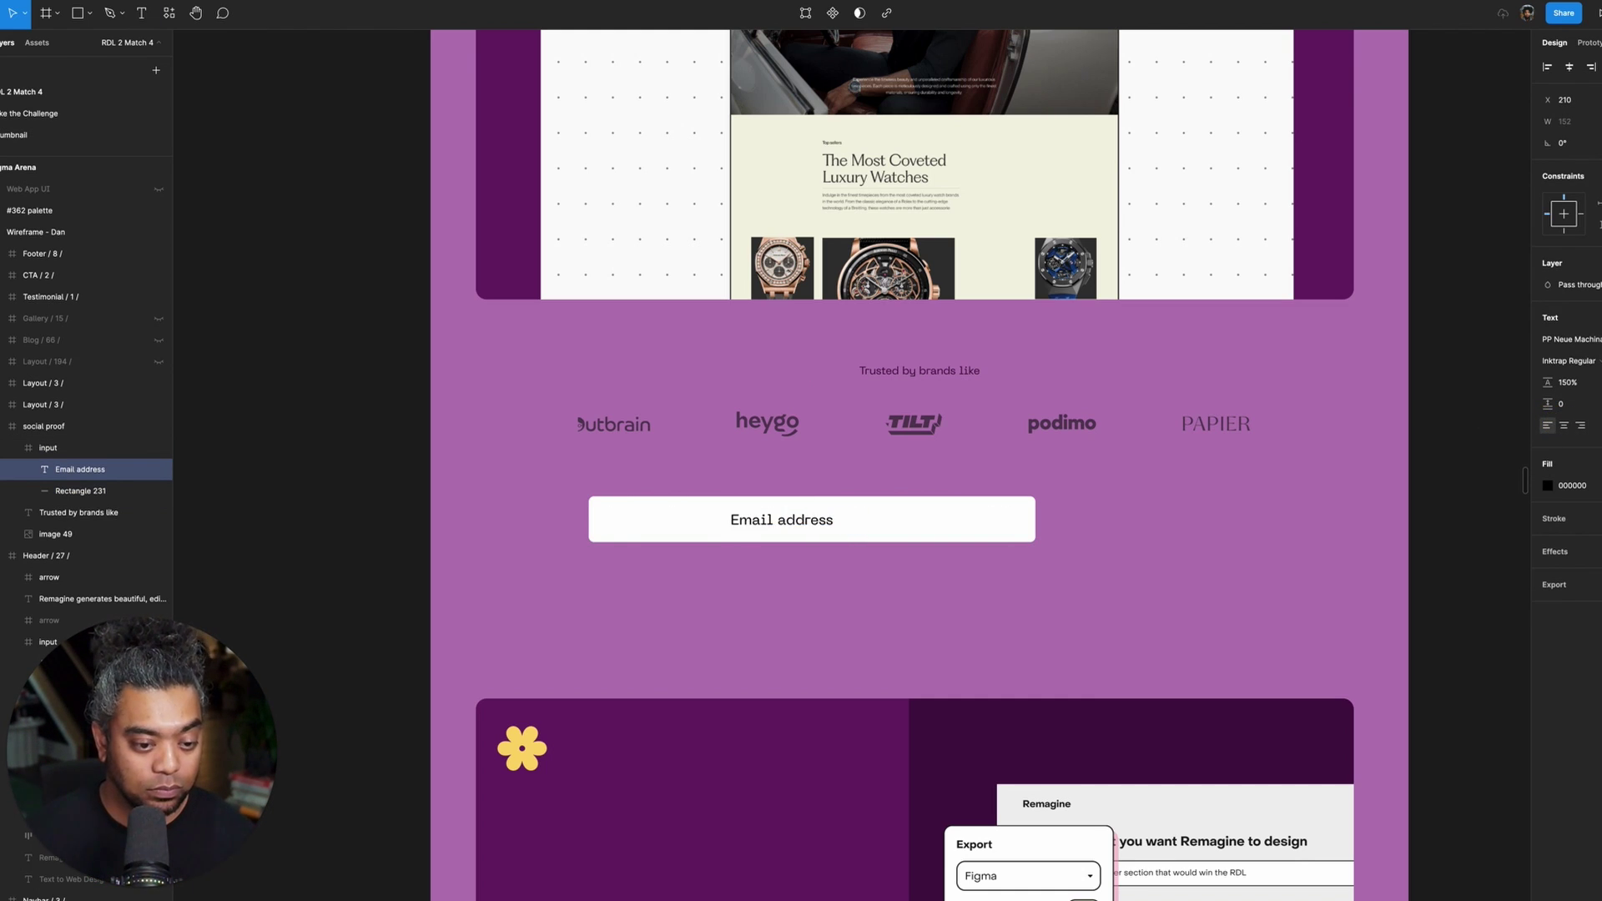
key(shift+Left)
key(shift+Left)
key(shift+Left)
key(shift+Left)
key(shift+Left)
key(shift+Left)
key(shift+Left)
key(shift+Left)
key(shift+Left)
key(shift+Left)
key(shift+Left)
key(shift+Left)
key(shift+Left)
key(shift+Left)
key(shift+Left)
key(shift+Left)
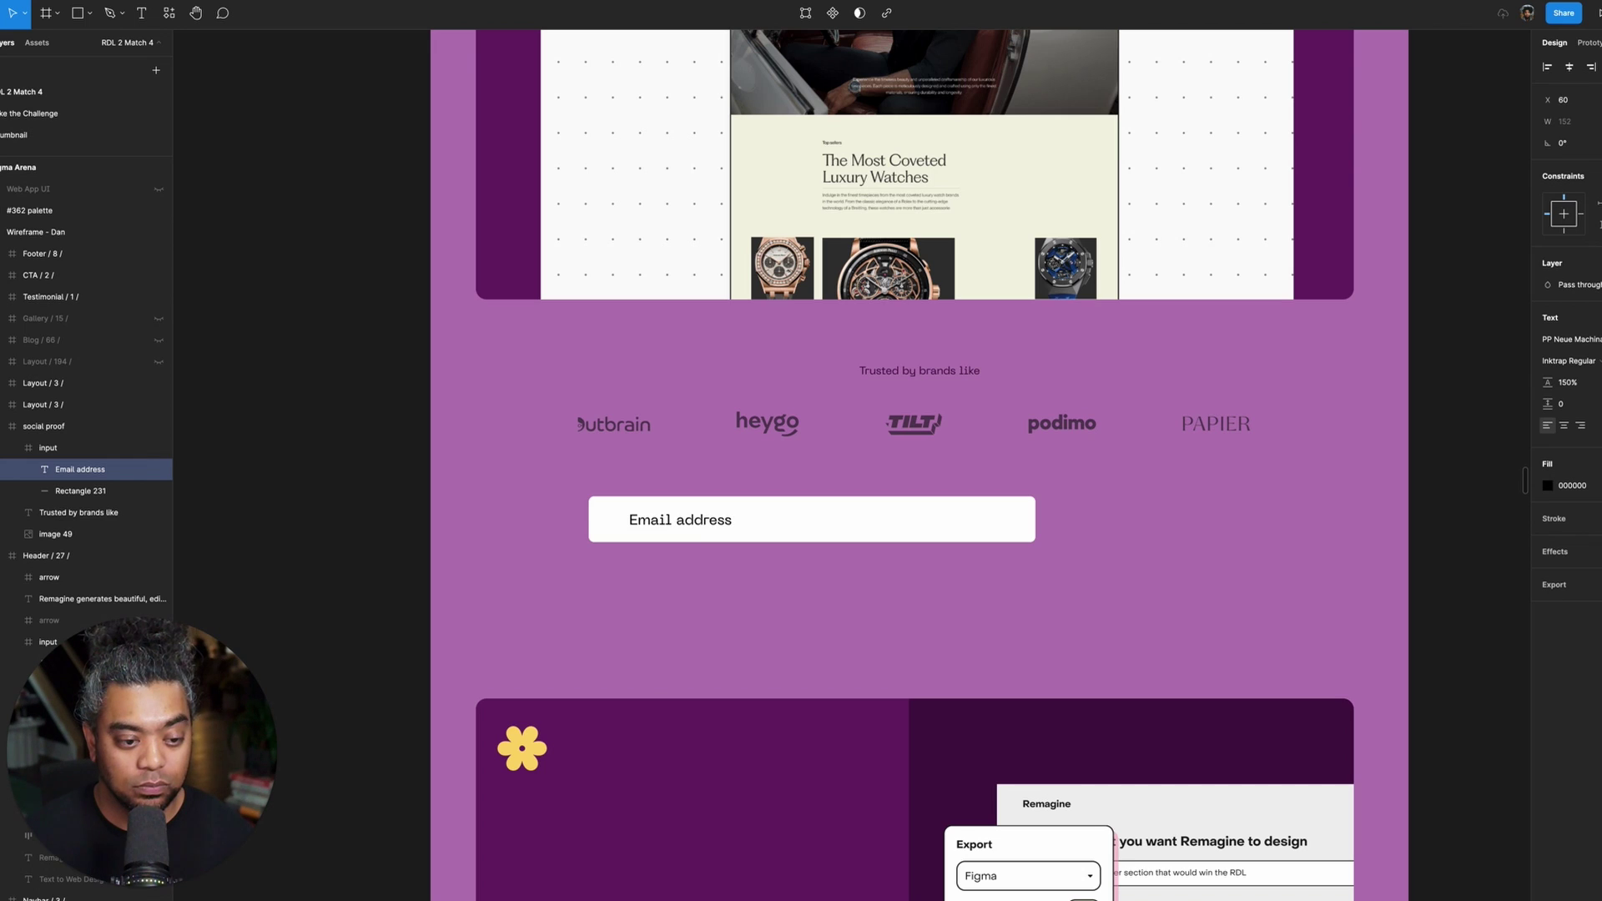
key(shift+Left)
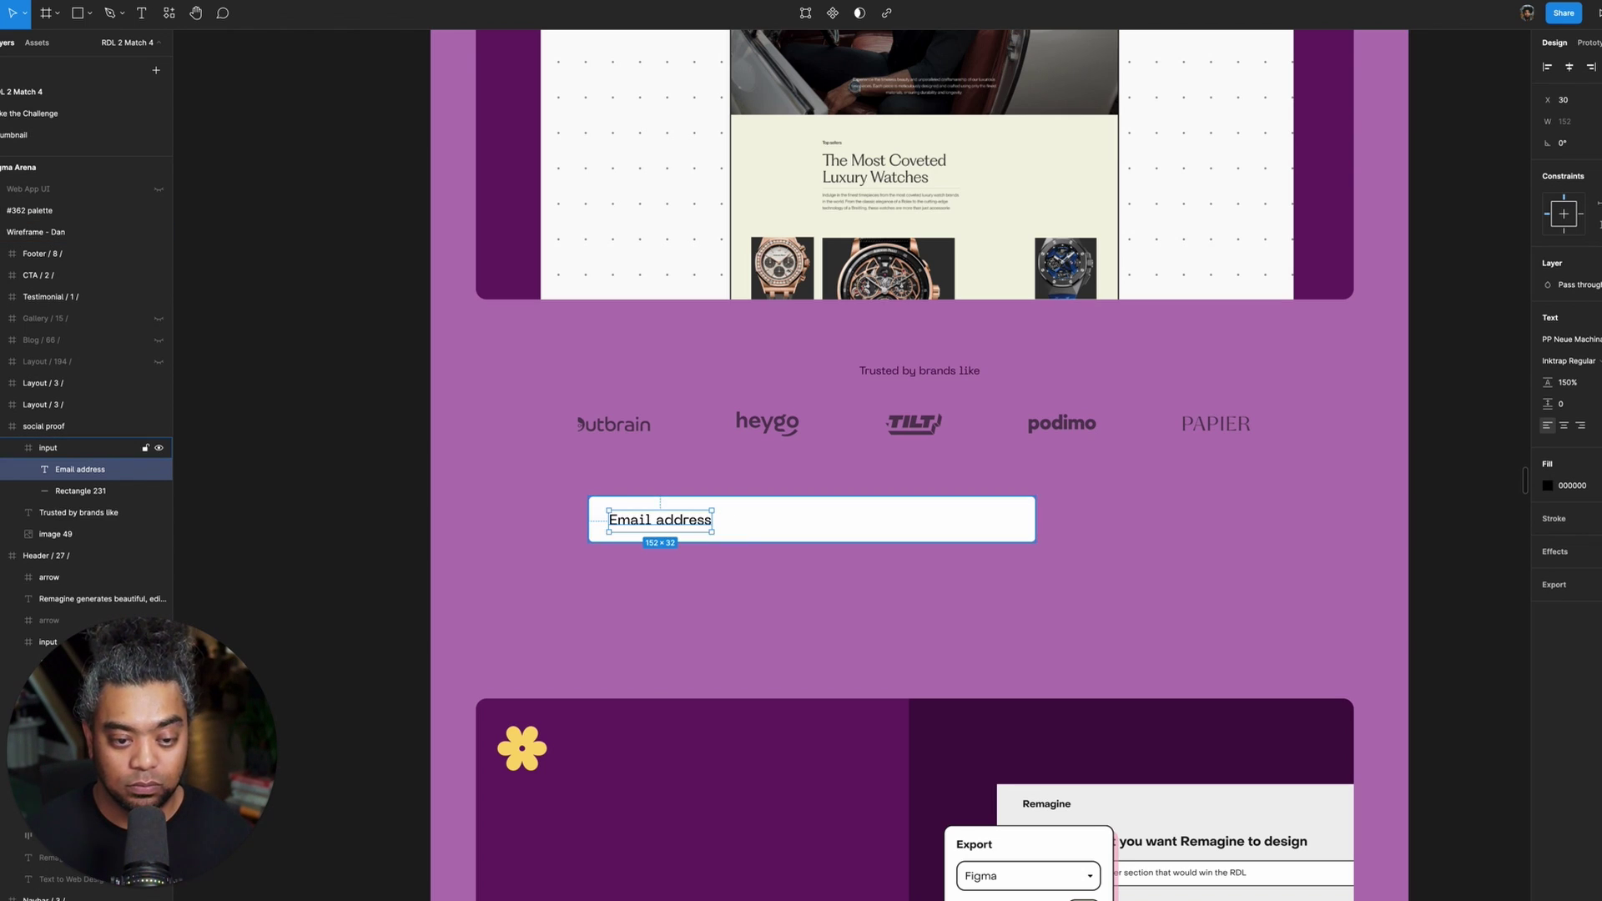
- Narrow the email input's white background rectangle to a width of 478 px
key(Tab)
drag(1036, 519, 912, 519)
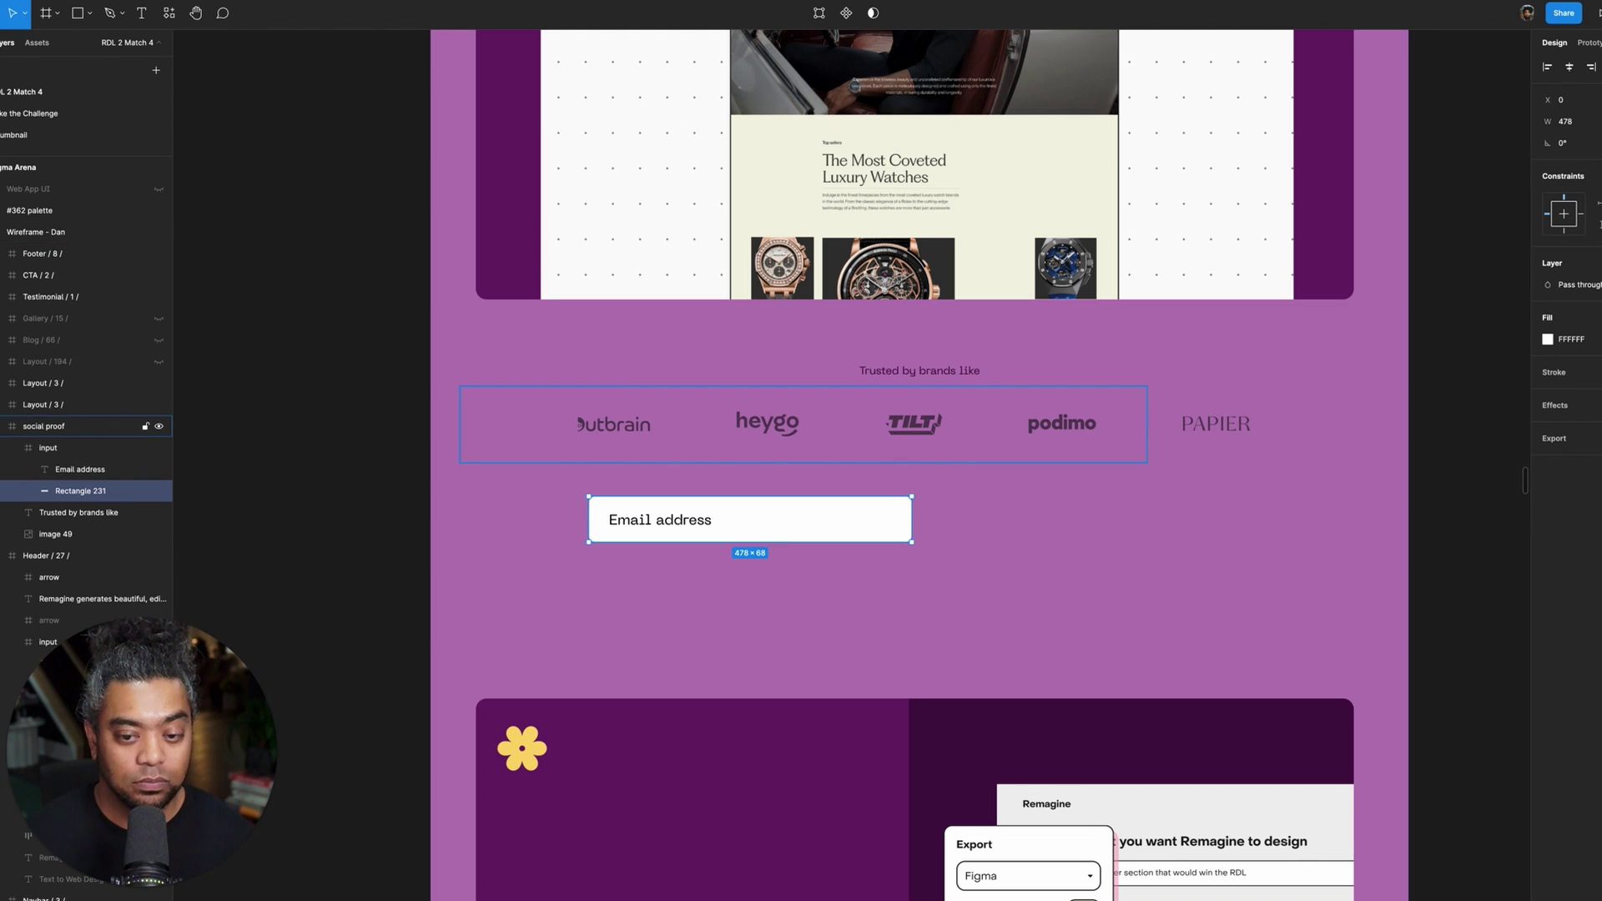
click(1464, 471)
- Draw a rectangle about 178 × 52 px inside the navbar's Get Early Access button frame, offset slightly down and to the right
scroll(1465, 471, up, 10)
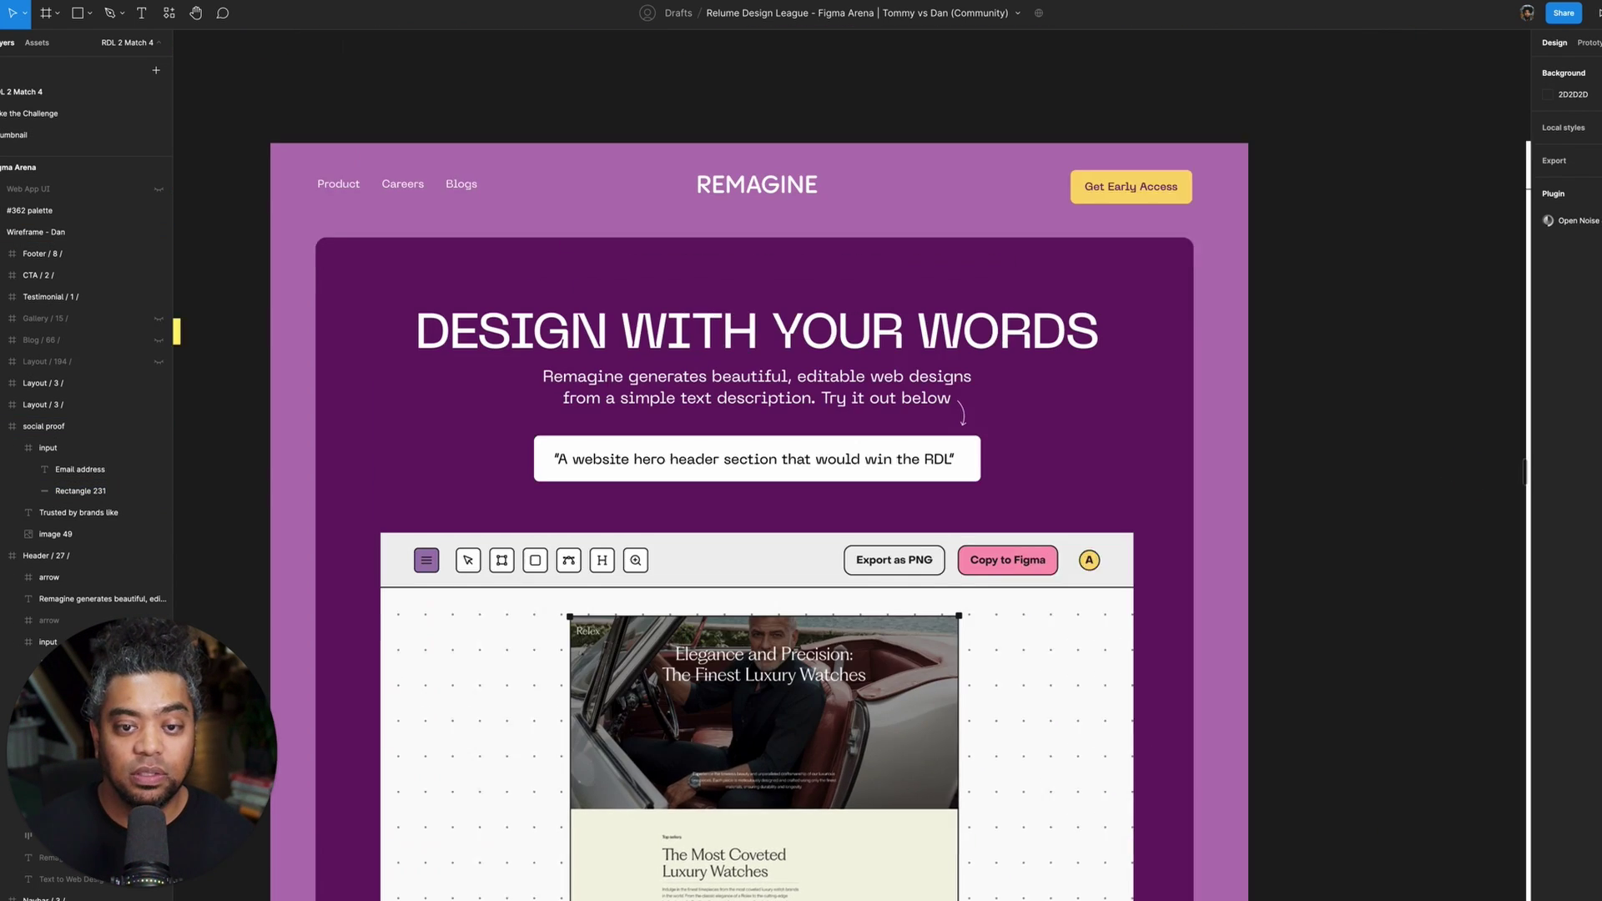
scroll(939, 534, down, 2)
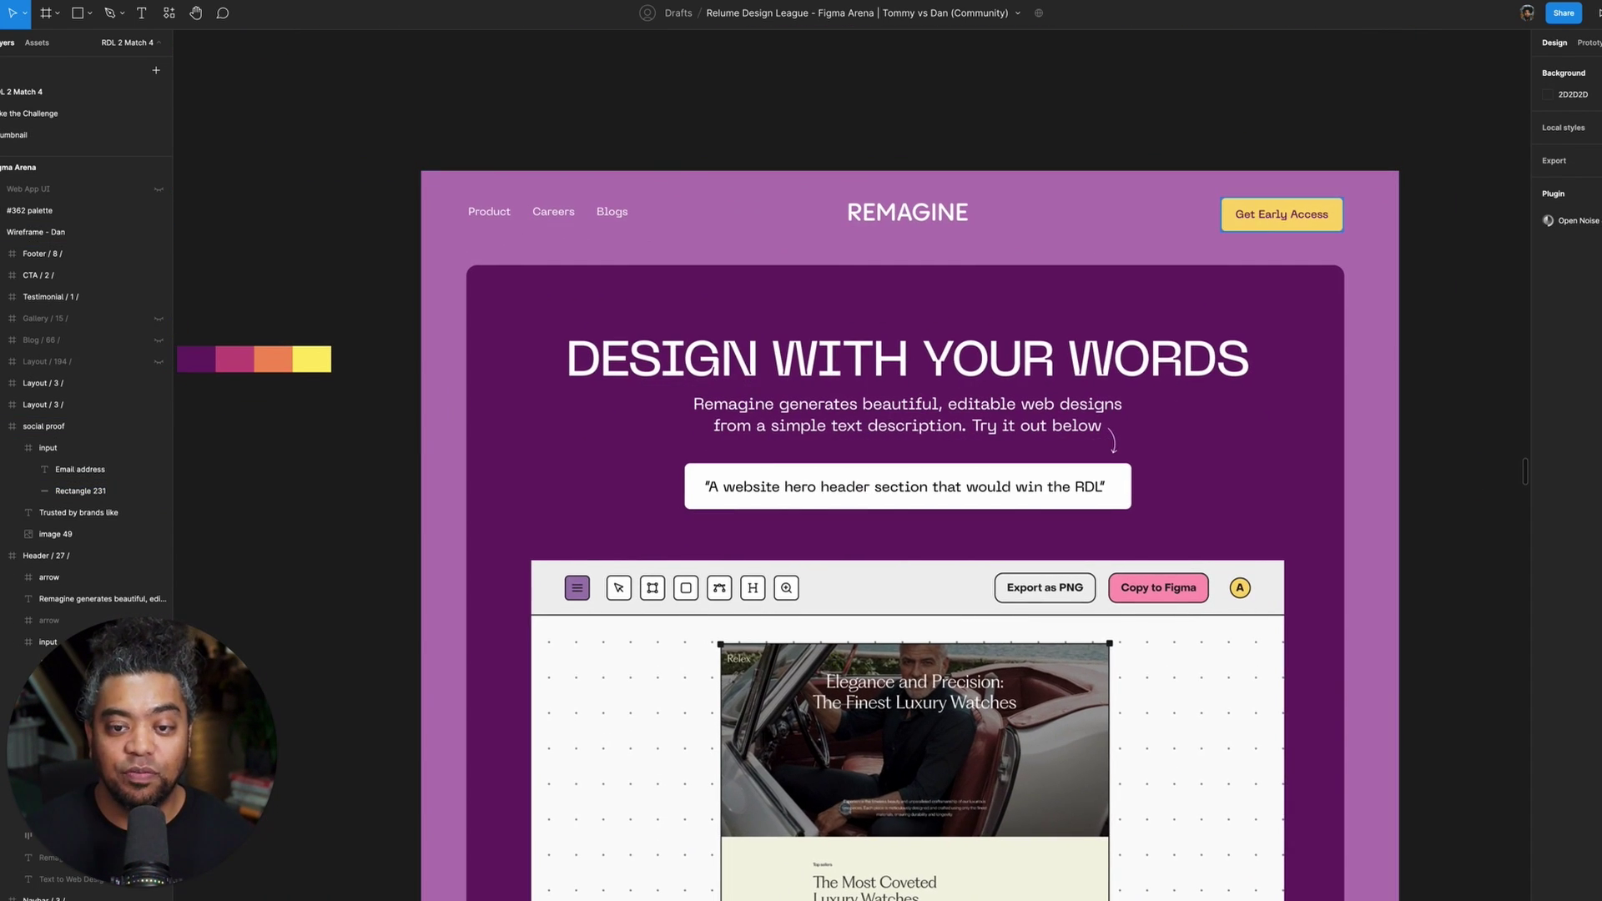
click(1281, 214)
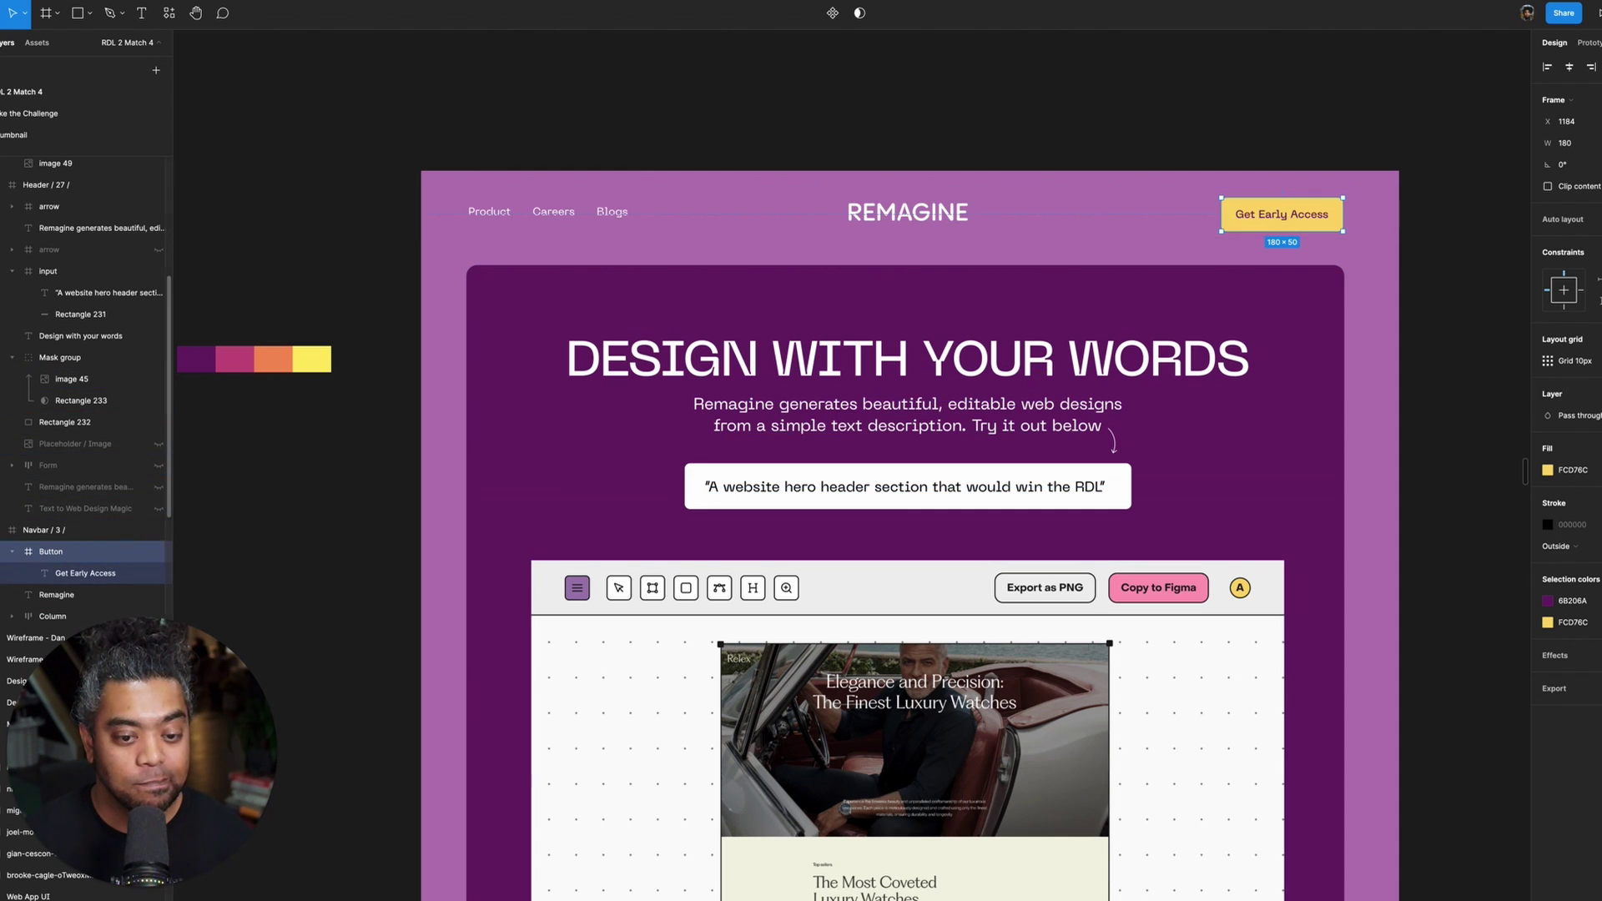
scroll(793, 291, down, 10)
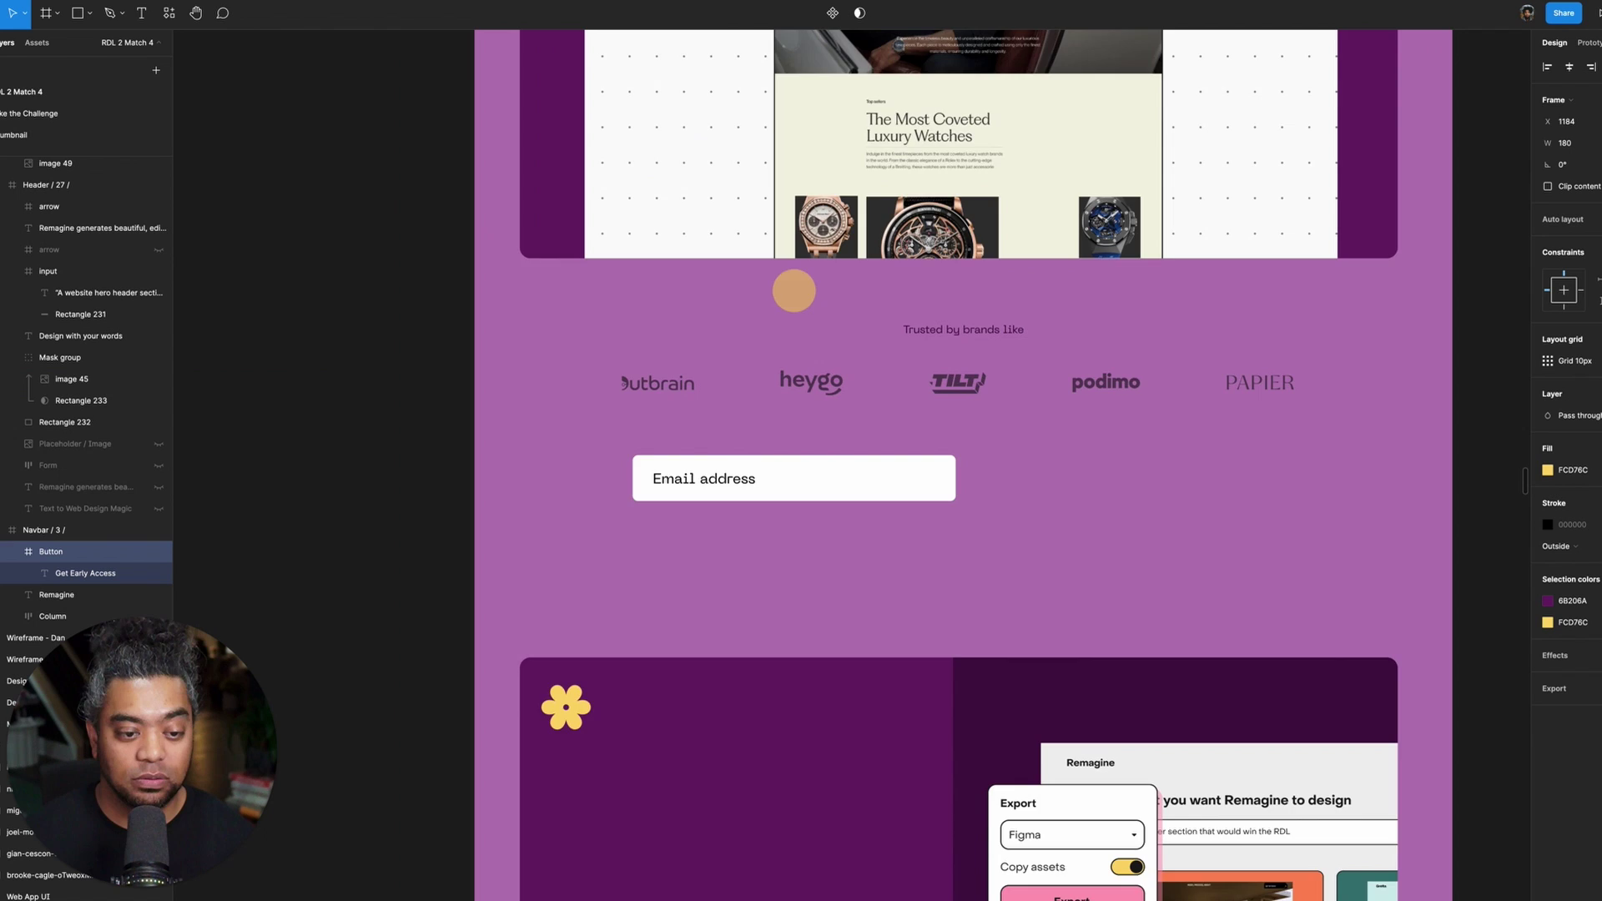
scroll(793, 290, up, 10)
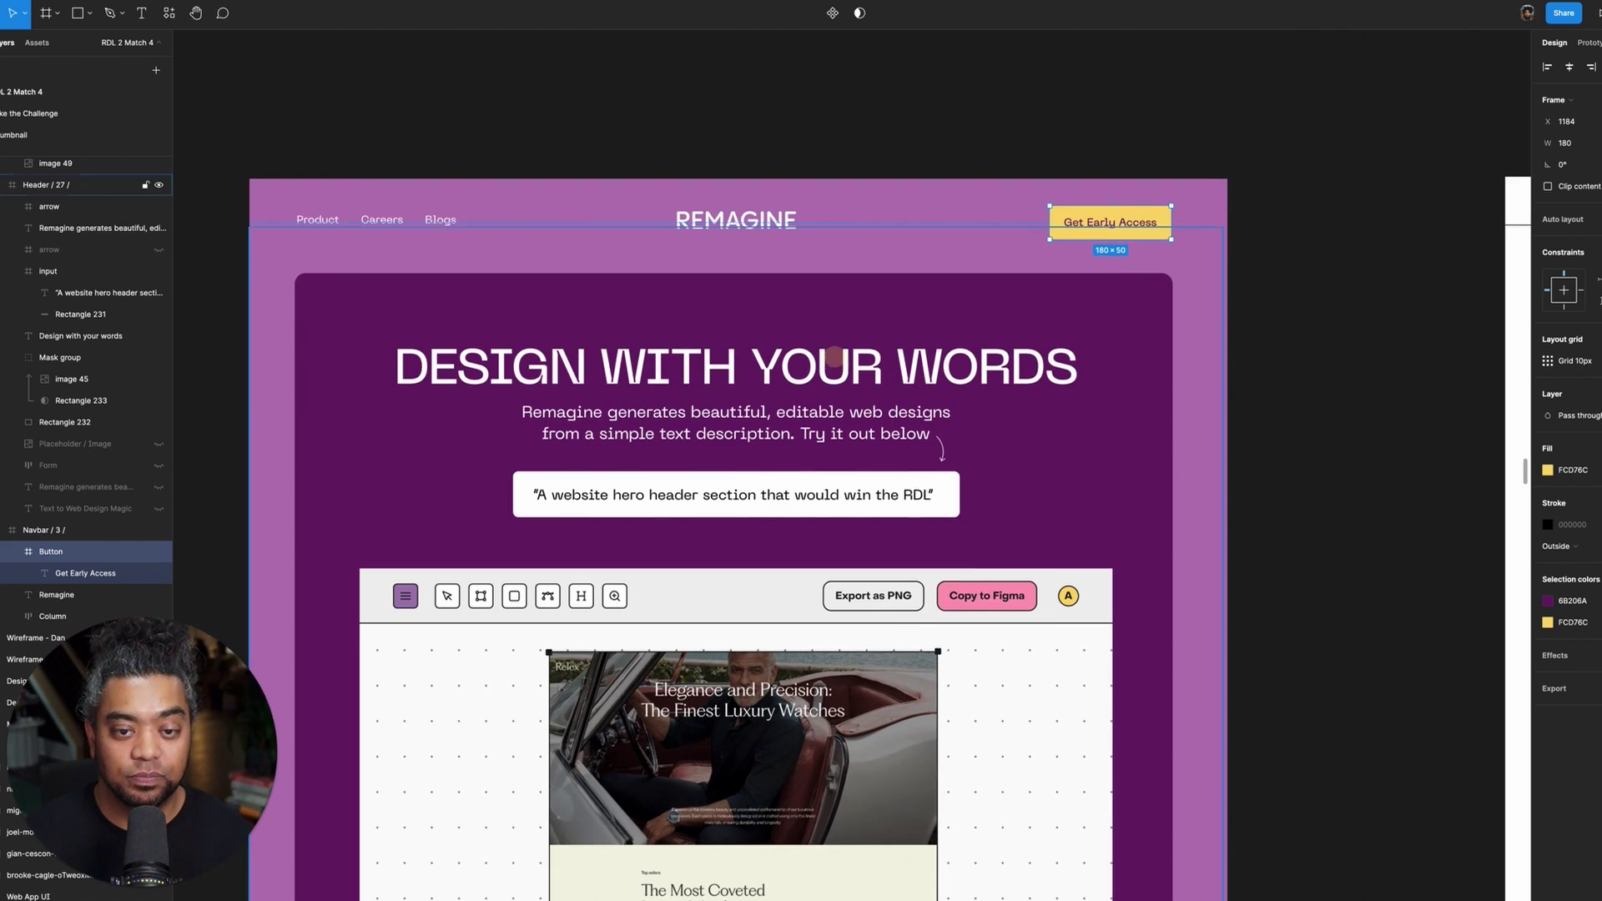
key(shift+2)
key(r)
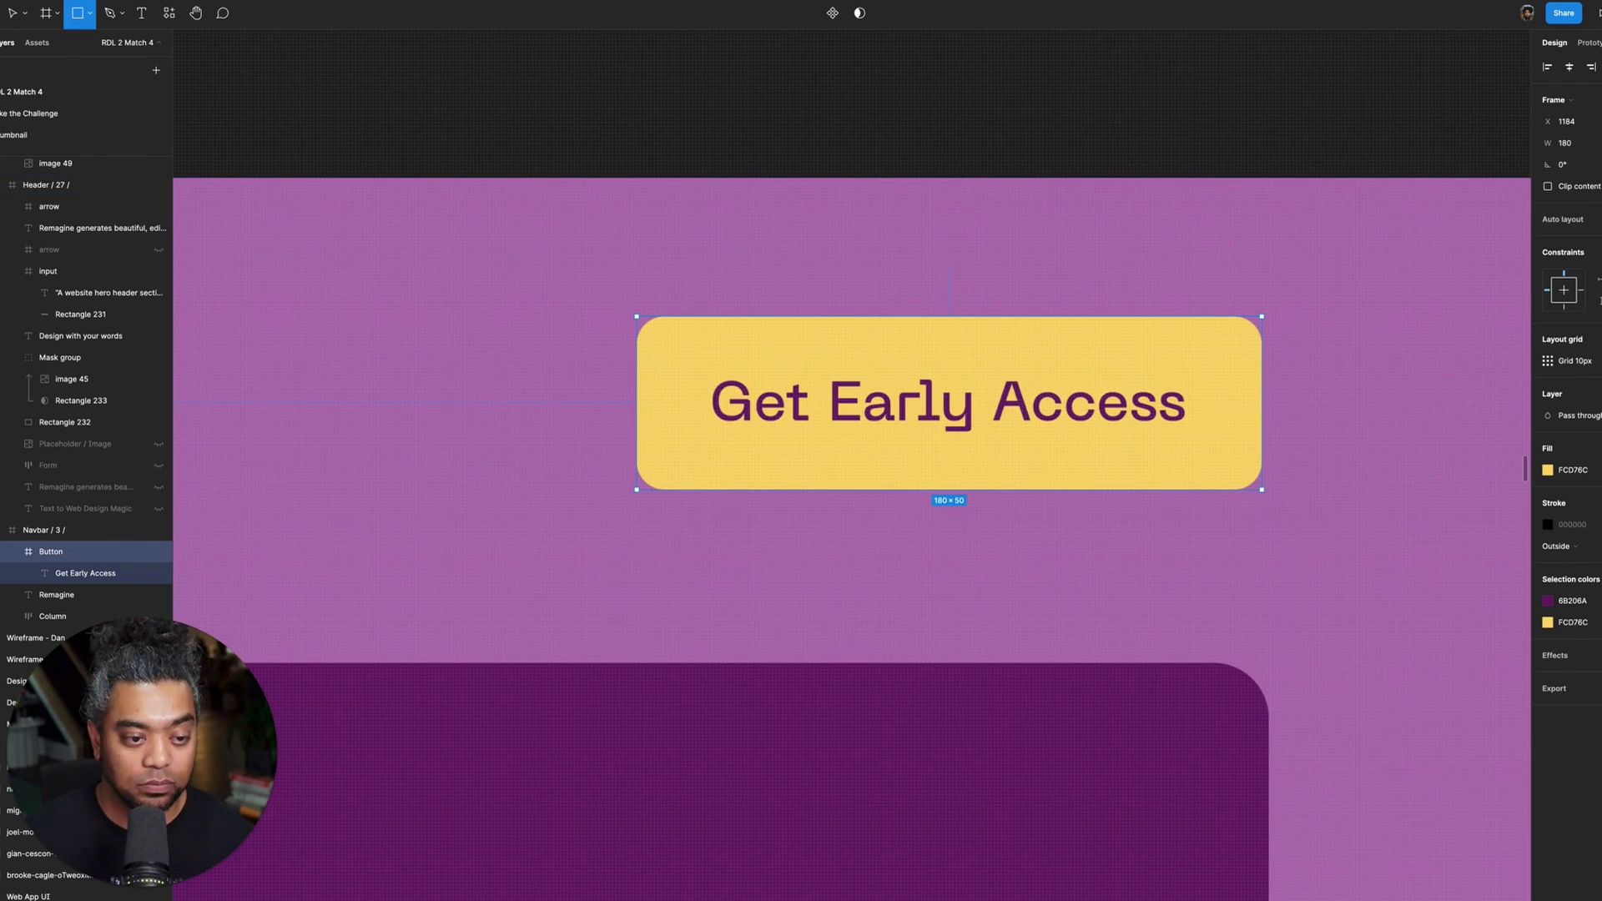
drag(654, 333, 1272, 513)
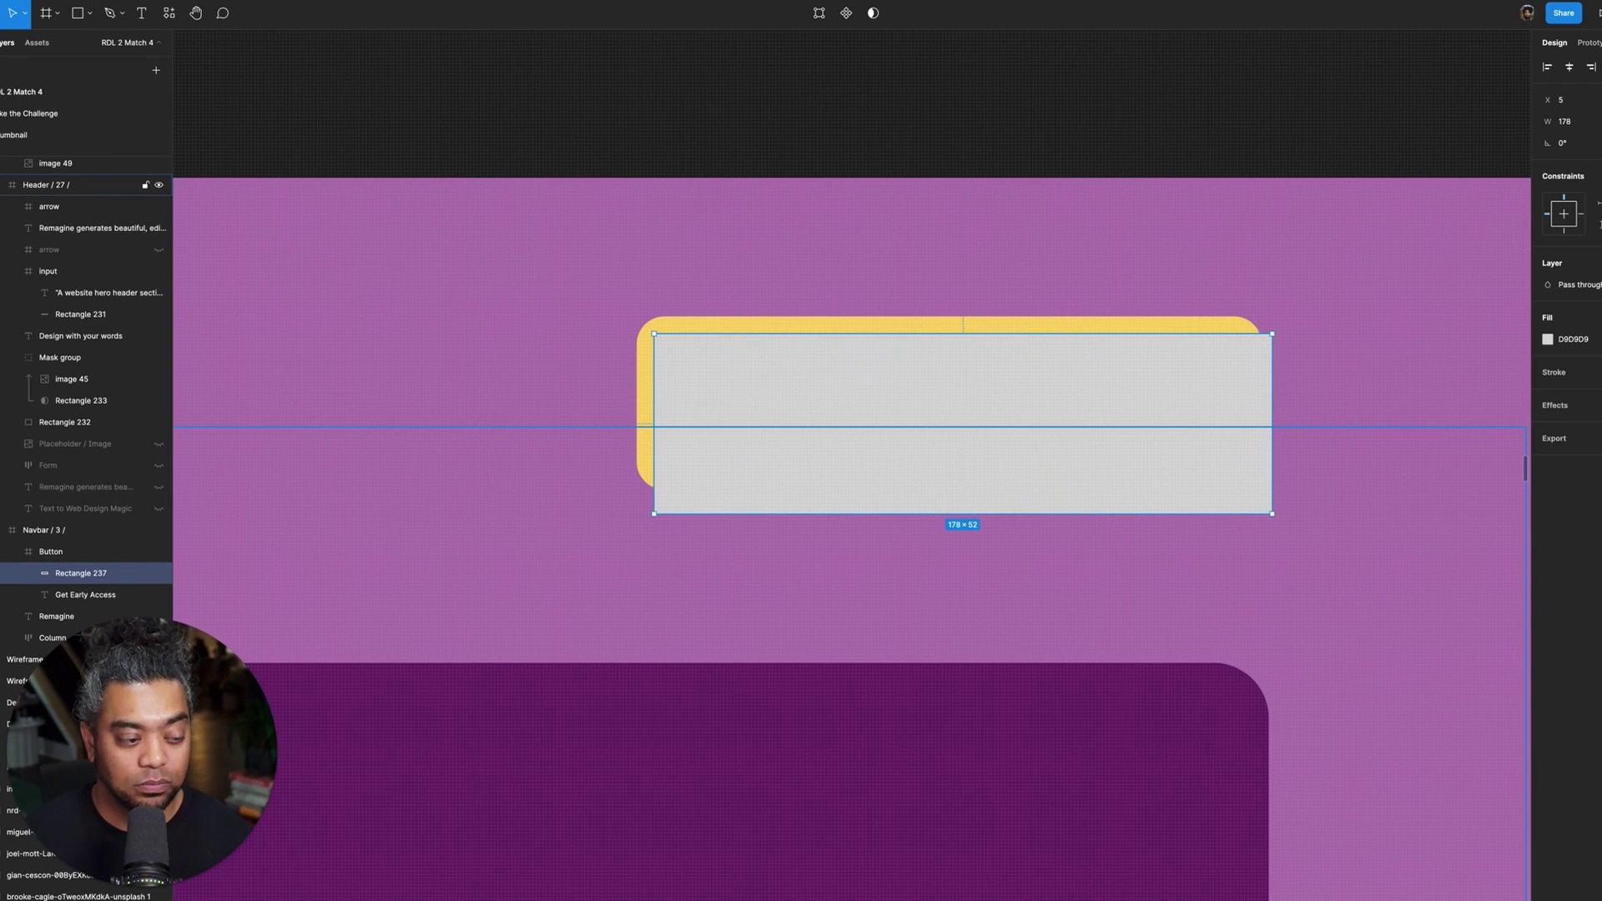
- Send the grey rectangle behind the label and out of the button frame, beneath the navbar button, nudged to X 1188
key(ctrl+[)
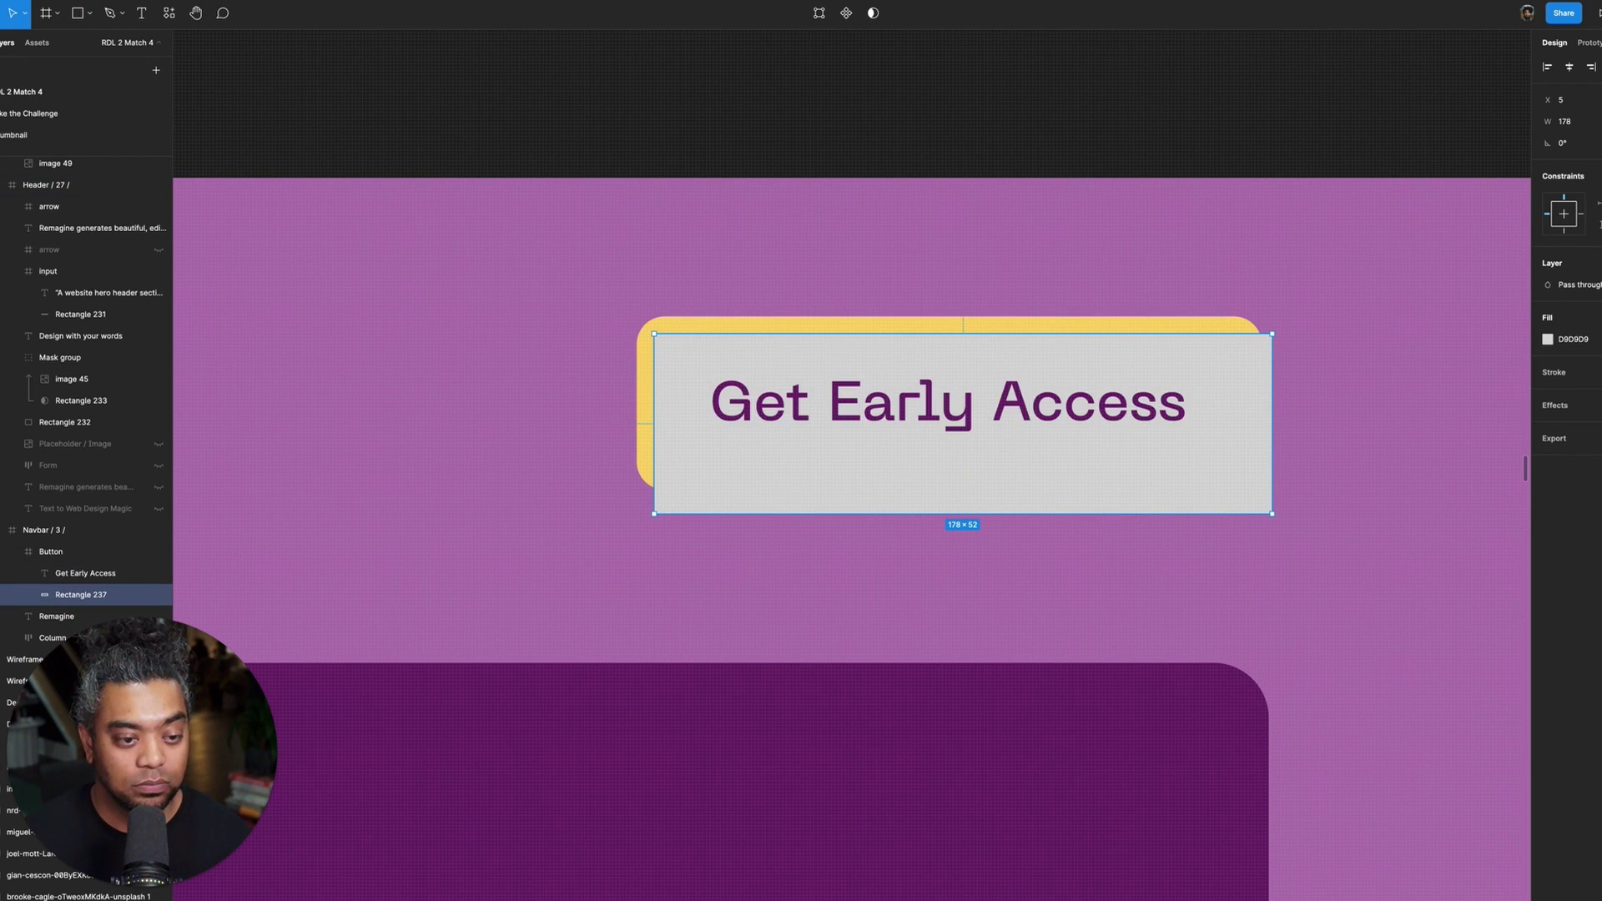
key(Left)
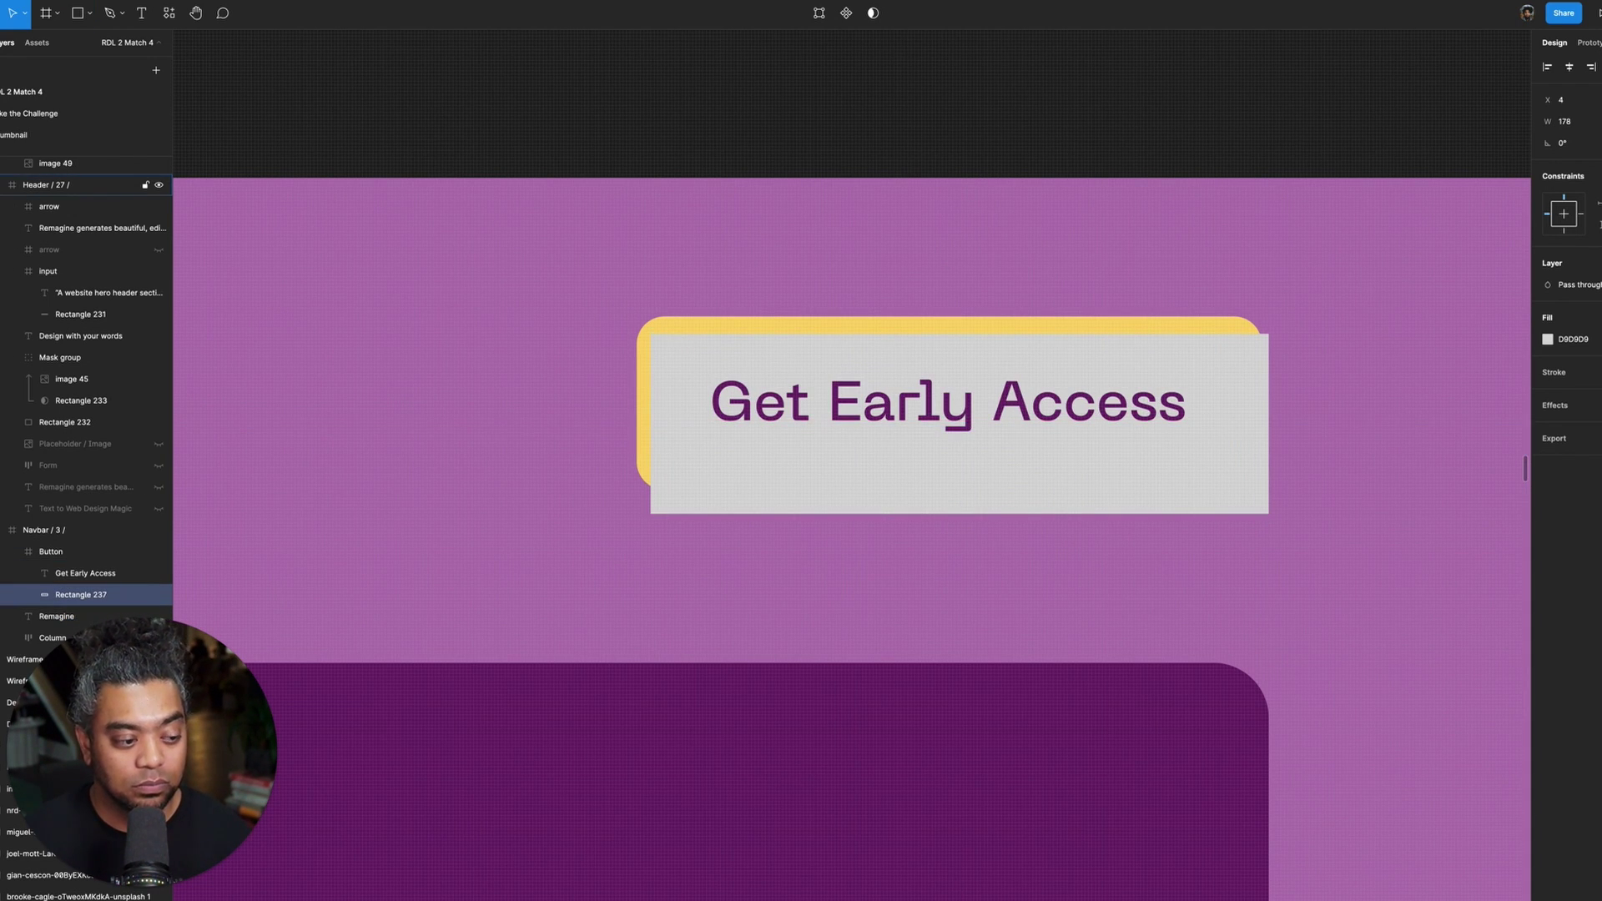
scroll(83, 417, down, 3)
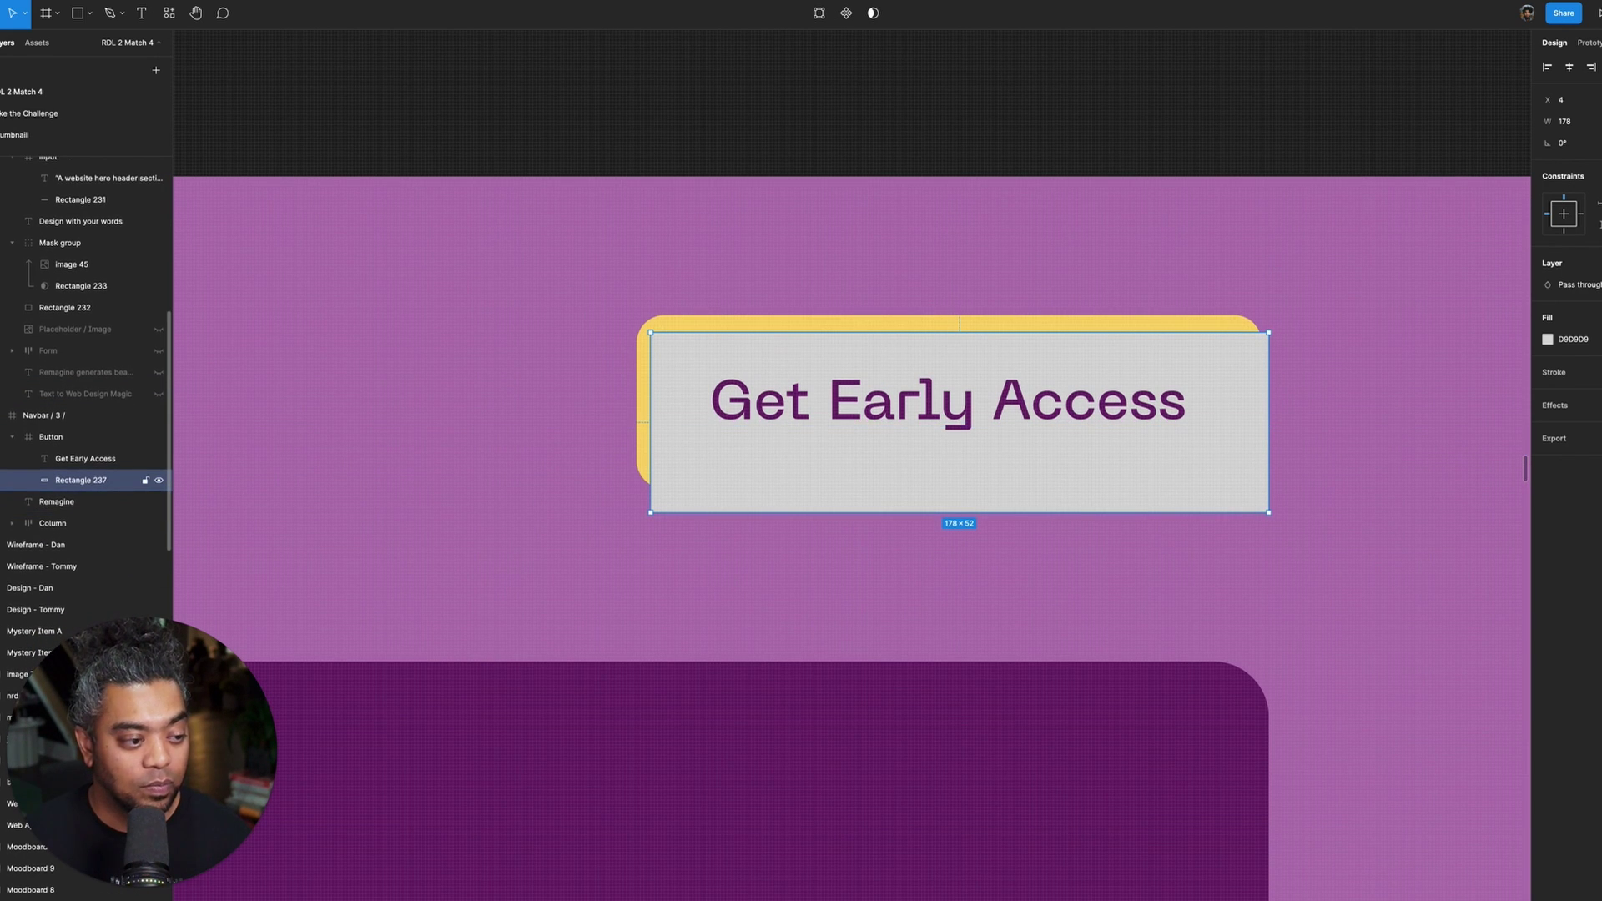
drag(81, 479, 34, 491)
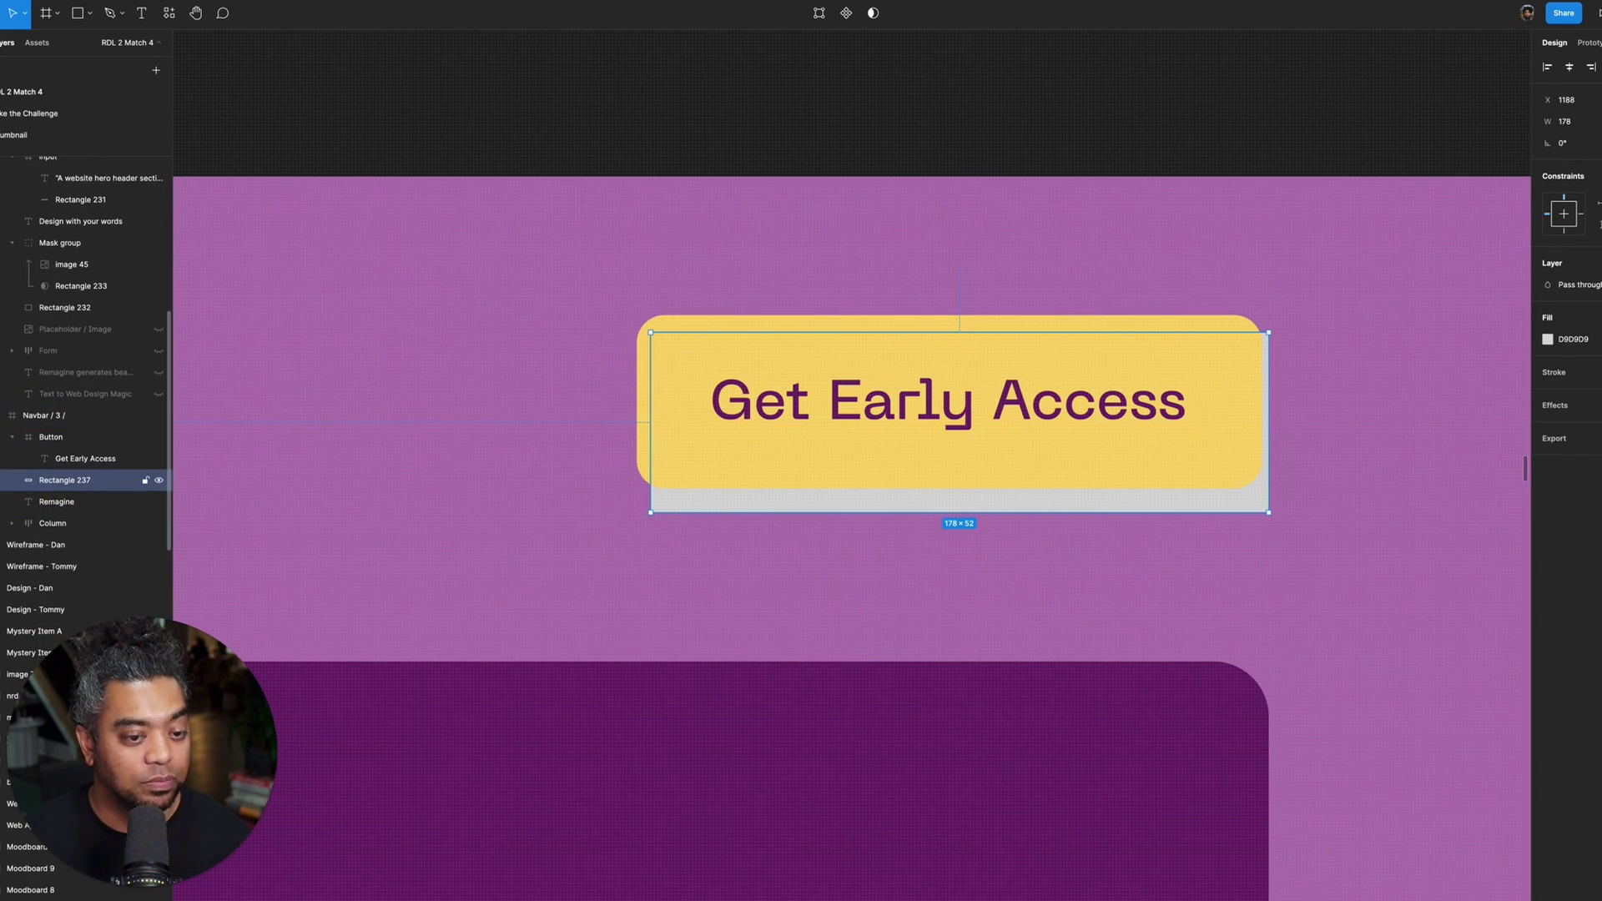
key(Up)
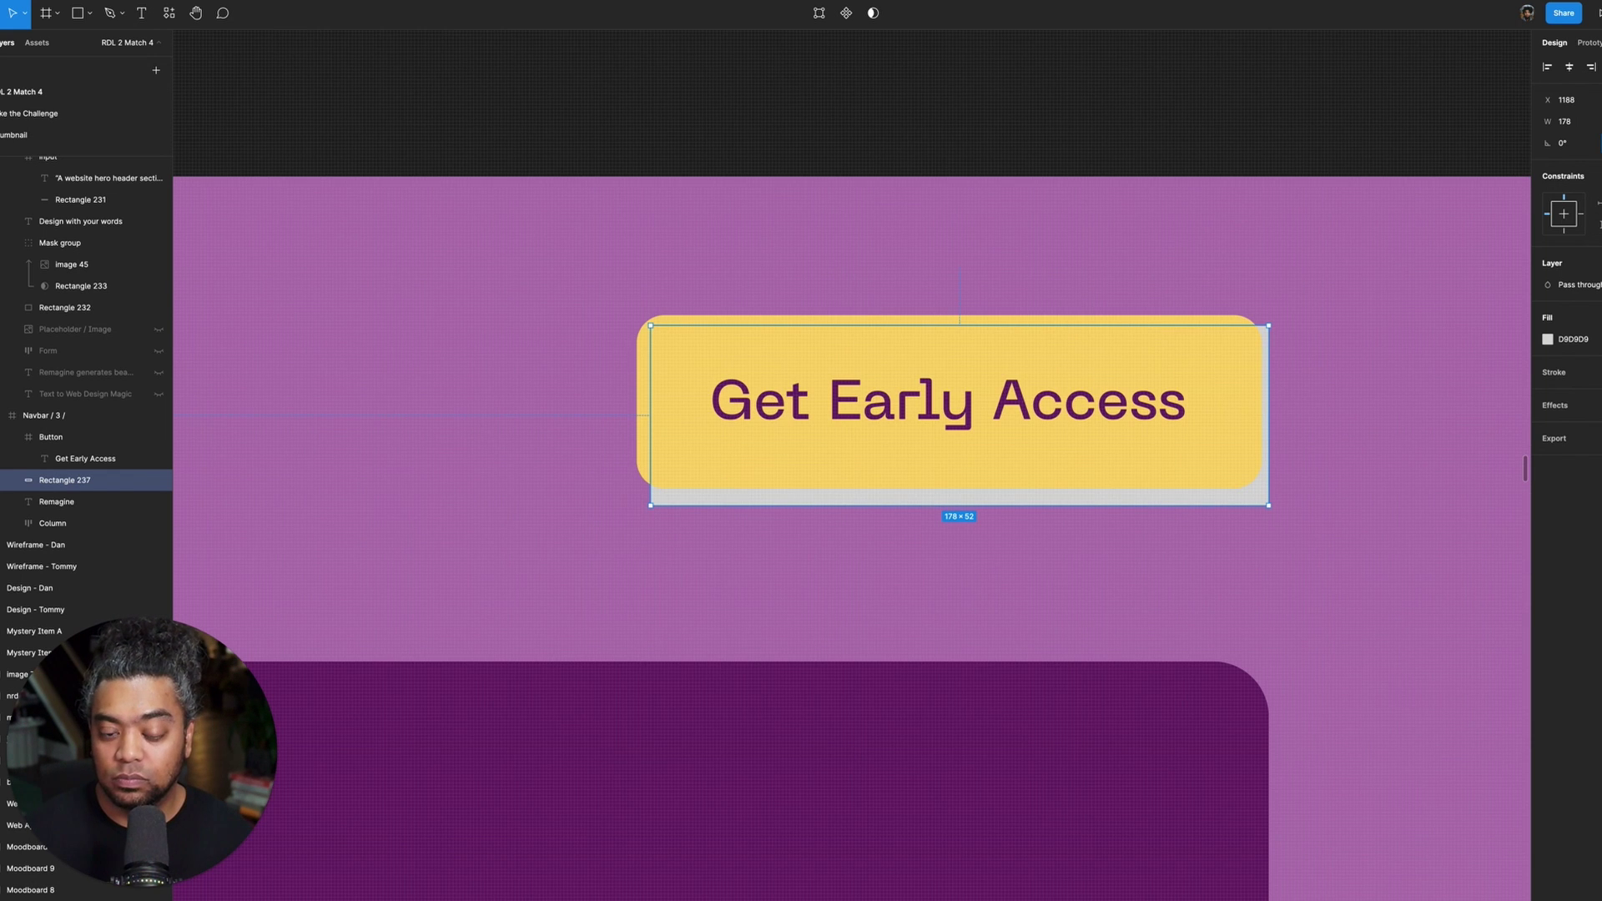
- Round the grey rectangle's corners and fill it with the dark purple 6B206A sampled from the hero panel
key(Return)
click(1549, 340)
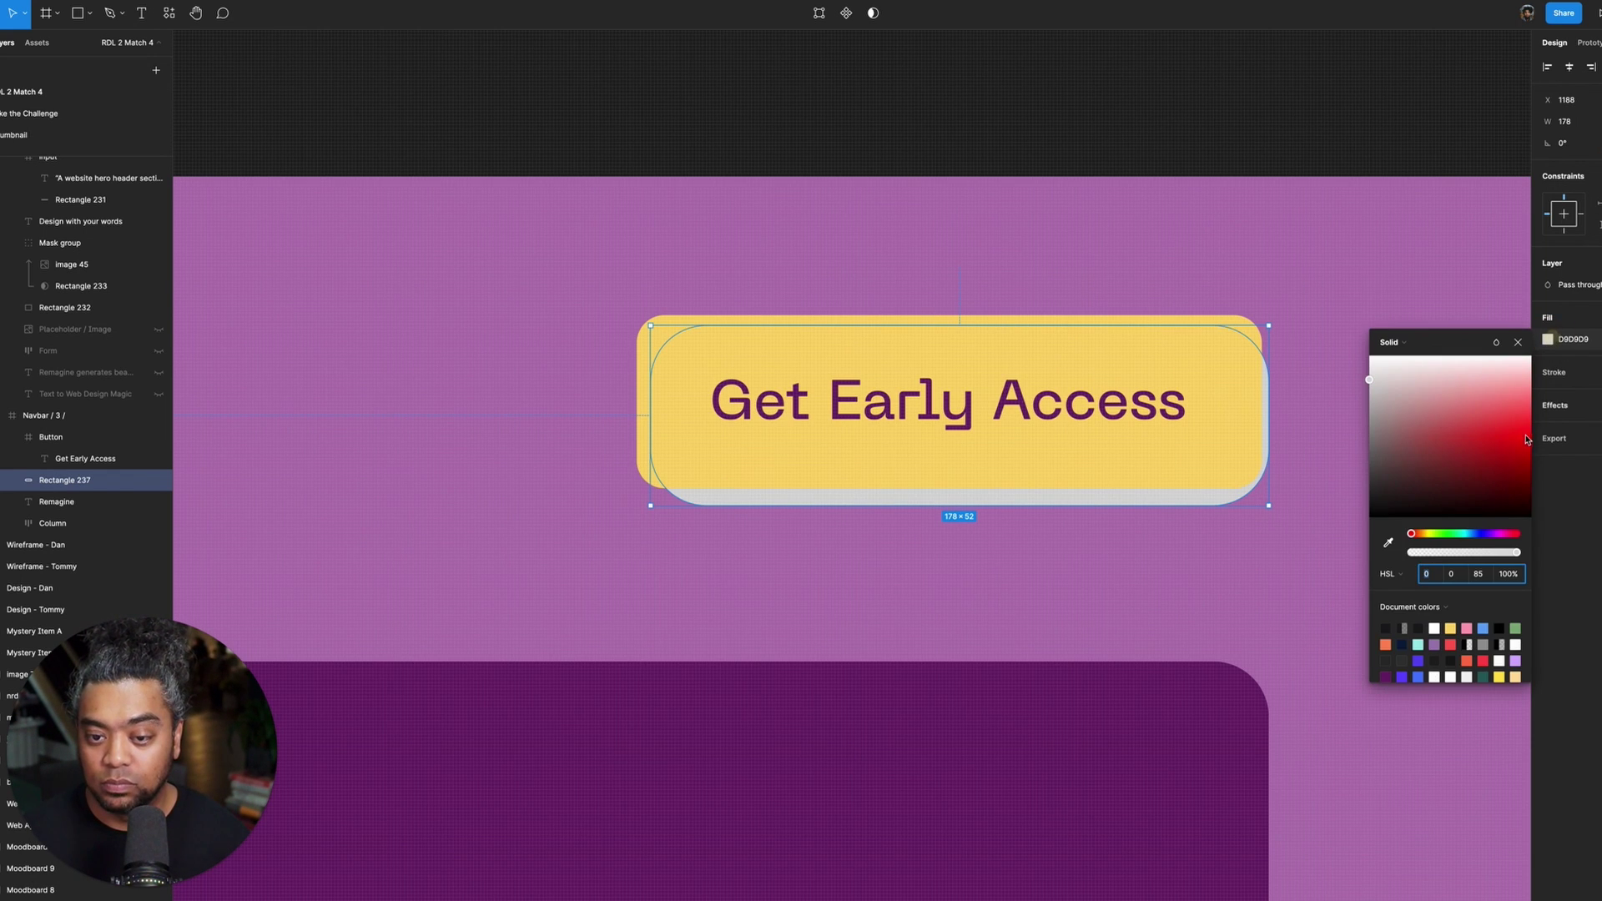
click(1388, 542)
click(1131, 708)
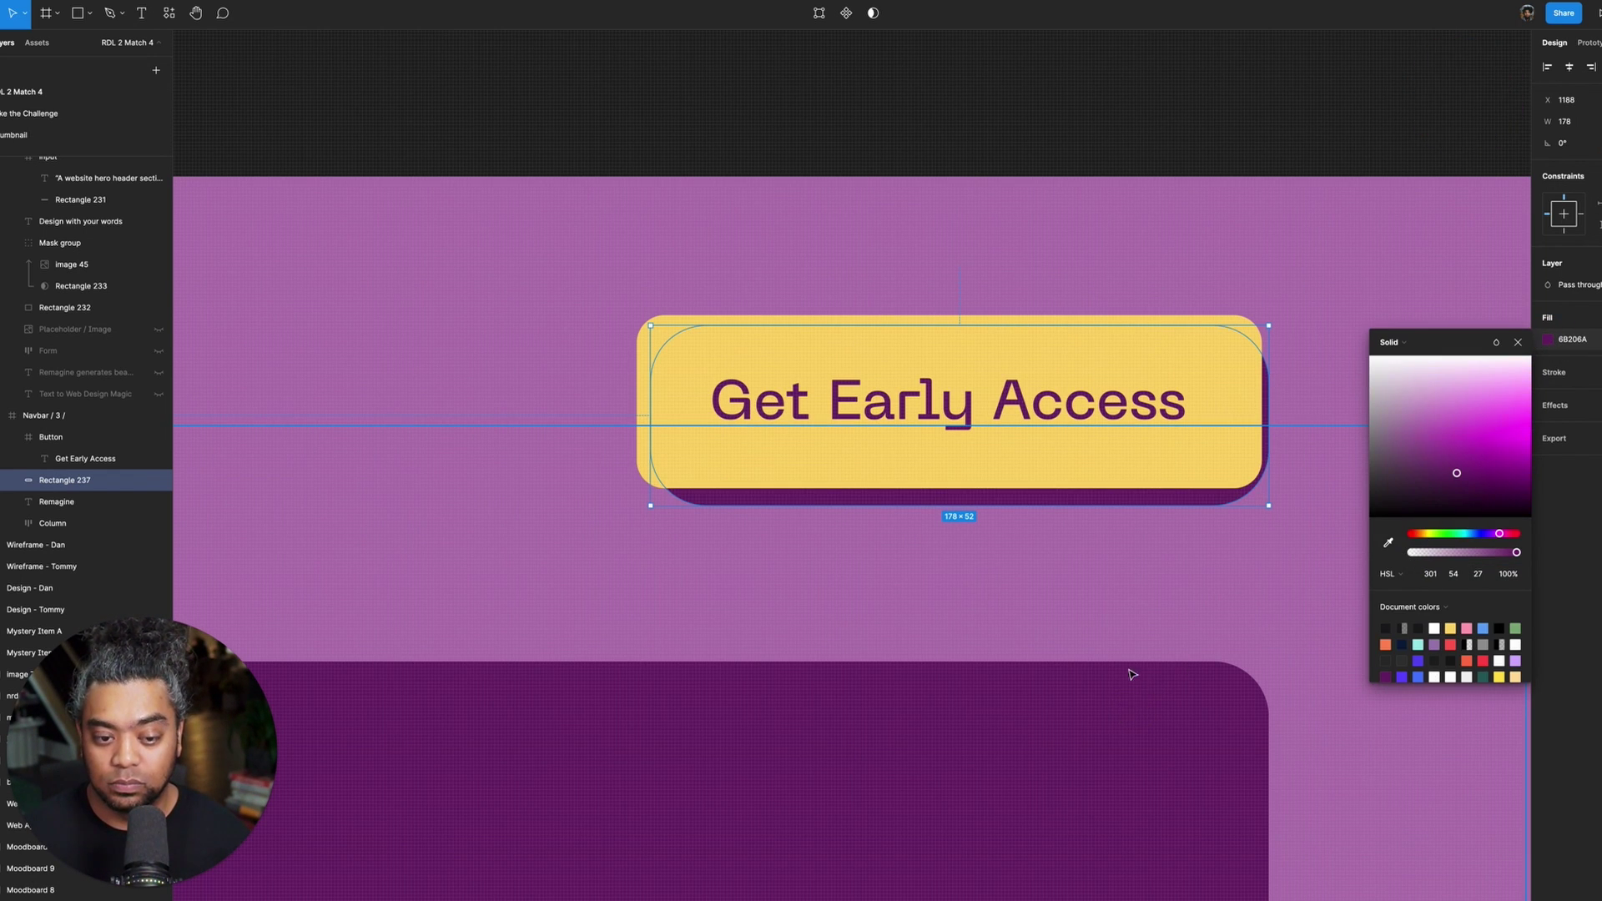
- Reduce the purple rectangle's corner rounding to match the yellow button and nudge it up closer beneath the button
click(75, 437)
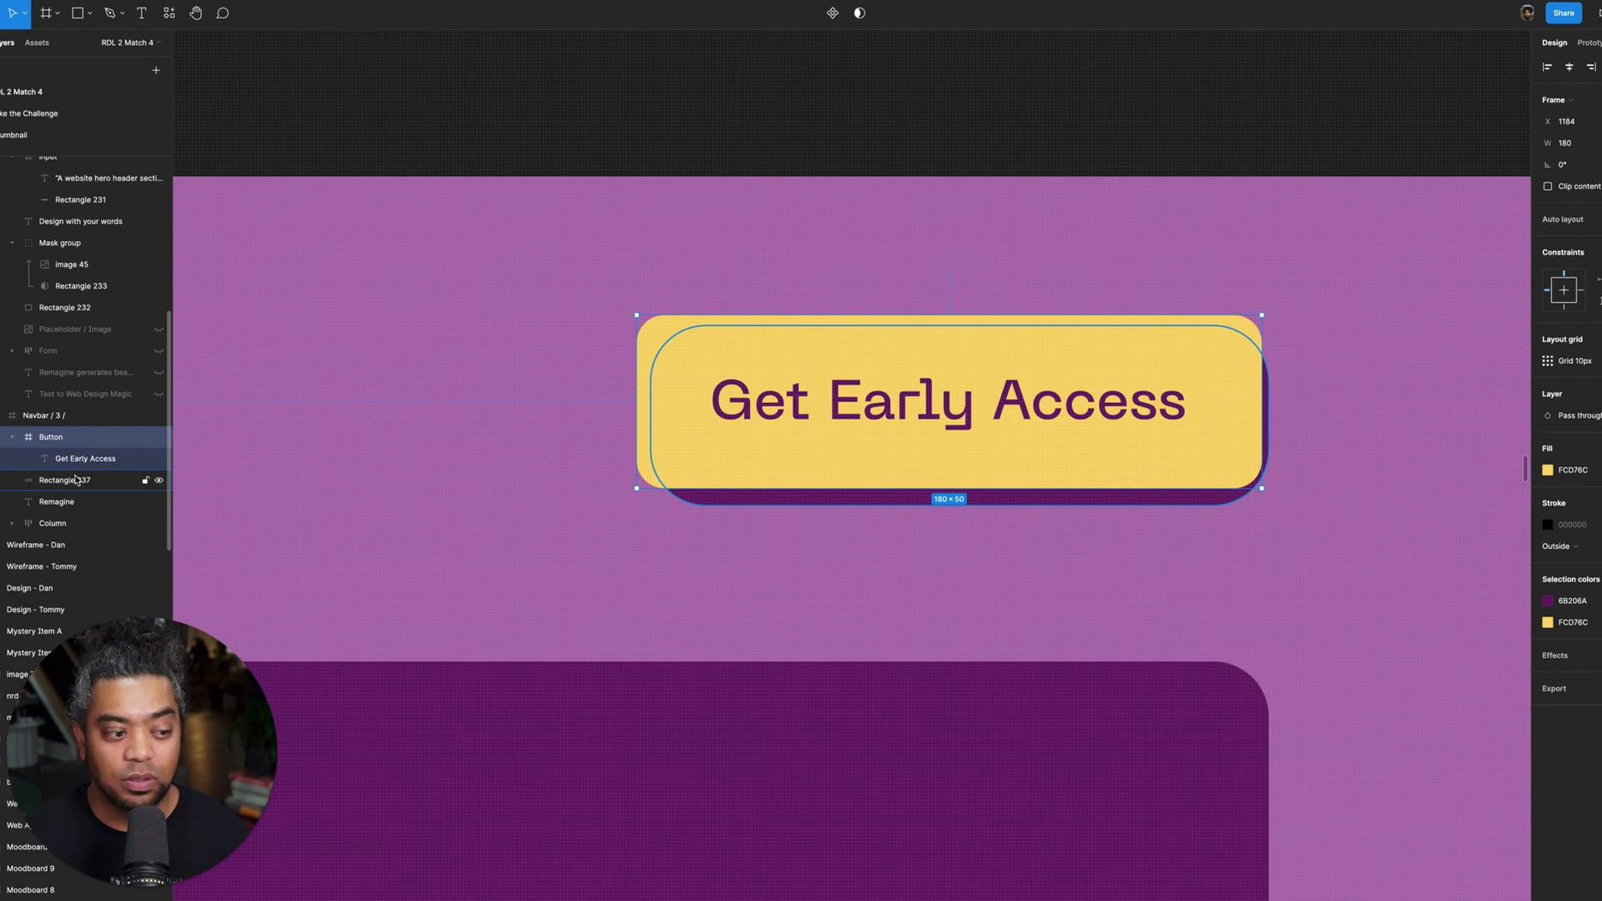
click(67, 481)
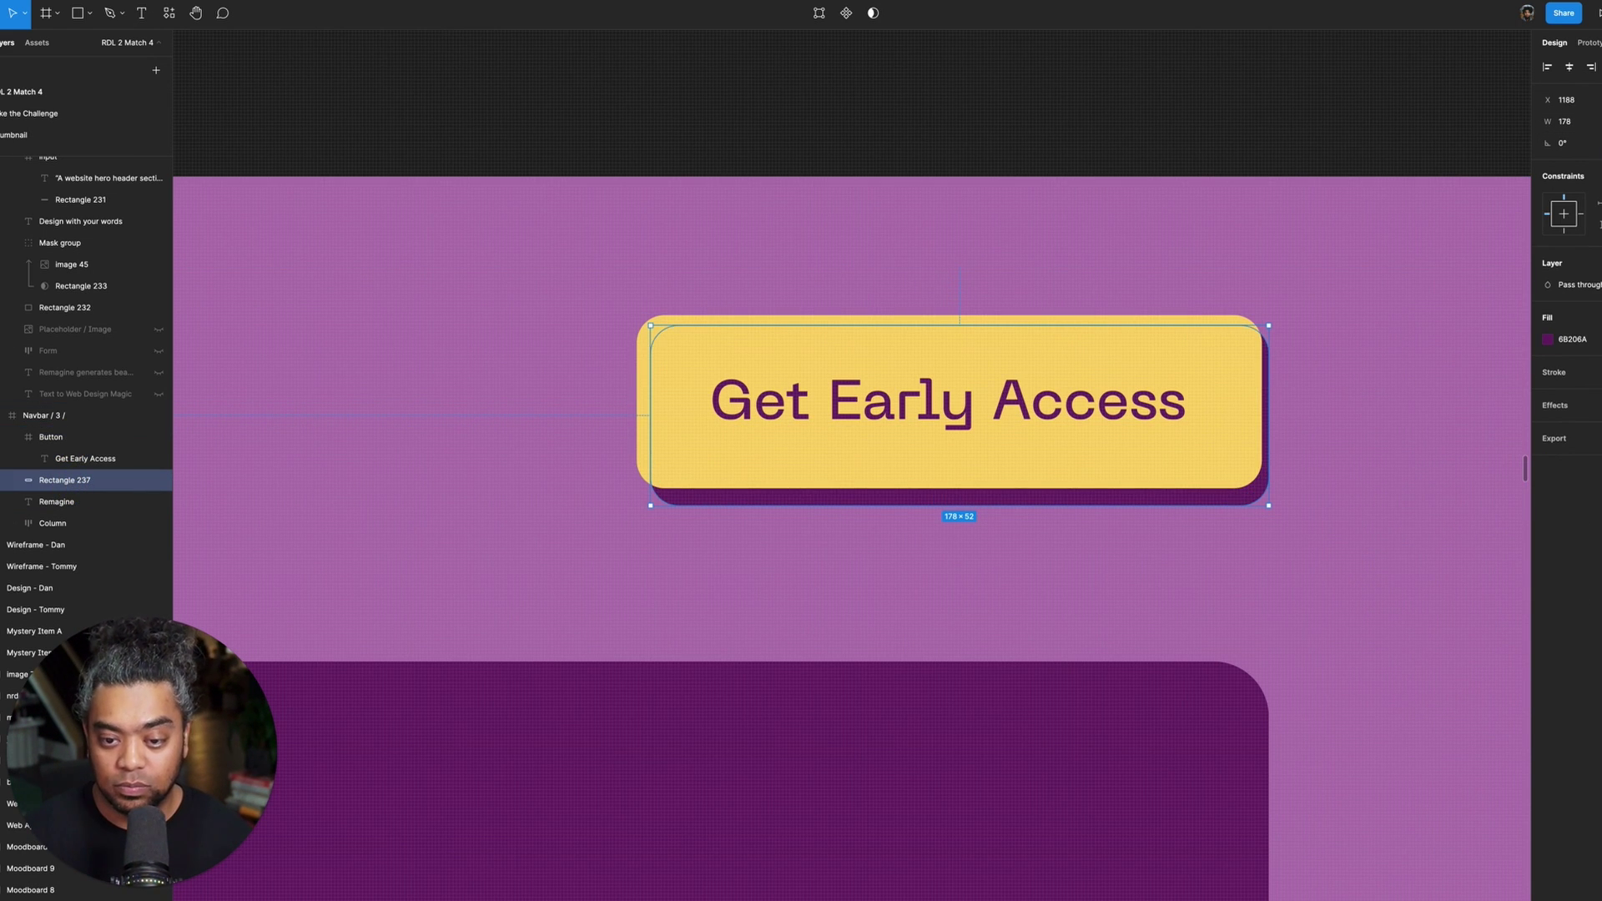
key(Up)
key(Up)
key(Left)
key(Down)
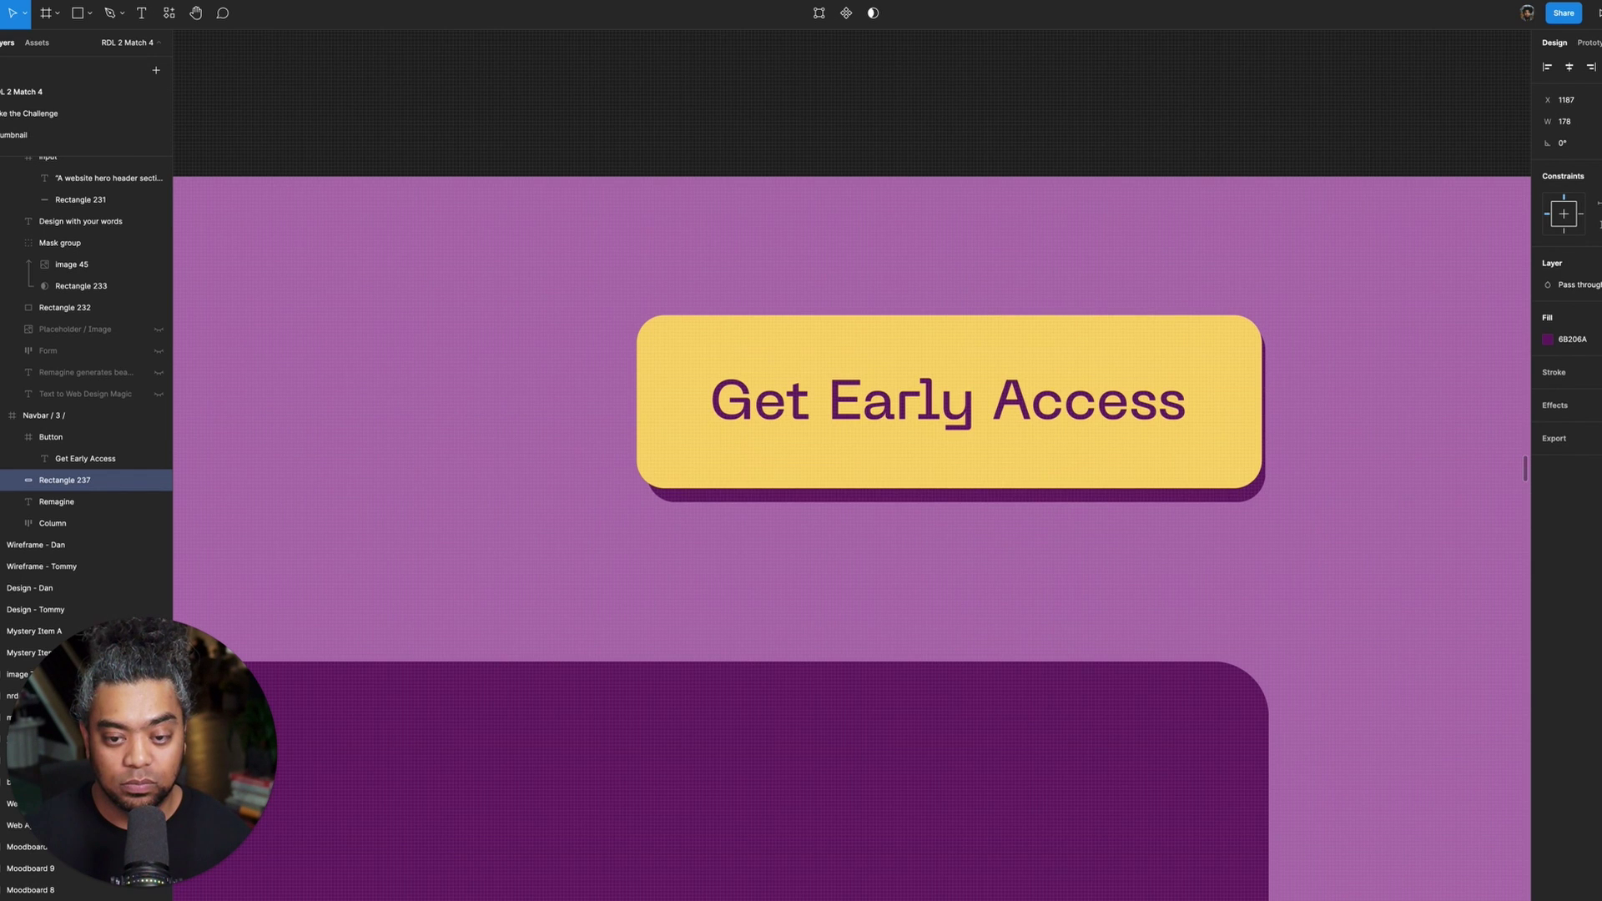
key(Right)
- Shift the purple shadow rectangle right to X 1191 and review the navbar button at 100% zoom
key(shift+0)
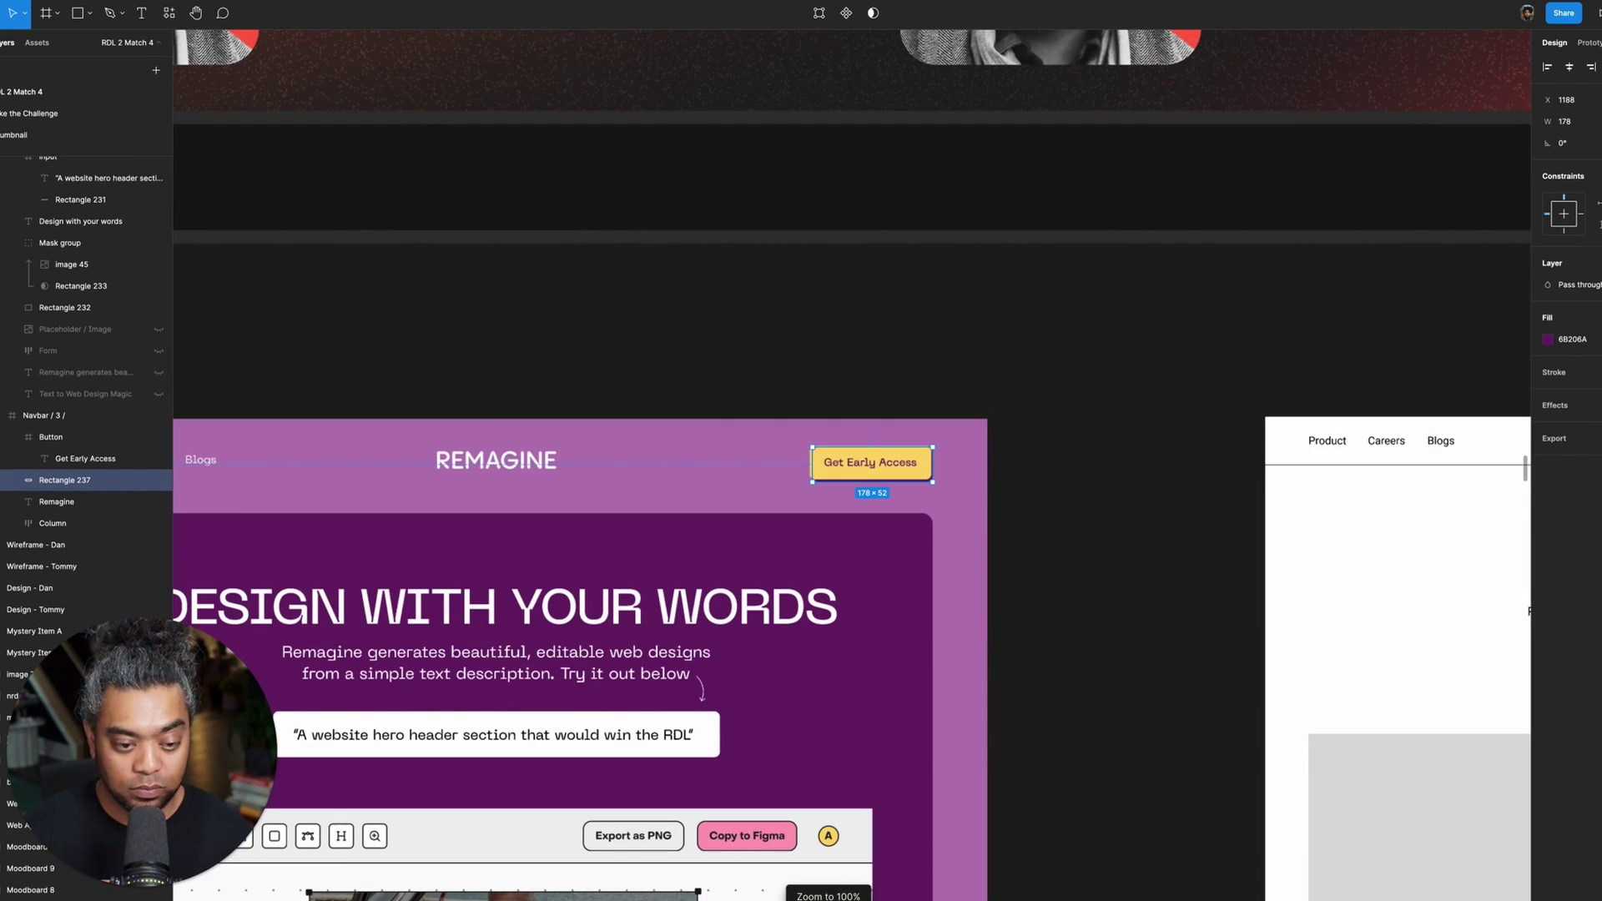
key(Right)
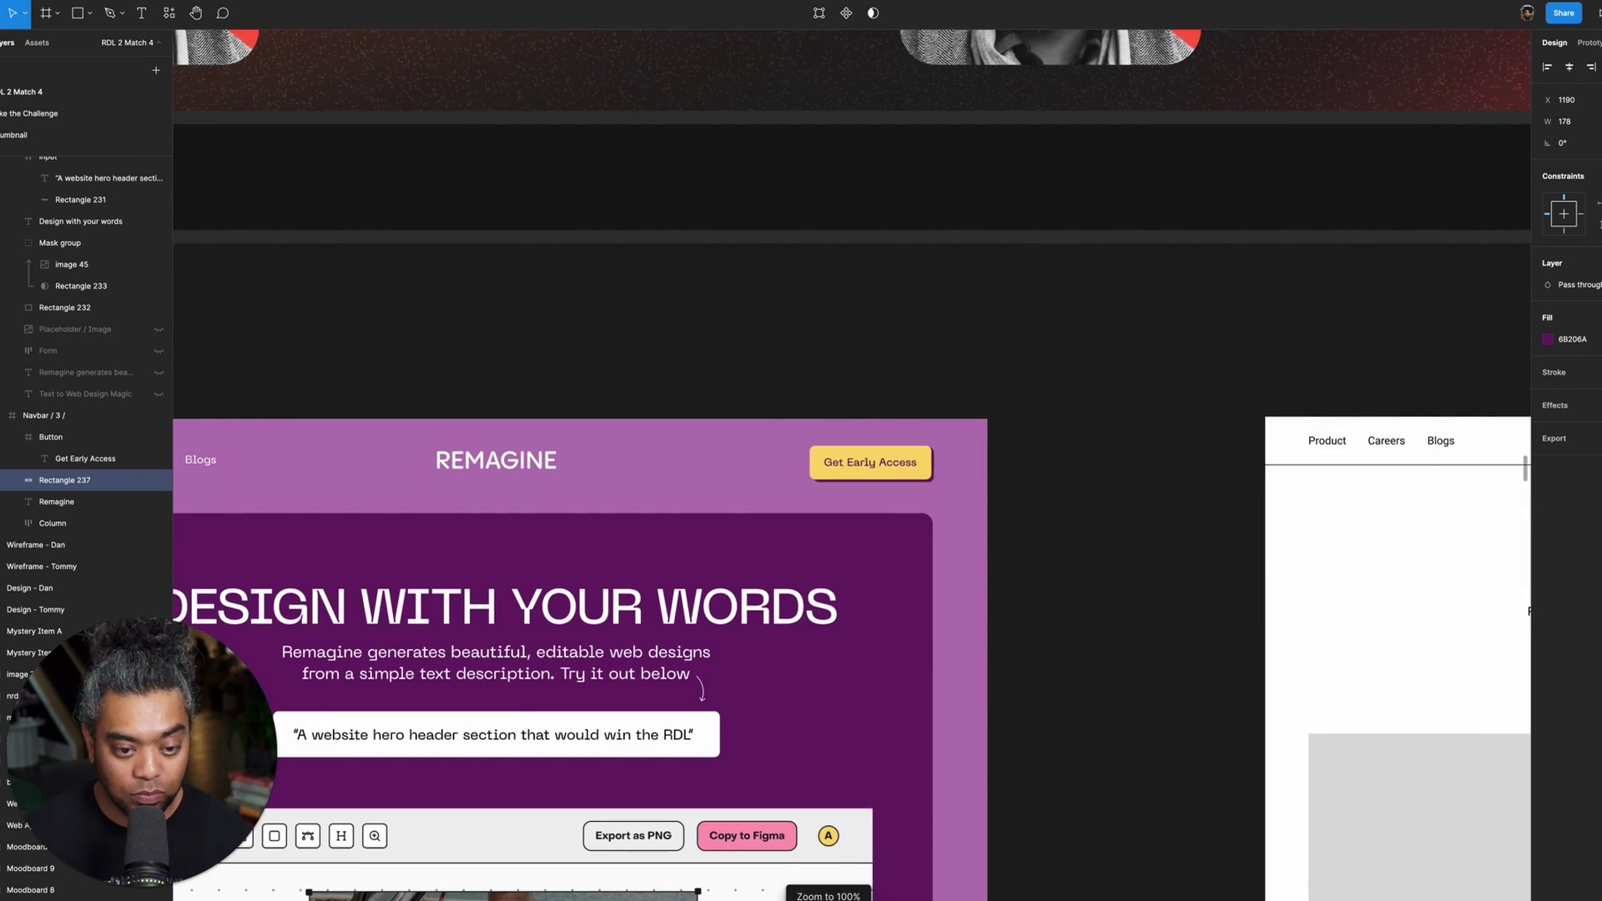
key(Right)
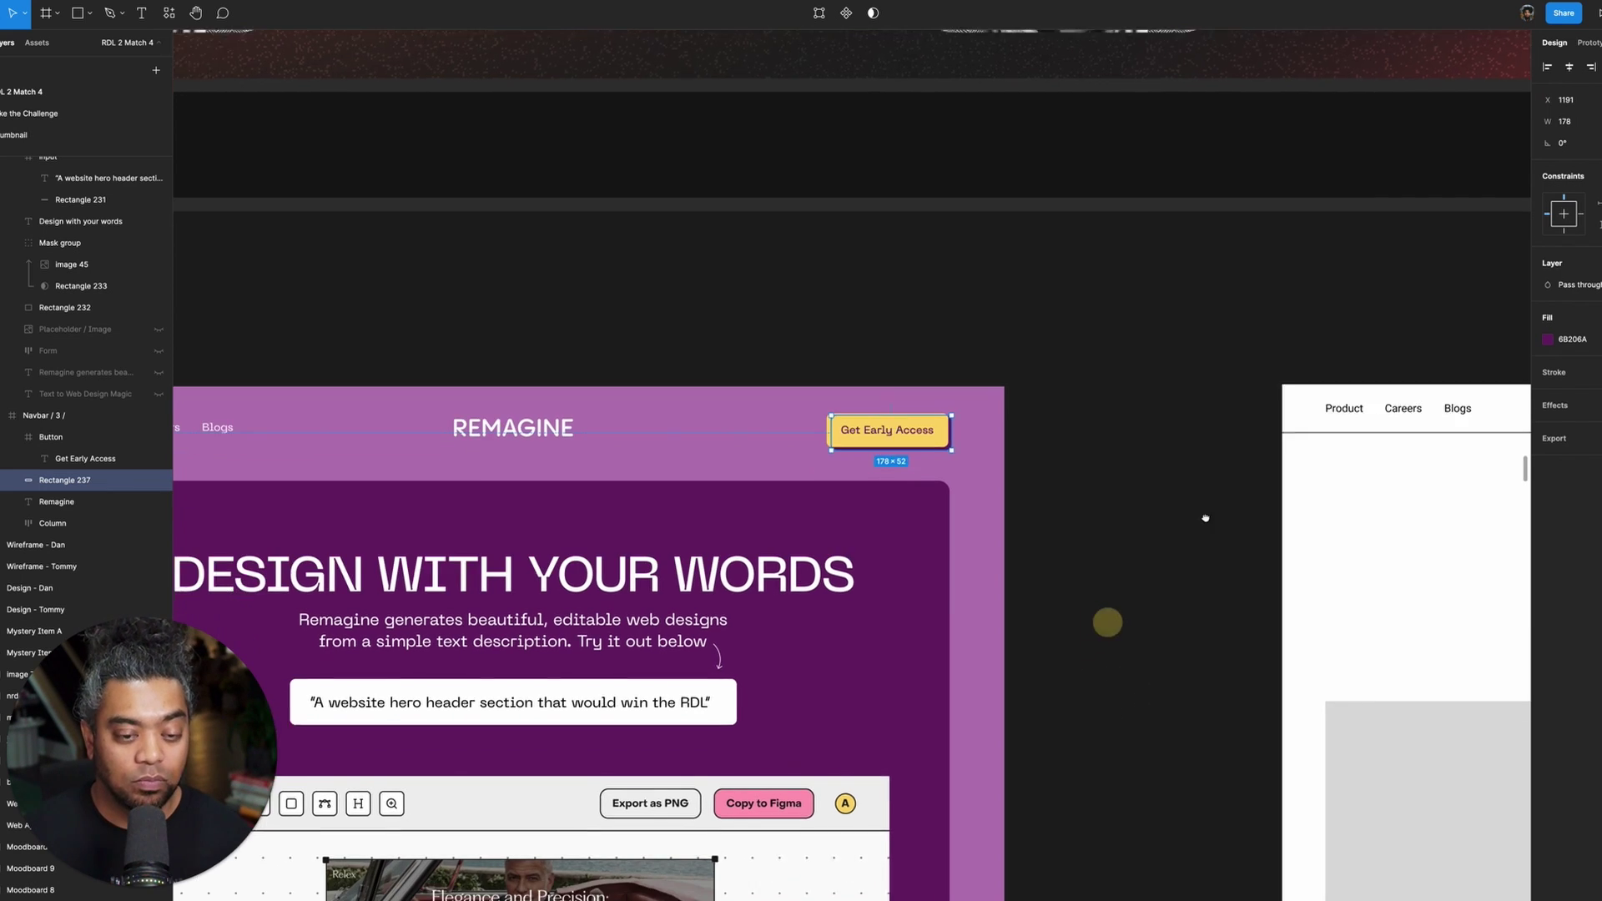
scroll(1108, 618, up, 3)
click(1191, 654)
scroll(1294, 612, down, 3)
scroll(1293, 611, up, 1)
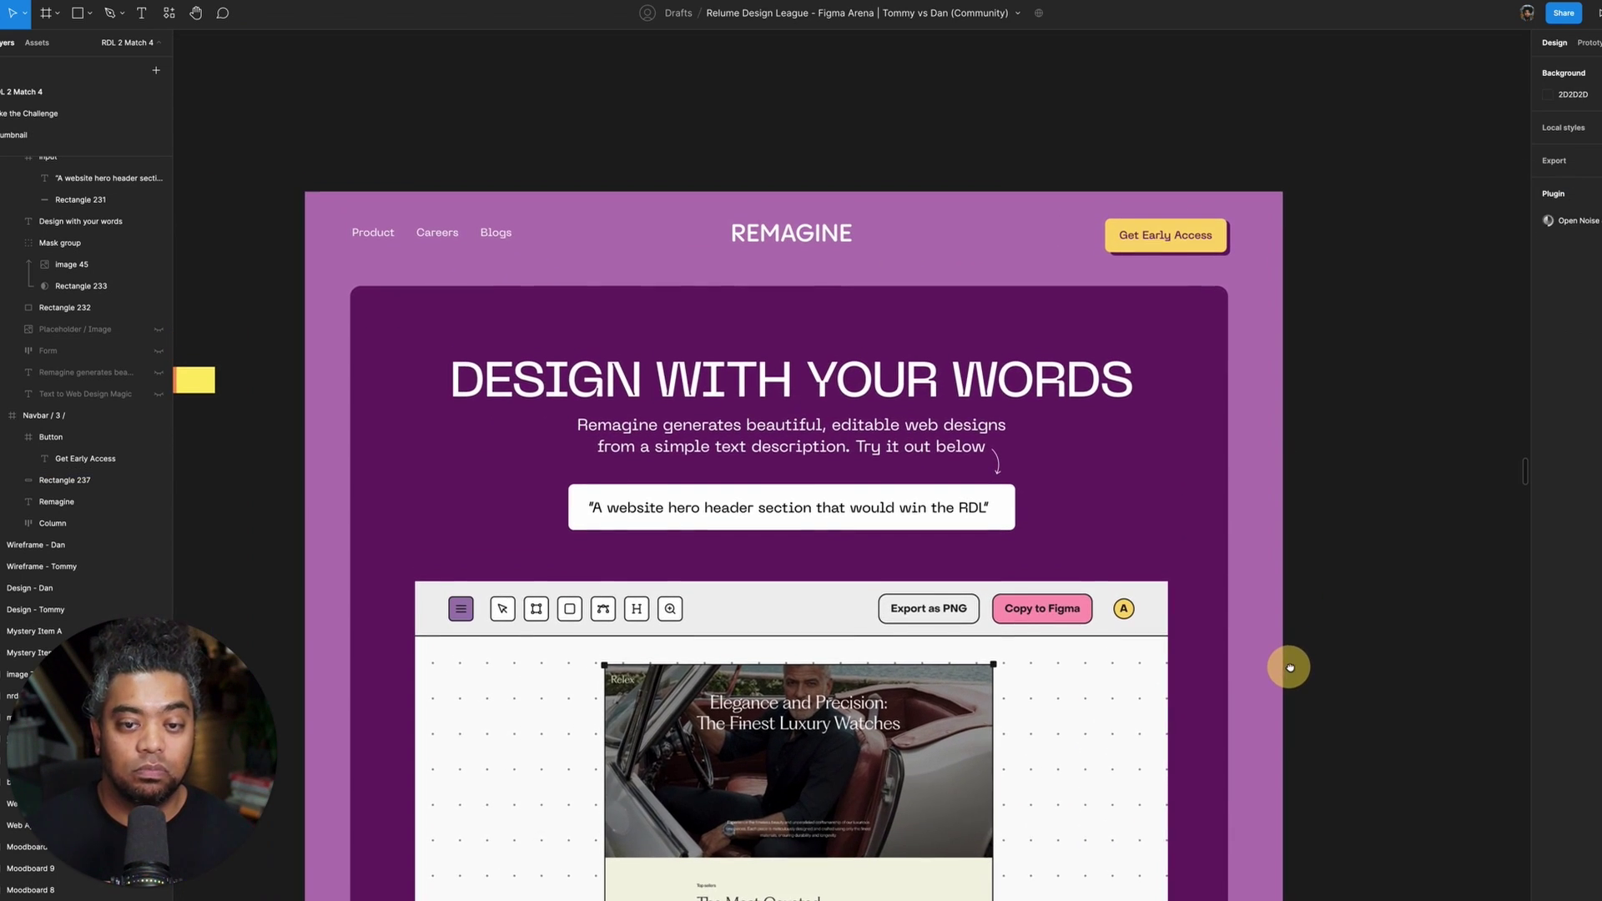
- Set the width of the purple shadow rectangle behind the navbar button to 181 px
click(84, 481)
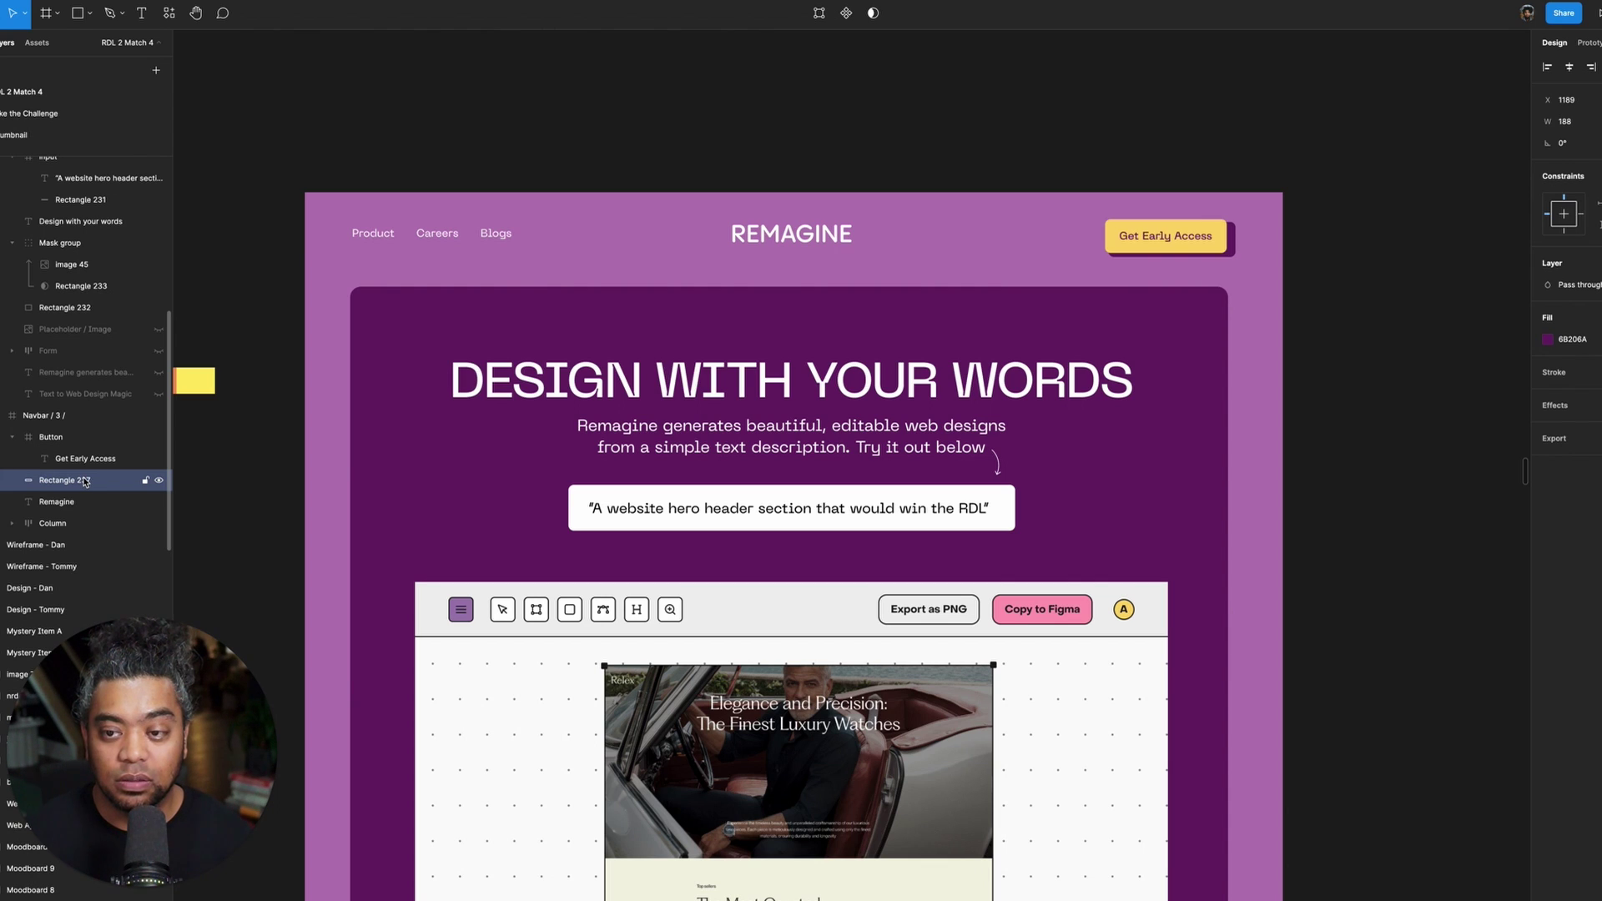
click(1566, 121)
text(187)
key(Return)
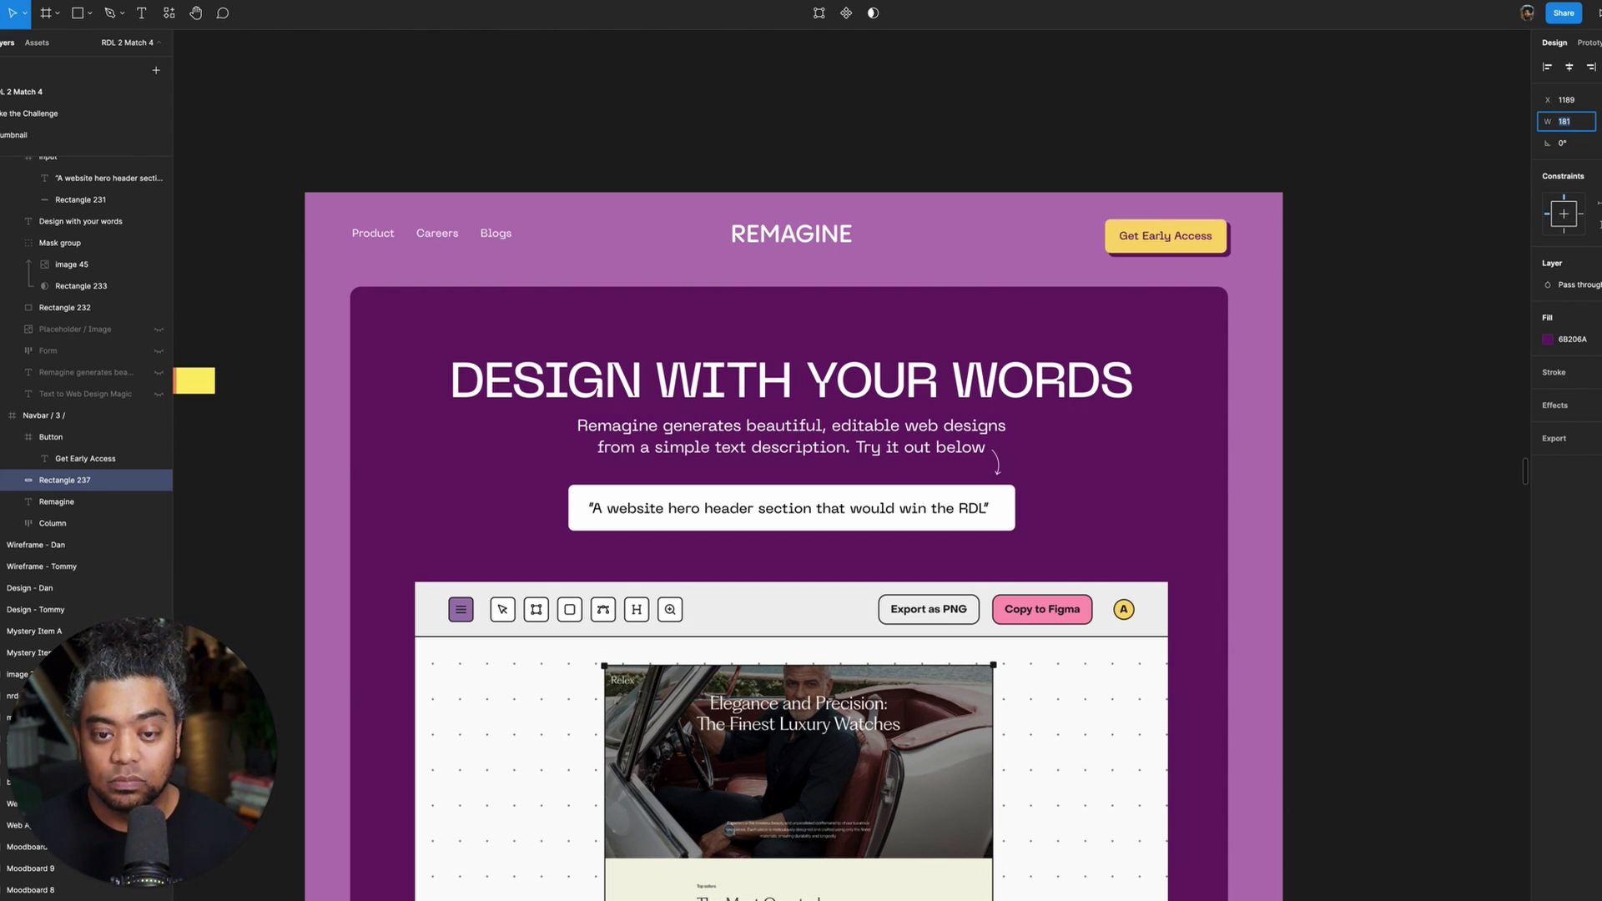
click(1355, 533)
drag(1345, 536, 1431, 490)
drag(1191, 708, 1174, 747)
scroll(1153, 733, down, 12)
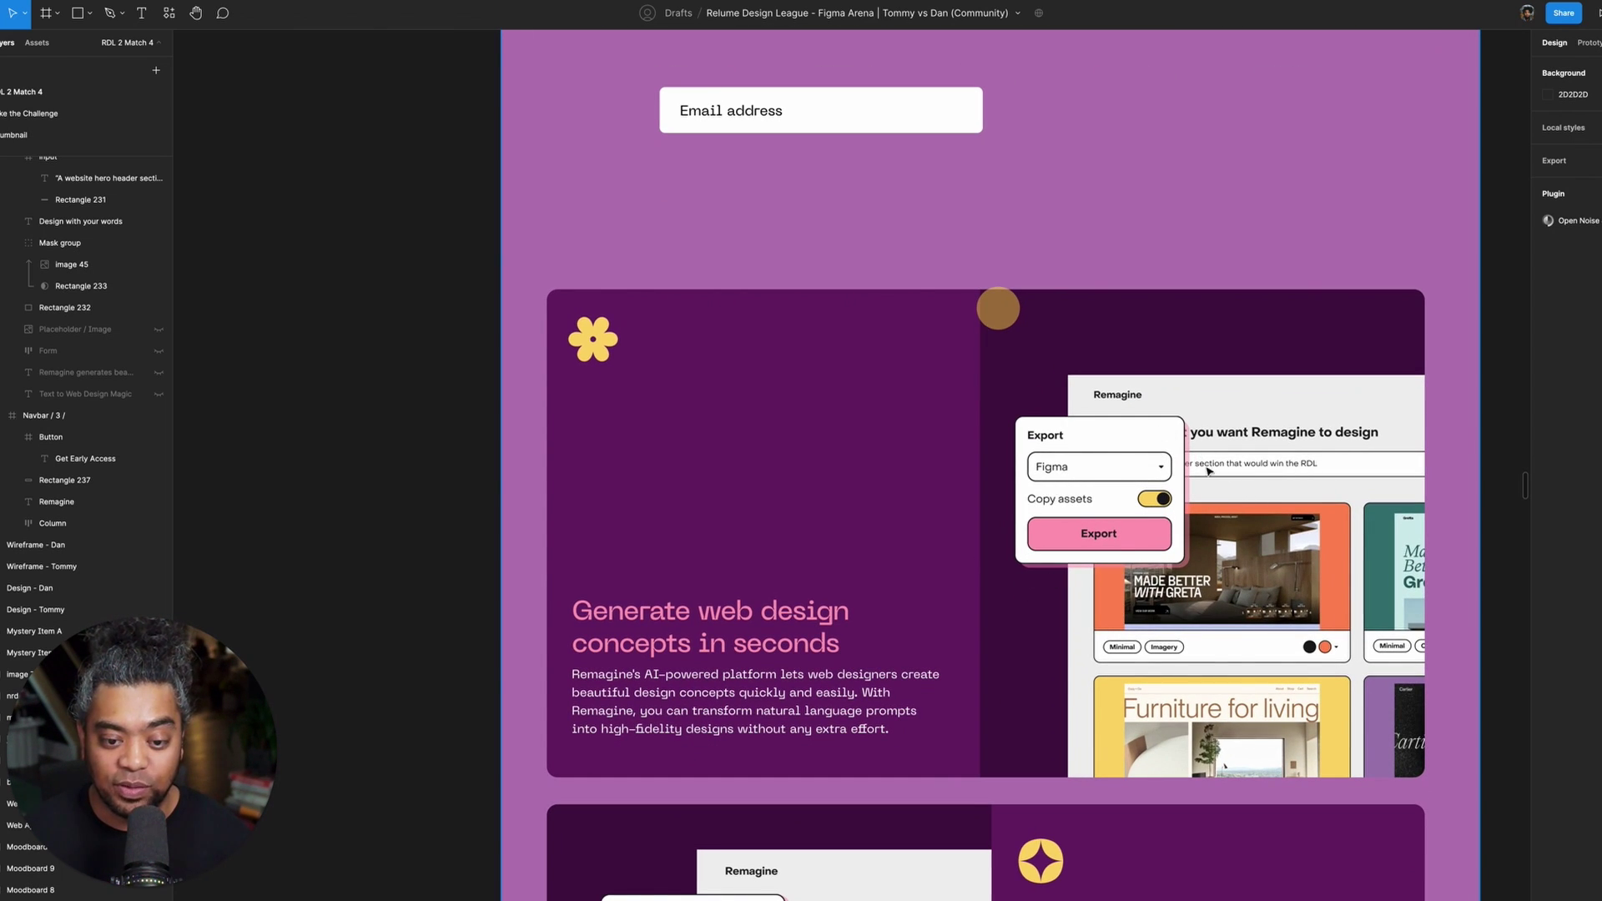
scroll(1219, 751, up, 12)
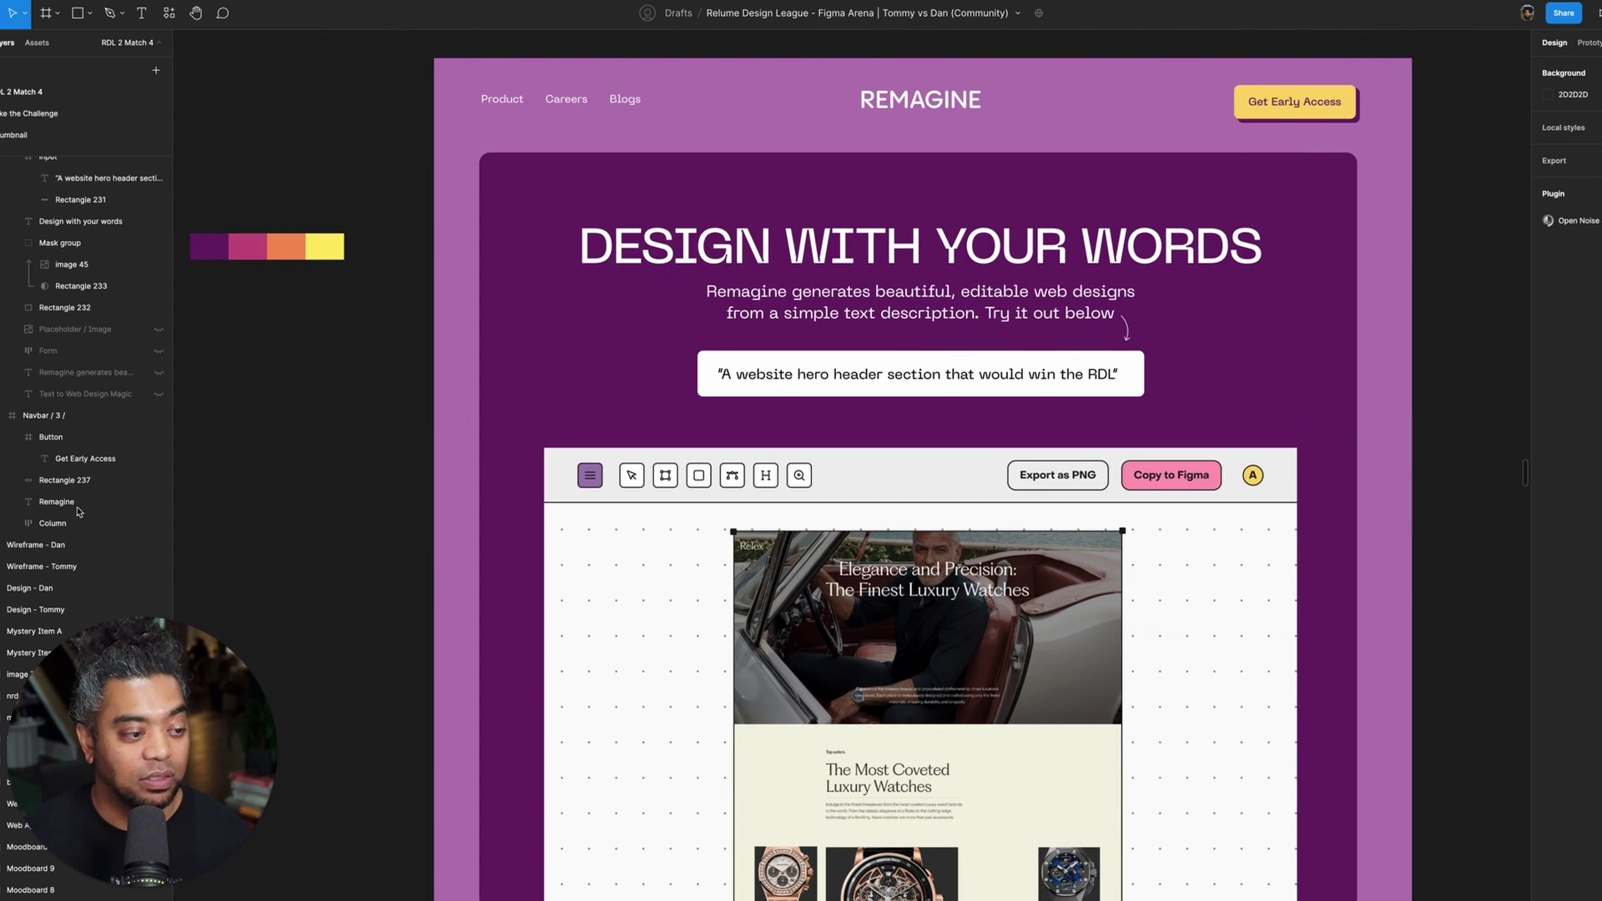
- Frame the navbar button together with its purple shadow rectangle and rename the new frame "button"
click(82, 480)
key(2)
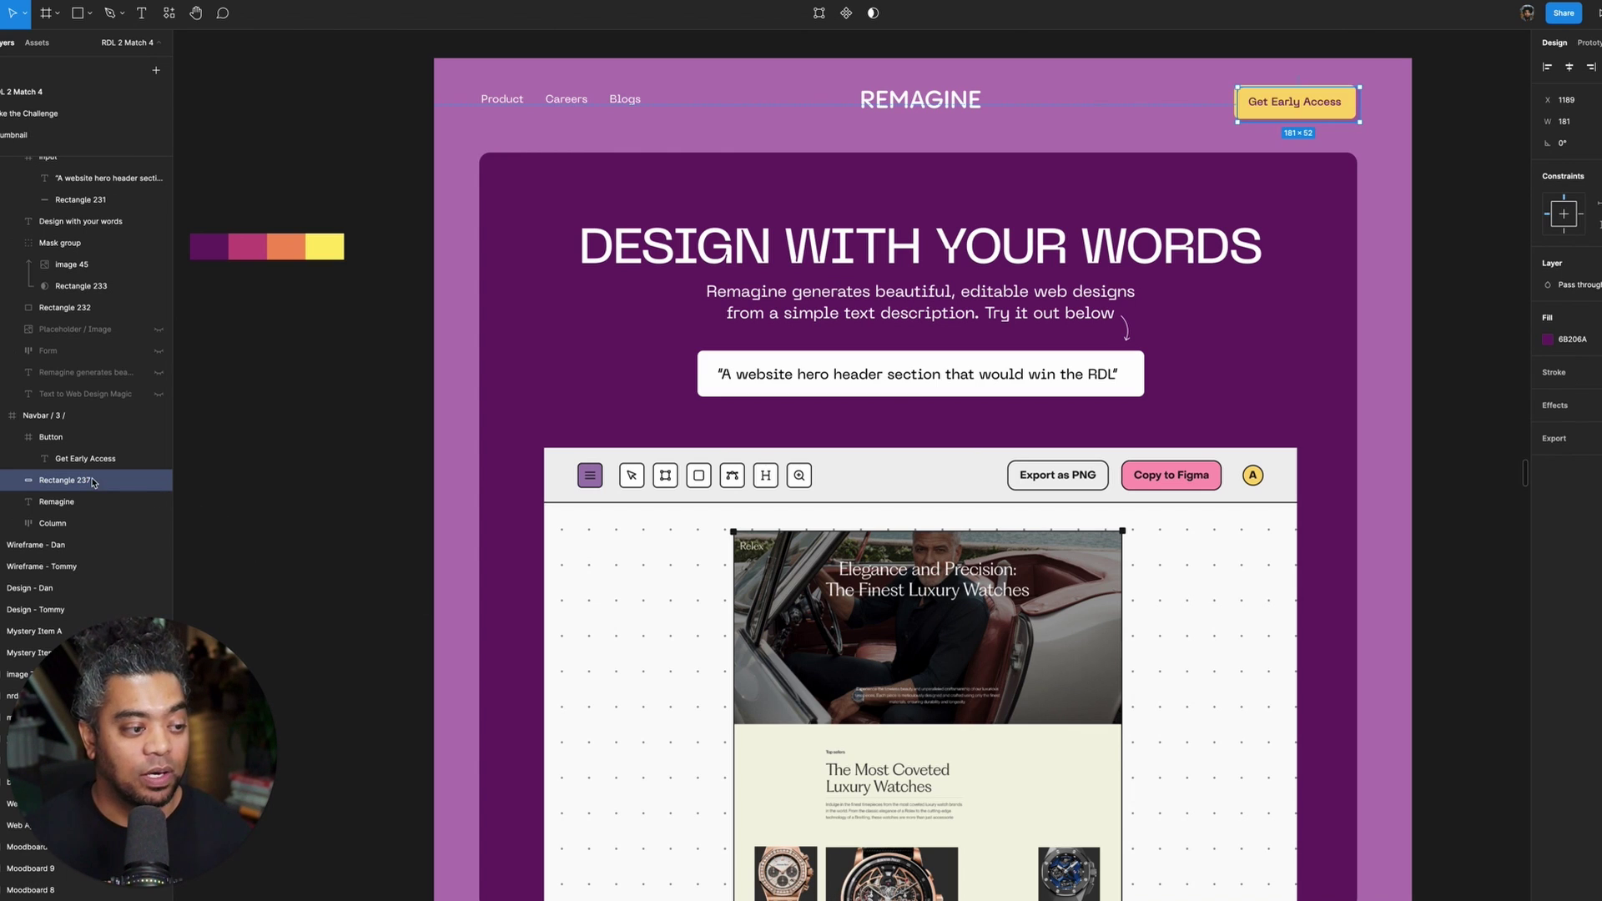
shift+click(84, 442)
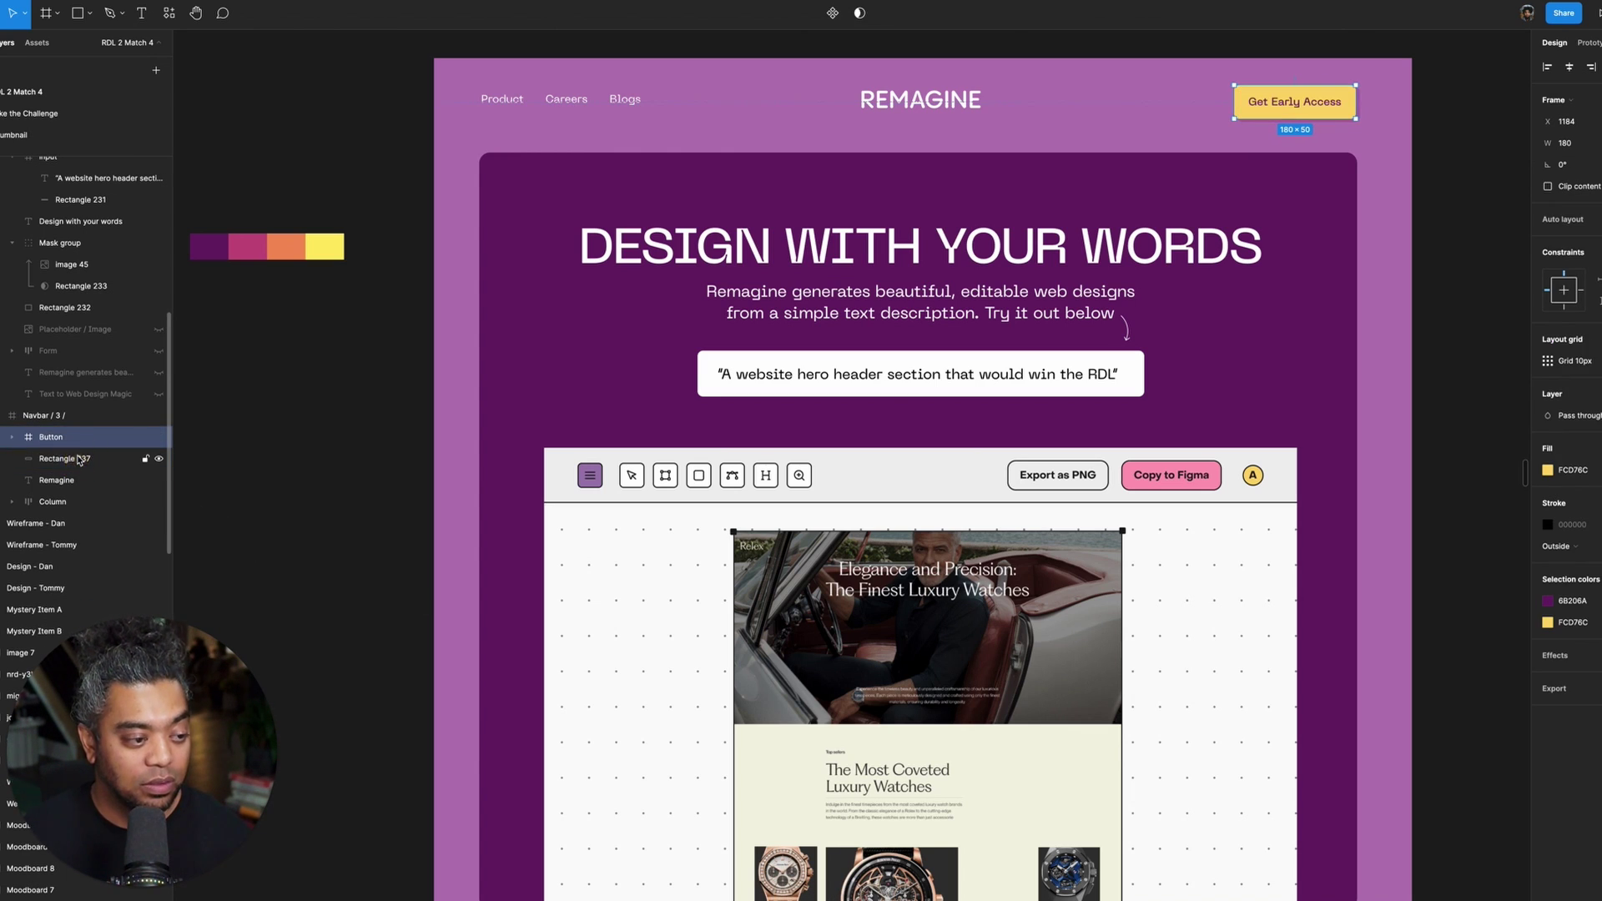
key(ctrl+alt+g)
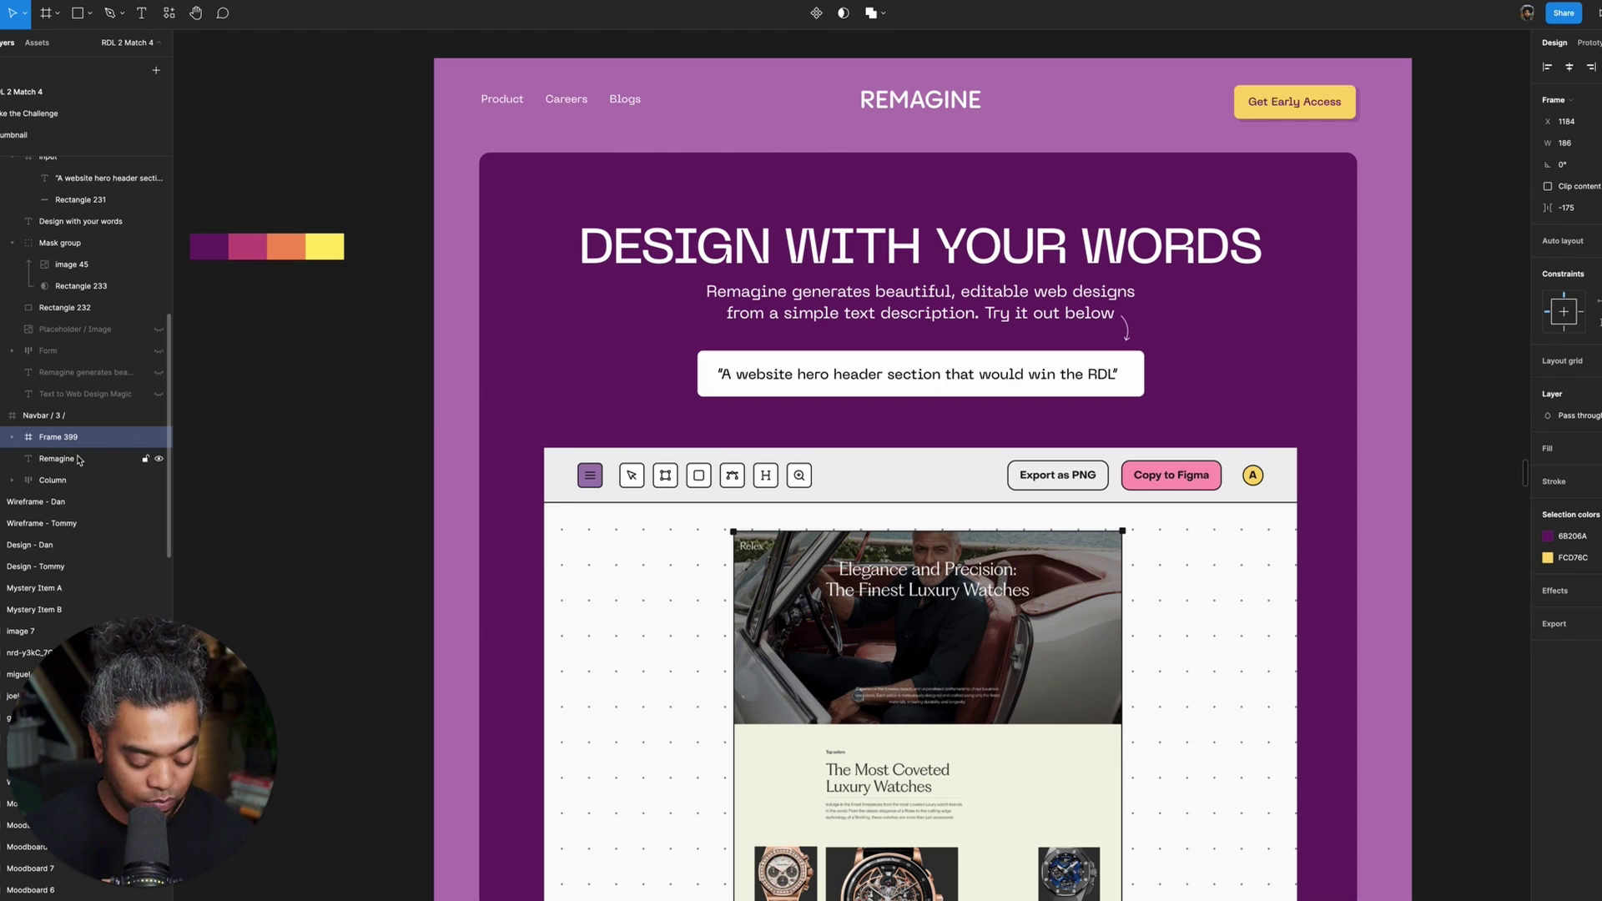
key(ctrl+r)
text(button)
key(Return)
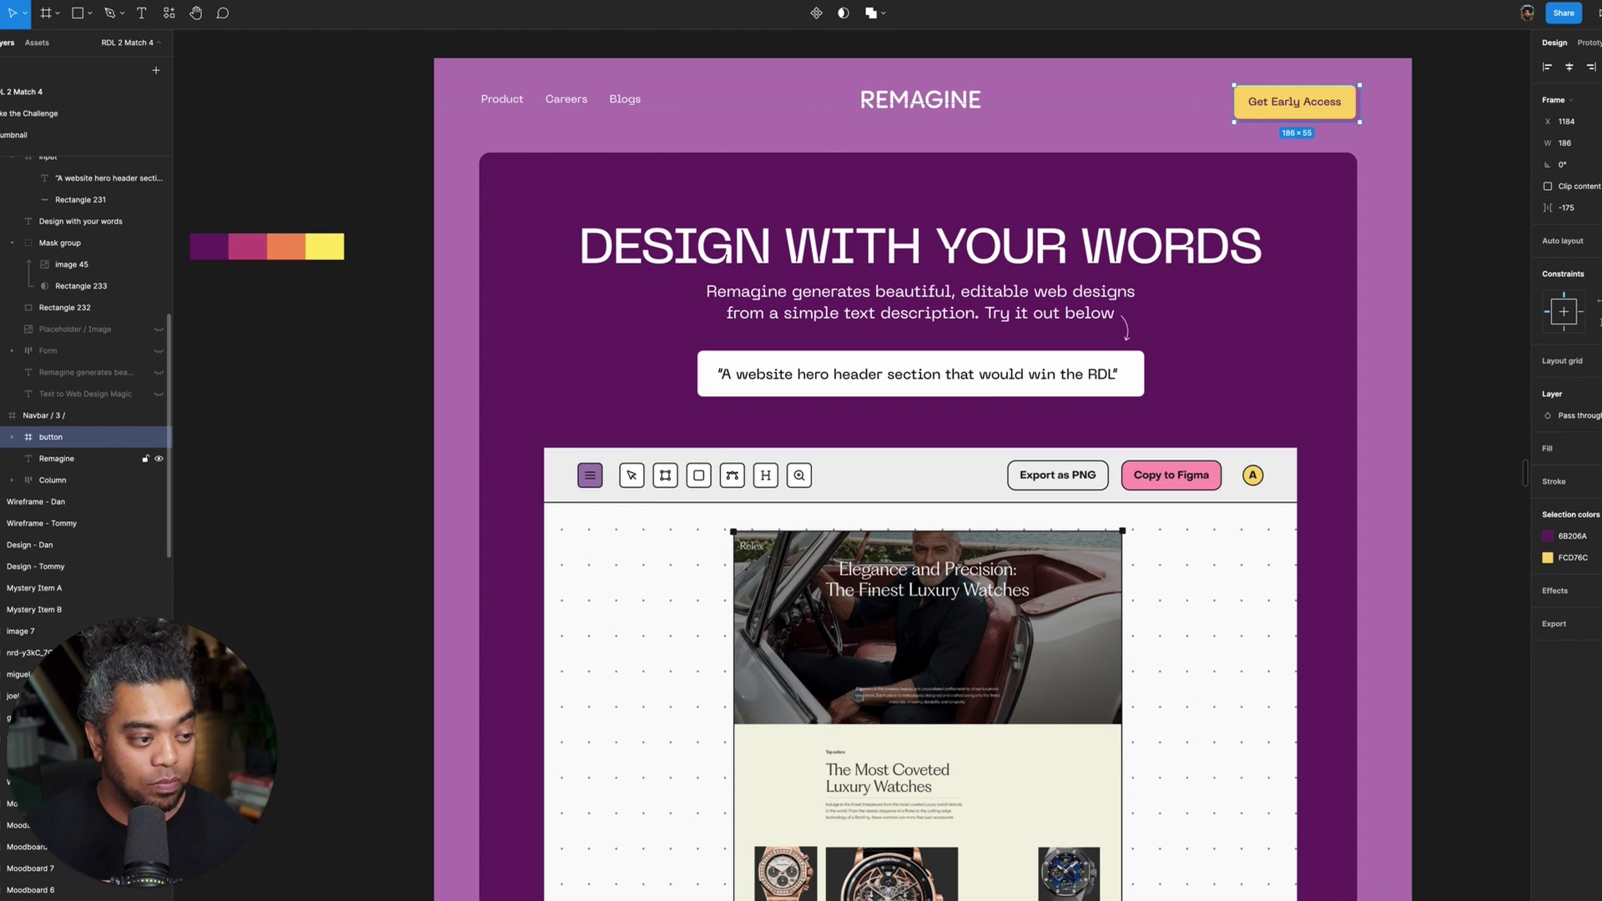
- Paste a copy of the button into the social proof section, place it beside the email field and resize its frame to 230 × 68 px
scroll(1211, 730, down, 10)
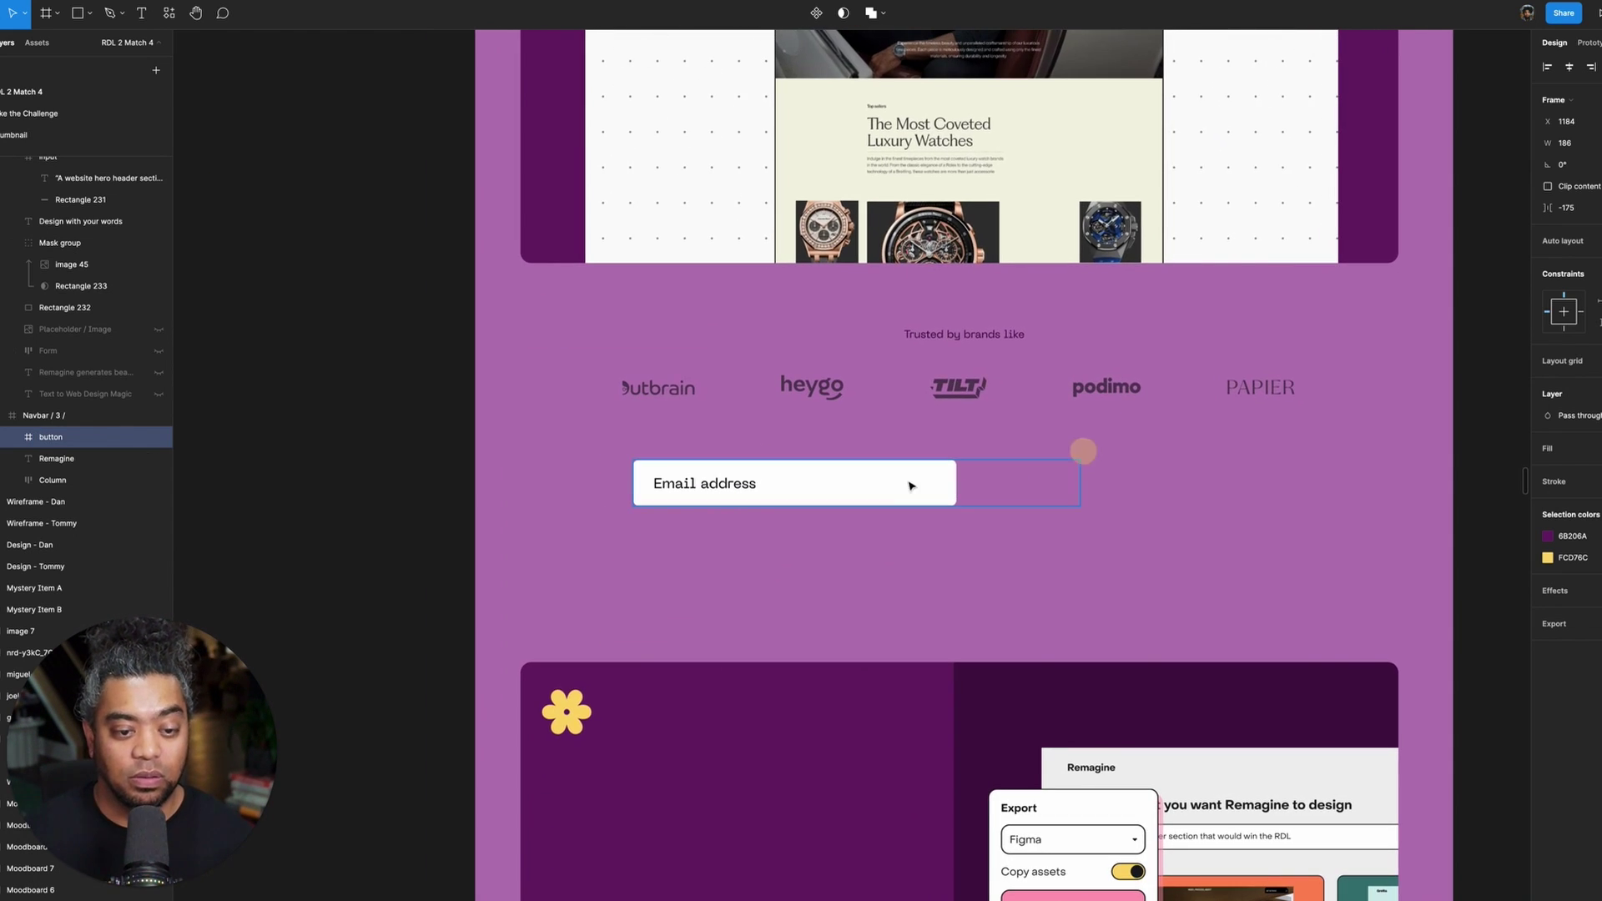
click(904, 480)
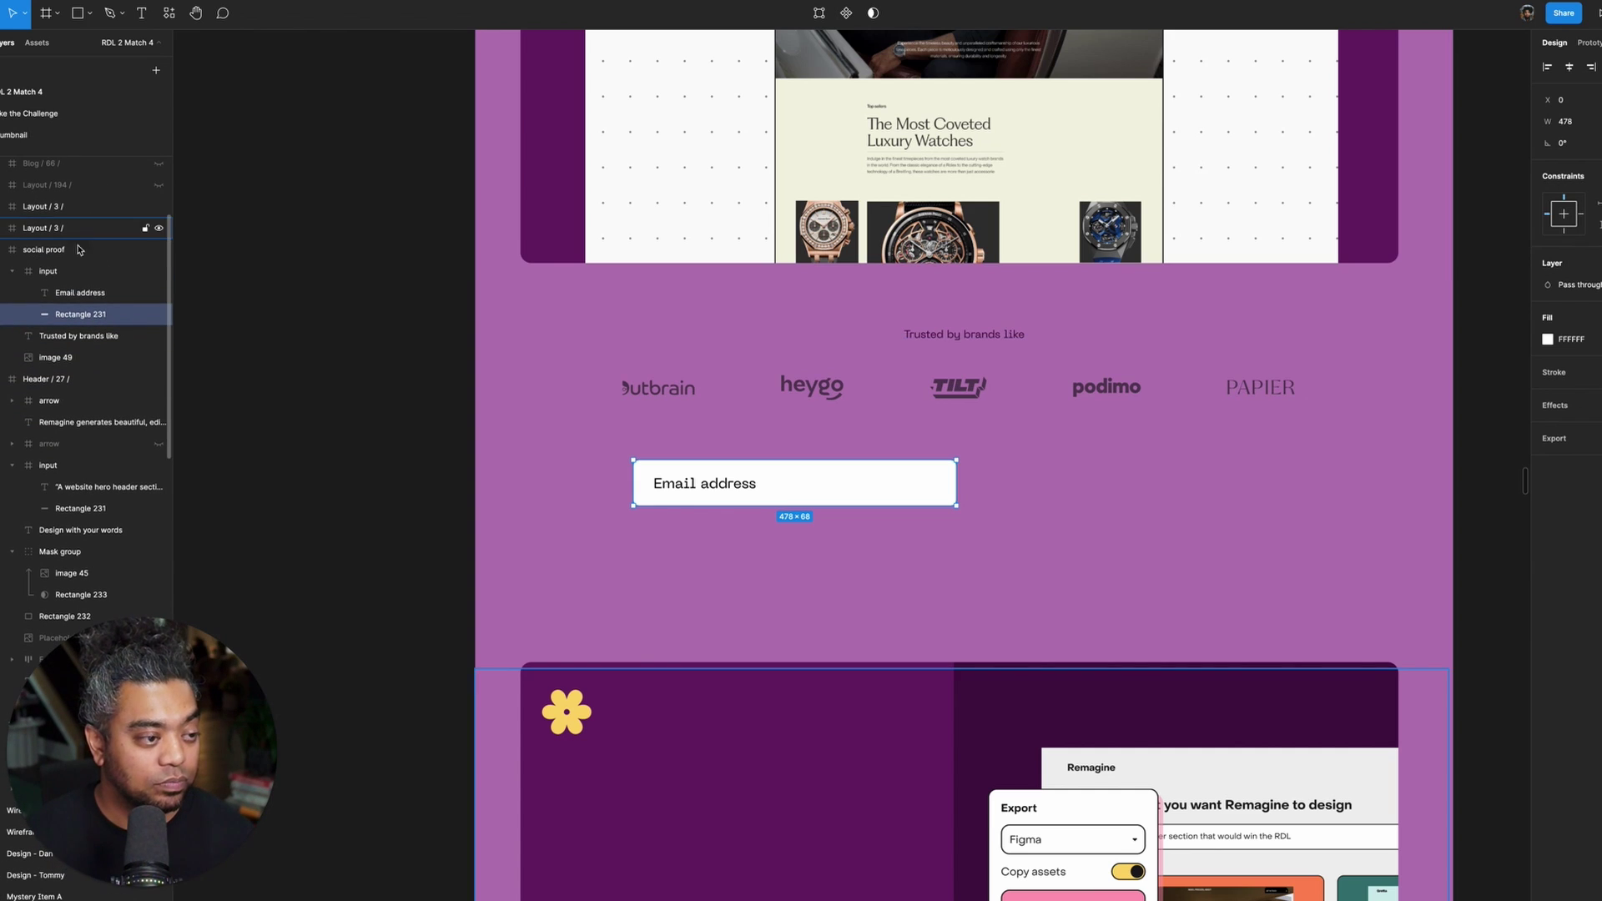
click(15, 274)
click(56, 250)
key(ctrl+v)
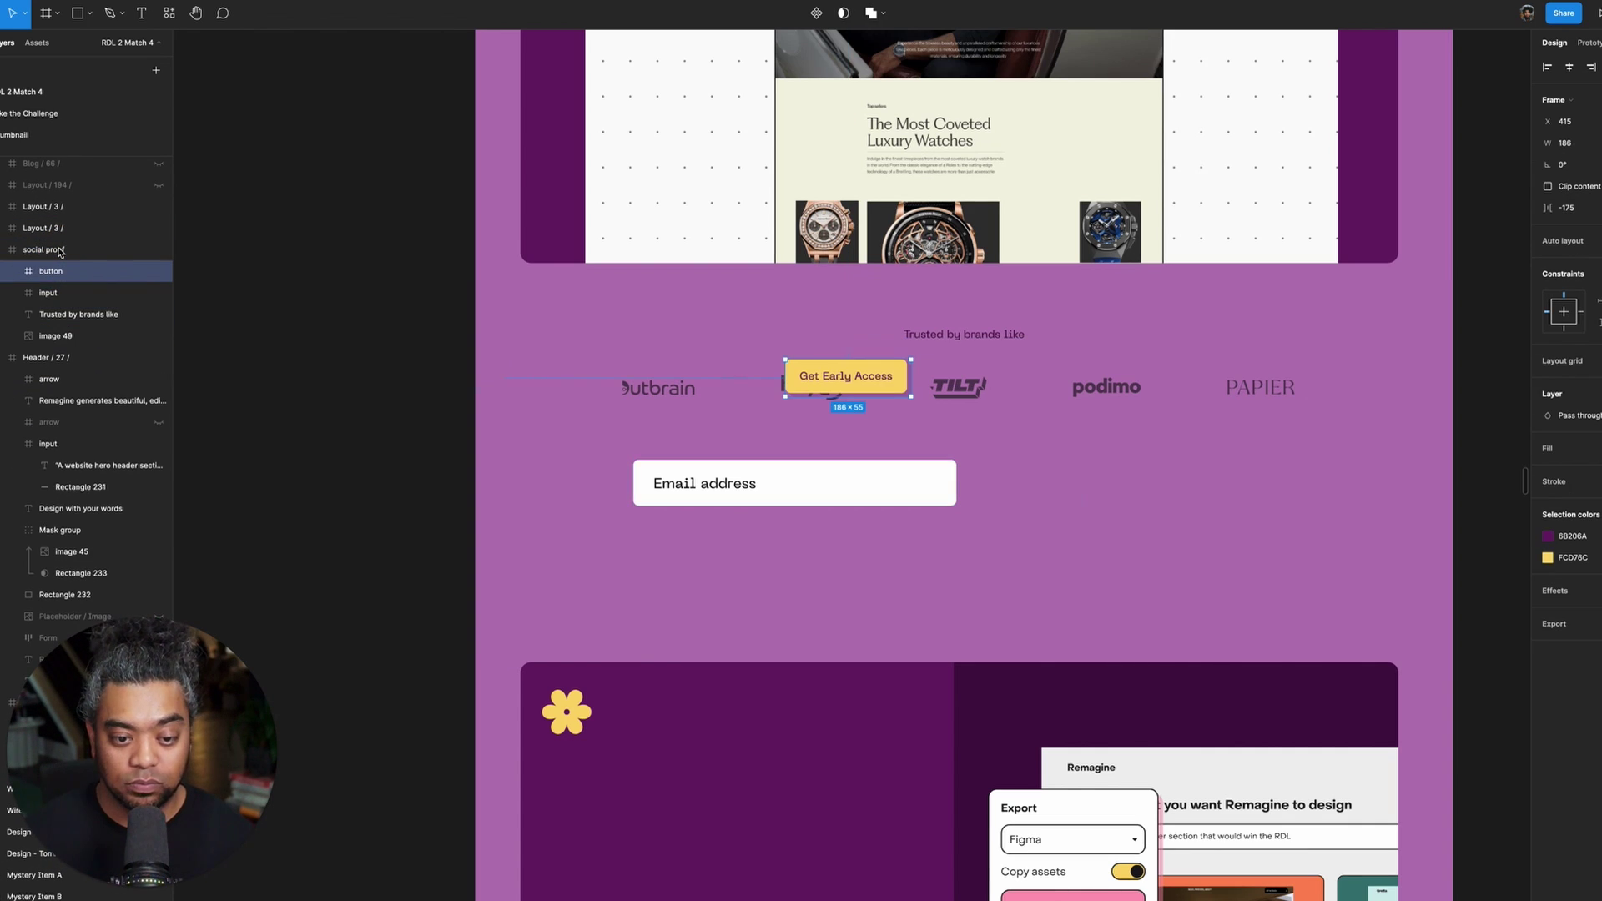
drag(871, 381, 1116, 505)
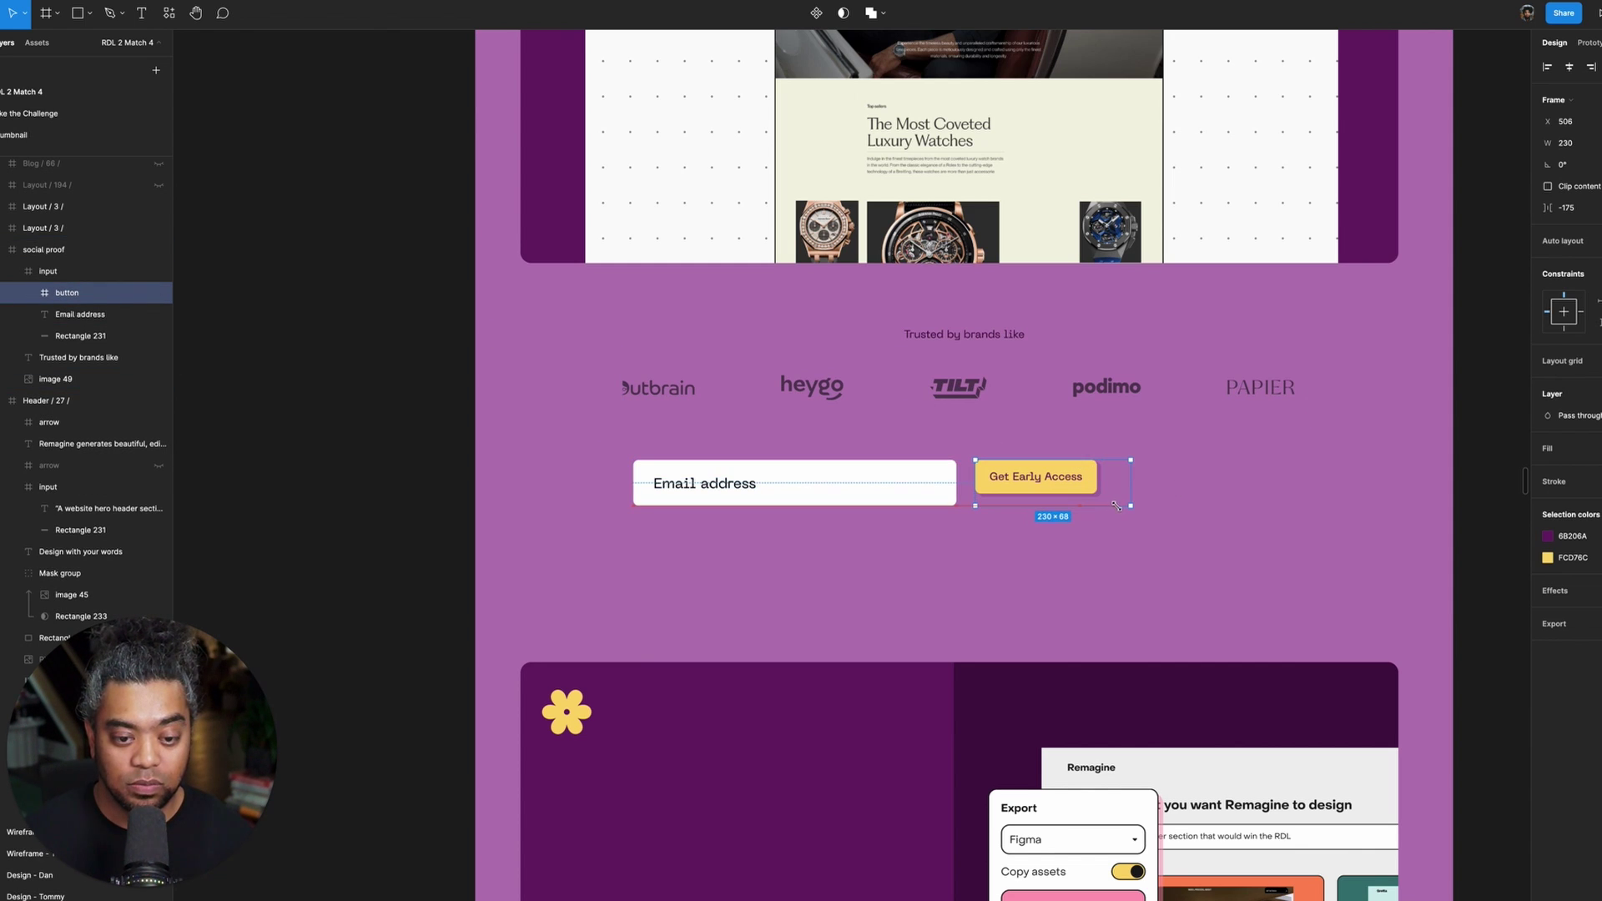
- Enlarge the copied button's yellow frame and purple shadow rectangle together to 230 × 68 px
click(28, 293)
click(84, 315)
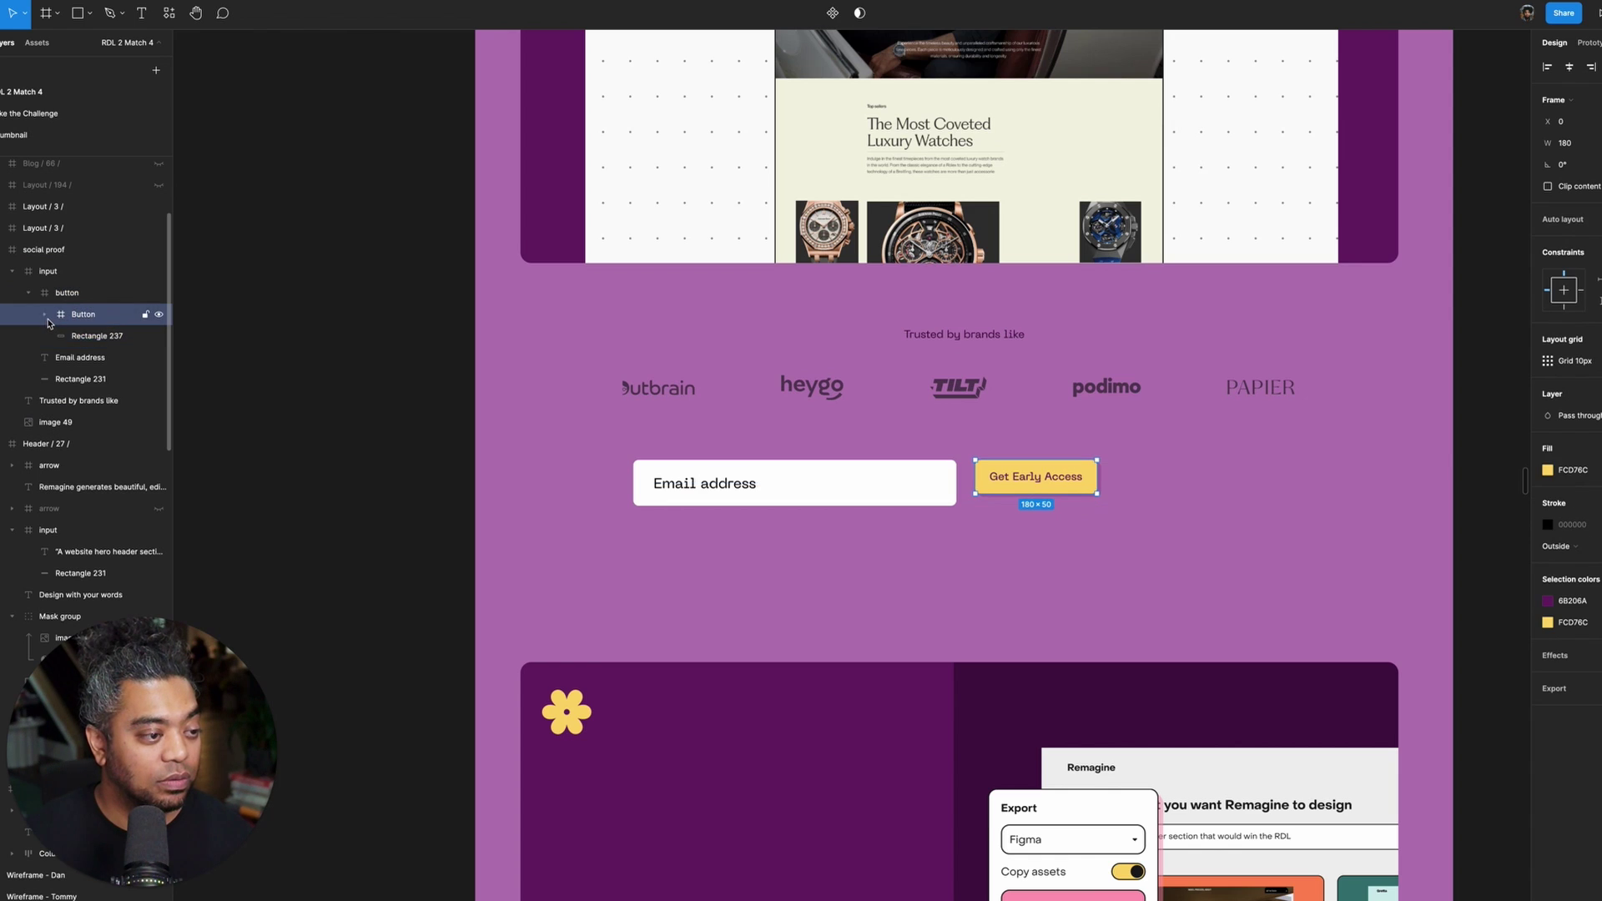
click(45, 314)
shift+click(99, 357)
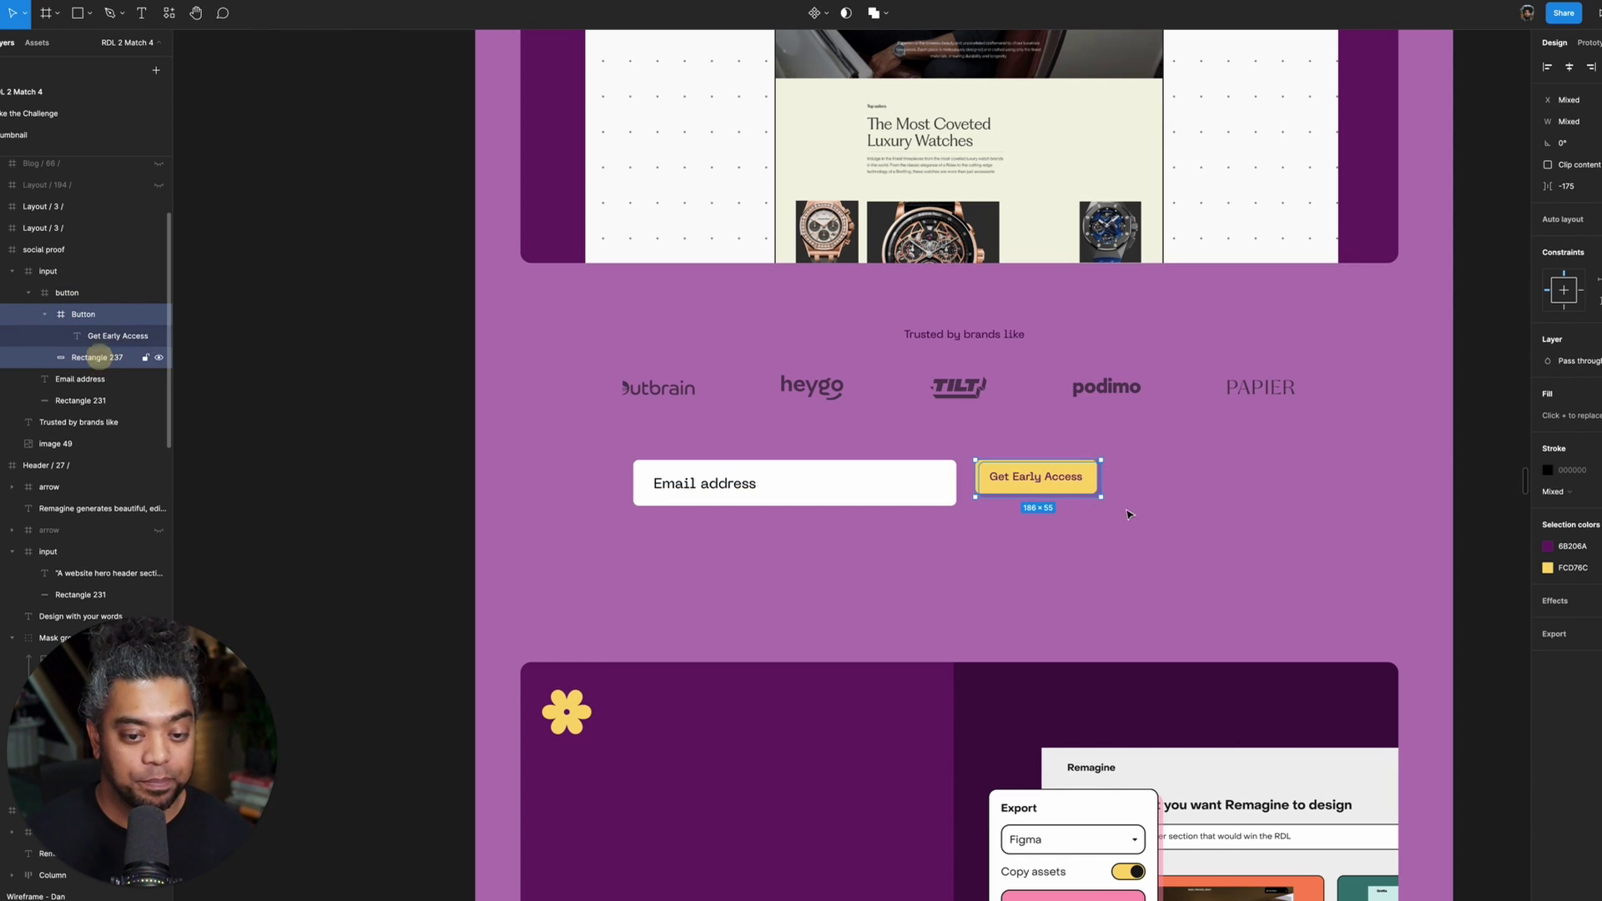
drag(1097, 493, 1110, 505)
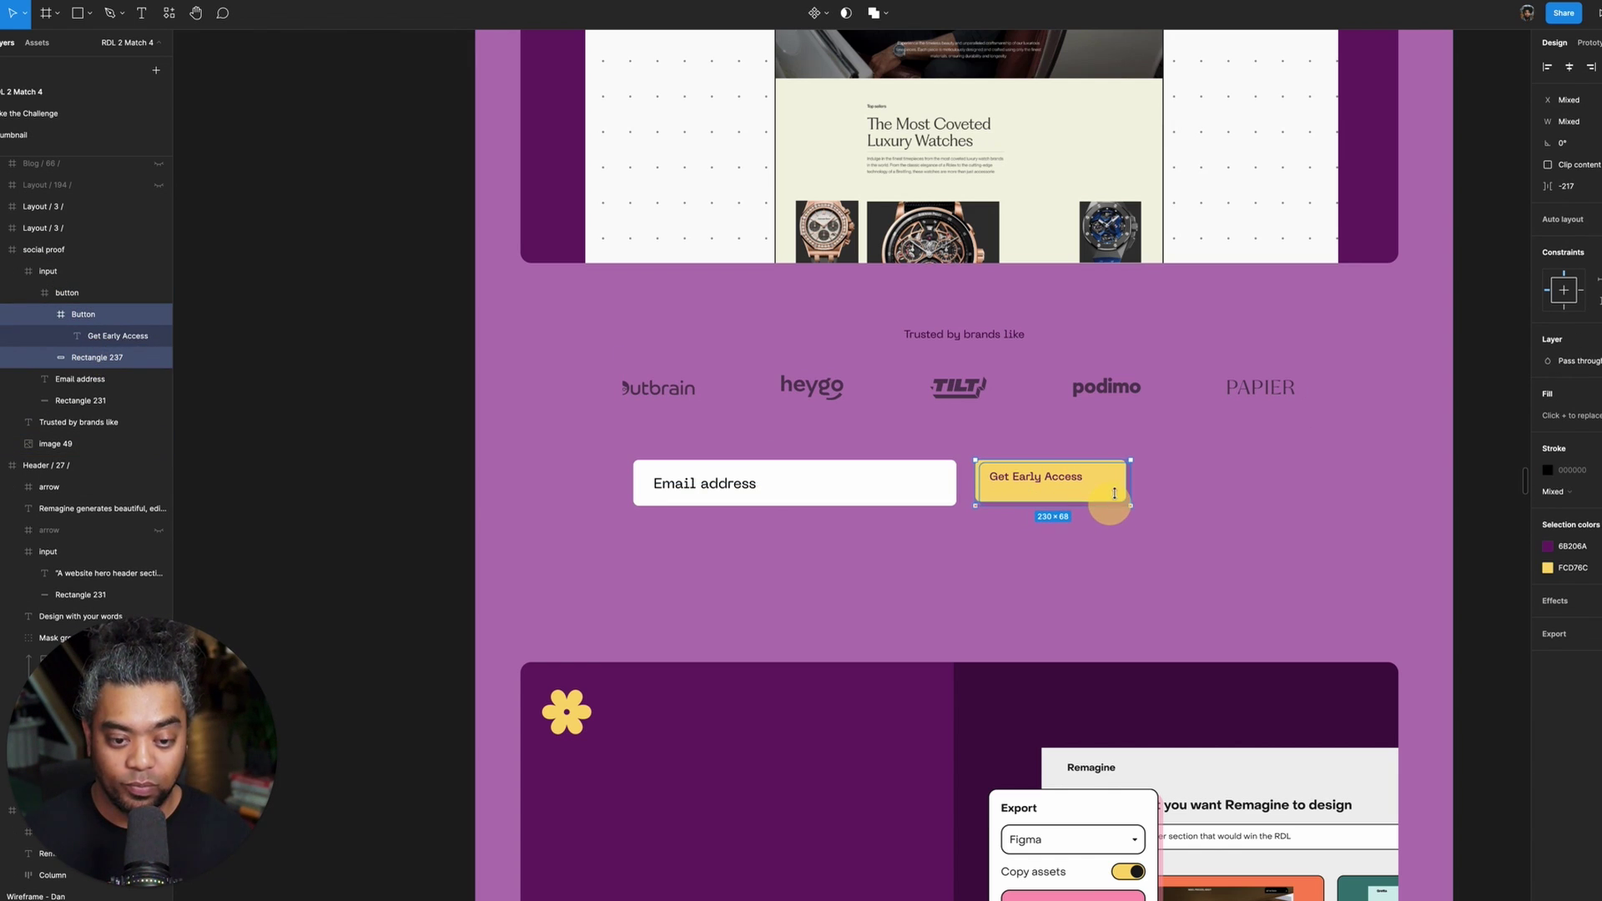
- Increase the font size of the copied button's "Get Early Access" label by four increments and move it right to X 27
click(126, 337)
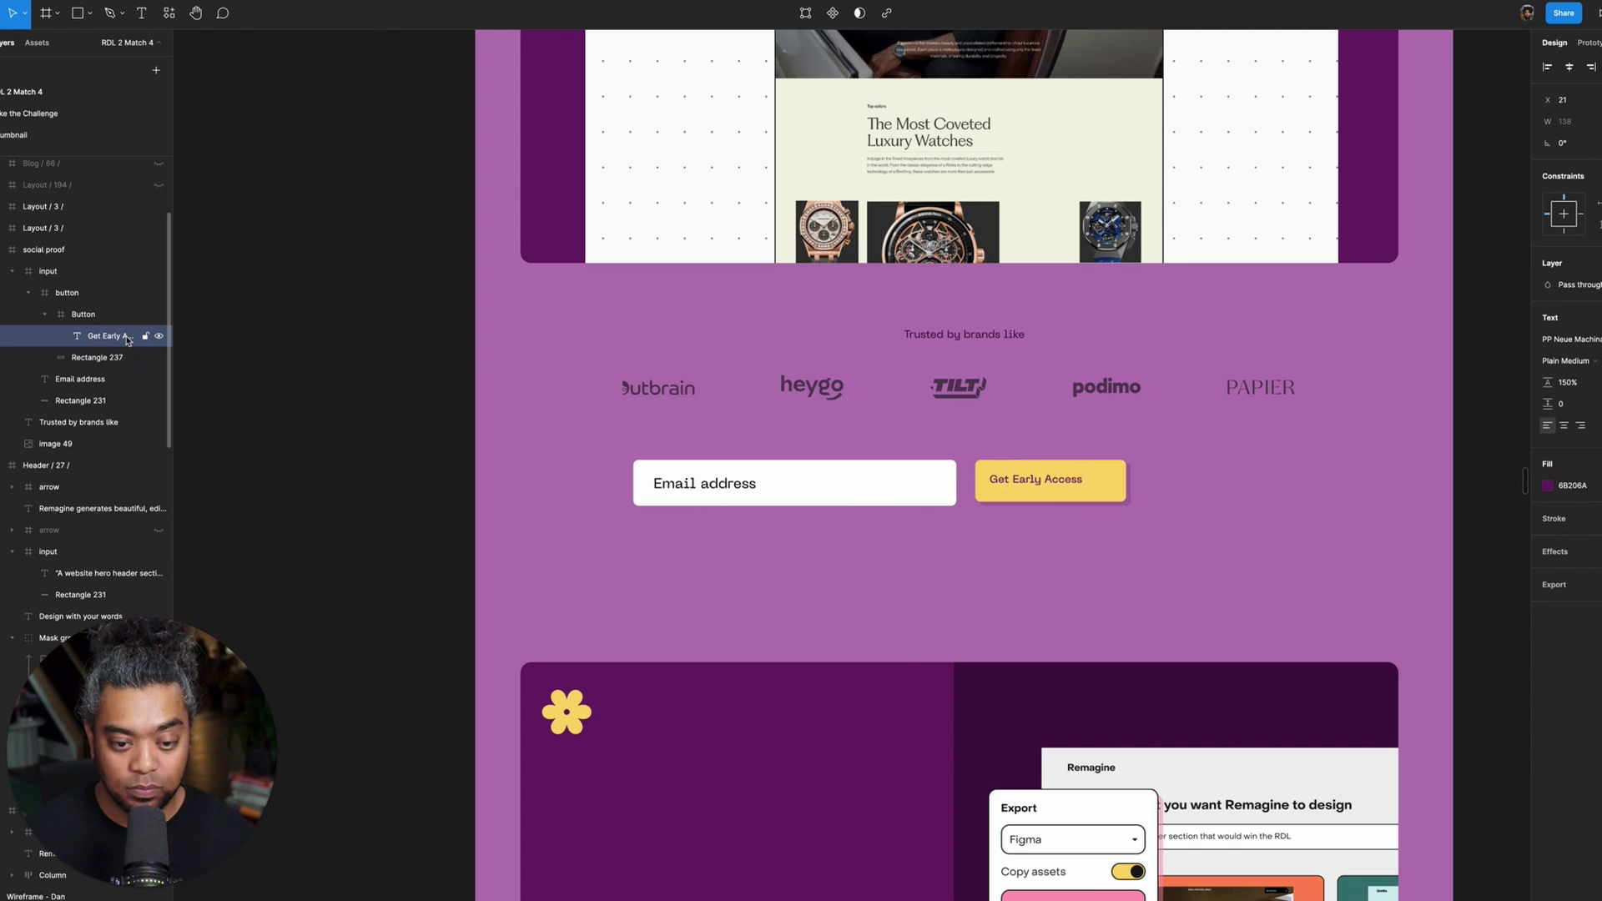
key(ctrl+shift+period)
key(ctrl+shift+period)
key(ctrl+shift+period)
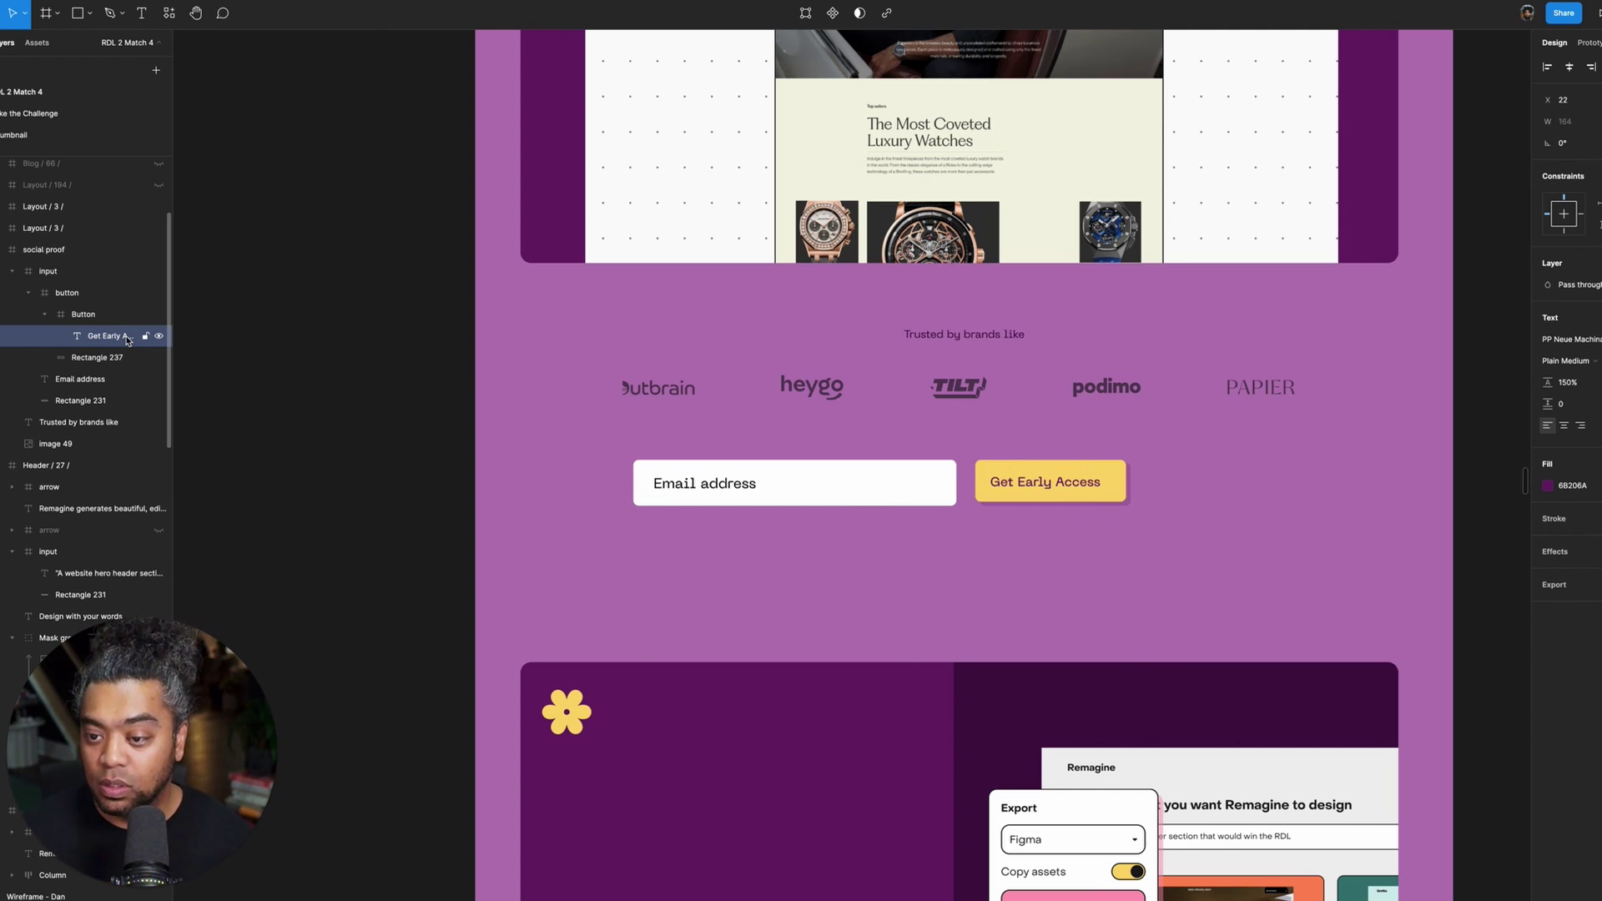
key(ctrl+shift+period)
key(Right)
key(Right)
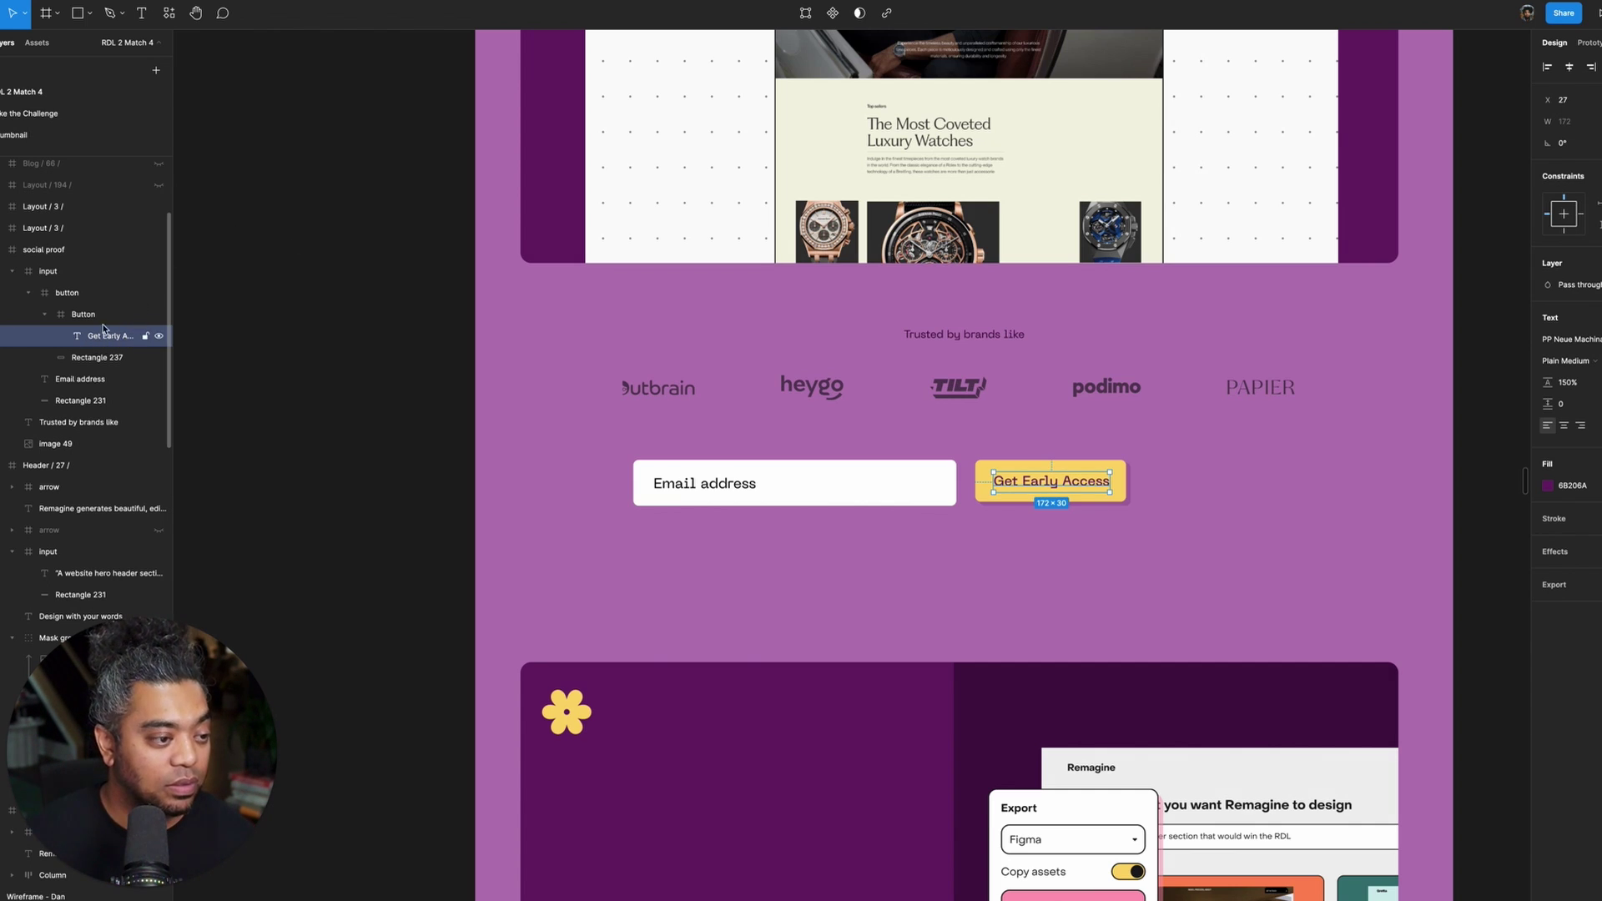
- Enlarge the copied button's yellow frame and purple shadow rectangle together to about 247 × 73 px
click(101, 318)
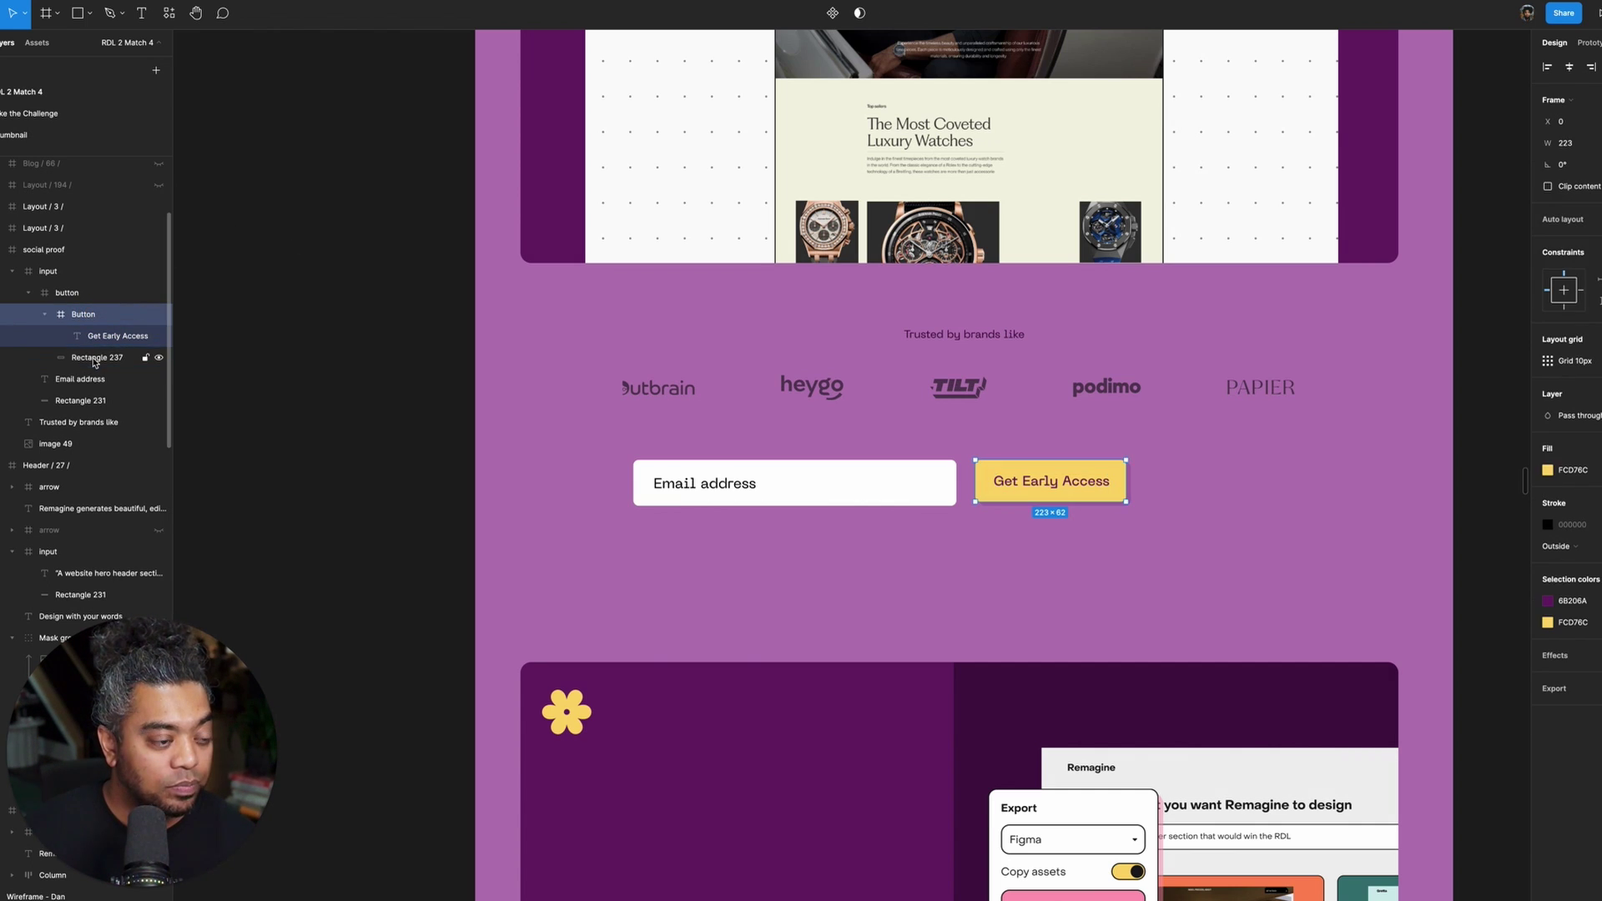
shift+click(96, 358)
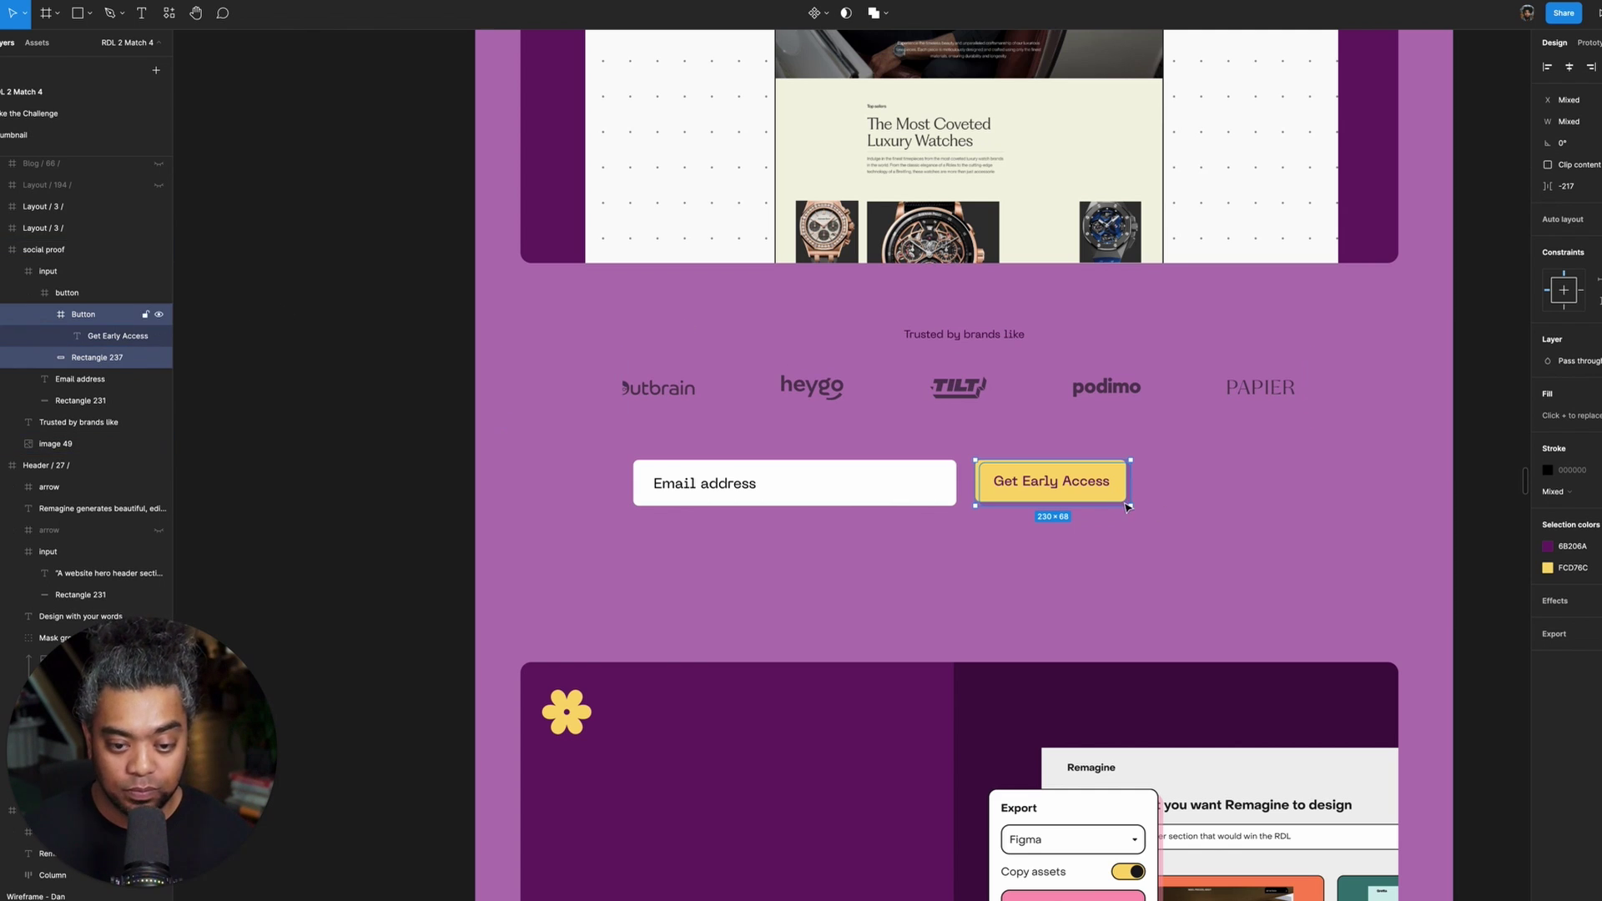
drag(1131, 507, 1137, 510)
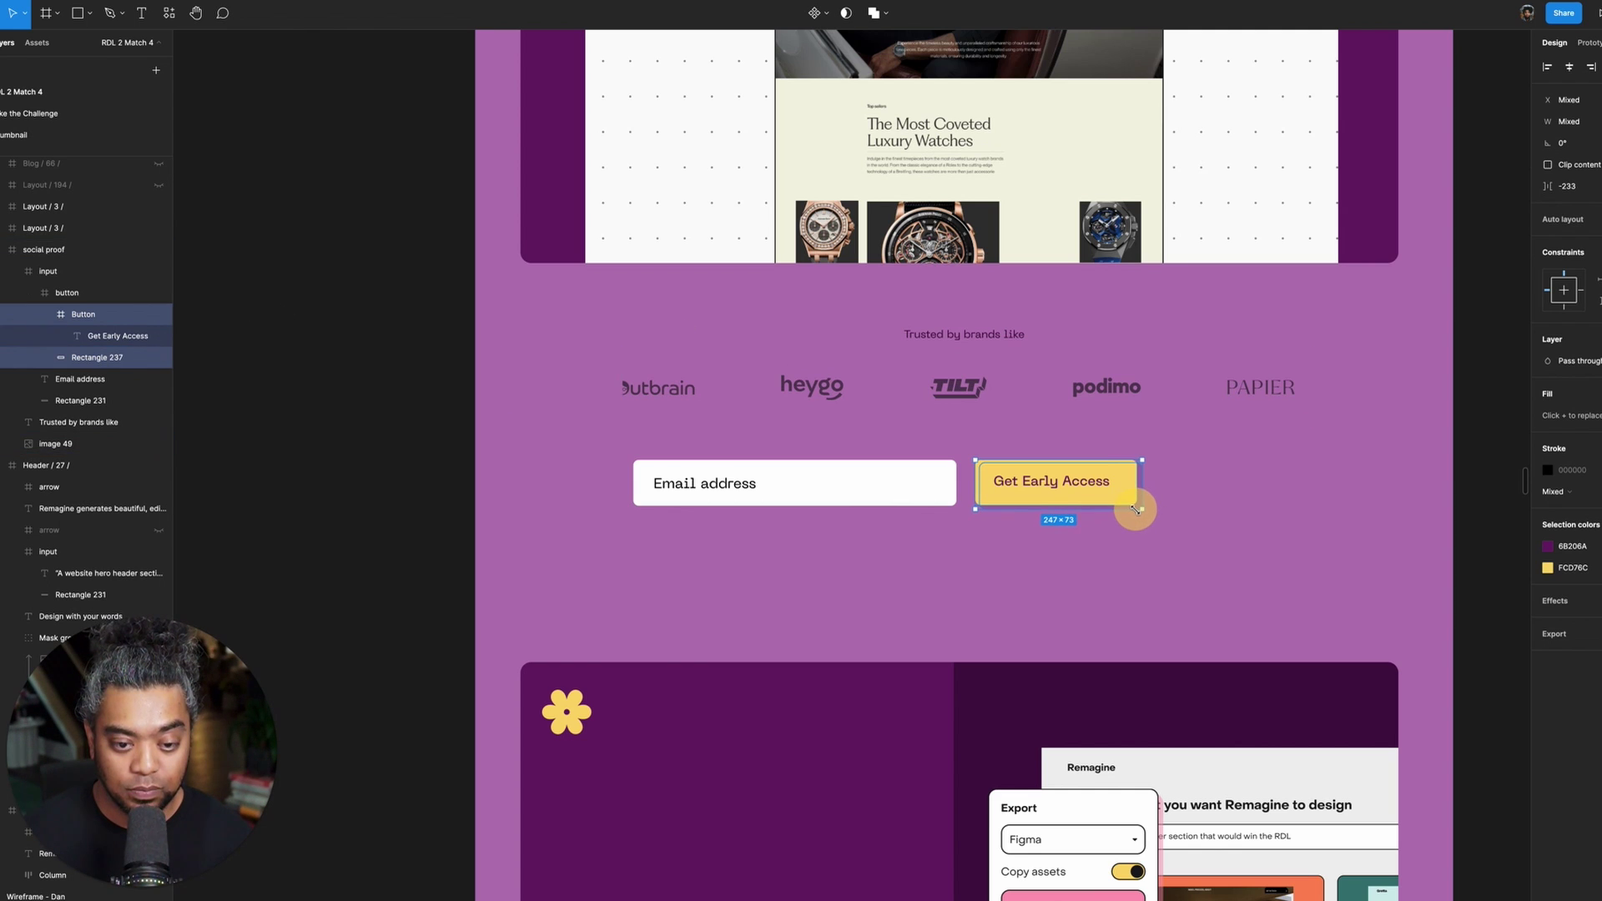
- Move the copied button's "Get Early Access" label right to X 35
click(100, 336)
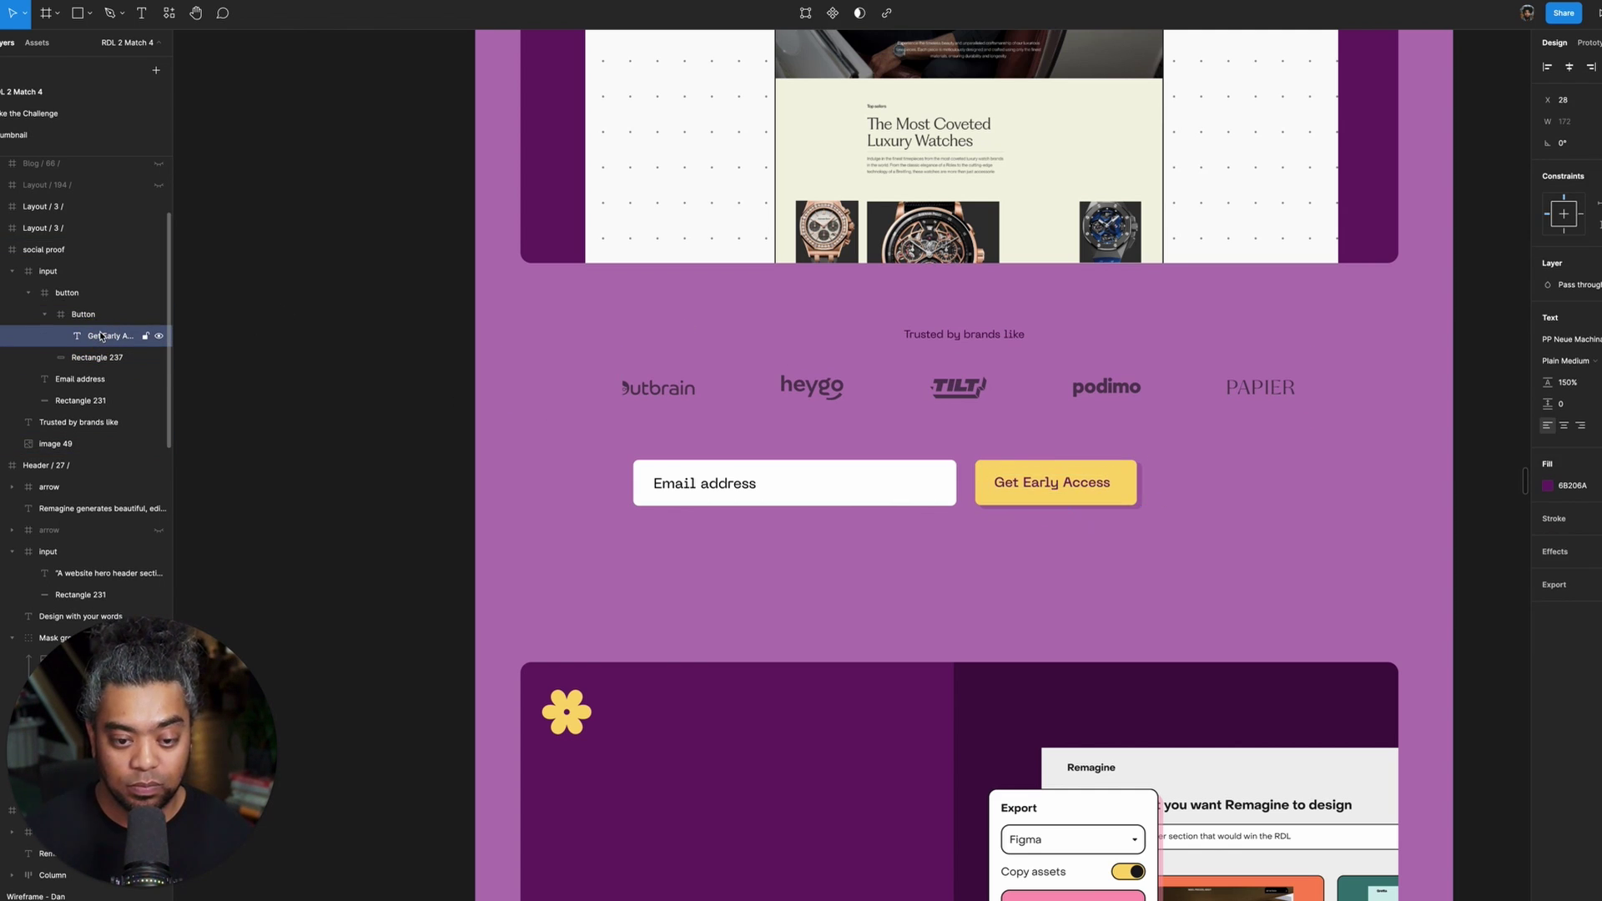
key(Right)
key(Right)
key(Right)
key(Right)
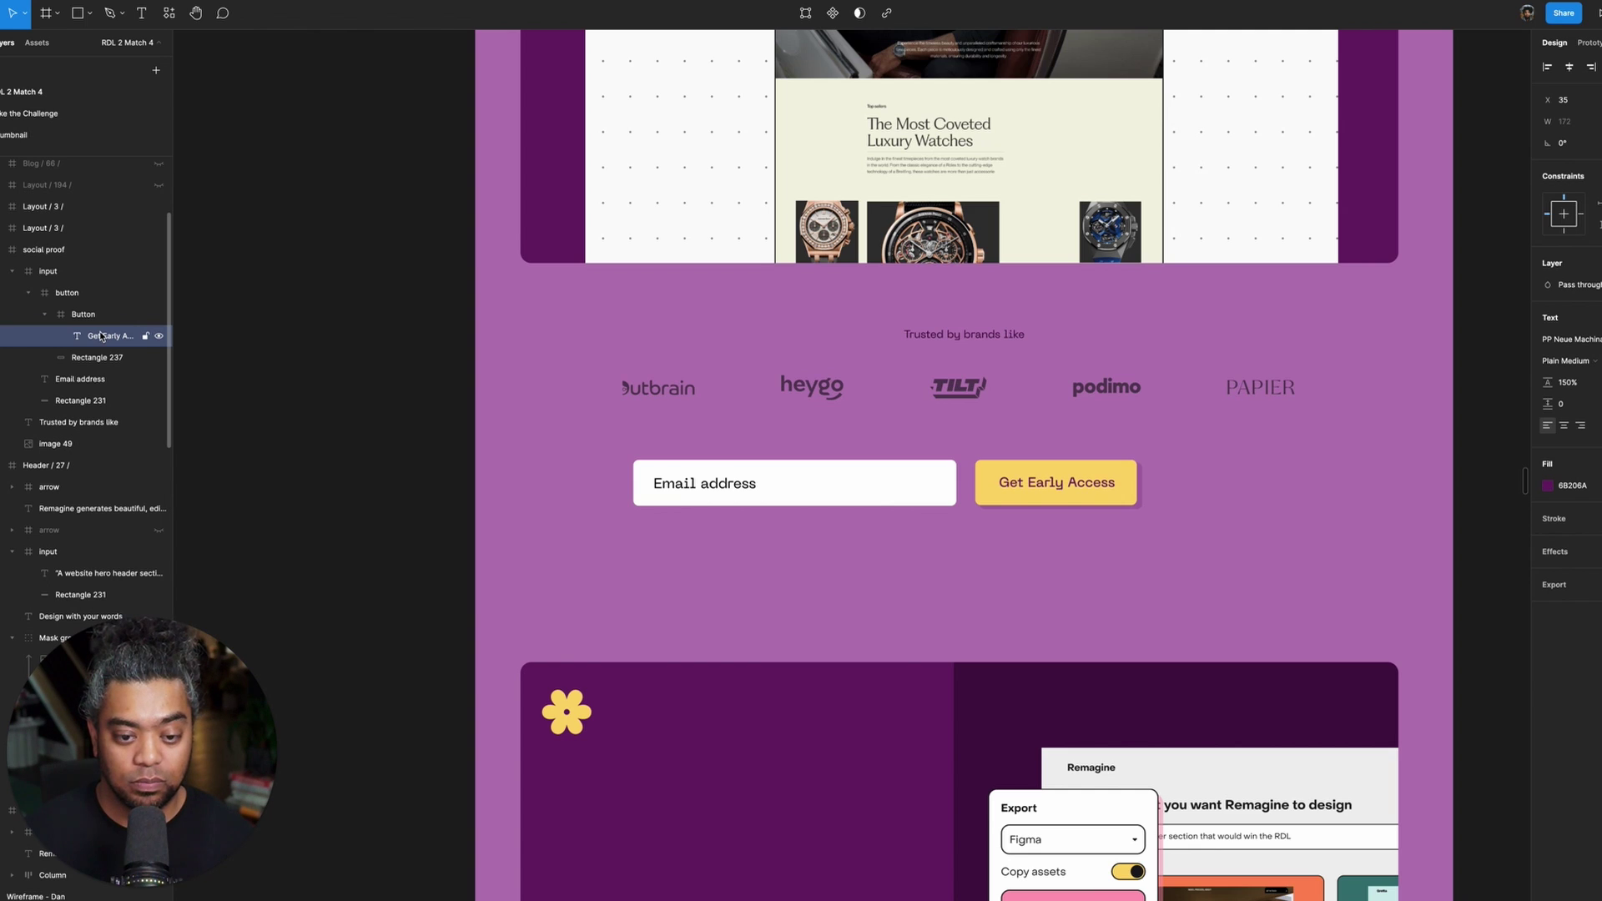
- Take the button frame out of the input frame, frame both together and rename the new frame "form"
click(18, 278)
click(29, 298)
drag(34, 293, 18, 292)
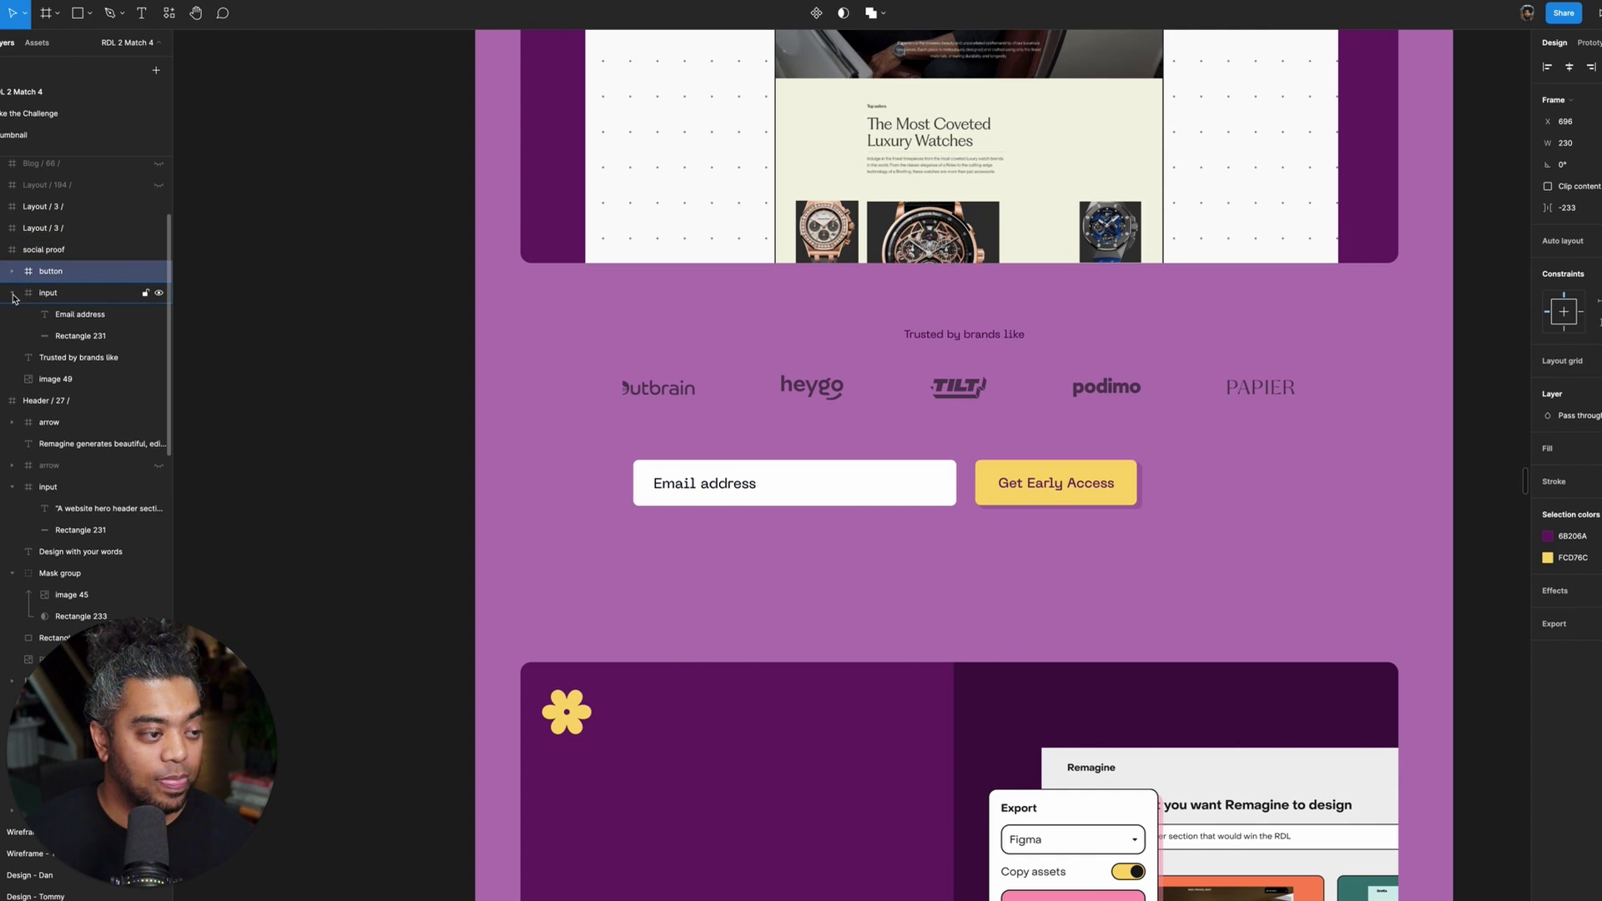
click(13, 298)
shift+click(60, 292)
key(ctrl+alt+g)
key(ctrl+r)
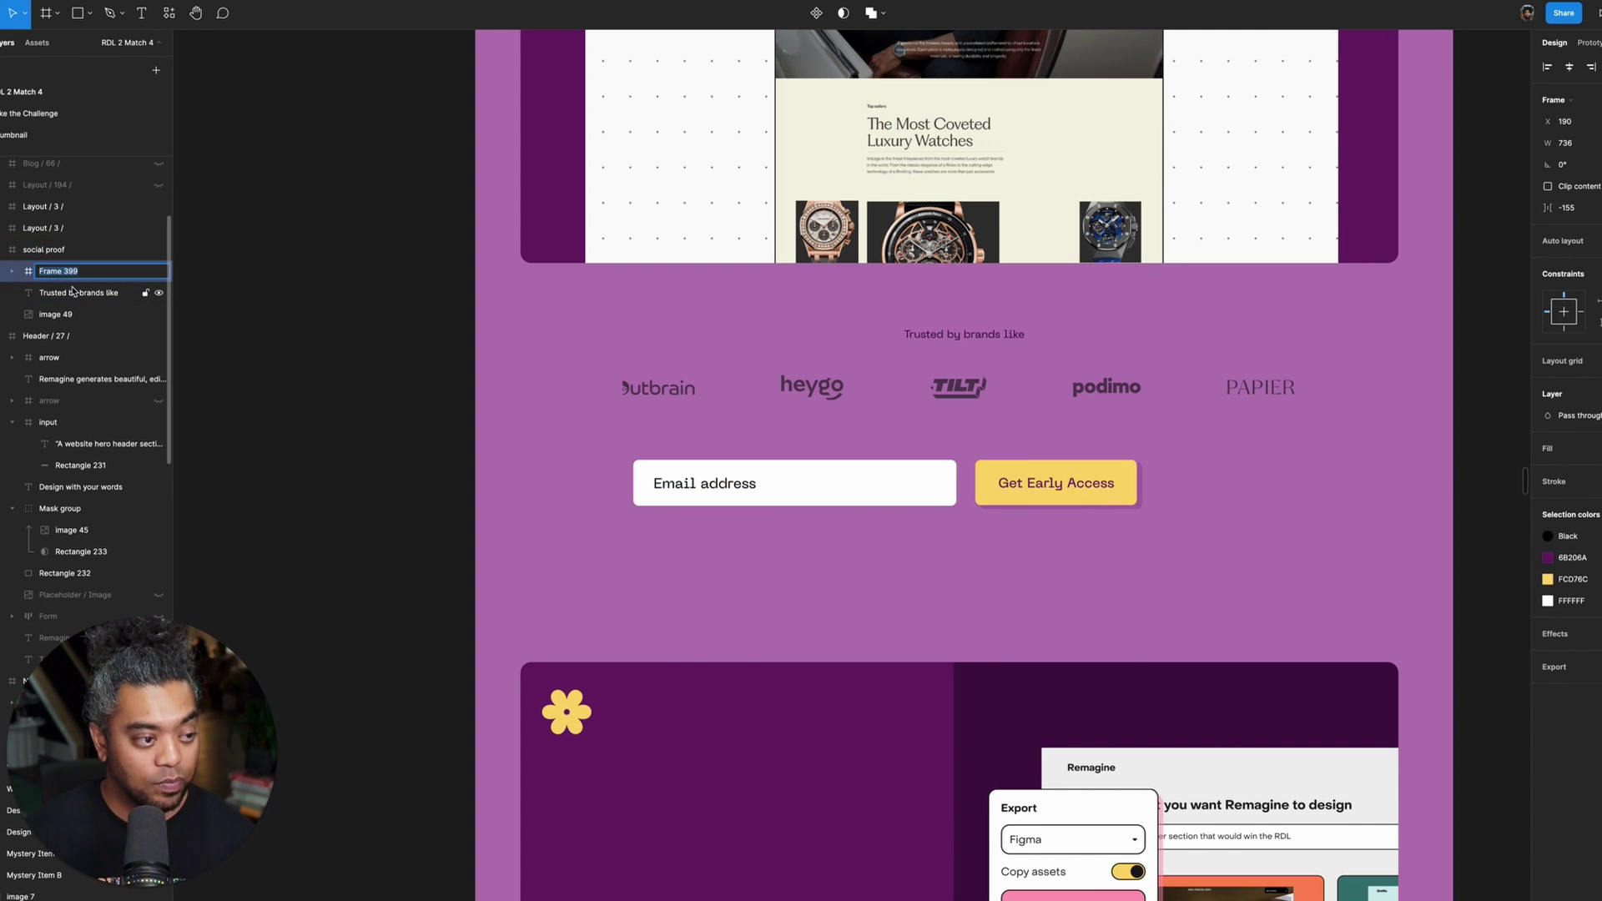
key(Return)
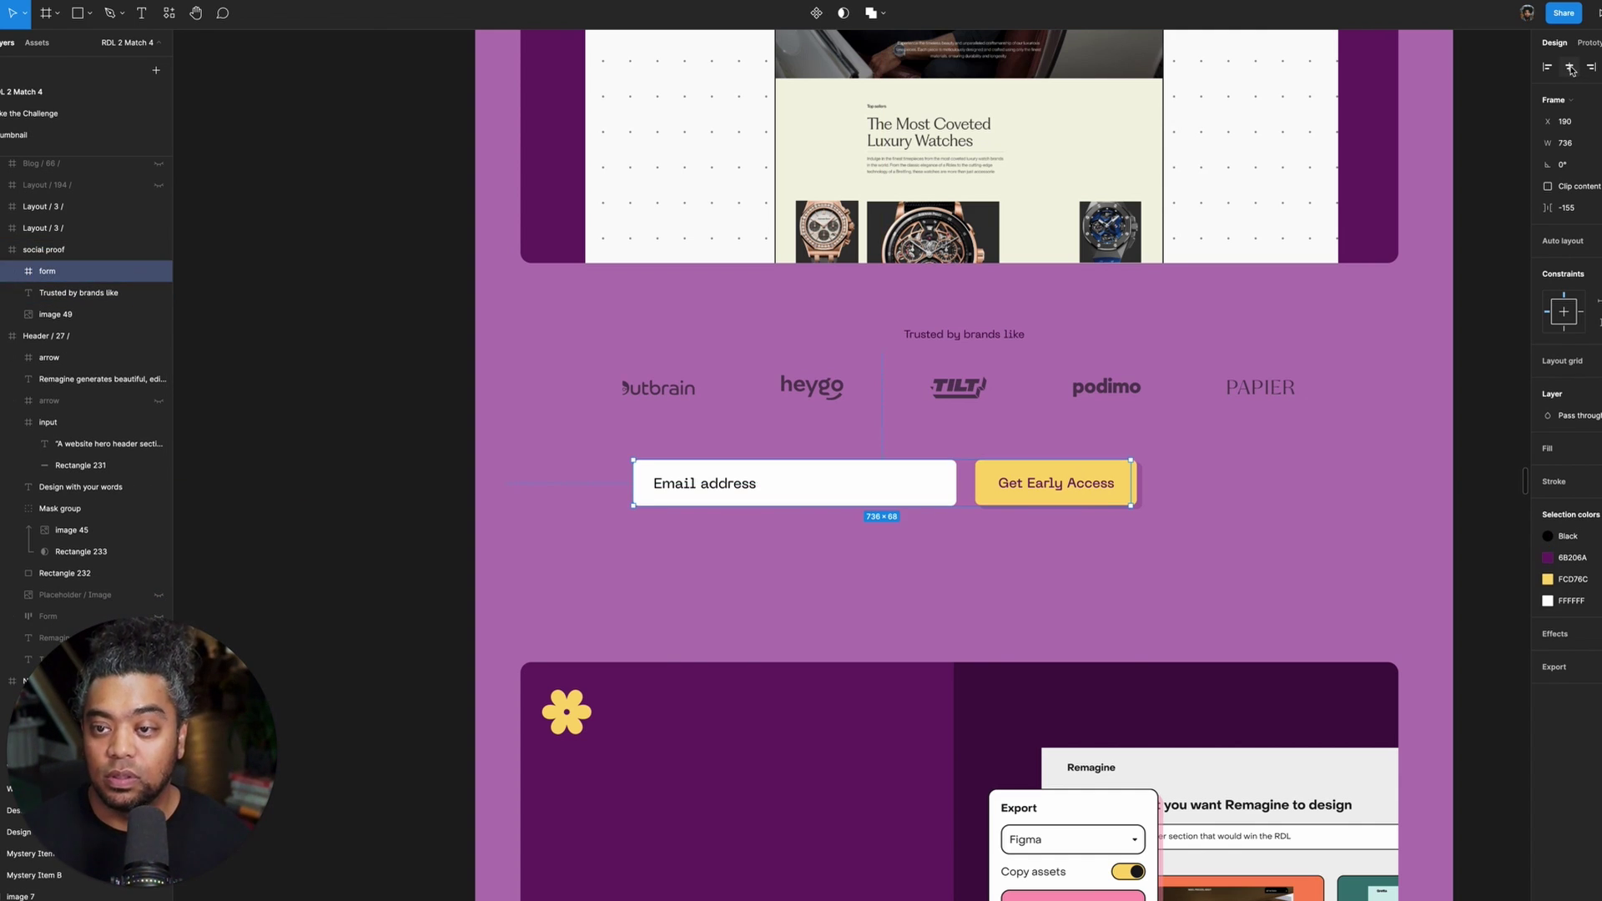
- Nudge the form frame left to X 140
key(shift+Left)
key(shift+Left)
key(shift+Left)
key(shift+Left)
key(shift+Left)
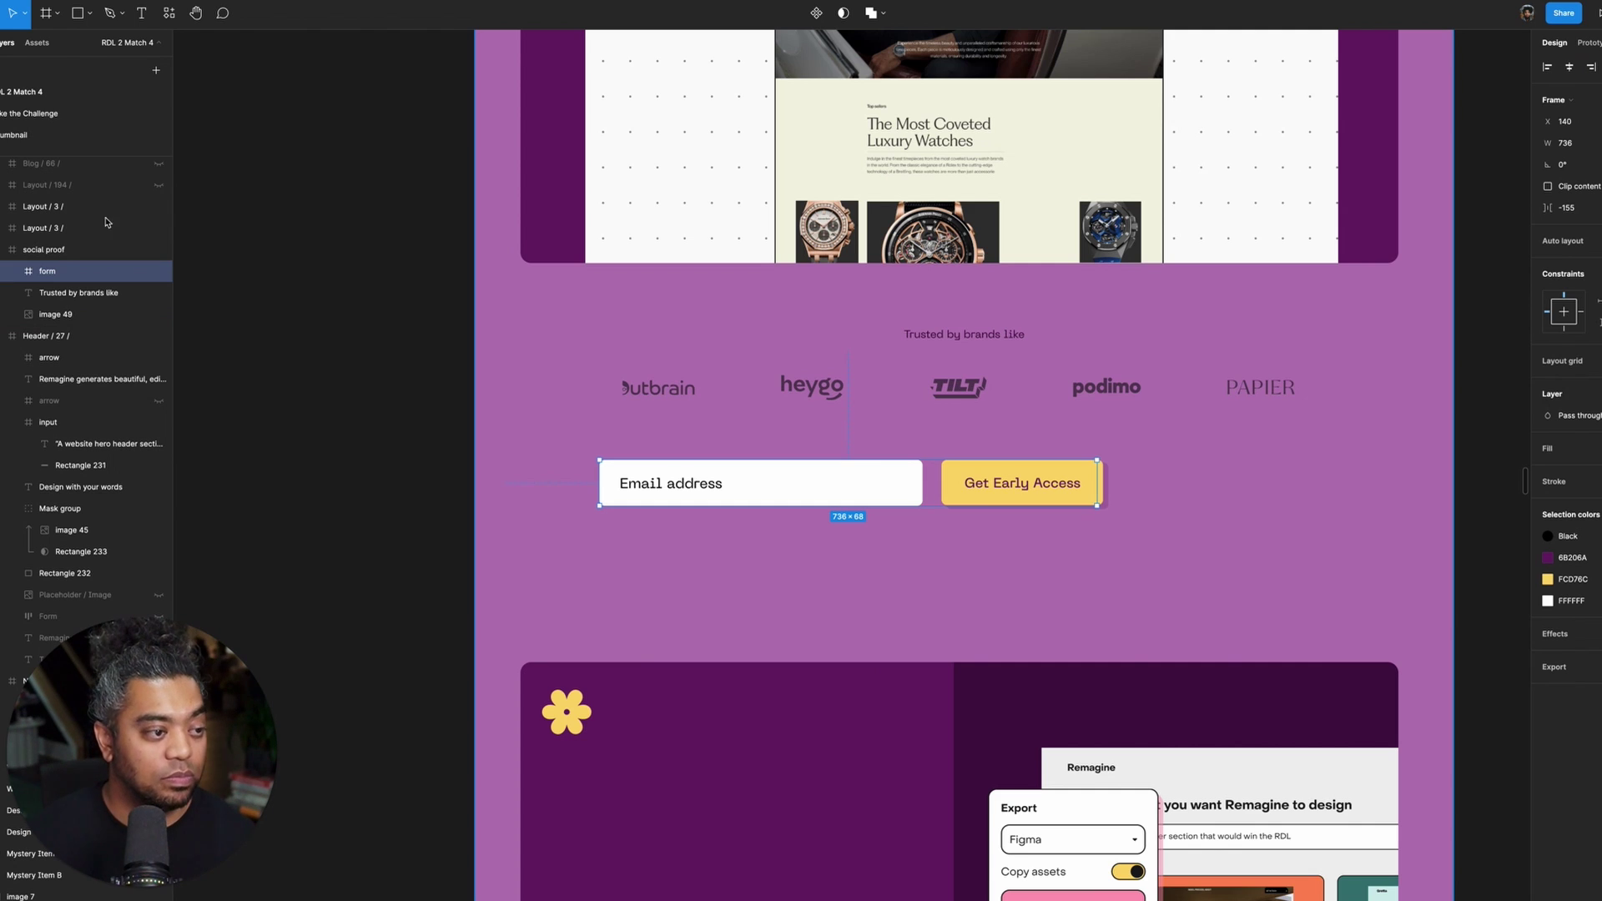
- Stretch the social proof frame across the full page width, from X 0 to a width of 1445 px
click(46, 249)
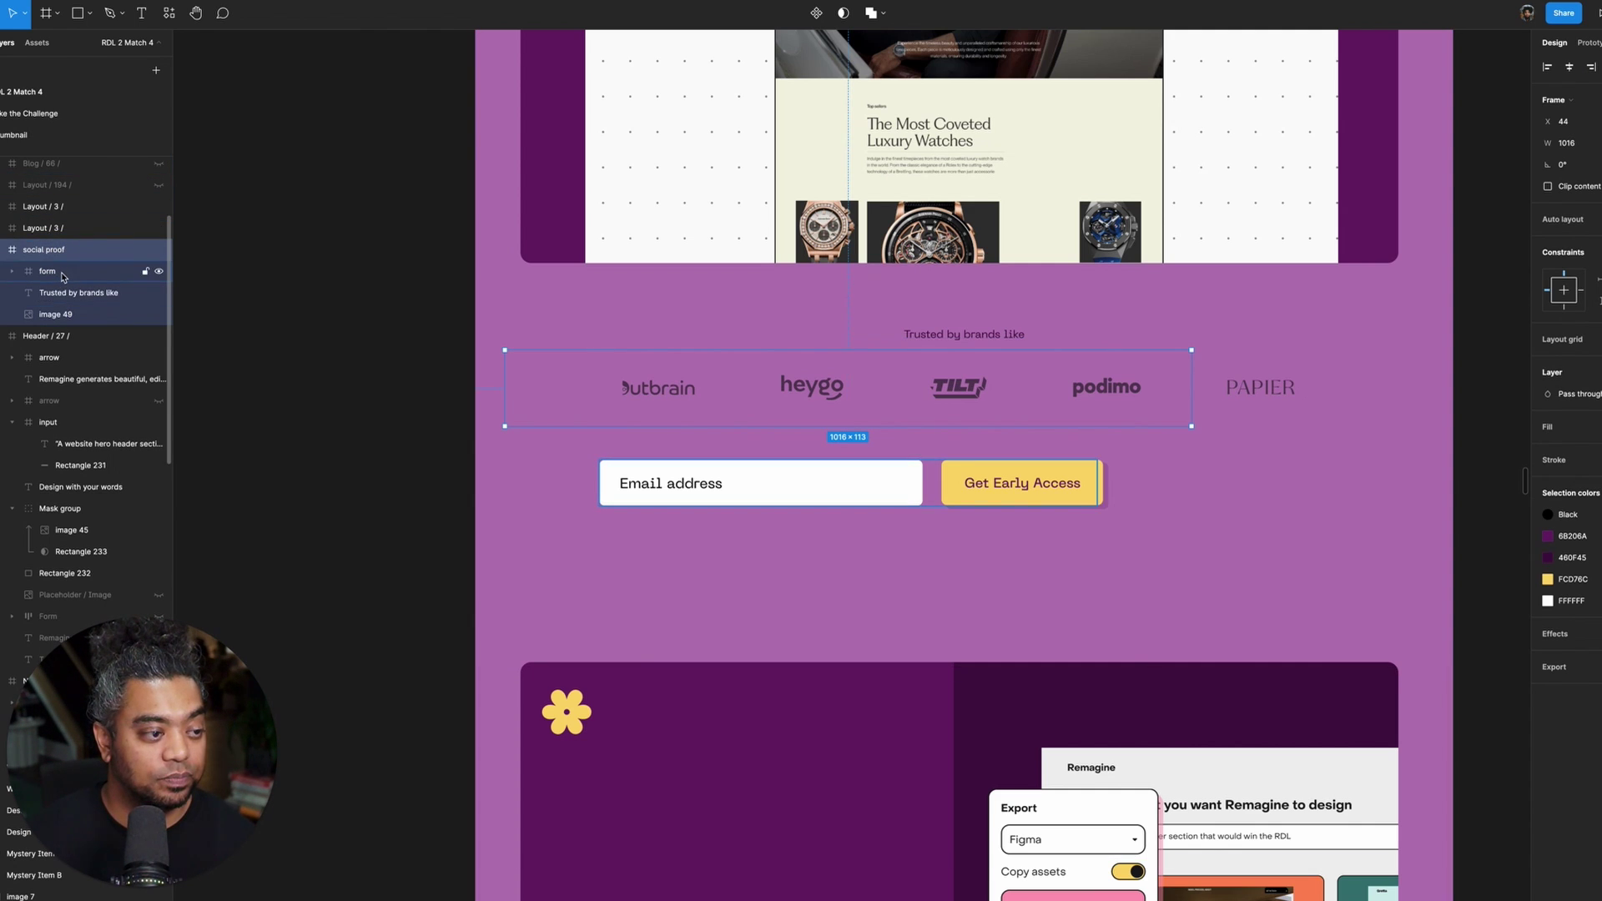
click(63, 275)
click(53, 250)
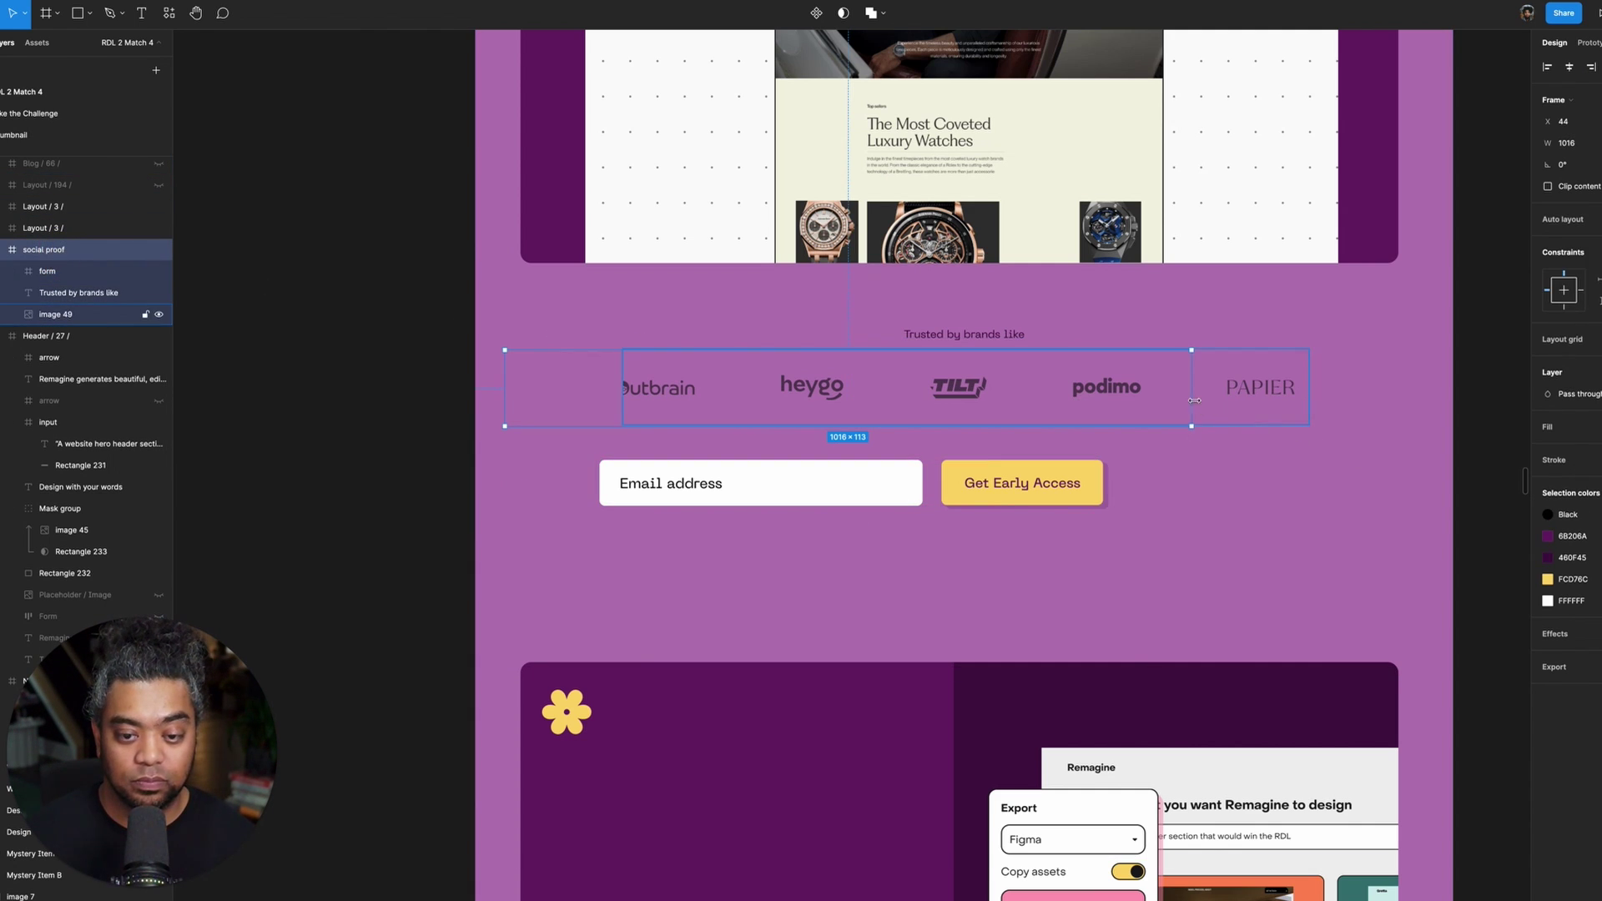
drag(1391, 410, 1437, 412)
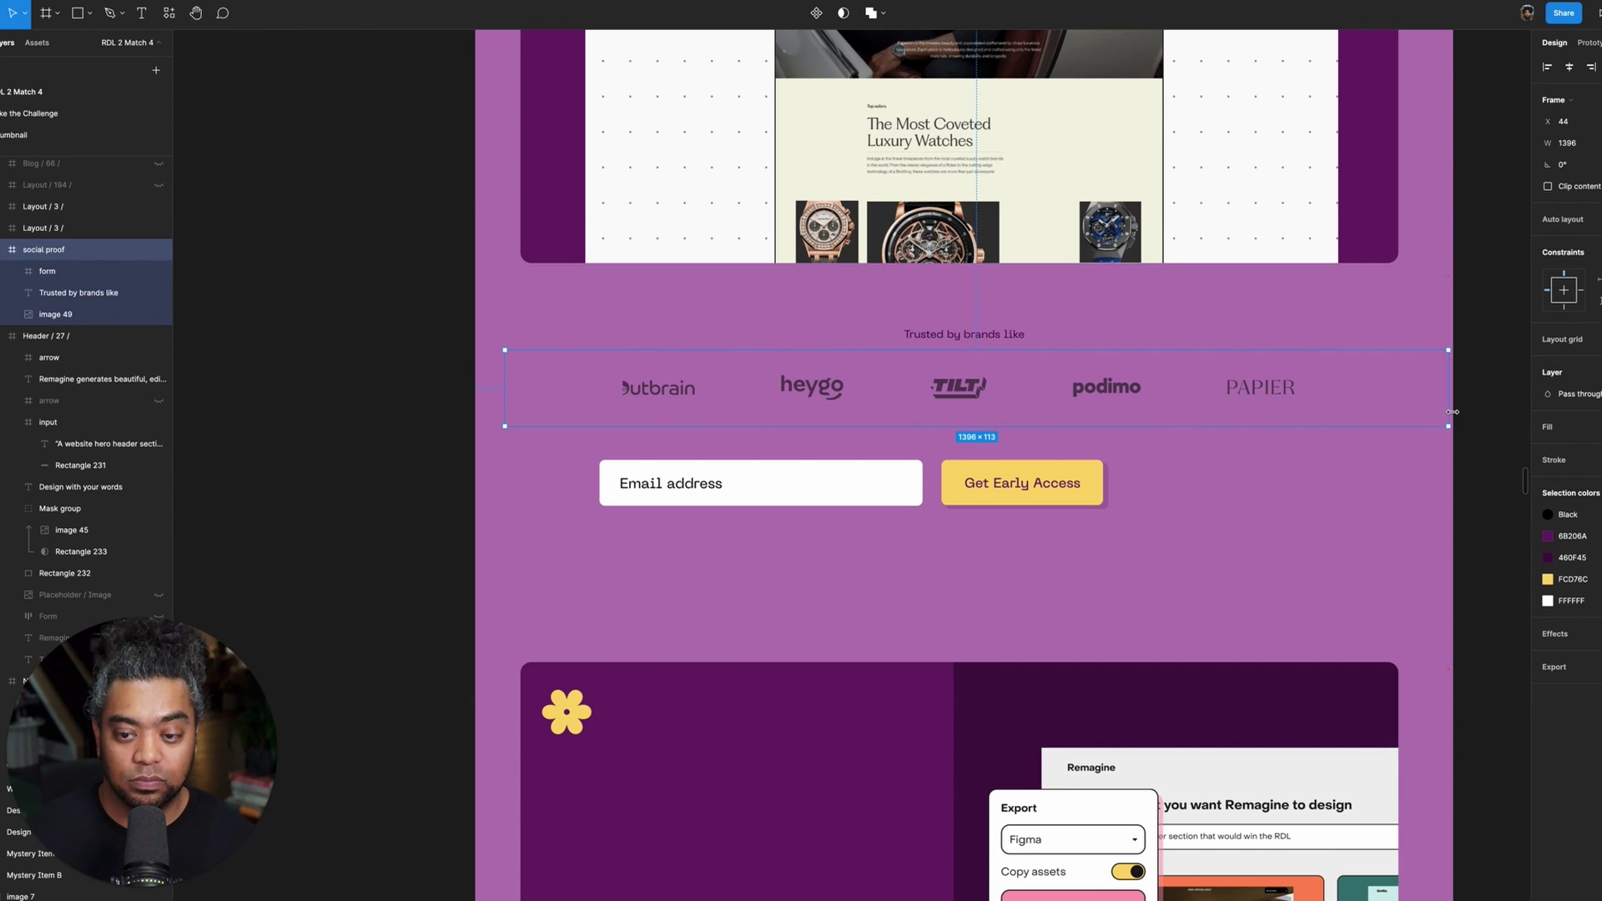
drag(482, 368, 476, 368)
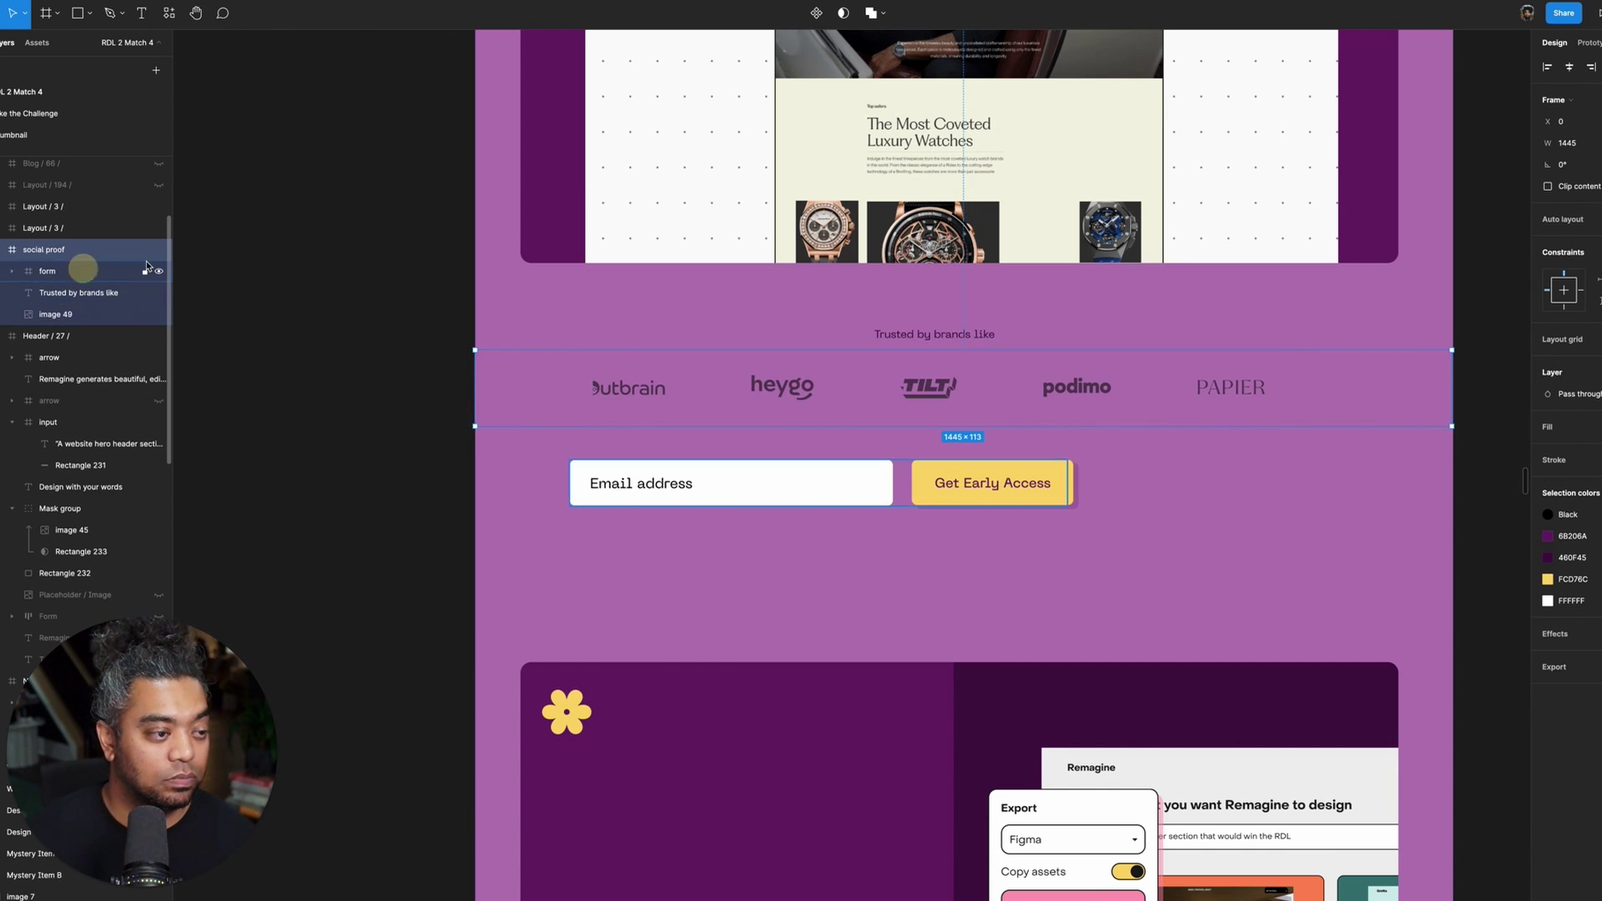
- Center the form, the "Trusted by brands like" text and the brand logo image horizontally in the social proof frame
click(79, 271)
click(1570, 69)
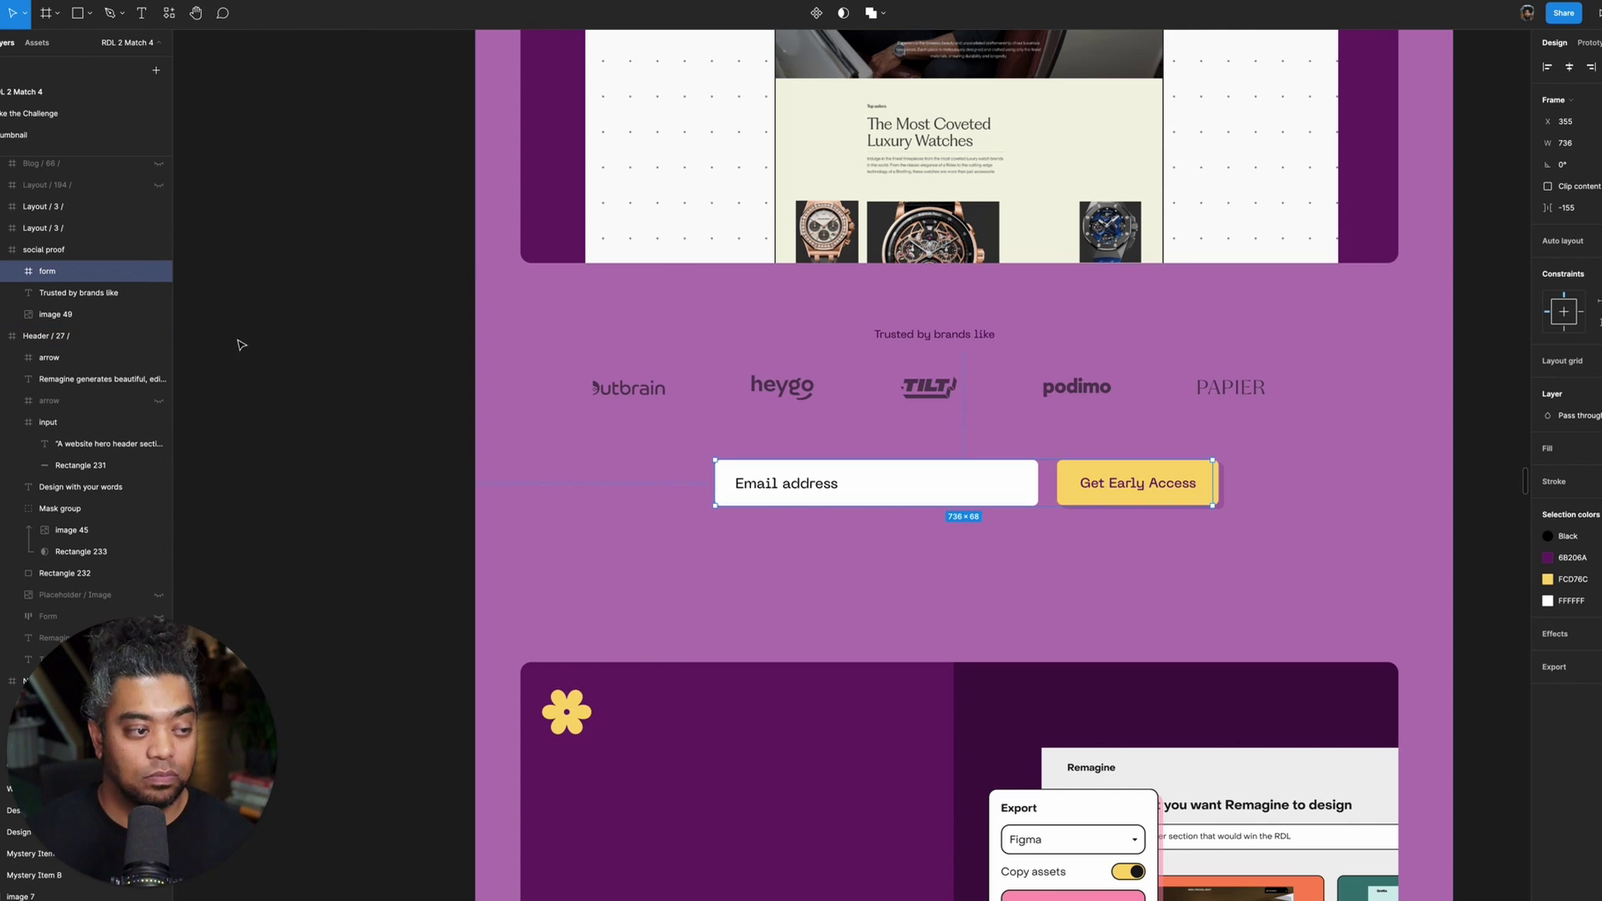
click(117, 293)
click(1576, 72)
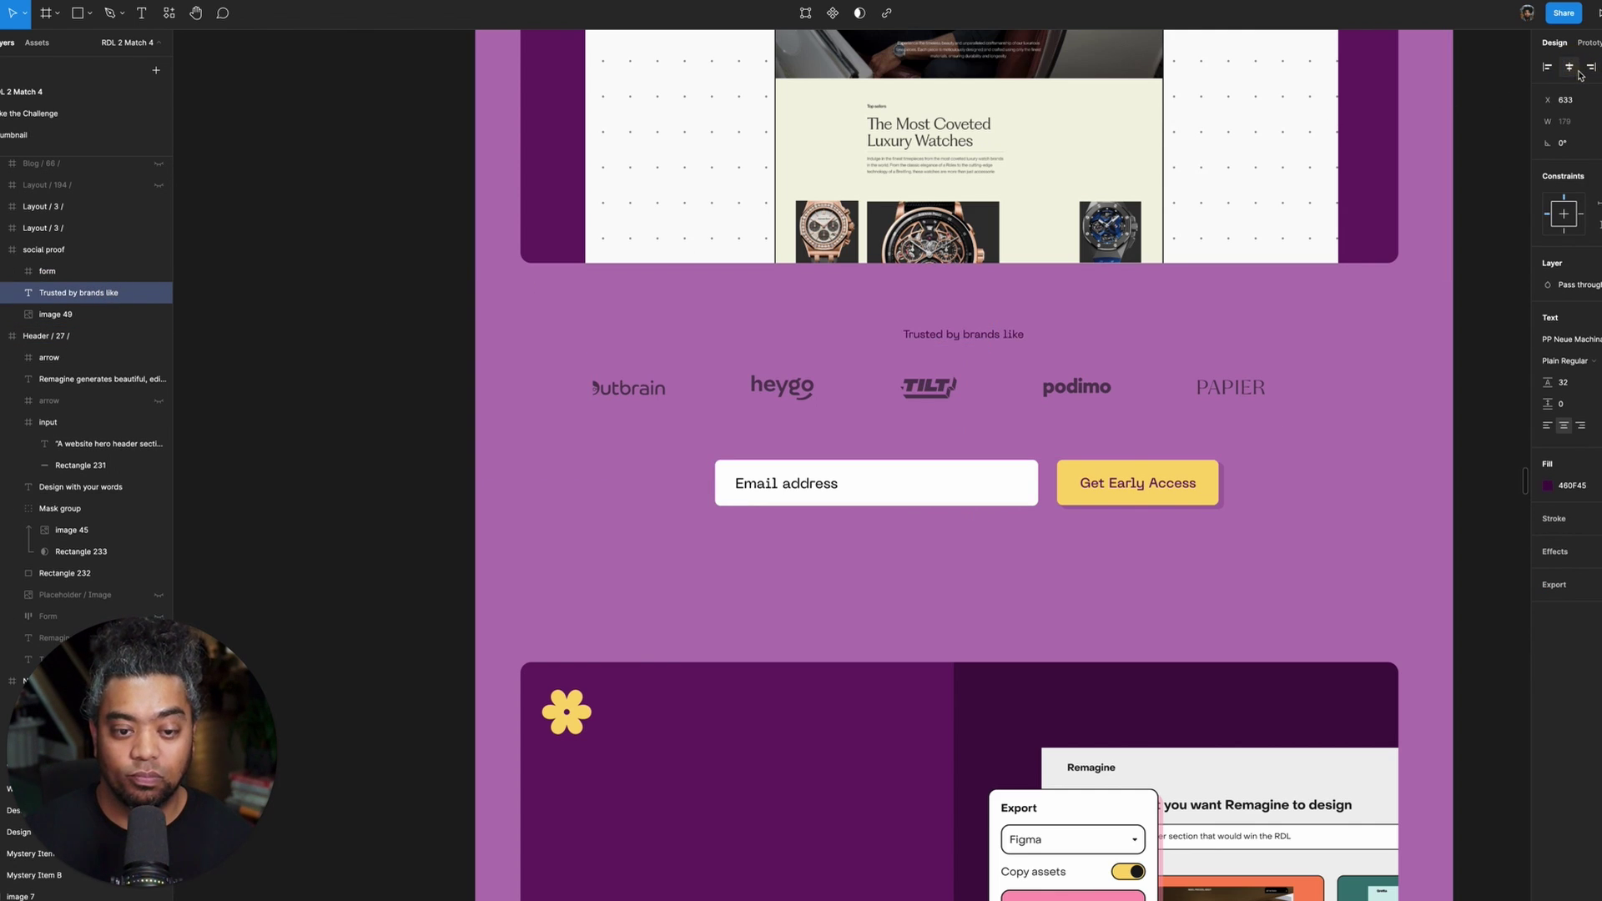
click(57, 317)
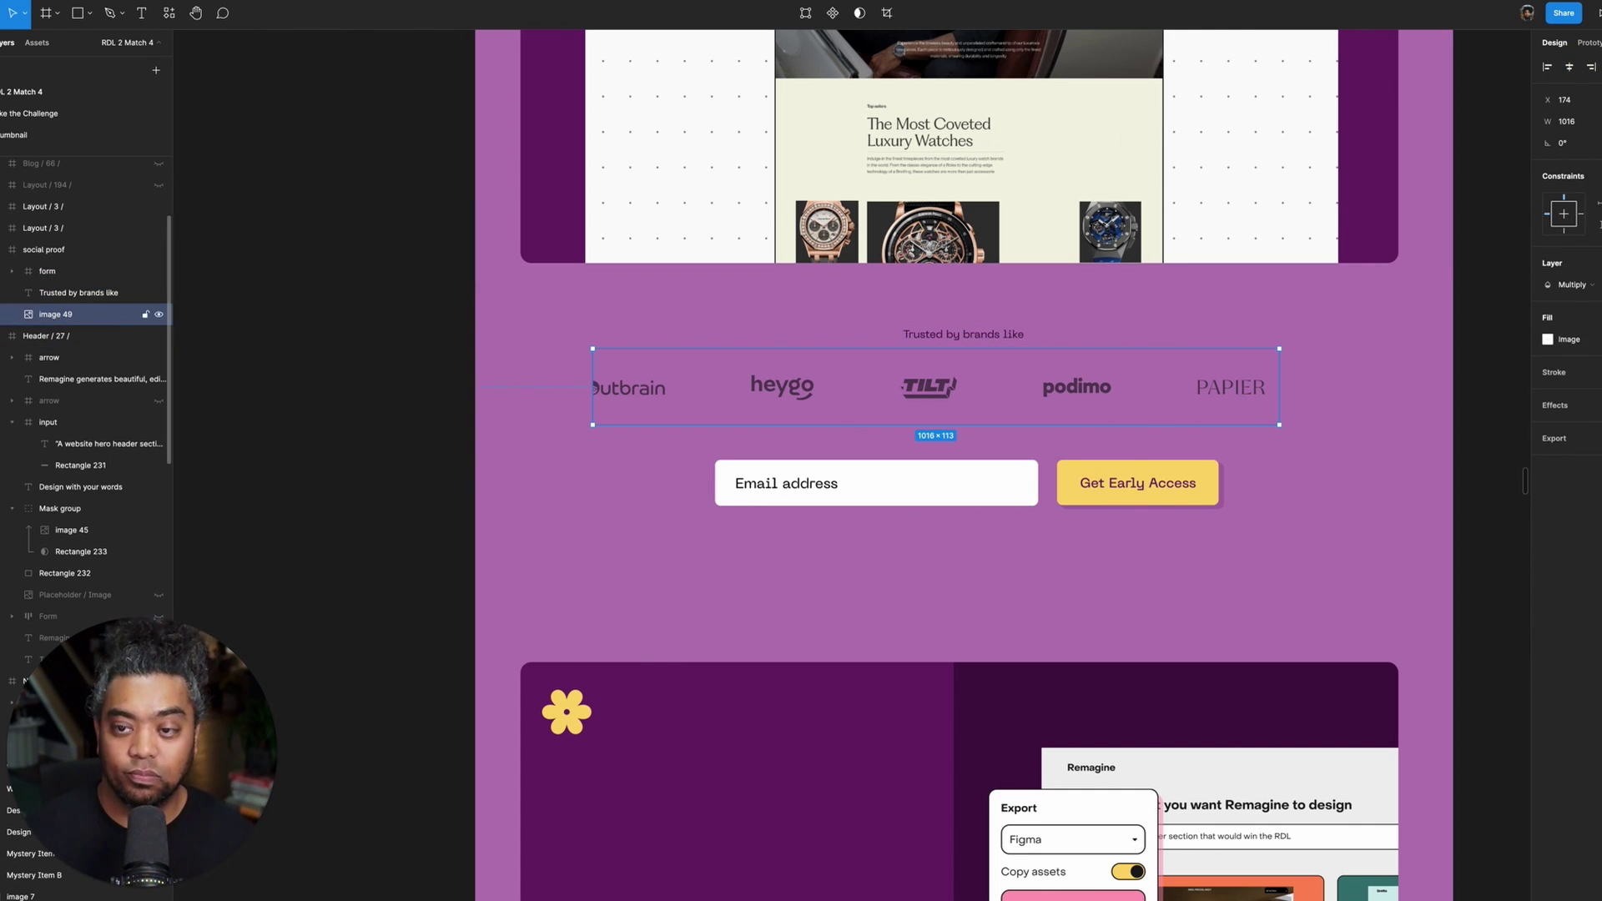
click(1570, 69)
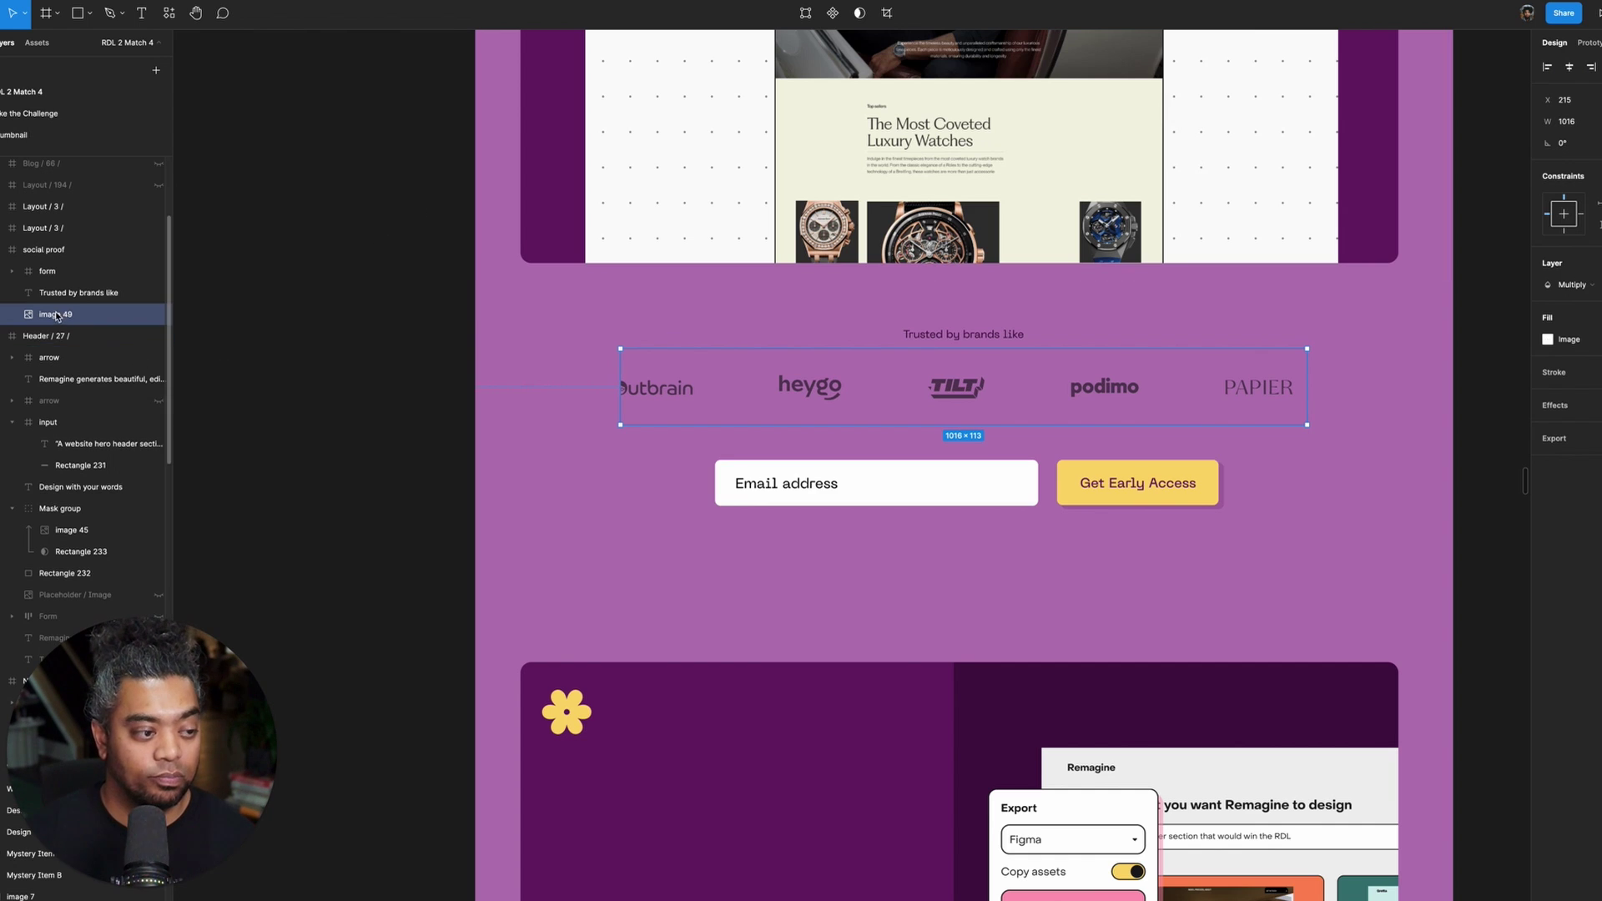
- Move the form frame down about 100 px to widen the gap below the brand logos
click(62, 273)
key(shift+Down)
key(shift+Down)
key(shift+Down)
key(shift+Down)
key(shift+Down)
key(shift+Down)
key(shift+Down)
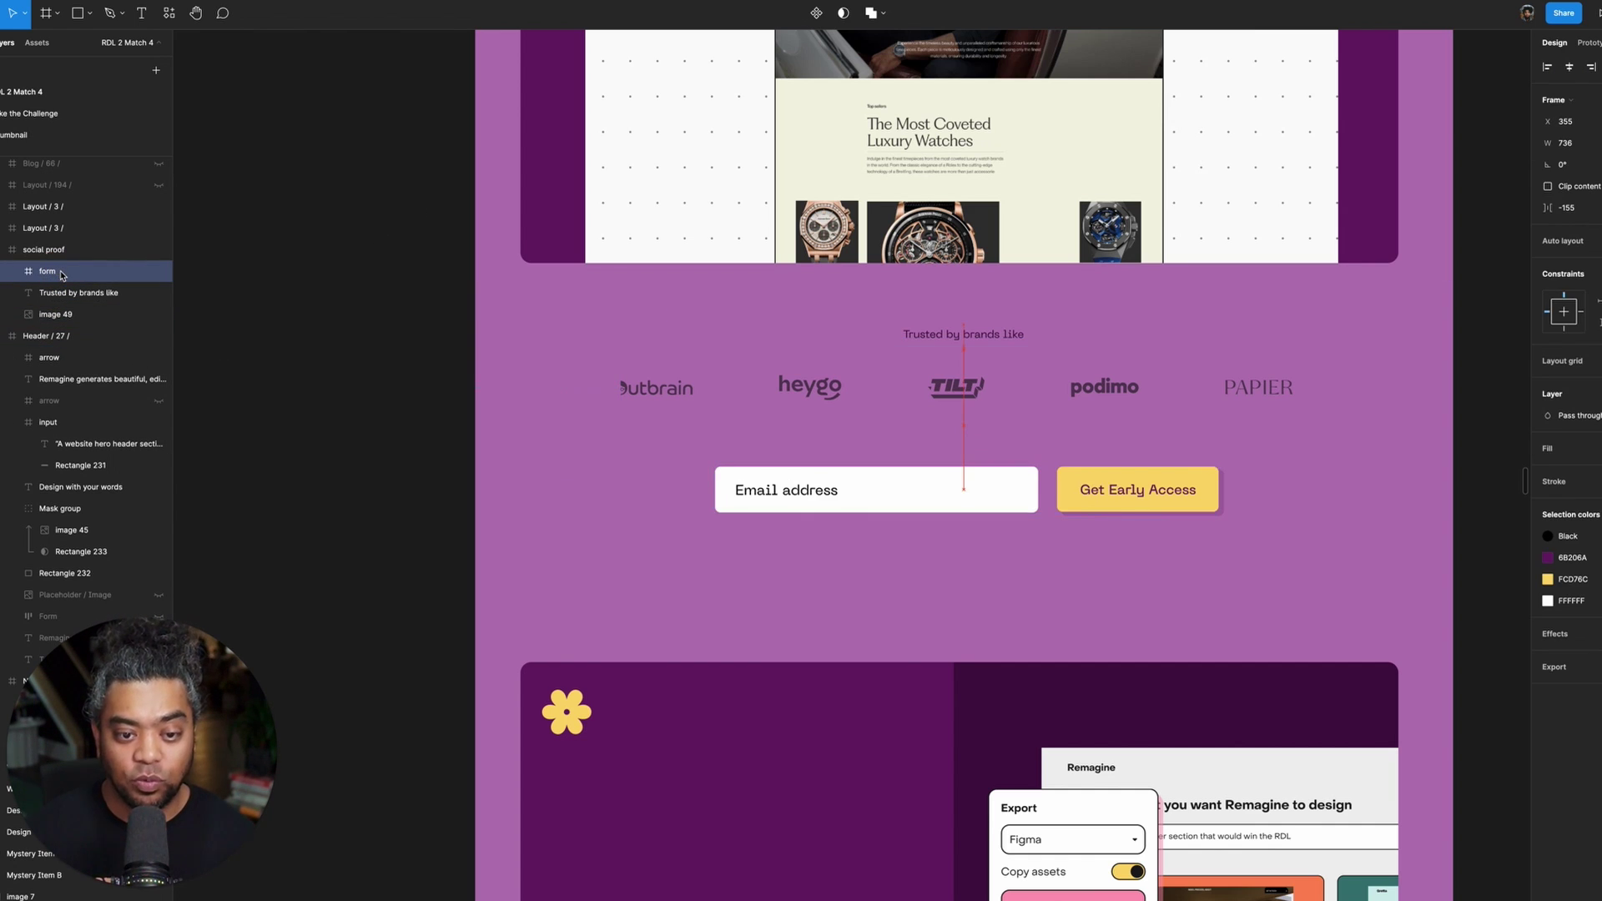
key(shift+Down)
key(shift+Up)
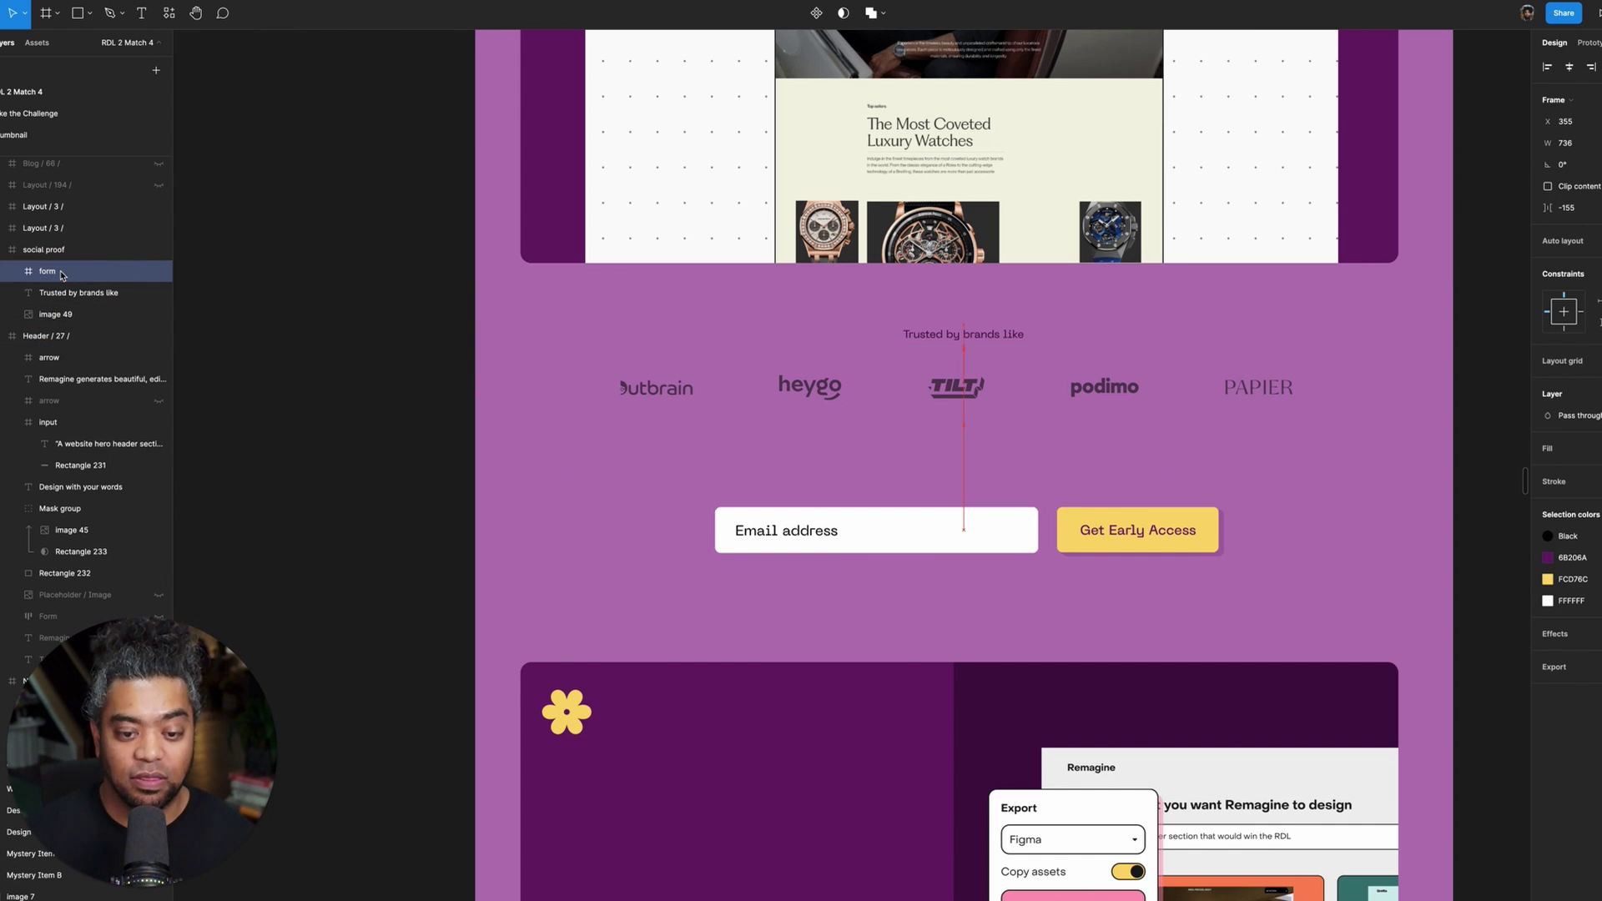
key(shift+Up)
key(shift+Down)
key(shift+Down)
key(shift+Down)
key(shift+Up)
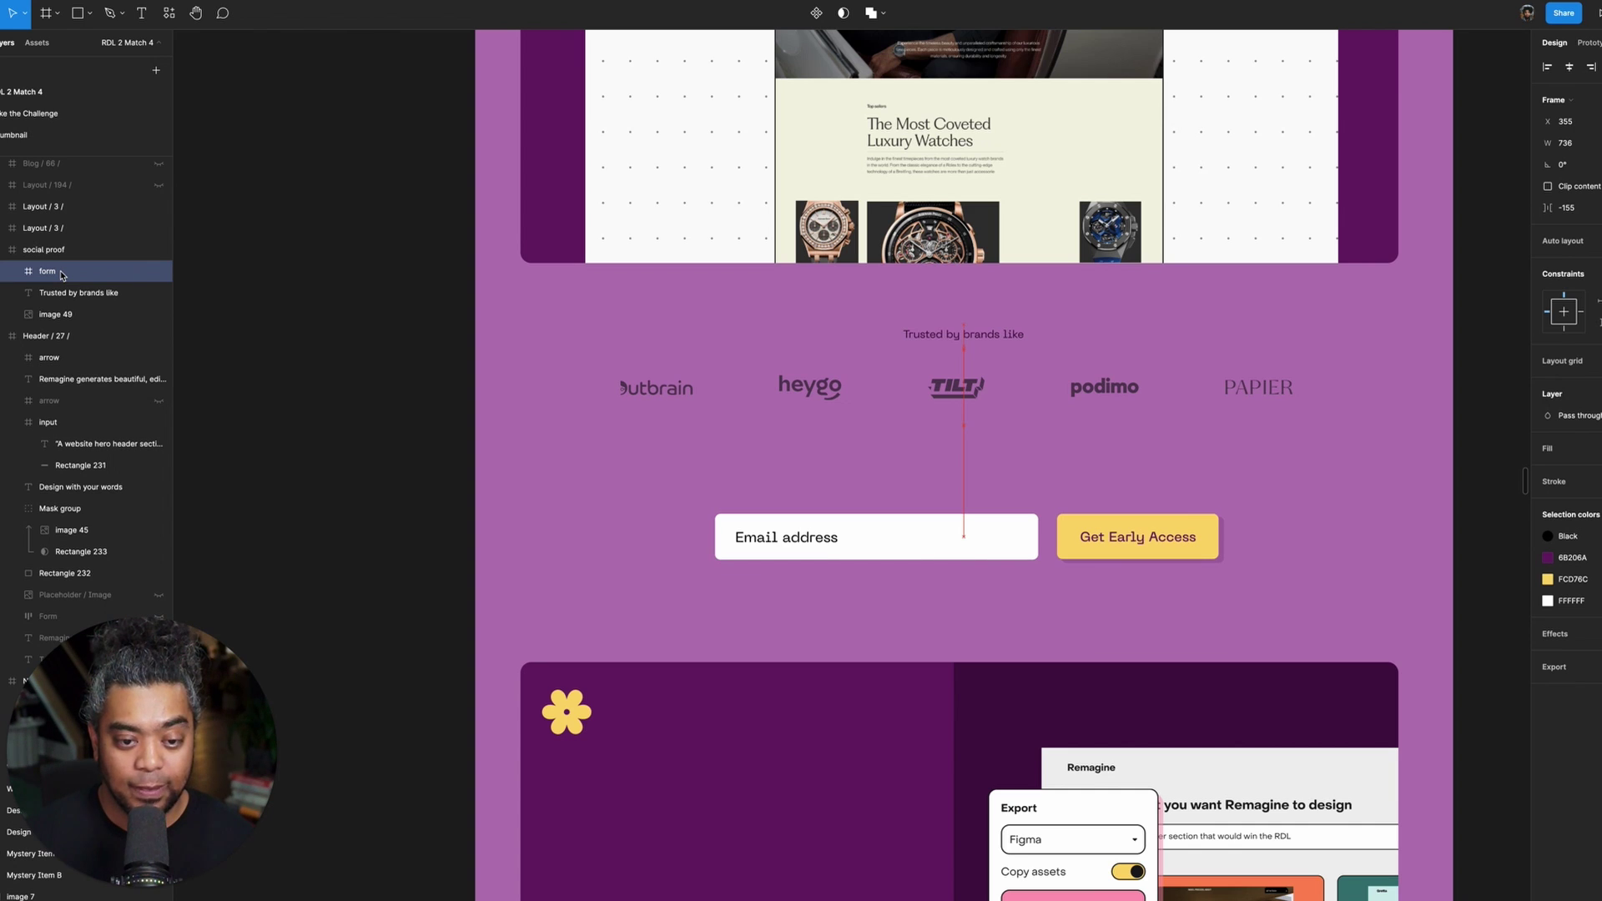
key(shift+Down)
key(shift+Up)
key(shift+Down)
key(shift+Down)
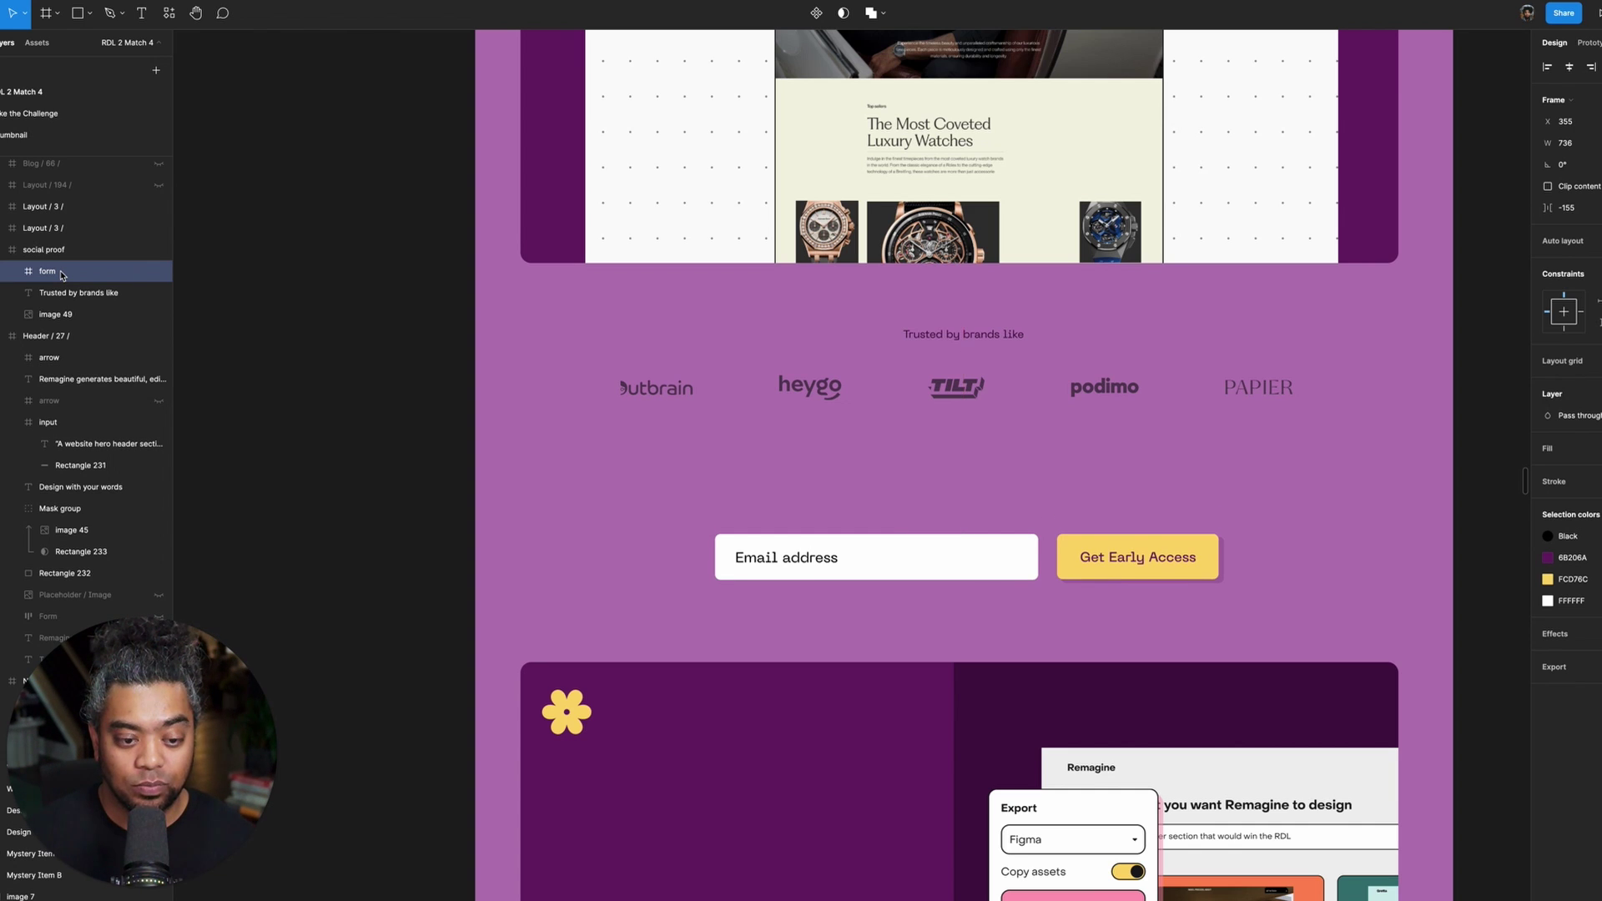
key(shift+Up)
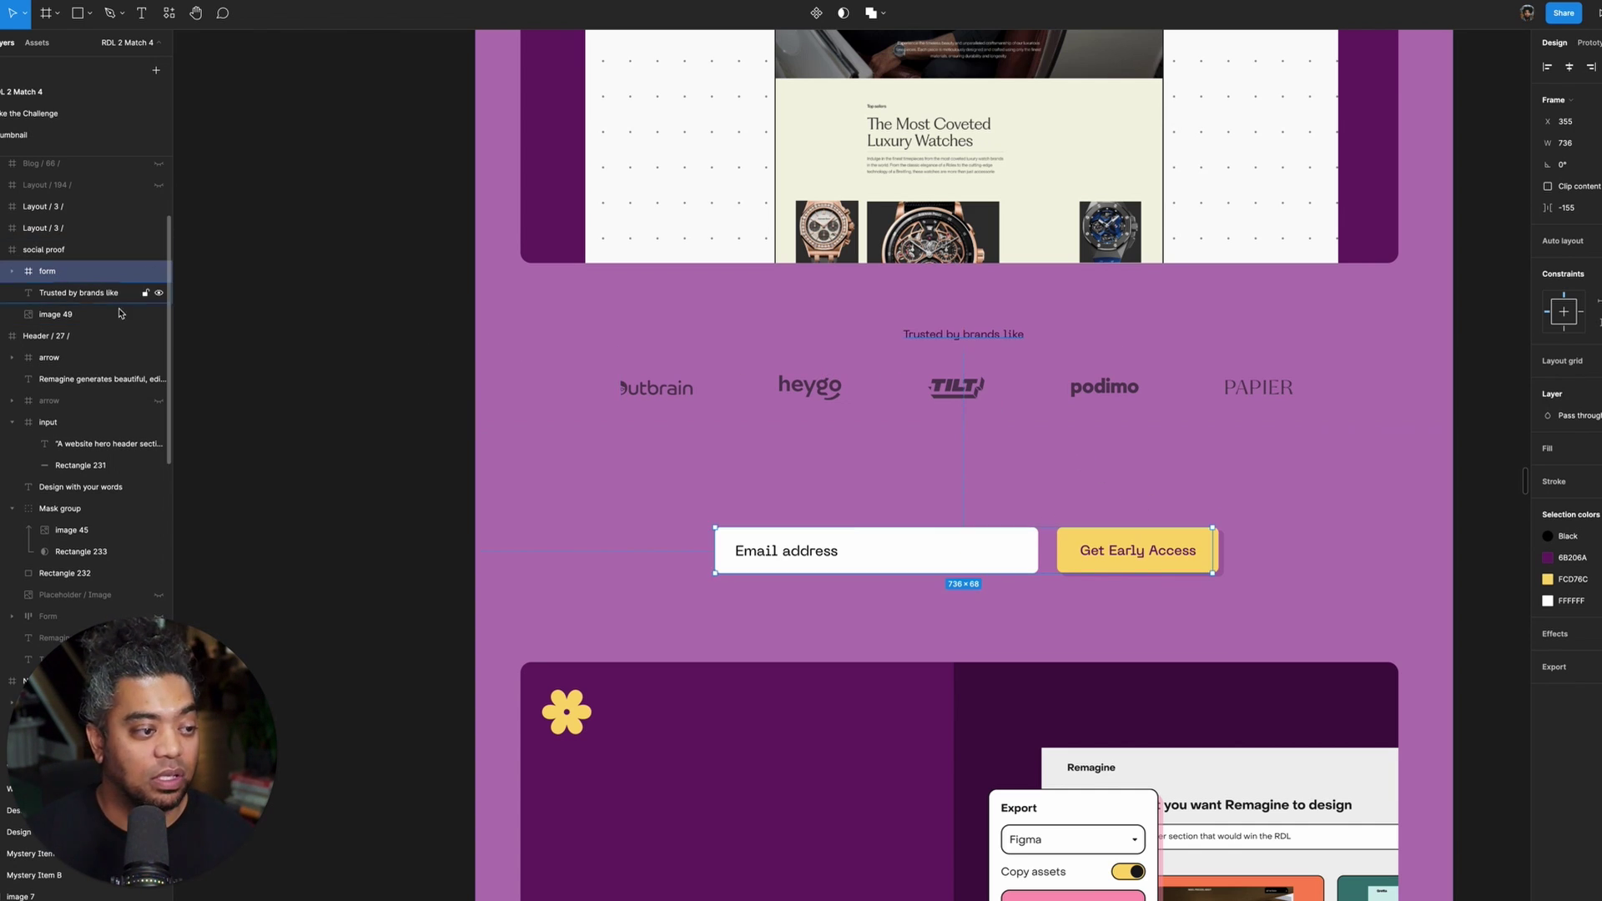
click(79, 293)
shift+click(84, 314)
key(shift+Up)
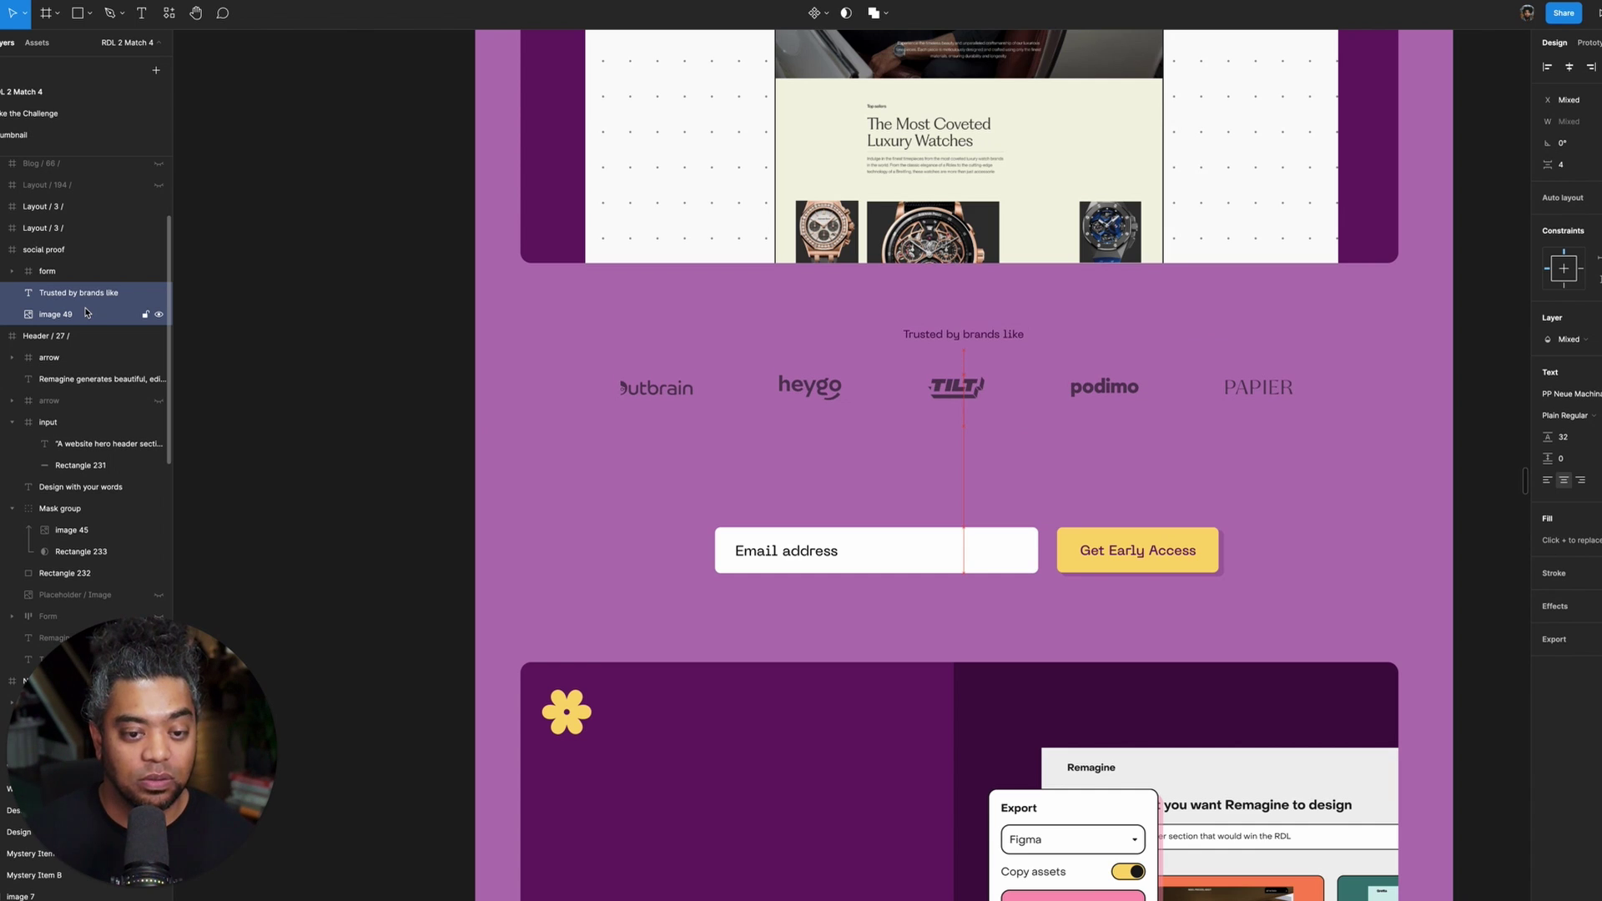
key(shift+Down)
- Duplicate the "Trusted by brands like" text and place the copy between the brand logos and the email form
click(94, 299)
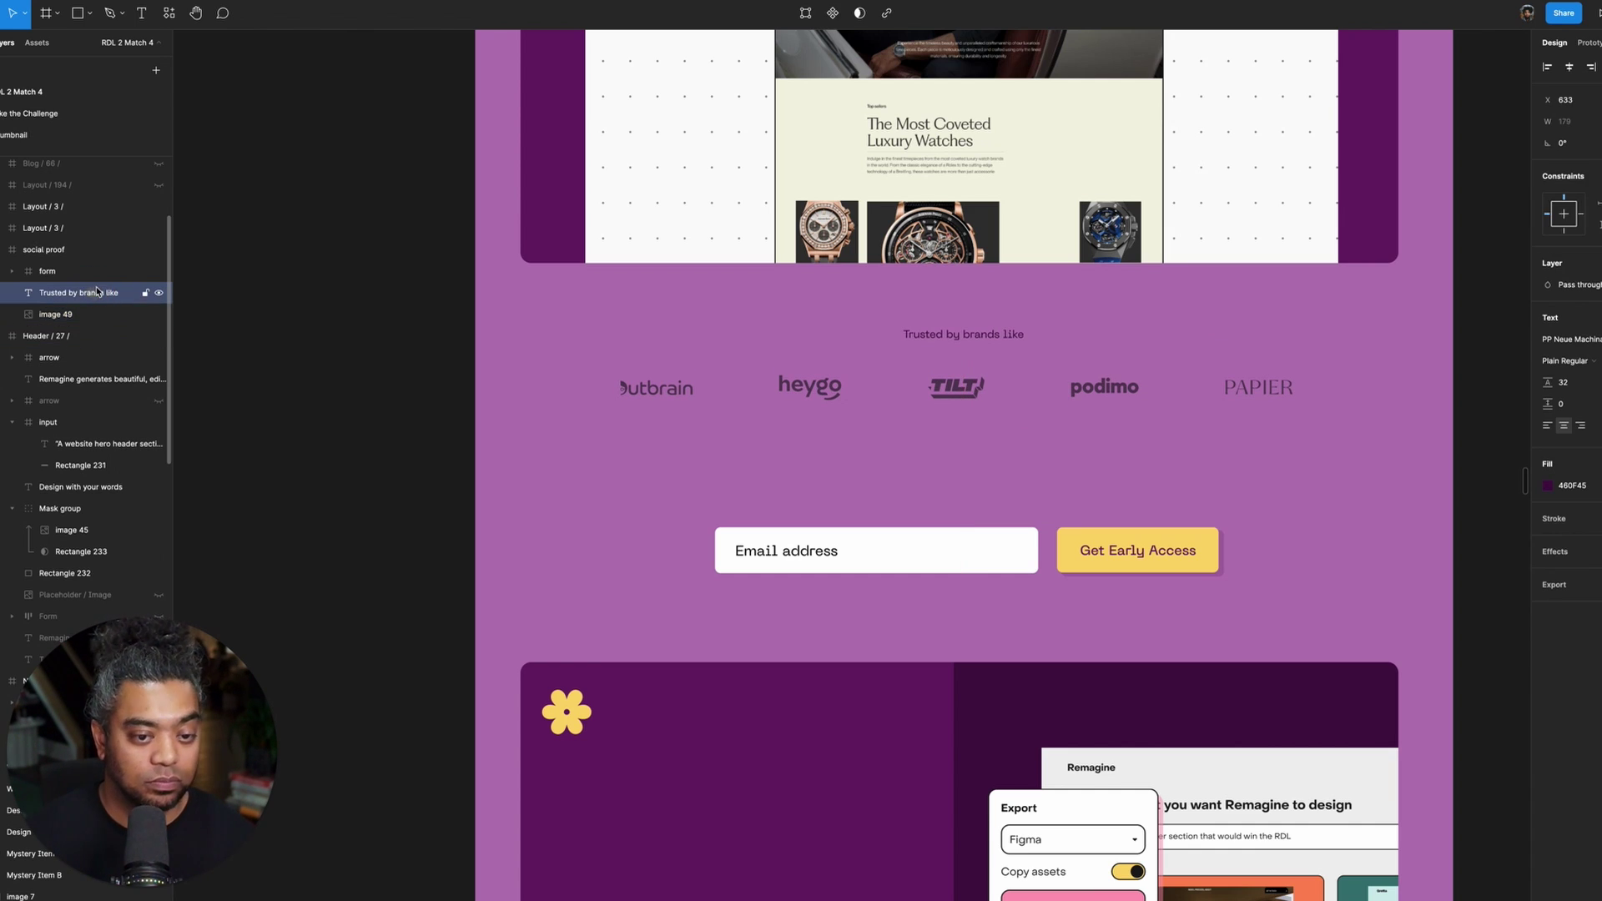
key(ctrl+d)
key(shift+Down)
key(shift+Down)
key(shift+Down)
key(shift+Down)
key(shift+Down)
key(shift+Down)
key(shift+Down)
key(shift+Down)
key(shift+Down)
key(shift+Down)
key(shift+Down)
key(shift+Down)
key(shift+Down)
key(shift+Down)
key(shift+Down)
key(shift+Down)
key(shift+Down)
key(shift+Down)
key(shift+Down)
key(shift+Down)
key(shift+Down)
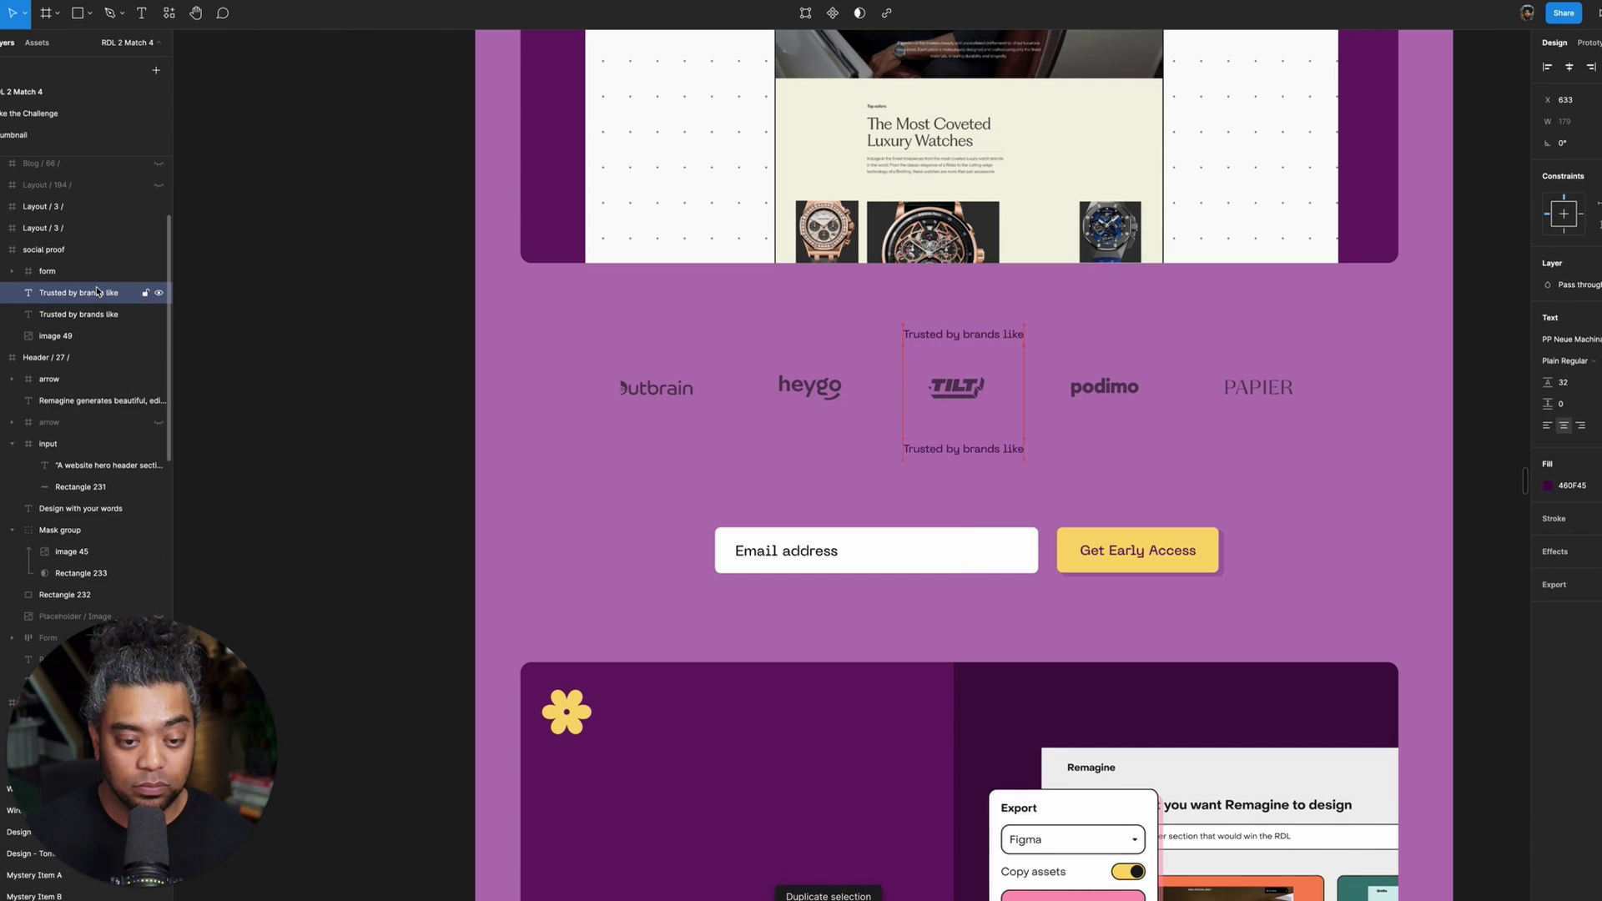
key(Down)
key(Down)
key(Down)
key(Down)
key(Down)
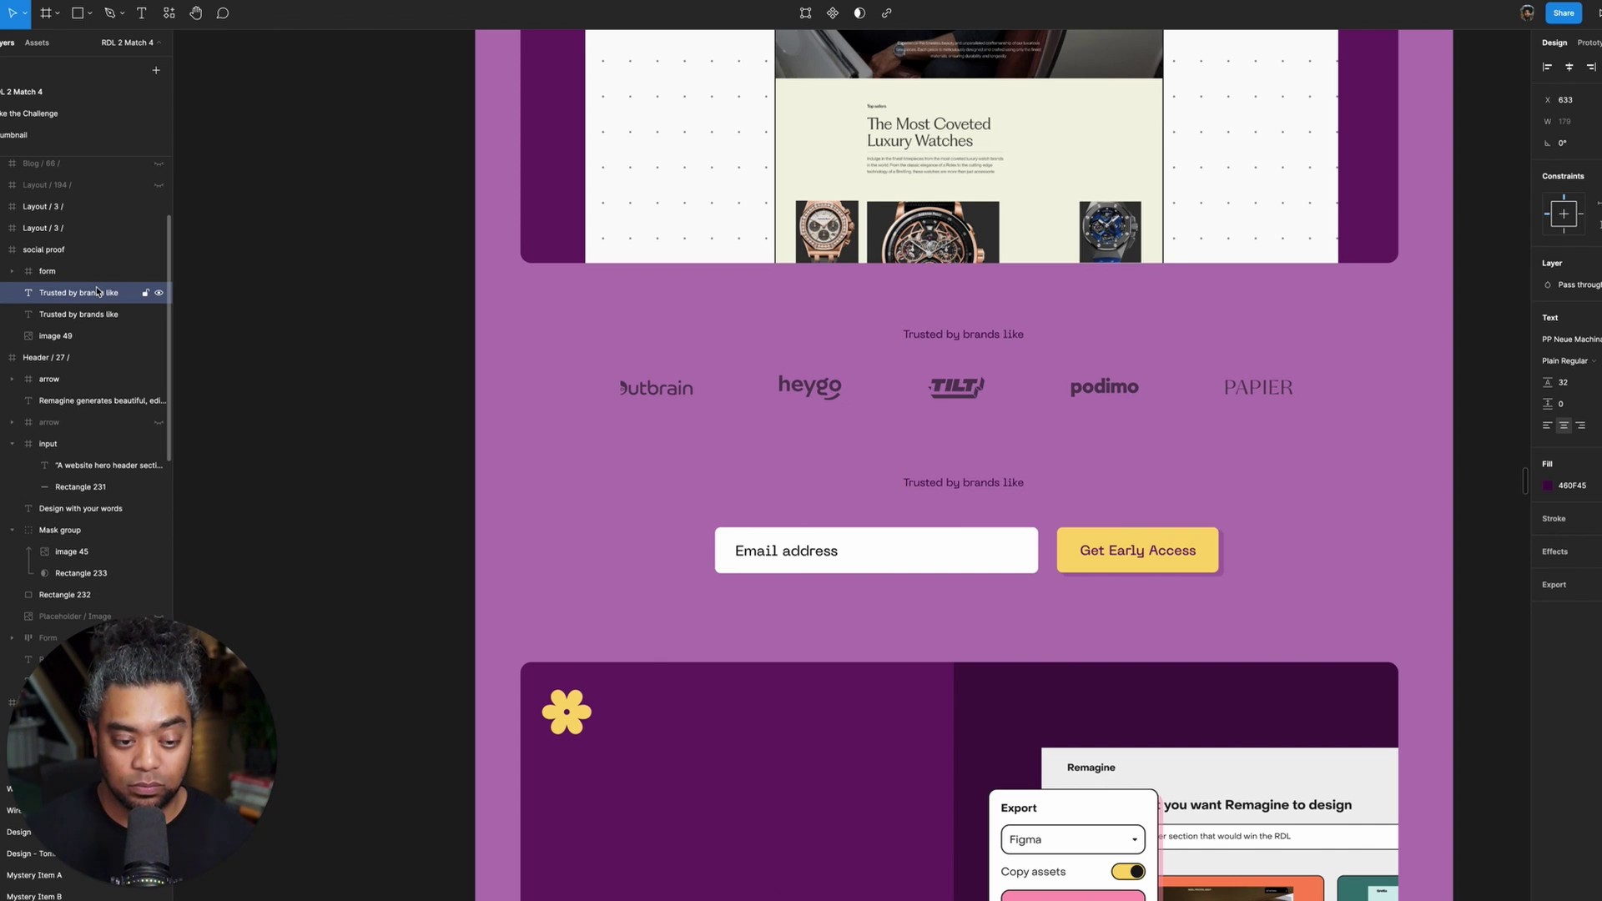
key(Up)
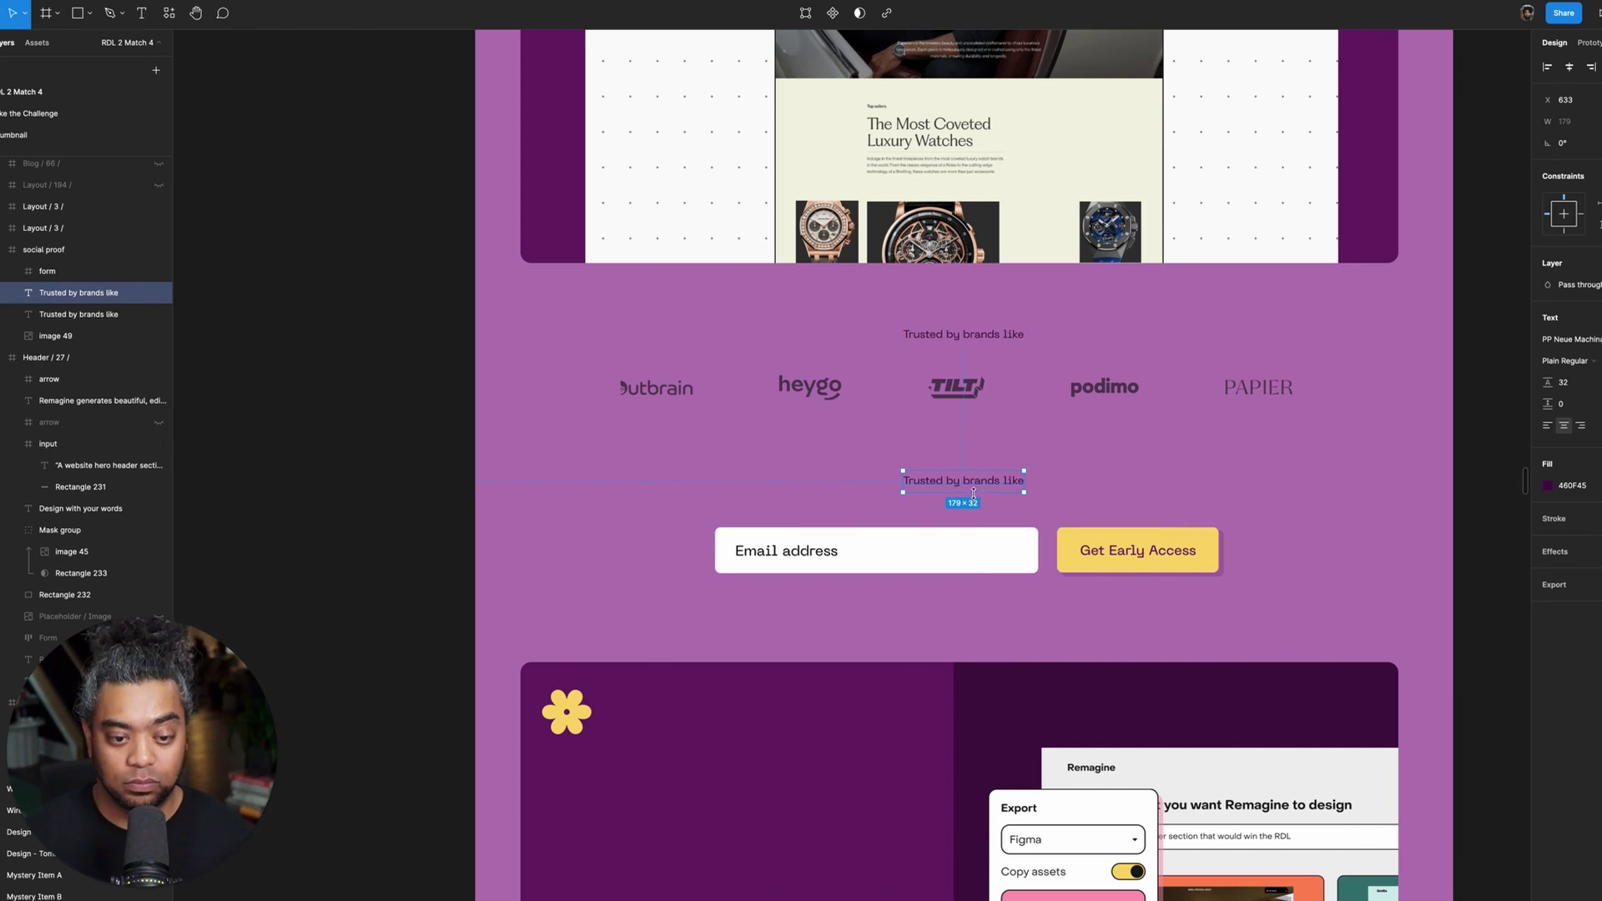
- Change the duplicated caption above the email form to "Try it yourself"
double_click(987, 481)
text(Try i)
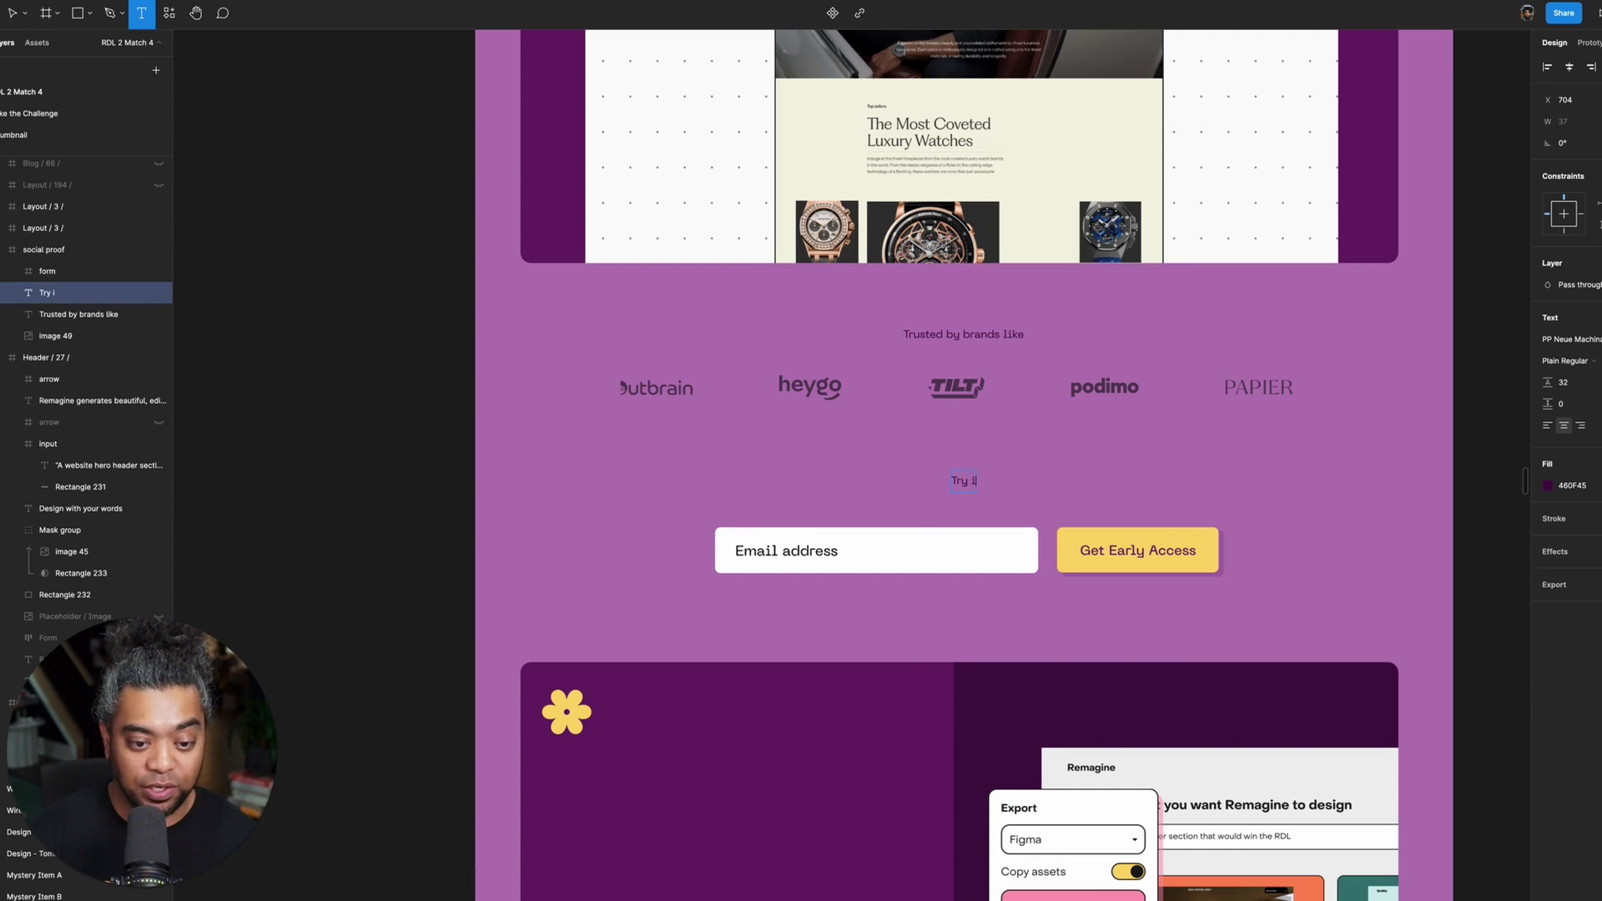
text(t yourself)
key(Escape)
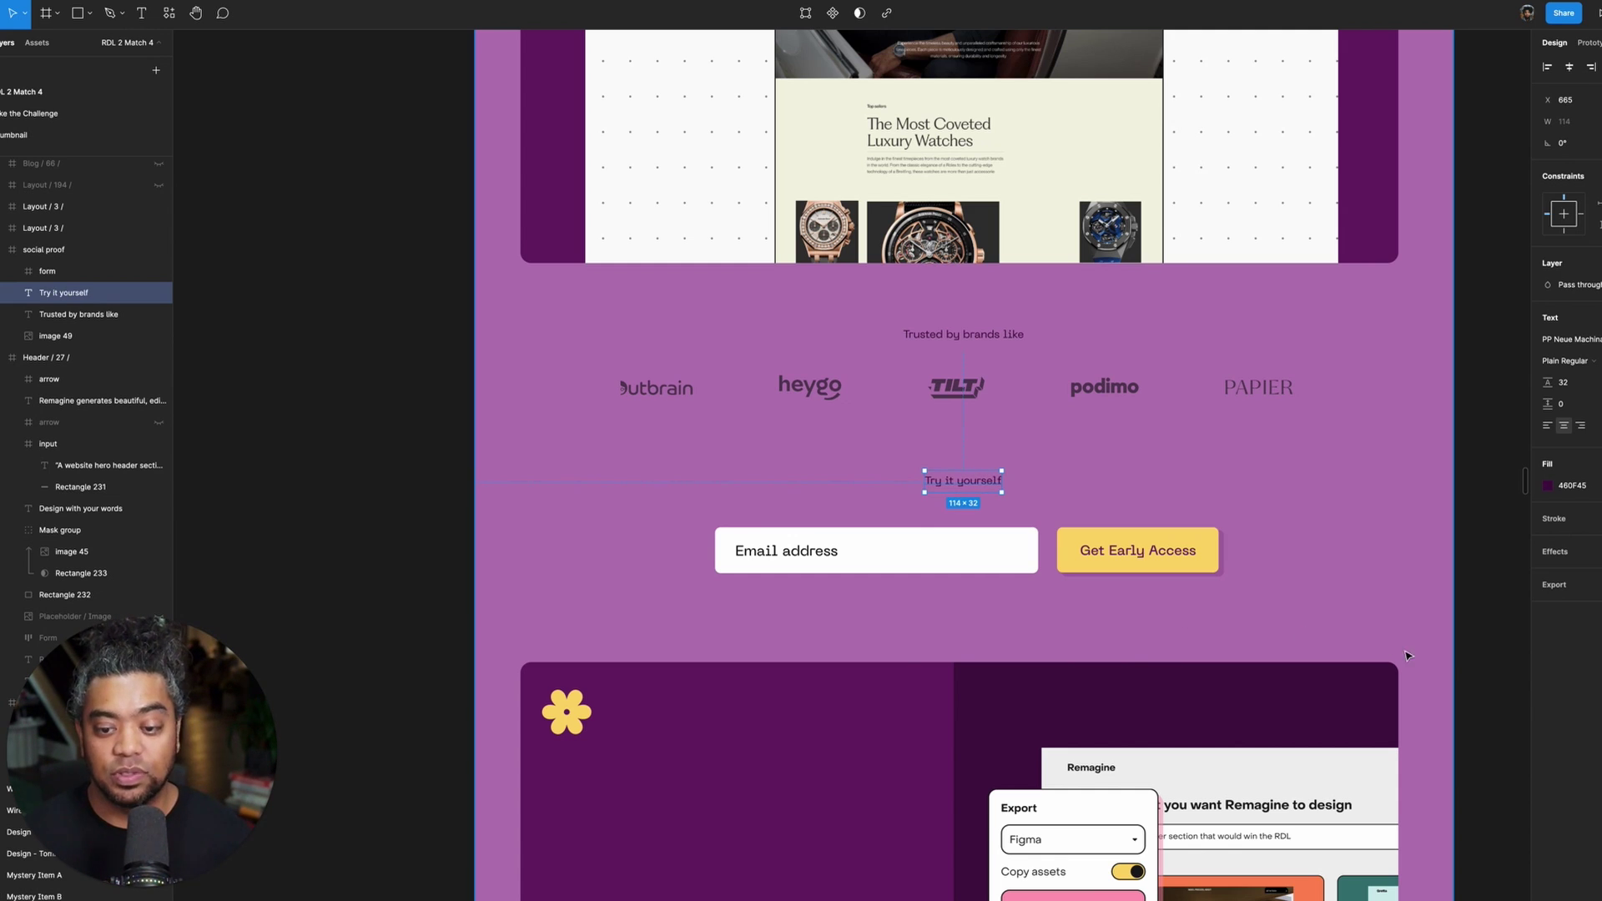
click(1494, 630)
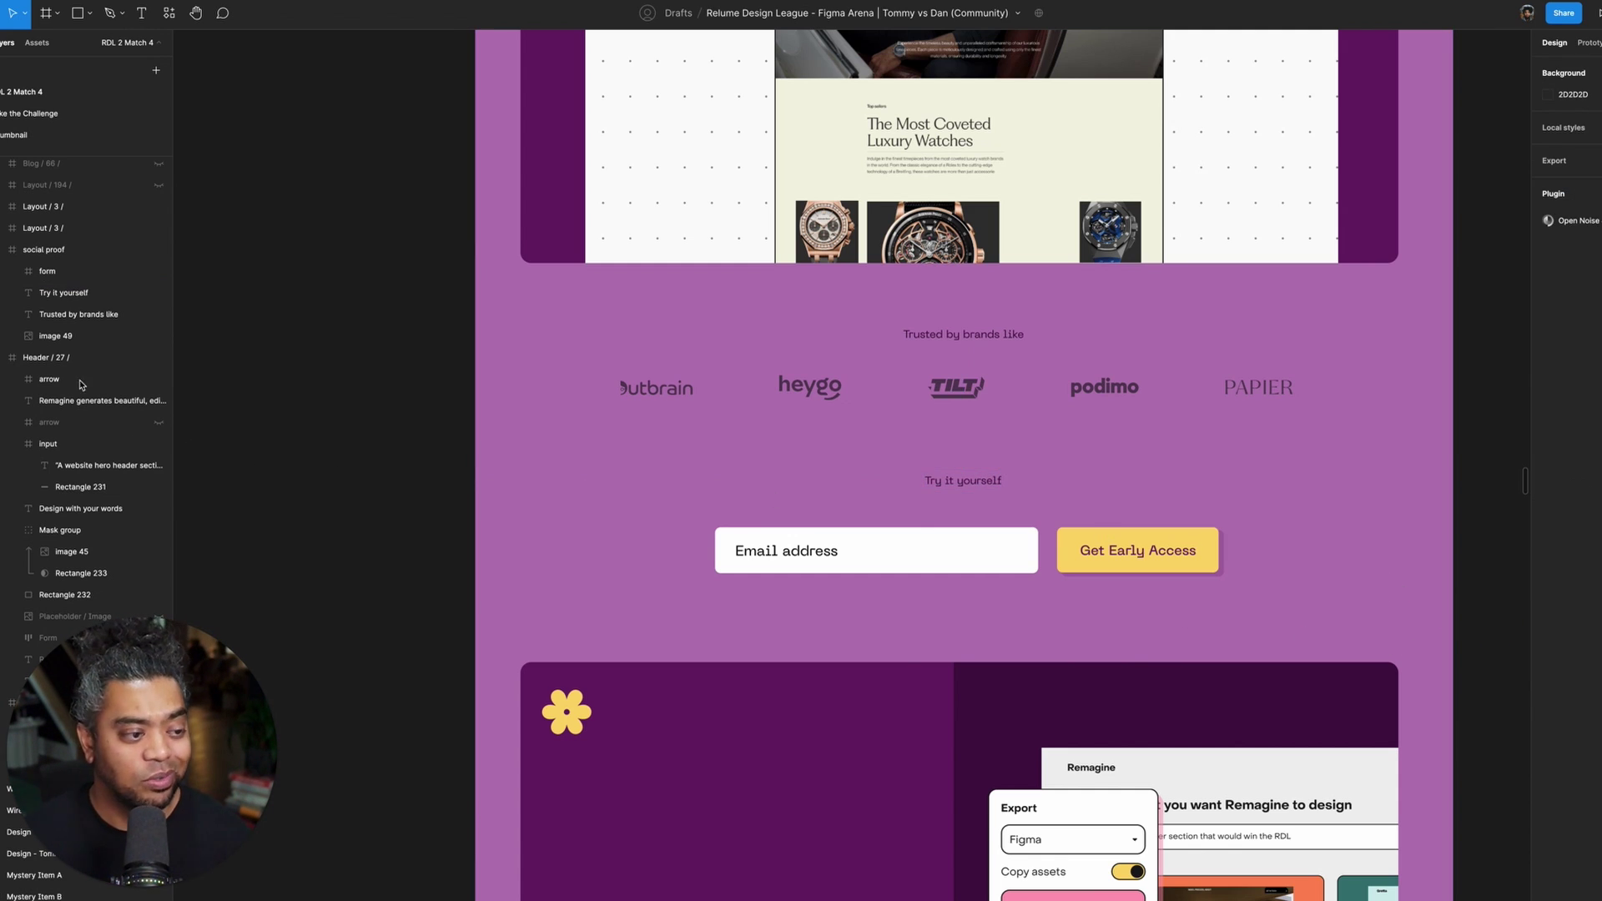
- Hide the "Try it yourself" text and move the form frame up 30 px
click(159, 293)
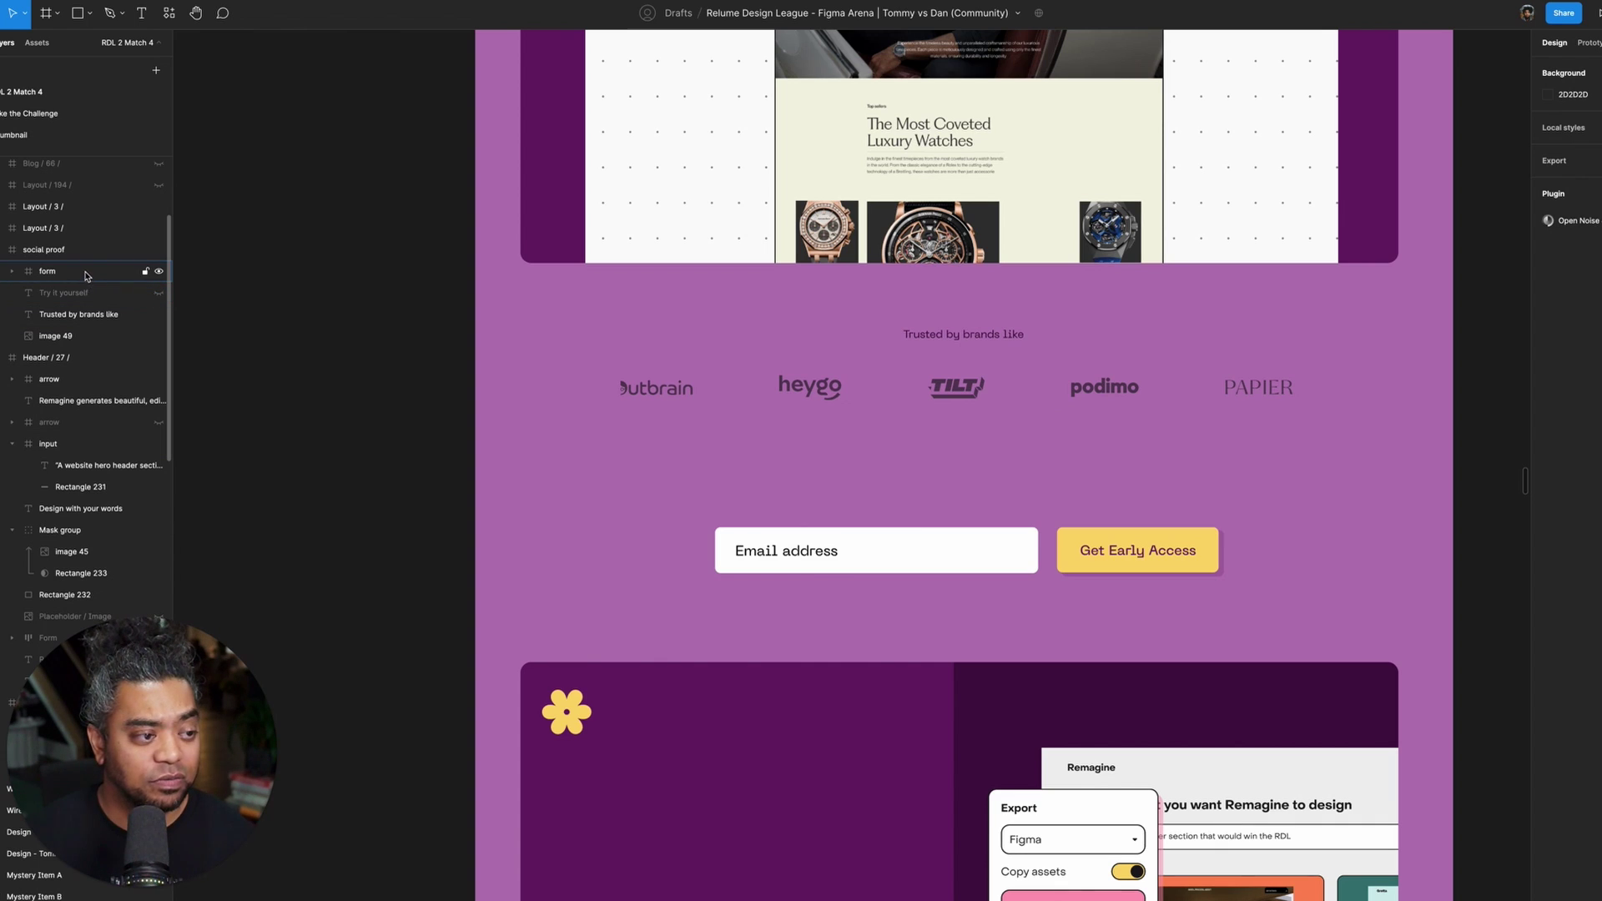
click(47, 271)
key(shift+Up)
key(shift+Up)
key(shift+Up)
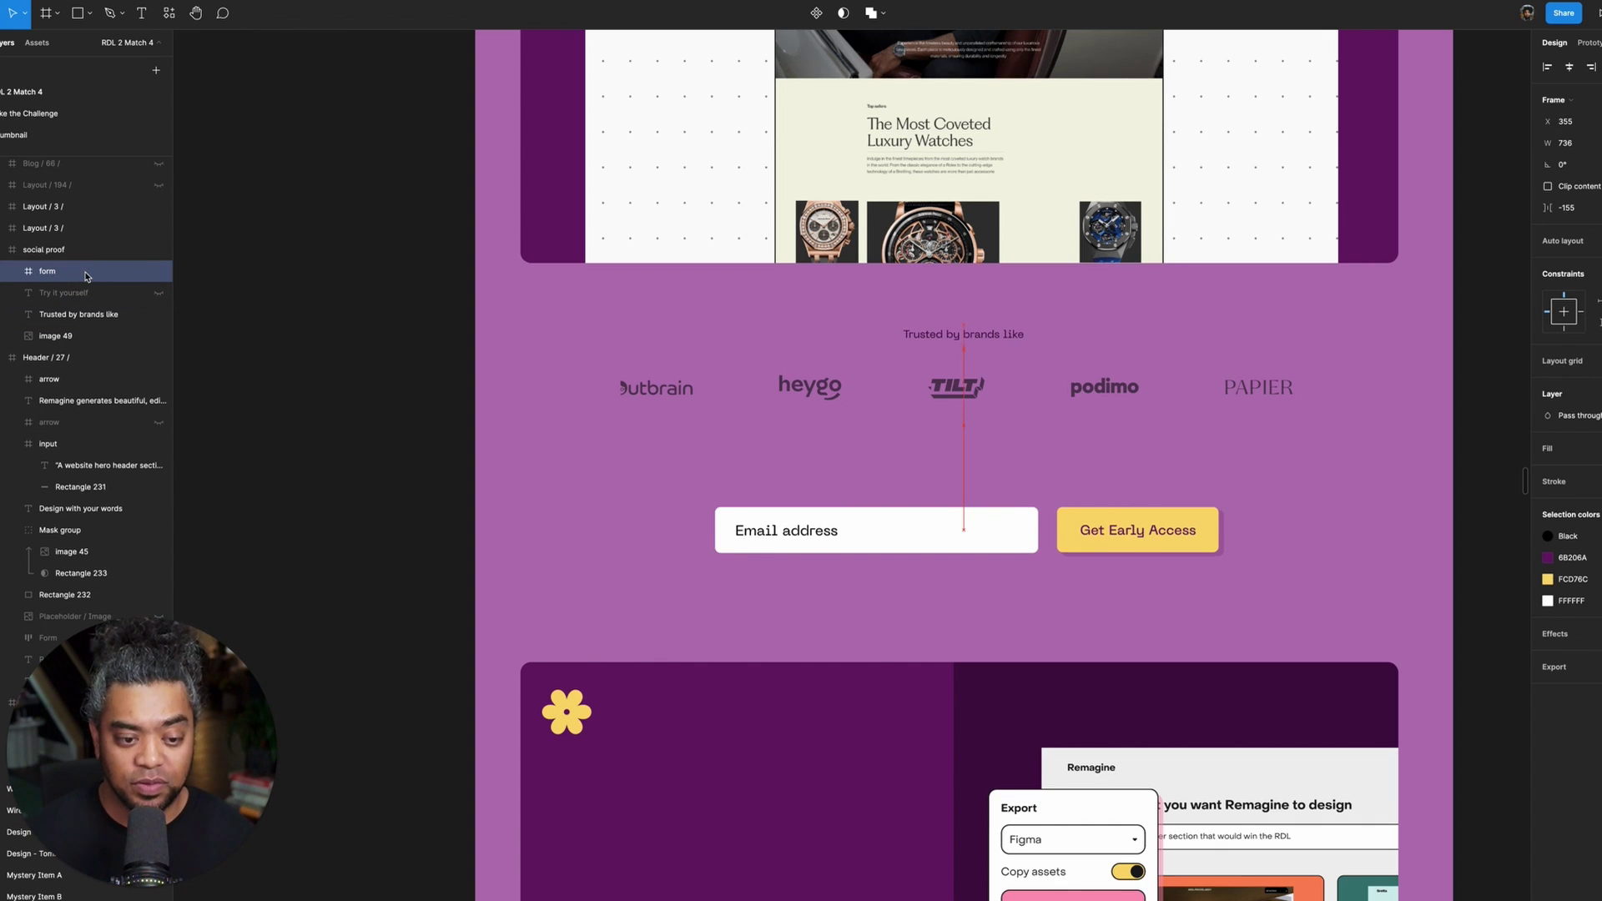
- Move the "Trusted by brands like" text and the brand logo image down together by 20 px
click(51, 314)
shift+click(58, 336)
key(shift+Down)
key(shift+Down)
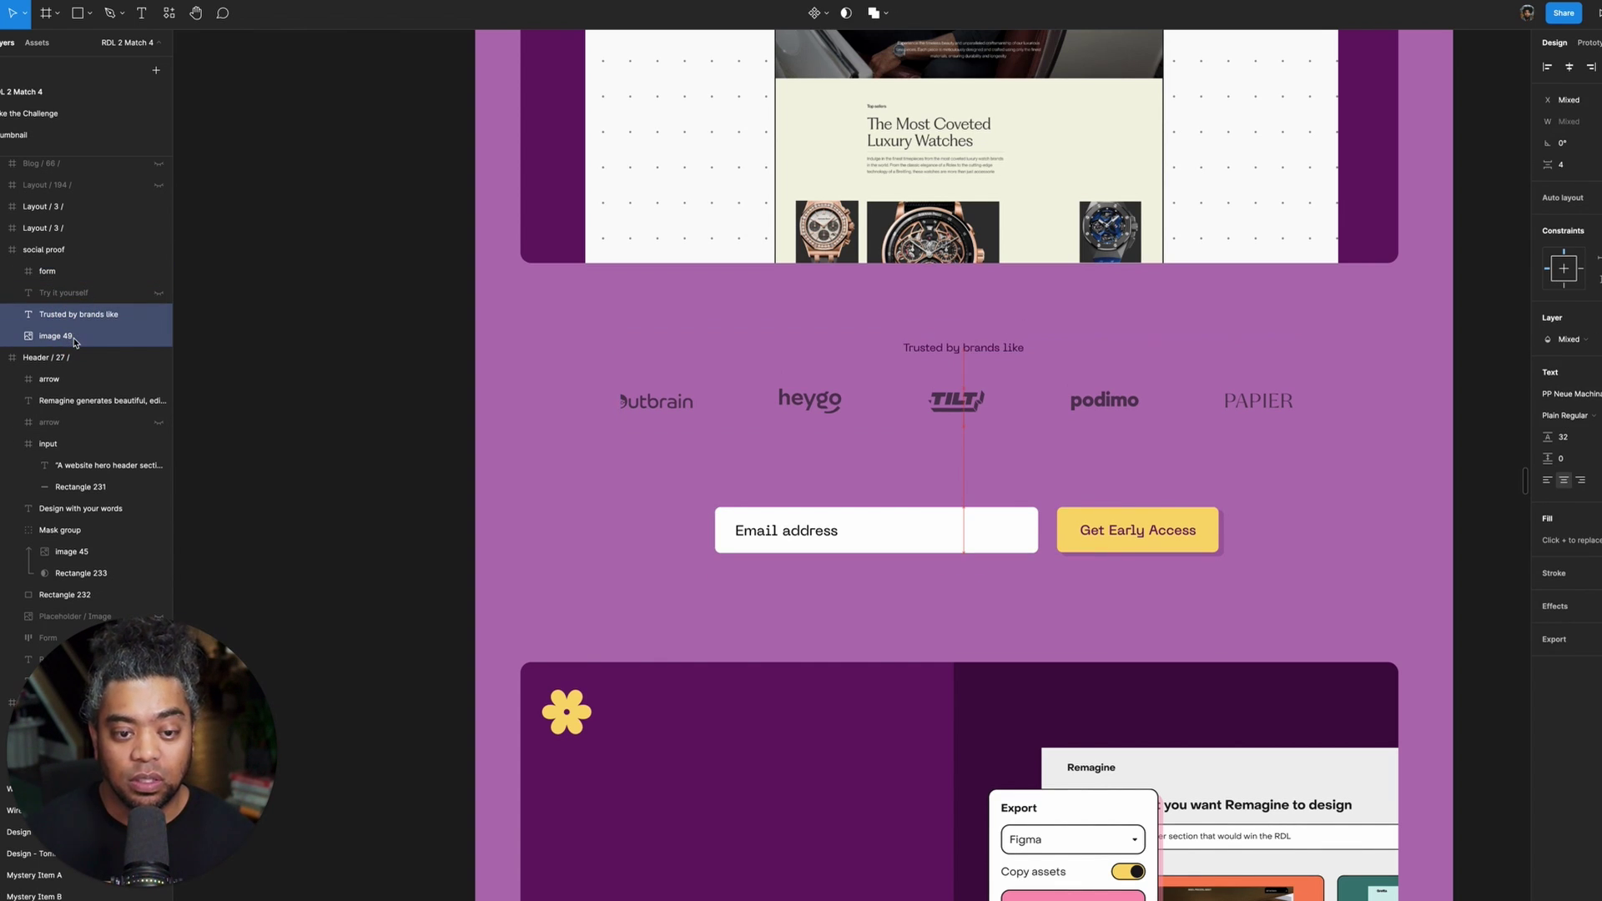
click(1428, 553)
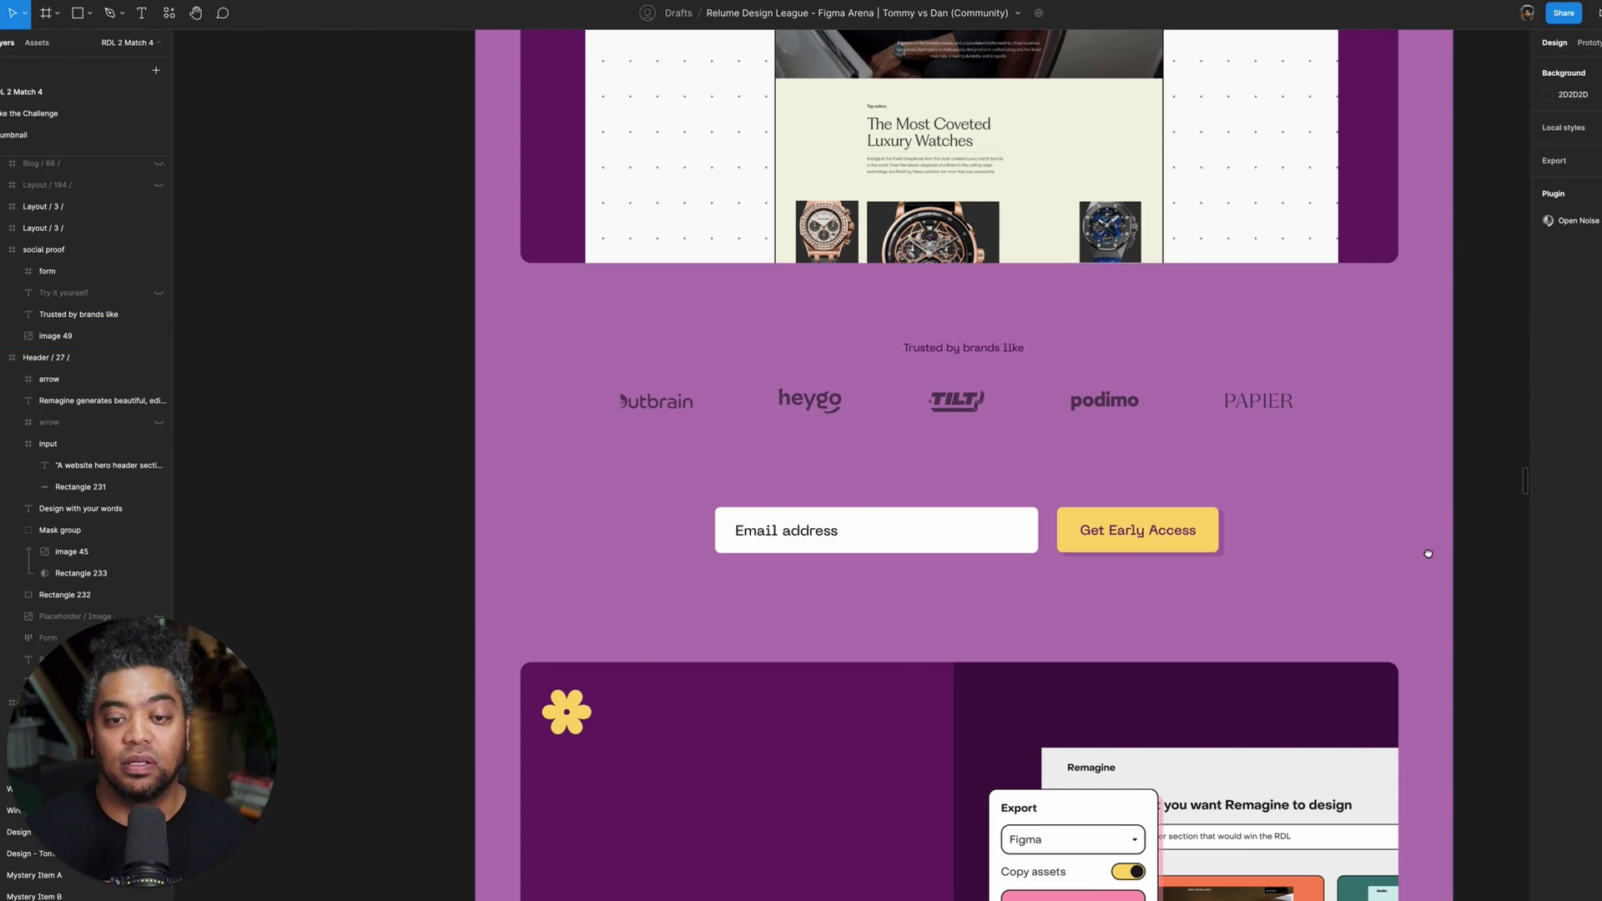
scroll(1427, 553, up, 2)
scroll(1410, 600, down, 2)
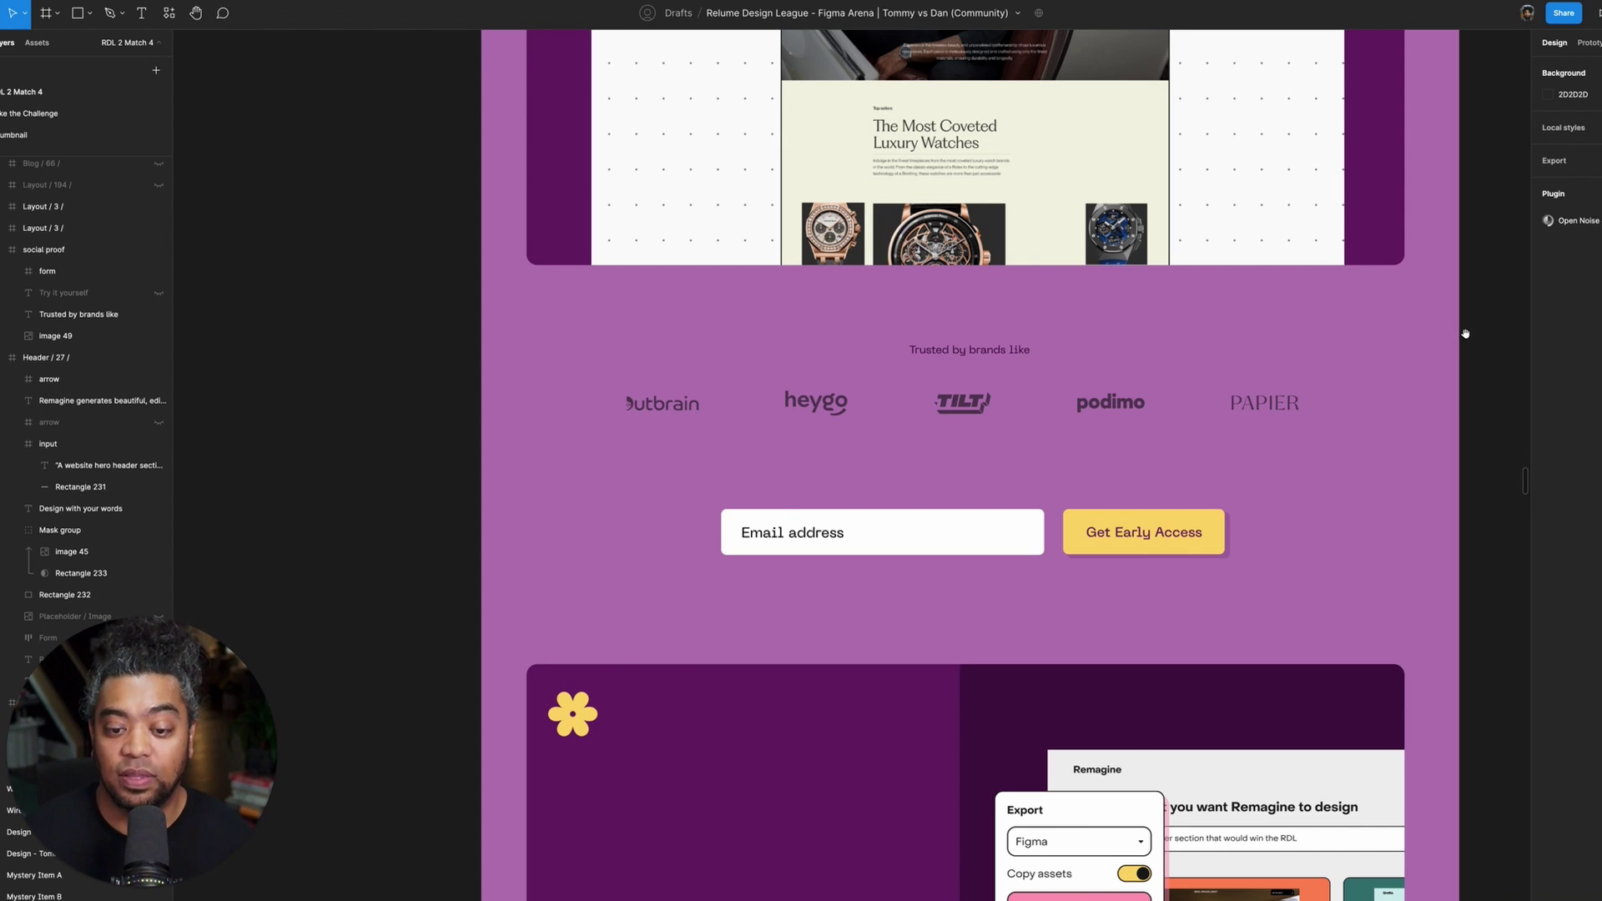
- Inspect the Get Early Access button in the sign-up form and the shadow rectangle behind it
drag(1465, 334, 1458, 343)
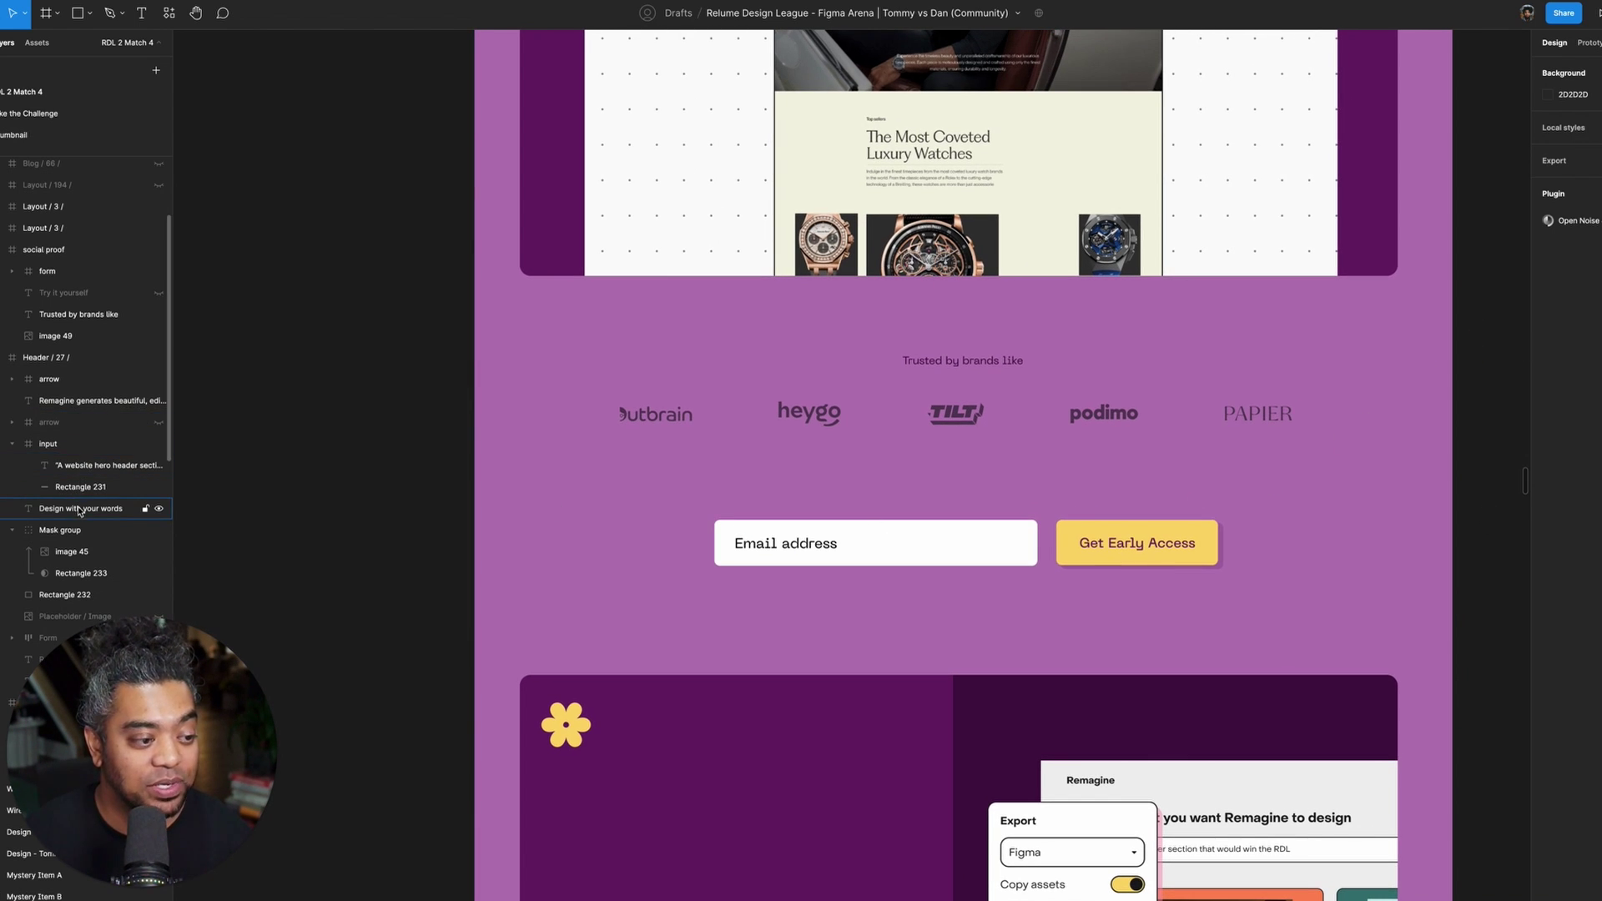
click(1223, 543)
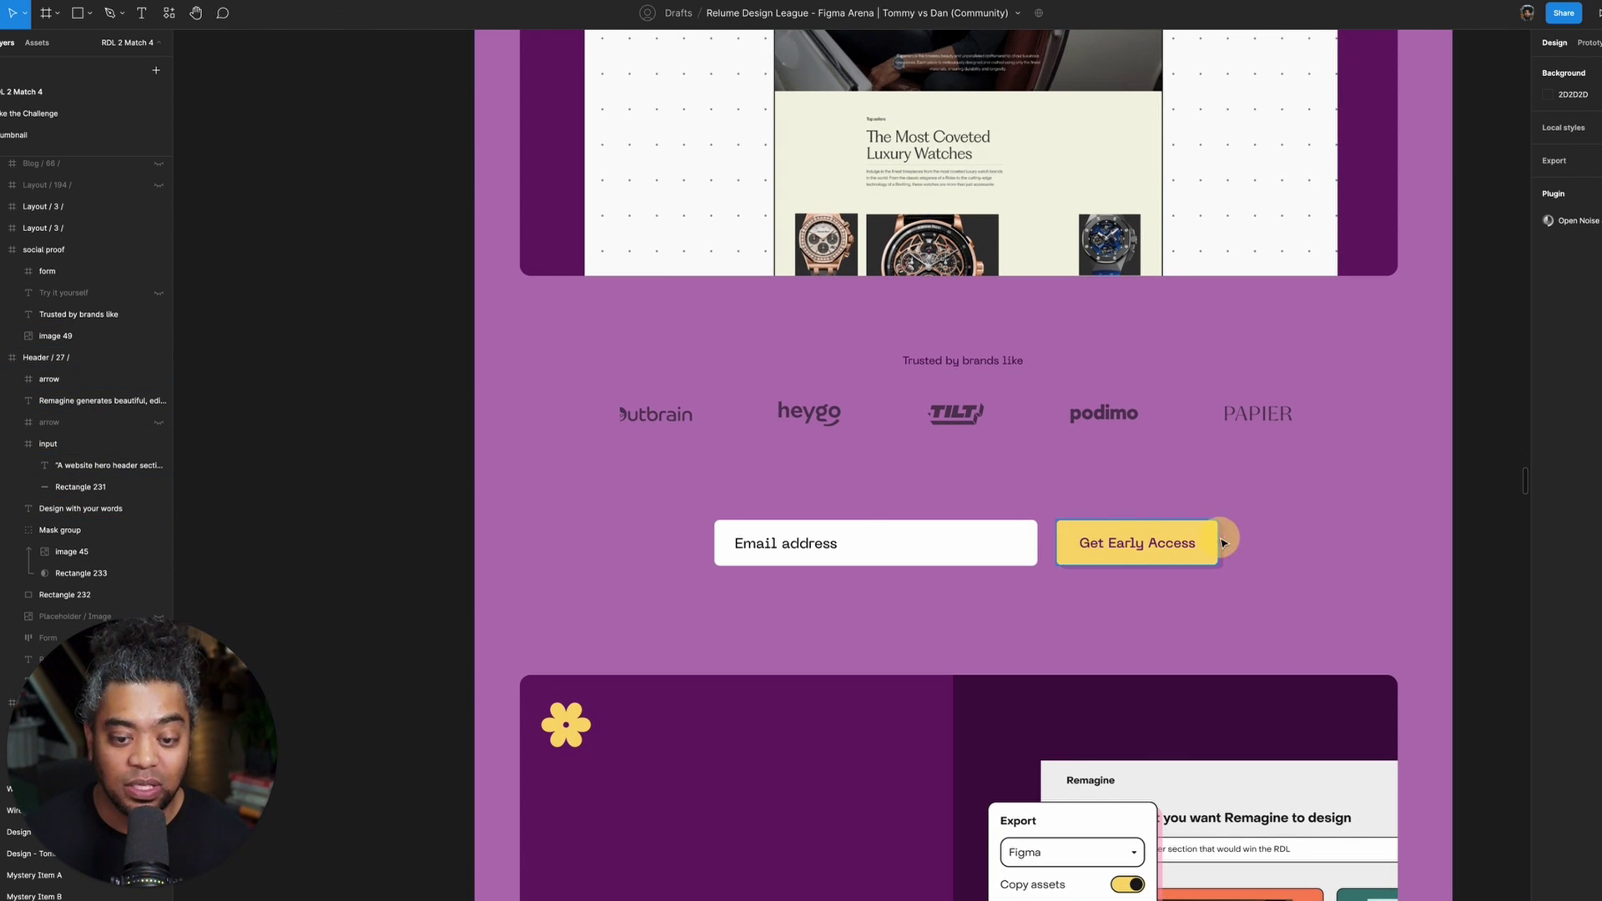
click(1223, 543)
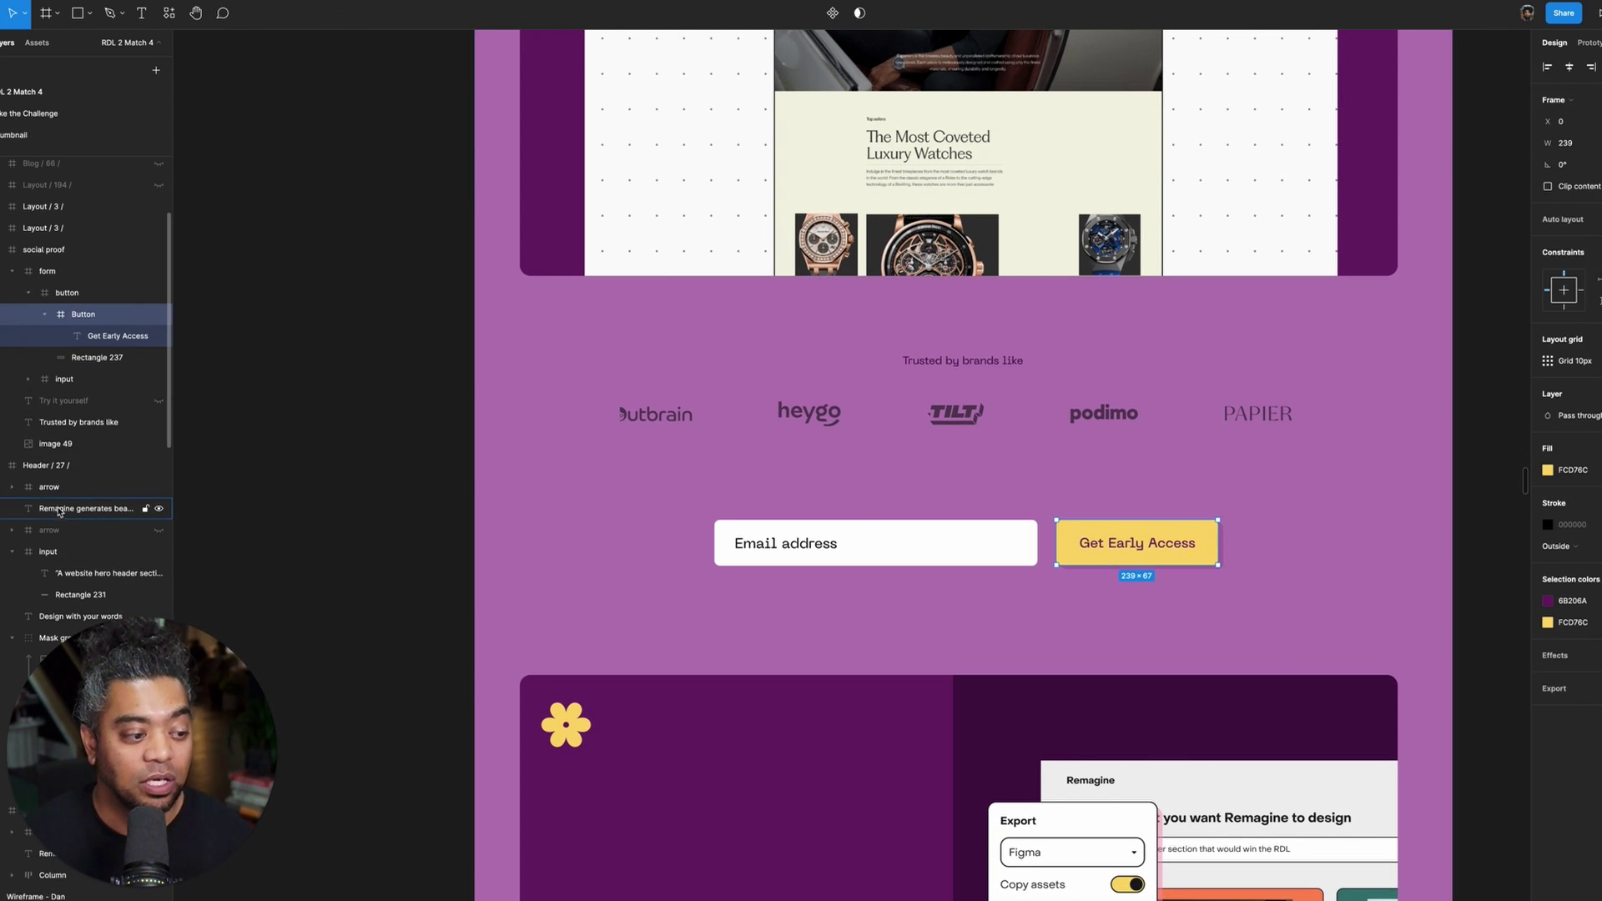
click(111, 355)
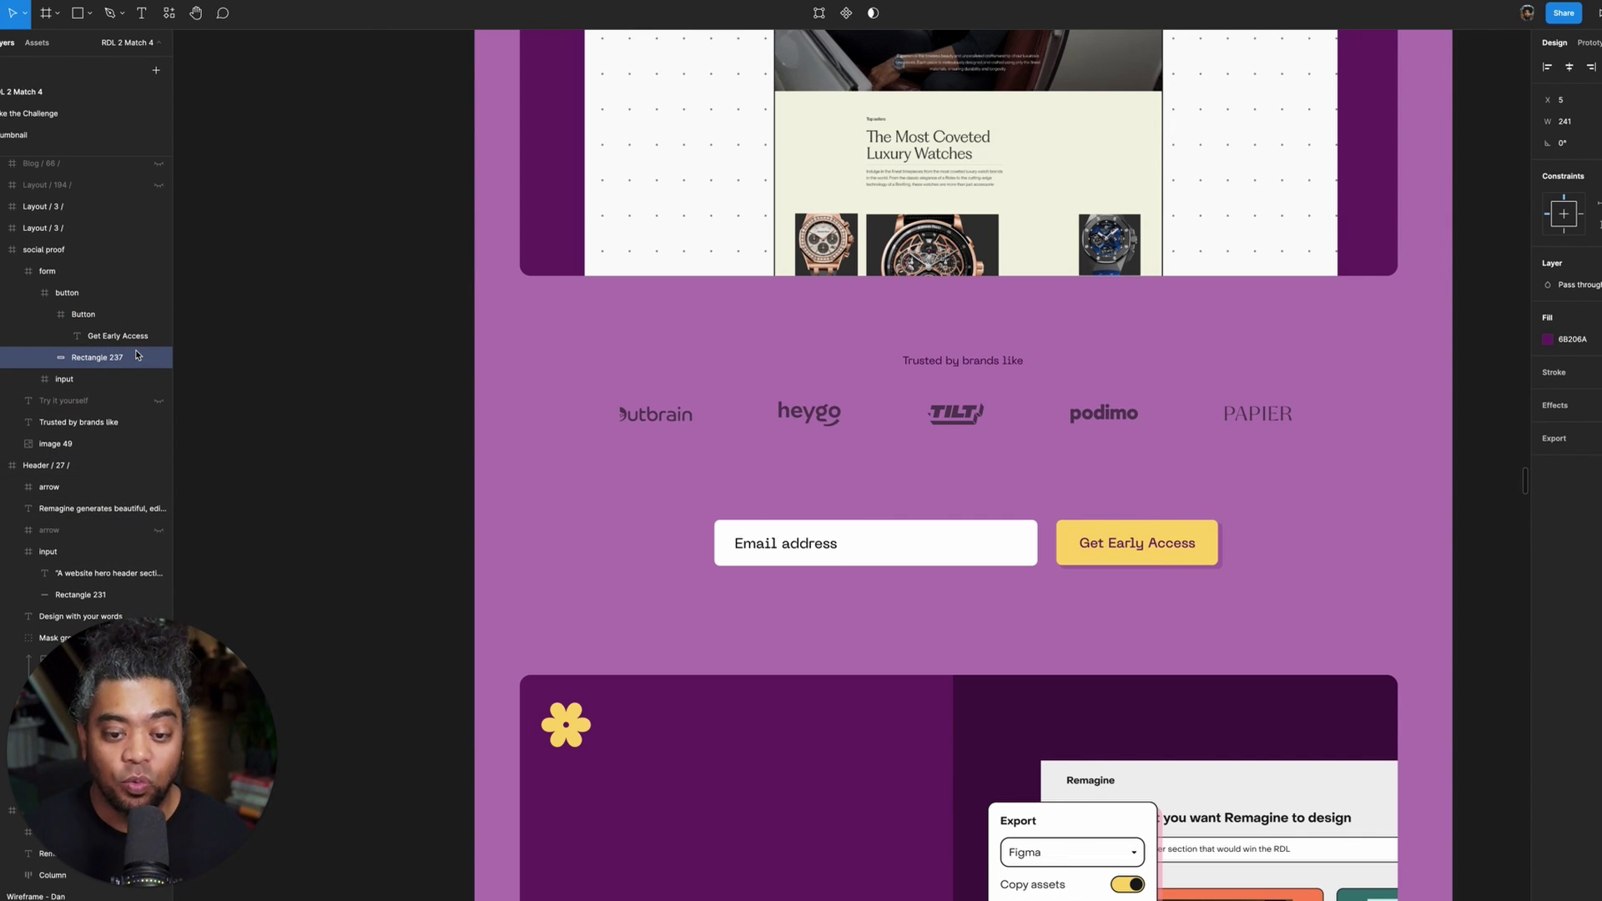
click(1485, 690)
- Review the spacing and flow between the hero, the brand logos with the email form, and the two feature cards
drag(1484, 437, 1405, 683)
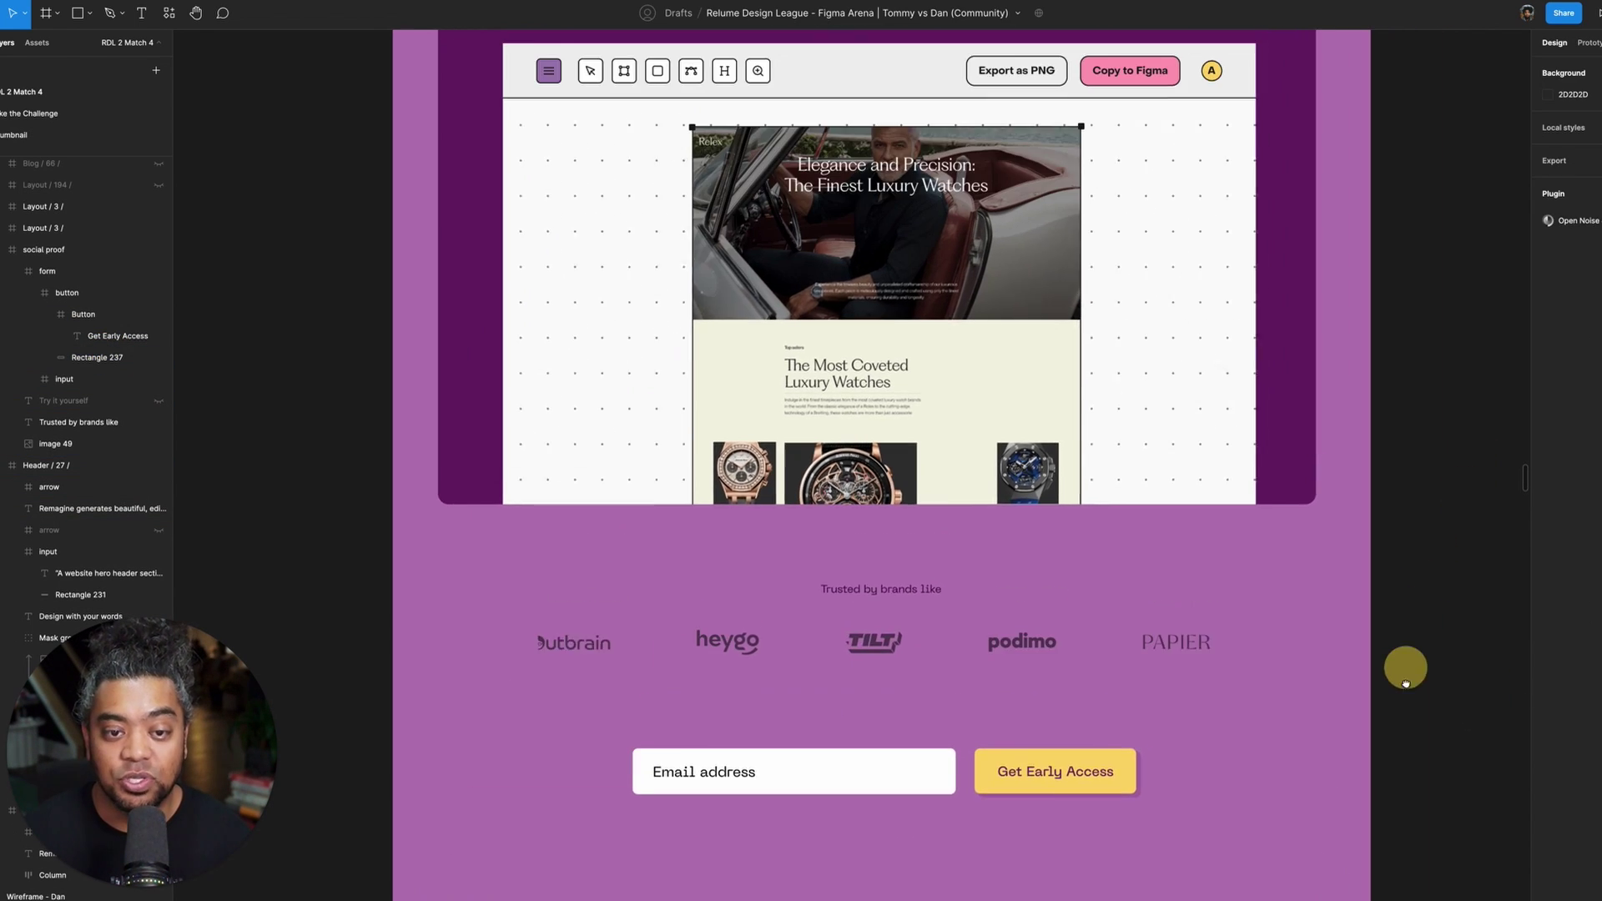
drag(1410, 493, 1404, 746)
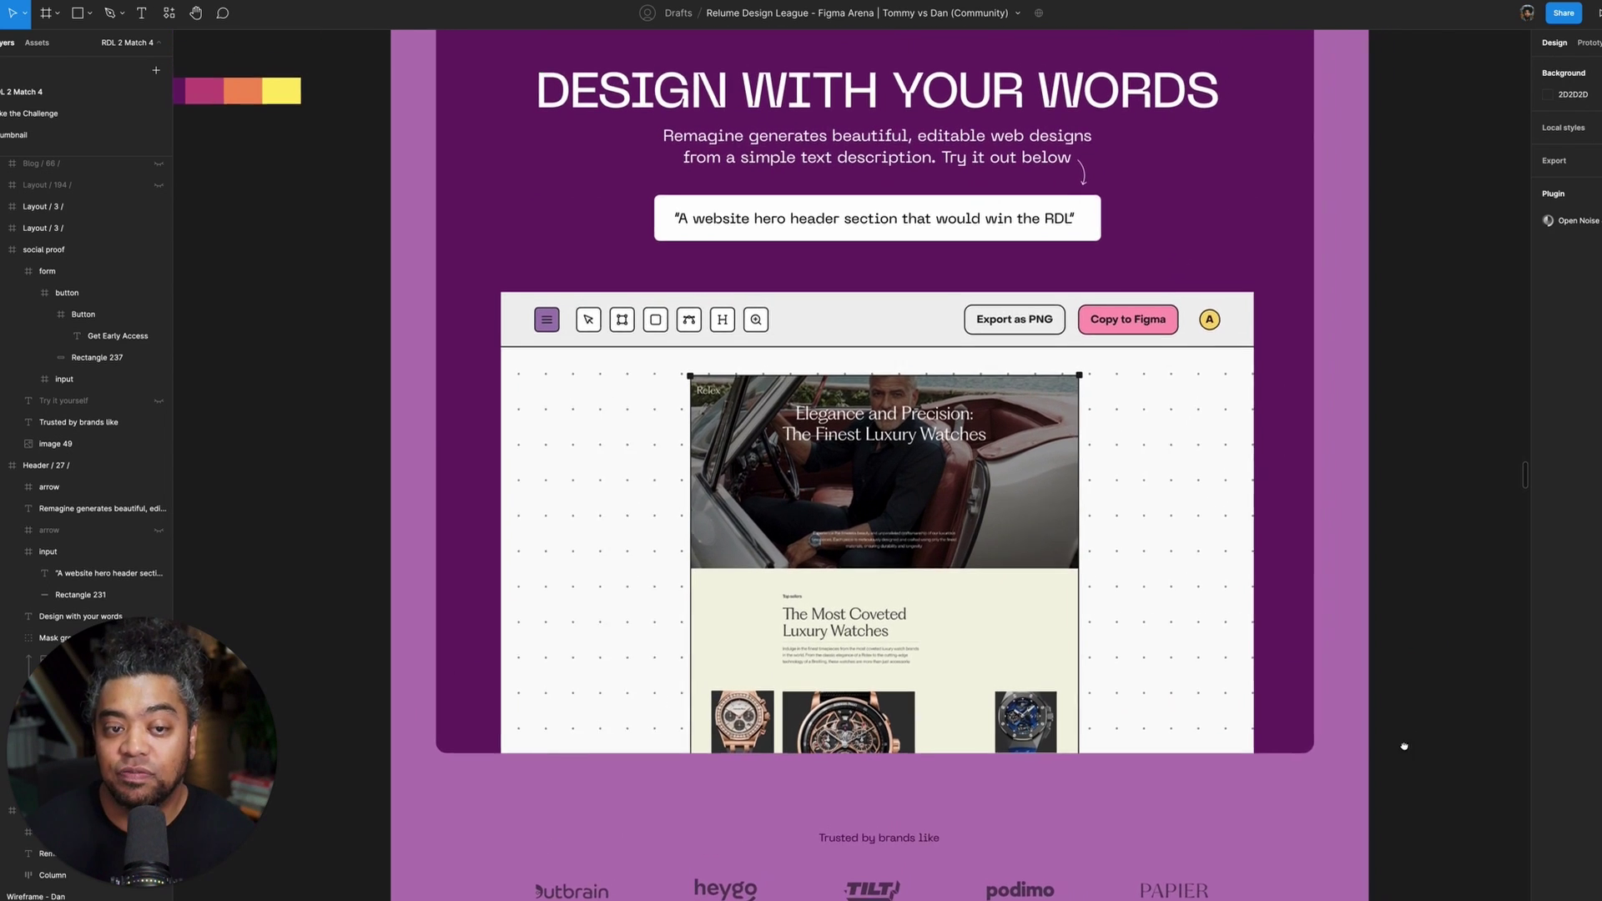
scroll(1404, 746, up, 2)
scroll(1358, 615, down, 3)
scroll(1377, 420, up, 3)
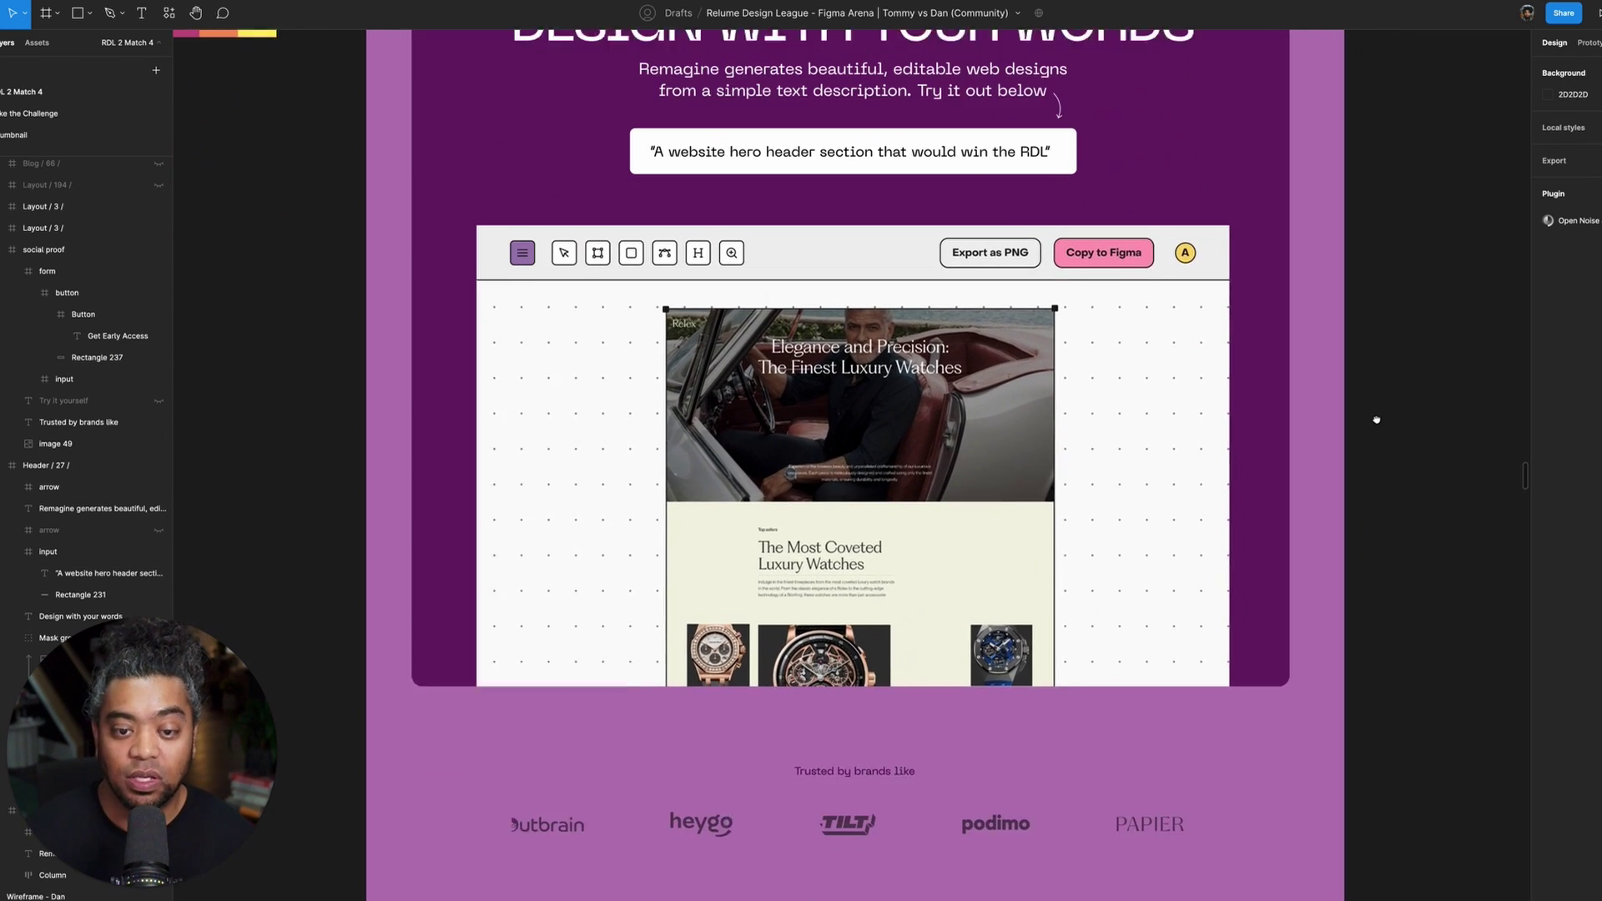
scroll(1376, 419, down, 5)
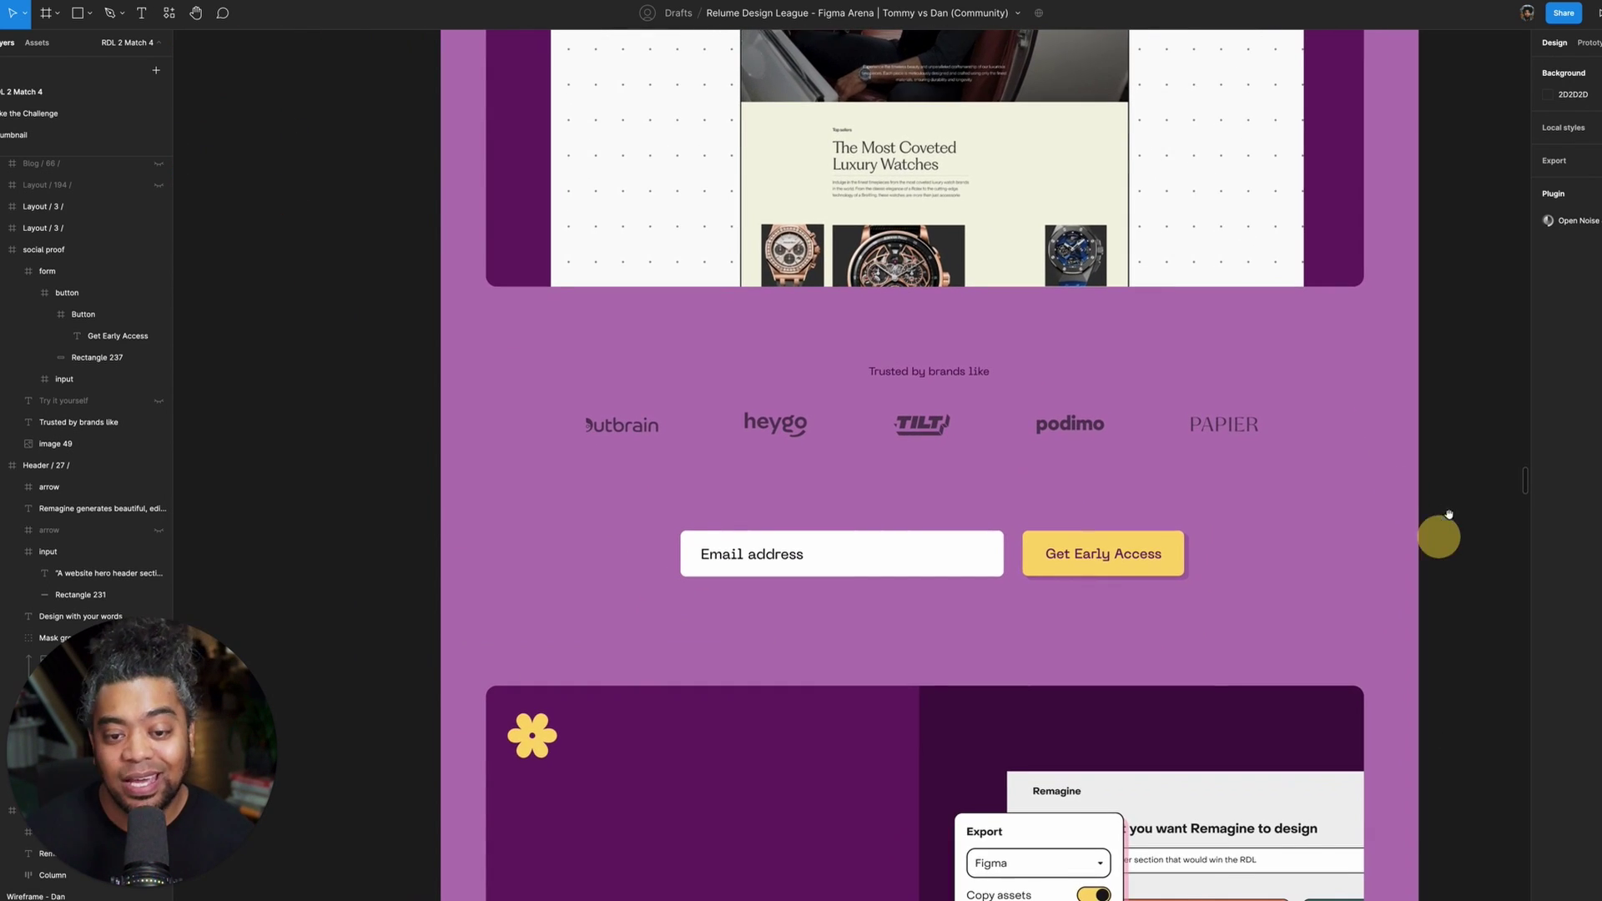
scroll(1448, 515, down, 1)
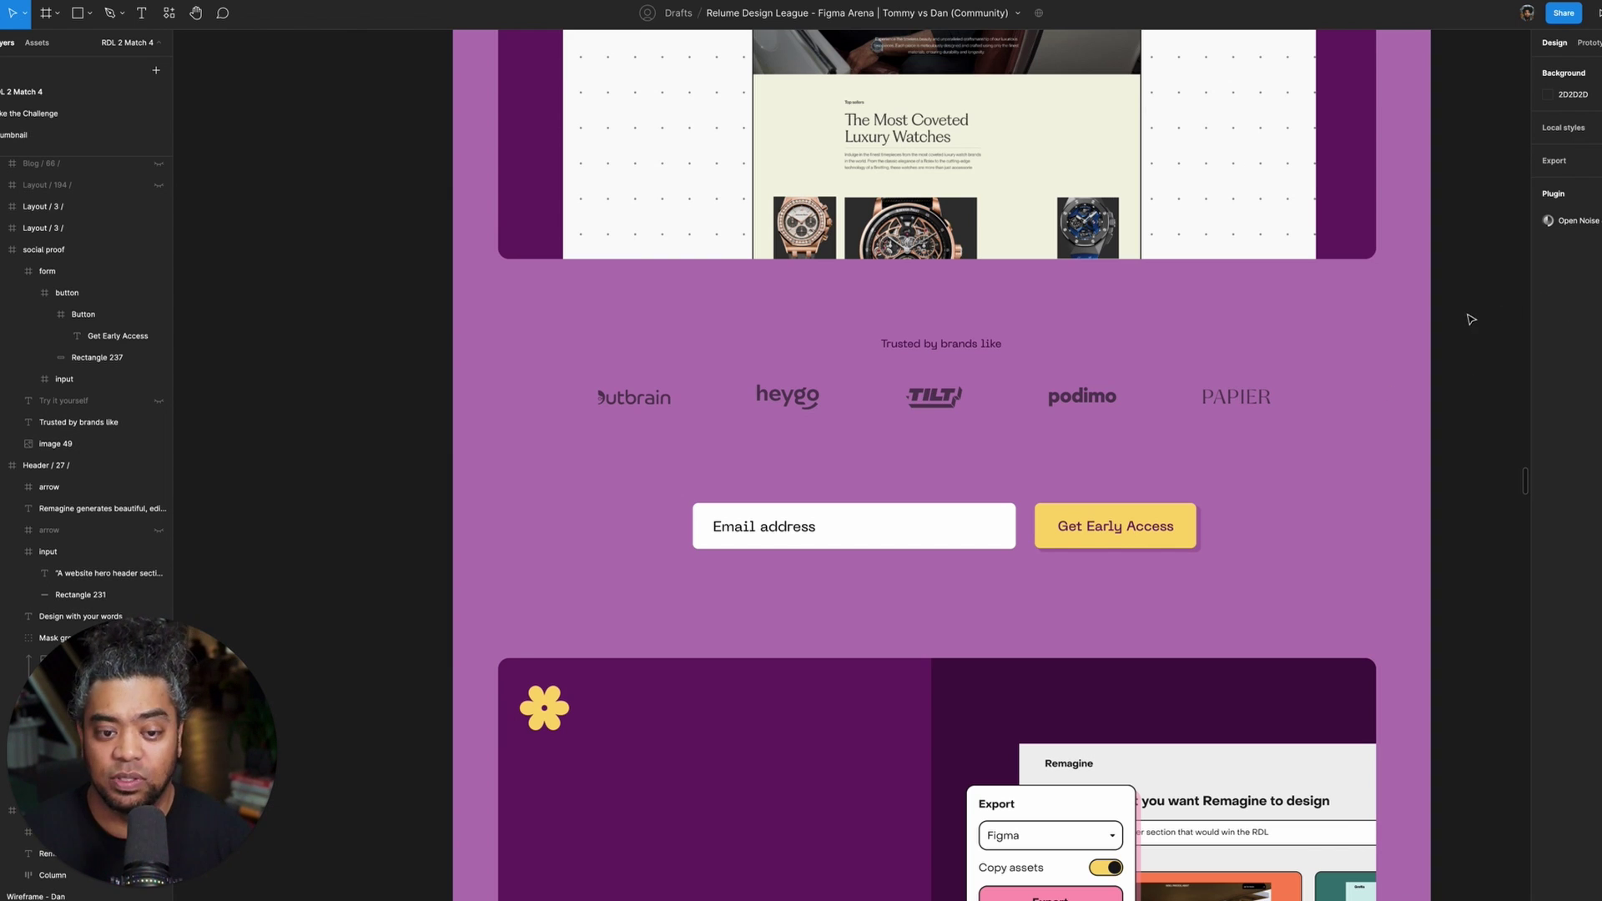
drag(1410, 614, 1441, 446)
scroll(1435, 584, down, 4)
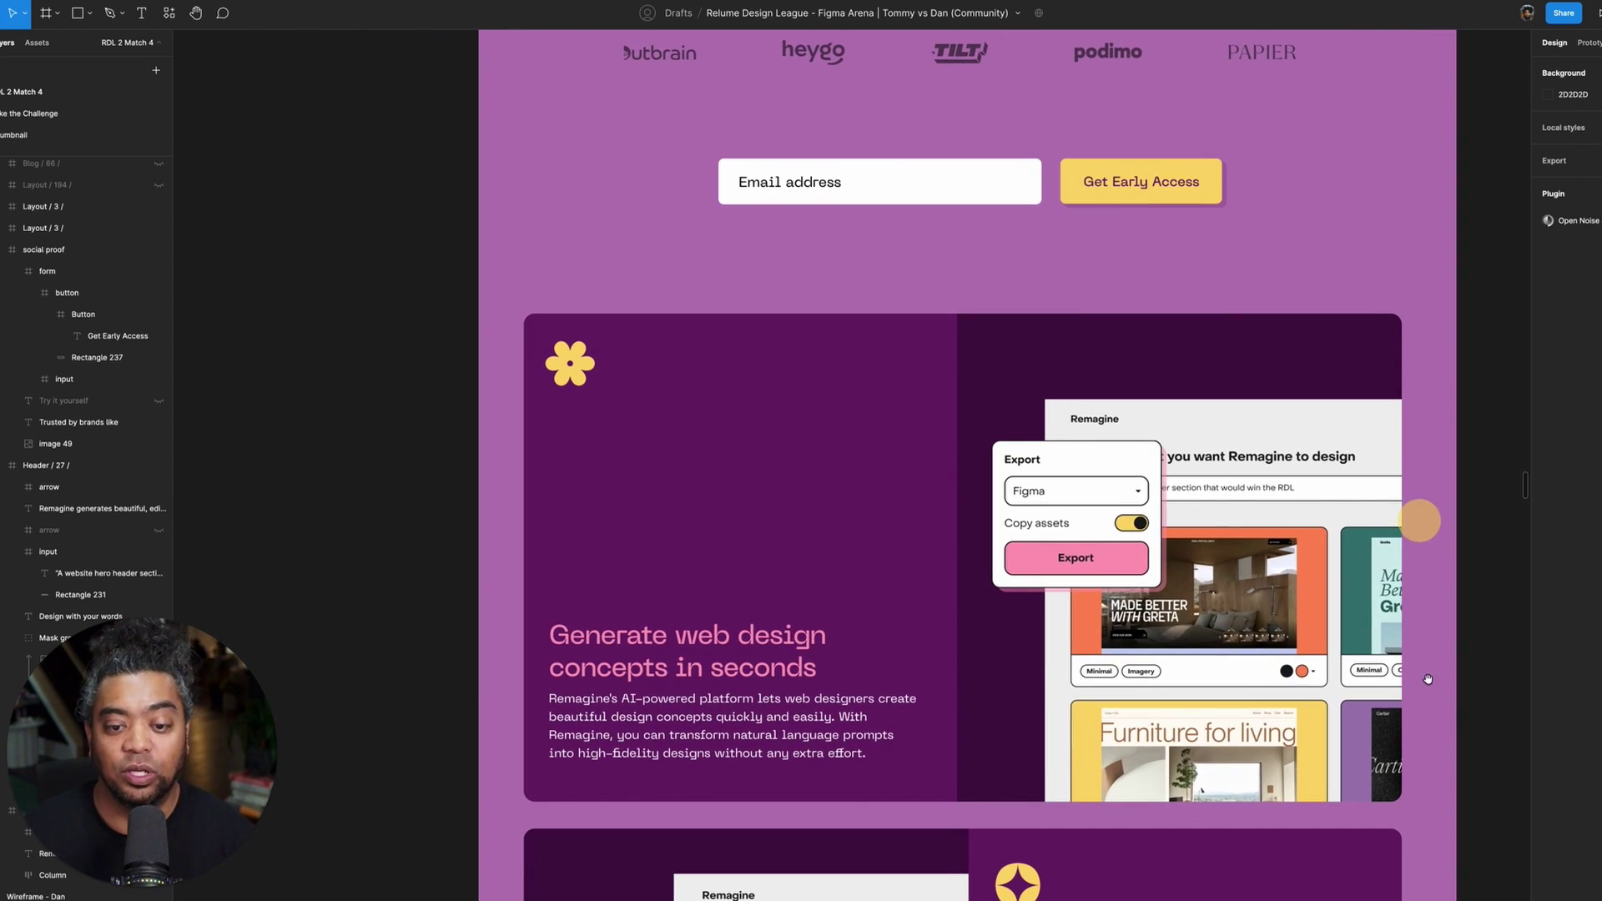
scroll(1426, 698, down, 6)
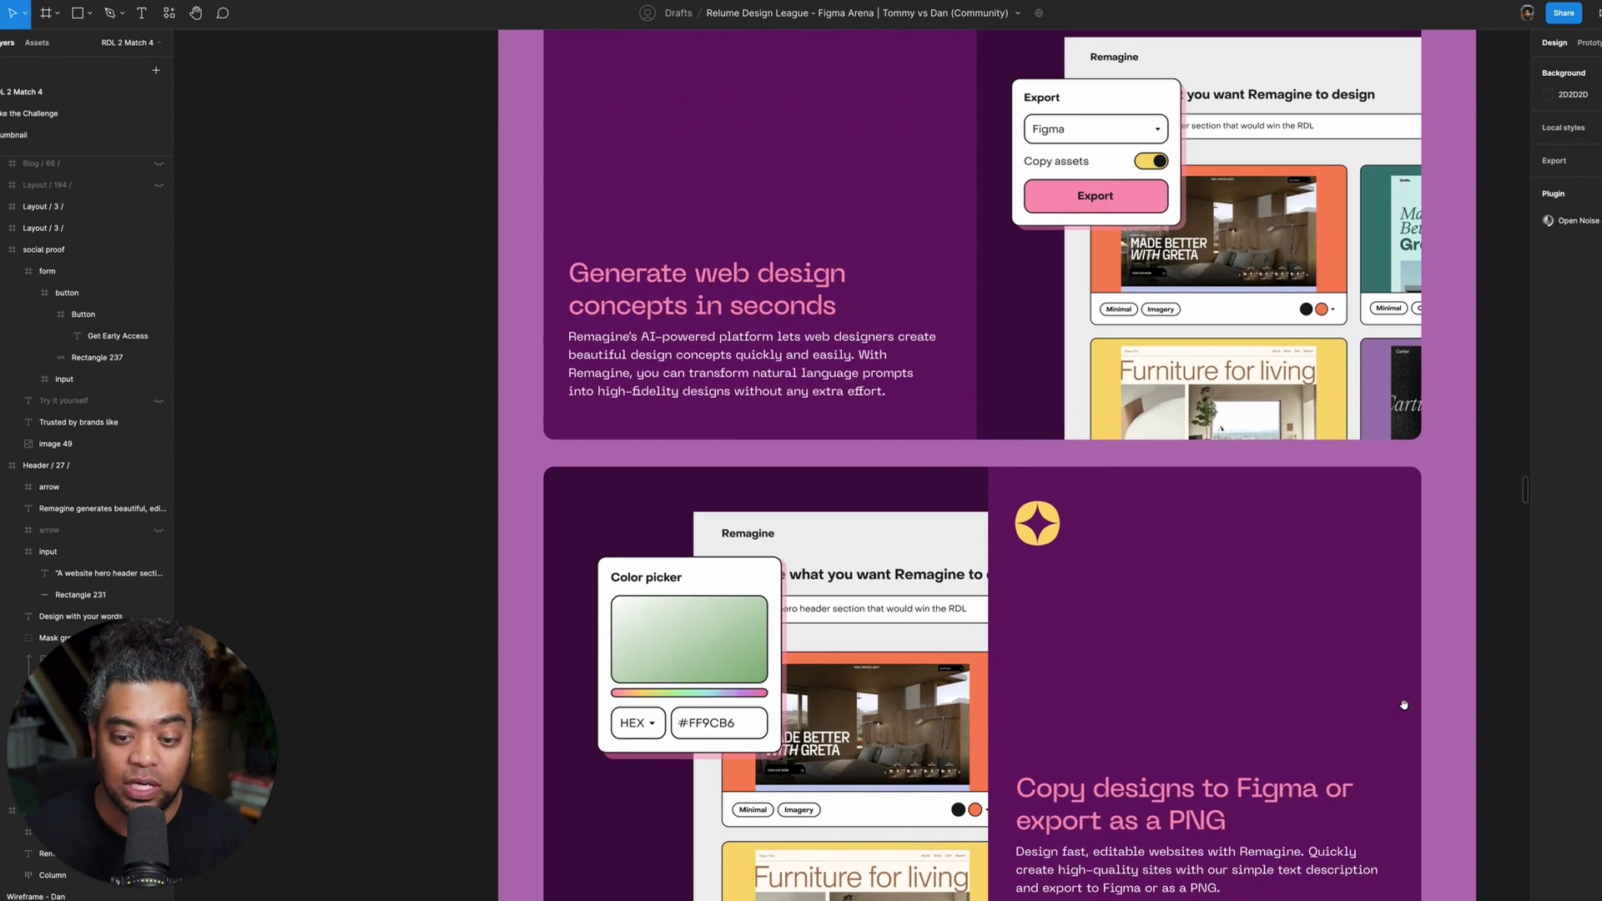
scroll(1314, 543, down, 3)
scroll(1293, 517, up, 11)
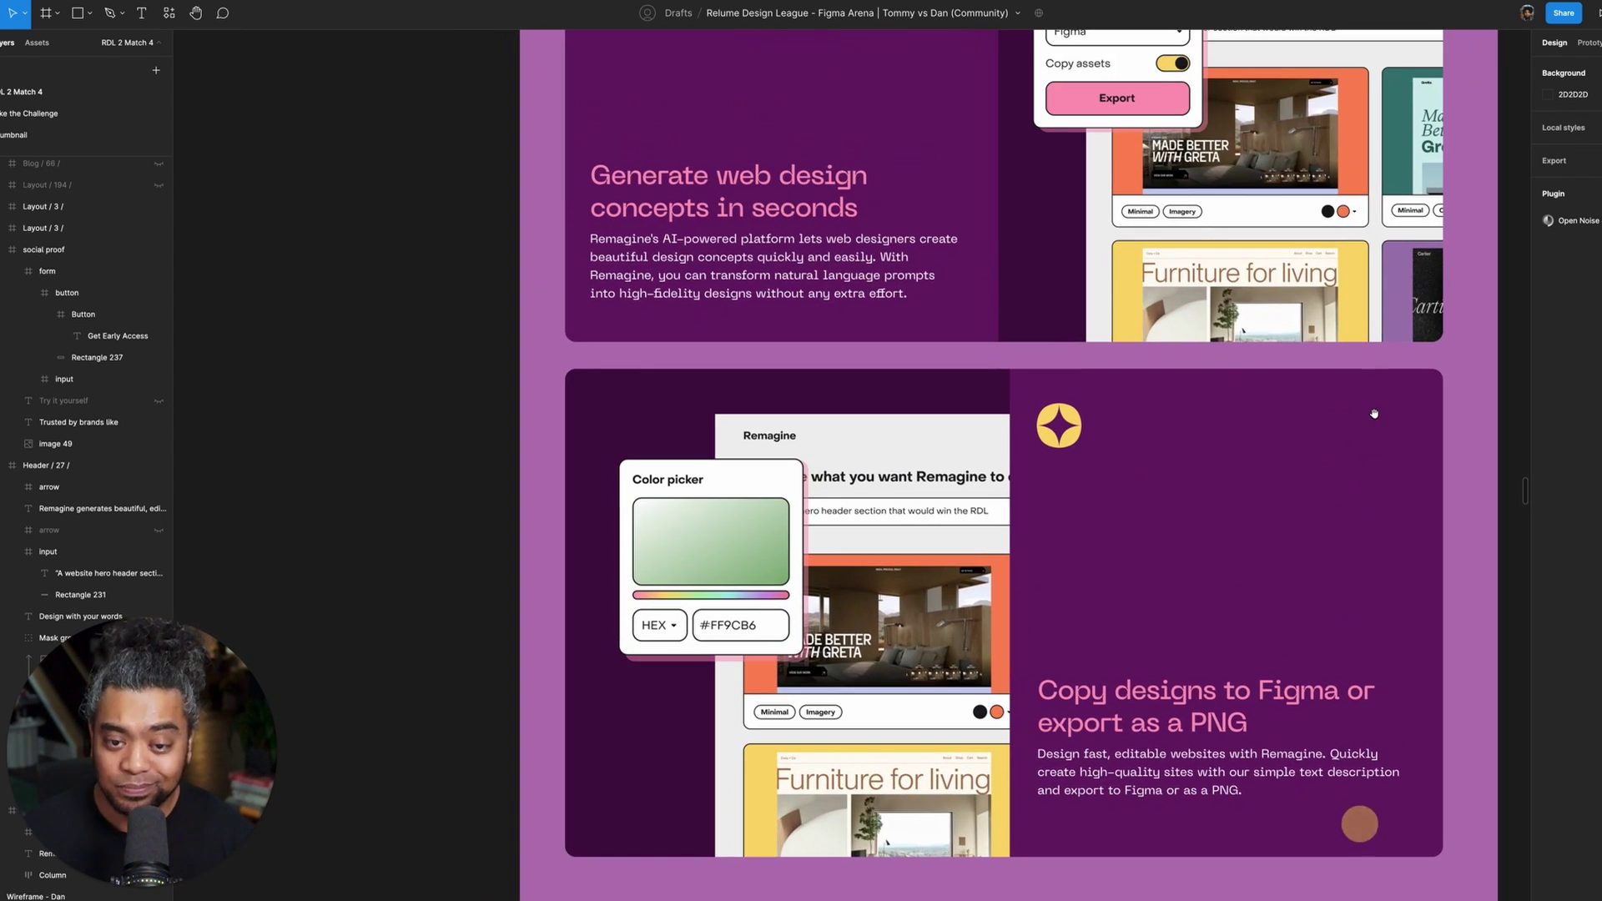
scroll(1282, 491, up, 10)
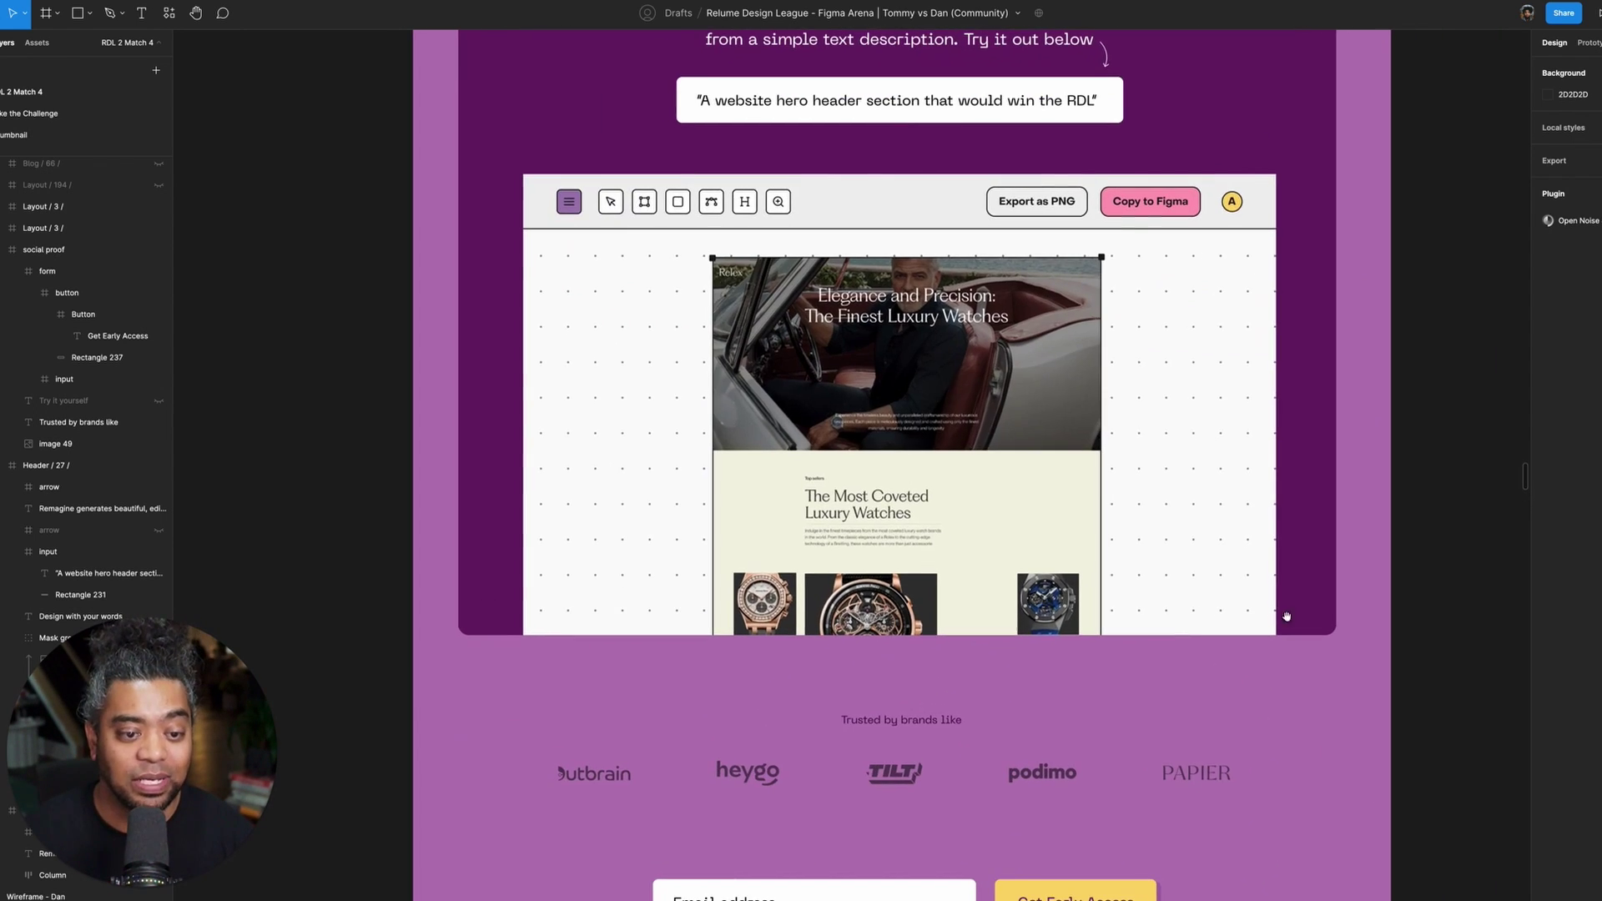
scroll(1318, 497, right, 1)
scroll(1318, 498, up, 1)
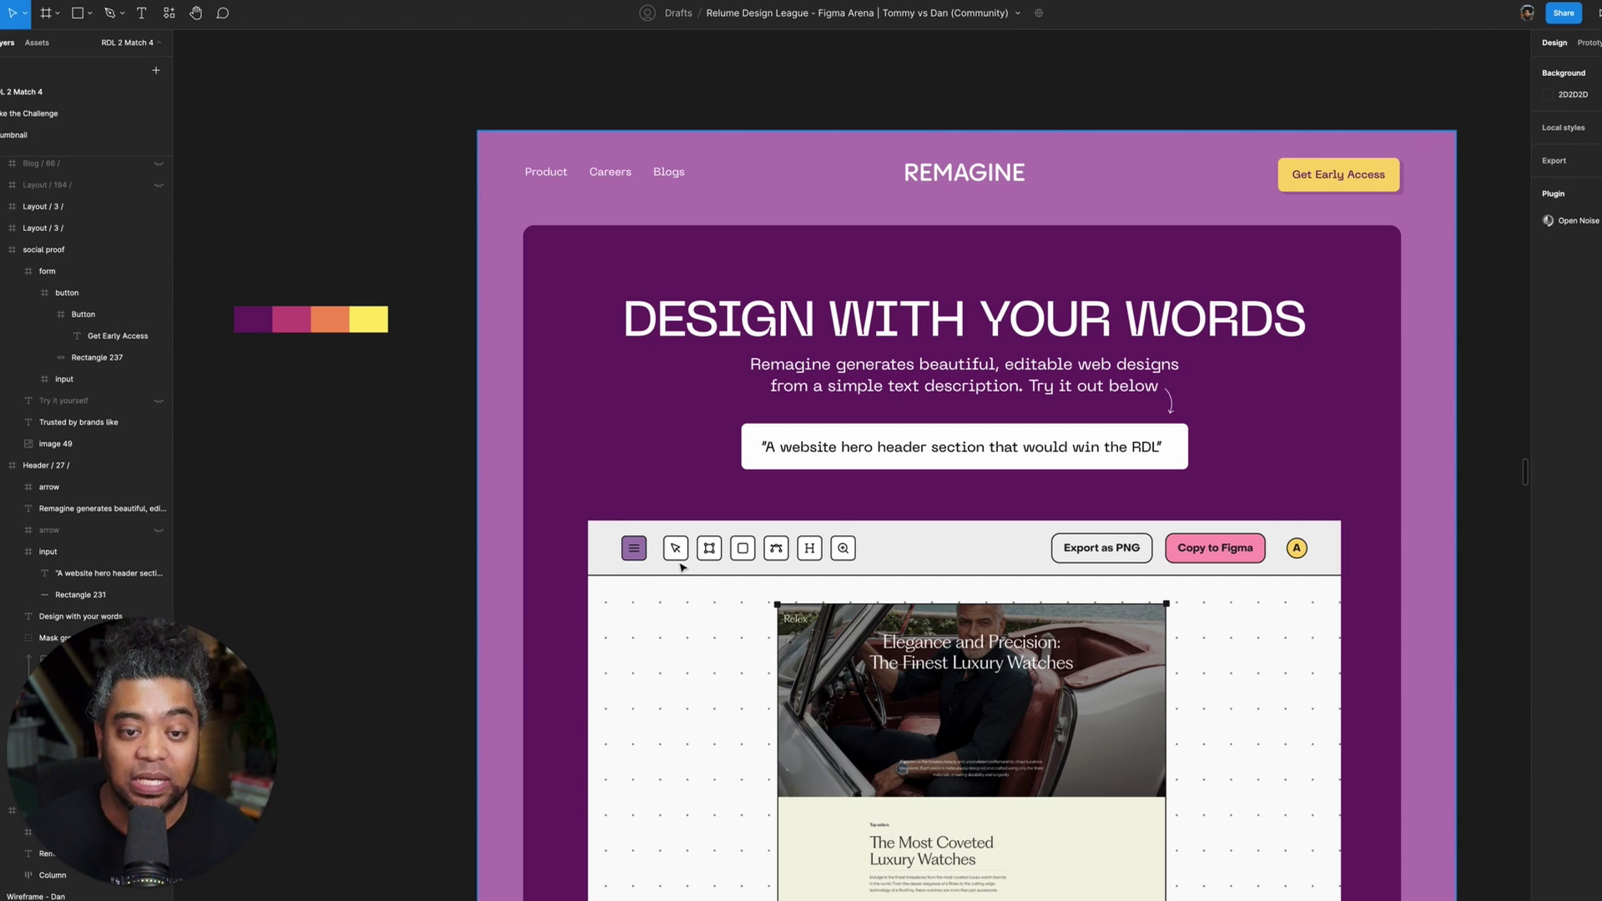
- Examine the whole landing page from the hero to the unstyled testimonial and sign-up sections, including the empty area above them
scroll(472, 643, down, 6)
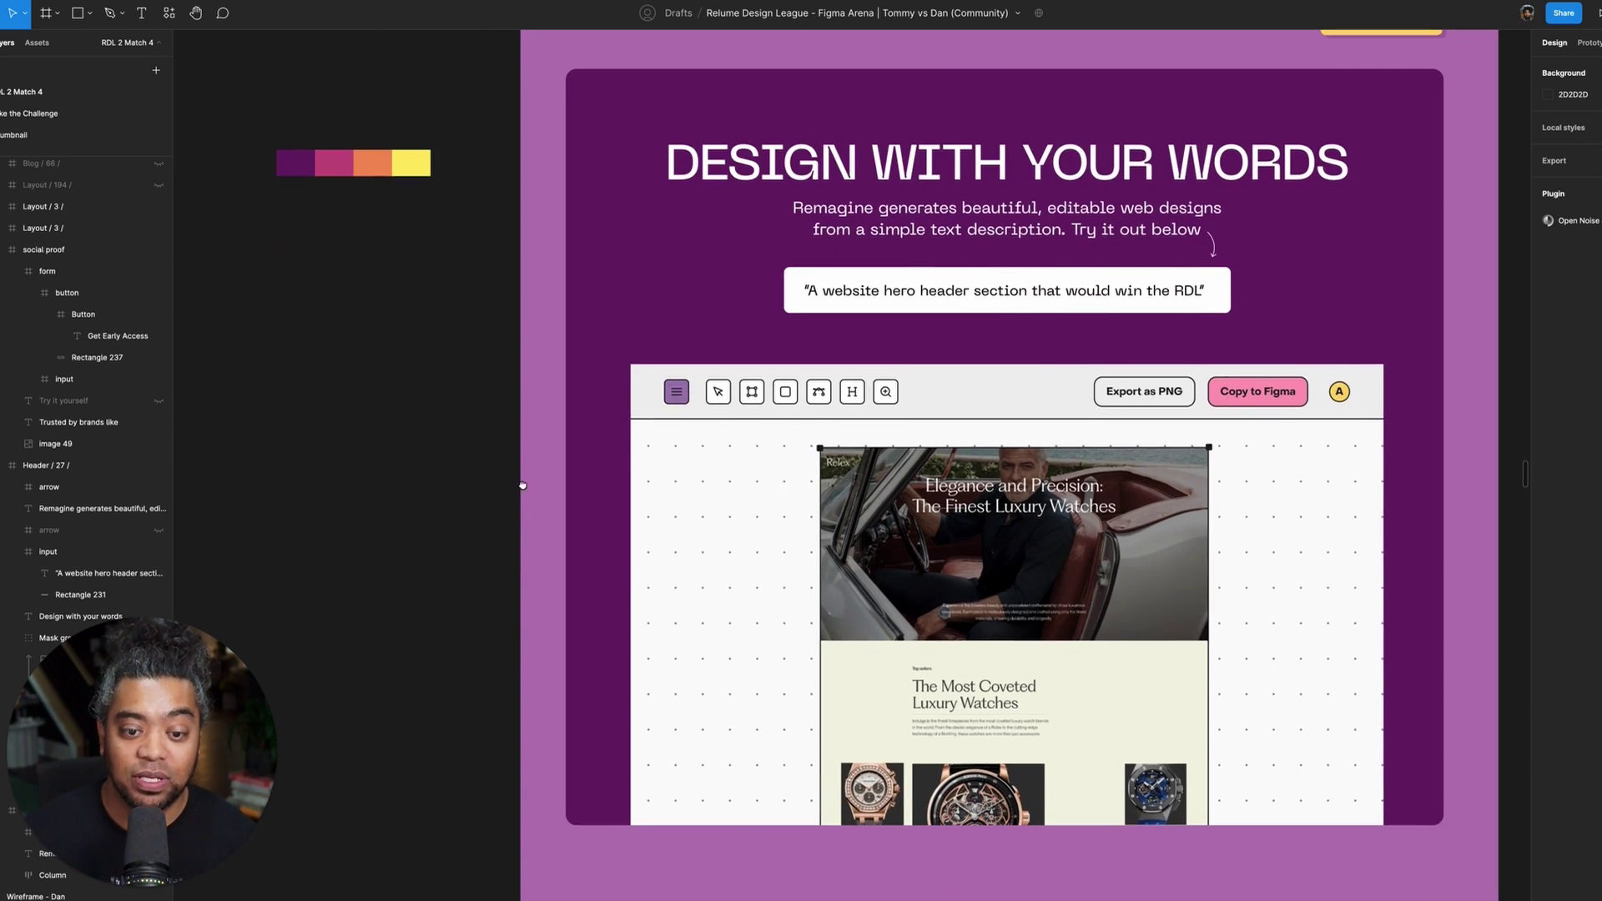
scroll(633, 644, down, 12)
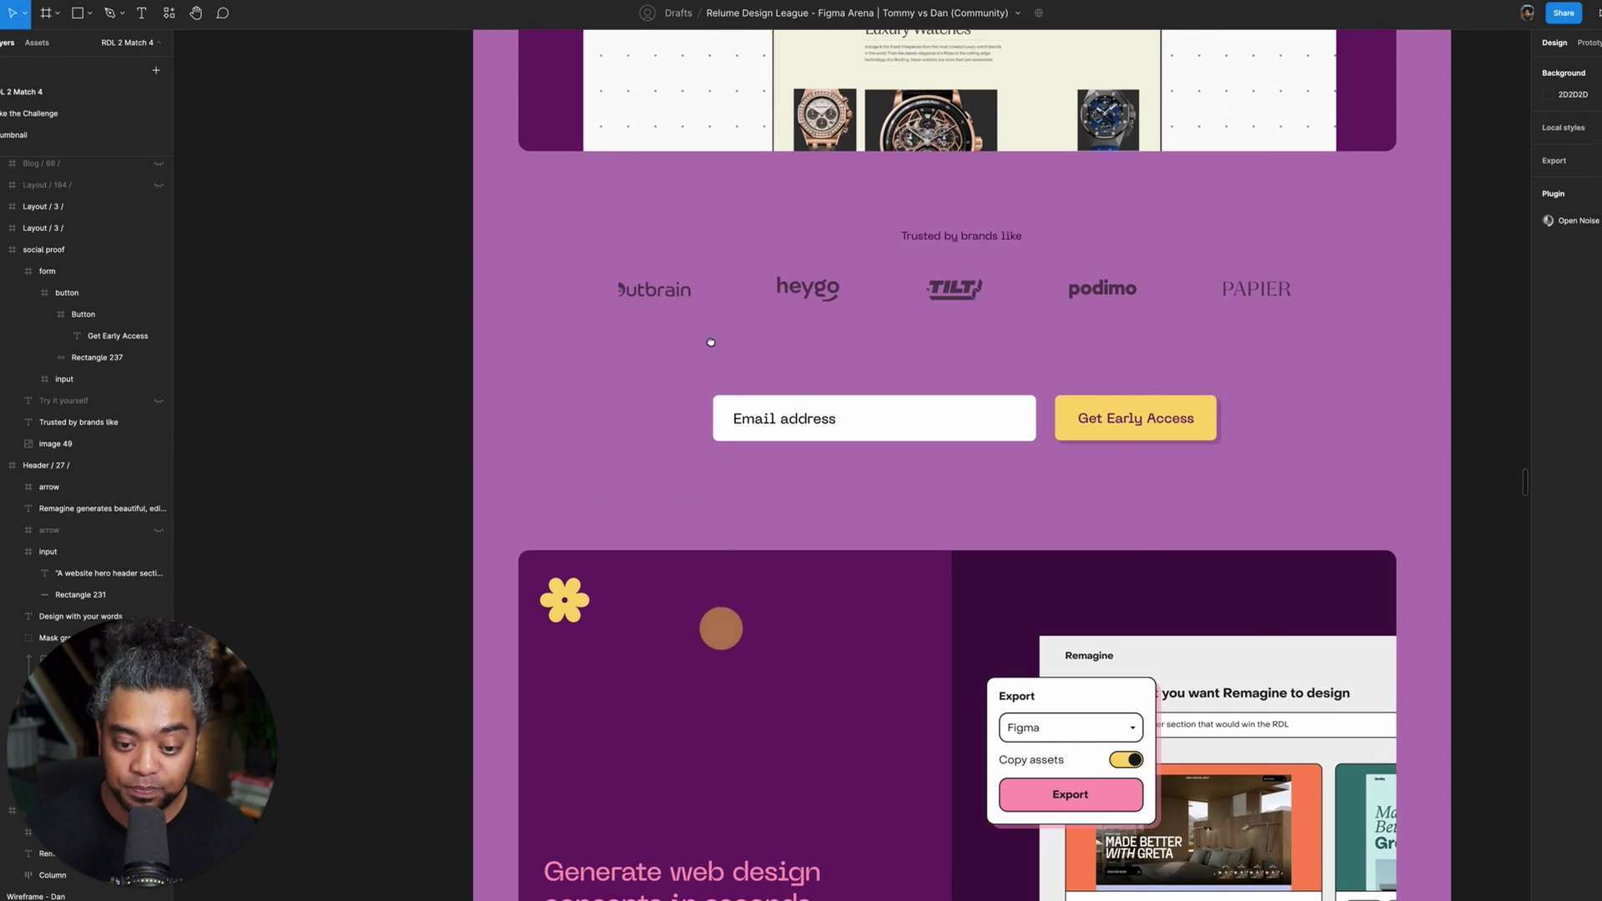
scroll(823, 583, down, 8)
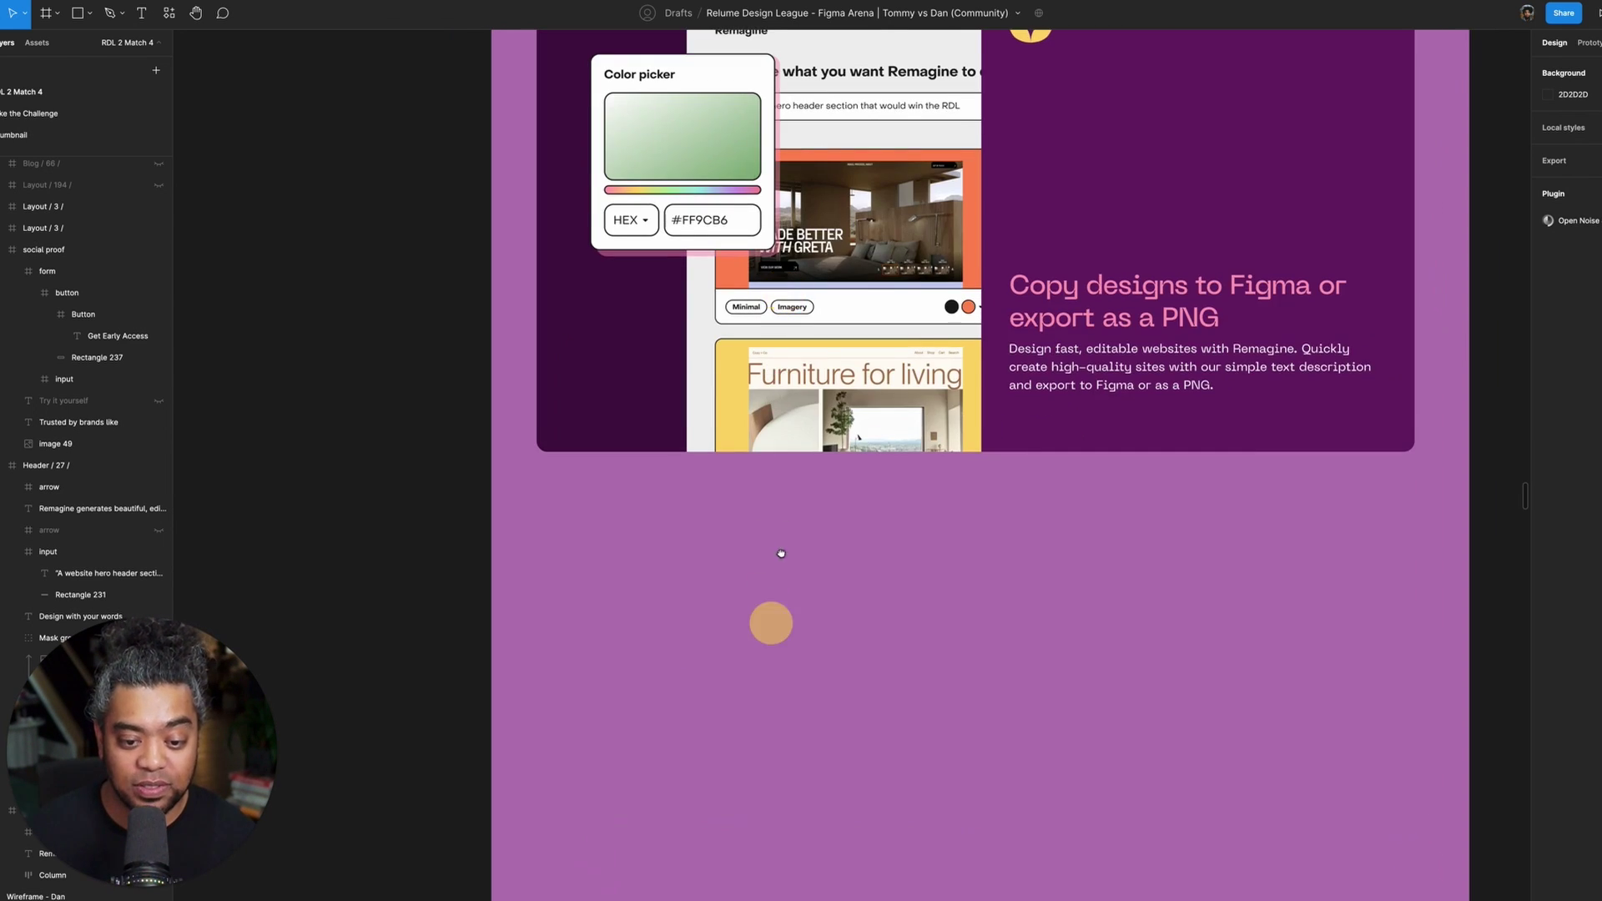
scroll(719, 439, down, 3)
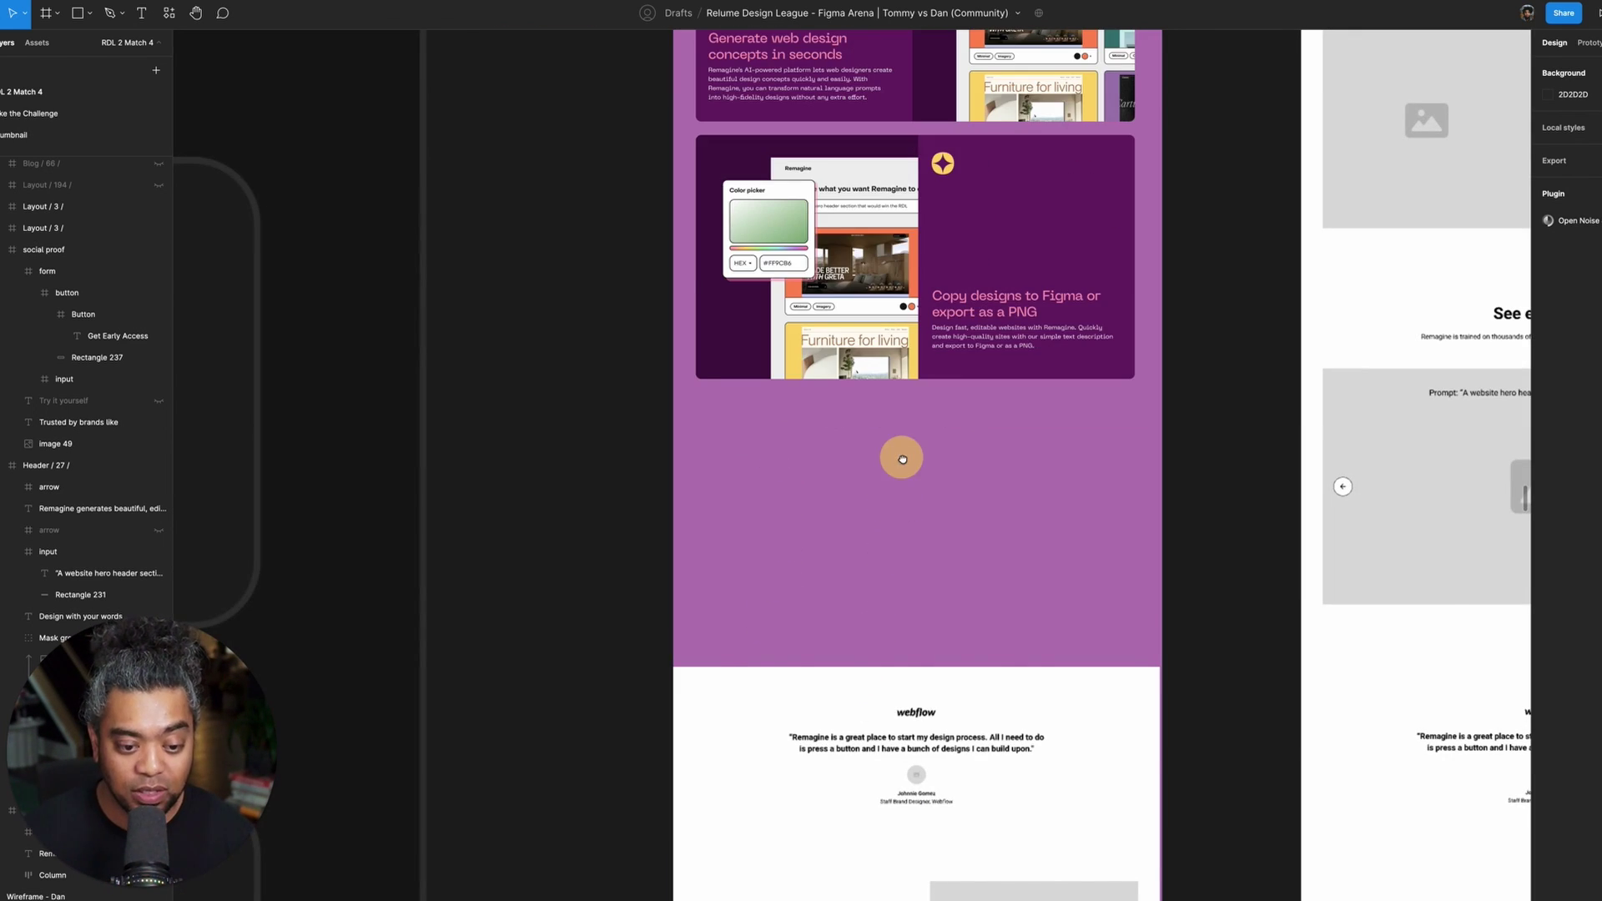
scroll(901, 454, down, 8)
scroll(985, 427, up, 3)
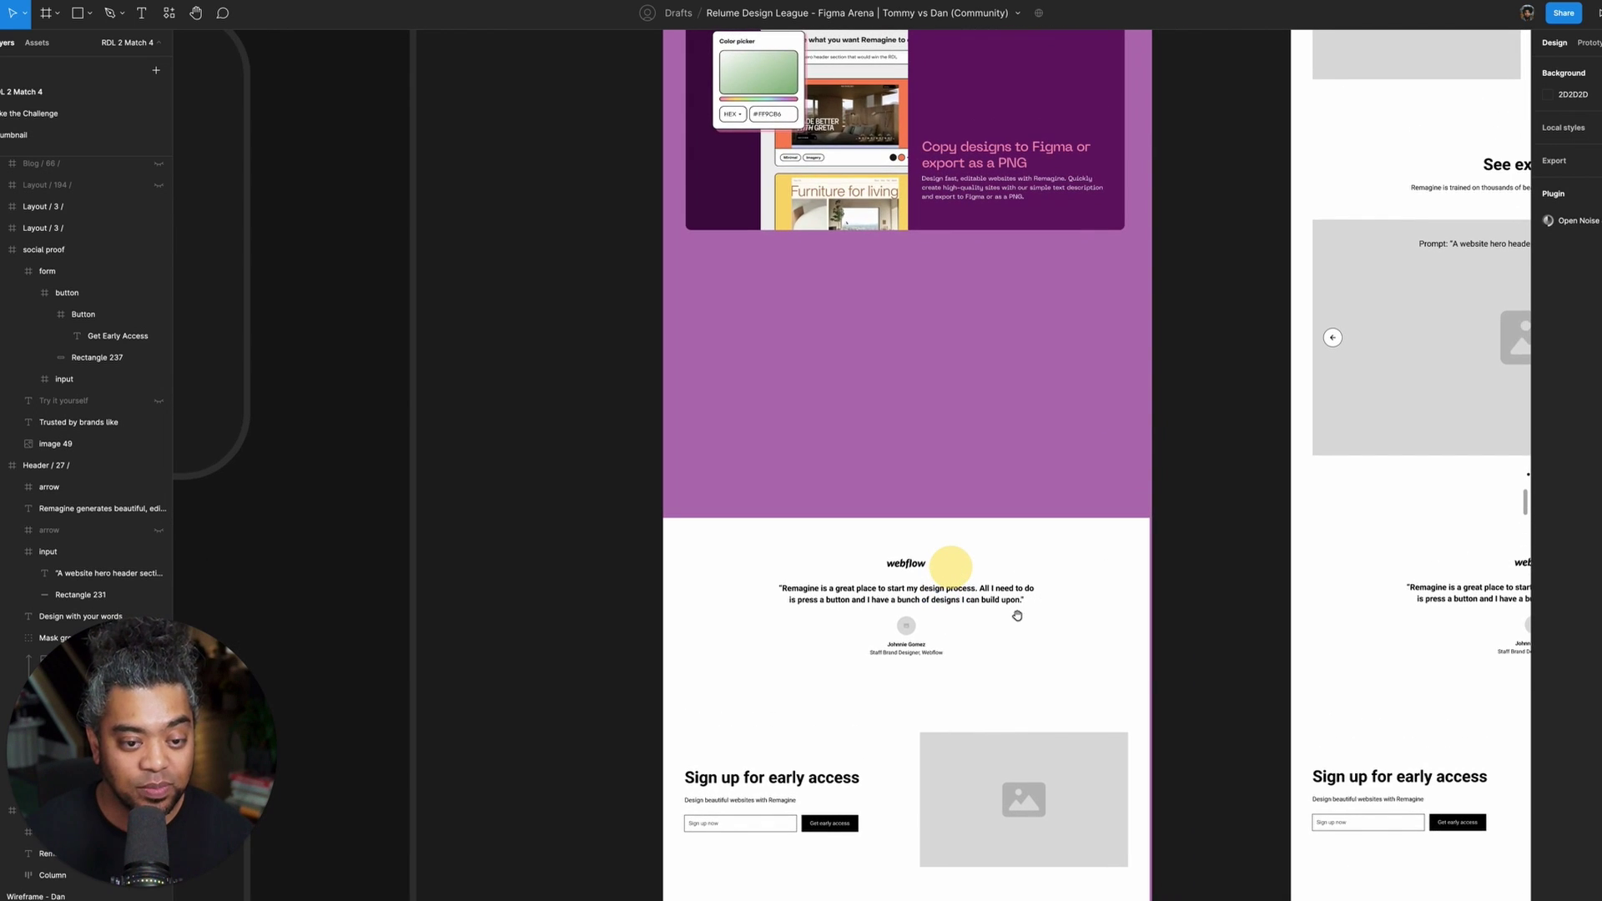
scroll(1044, 460, up, 10)
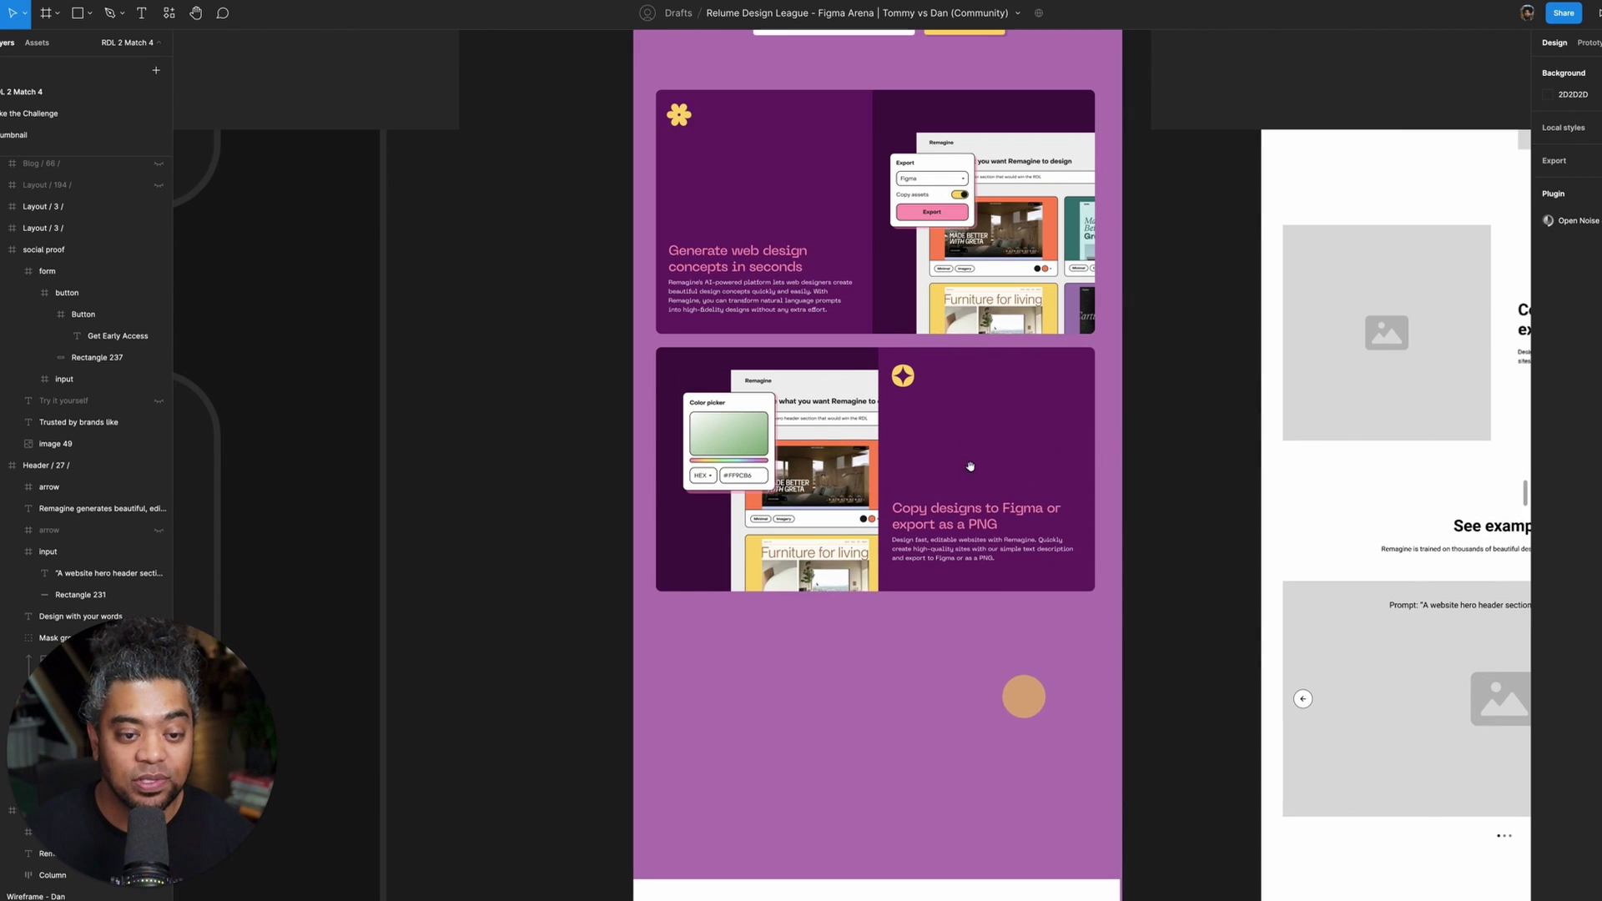
scroll(965, 489, up, 4)
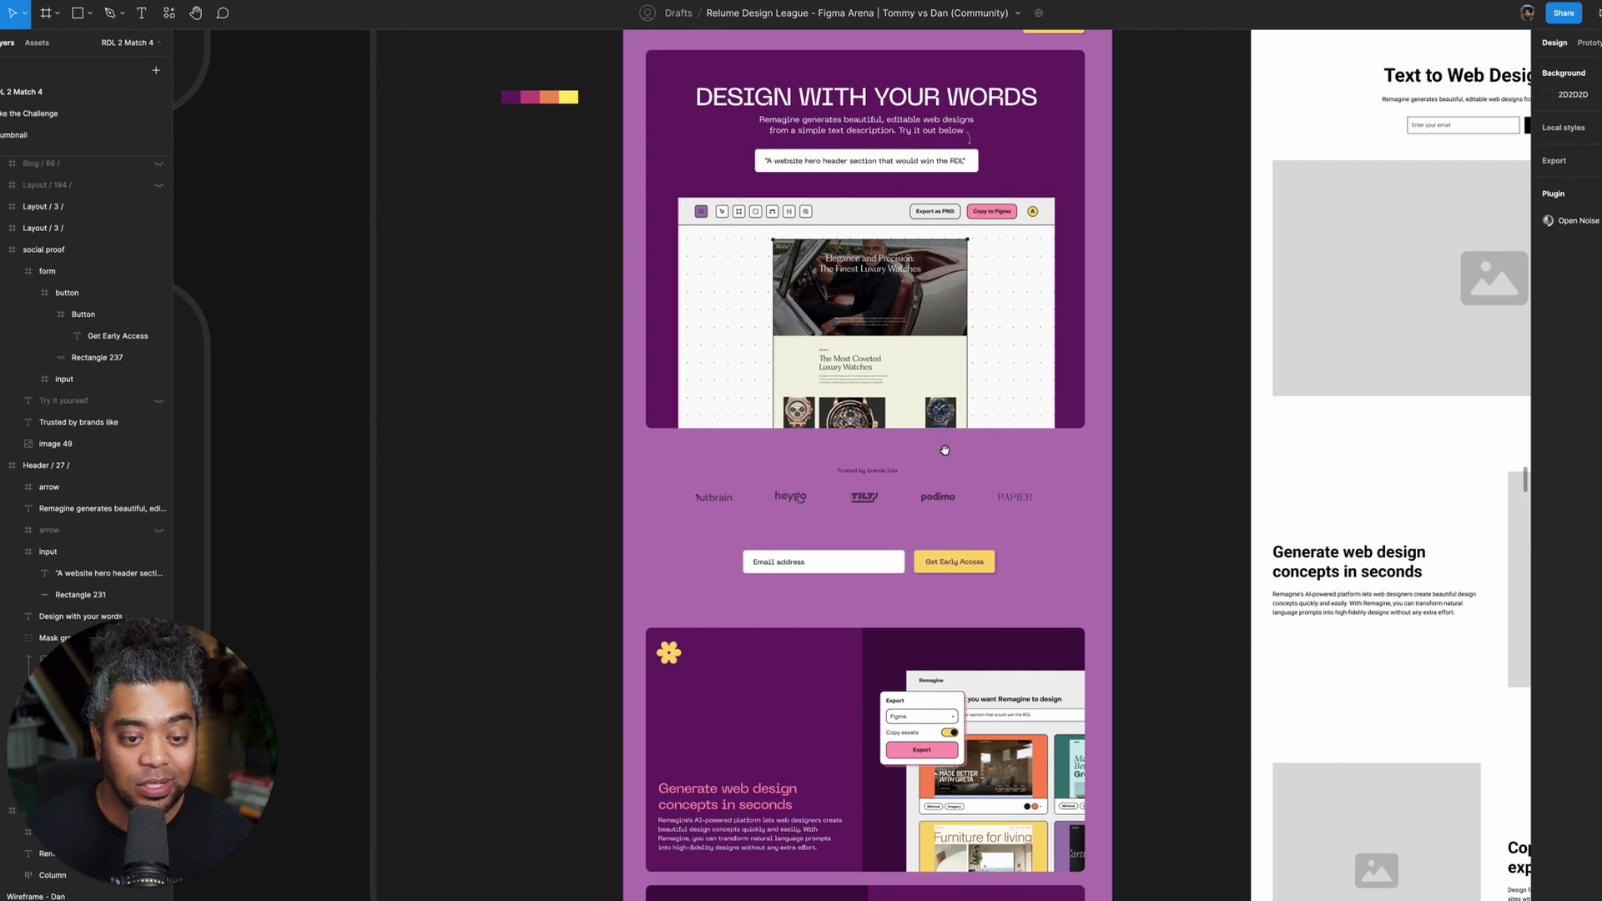
scroll(936, 638, up, 4)
scroll(956, 650, down, 10)
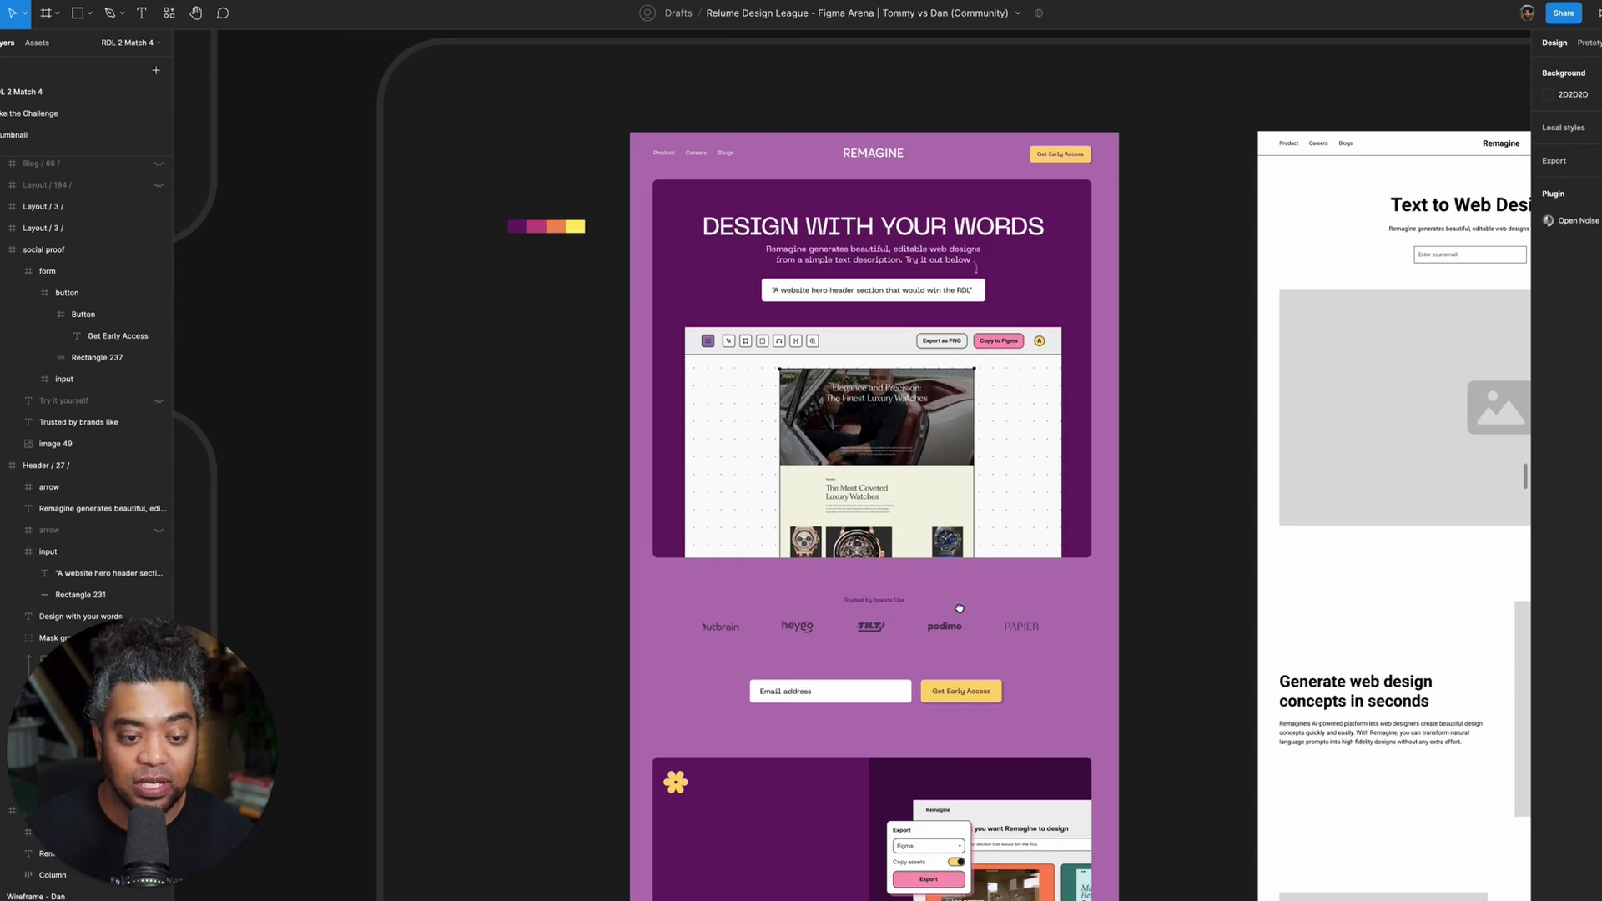
scroll(962, 333, down, 4)
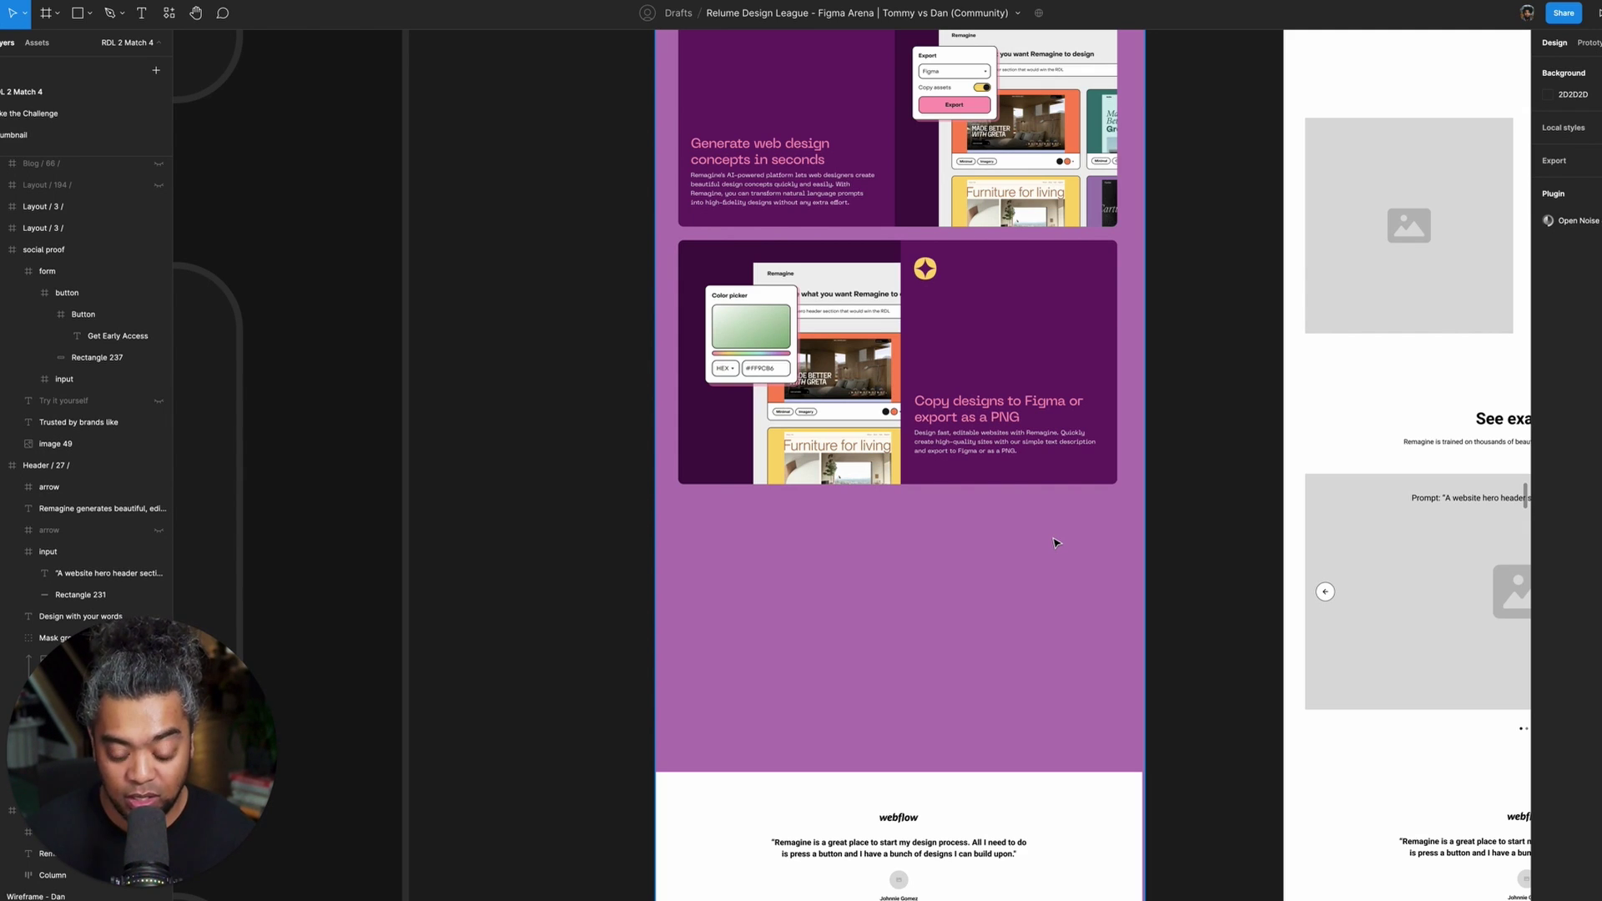
- Add a Layer blur effect to the background screenshot in the "Generate web design concepts in seconds" card
scroll(1054, 543, up, 5)
scroll(995, 500, up, 4)
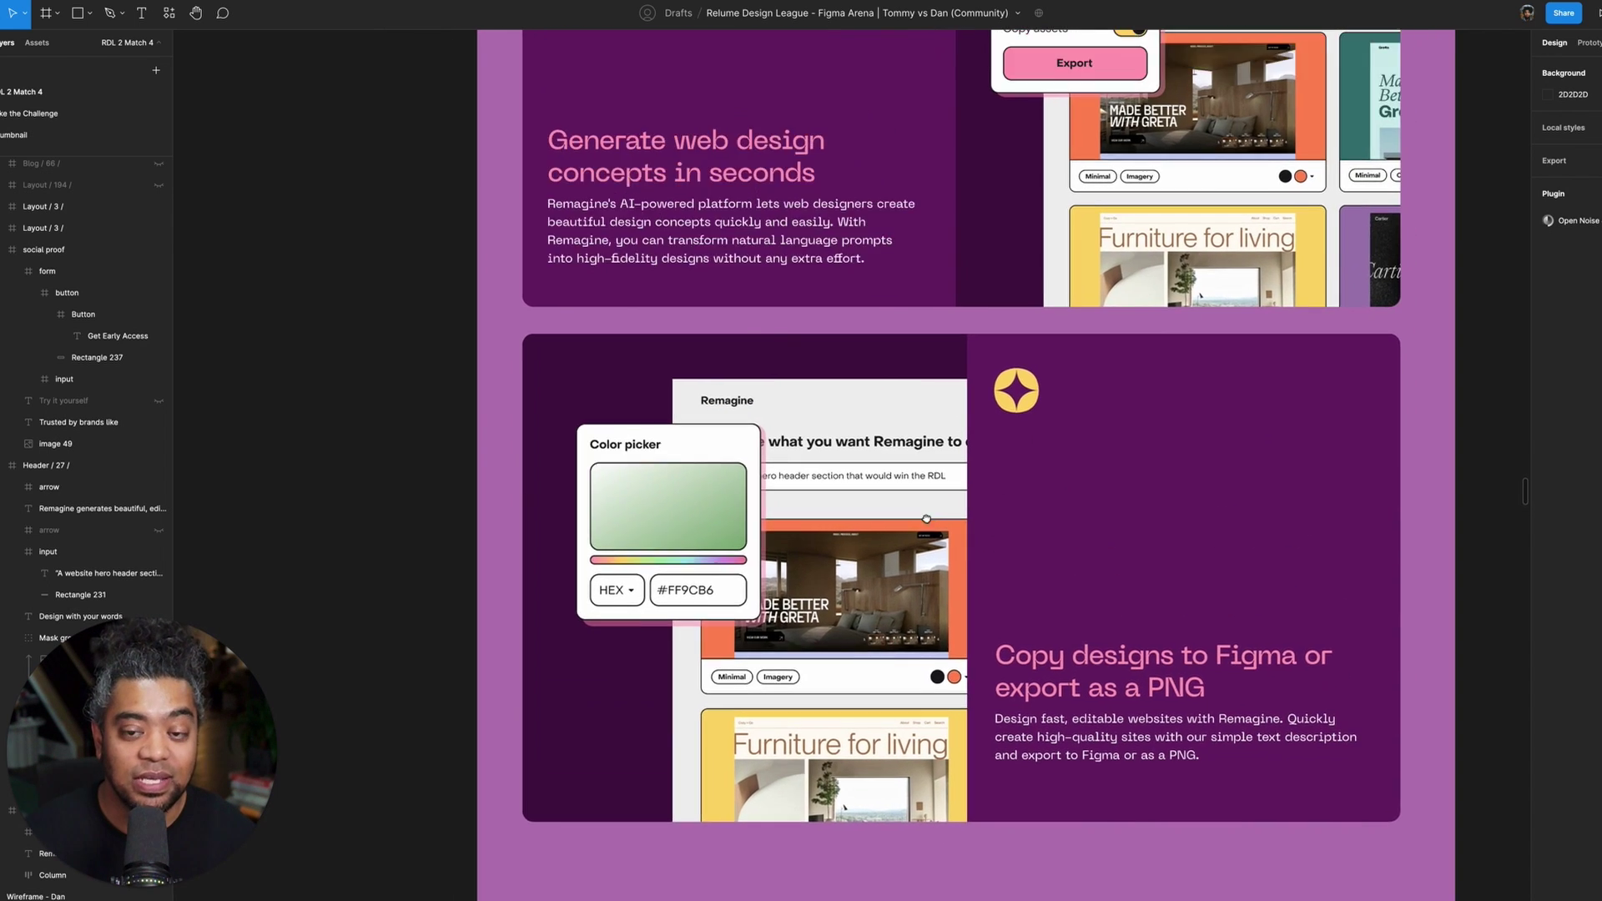
scroll(927, 519, up, 5)
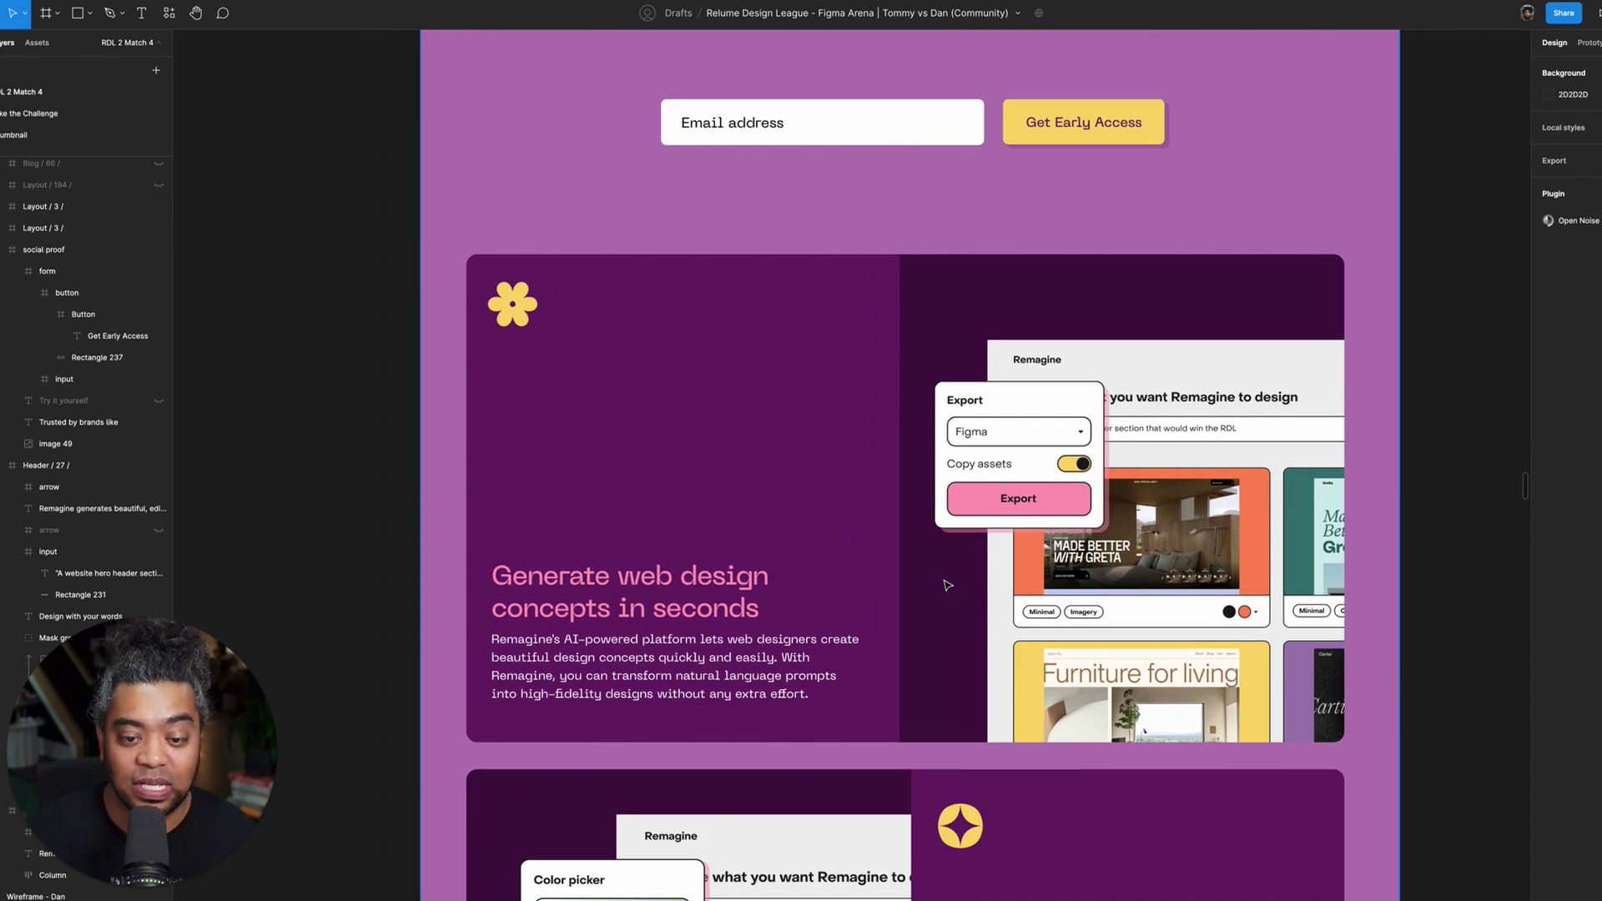
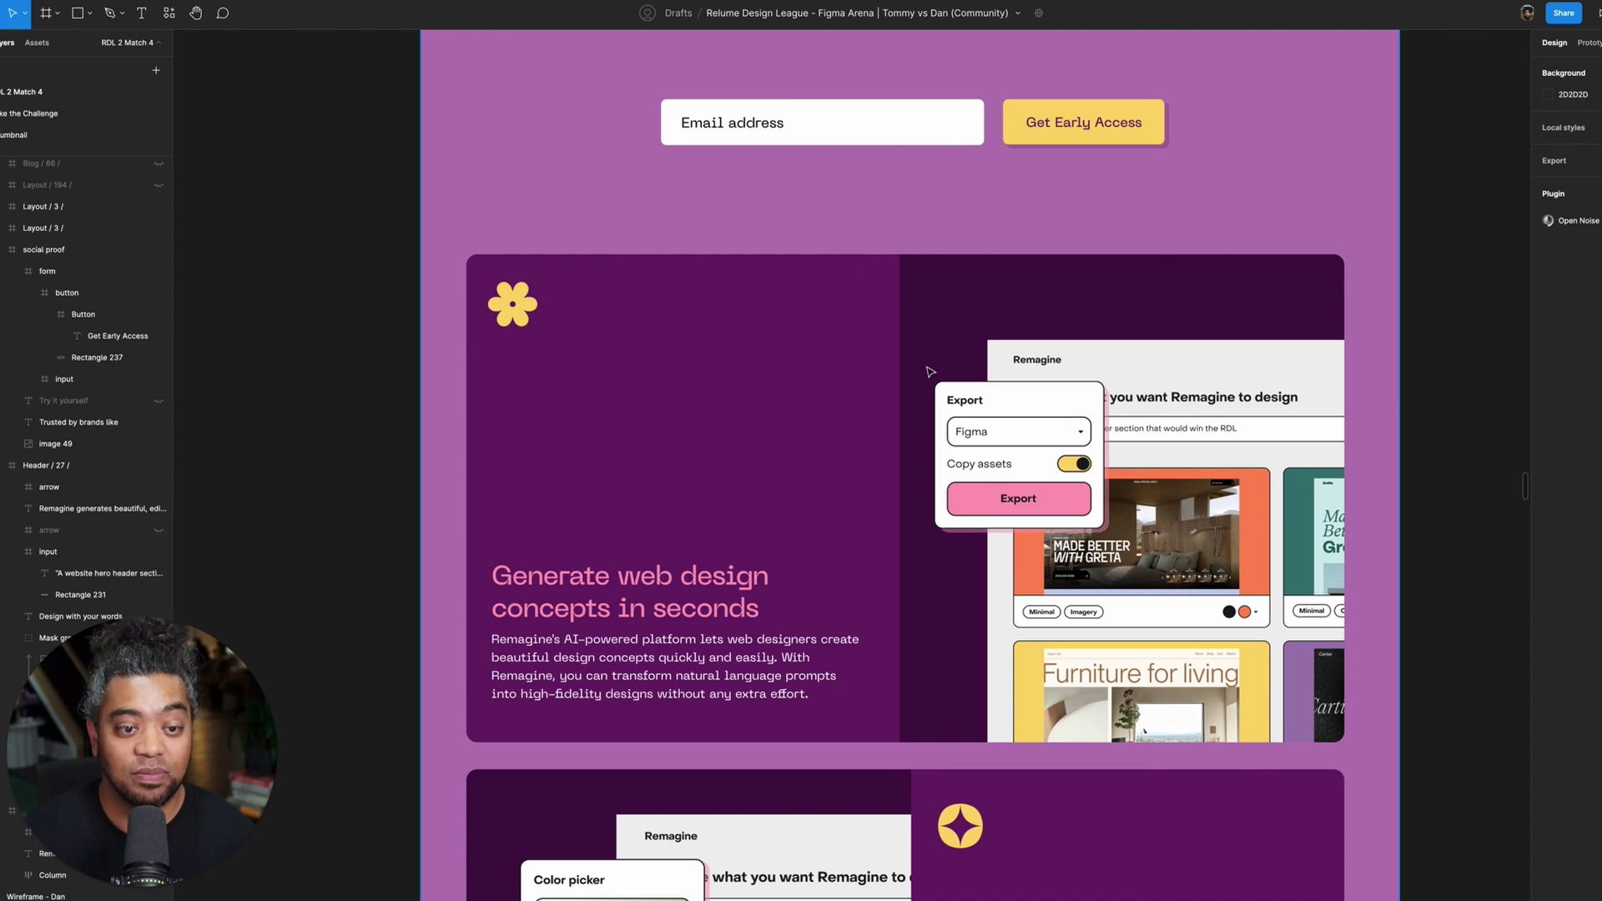
scroll(1150, 580, down, 5)
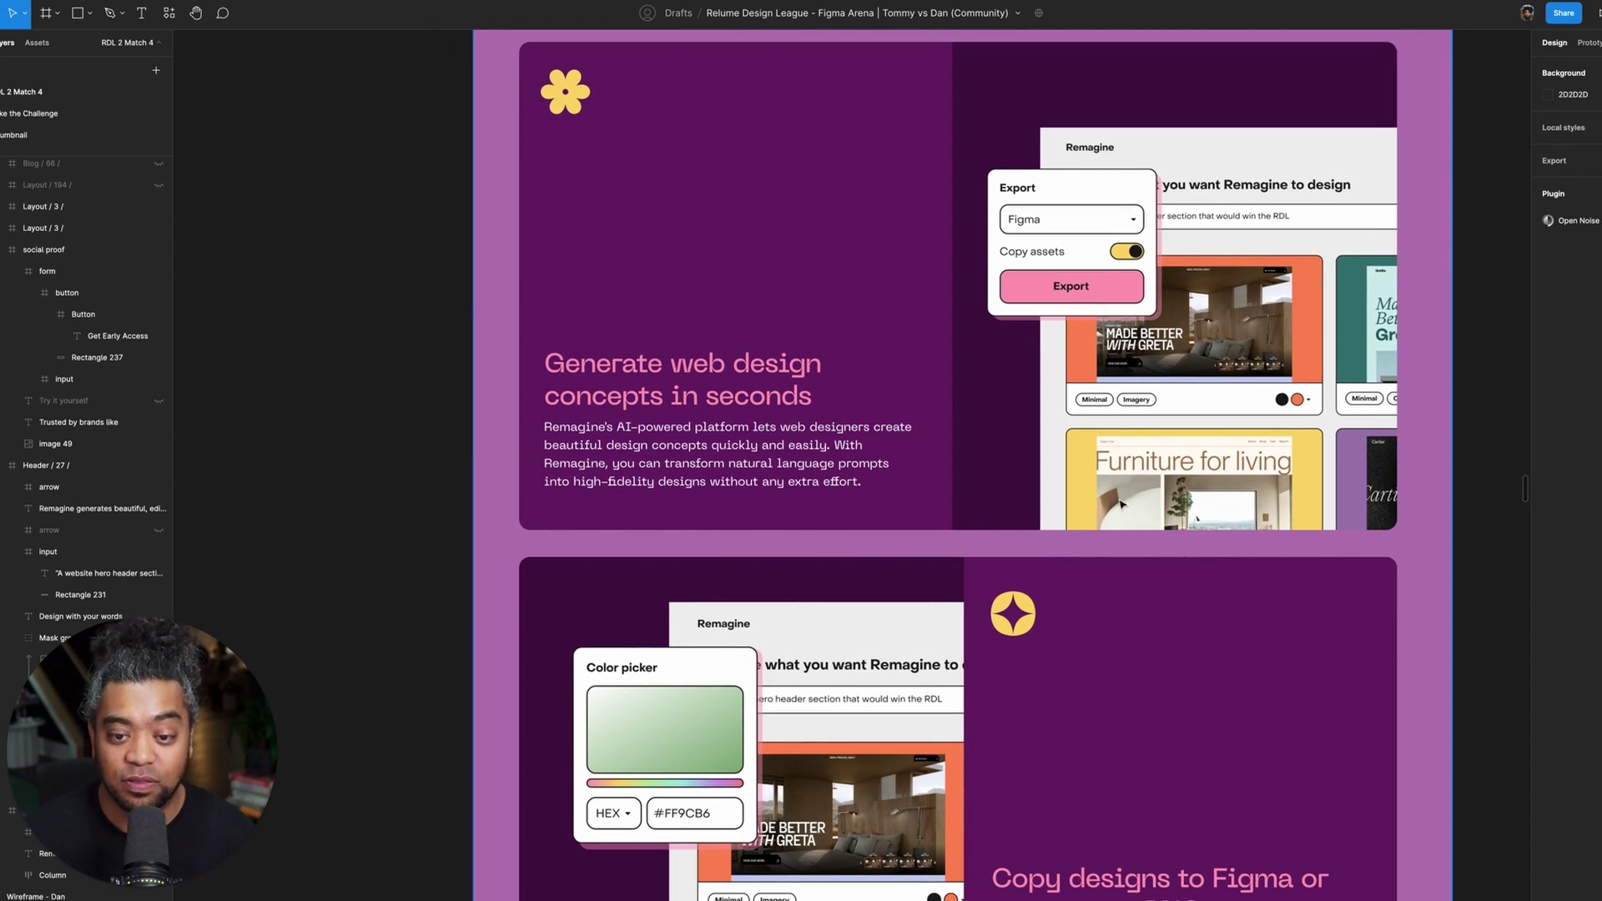
click(1342, 415)
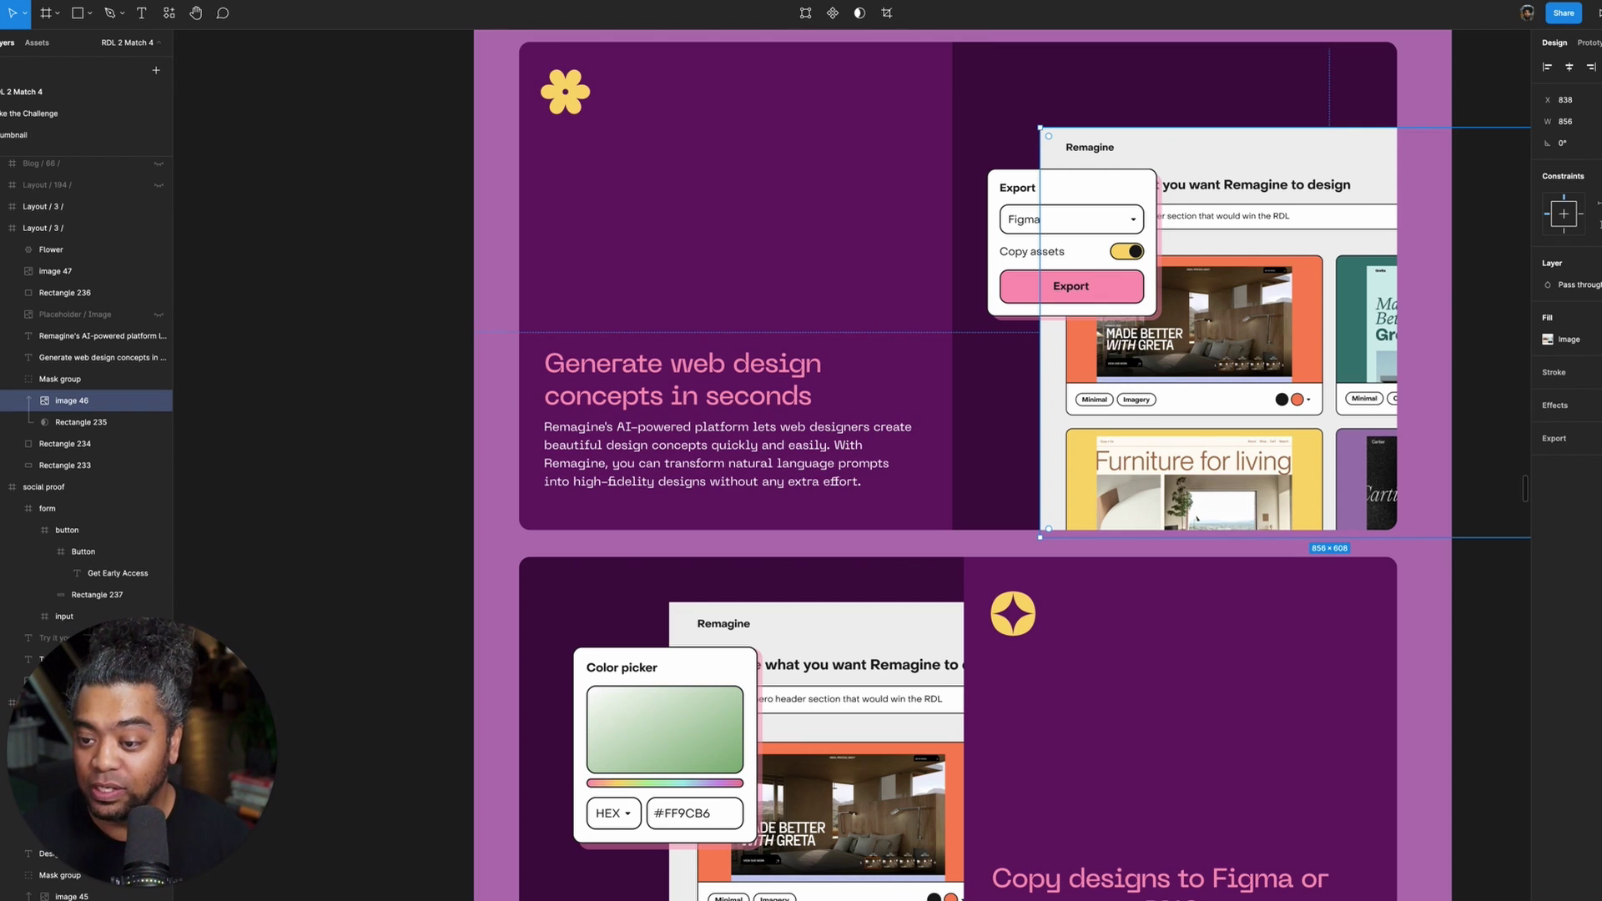
click(1590, 404)
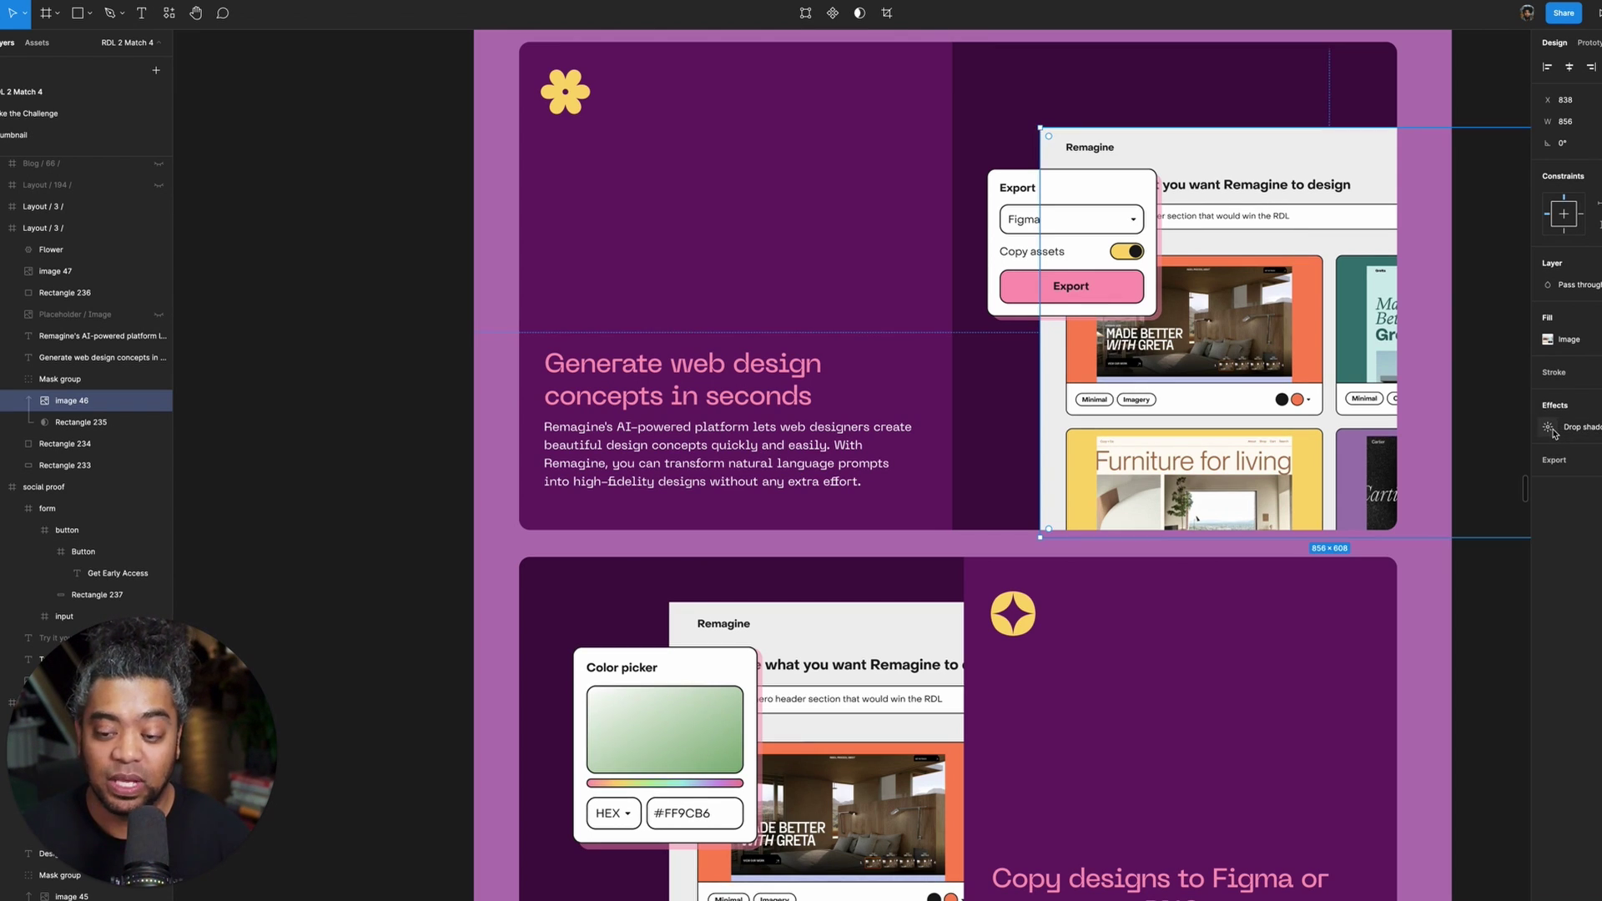
click(1581, 426)
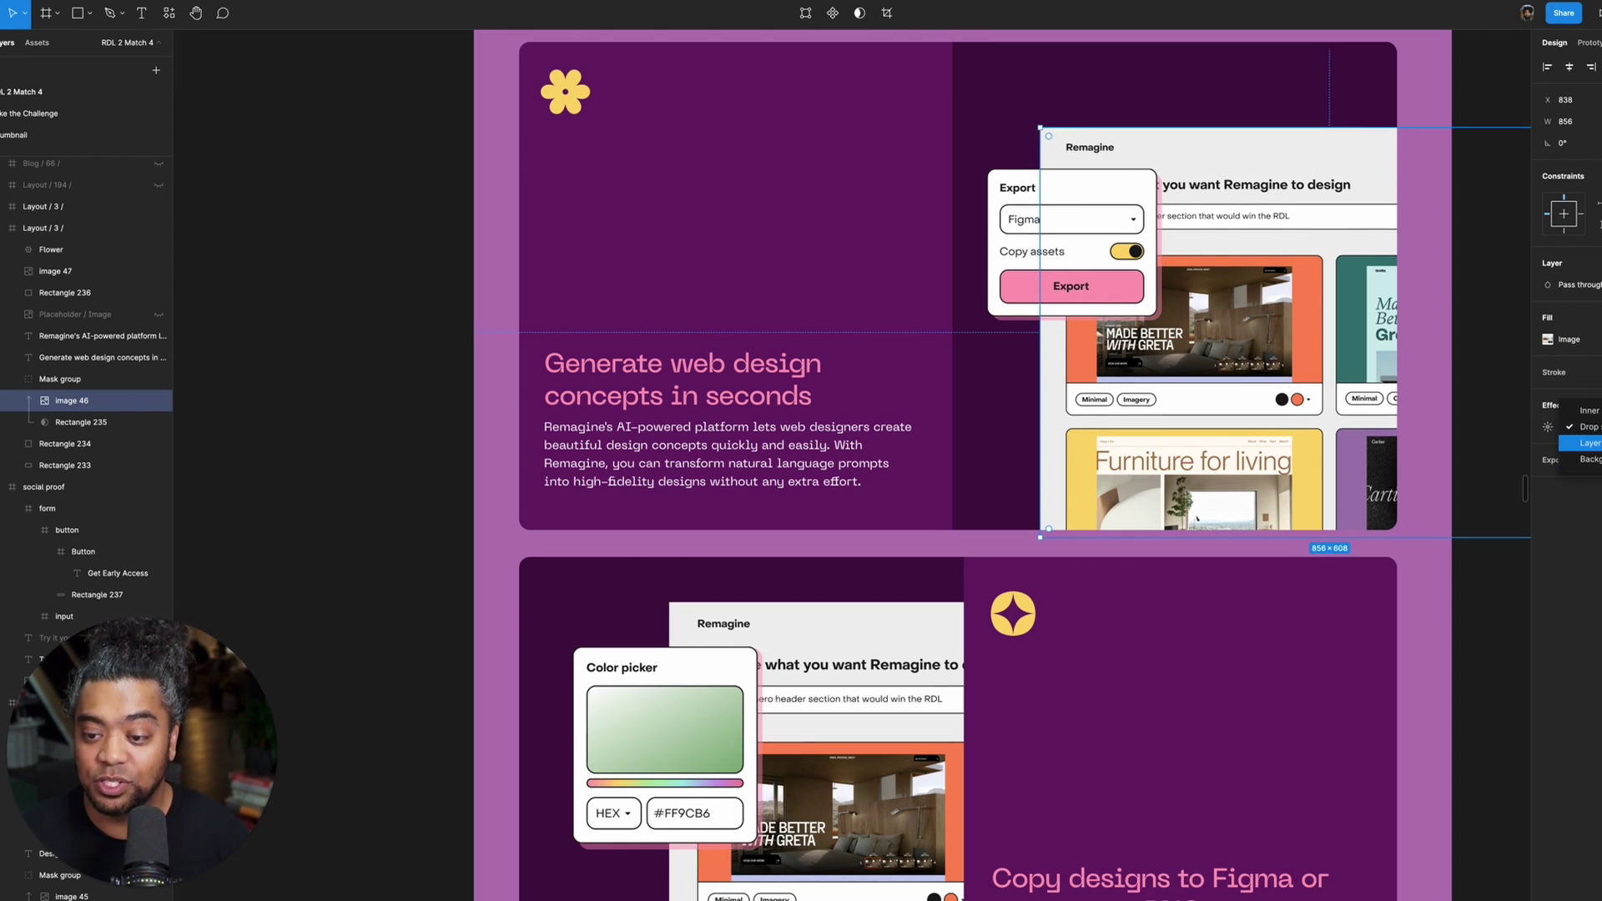
click(1590, 443)
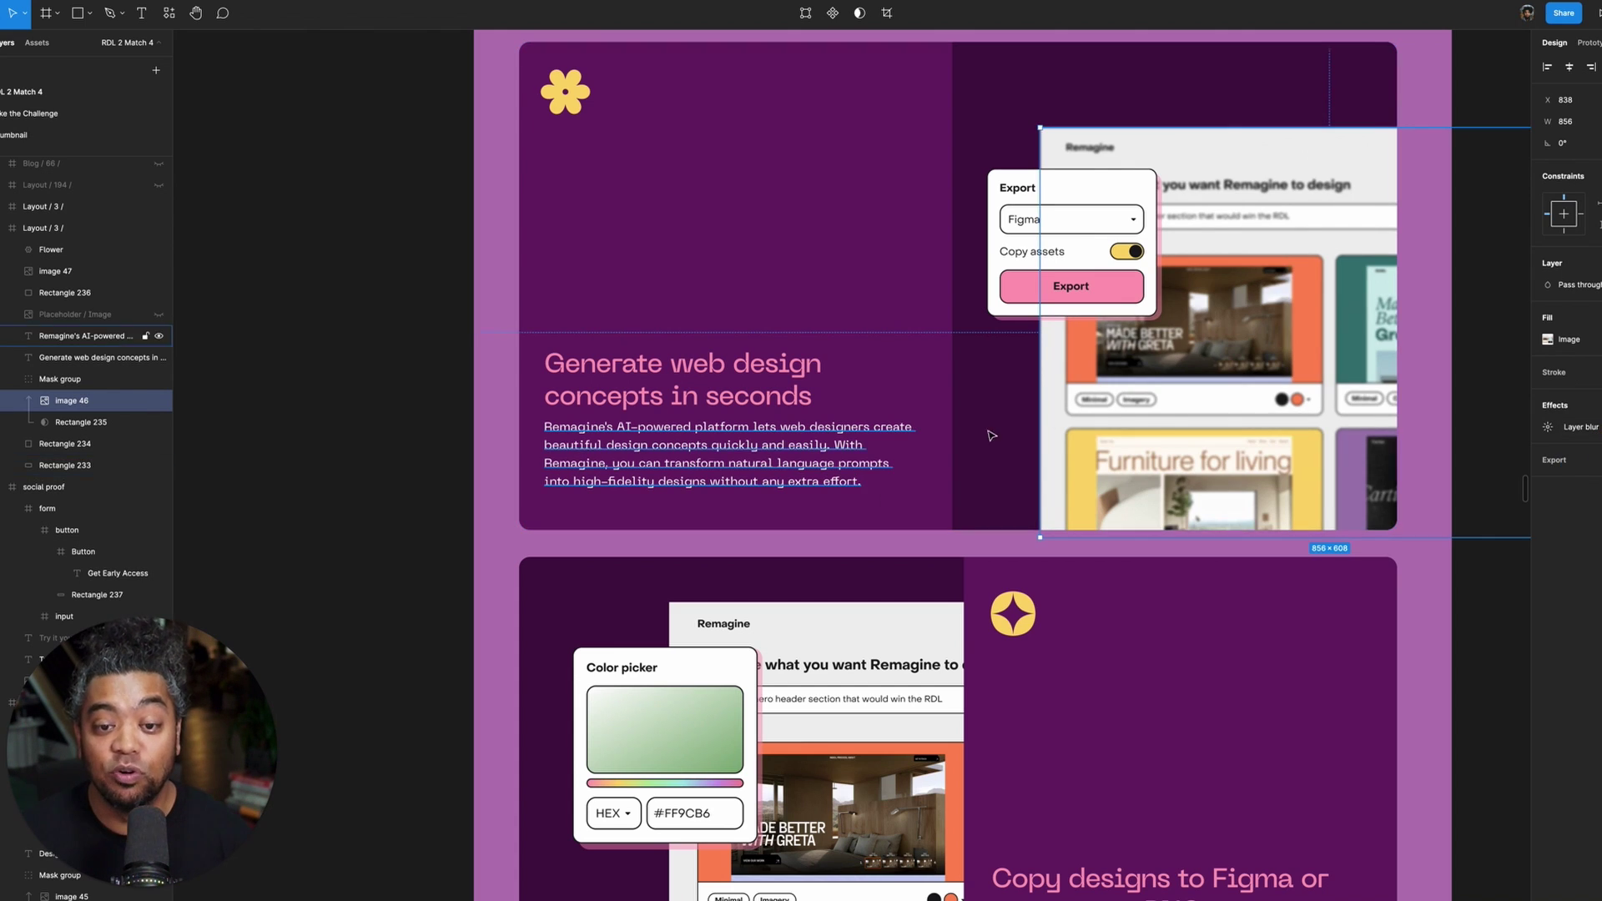
- Increase the layer blur amount of the screenshot behind the Export panel by one
click(1547, 426)
click(1407, 469)
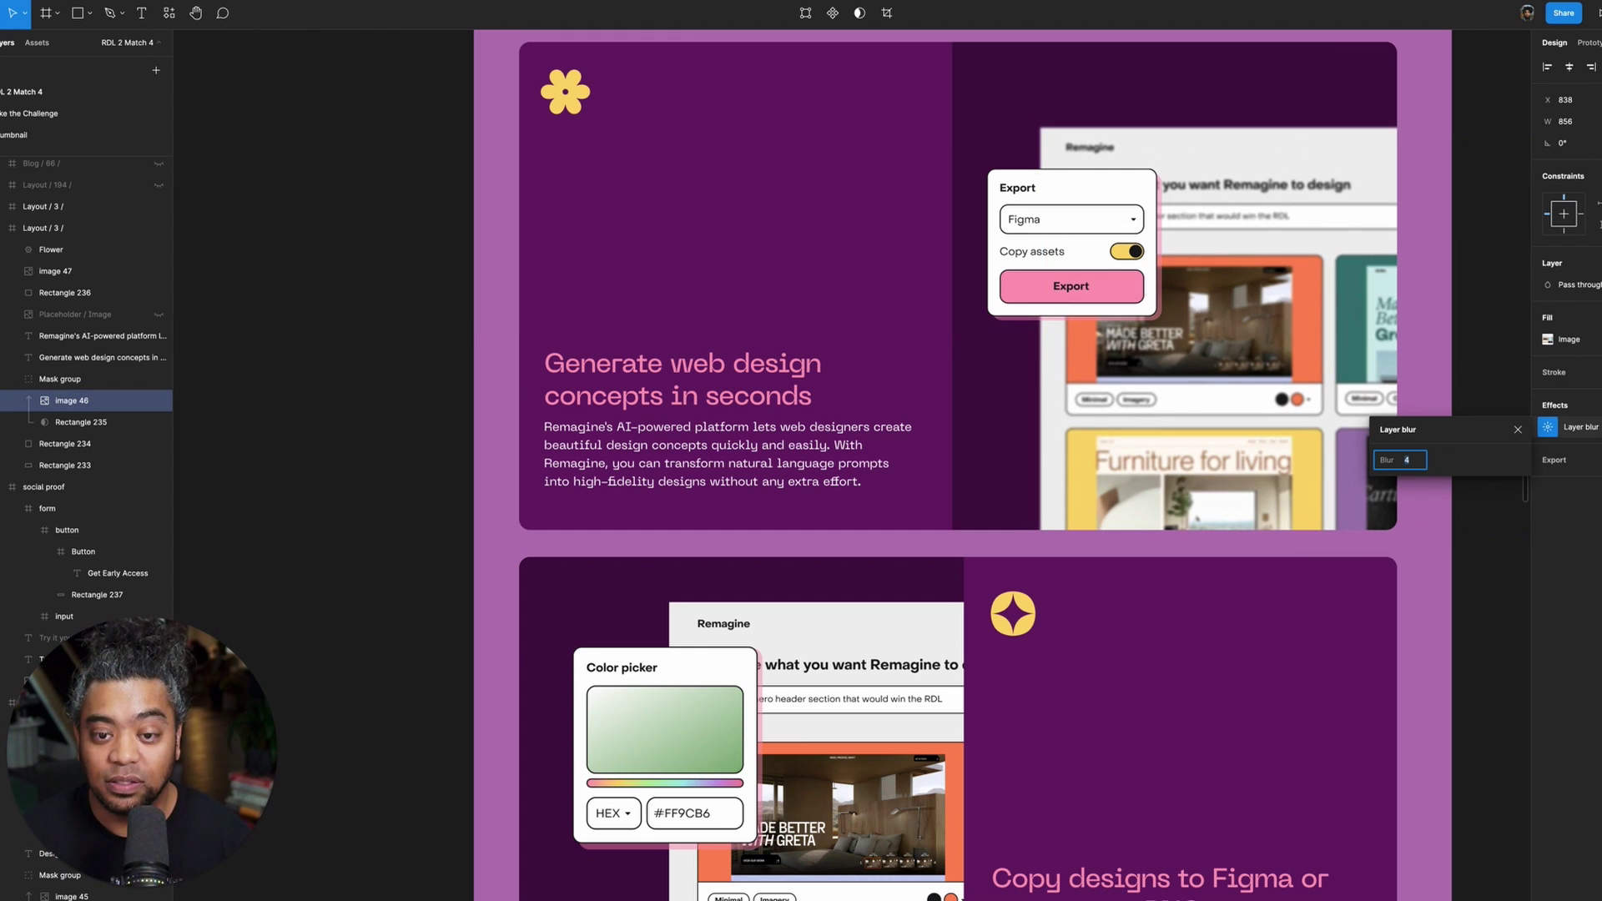
key(Up)
click(1474, 104)
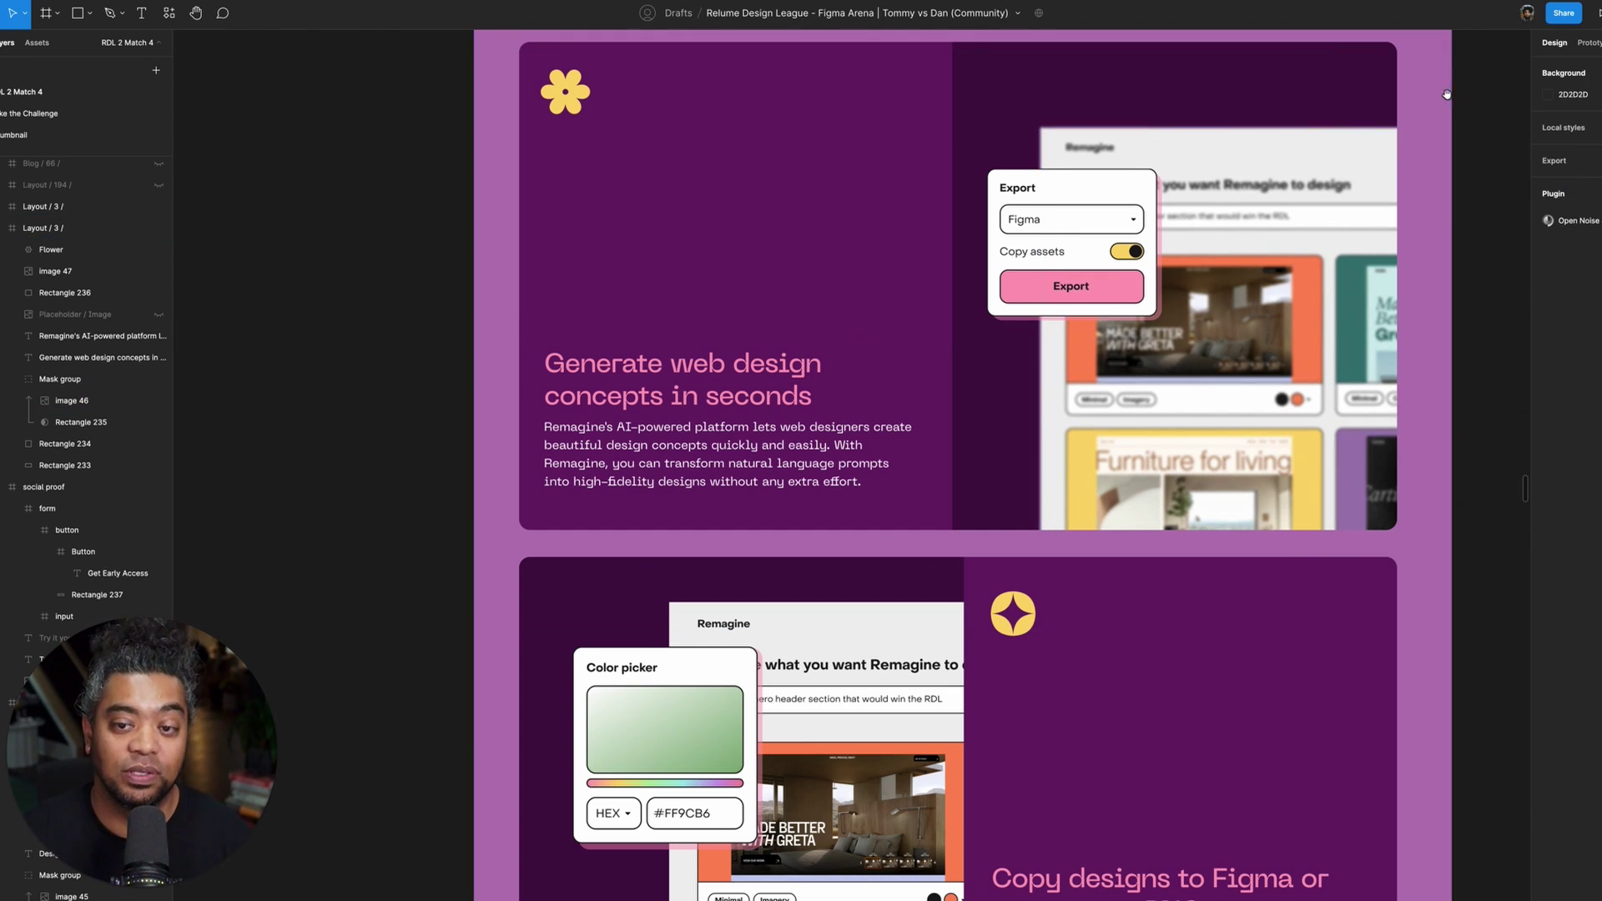
scroll(1418, 167, up, 2)
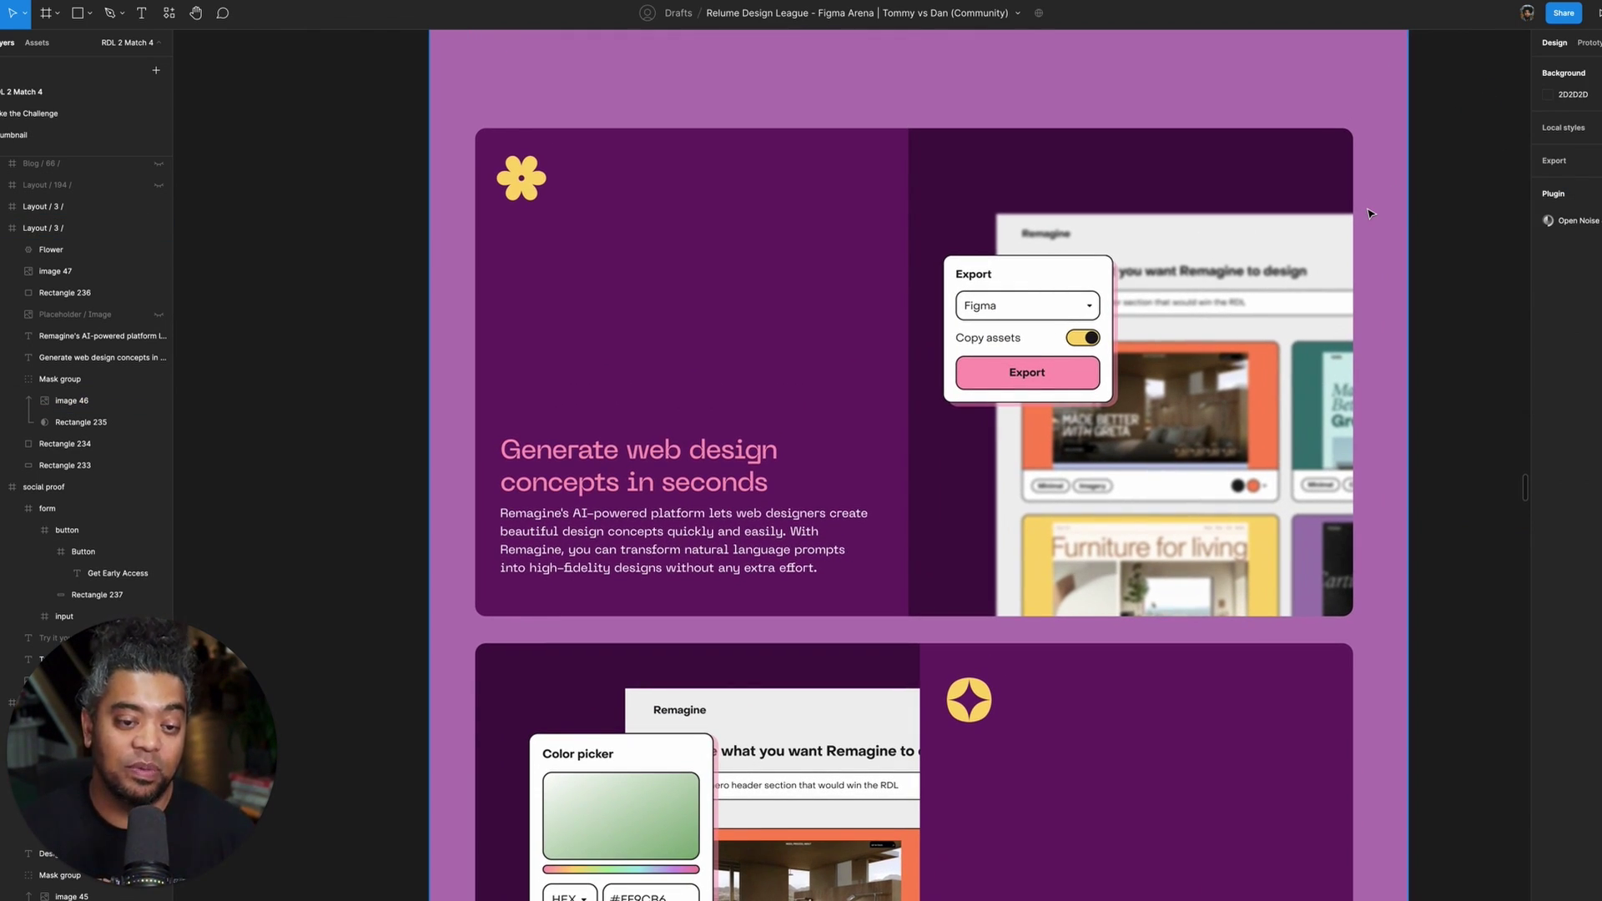
scroll(934, 676, down, 3)
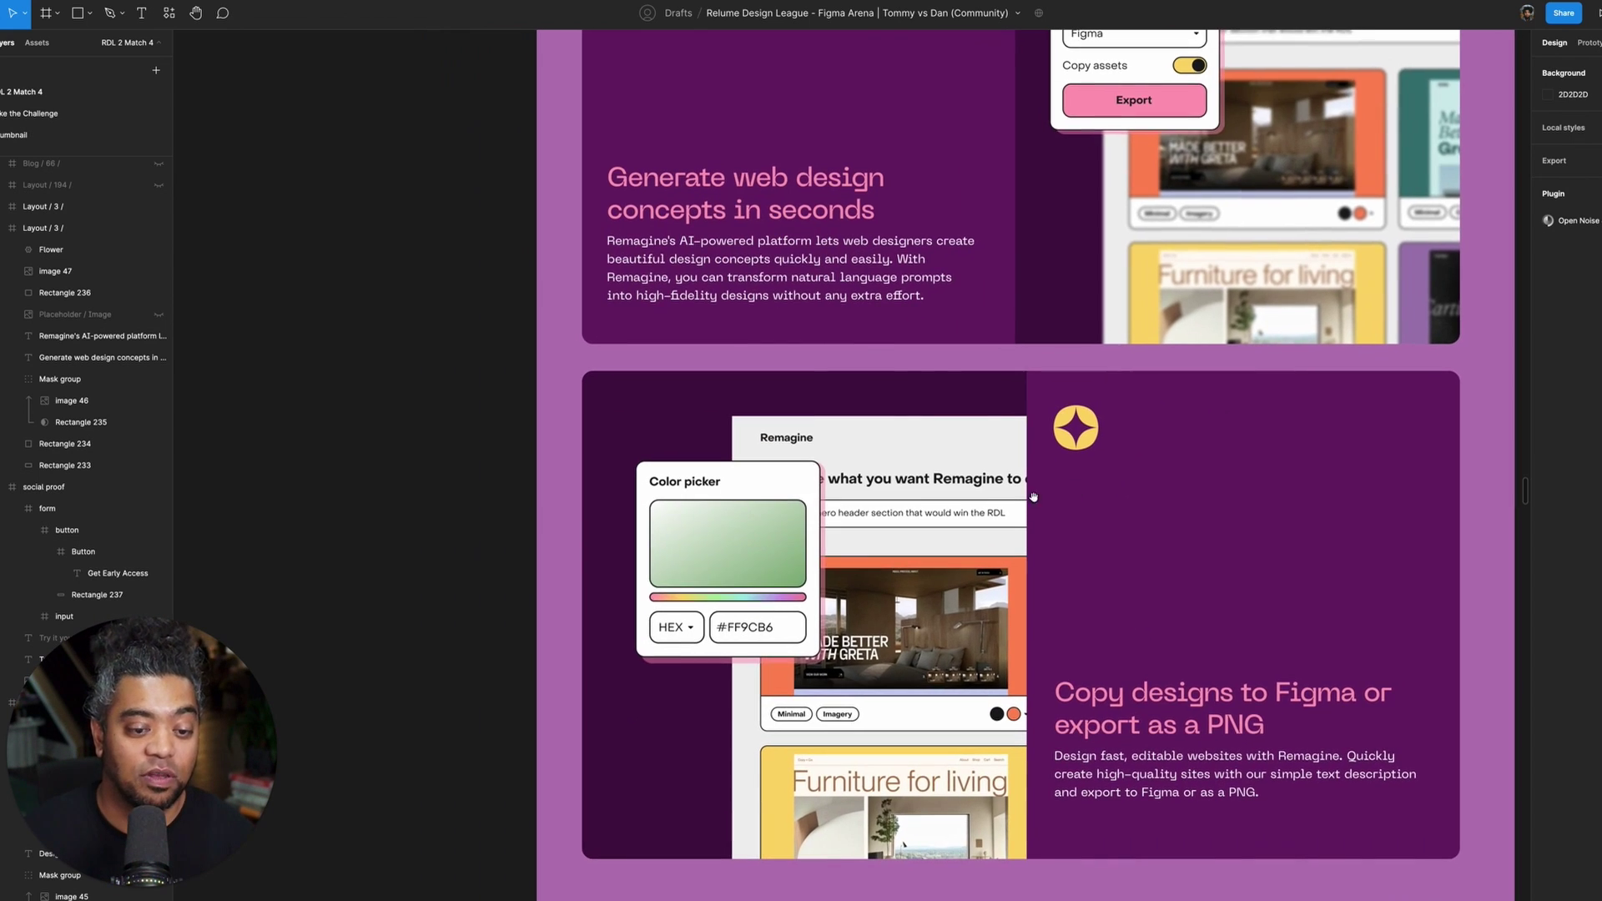
- Replace the default drop shadow with a Layer blur on the background screenshot in the "Copy designs to Figma or export as a PNG" card
click(940, 449)
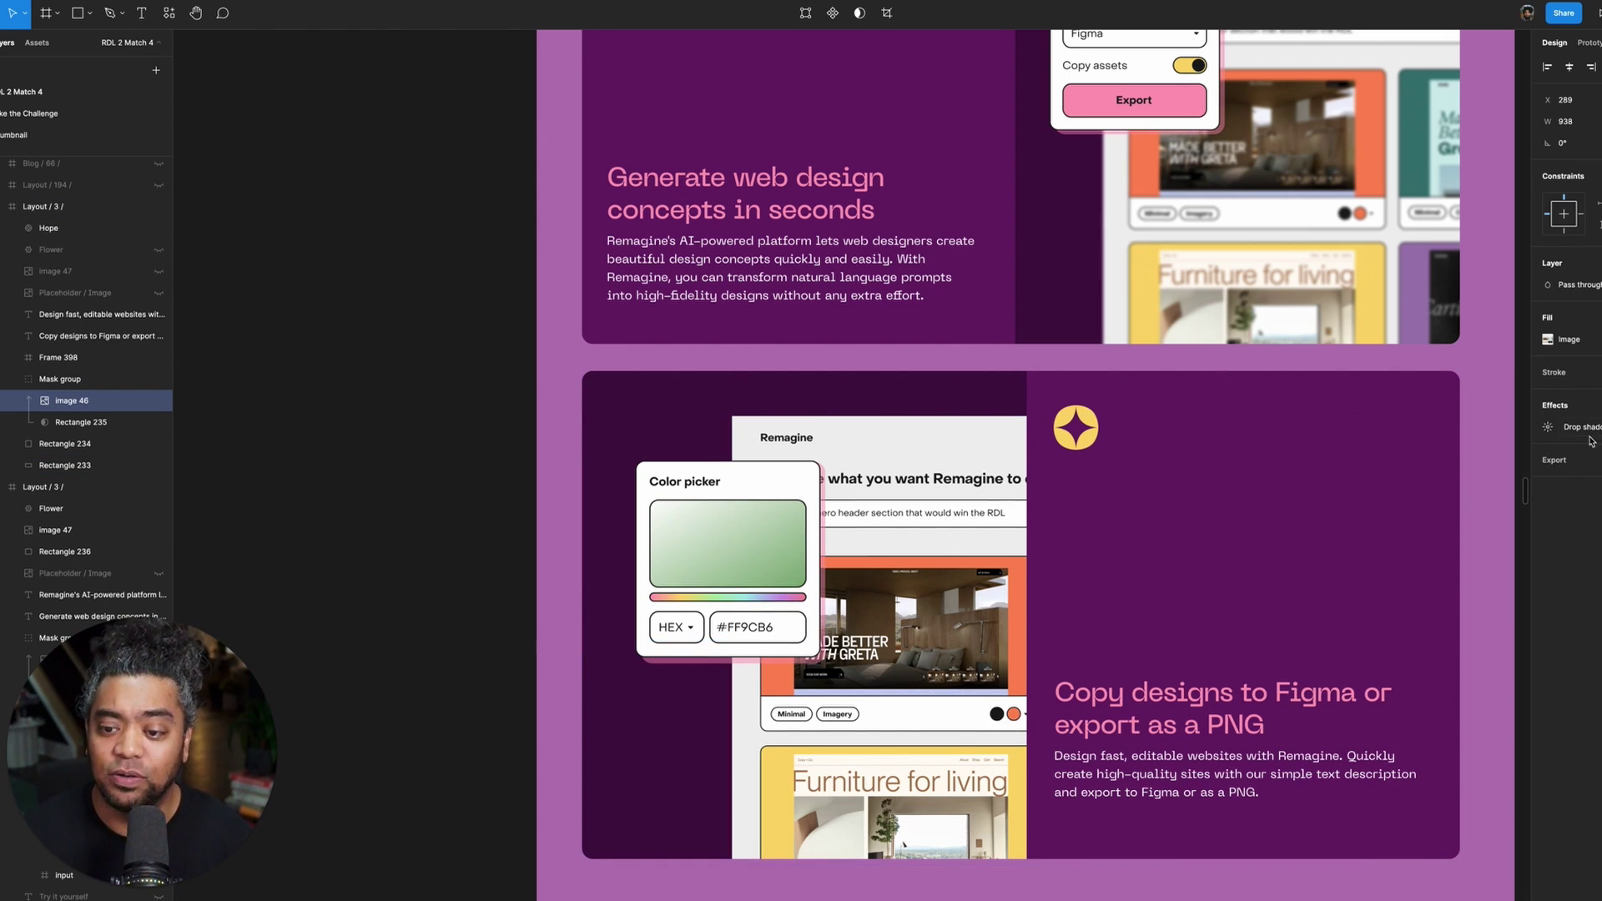
click(1591, 405)
click(1548, 427)
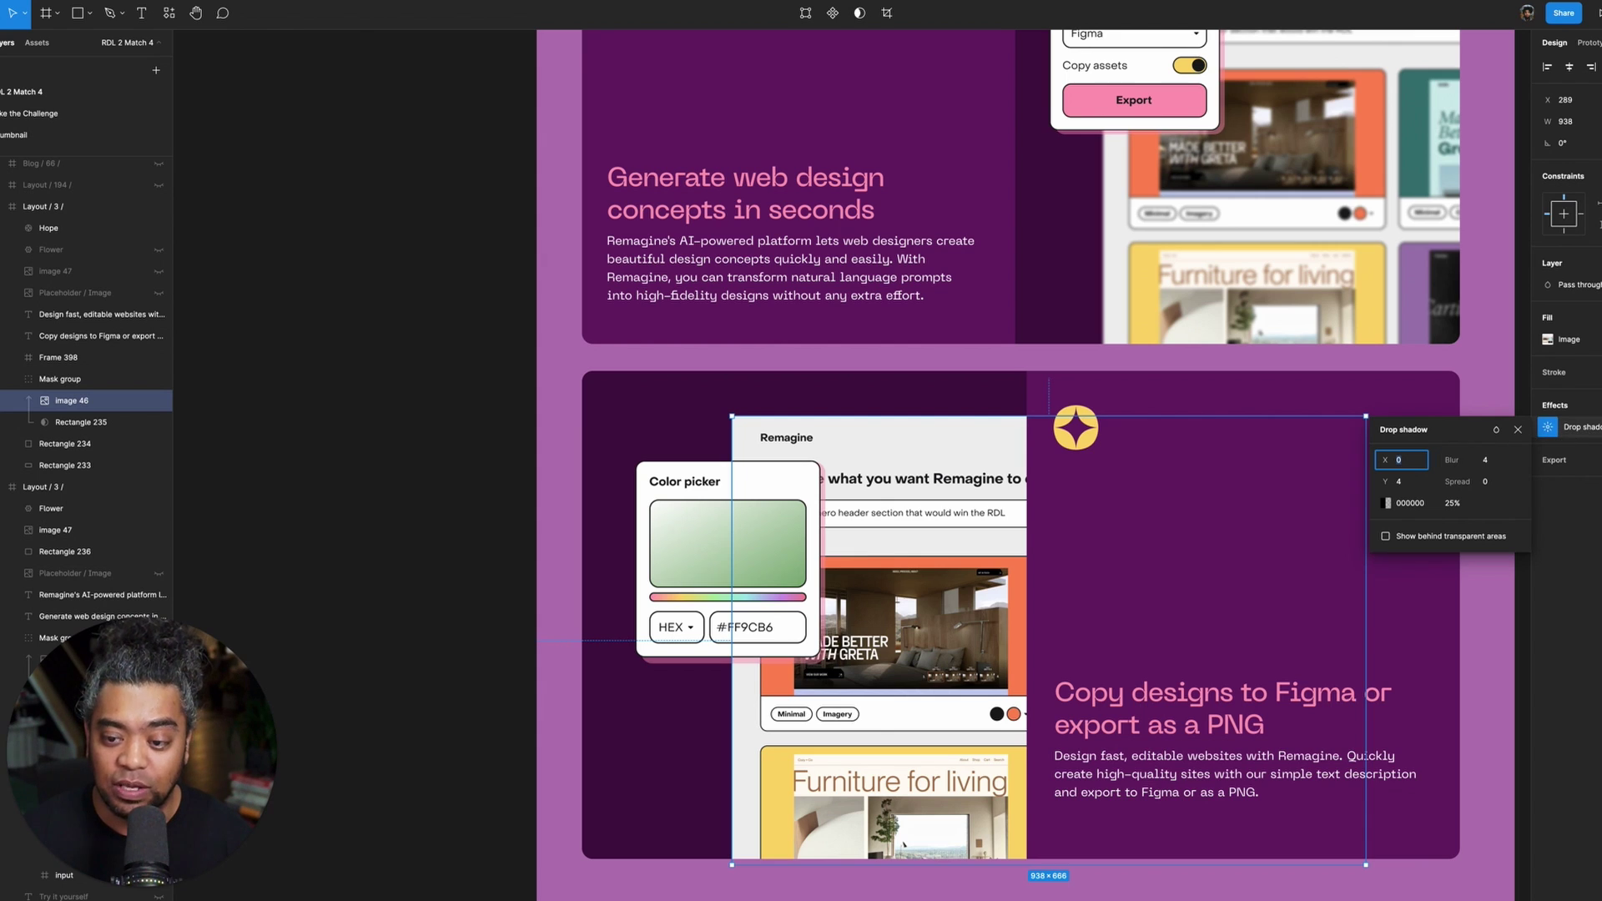
key(Escape)
click(1581, 427)
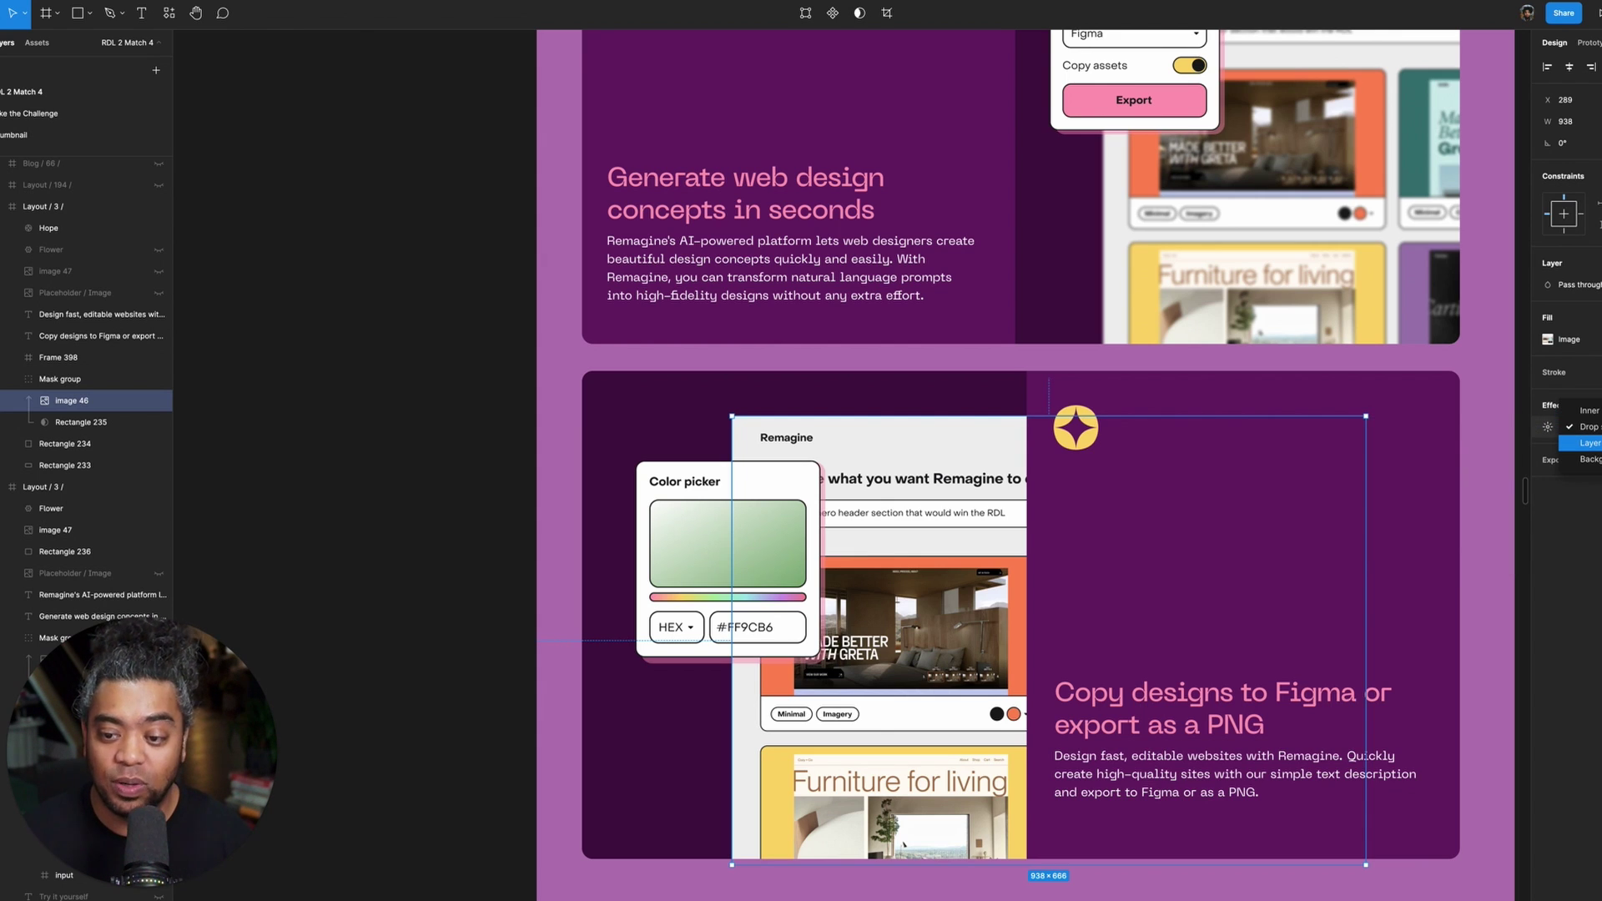
click(1587, 443)
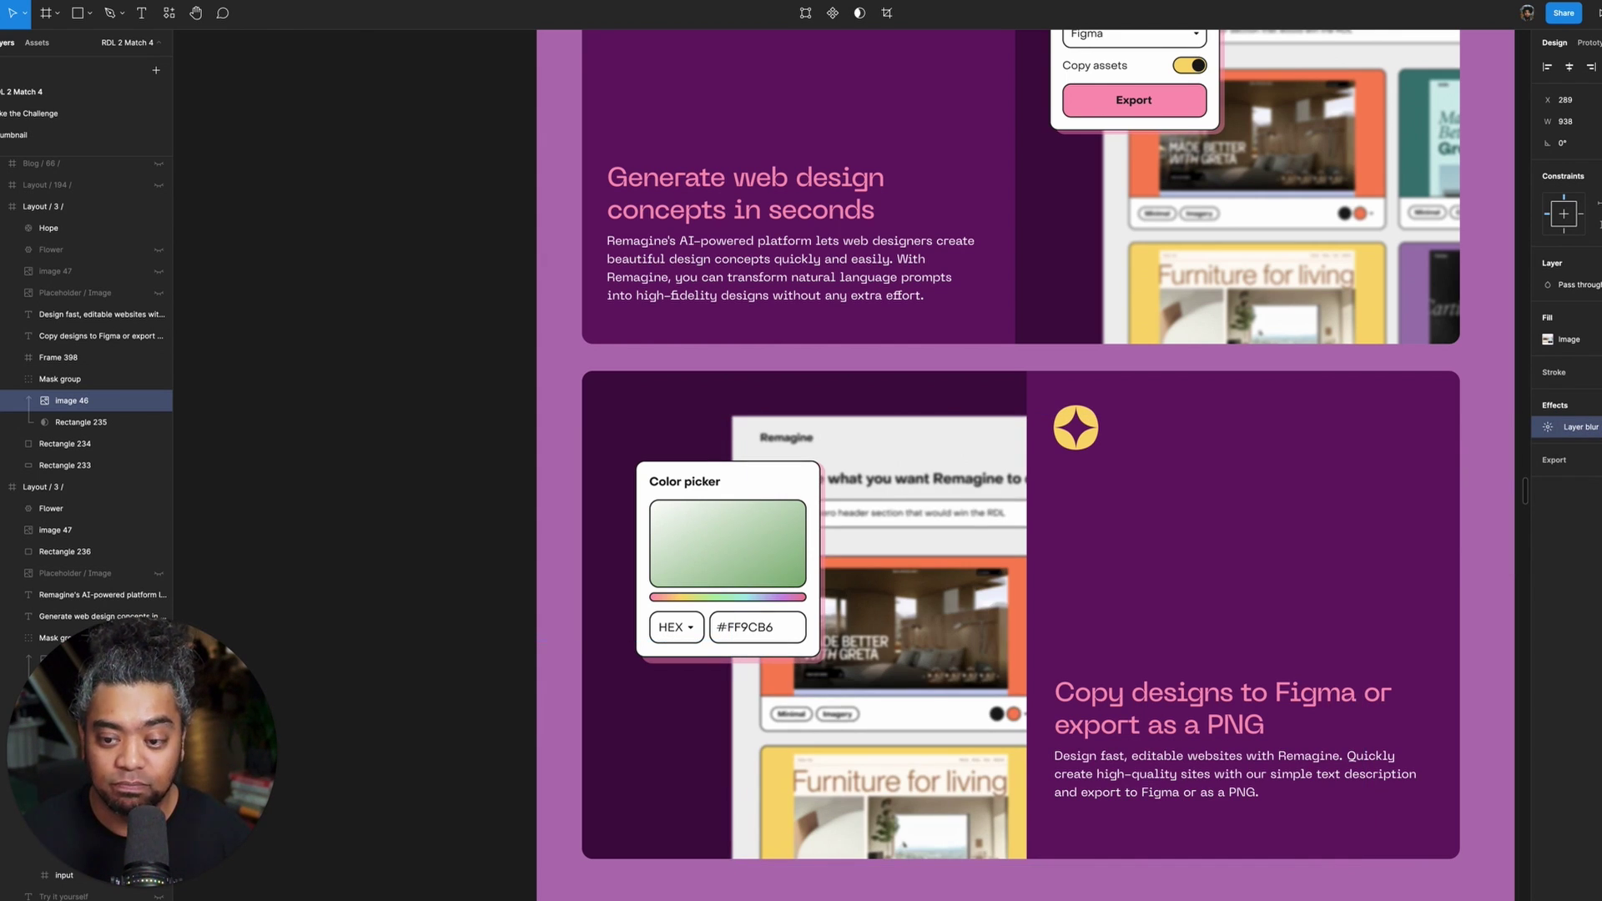
click(1484, 490)
- Review the blurred feature cards together with the brand logos, email form and hero section above them
scroll(1409, 501, up, 3)
scroll(1410, 502, right, 2)
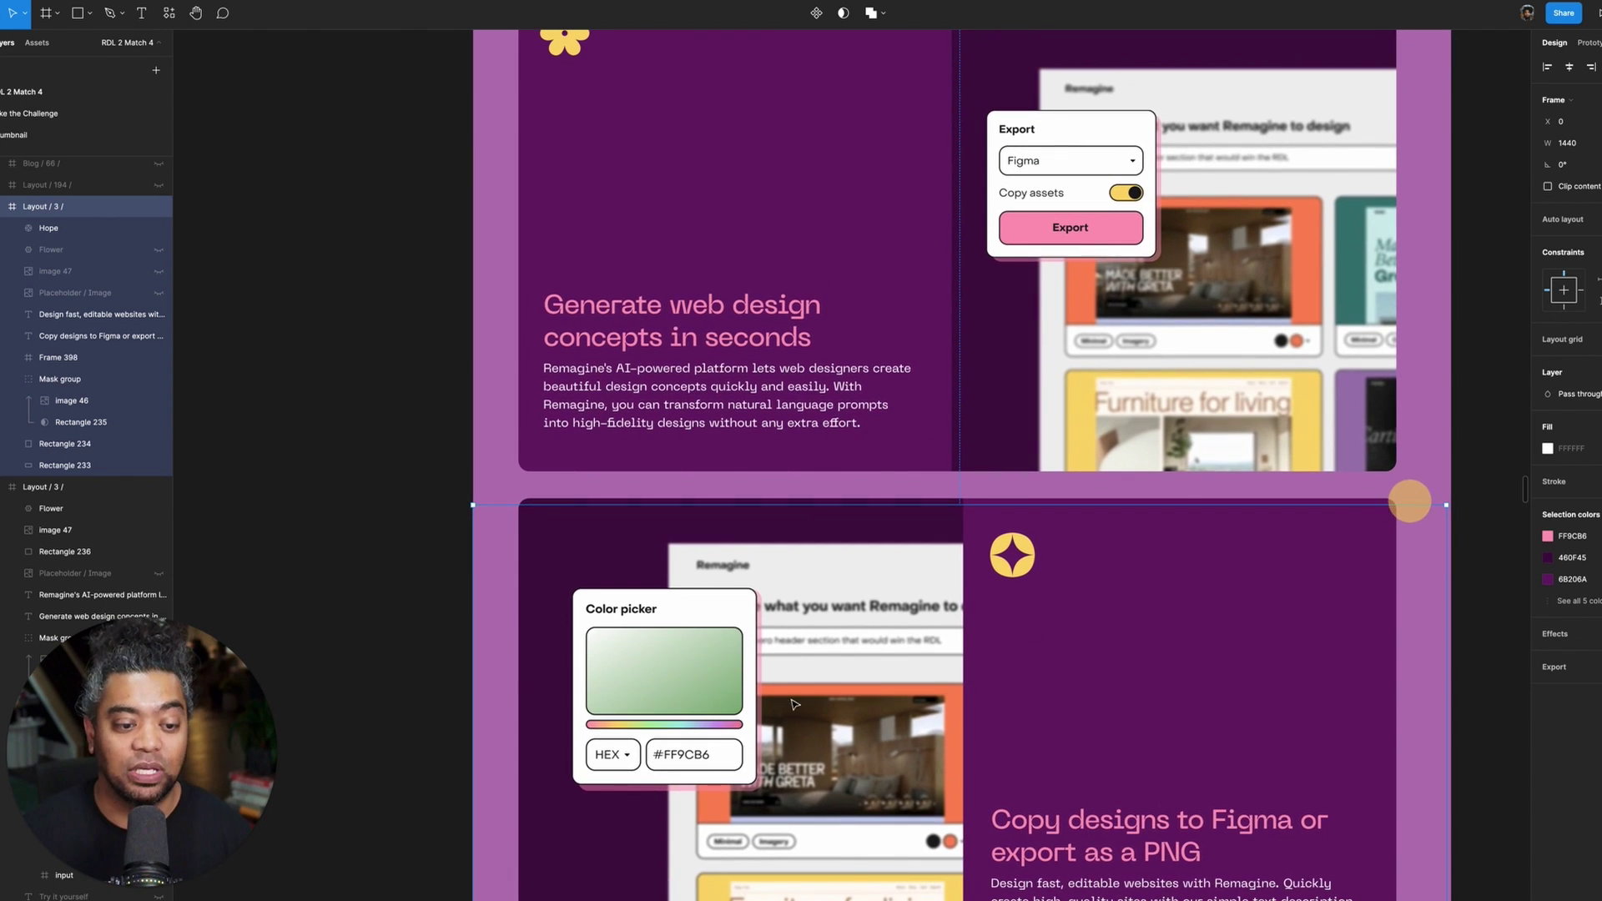
key(Escape)
drag(1376, 246, 1317, 485)
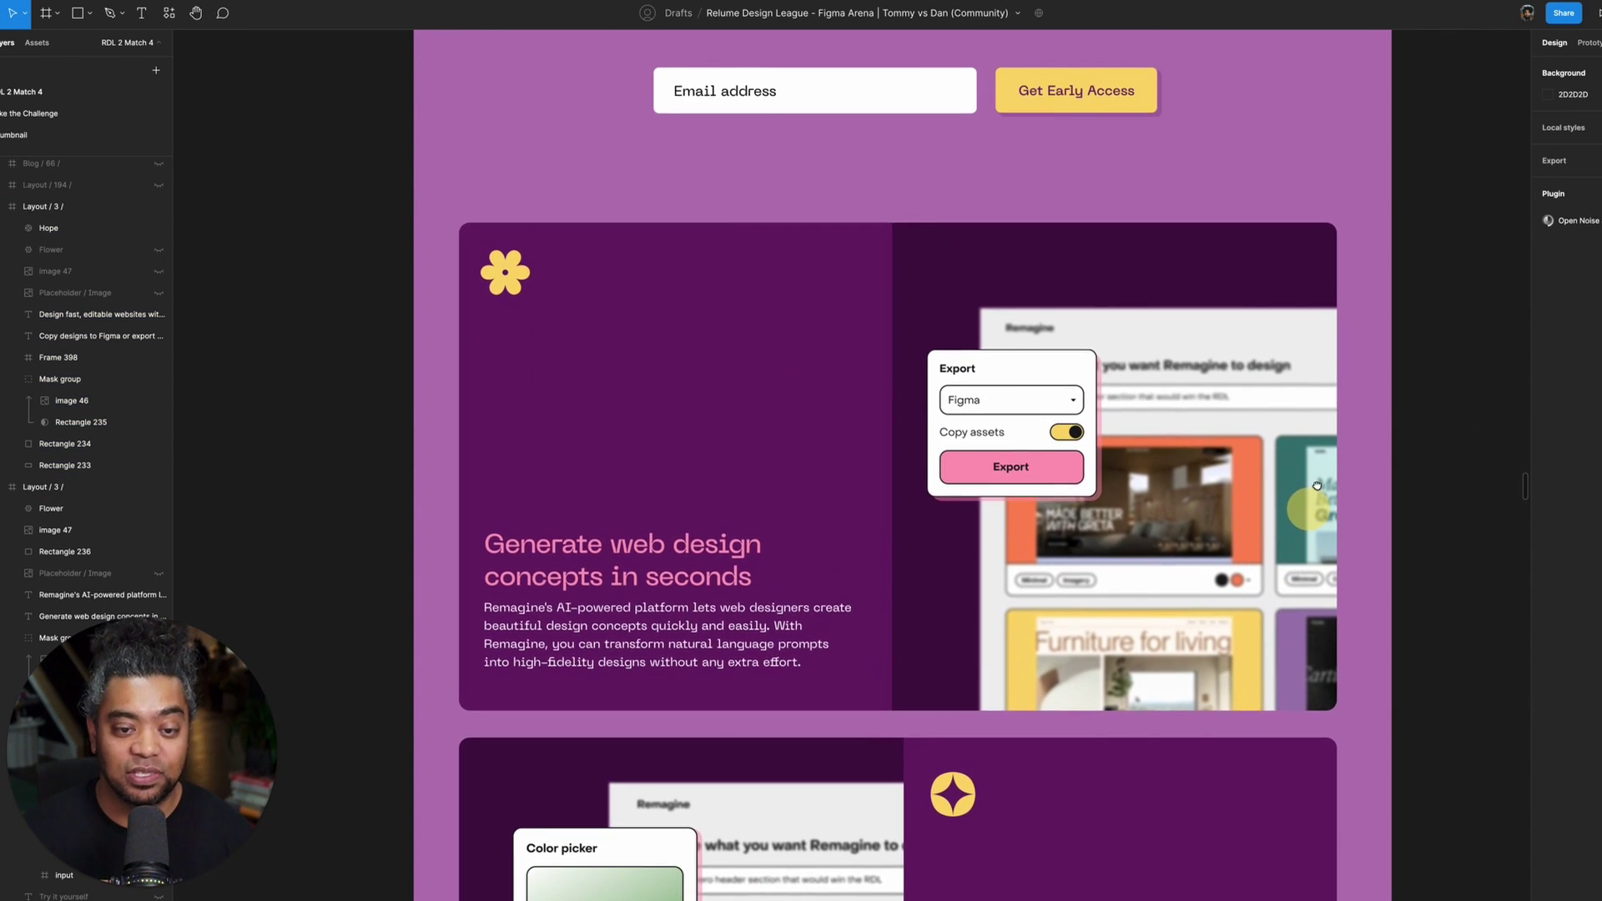
scroll(1317, 486, down, 2)
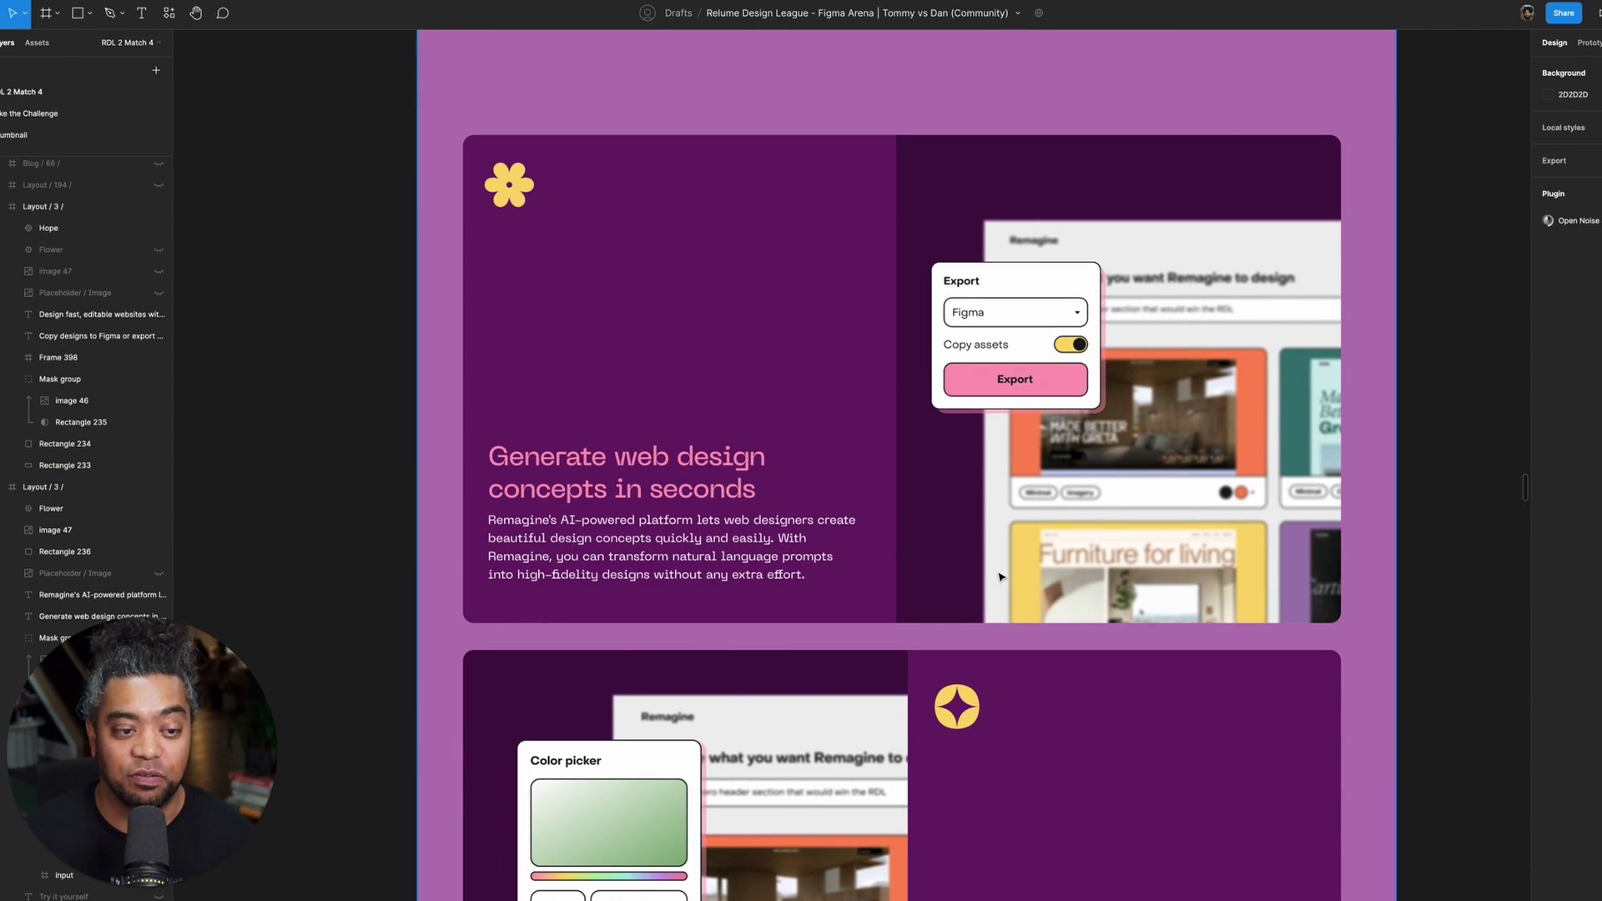
scroll(808, 522, up, 10)
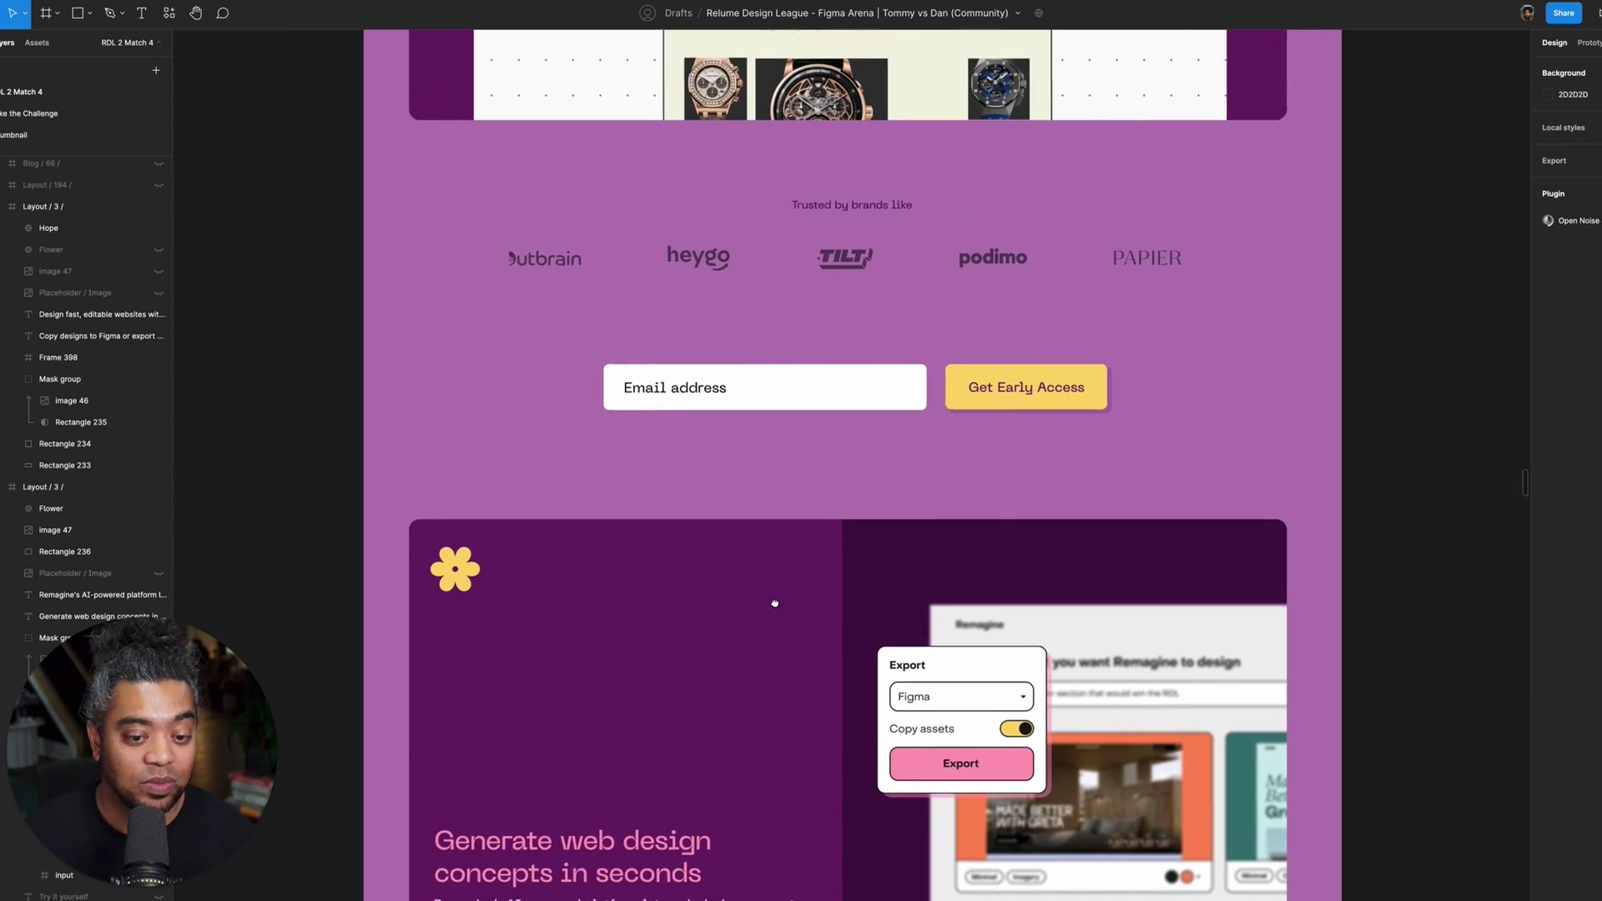
scroll(839, 427, up, 15)
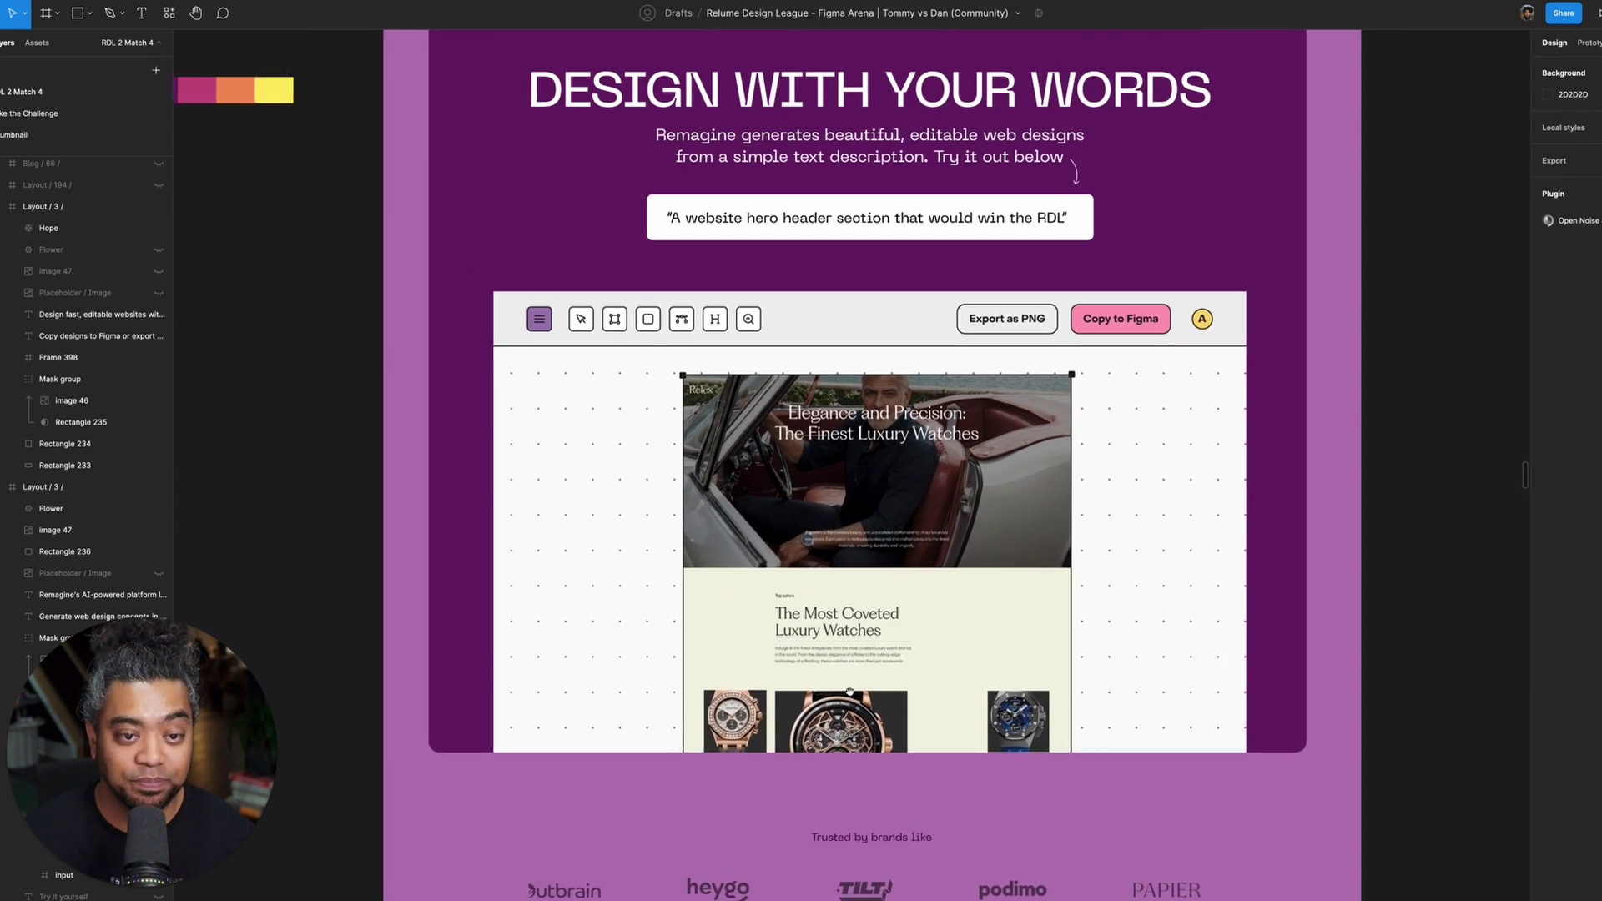
scroll(844, 497, up, 4)
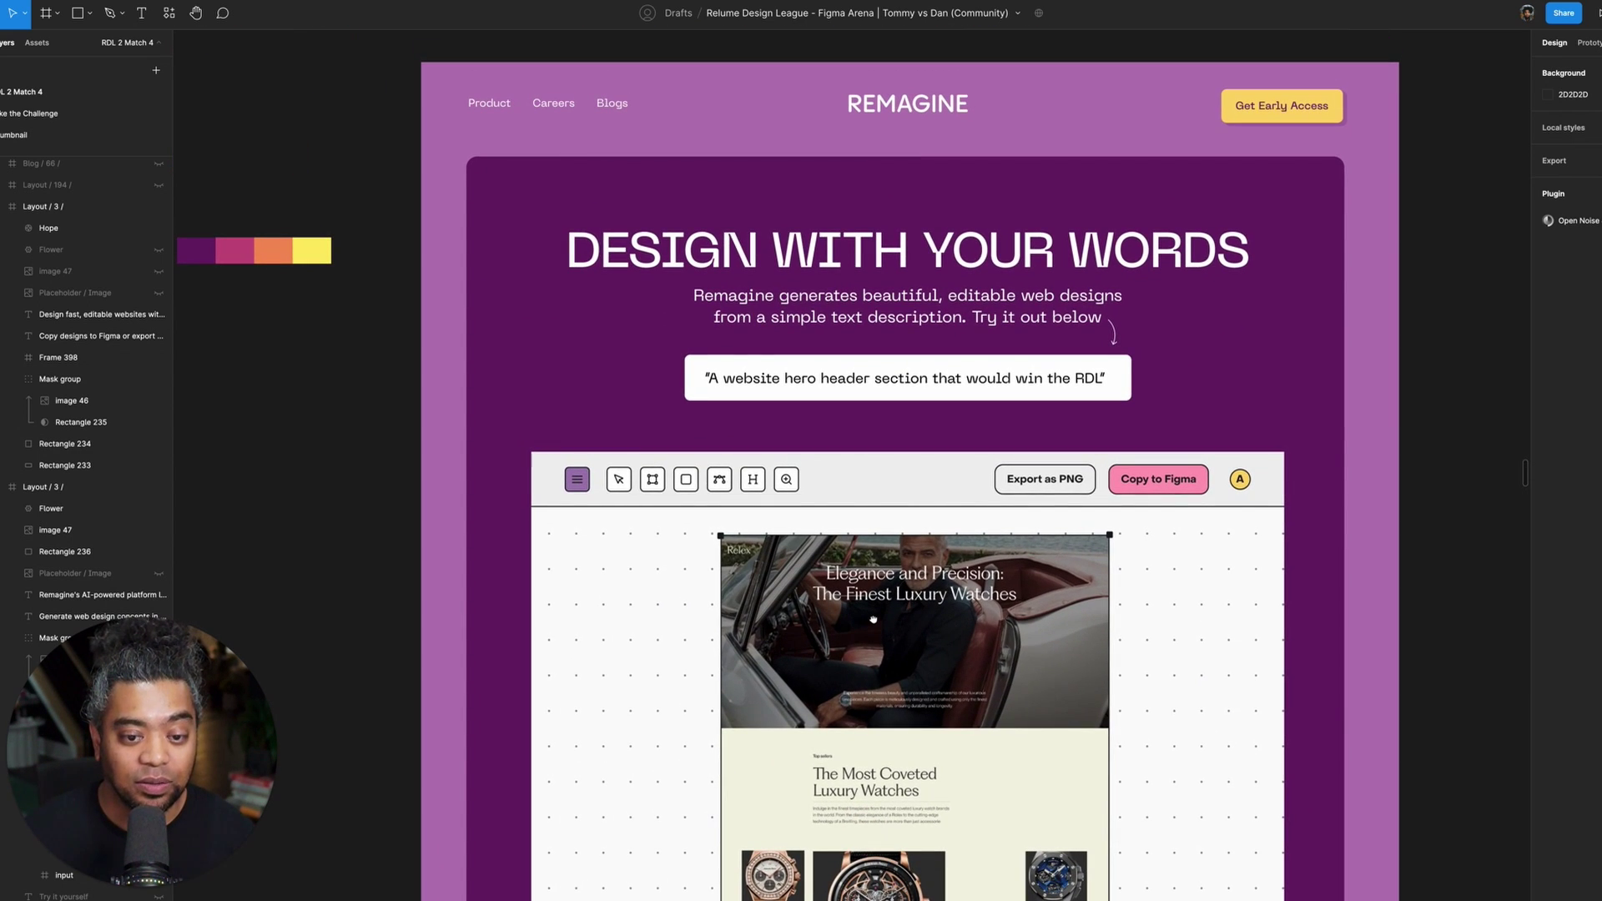
scroll(873, 619, down, 3)
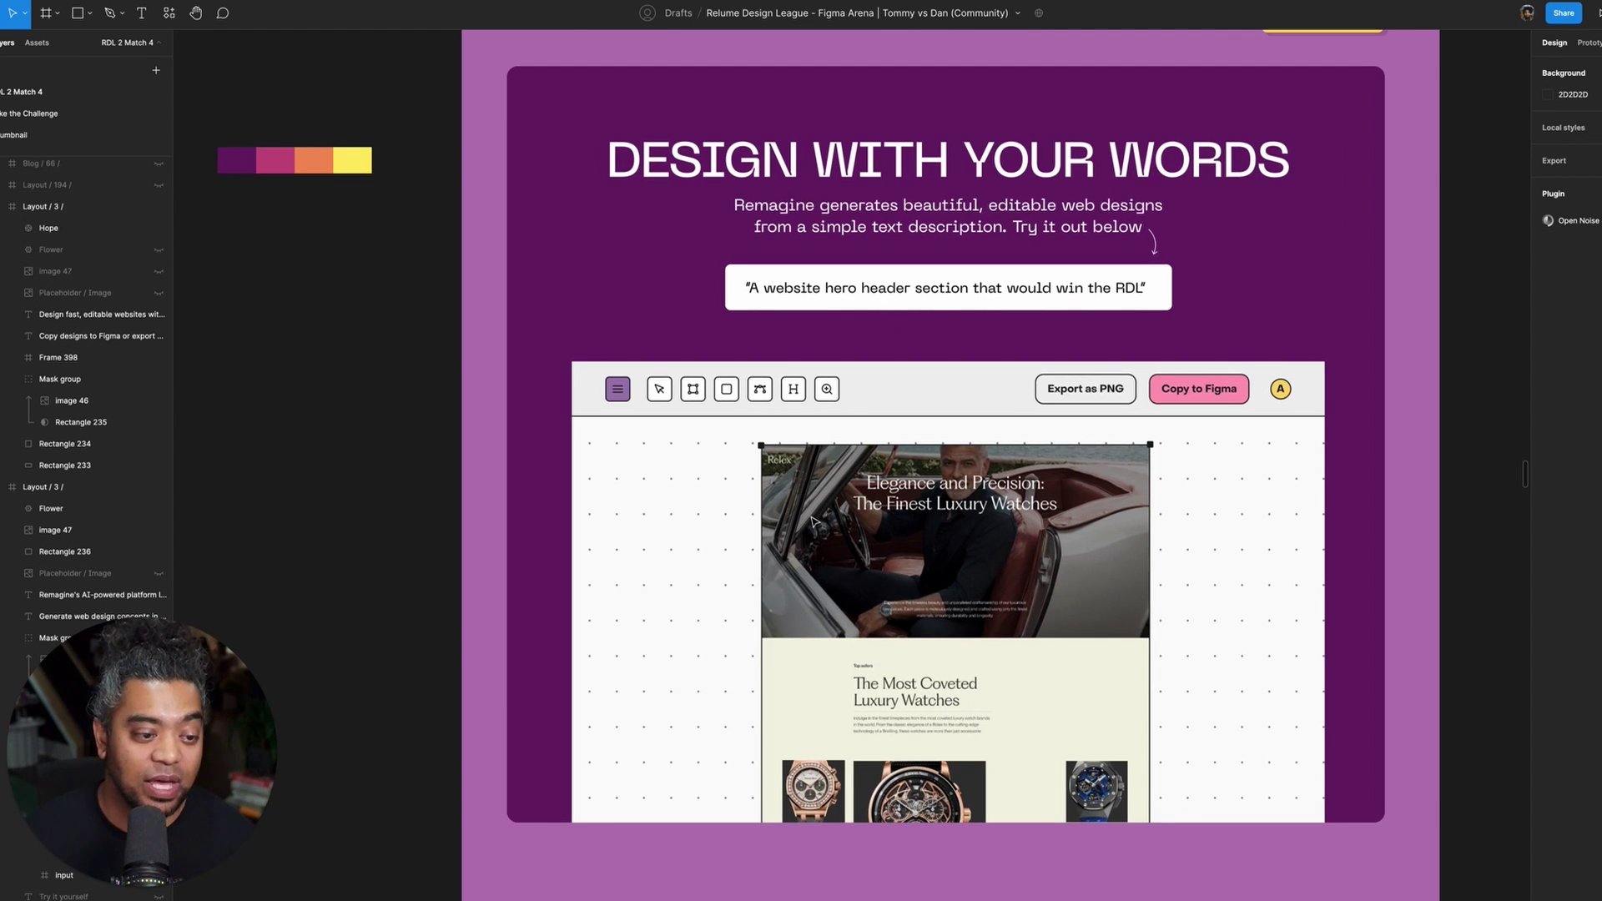
- Examine the moodboard, product assets, illustrations and small decorative shapes alongside the landing page for further design ideas
scroll(658, 508, down, 5)
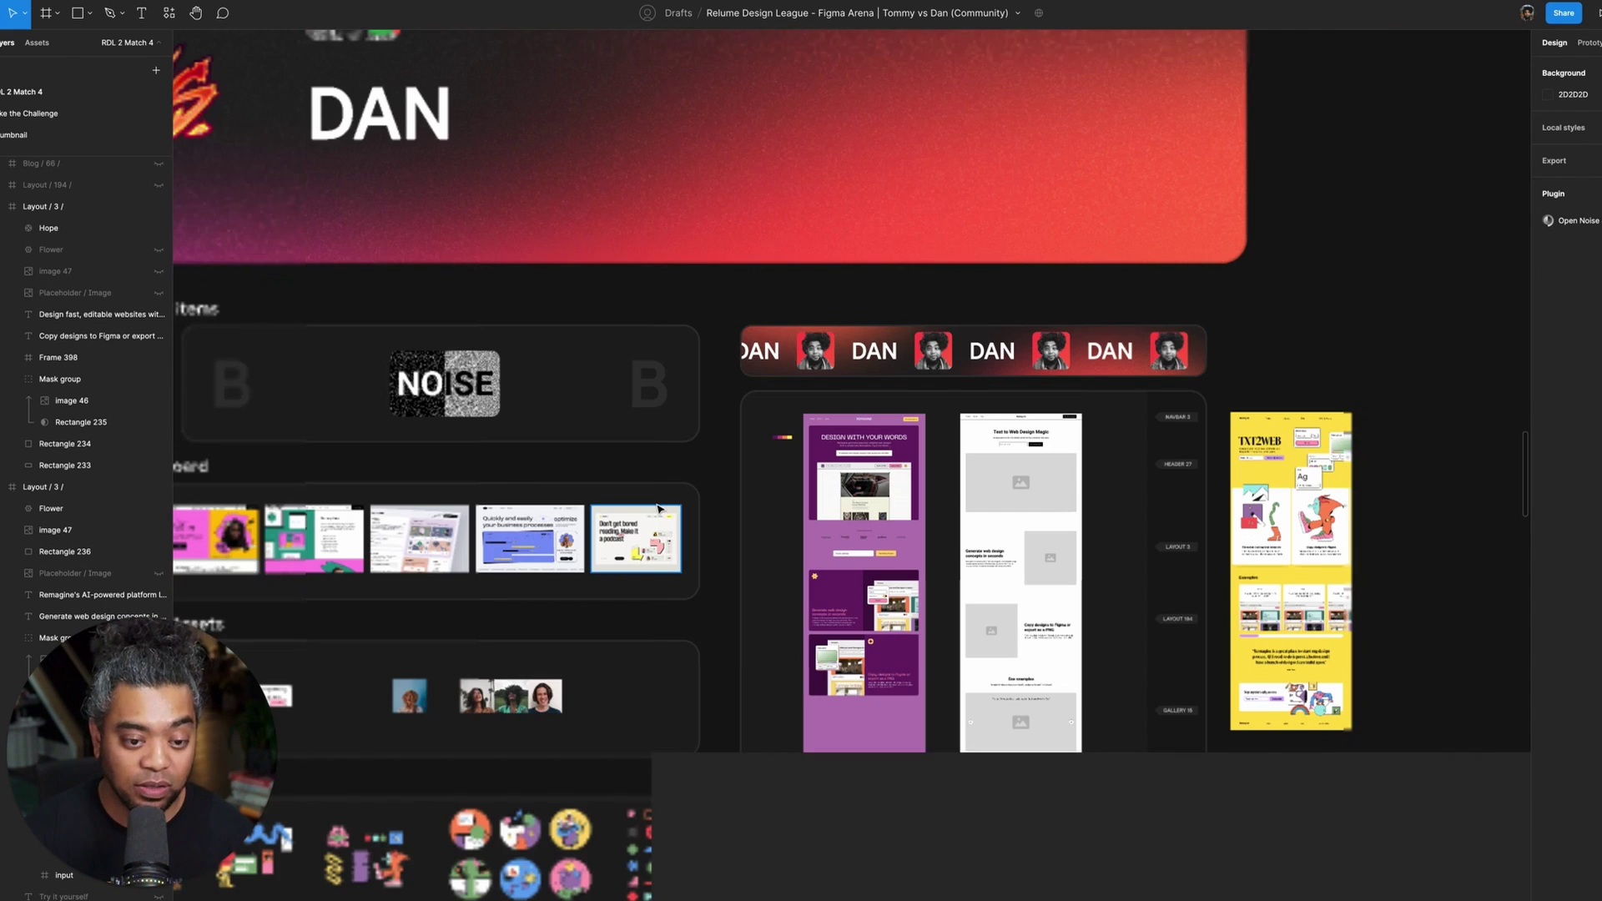
scroll(1109, 385, down, 5)
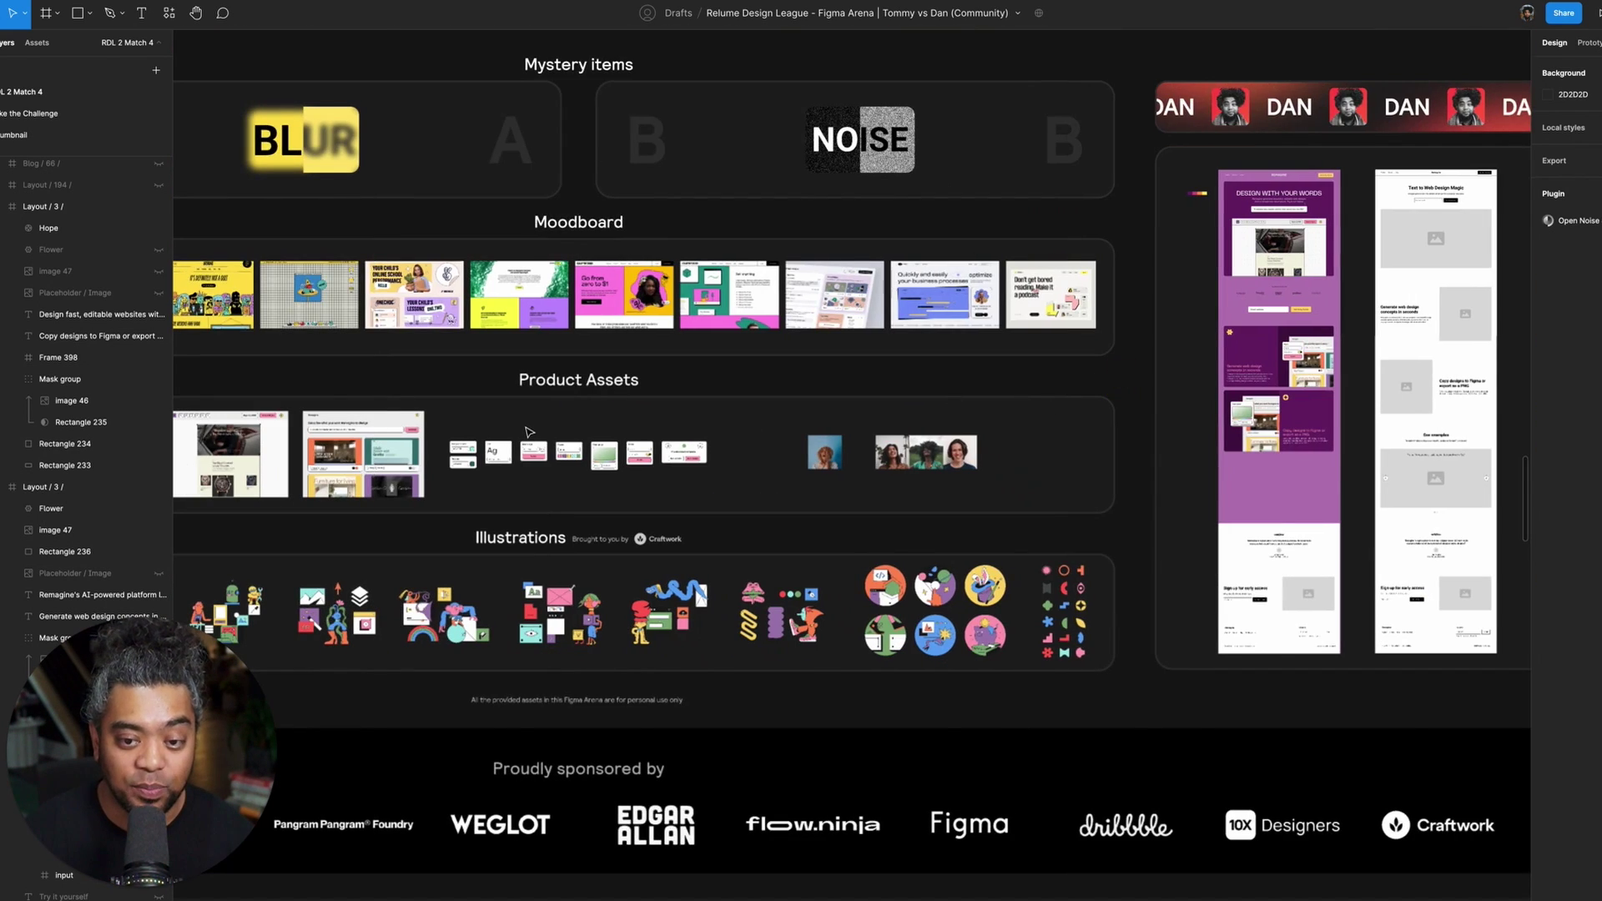
scroll(472, 609, up, 5)
scroll(473, 609, left, 5)
scroll(472, 609, down, 2)
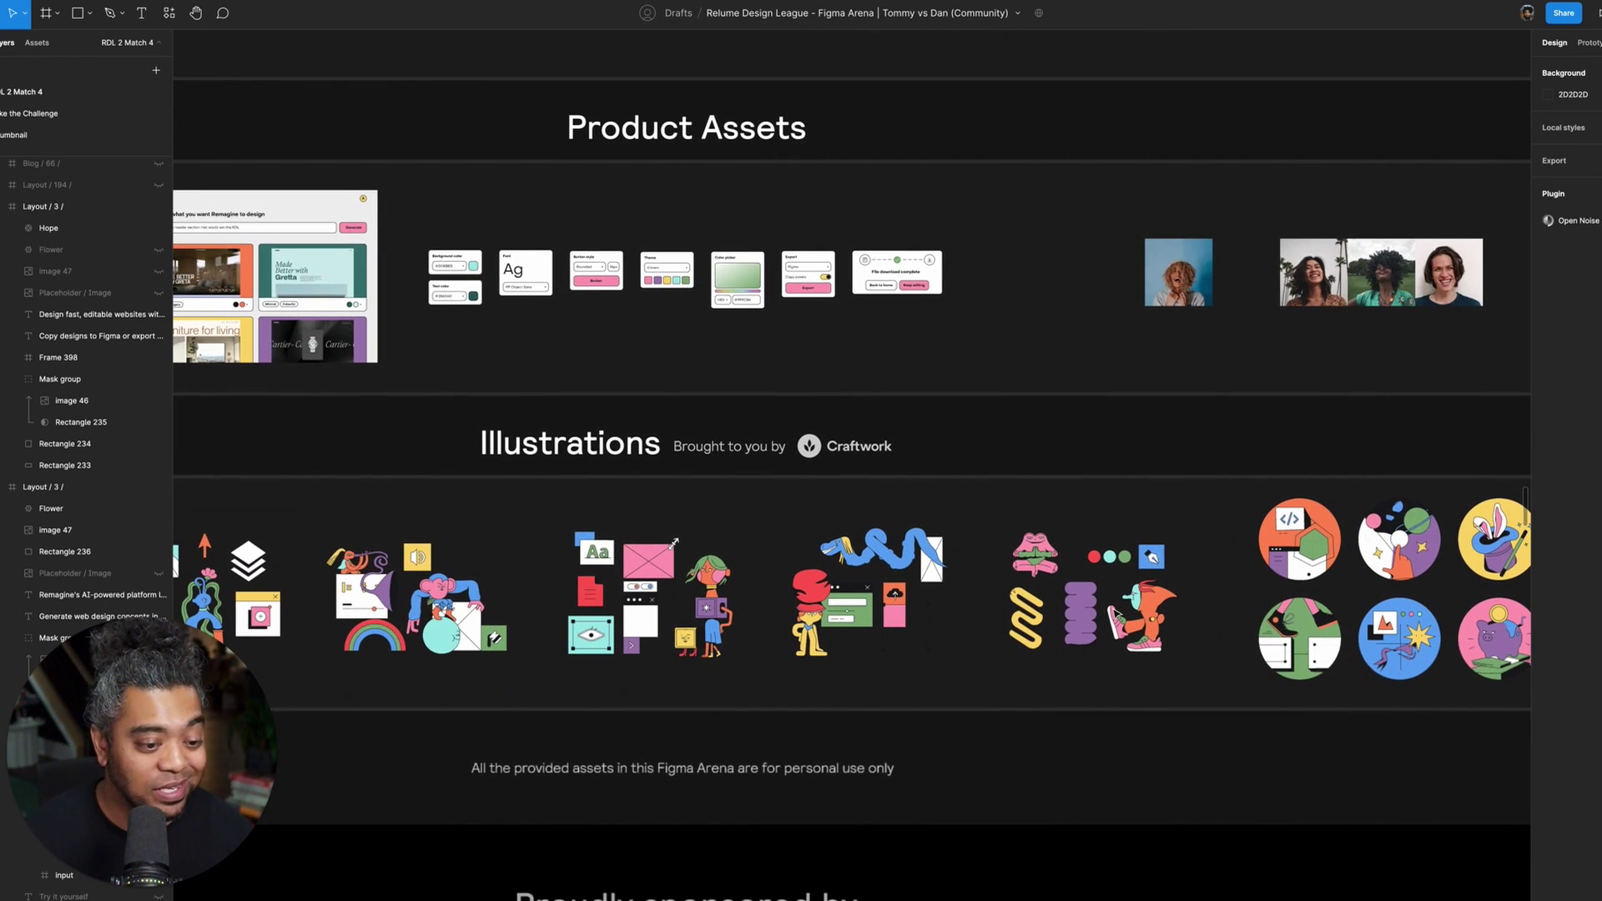
scroll(1124, 530, down, 3)
scroll(1125, 529, right, 5)
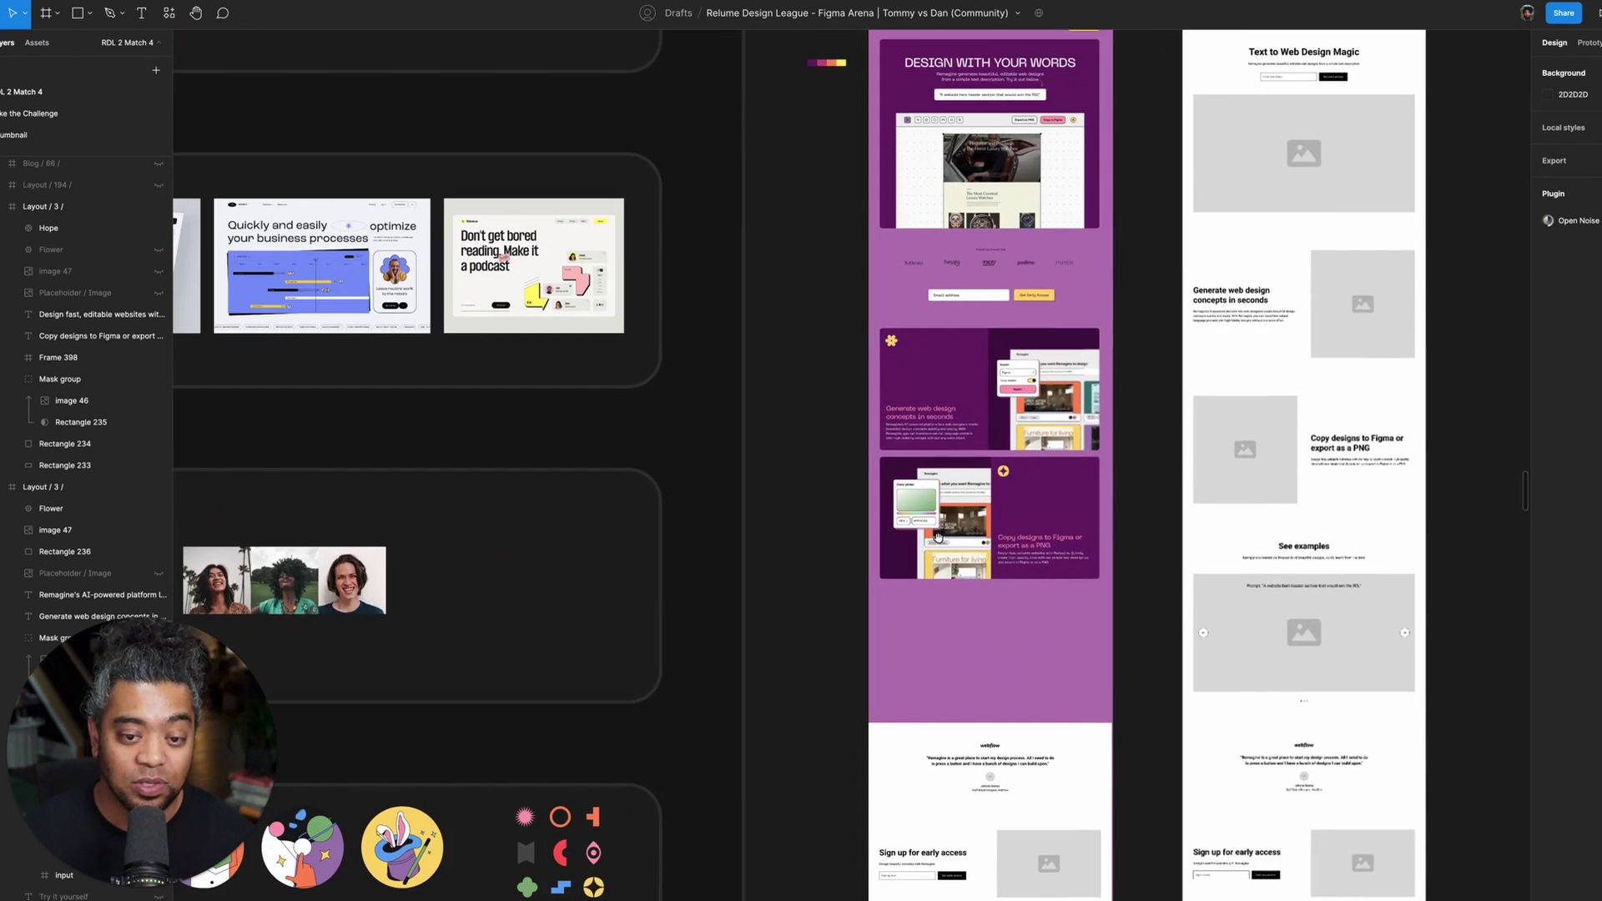
scroll(1125, 530, up, 2)
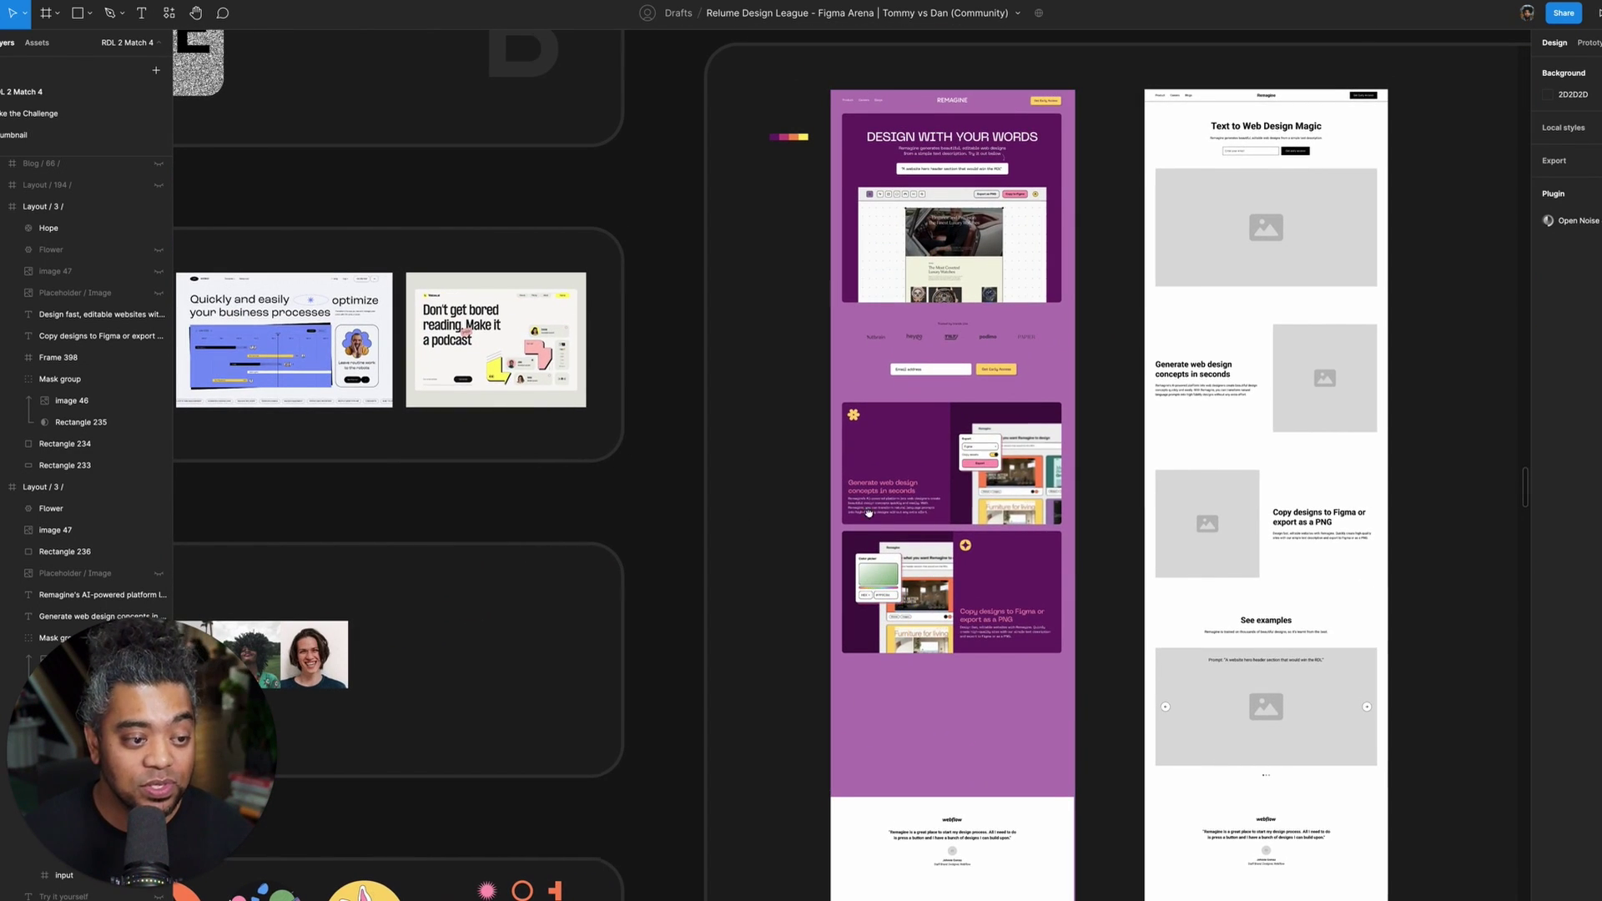
scroll(875, 581, left, 8)
scroll(875, 582, down, 5)
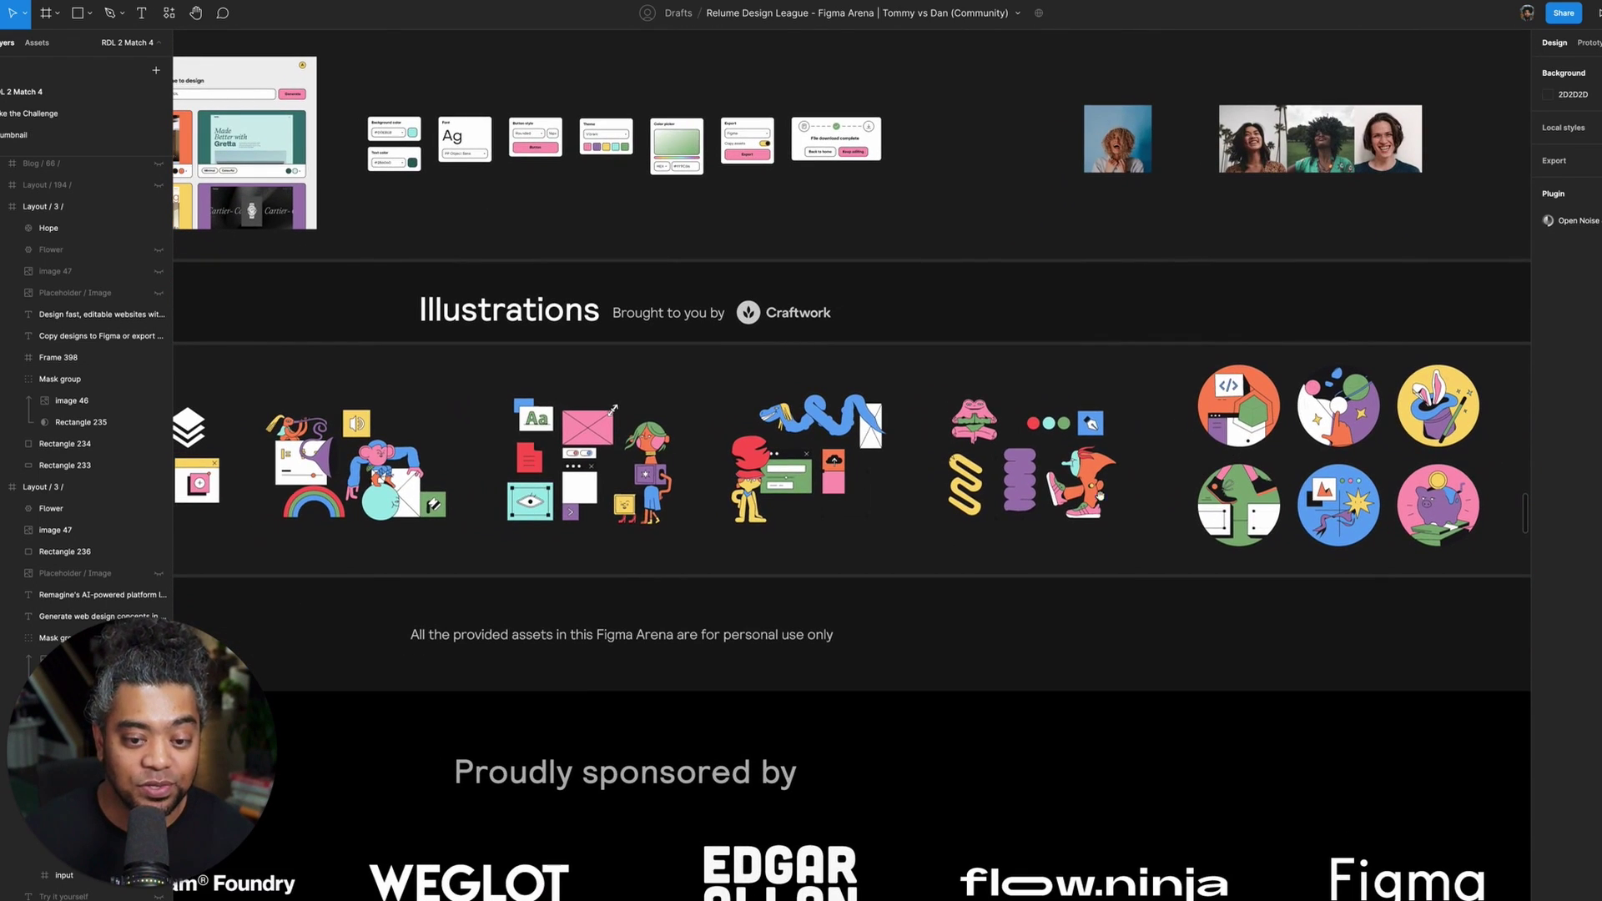
scroll(1223, 479, left, 10)
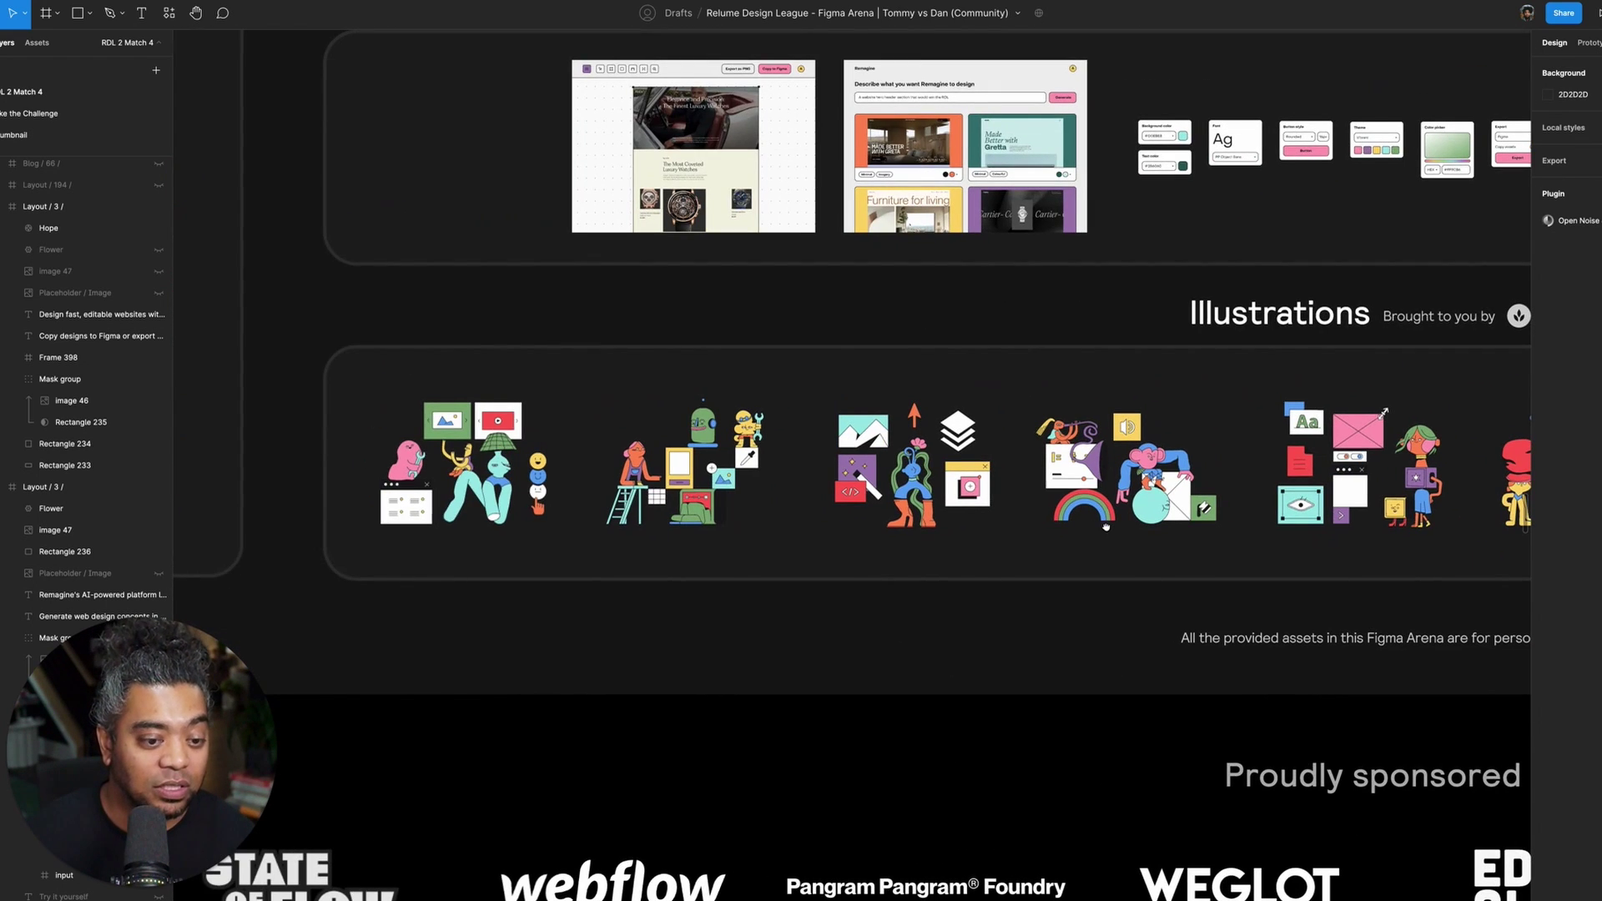
scroll(1106, 528, right, 5)
scroll(740, 524, right, 6)
scroll(740, 524, right, 2)
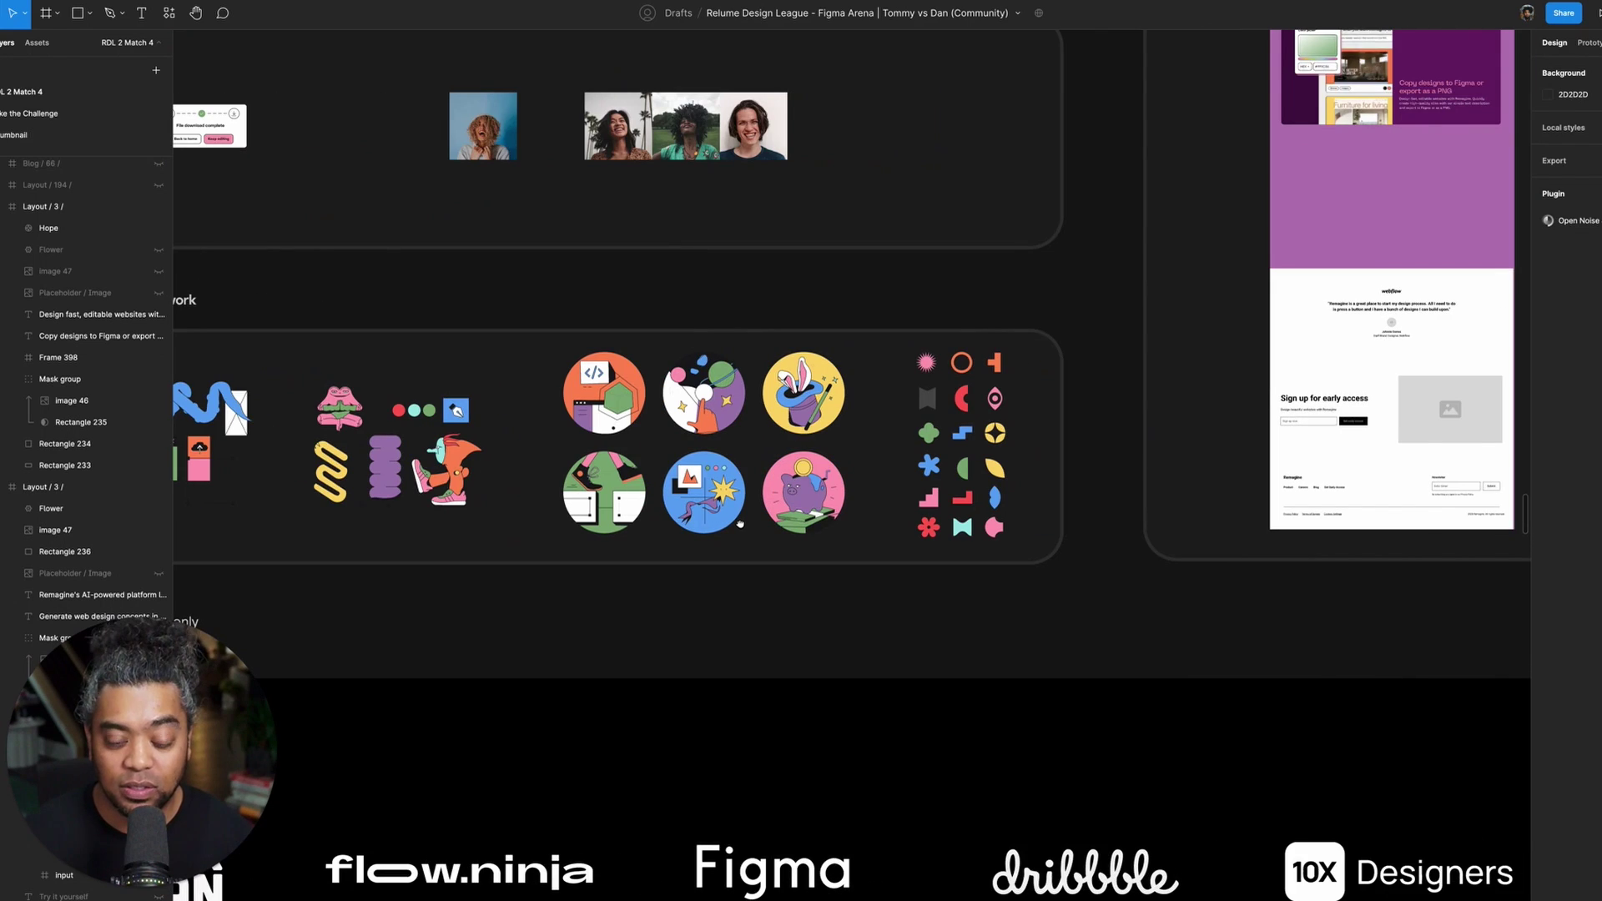
scroll(835, 535, up, 5)
scroll(835, 535, right, 3)
scroll(836, 534, up, 1)
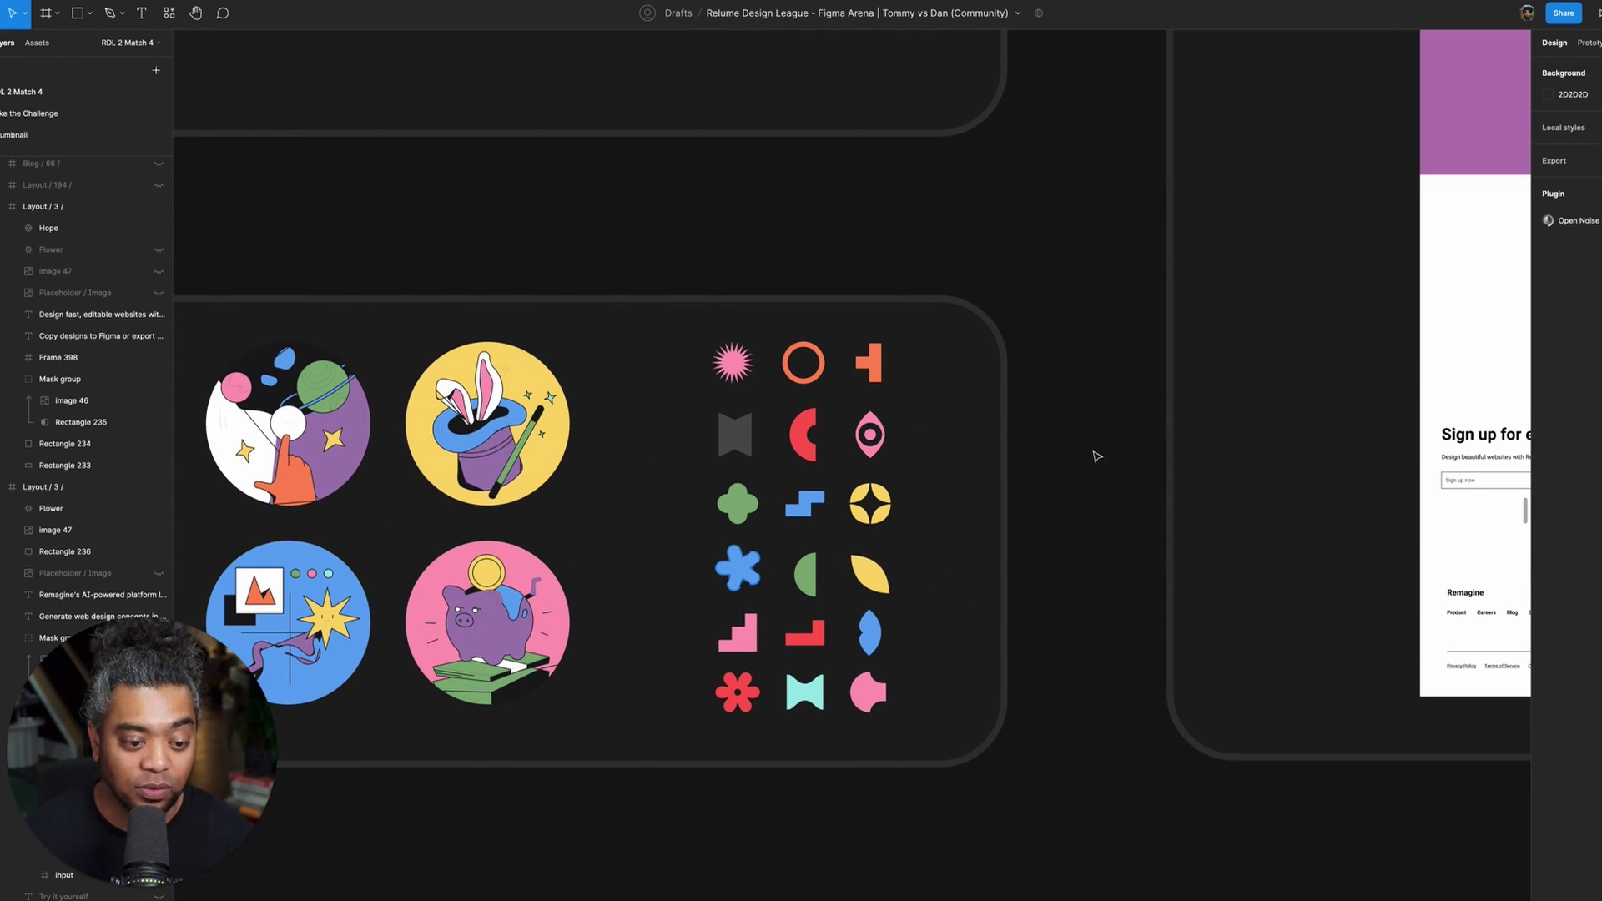
- Move the yellow flower onto the left edge of the "Generate web design concepts in seconds" card and enlarge it to about 101 px wide
drag(1155, 376, 824, 698)
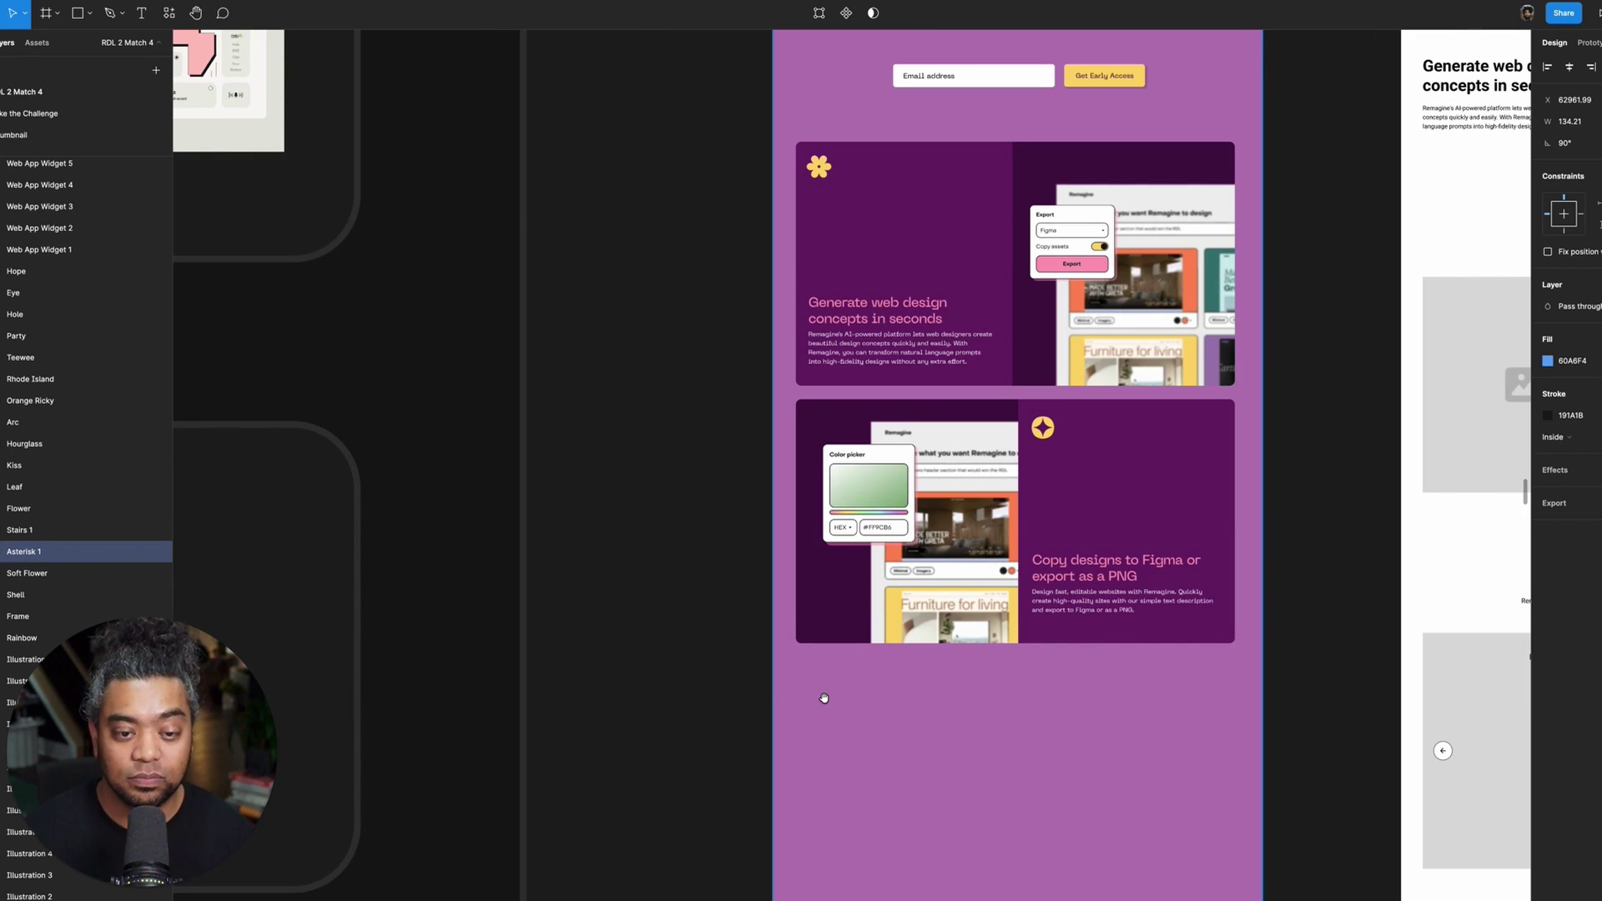
key(plus)
drag(887, 442, 700, 755)
drag(994, 540, 1082, 585)
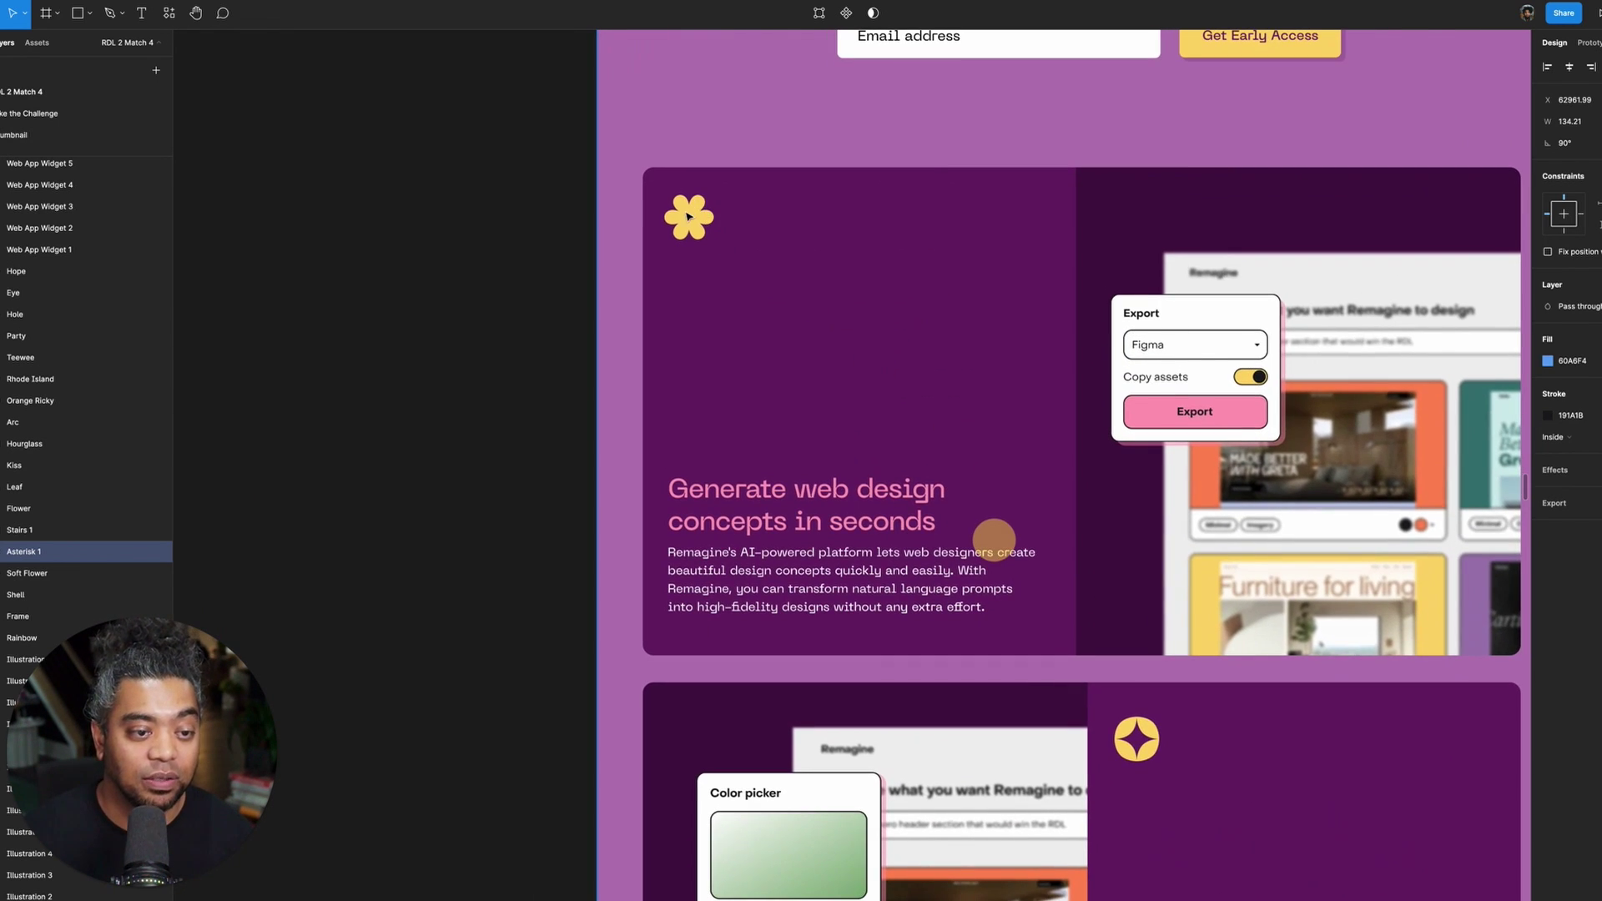
drag(689, 218, 647, 274)
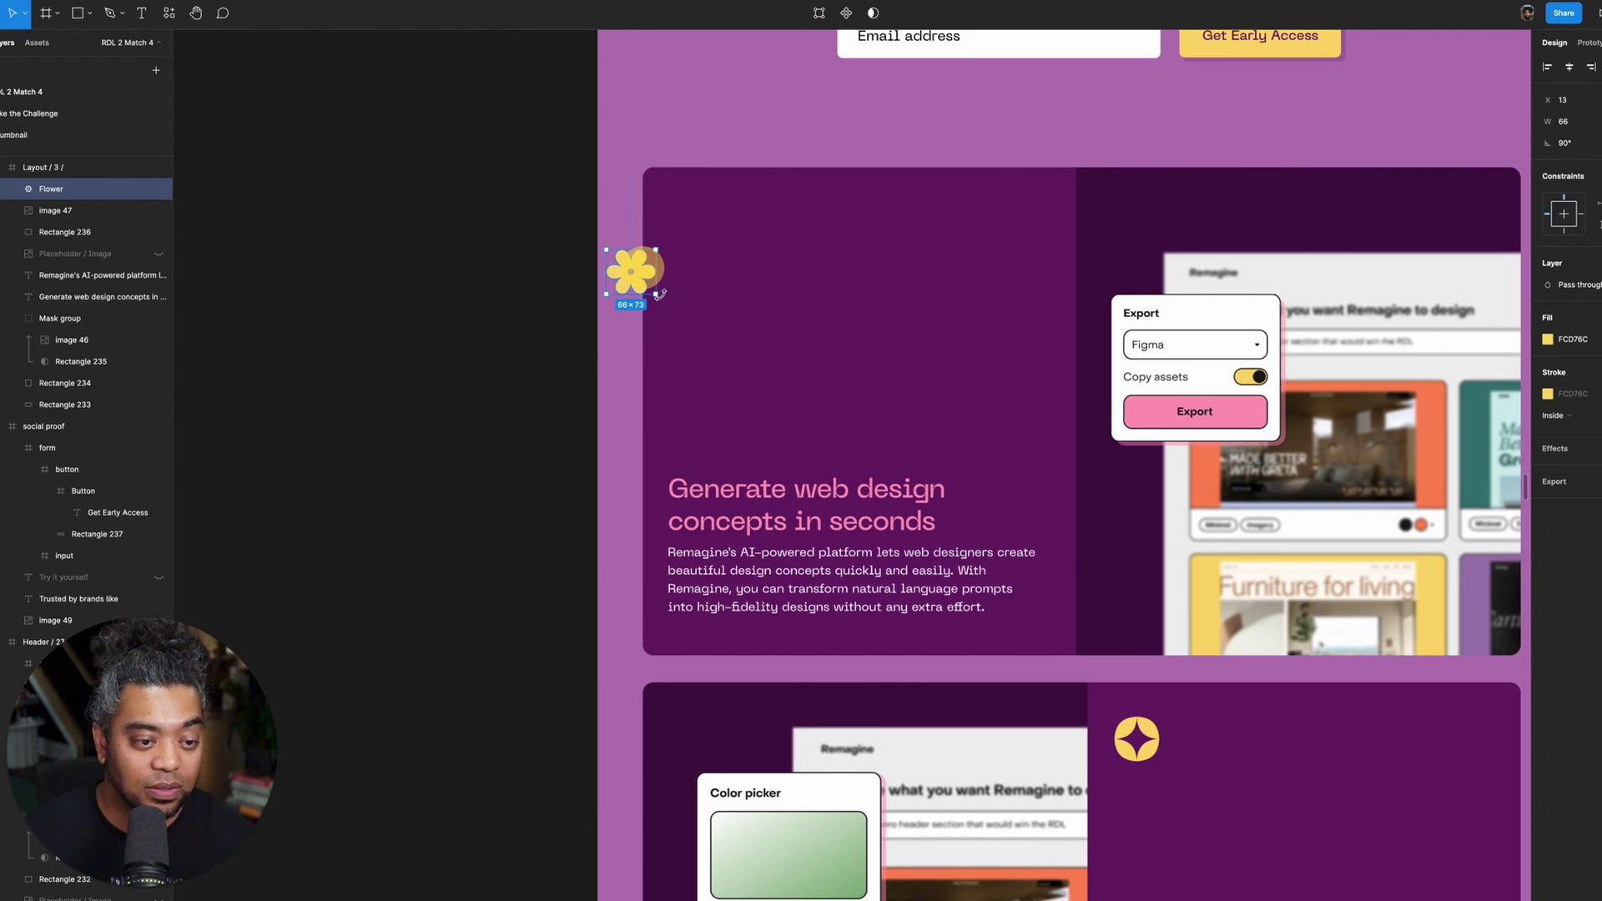
drag(656, 294, 680, 315)
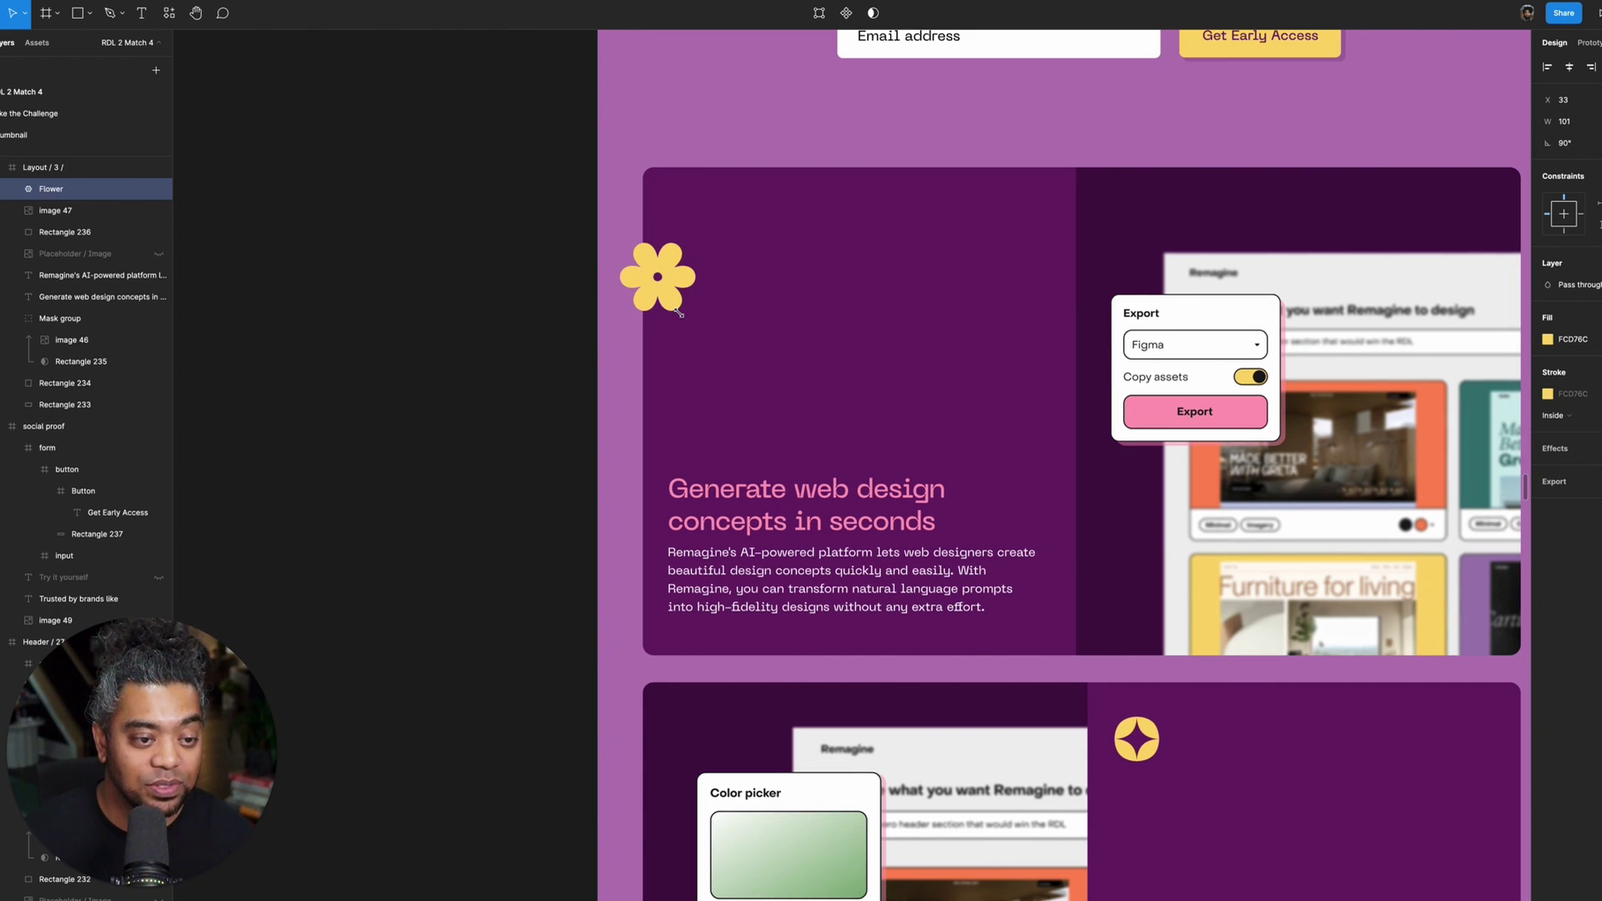
- Move the yellow star to the right edge of the "Copy designs to Figma or export as a PNG" card and enlarge it to 126 × 126
scroll(679, 312, down, 4)
scroll(678, 313, right, 3)
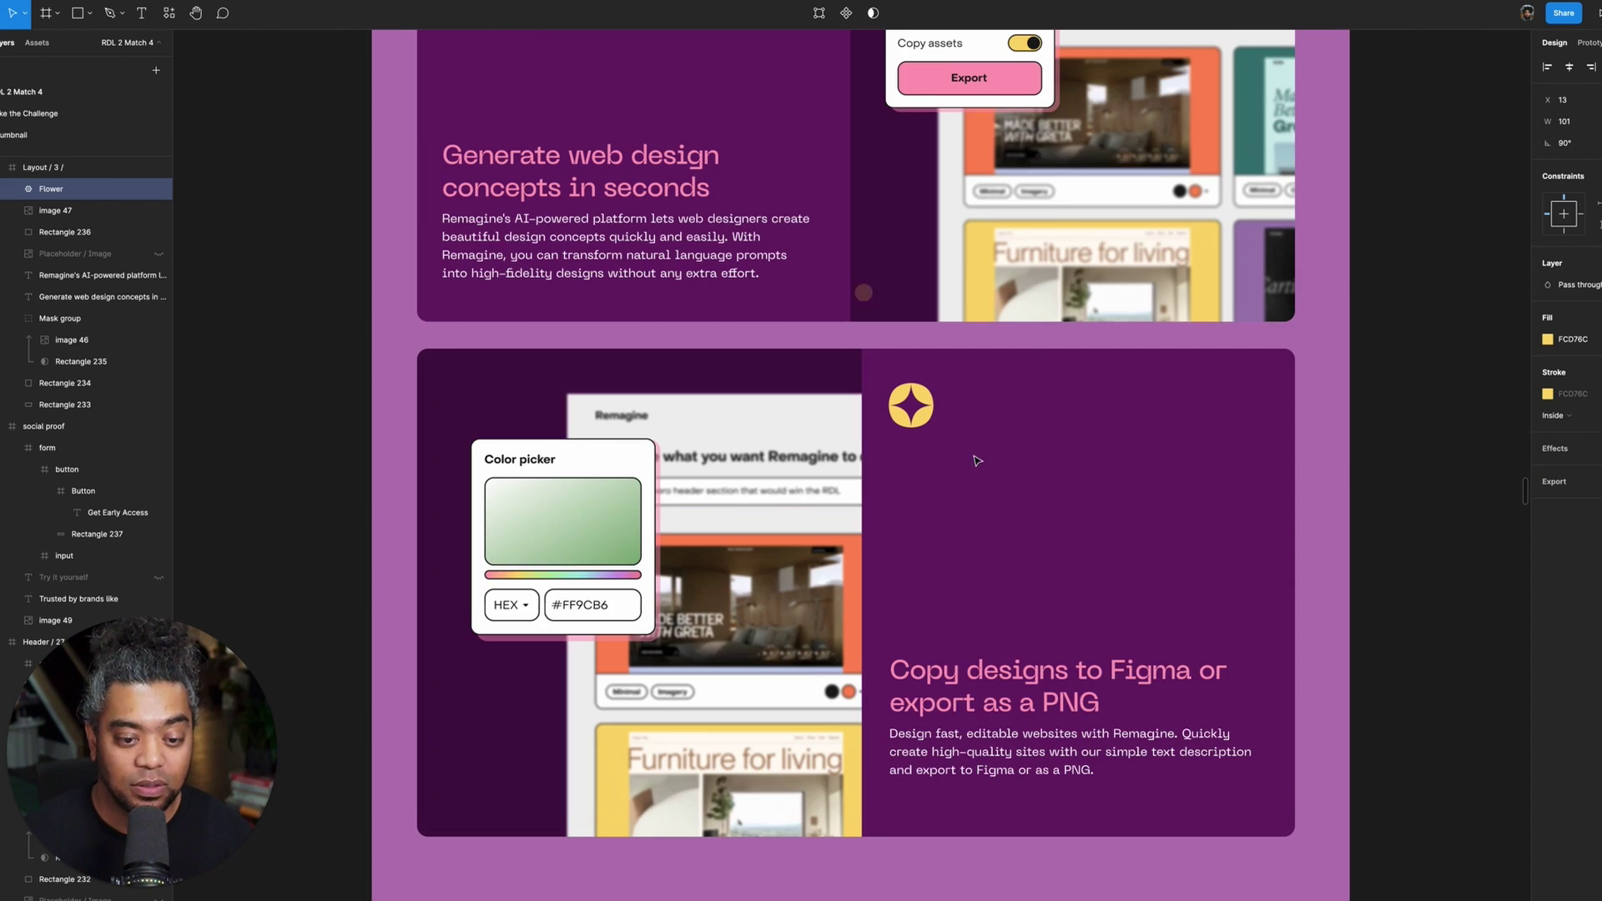
drag(924, 400, 1338, 412)
key(shift+Right)
key(shift+Right)
key(shift+Right)
key(shift+Right)
key(shift+Right)
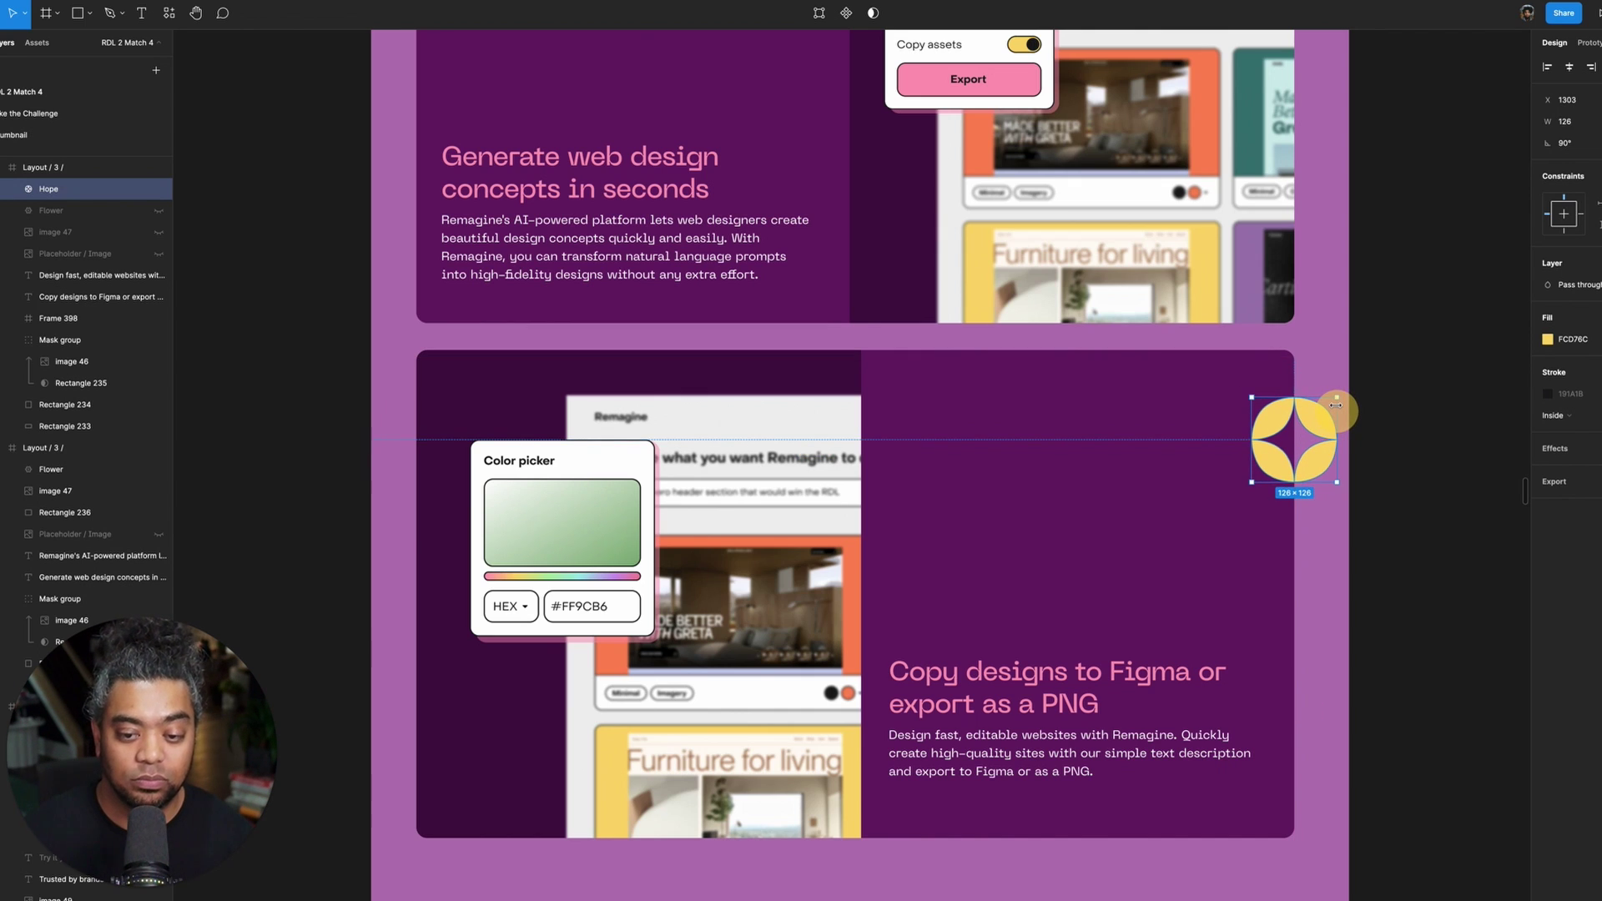
- Nudge the enlarged star horizontally until it straddles the right edge of the card
key(shift+Left)
key(shift+Left)
key(shift+Left)
key(shift+Left)
key(shift+Left)
key(shift+Left)
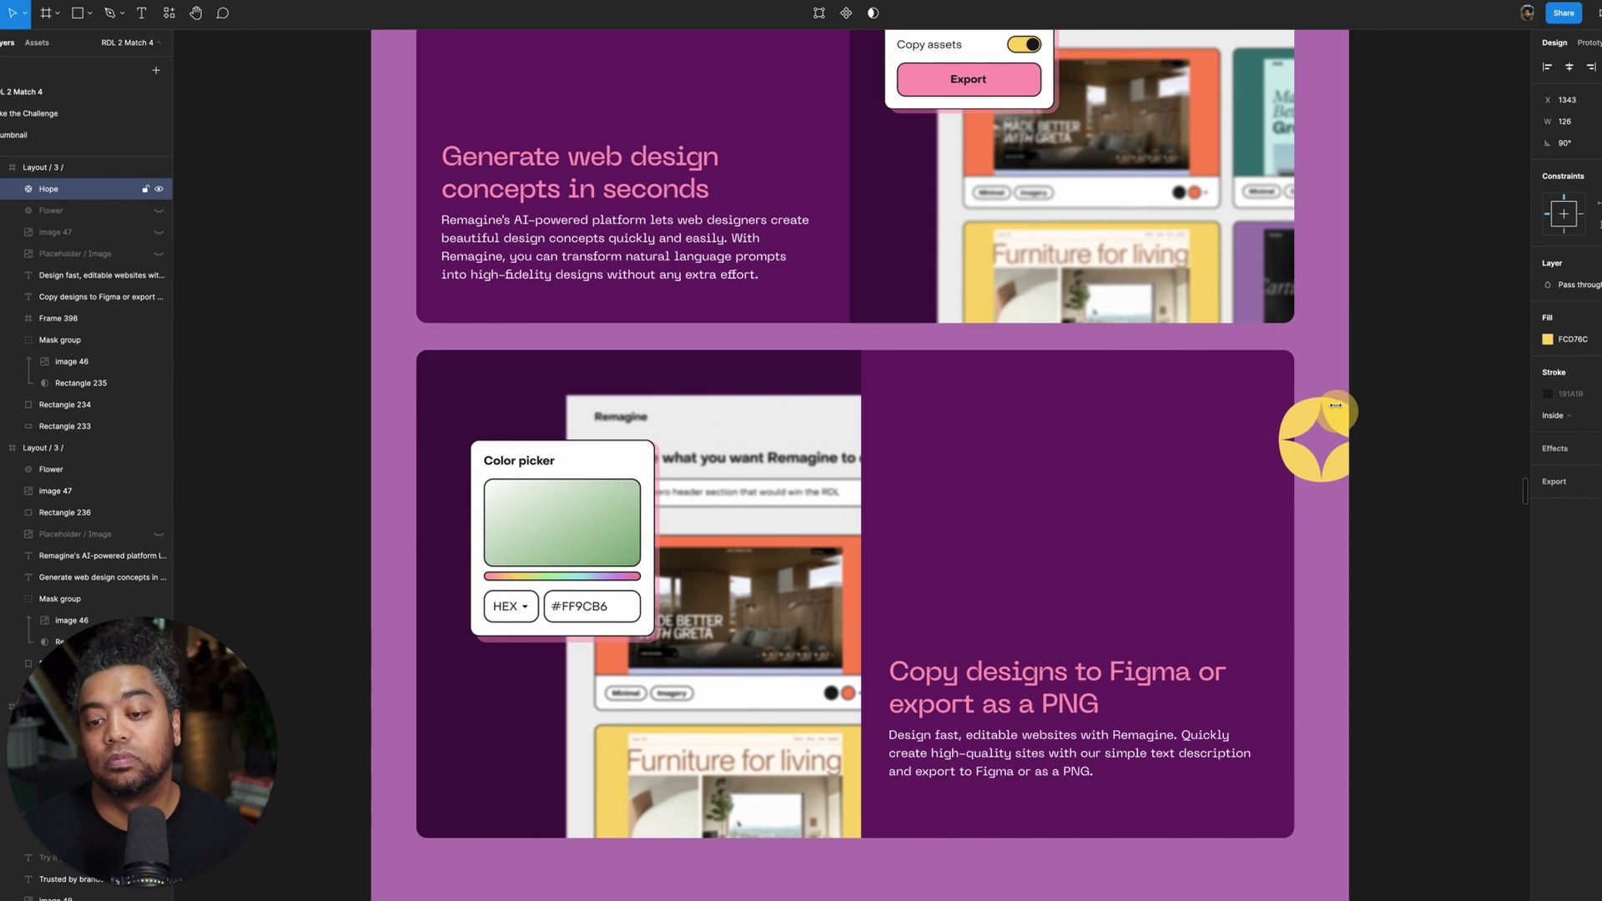
key(shift+Right)
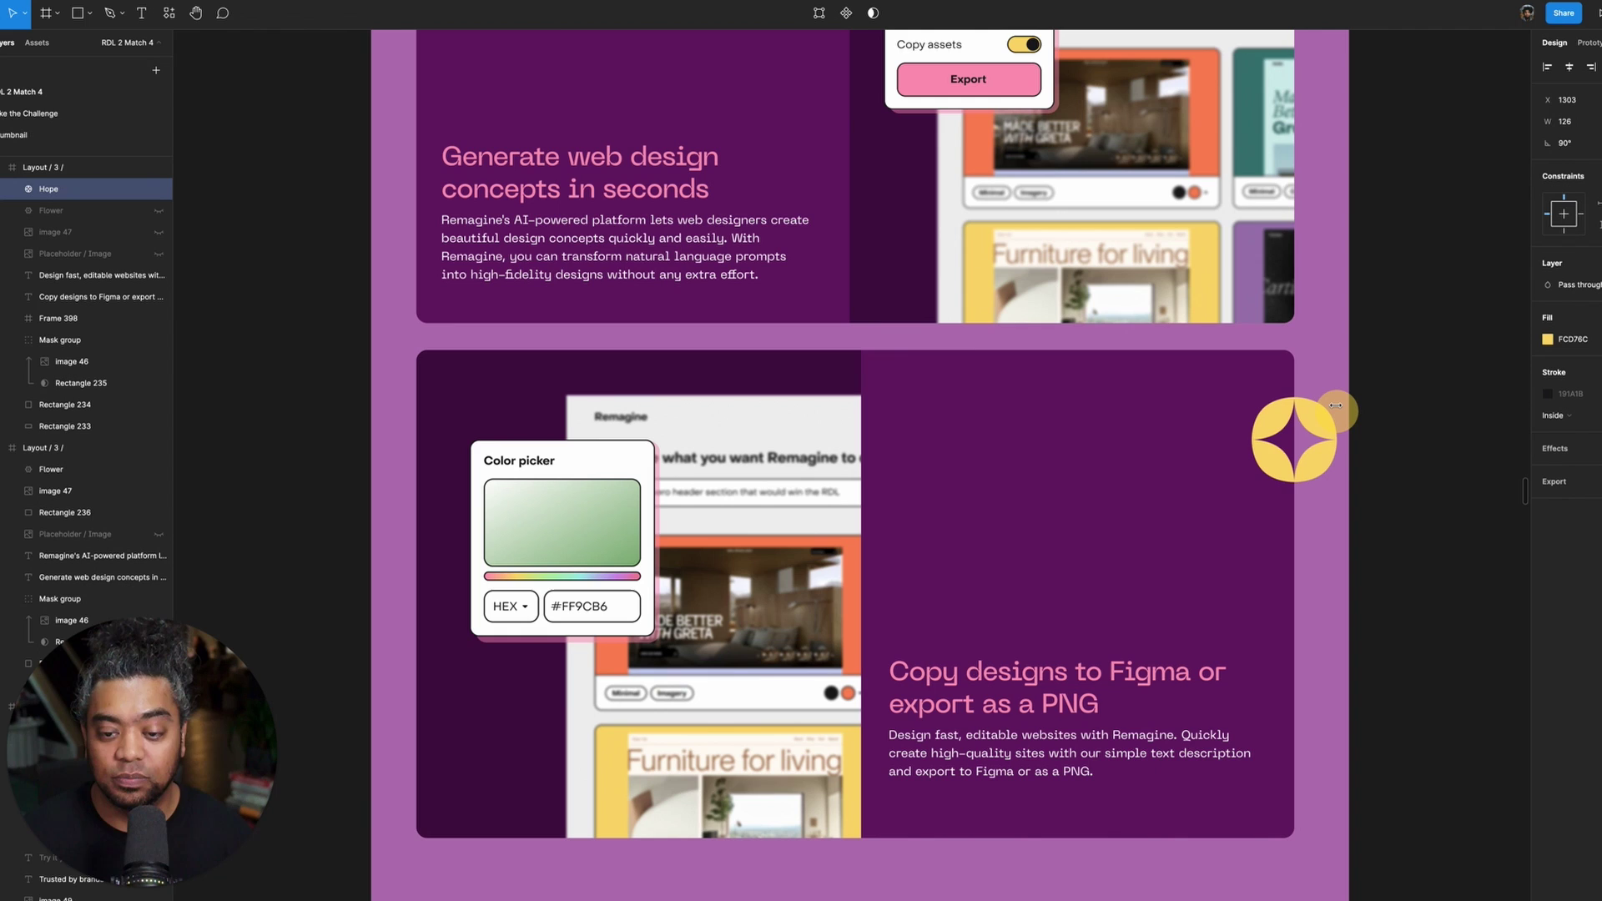
key(Left)
key(Left)
click(1424, 666)
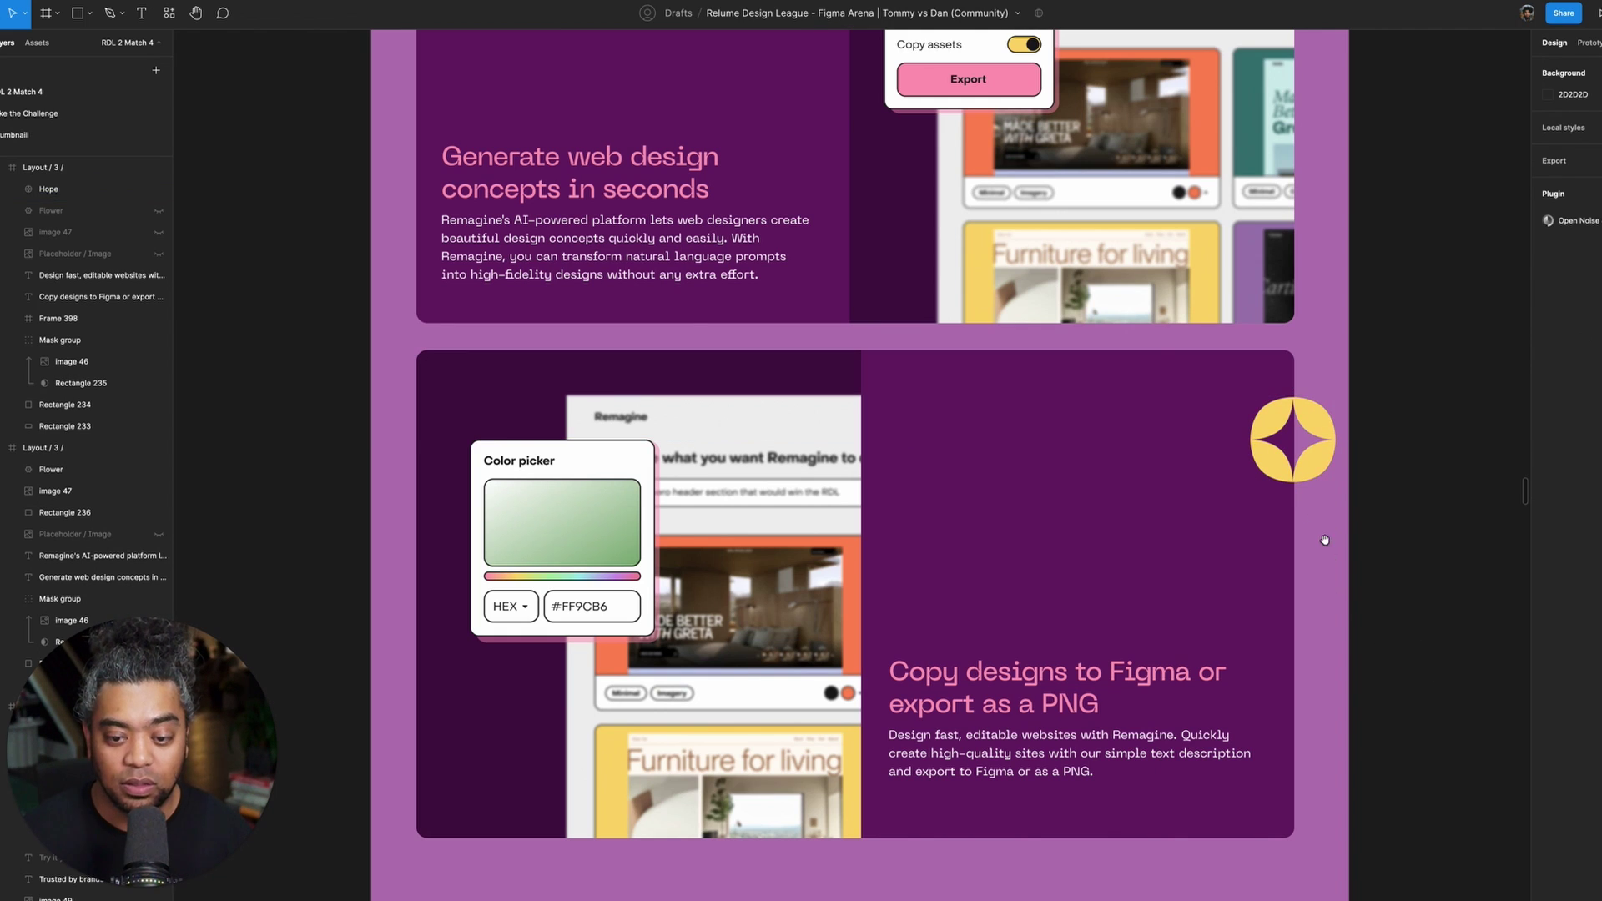
- Place a 58 × 58 copy of the star inside the card, below and left of the large one, and give it a Layer blur
scroll(1341, 730, up, 5)
scroll(1315, 413, down, 2)
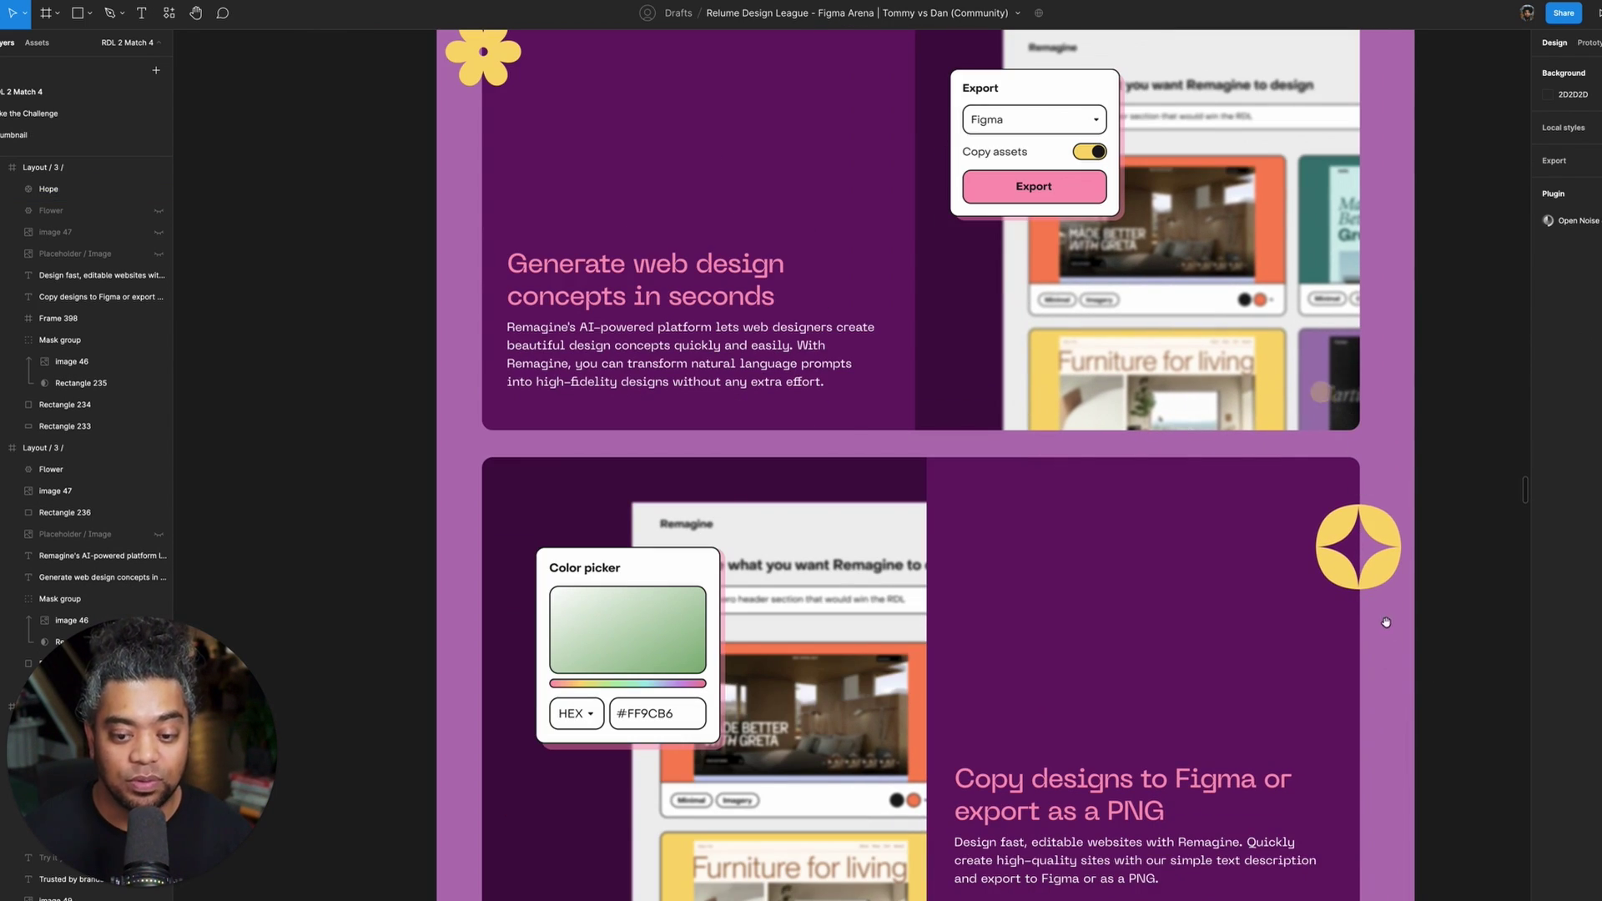
drag(1400, 540, 1279, 645)
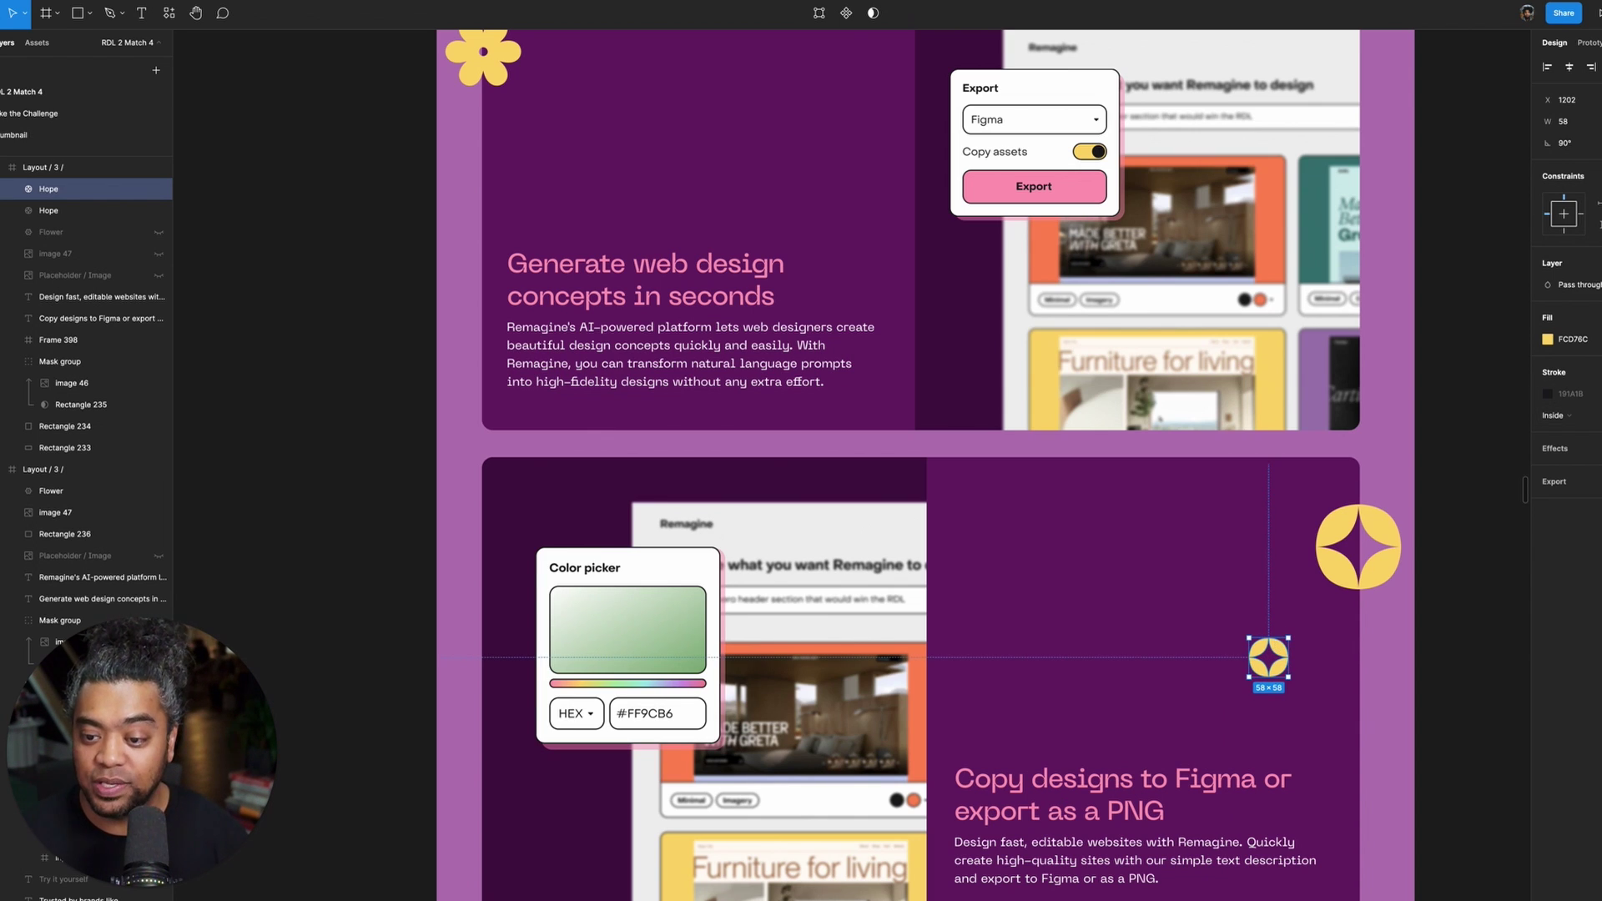
click(1554, 481)
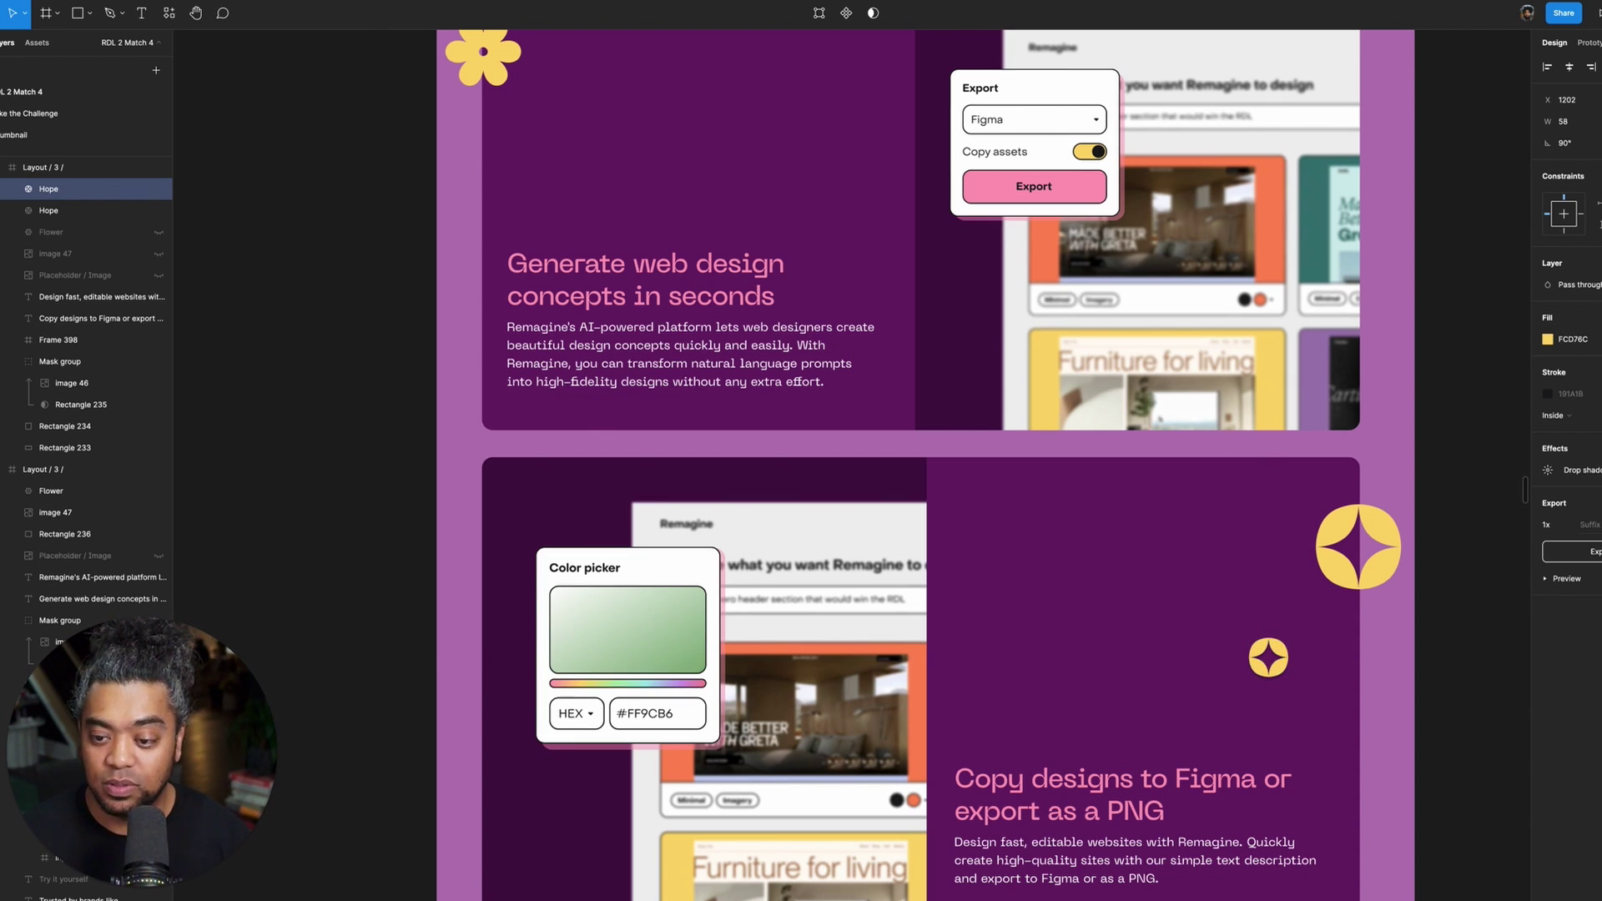
click(1582, 471)
click(1582, 489)
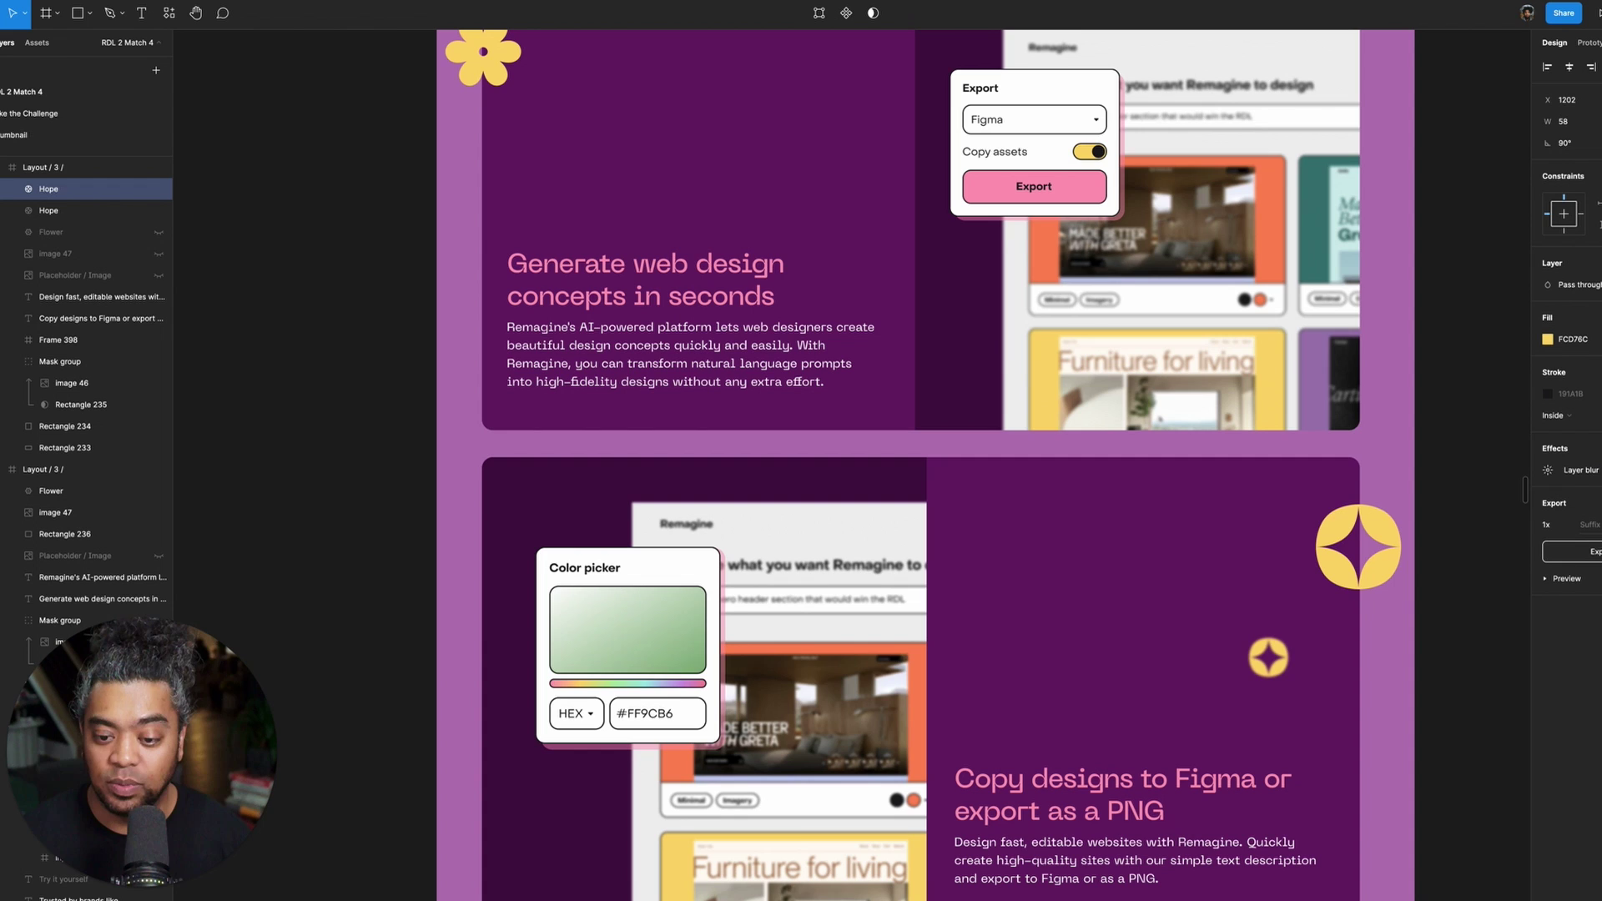
- Review the purple Remagine landing page from the hero and brand logos down to the feature cards with their decorative shapes
drag(1381, 469, 1408, 636)
scroll(1408, 636, up, 3)
scroll(1060, 433, up, 10)
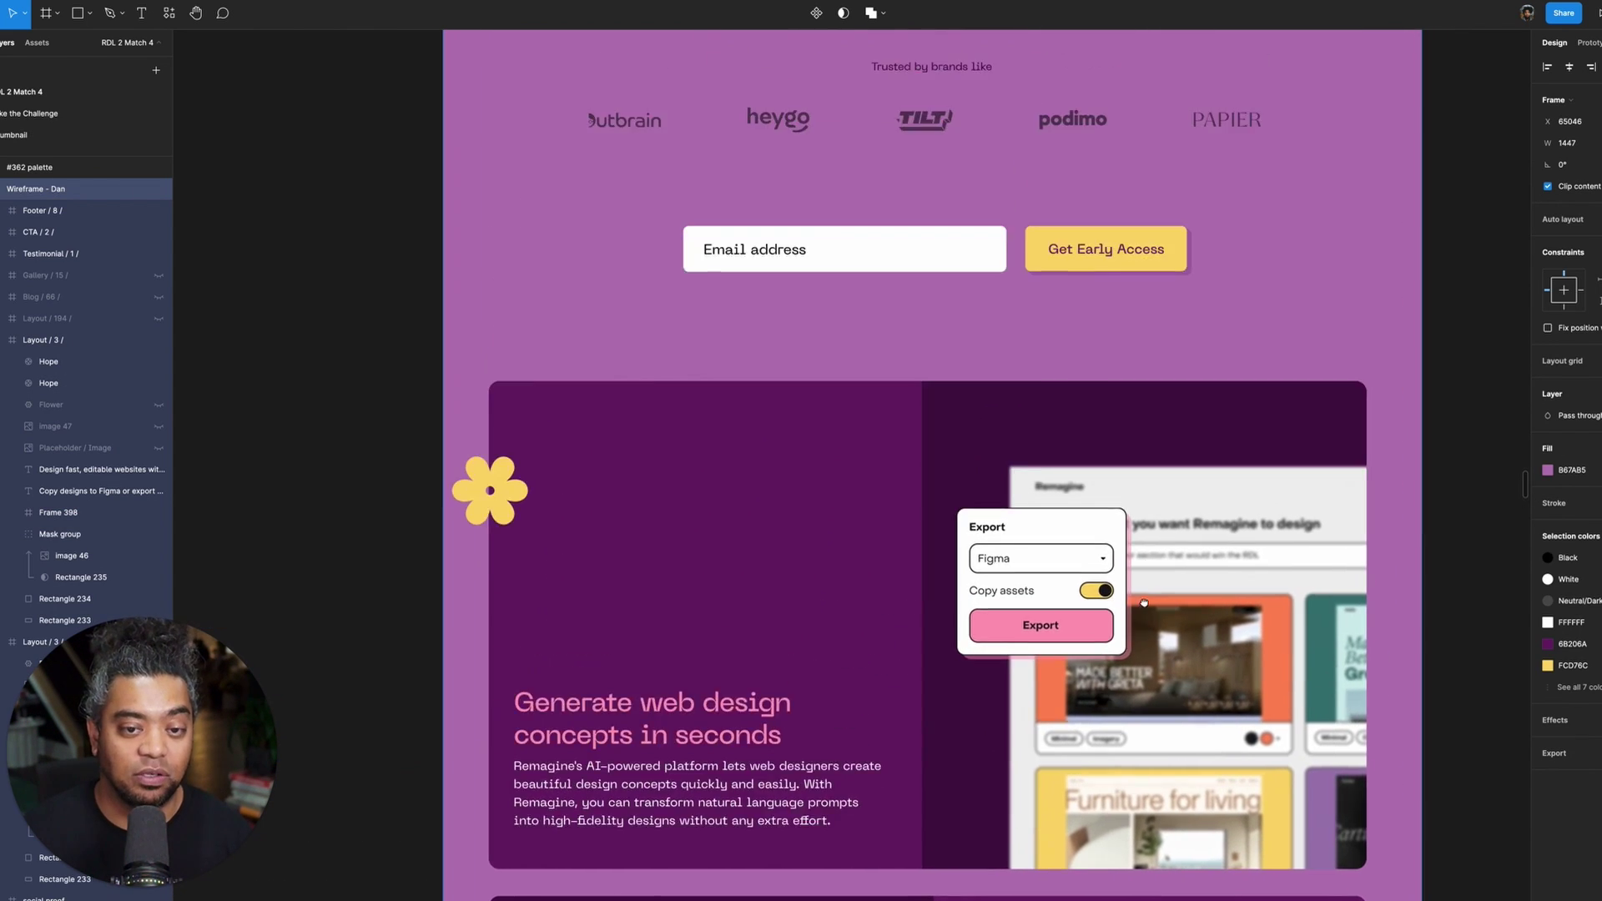
scroll(965, 393, up, 4)
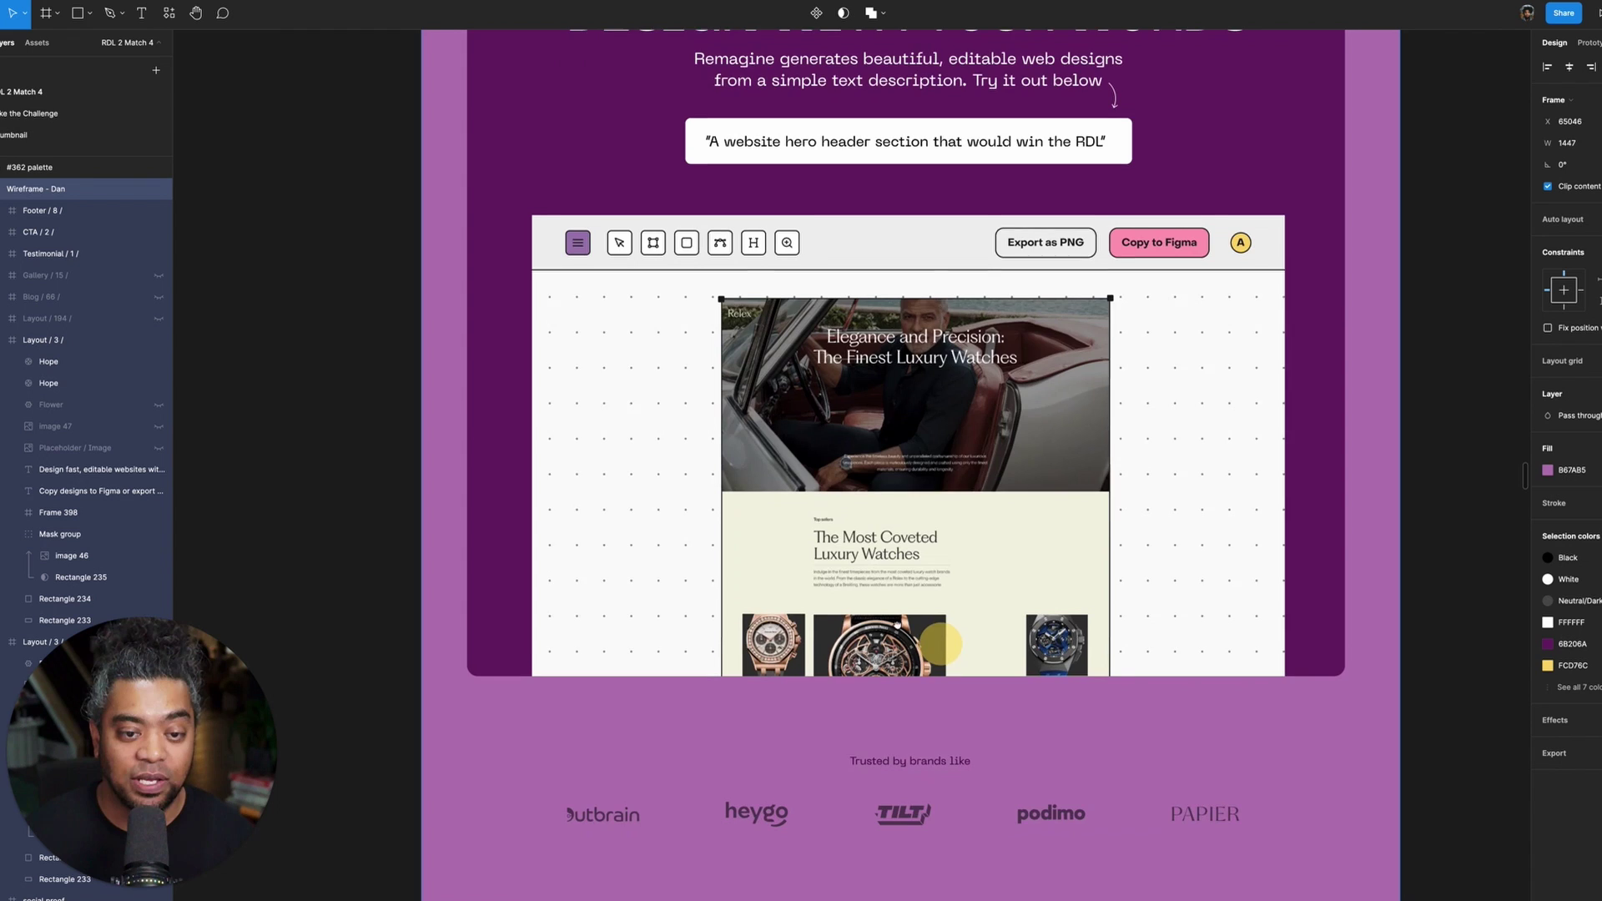
scroll(828, 380, up, 4)
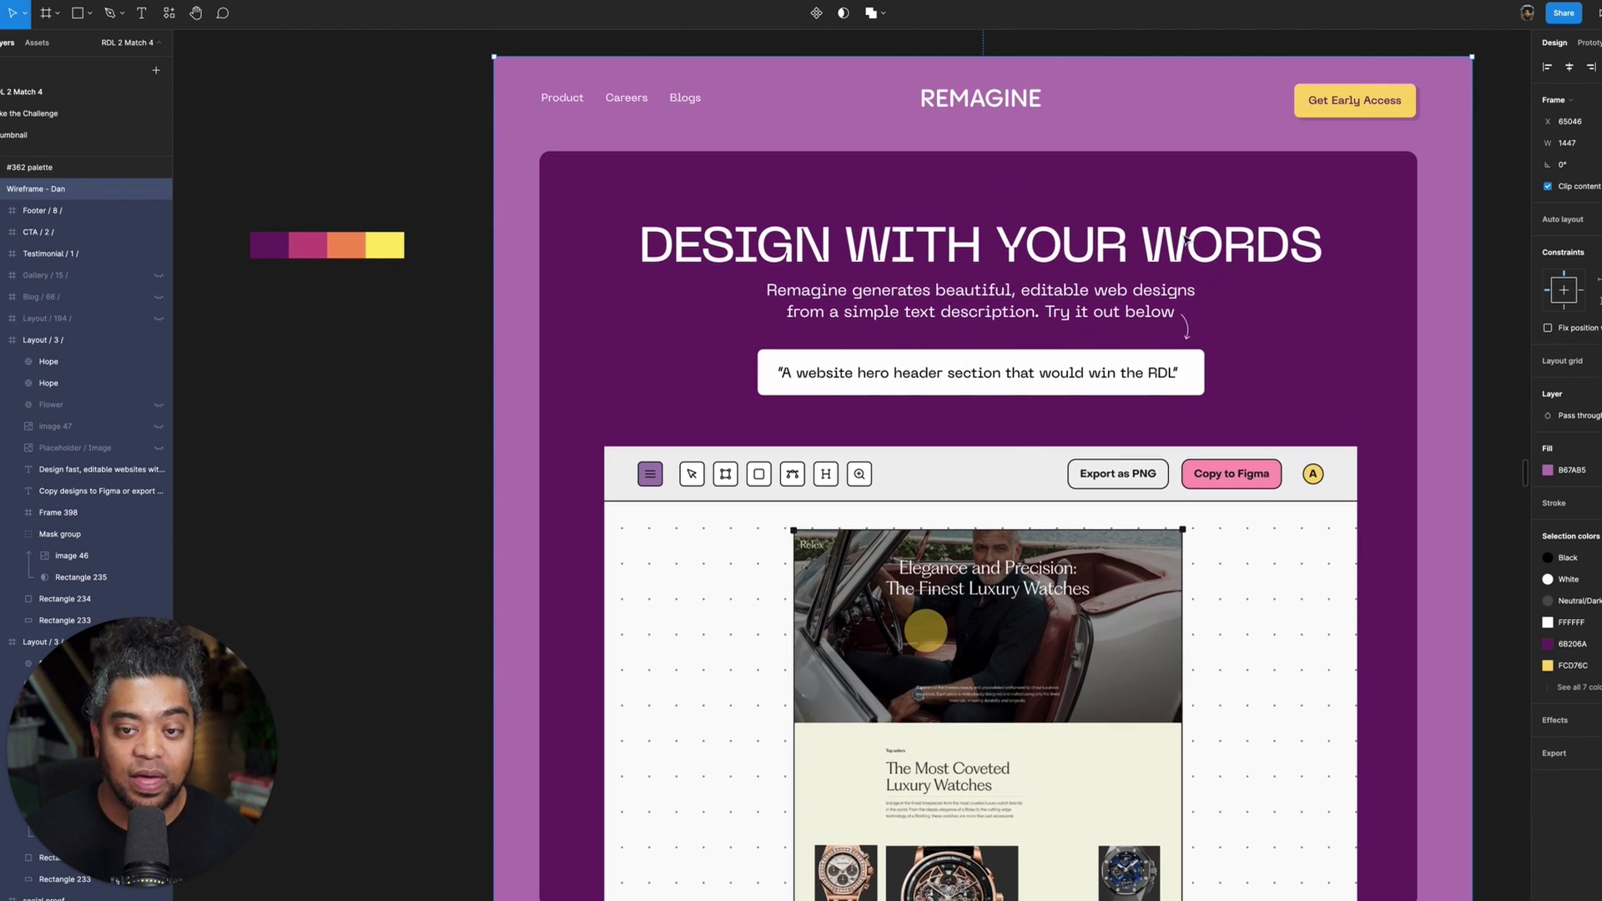
scroll(1092, 628, down, 12)
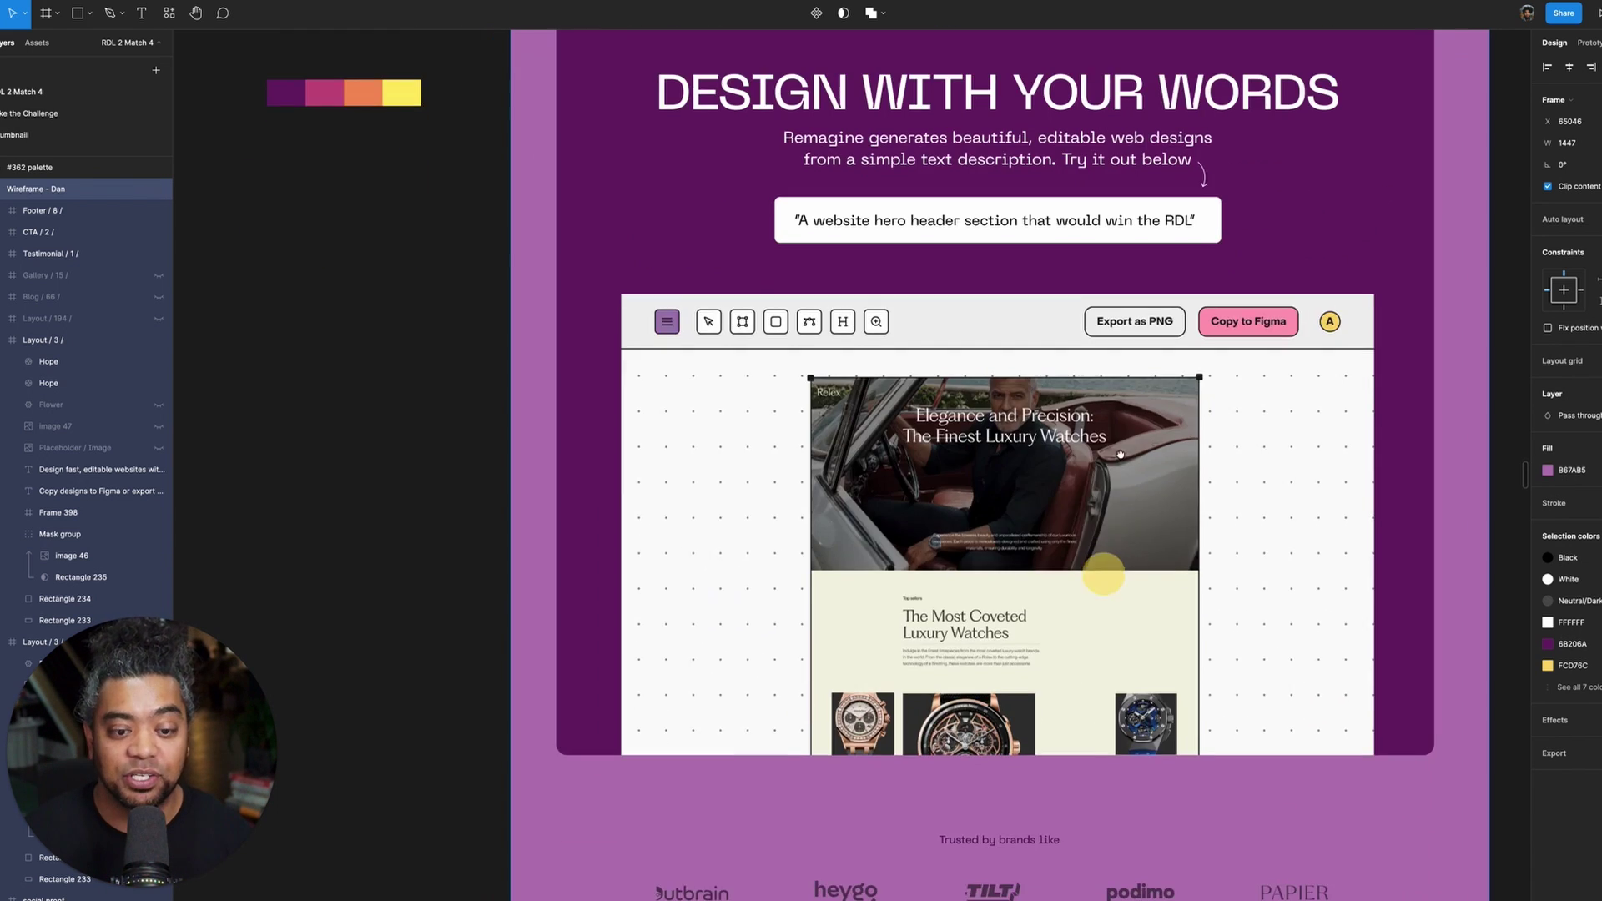
scroll(1038, 373, down, 9)
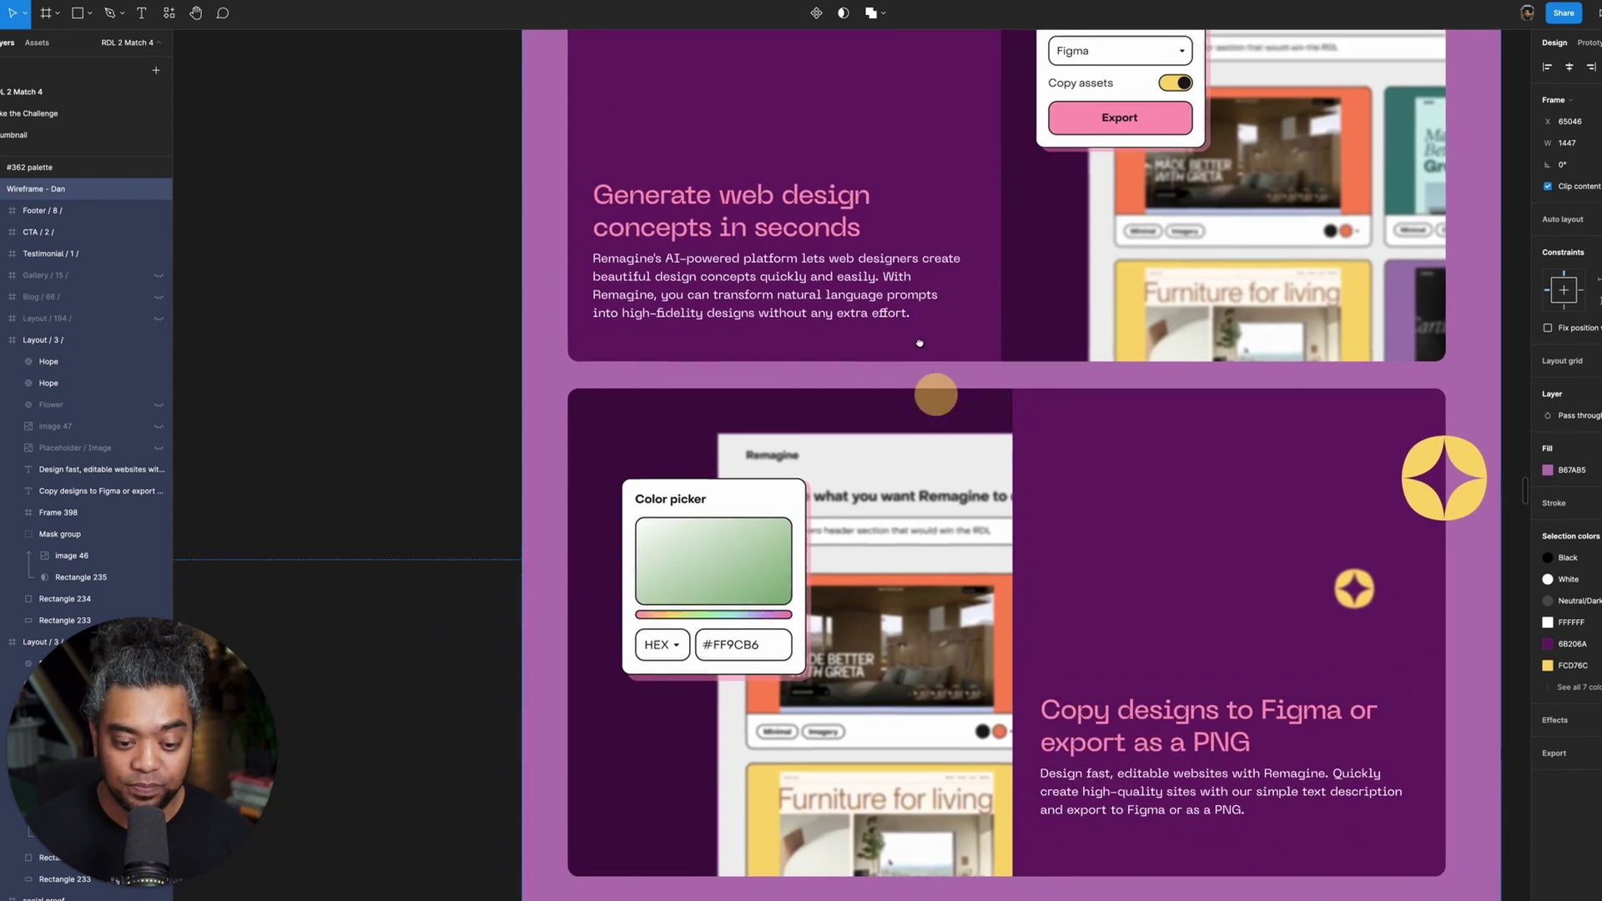
scroll(1151, 281, down, 3)
click(1151, 281)
scroll(1118, 659, up, 7)
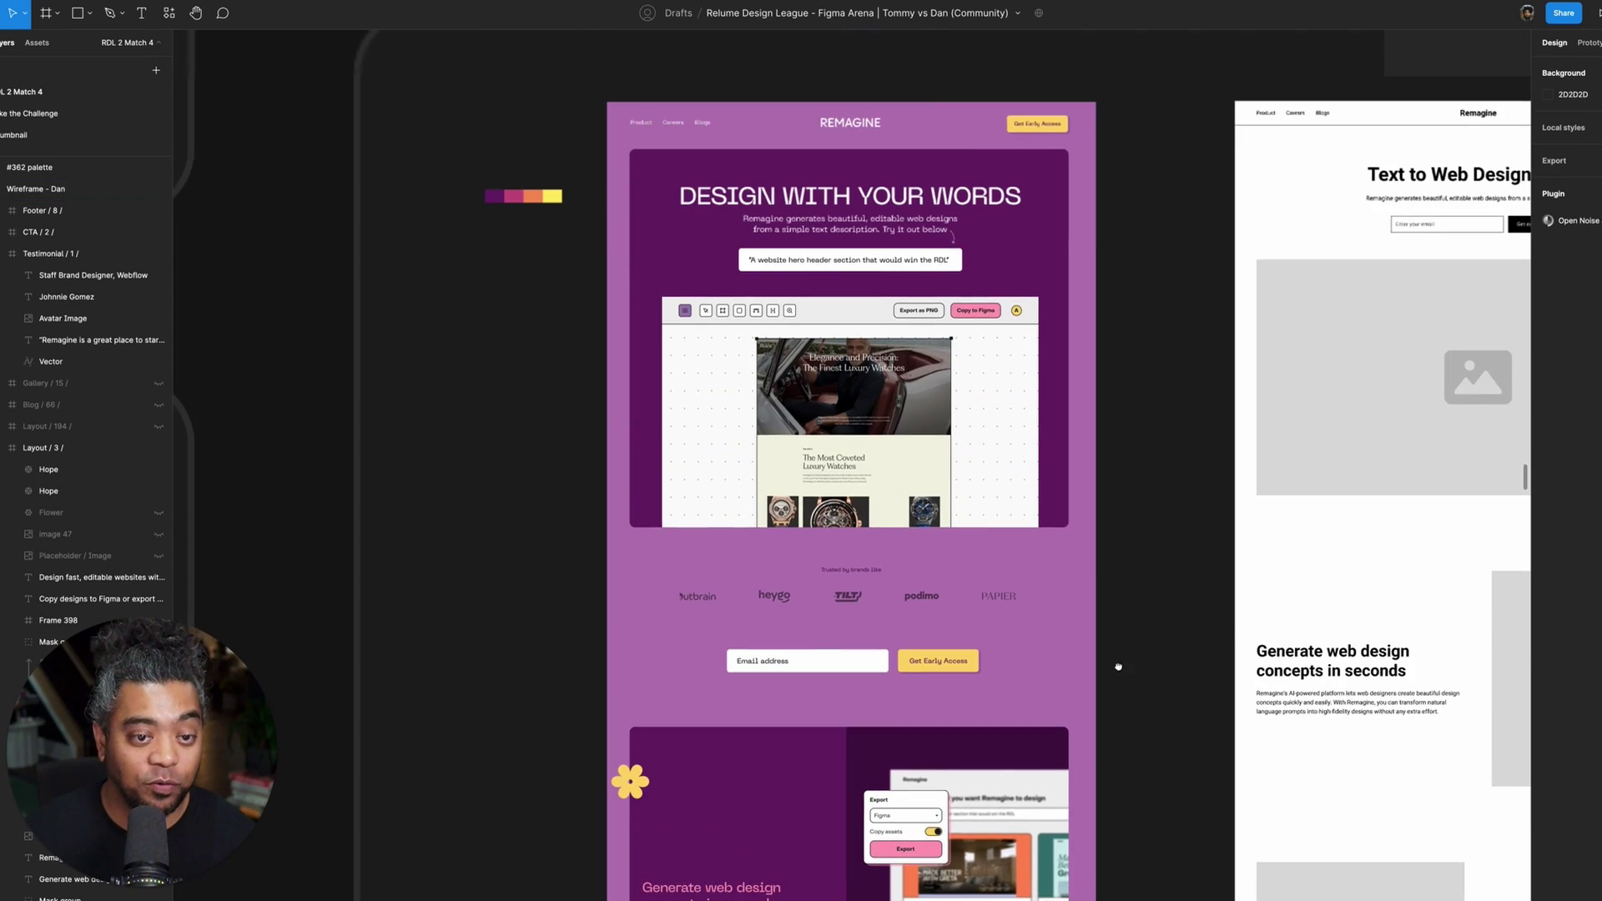
key(ctrl+equal)
scroll(1138, 666, up, 2)
scroll(1138, 667, left, 1)
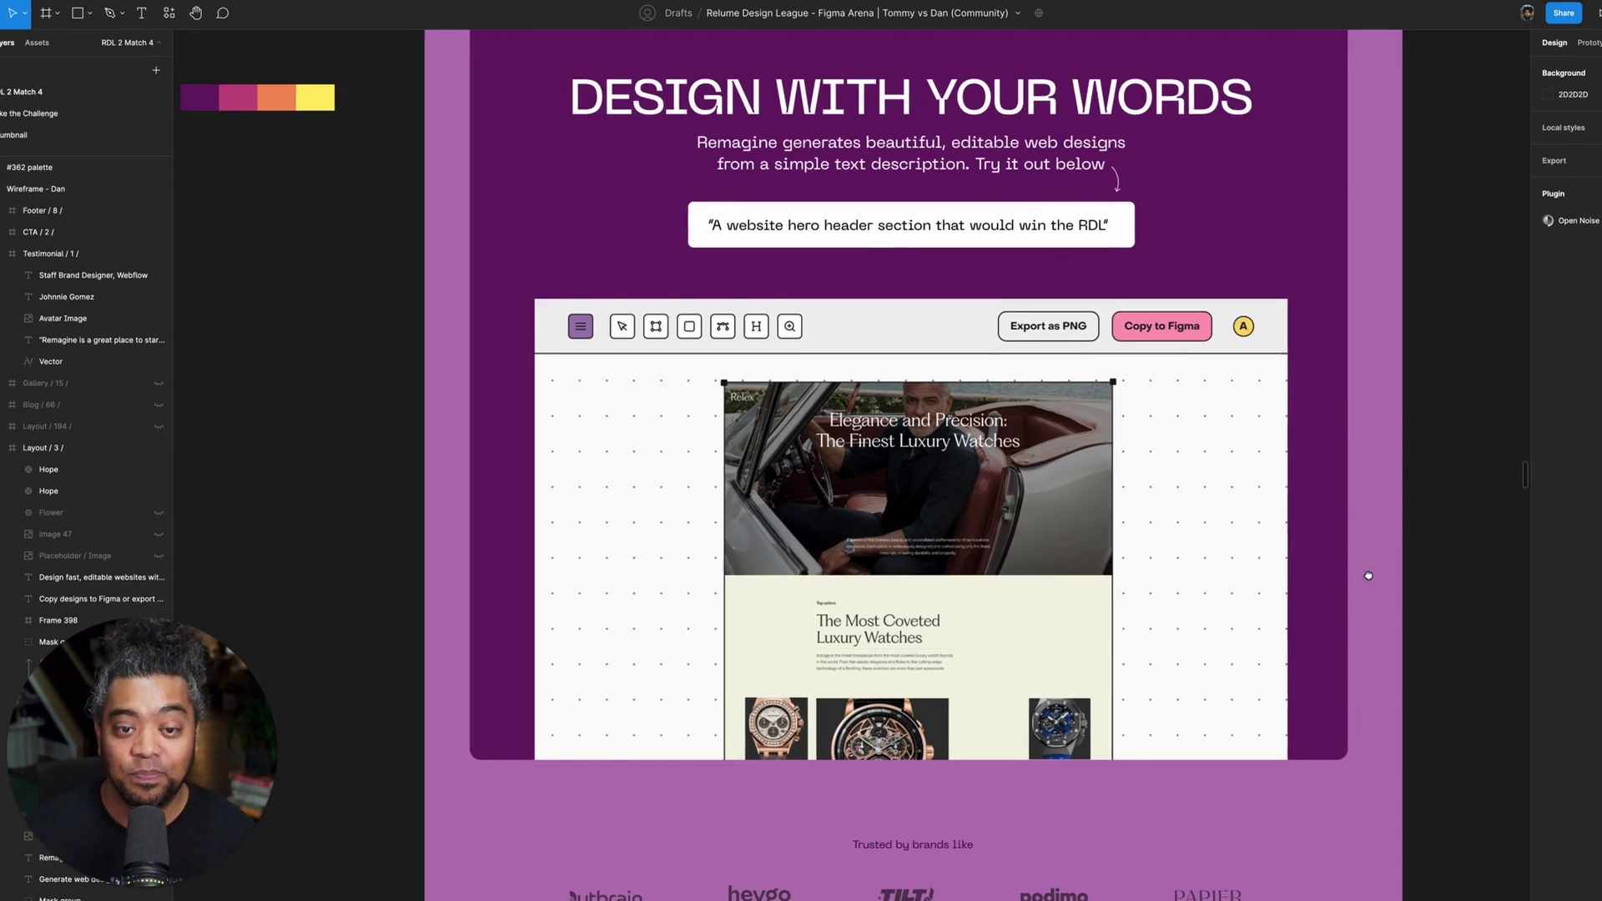
drag(1436, 432, 1368, 503)
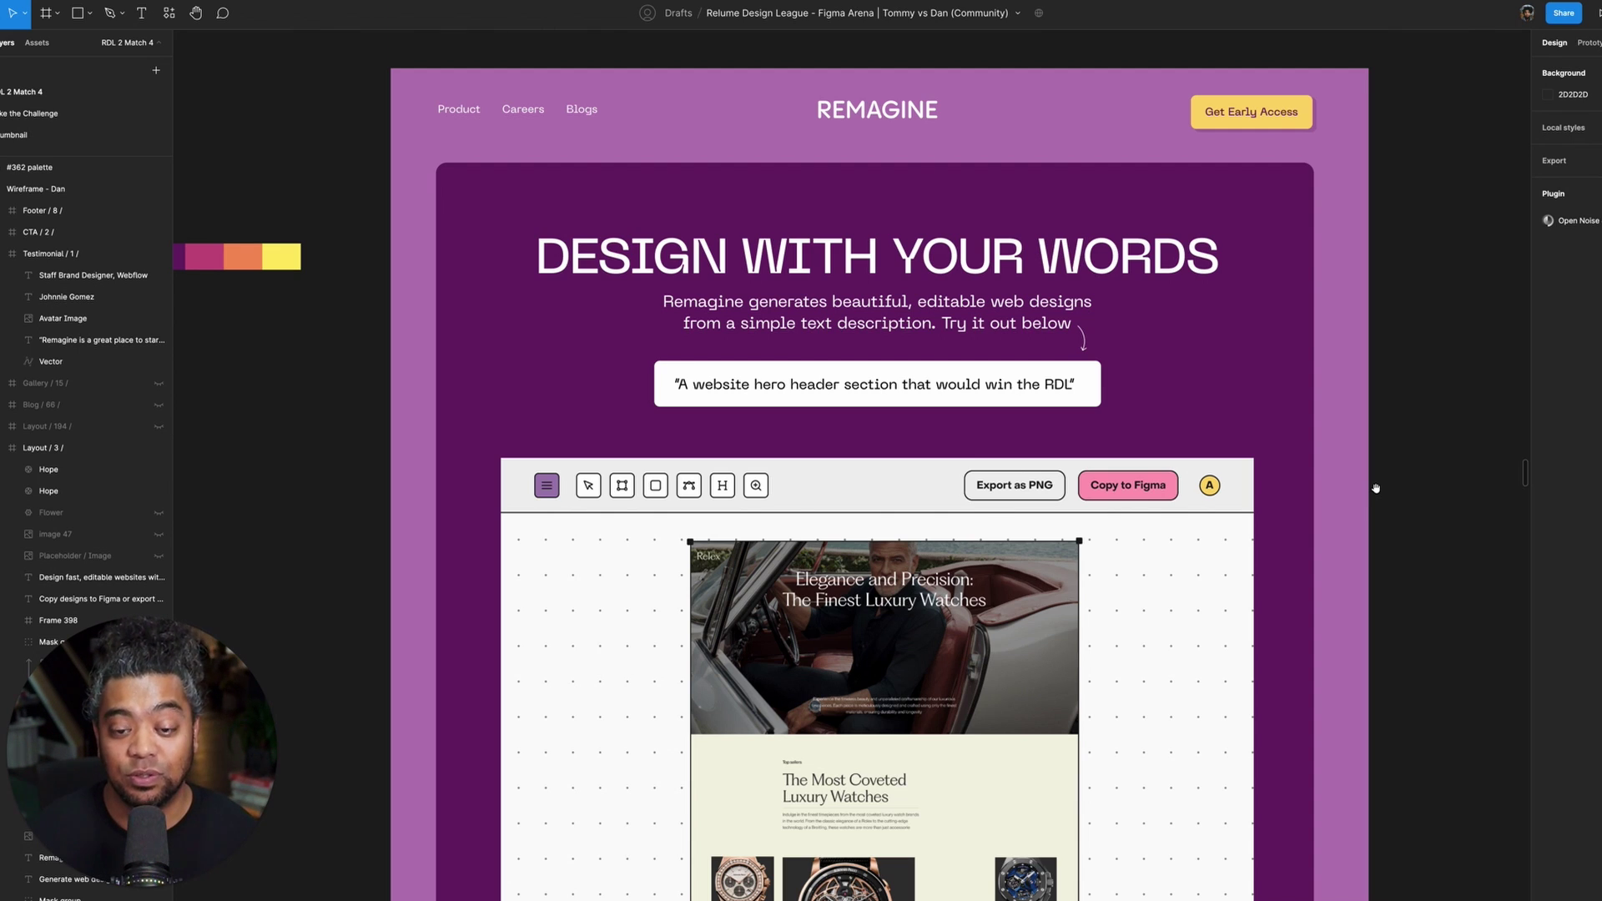
scroll(1424, 305, up, 1)
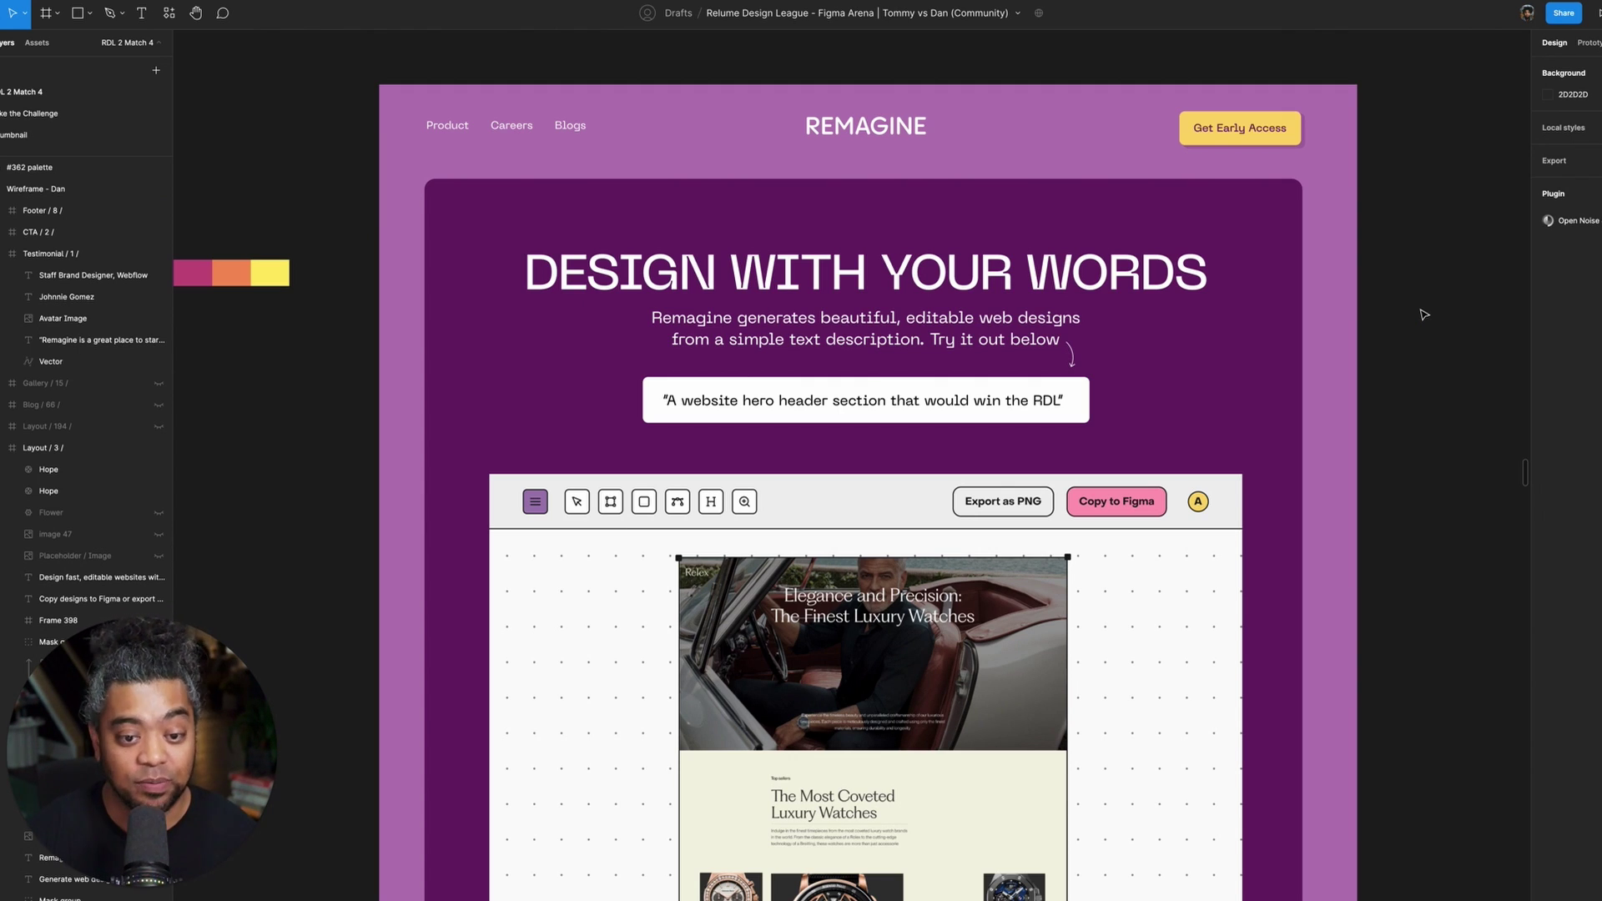
scroll(1424, 314, down, 10)
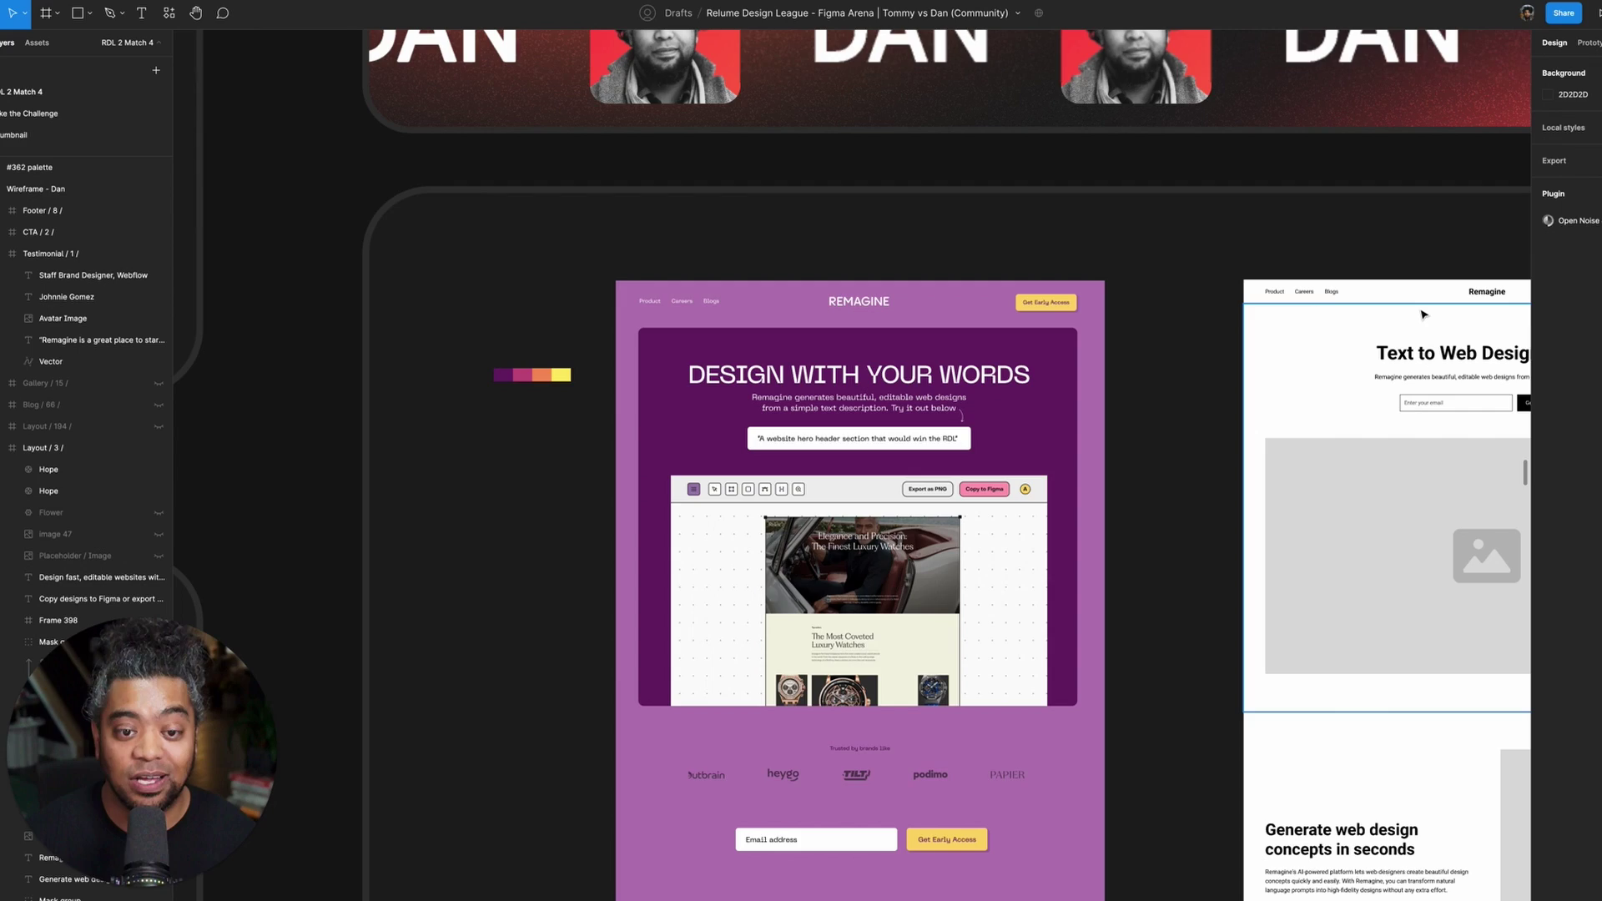
scroll(1425, 315, down, 4)
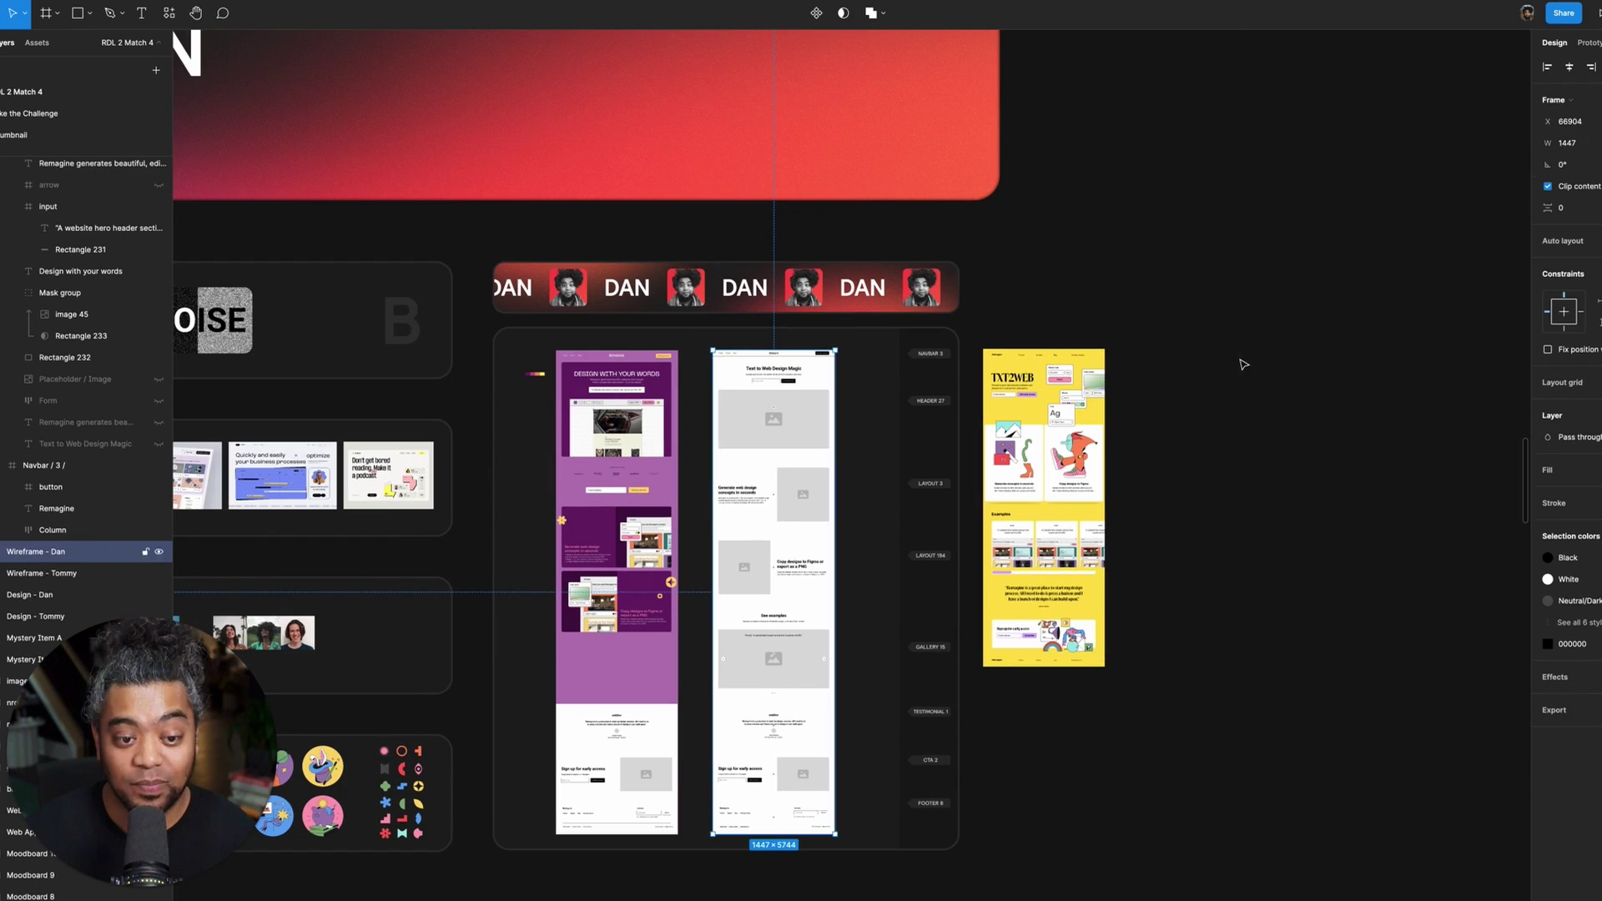
- Move the greyscale wireframe out of the way and place the yellow TXT2WEB design directly beside the purple landing page
drag(776, 367, 1283, 392)
drag(893, 364, 1444, 535)
scroll(743, 347, up, 5)
scroll(1444, 535, left, 3)
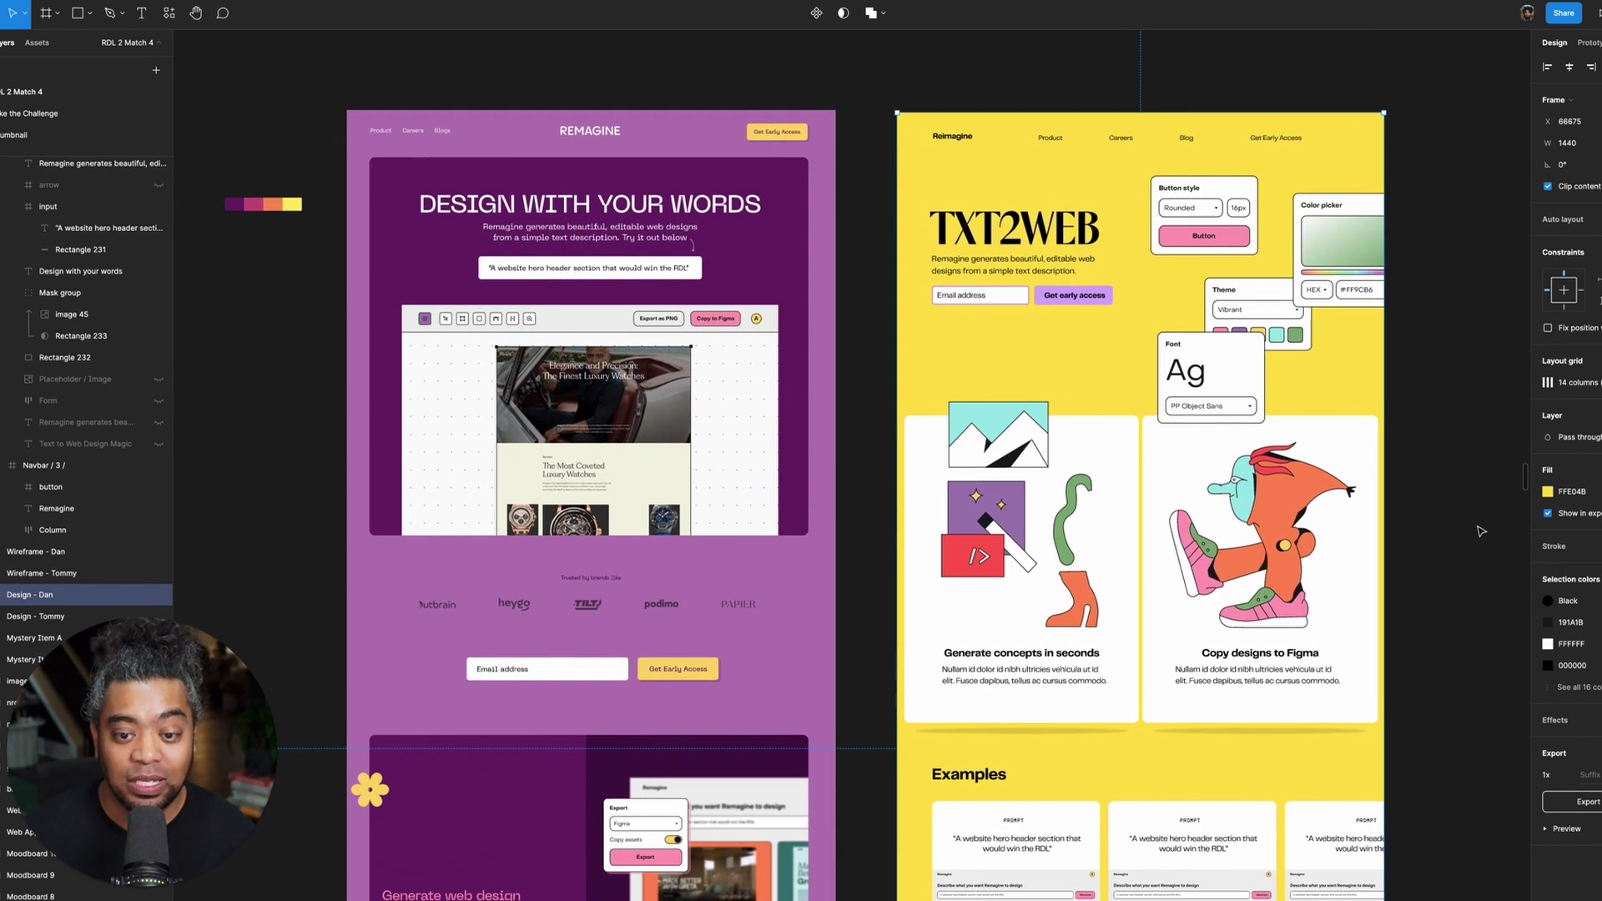
- Shift the yellow TXT2WEB design slightly upward so its top edge lines up with the purple landing page, and deselect it
click(1481, 531)
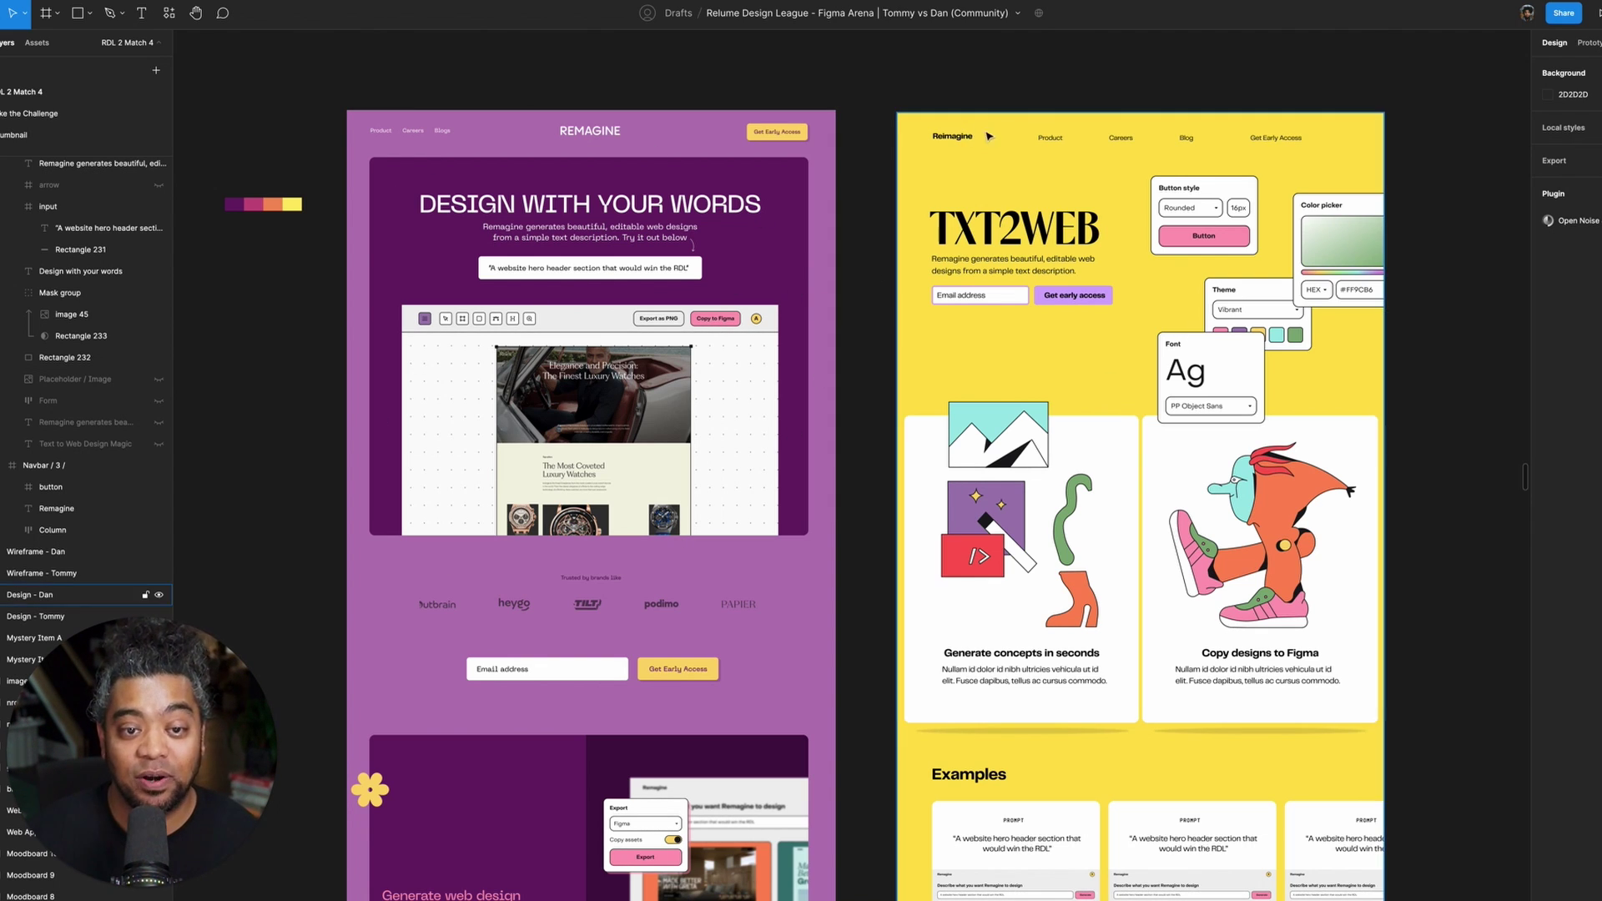
drag(1335, 418, 1338, 415)
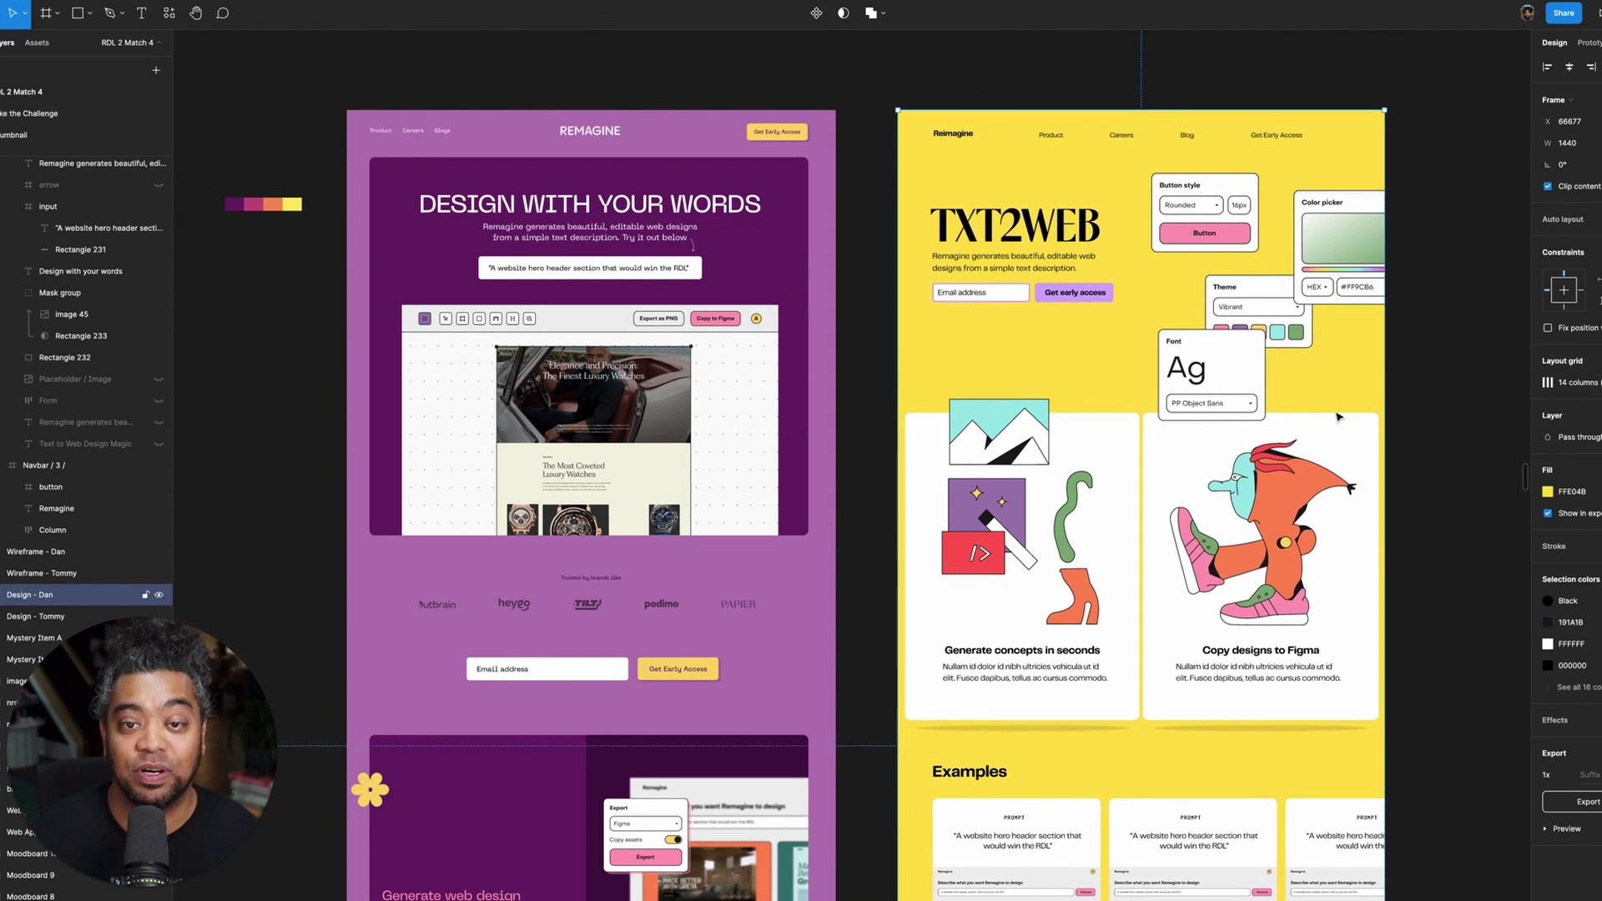
click(1471, 414)
drag(890, 362, 897, 367)
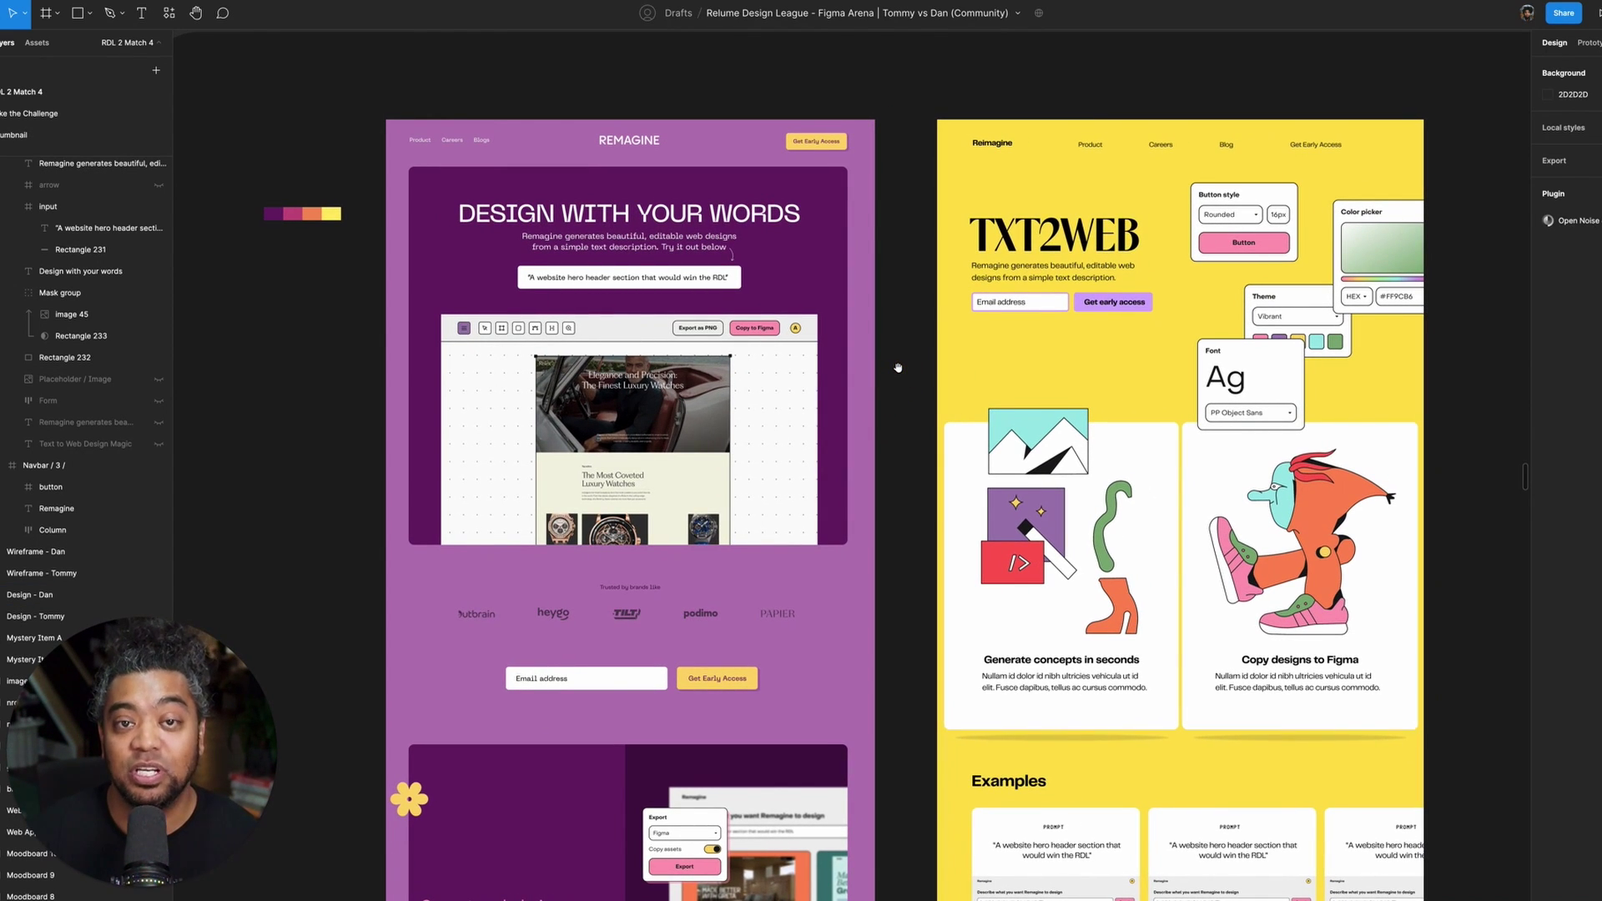